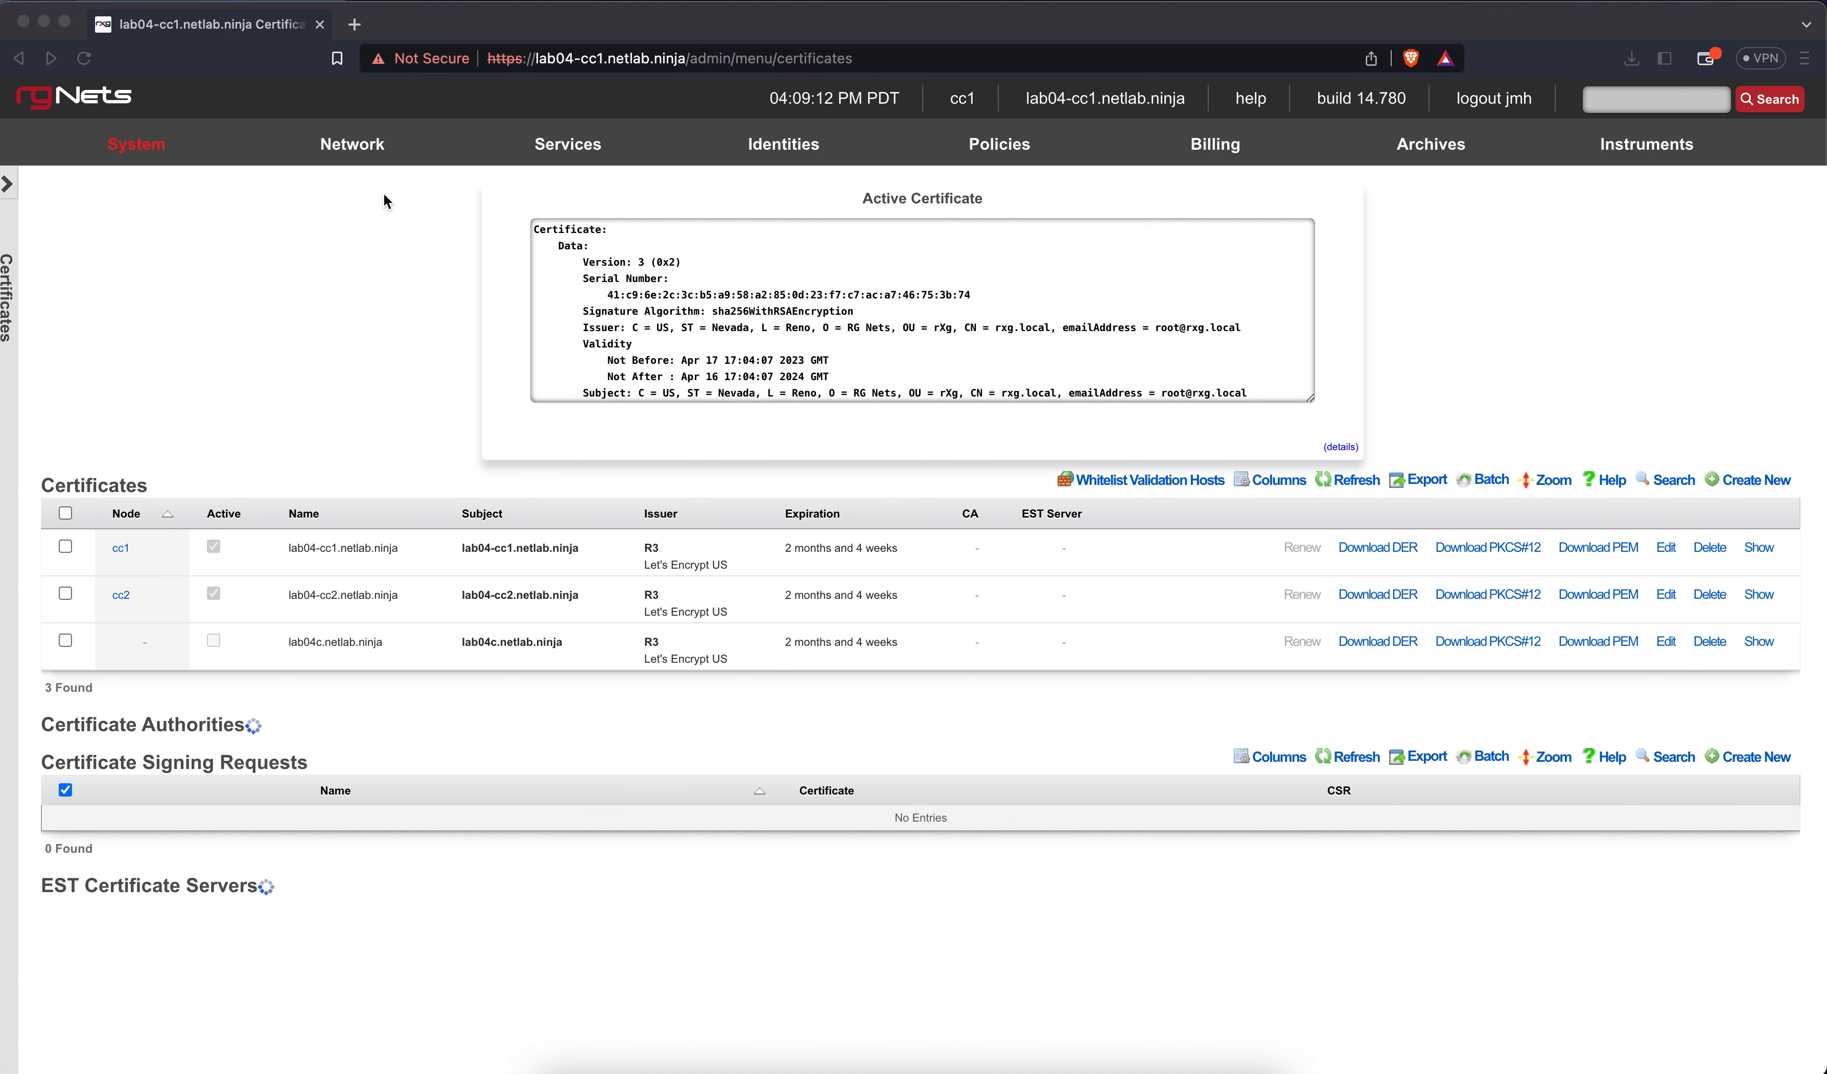
# View the vSZ controller, lab04 WLAN and RuckusAP under Network > Wireless, confirming lab04 in the Wi-Fi menu
pyautogui.moveTo(356, 157)
pyautogui.click(298, 435)
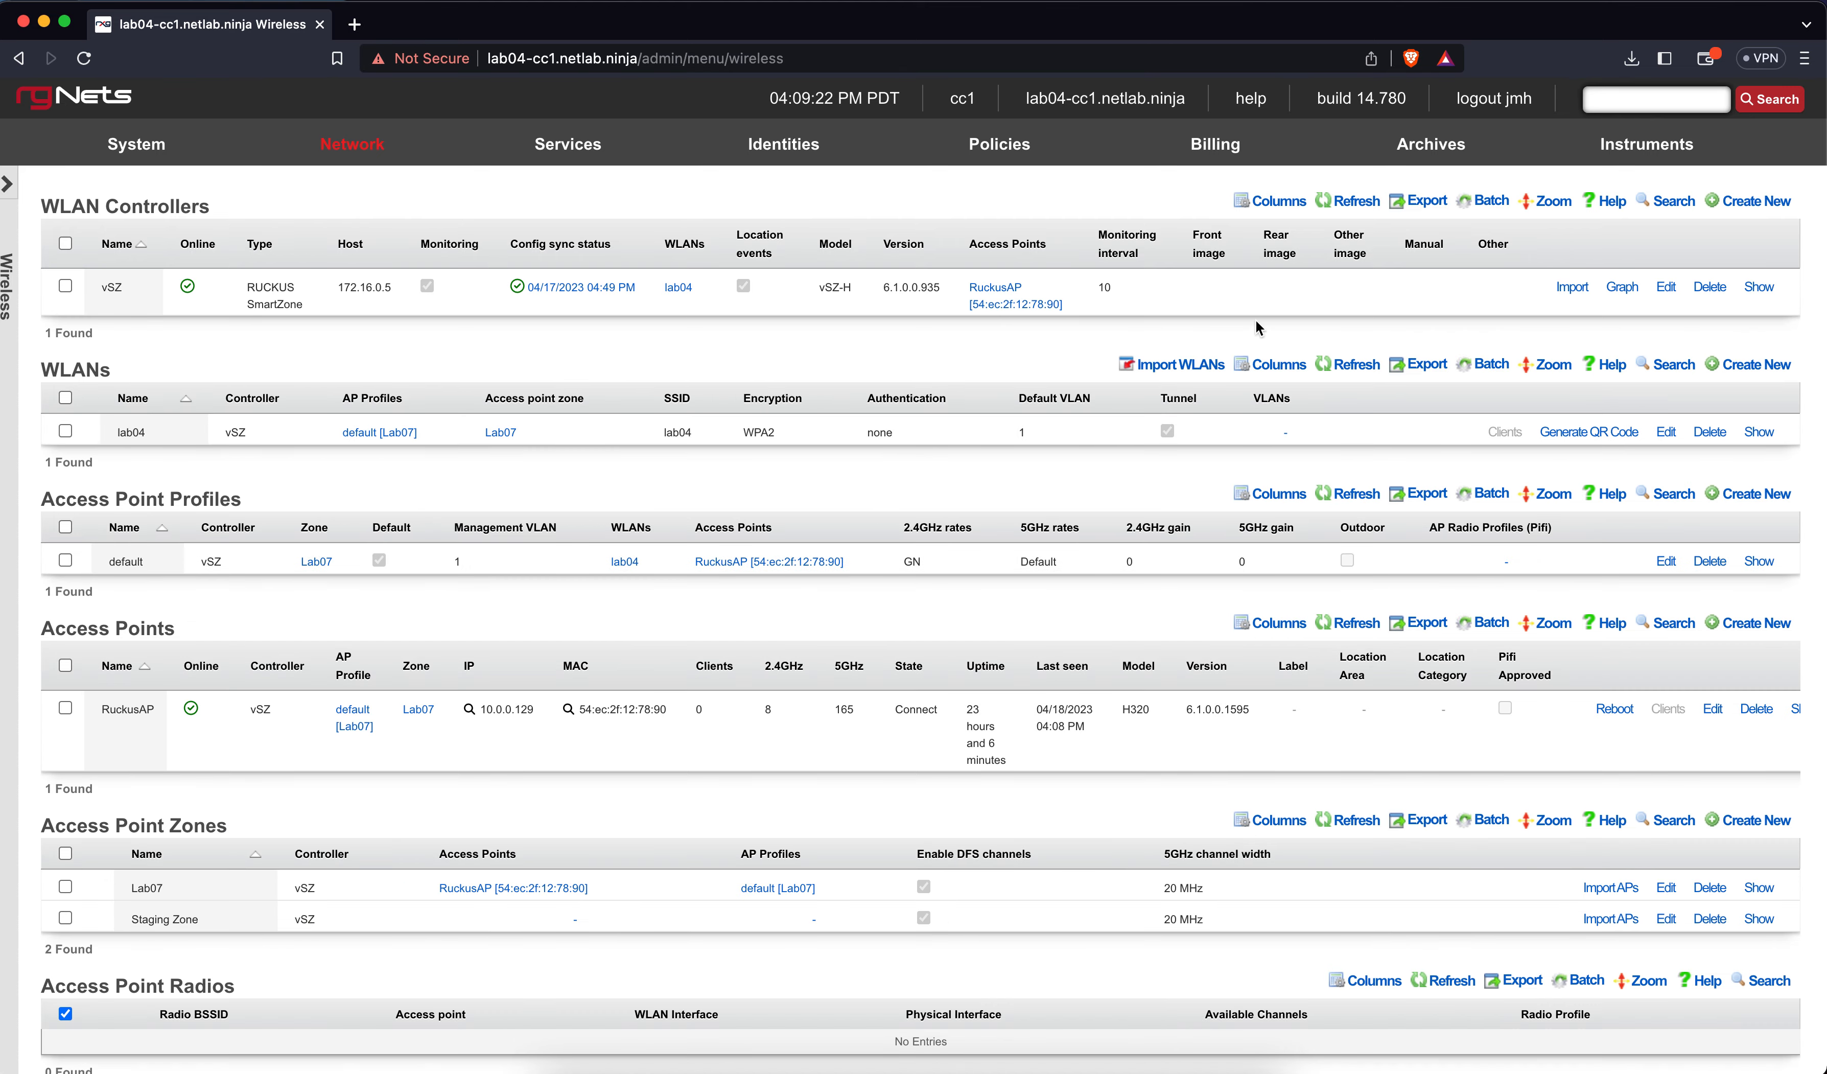
pyautogui.click(1591, 6)
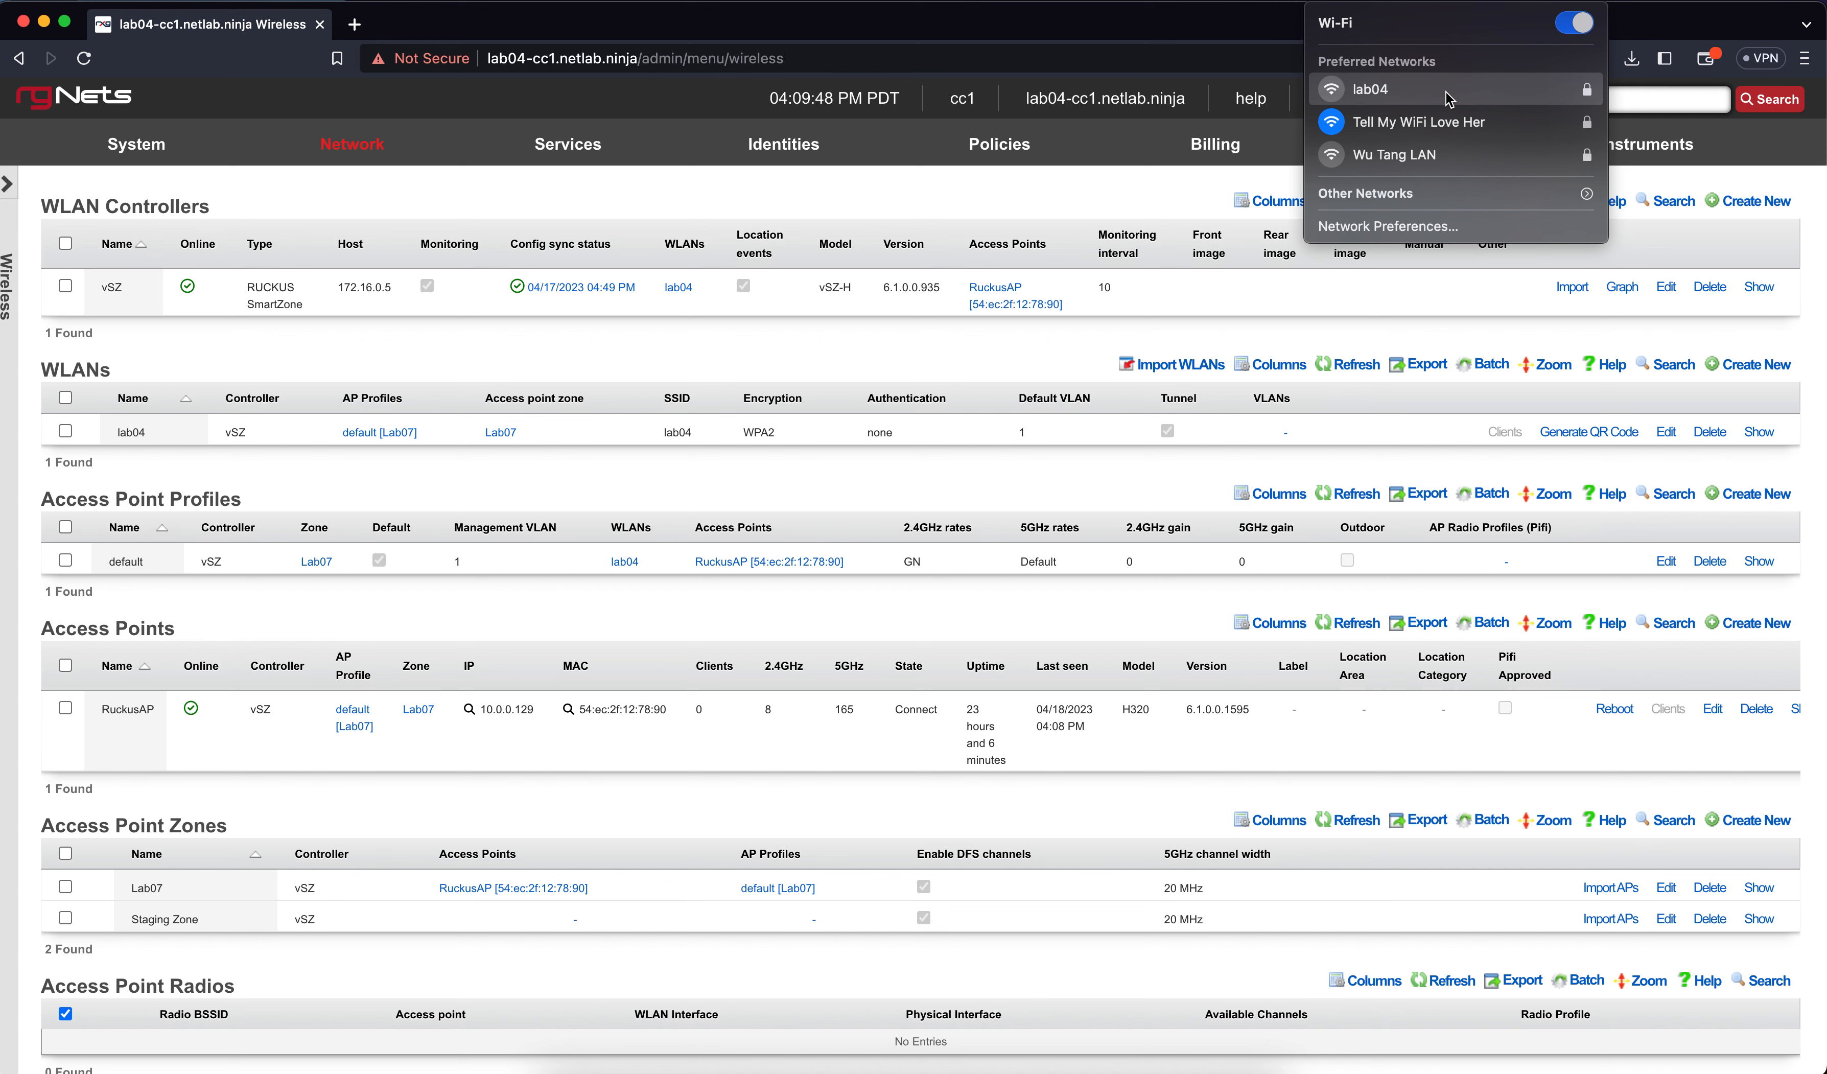
pyautogui.click(1005, 196)
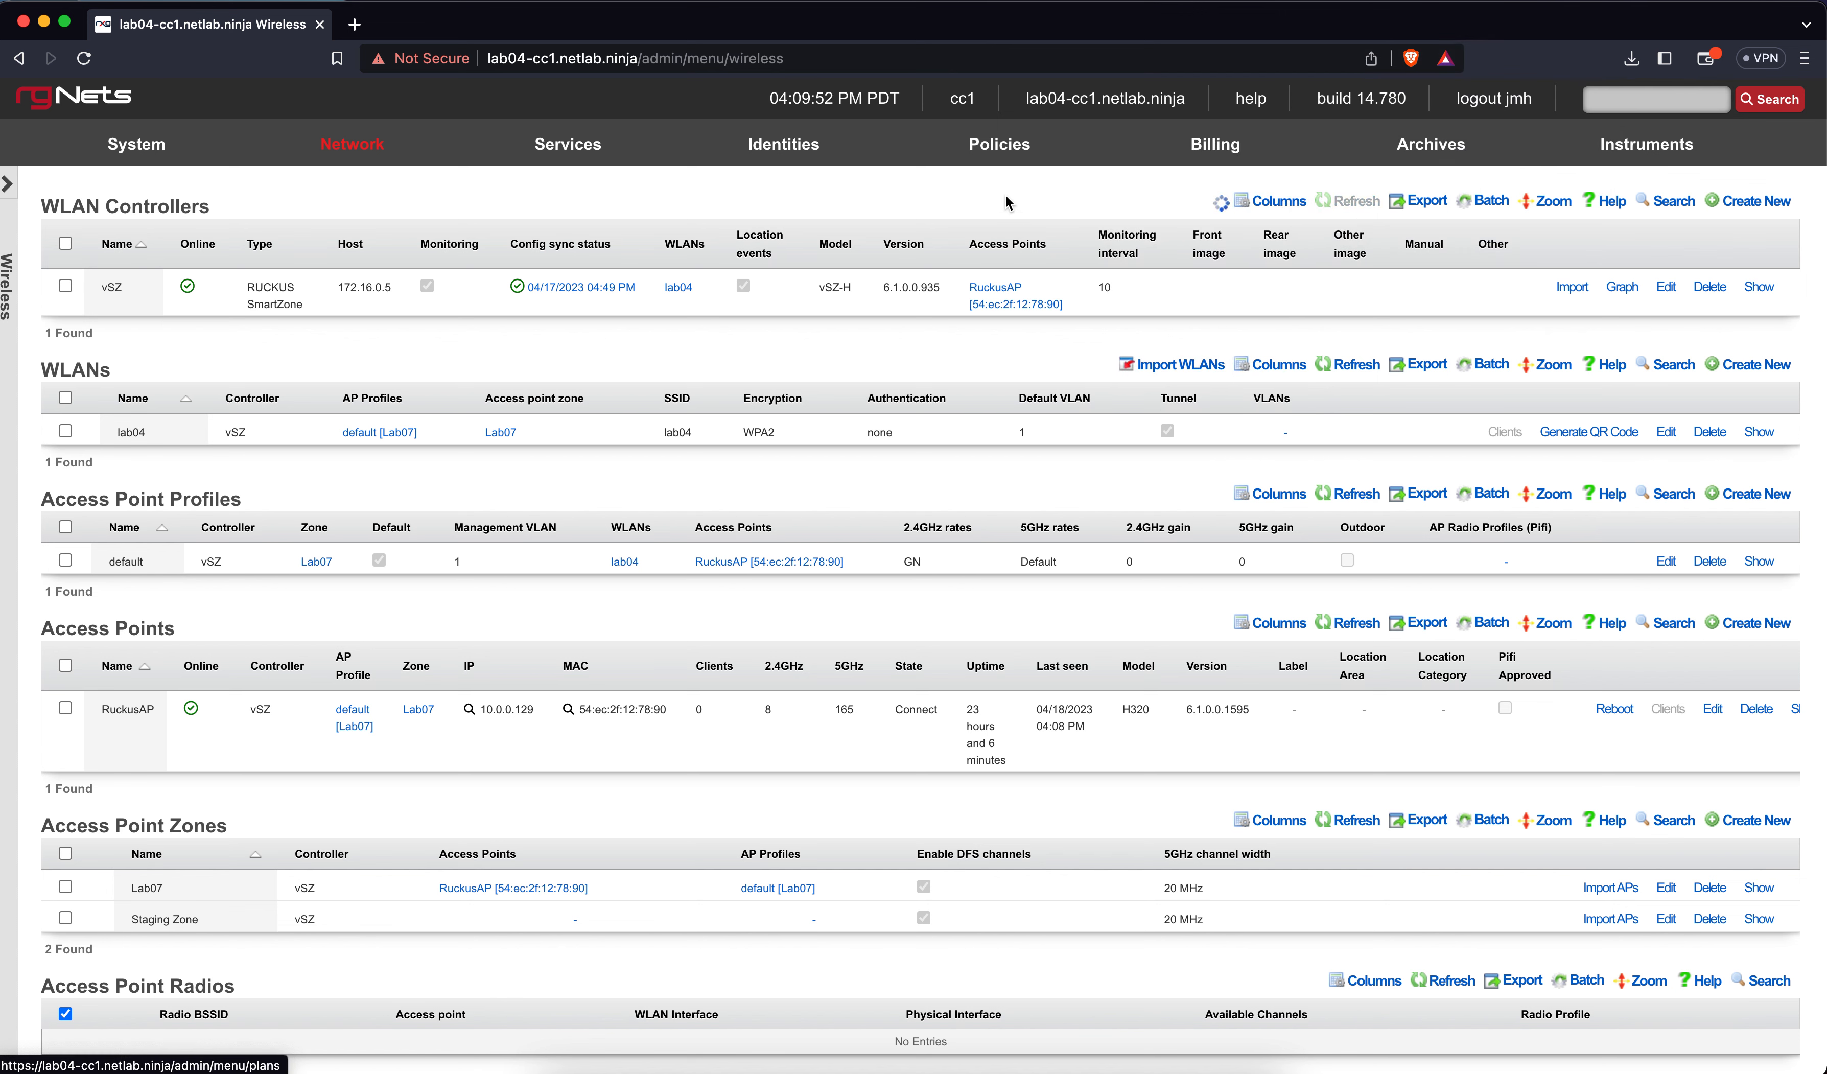
pyautogui.click(1000, 161)
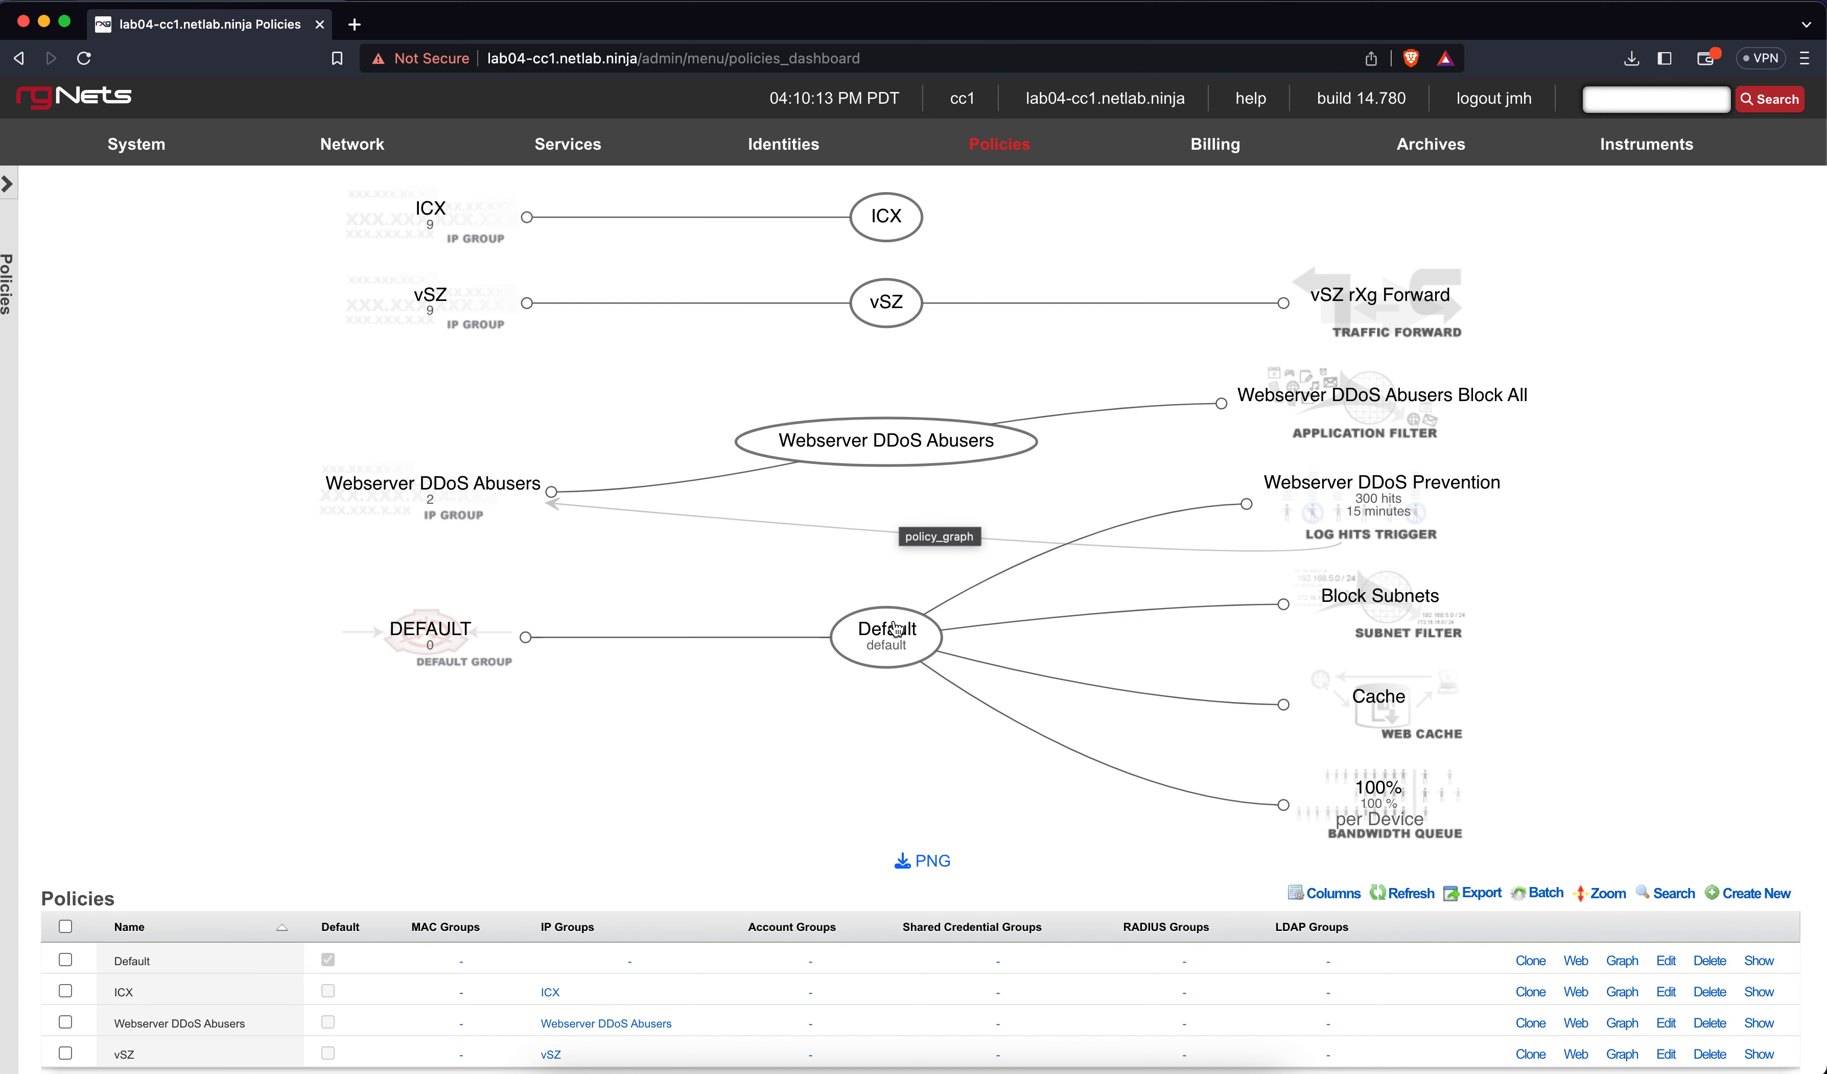
# Review the Policies graph linking Default to its log-hits trigger, subnet filter, web cache and bandwidth queue
pyautogui.moveTo(882, 639)
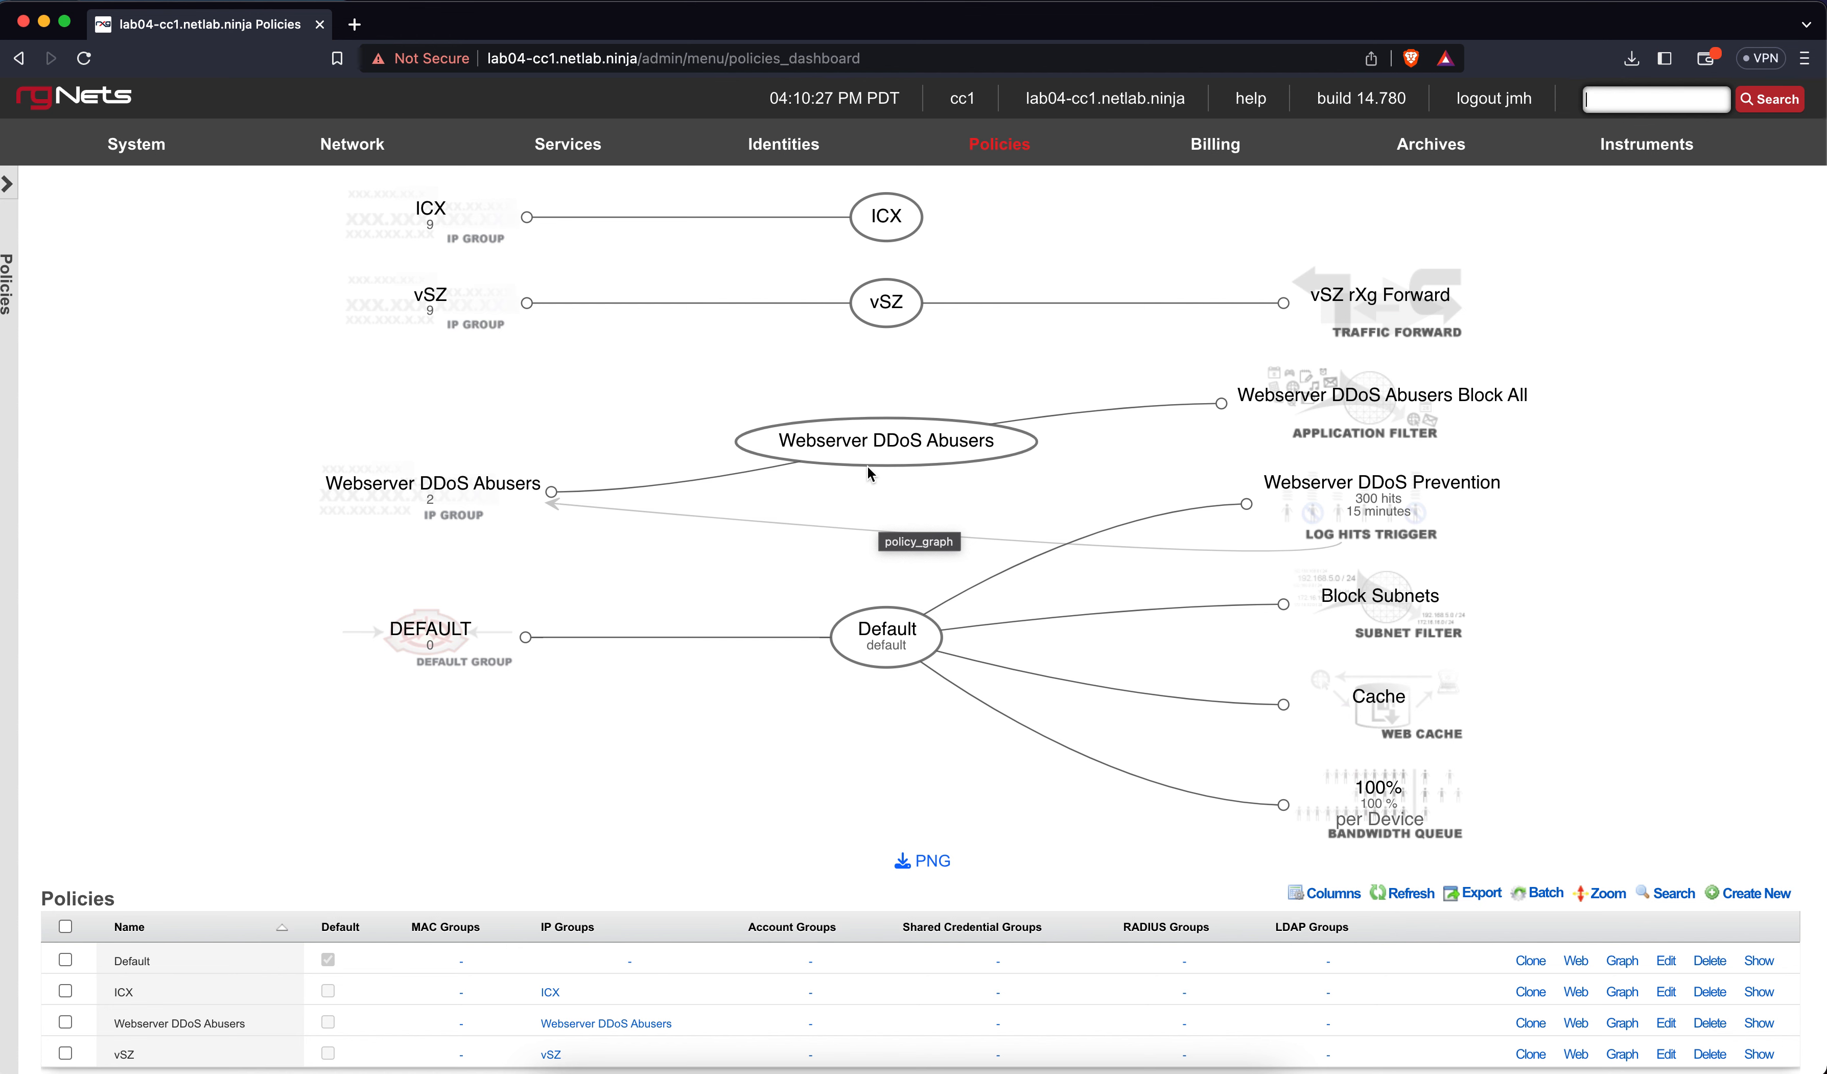
pyautogui.moveTo(385, 155)
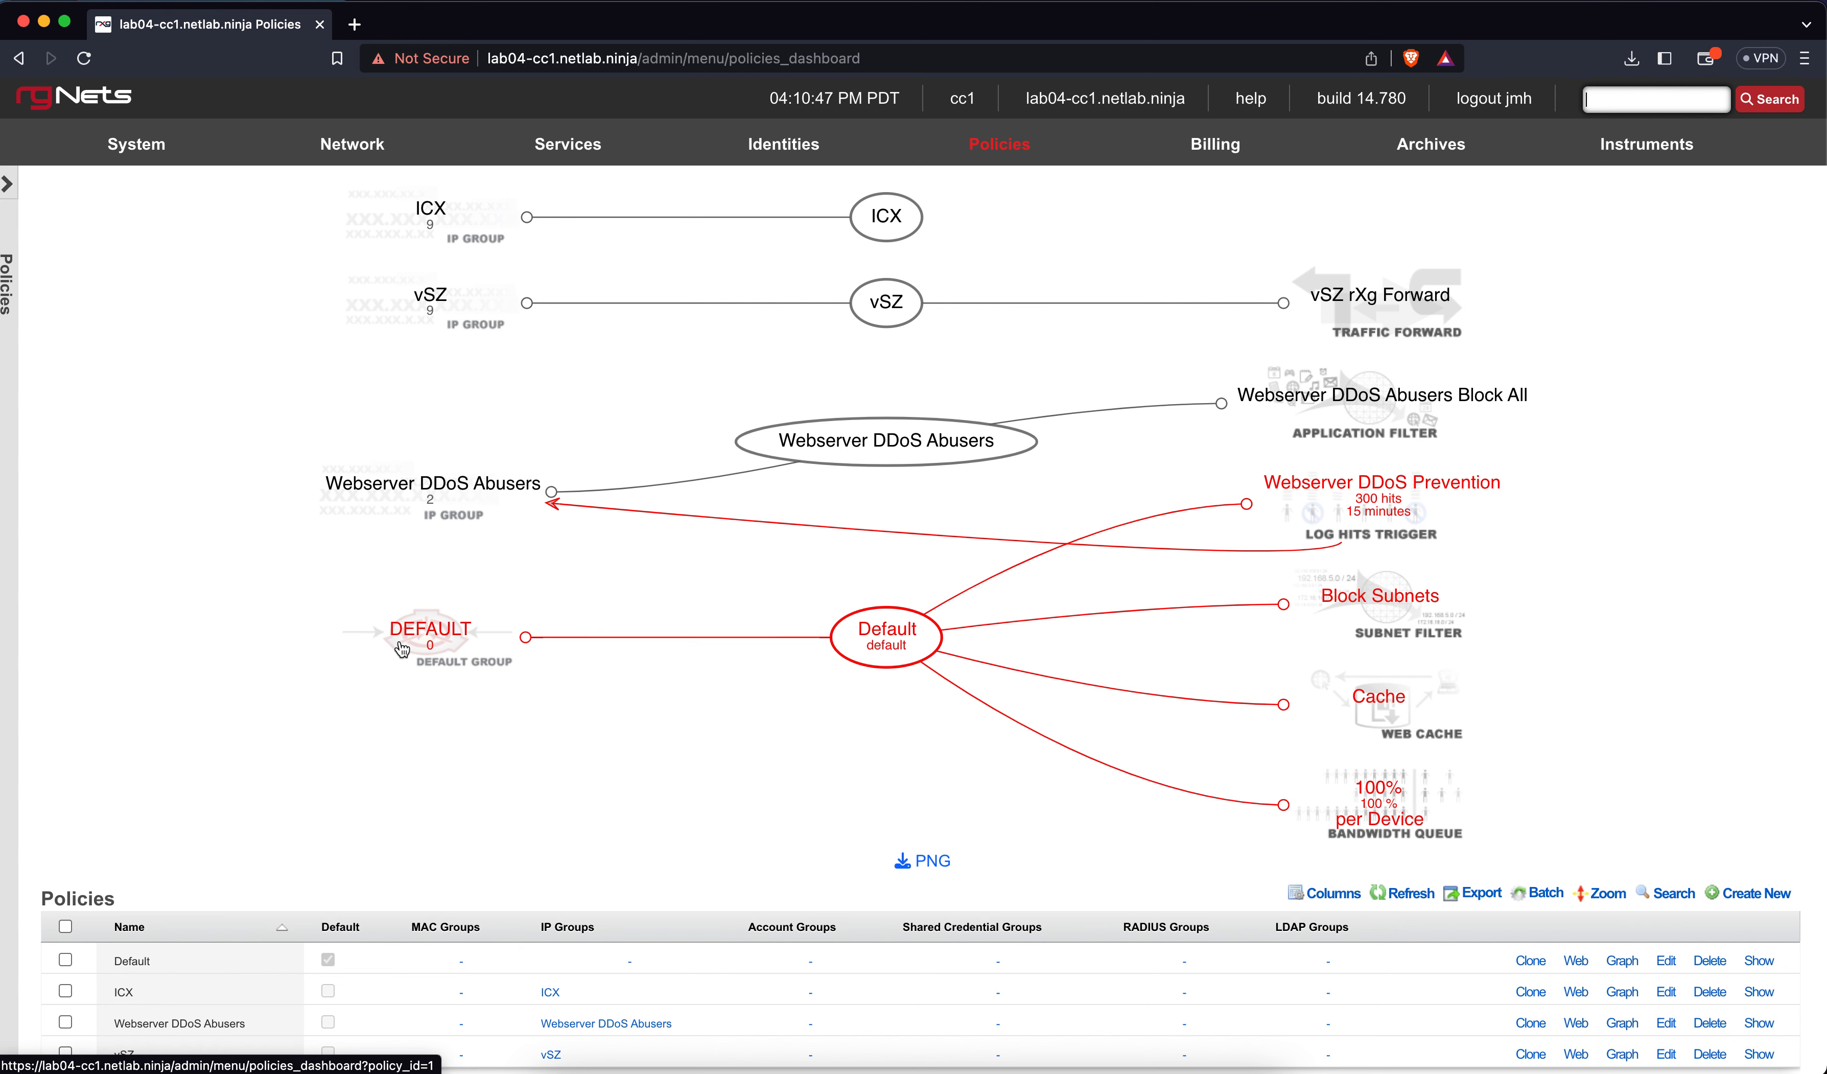
pyautogui.moveTo(402, 648)
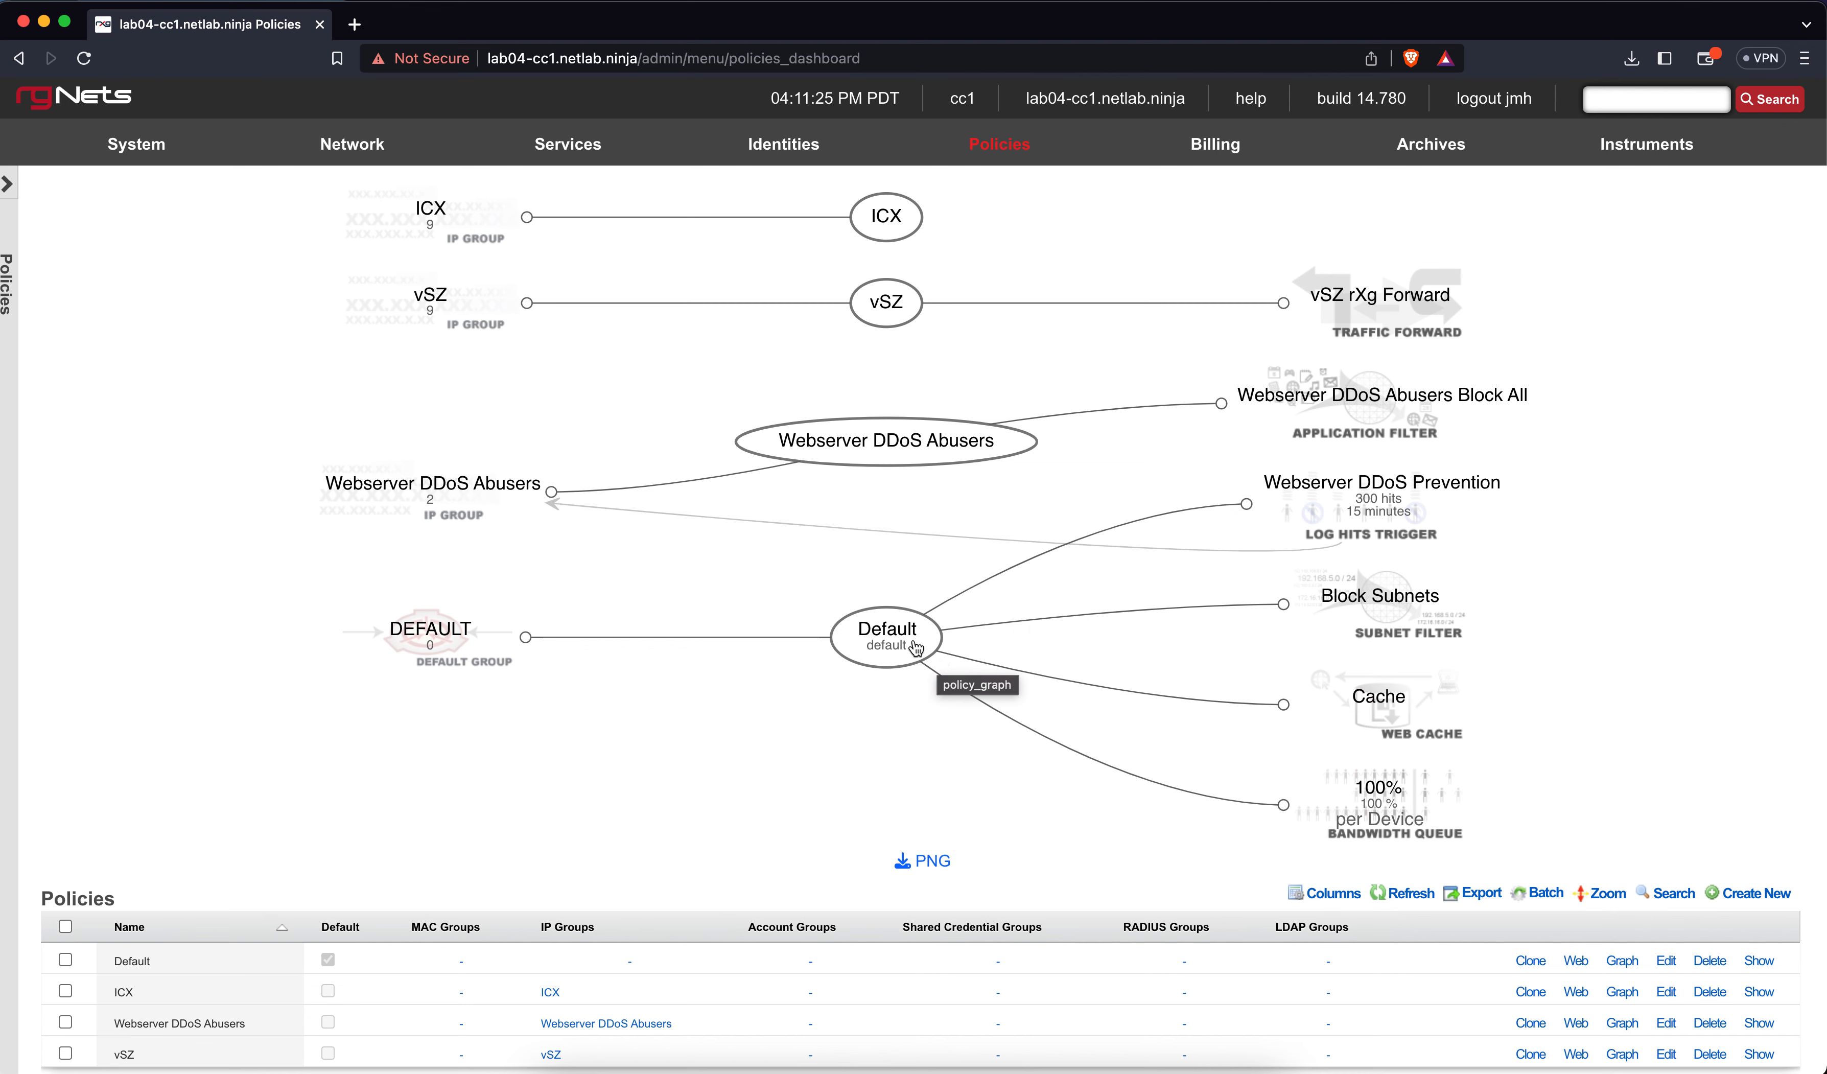
pyautogui.moveTo(905, 633)
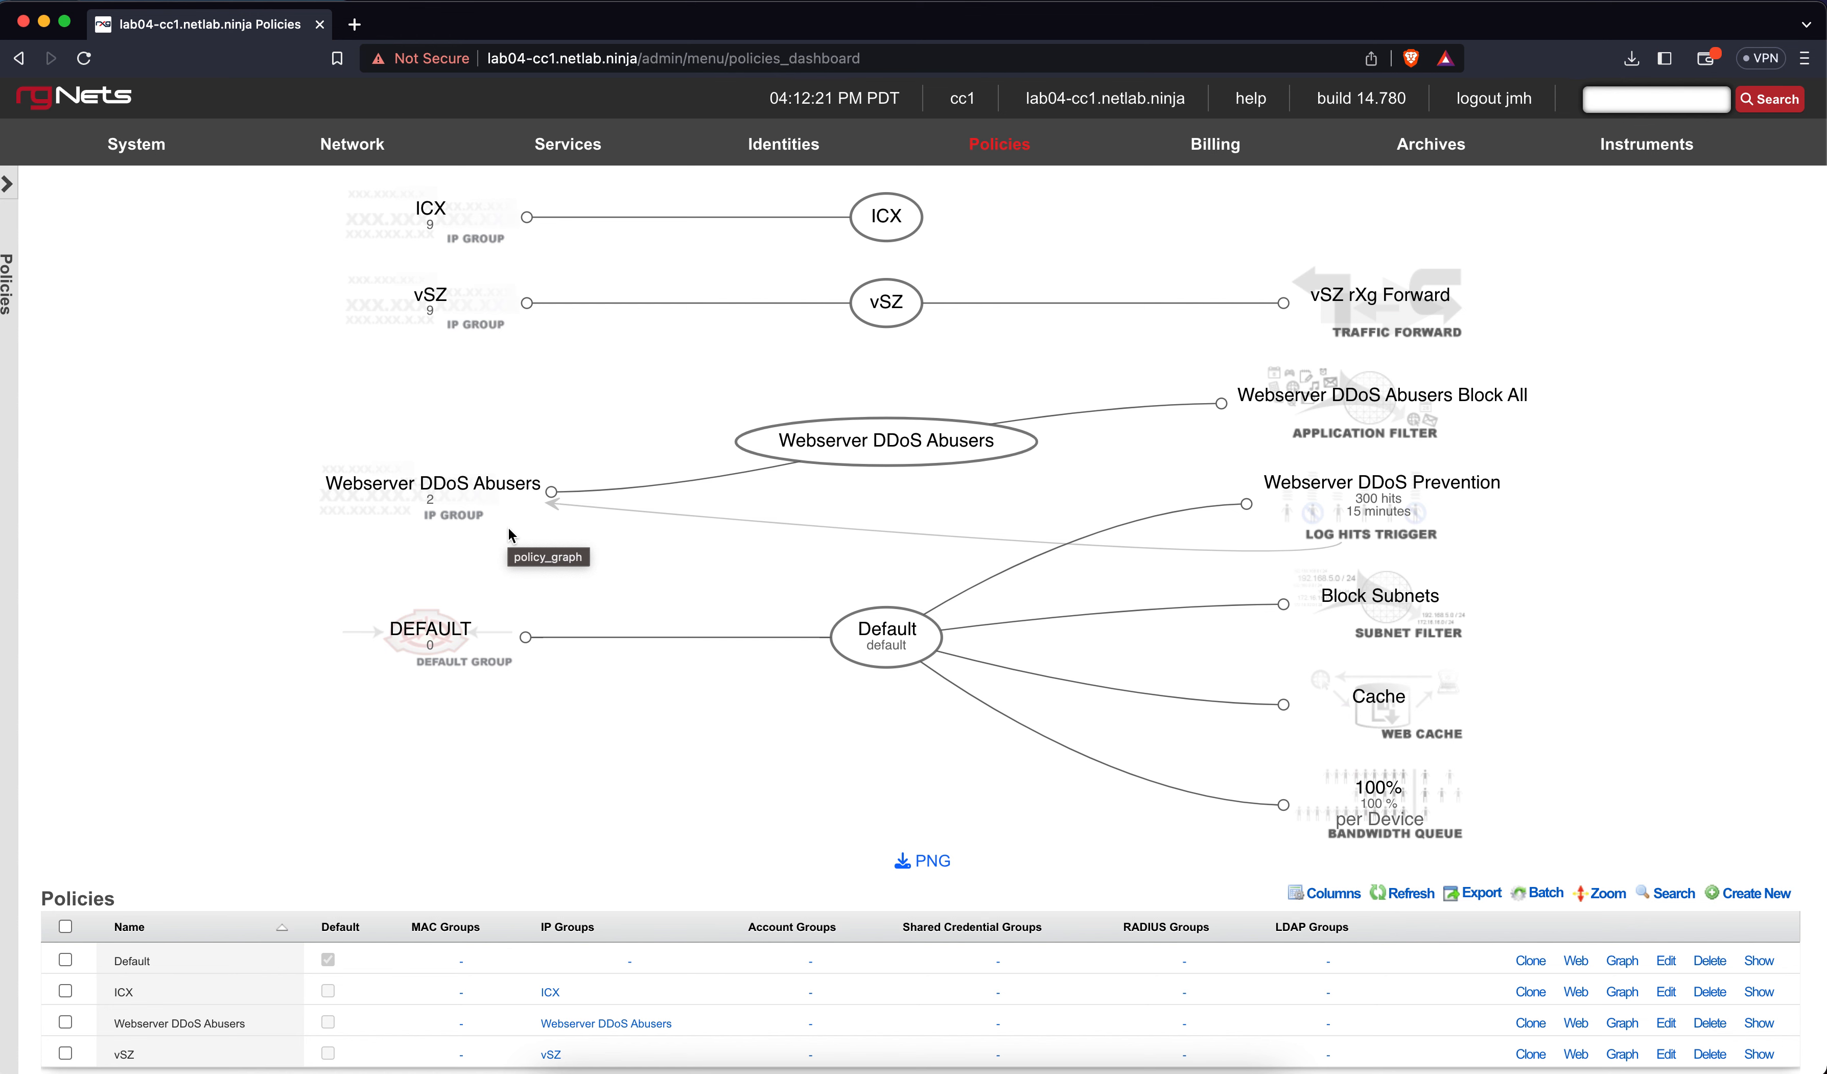
pyautogui.moveTo(885, 648)
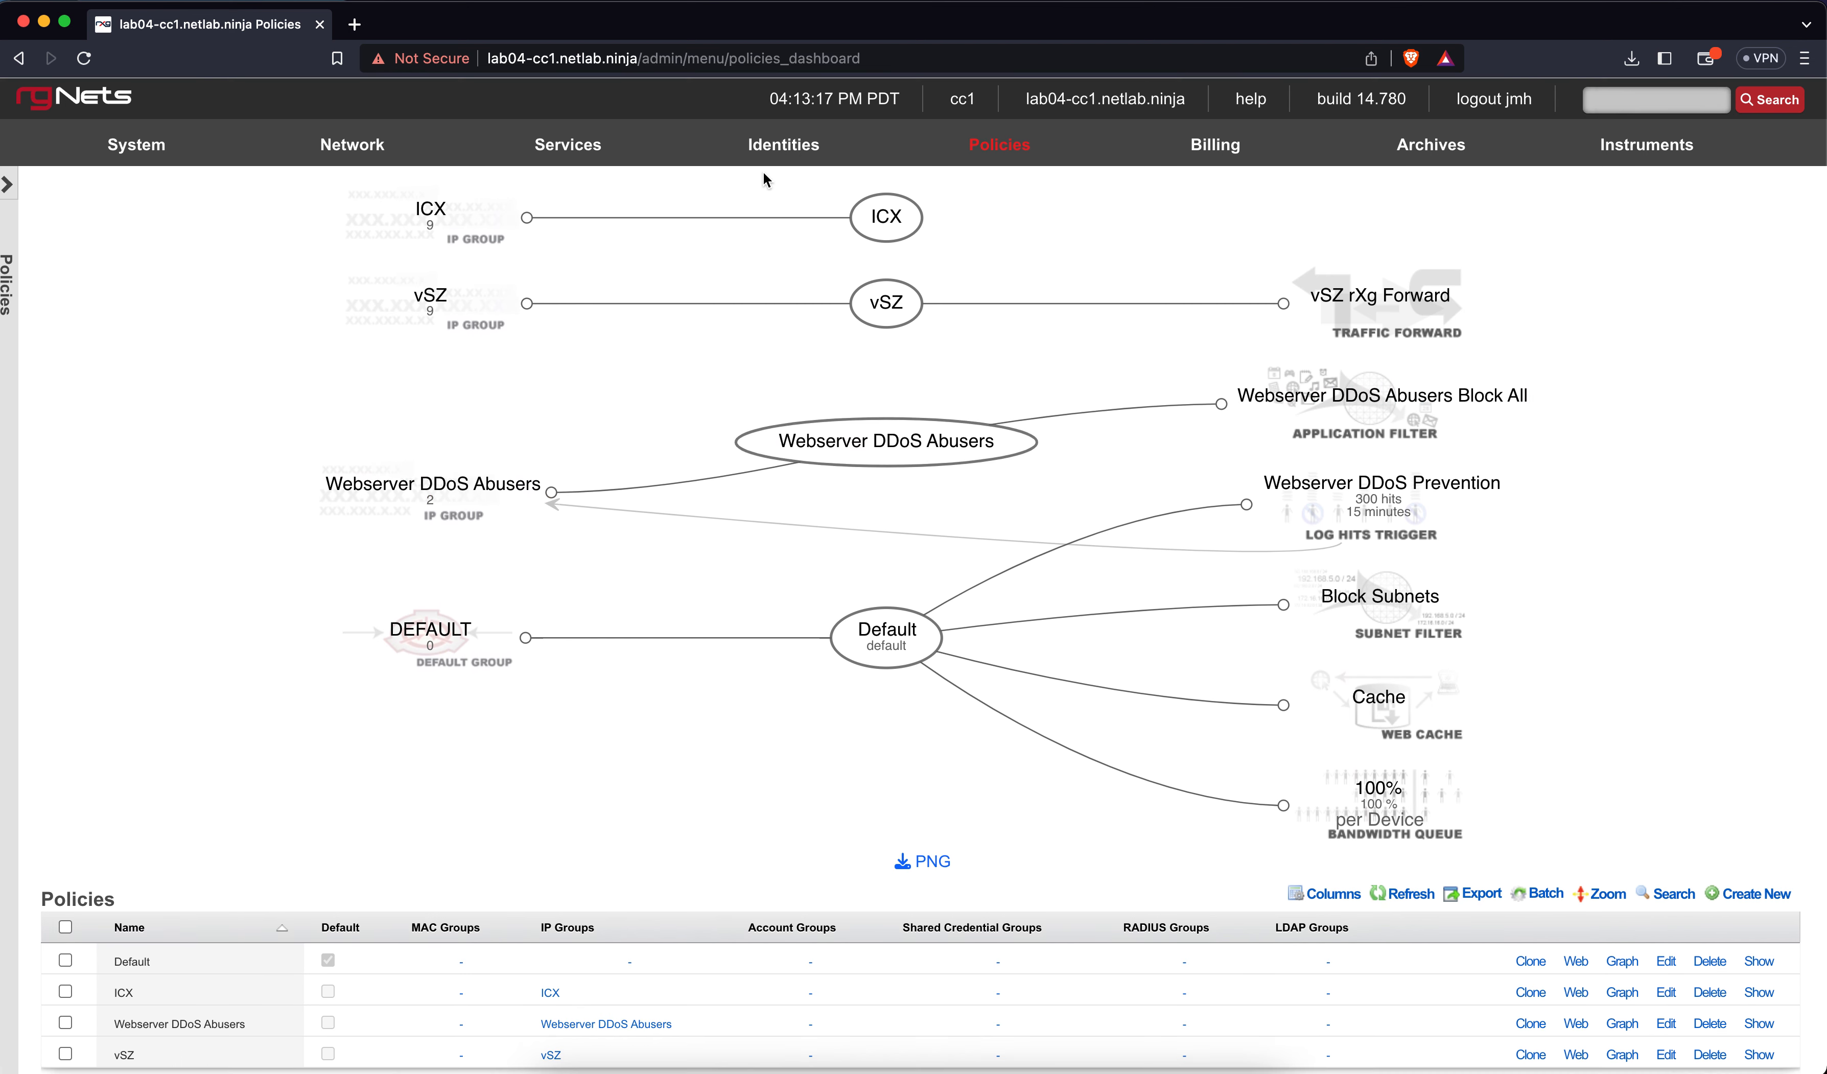
pyautogui.click(761, 161)
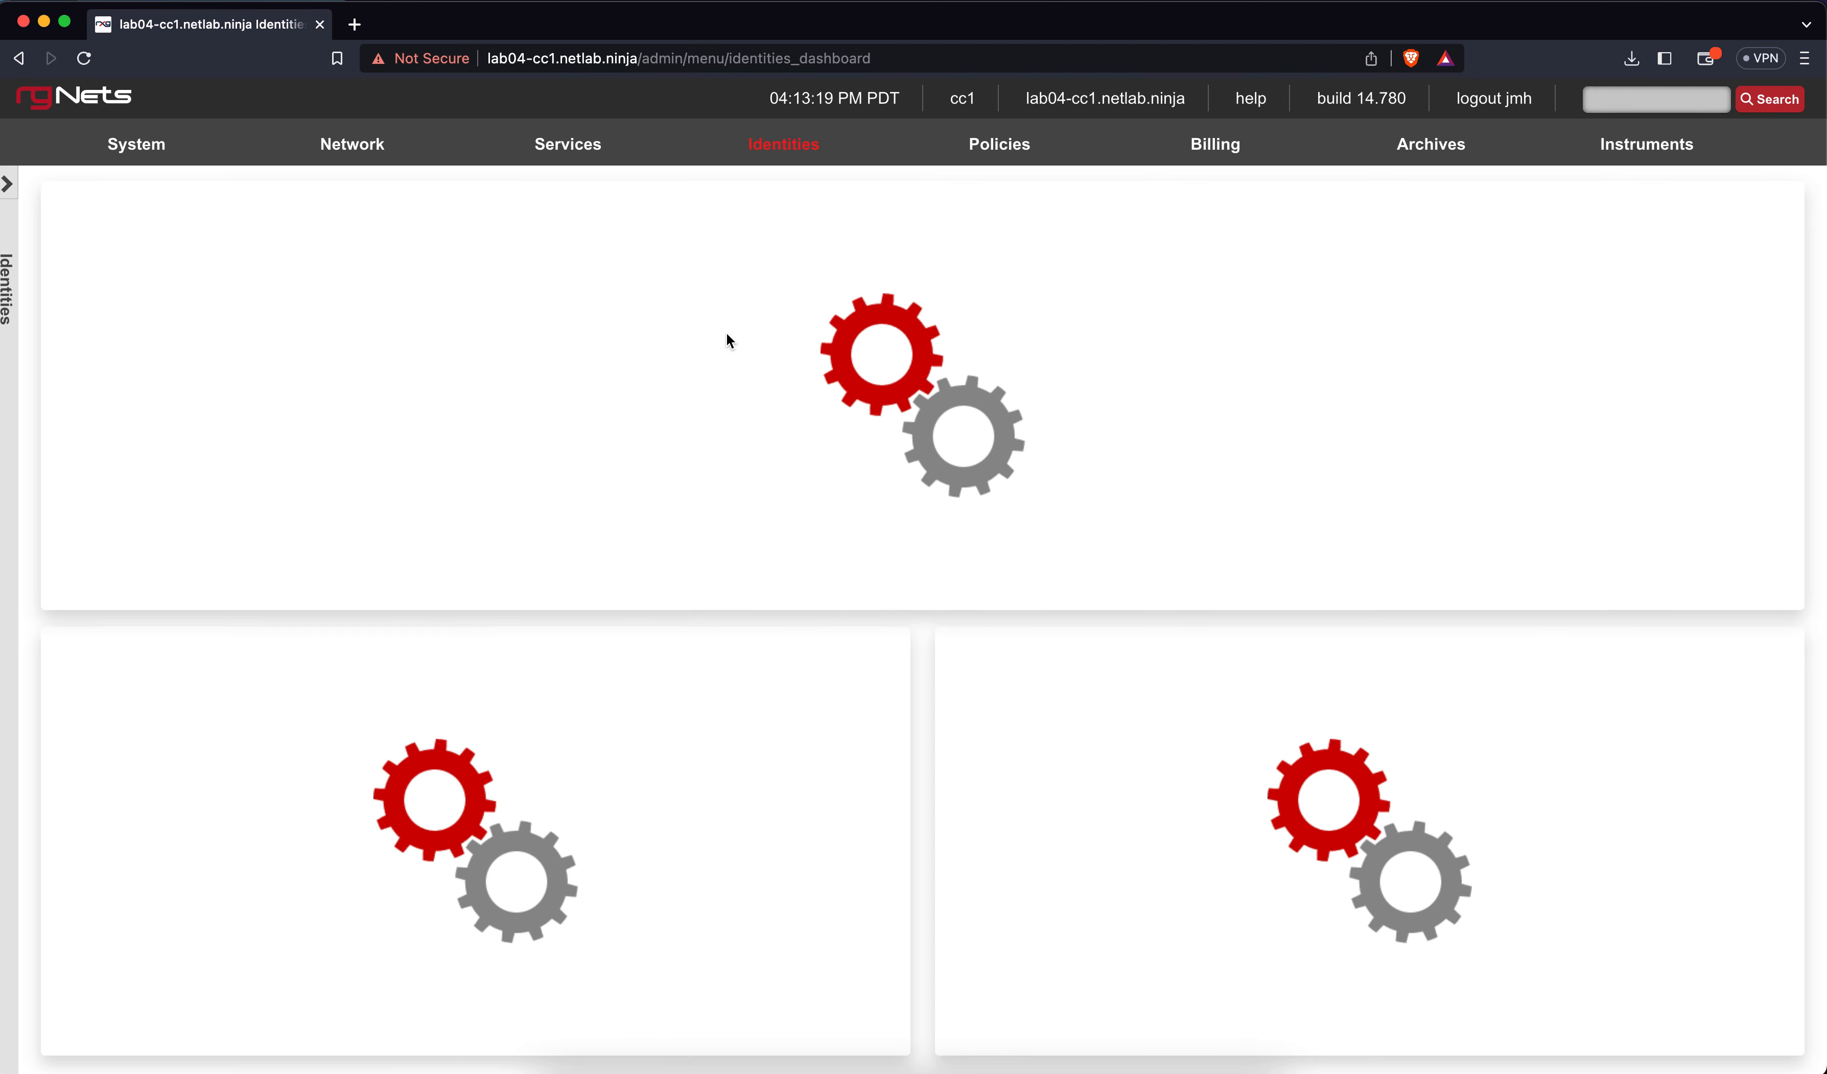
# Open Identities > Groups, listing IP groups ICX, Webserver DDoS Abusers and vSZ
pyautogui.click(729, 331)
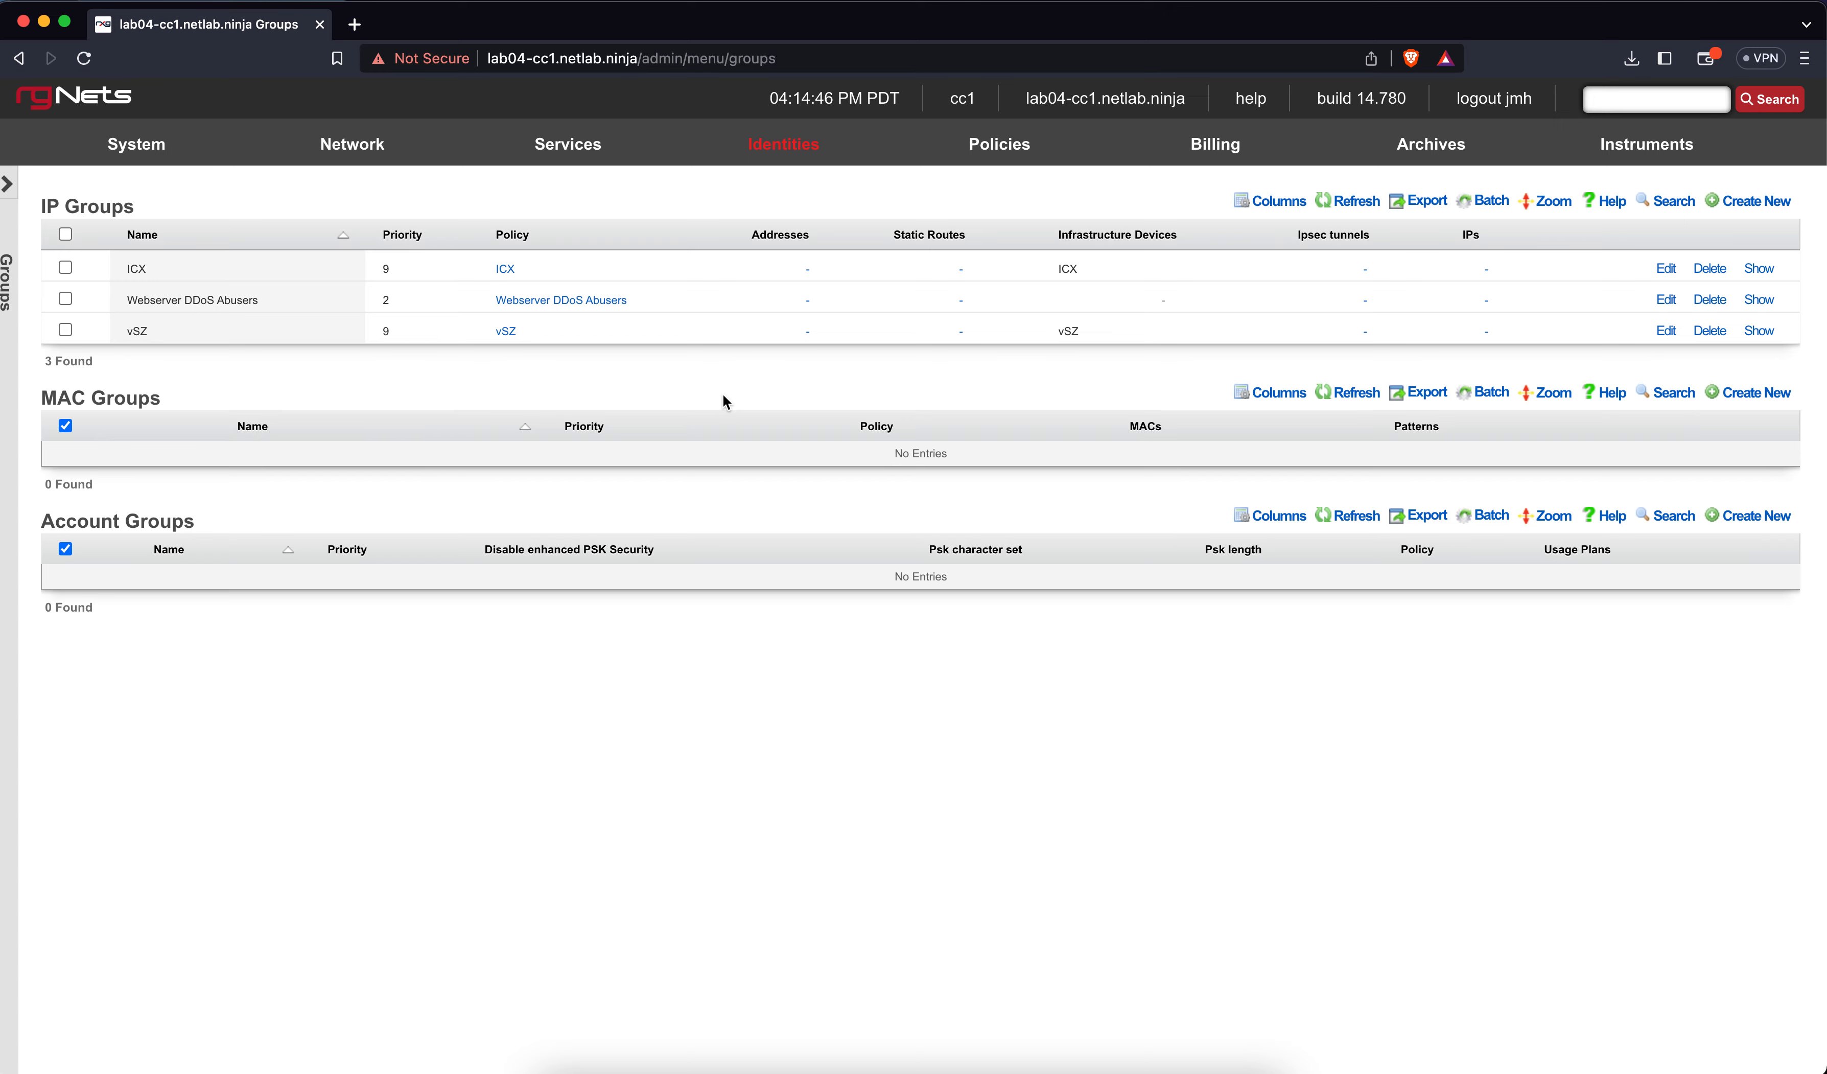
# Start a new IP group and name it 'Onboarding IP Group', leaving the policy unset
pyautogui.click(1752, 204)
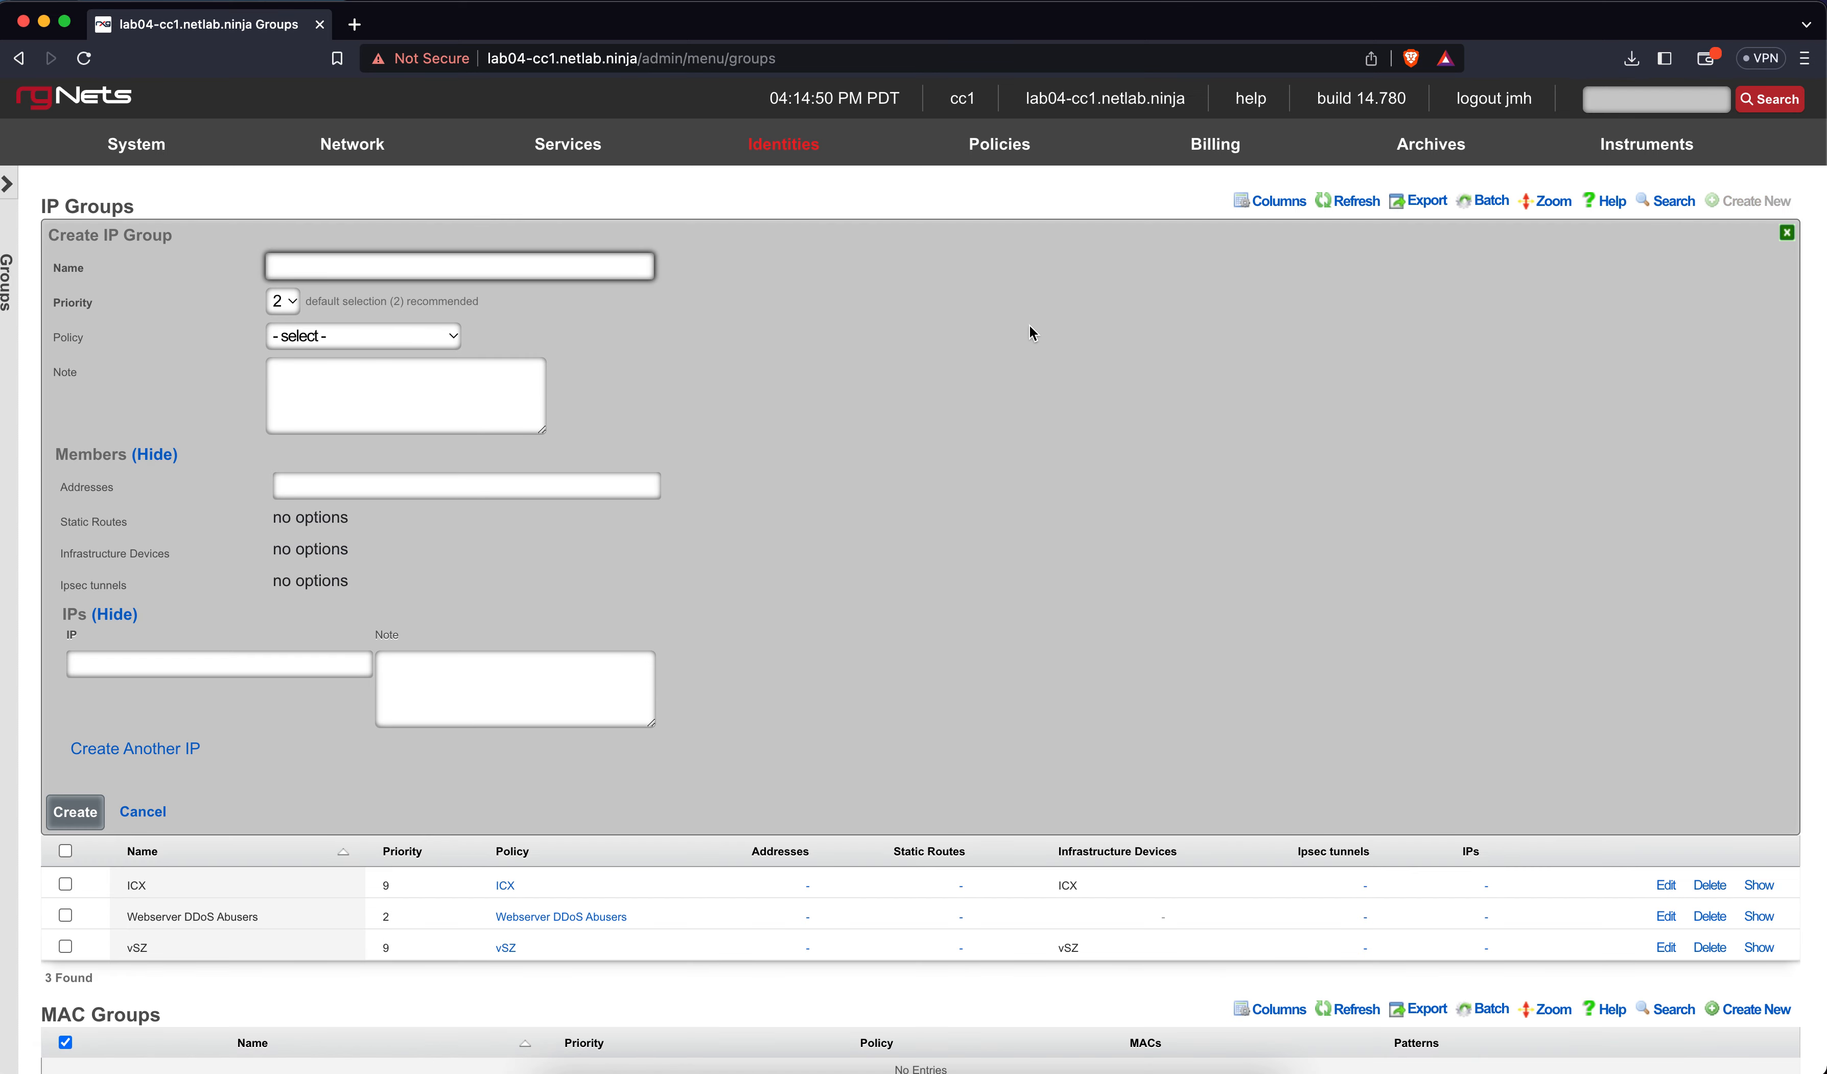
pyautogui.write('Onboarding Account Group')
pyautogui.click(356, 338)
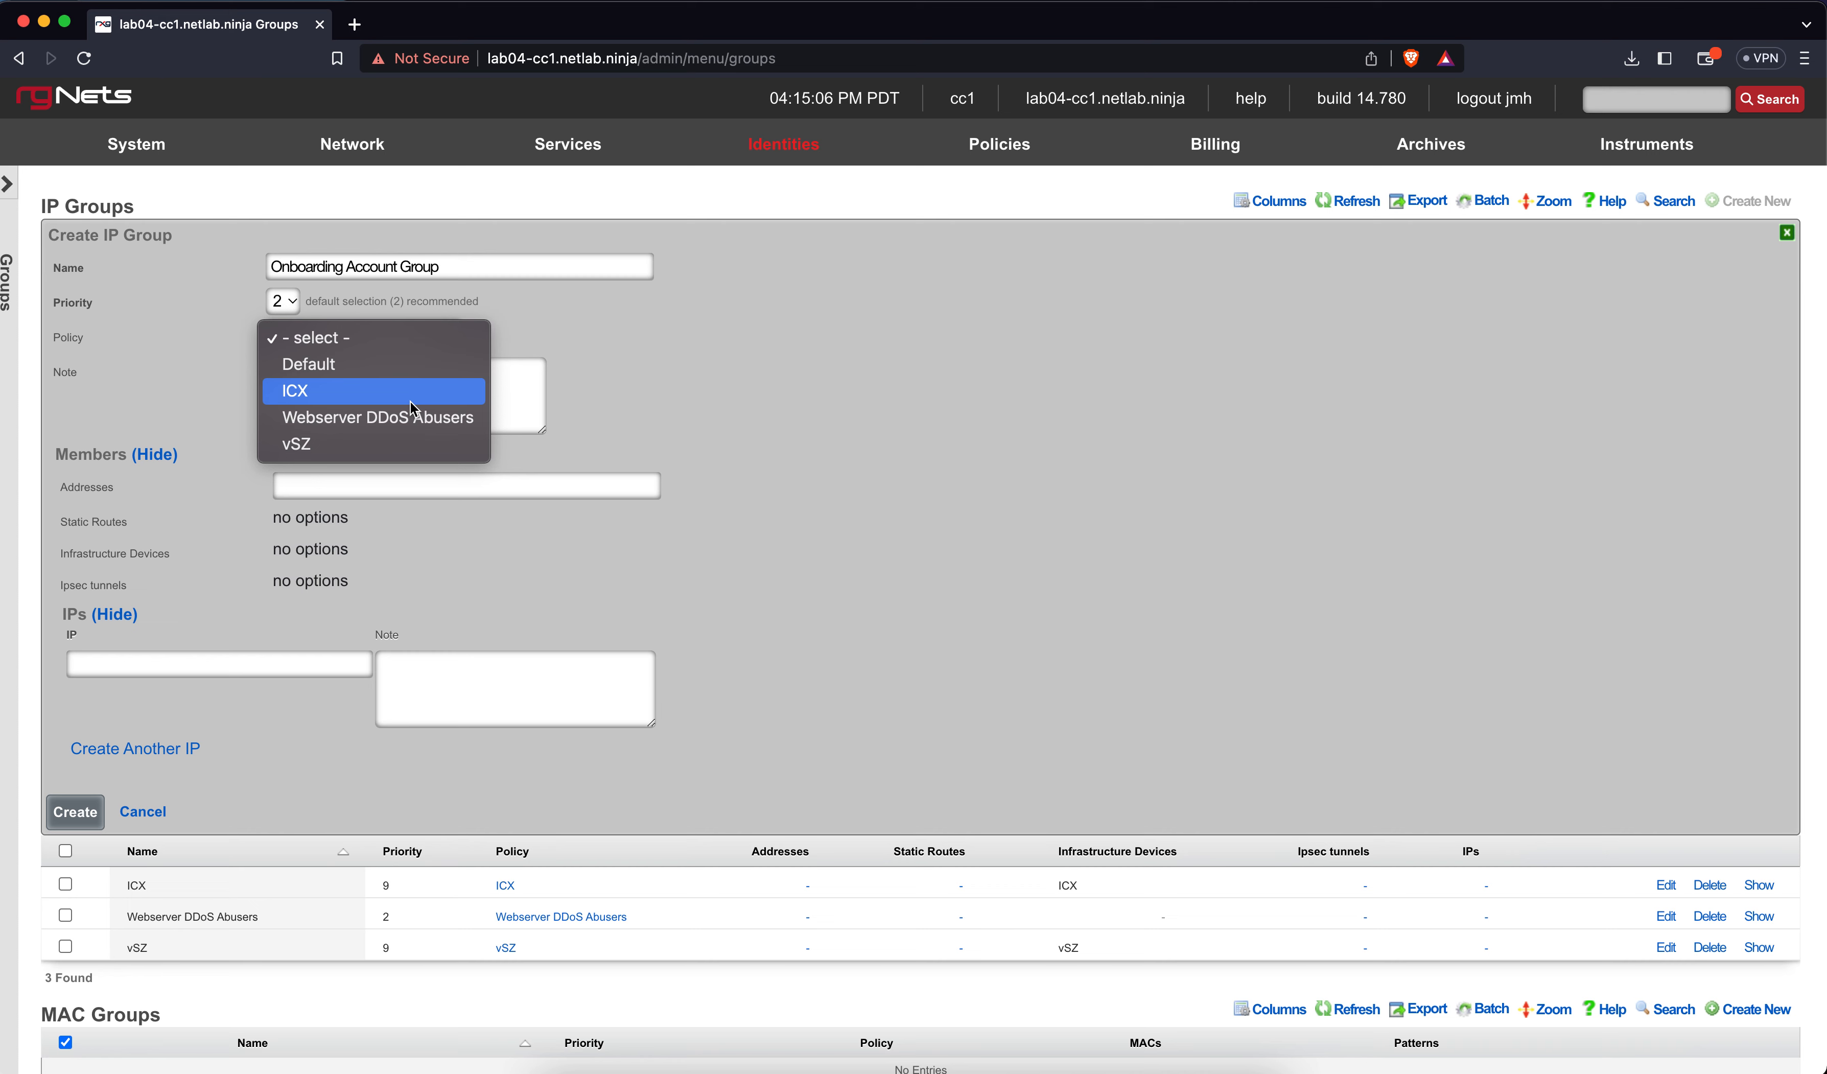
pyautogui.click(612, 372)
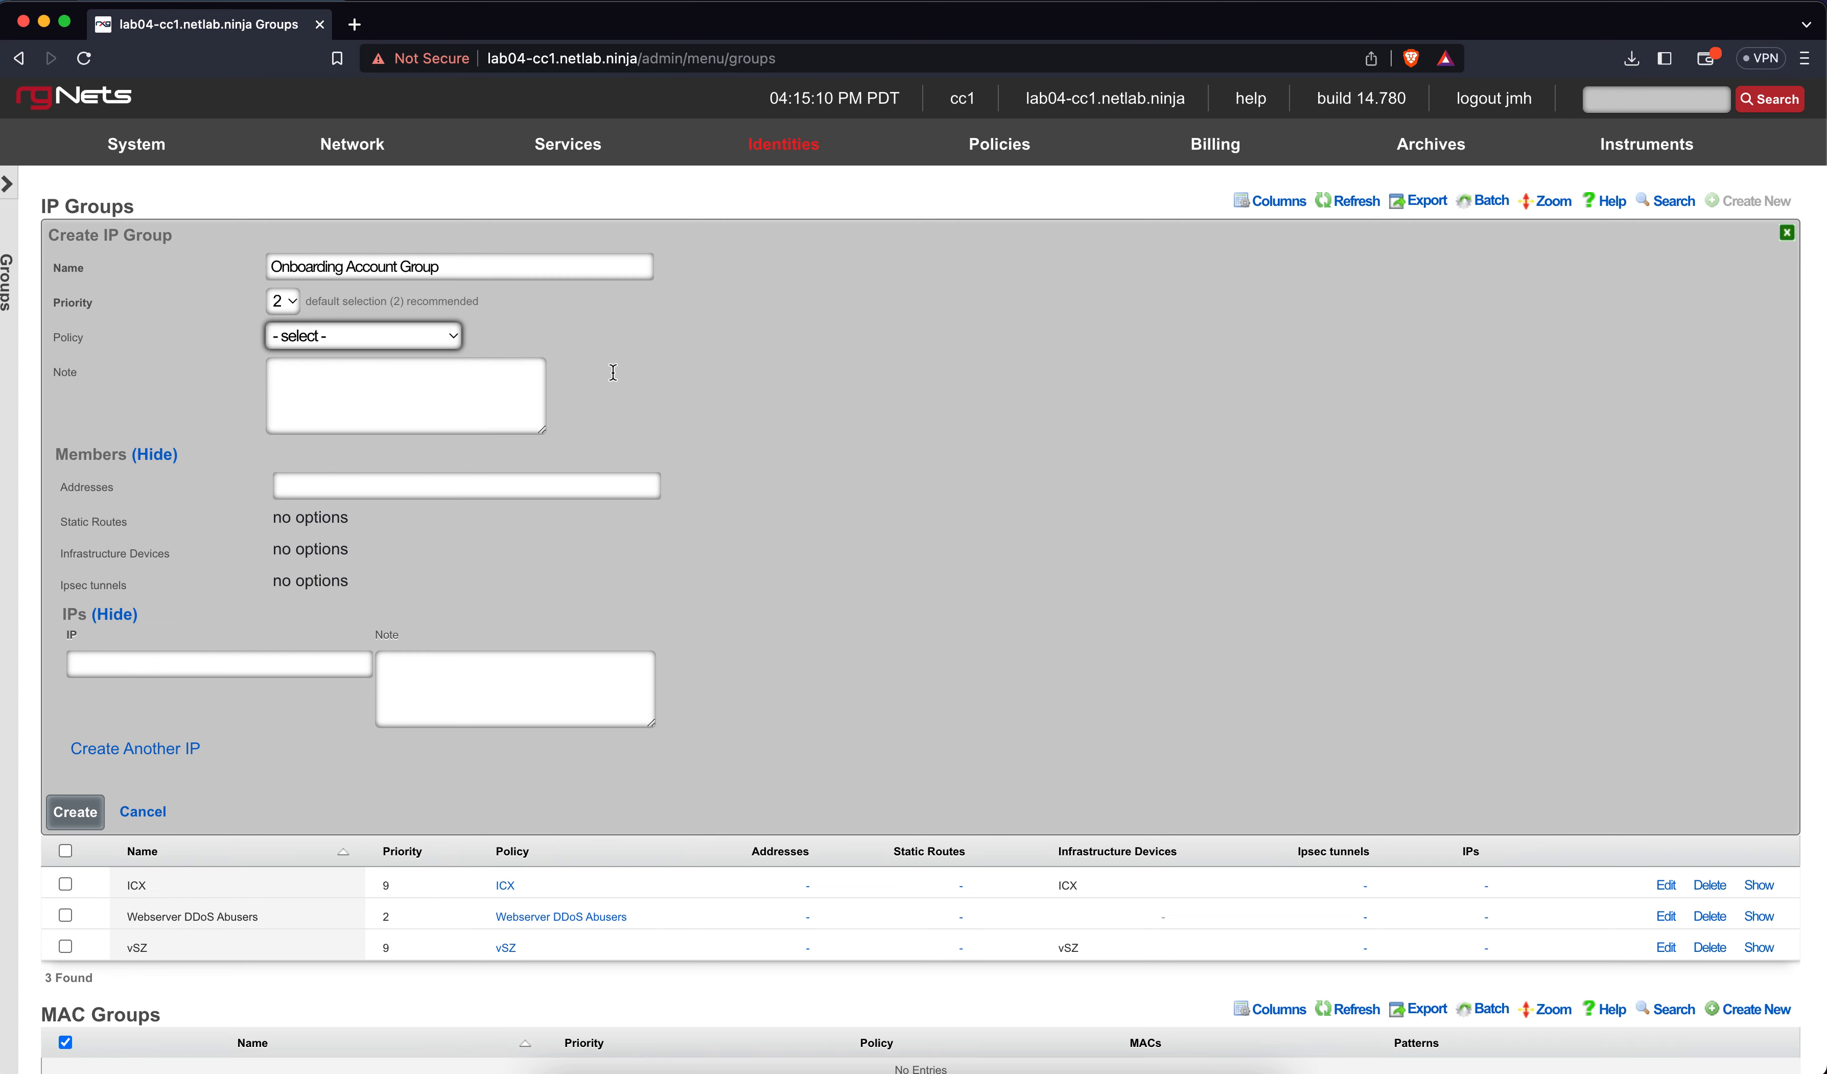
pyautogui.click(503, 487)
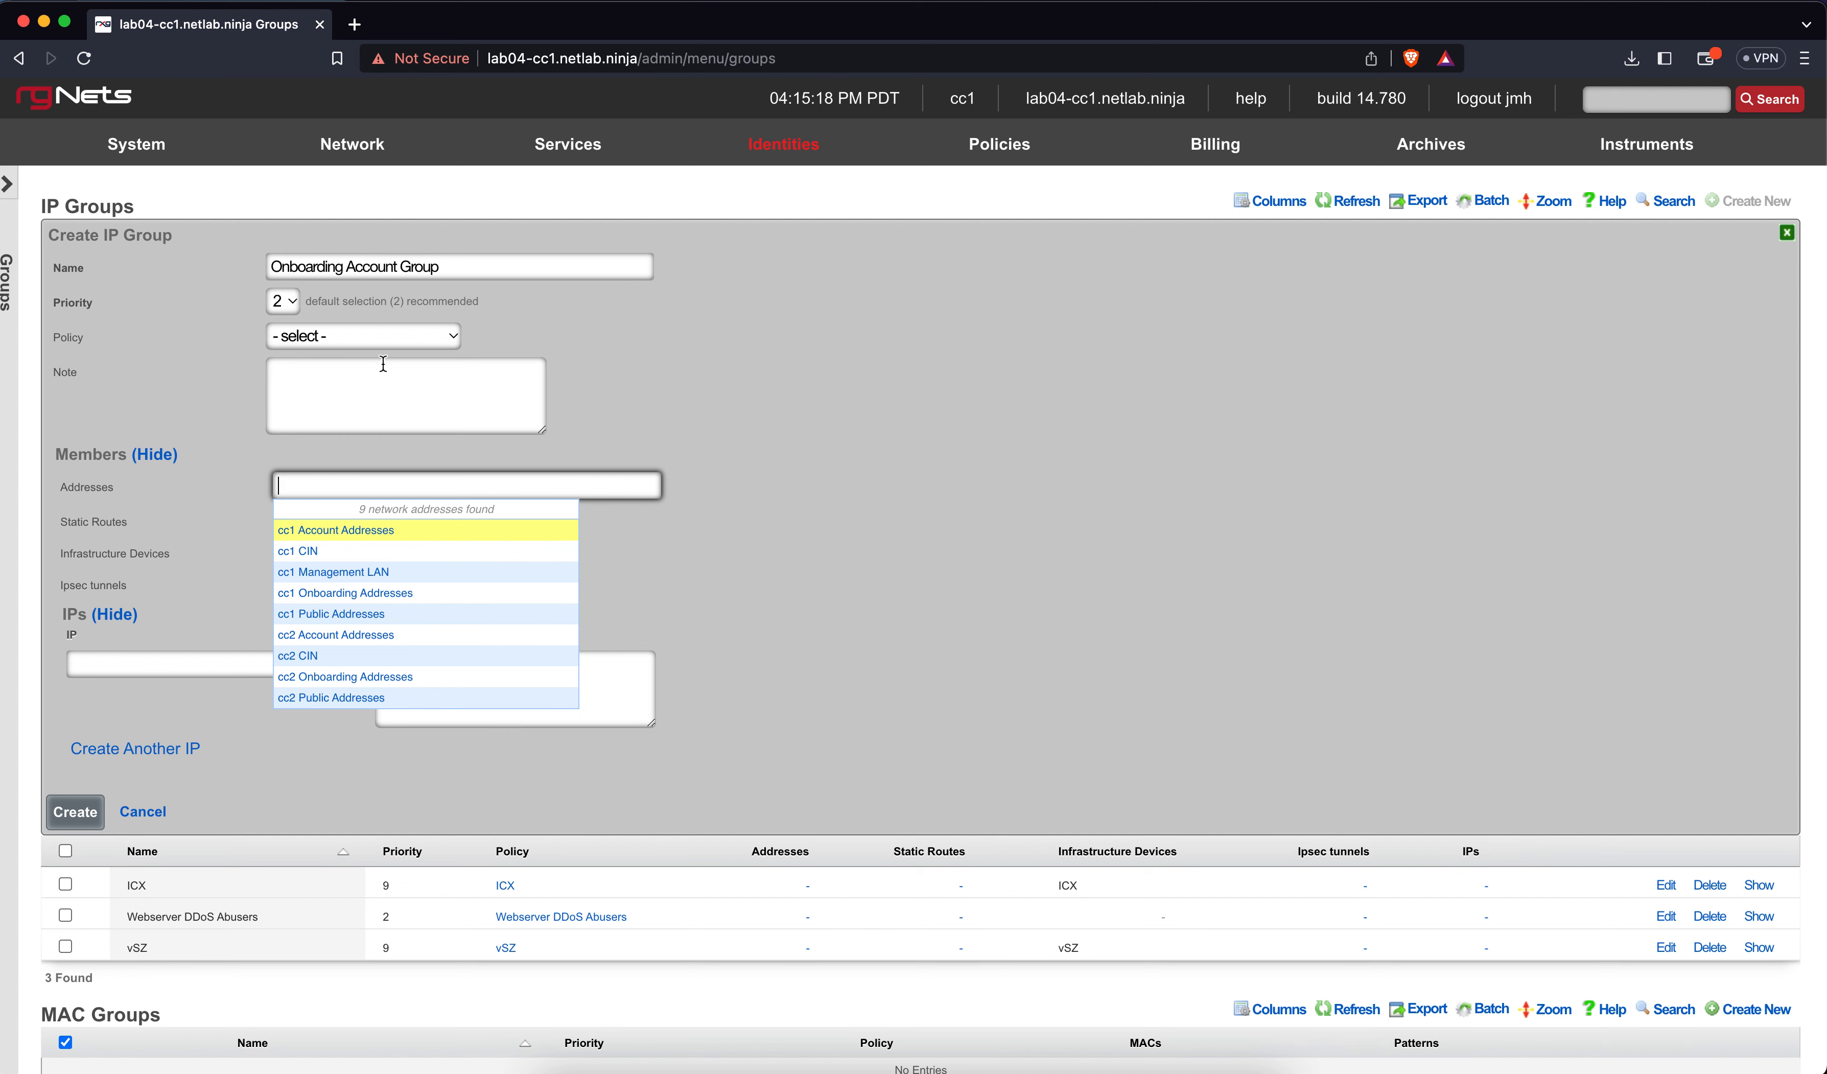
pyautogui.click(394, 271)
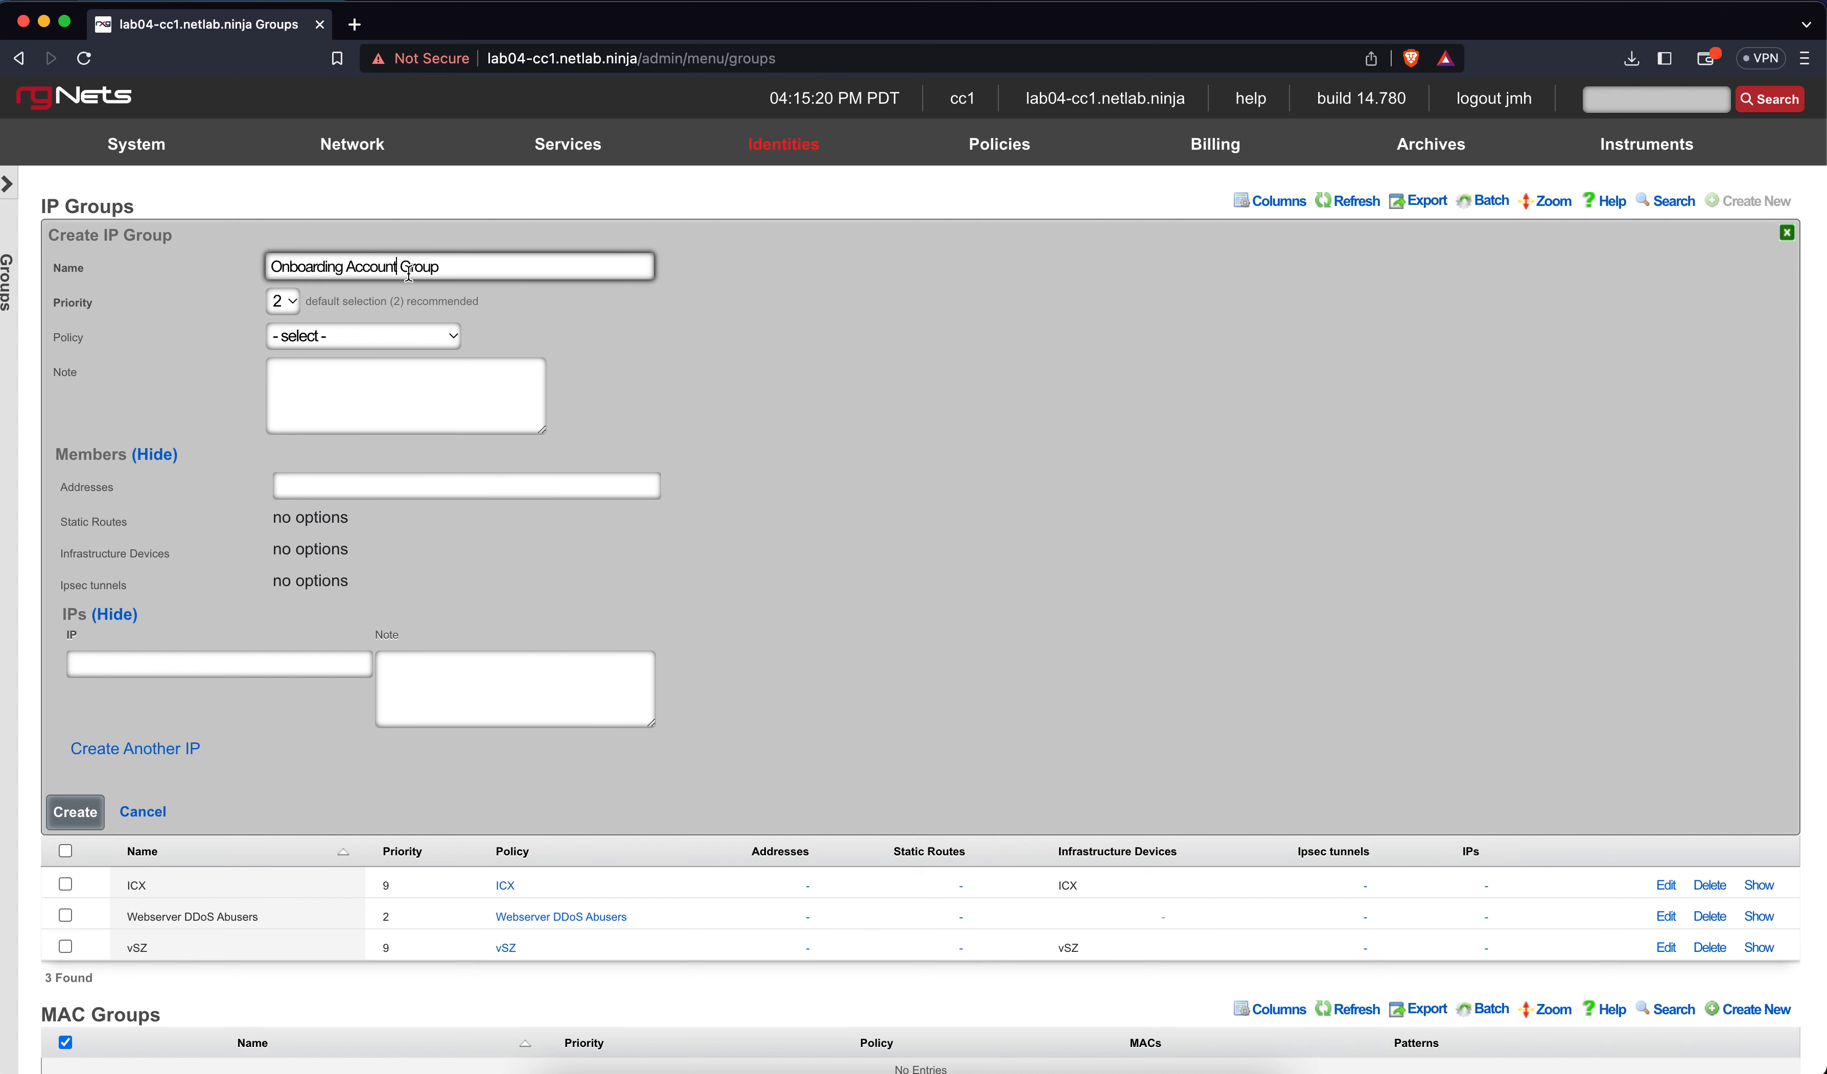
pyautogui.press('BackSpace')
pyautogui.press('BackSpace')
pyautogui.press('BackSpace')
pyautogui.press('BackSpace')
pyautogui.press('BackSpace')
pyautogui.press('BackSpace')
pyautogui.press('BackSpace')
pyautogui.press('BackSpace')
pyautogui.write('IP')
# Add cc1 and cc2 Onboarding Addresses as members and create the group
pyautogui.click(325, 487)
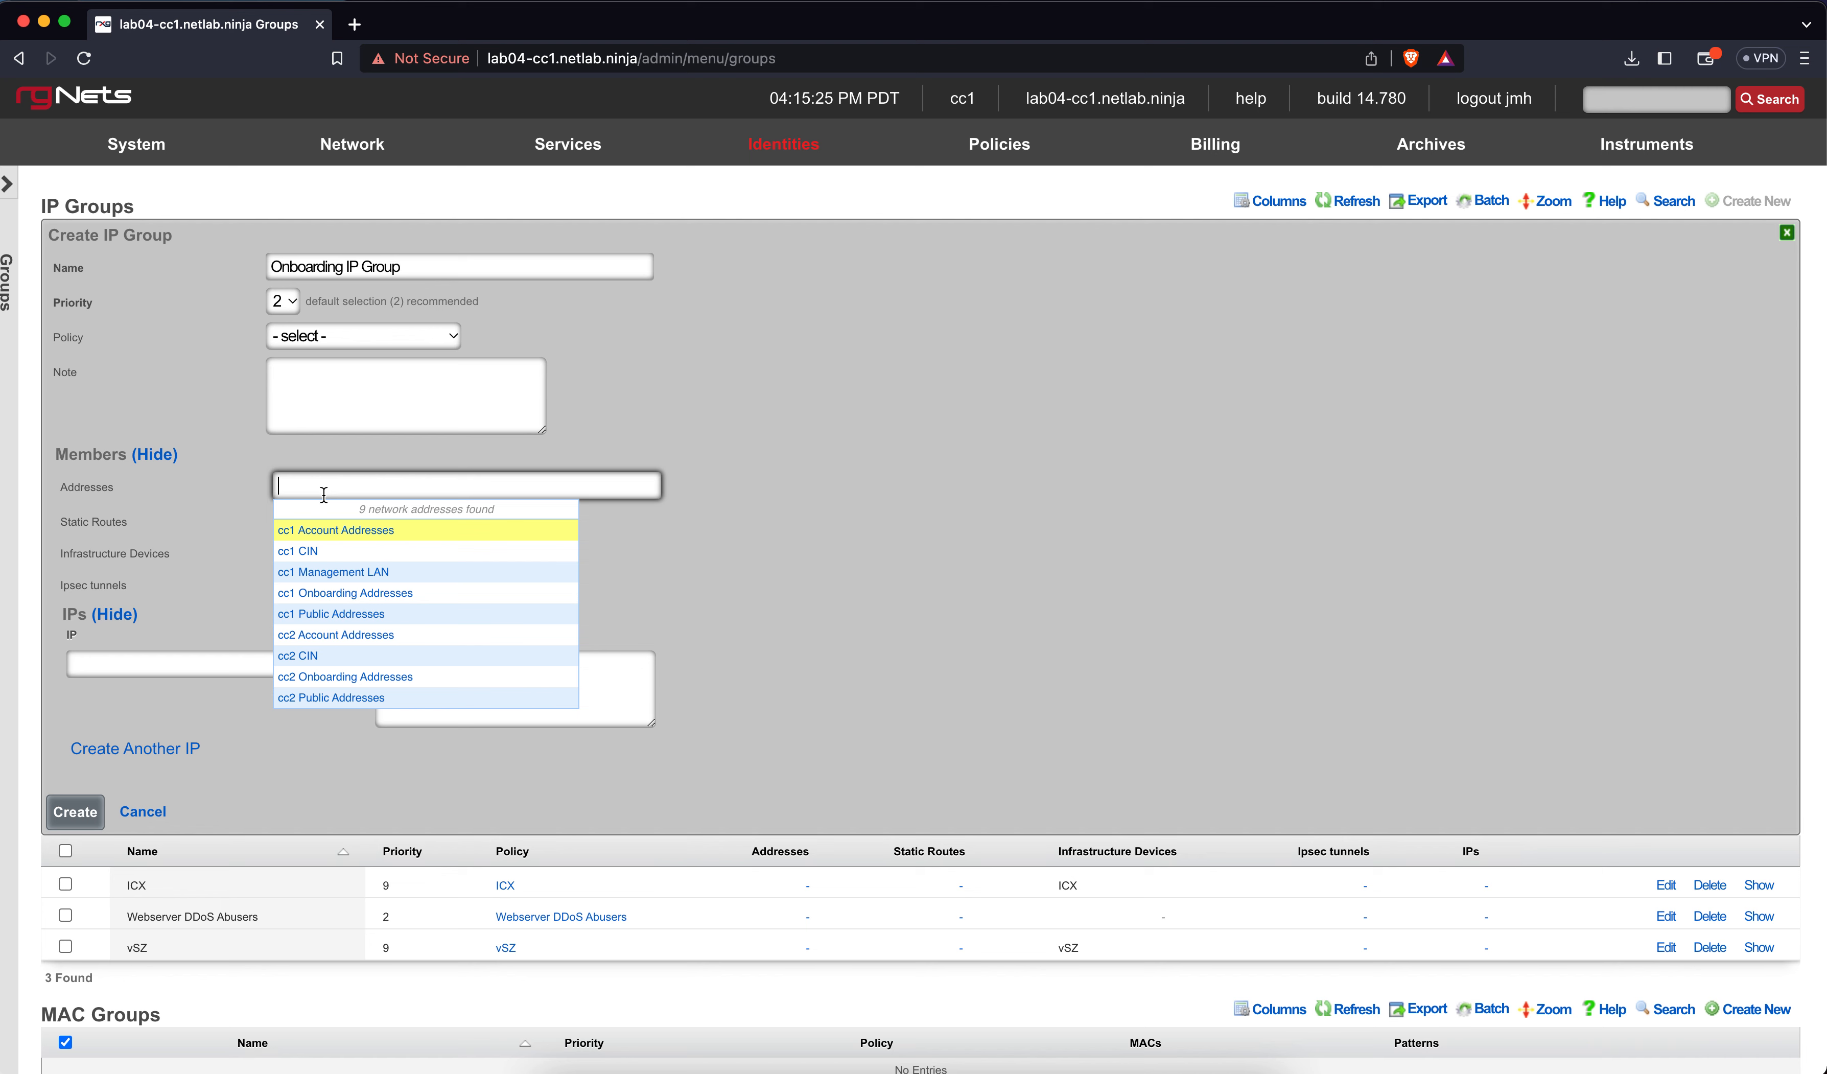
pyautogui.click(335, 594)
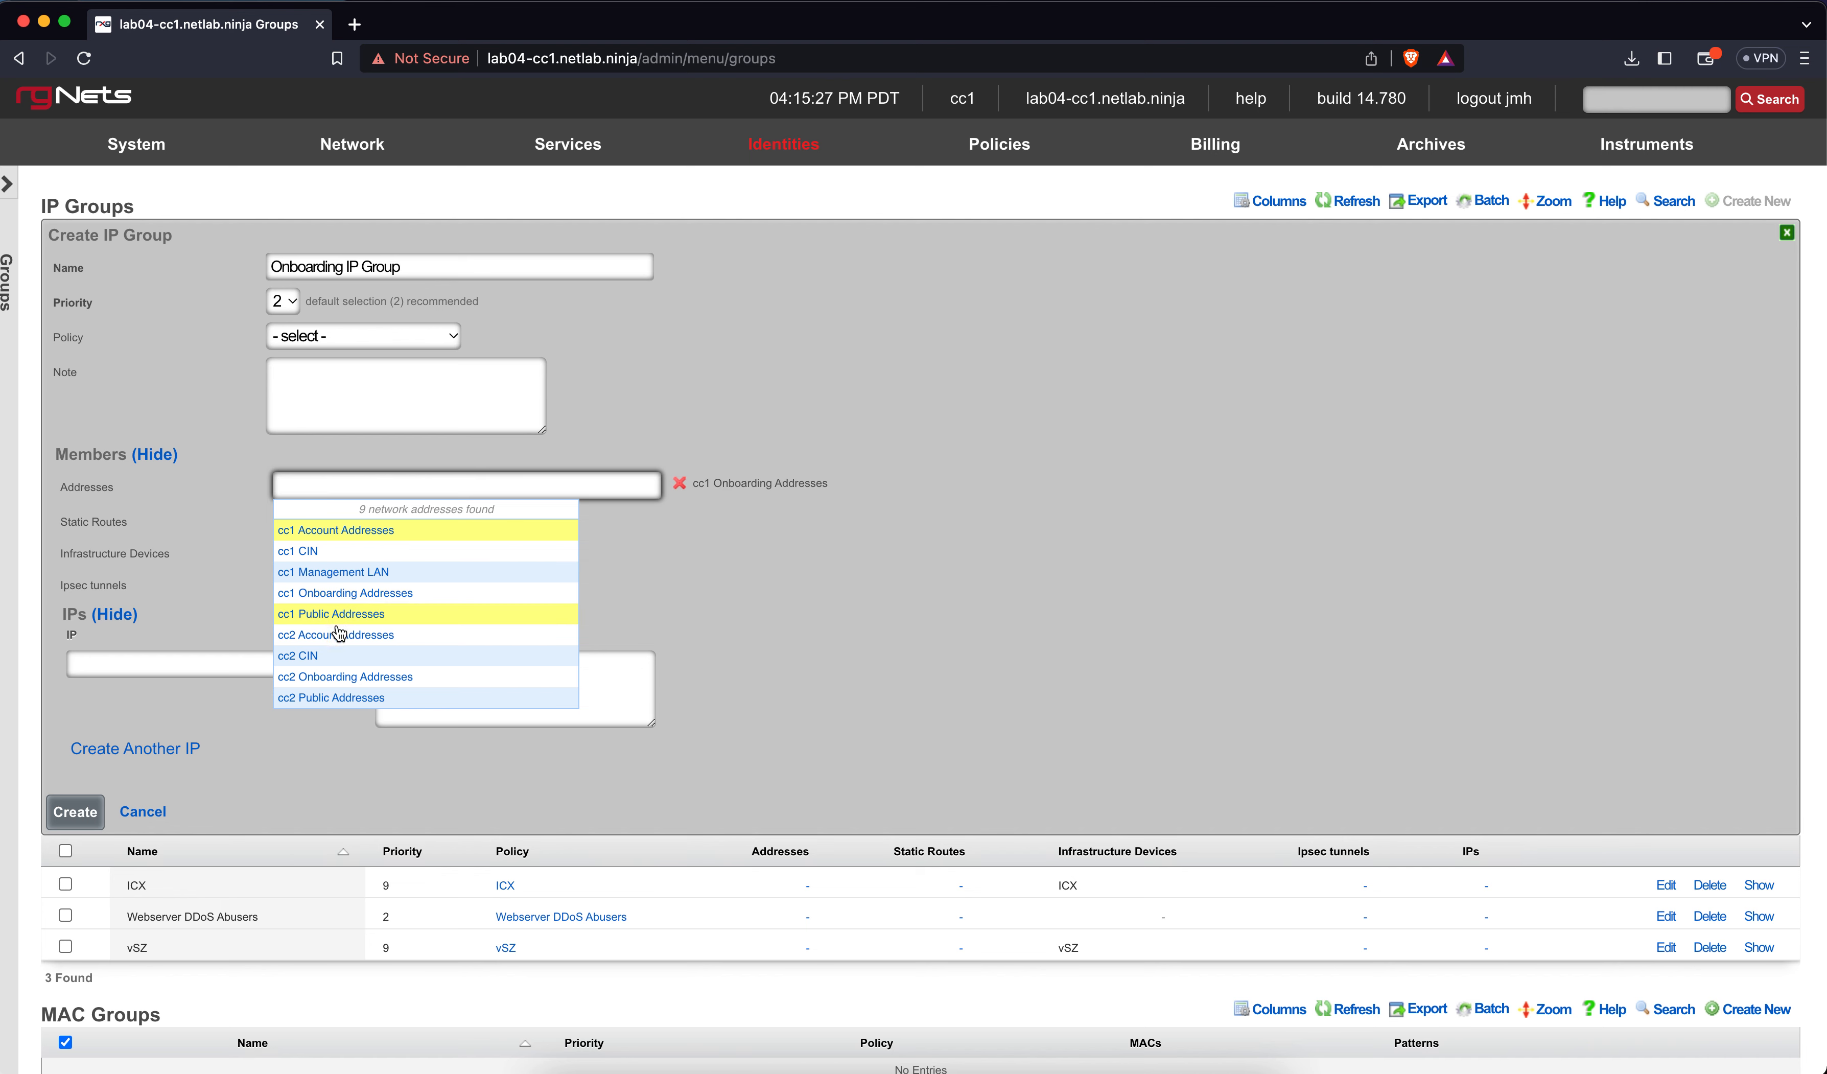
pyautogui.click(339, 677)
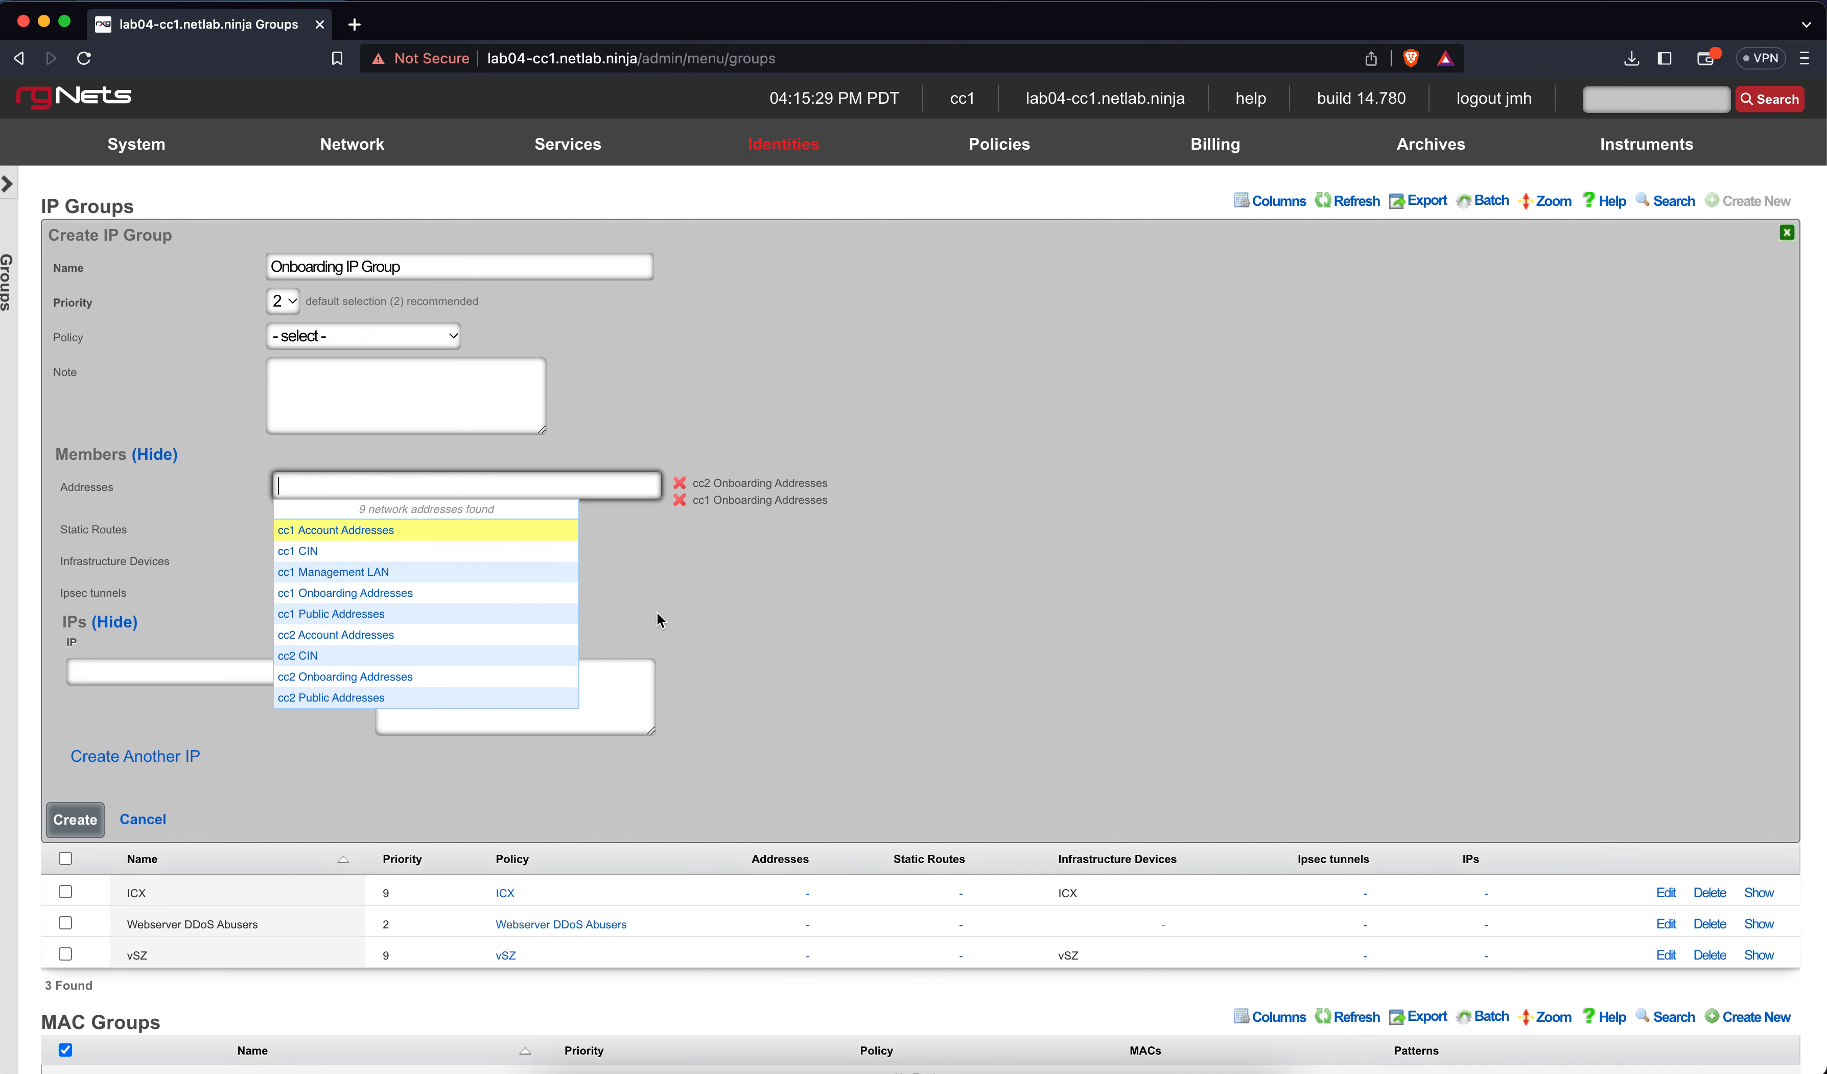
pyautogui.click(659, 619)
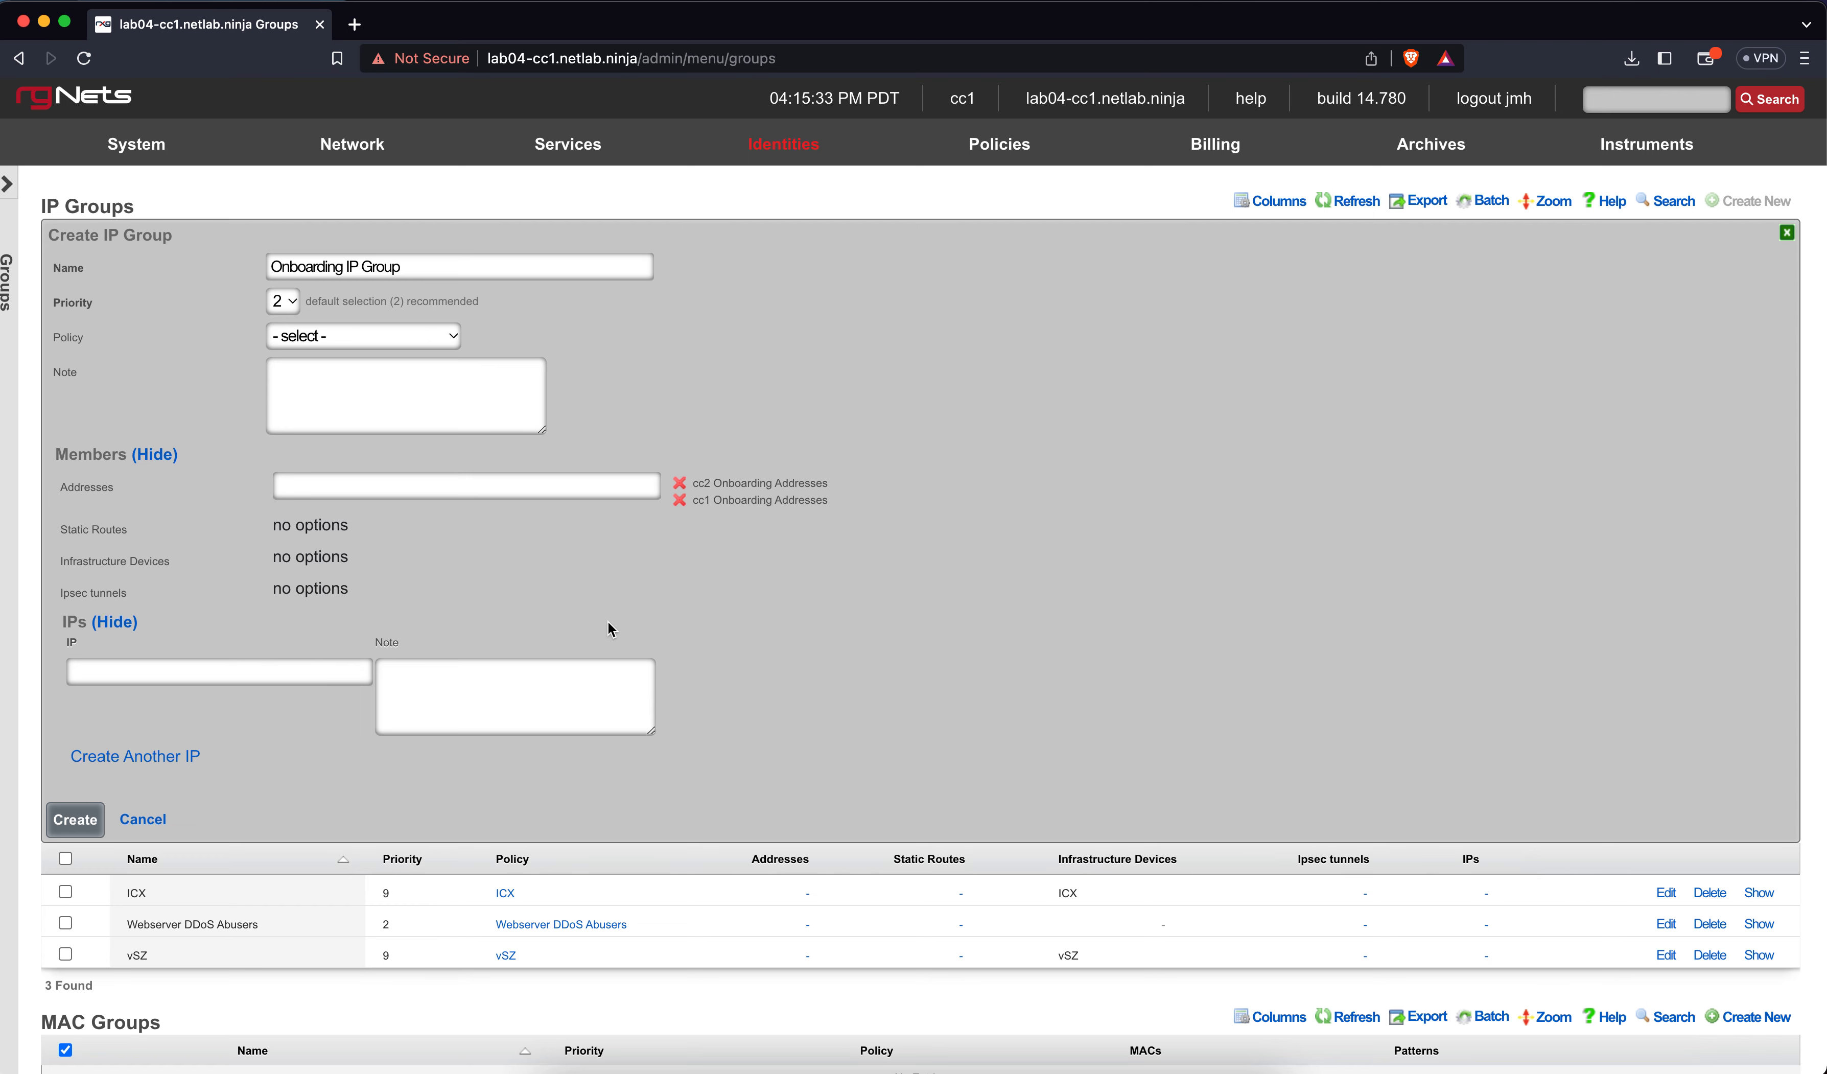
pyautogui.click(77, 820)
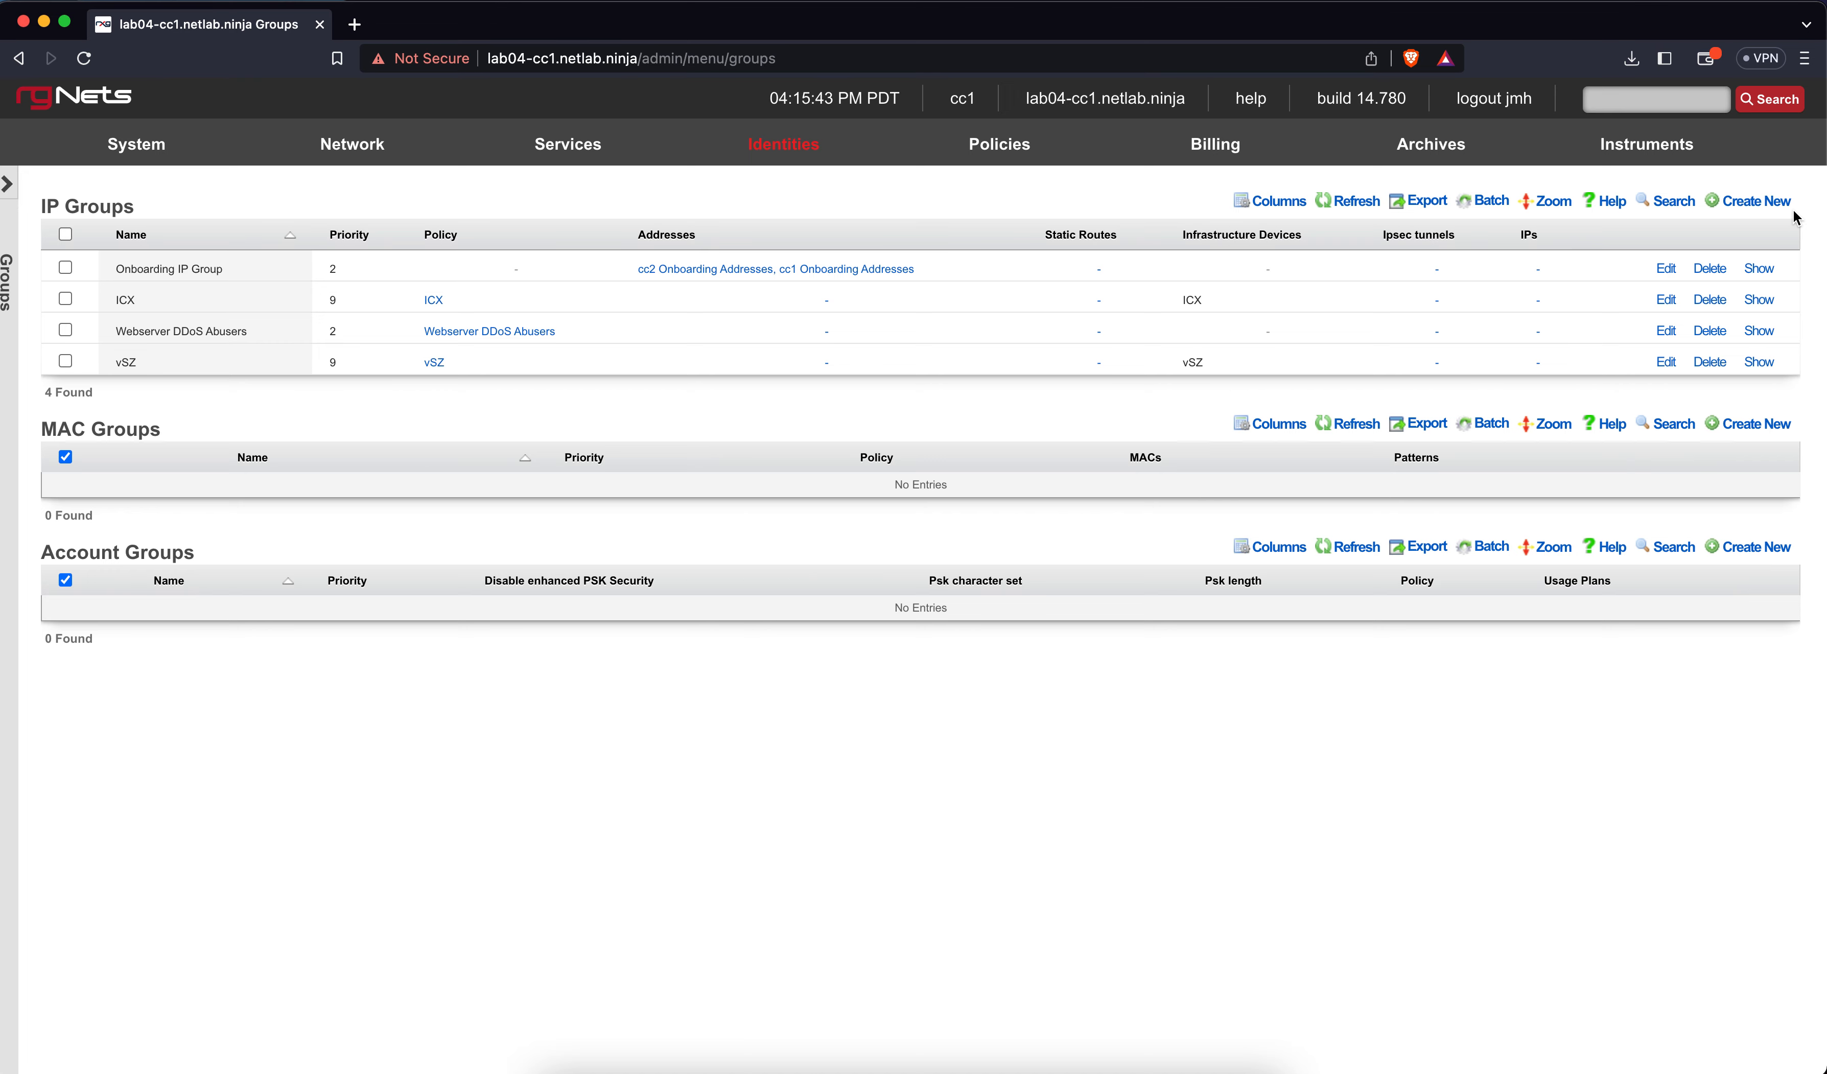
# Open a new IP group form and enter the name 'Account IP Group'
pyautogui.click(1764, 201)
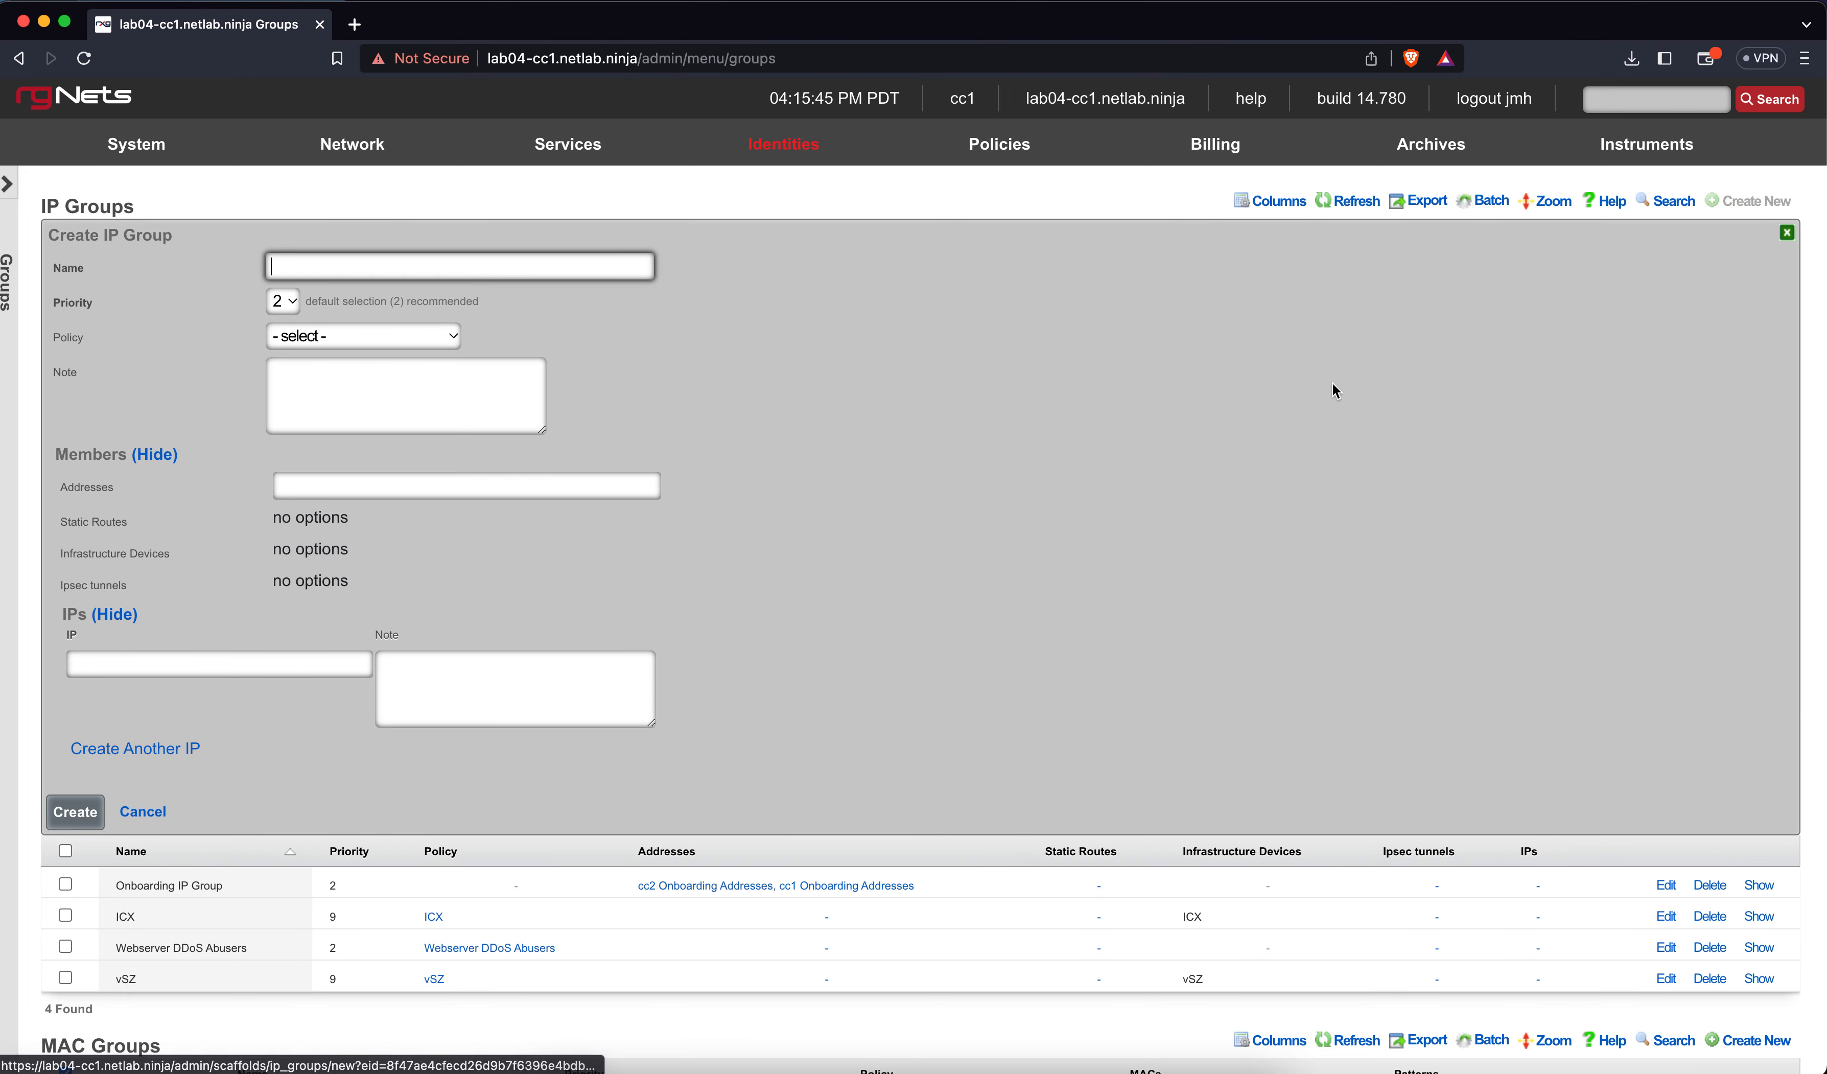
pyautogui.write('Account IP Group')
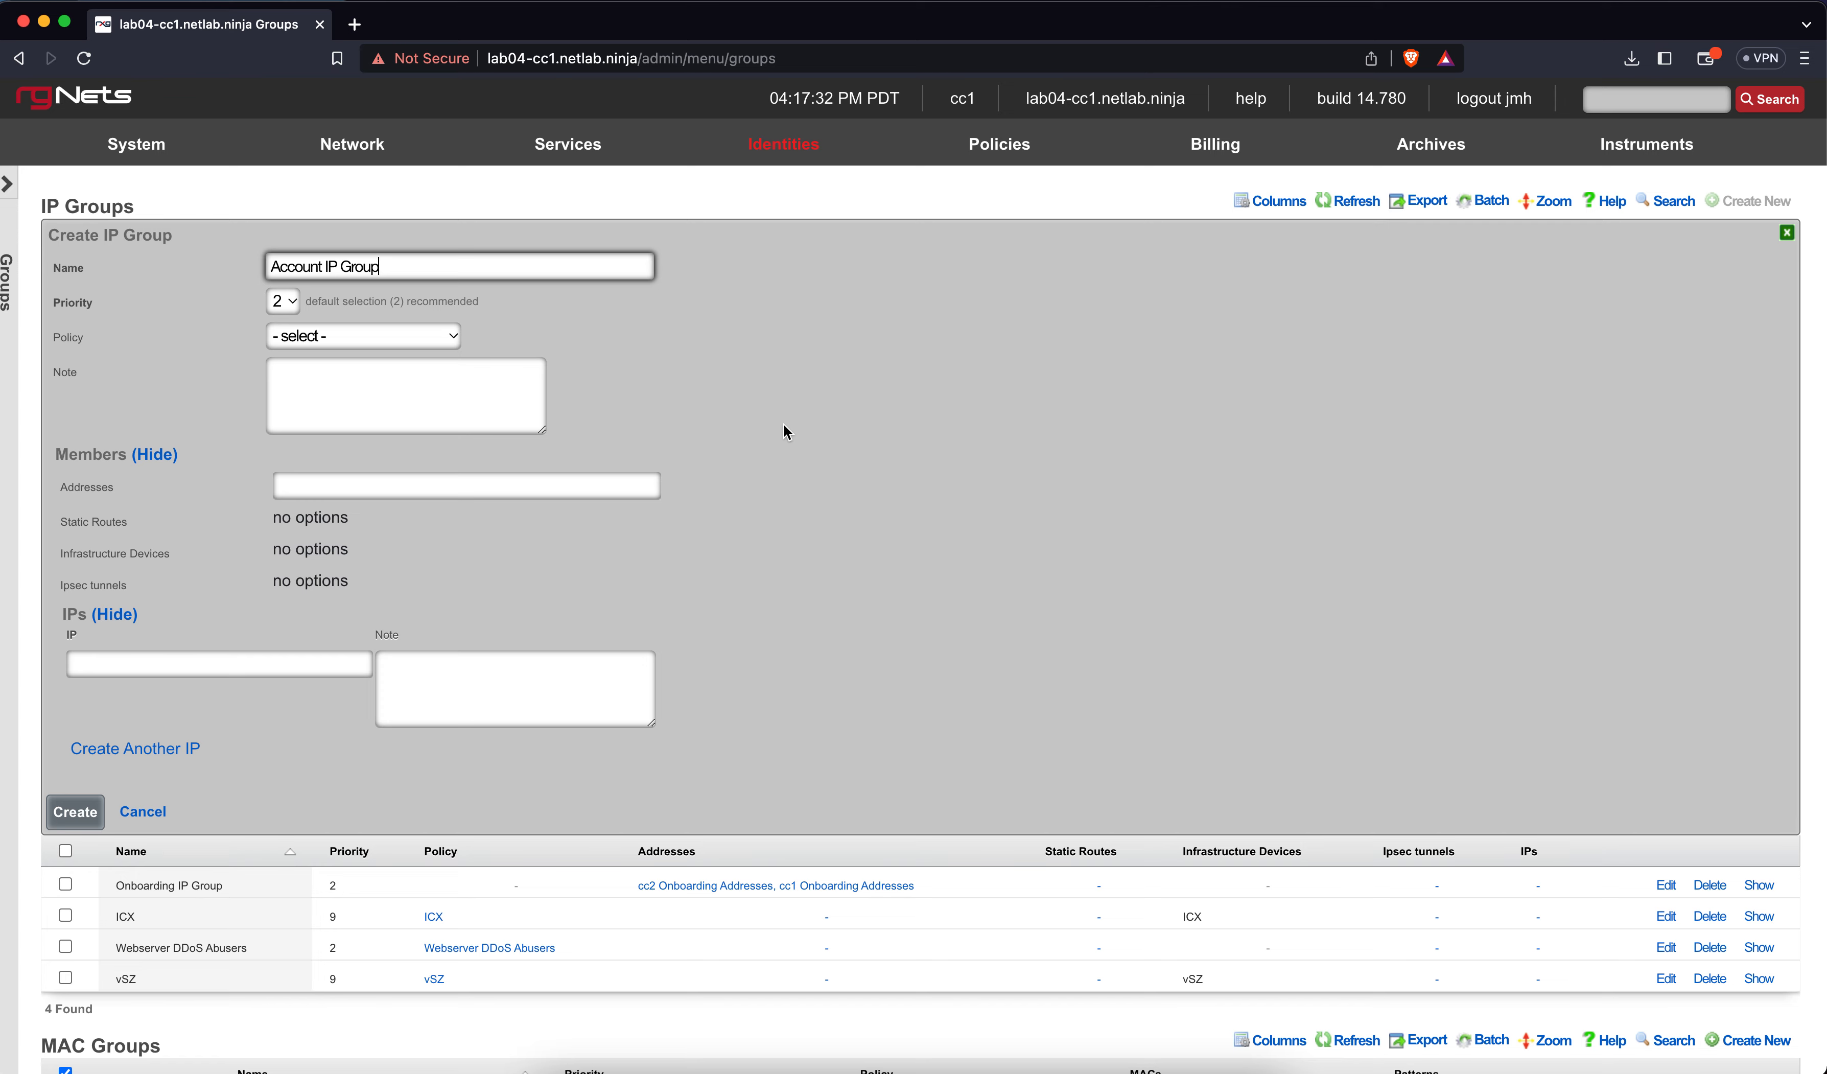
# Save the Account IP Group, then create account group 'Free' with no policy assigned
pyautogui.click(75, 812)
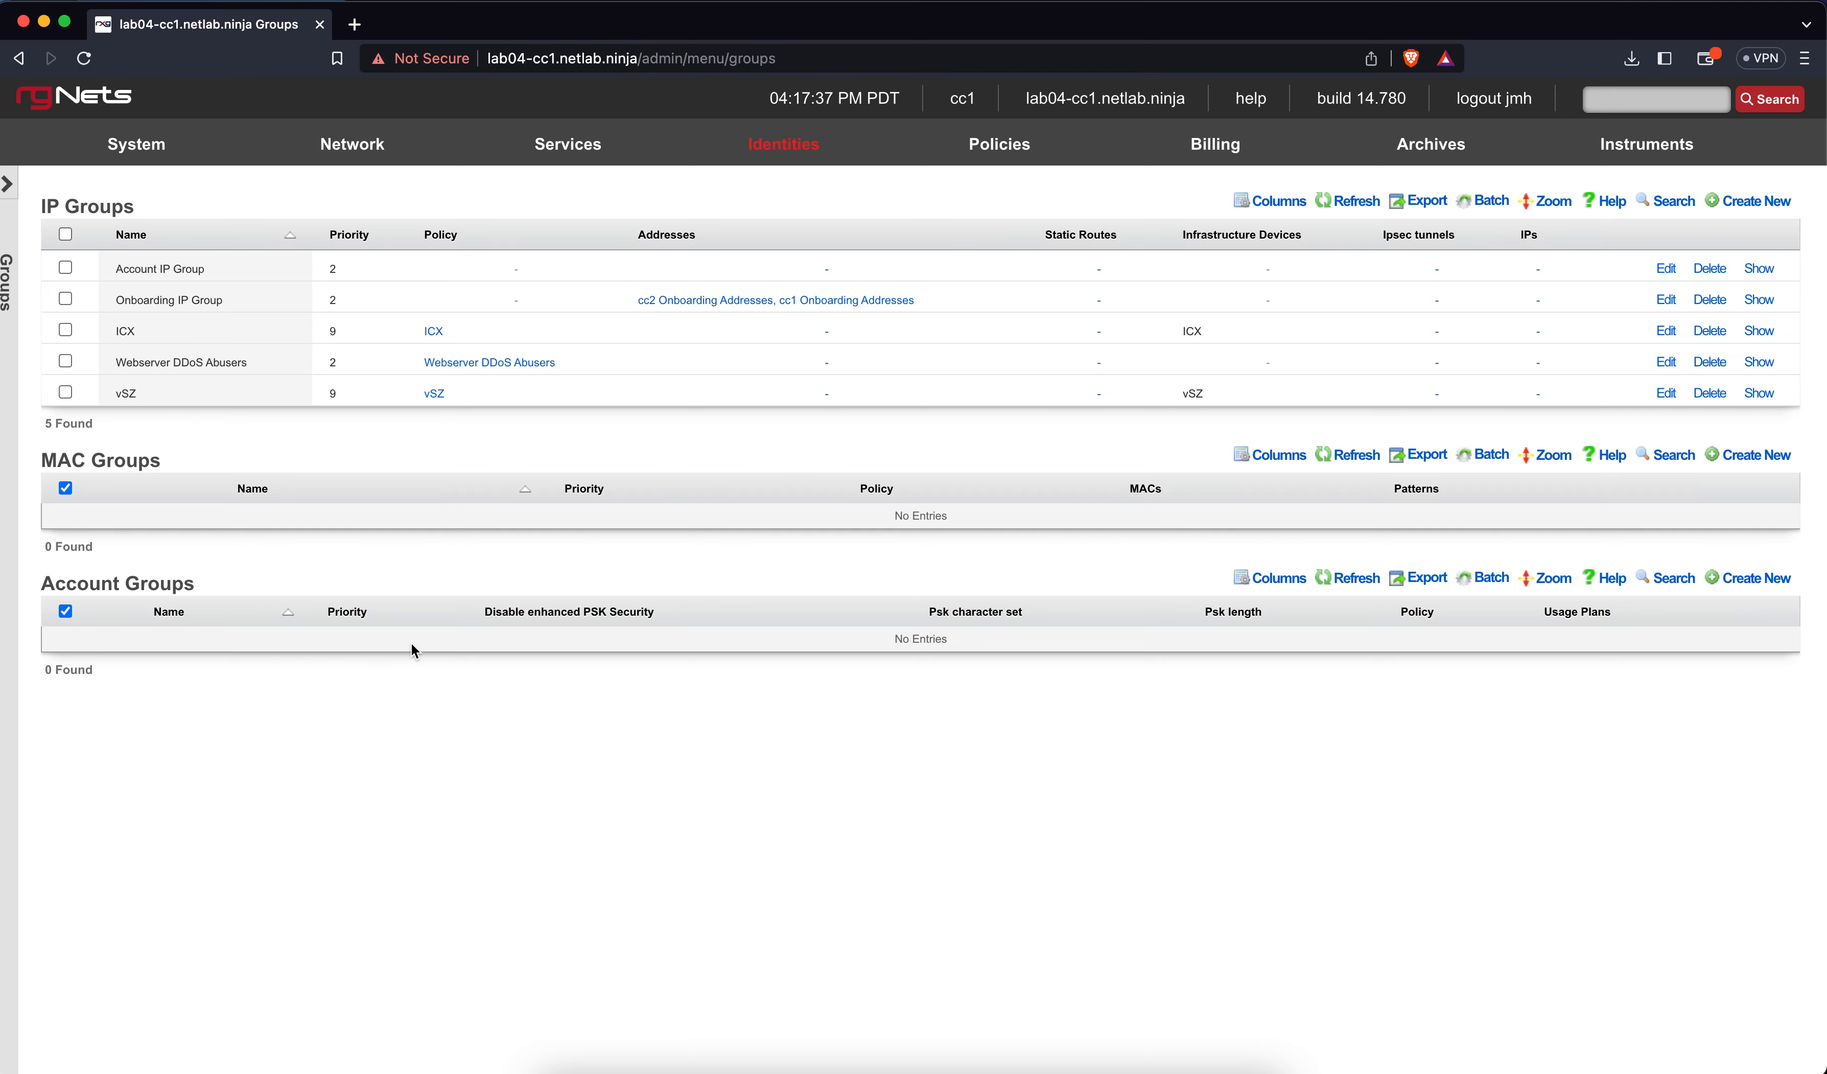
pyautogui.scroll(-2, 411, 642)
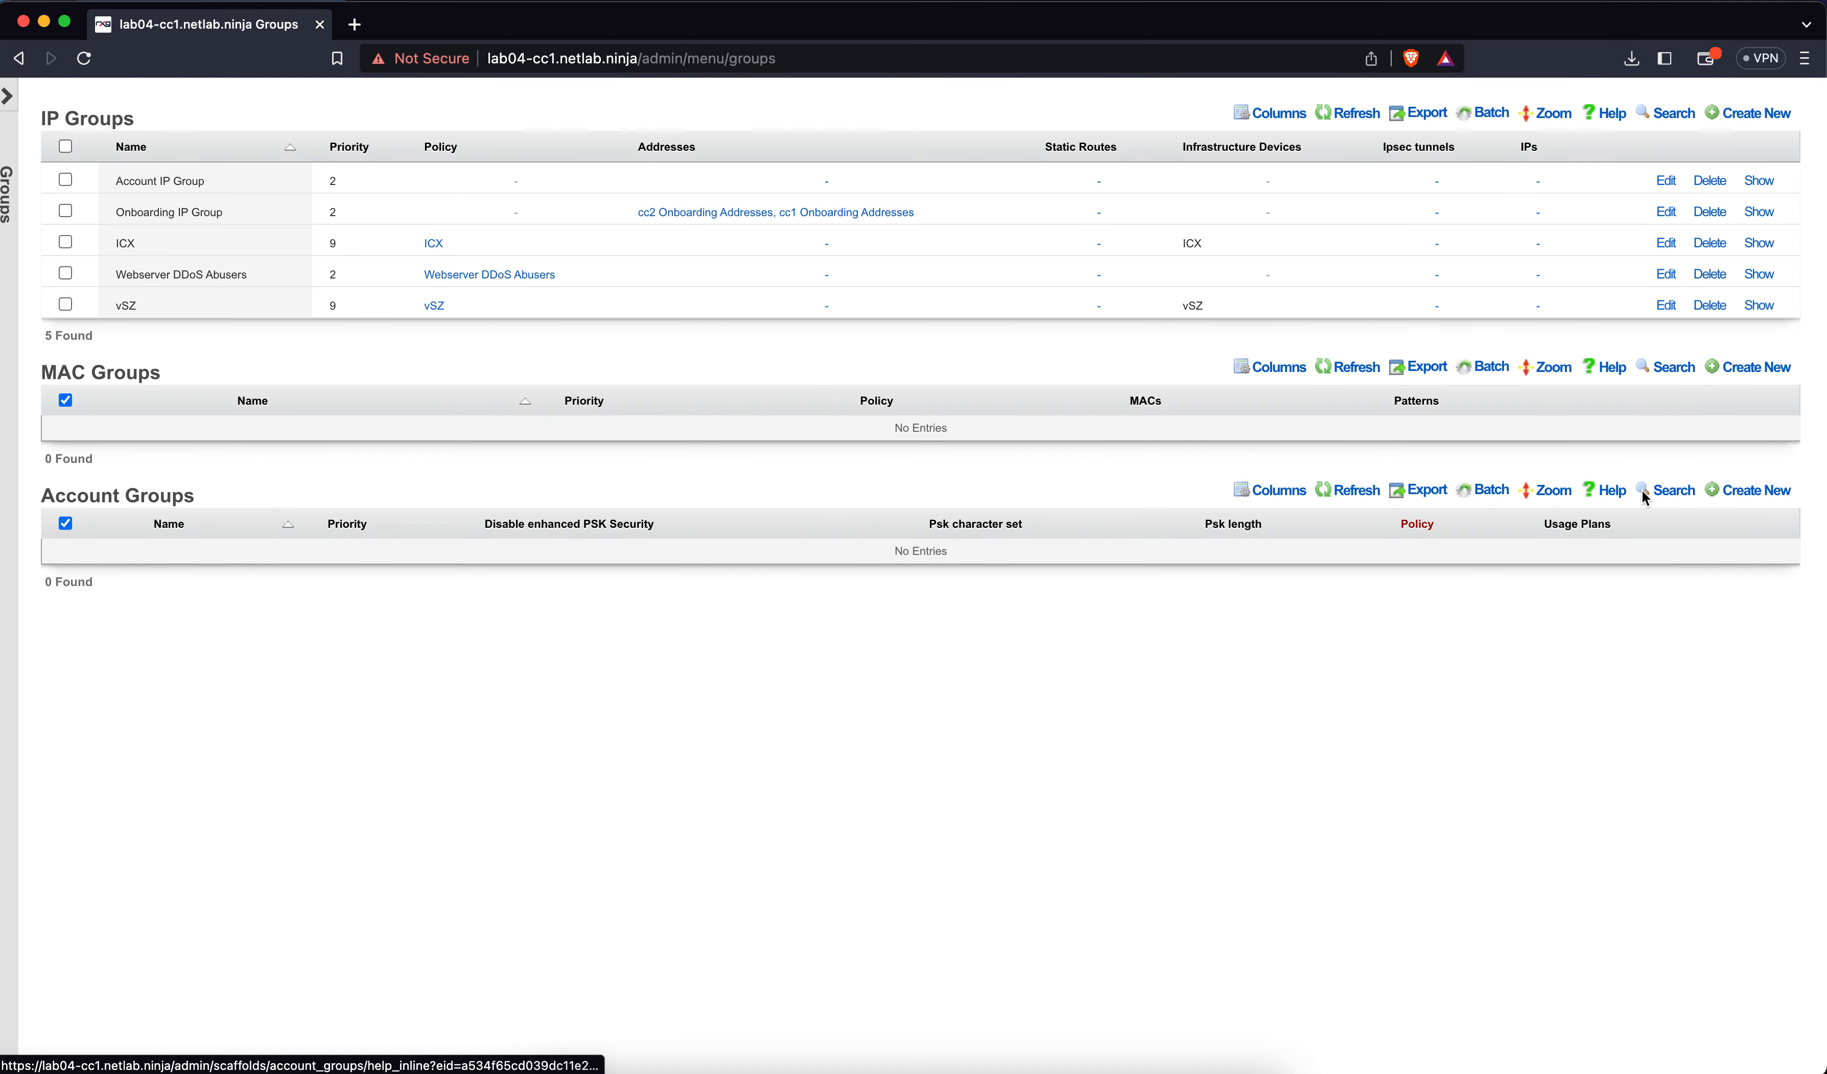
pyautogui.click(1742, 490)
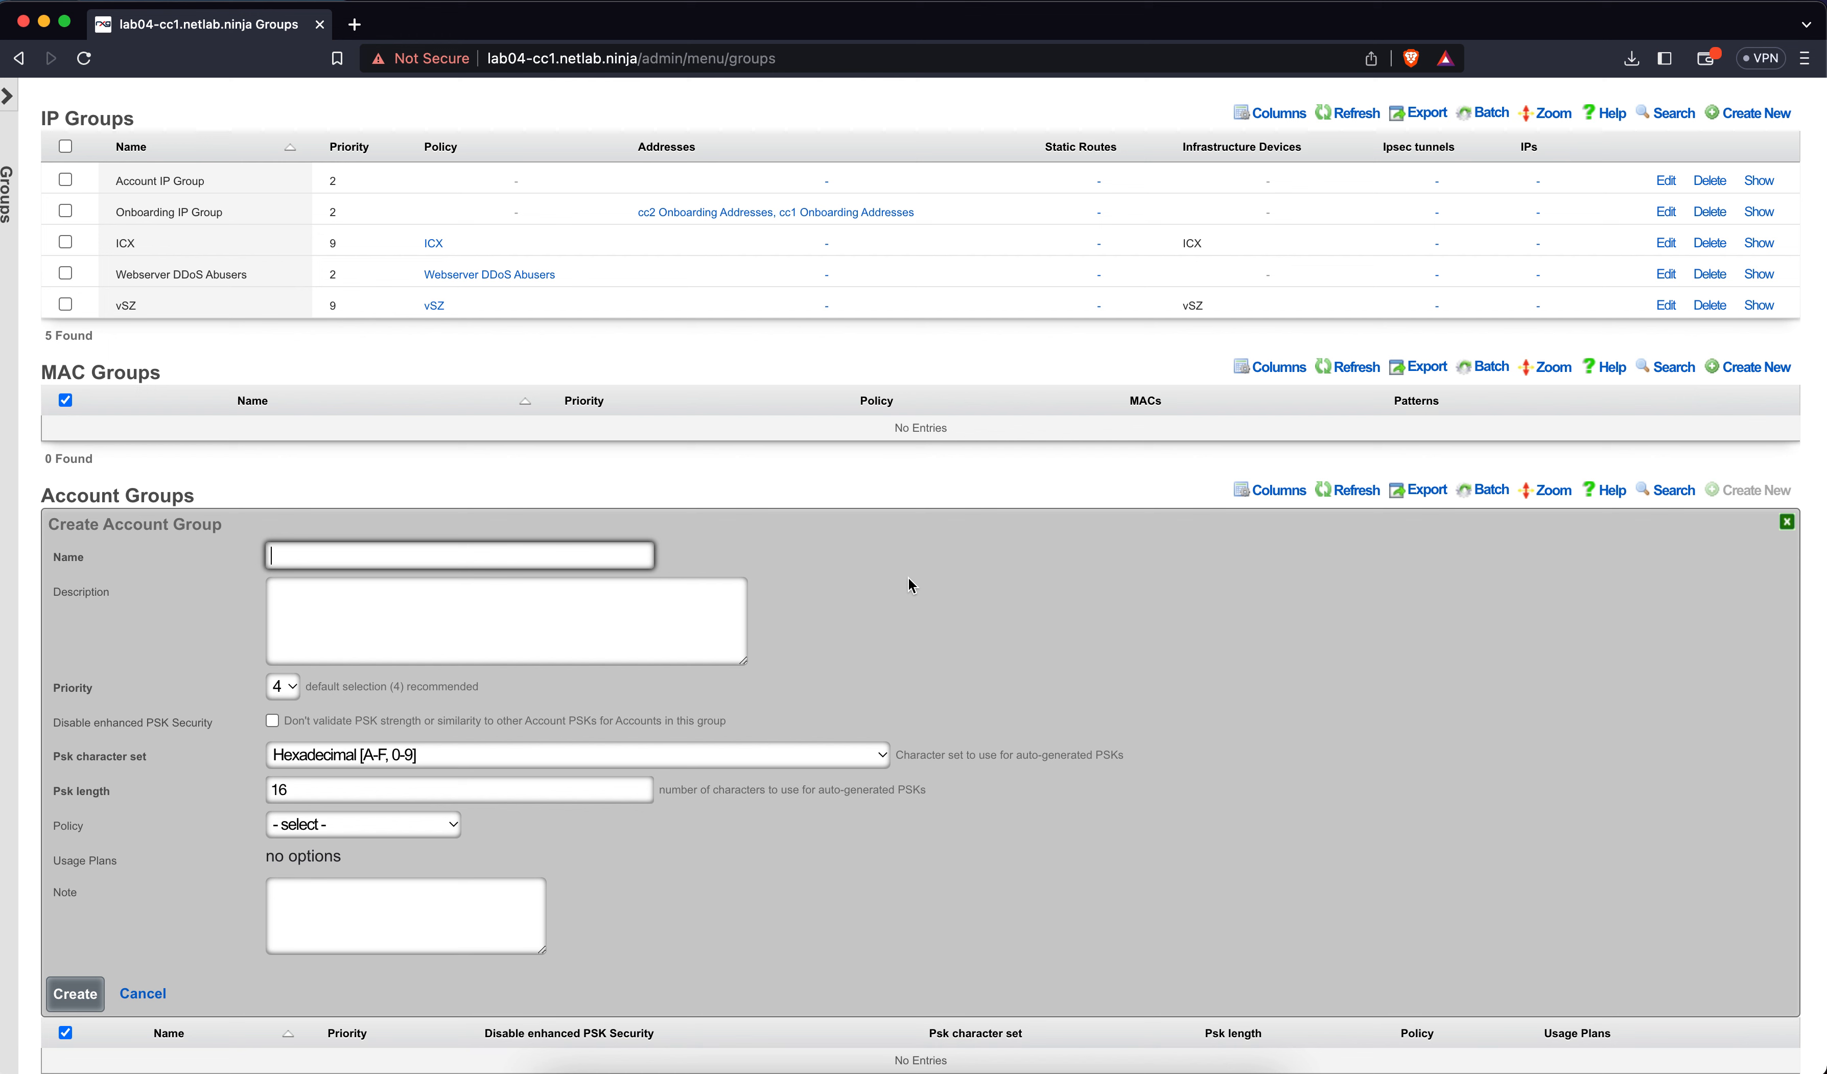
pyautogui.write('Free')
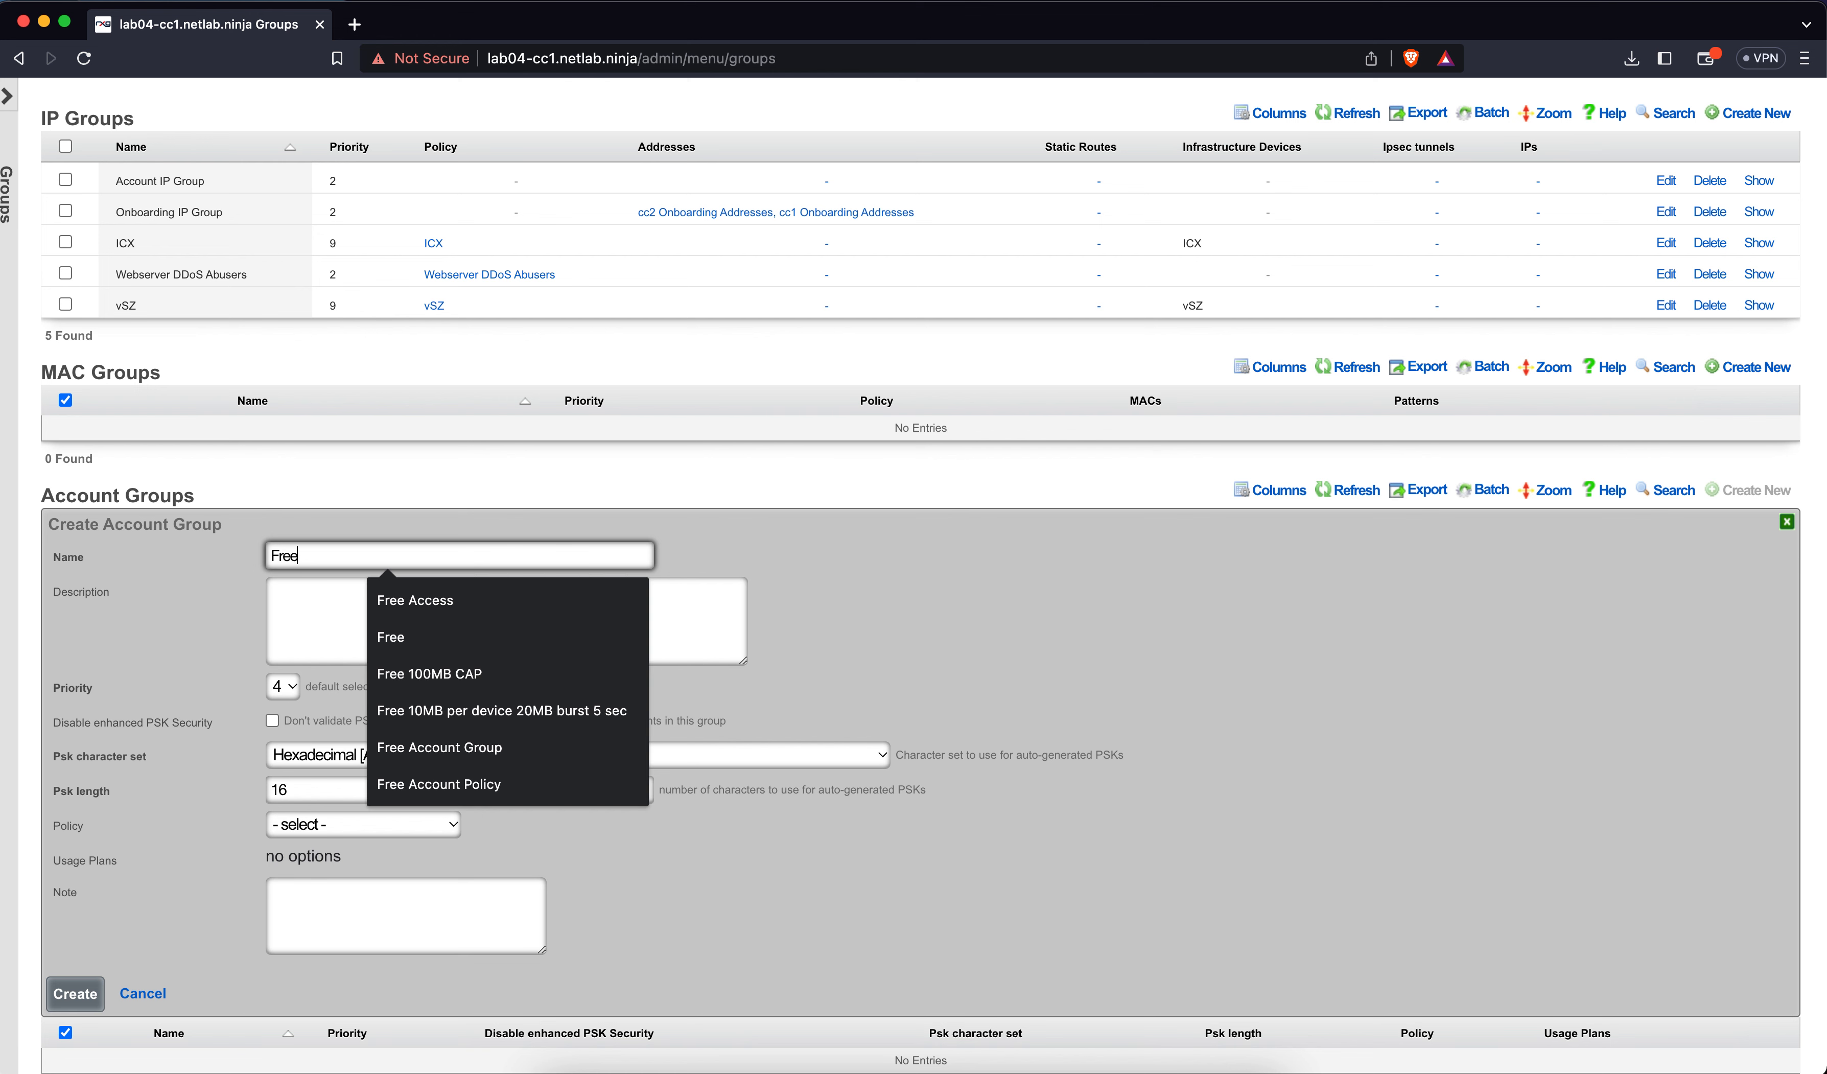
pyautogui.click(1085, 603)
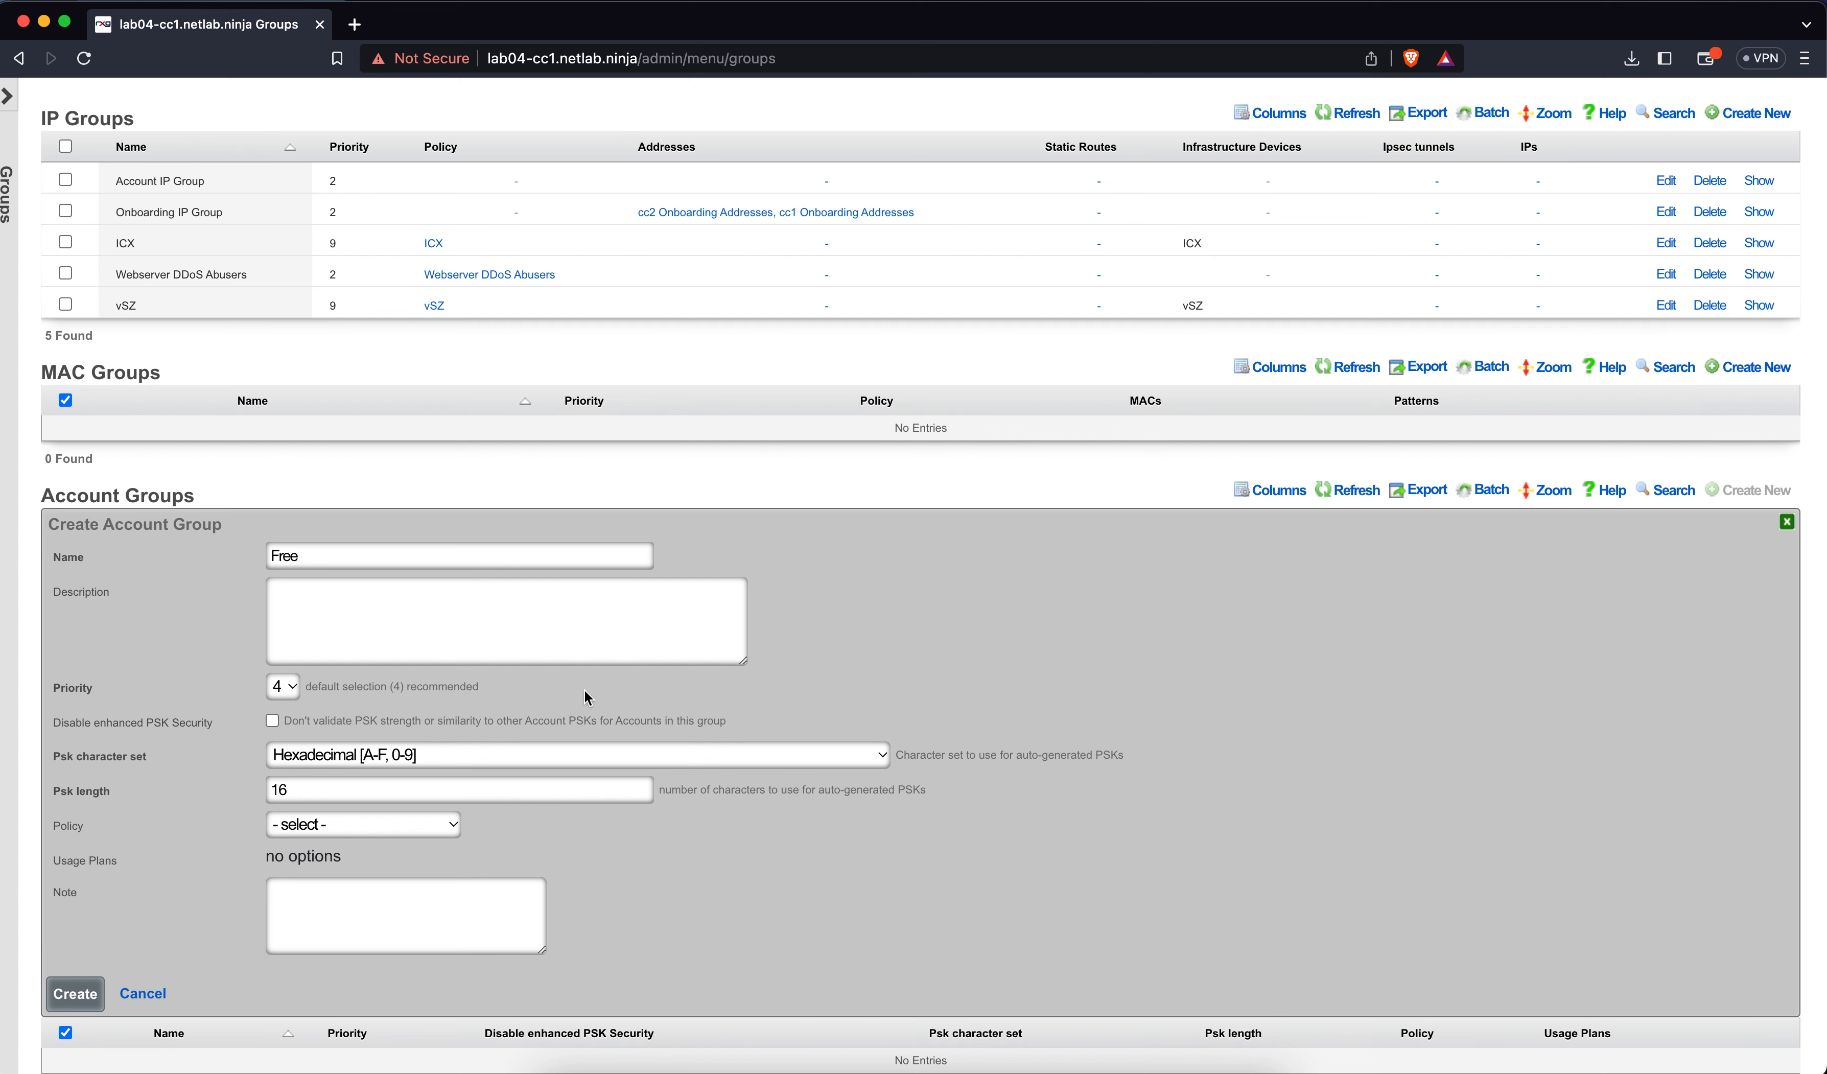
pyautogui.click(359, 824)
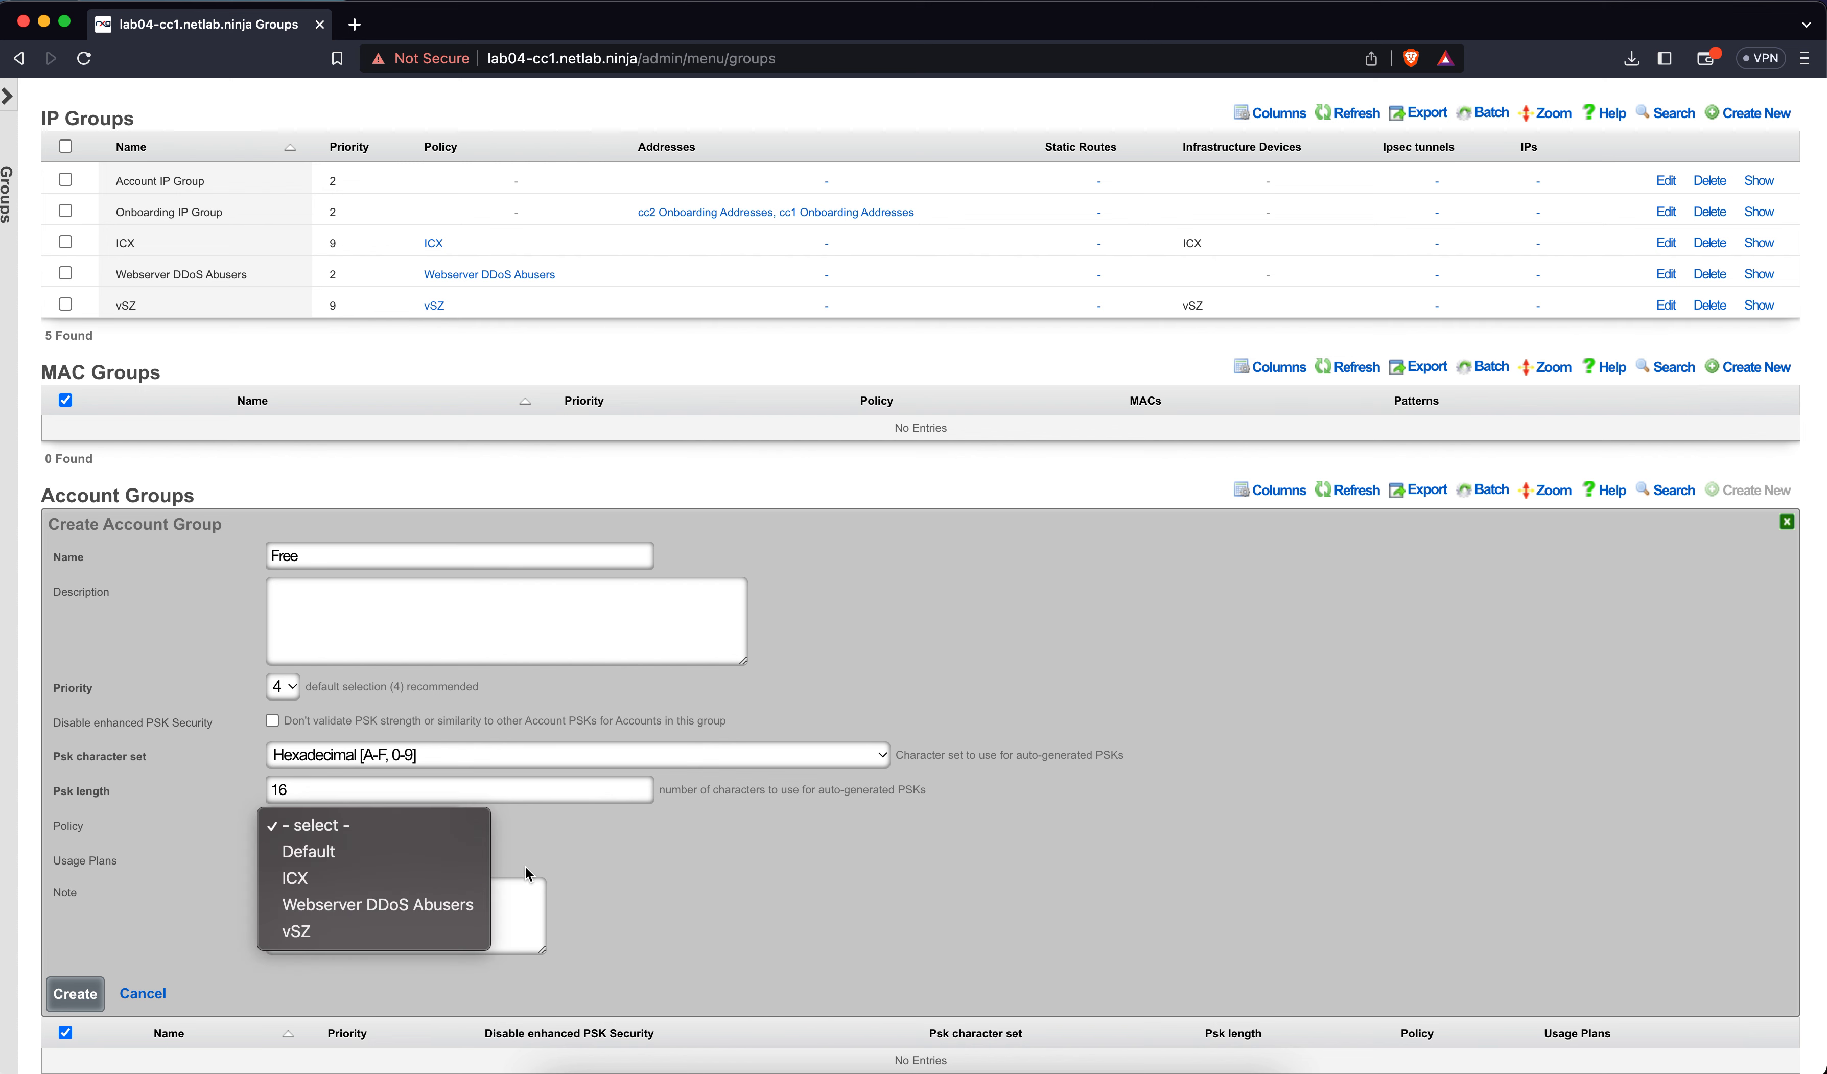
pyautogui.click(583, 856)
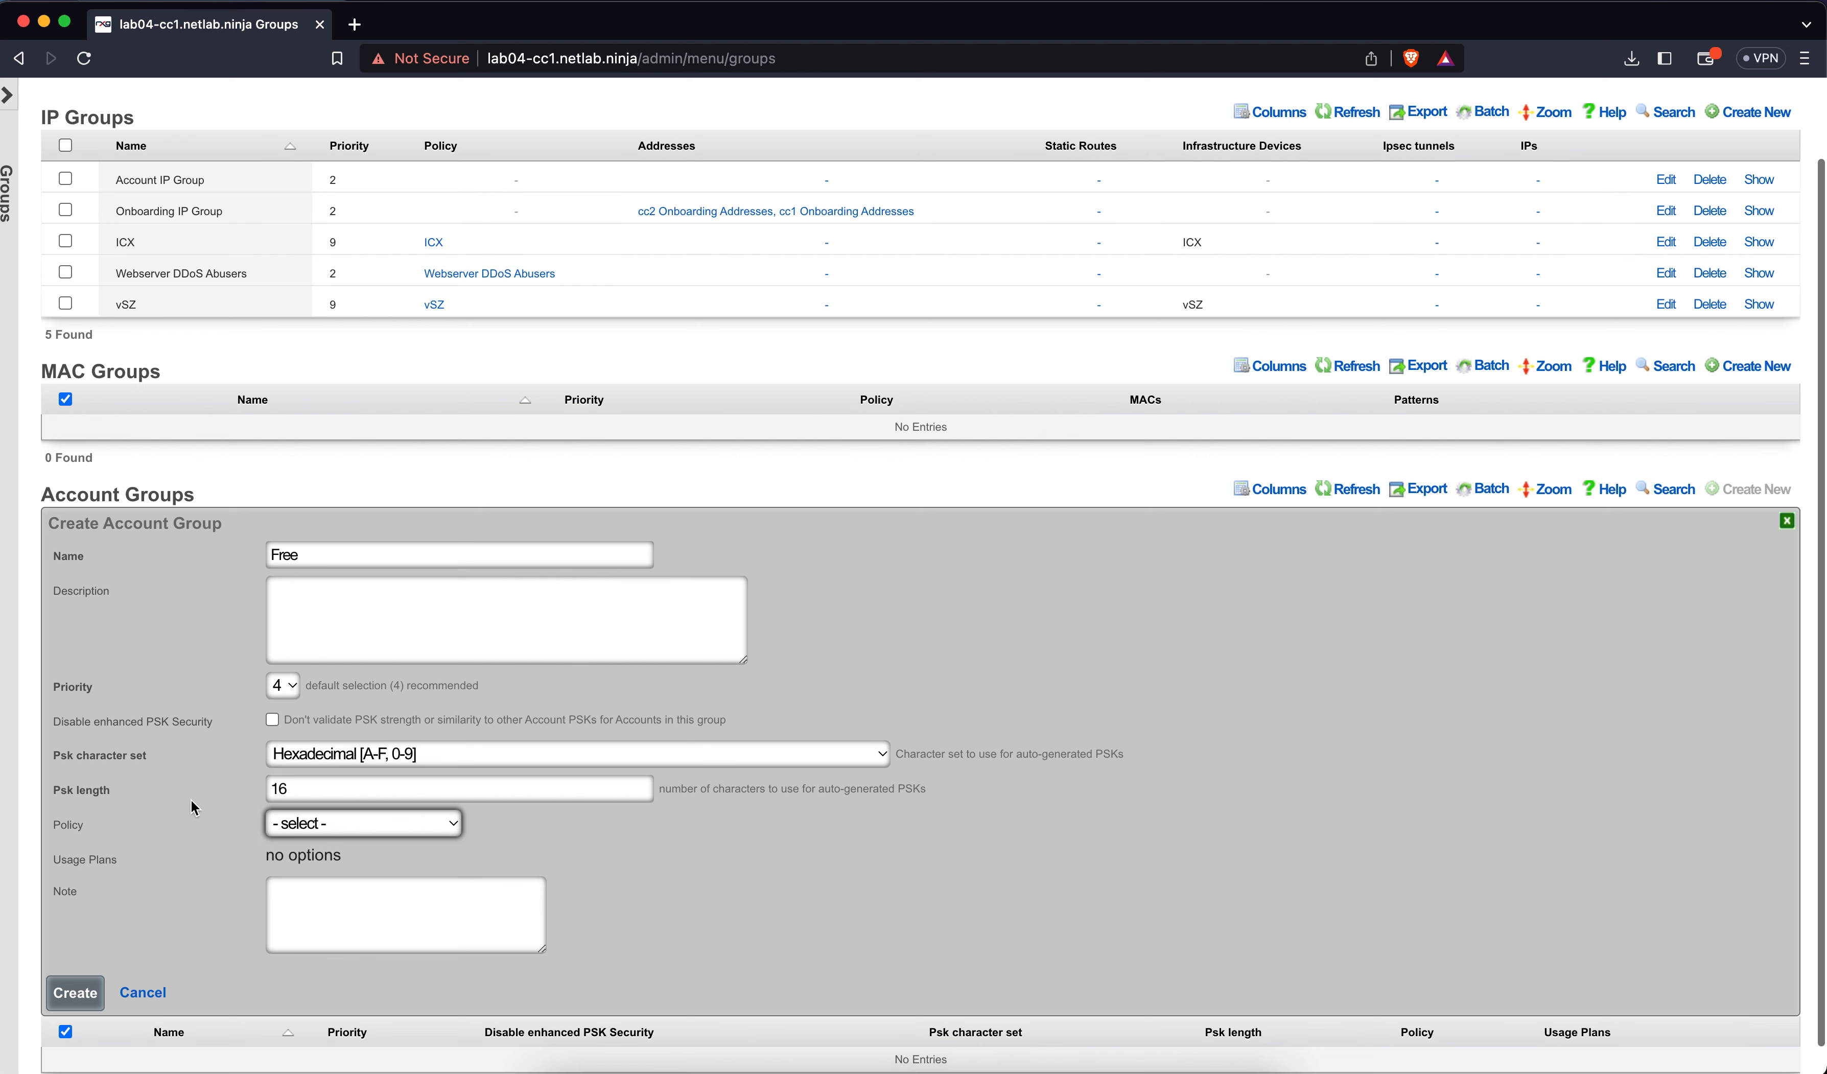
pyautogui.scroll(-1, 191, 798)
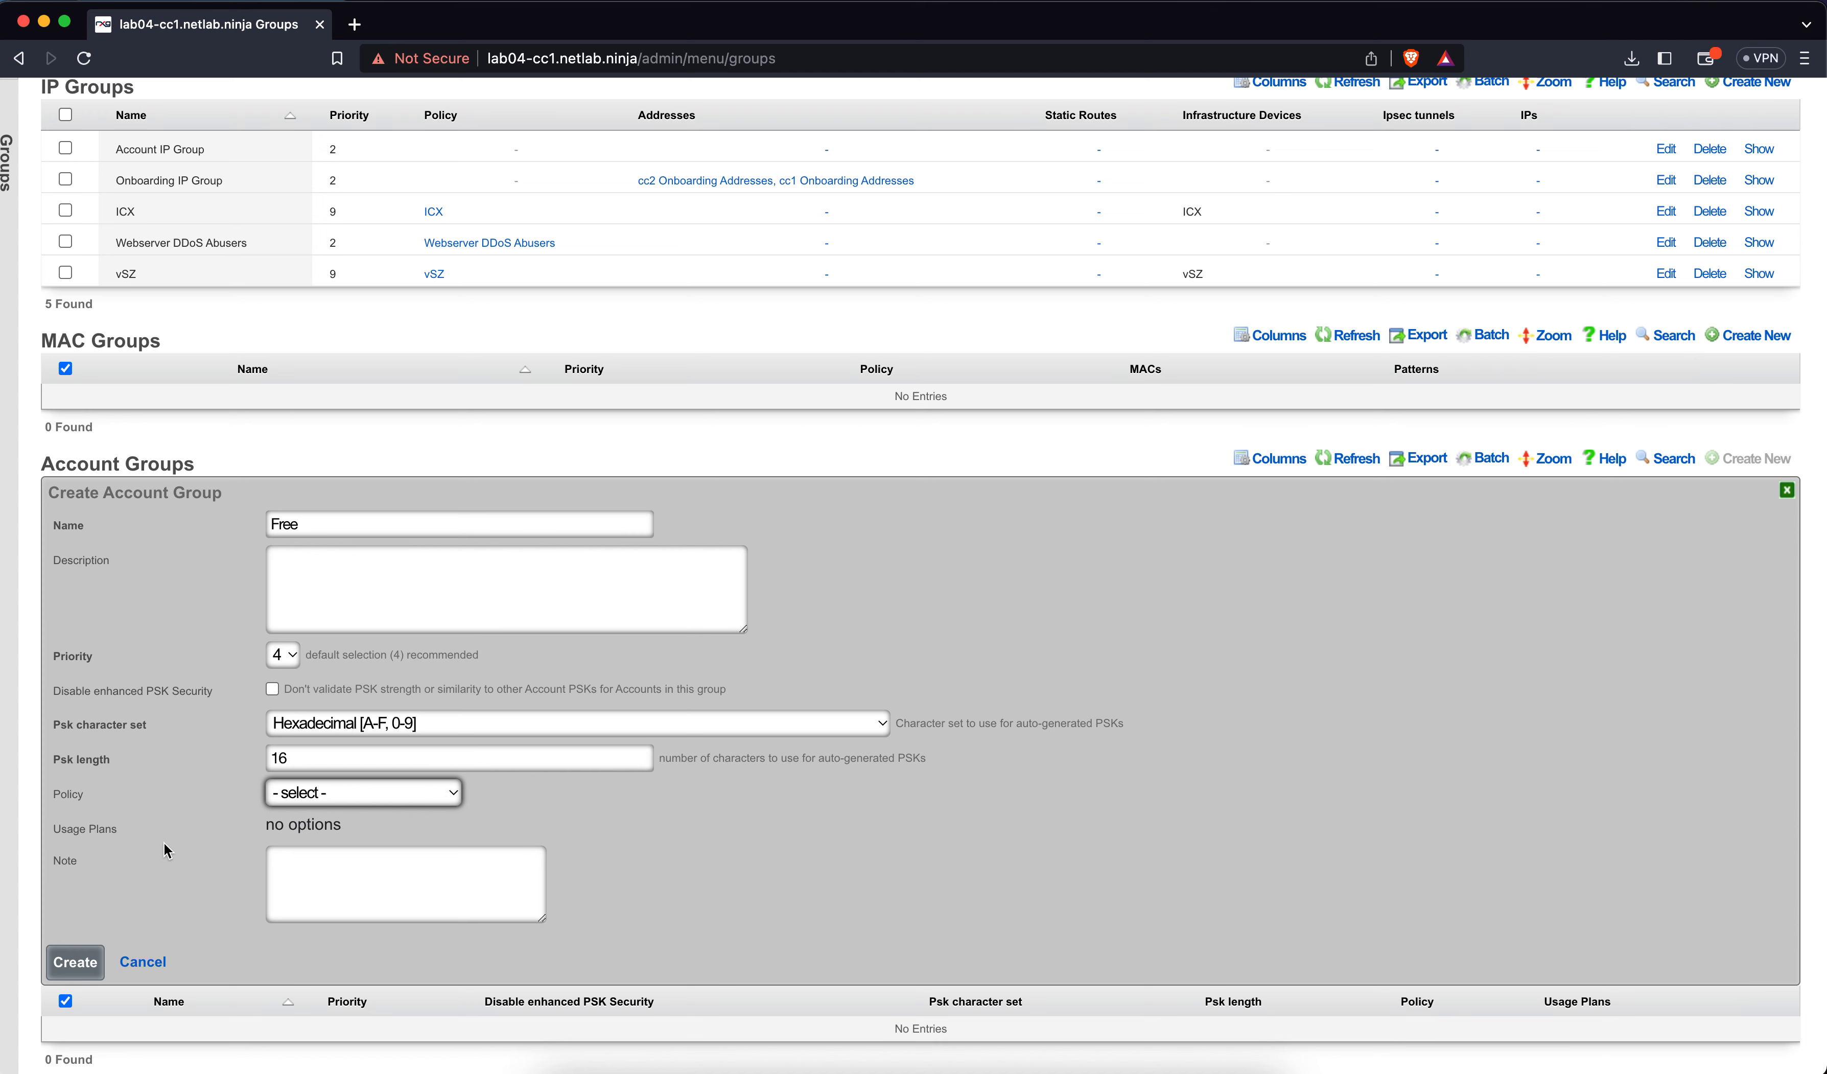
pyautogui.click(96, 951)
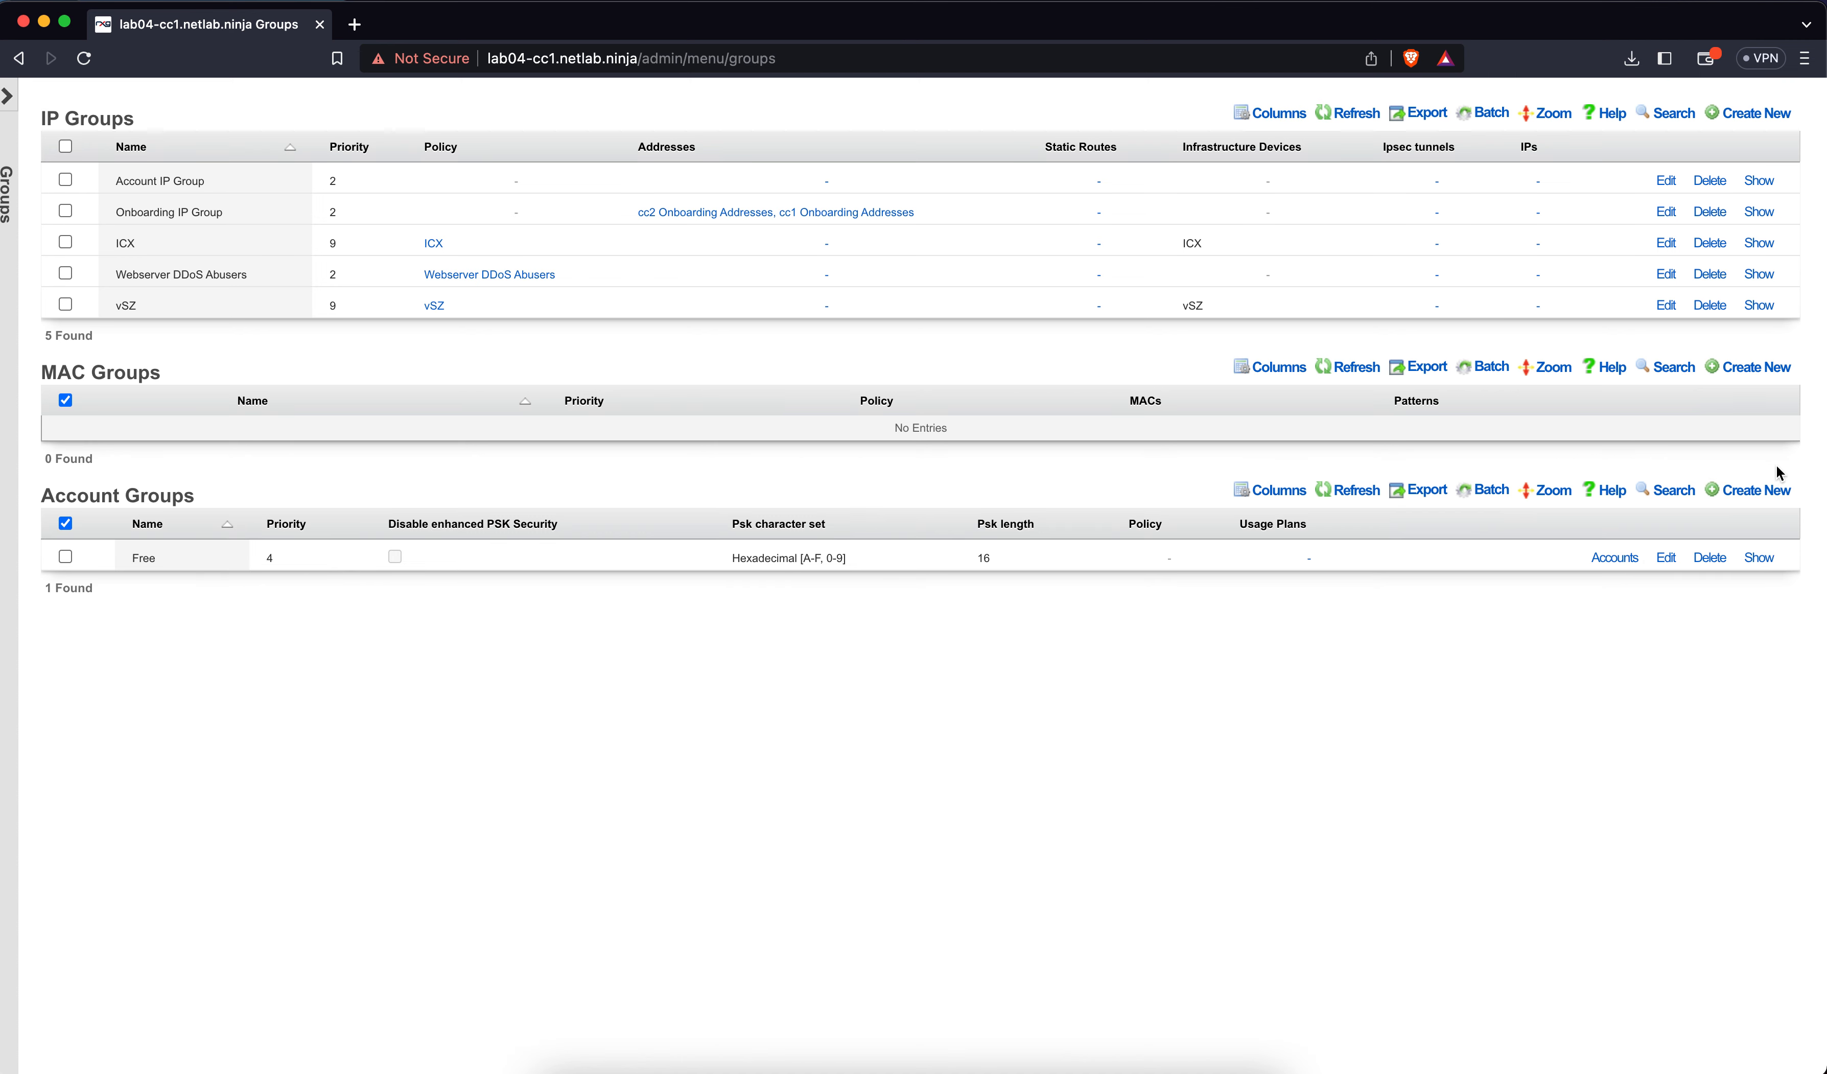
# Create an account group named 'Basic'
pyautogui.click(1774, 498)
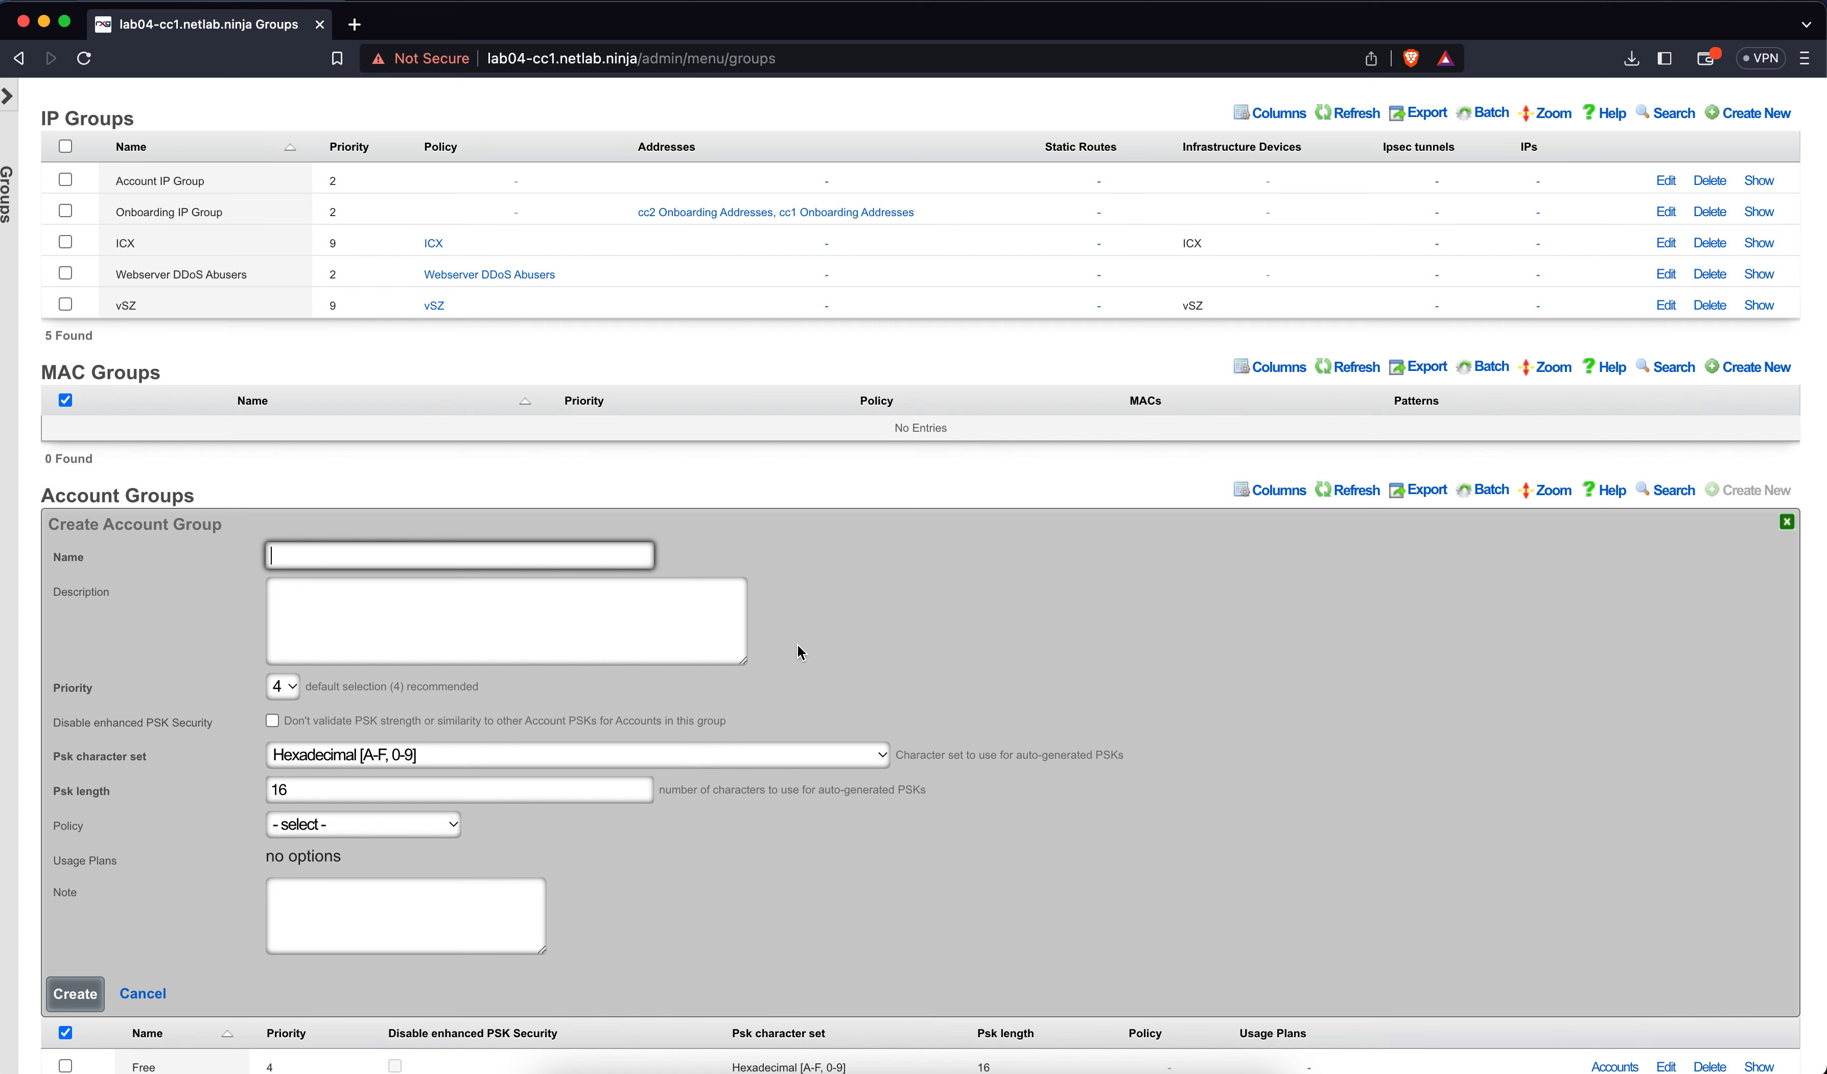
pyautogui.write('S')
pyautogui.press('BackSpace')
pyautogui.write('Basic')
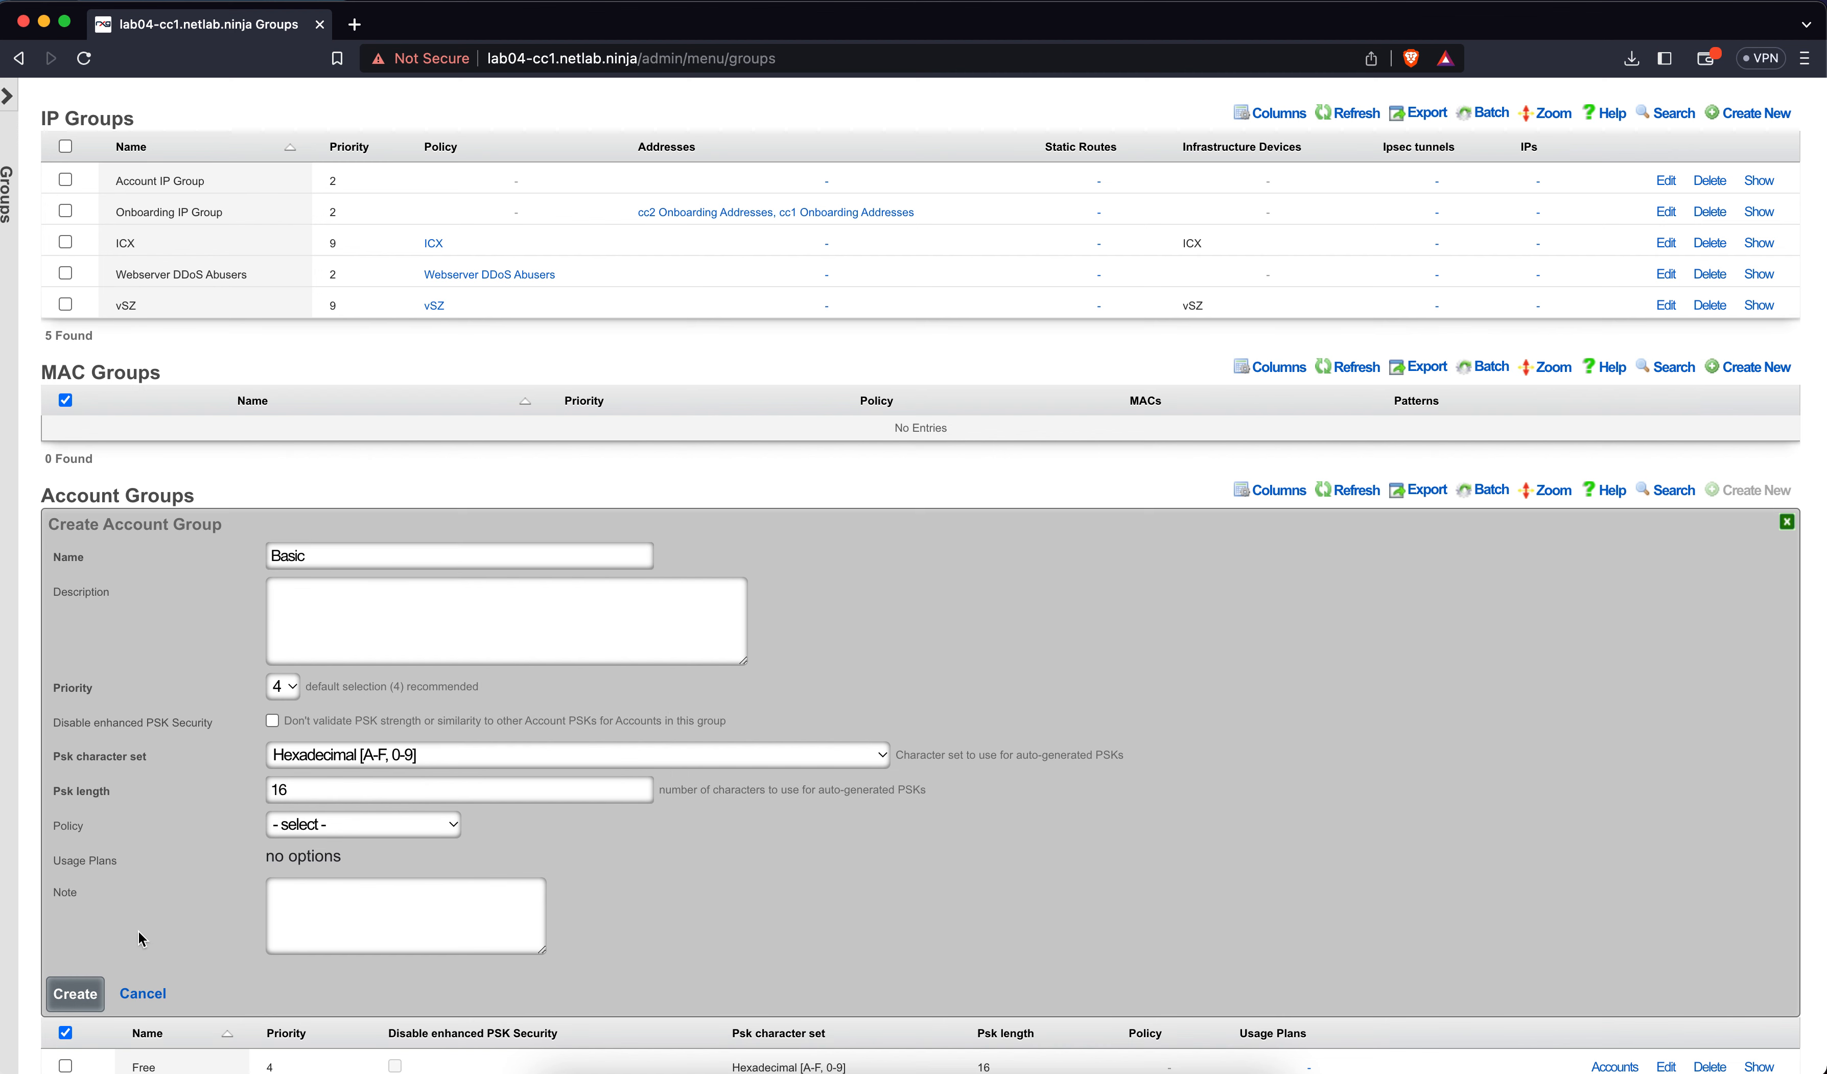
pyautogui.click(82, 994)
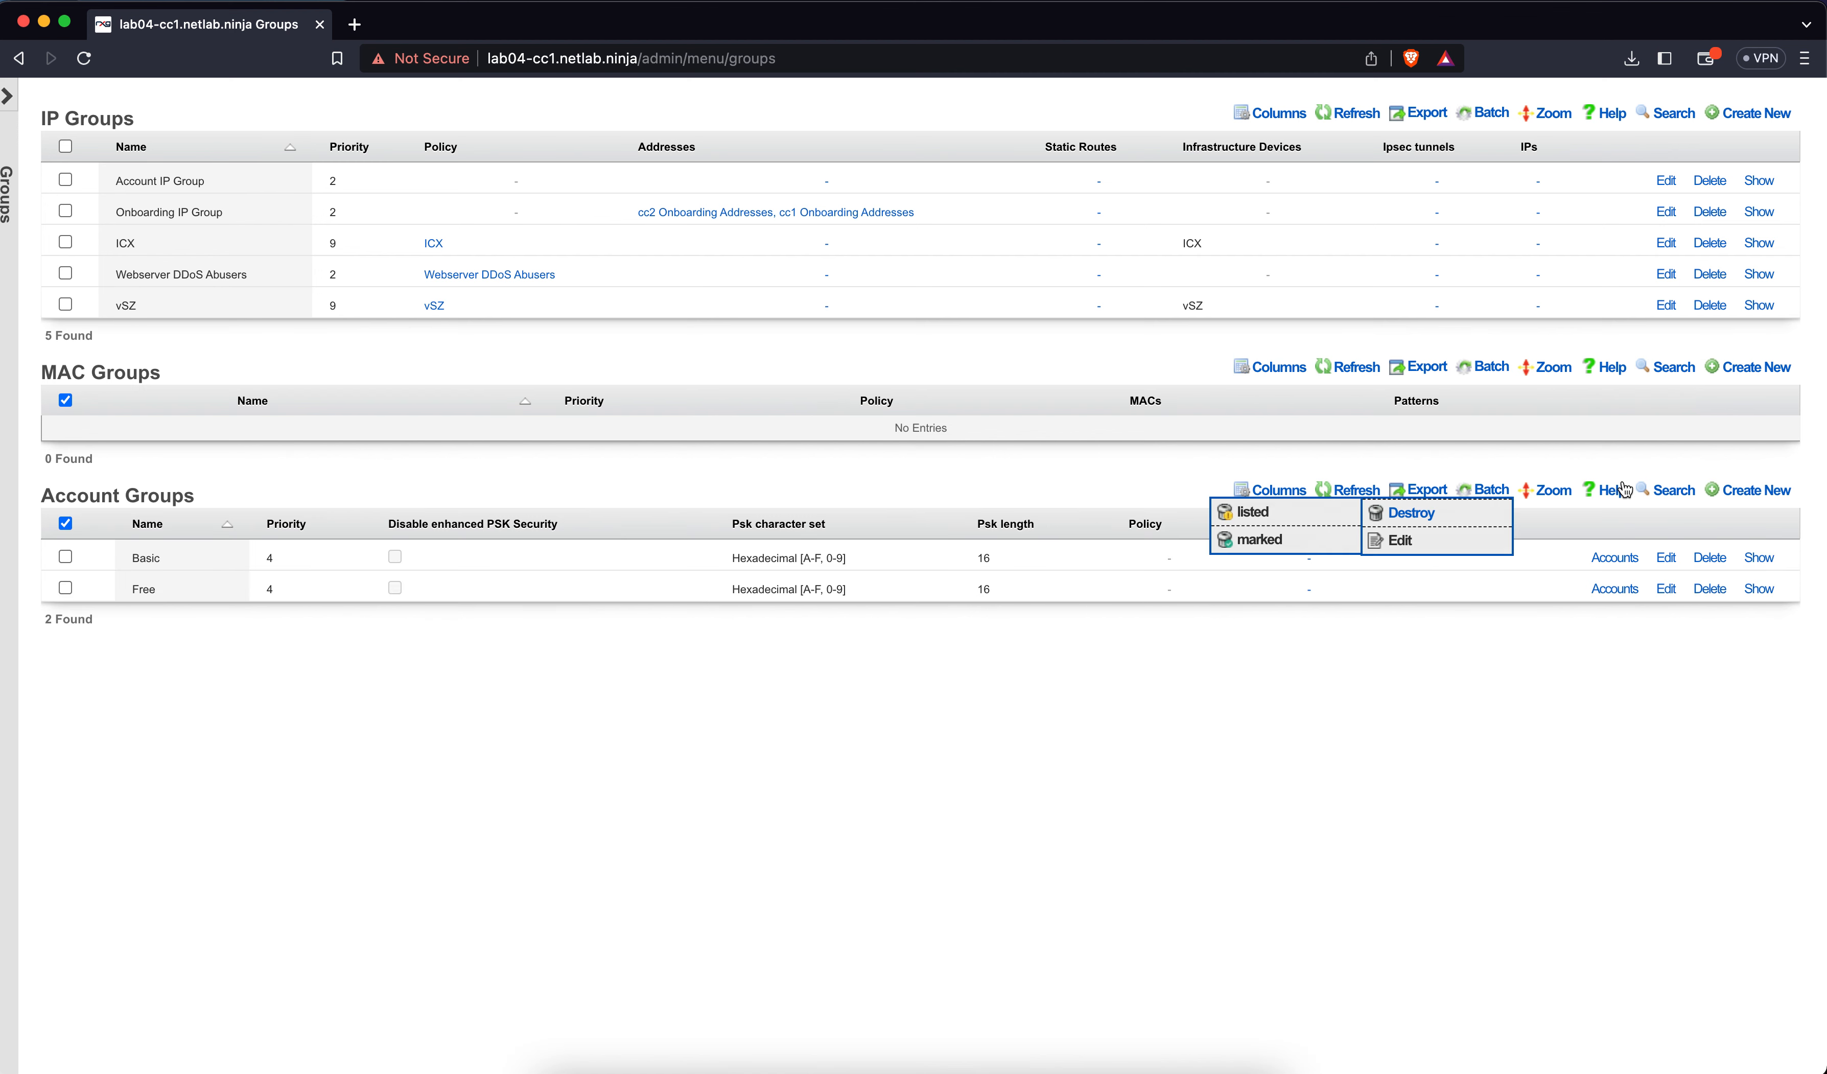
# Create an account group named 'Premium'
pyautogui.click(1757, 488)
pyautogui.write('Premium')
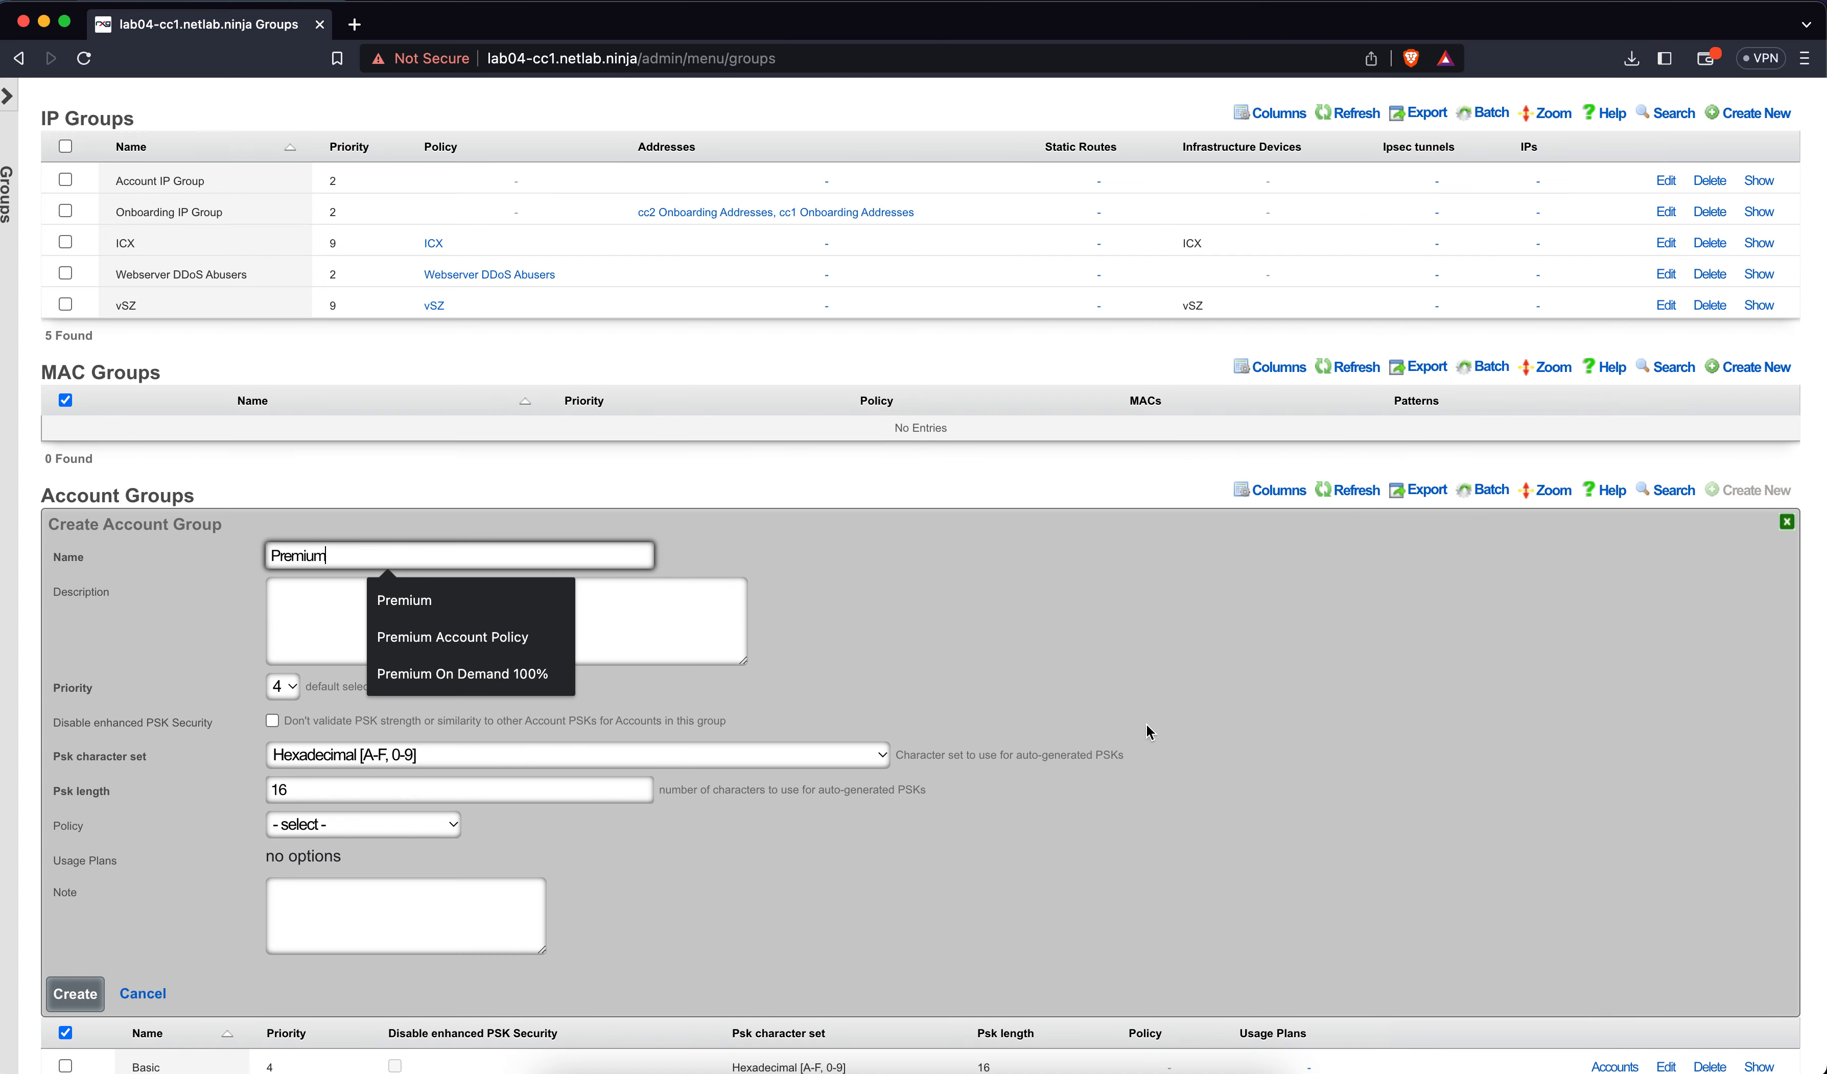
pyautogui.click(1215, 720)
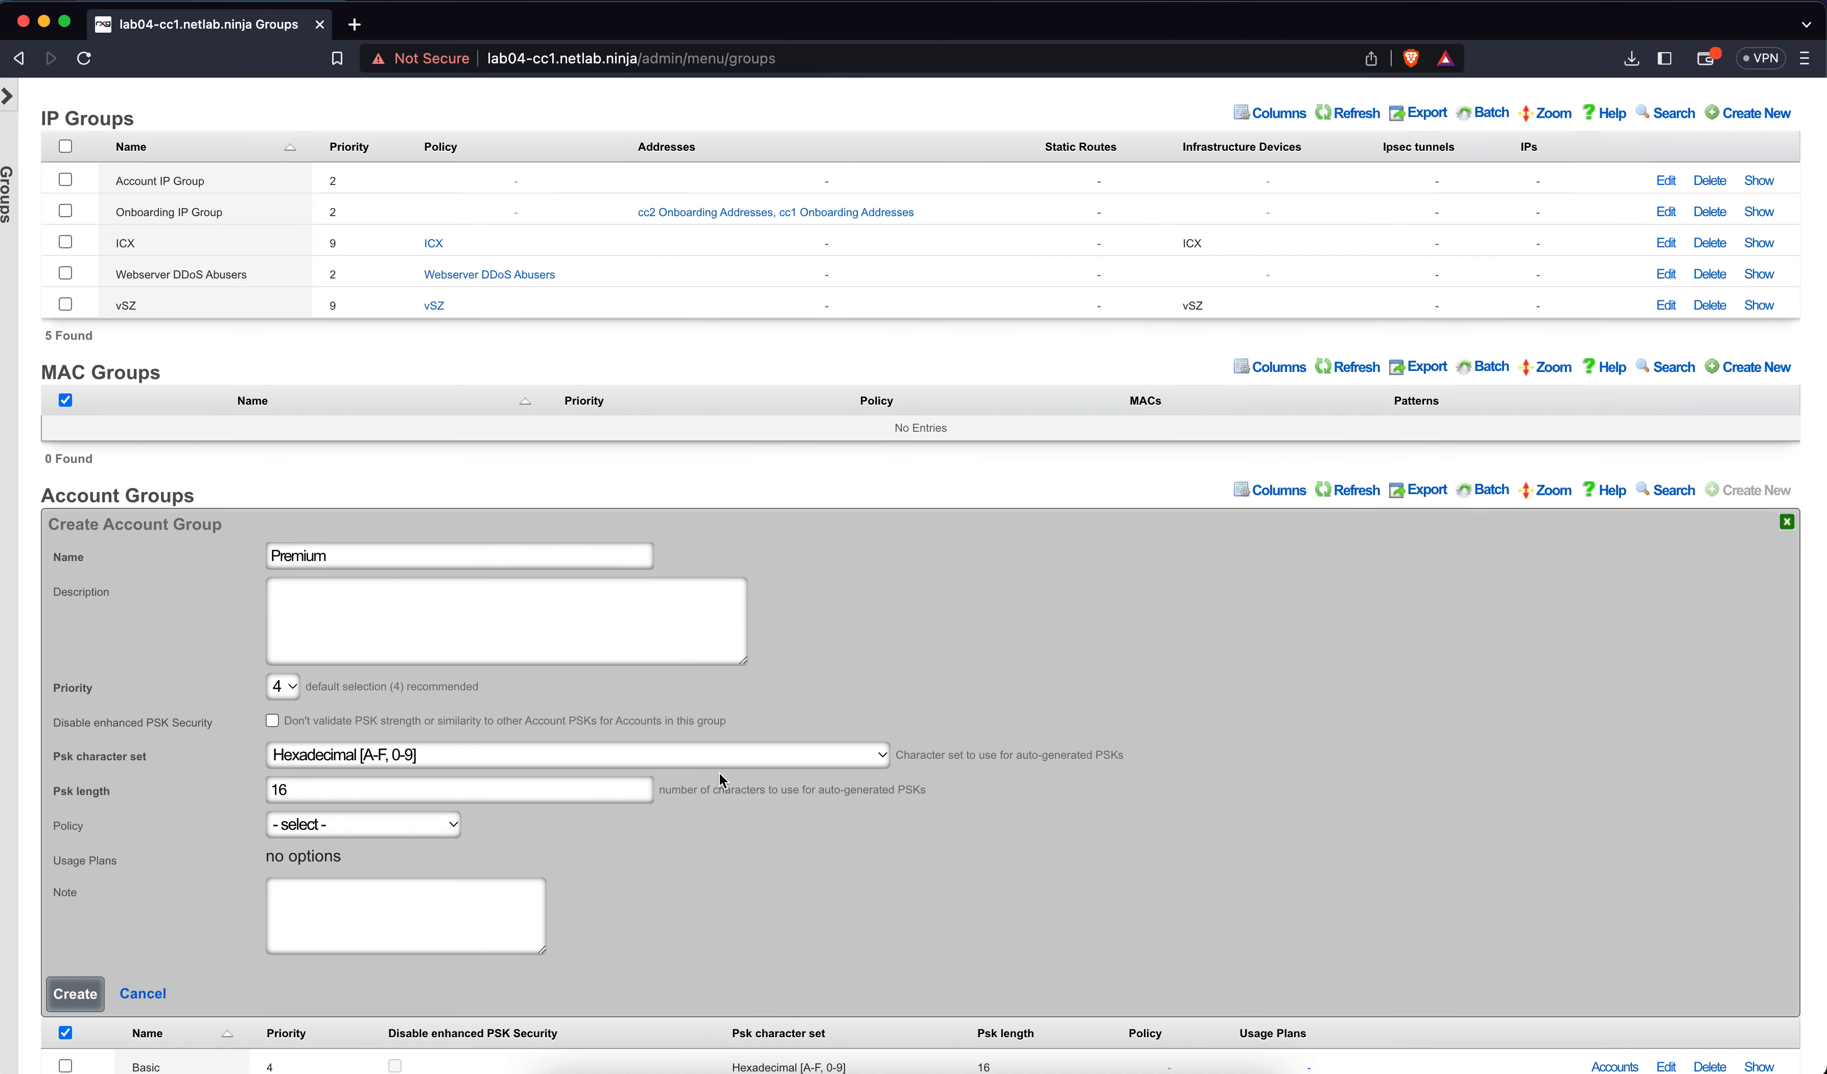
pyautogui.click(92, 996)
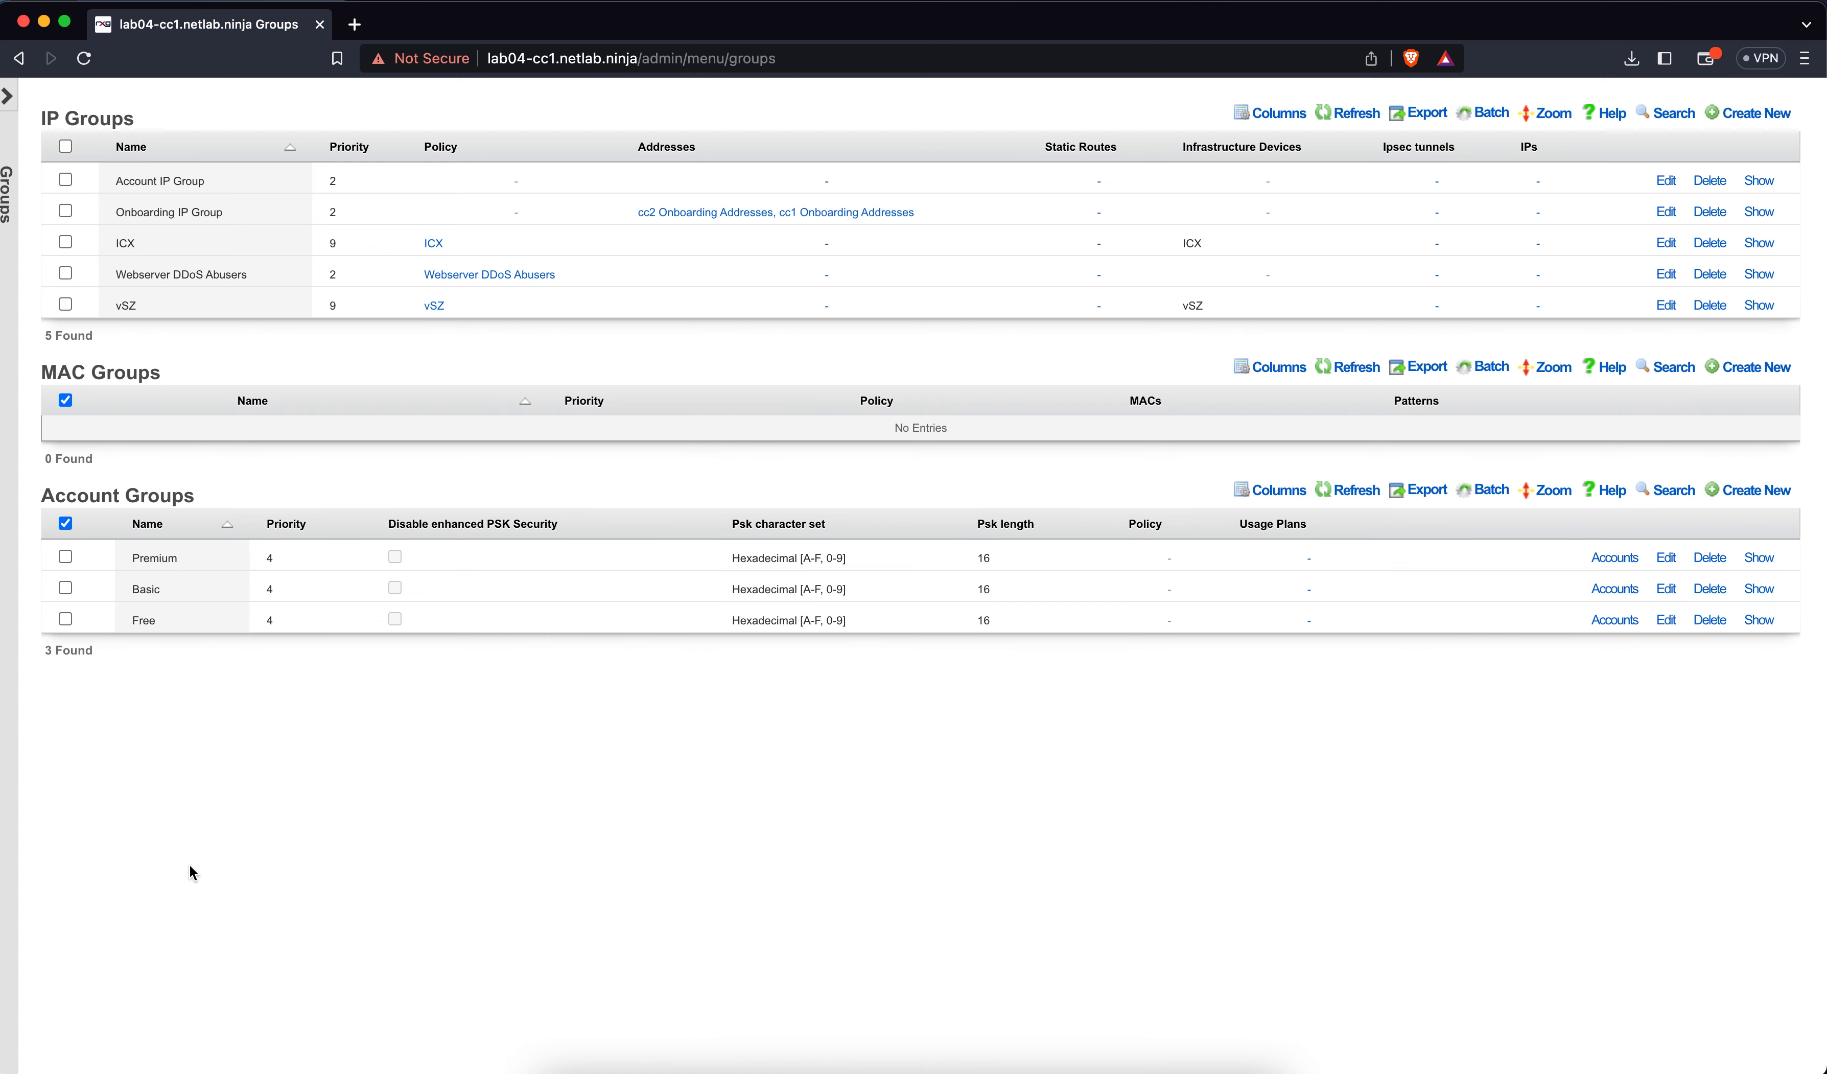
# Edit Account IP Group to add cc1 and cc2 Account Addresses, then save it
pyautogui.scroll(2, 296, 728)
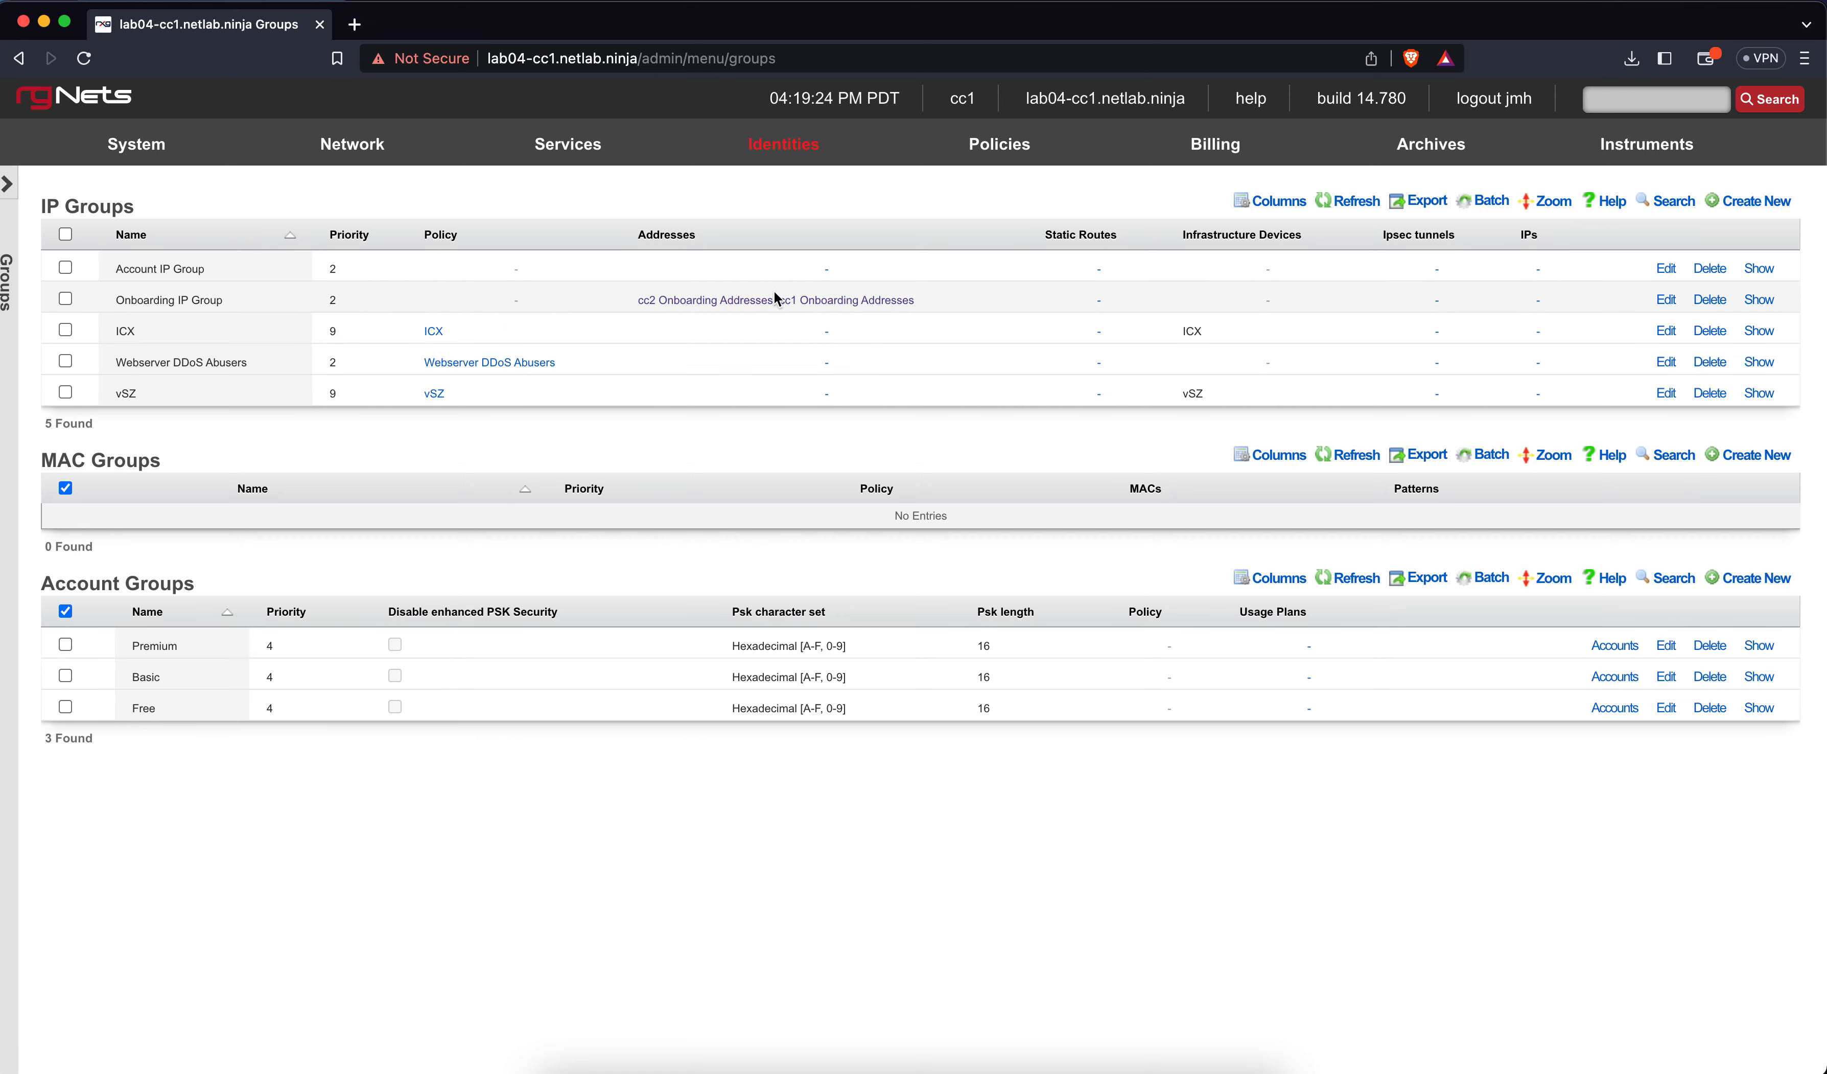
pyautogui.click(1665, 268)
pyautogui.click(439, 510)
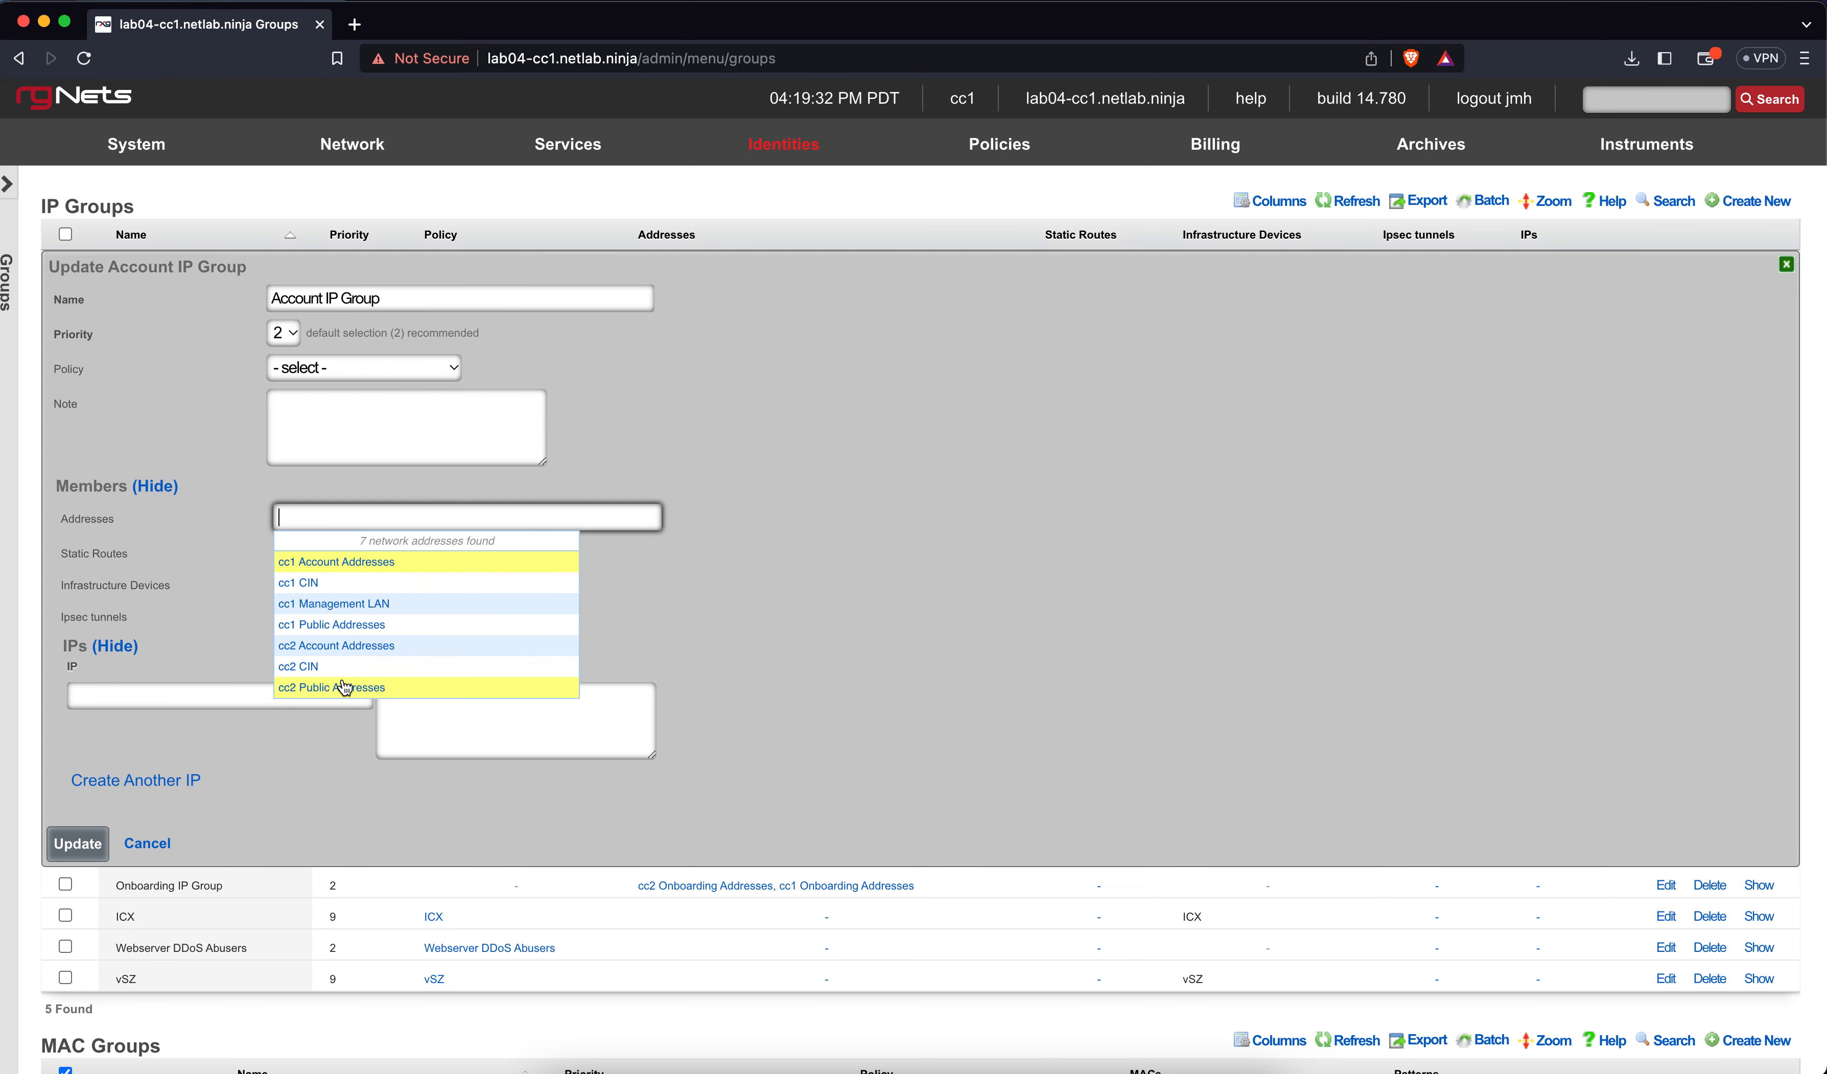
pyautogui.click(355, 564)
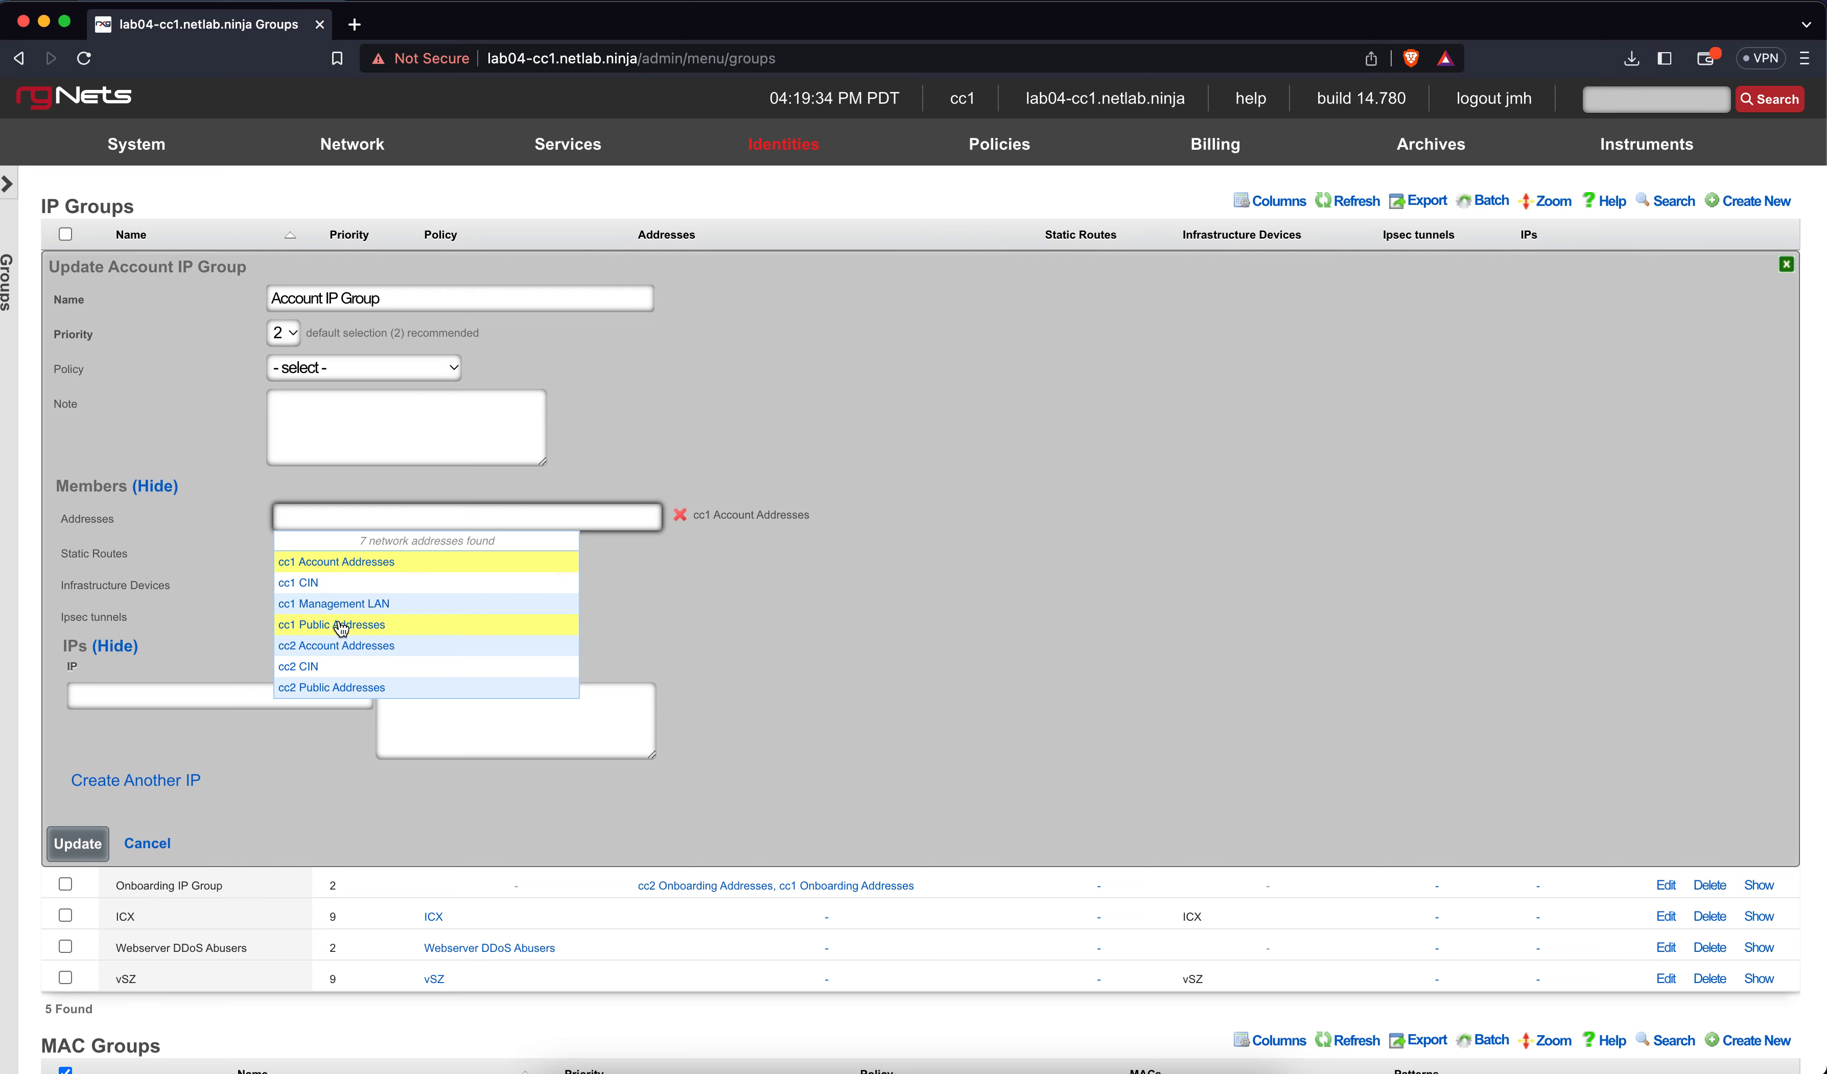
pyautogui.click(331, 648)
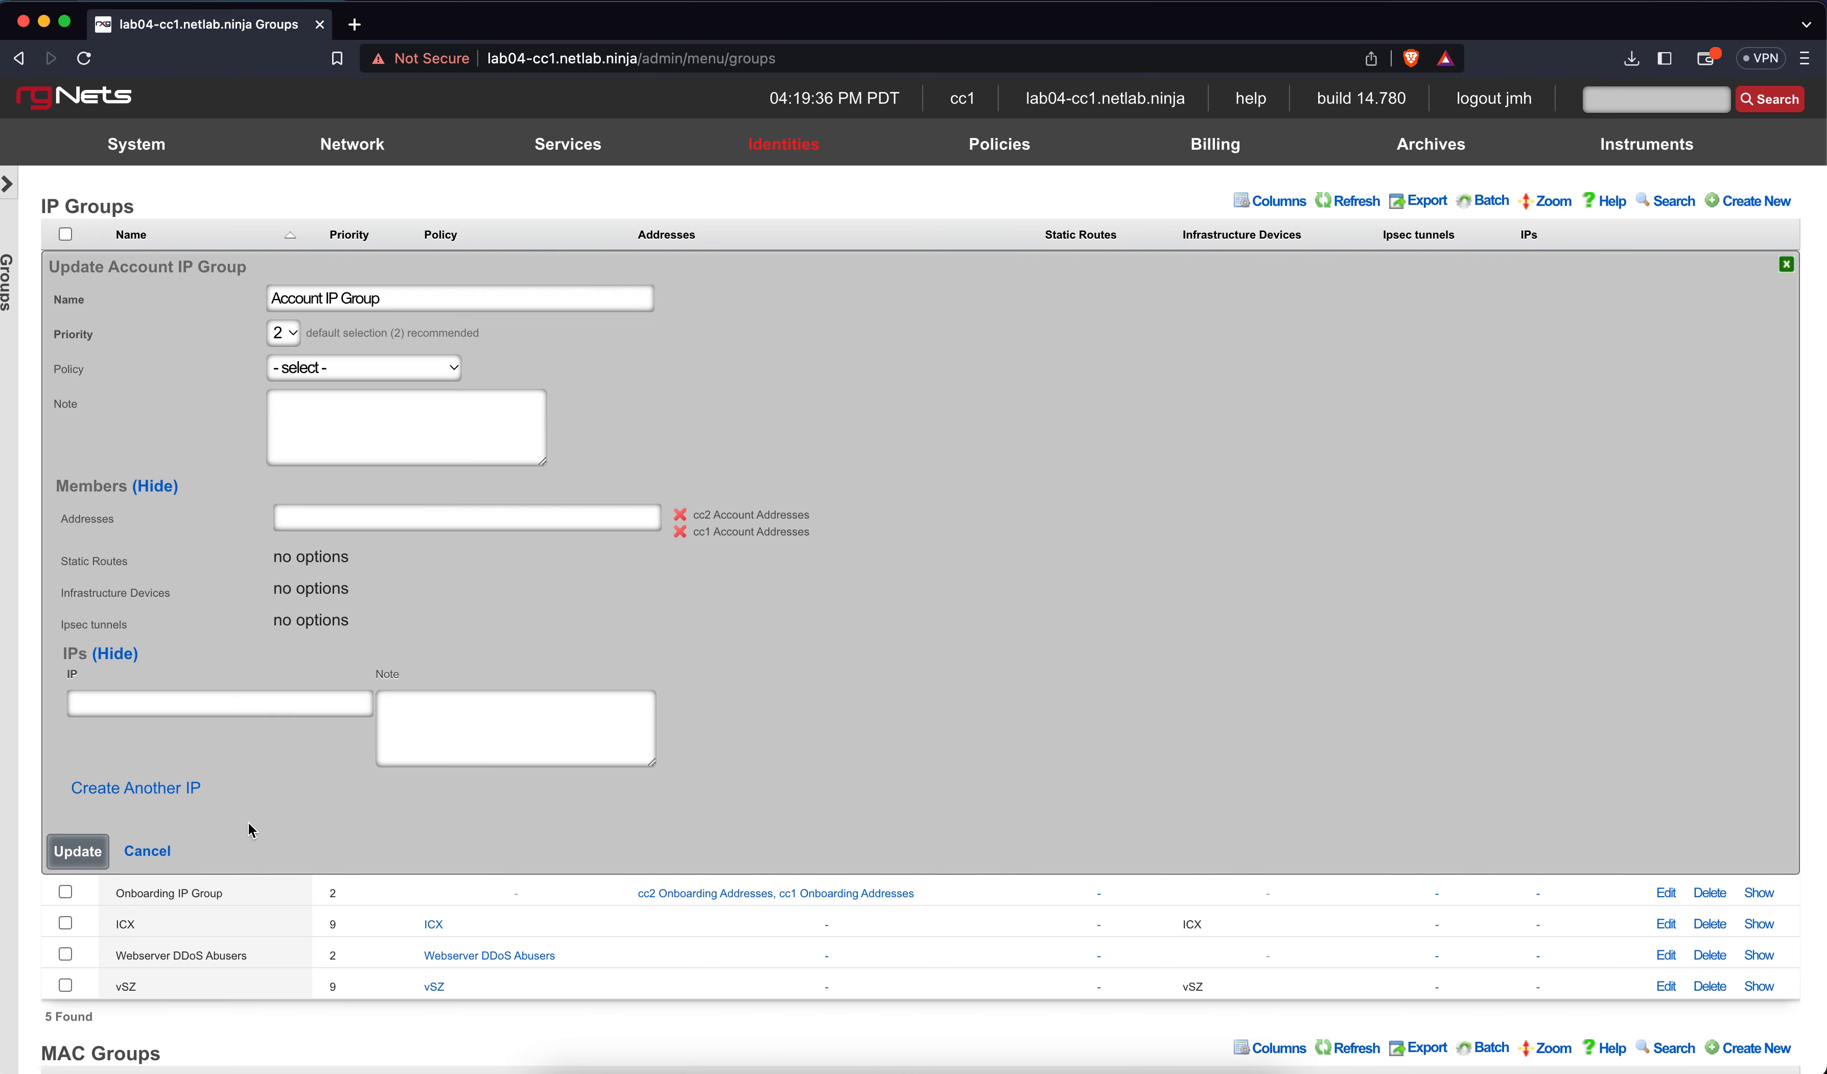
pyautogui.click(87, 851)
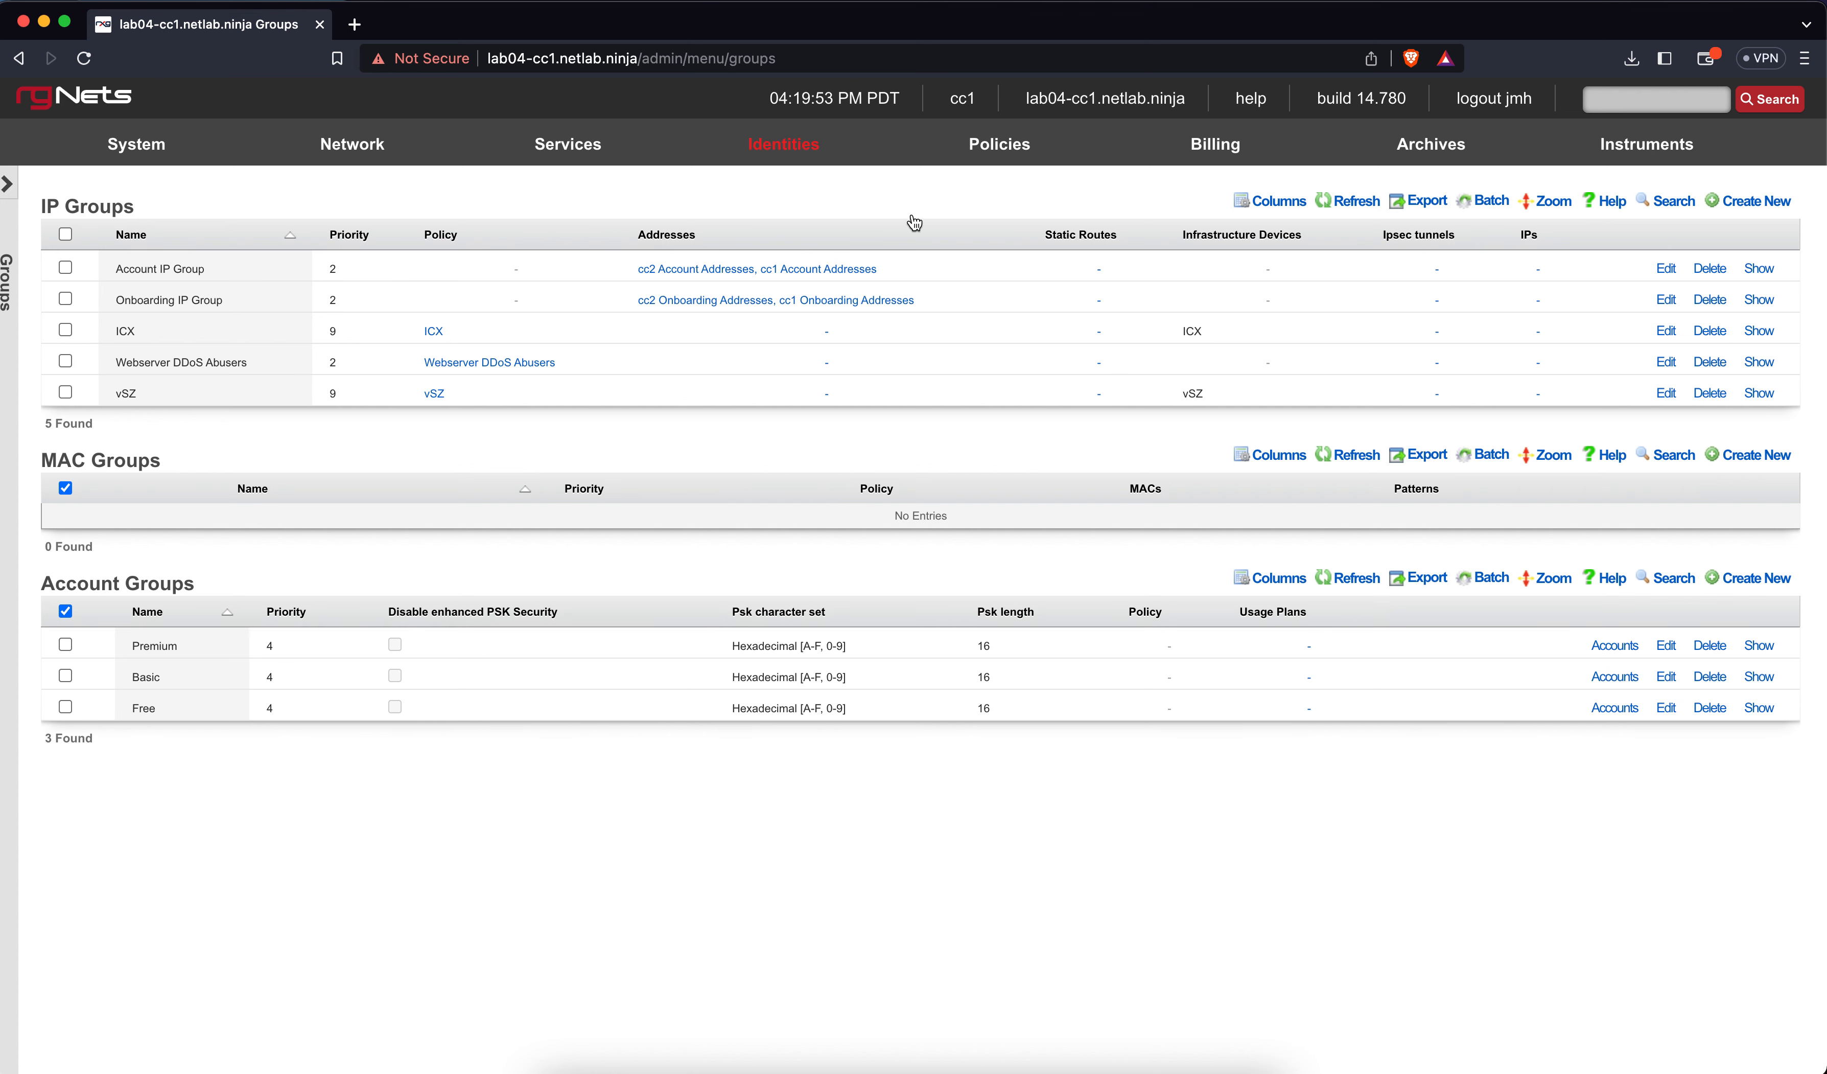
# Open Identities > Shared Credentials and start a new Shared Credential Group
pyautogui.moveTo(797, 162)
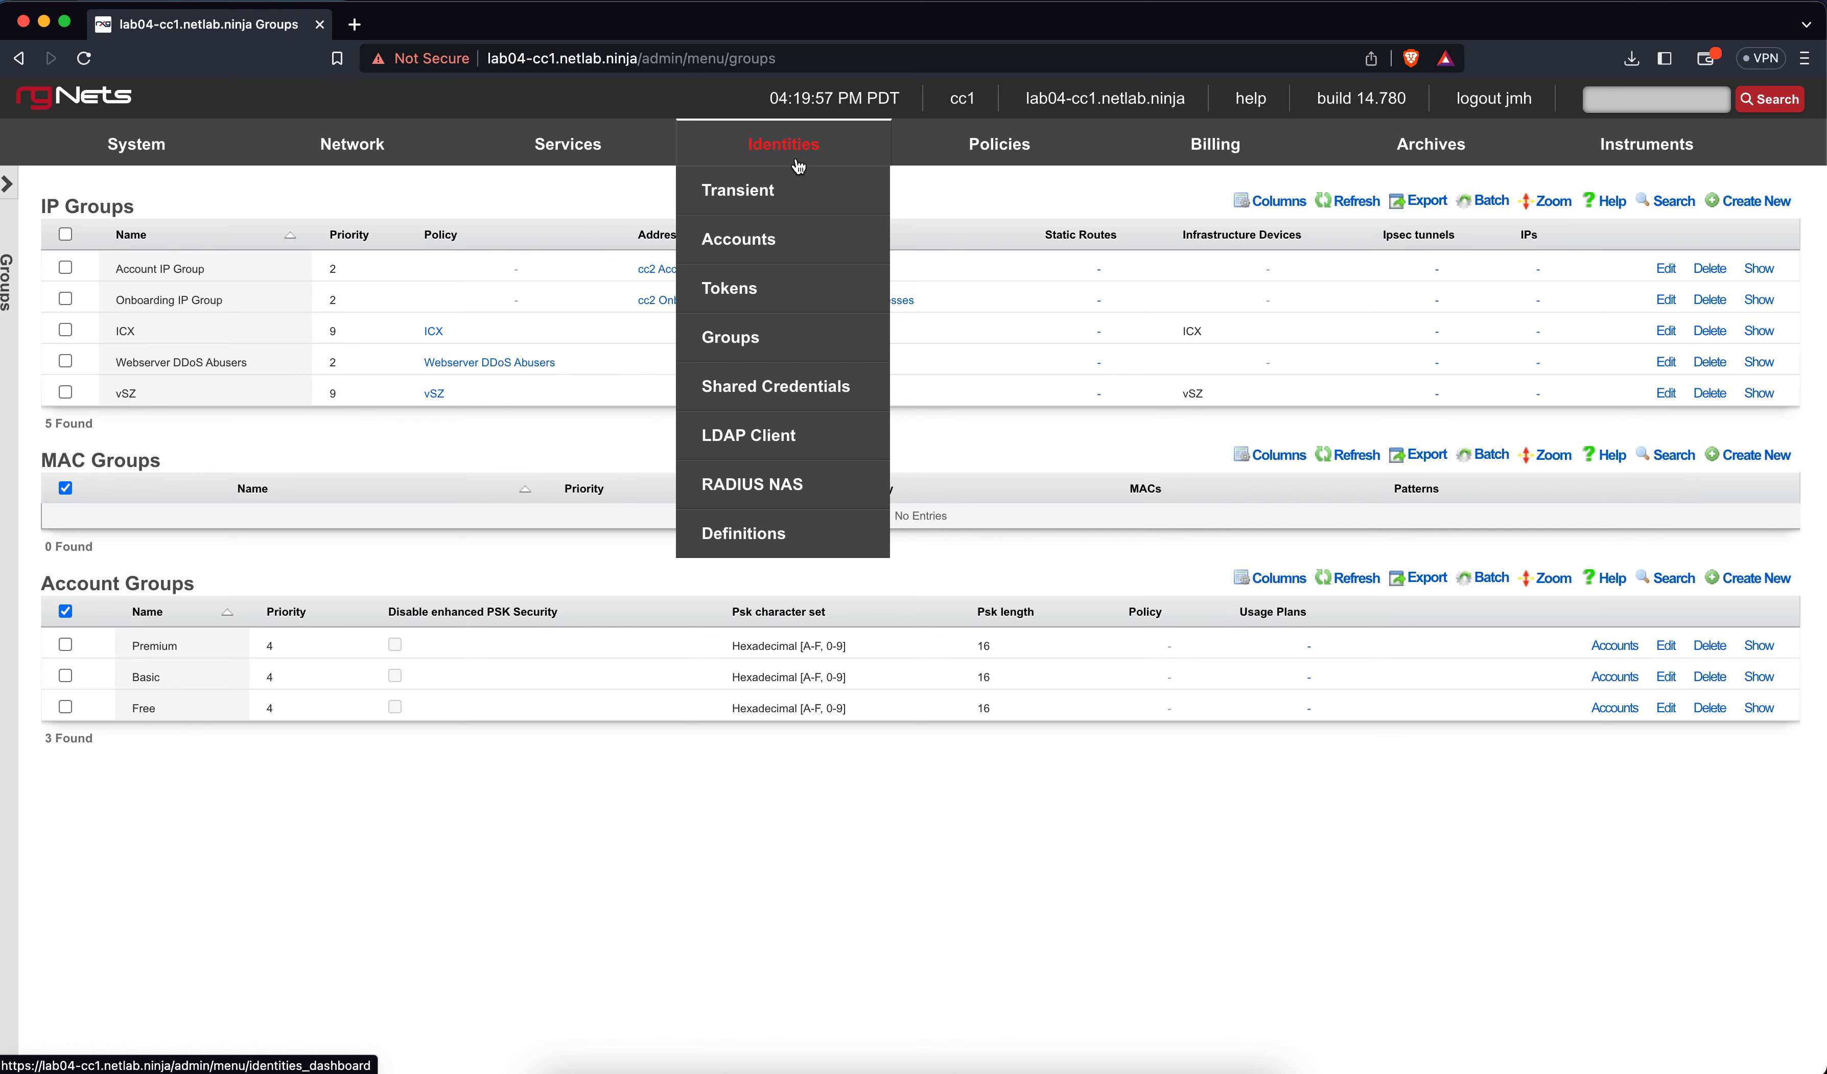
pyautogui.click(736, 394)
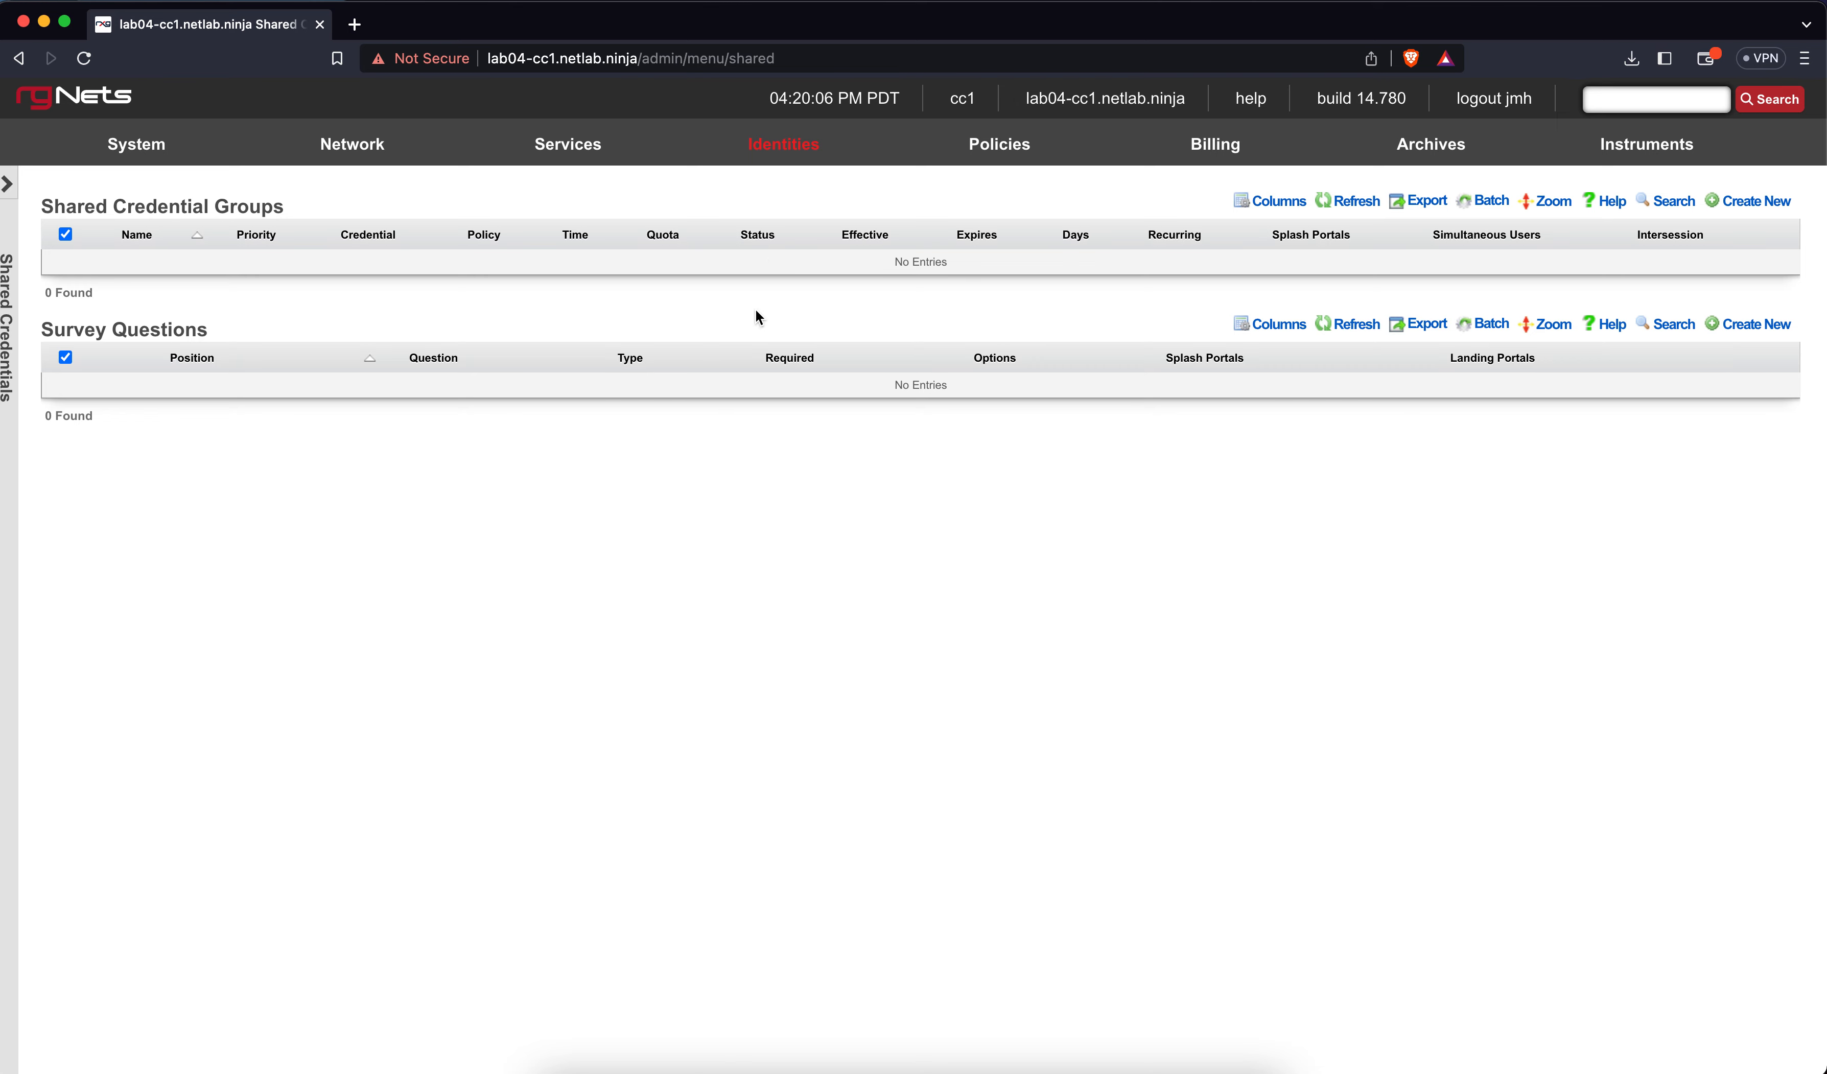
pyautogui.moveTo(800, 137)
pyautogui.click(1766, 201)
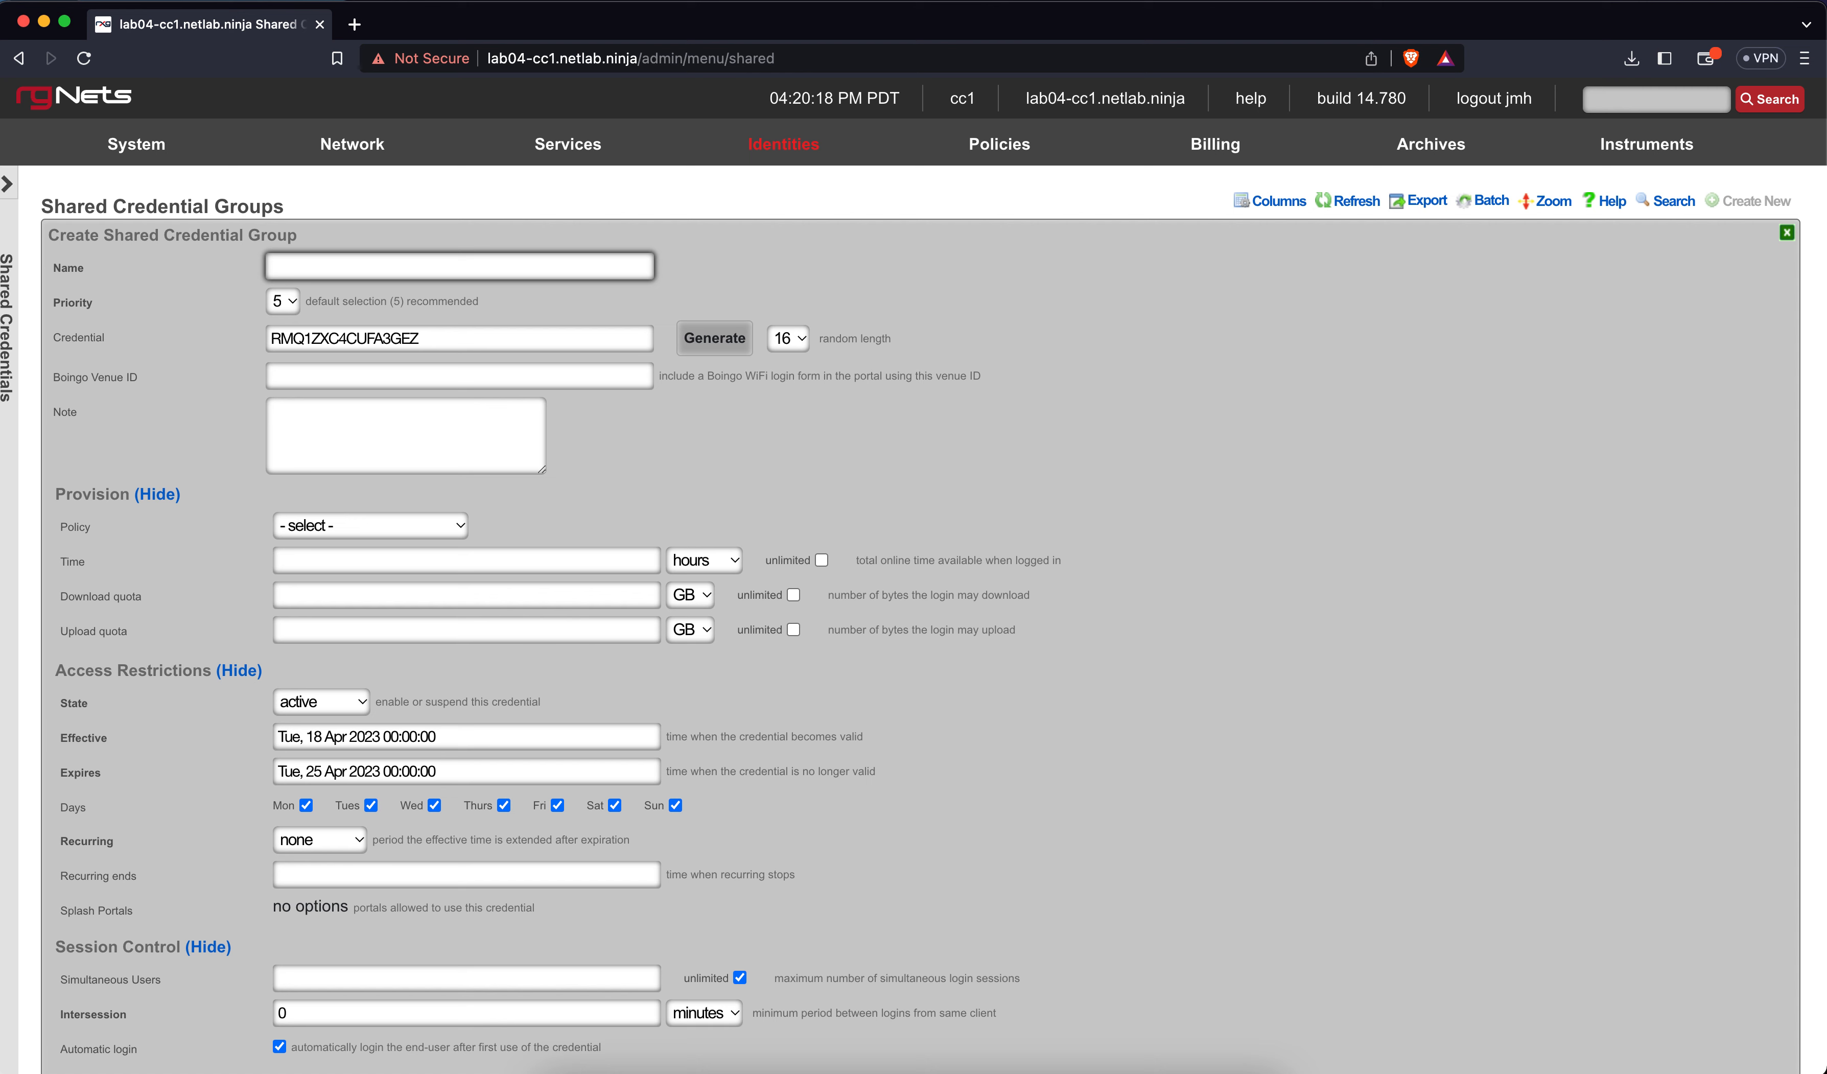
pyautogui.write('Free')
pyautogui.click(732, 300)
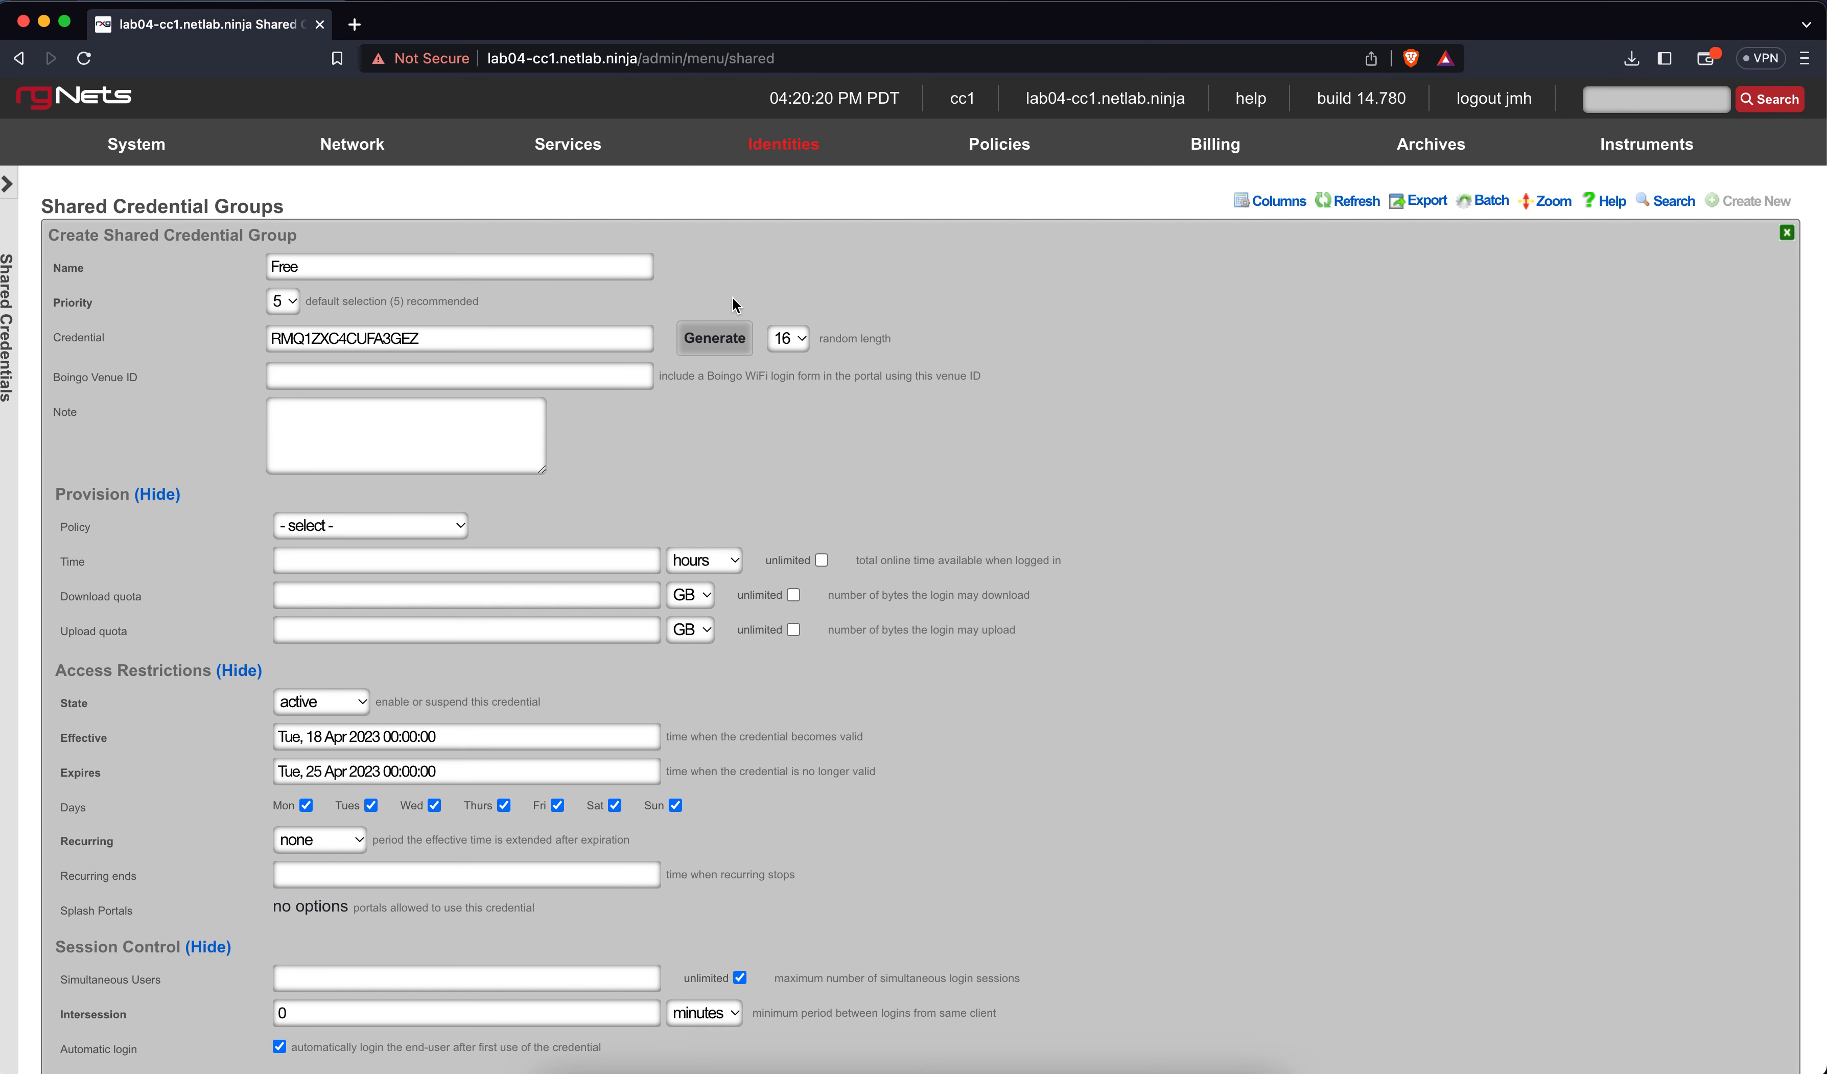
pyautogui.doubleClick(432, 344)
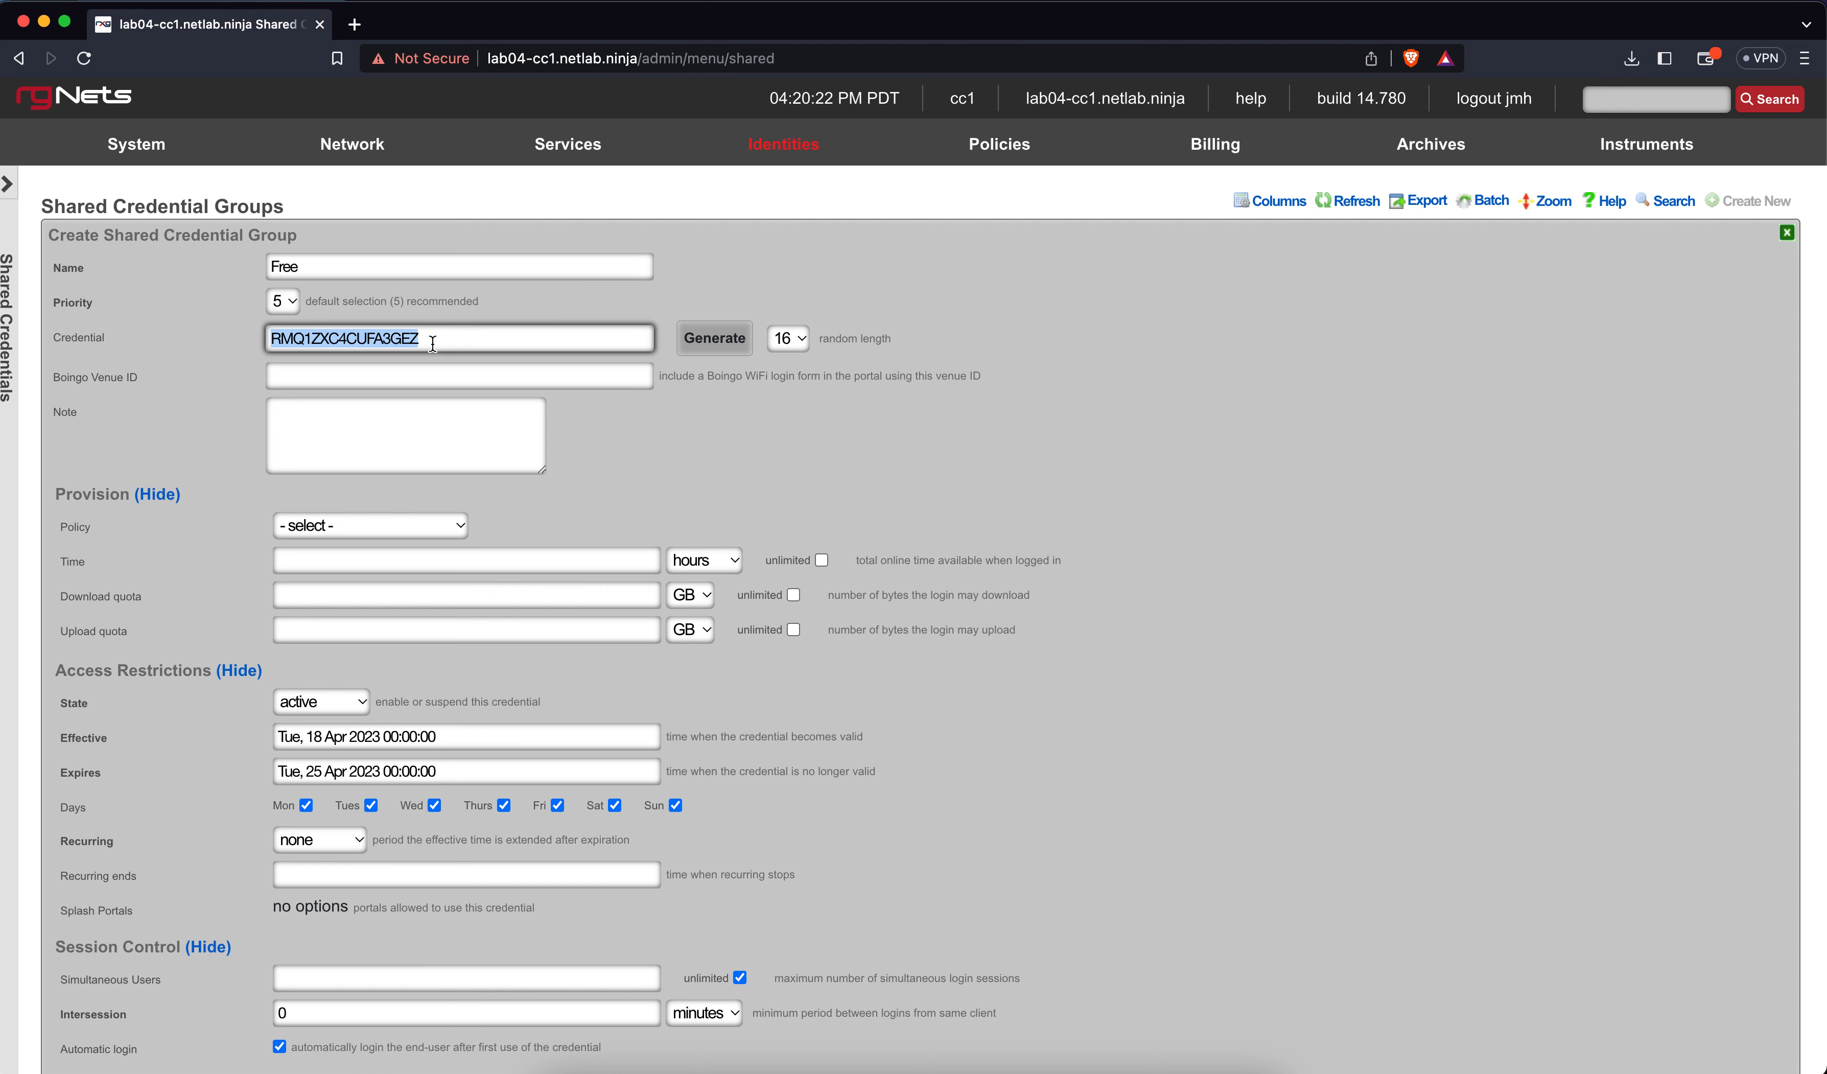
pyautogui.press('BackSpace')
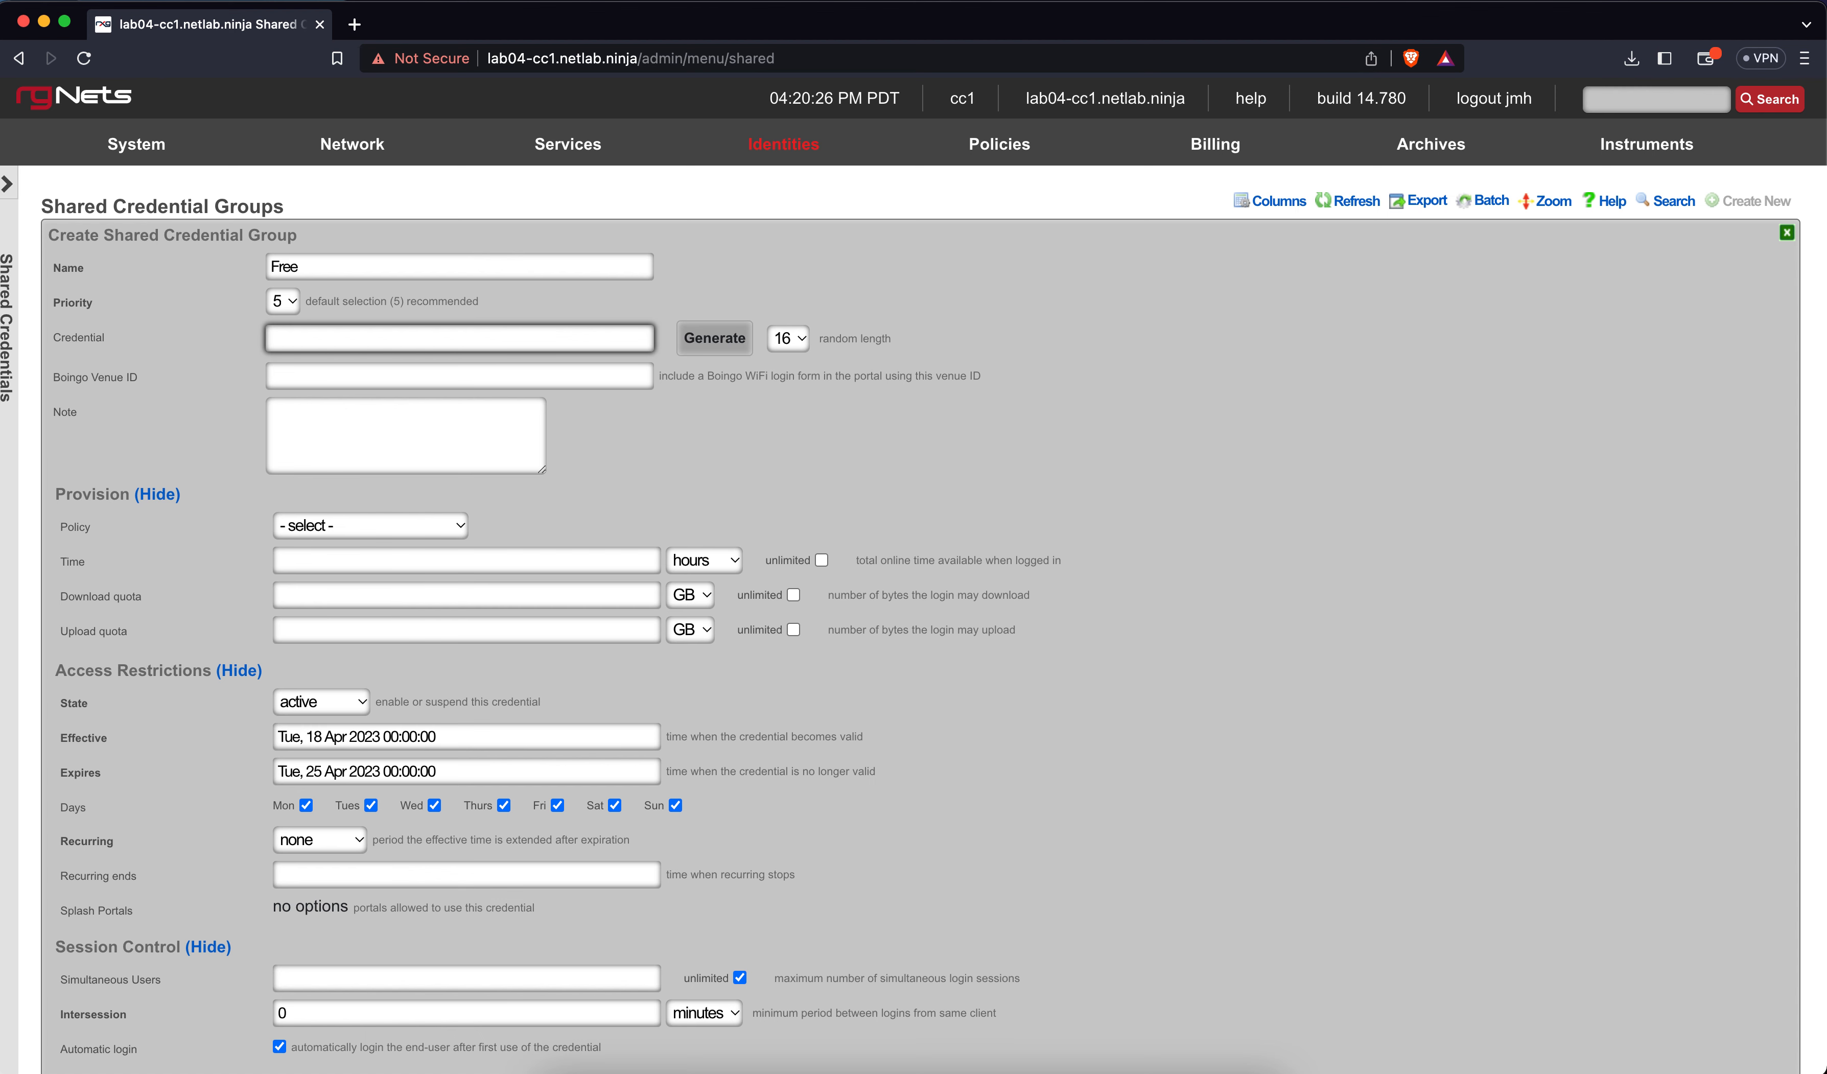
pyautogui.write('free')
pyautogui.press('BackSpace')
pyautogui.press('BackSpace')
pyautogui.press('BackSpace')
pyautogui.press('BackSpace')
pyautogui.write('freewifi')
pyautogui.press('BackSpace')
pyautogui.press('BackSpace')
pyautogui.press('BackSpace')
pyautogui.press('BackSpace')
pyautogui.press('BackSpace')
pyautogui.press('BackSpace')
pyautogui.press('BackSpace')
pyautogui.press('BackSpace')
# Leave the policy unset, enter 1 hour of online time, and tick unlimited download and upload quotas
pyautogui.click(332, 524)
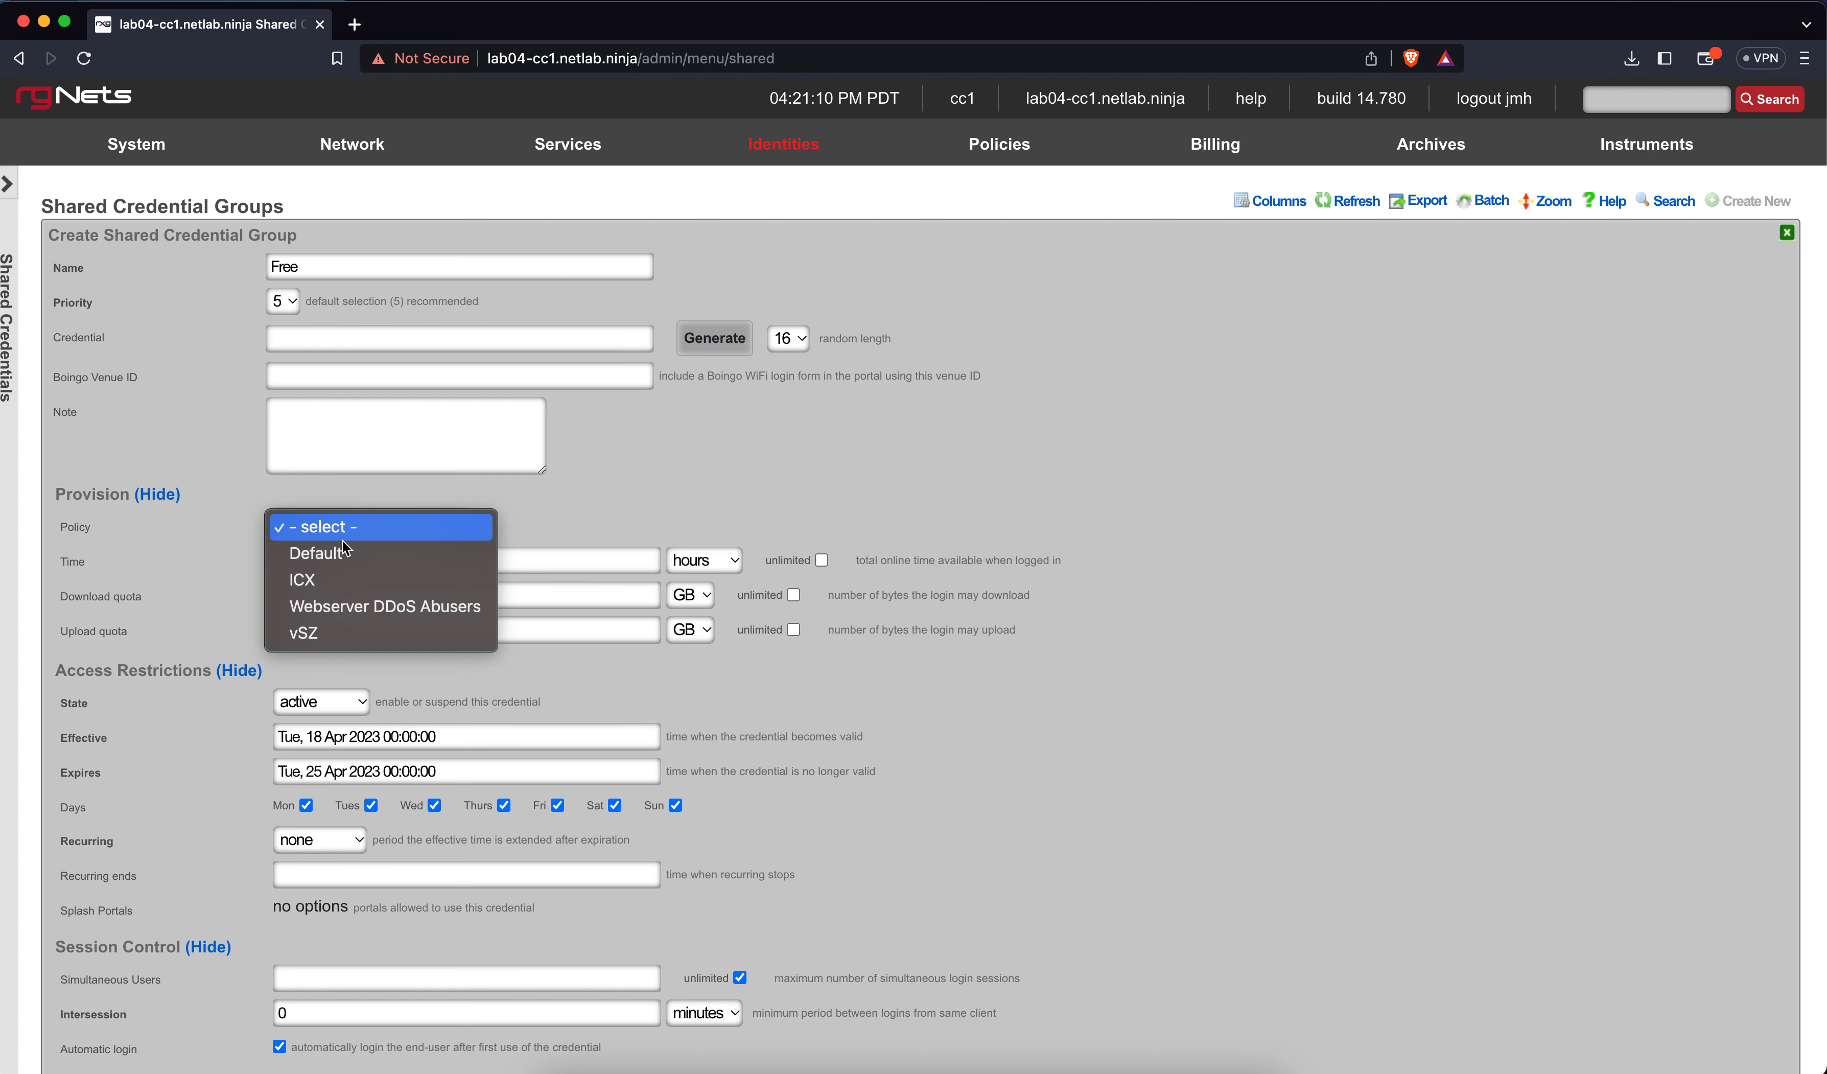
pyautogui.click(467, 522)
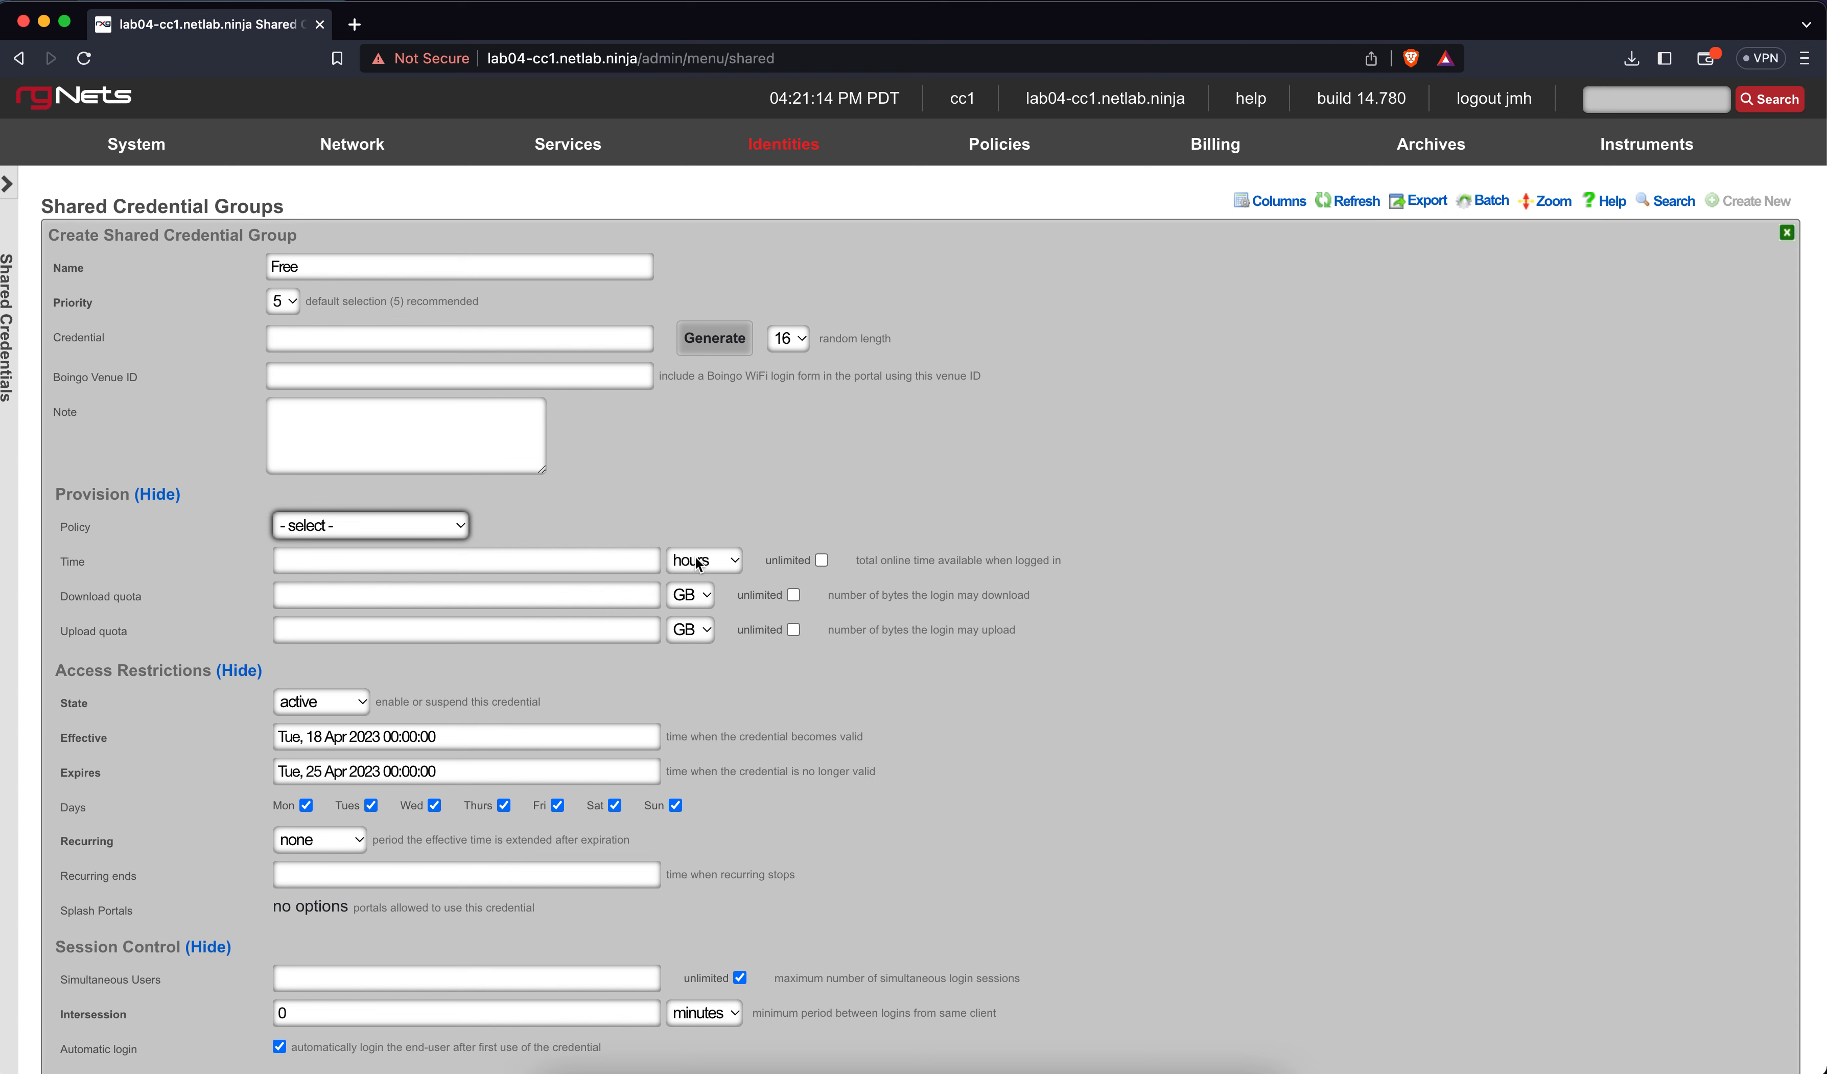
pyautogui.click(599, 562)
pyautogui.write('1')
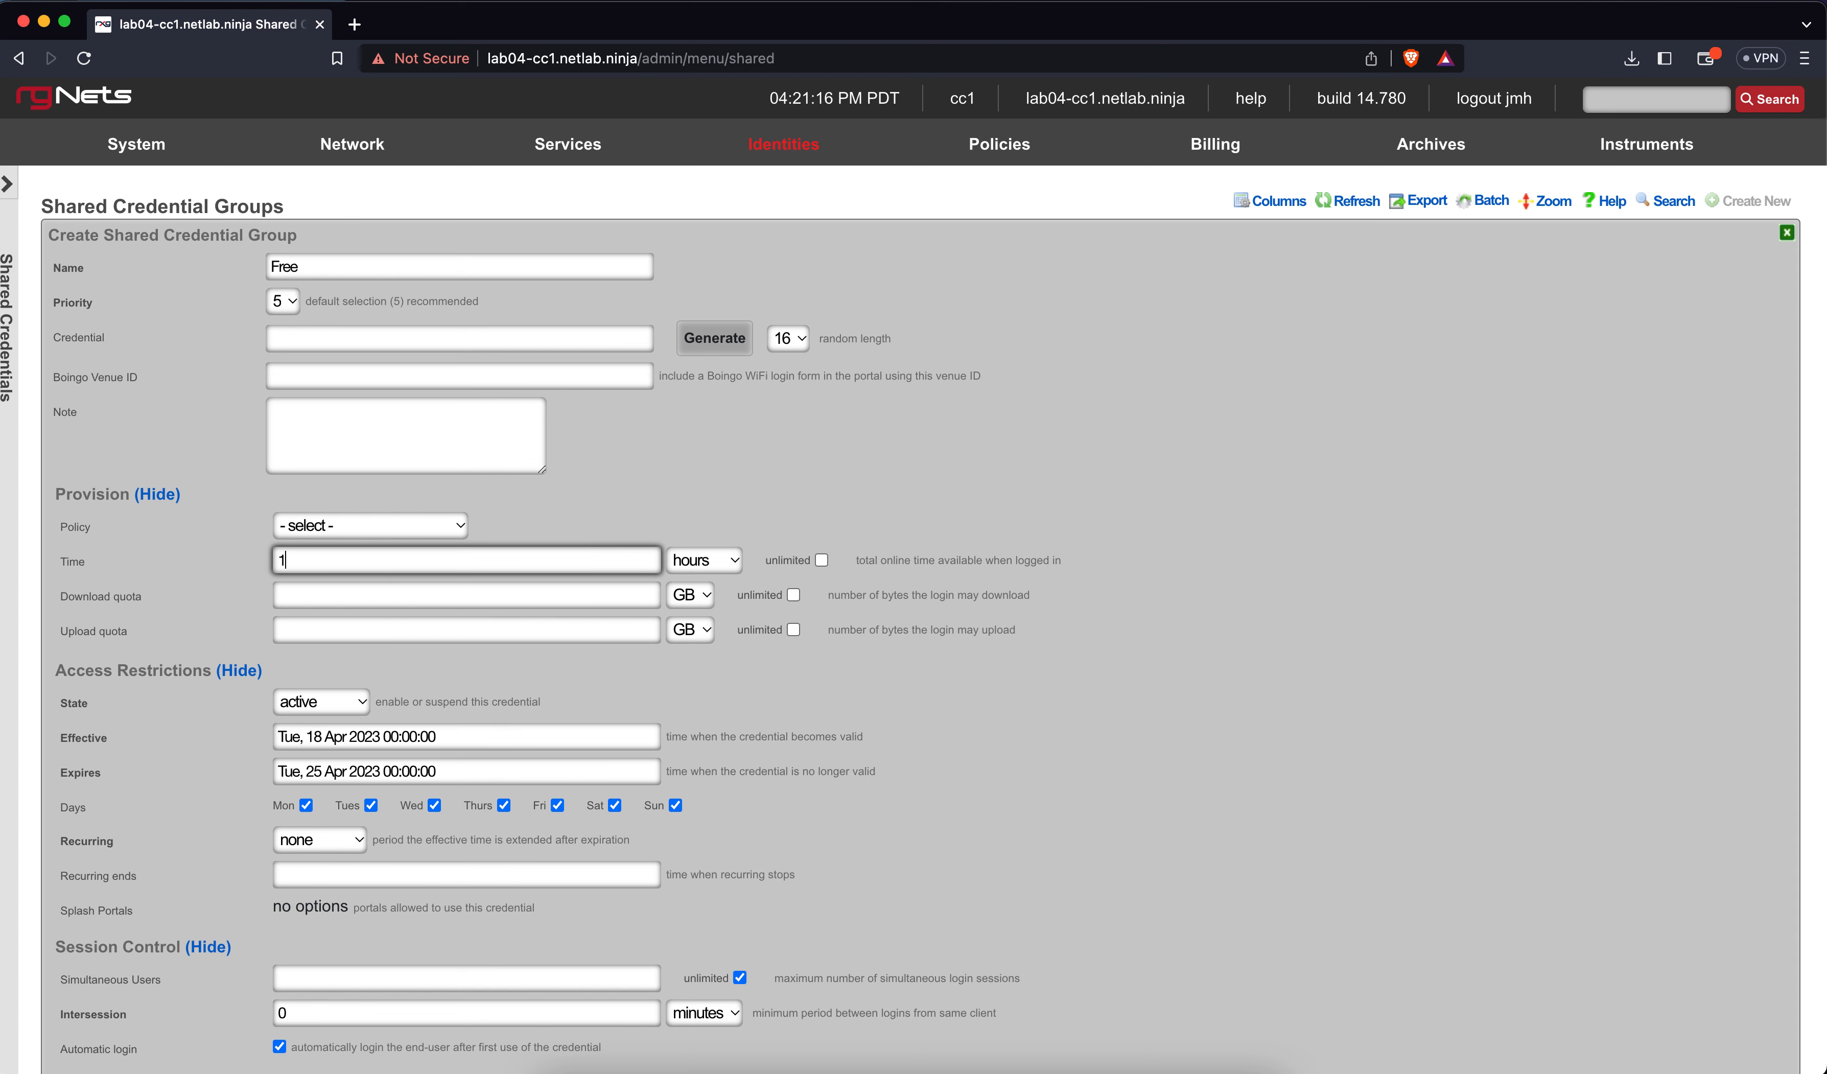
pyautogui.click(792, 596)
pyautogui.click(792, 630)
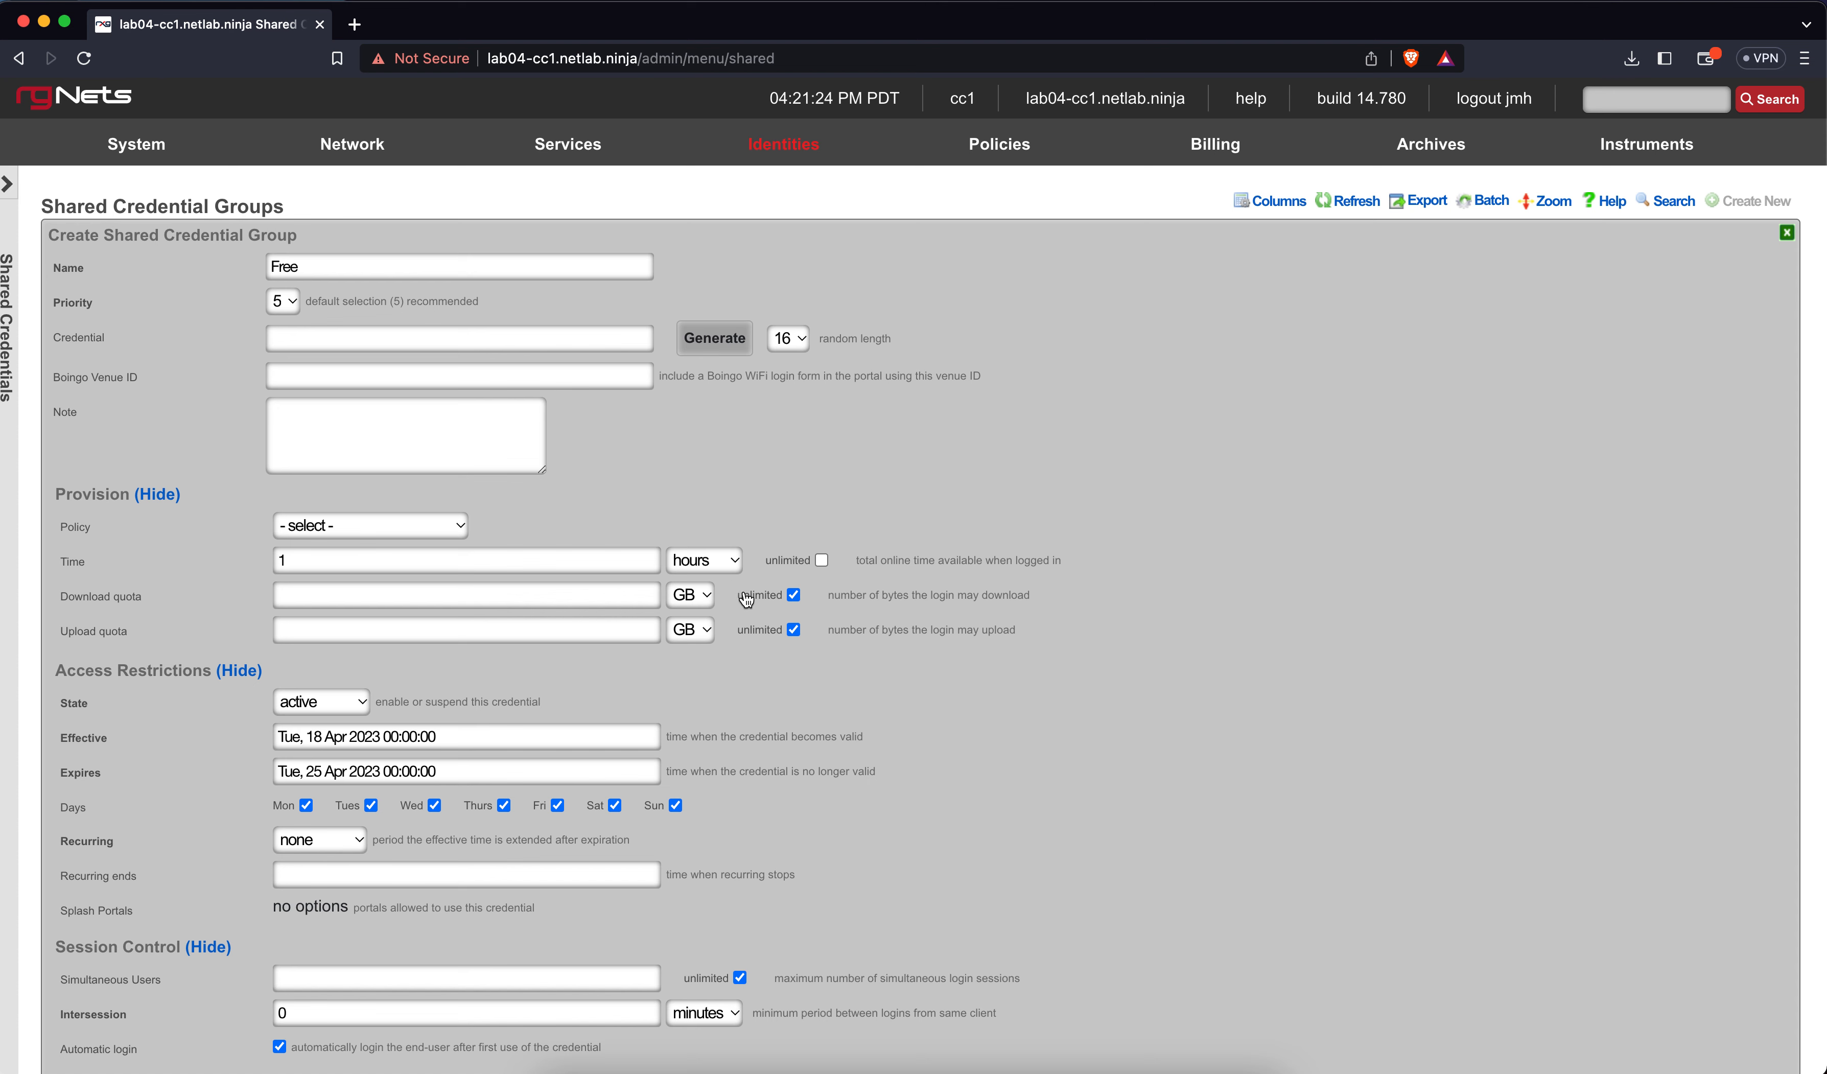
# Clear the stray download and upload quota amounts so both stay unlimited
pyautogui.click(531, 583)
pyautogui.write('1')
pyautogui.click(531, 633)
pyautogui.write('1')
pyautogui.click(628, 665)
pyautogui.click(412, 588)
pyautogui.press('BackSpace')
pyautogui.click(402, 629)
pyautogui.press('BackSpace')
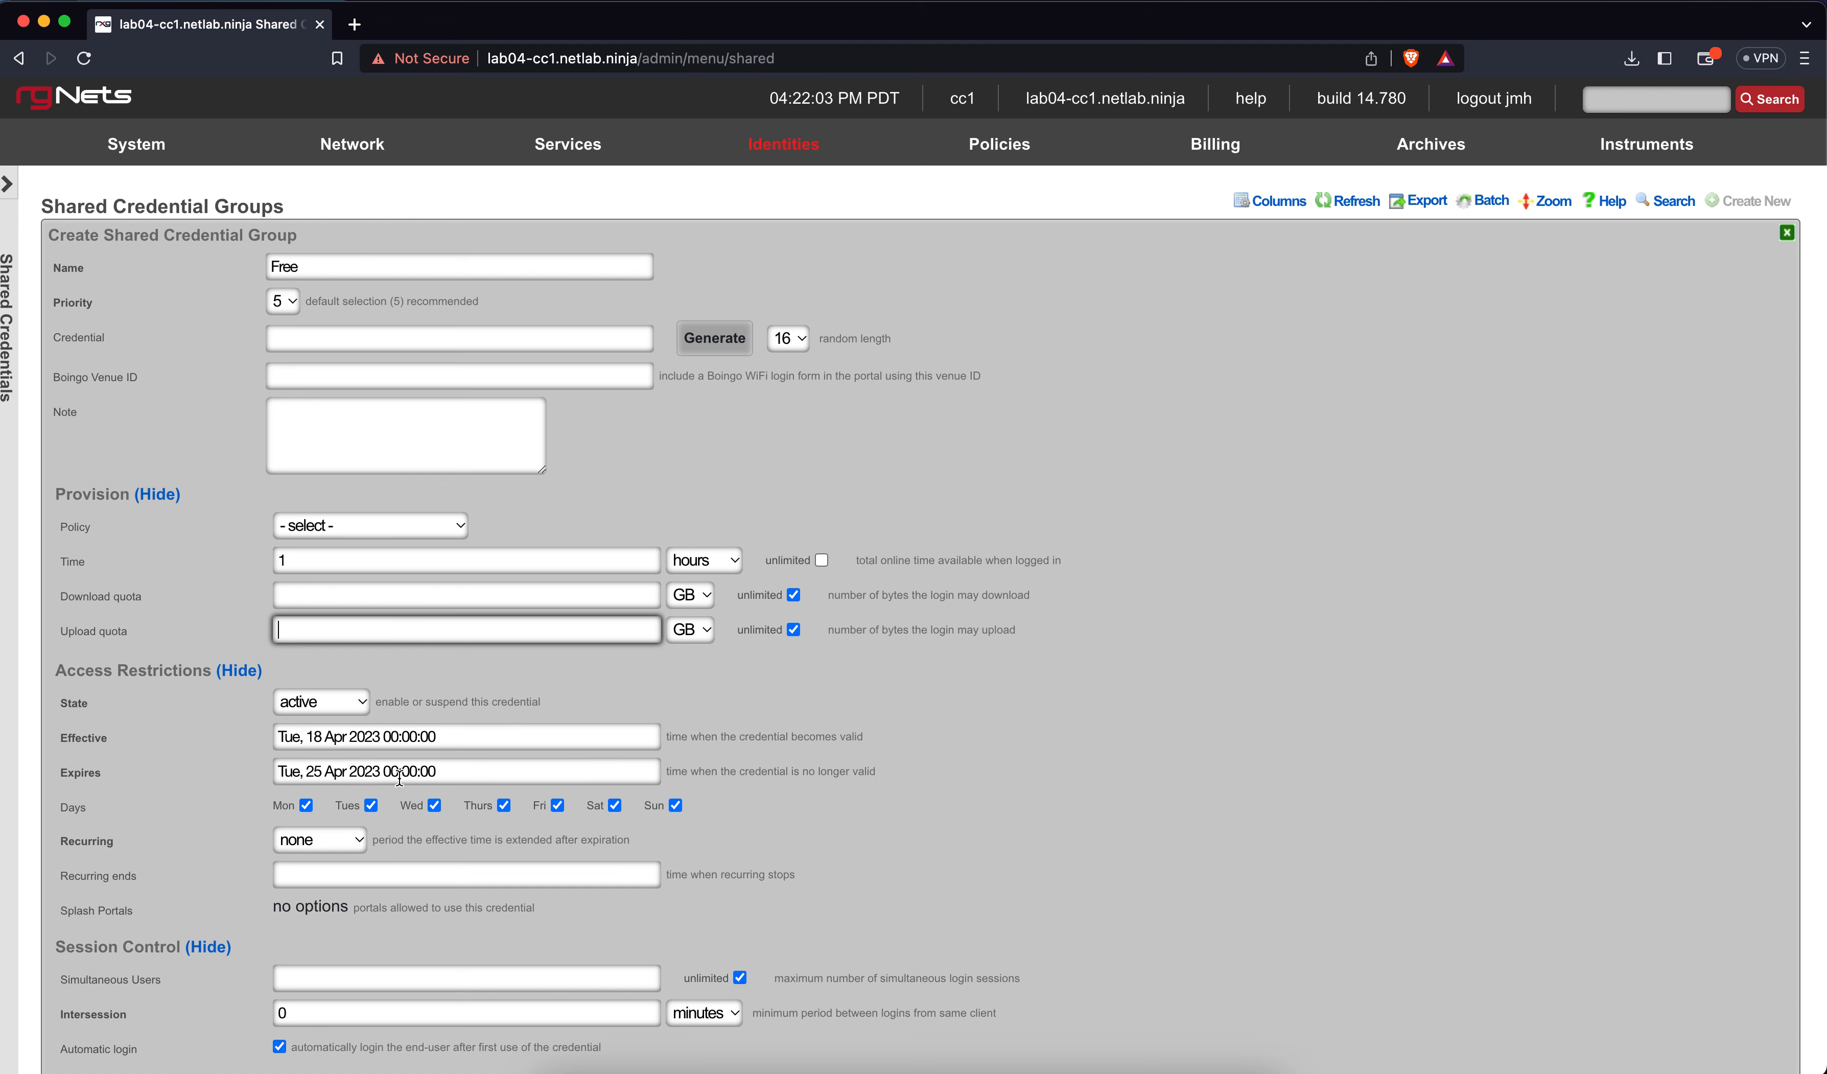
# Change the Free credential's expiry to 25 Apr 2099, leaving every day of the week allowed
pyautogui.click(378, 772)
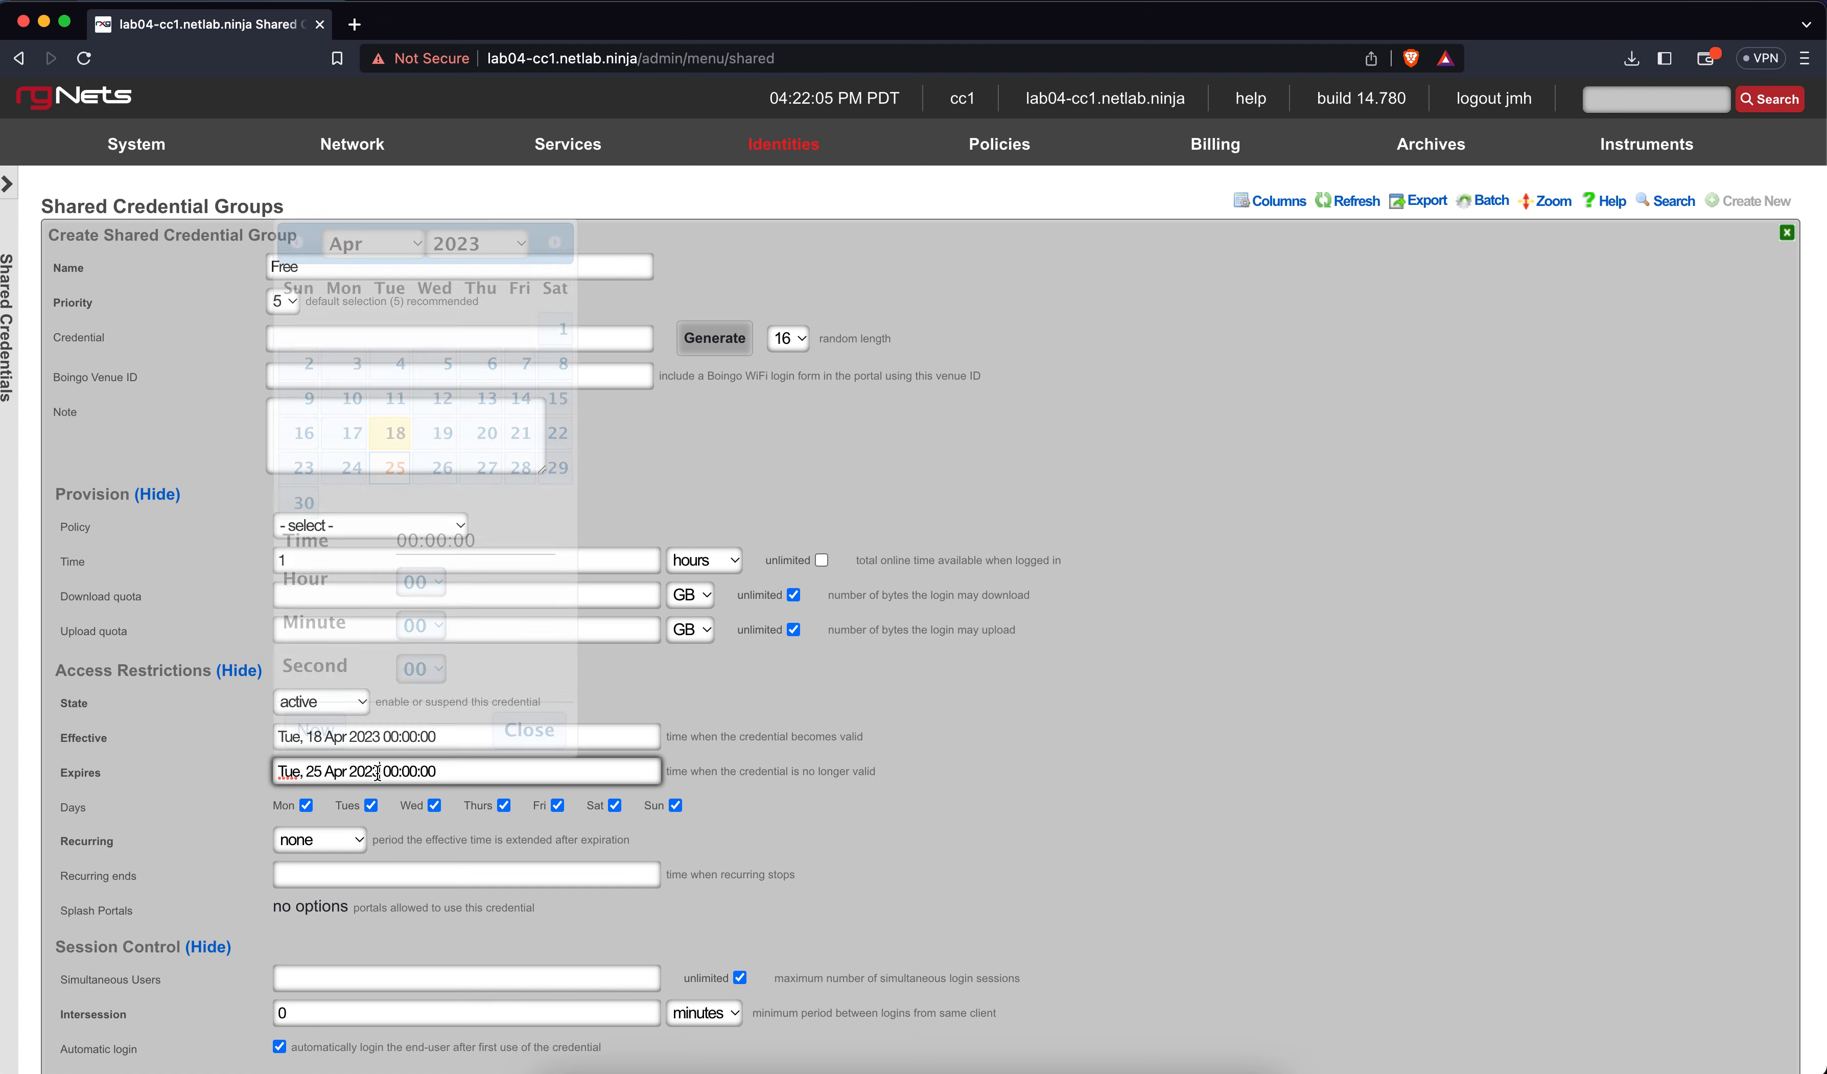
pyautogui.press('BackSpace')
pyautogui.write('9')
pyautogui.press('BackSpace')
pyautogui.press('BackSpace')
pyautogui.write('99')
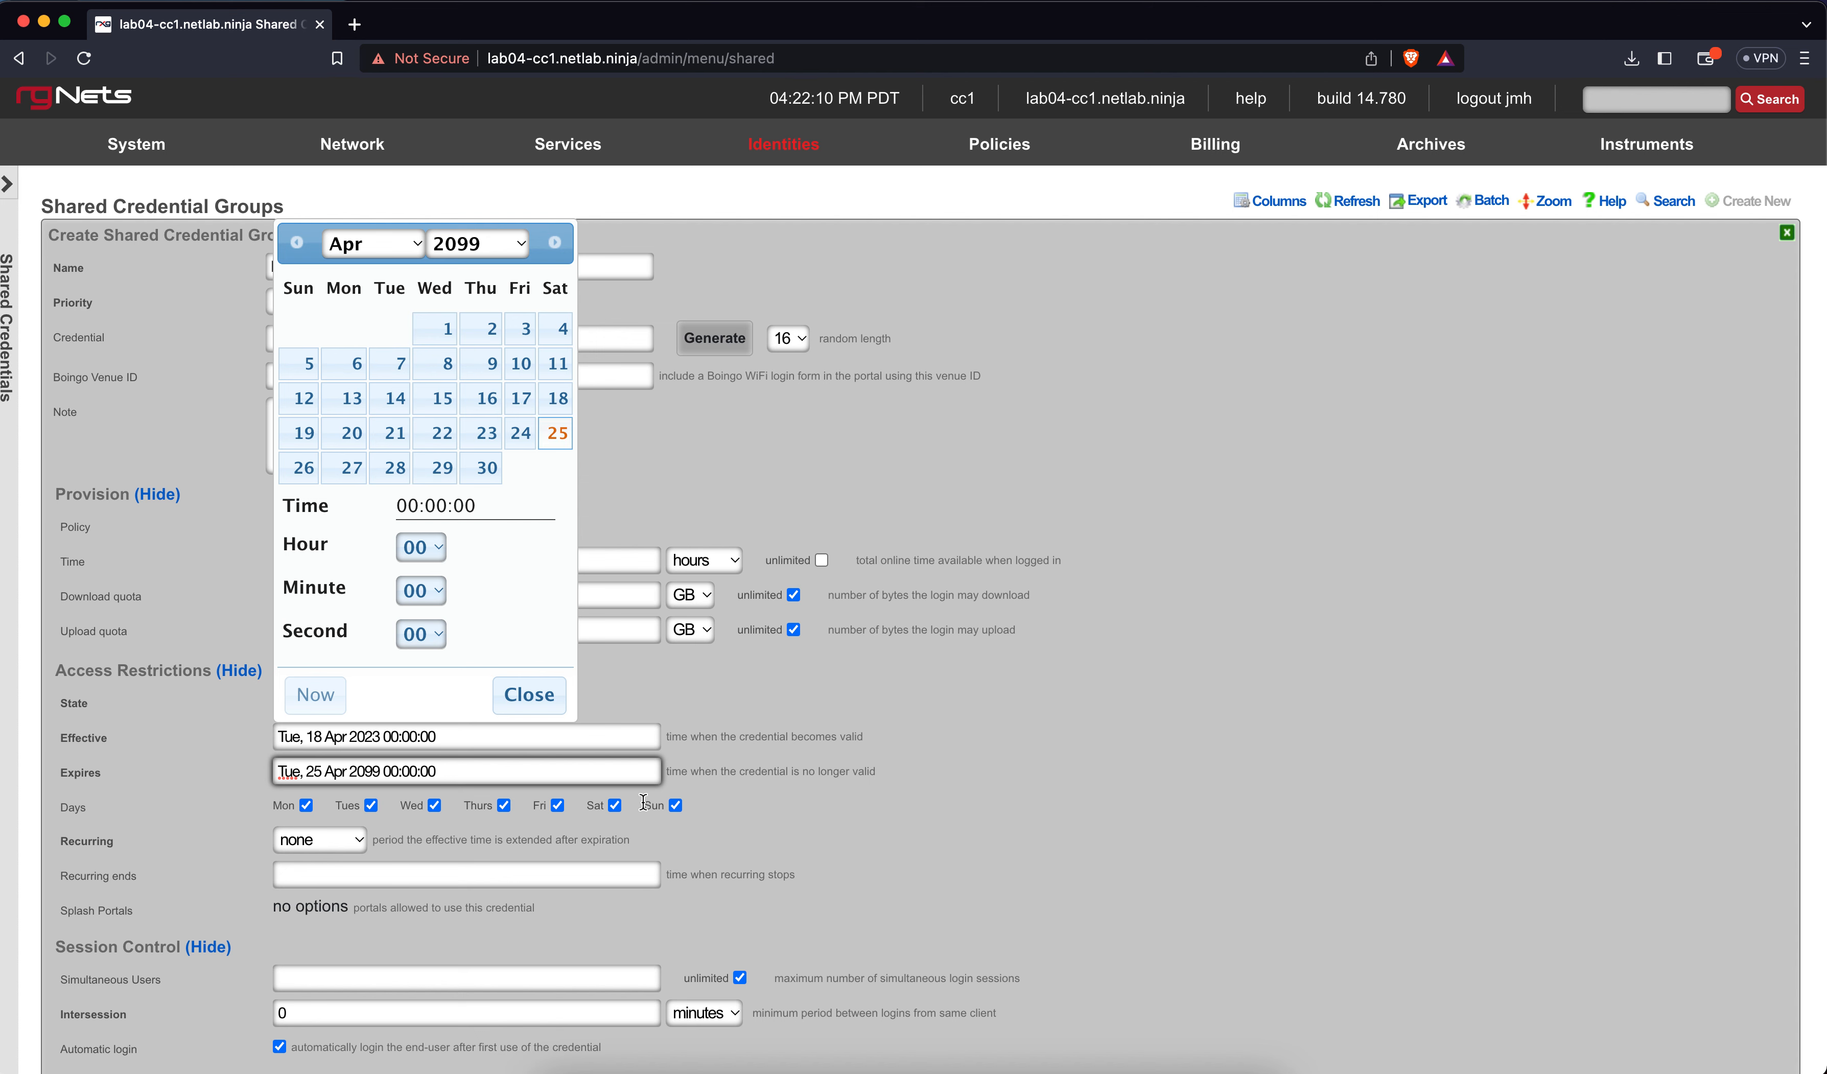
pyautogui.click(612, 686)
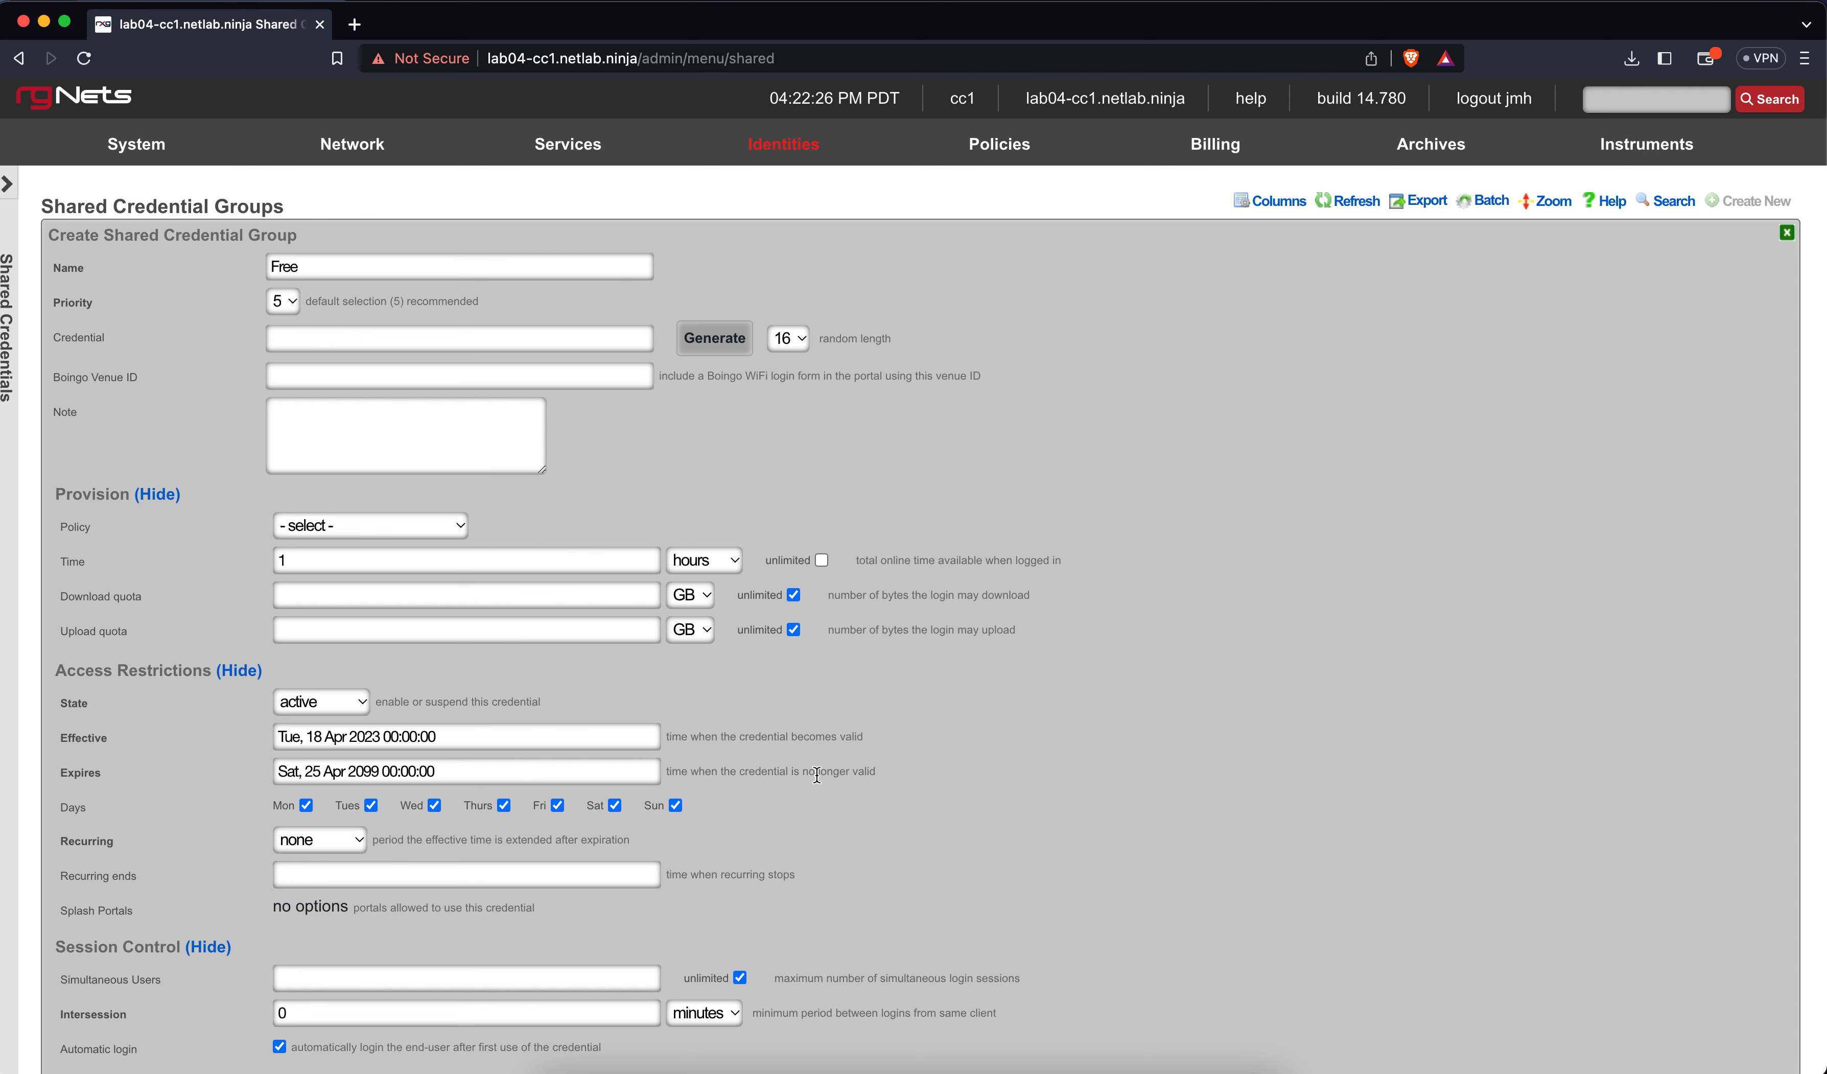
pyautogui.click(614, 805)
pyautogui.click(616, 805)
# Leave Simultaneous Users empty so the Free credential stays unlimited
pyautogui.scroll(-3, 746, 833)
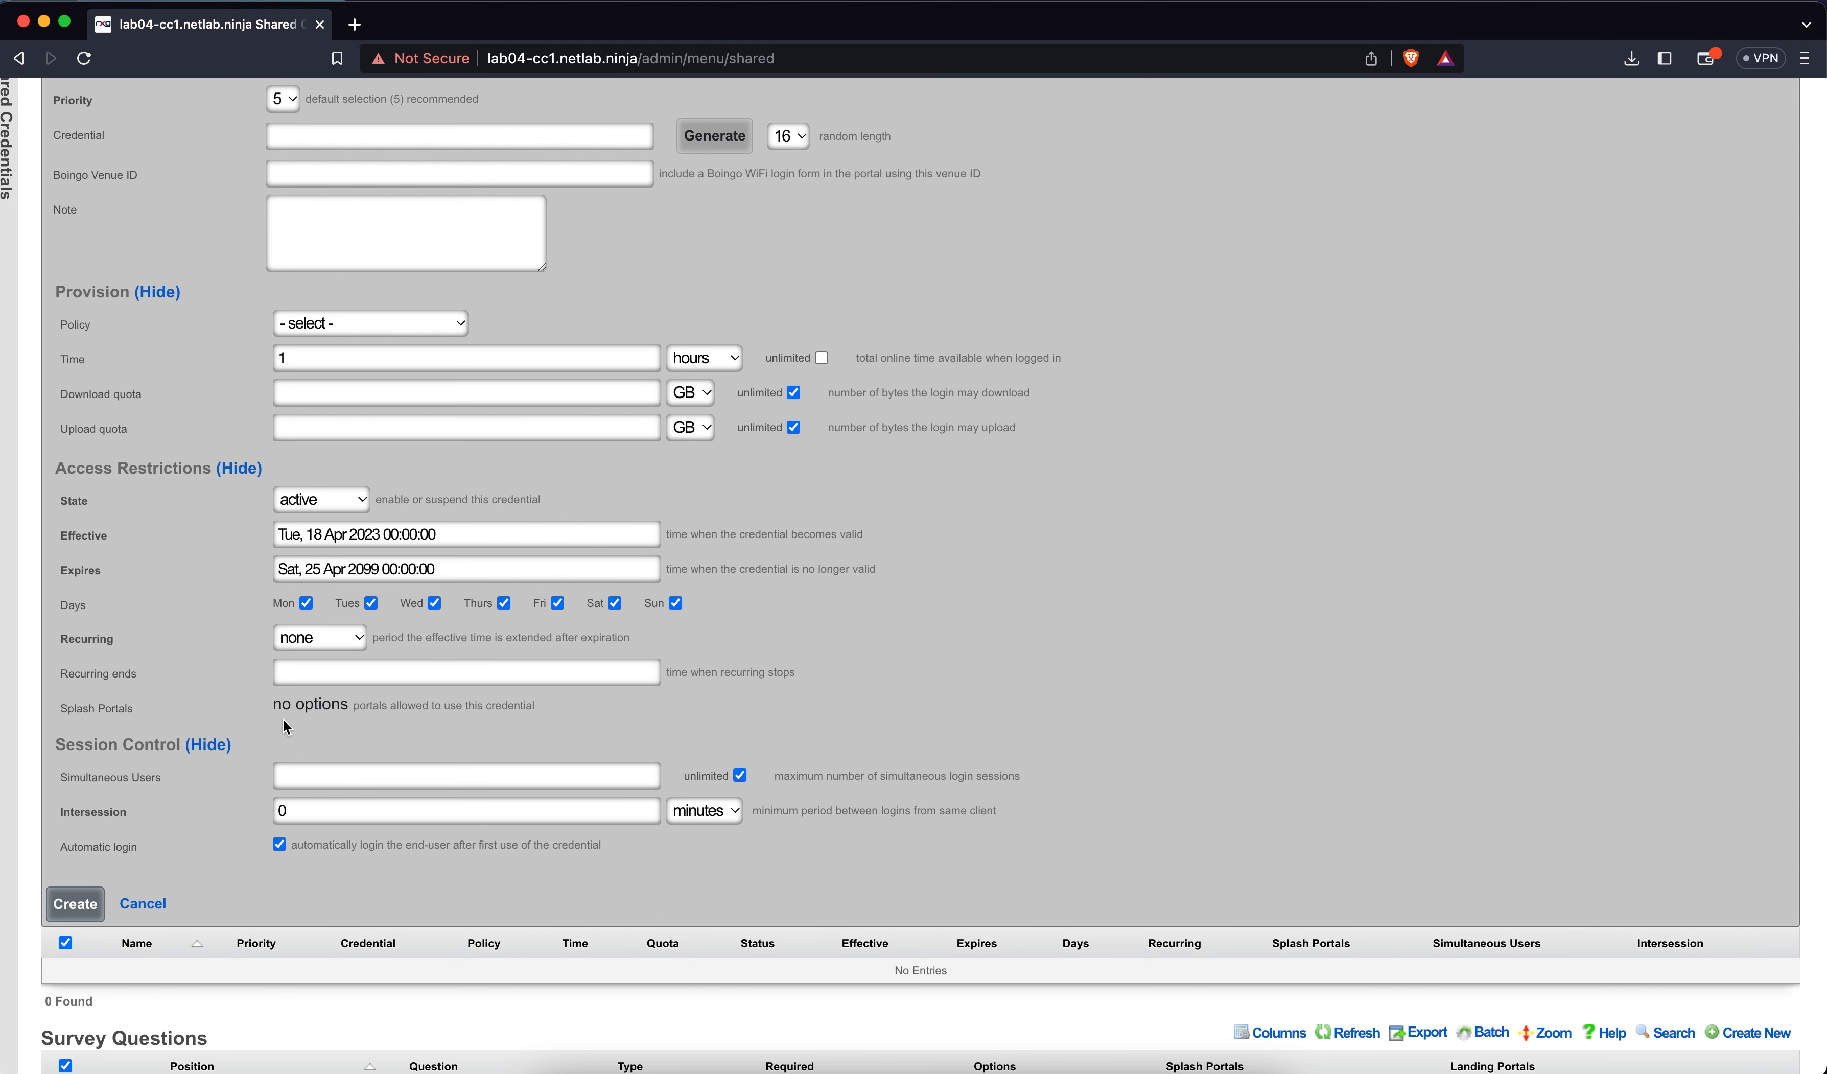
pyautogui.click(291, 781)
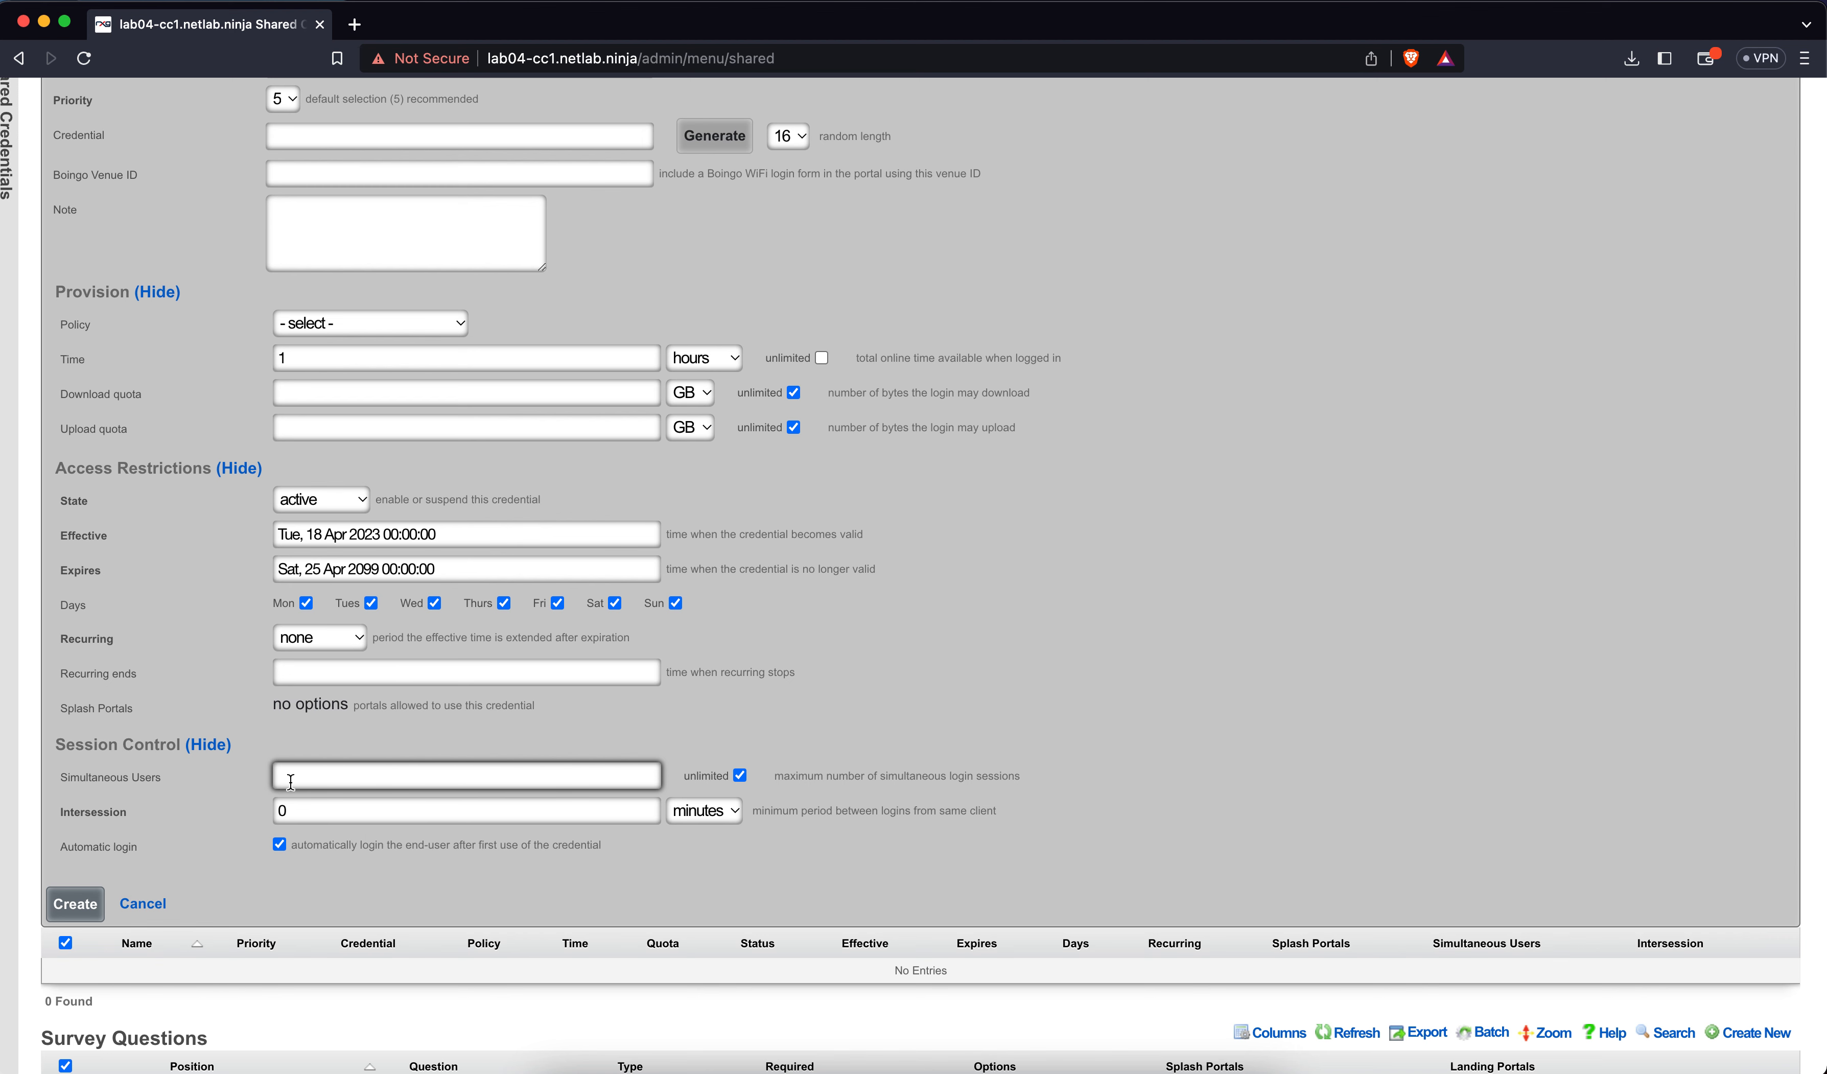
pyautogui.write('1')
pyautogui.press('BackSpace')
# Set the intersession unit to hours and clear the intersession value
pyautogui.click(700, 812)
pyautogui.click(701, 786)
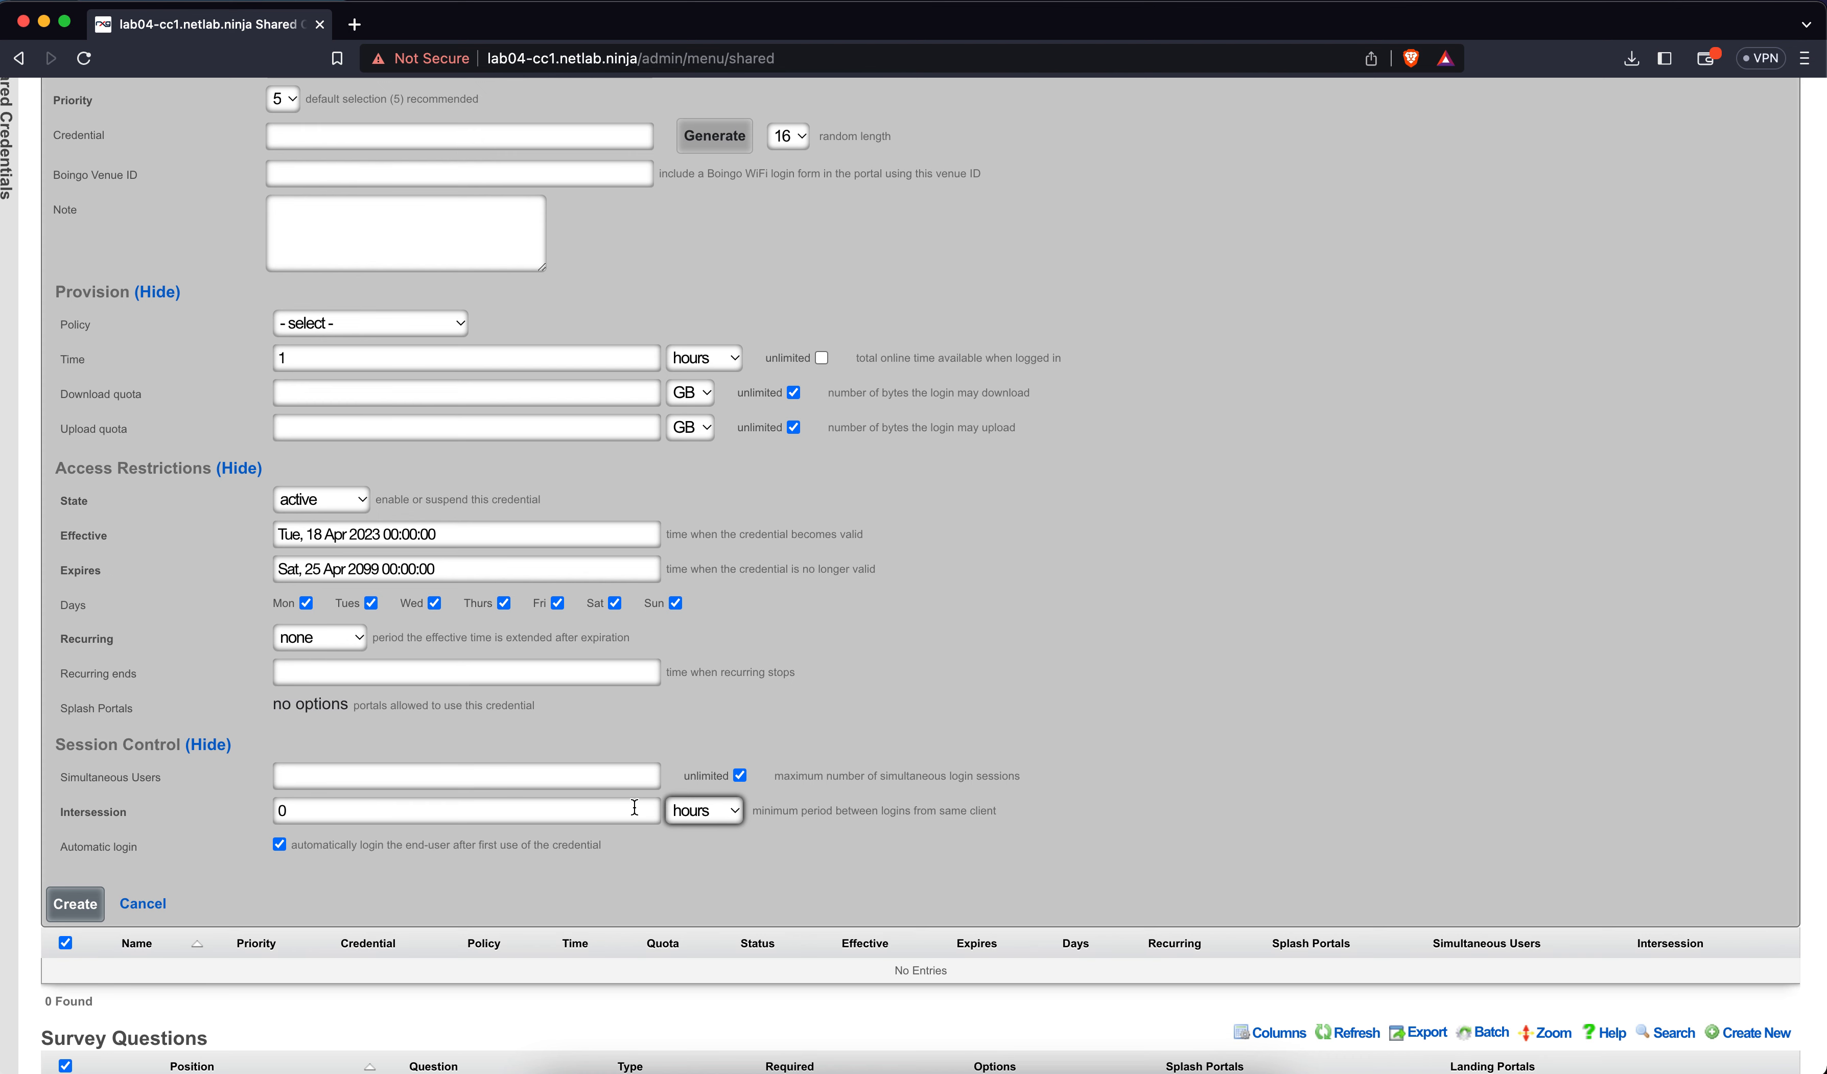
pyautogui.hotkey('shift', 'Tab')
pyautogui.write('1')
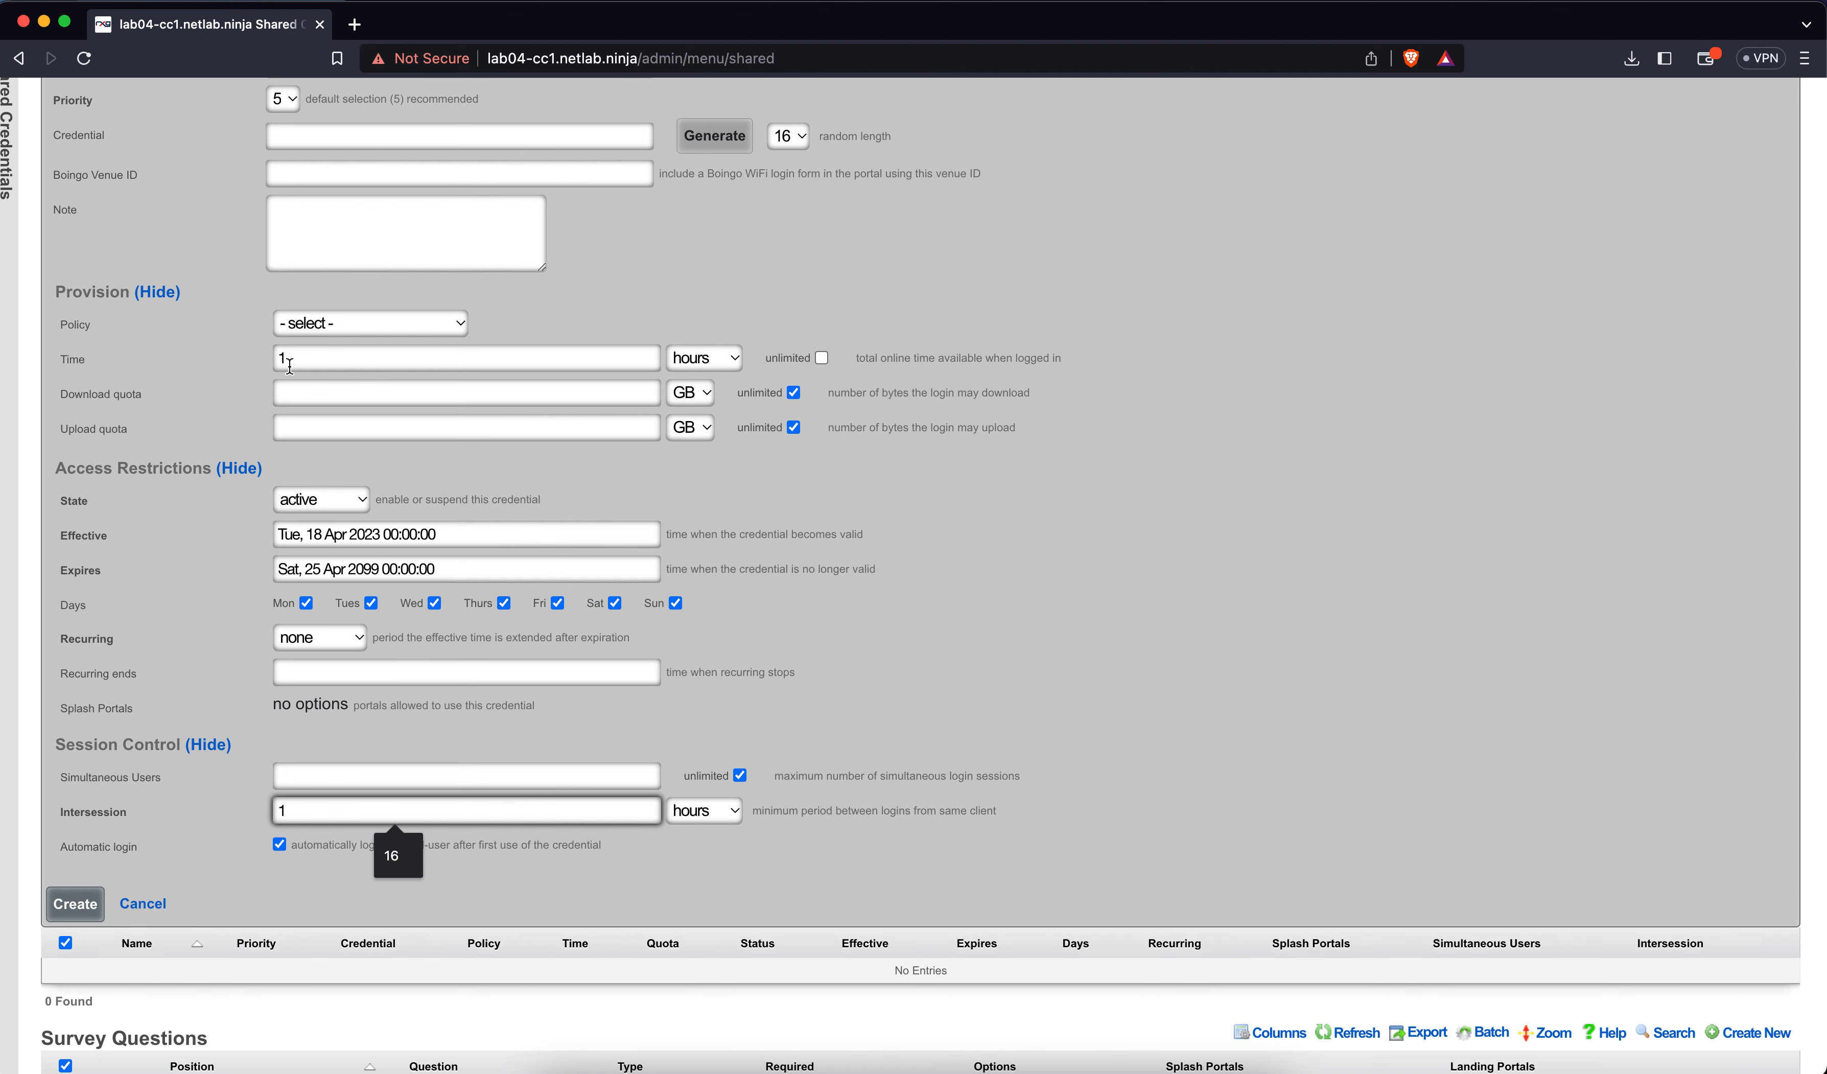
pyautogui.press('BackSpace')
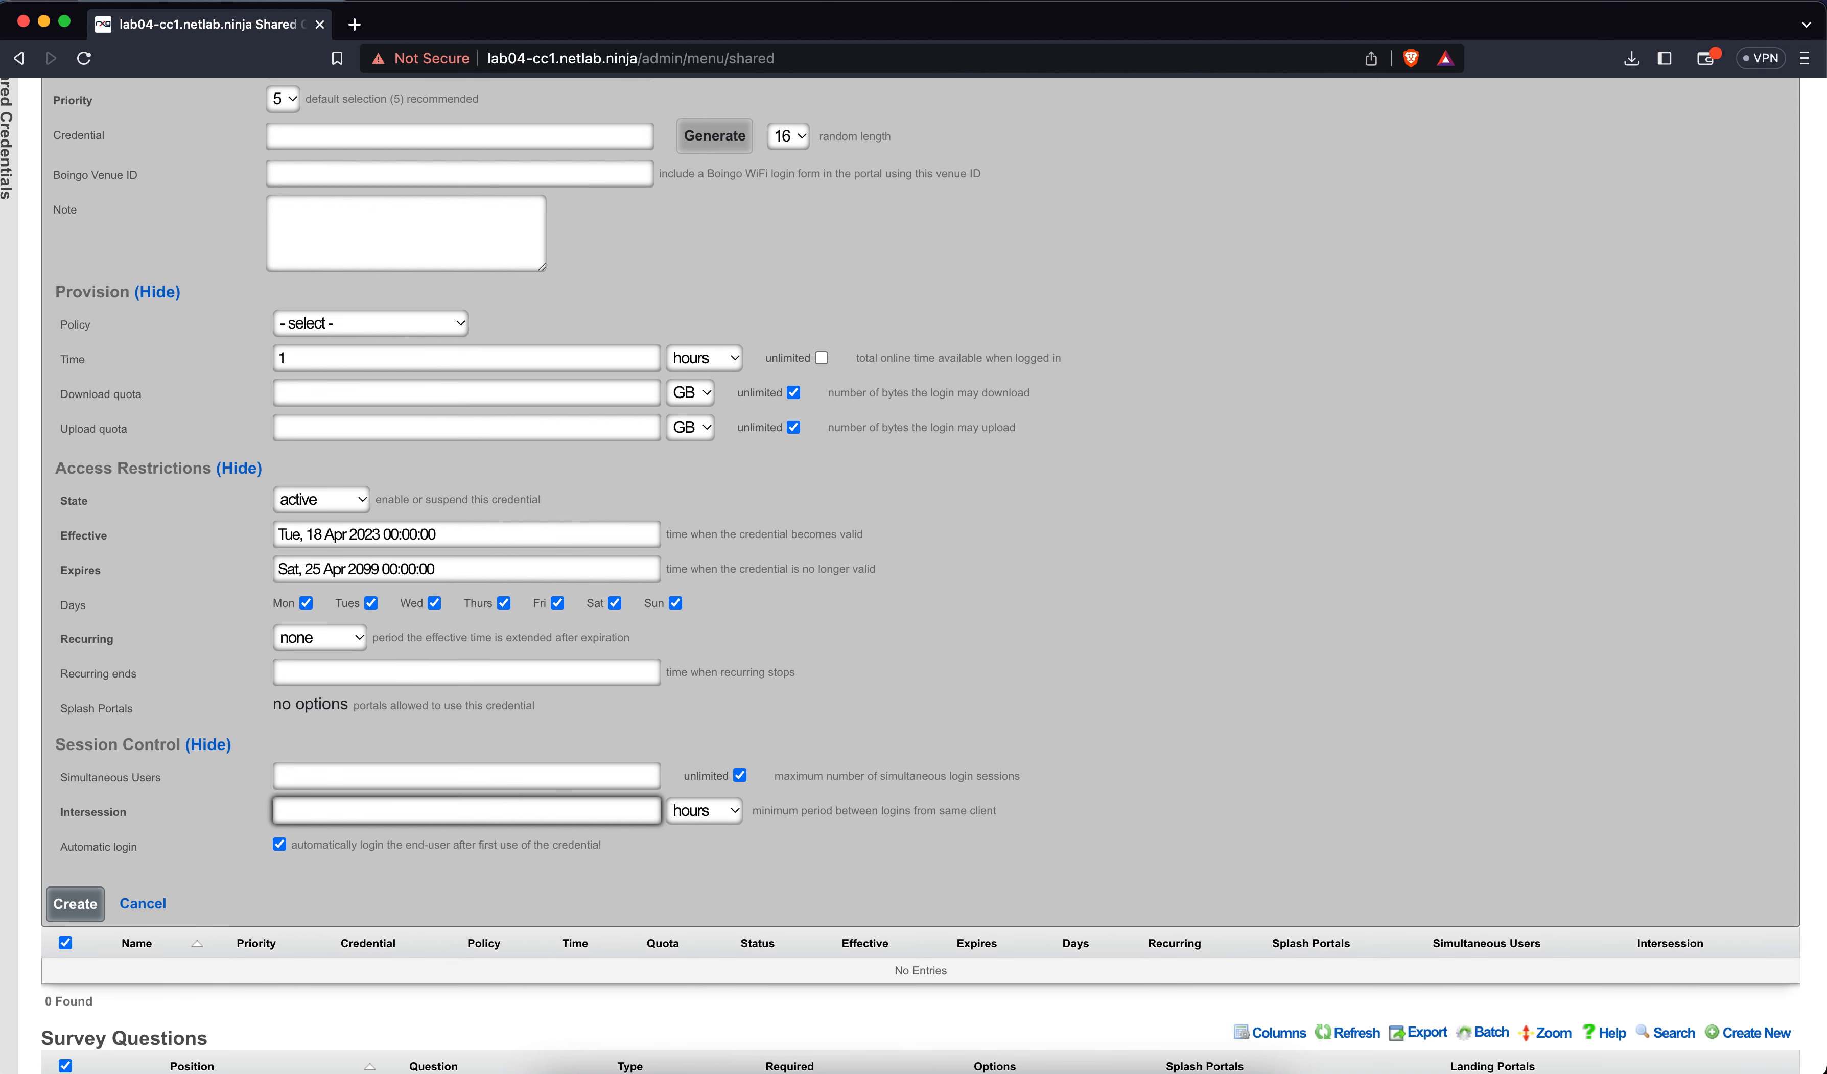
# Enter 16 as the intersession hours and create the Free shared credential group
pyautogui.write('24')
pyautogui.write('16')
pyautogui.click(76, 905)
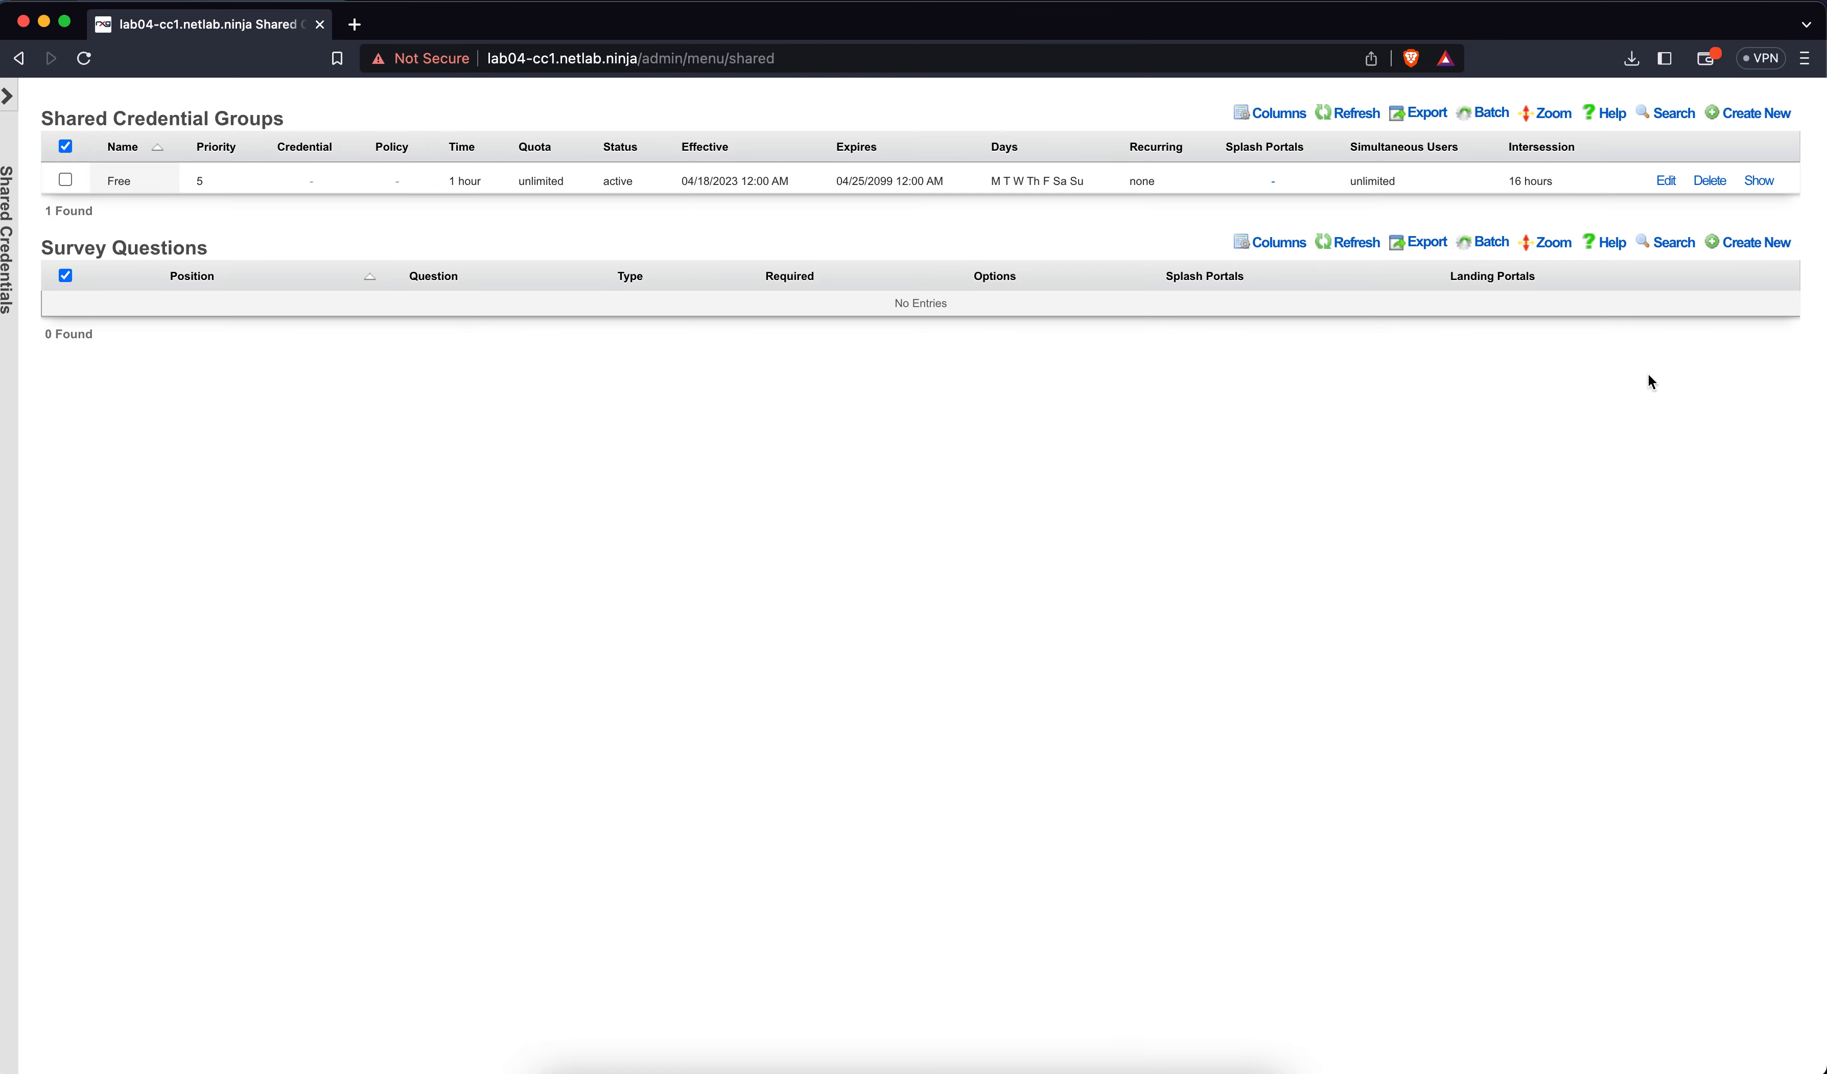
# Submit a required Email Address question 'Please Enter Your Email Address' with an option displayed as Email
pyautogui.click(1748, 254)
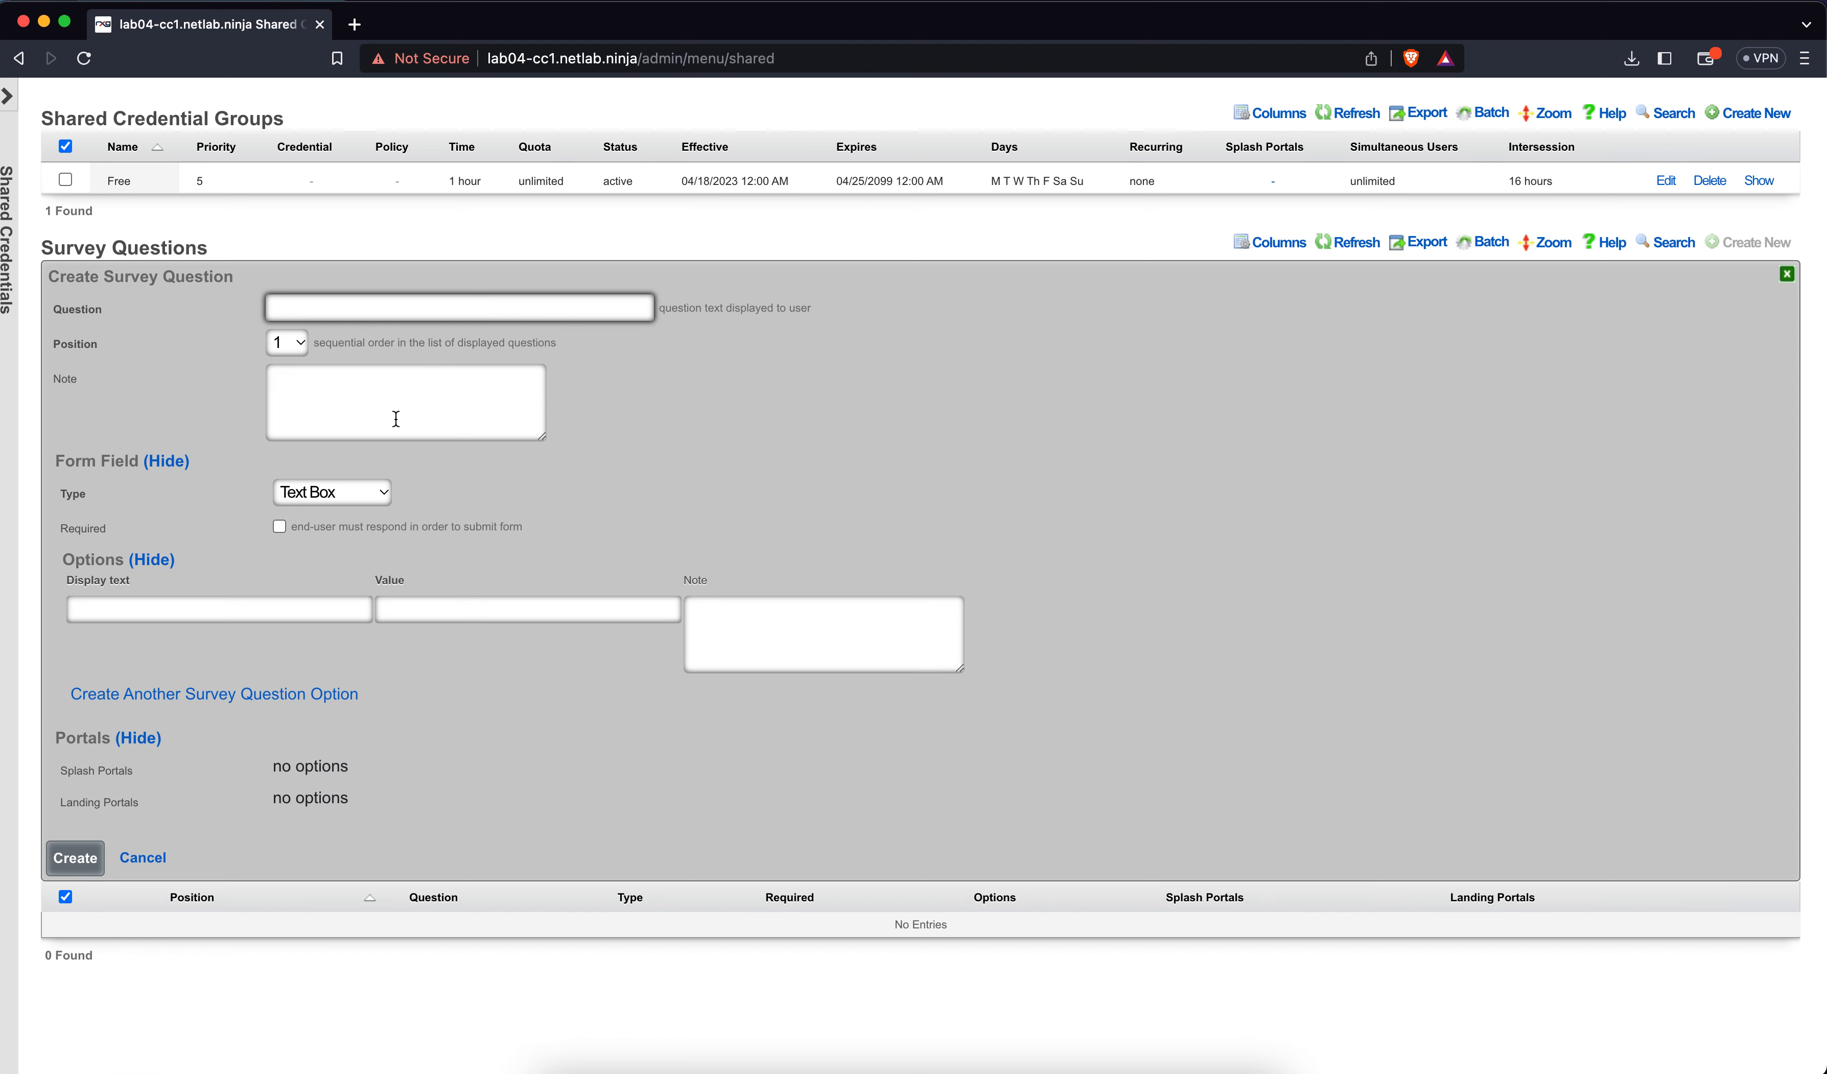
pyautogui.click(324, 492)
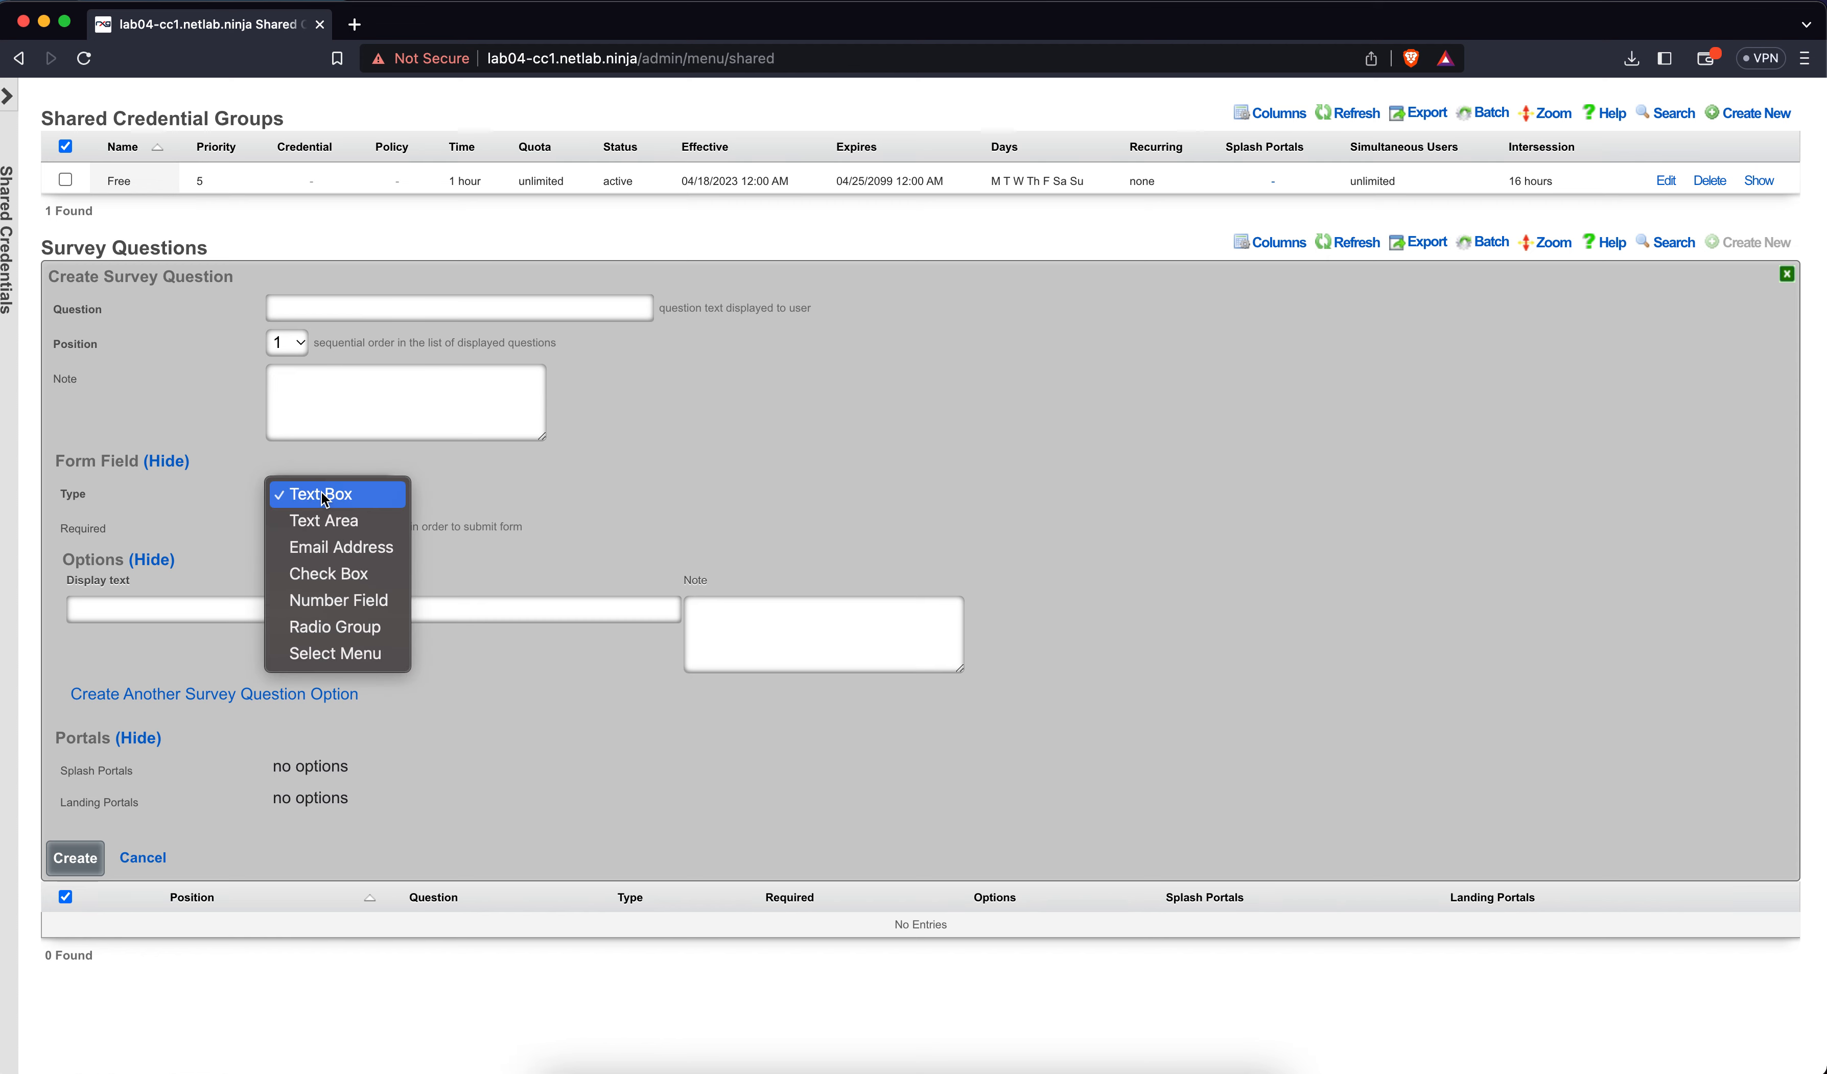
pyautogui.click(333, 546)
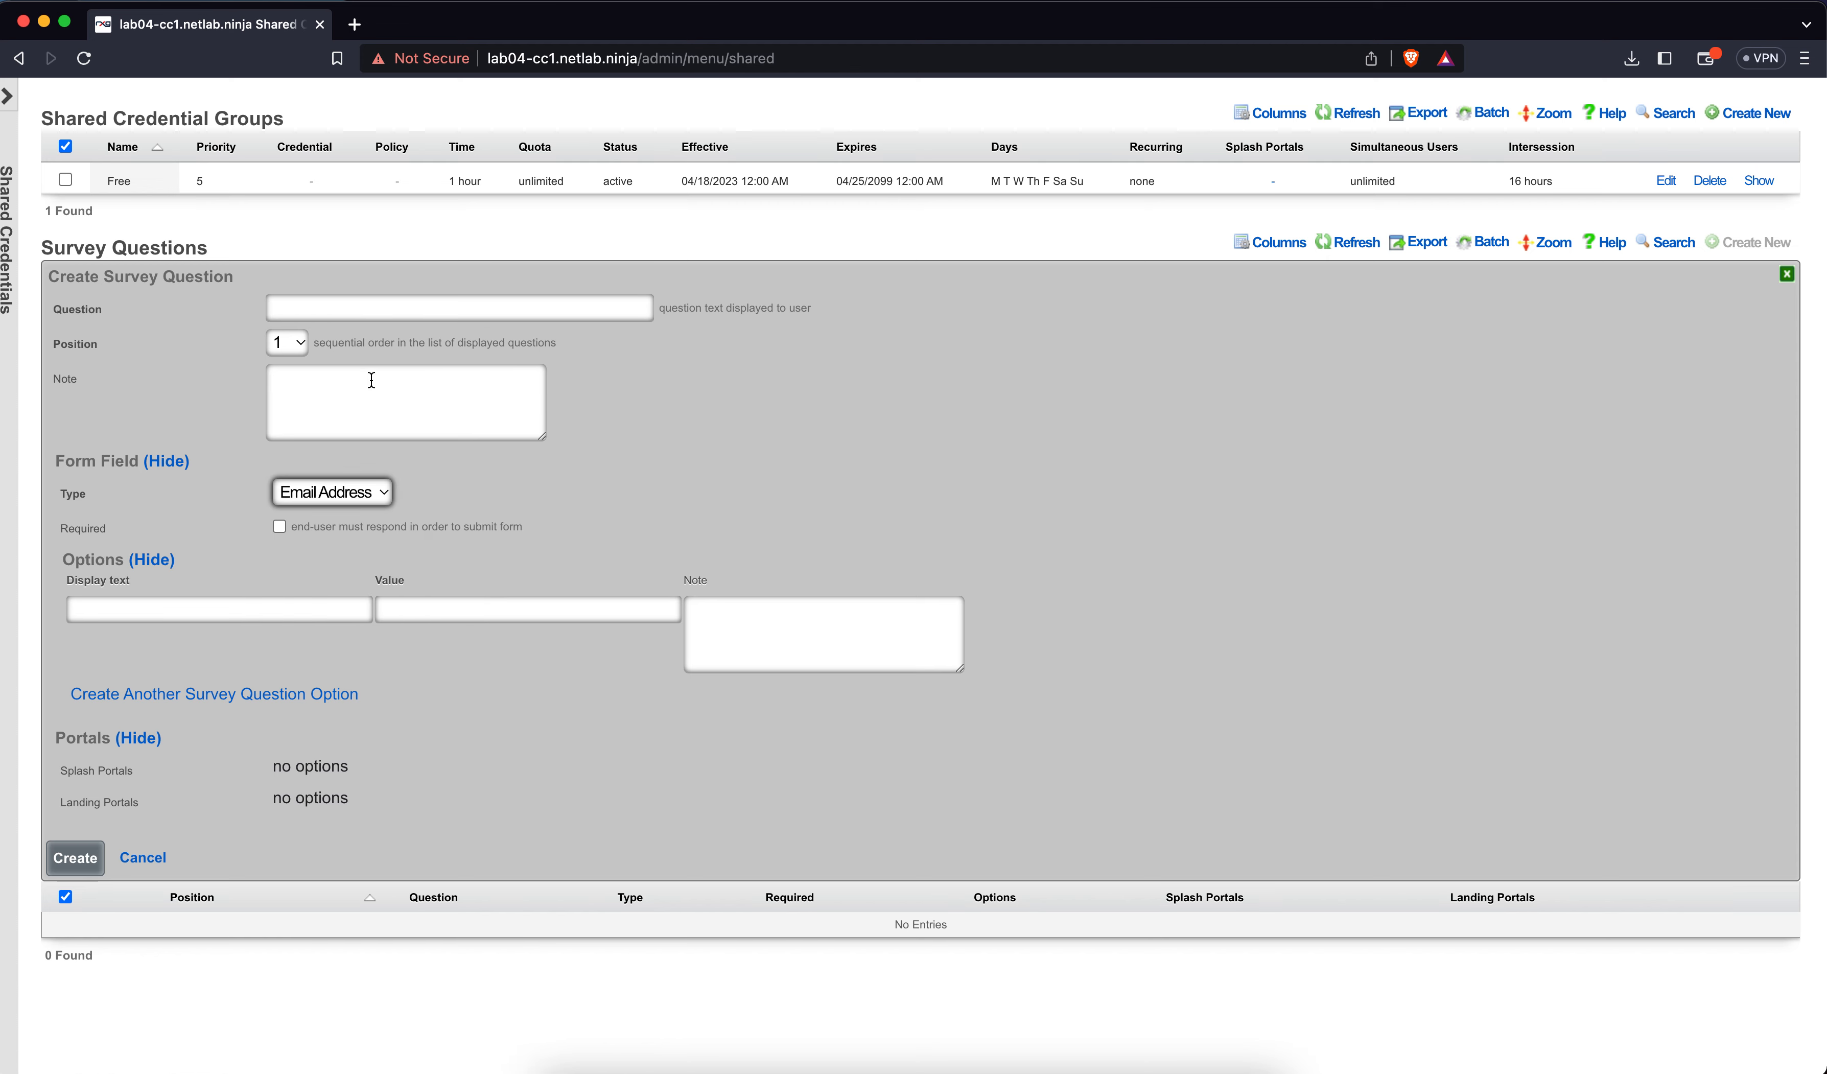
pyautogui.click(368, 309)
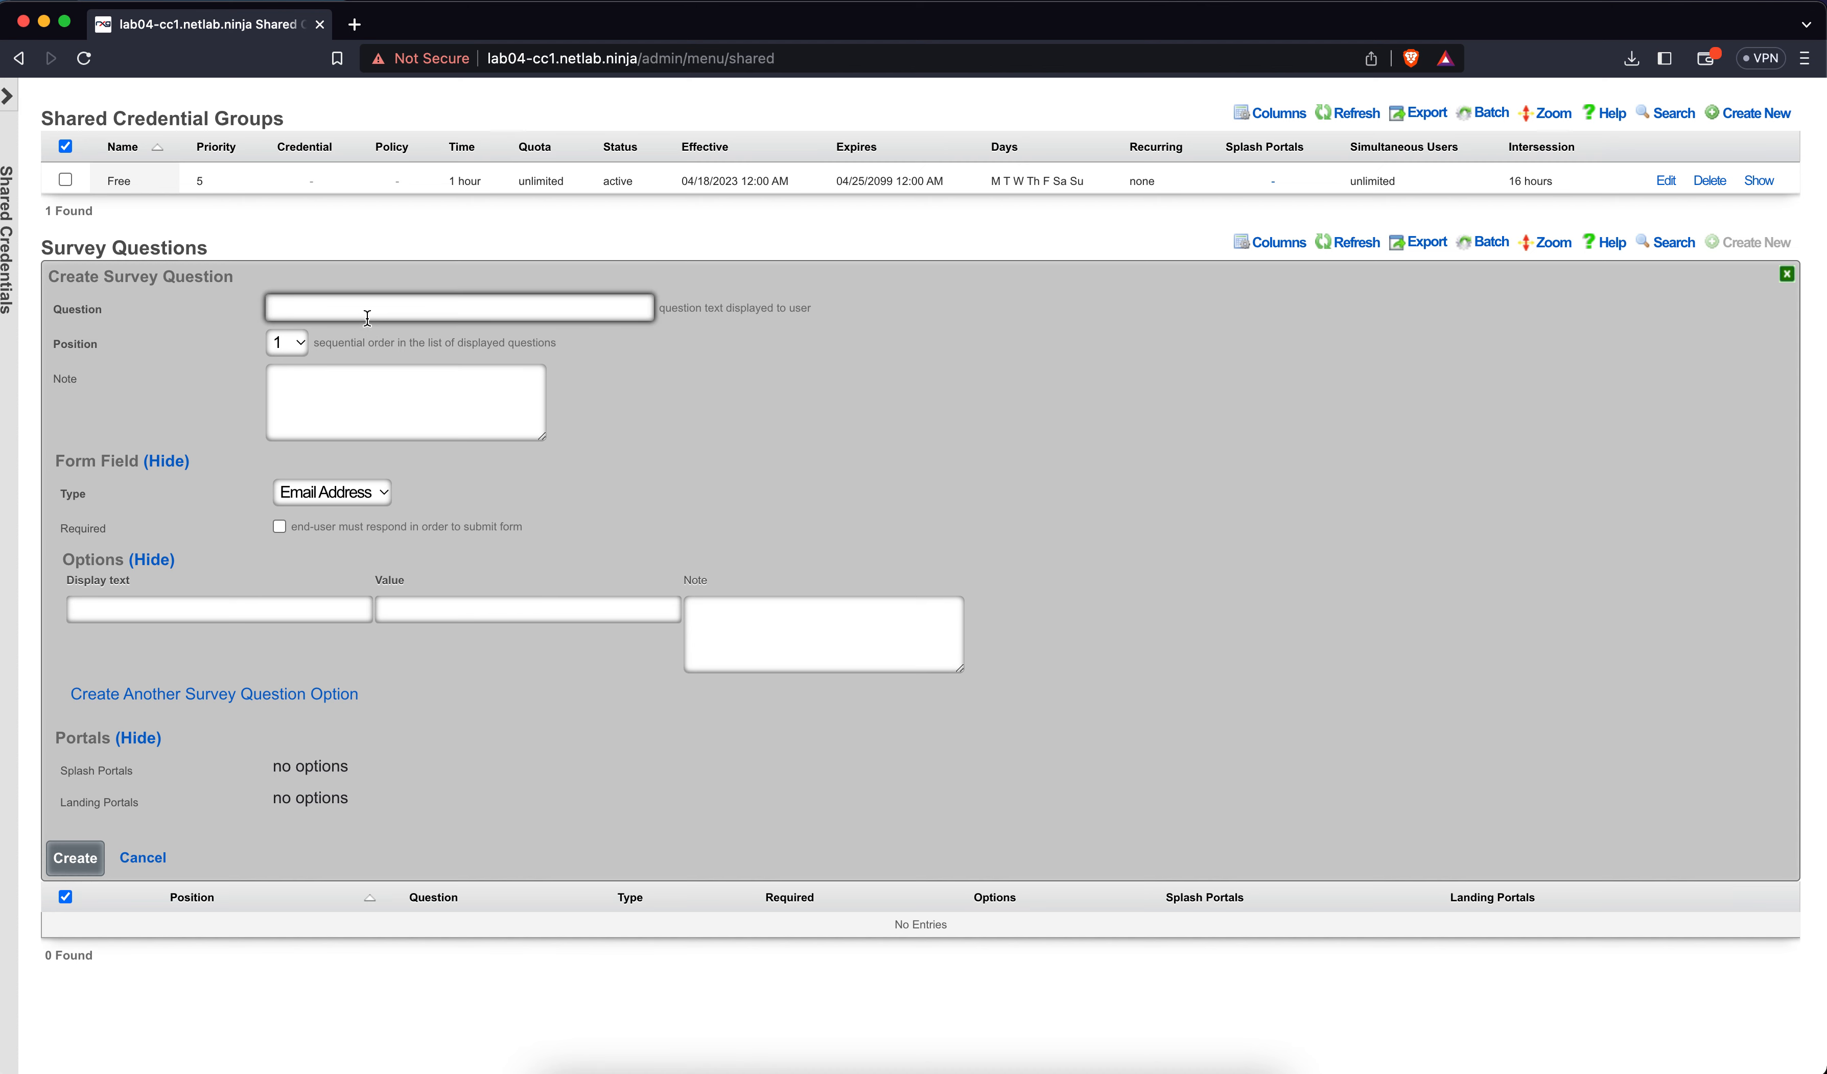
pyautogui.write('Please Enter Your Email Address')
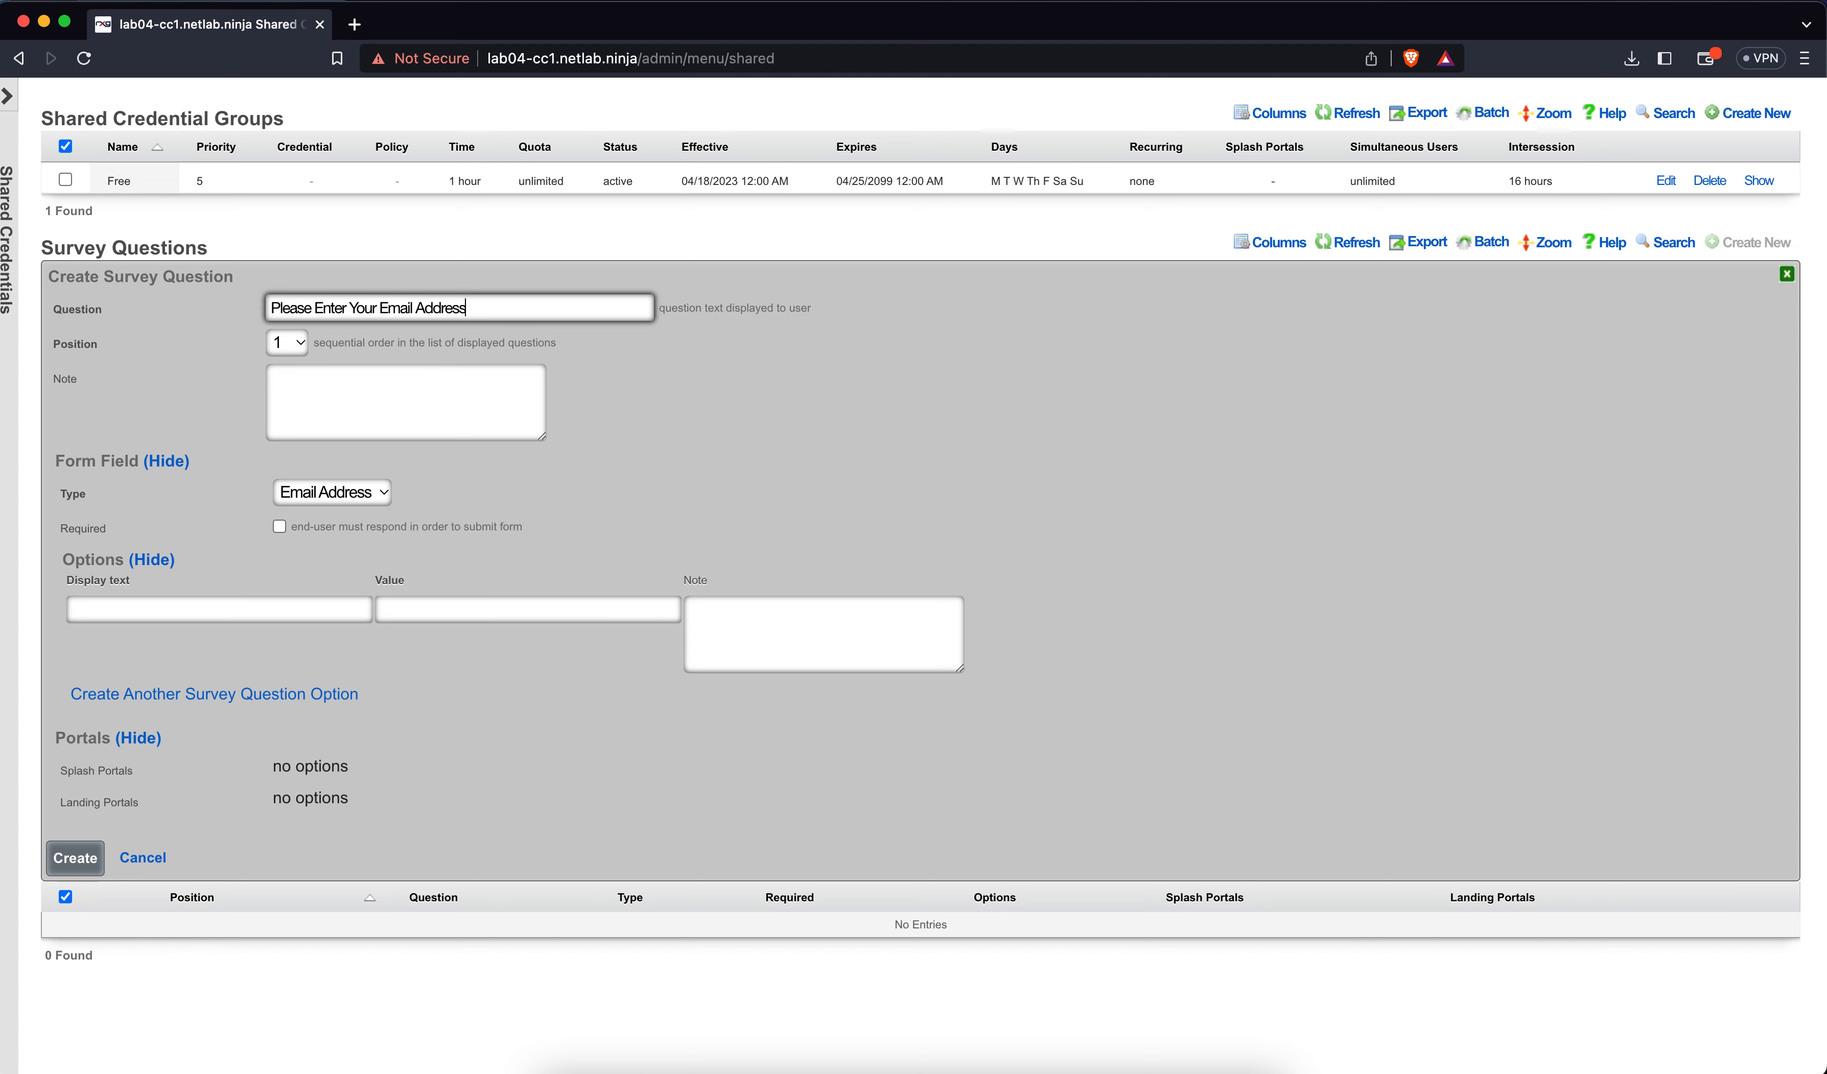
pyautogui.click(221, 609)
pyautogui.write('Email')
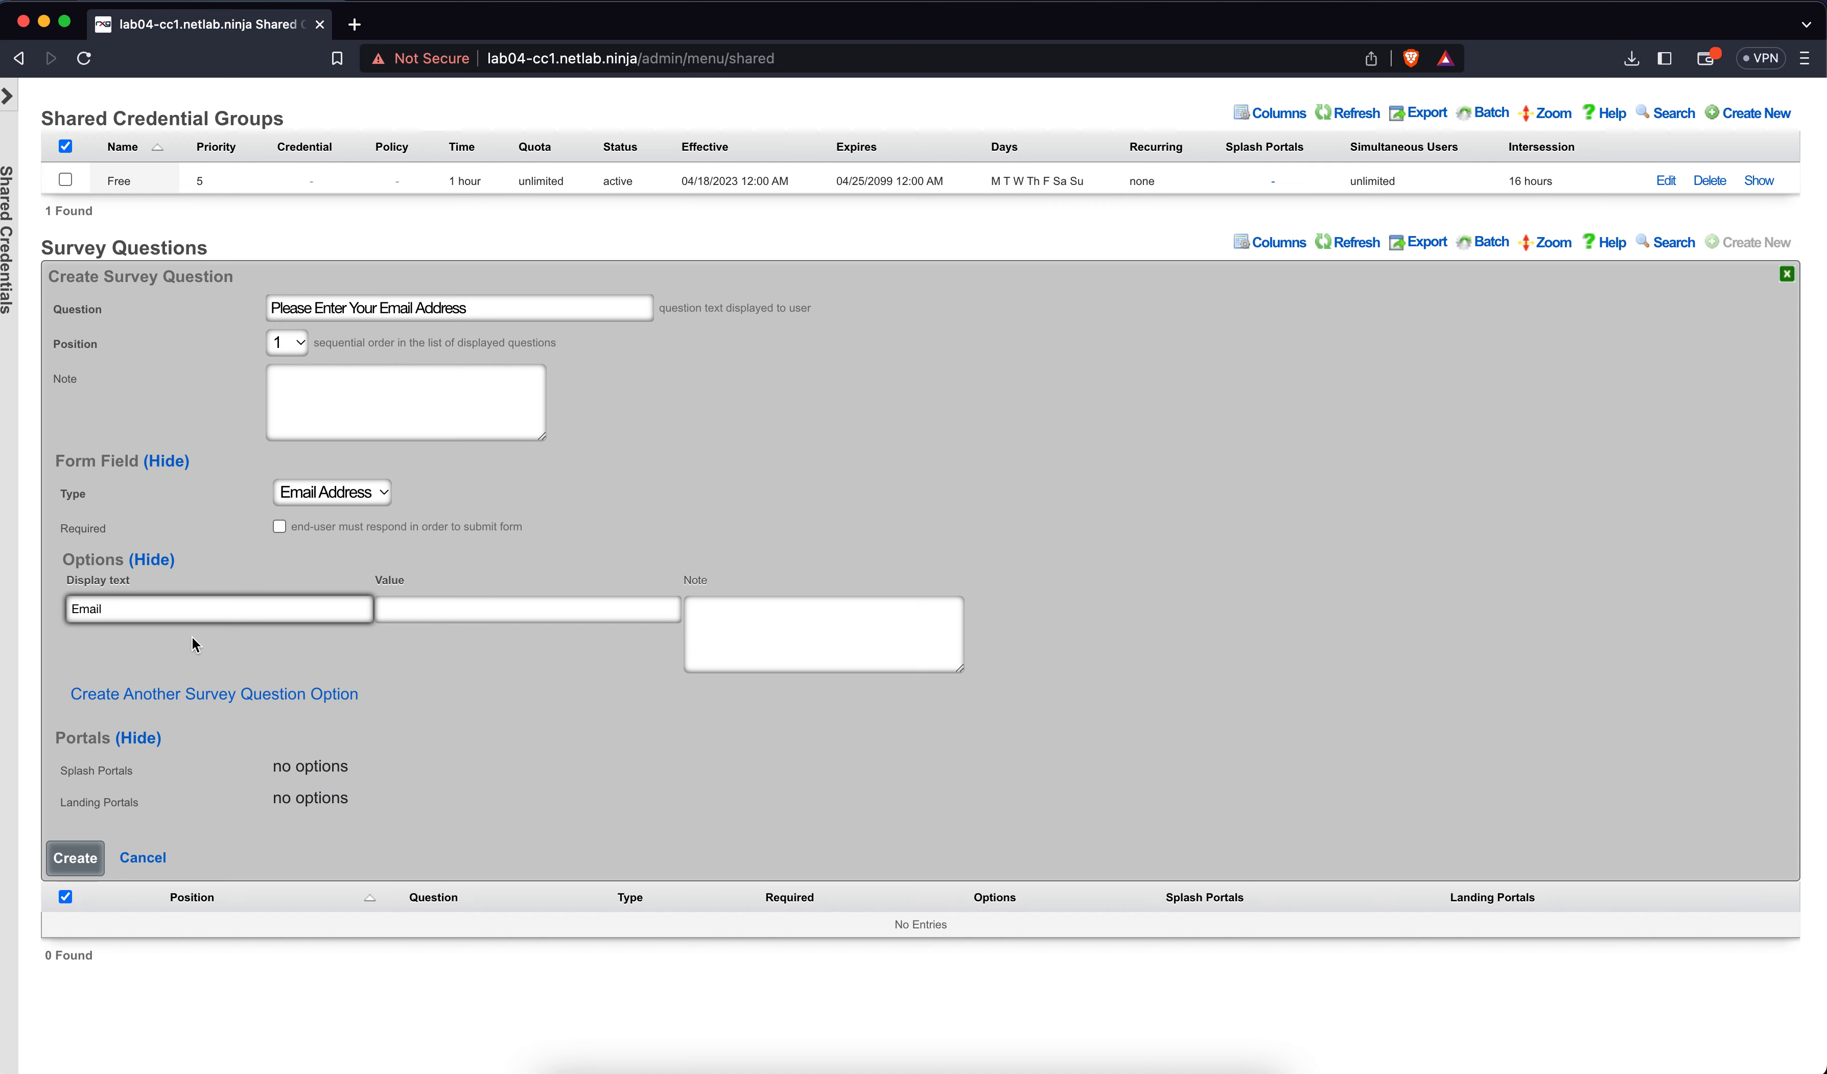
pyautogui.click(281, 526)
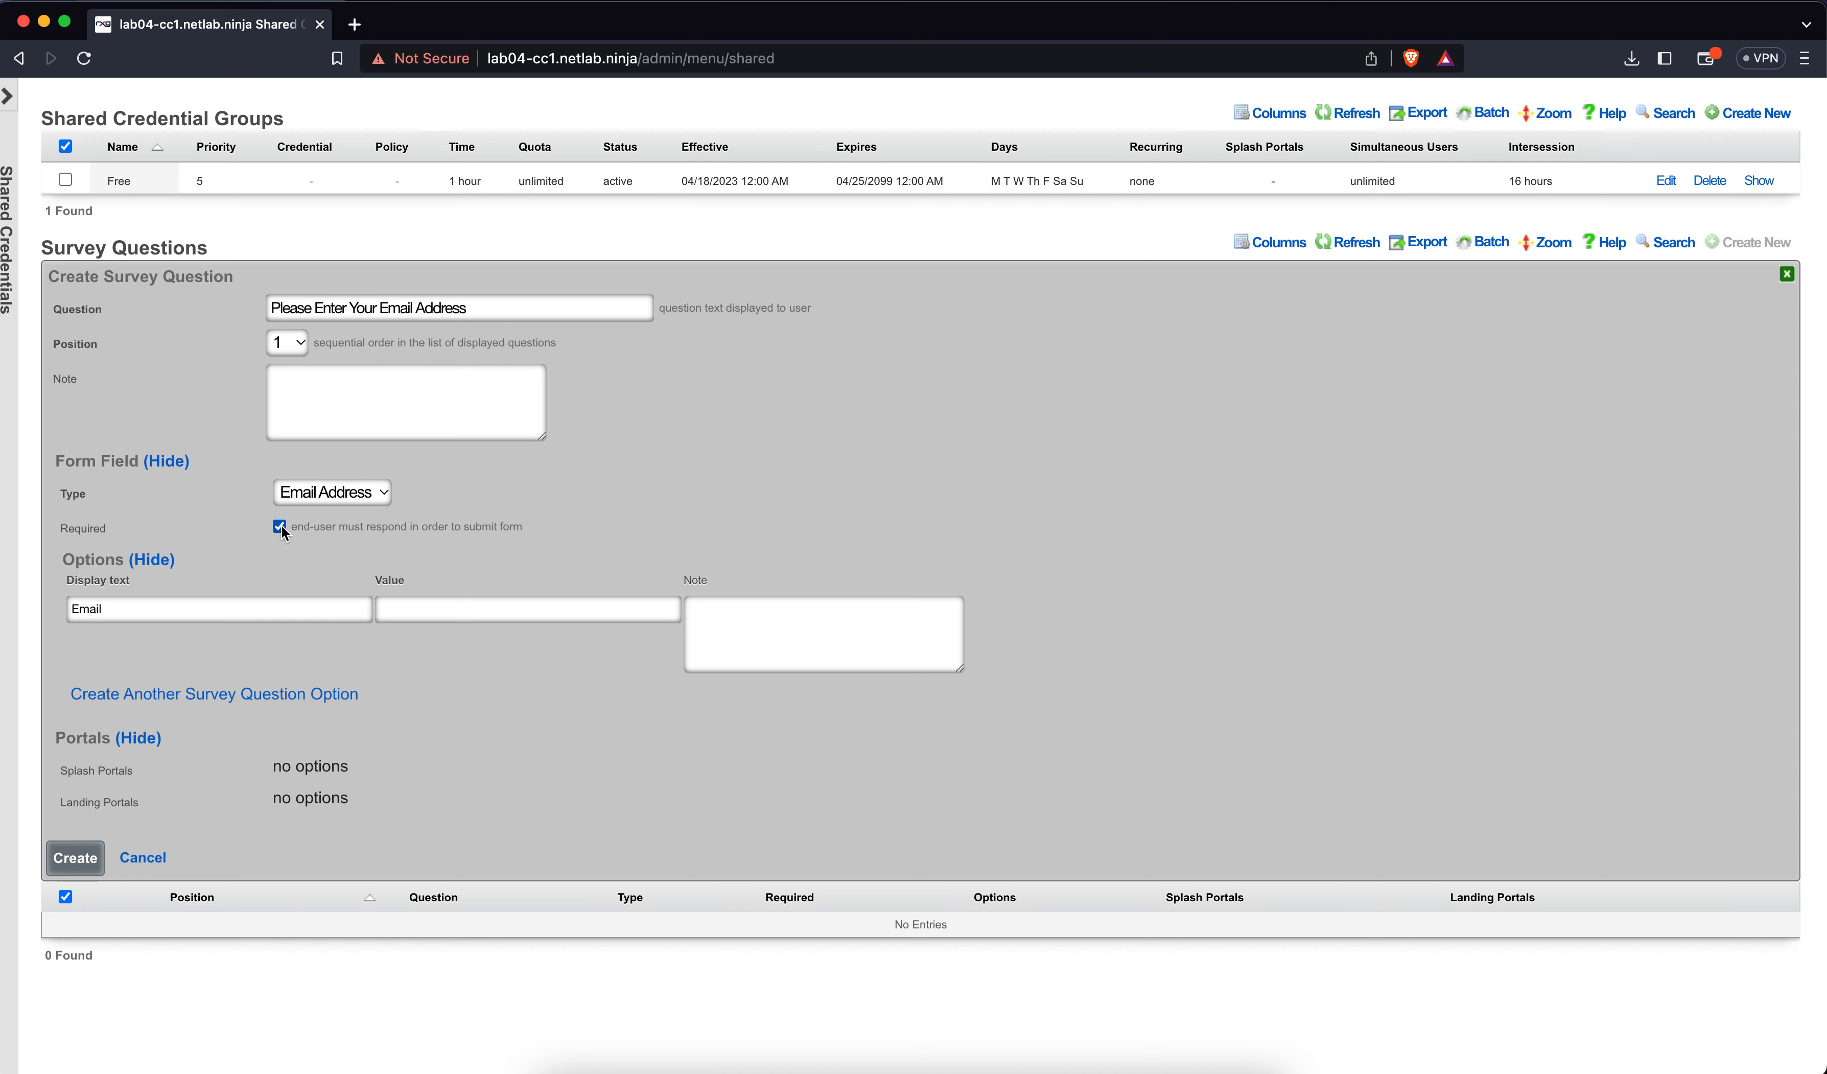
pyautogui.click(92, 857)
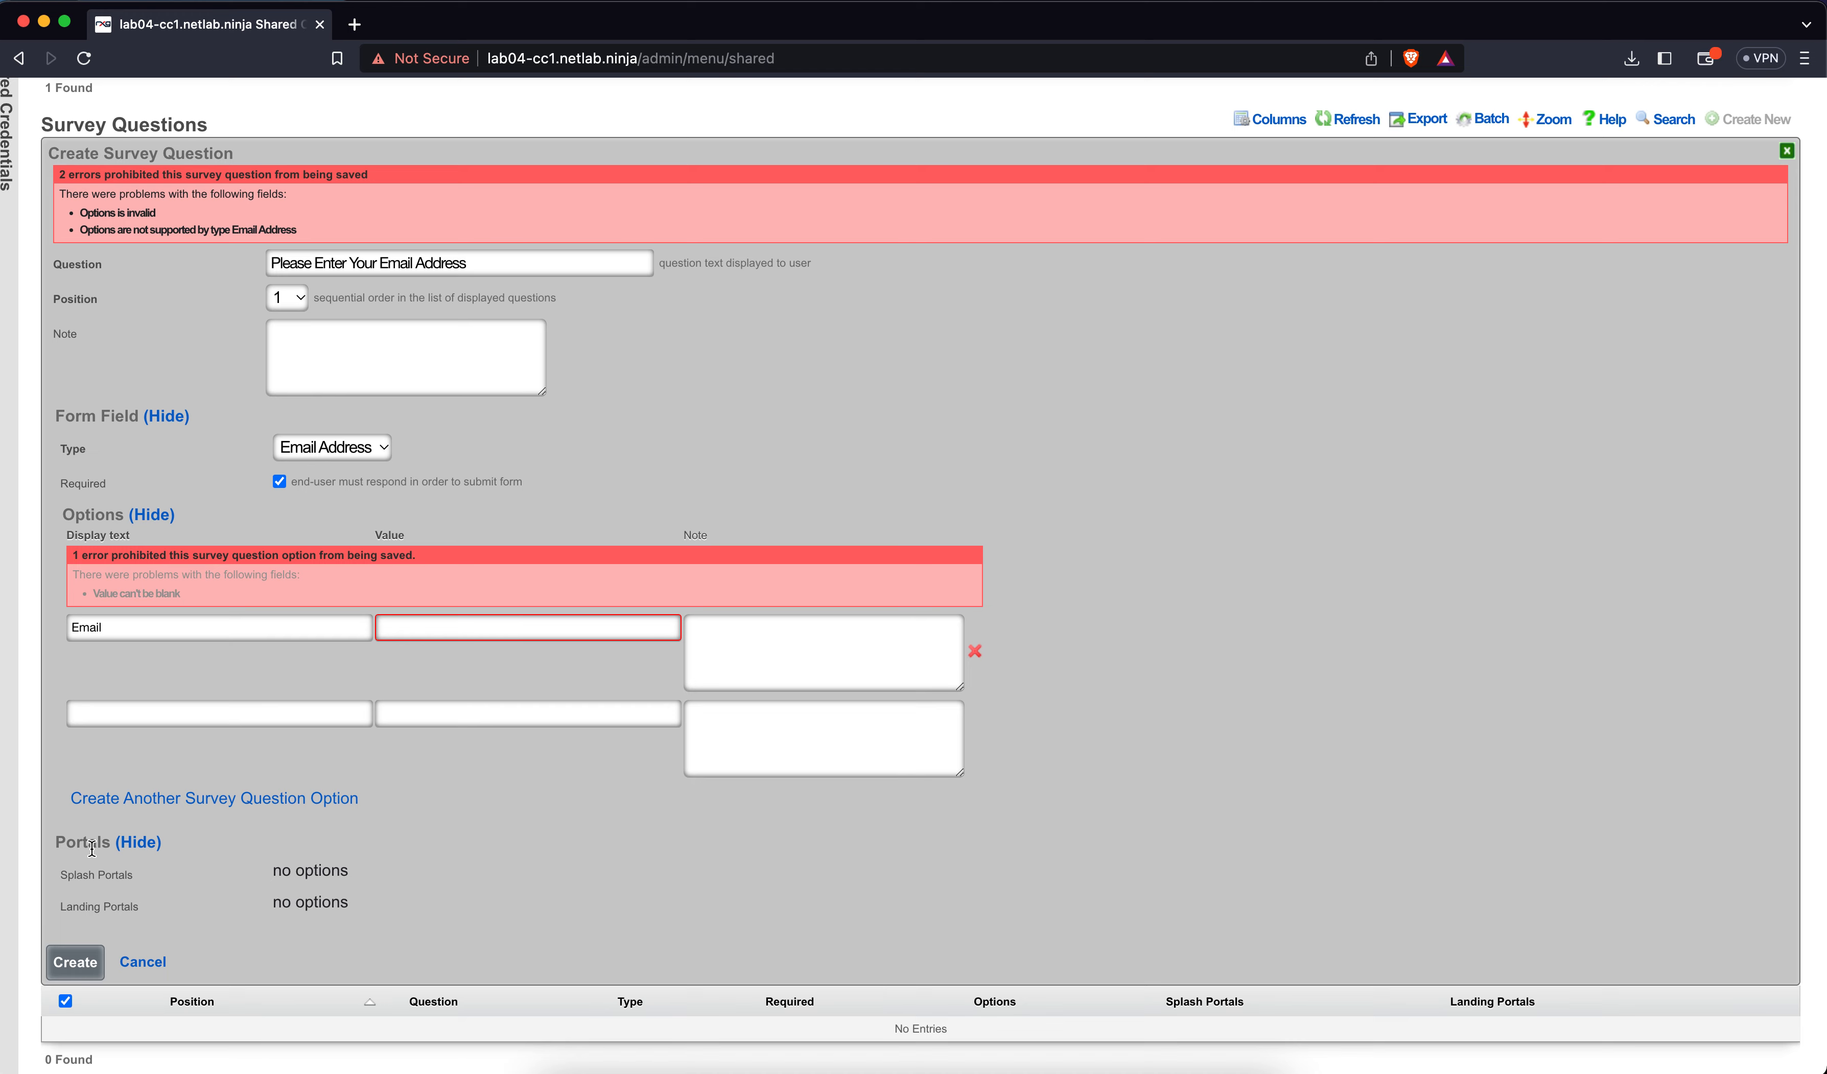
# Delete the Email option text and resubmit the survey question without it
pyautogui.click(145, 631)
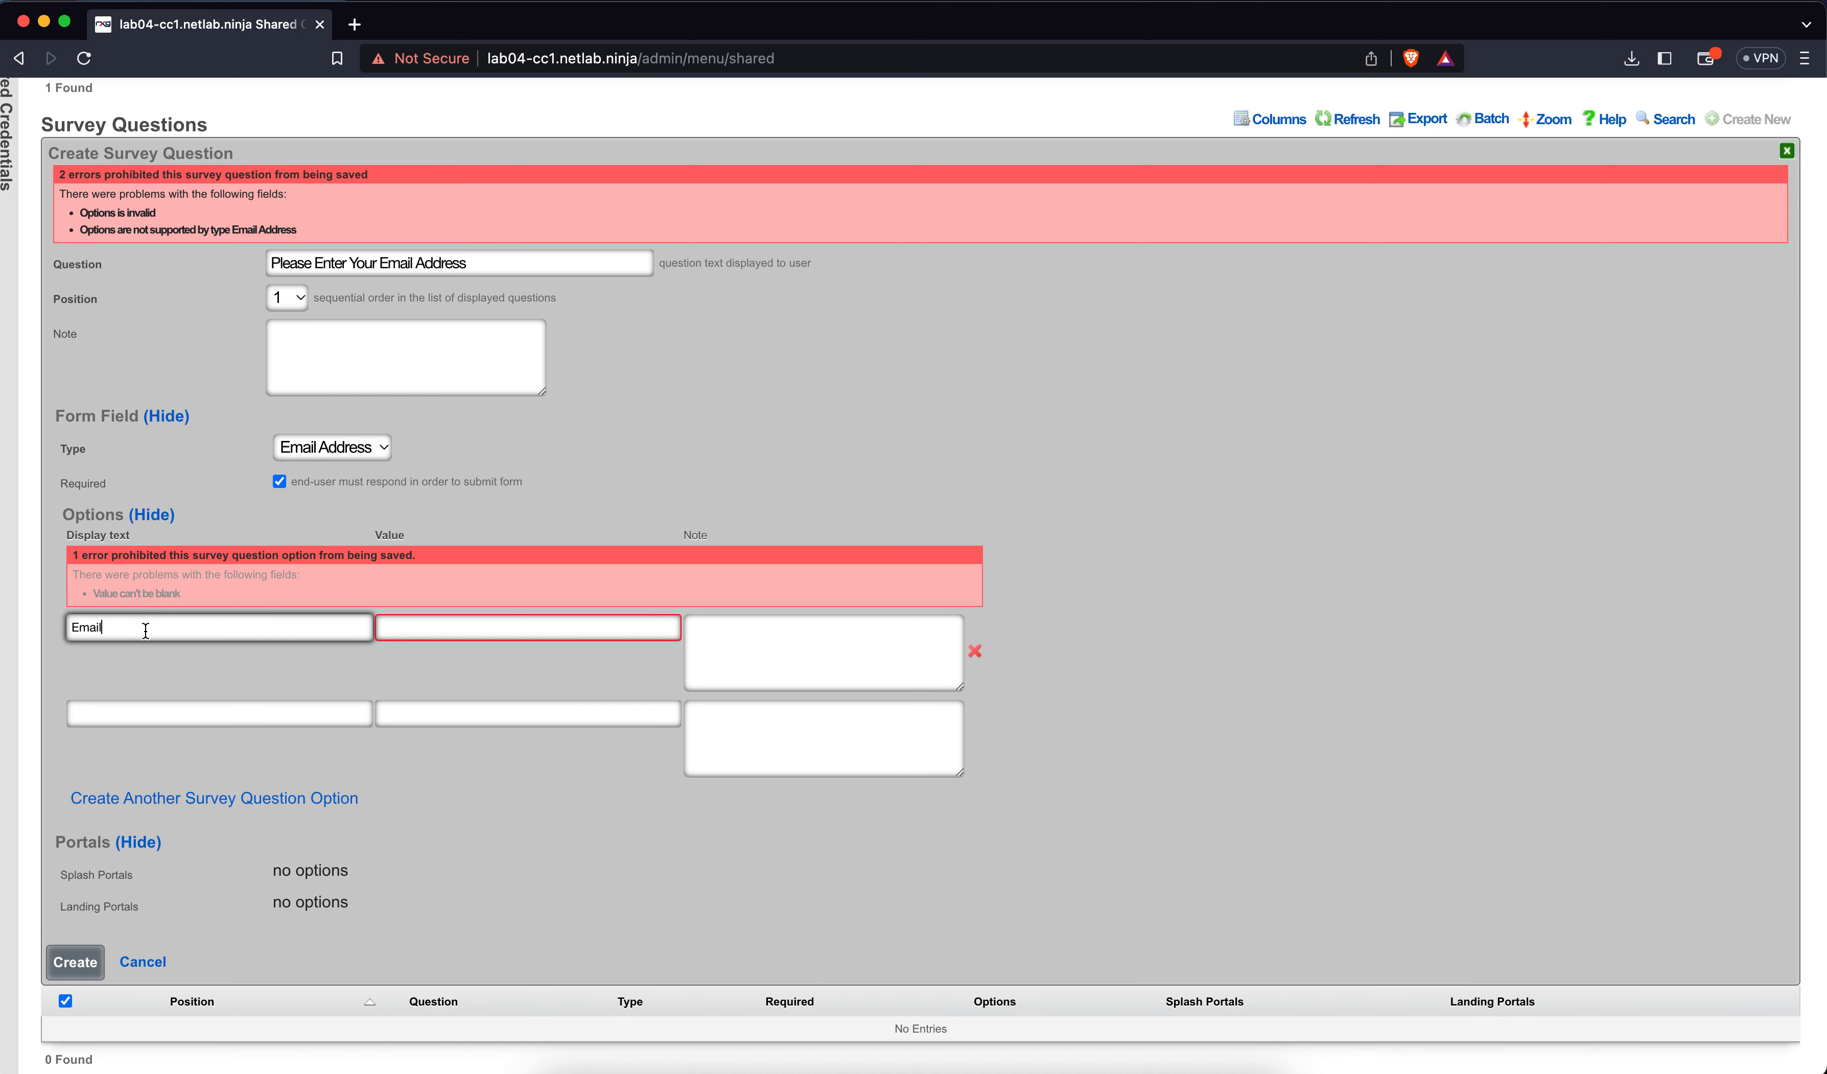
pyautogui.doubleClick(145, 630)
pyautogui.press('BackSpace')
pyautogui.click(68, 957)
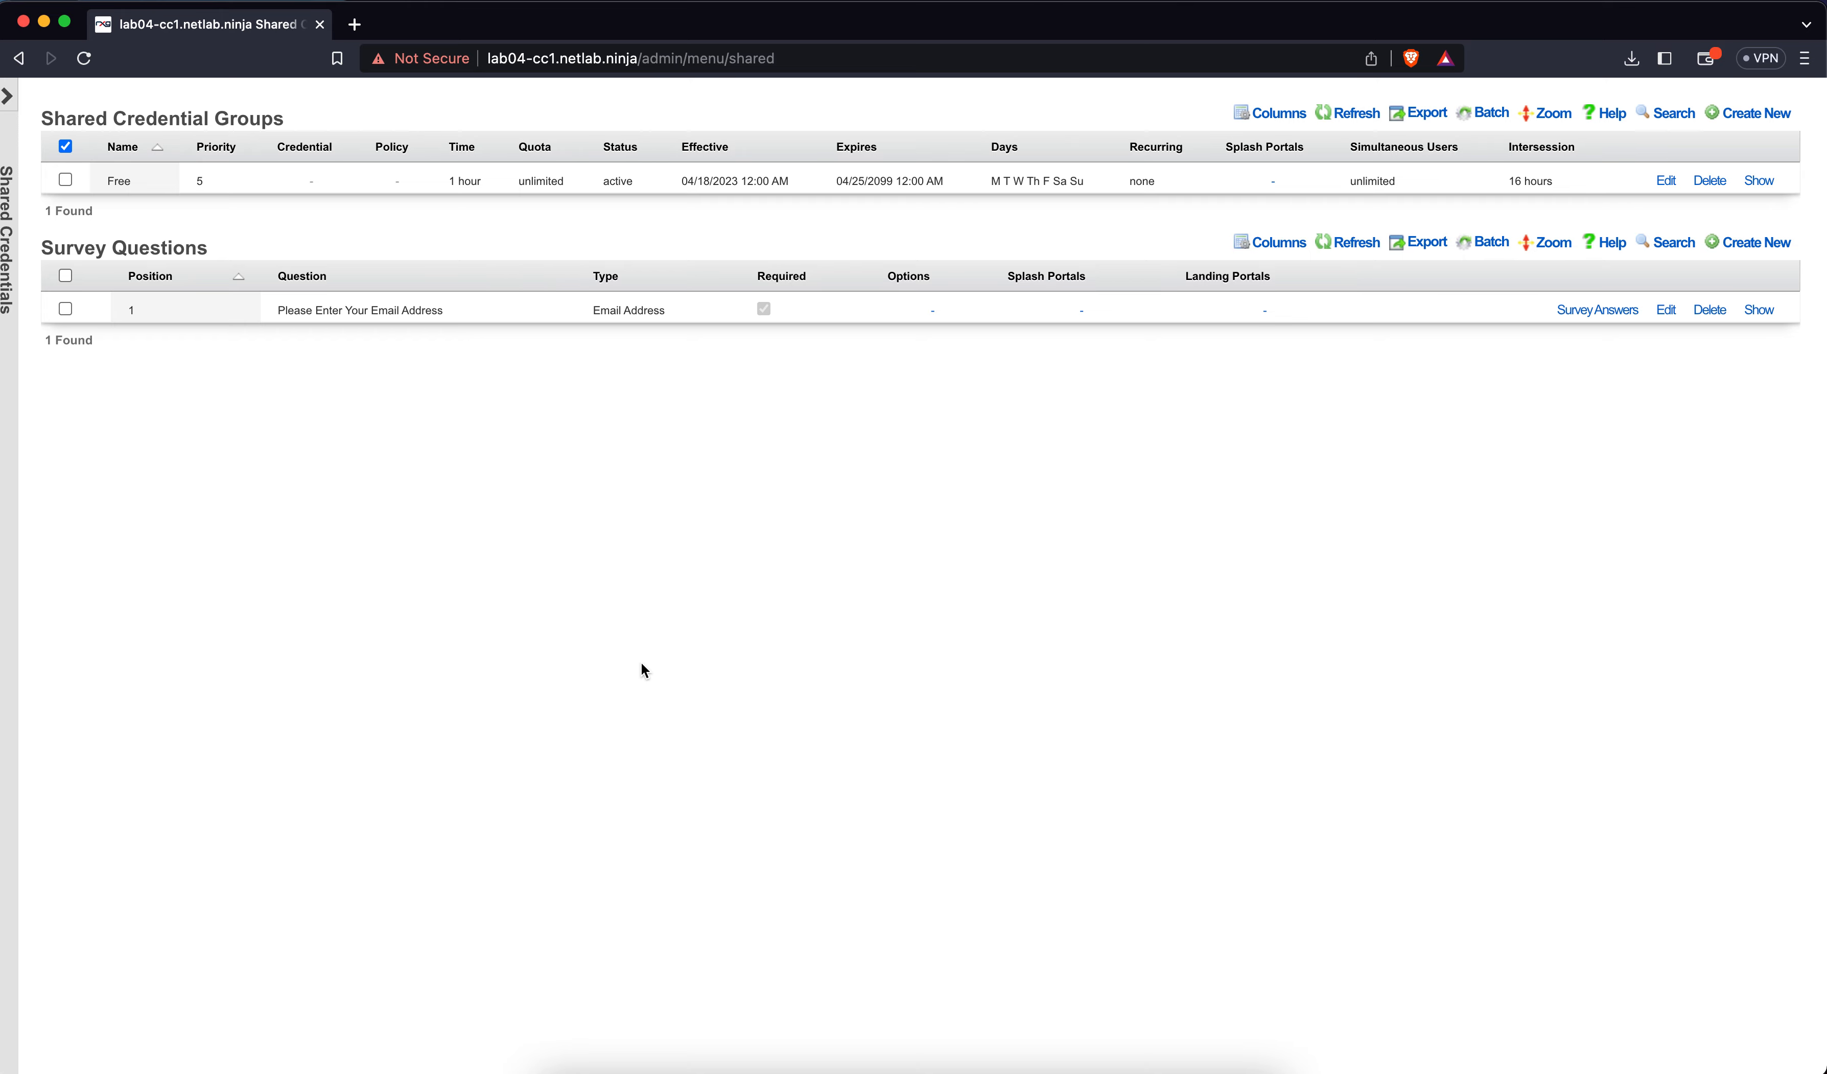
# On Captive Portal, start 'Pre-Auth Policy', find no splash portals available, and cancel it
pyautogui.scroll(2, 899, 612)
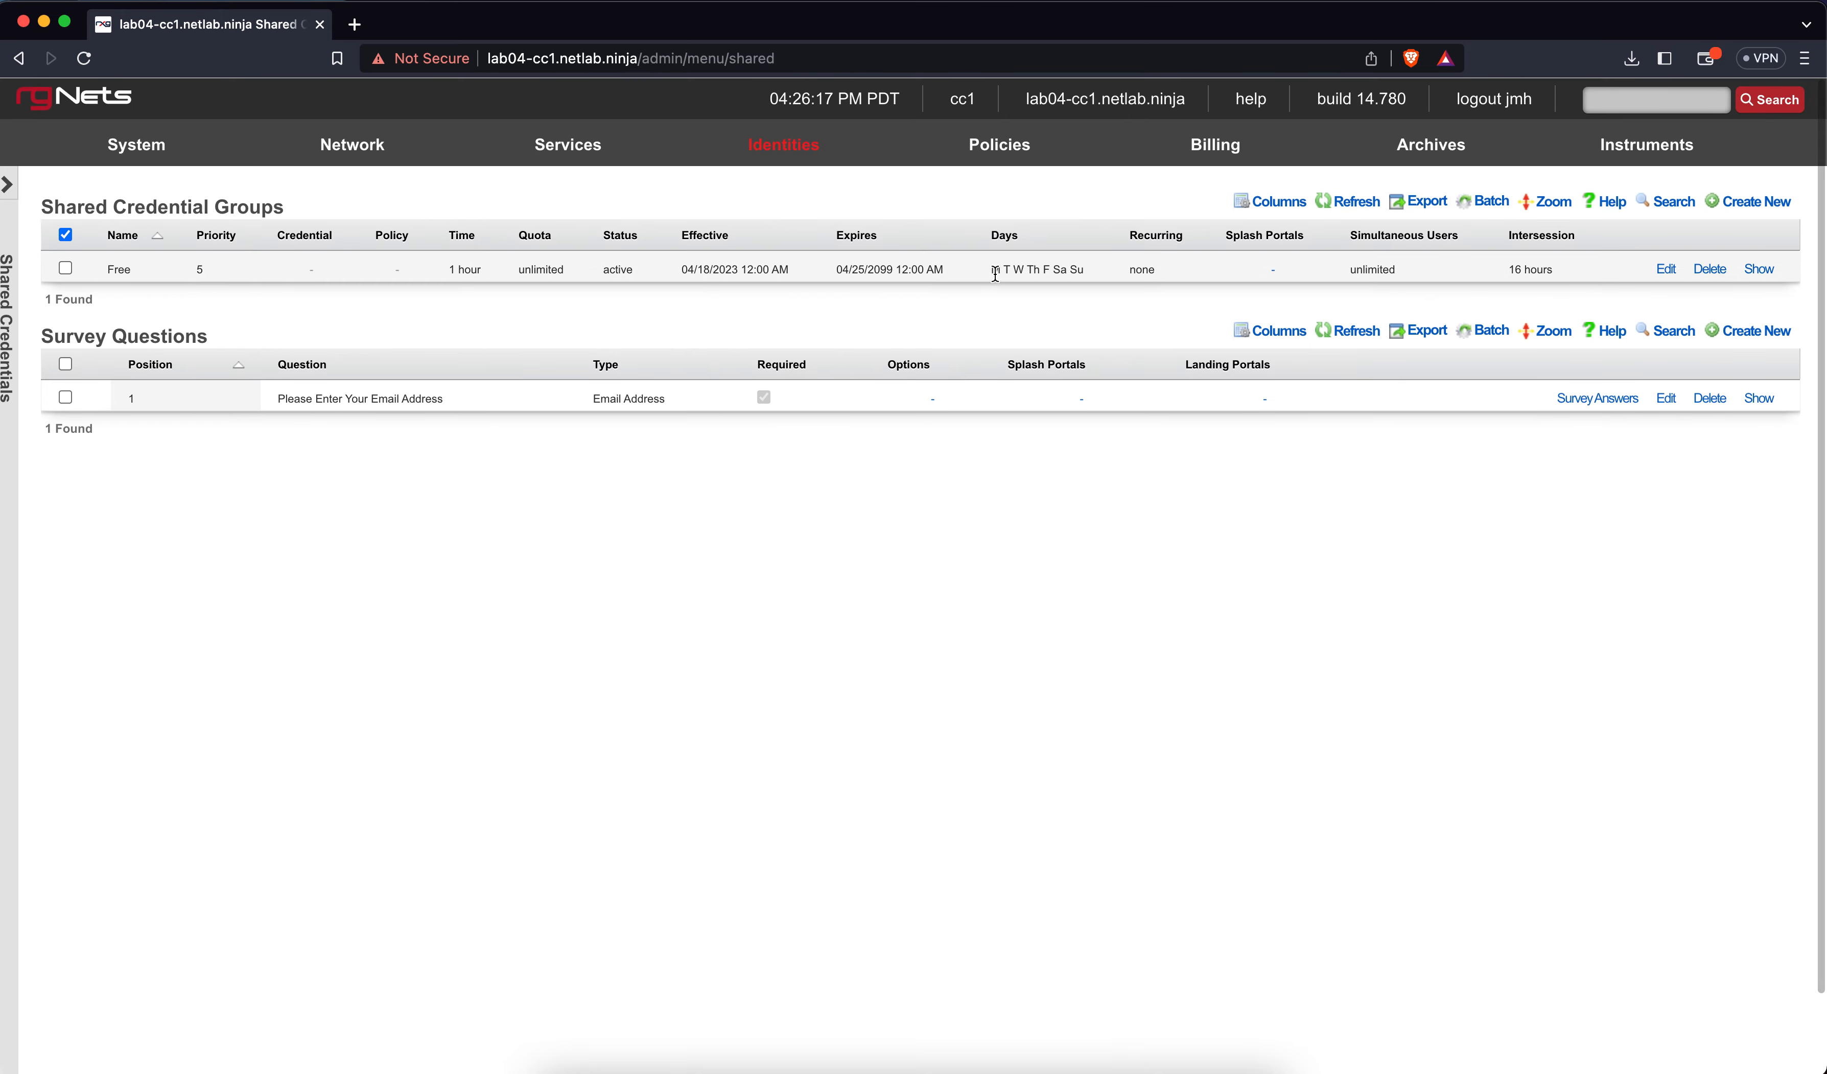
pyautogui.click(988, 191)
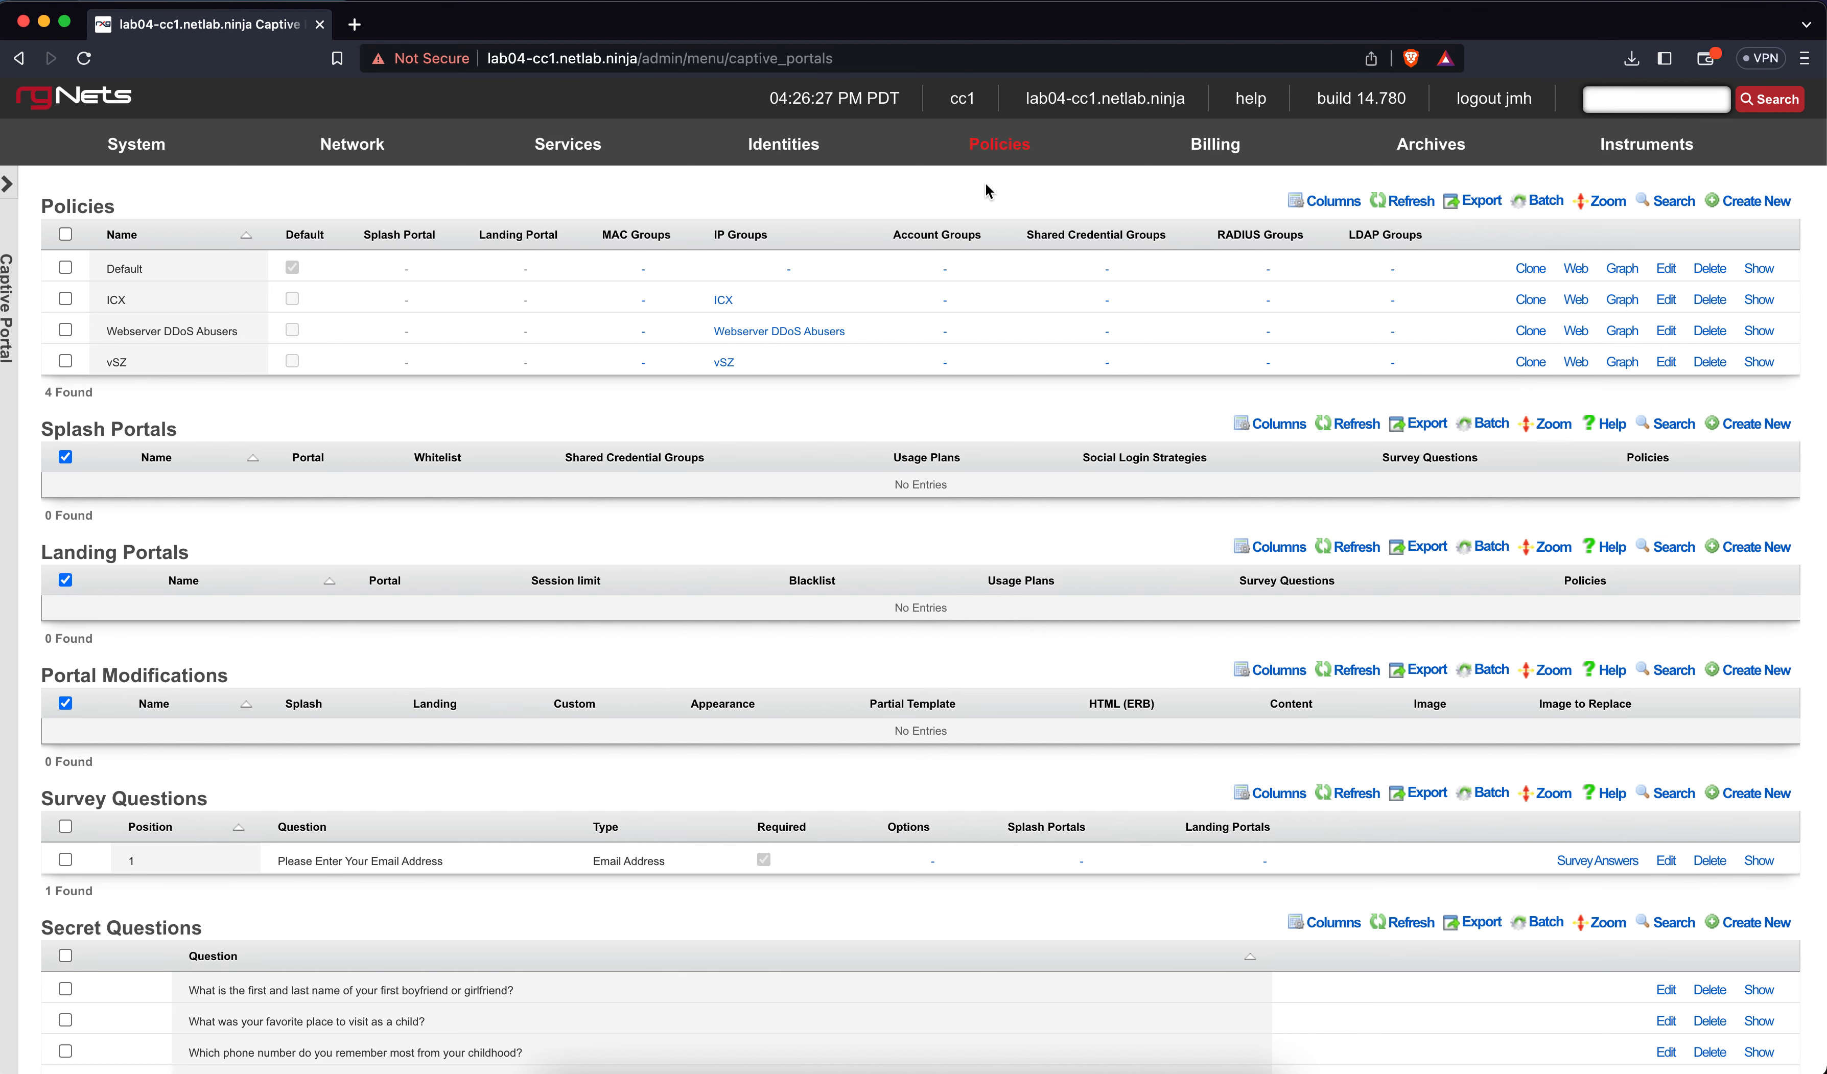
pyautogui.click(1759, 200)
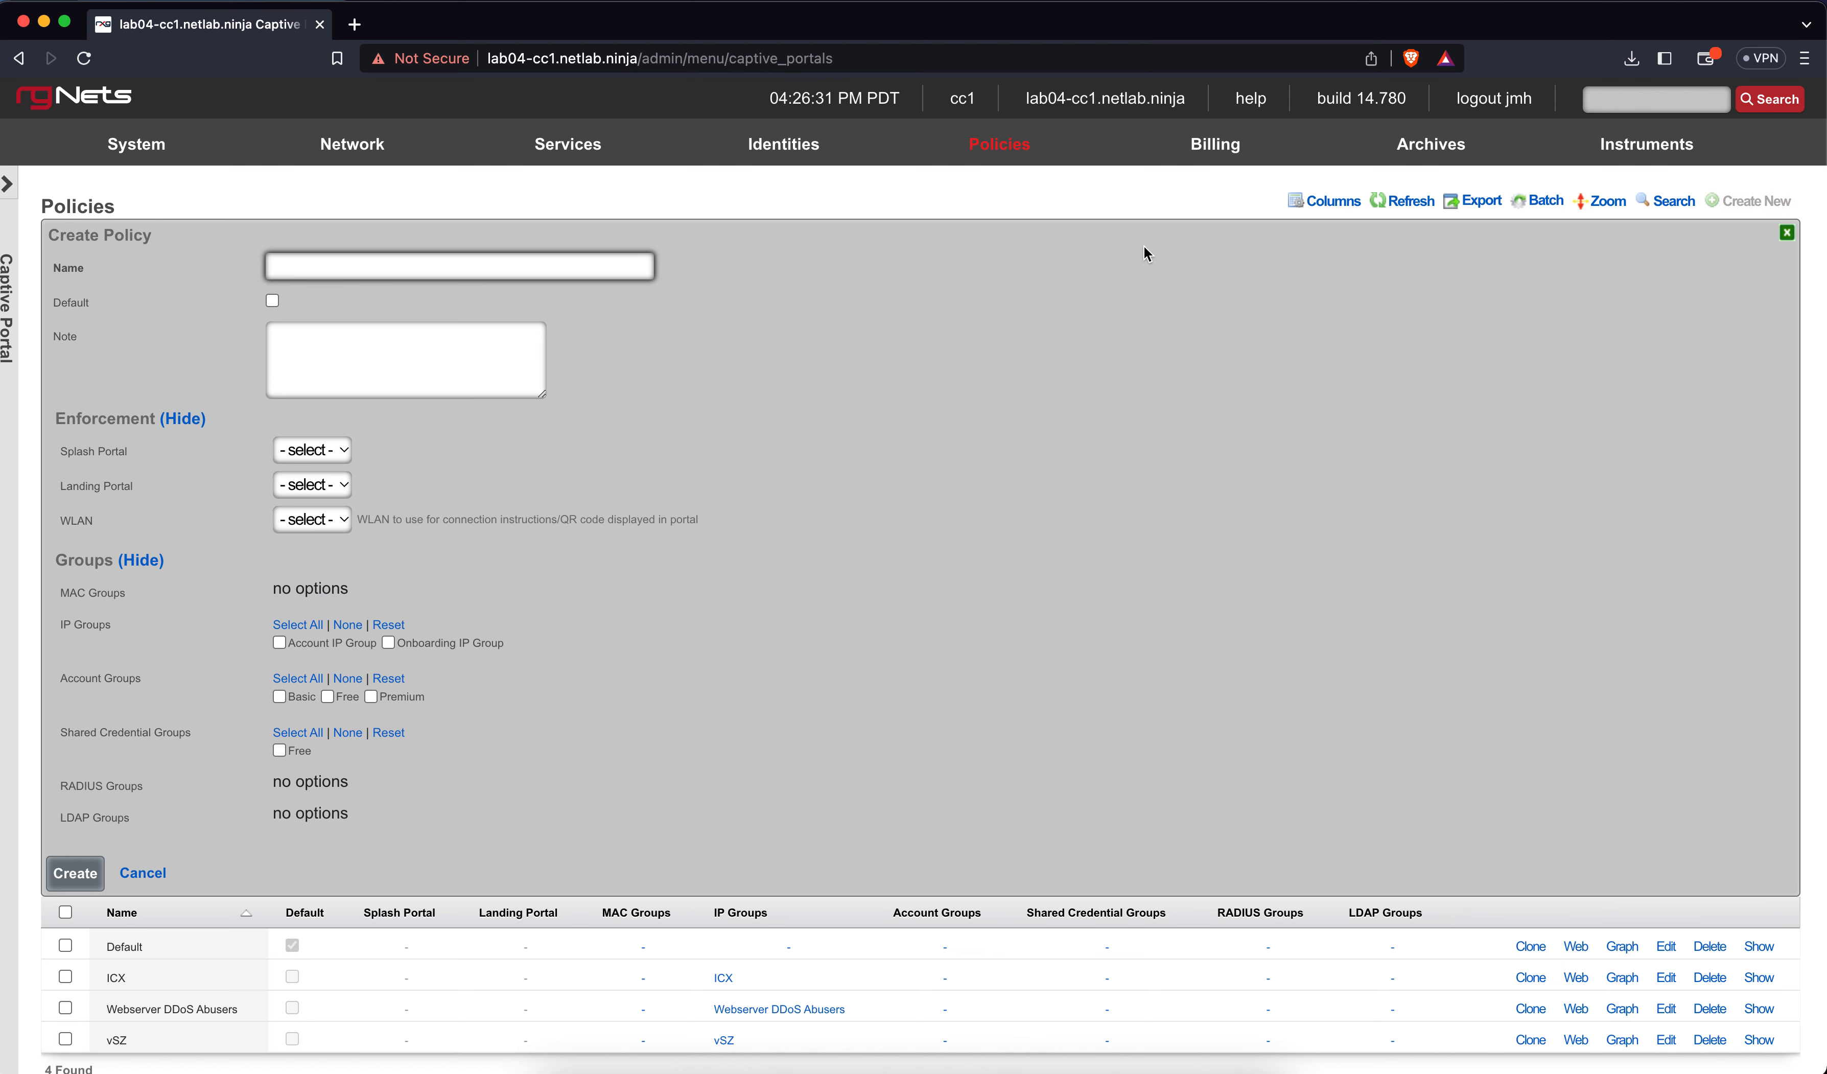
pyautogui.write('Pre')
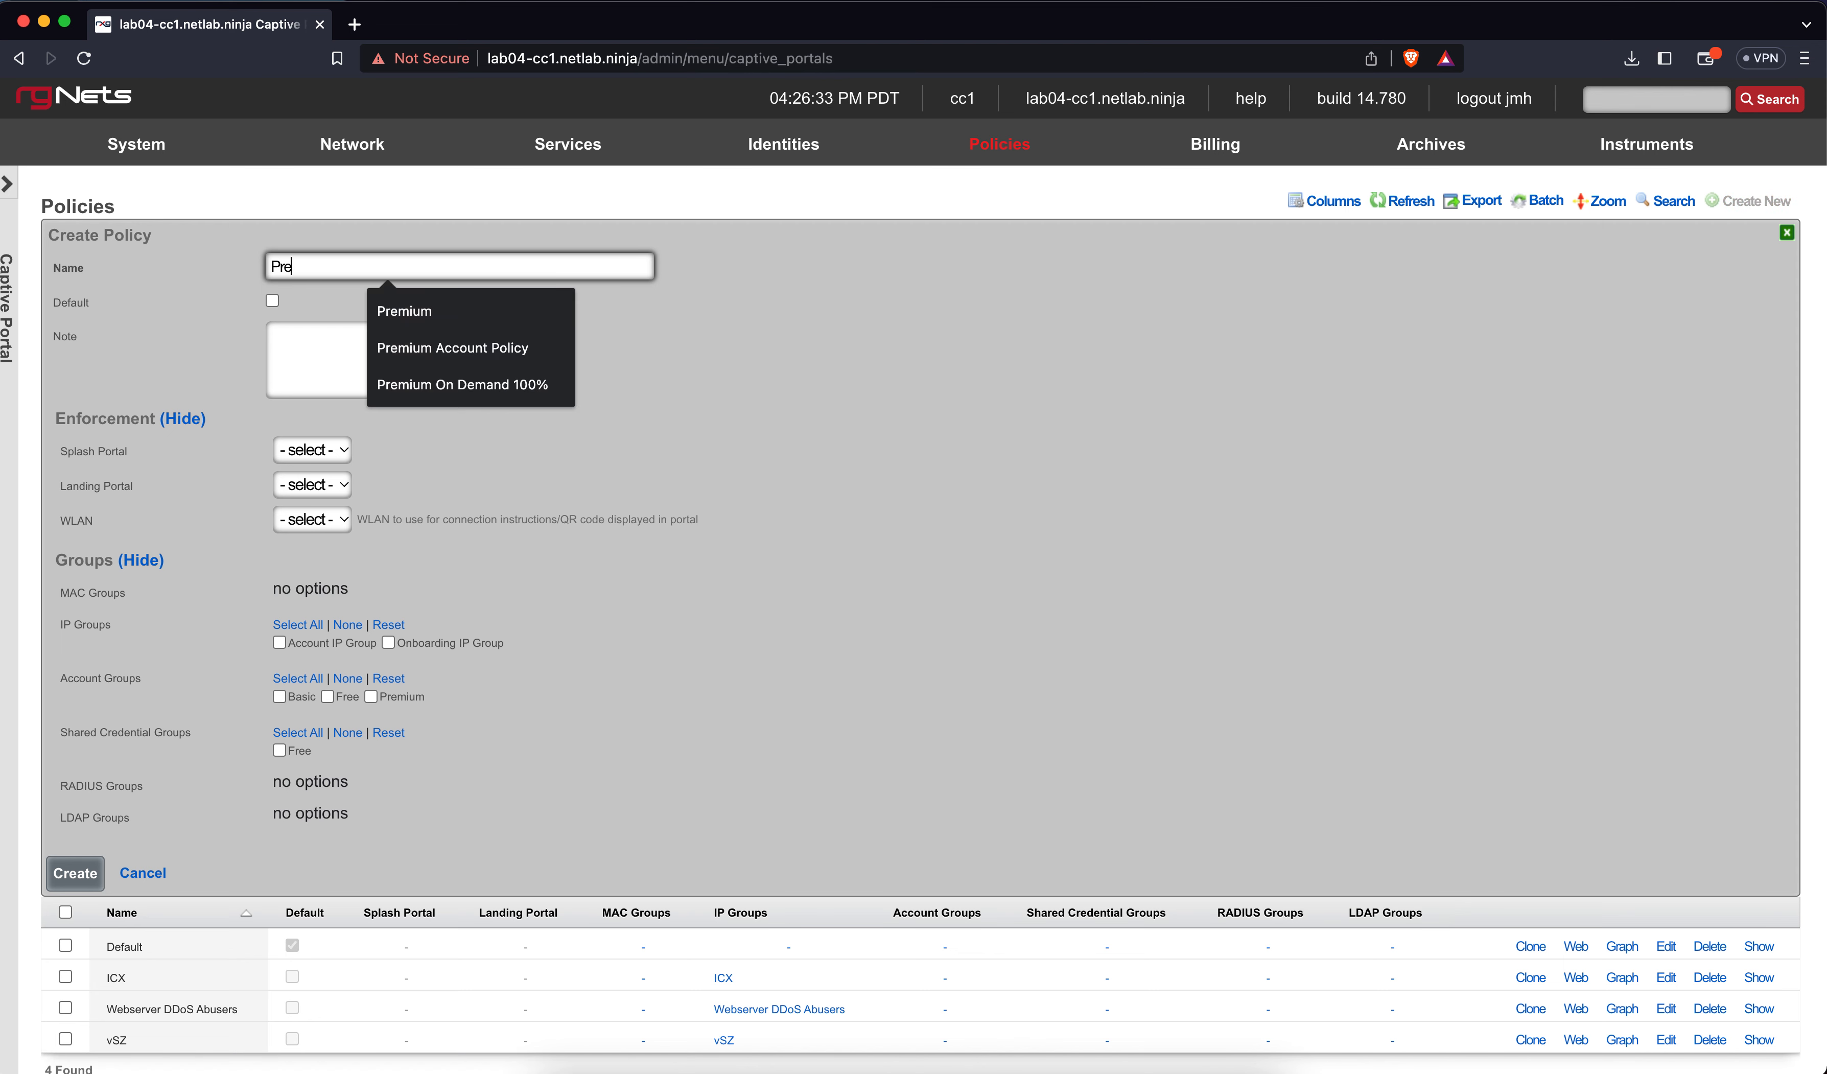
pyautogui.write('-Auth Policy')
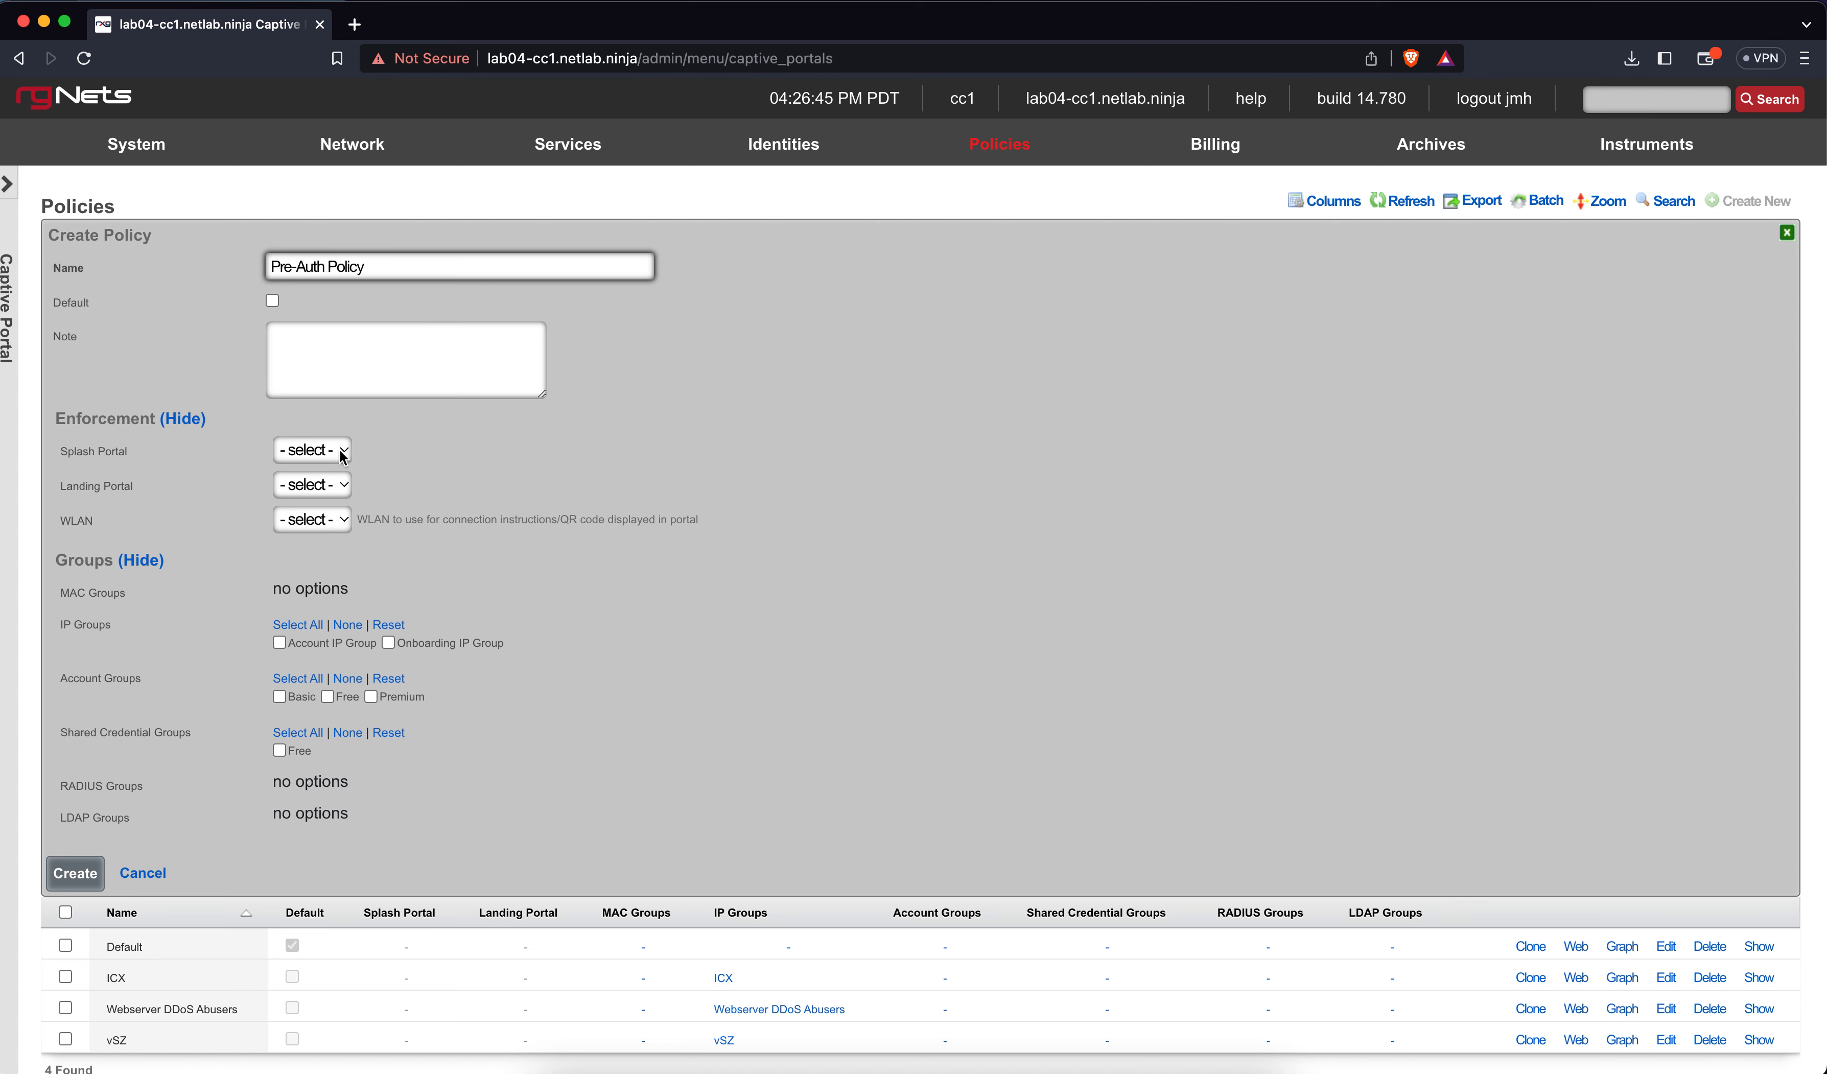
pyautogui.click(317, 450)
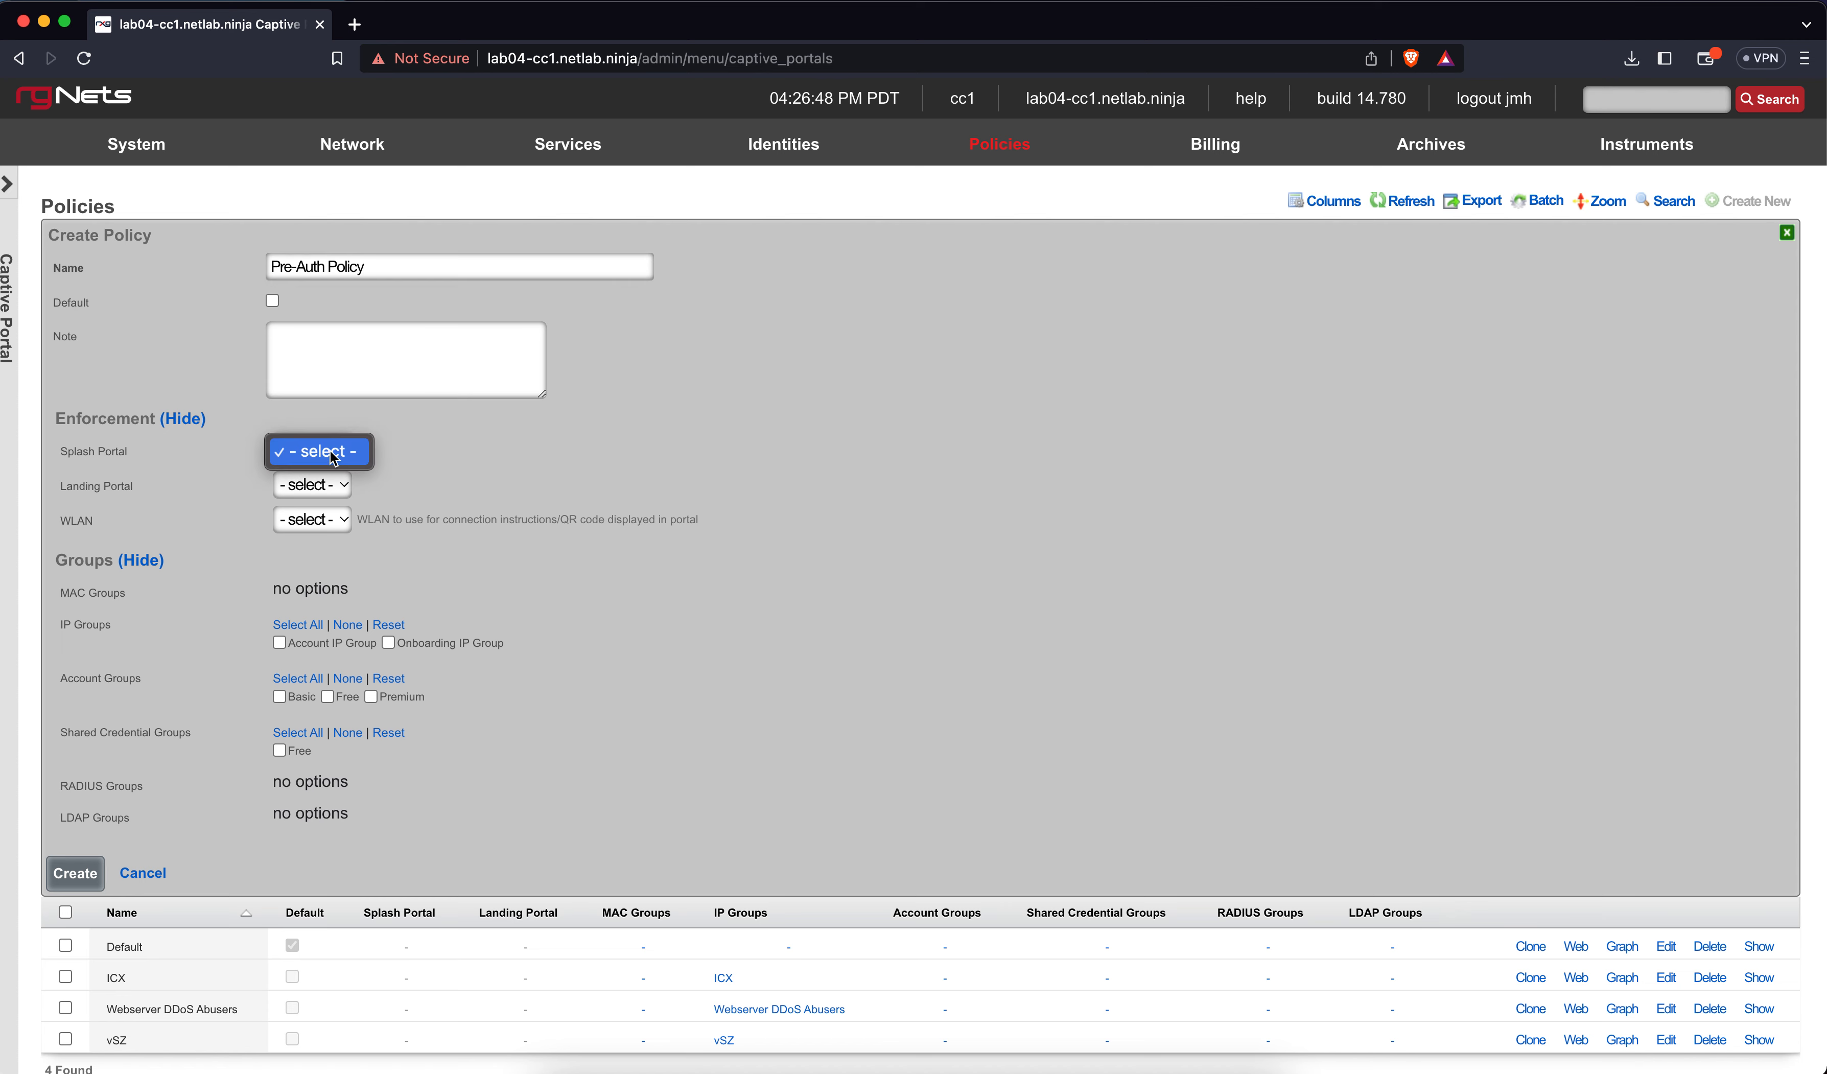
pyautogui.click(424, 459)
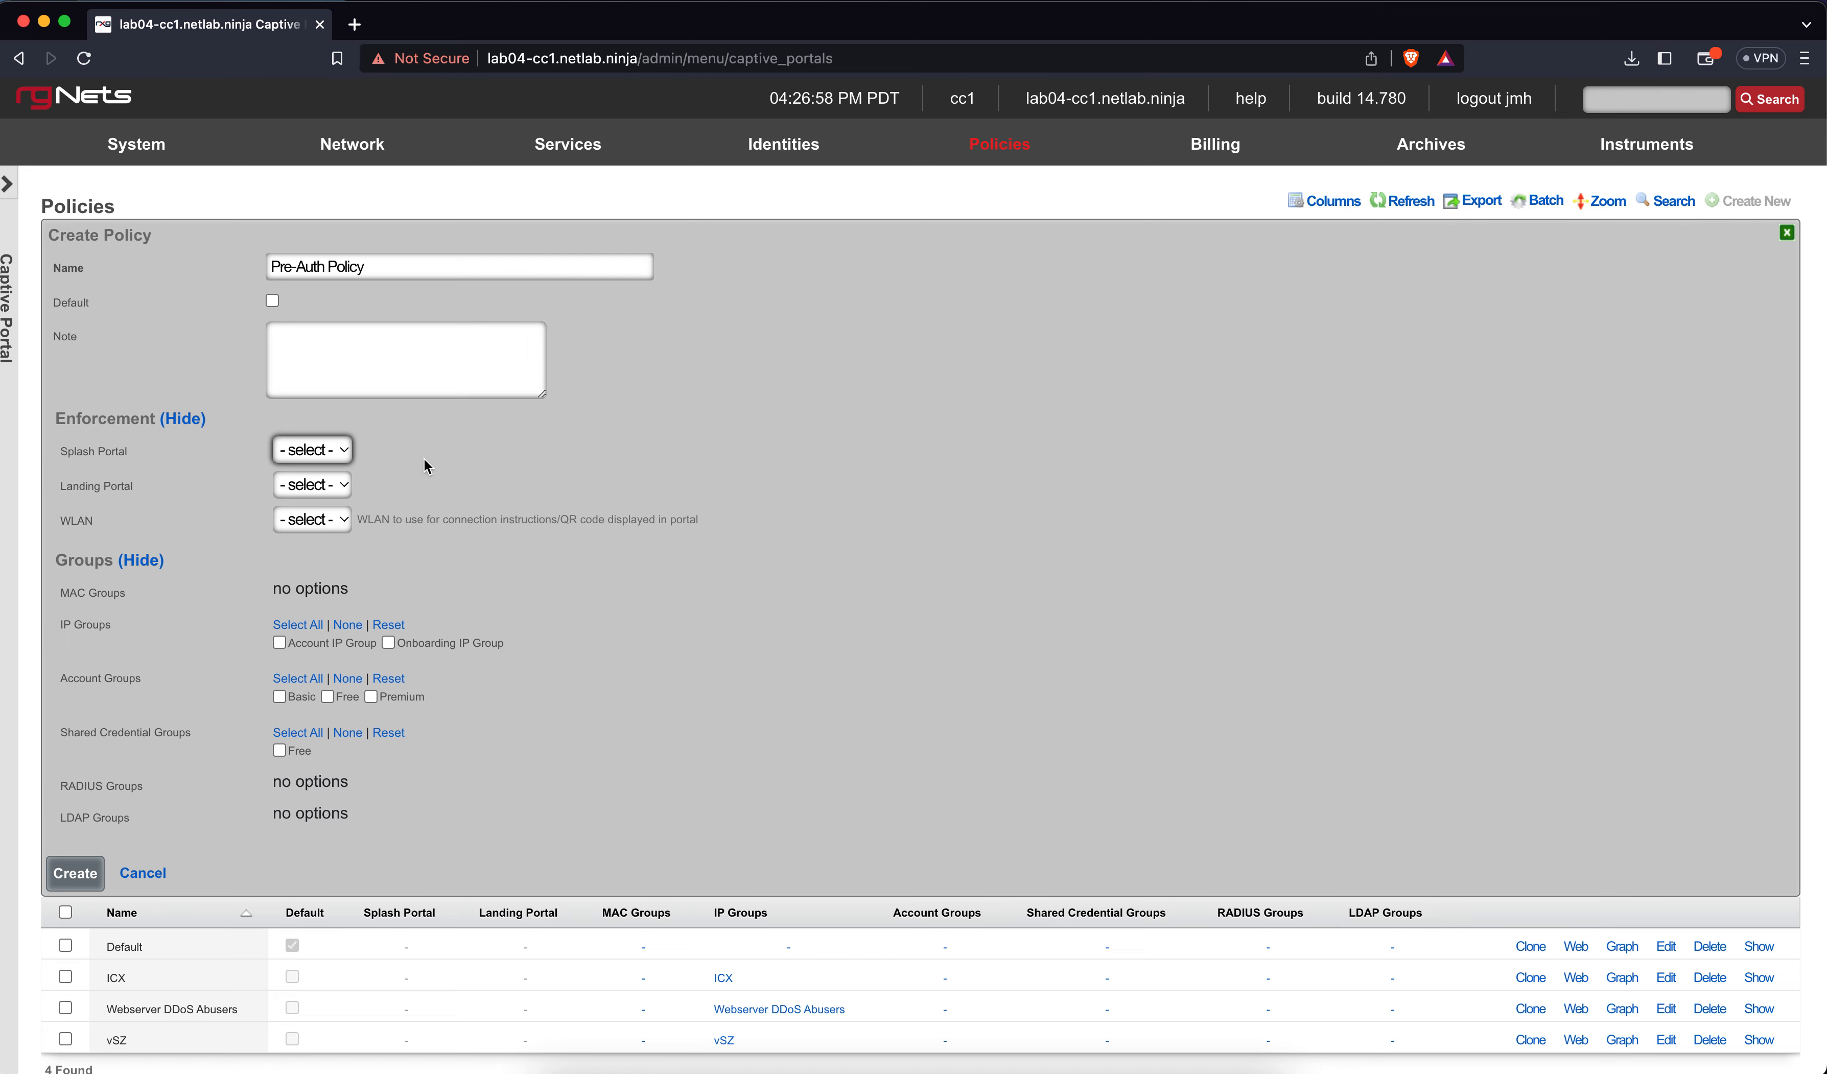
pyautogui.click(144, 873)
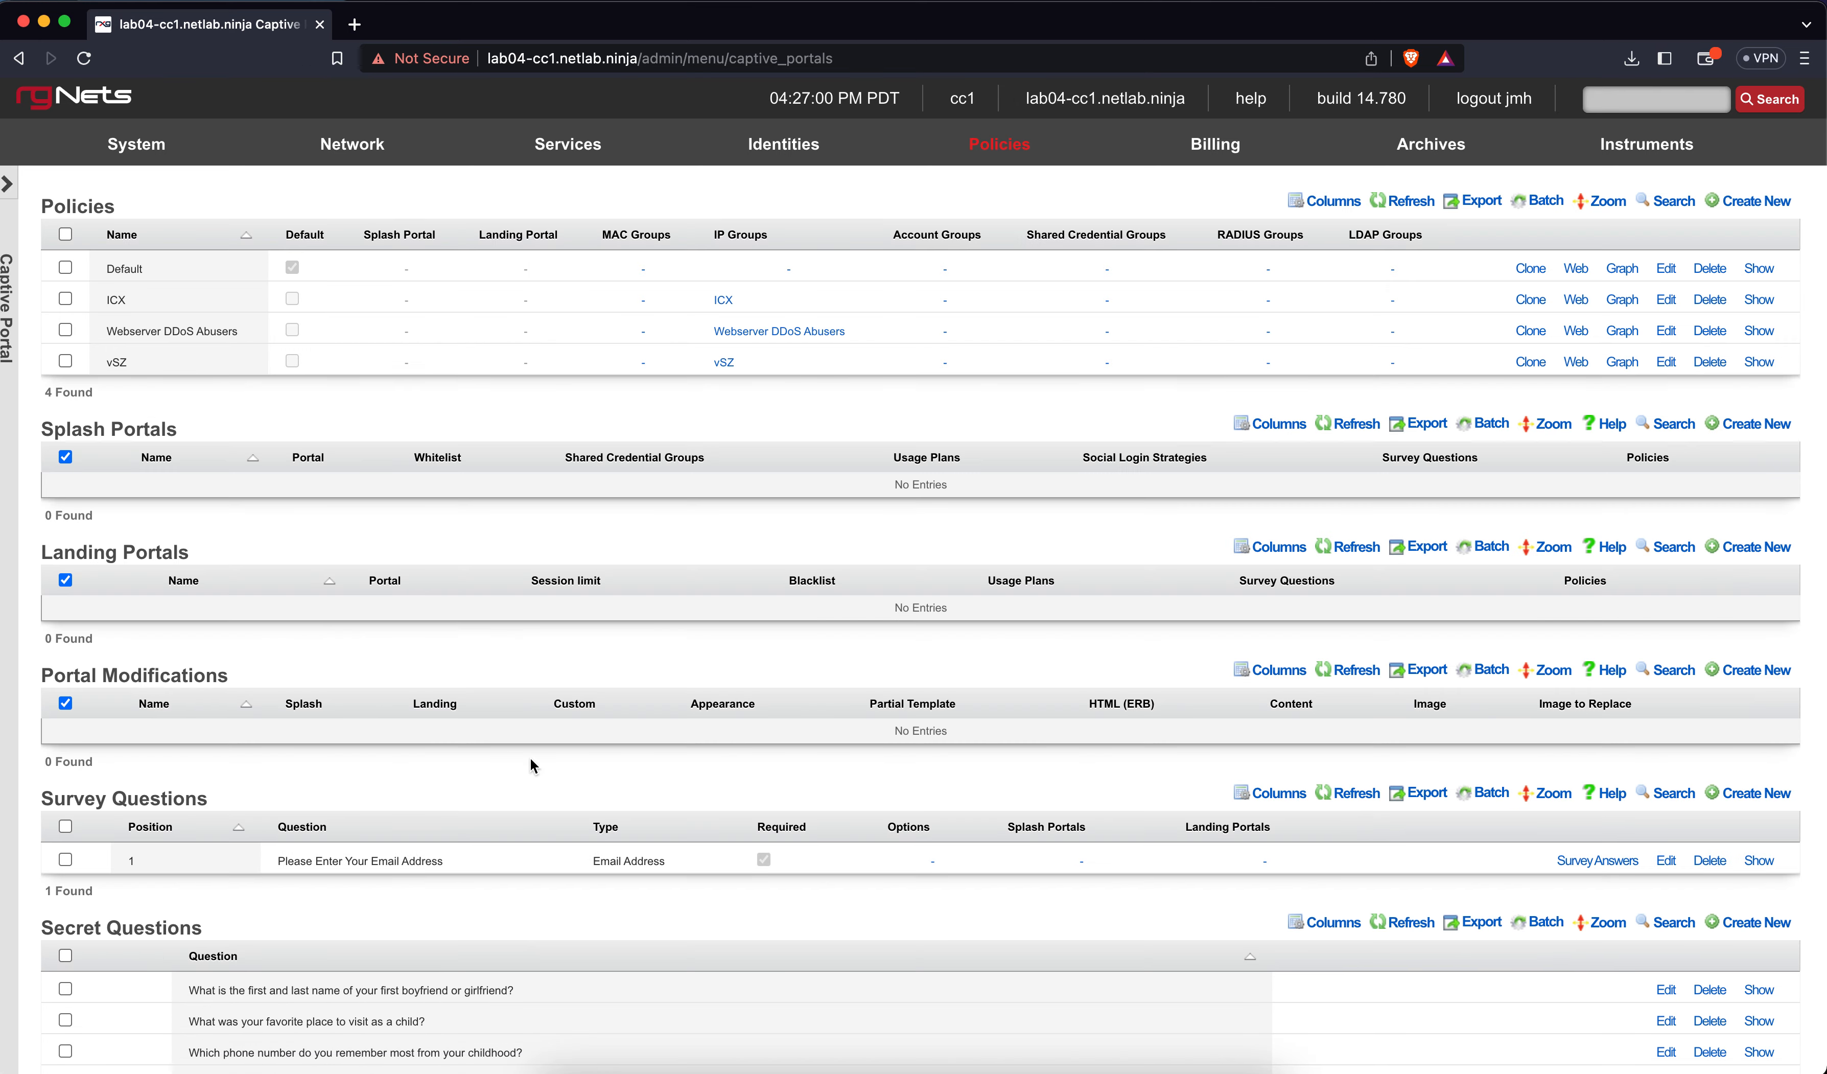
# Open a Create Splash Portal form and name the portal 'Splash'
pyautogui.scroll(-1, 567, 742)
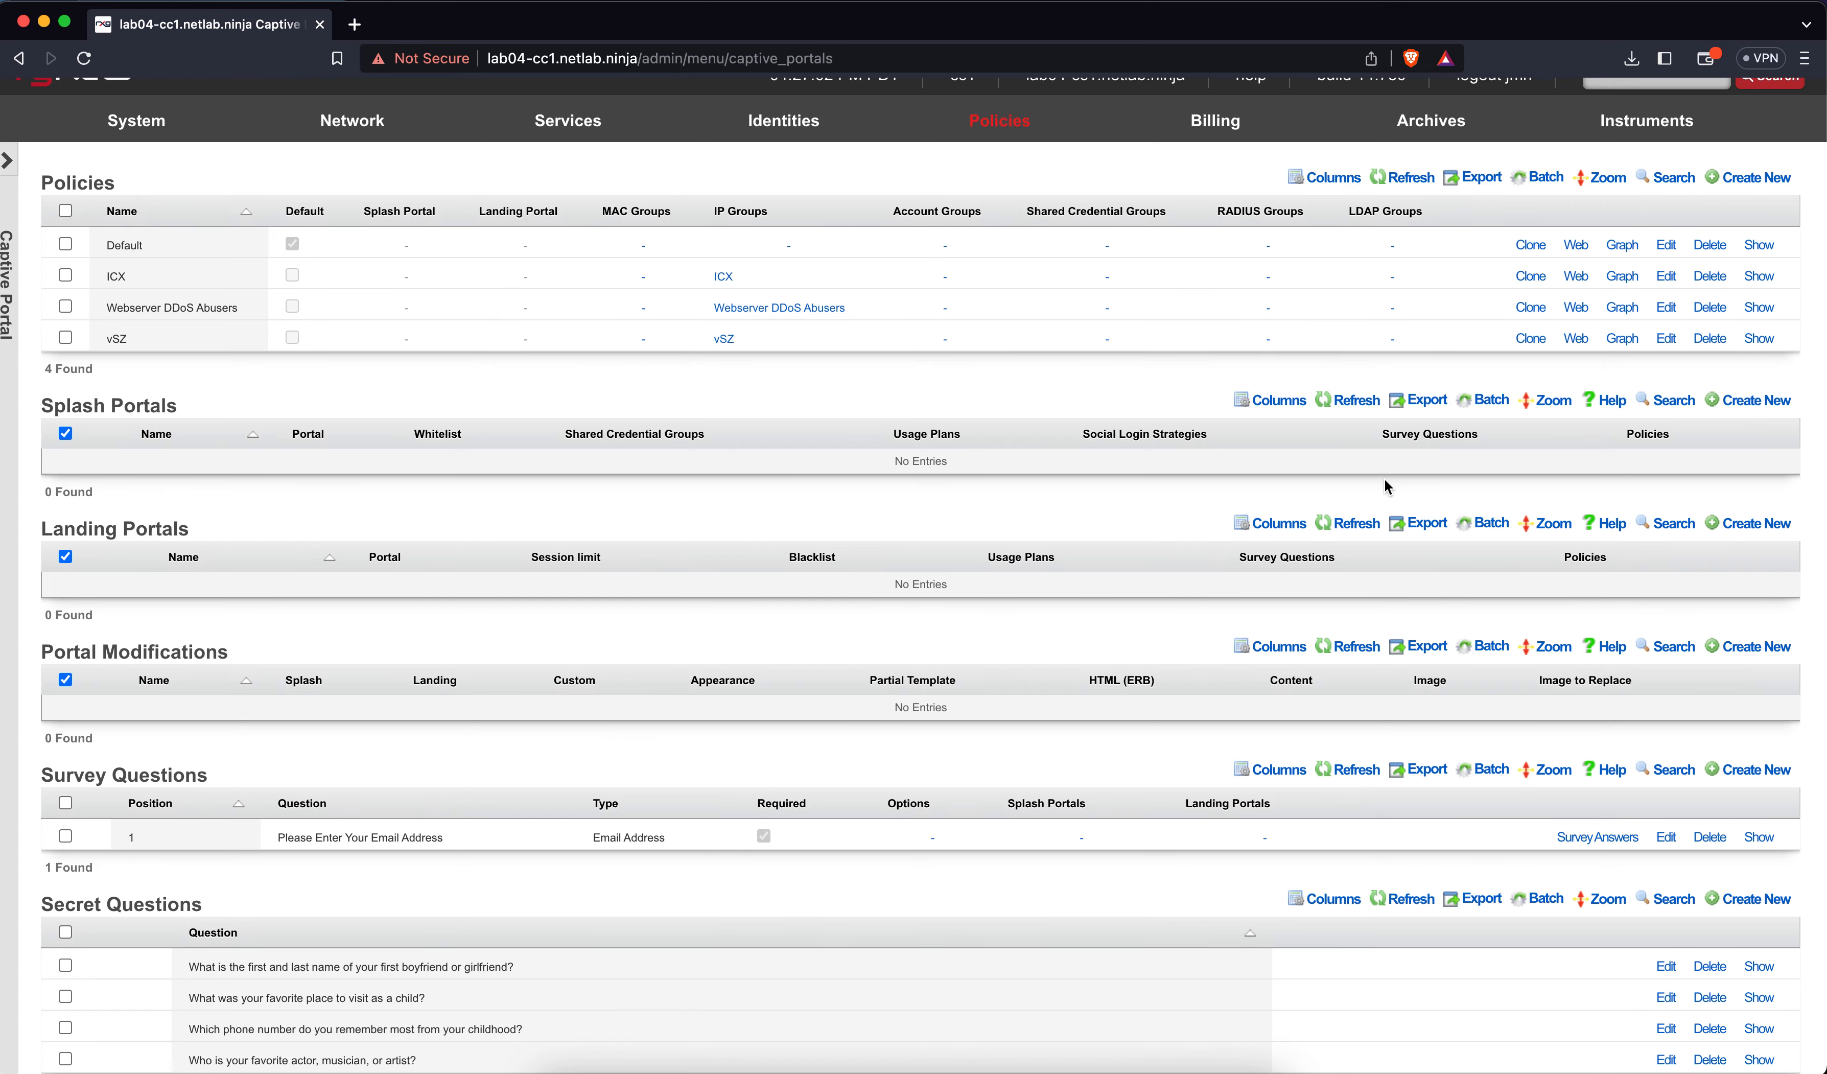
pyautogui.click(1769, 399)
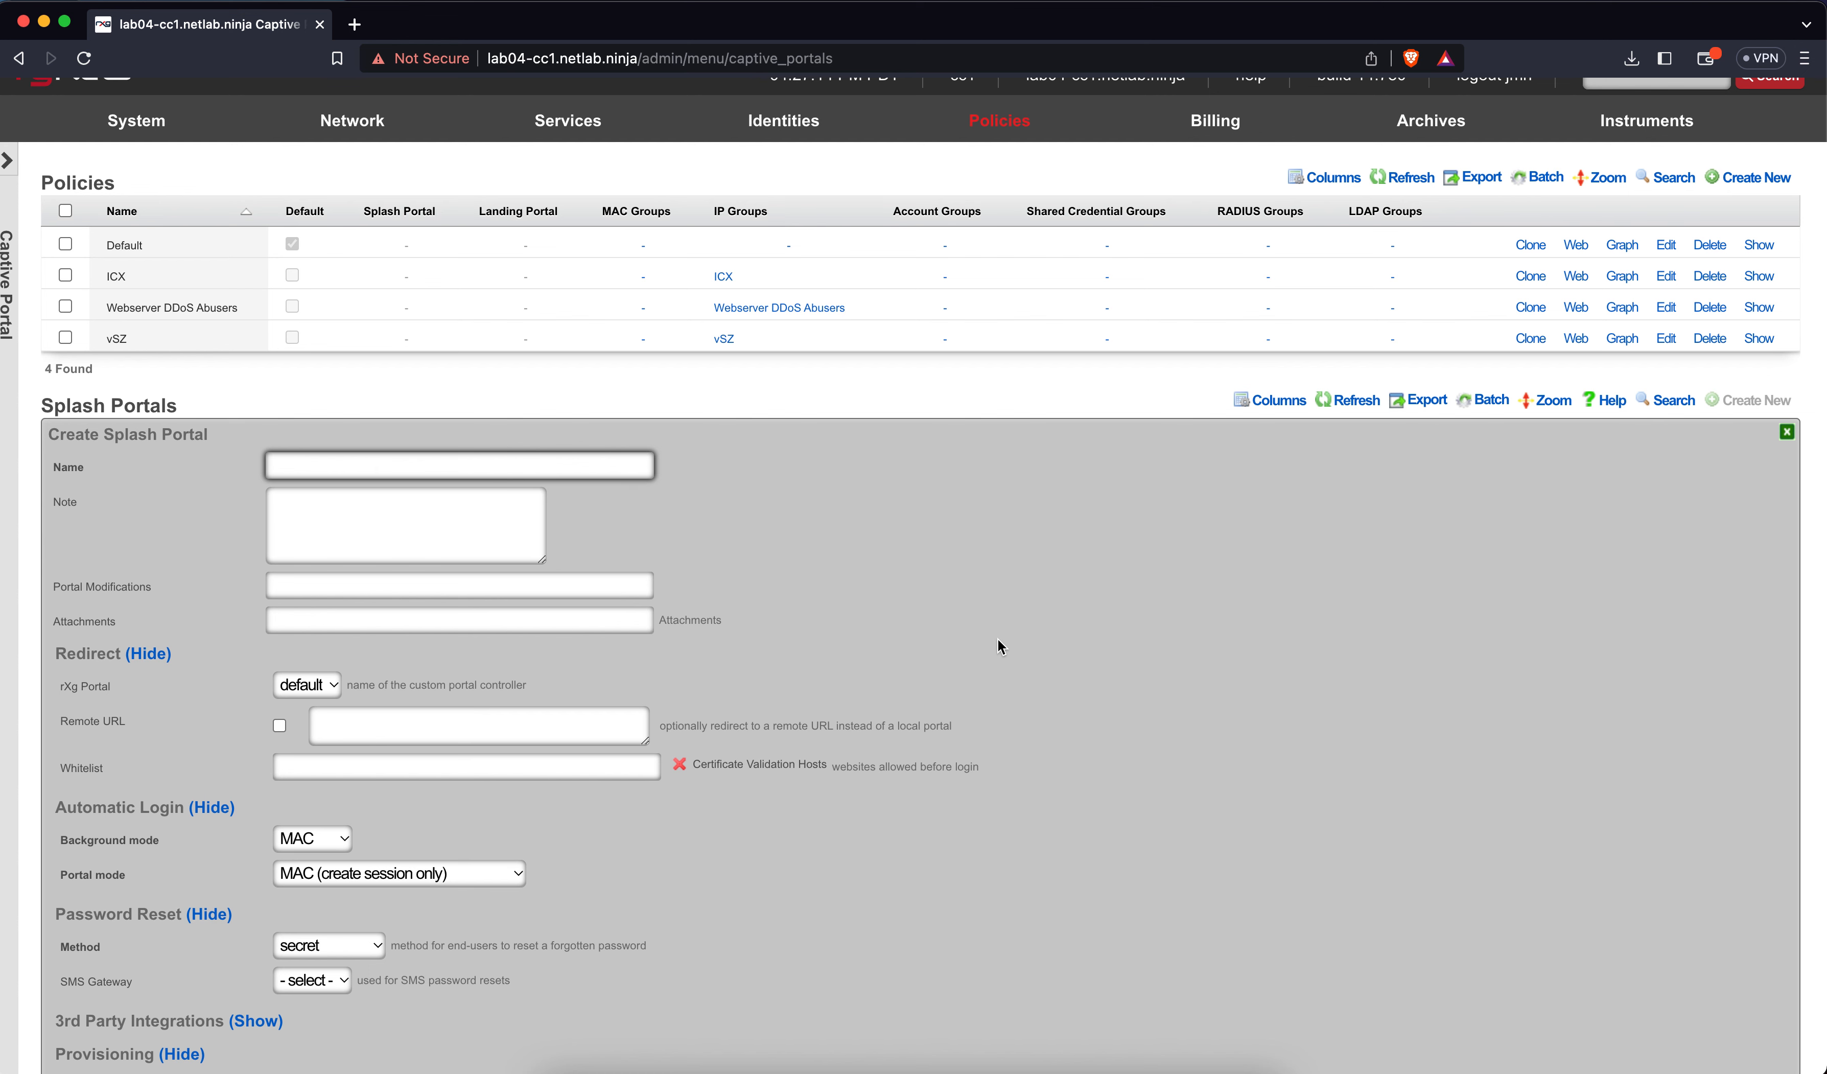
pyautogui.write('Splash')
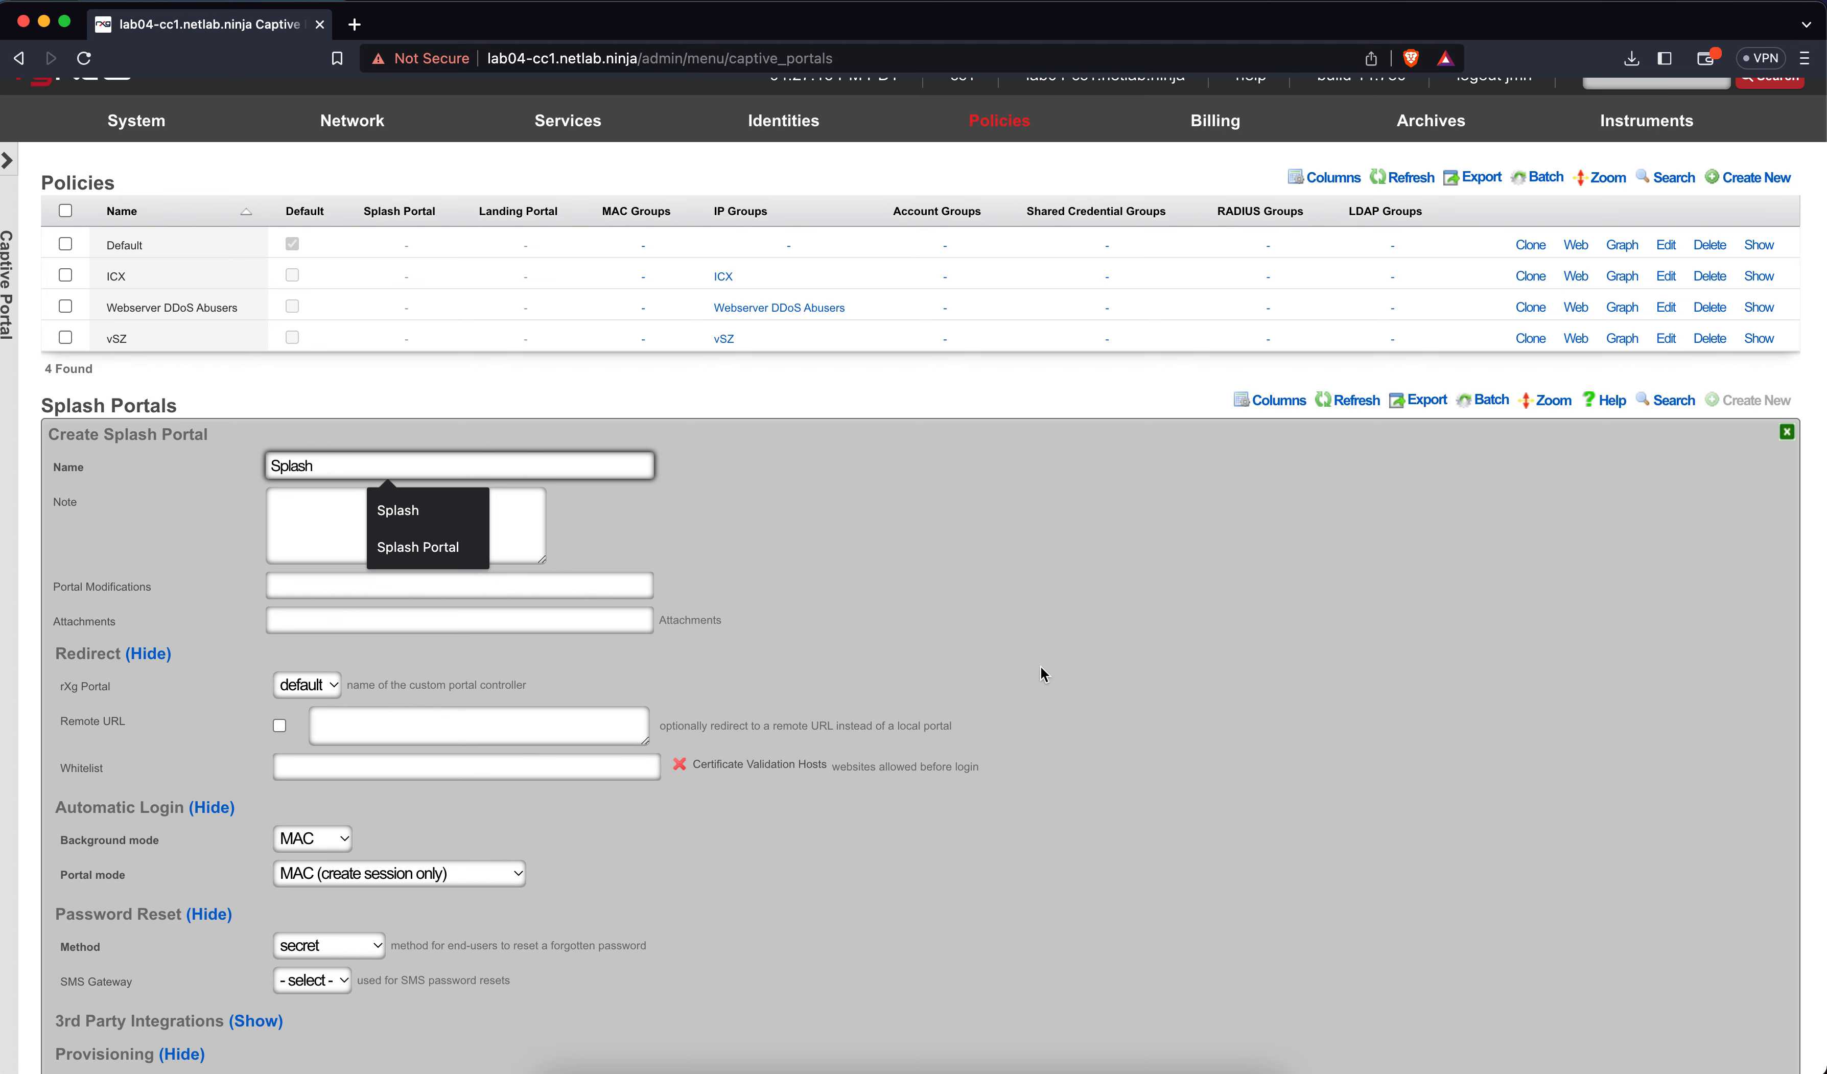
pyautogui.click(742, 616)
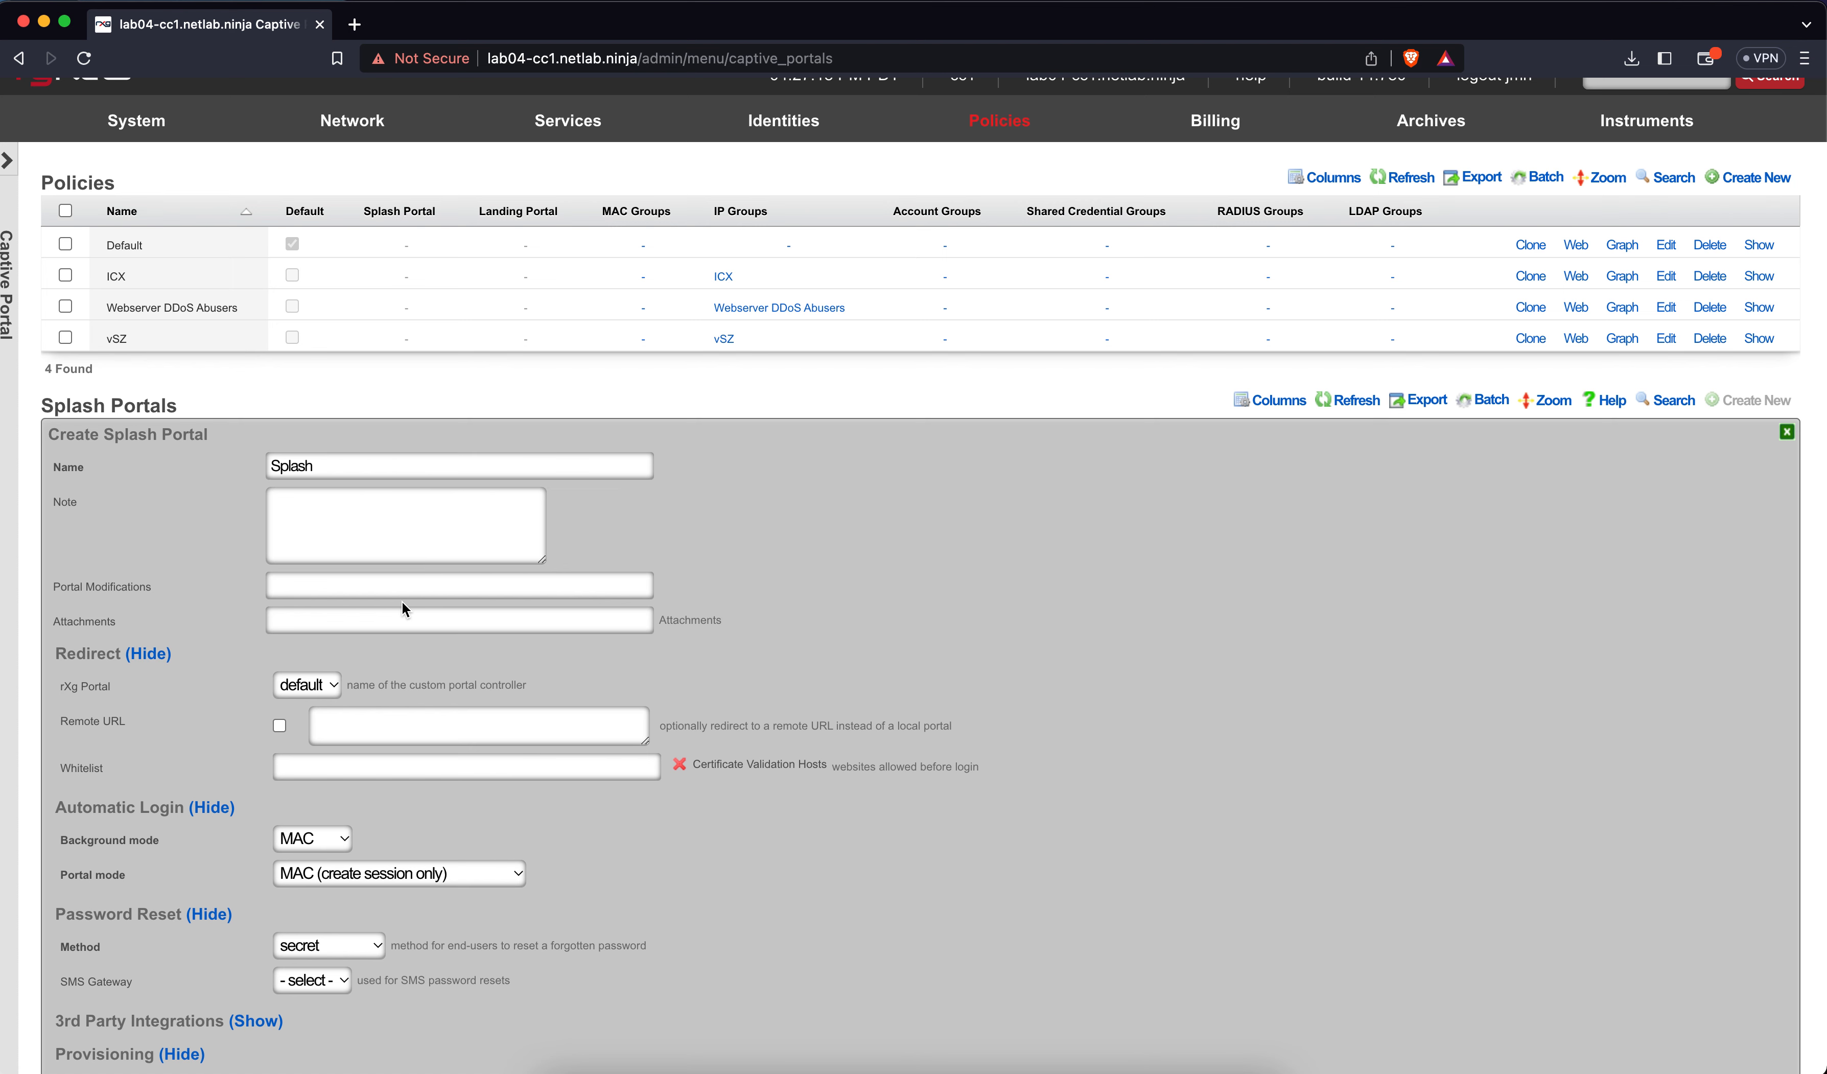
# Add PayPal to the Splash portal's pre-login whitelist and clear the leftover 'pay' search text
pyautogui.scroll(-1, 403, 603)
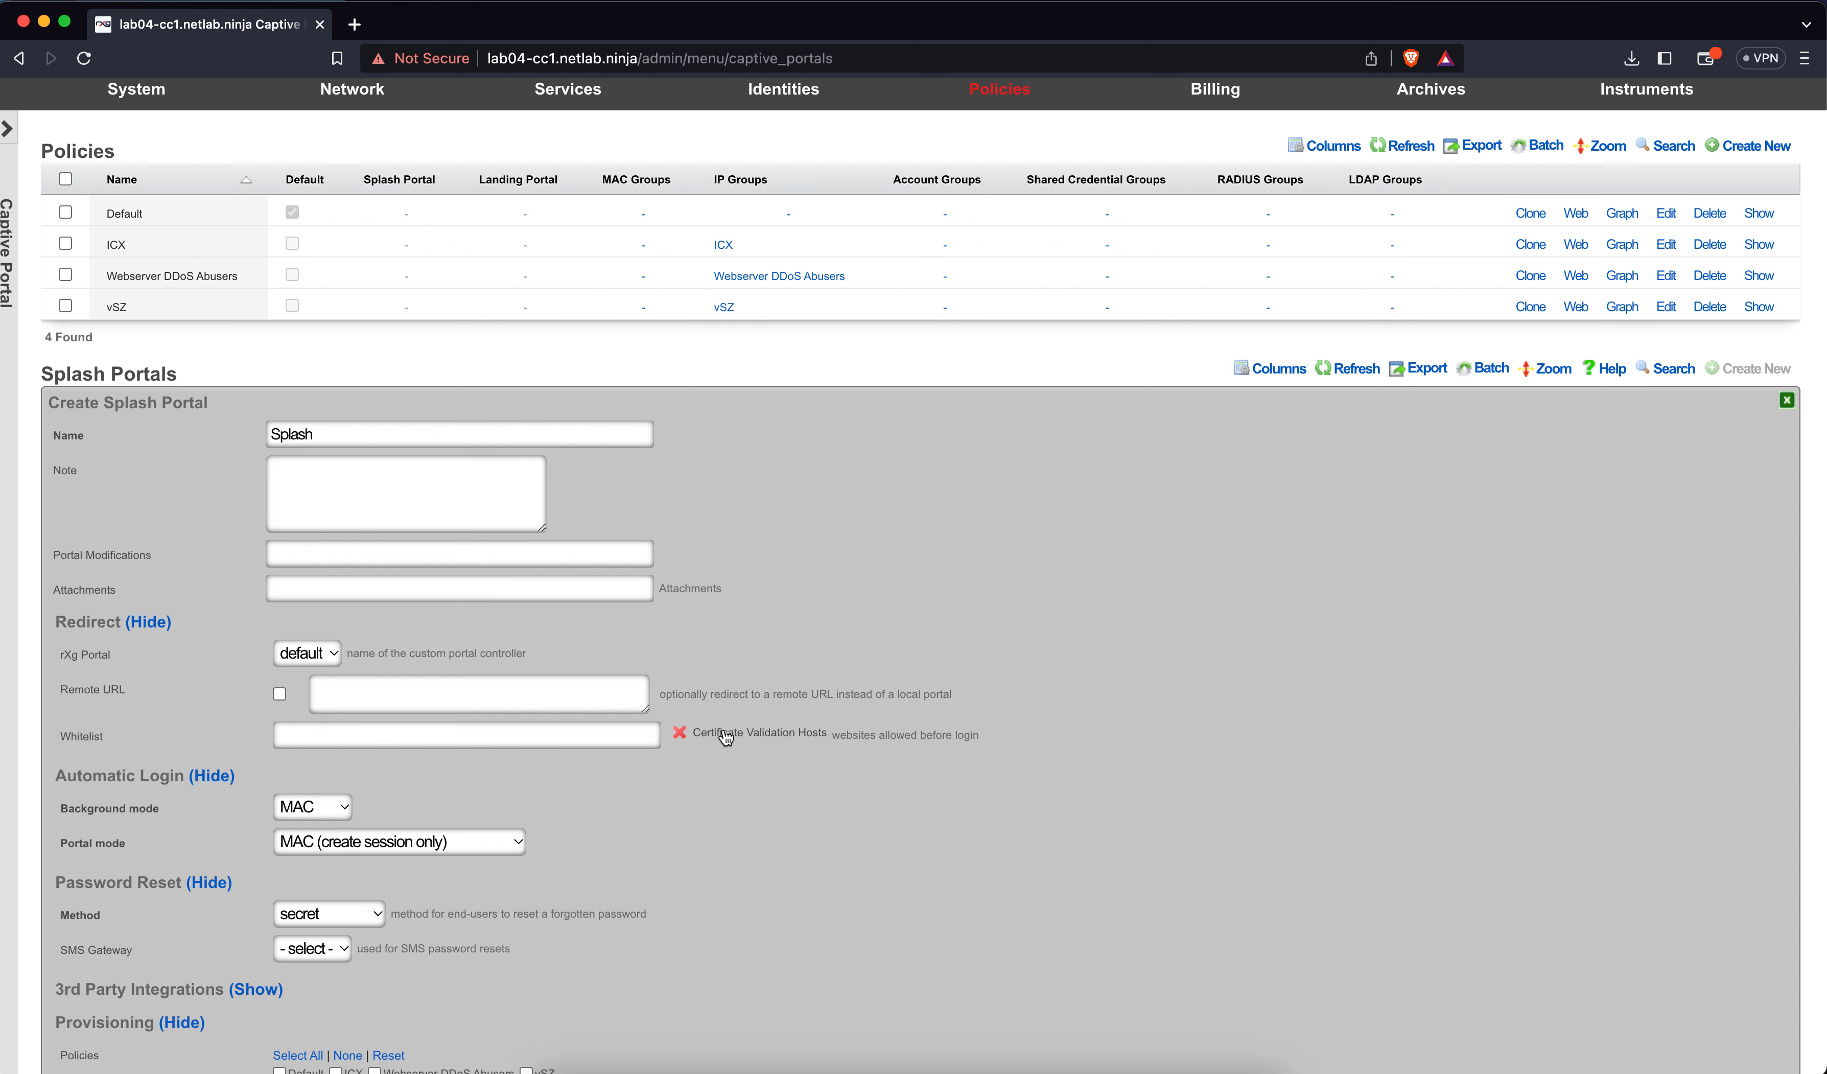
pyautogui.click(587, 742)
pyautogui.write('pay')
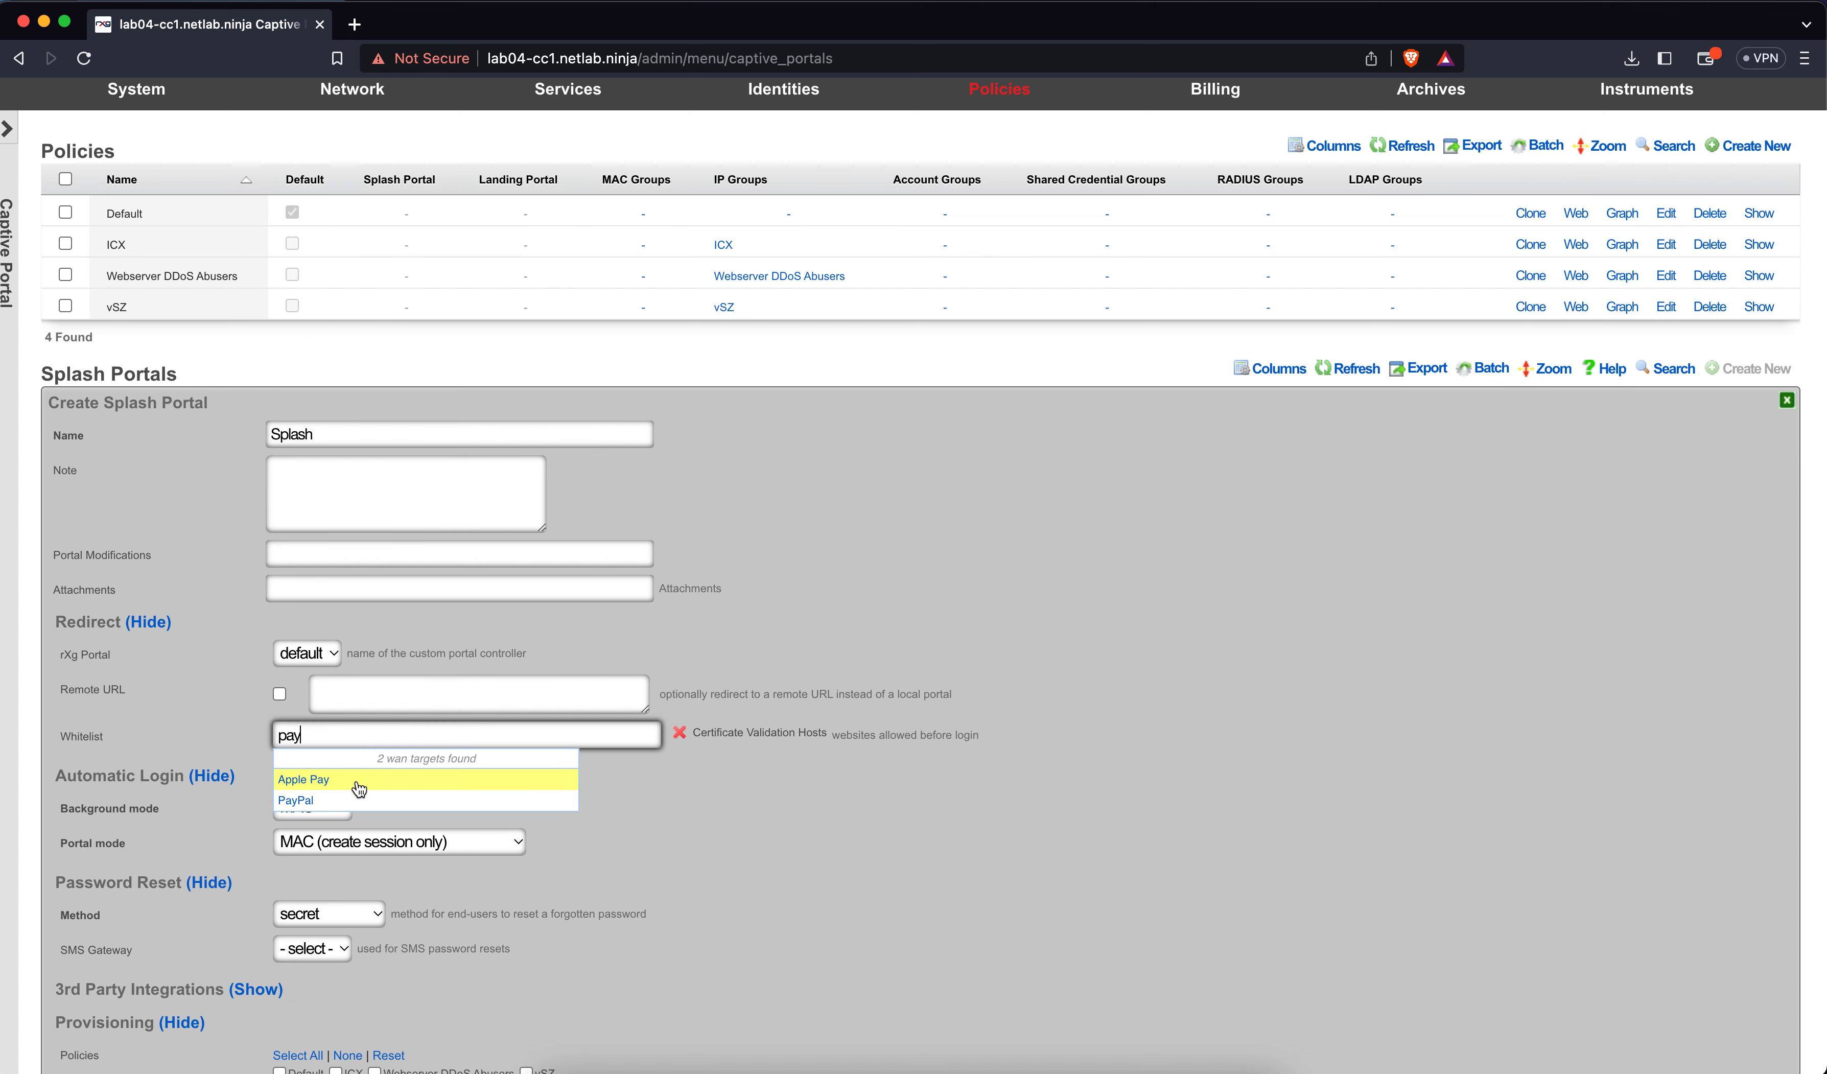
pyautogui.click(308, 801)
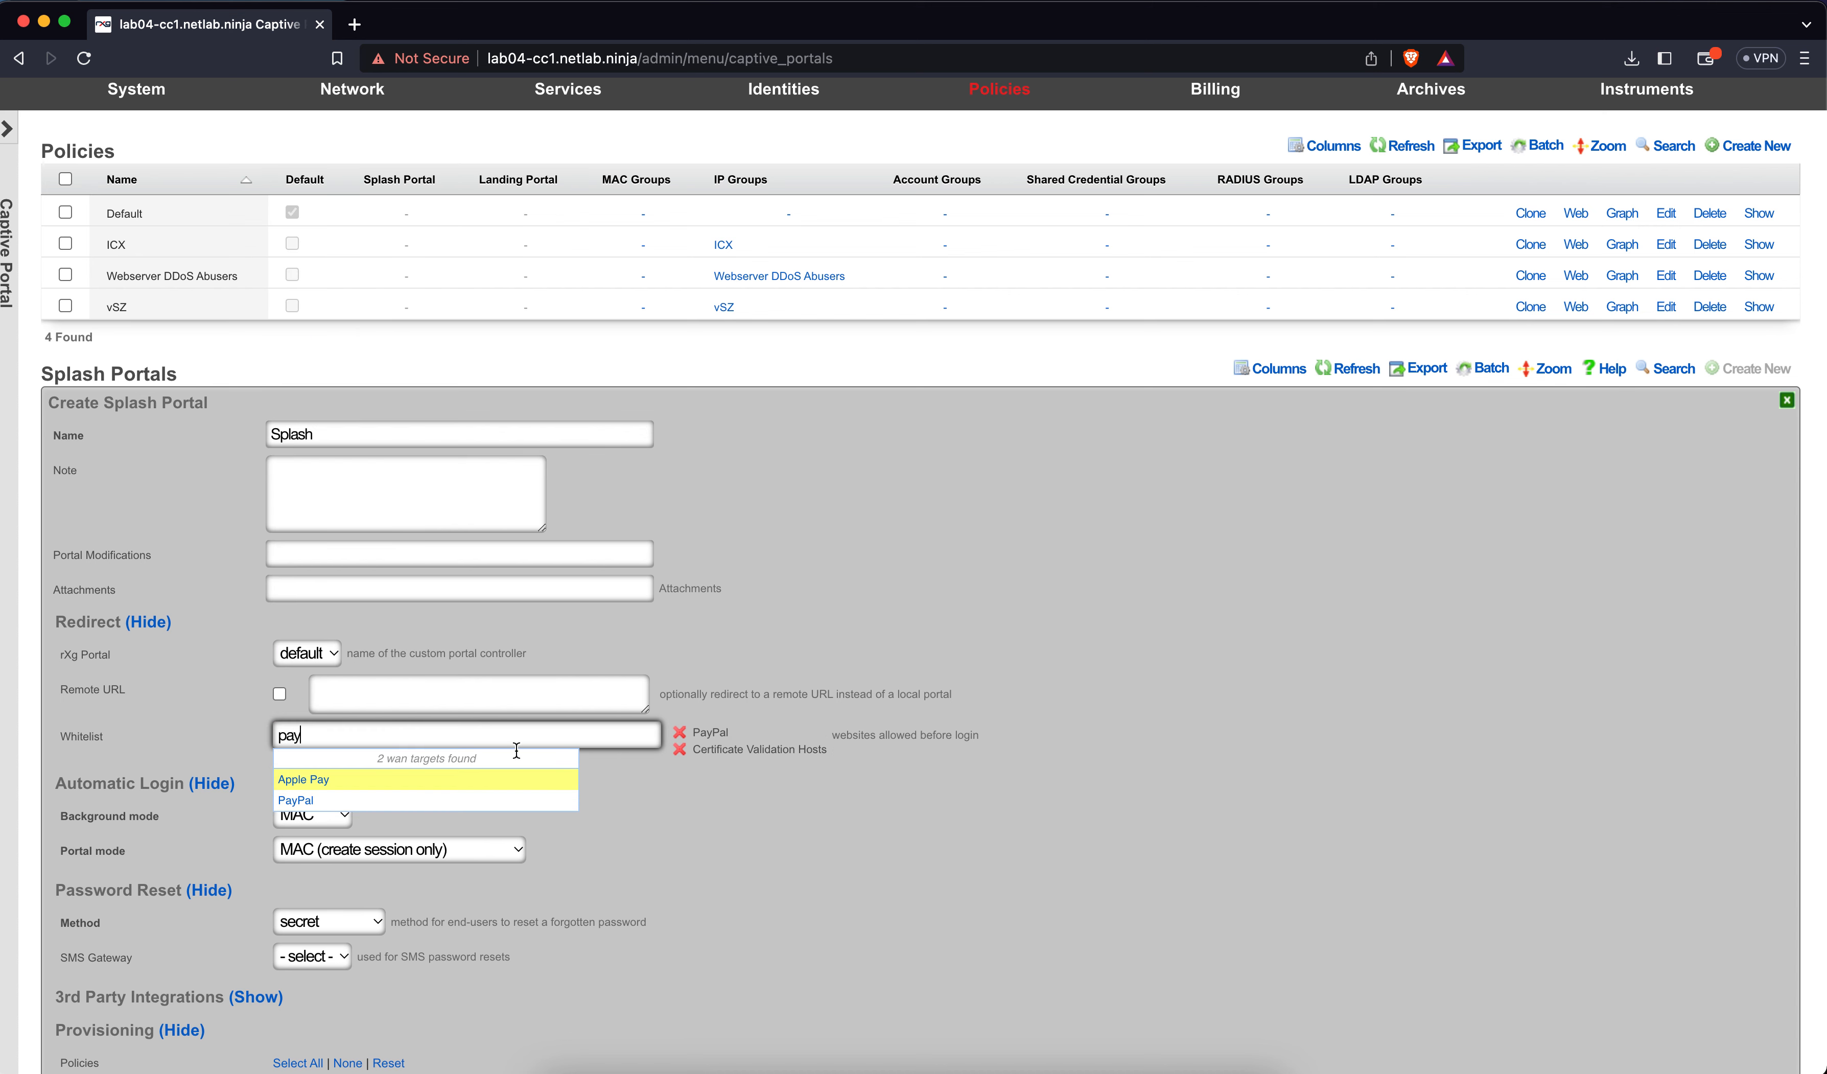
pyautogui.click(652, 823)
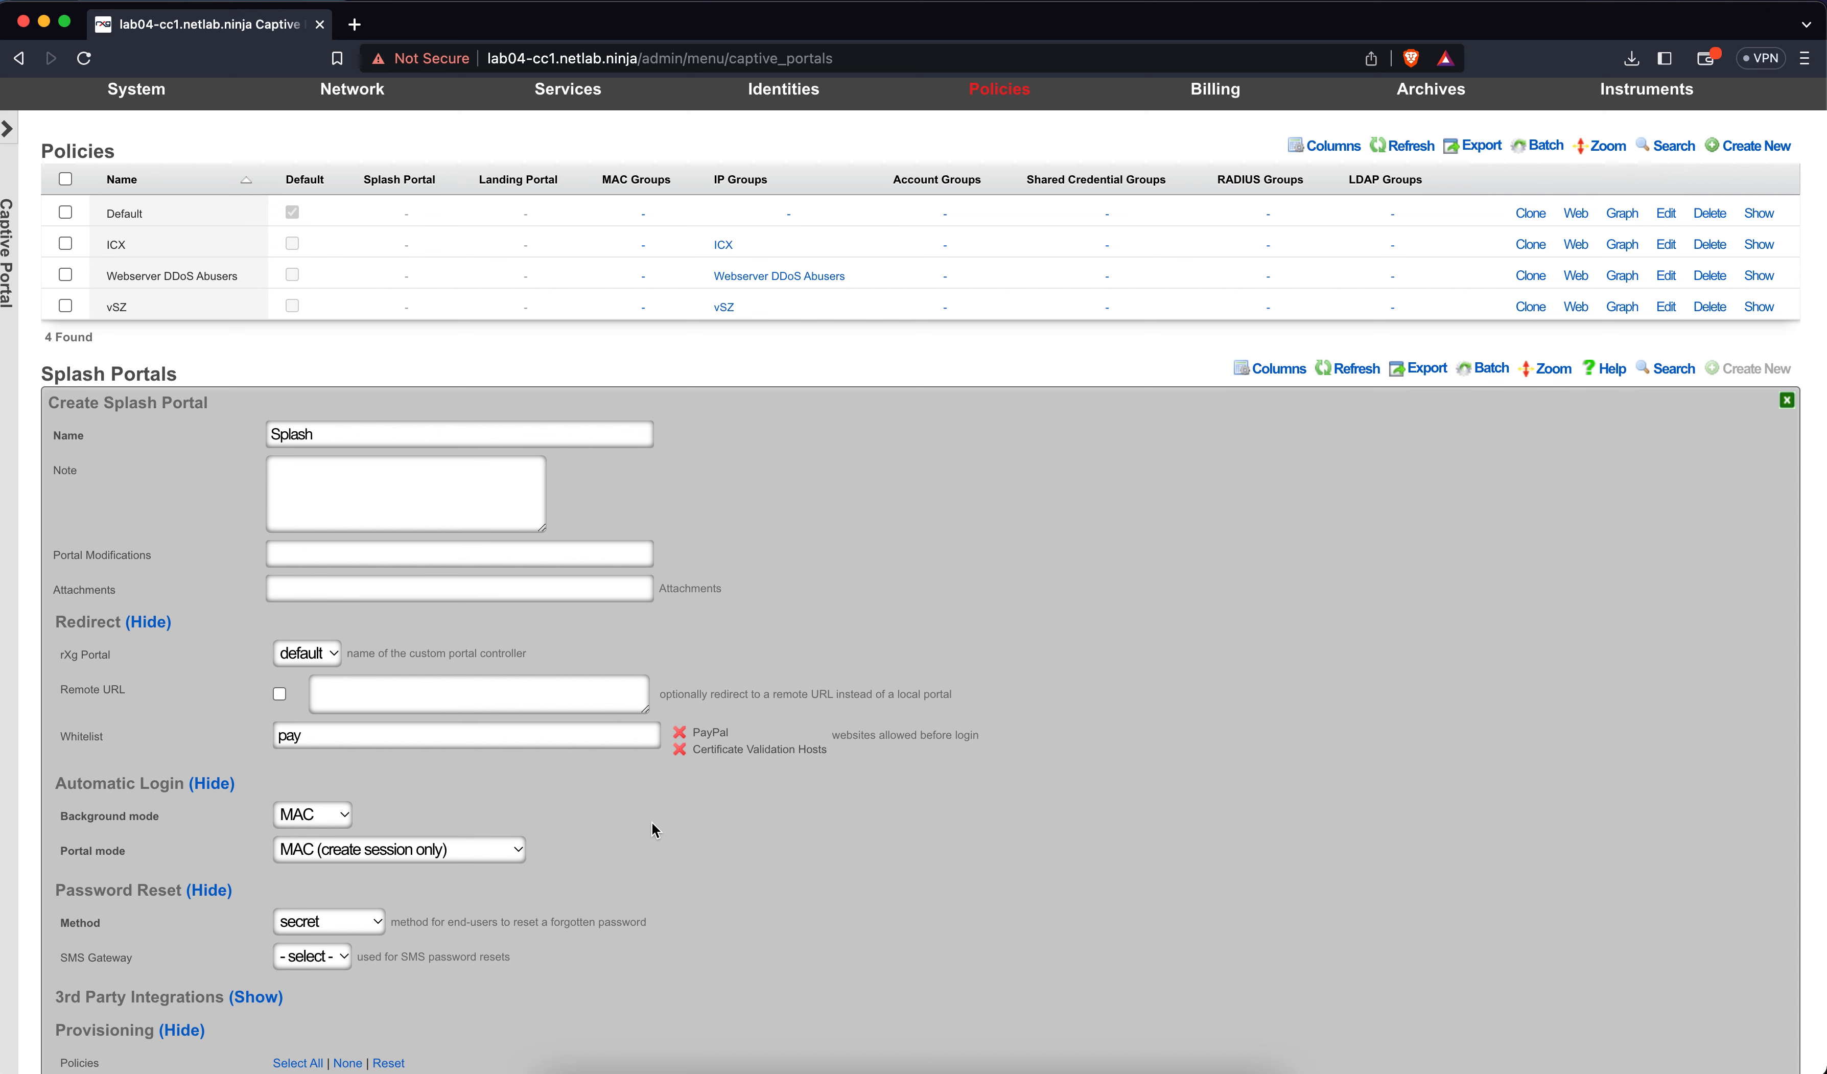
pyautogui.doubleClick(584, 741)
pyautogui.press('BackSpace')
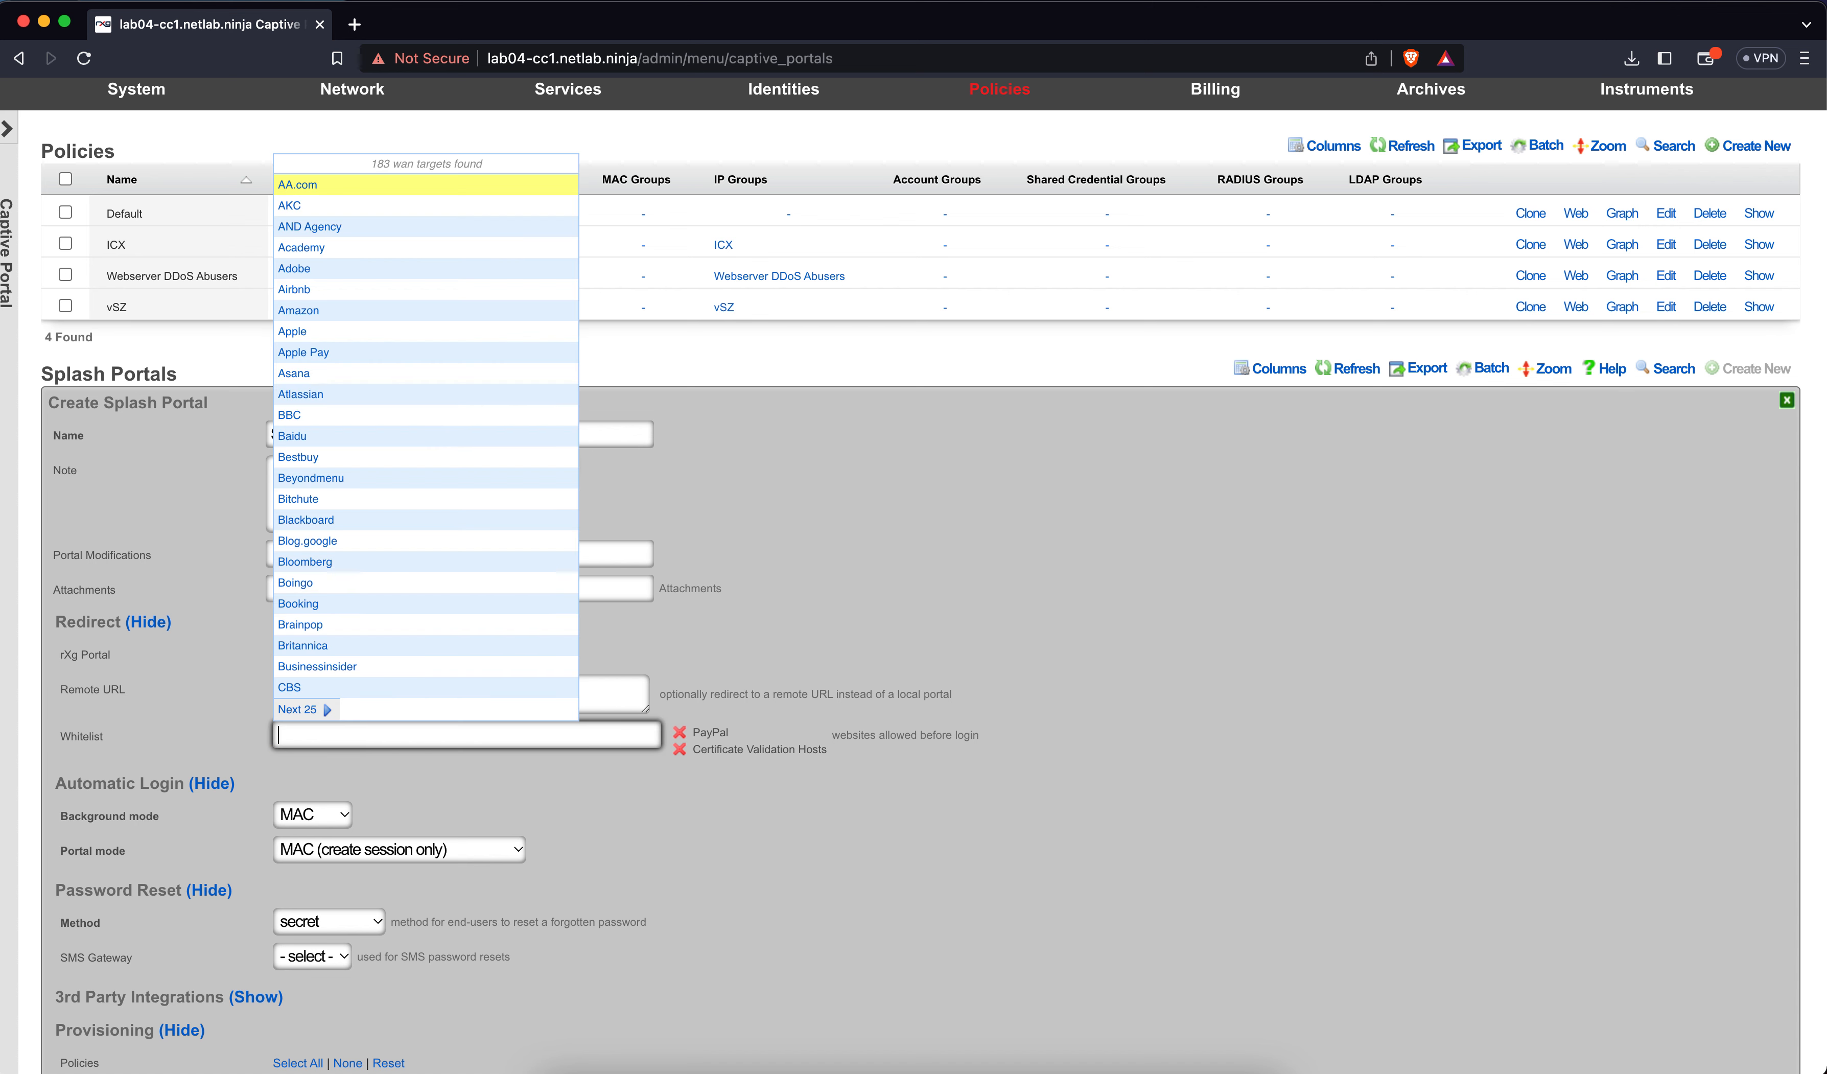
pyautogui.click(806, 842)
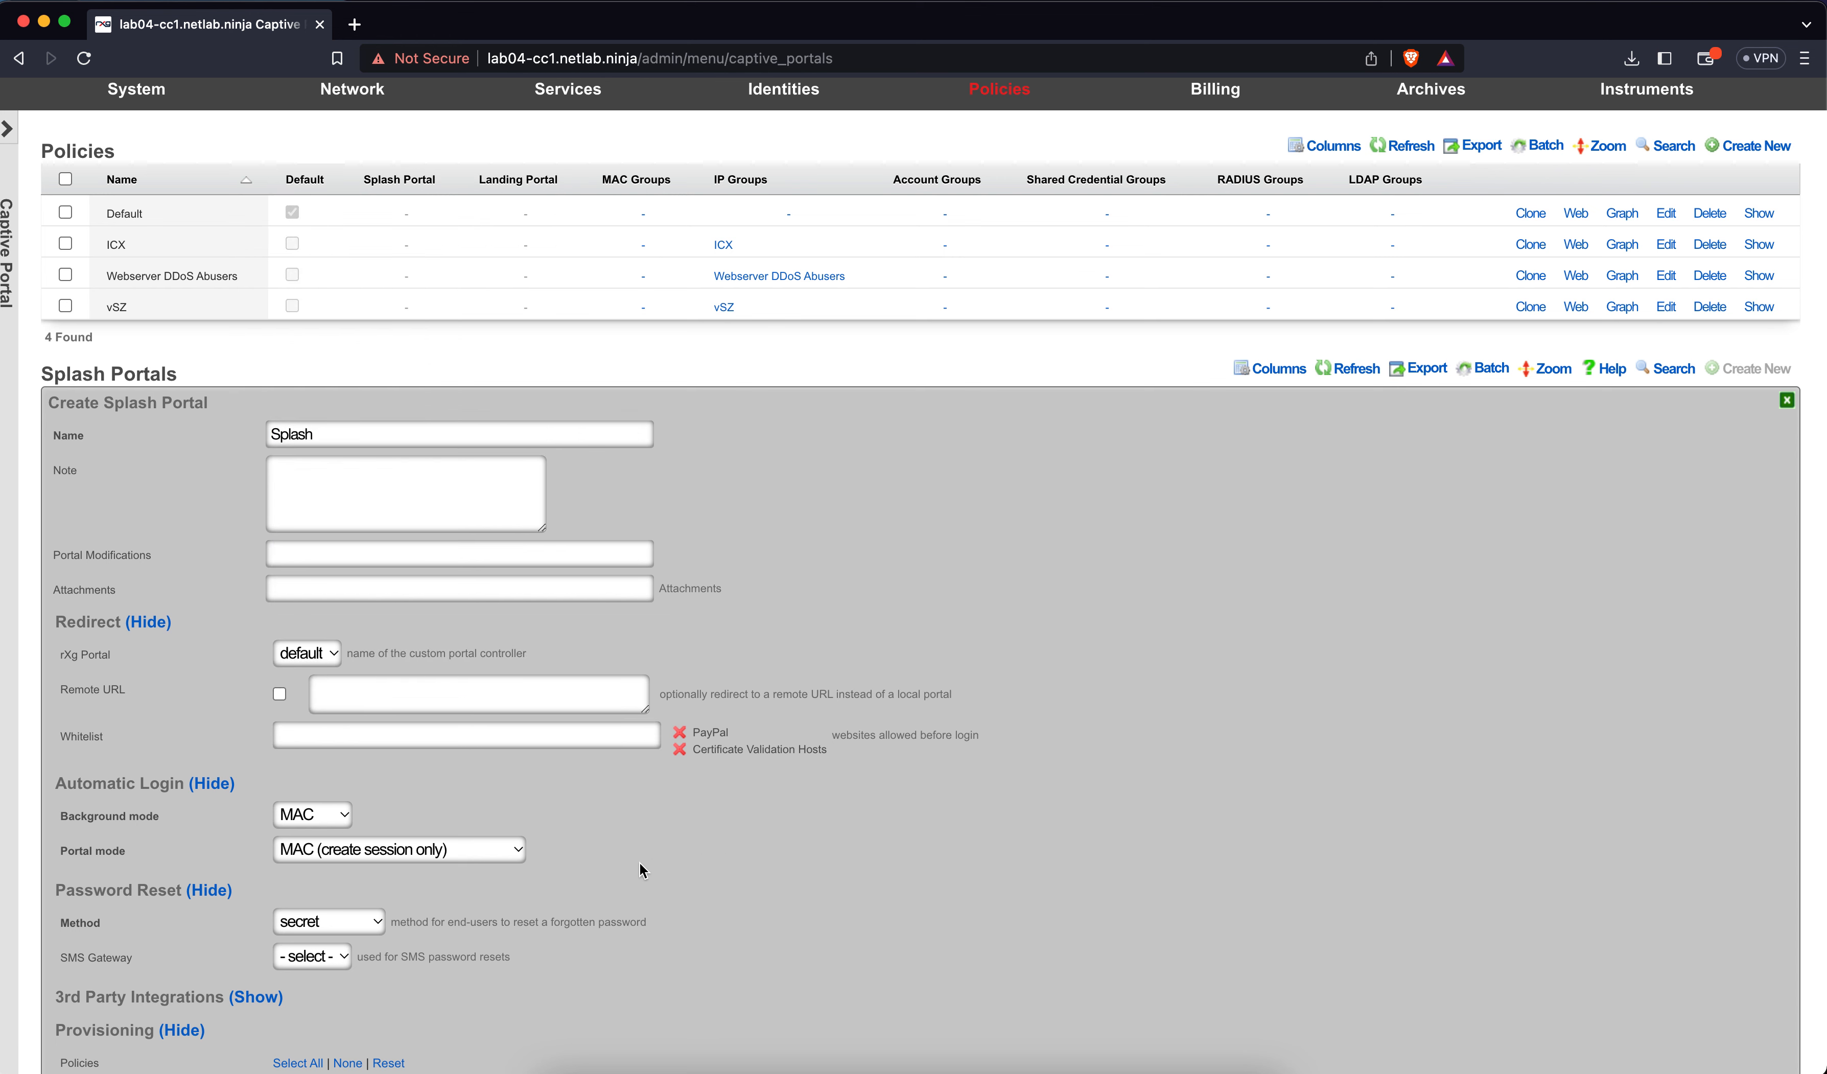
pyautogui.scroll(-5, 626, 864)
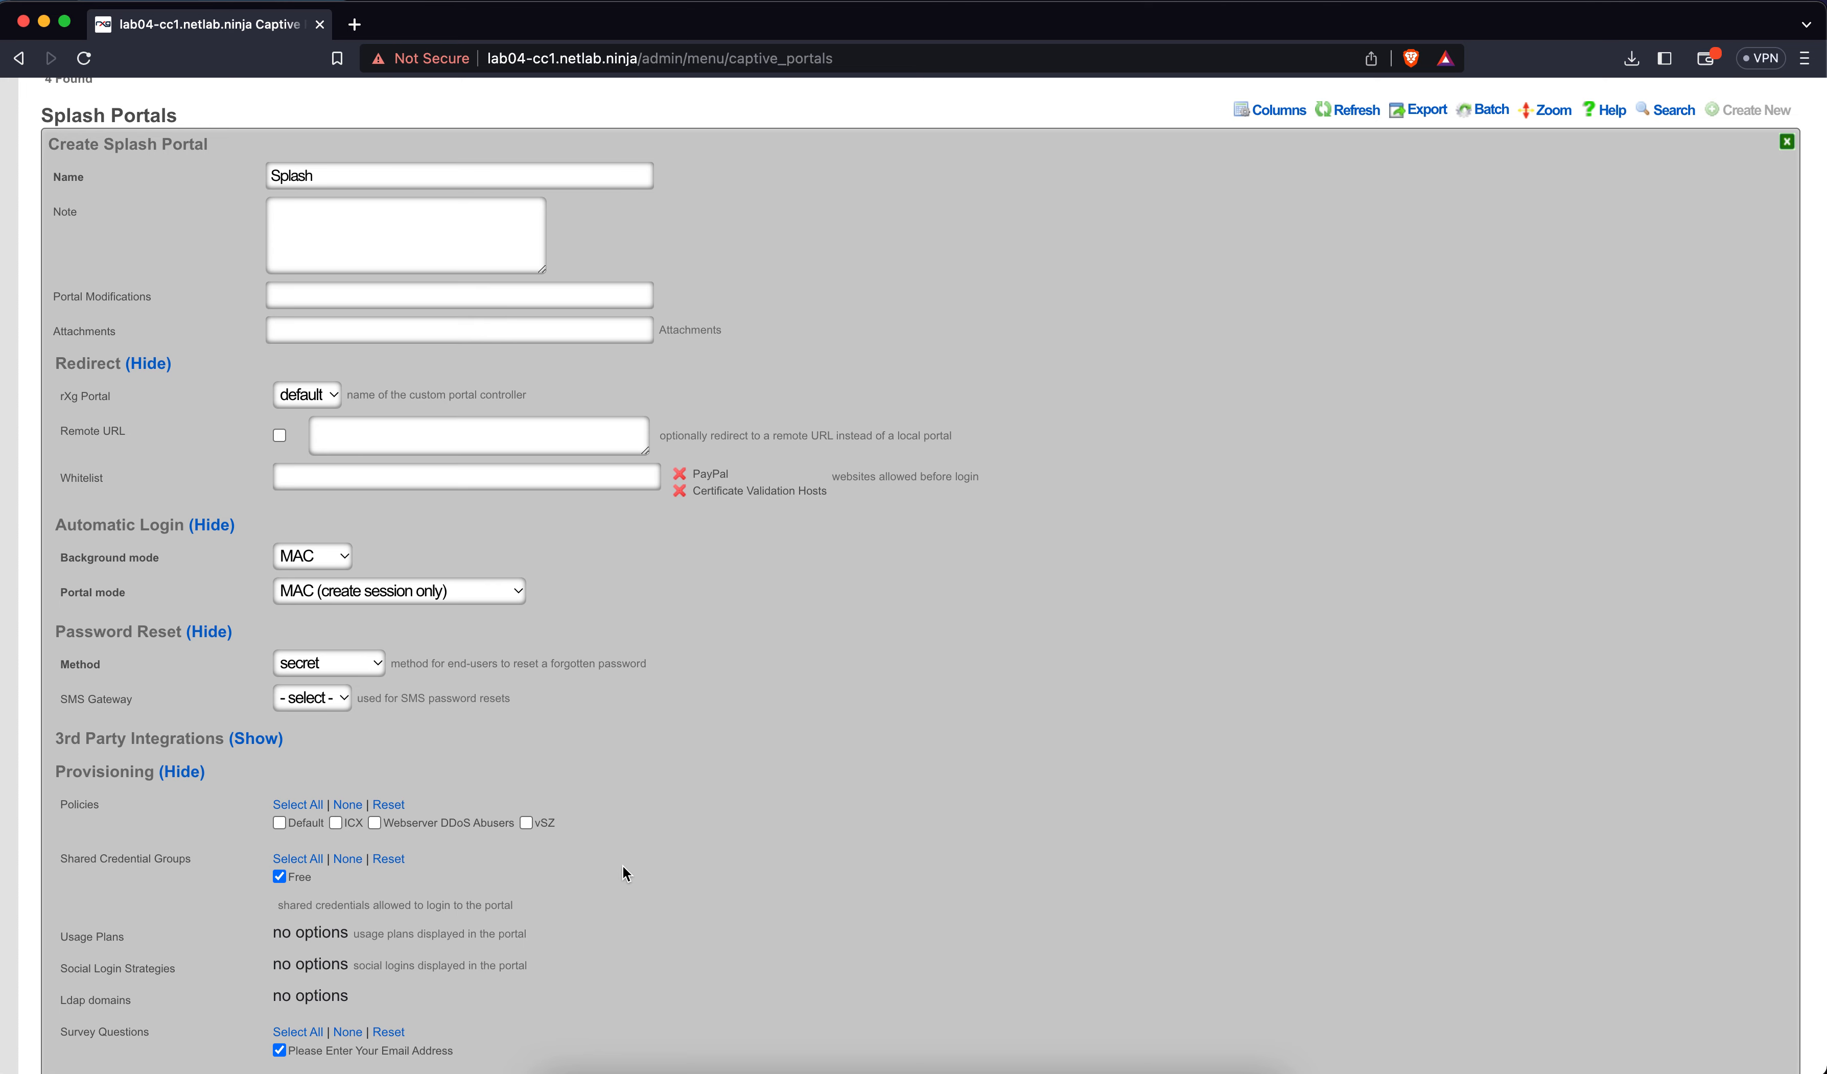
# Keep MAC as the Splash portal's background login mode
pyautogui.click(328, 557)
pyautogui.press('Escape')
pyautogui.click(318, 557)
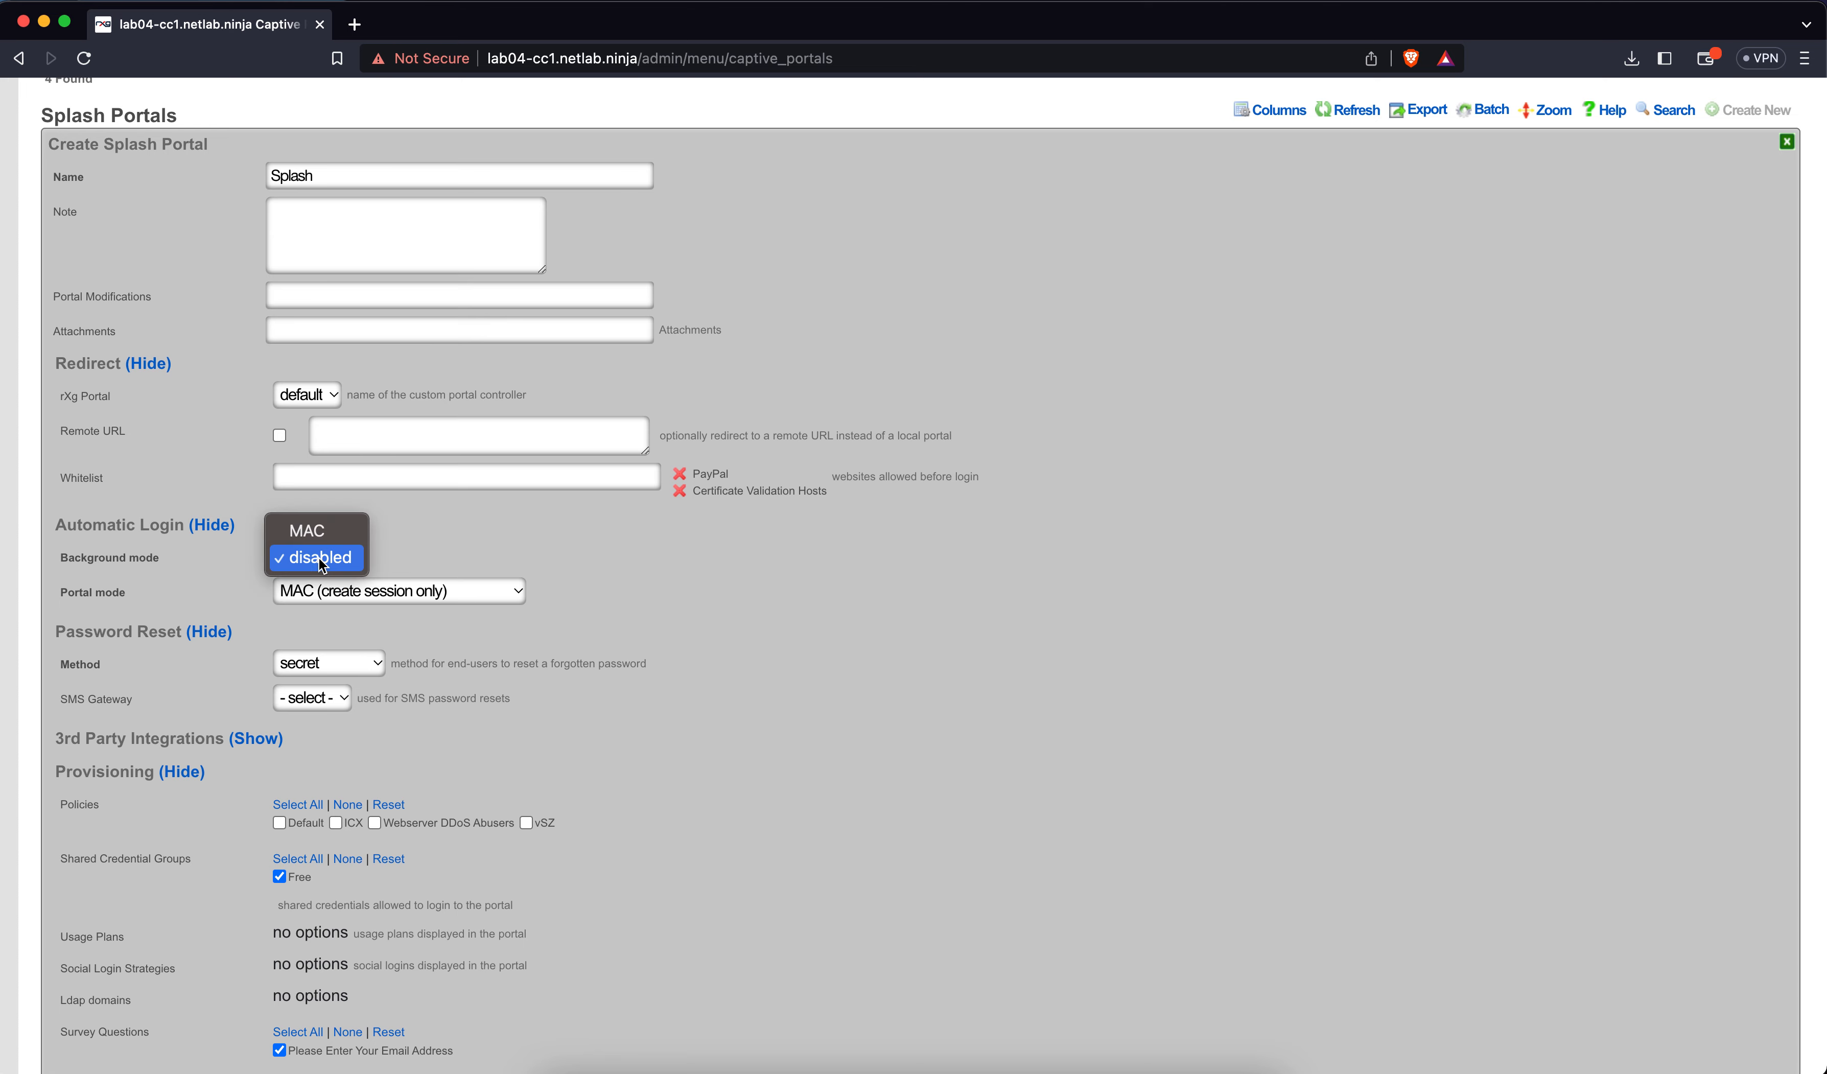
pyautogui.click(324, 528)
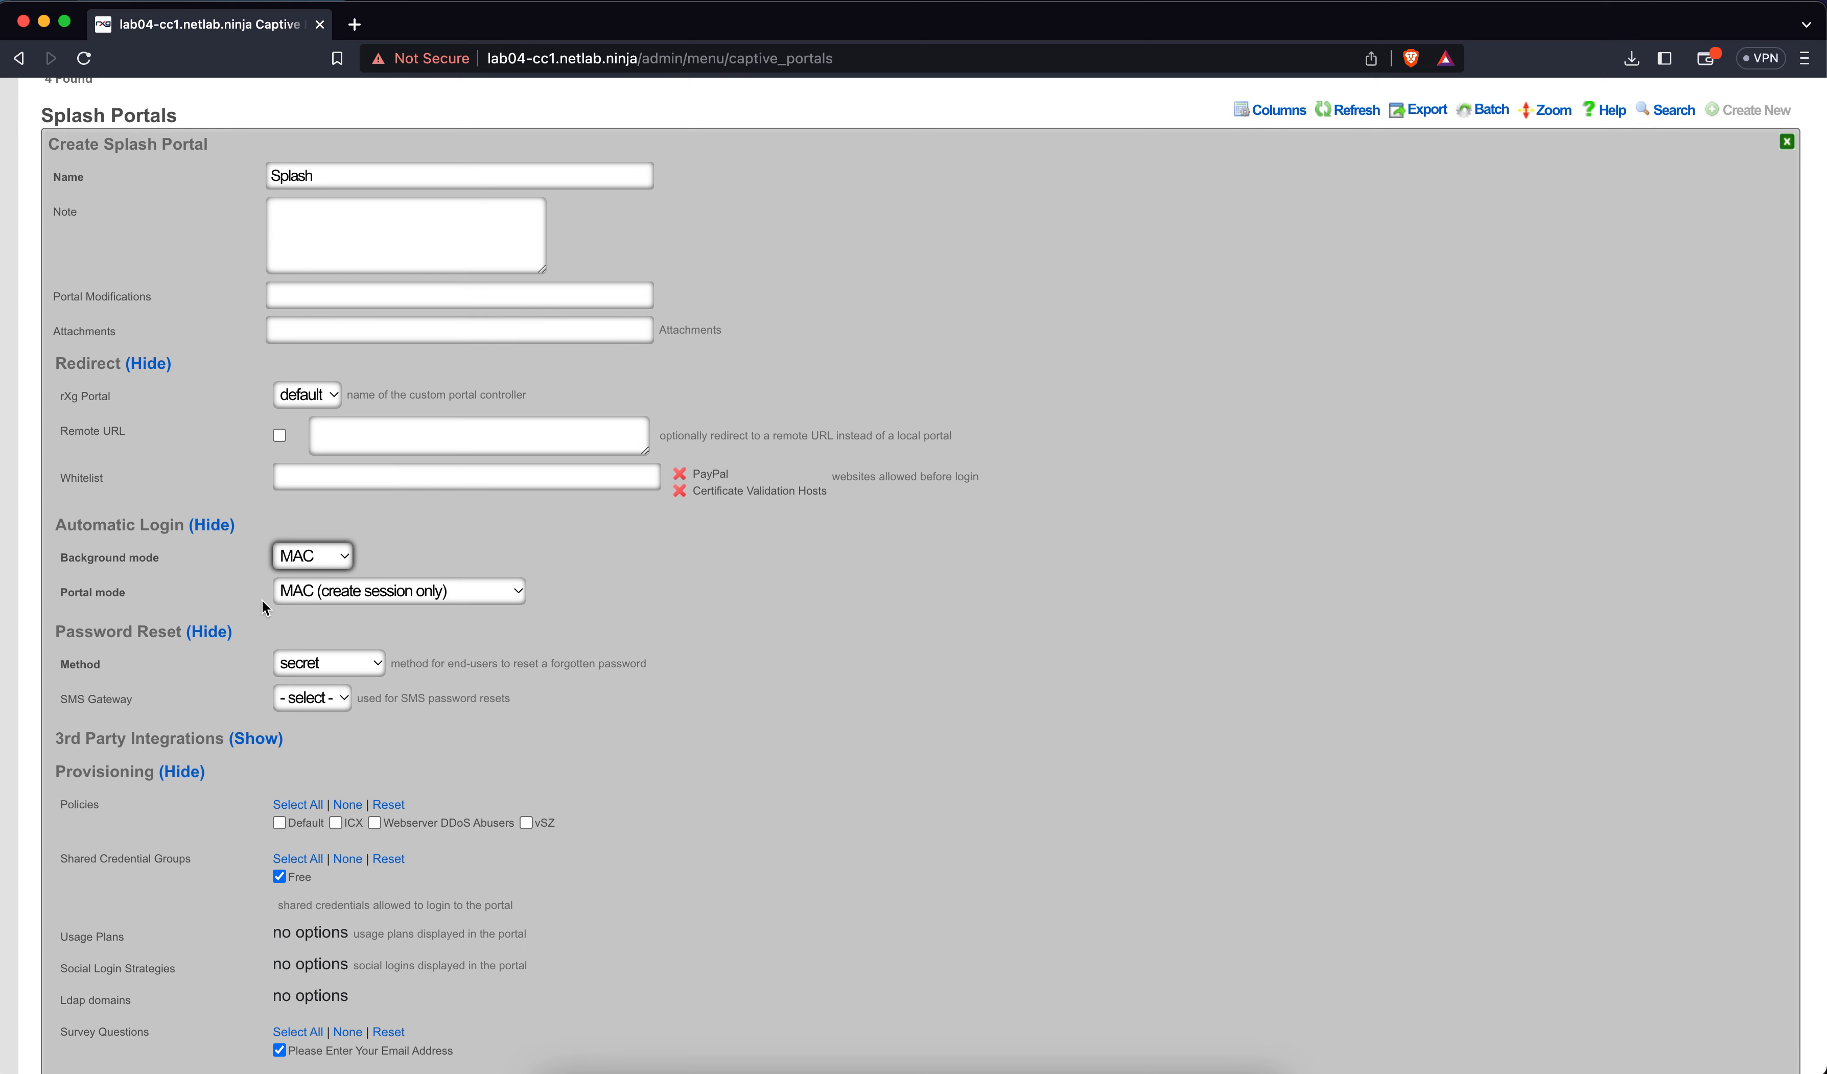
# Keep portal mode MAC (create session only) and set password reset method to secret
pyautogui.click(331, 596)
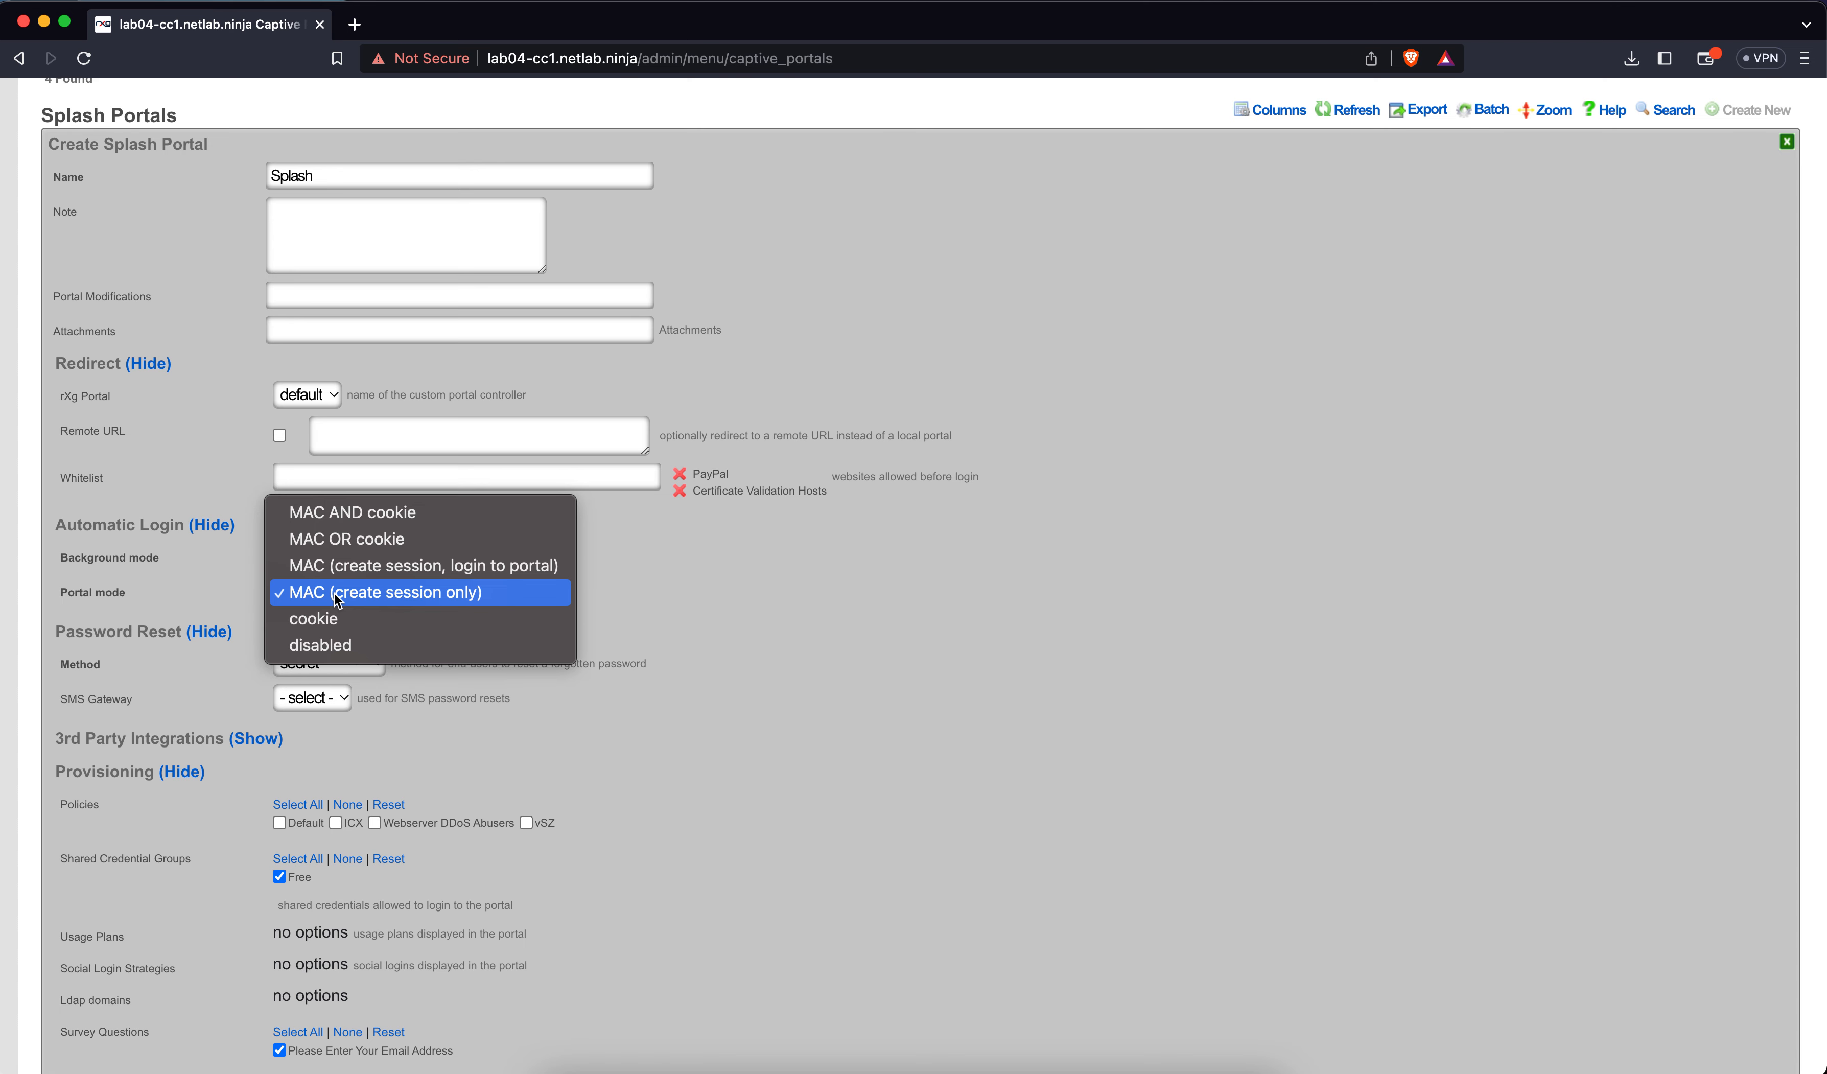
pyautogui.click(337, 593)
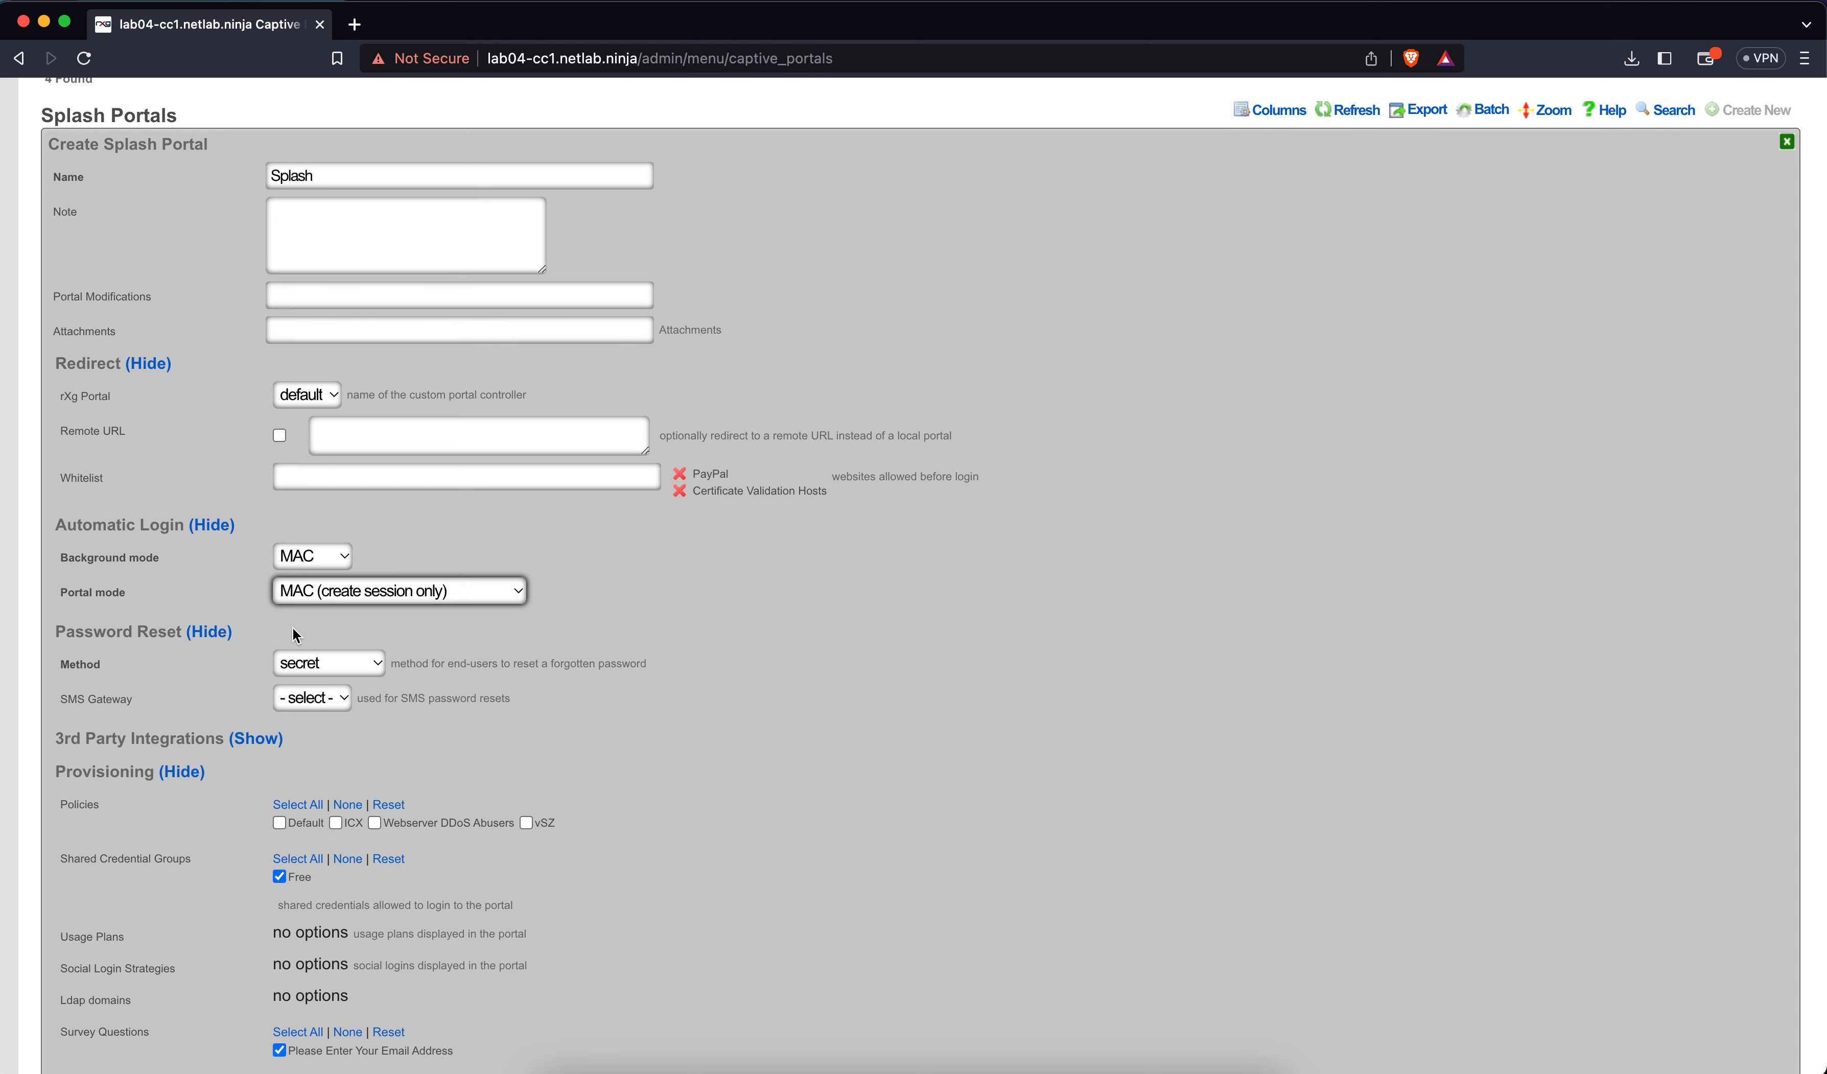
pyautogui.click(304, 673)
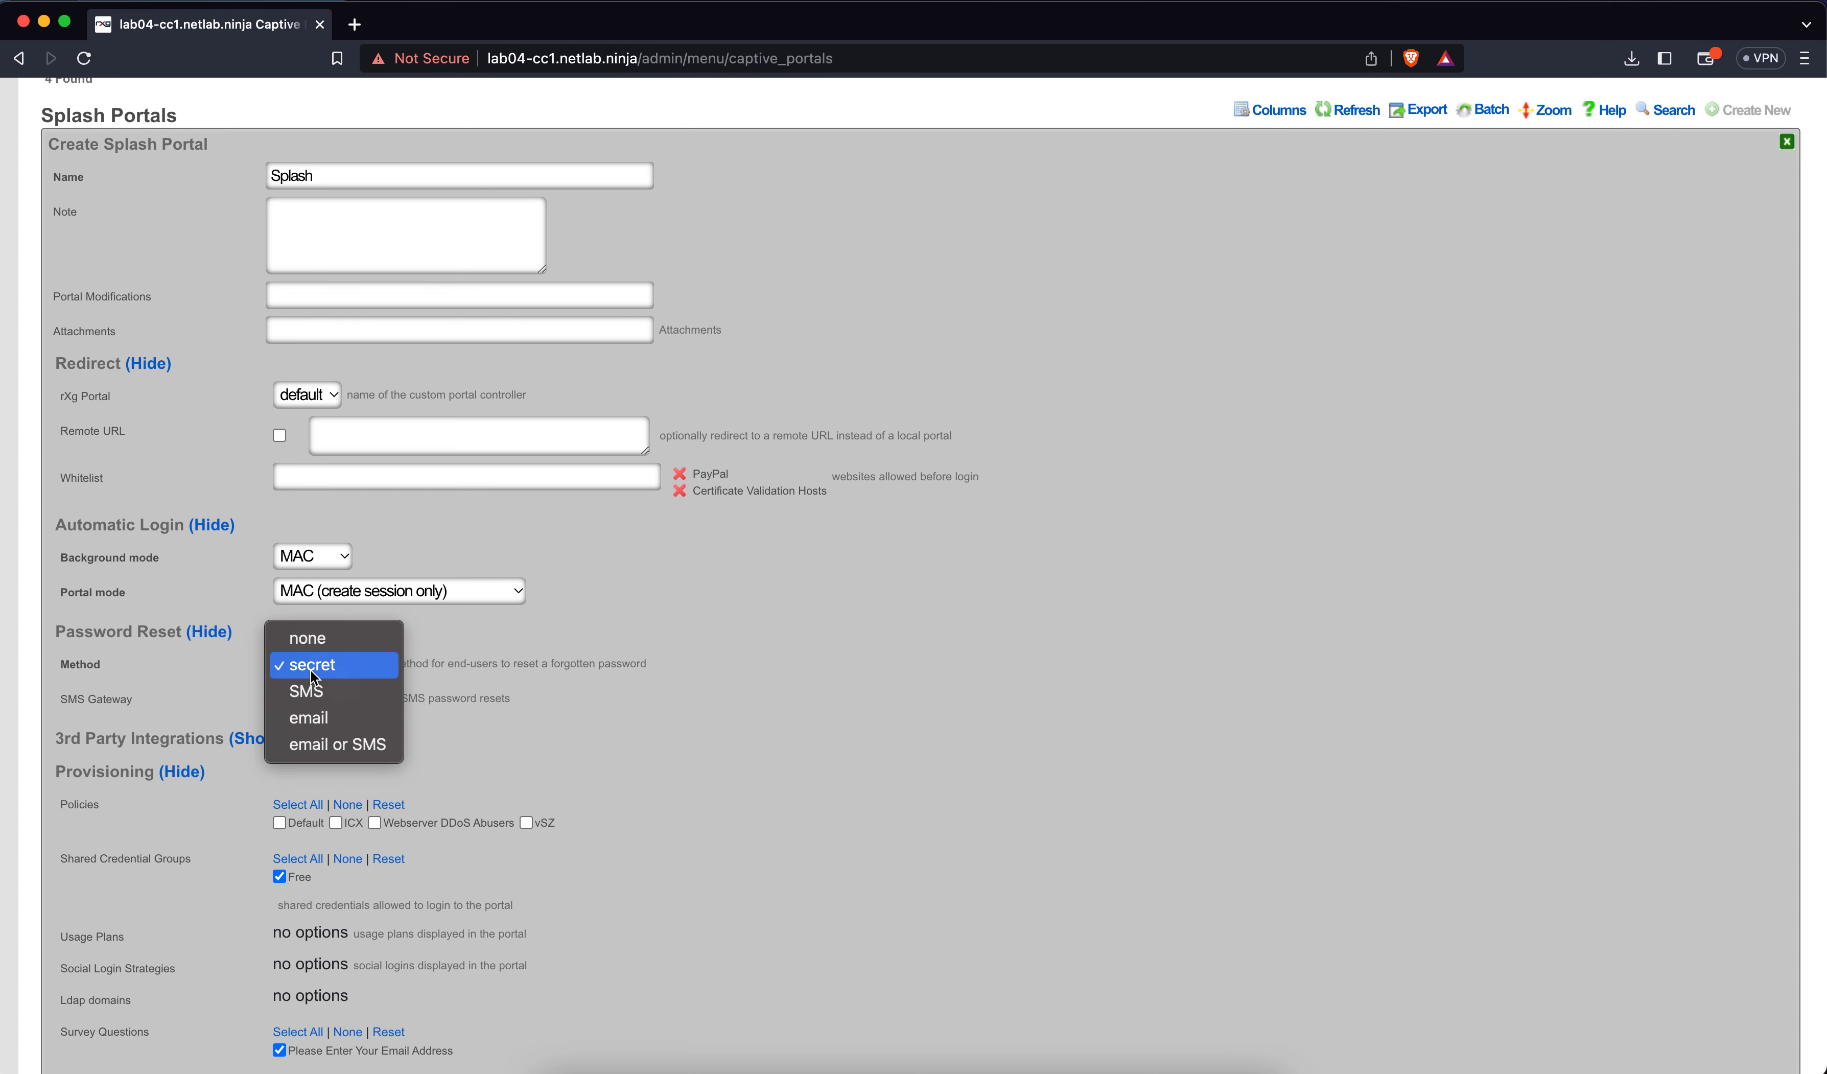
pyautogui.click(545, 722)
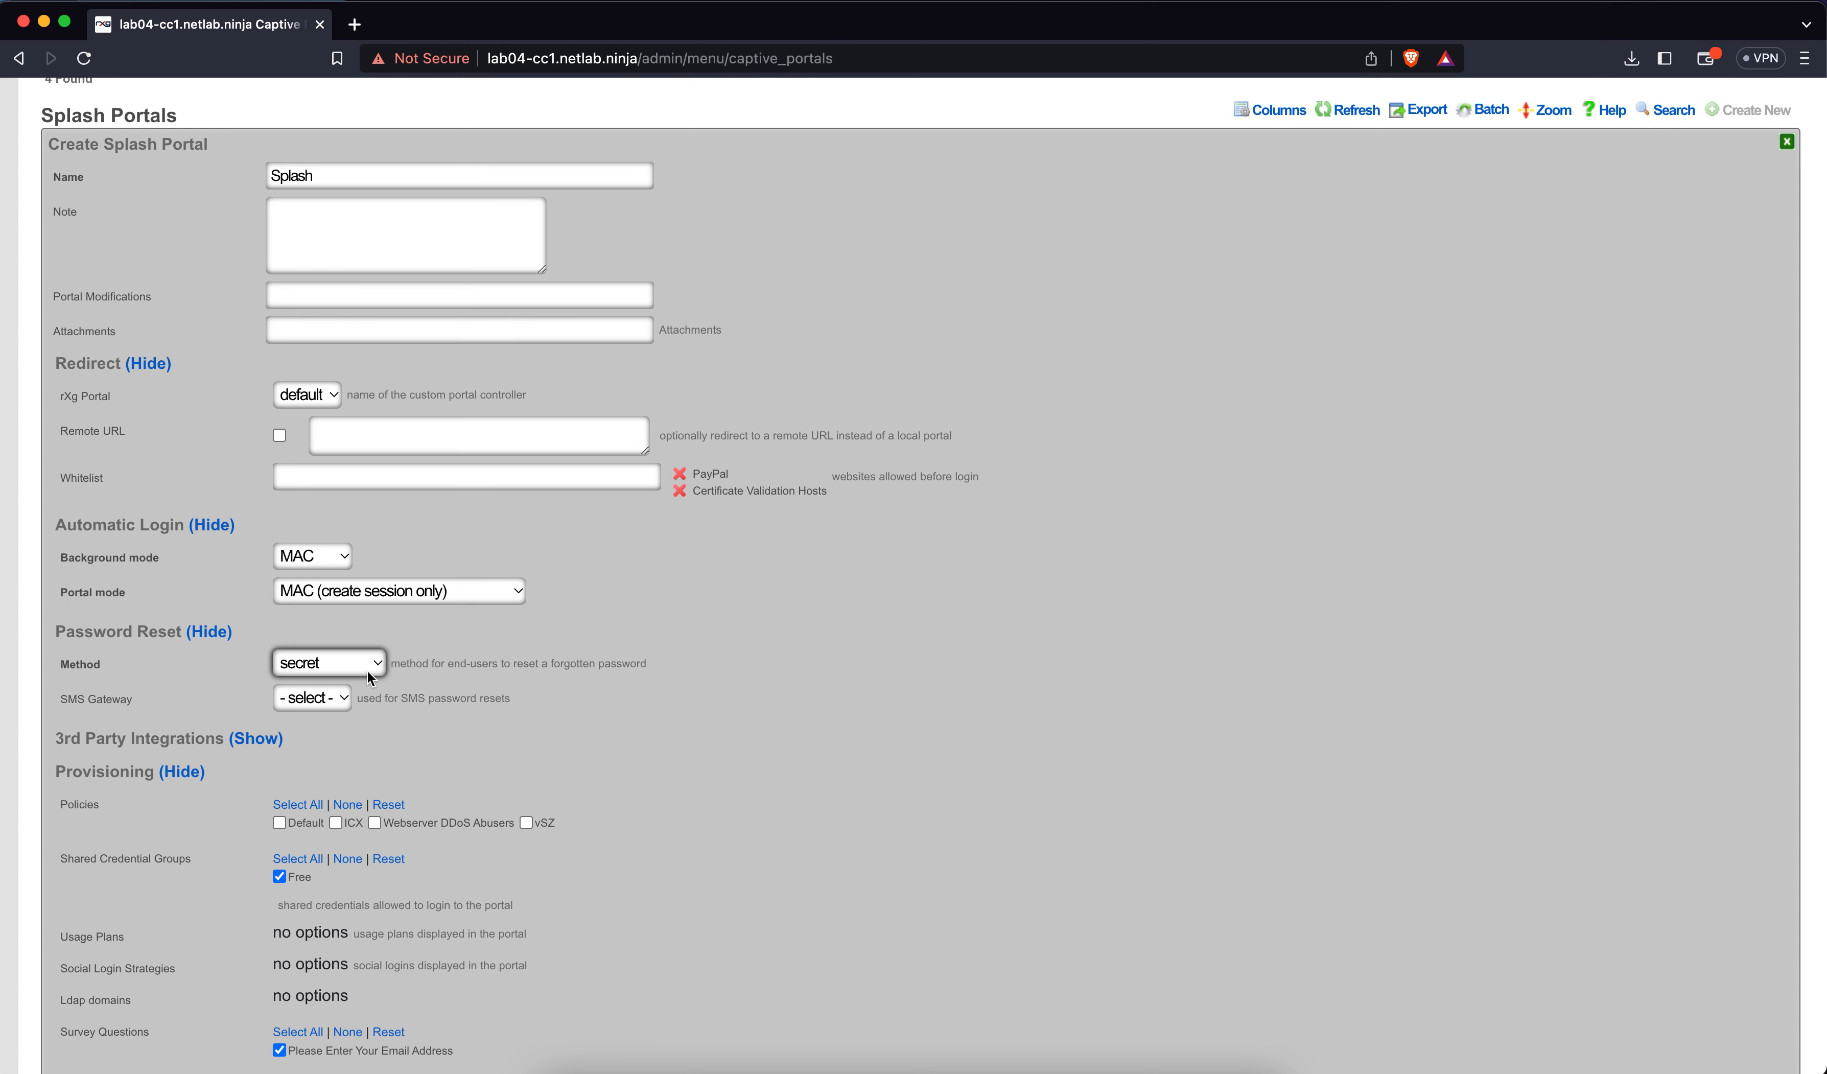
# Set the Splash portal's TOS requirement to inline after briefly trying redirect
pyautogui.scroll(-5, 432, 757)
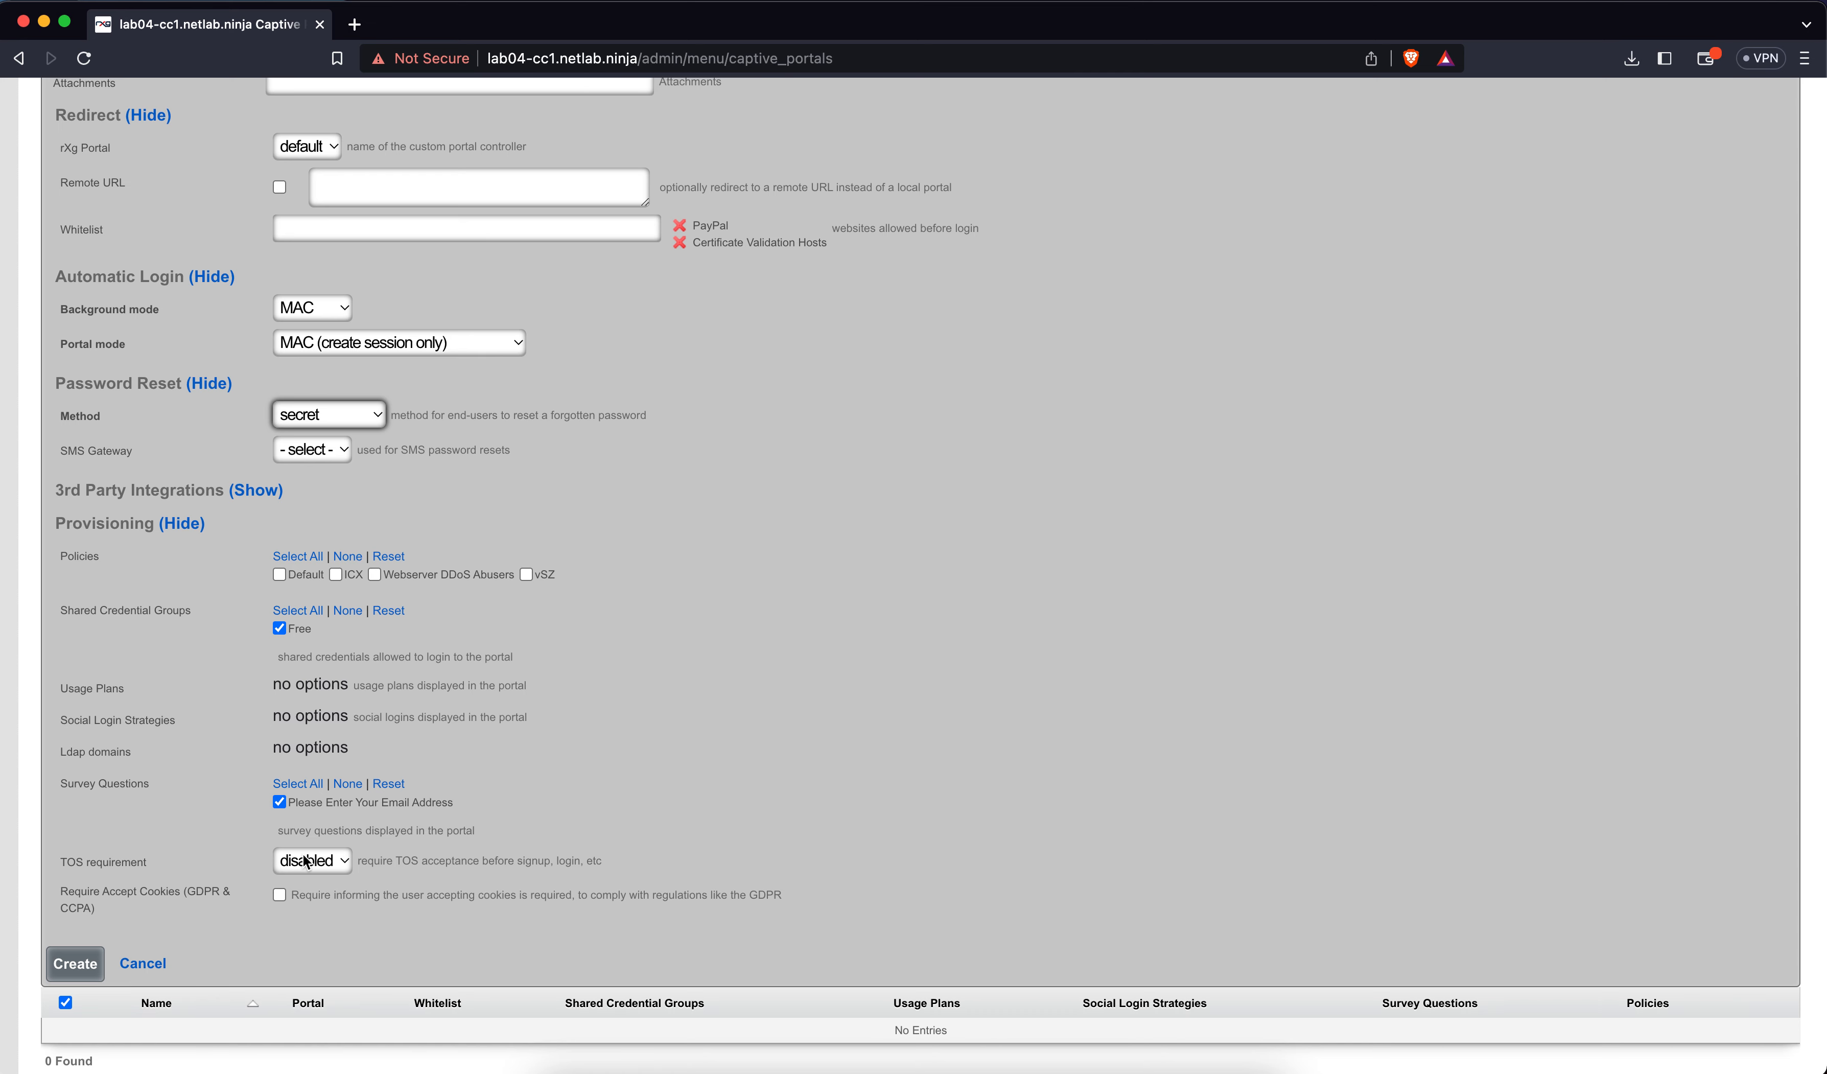
pyautogui.click(327, 869)
pyautogui.click(316, 896)
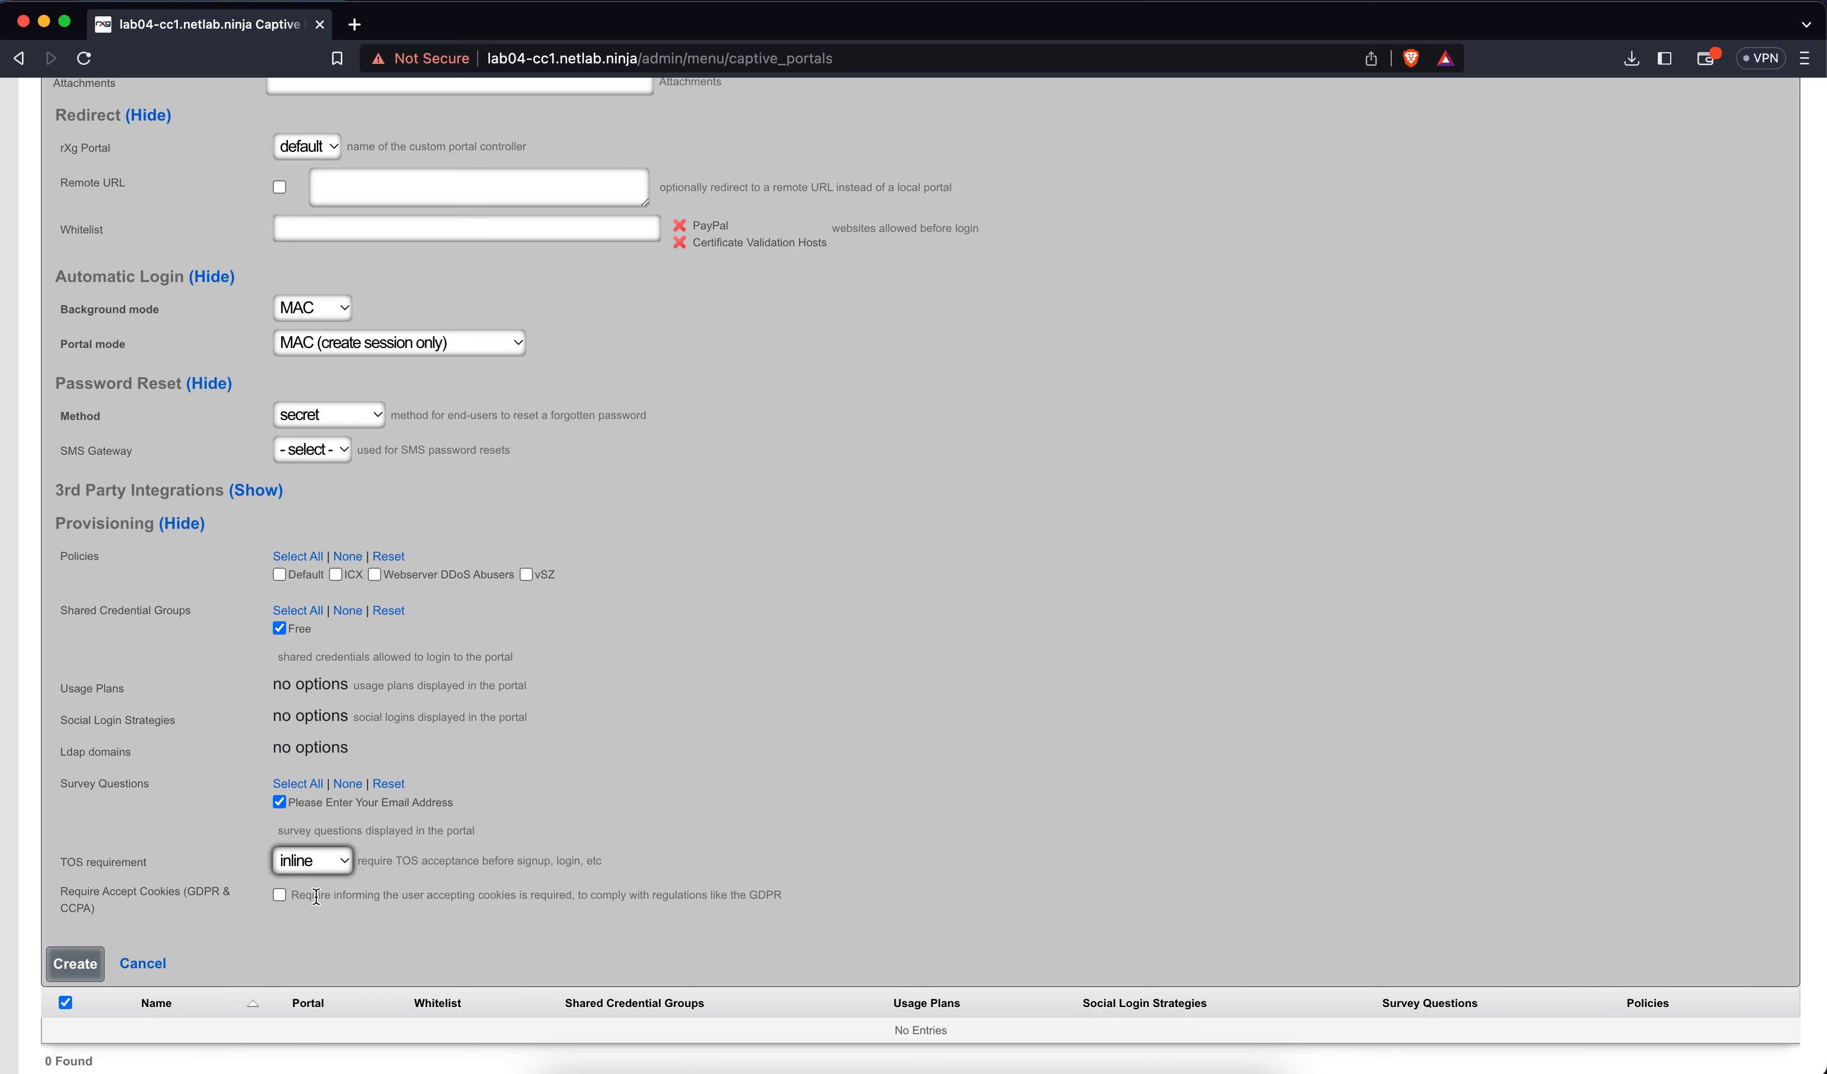
pyautogui.click(319, 867)
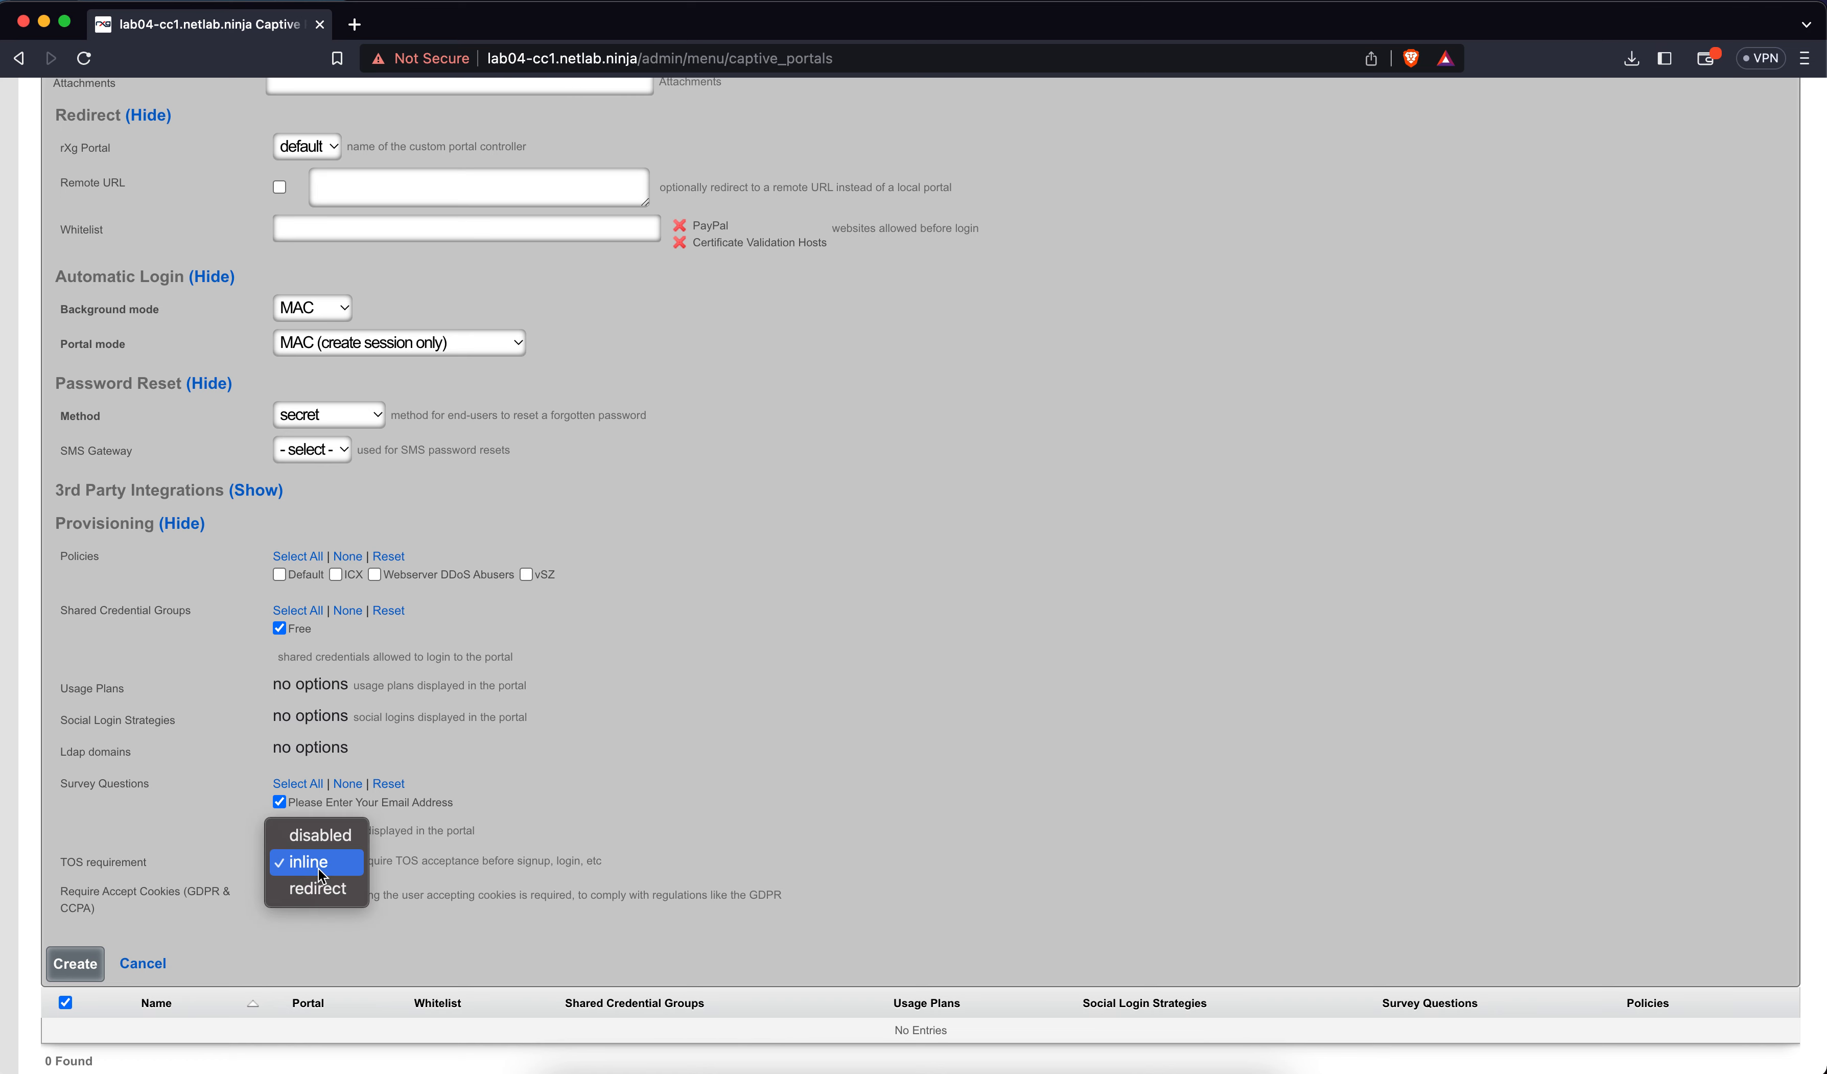
pyautogui.click(317, 885)
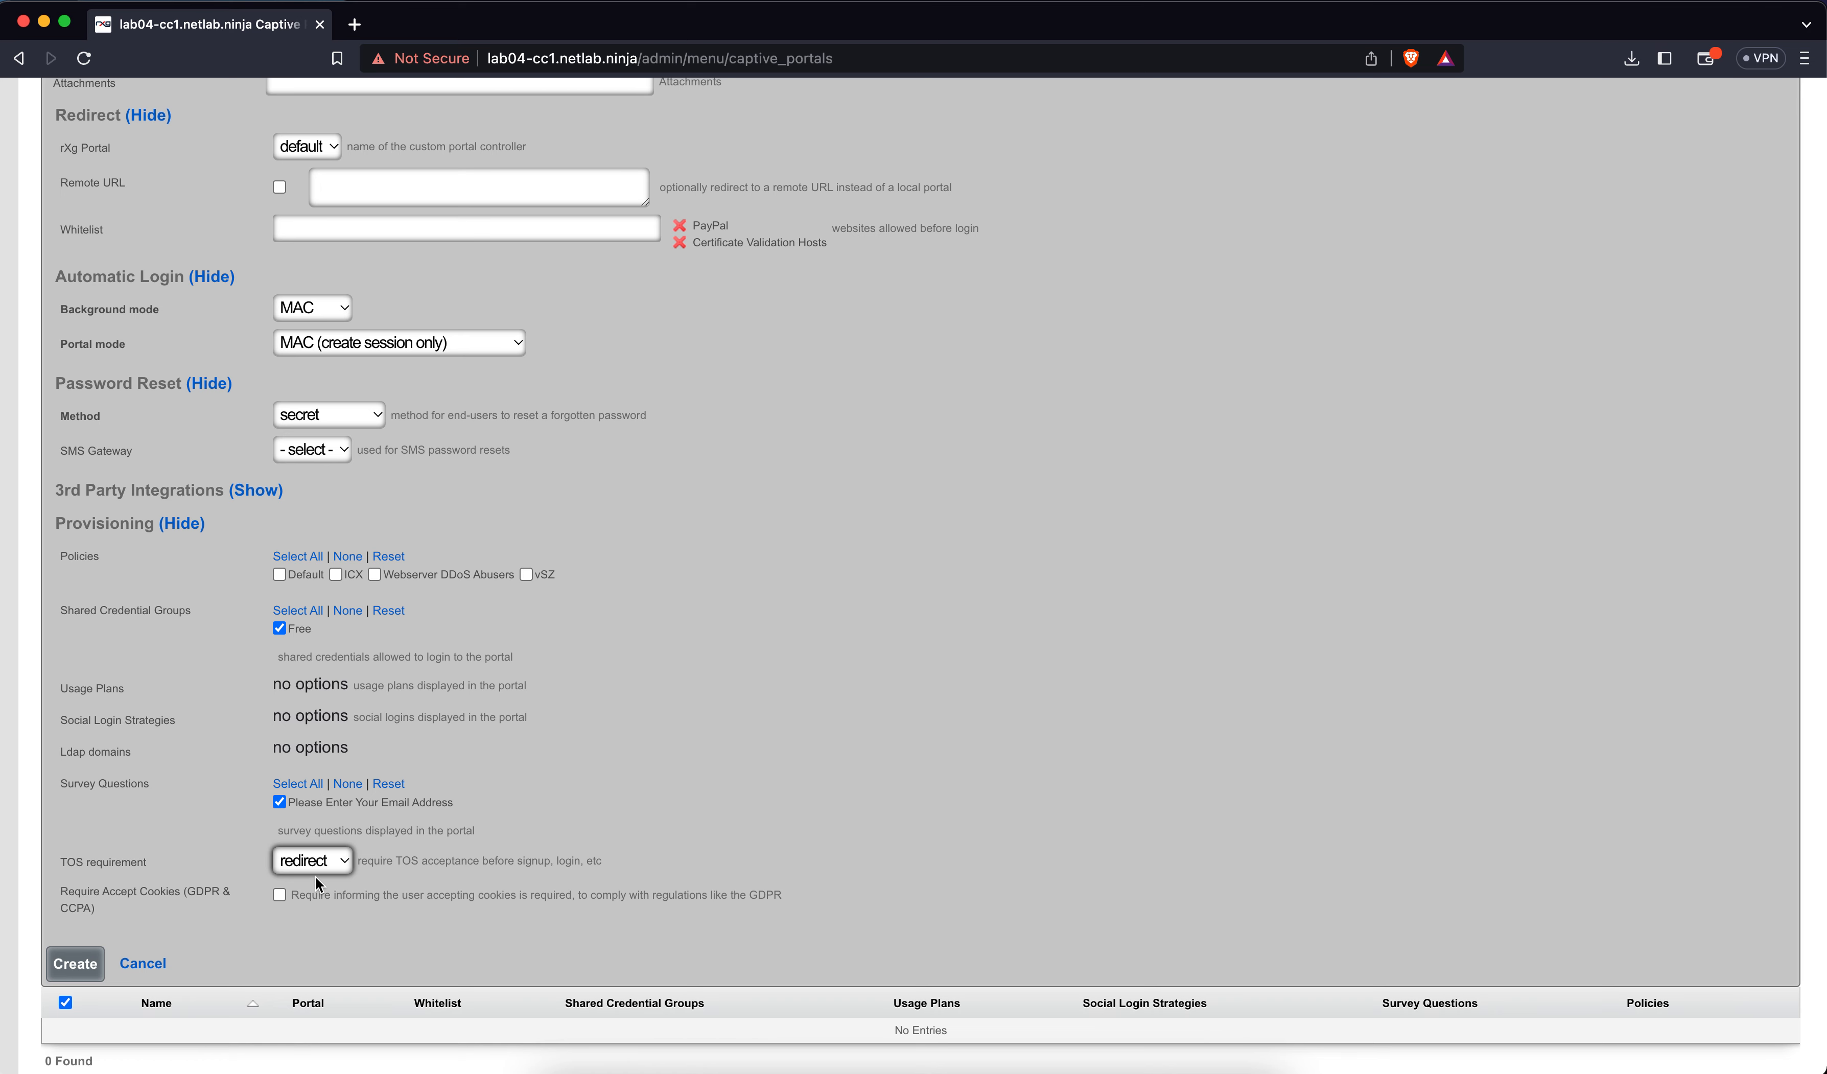
pyautogui.click(315, 864)
pyautogui.press('Escape')
# Save the Splash portal and start a new Landing portal named 'Landing'
pyautogui.click(75, 964)
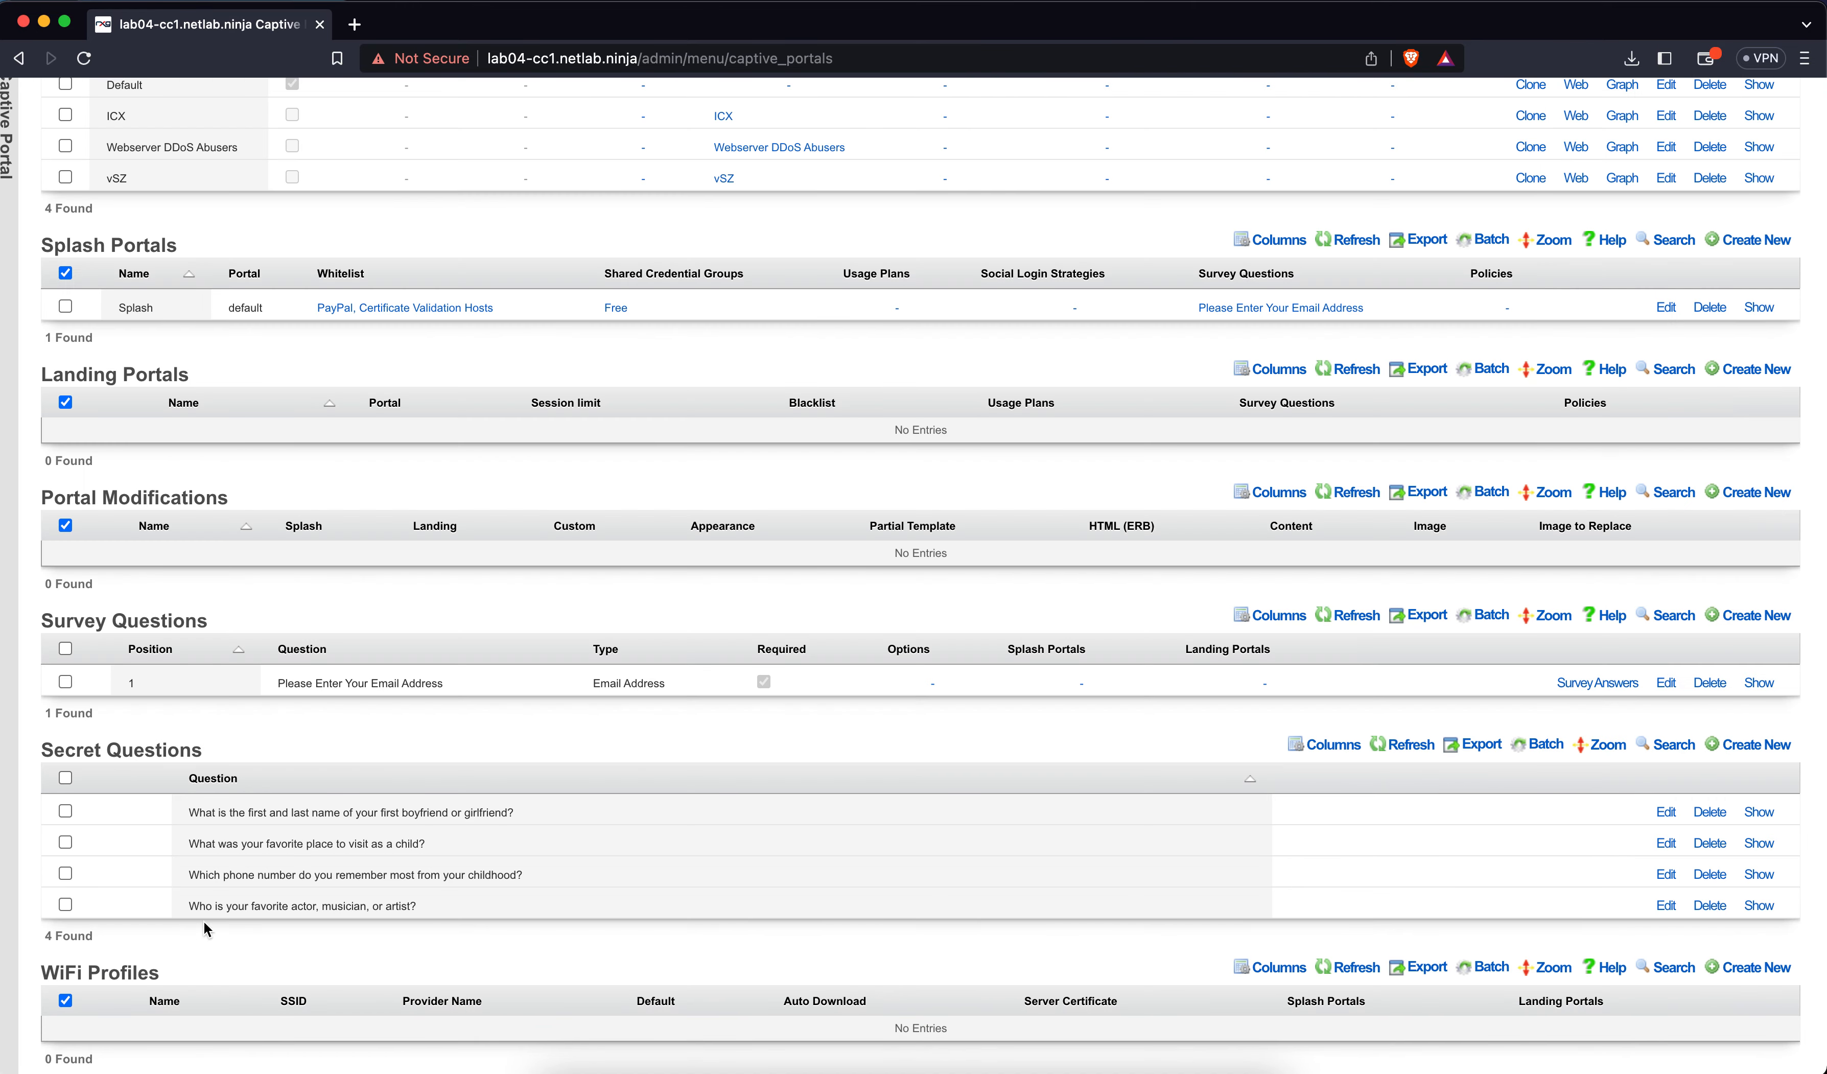
pyautogui.click(1761, 378)
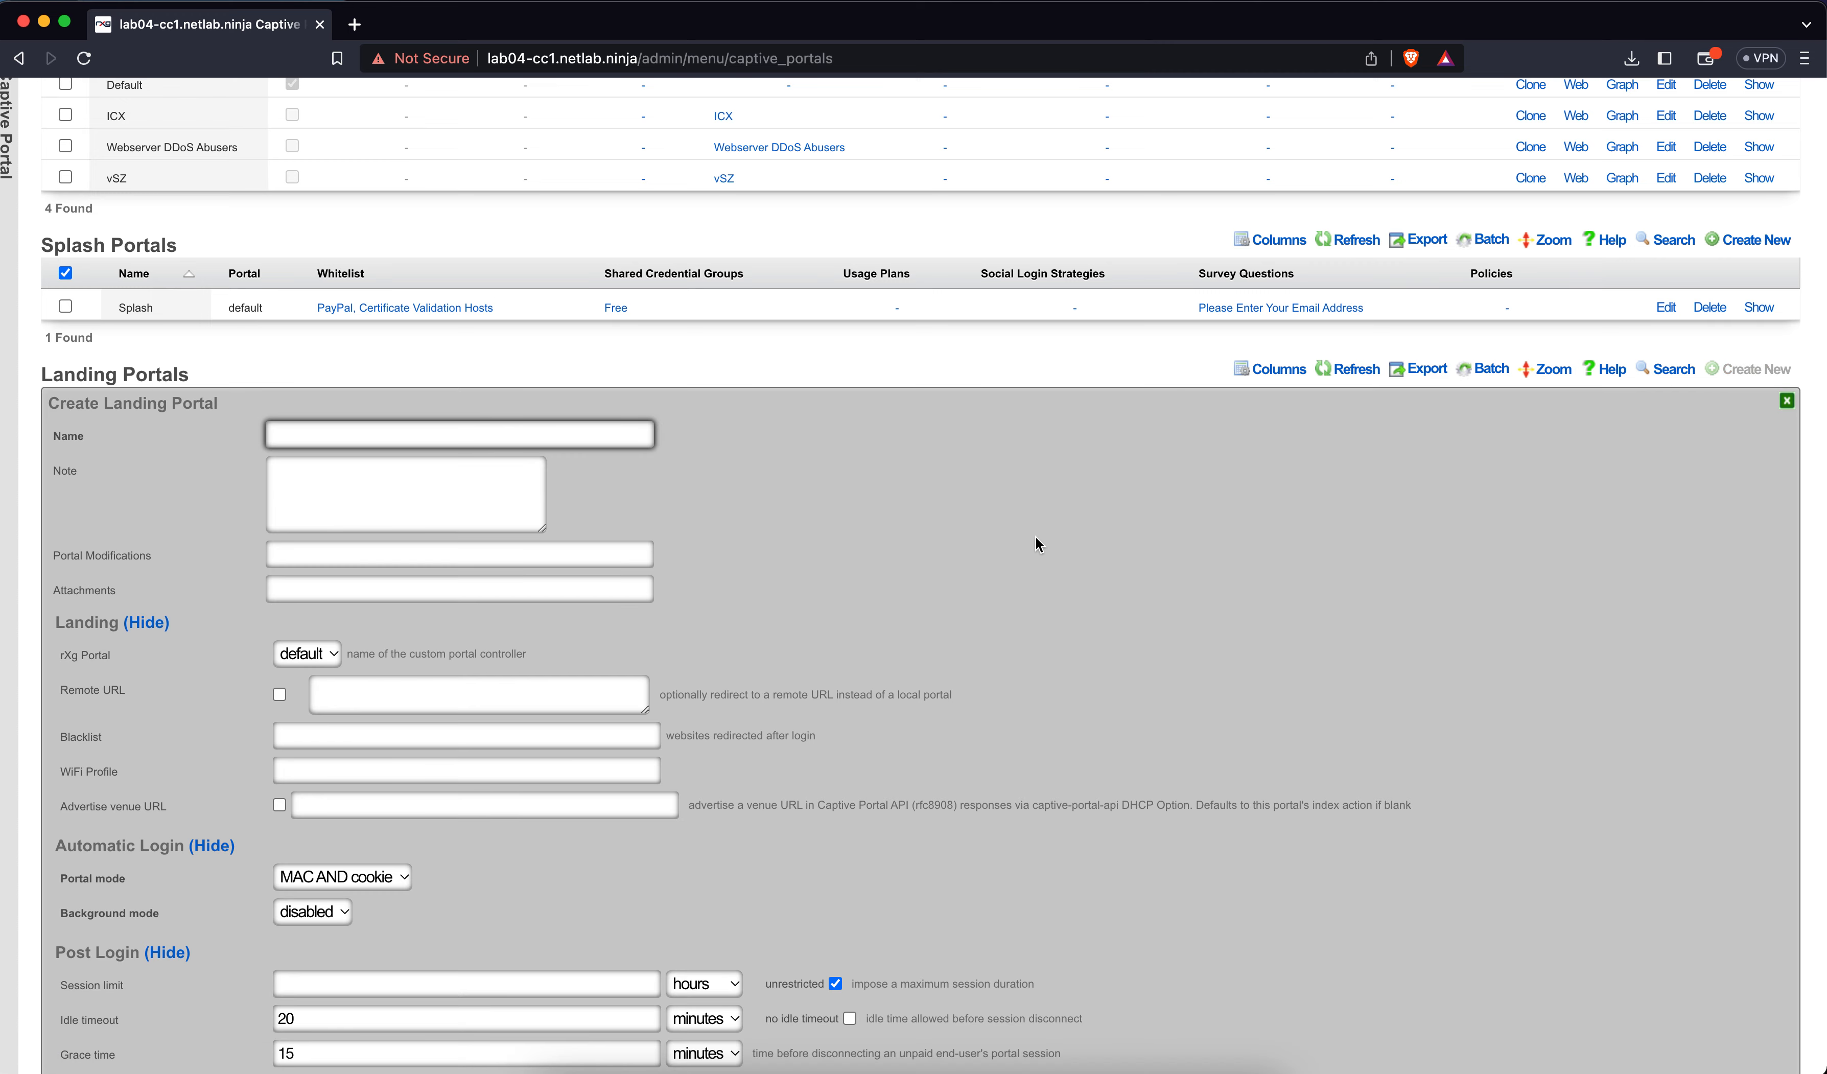
pyautogui.write('Landing')
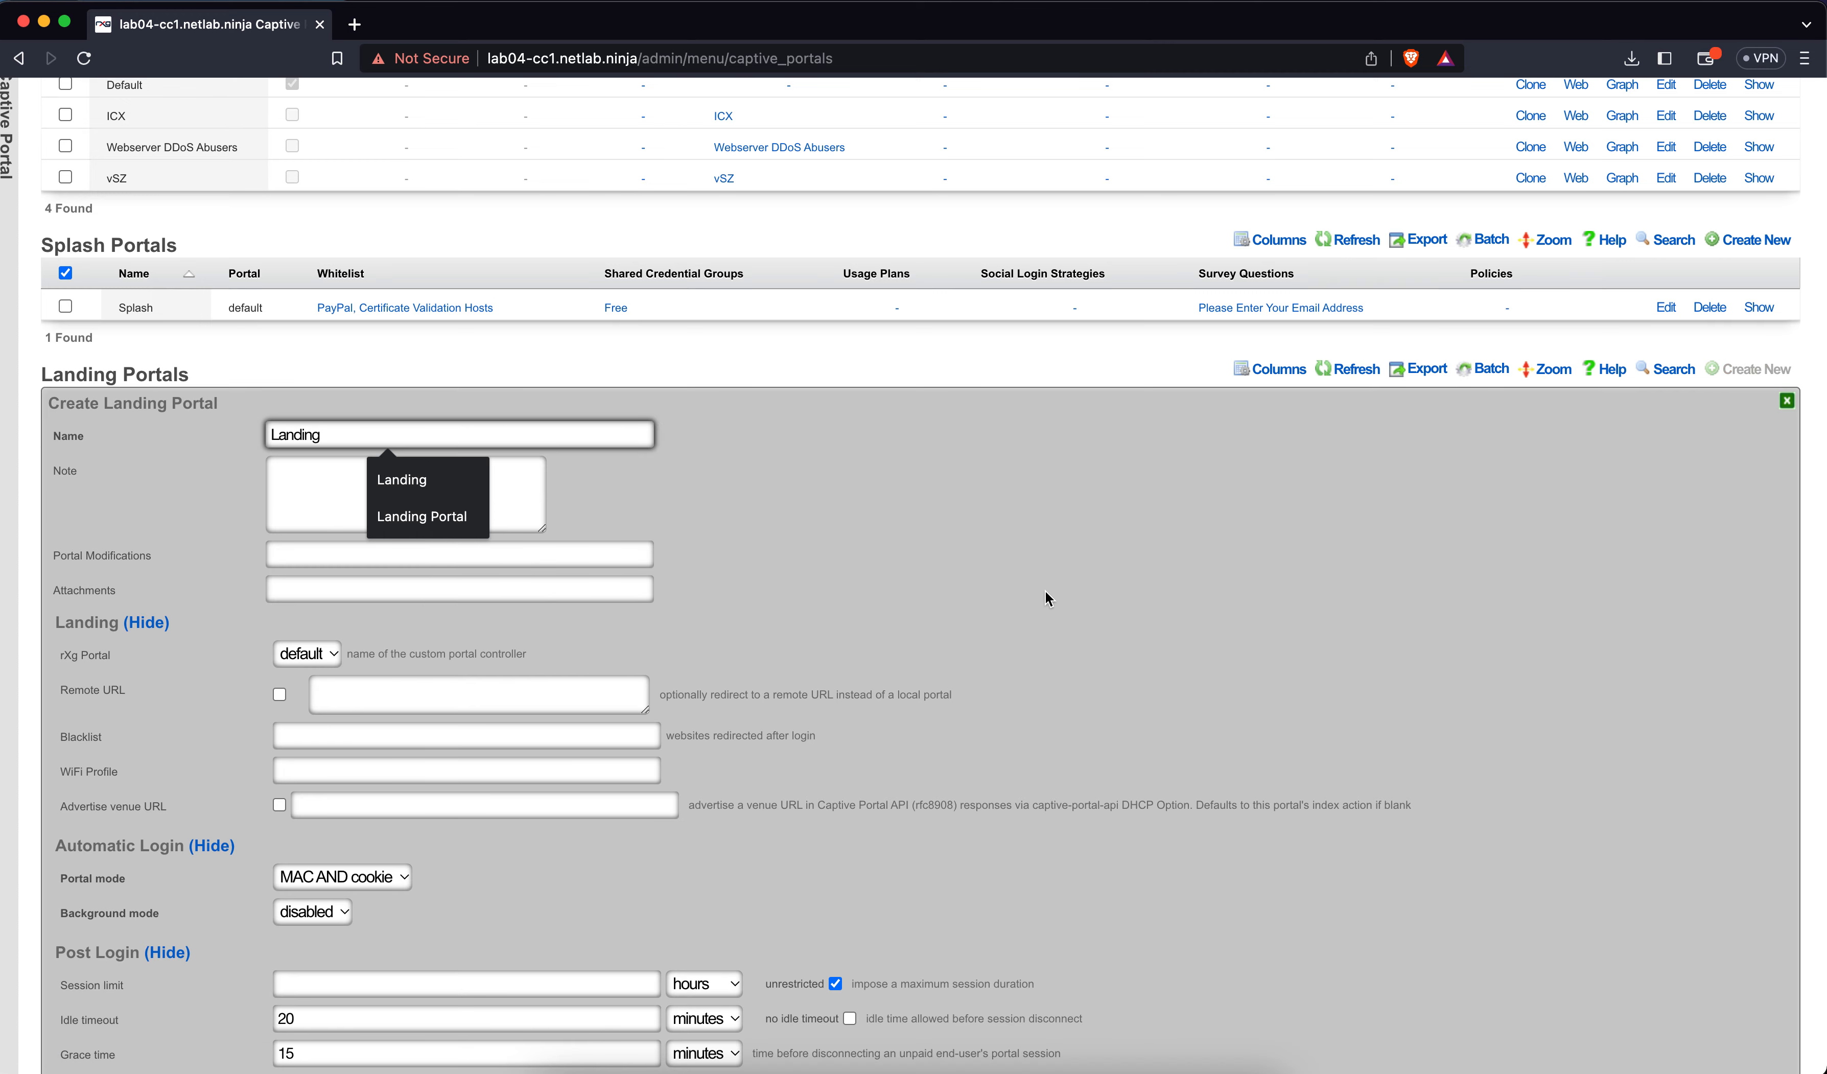
# Set the Landing portal's portal mode to MAC OR cookie and background mode to MAC
pyautogui.click(1048, 597)
pyautogui.scroll(-3, 521, 603)
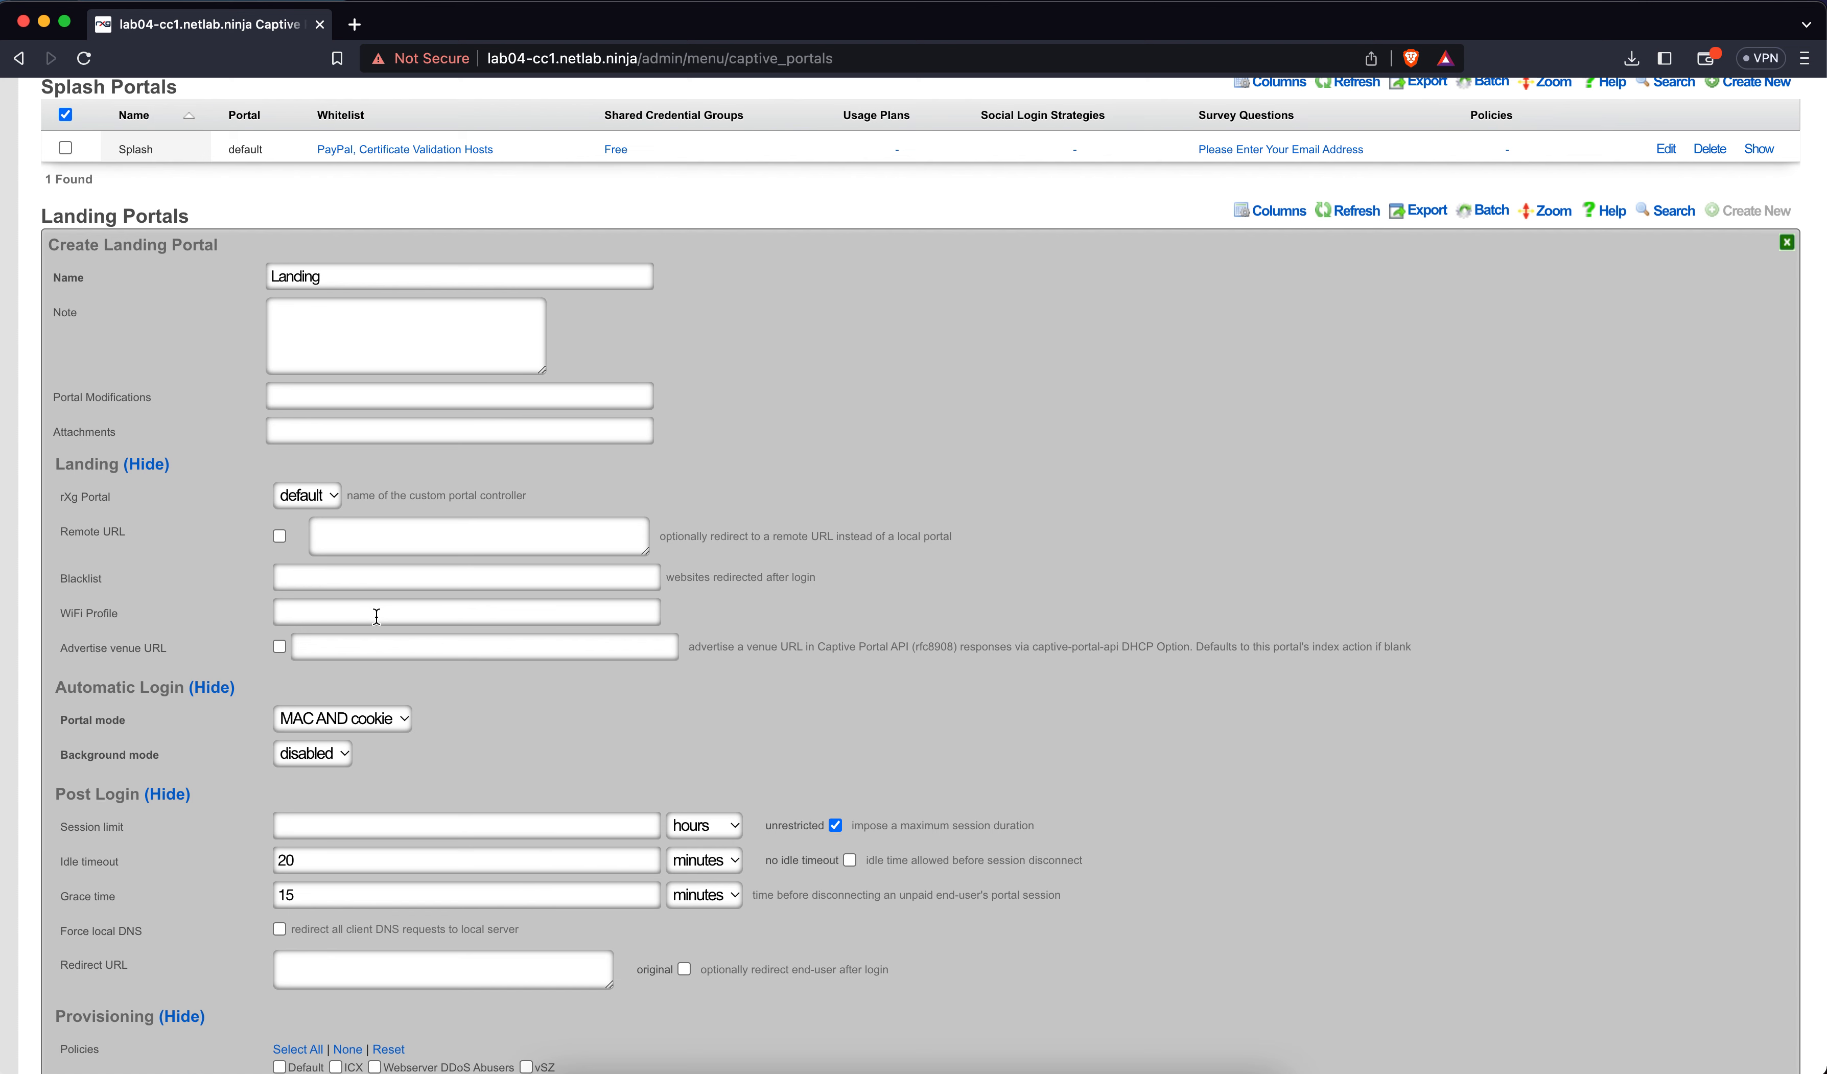
pyautogui.scroll(-5, 376, 616)
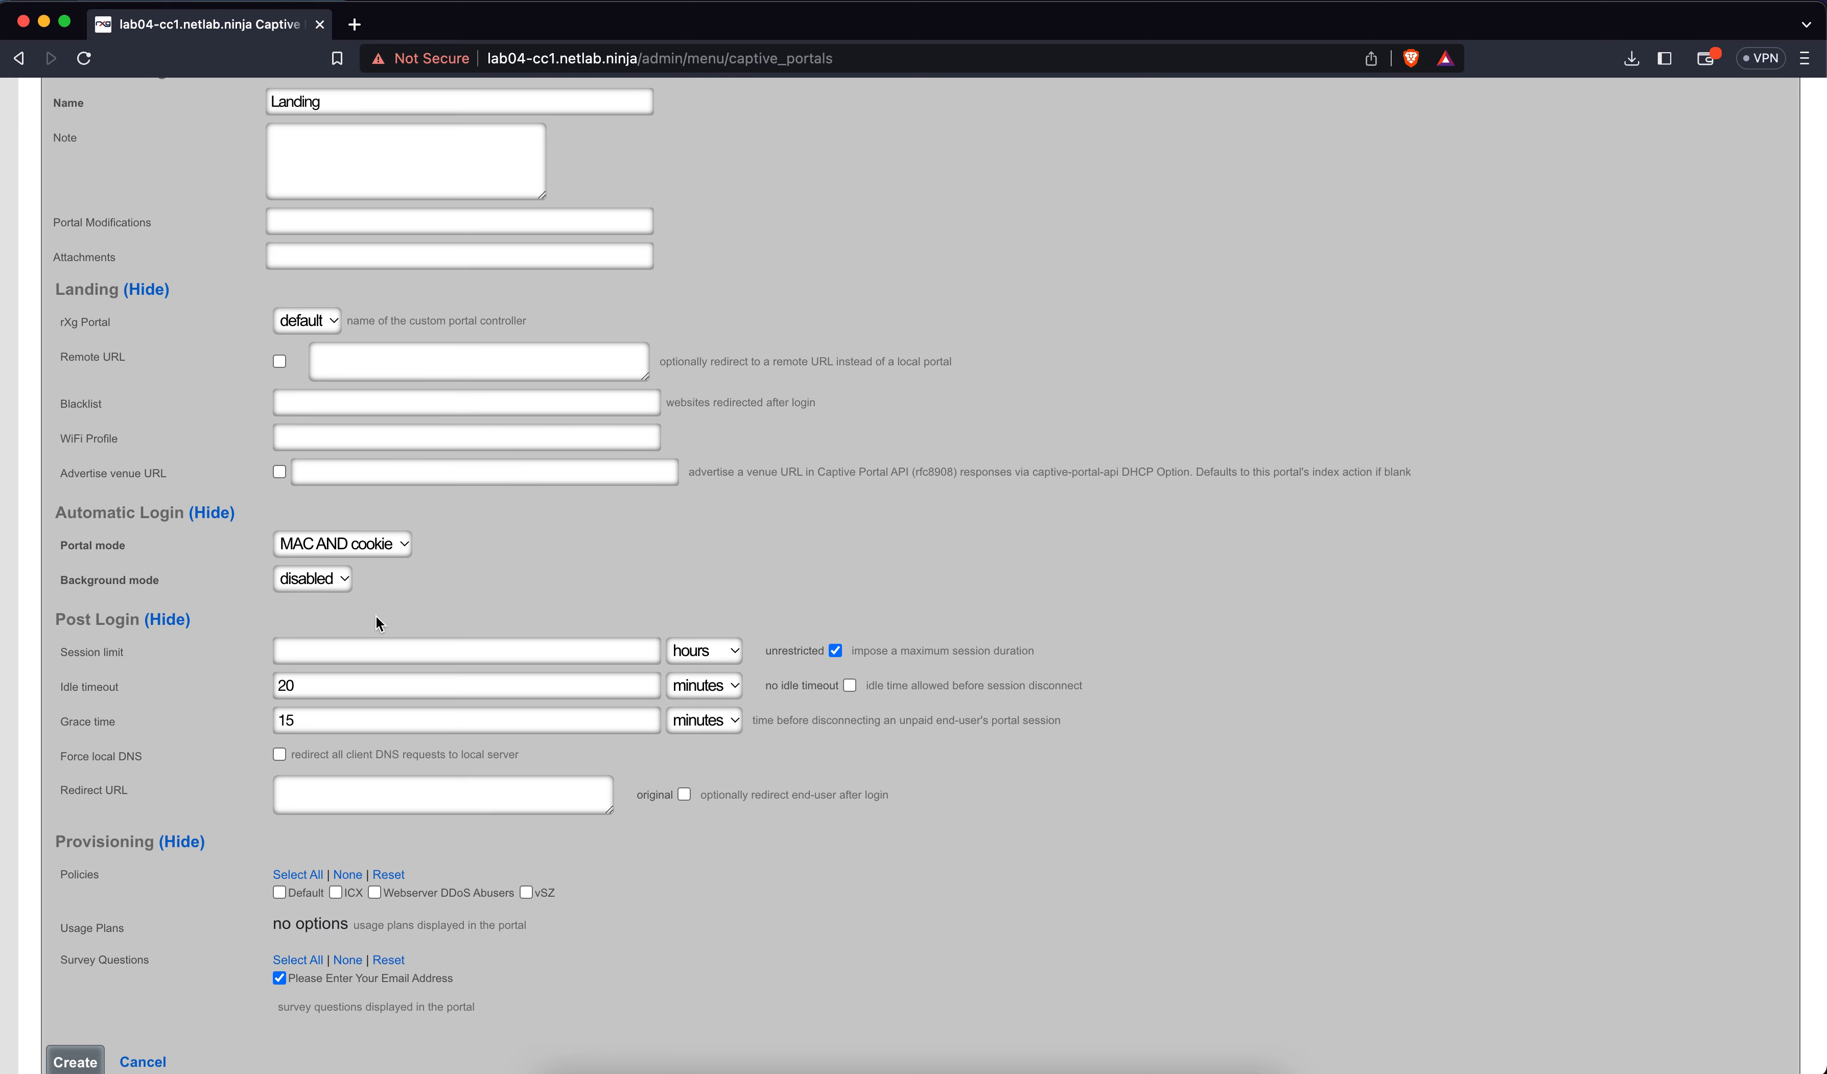
pyautogui.click(366, 547)
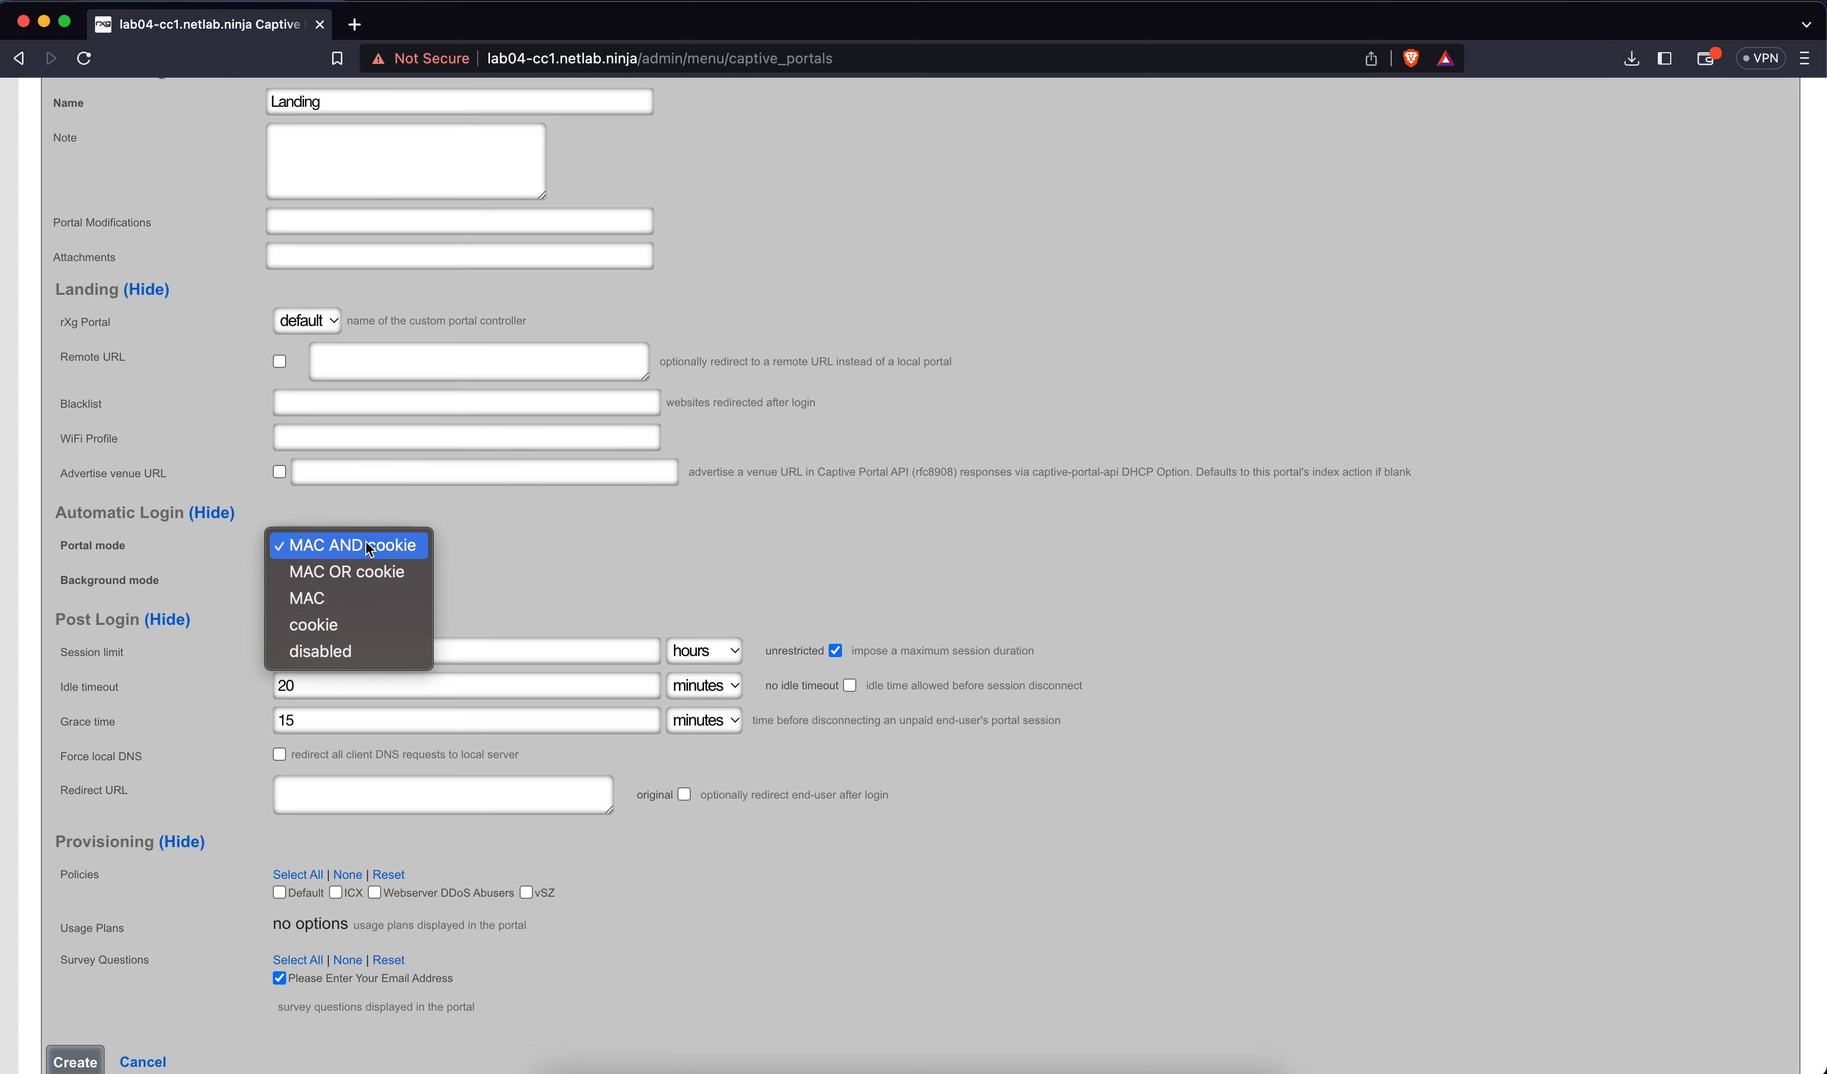
pyautogui.click(354, 574)
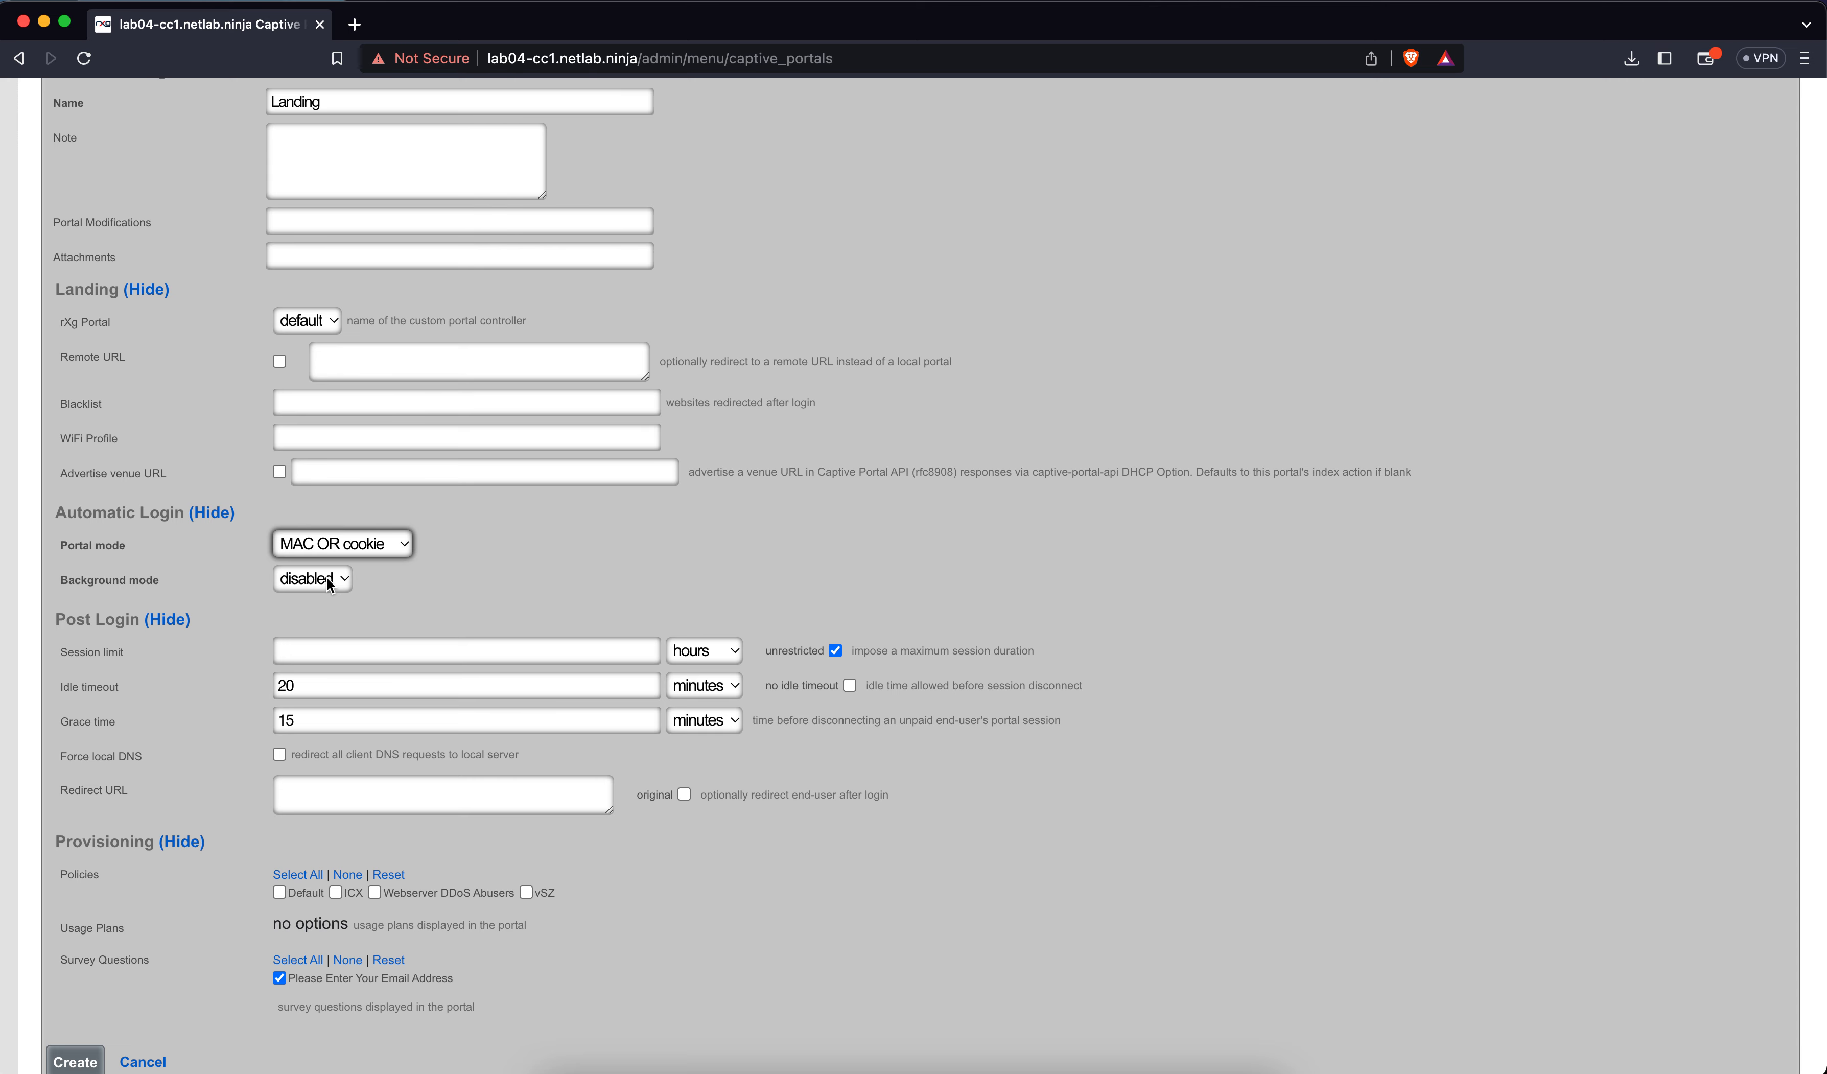
pyautogui.click(330, 581)
pyautogui.click(318, 560)
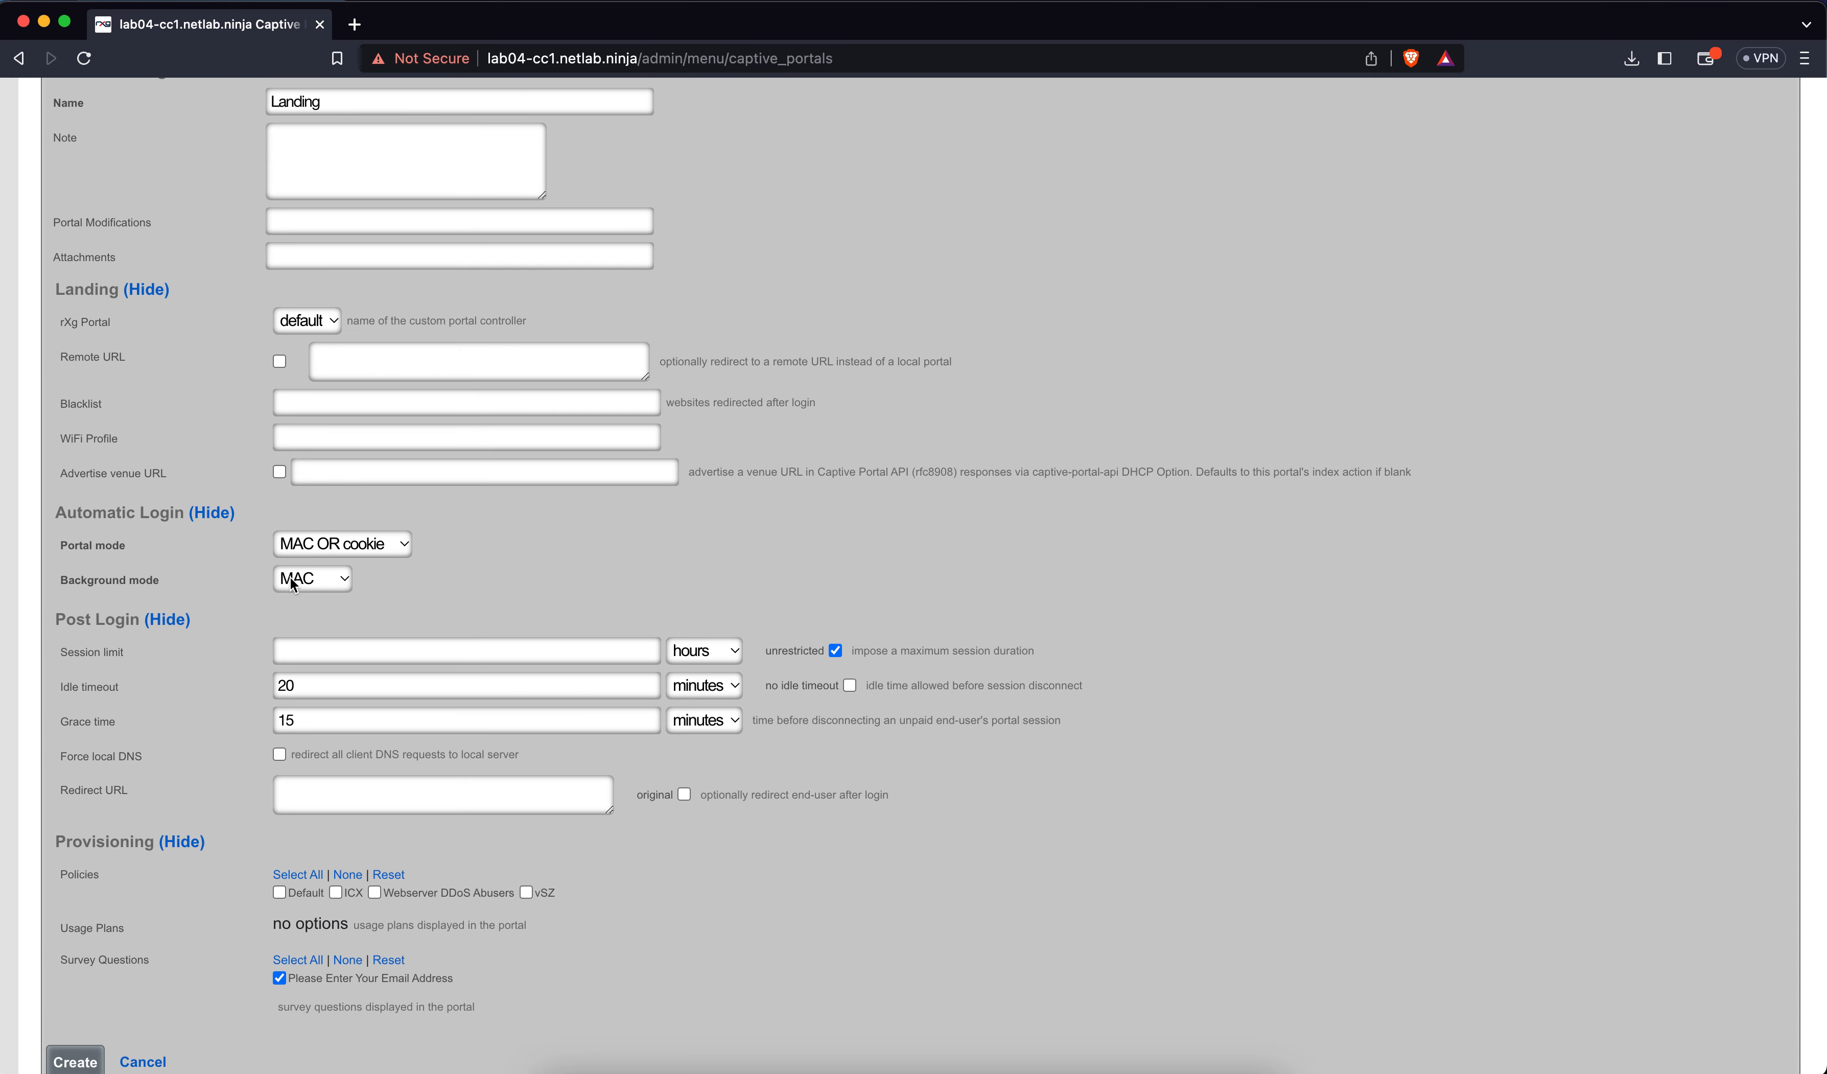
pyautogui.click(380, 788)
pyautogui.write('https')
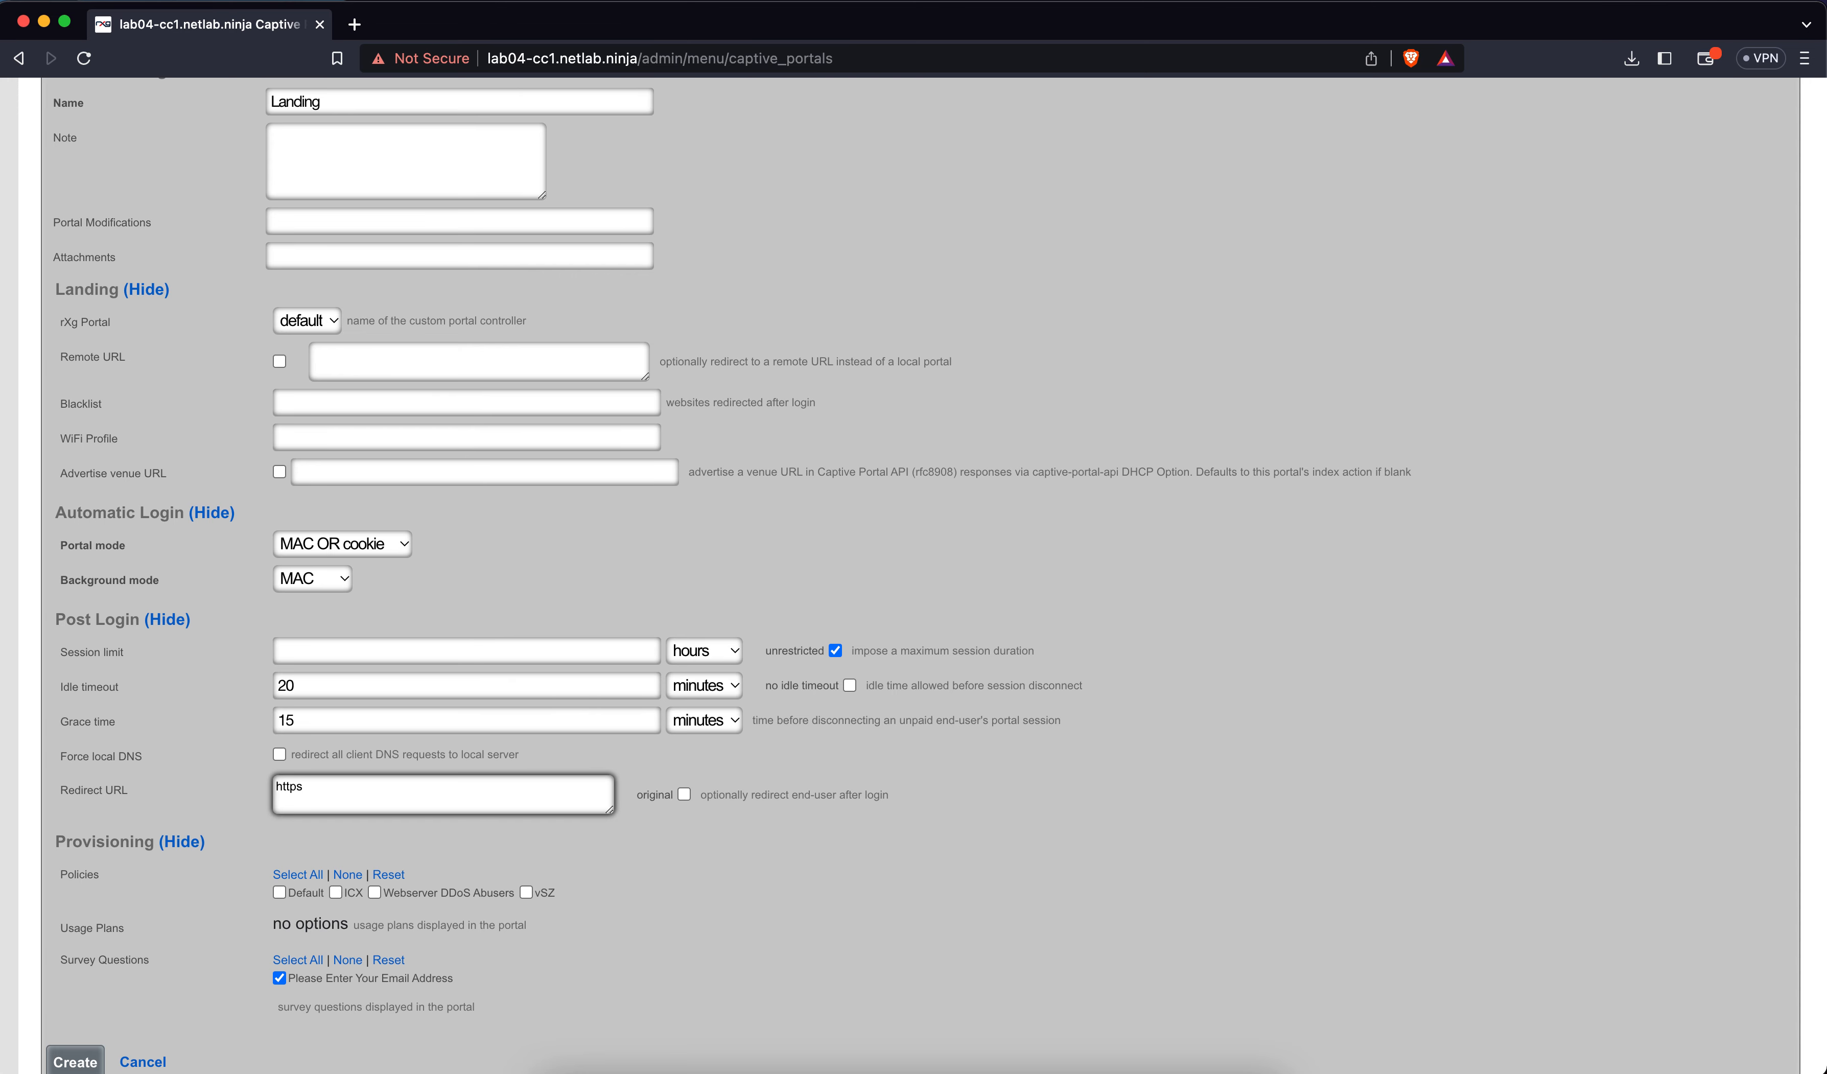
pyautogui.write('://rgnets.com')
pyautogui.scroll(-3, 233, 946)
pyautogui.click(279, 828)
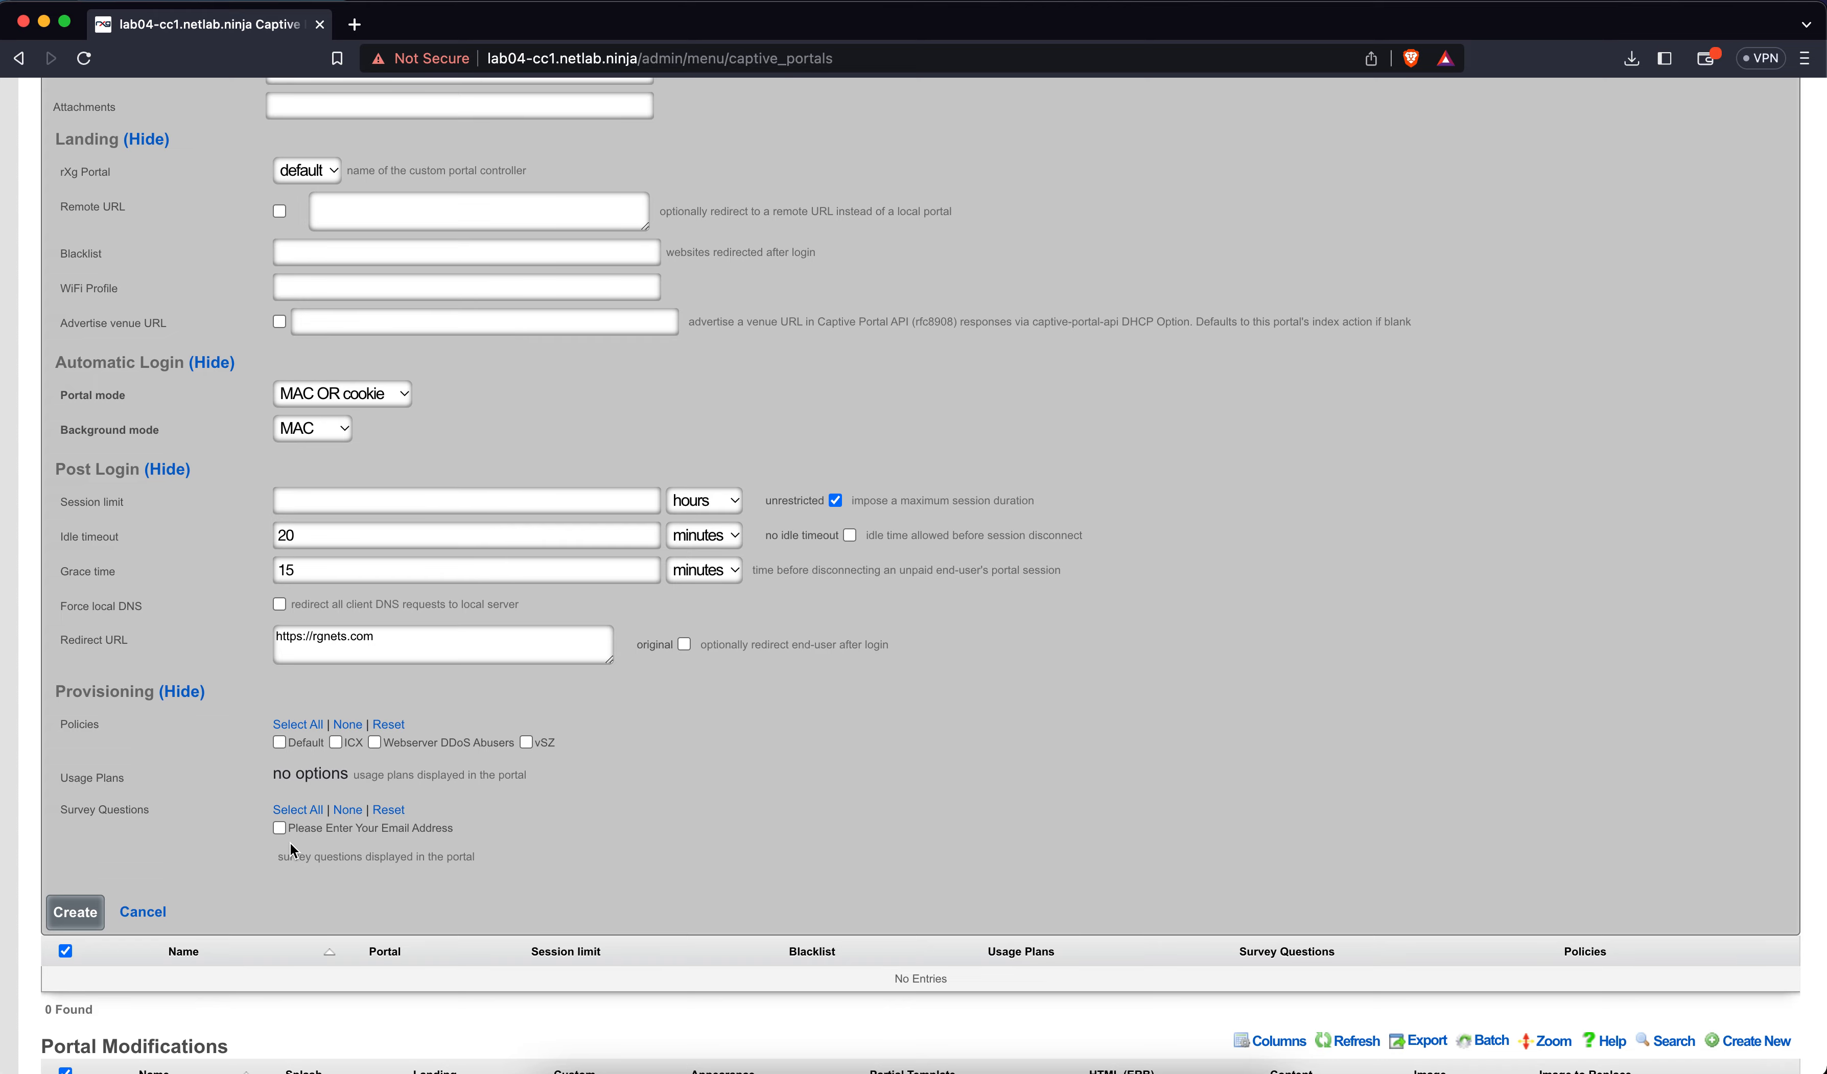
pyautogui.click(80, 912)
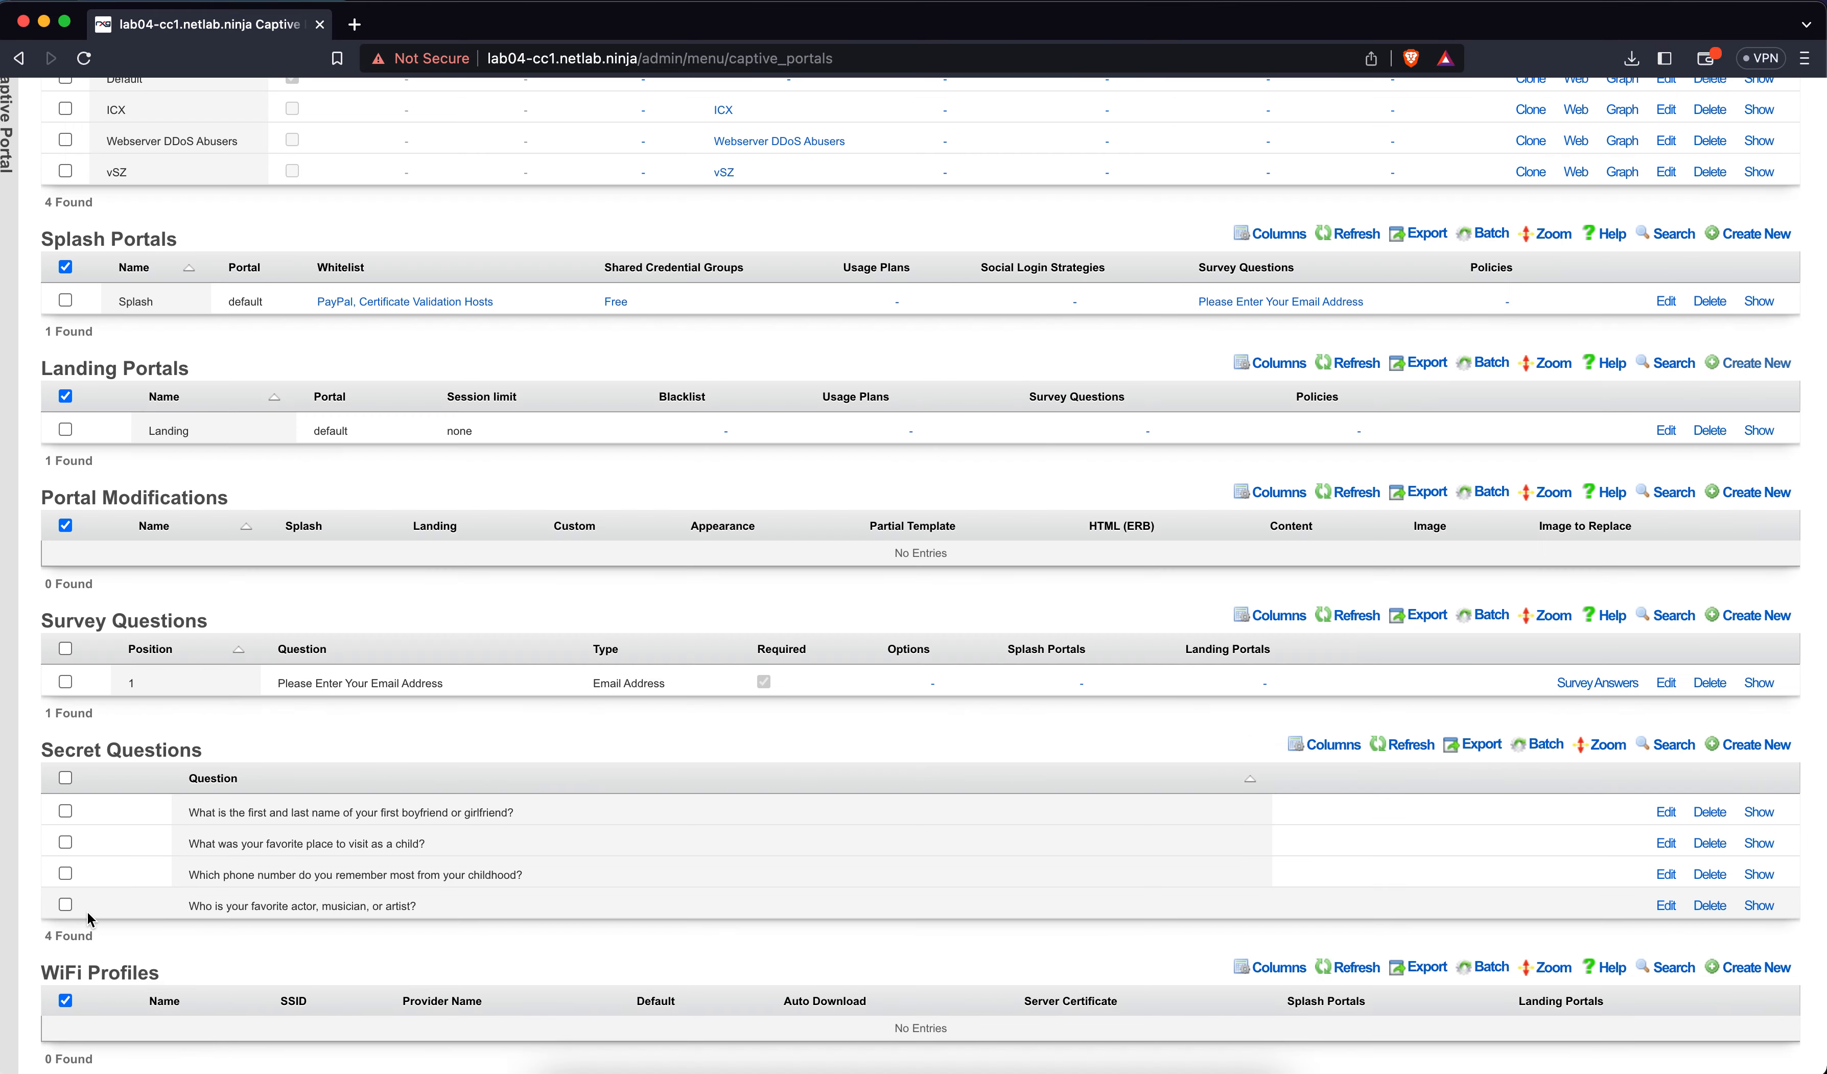
pyautogui.scroll(3, 239, 826)
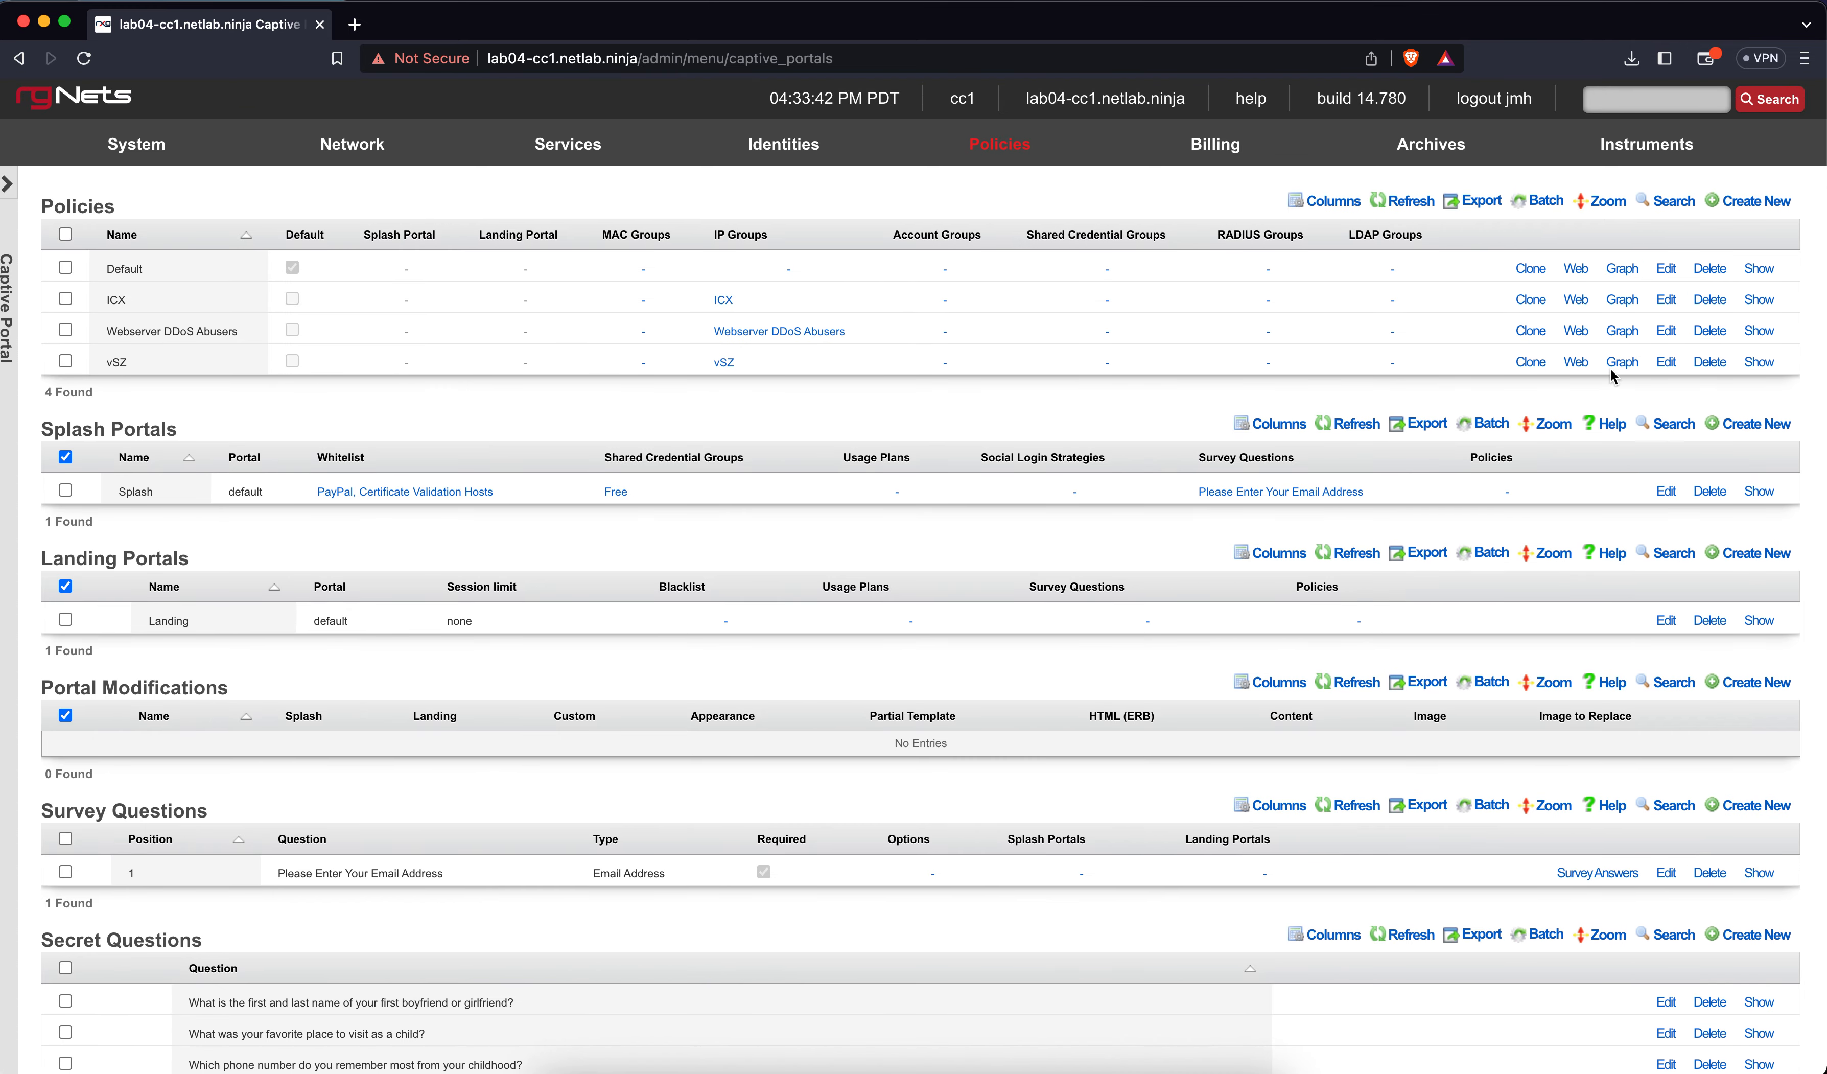
# Try creating 'Pre-Auth Policy' with both the Splash and Landing portals; rXg rejects it
pyautogui.click(1745, 201)
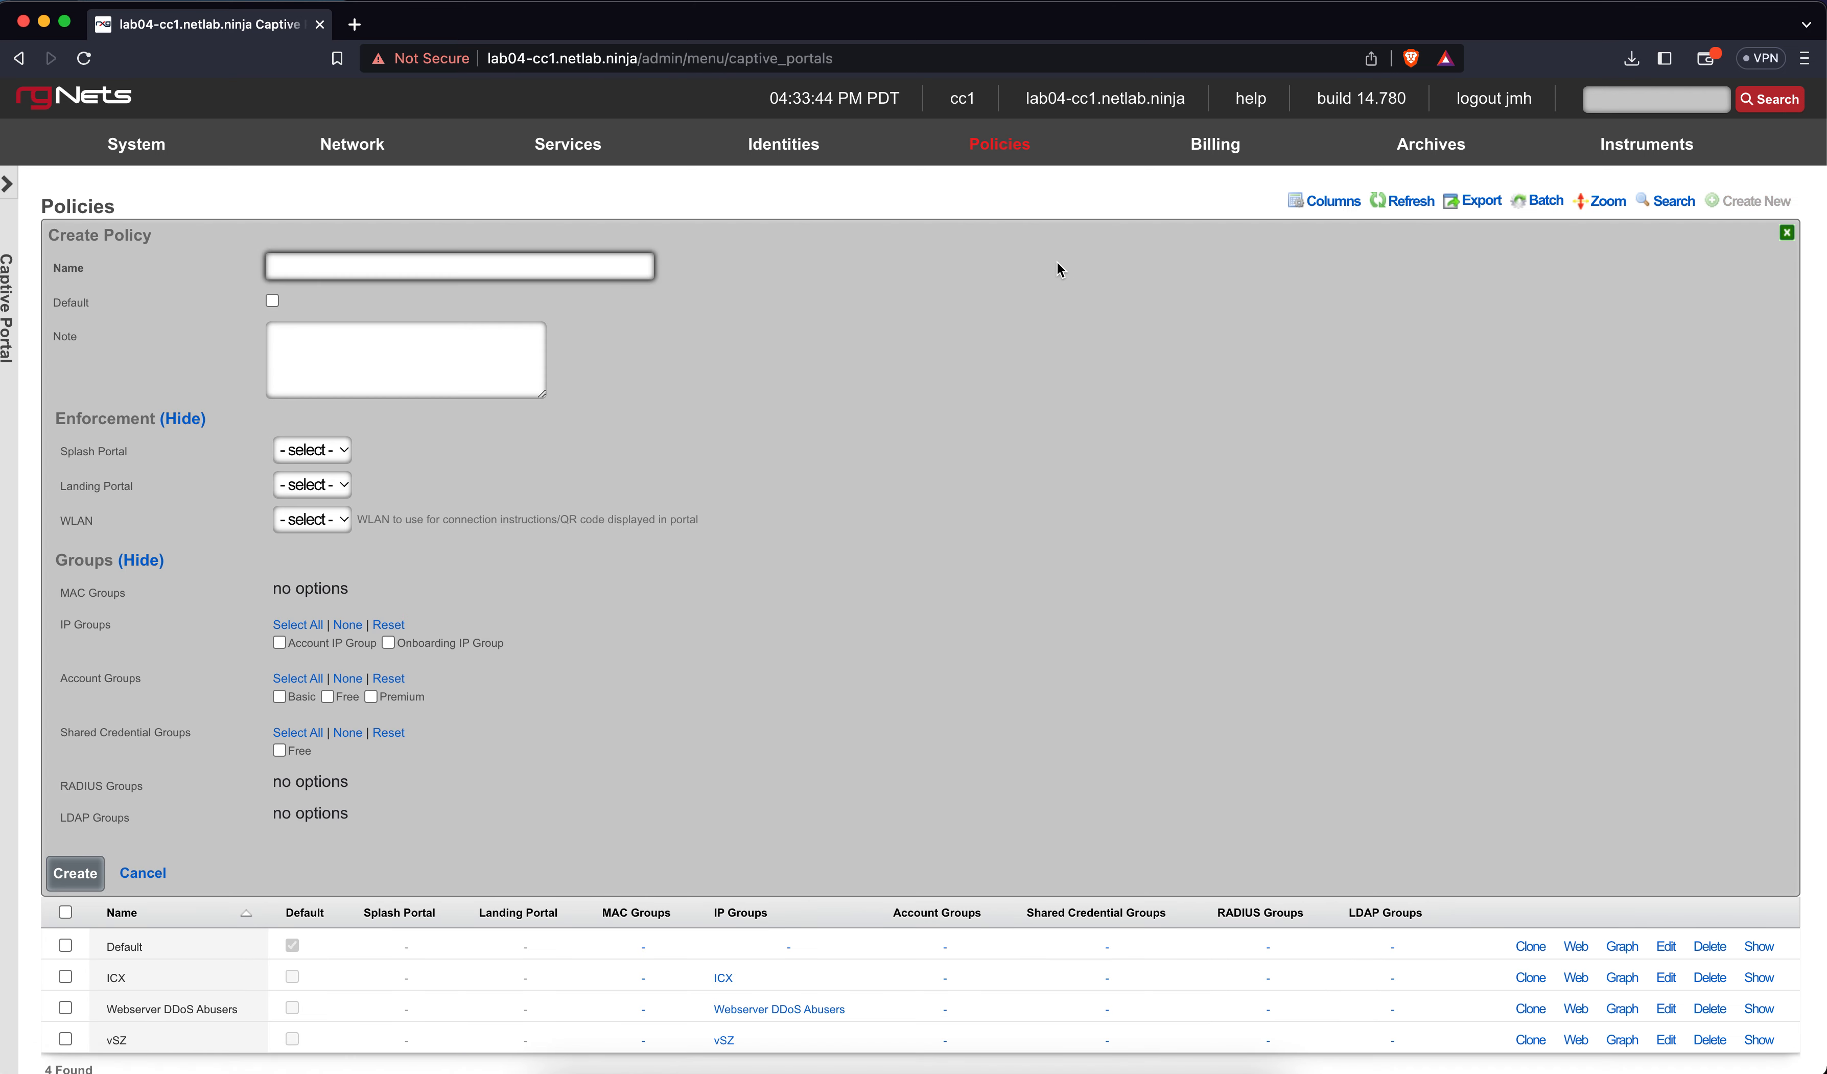
pyautogui.write('Pre-Auth Policy')
pyautogui.click(995, 422)
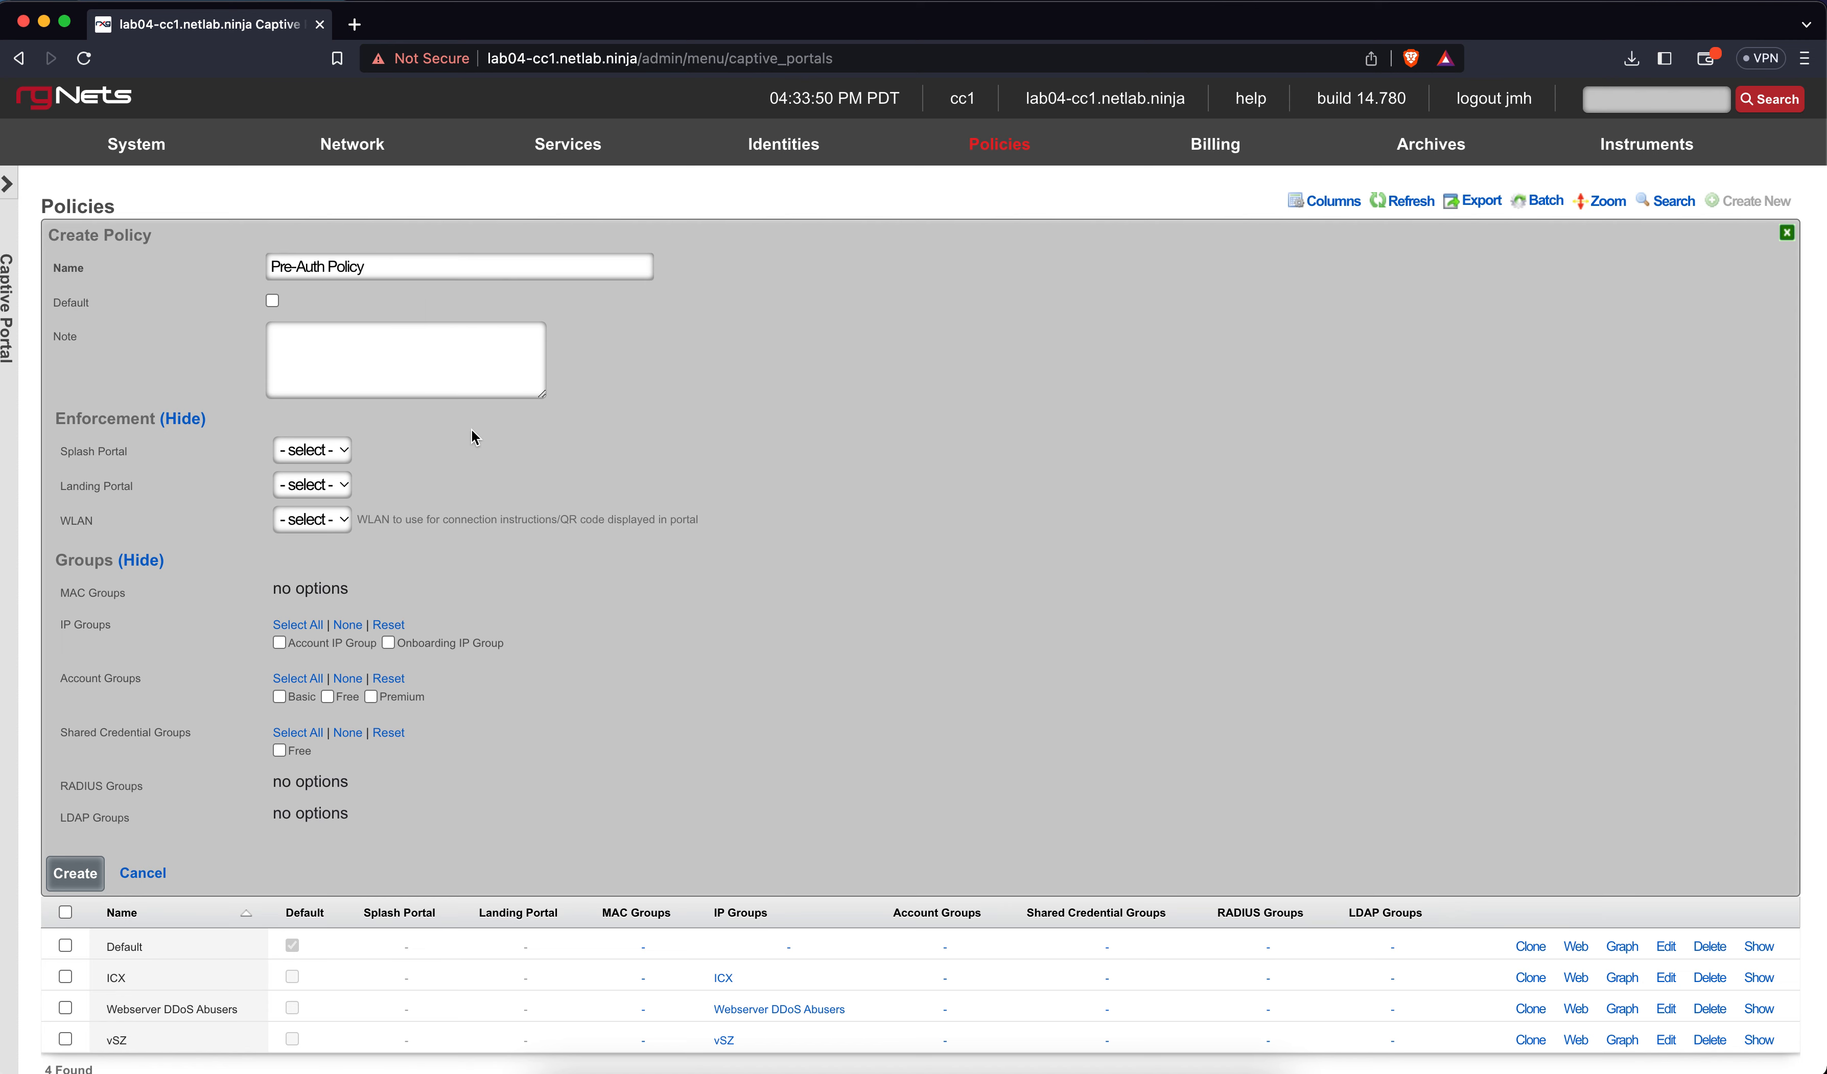
pyautogui.click(312, 449)
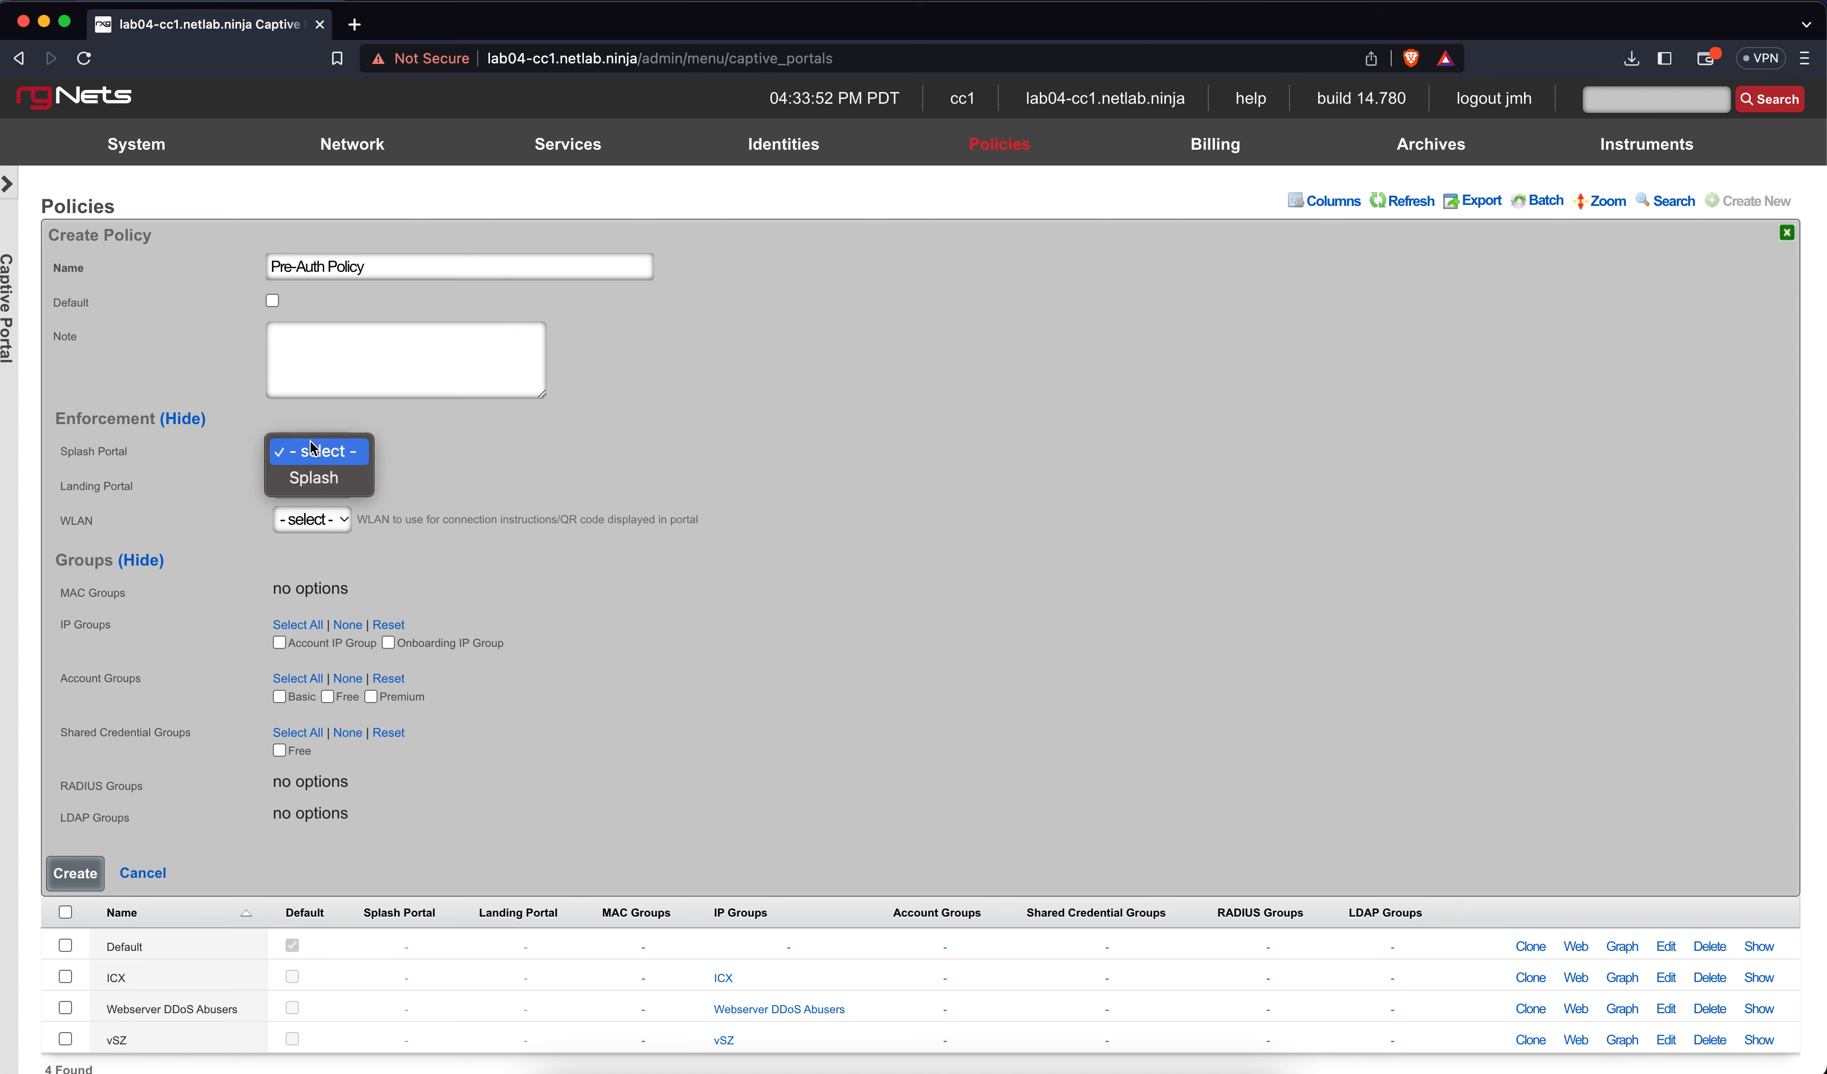
pyautogui.click(318, 477)
pyautogui.click(311, 484)
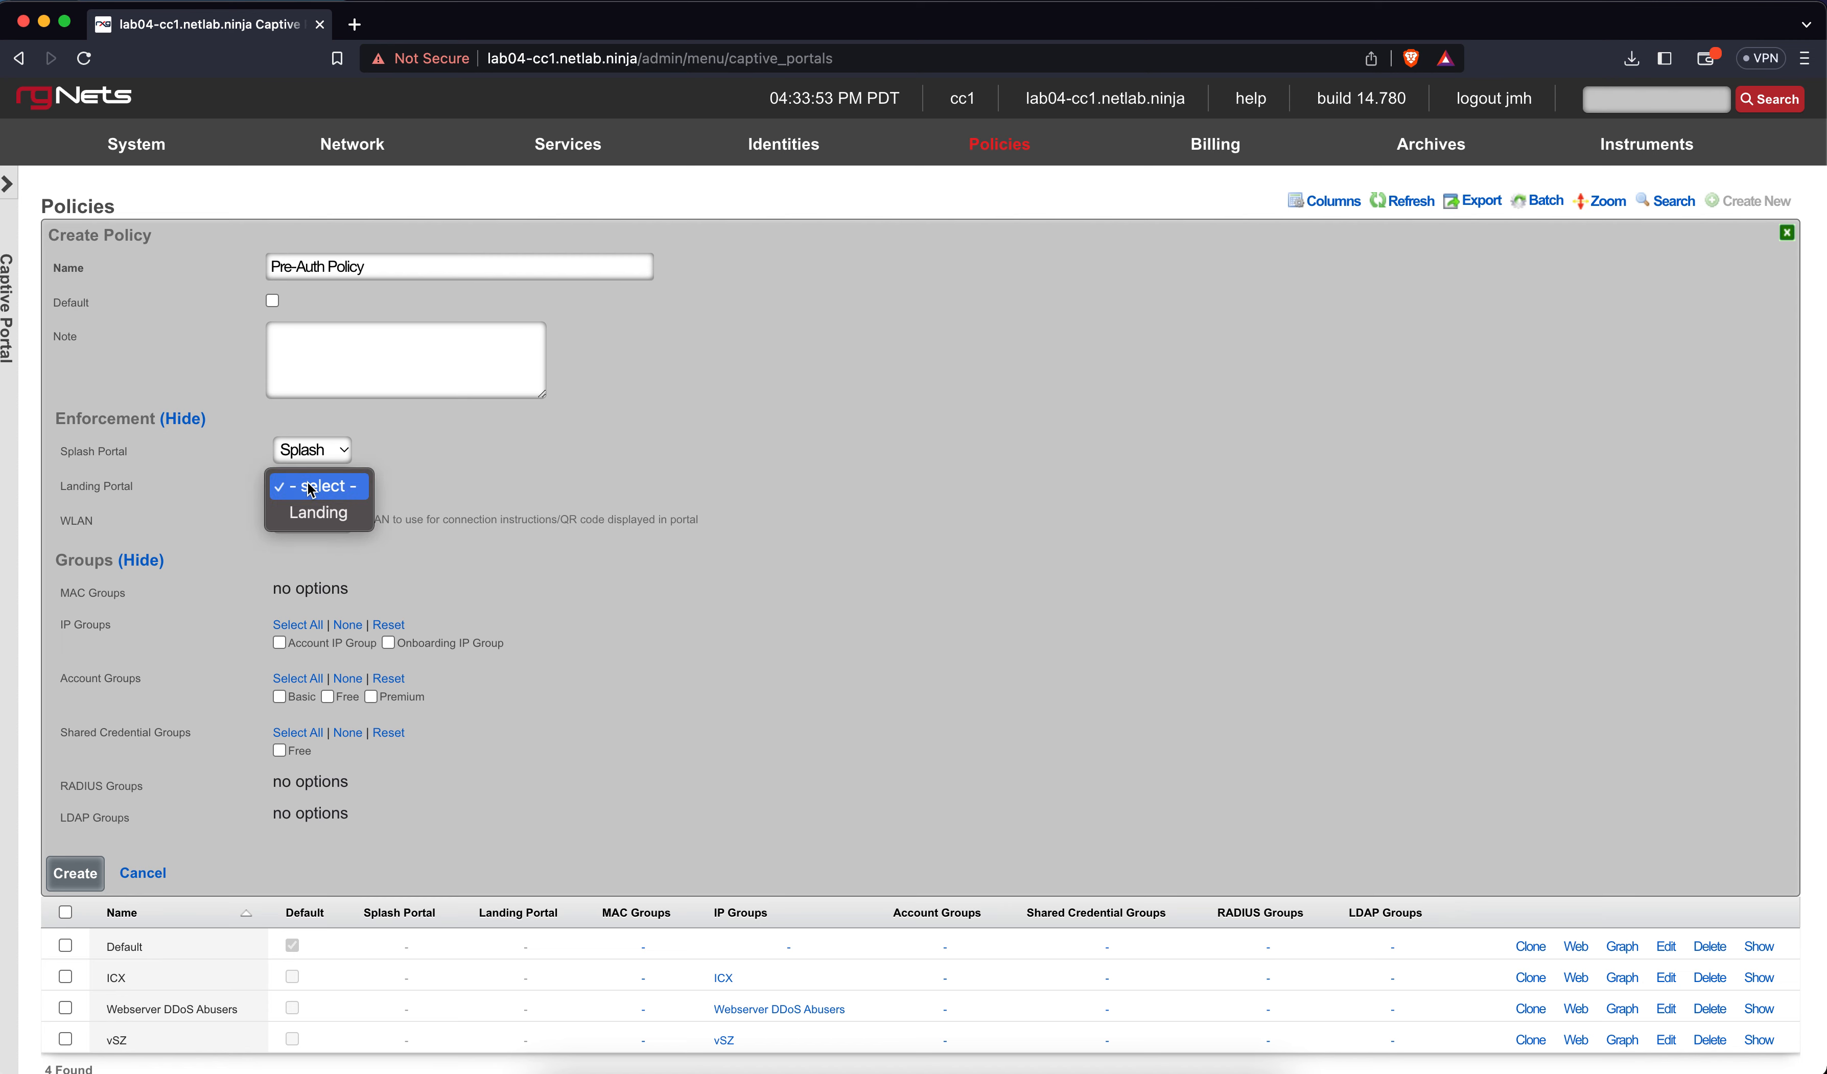
pyautogui.click(316, 512)
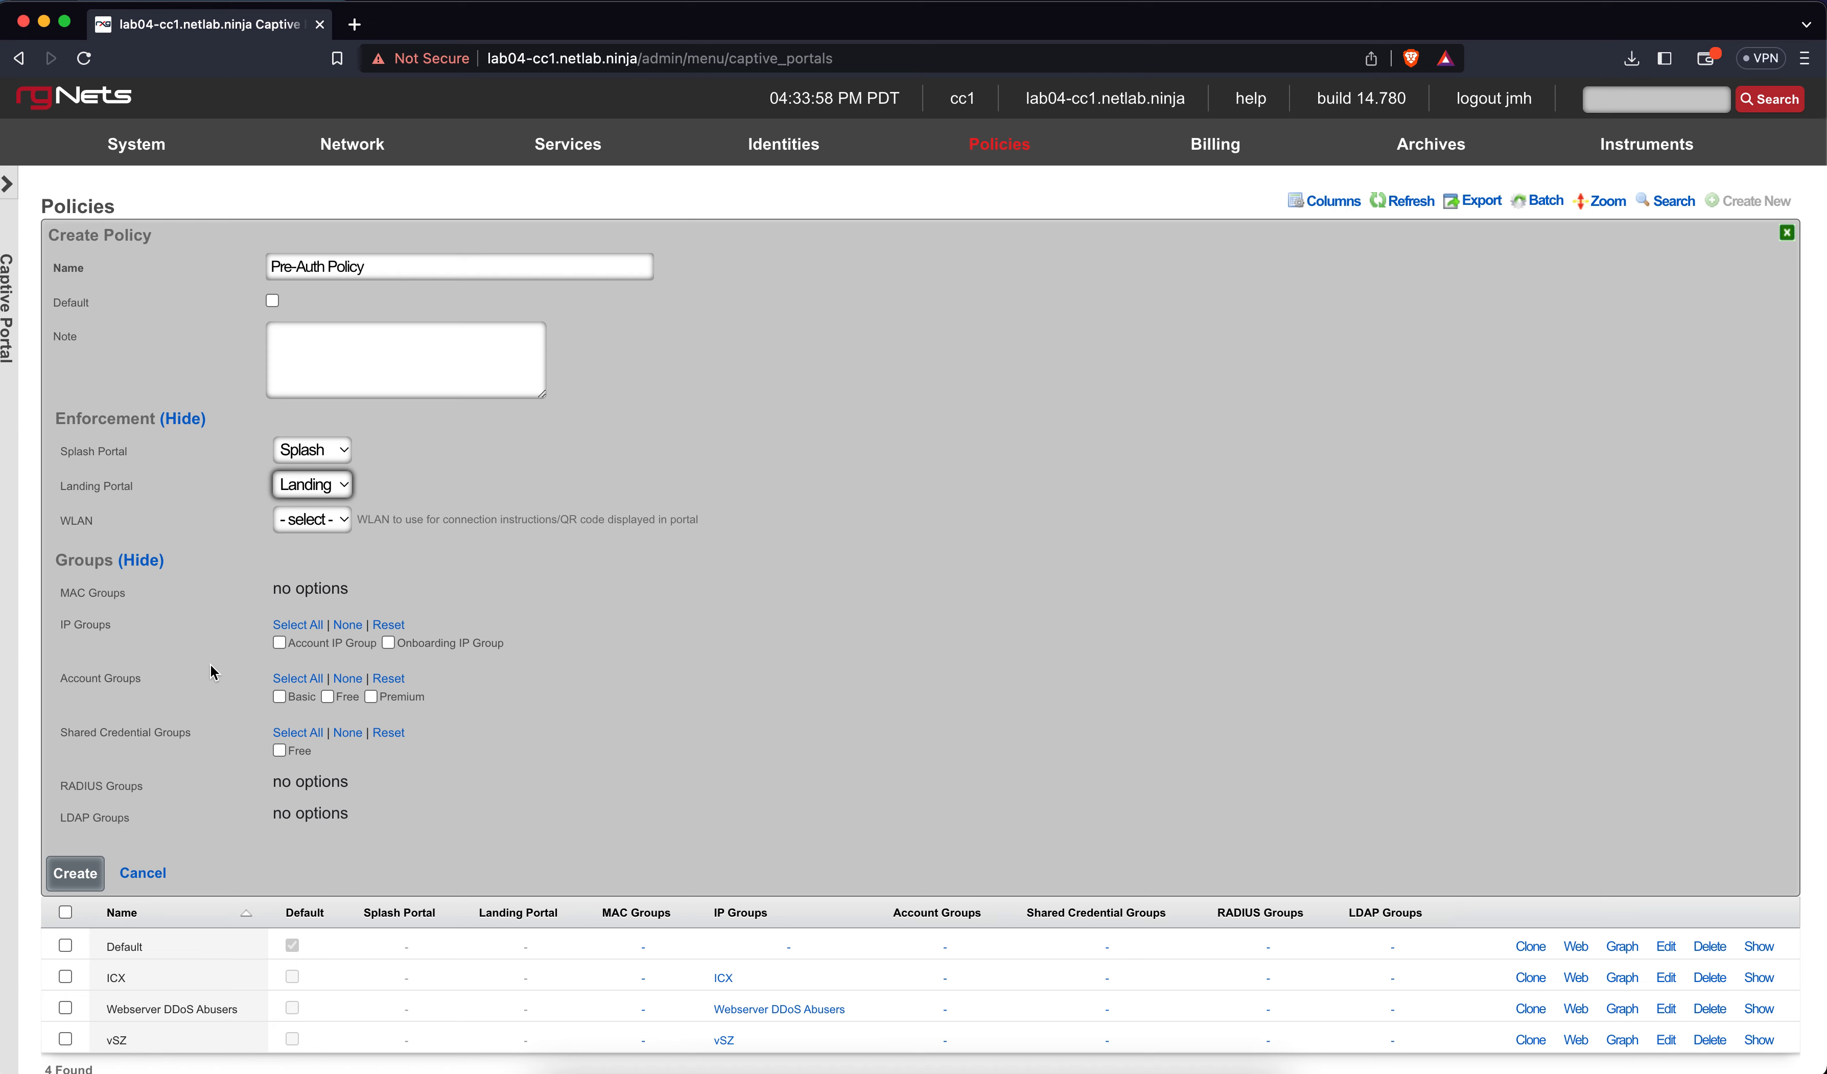
pyautogui.click(93, 871)
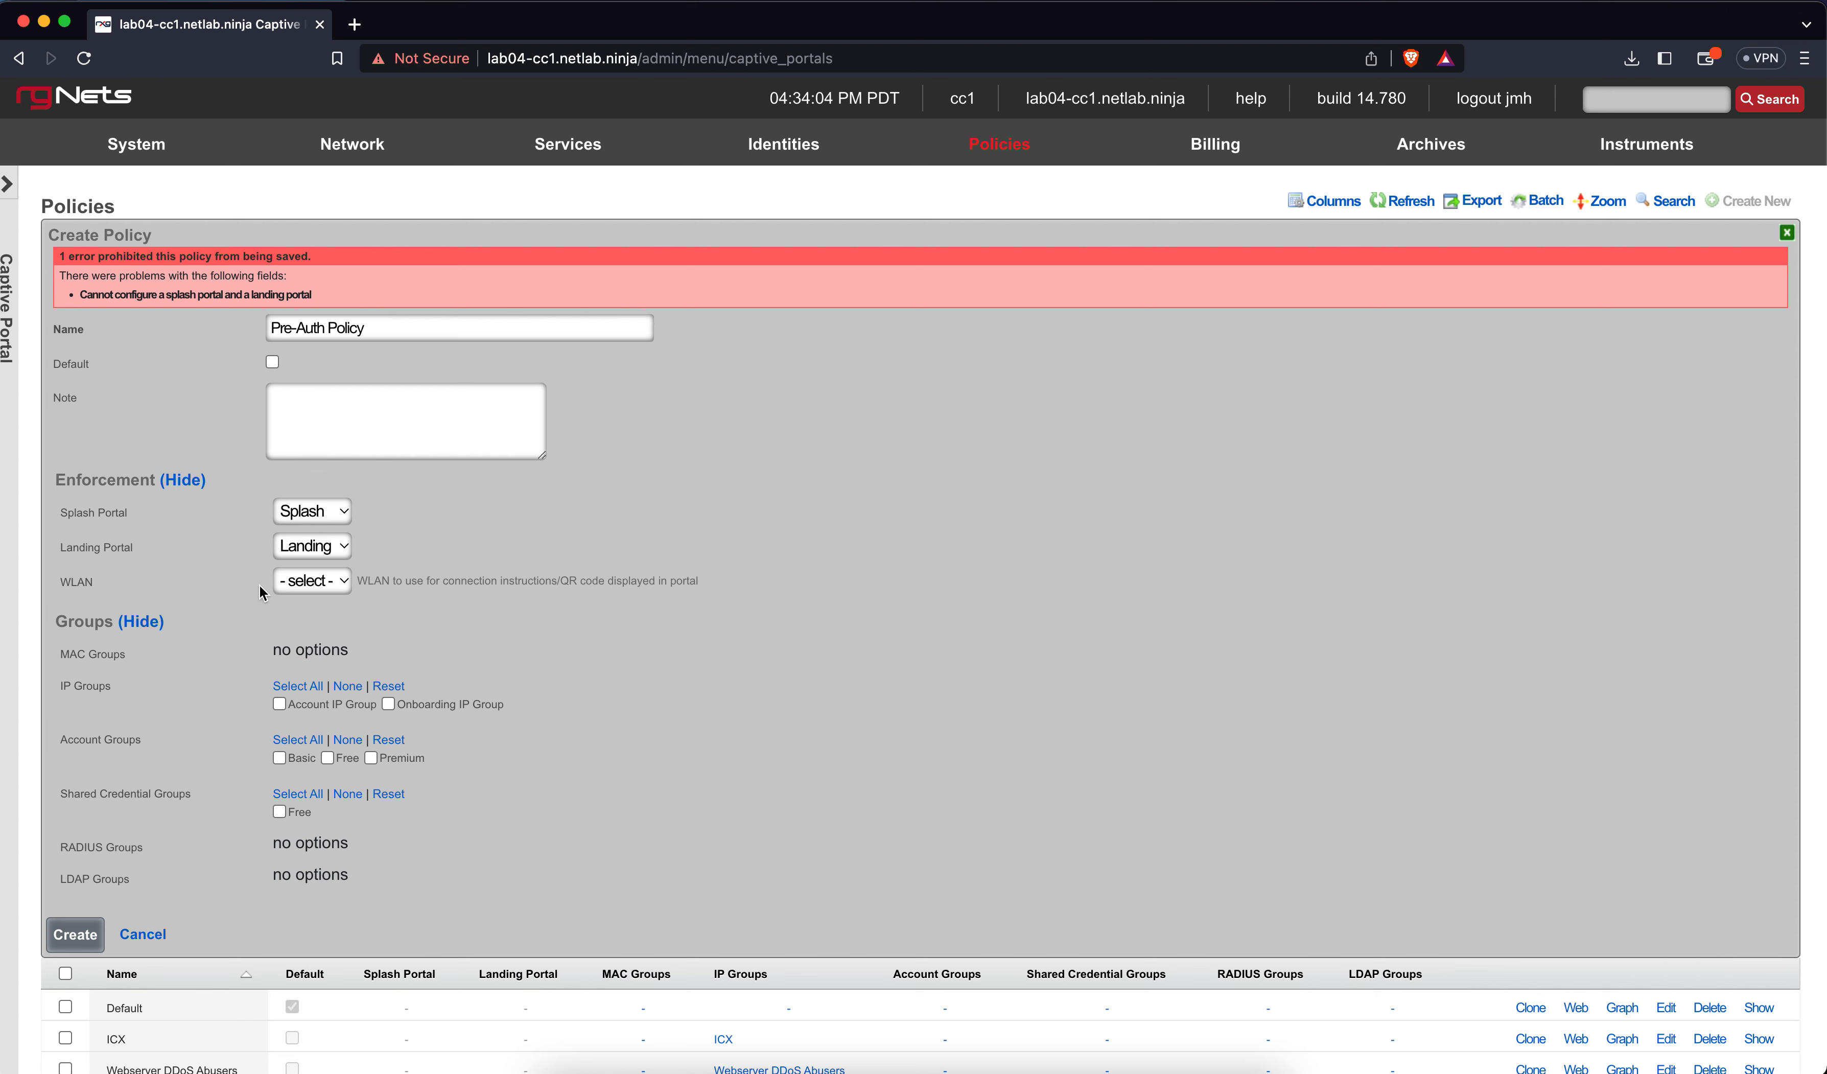
# Clear the landing portal, add the Onboarding IP Group, and save Pre-Auth Policy with Splash only
pyautogui.click(313, 555)
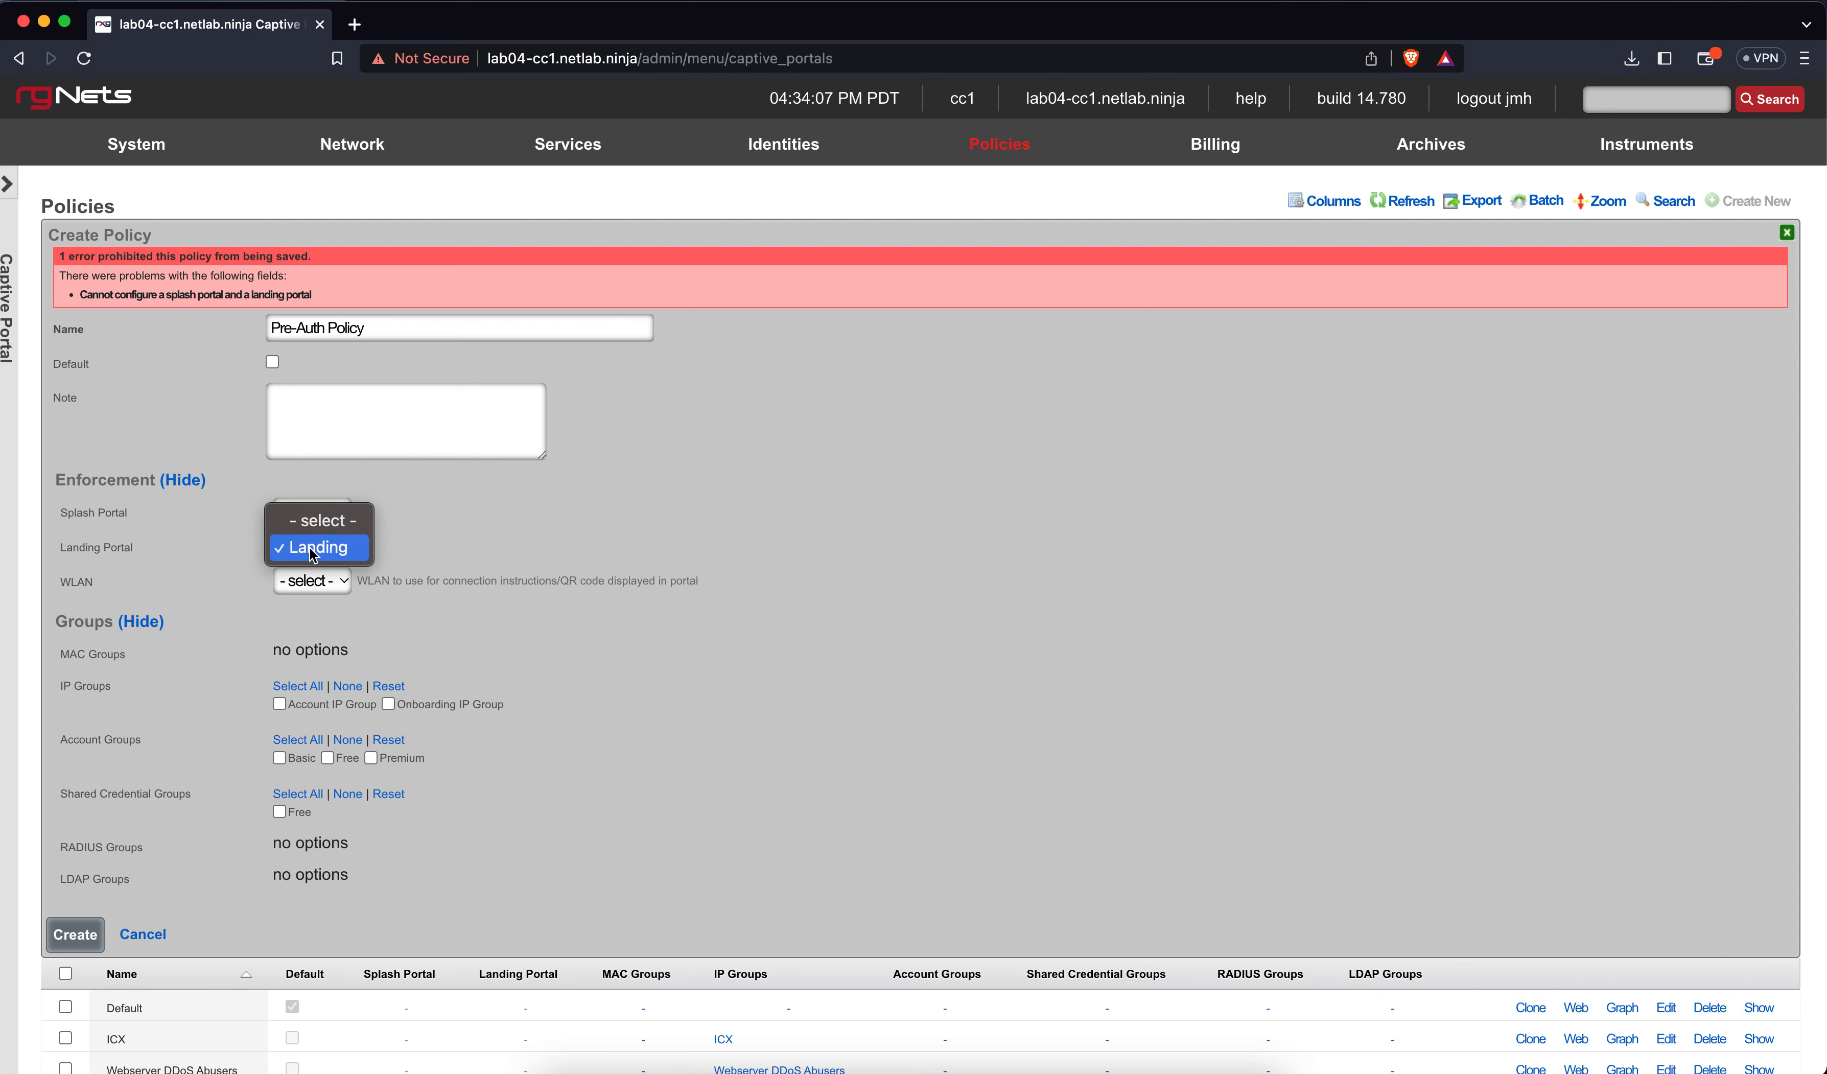
pyautogui.click(321, 522)
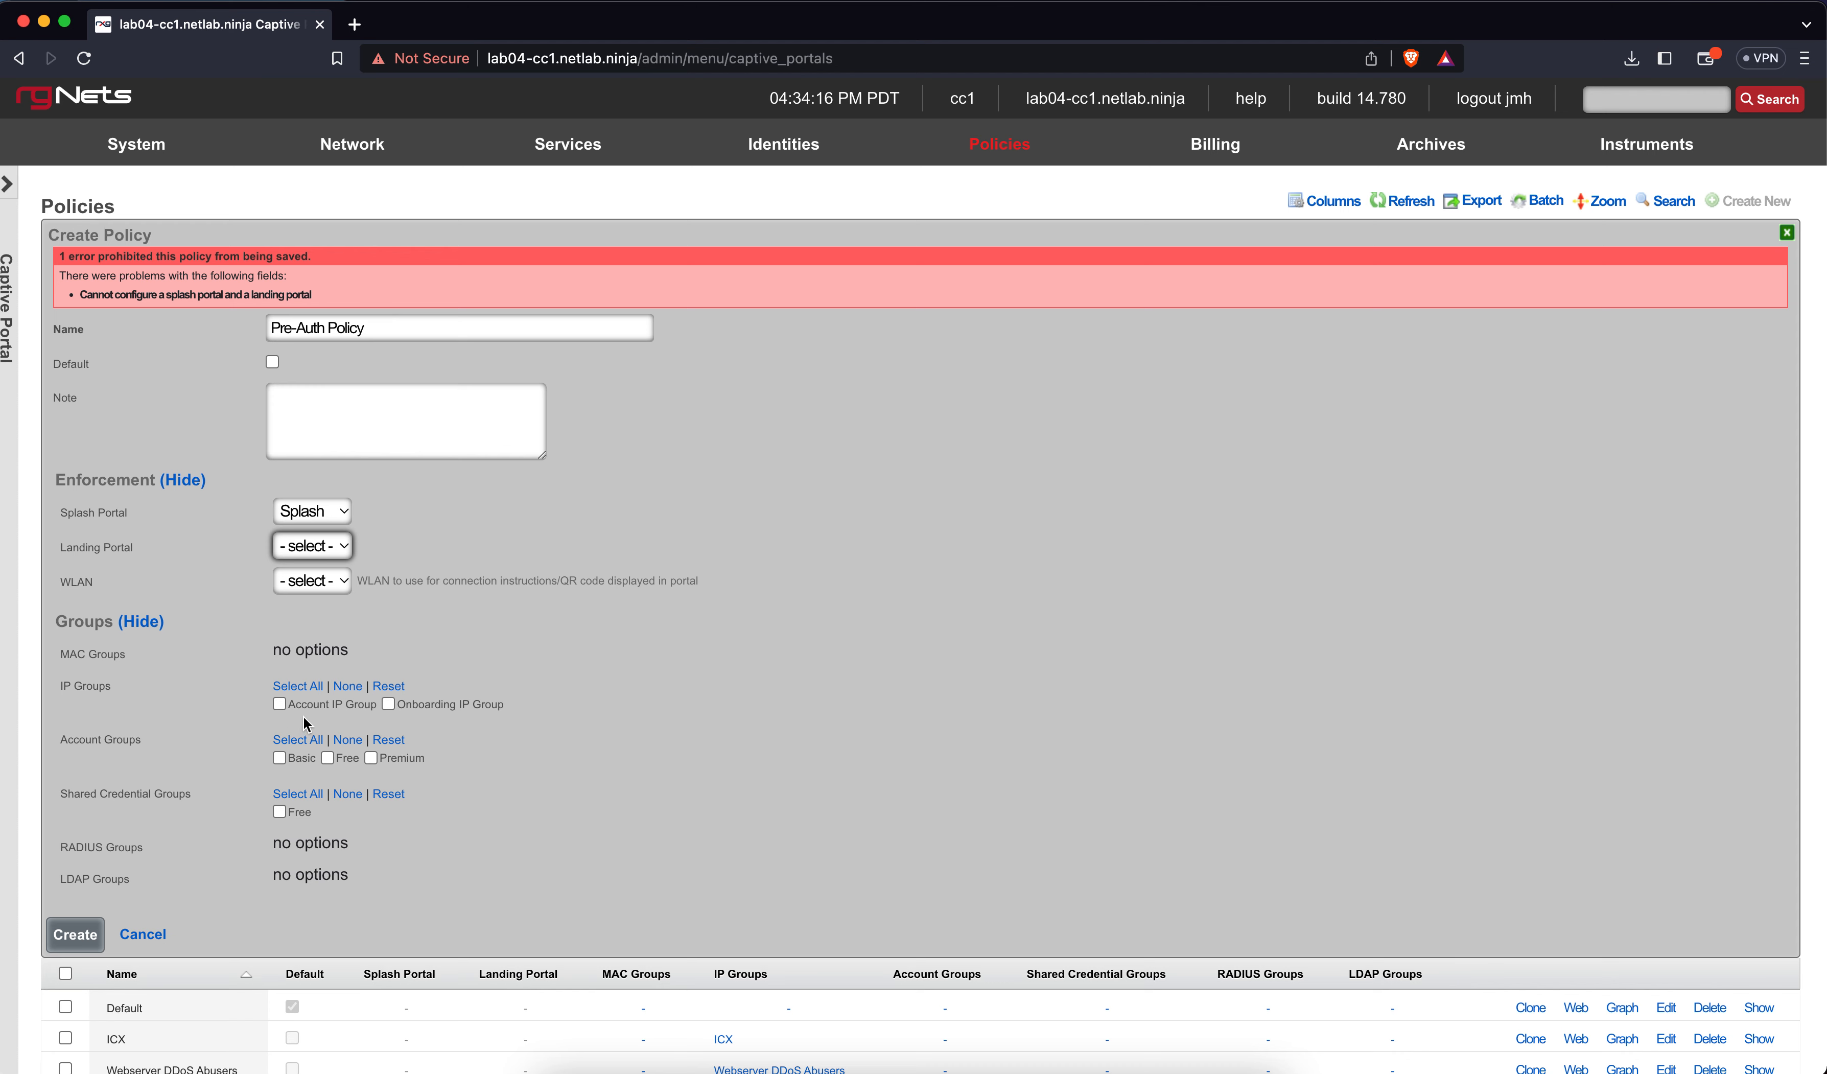
pyautogui.scroll(-2, 487, 649)
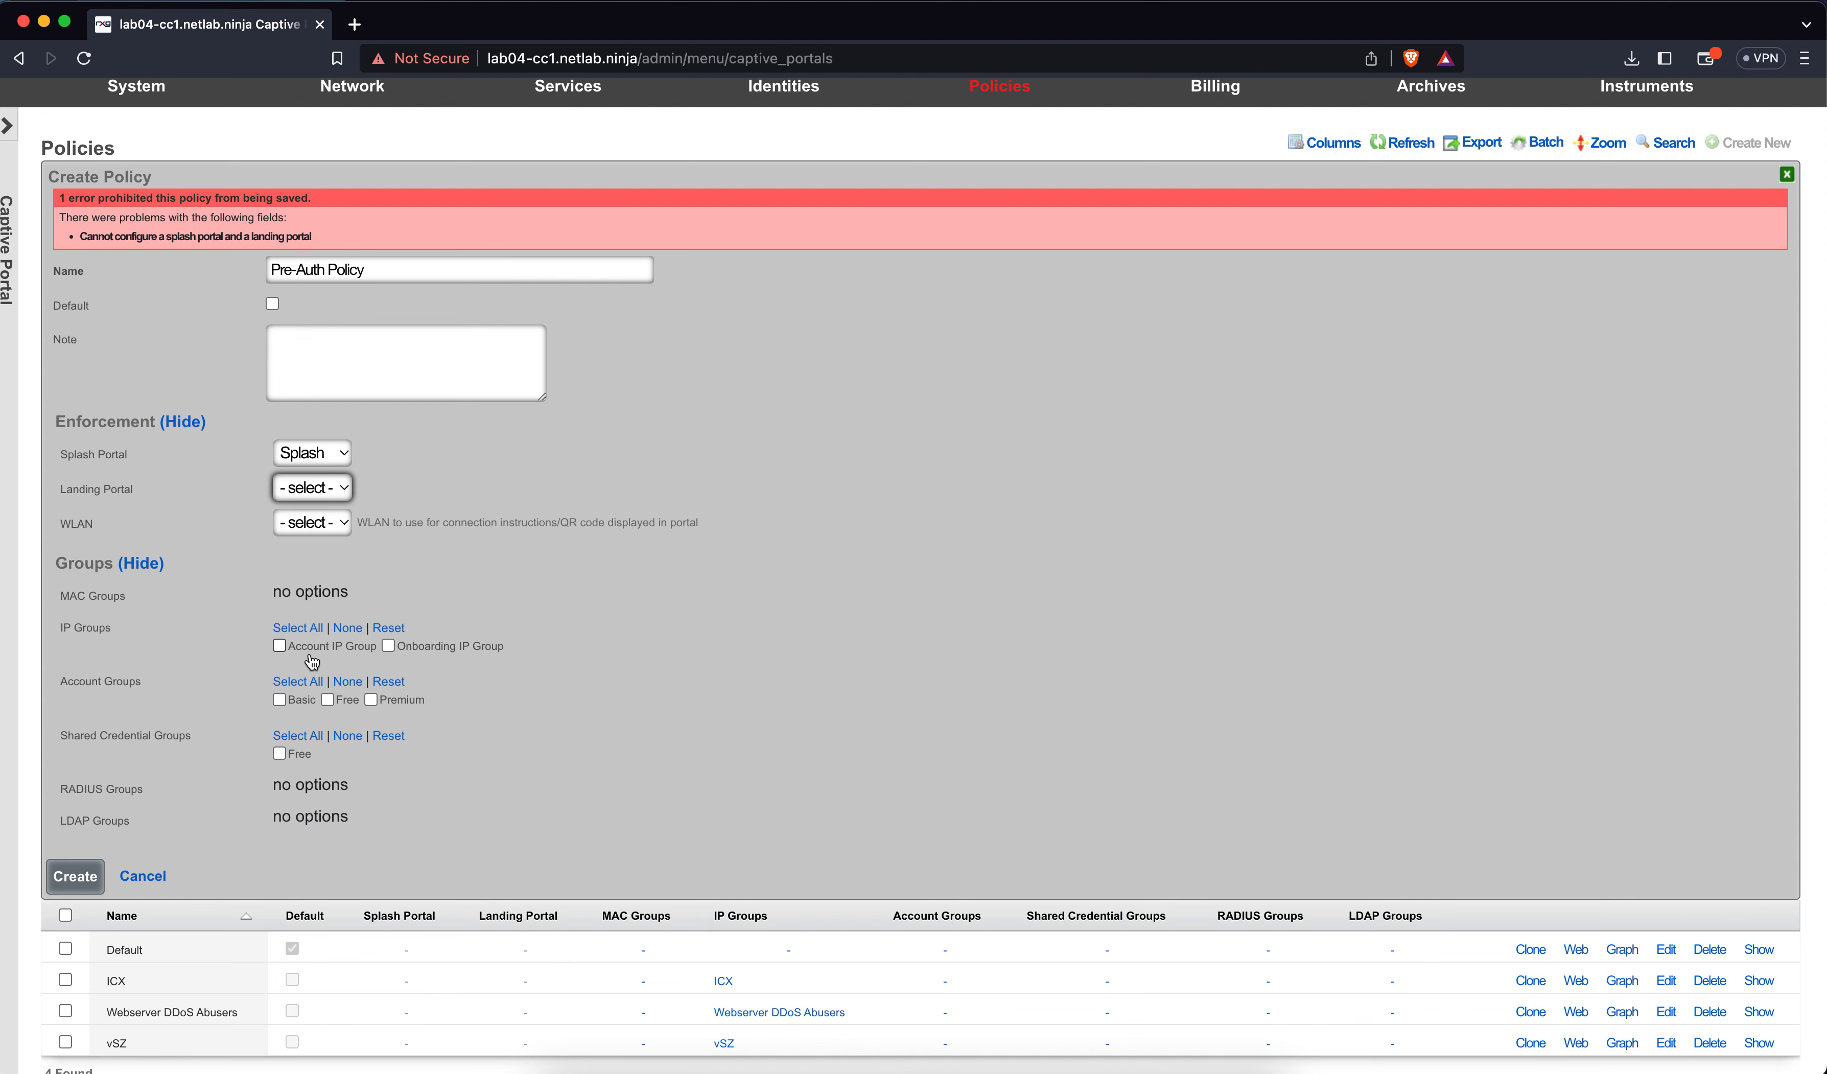
pyautogui.click(389, 646)
pyautogui.click(74, 876)
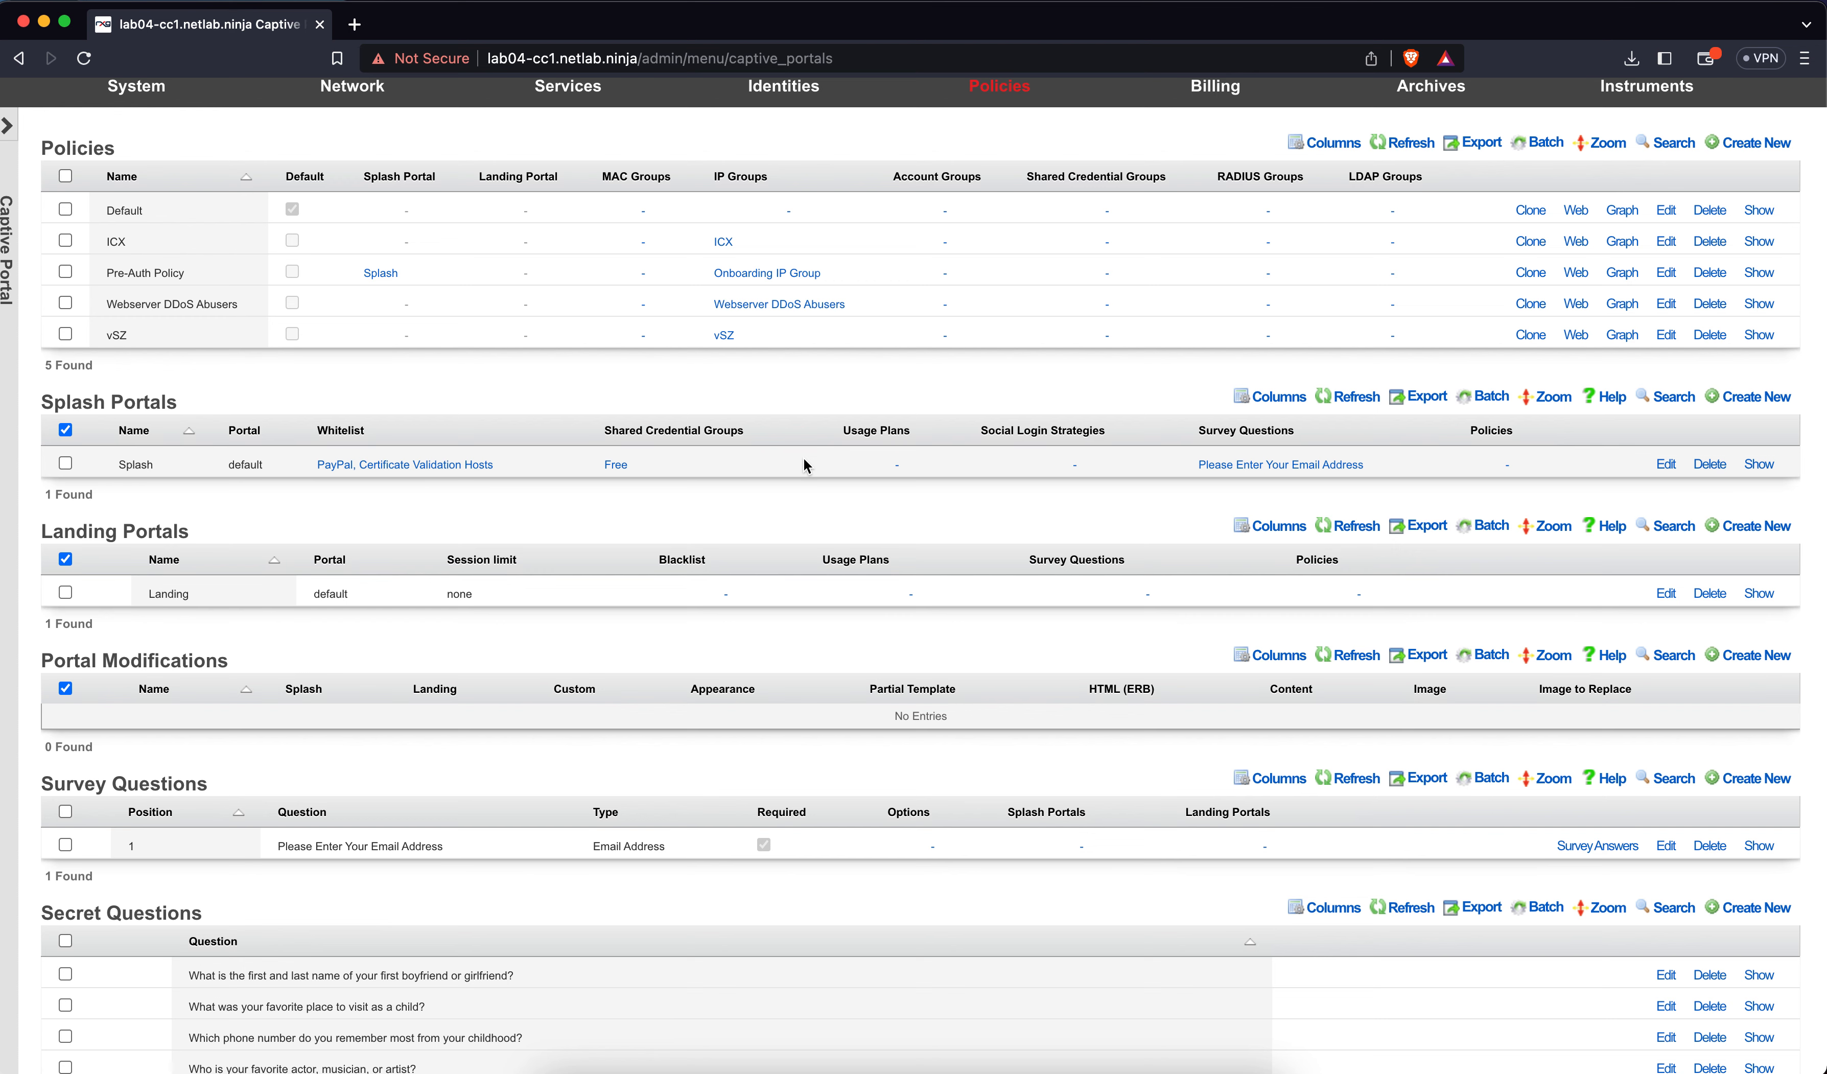
pyautogui.scroll(1, 803, 457)
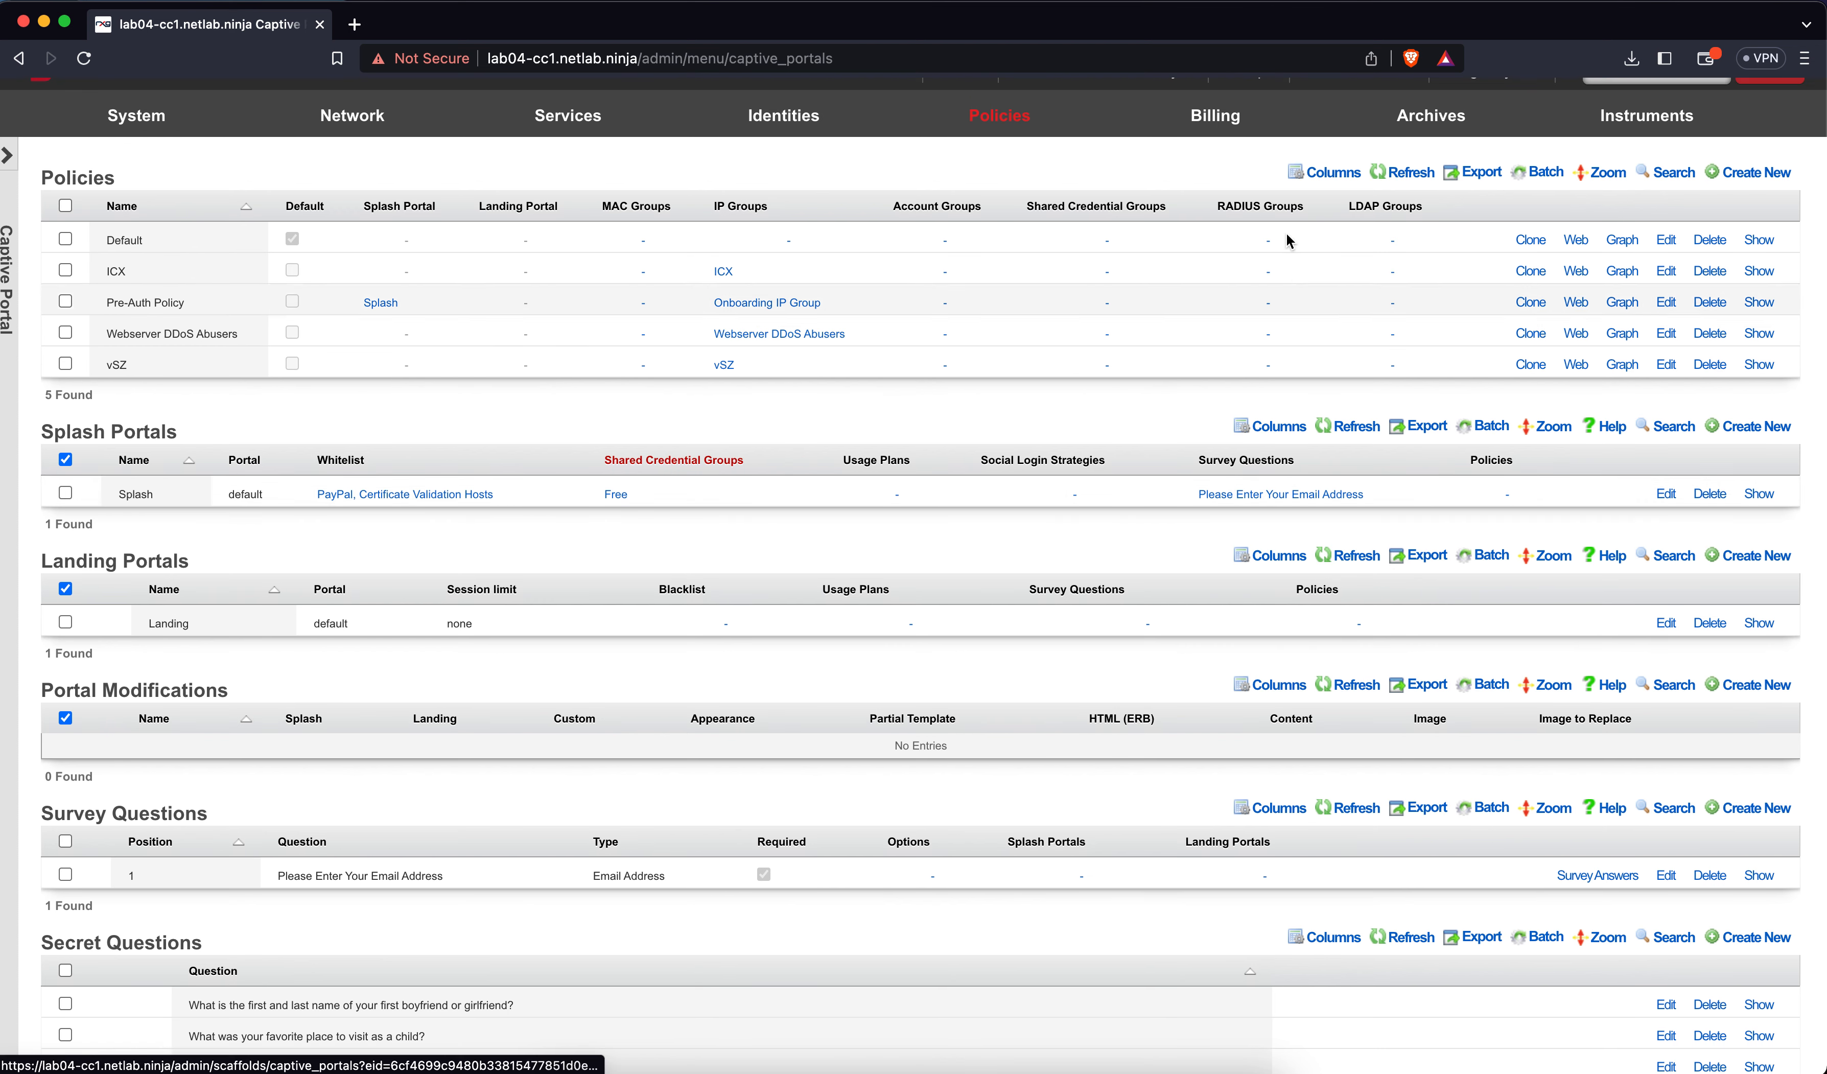
# Create 'Free Policy' with the Landing portal, Account IP Group and the Free shared credential group
pyautogui.click(1753, 172)
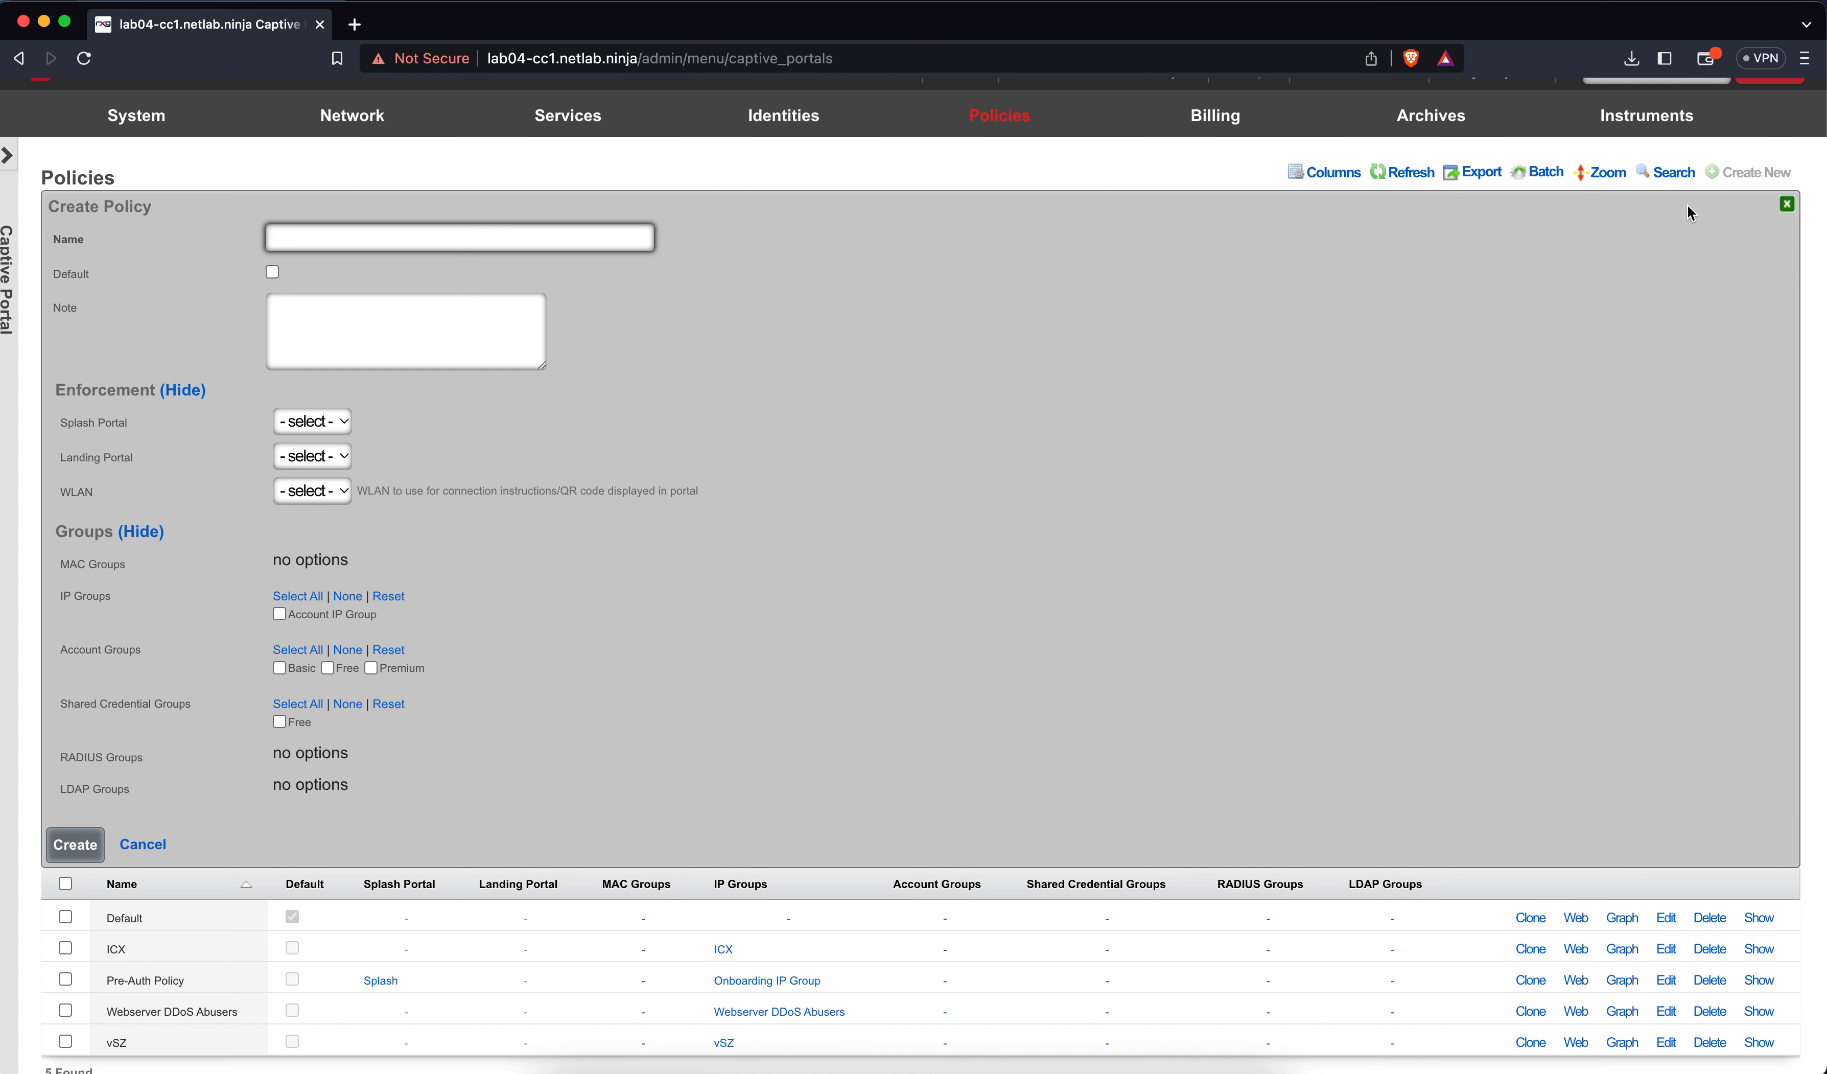
pyautogui.write('Free')
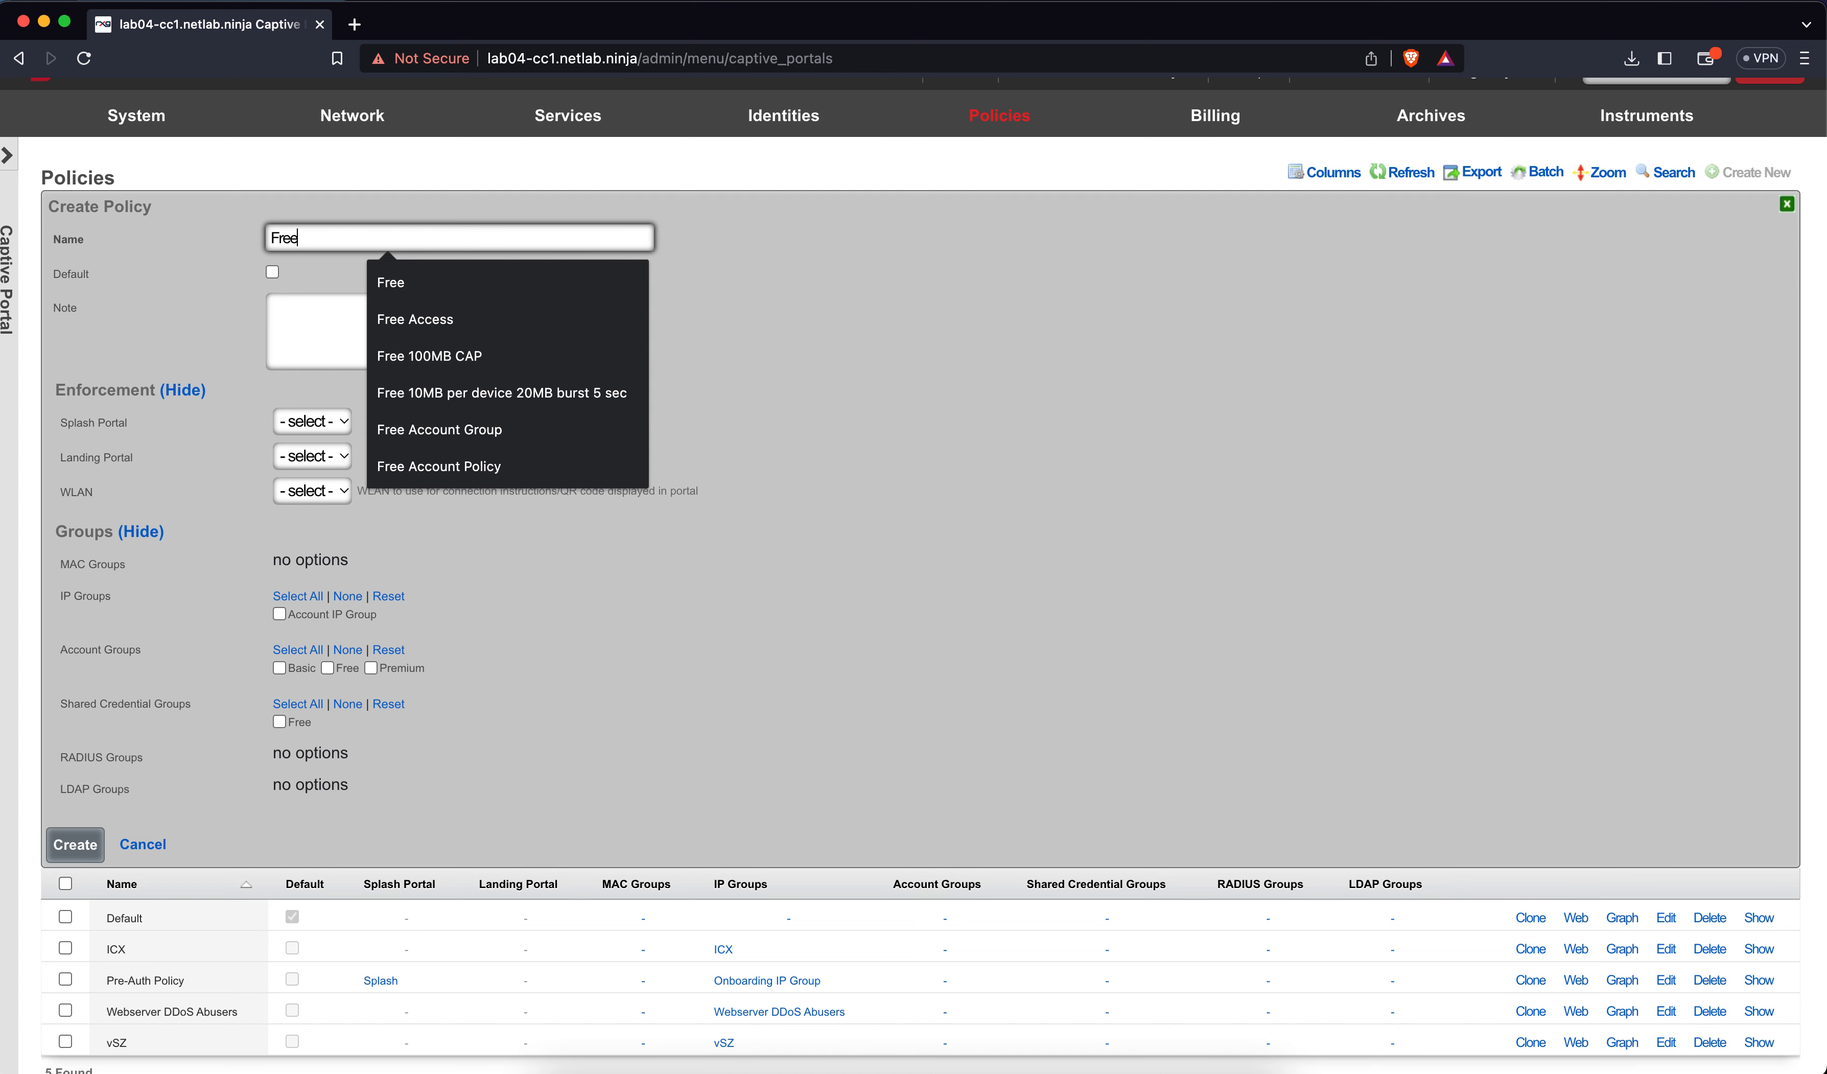
pyautogui.write(' Policy')
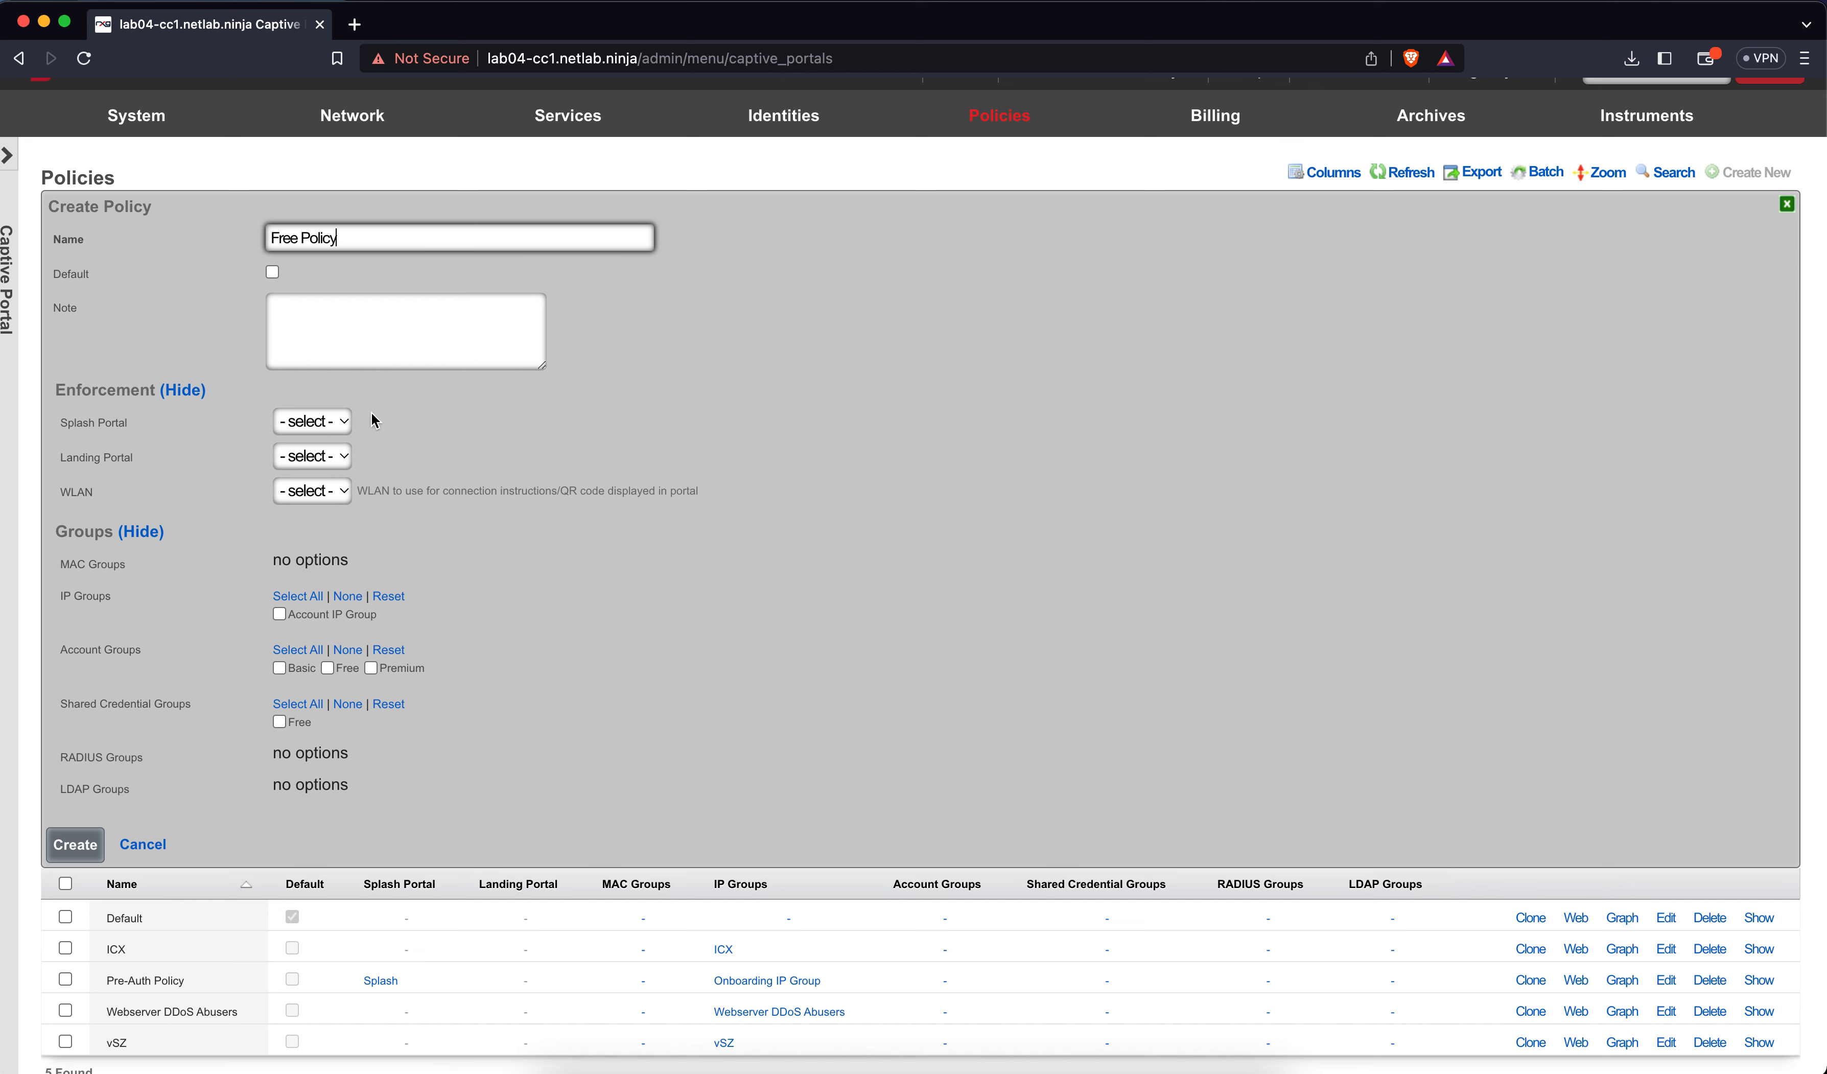
pyautogui.click(331, 456)
pyautogui.click(334, 485)
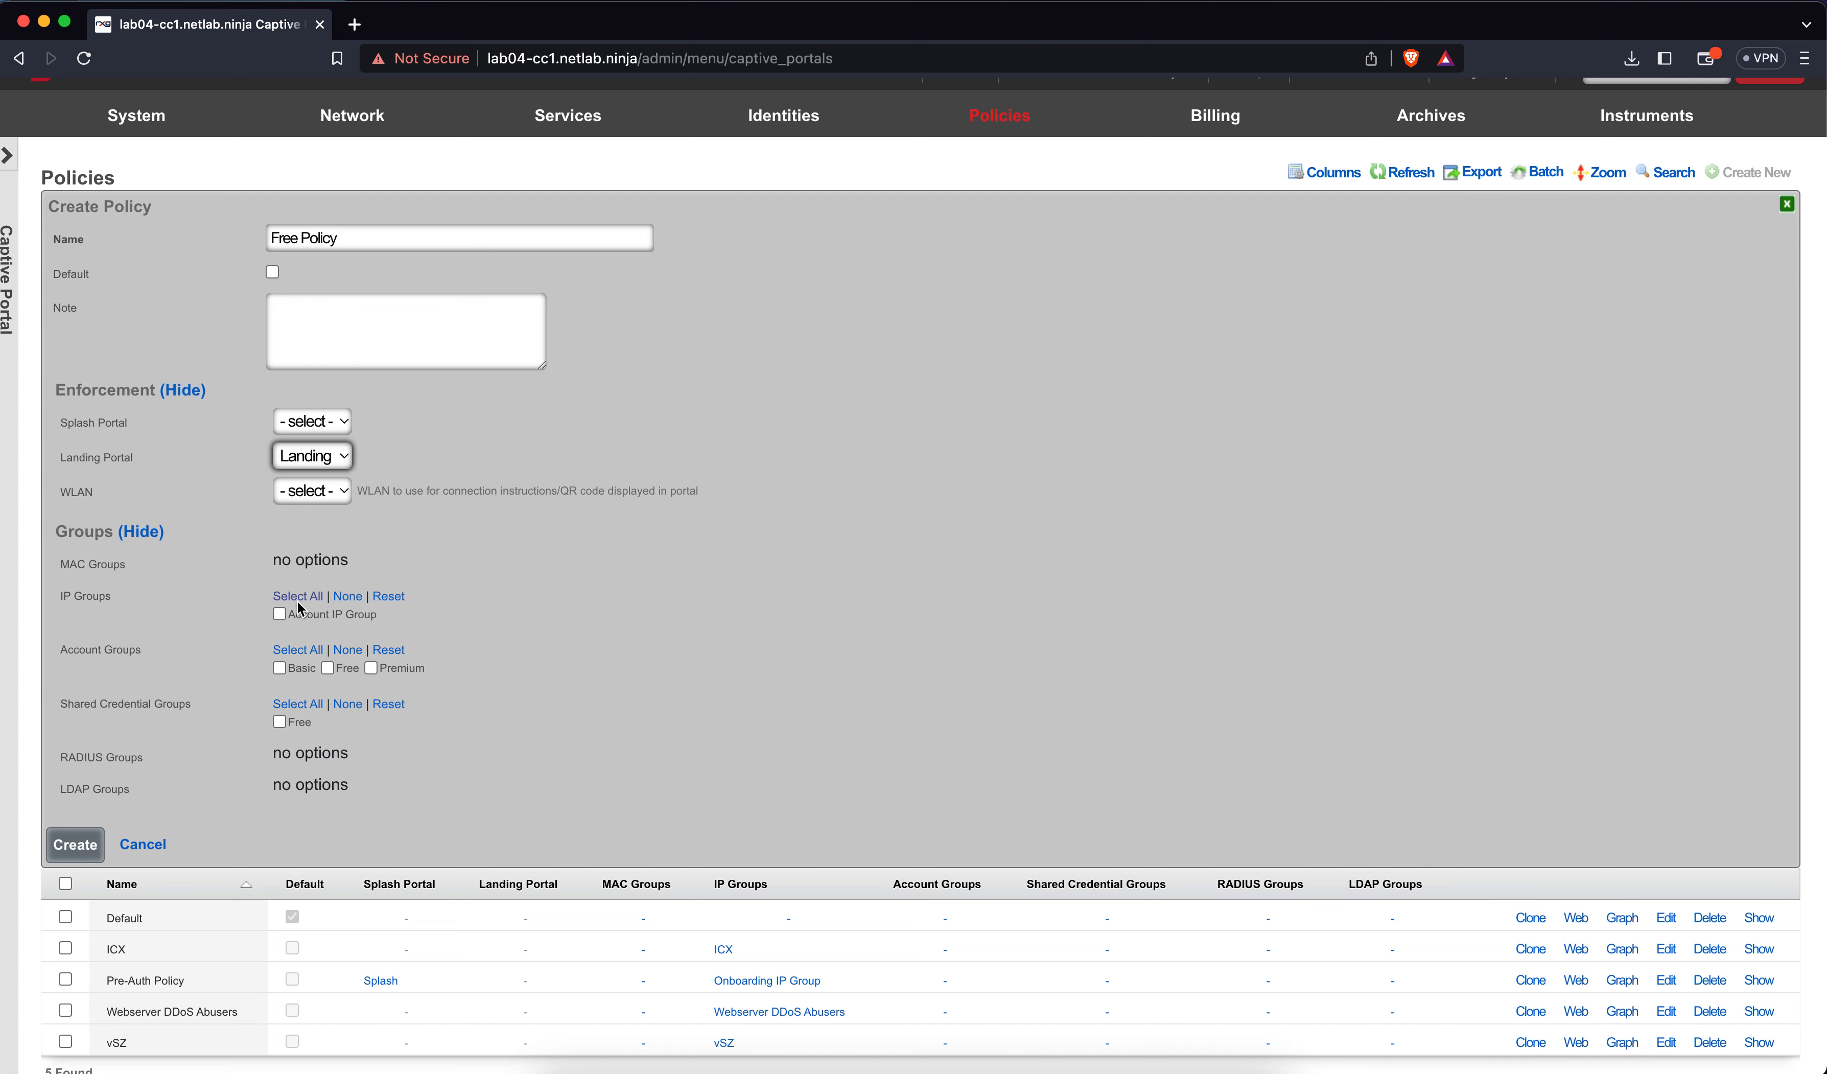
pyautogui.click(279, 613)
pyautogui.click(280, 722)
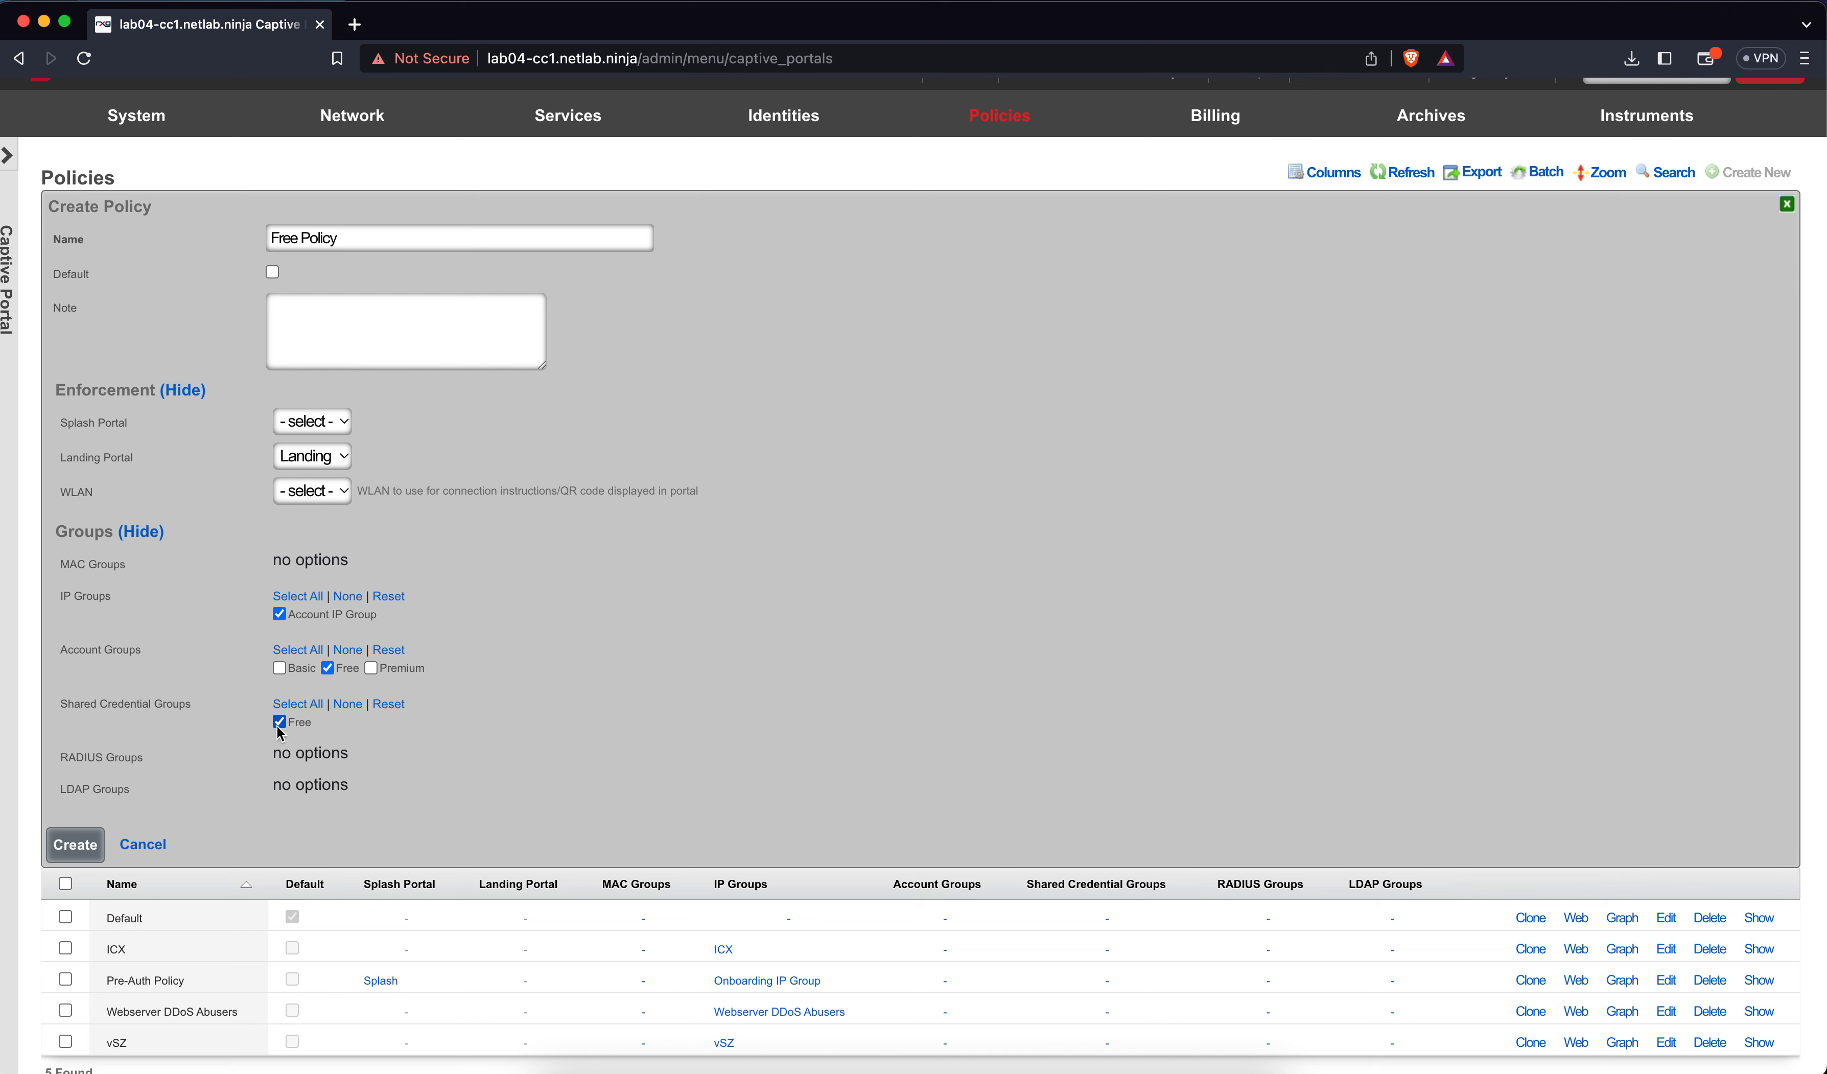
pyautogui.click(91, 846)
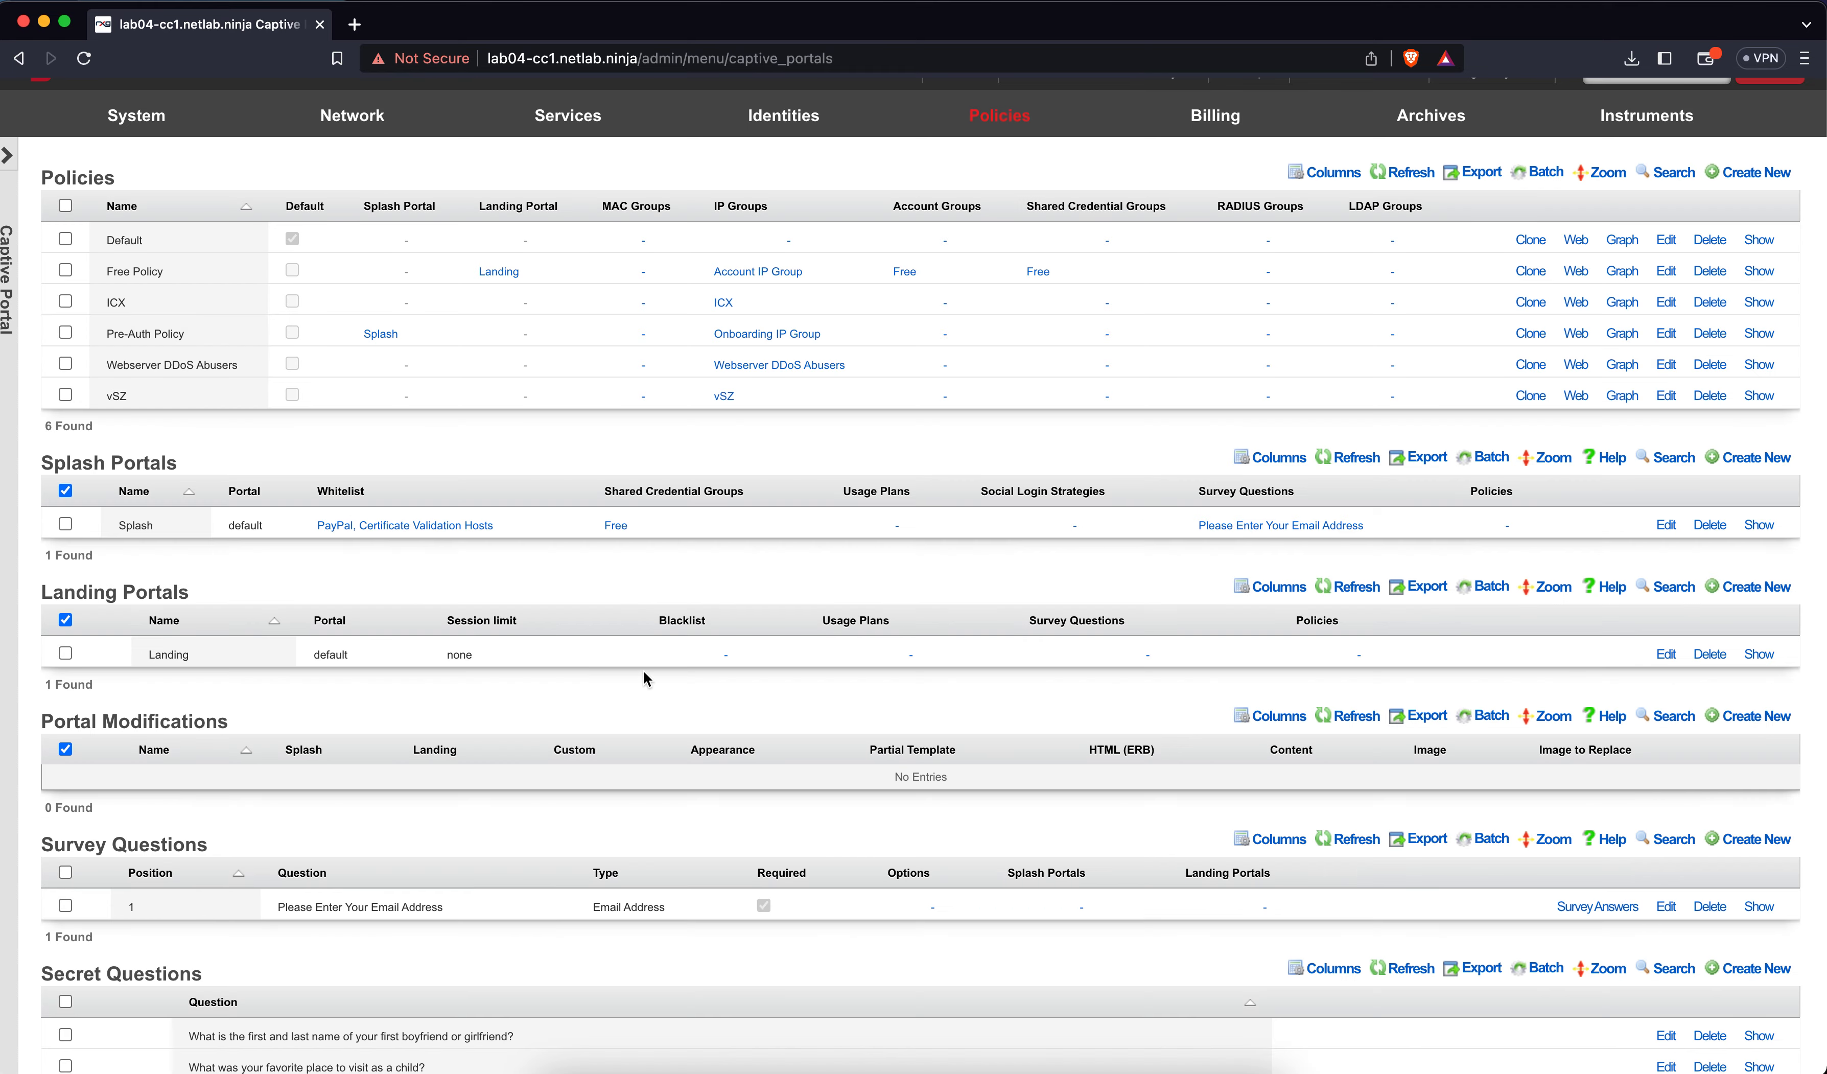
# Create 'Basic Policy' using the Landing portal for the Basic account group
pyautogui.click(1731, 181)
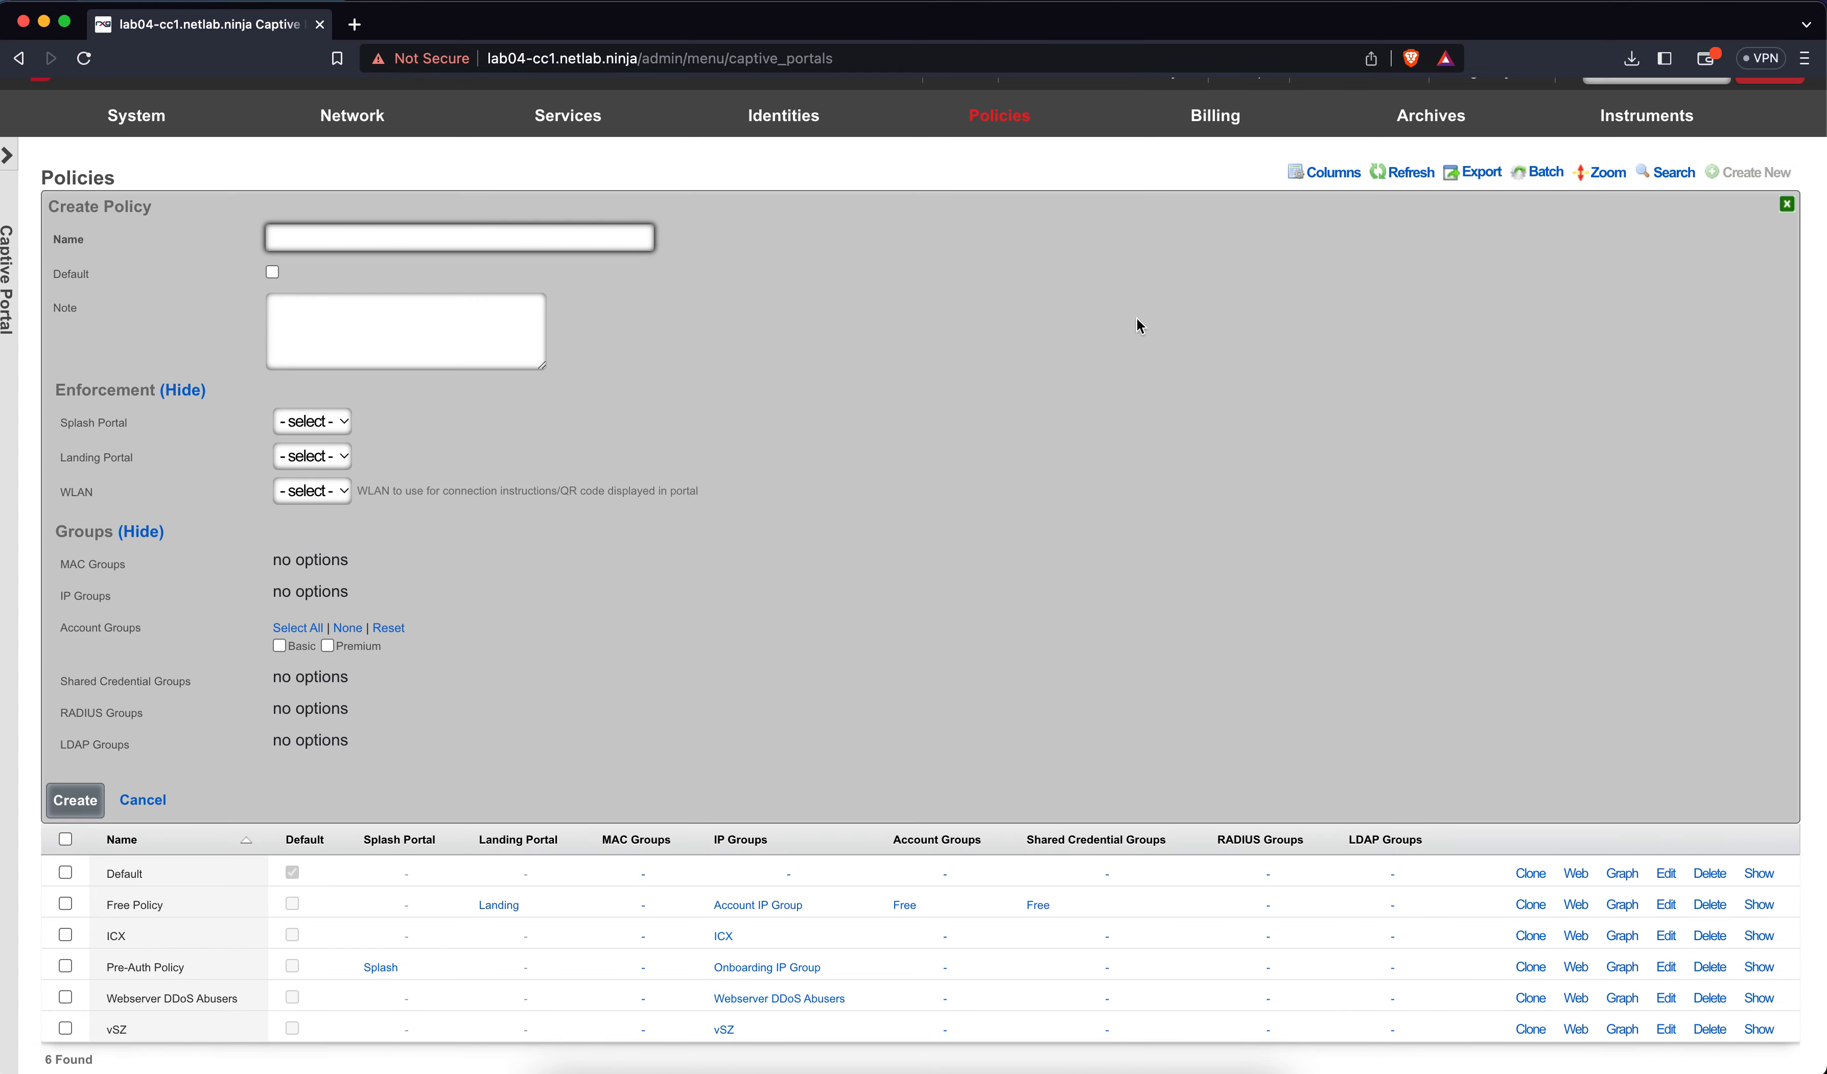
pyautogui.write('Basic Policy')
pyautogui.click(329, 455)
pyautogui.click(324, 489)
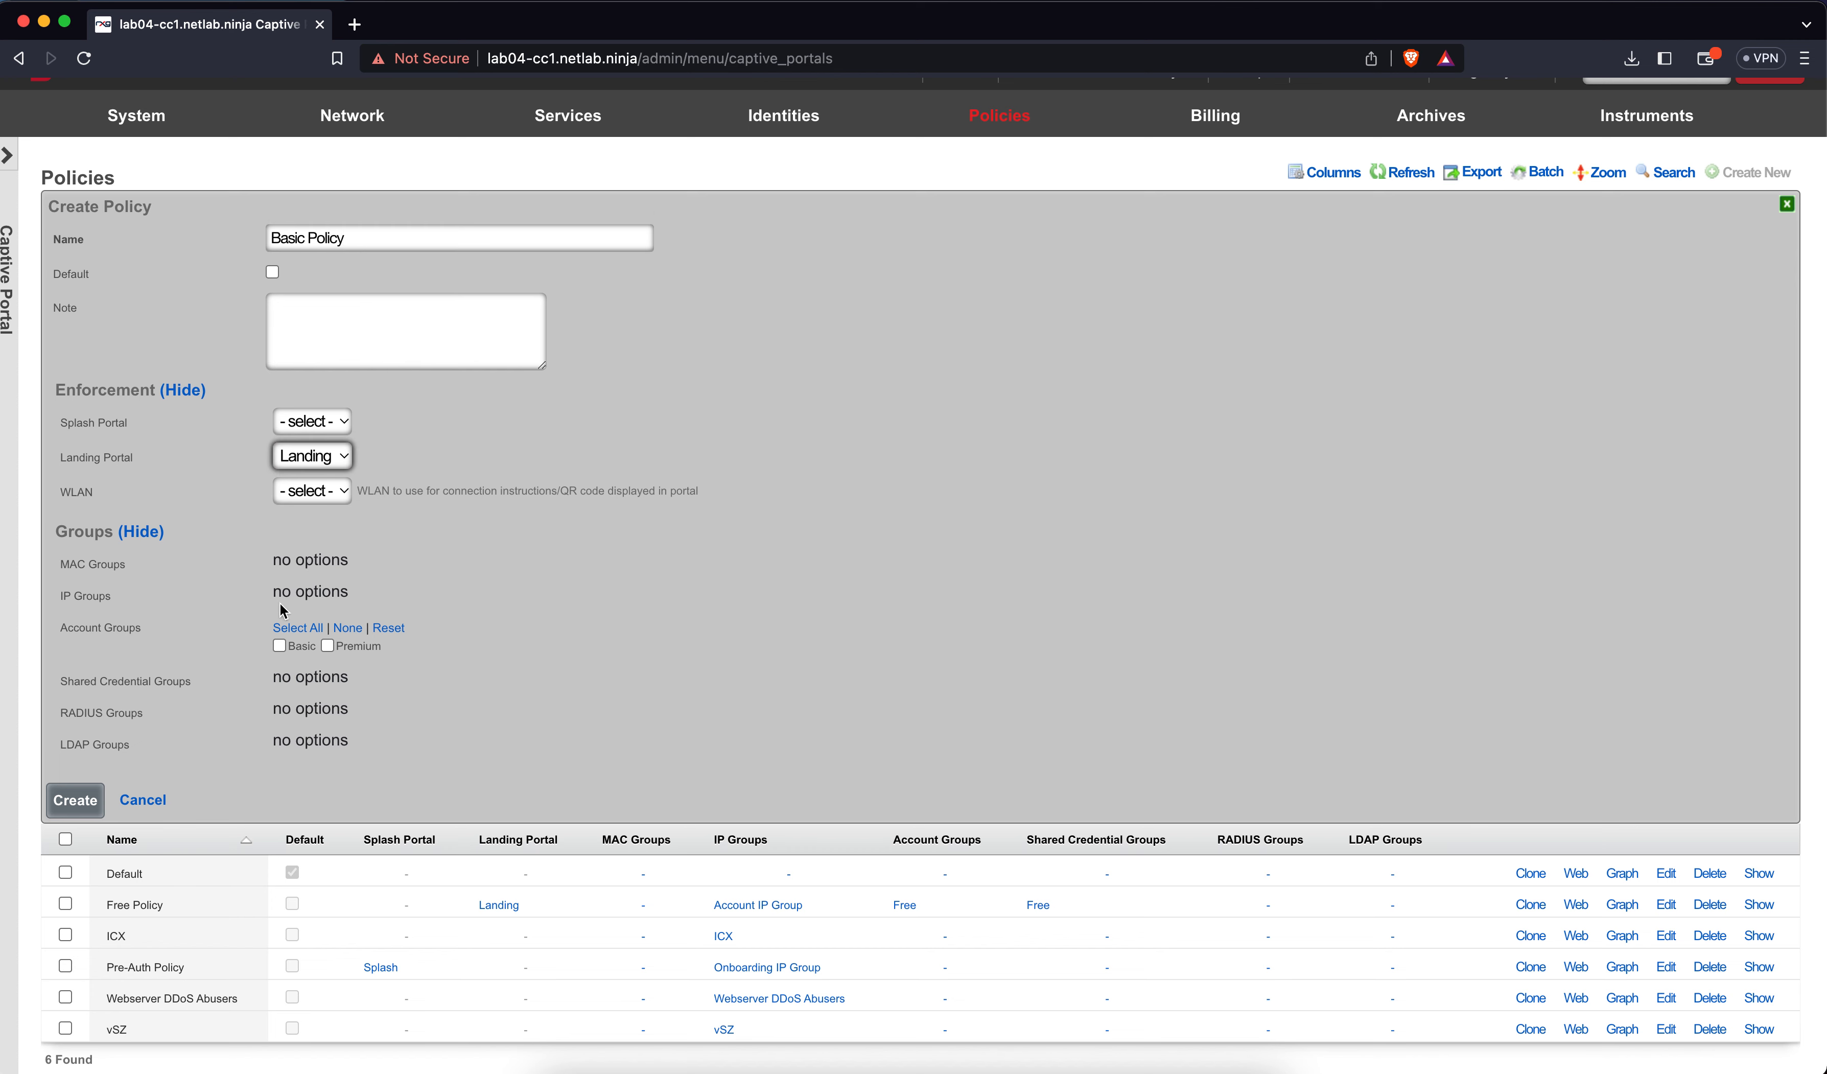
pyautogui.click(280, 642)
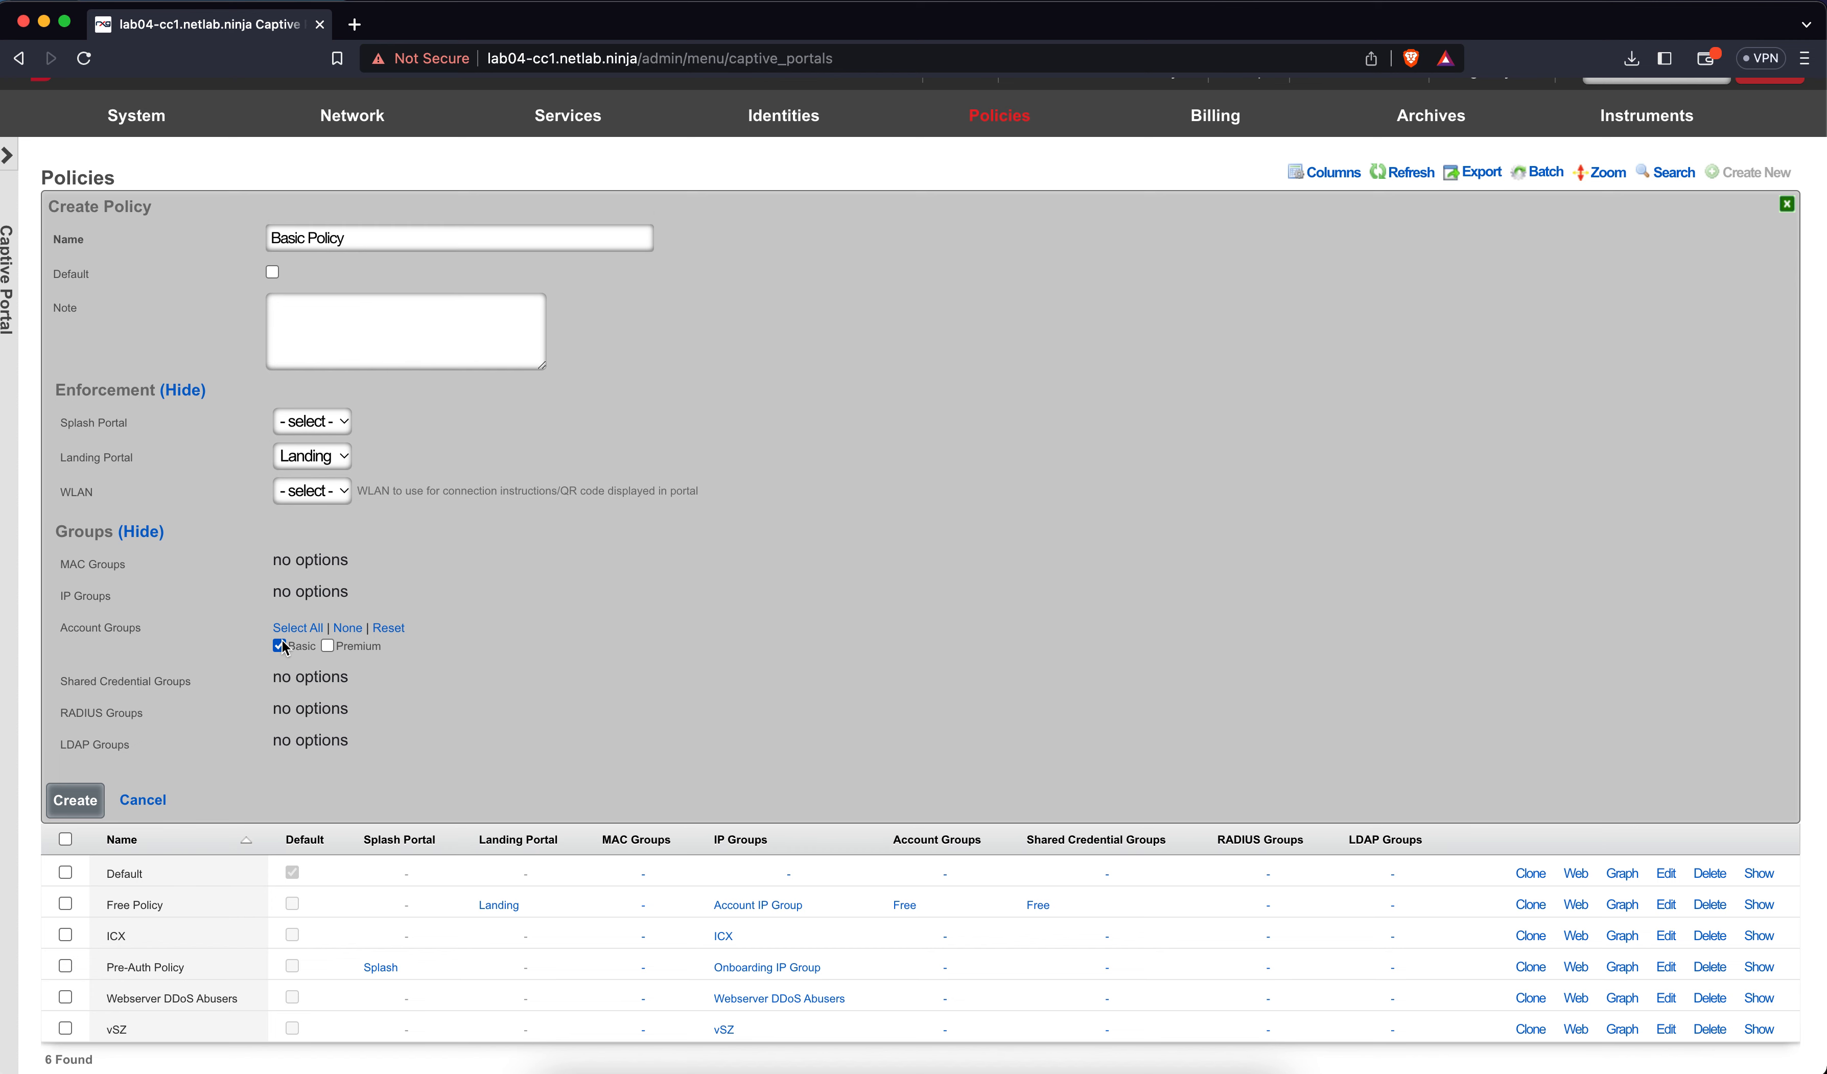
pyautogui.click(88, 805)
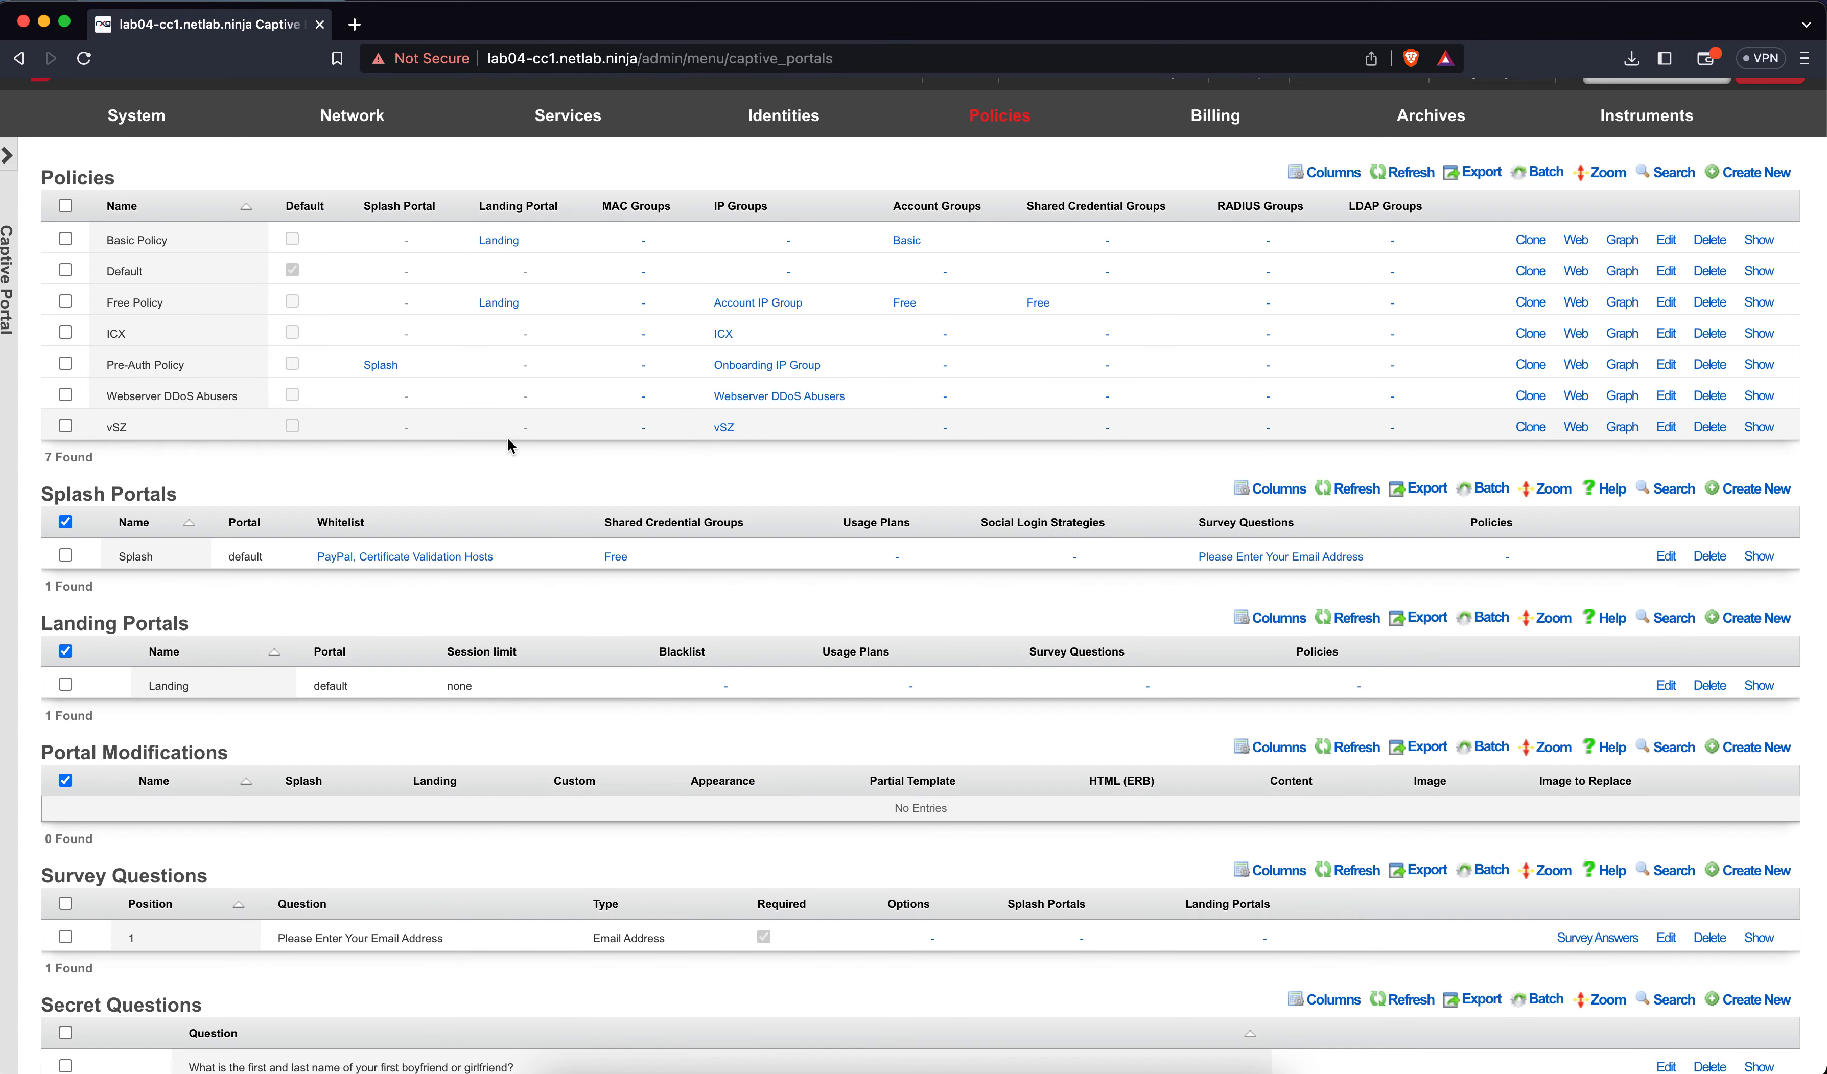
# Create 'Premium Policy' using the Landing portal for the Premium account group
pyautogui.click(1787, 174)
pyautogui.write('Premius')
pyautogui.press('BackSpace')
pyautogui.write('m Policy')
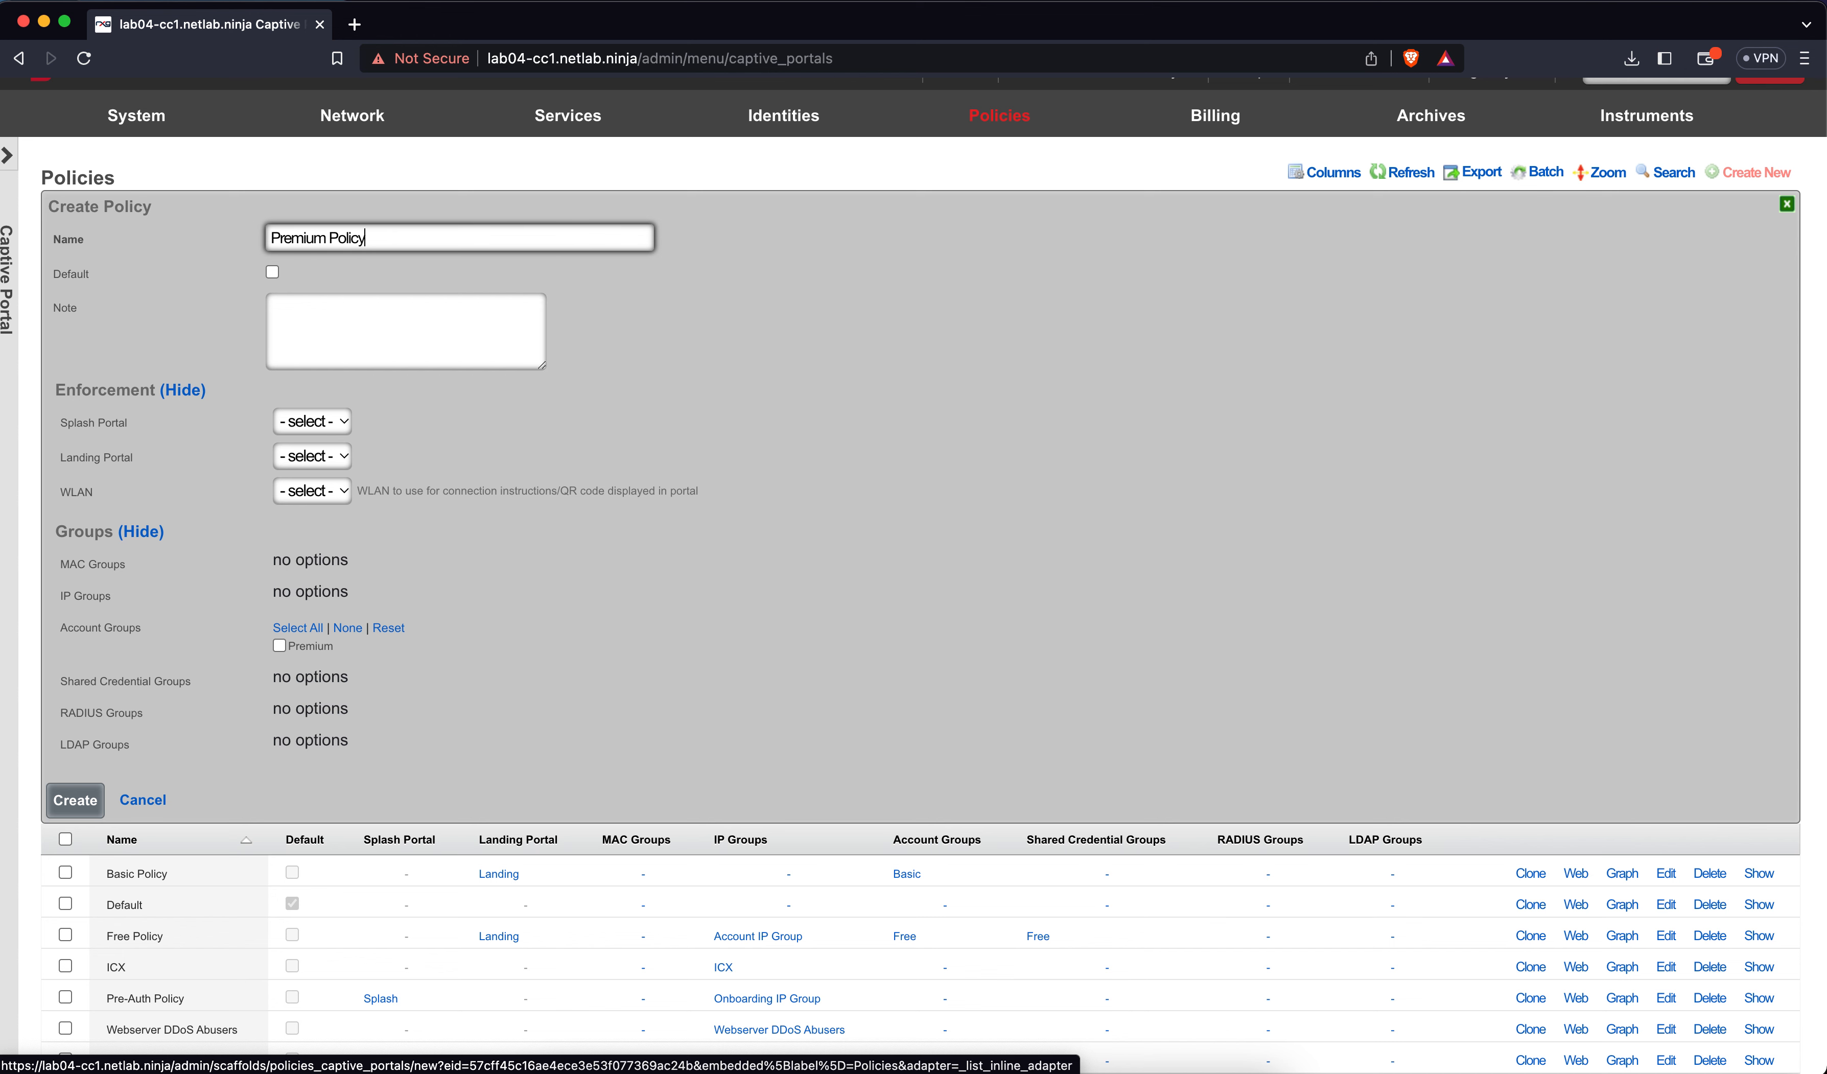
pyautogui.click(349, 460)
pyautogui.click(324, 484)
pyautogui.click(303, 649)
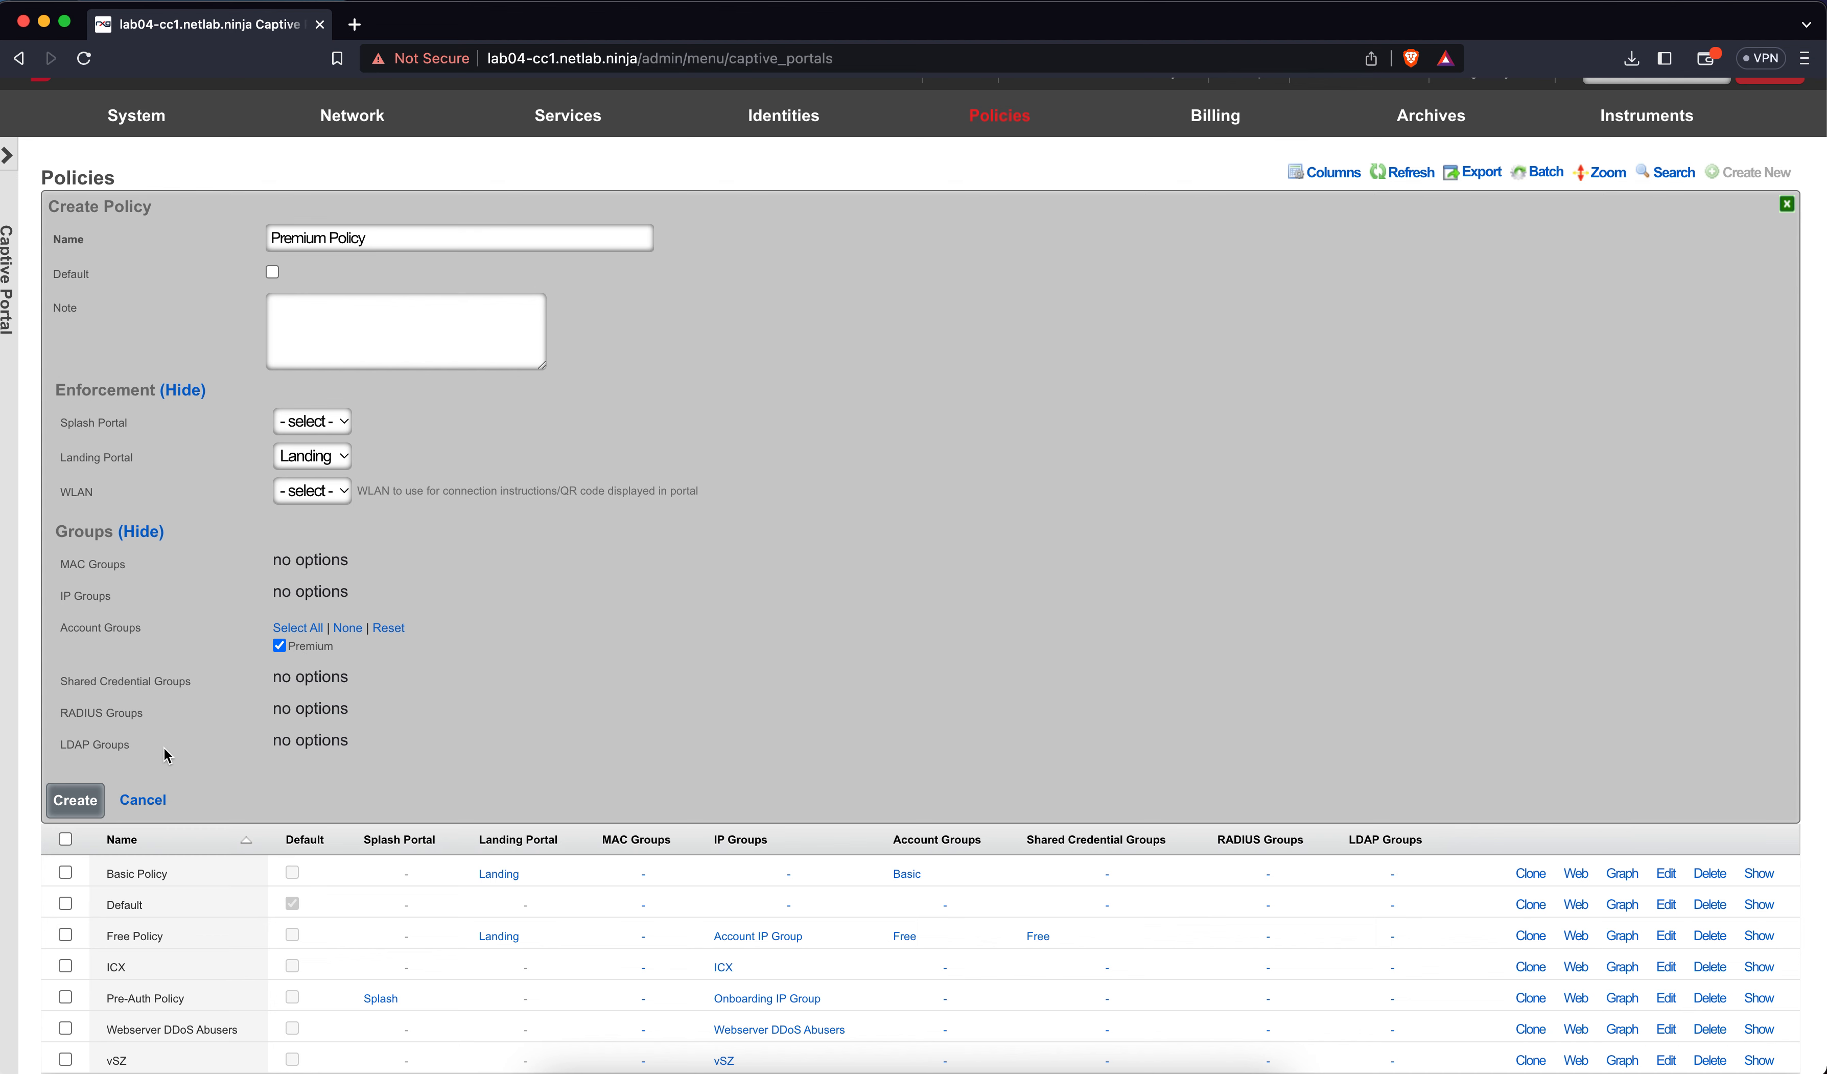
pyautogui.click(81, 805)
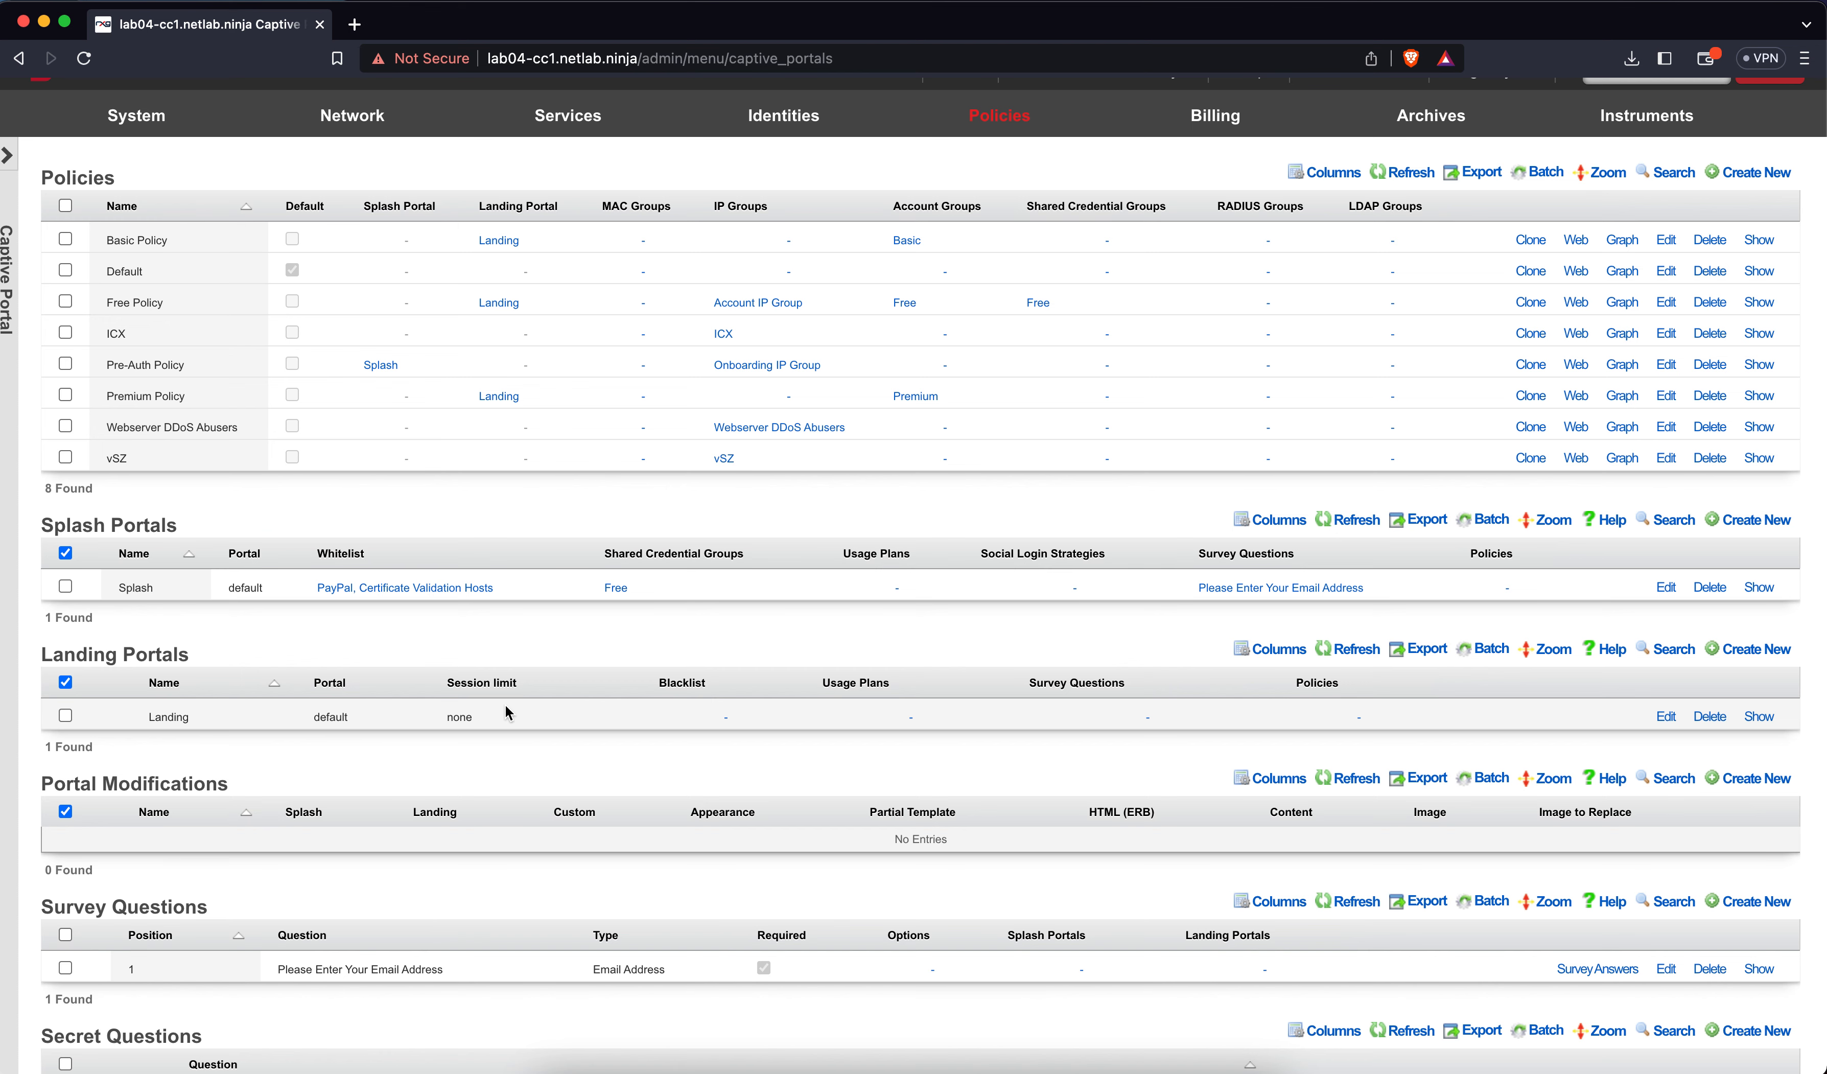
pyautogui.scroll(2, 680, 490)
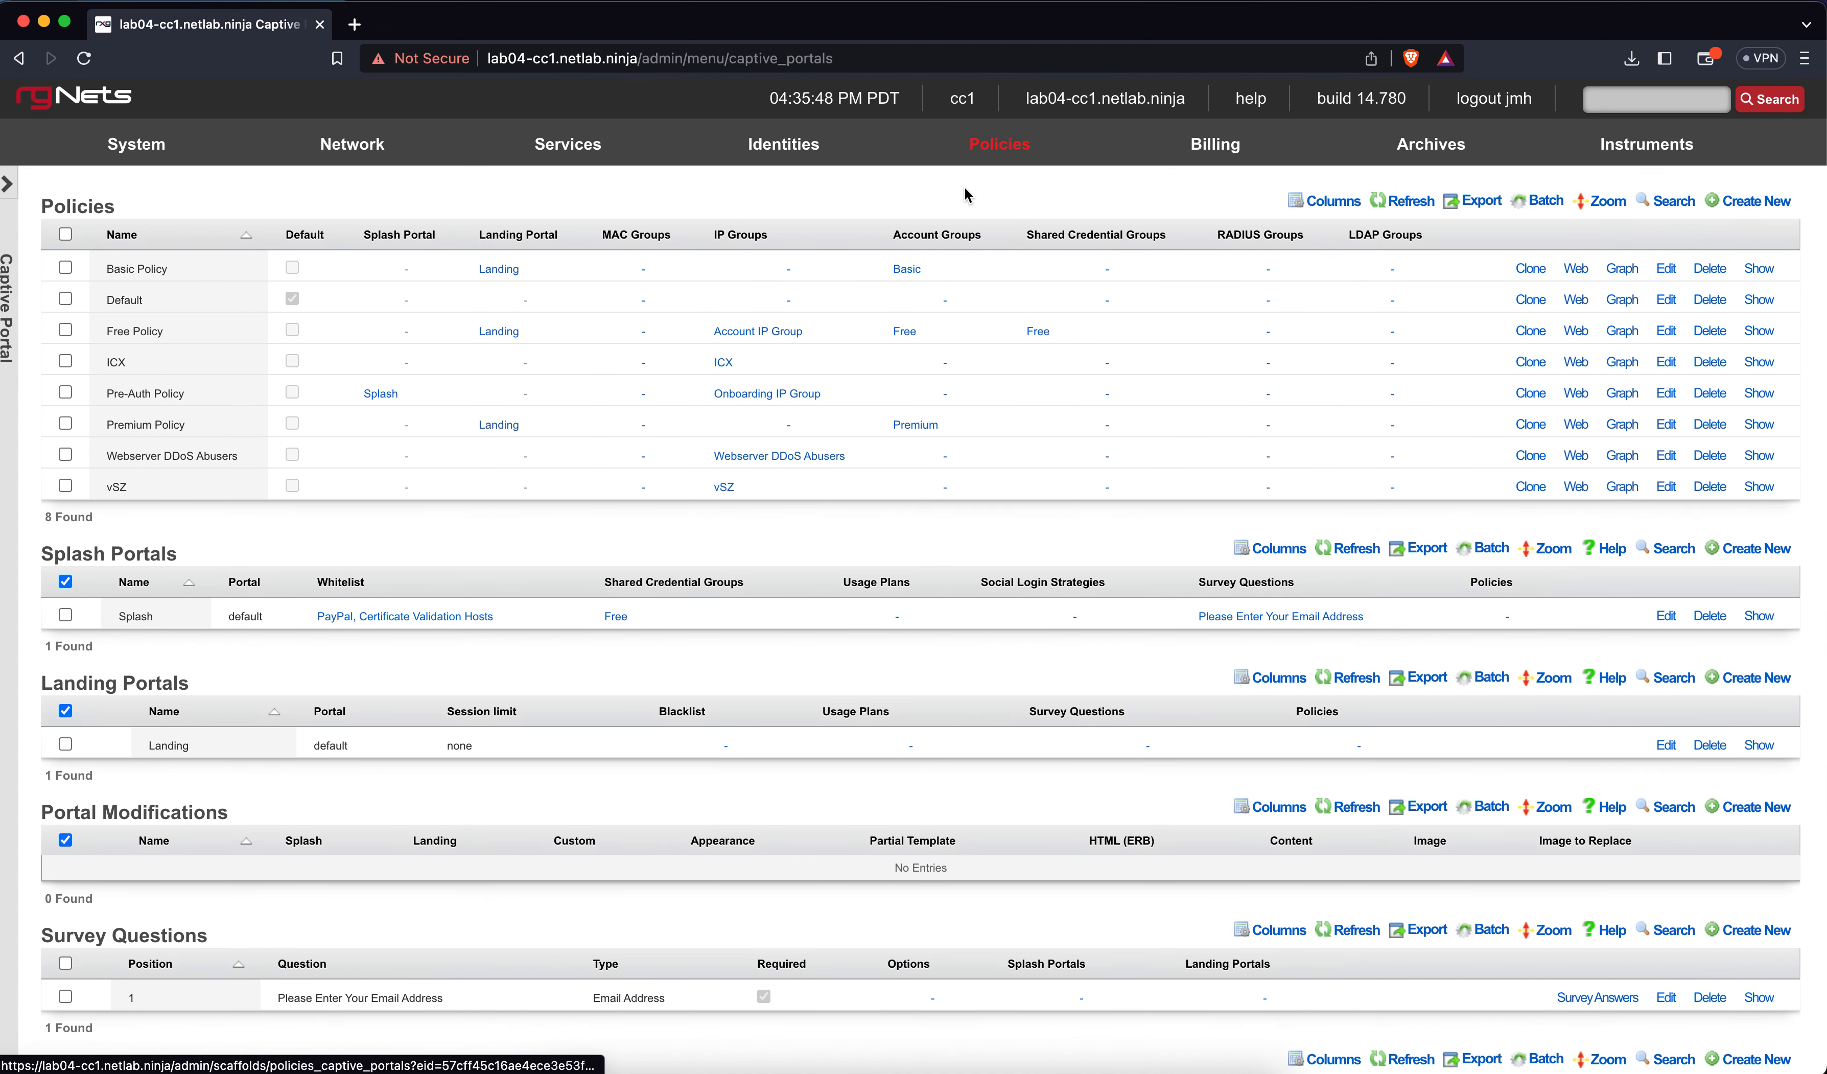
# Open the Policies dashboard and scroll to the graph linking each policy's groups to the Landing portal
pyautogui.click(981, 153)
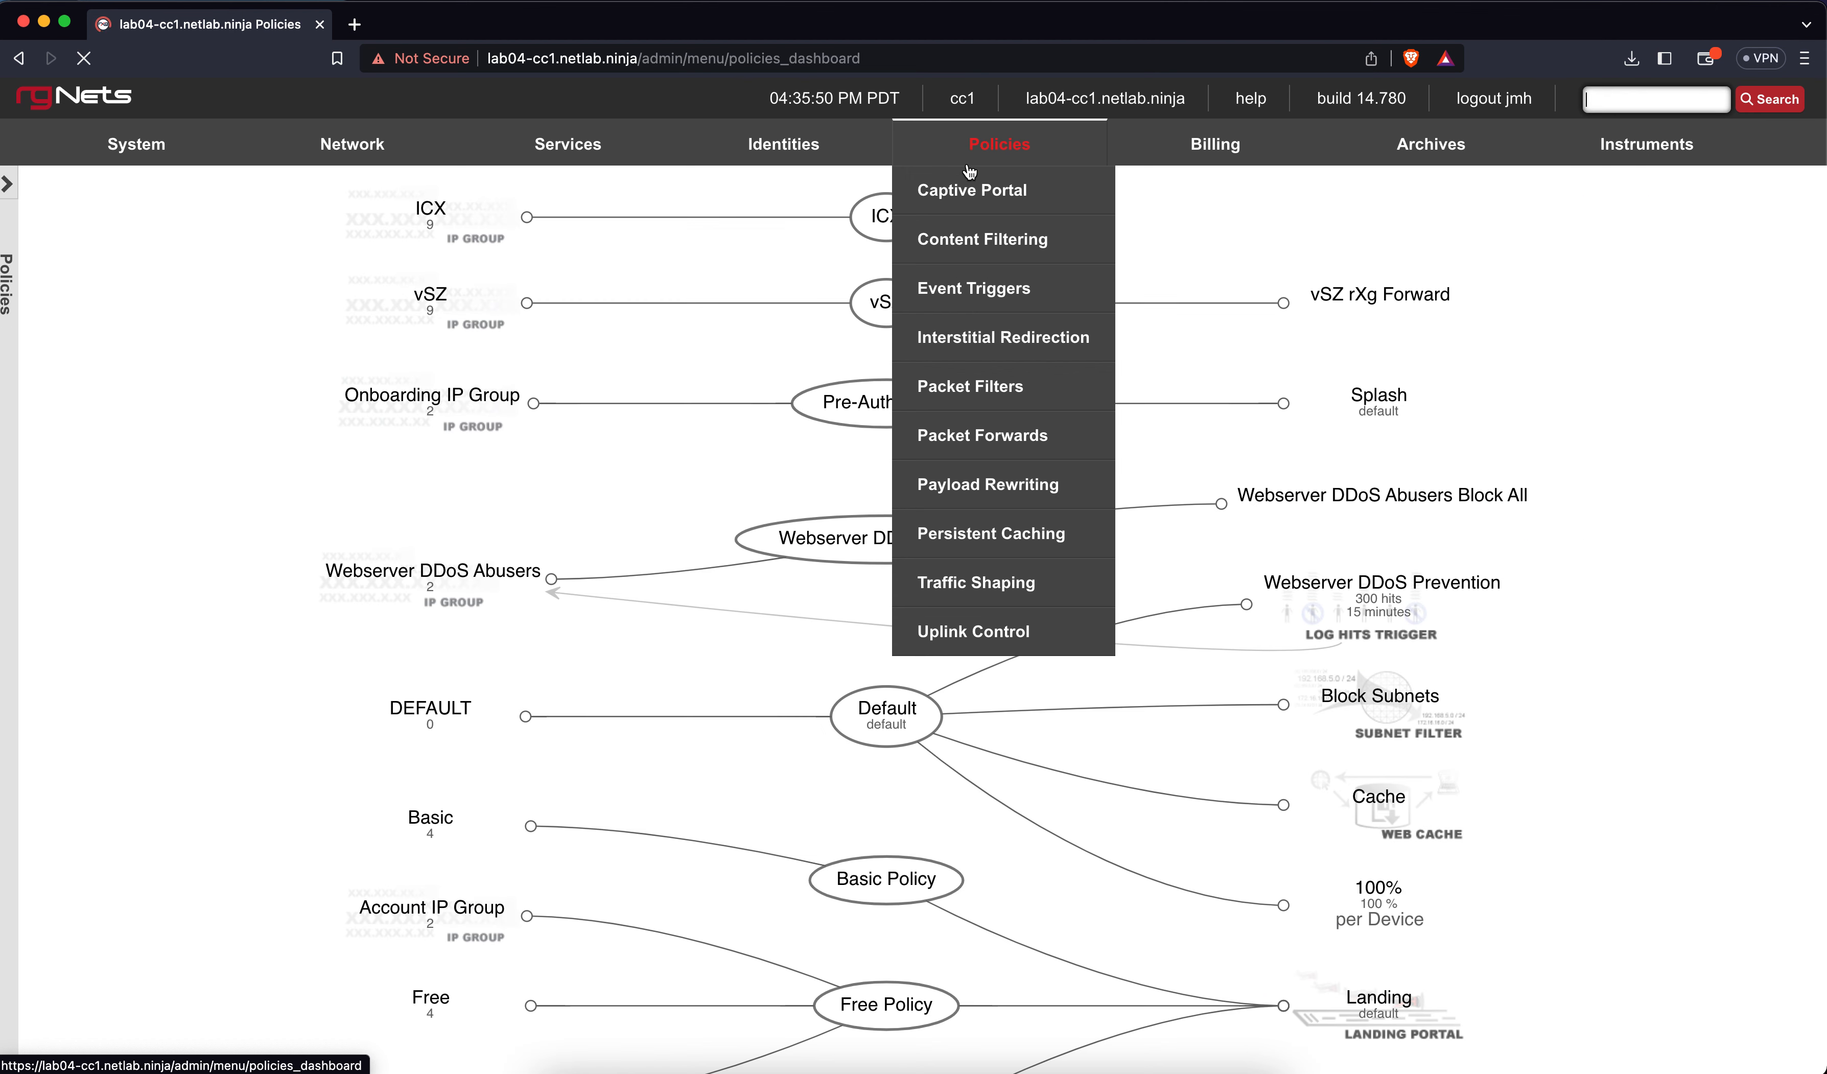
pyautogui.scroll(-5, 662, 532)
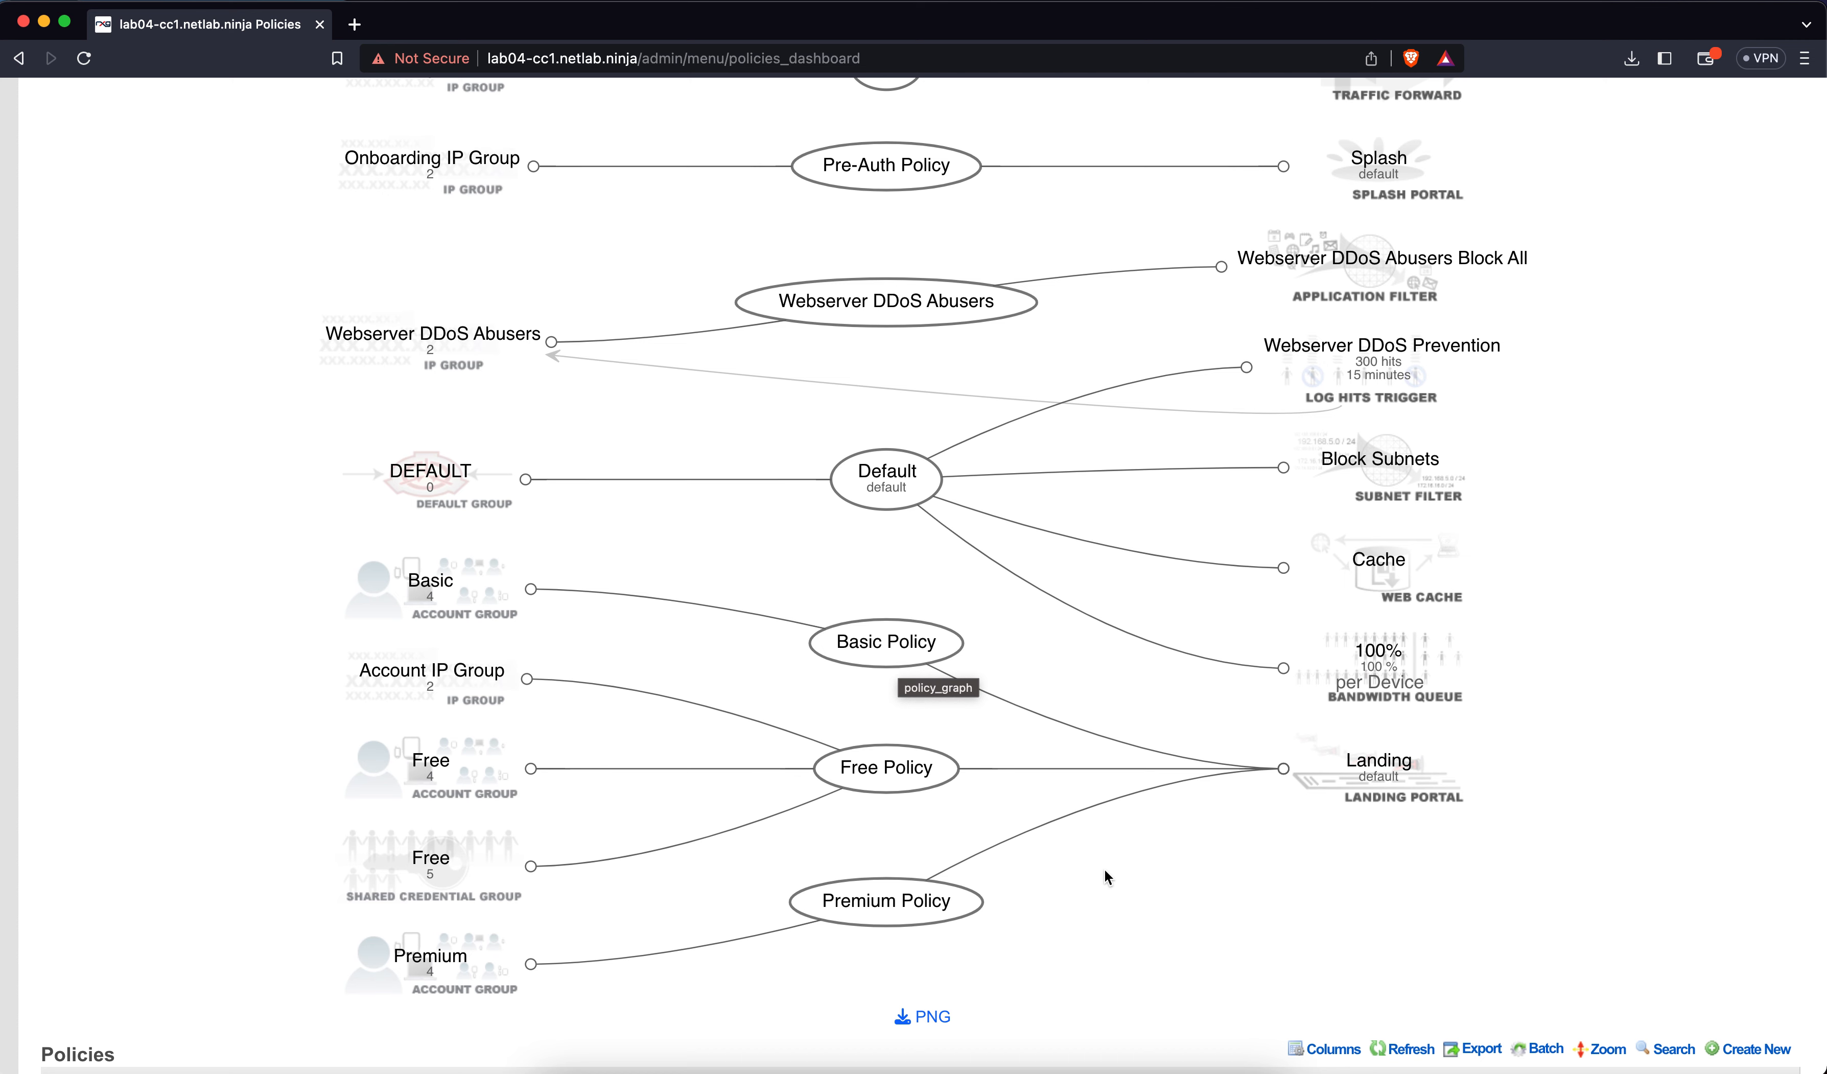
pyautogui.scroll(-2, 1104, 871)
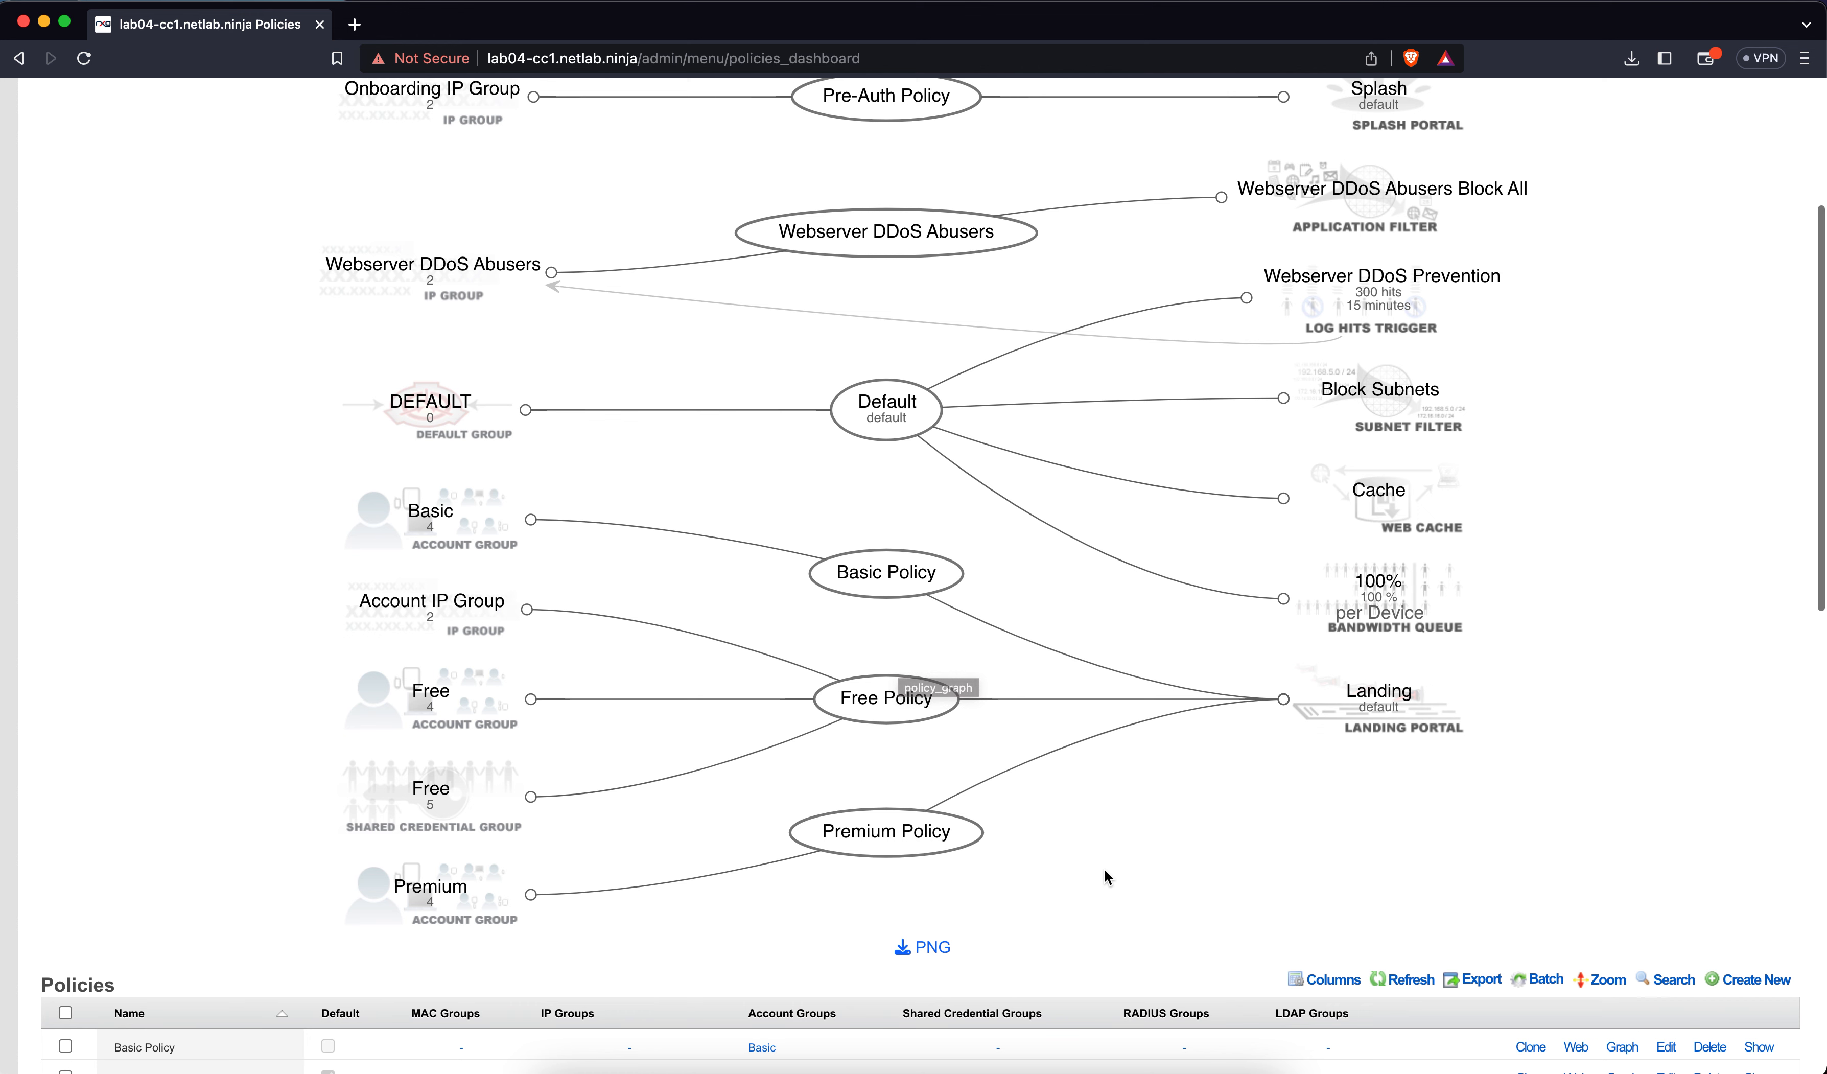
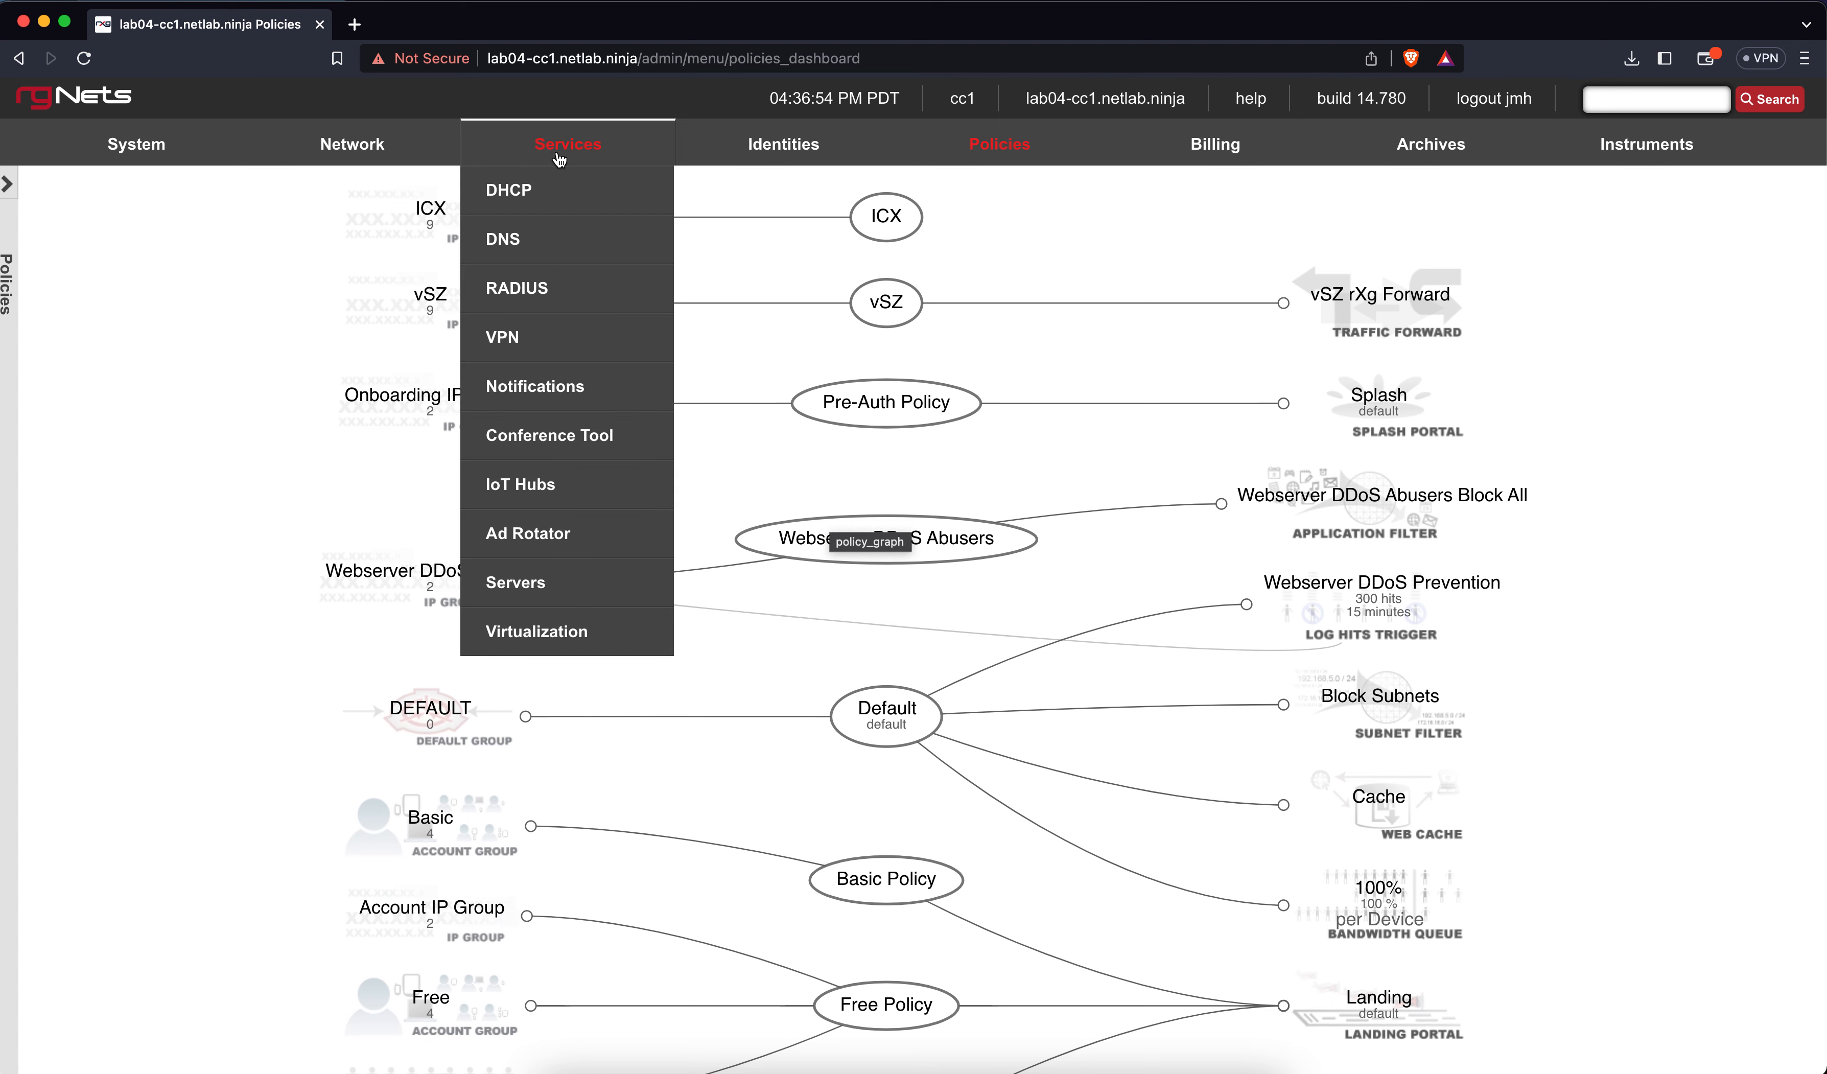
# Go to Services > RADIUS and start a new RADIUS server realm
pyautogui.click(528, 289)
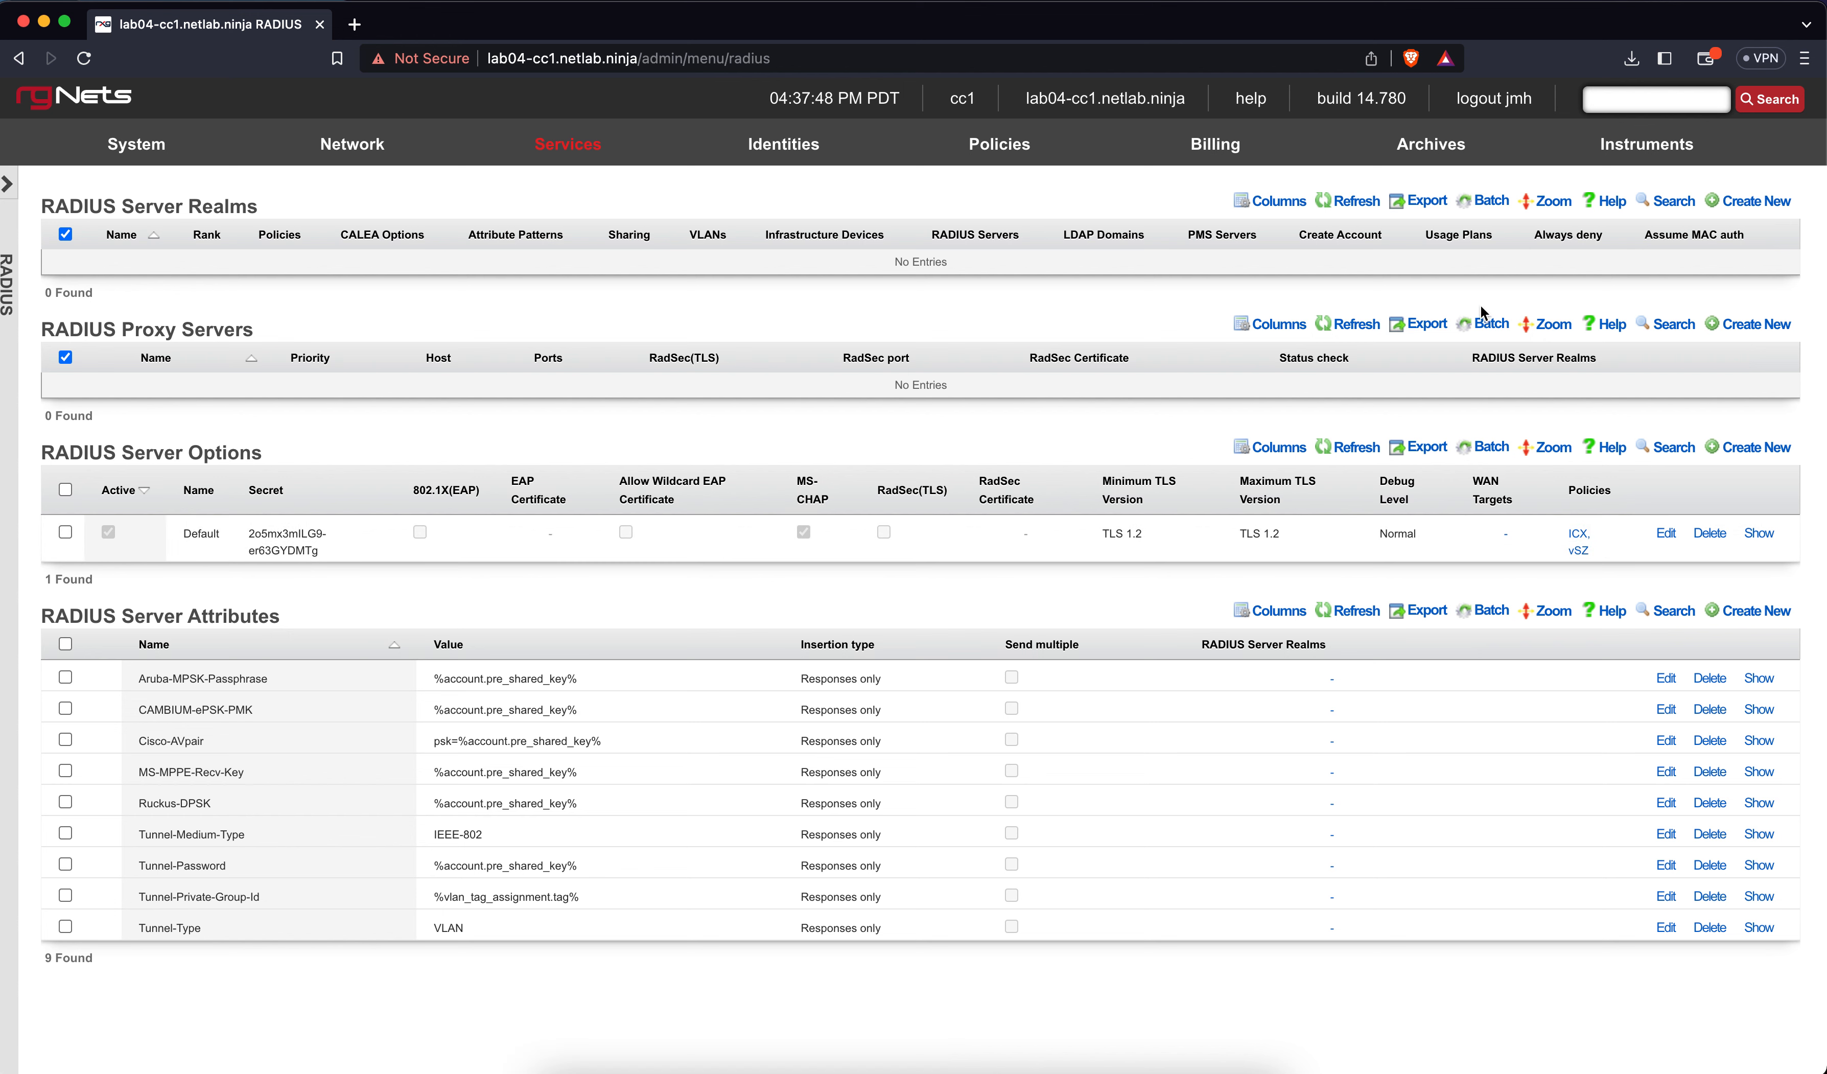
pyautogui.click(1754, 201)
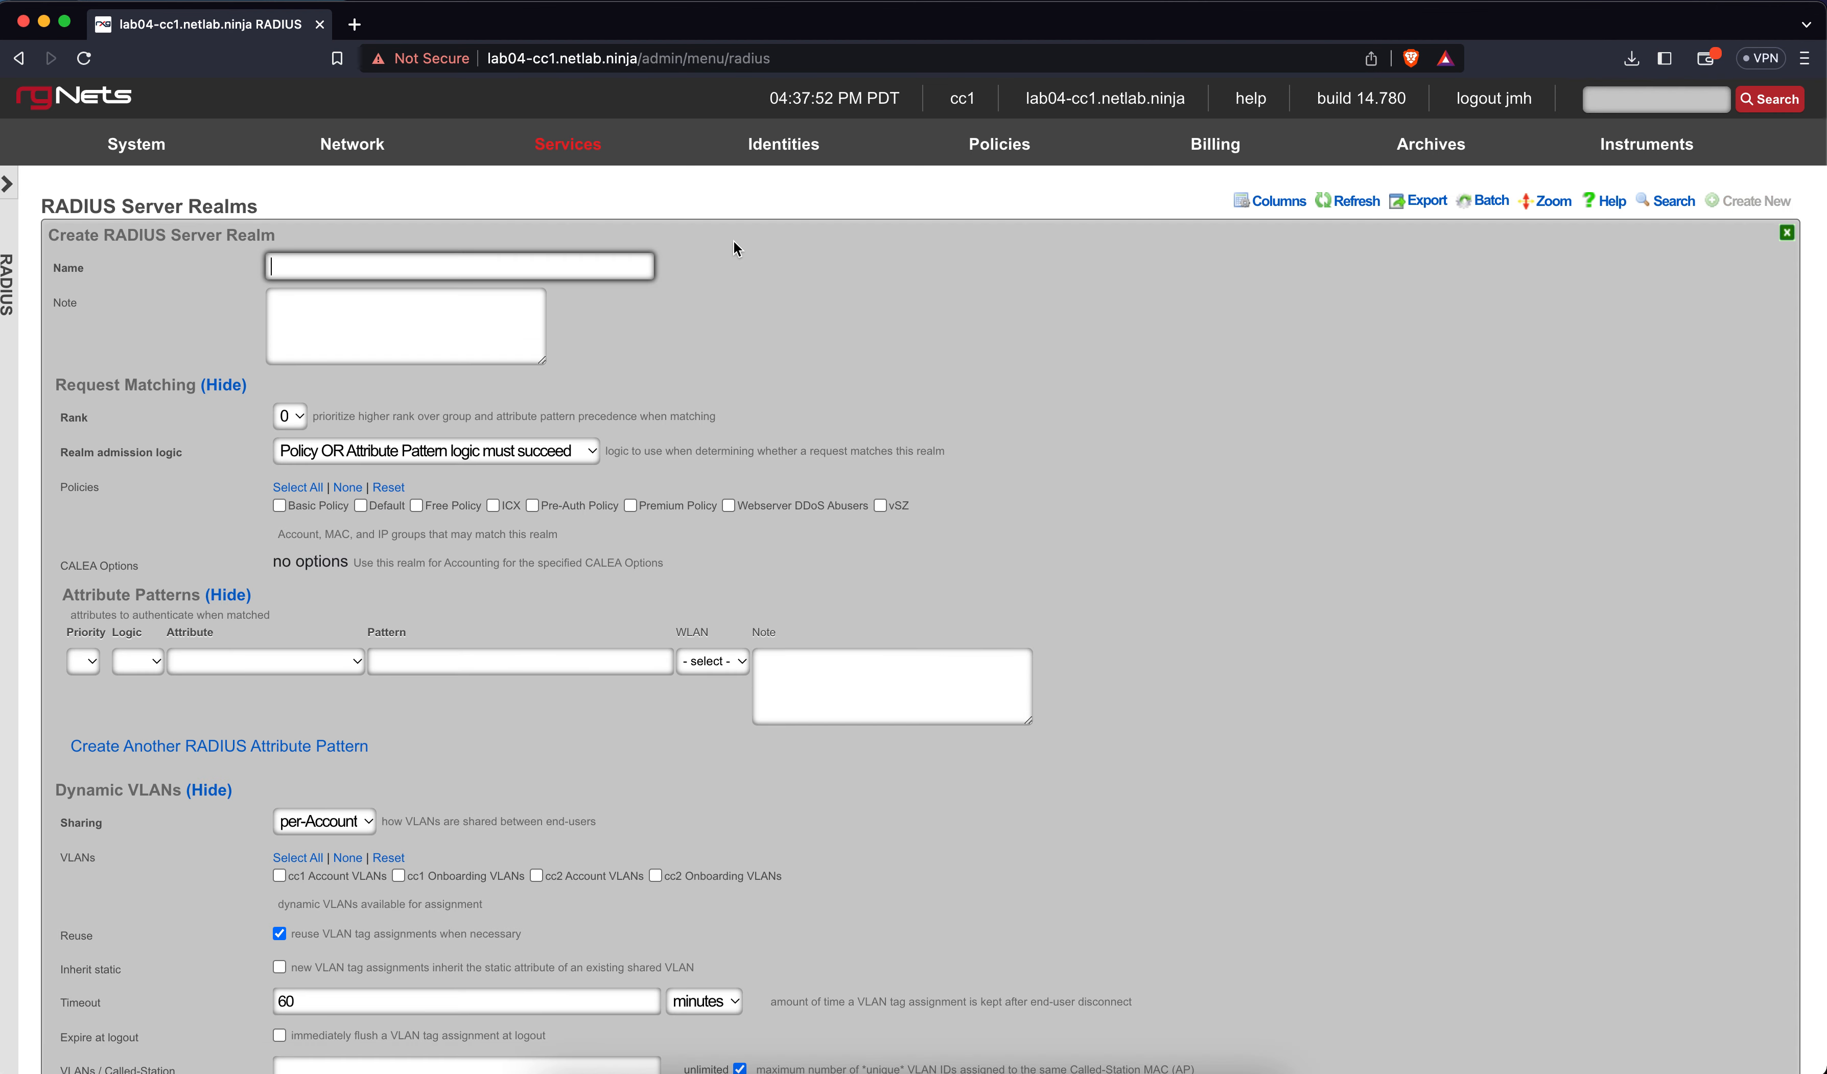
# Name the realm 'Onboarding Realm', keep OR admission logic, and match on Called-Station-Id (BSSID/SSID)
pyautogui.write('ON')
pyautogui.press('BackSpace')
pyautogui.write('nboard')
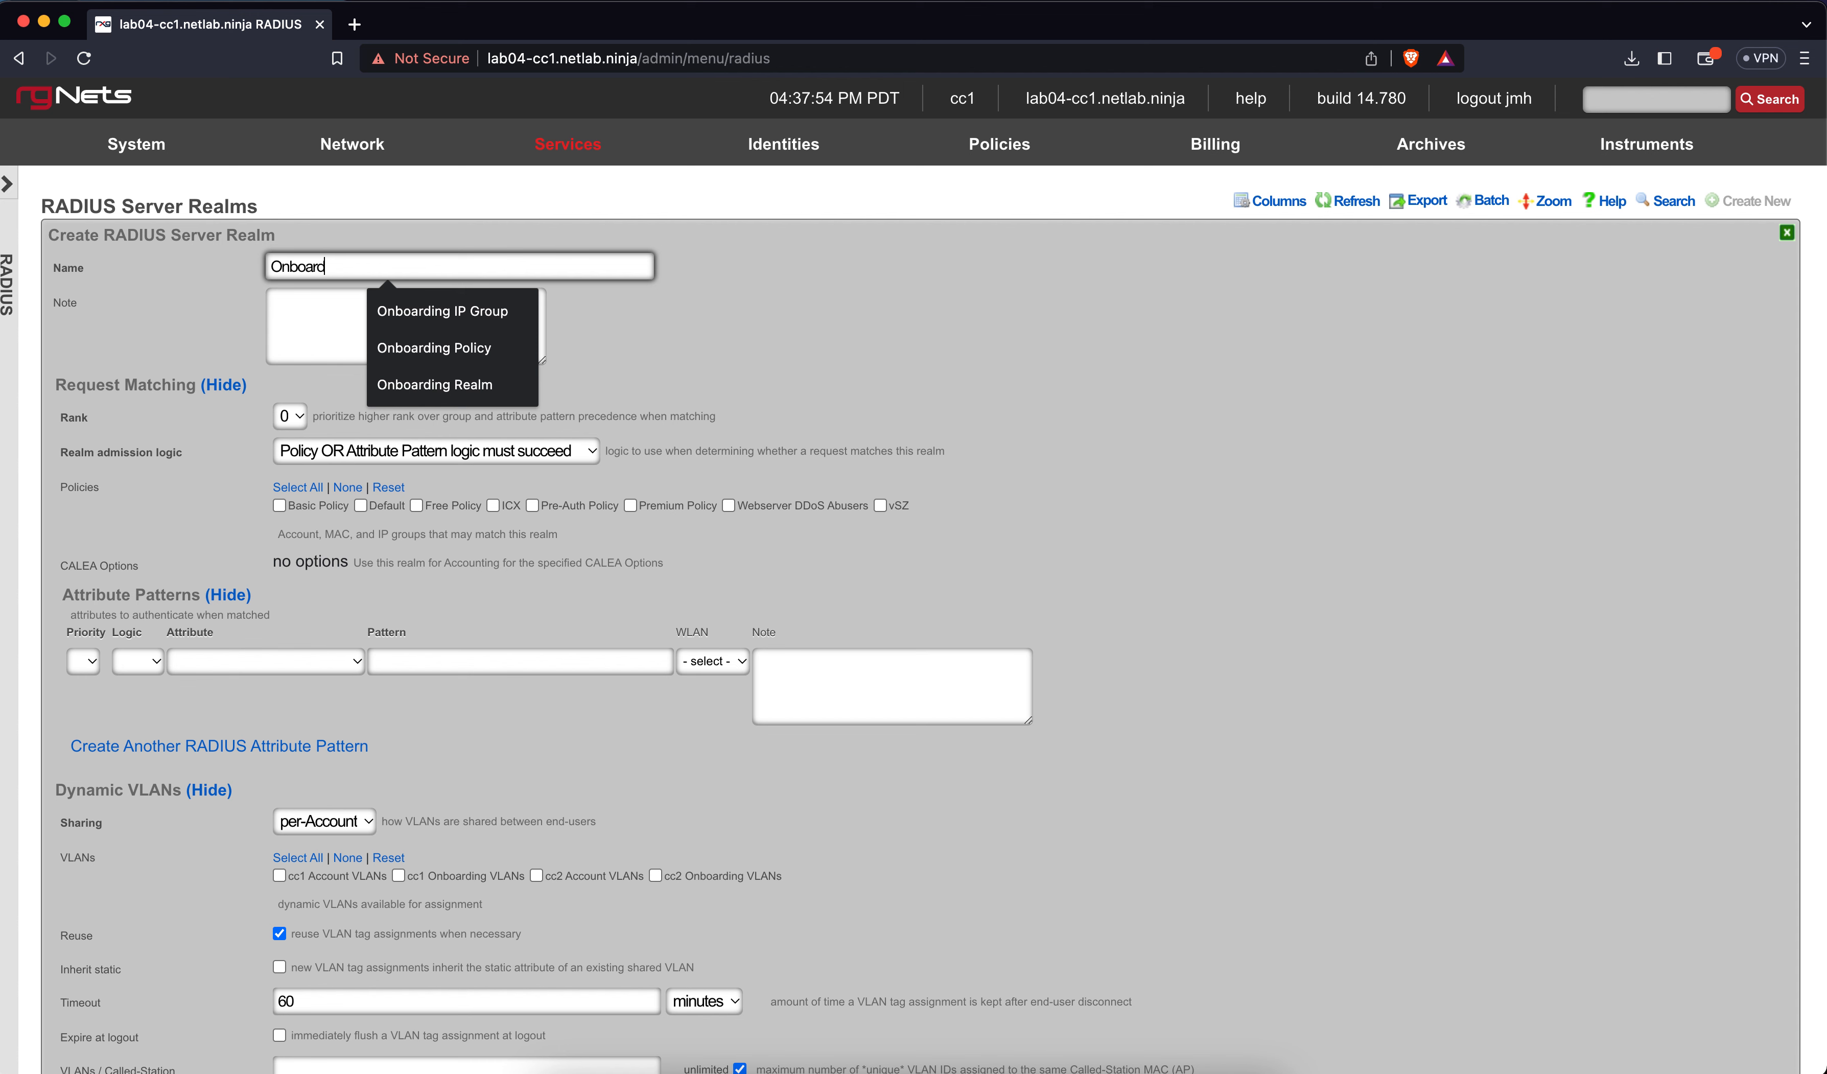
pyautogui.write('ing Realm')
pyautogui.click(756, 323)
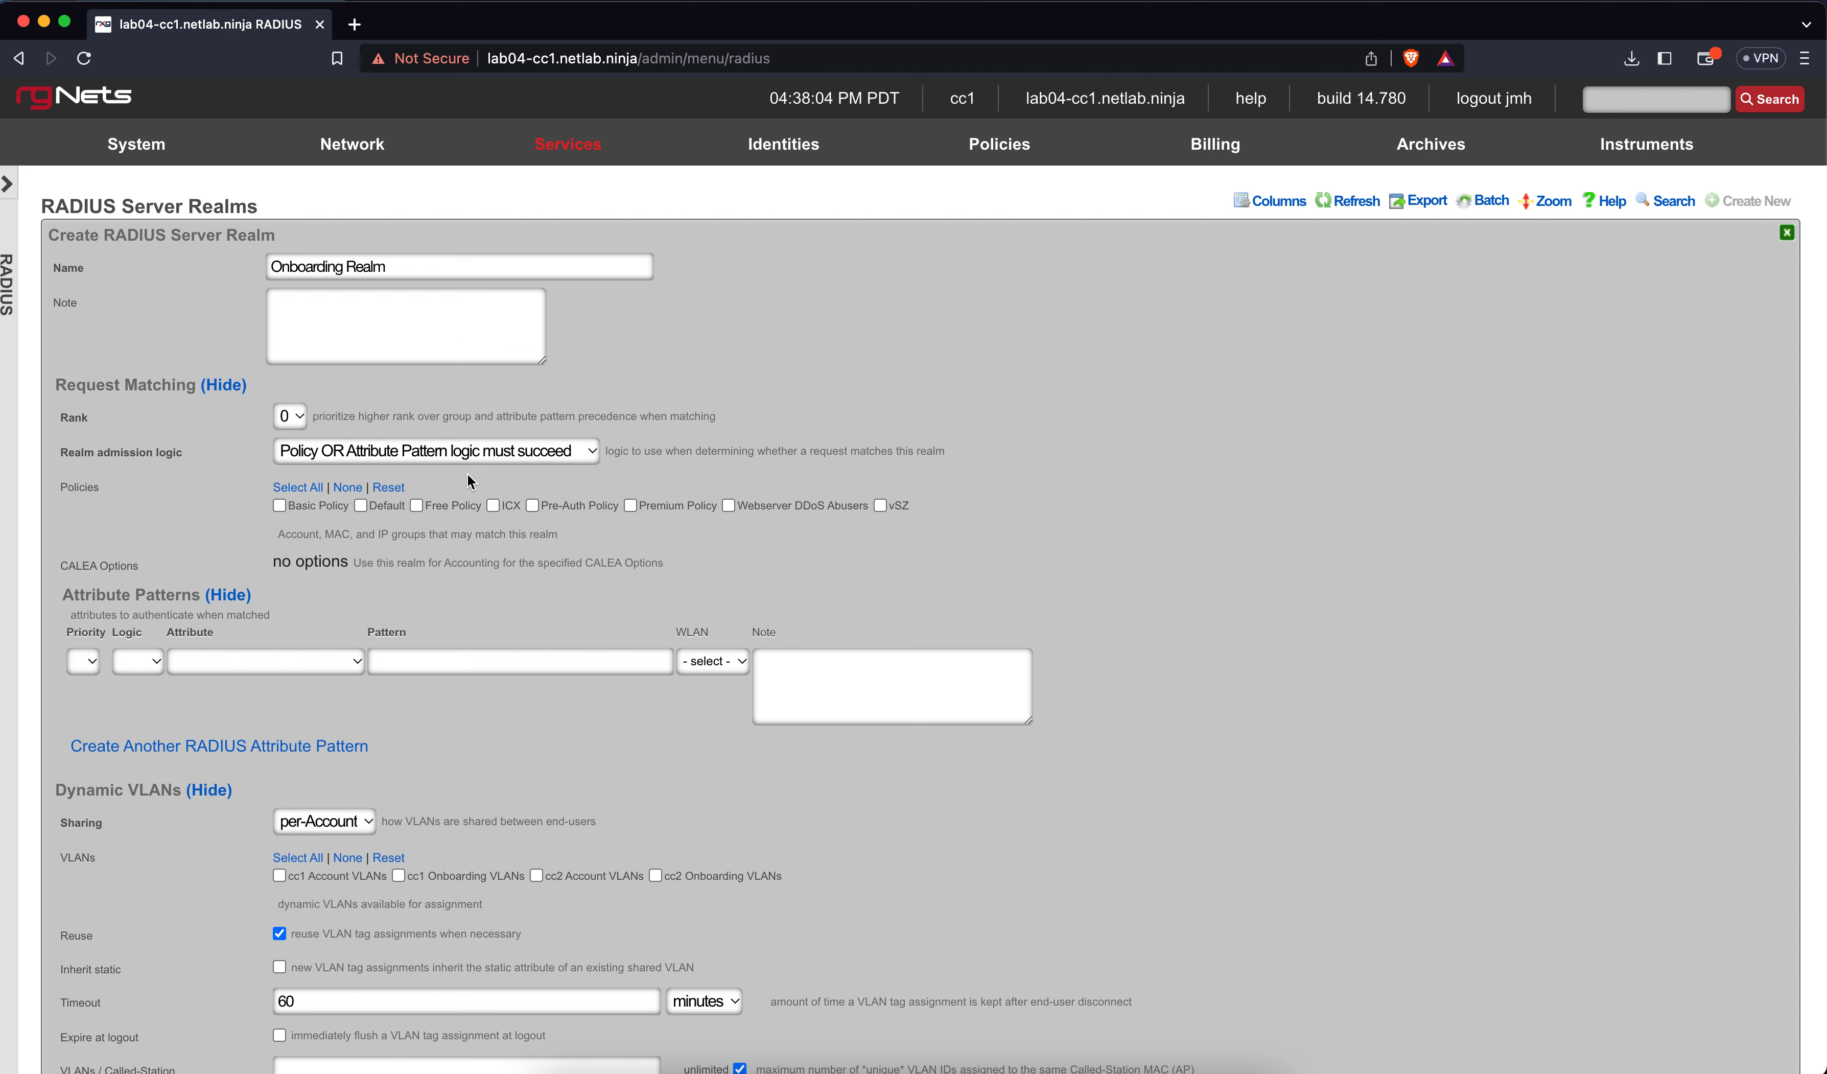
pyautogui.click(472, 453)
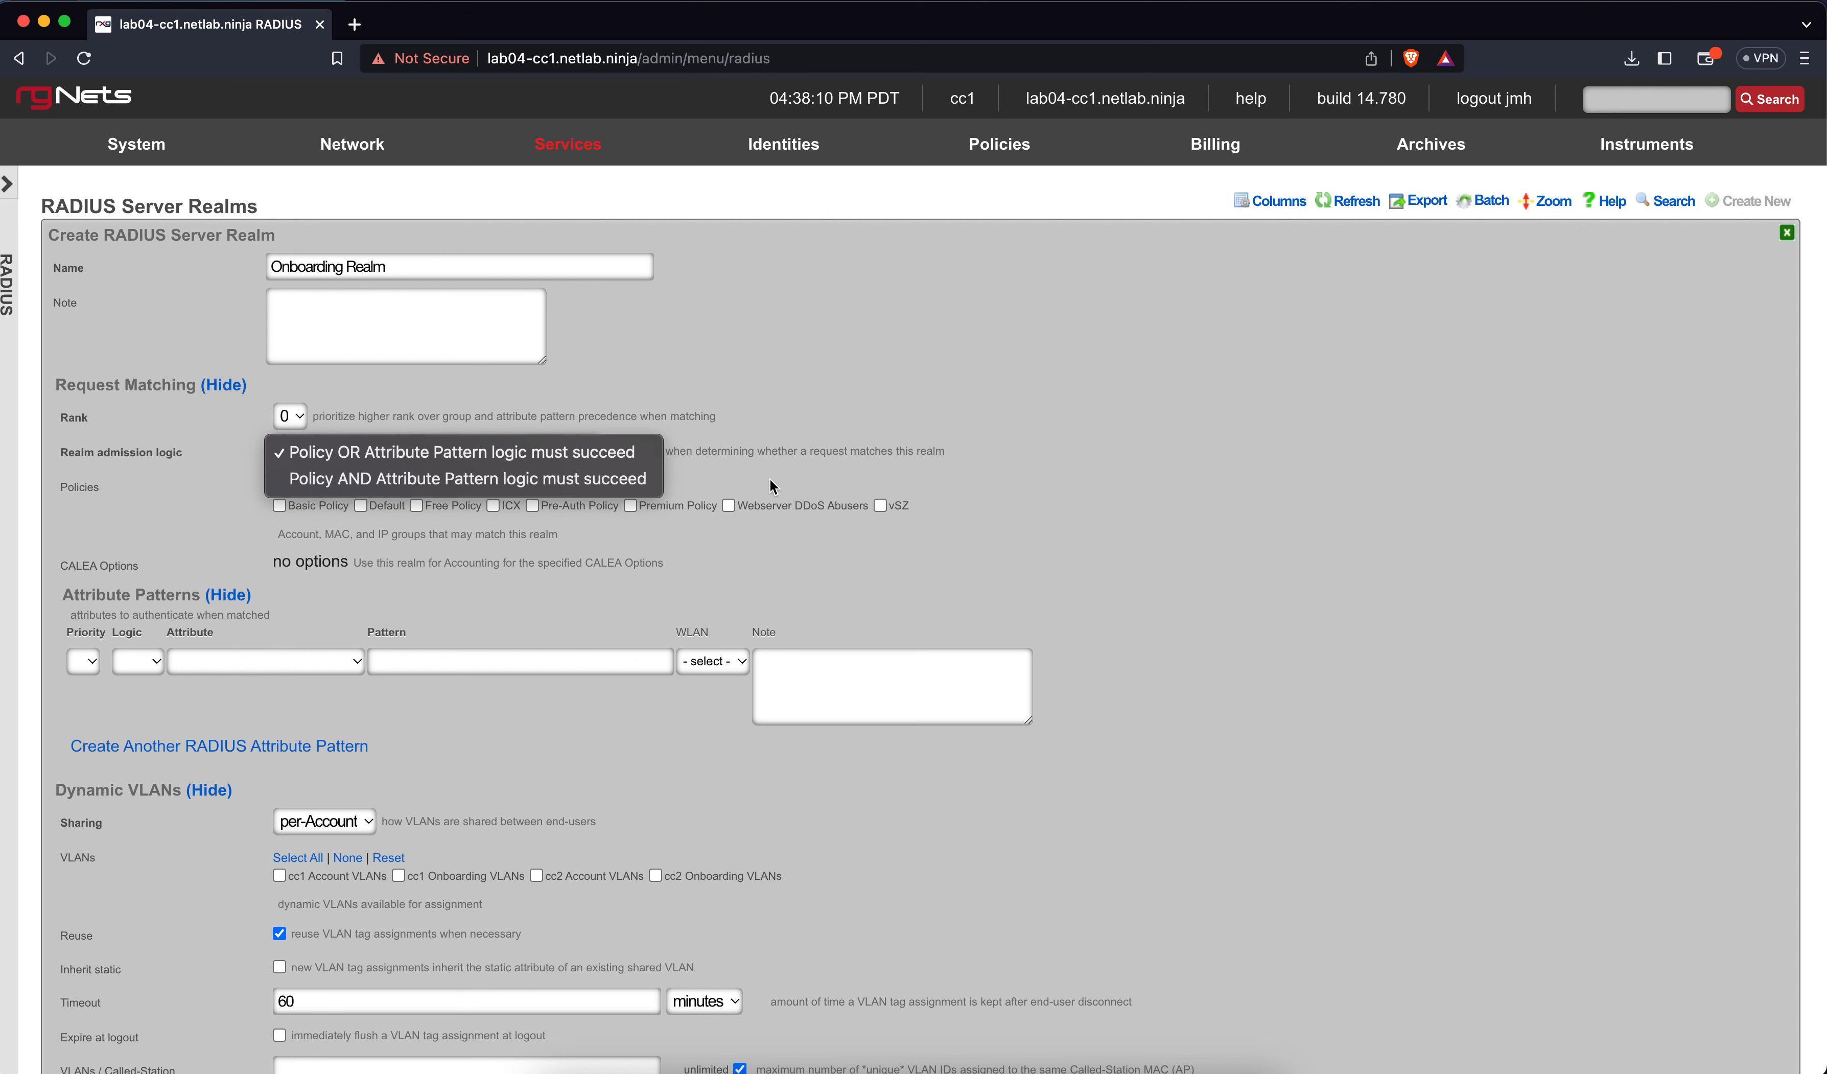
pyautogui.click(819, 483)
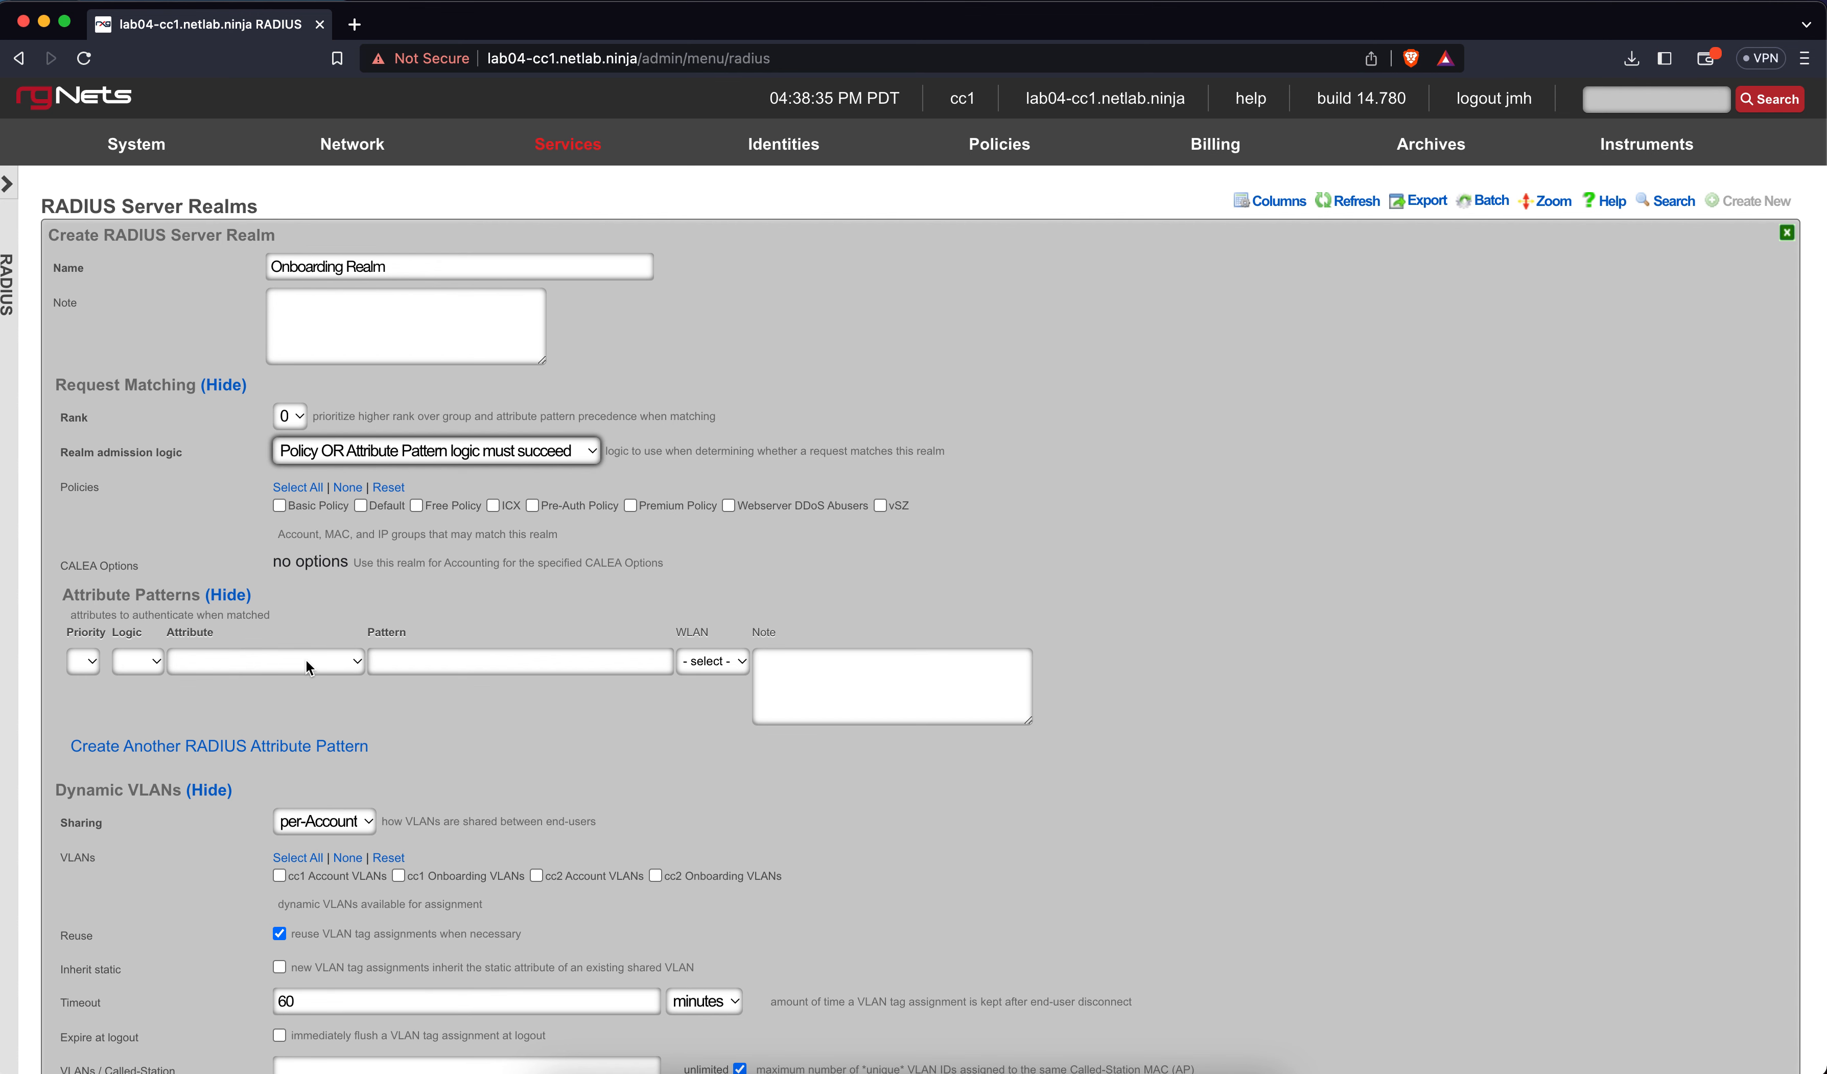
pyautogui.click(244, 654)
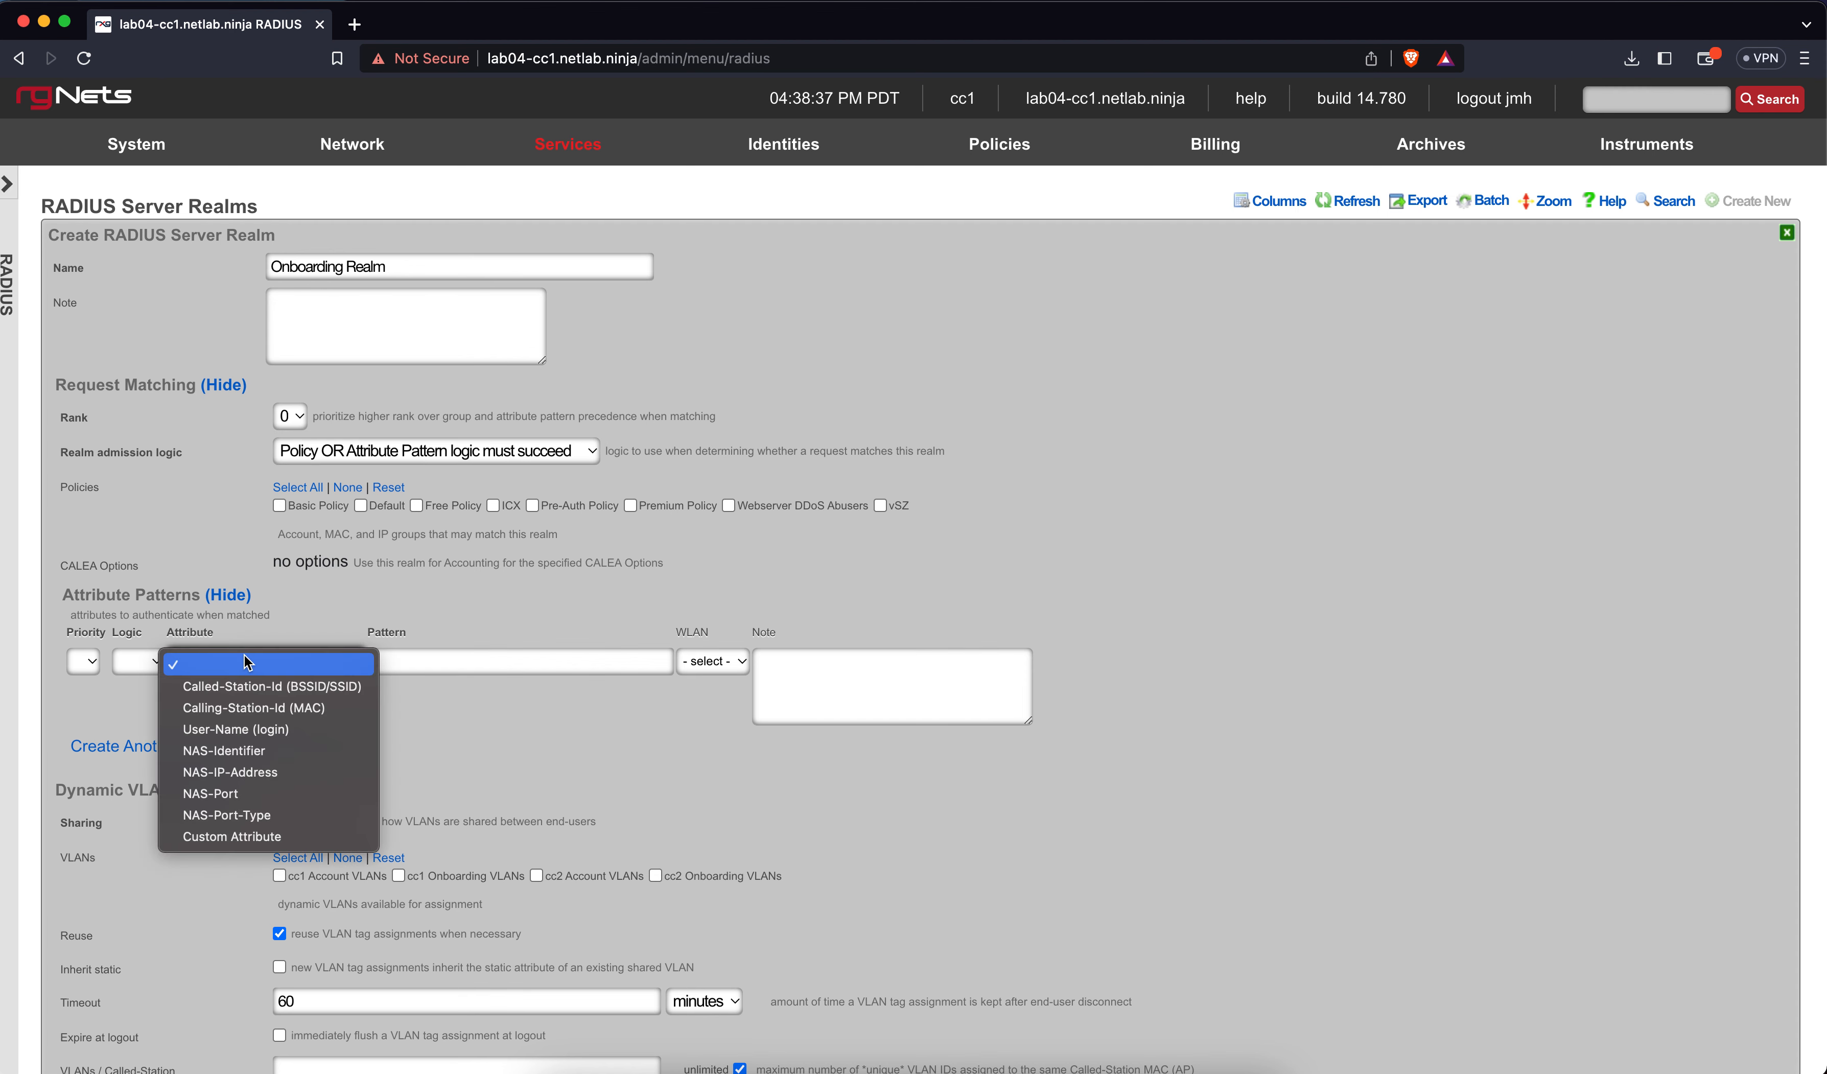
pyautogui.click(241, 688)
# Enter lab04 as the Called-Station-Id pattern after confirming the SSID in the Wi-Fi menu
pyautogui.scroll(-3, 479, 635)
pyautogui.click(449, 522)
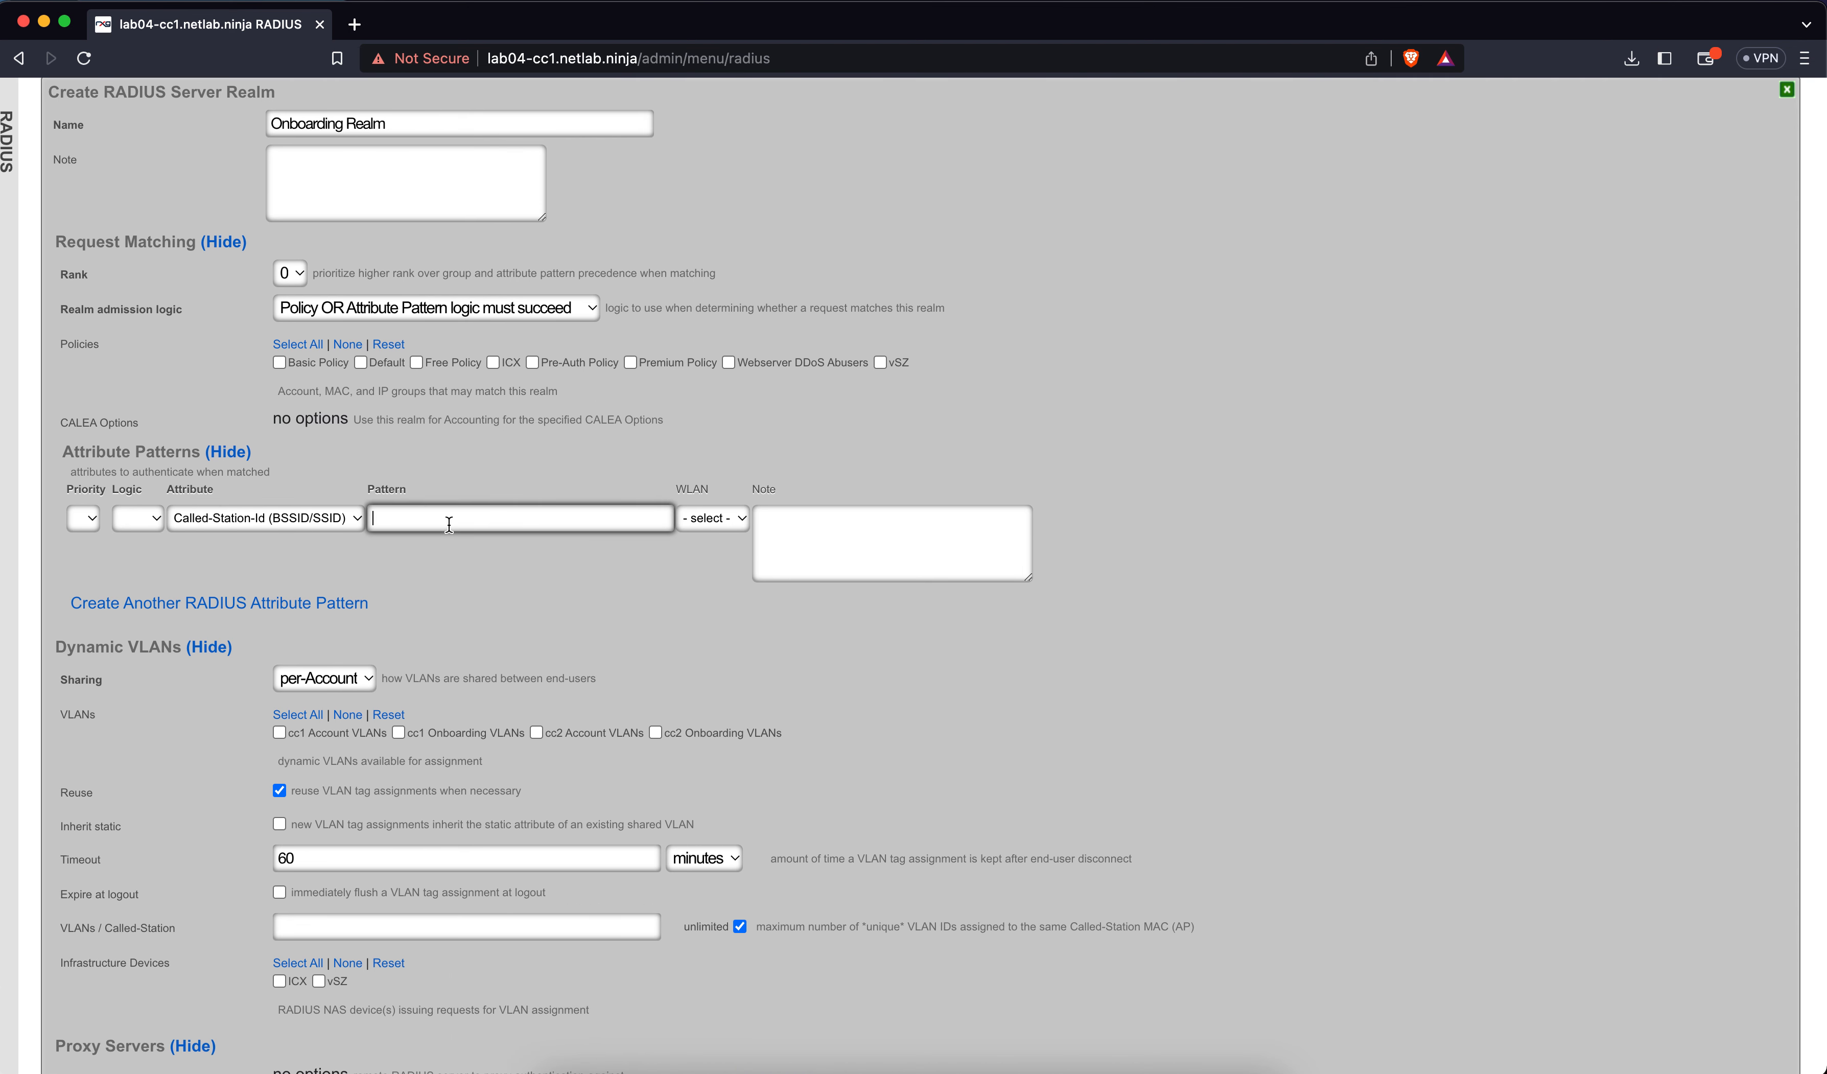
pyautogui.write('lab4')
pyautogui.click(1587, 3)
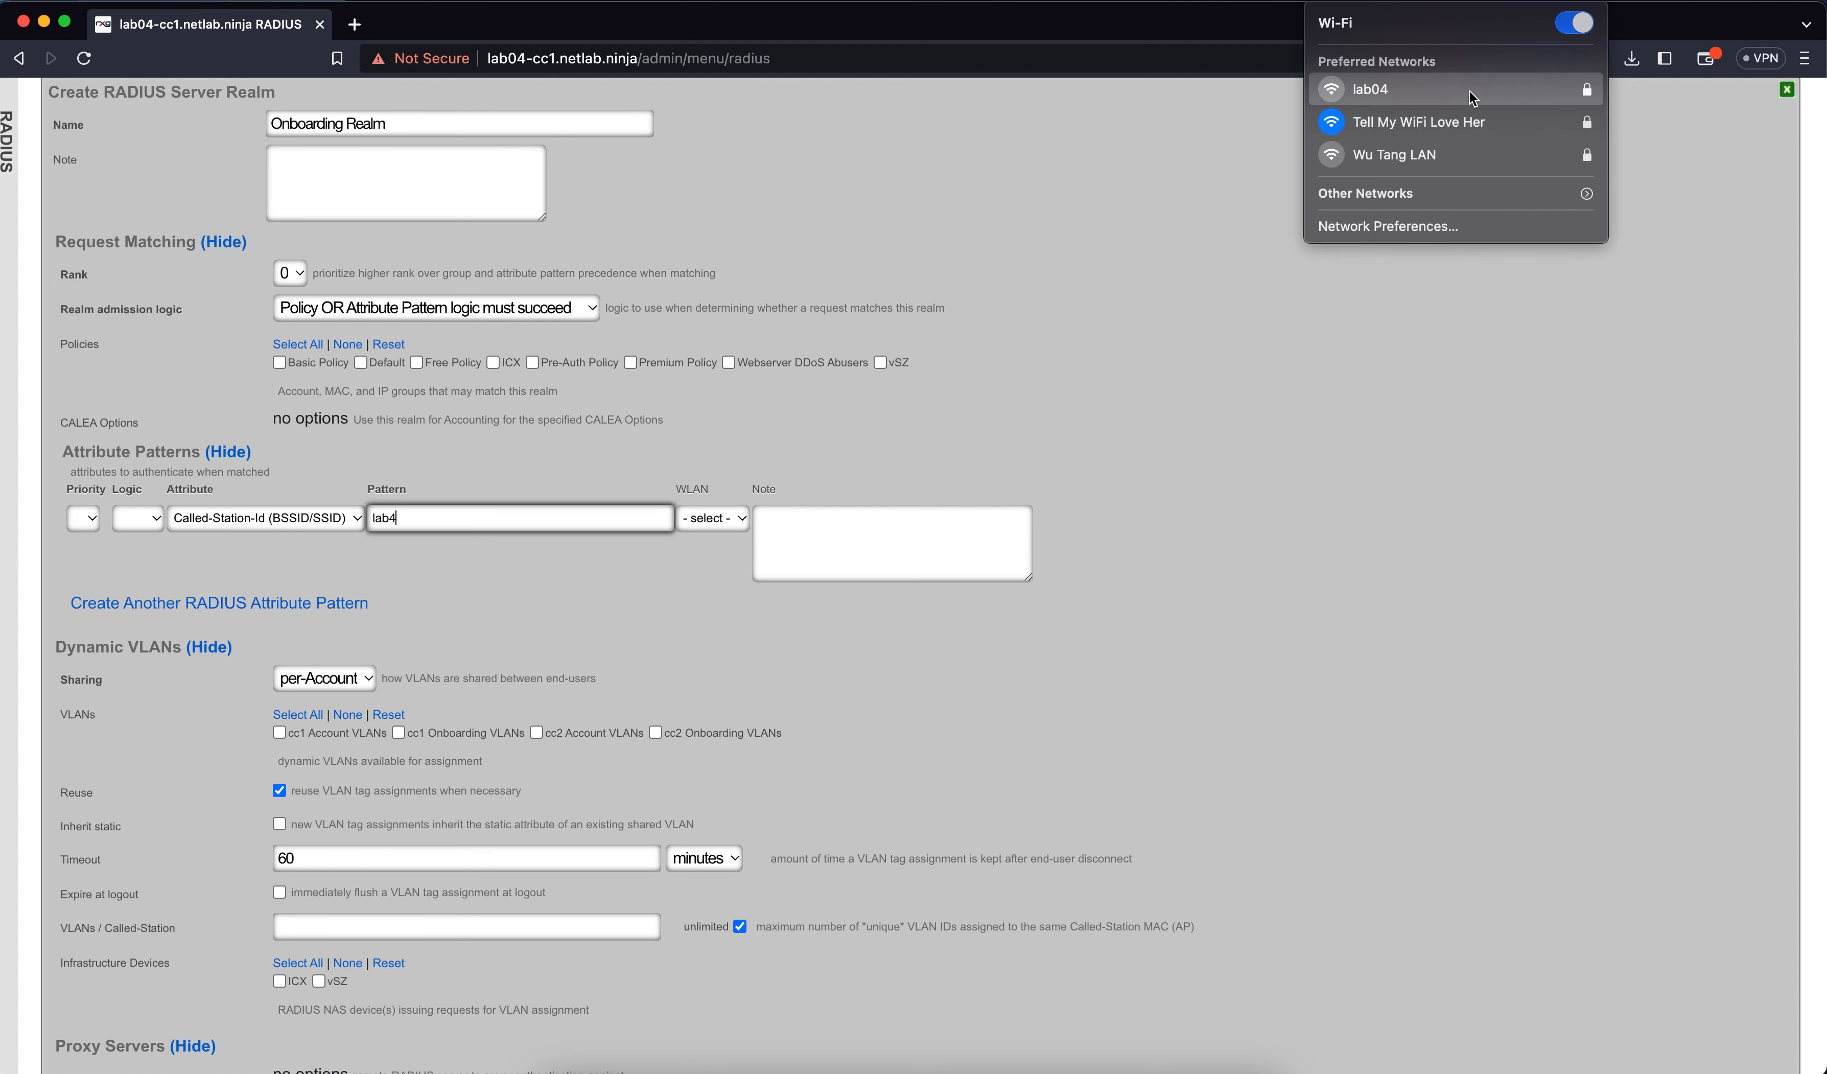
pyautogui.click(601, 567)
pyautogui.click(491, 518)
pyautogui.press('BackSpace')
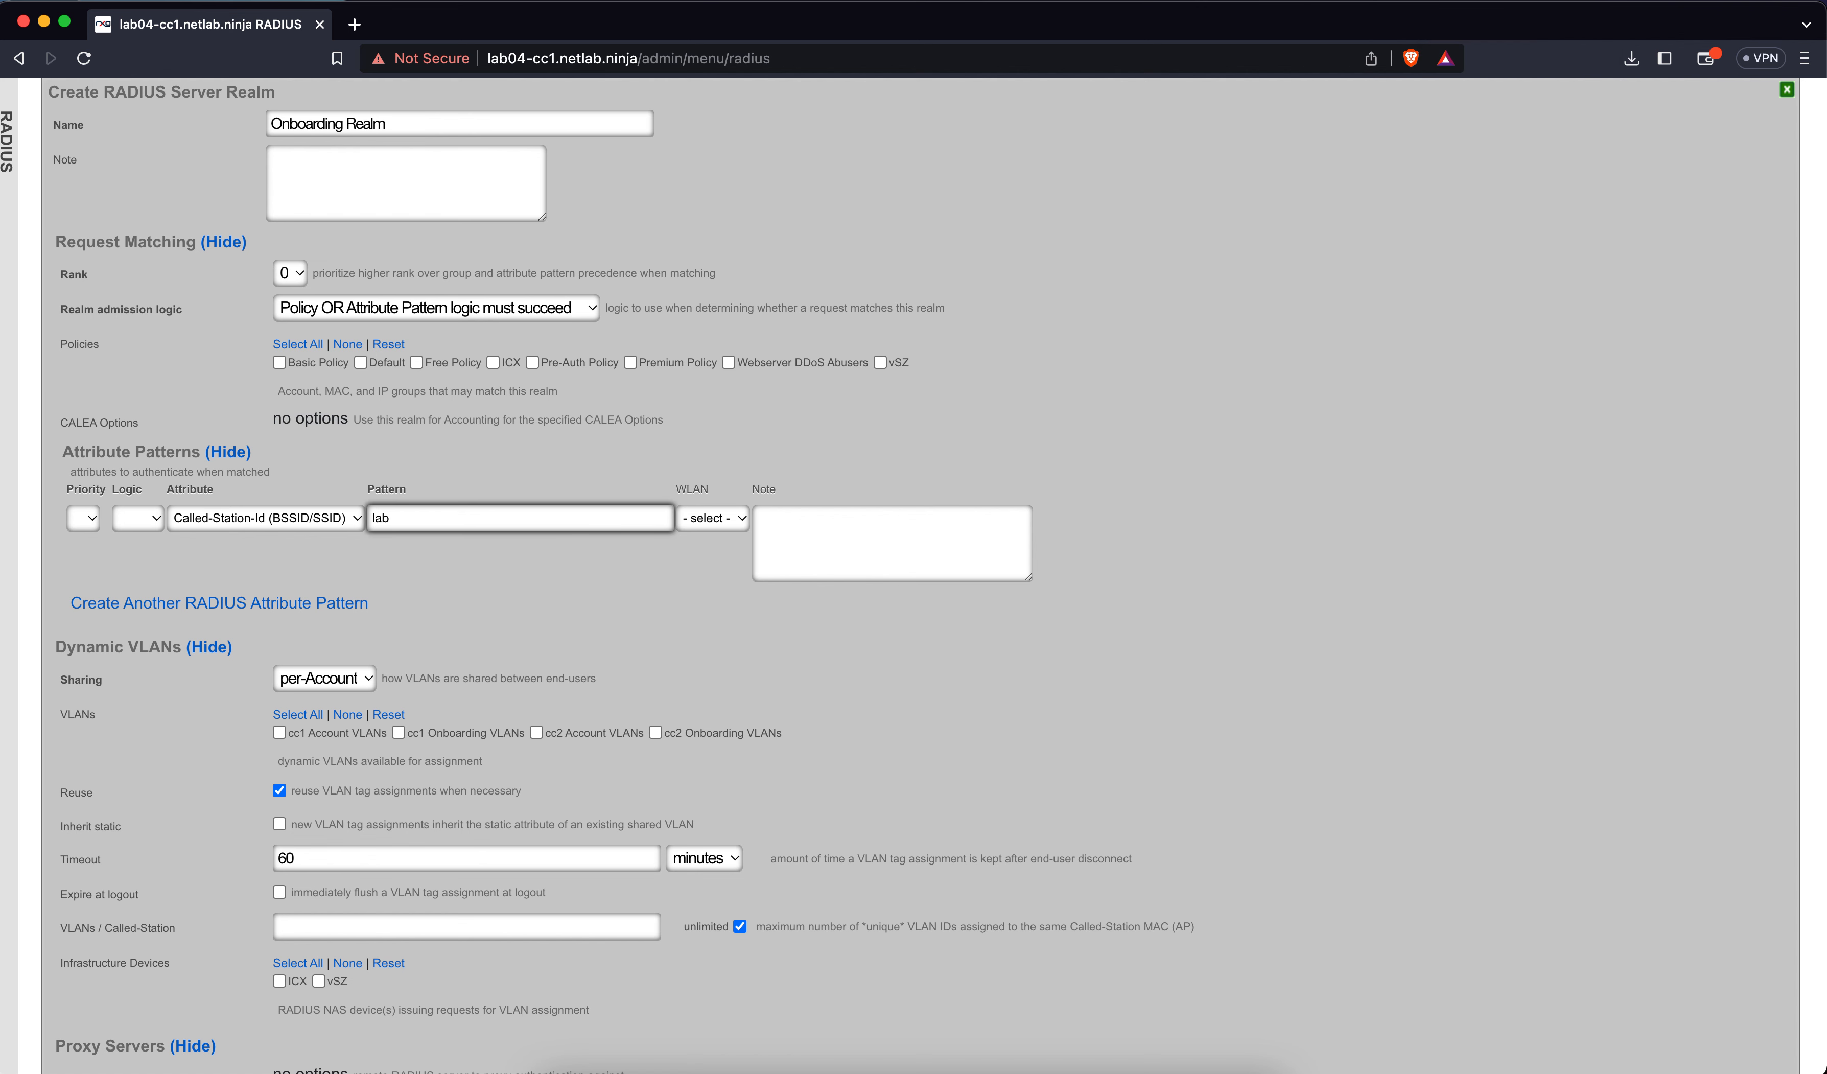
pyautogui.write('04')
pyautogui.scroll(-5, 410, 629)
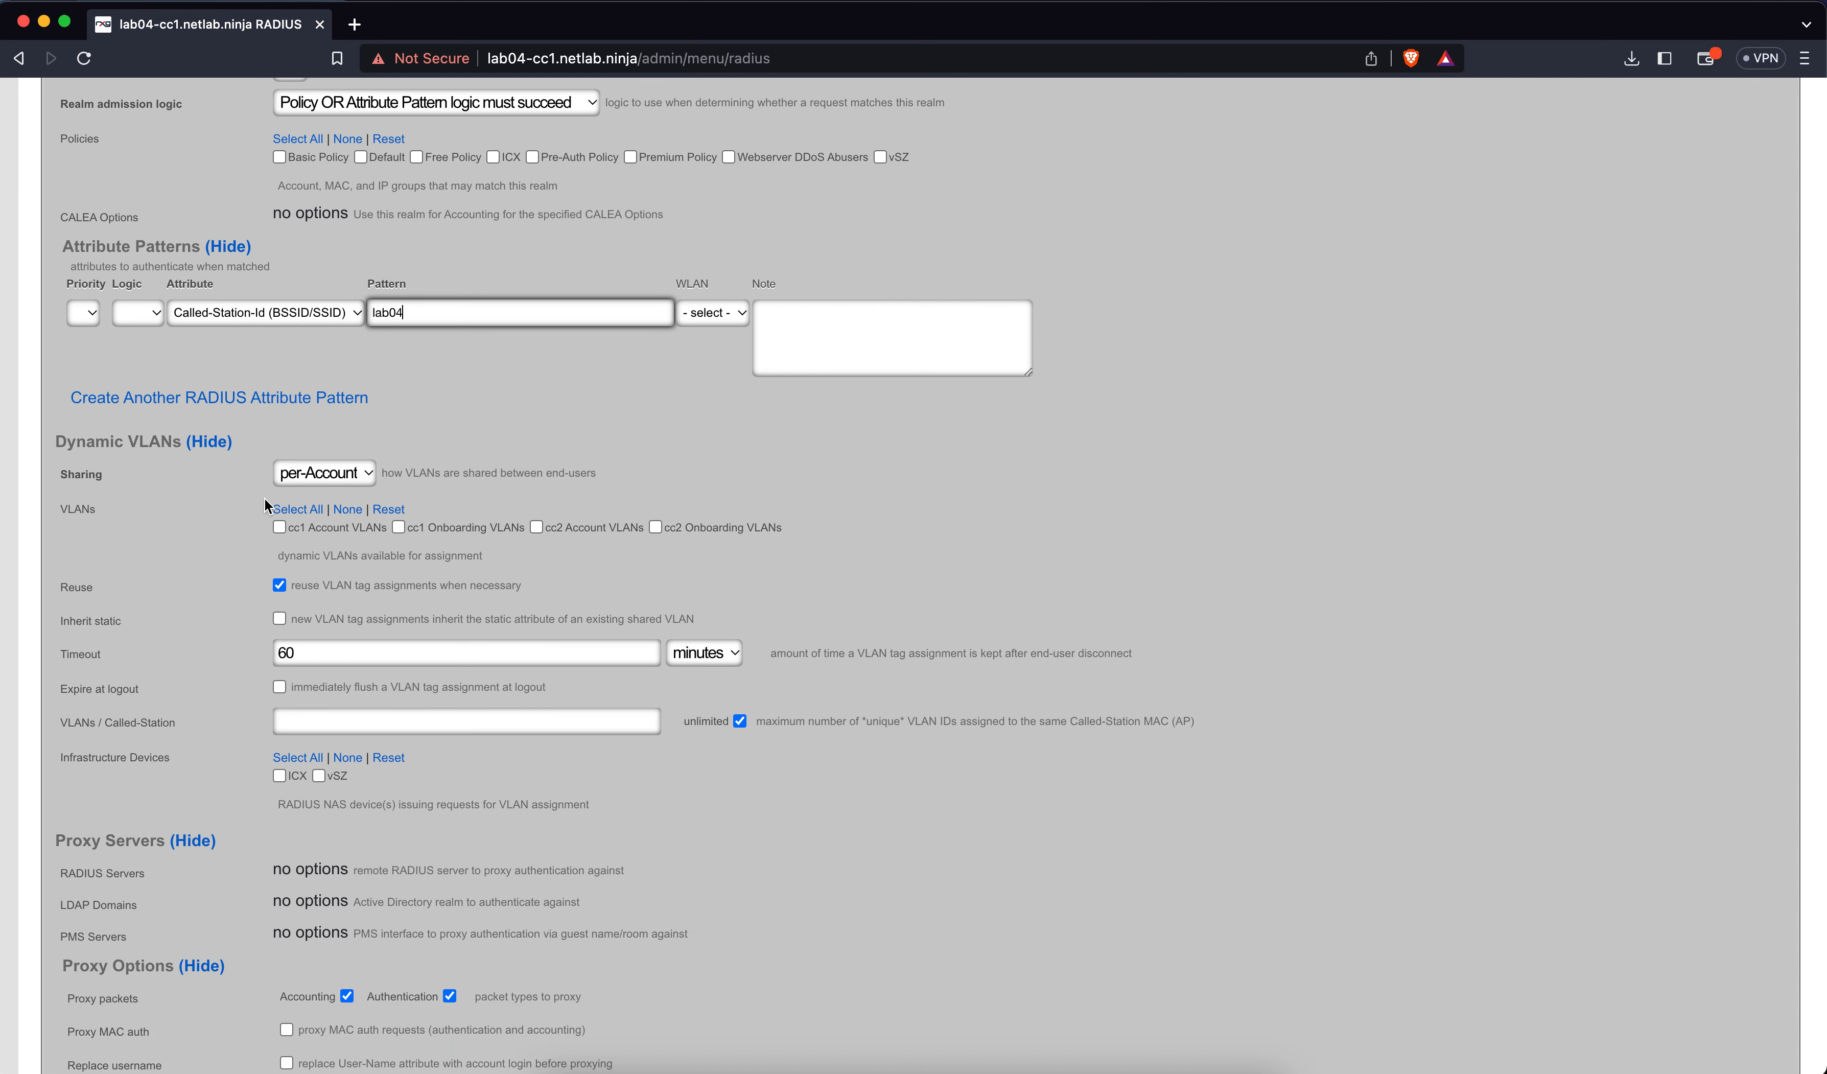
# Share VLANs per Device using cc1 and cc2 Onboarding VLANs, with vSZ as infrastructure device
pyautogui.click(301, 476)
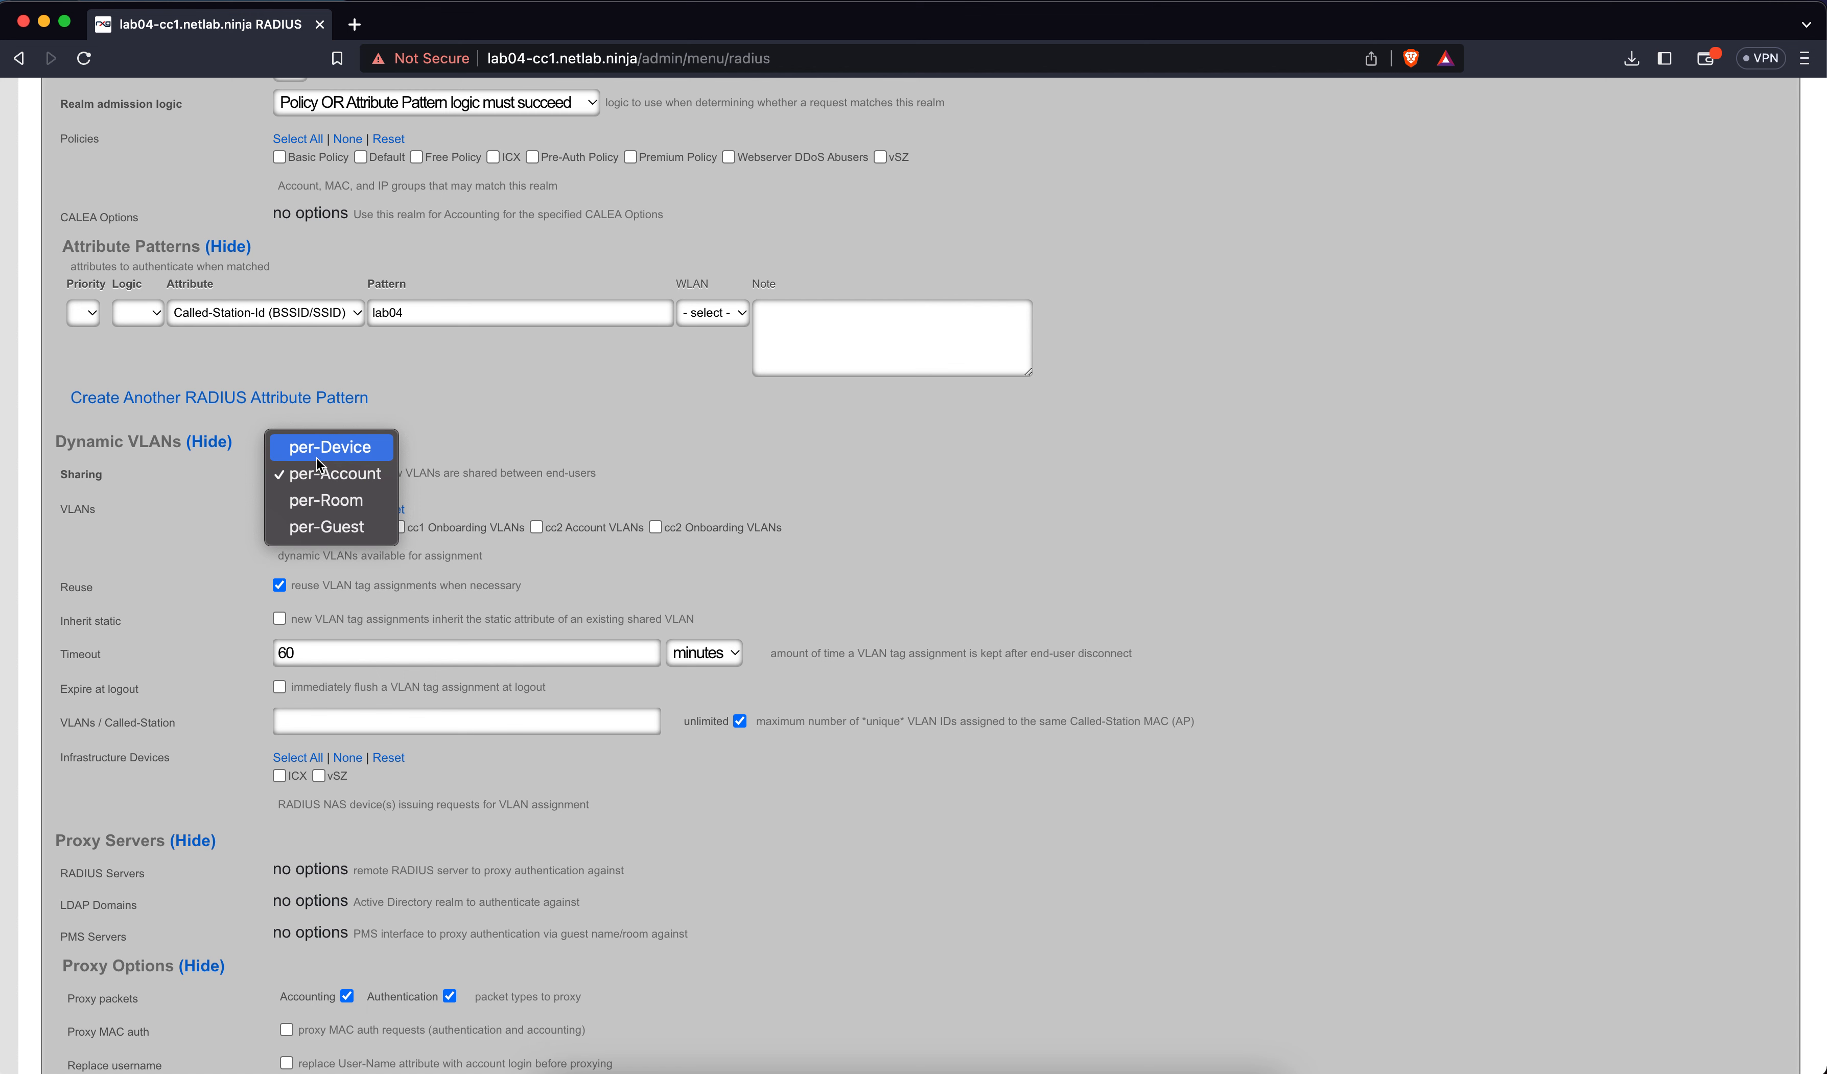
pyautogui.click(316, 456)
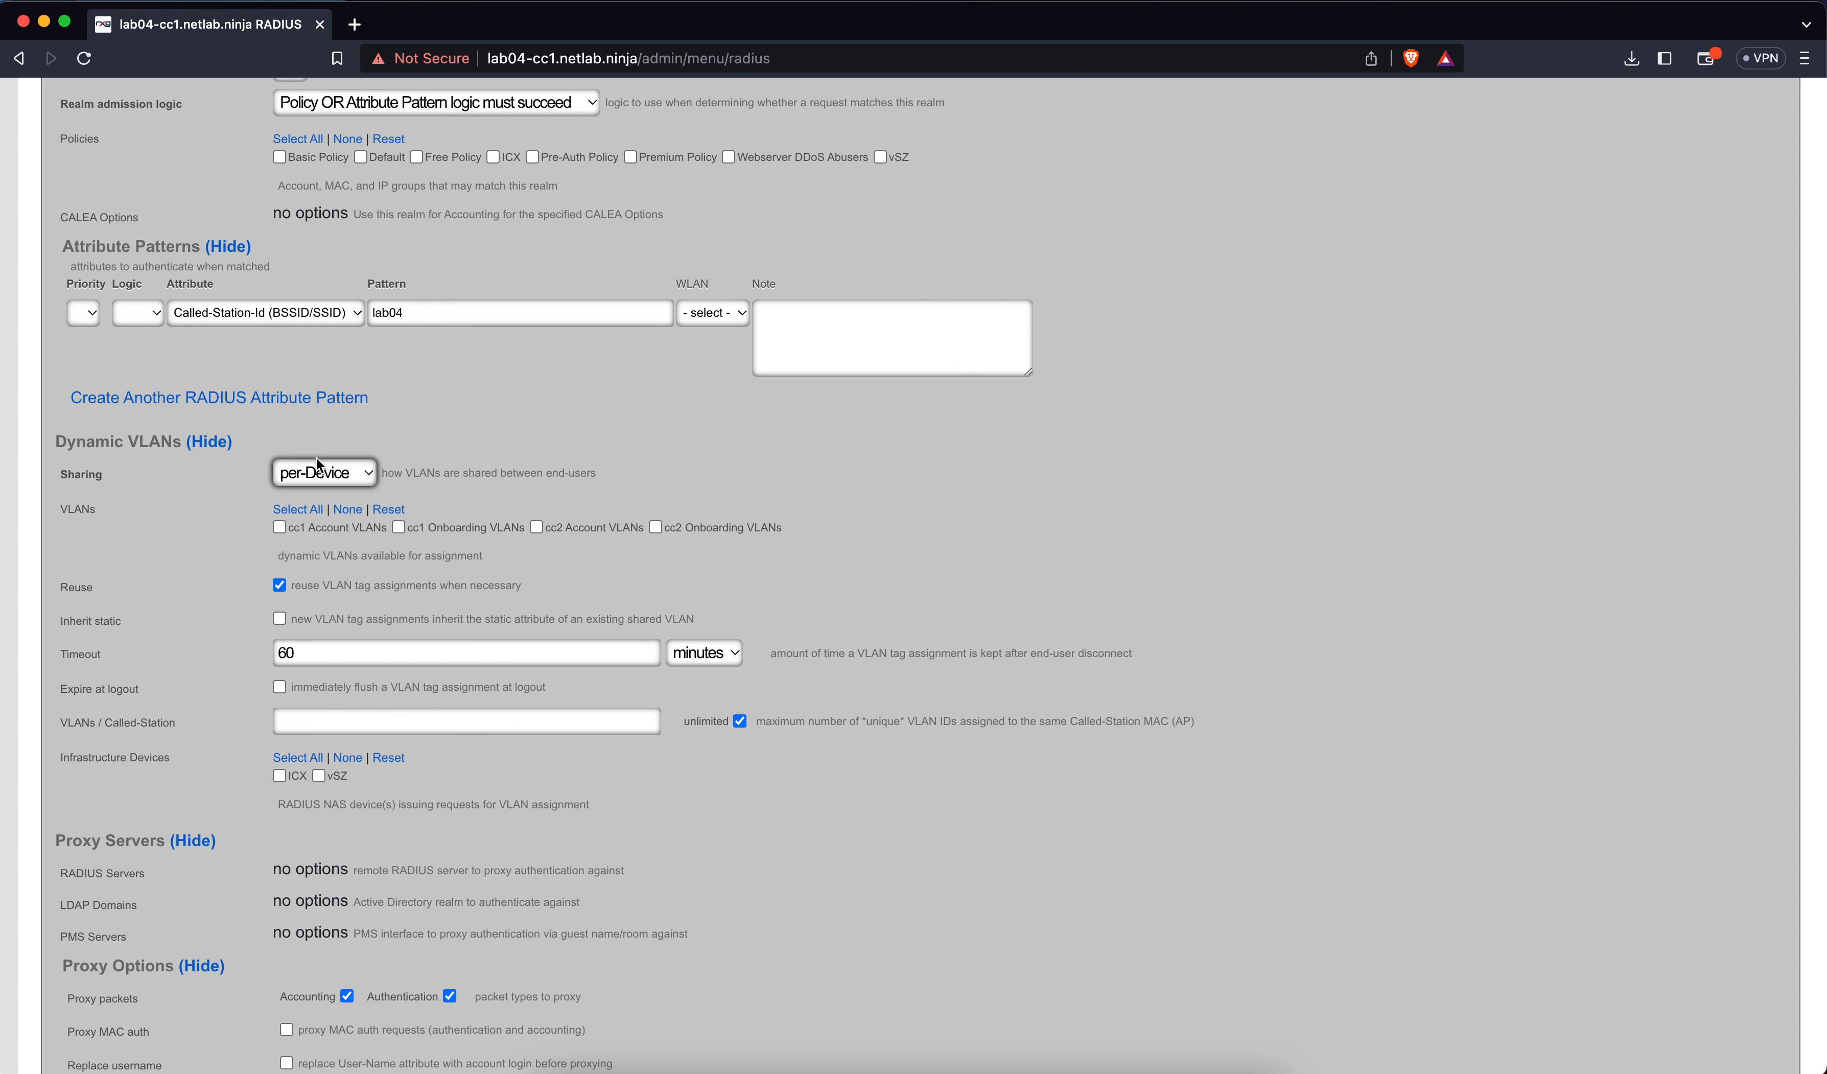
pyautogui.click(419, 528)
pyautogui.click(655, 527)
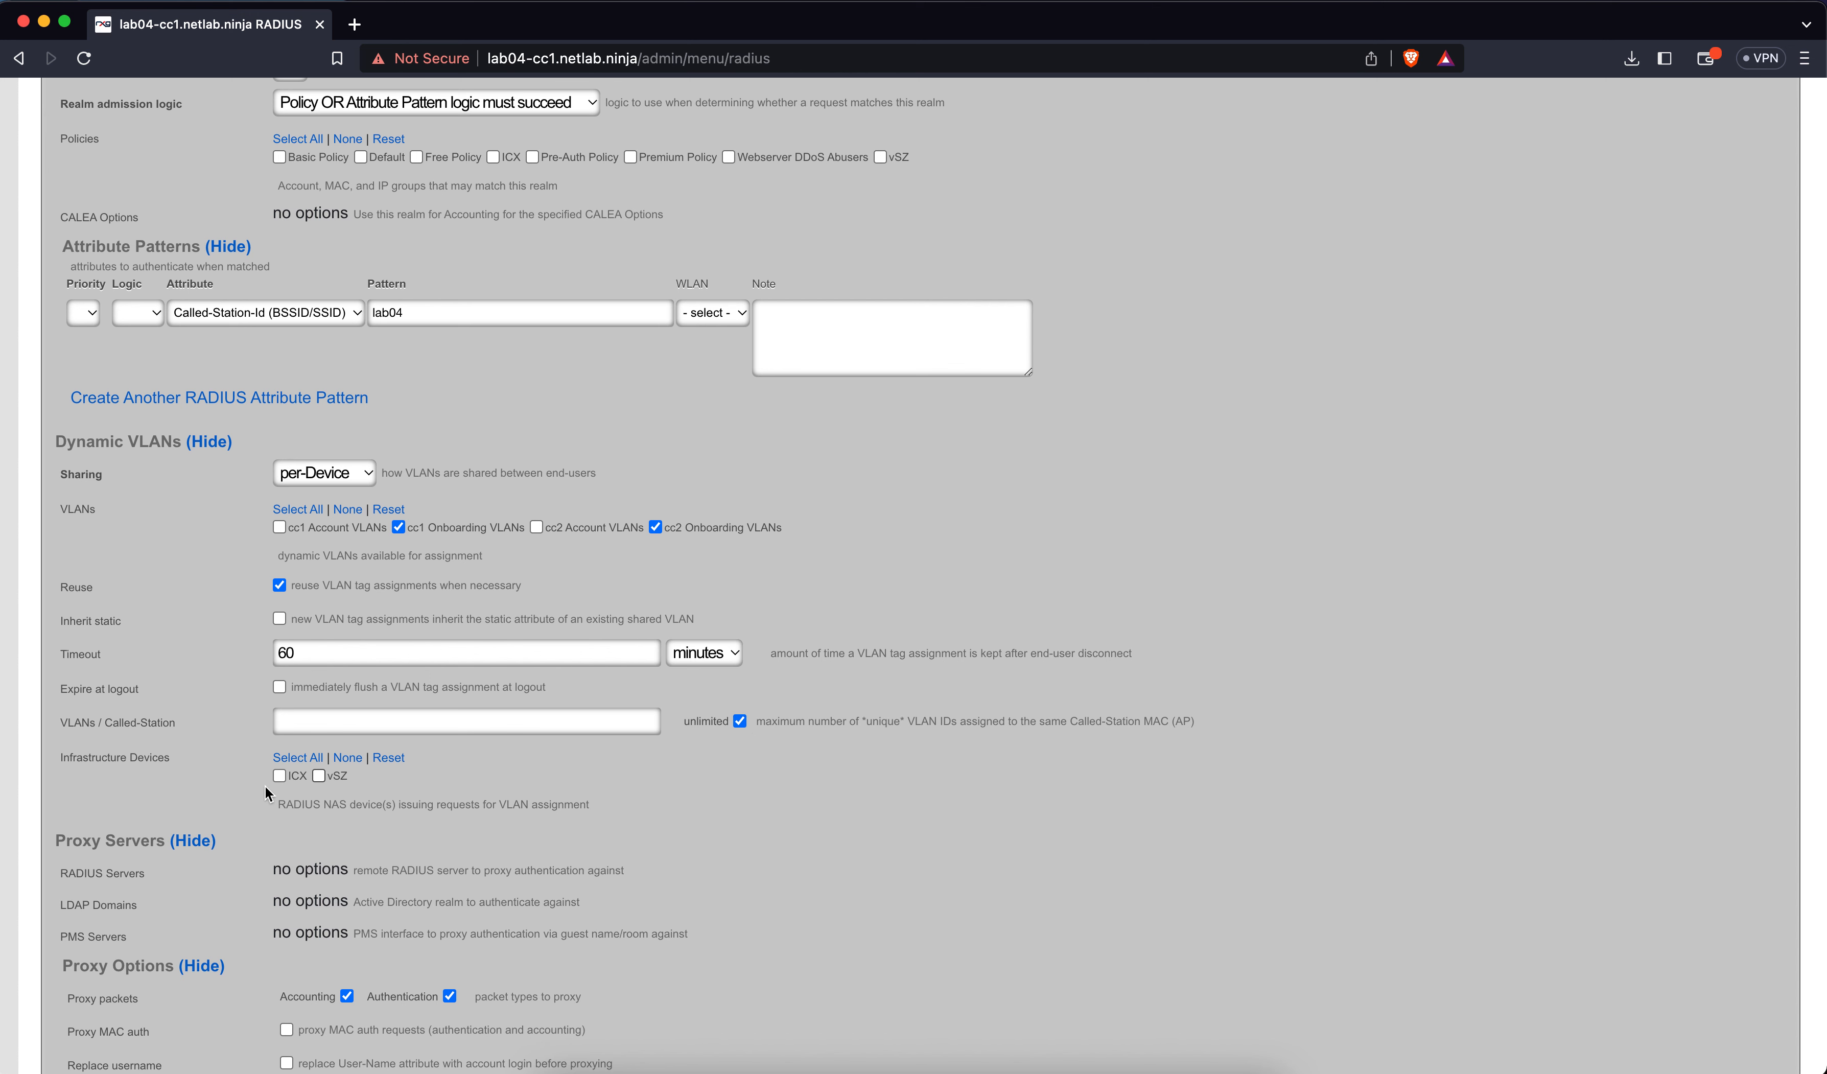
pyautogui.click(319, 775)
# Scroll to the bottom of the realm form and create the Onboarding Realm
pyautogui.scroll(-2, 710, 794)
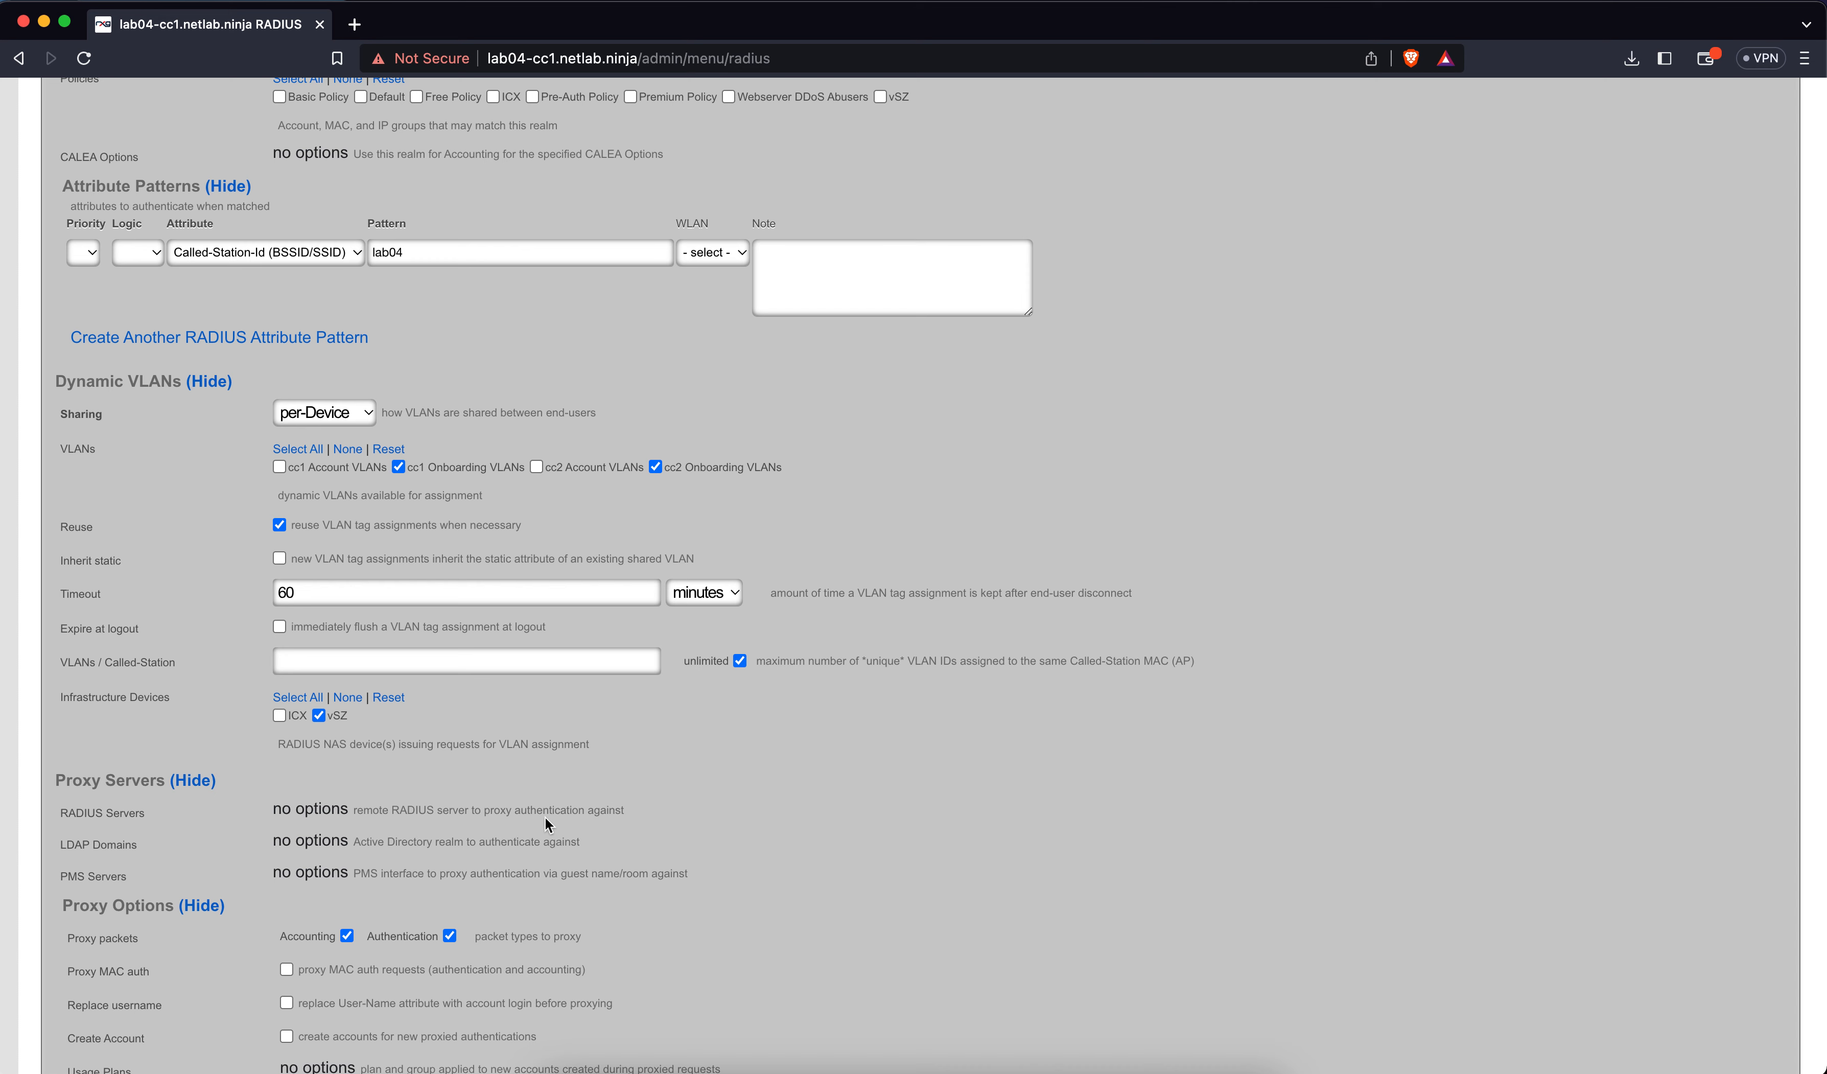
pyautogui.scroll(-3, 546, 818)
pyautogui.scroll(-5, 546, 818)
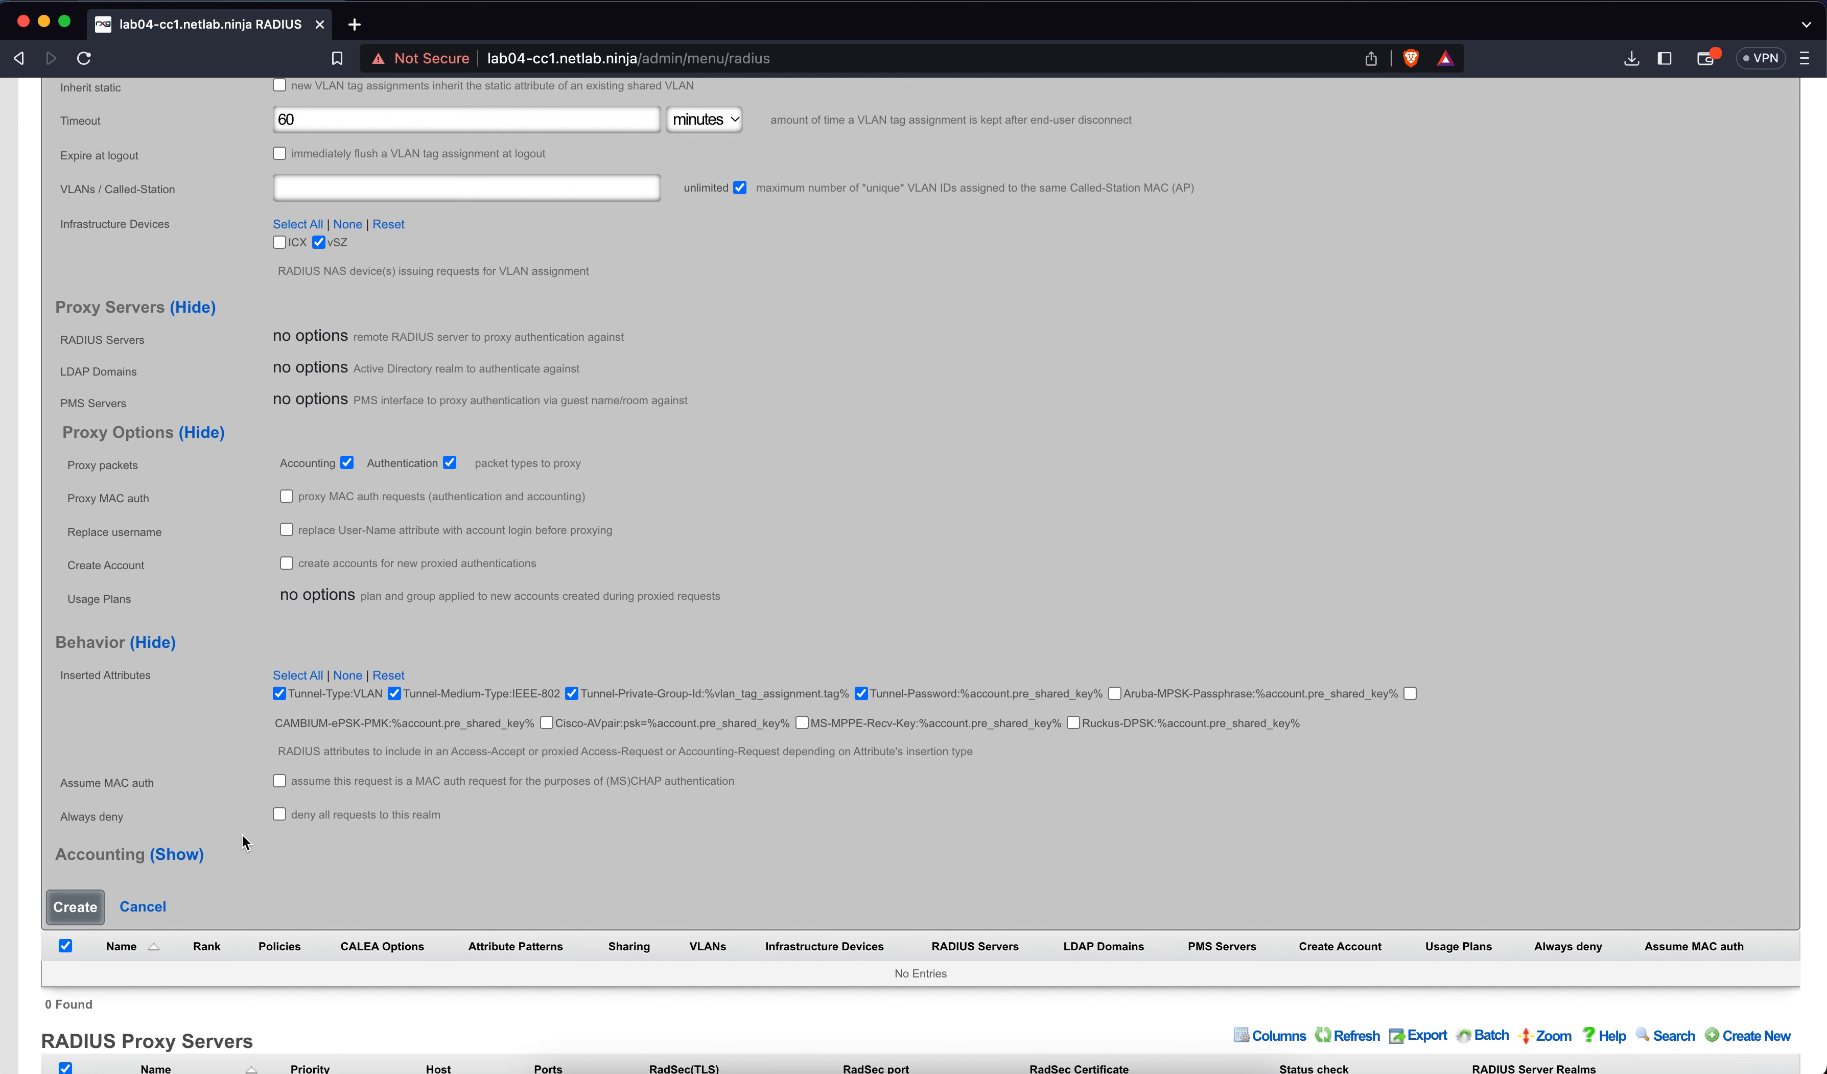
pyautogui.click(92, 914)
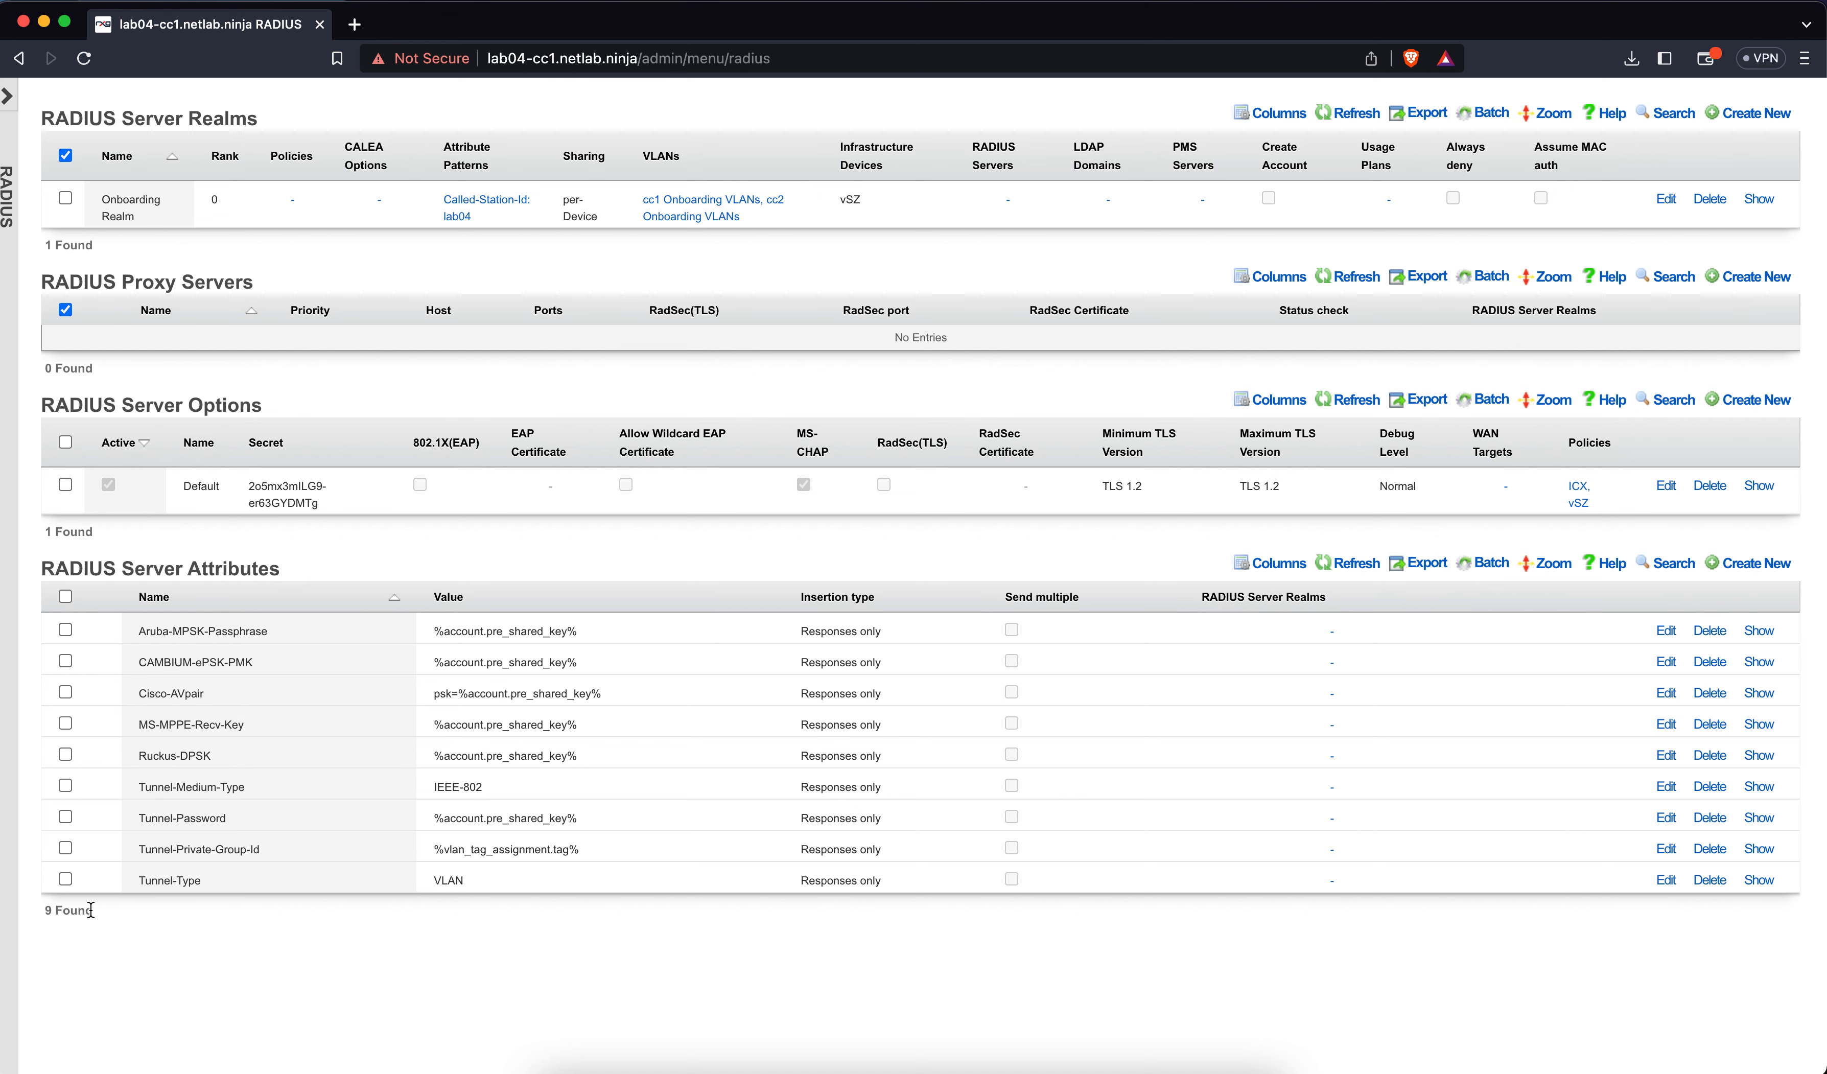
# Start a new realm named 'Account Realm' with rank 1
pyautogui.click(1763, 116)
pyautogui.write('Account REal')
pyautogui.press('BackSpace')
pyautogui.write('ealm')
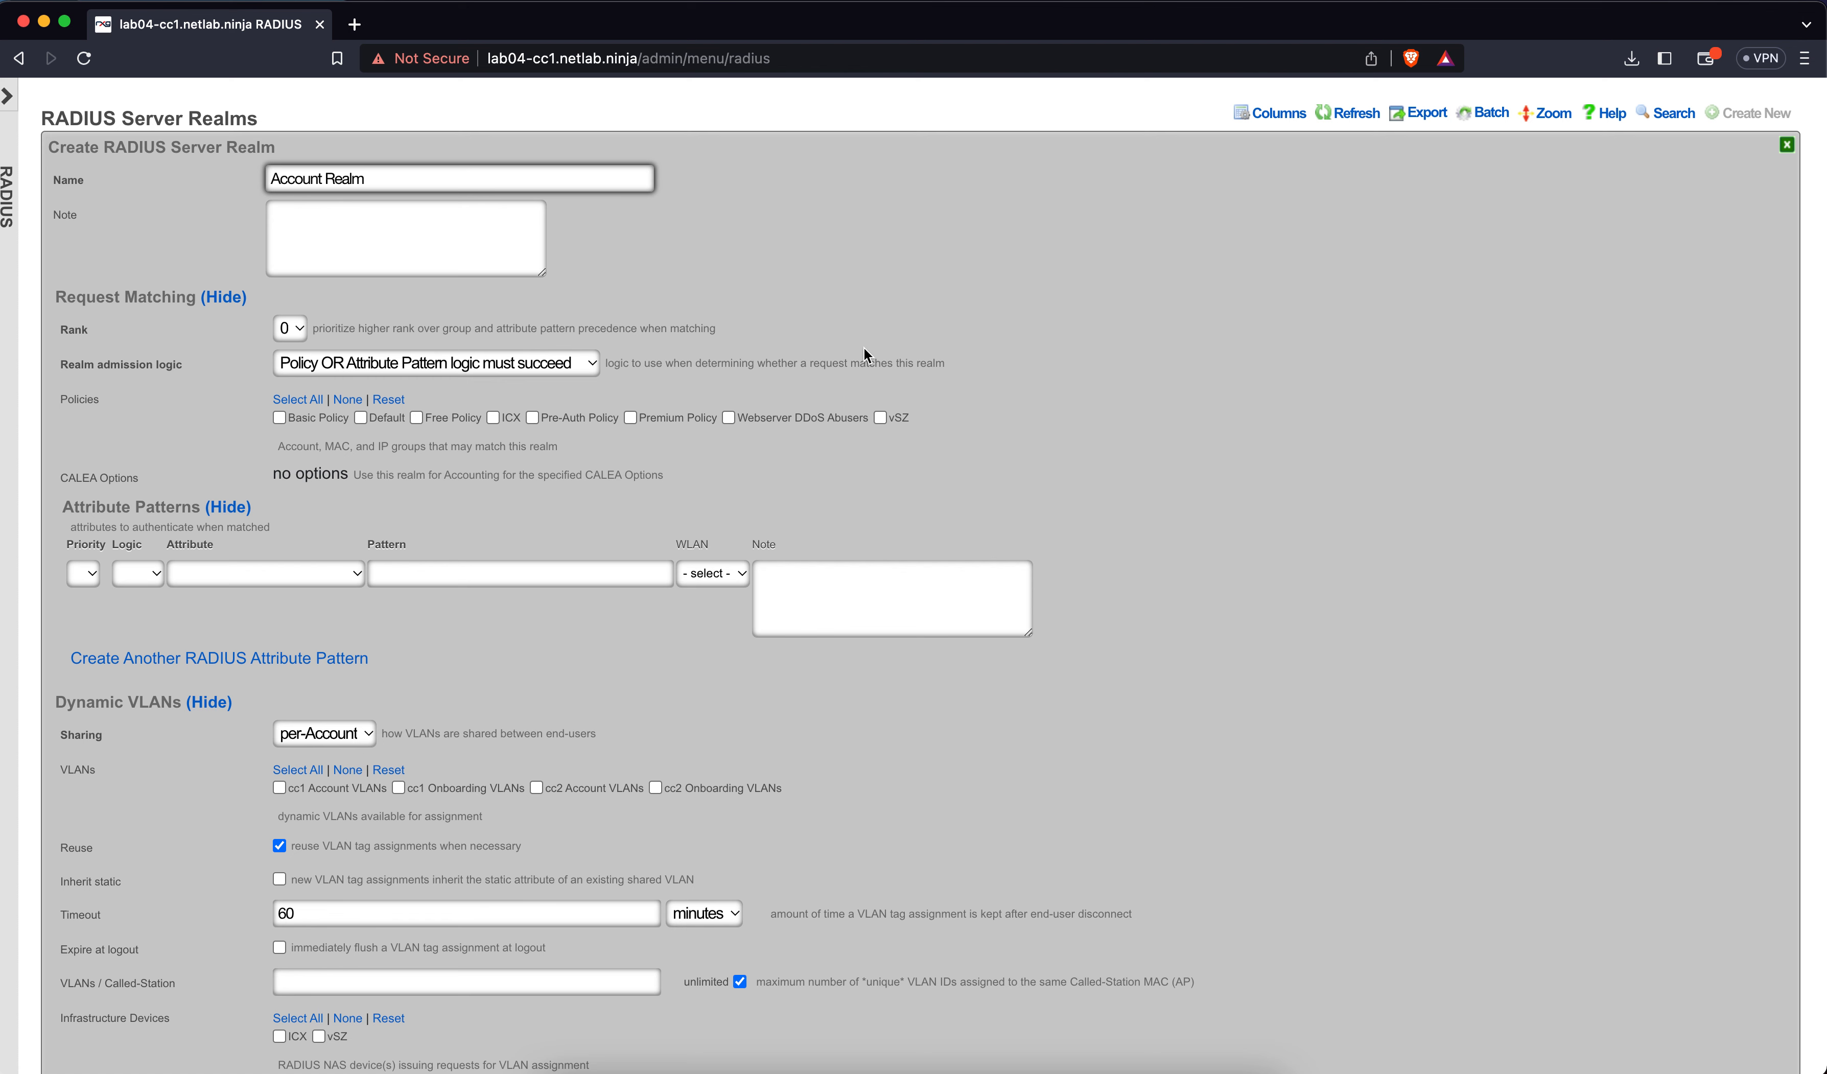
pyautogui.click(867, 356)
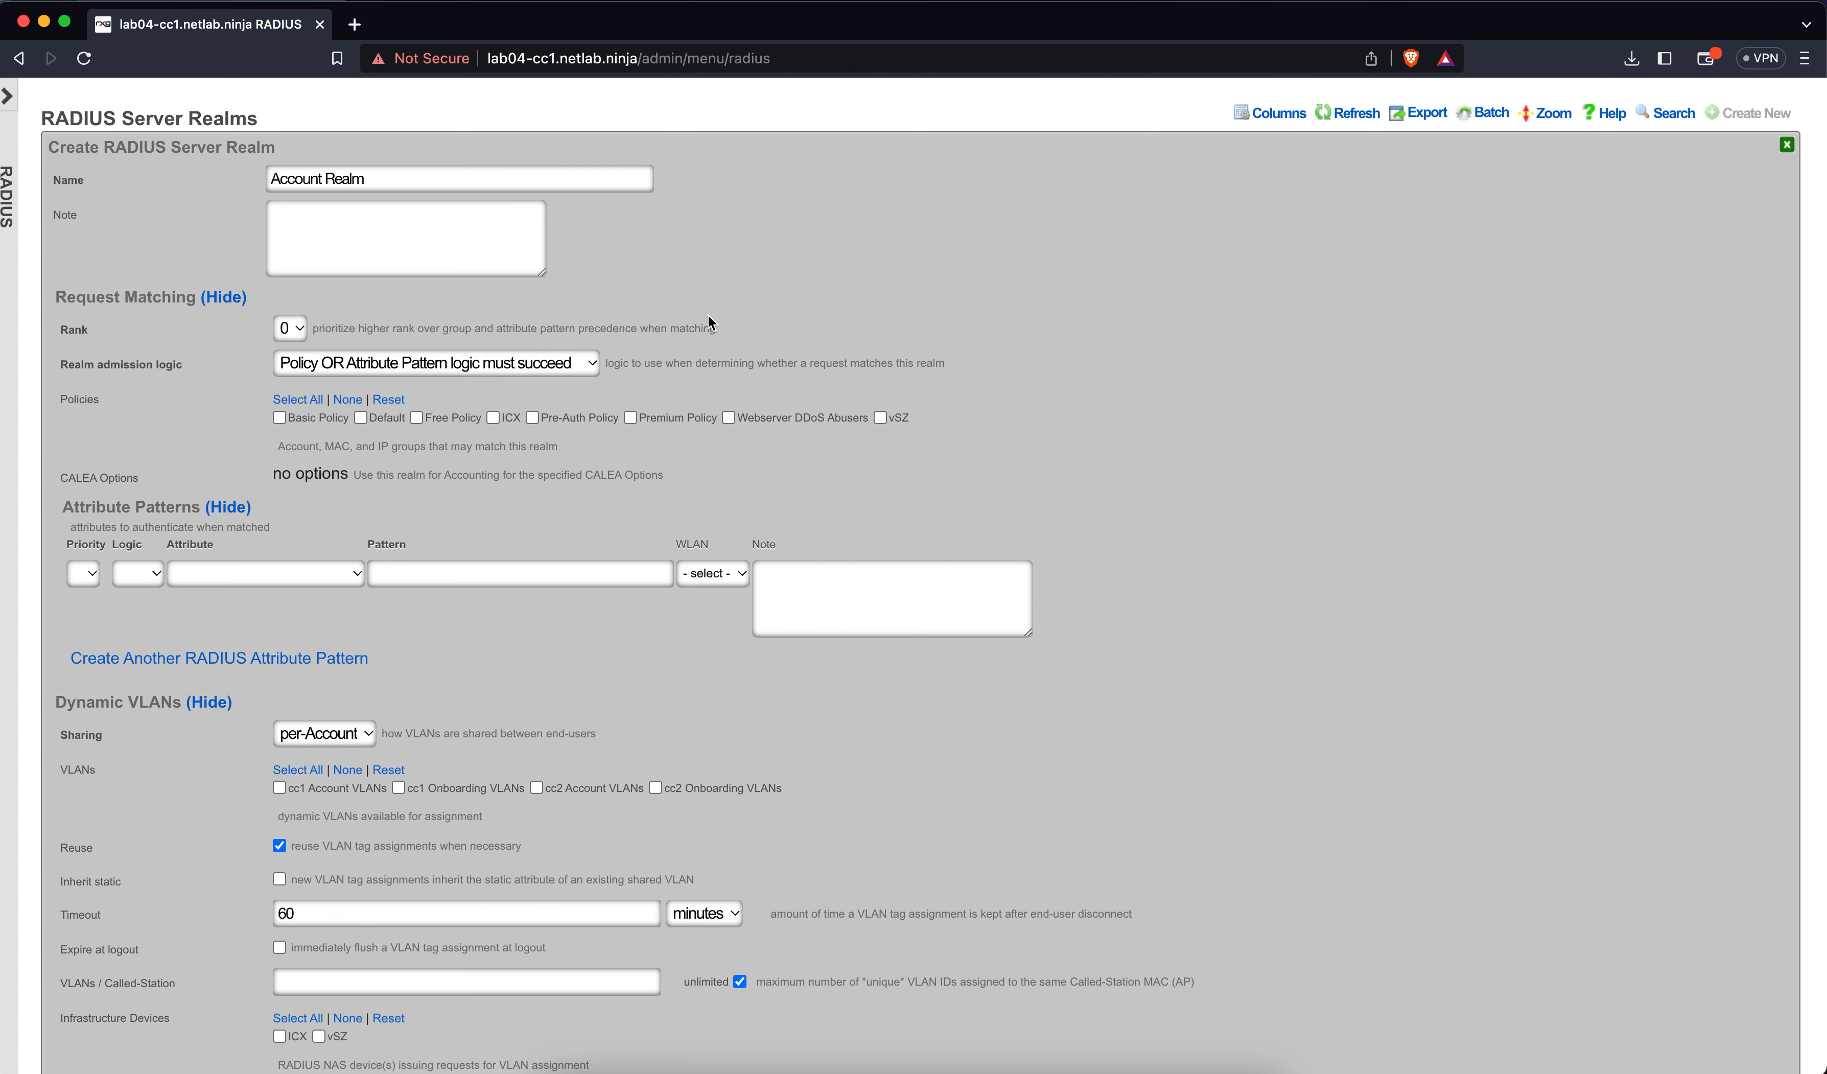
pyautogui.click(290, 328)
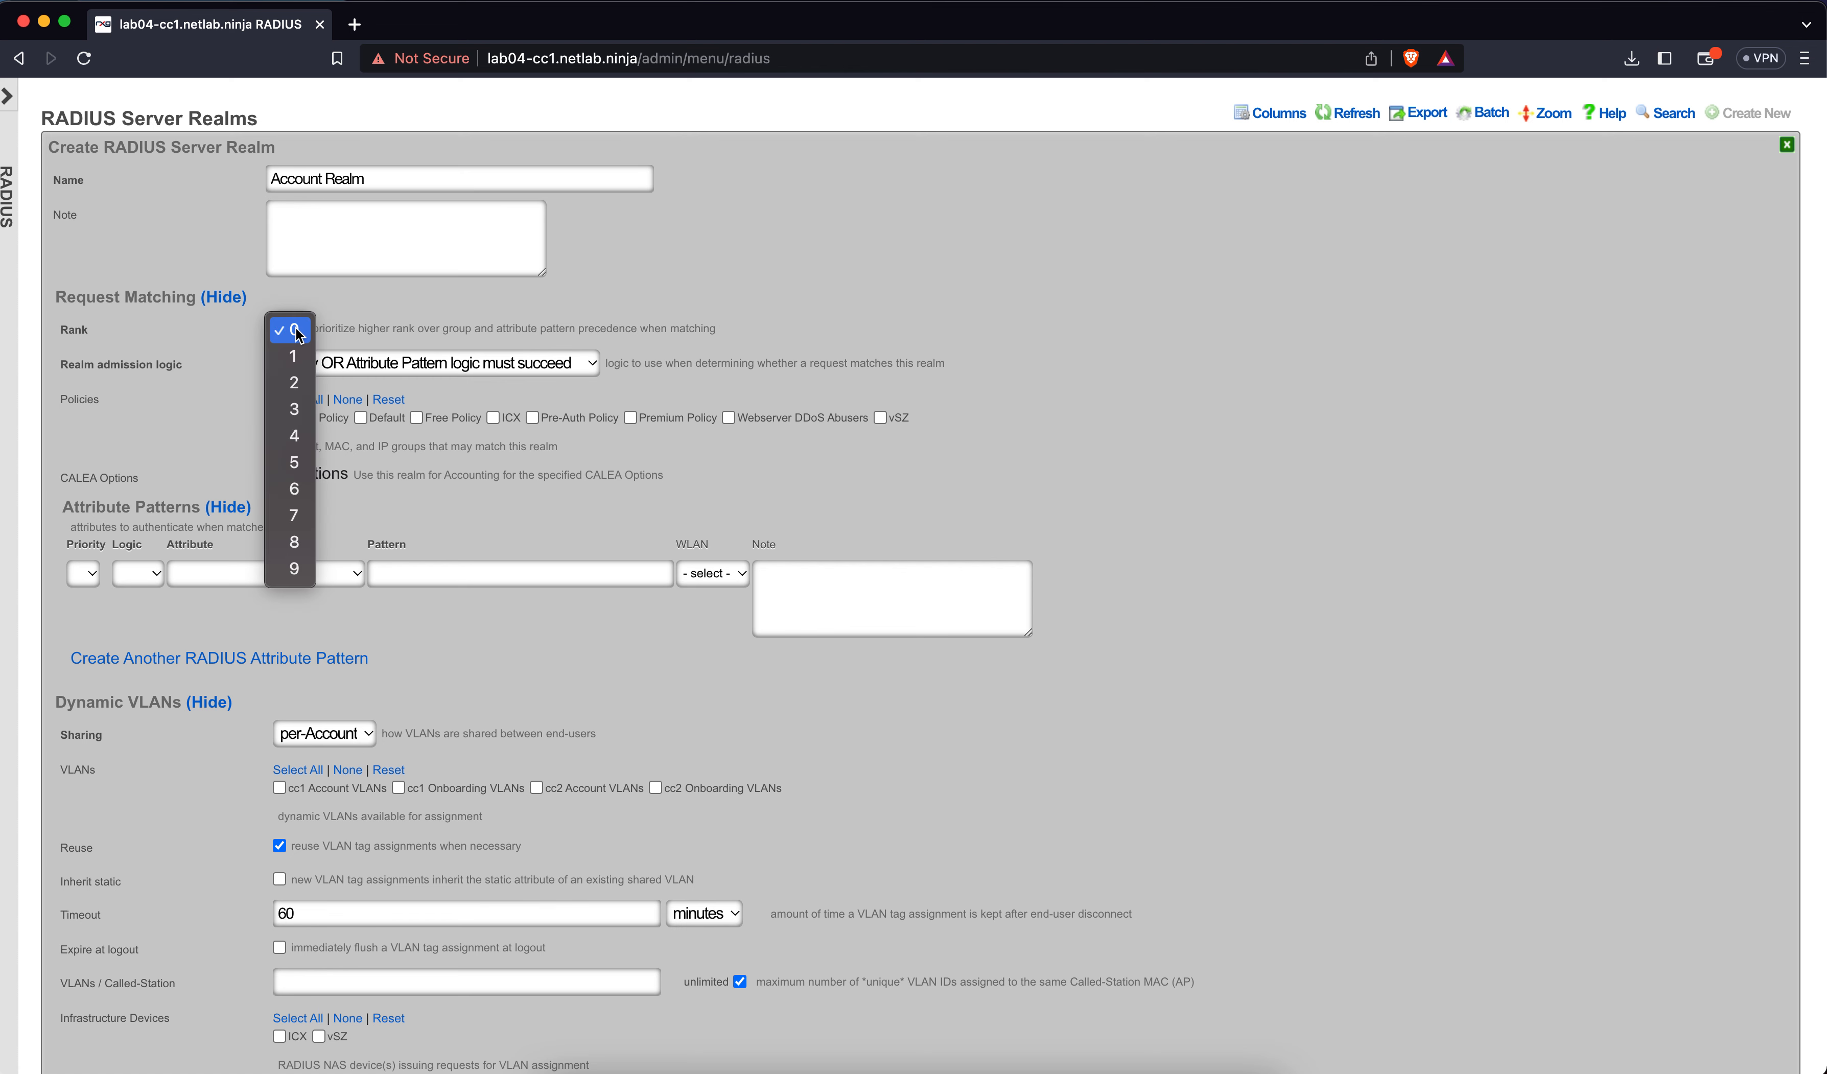
pyautogui.click(293, 359)
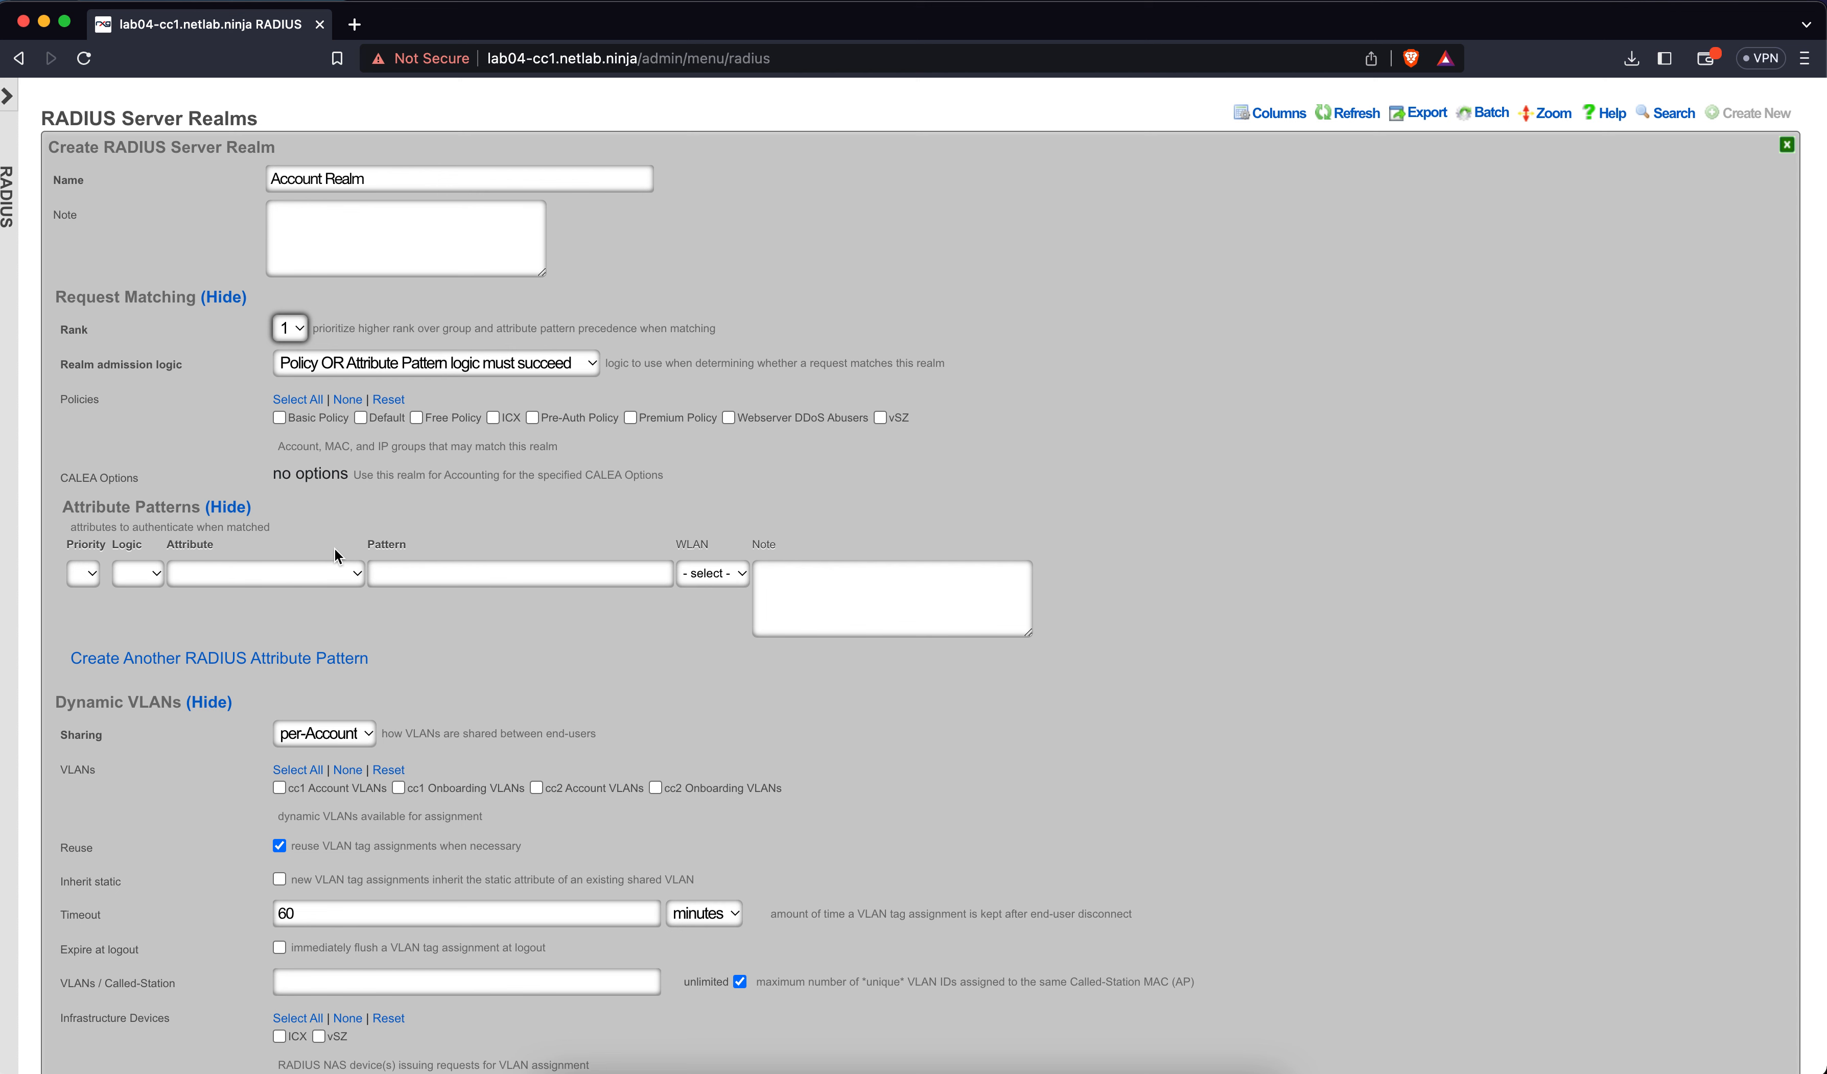
# Match Basic, Free and Premium Policy accounts and allow cc1 and cc2 Account VLANs
pyautogui.click(280, 417)
pyautogui.click(416, 418)
pyautogui.click(631, 417)
pyautogui.scroll(-3, 366, 715)
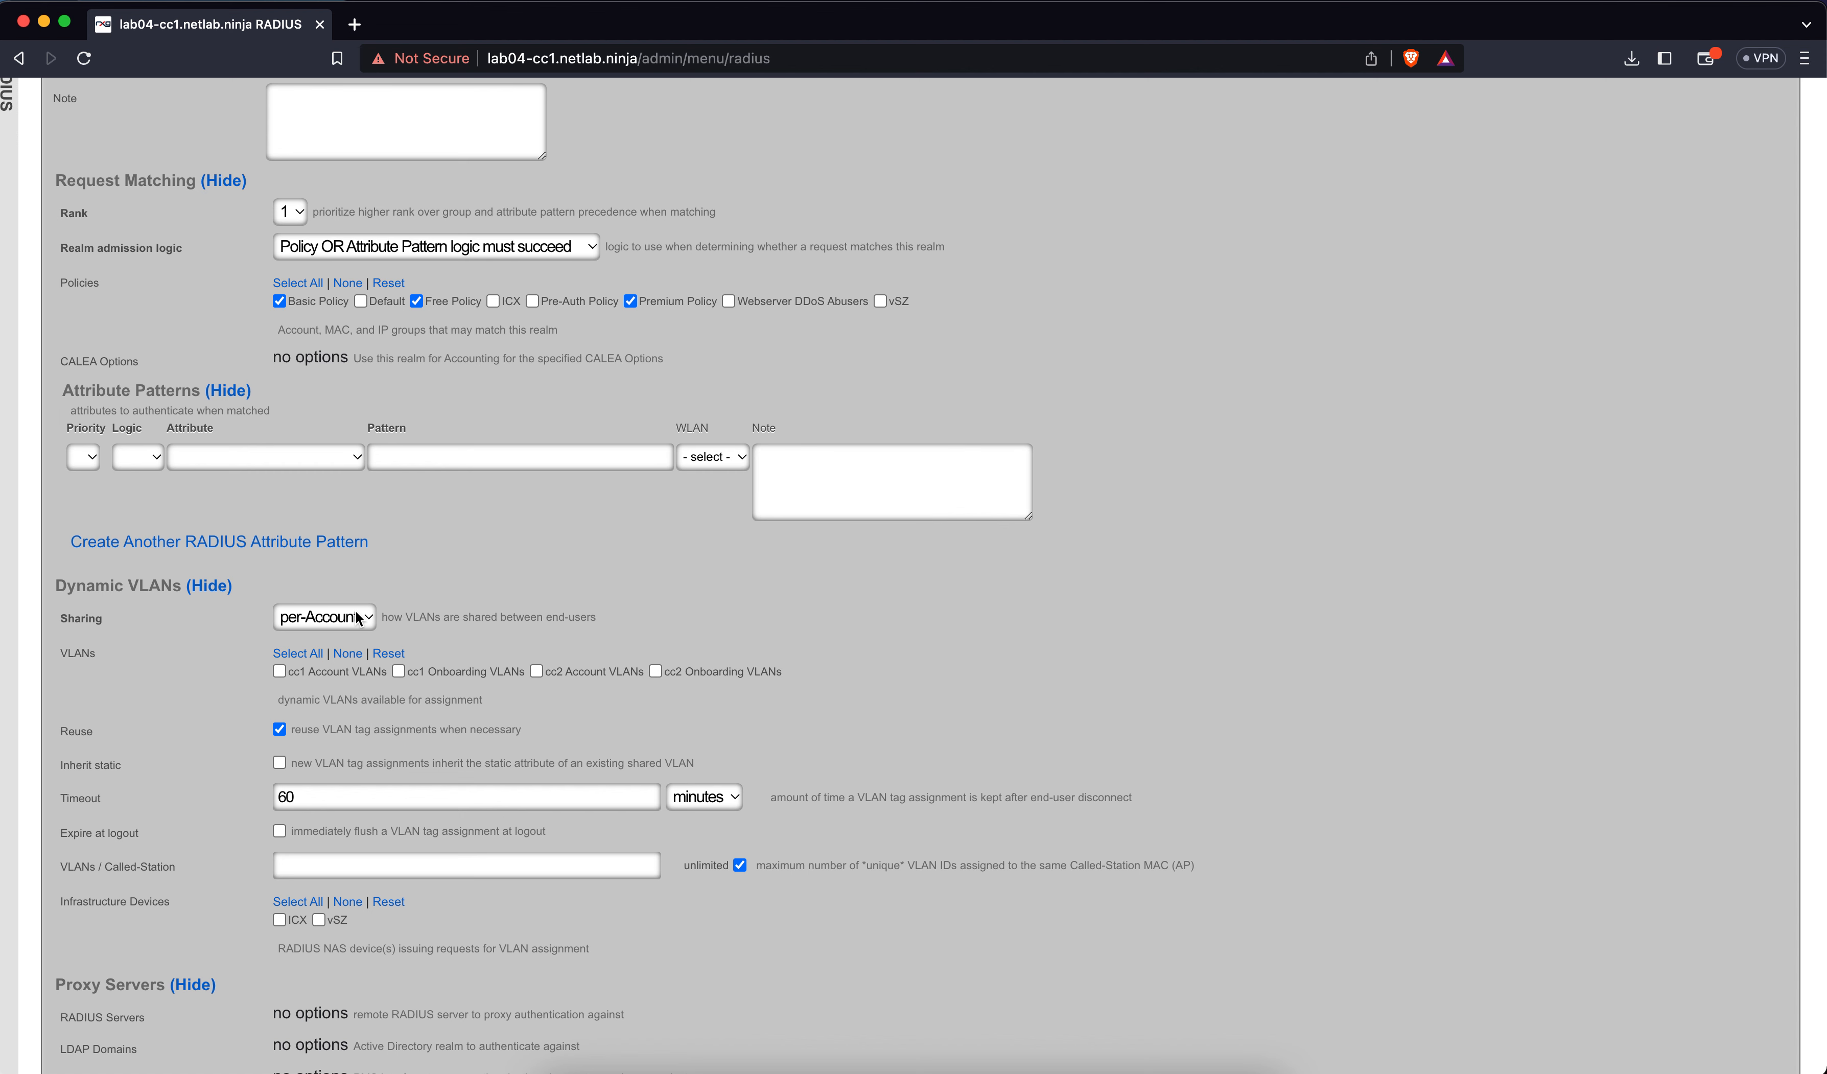
pyautogui.click(324, 675)
pyautogui.click(589, 680)
# Scroll the RADIUS page to review the Account Realm and Onboarding Realm listings
pyautogui.scroll(-8, 357, 938)
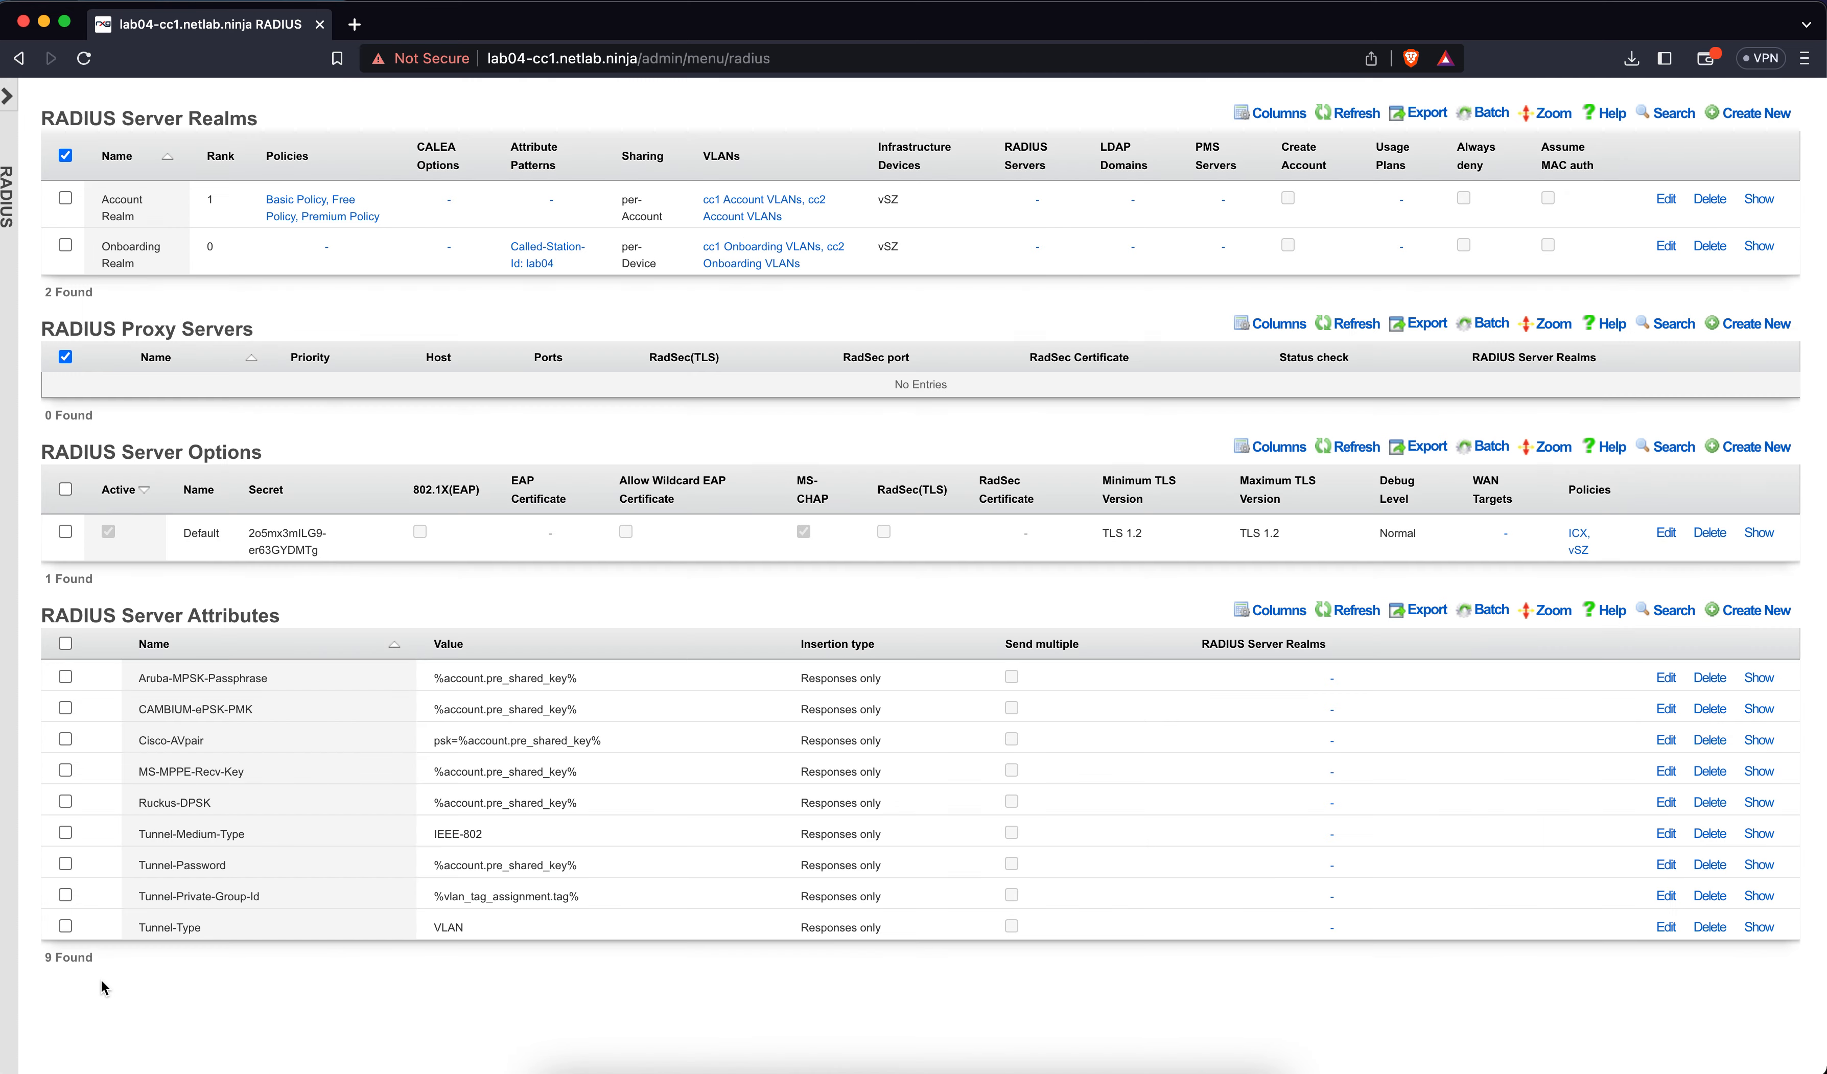
pyautogui.moveTo(1491, 461)
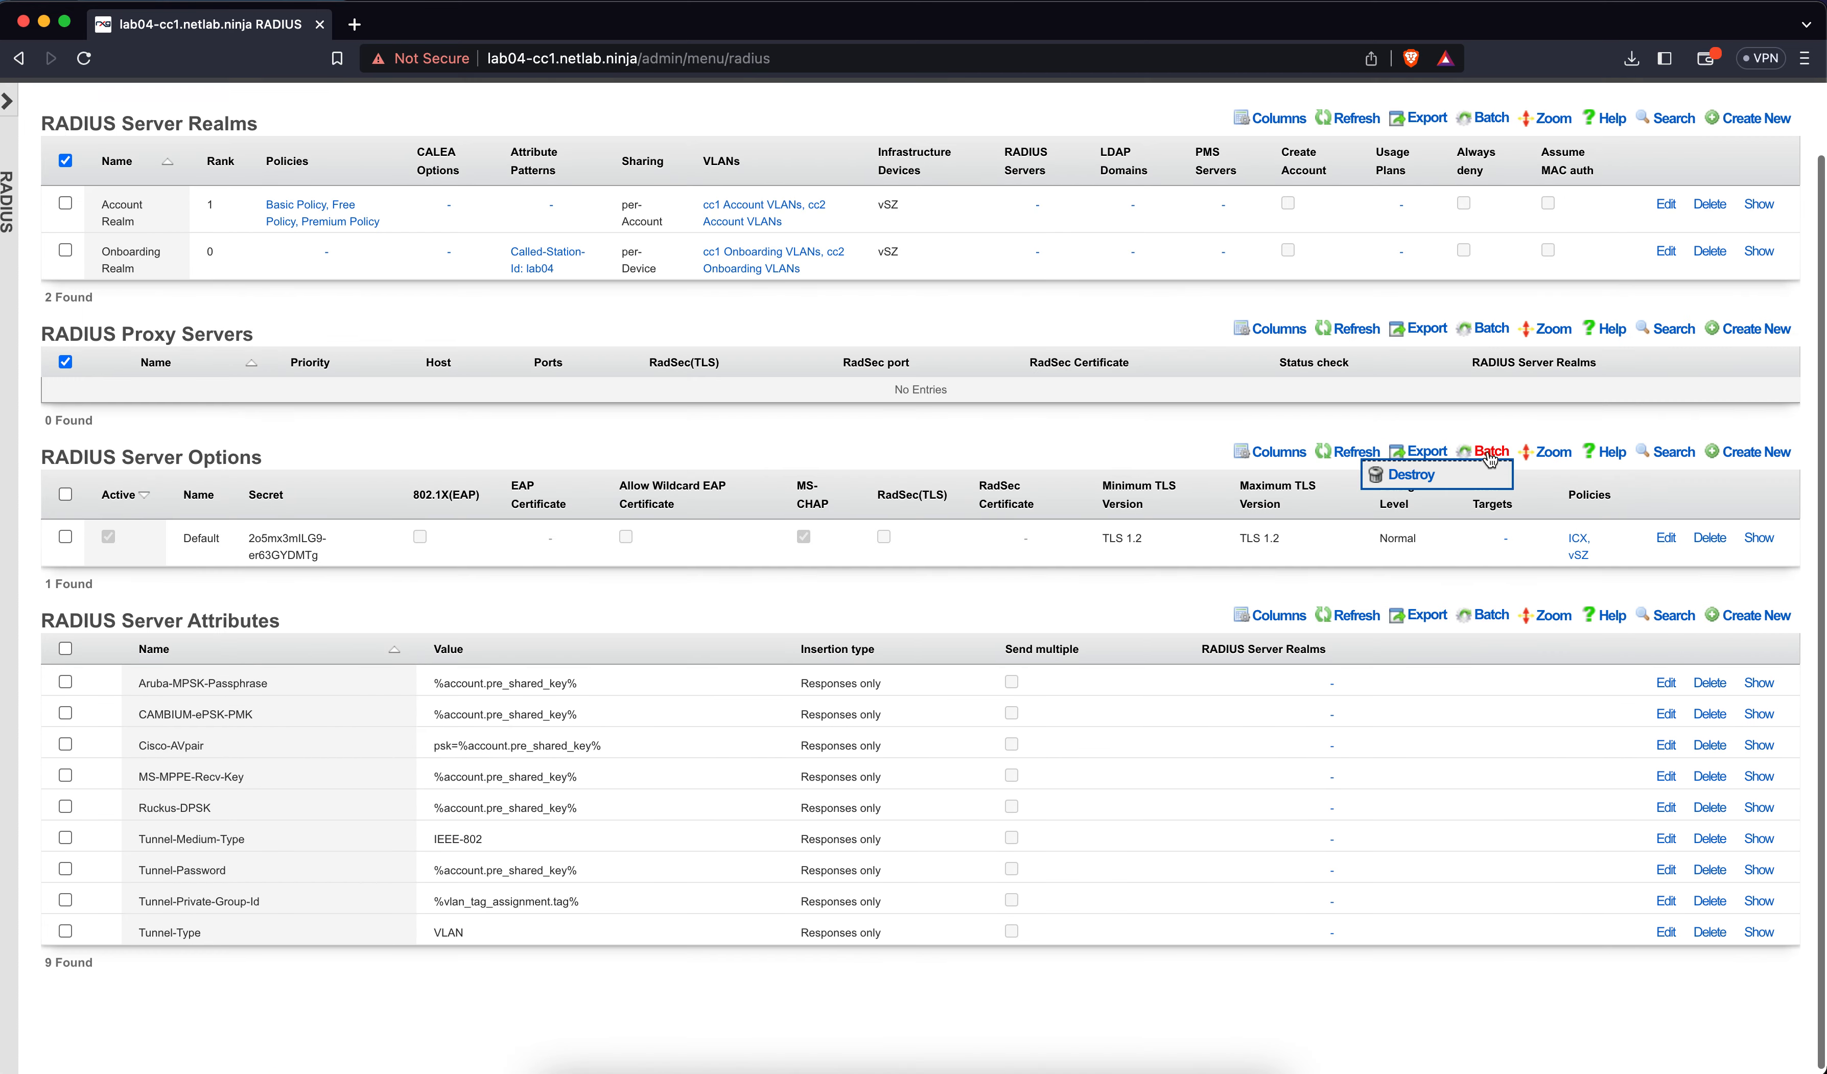
pyautogui.scroll(2, 1487, 450)
pyautogui.moveTo(1427, 208)
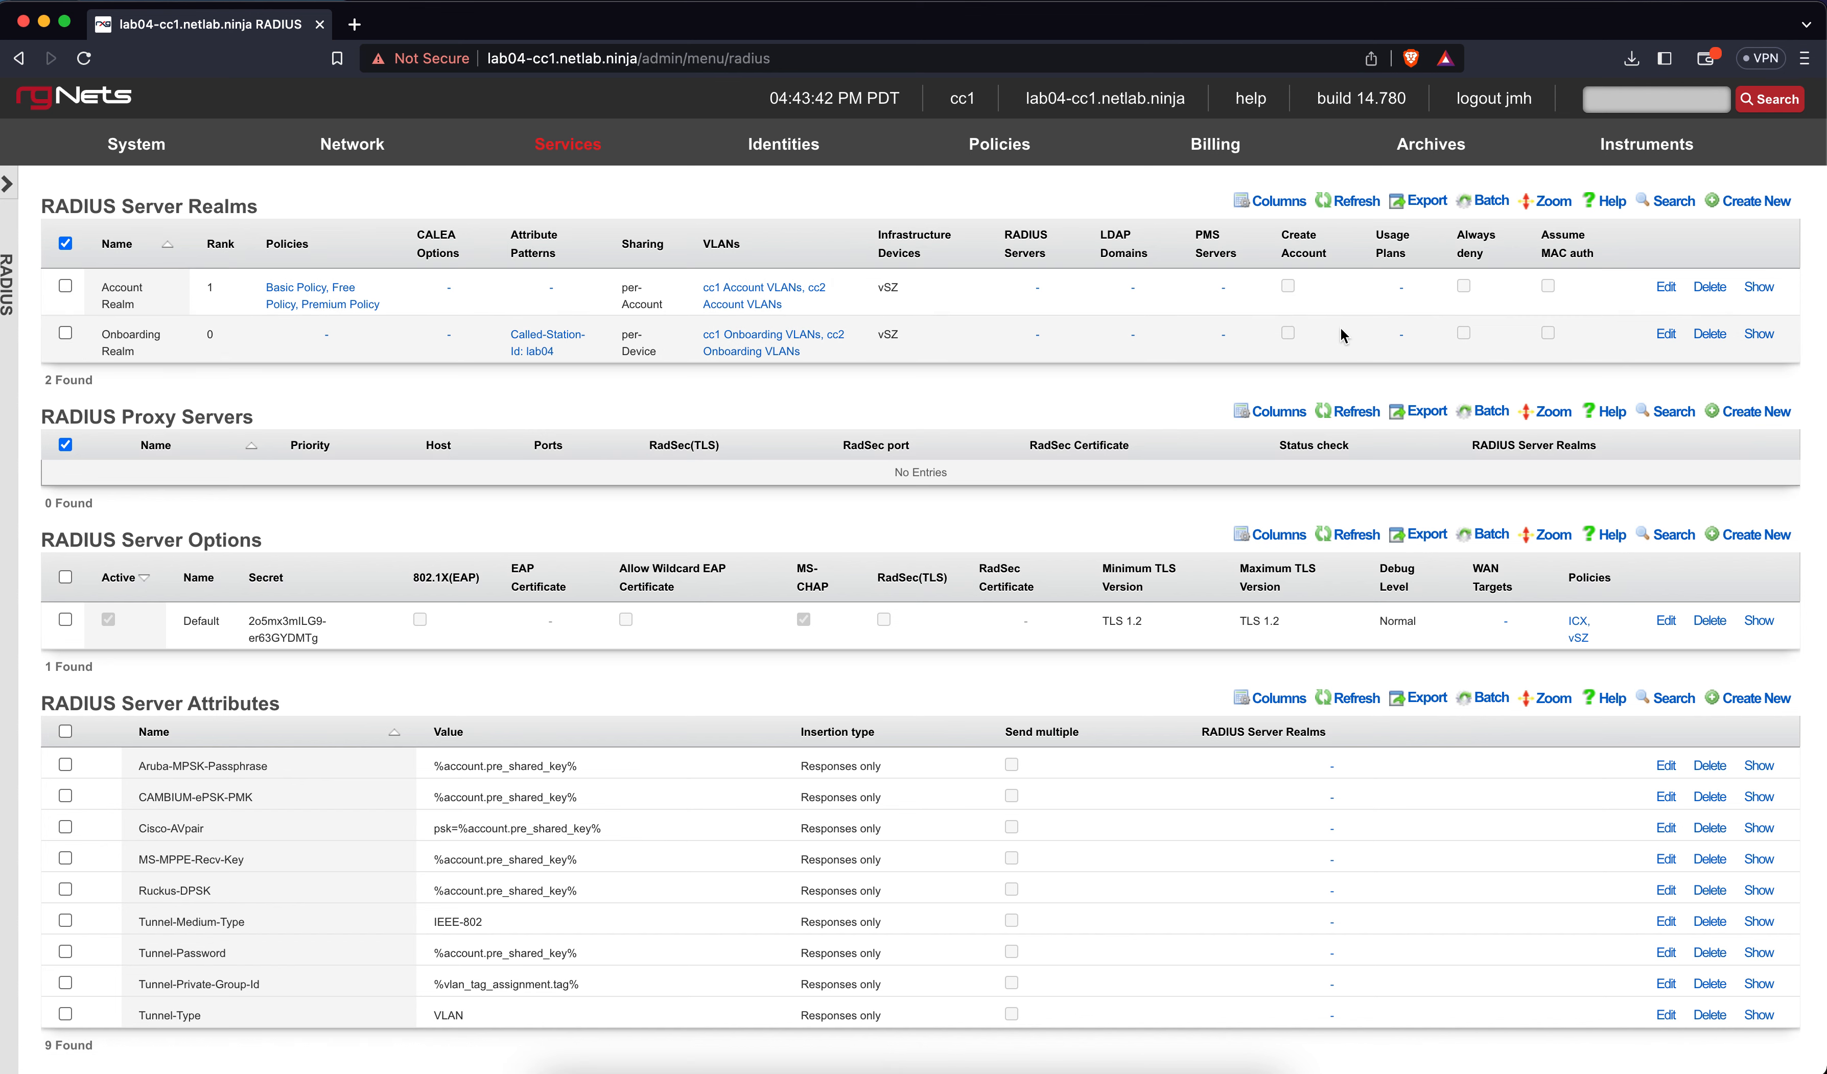
# Inspect the lab04 Wi-Fi connection details from the macOS menu bar
pyautogui.click(1599, 3)
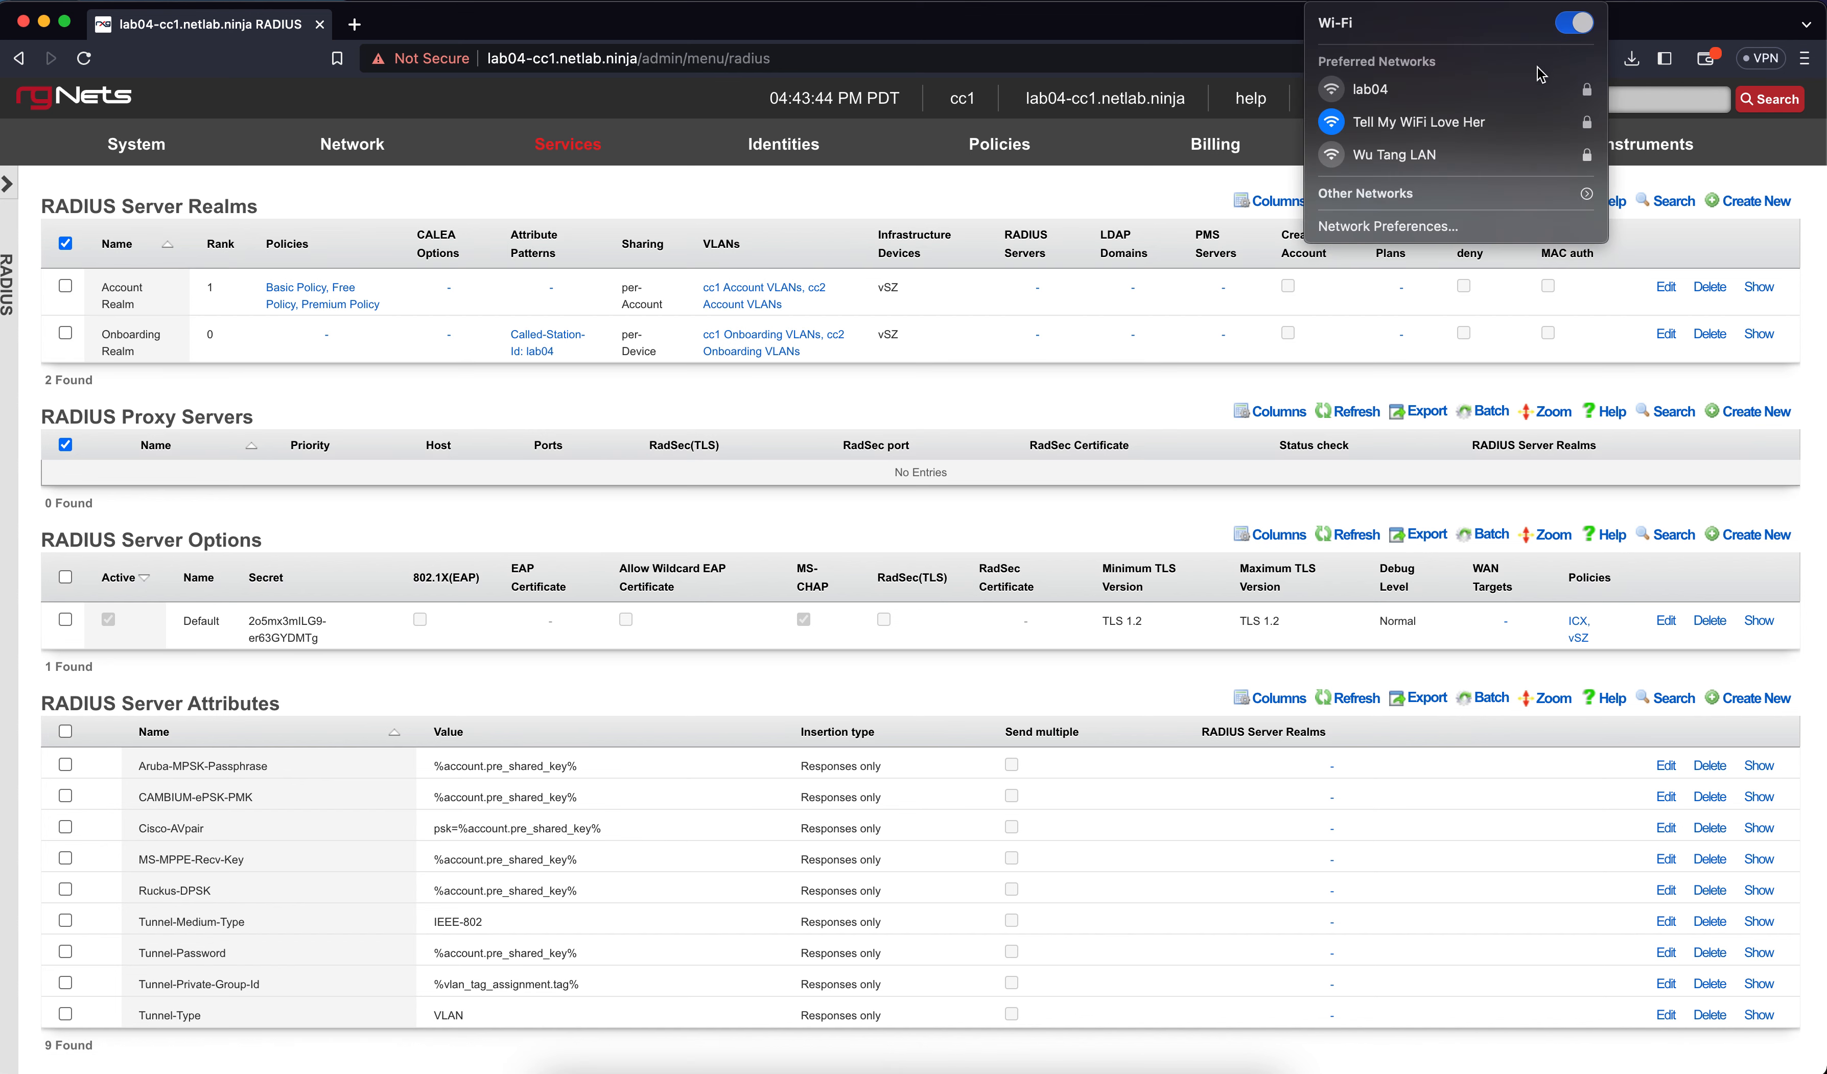
pyautogui.click(1518, 80)
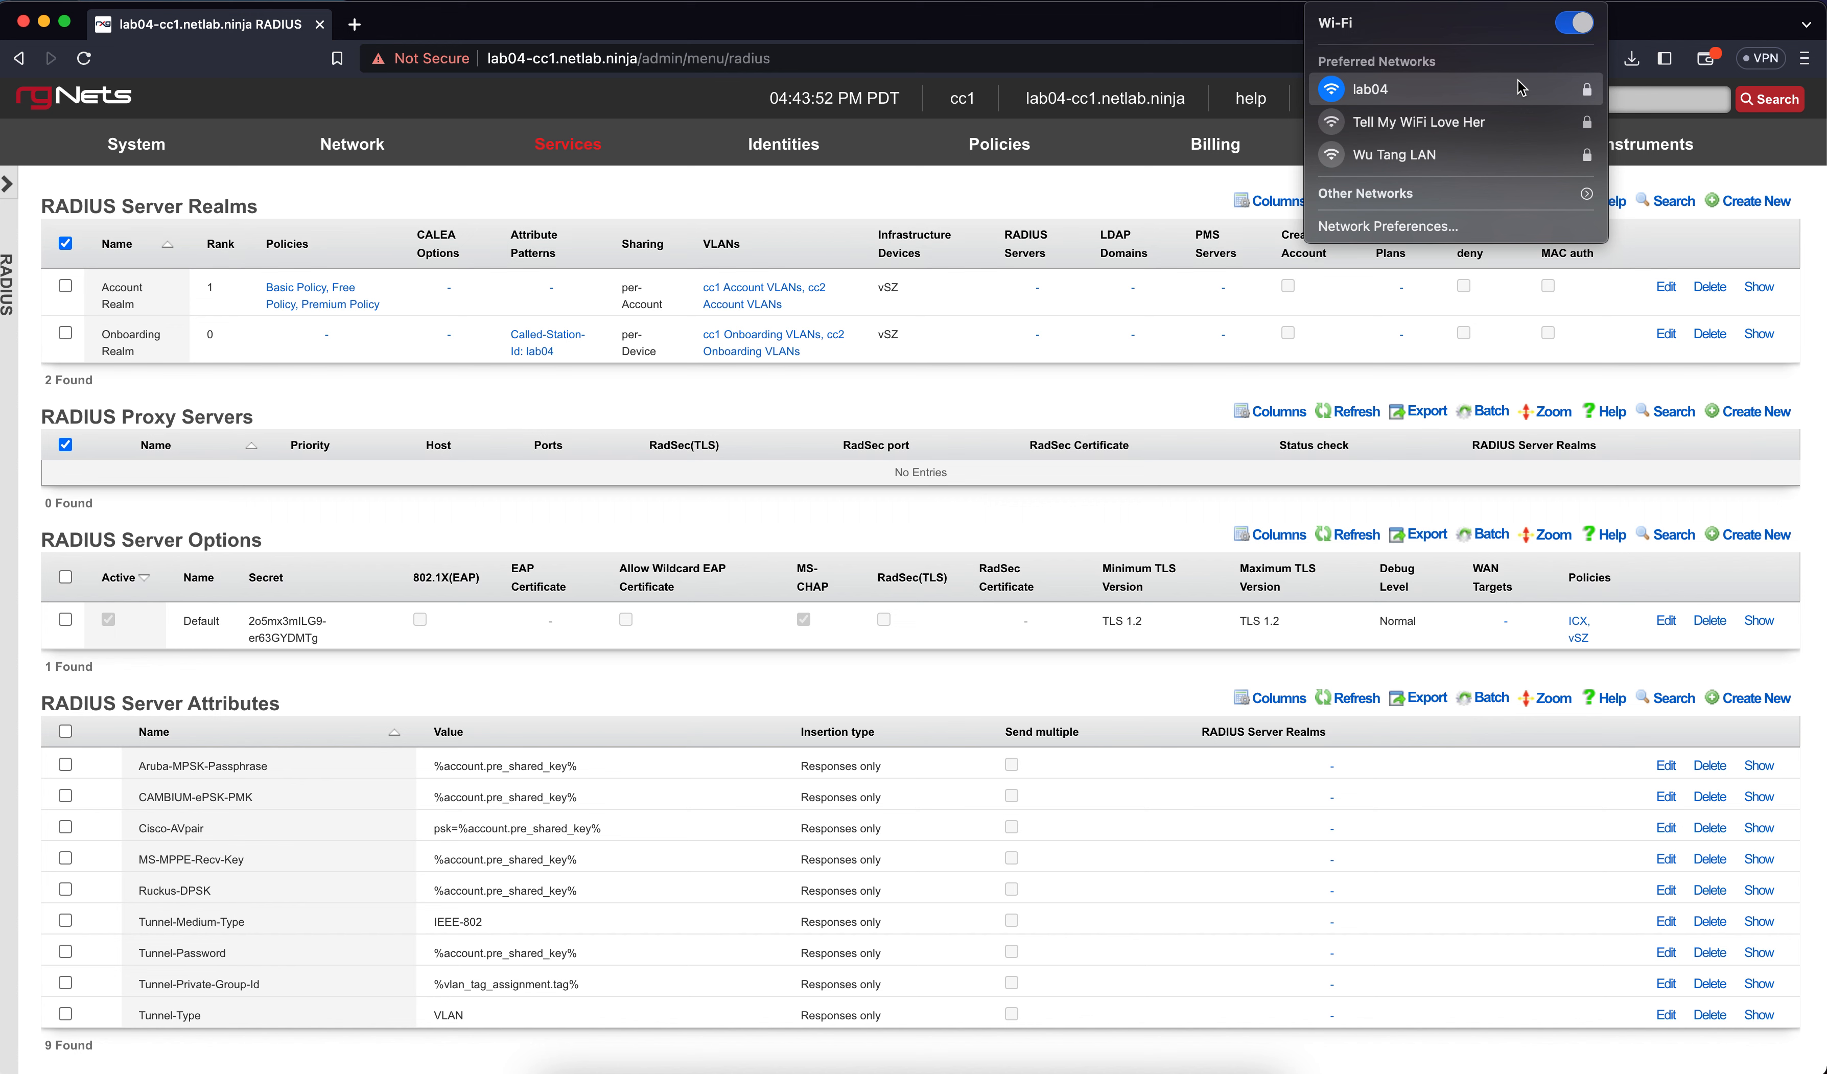
pyautogui.click(1634, 33)
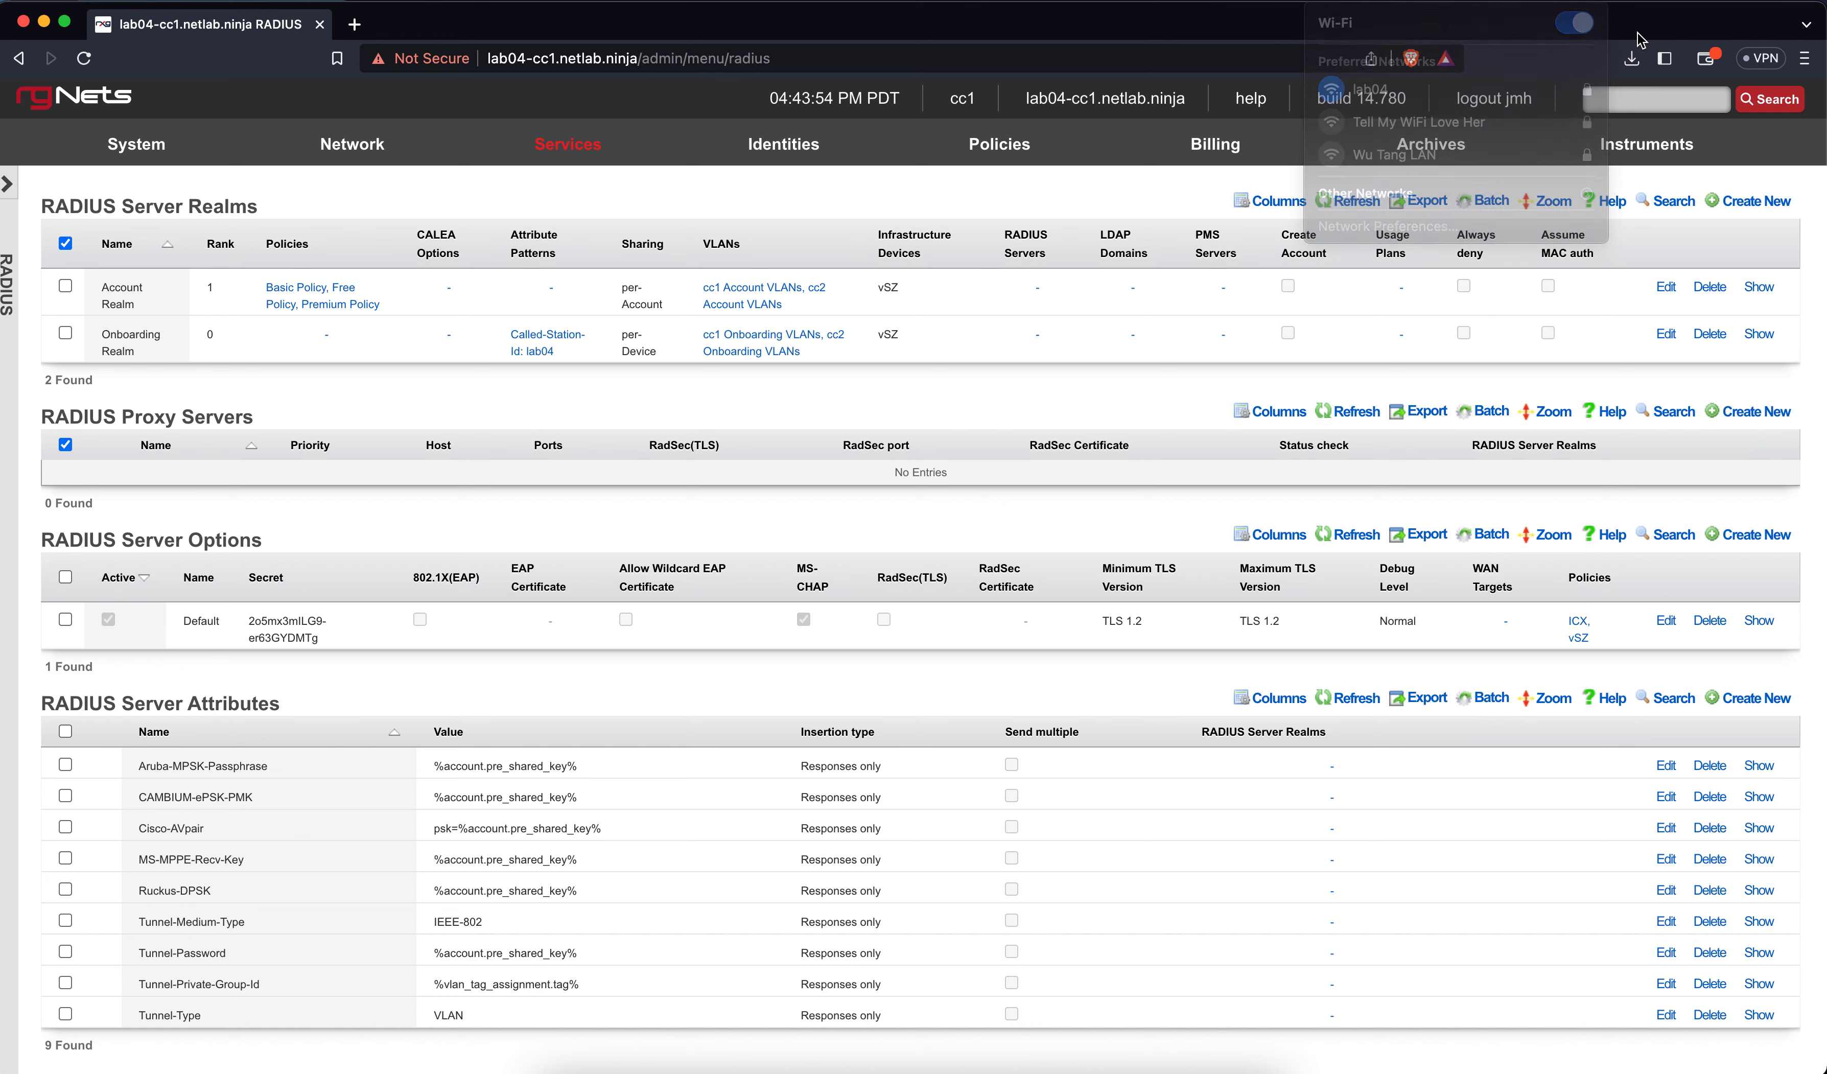
pyautogui.click(1585, 0)
pyautogui.click(1586, 2)
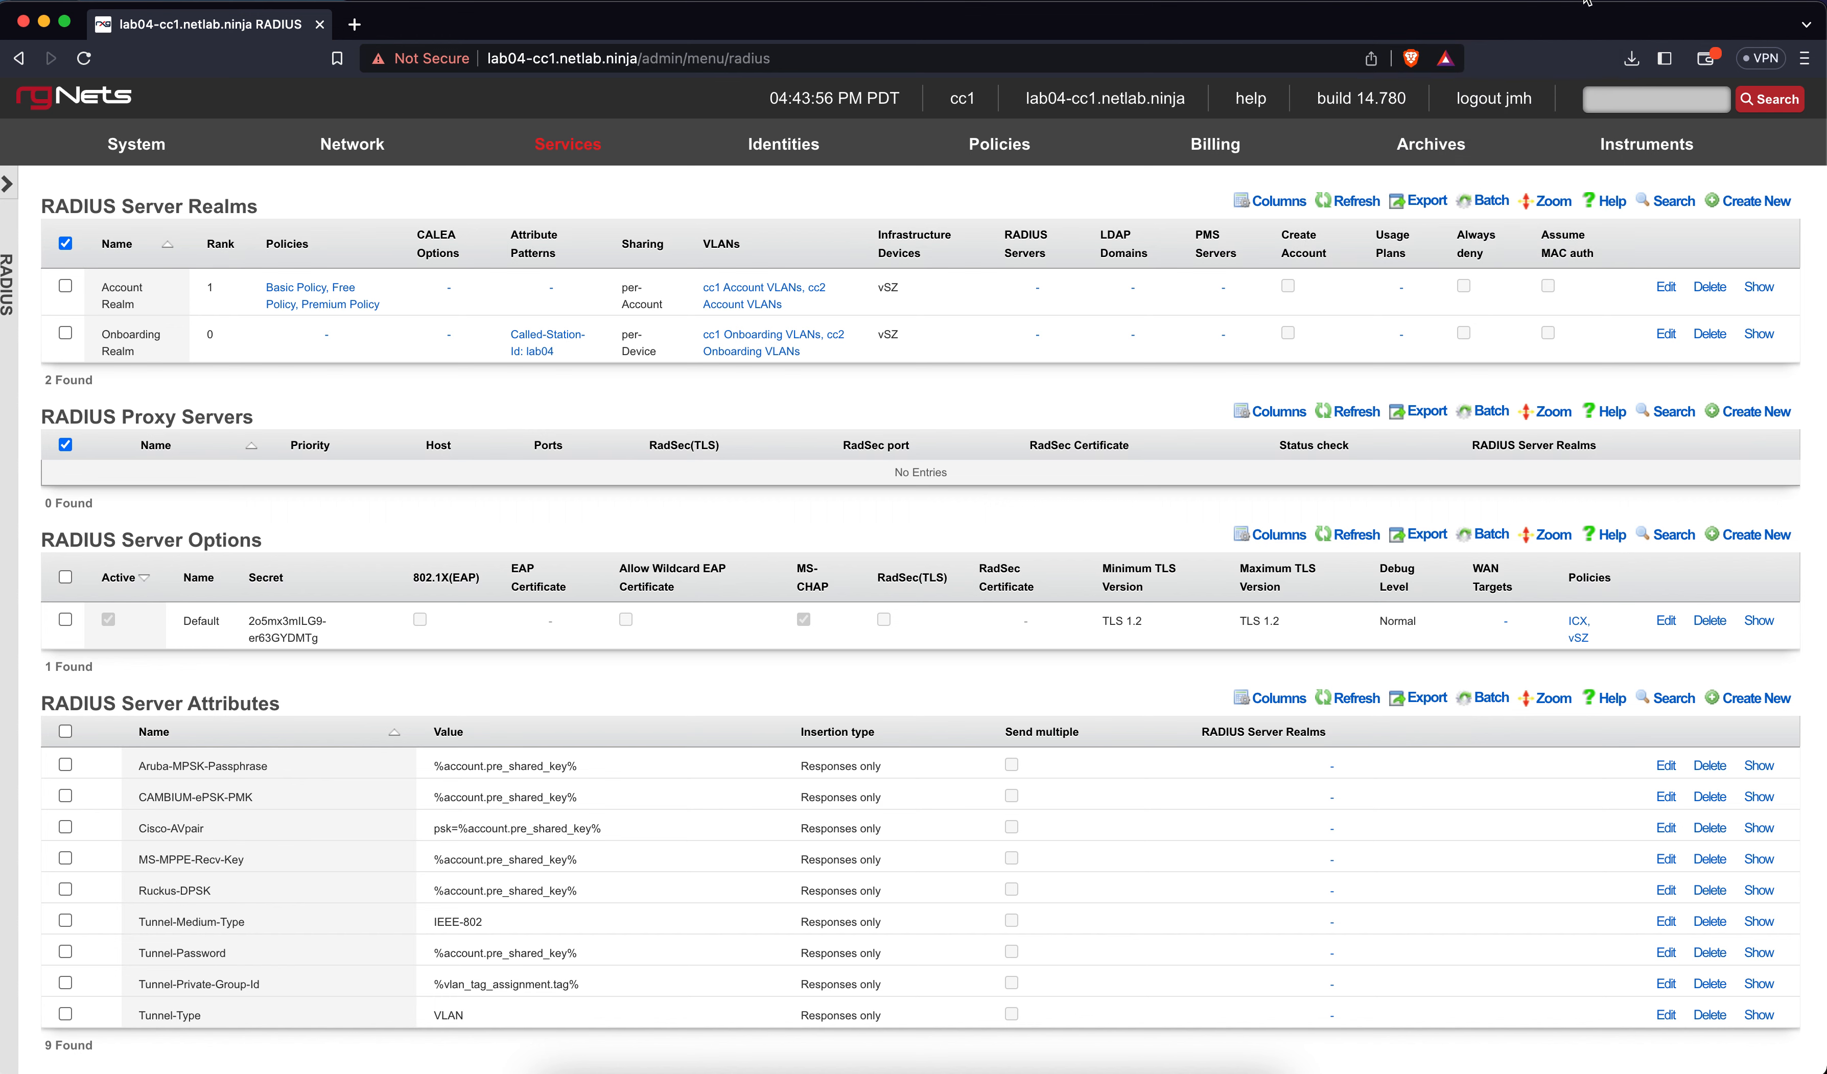
pyautogui.click(1586, 2)
pyautogui.click(1585, 1)
pyautogui.keyDown('alt'); pyautogui.click(1586, 1); pyautogui.keyUp('alt')
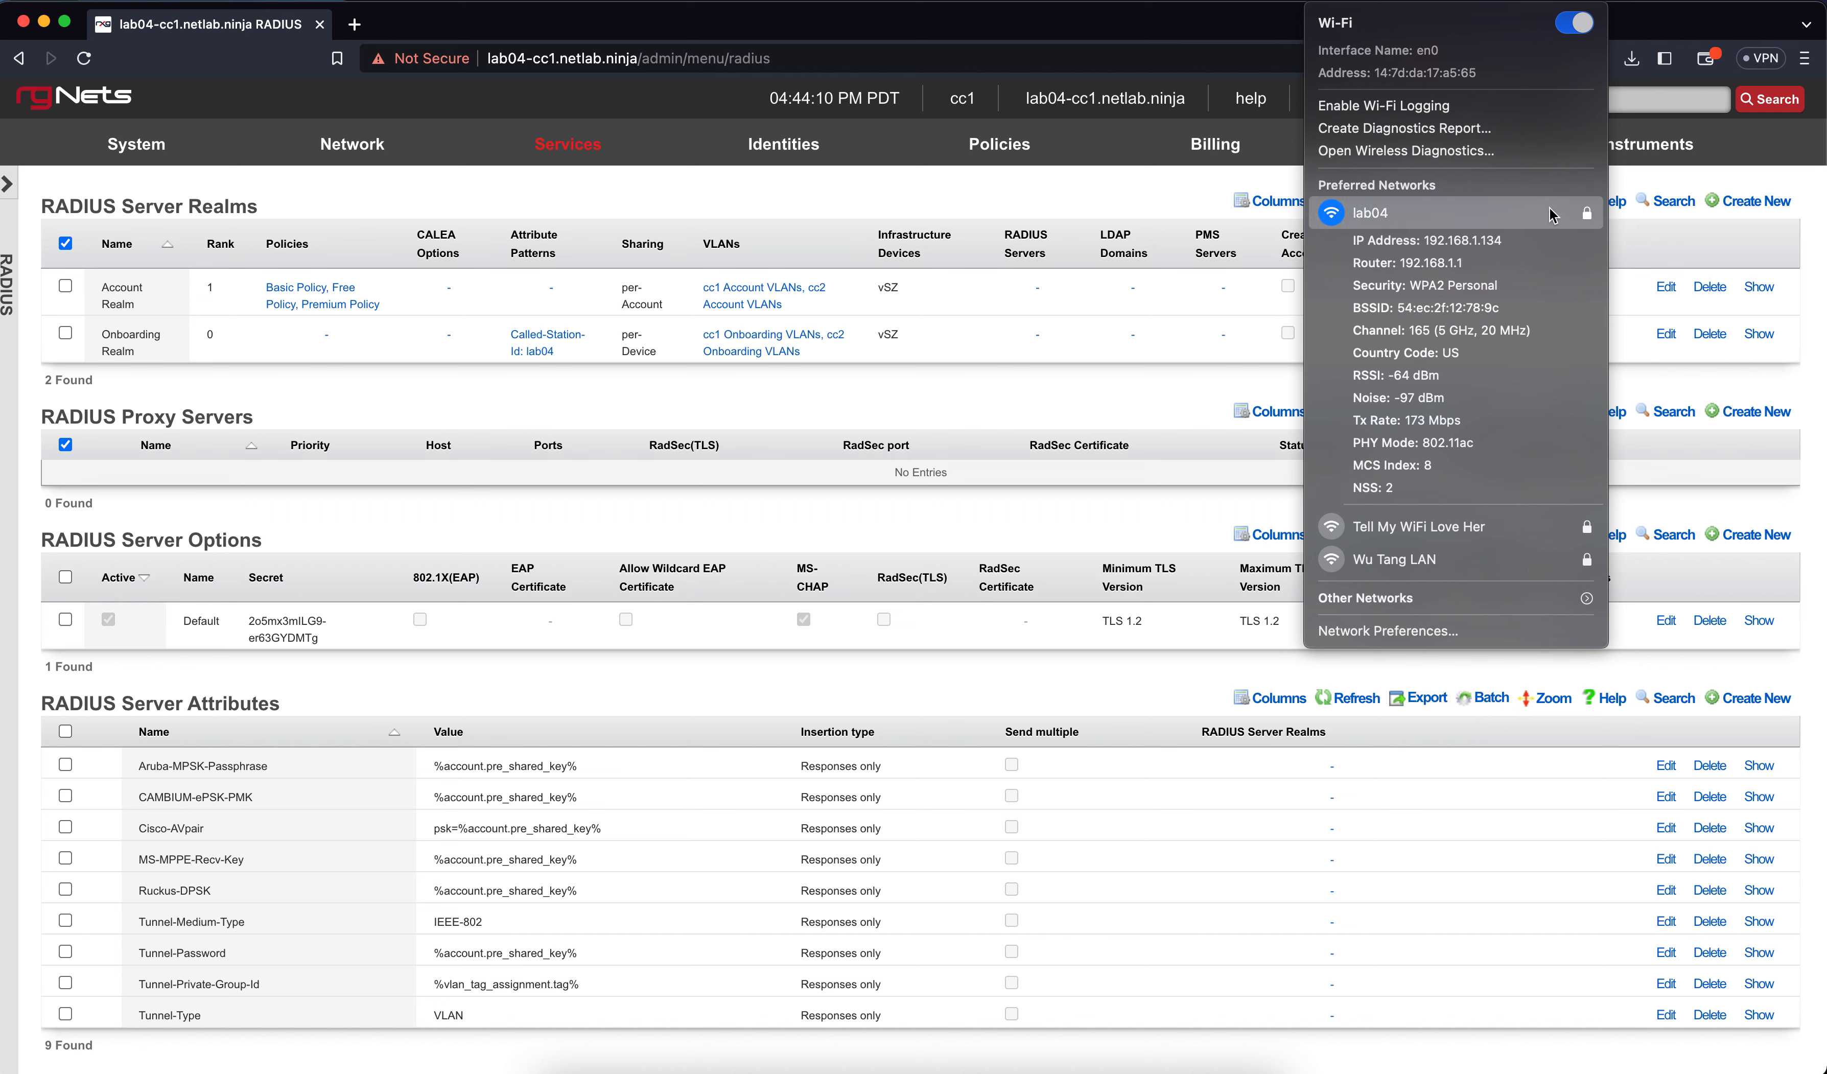
pyautogui.click(1684, 176)
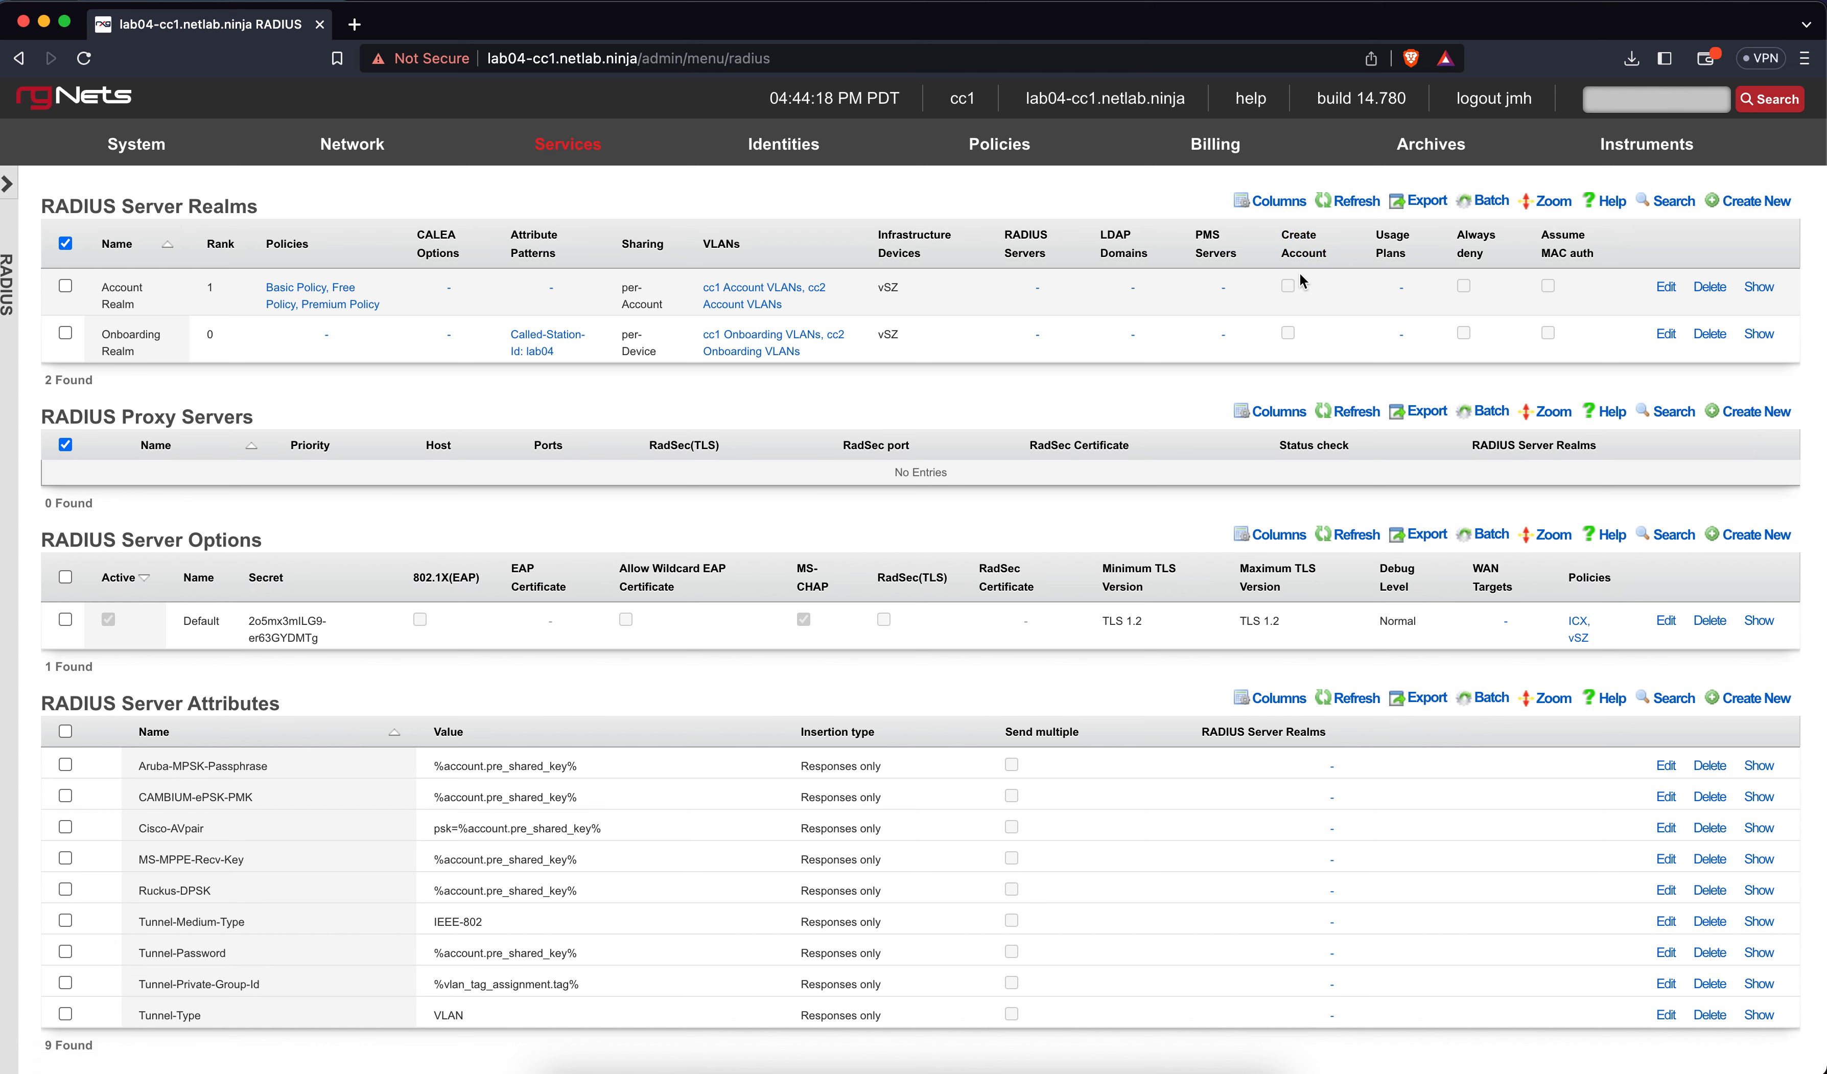
# Switch the Mac's Wi-Fi to the Tell My WiFi Love Her network
pyautogui.click(1528, 1)
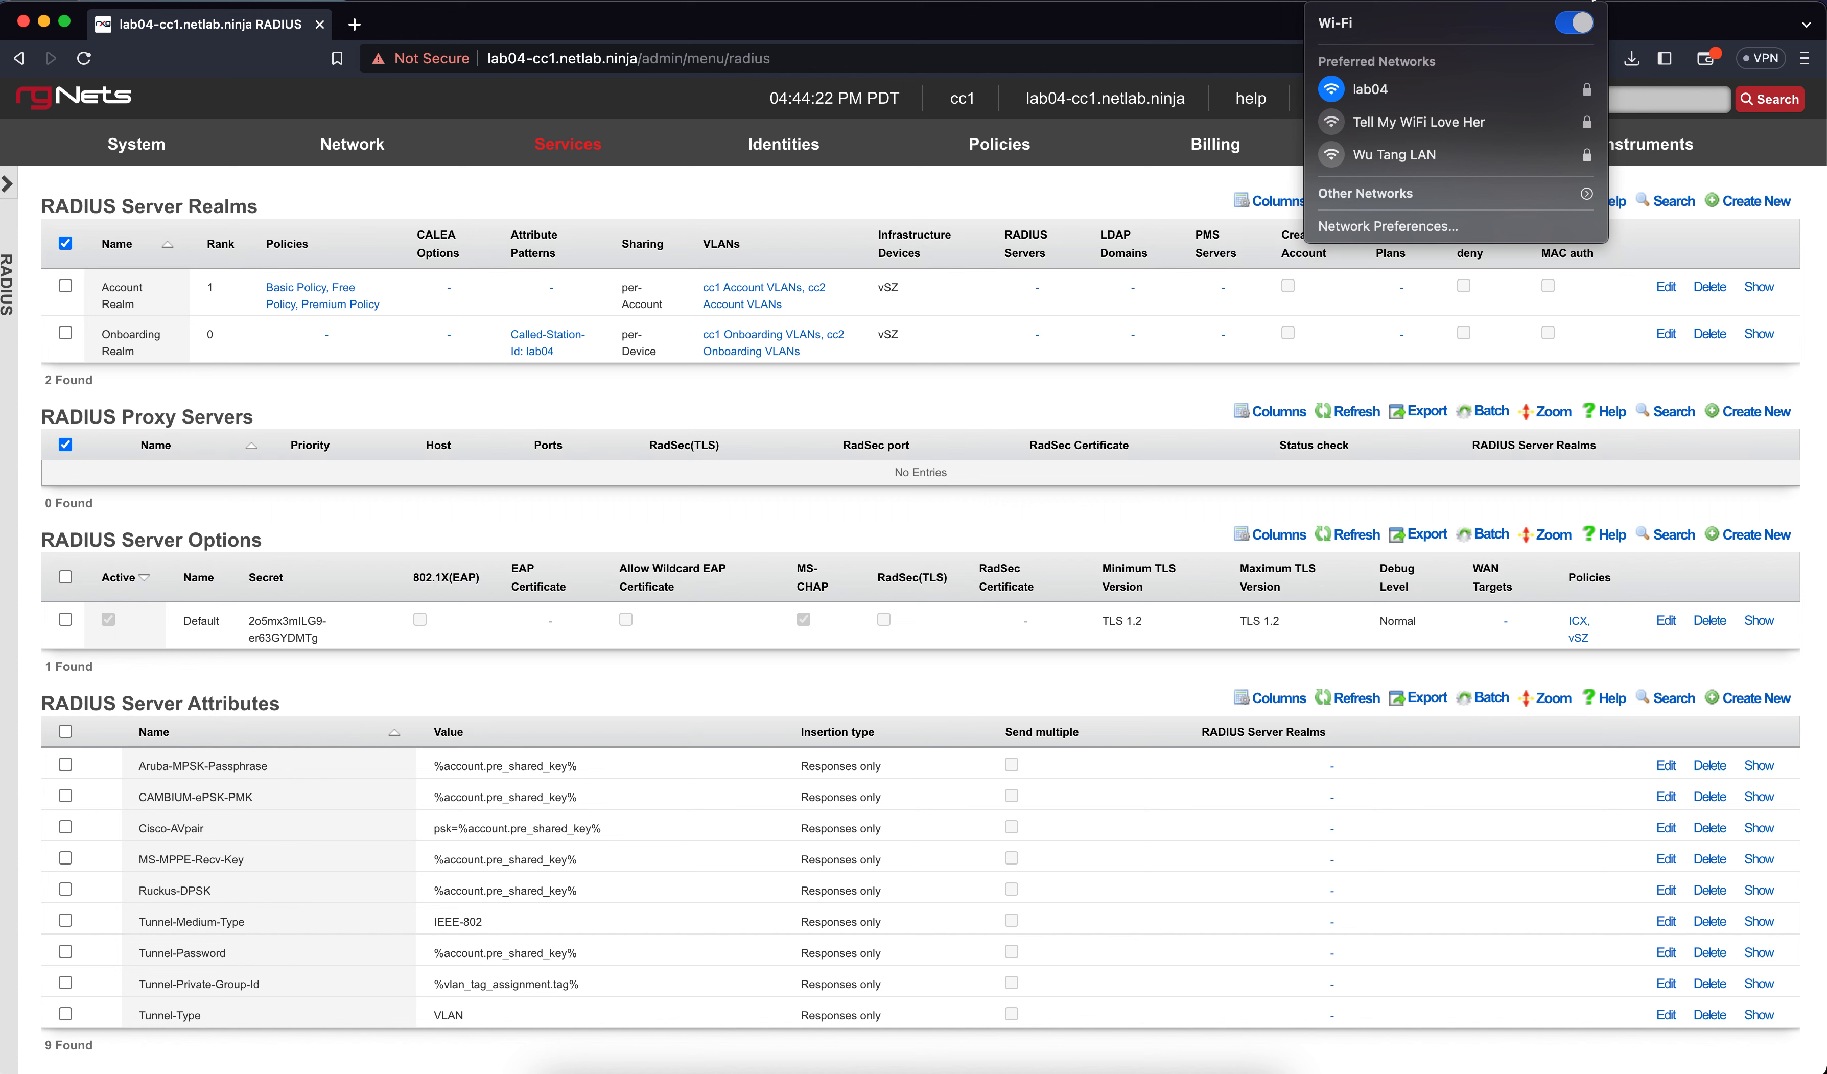
pyautogui.click(1487, 127)
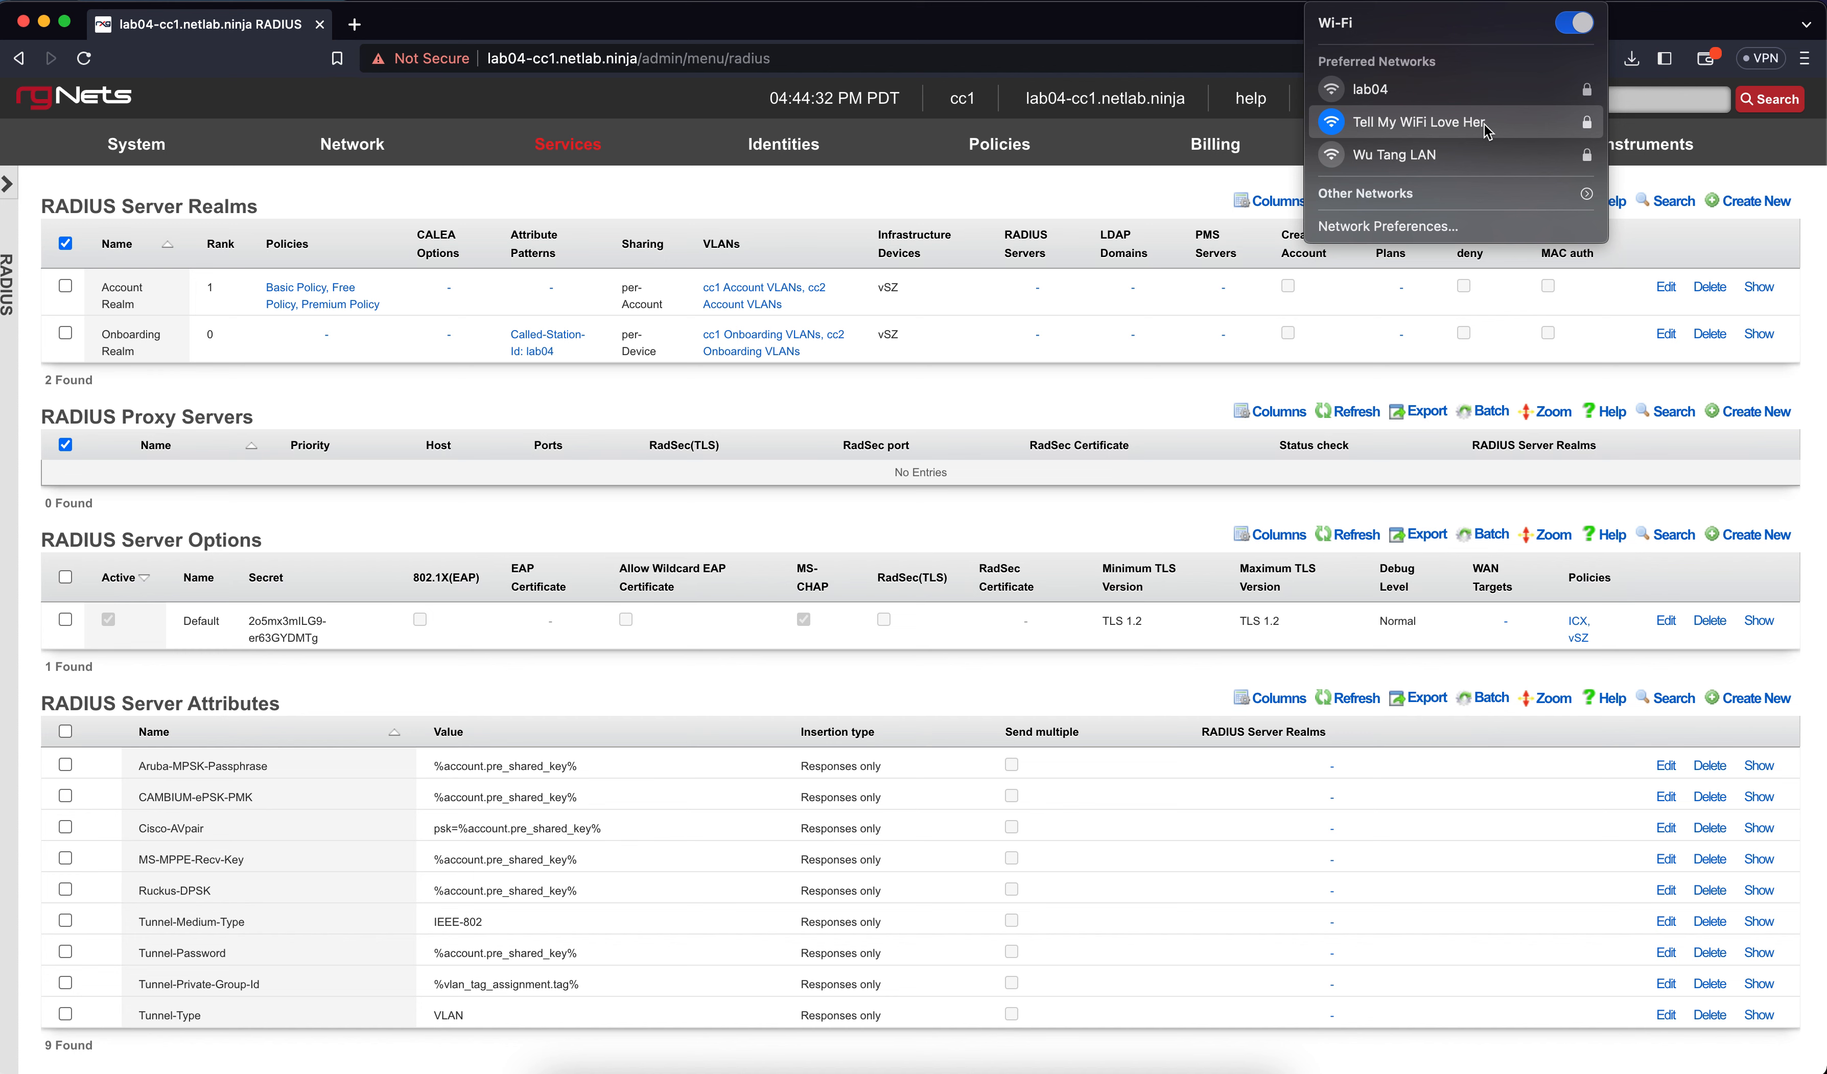
pyautogui.click(870, 188)
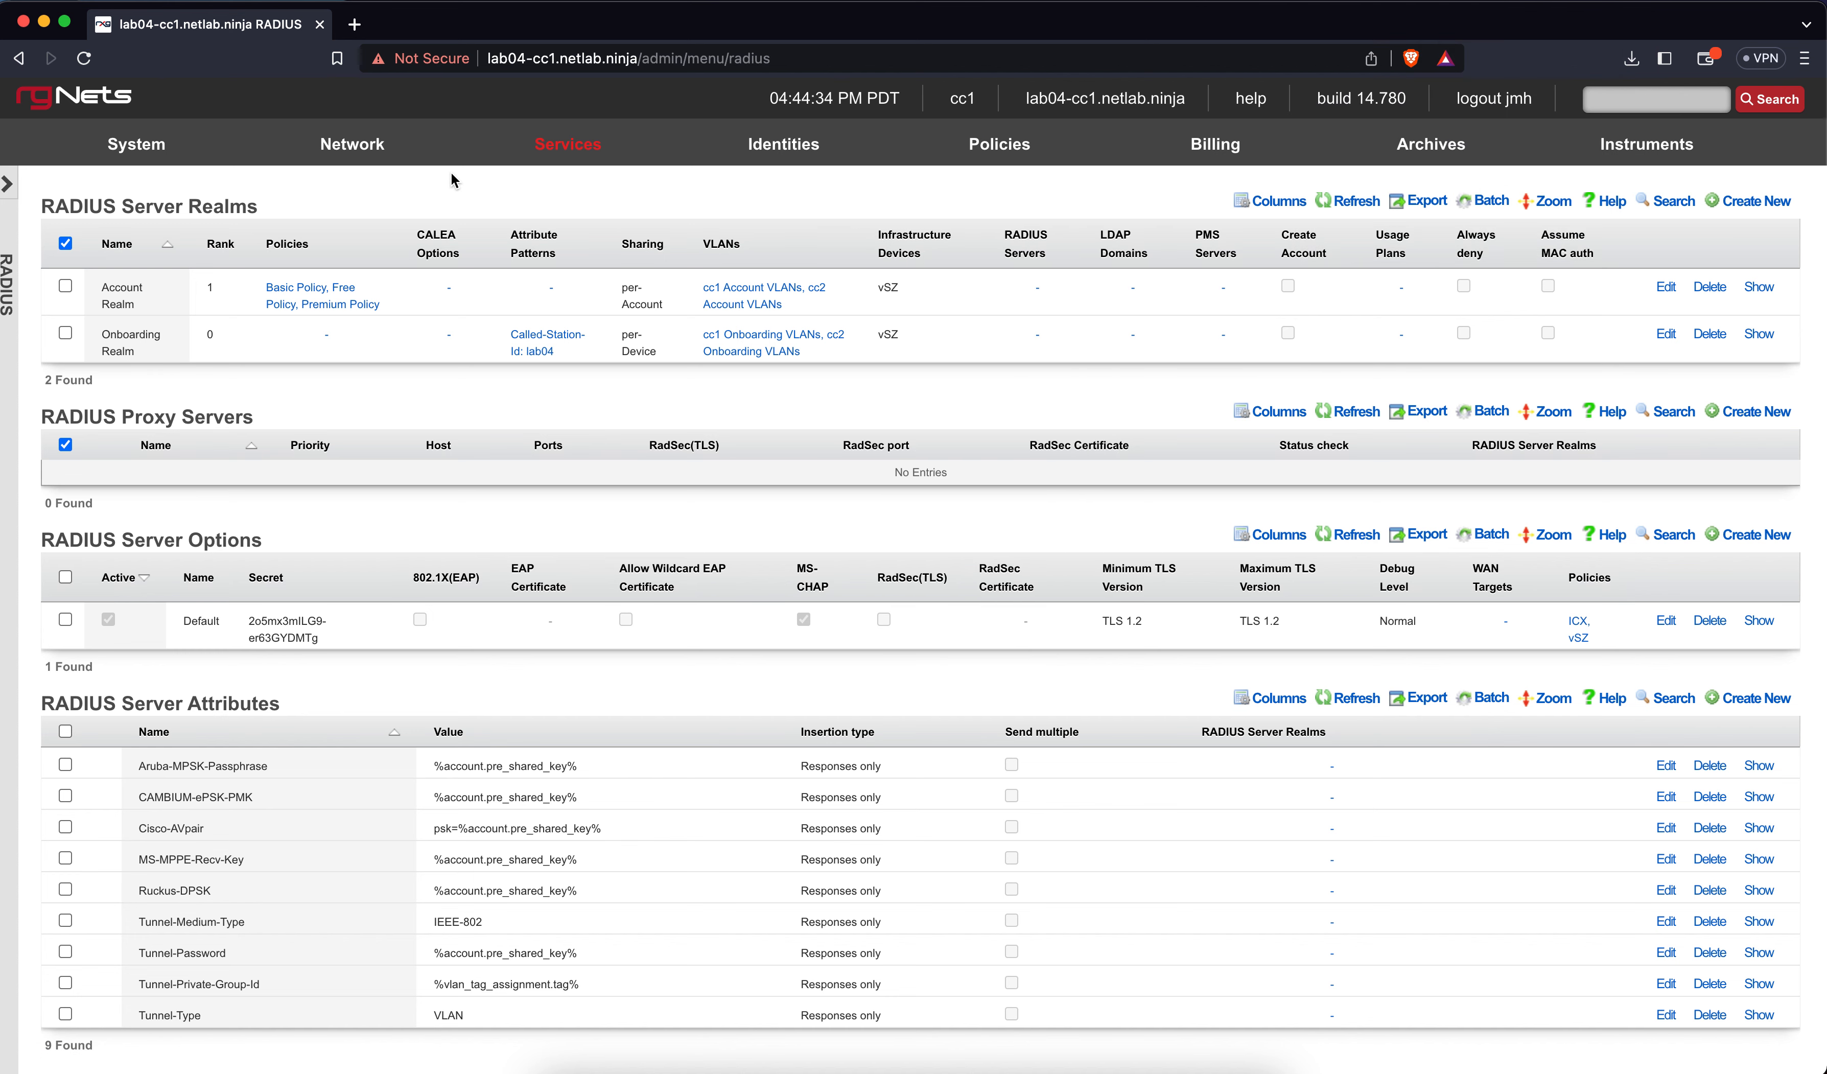
pyautogui.moveTo(365, 157)
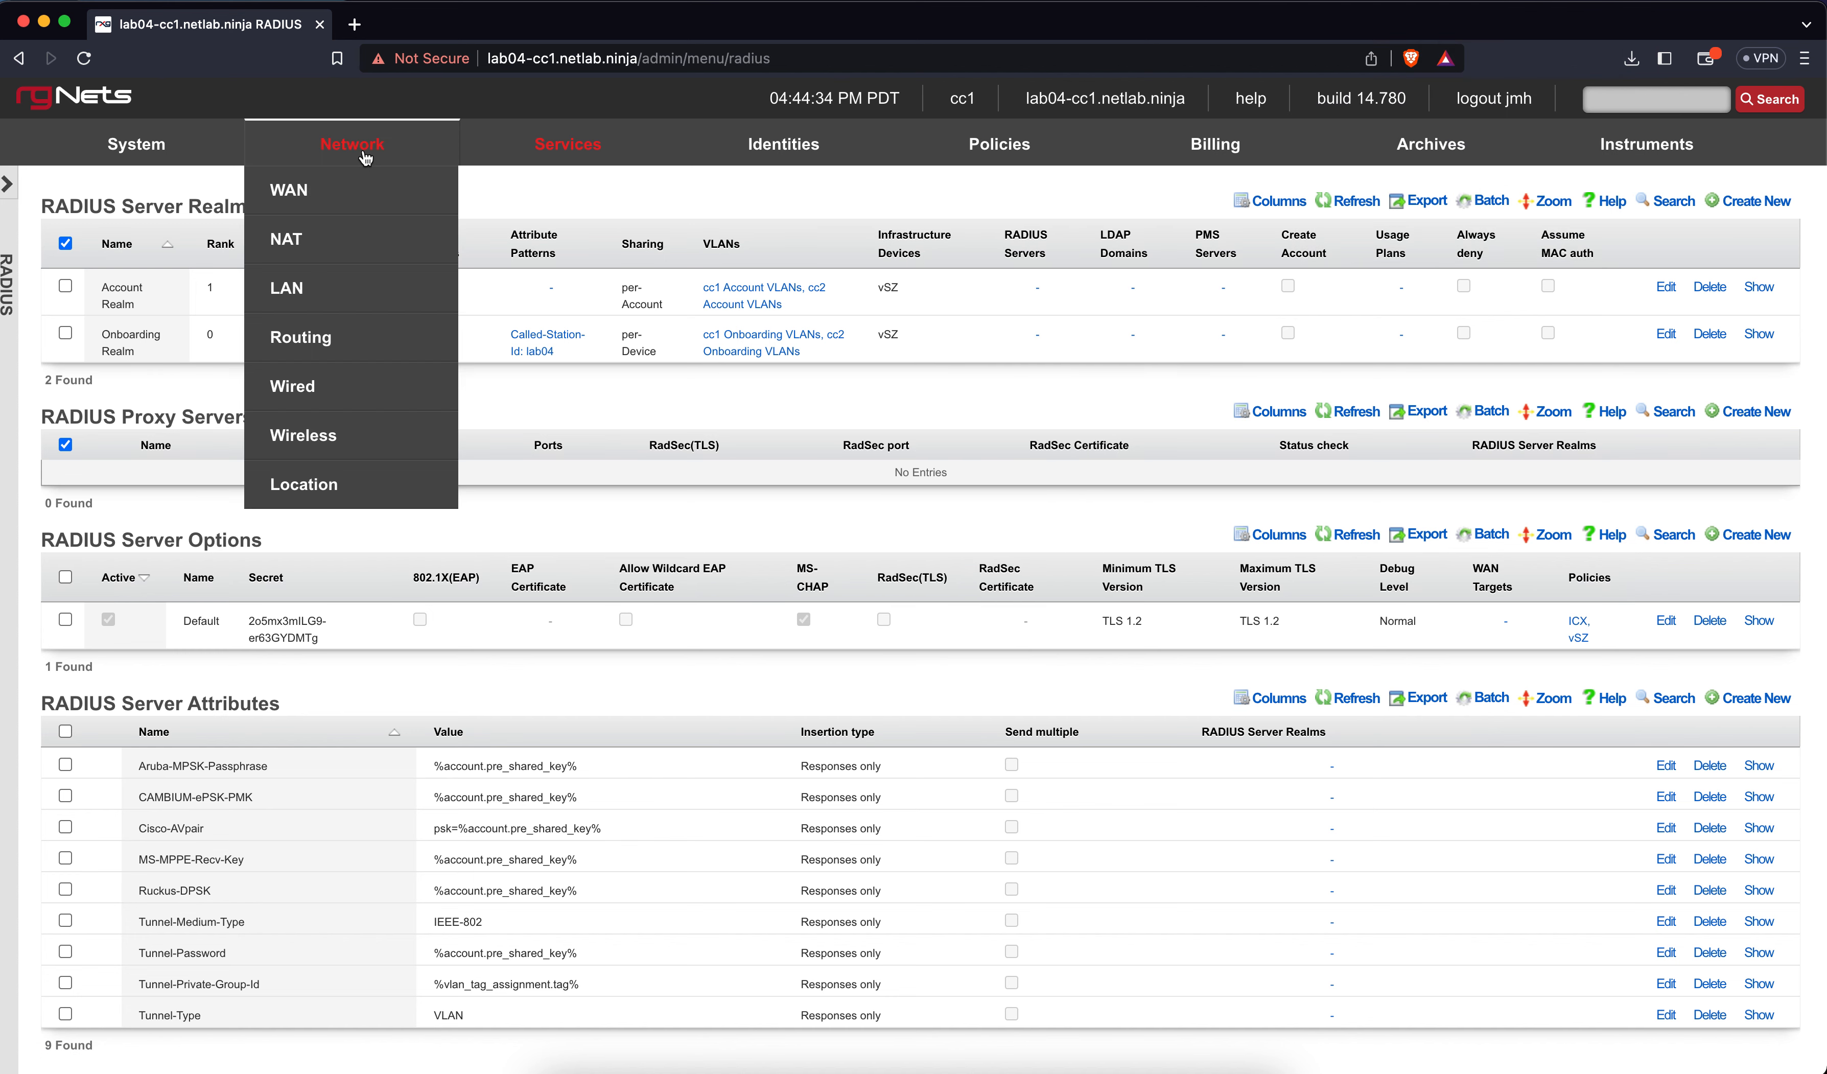
# Go to Network > Wireless and edit the lab04 WLAN
pyautogui.click(315, 433)
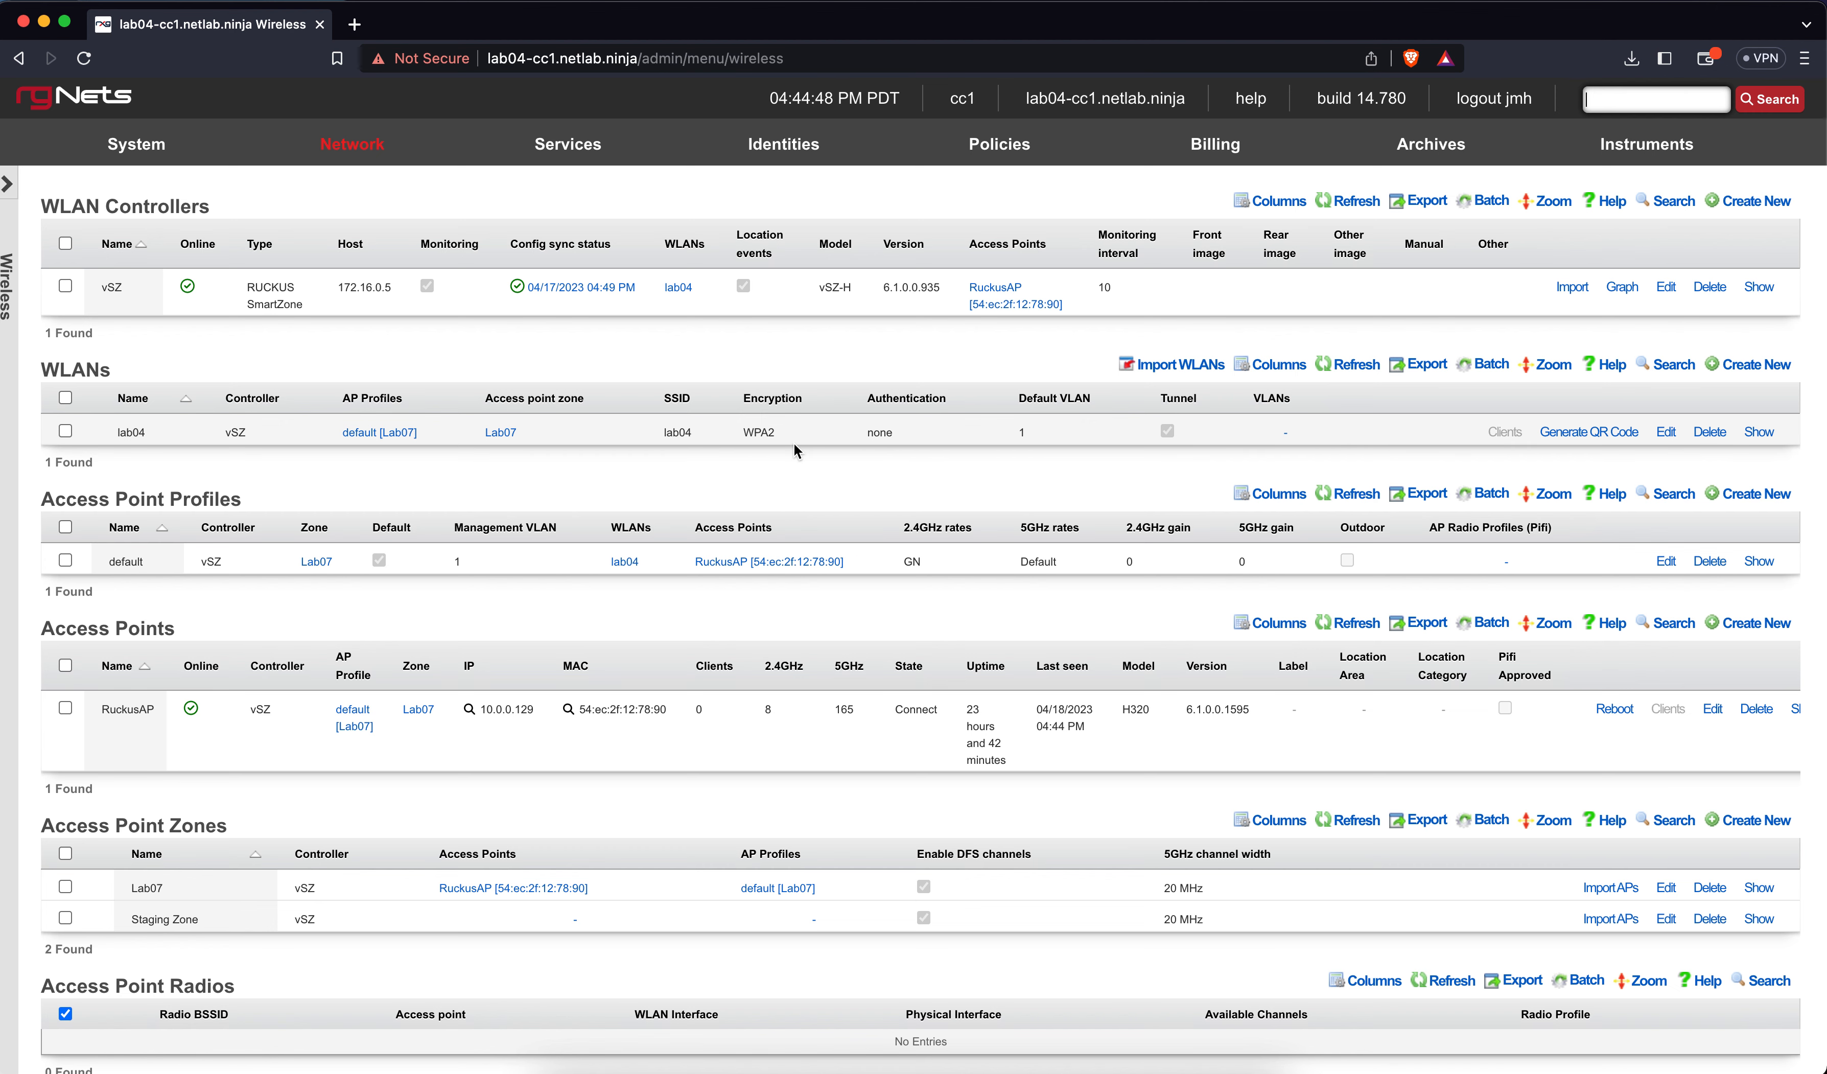
pyautogui.click(1665, 433)
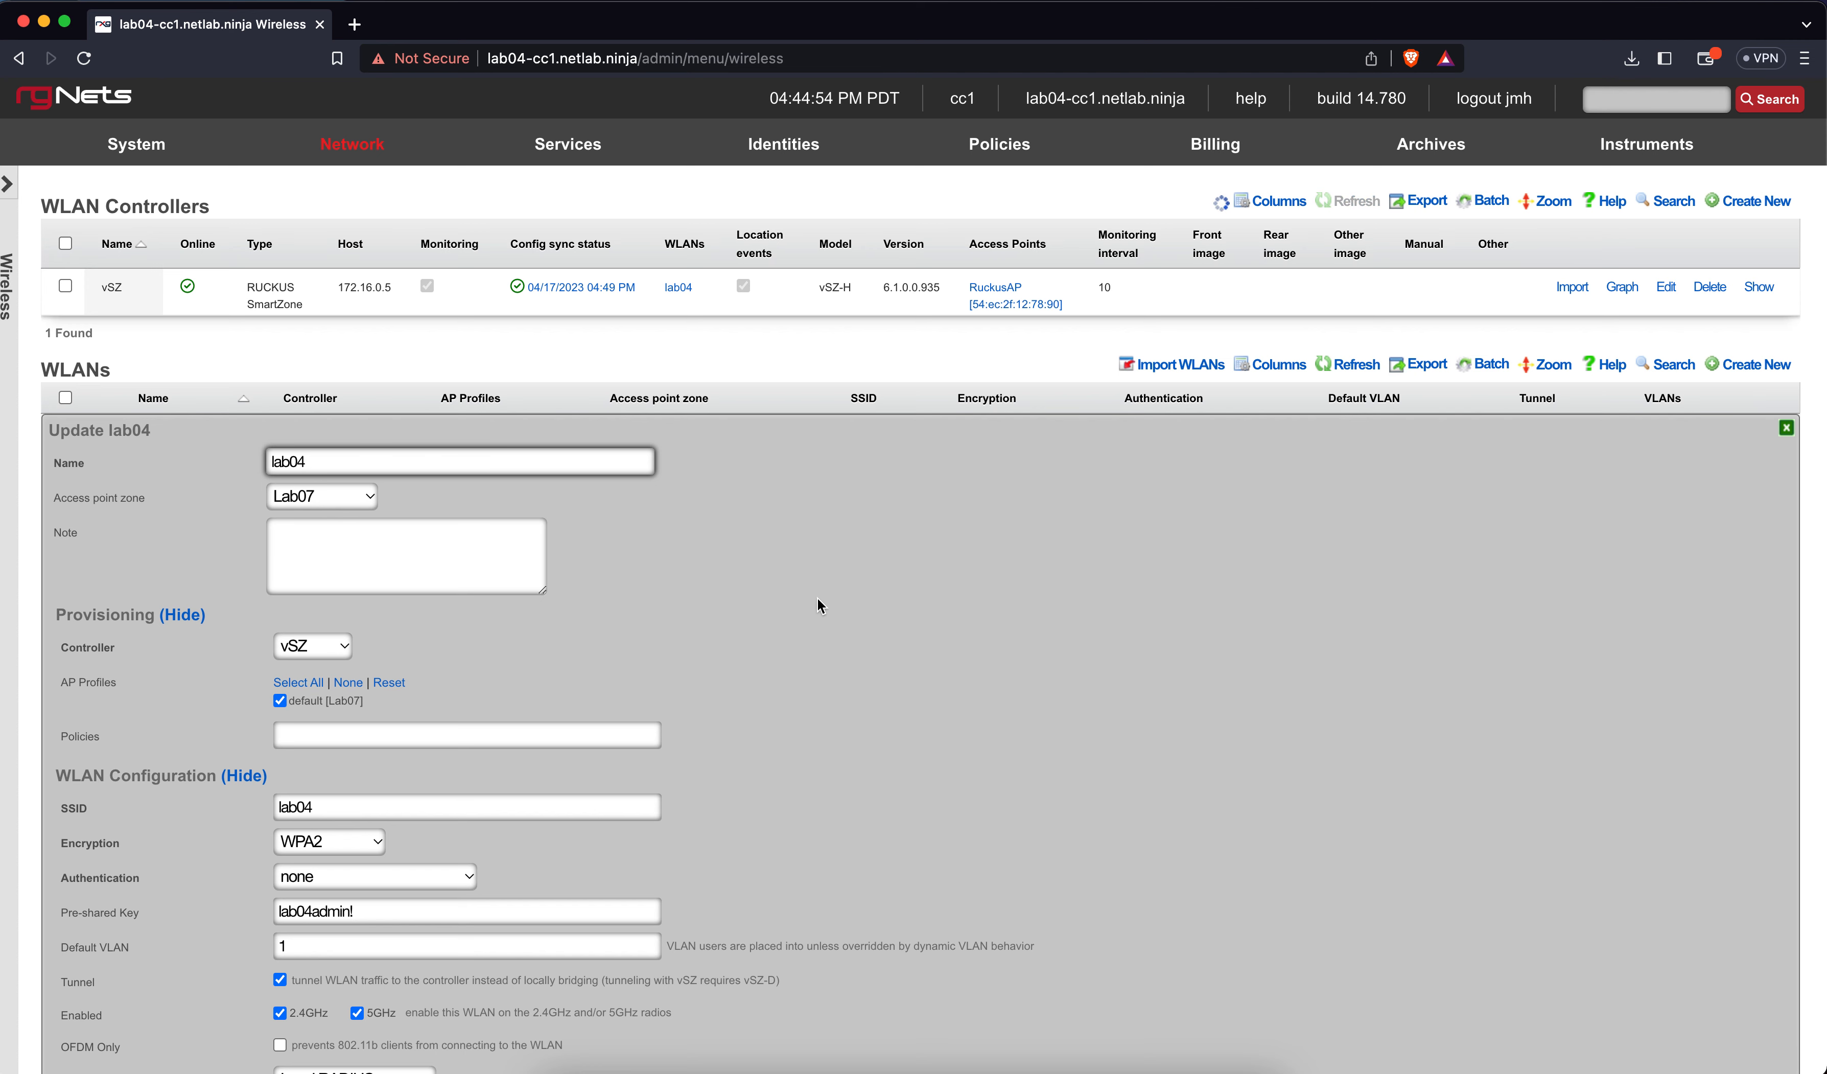
# Set lab04 to MAC Authentication Bypass with cc1 and cc2 Onboarding VLANs, and save
pyautogui.scroll(-4, 694, 633)
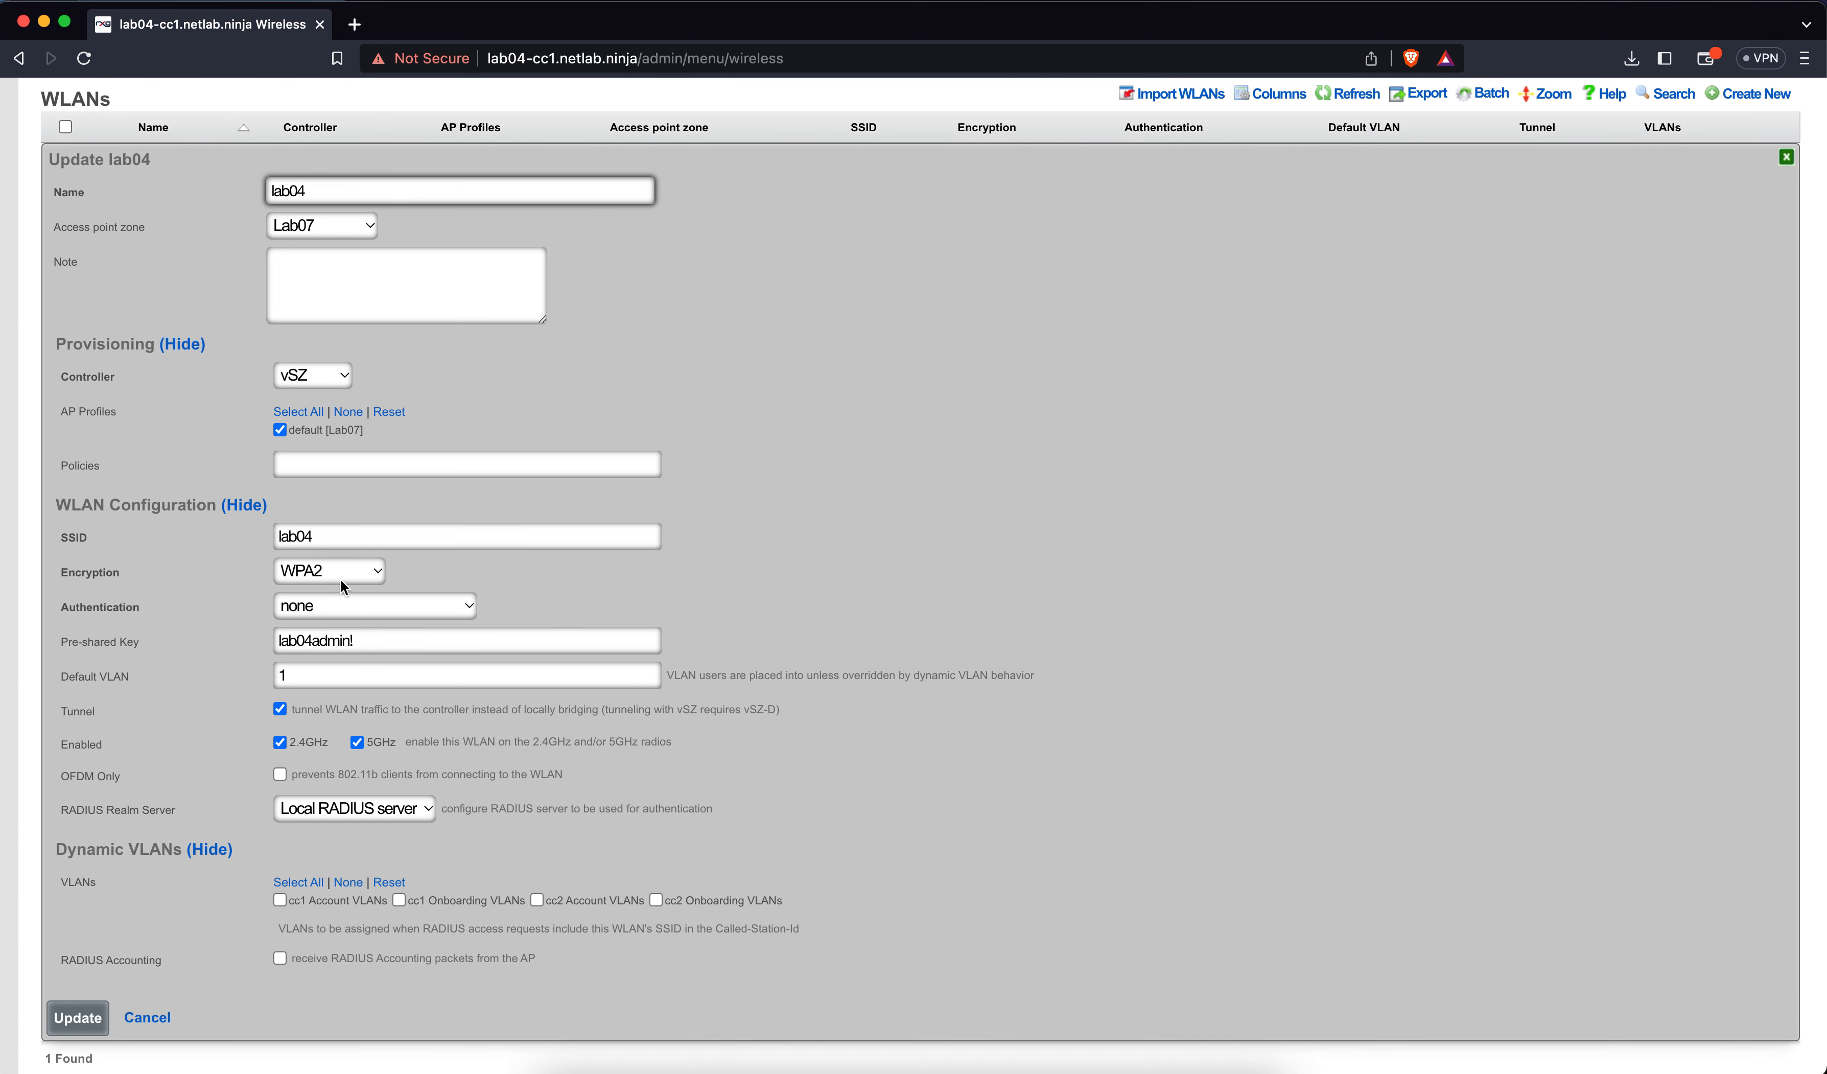
pyautogui.click(343, 606)
pyautogui.click(347, 629)
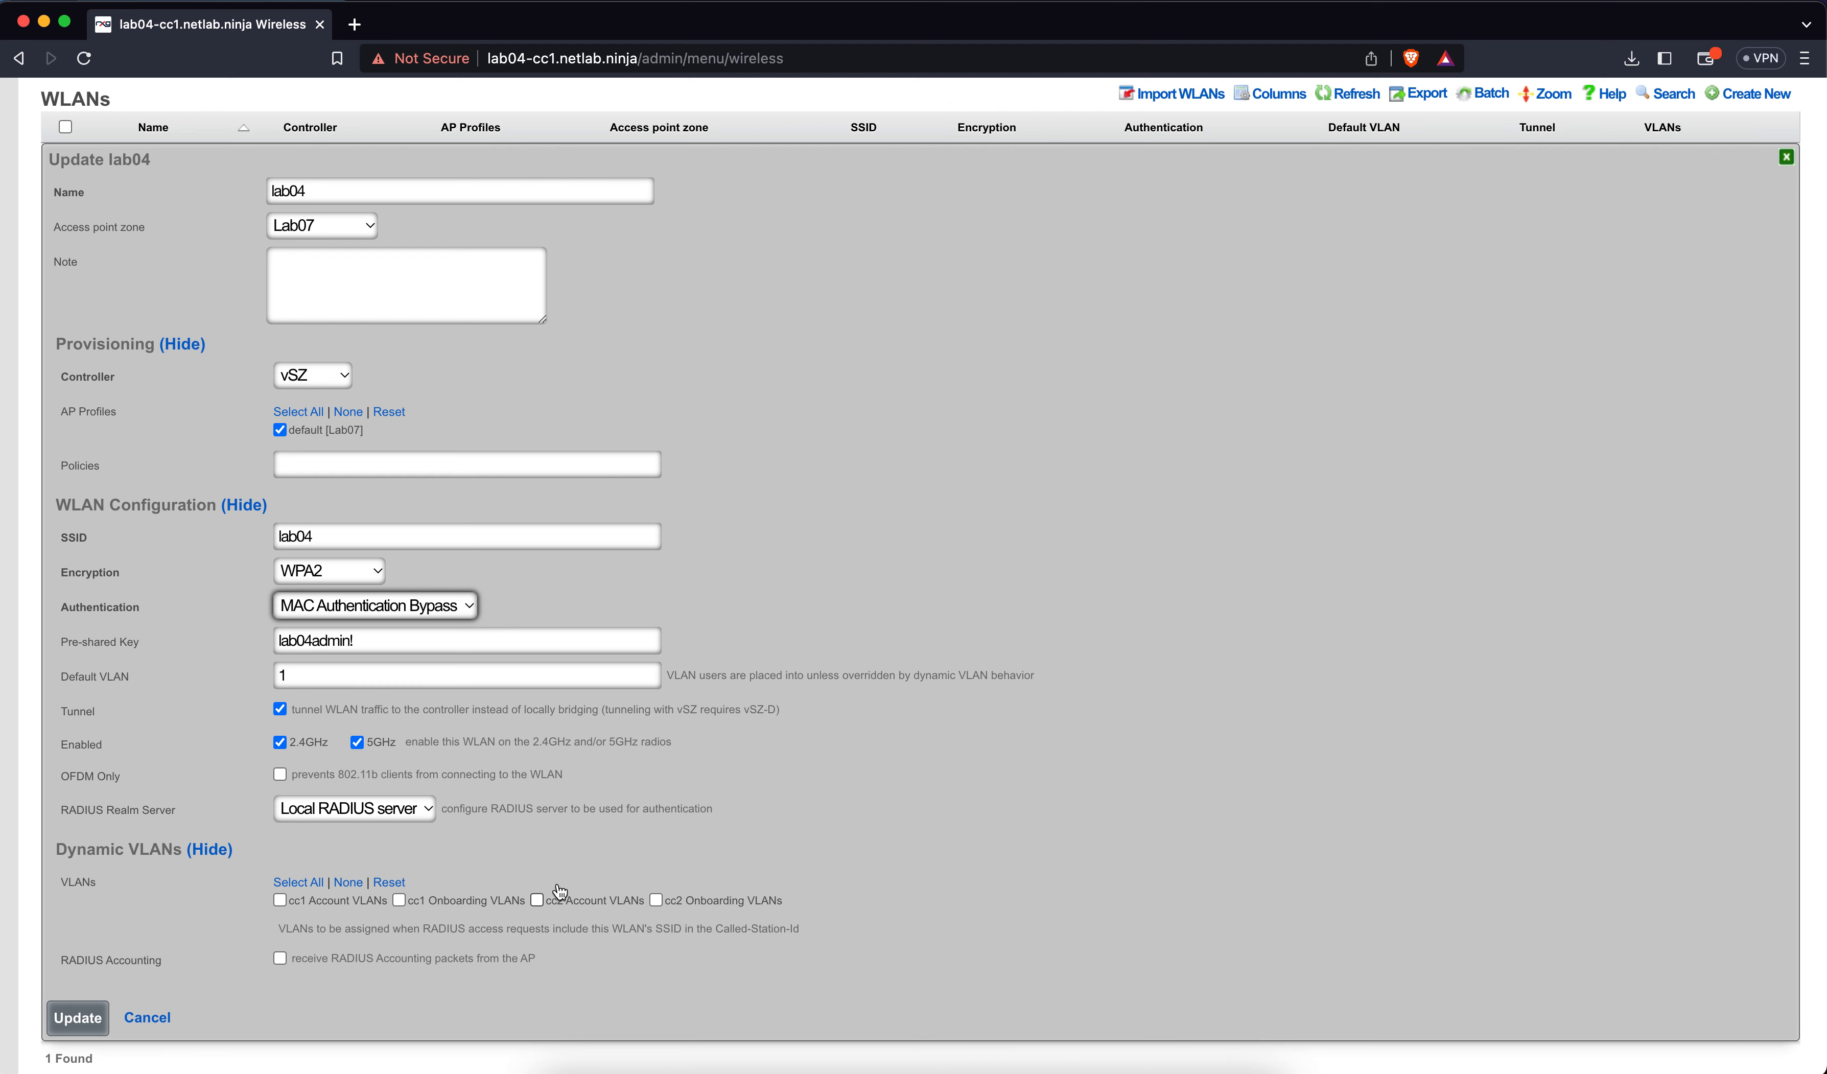
pyautogui.click(422, 909)
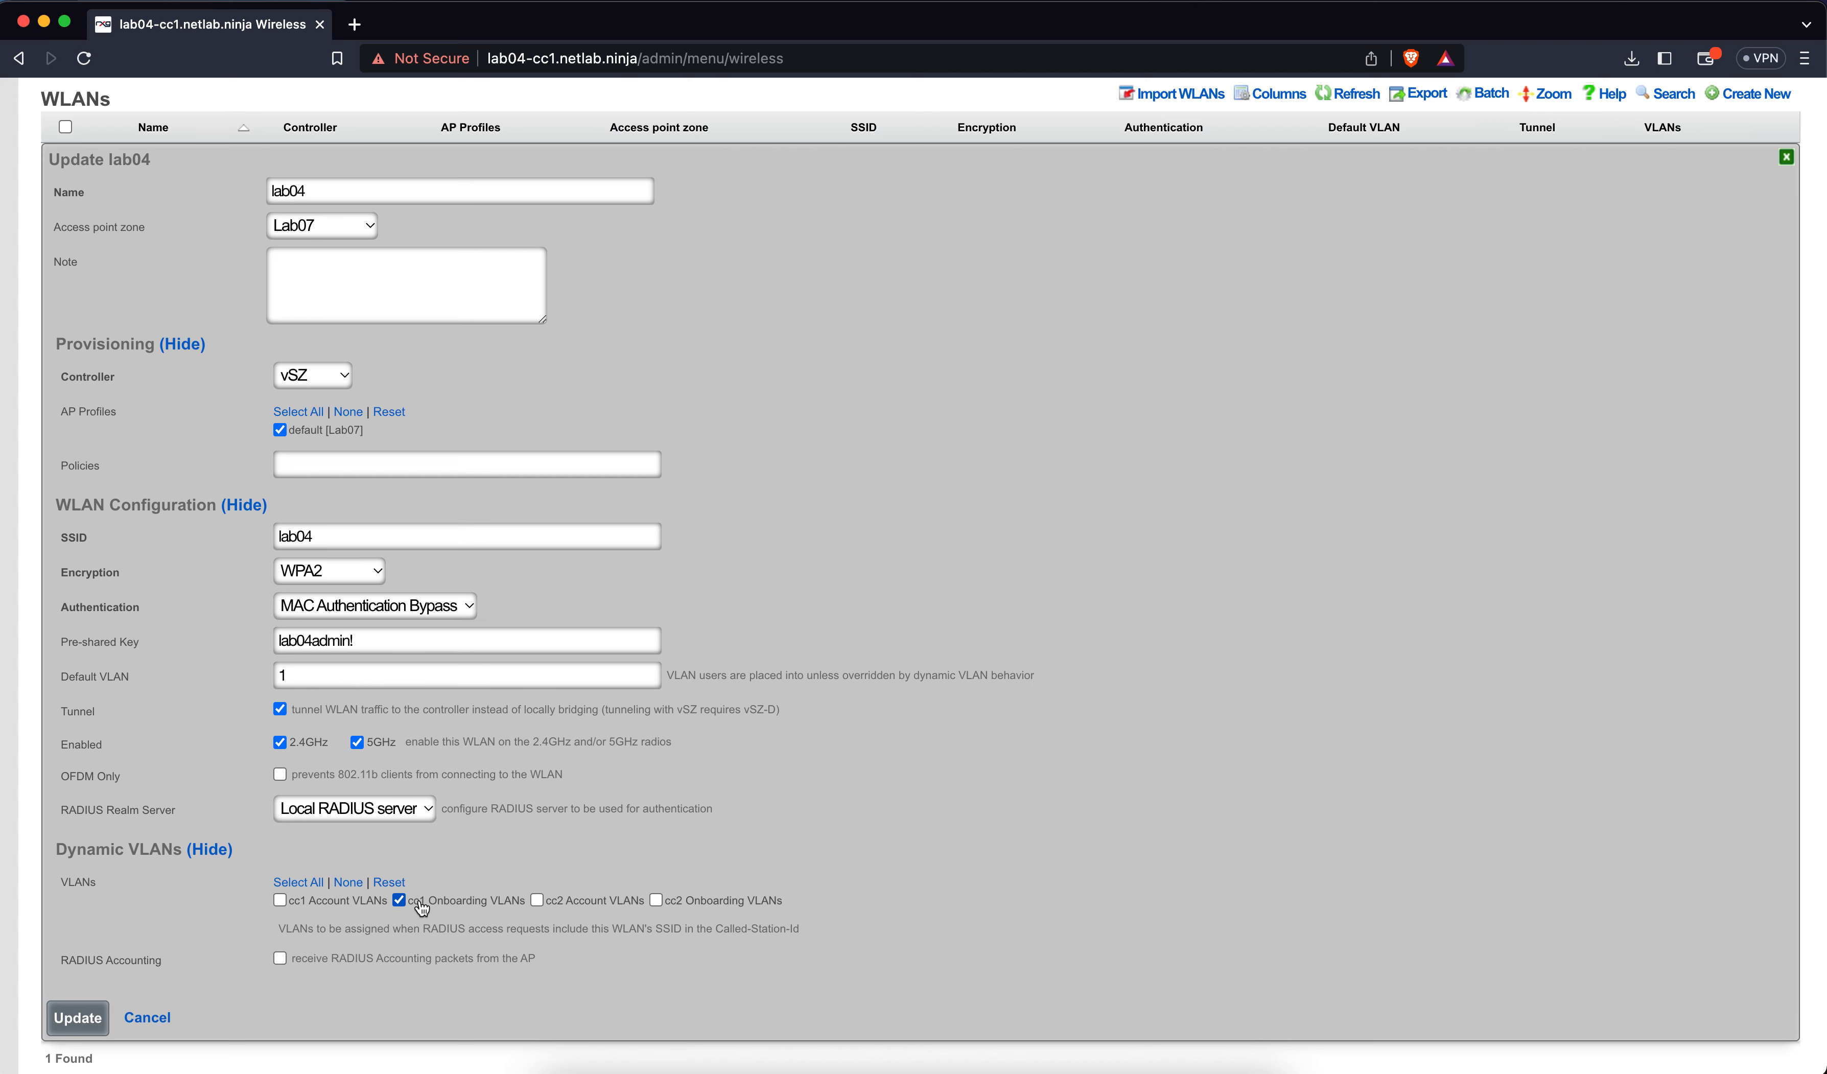
pyautogui.click(672, 909)
pyautogui.click(93, 1017)
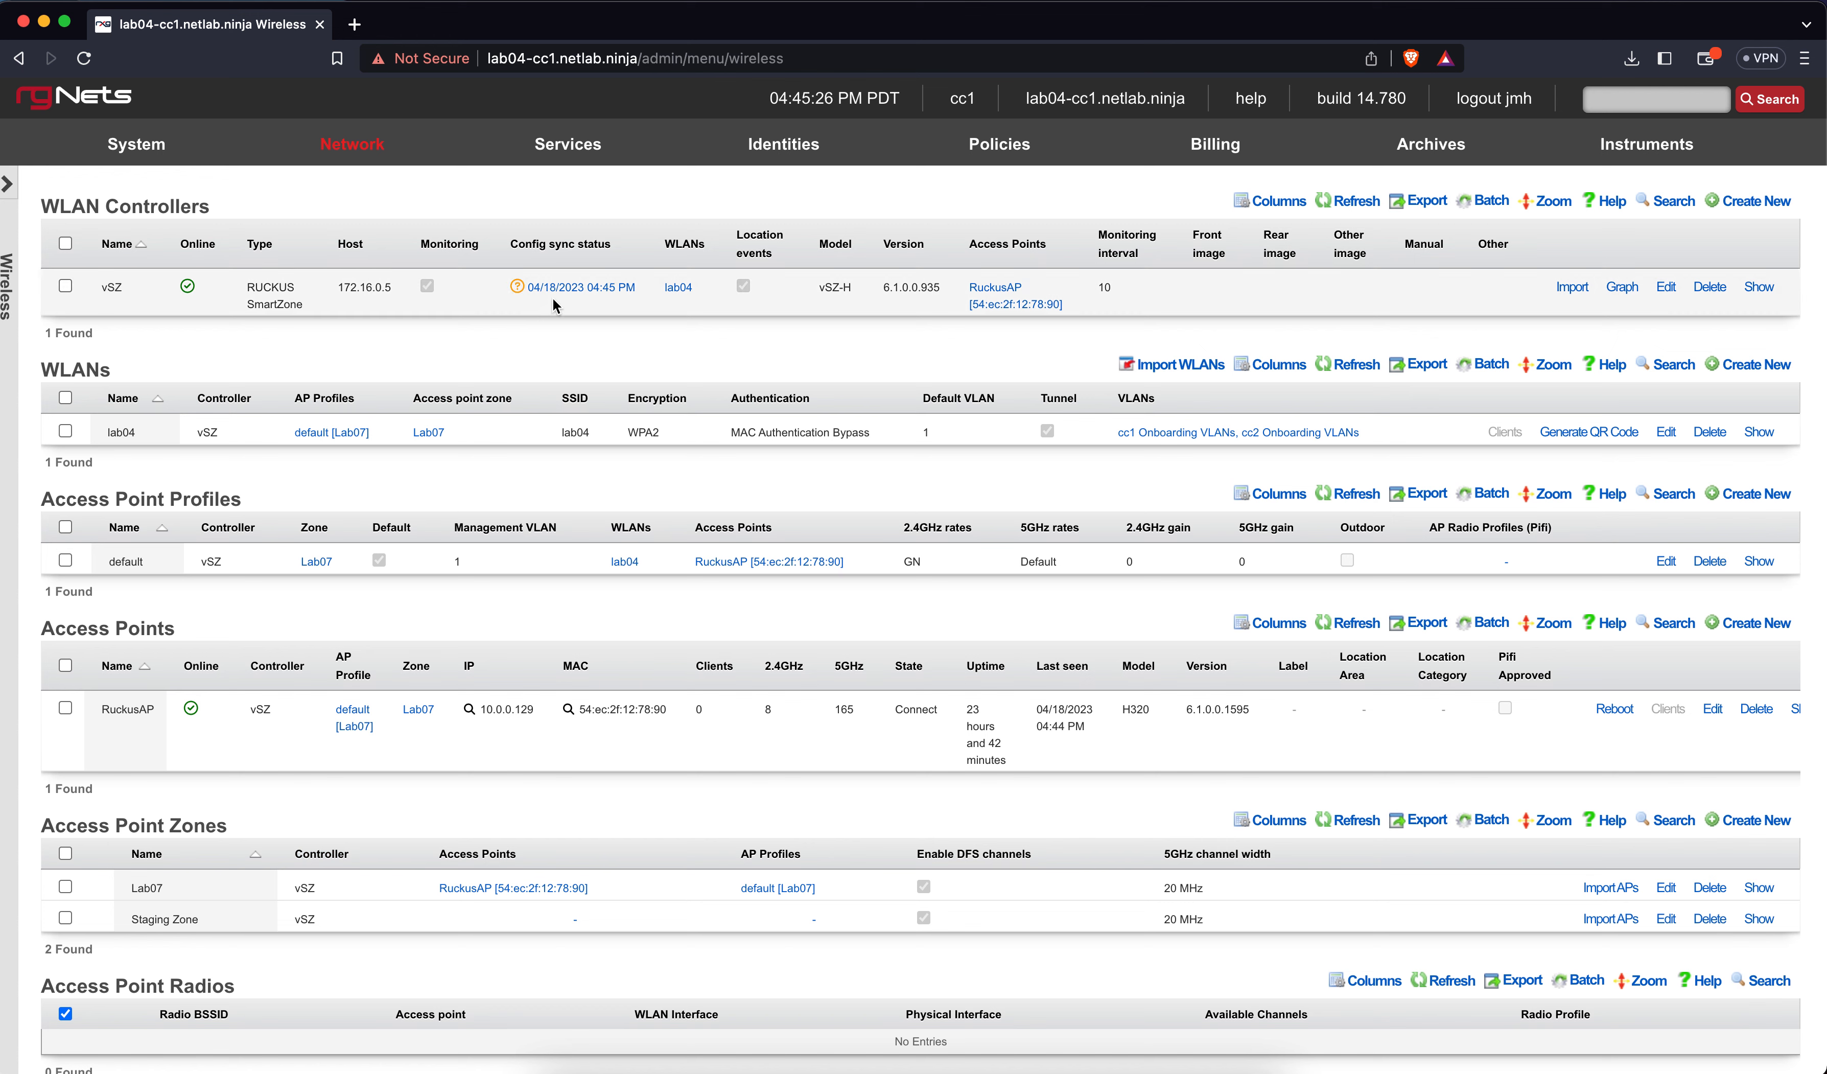
# Synchronize the rXg configuration to the vSZ controller, confirm it, and close the results panel
pyautogui.moveTo(517, 296)
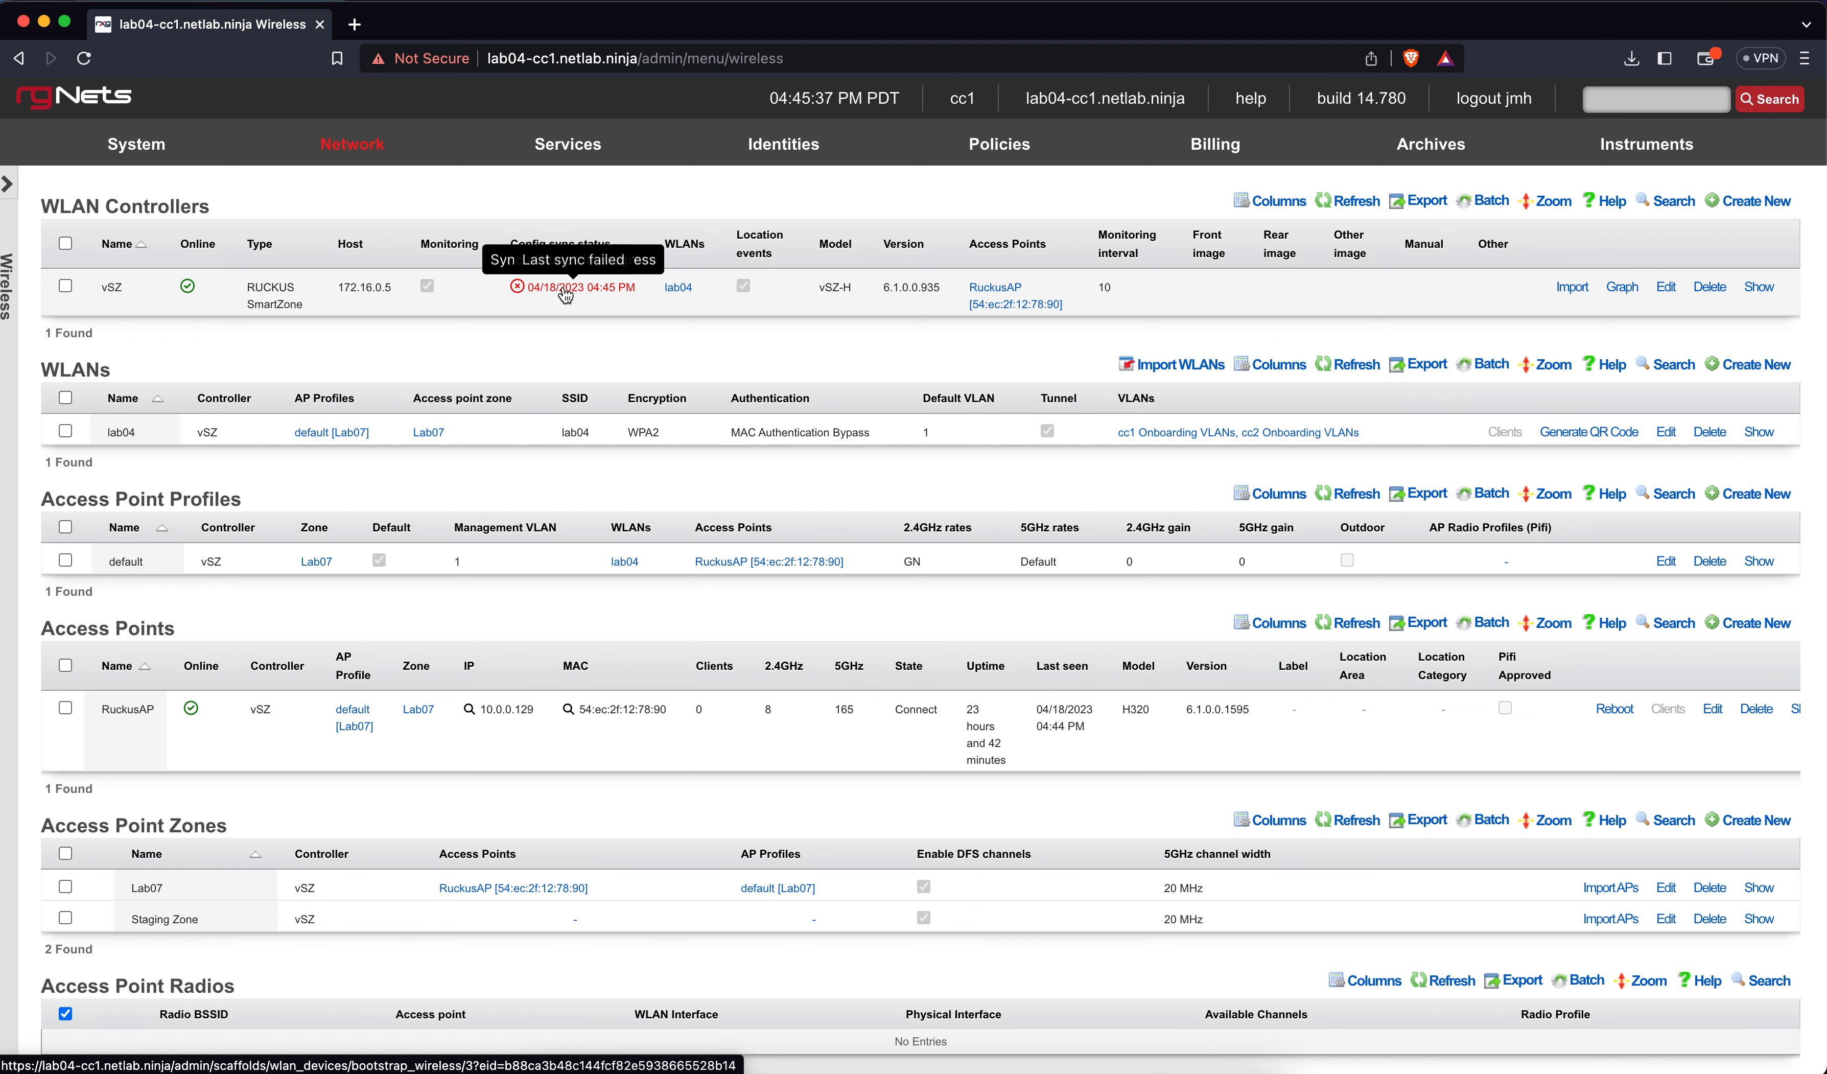
pyautogui.click(518, 295)
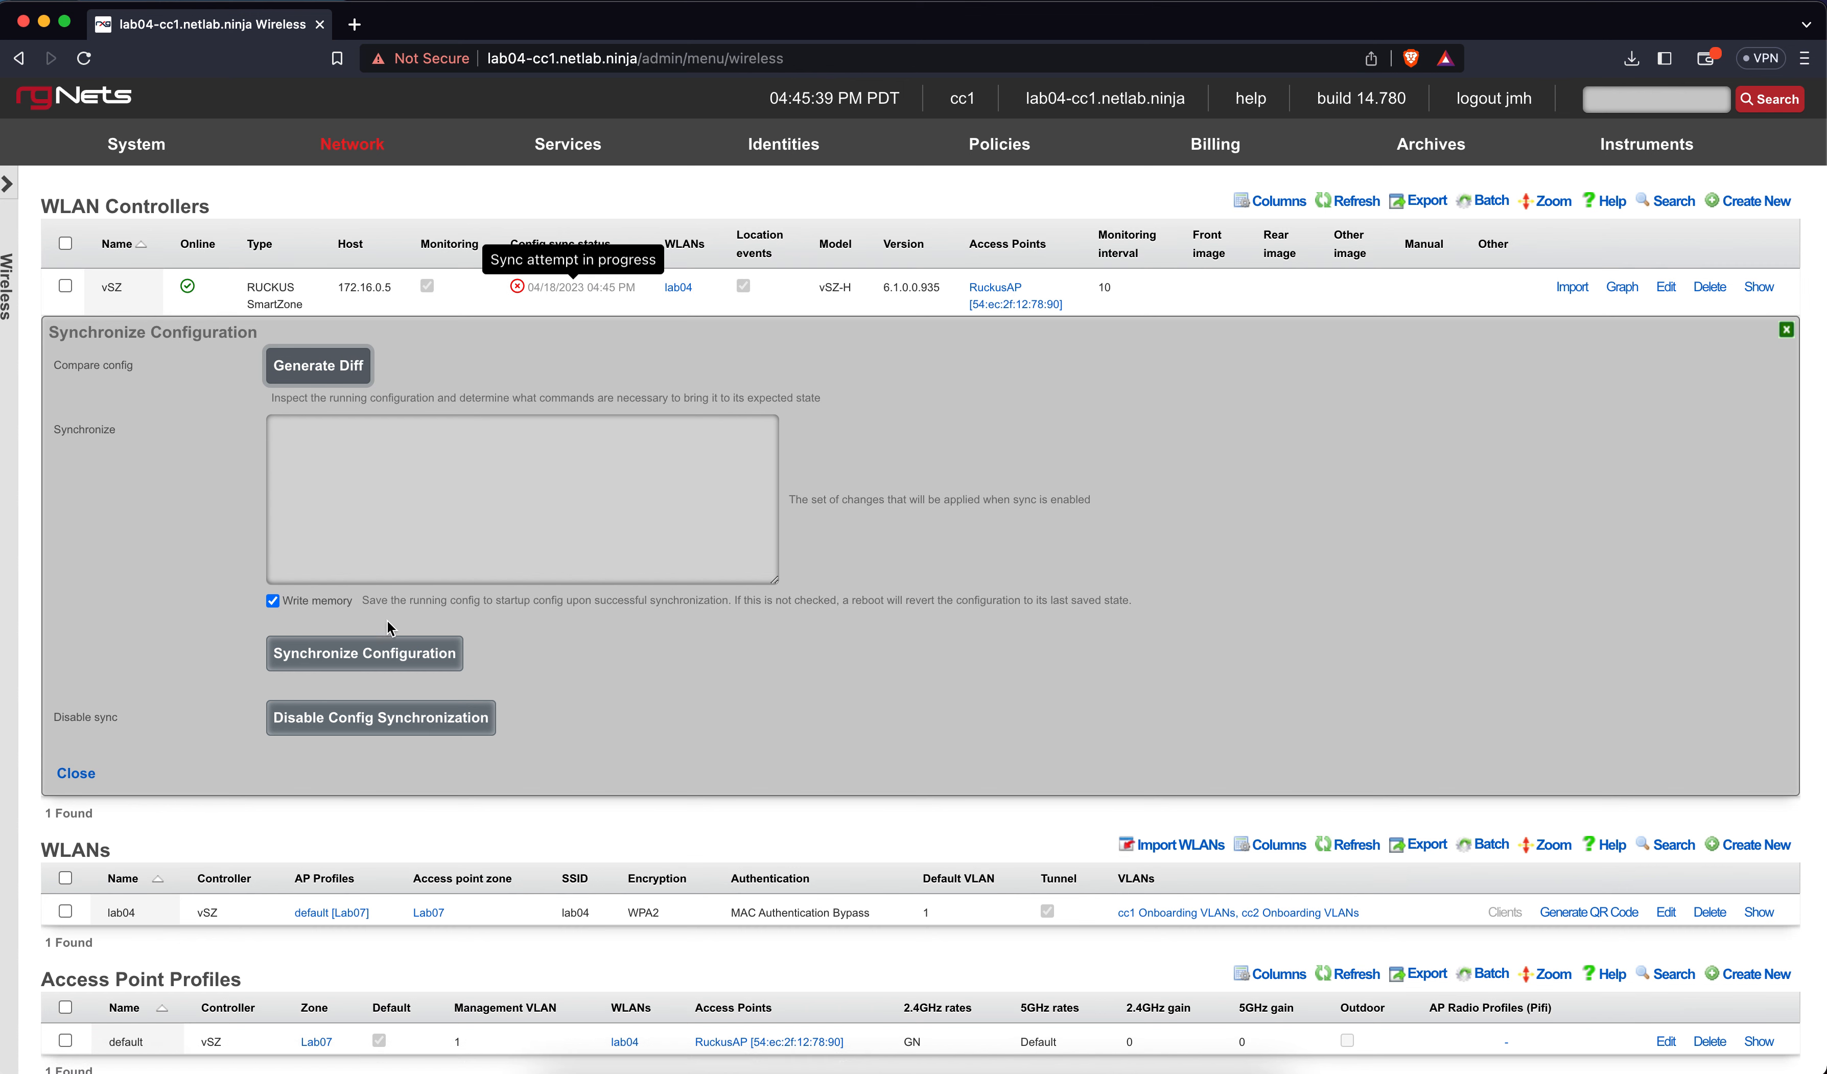
pyautogui.click(368, 658)
pyautogui.click(1086, 214)
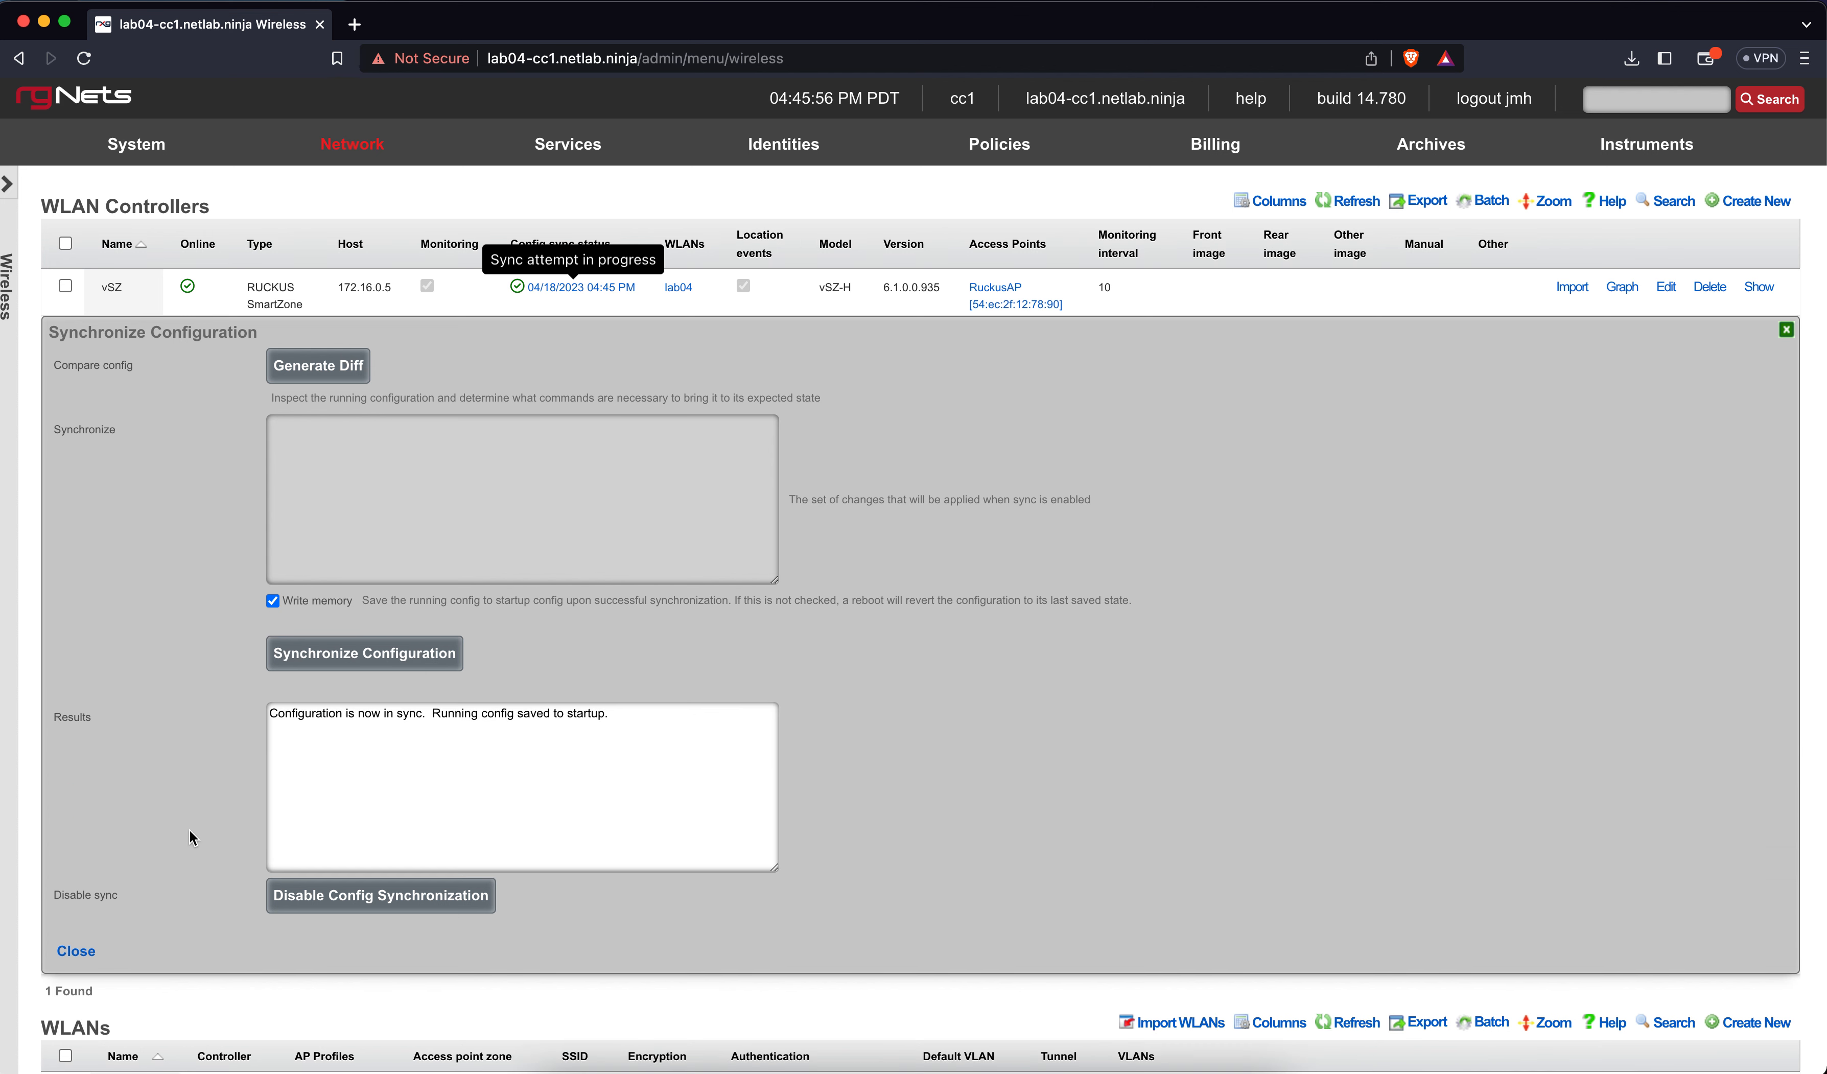
pyautogui.click(77, 951)
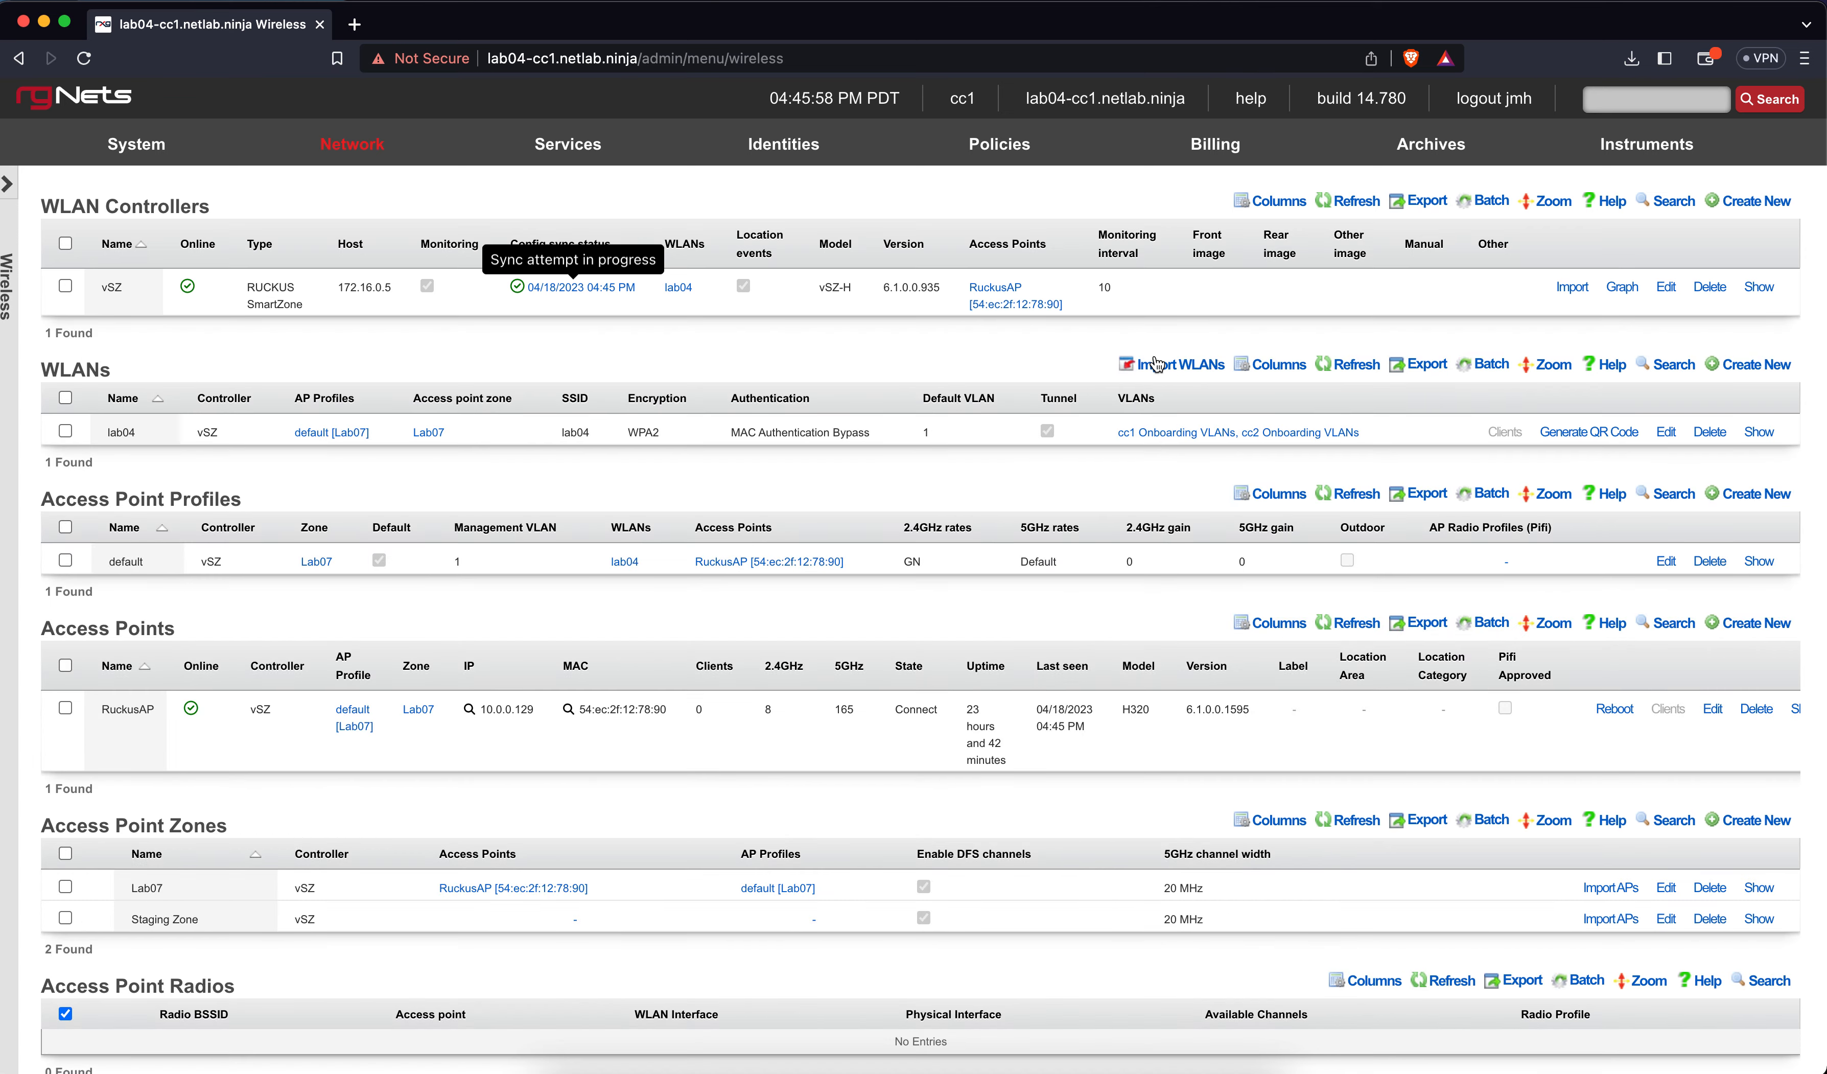
# Attempt to join the lab04 Wi-Fi network and dismiss the could-not-join error
pyautogui.click(1602, 0)
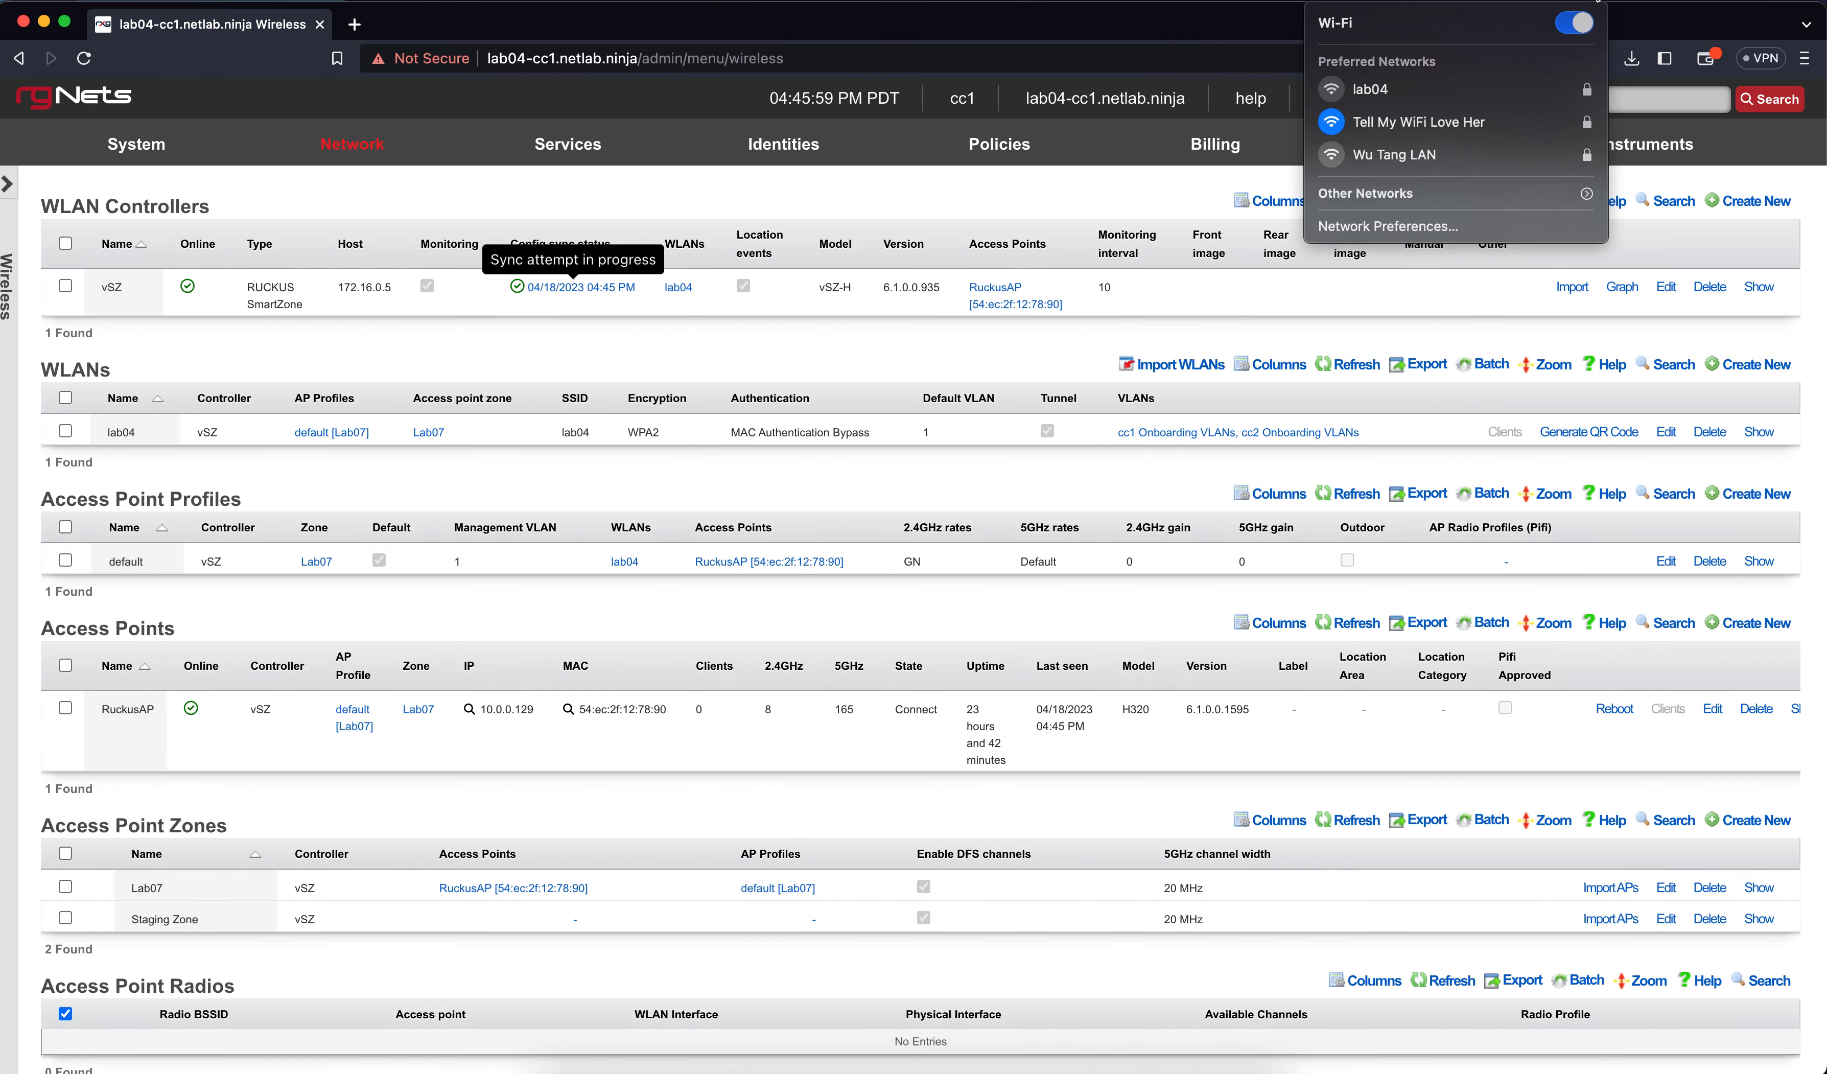
pyautogui.click(1485, 91)
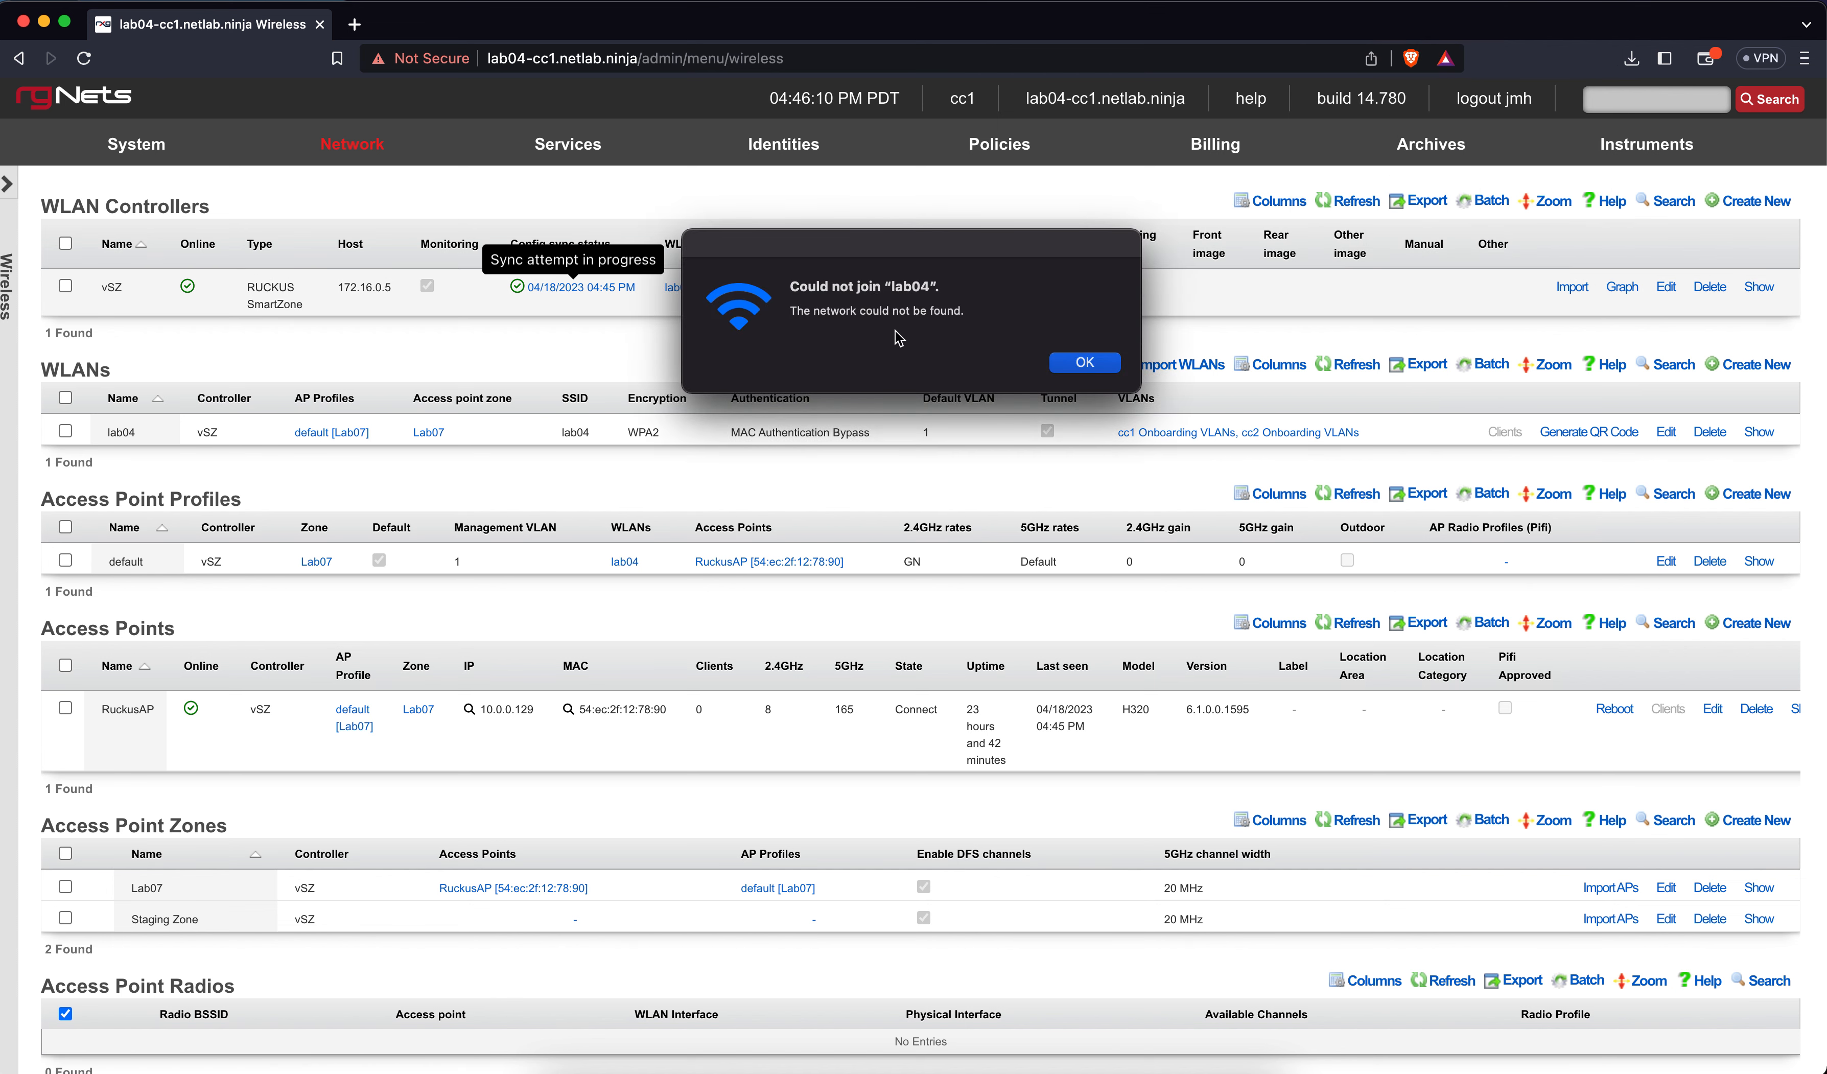
pyautogui.click(1104, 366)
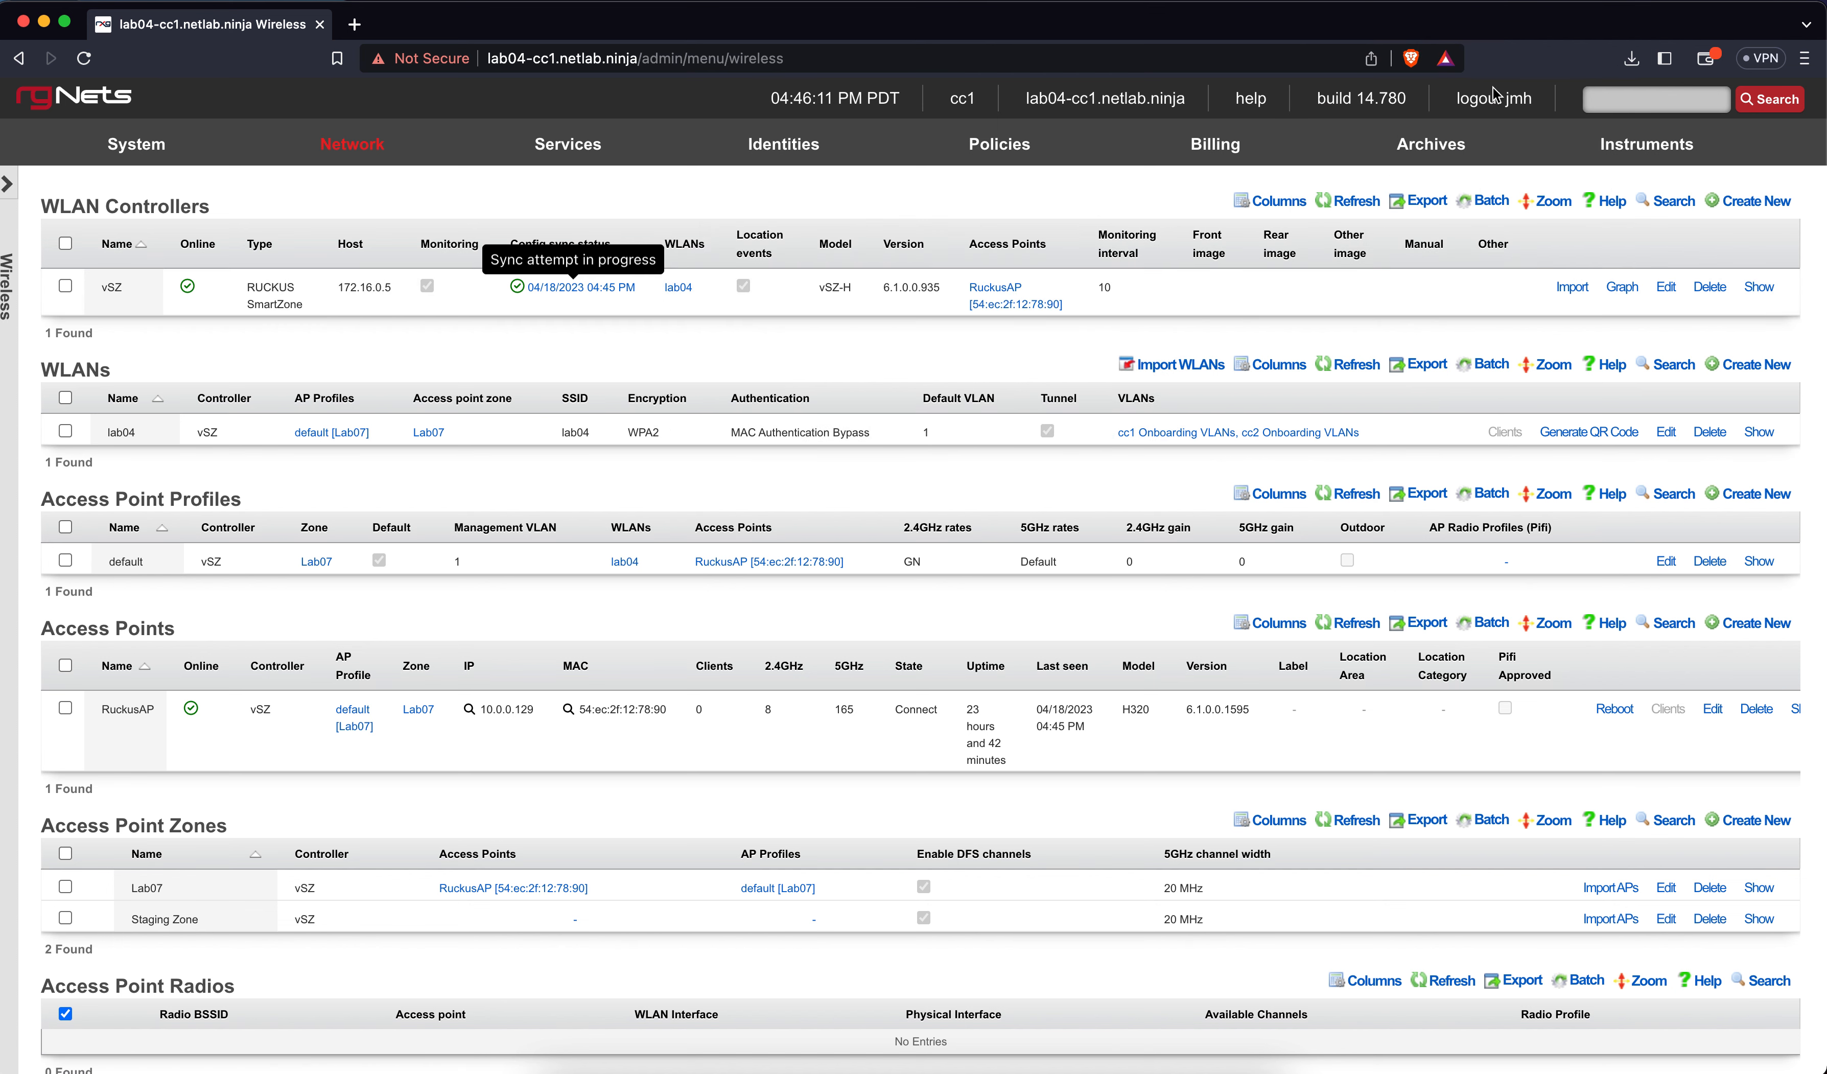
# Rejoin the Tell My WiFi Love Her network, then select lab04 again
pyautogui.click(1574, 9)
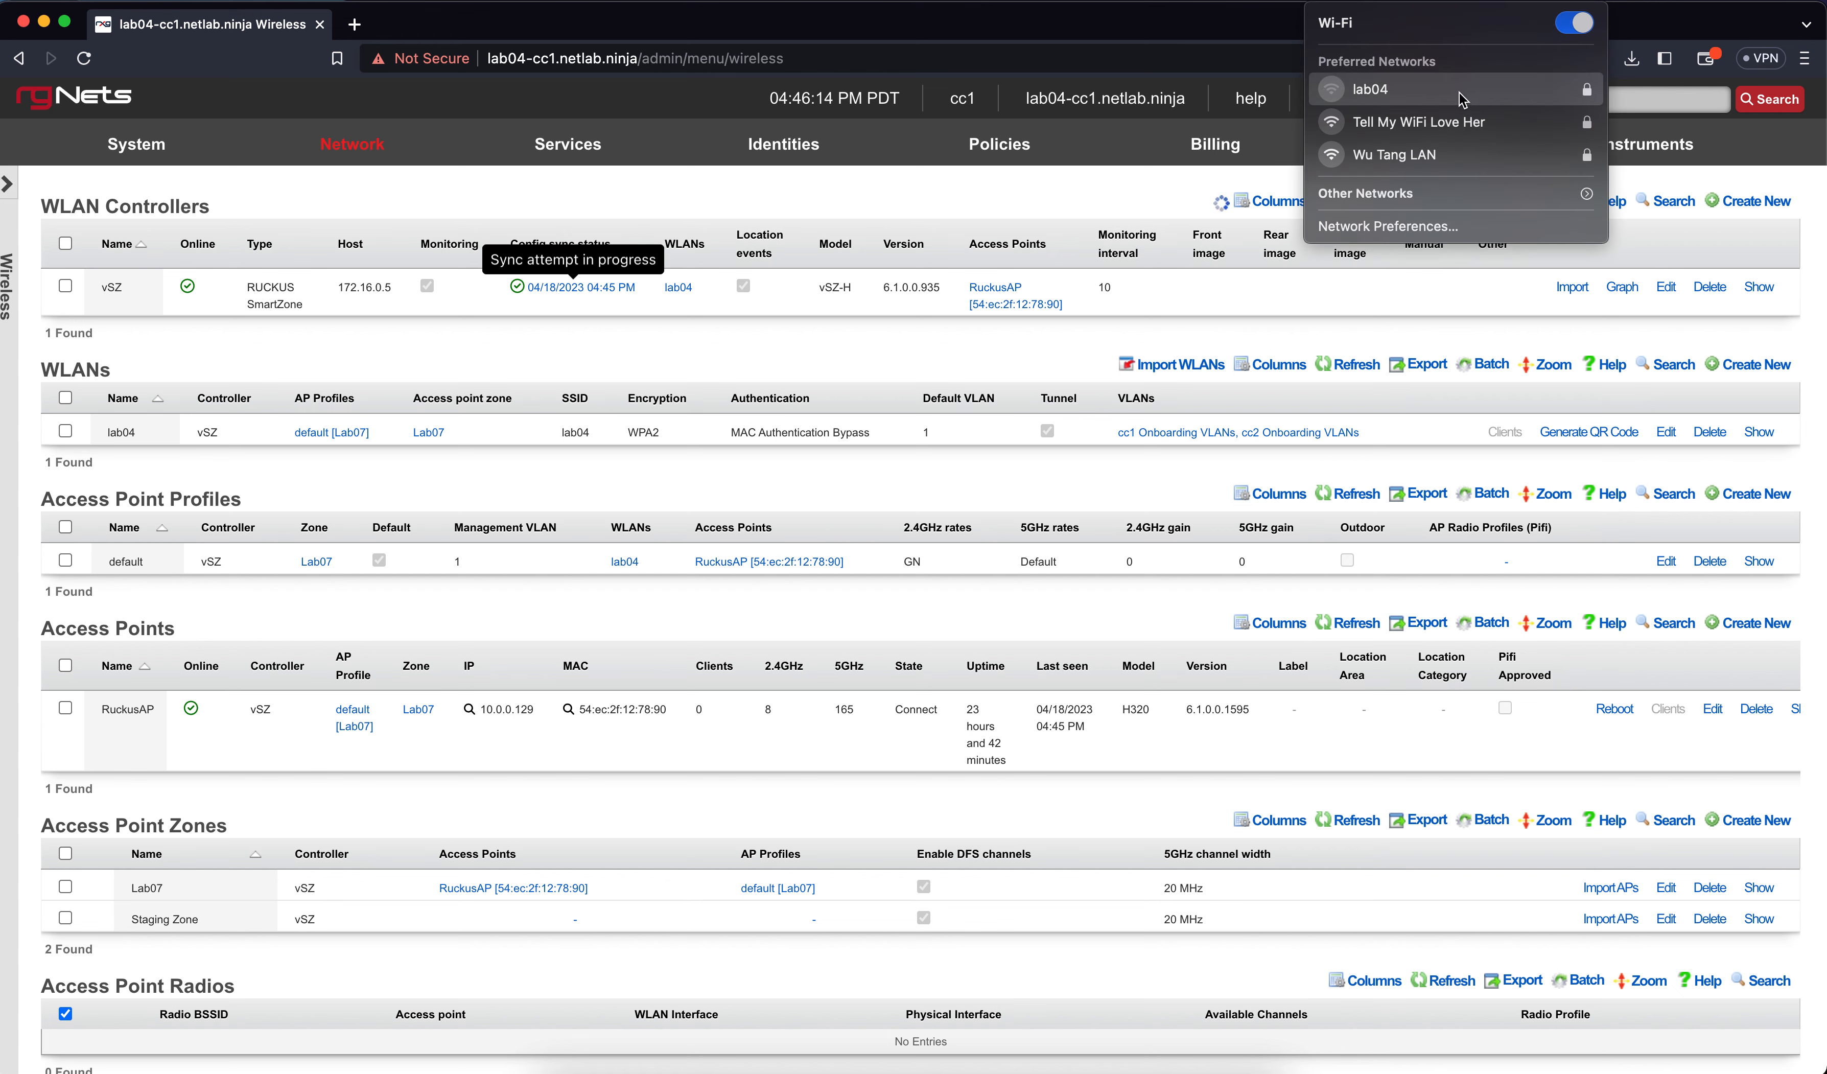
pyautogui.click(1447, 126)
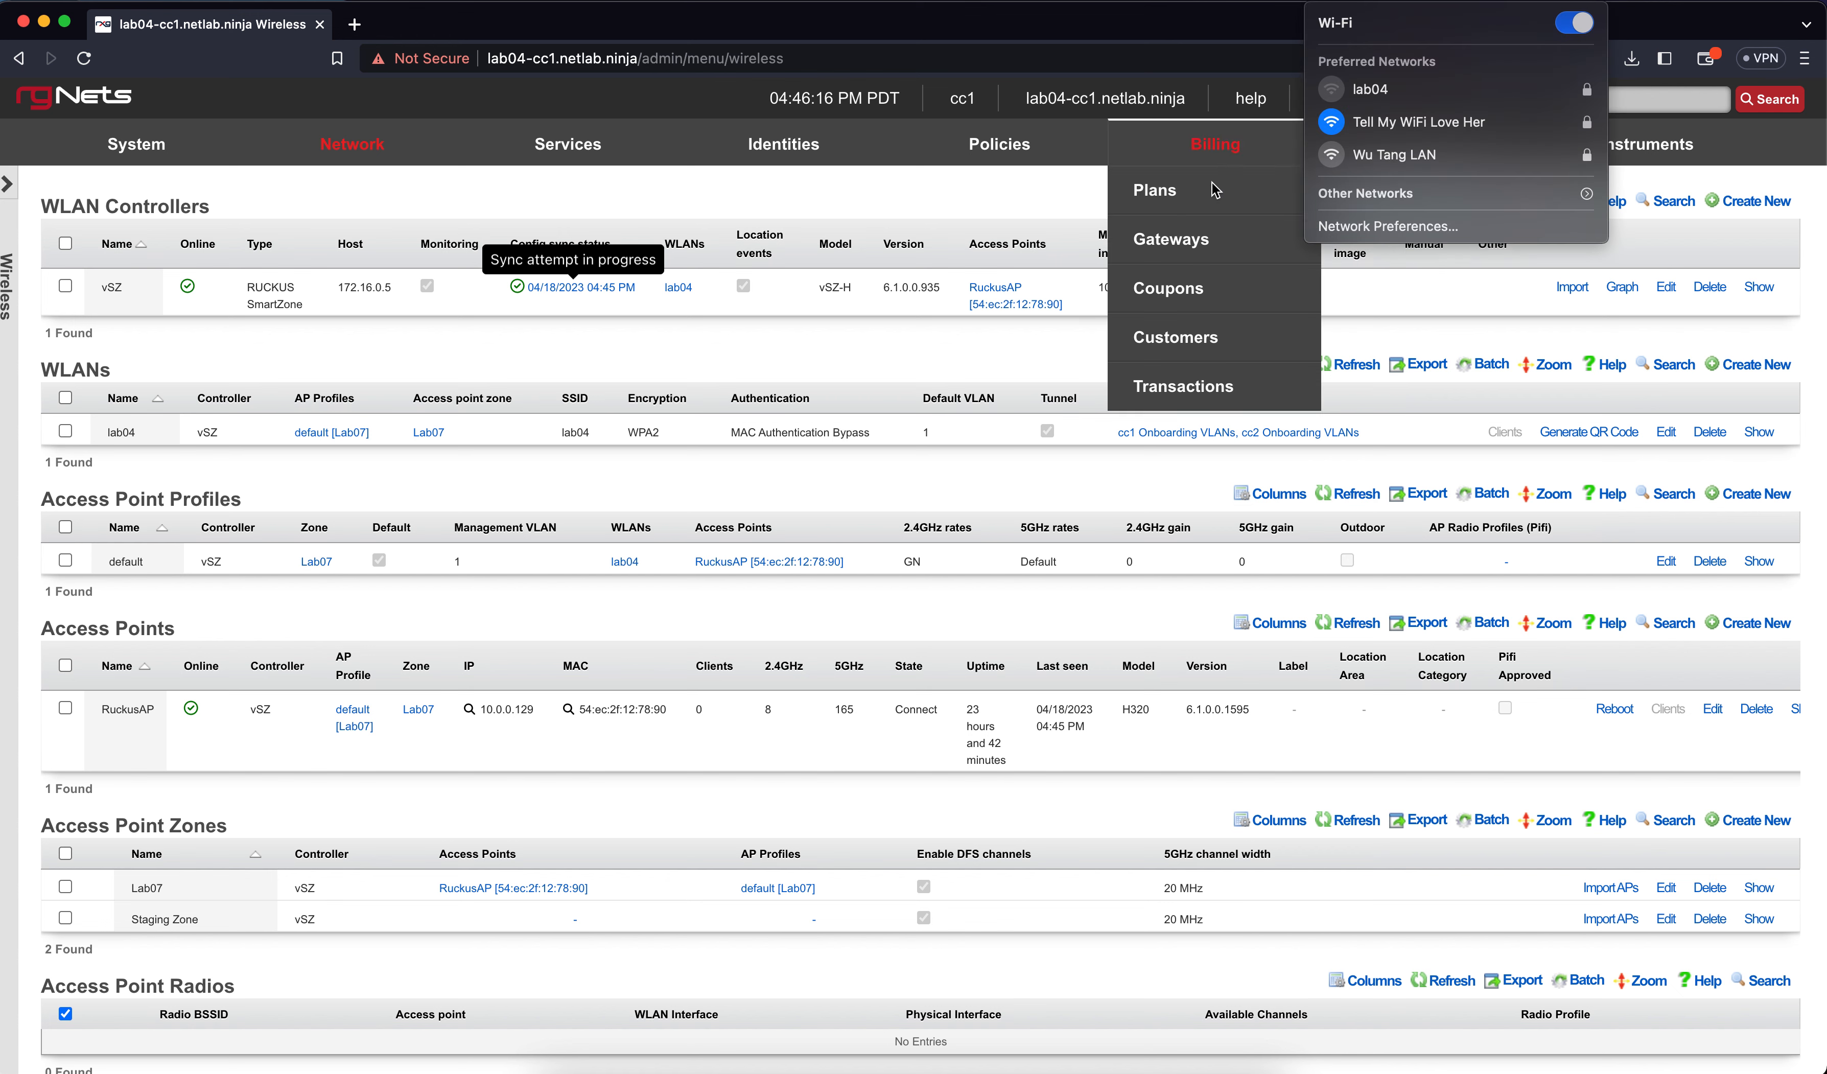
pyautogui.click(1093, 186)
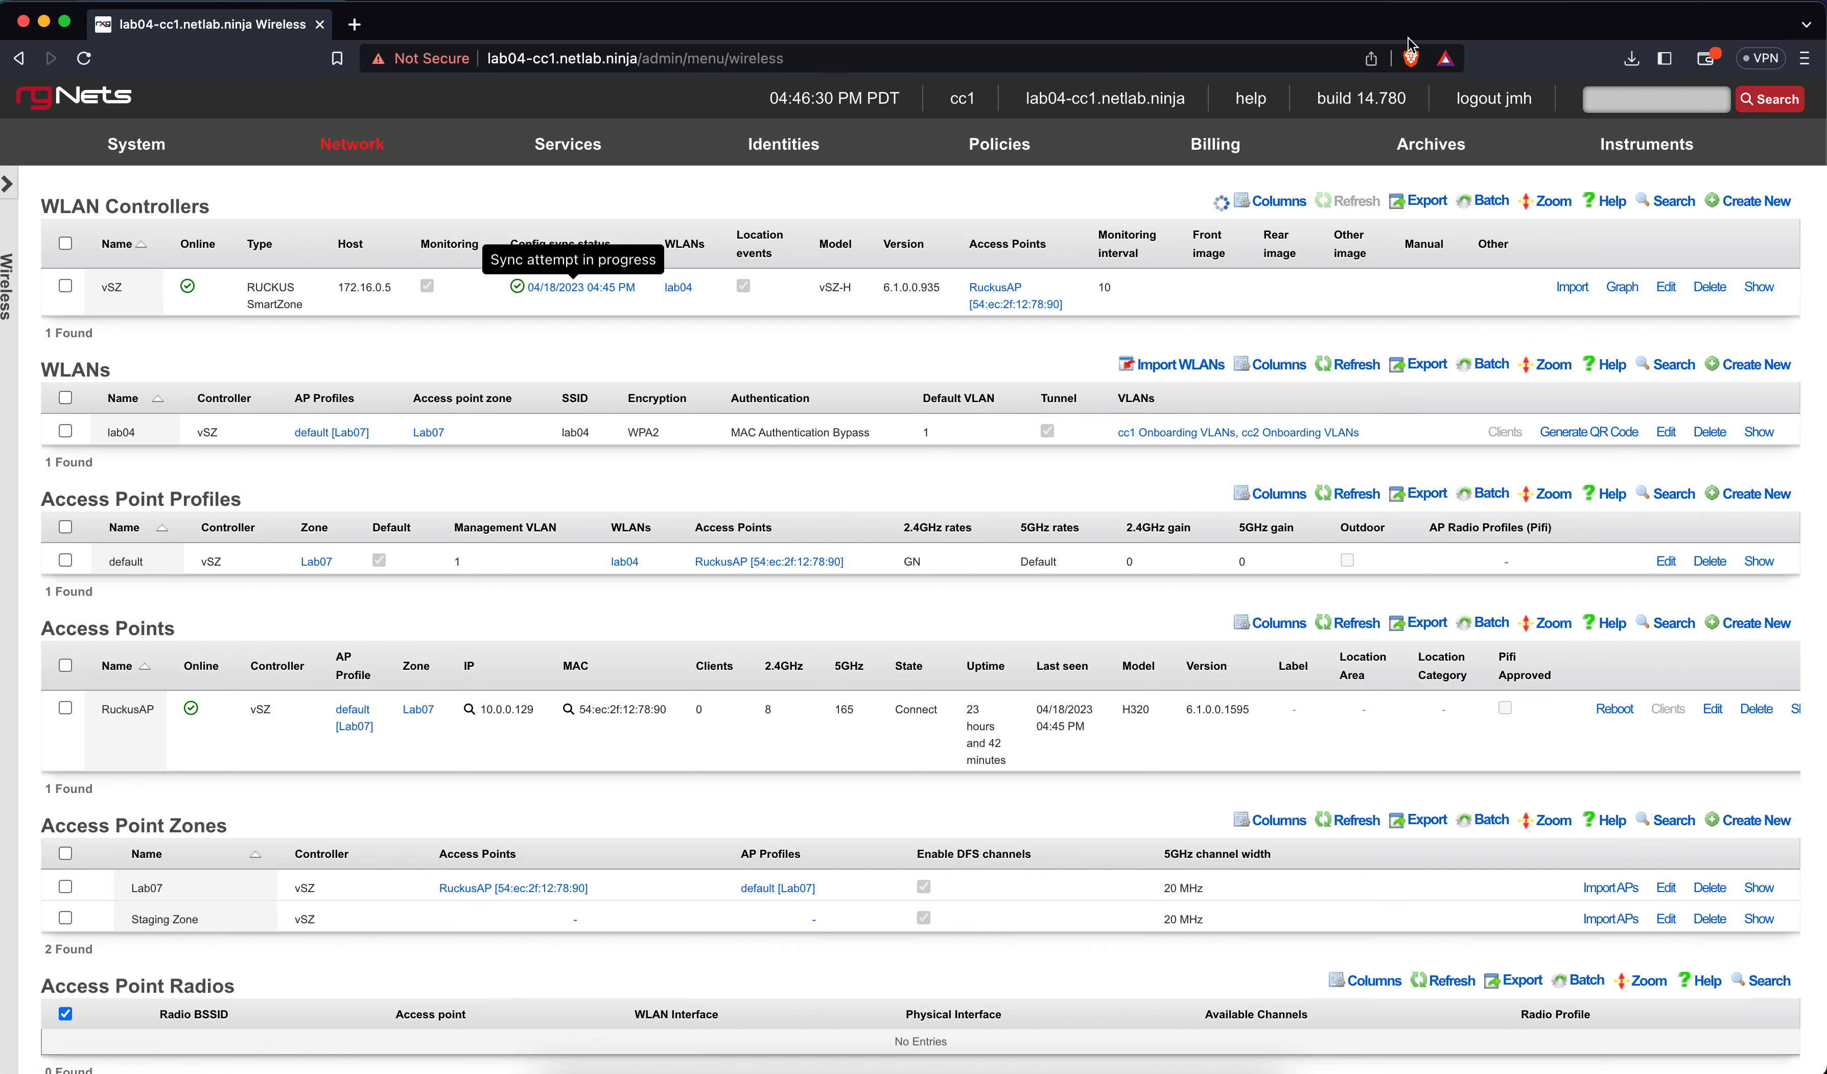
pyautogui.click(1571, 0)
pyautogui.click(1481, 76)
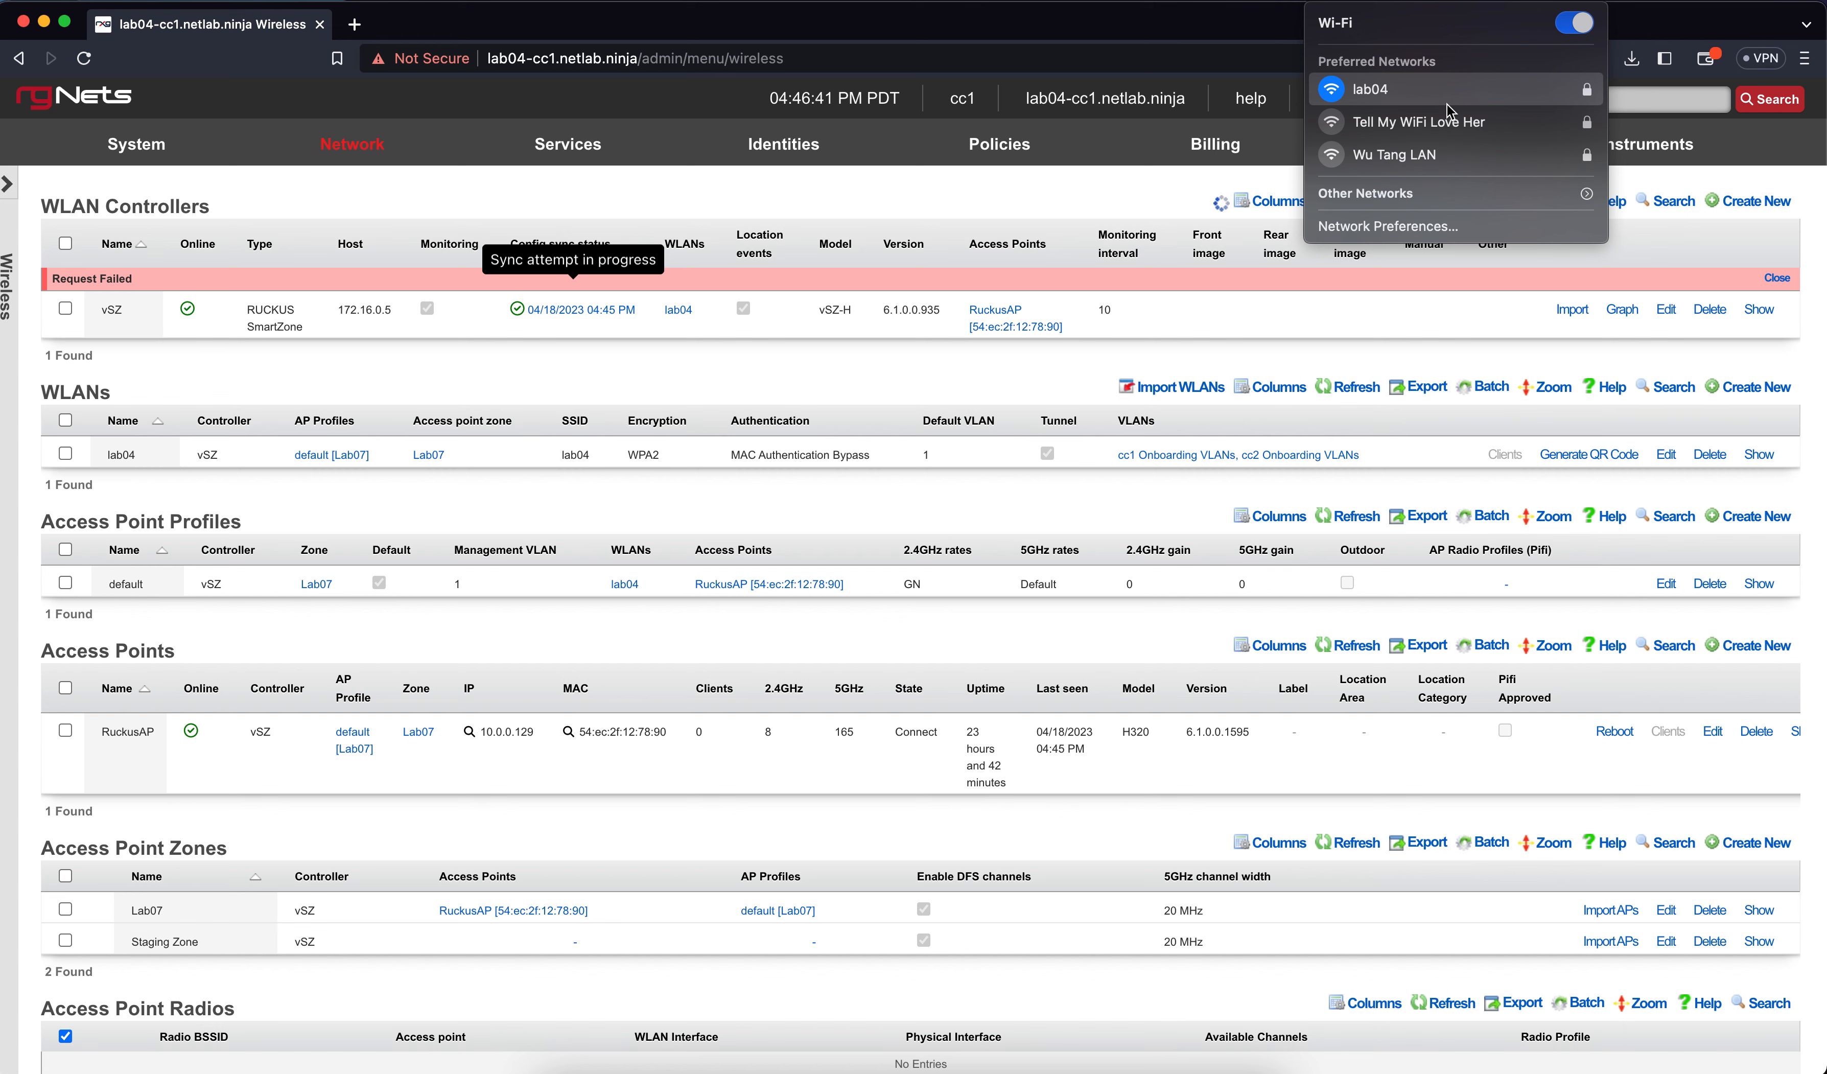
# Select lab04 in the Wi-Fi menu to bring up its rXg captive portal window
pyautogui.click(1504, 81)
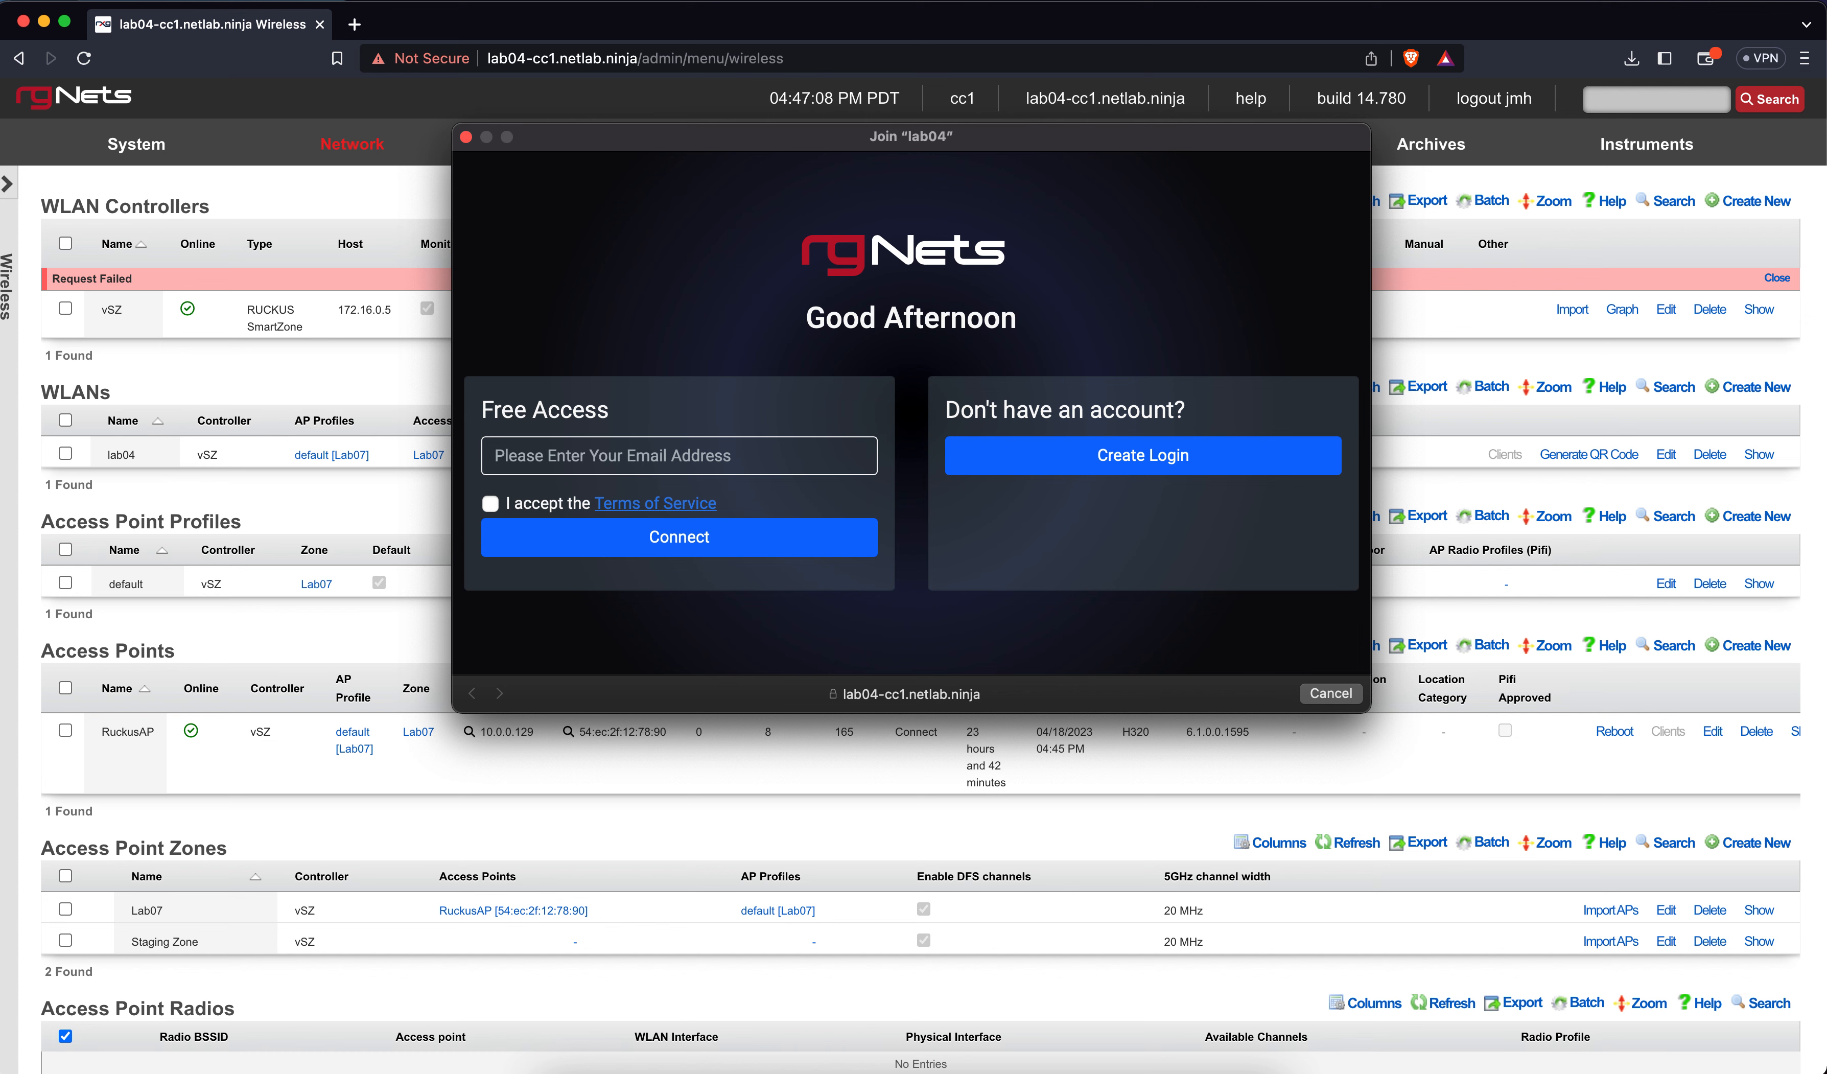
# Dismiss the no-usage-plans warning and enter an email address in the Free Access form
pyautogui.click(1148, 454)
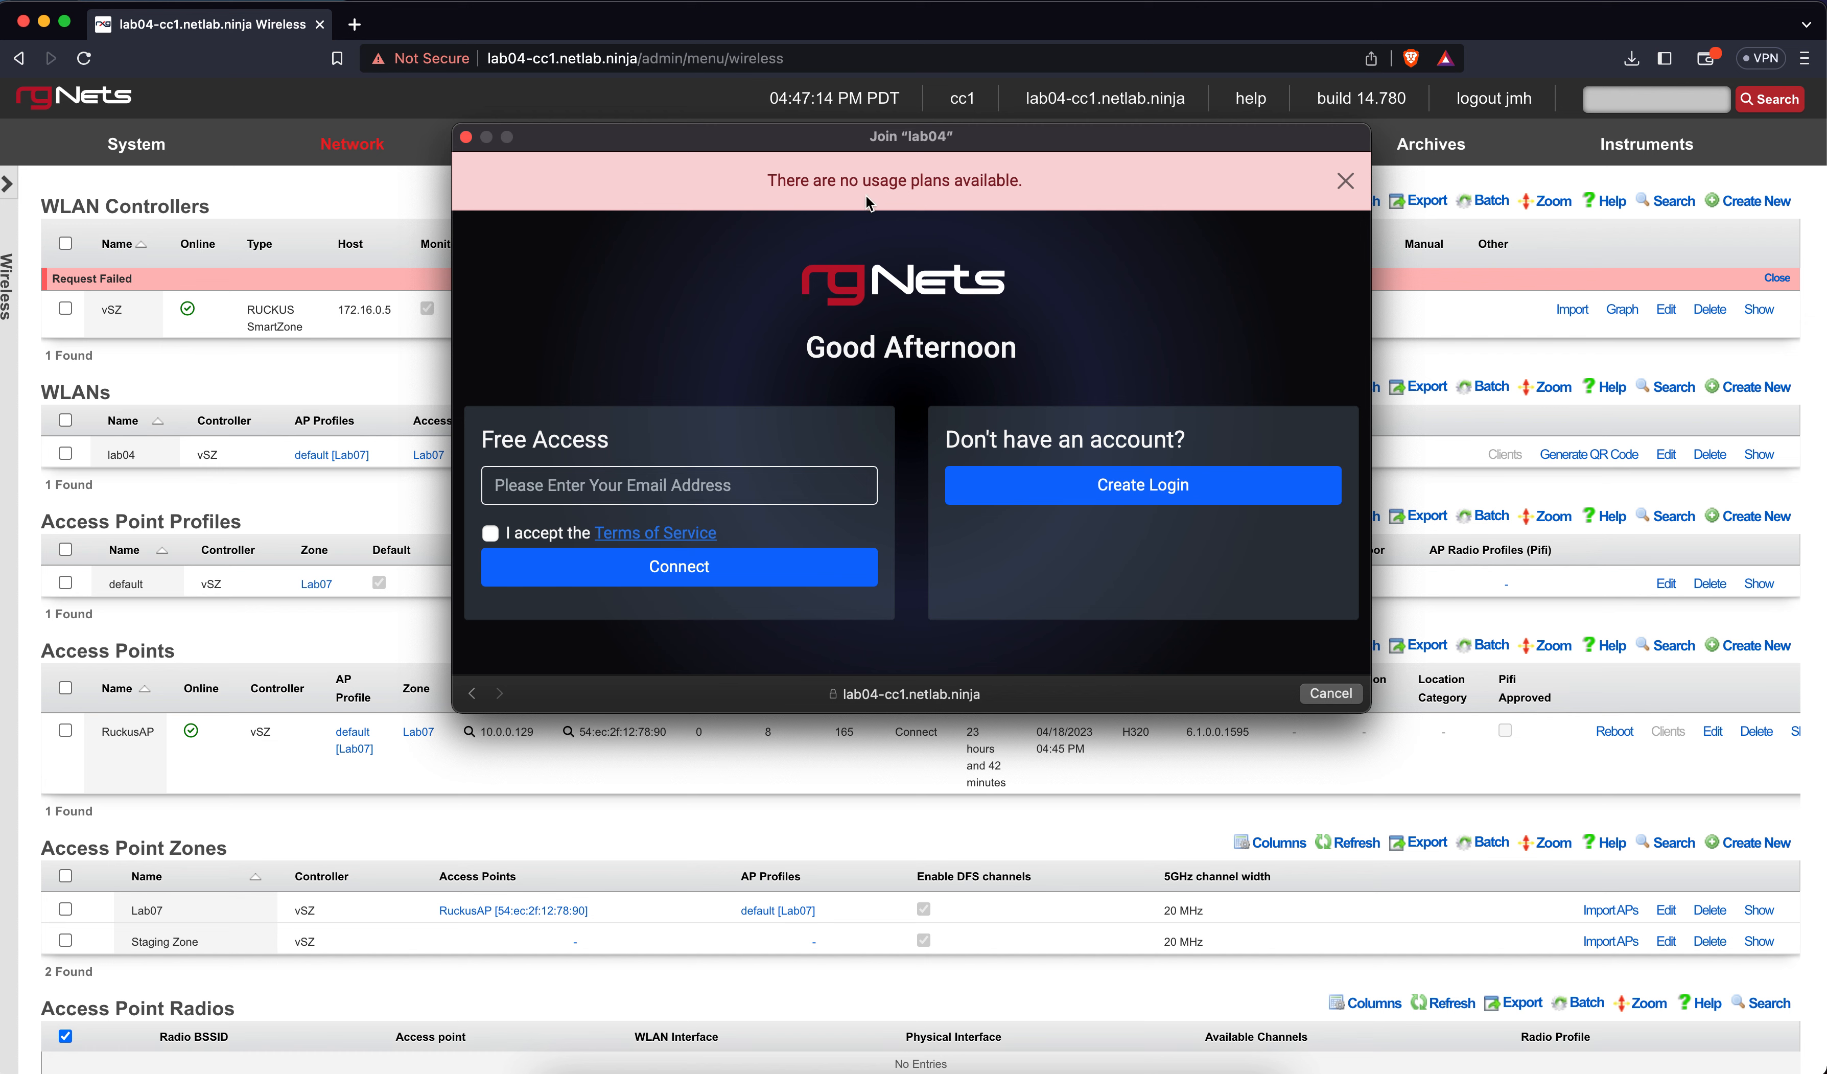
pyautogui.click(1346, 182)
pyautogui.click(661, 466)
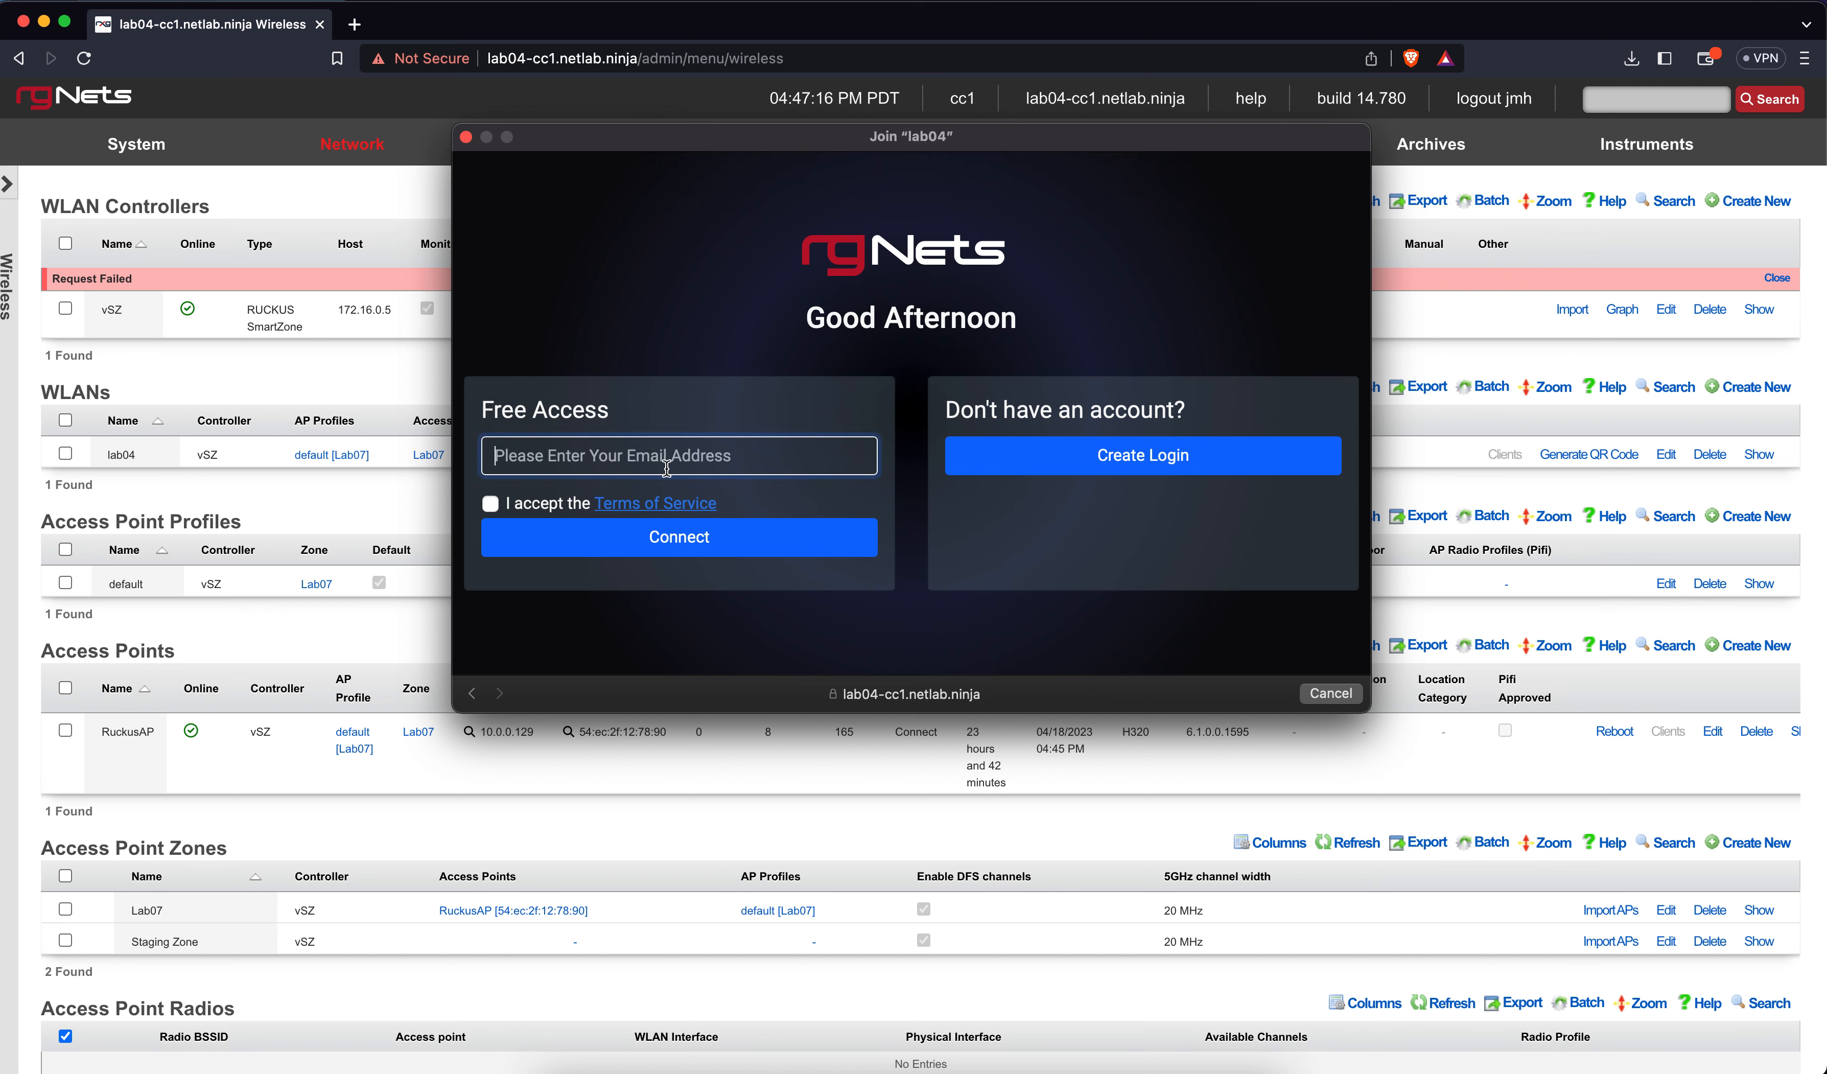
pyautogui.click(623, 540)
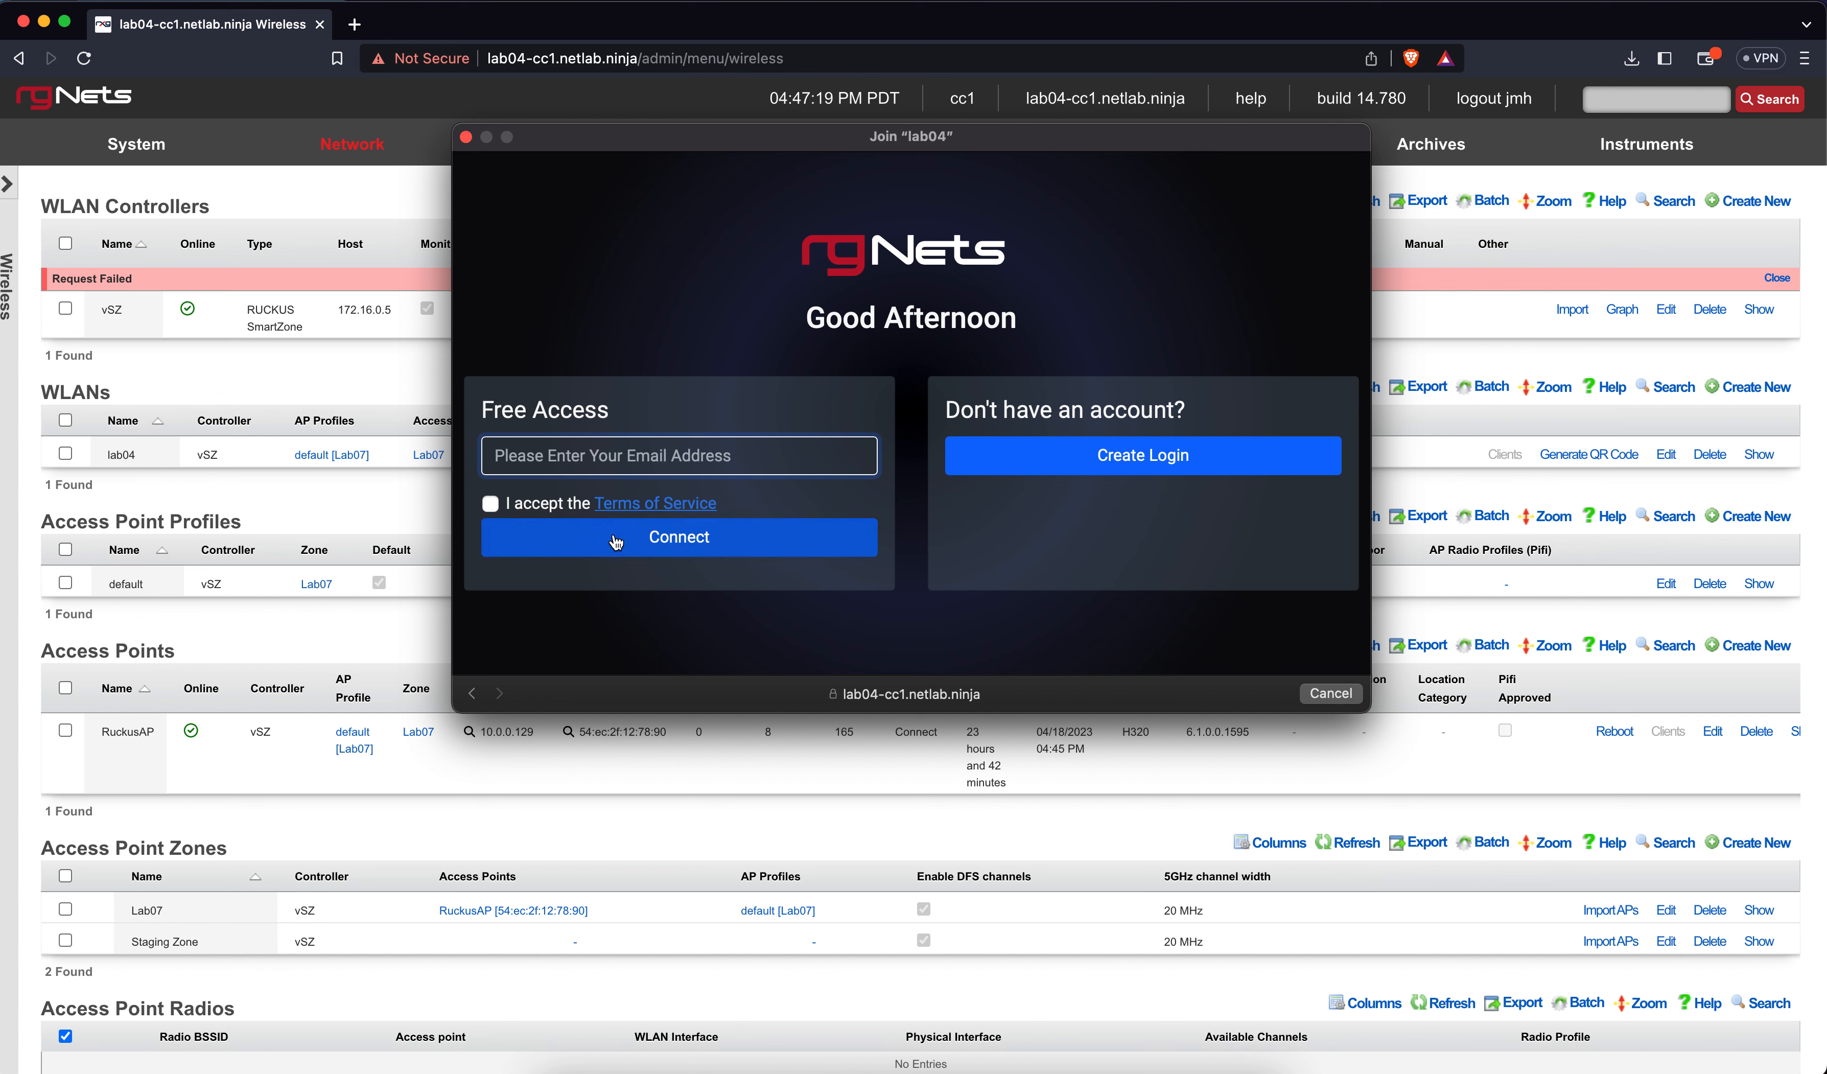
pyautogui.click(582, 464)
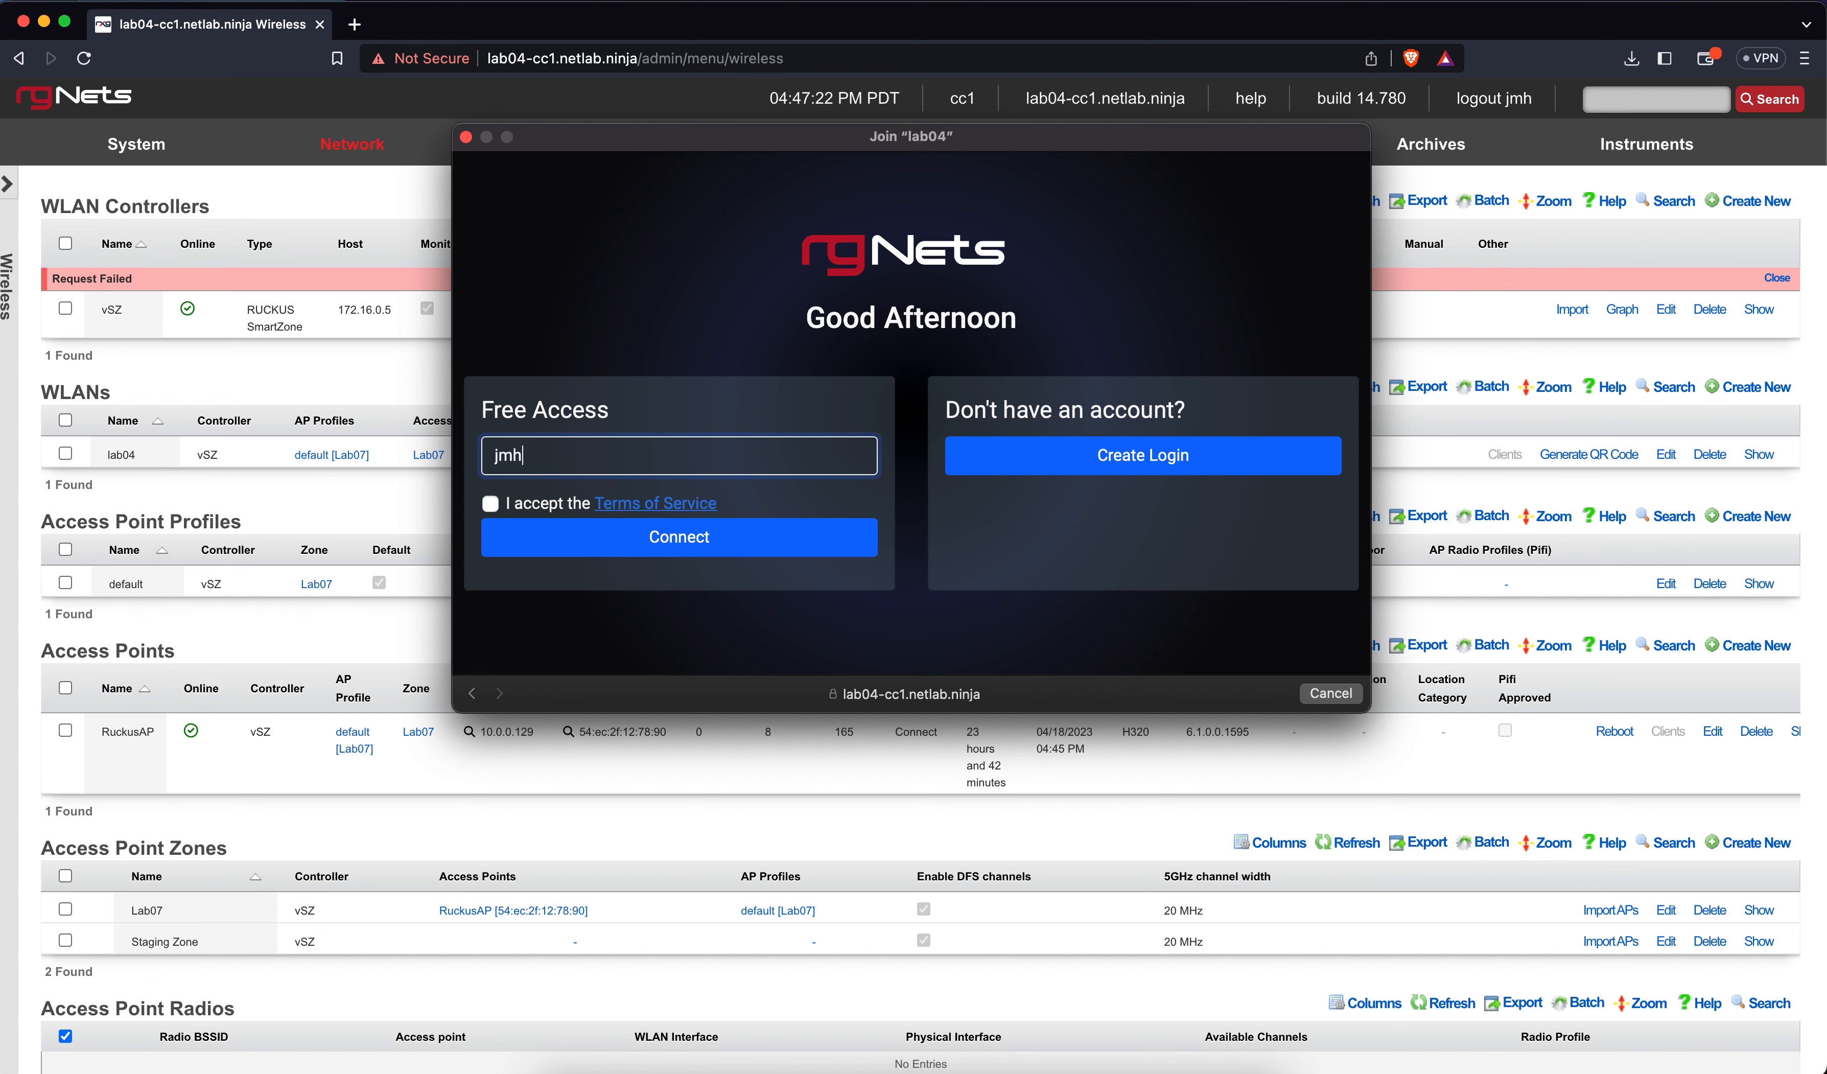
pyautogui.click(579, 544)
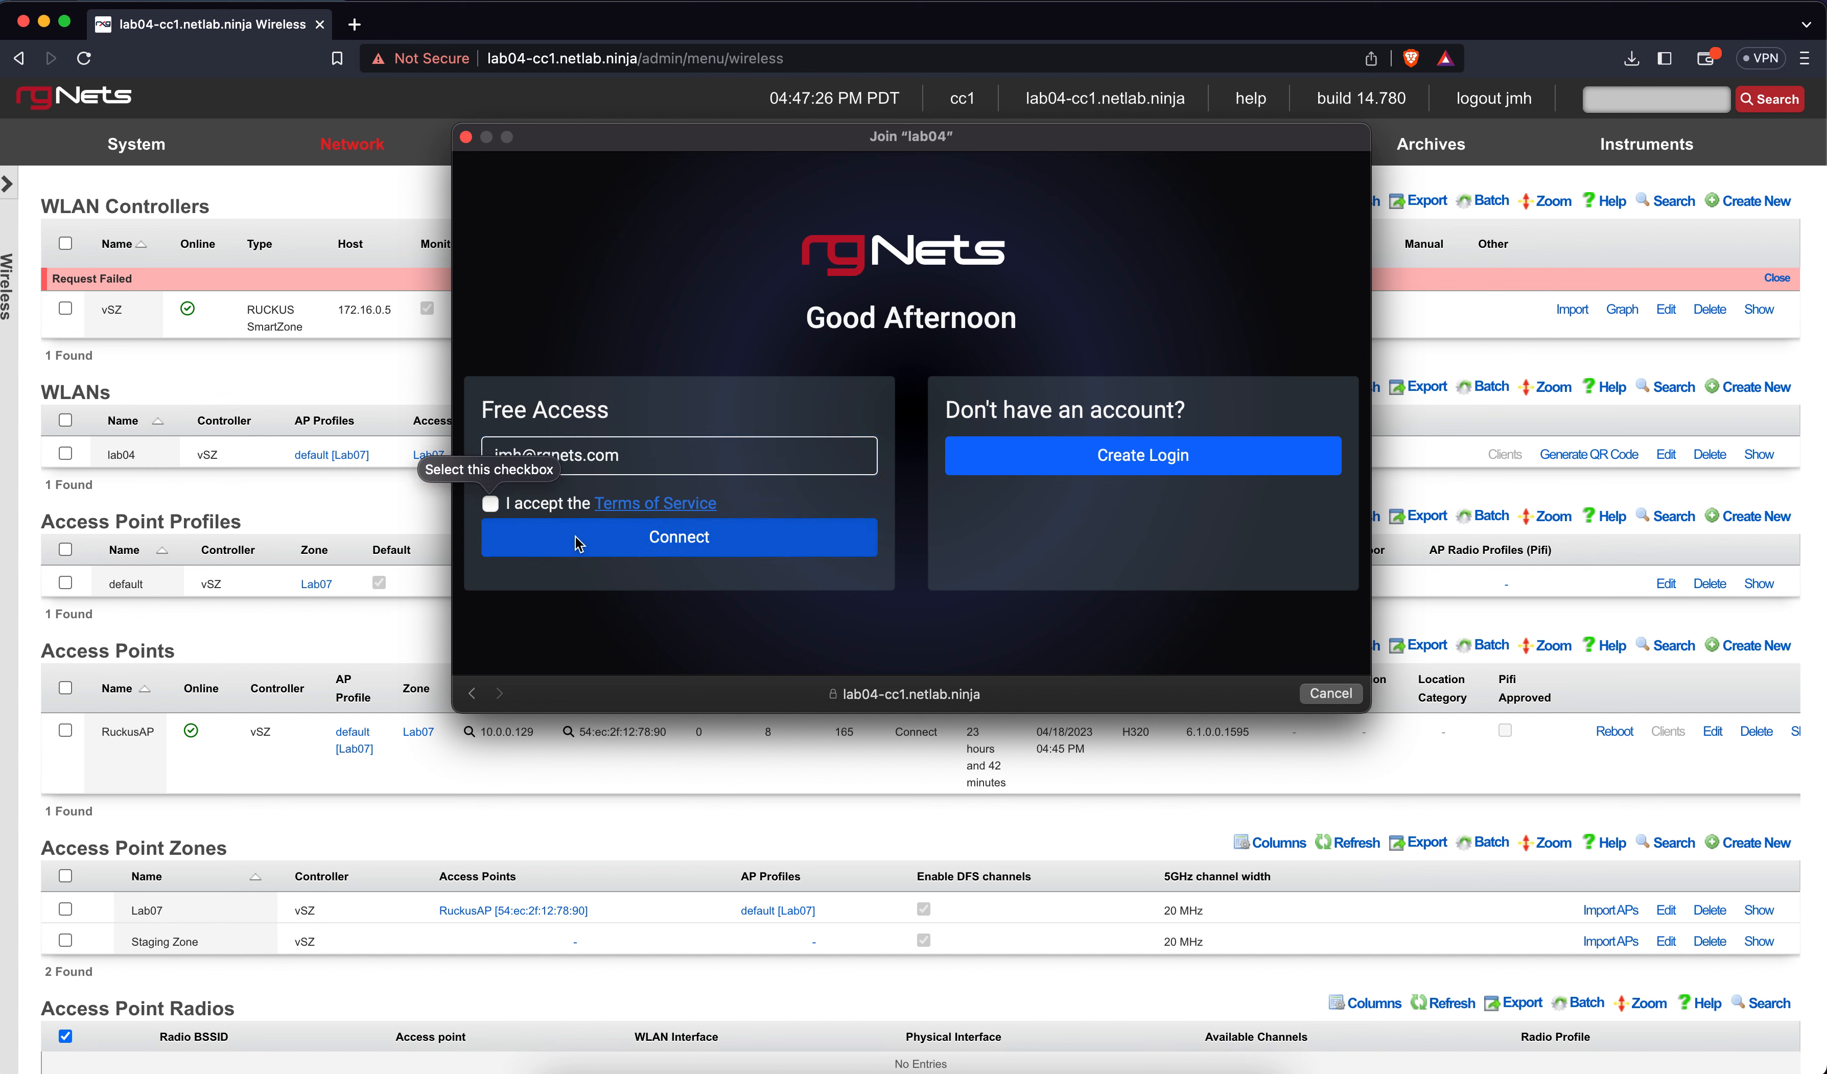
# Read and accept the Terms of Service, then connect with free access
pyautogui.click(642, 507)
pyautogui.scroll(-3, 866, 428)
pyautogui.scroll(-10, 866, 428)
pyautogui.scroll(1, 879, 792)
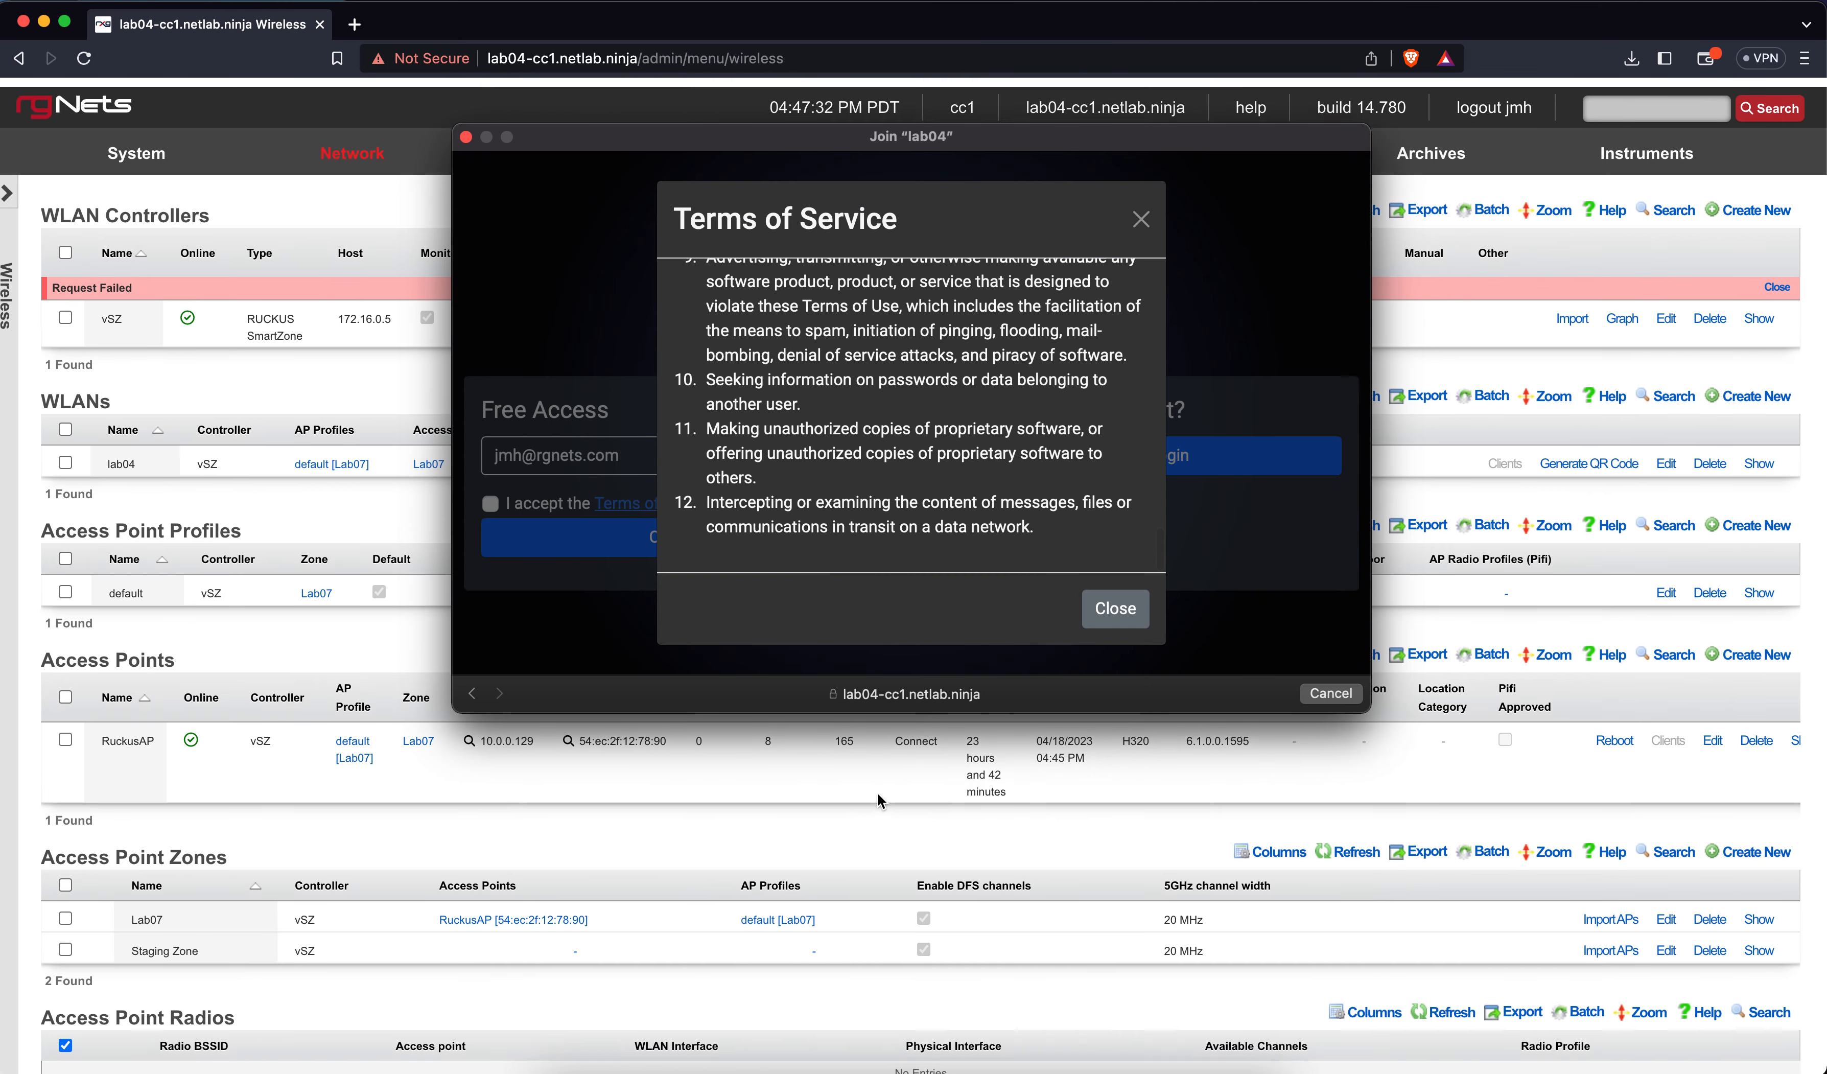
pyautogui.click(1113, 609)
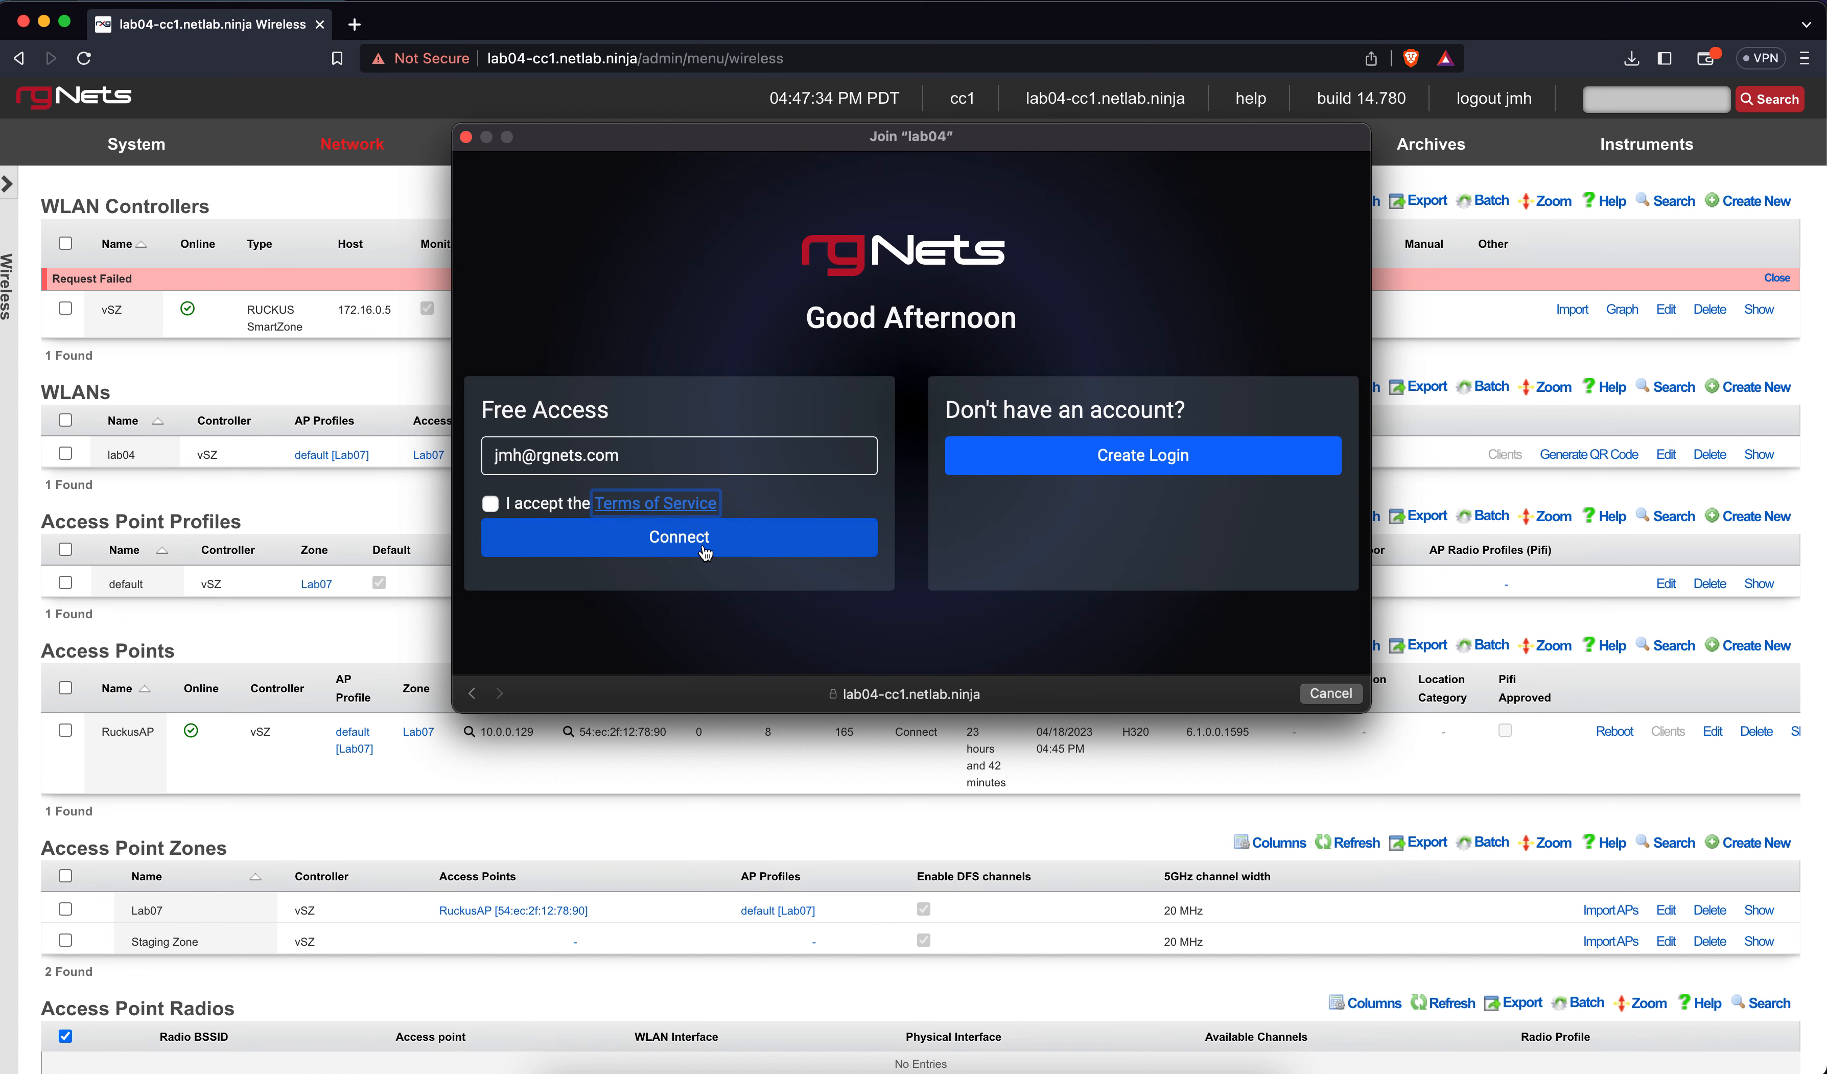
pyautogui.click(490, 503)
pyautogui.click(534, 530)
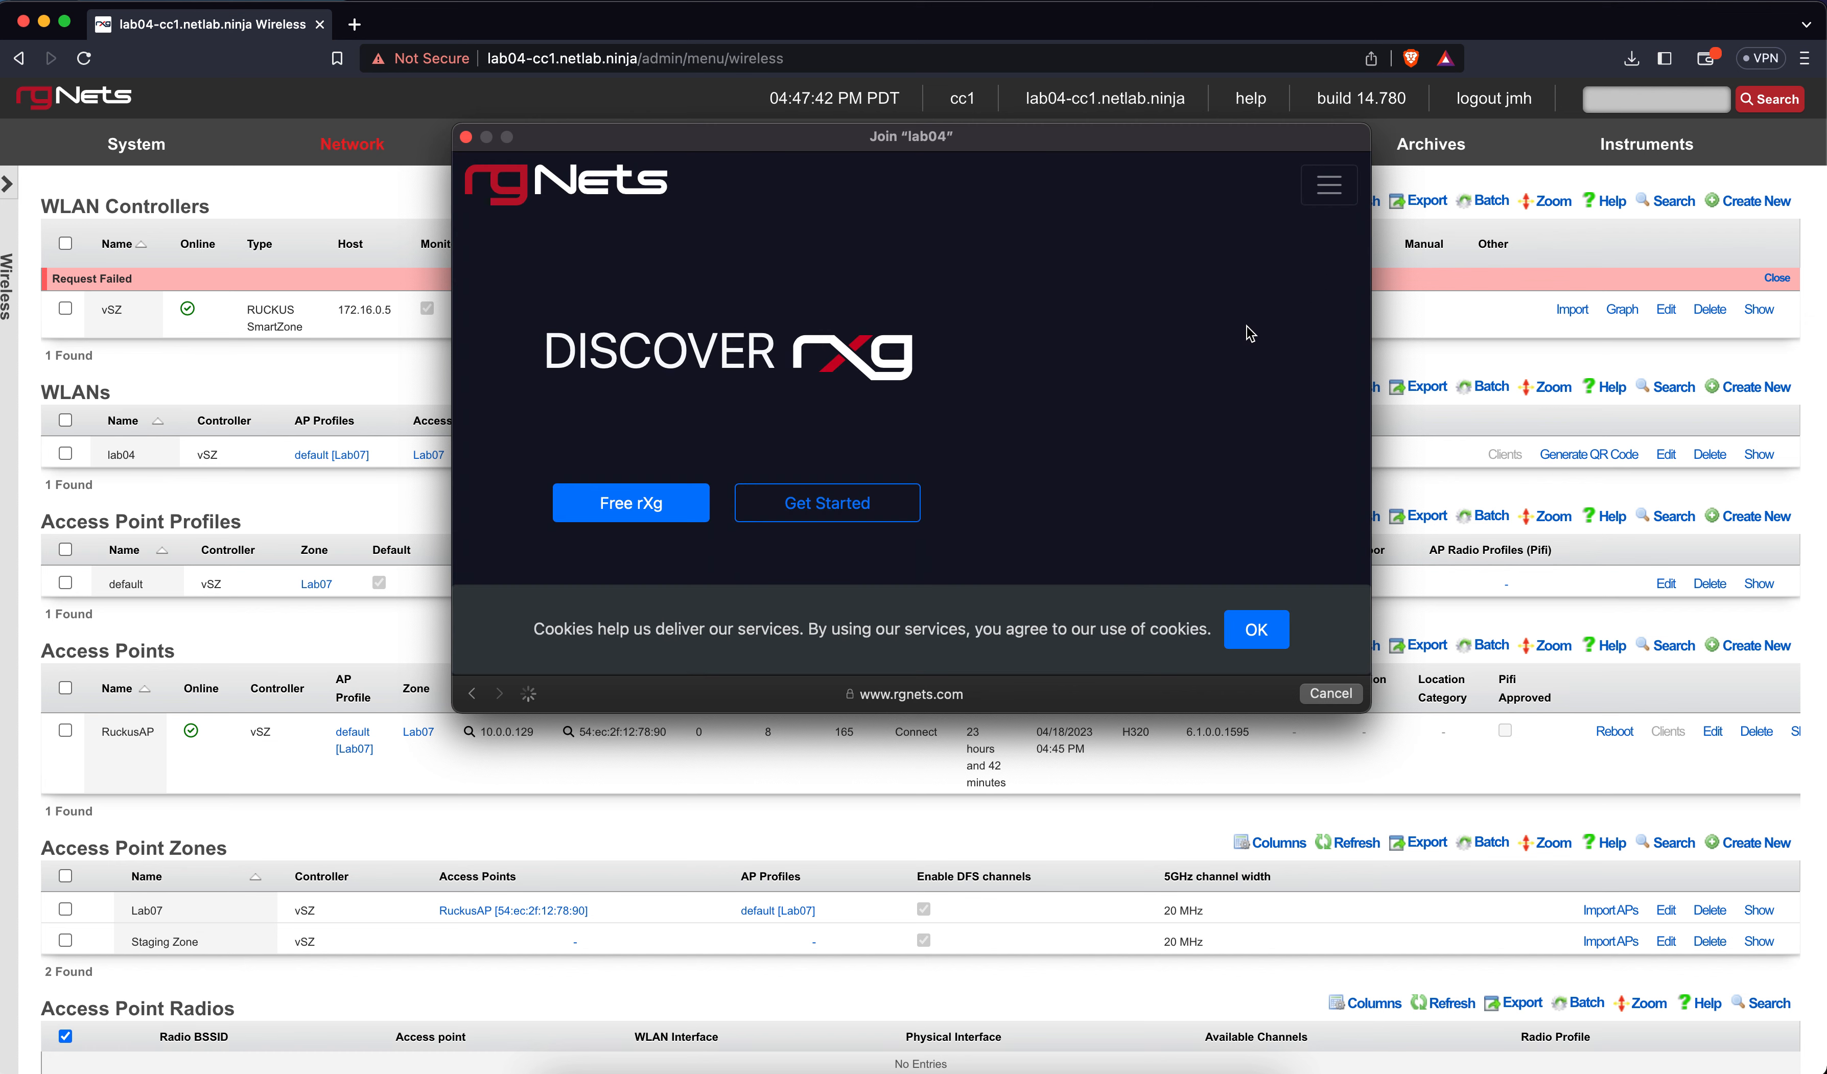
# Close the portal window, switch the Mac to another Wi-Fi network, and reload the Wireless page
pyautogui.click(469, 140)
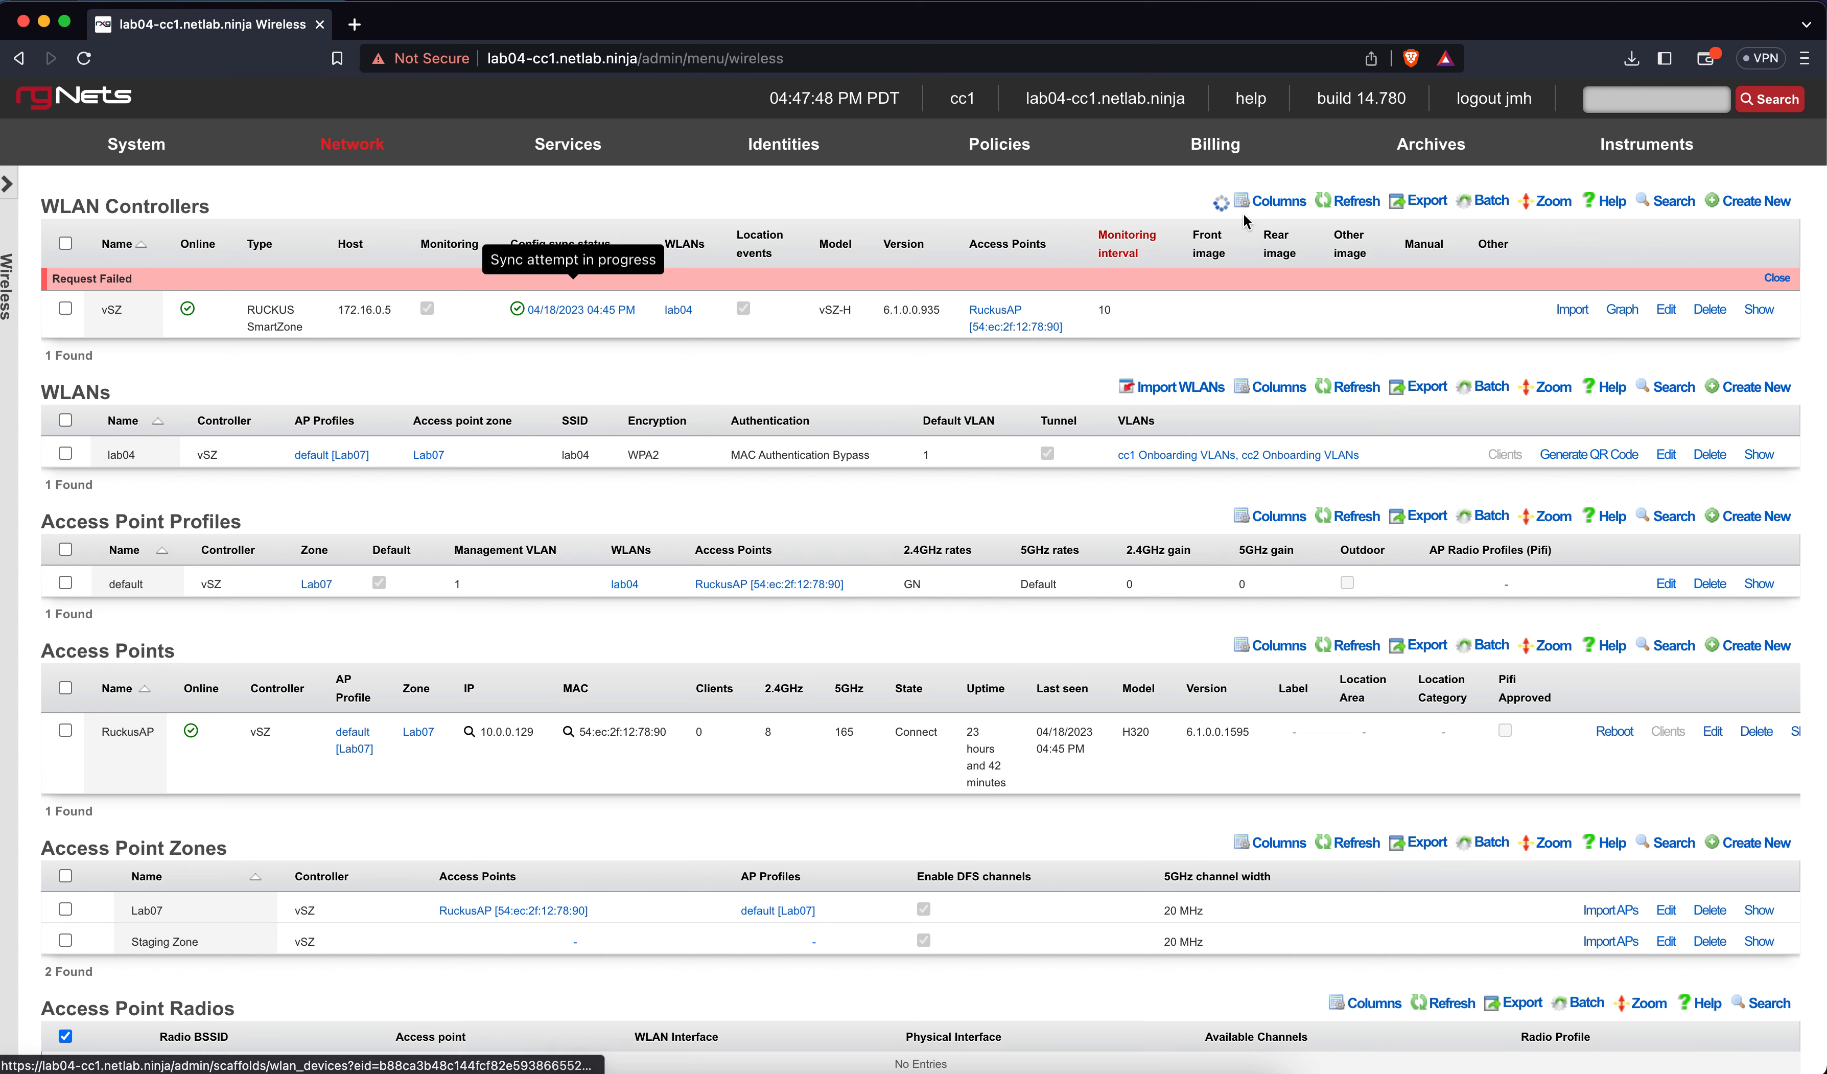
pyautogui.click(1591, 3)
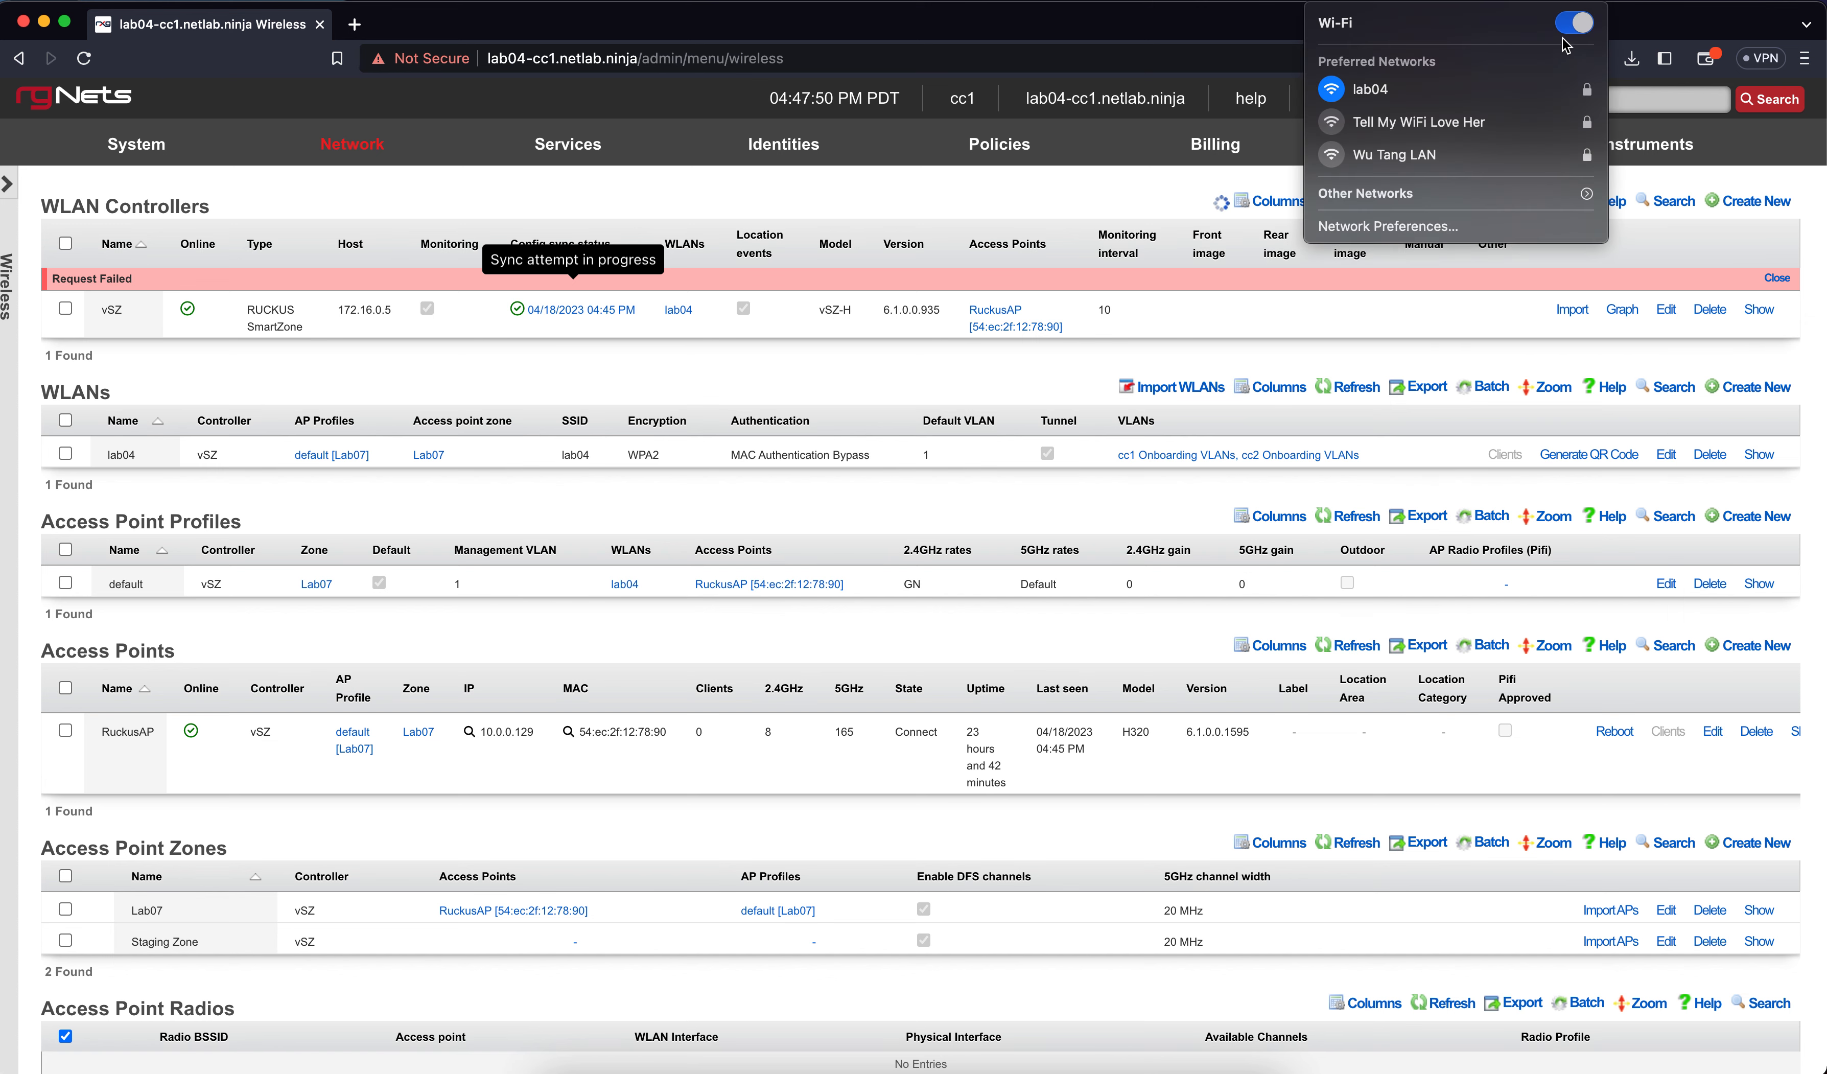
pyautogui.click(1484, 121)
pyautogui.click(1078, 234)
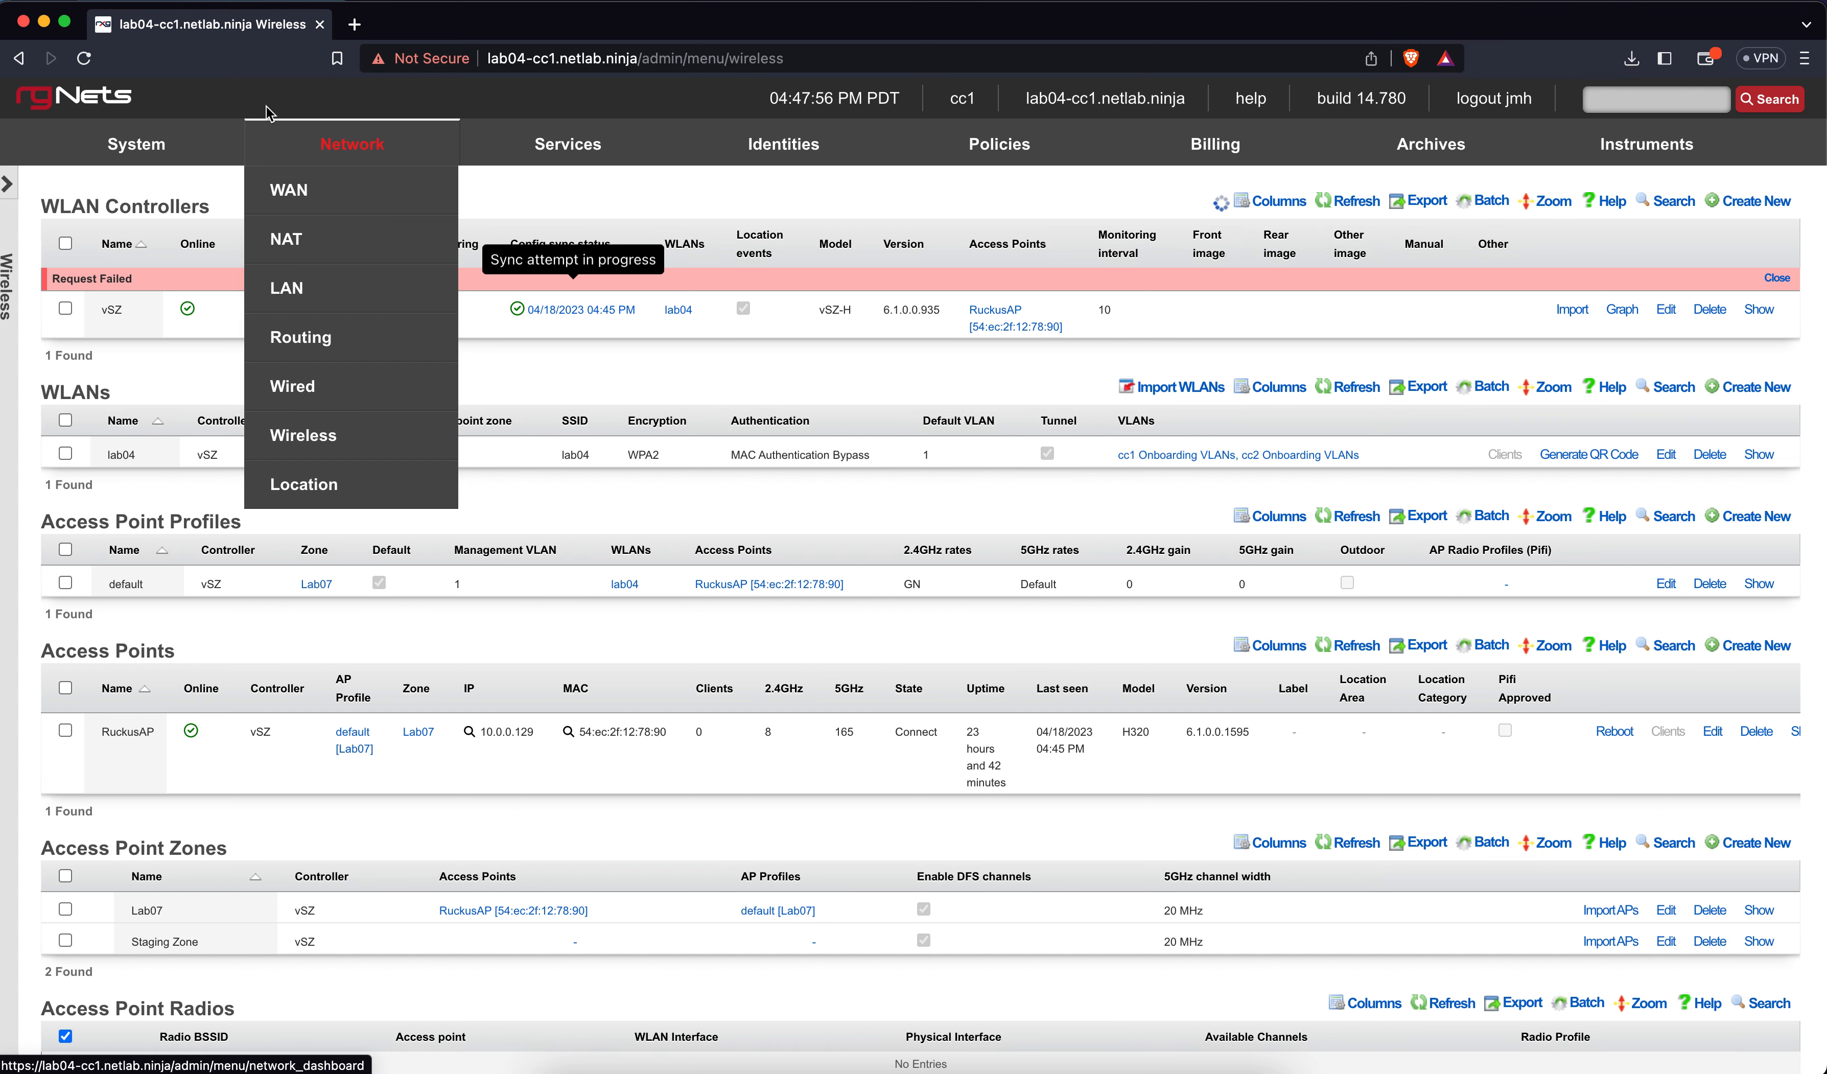
pyautogui.click(86, 62)
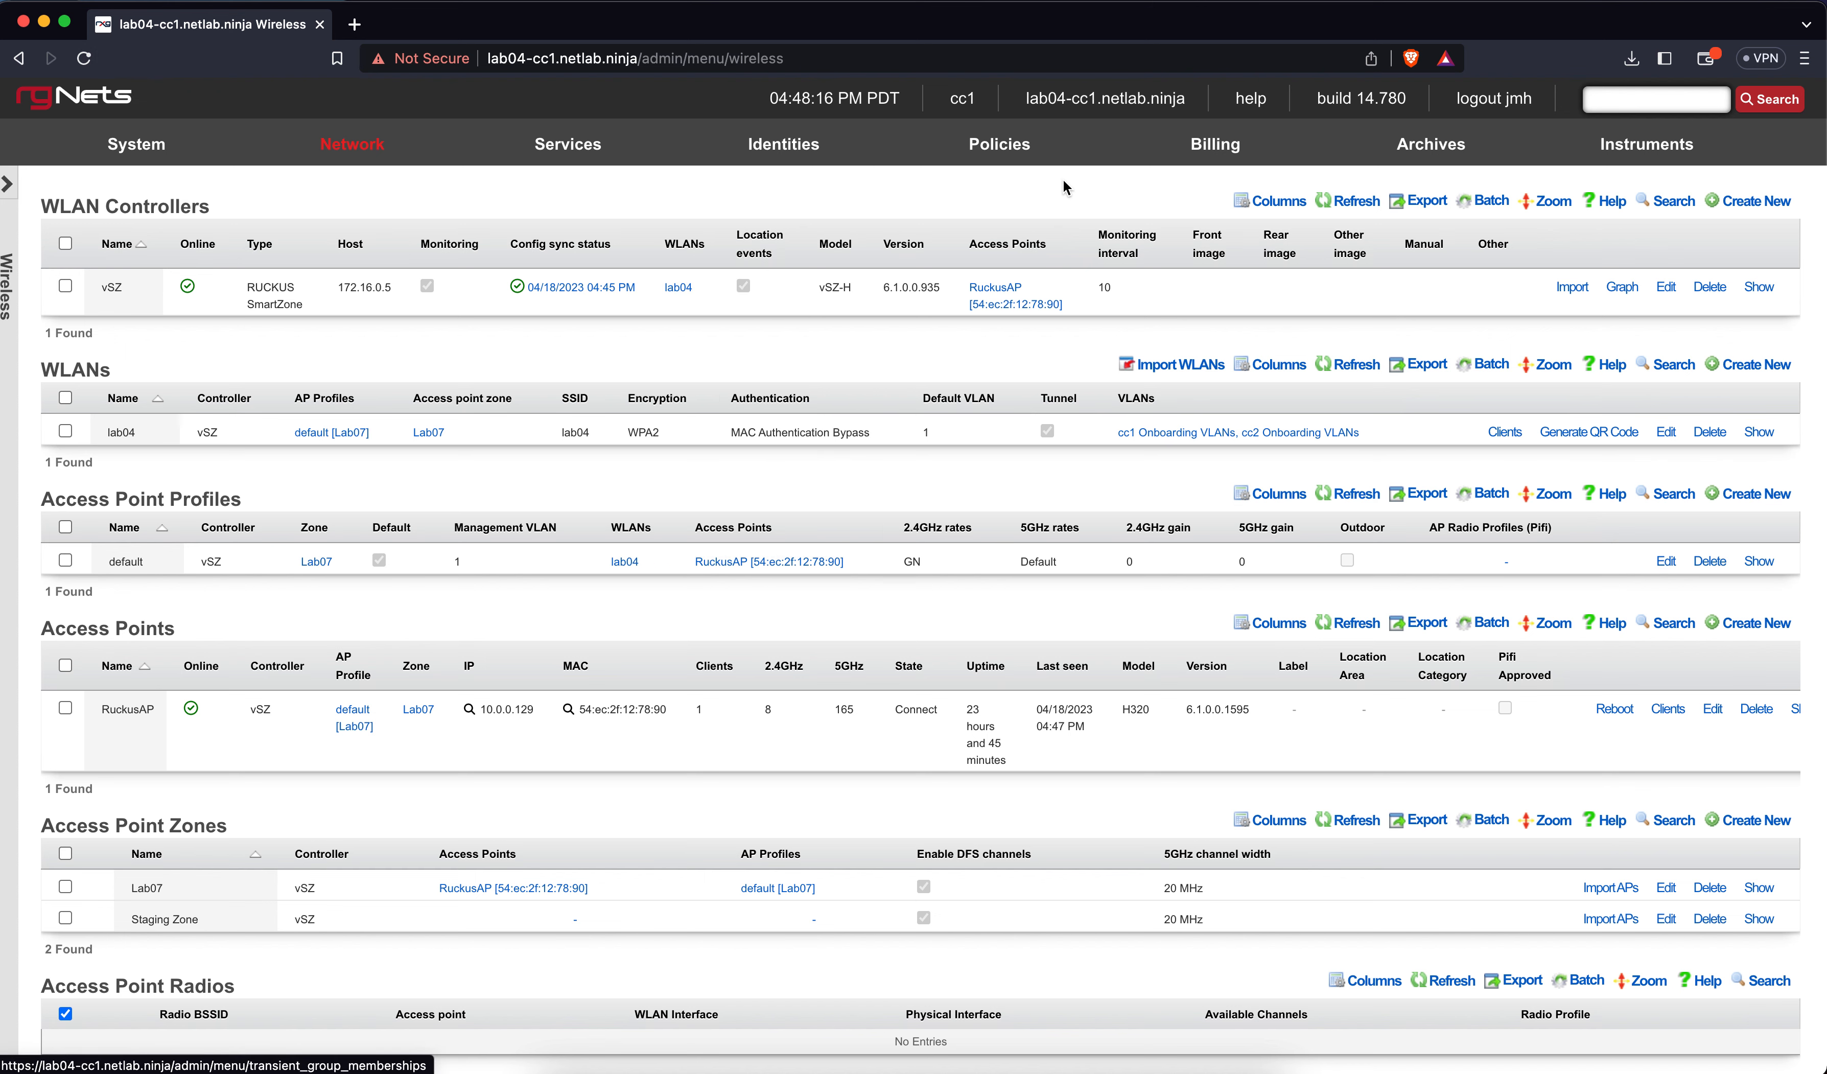
# Go to Billing > Gateways
pyautogui.moveTo(1191, 155)
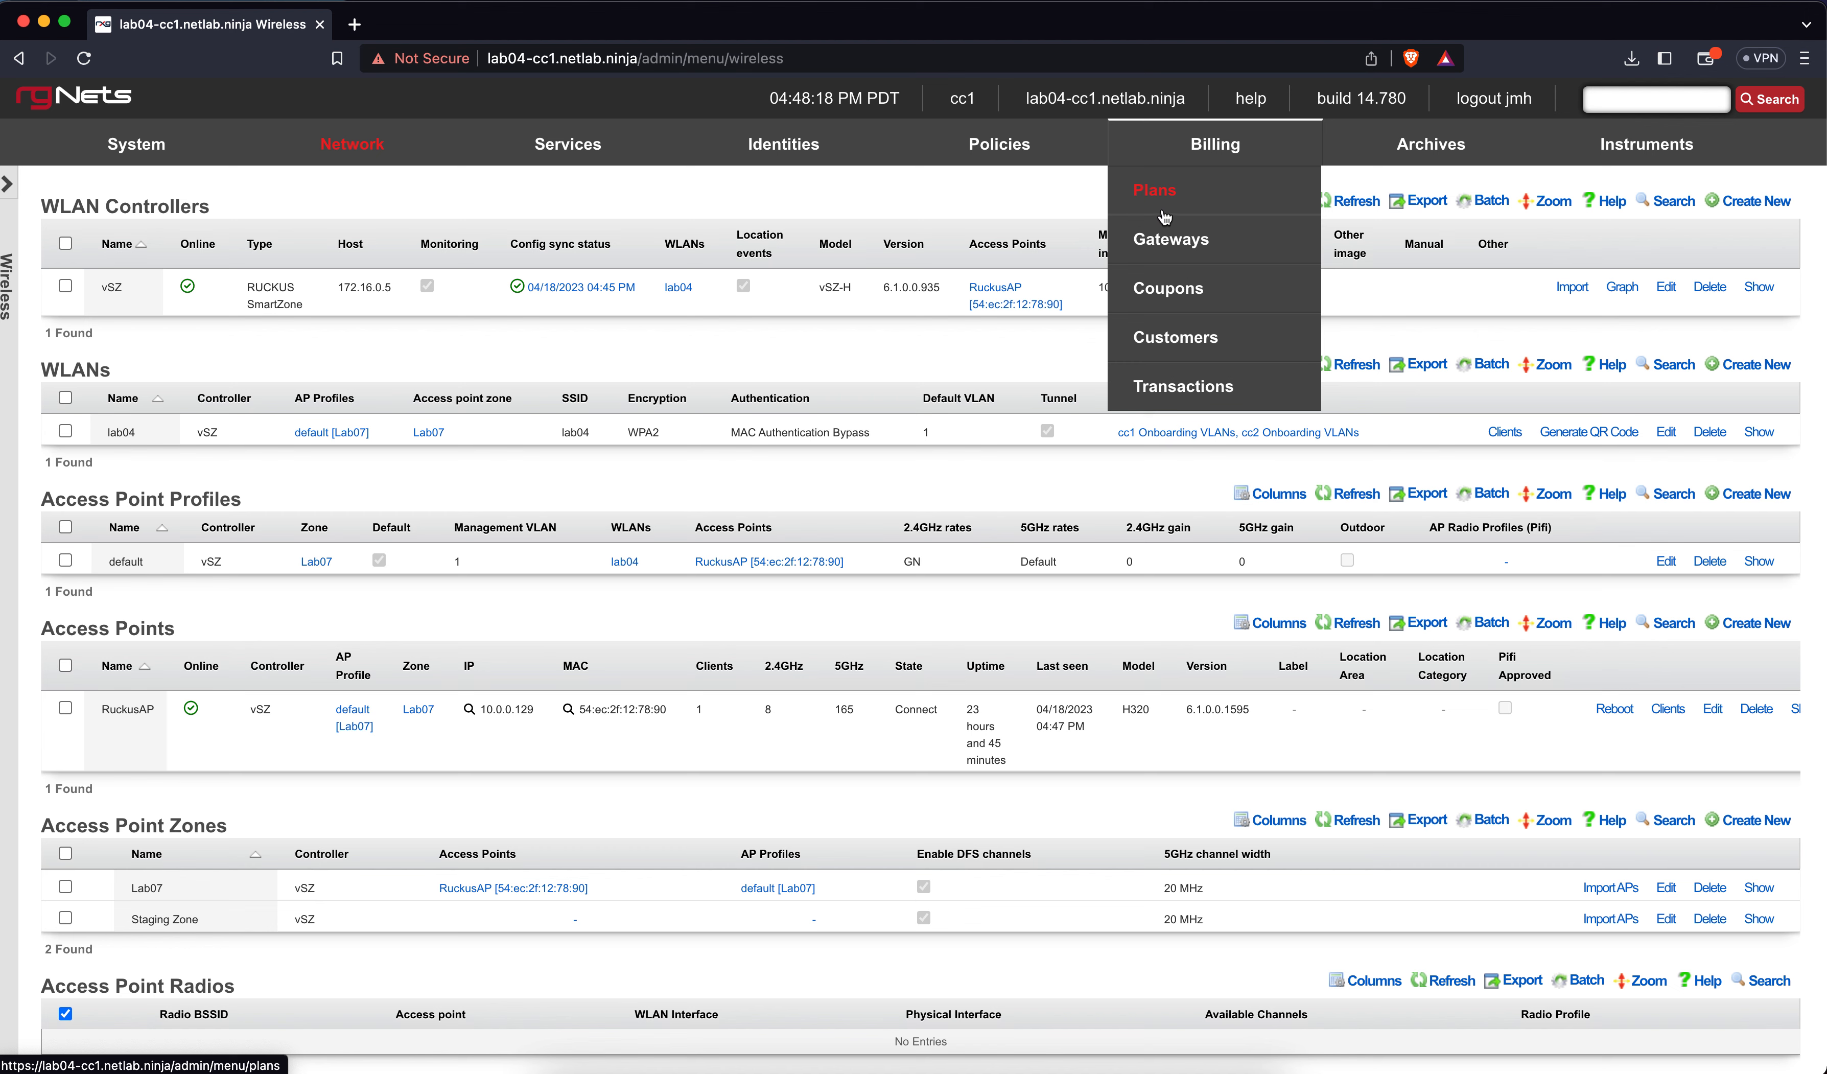
pyautogui.click(1156, 238)
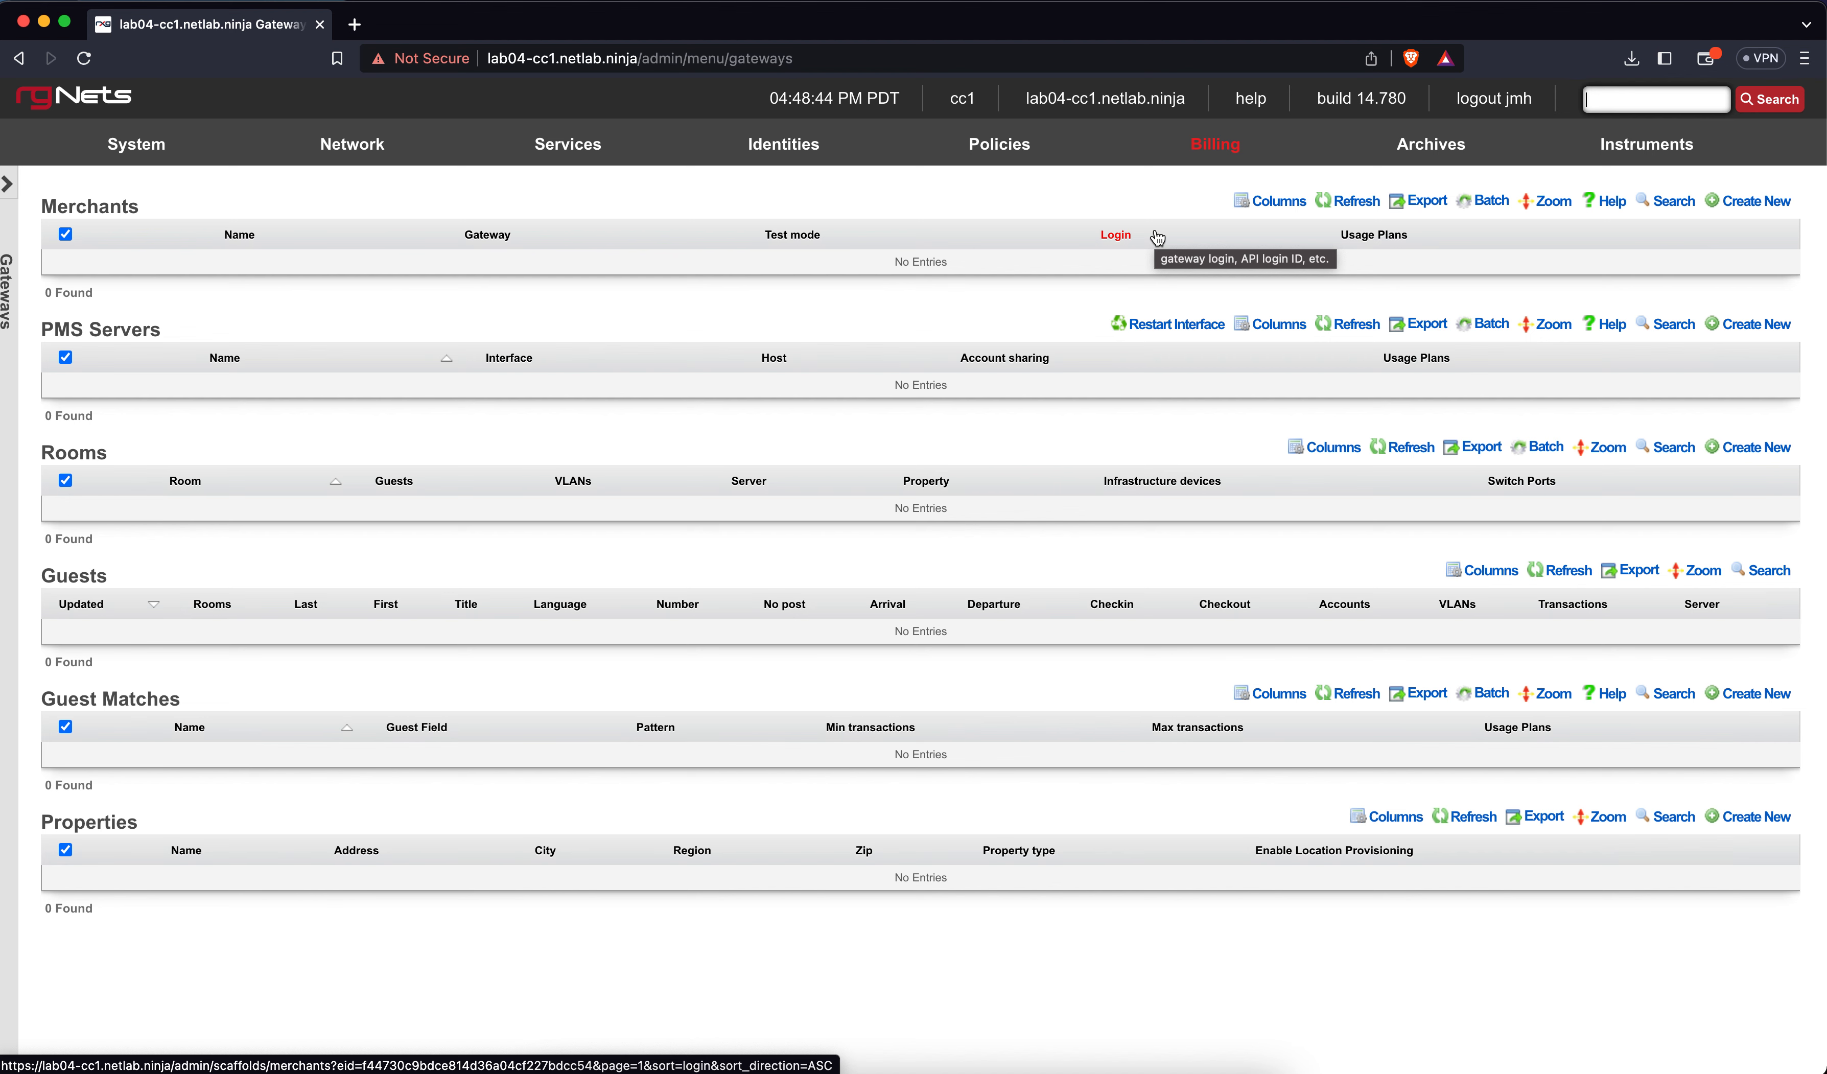
# Start a new merchant with Authorize.Net as the direct gateway and no offsite gateway
pyautogui.click(1747, 196)
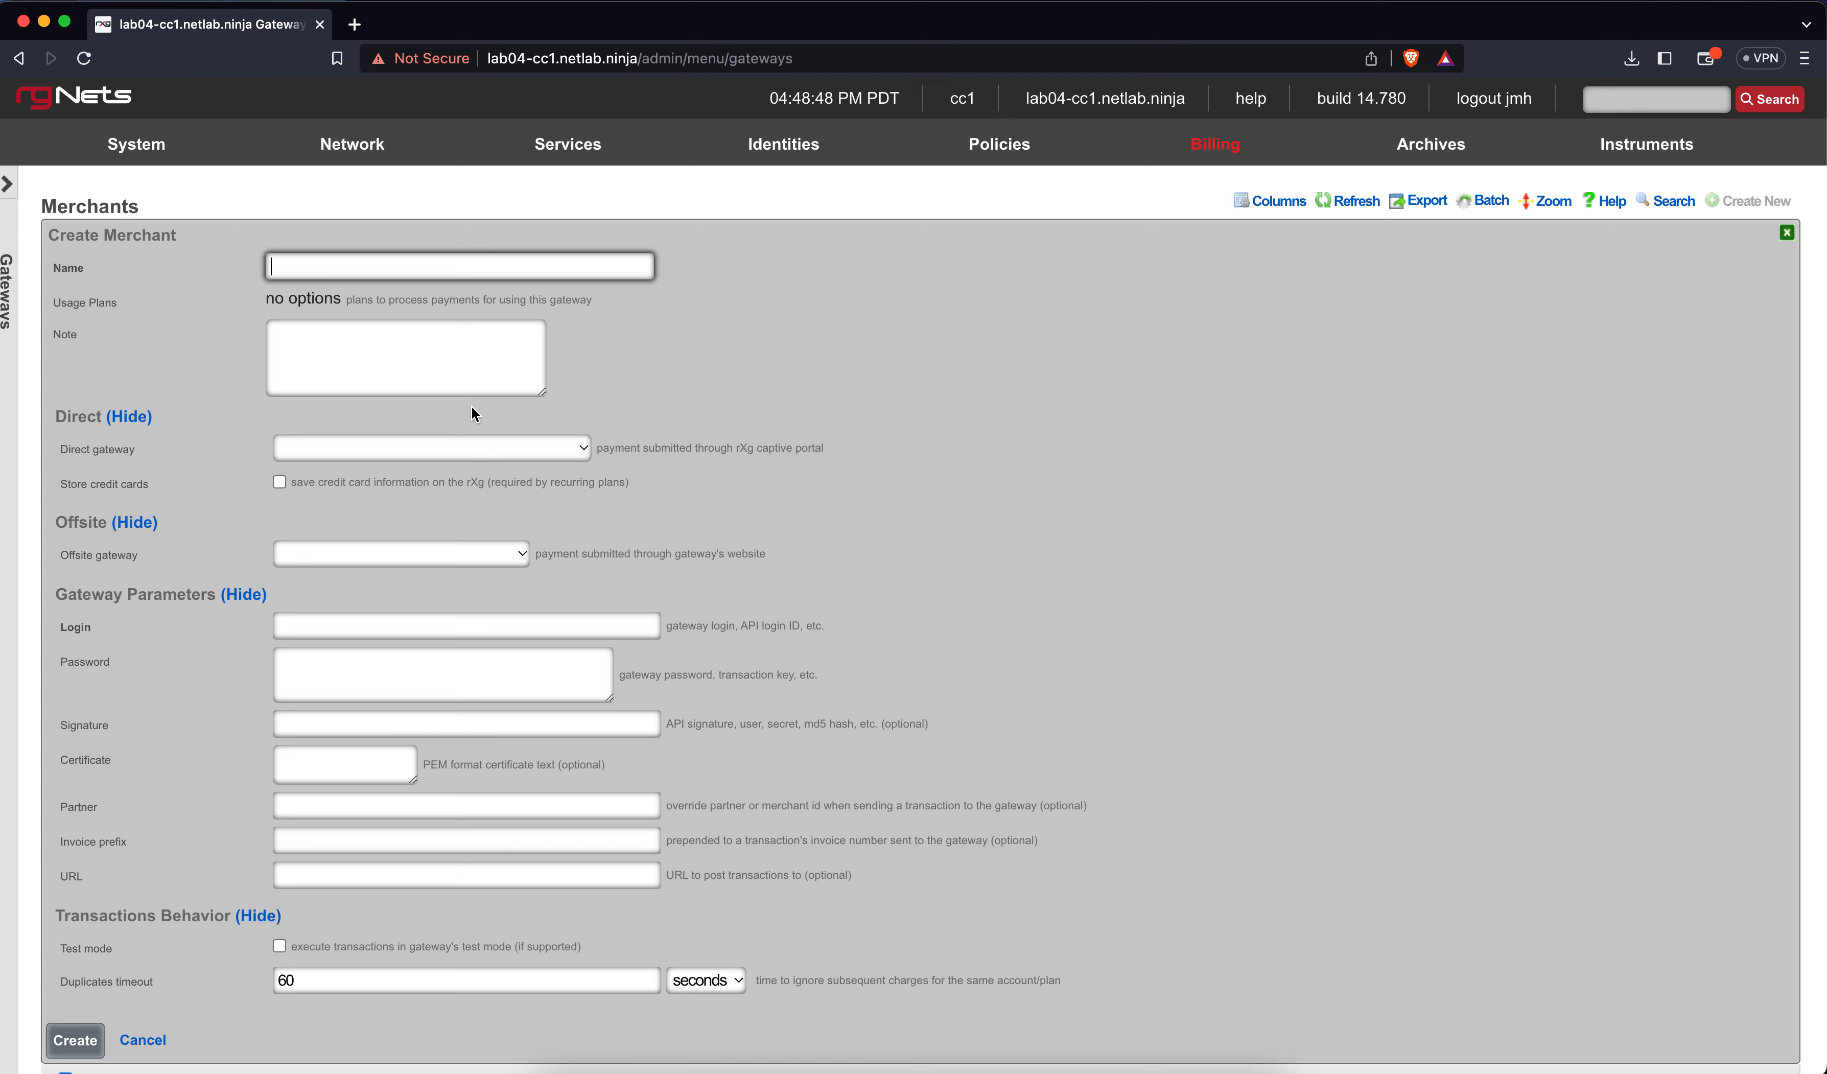
pyautogui.click(460, 445)
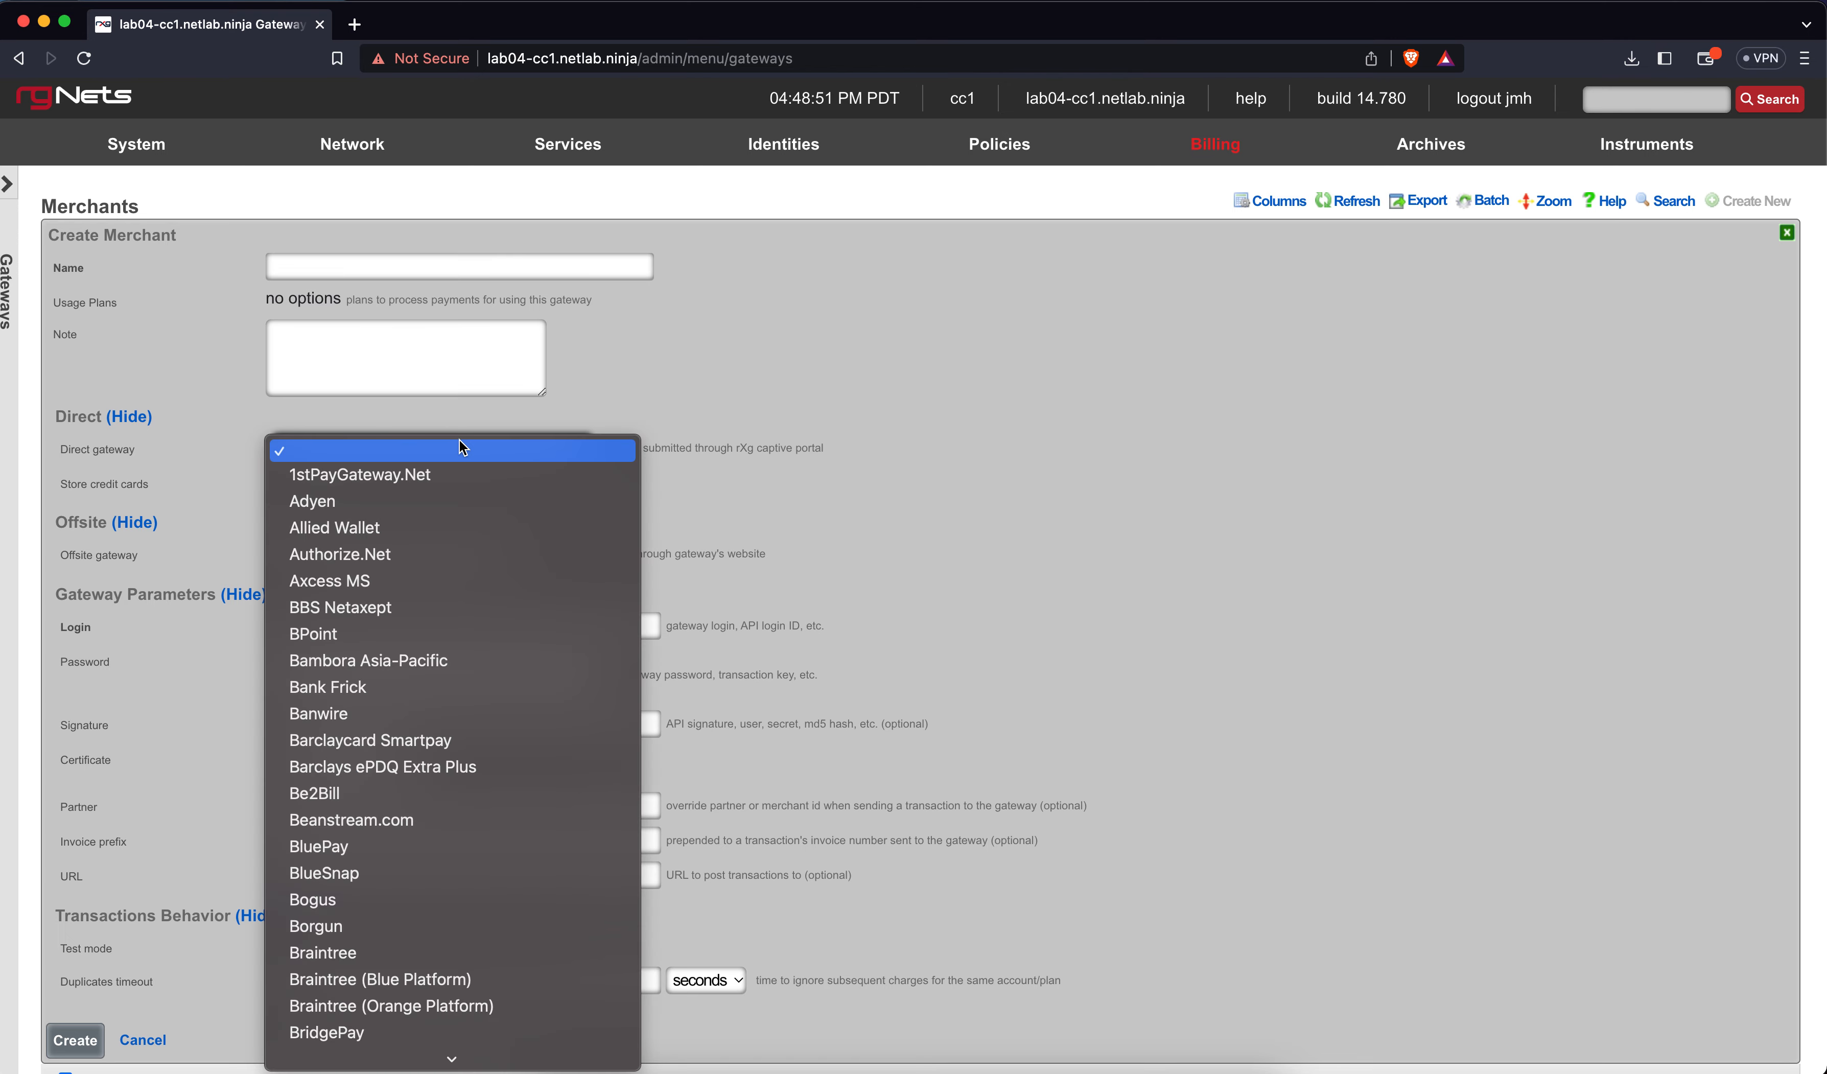
pyautogui.click(395, 548)
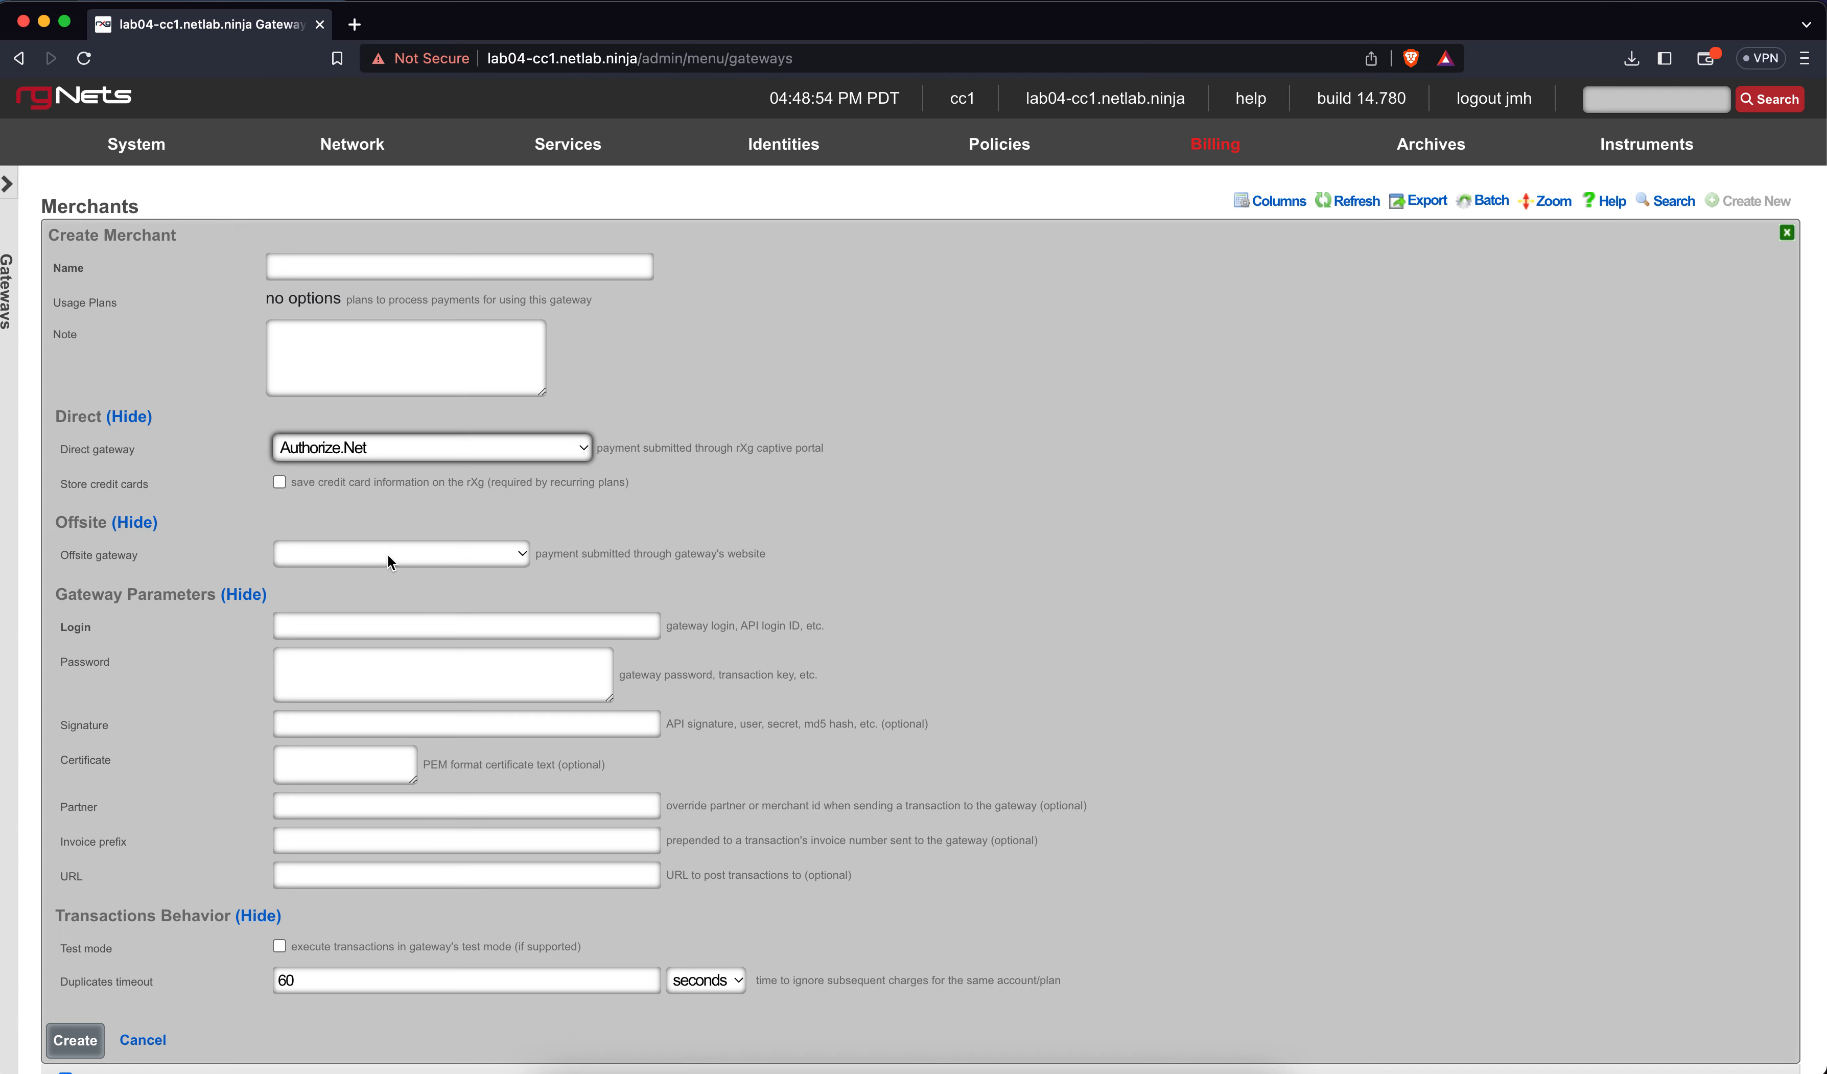
pyautogui.click(391, 561)
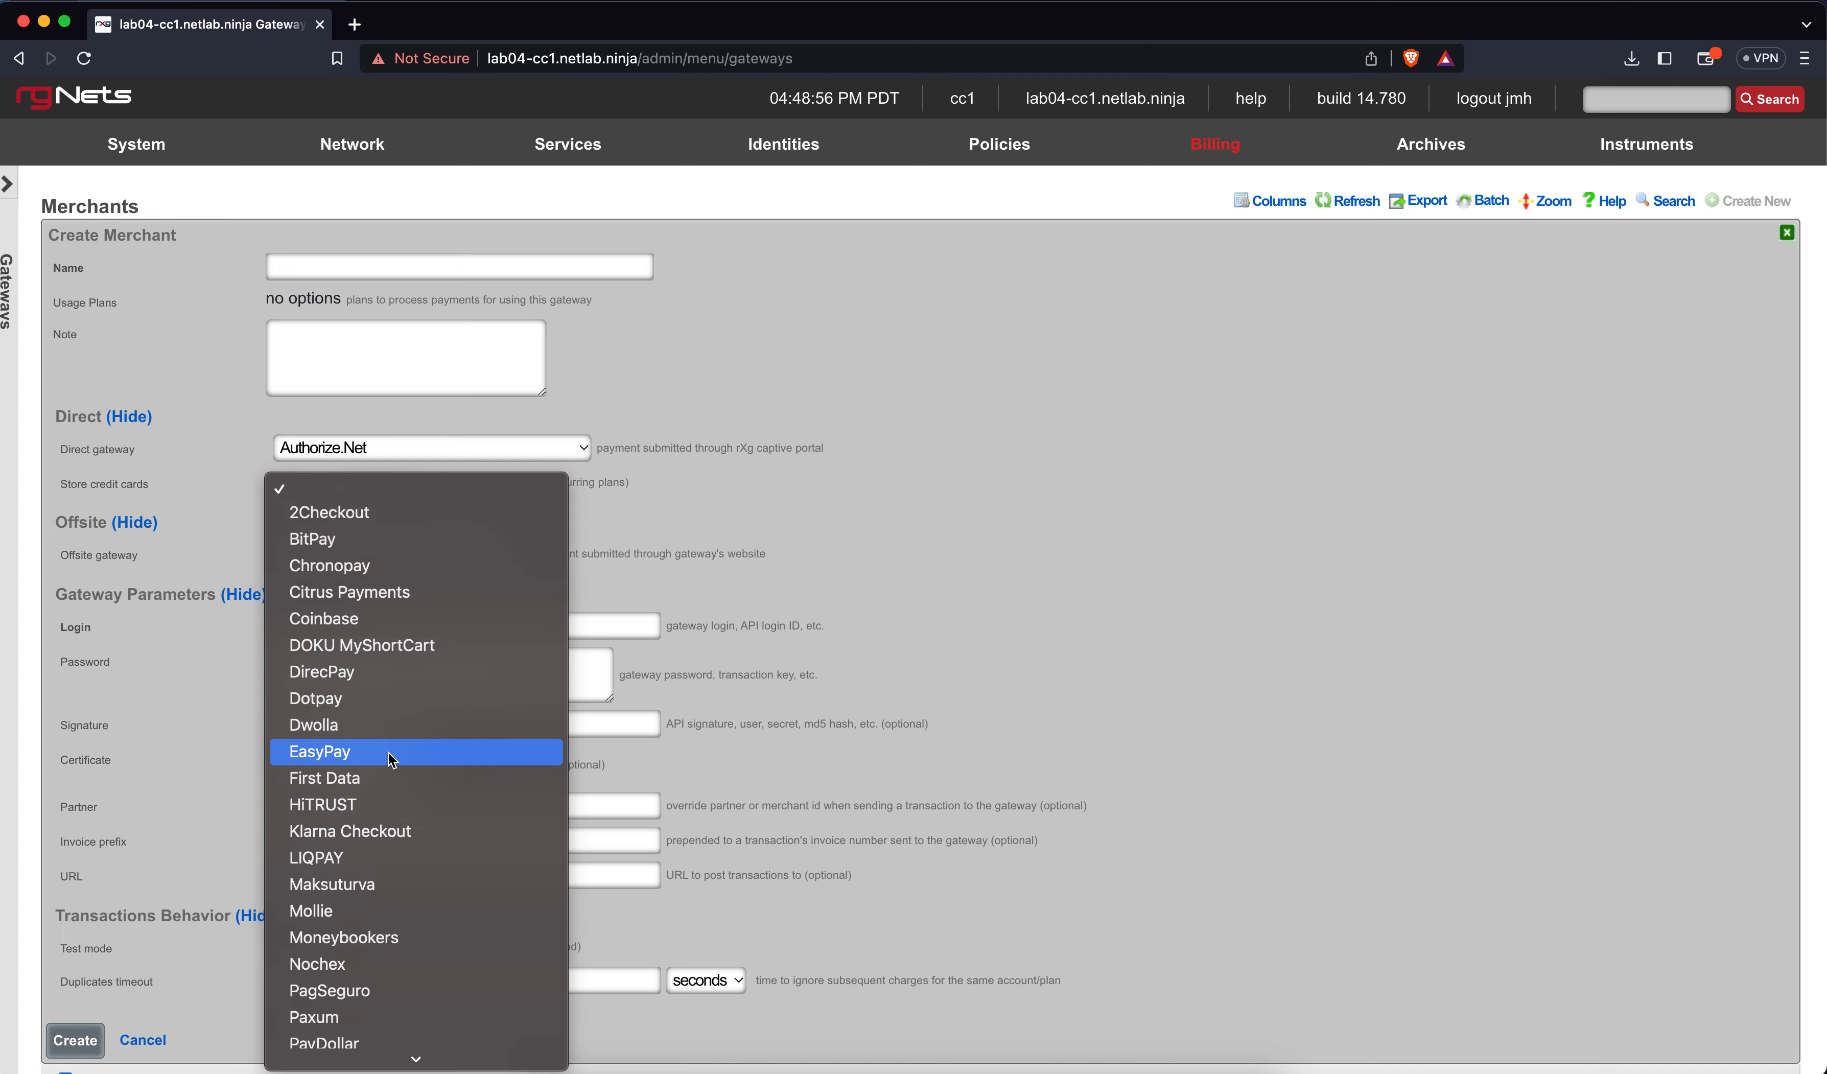
pyautogui.scroll(-5, 391, 760)
pyautogui.click(760, 540)
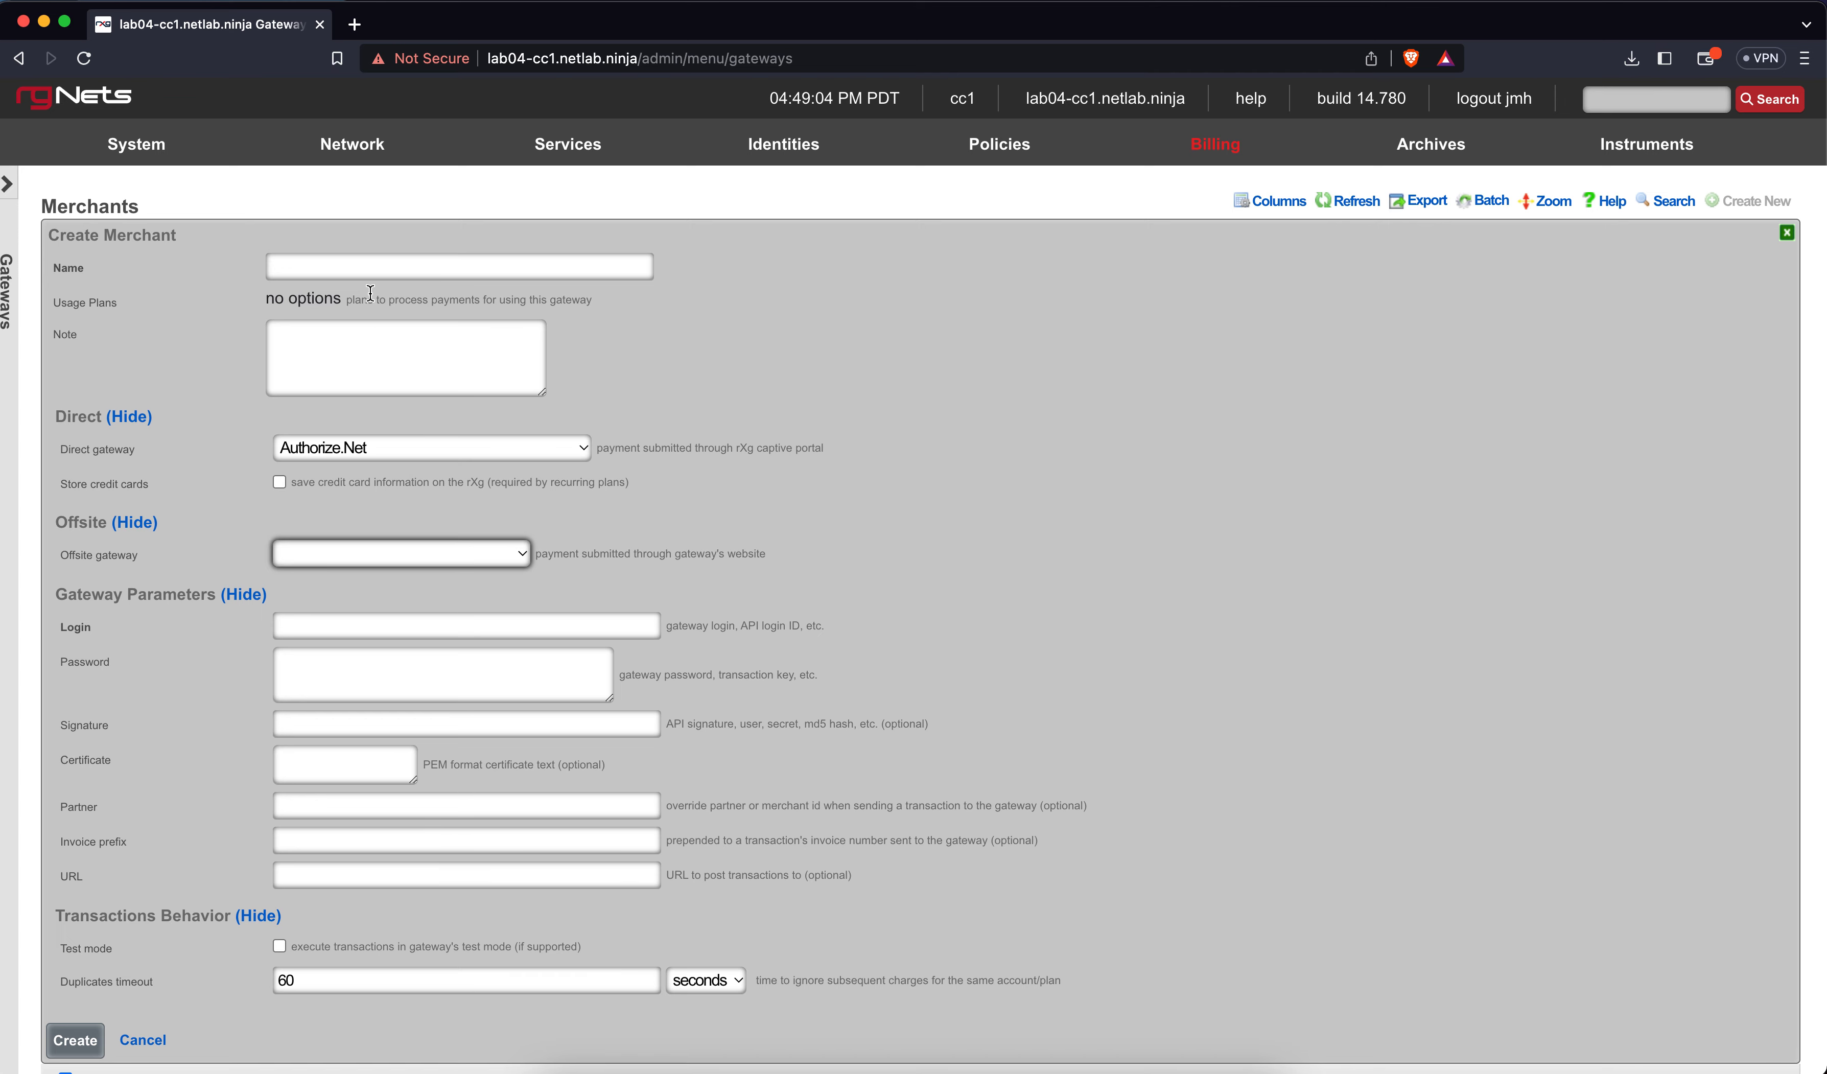
# Begin the merchant name as 'Auth' and open a new browser tab
pyautogui.click(371, 267)
pyautogui.write('Auth')
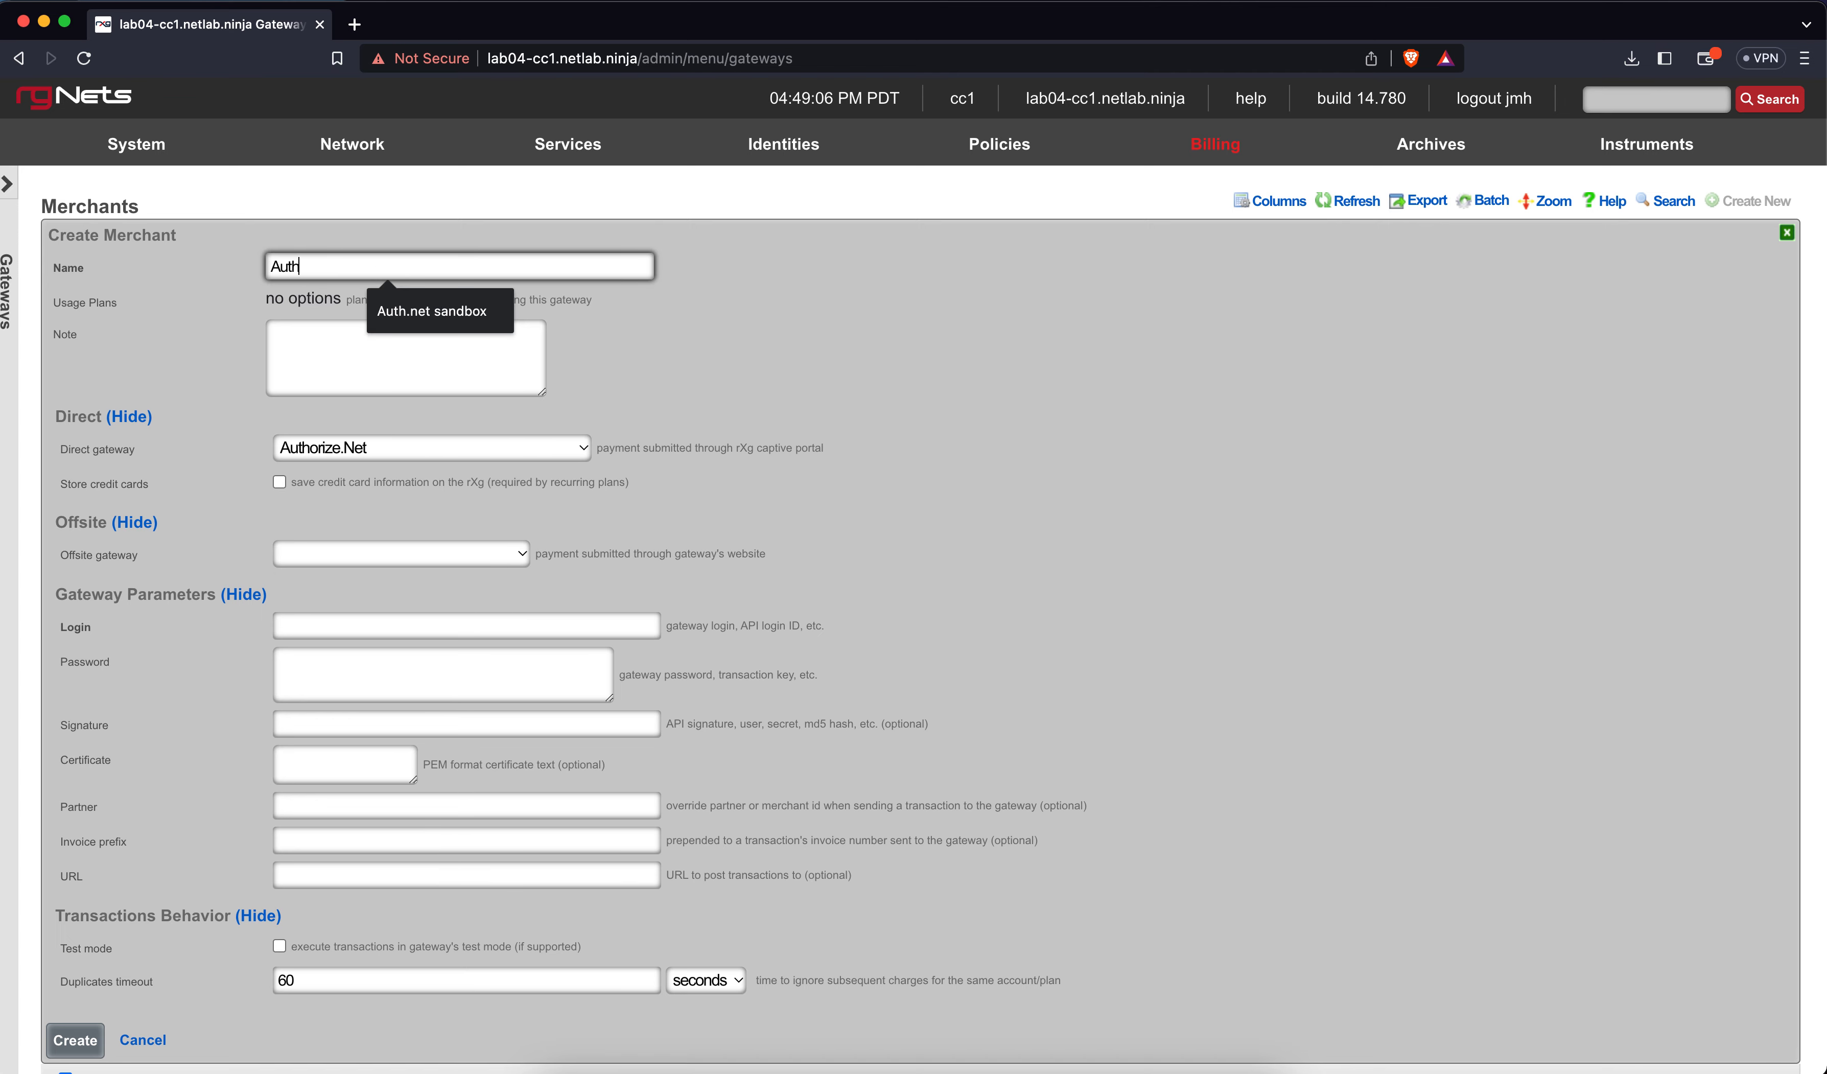
pyautogui.press('super+t')
# Visit developer.authorize.net, view the Hello world sandbox sign-up form, then close that tab
pyautogui.write('devel')
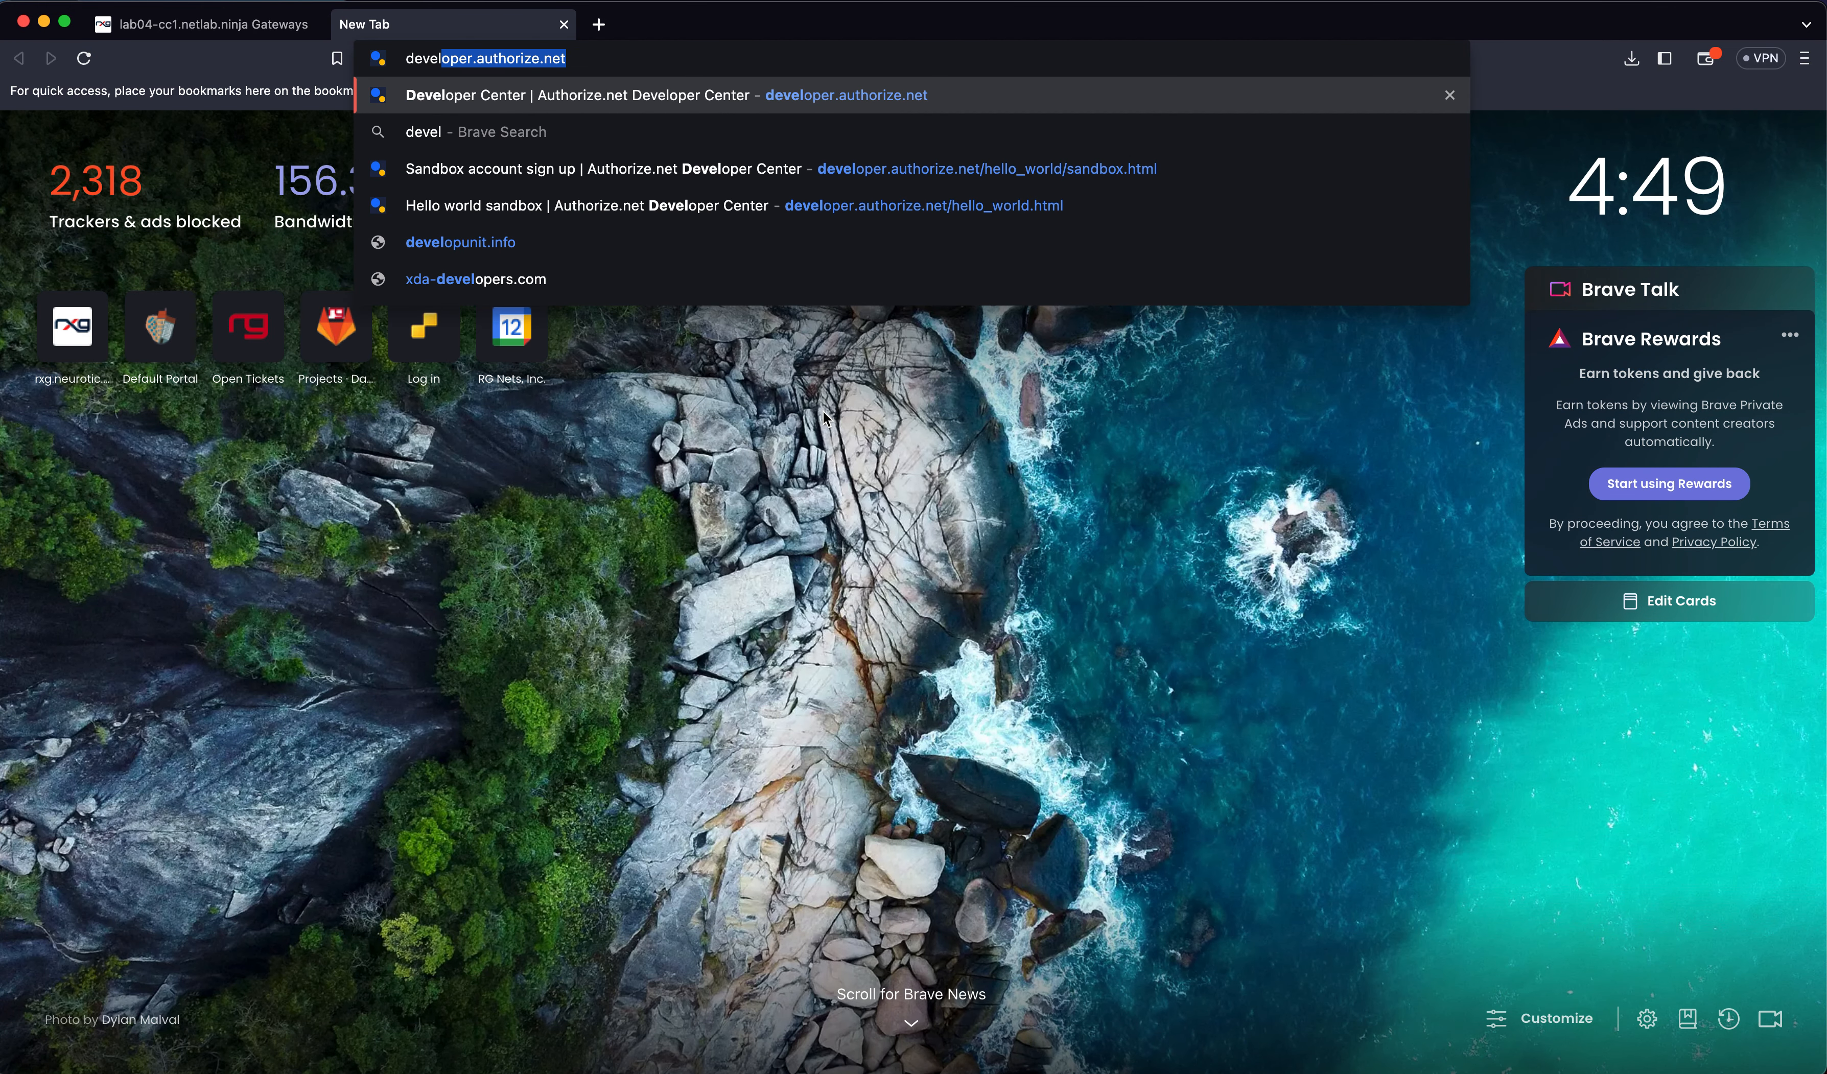
pyautogui.press('Return')
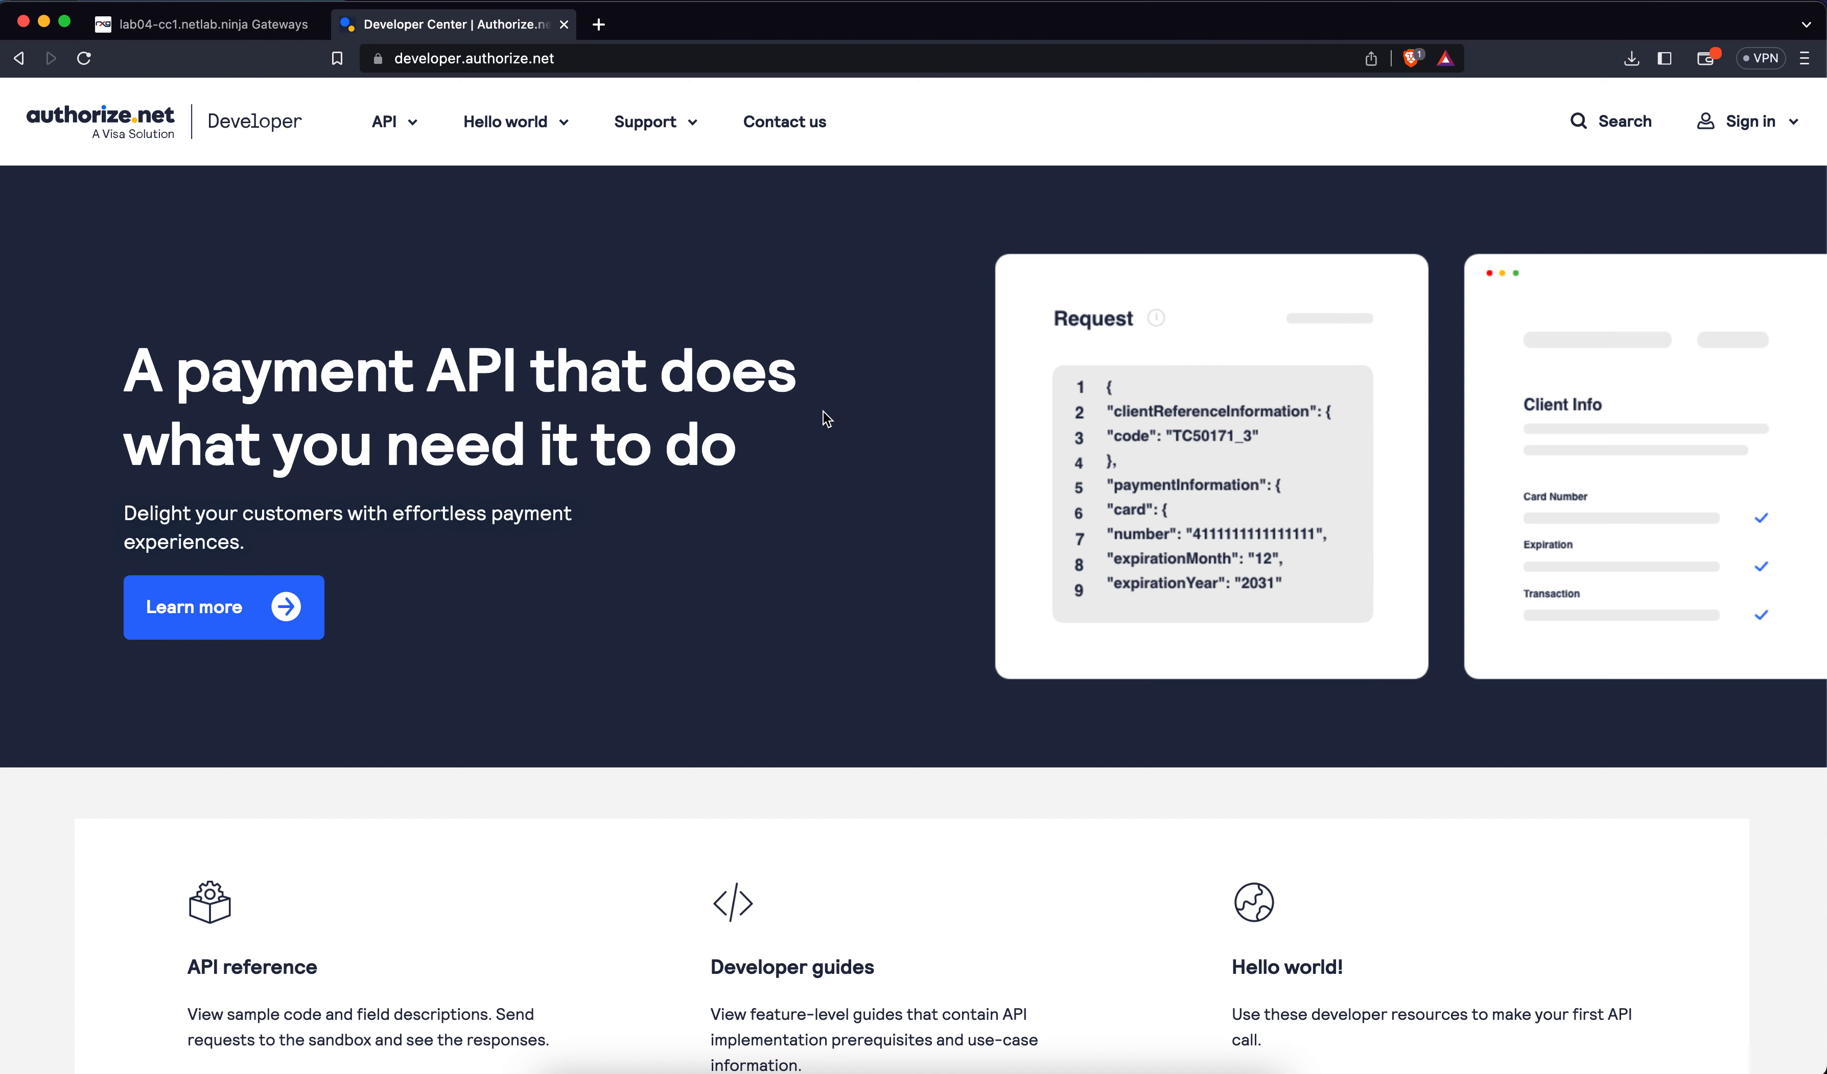
pyautogui.scroll(-5, 1269, 905)
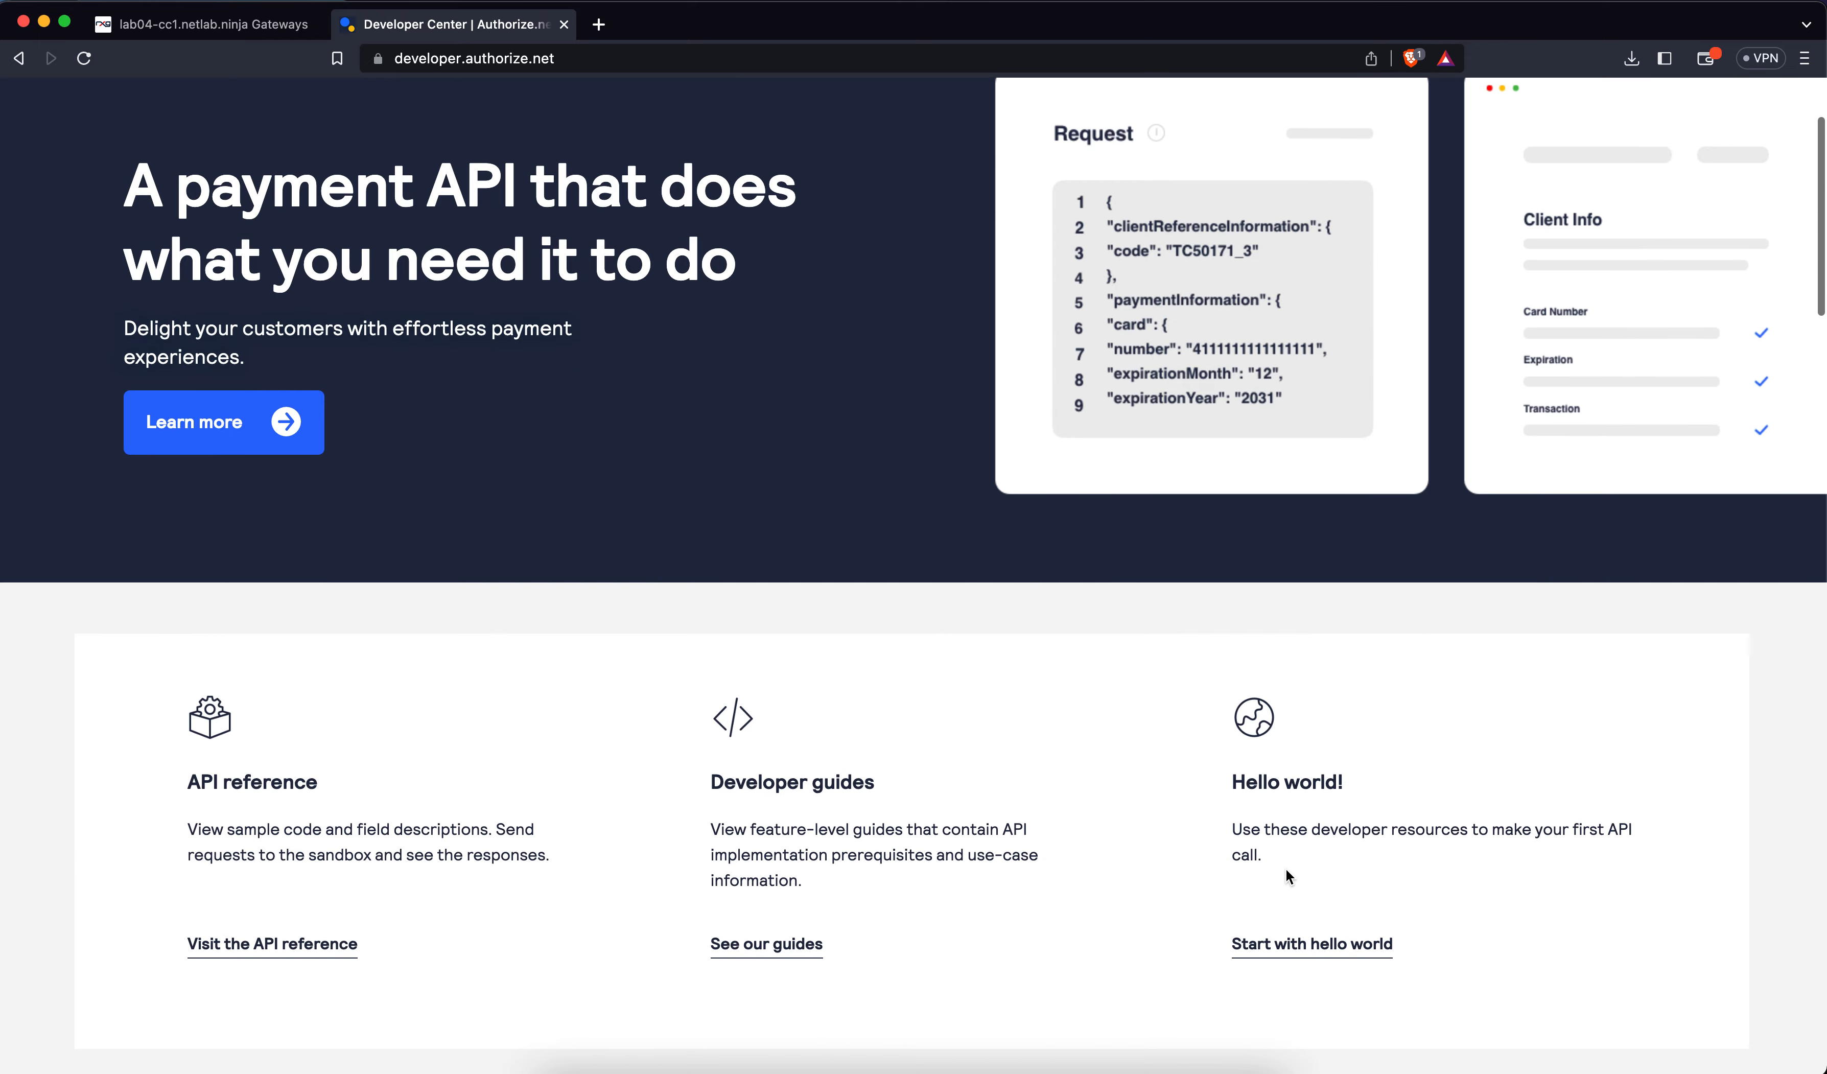
pyautogui.click(1315, 951)
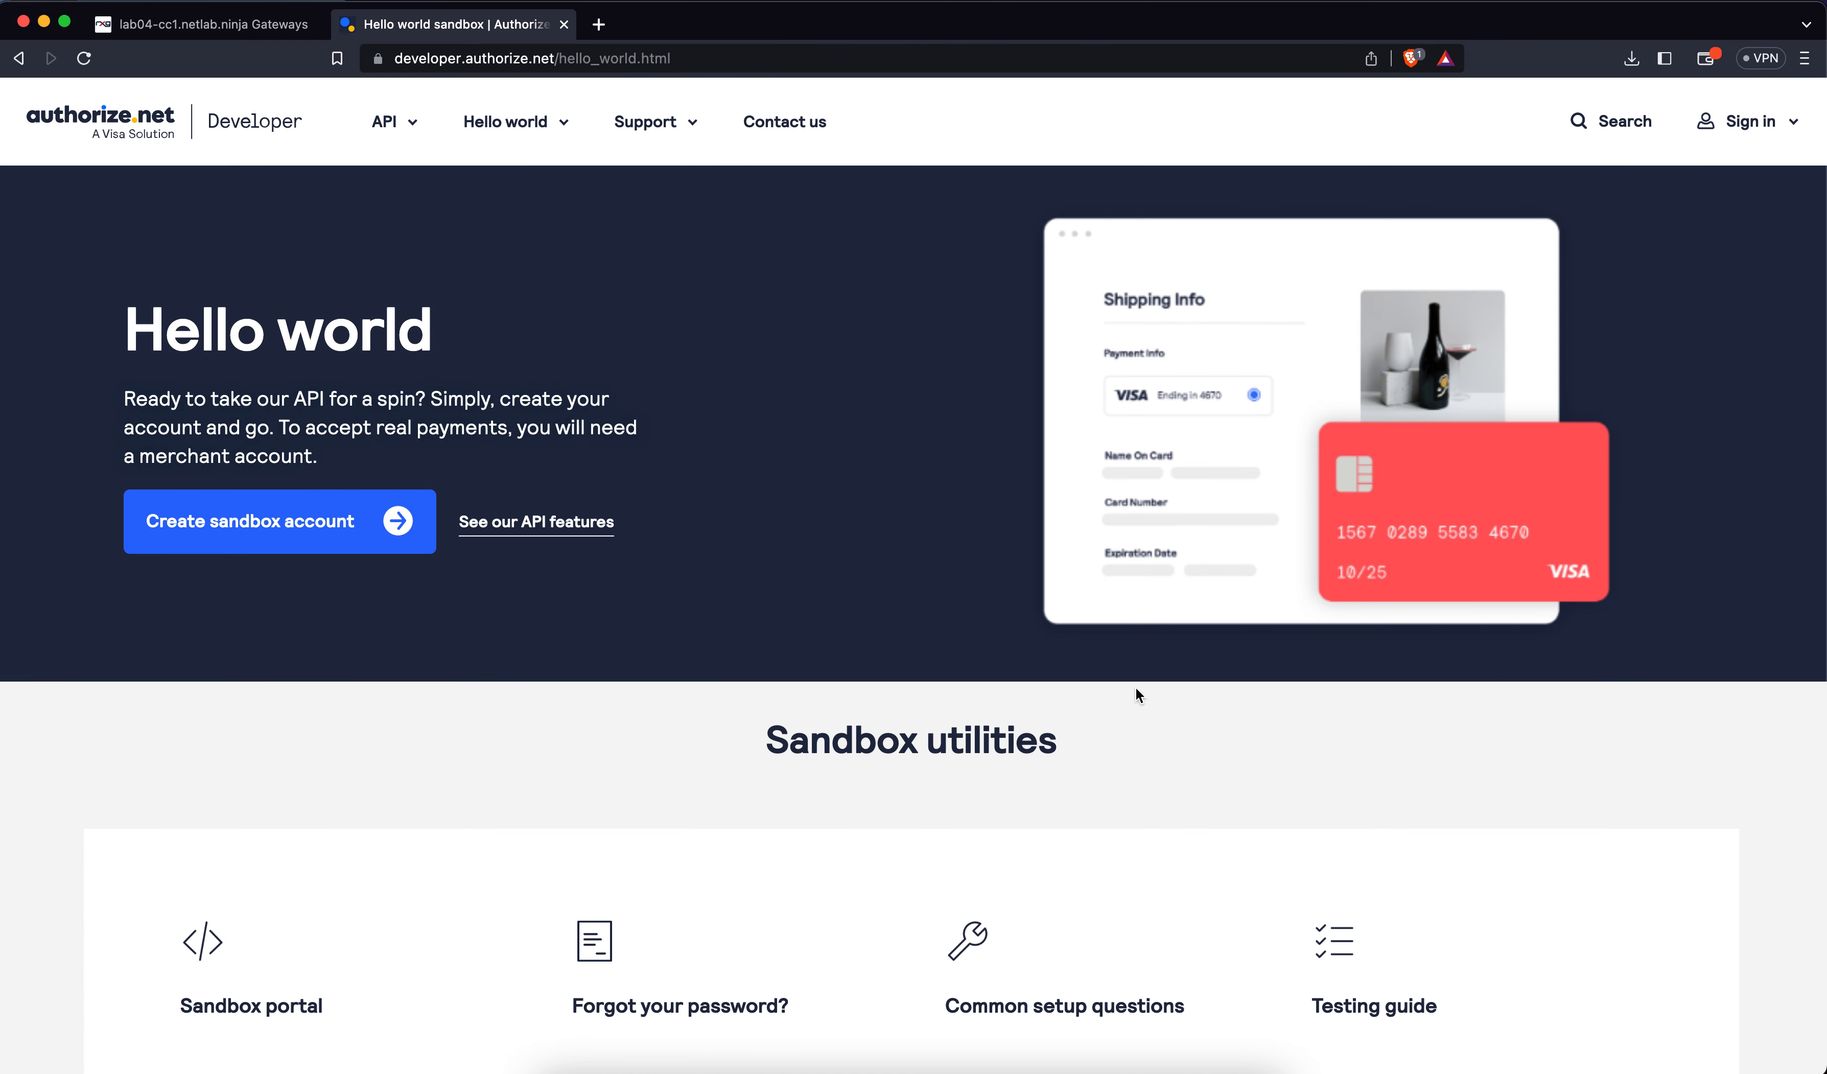
pyautogui.click(285, 535)
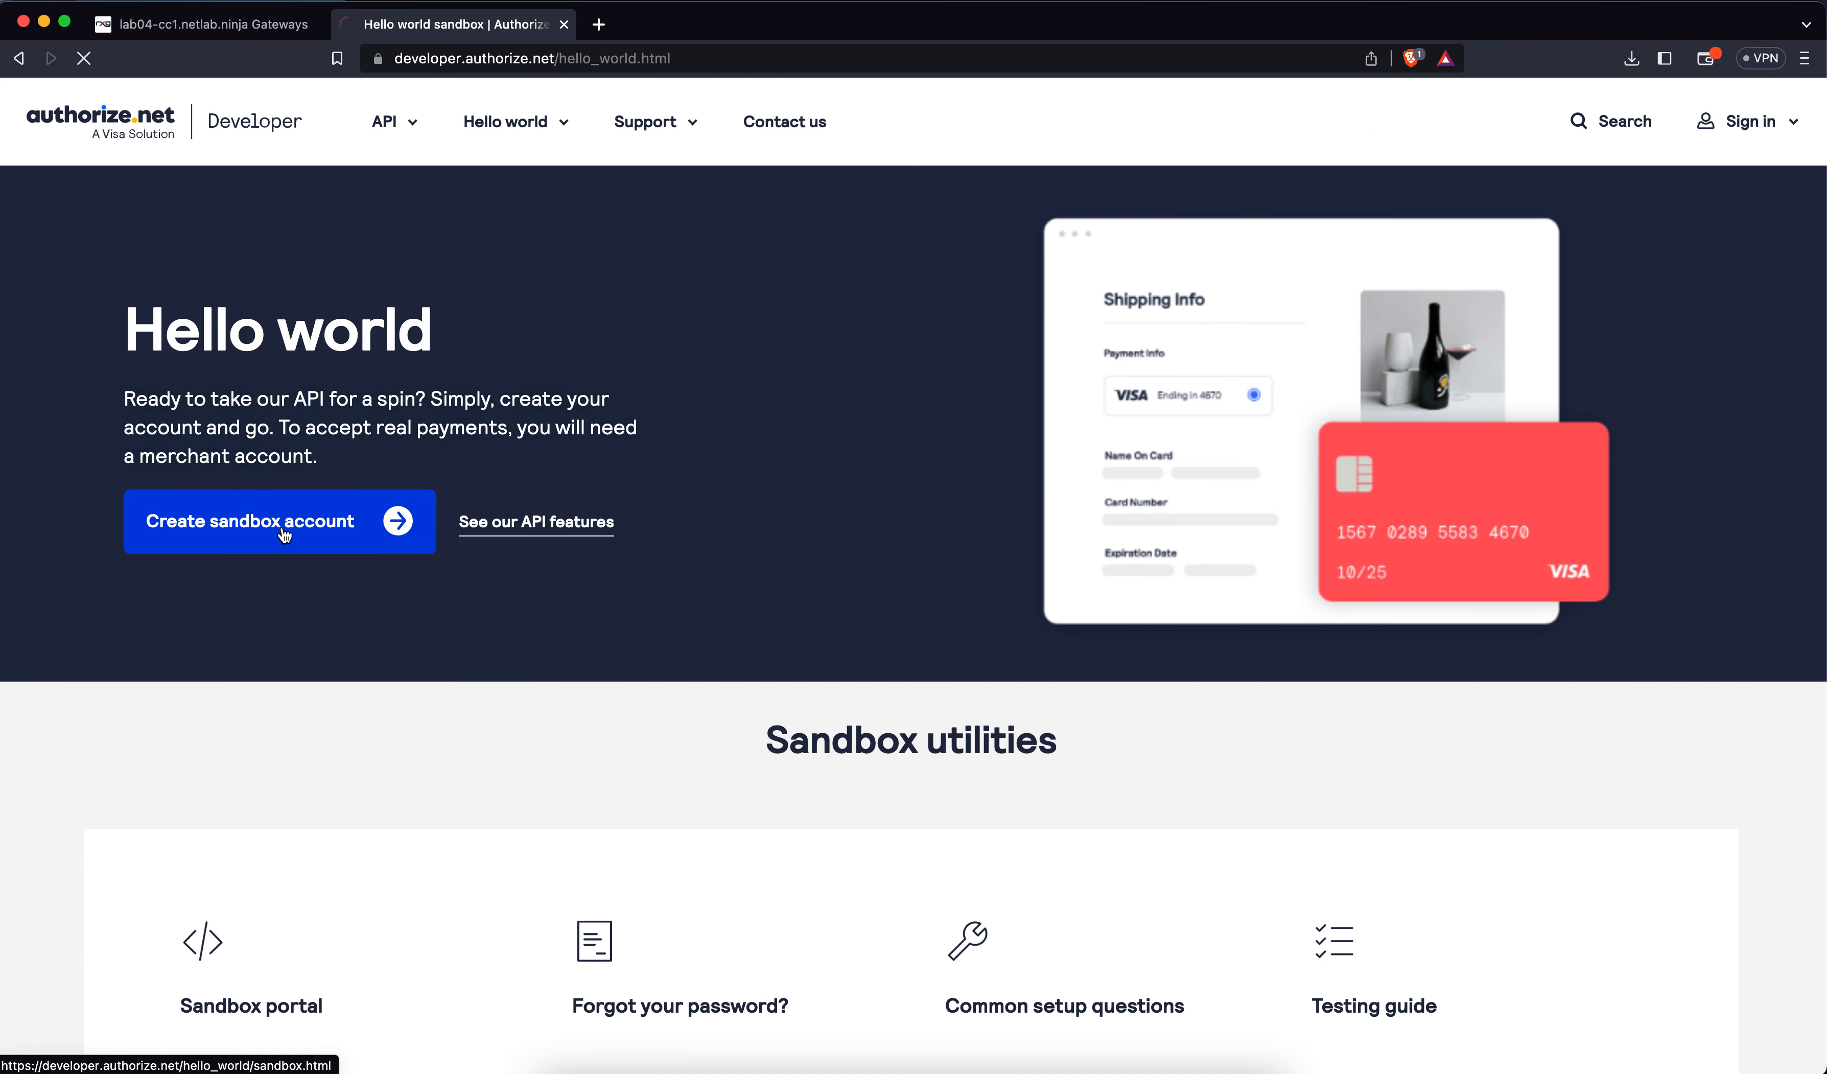
pyautogui.scroll(-15, 1039, 689)
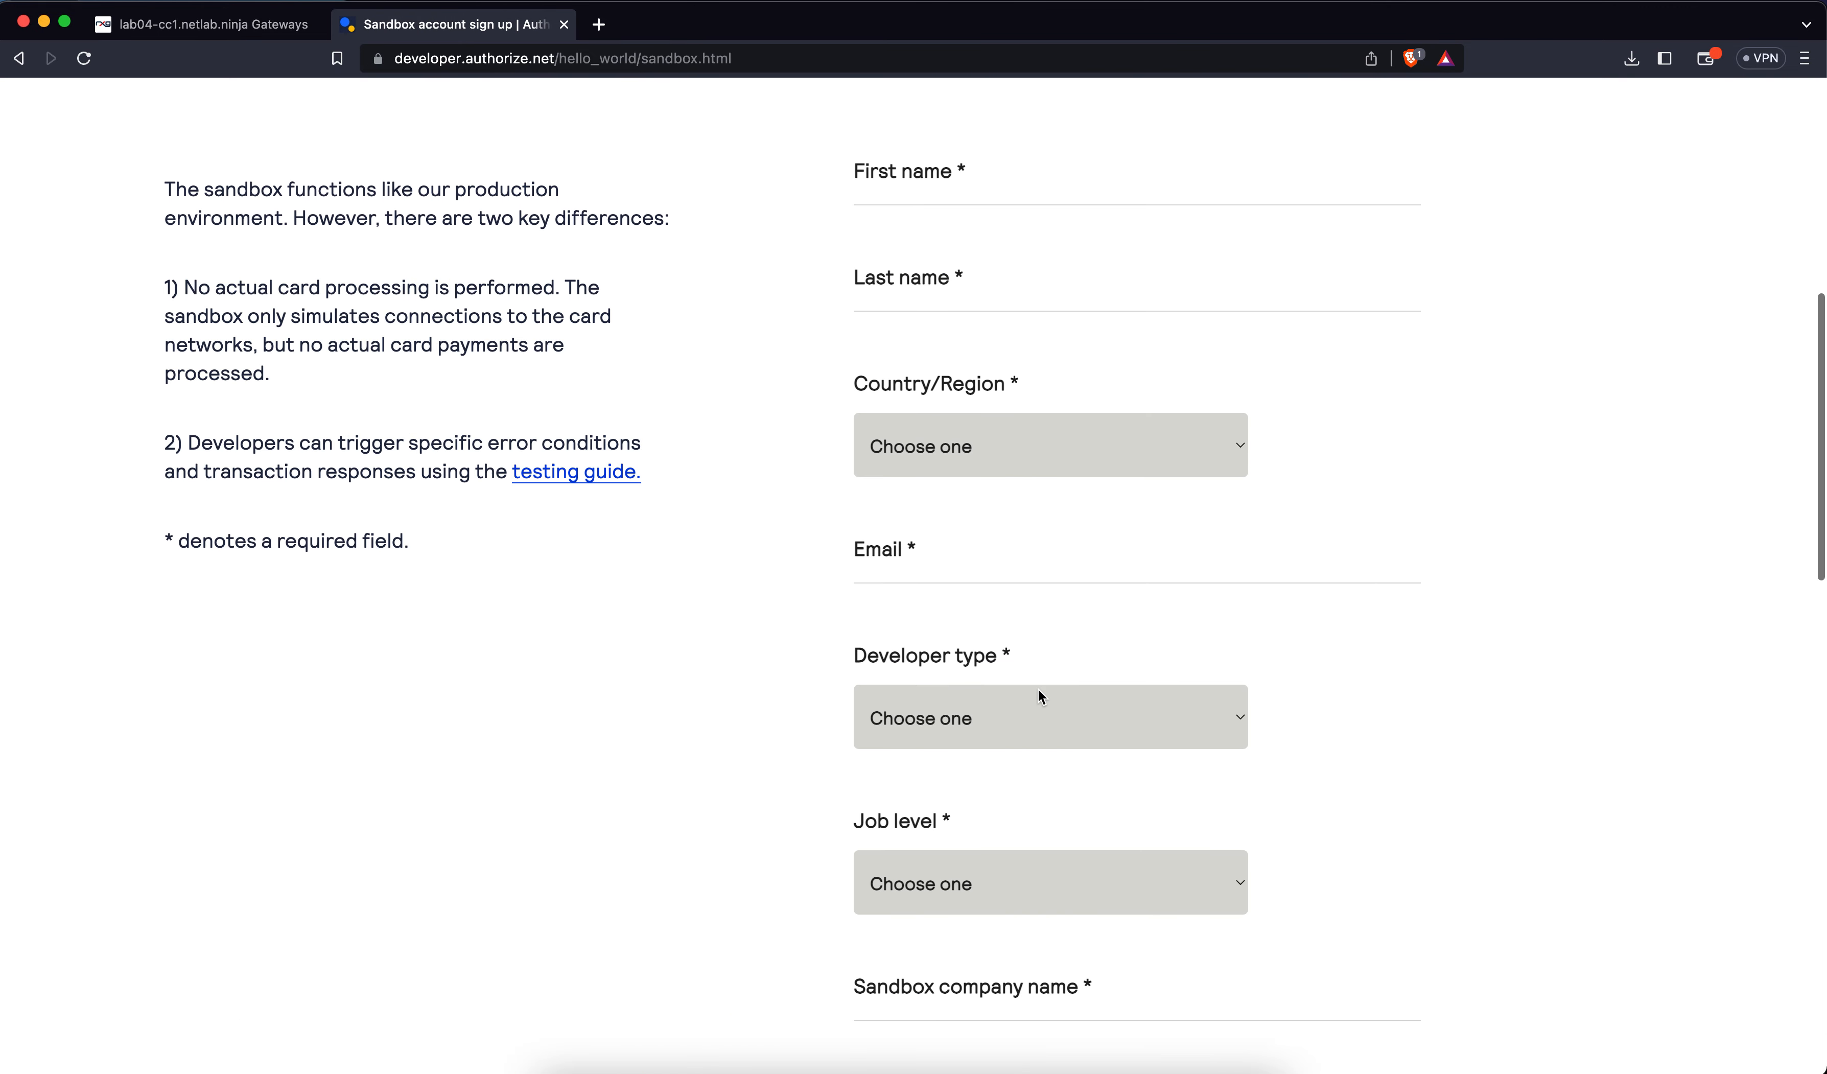
pyautogui.scroll(-10, 1039, 690)
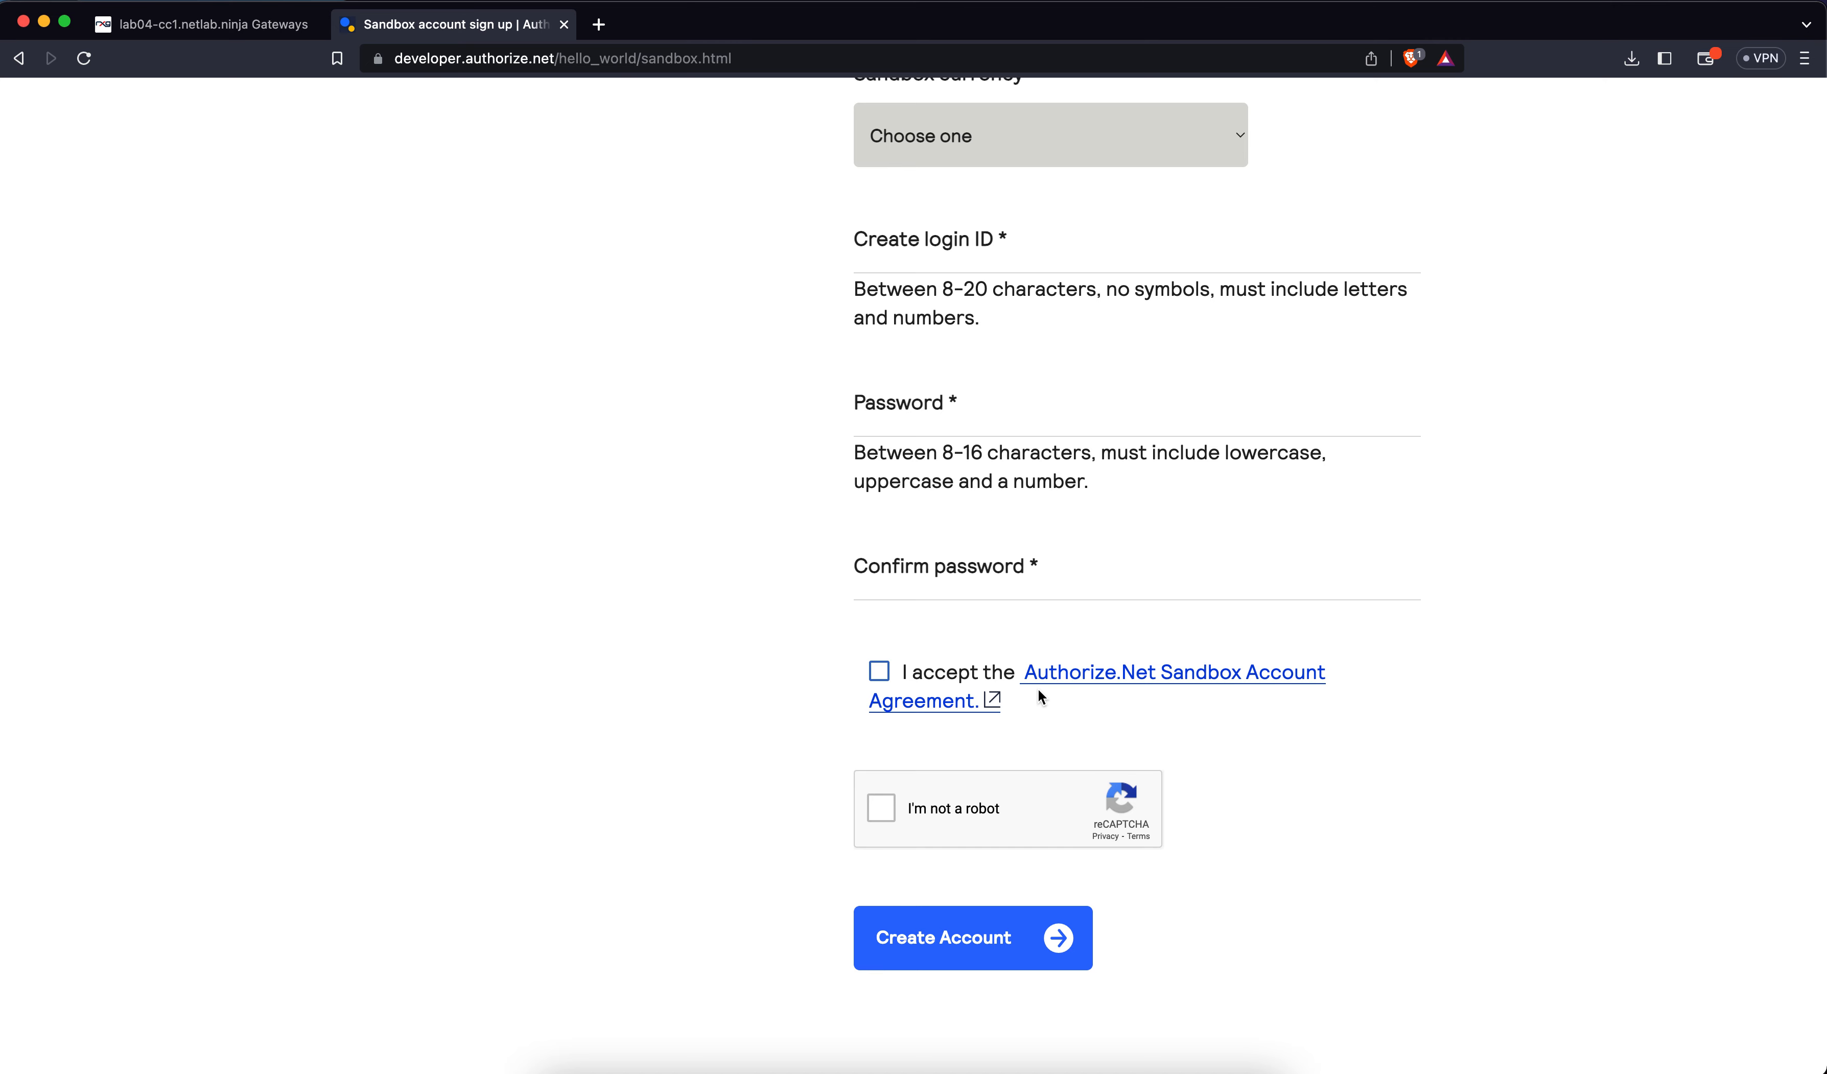
pyautogui.click(564, 27)
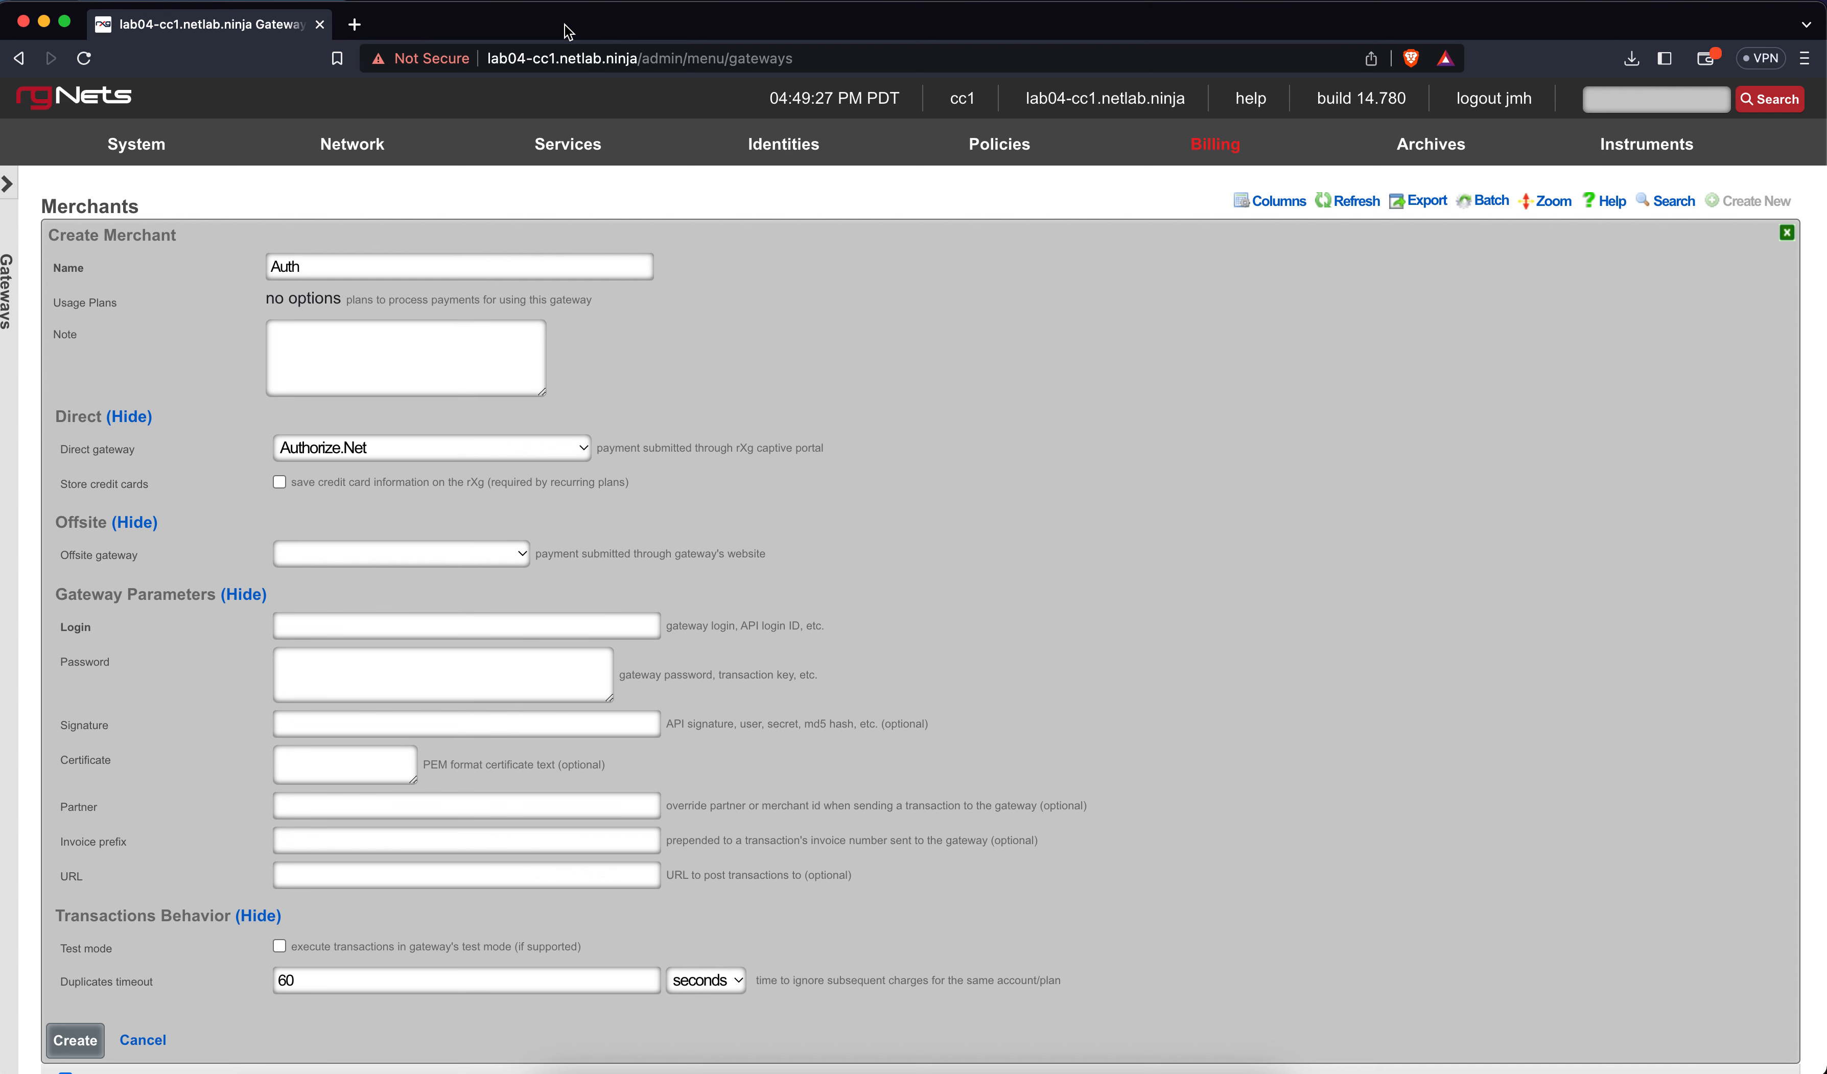
# Name the merchant 'Auth.net Sandbox' and enable storing credit cards on the rXg
pyautogui.click(446, 272)
pyautogui.write('Auth.net S')
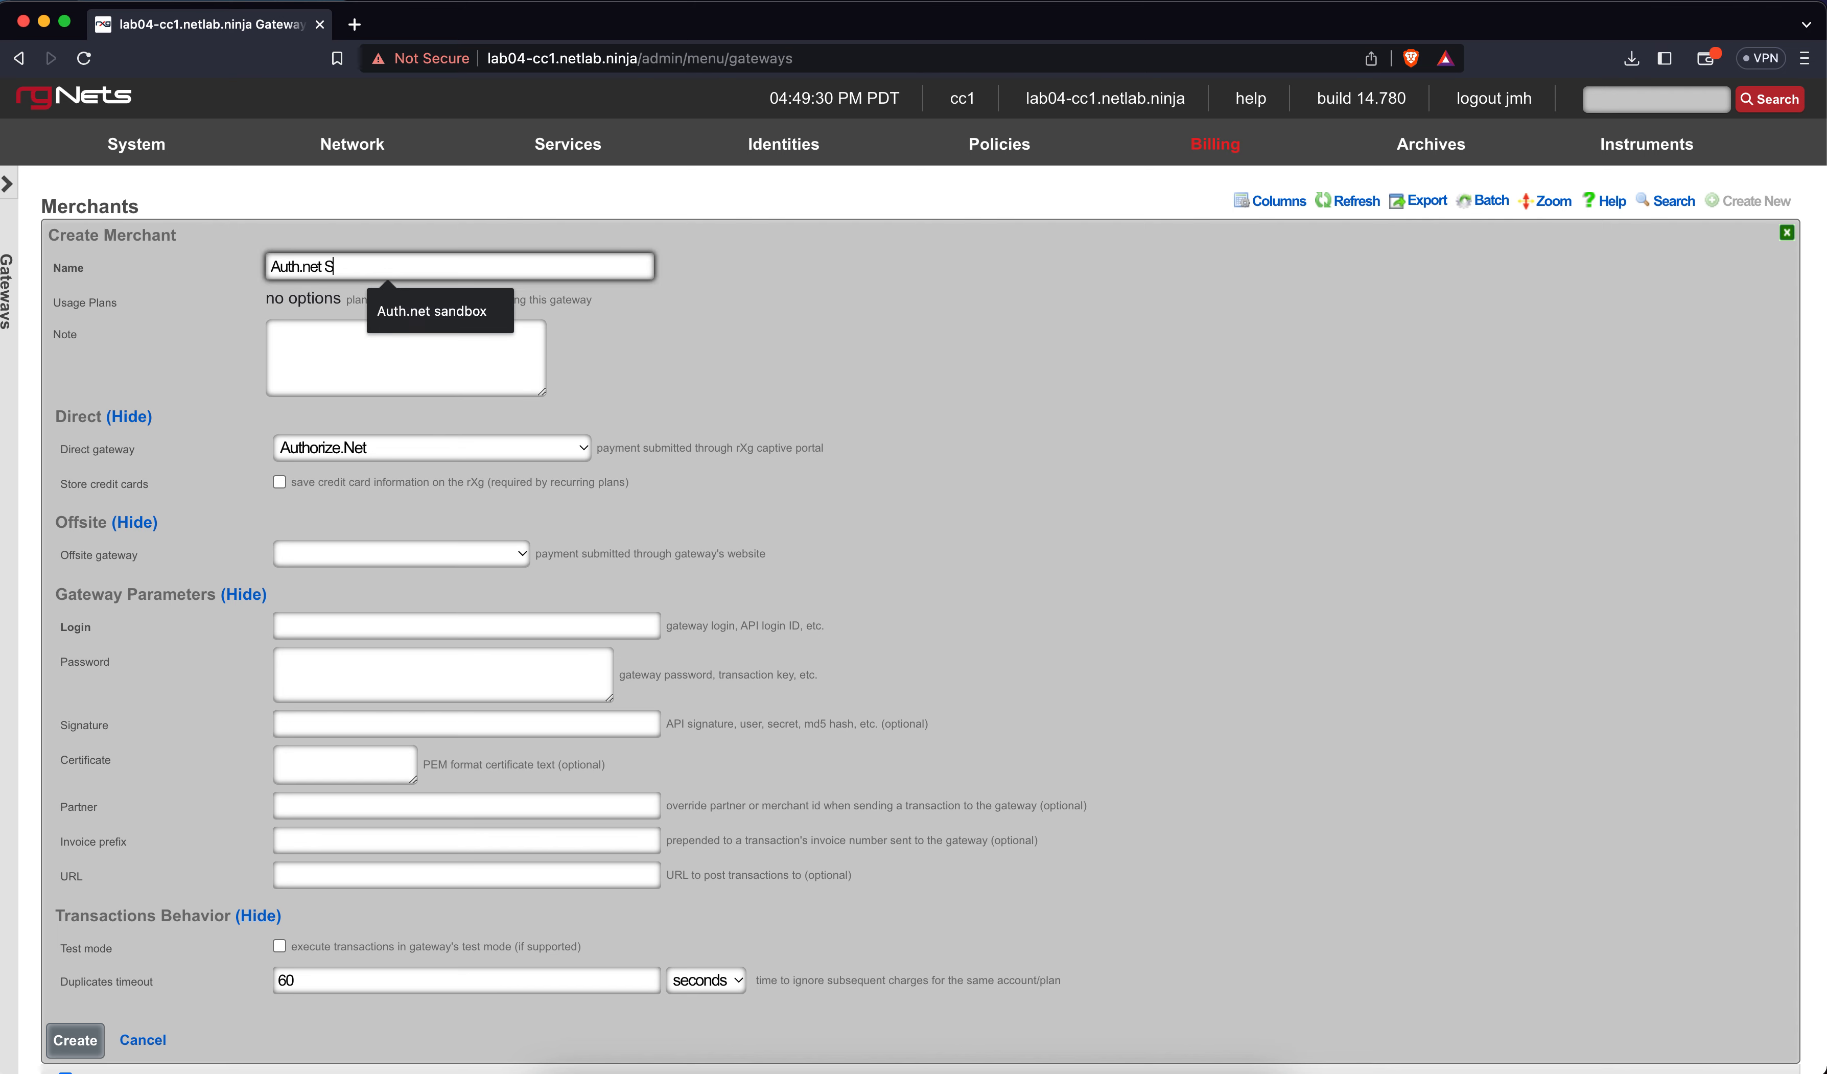
pyautogui.write('andbox')
pyautogui.click(709, 294)
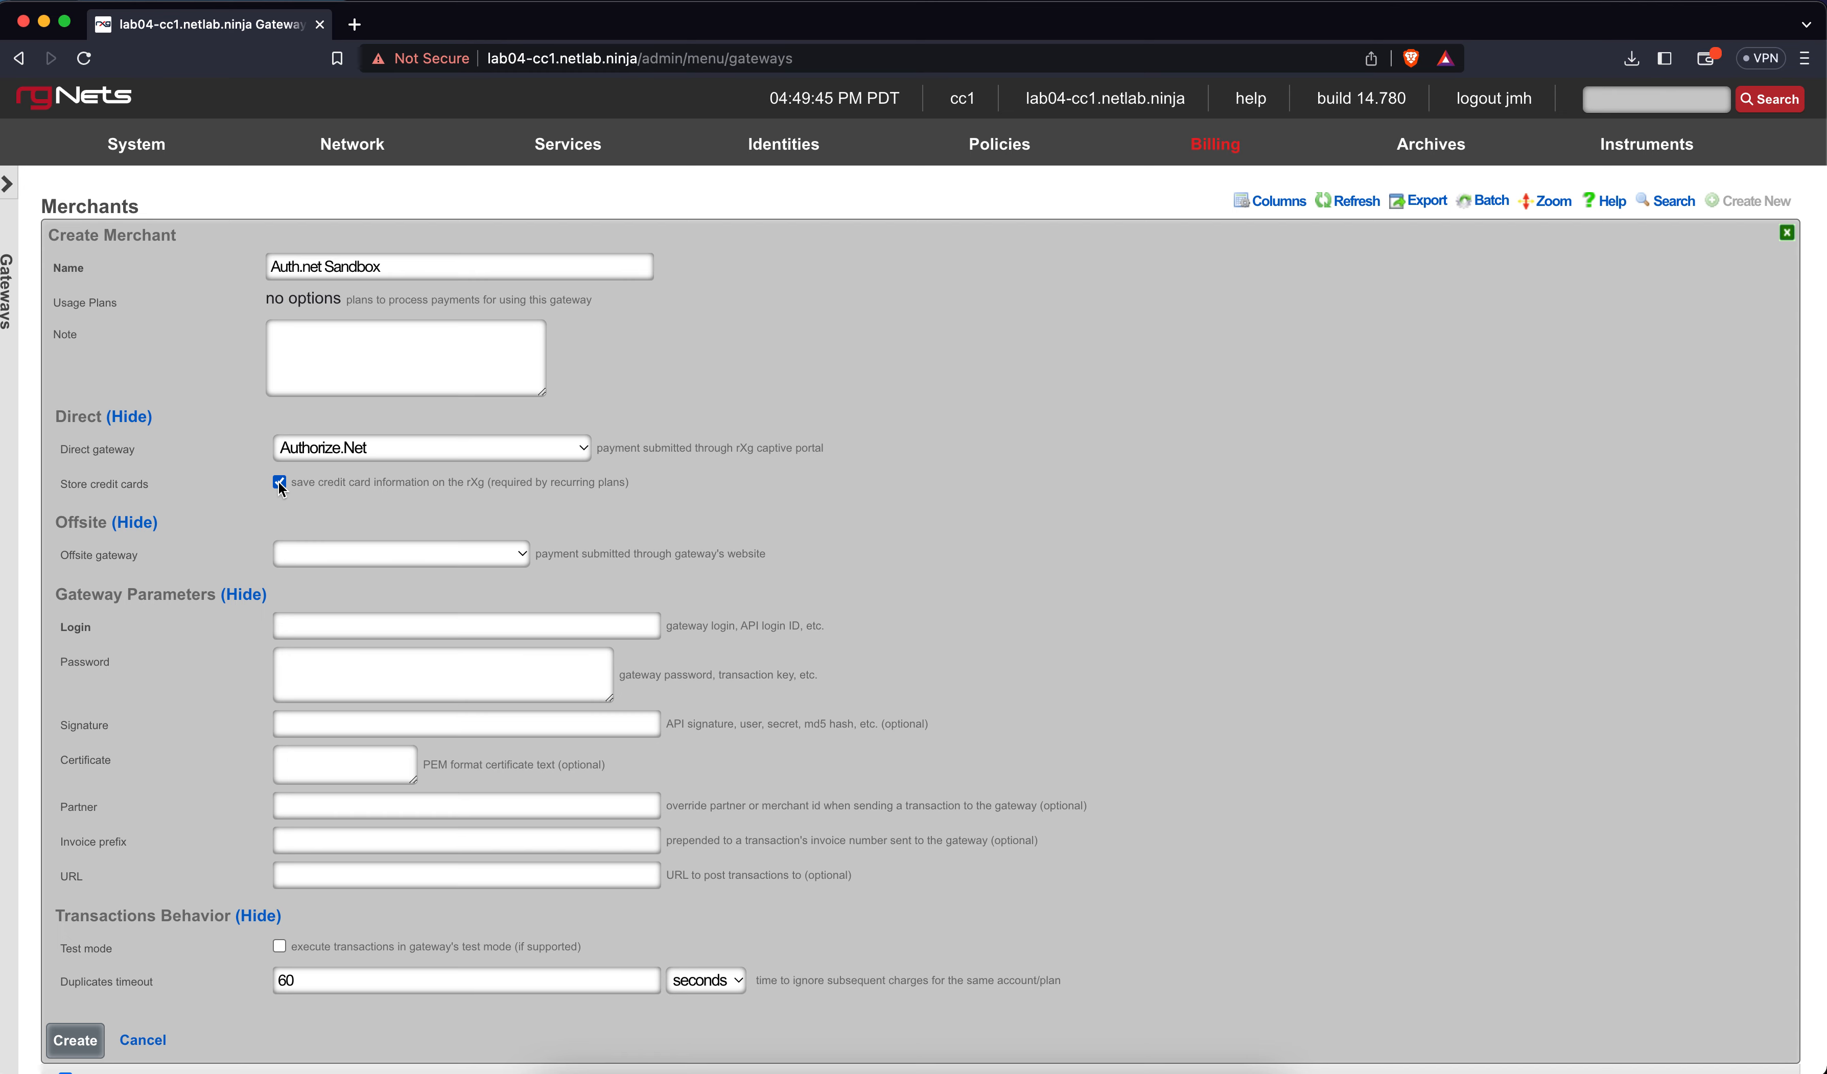
# Fill in the sandbox API login and gateway password, turn on test mode, and create it
pyautogui.click(336, 625)
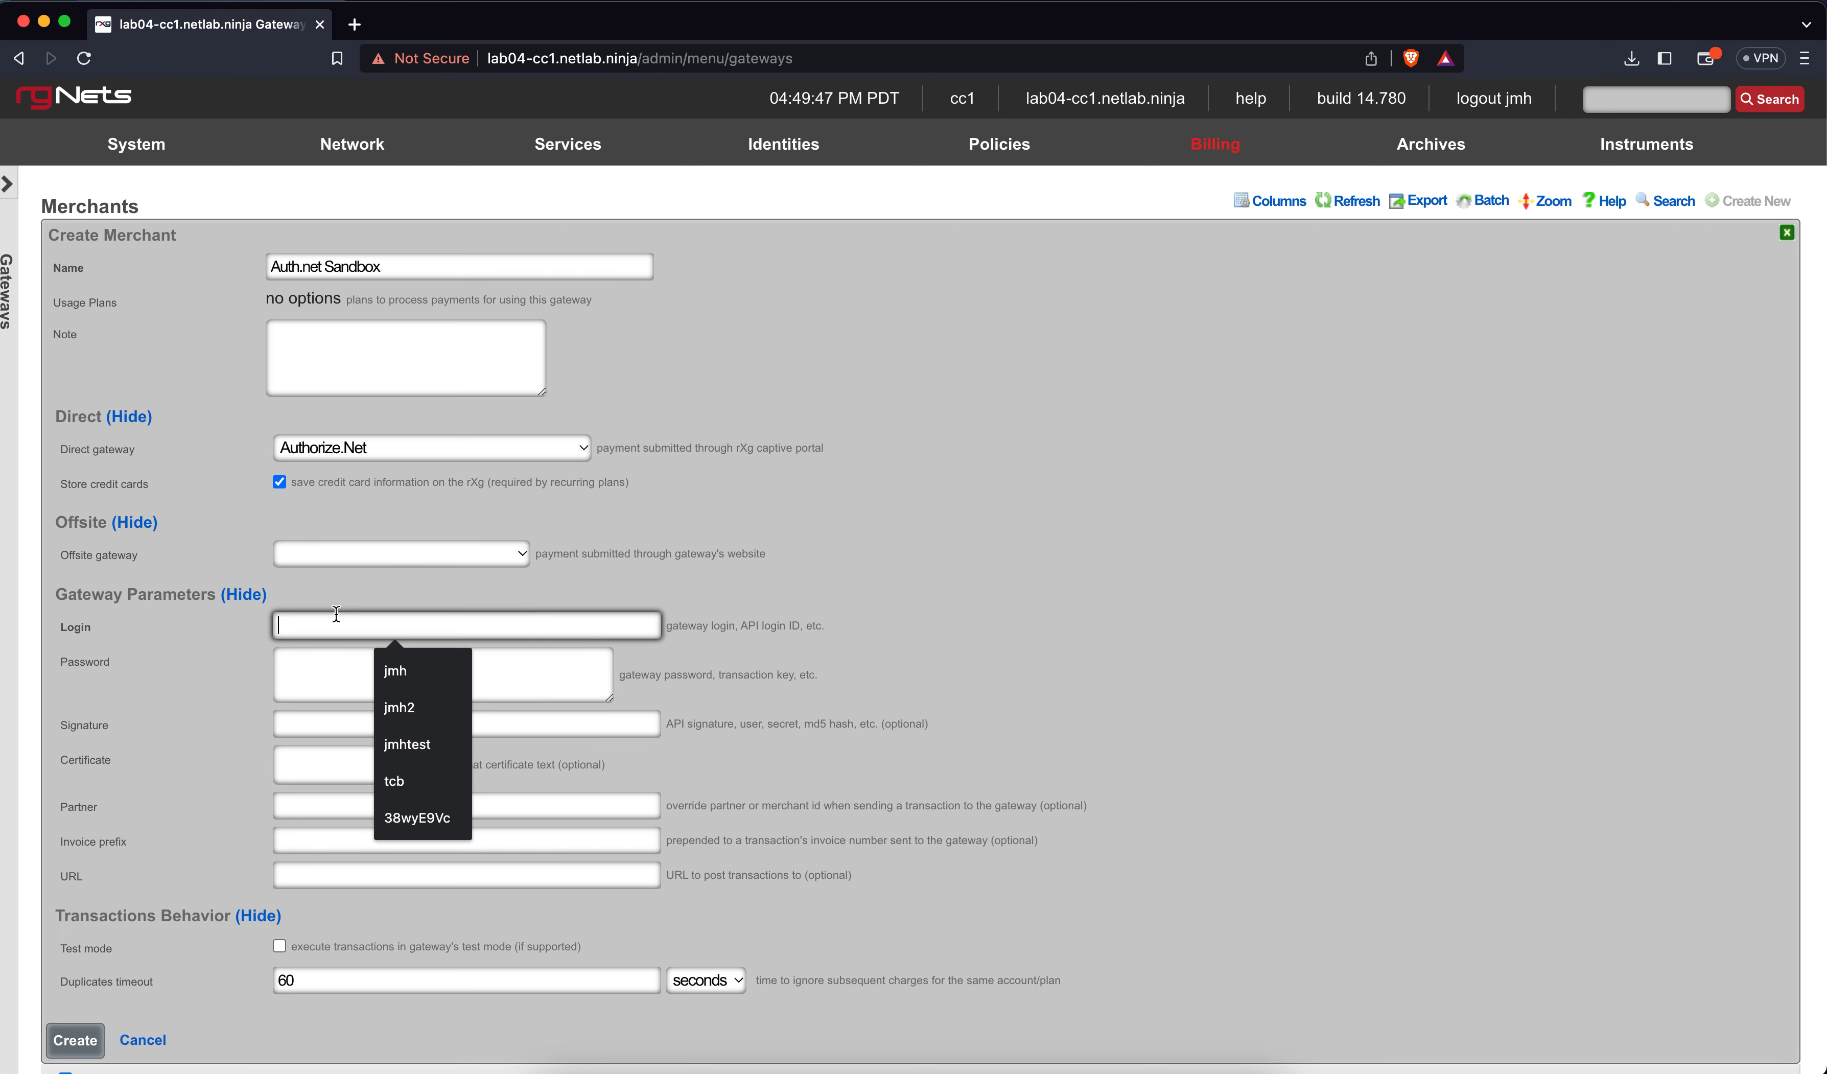
pyautogui.click(398, 816)
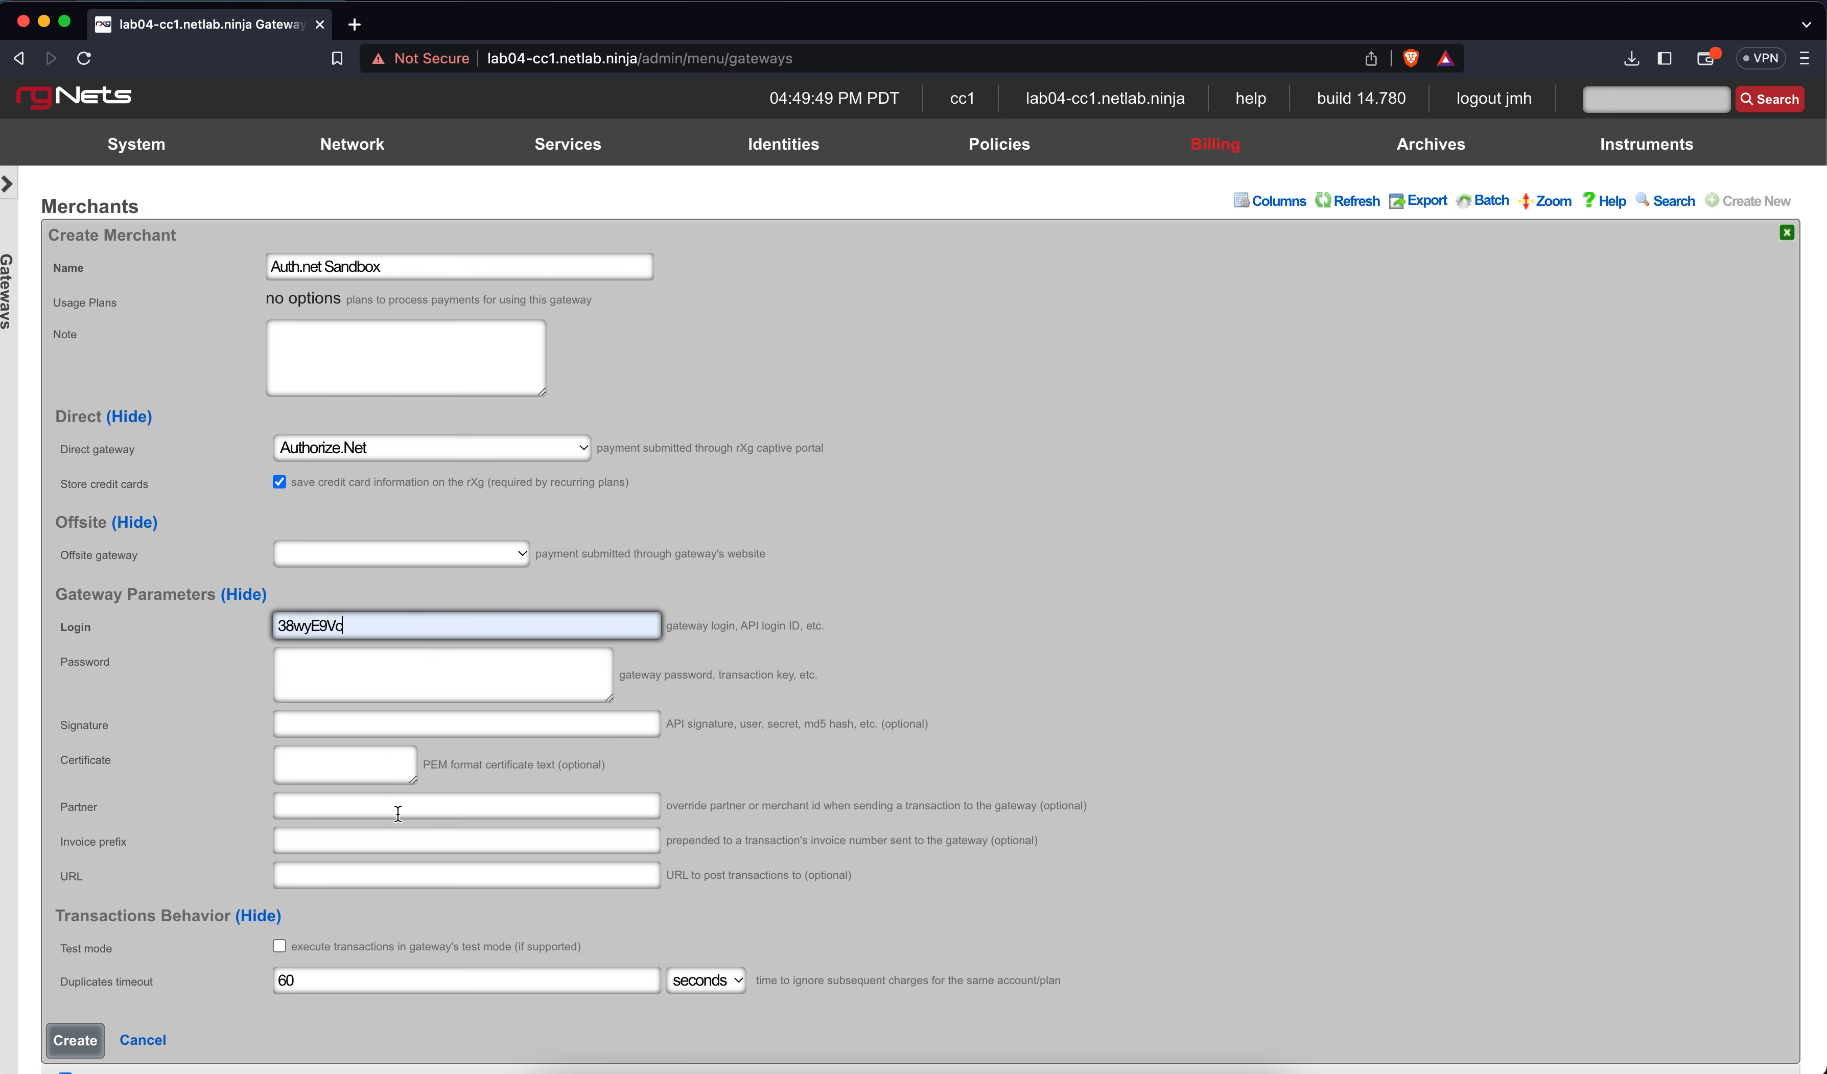
pyautogui.click(371, 676)
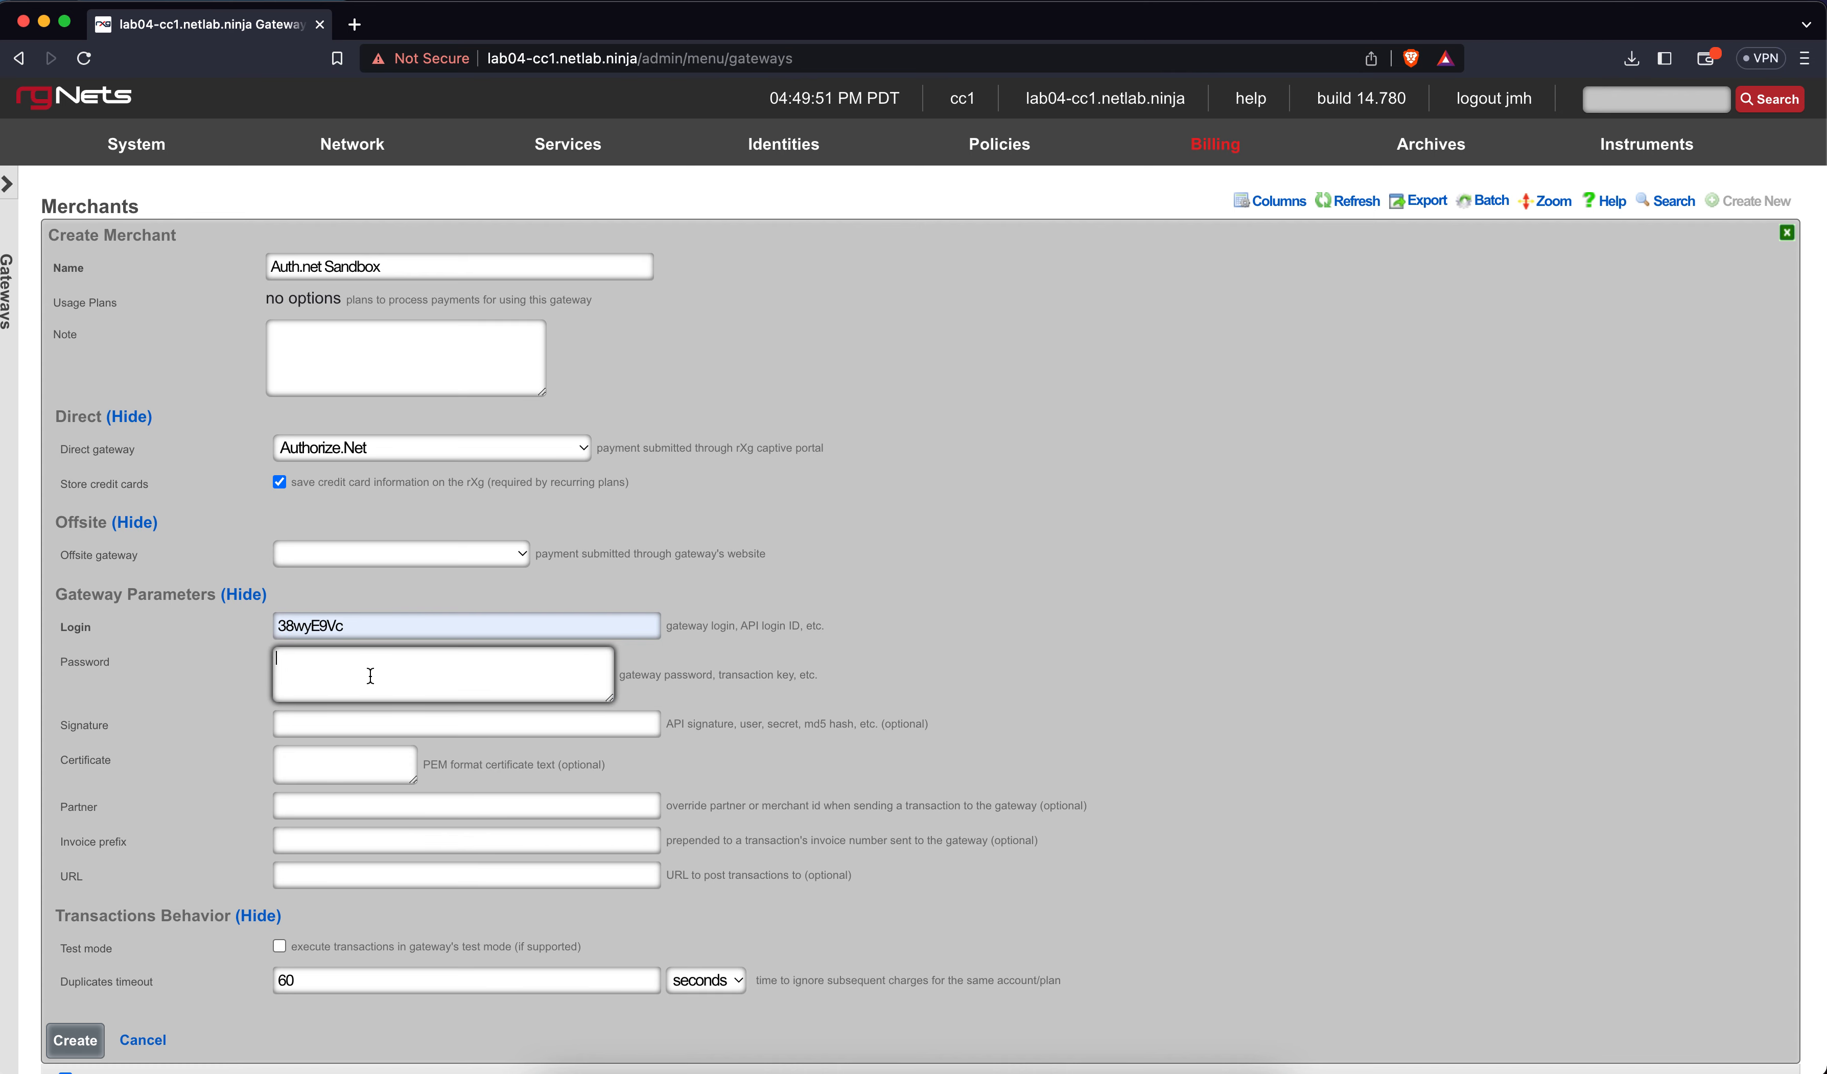
pyautogui.scroll(-2, 460, 669)
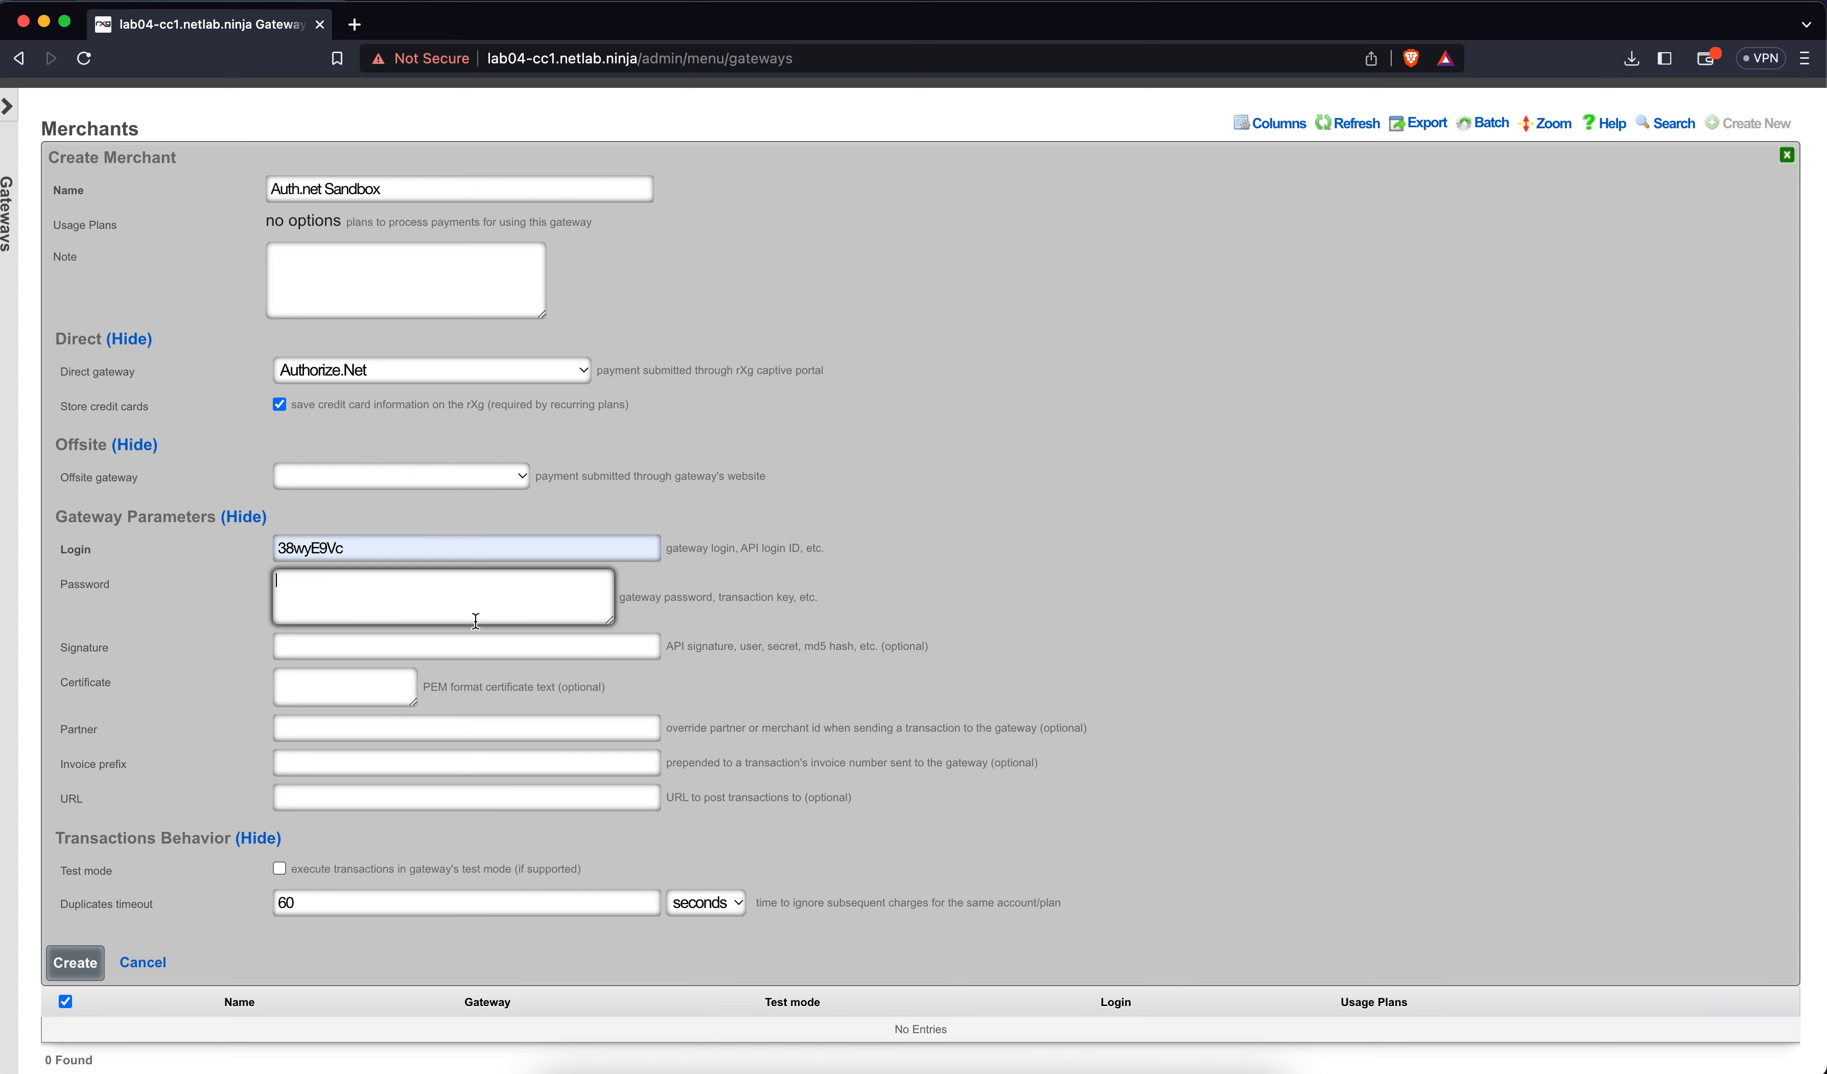
pyautogui.write('temppassword')
pyautogui.click(280, 868)
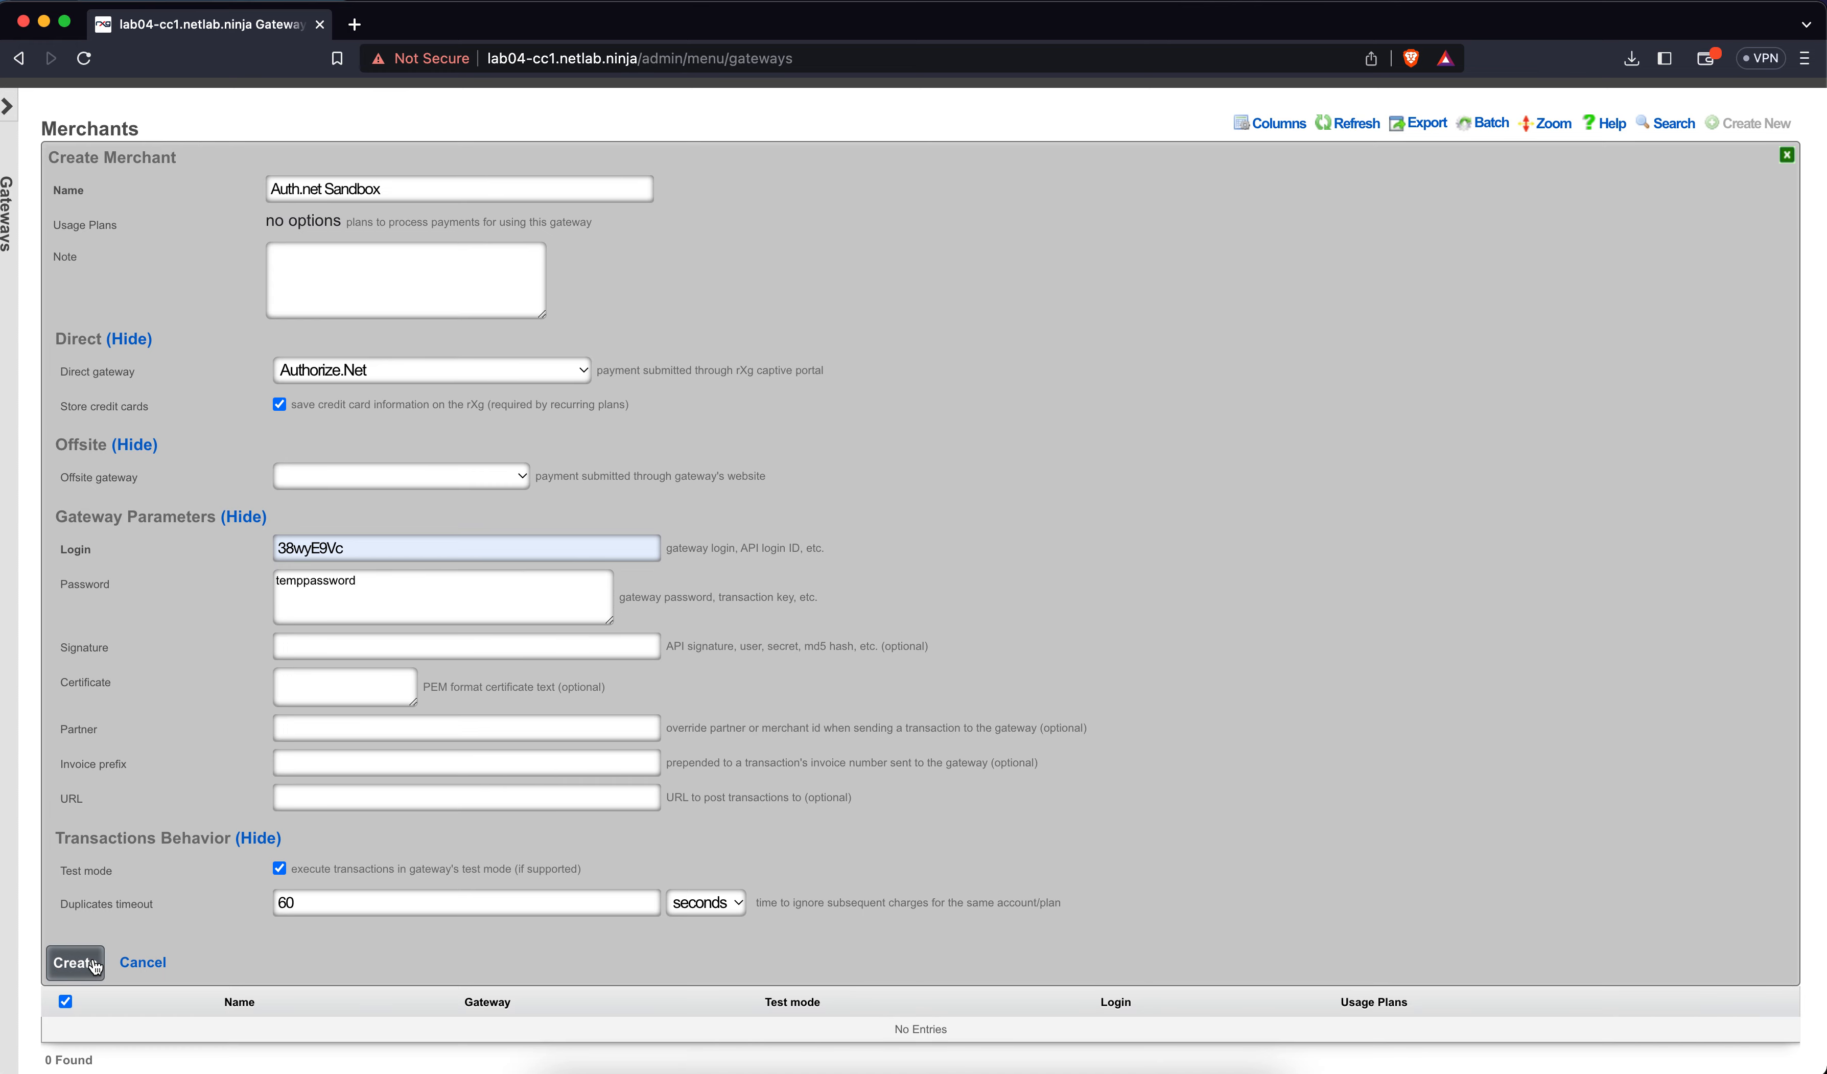
pyautogui.click(78, 962)
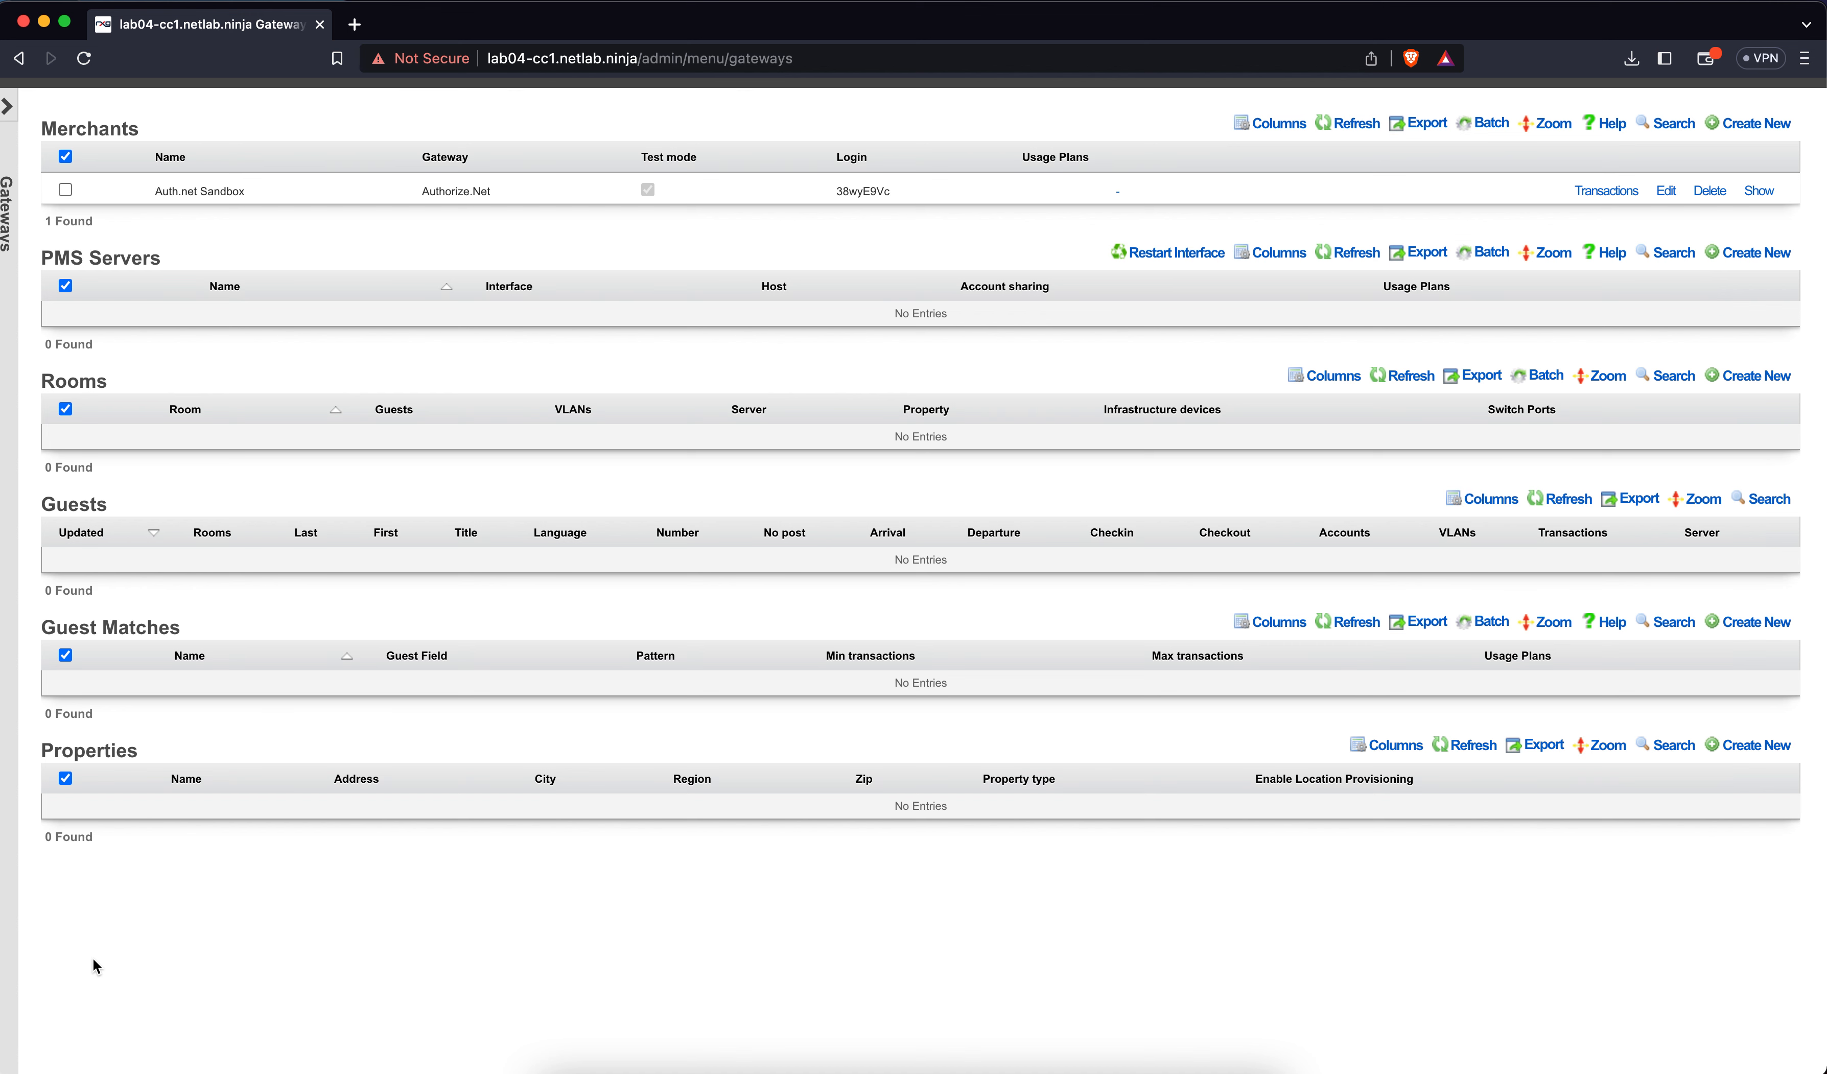
# Dismiss the Tunnelblick VPN warning and return to the empty desktop Space
pyautogui.hotkey('ctrl', 'Up')
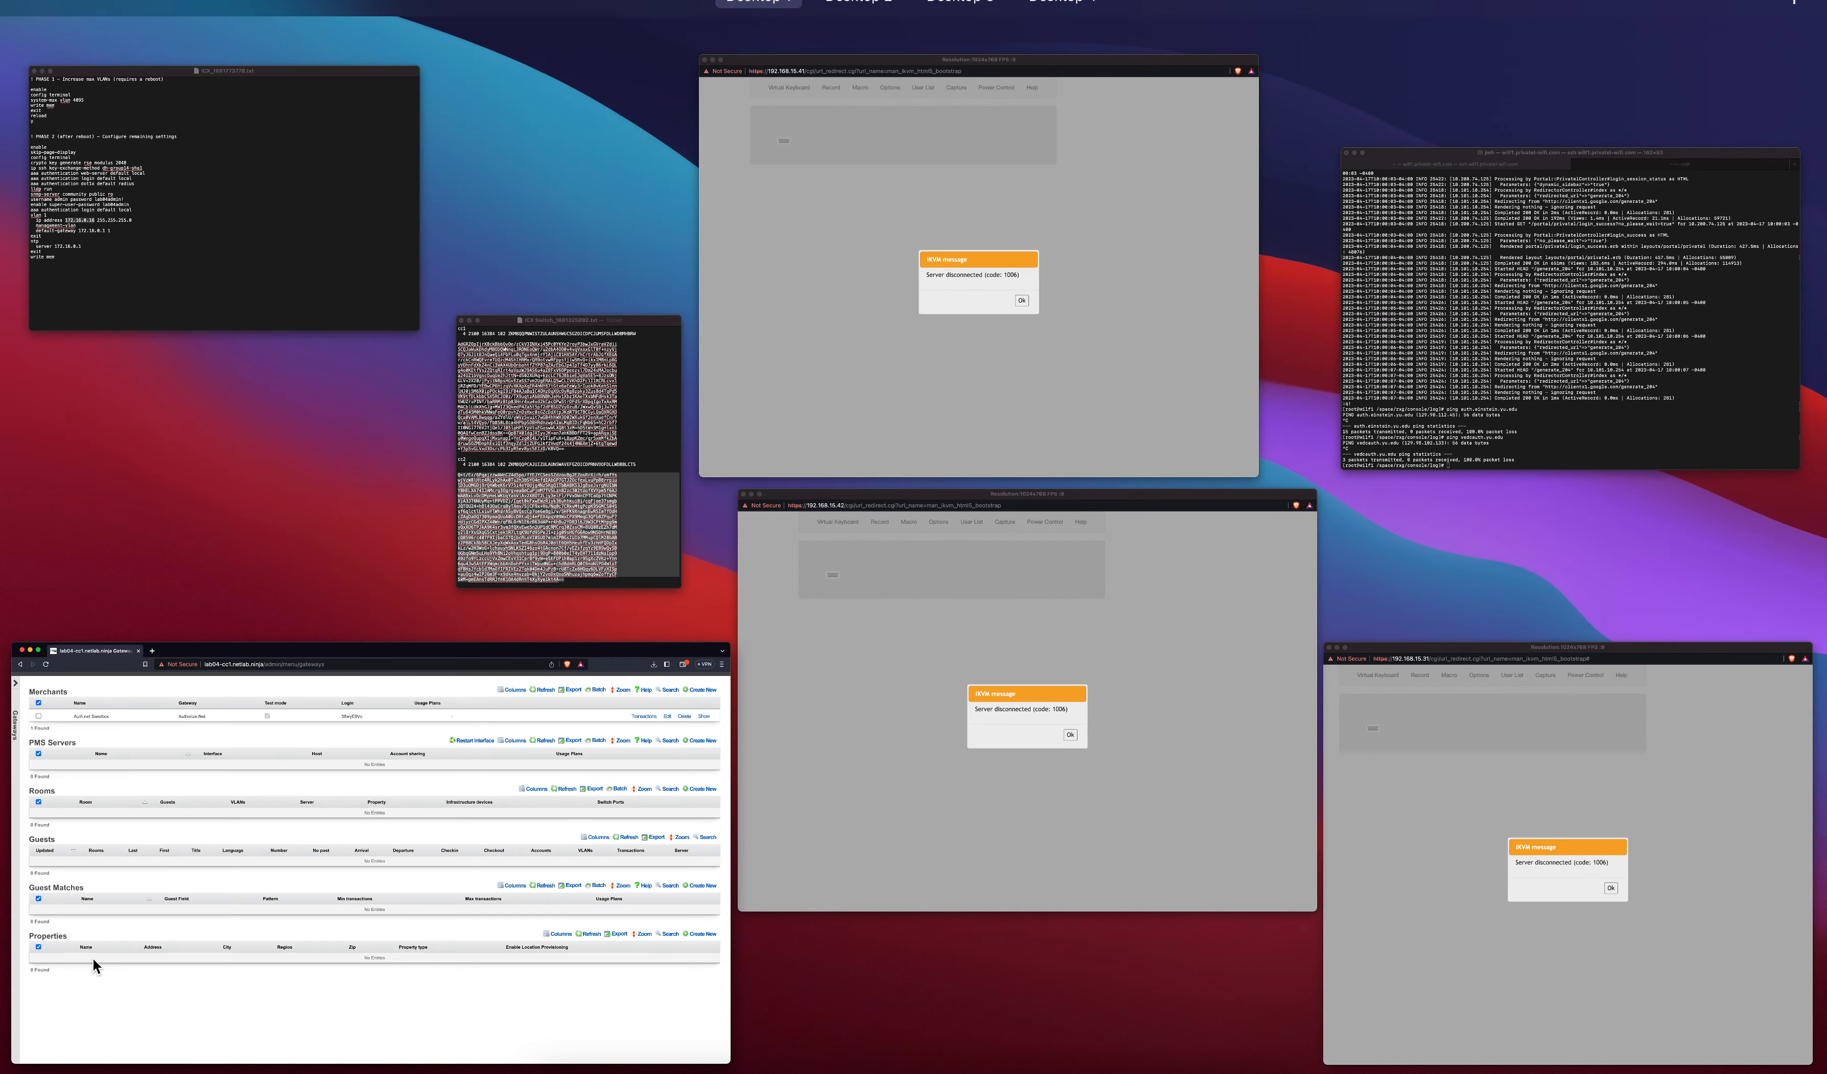
pyautogui.hotkey('ctrl', 'Up')
pyautogui.hotkey('ctrl', 'Right')
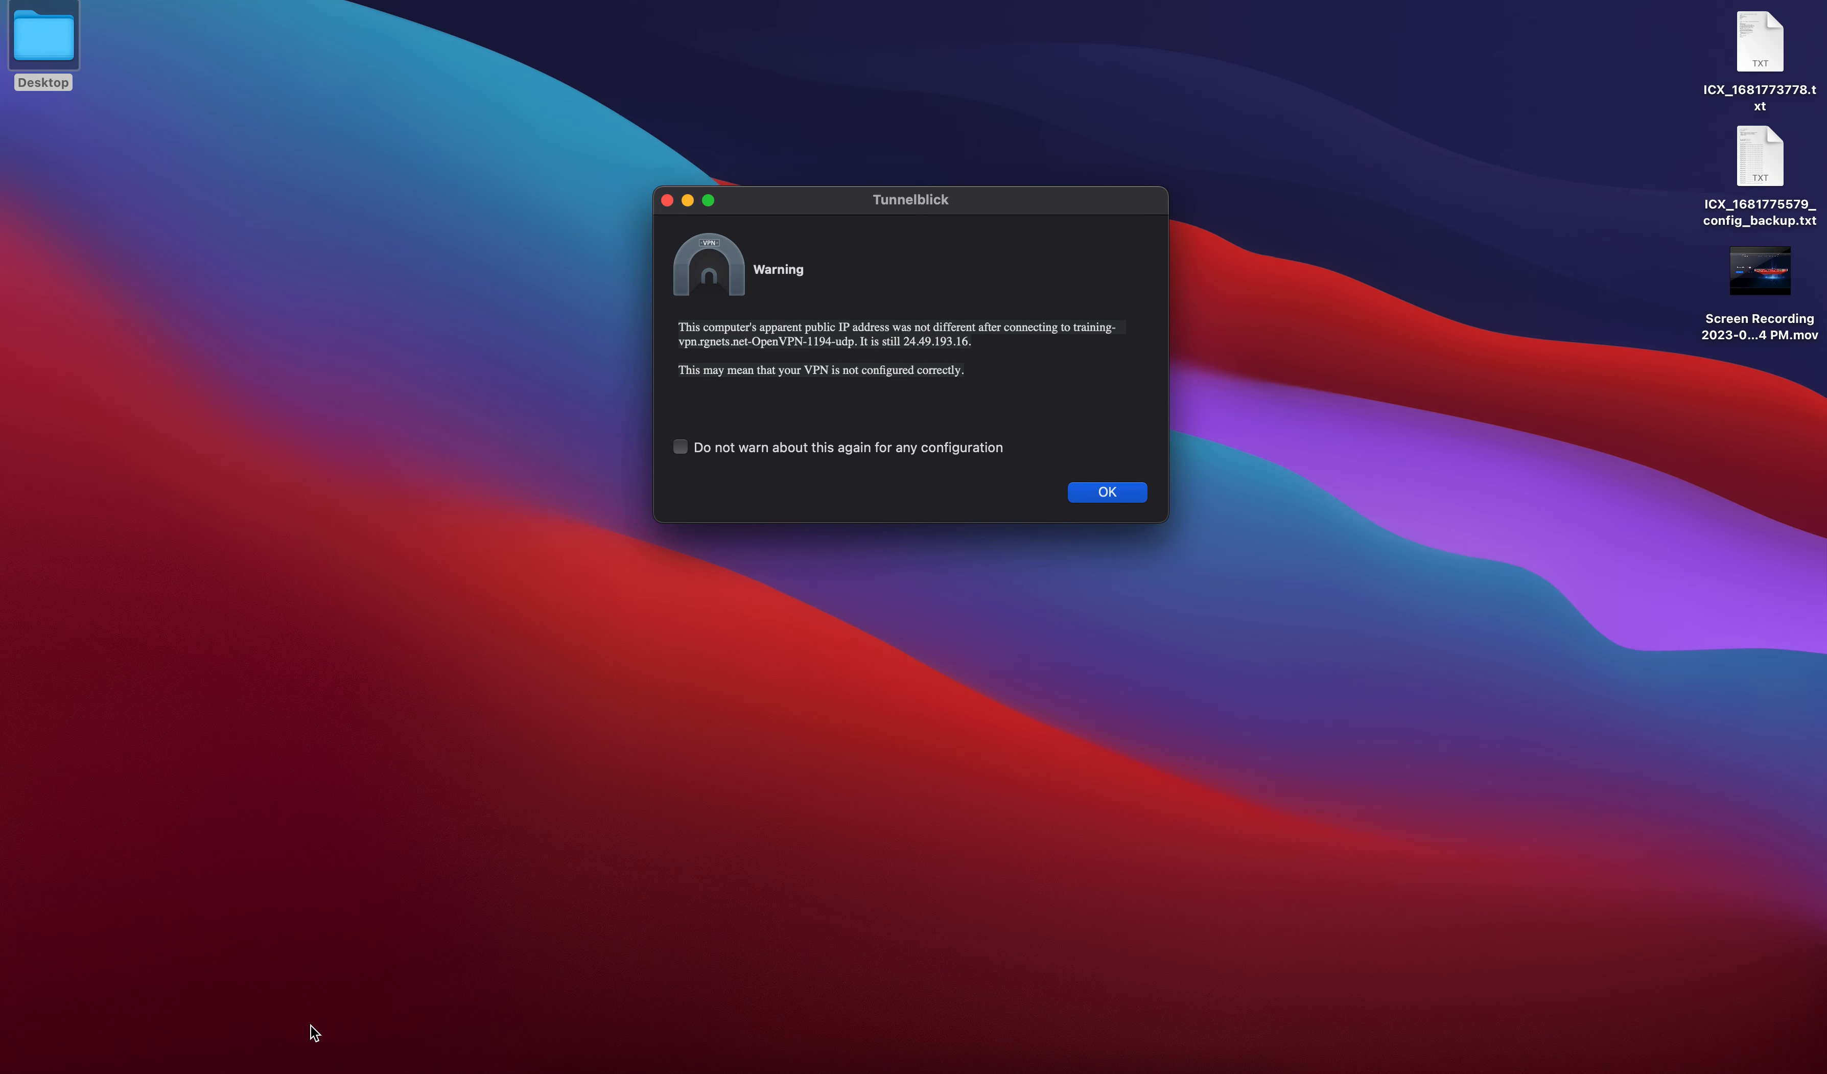
pyautogui.moveTo(1779, 276)
pyautogui.click(1097, 490)
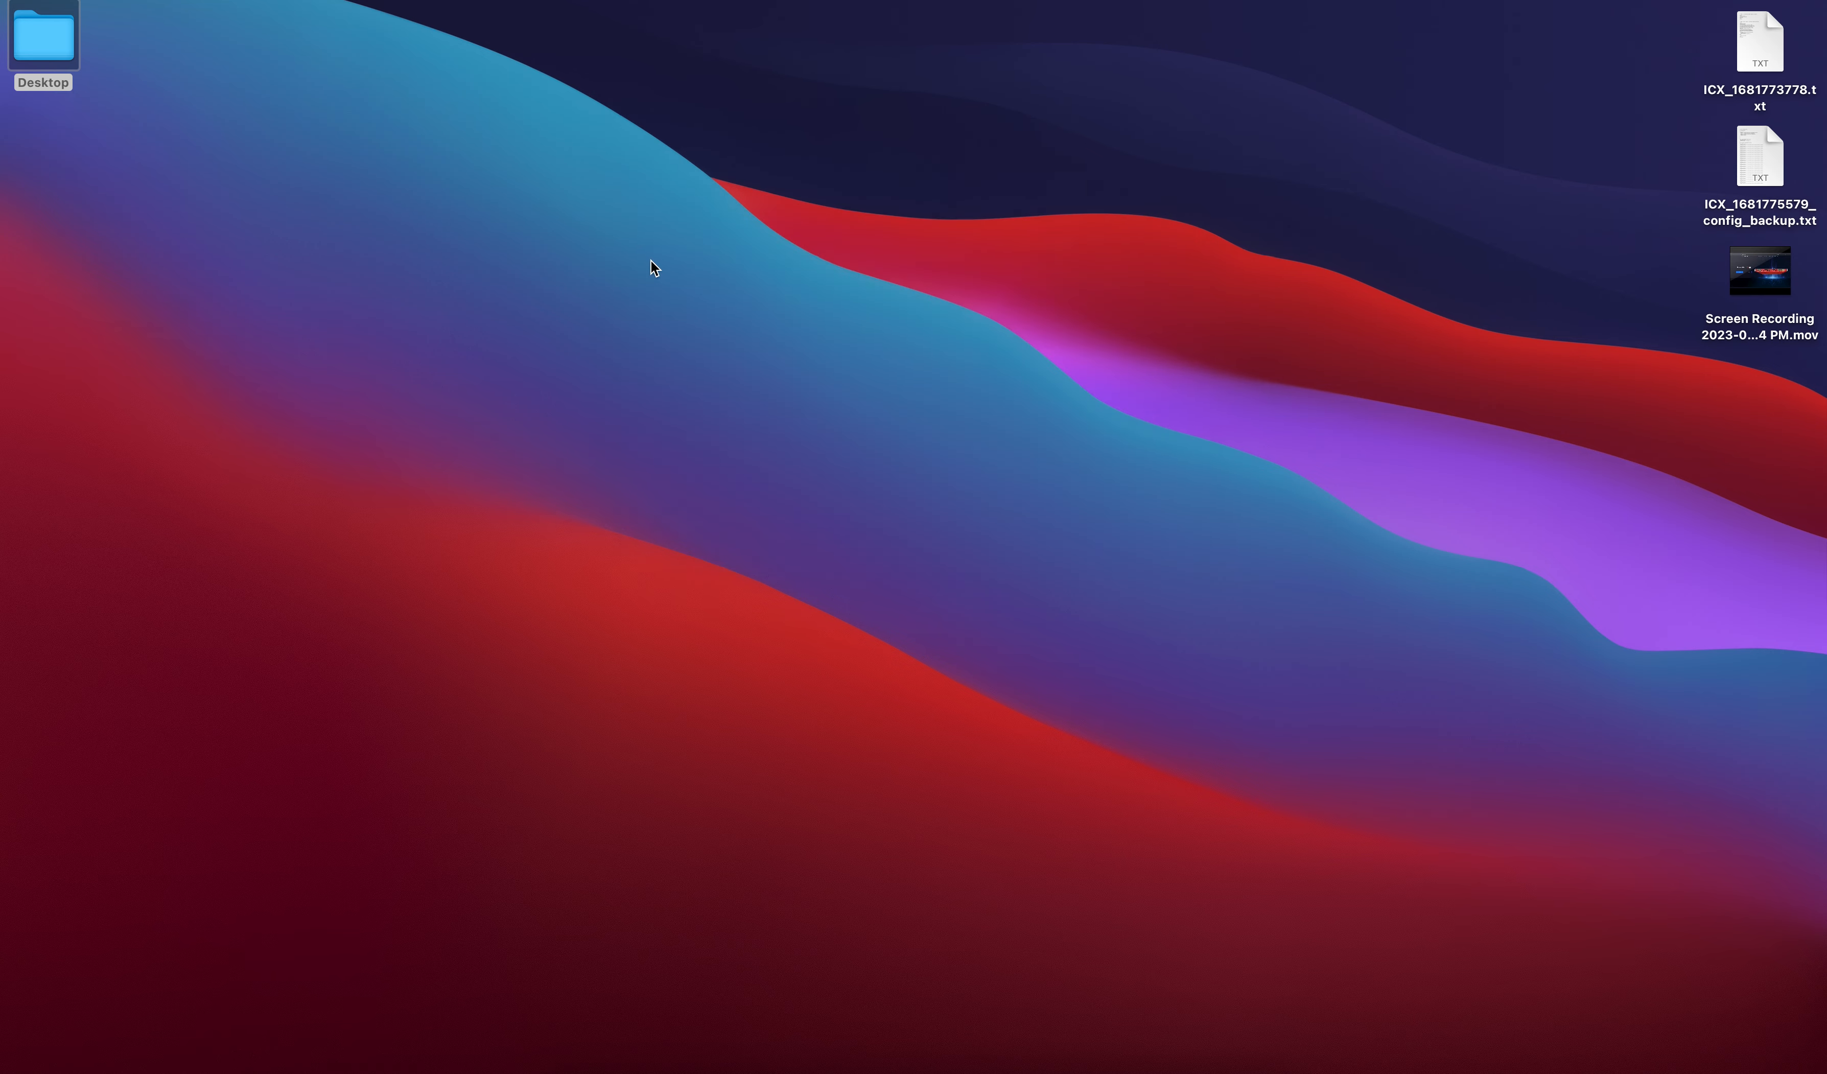
pyautogui.hotkey('ctrl', 'Left')
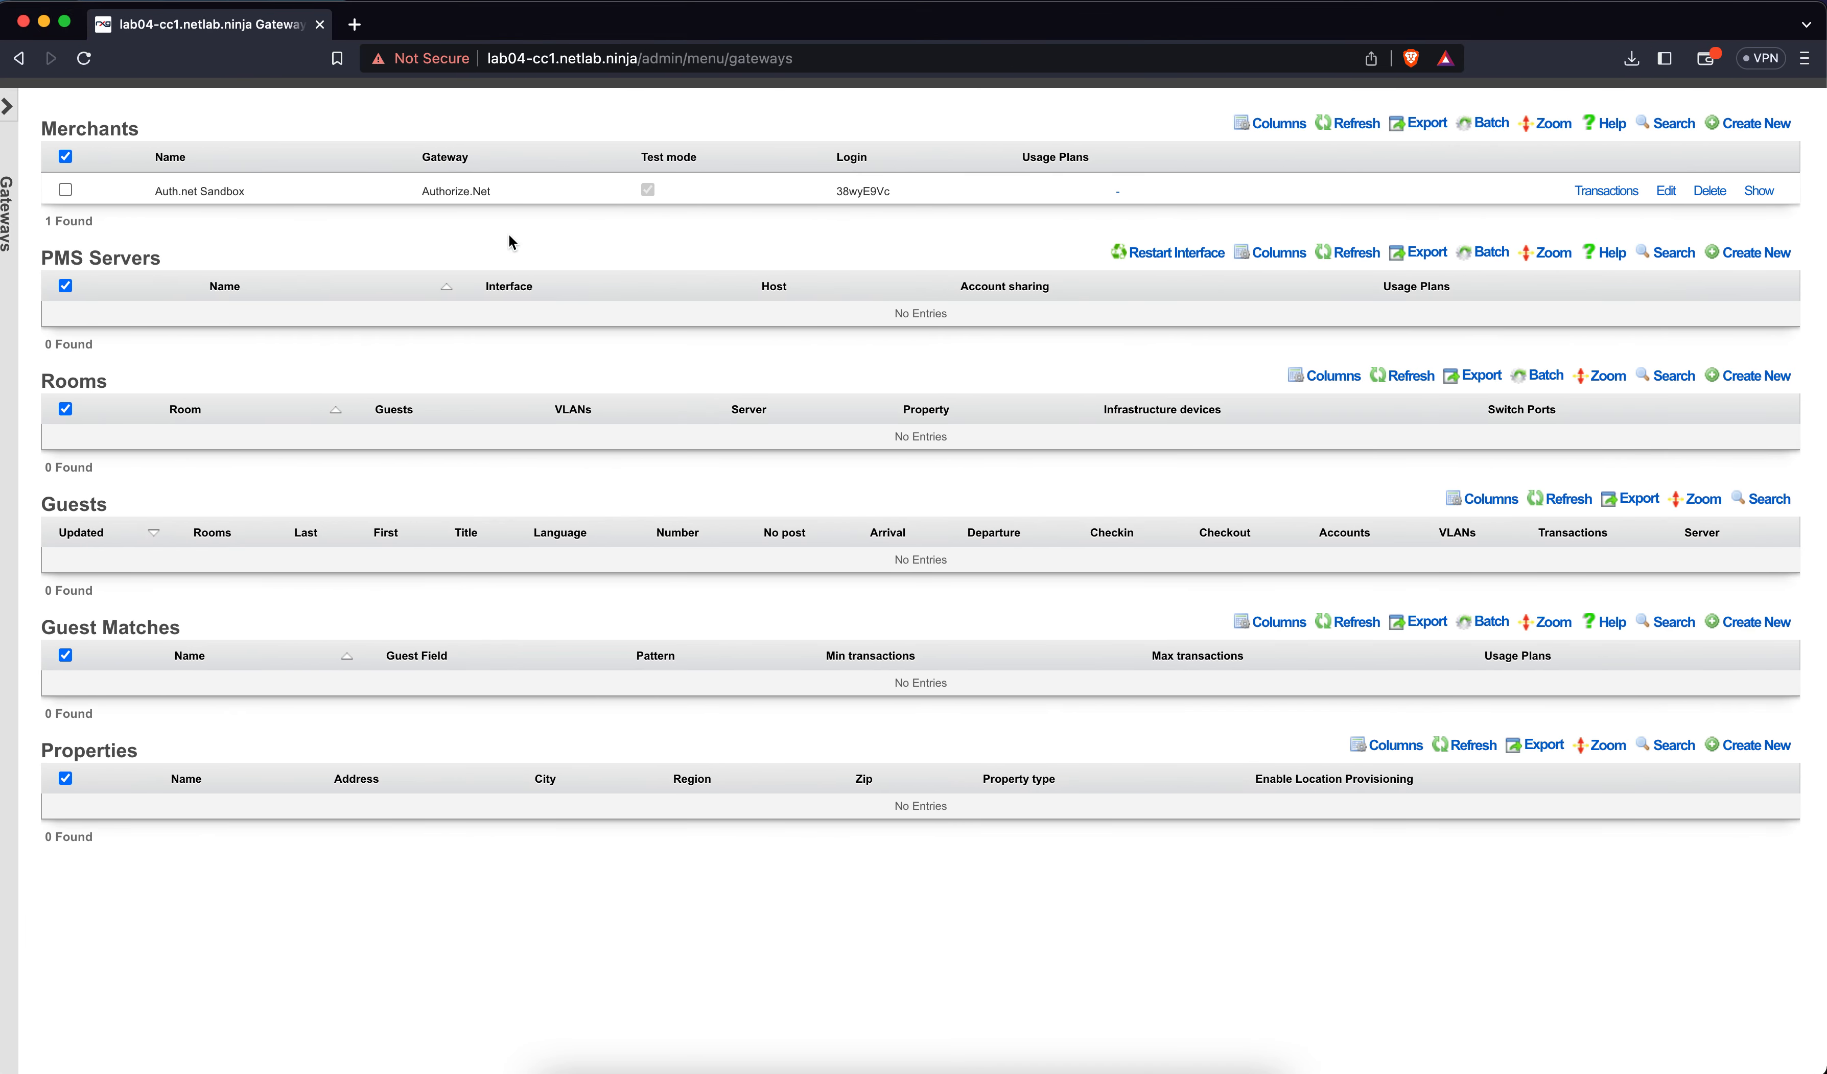
pyautogui.hotkey('ctrl', 'Right')
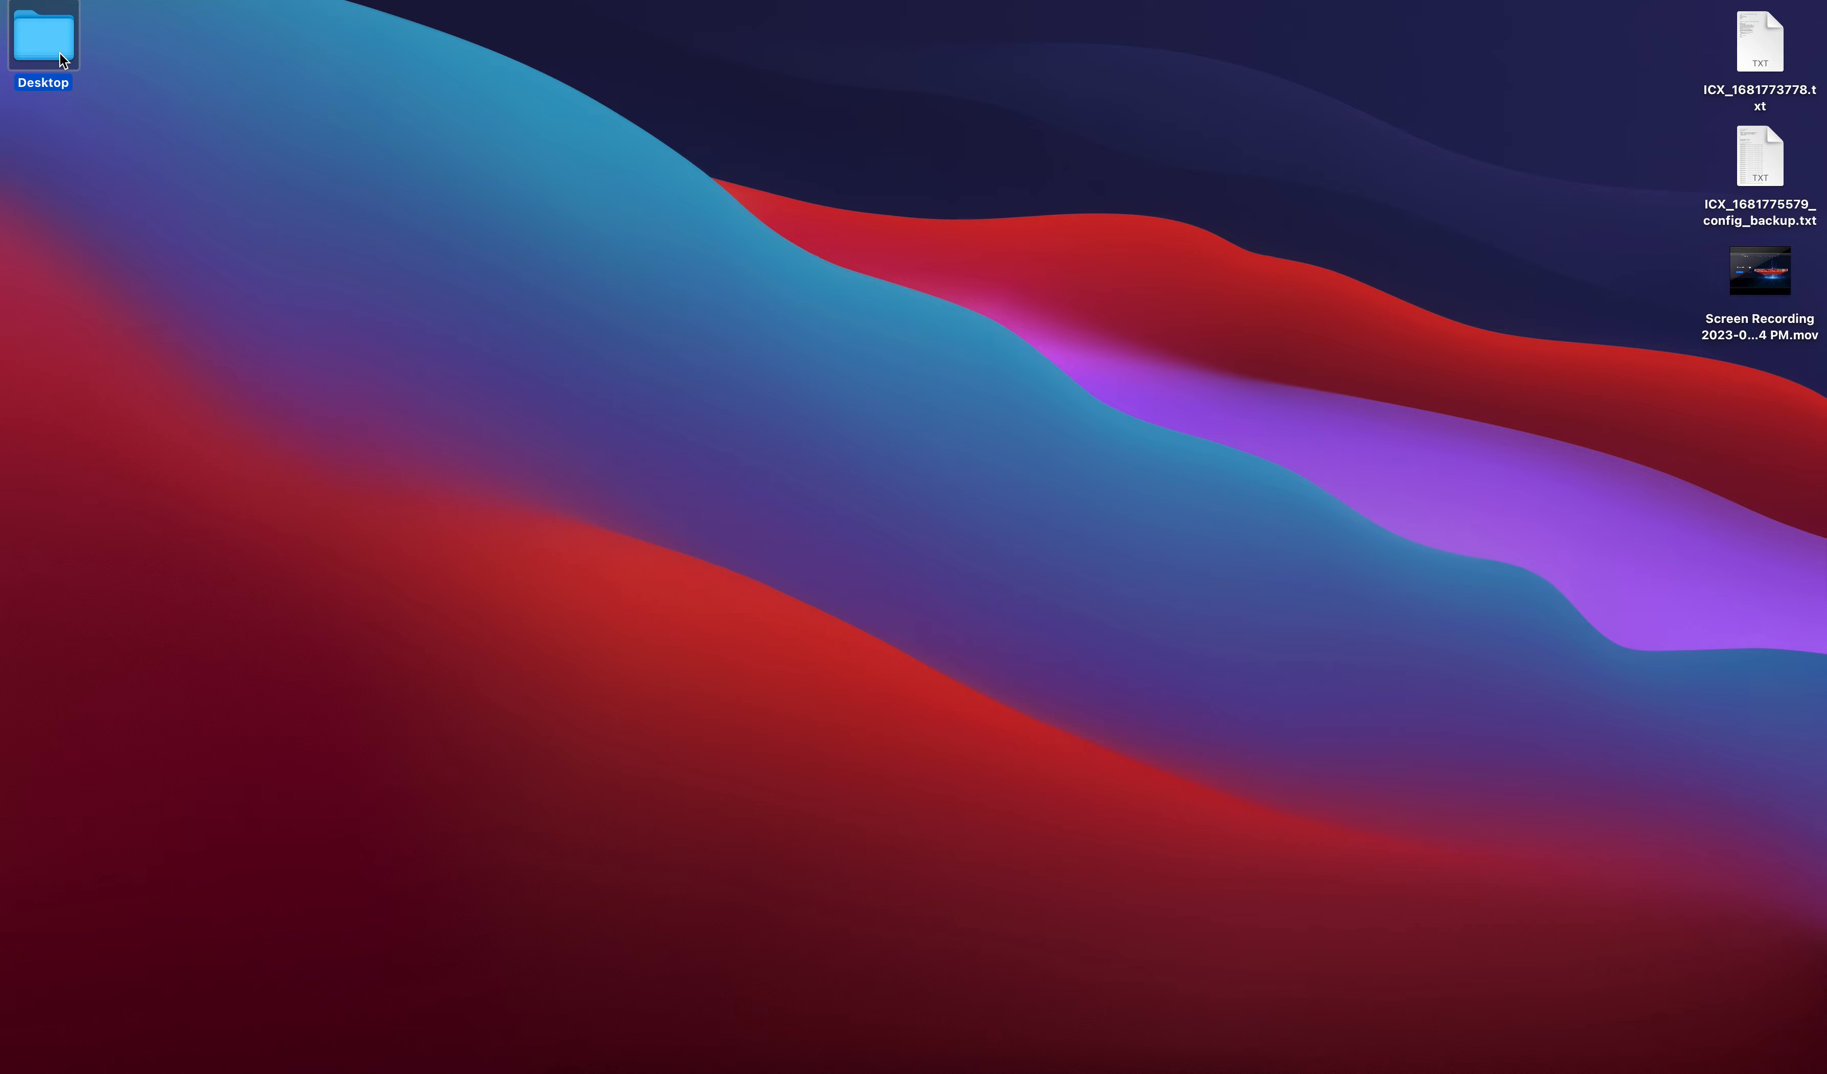
# Open the Desktop folder, preview a network graphs screenshot, and close it again
pyautogui.doubleClick(61, 58)
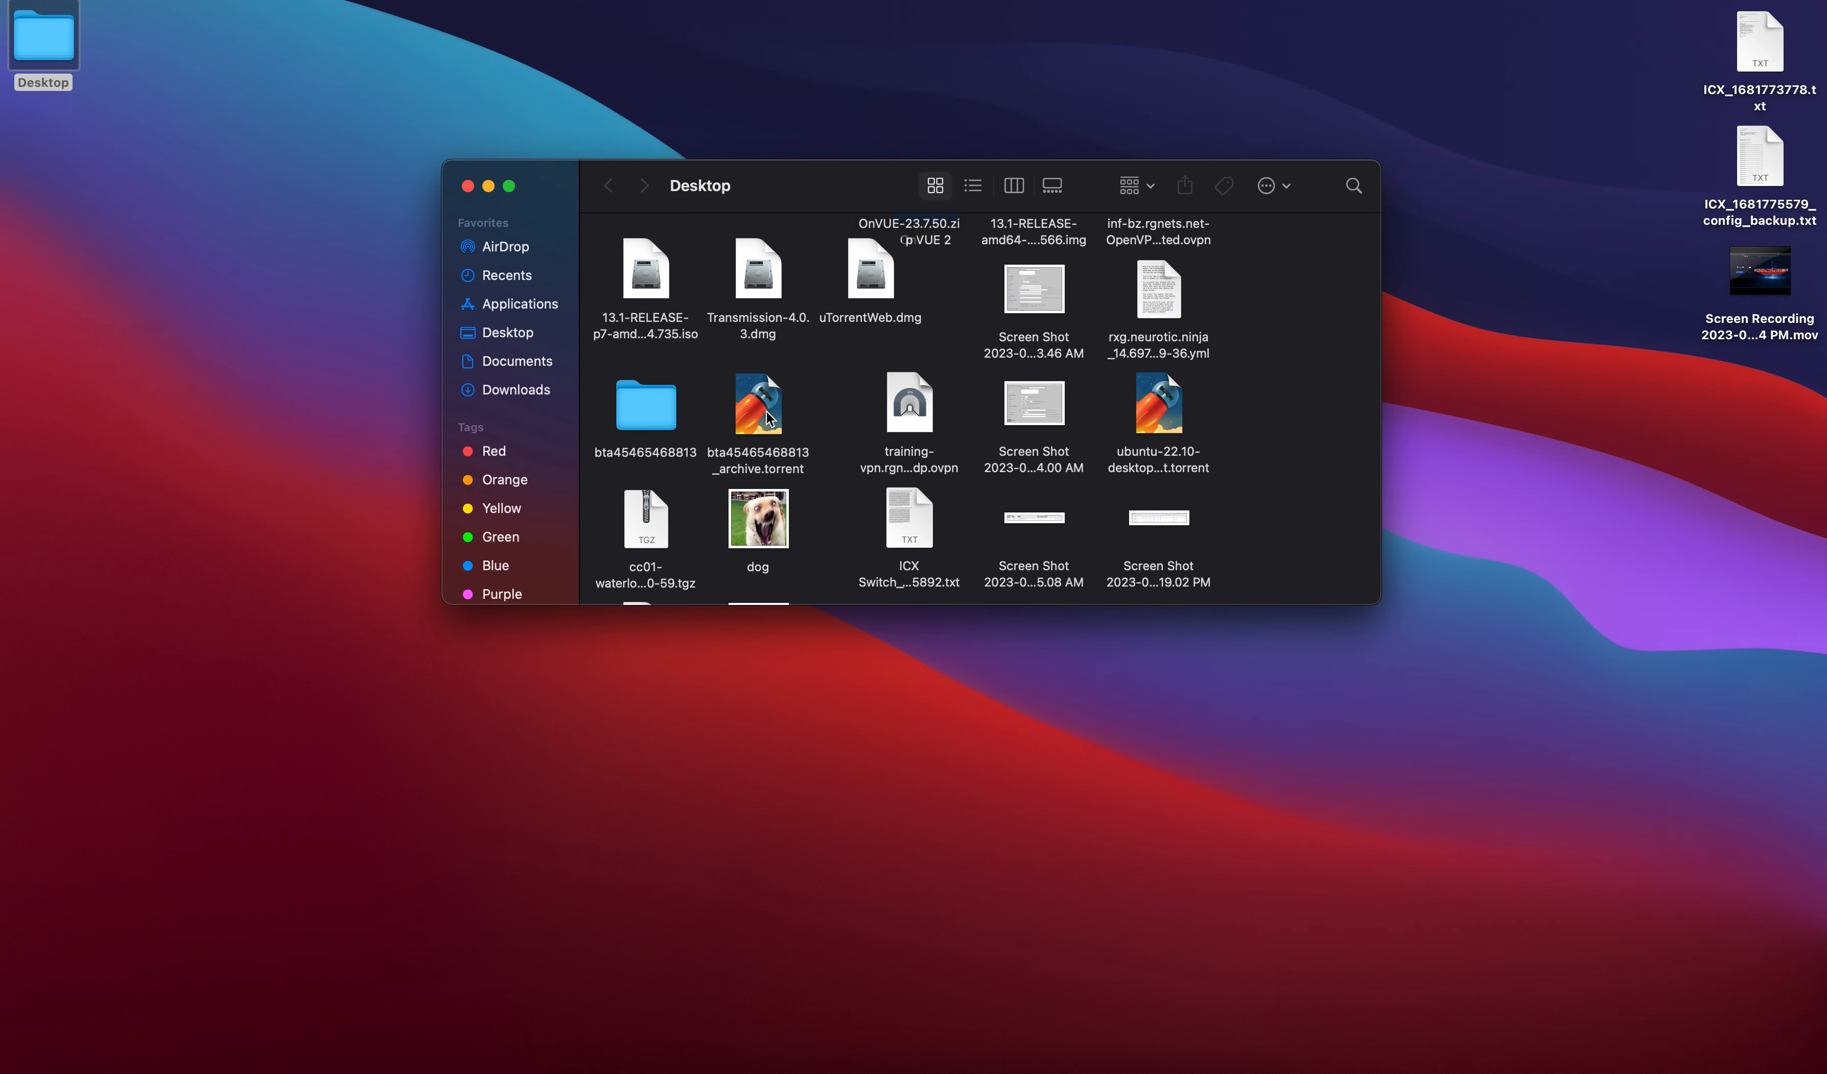
pyautogui.scroll(-1, 807, 407)
pyautogui.scroll(1, 811, 407)
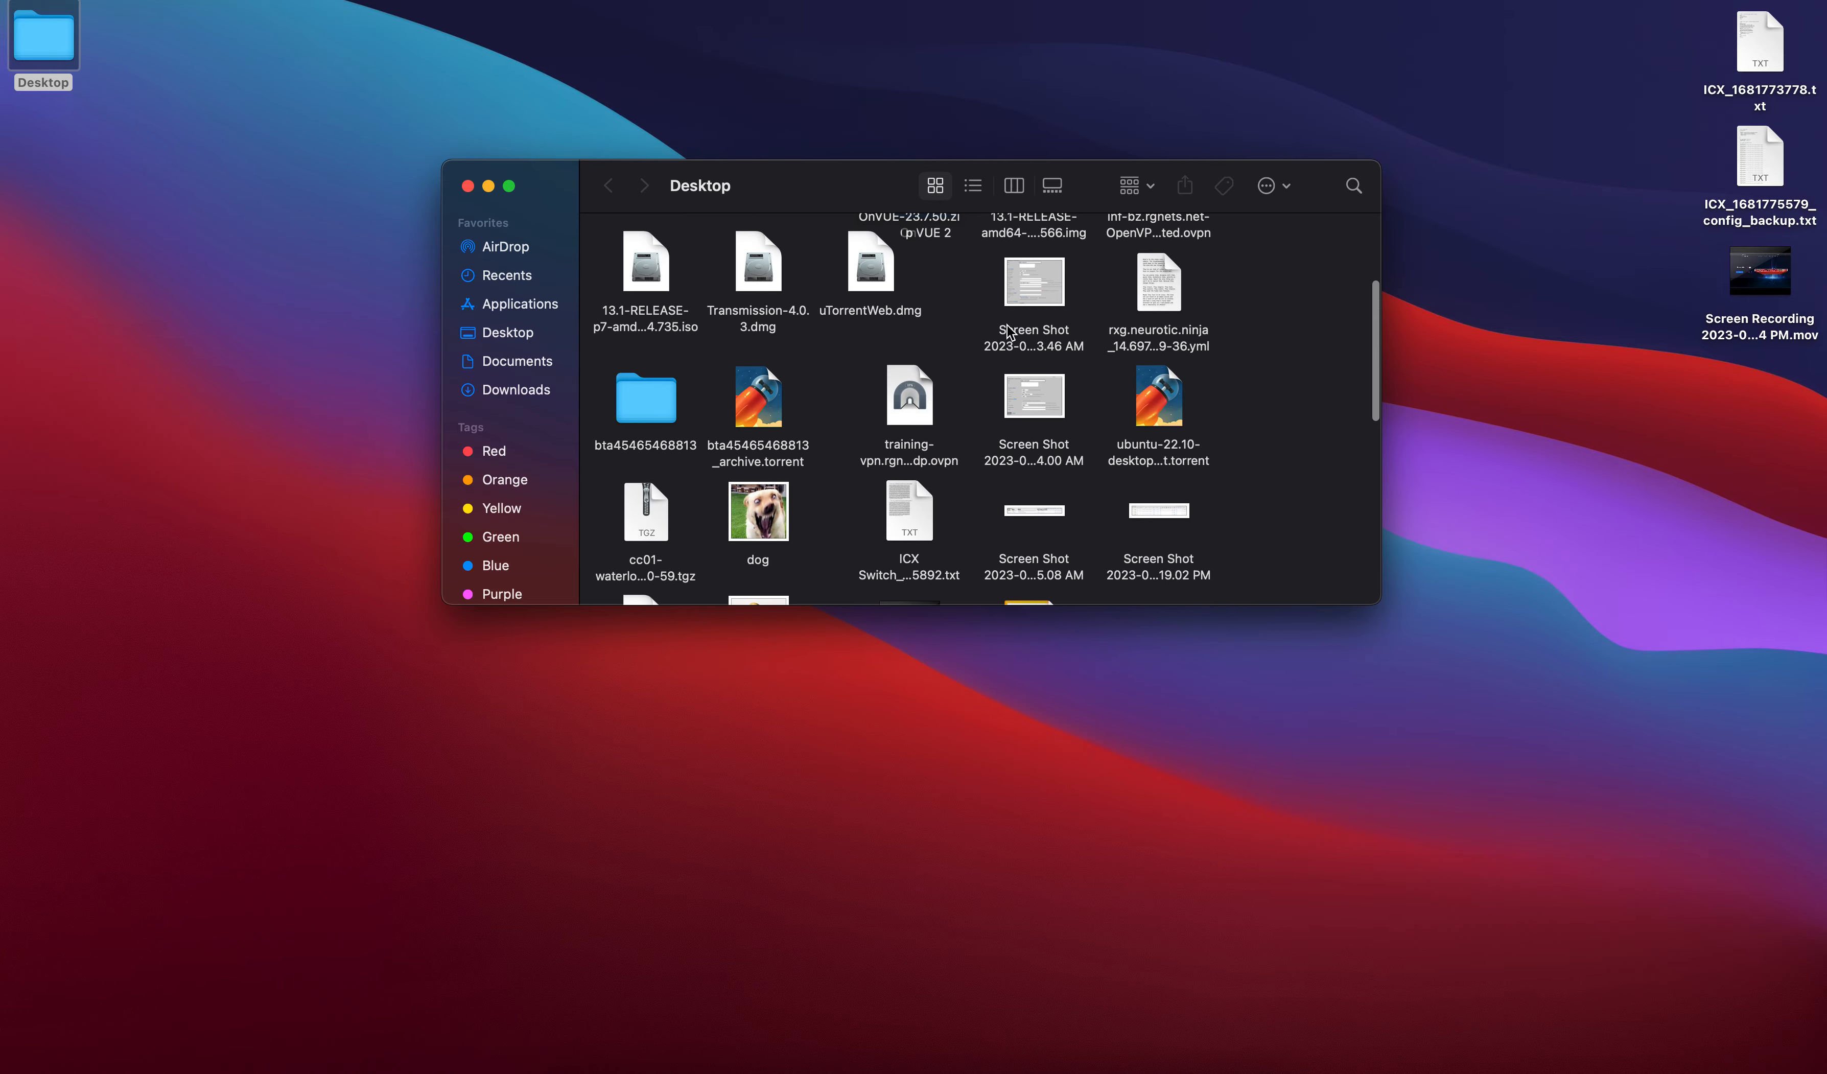
pyautogui.scroll(-5, 1030, 416)
pyautogui.scroll(-1, 1029, 417)
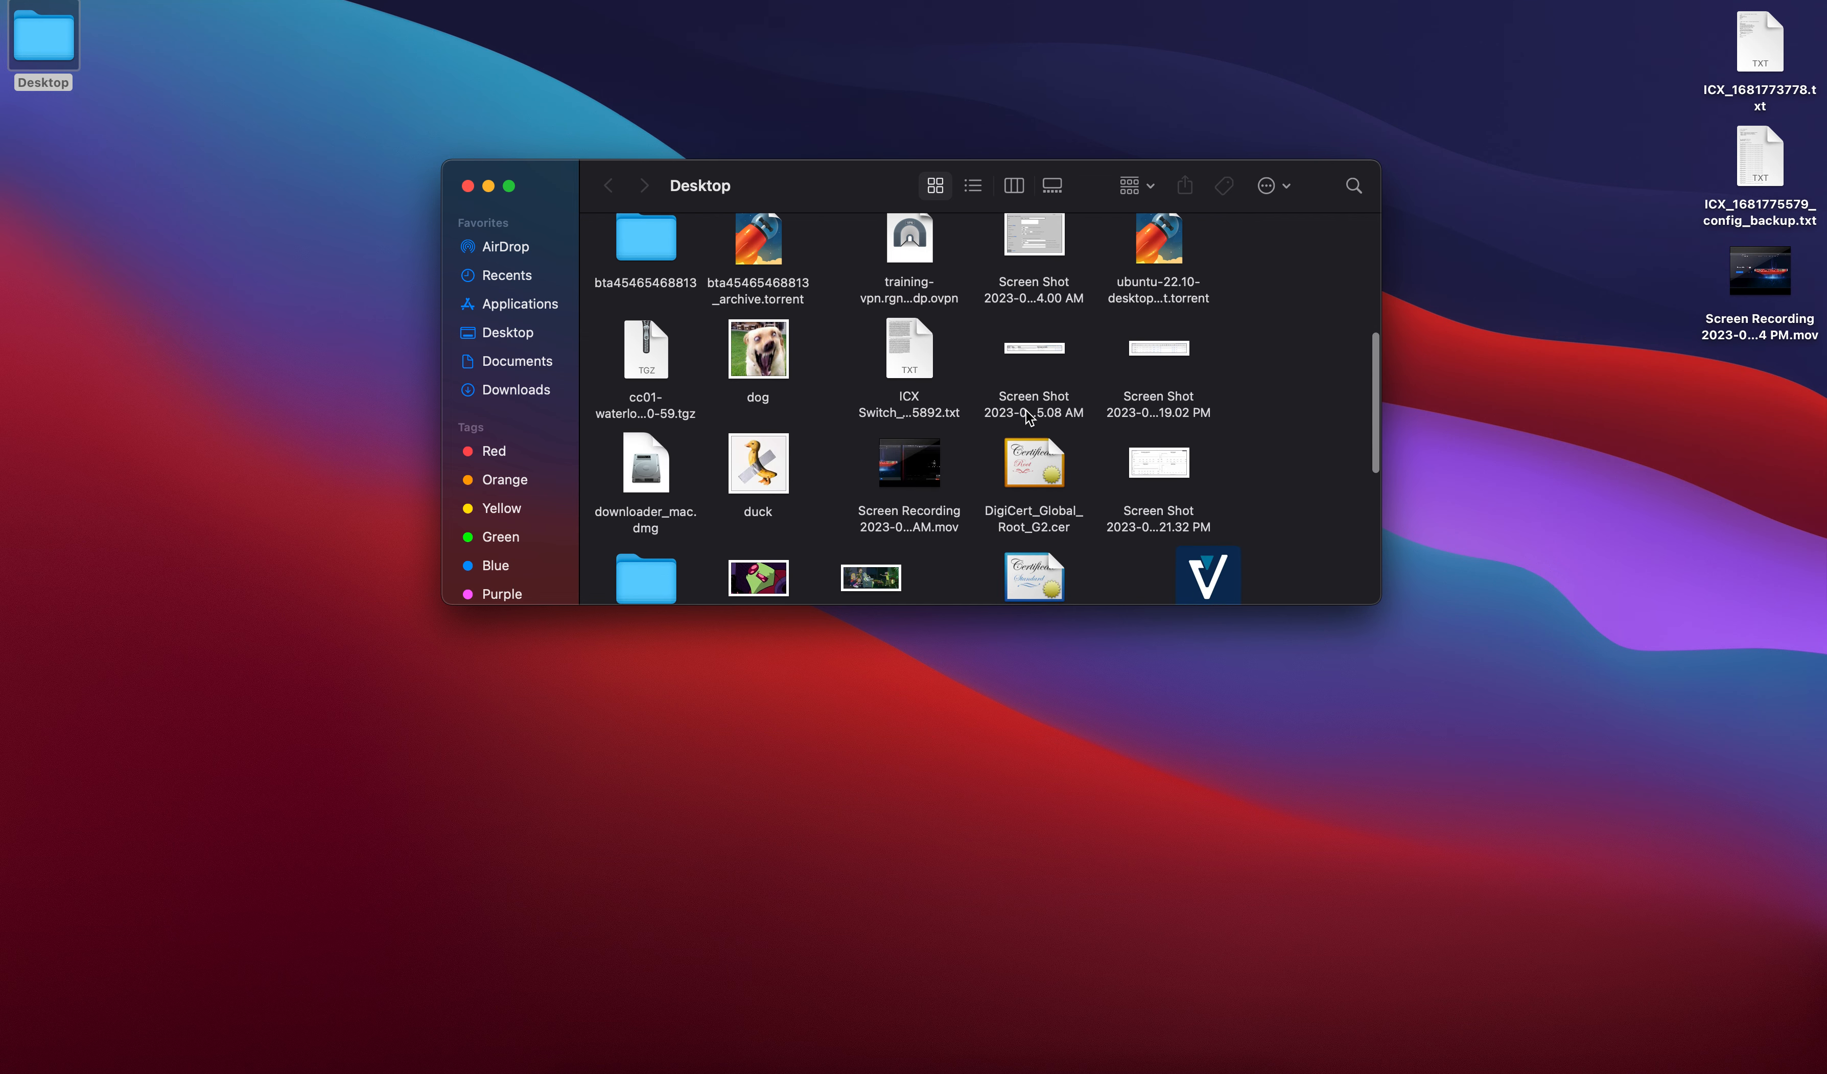
pyautogui.click(1160, 458)
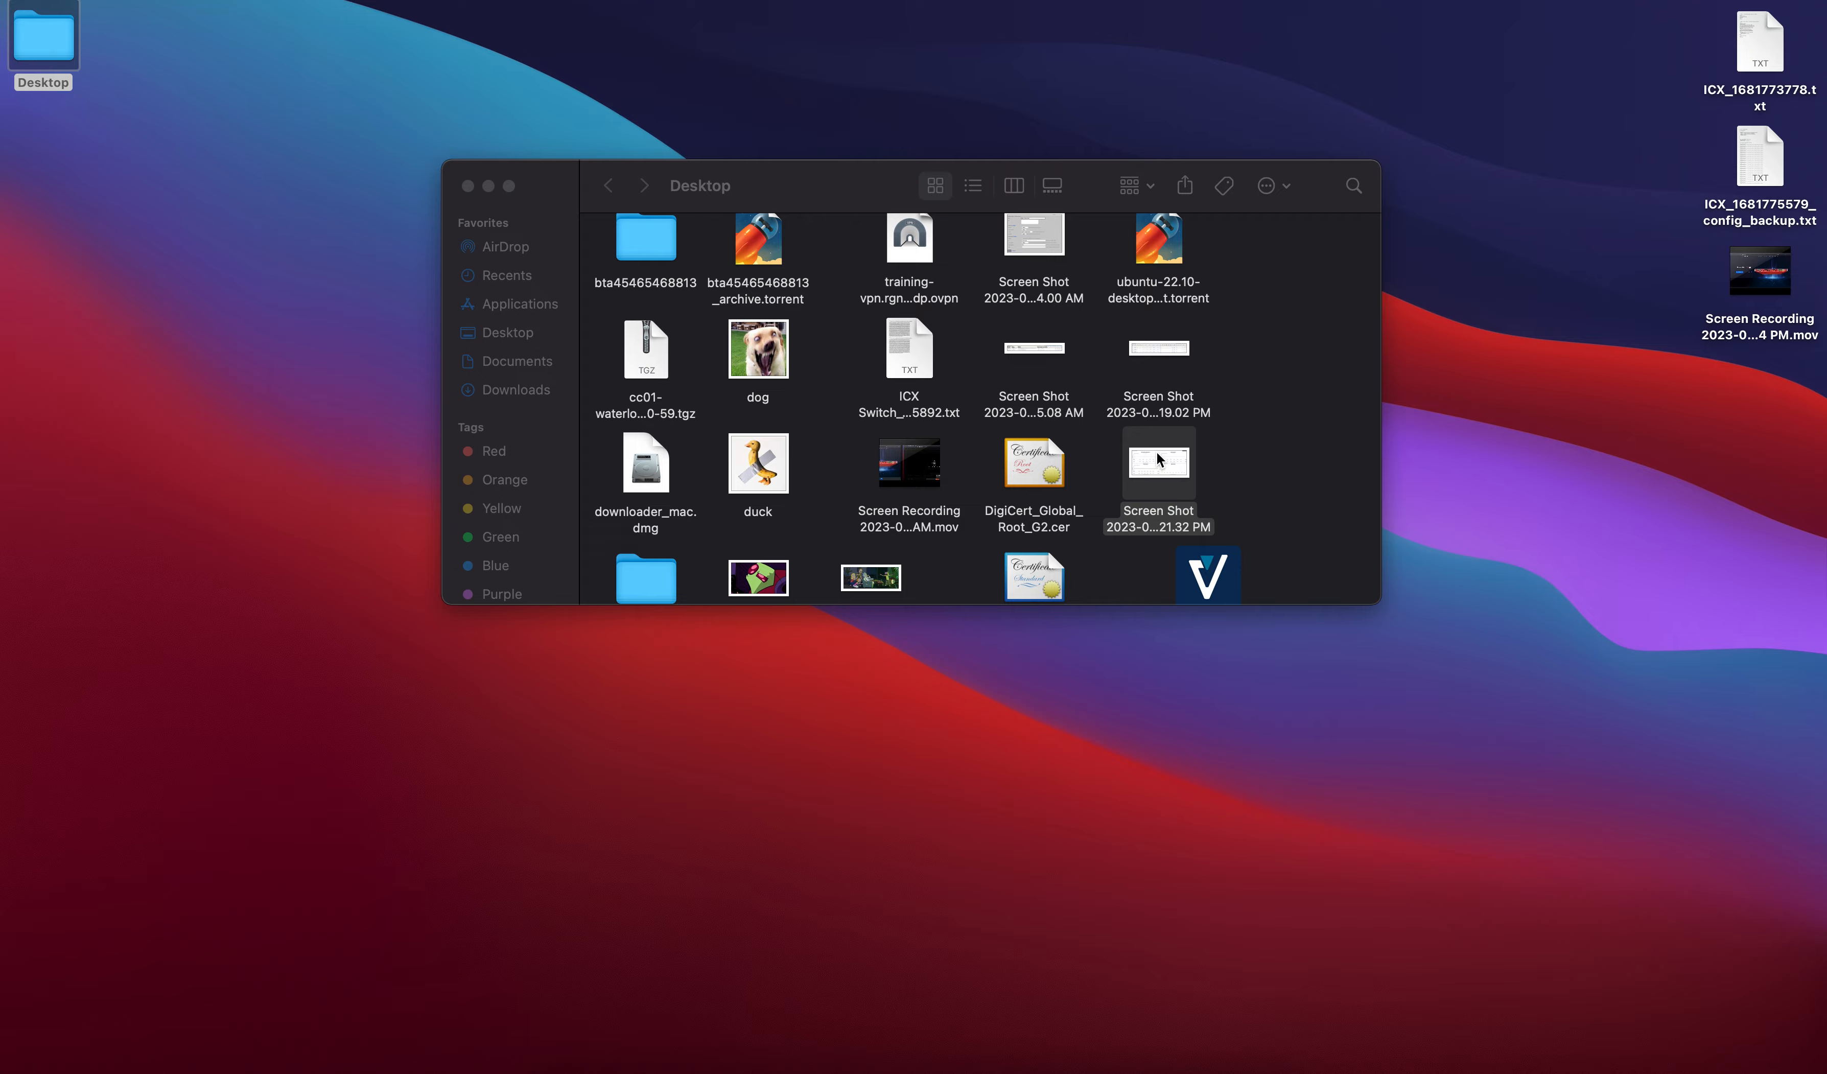
pyautogui.doubleClick(1158, 459)
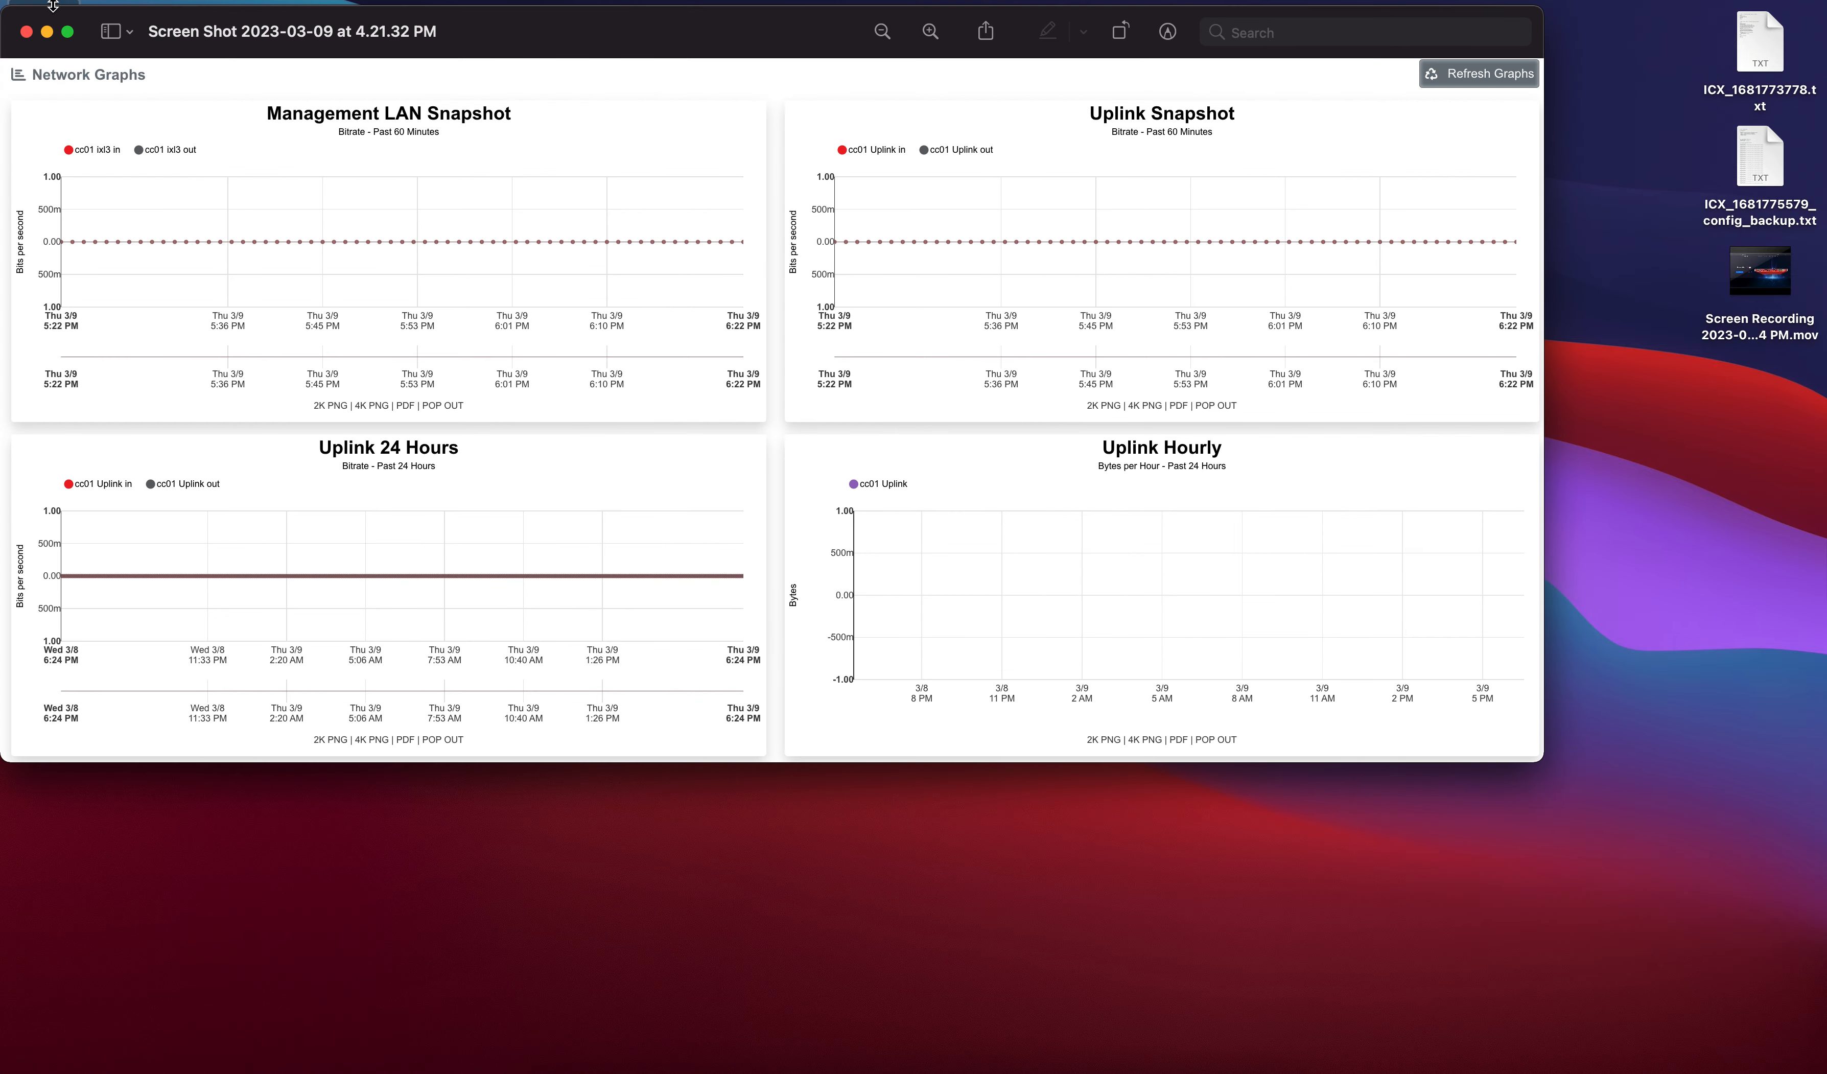
pyautogui.click(26, 31)
# Open the sandbox API credentials screenshot from the Desktop in Preview
pyautogui.scroll(-5, 1007, 442)
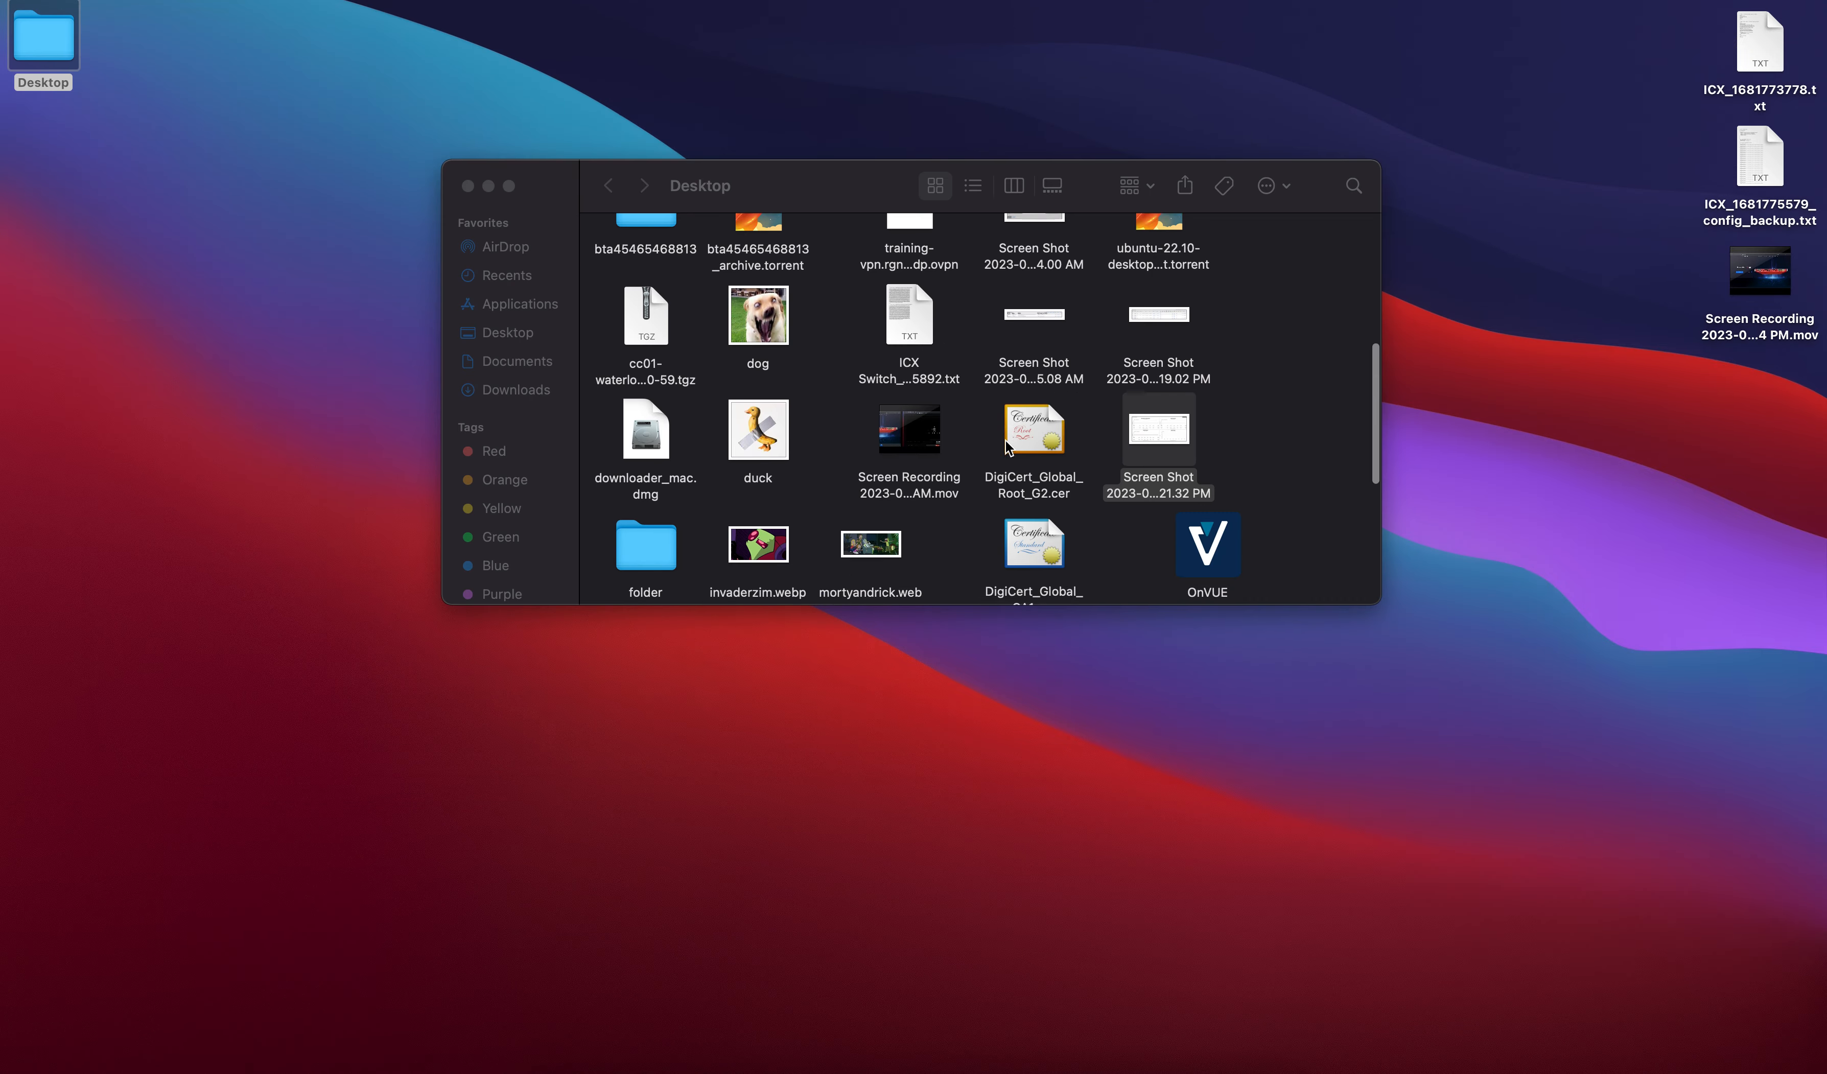
pyautogui.scroll(-3, 1008, 446)
pyautogui.scroll(-2, 1008, 446)
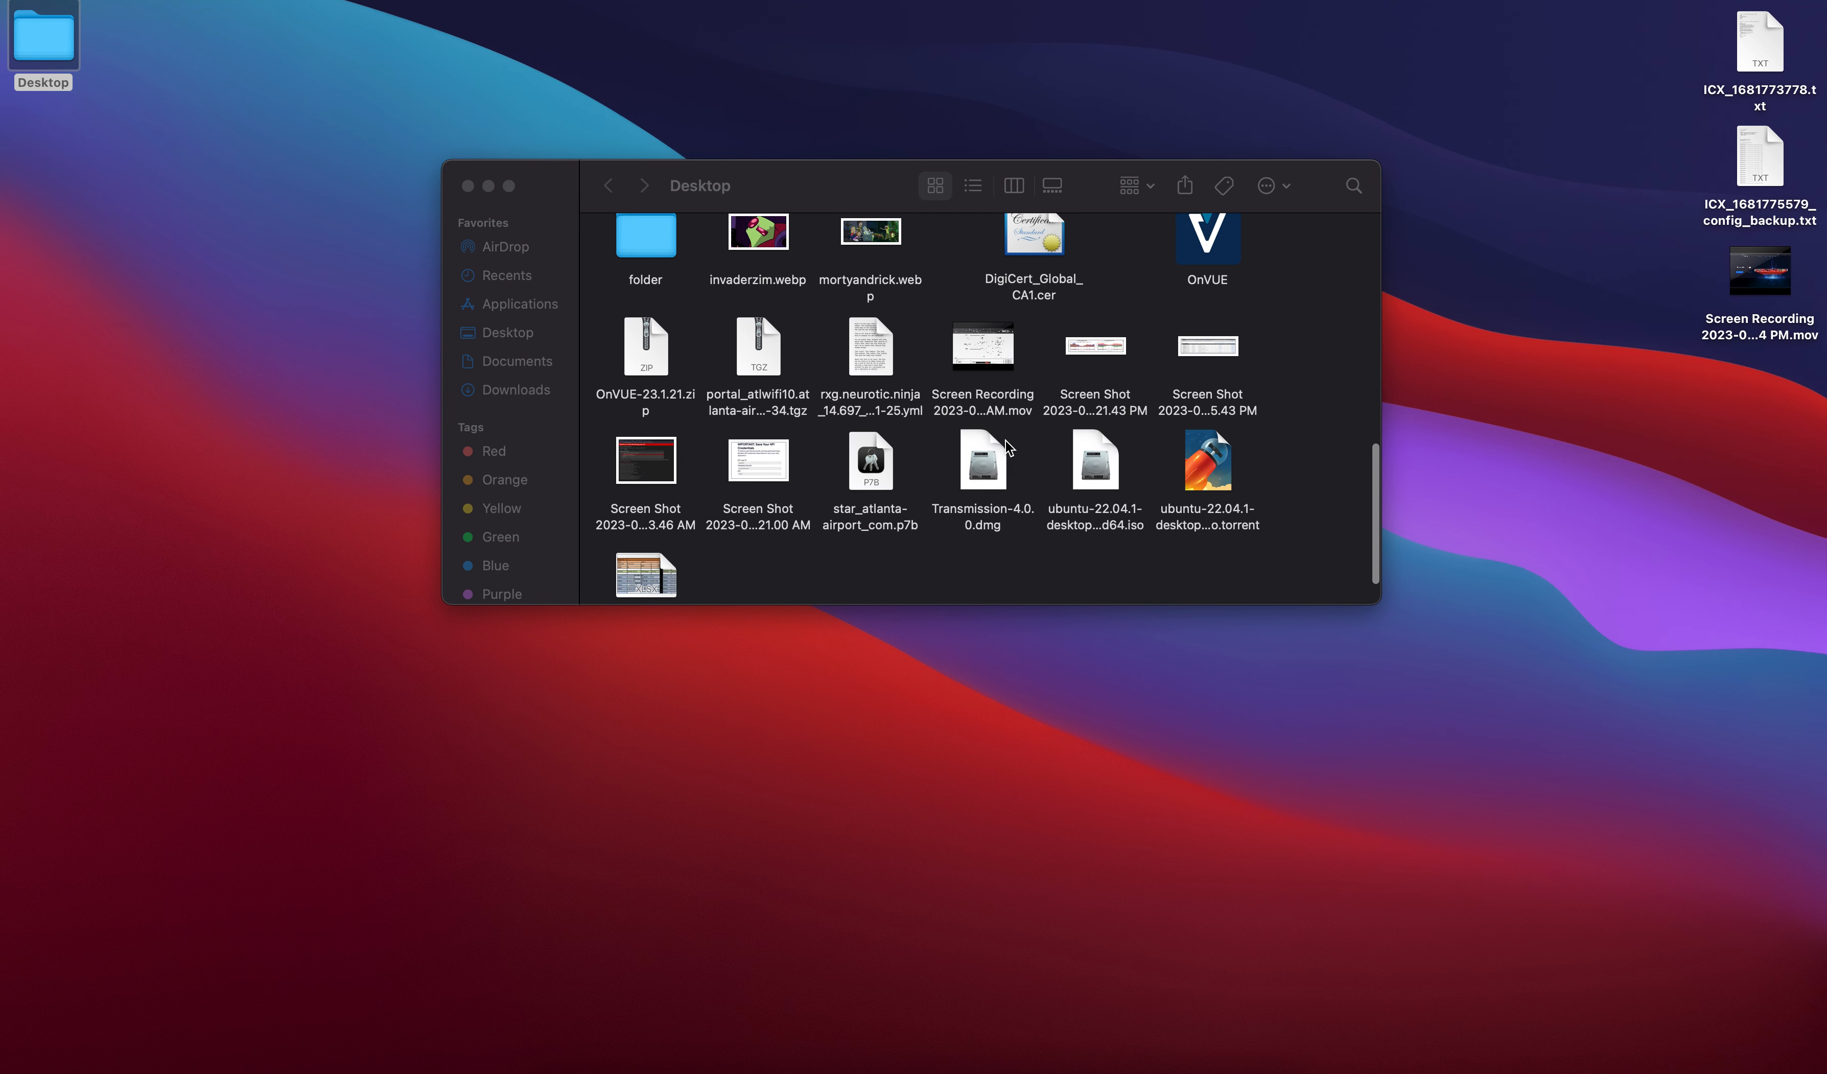
pyautogui.doubleClick(773, 437)
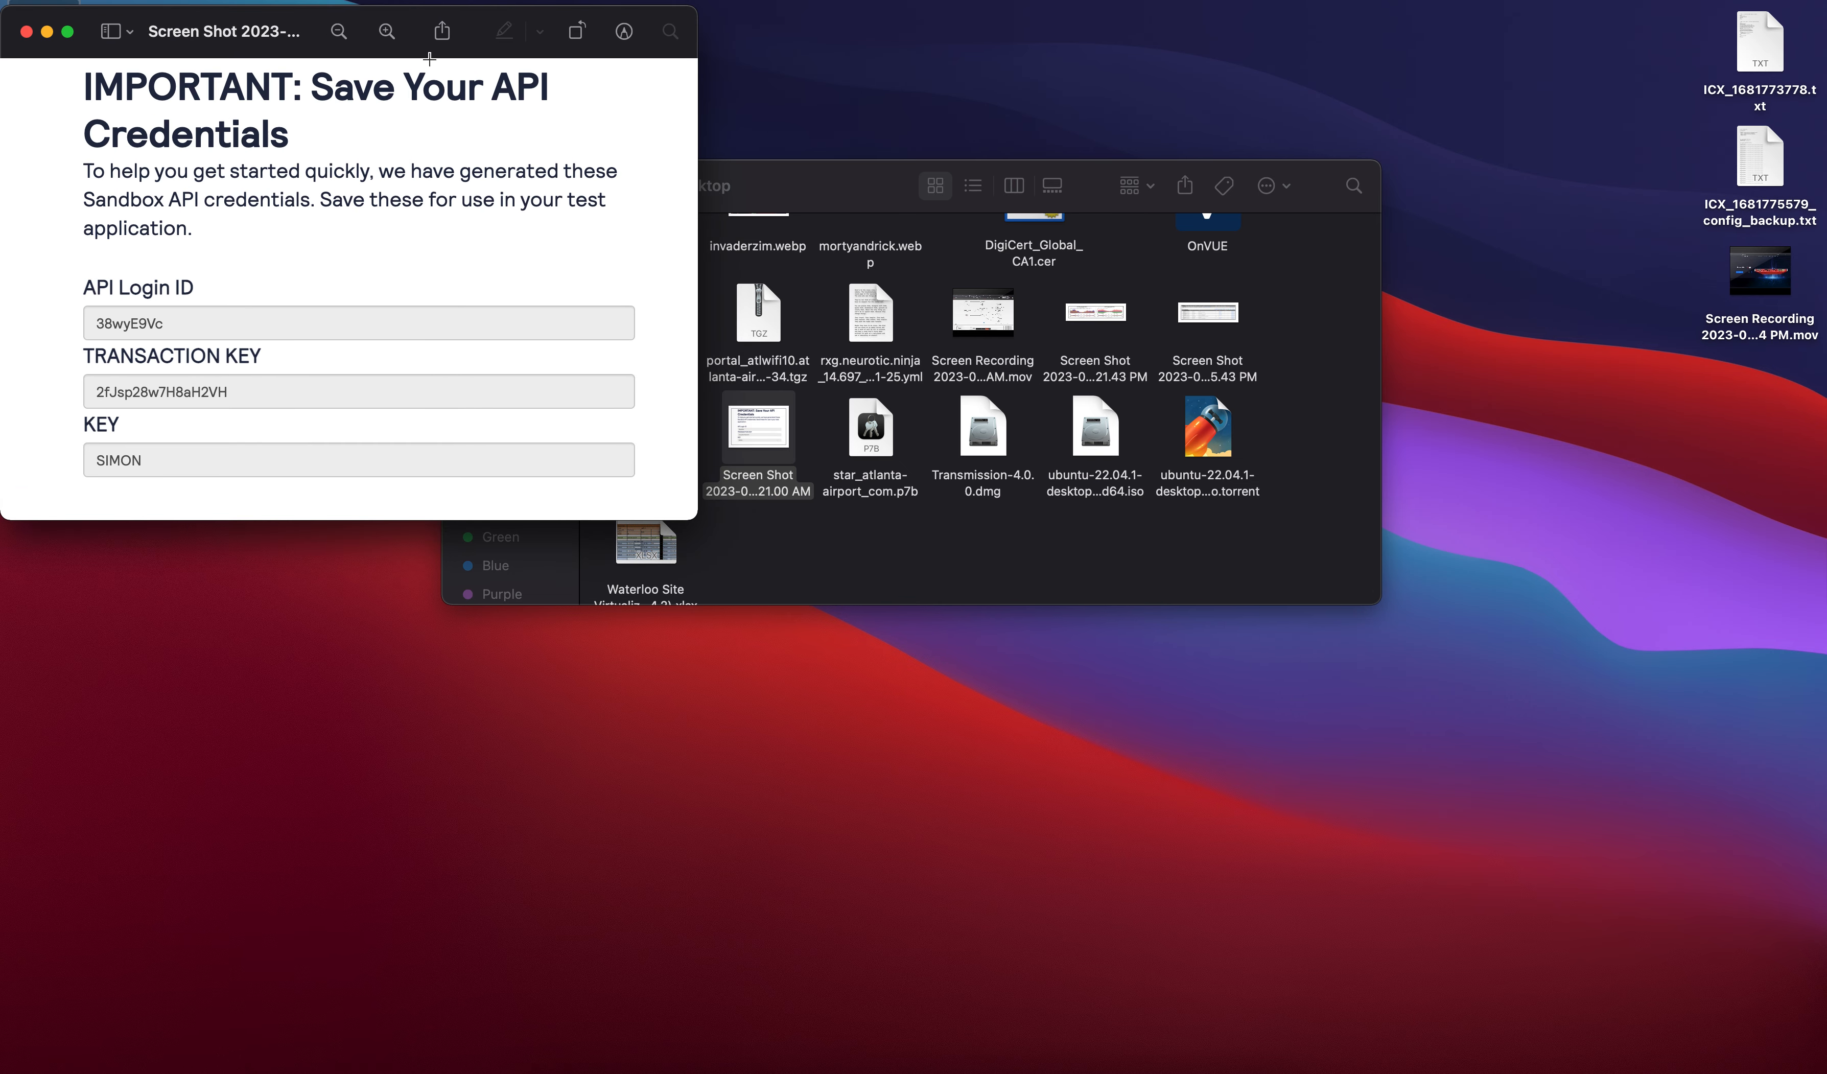
# Move the credentials screenshot to the browser's desktop, clear of the merchants list
pyautogui.hotkey('ctrl', 'Up')
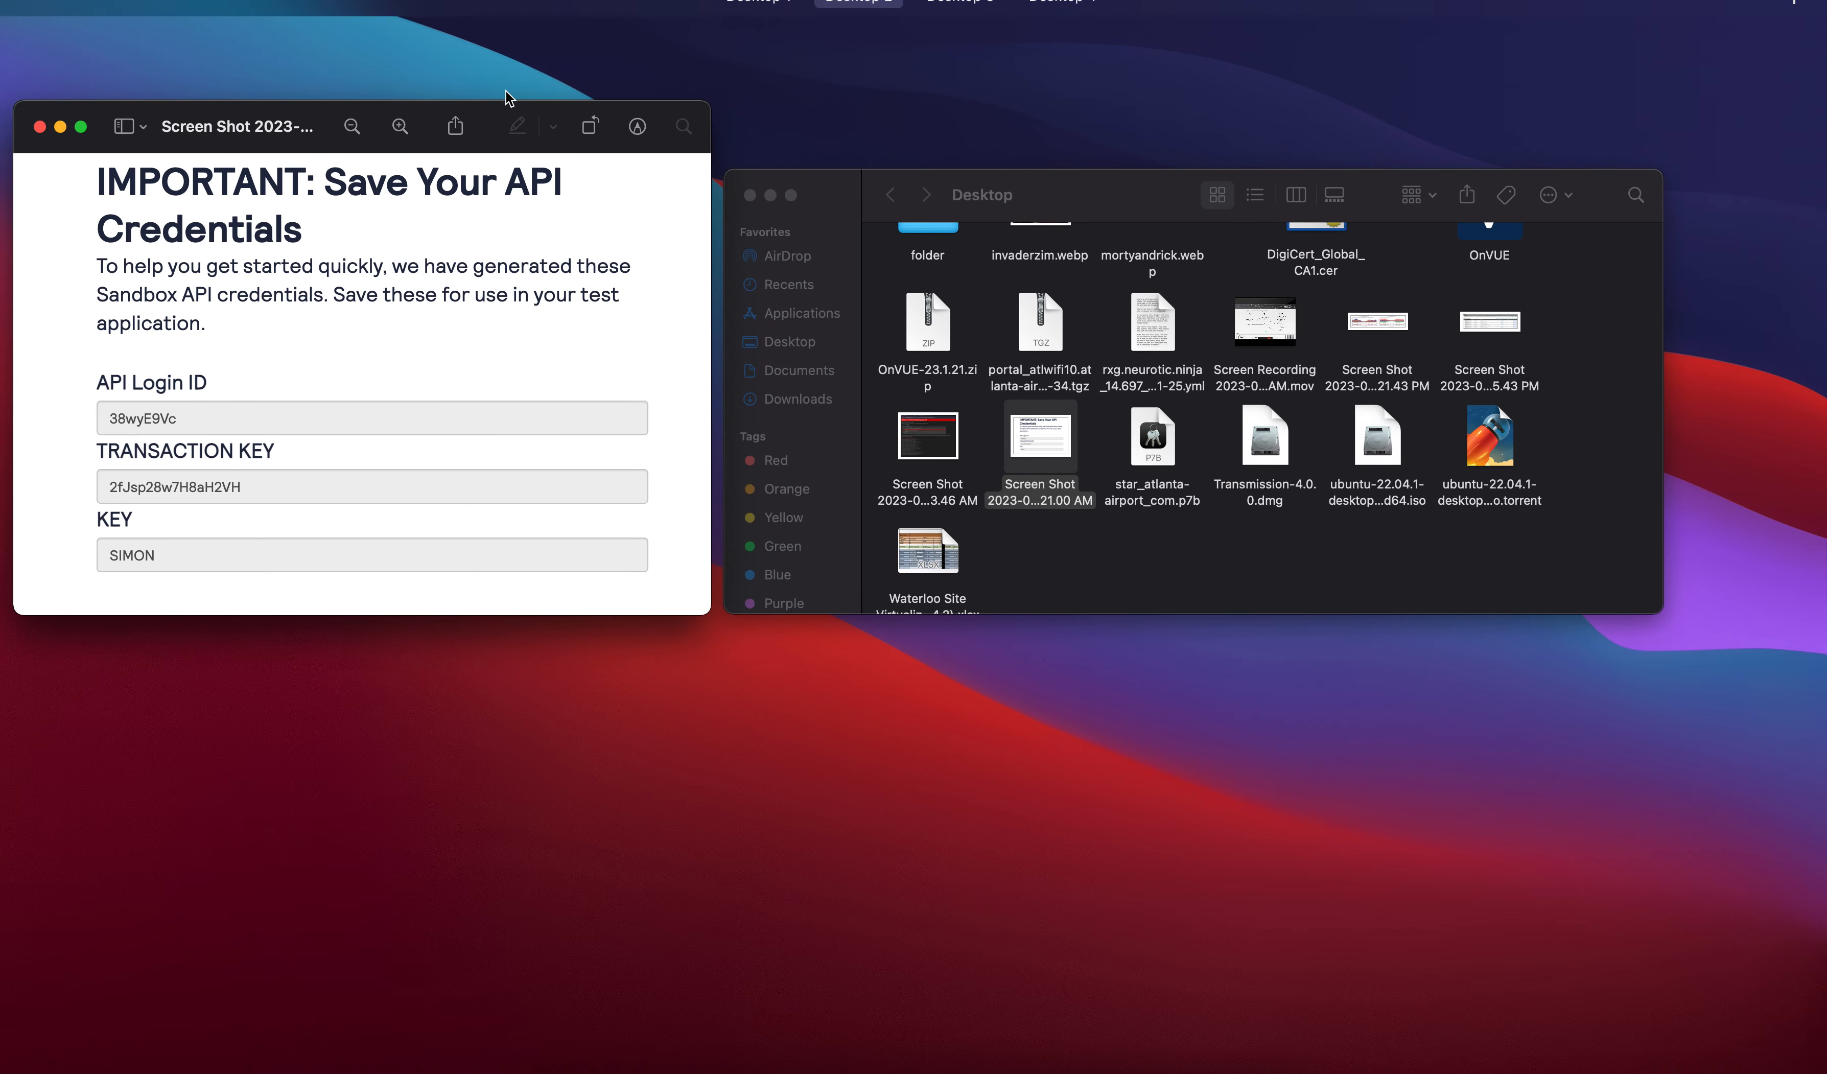
pyautogui.moveTo(509, 103); pyautogui.dragTo(699, 66)
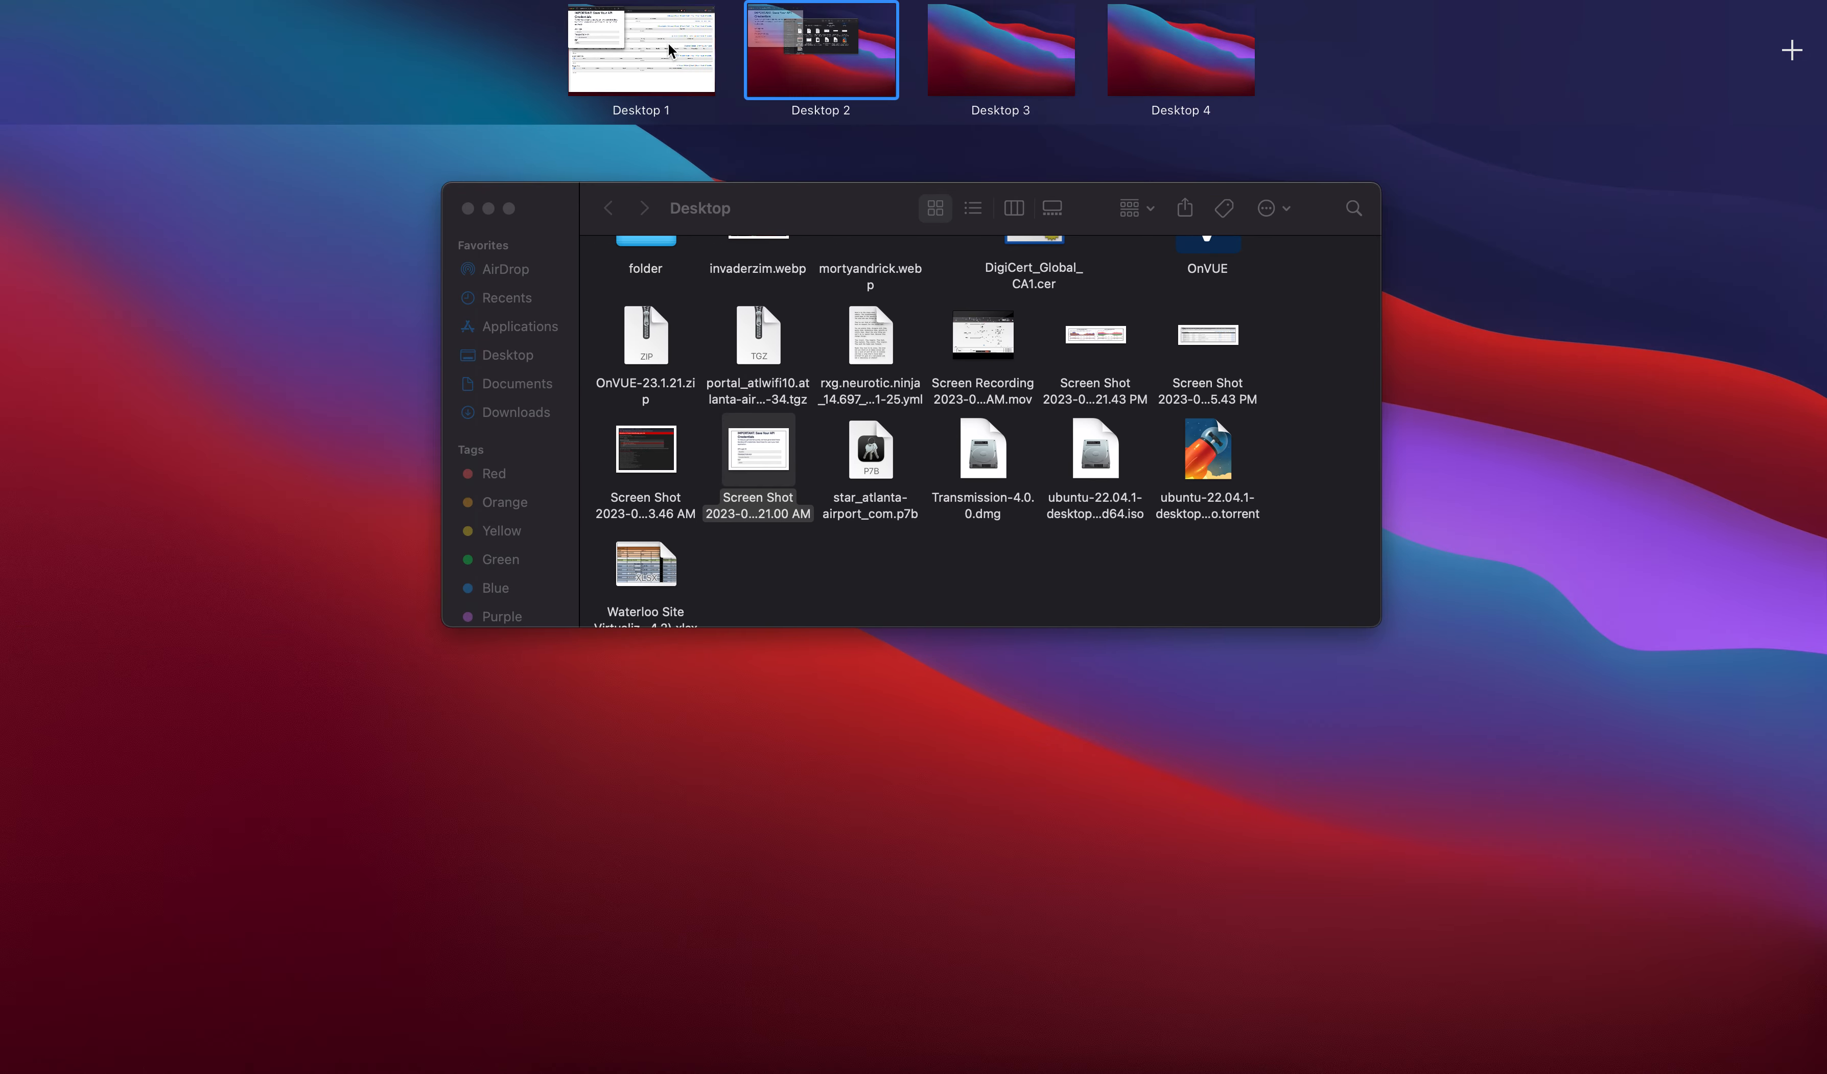
pyautogui.click(669, 48)
pyautogui.moveTo(551, 43); pyautogui.dragTo(1361, 206)
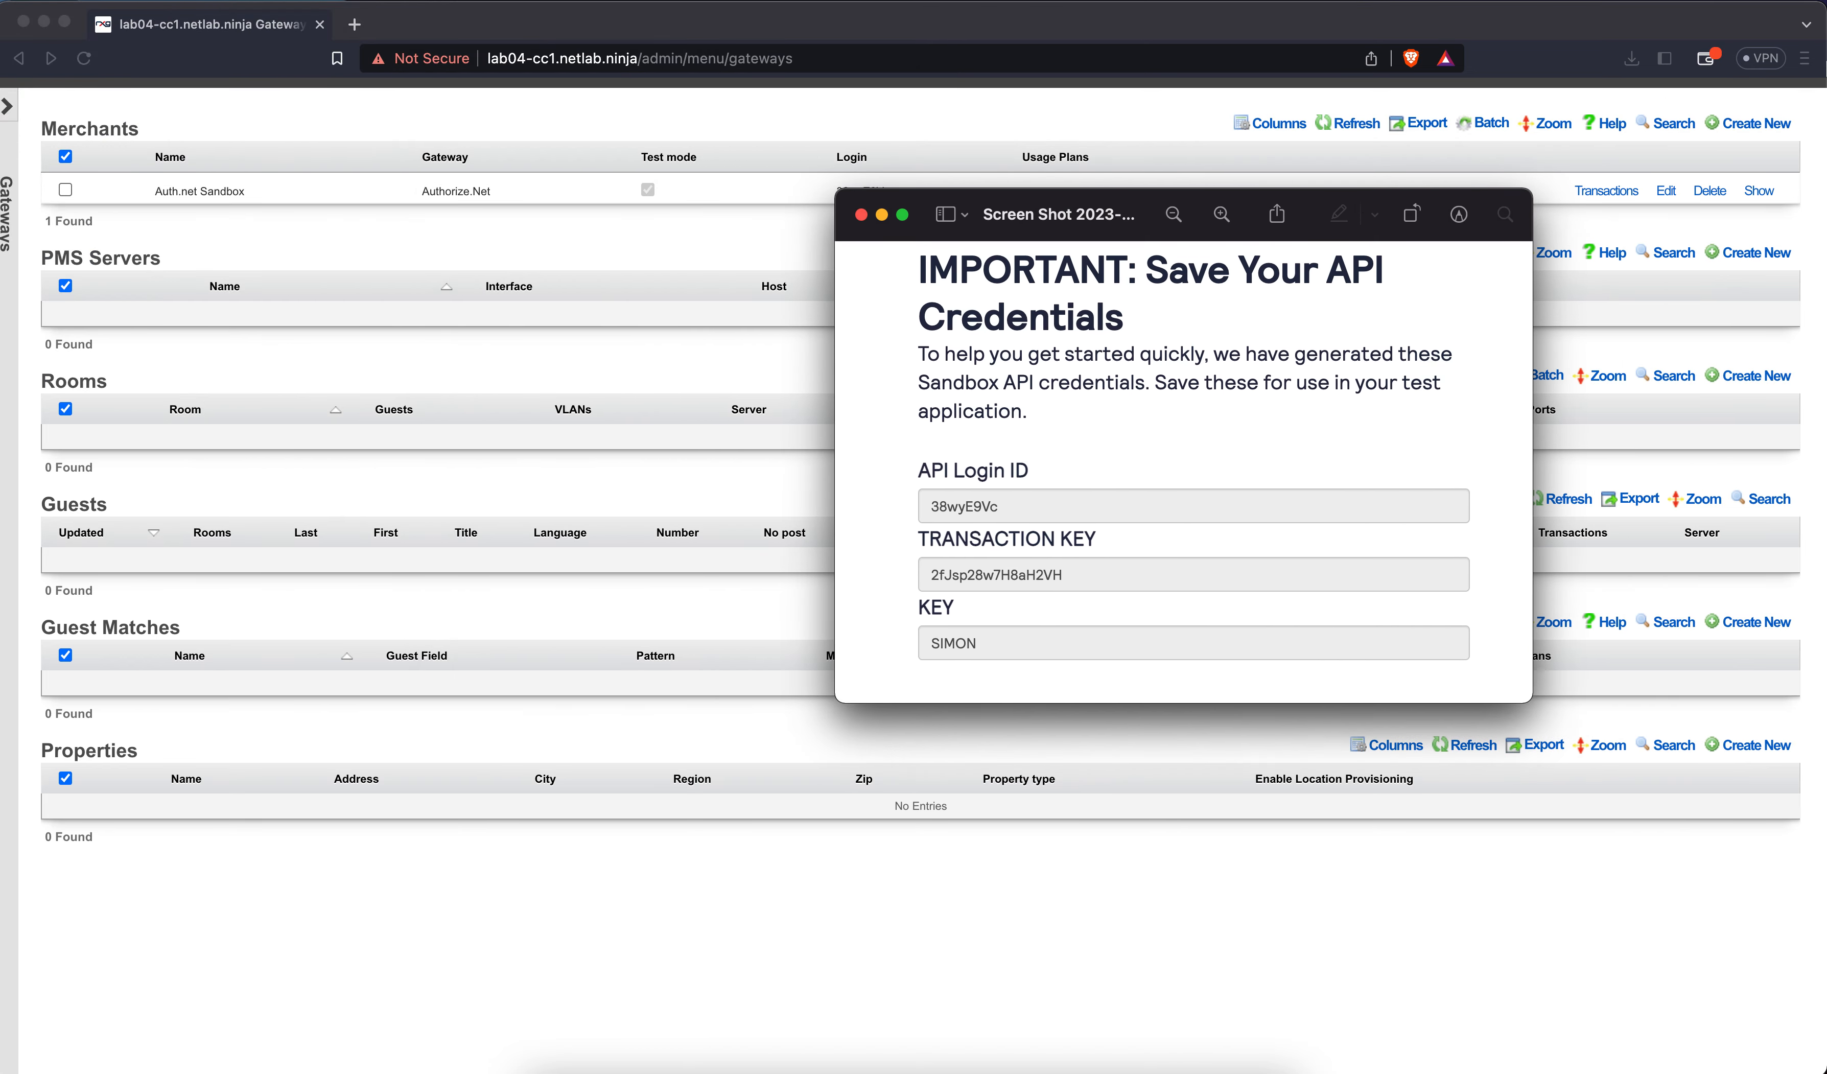
pyautogui.moveTo(1826, 104); pyautogui.dragTo(1569, 142)
# Arrange the browser beside the credentials screenshot and return the Gateways page to the top
pyautogui.hotkey('ctrl', 'Up')
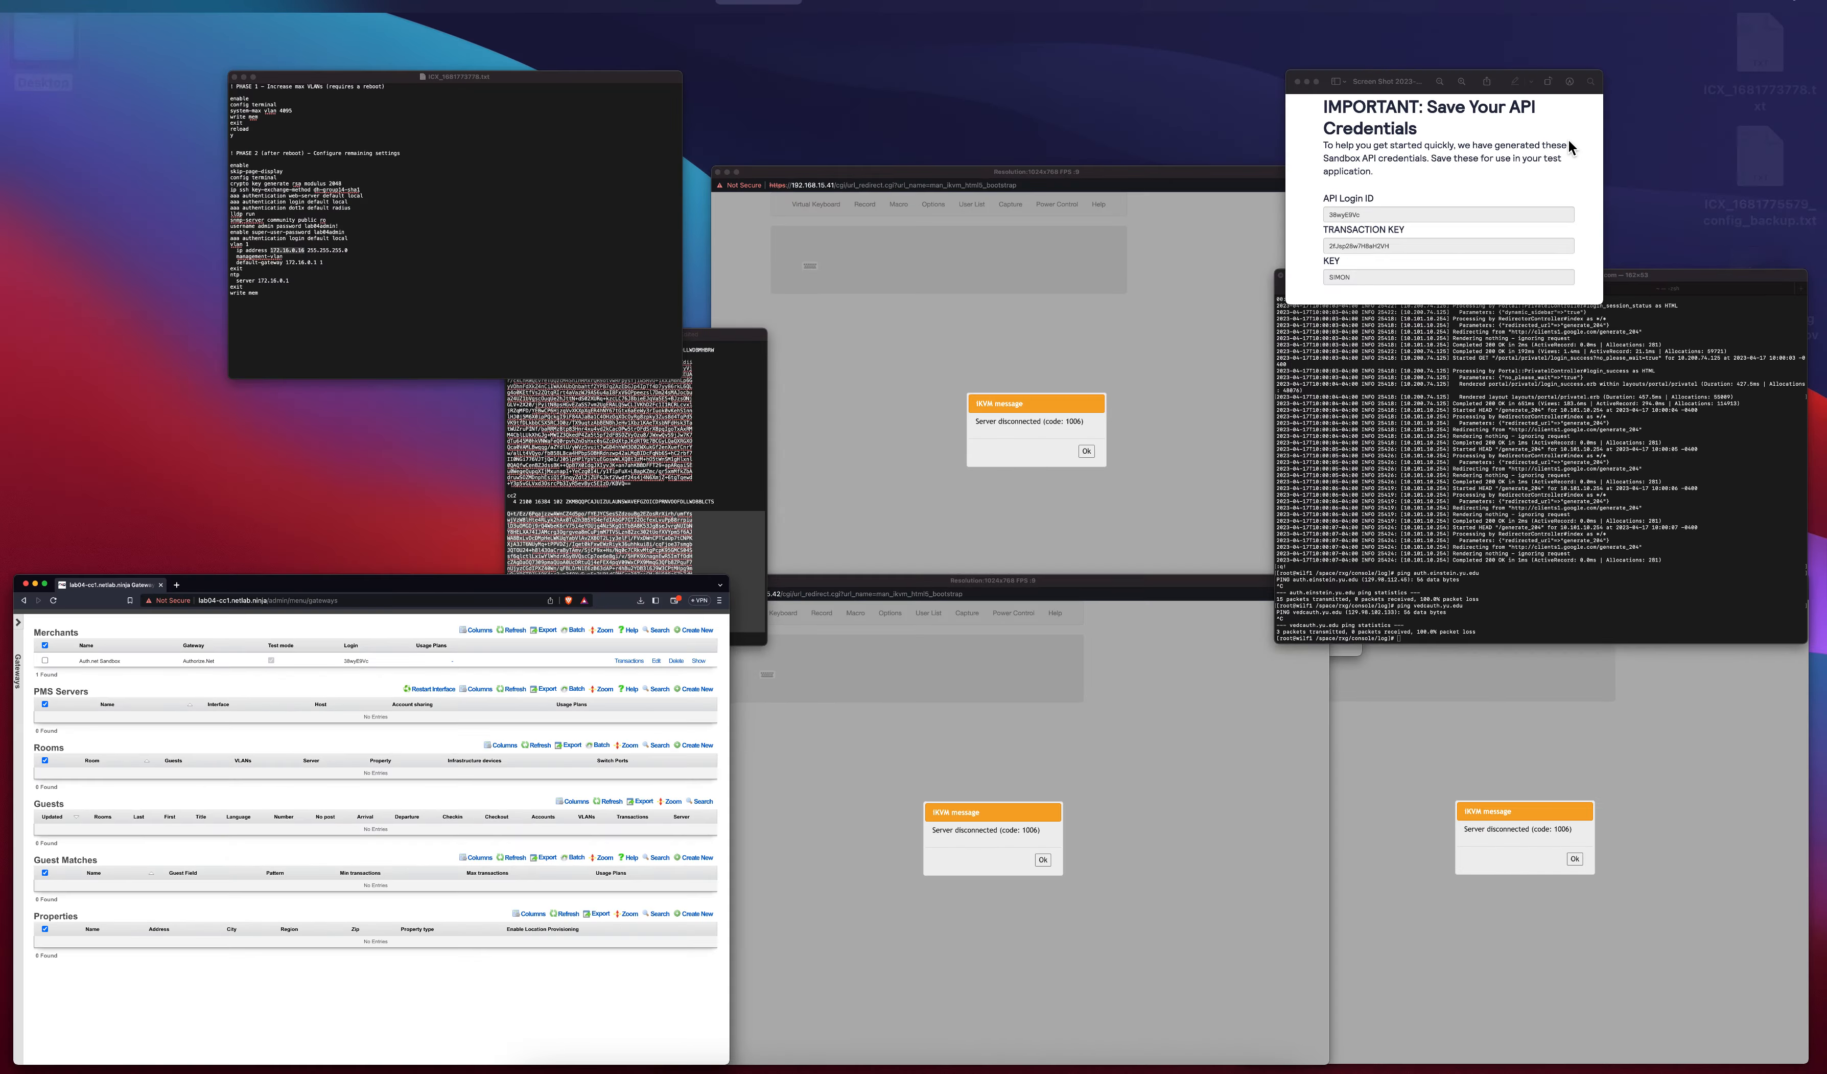
pyautogui.click(1472, 218)
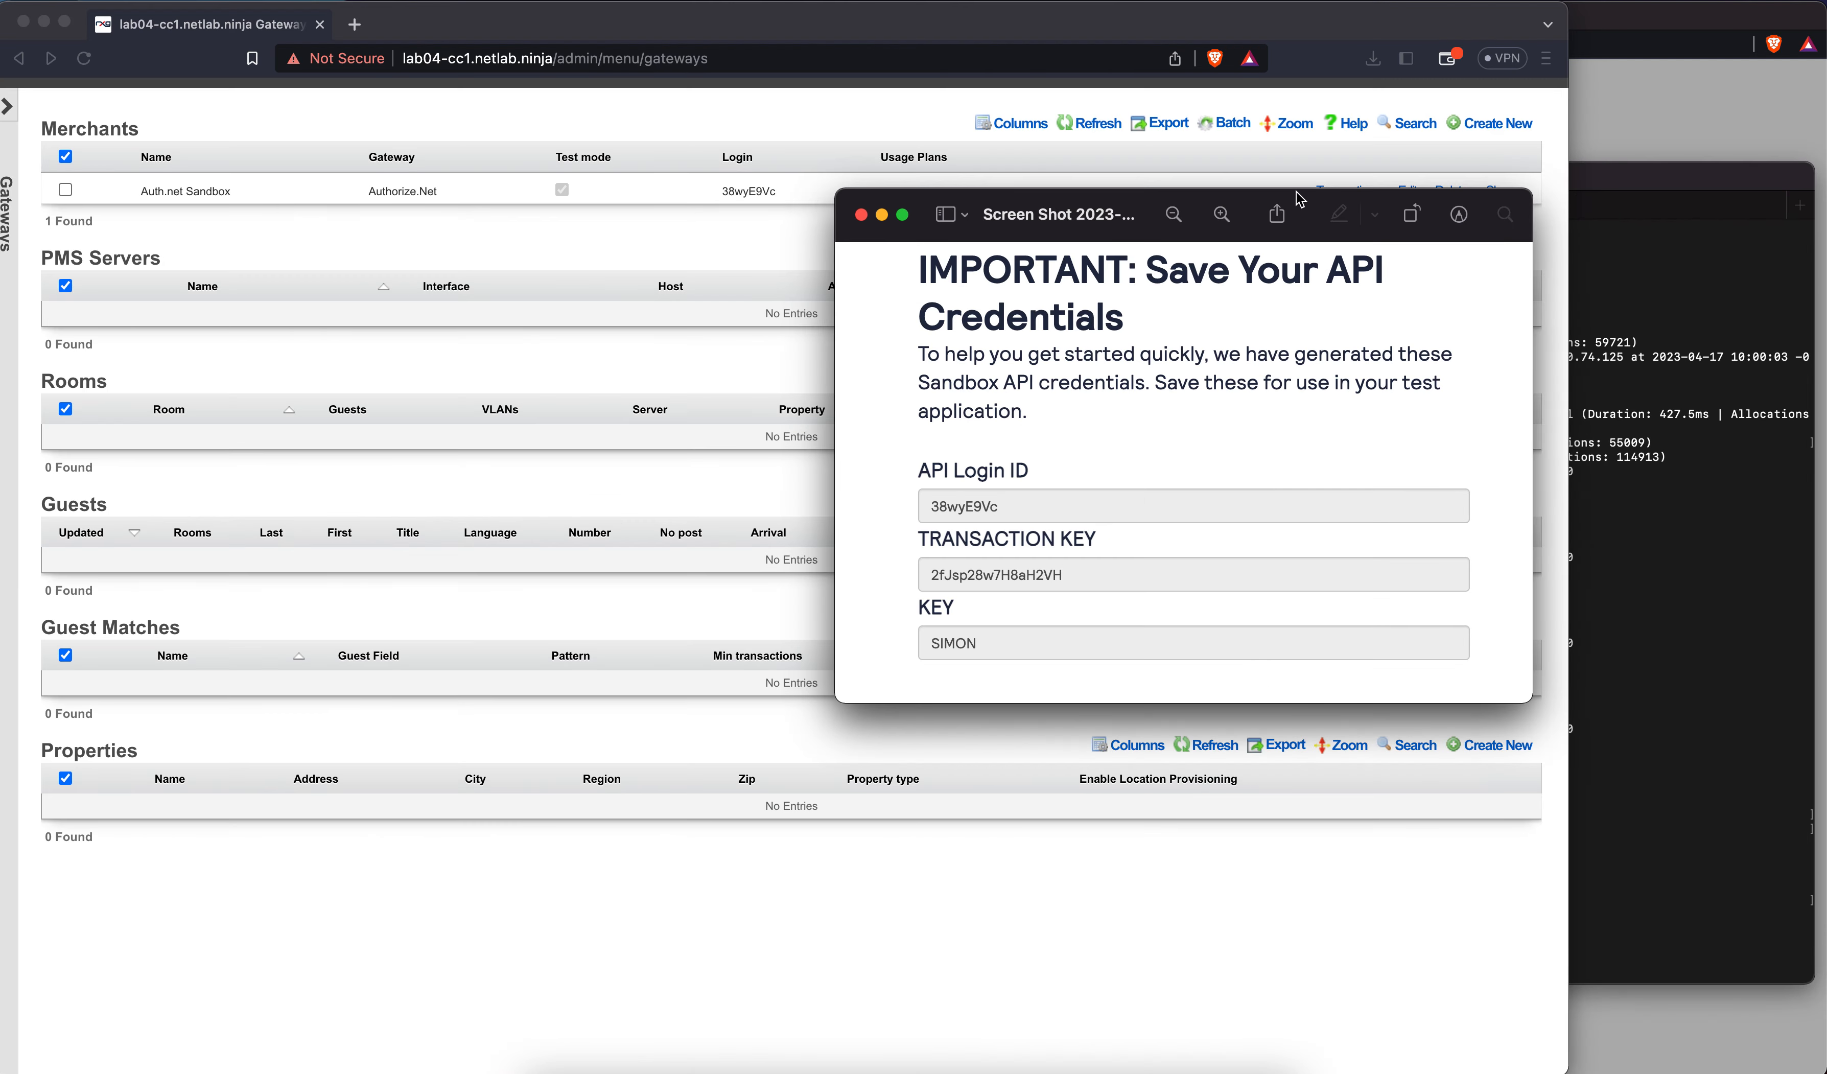
pyautogui.moveTo(1301, 201); pyautogui.dragTo(1825, 283)
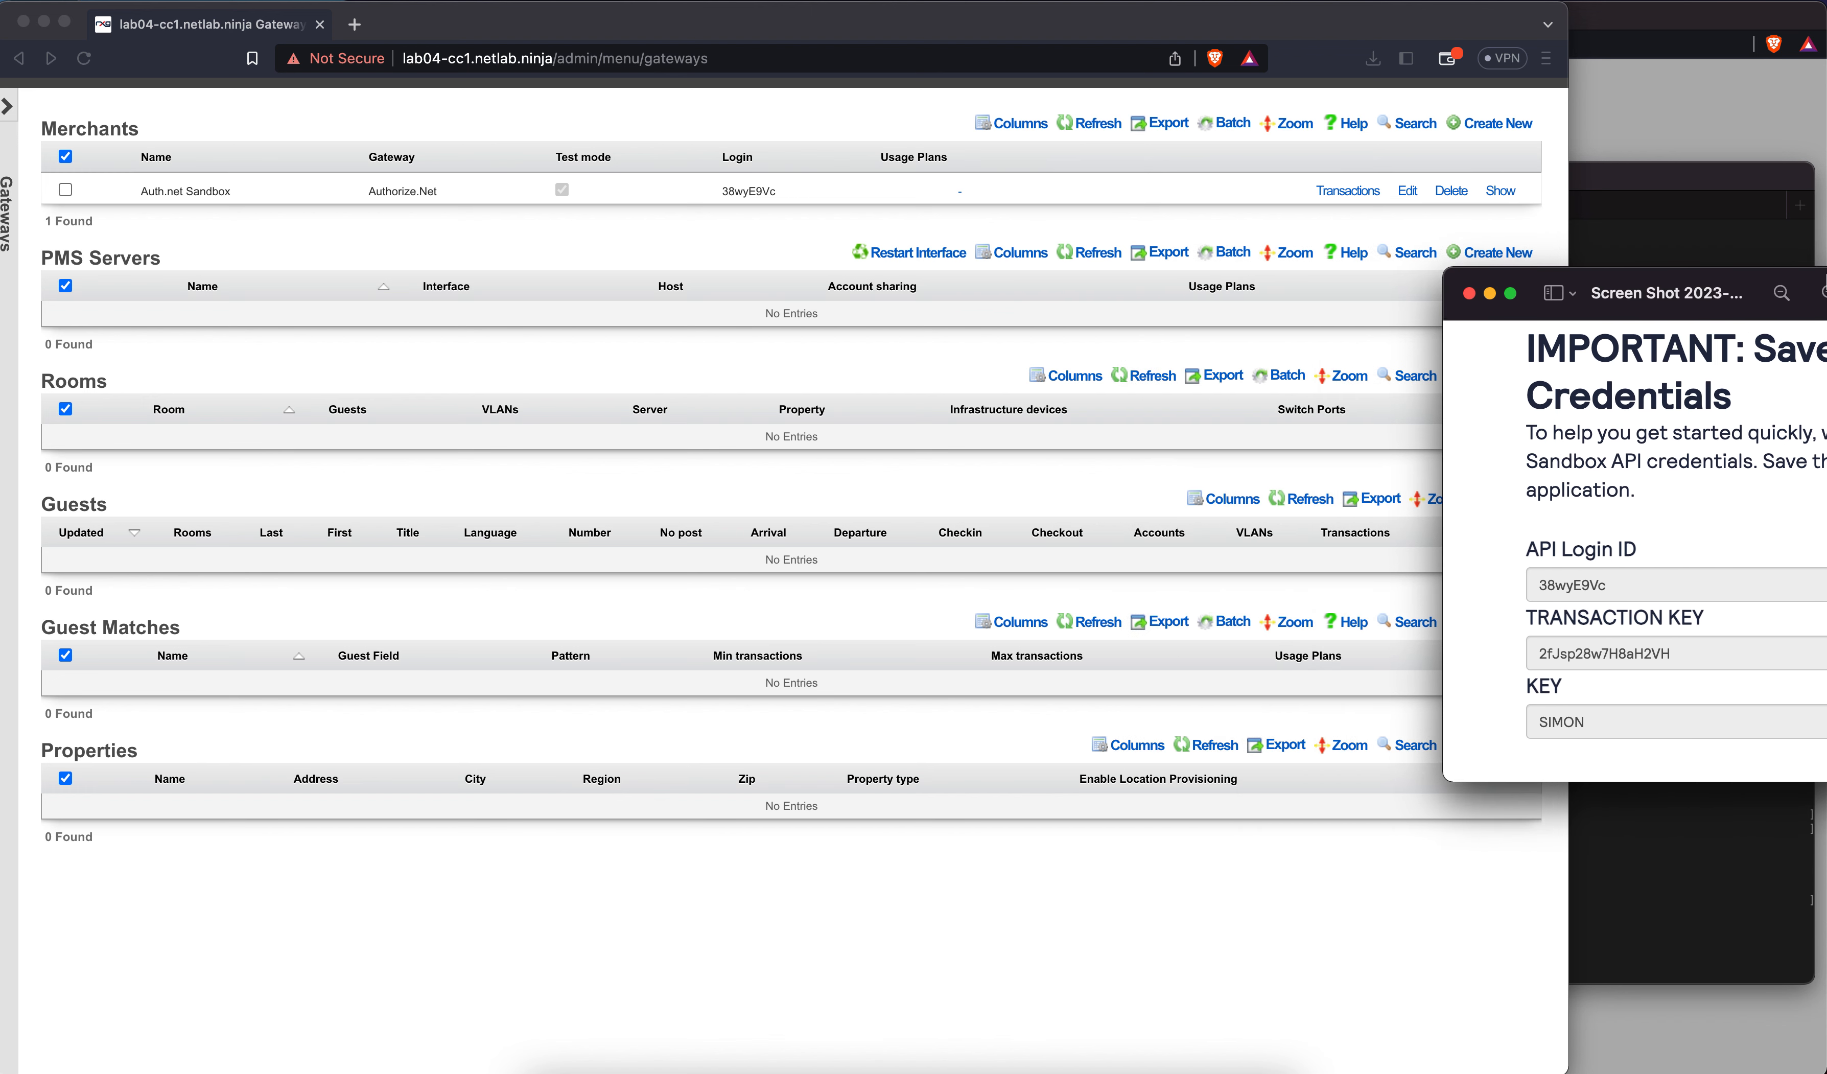
pyautogui.click(1567, 213)
pyautogui.moveTo(1569, 209); pyautogui.dragTo(1442, 209)
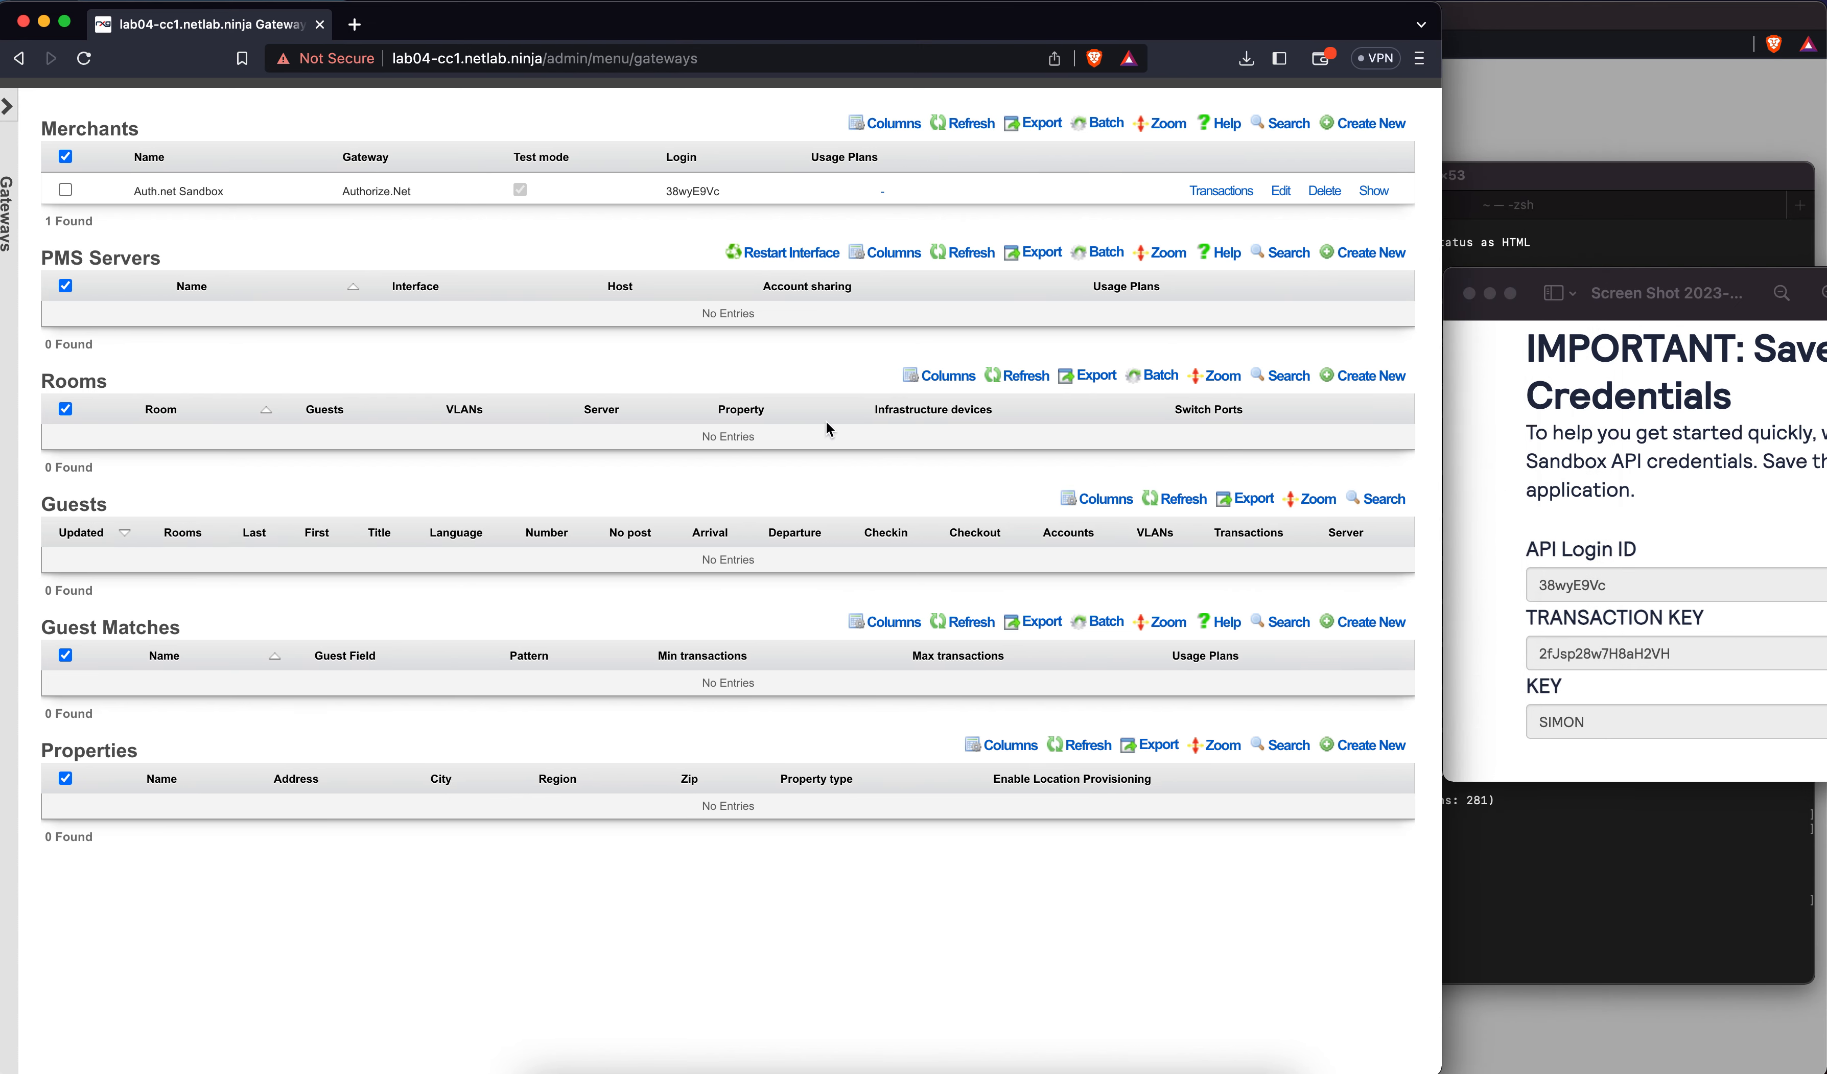
pyautogui.scroll(2, 829, 424)
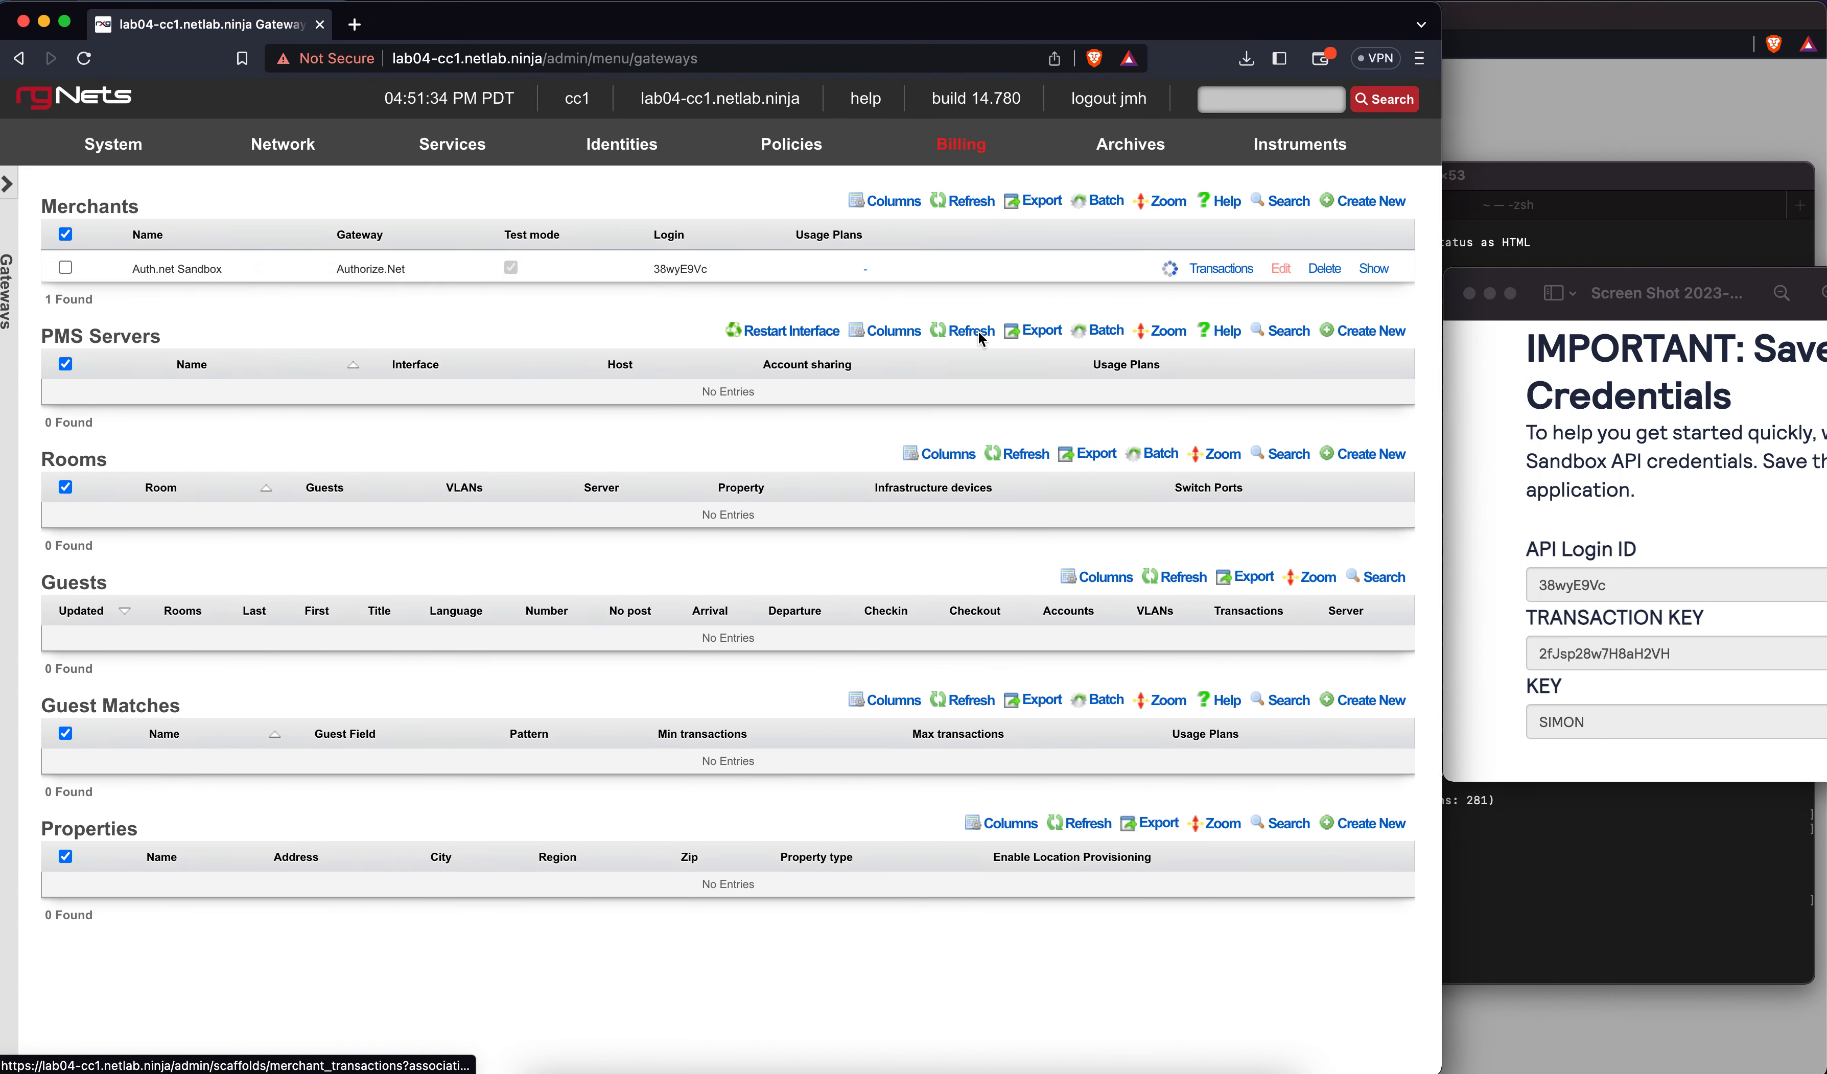
# Replace the Auth.net Sandbox merchant's placeholder password with the sandbox transaction key and update it
pyautogui.click(1282, 269)
pyautogui.click(390, 684)
pyautogui.press('super+a')
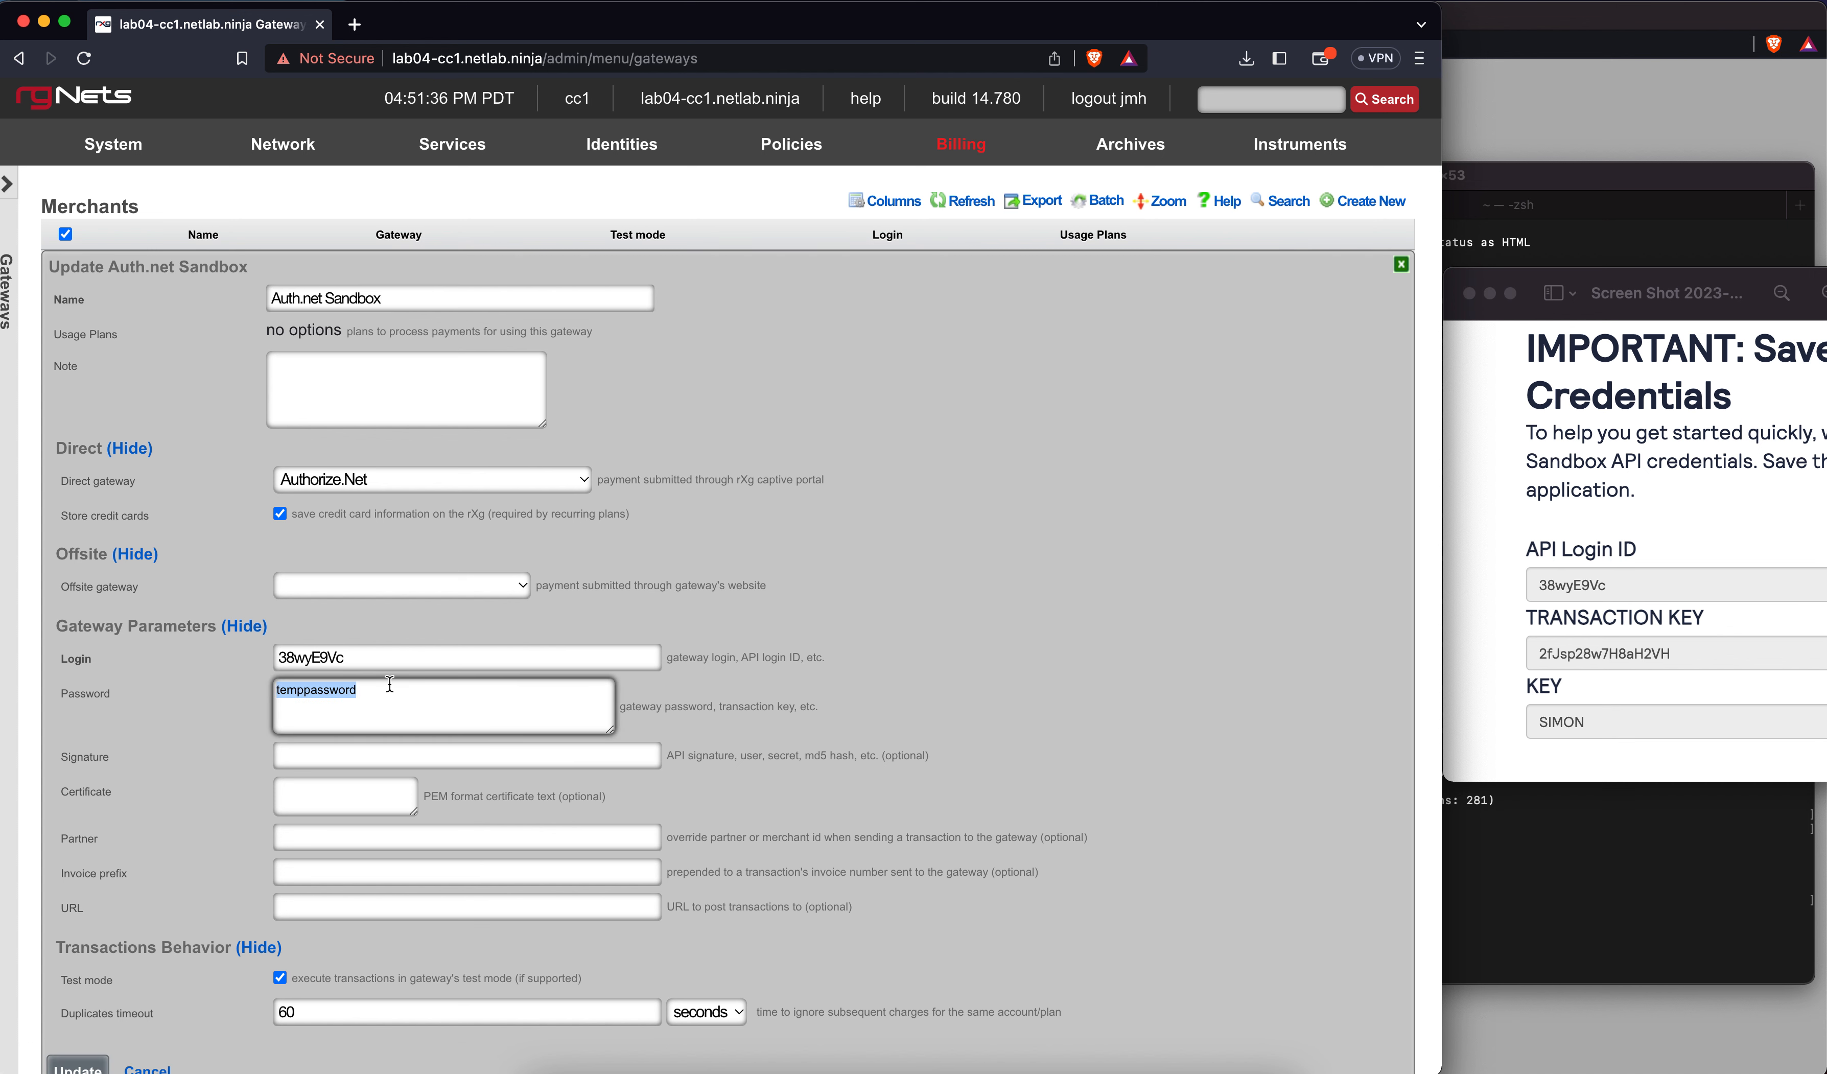
pyautogui.write('2fJsp28w7H8aH2VH')
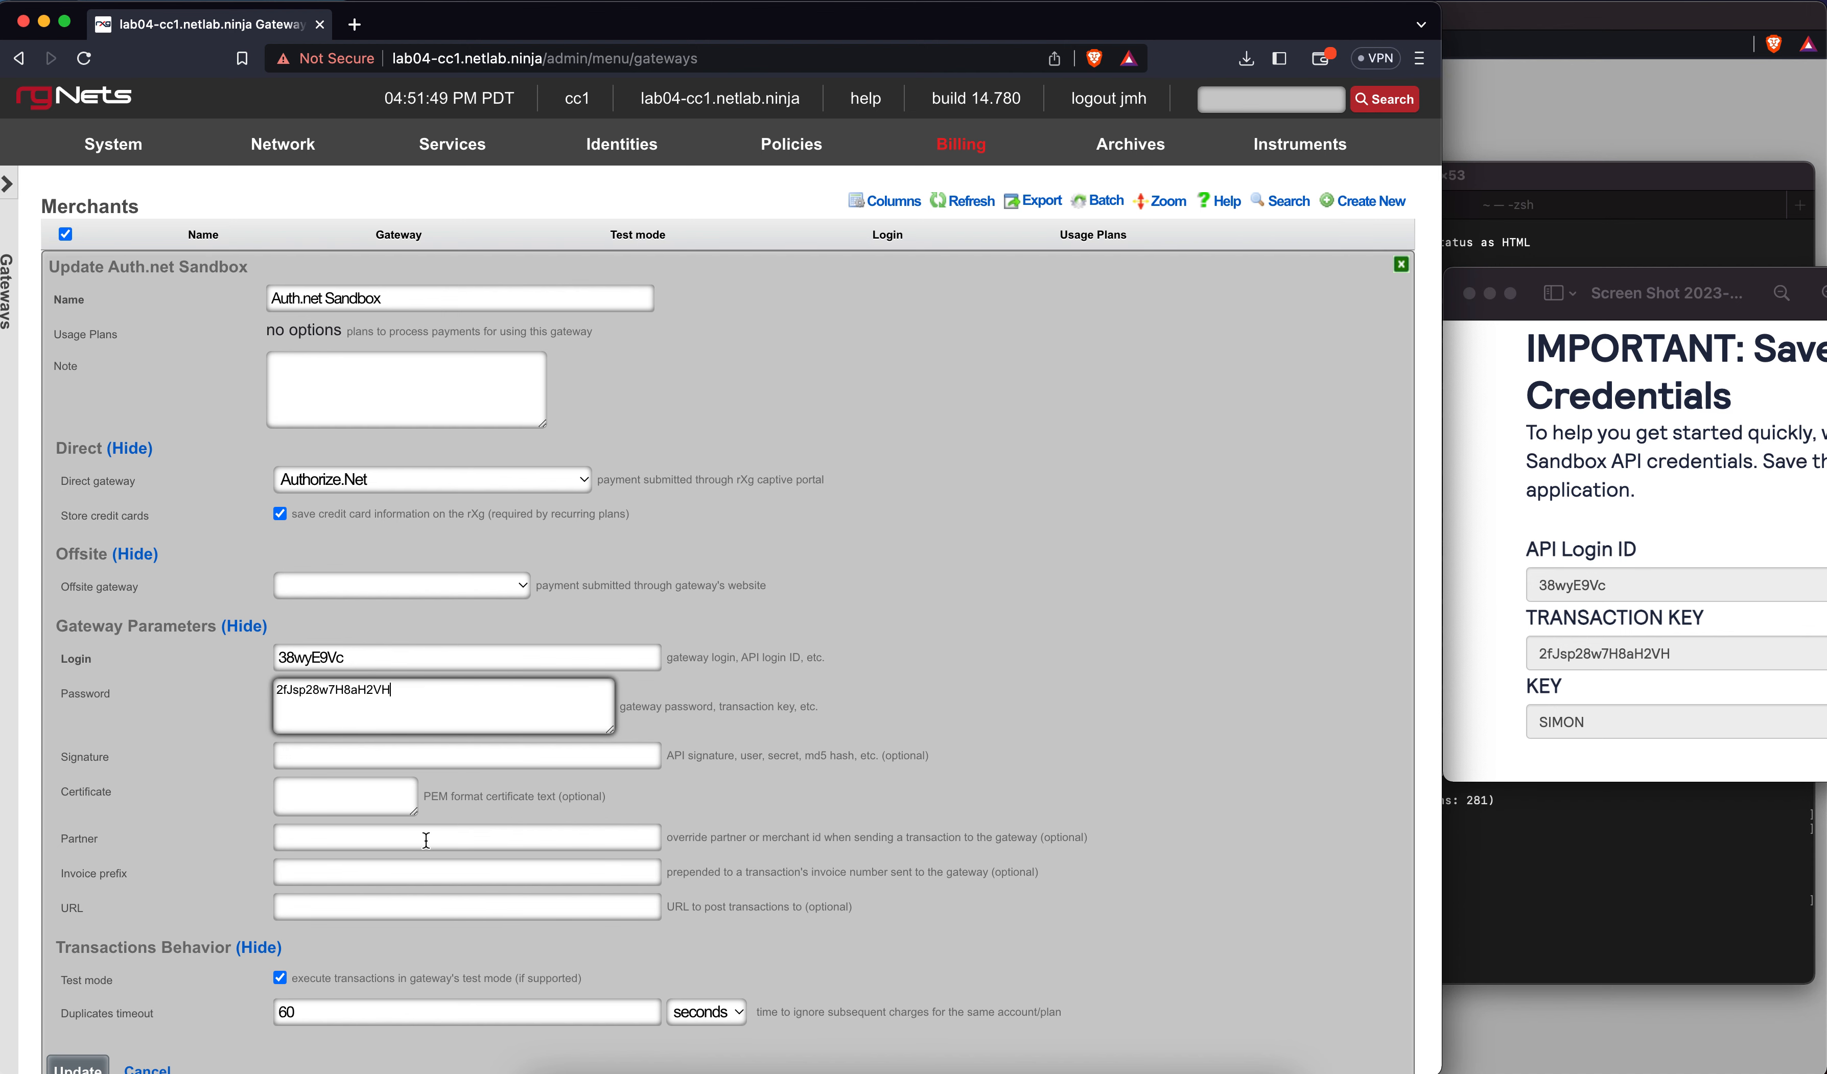
pyautogui.scroll(-3, 227, 943)
pyautogui.click(73, 850)
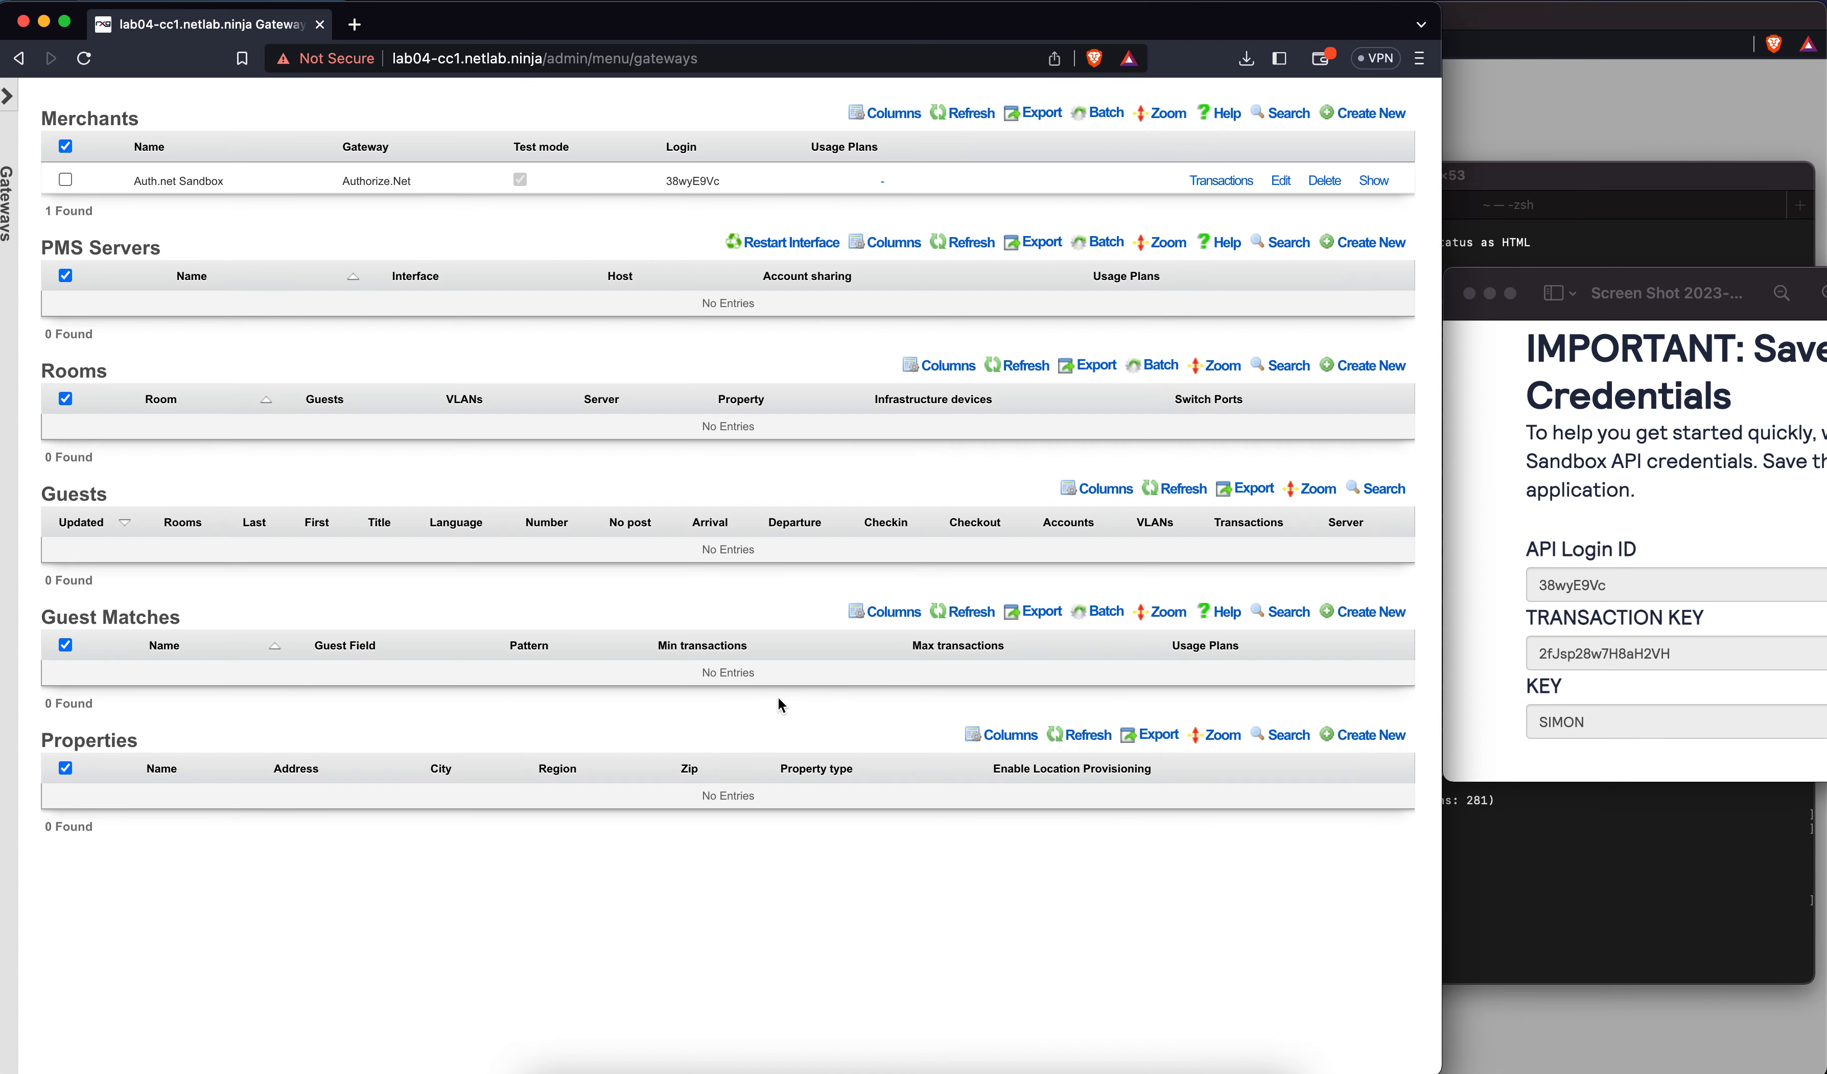
# Widen the browser to fill the screen and go to Billing > Plans
pyautogui.moveTo(1445, 273); pyautogui.dragTo(1821, 294)
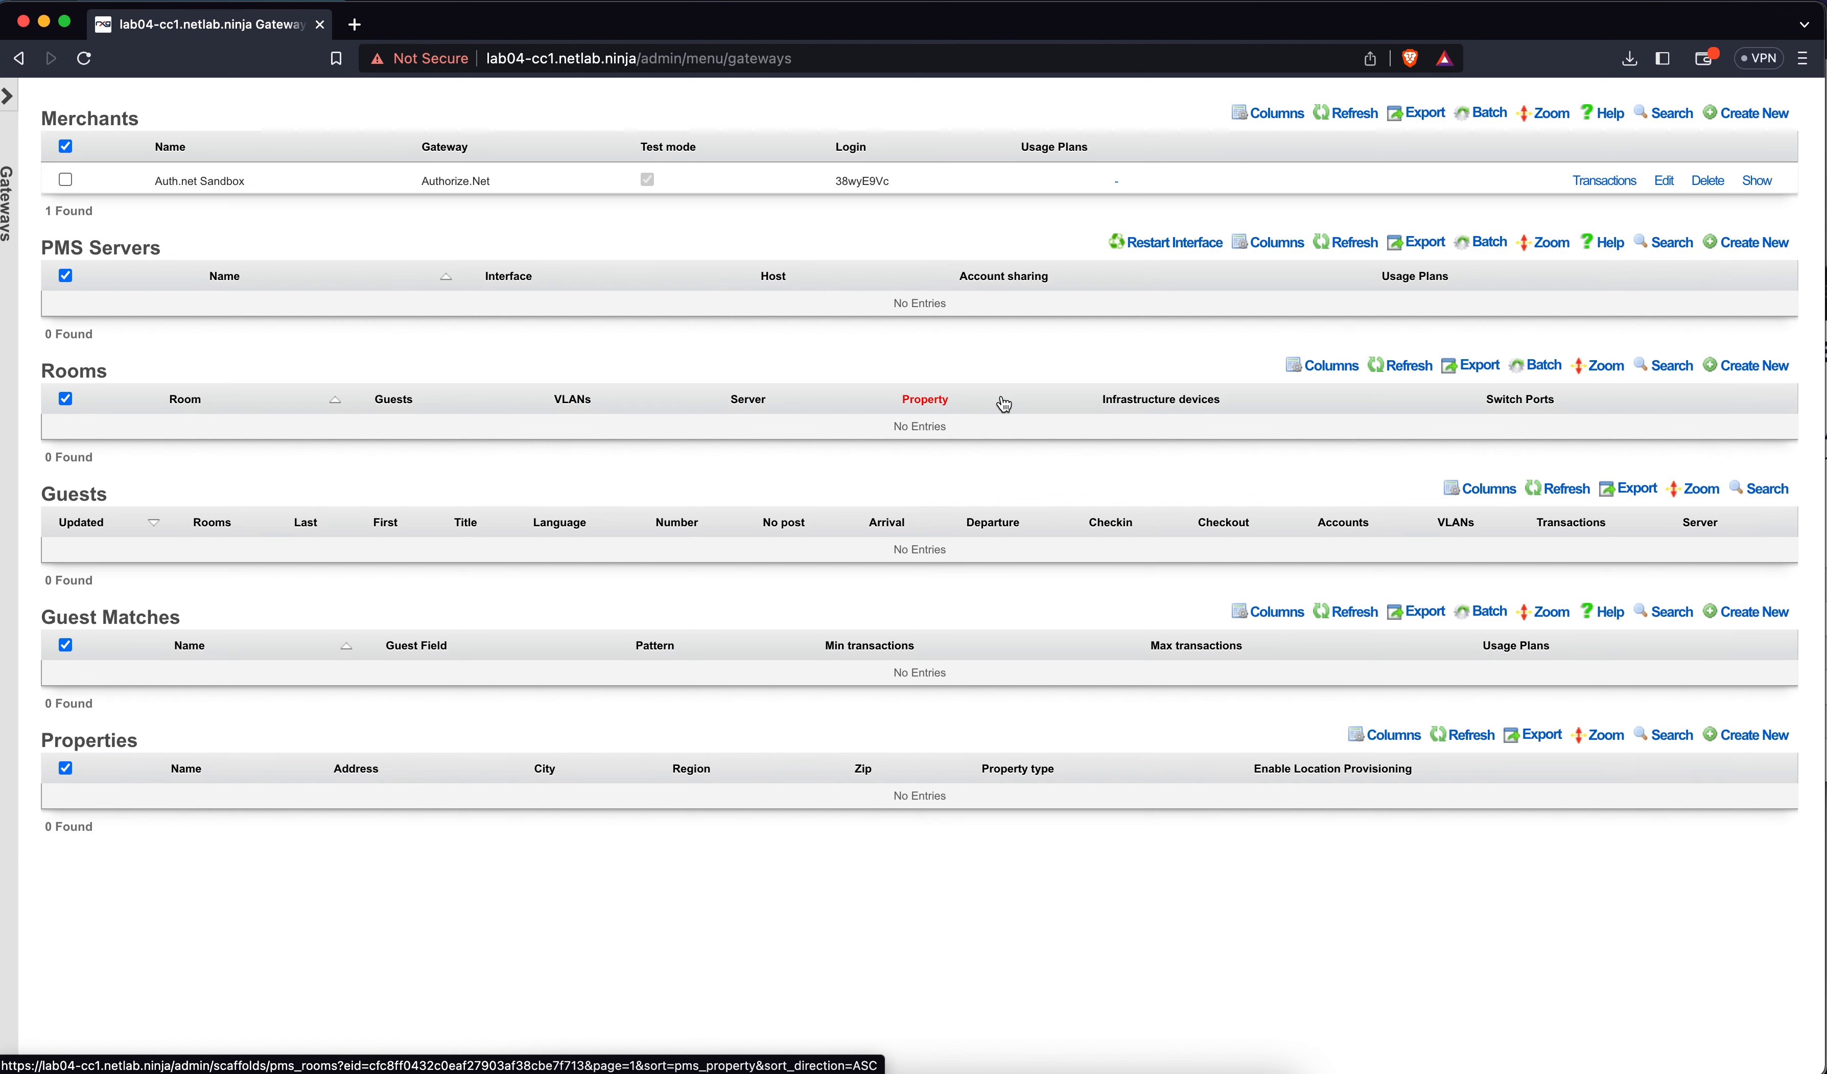
pyautogui.scroll(3, 1248, 386)
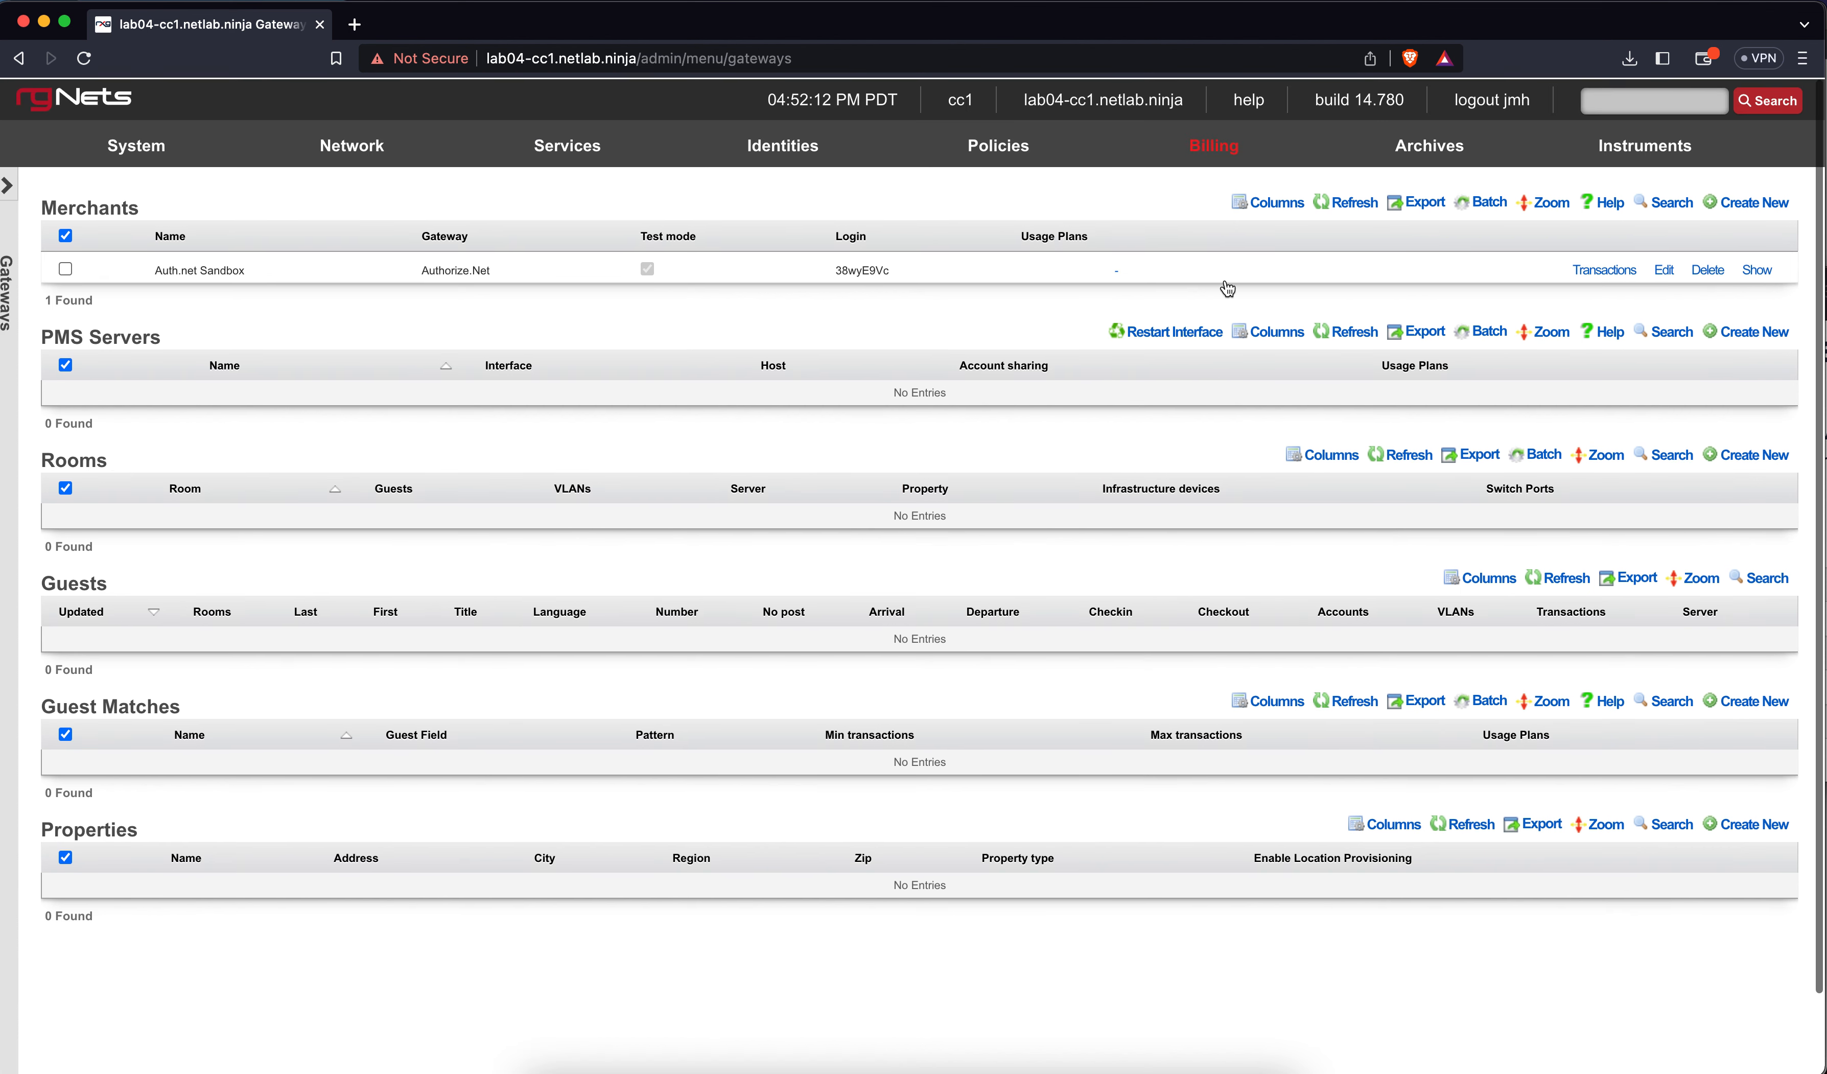
pyautogui.moveTo(1198, 148)
pyautogui.click(1169, 190)
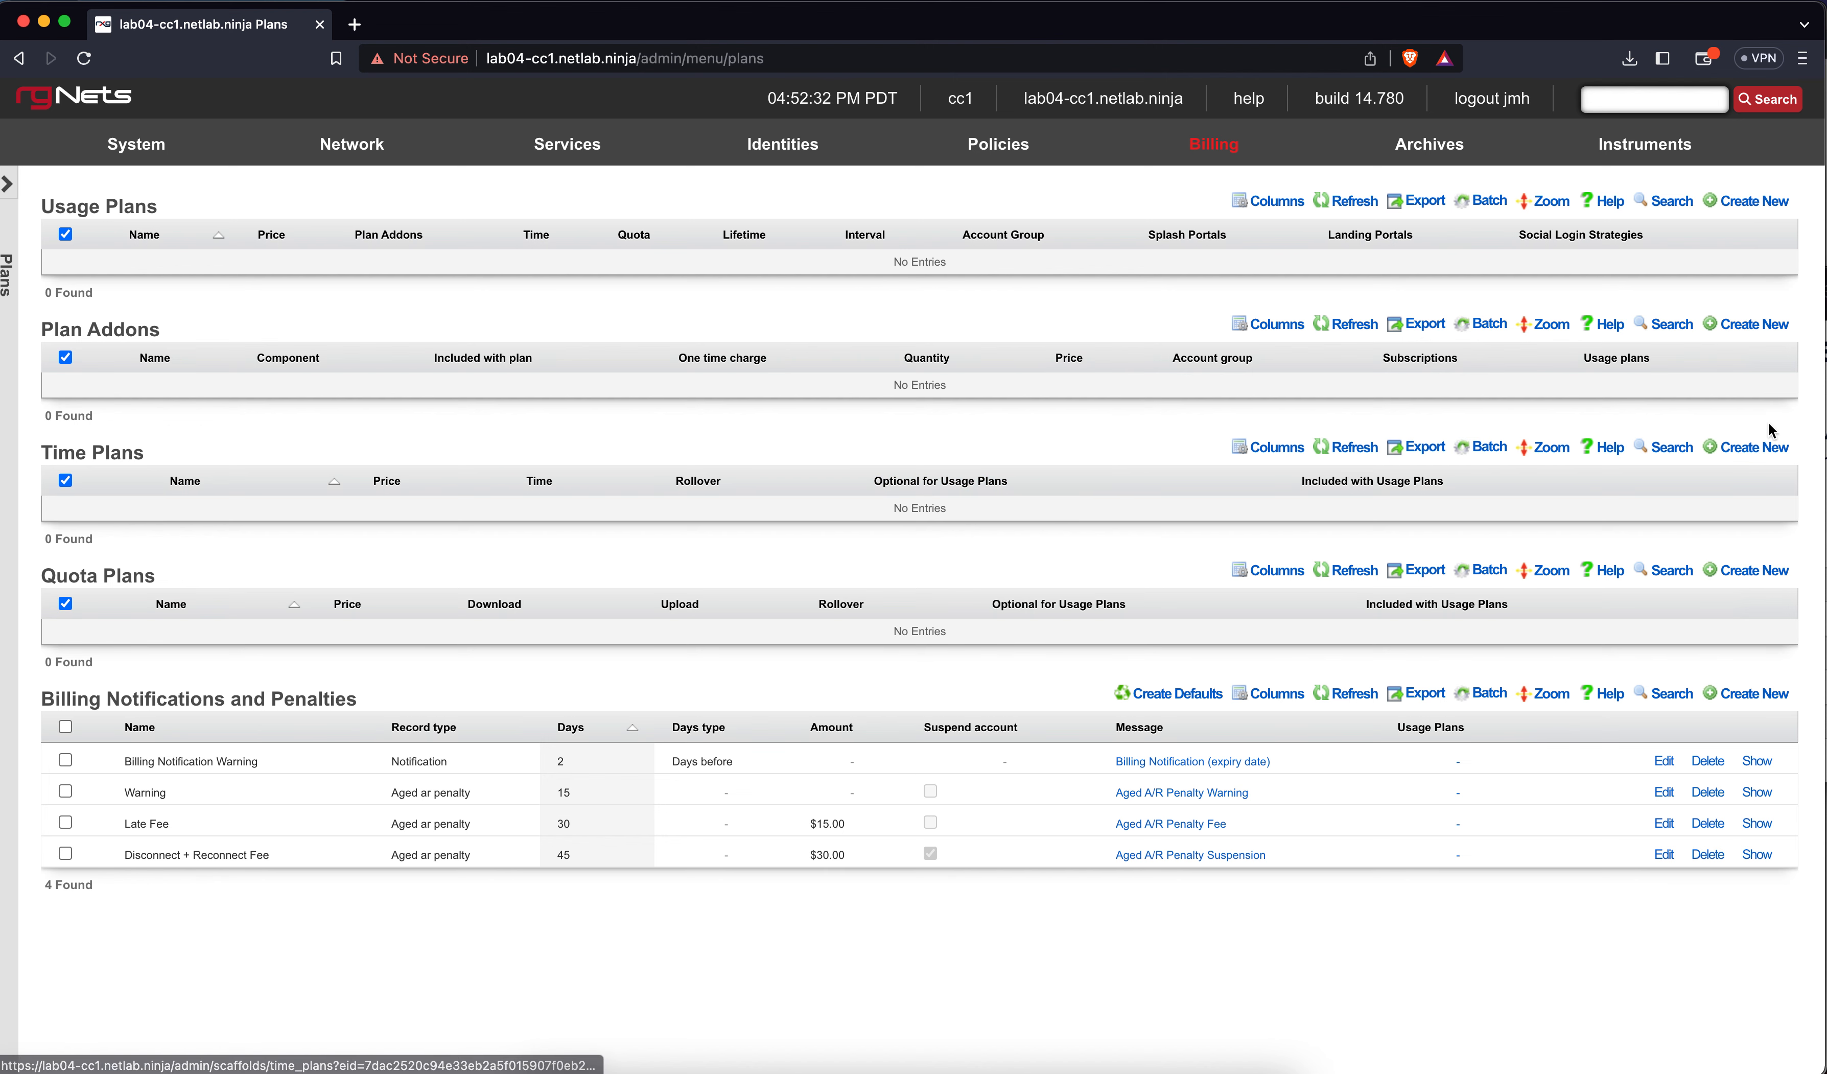
# Start a new time plan from the Time Plans section's Create New
pyautogui.click(1772, 445)
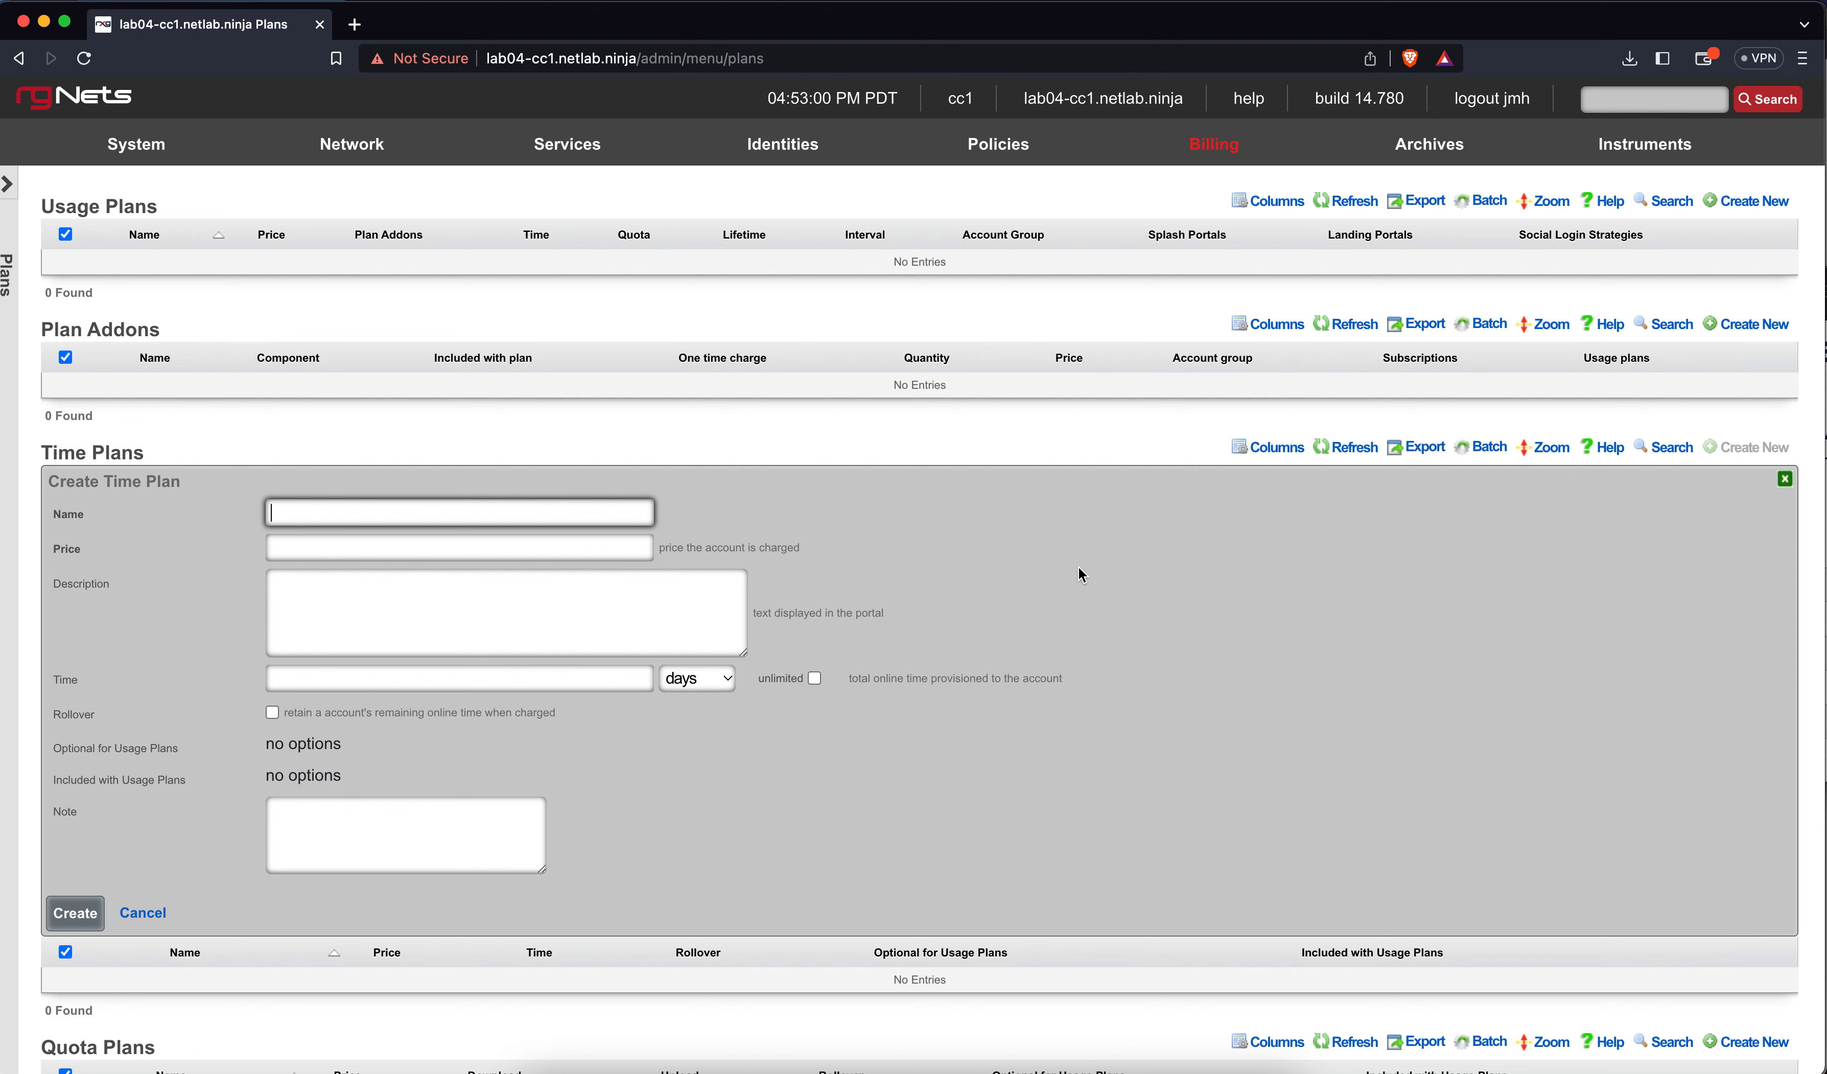
# Create a time plan named Unlimited with price 0 and unlimited online time
pyautogui.write('Unlimited')
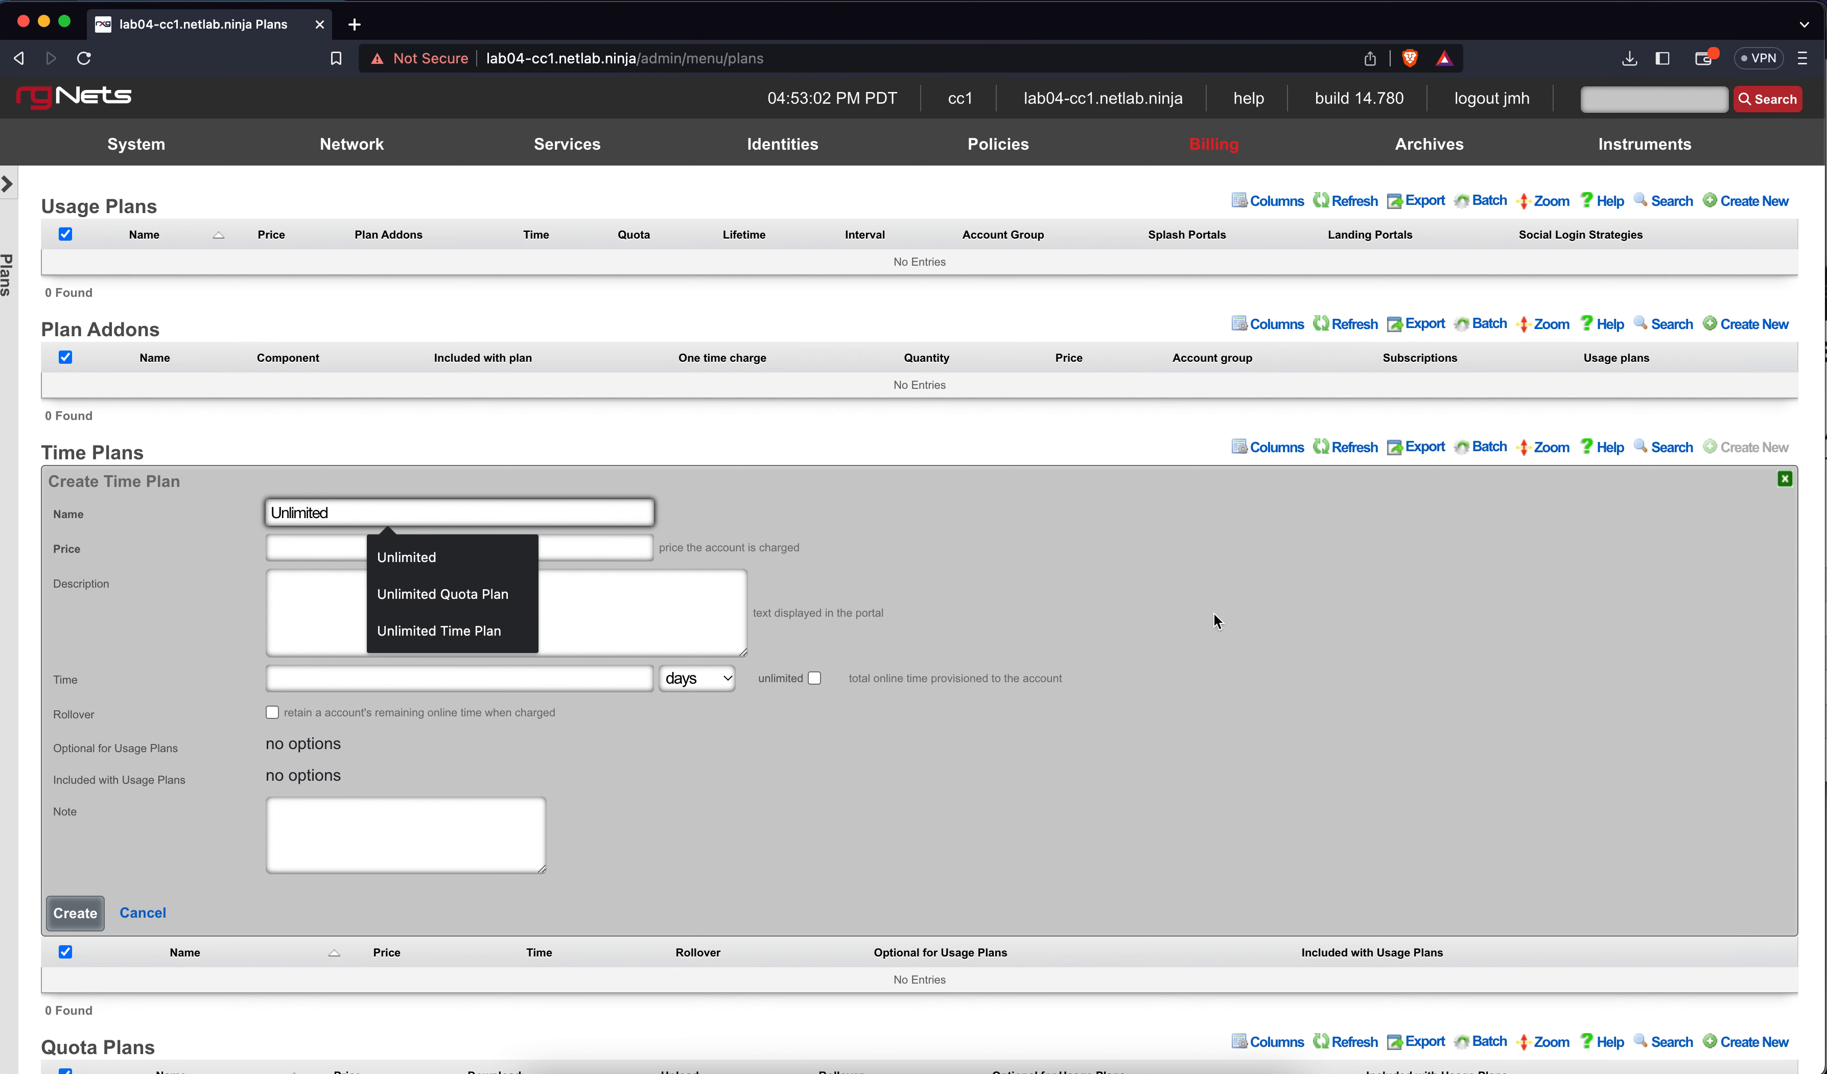
pyautogui.click(985, 566)
pyautogui.click(609, 550)
pyautogui.write('0')
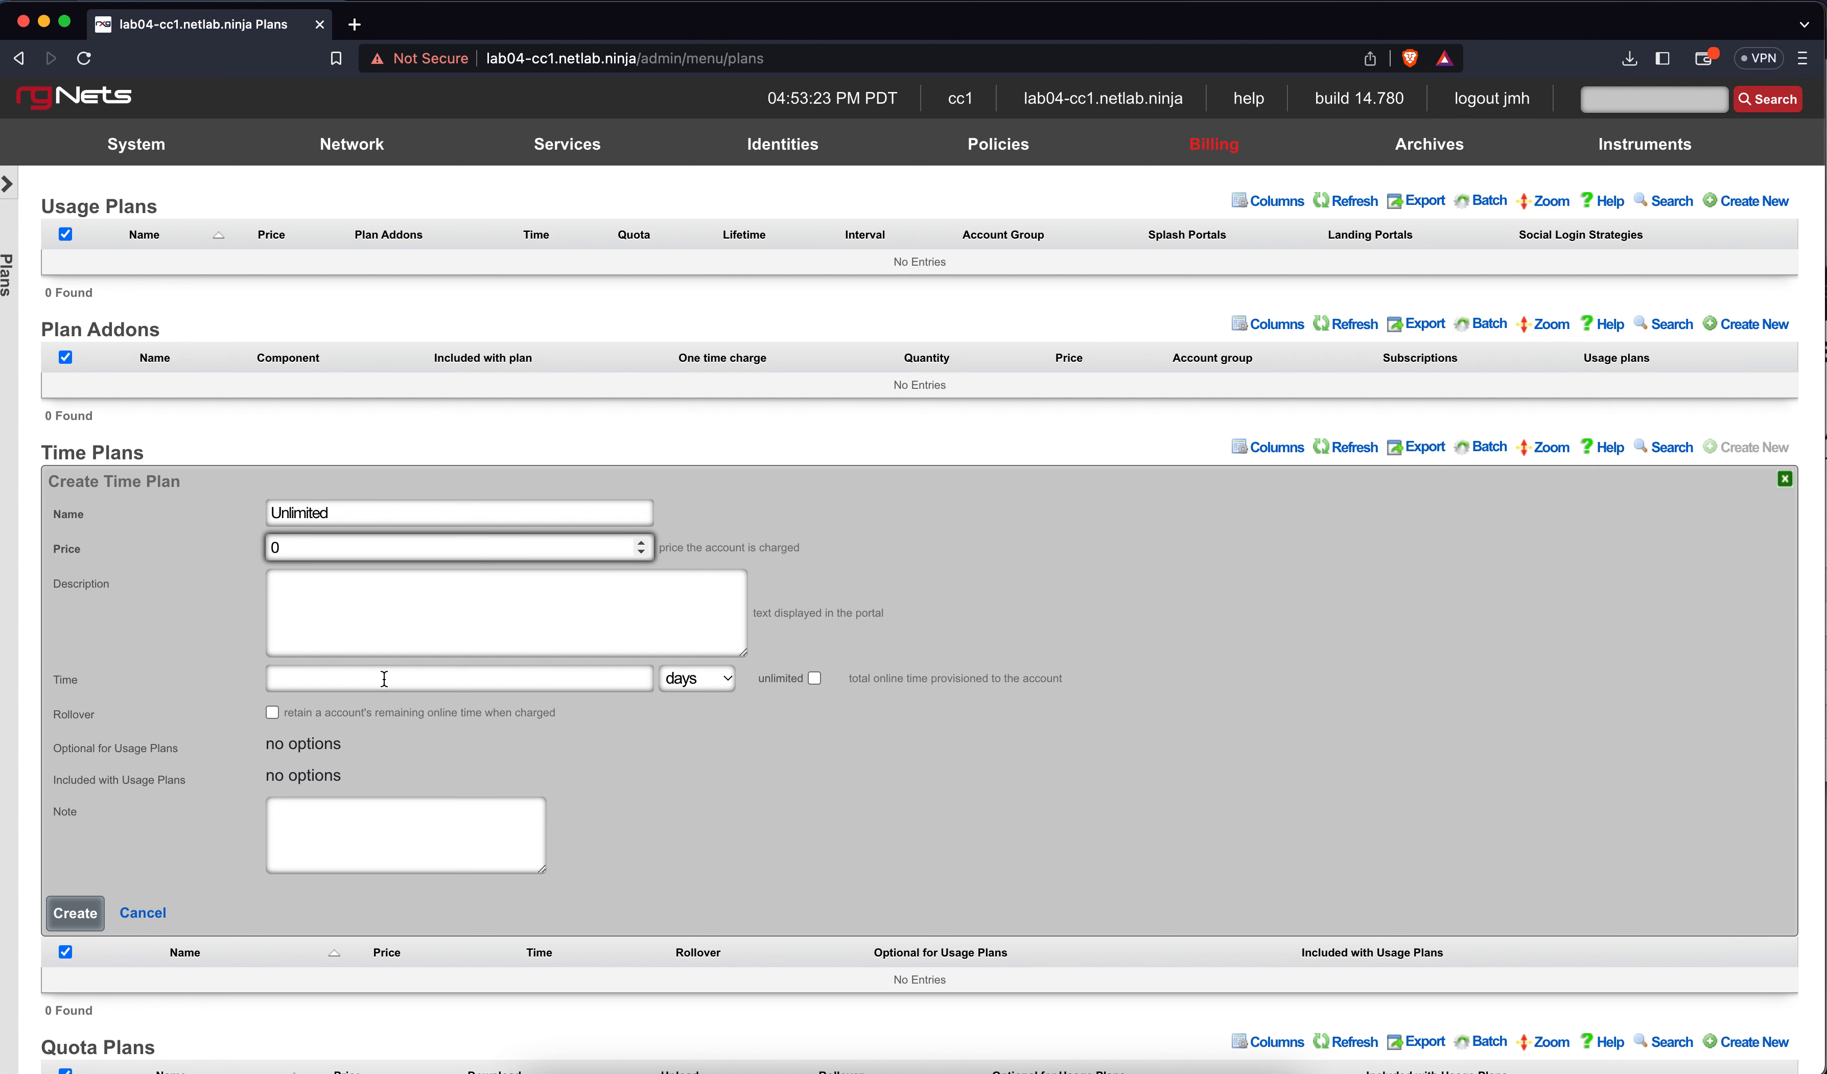
pyautogui.click(807, 676)
pyautogui.click(811, 677)
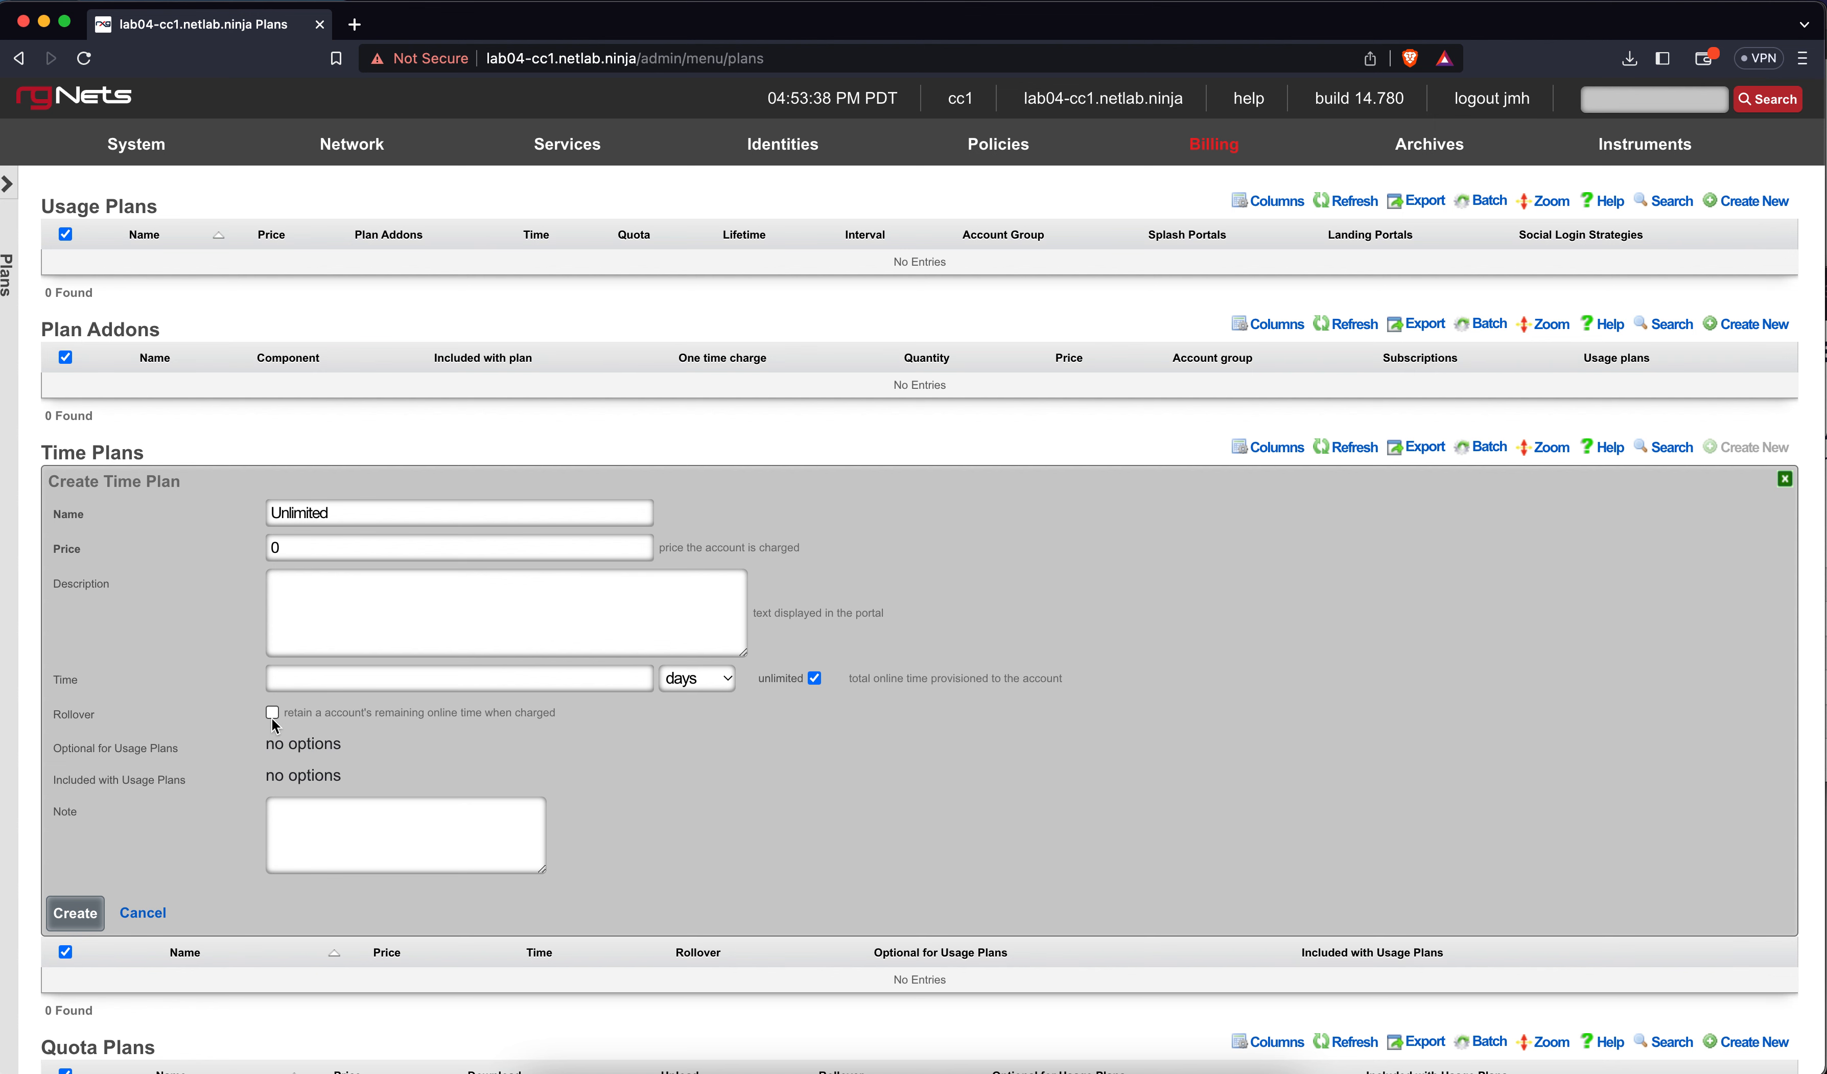
pyautogui.click(98, 913)
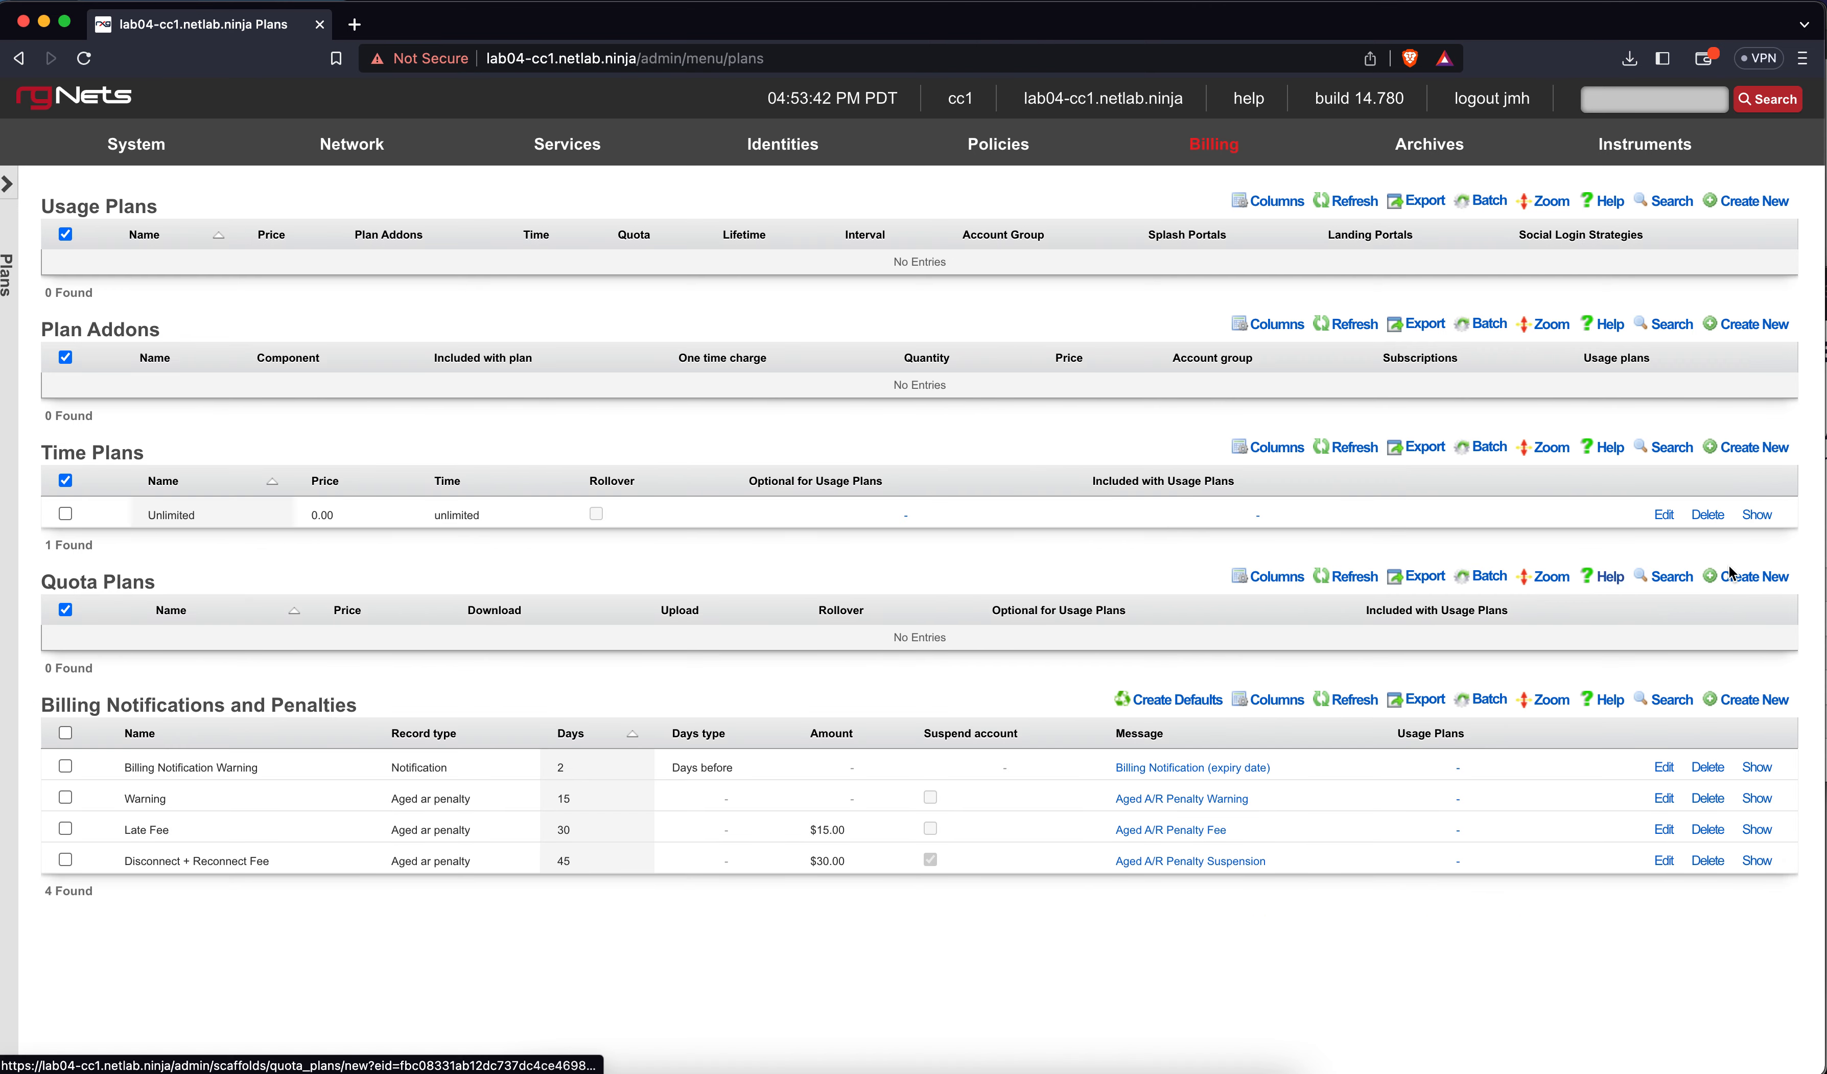
# Create a quota plan named Unlimited, price 0, with unlimited download and upload
pyautogui.click(1731, 575)
pyautogui.write('Unlimited')
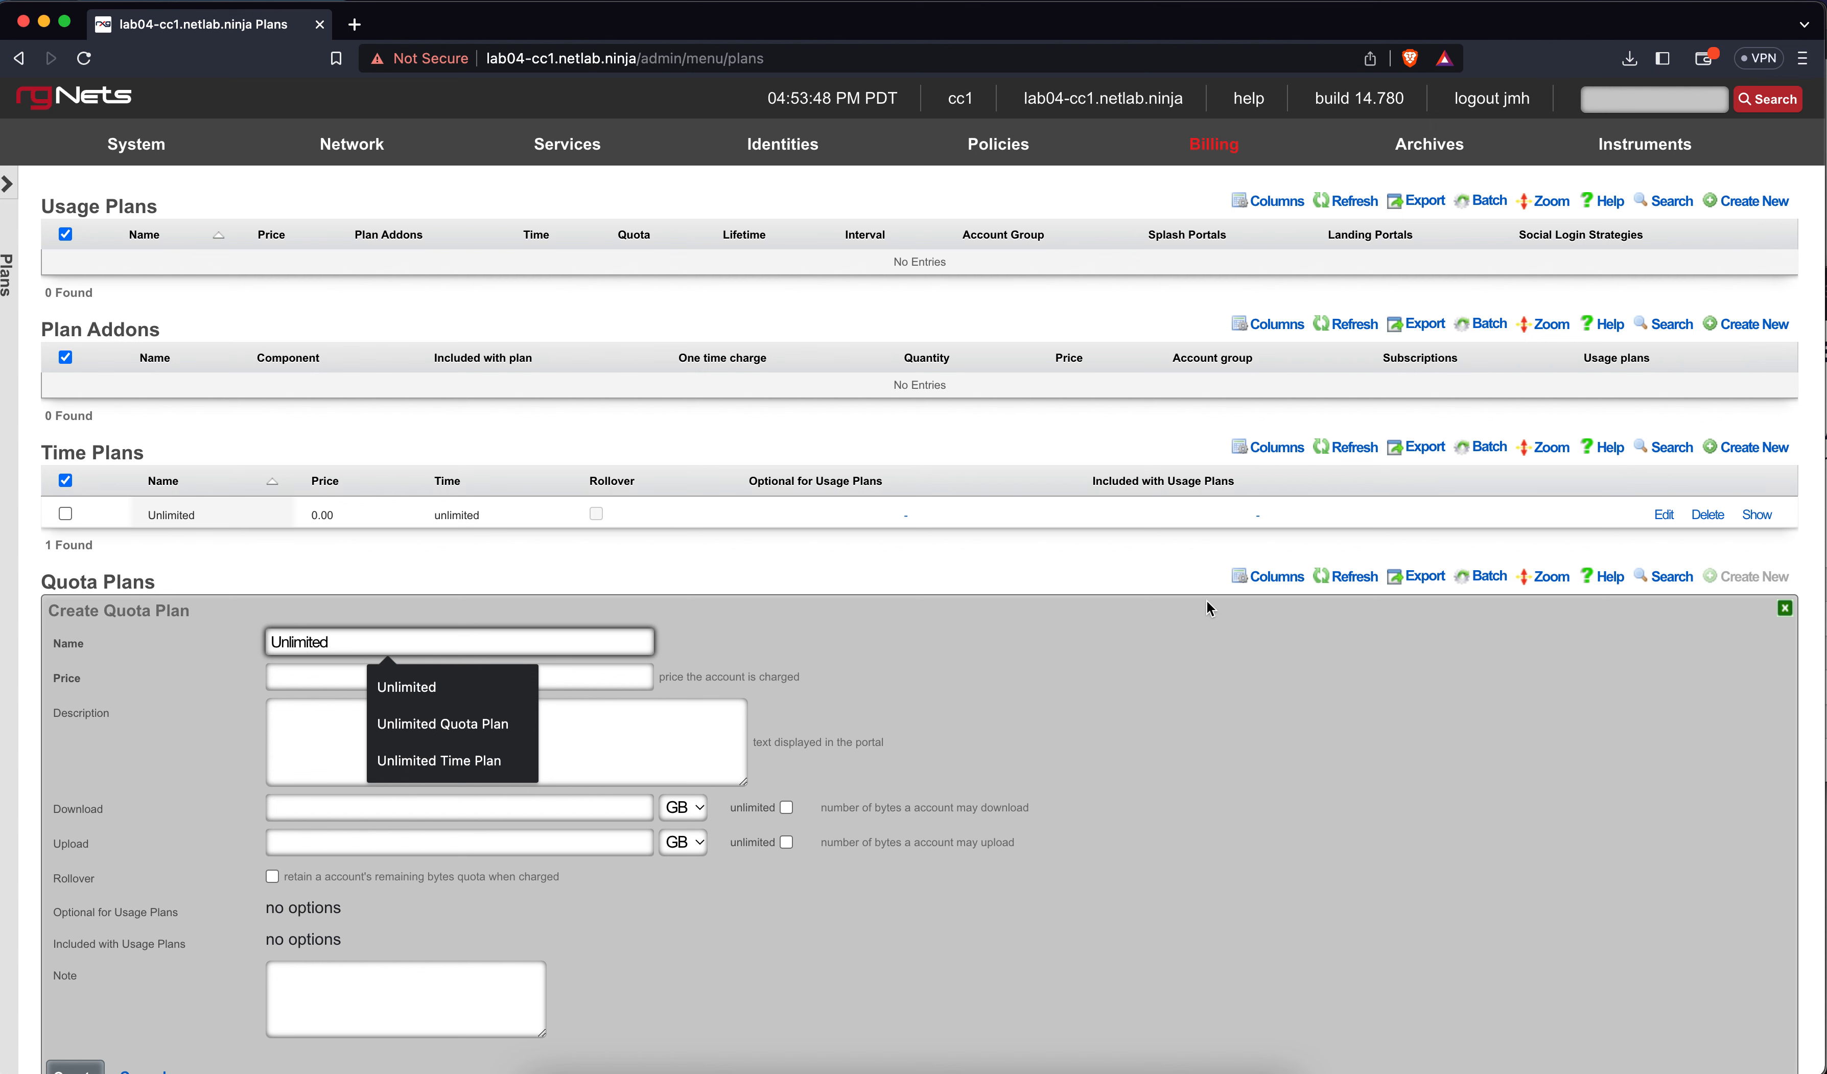
pyautogui.click(545, 818)
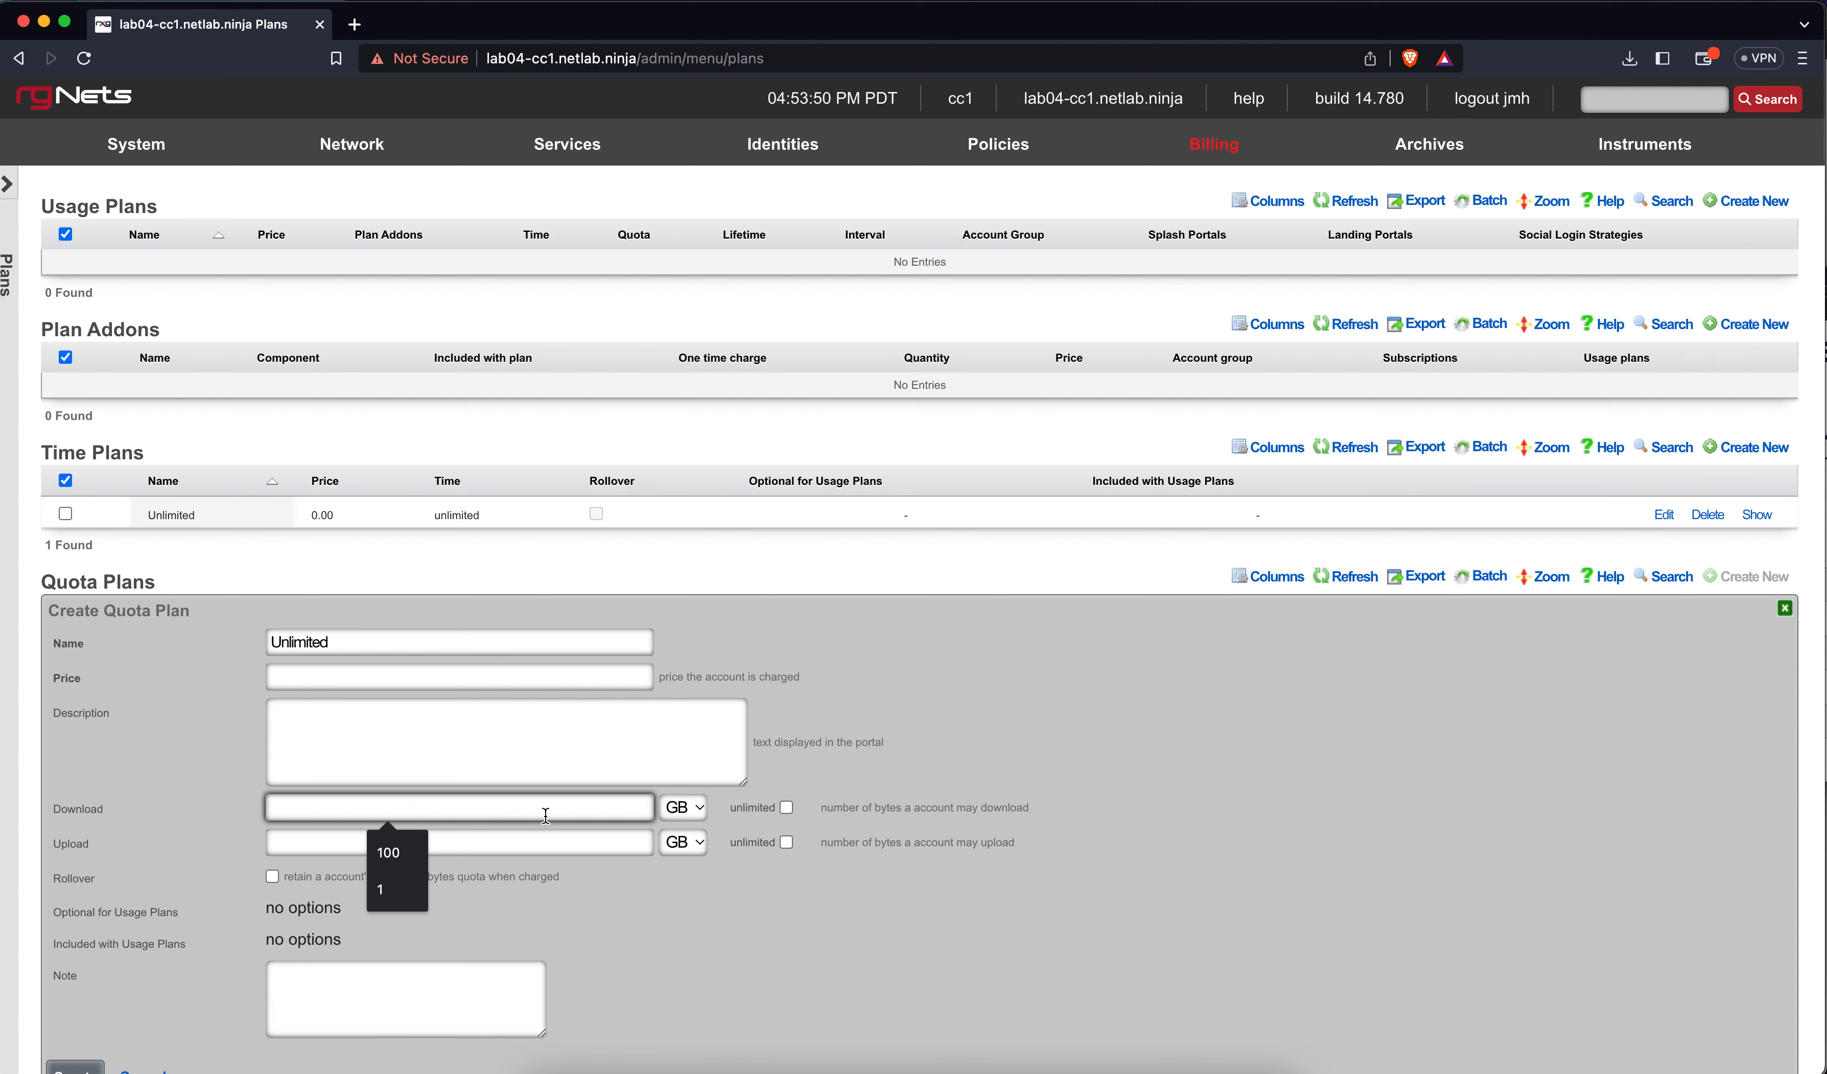
pyautogui.click(506, 676)
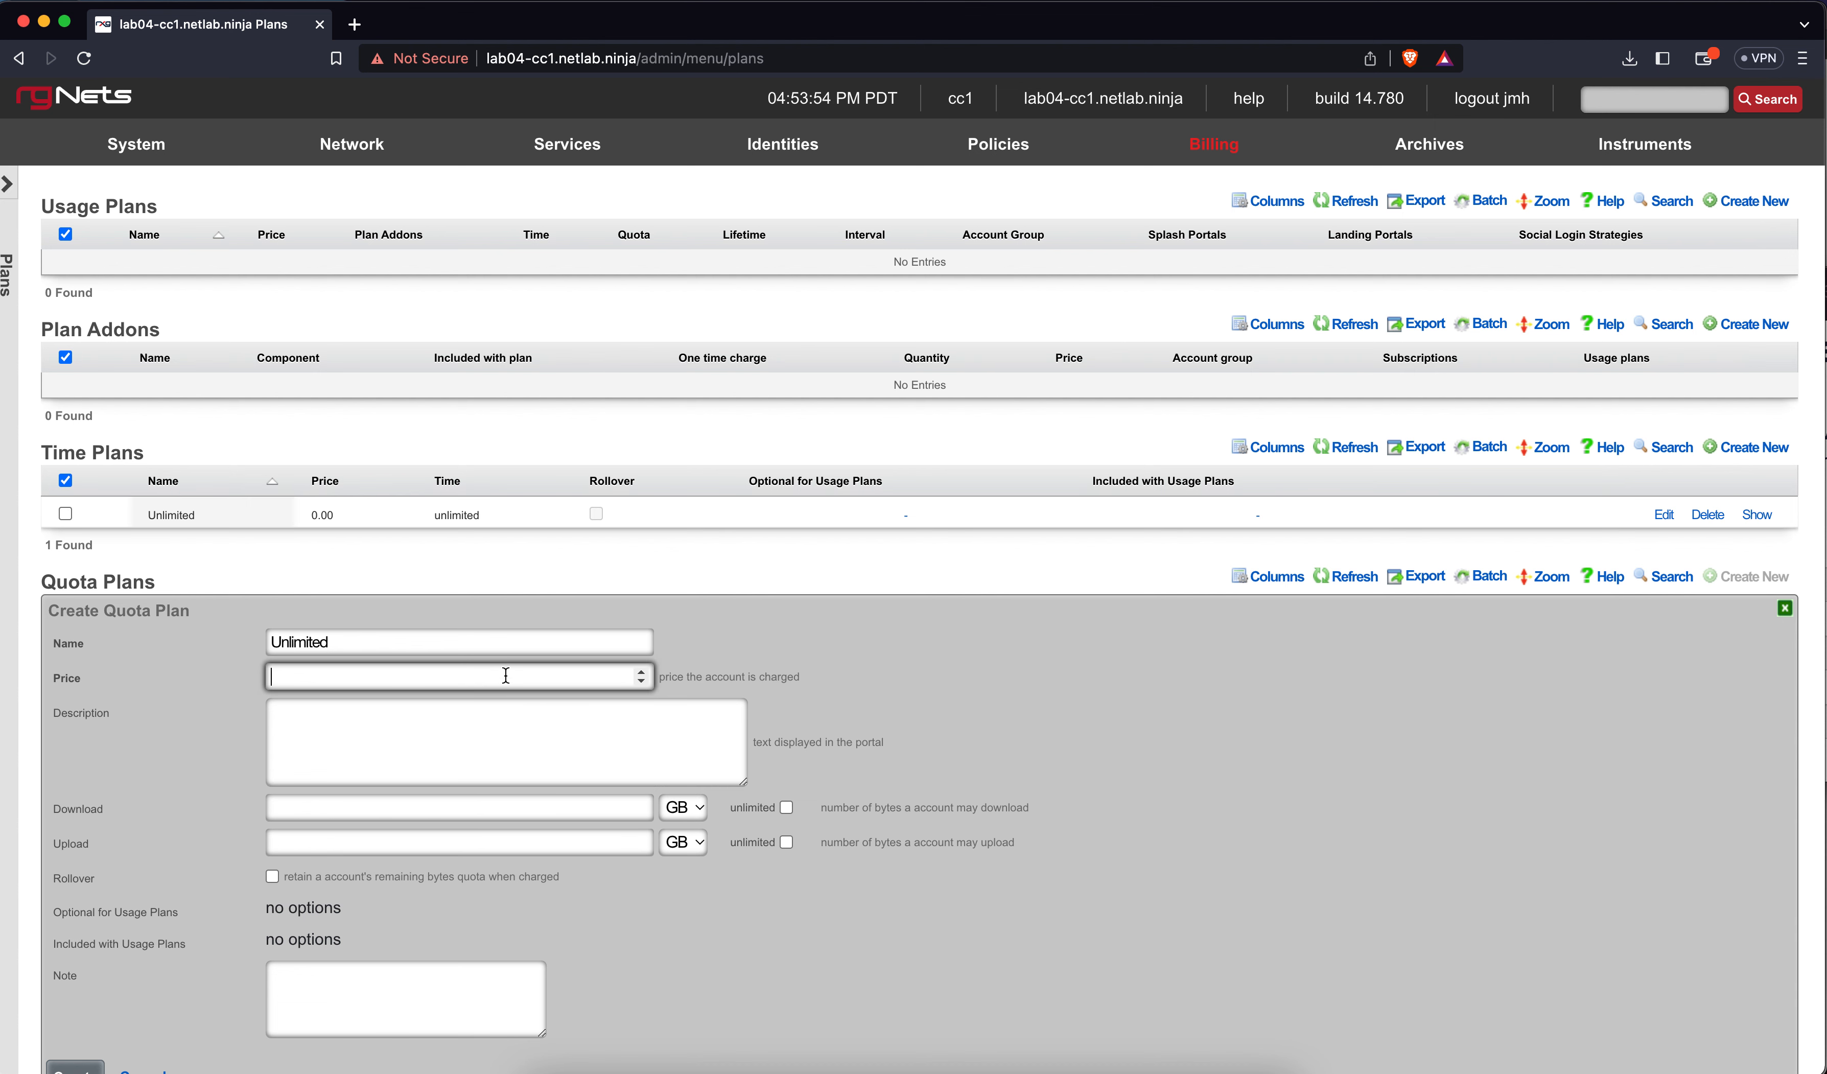
pyautogui.write('0')
pyautogui.click(785, 807)
pyautogui.click(785, 843)
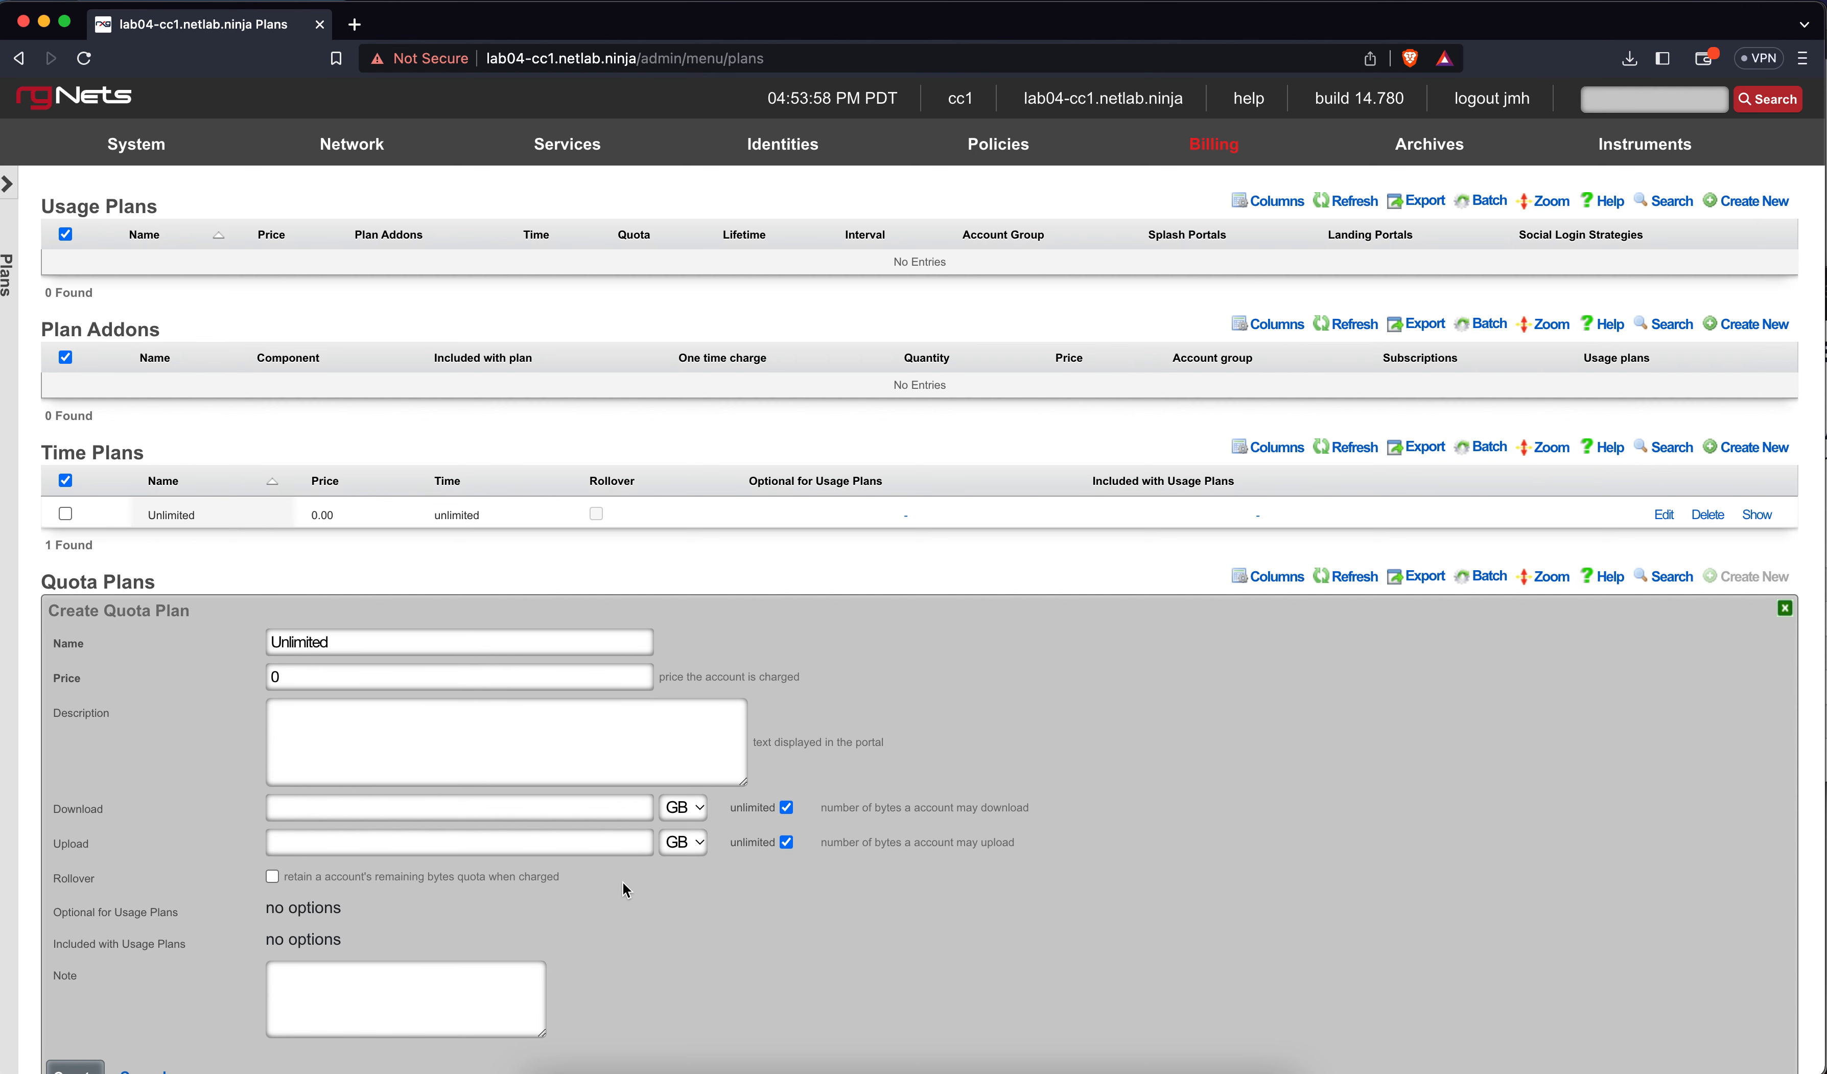
pyautogui.scroll(-3, 623, 882)
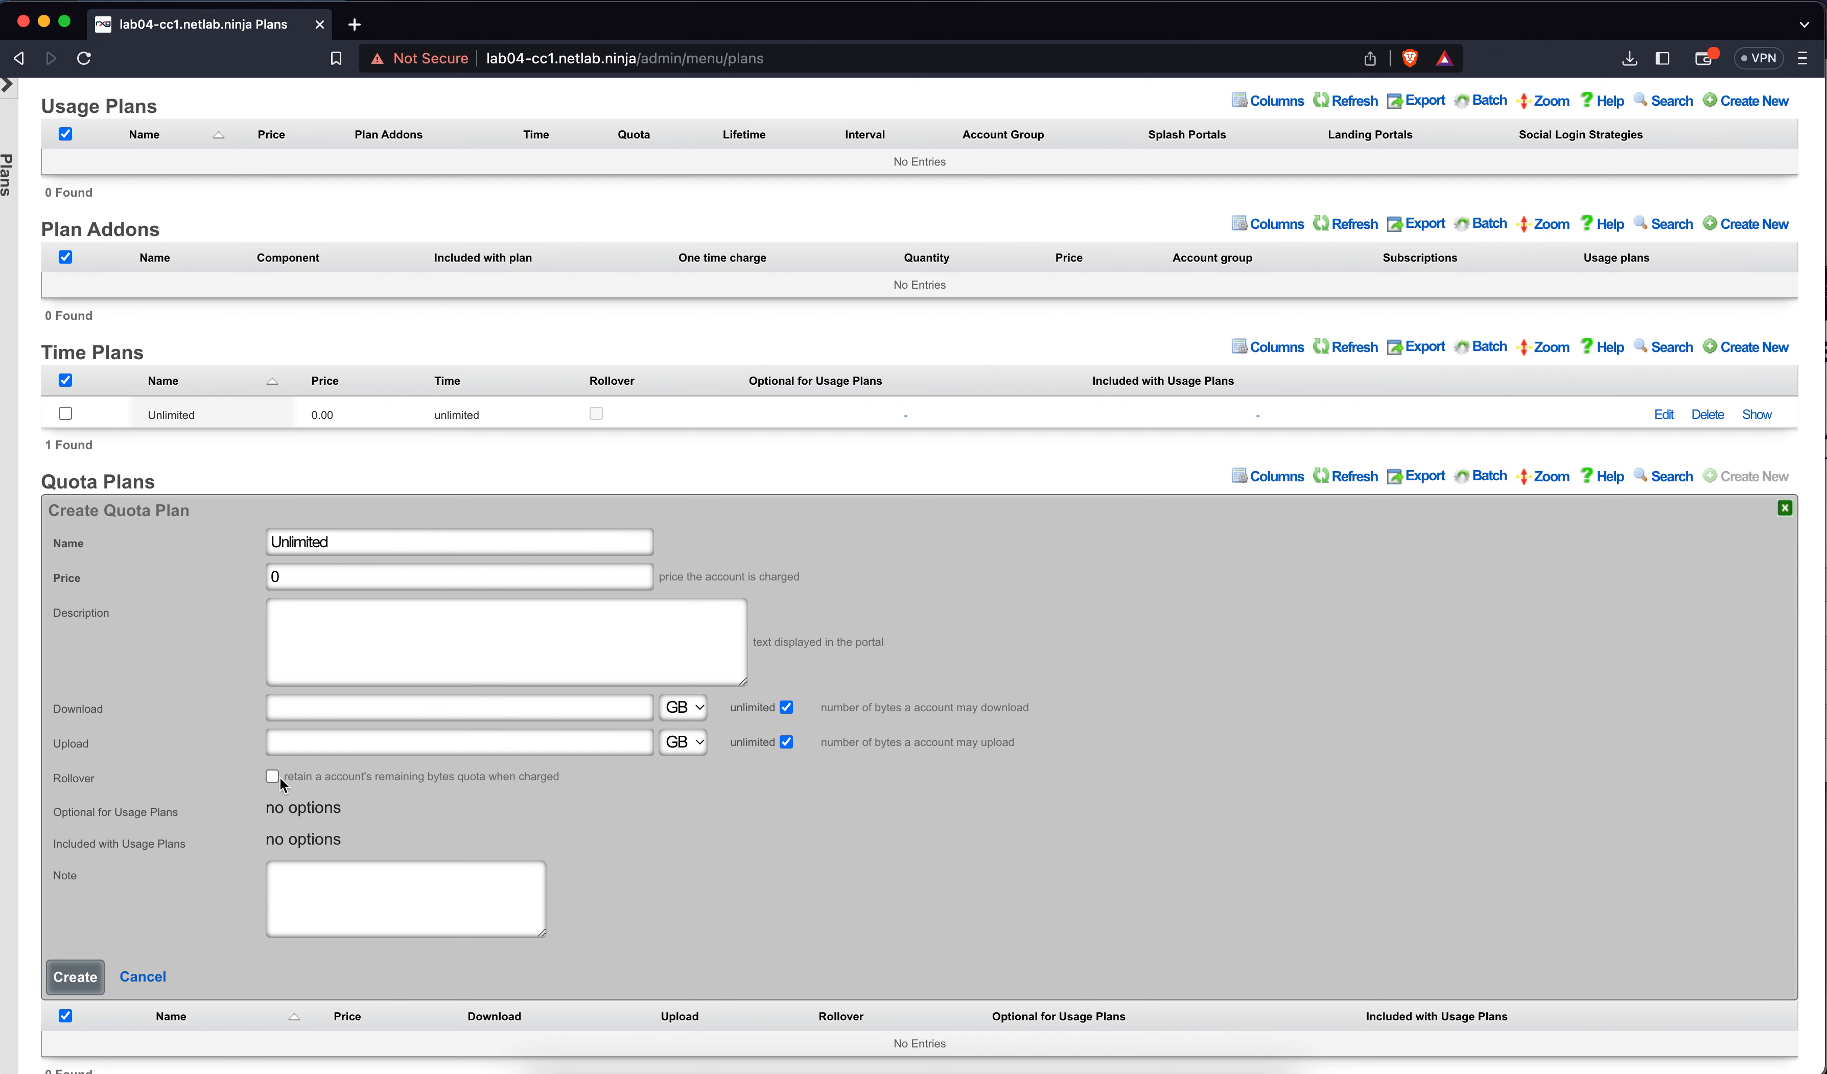
pyautogui.click(95, 971)
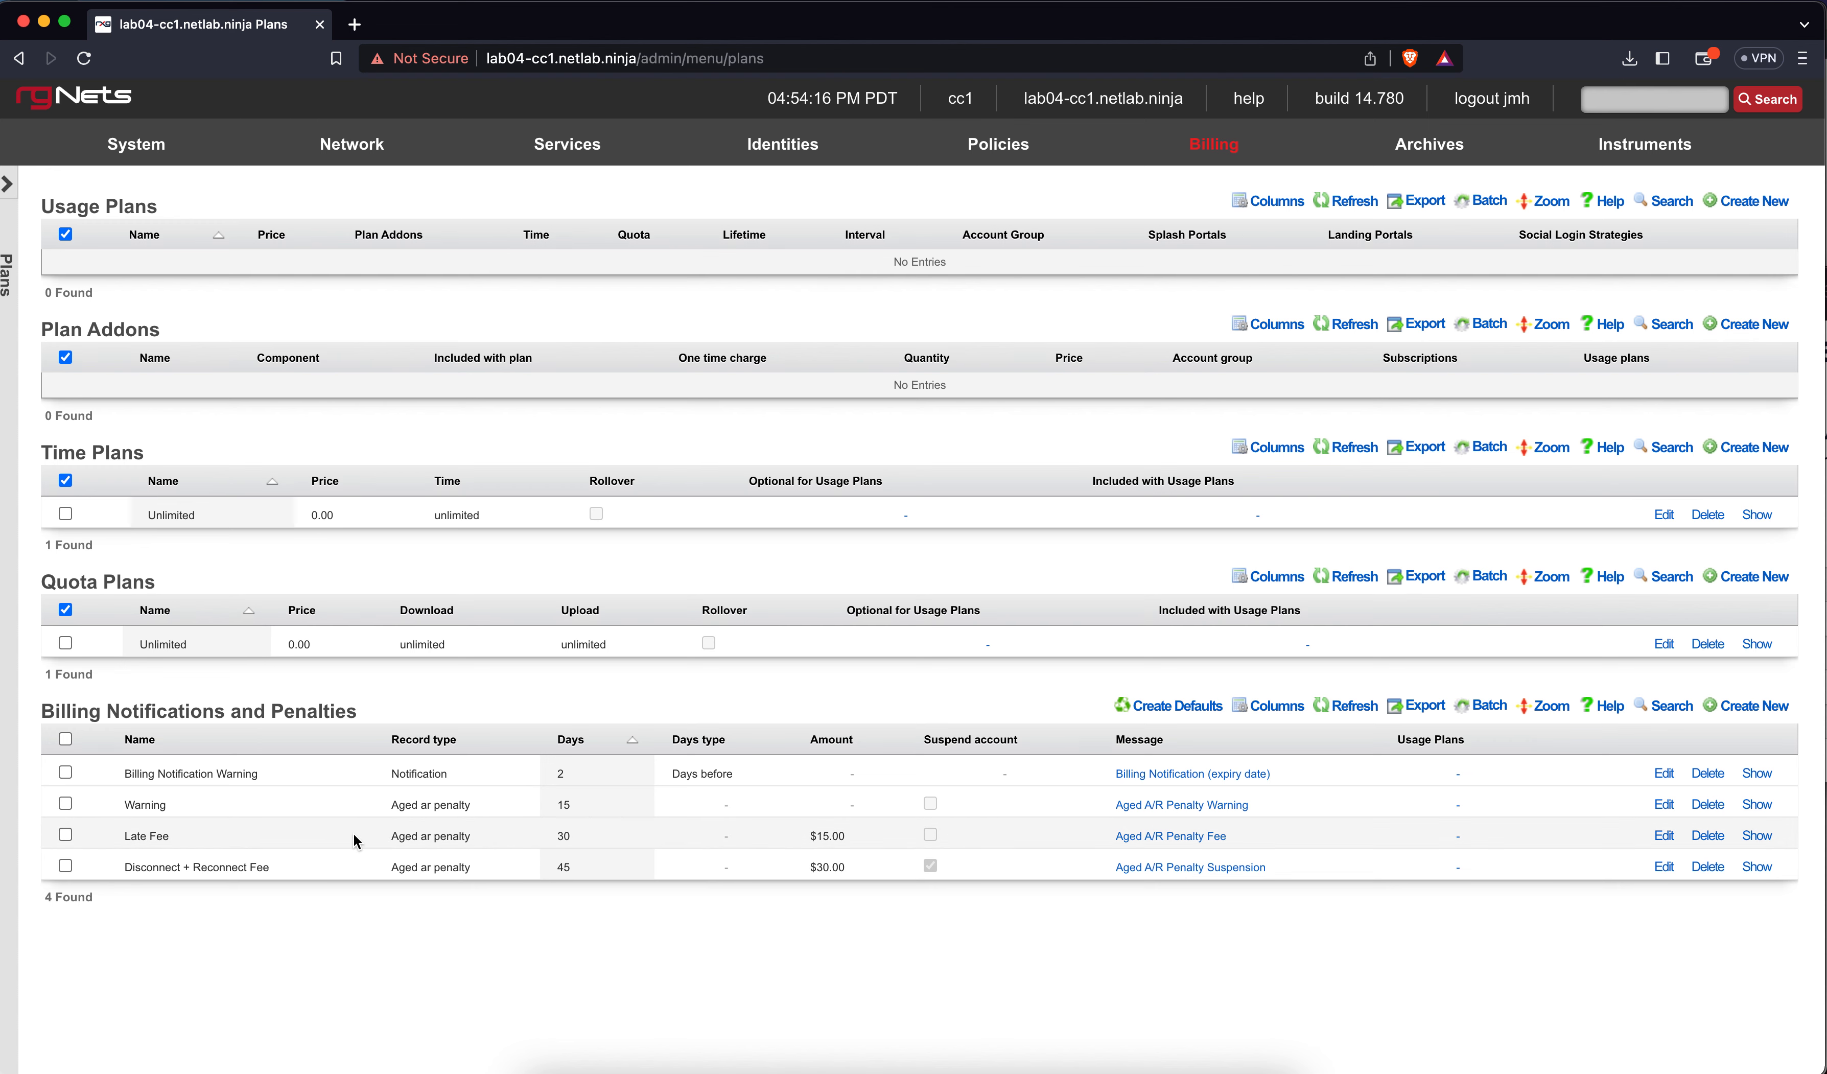
# Start a plan addon with component Dedicated IPs and the name Dedicated IP
pyautogui.click(1734, 325)
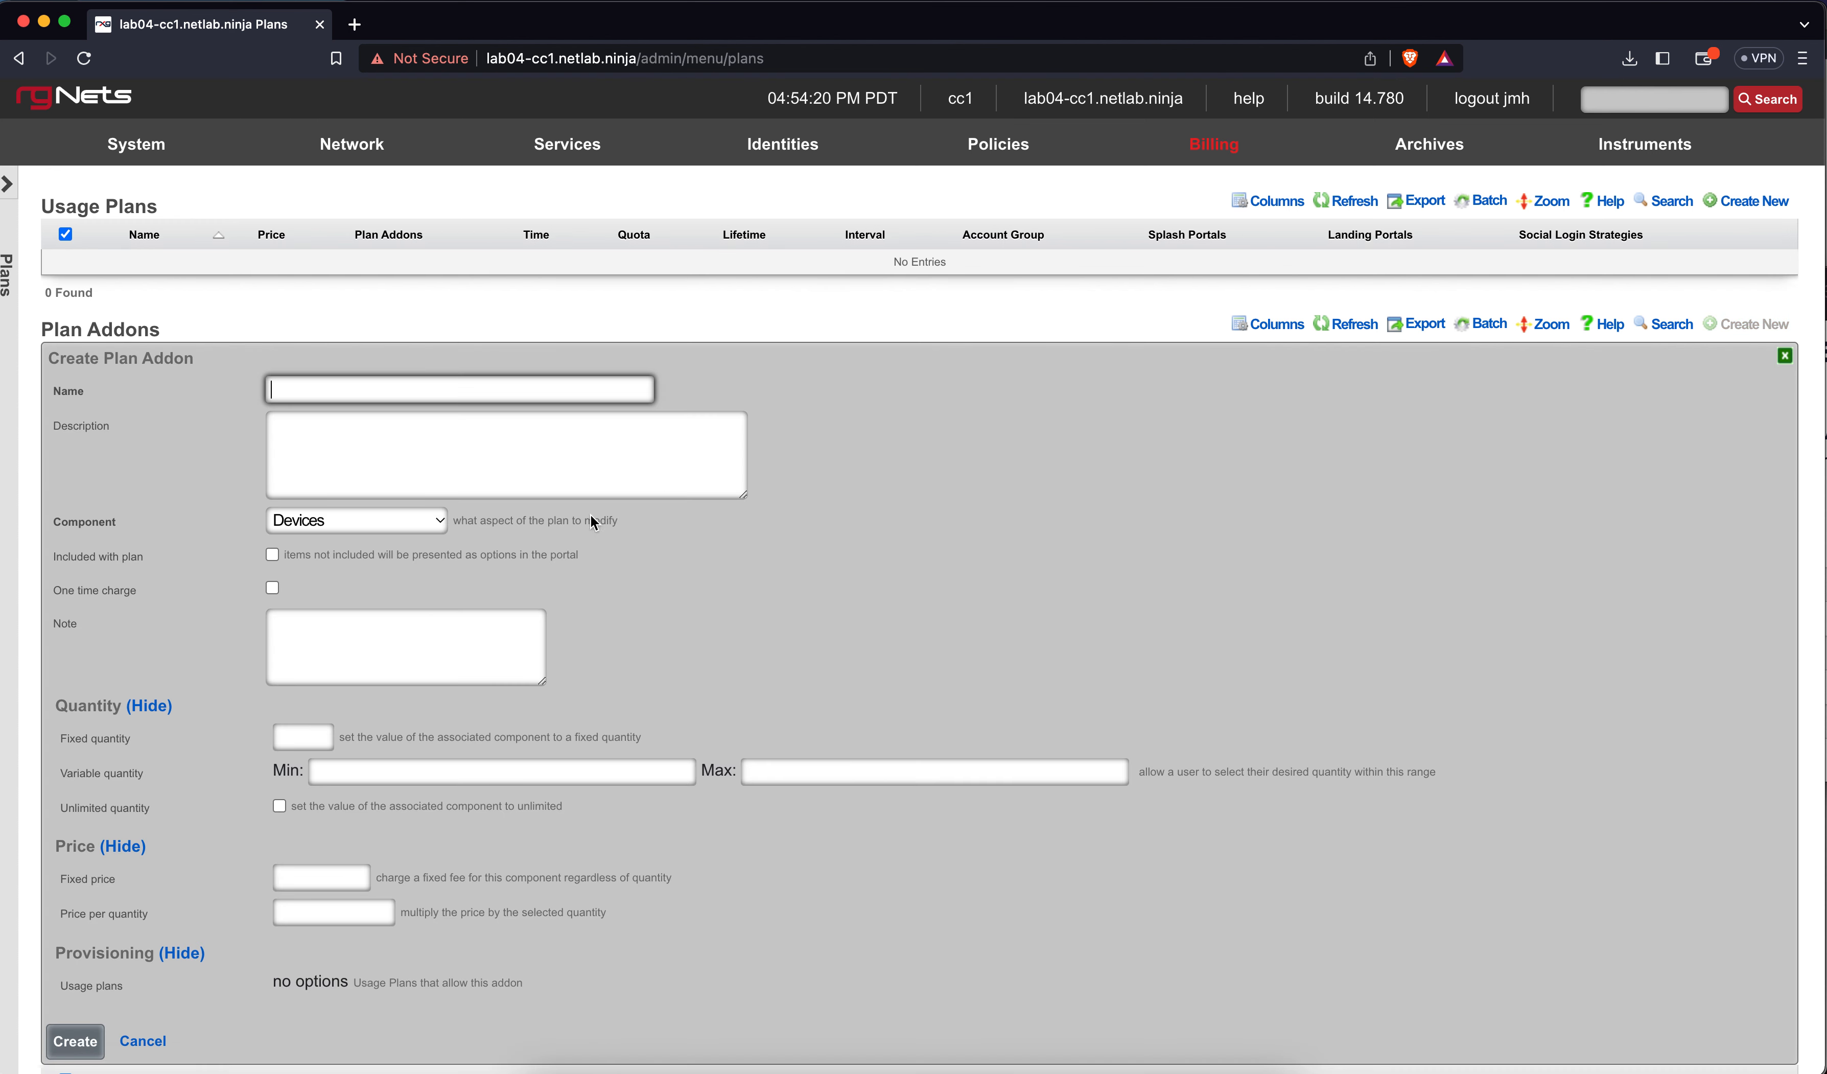
pyautogui.click(404, 525)
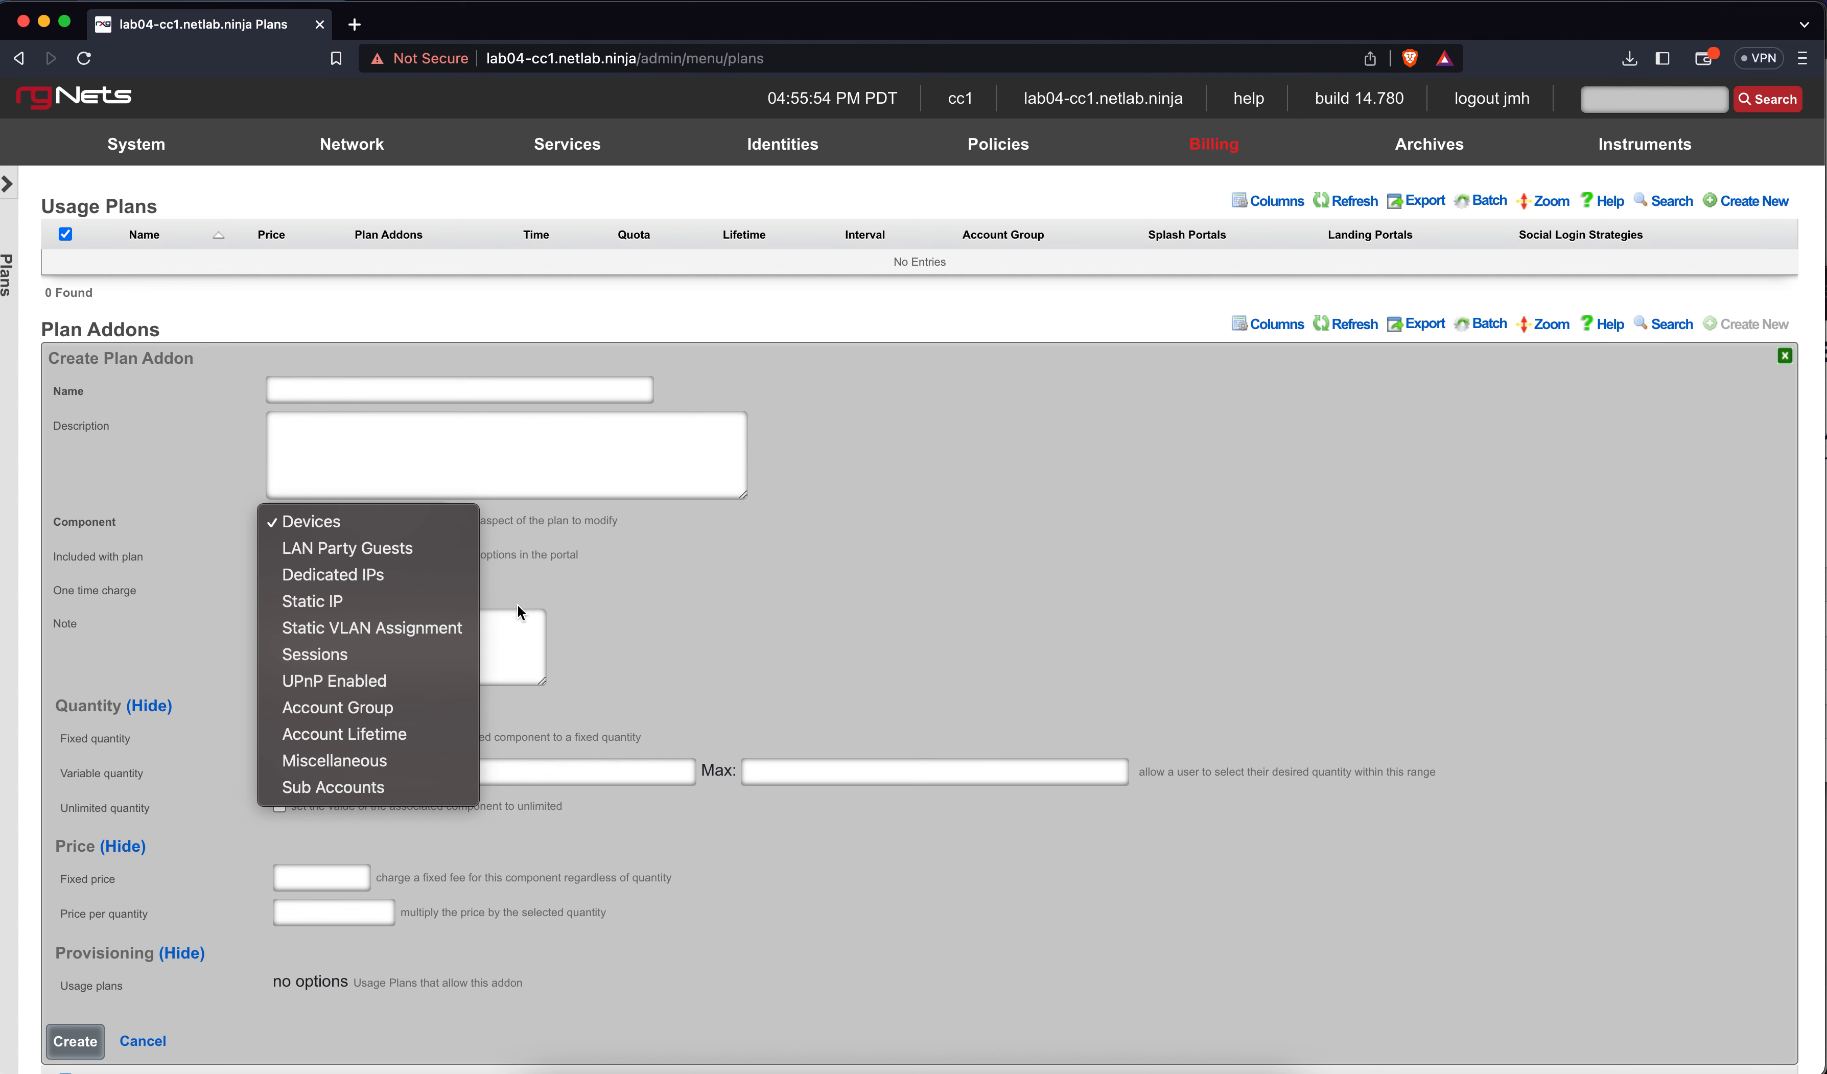
pyautogui.click(357, 582)
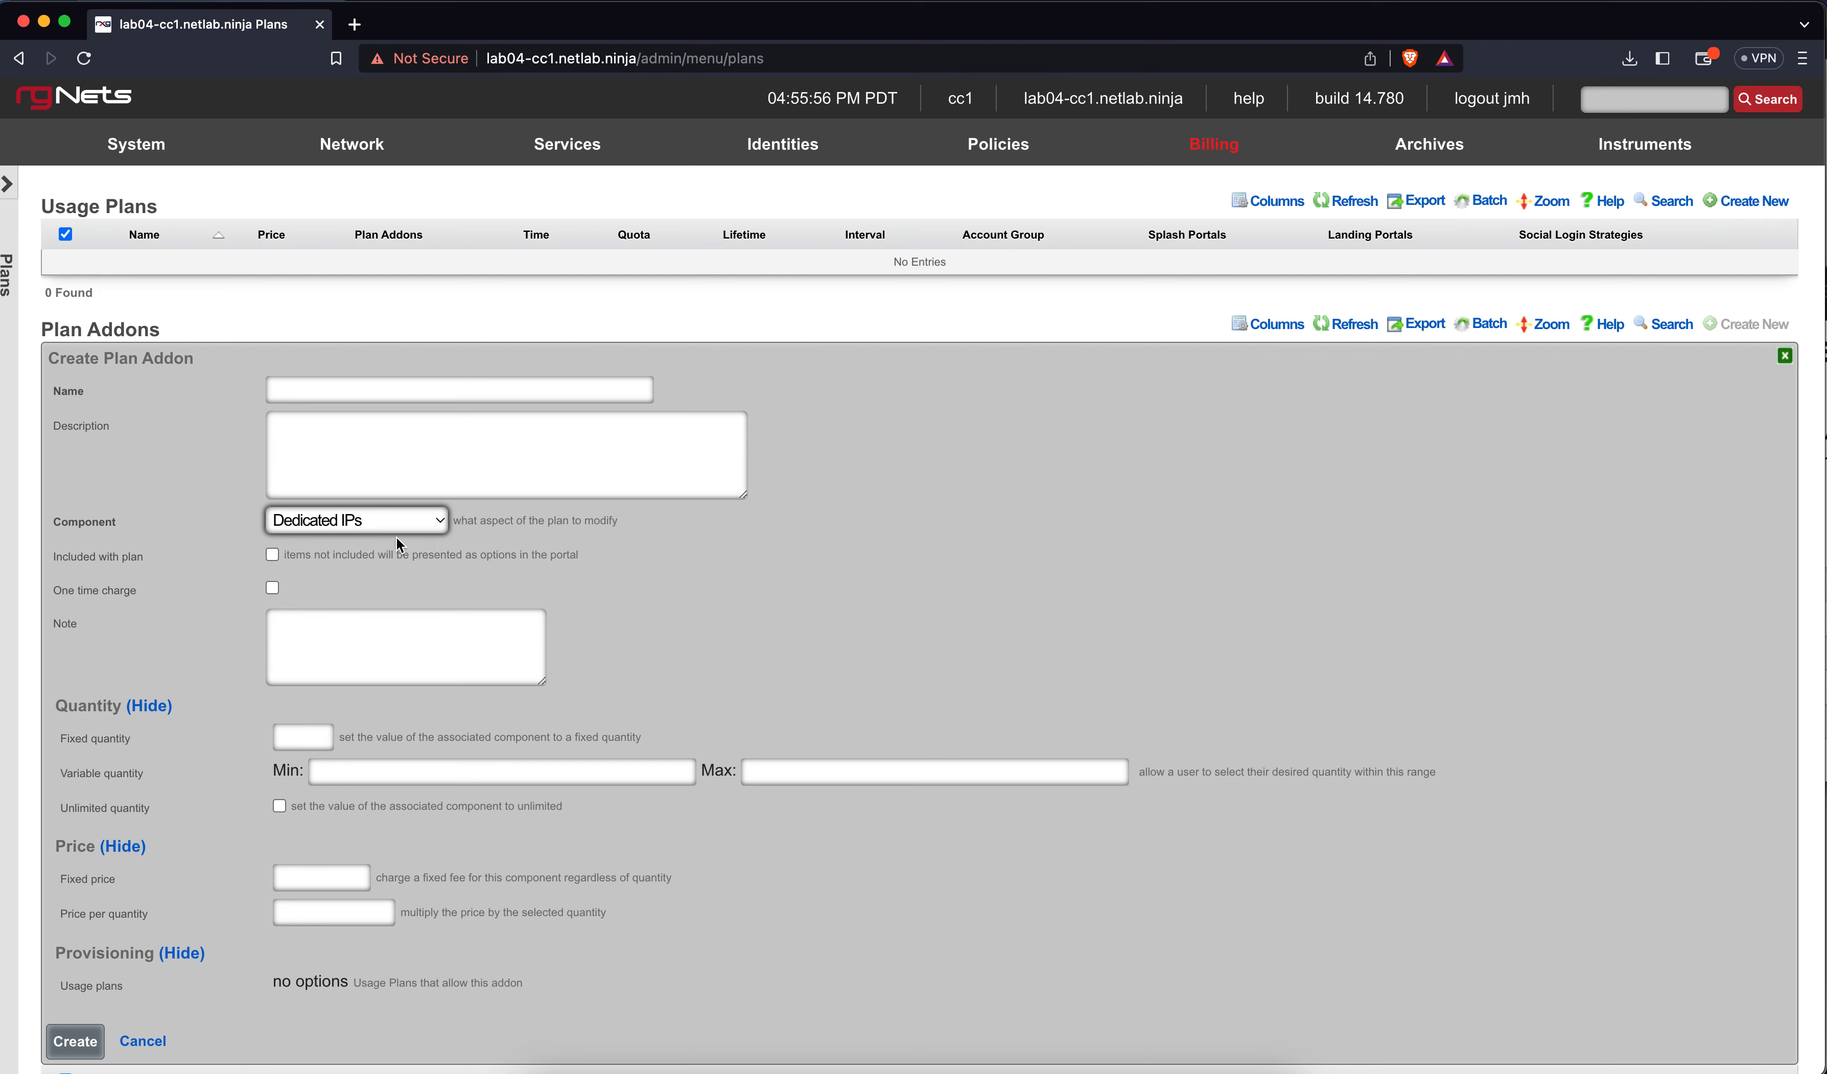
pyautogui.click(426, 399)
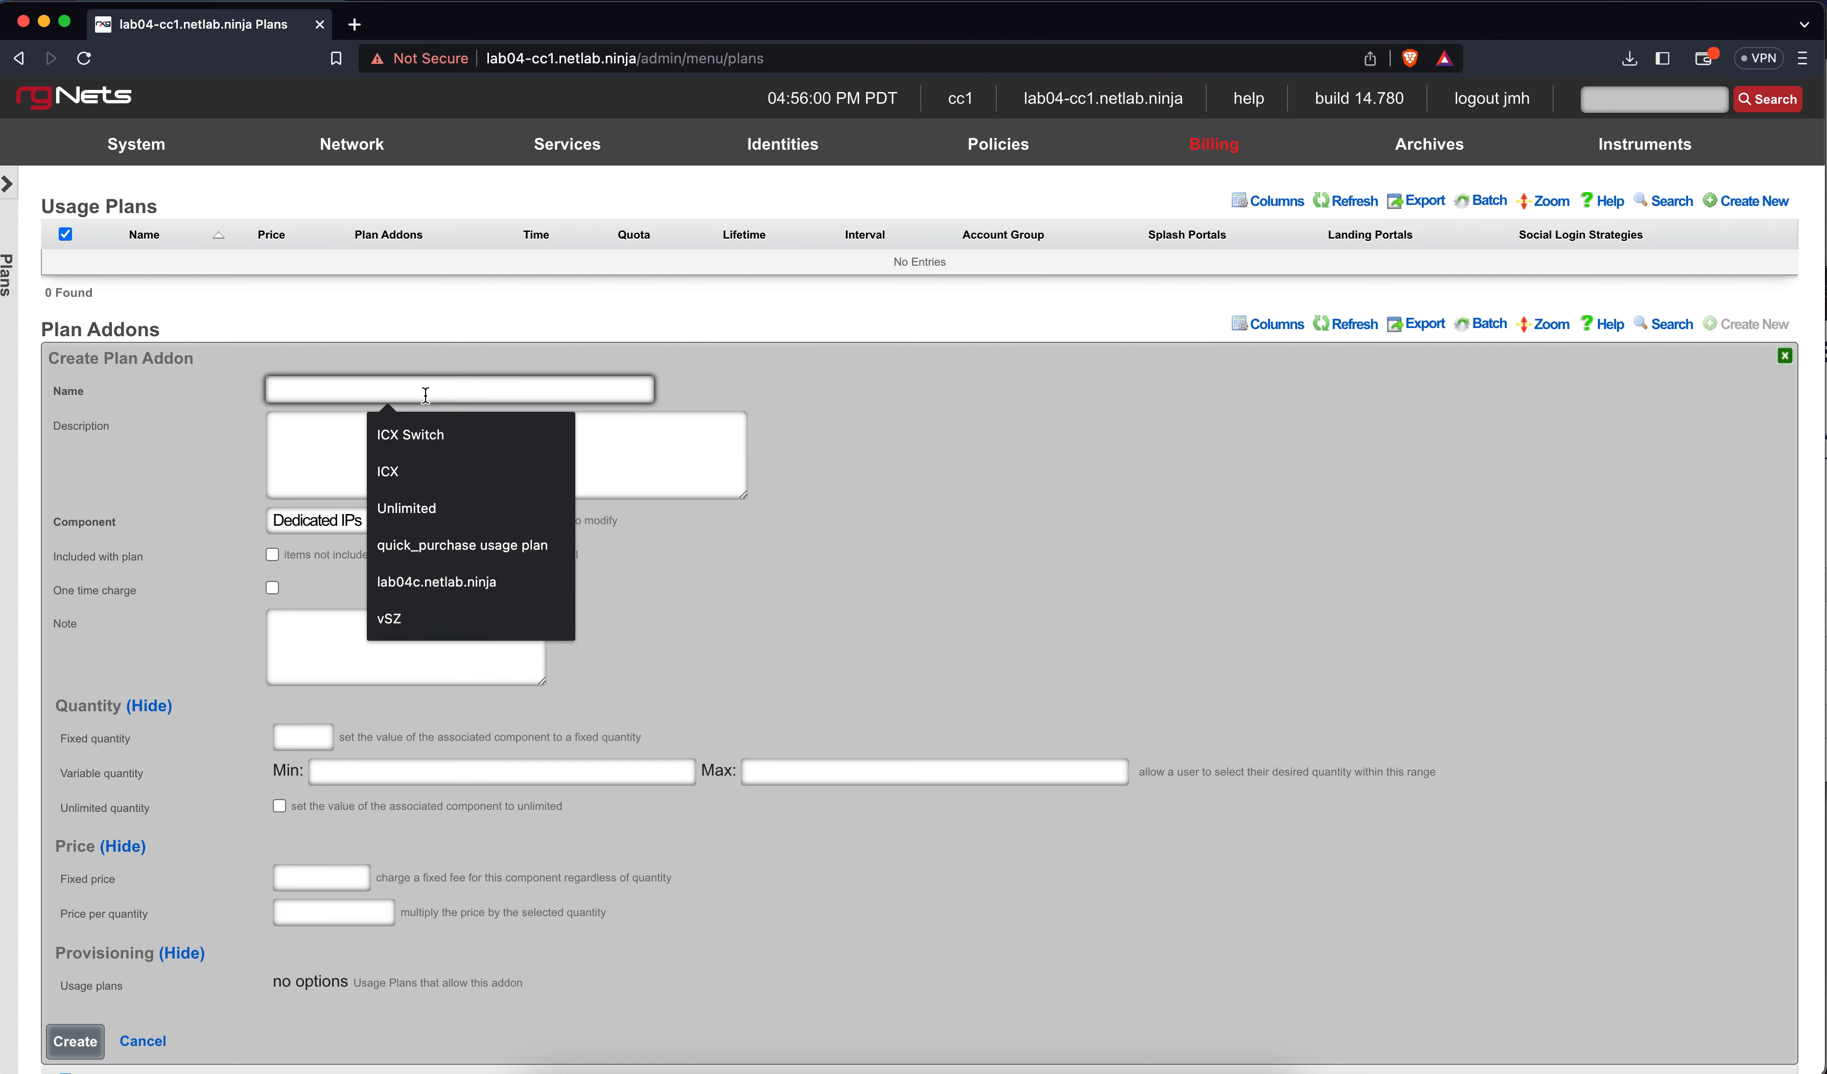
pyautogui.write('Dedicated IP')
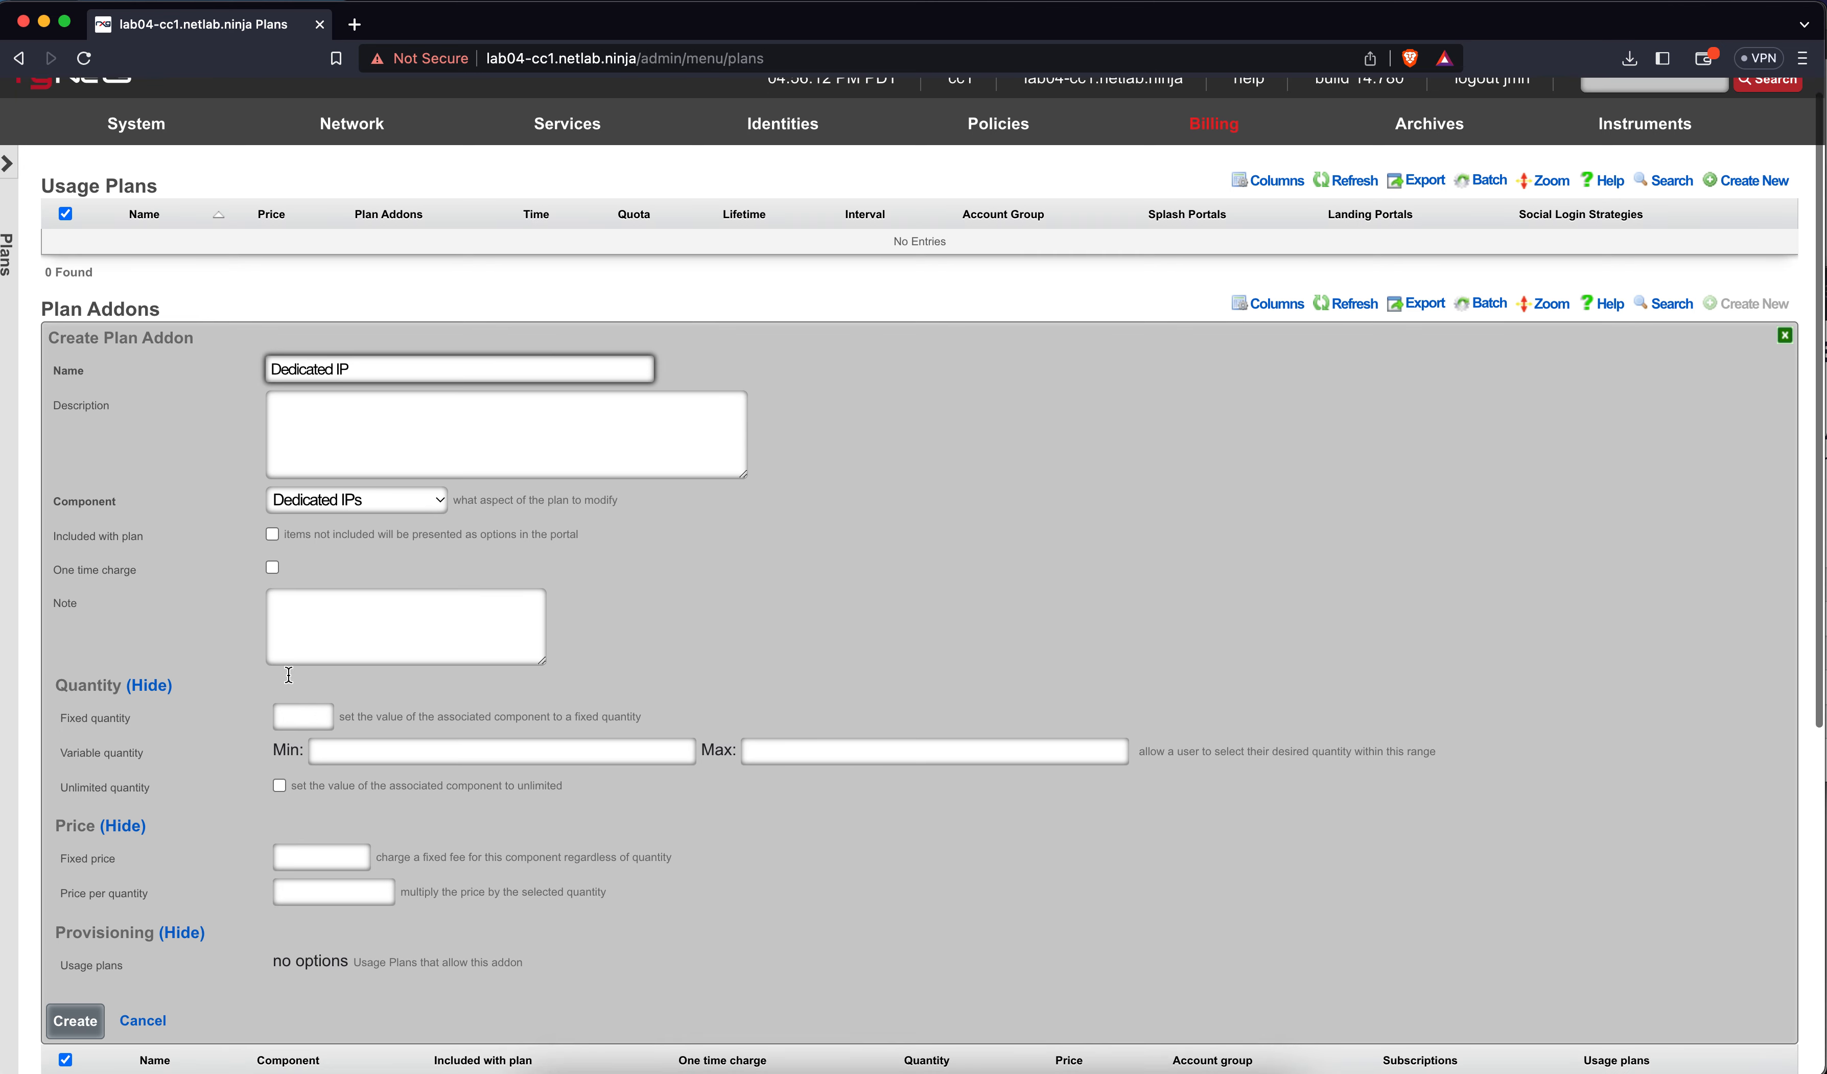
pyautogui.scroll(-3, 285, 665)
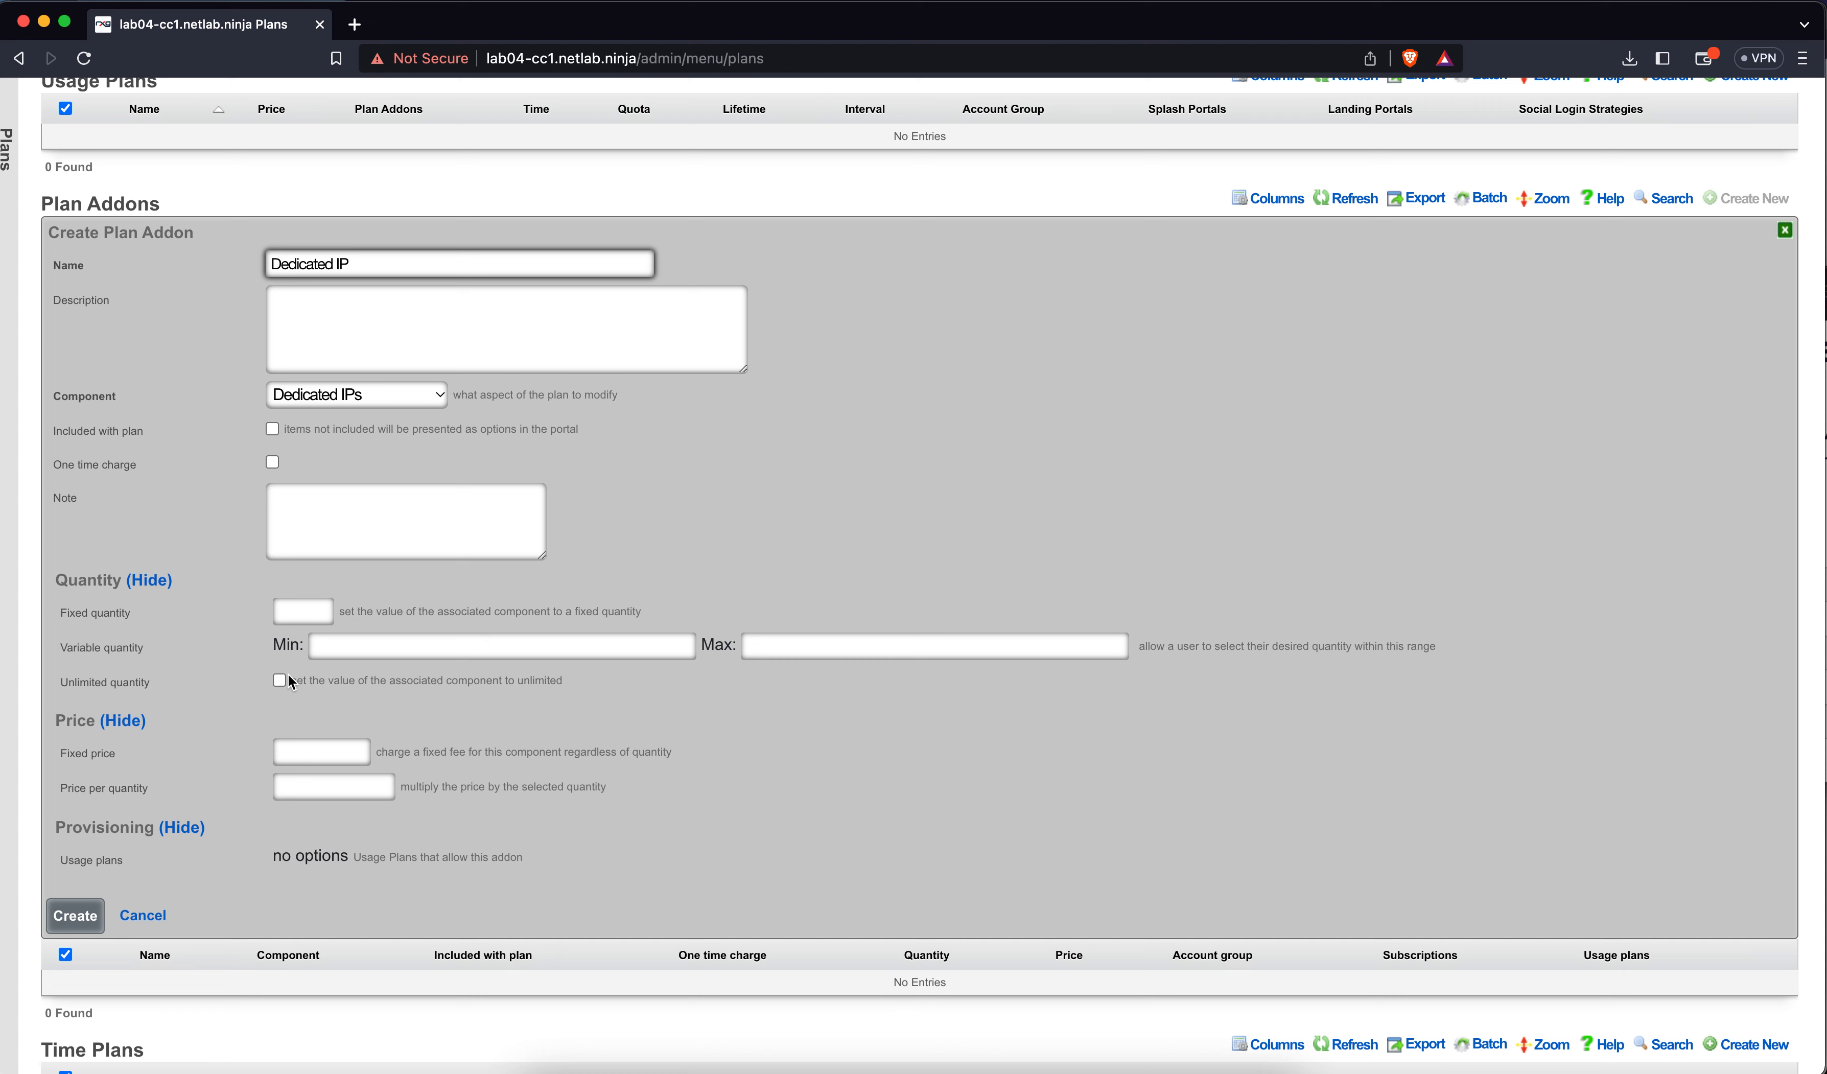
# Set the addon's variable quantity range from 1 to 10
pyautogui.click(306, 613)
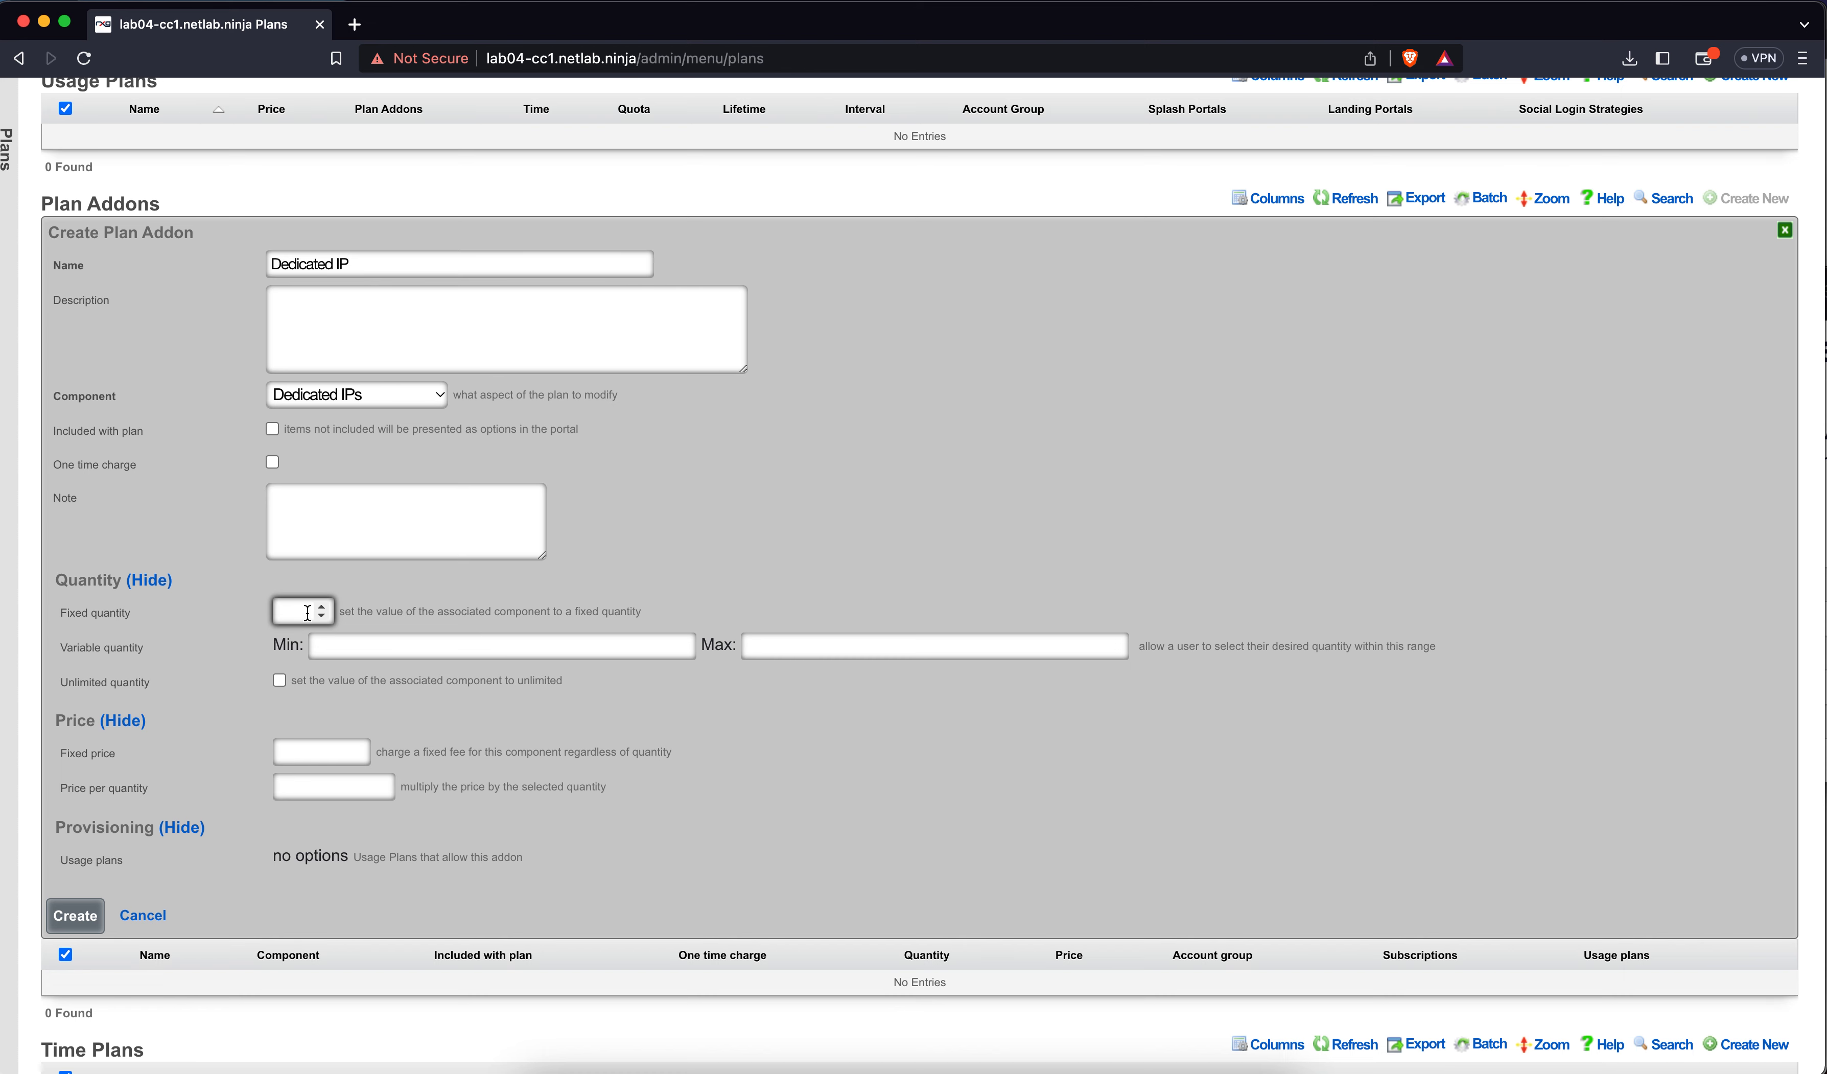
pyautogui.click(348, 647)
pyautogui.write('1')
pyautogui.click(788, 641)
pyautogui.write('10')
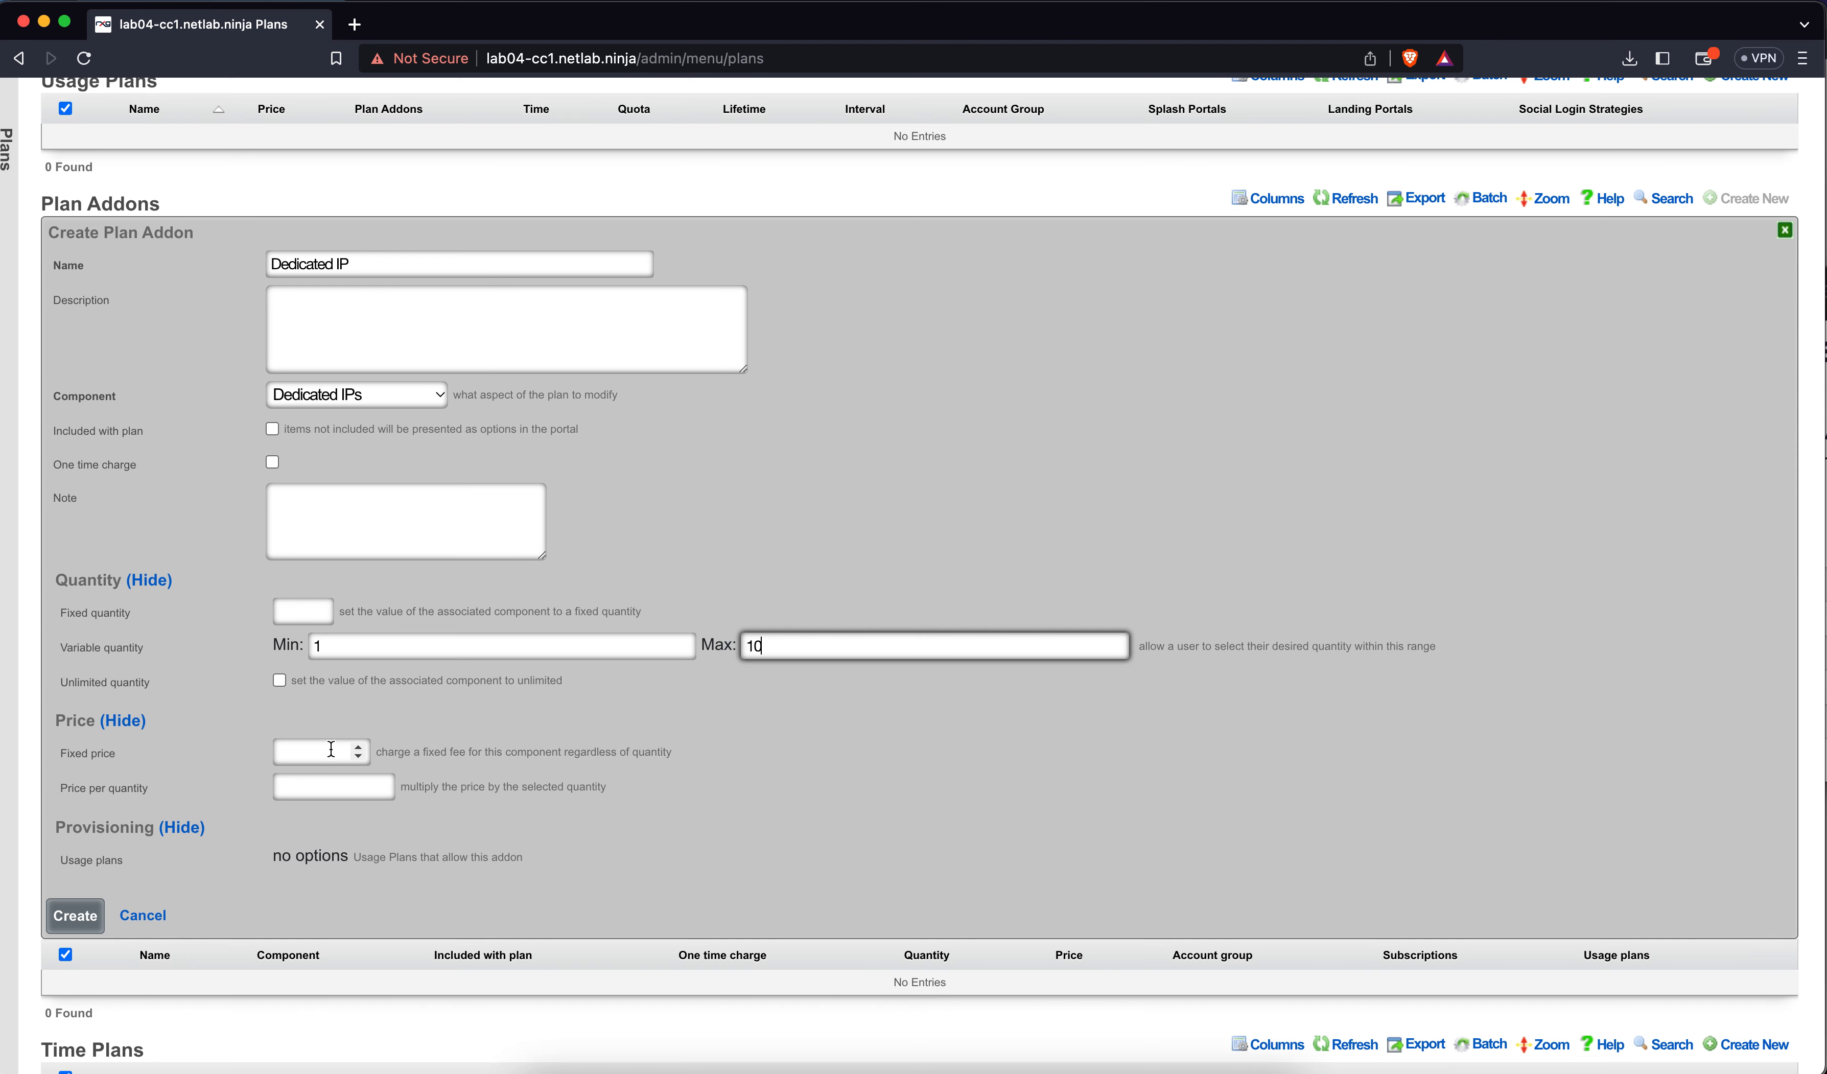
pyautogui.write('5')
pyautogui.press('BackSpace')
# Leave the fixed price empty, charge 5 per quantity, and create the addon
pyautogui.click(292, 753)
pyautogui.write('5')
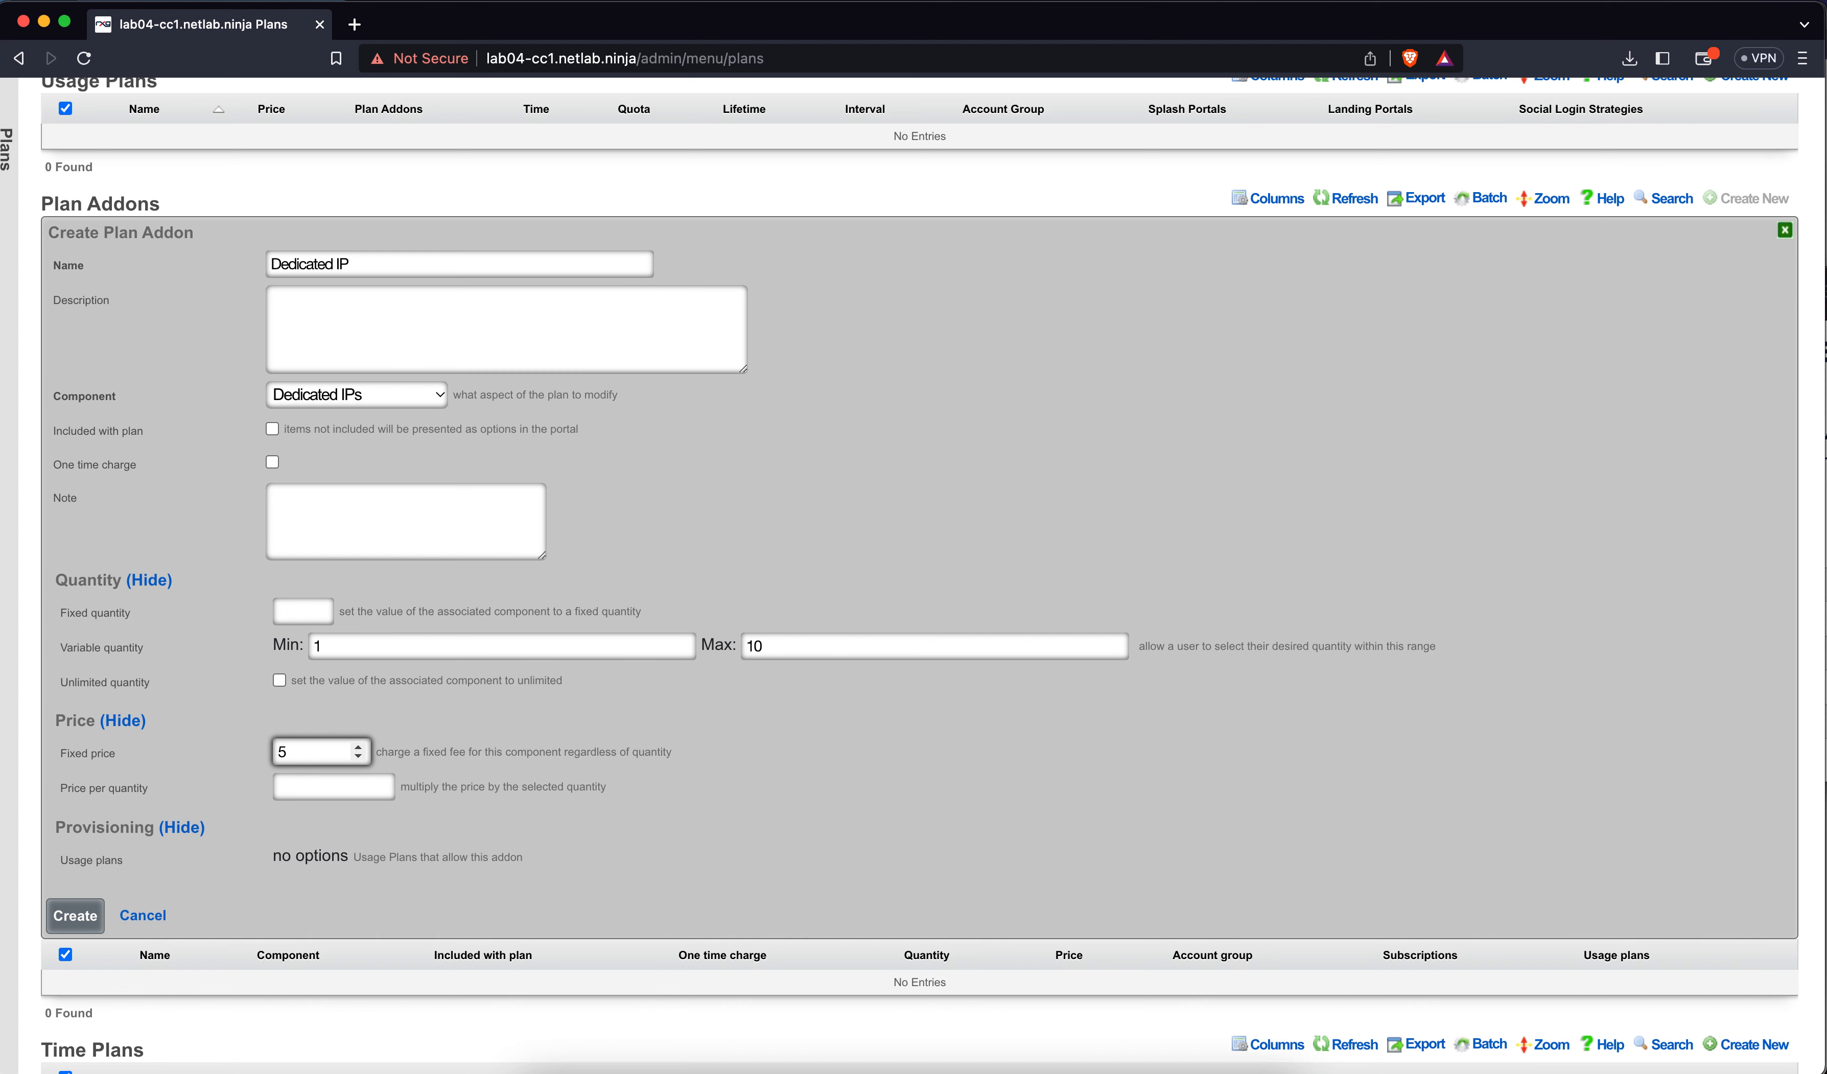
pyautogui.press('BackSpace')
pyautogui.click(312, 787)
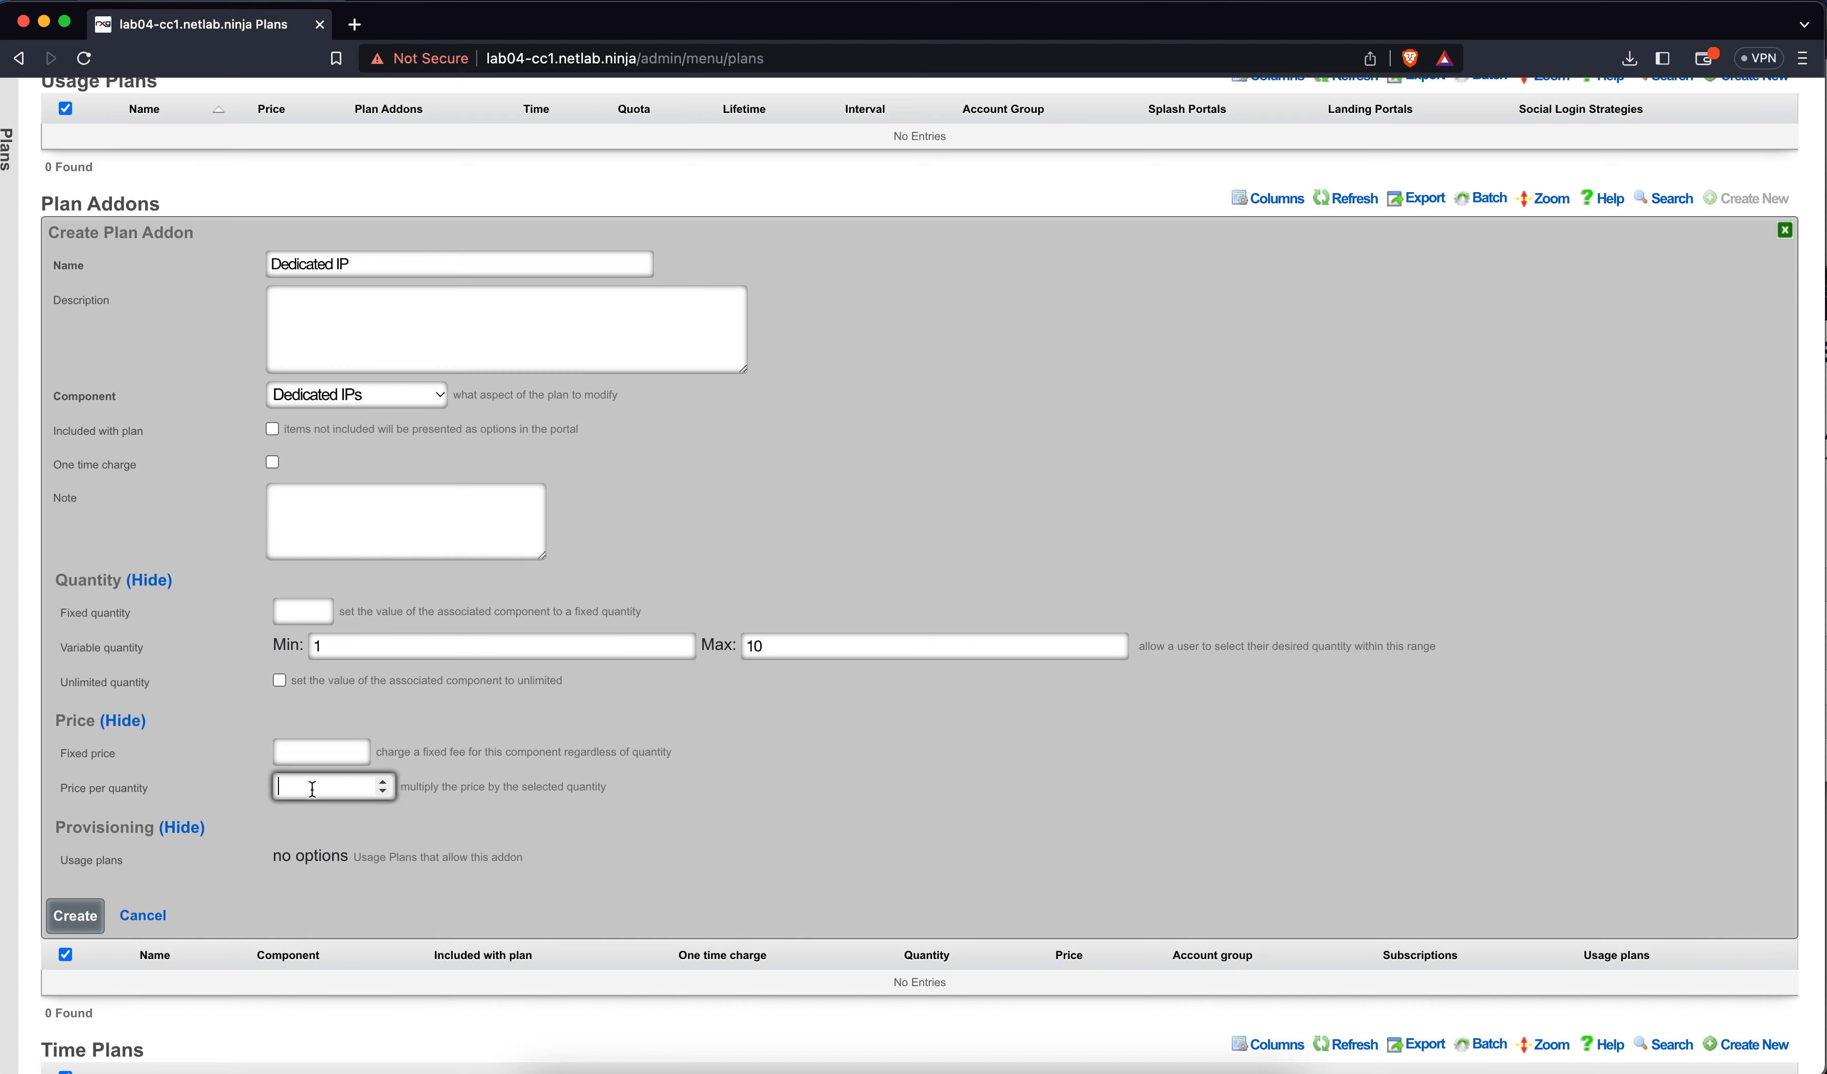
pyautogui.write('5')
pyautogui.click(95, 915)
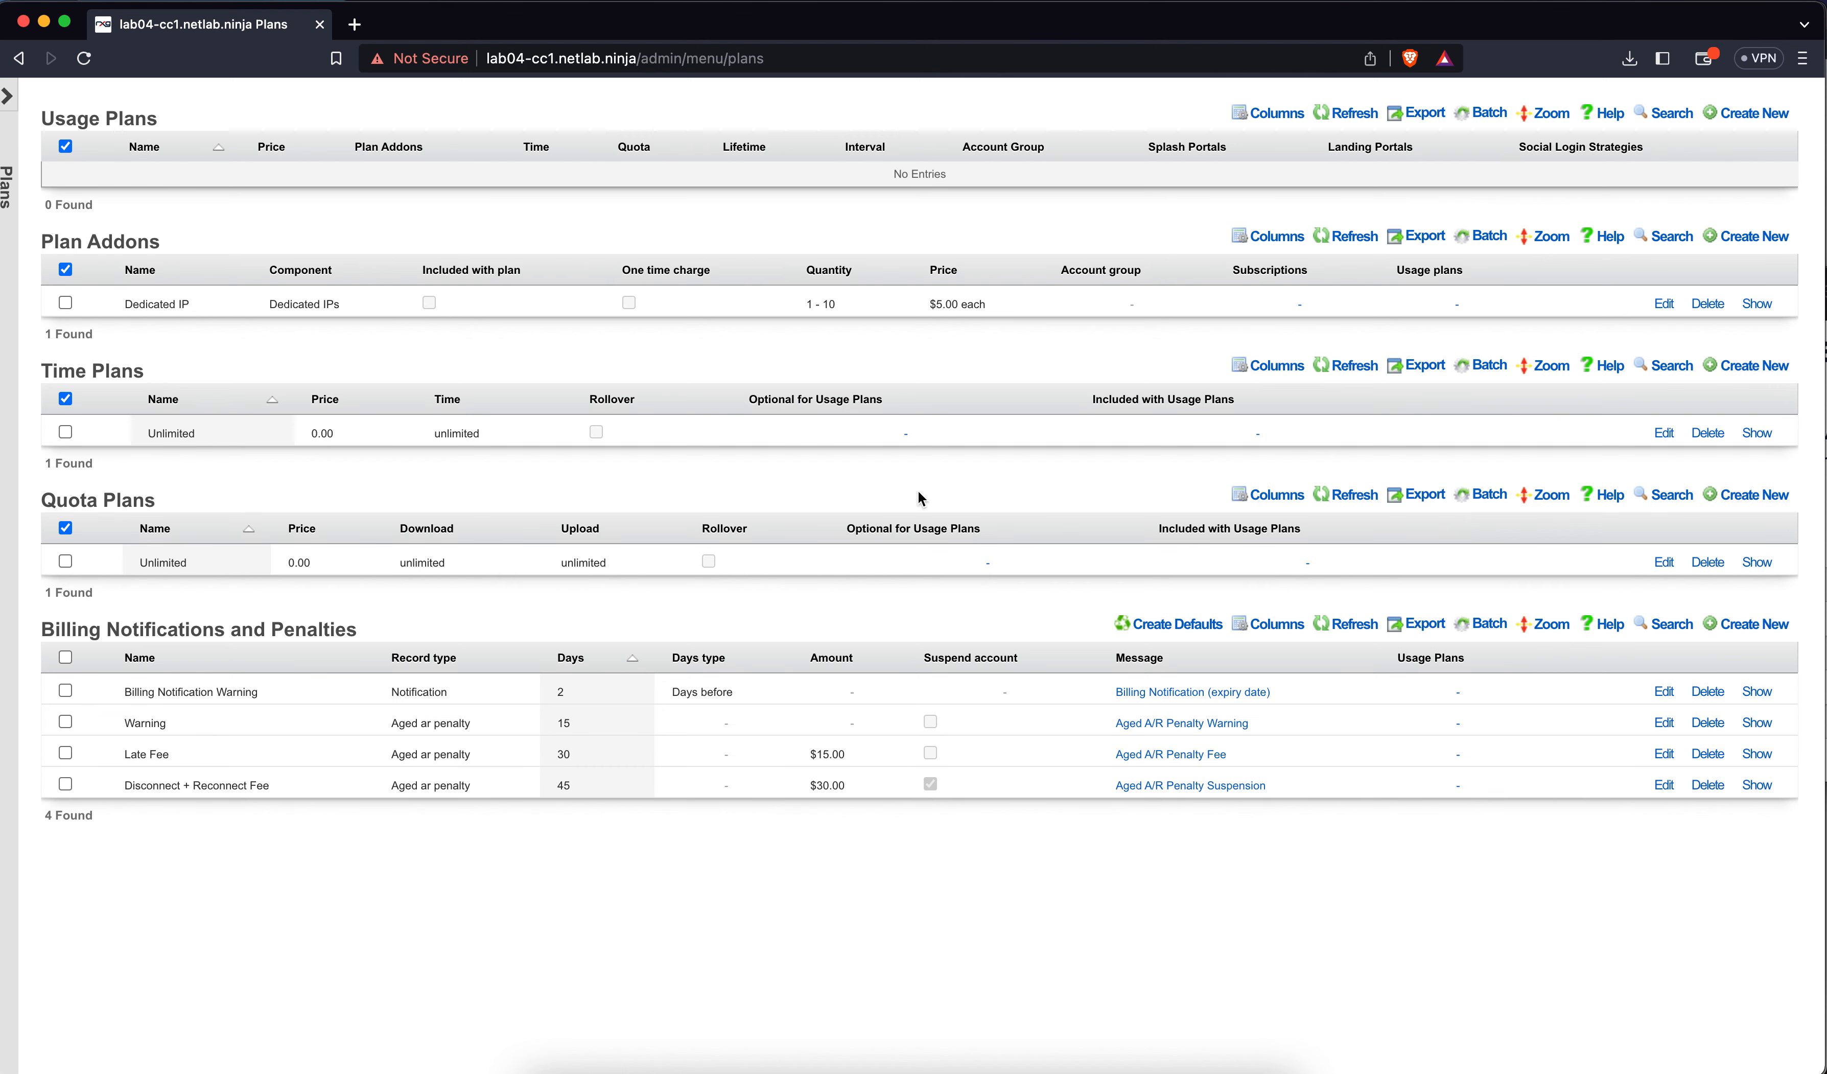
# Open the Create Usage Plan form, focus its Name field, and scroll through the fields
pyautogui.scroll(2, 919, 490)
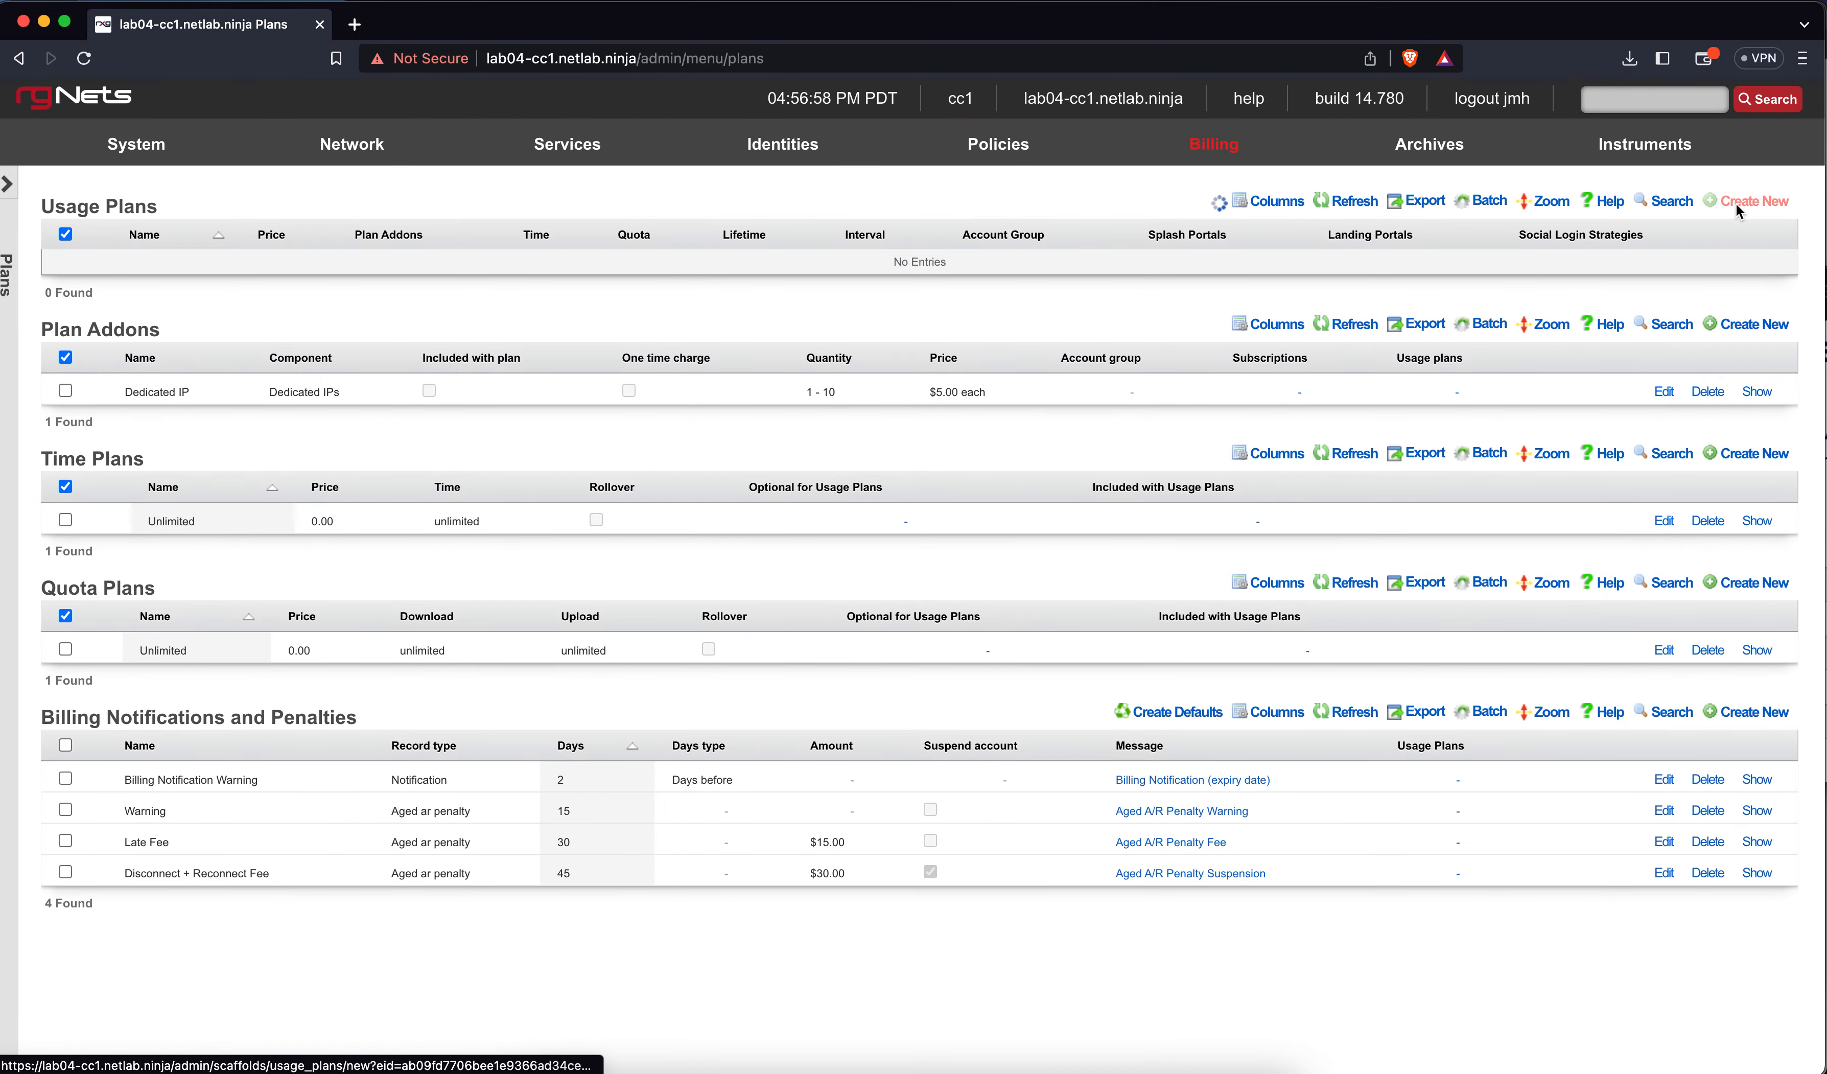
pyautogui.click(1746, 200)
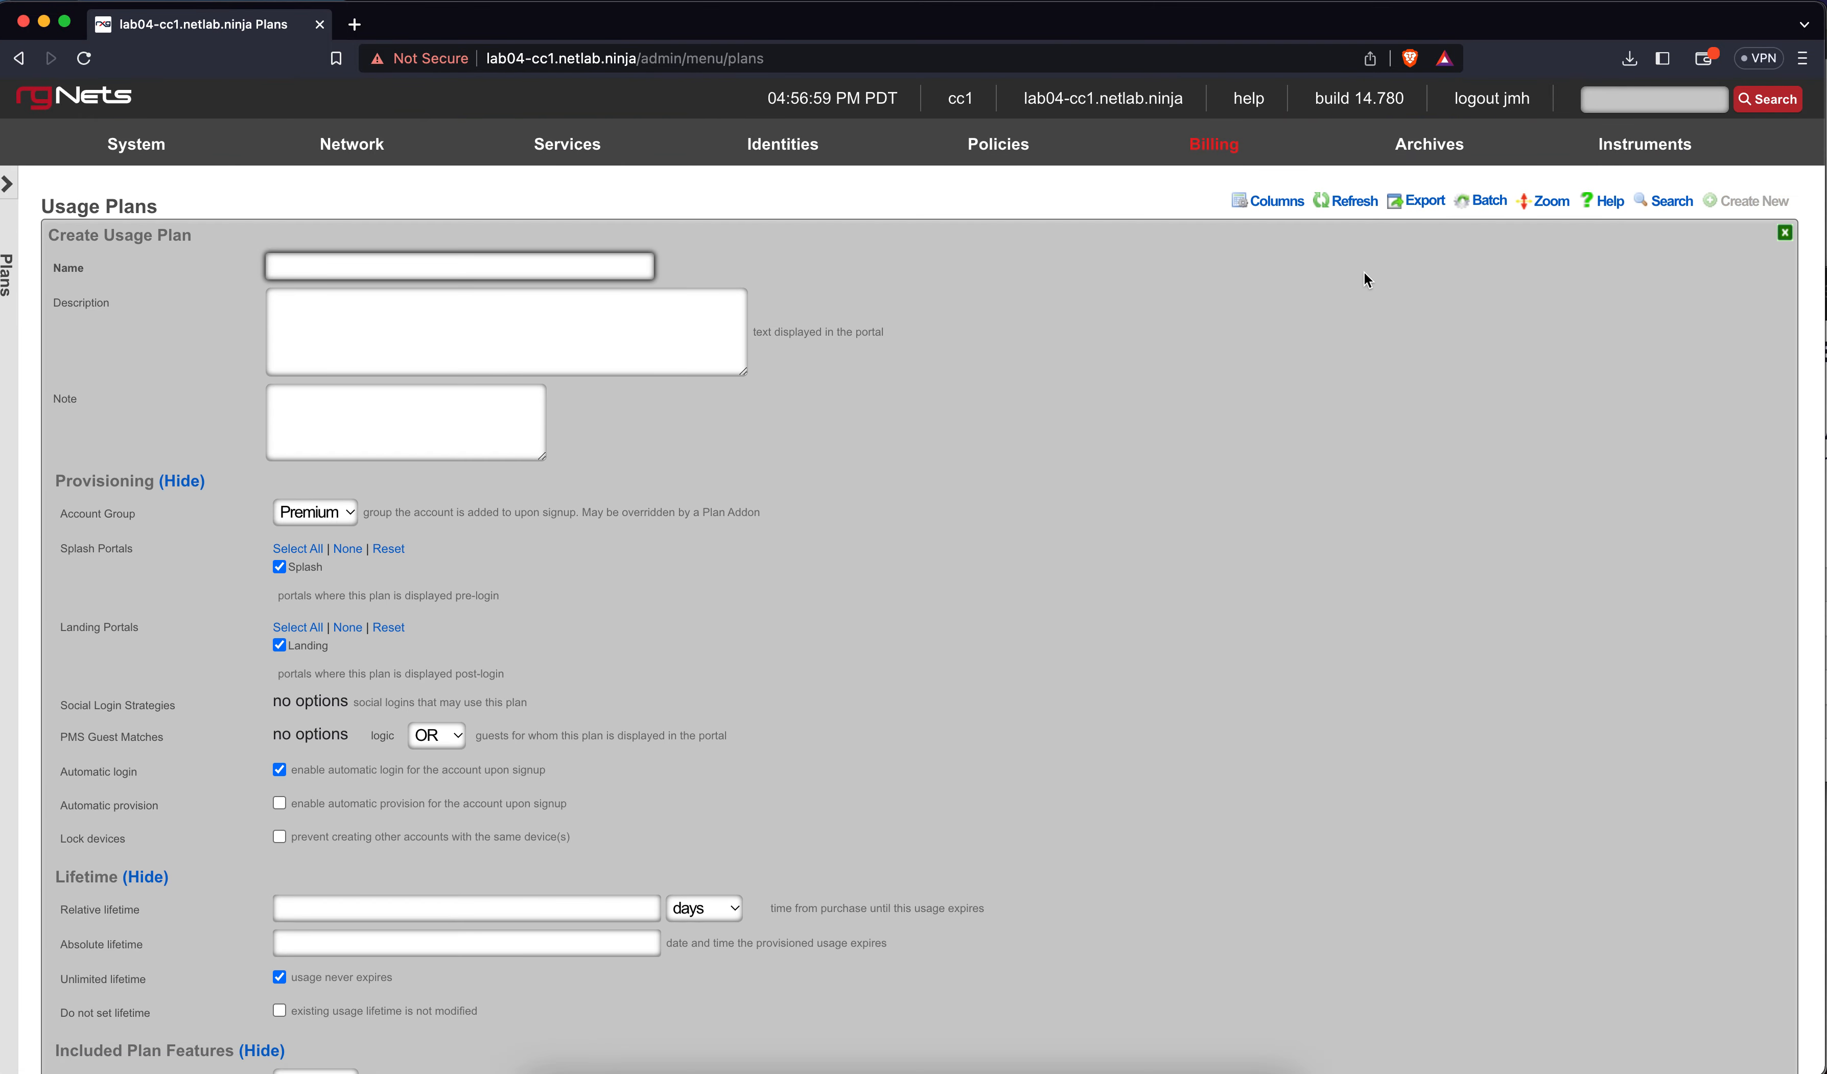
pyautogui.click(597, 262)
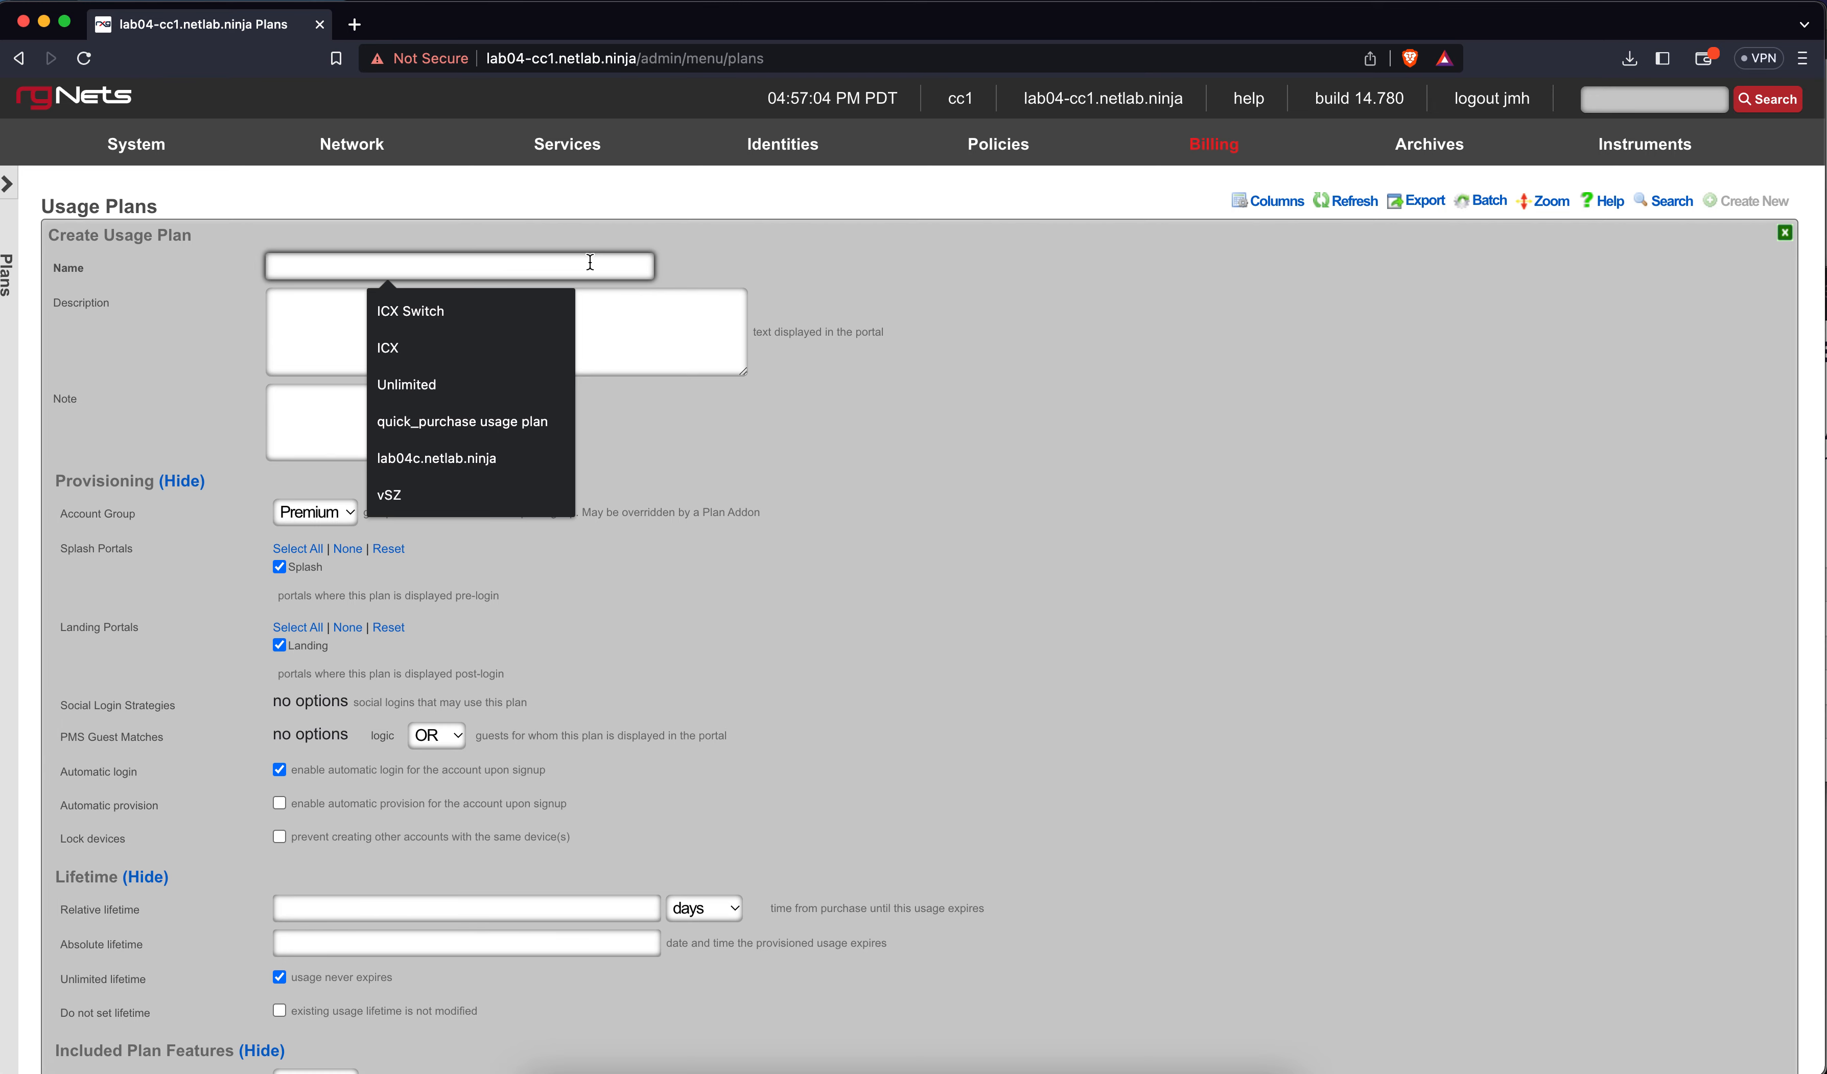
pyautogui.scroll(-10, 917, 533)
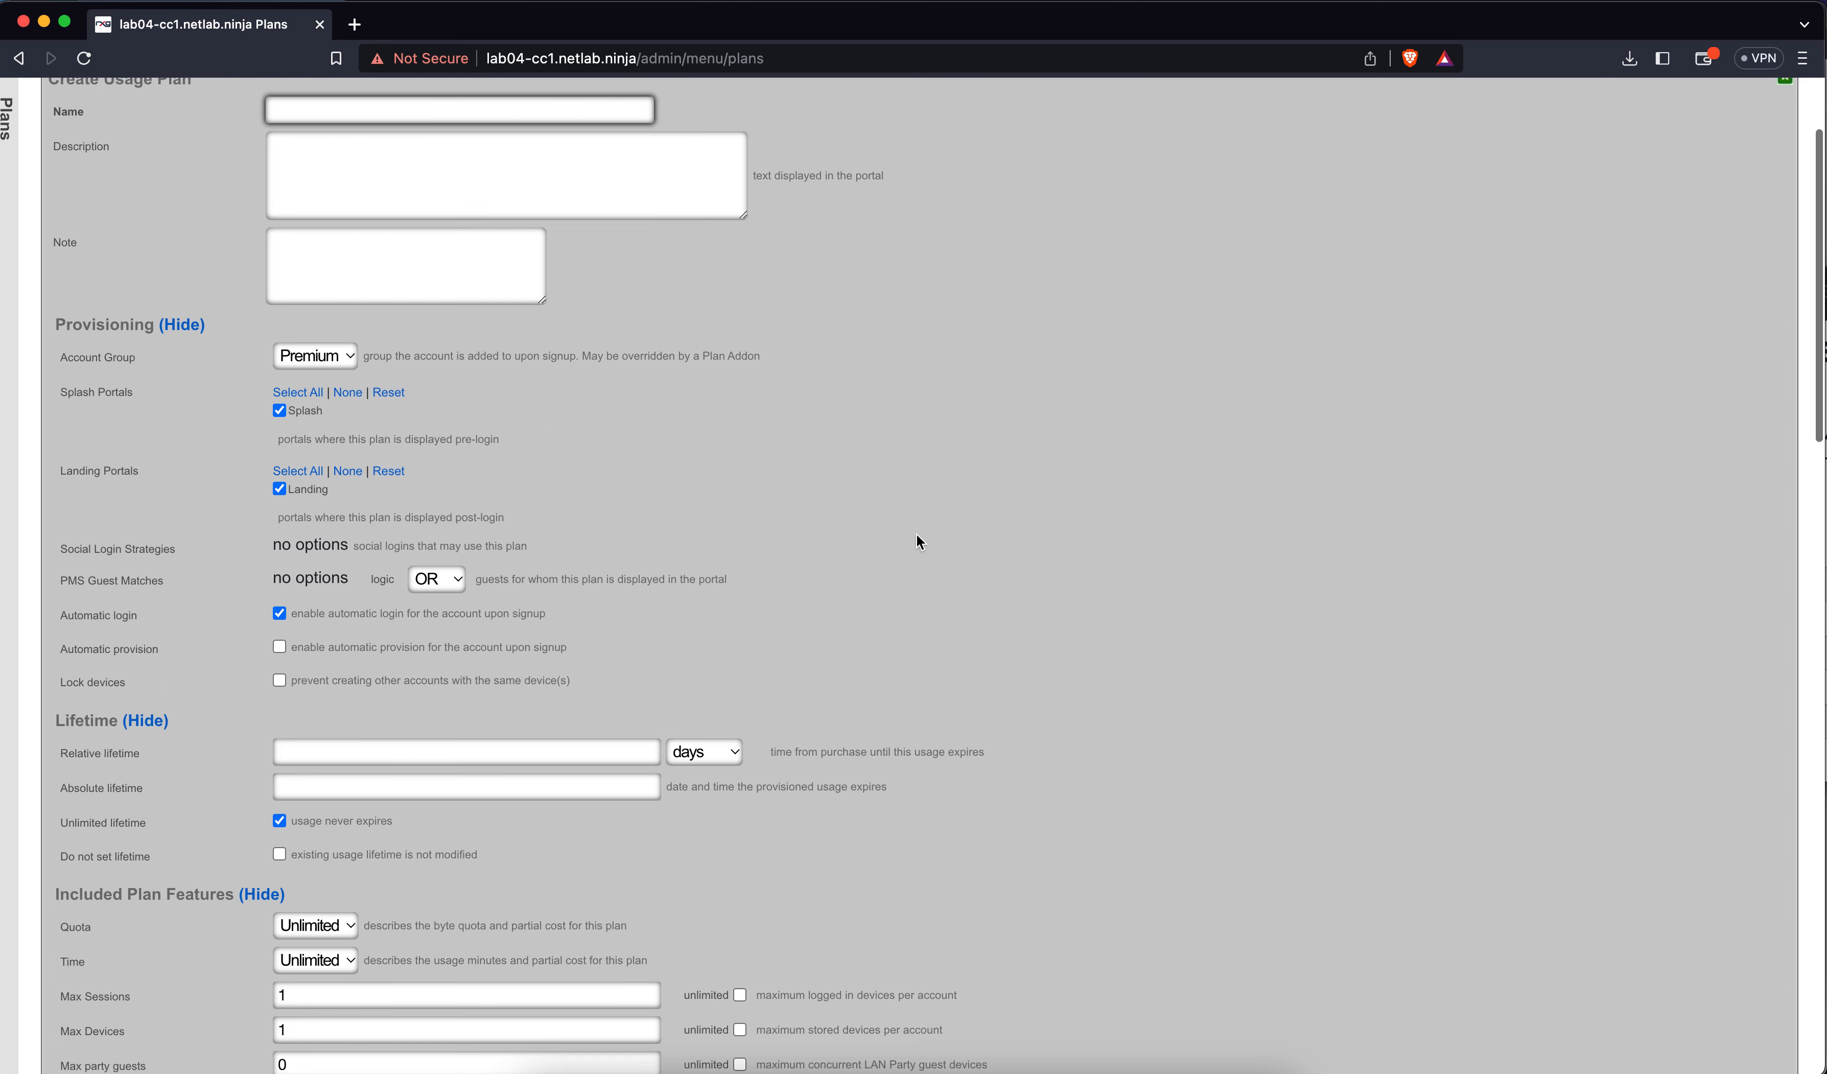
pyautogui.scroll(-10, 917, 532)
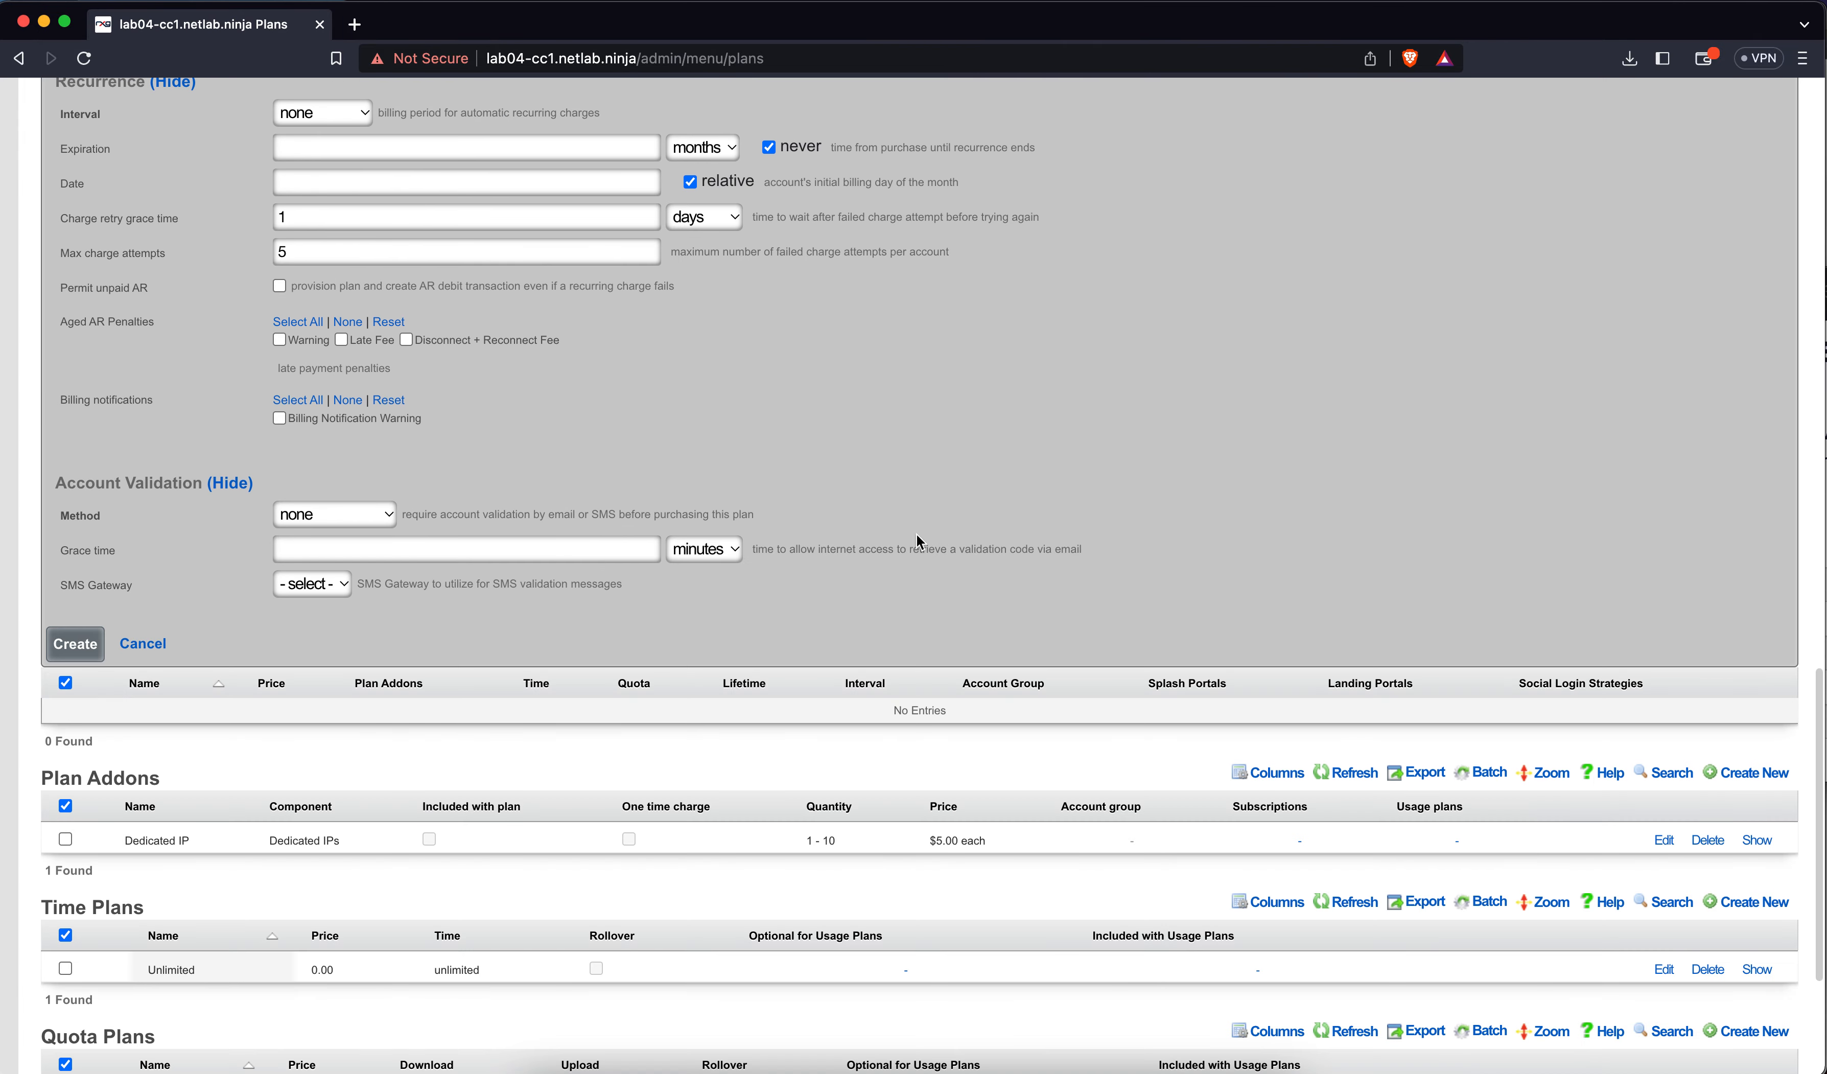
pyautogui.scroll(15, 916, 532)
pyautogui.scroll(5, 917, 533)
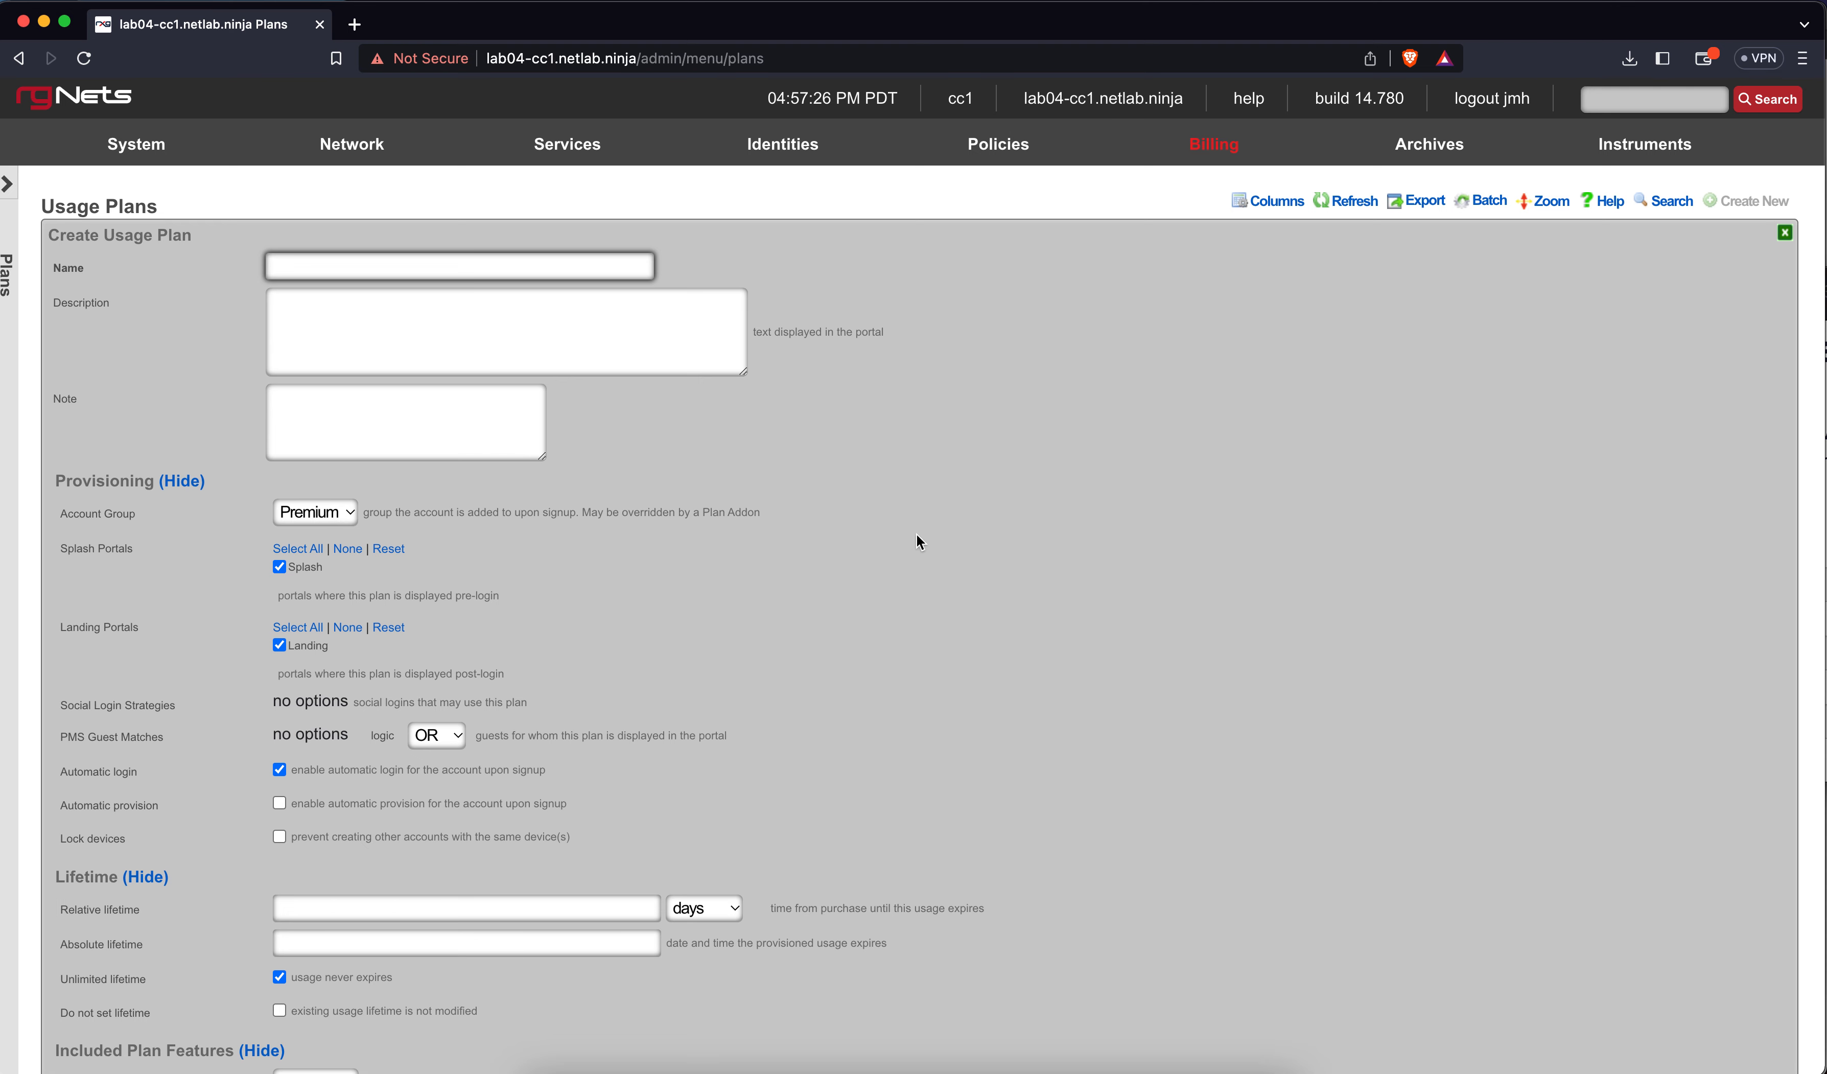
# Name the usage plan 'Free Plan', put it in the Free account group, and untick Landing portal
pyautogui.write('Free')
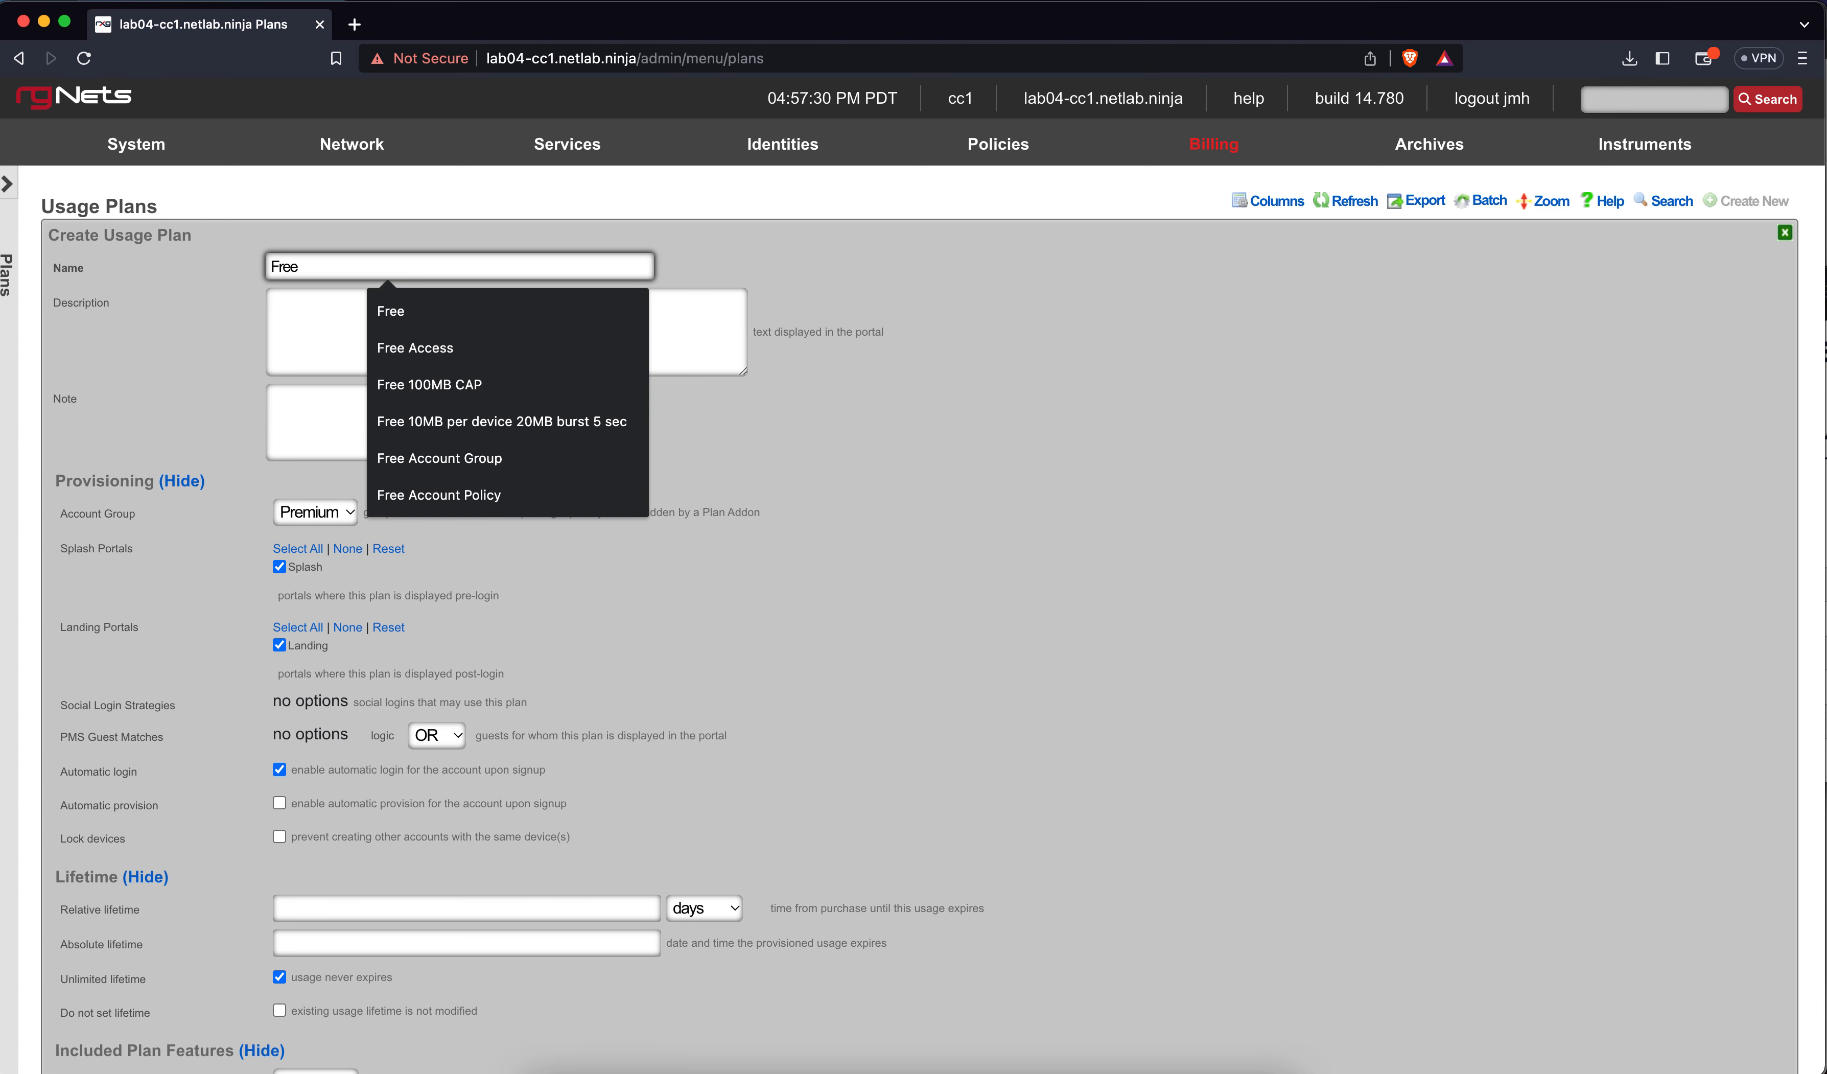
pyautogui.write(' Plan')
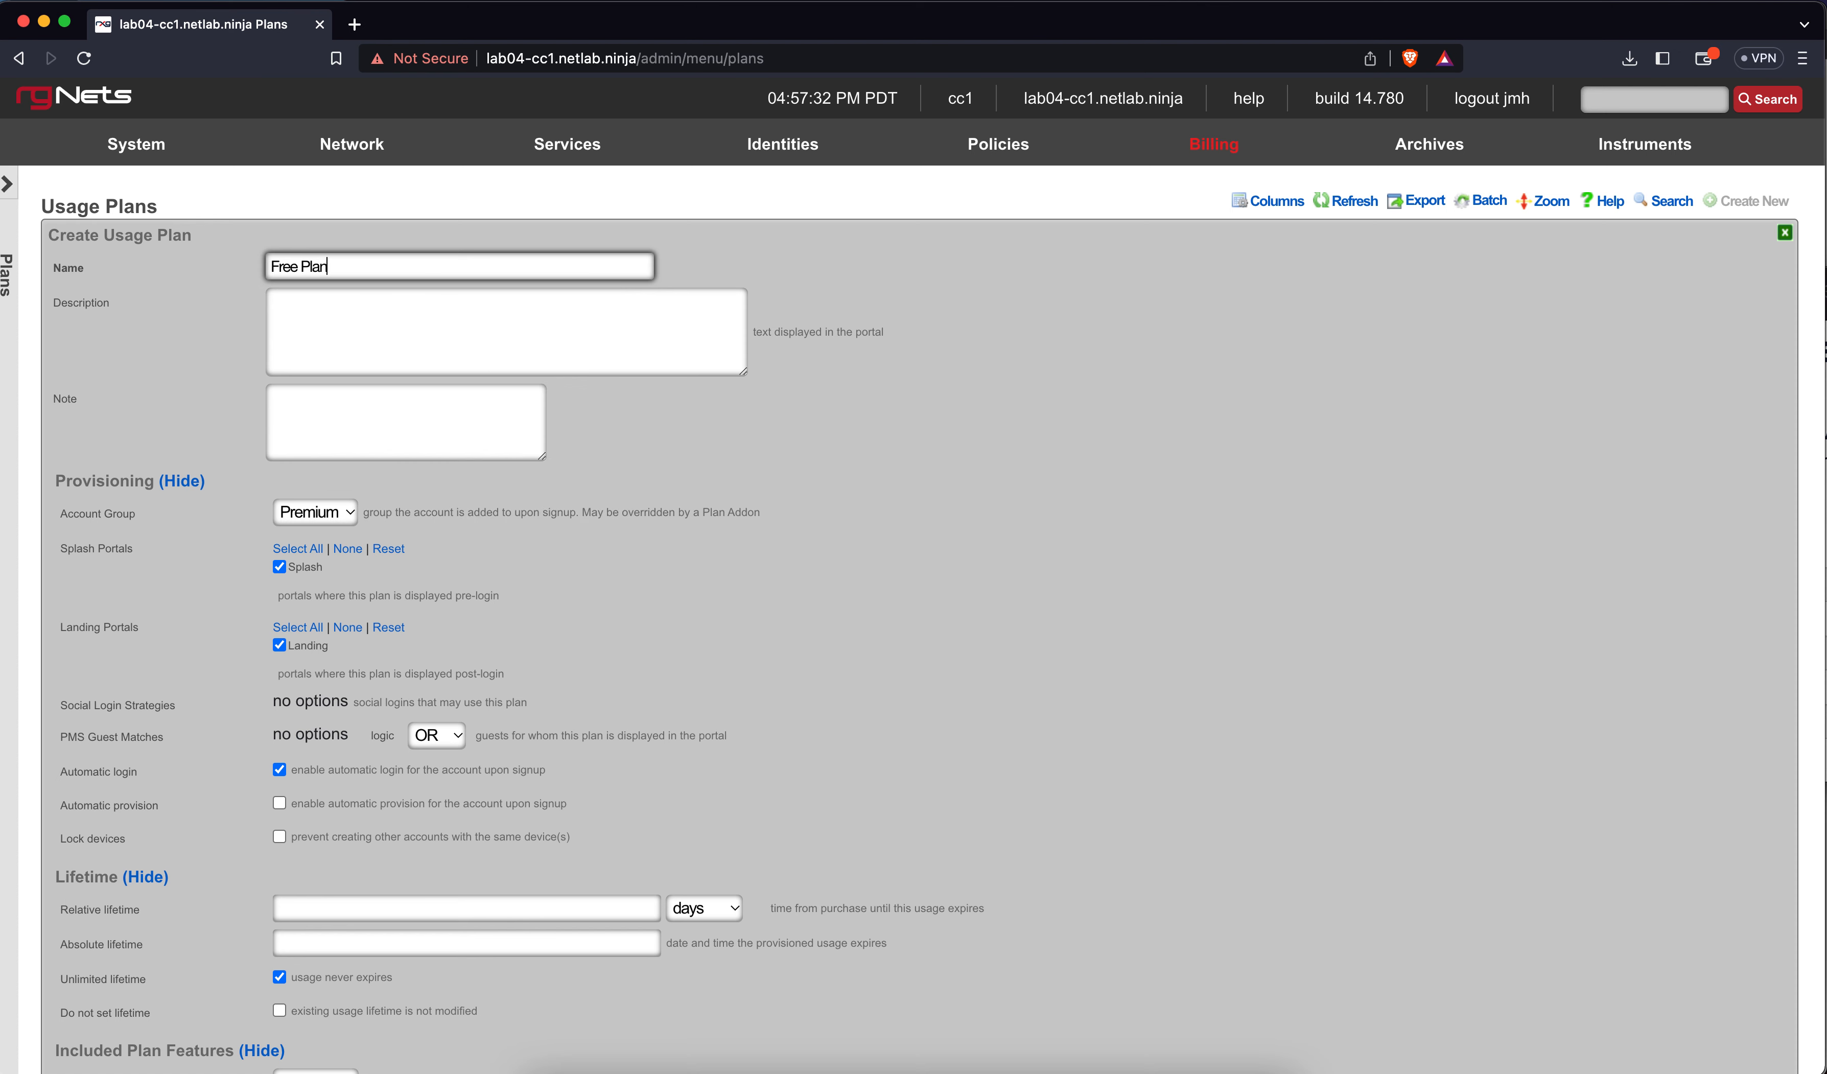
pyautogui.click(598, 359)
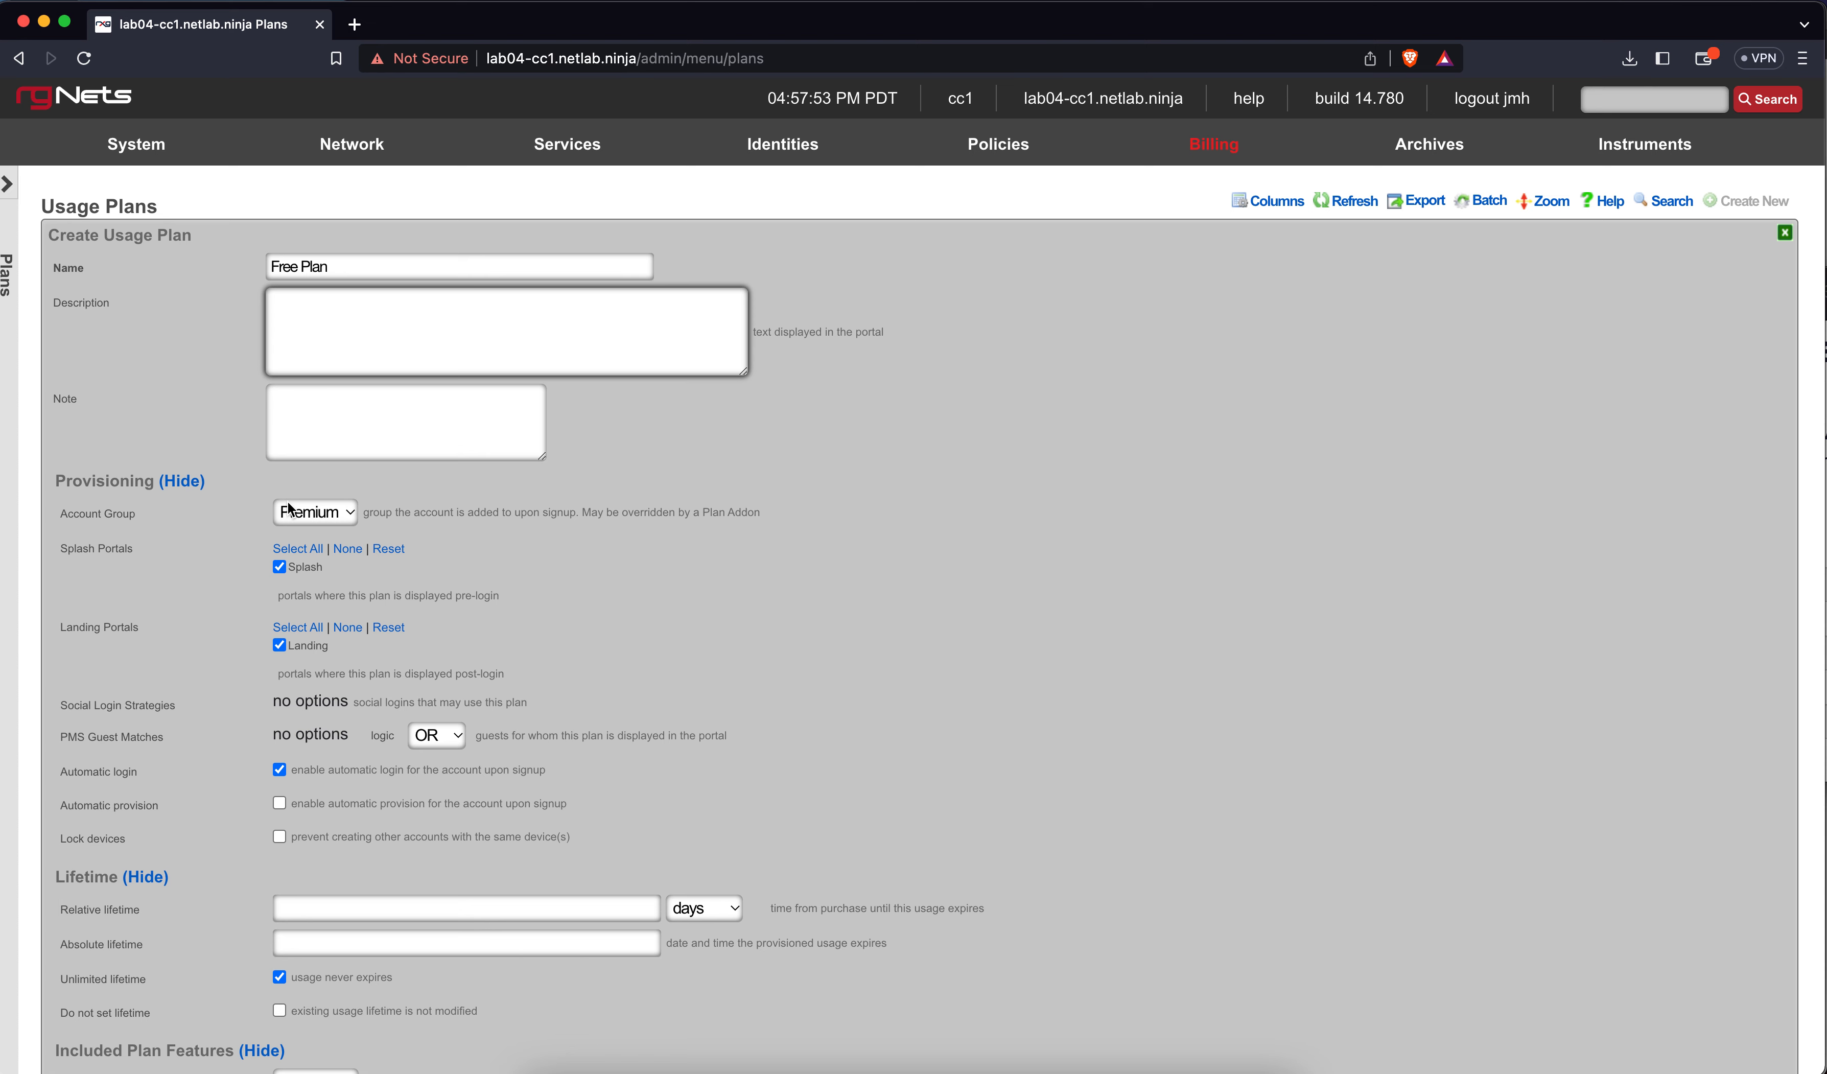
pyautogui.click(311, 520)
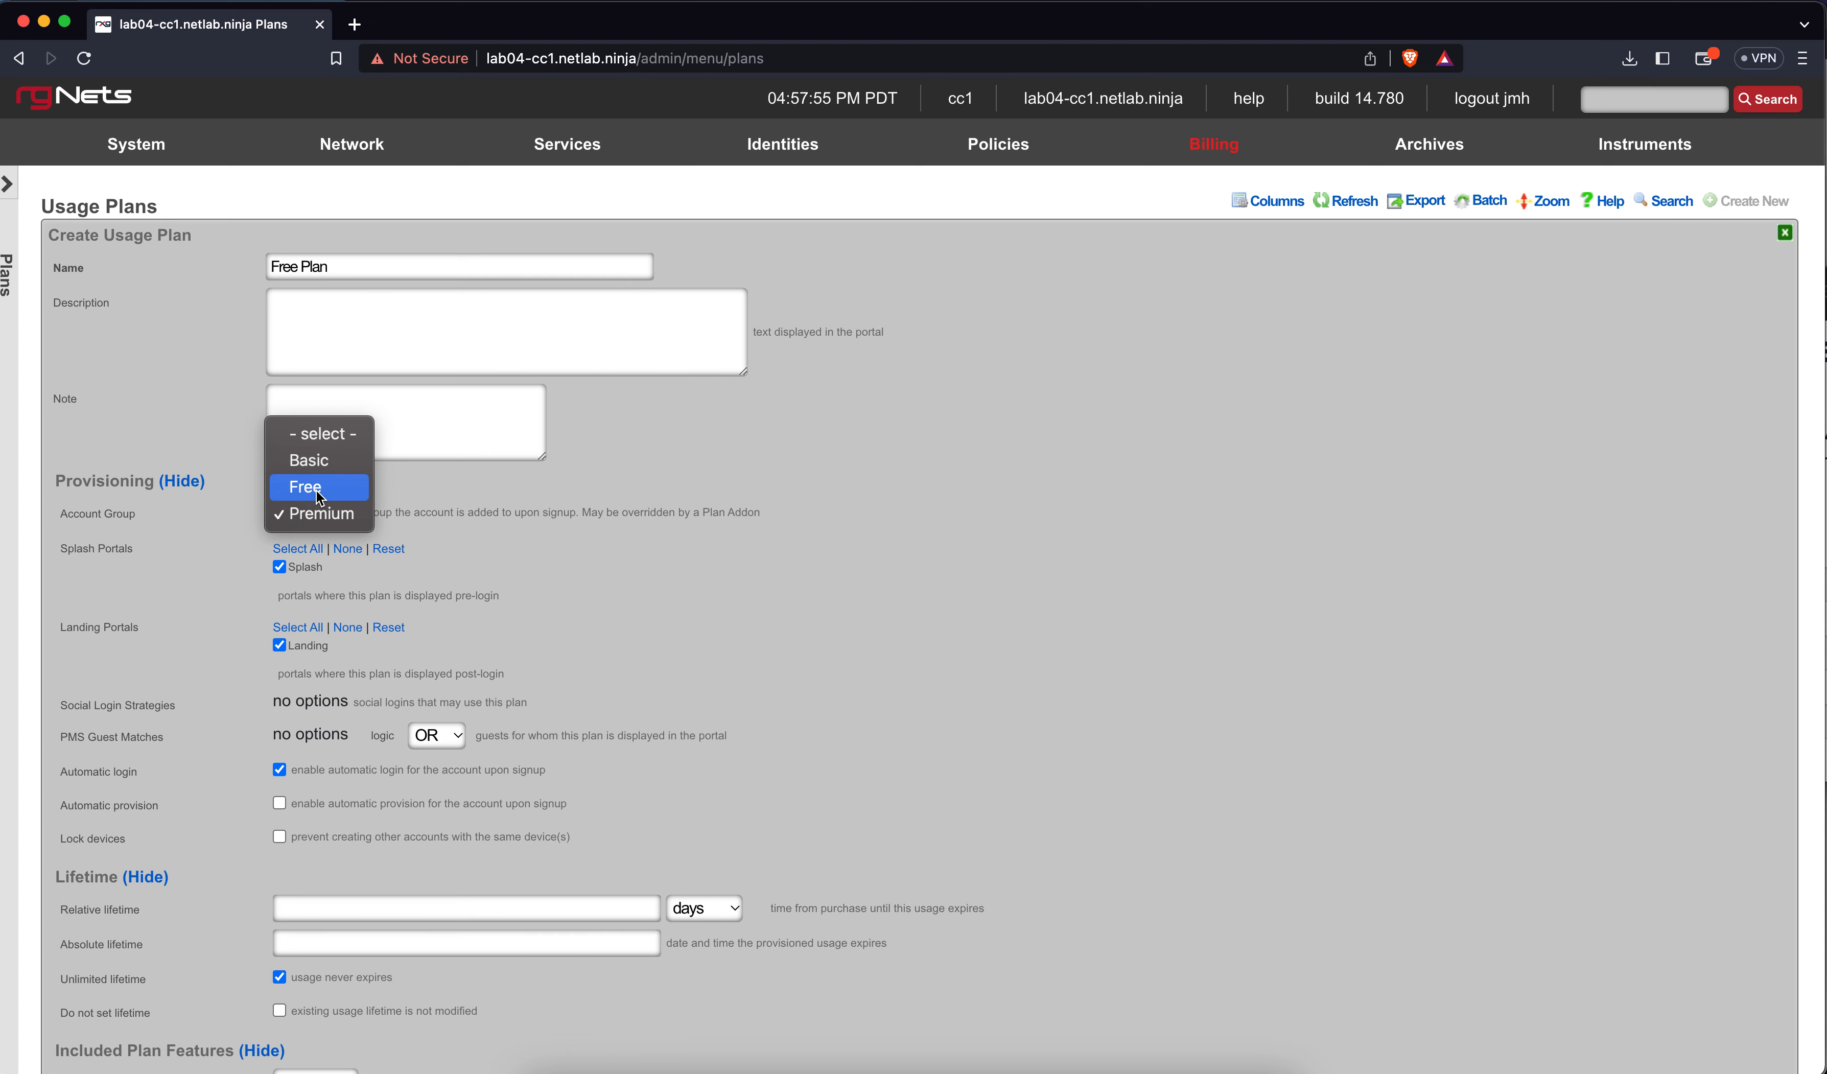
pyautogui.click(316, 490)
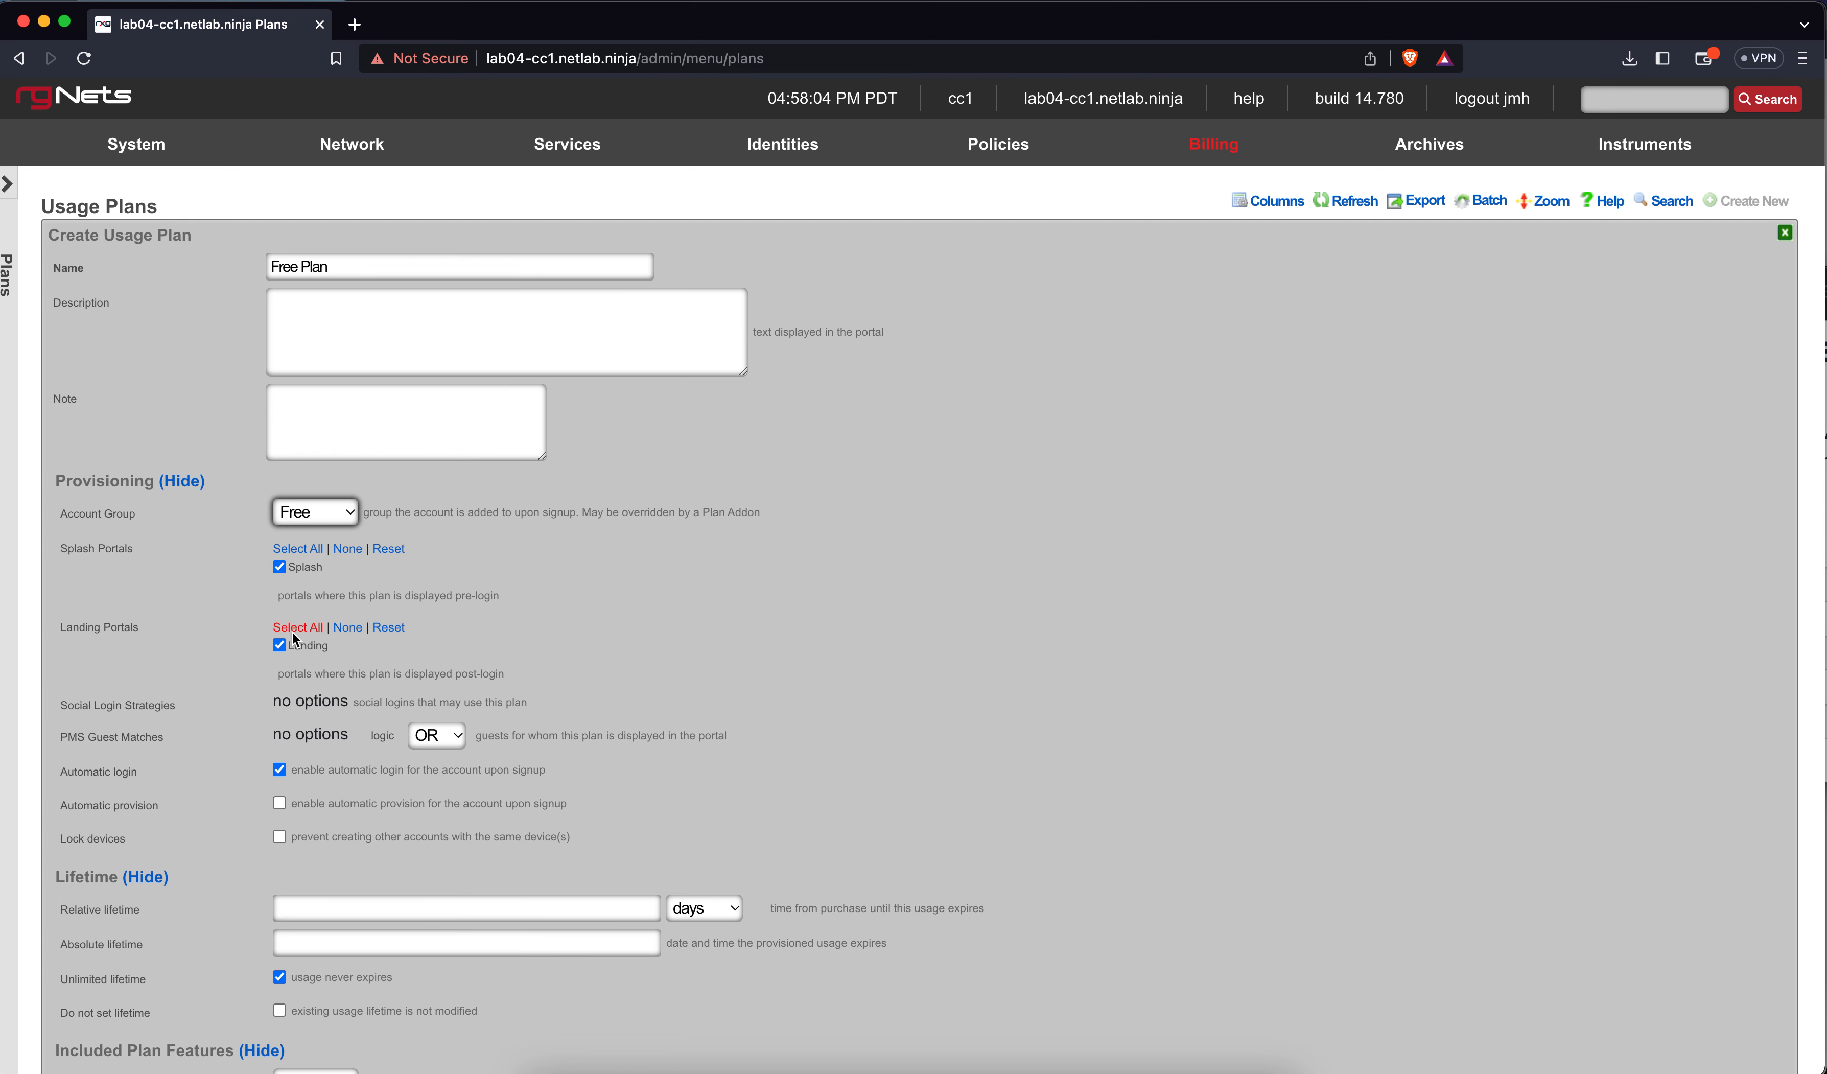
pyautogui.click(280, 647)
# Re-enable the Landing portal and turn on Lock devices for the plan
pyautogui.click(279, 646)
pyautogui.scroll(-5, 477, 733)
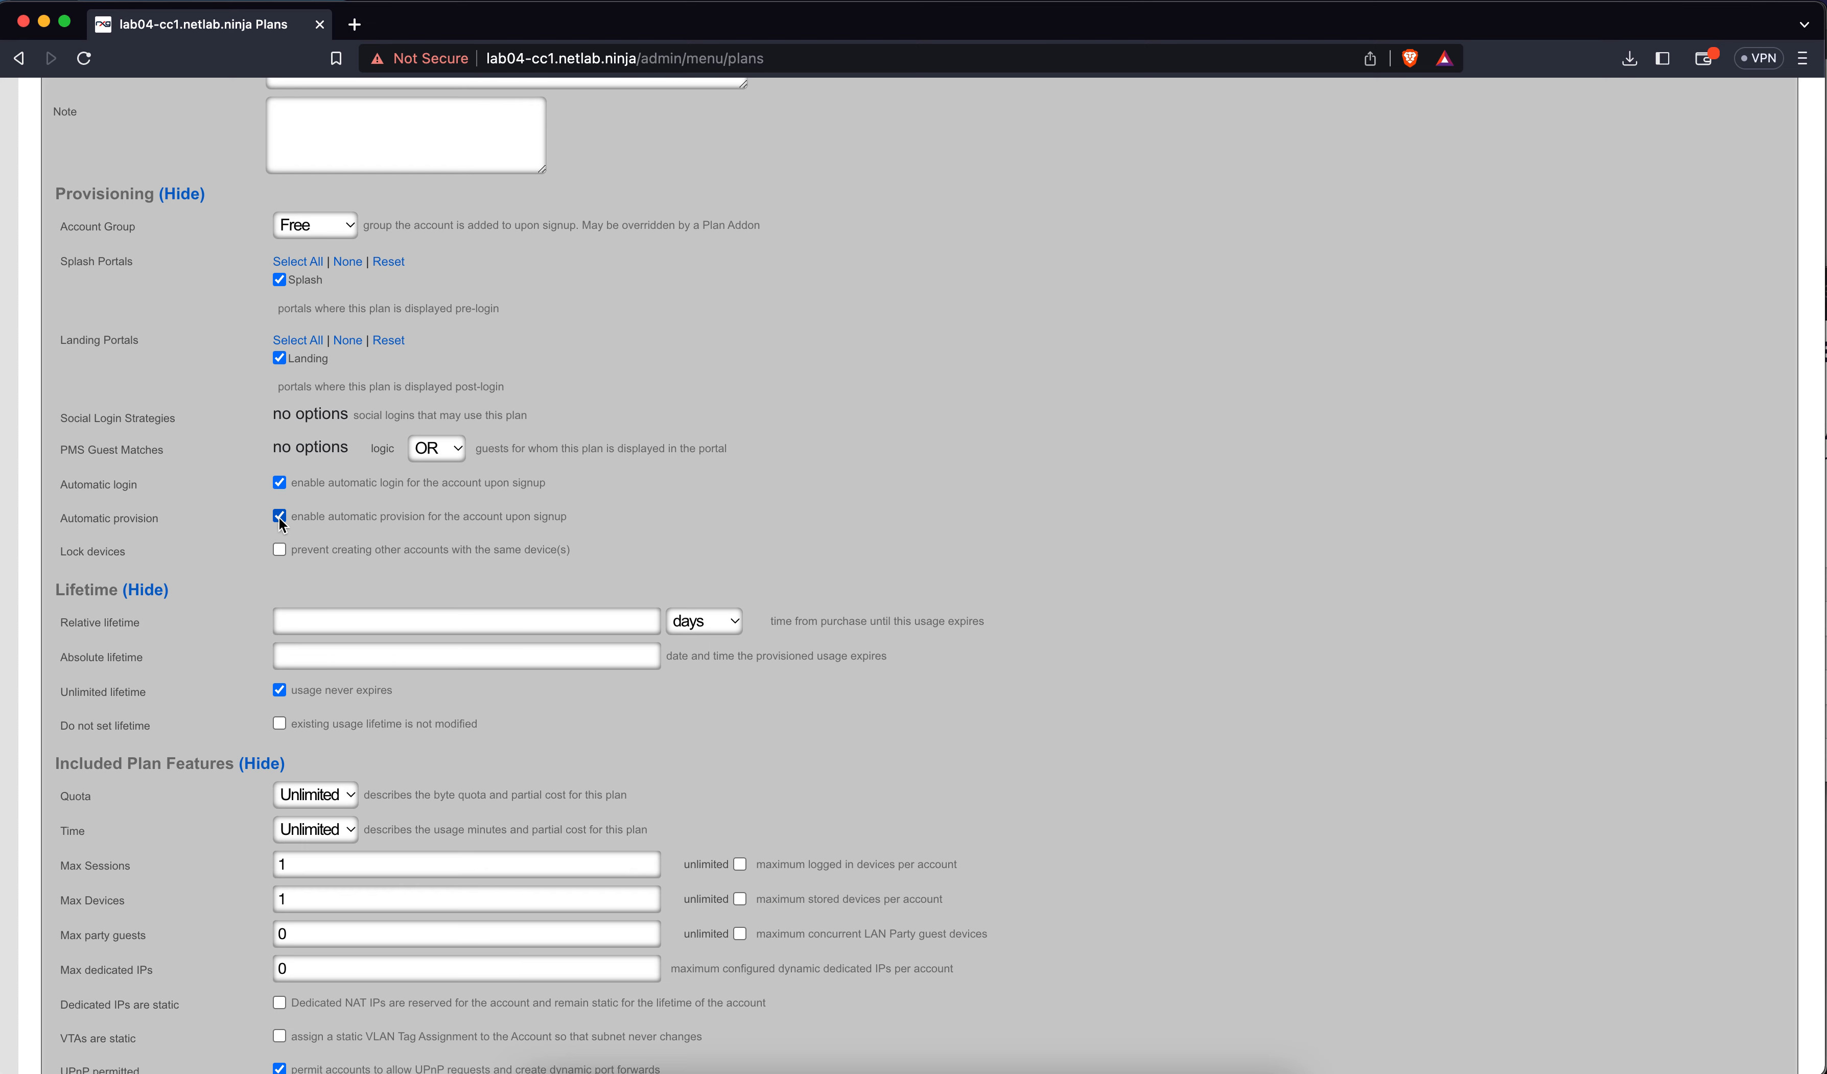
pyautogui.click(279, 548)
# Set a relative lifetime of 1 day, untick Unlimited lifetime, and leave Absolute lifetime unset
pyautogui.click(399, 617)
pyautogui.write('1')
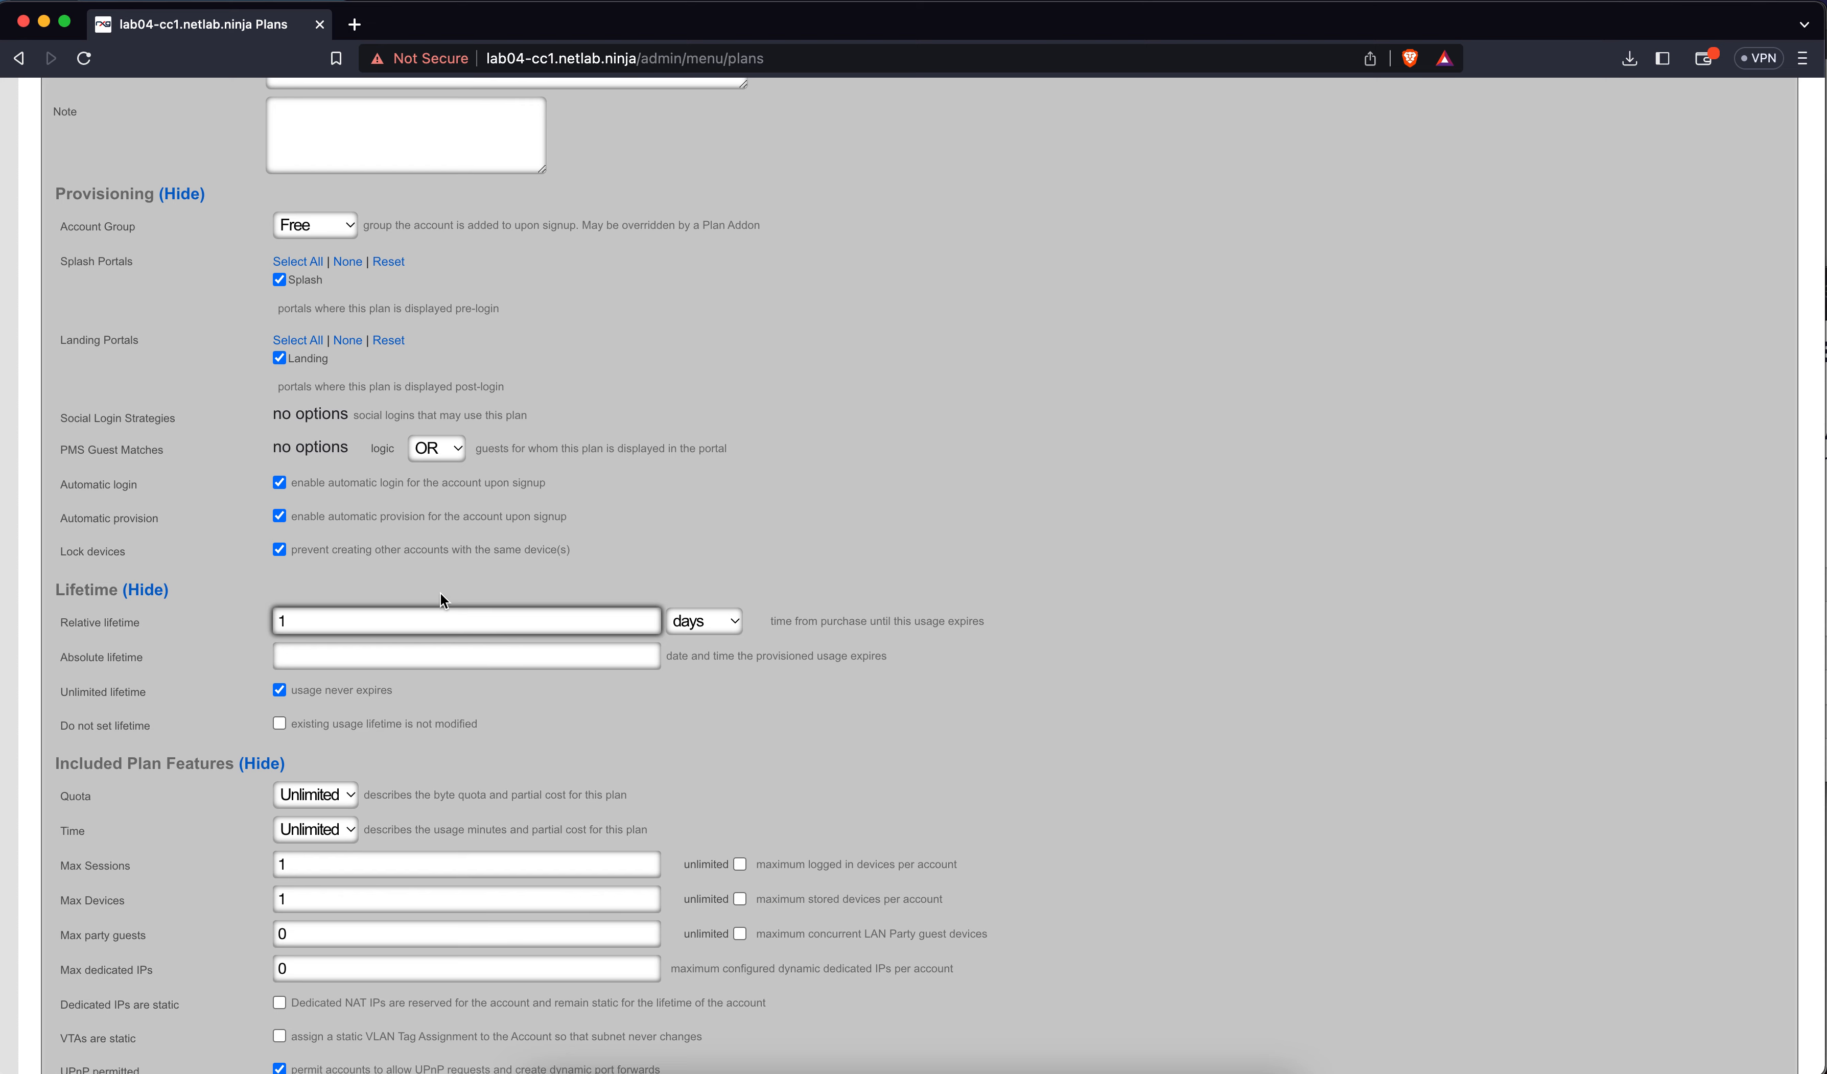
pyautogui.click(277, 691)
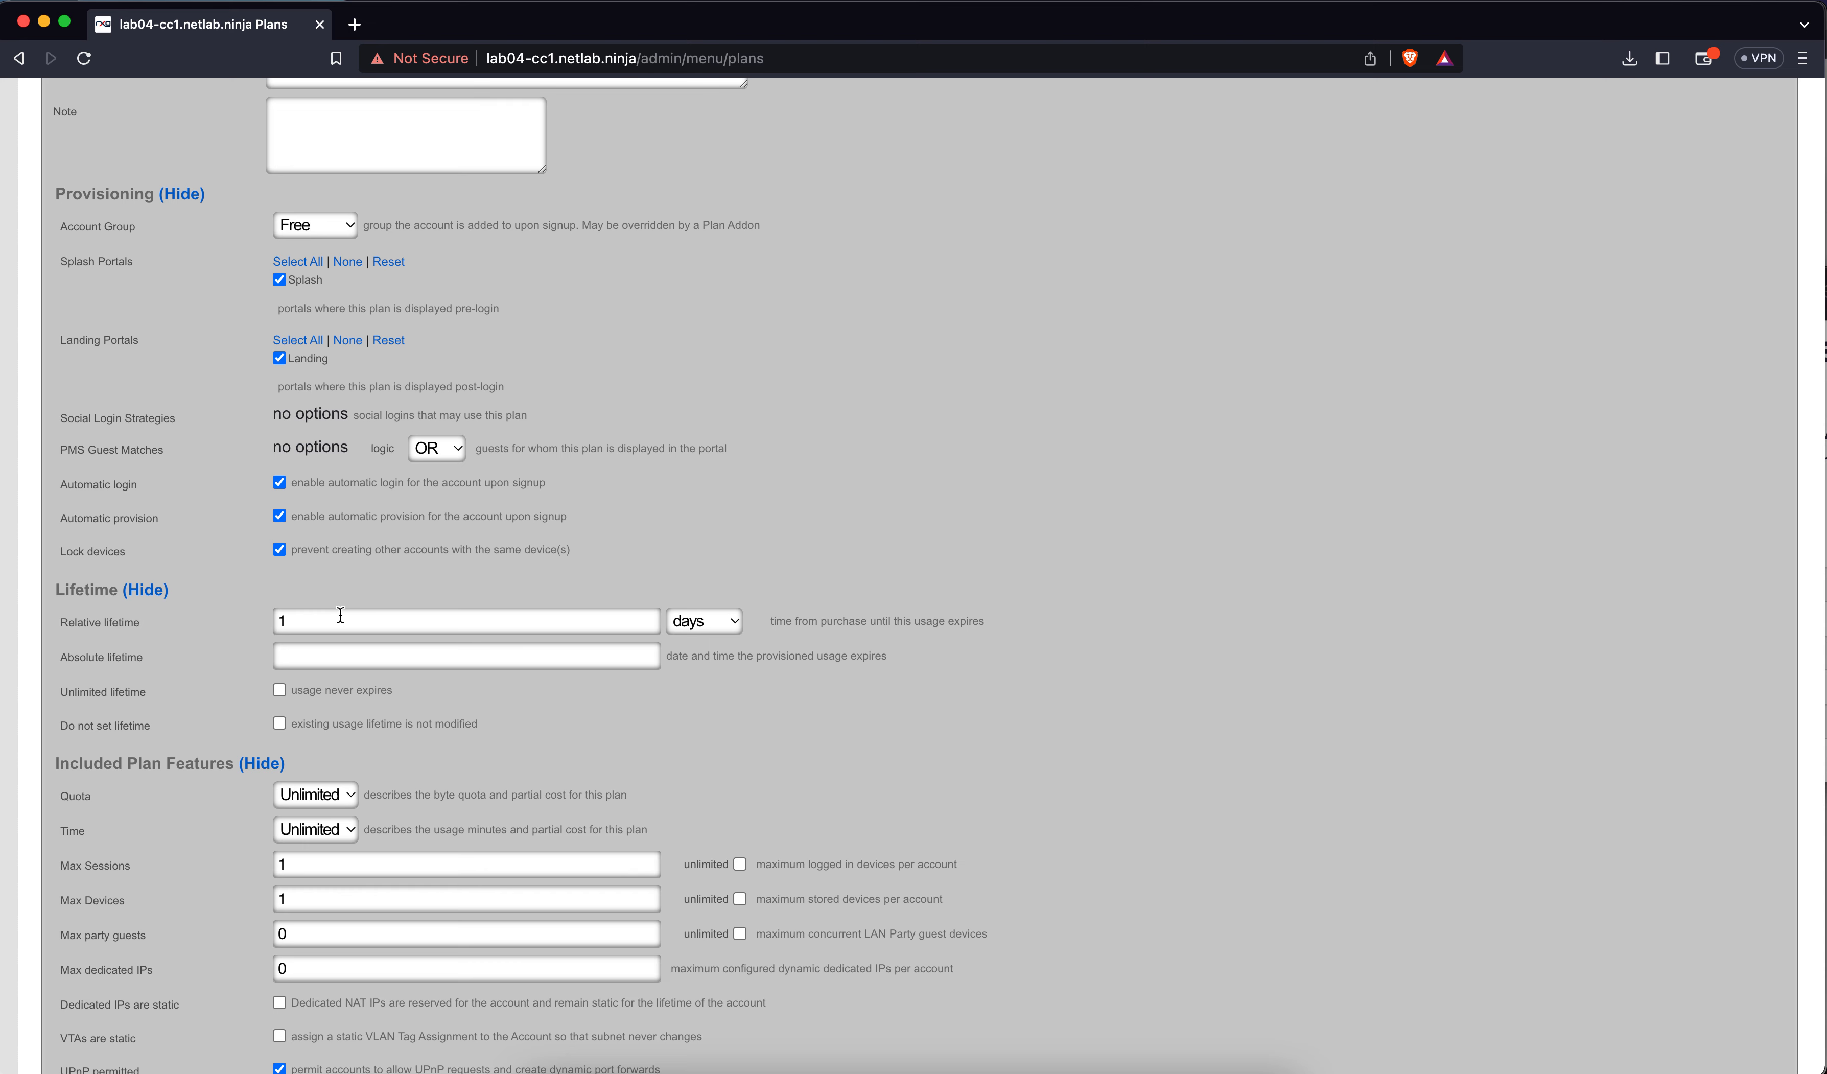
pyautogui.click(319, 655)
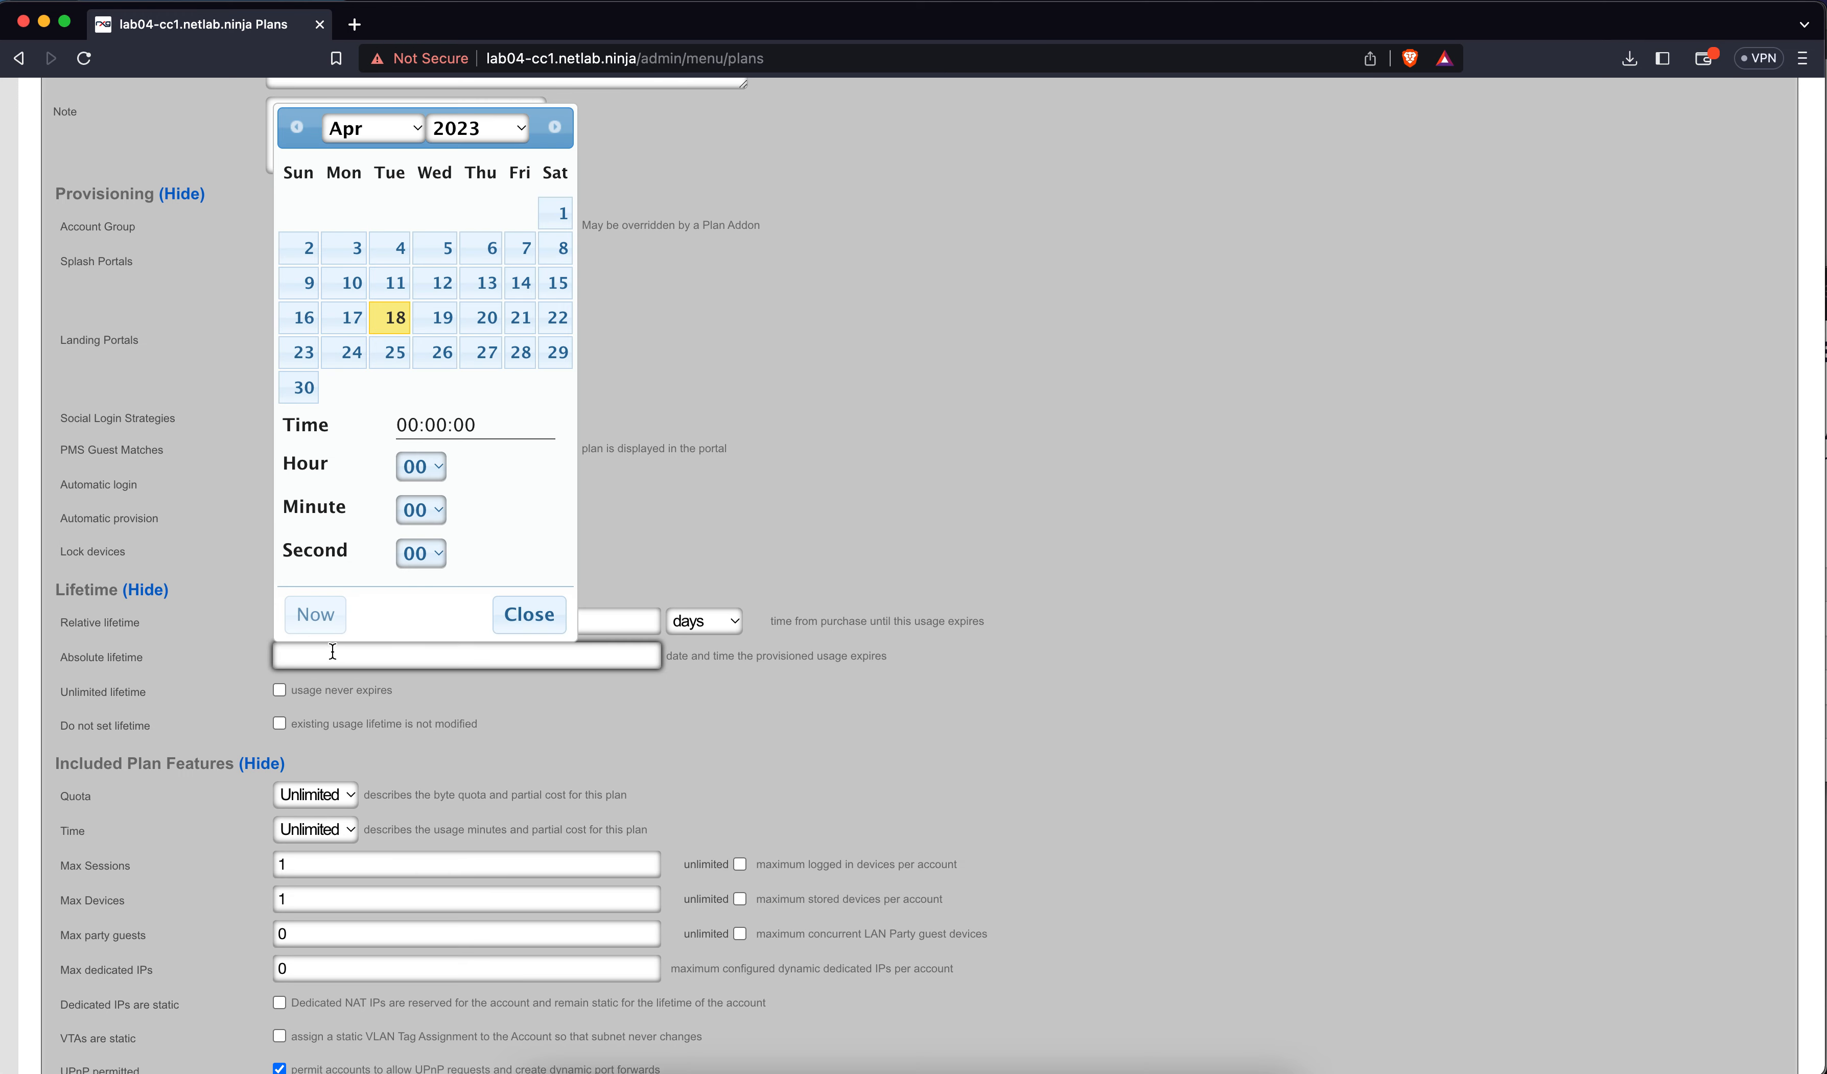
pyautogui.click(694, 436)
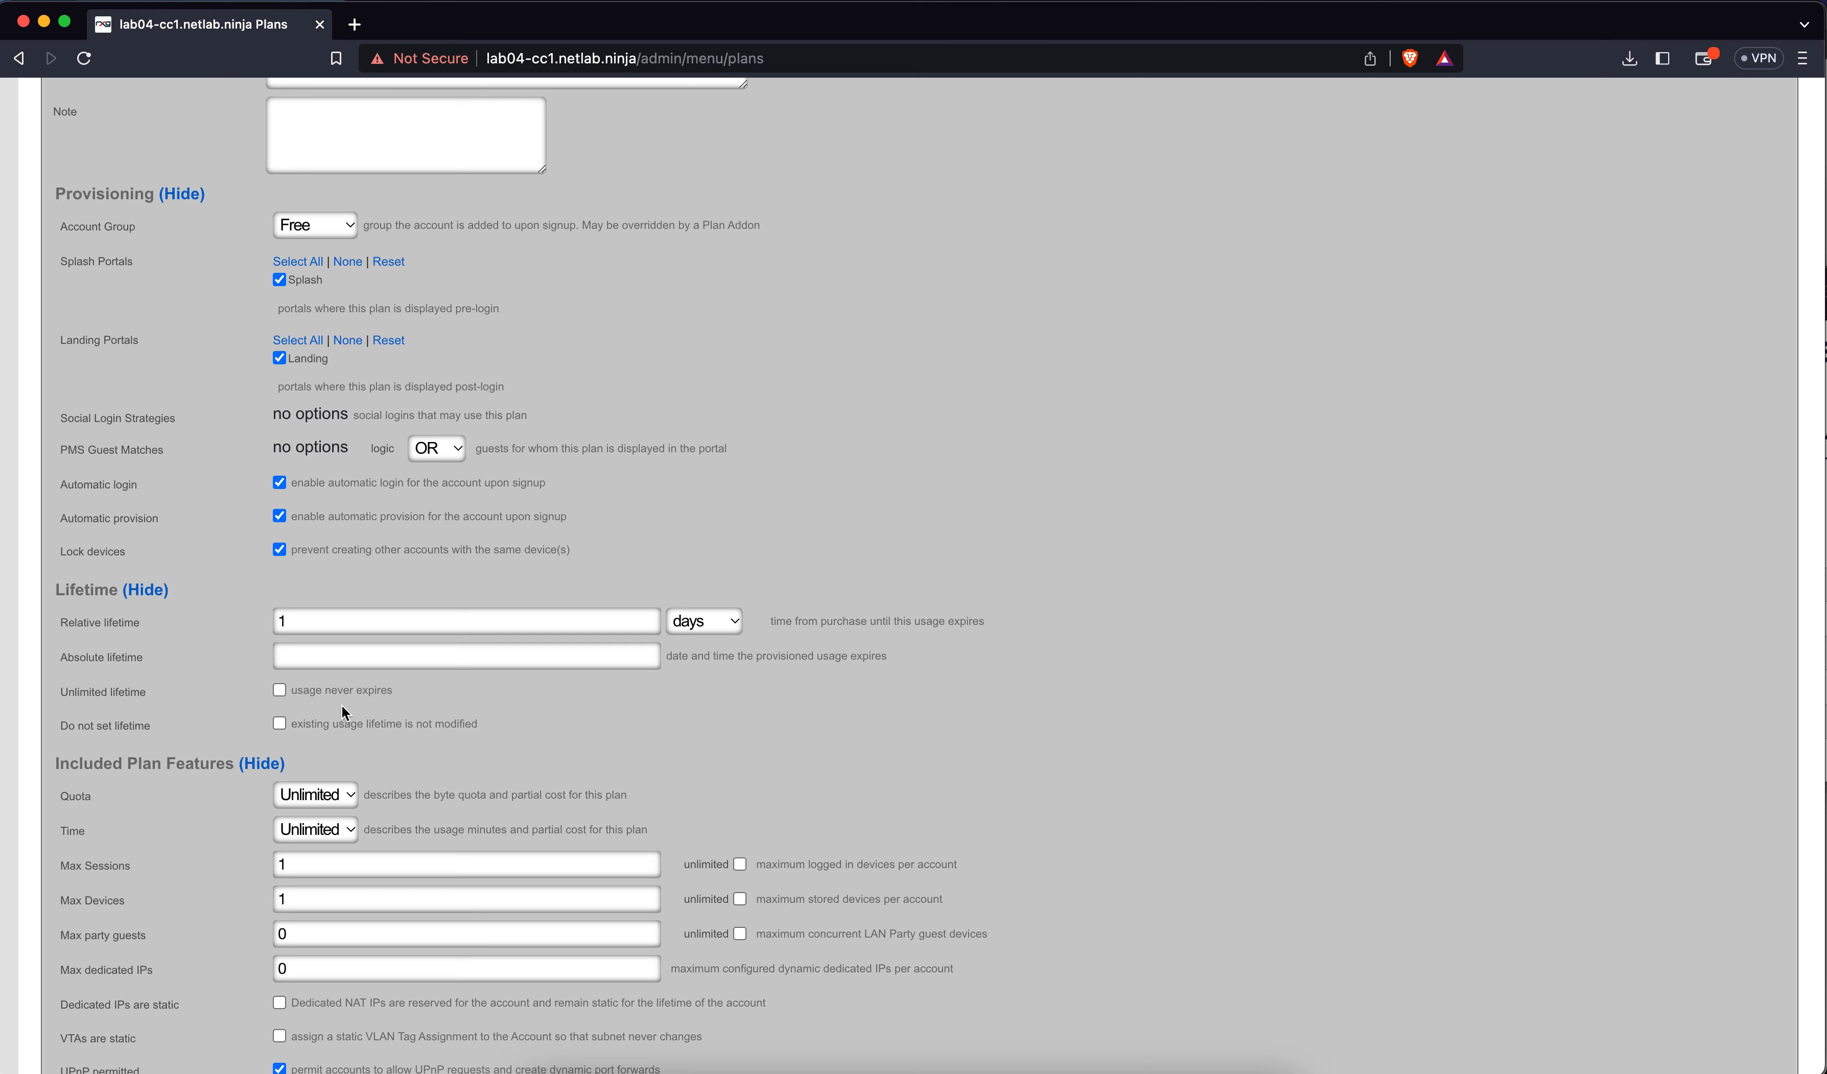
# Change Max Sessions to 5
pyautogui.scroll(-4, 383, 710)
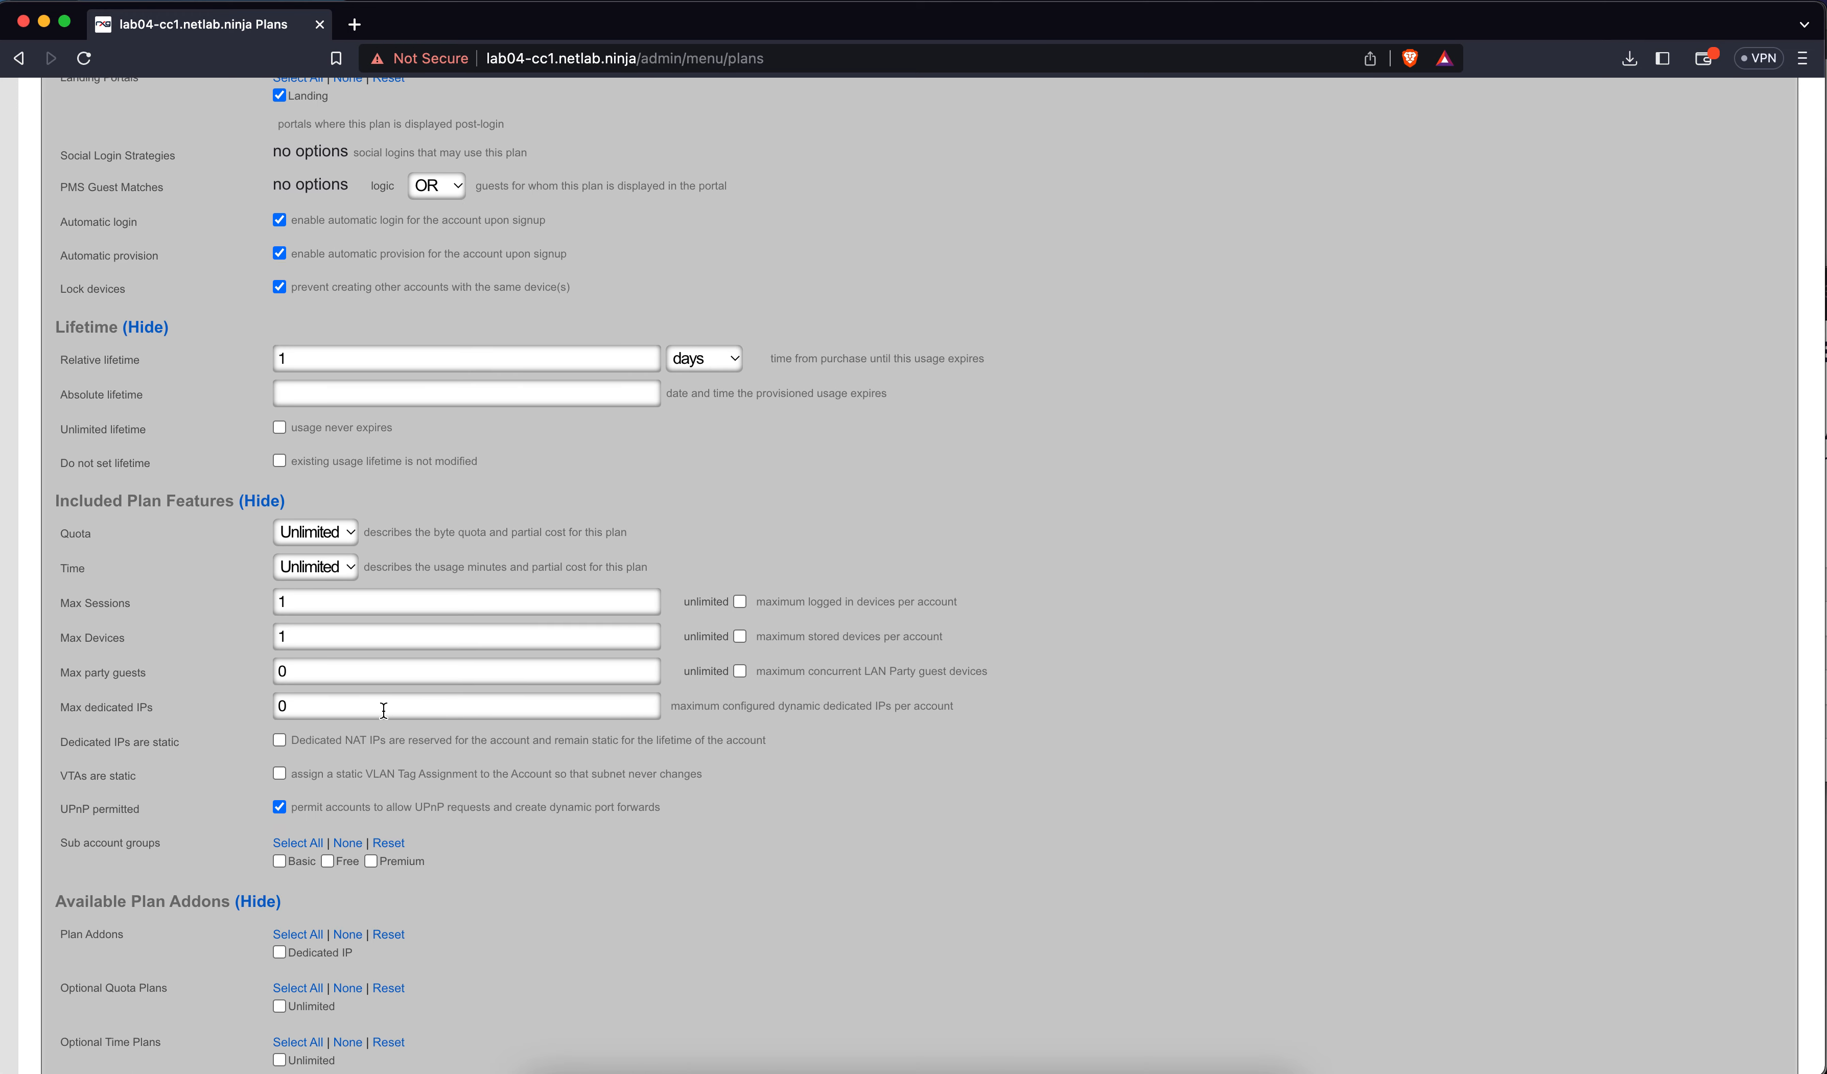
pyautogui.scroll(-2, 383, 711)
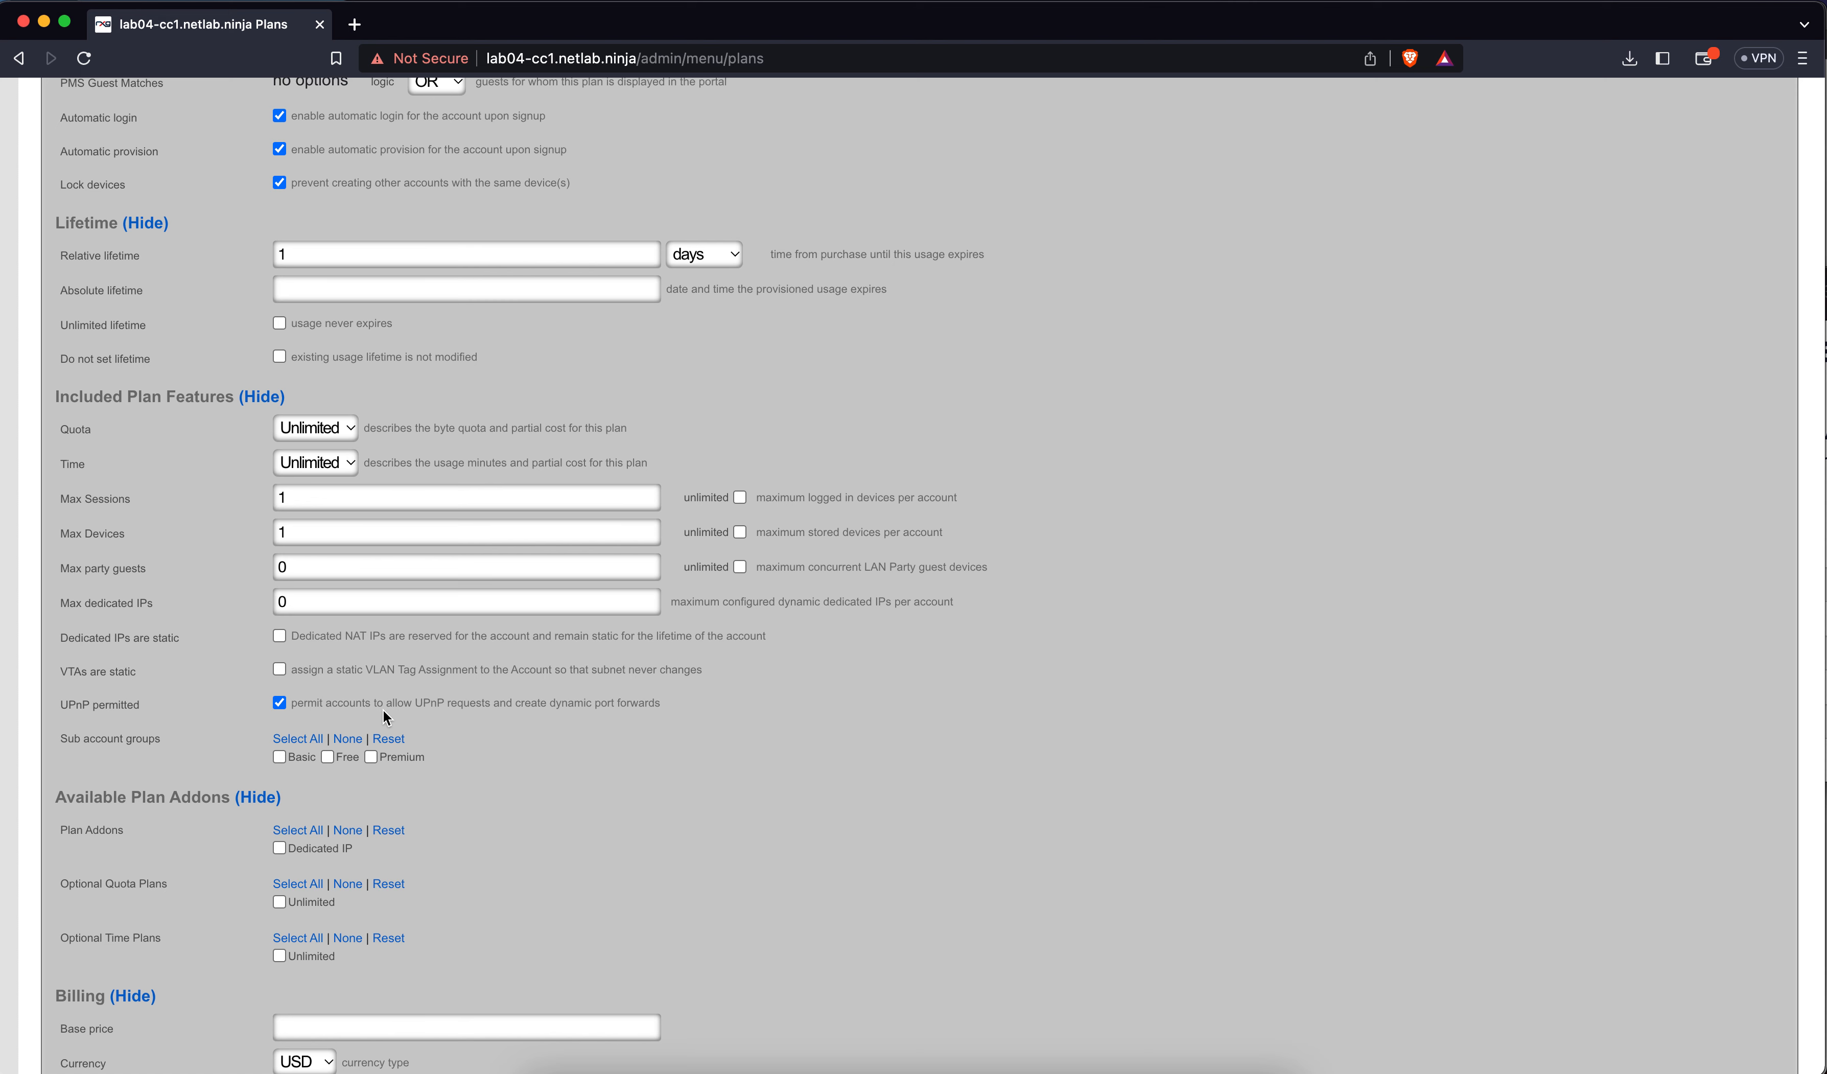
pyautogui.click(318, 505)
pyautogui.press('BackSpace')
pyautogui.write('5')
# Leave Max Devices blank and tick its unlimited option
pyautogui.press('Tab')
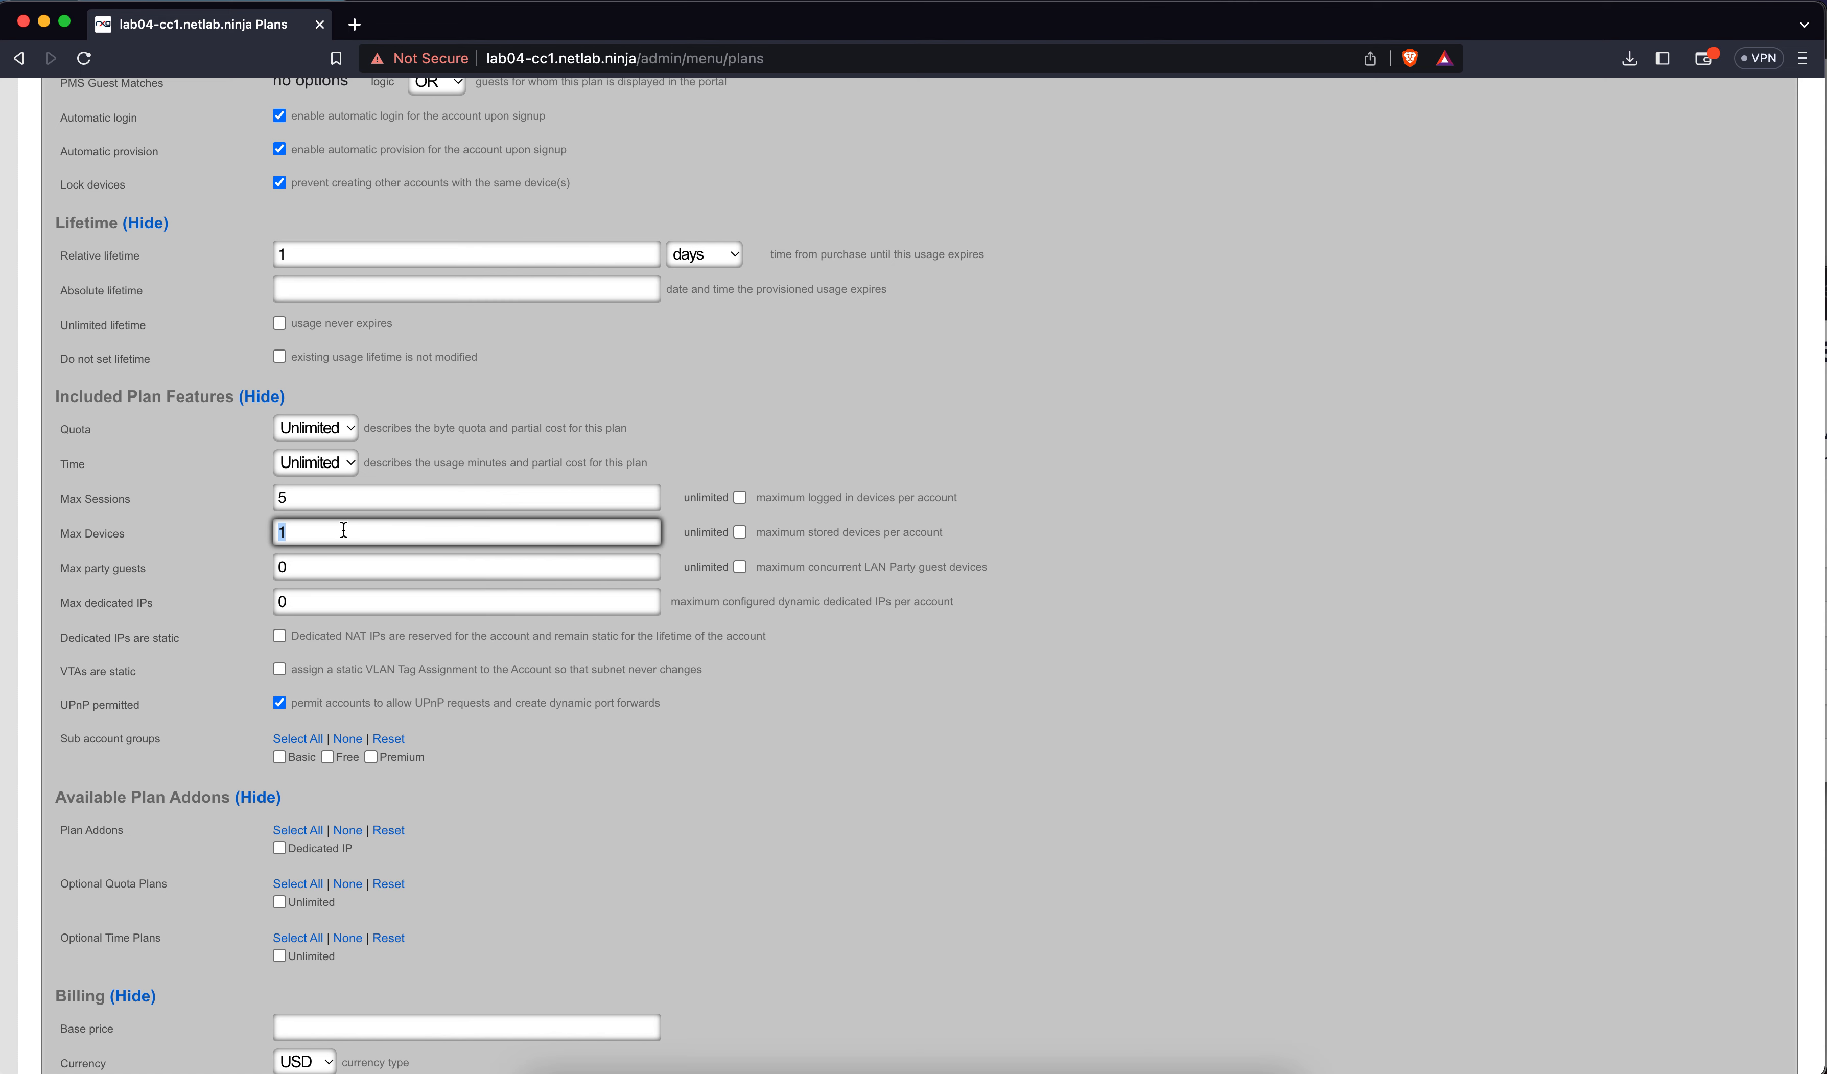
pyautogui.write('5')
pyautogui.press('BackSpace')
pyautogui.click(739, 532)
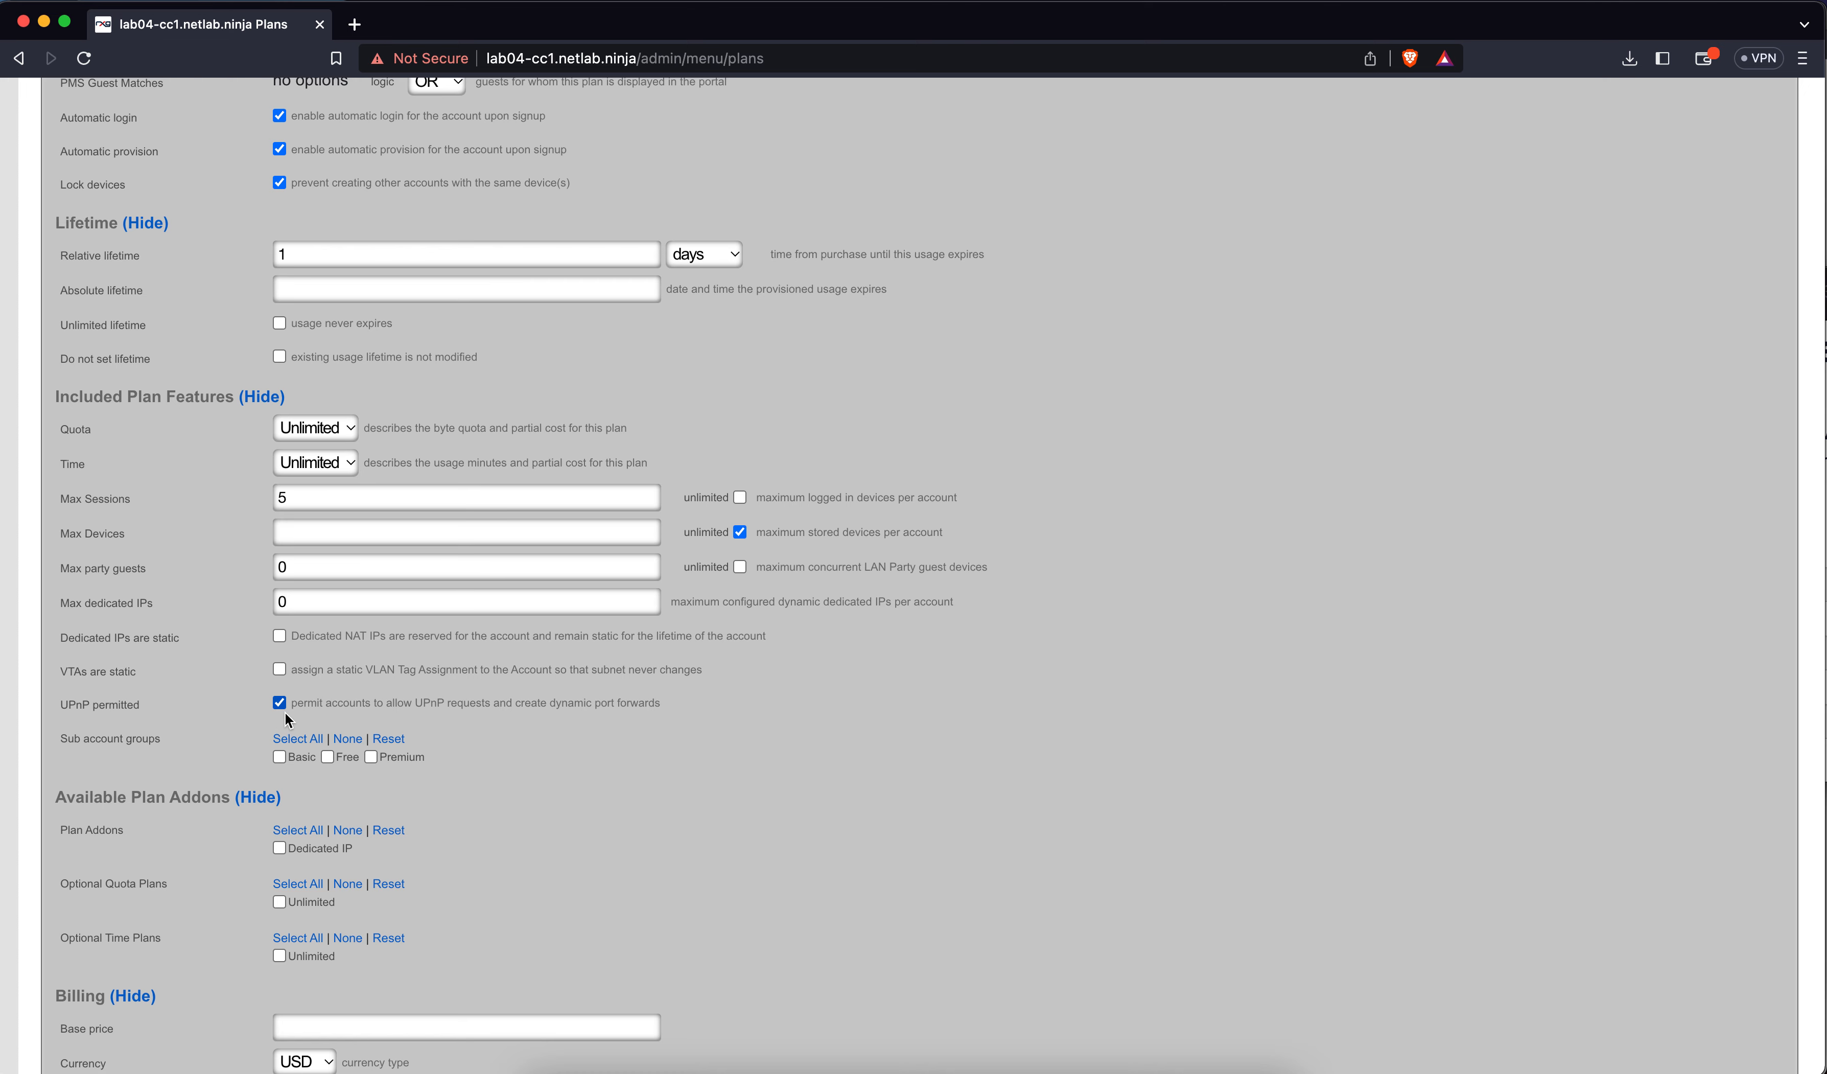
# Enter 0 USD as the plan's base price in the Billing section
pyautogui.scroll(-5, 285, 795)
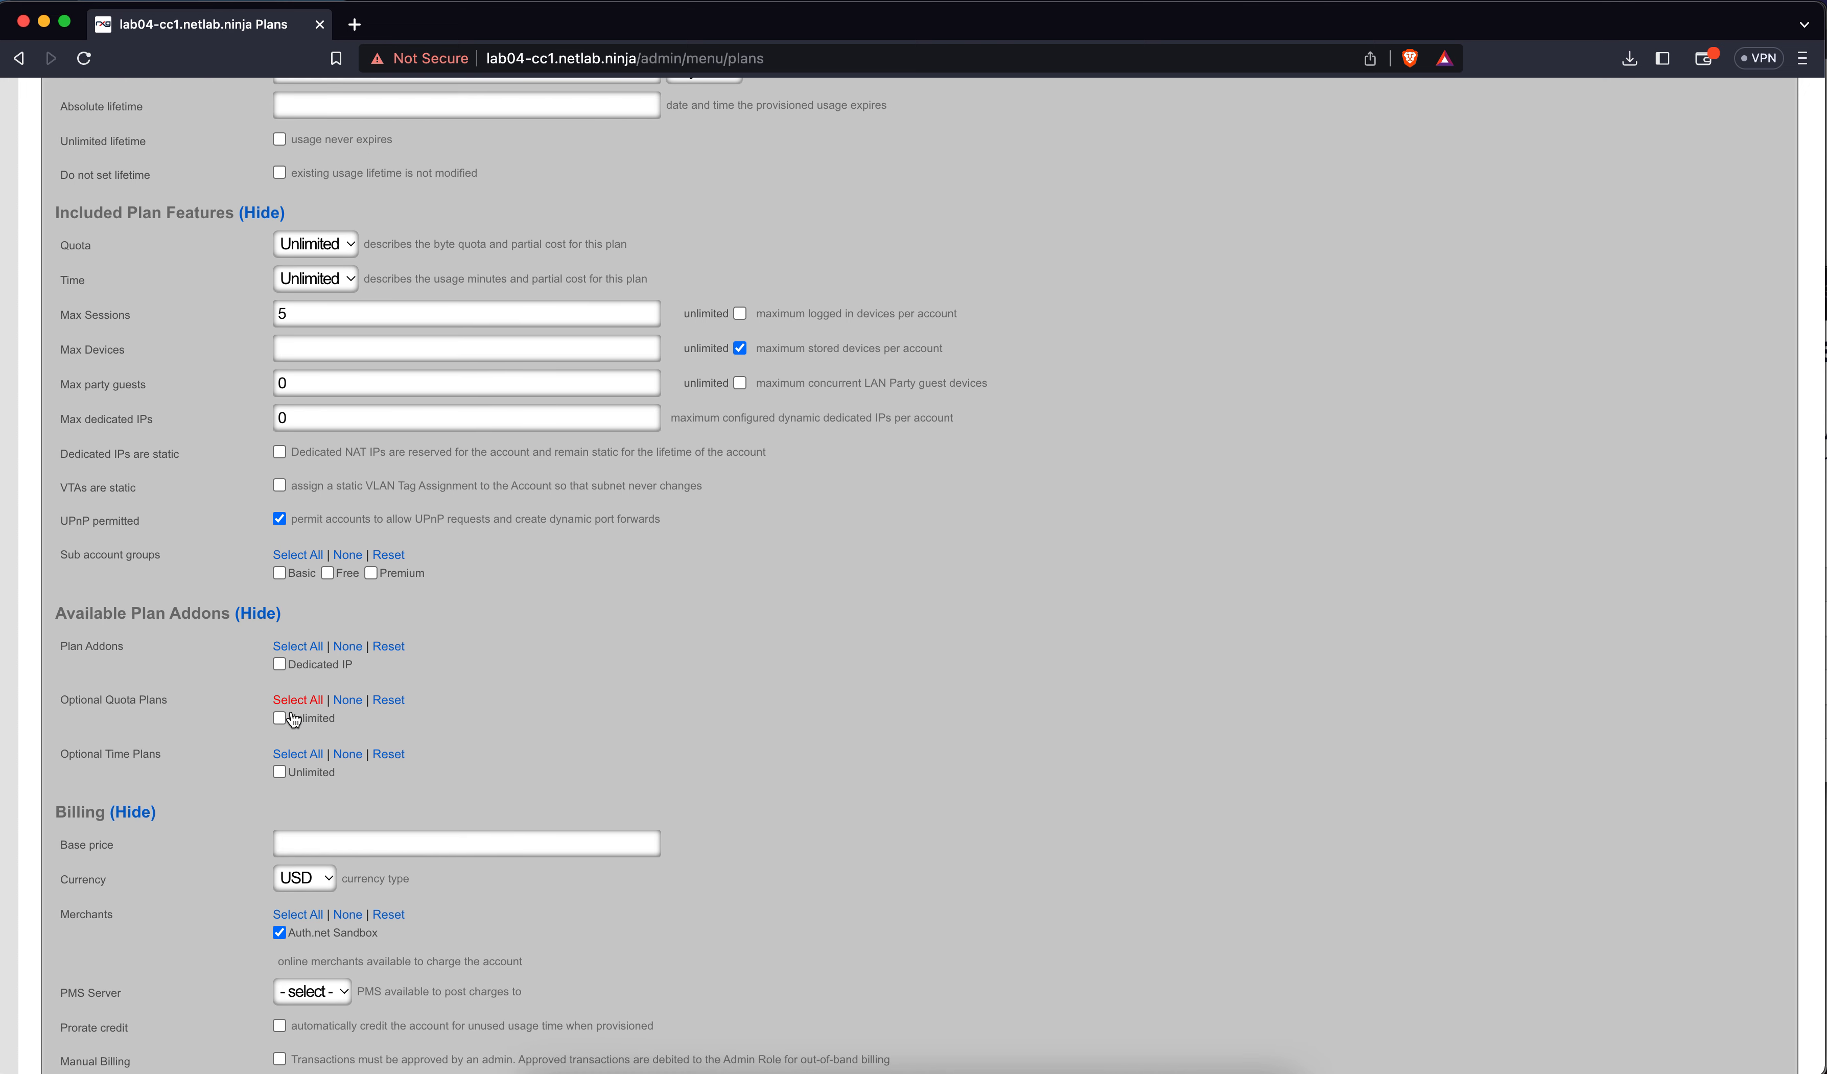
pyautogui.scroll(-5, 294, 720)
pyautogui.click(311, 659)
pyautogui.write('0')
pyautogui.scroll(-3, 351, 750)
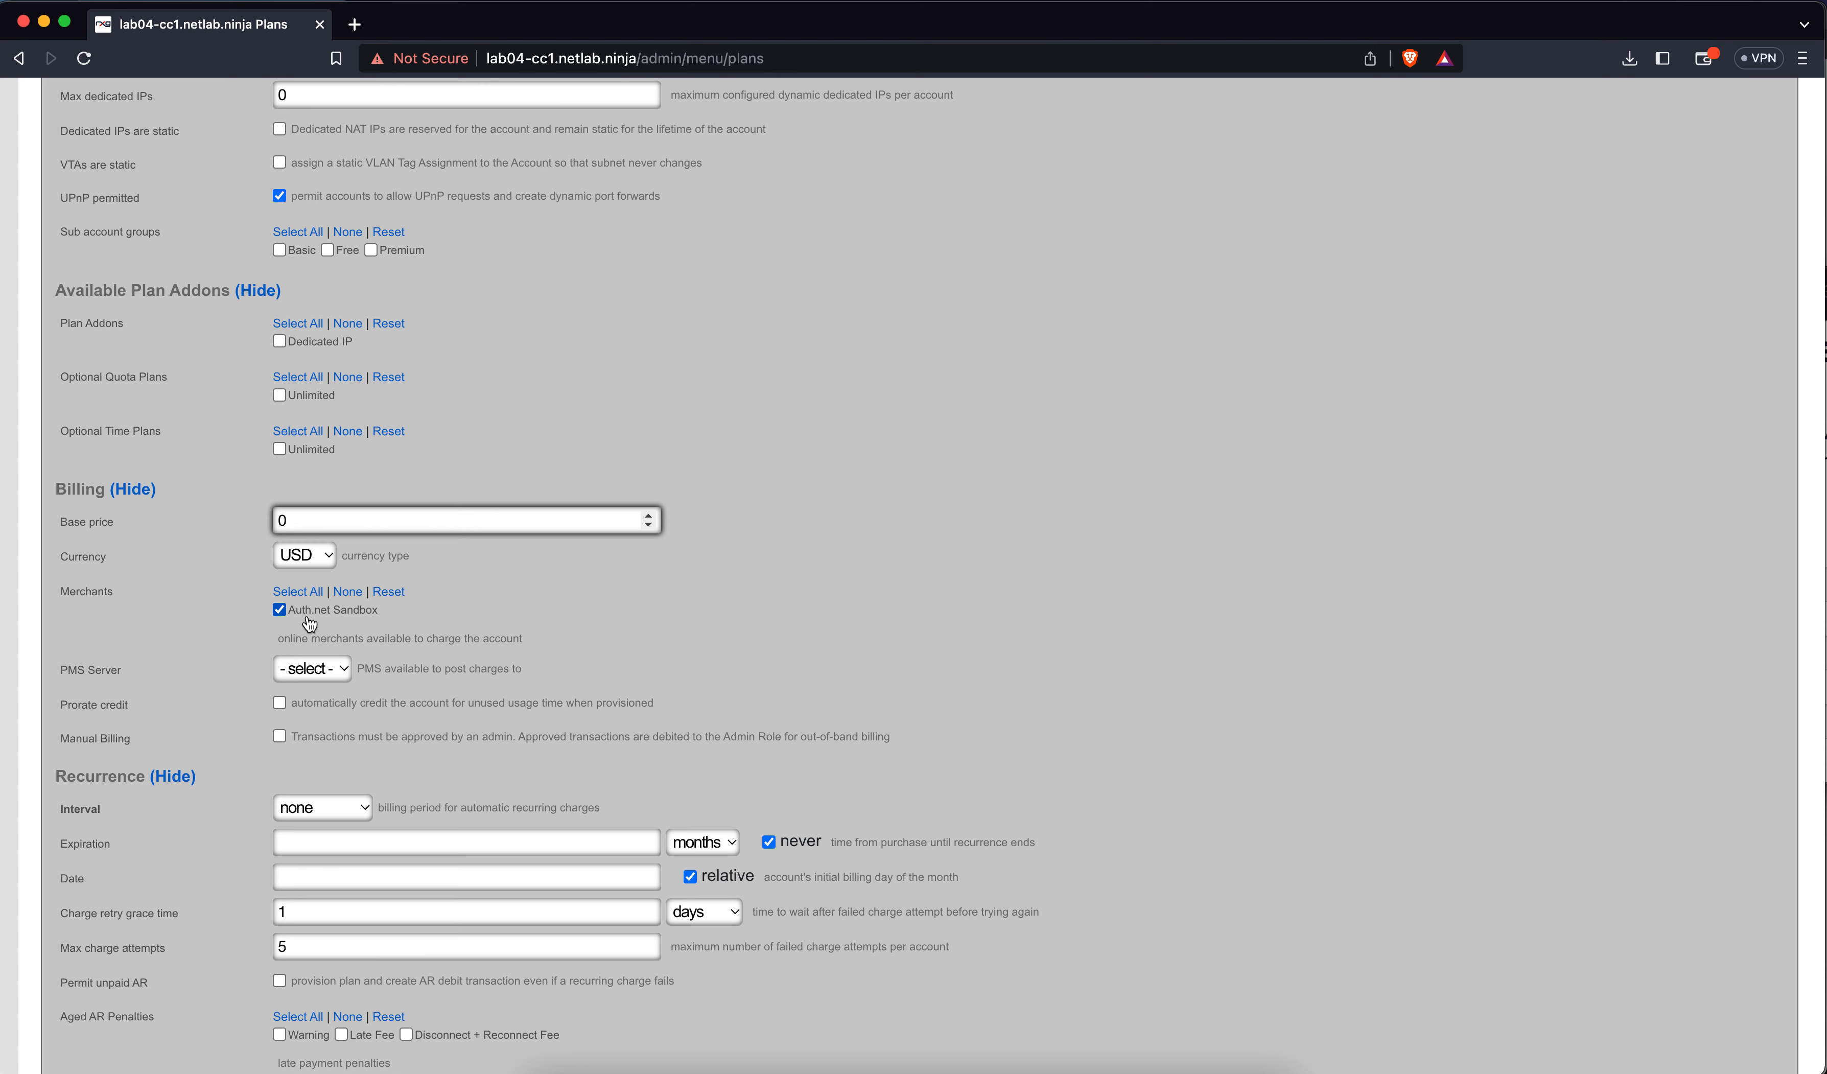
pyautogui.scroll(-5, 309, 624)
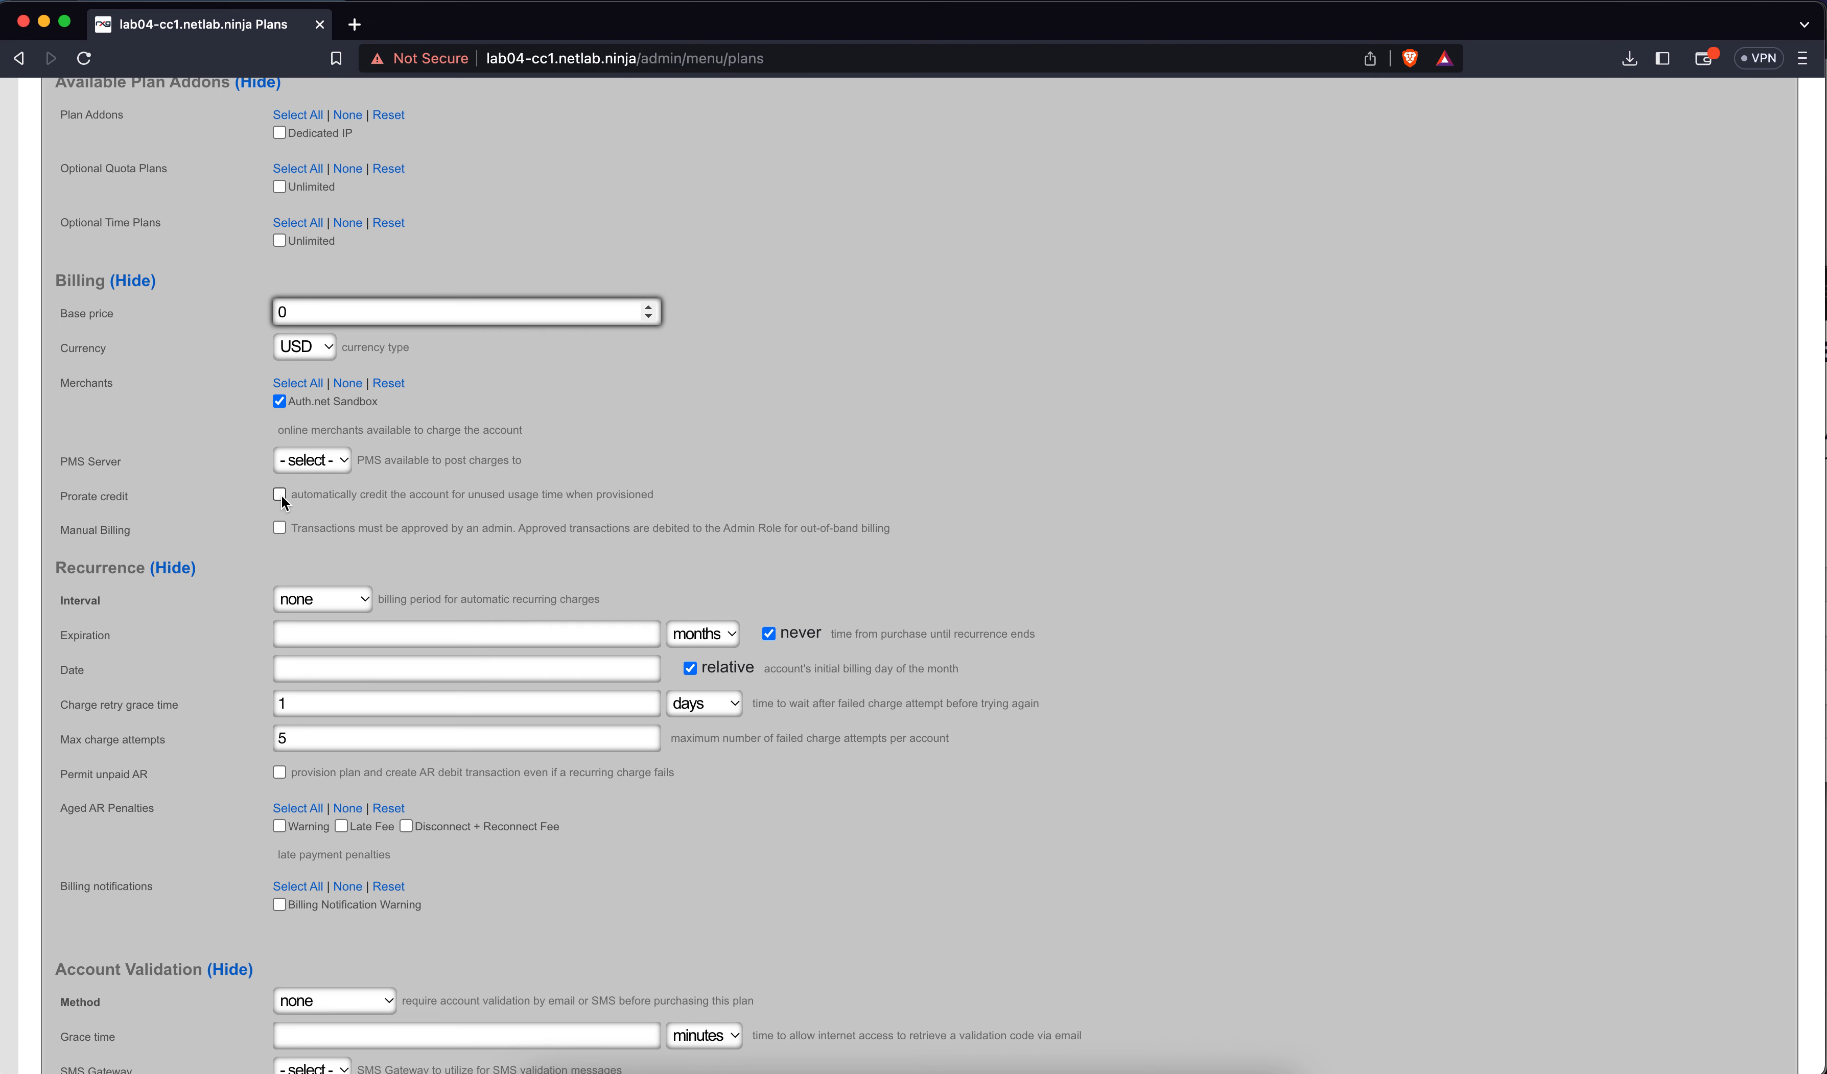
pyautogui.click(325, 600)
pyautogui.click(325, 677)
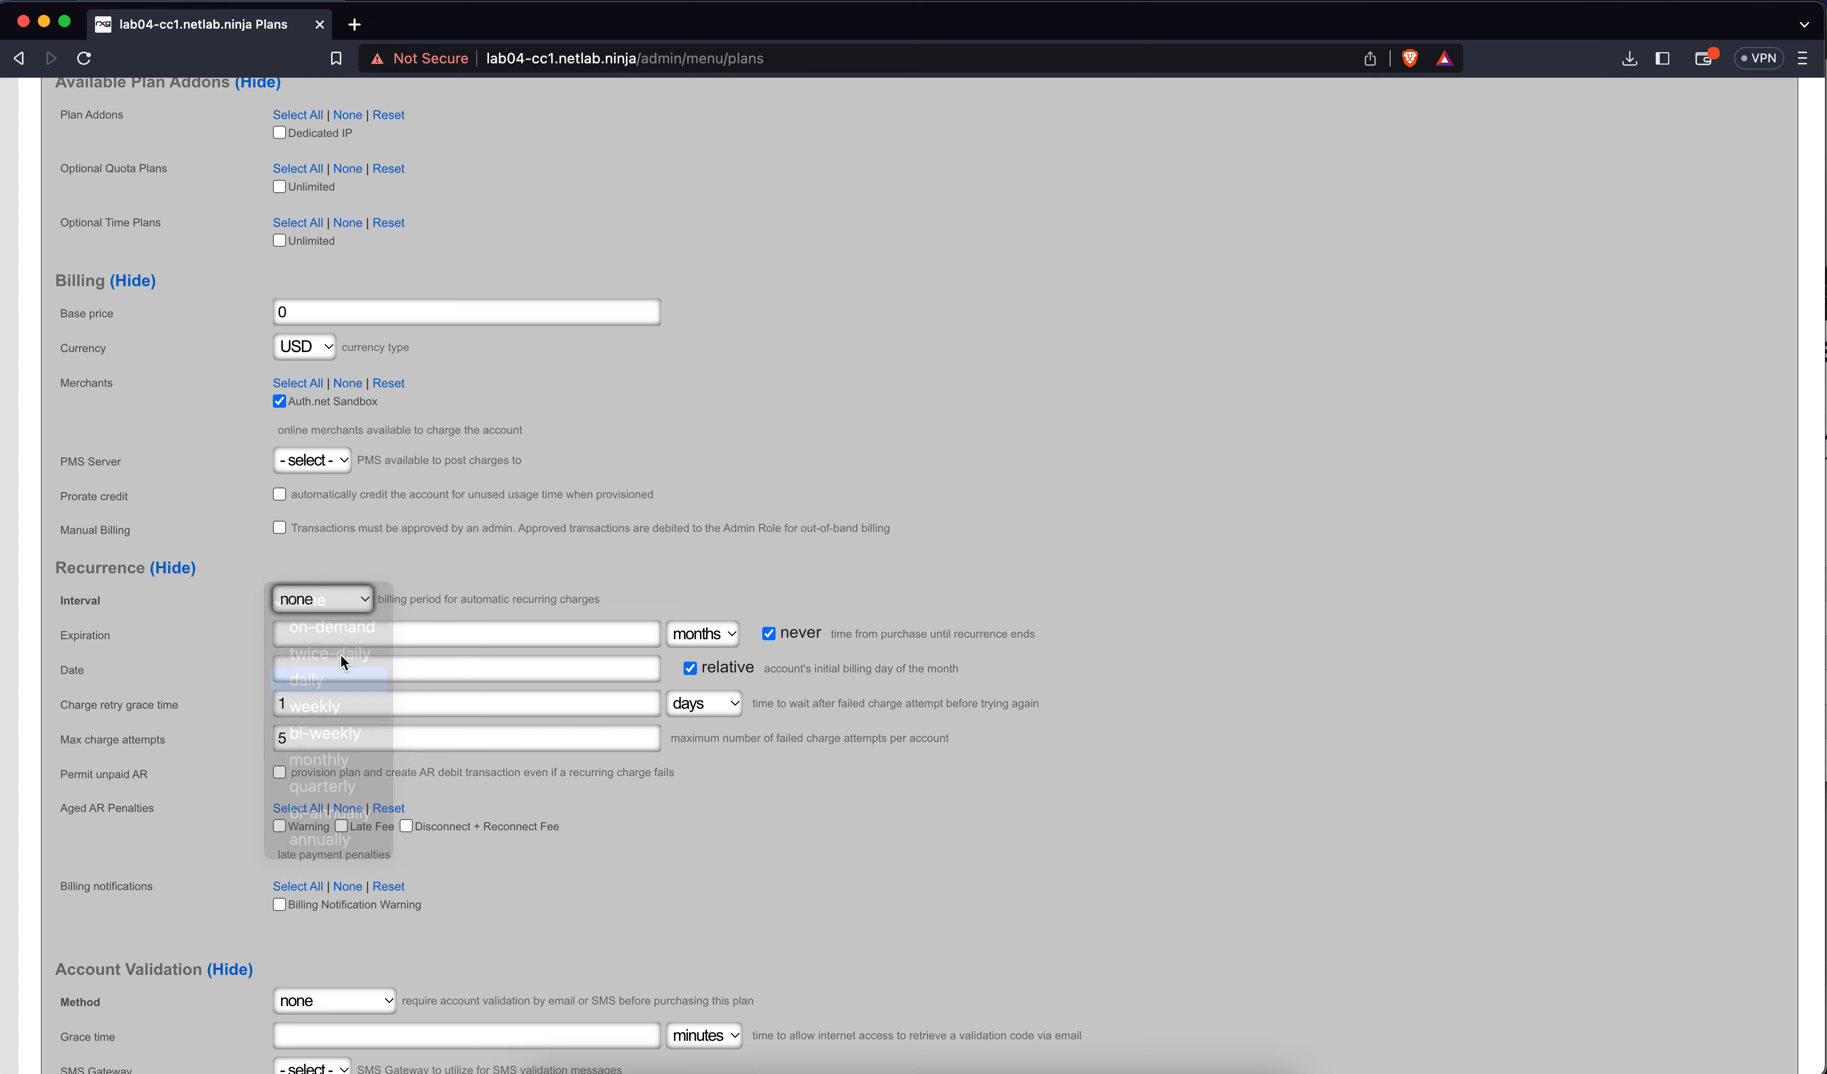
pyautogui.click(359, 601)
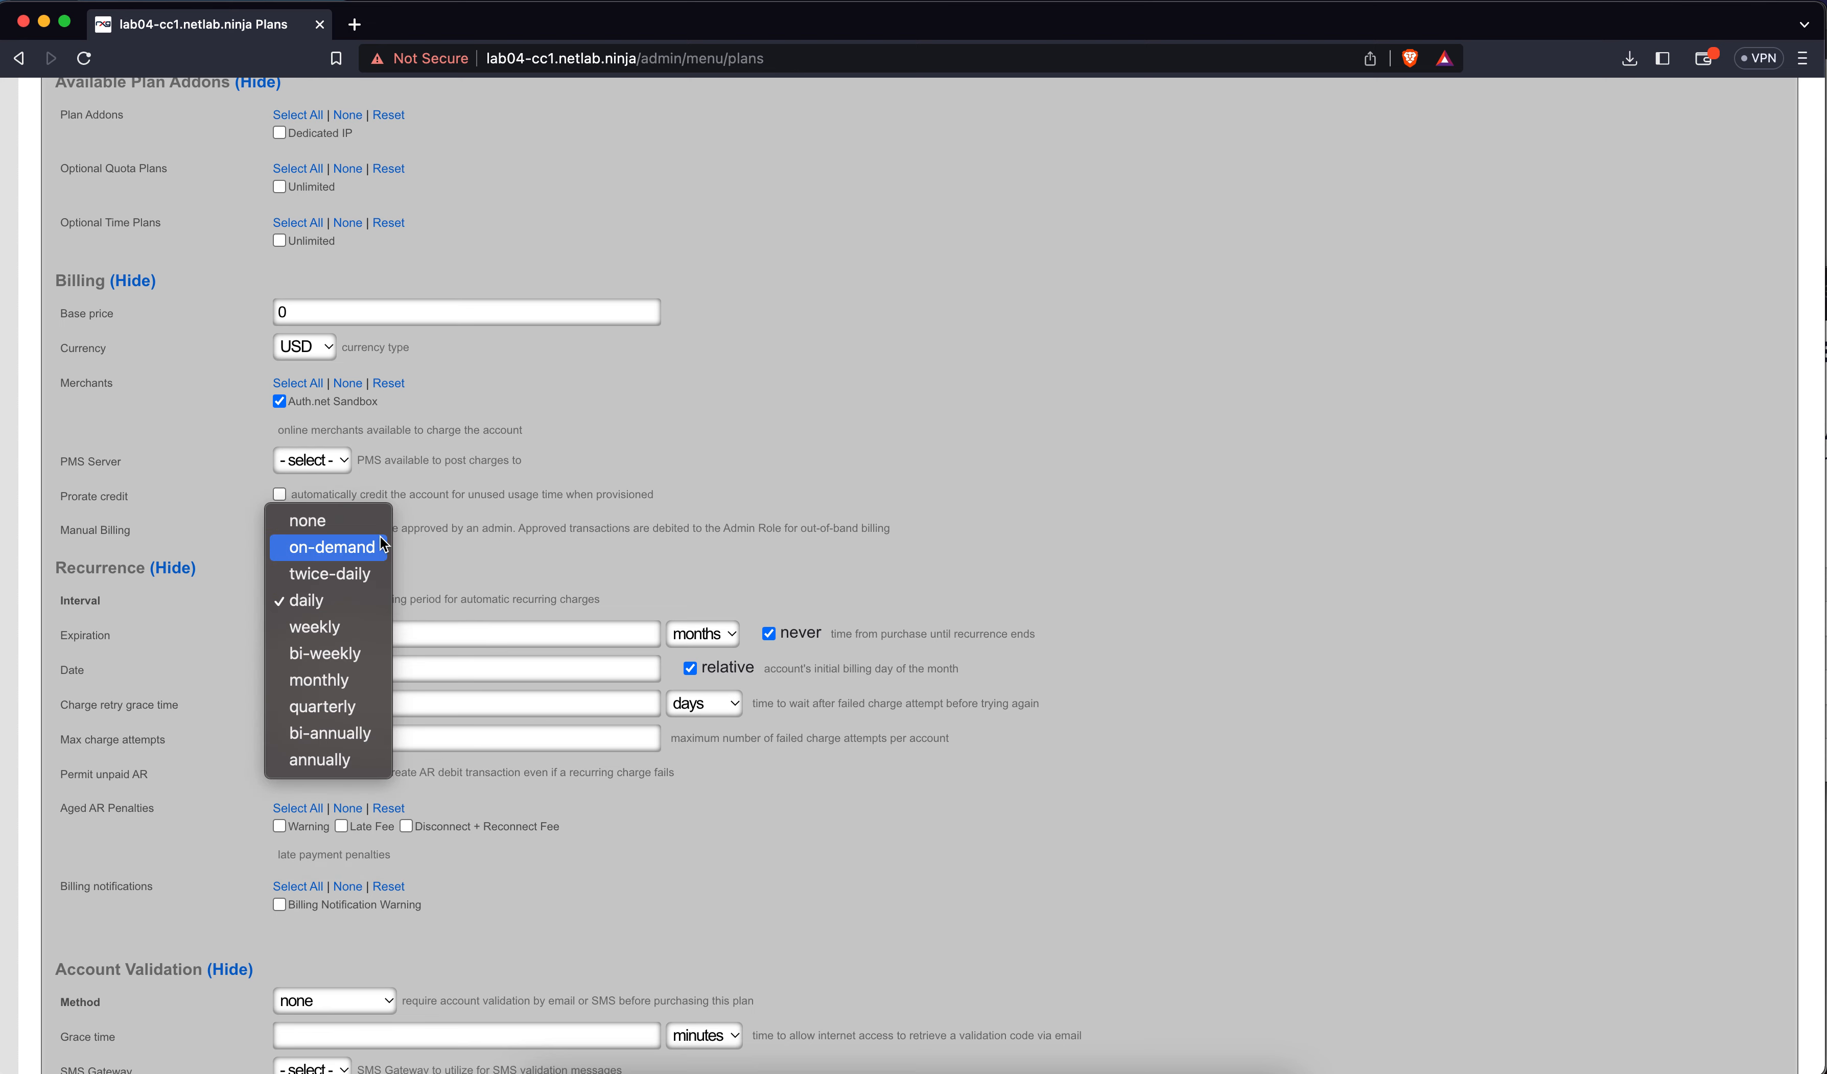
pyautogui.click(354, 521)
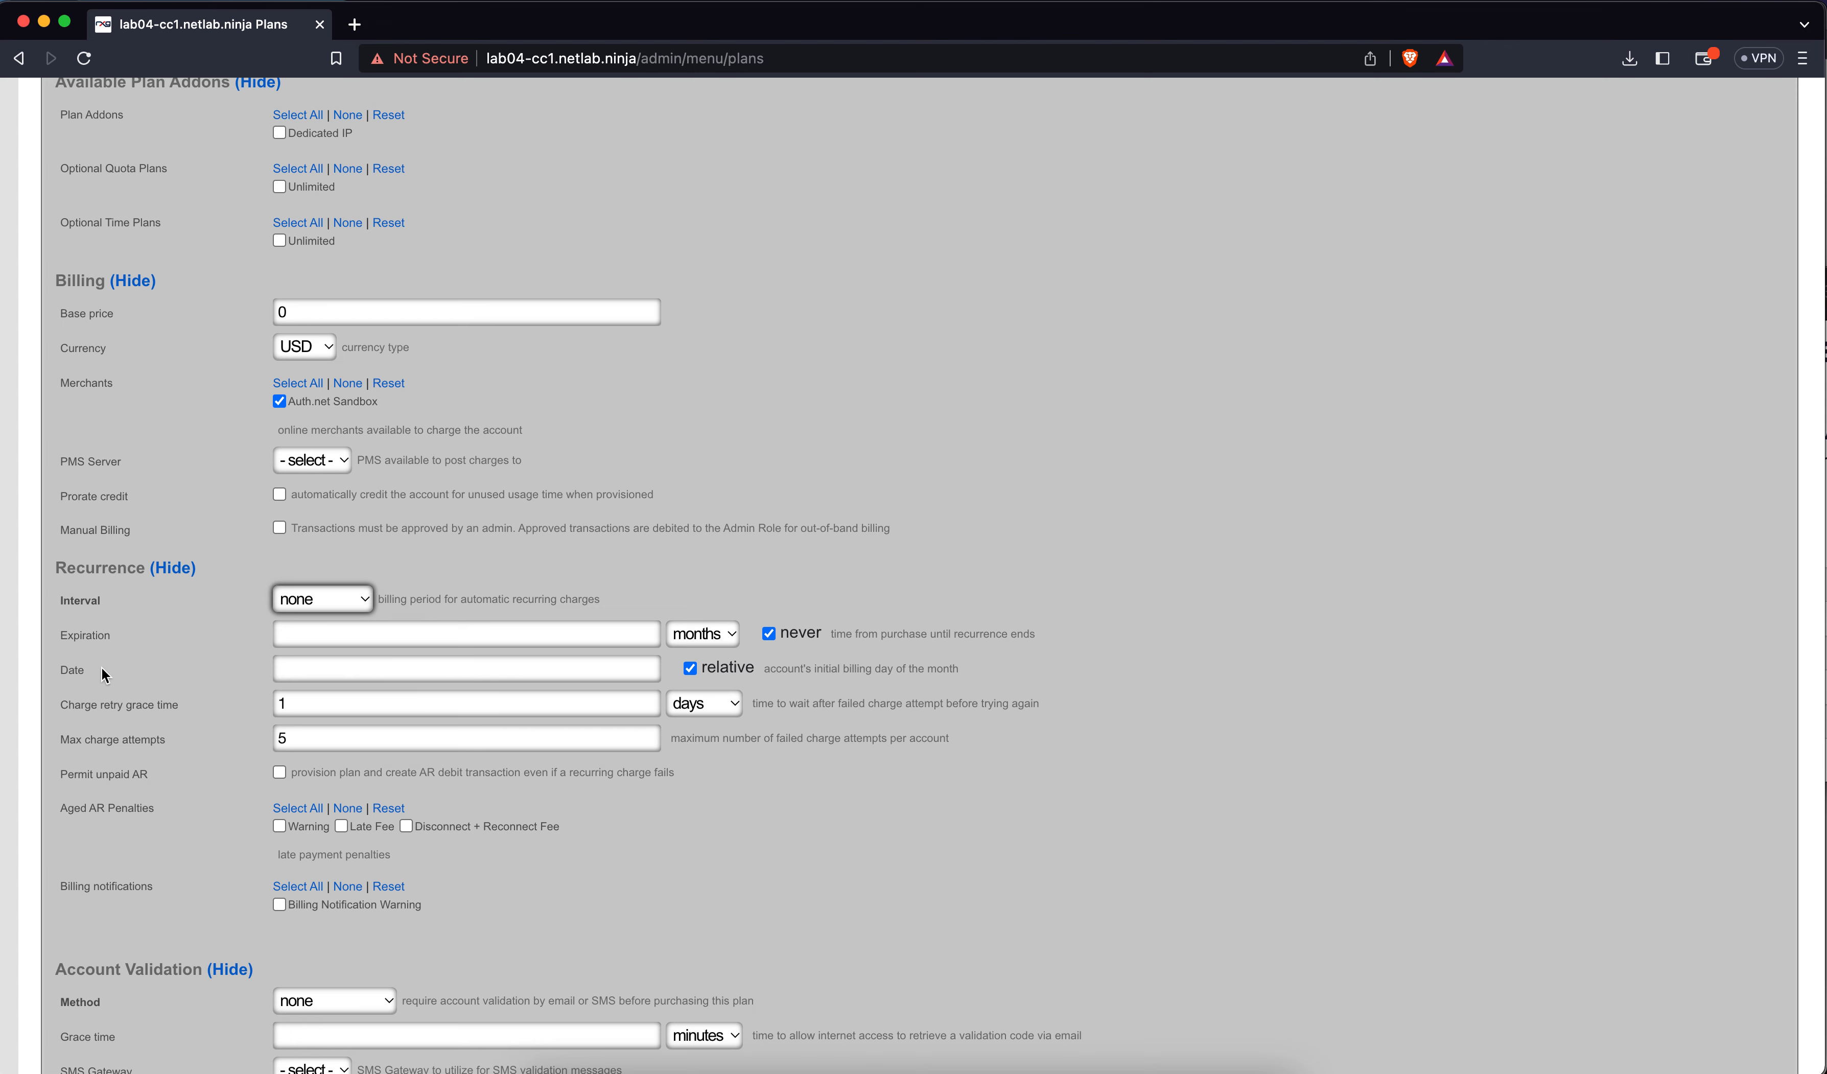
pyautogui.click(379, 665)
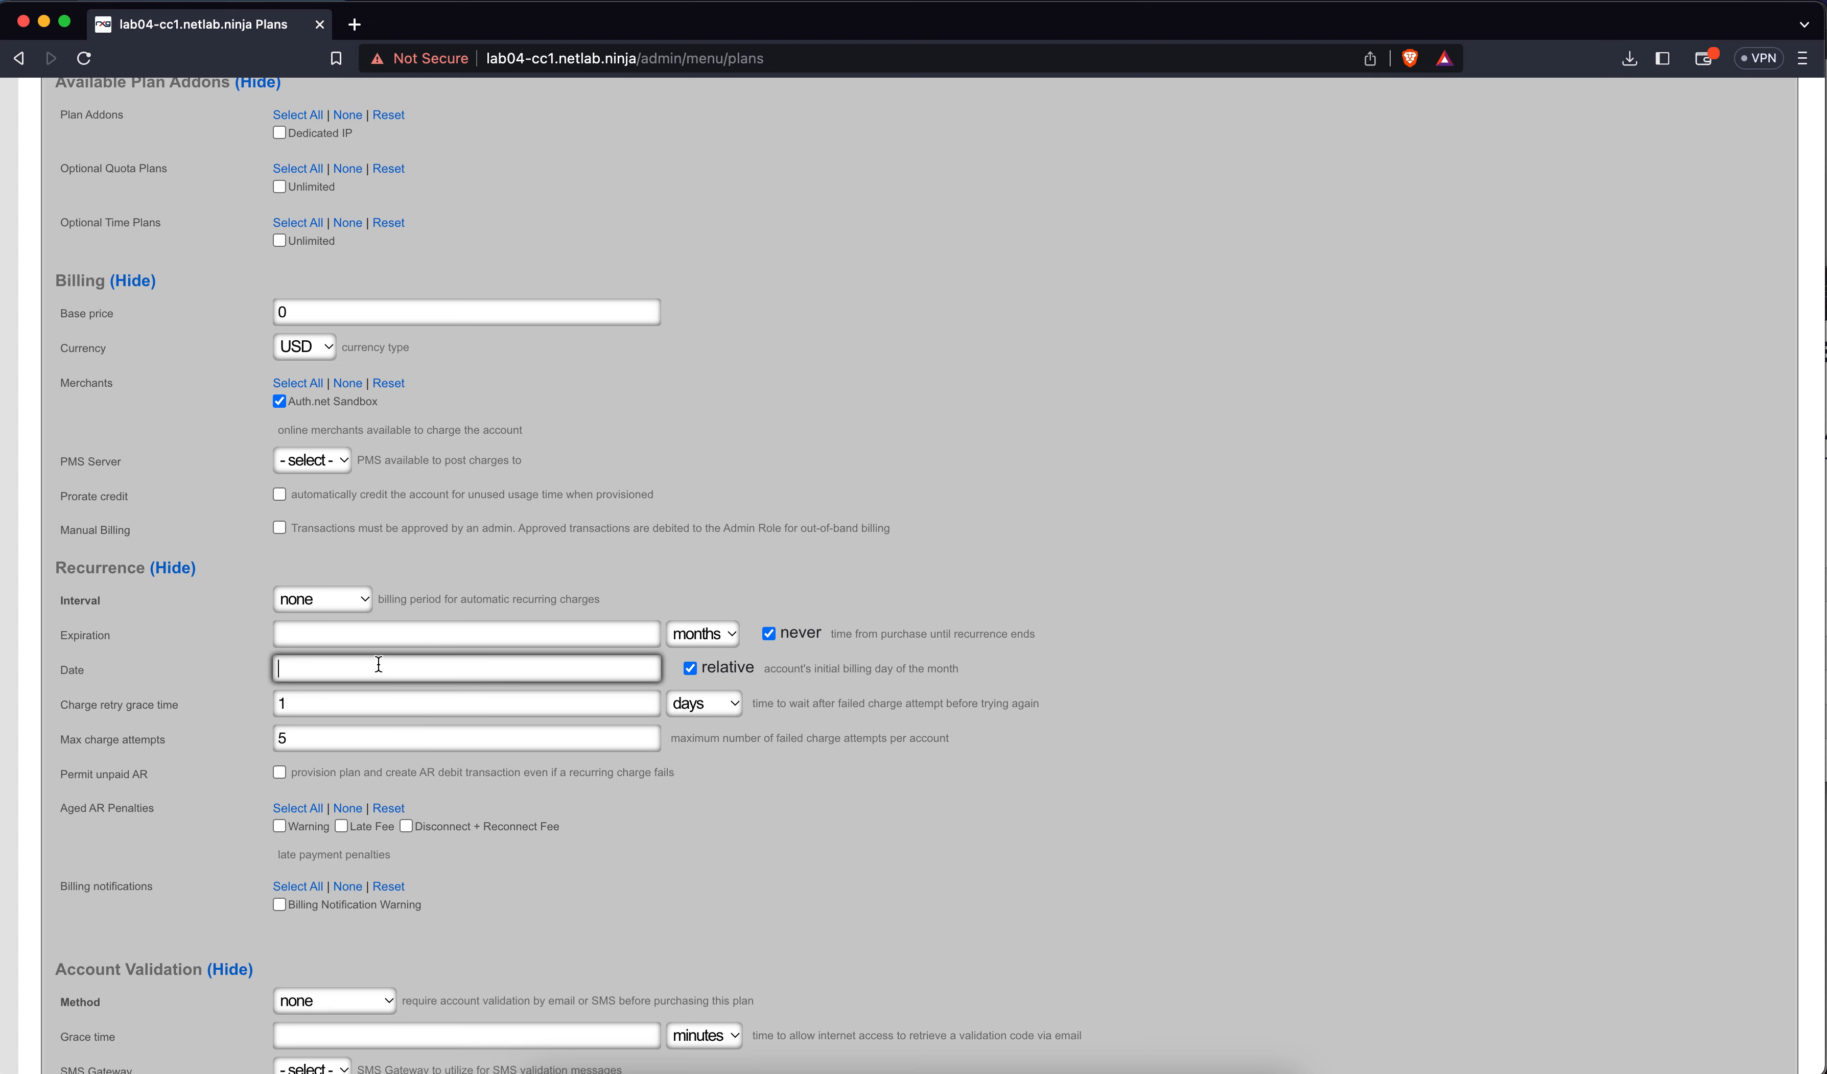
pyautogui.write('1')
pyautogui.press('BackSpace')
pyautogui.scroll(-2, 320, 731)
pyautogui.scroll(-1, 320, 730)
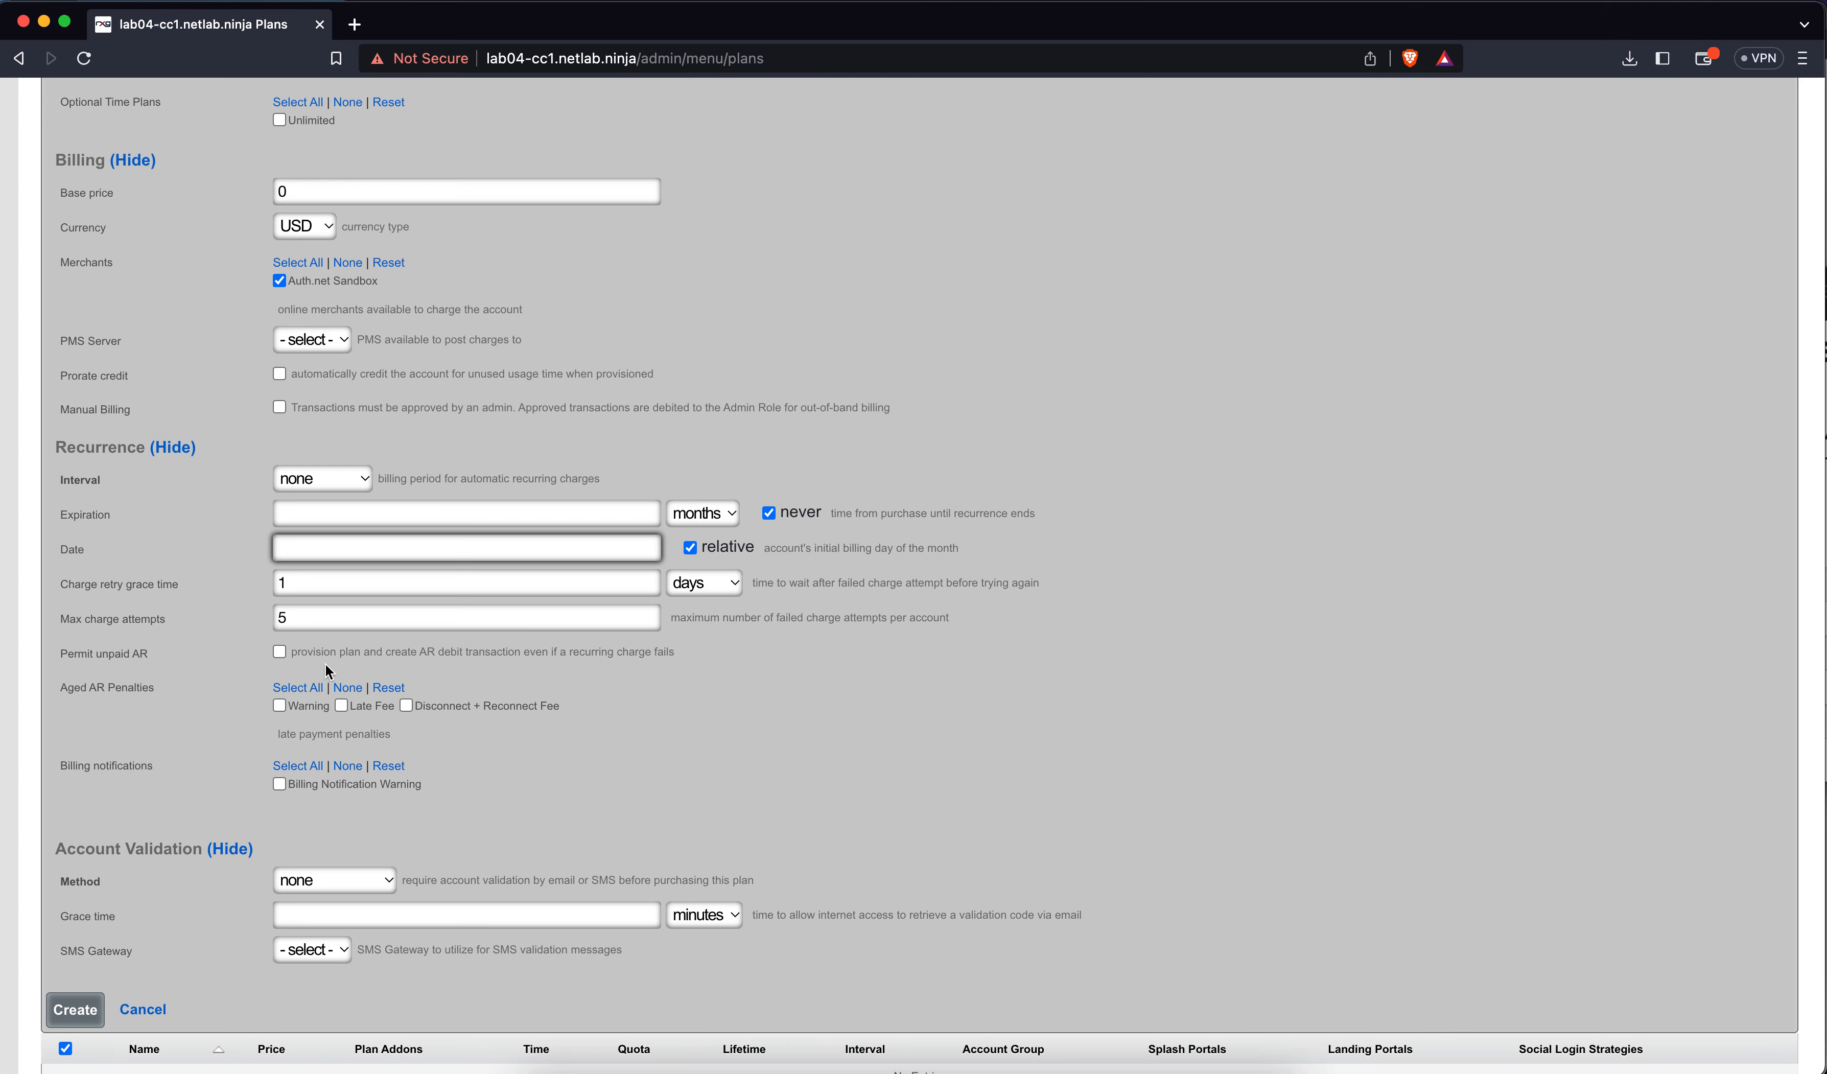
pyautogui.scroll(-1, 373, 728)
pyautogui.scroll(-5, 373, 728)
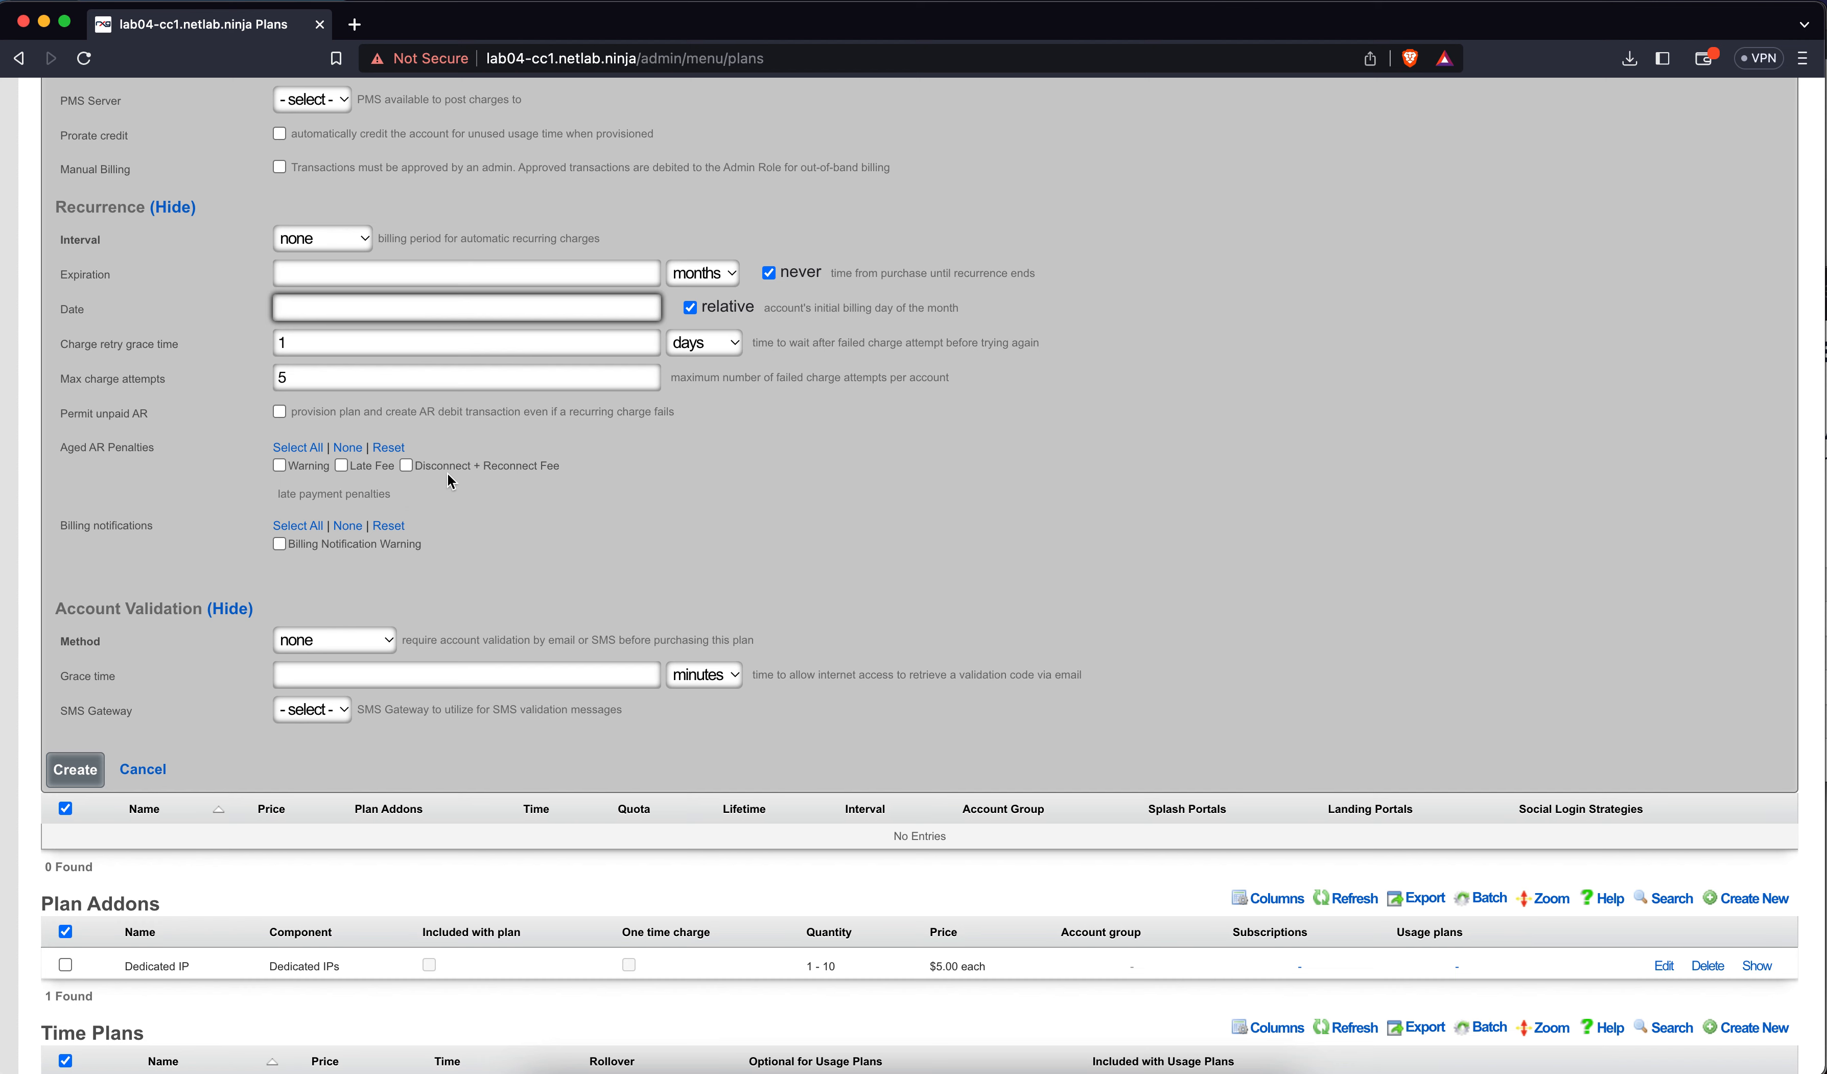
pyautogui.scroll(-10, 453, 481)
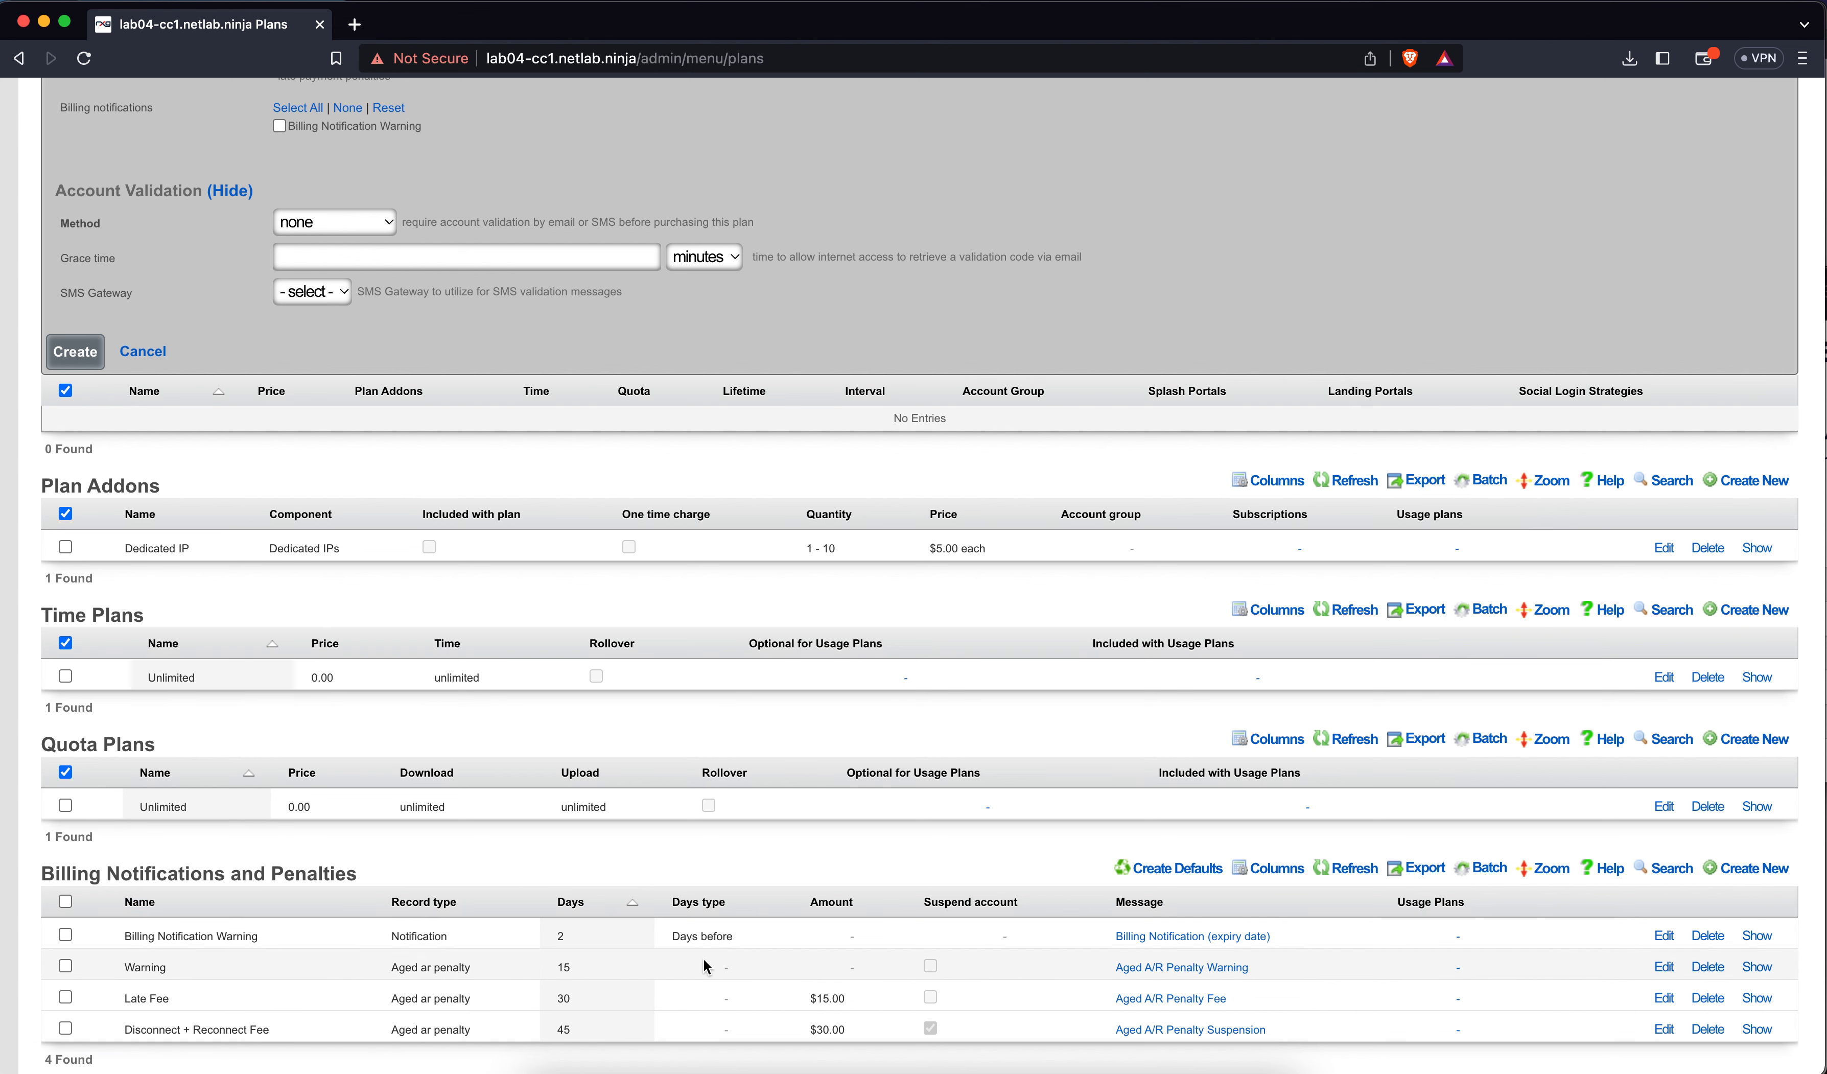
pyautogui.scroll(5, 687, 943)
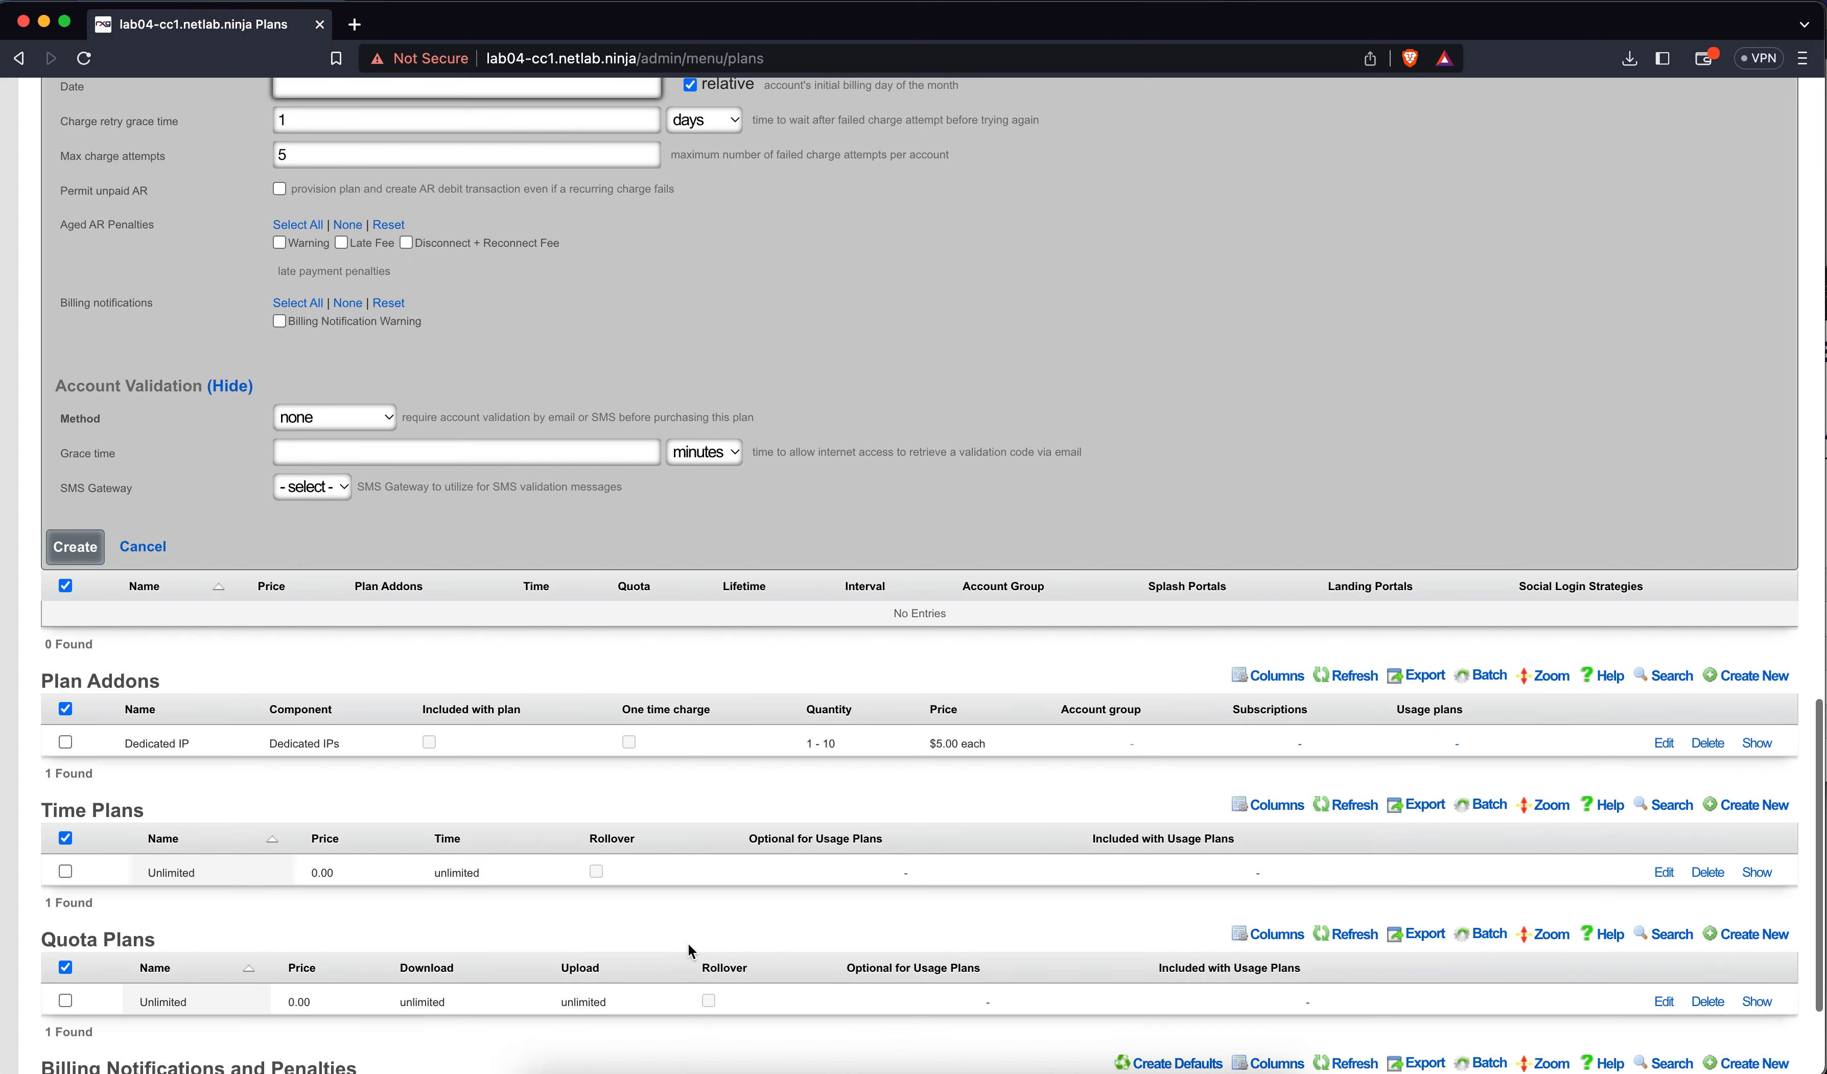
pyautogui.scroll(-5, 500, 648)
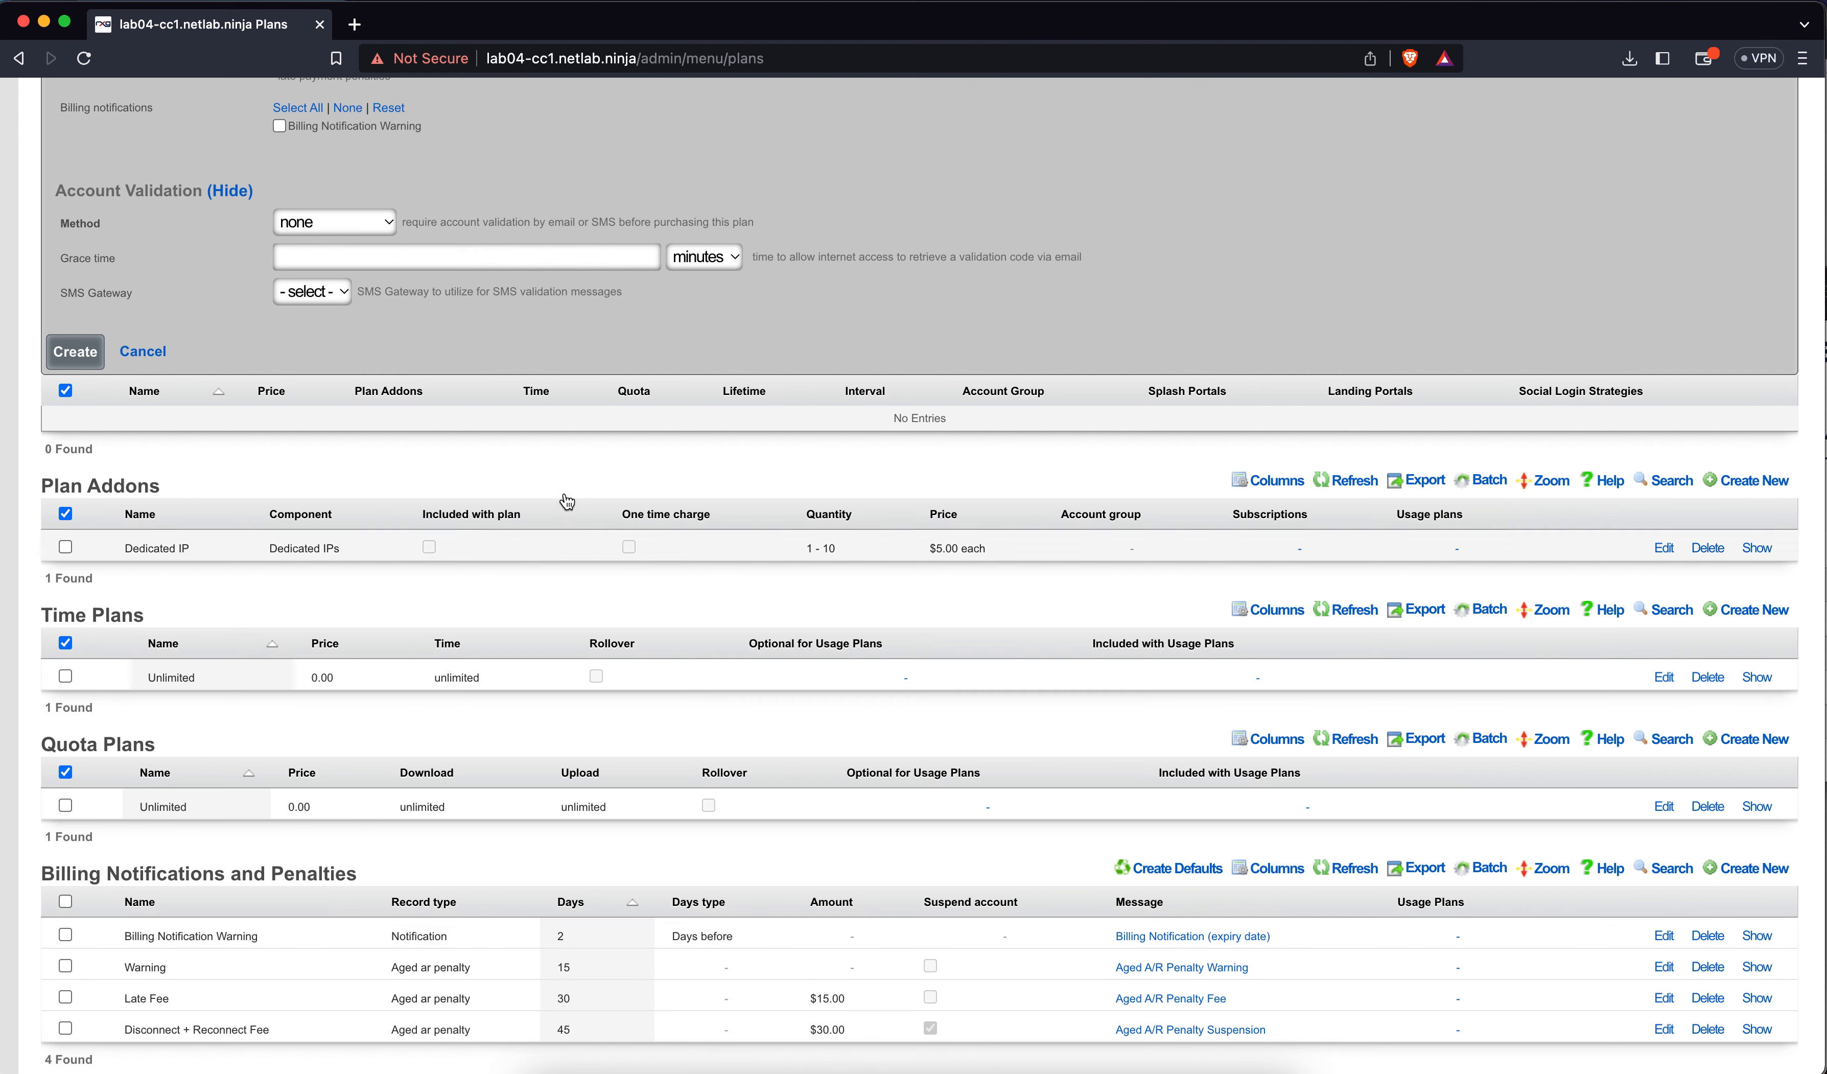
pyautogui.scroll(5, 520, 355)
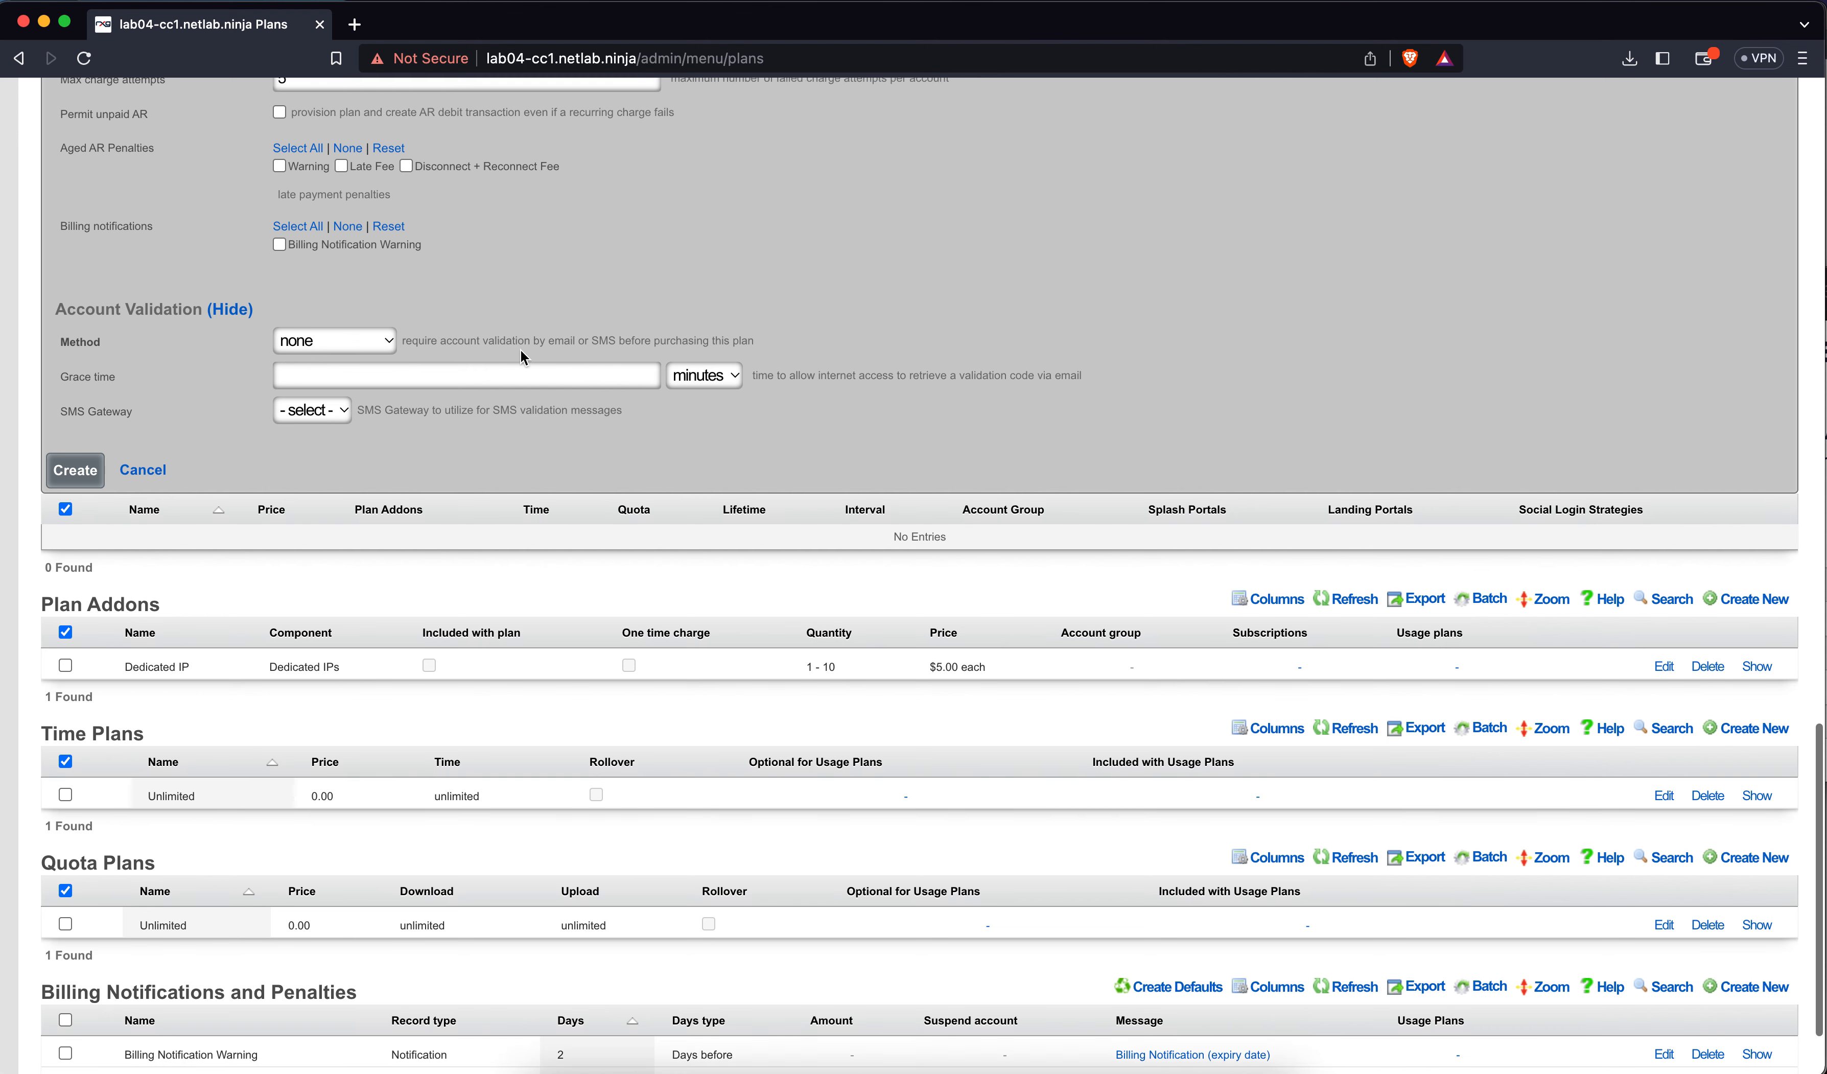
pyautogui.scroll(1, 520, 357)
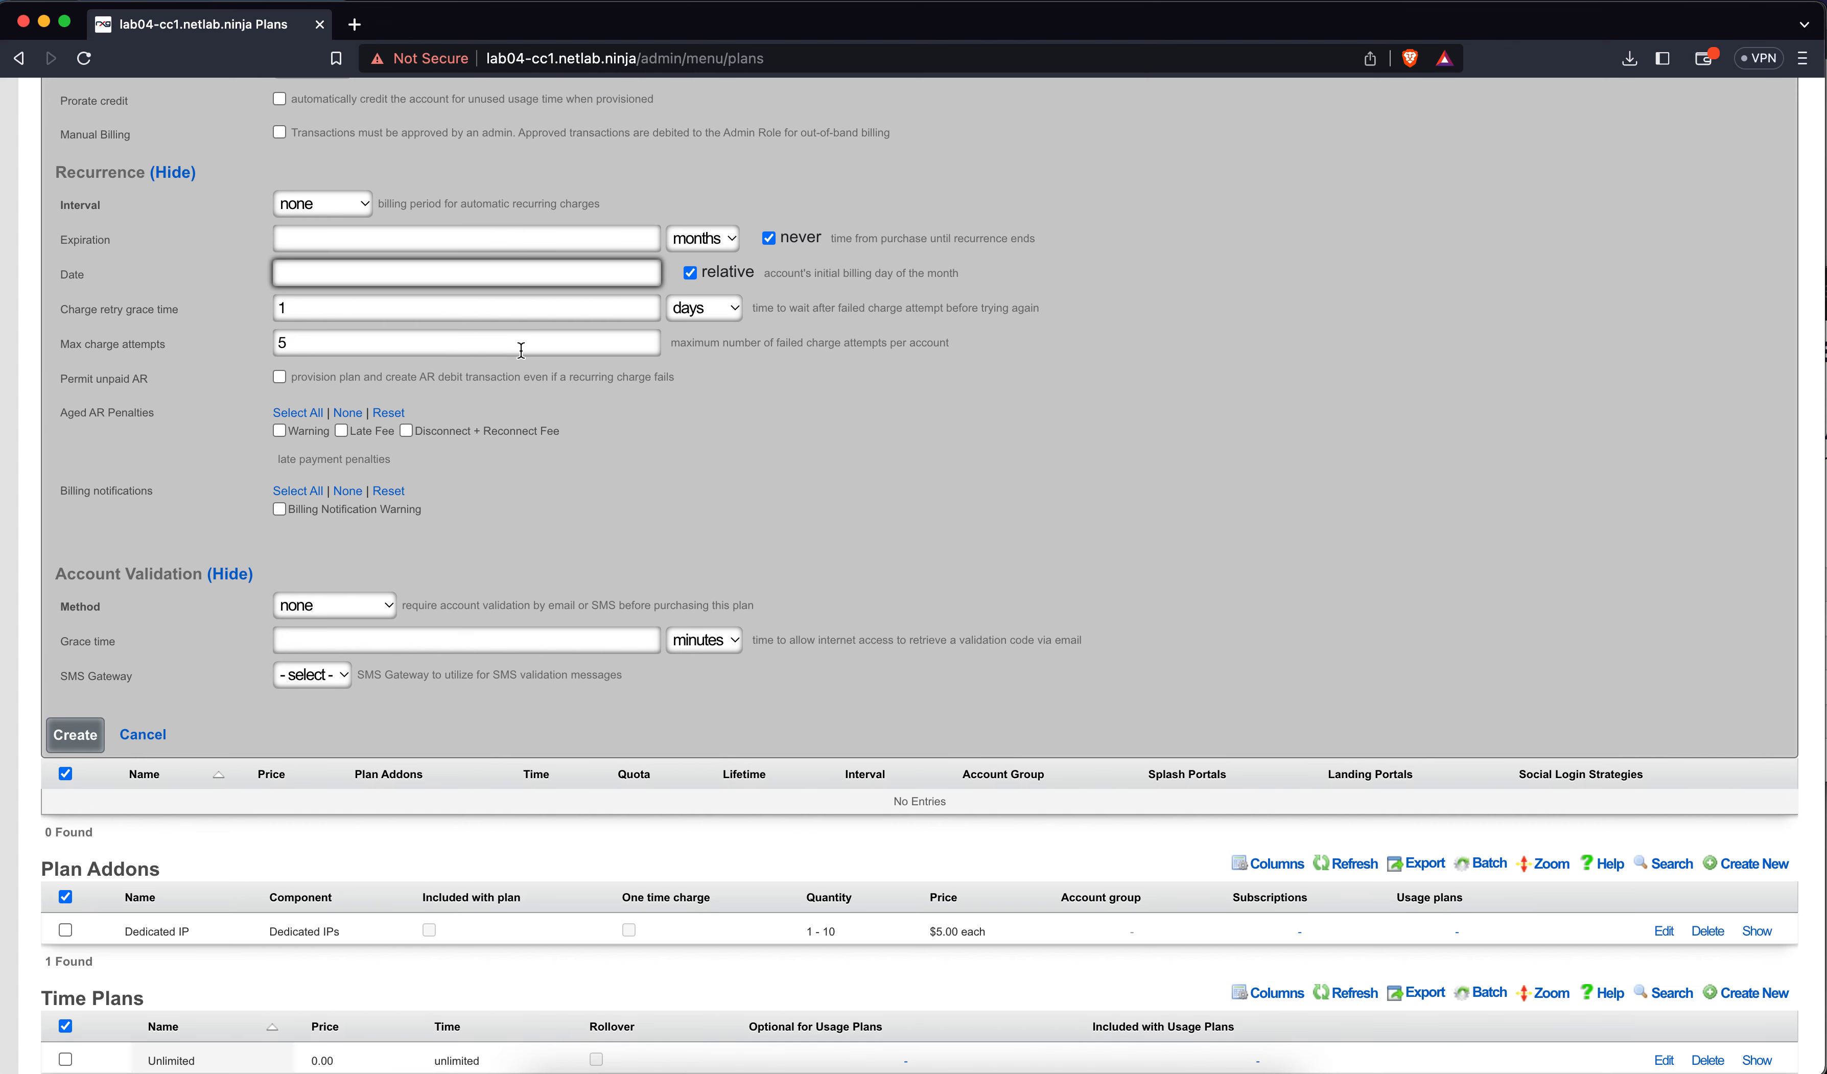
pyautogui.scroll(1, 521, 350)
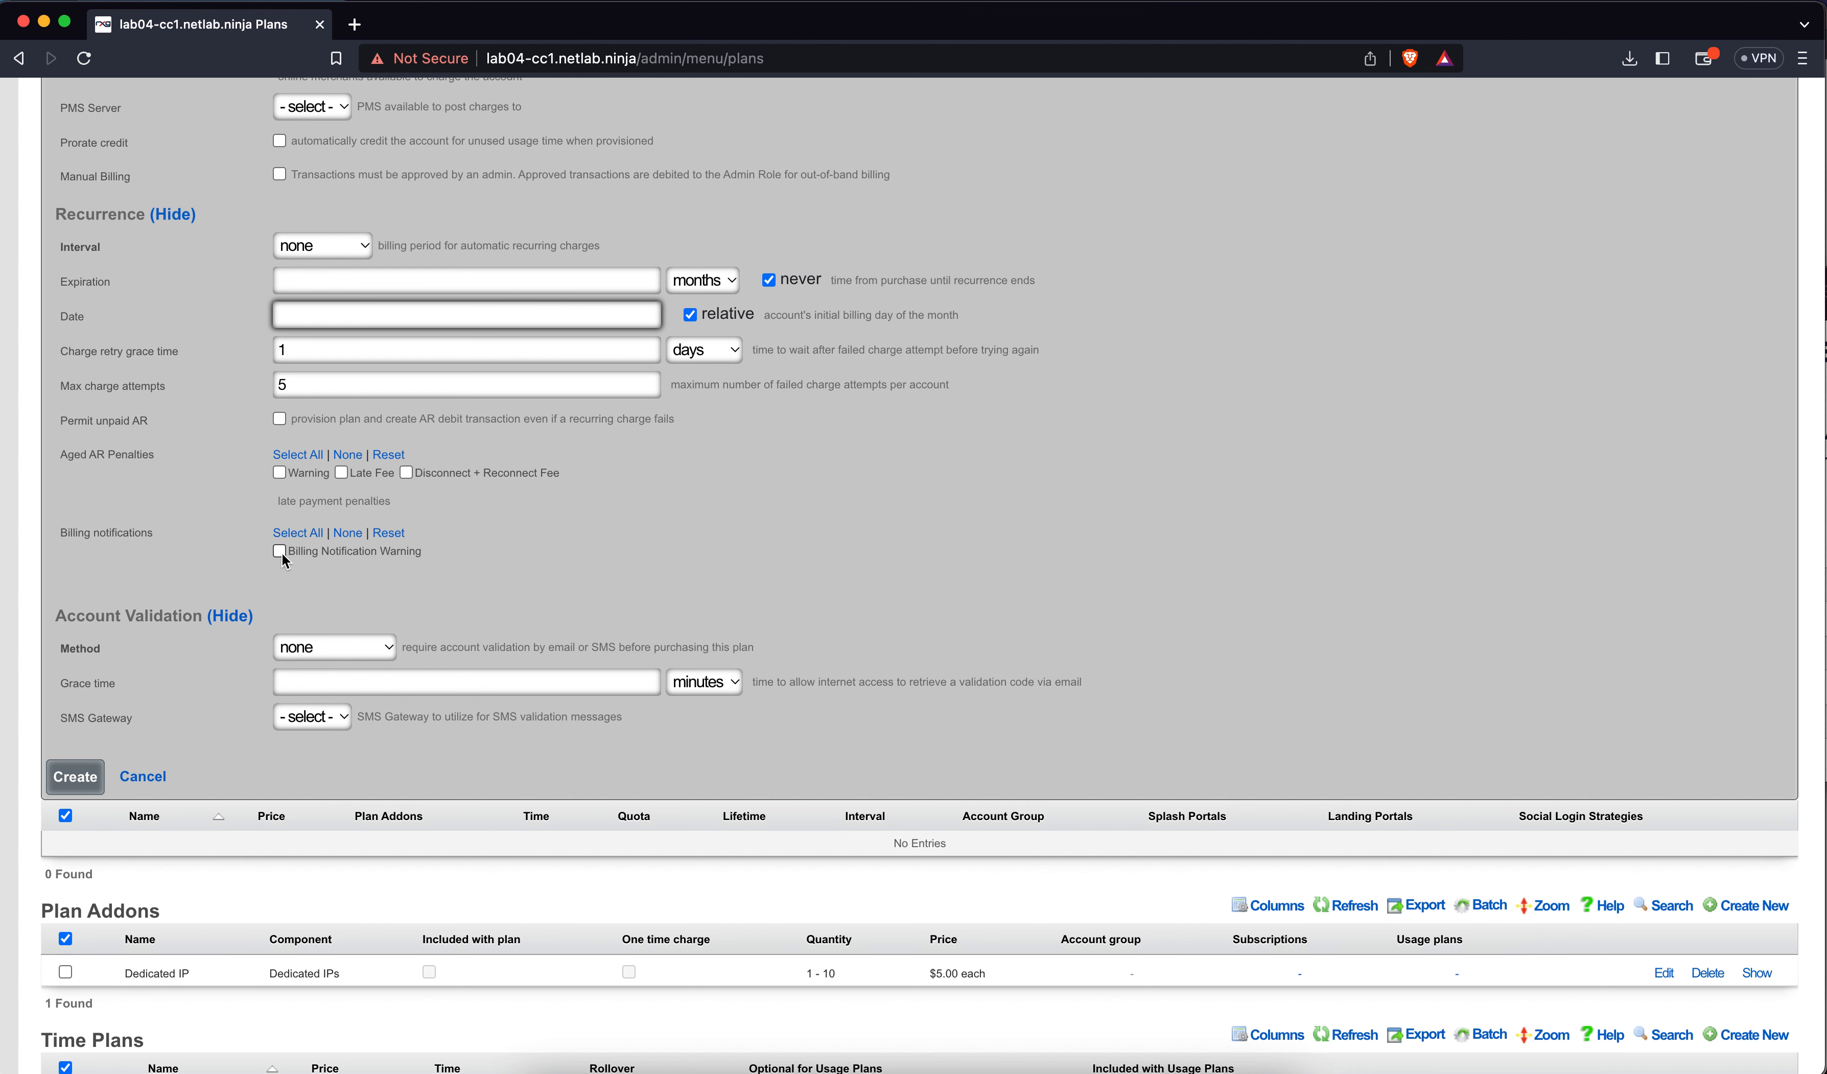
pyautogui.click(356, 650)
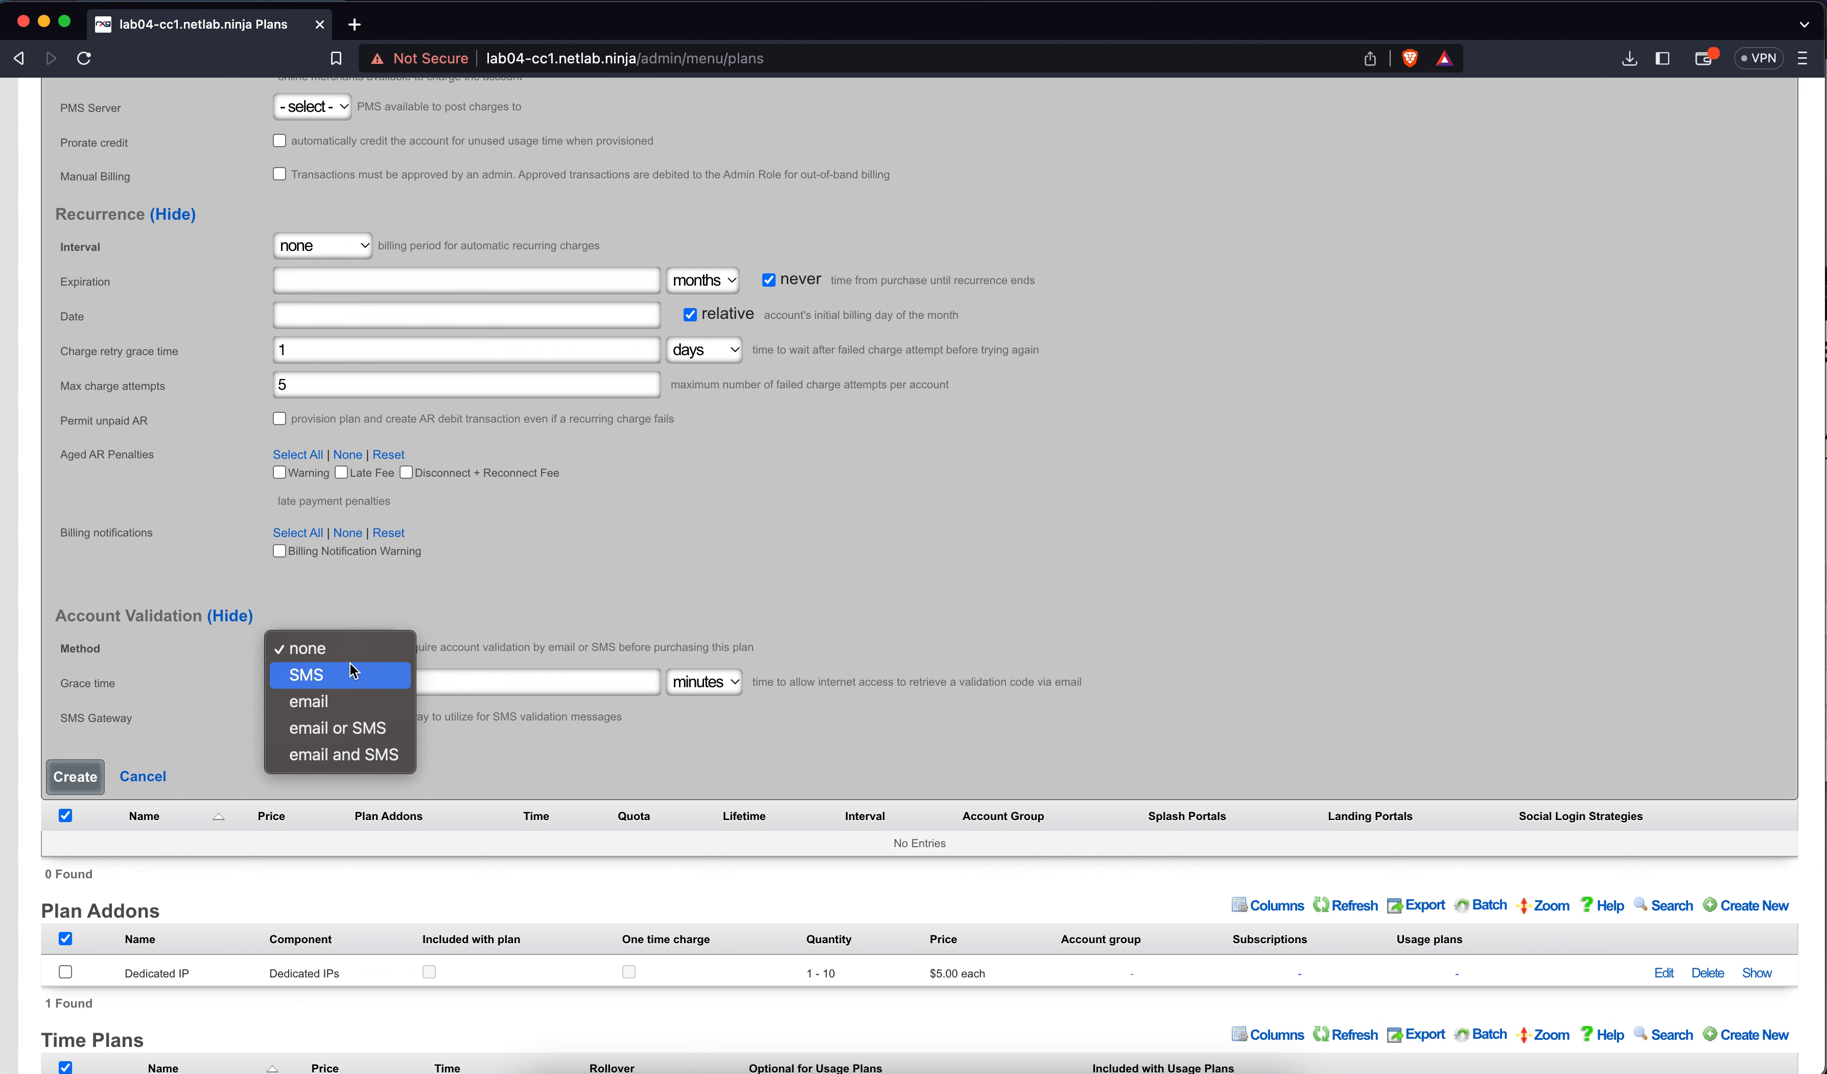
pyautogui.click(419, 587)
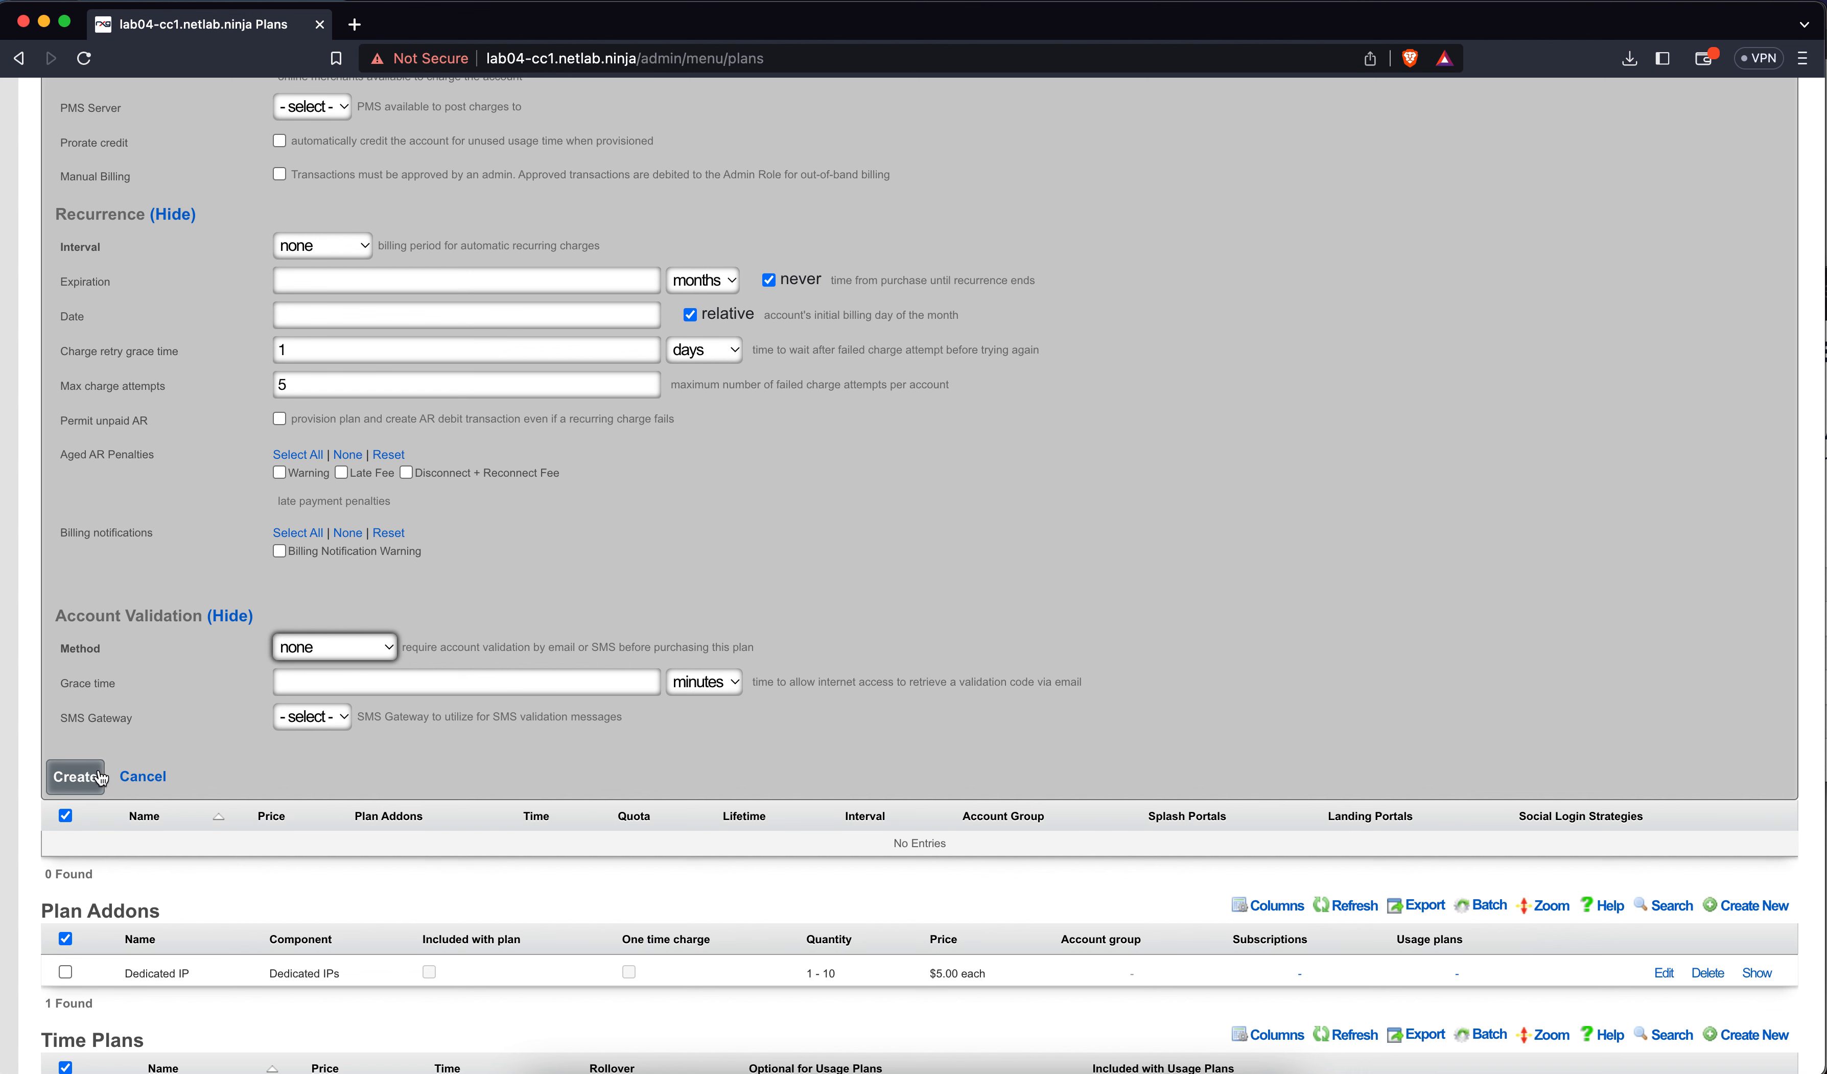
# Save the Free Plan and start a new usage plan named 'Basic Plan'
pyautogui.click(85, 778)
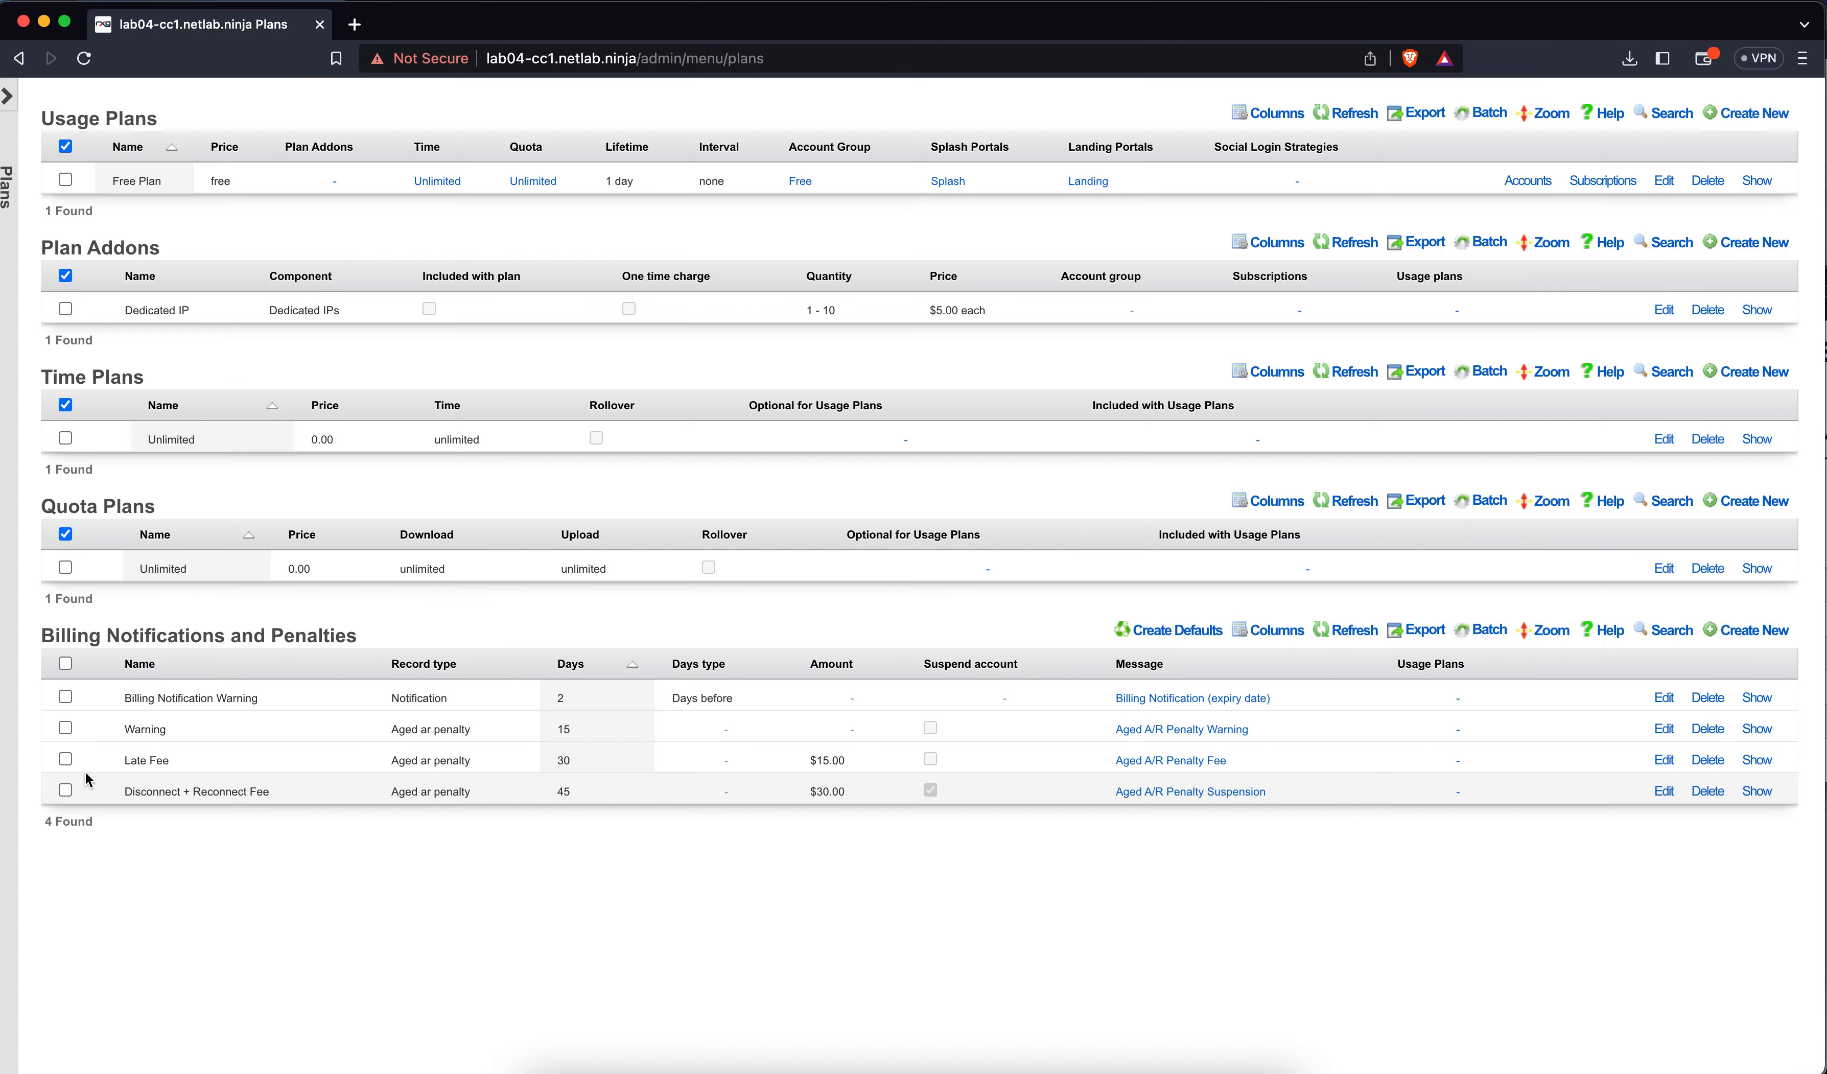
pyautogui.scroll(2, 597, 560)
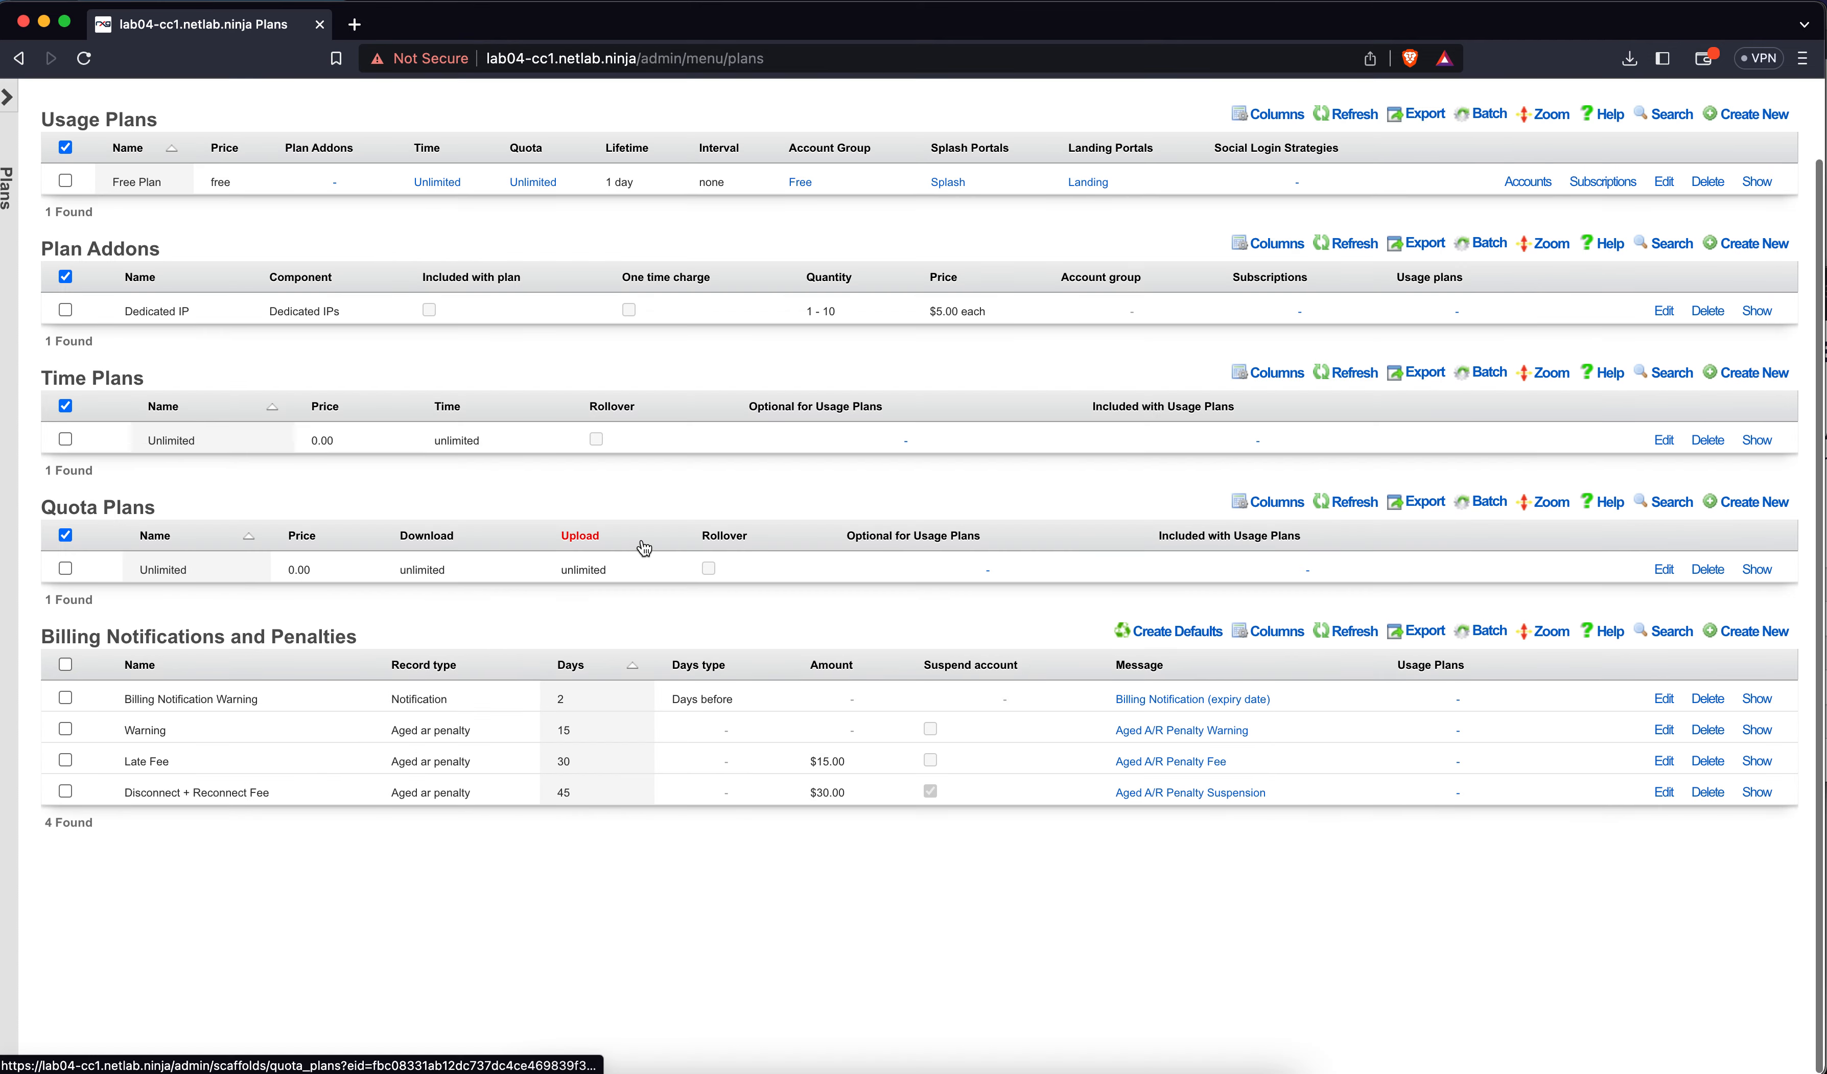
pyautogui.click(1759, 202)
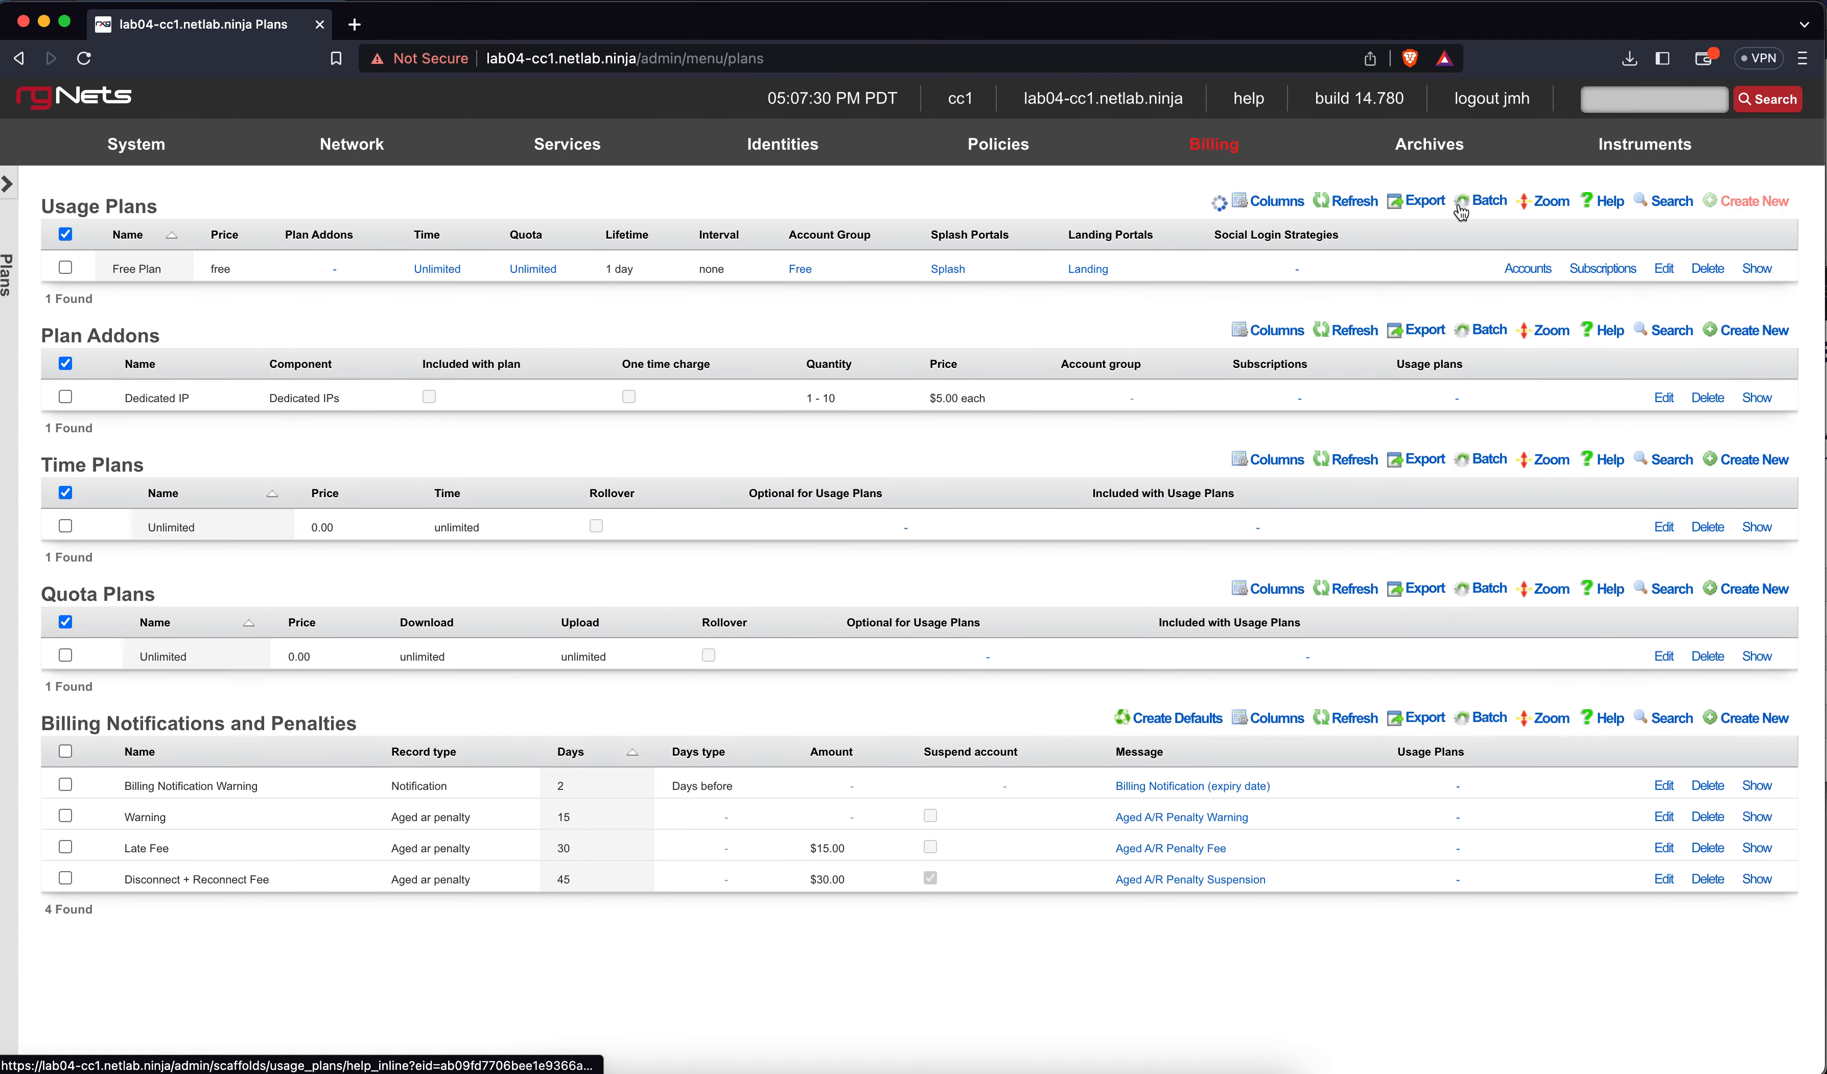
pyautogui.write('Basic Plan')
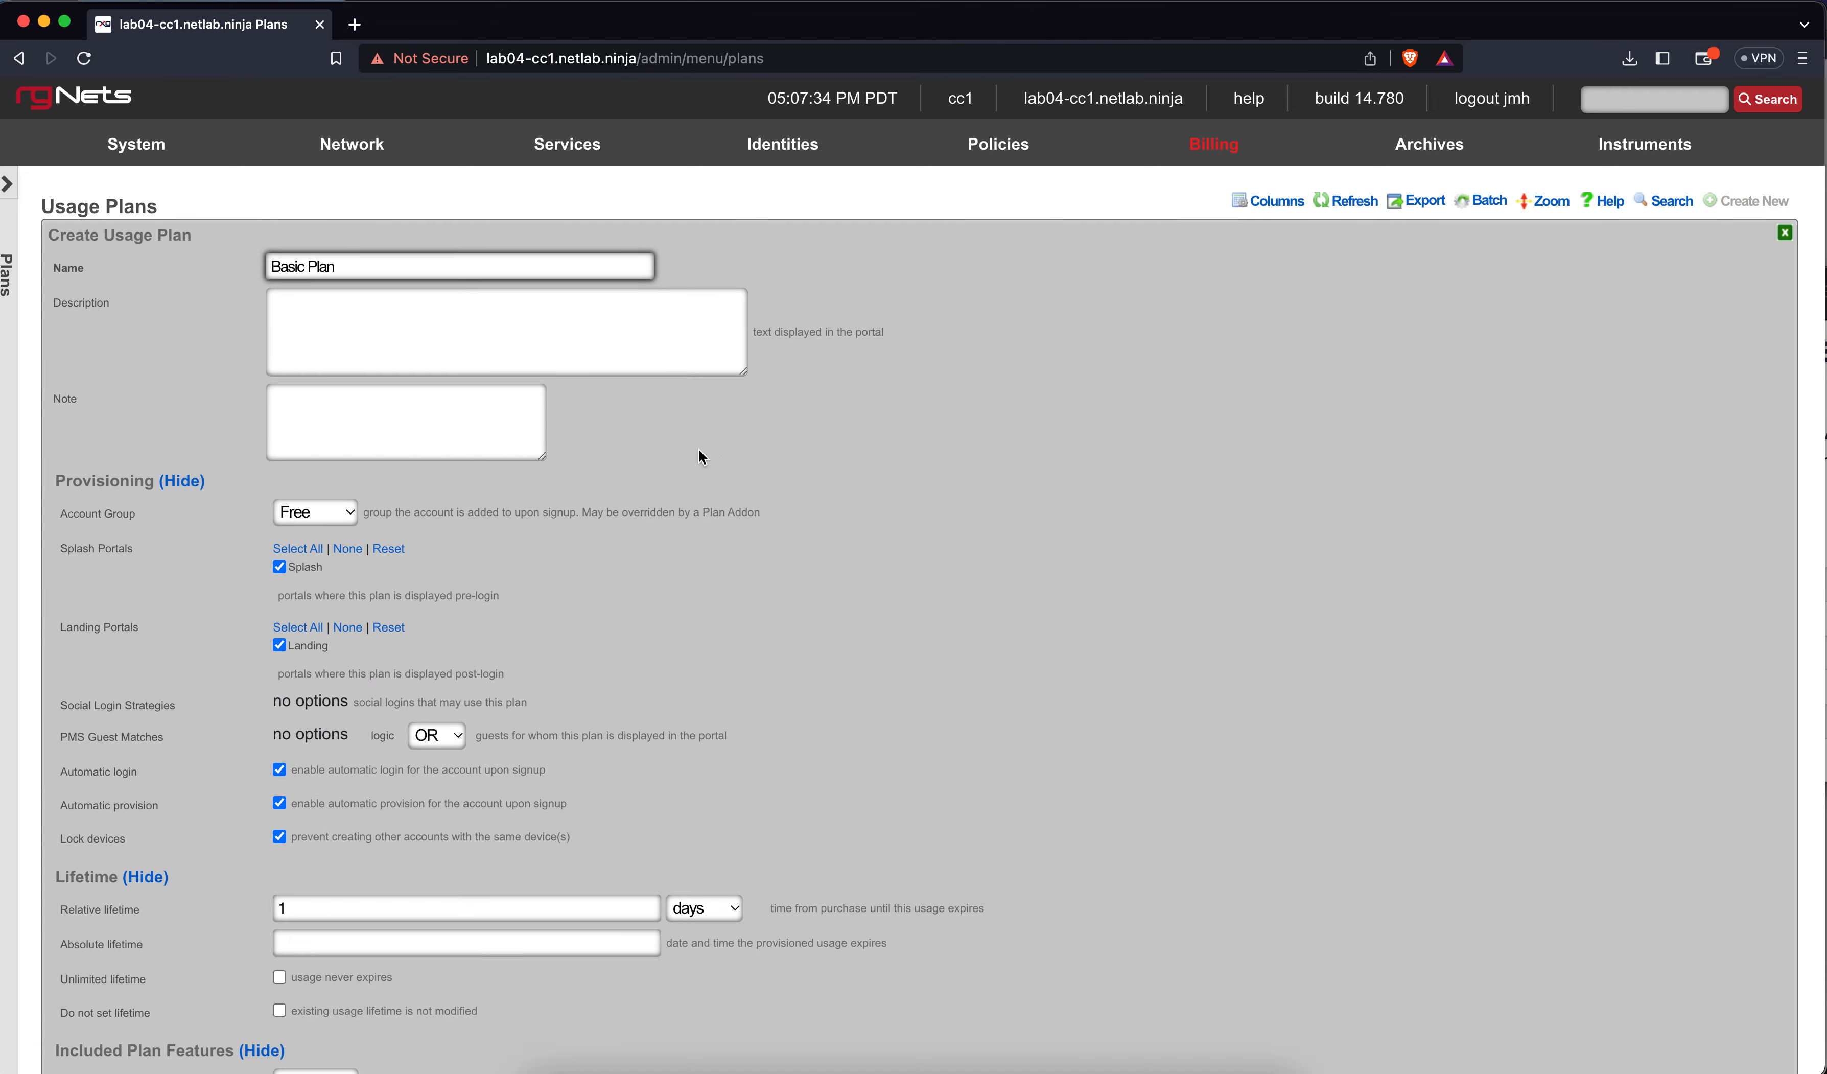
# Put Basic Plan in the Basic account group and select its relative lifetime value
pyautogui.scroll(-3, 698, 449)
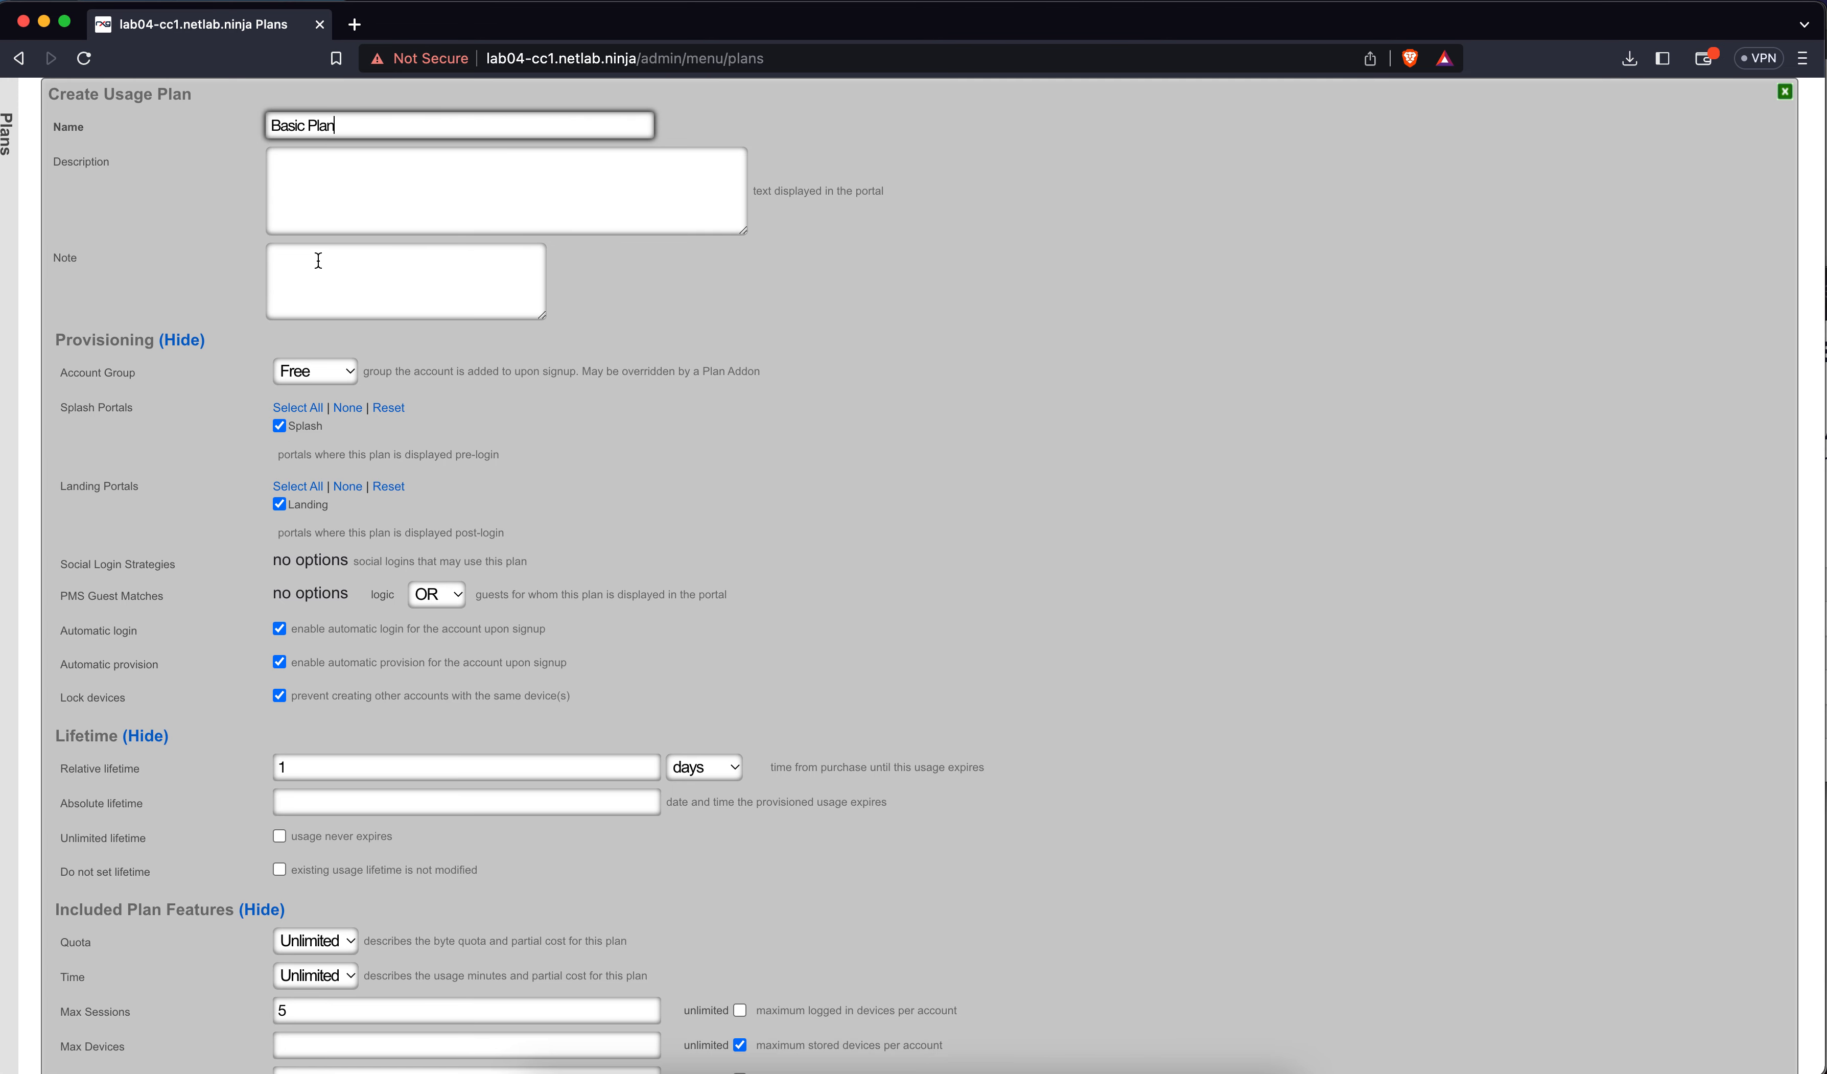
pyautogui.click(299, 372)
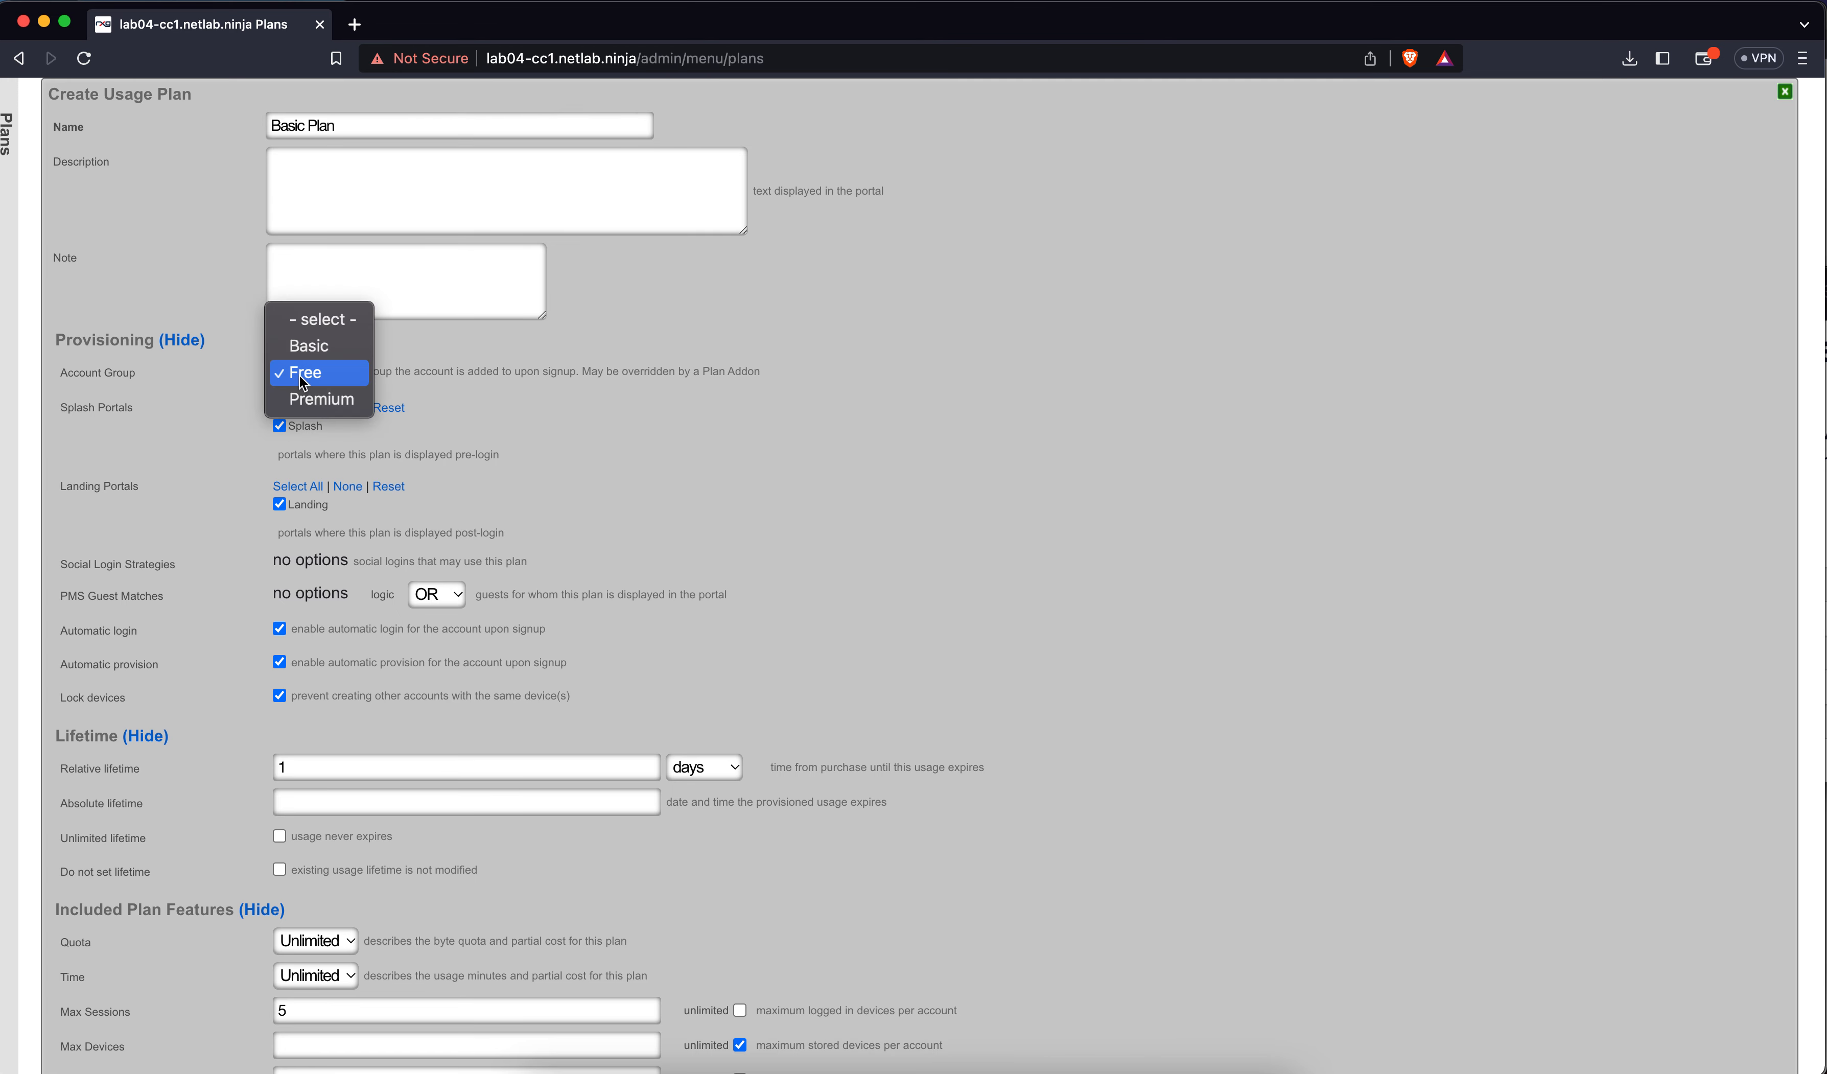
pyautogui.click(304, 344)
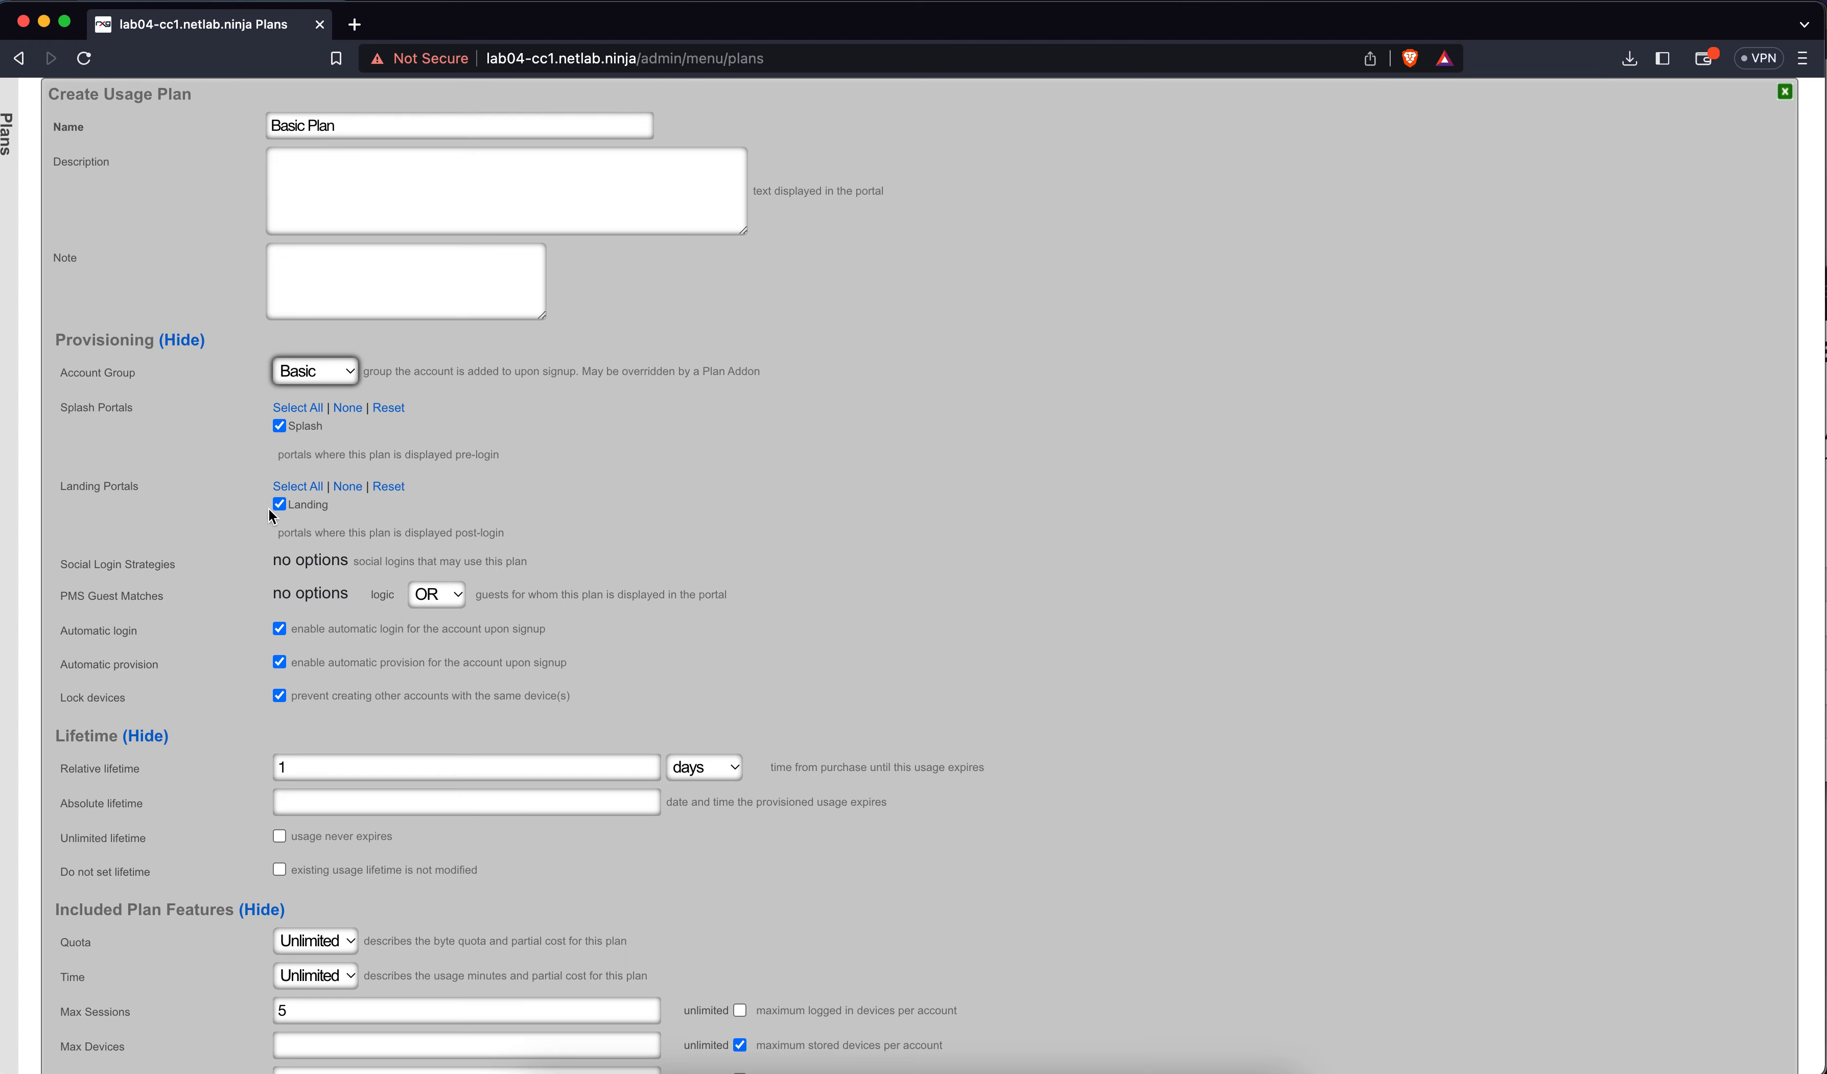
pyautogui.scroll(-5, 444, 571)
pyautogui.click(409, 573)
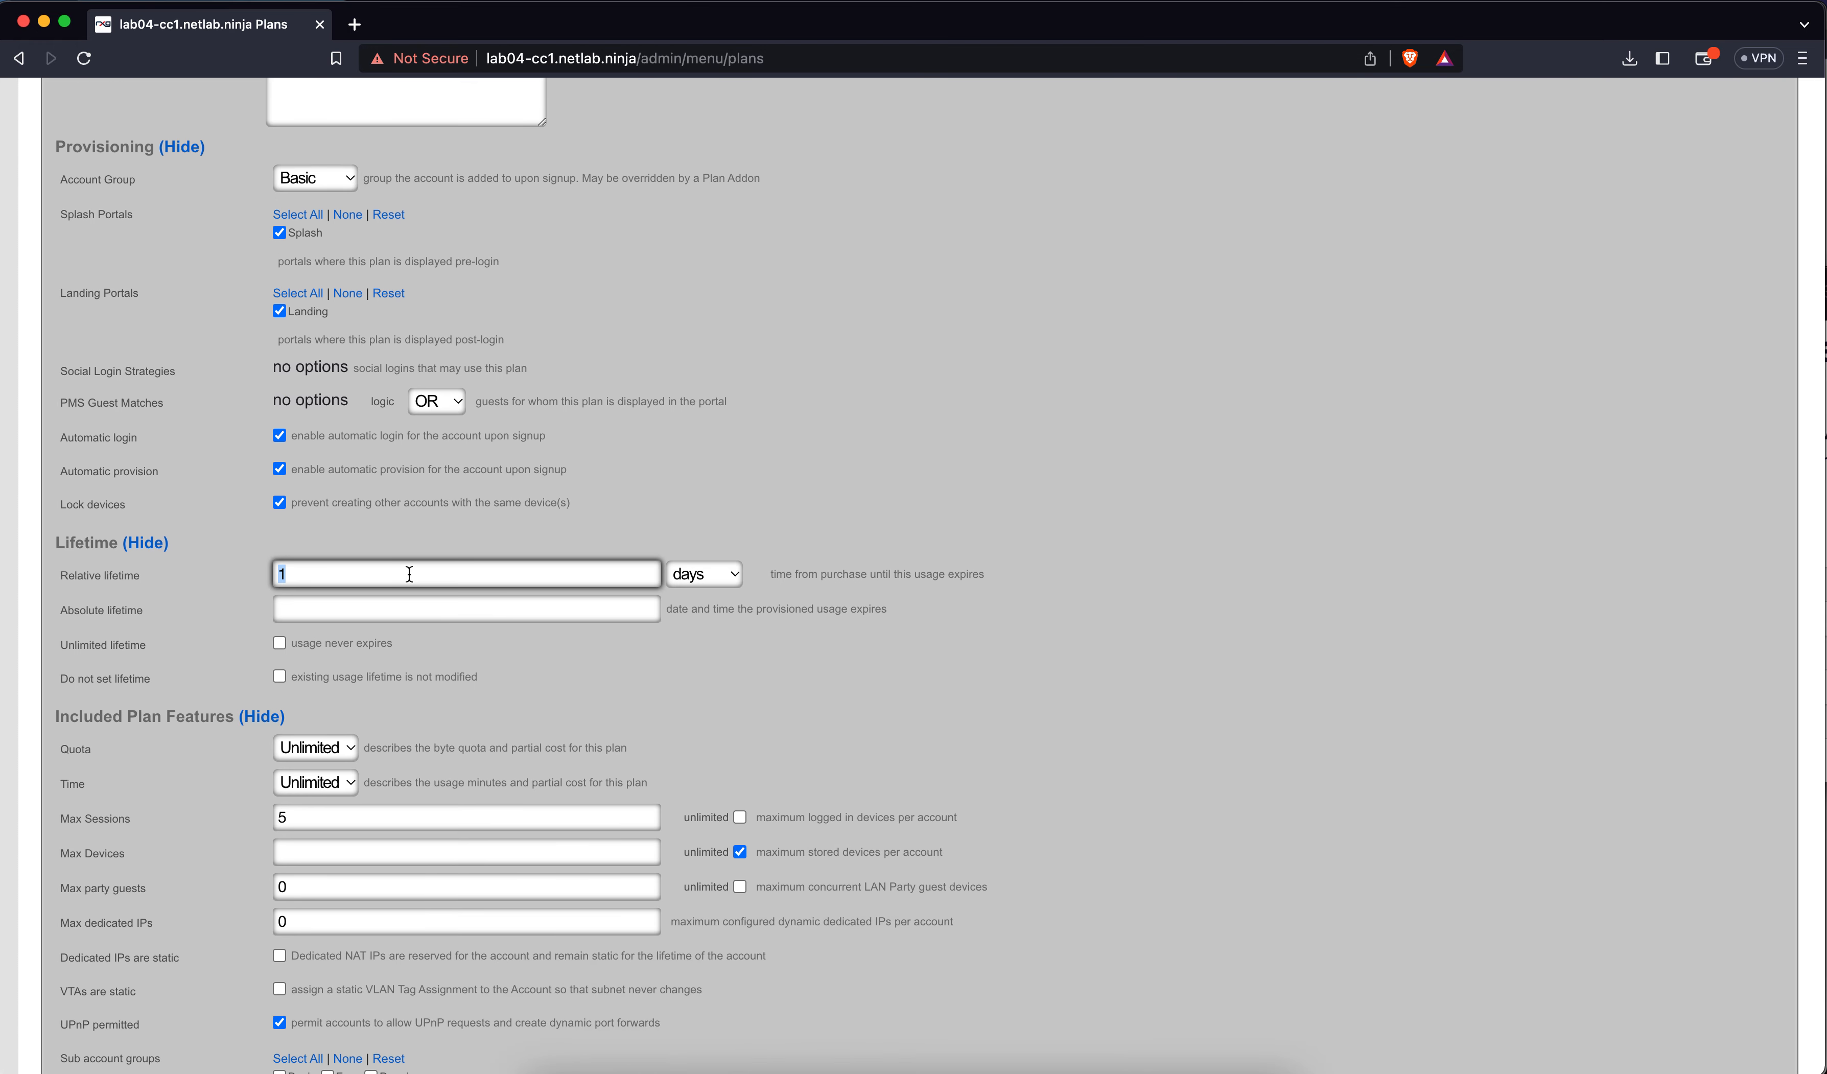
# Change the relative lifetime to 1 month and max sessions to 250
pyautogui.click(684, 574)
pyautogui.click(708, 628)
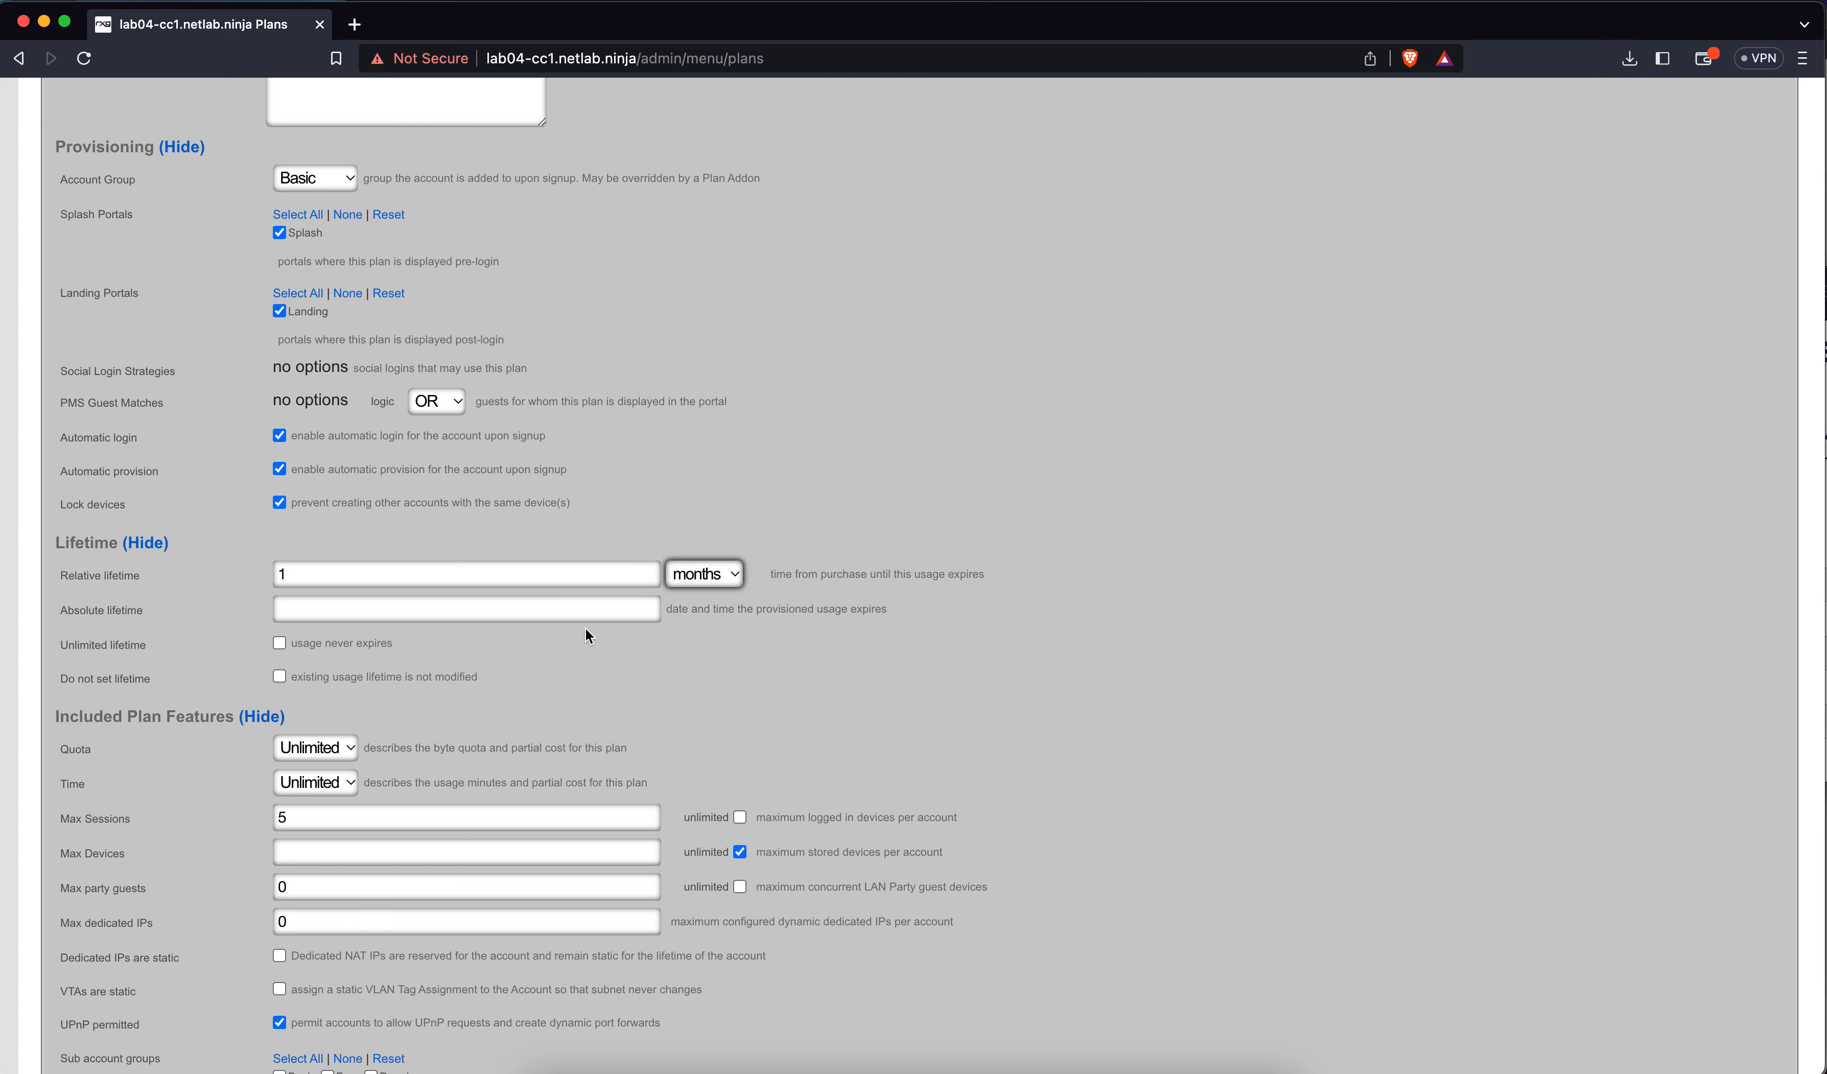
pyautogui.scroll(-7, 418, 666)
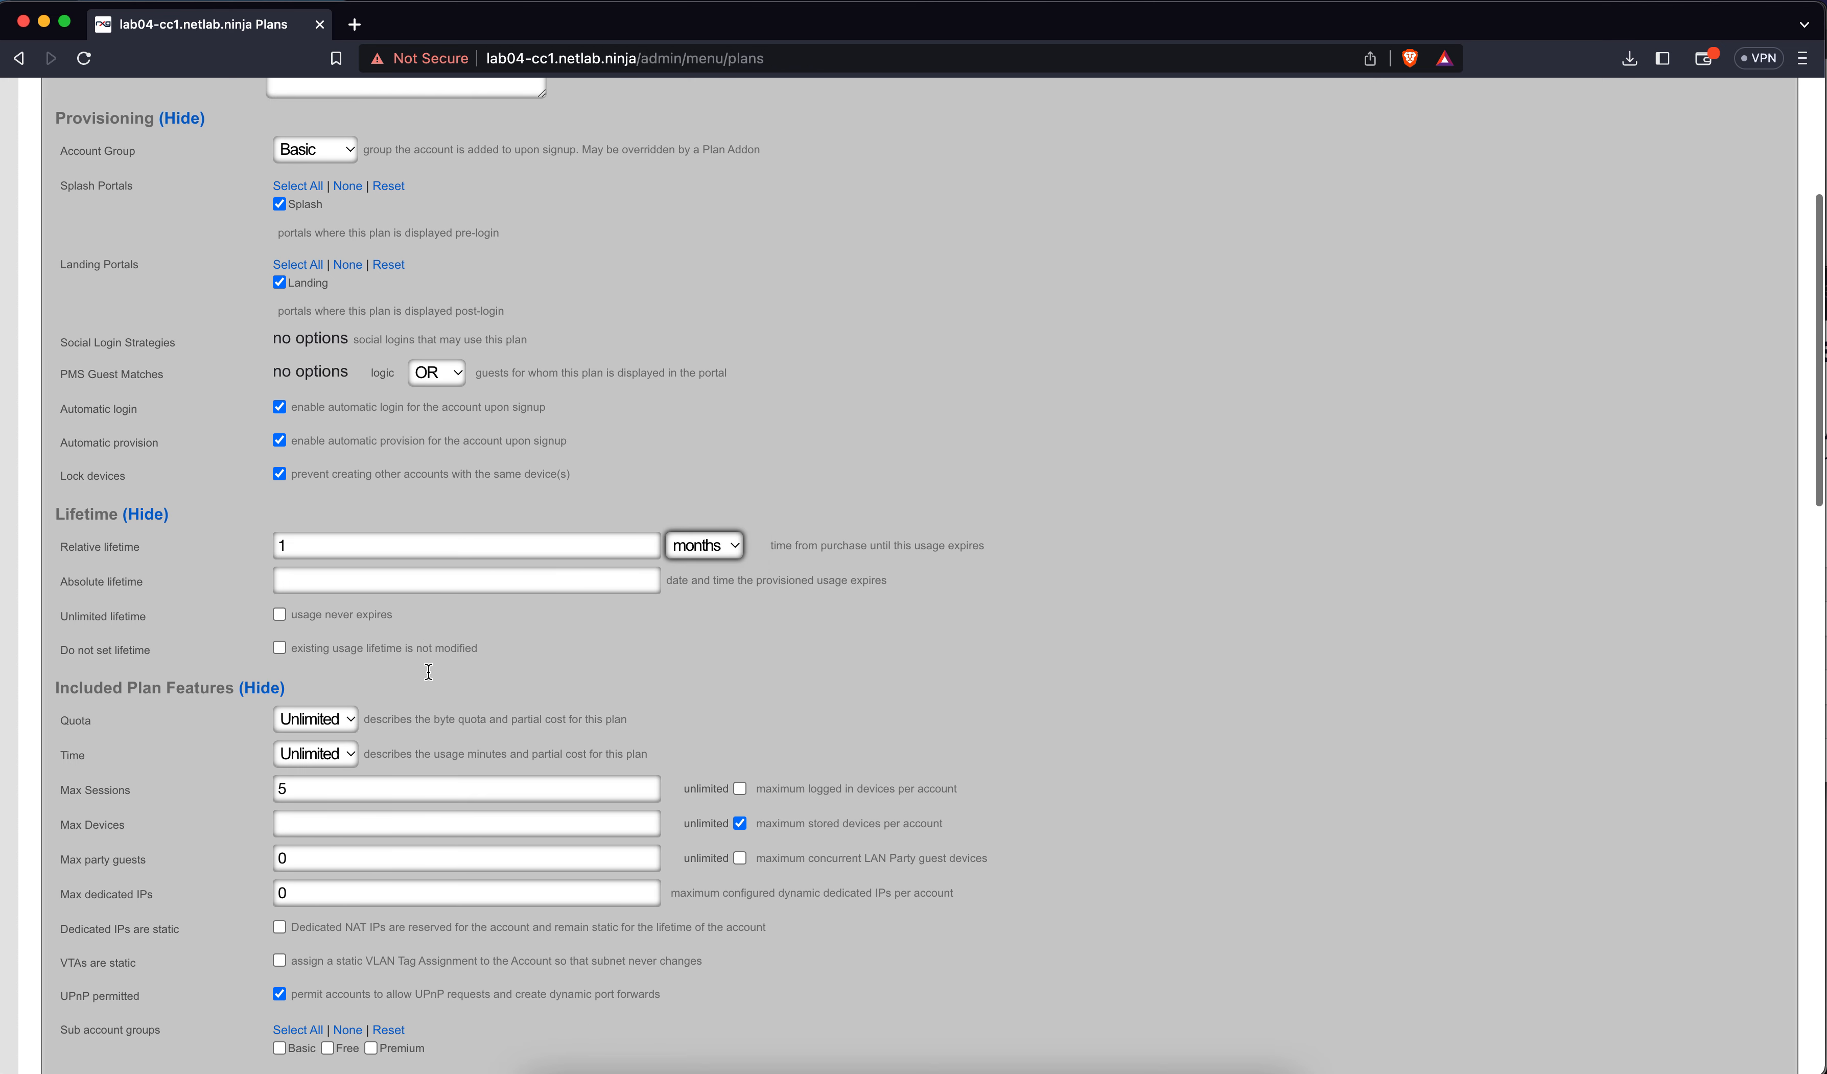
pyautogui.doubleClick(354, 568)
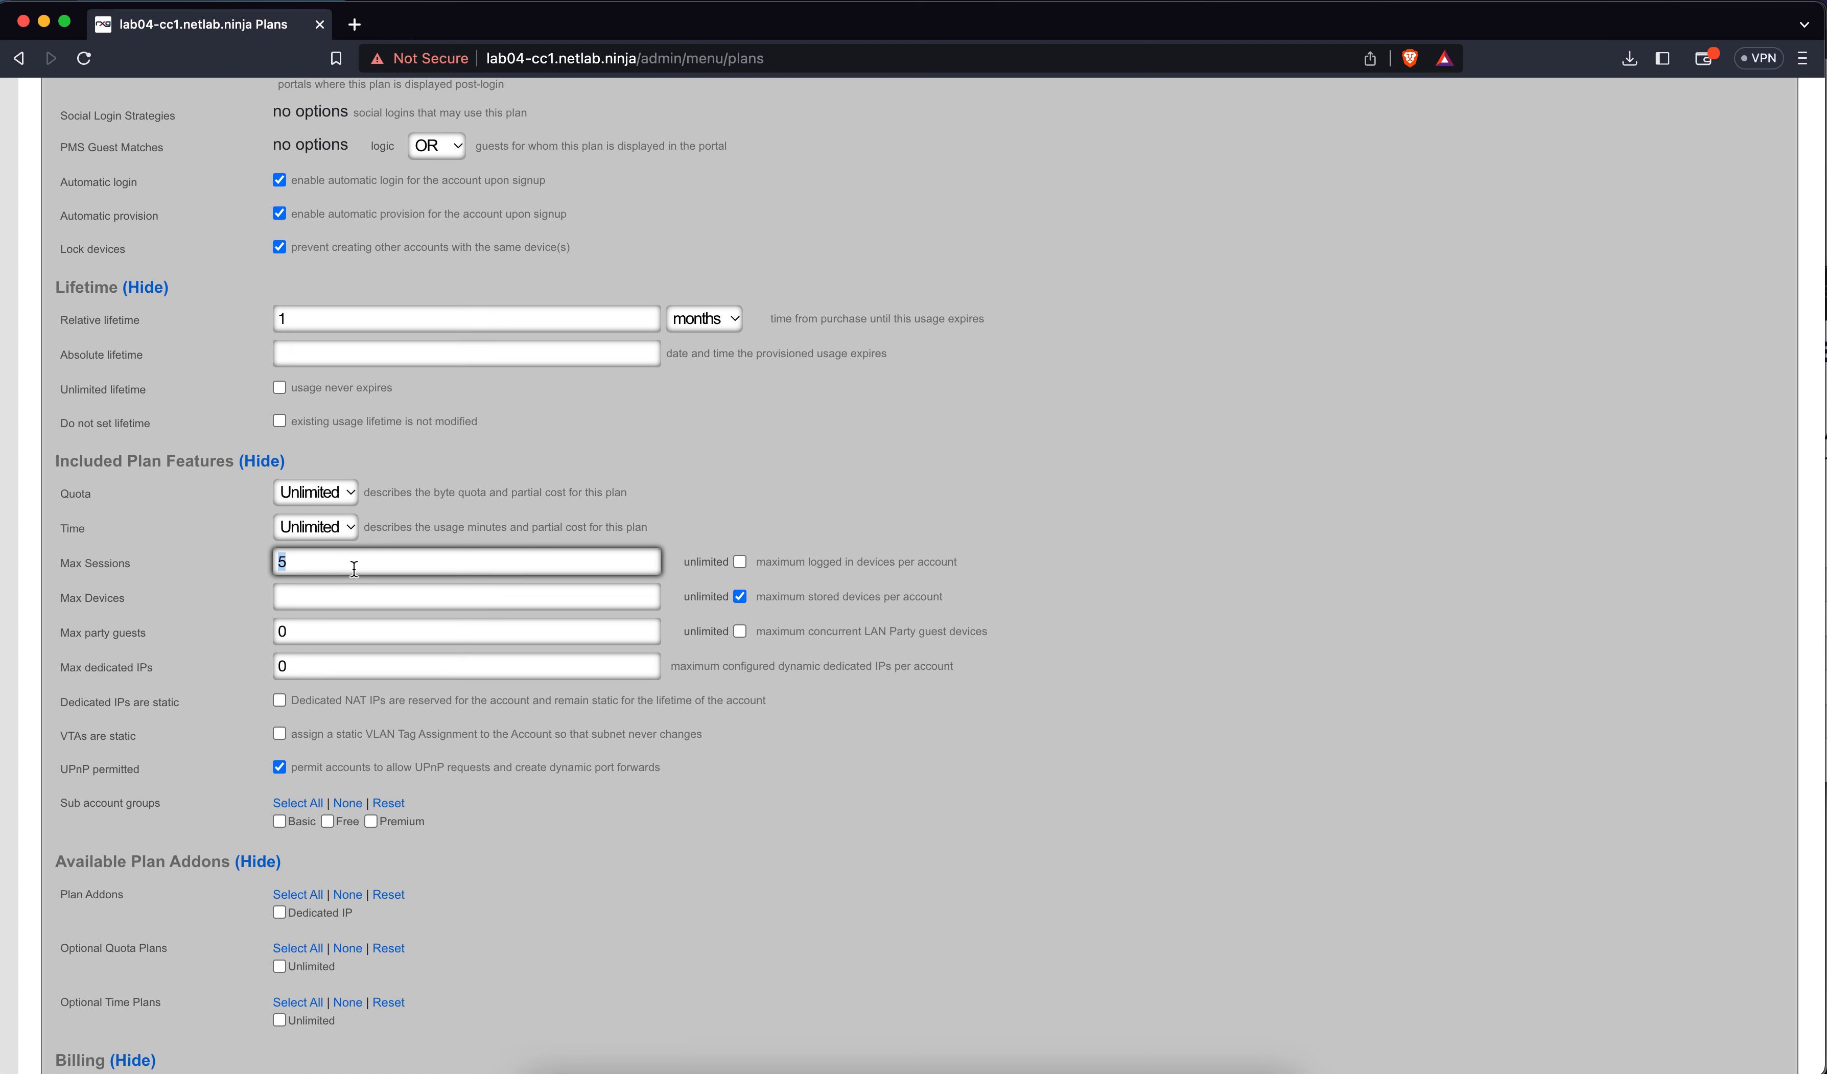
pyautogui.press('BackSpace')
pyautogui.click(739, 562)
pyautogui.click(540, 557)
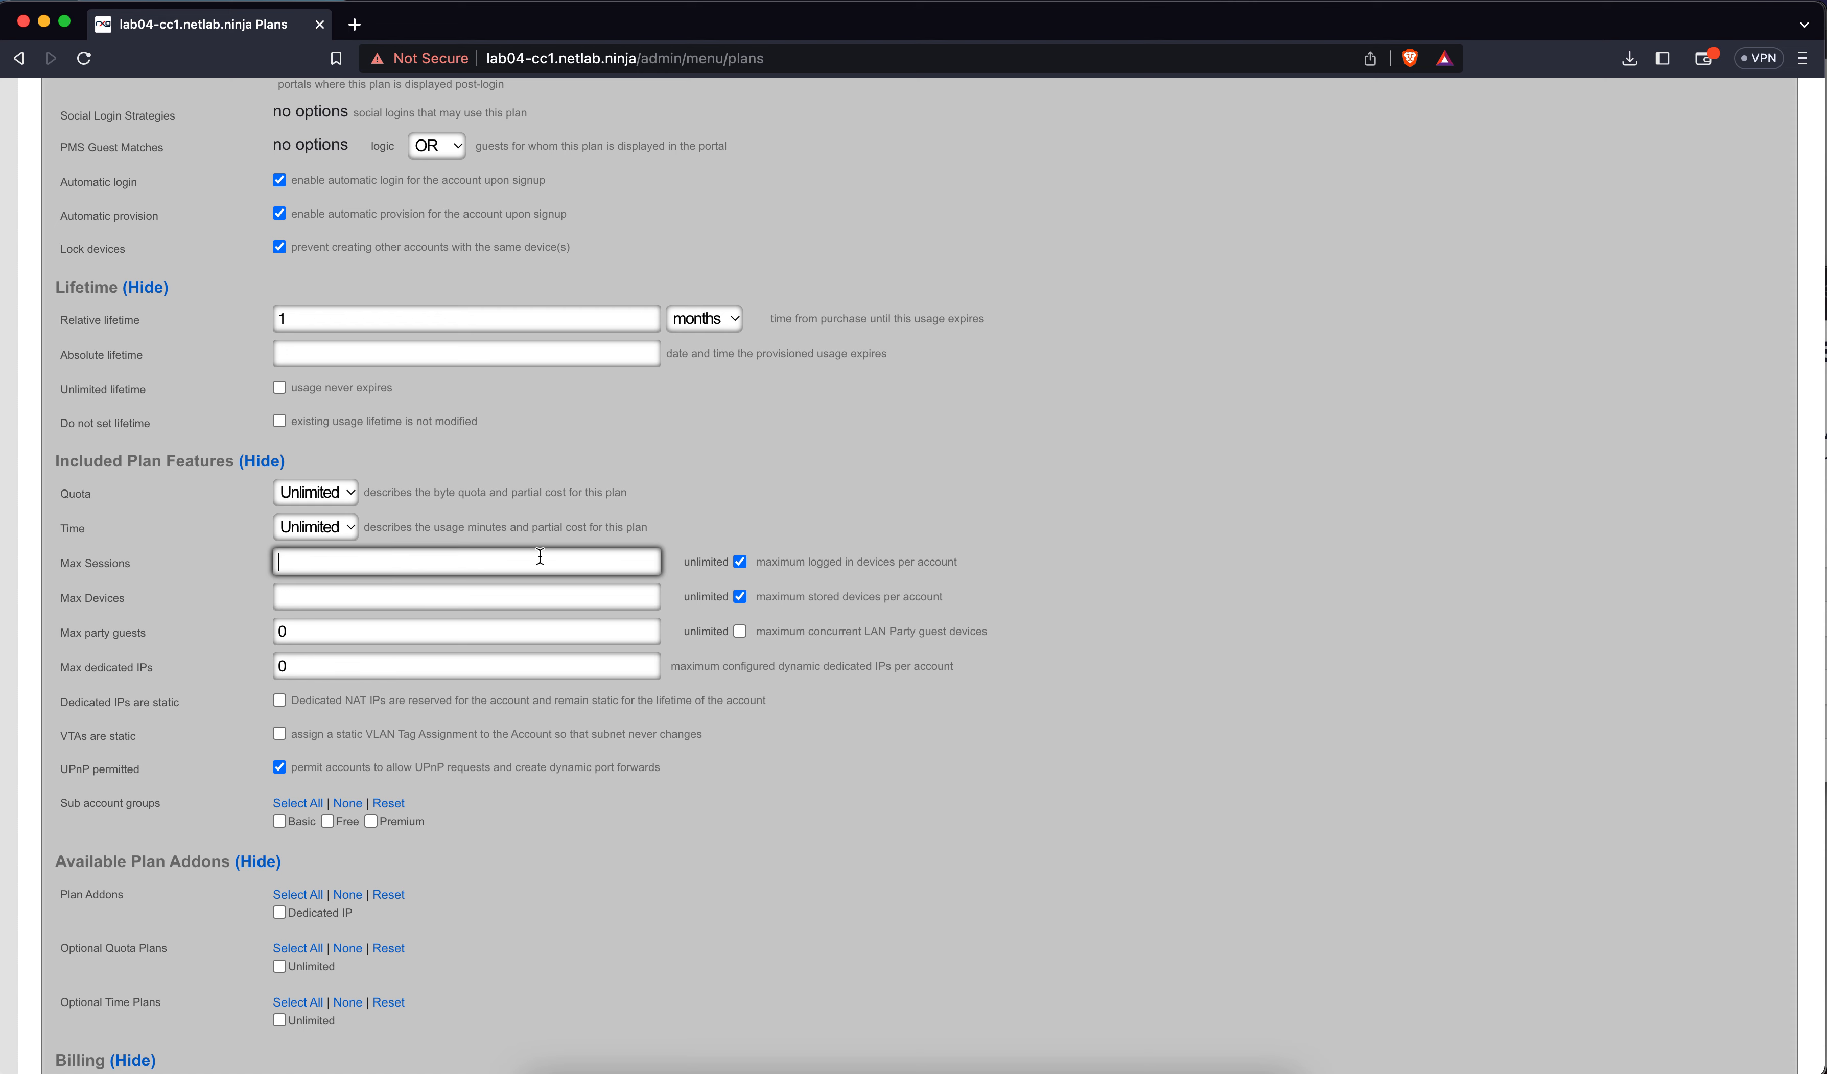
pyautogui.click(740, 561)
pyautogui.click(611, 558)
pyautogui.write('250')
# Replace the max party guests value 0 with 10
pyautogui.doubleClick(369, 628)
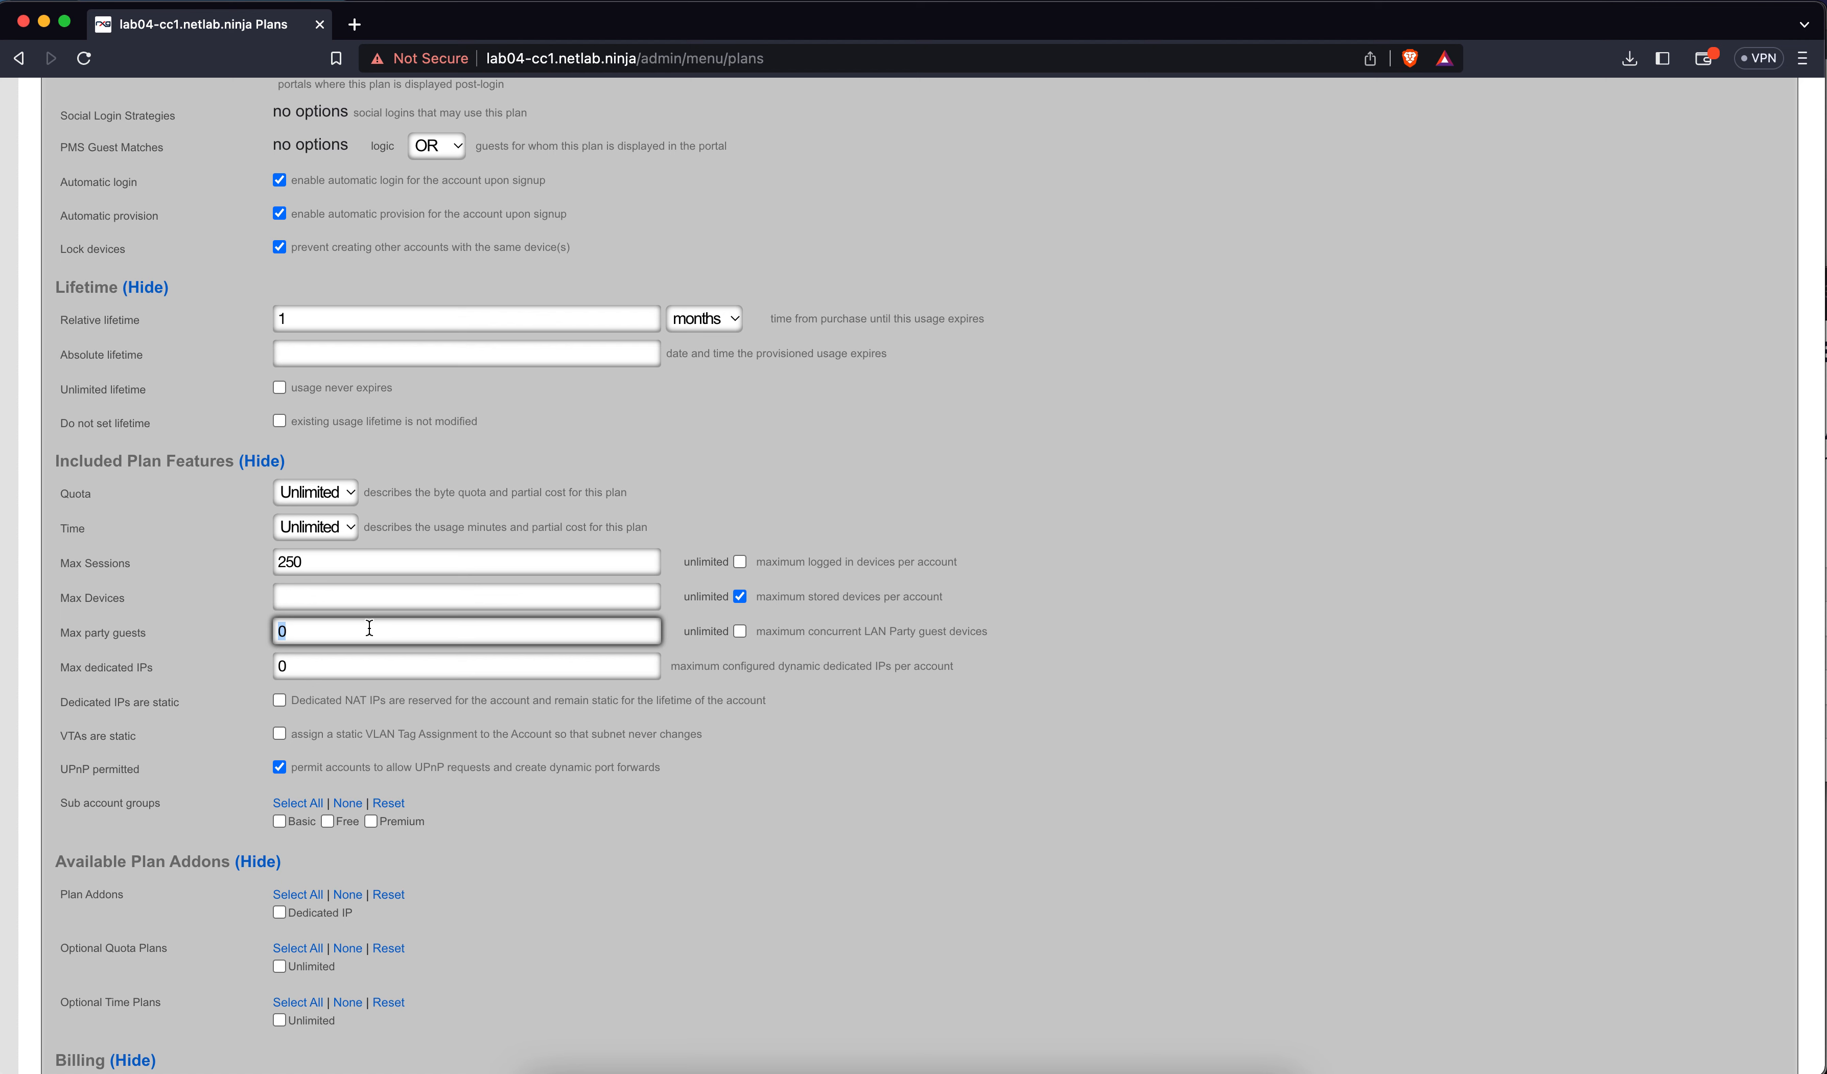
pyautogui.write('10')
pyautogui.scroll(-3, 276, 781)
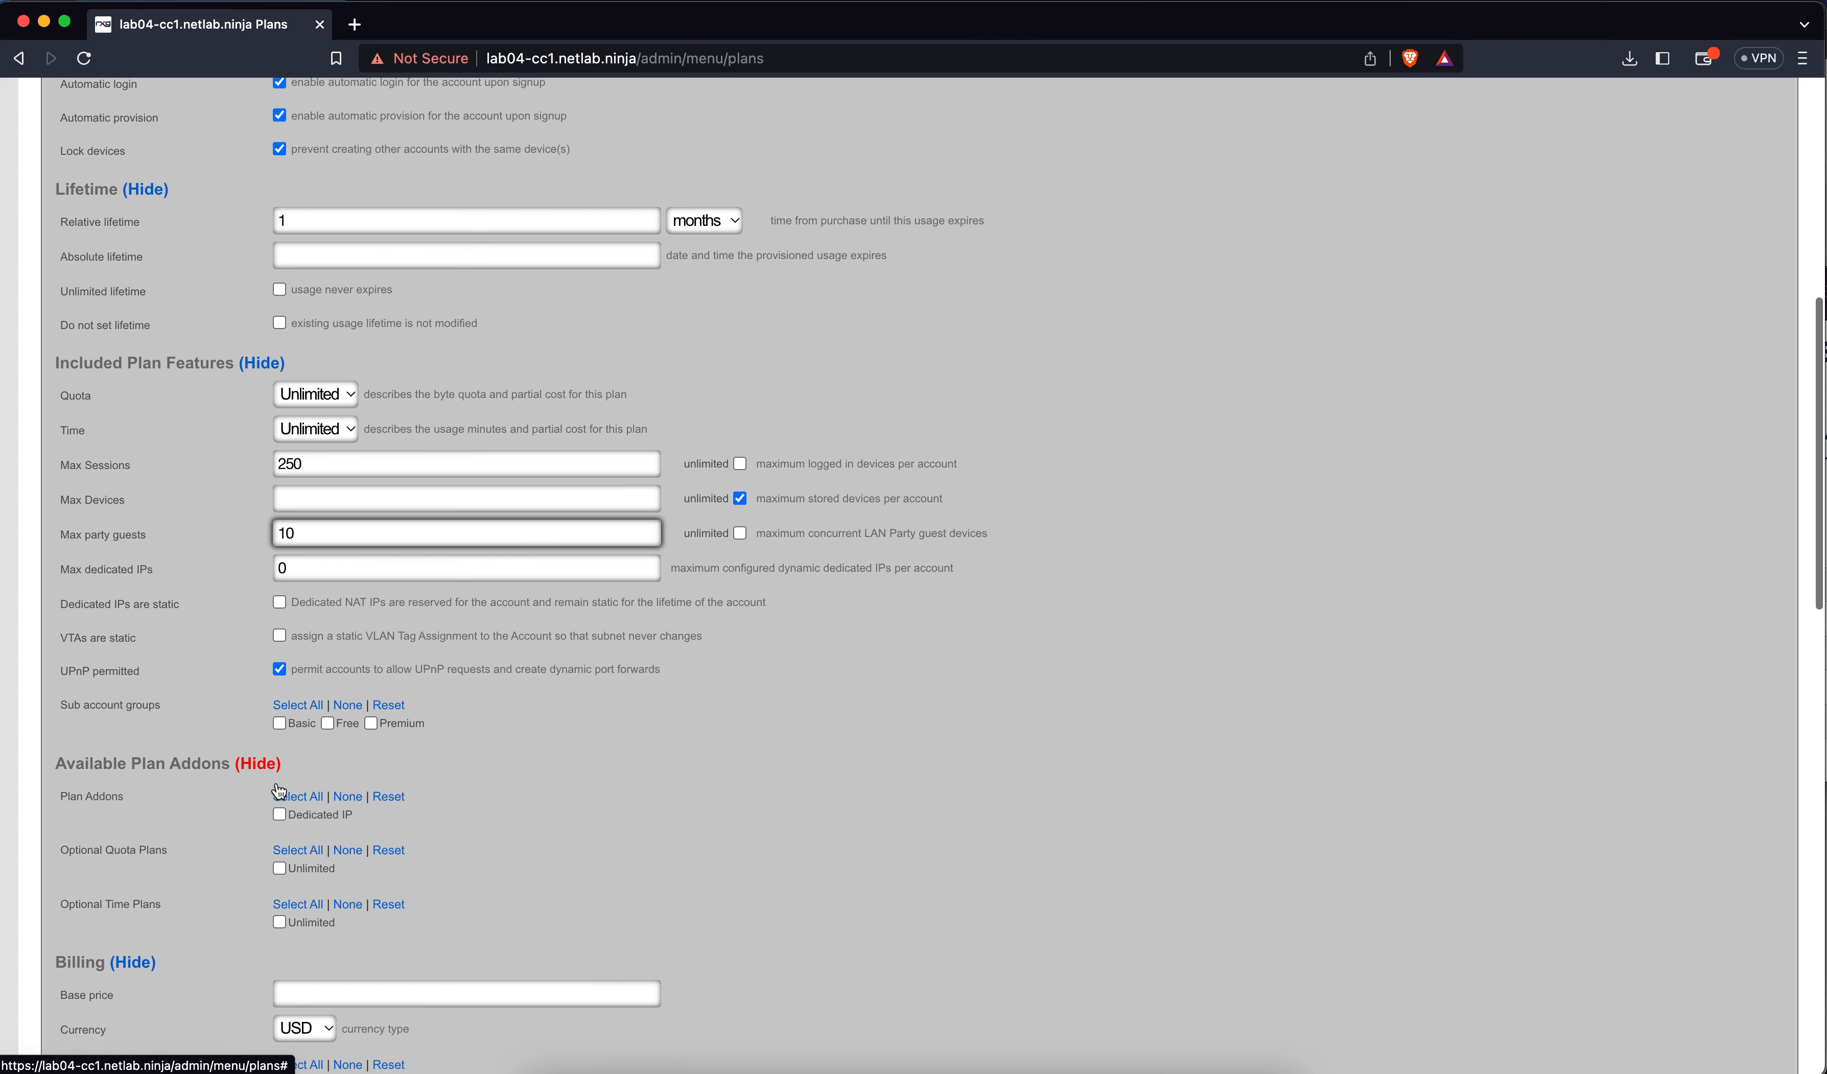
# Add the Dedicated IP addon to the plan
pyautogui.scroll(-4, 260, 727)
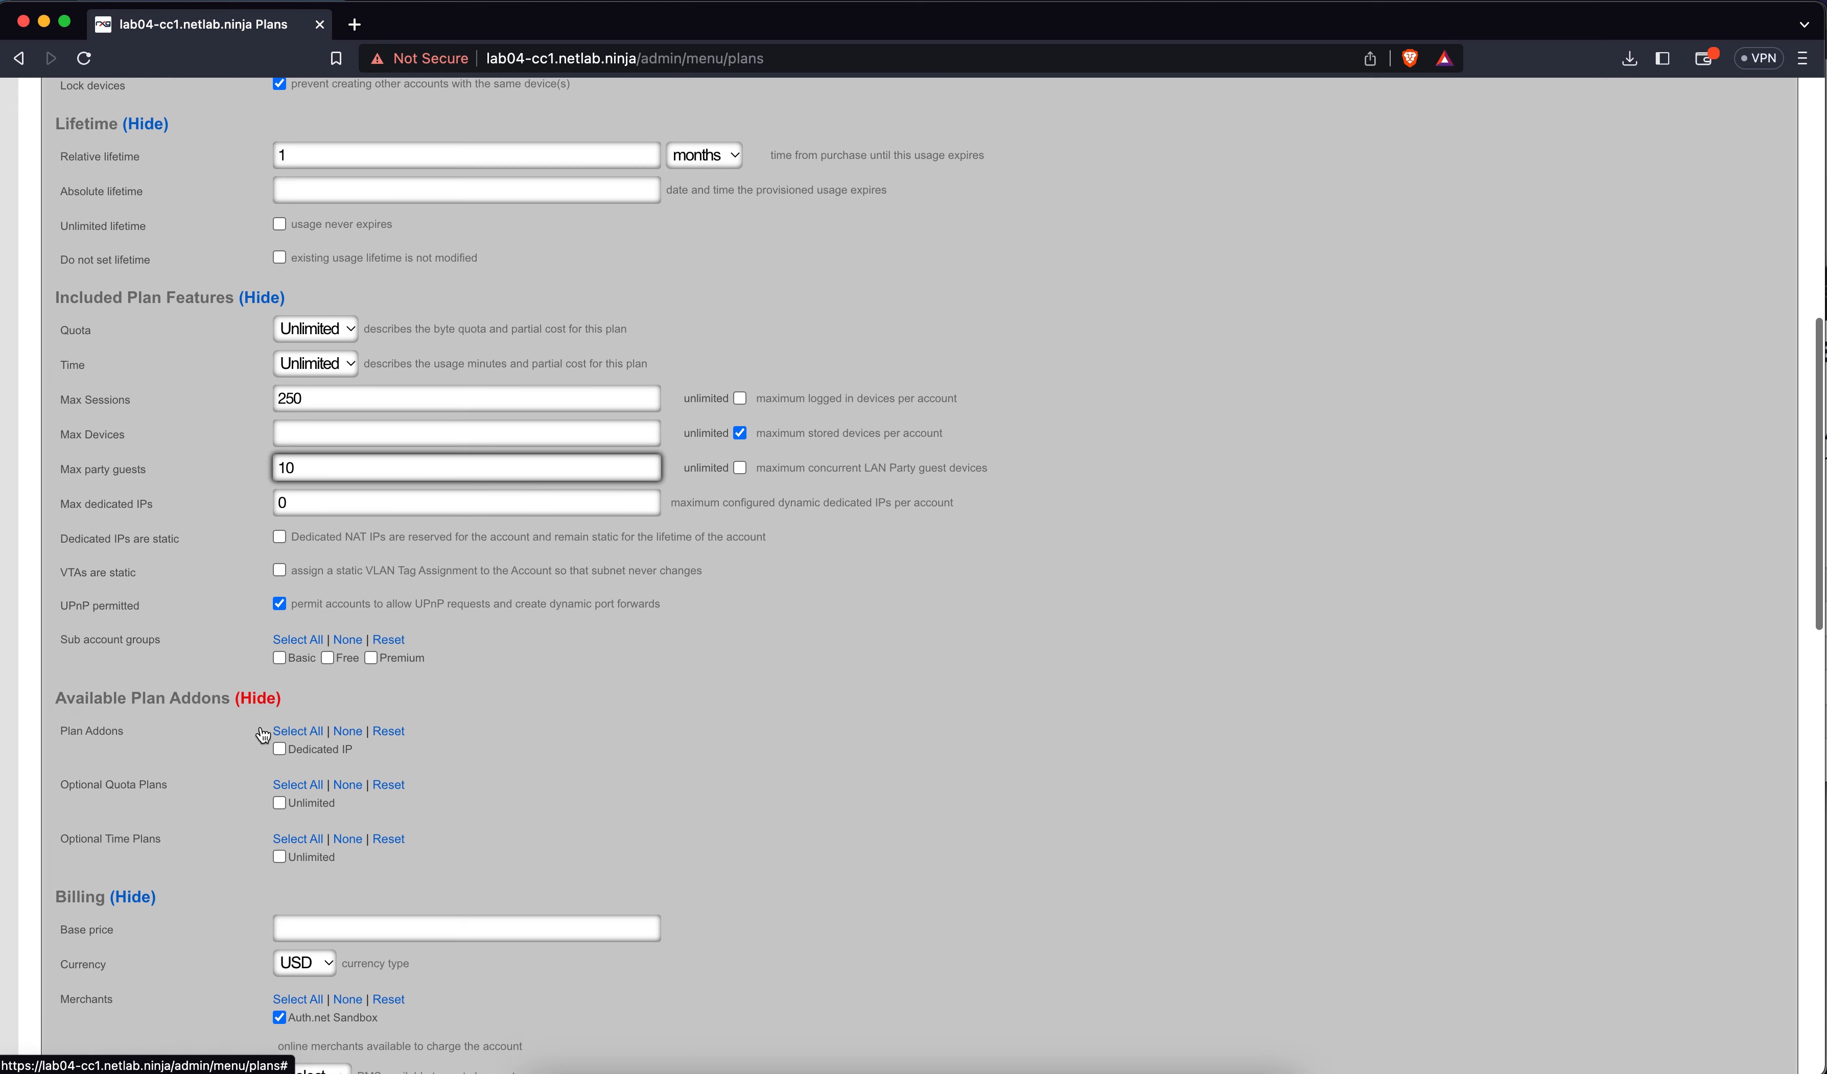
pyautogui.click(280, 671)
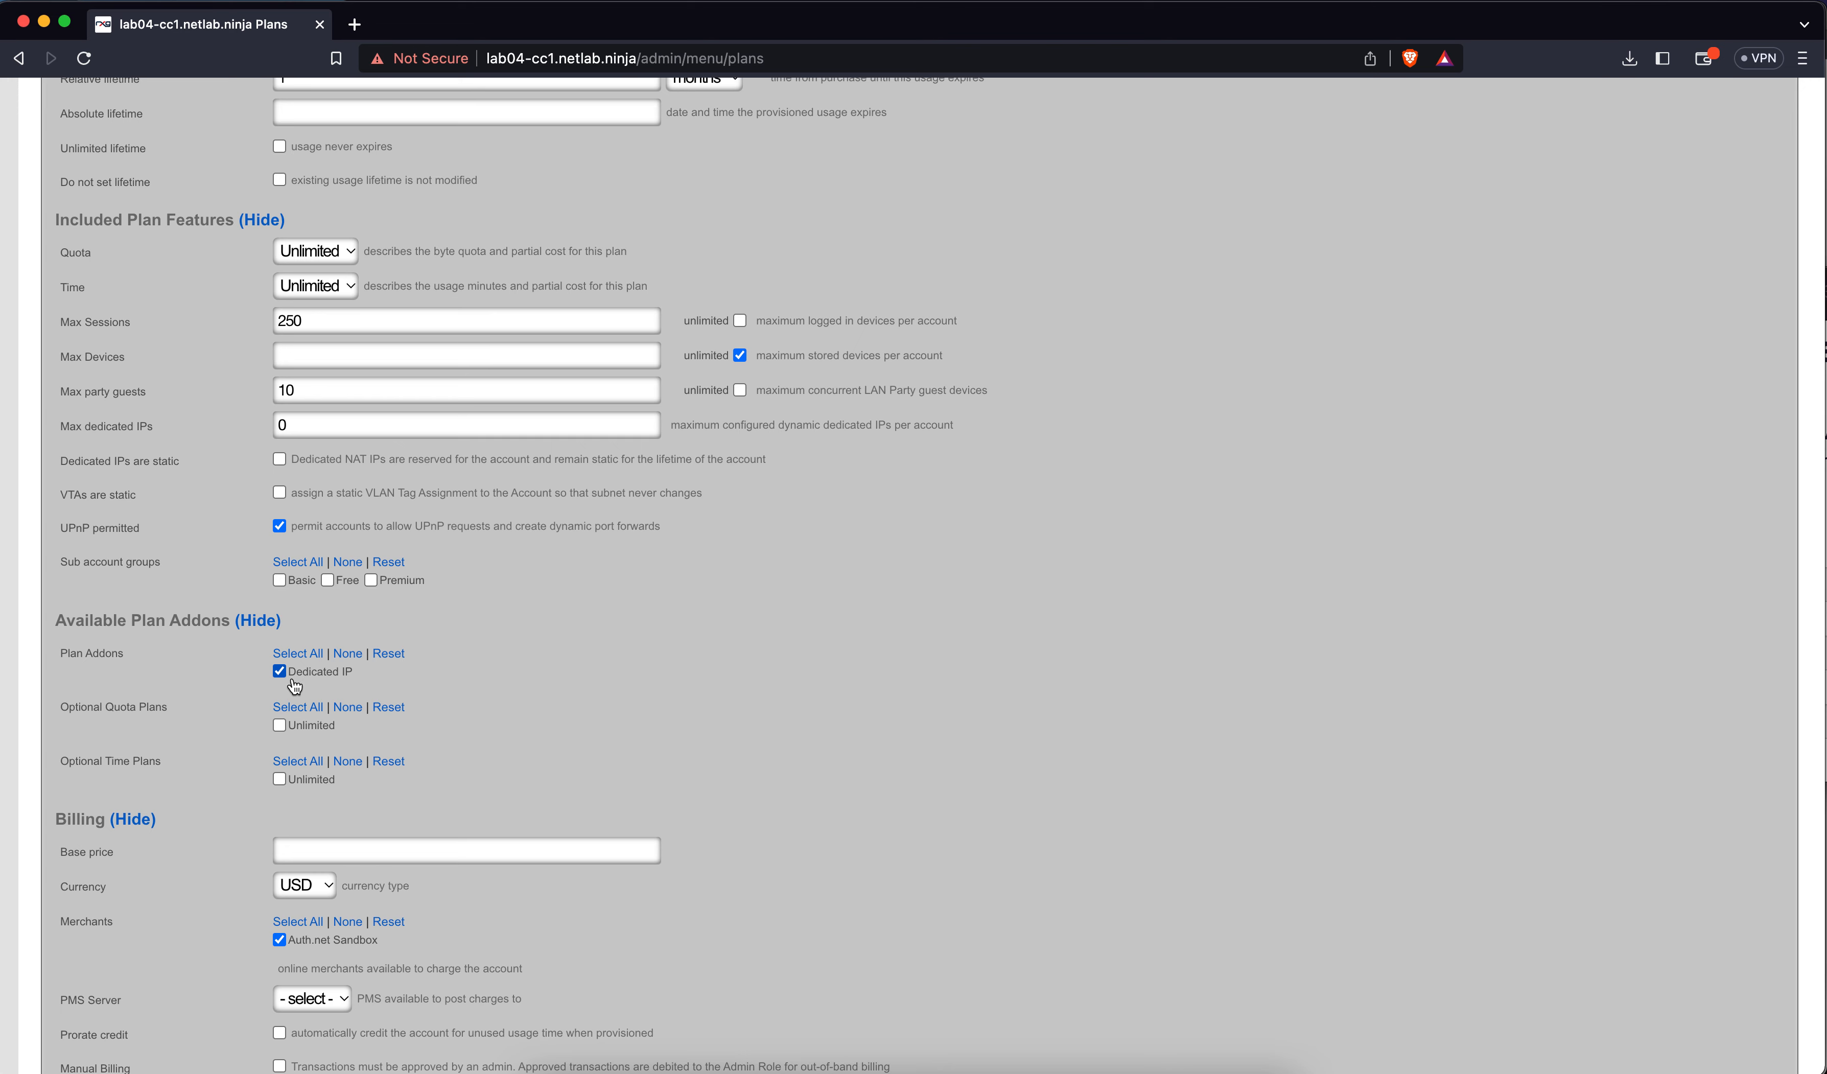
pyautogui.scroll(-5, 241, 741)
# Set the base price to 25 USD with prorate credit ticked
pyautogui.click(304, 656)
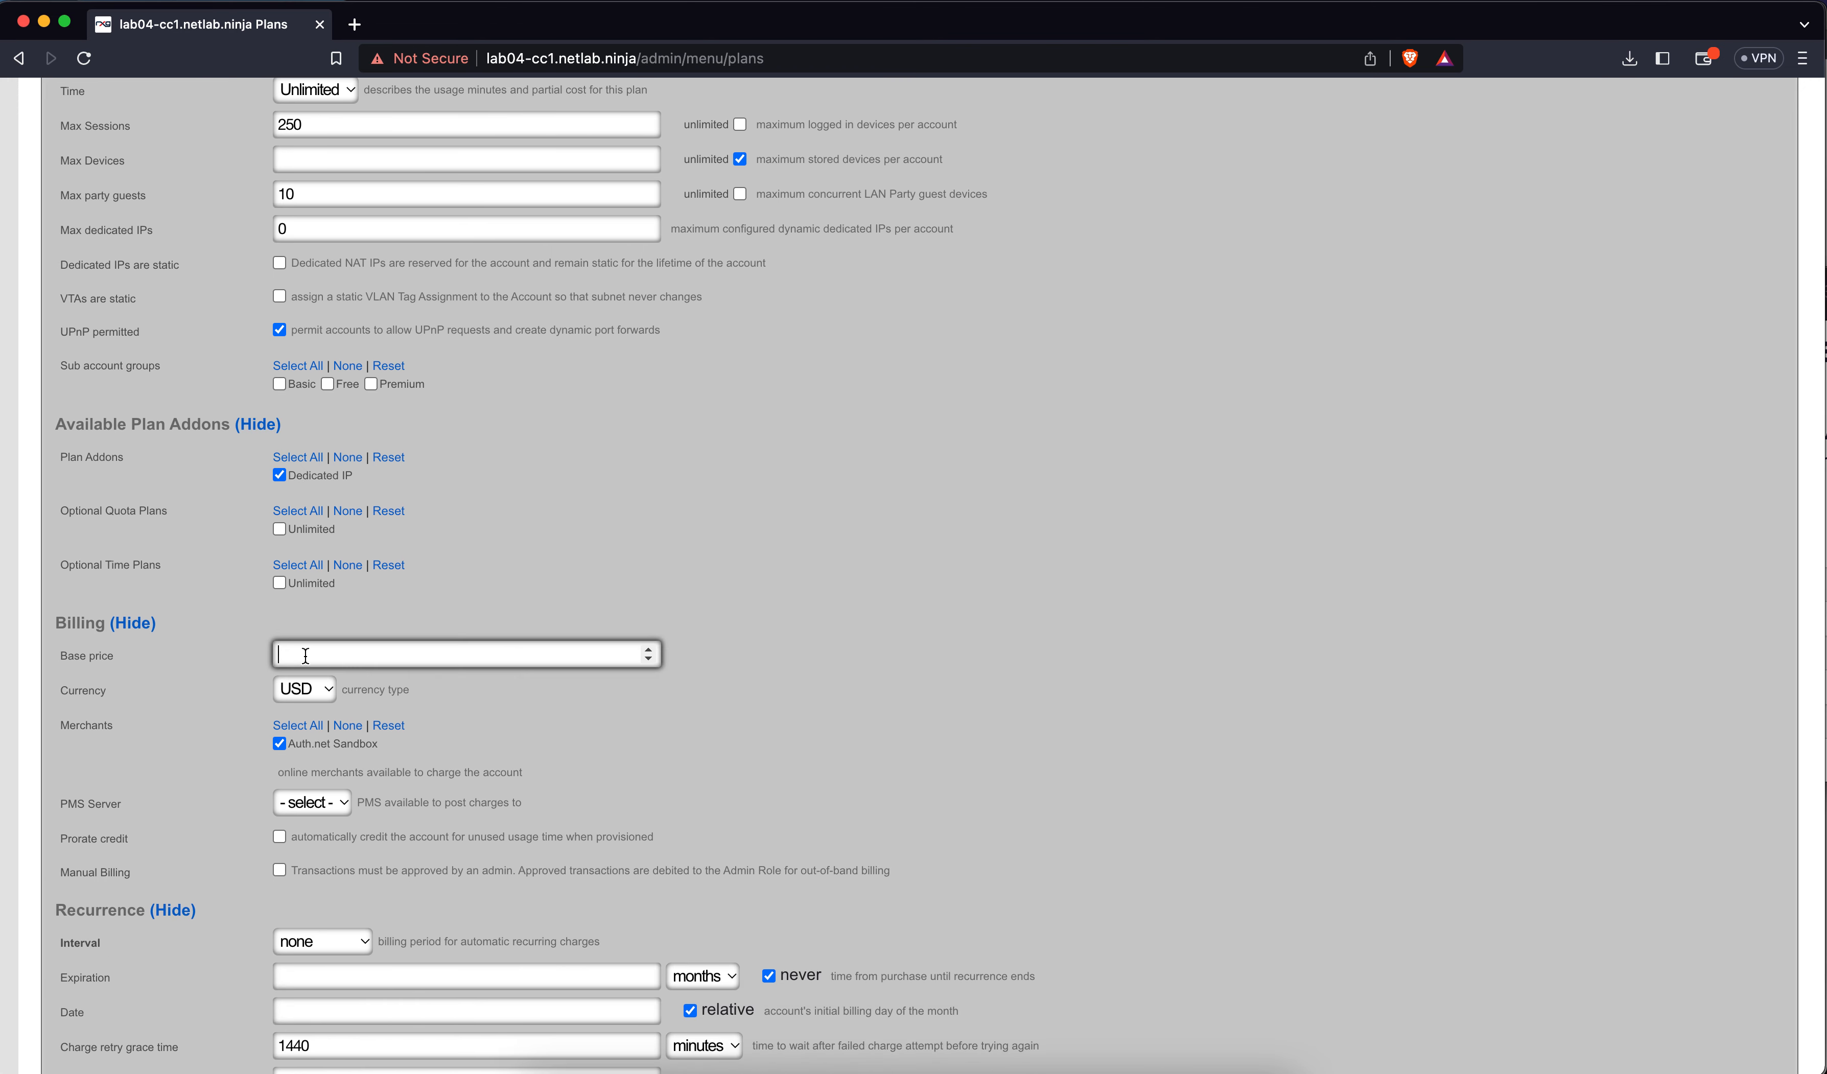
pyautogui.write('25')
pyautogui.scroll(-3, 595, 531)
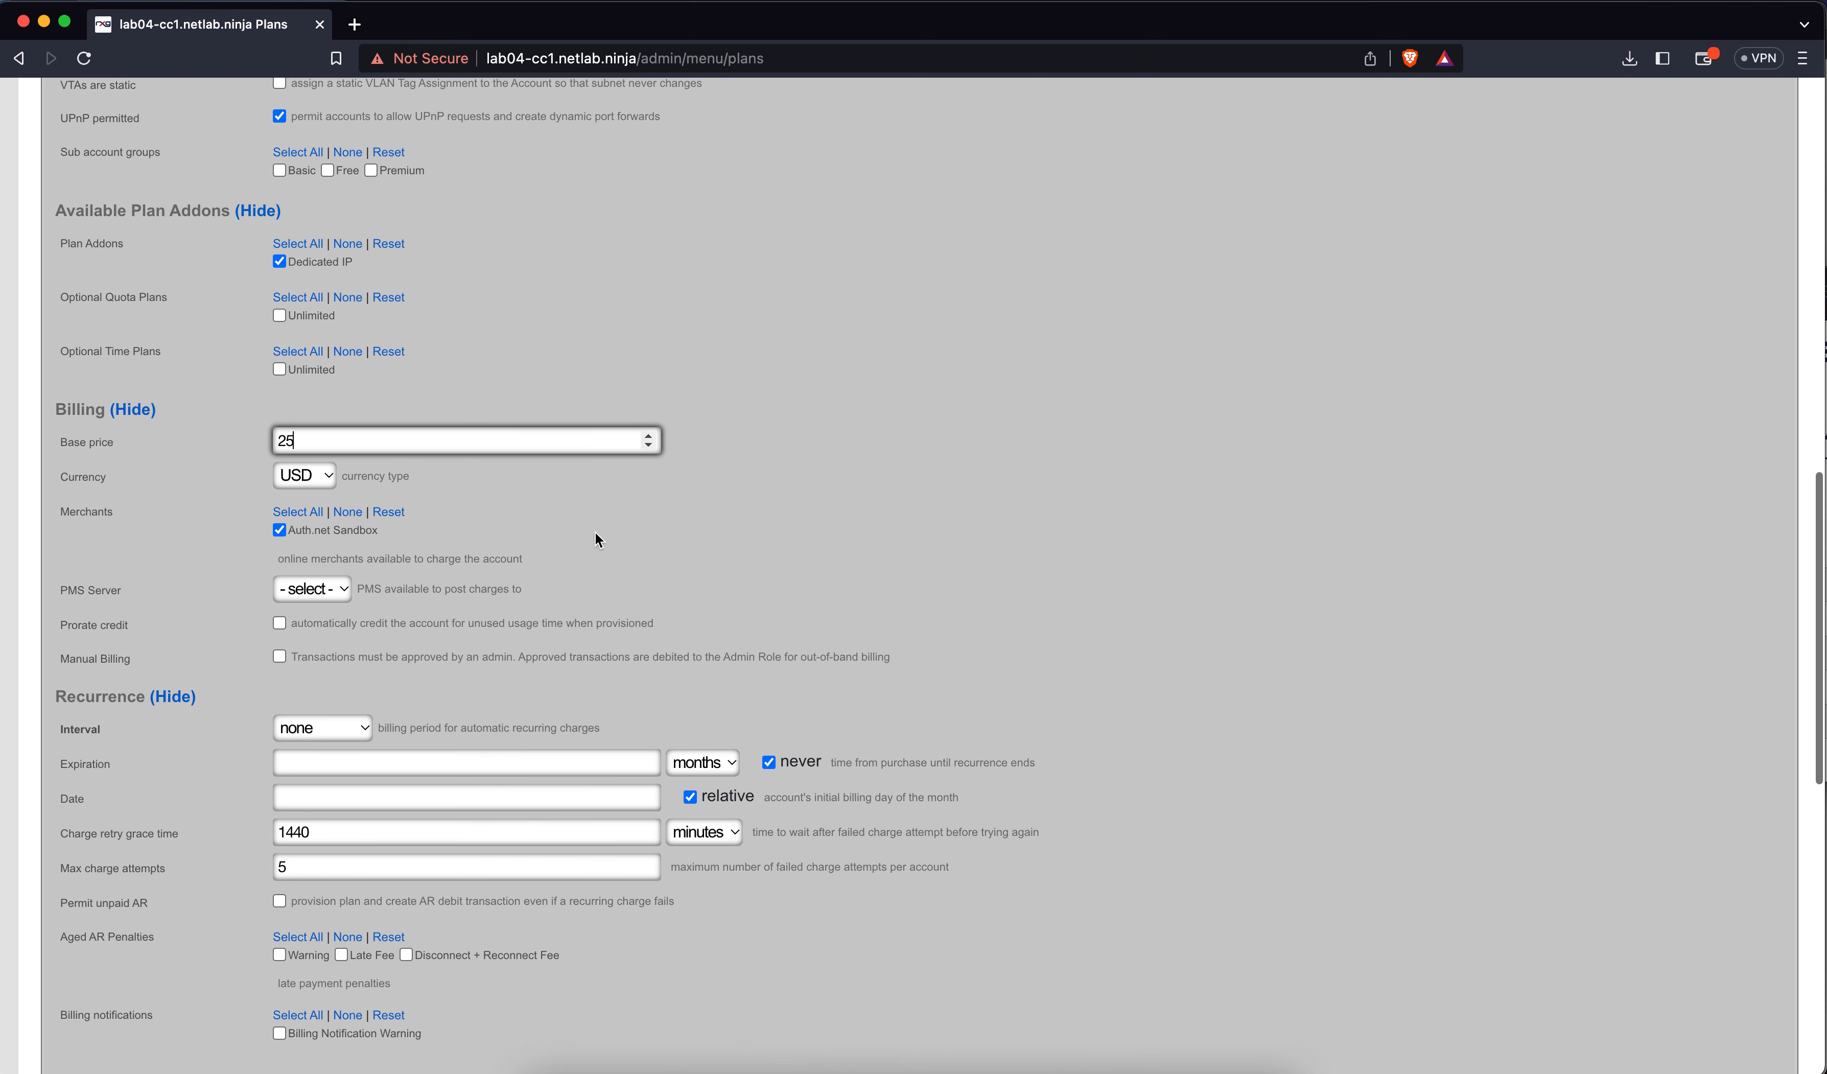
pyautogui.click(280, 620)
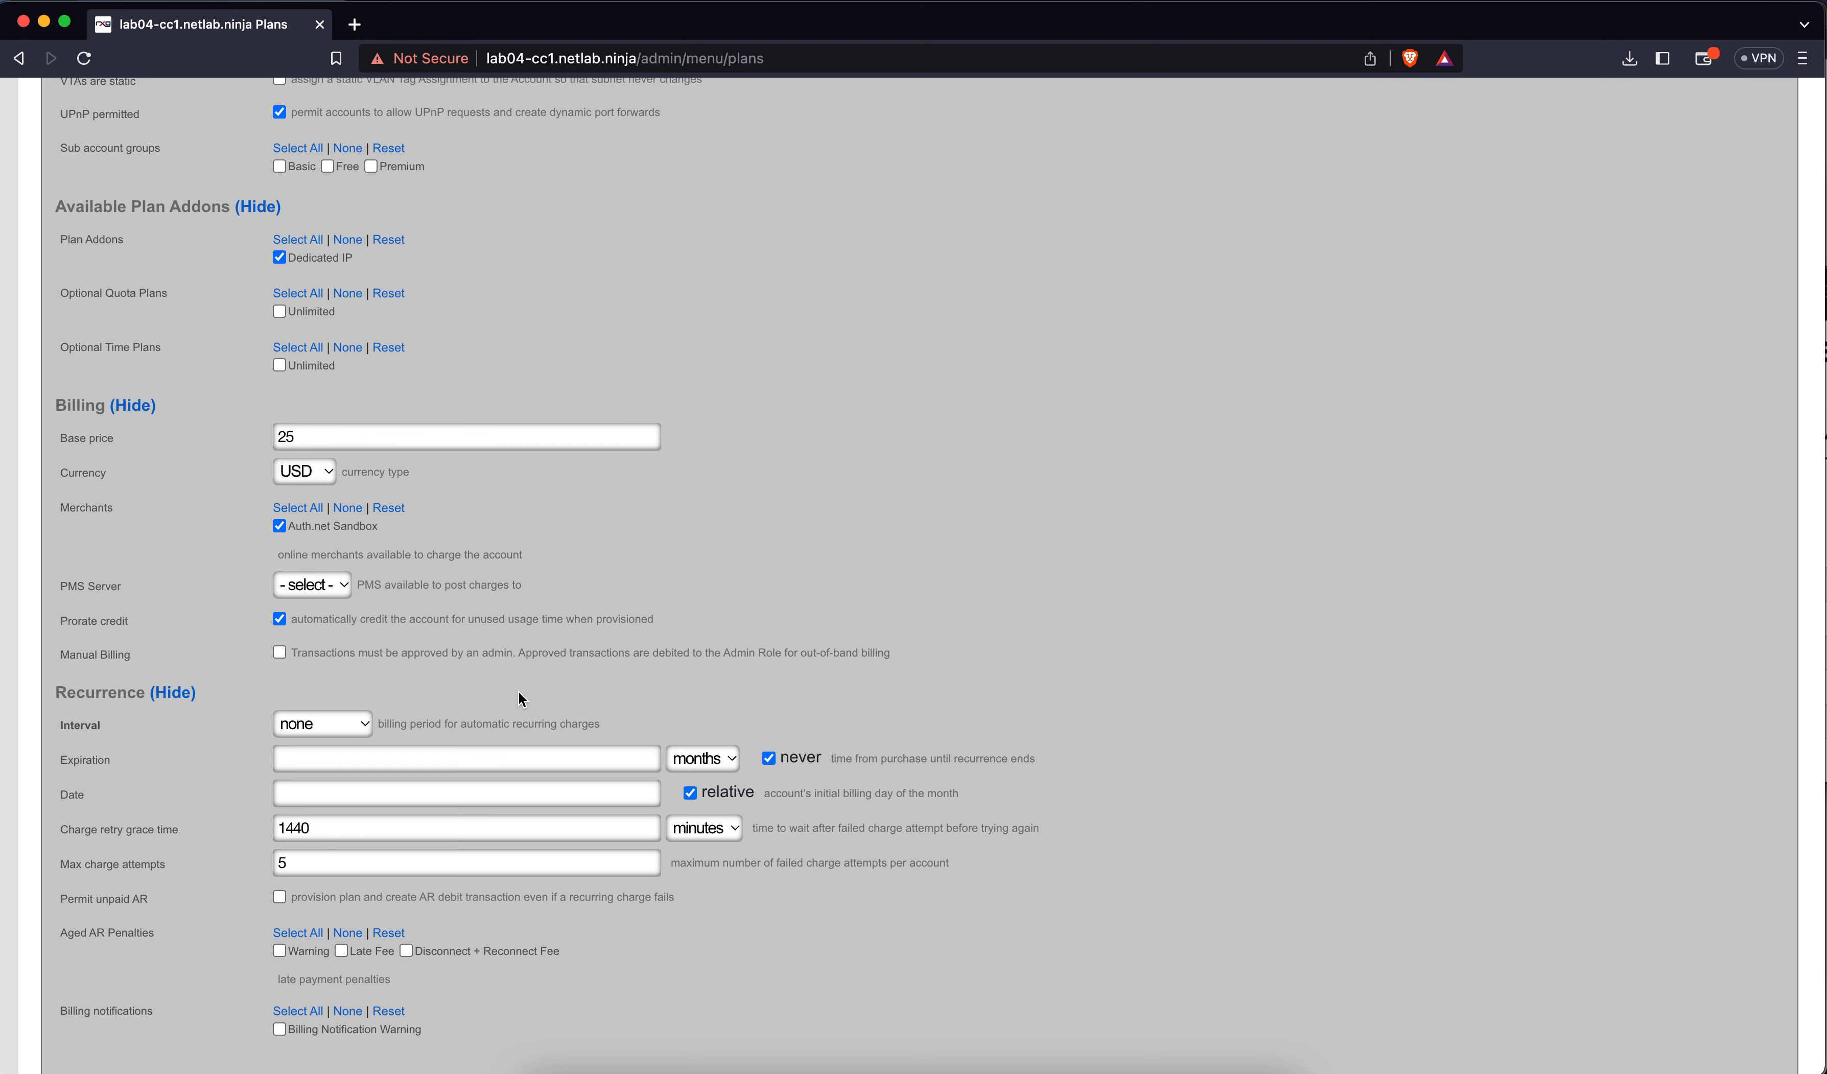
# Set the recurrence interval to monthly
pyautogui.click(360, 720)
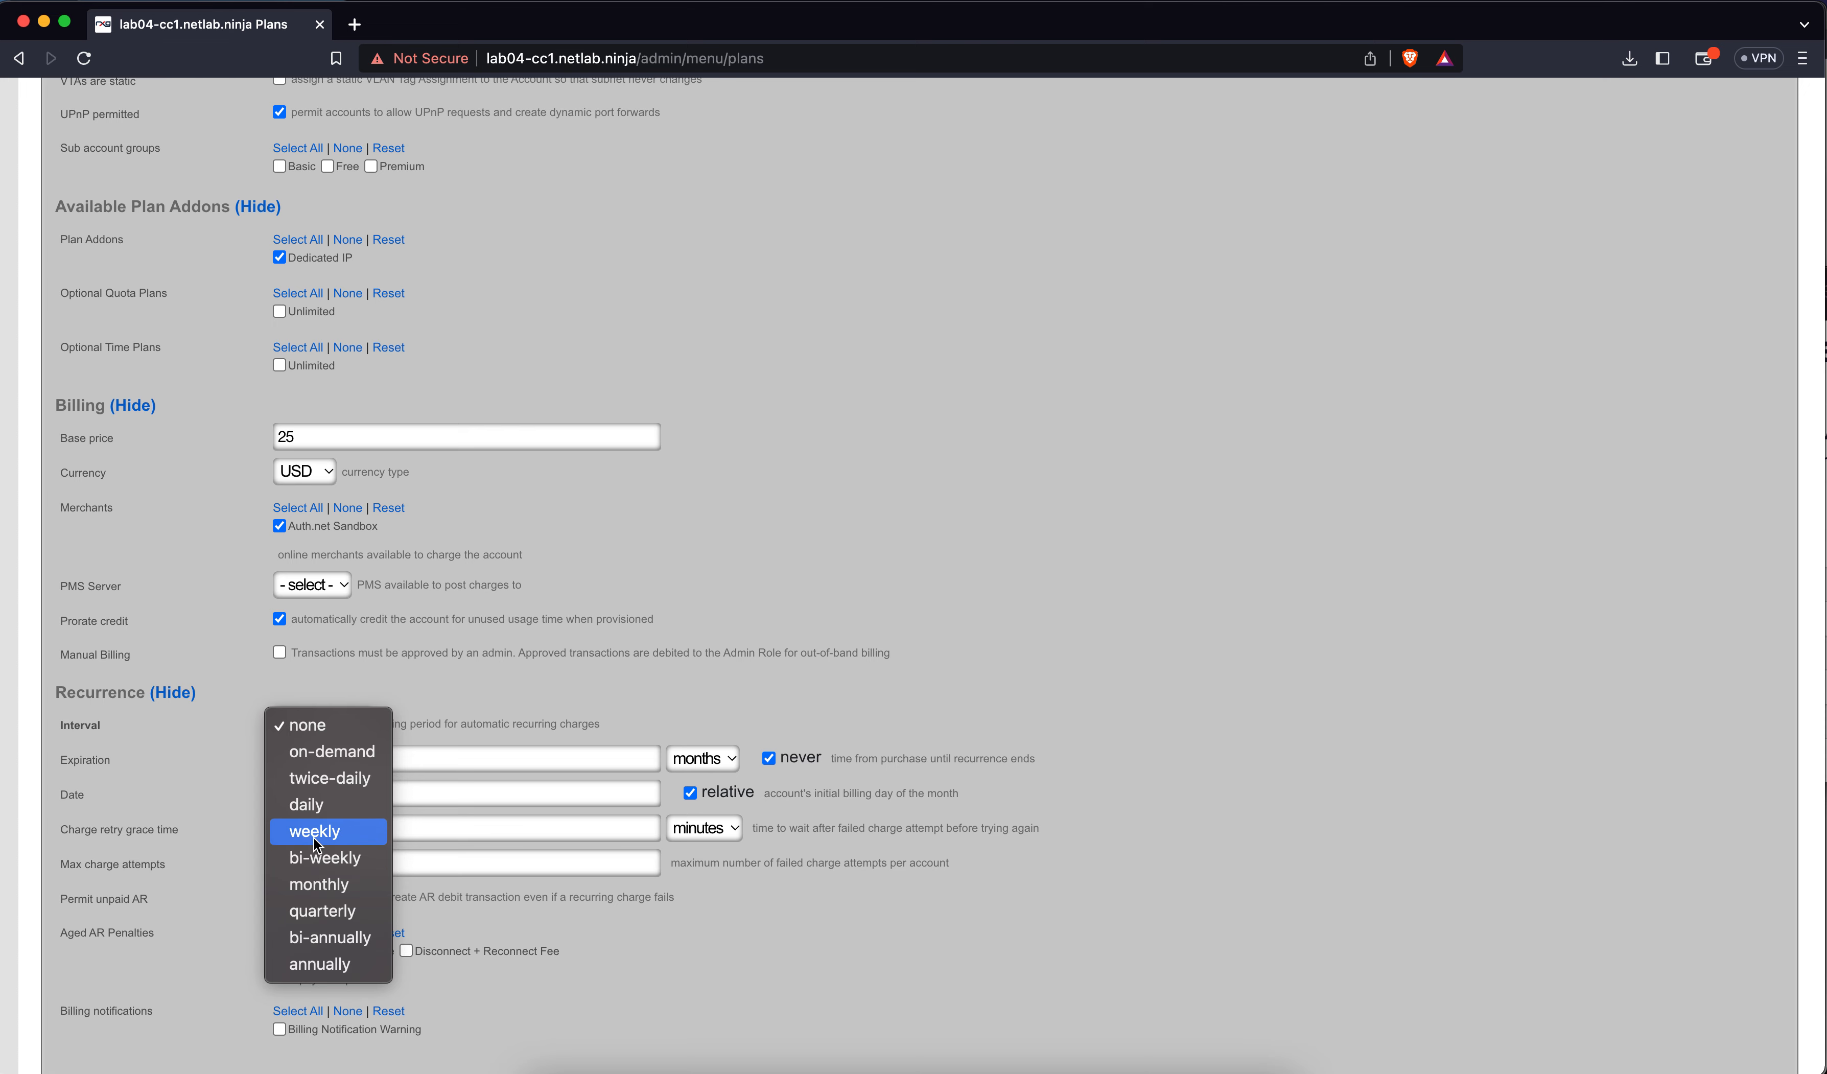
pyautogui.click(318, 885)
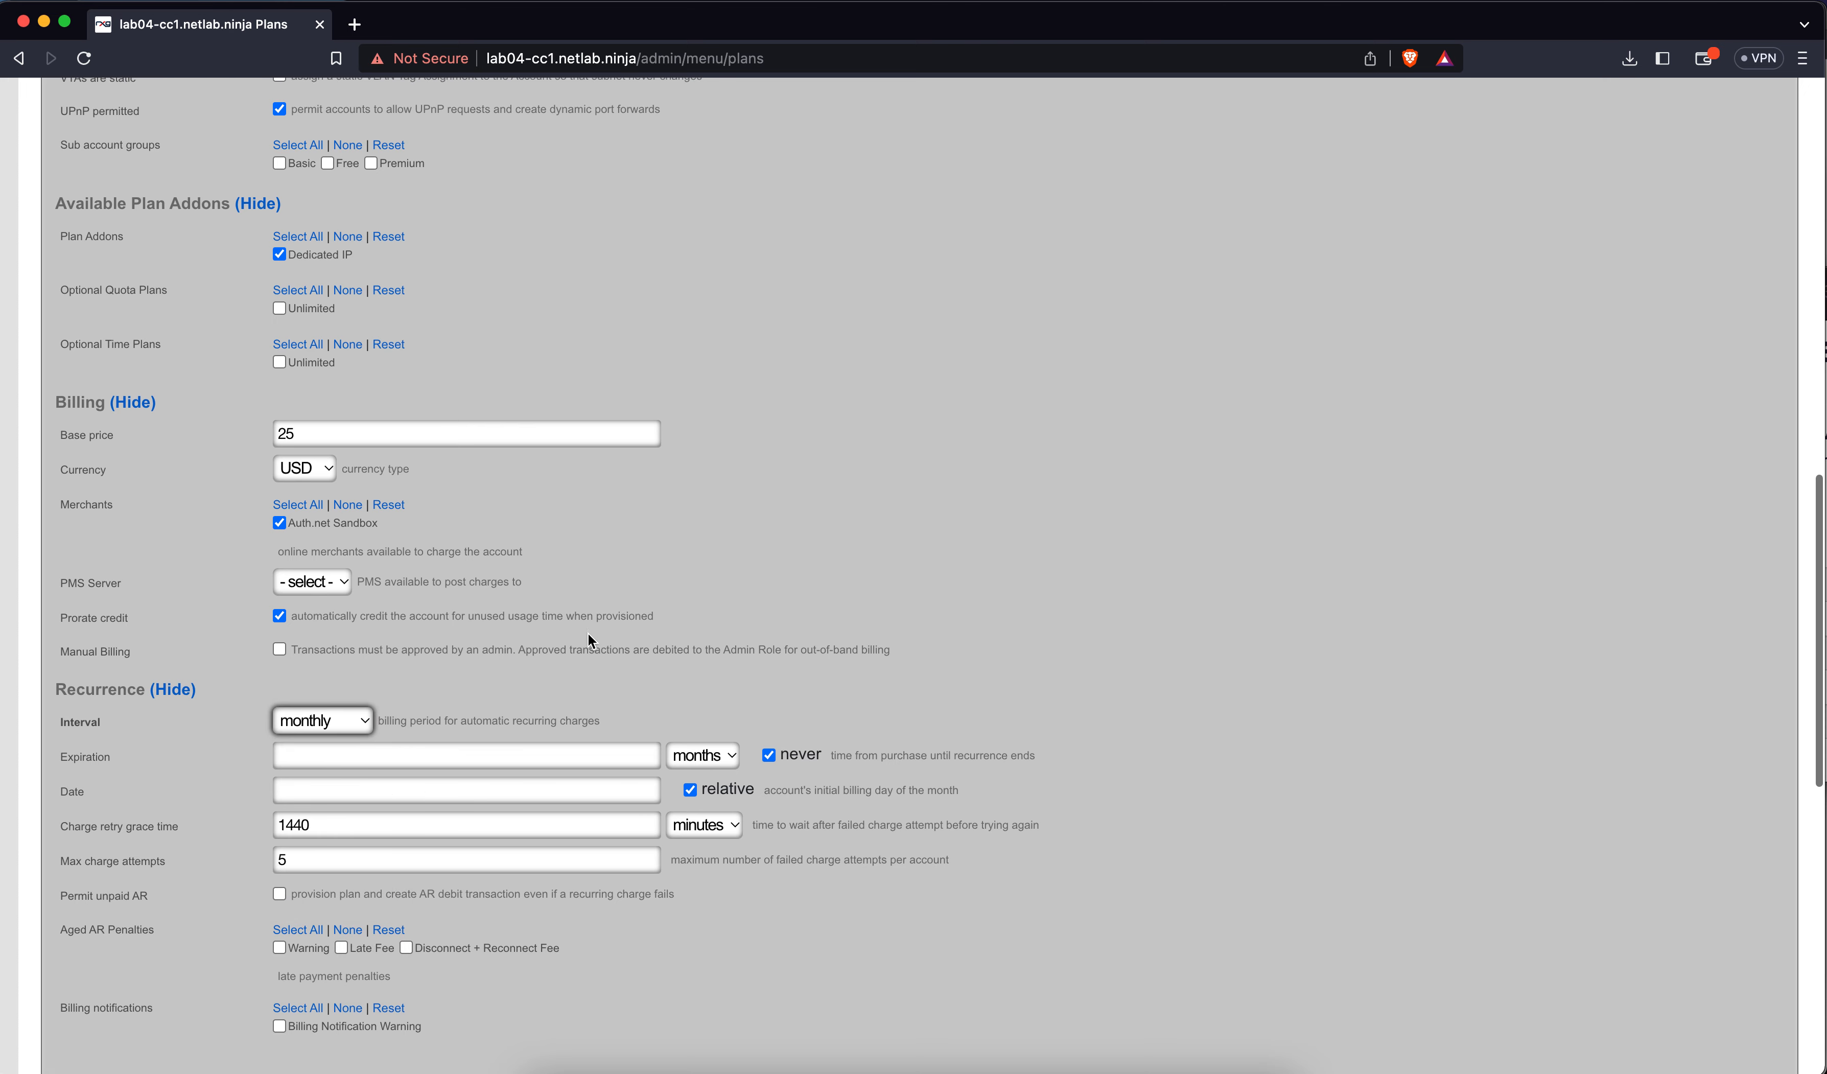
pyautogui.scroll(-2, 560, 657)
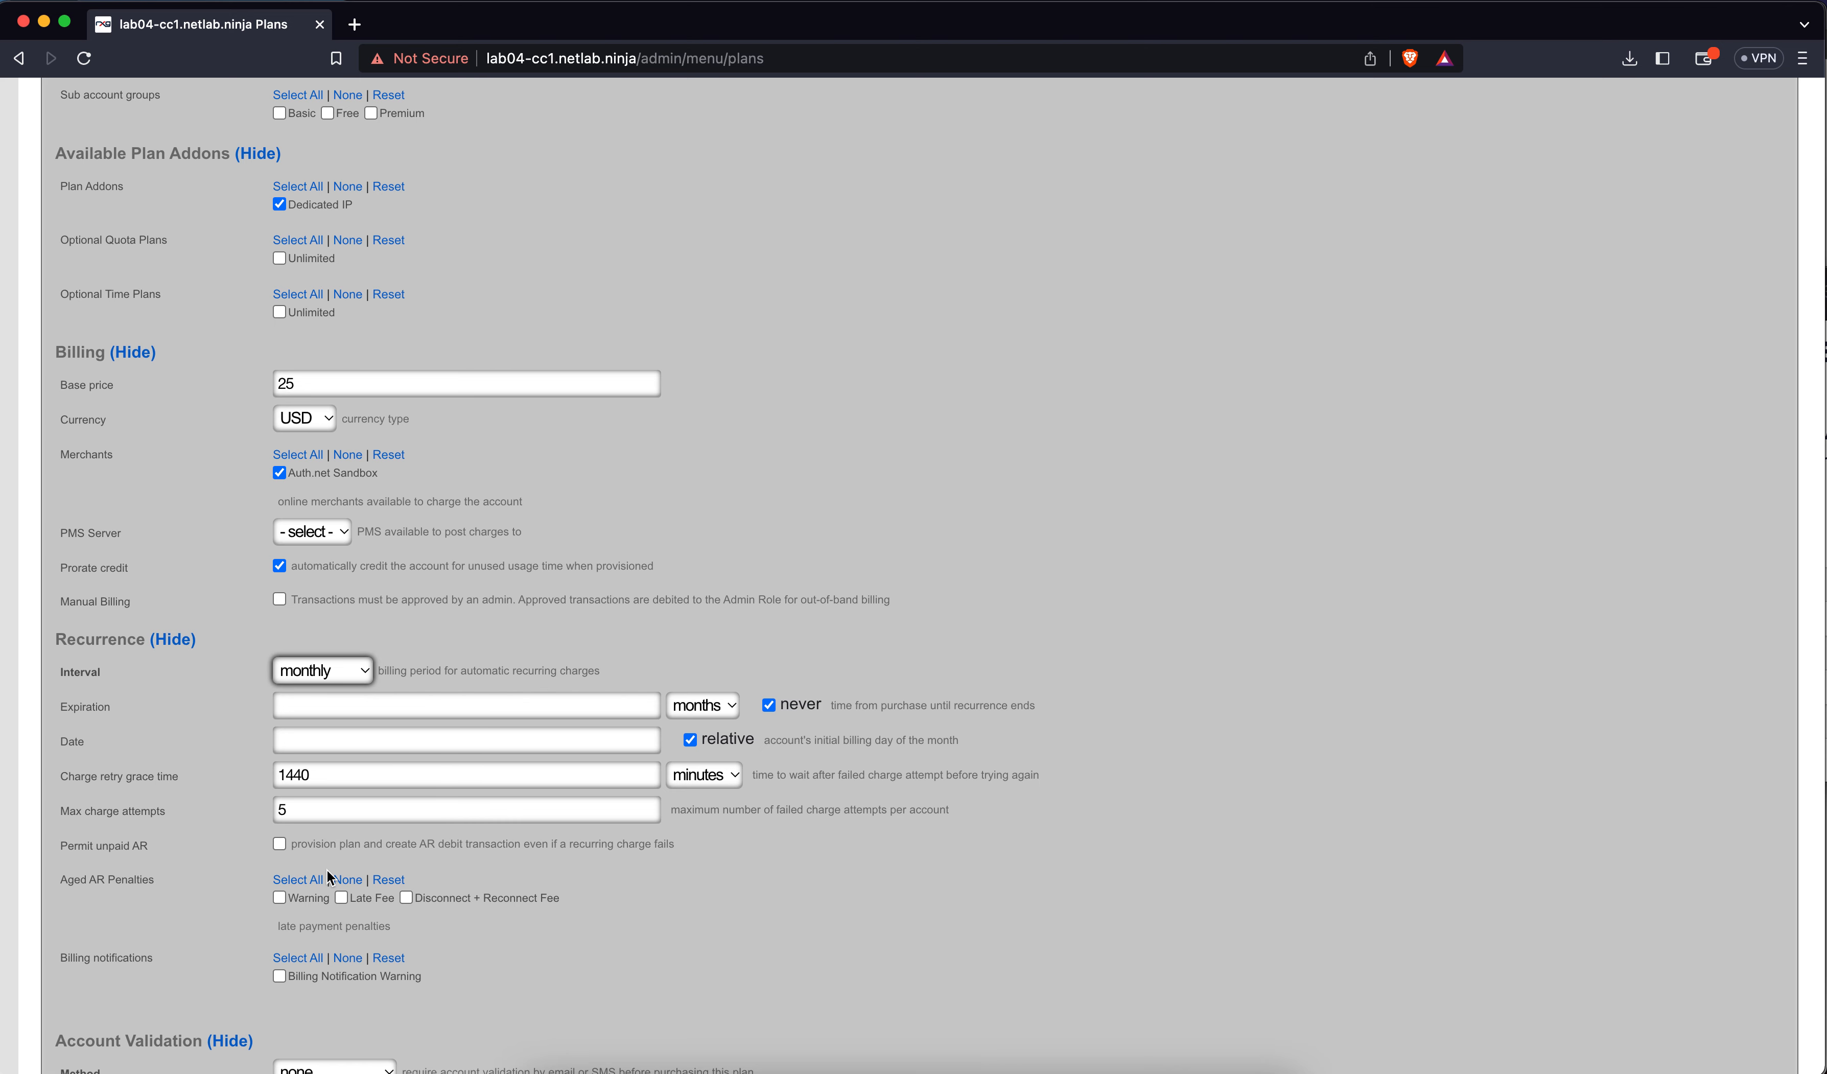
# Save Basic Plan so it appears in the usage plans list at $25.00
pyautogui.scroll(-4, 328, 873)
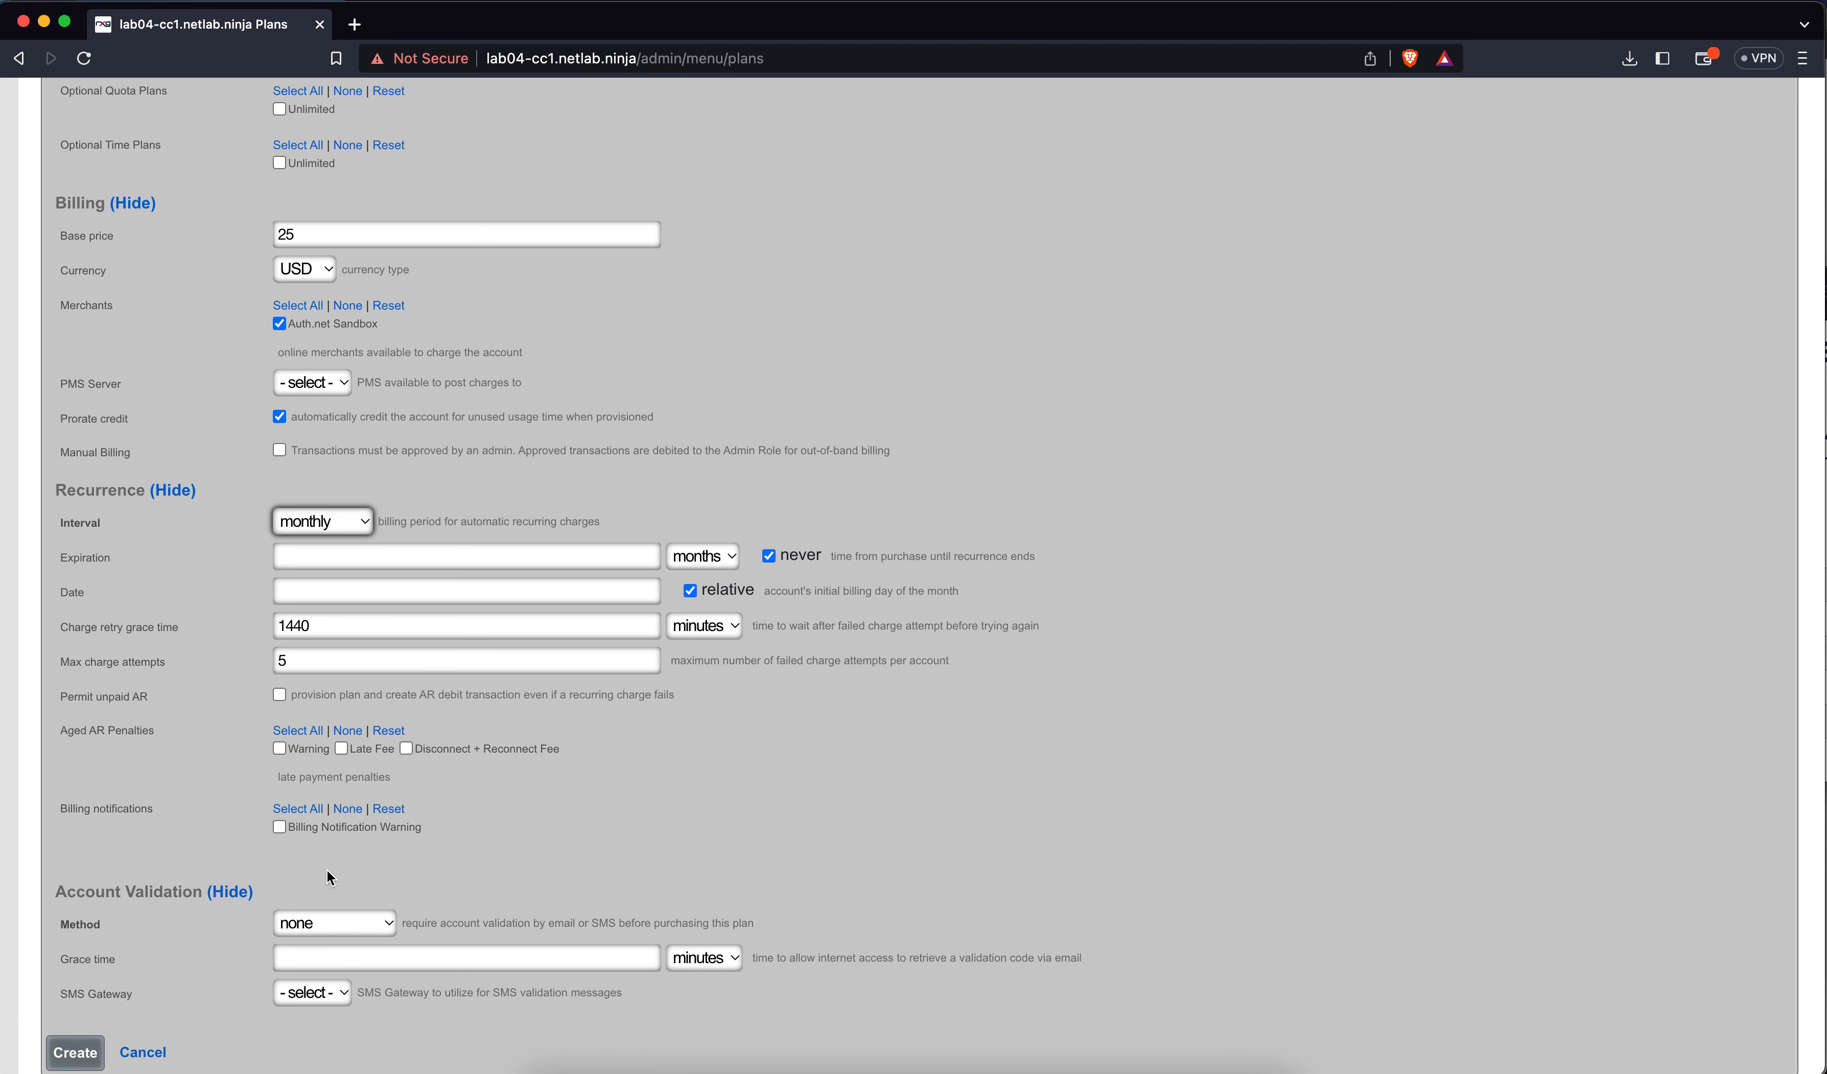
pyautogui.scroll(-4, 213, 885)
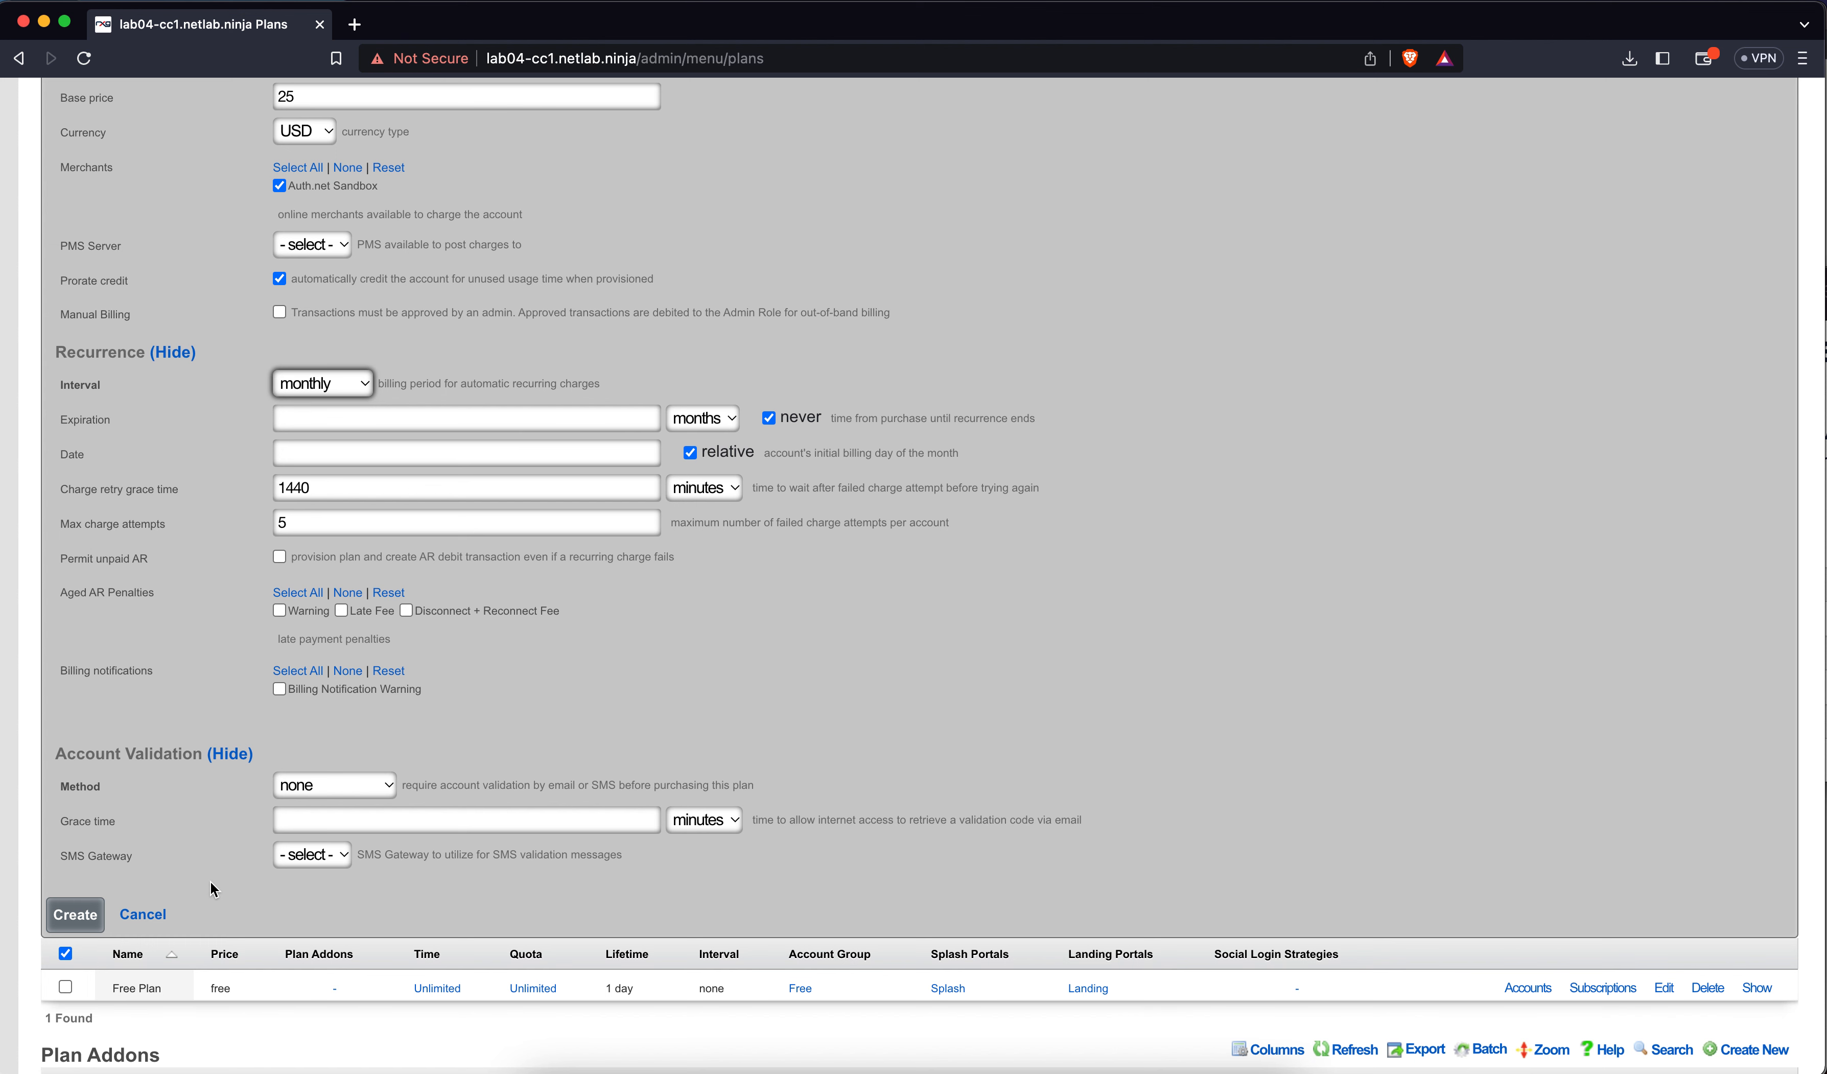
pyautogui.click(77, 916)
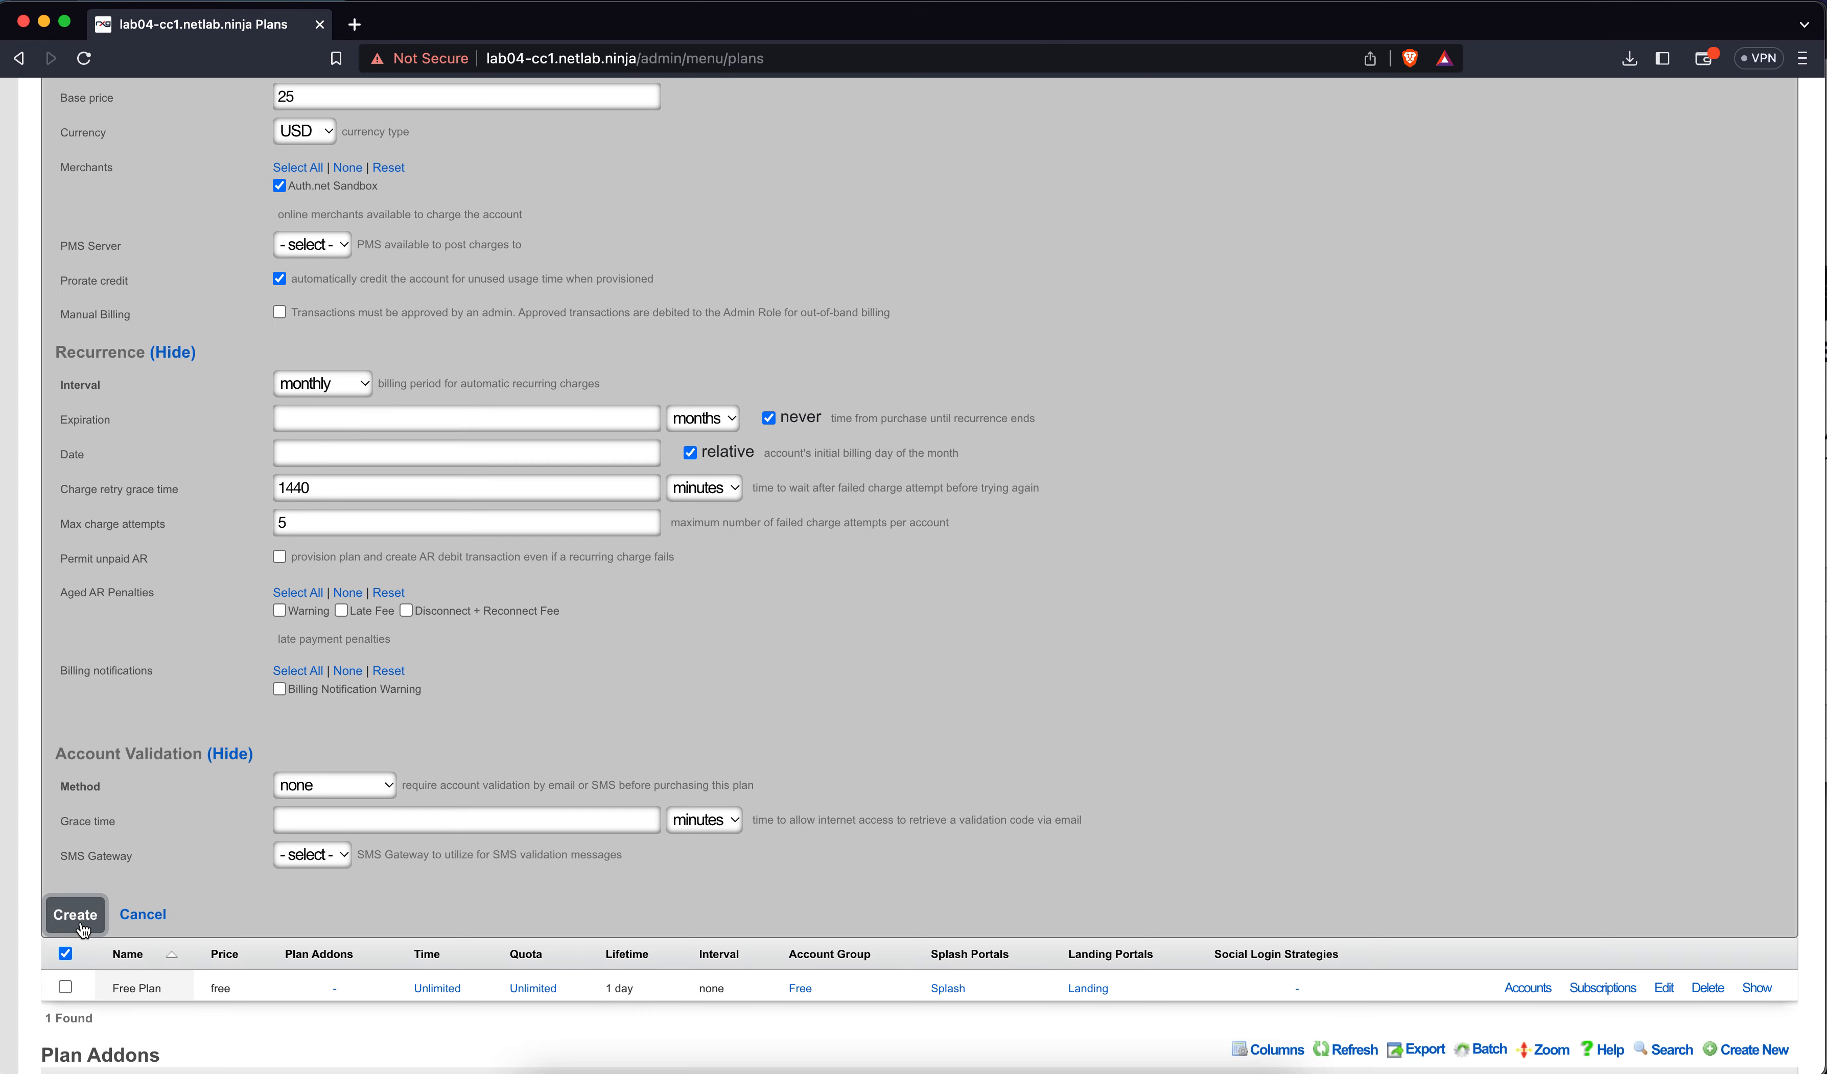
pyautogui.scroll(3, 567, 662)
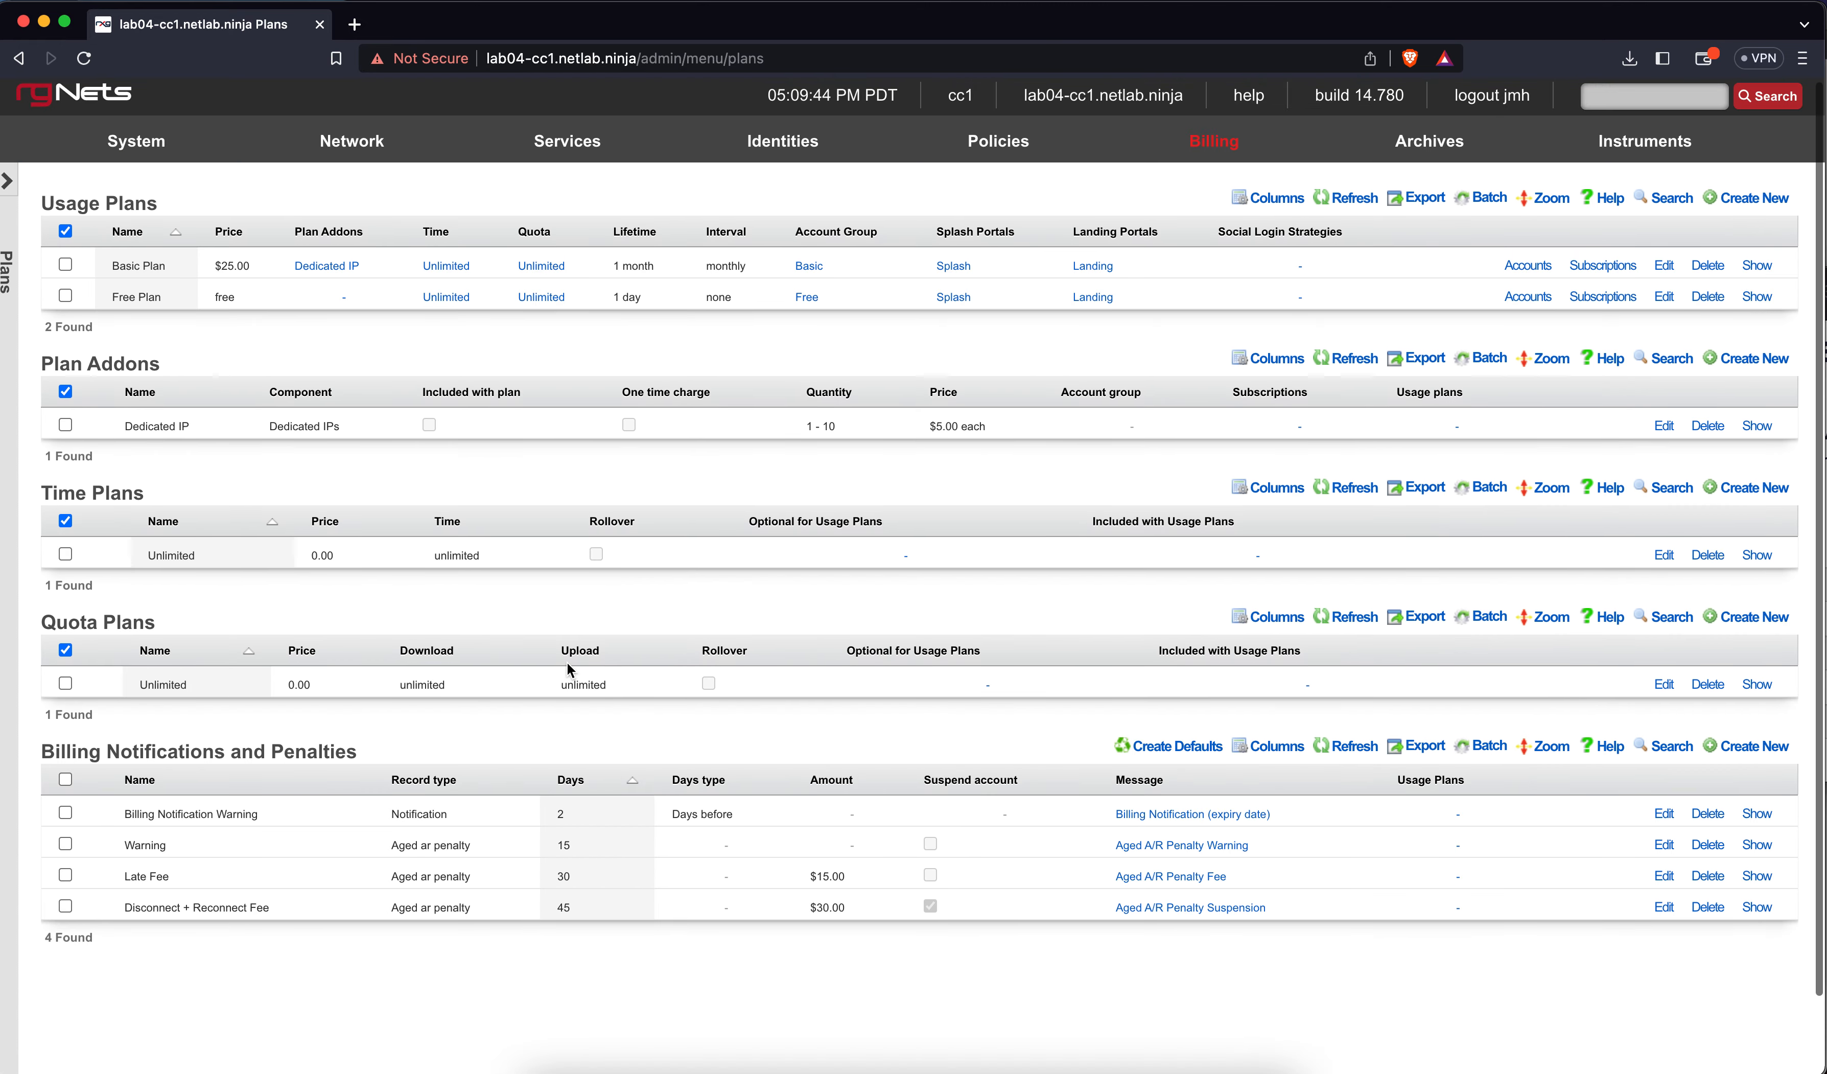
# Create a new usage plan named 'Premium Plan' assigned to the Premium account group
pyautogui.click(1770, 198)
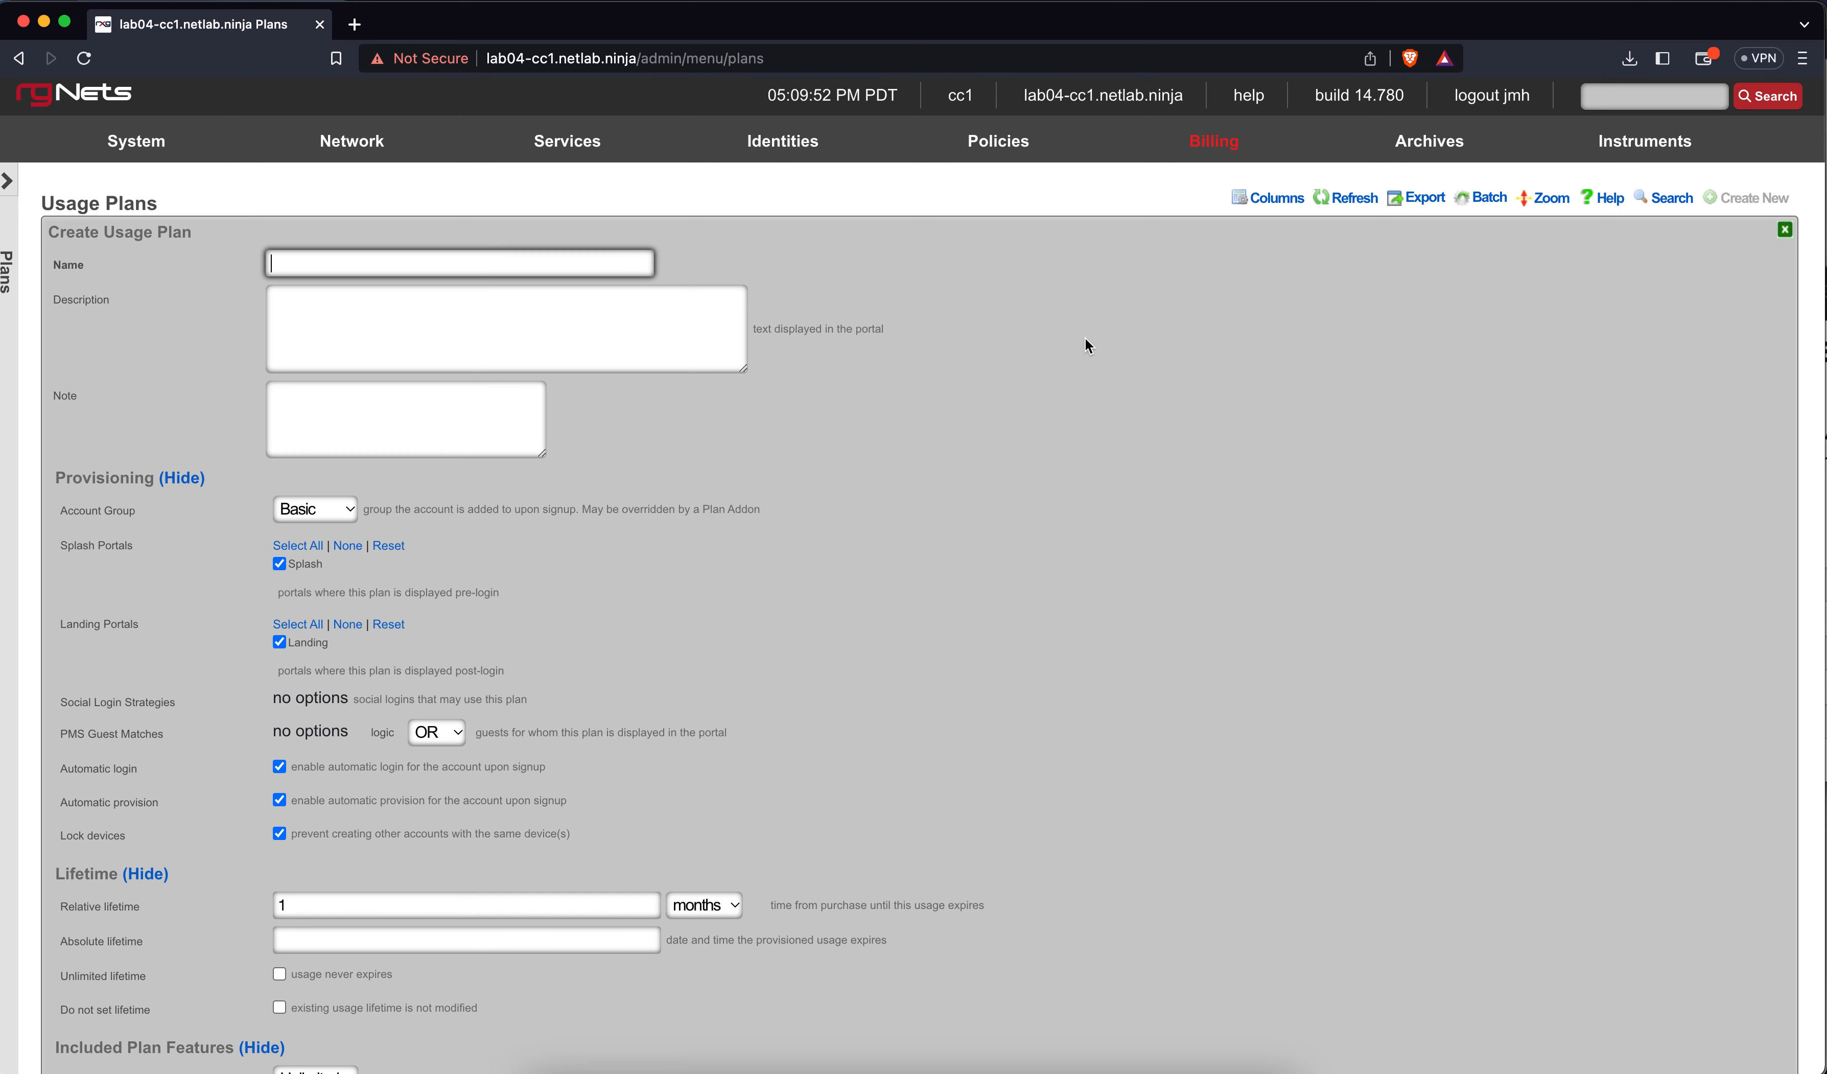
pyautogui.write('Prem')
pyautogui.press('BackSpace')
pyautogui.write('mium')
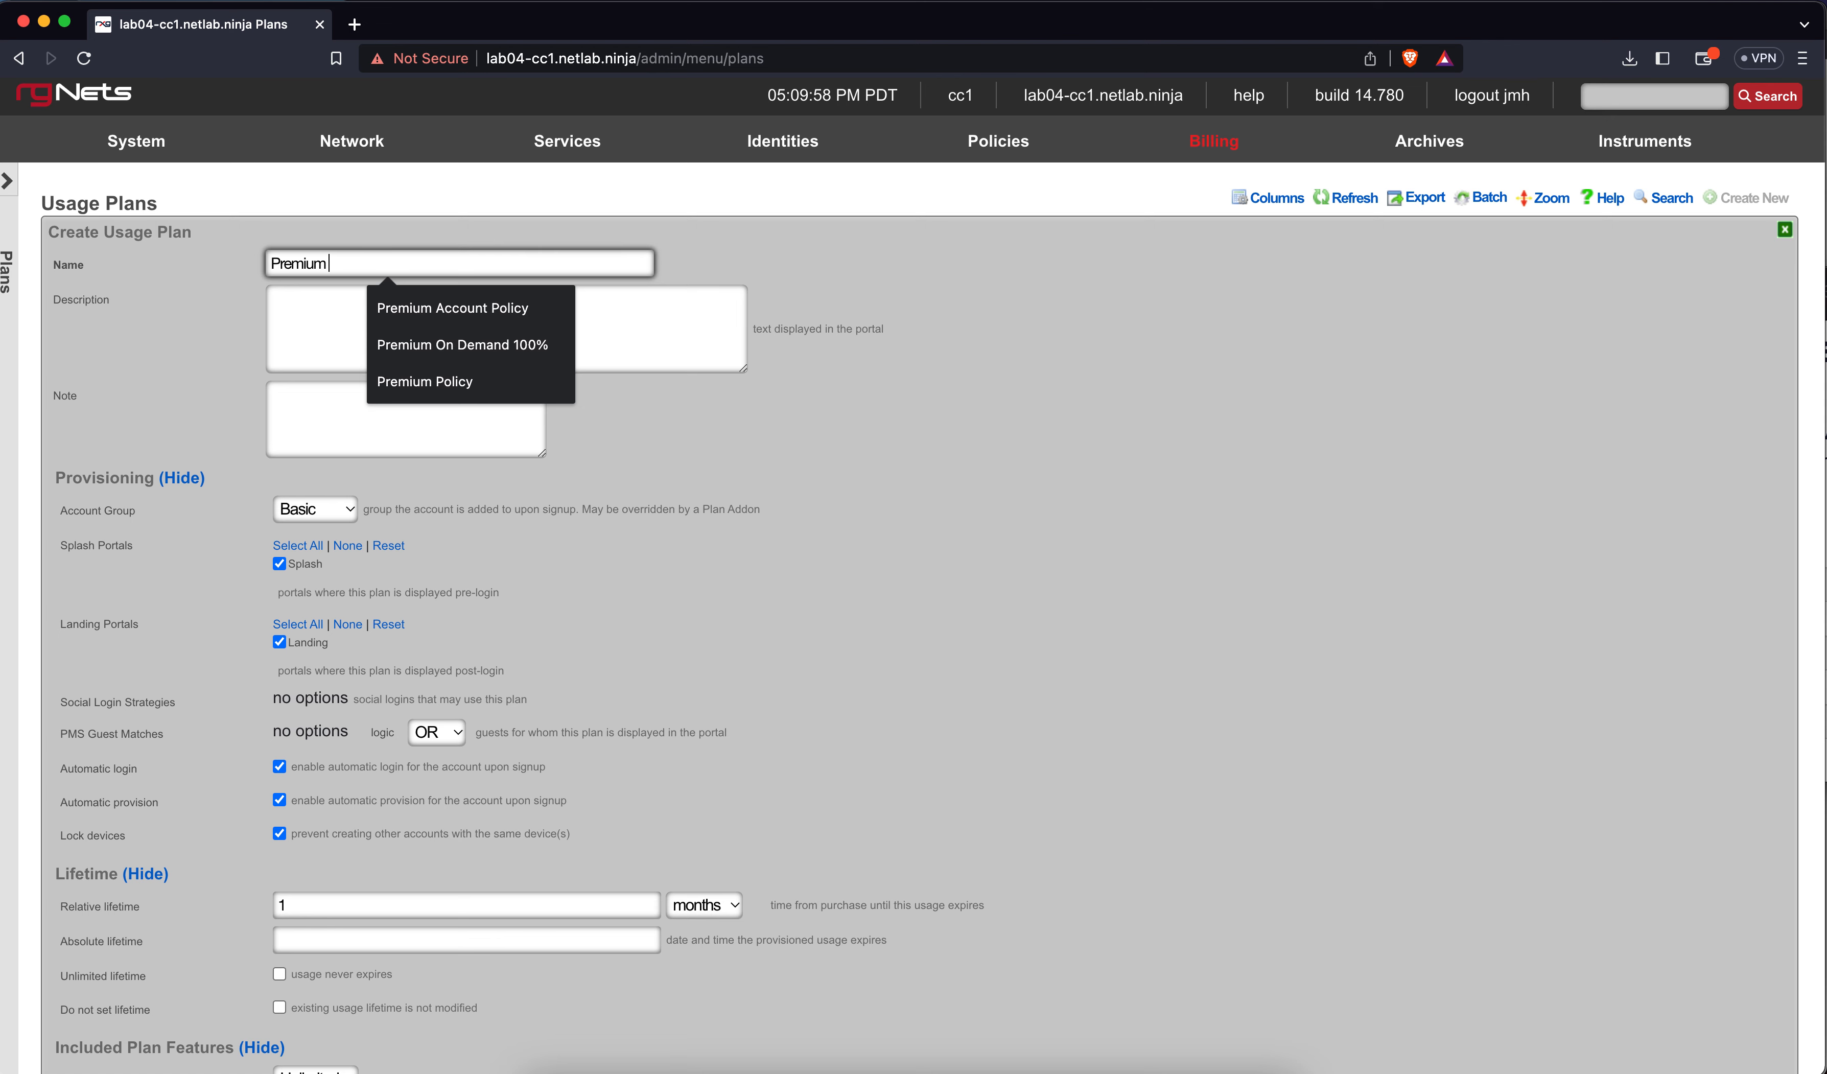
pyautogui.write(' Plan')
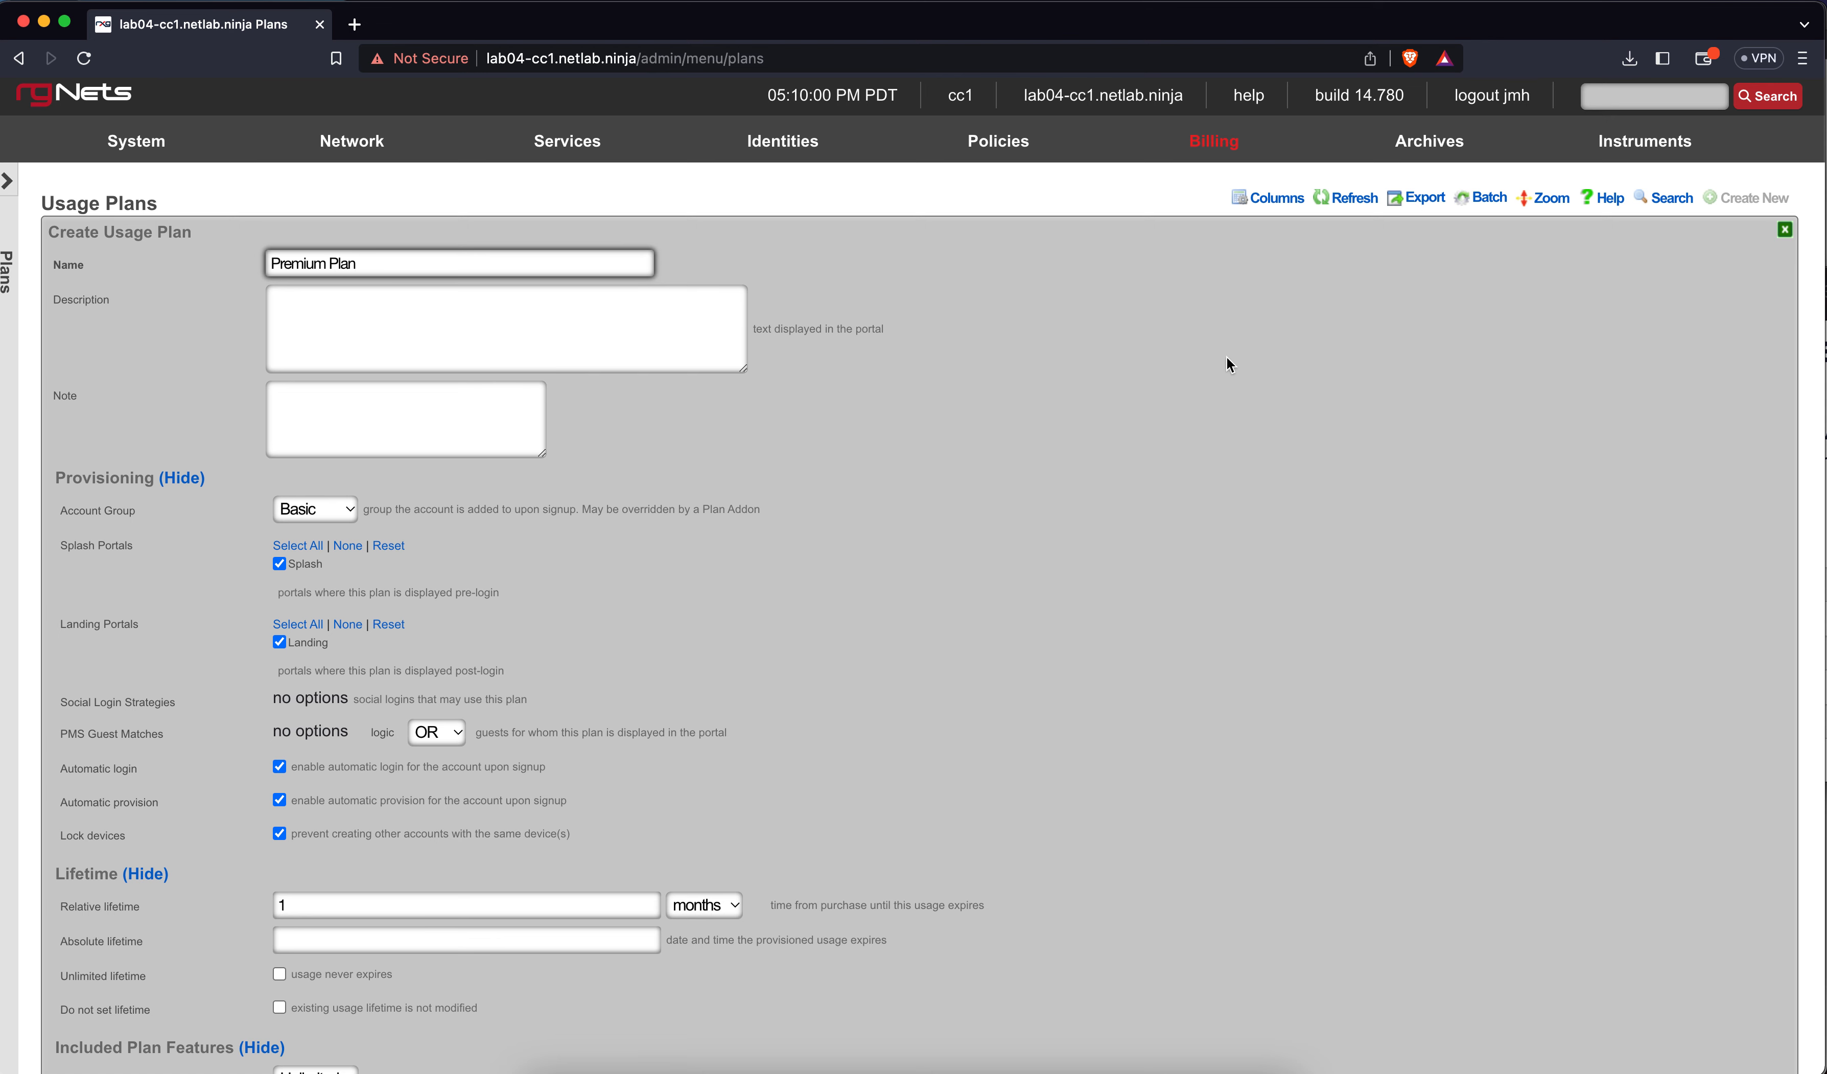
pyautogui.click(338, 509)
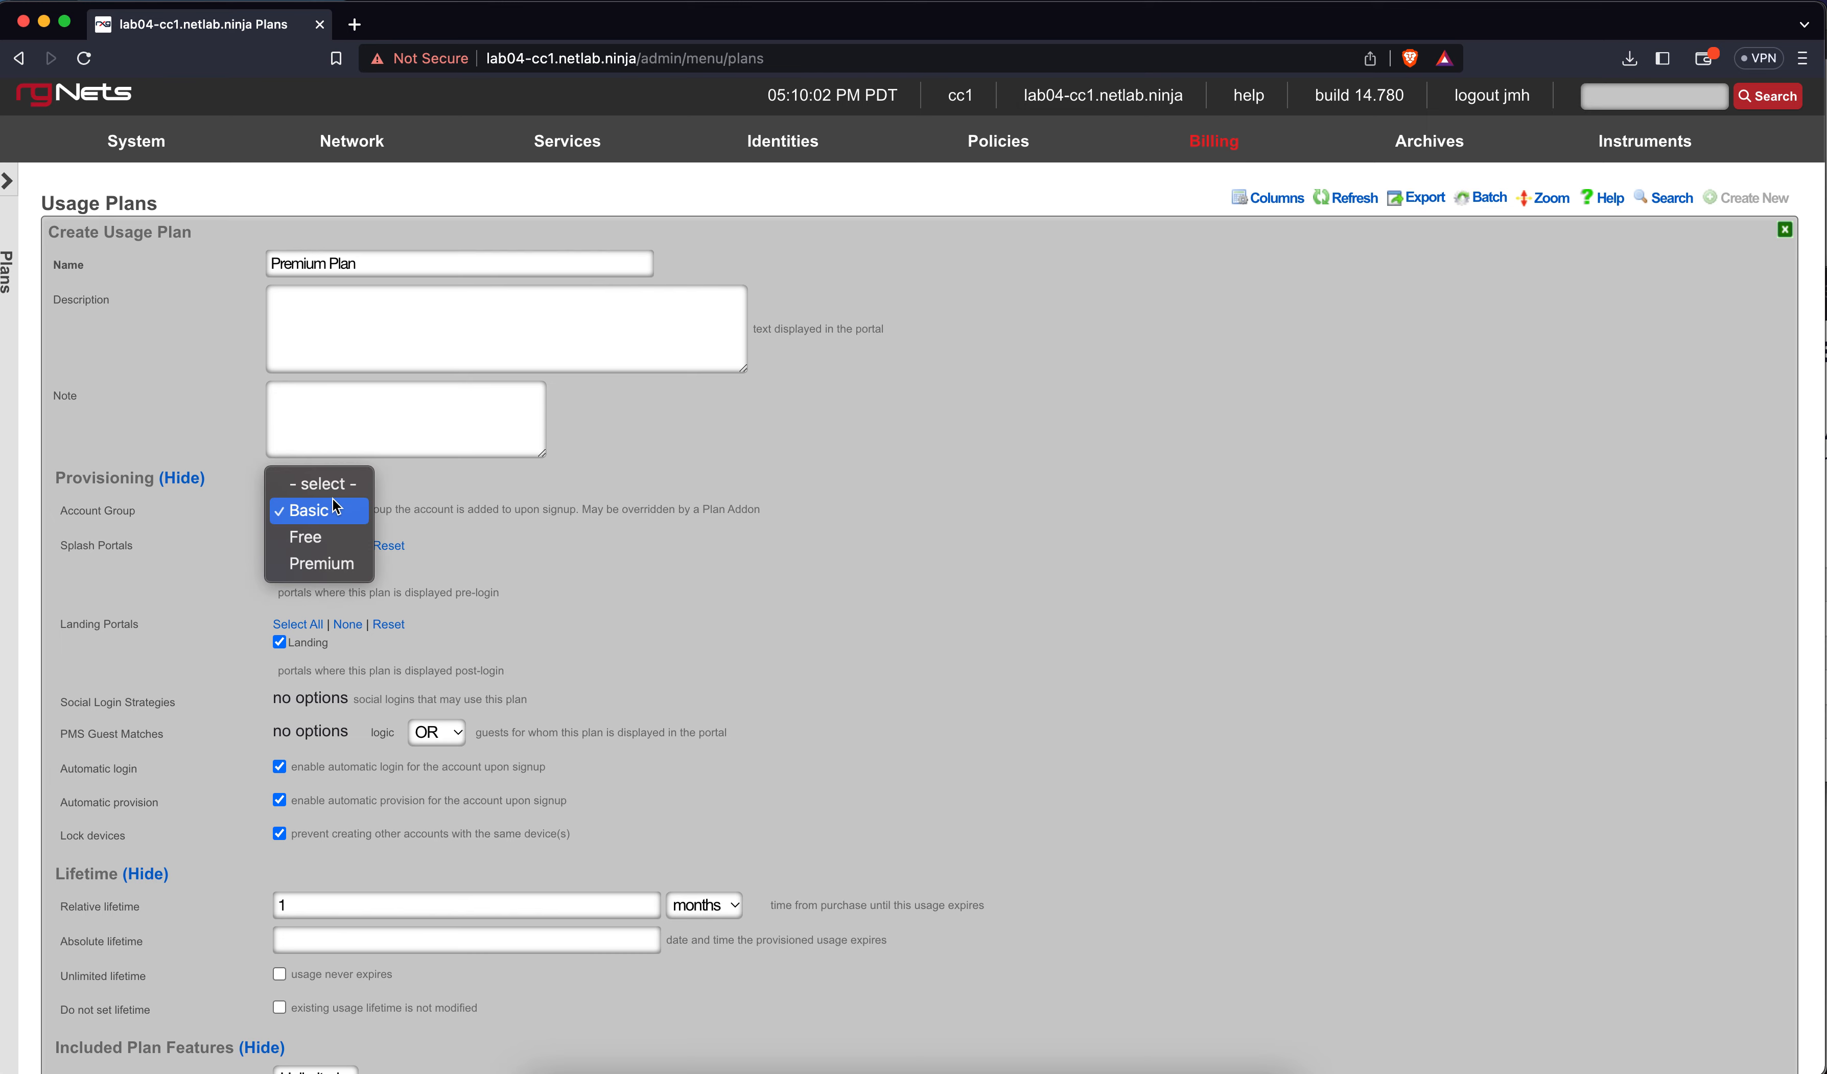
pyautogui.click(331, 565)
pyautogui.scroll(-3, 433, 627)
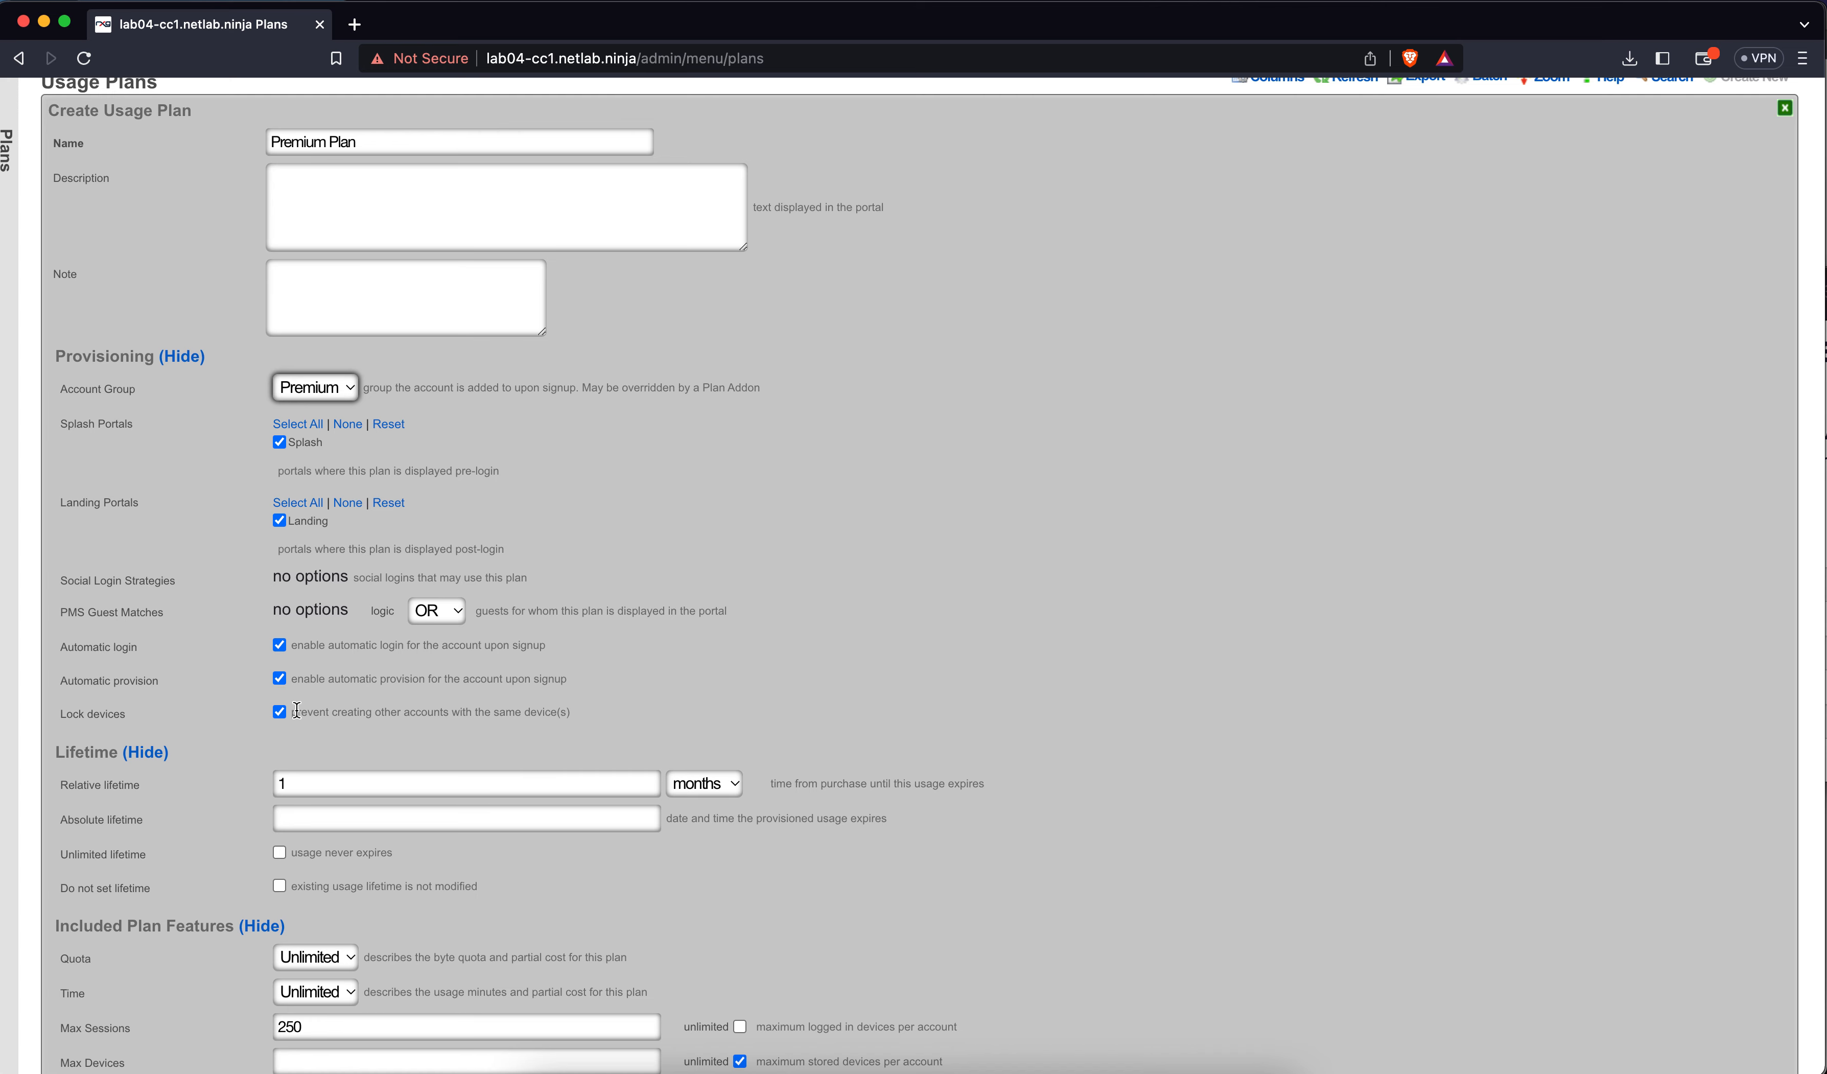
# Set max party guests to 20
pyautogui.scroll(-8, 295, 708)
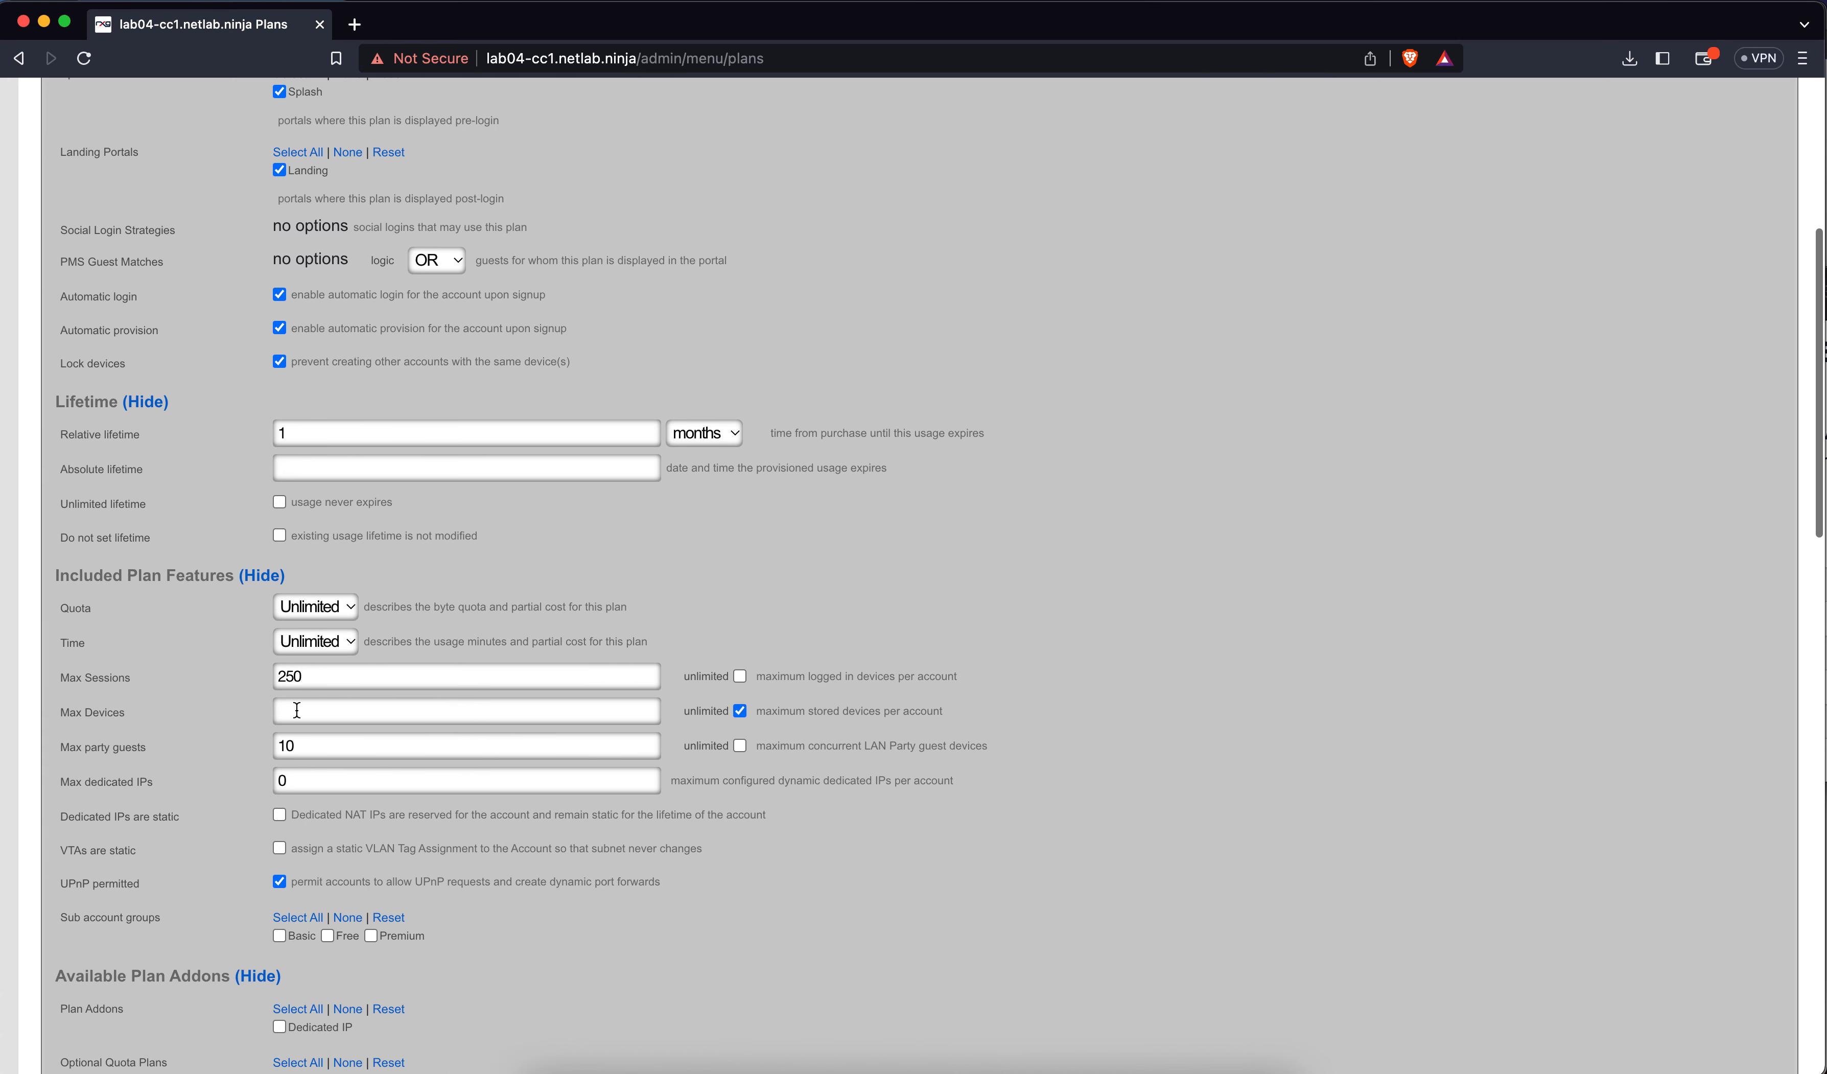
pyautogui.scroll(-2, 296, 708)
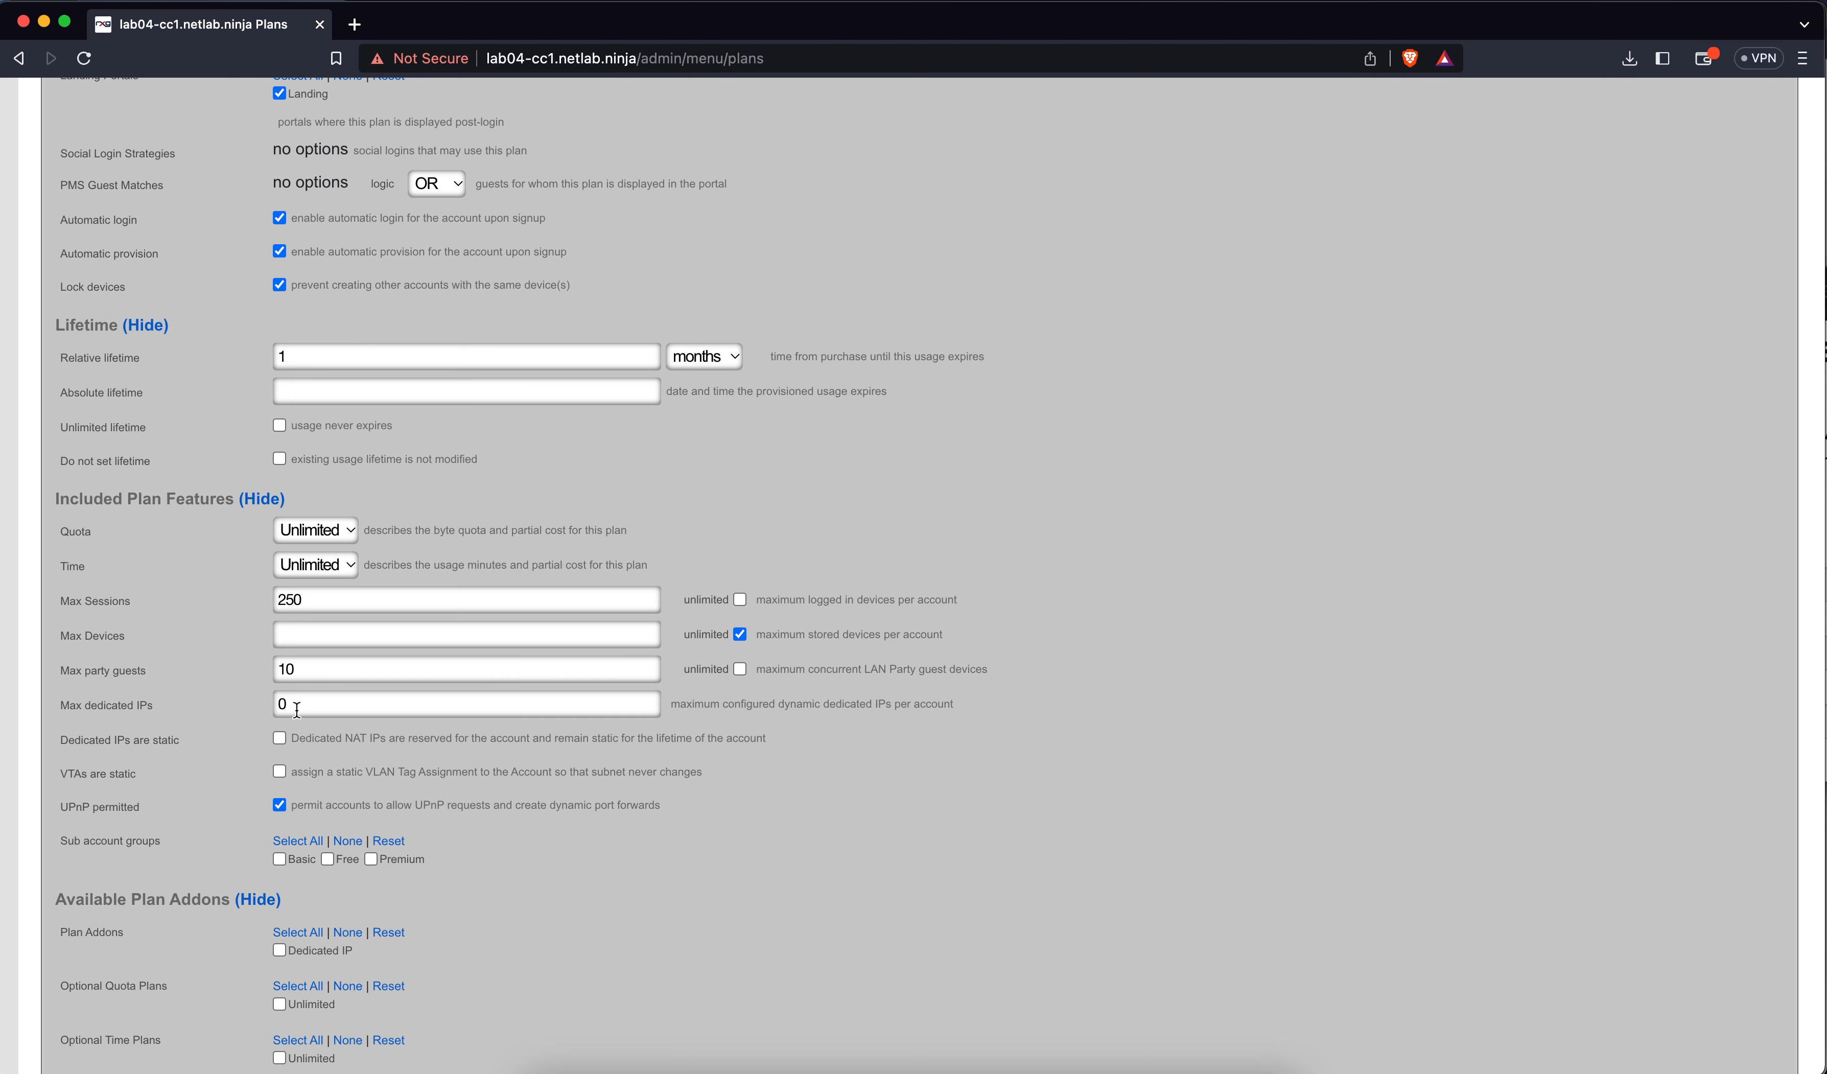
pyautogui.scroll(-1, 297, 709)
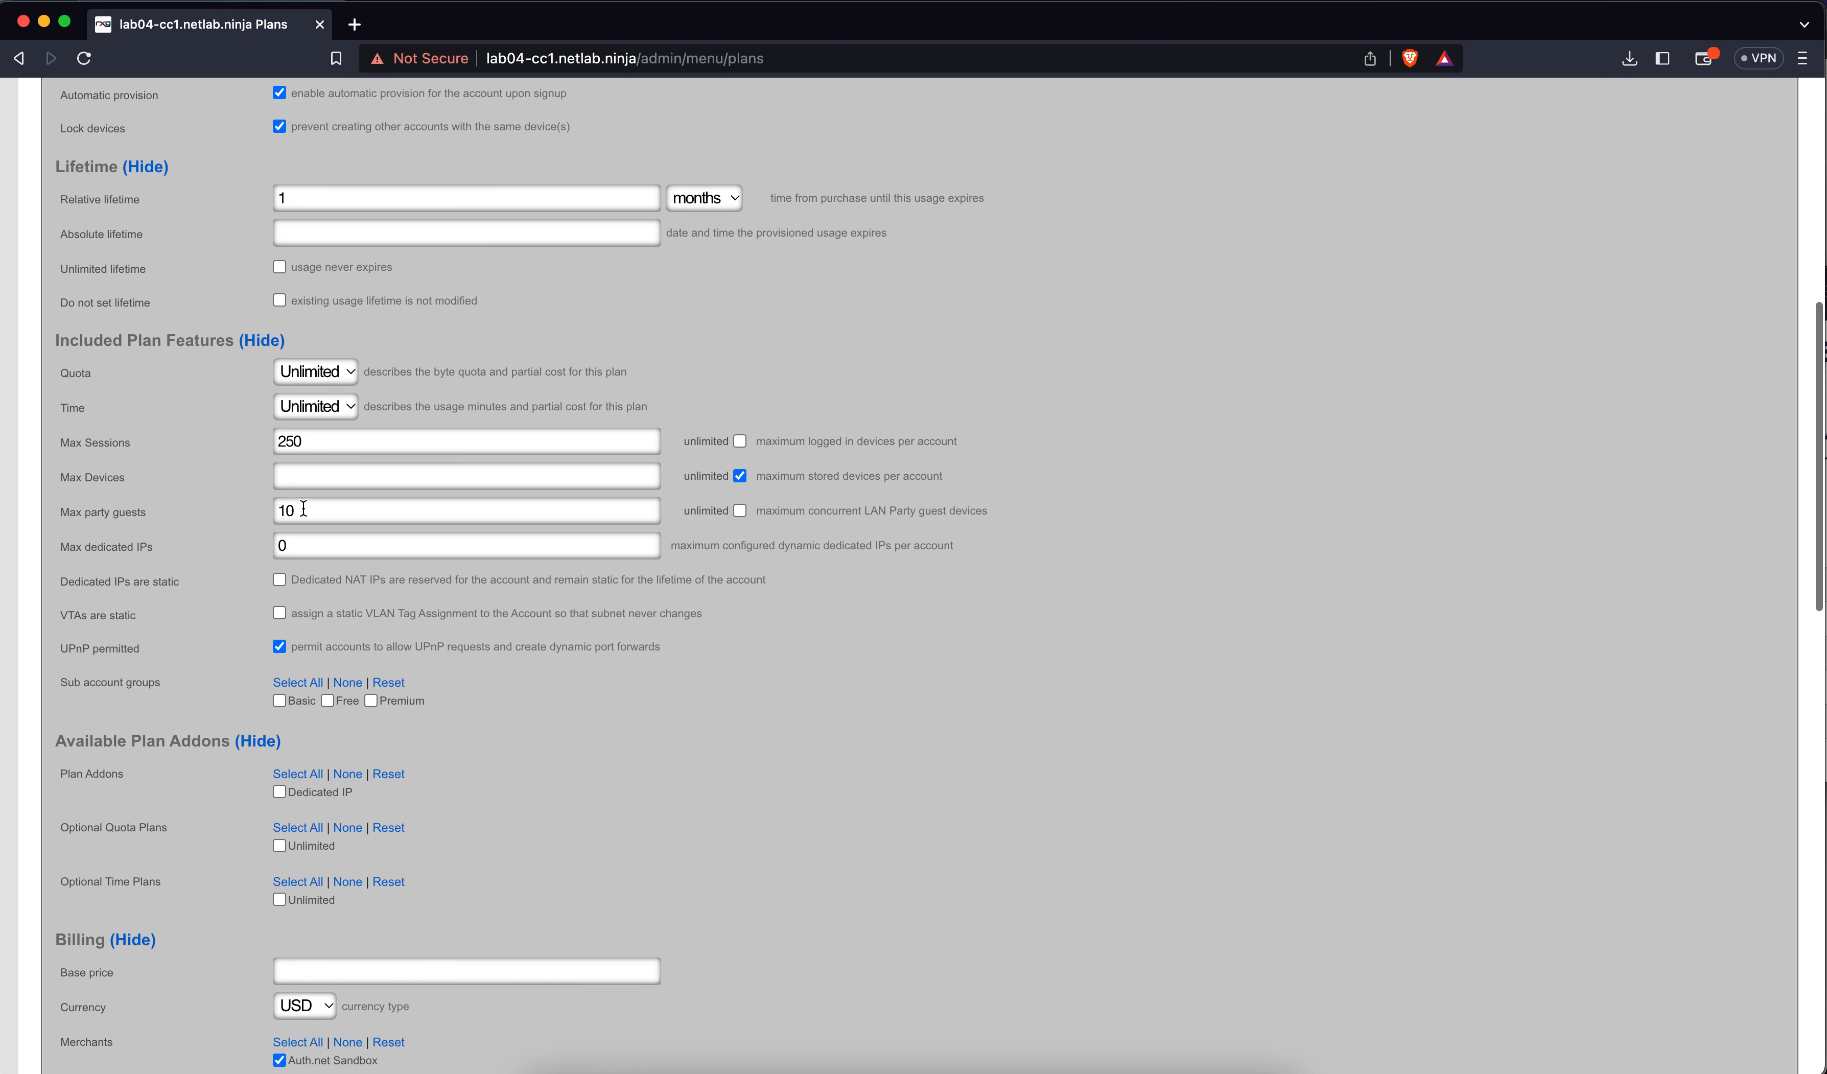
pyautogui.doubleClick(300, 517)
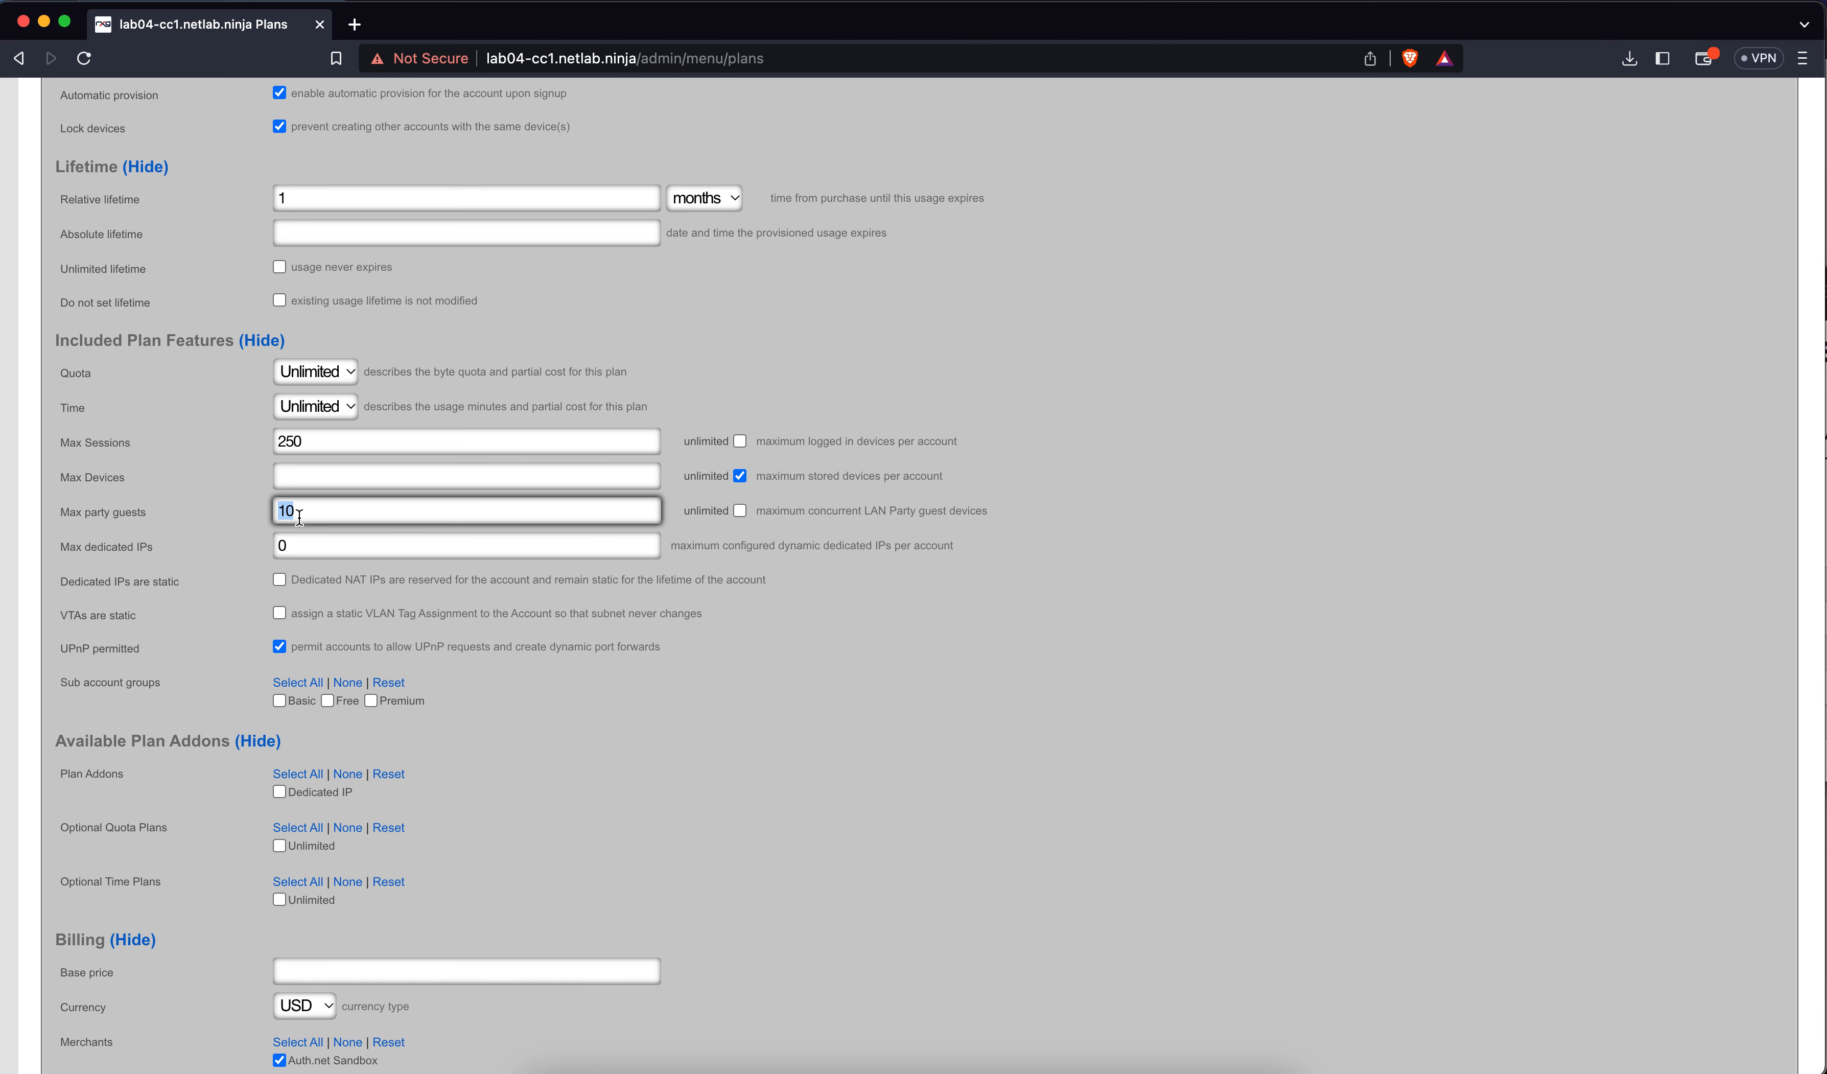
pyautogui.press('BackSpace')
pyautogui.write('20')
pyautogui.click(619, 694)
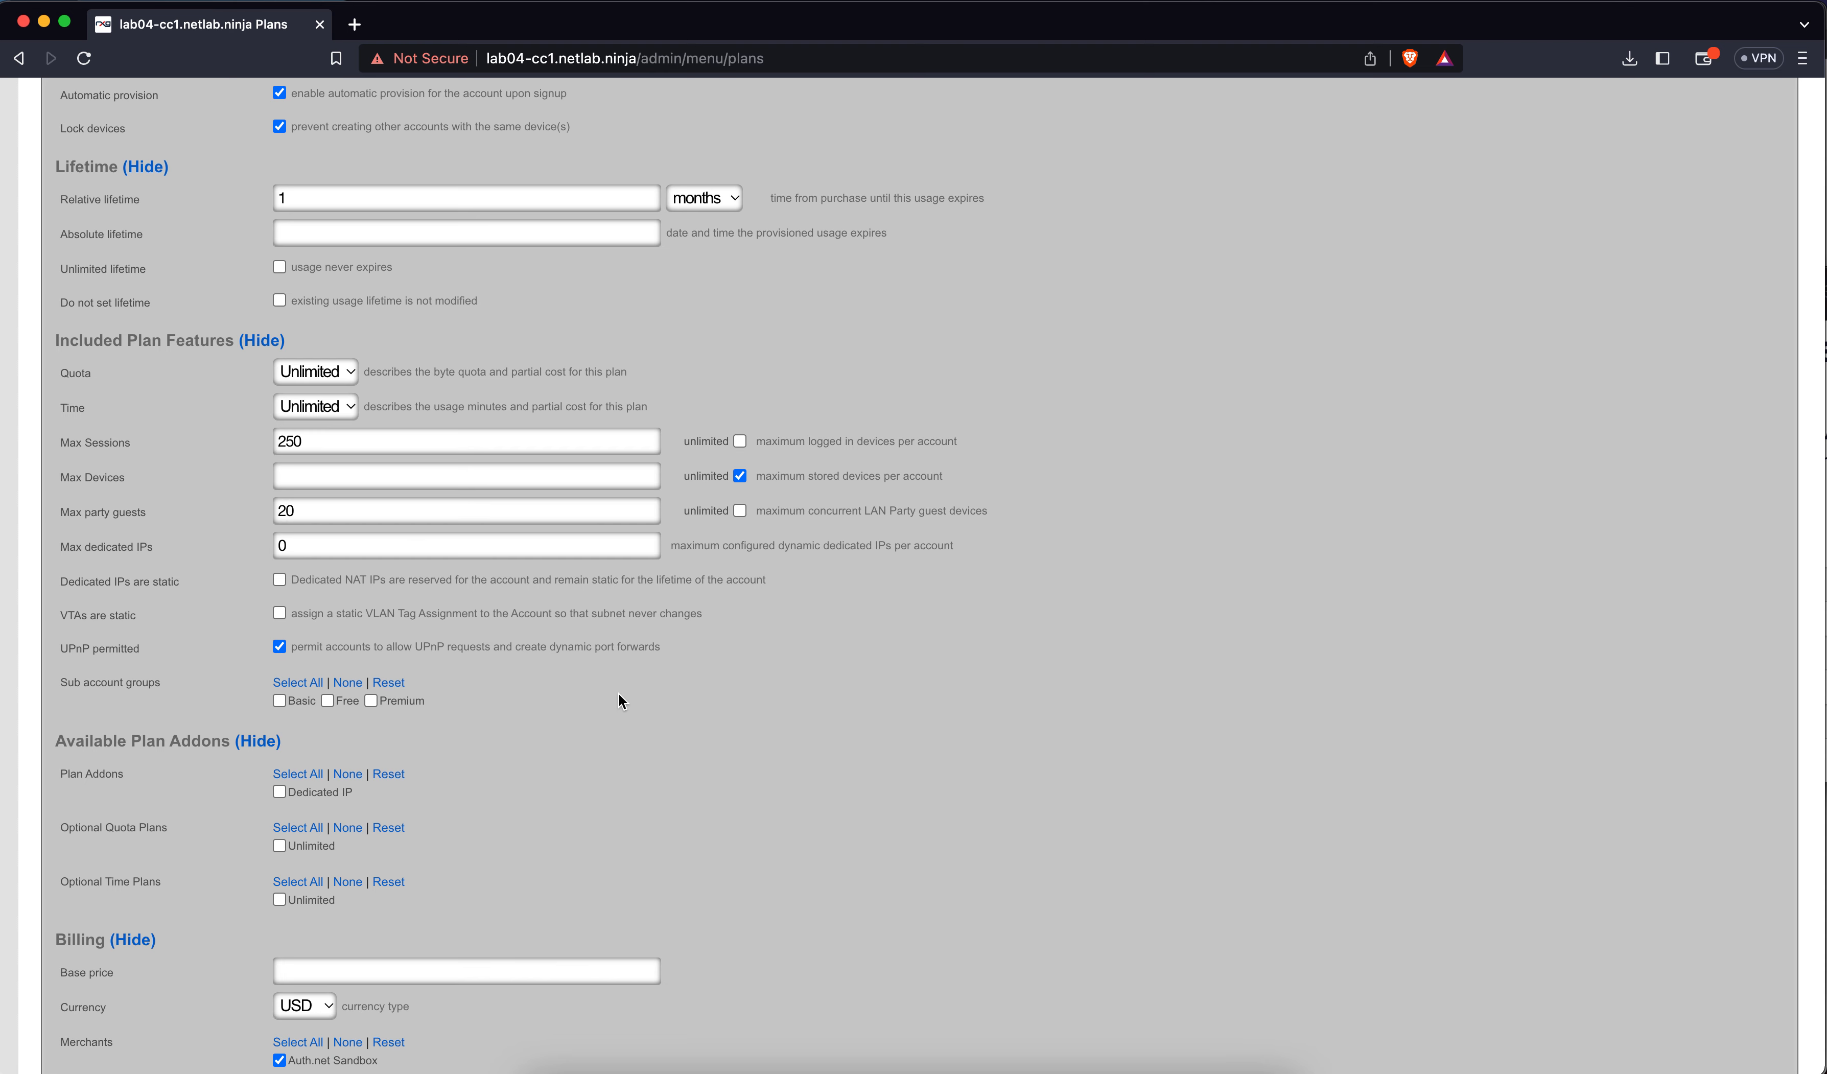
# Add the Dedicated IP addon, leaving no optional quota plans selected
pyautogui.scroll(-1, 619, 693)
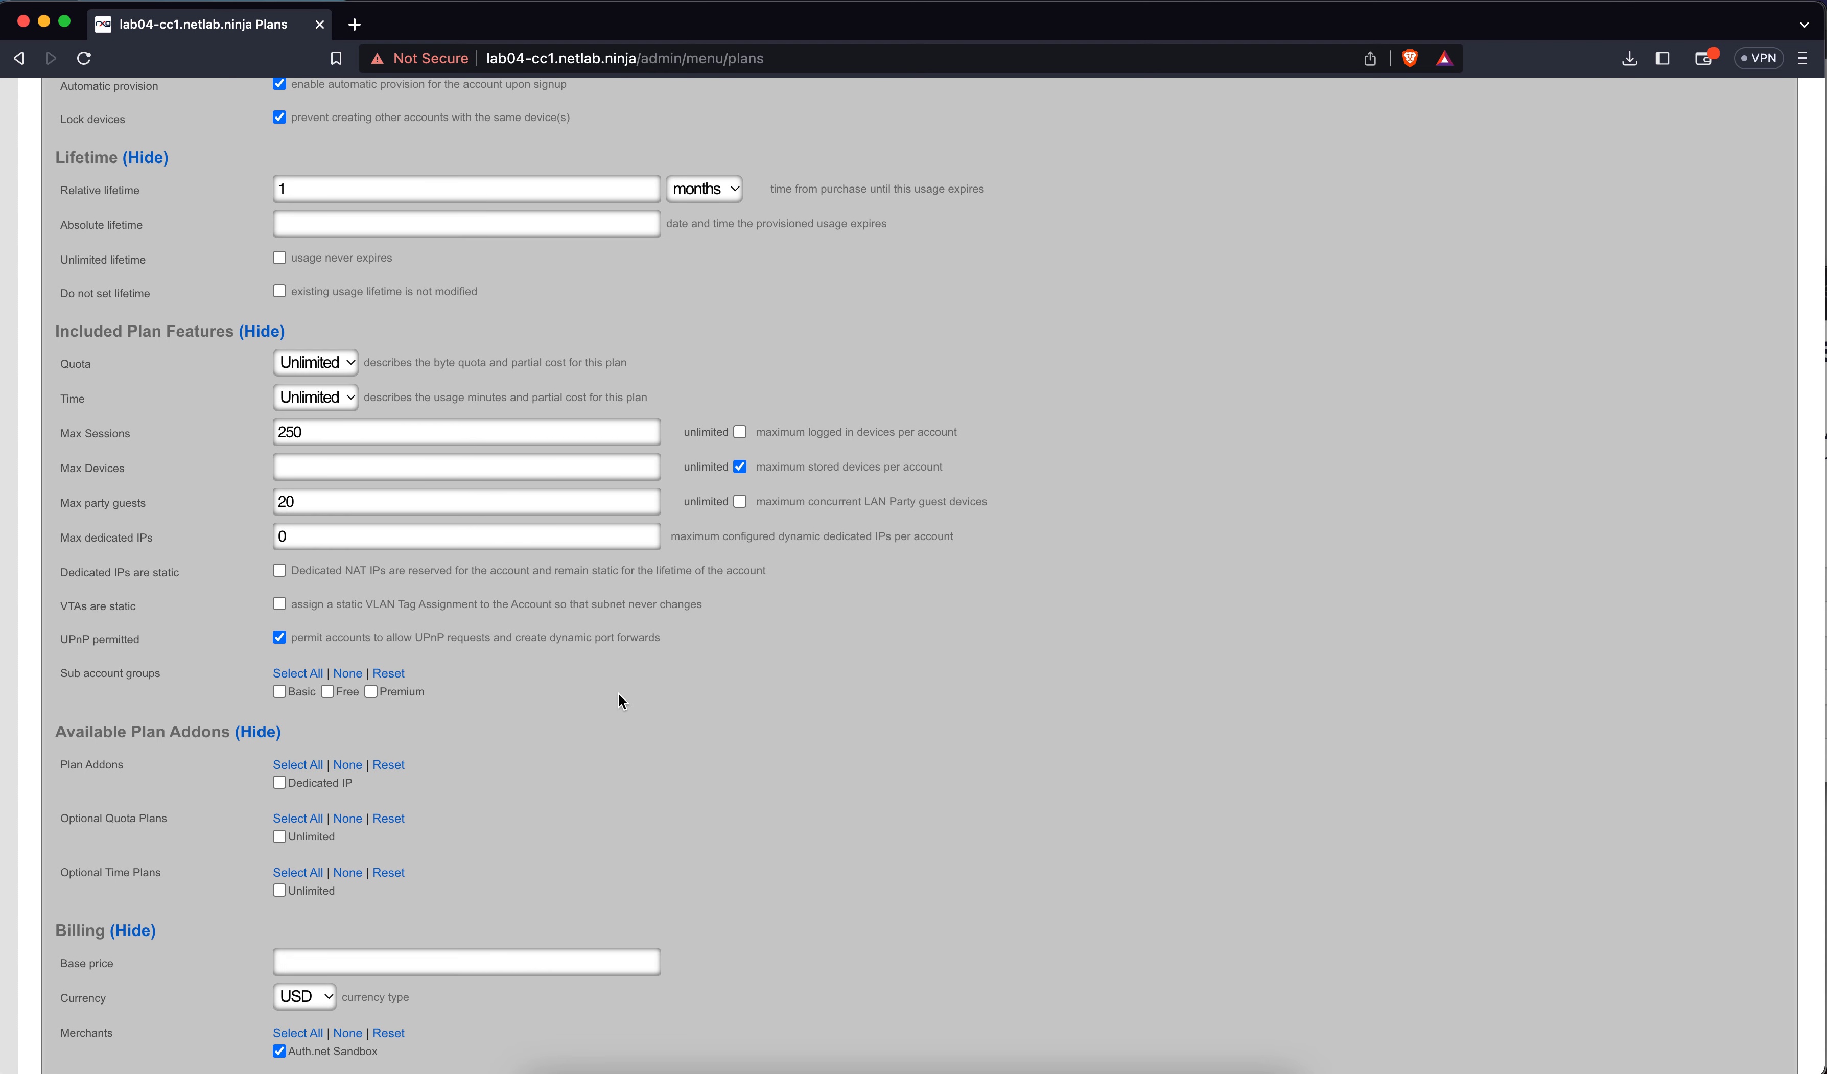
pyautogui.scroll(-5, 618, 700)
pyautogui.click(280, 571)
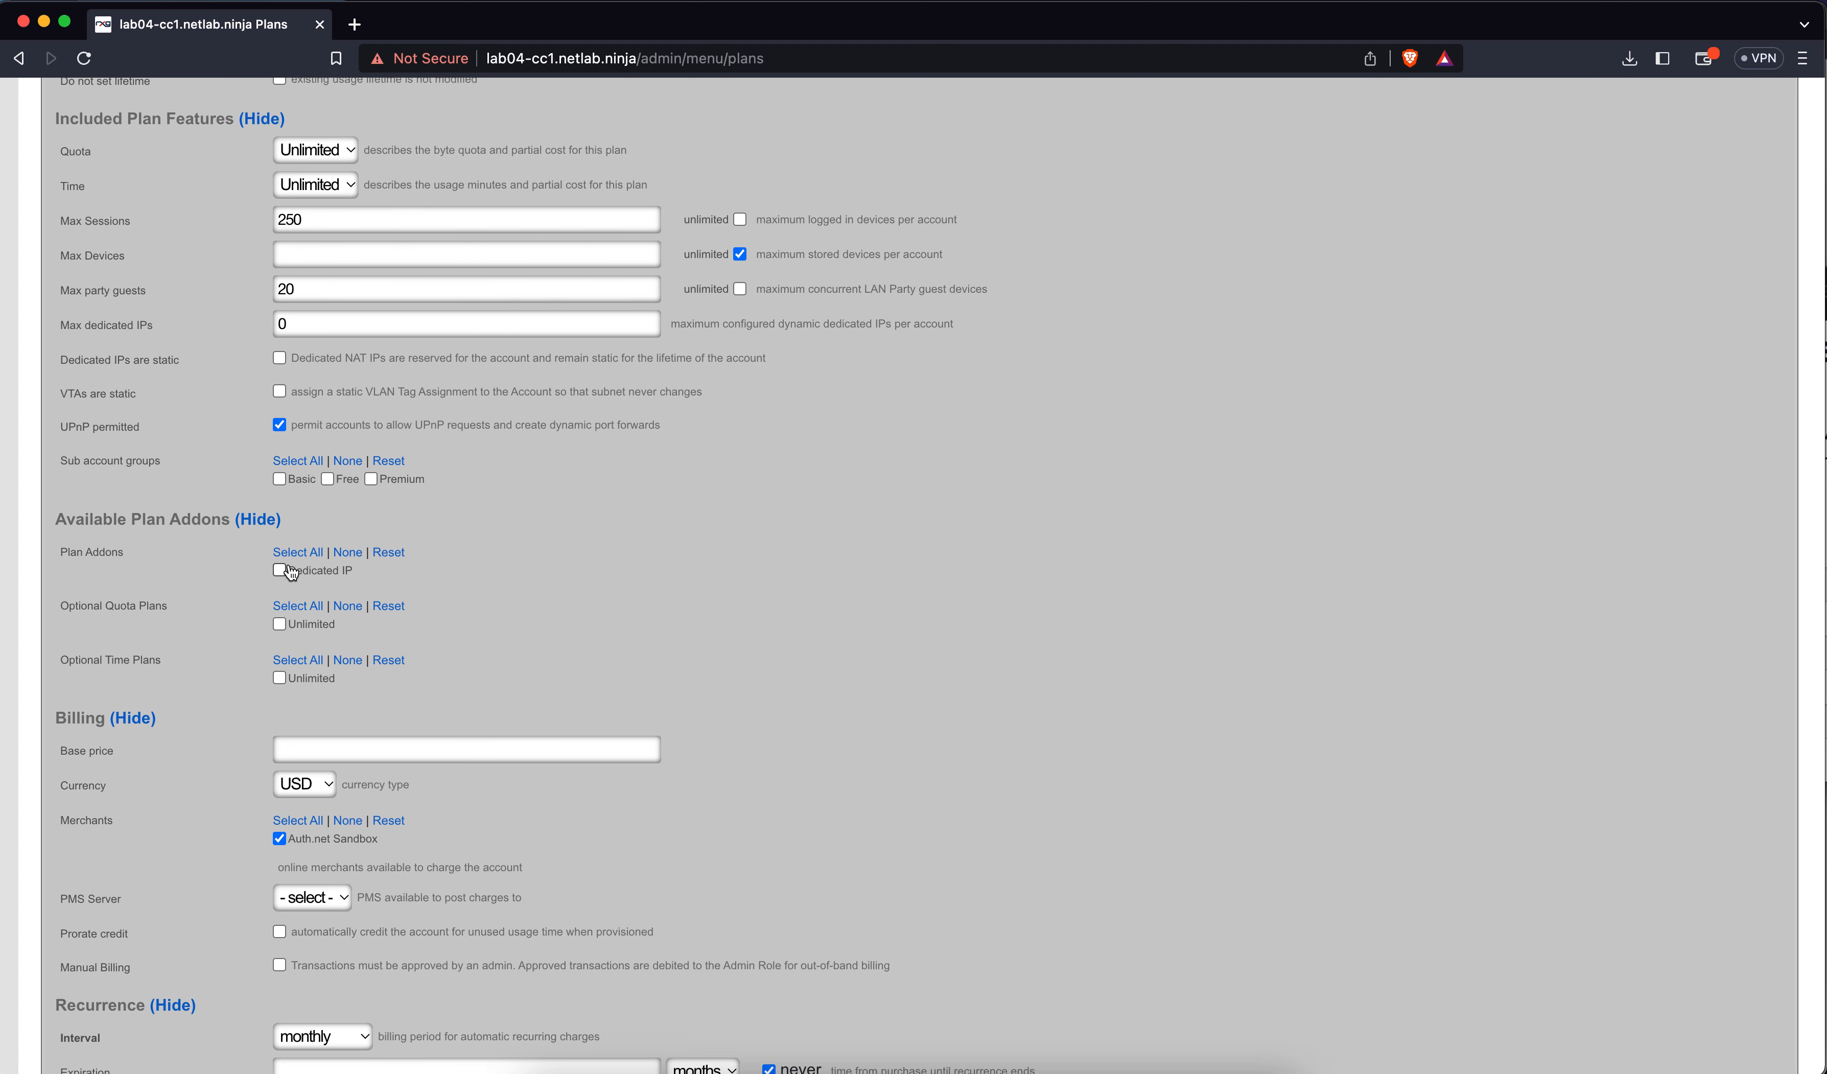
pyautogui.click(347, 607)
# Set the base price to 50 USD with prorate credit ticked
pyautogui.click(376, 748)
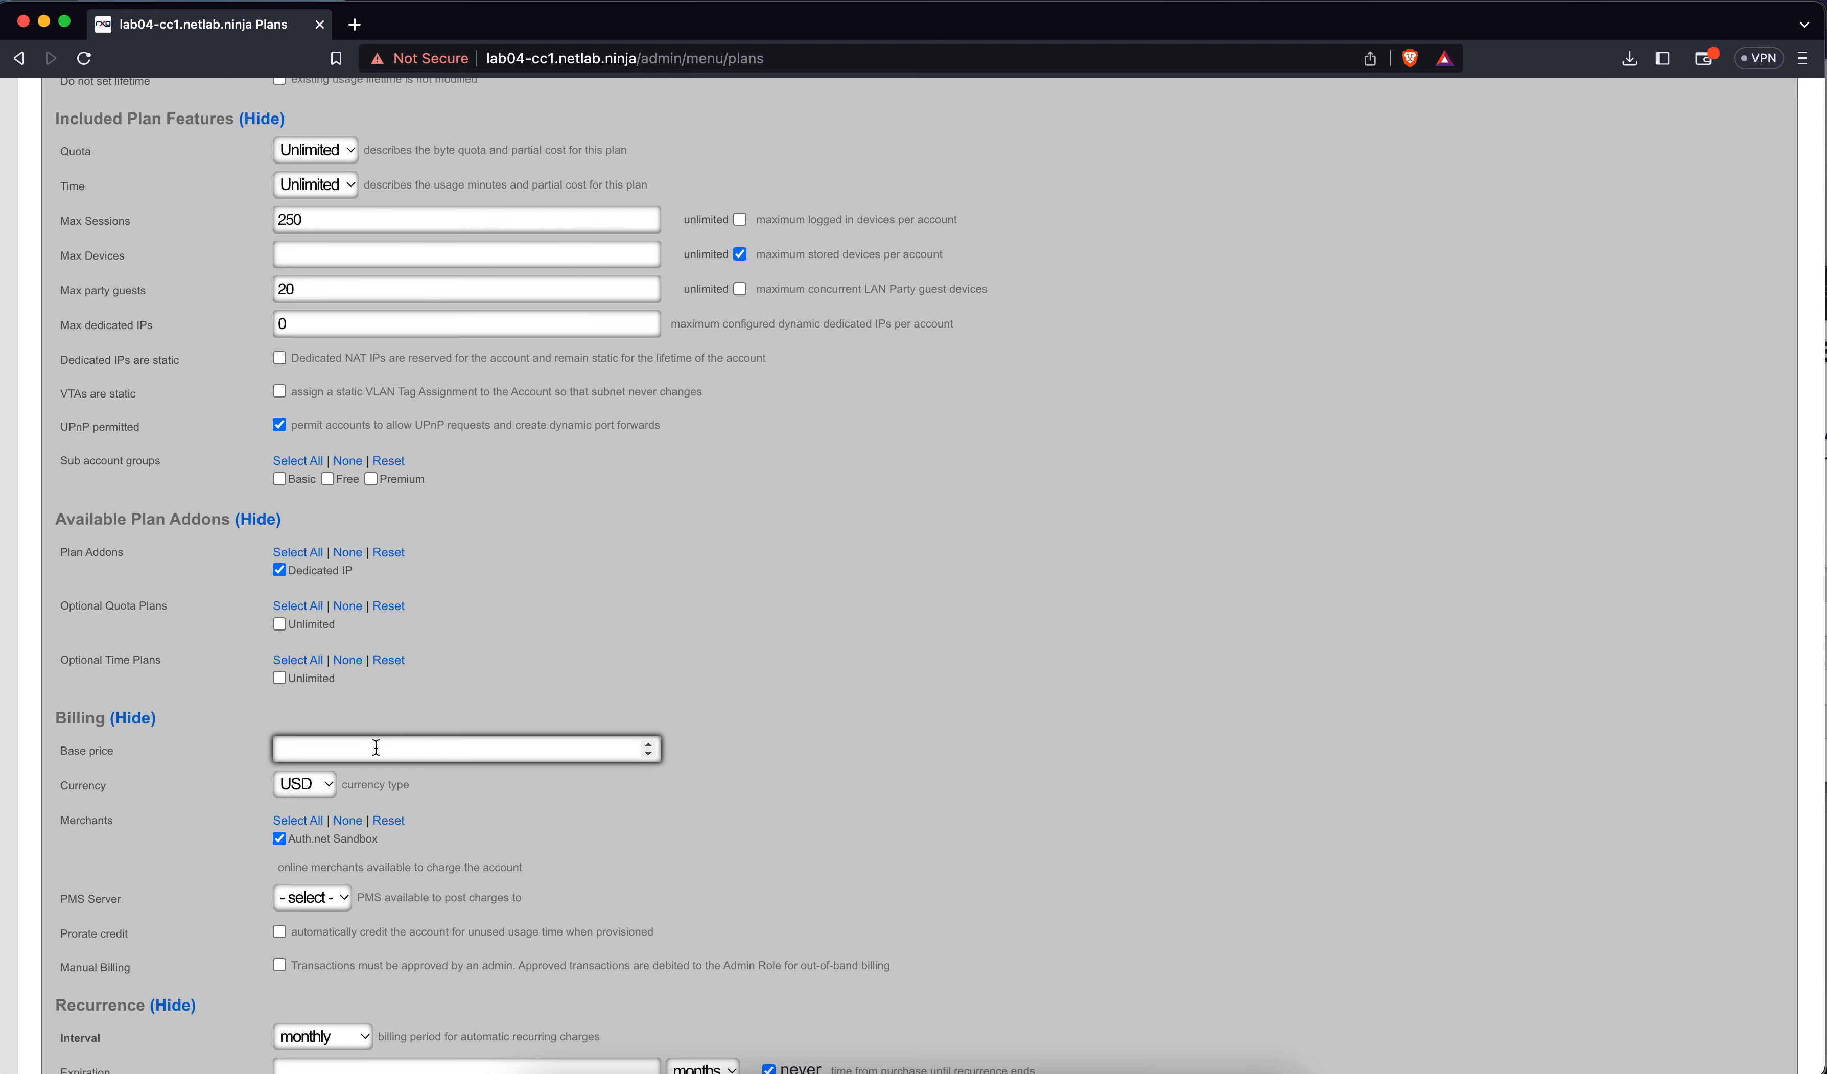
pyautogui.write('50')
pyautogui.scroll(-4, 525, 655)
pyautogui.click(279, 680)
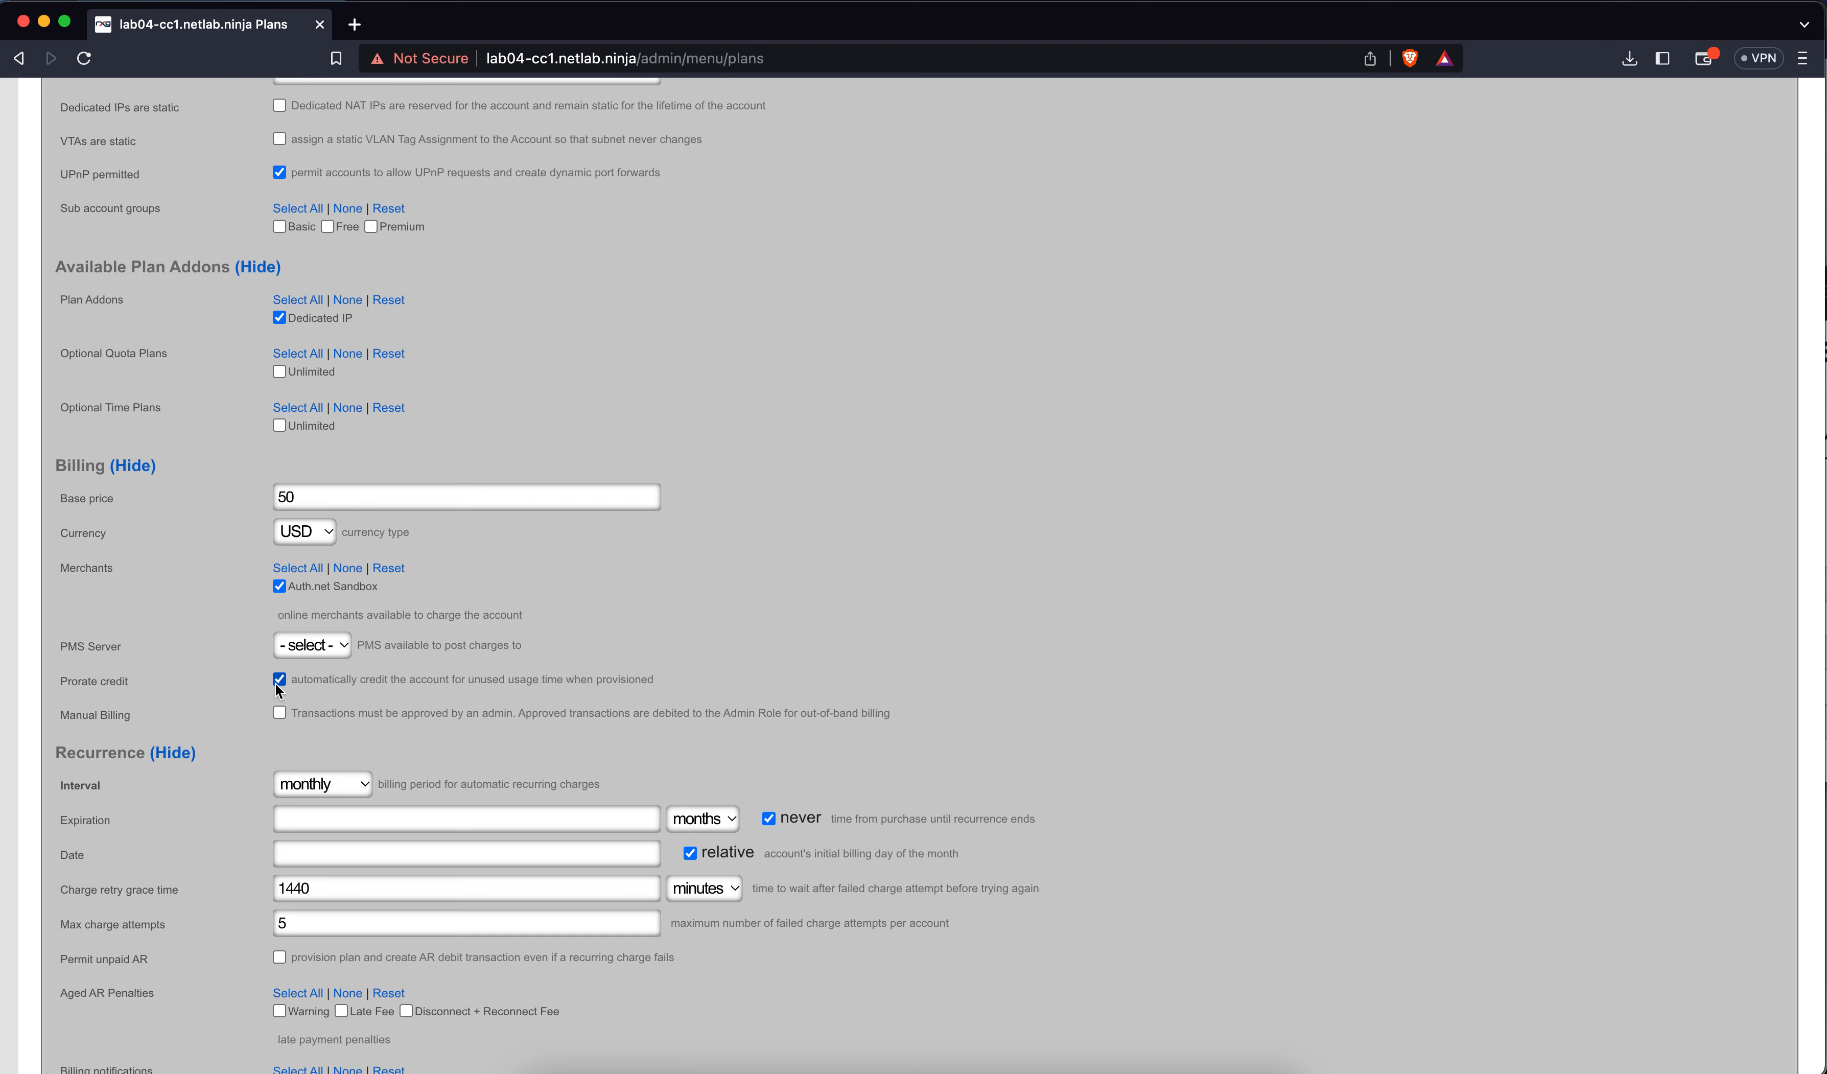
# Save Premium Plan, giving three usage plans in the list
pyautogui.scroll(-4, 280, 690)
pyautogui.scroll(-1, 279, 697)
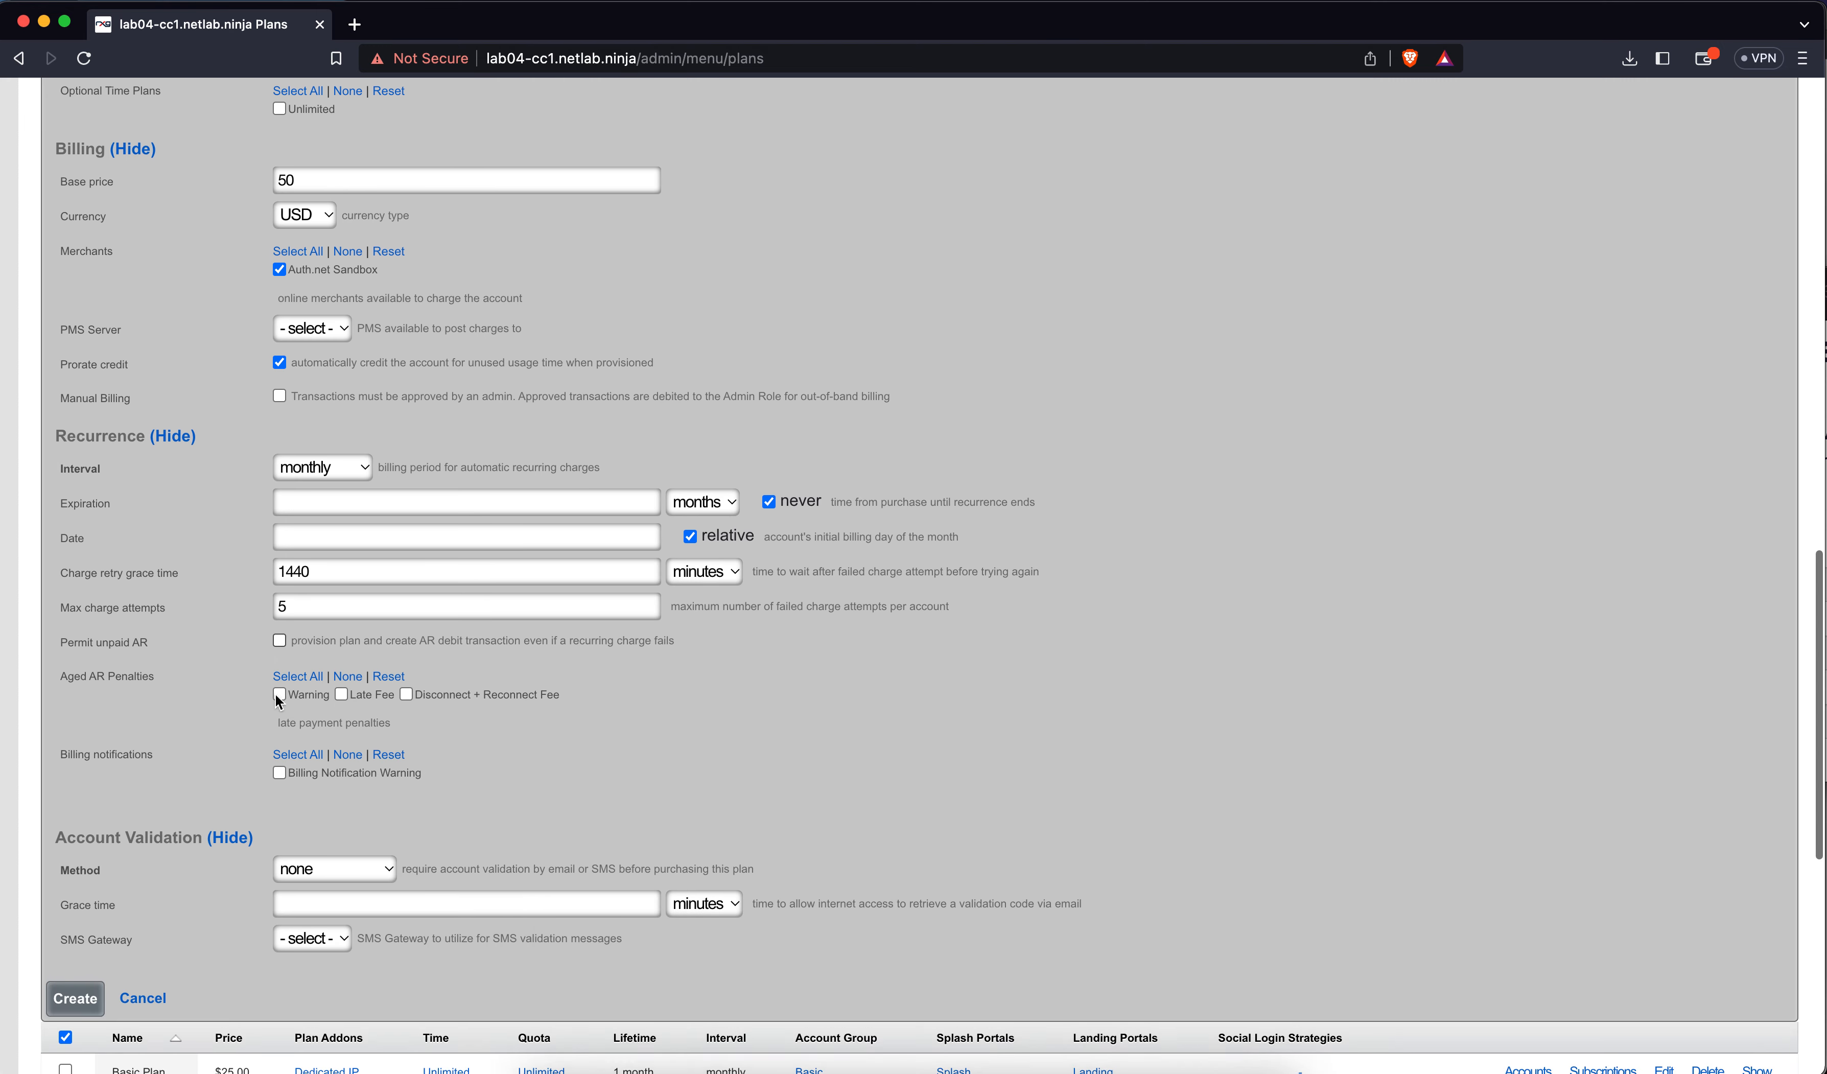
pyautogui.scroll(-2, 277, 697)
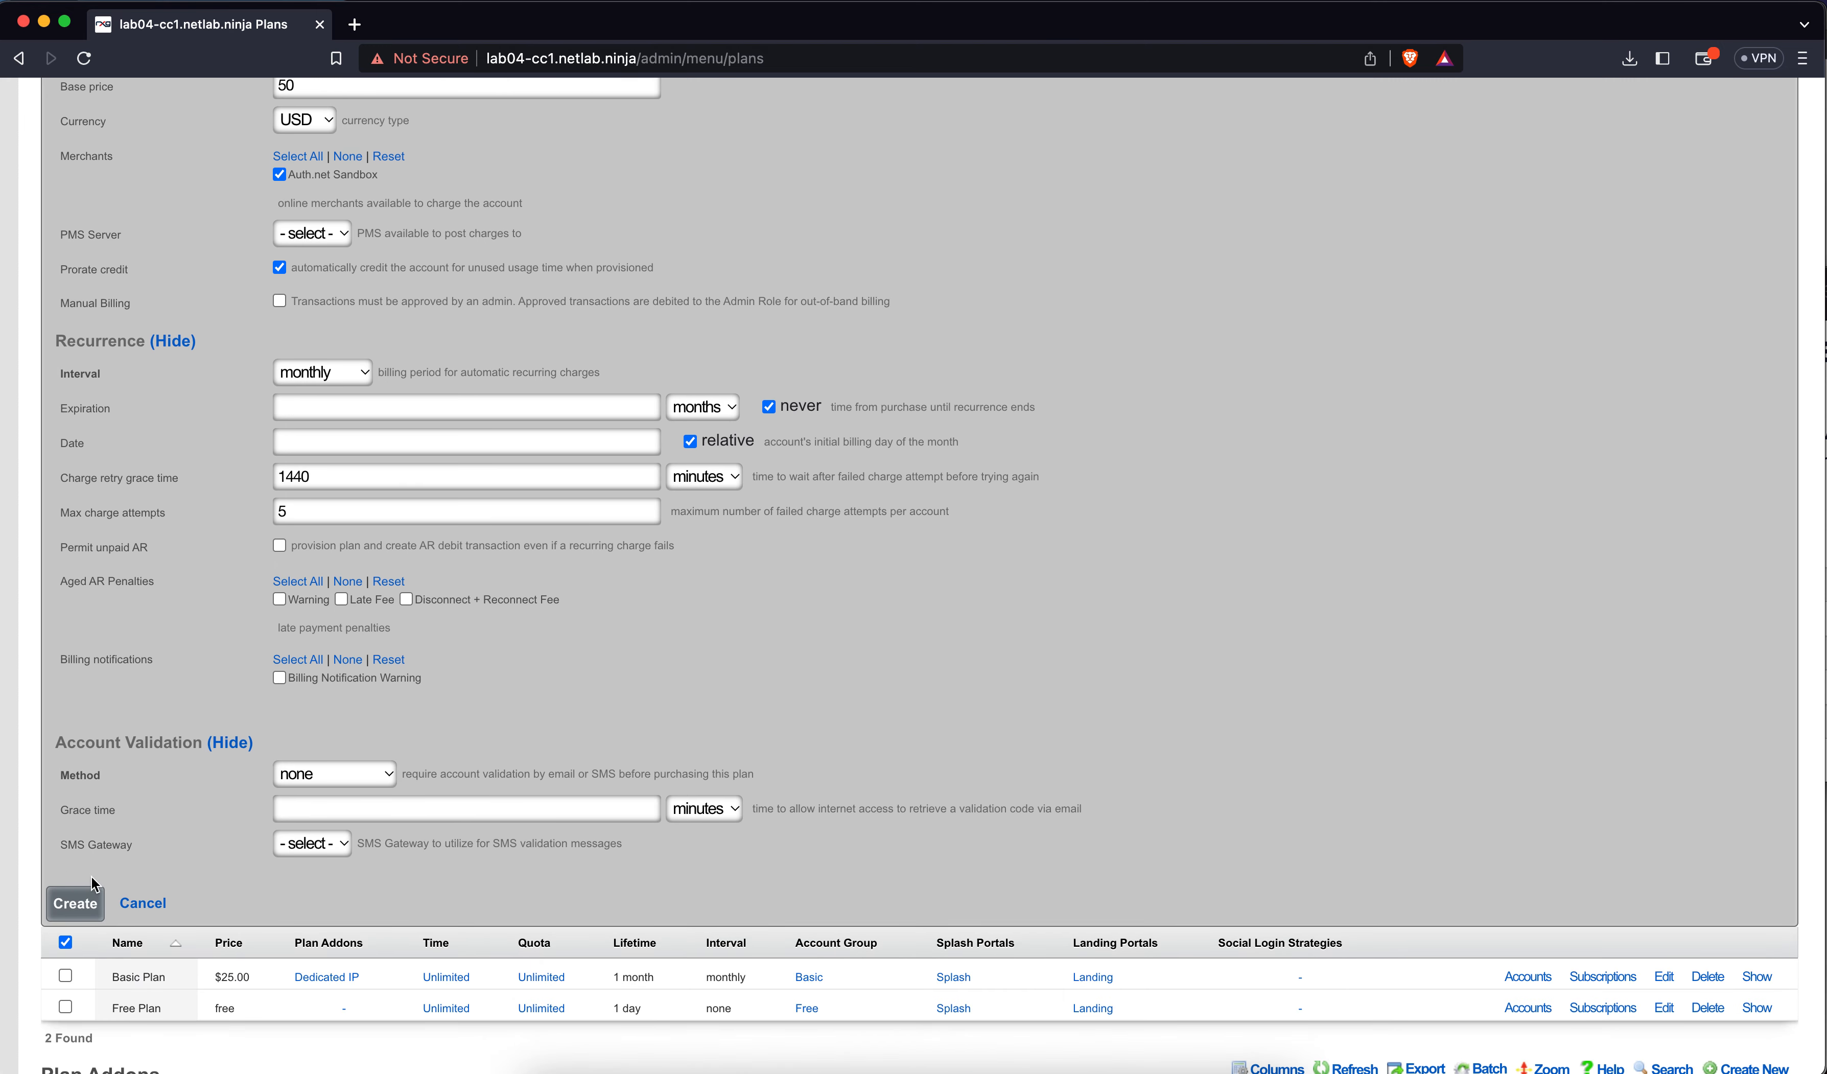
pyautogui.click(87, 893)
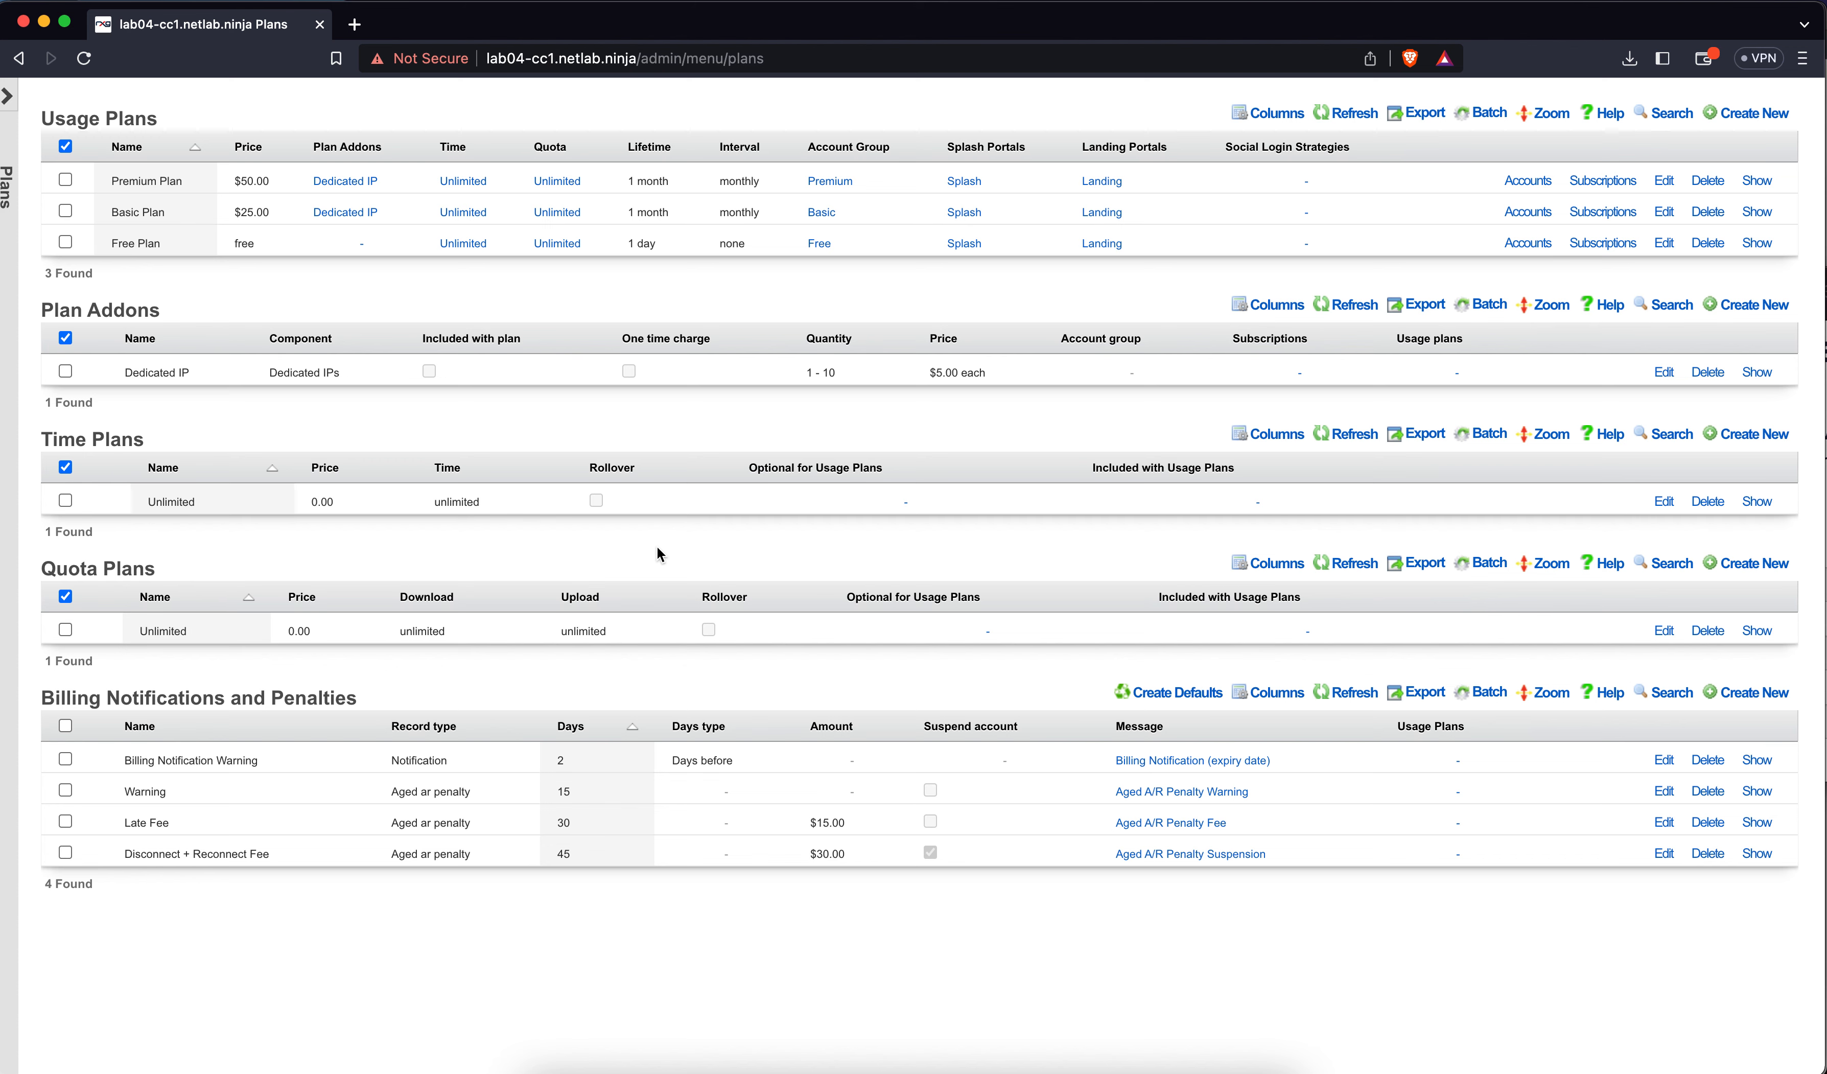
# Go to the Policies dashboard from the top menu
pyautogui.scroll(3, 660, 548)
pyautogui.click(1003, 151)
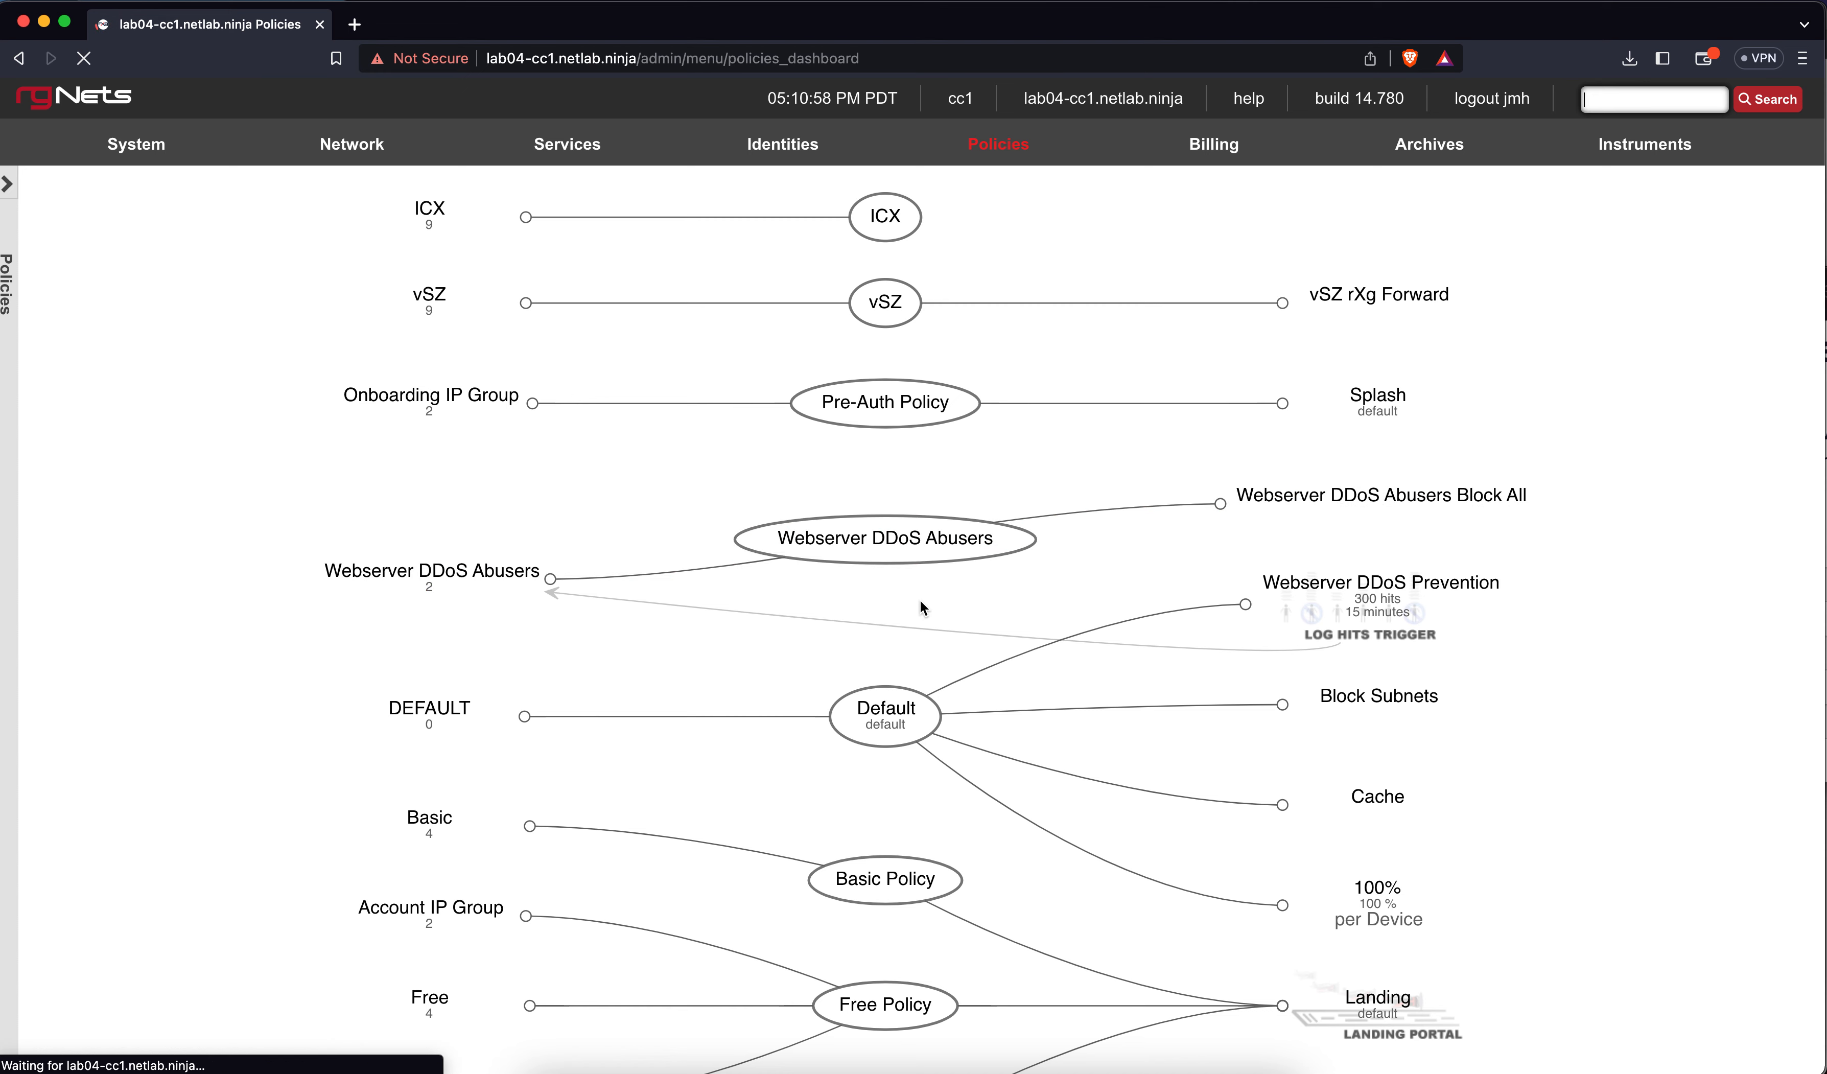
pyautogui.moveTo(1609, 149)
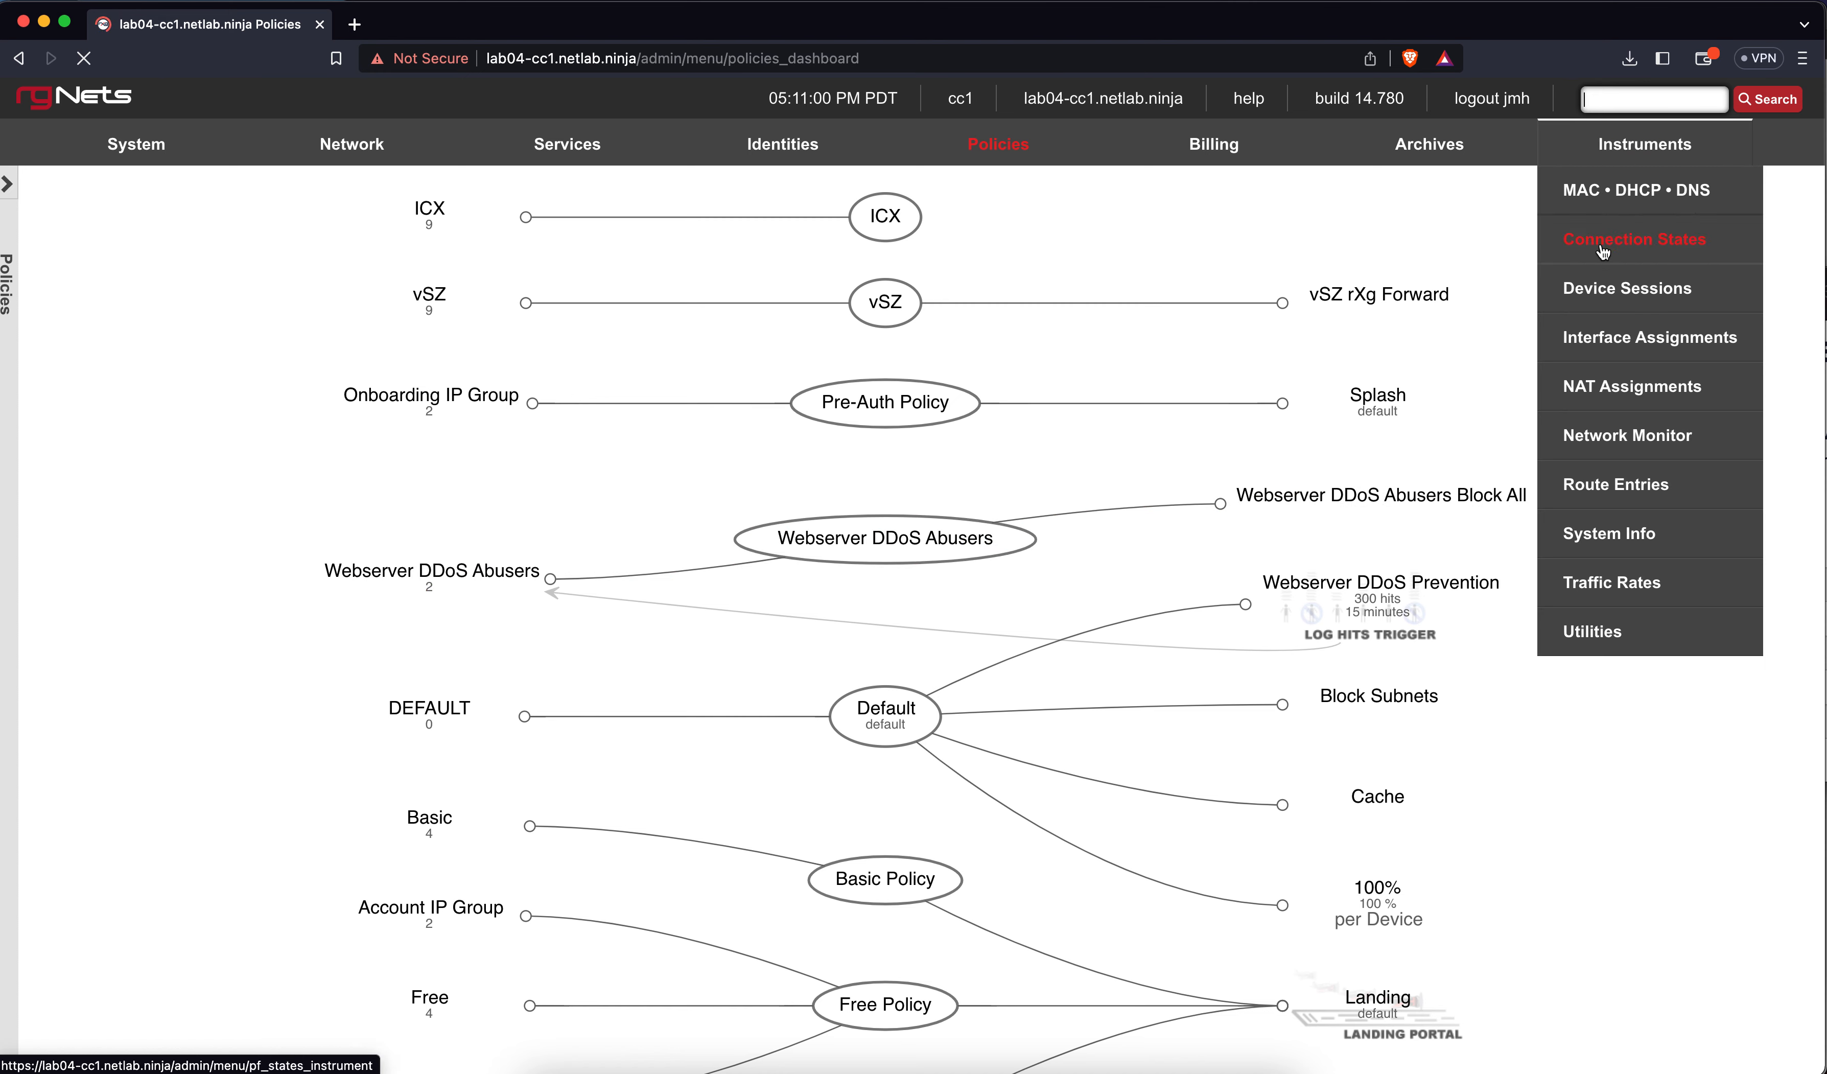
# In Device Sessions, delete the Free group's login session and confirm
pyautogui.click(1594, 289)
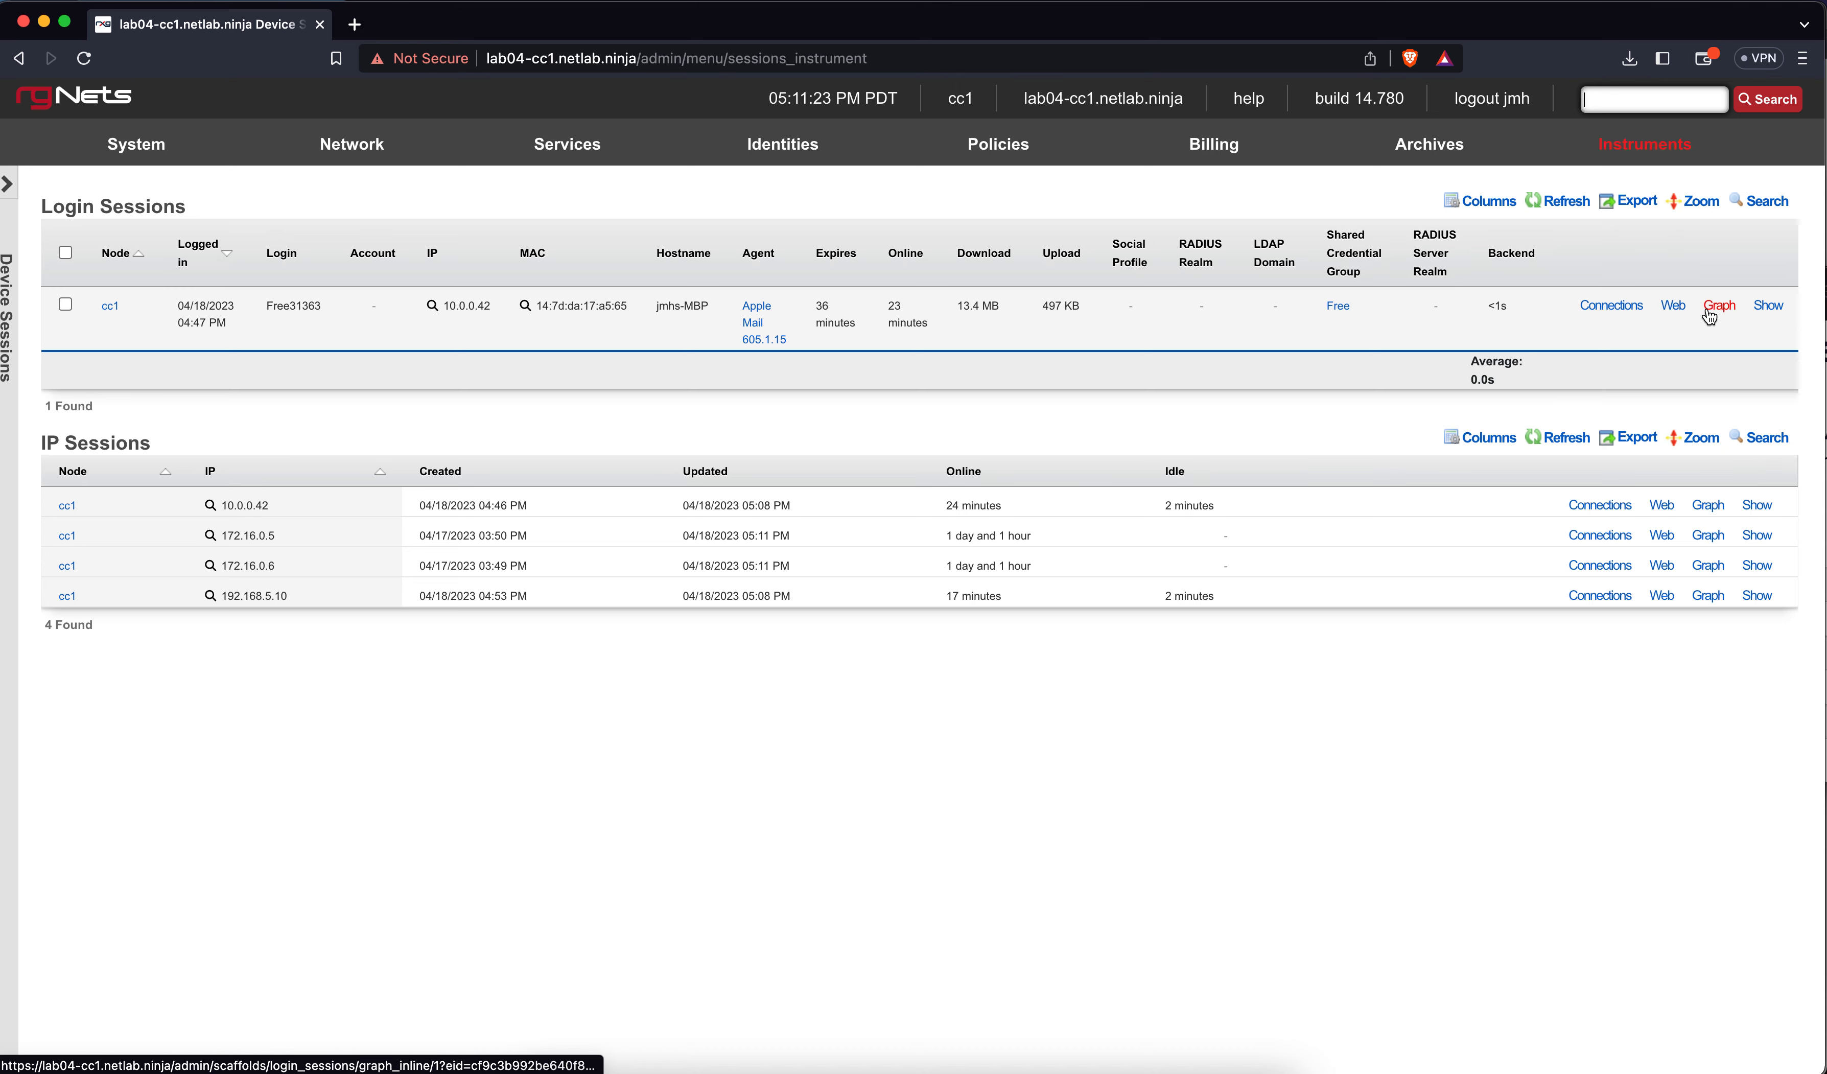
pyautogui.hscroll(3, 1709, 314)
pyautogui.click(1756, 306)
pyautogui.click(1062, 176)
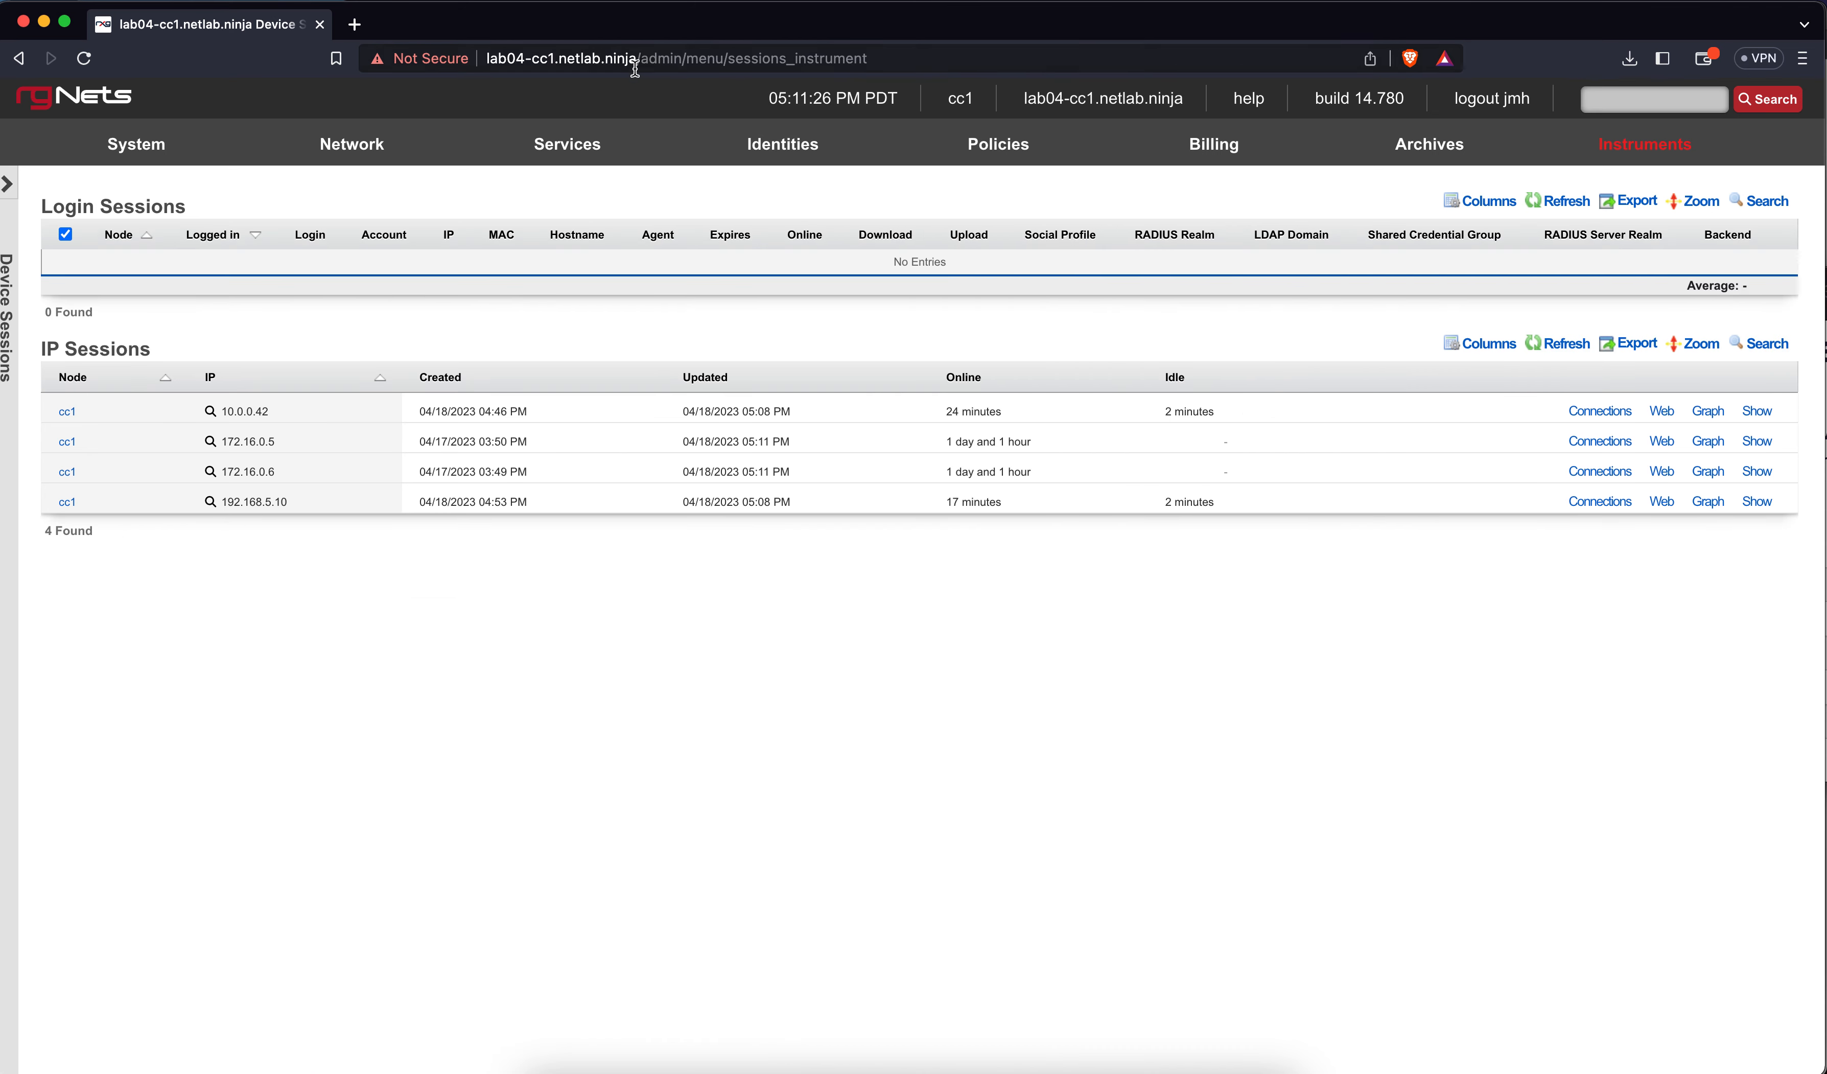
# Reopen the Policies dashboard and review how Basic, Free and Premium groups map to the Landing portal
pyautogui.click(1003, 146)
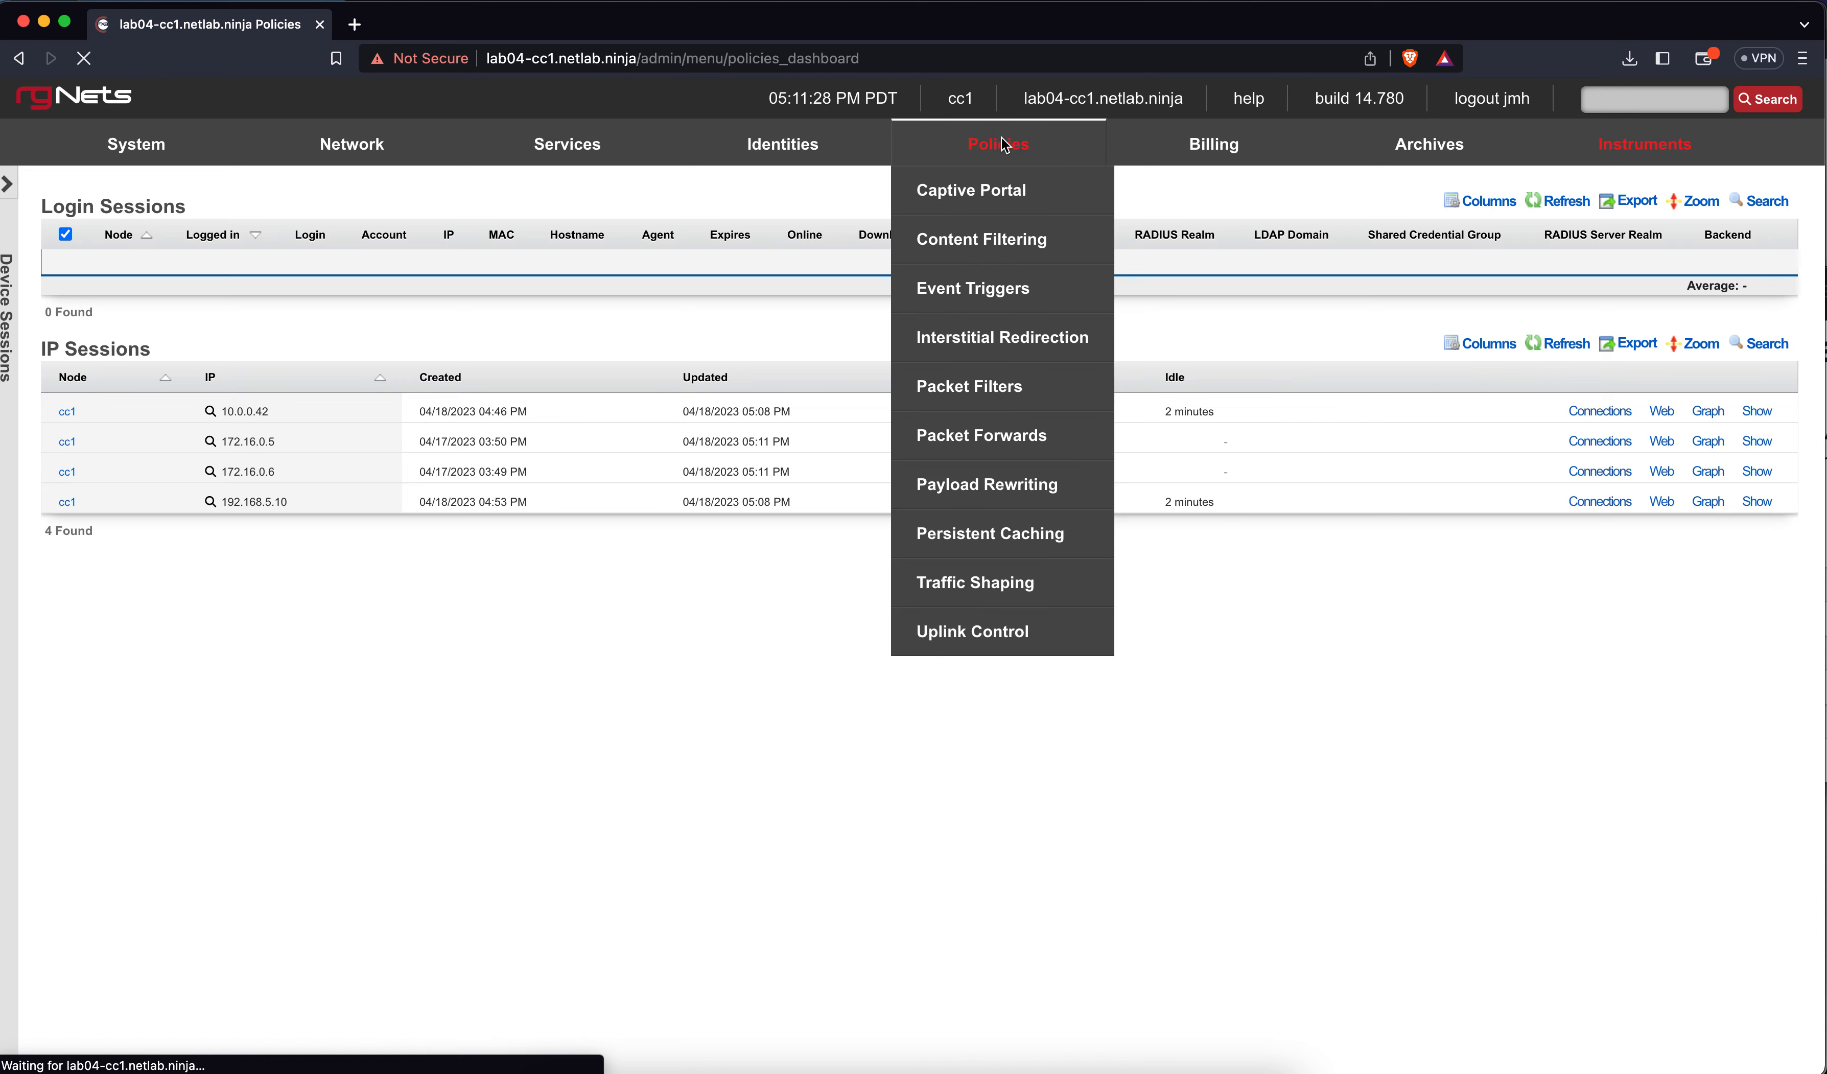
pyautogui.scroll(-3, 612, 486)
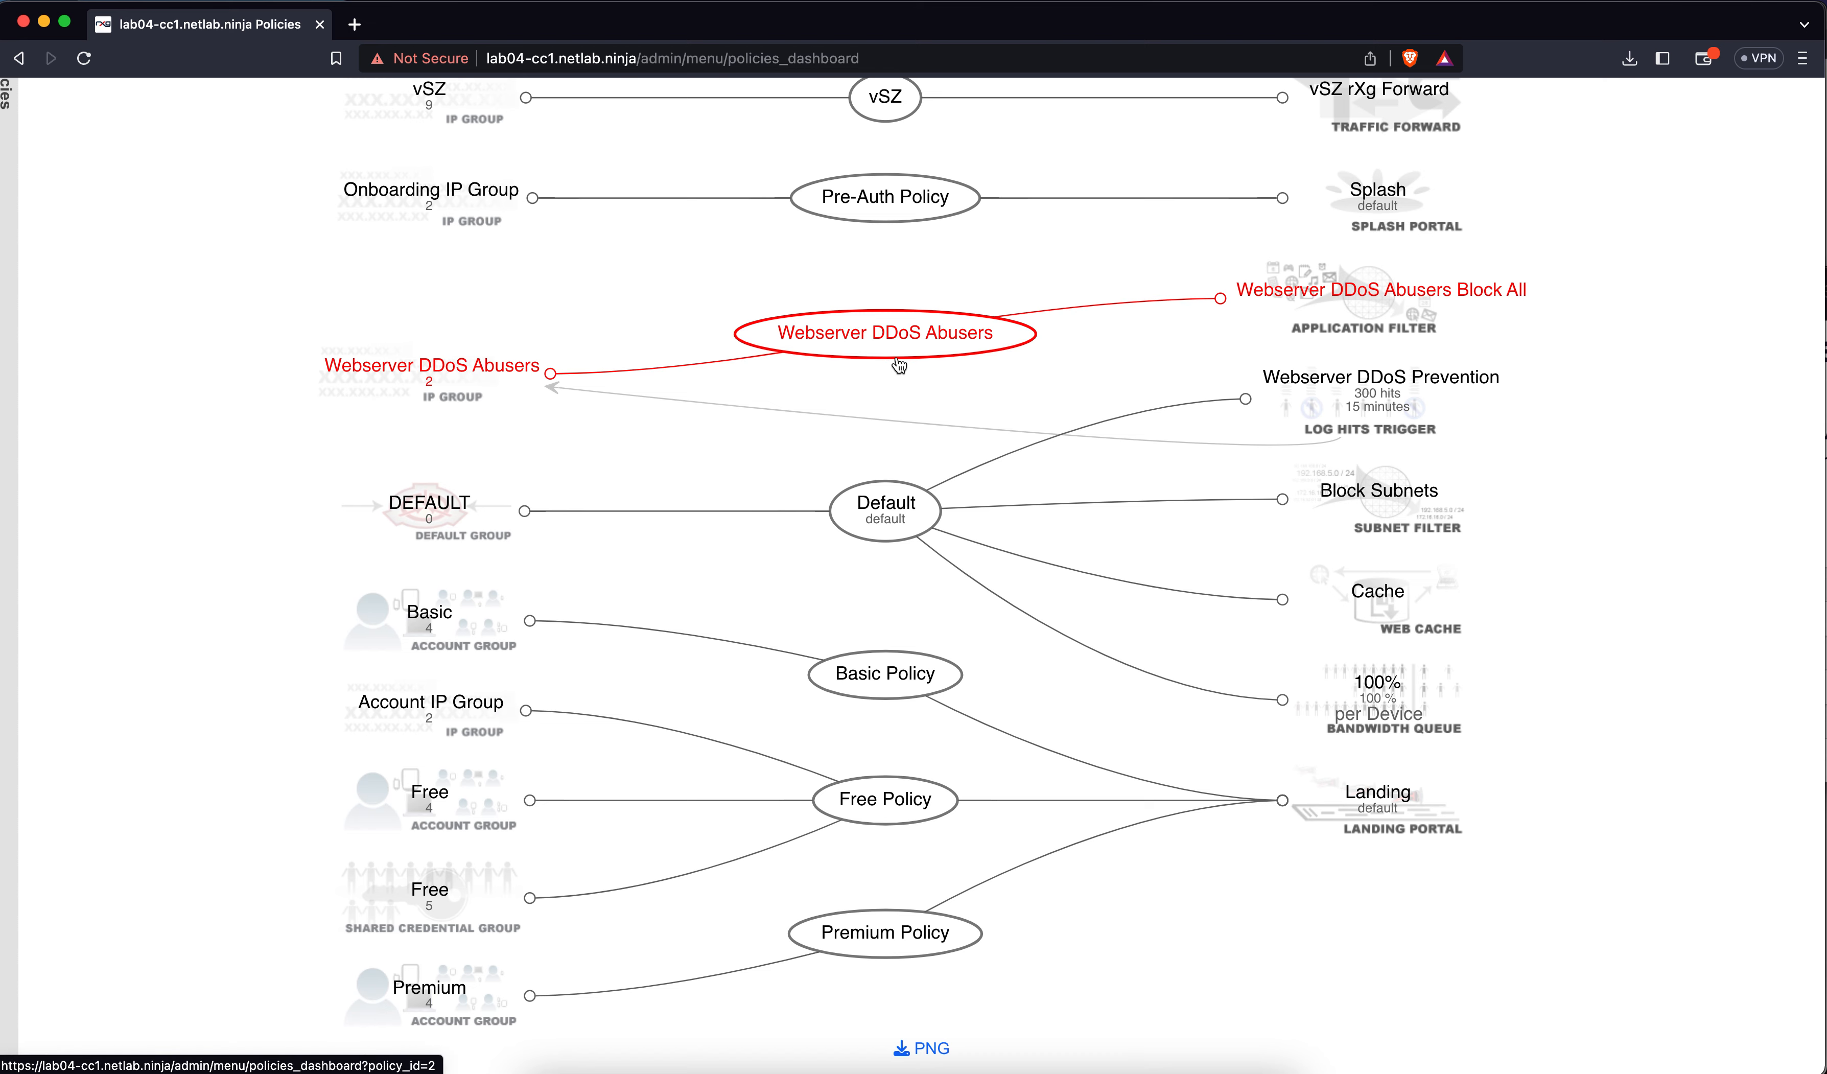
pyautogui.moveTo(899, 365)
pyautogui.scroll(-3, 922, 800)
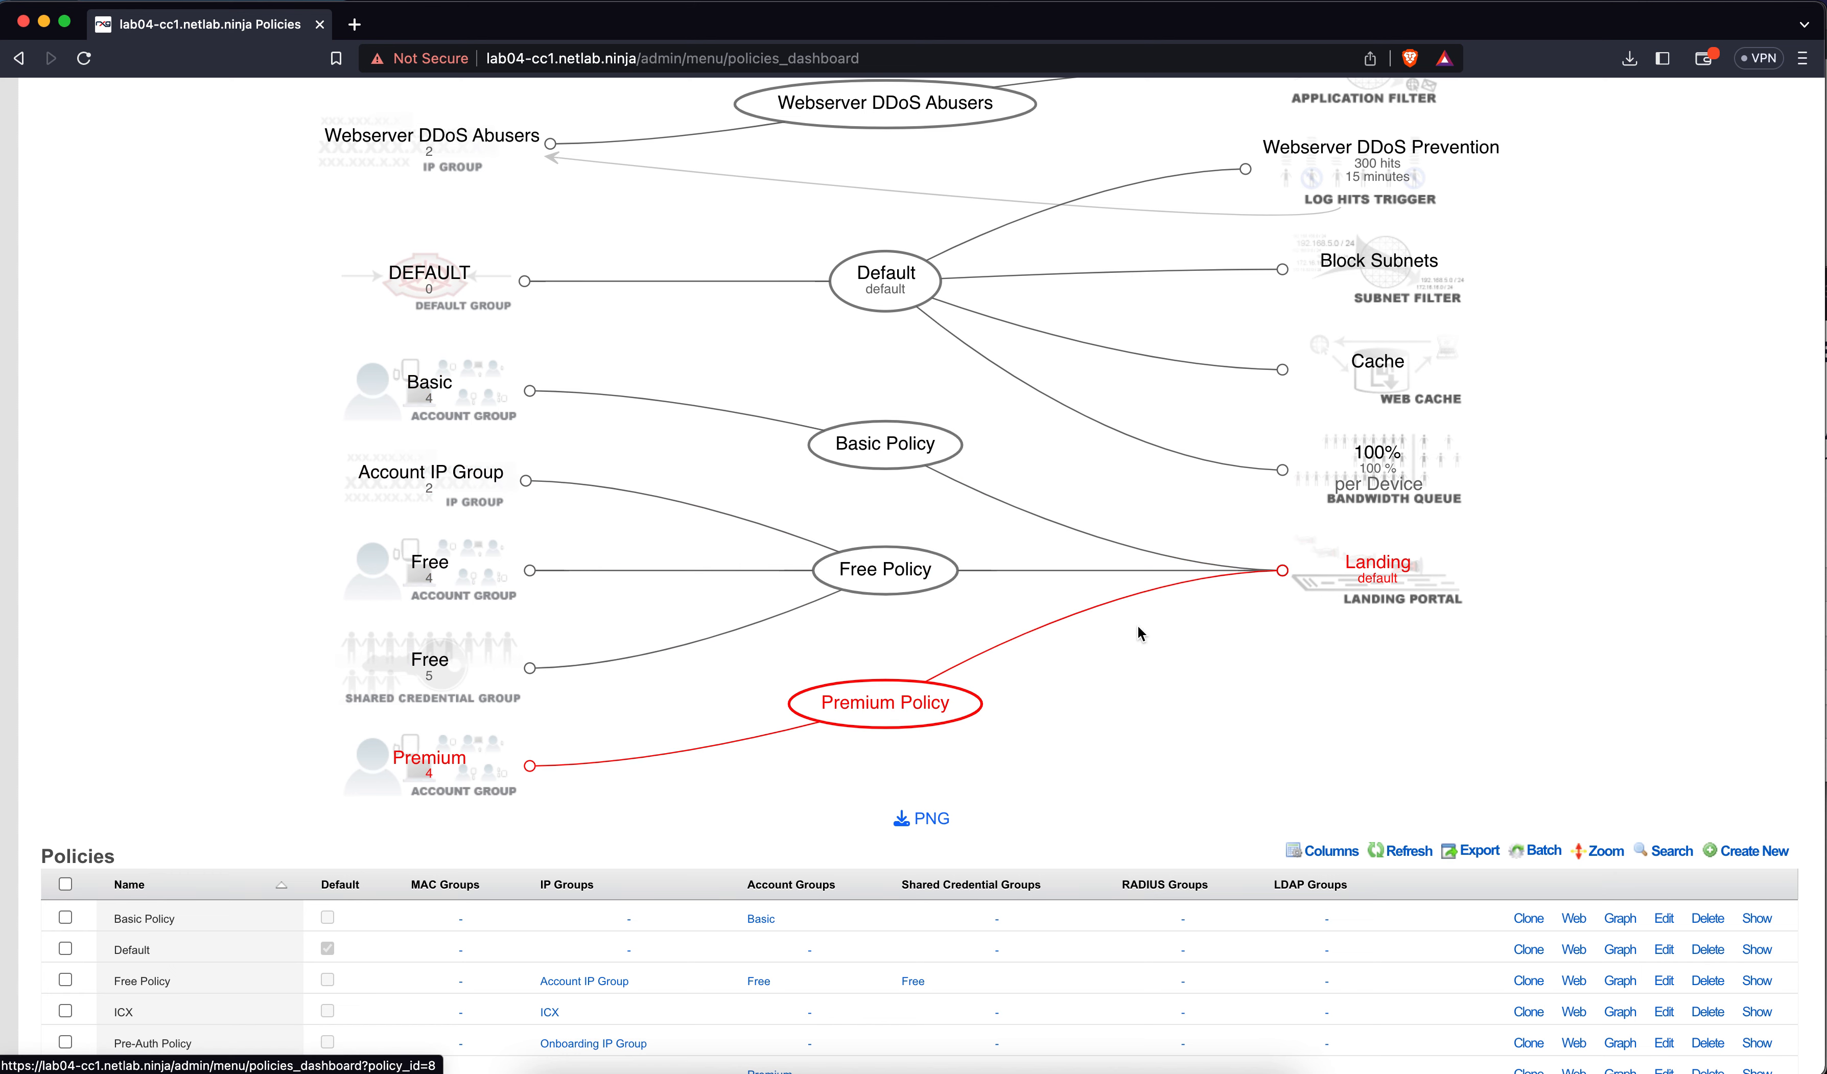
pyautogui.scroll(5, 1403, 587)
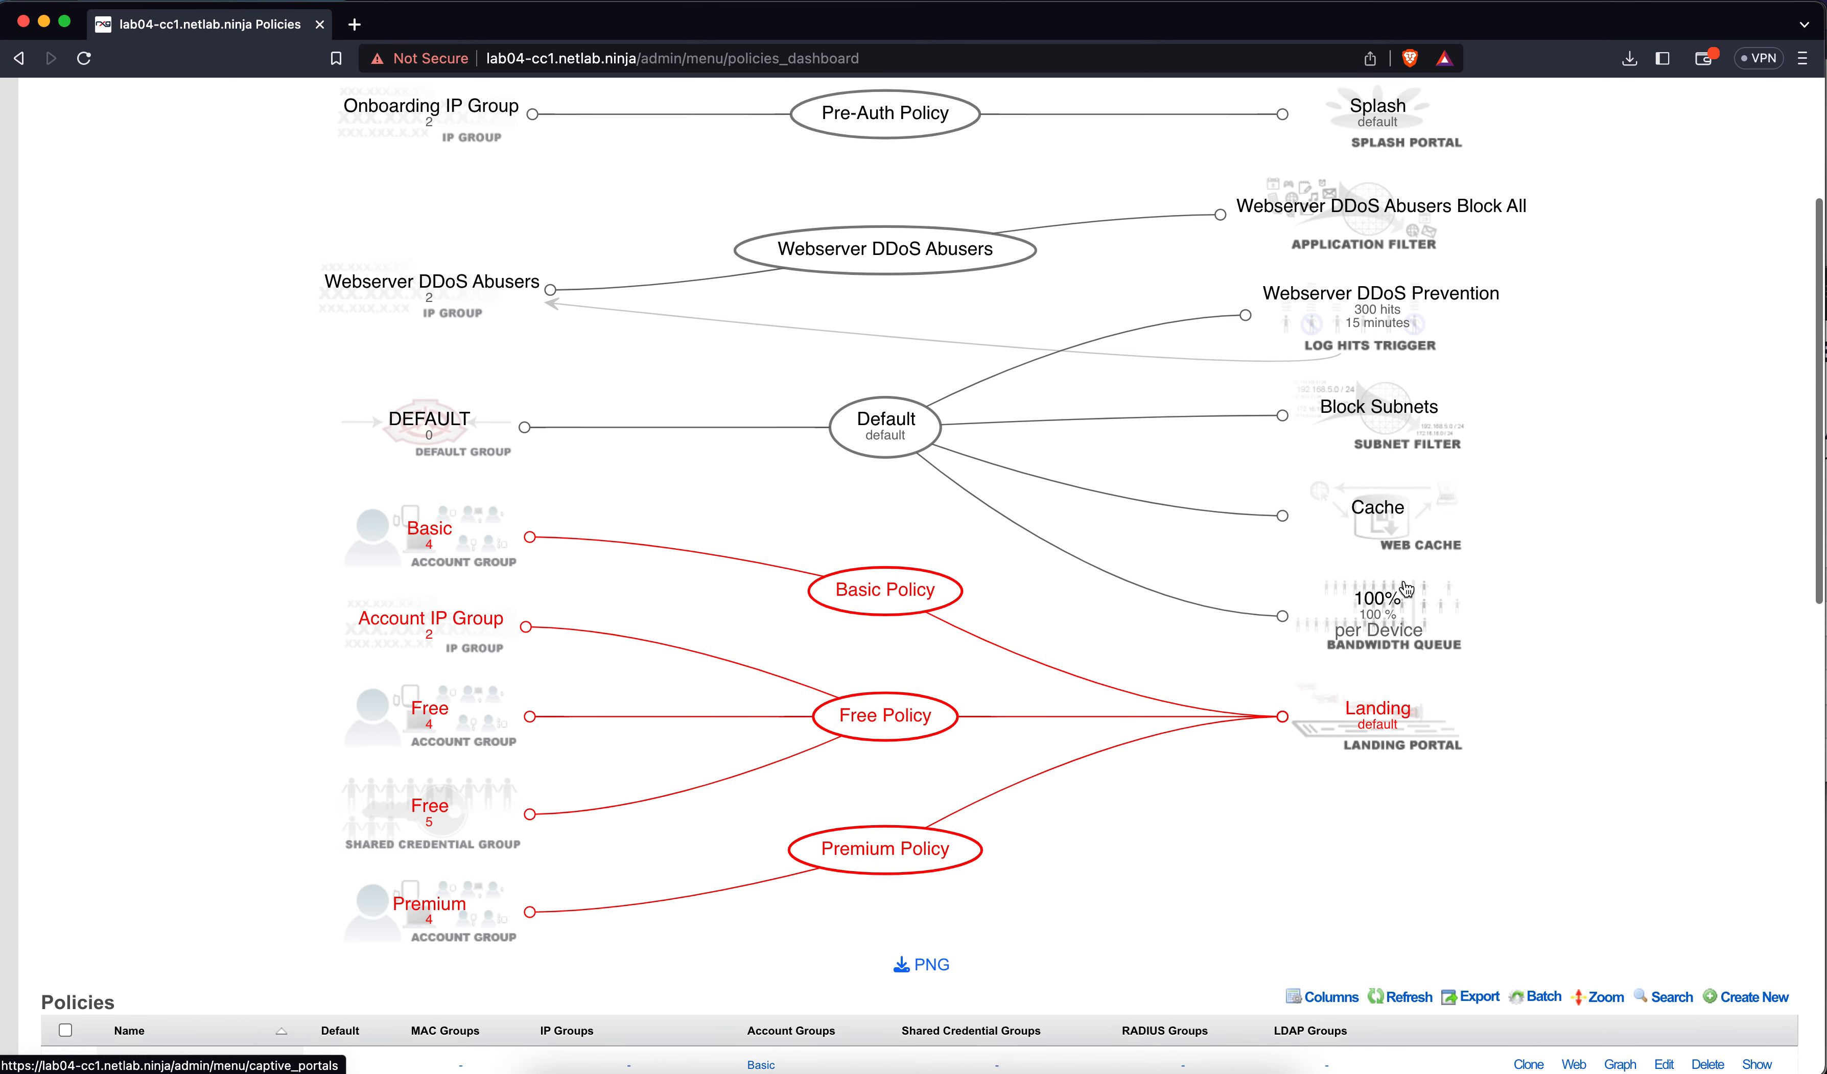
pyautogui.click(1589, 5)
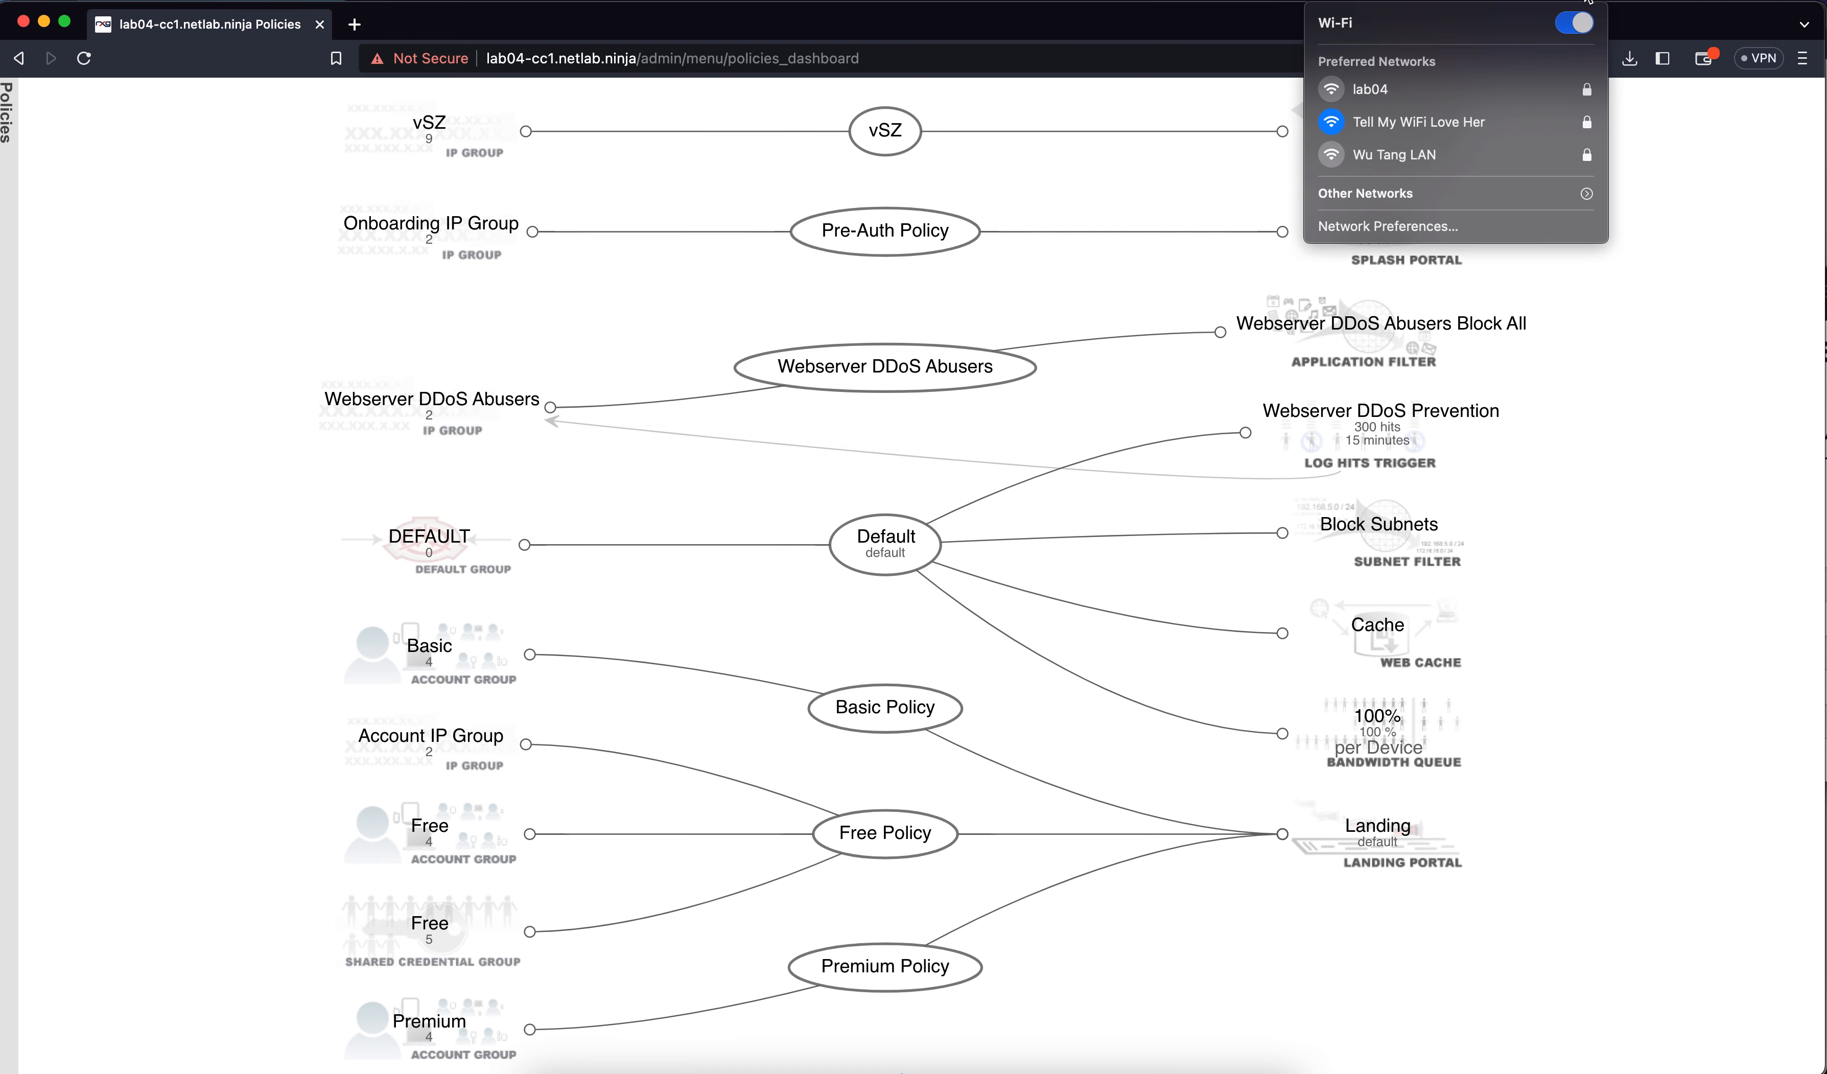
# Join the lab04 Wi-Fi network from the macOS menu to bring up the rgNets captive portal
pyautogui.click(1426, 91)
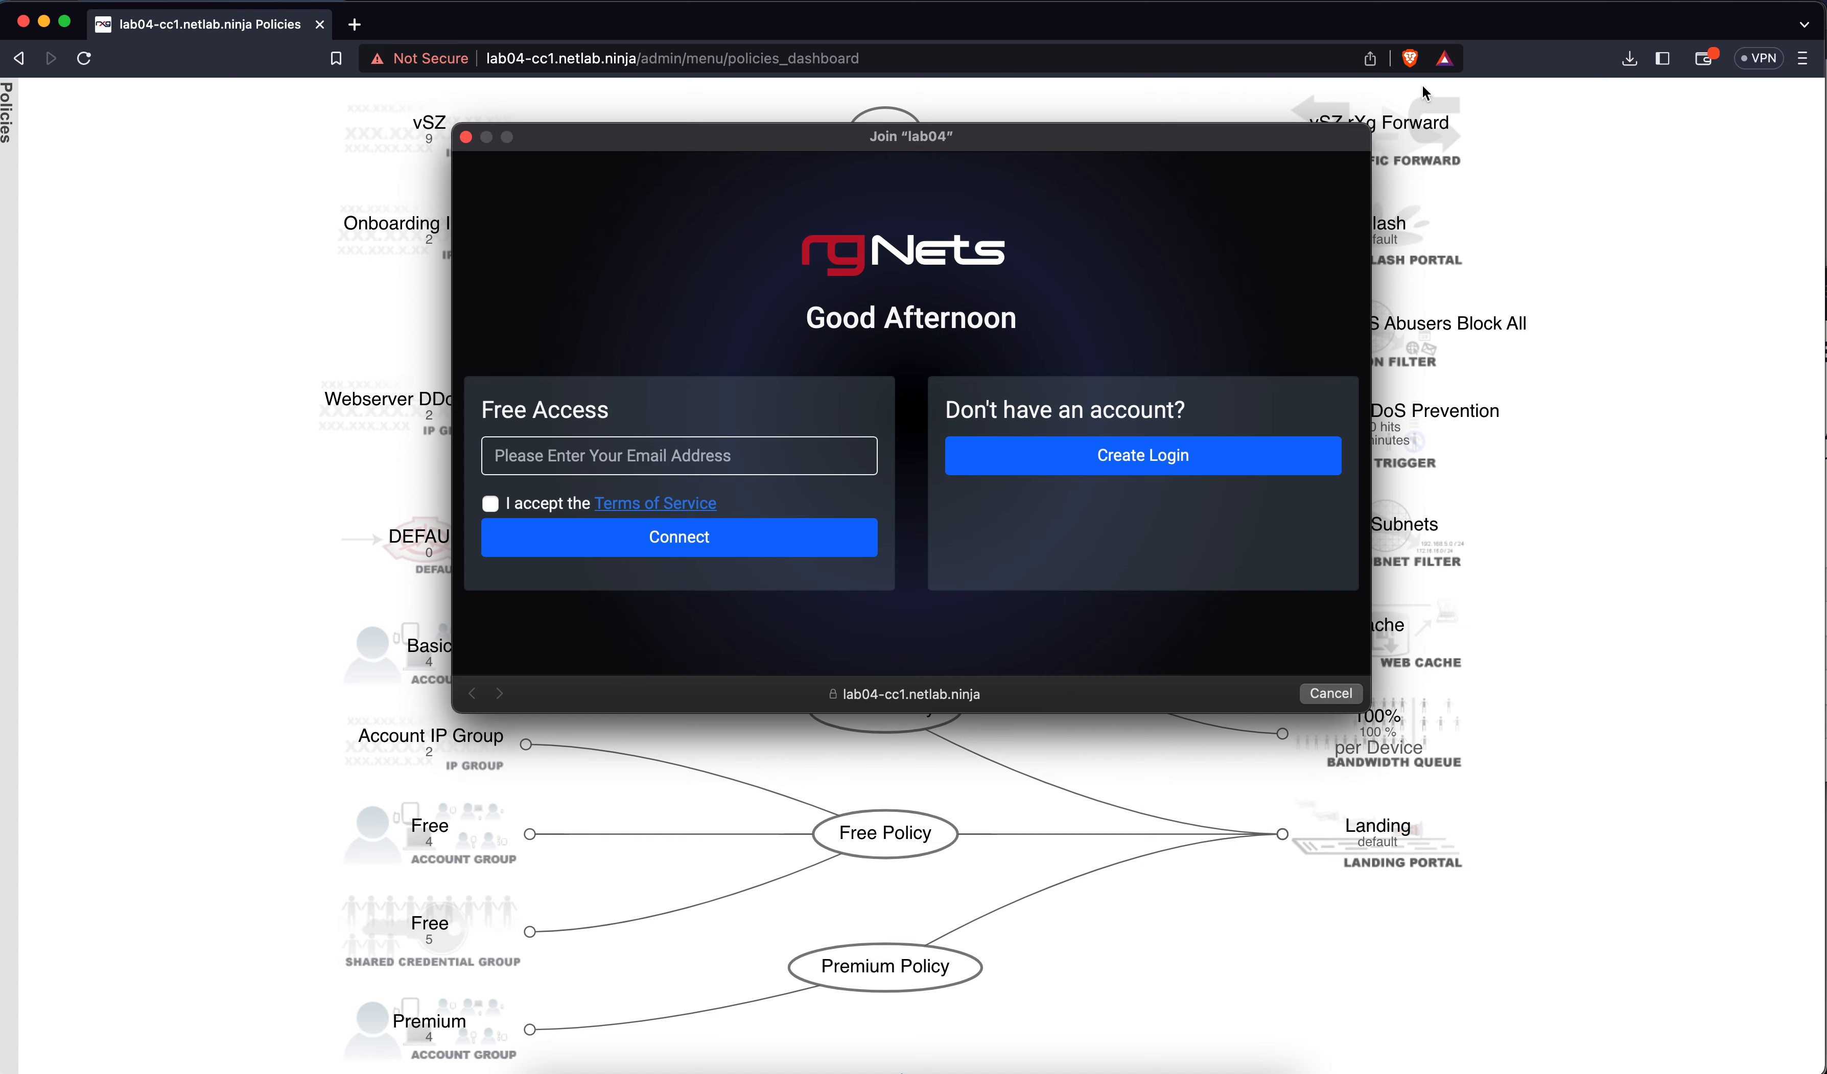
# Open the Create Login sign-up form and scroll through its fields
pyautogui.click(1211, 459)
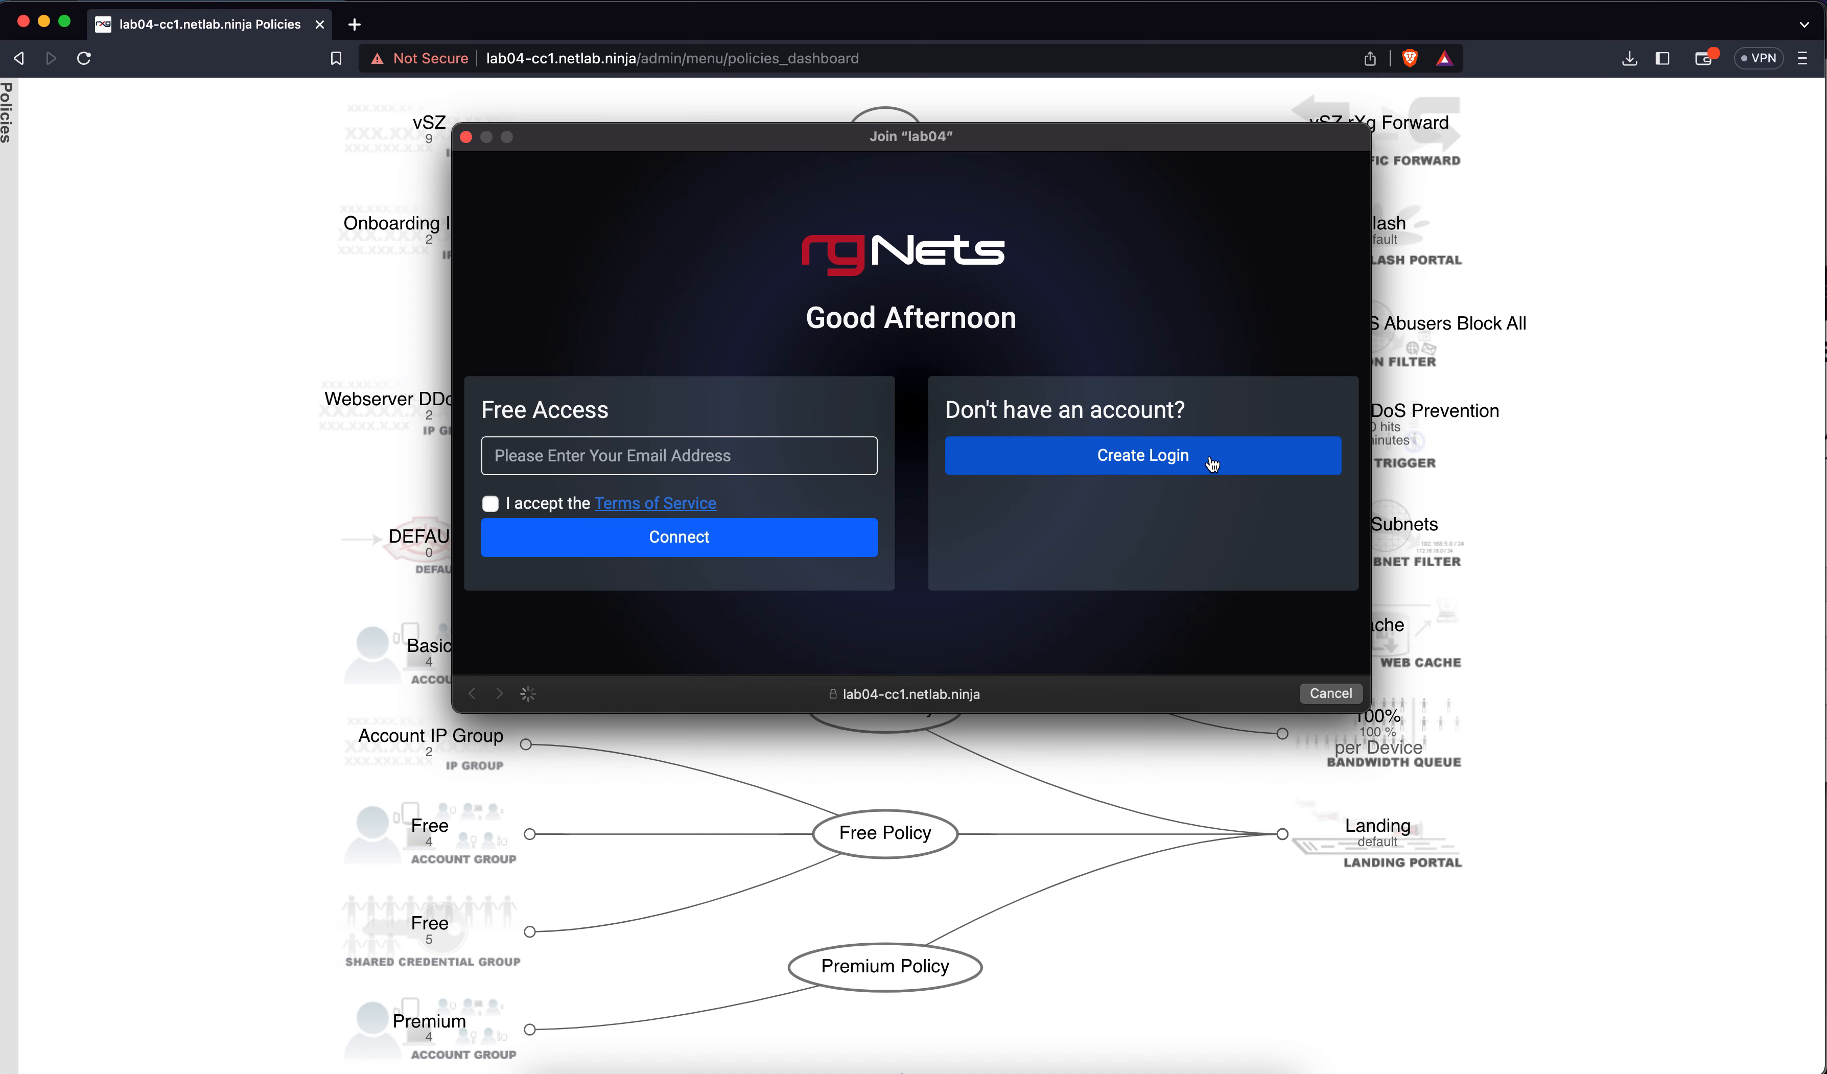
pyautogui.scroll(-2, 1213, 464)
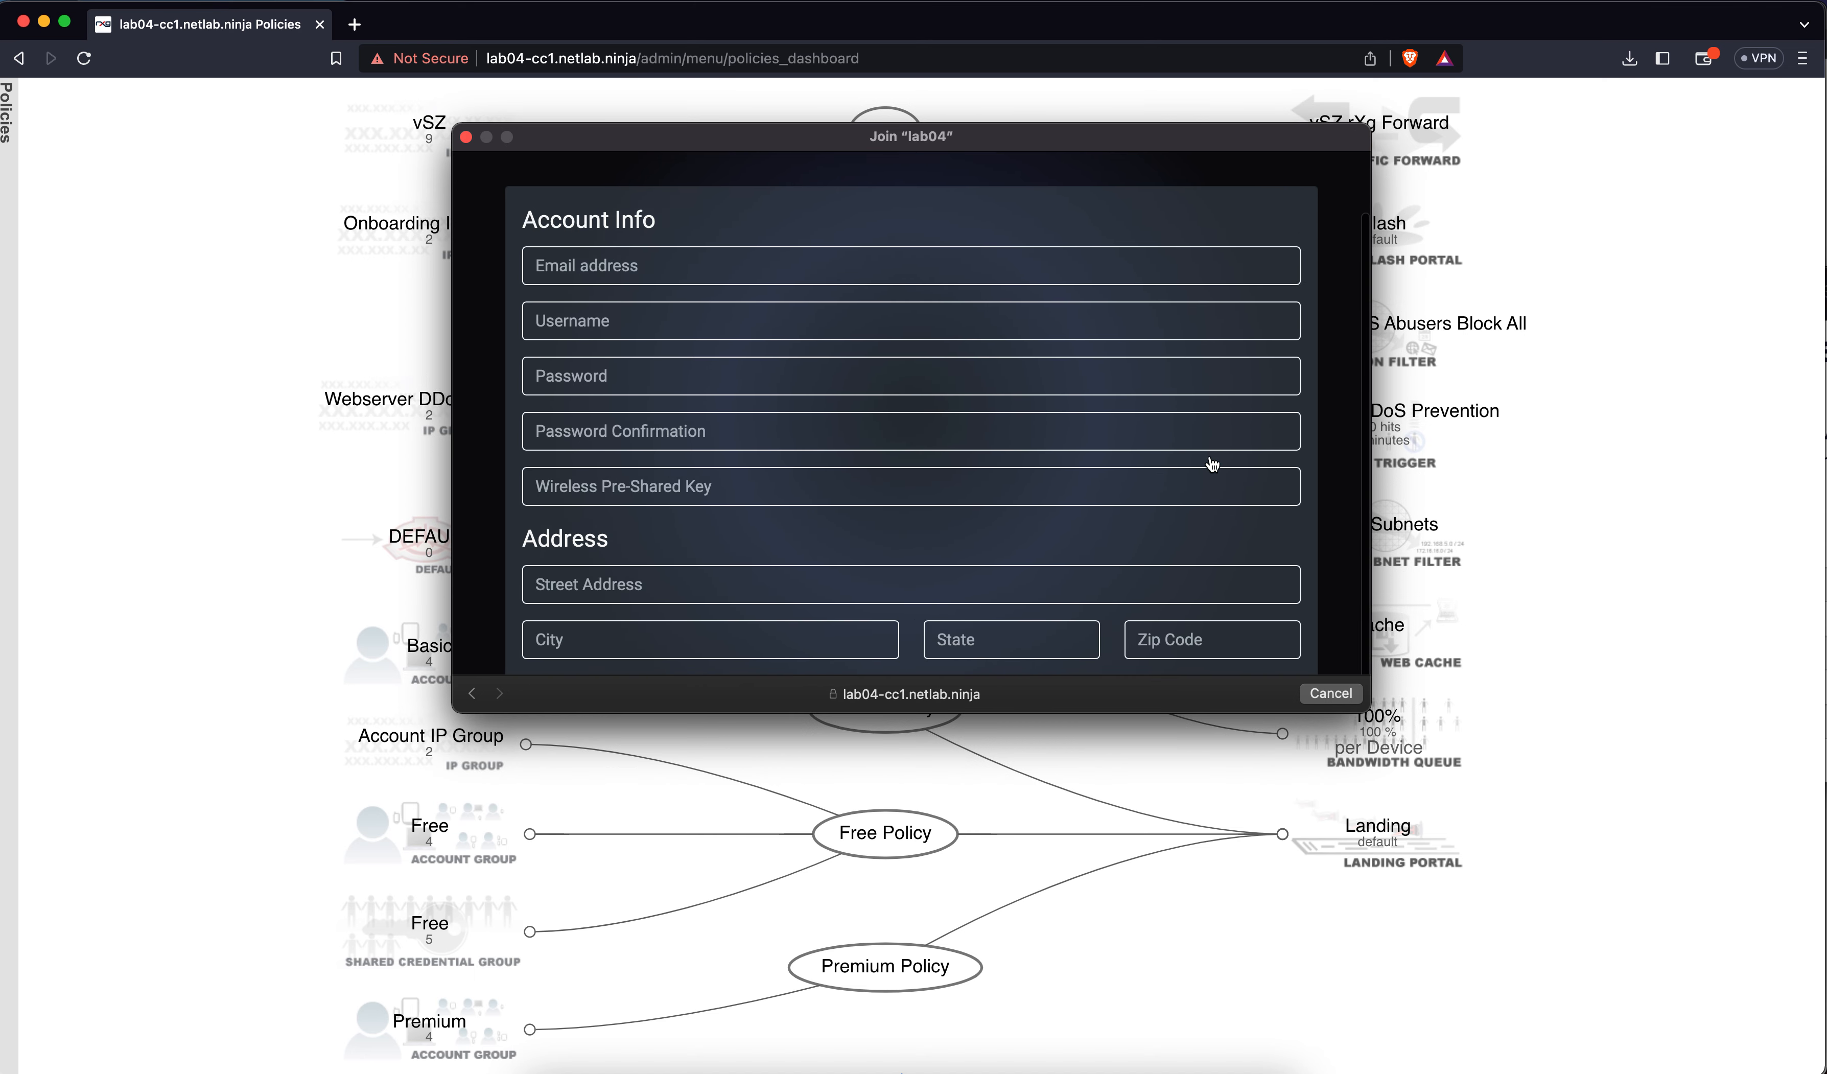
pyautogui.scroll(2, 1213, 464)
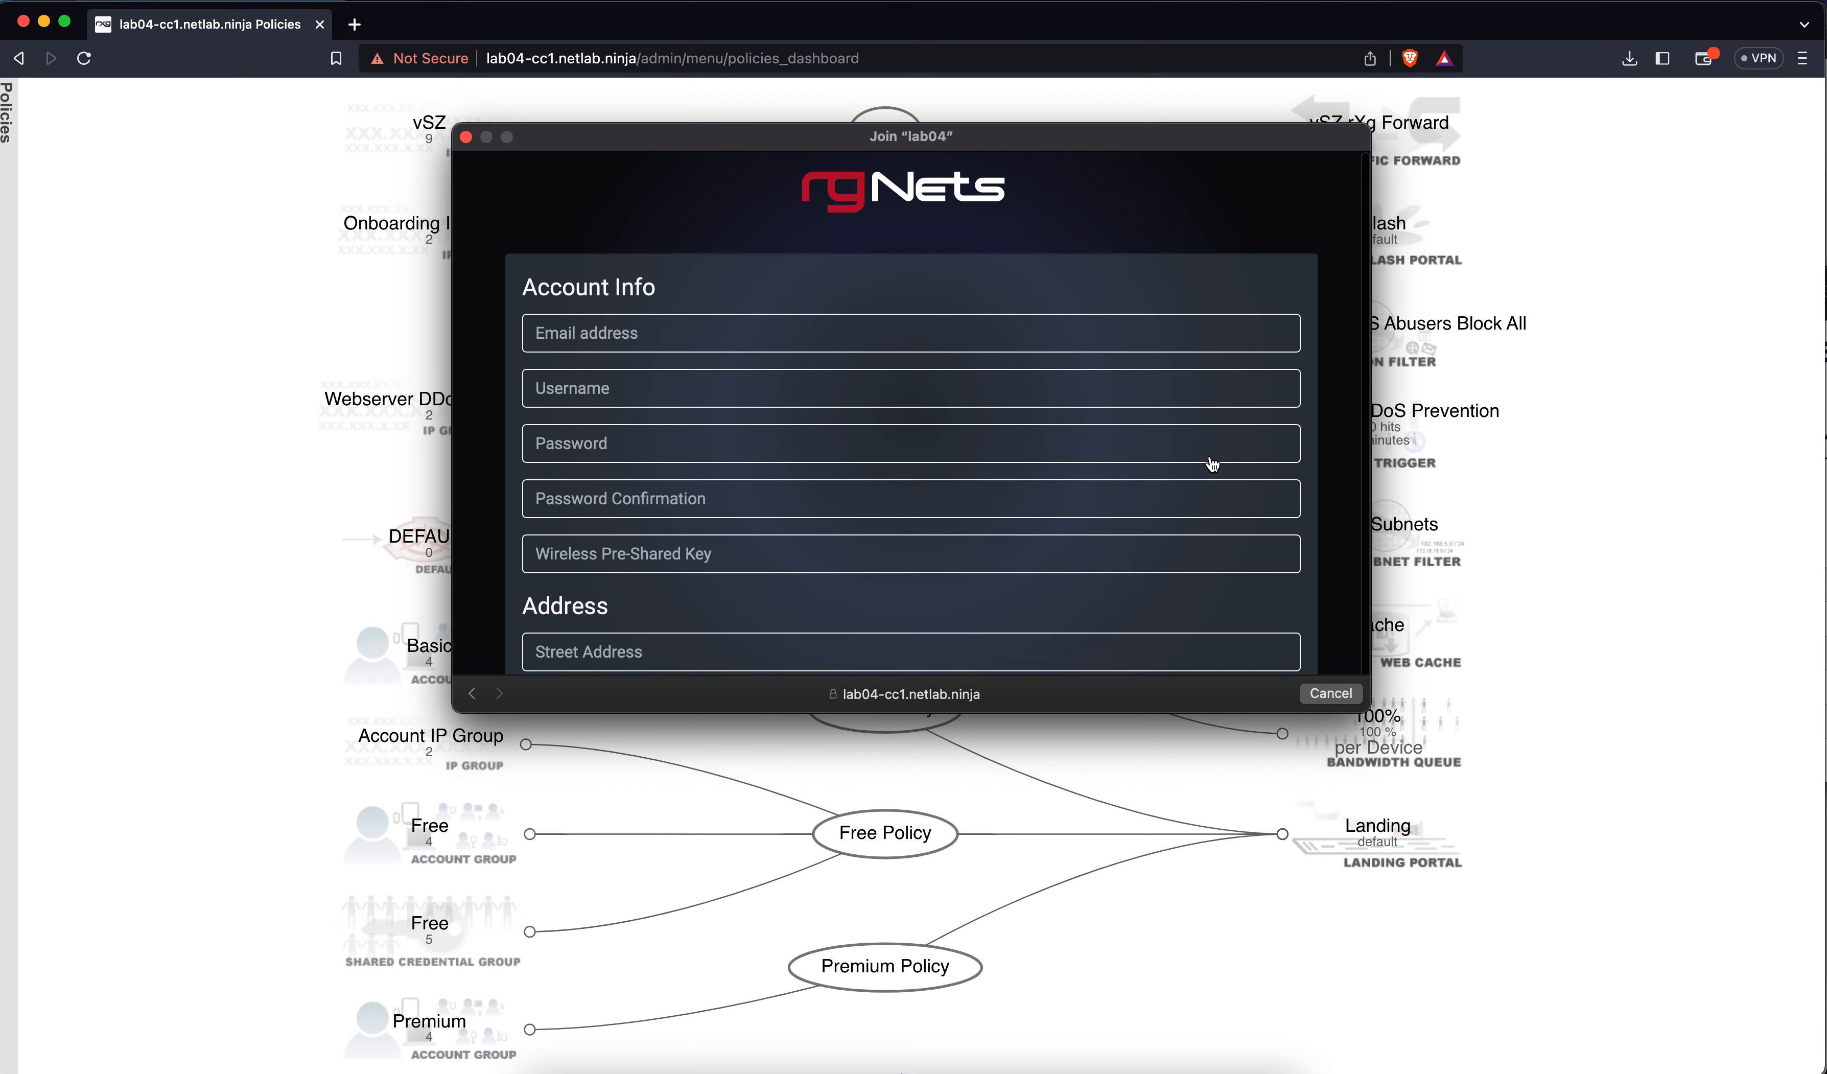
pyautogui.scroll(-2, 1213, 463)
pyautogui.scroll(-6, 1213, 463)
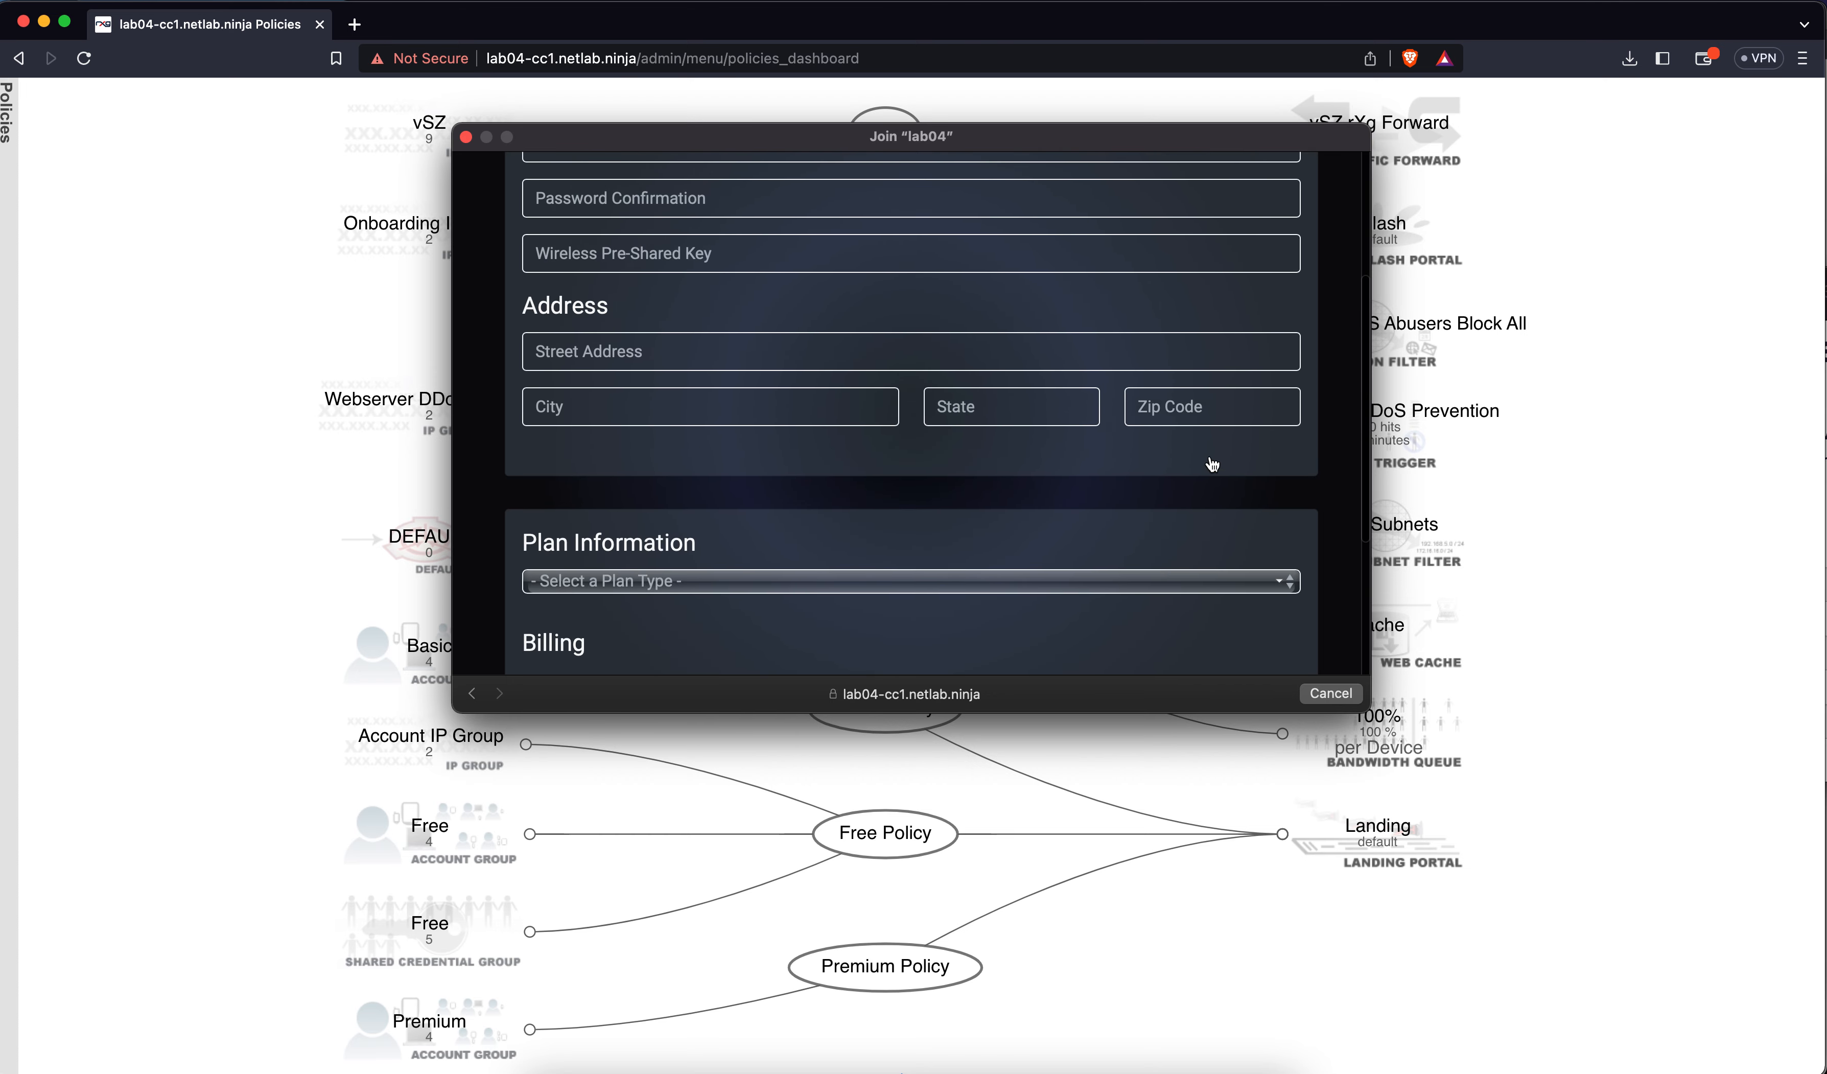
# View the Plan Type choices Free, Basic ($25.00) and Premium ($50.00), leaving none selected
pyautogui.click(1132, 363)
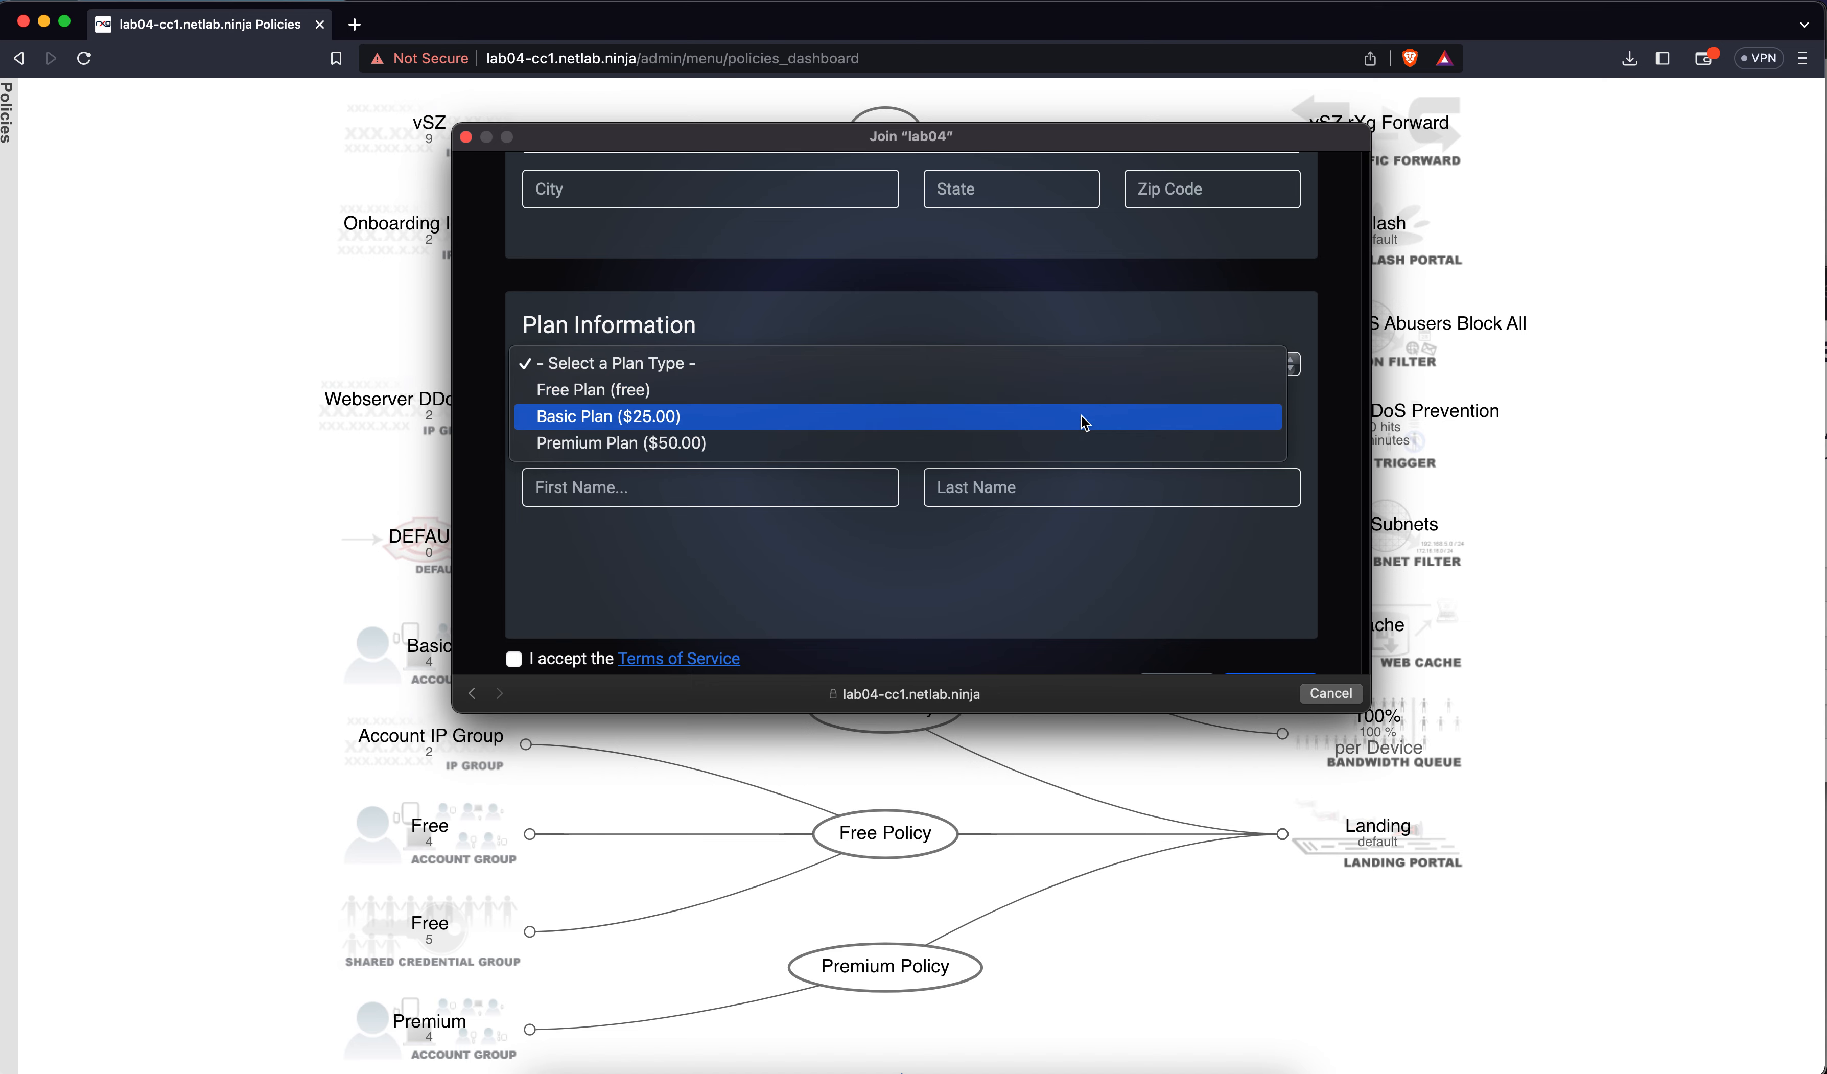
pyautogui.click(1160, 337)
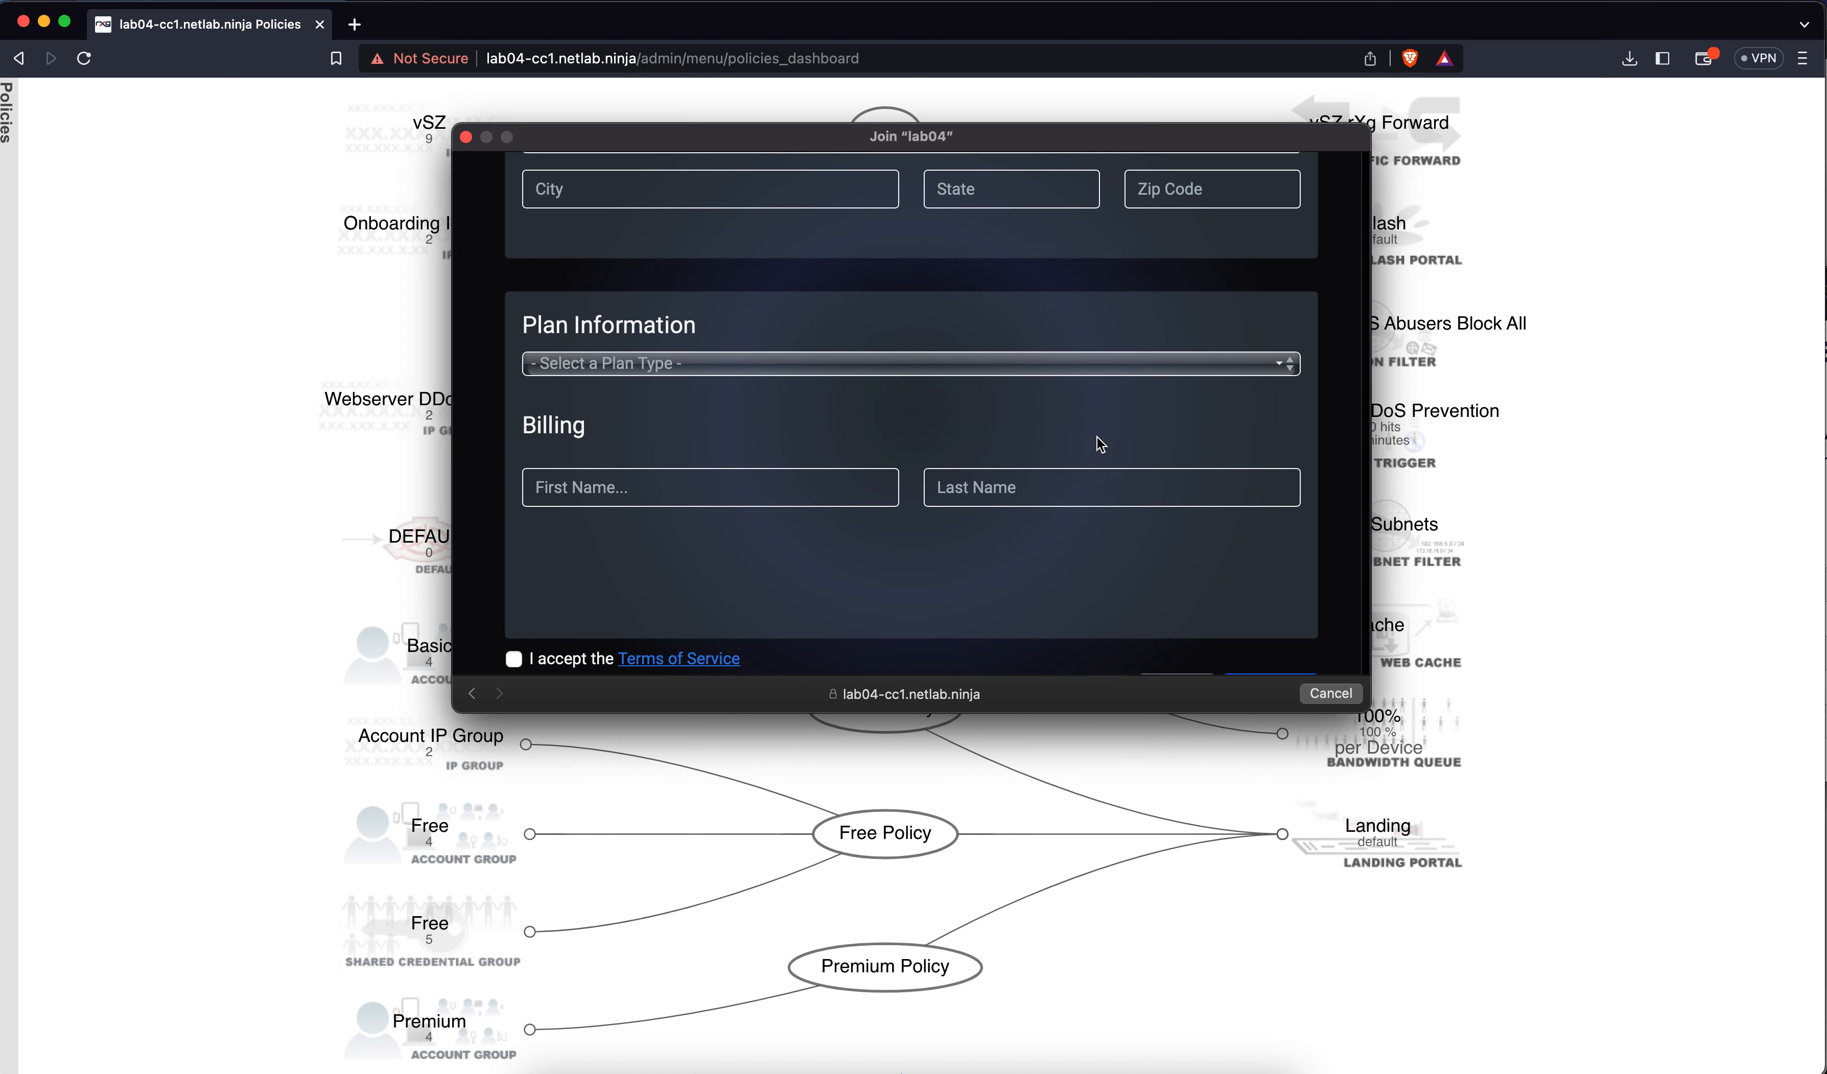
pyautogui.scroll(-1, 1098, 438)
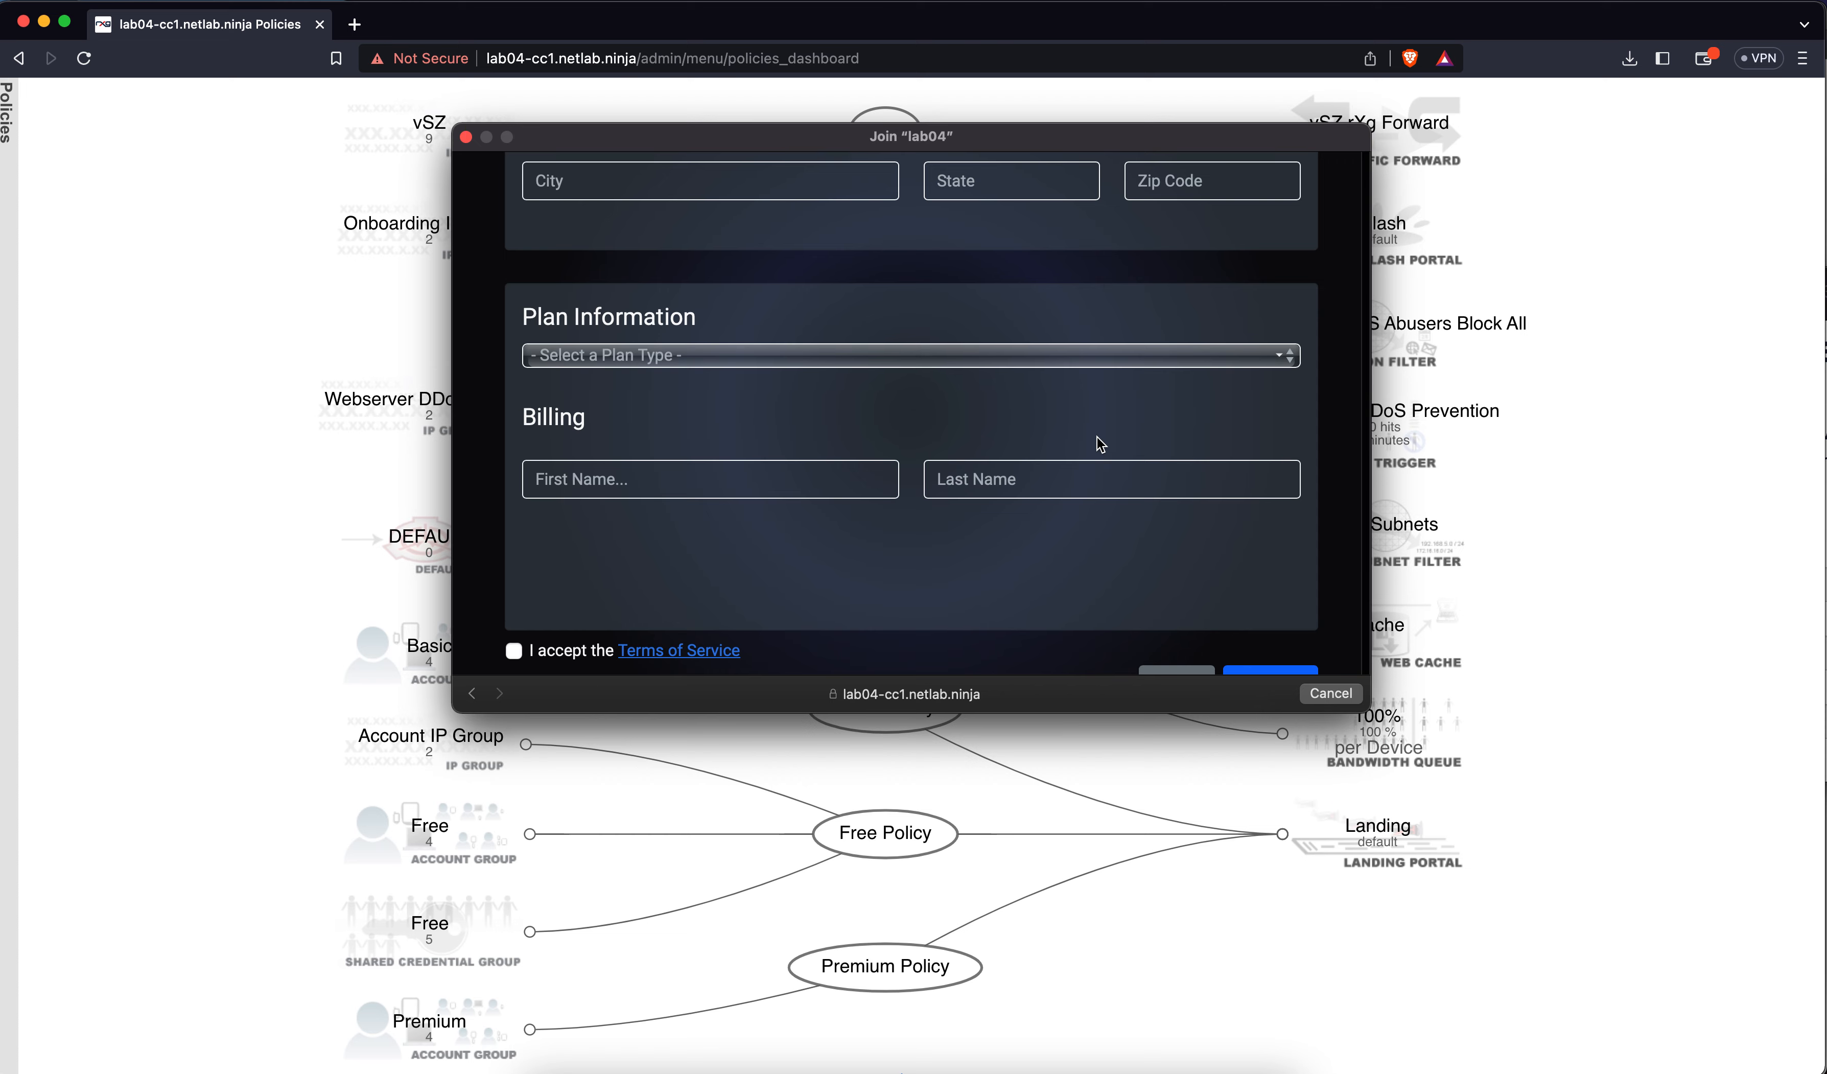
pyautogui.scroll(4, 1097, 443)
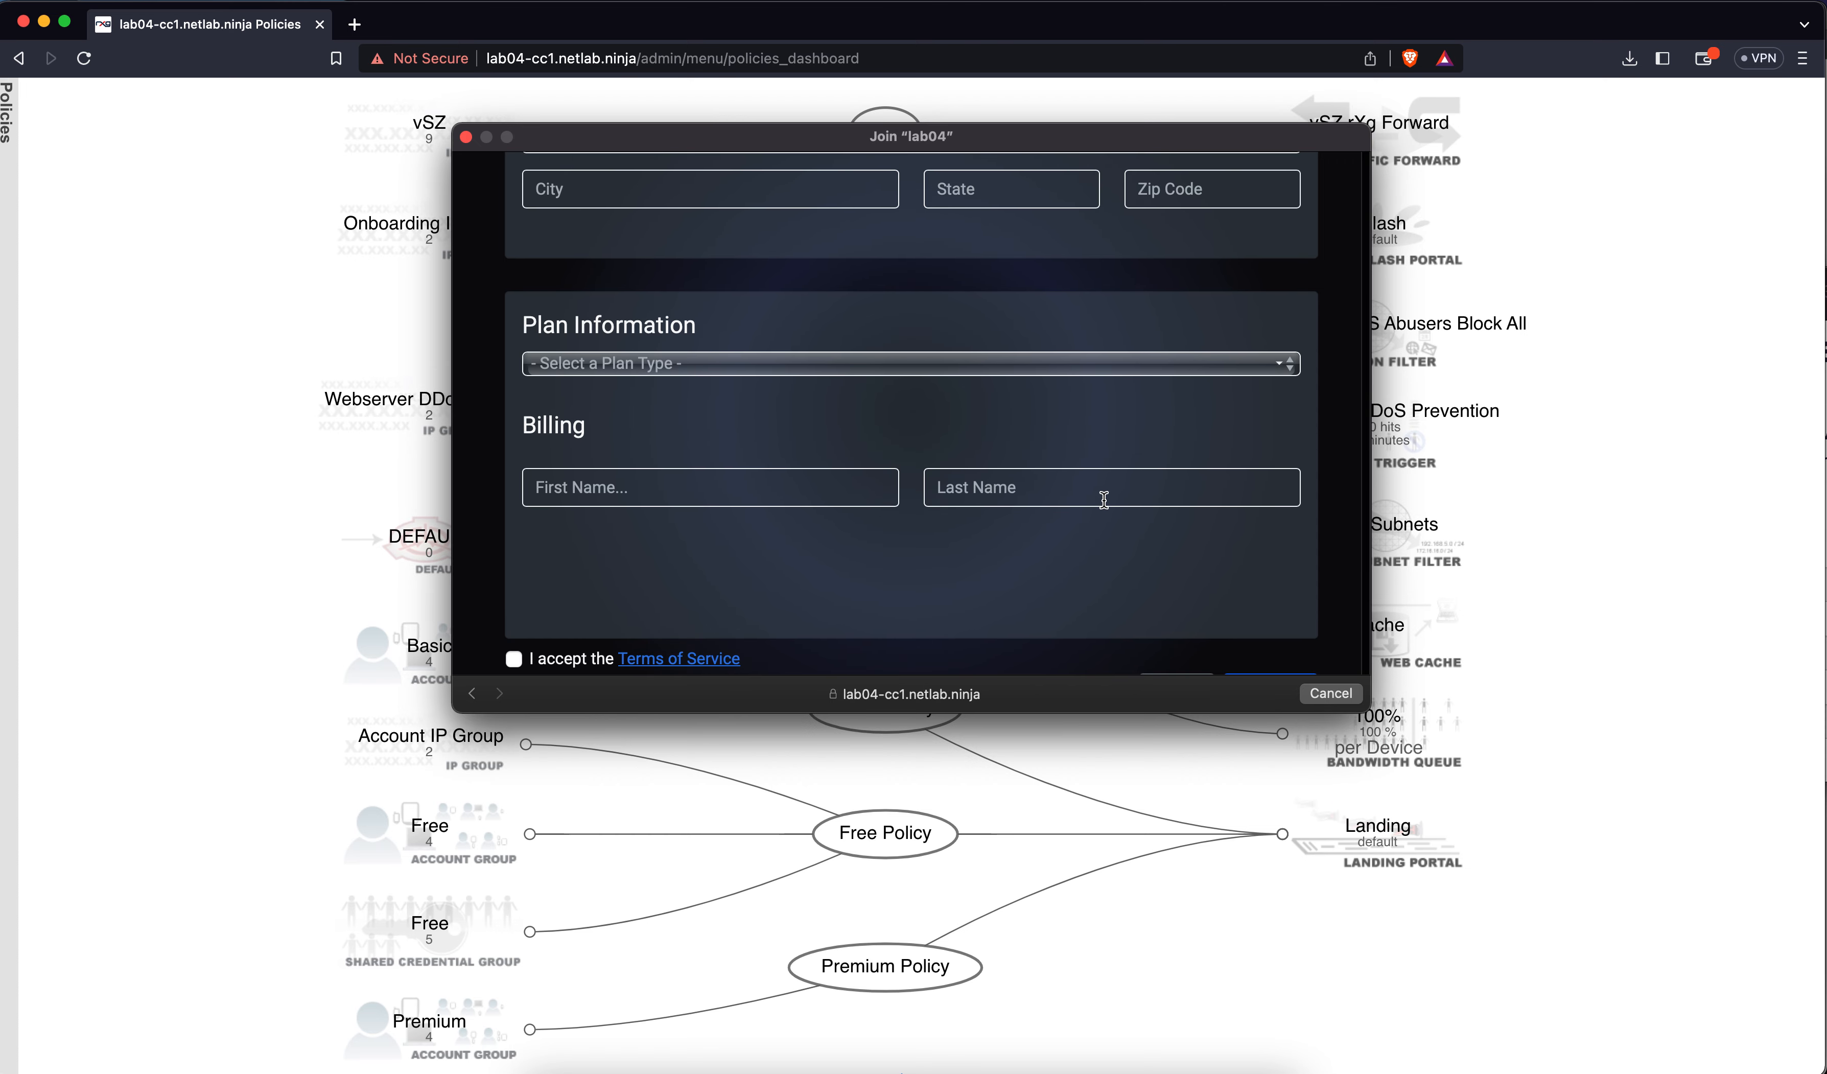
pyautogui.scroll(20, 1278, 574)
pyautogui.scroll(-6, 1278, 575)
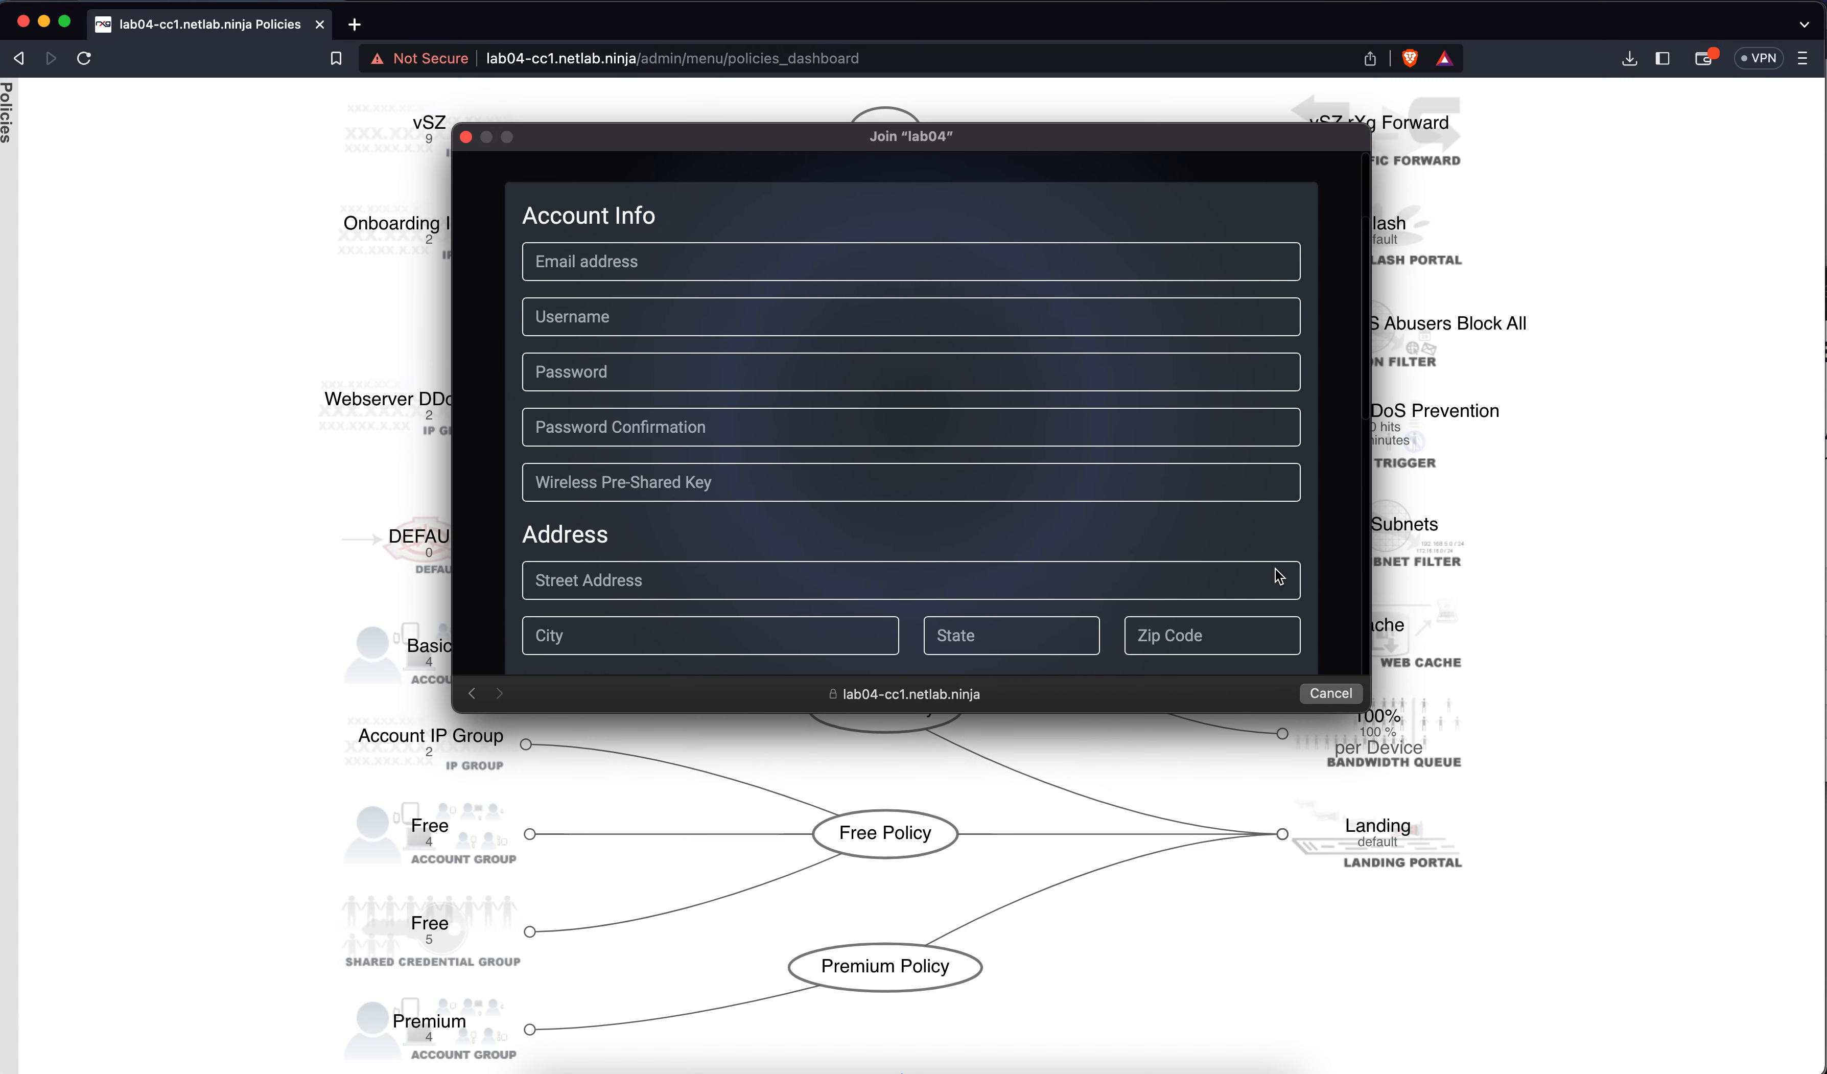
pyautogui.scroll(-20, 1278, 575)
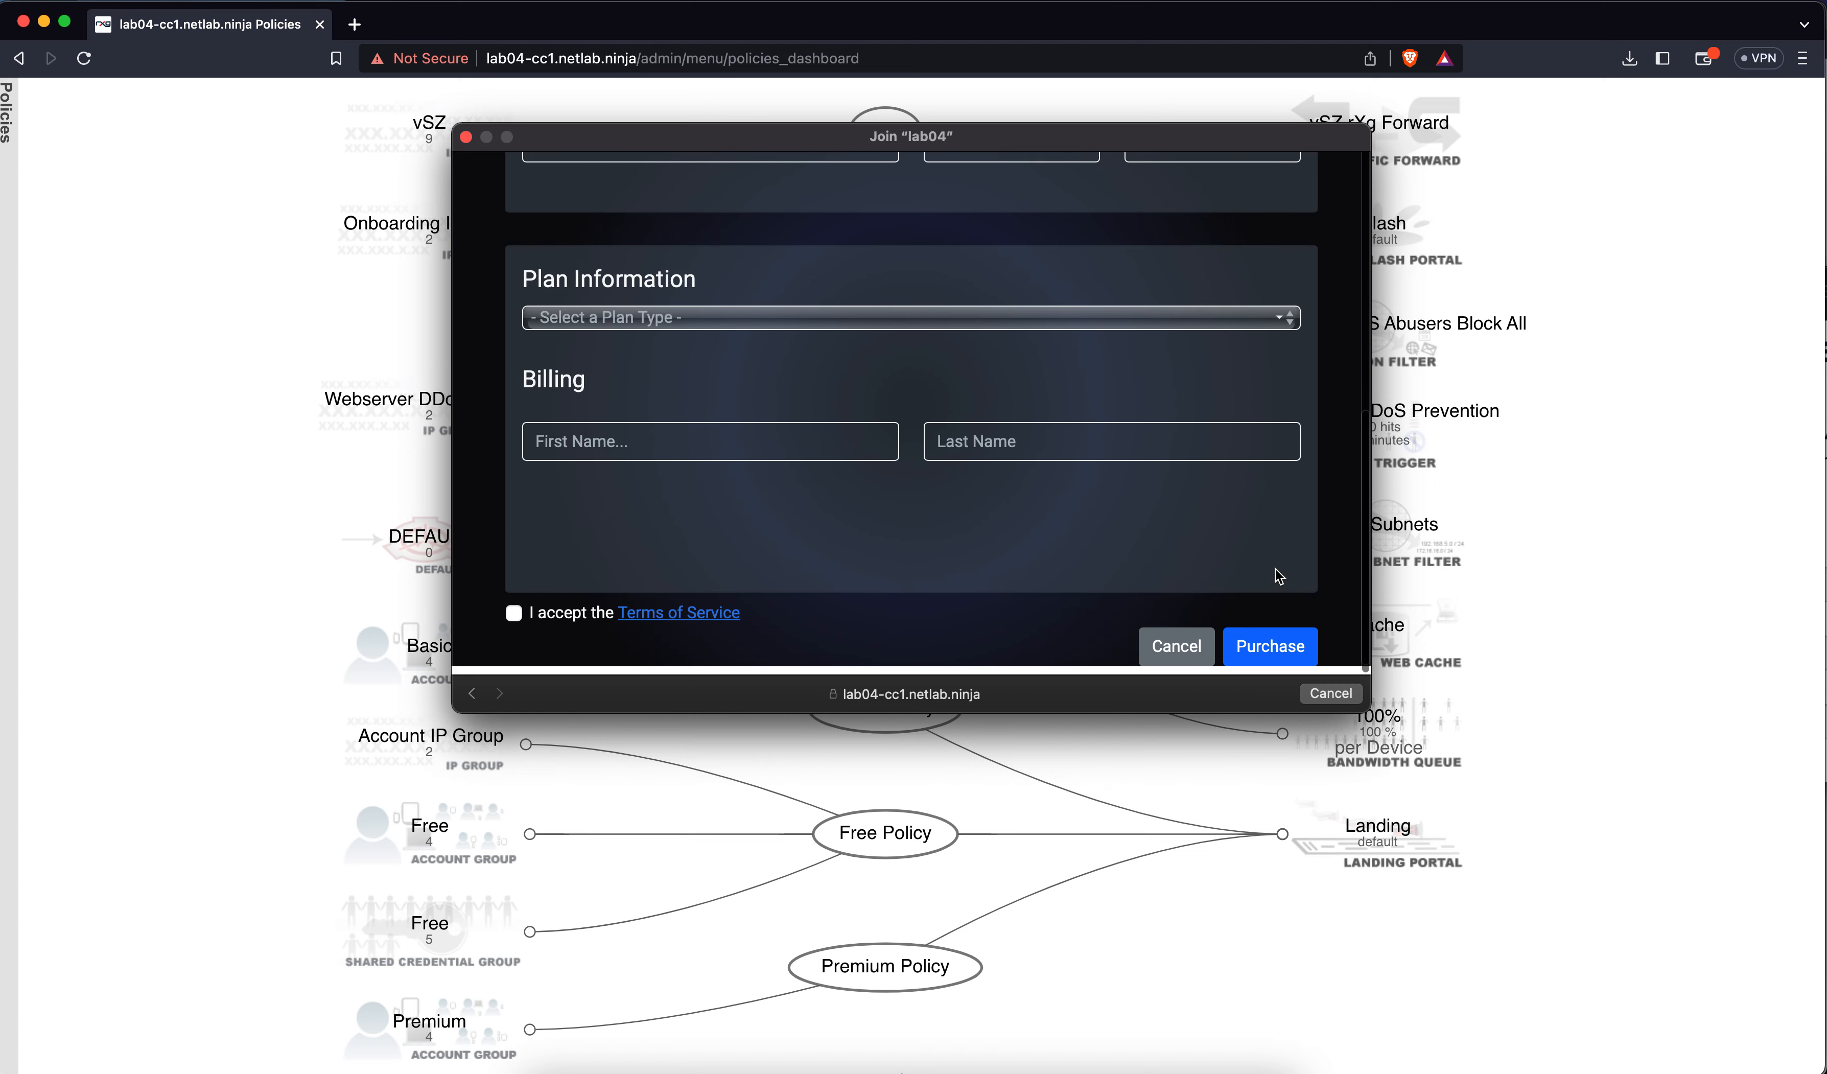
# Cancel the lab04 sign-up and reconnect to the Tell My WiFi Love Her network
pyautogui.click(1348, 697)
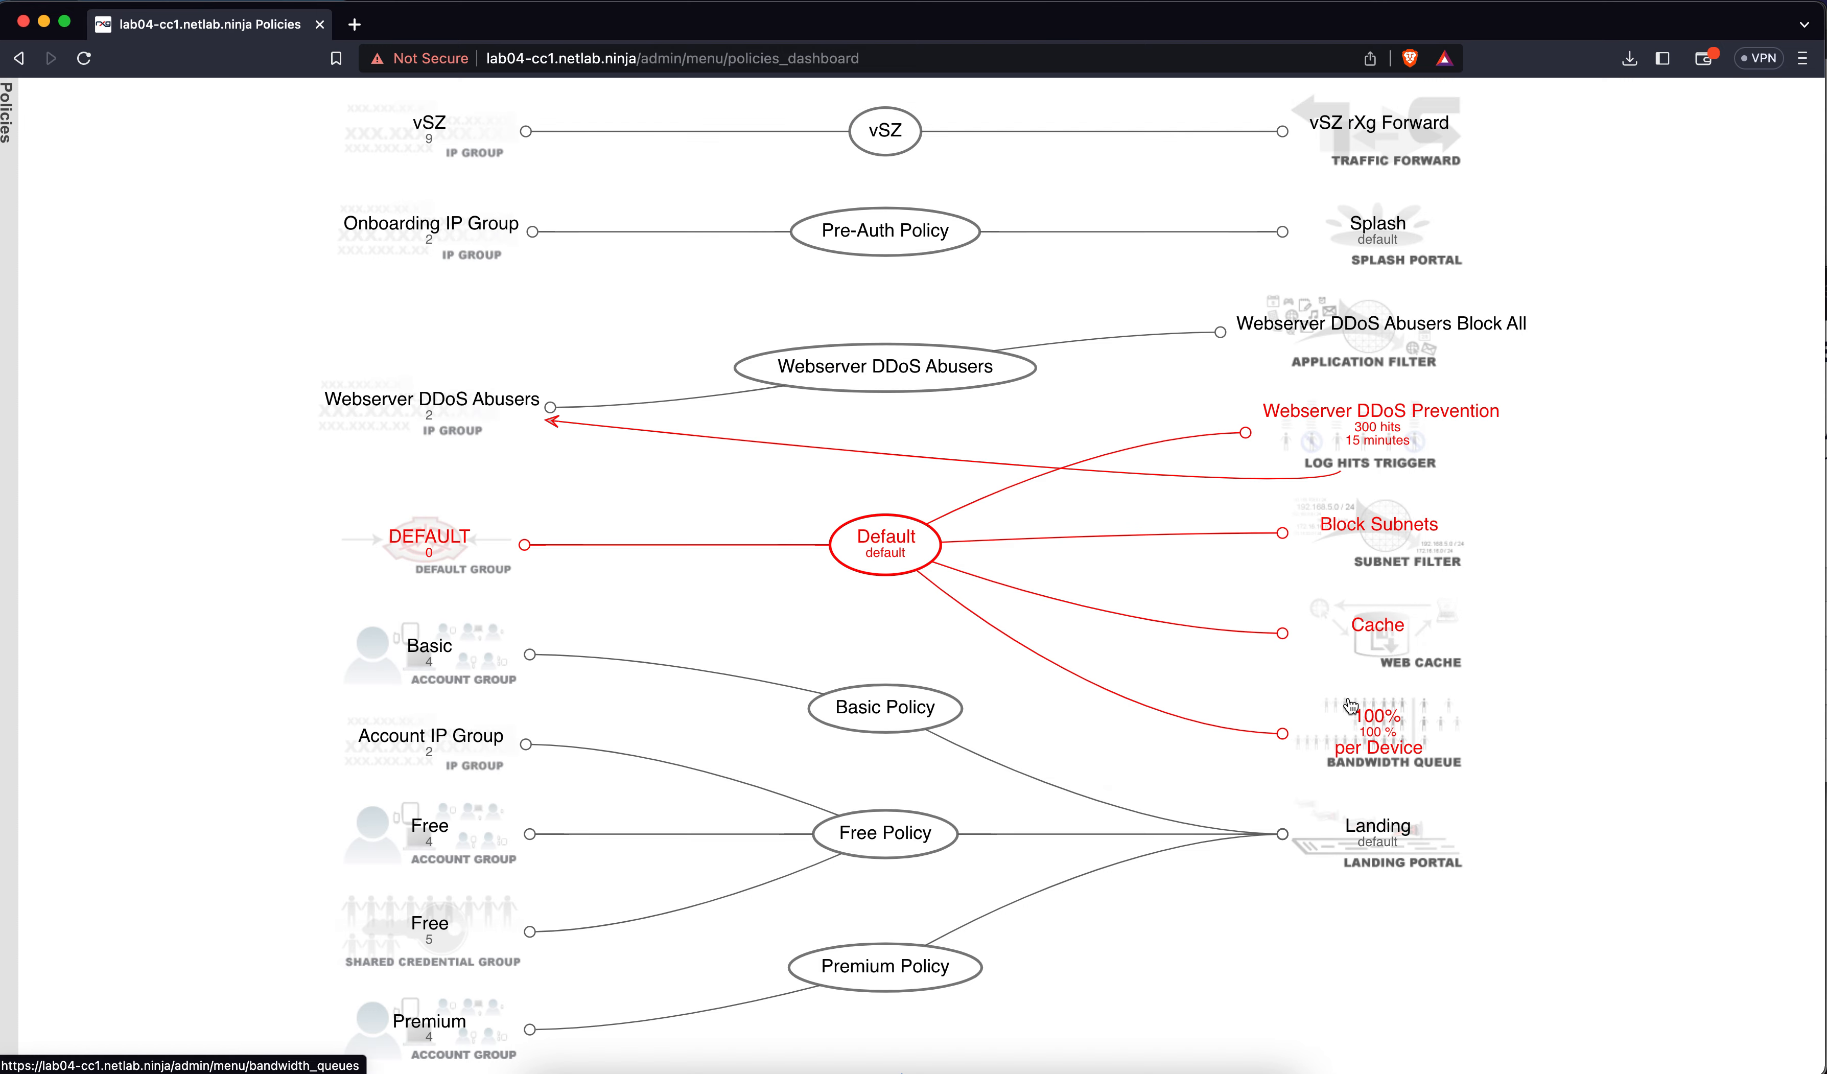
pyautogui.click(1577, 6)
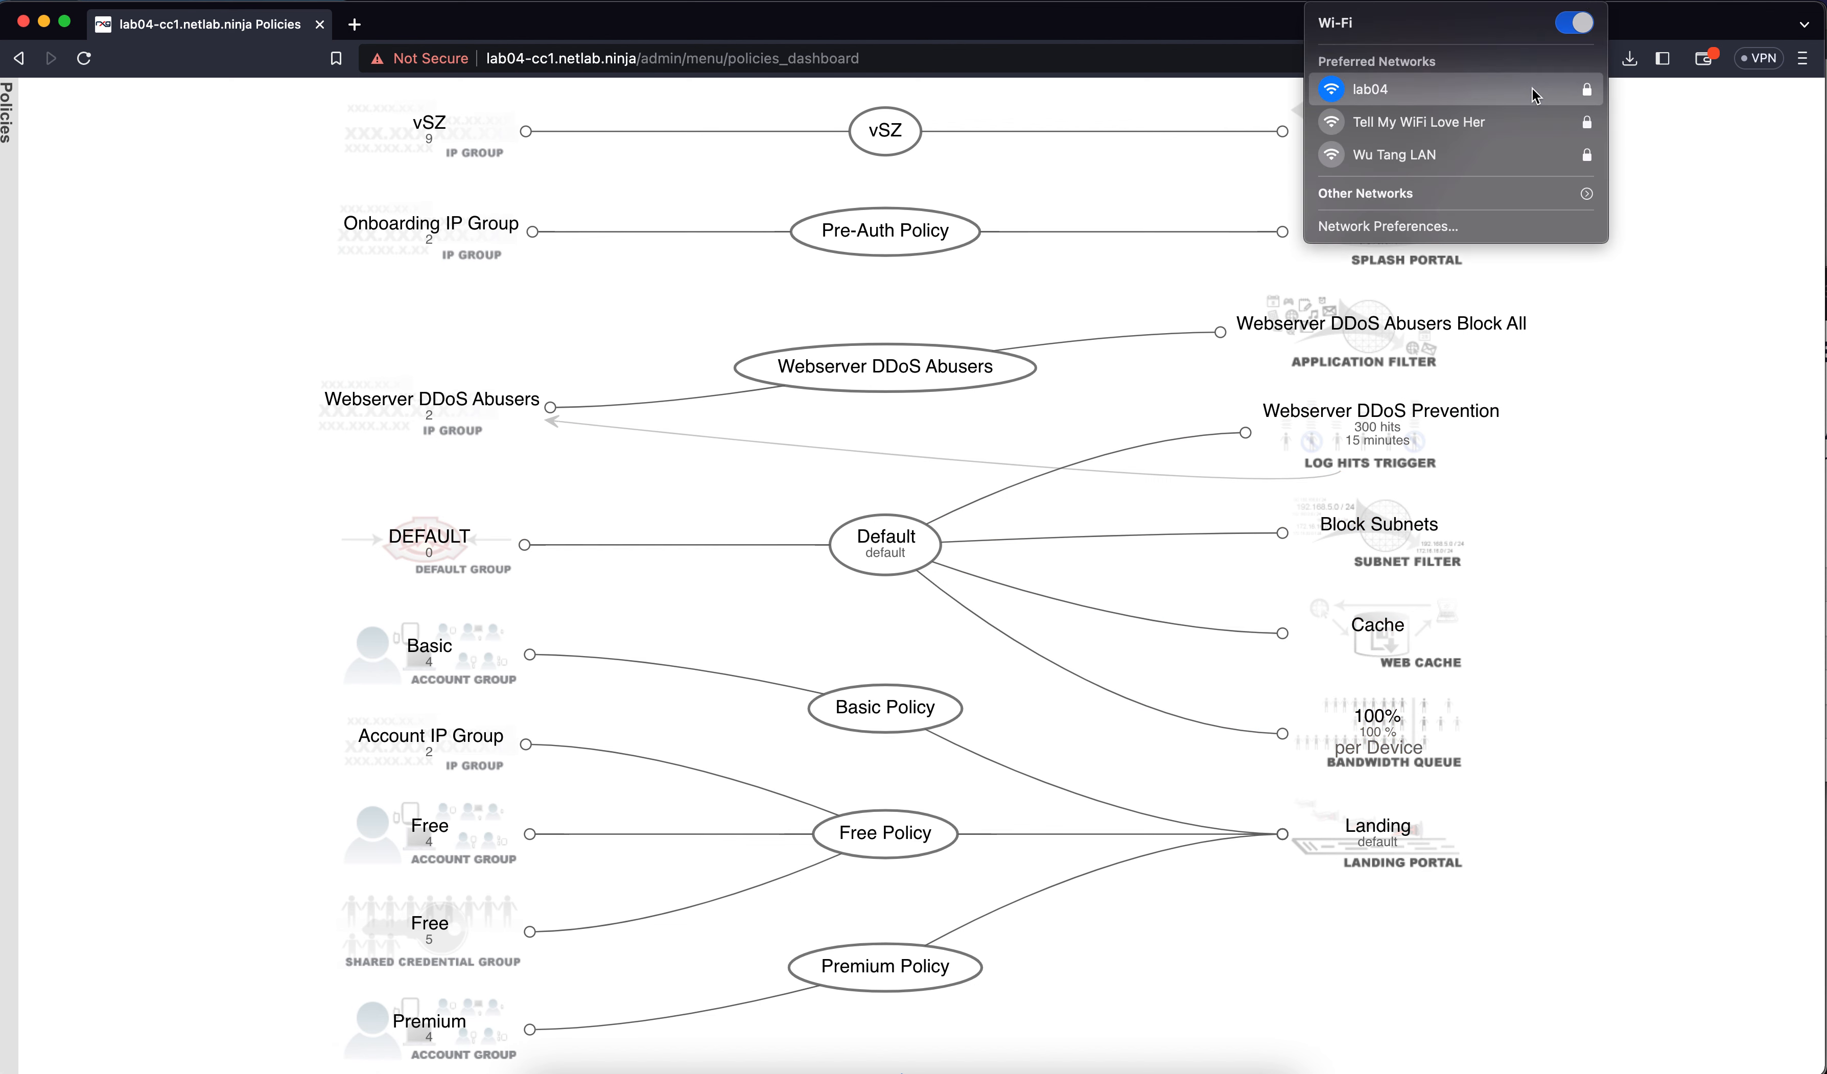
pyautogui.click(1483, 127)
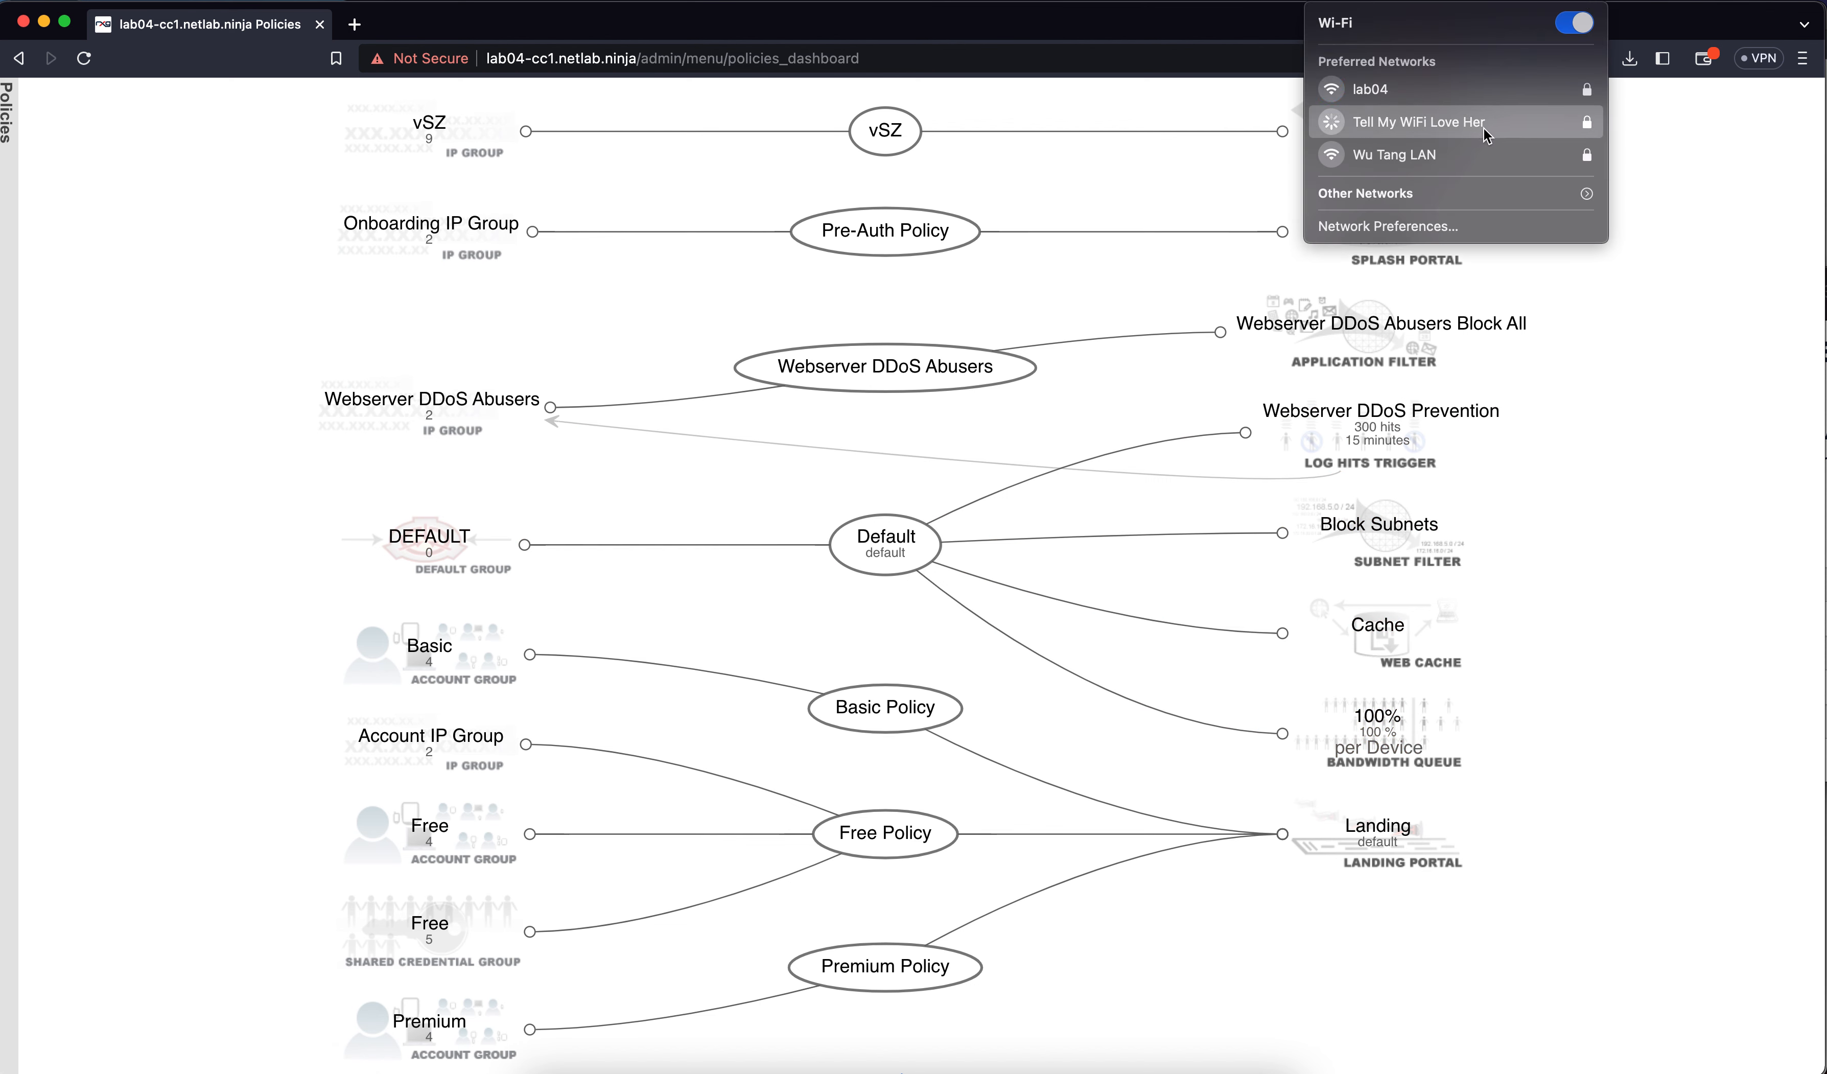
pyautogui.click(1672, 311)
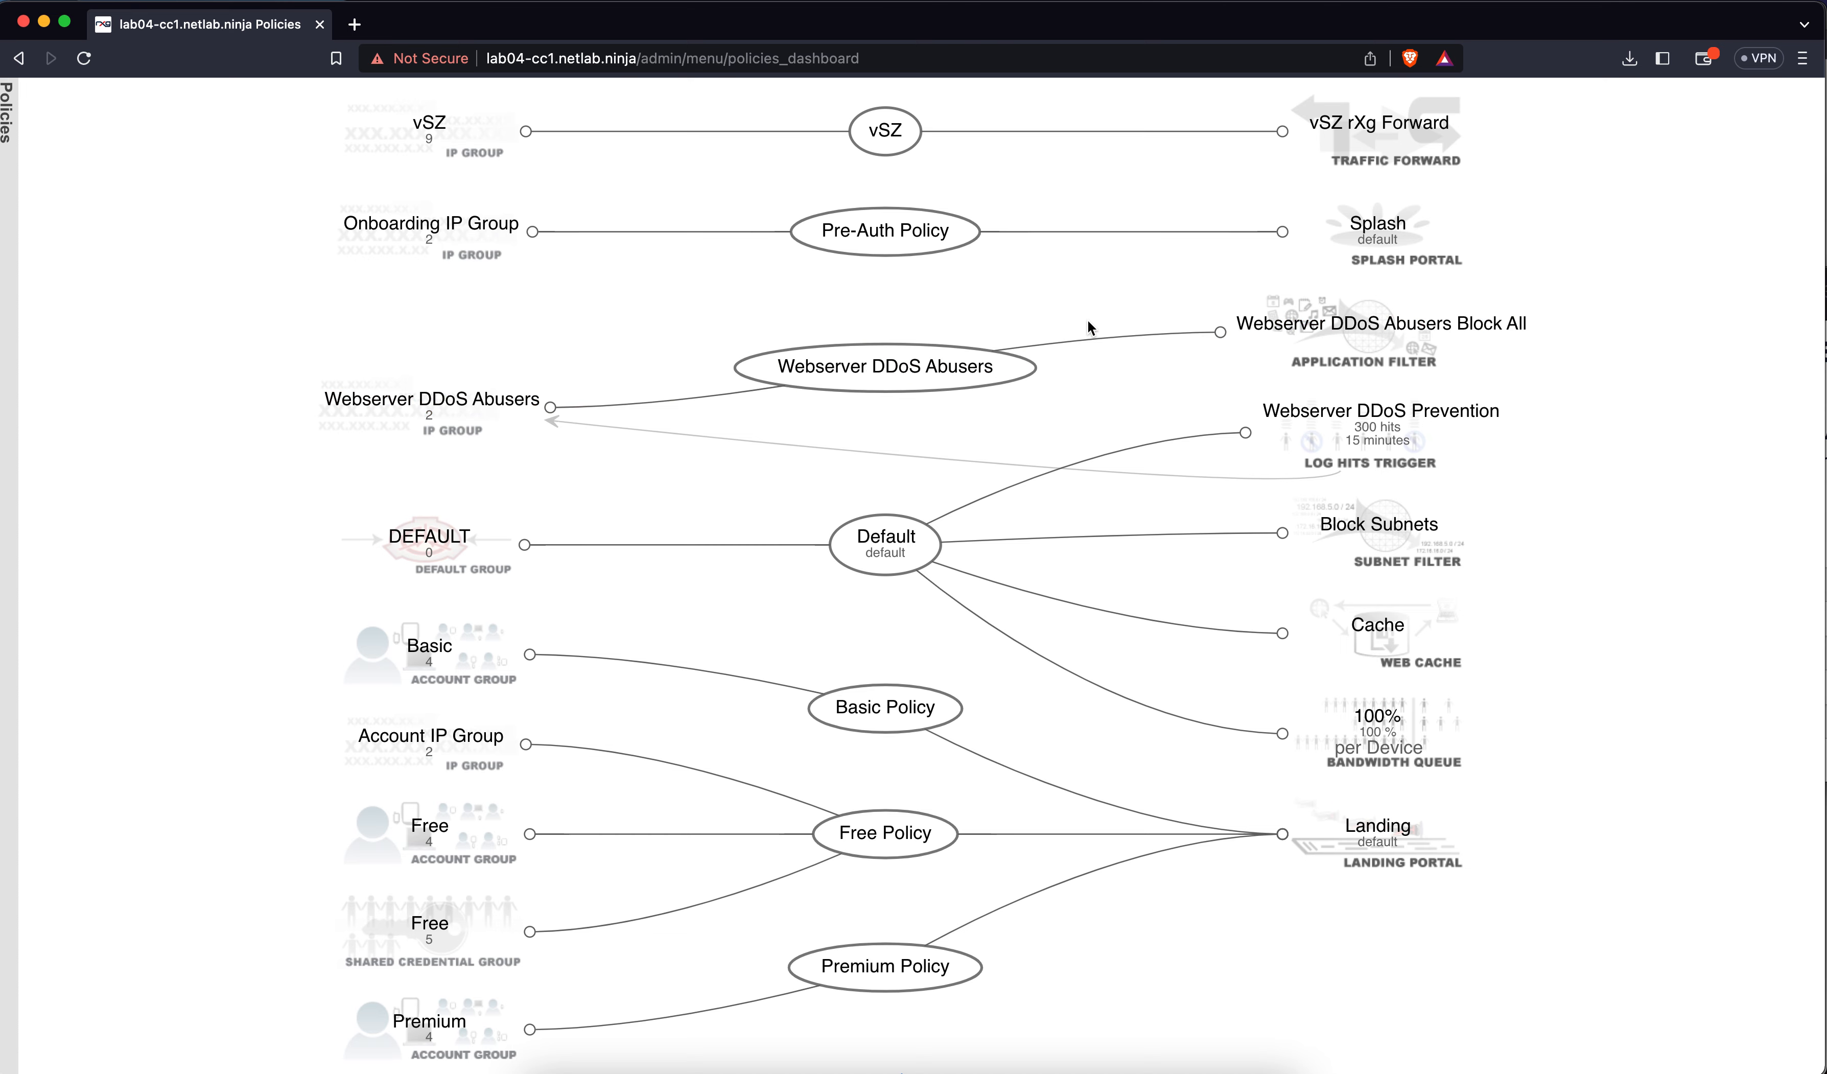
# Go to the rXg Network > Wireless page
pyautogui.scroll(5, 980, 345)
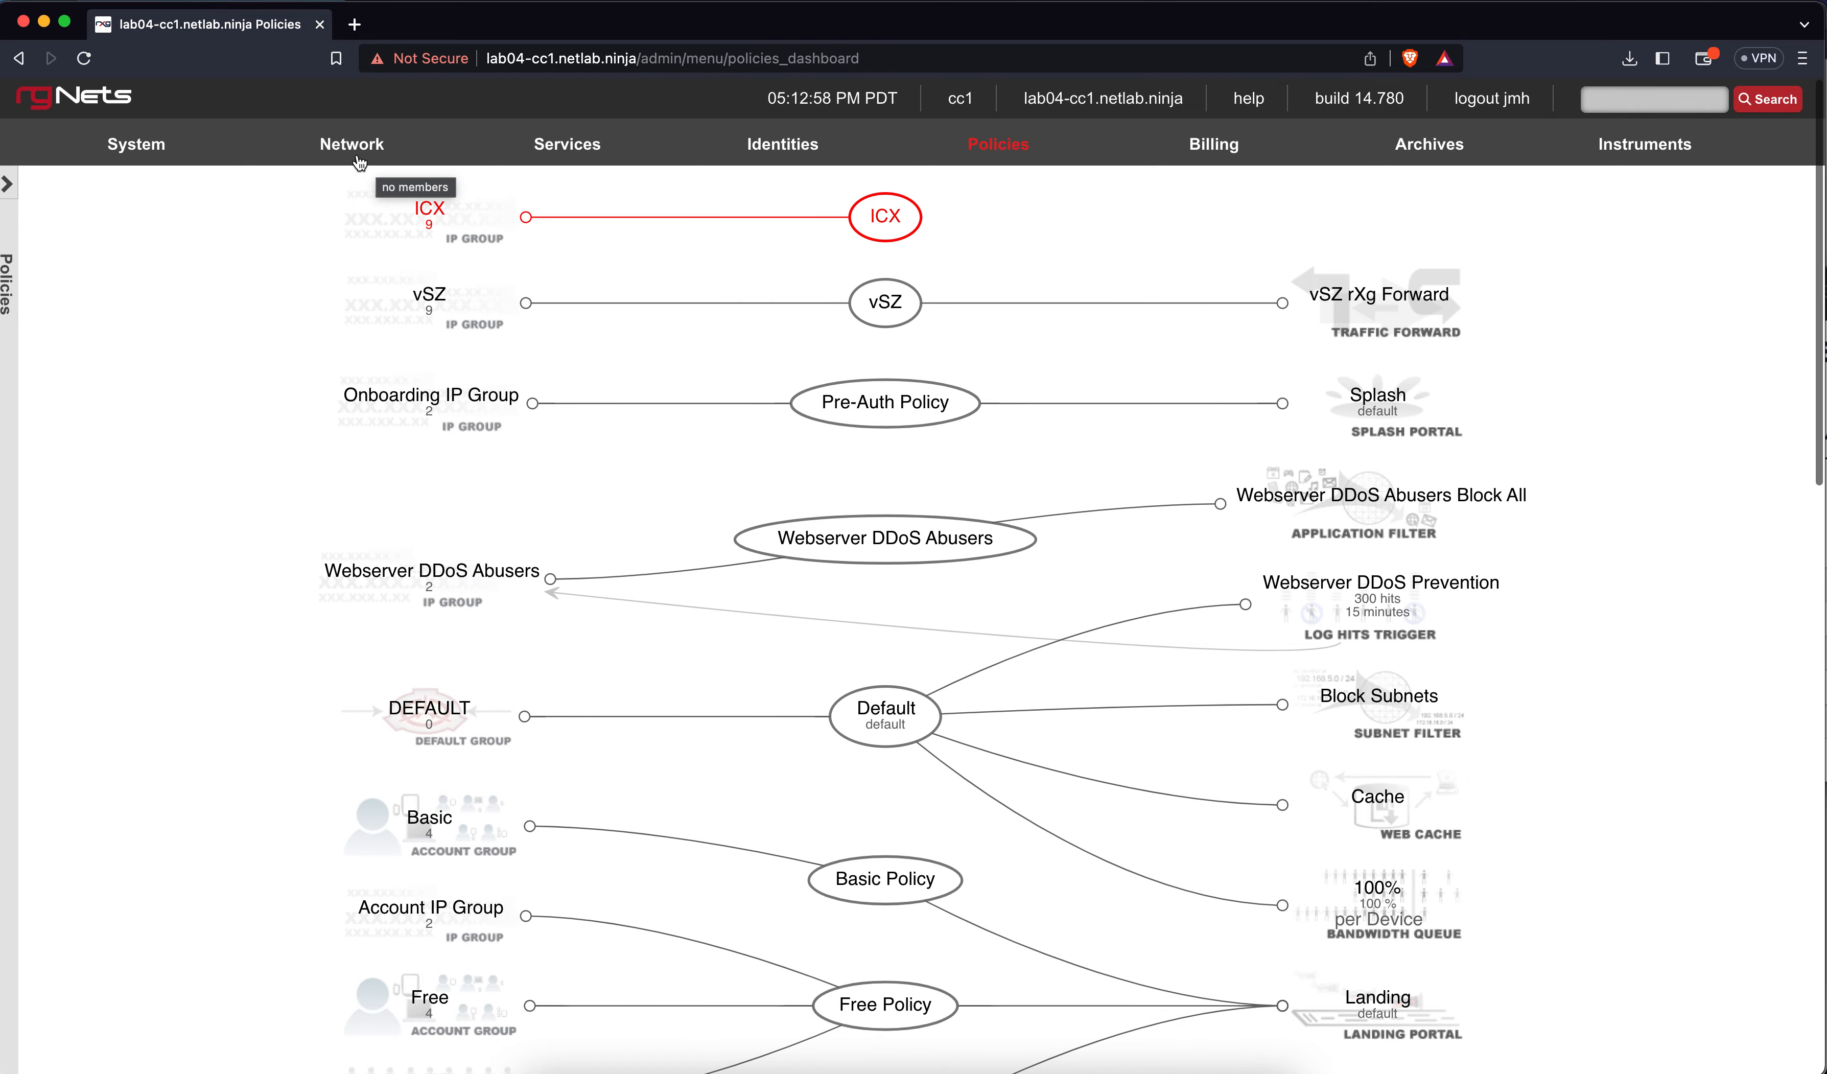
pyautogui.moveTo(359, 163)
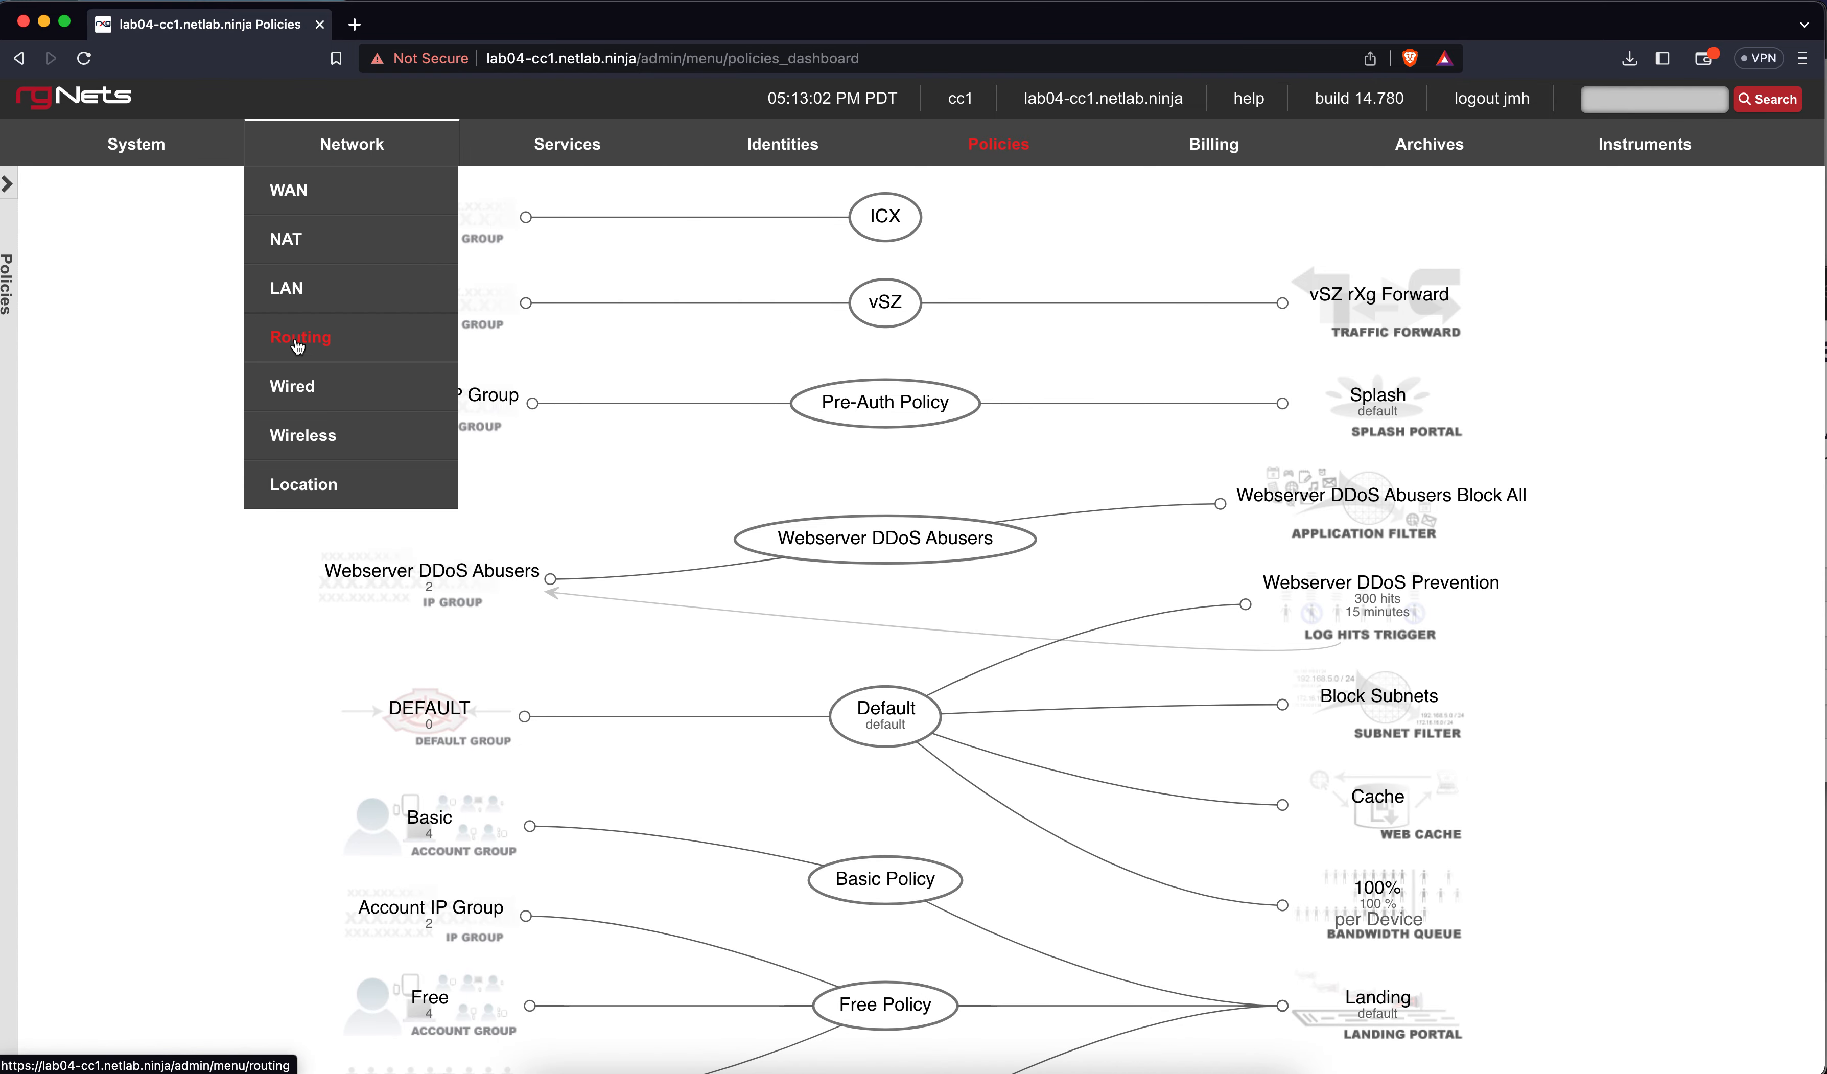
pyautogui.click(293, 440)
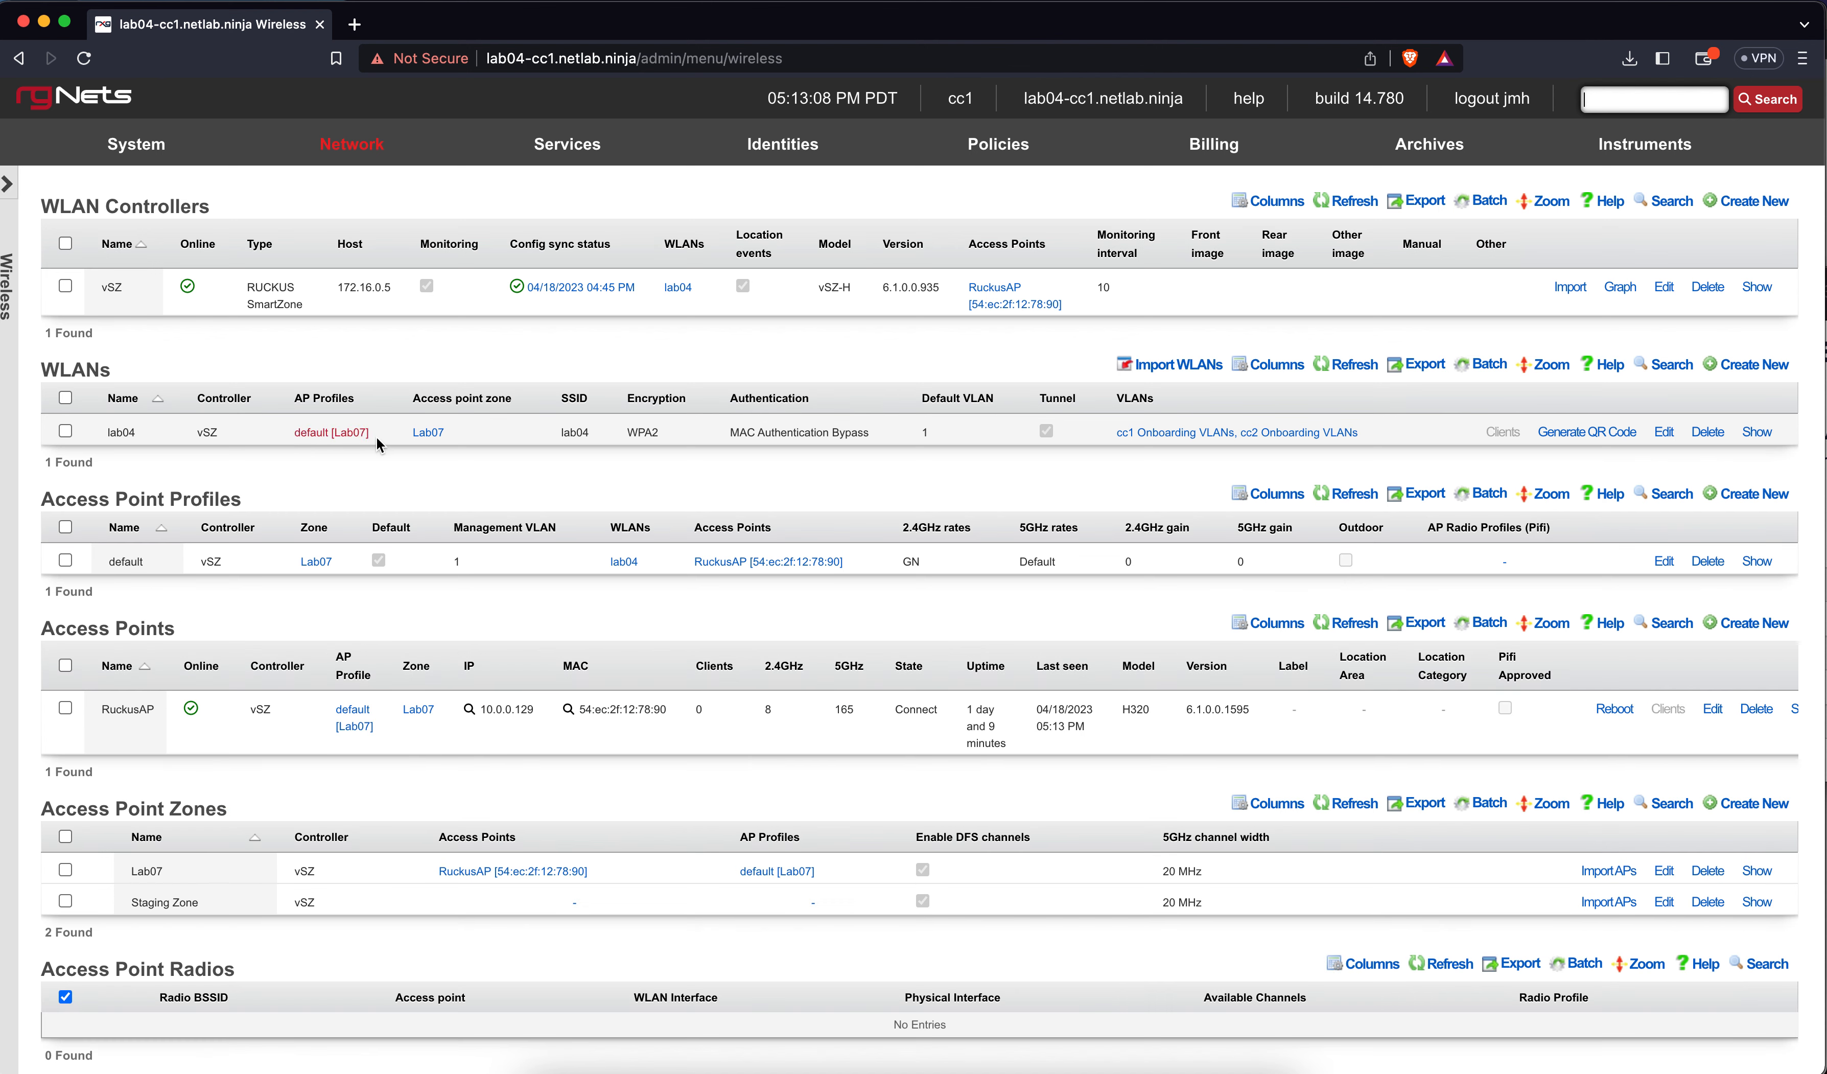
# Start a new WLAN named lab04-dpsk in the Lab07 zone with its default AP profile
pyautogui.click(1752, 367)
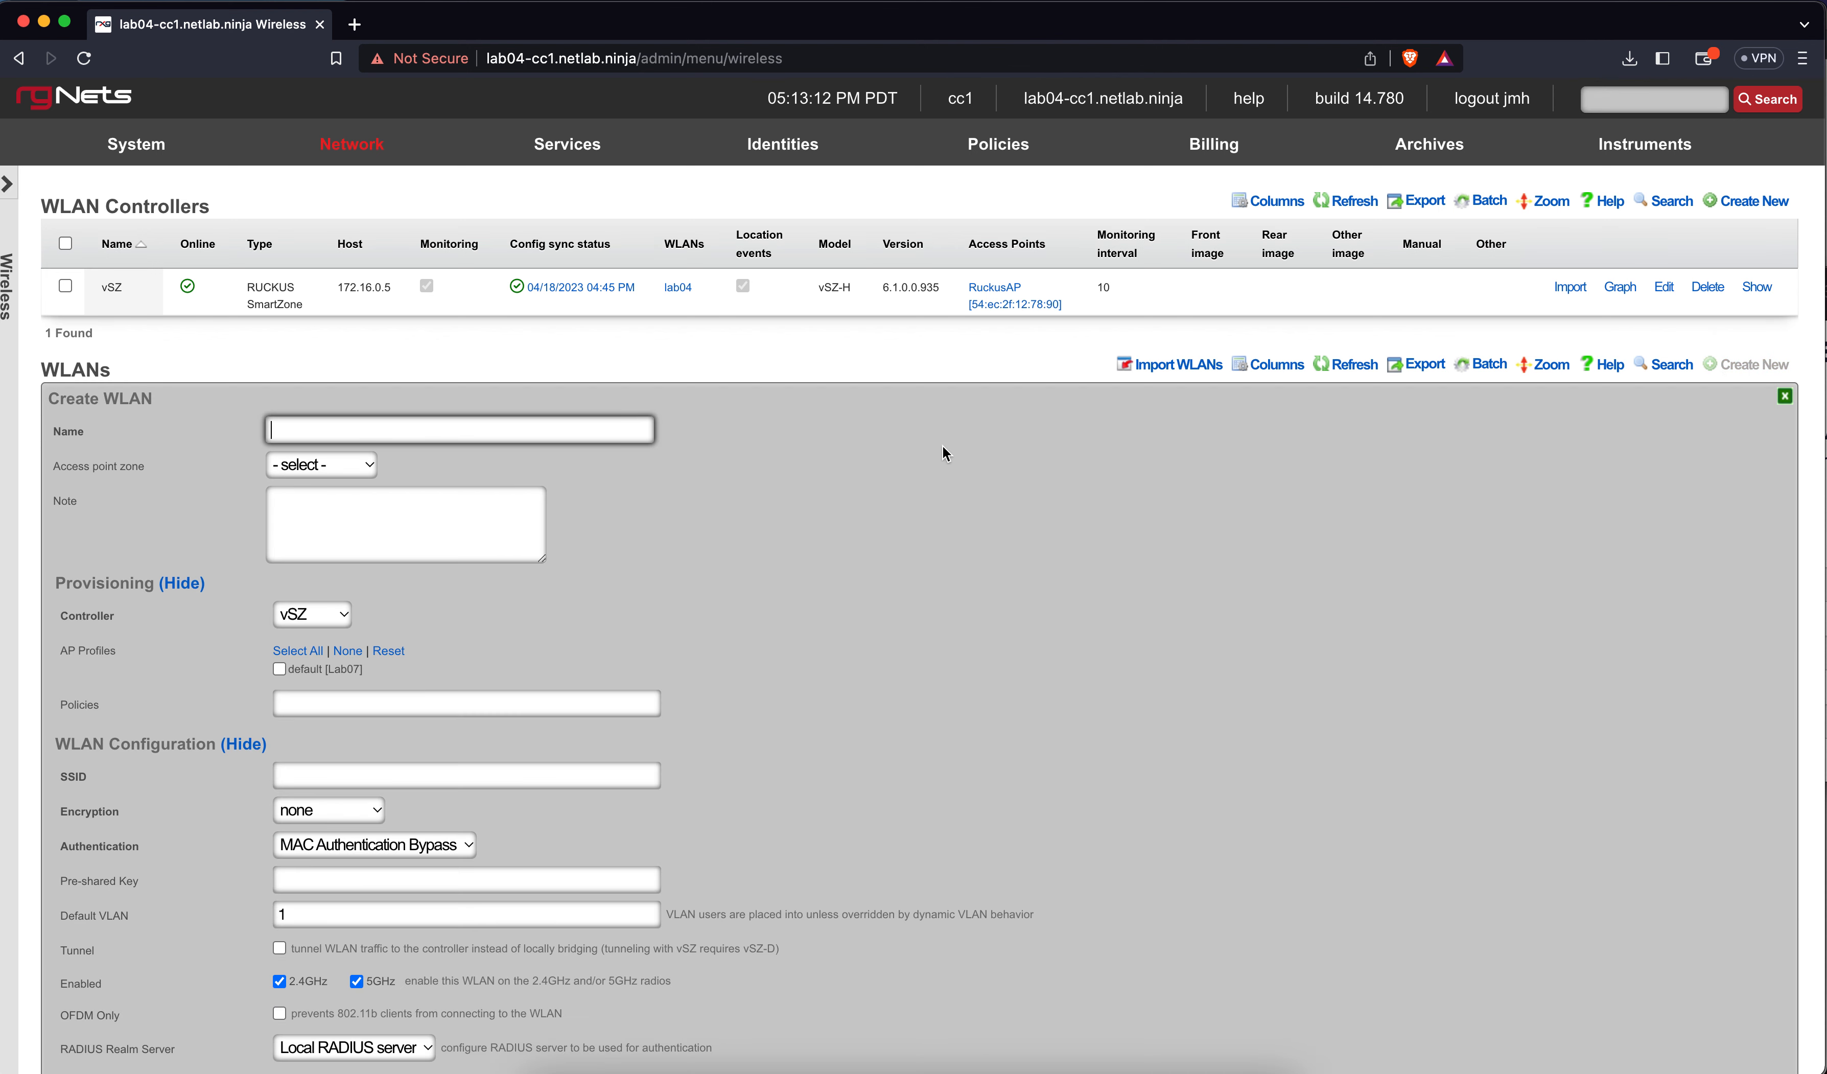
pyautogui.write('lab')
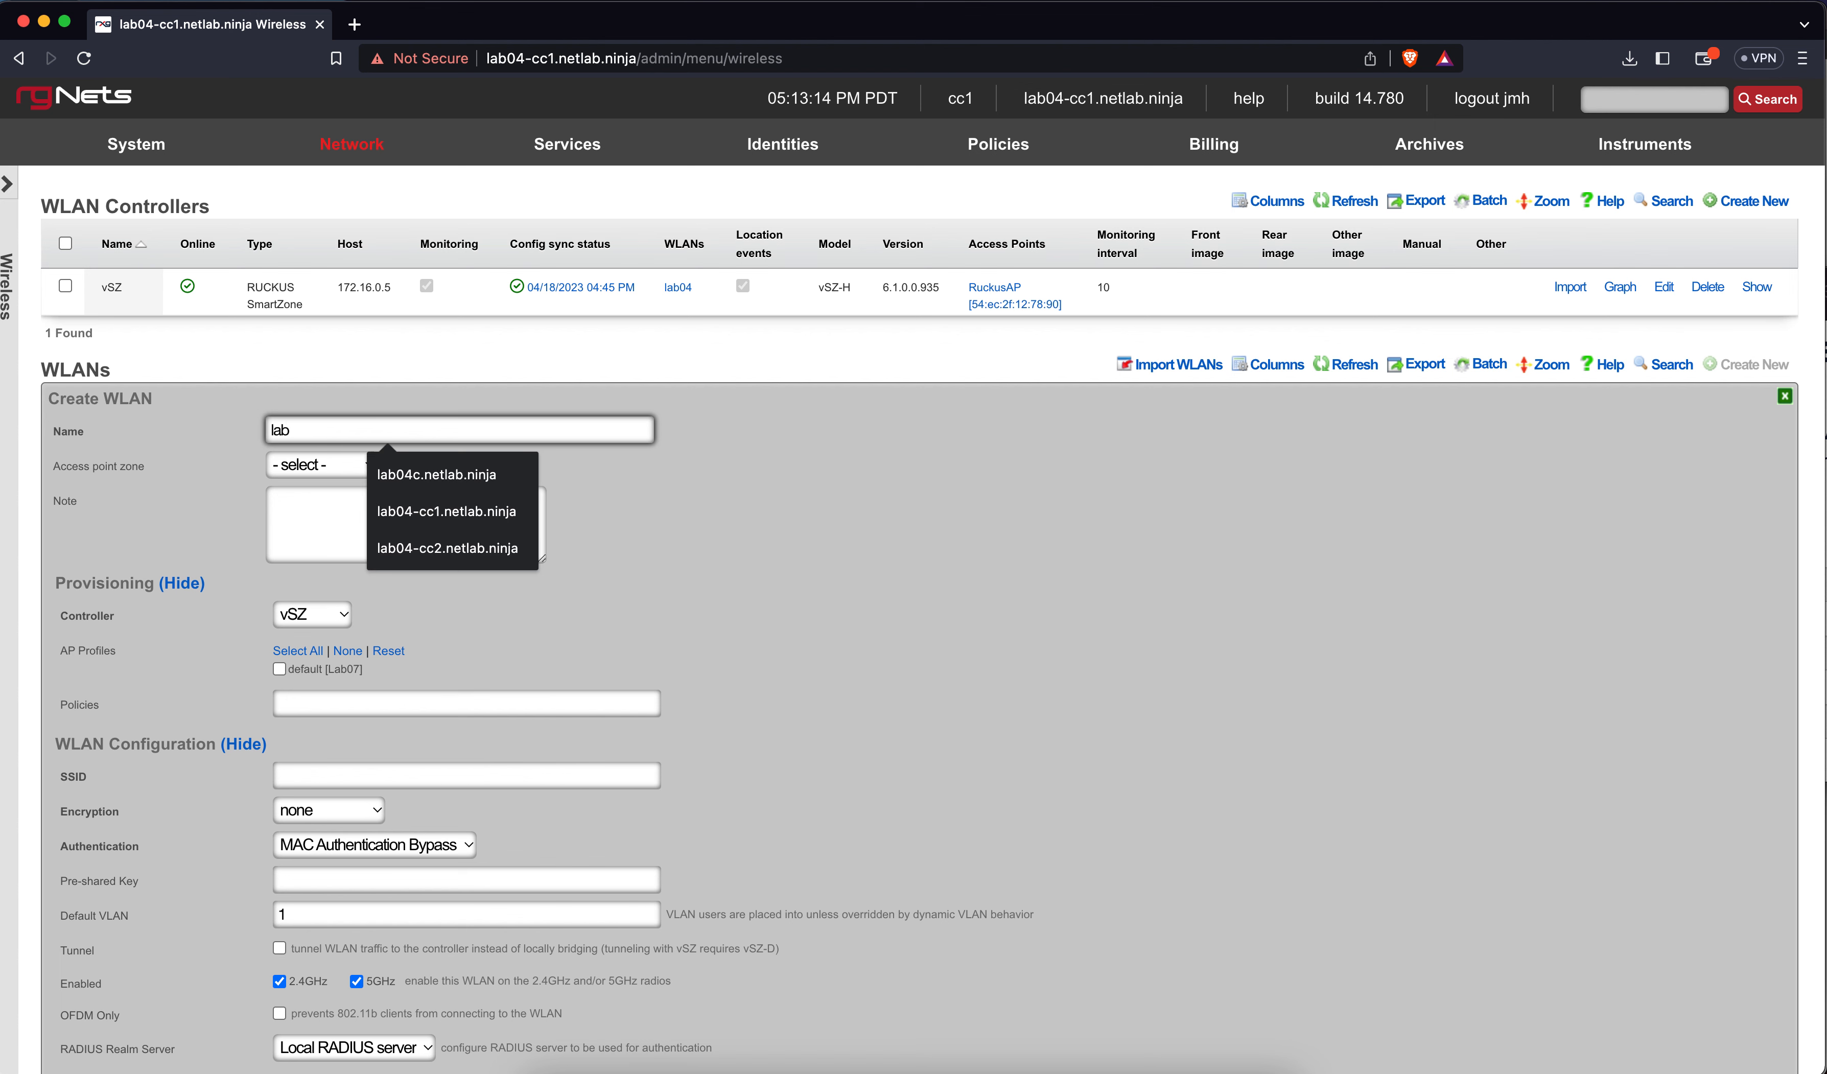
pyautogui.write('04-dpsk')
pyautogui.click(337, 464)
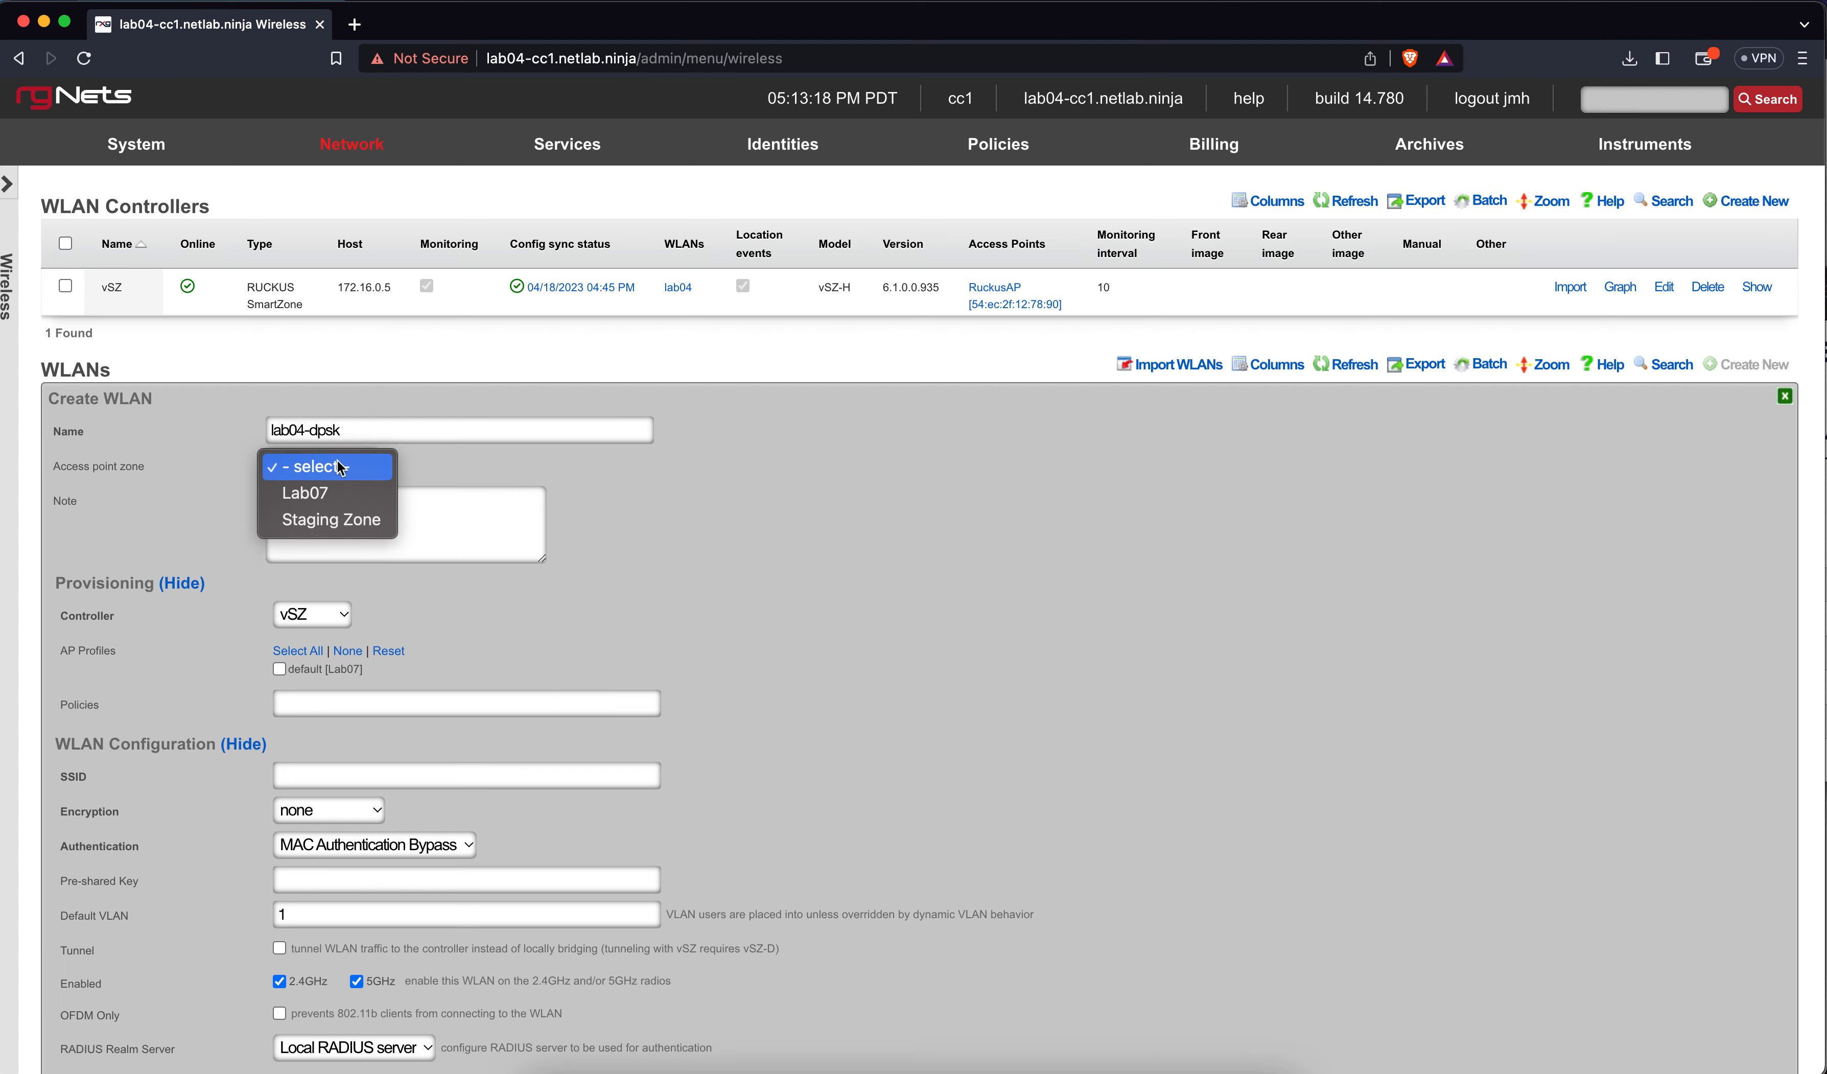
pyautogui.click(326, 493)
pyautogui.scroll(-3, 631, 601)
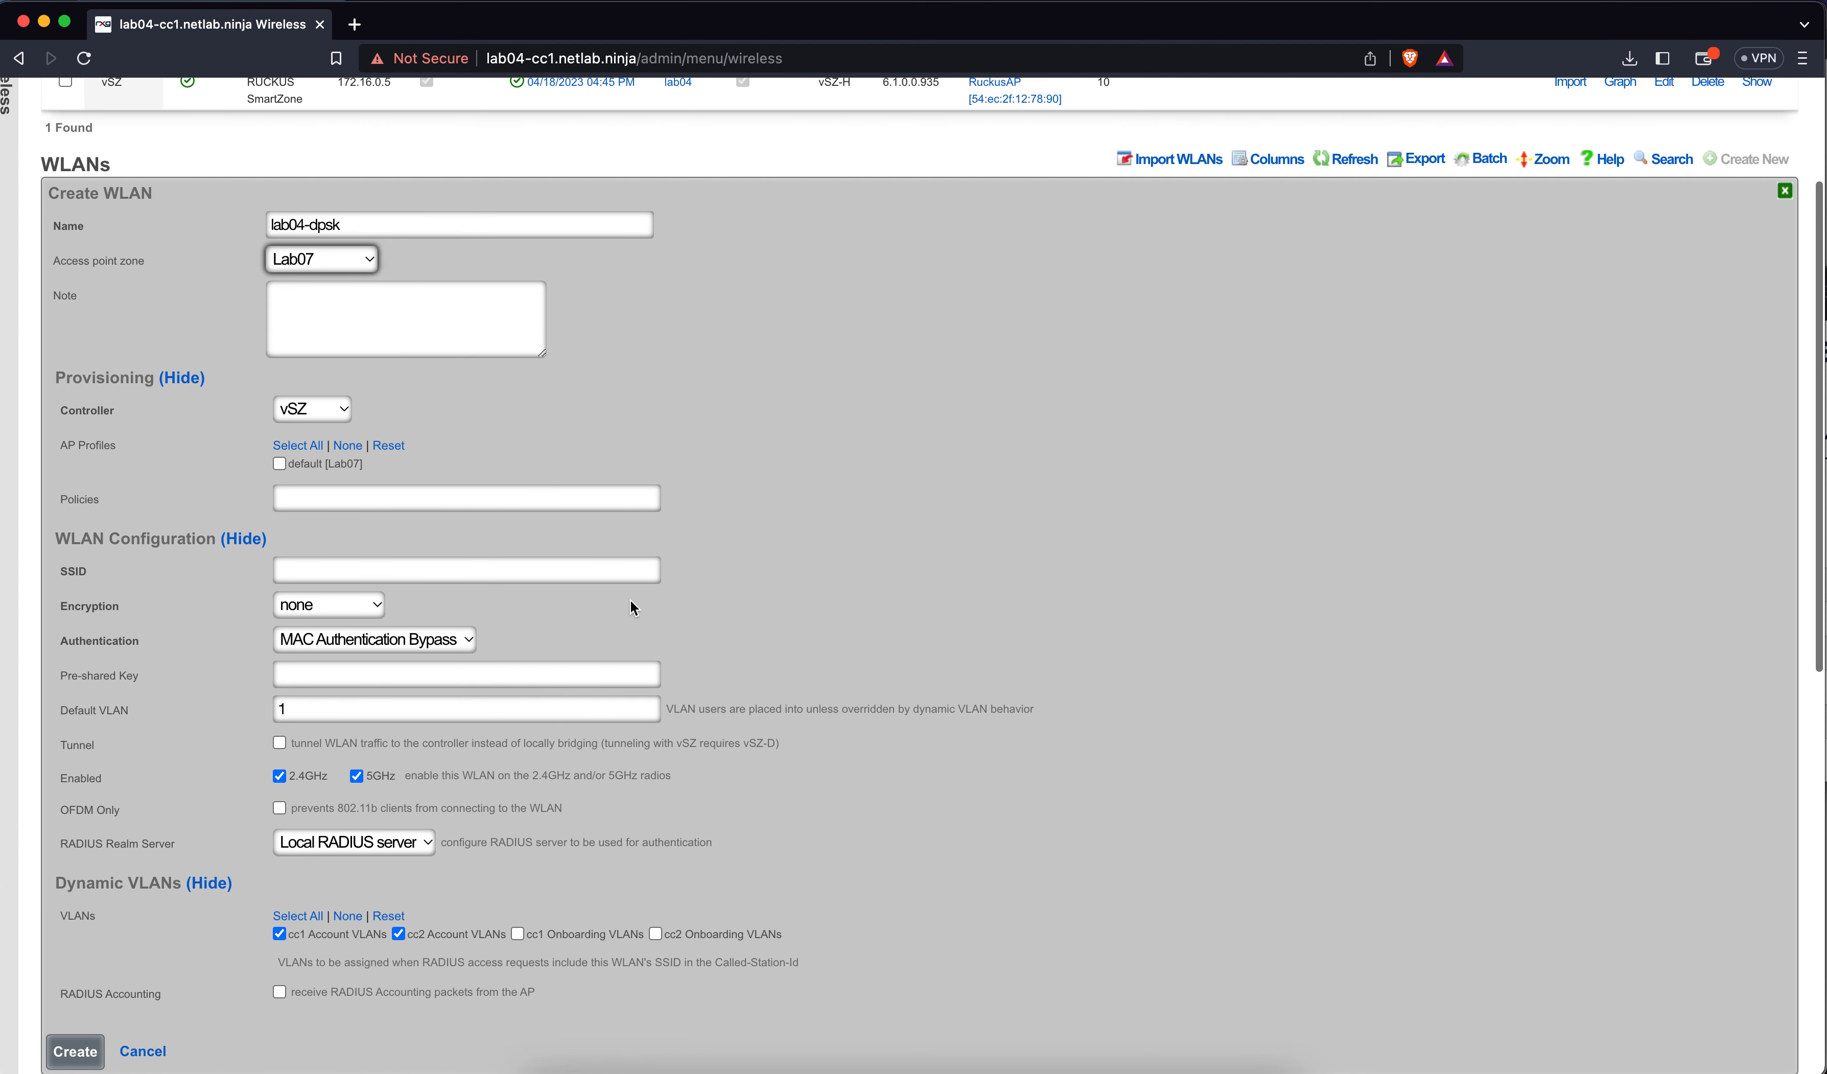
pyautogui.click(280, 464)
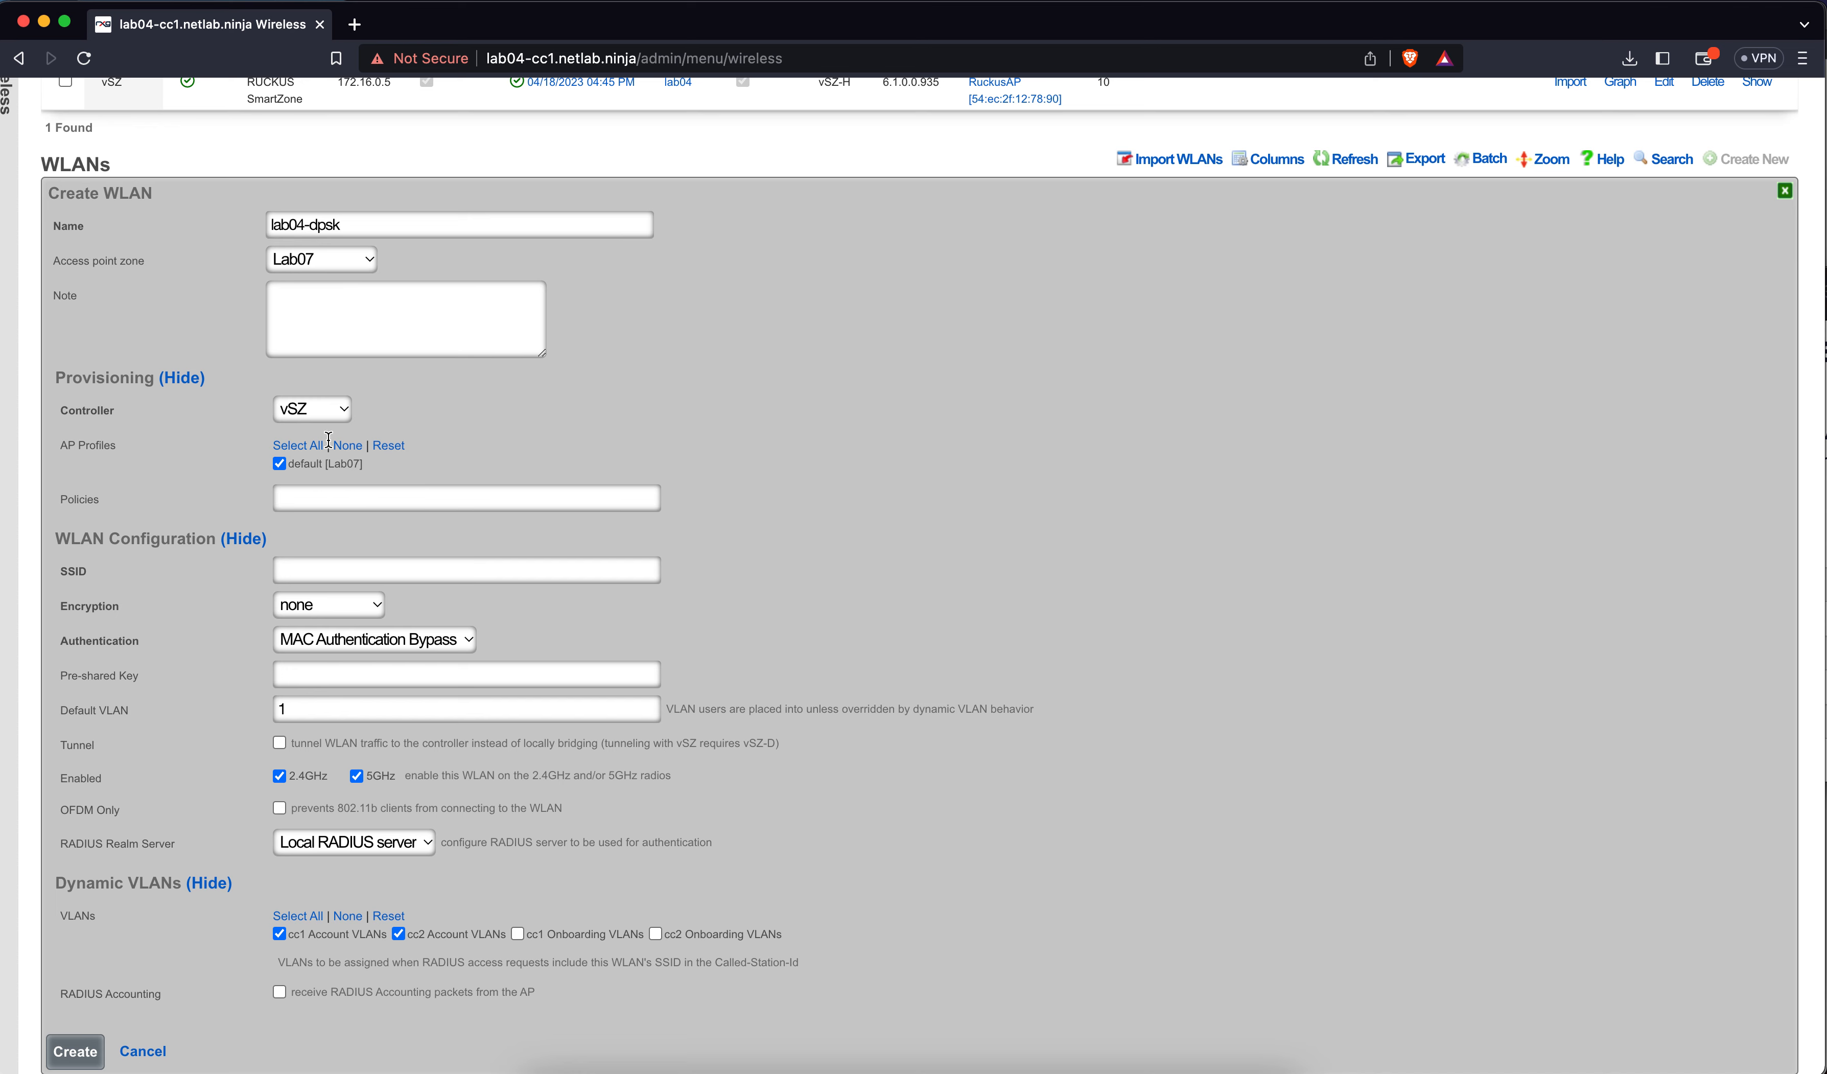
pyautogui.click(325, 409)
# Set the SSID to lab04-dpsk with WPA2 encryption and Multiple PSK authentication
pyautogui.click(457, 417)
pyautogui.click(395, 562)
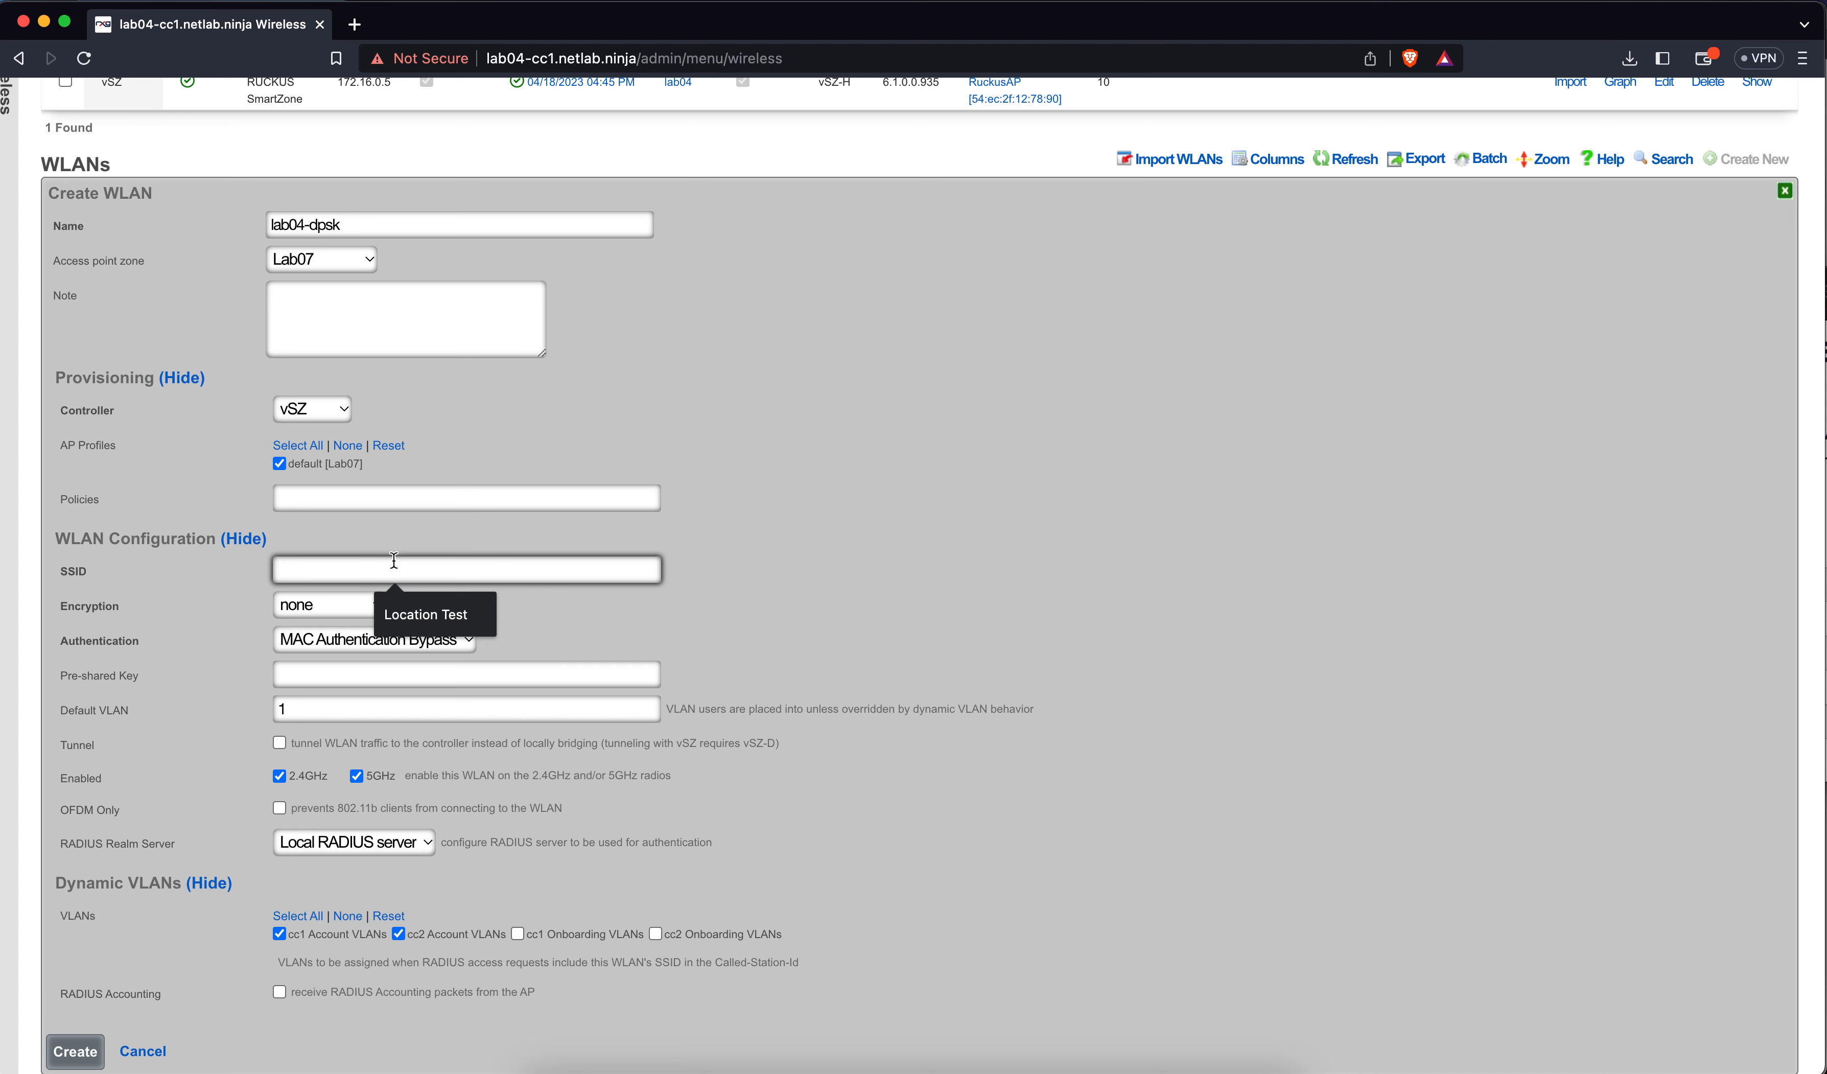
pyautogui.write('lab04')
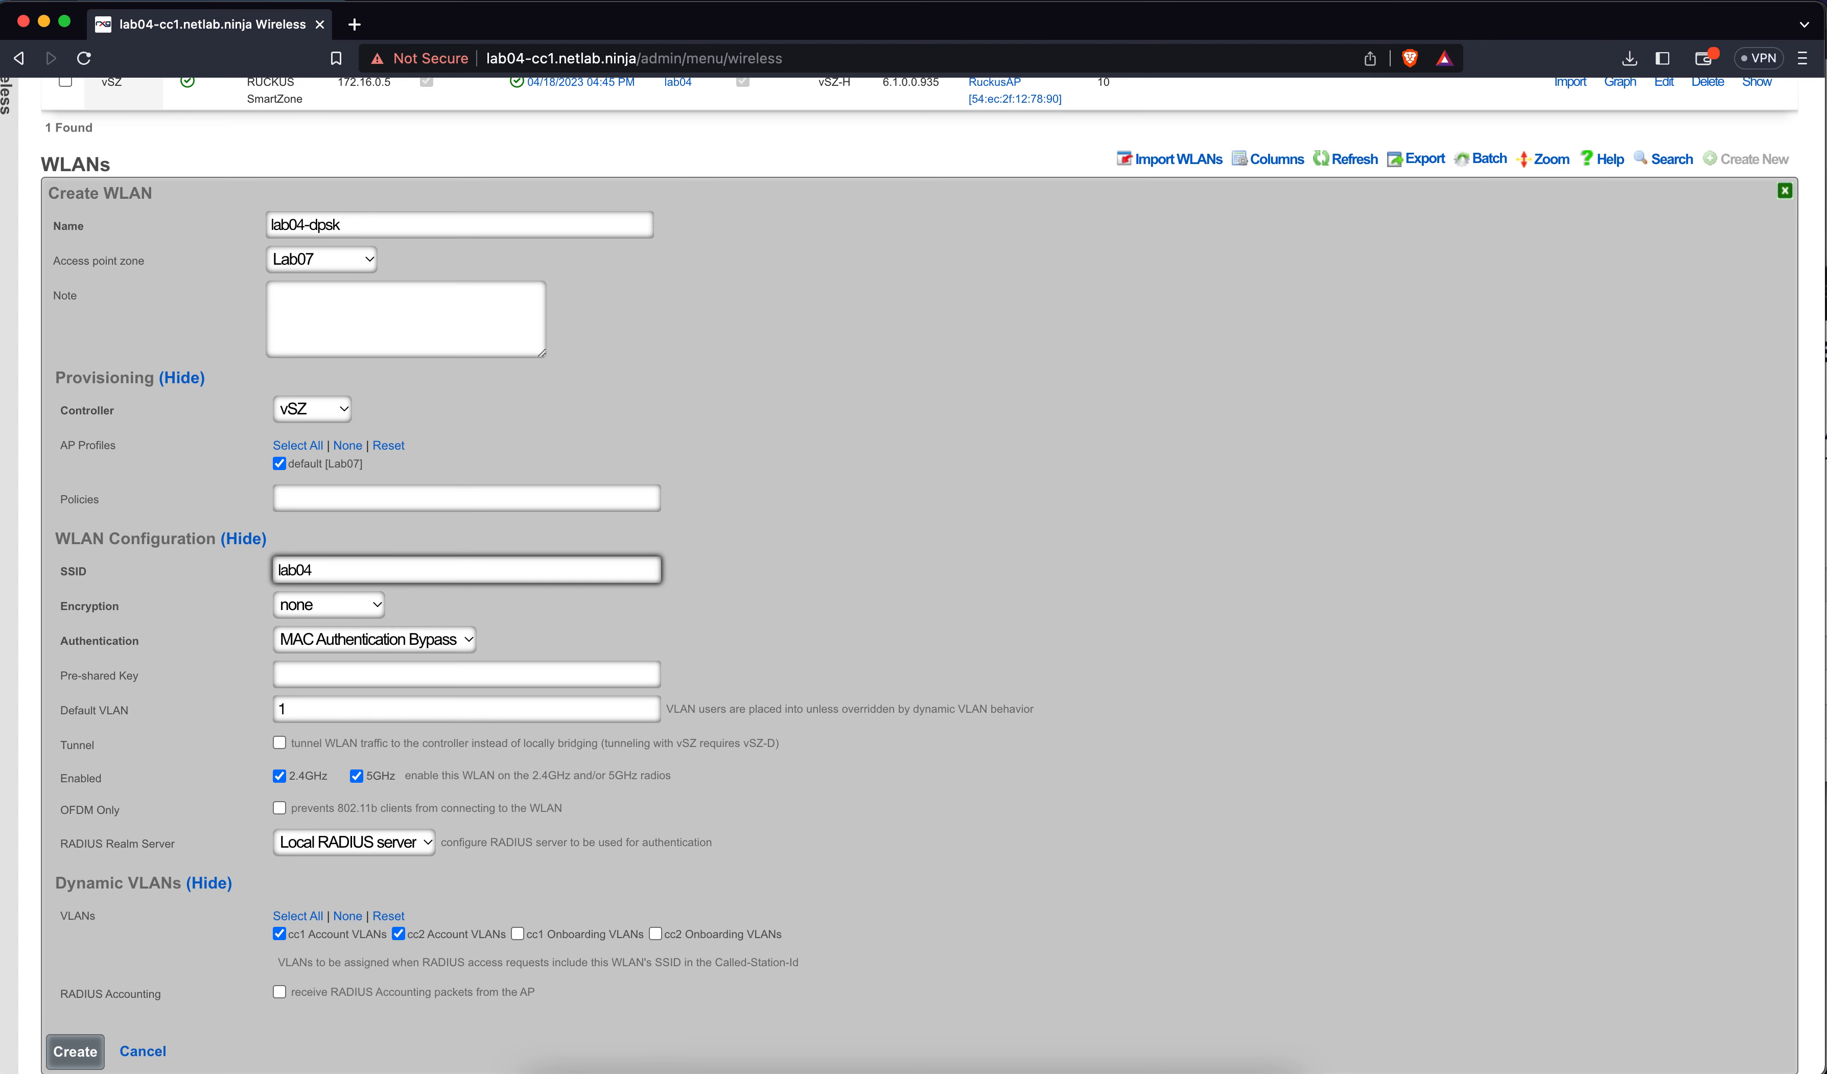
pyautogui.write('-dpsk')
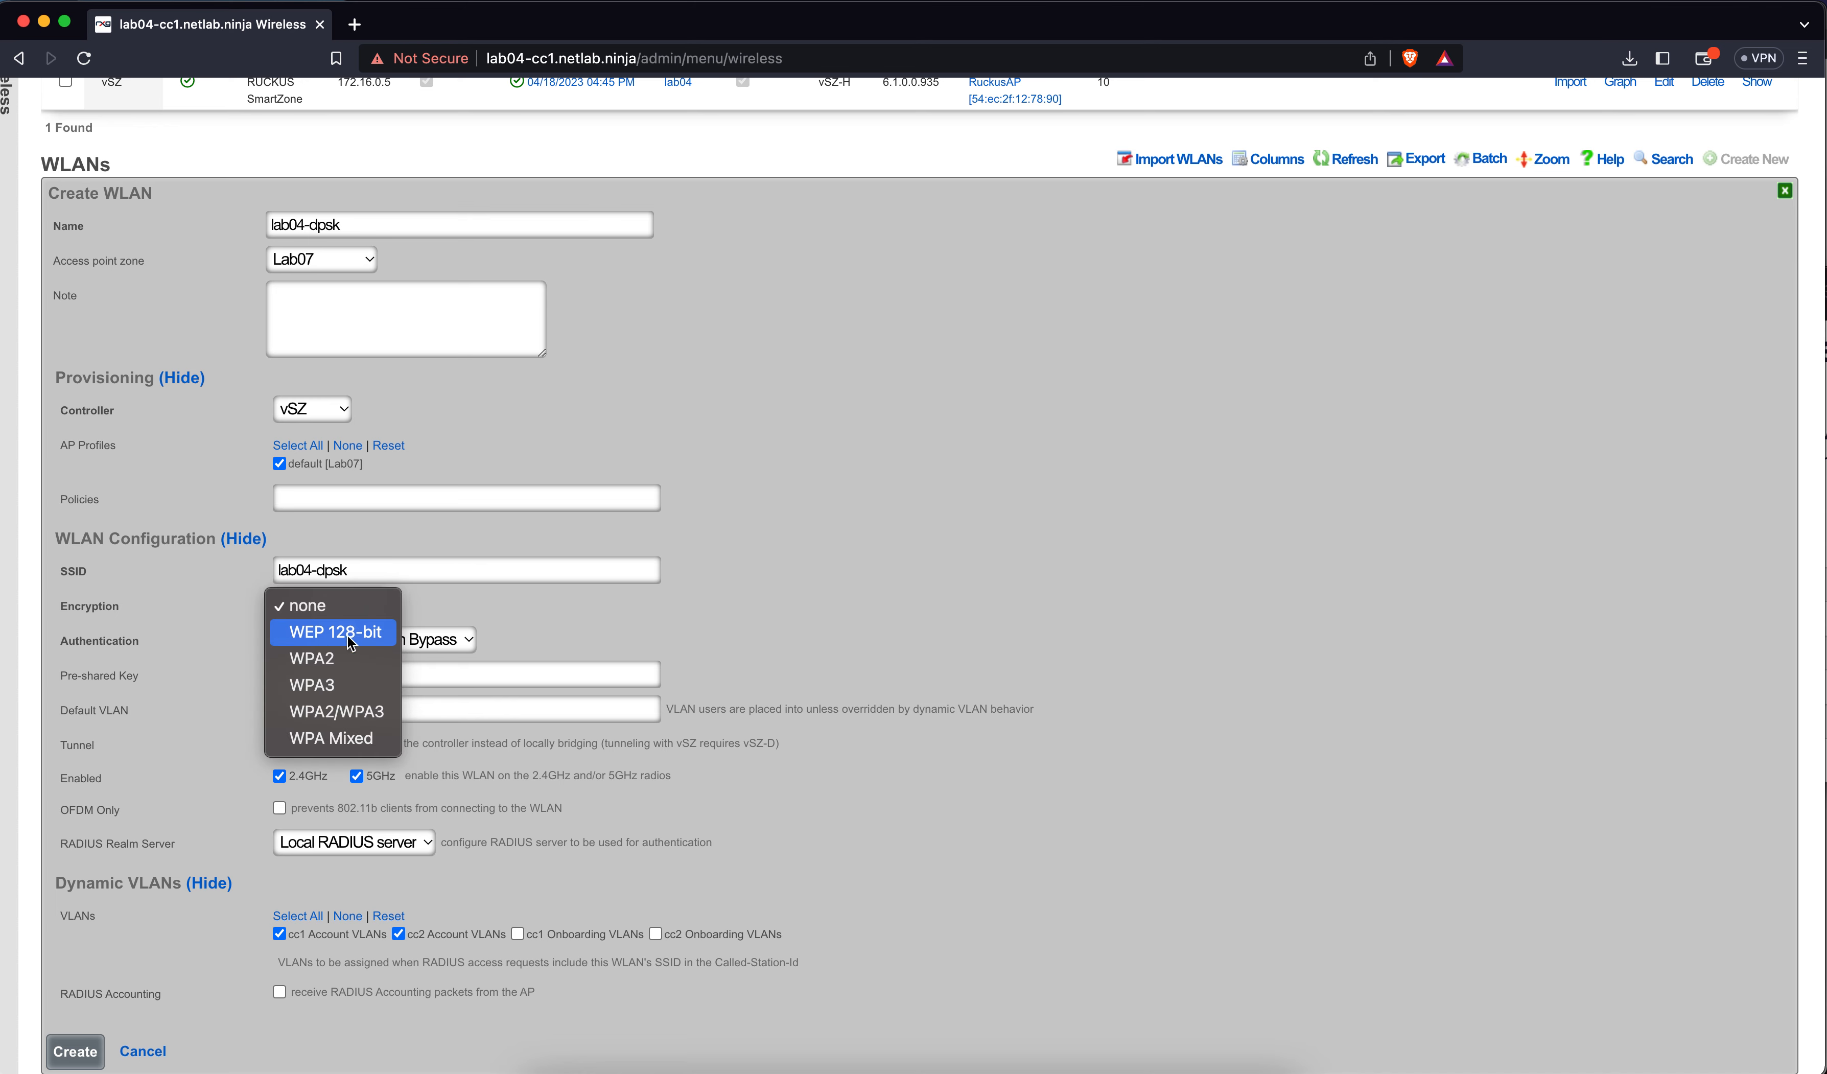
pyautogui.click(533, 647)
pyautogui.click(577, 647)
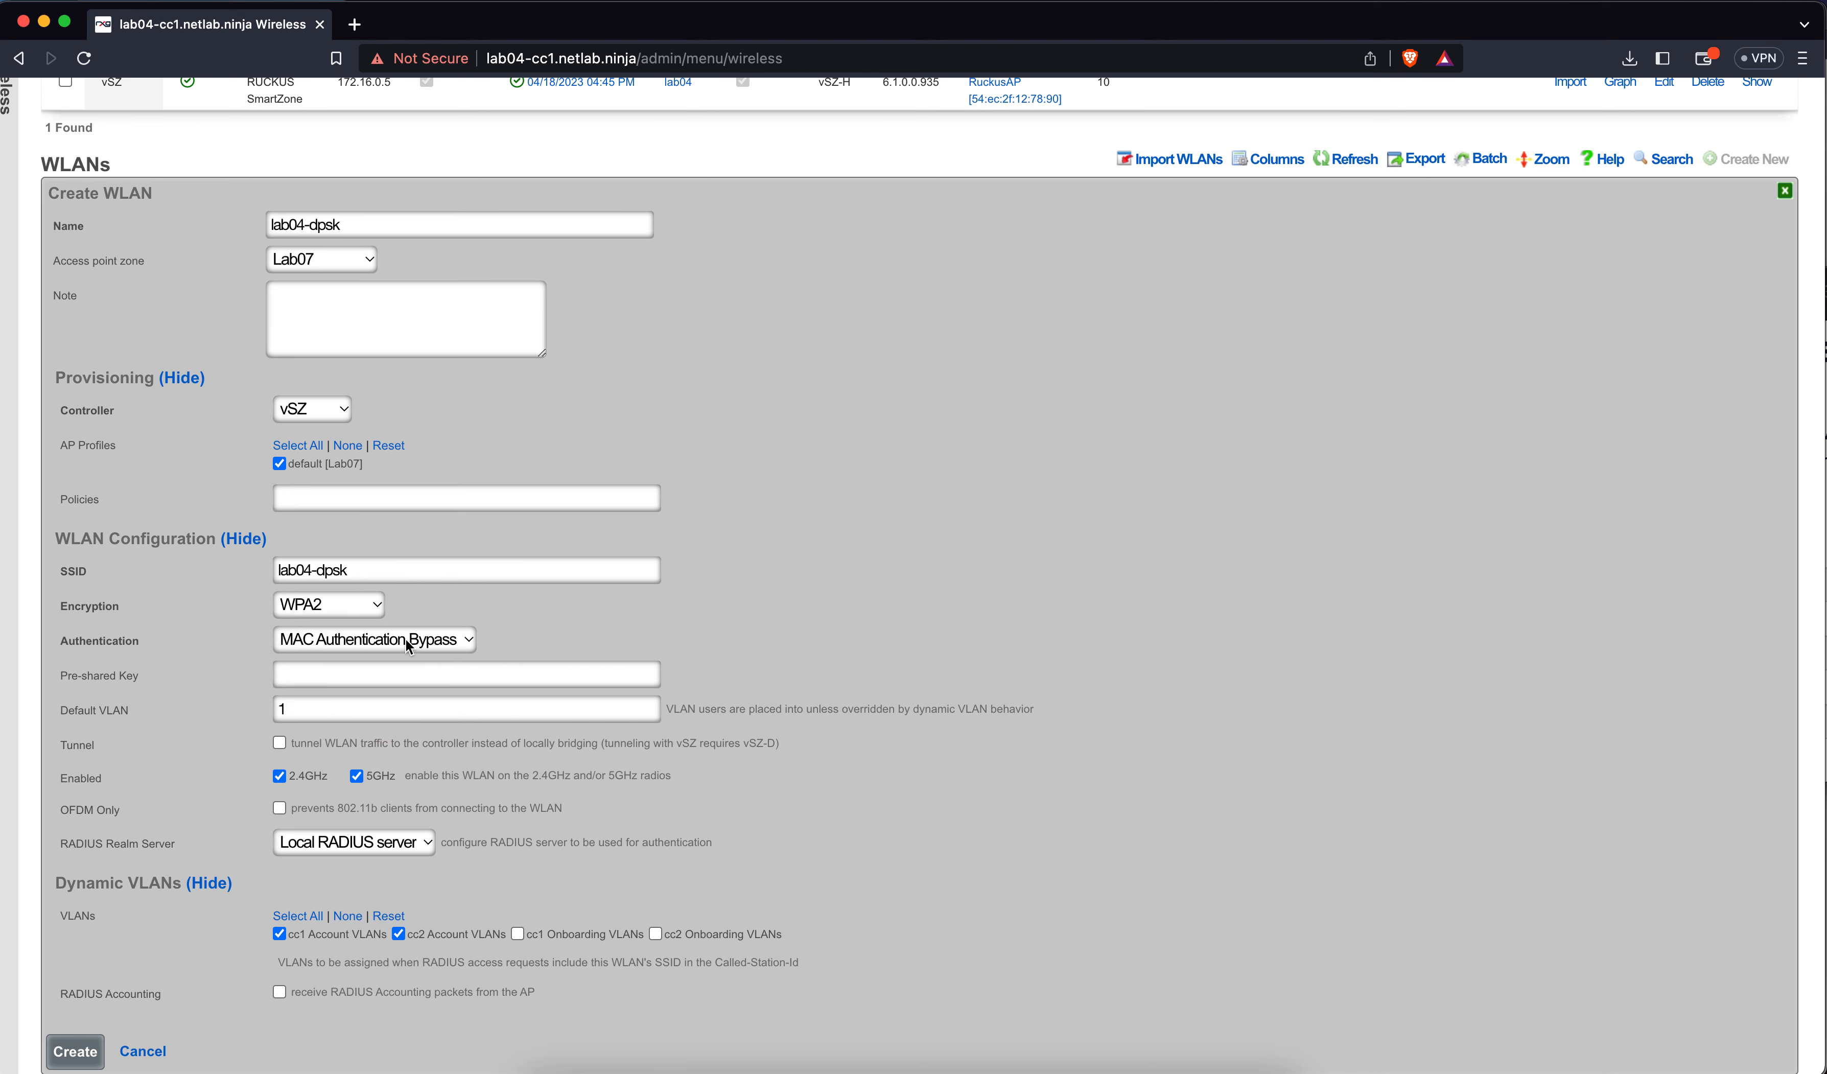
pyautogui.click(409, 640)
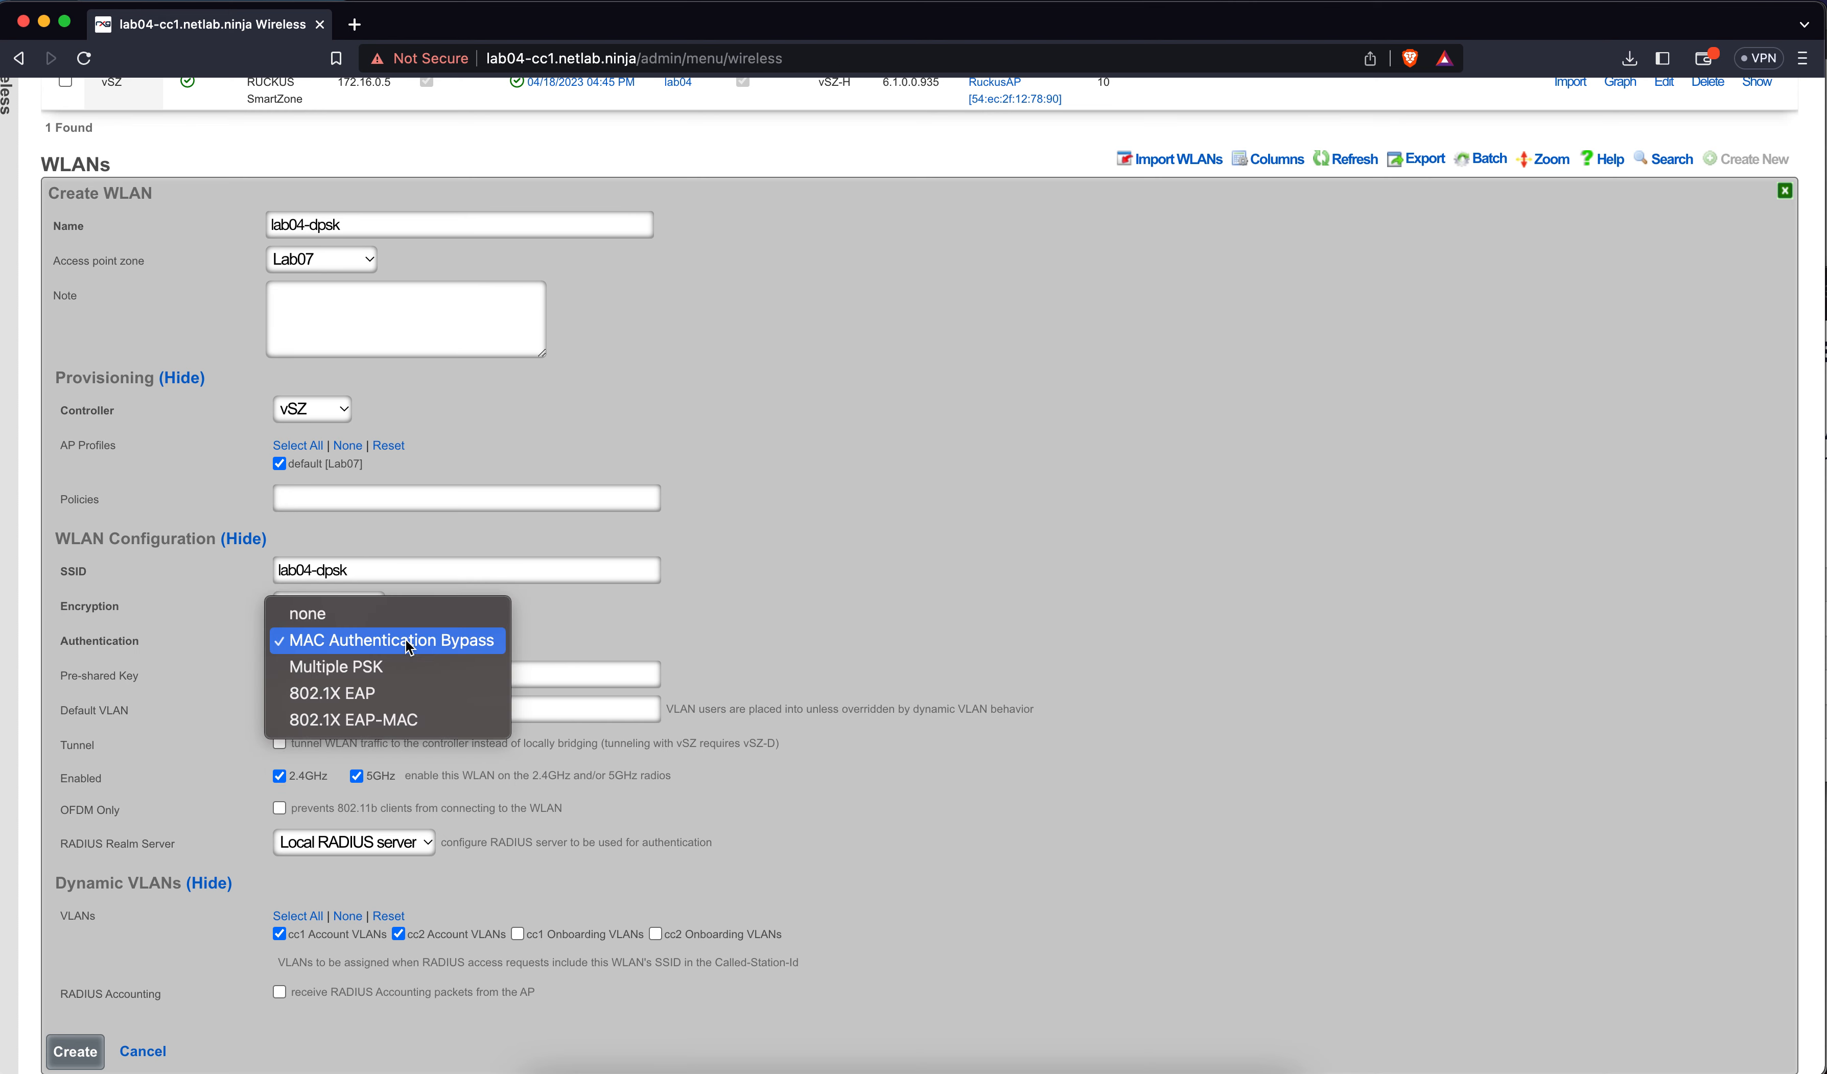
pyautogui.click(399, 668)
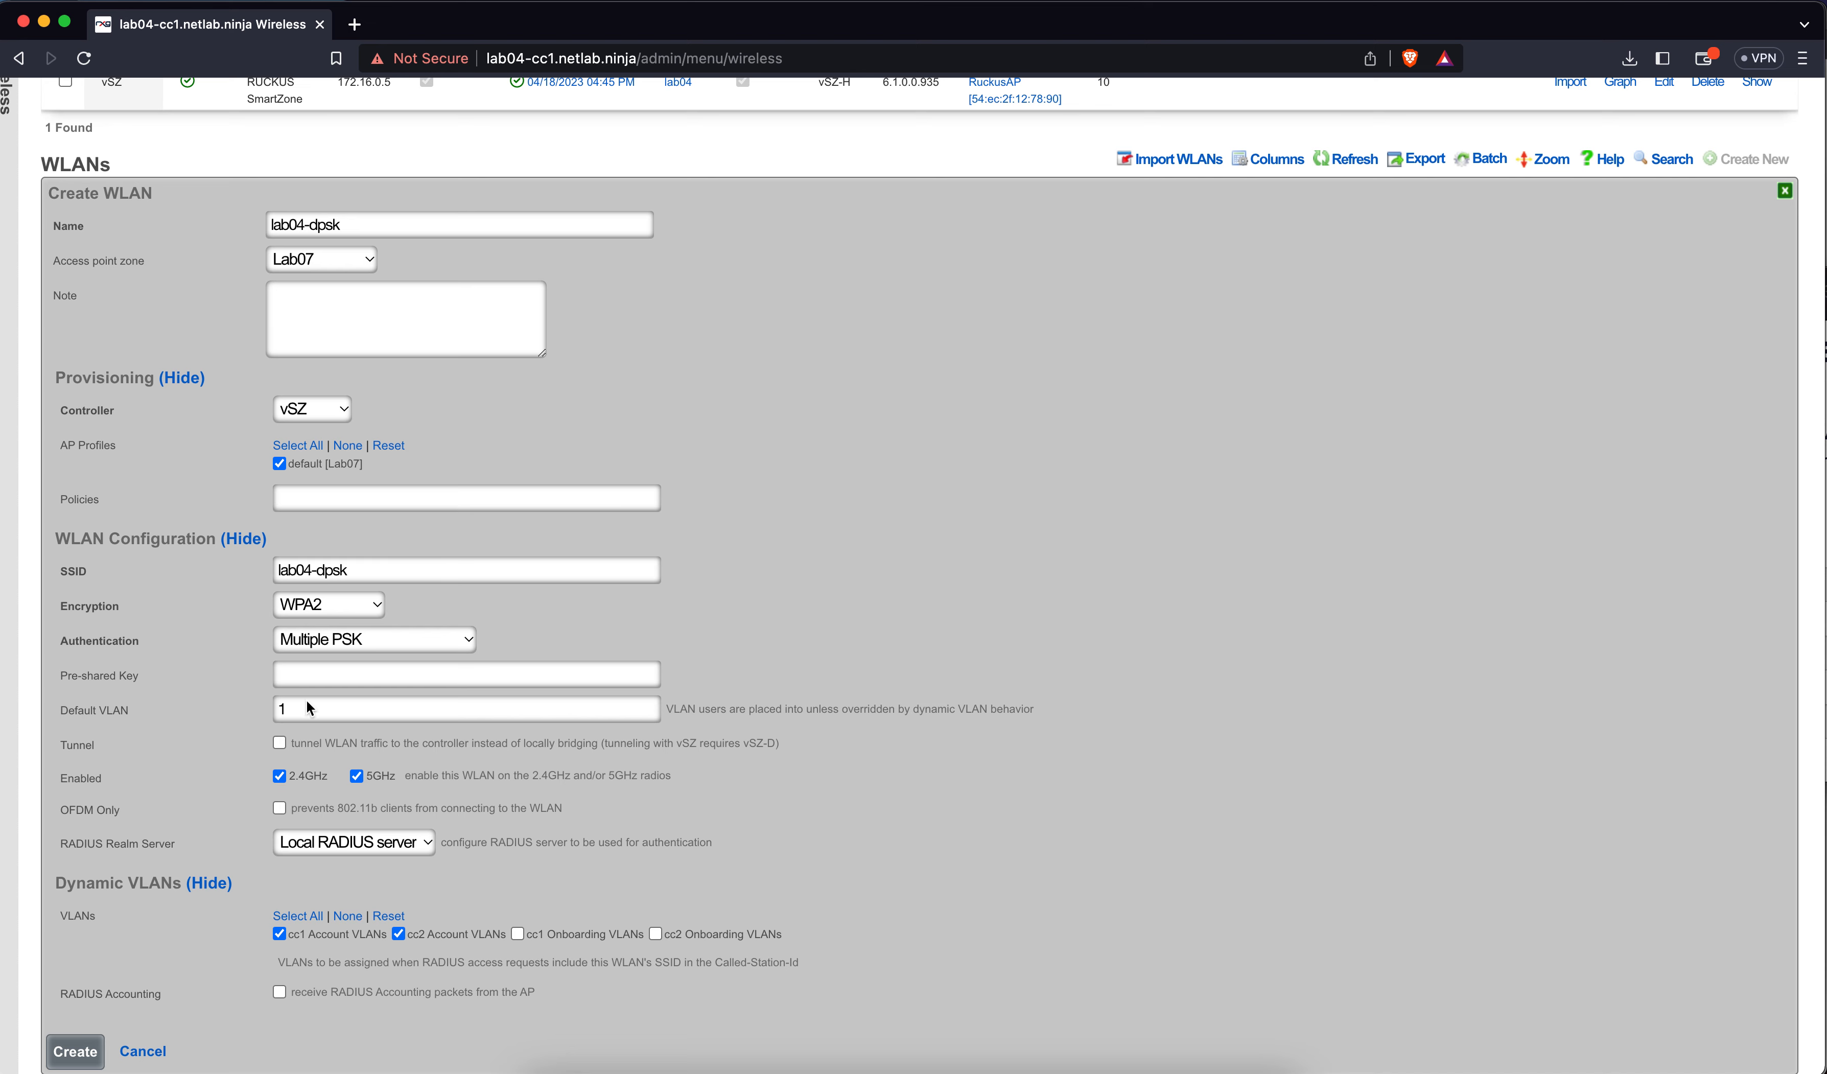
# Enable tunneling and create the lab04-dpsk WLAN
pyautogui.click(279, 743)
pyautogui.scroll(-3, 328, 804)
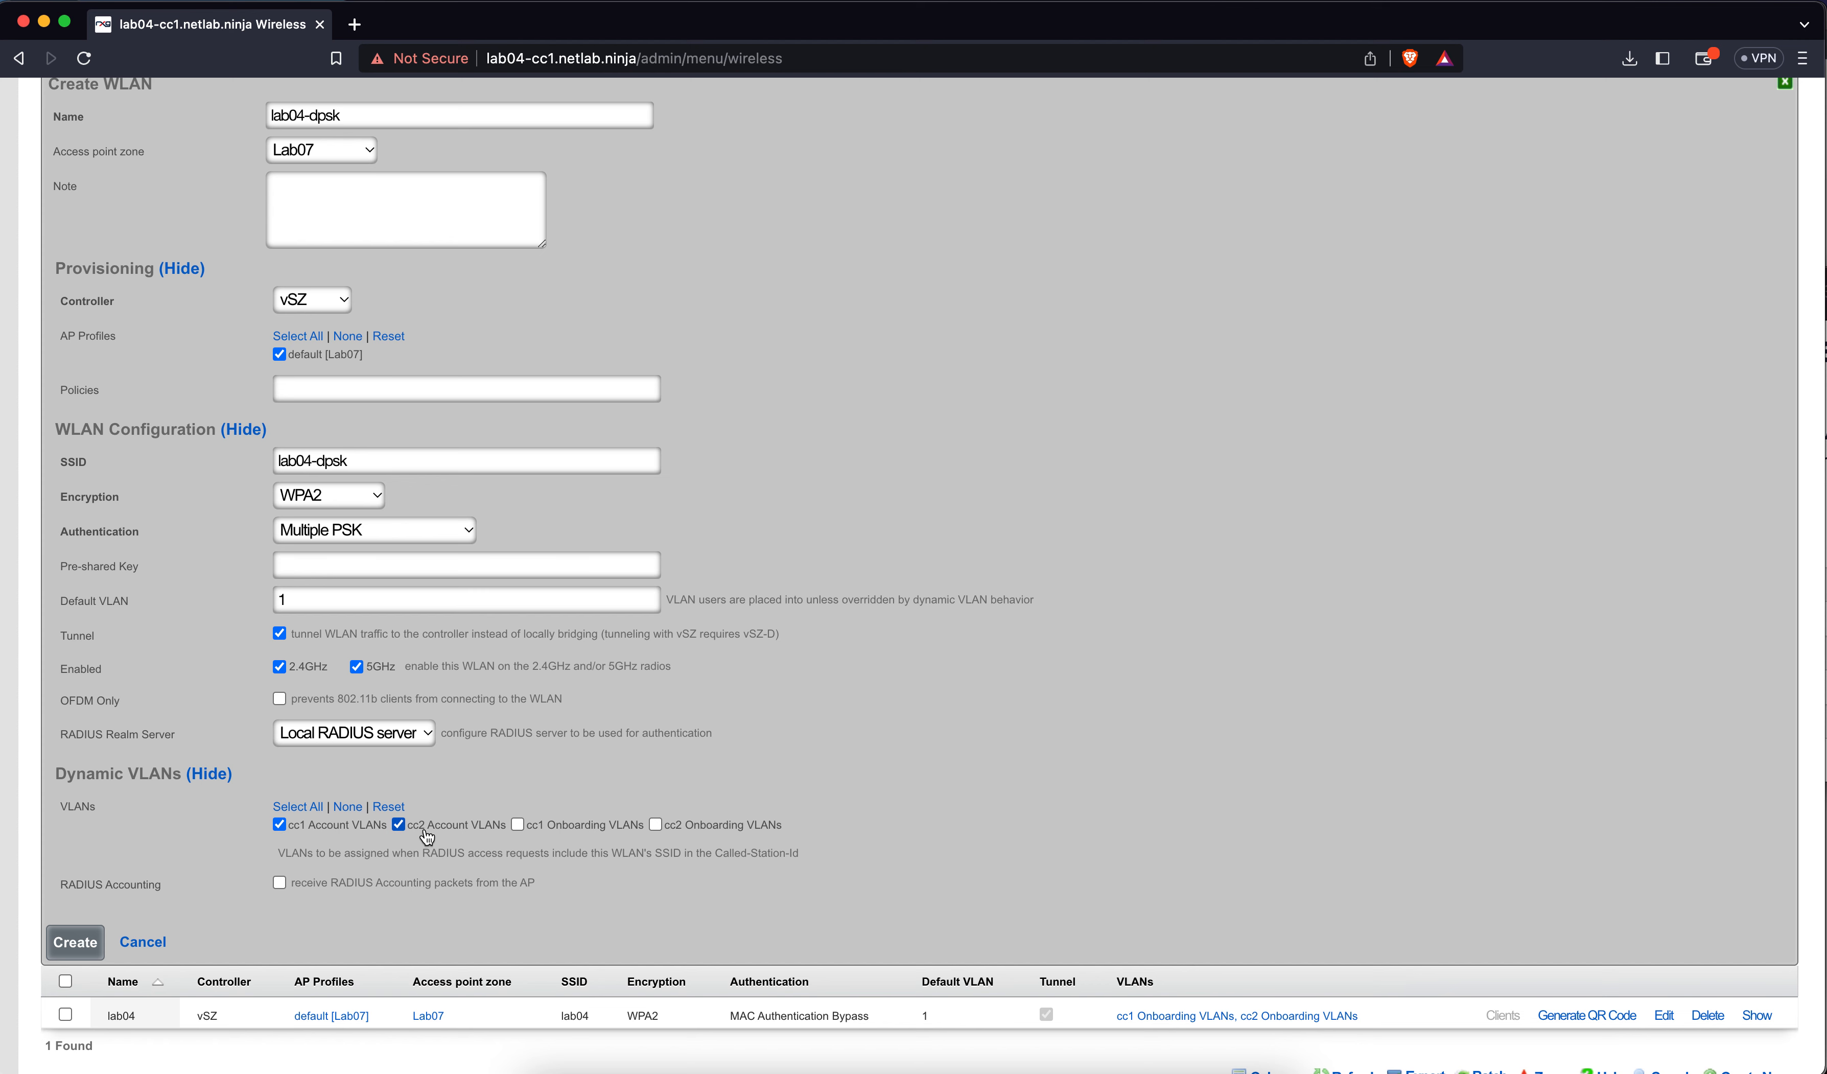
pyautogui.click(99, 938)
pyautogui.scroll(3, 373, 680)
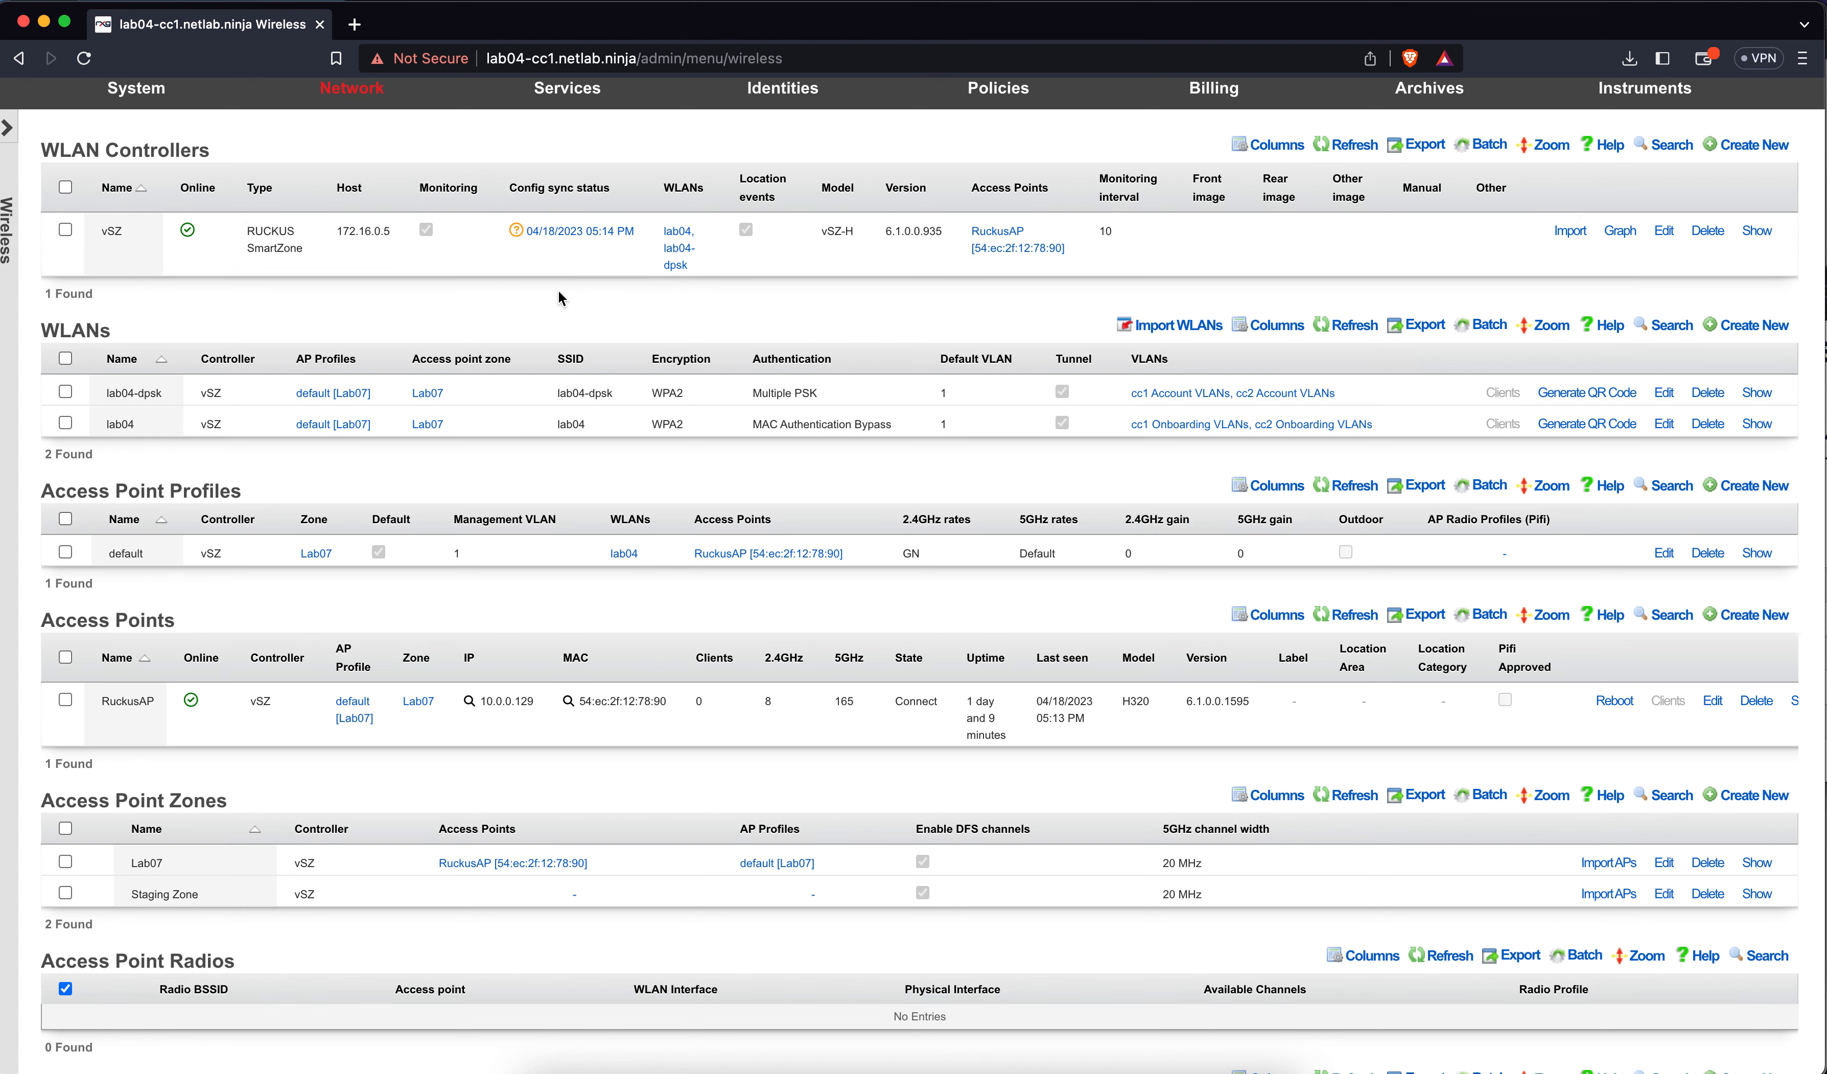
pyautogui.press('super+t')
# Sign in to the lab04c SmartZone controller with the admin account and its password
pyautogui.write('lab04c')
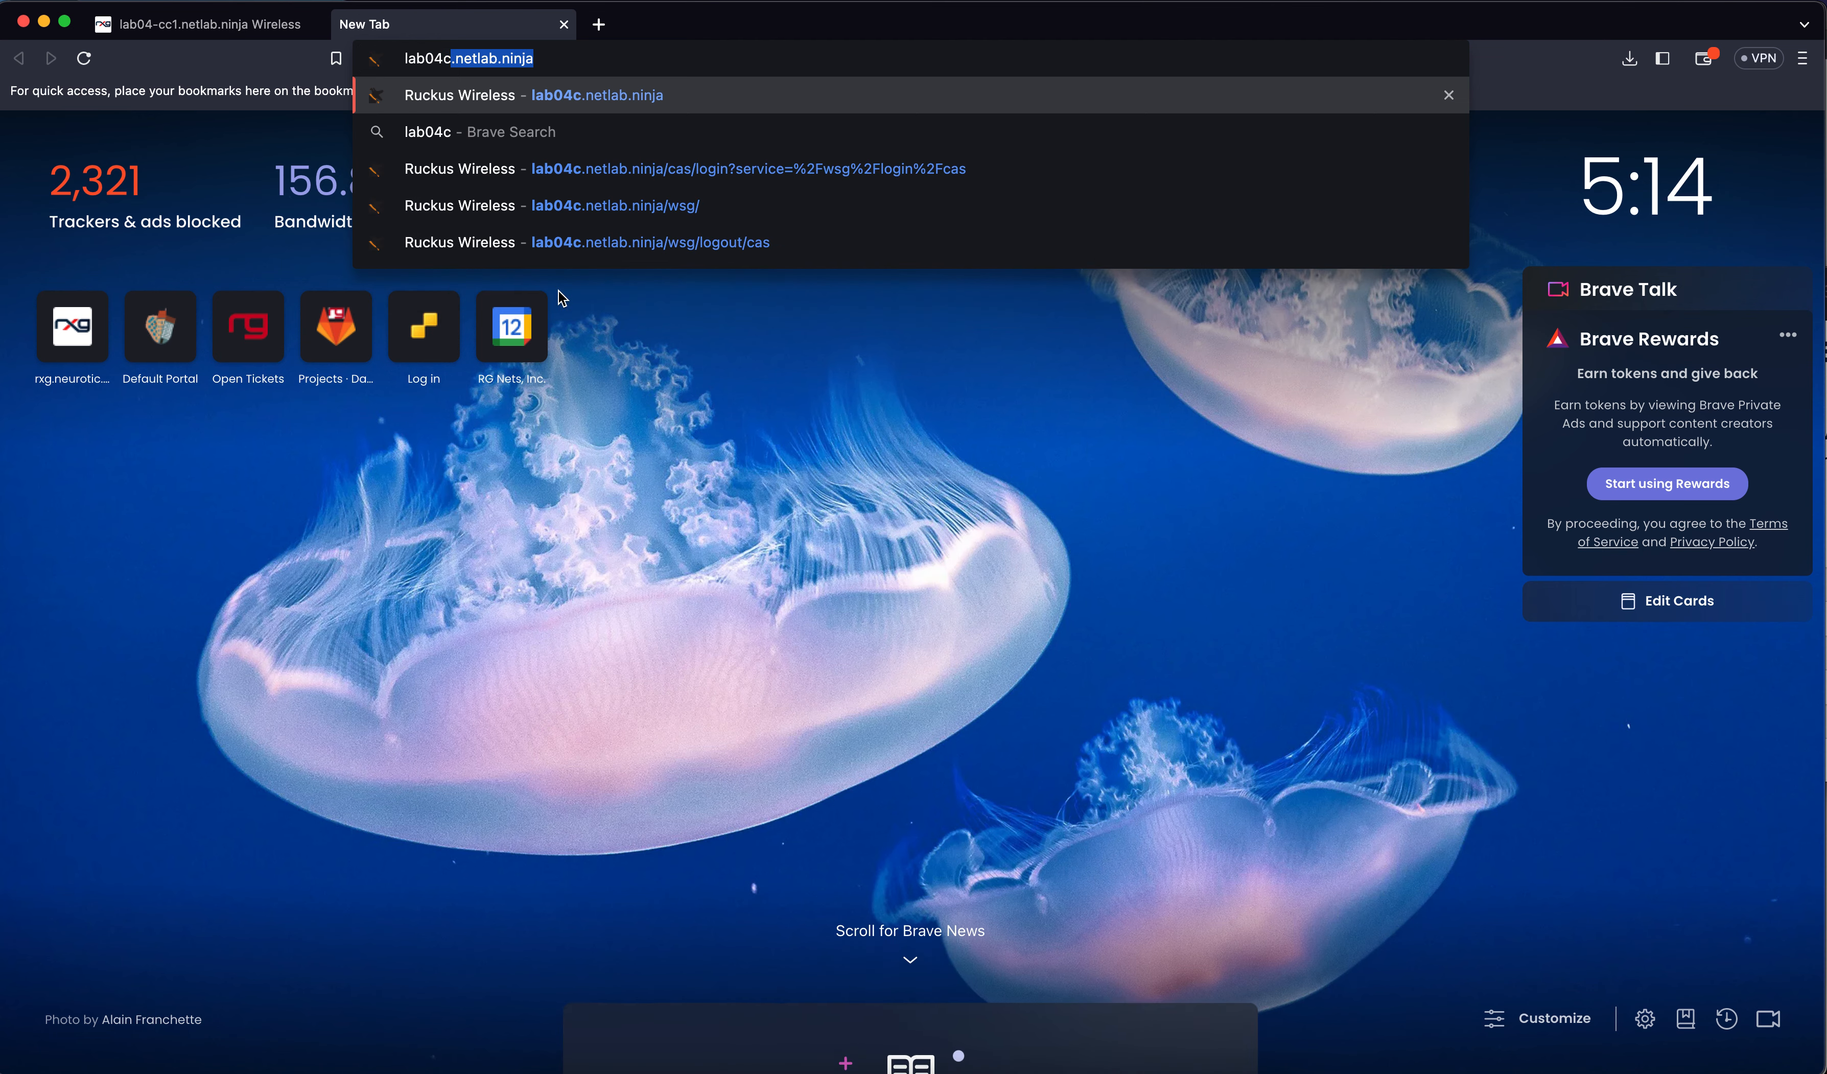
pyautogui.press('Return')
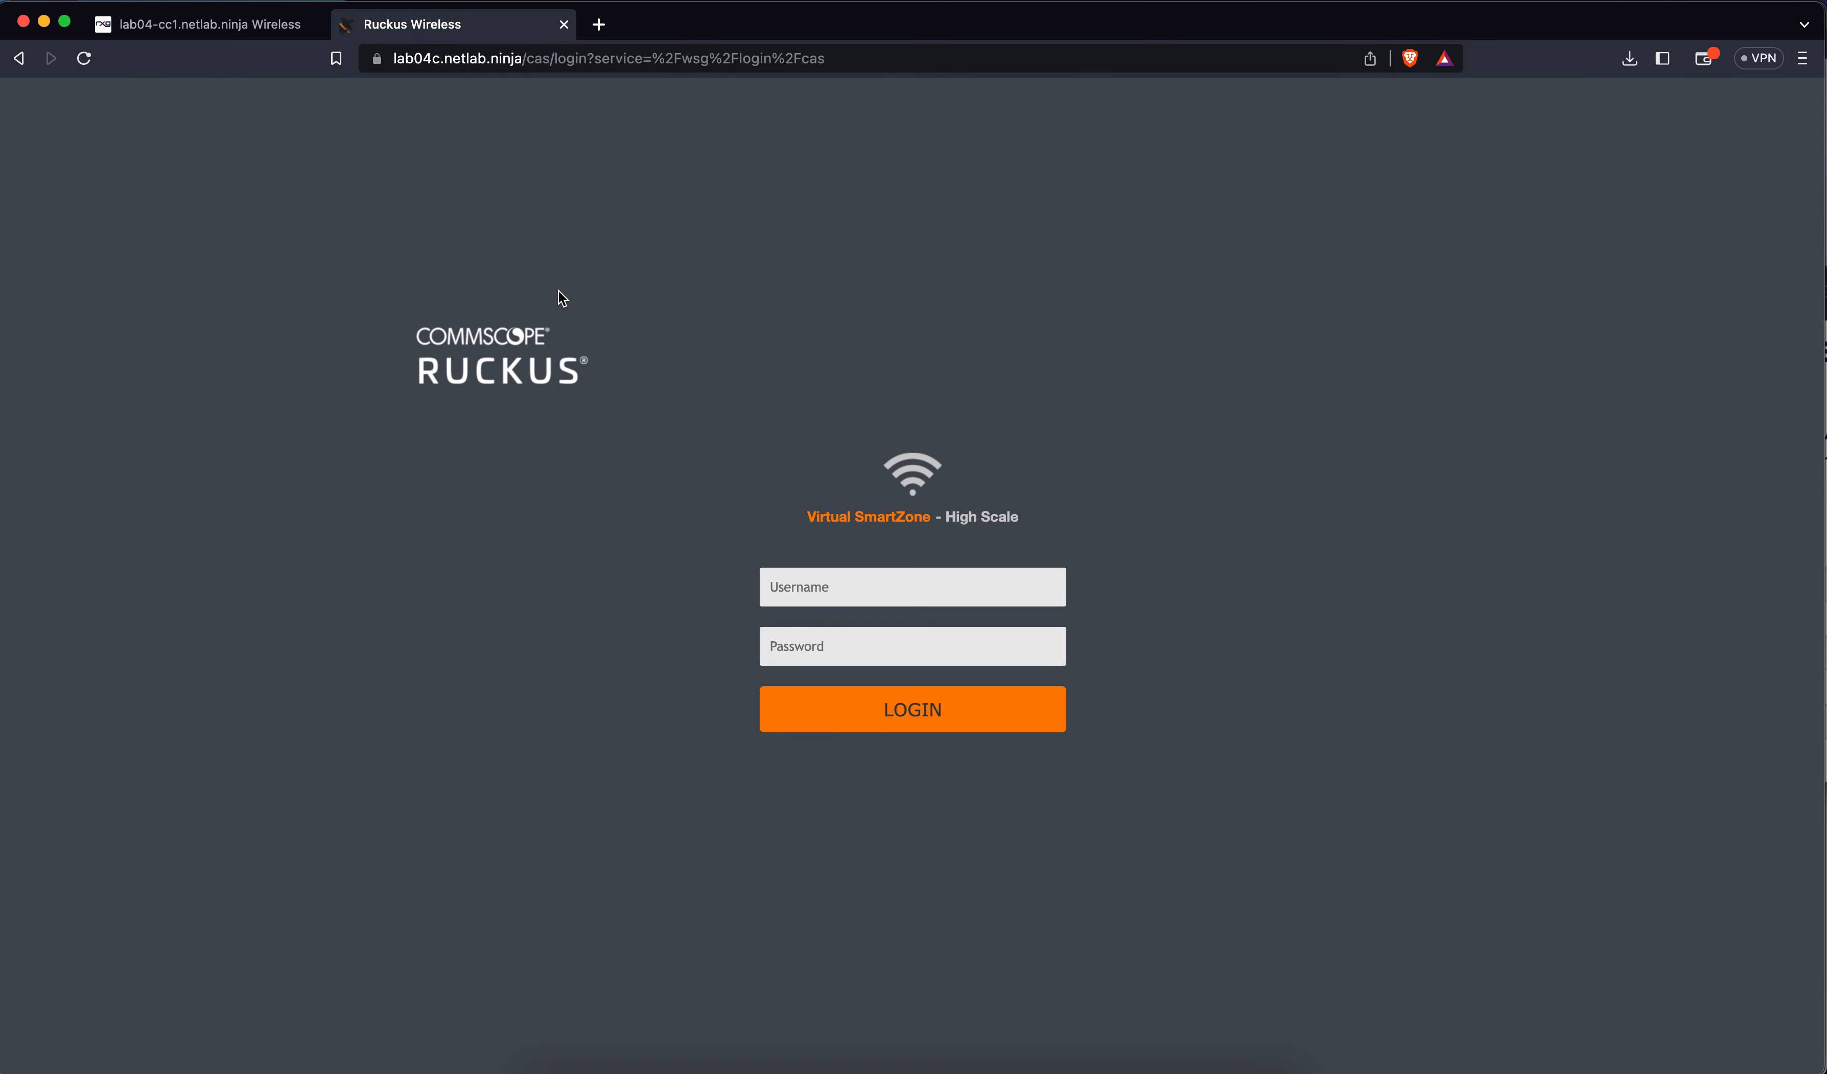
pyautogui.click(807, 583)
pyautogui.write('admin')
pyautogui.press('Tab')
pyautogui.write('•••••••••••')
pyautogui.press('Return')
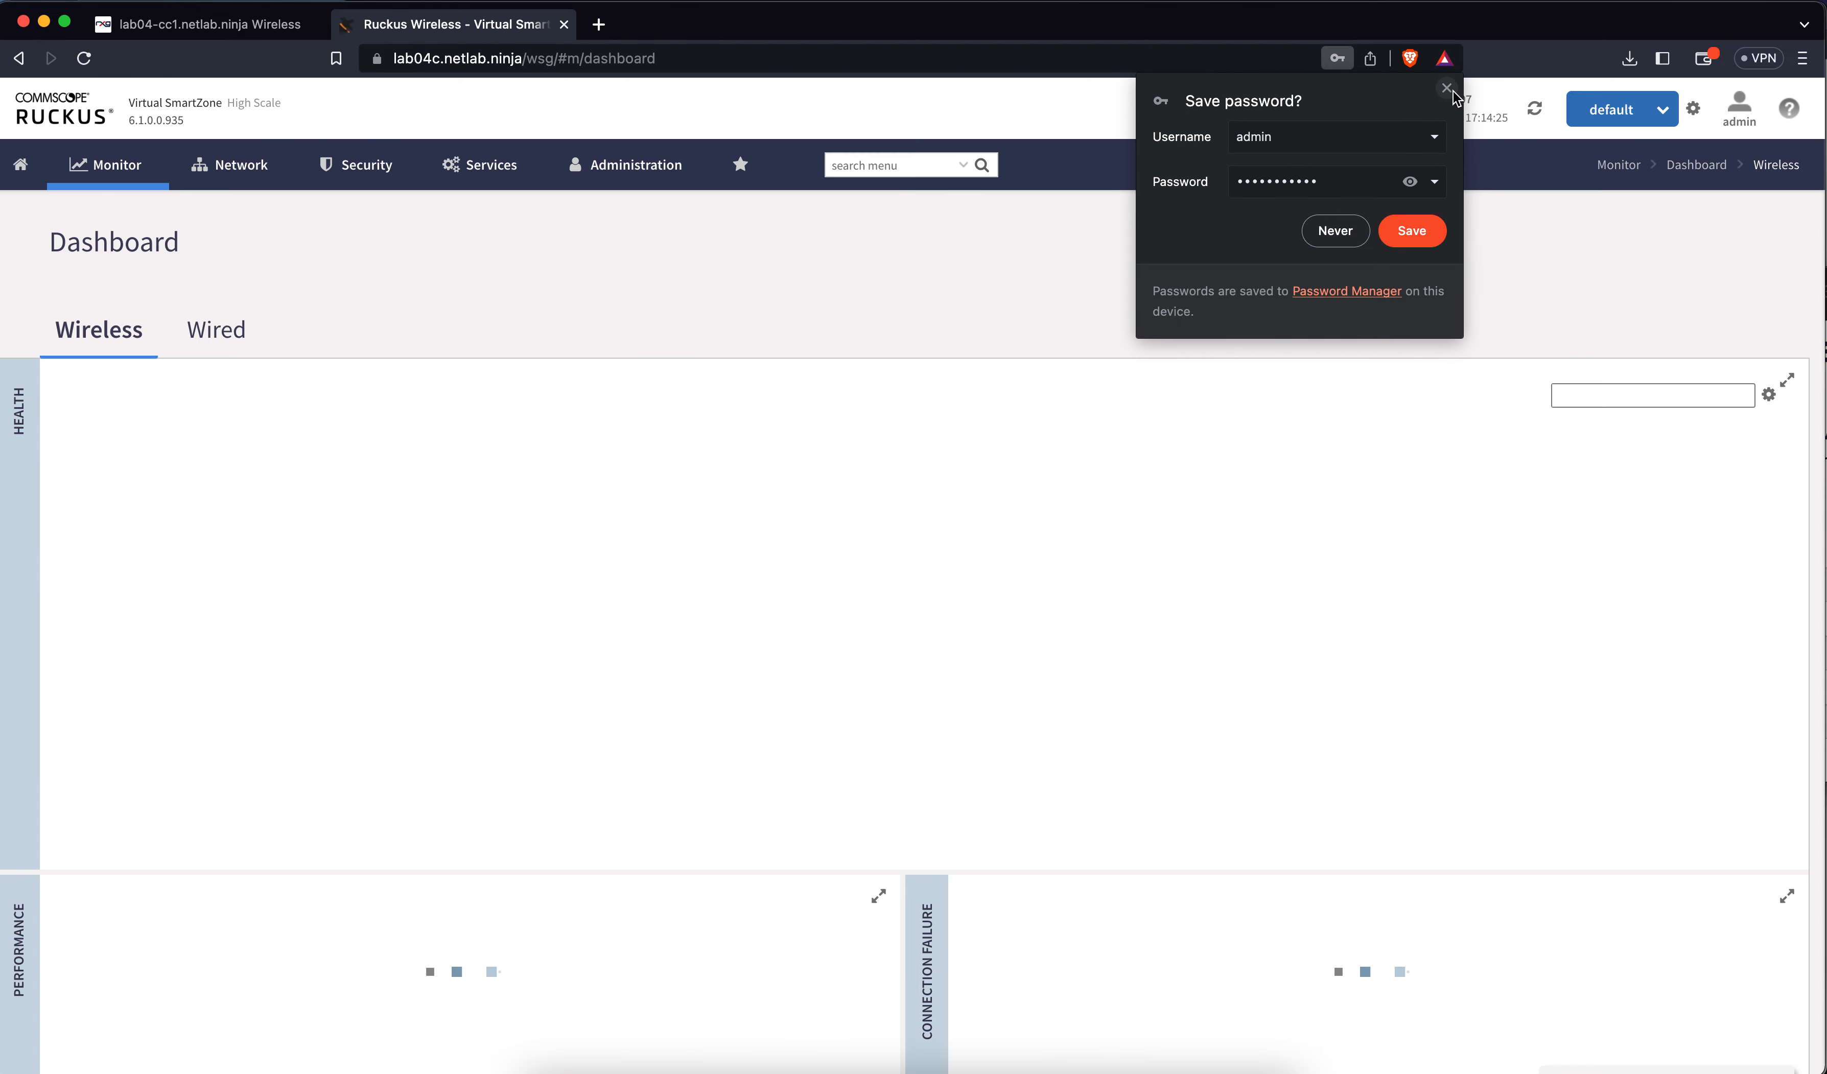
# Open Network > Wireless LANs to see lab04 and lab04-dpsk
pyautogui.click(1449, 90)
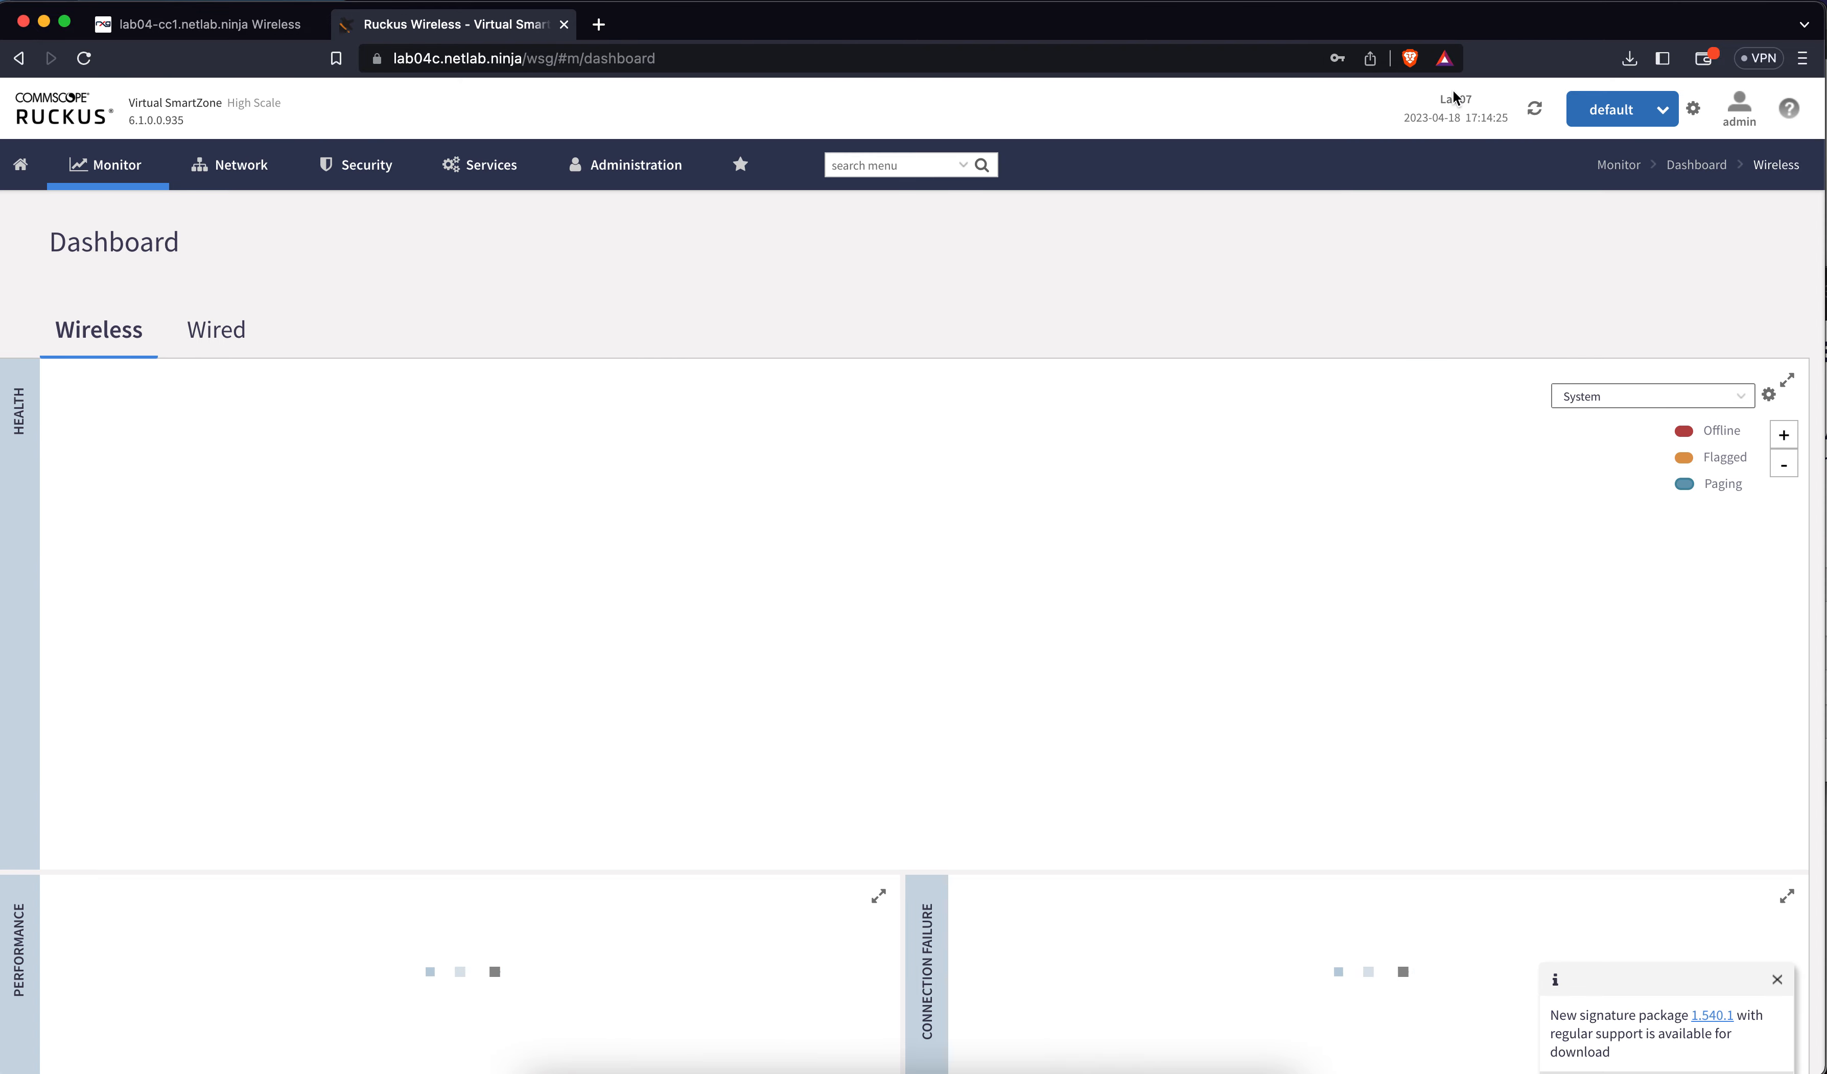
pyautogui.click(240, 174)
pyautogui.click(93, 306)
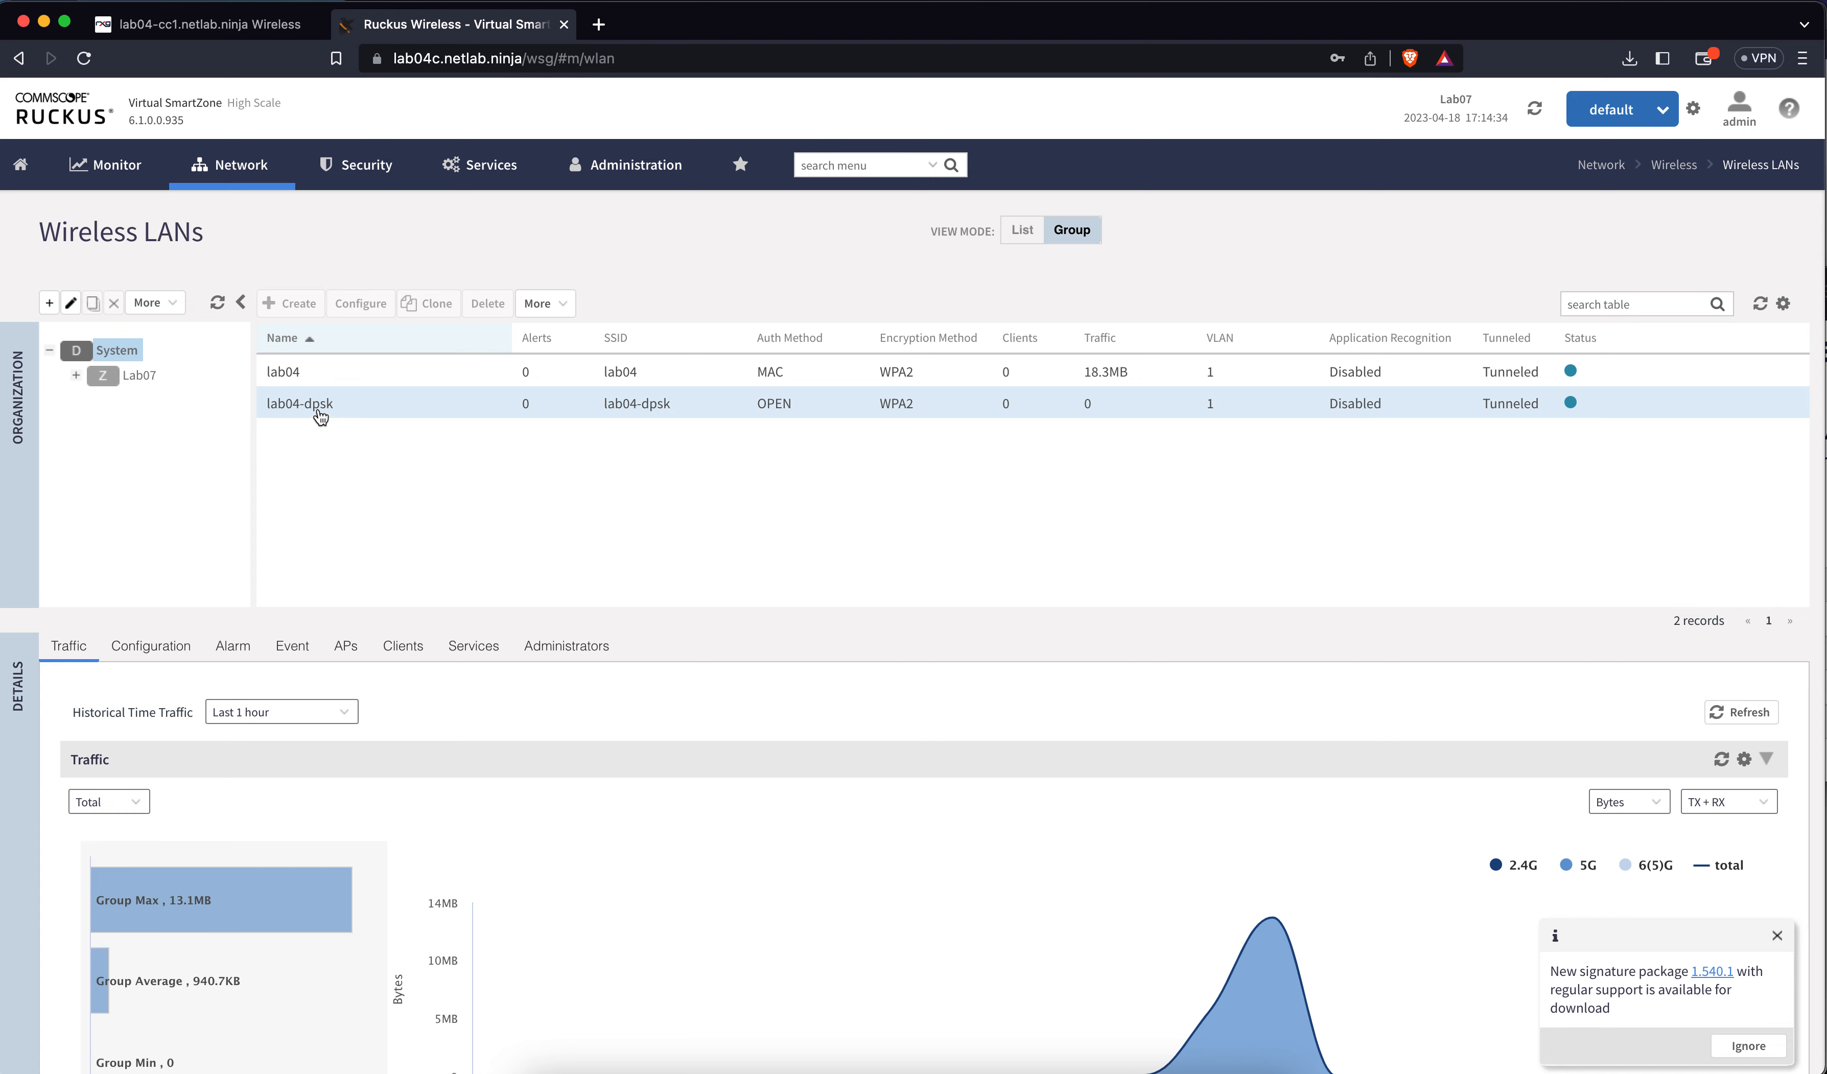
pyautogui.click(320, 408)
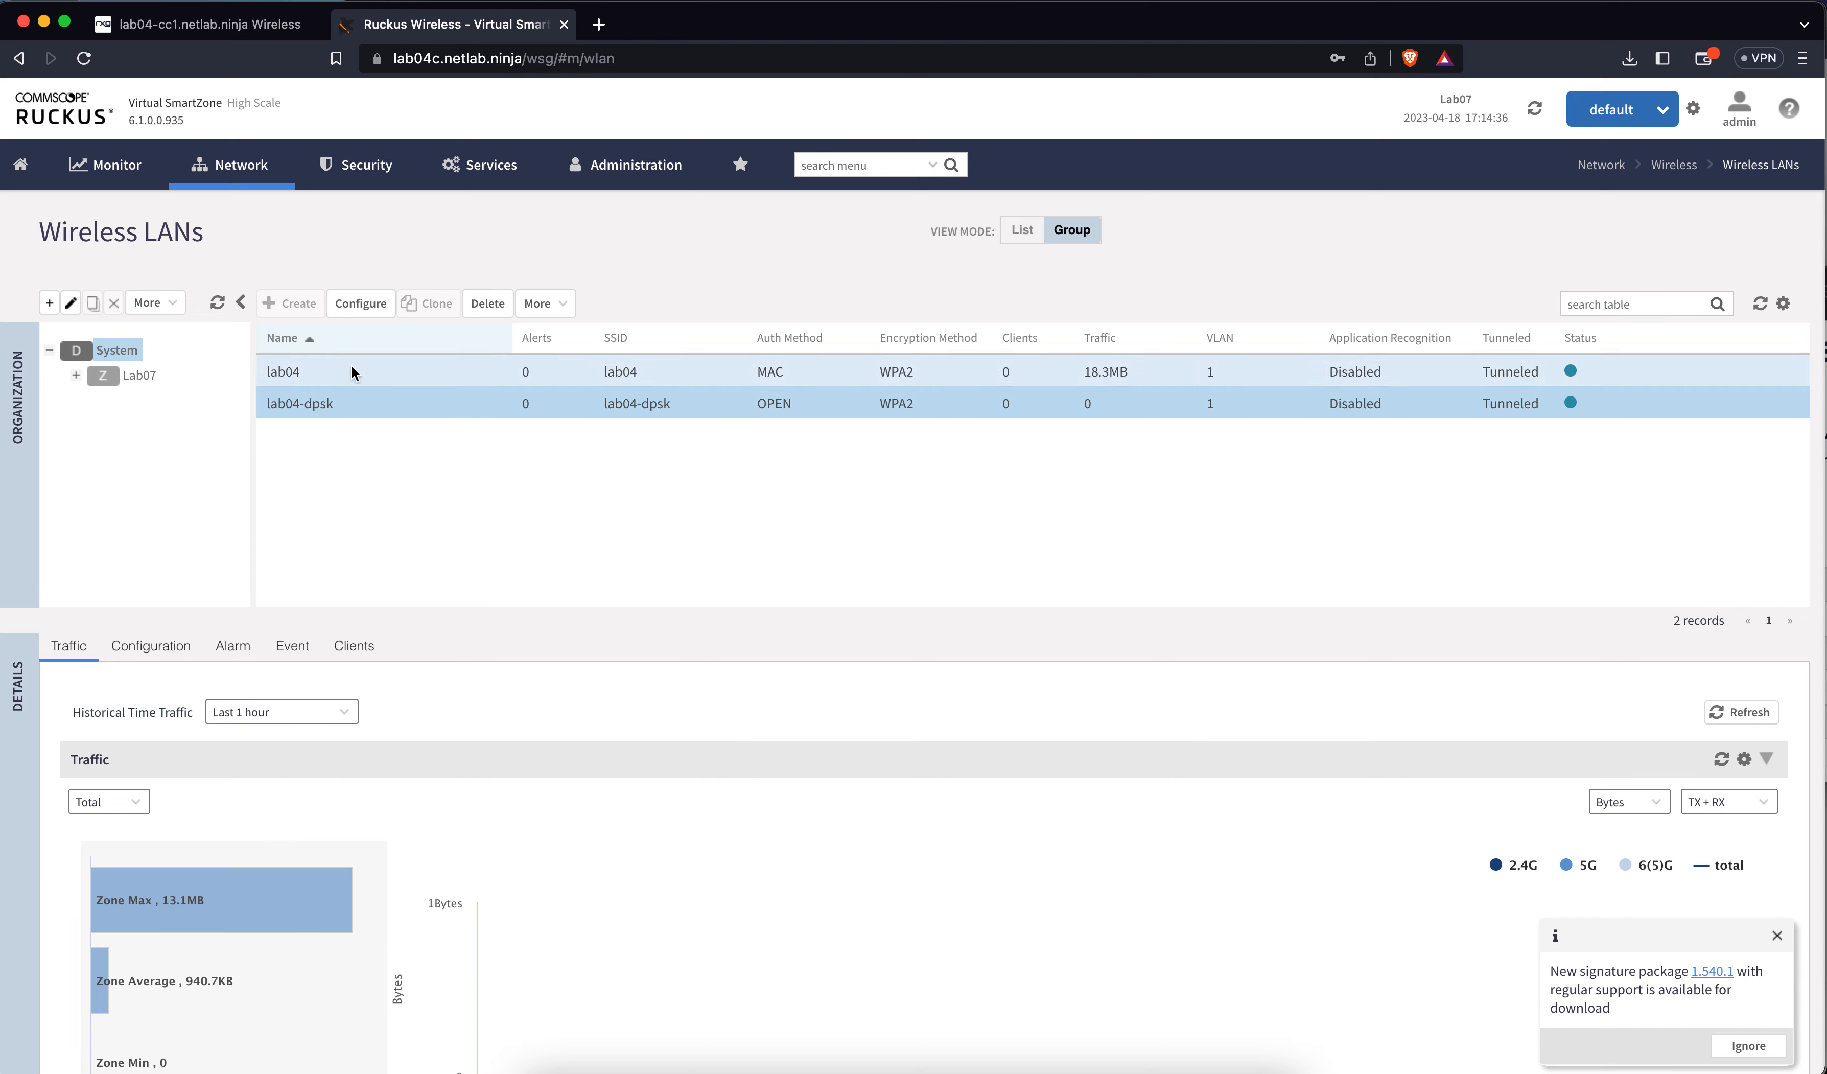
pyautogui.click(359, 304)
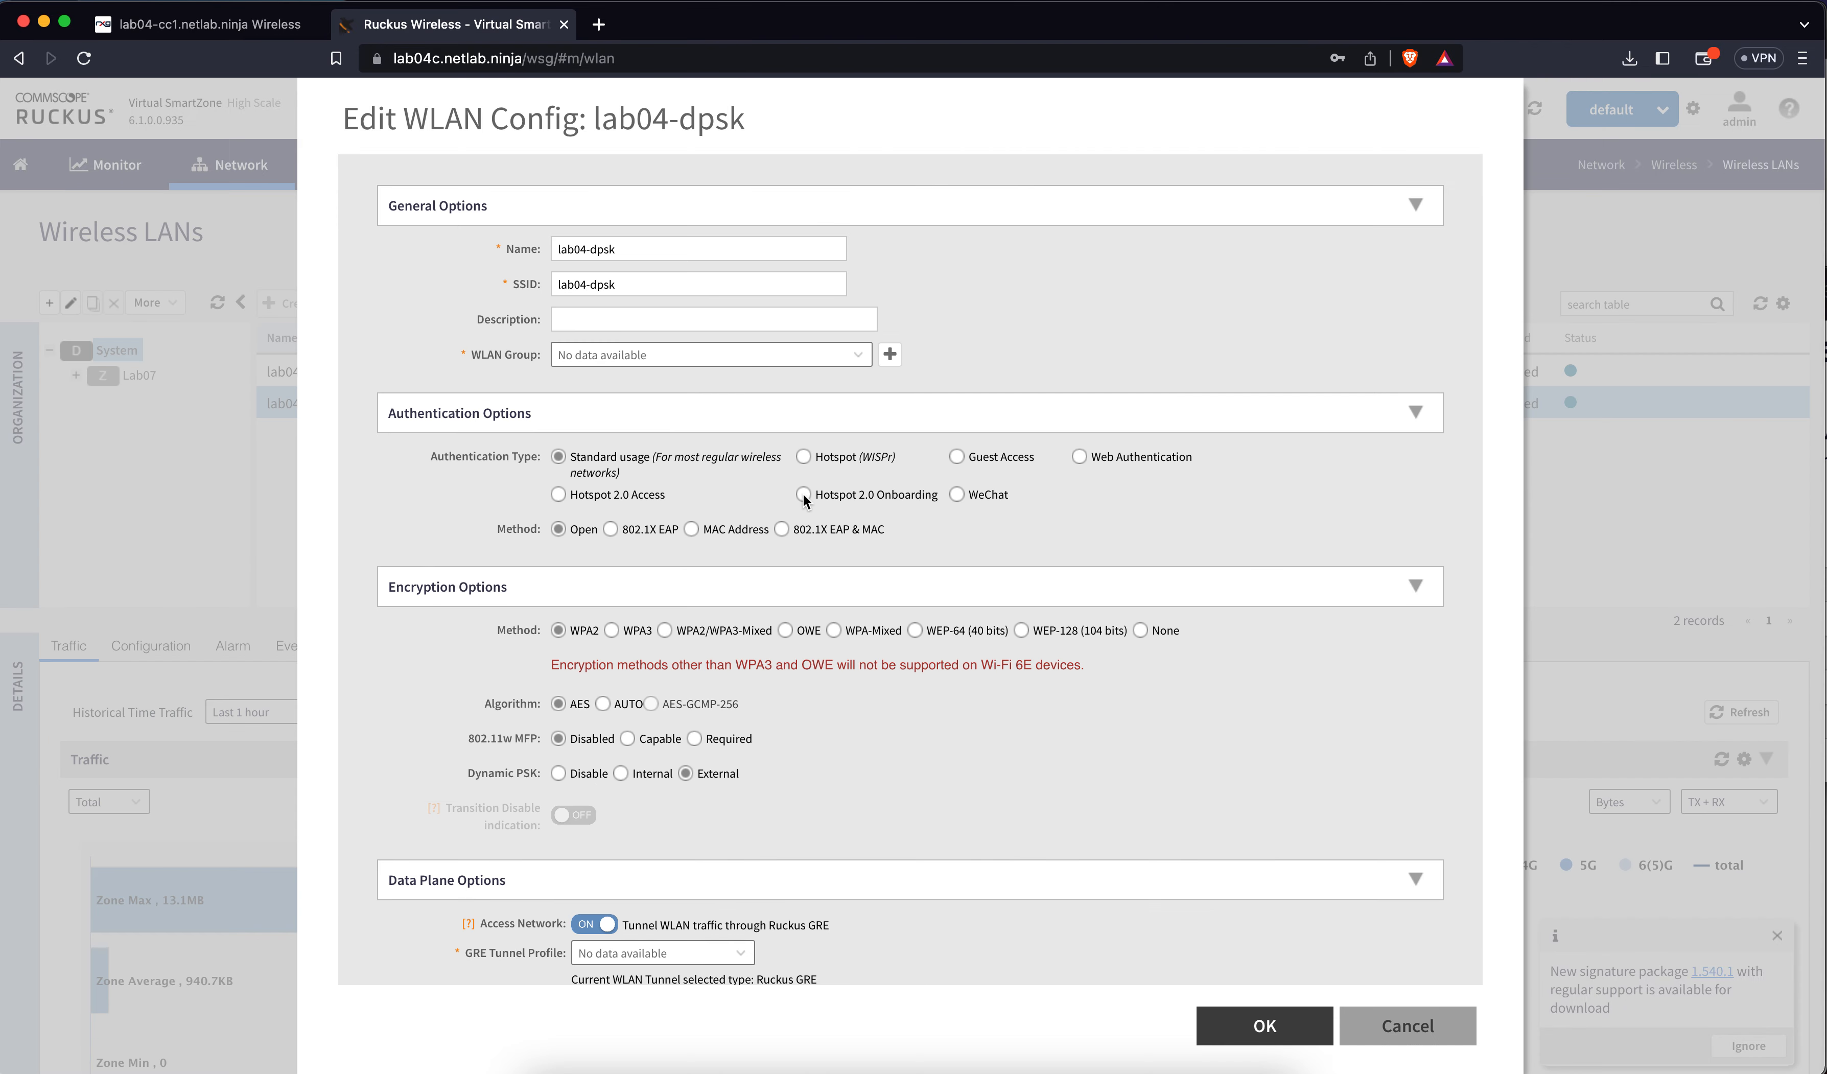
pyautogui.scroll(-2, 810, 496)
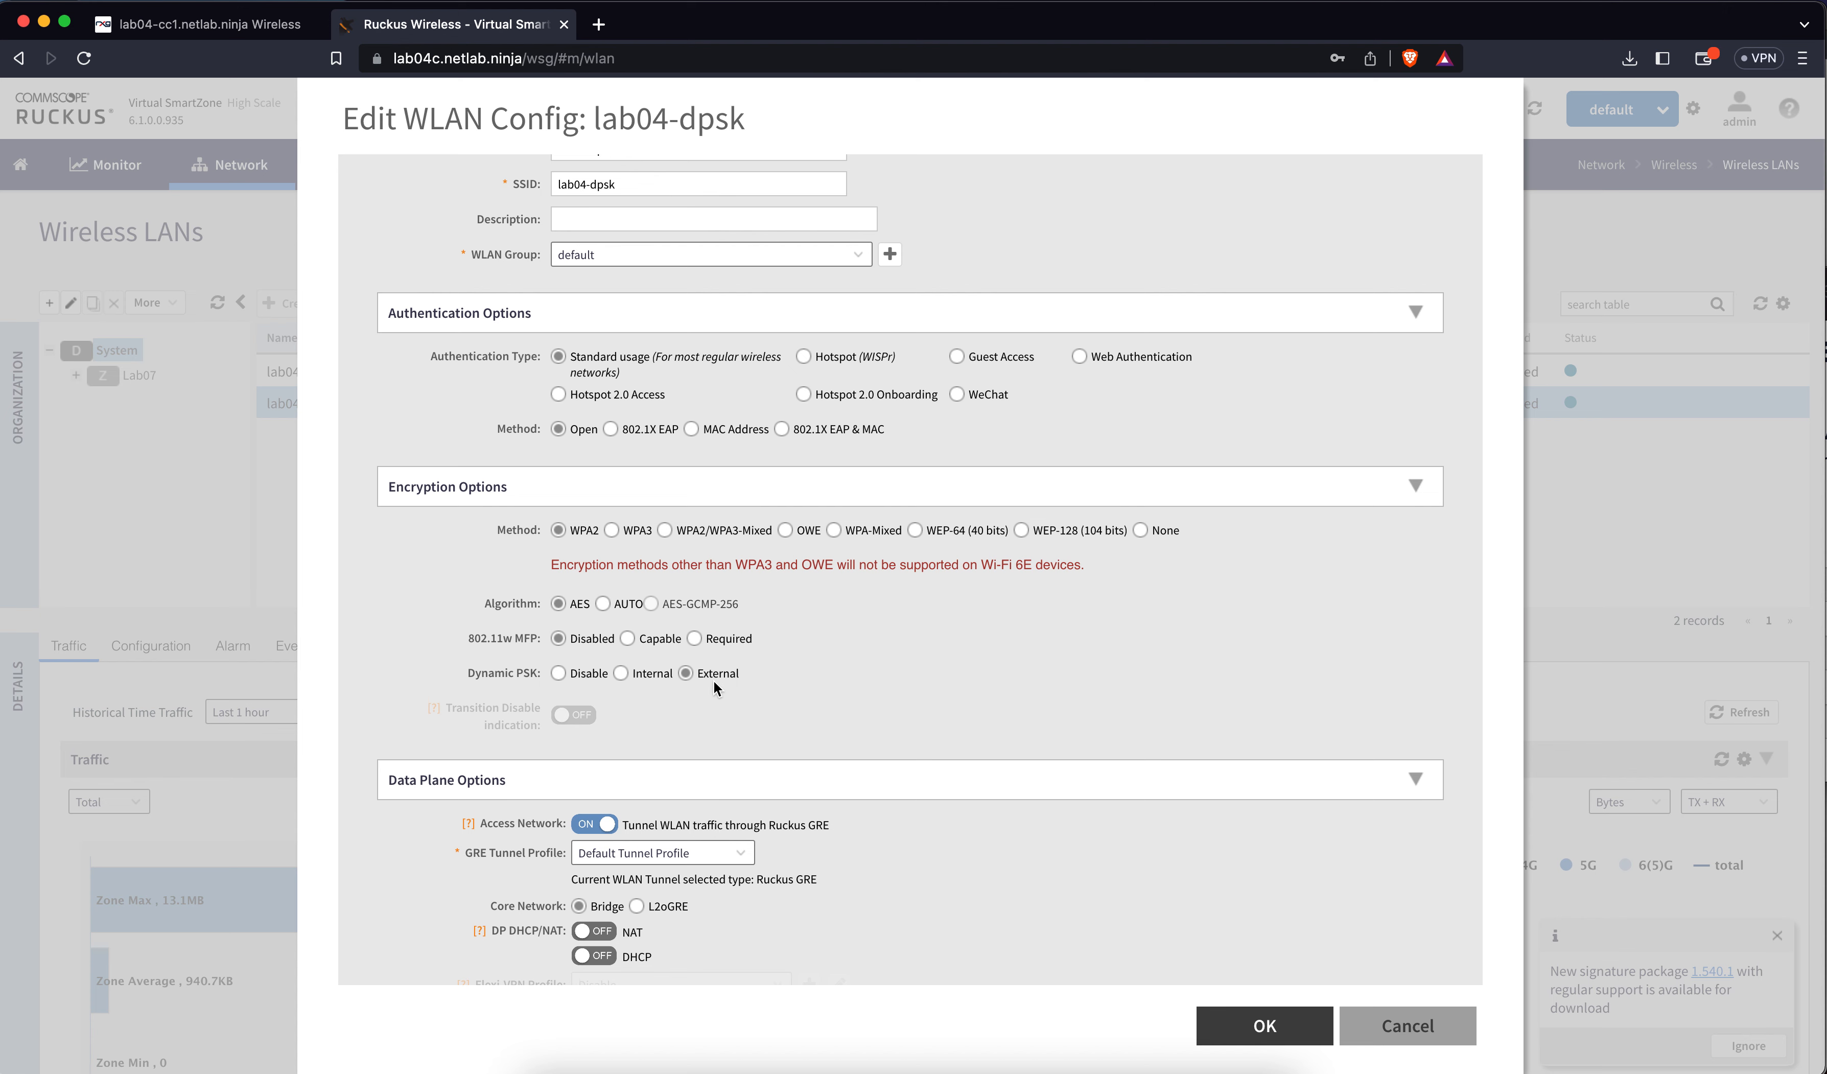
pyautogui.scroll(-5, 714, 680)
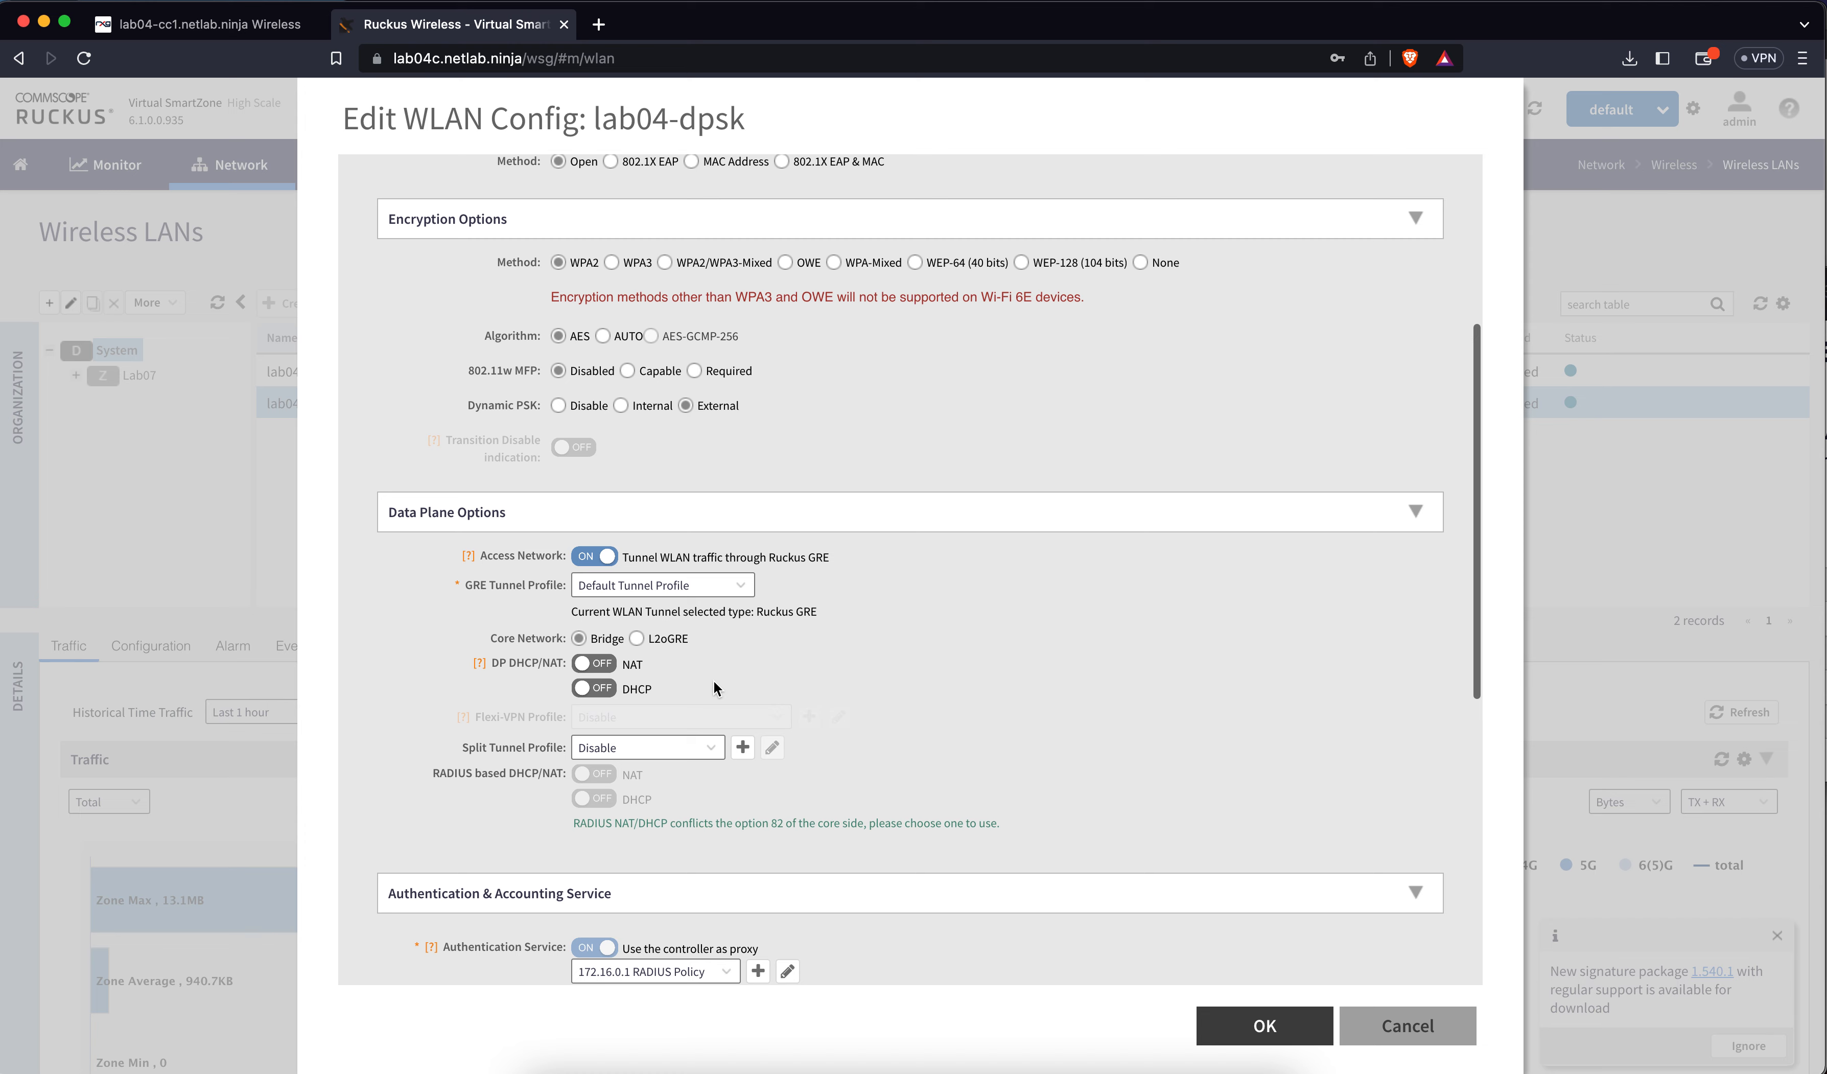
pyautogui.scroll(-6, 713, 680)
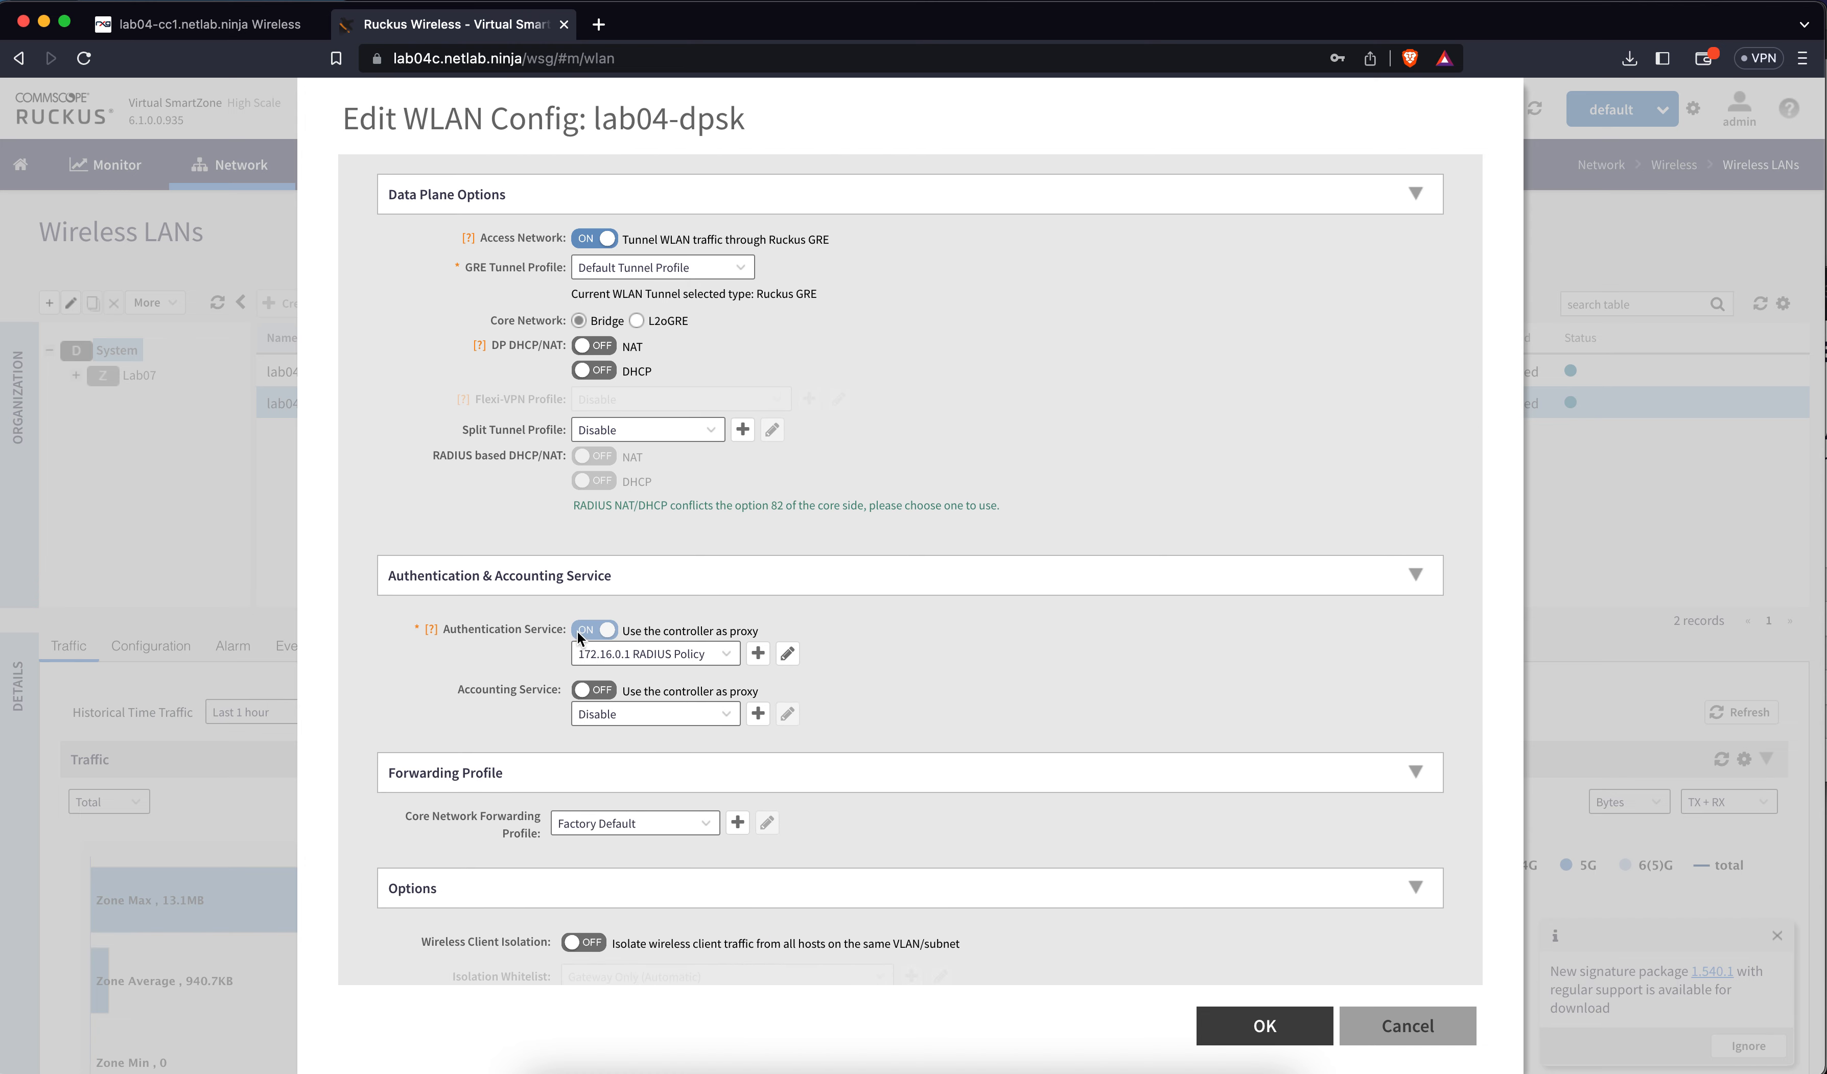
pyautogui.click(787, 653)
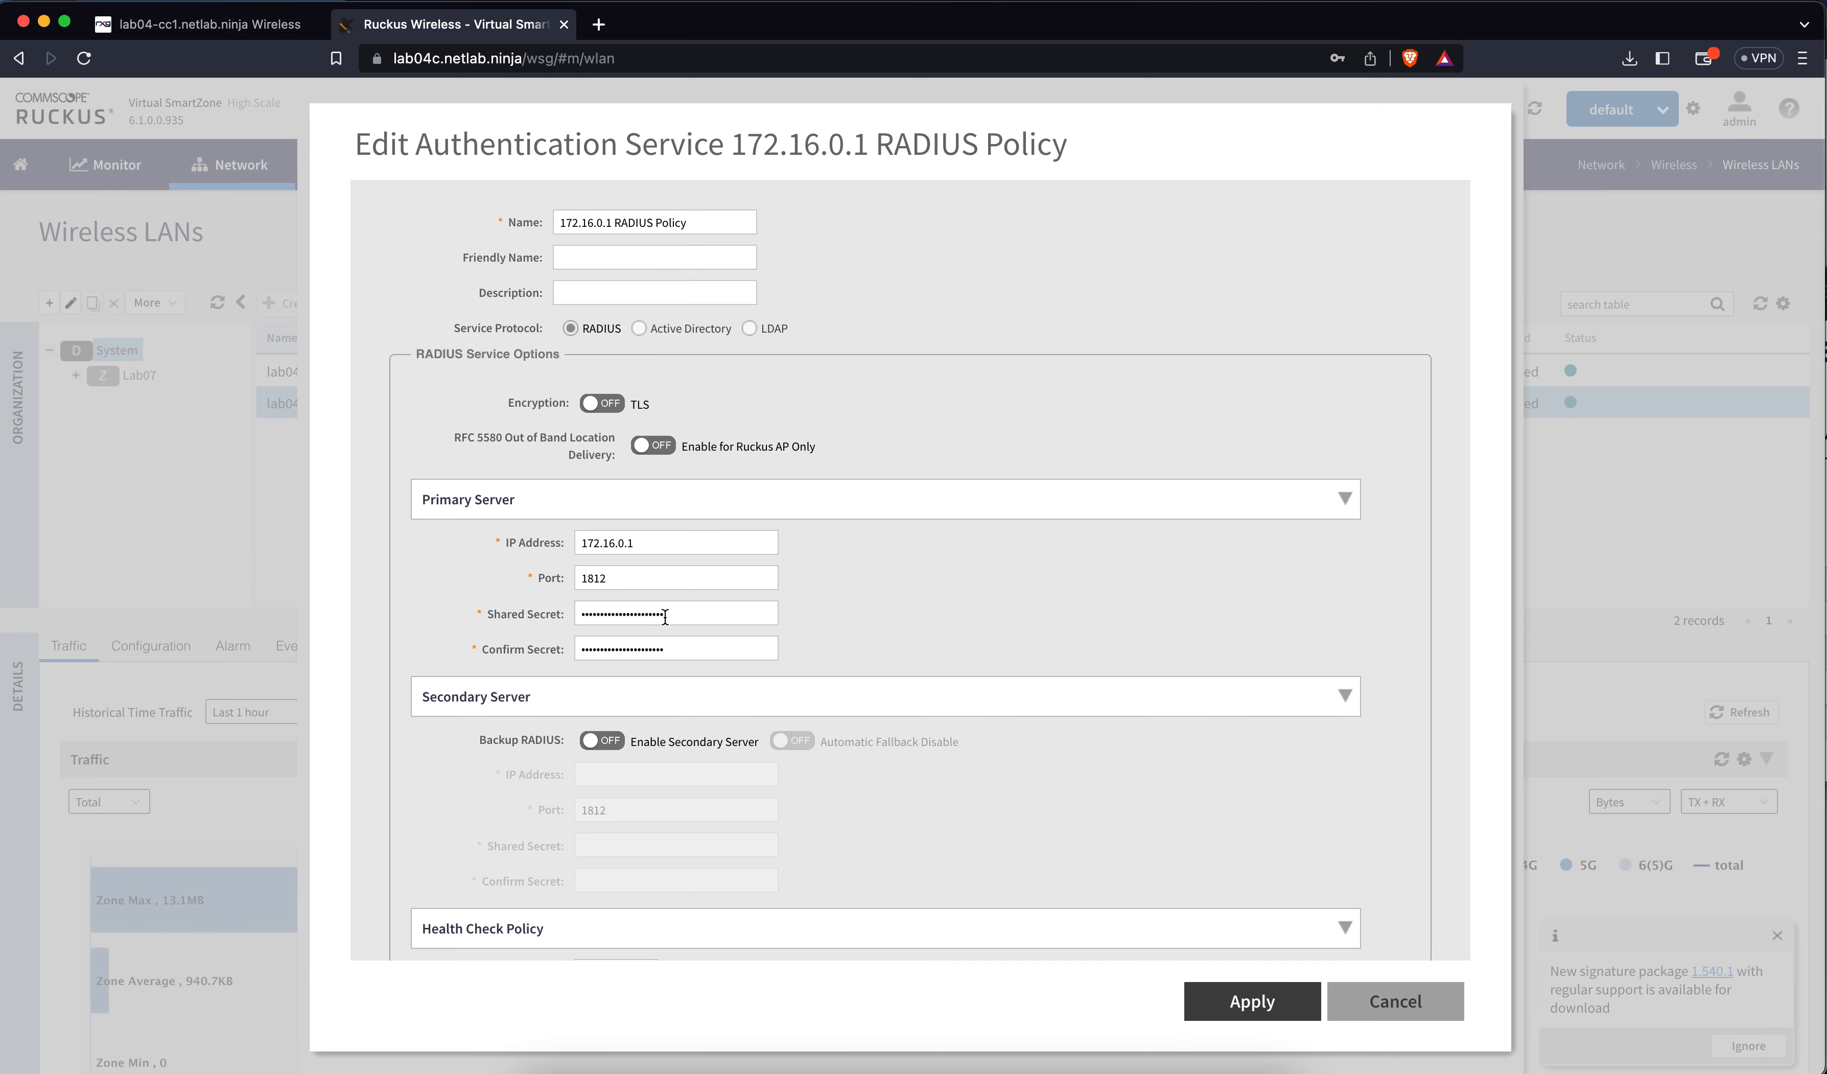
pyautogui.scroll(-5, 663, 616)
pyautogui.scroll(-3, 663, 615)
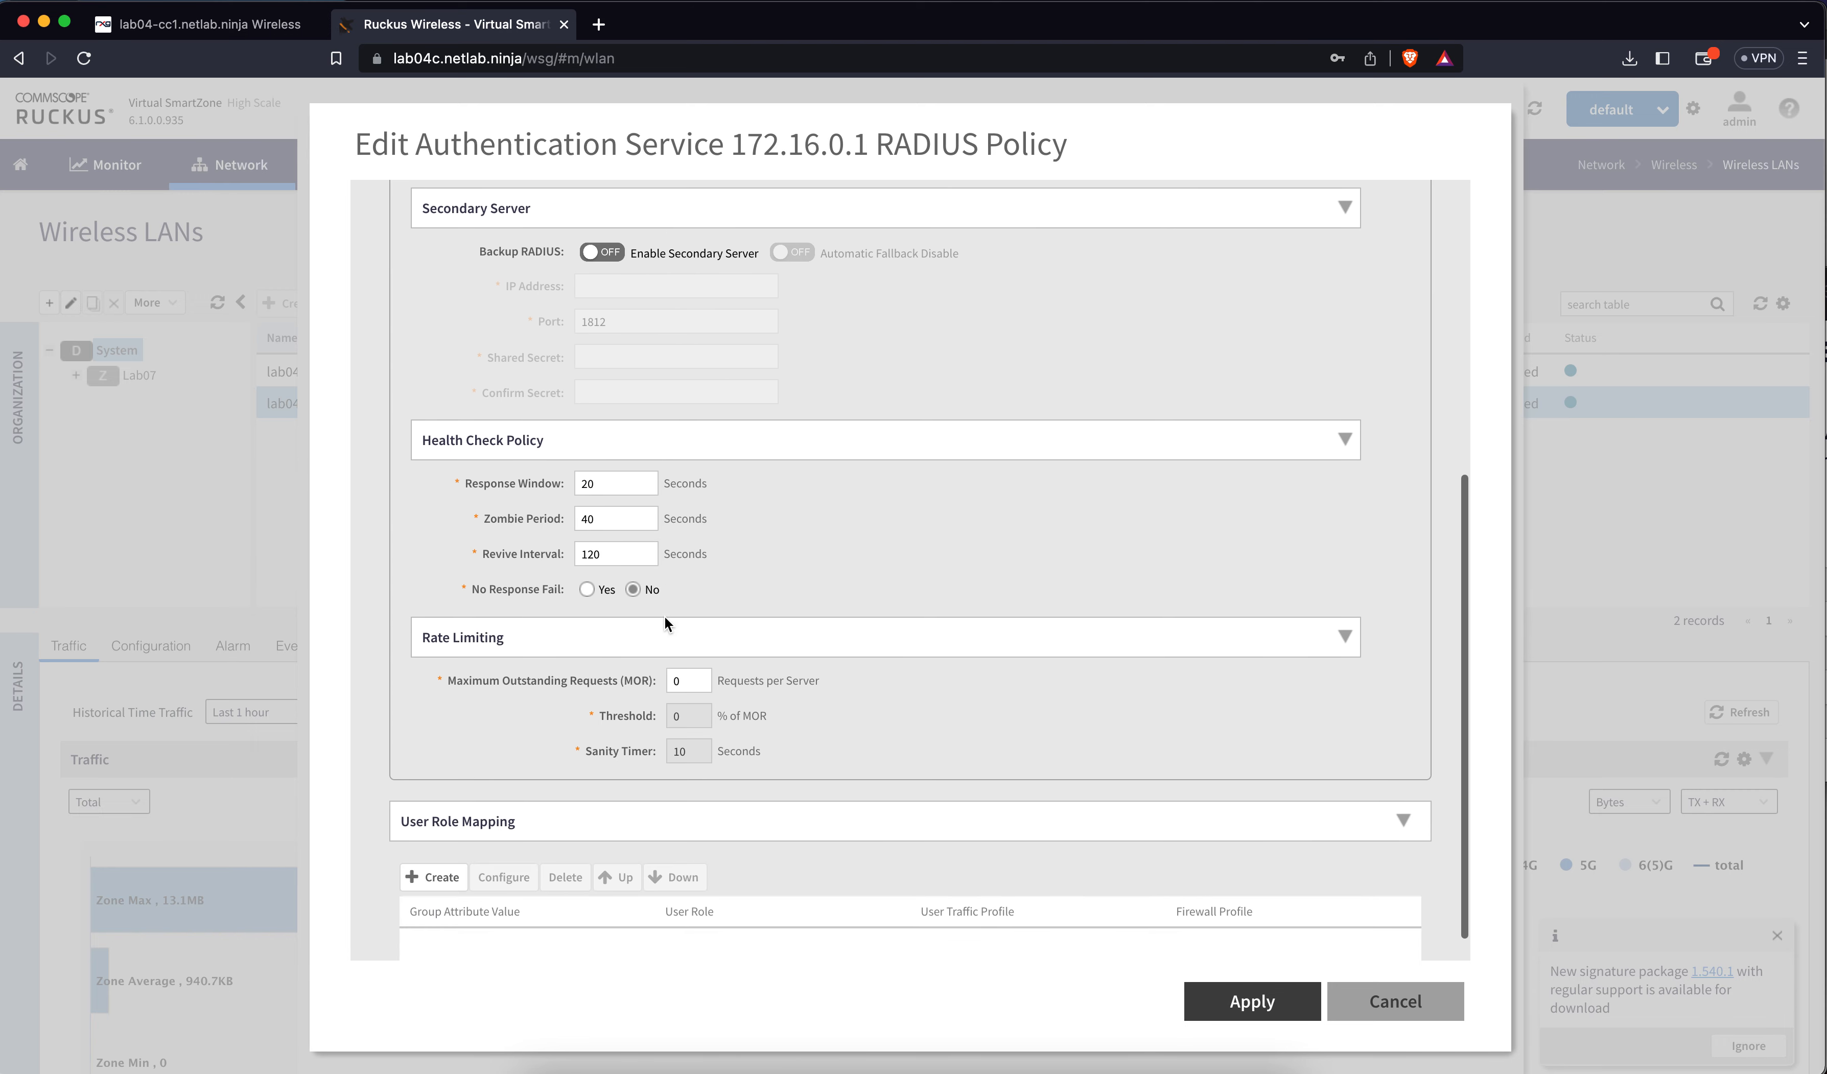
pyautogui.click(1360, 1021)
pyautogui.click(1388, 1021)
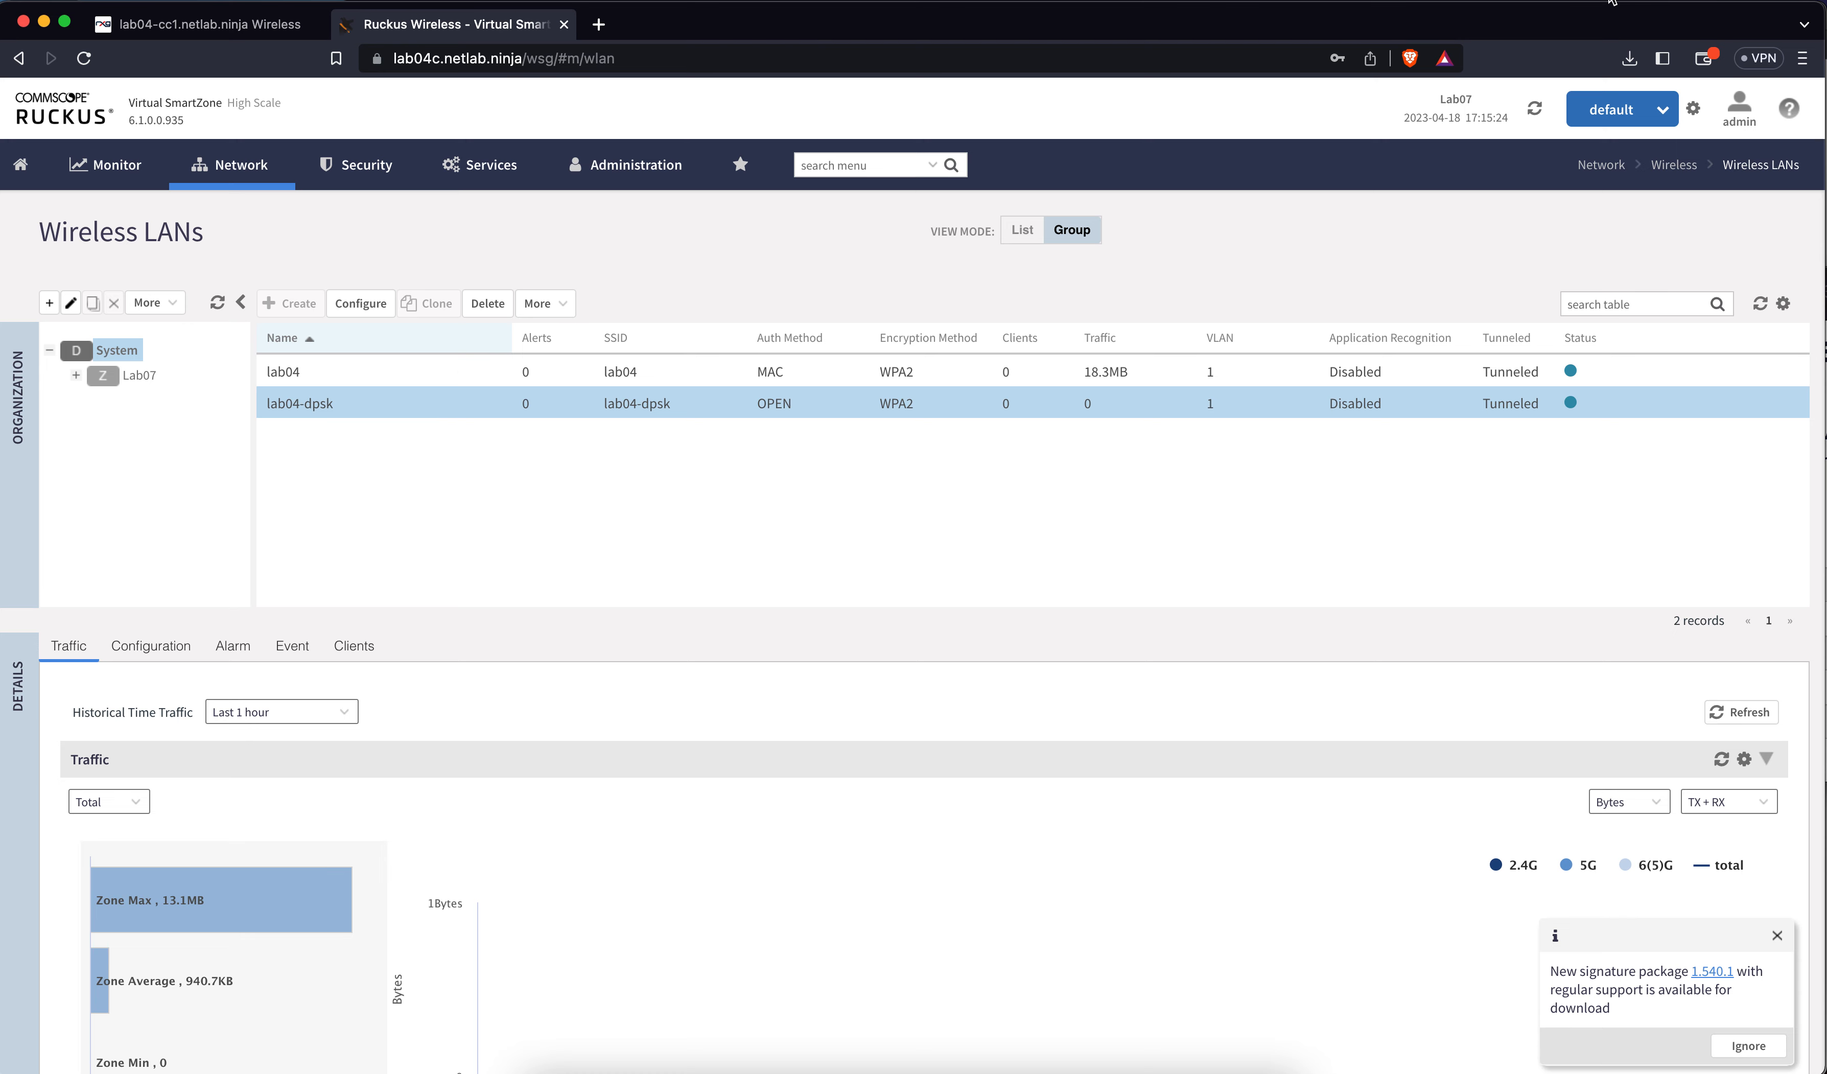
# Rejoin the lab04 Wi-Fi network and check its connection details
pyautogui.click(1595, 2)
pyautogui.click(1516, 75)
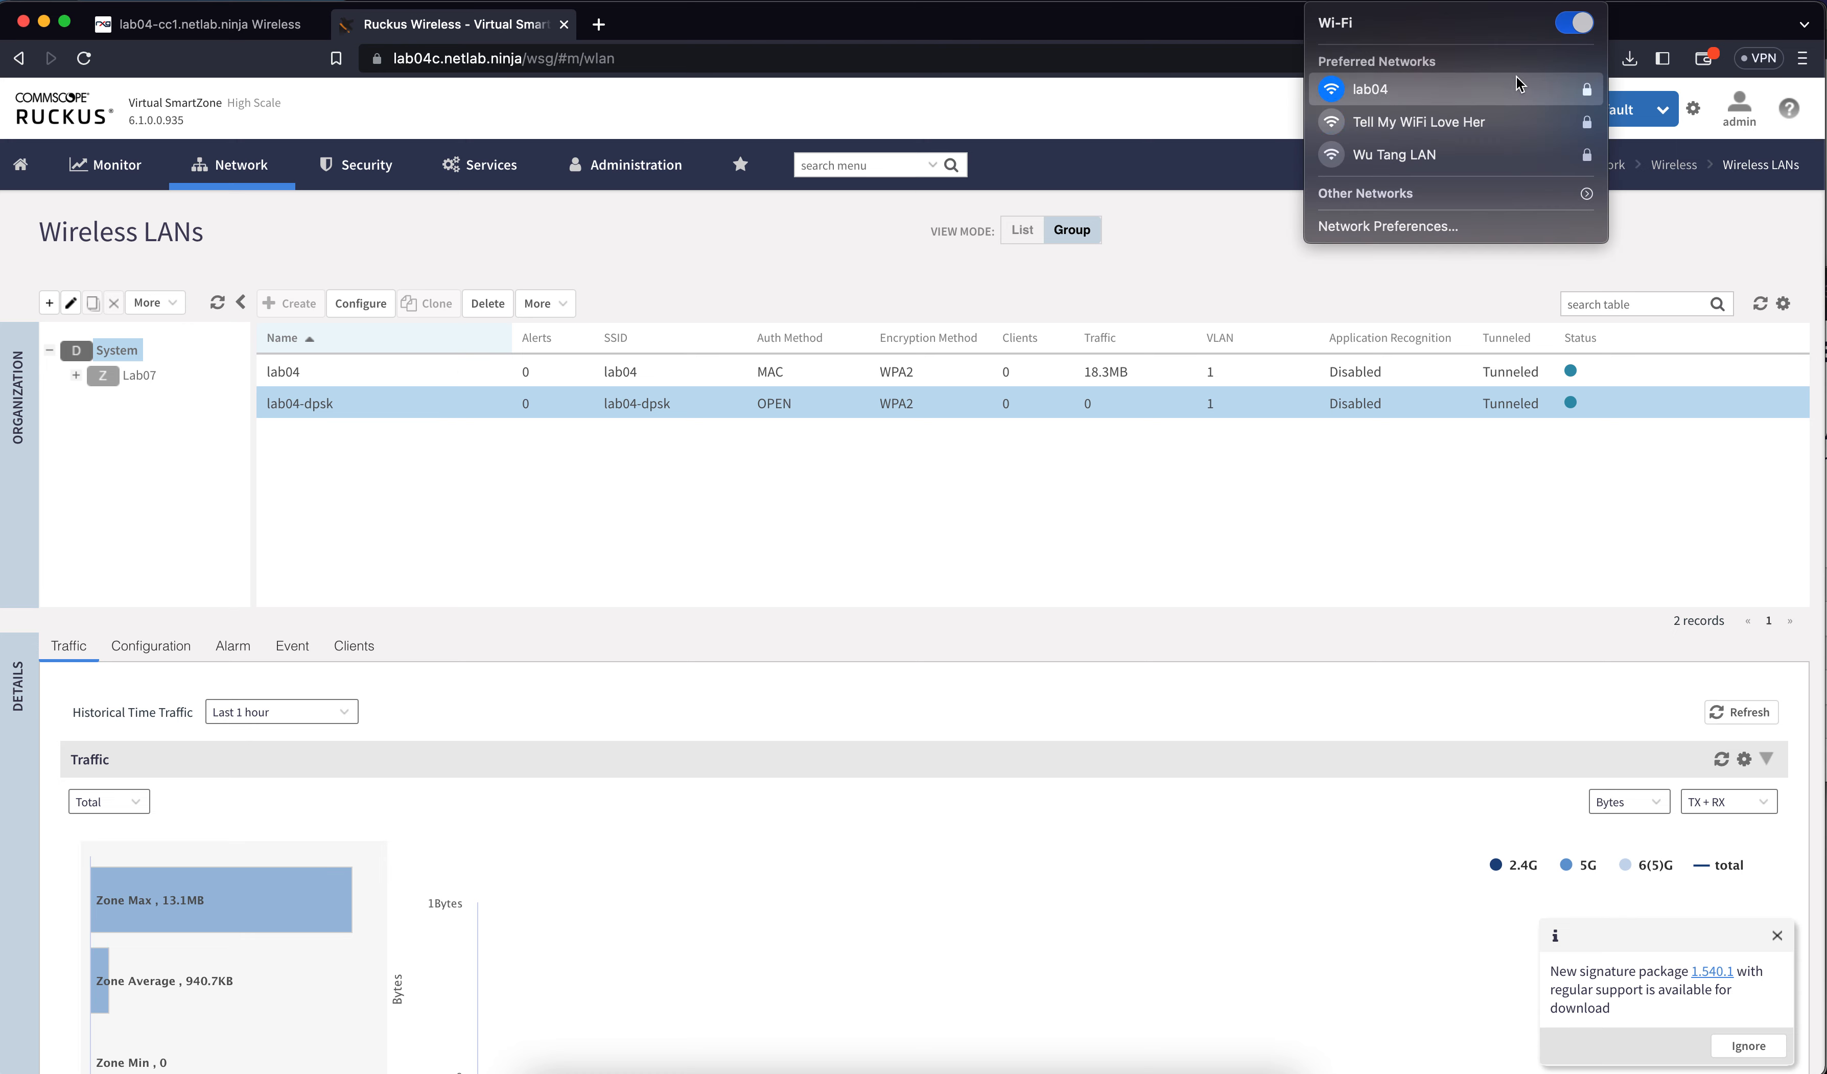
pyautogui.keyDown('alt'); pyautogui.click(1589, 1); pyautogui.keyUp('alt')
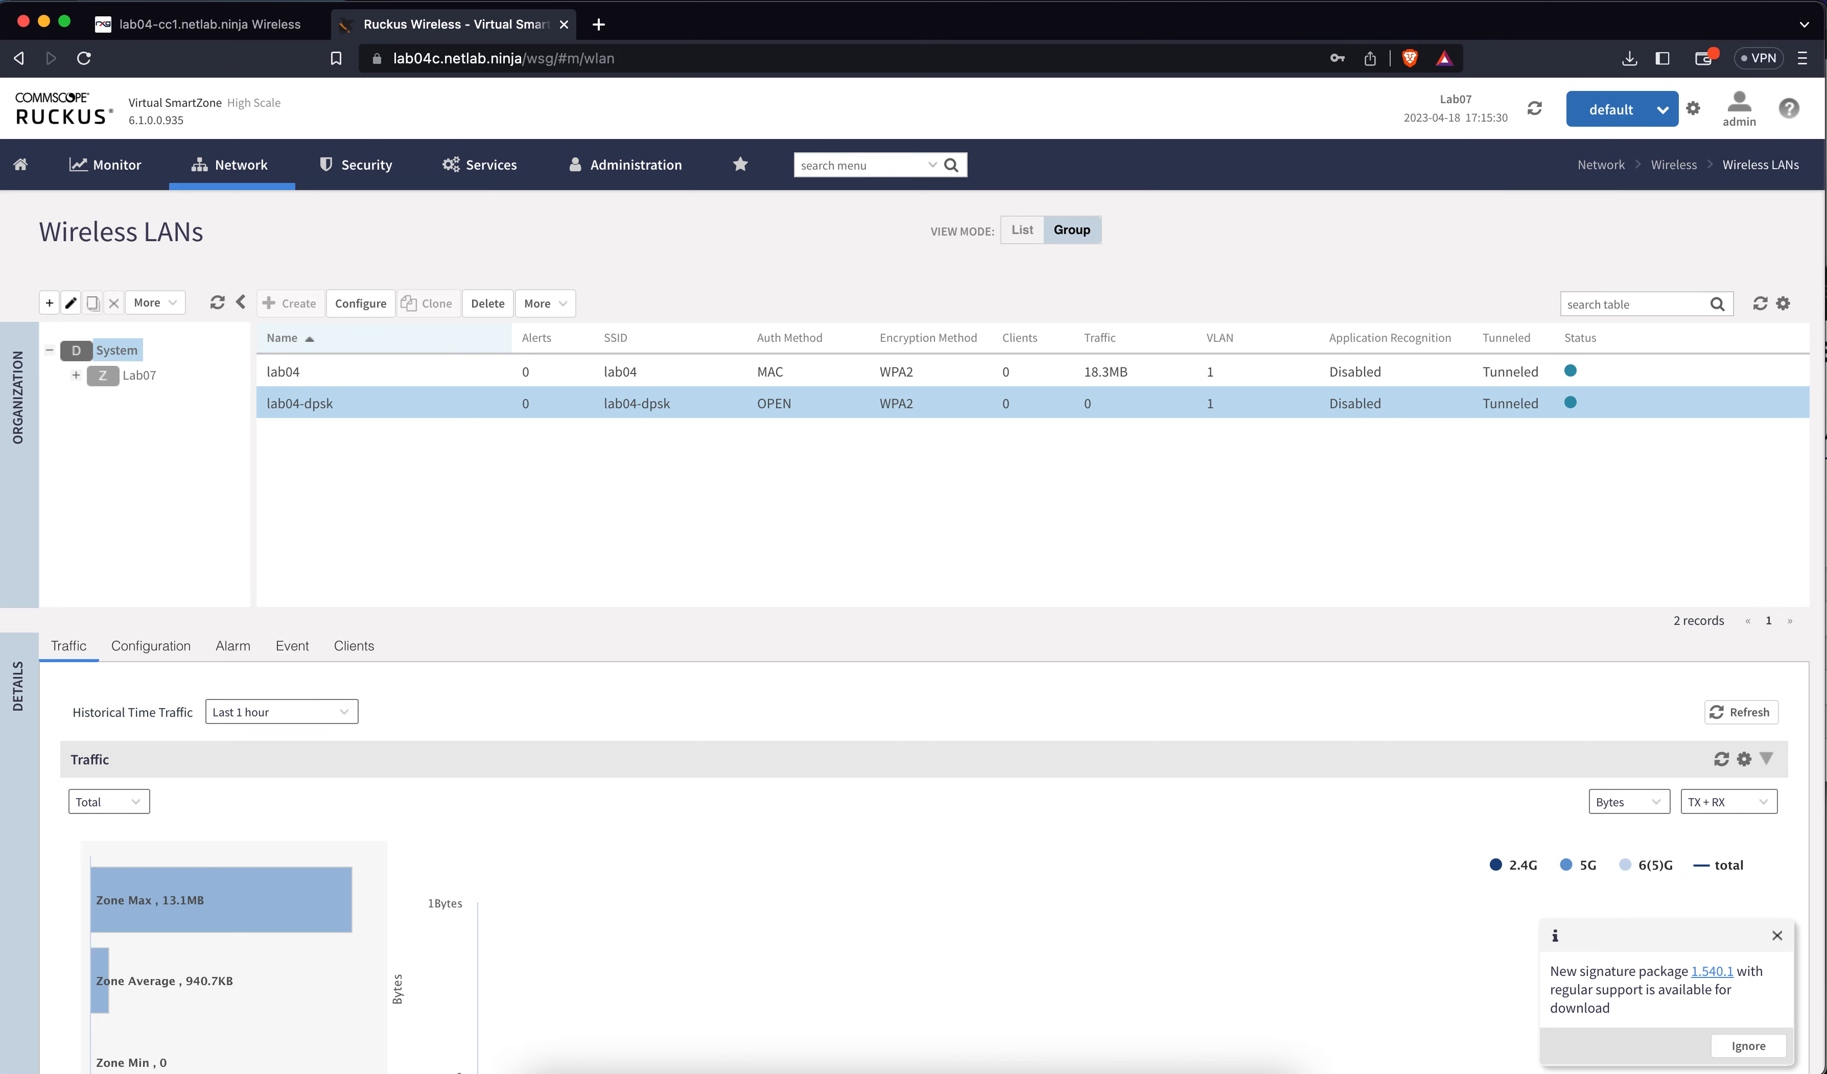
pyautogui.keyDown('alt'); pyautogui.click(1589, 1); pyautogui.keyUp('alt')
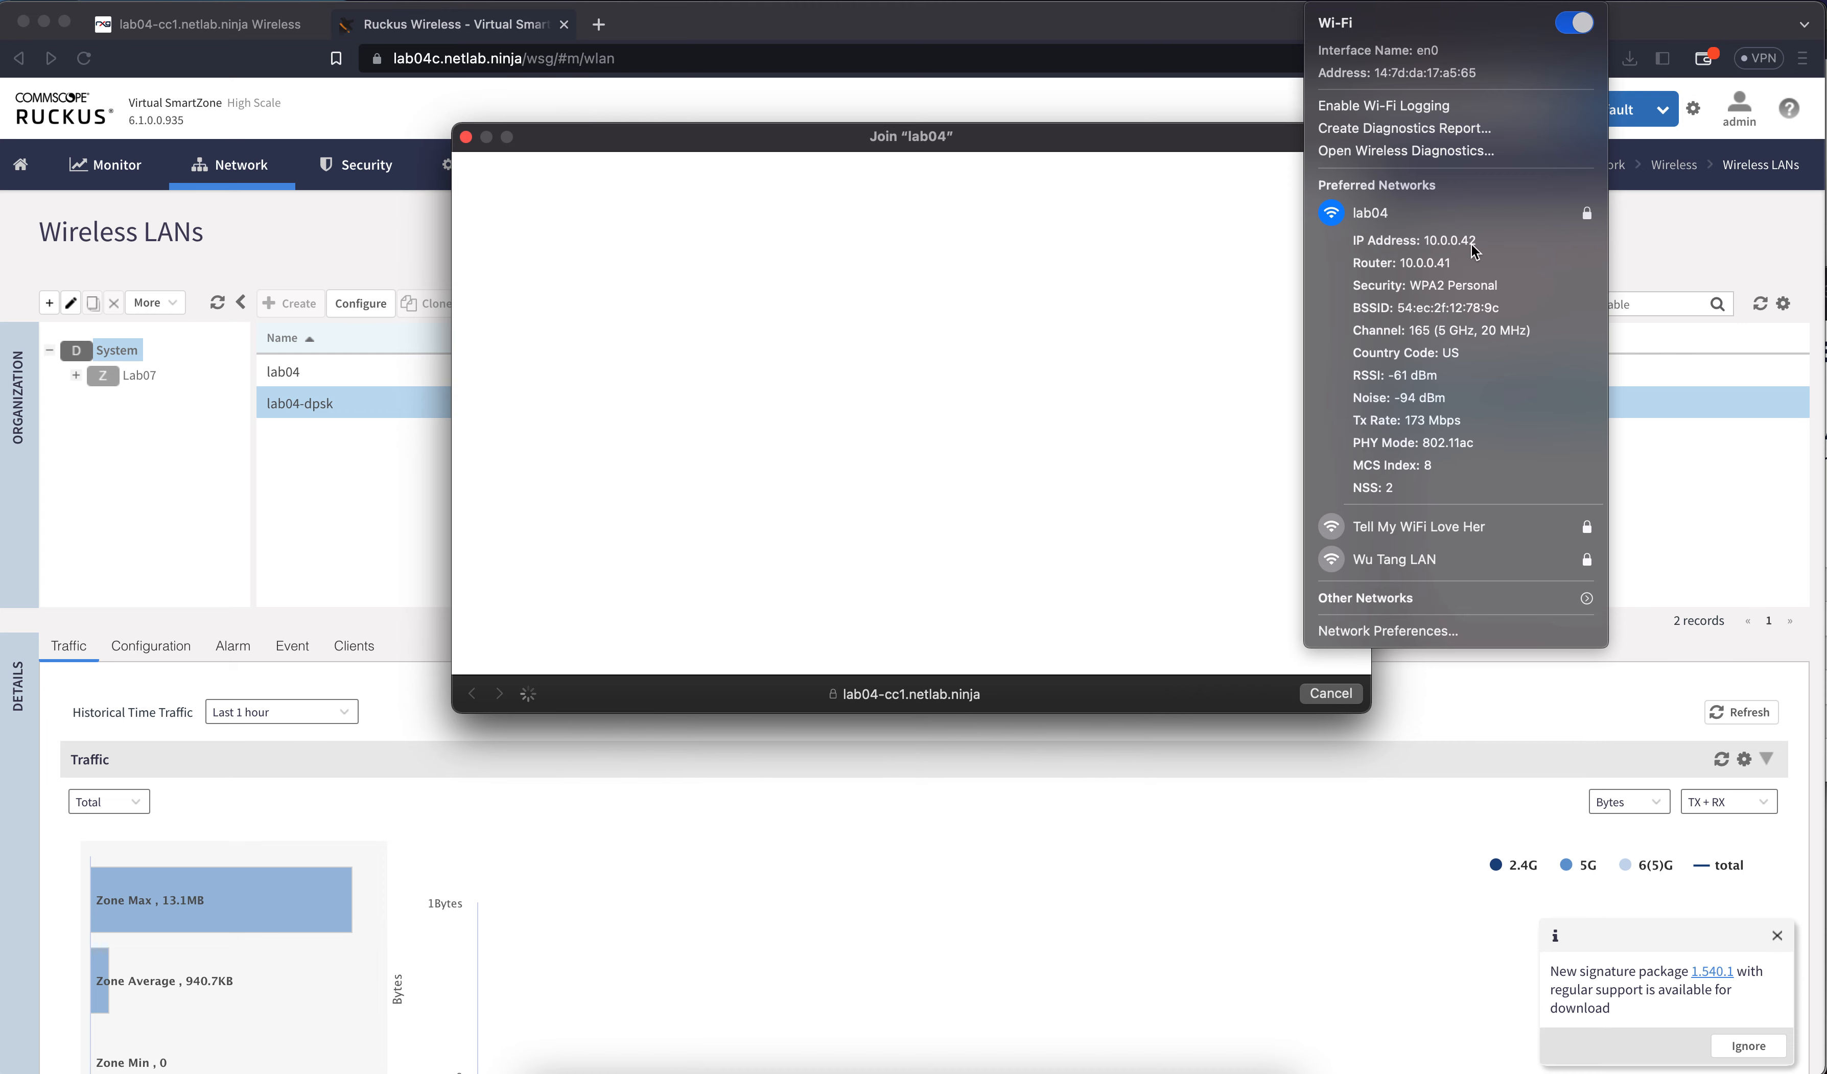
pyautogui.click(1629, 251)
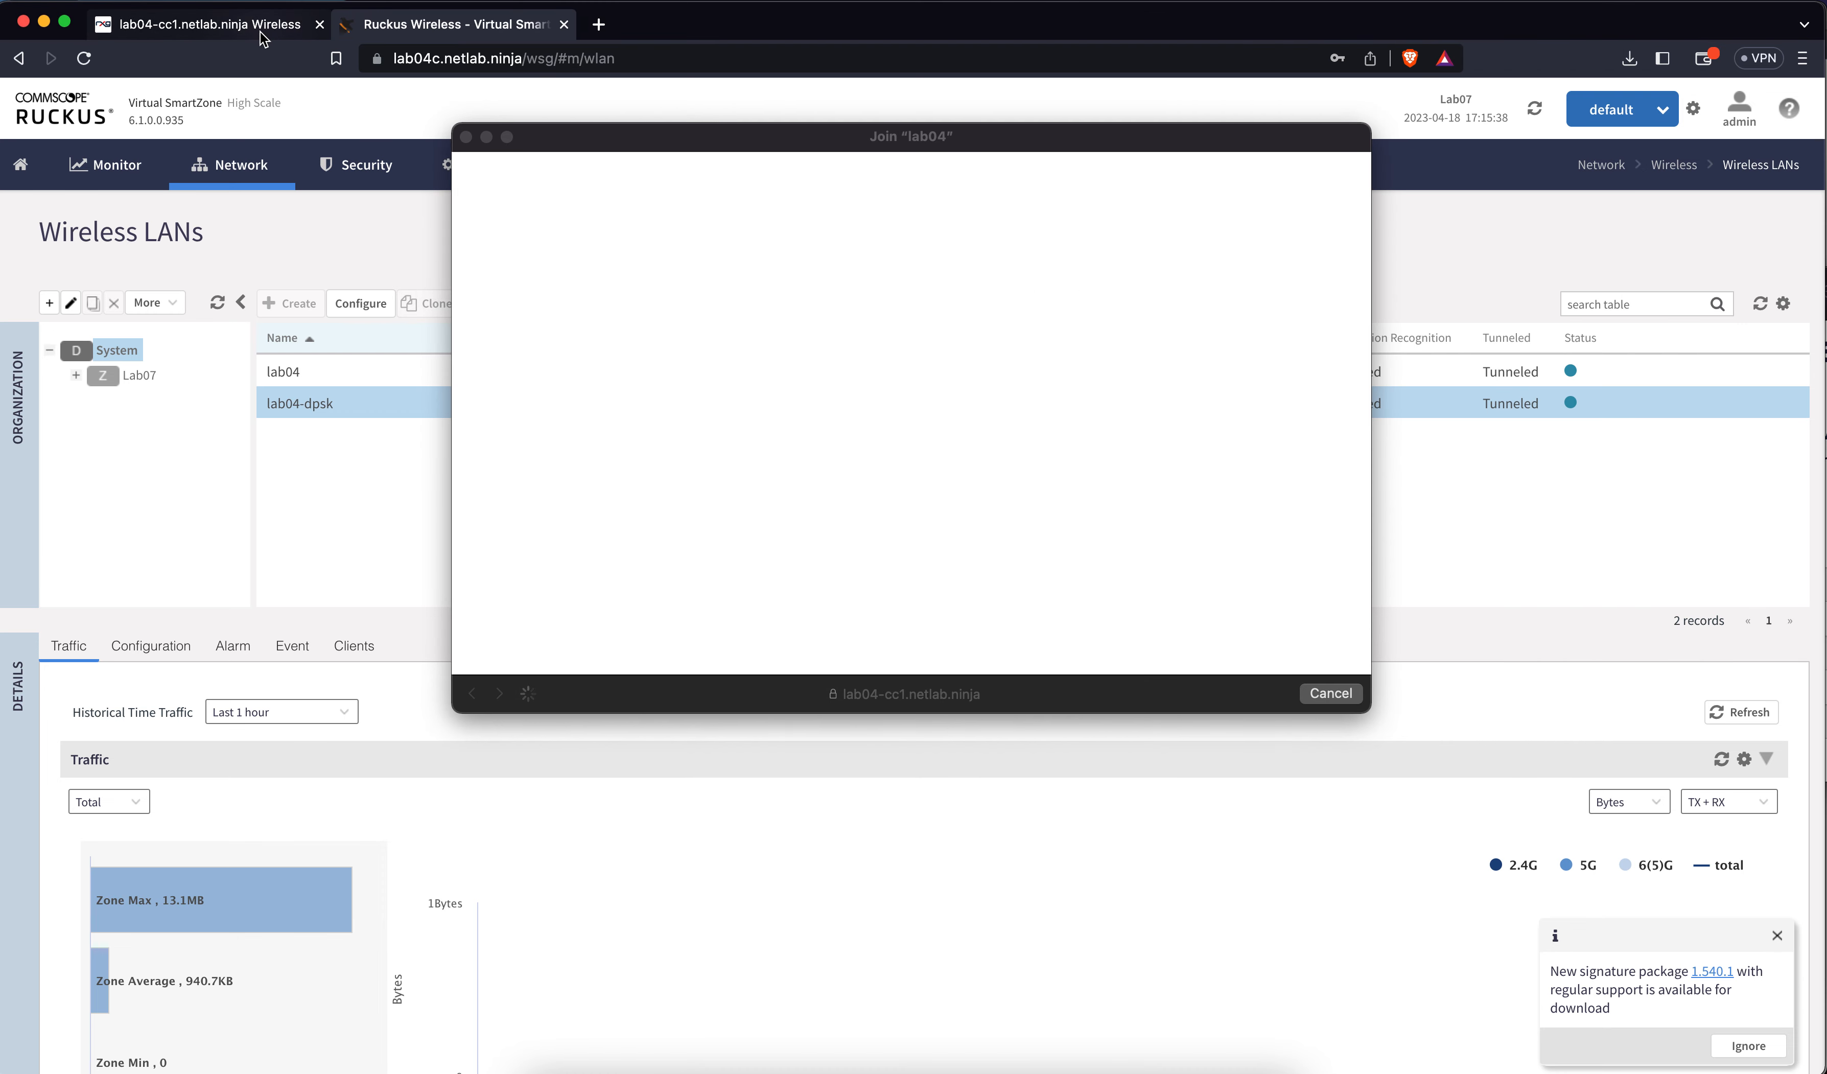
# Start a new login and enter the e-mail, username, password twice and pre-shared key
pyautogui.click(1115, 467)
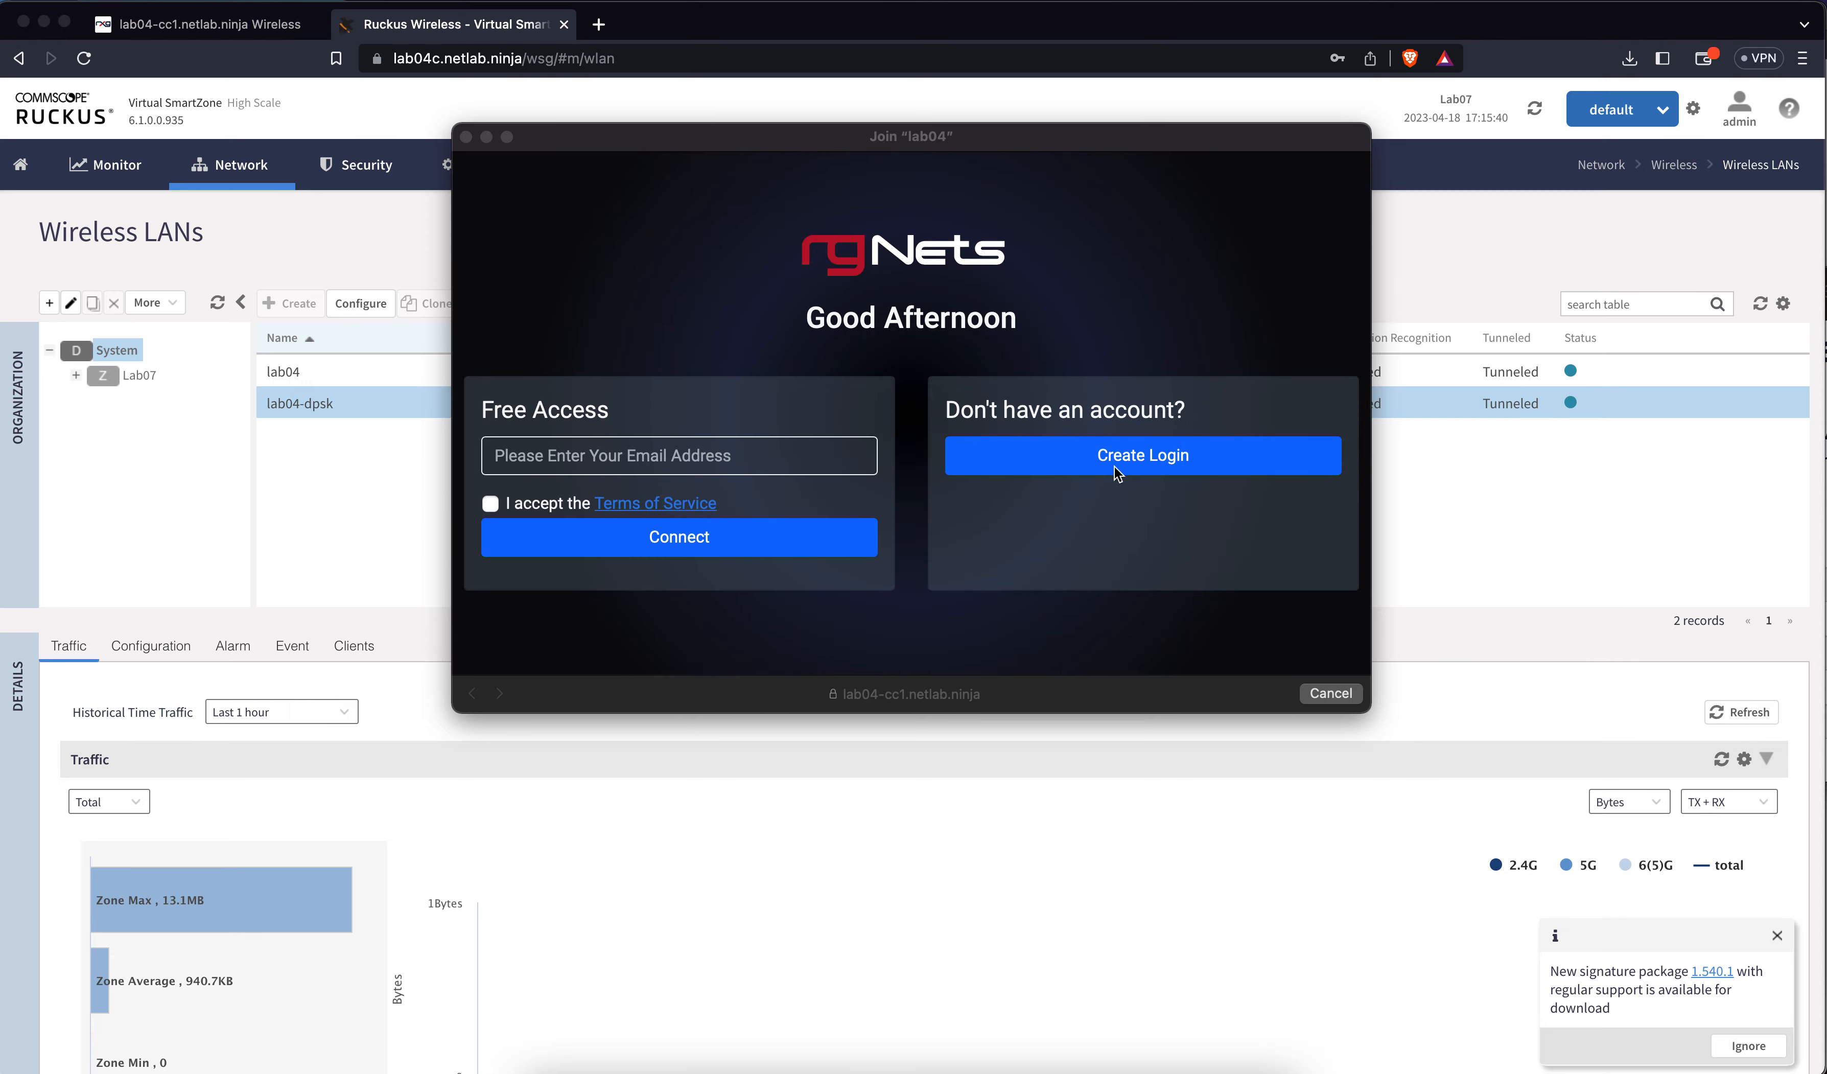
pyautogui.click(1116, 472)
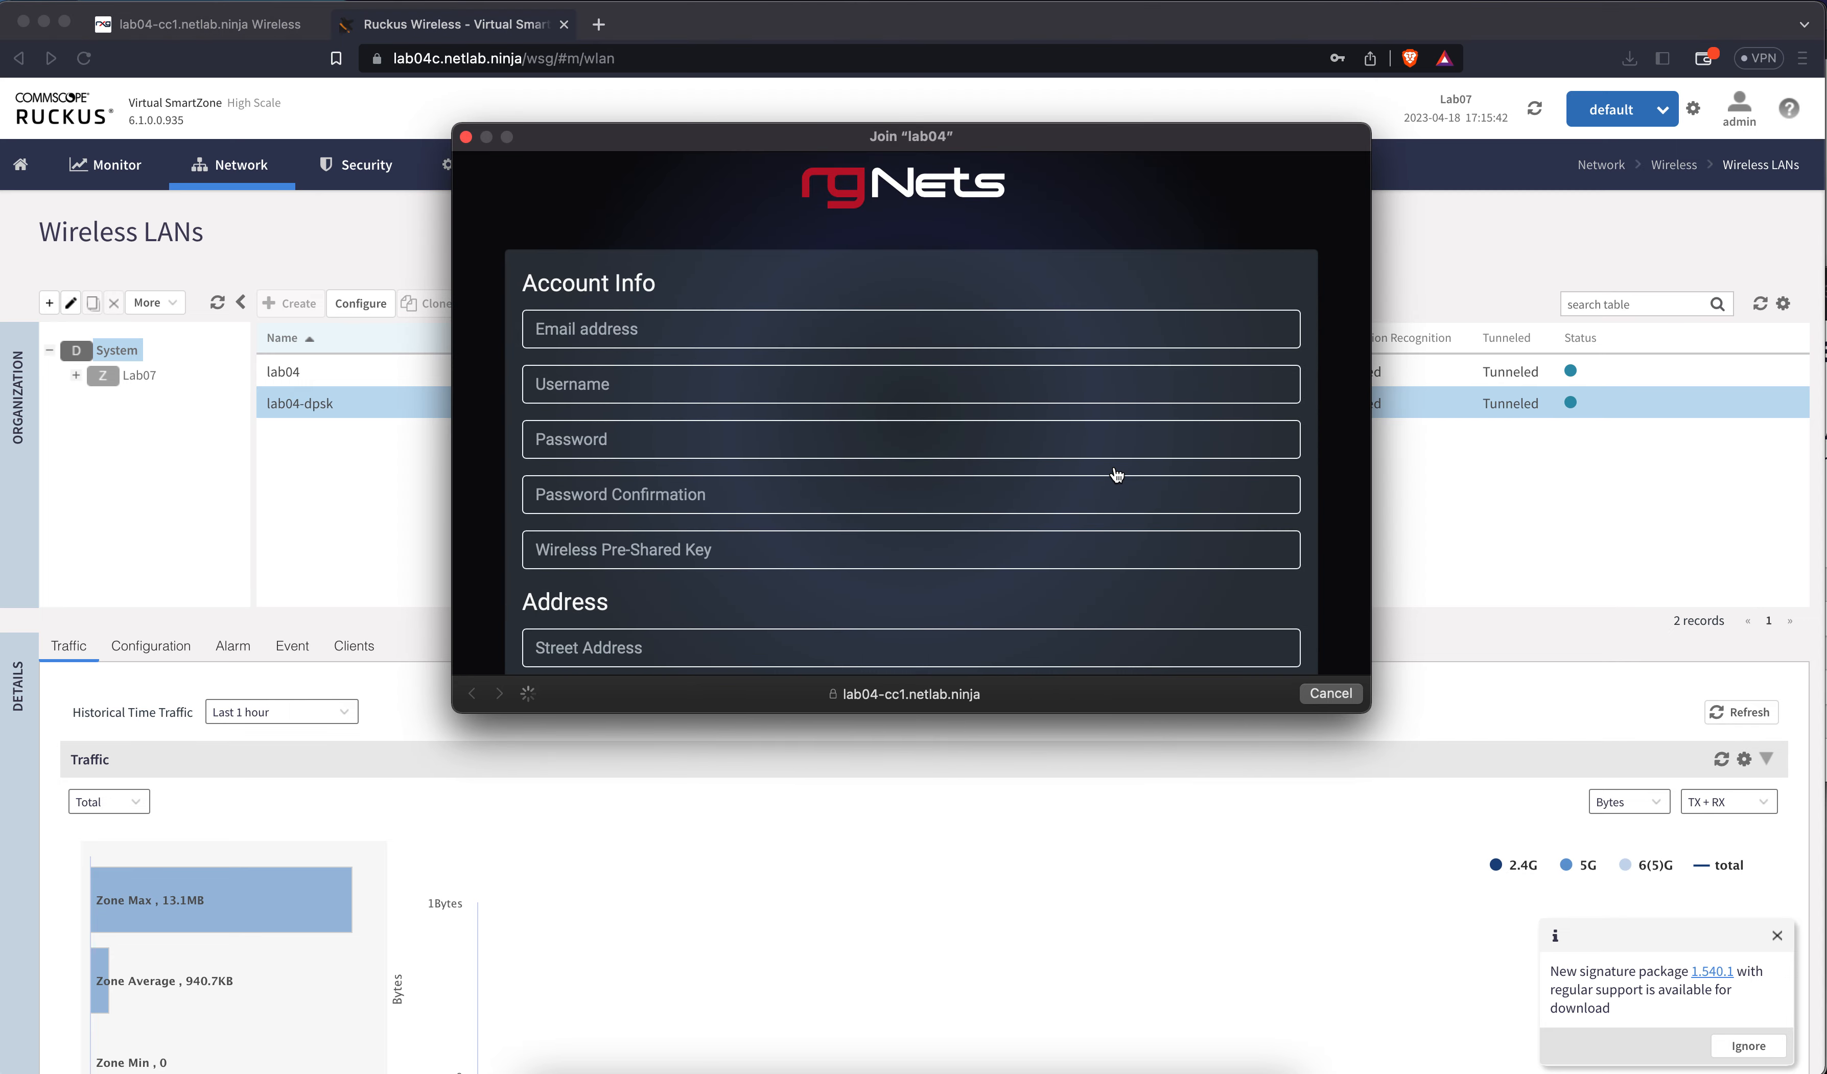
pyautogui.click(863, 333)
pyautogui.press('Tab')
pyautogui.write('jm')
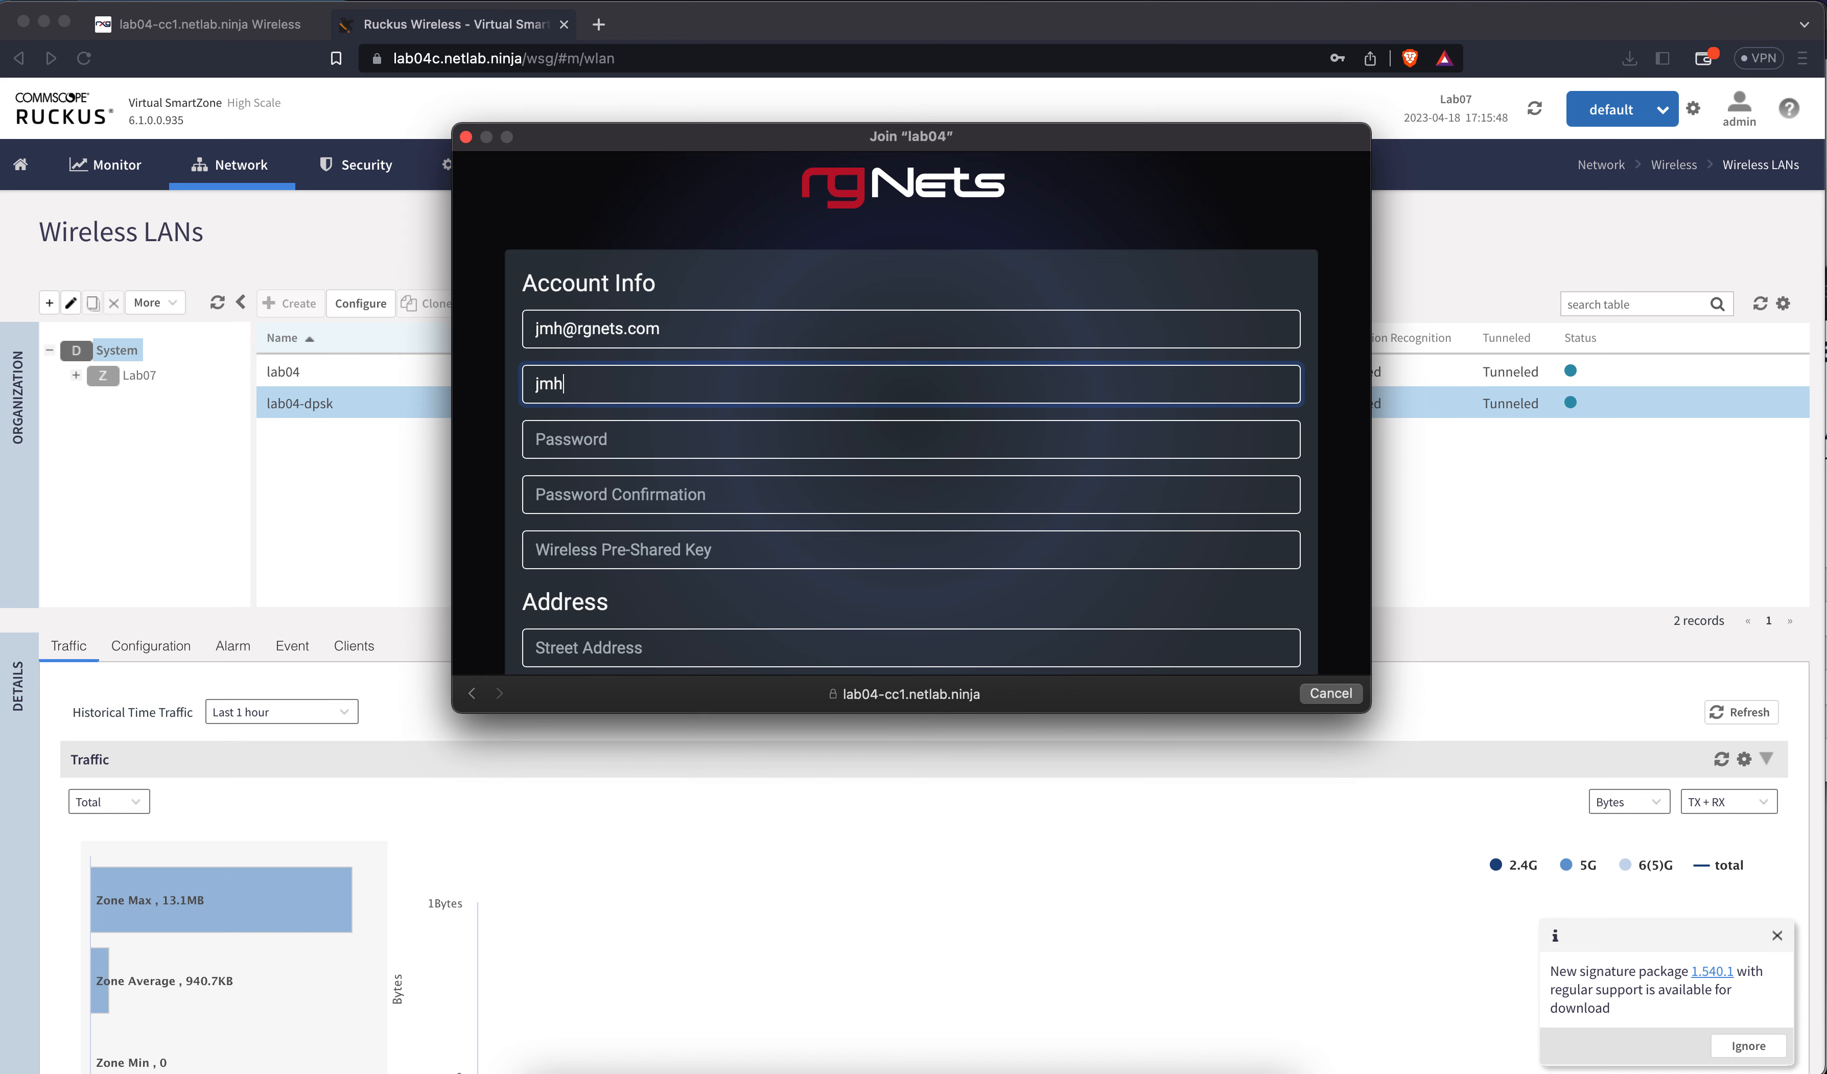
pyautogui.press('Tab')
pyautogui.write('•••••••••••')
pyautogui.press('Tab')
pyautogui.write('•••••••••••')
pyautogui.press('Tab')
pyautogui.write('supersecretpassword')
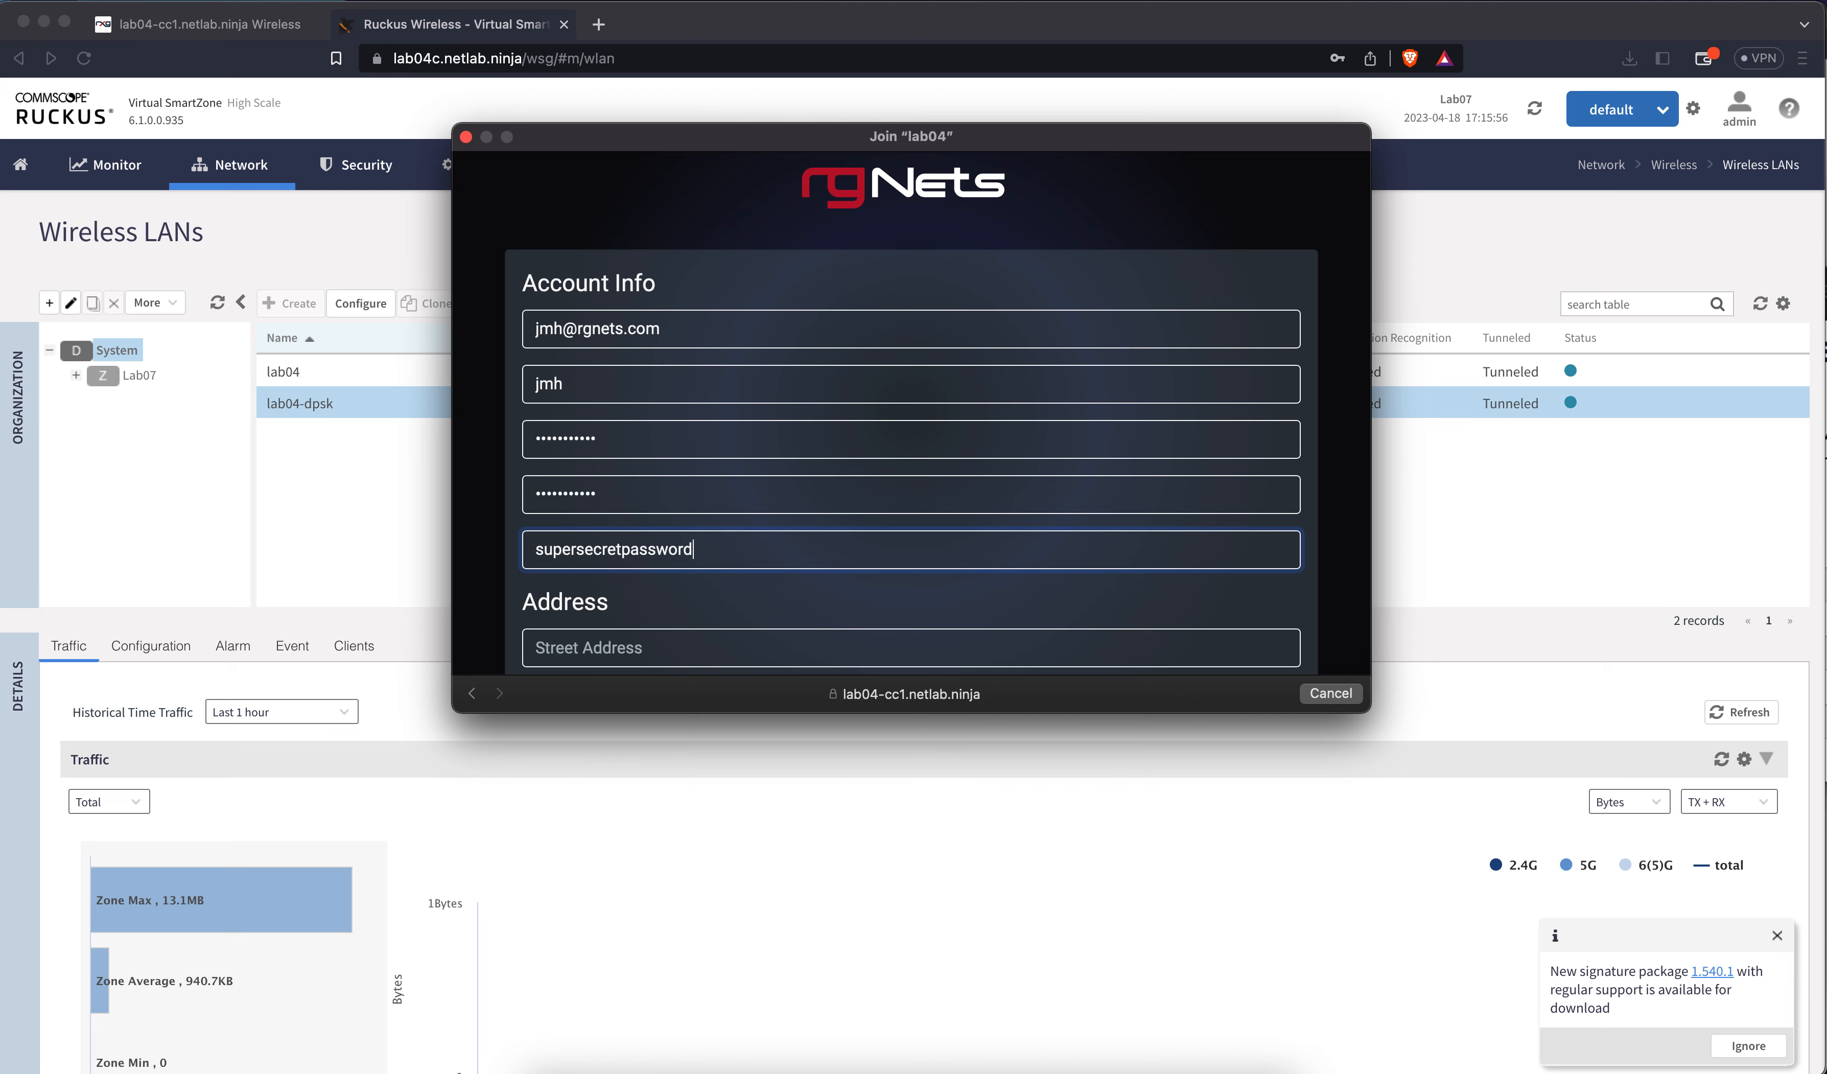
# Fill in the street, city, state and ZIP fields, fixing a typo in the city
pyautogui.scroll(-2, 852, 433)
pyautogui.click(786, 588)
pyautogui.write('123 St')
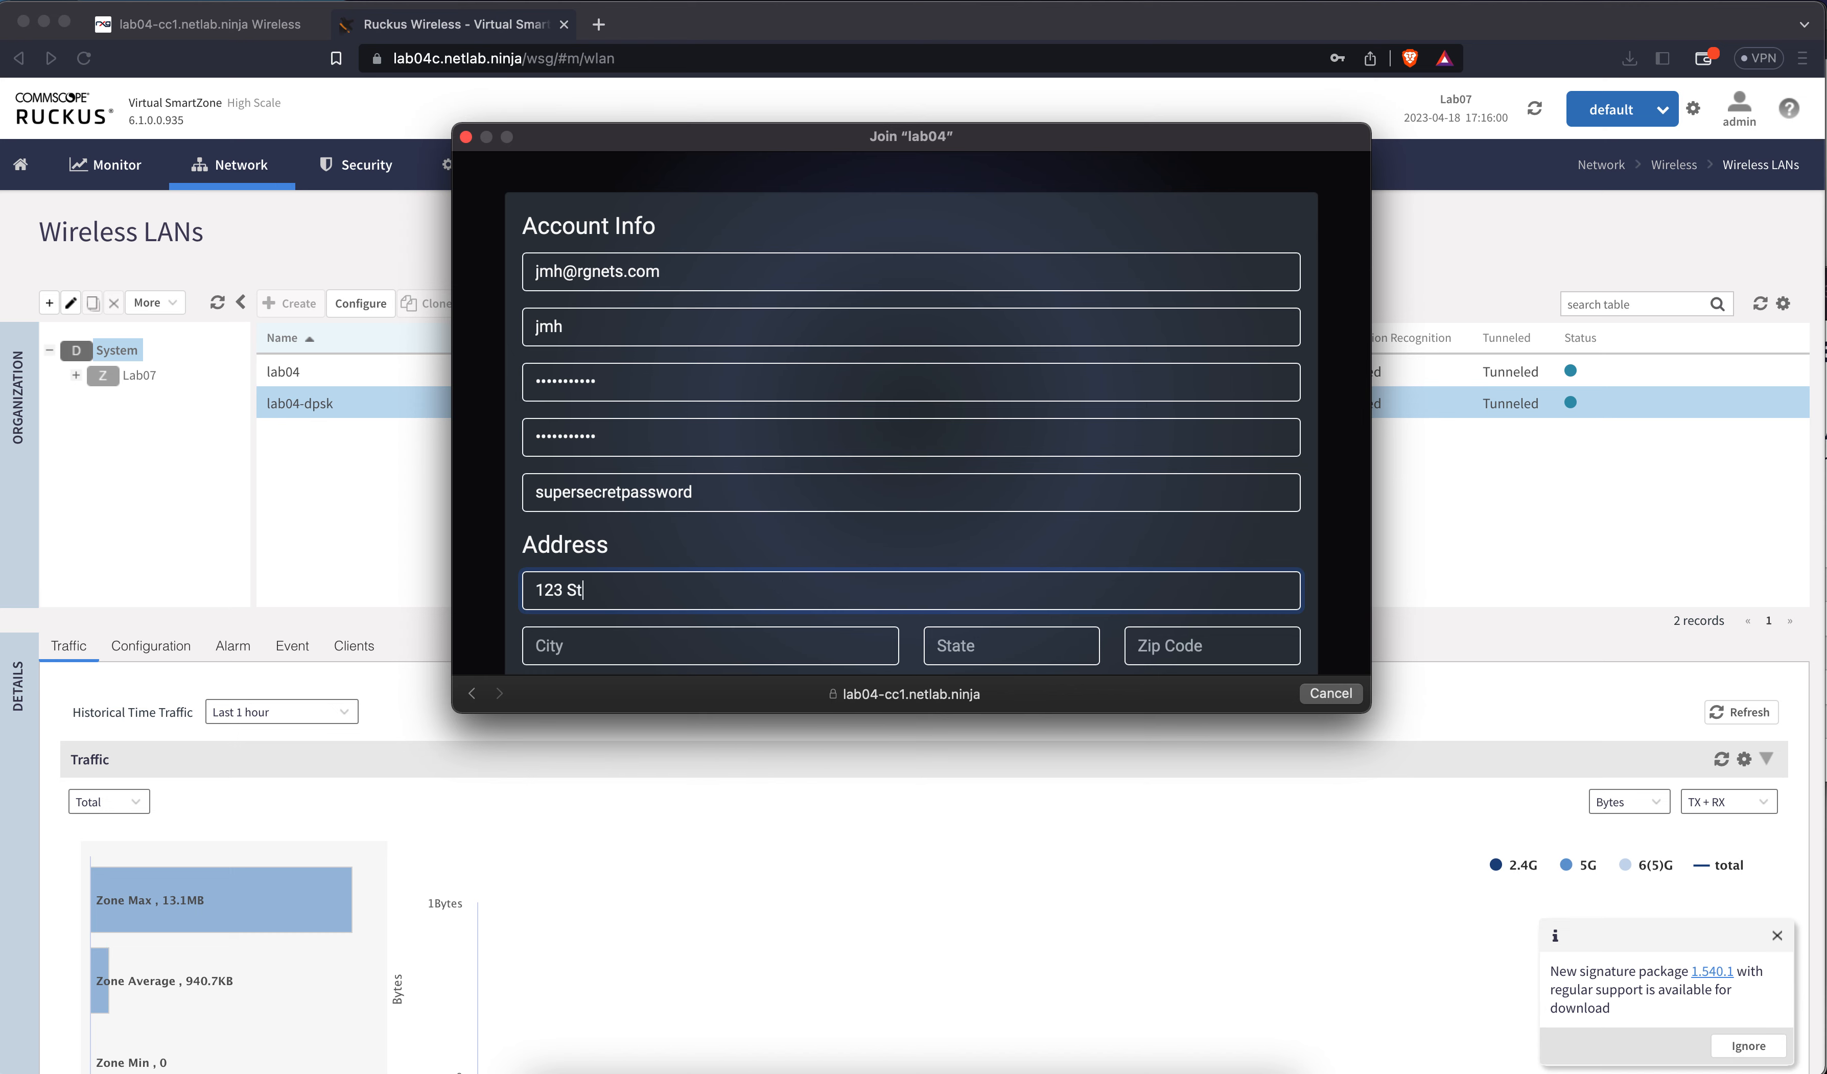
pyautogui.write('reet')
pyautogui.press('Tab')
pyautogui.write('Anyway')
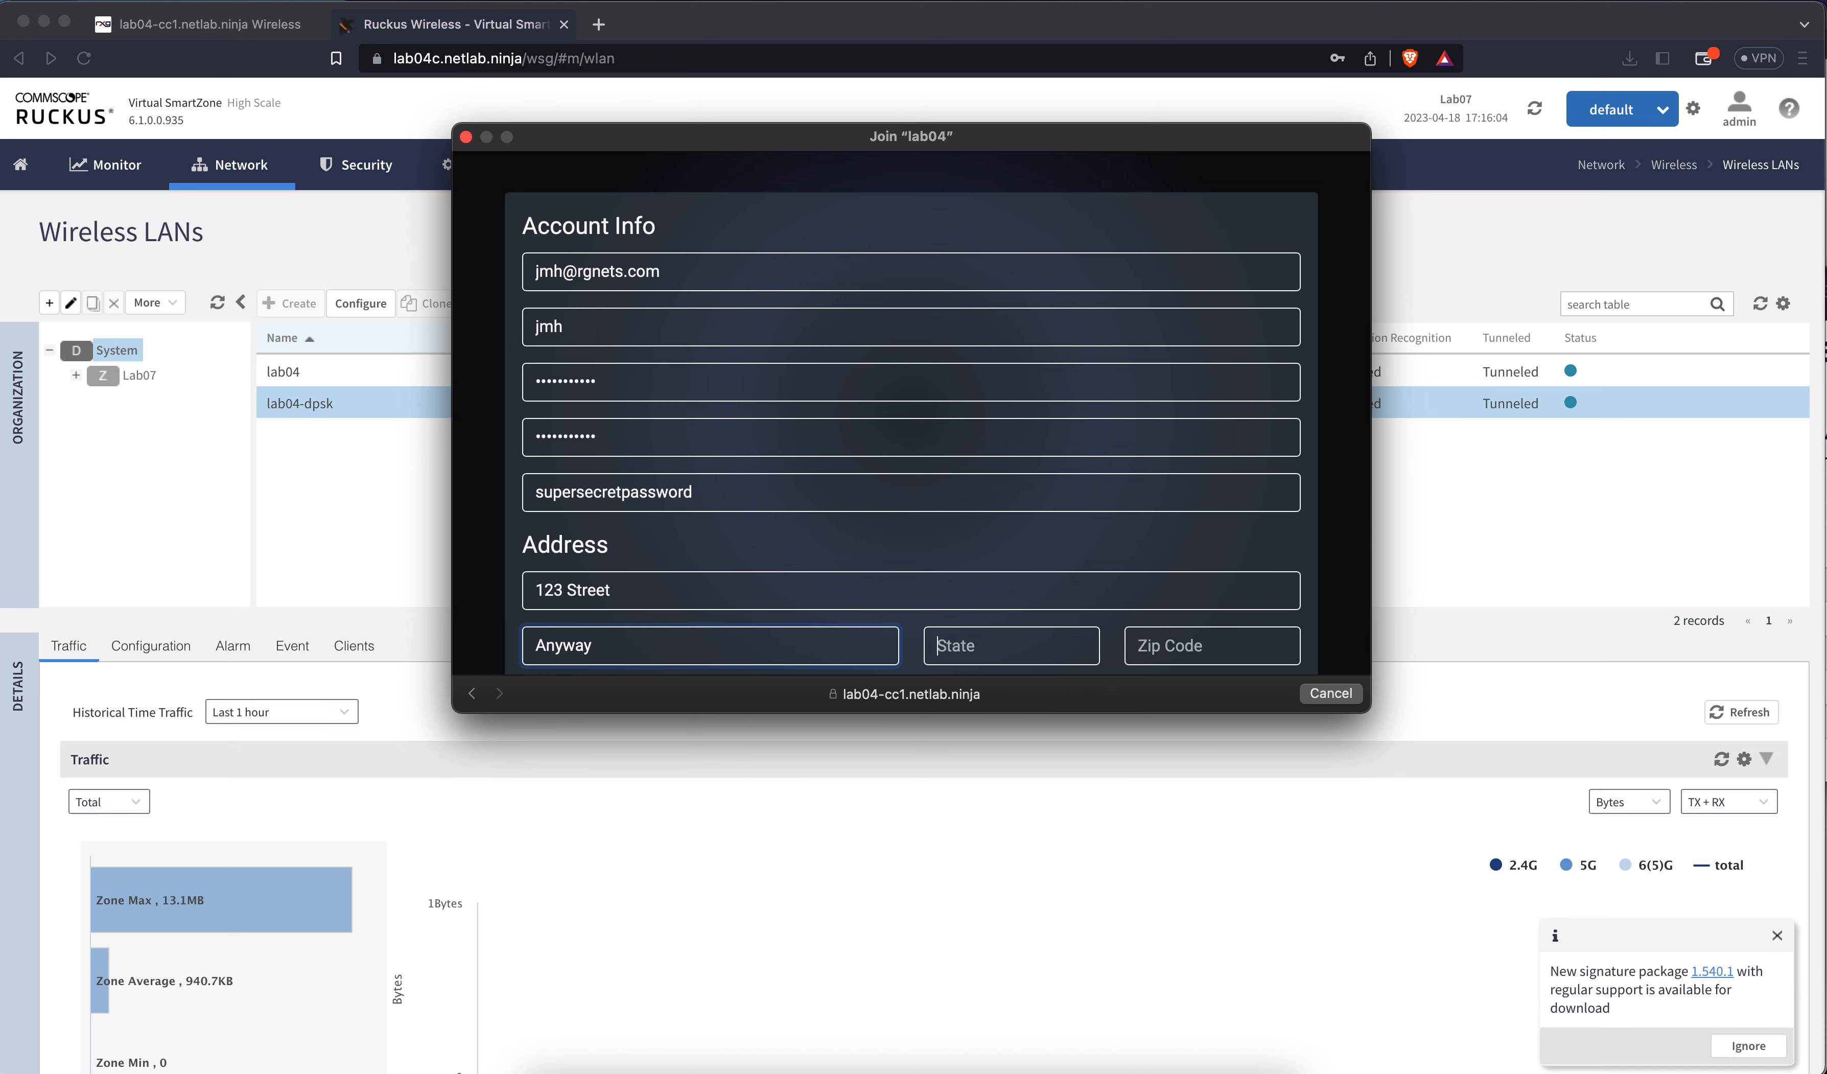
pyautogui.click(709, 635)
pyautogui.press('BackSpace')
pyautogui.press('BackSpace')
pyautogui.write('here')
pyautogui.press('Tab')
pyautogui.write('CA')
pyautogui.press('Tab')
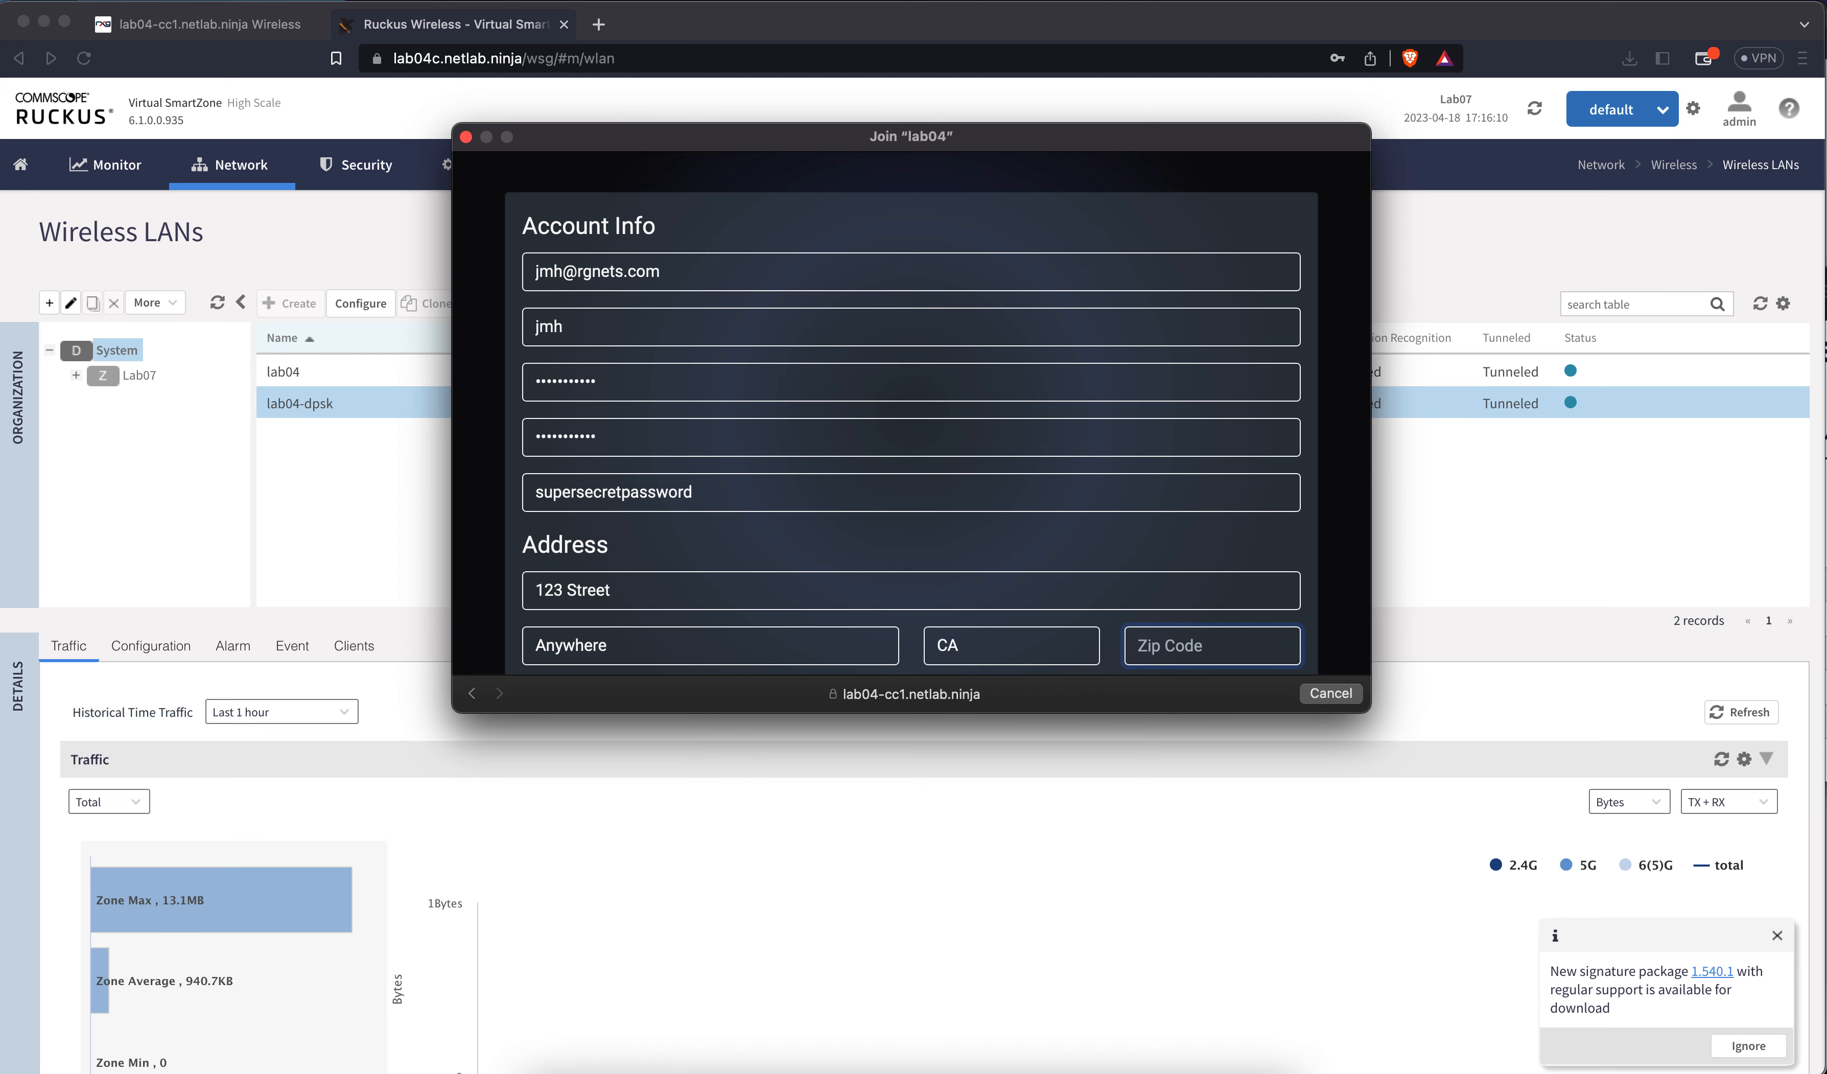
pyautogui.write('96001')
pyautogui.scroll(-10, 852, 591)
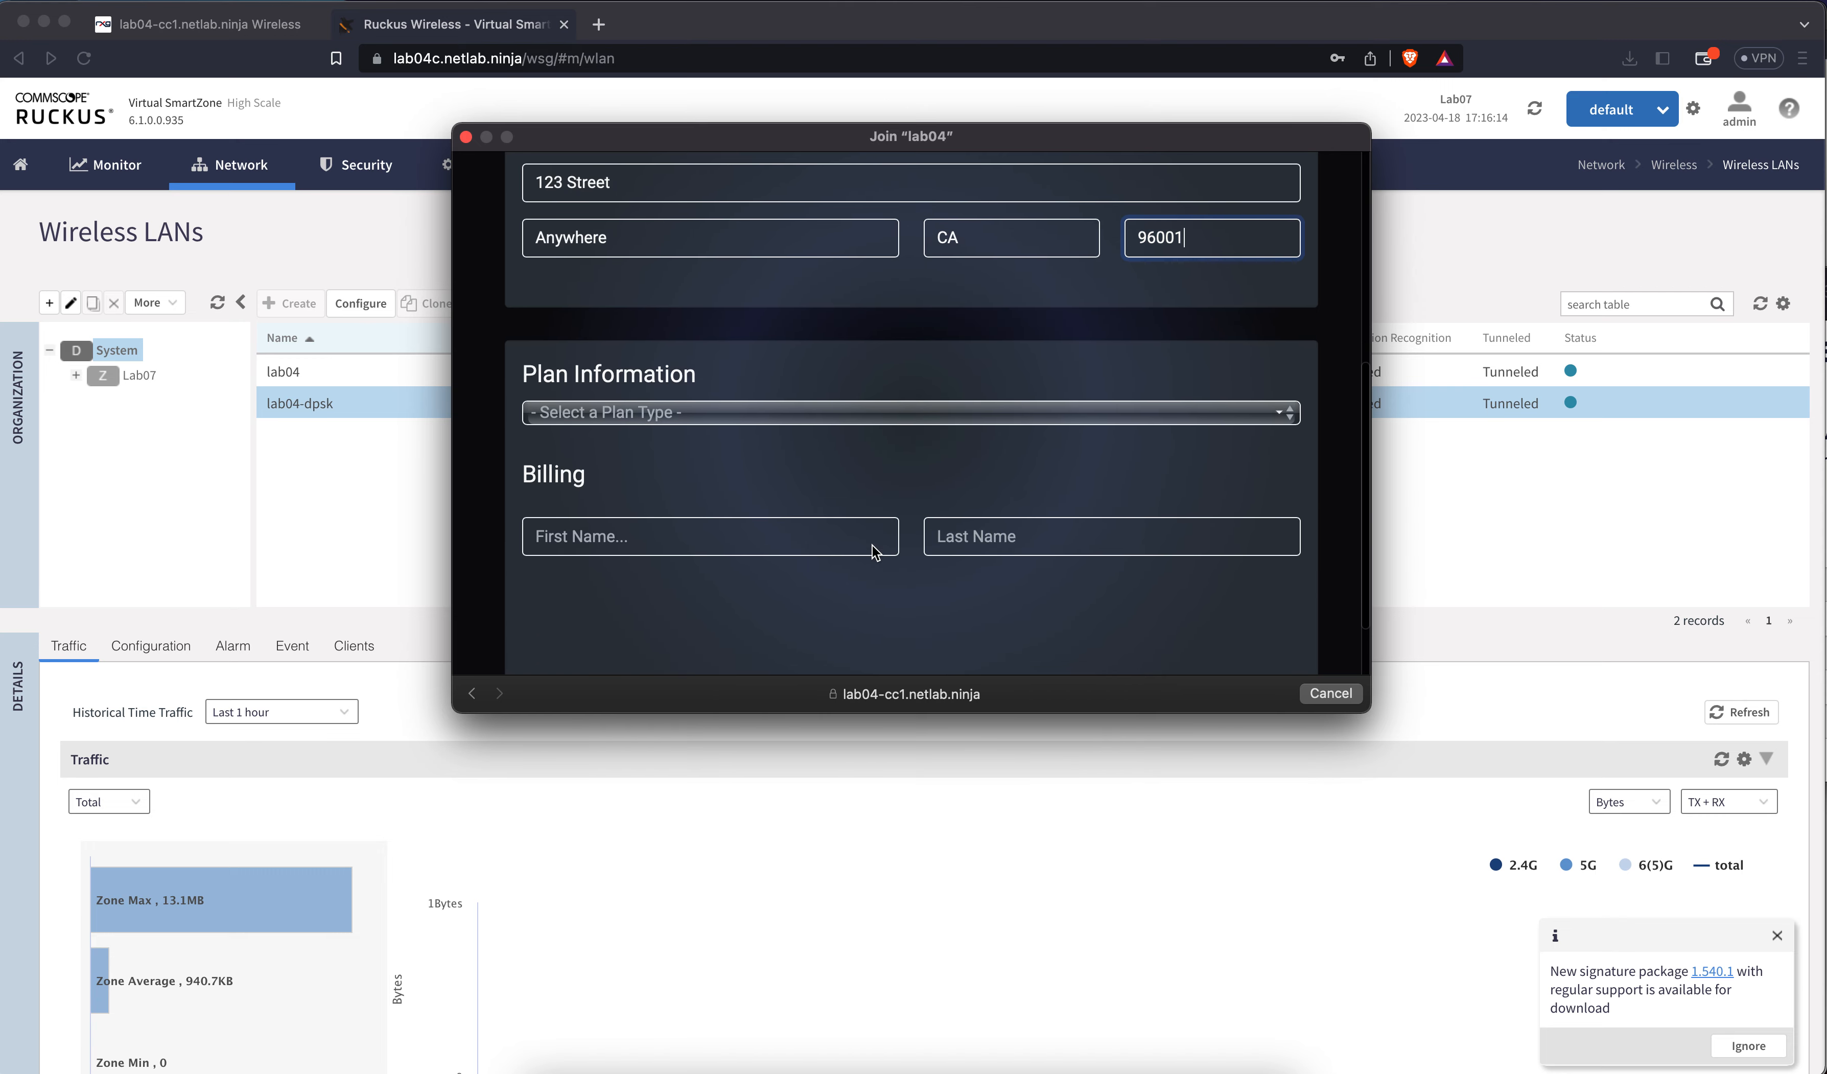
# Choose the Premium Plan ($50.00), then enter the cardholder's first and last name and card number
pyautogui.click(823, 404)
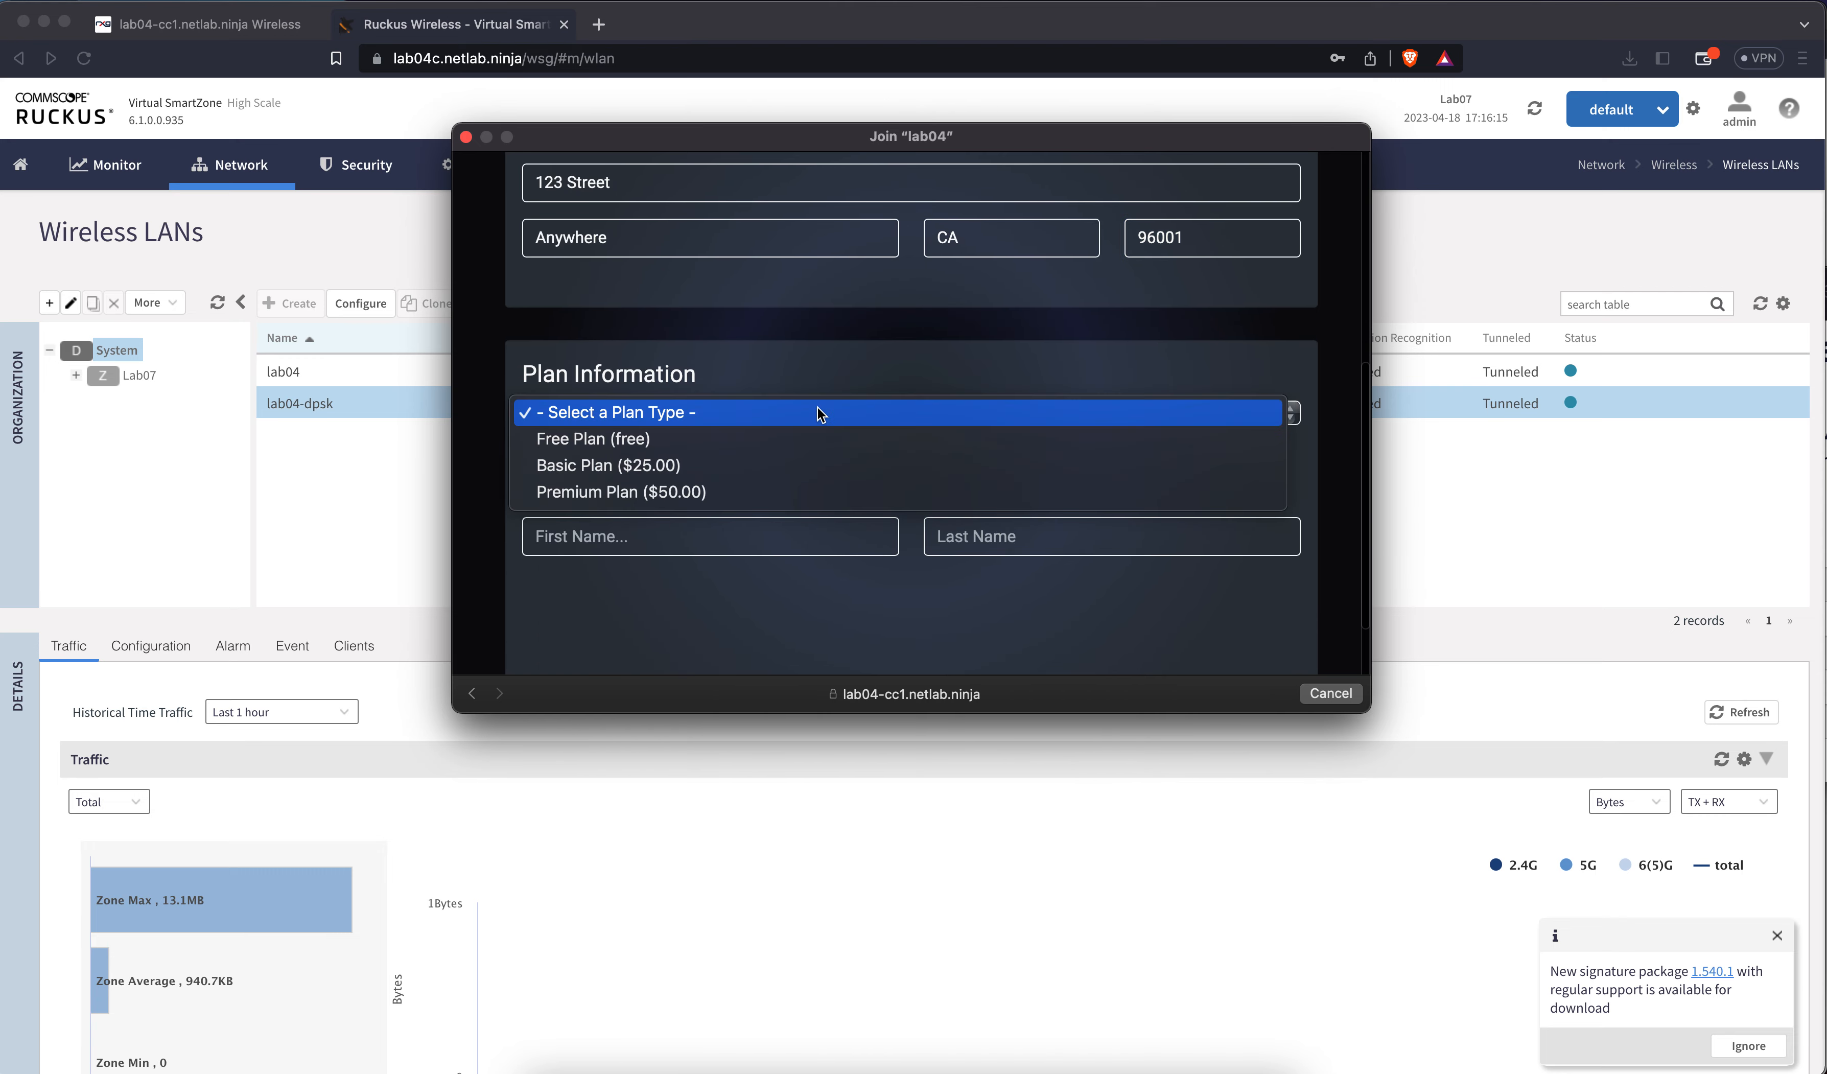
pyautogui.click(724, 497)
pyautogui.scroll(2, 716, 399)
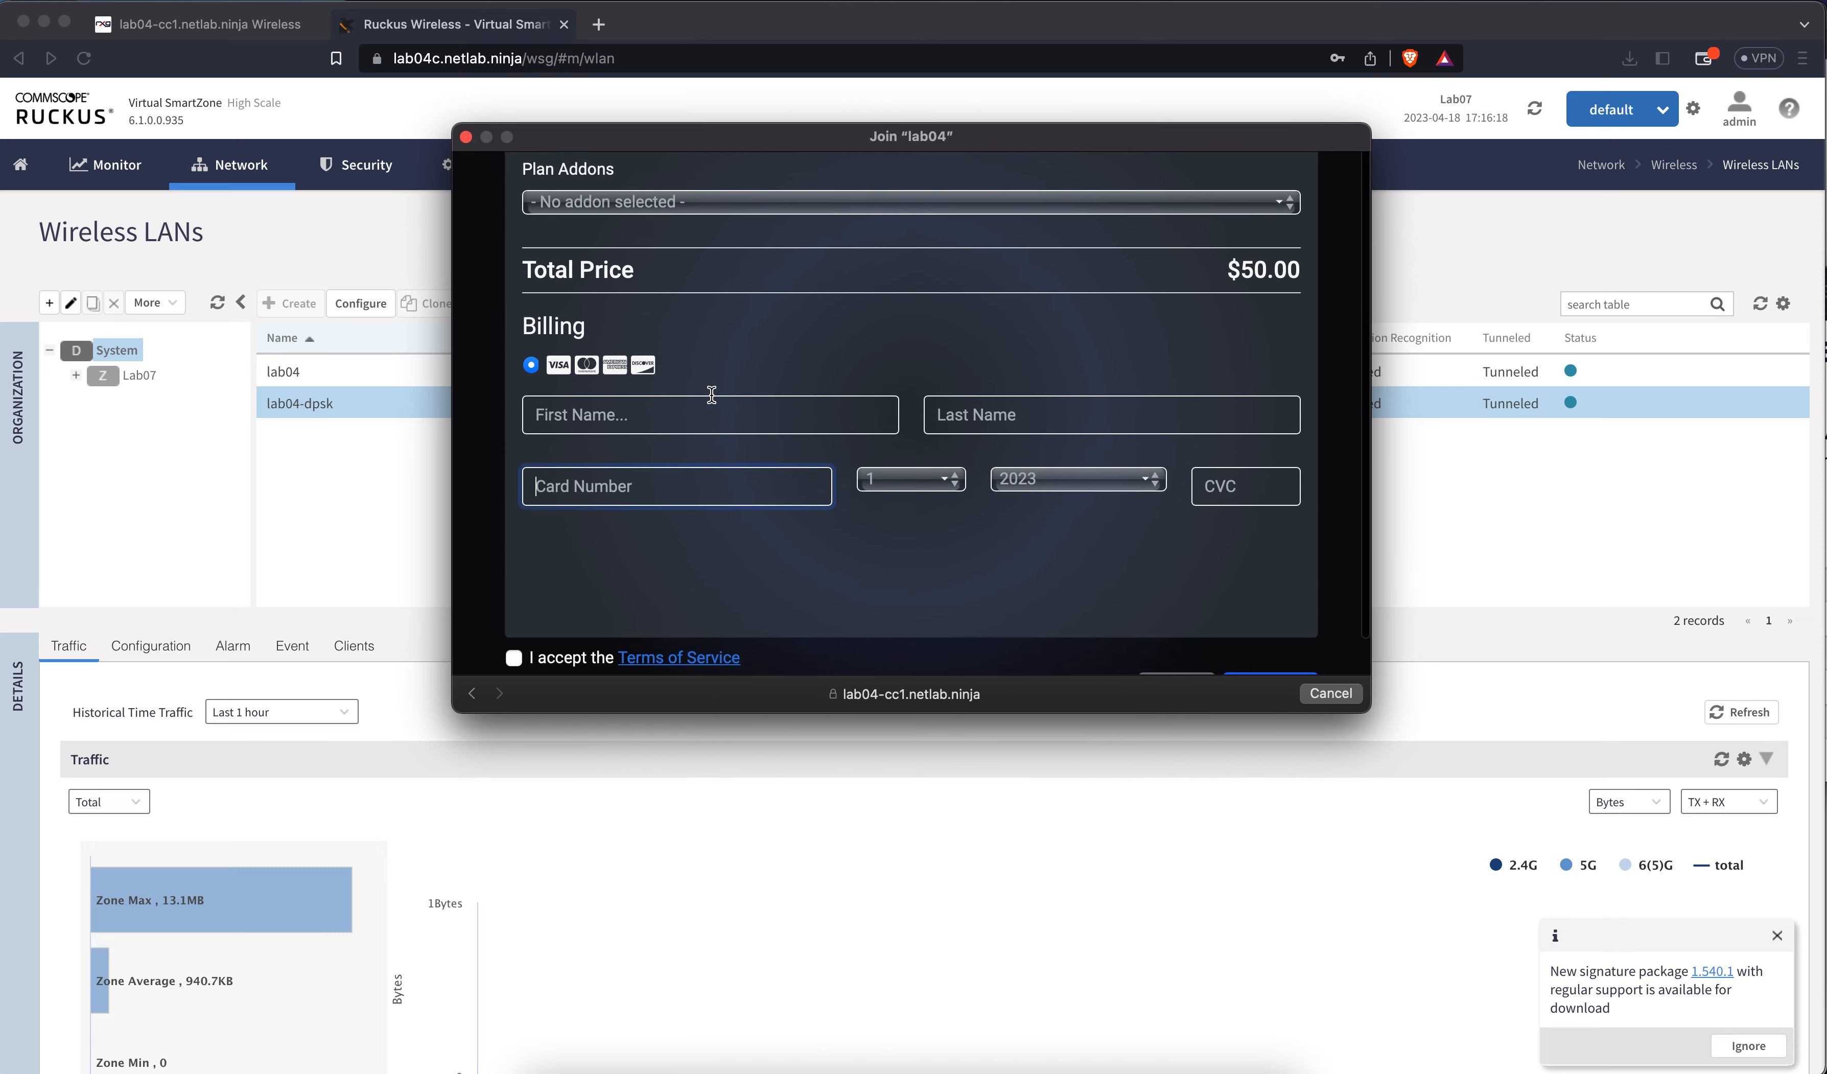
pyautogui.click(689, 423)
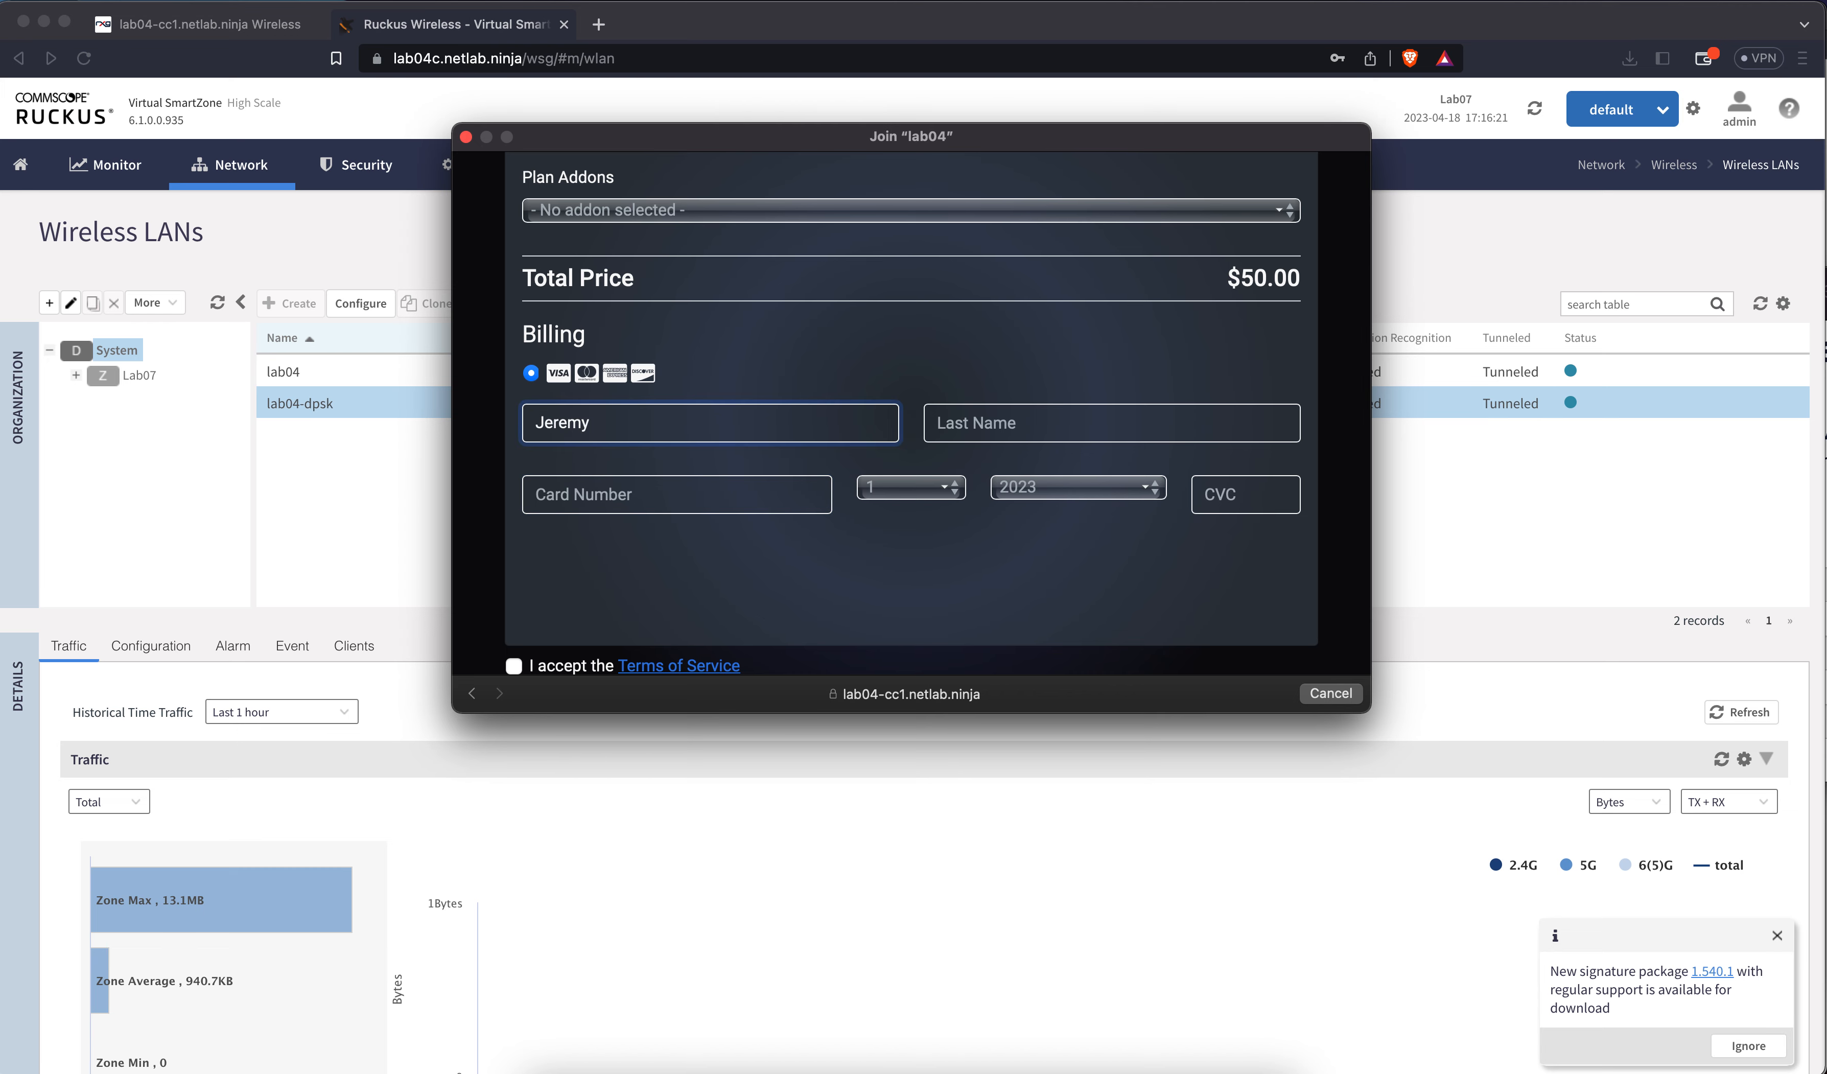
pyautogui.press('Tab')
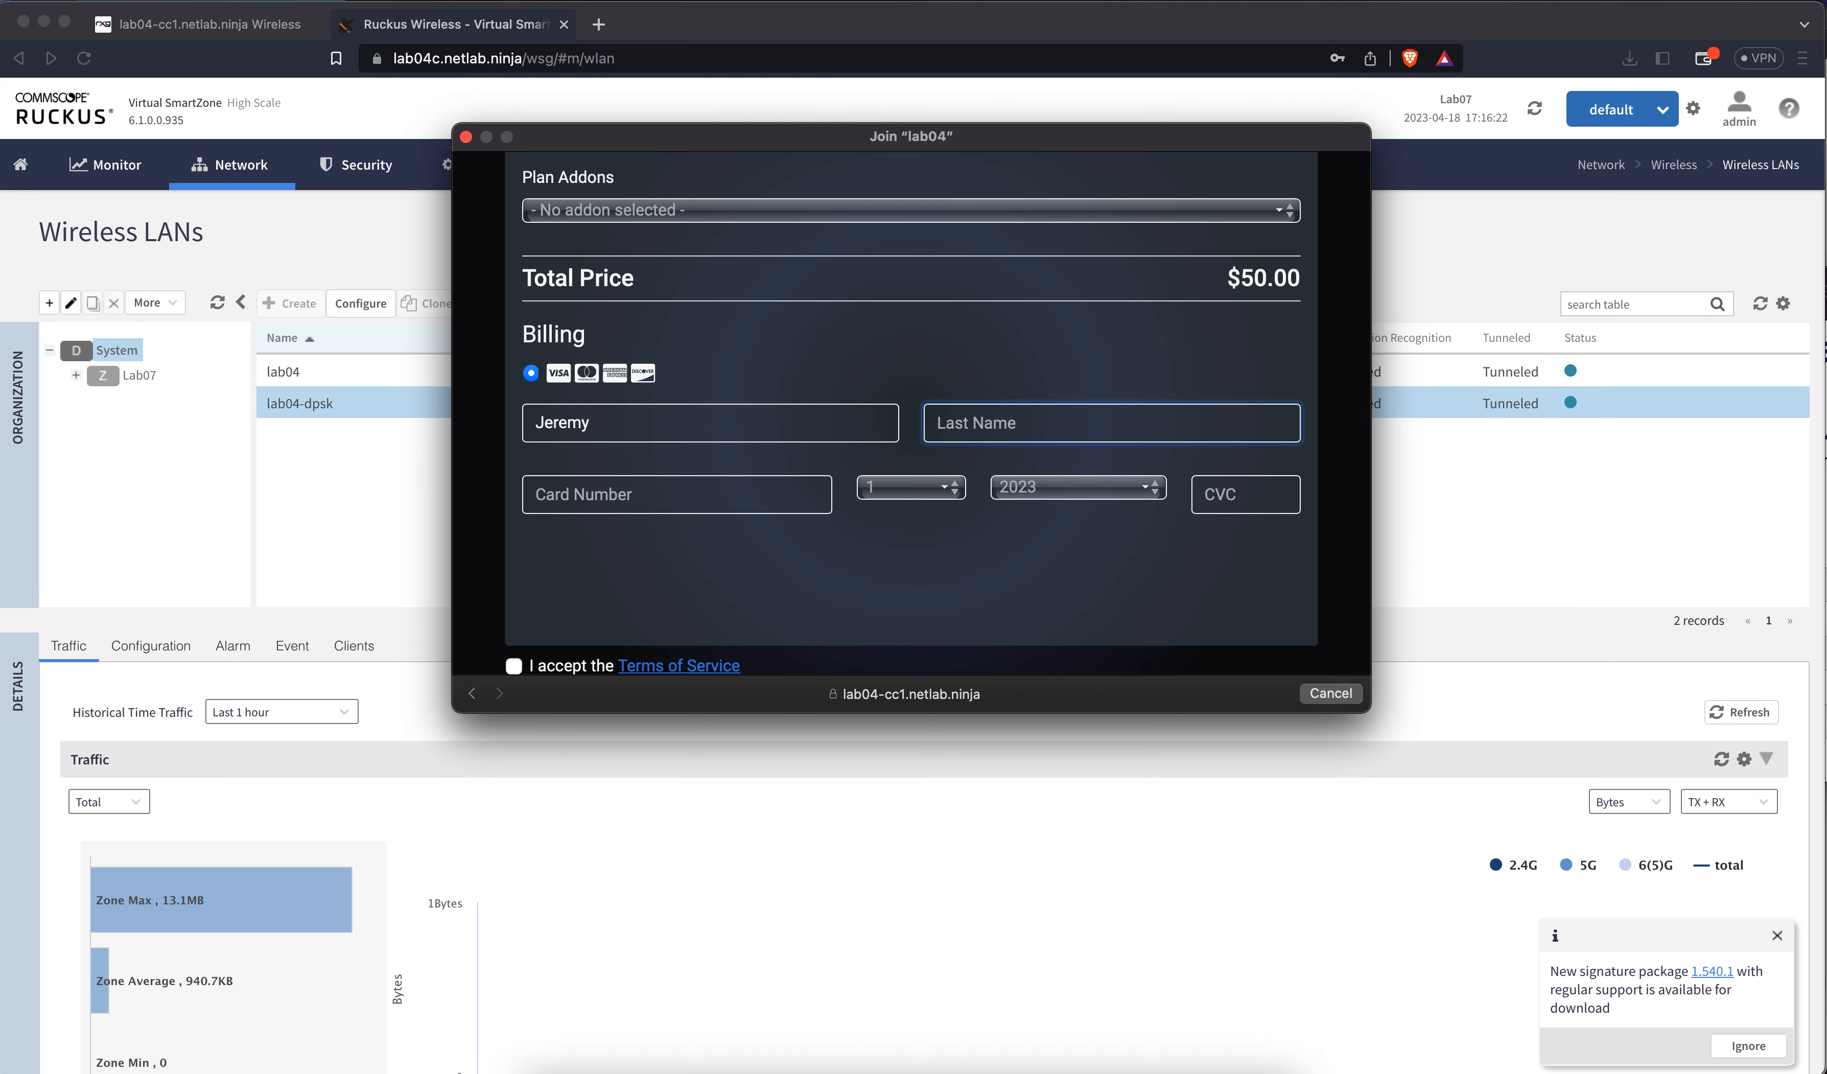
pyautogui.press('Tab')
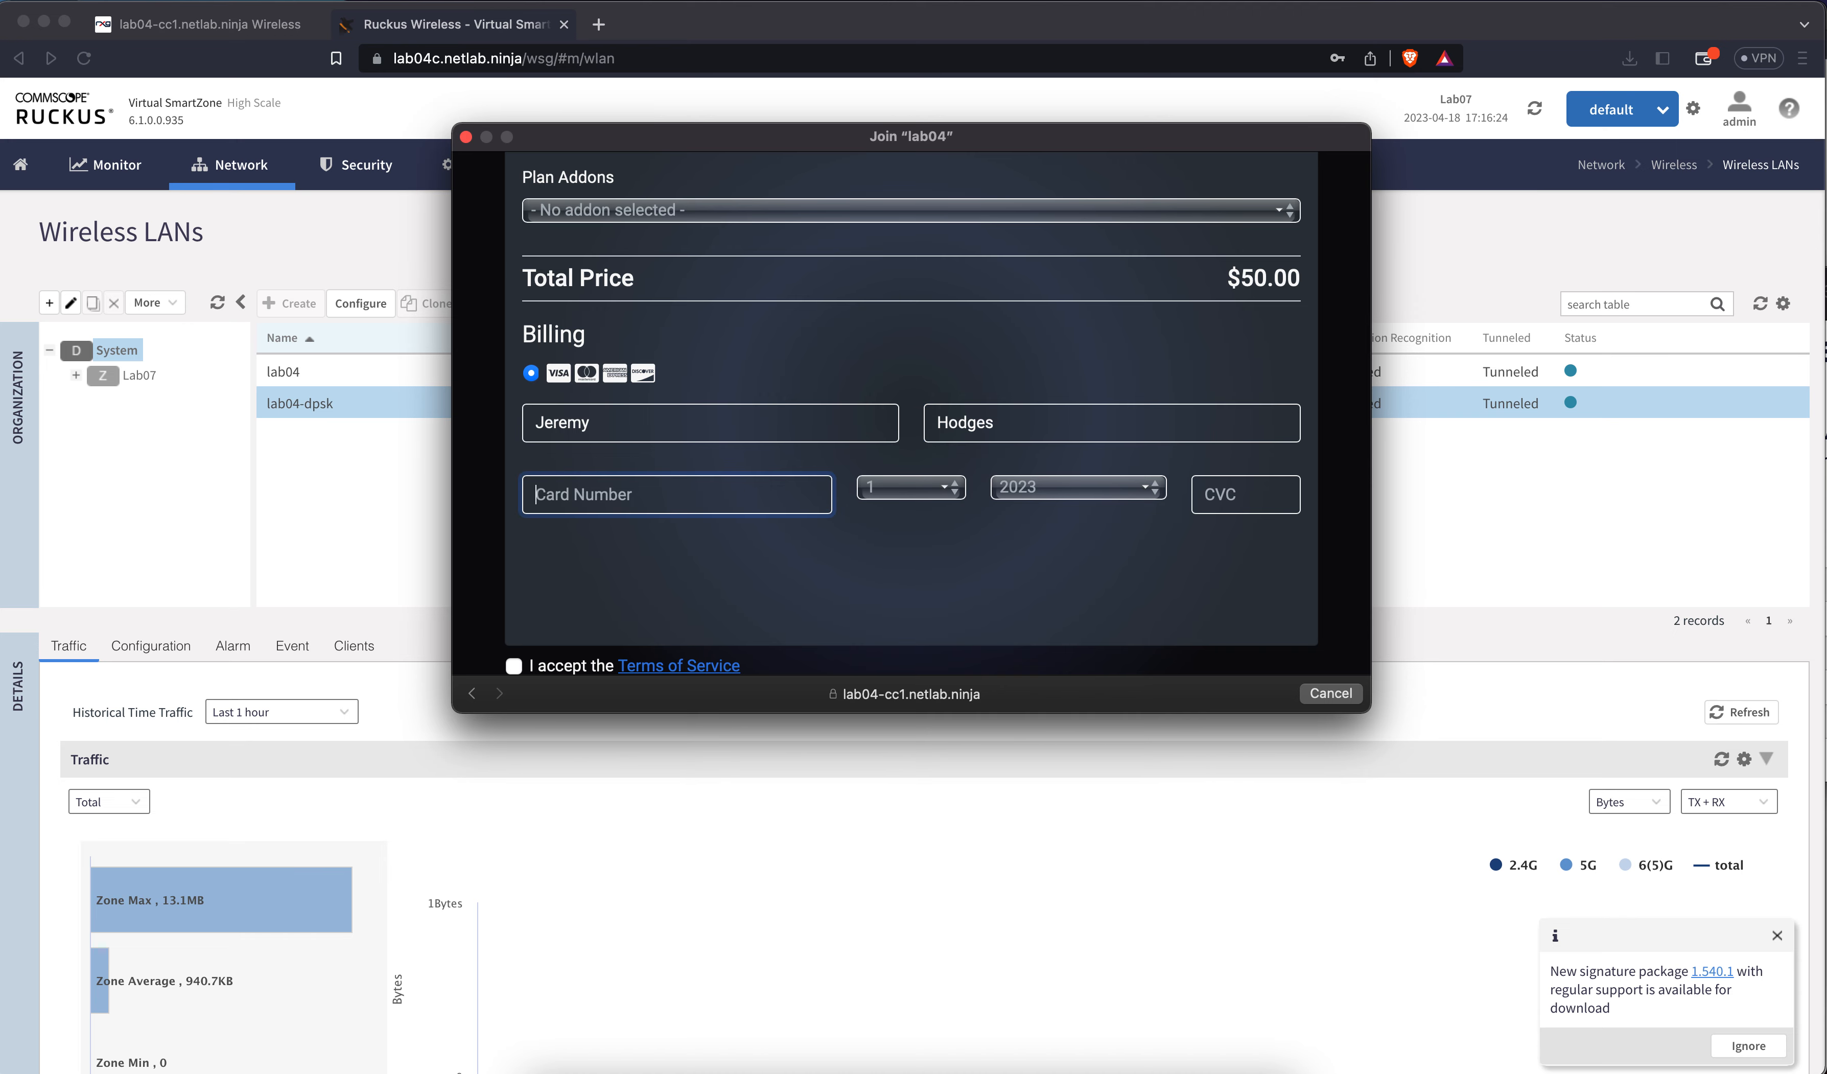
pyautogui.write('4111')
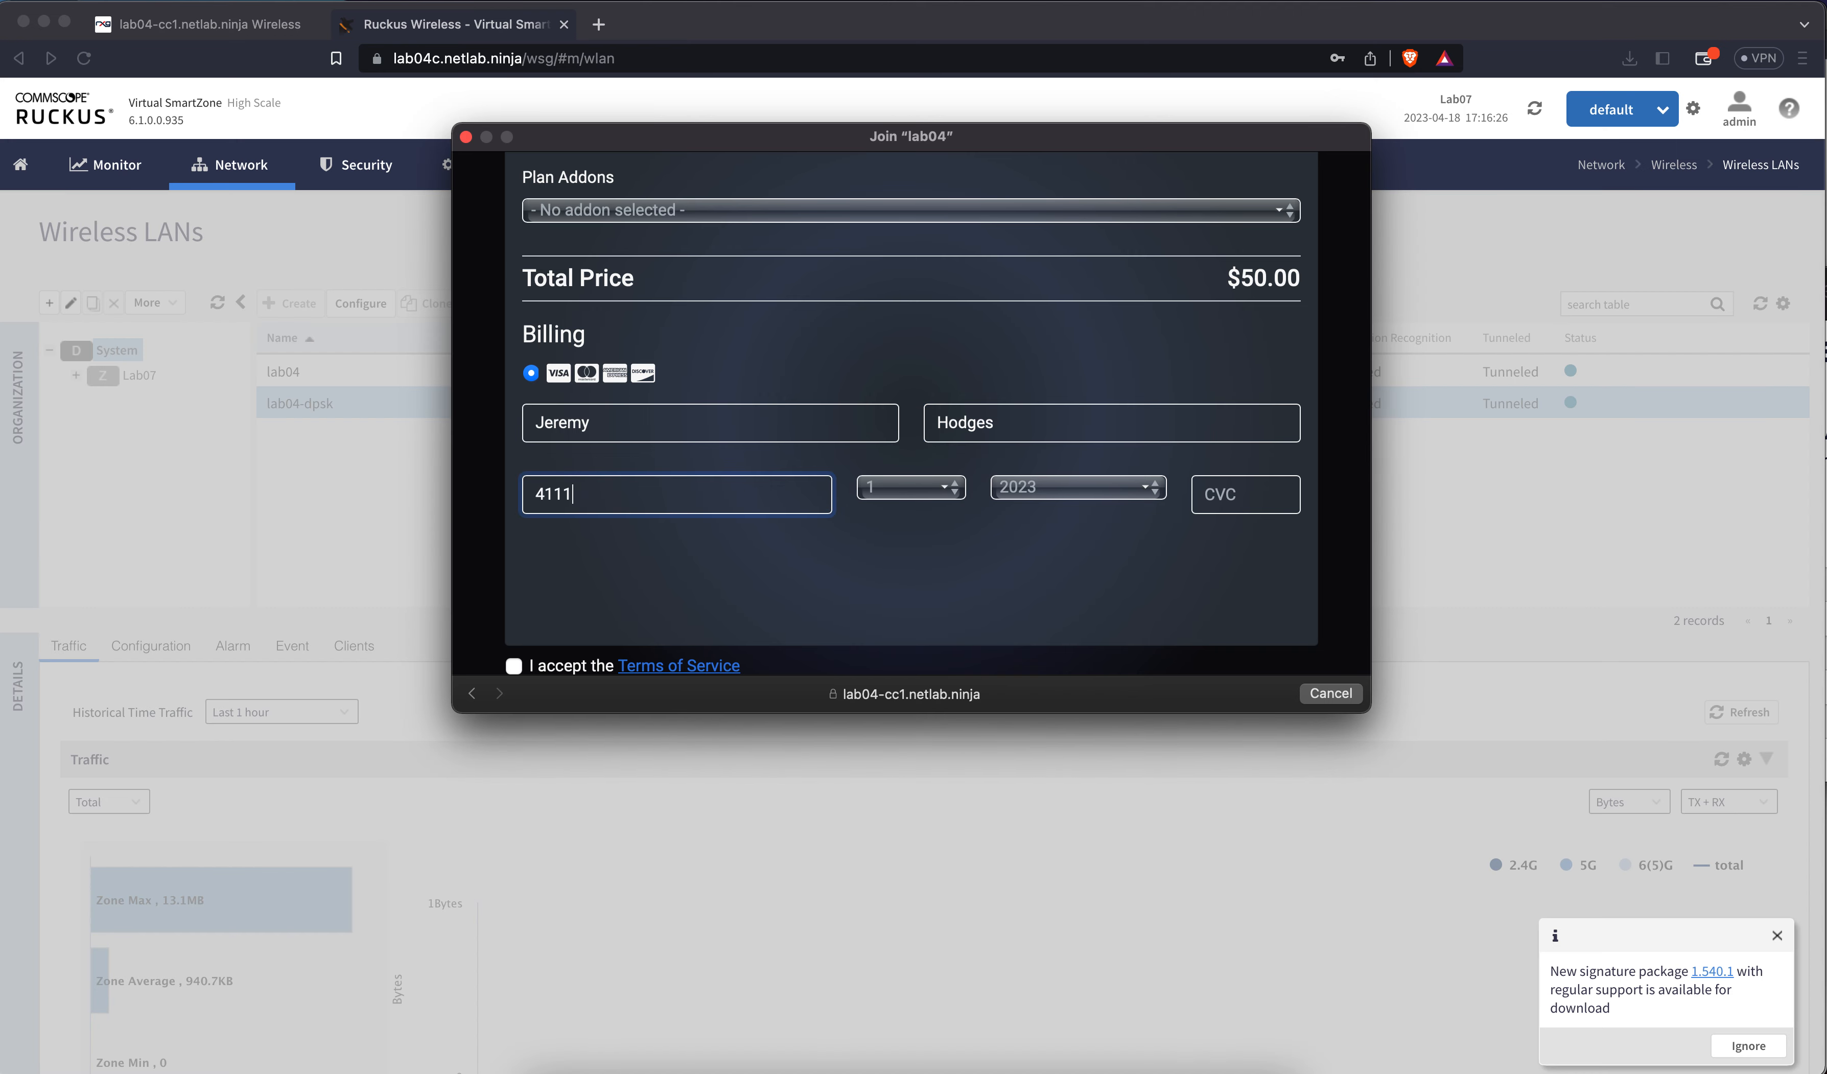
pyautogui.write('111111111111')
# Set the card expiry month, year and security code, accept the Terms of Service, and purchase
pyautogui.click(914, 491)
pyautogui.click(903, 537)
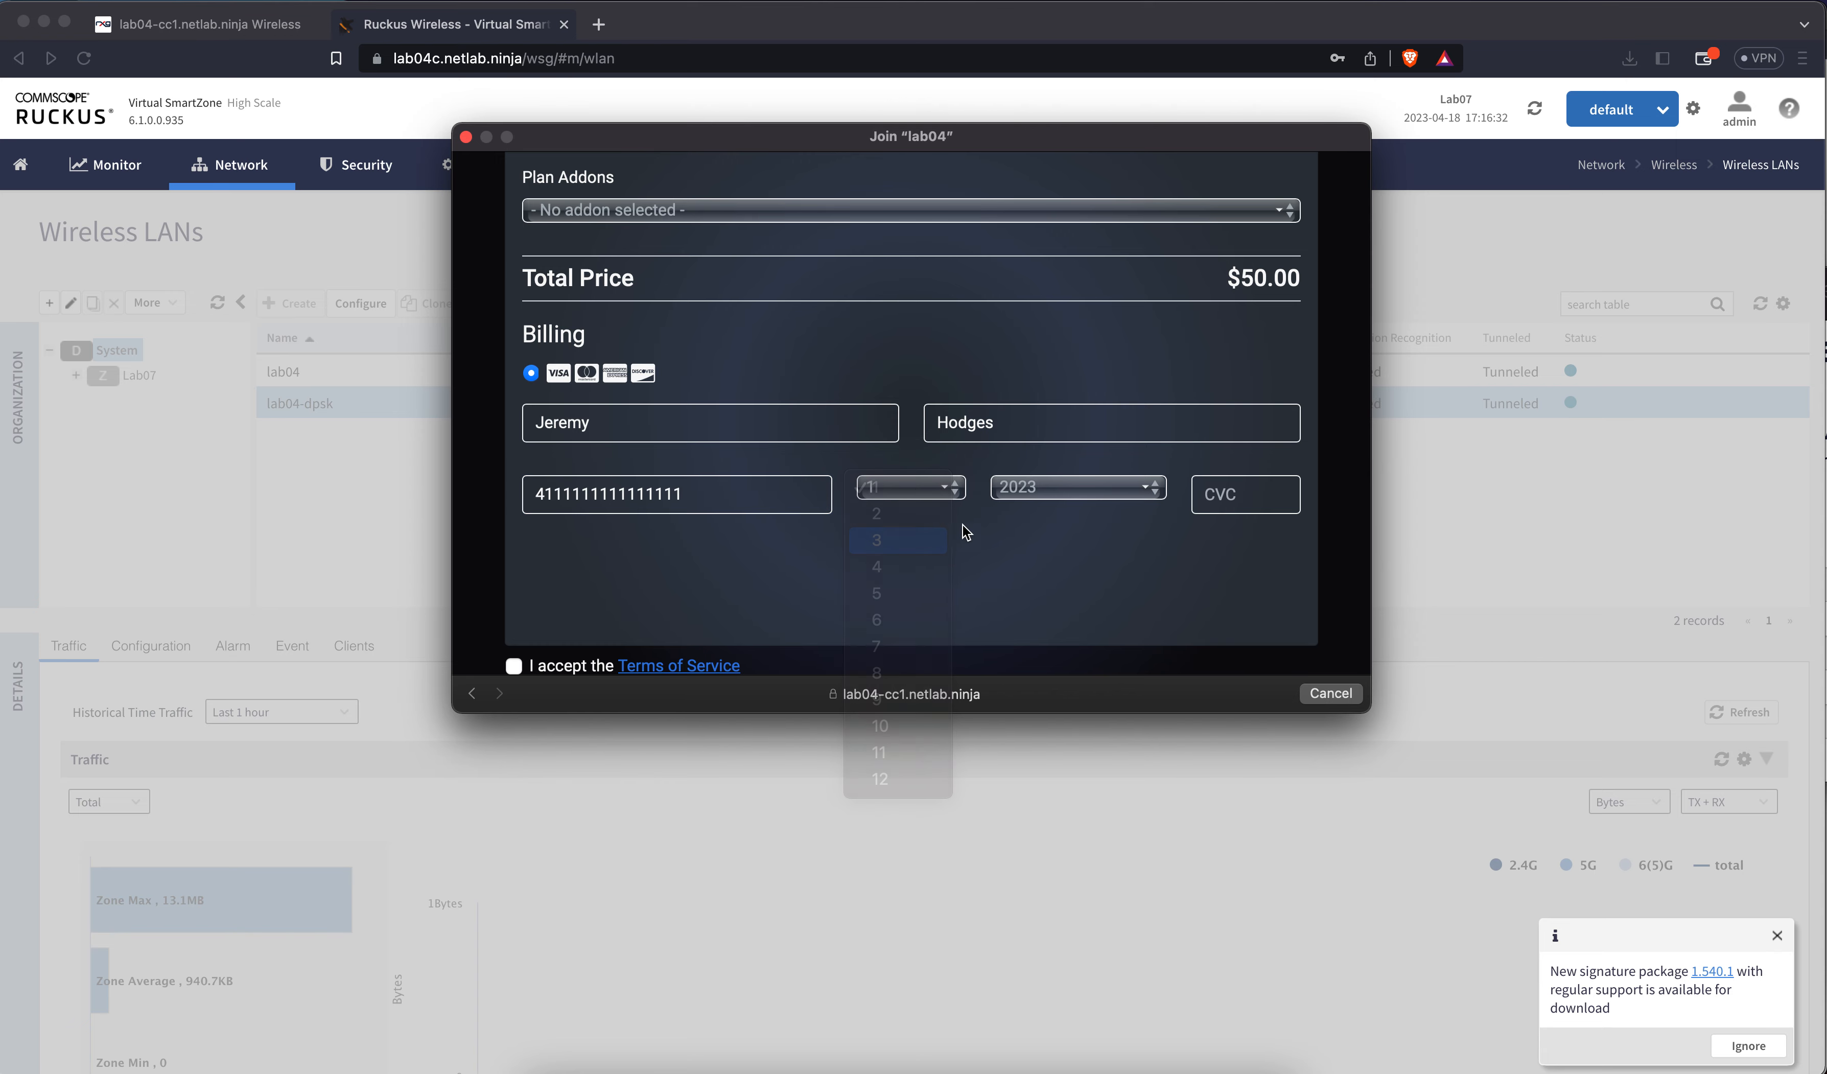
pyautogui.click(1034, 502)
pyautogui.click(1032, 555)
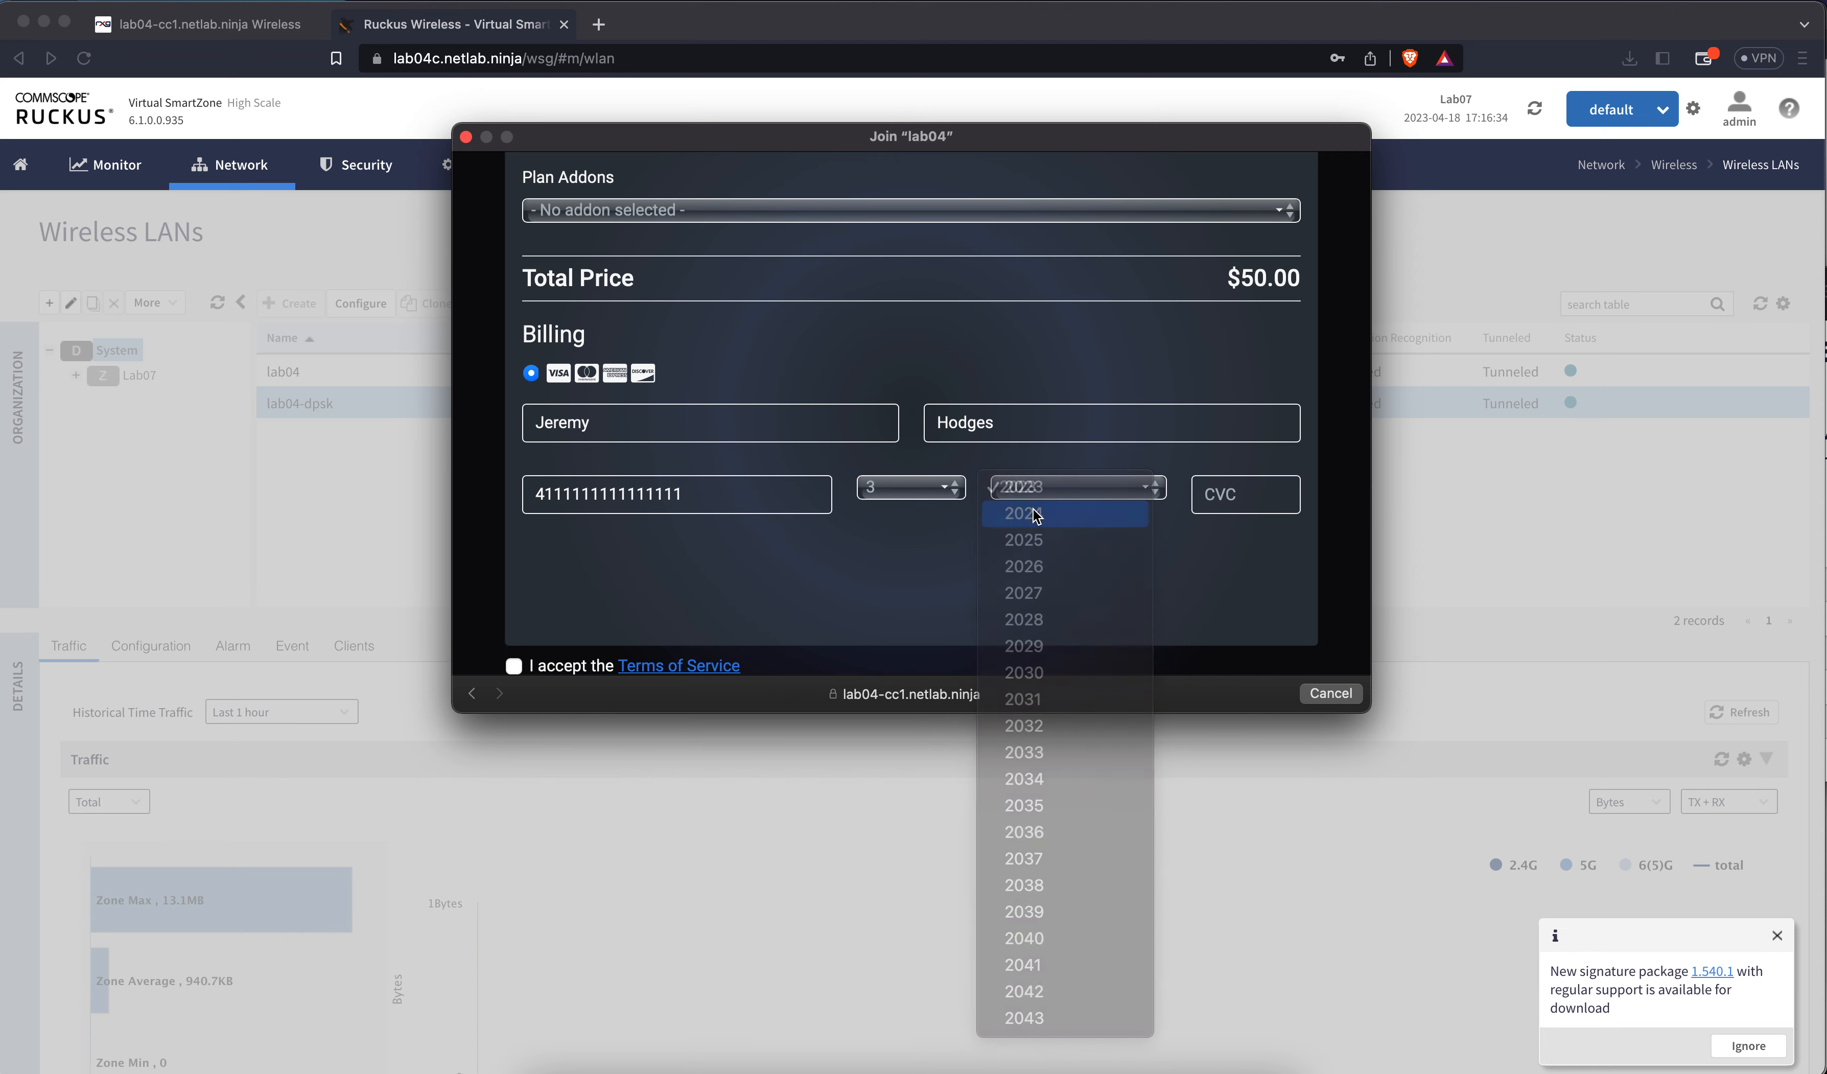
pyautogui.click(1216, 498)
pyautogui.write('123')
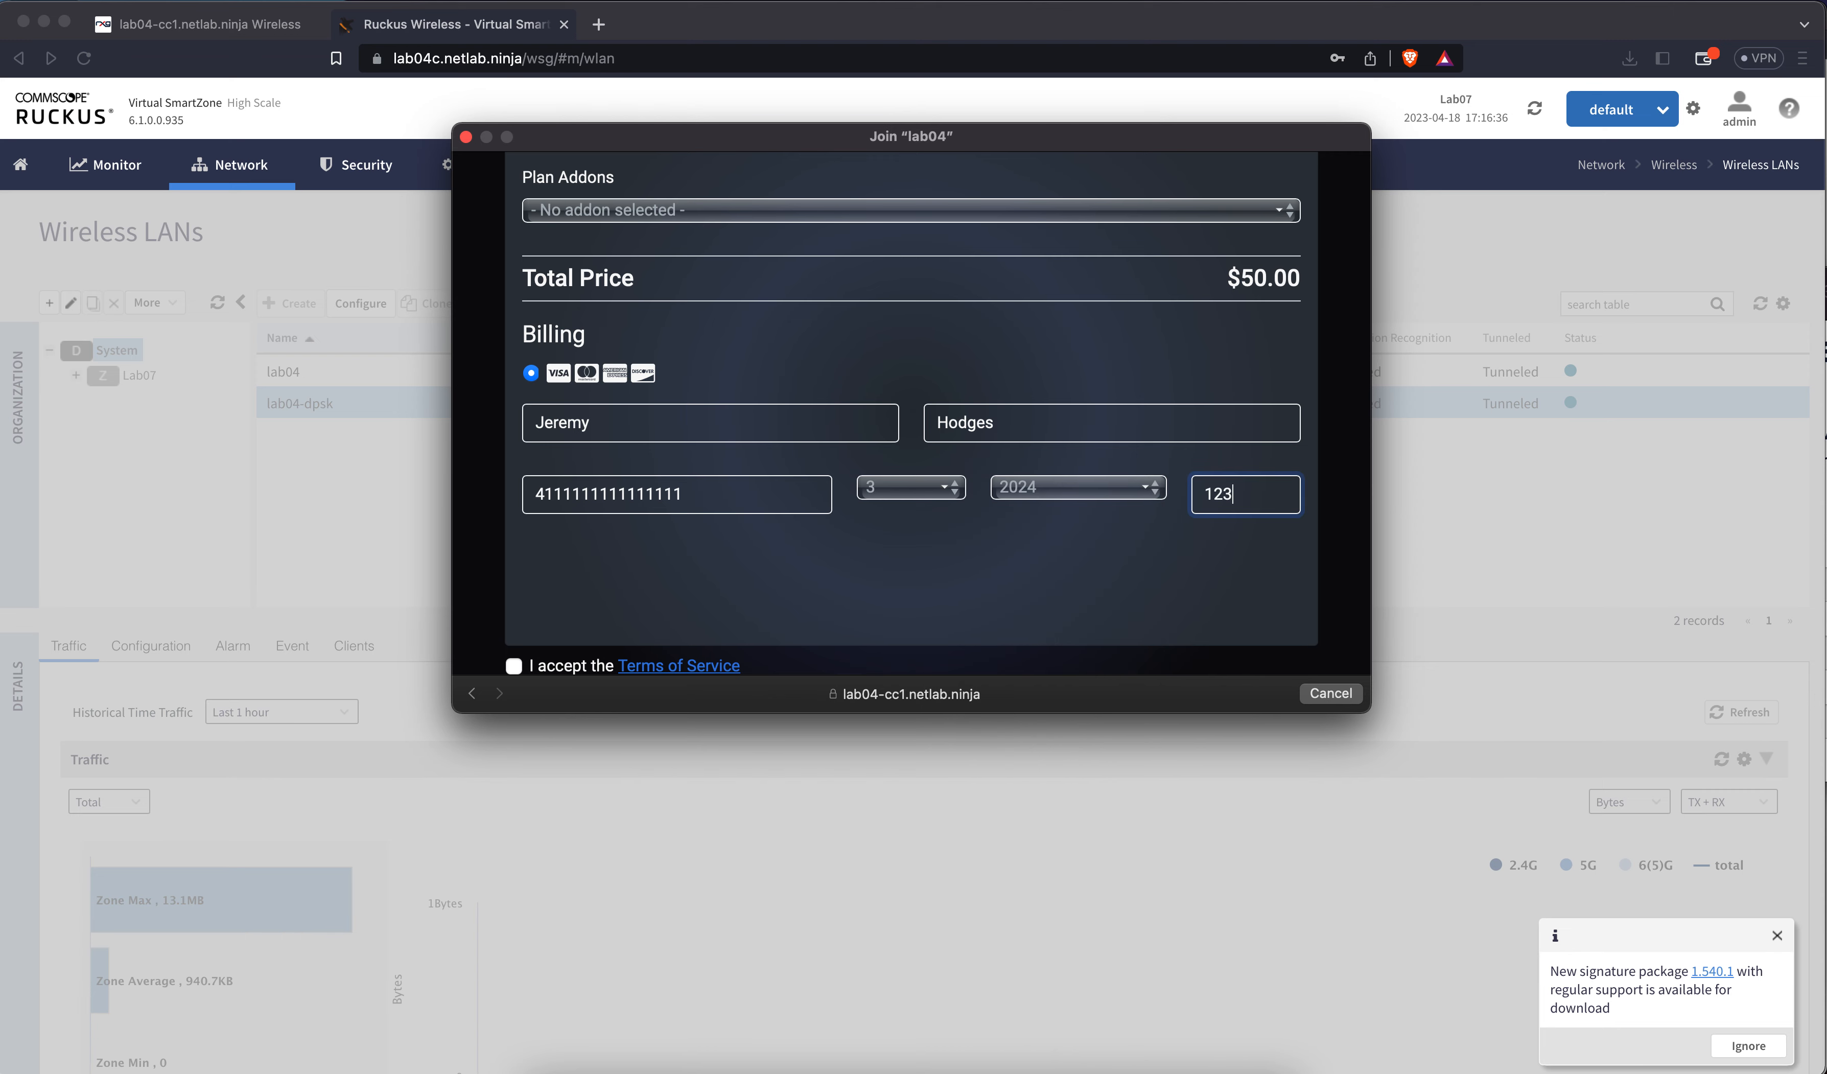
pyautogui.click(514, 666)
pyautogui.scroll(-2, 818, 572)
pyautogui.click(1277, 660)
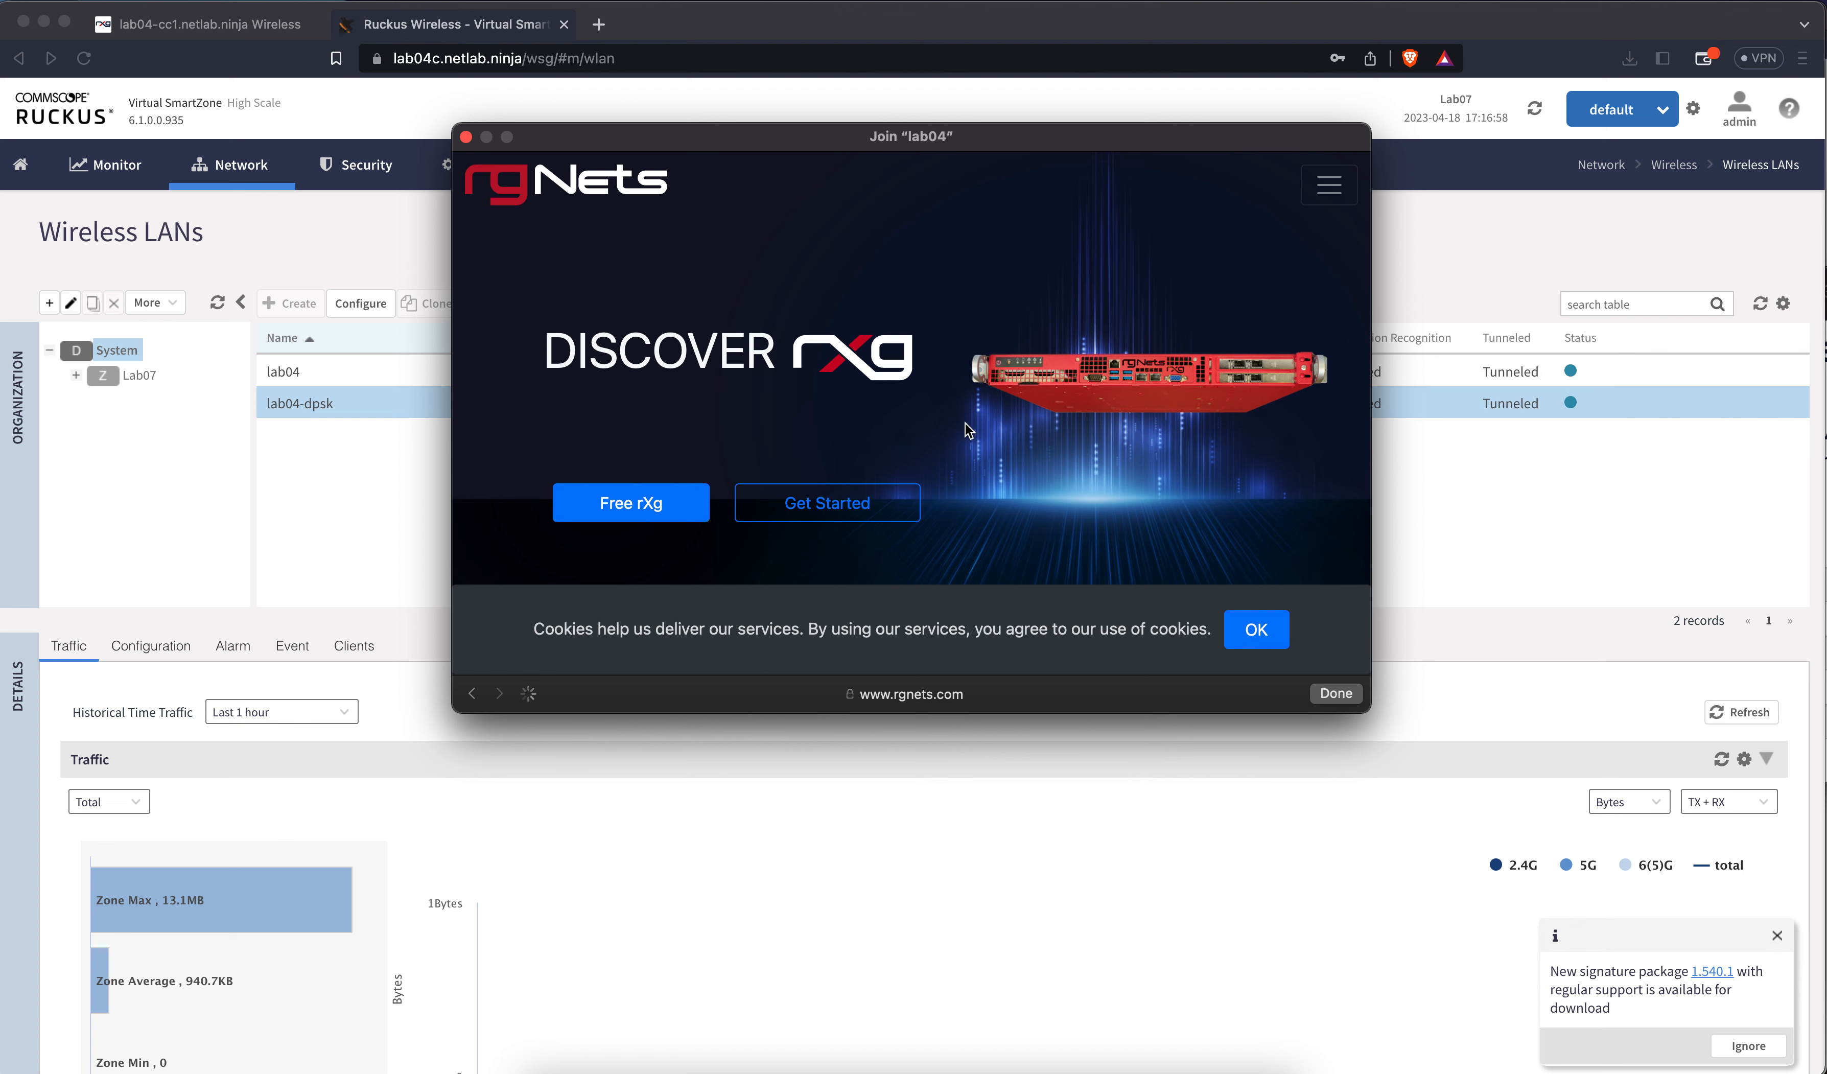
# Join the lab04-dpsk network under Other Networks using the account's pre-shared key
pyautogui.click(1336, 694)
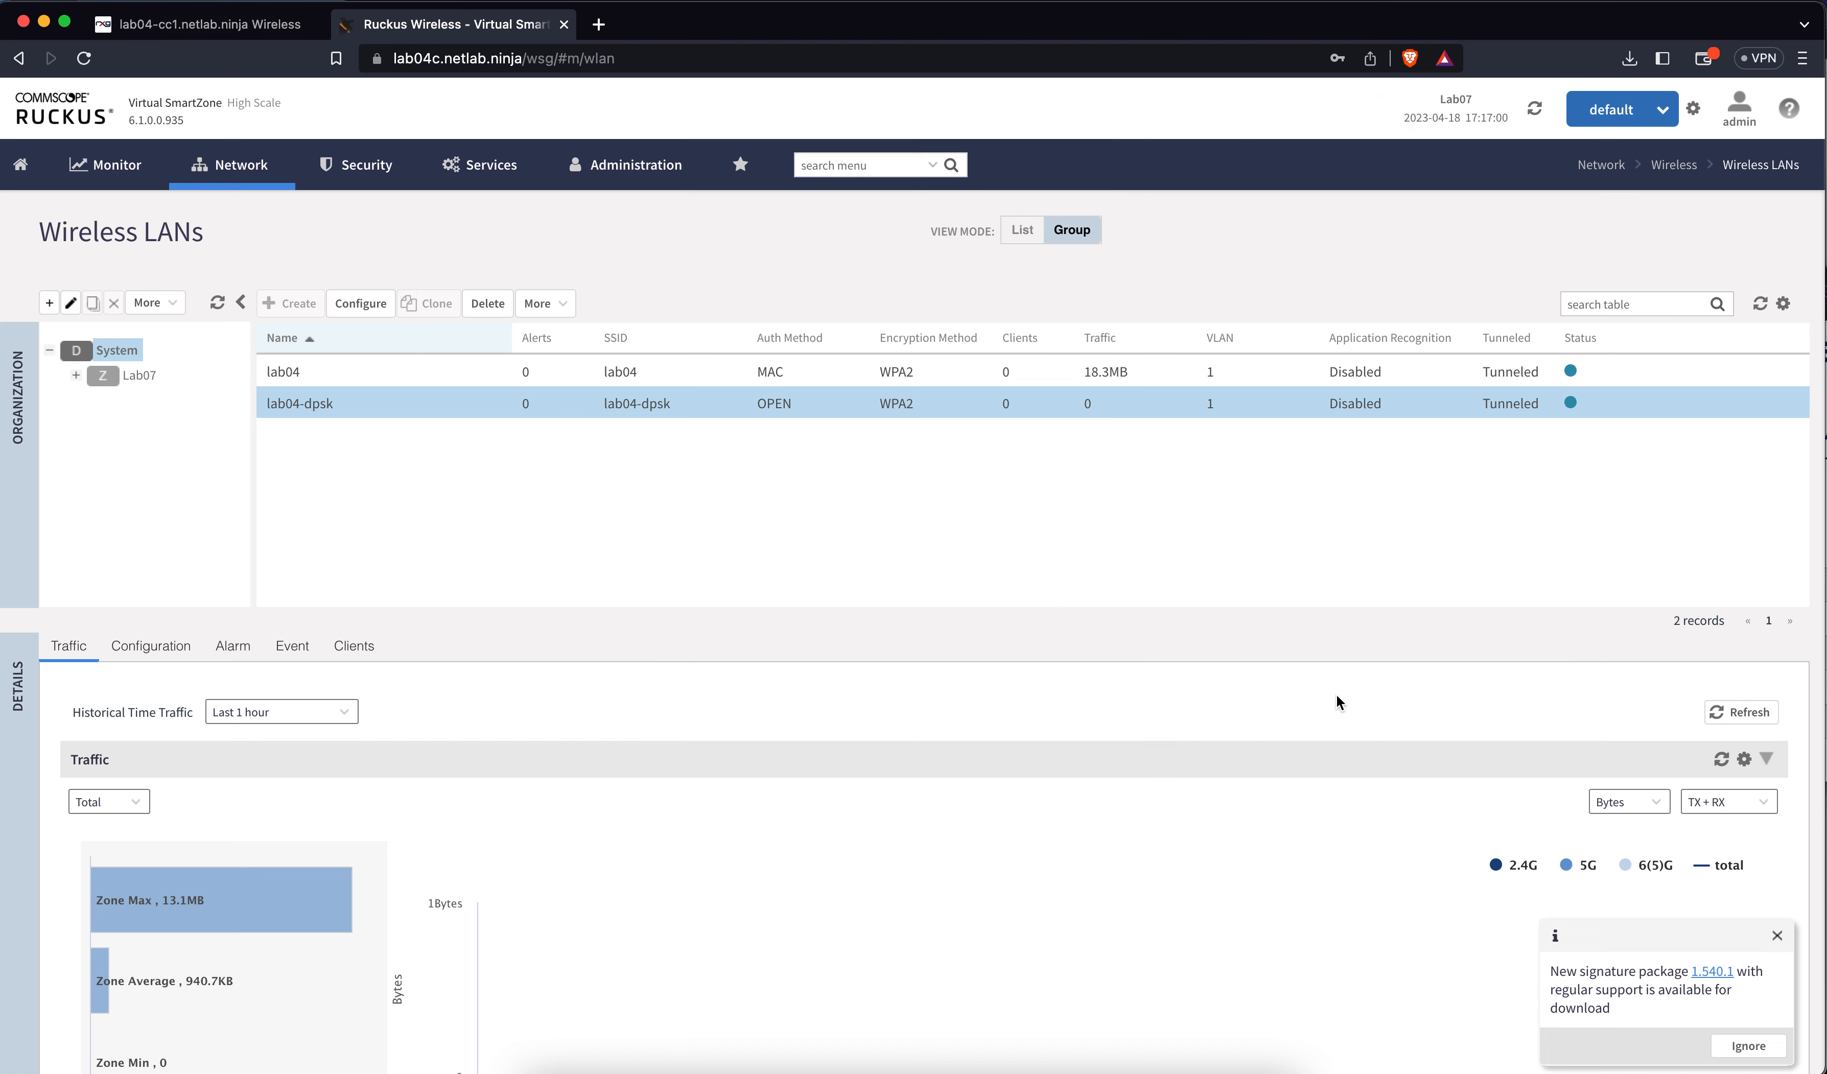
pyautogui.click(1590, 6)
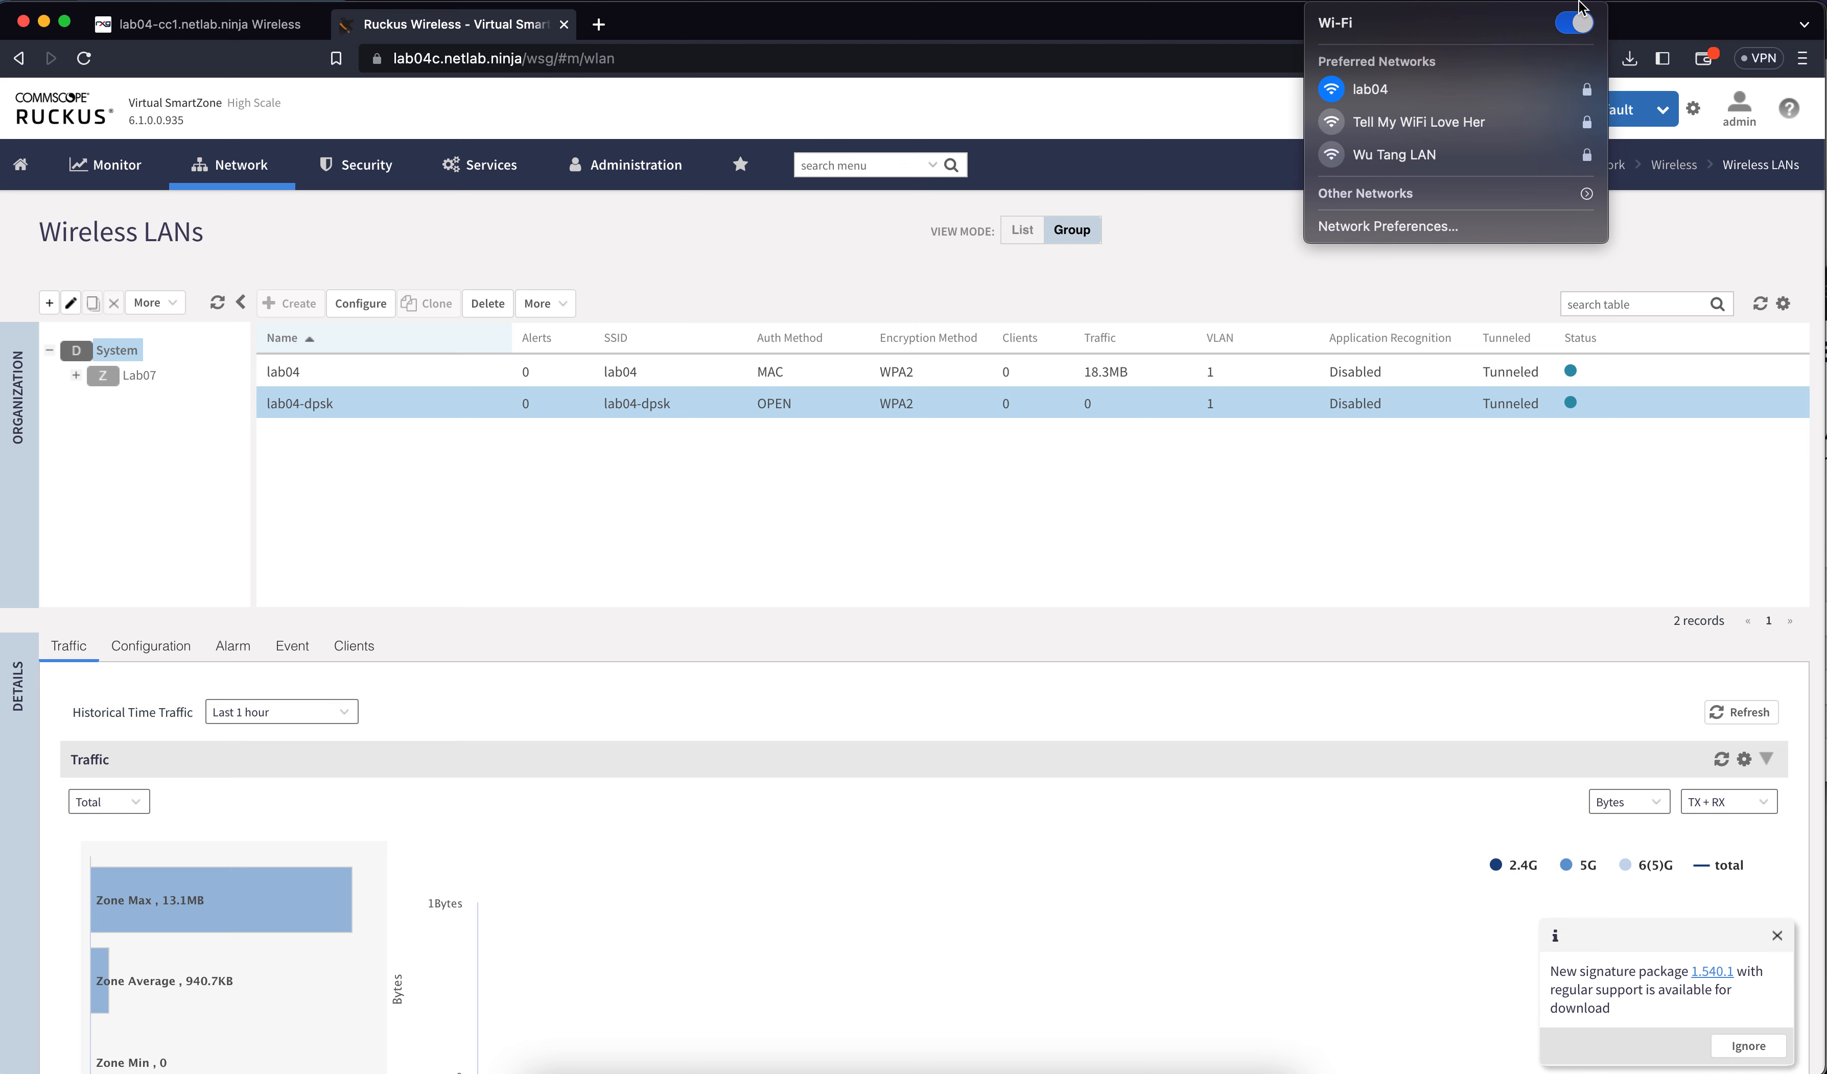
pyautogui.click(1420, 194)
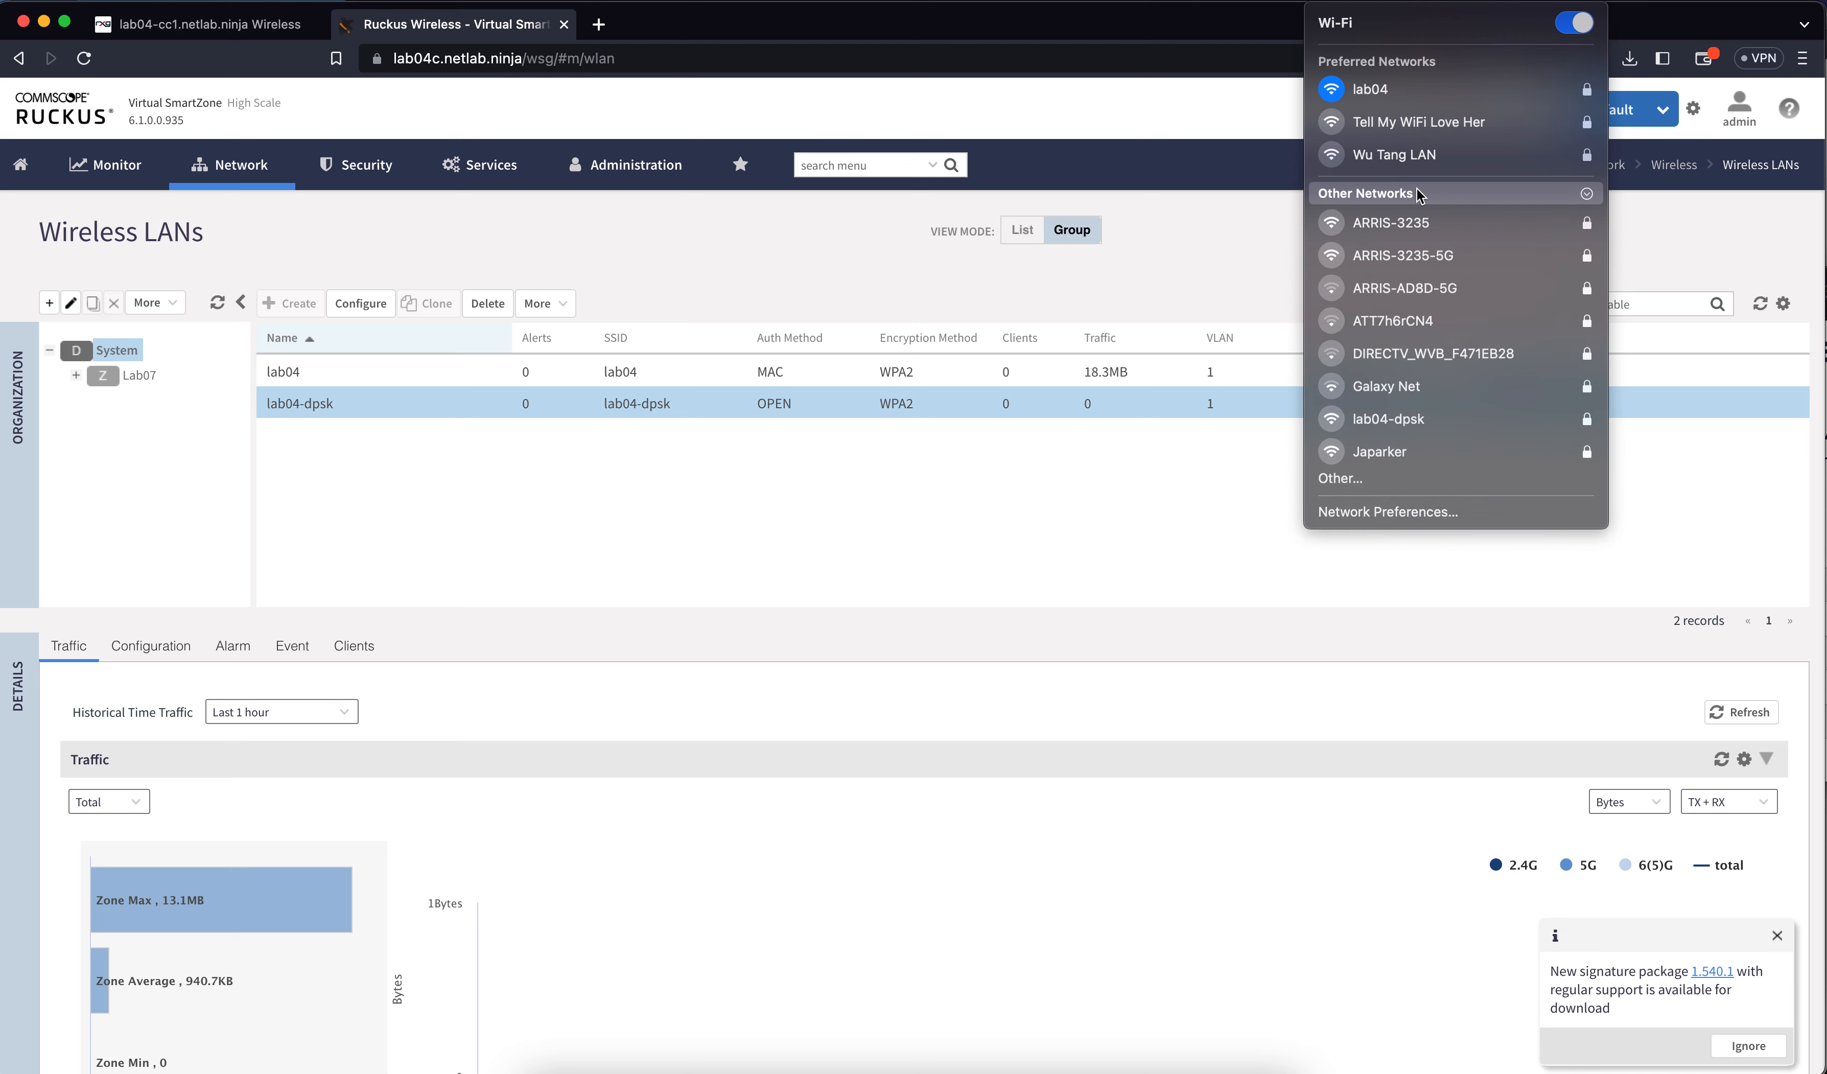
pyautogui.click(1403, 419)
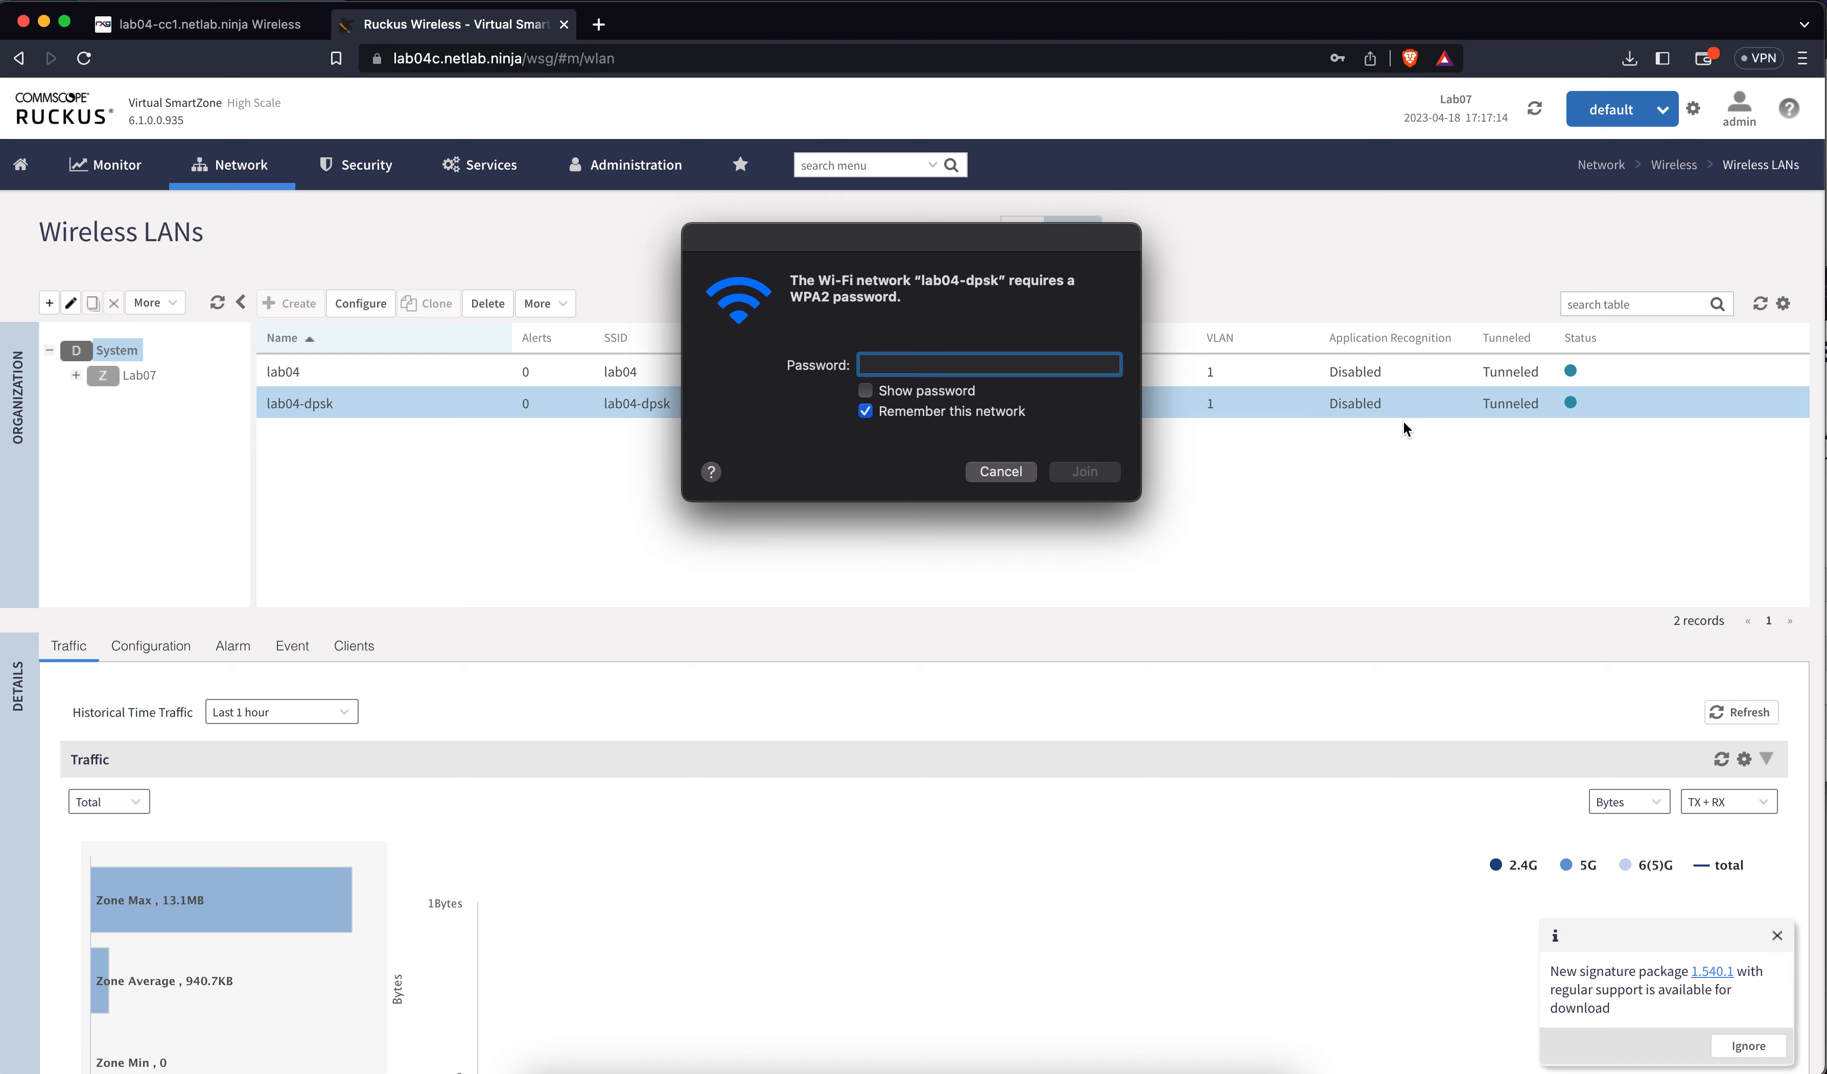
pyautogui.click(865, 391)
pyautogui.write('supersecretpassword')
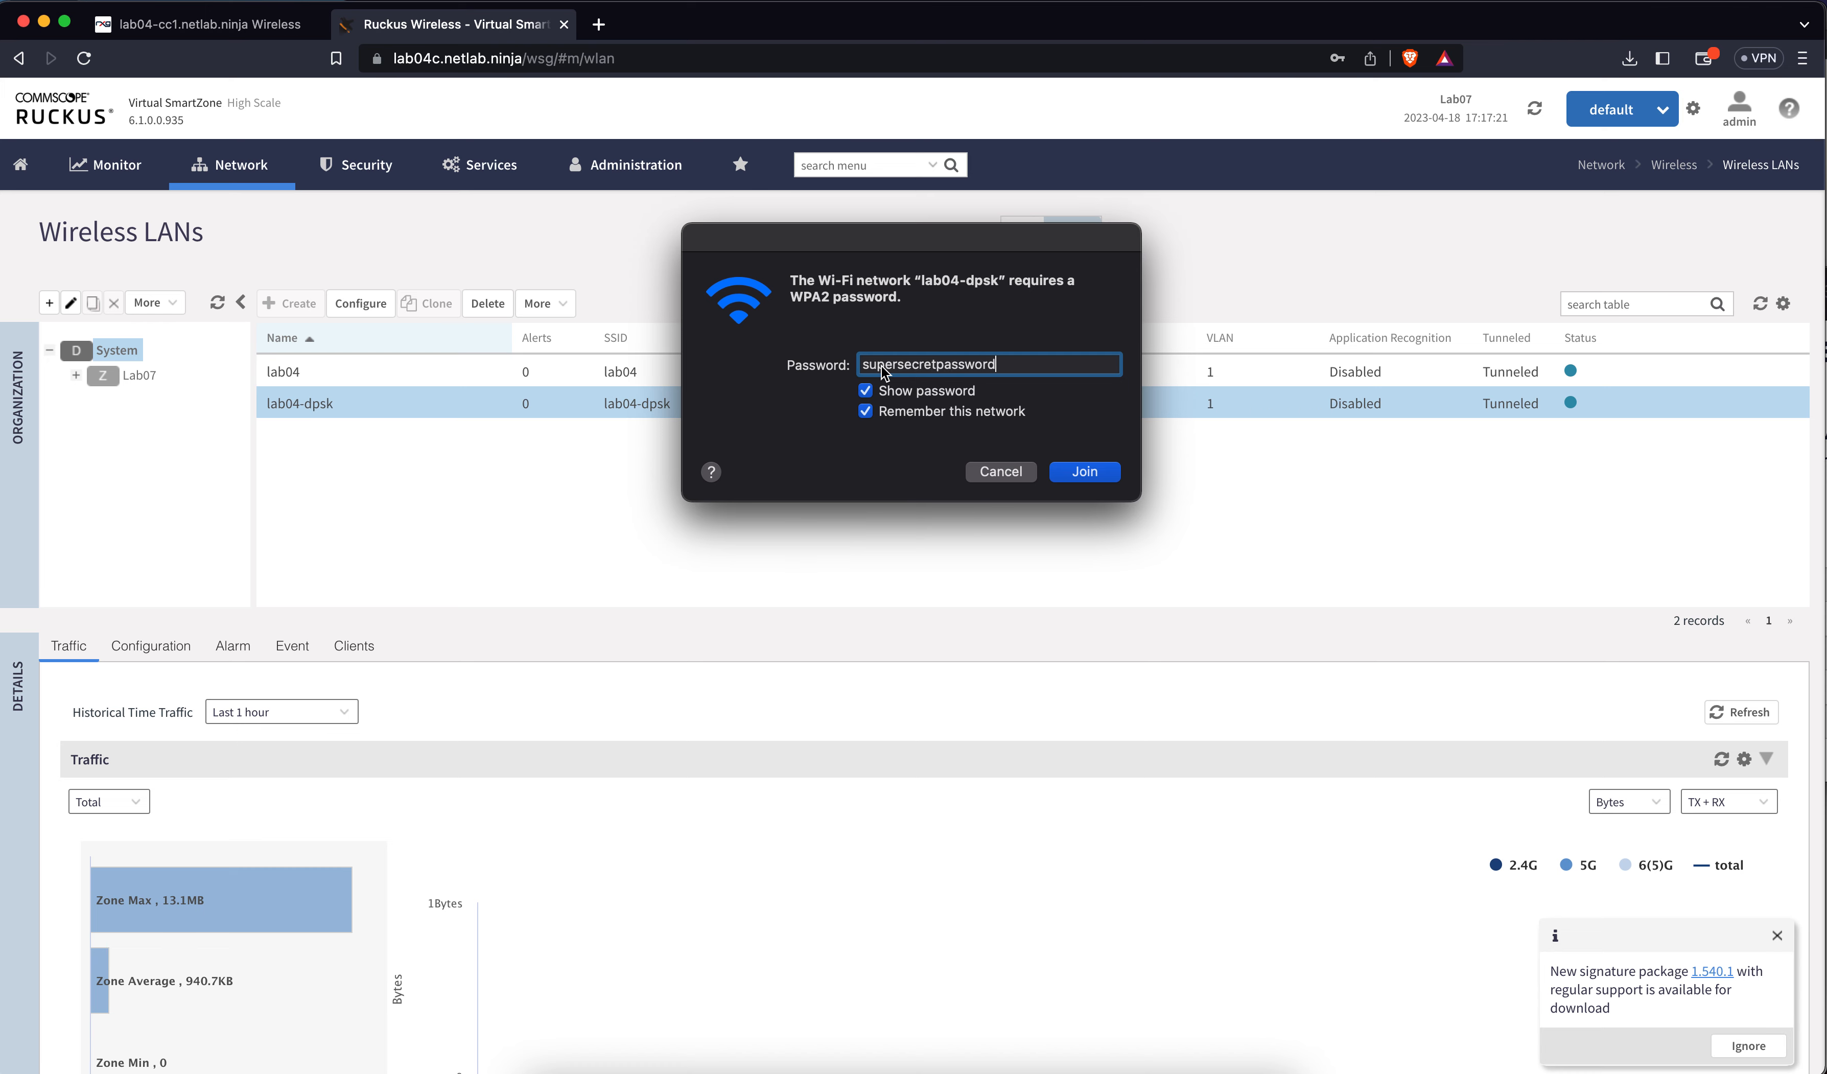
pyautogui.click(1083, 472)
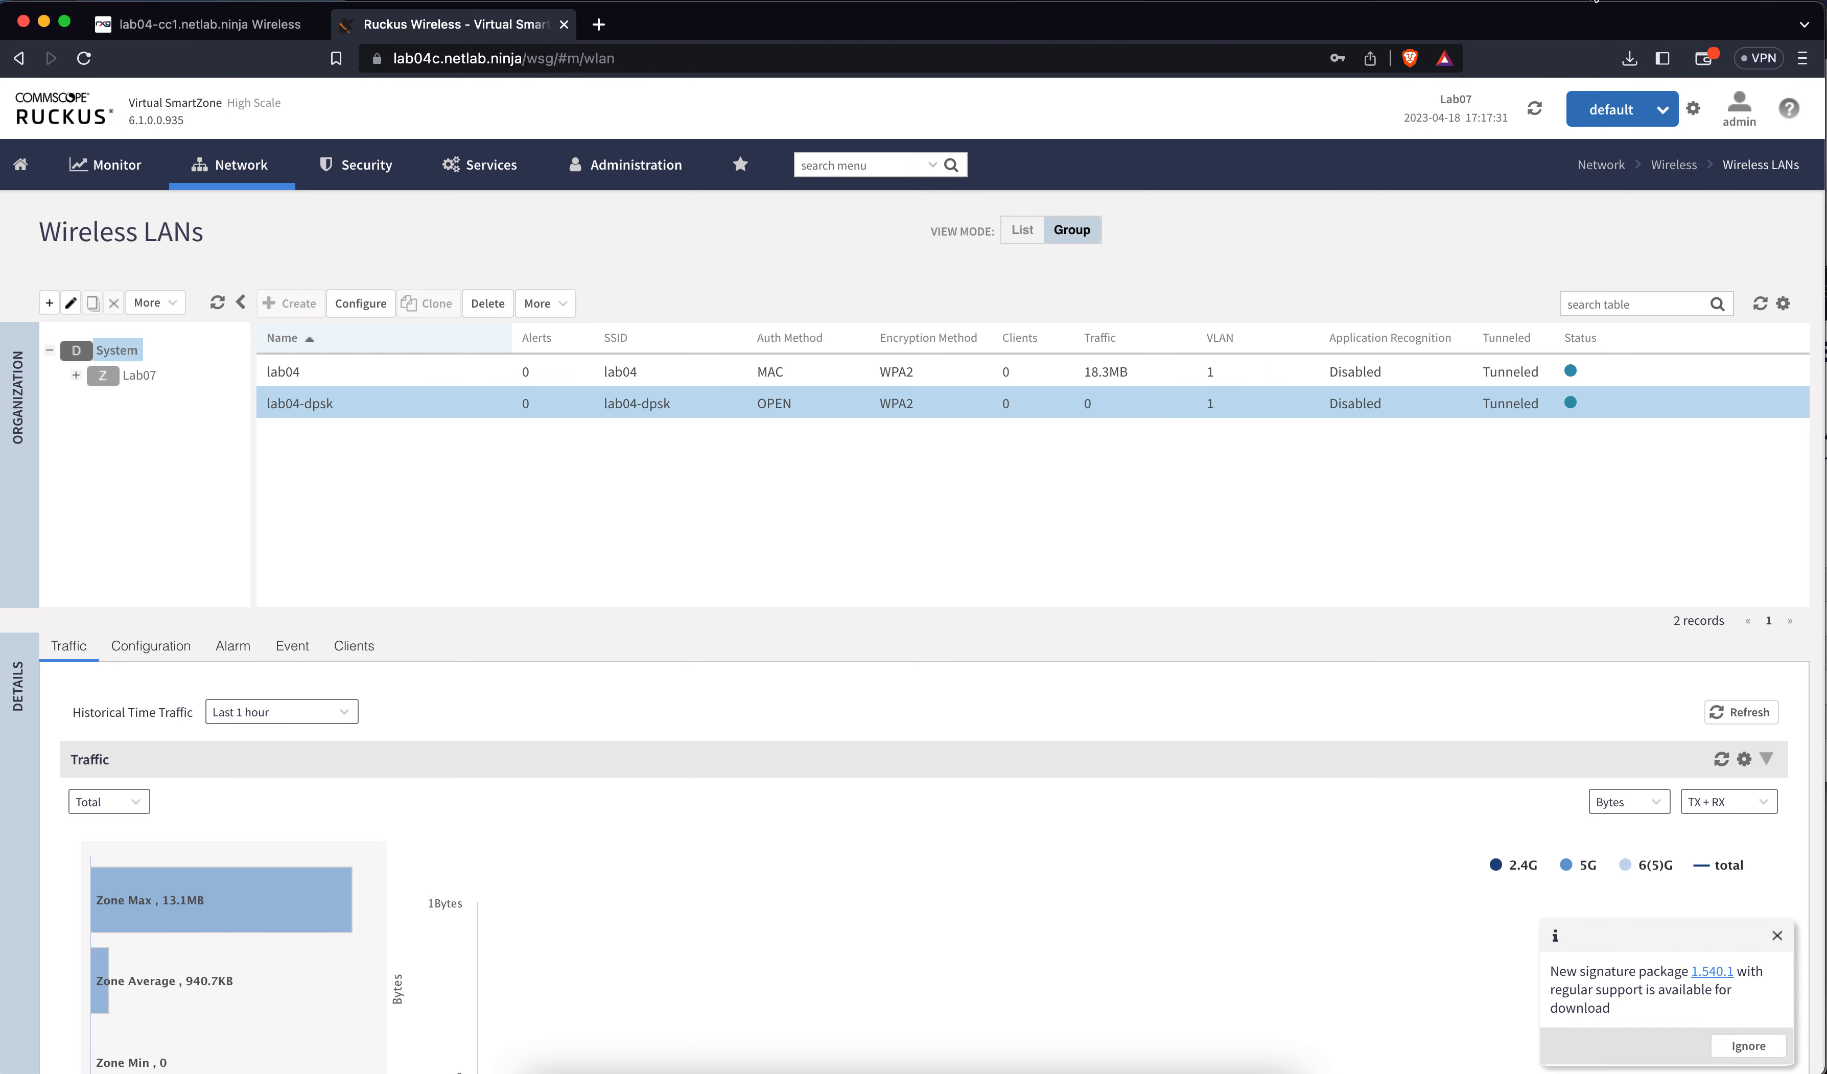
# Confirm the Wi-Fi details show IP 10.1.4.2, then return to the rXg admin
pyautogui.keyDown('alt'); pyautogui.click(1593, 0); pyautogui.keyUp('alt')
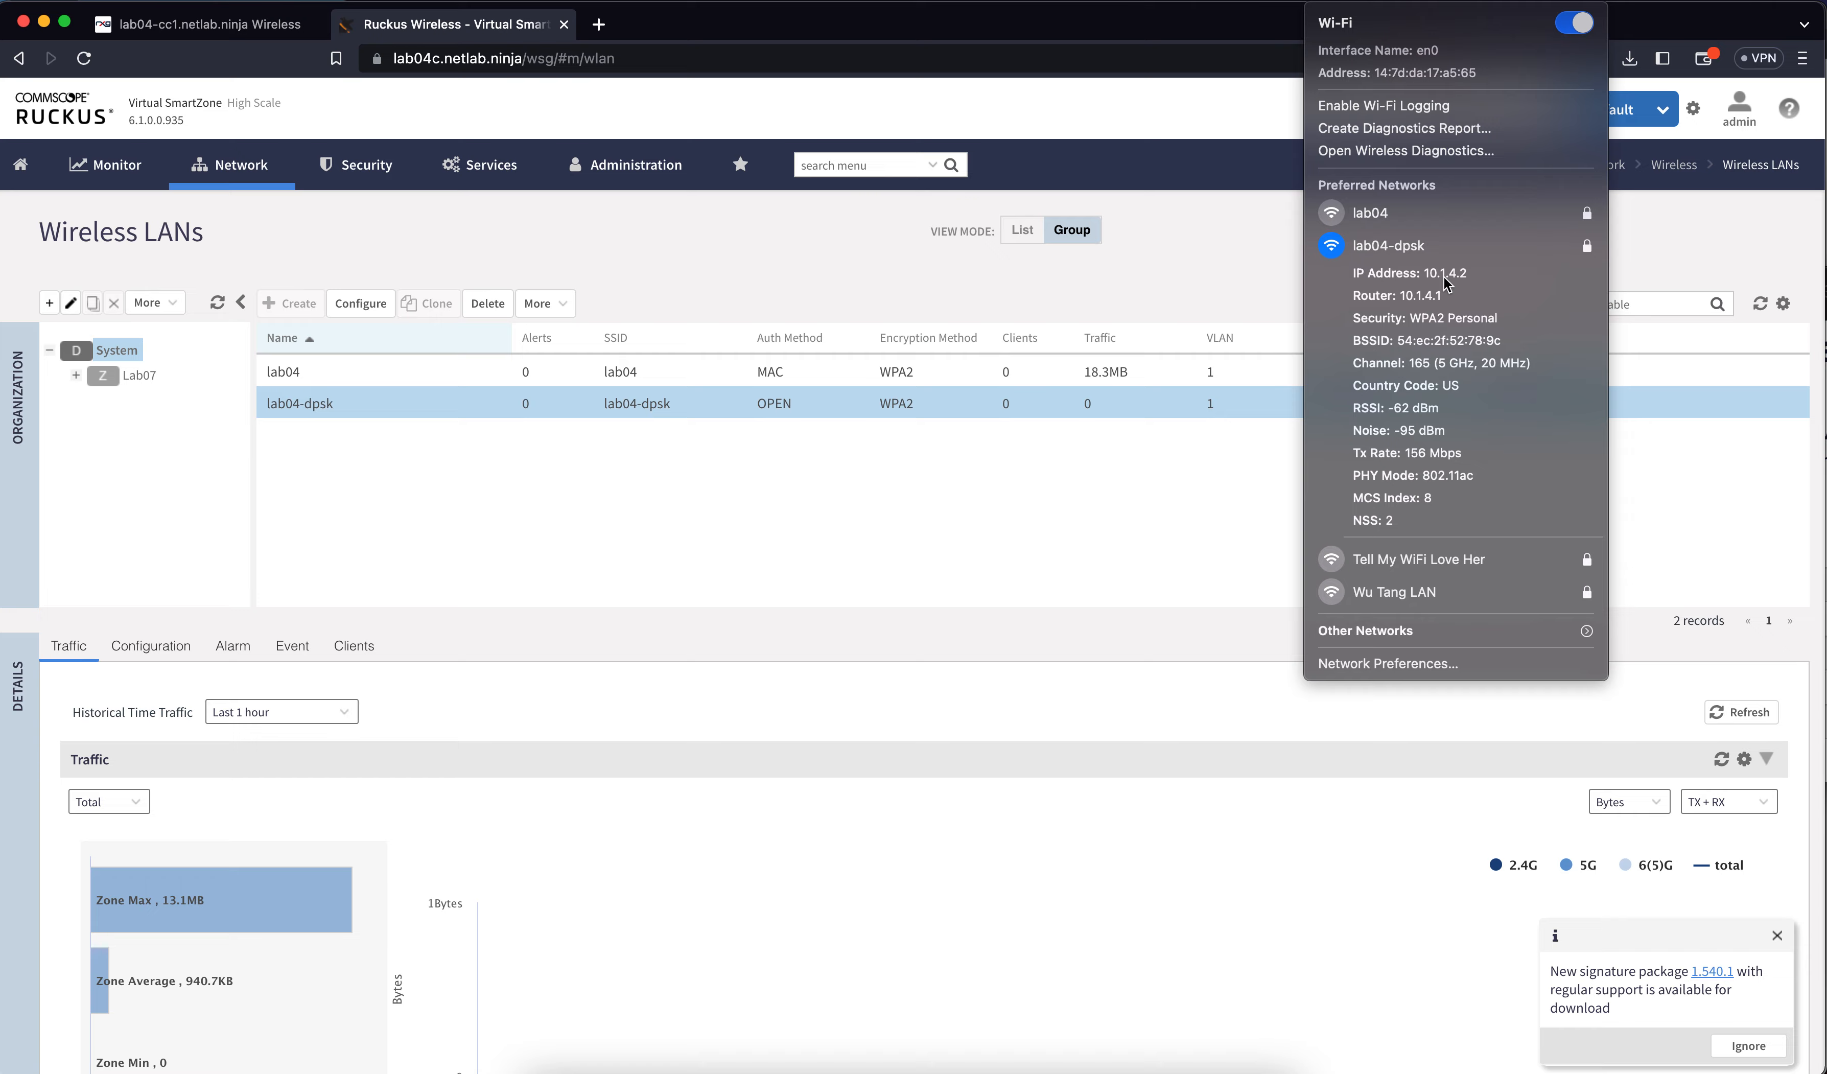
pyautogui.click(1260, 271)
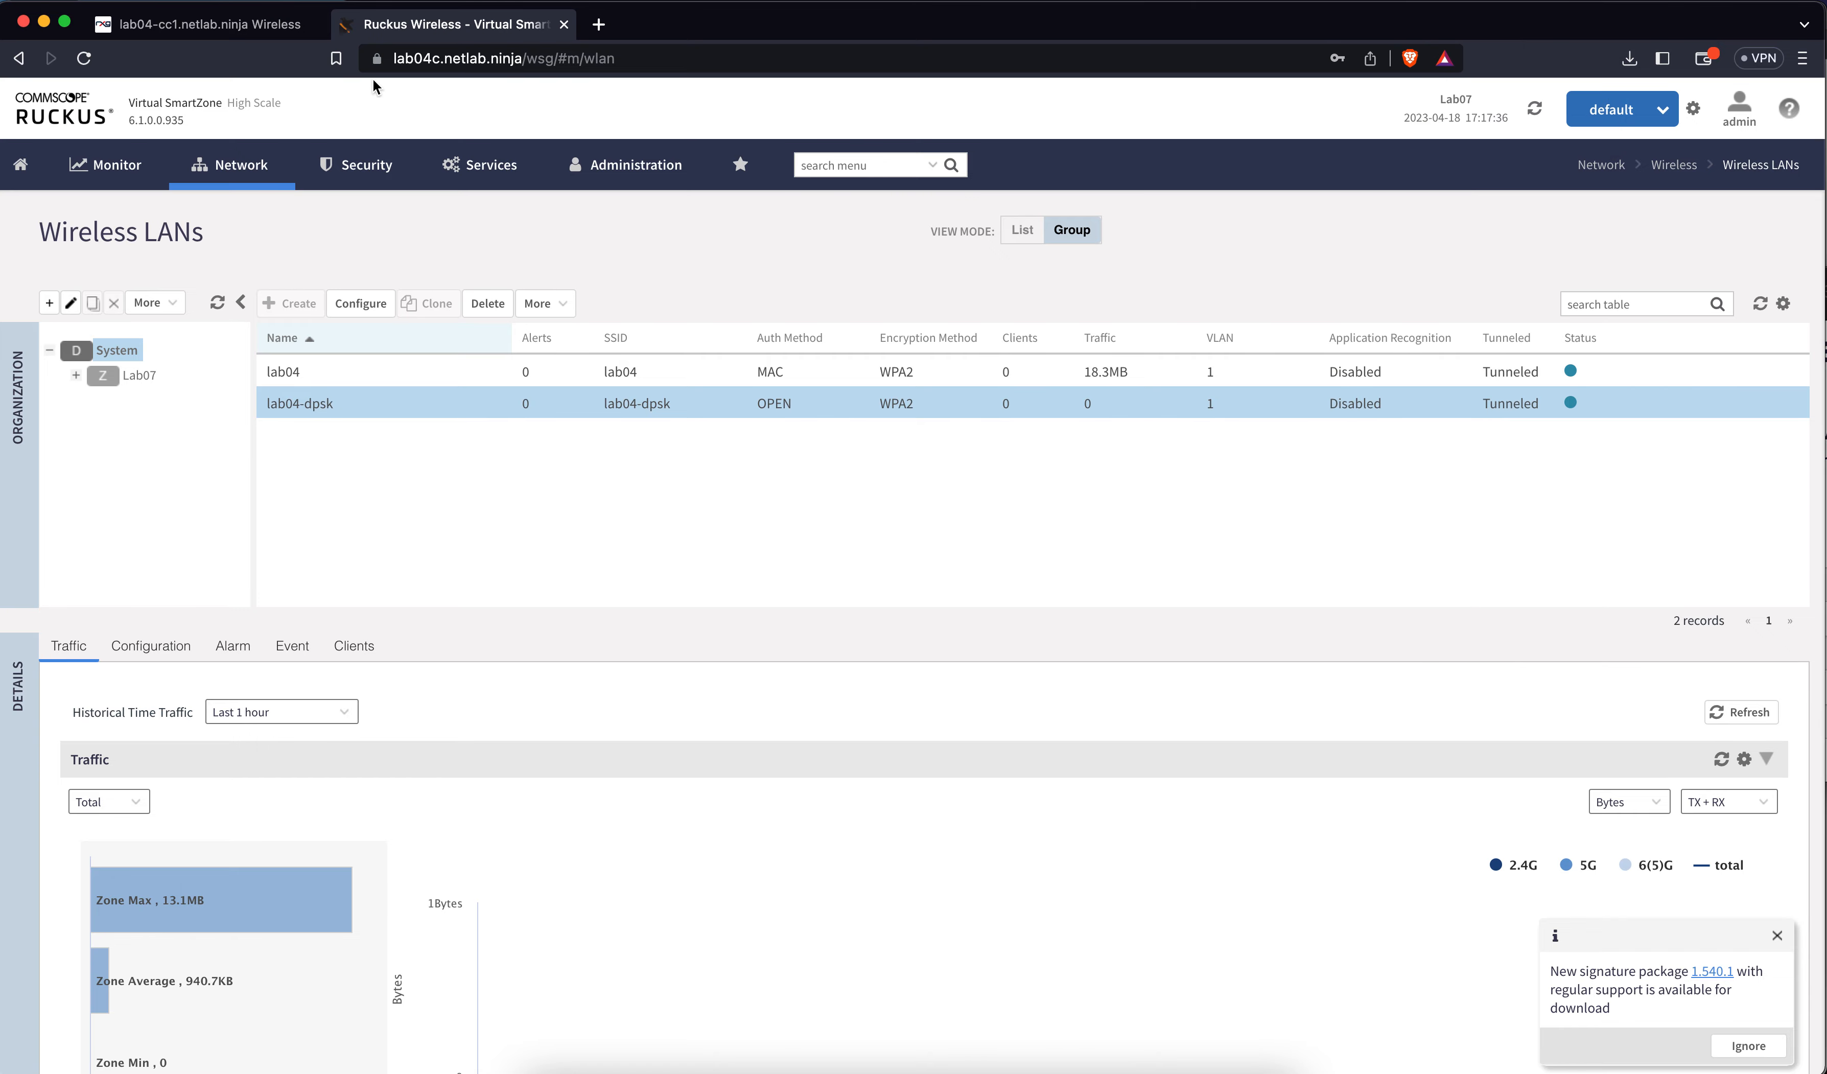
pyautogui.click(273, 26)
# Open Network > LAN and review the cc1/cc2 Account VLANs on igb3
pyautogui.moveTo(352, 88)
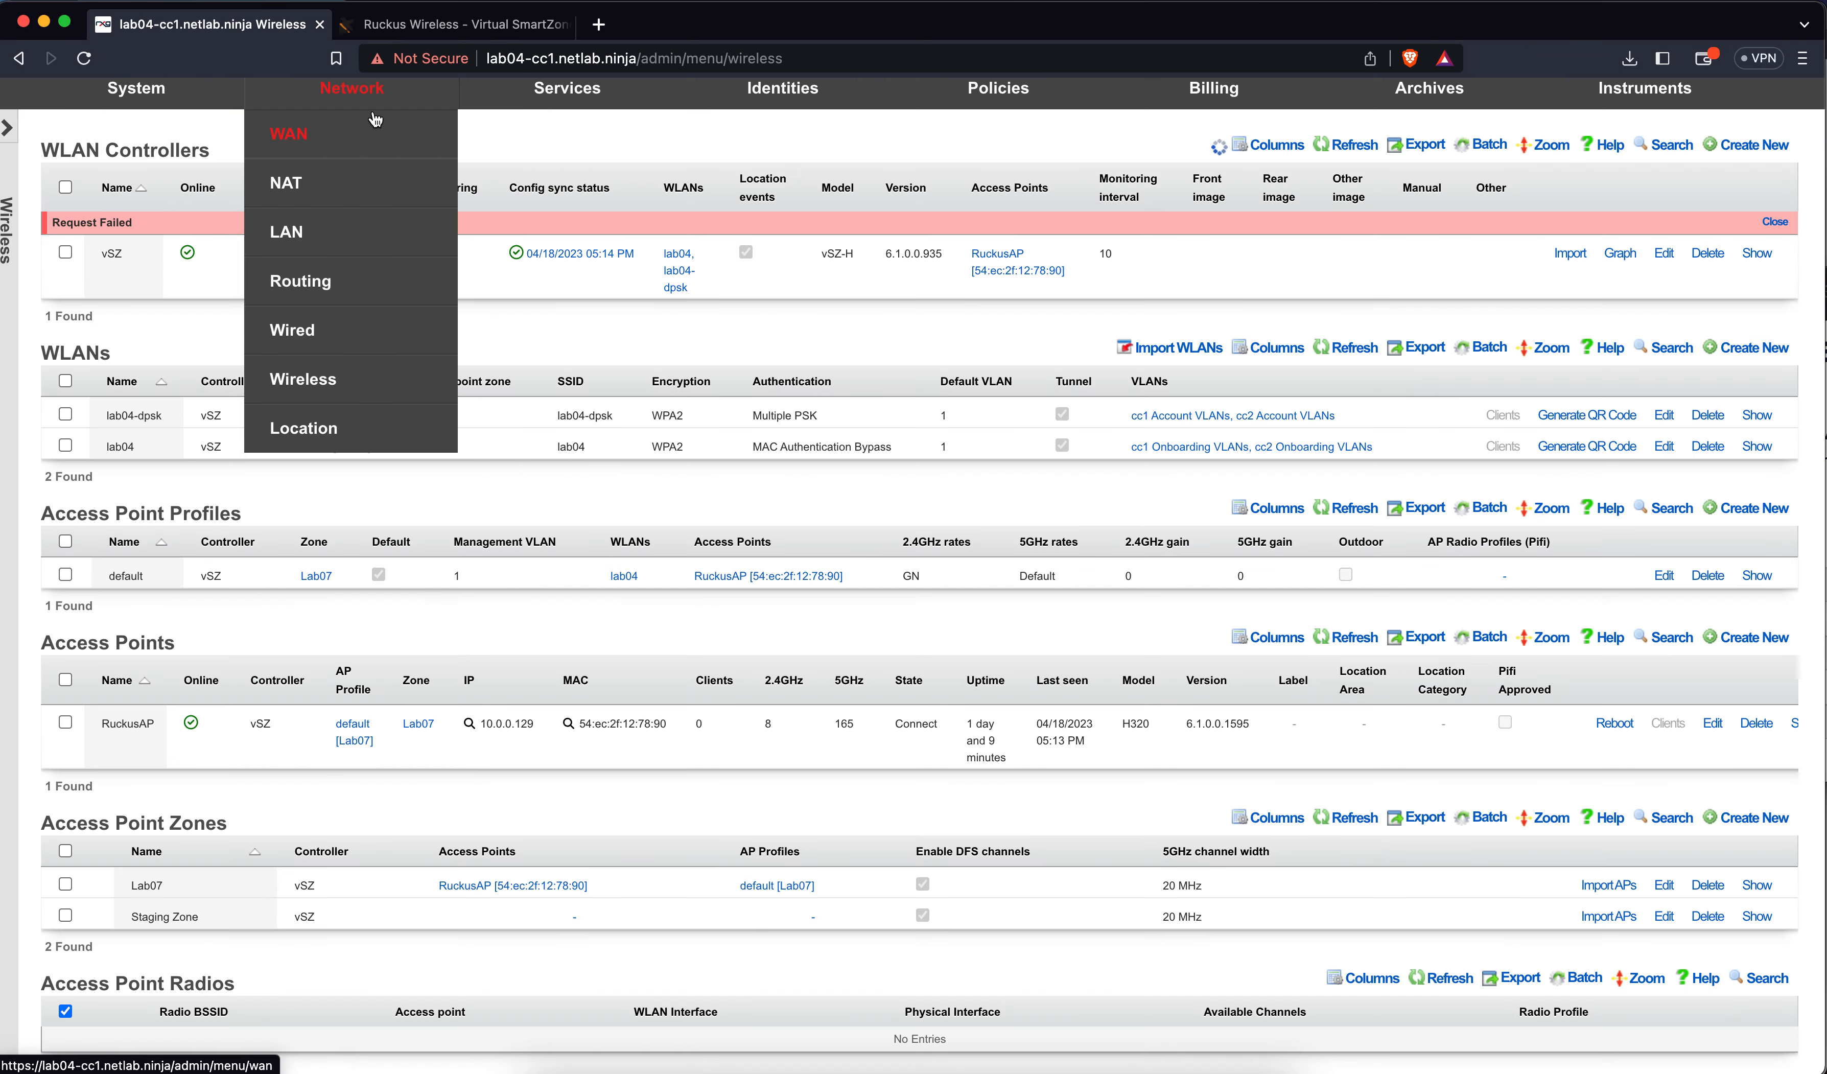
pyautogui.click(306, 233)
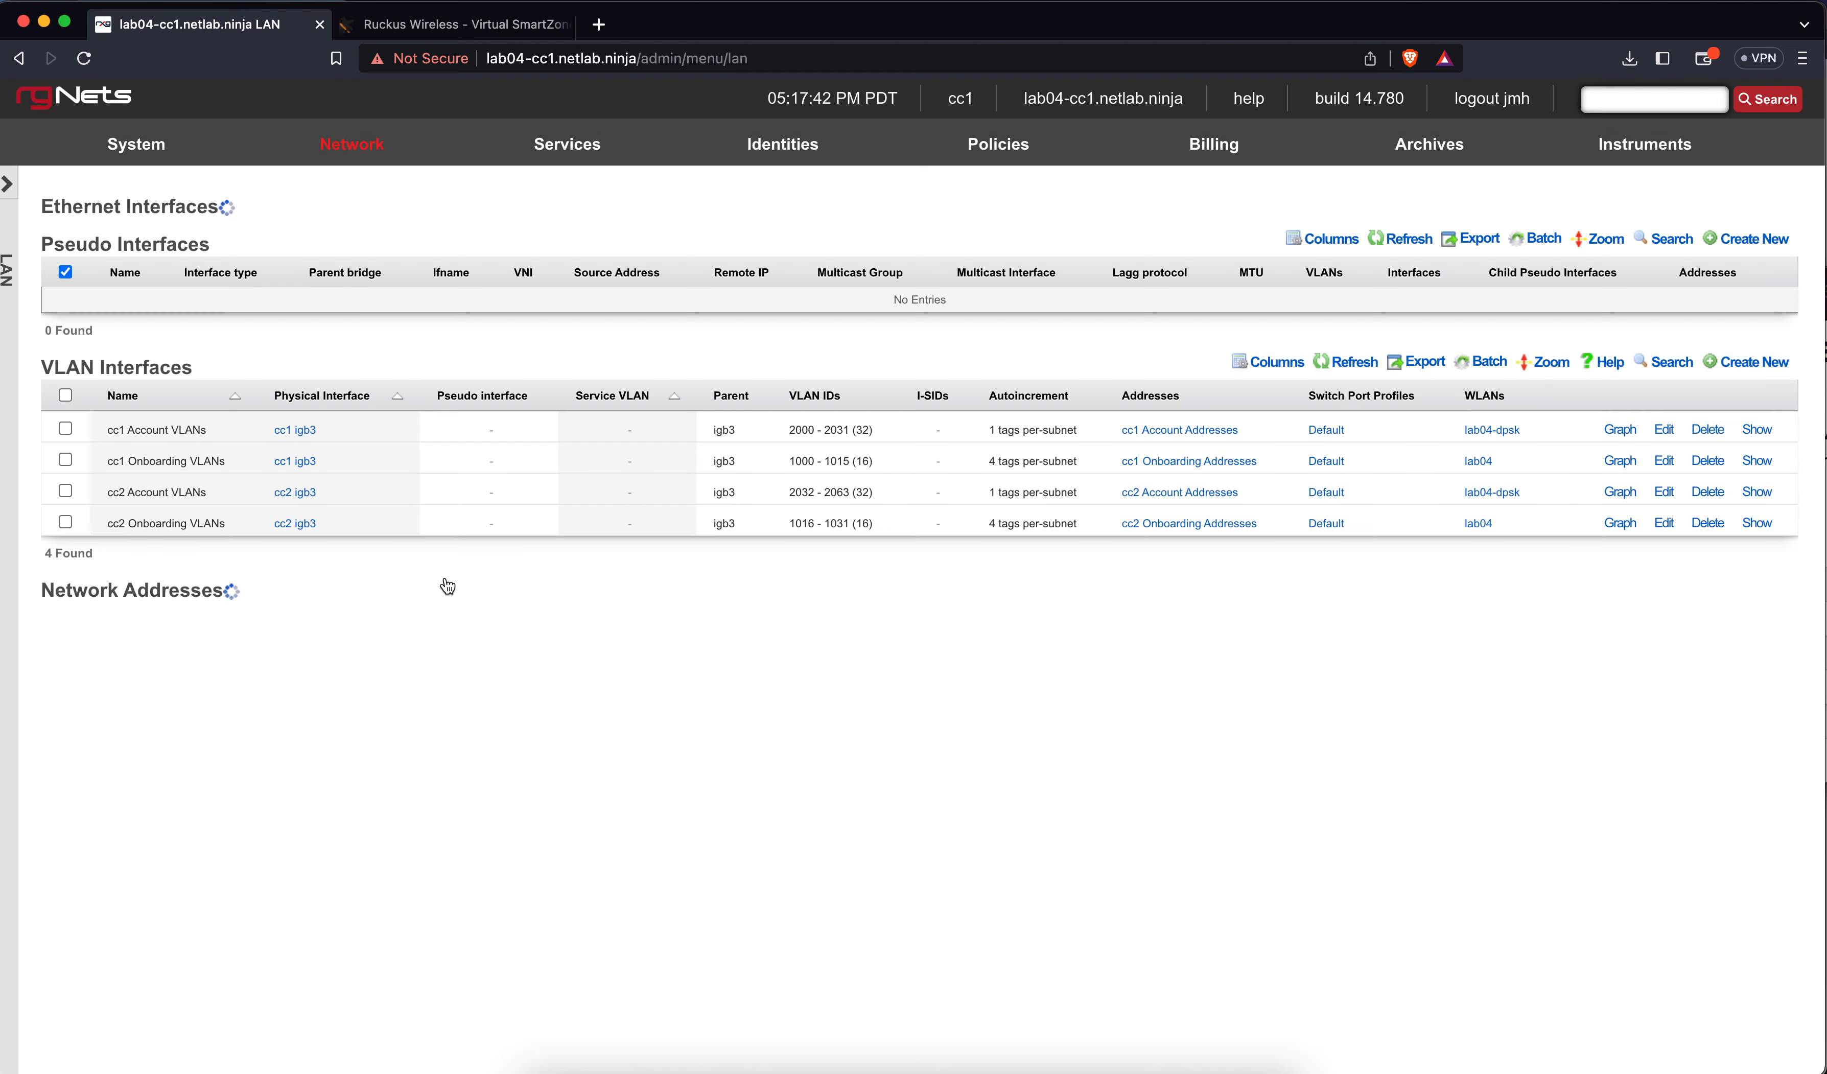
pyautogui.scroll(-5, 613, 683)
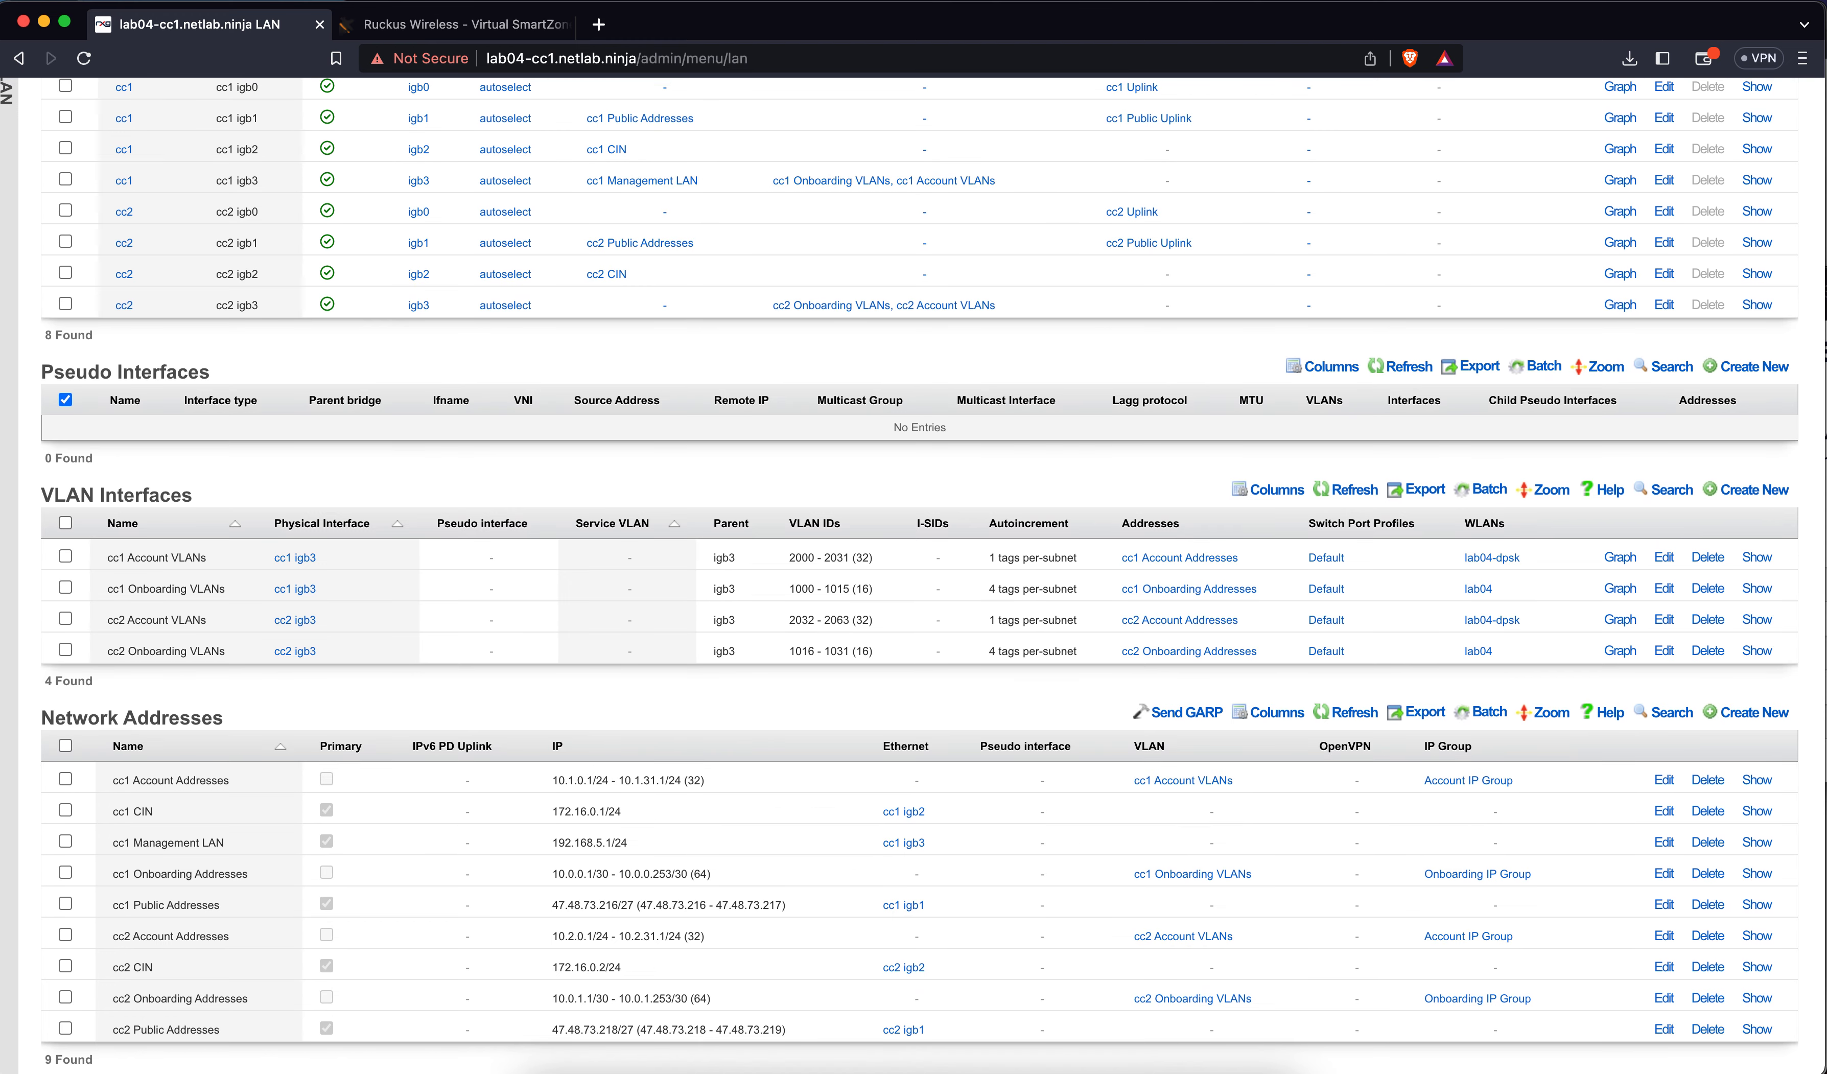
pyautogui.keyDown('alt'); pyautogui.click(1327, 1); pyautogui.keyUp('alt')
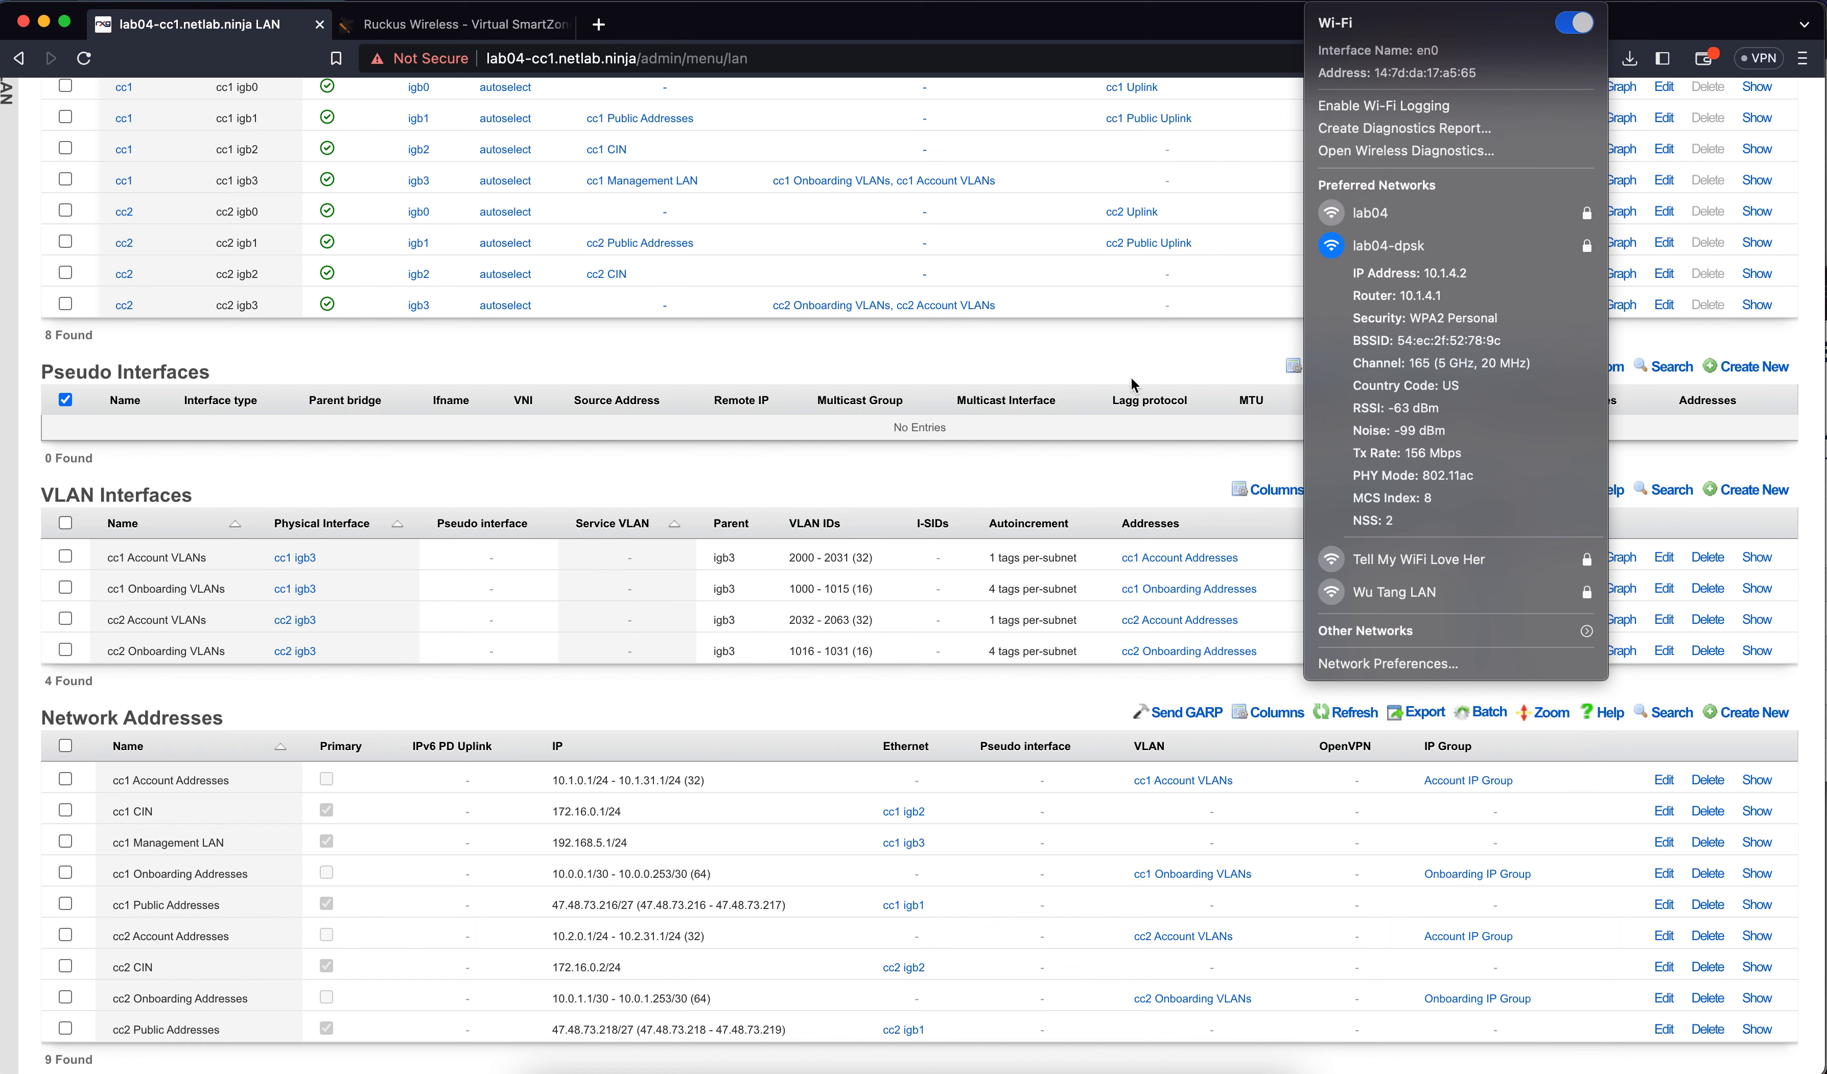
pyautogui.click(617, 486)
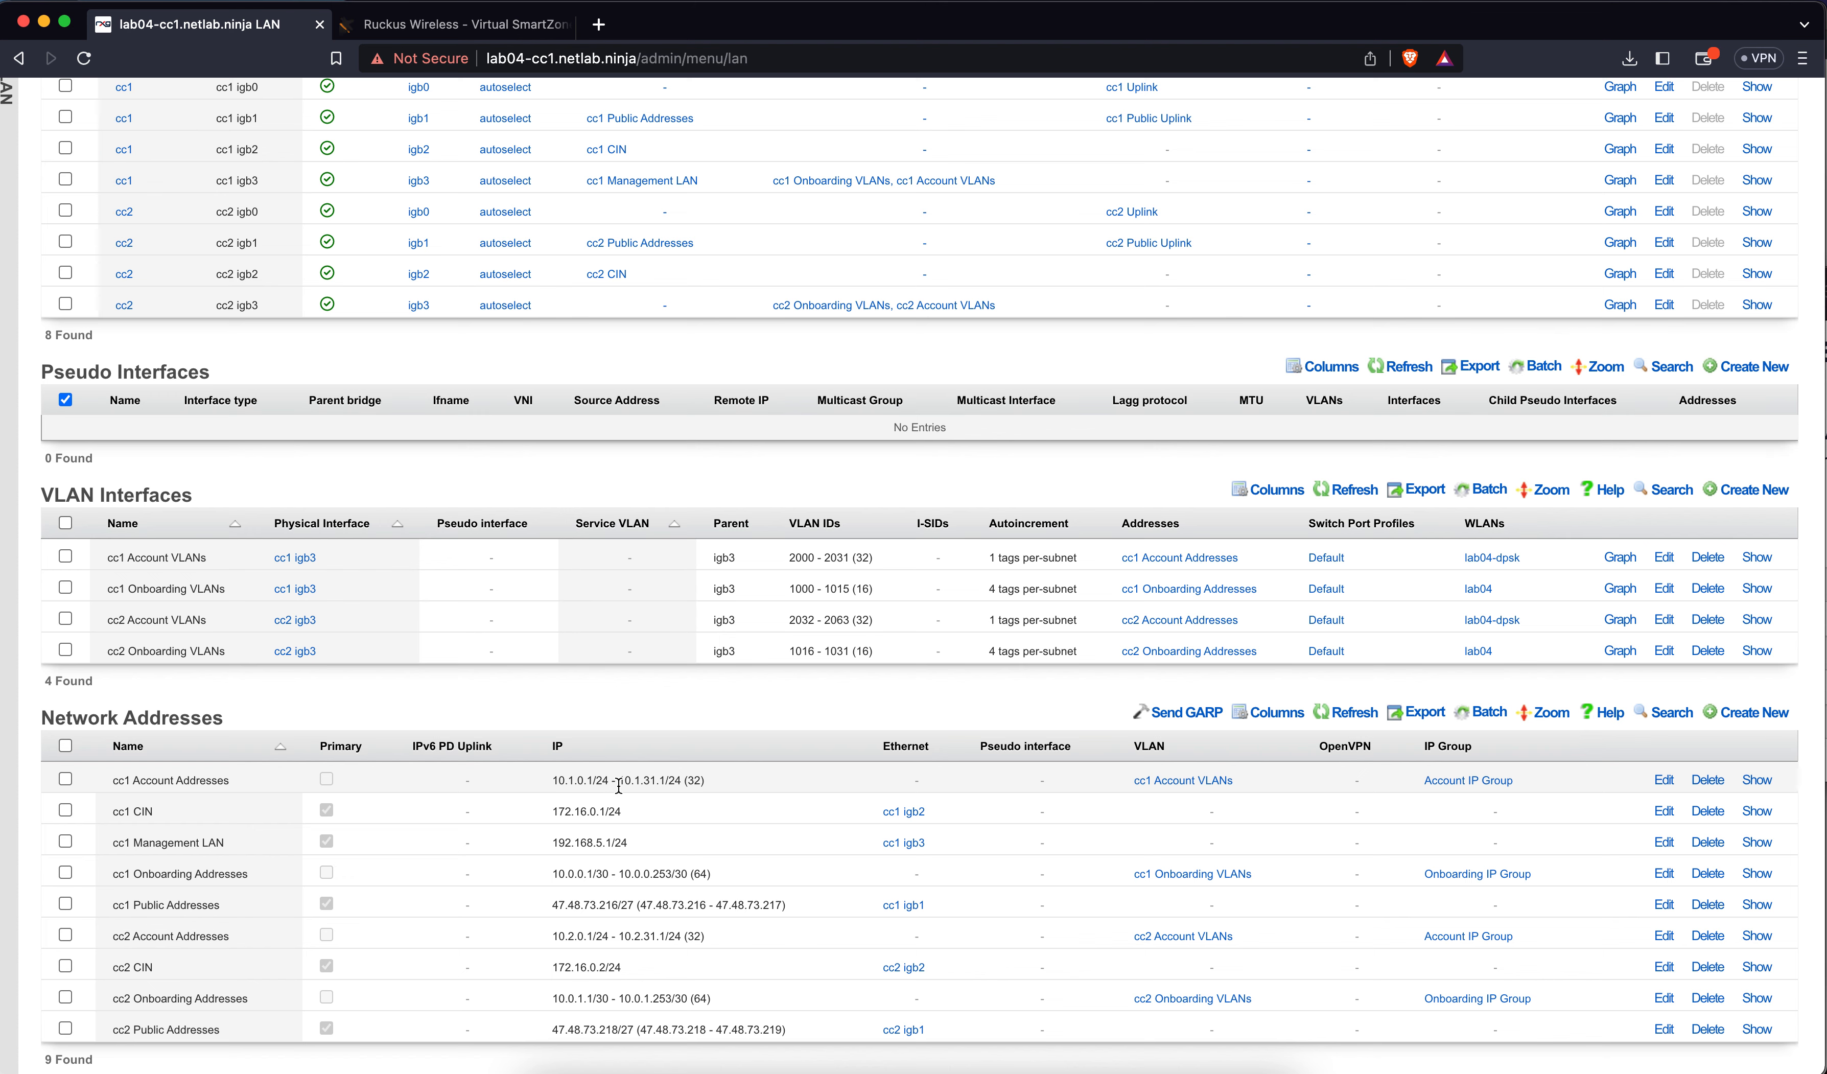
pyautogui.scroll(5, 845, 304)
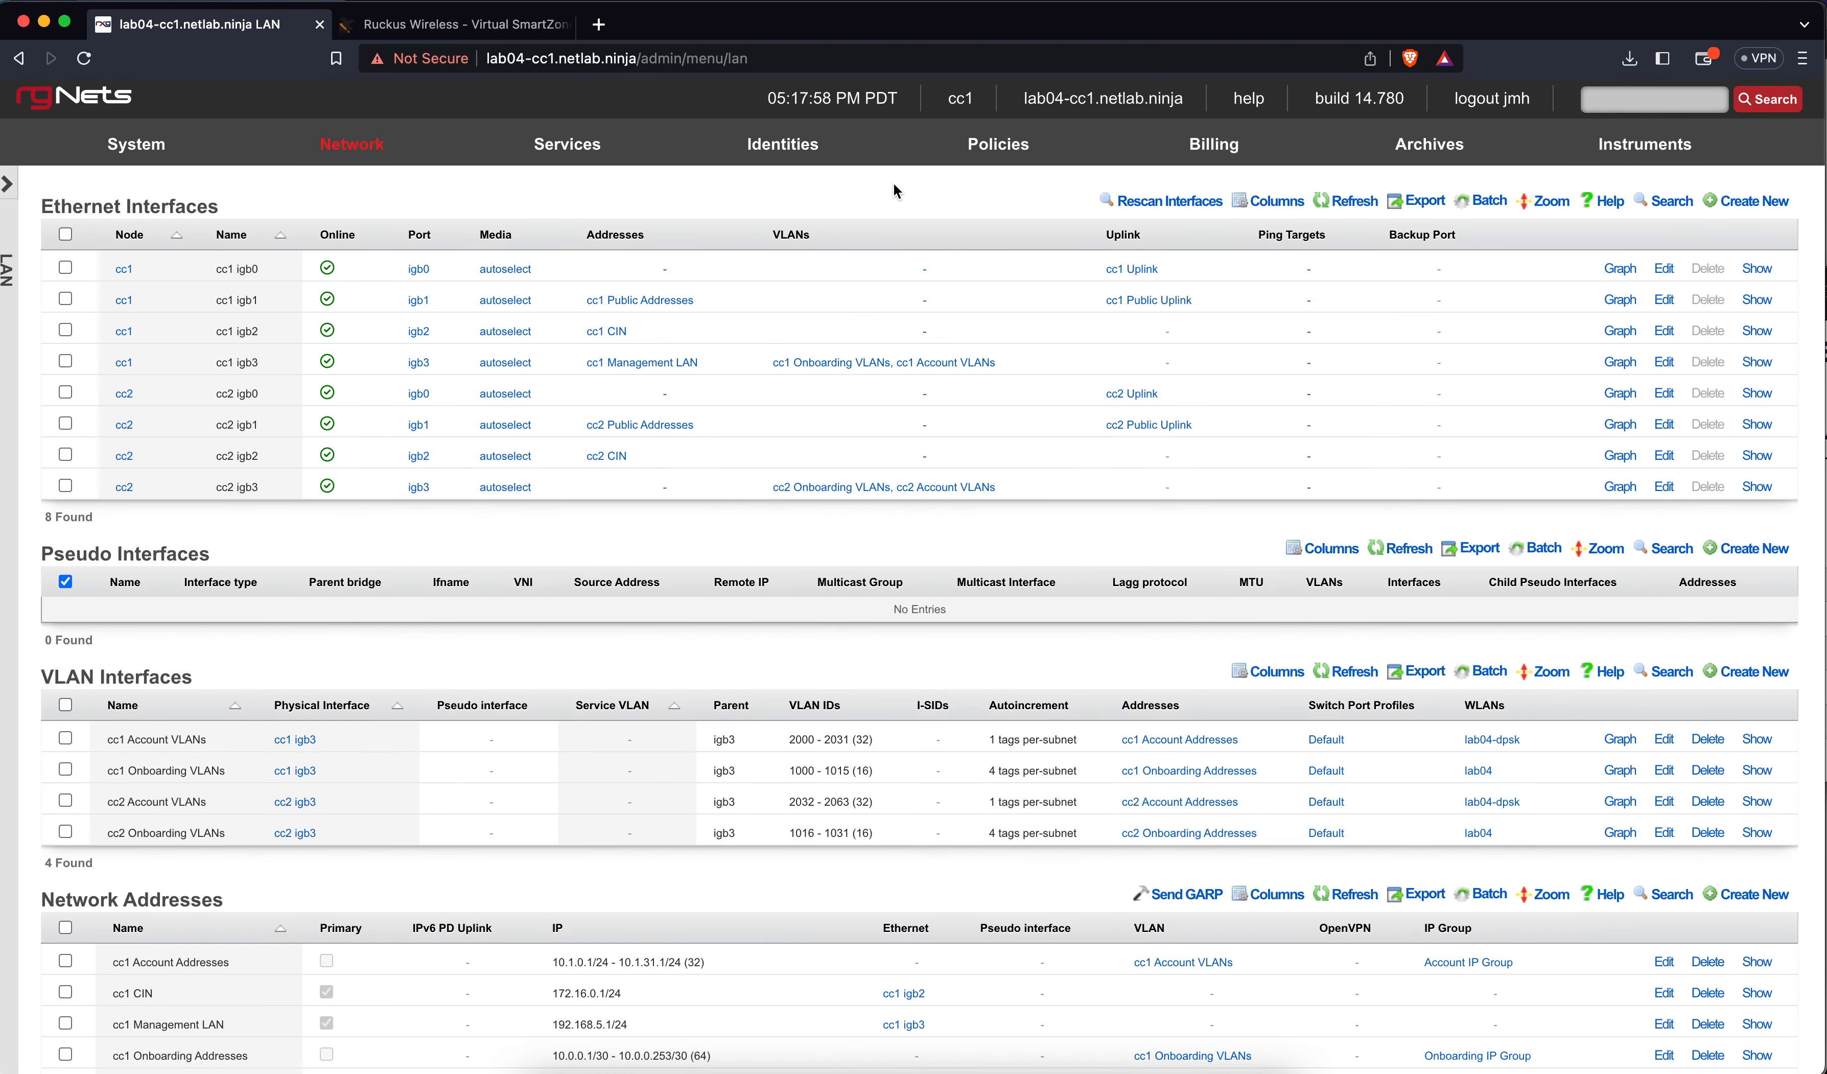
# Open Instruments > Interface Assignments to find the Premium device on VLAN tag 2004
pyautogui.moveTo(1645, 148)
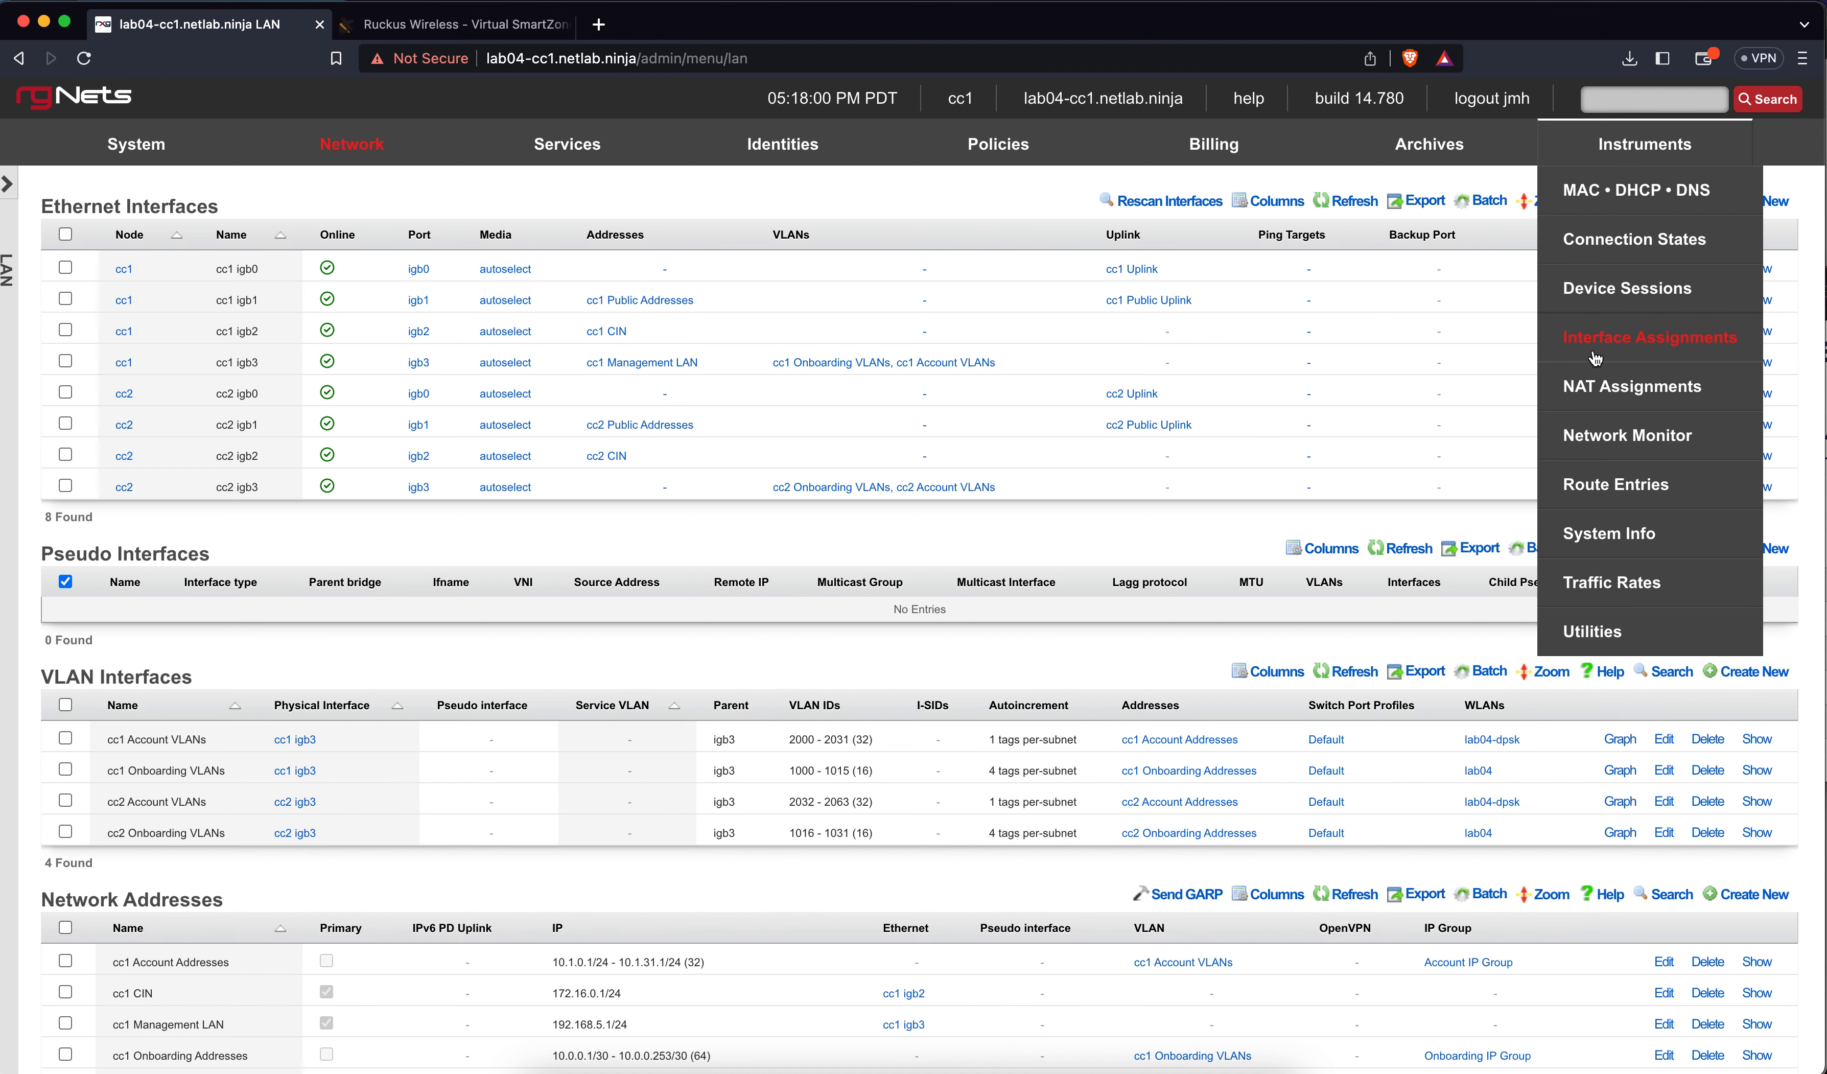
pyautogui.click(1595, 359)
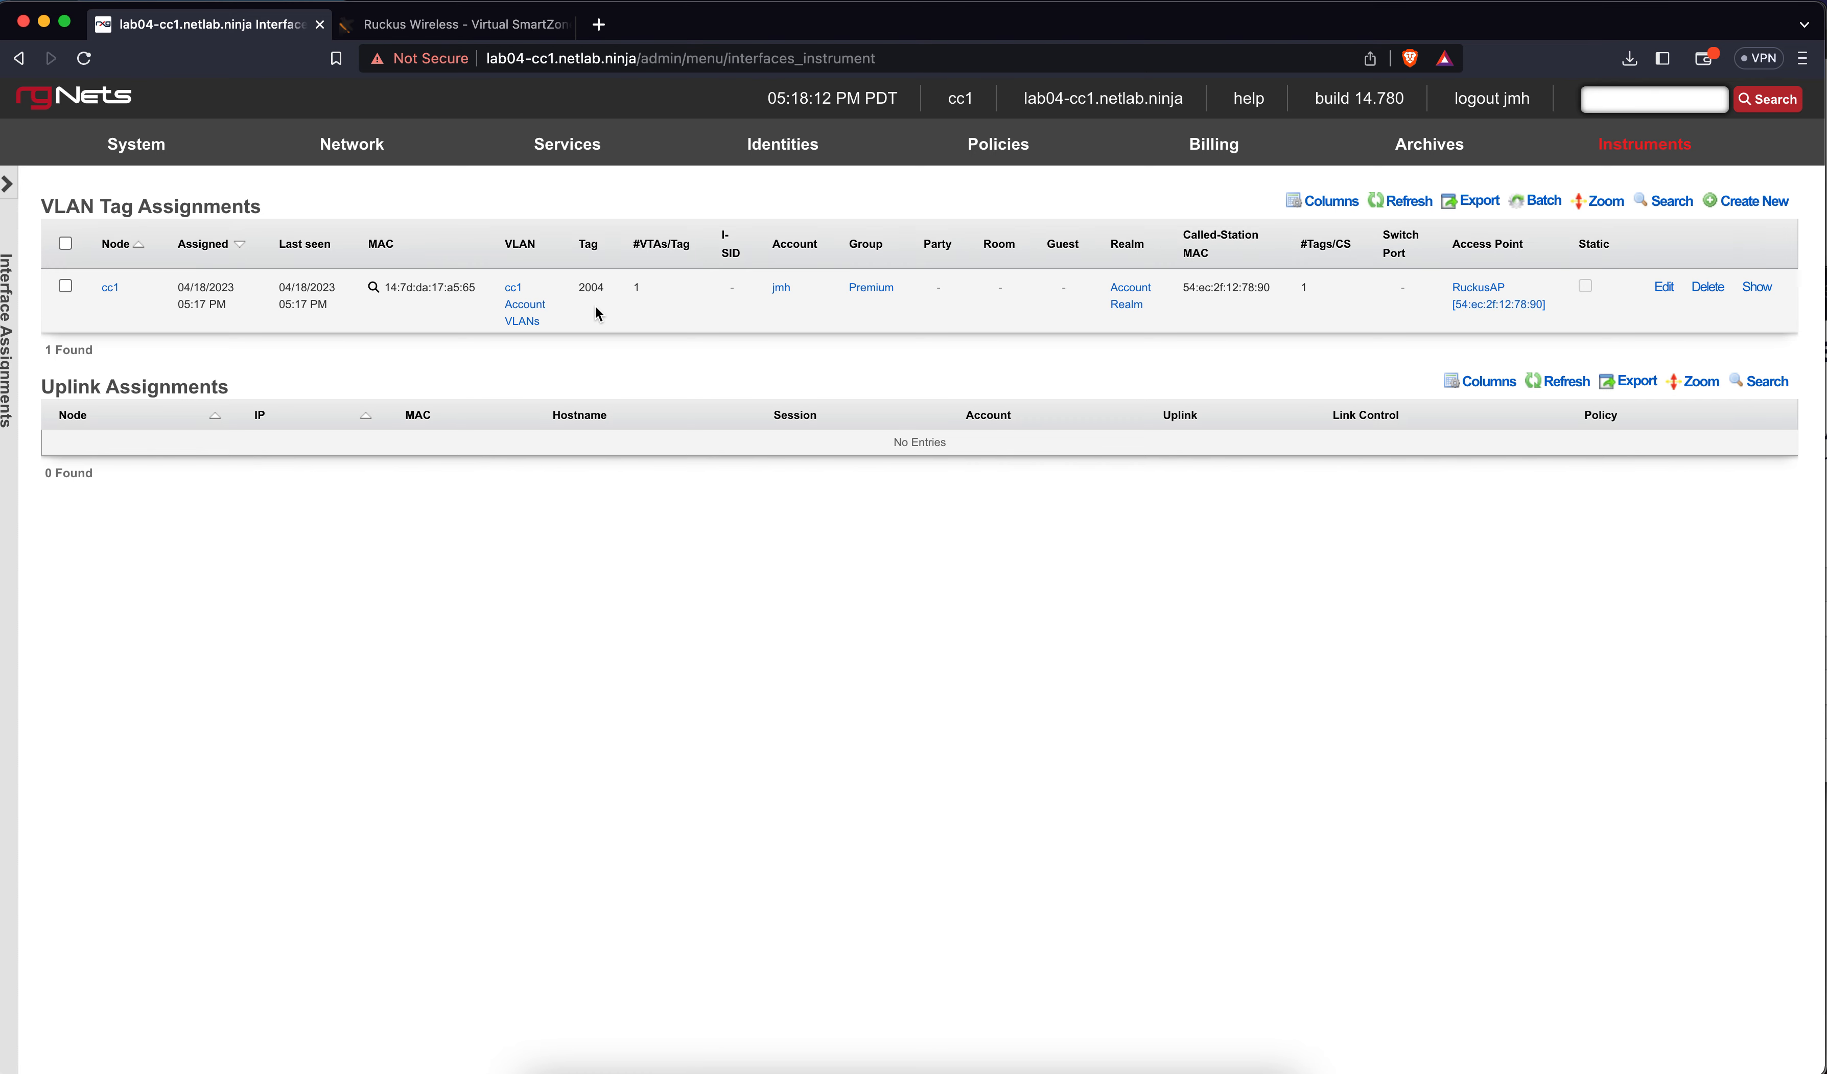
# Open the user account's edit form, look through its settings, and cancel without saving
pyautogui.moveTo(767, 163)
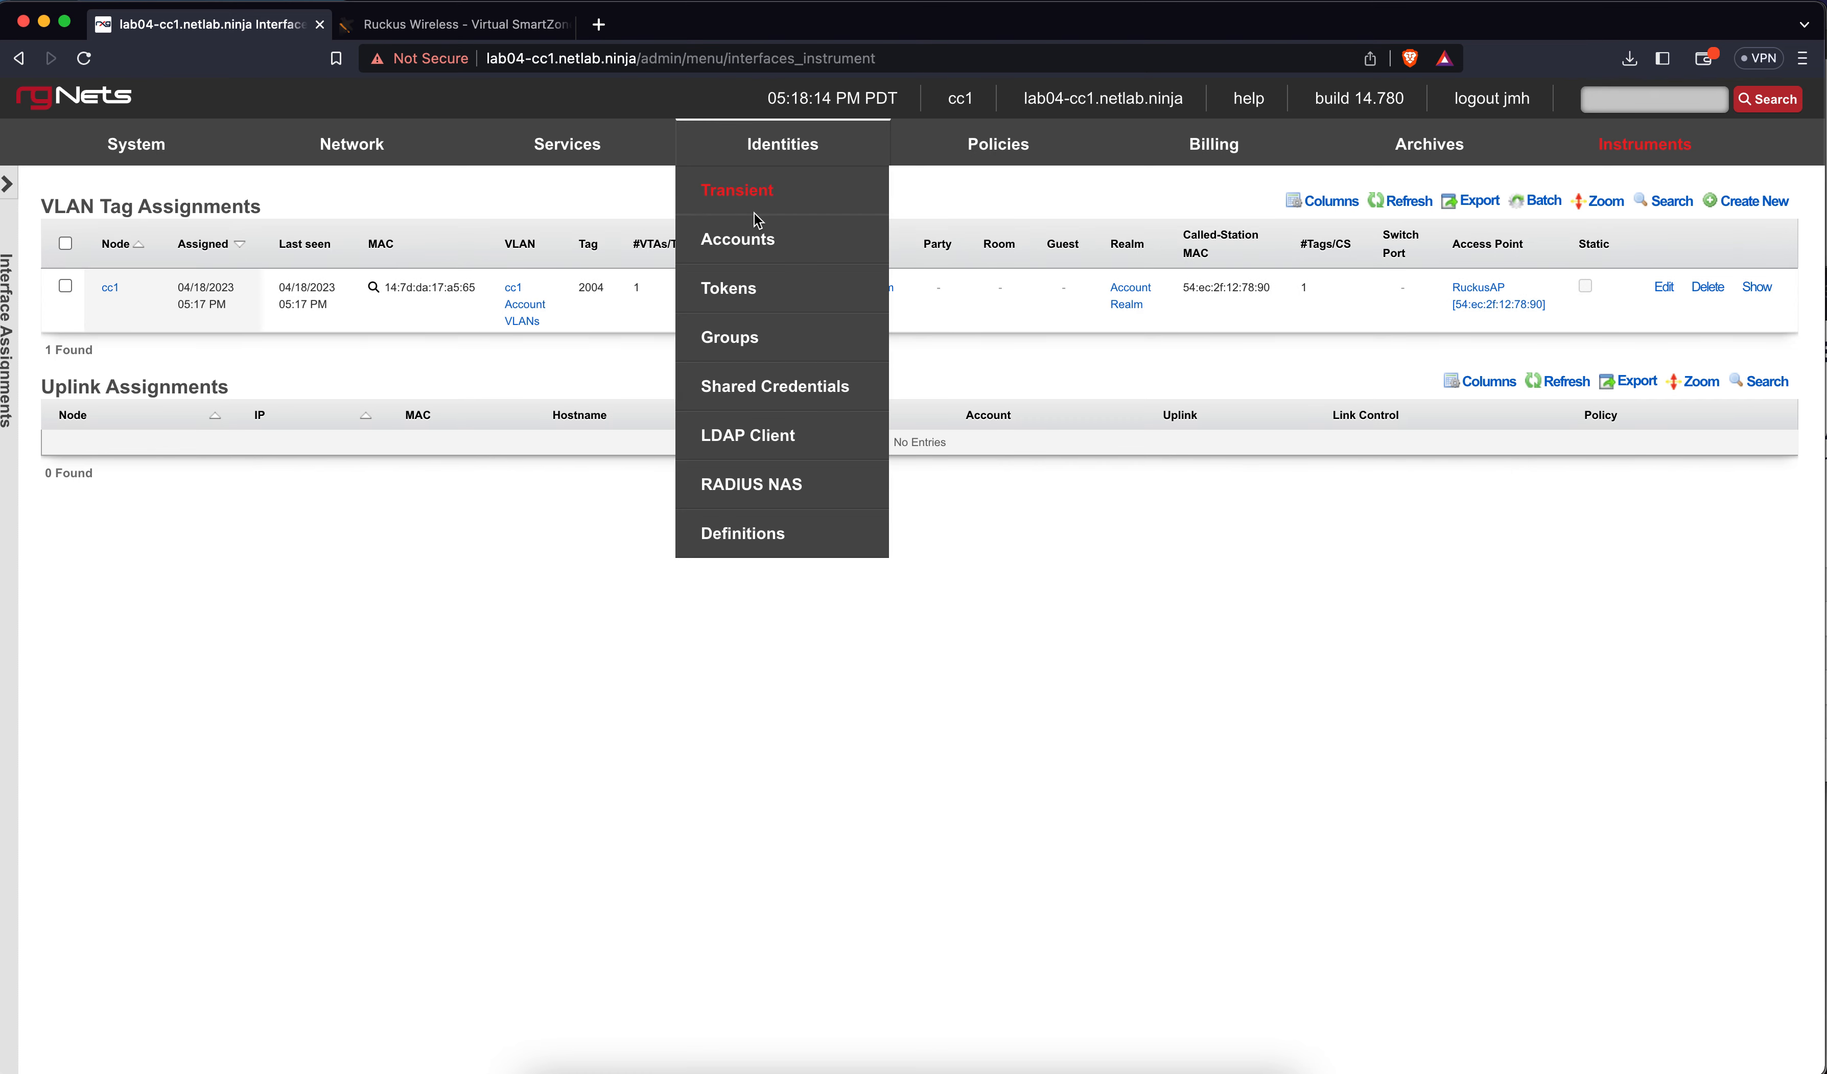
pyautogui.click(754, 233)
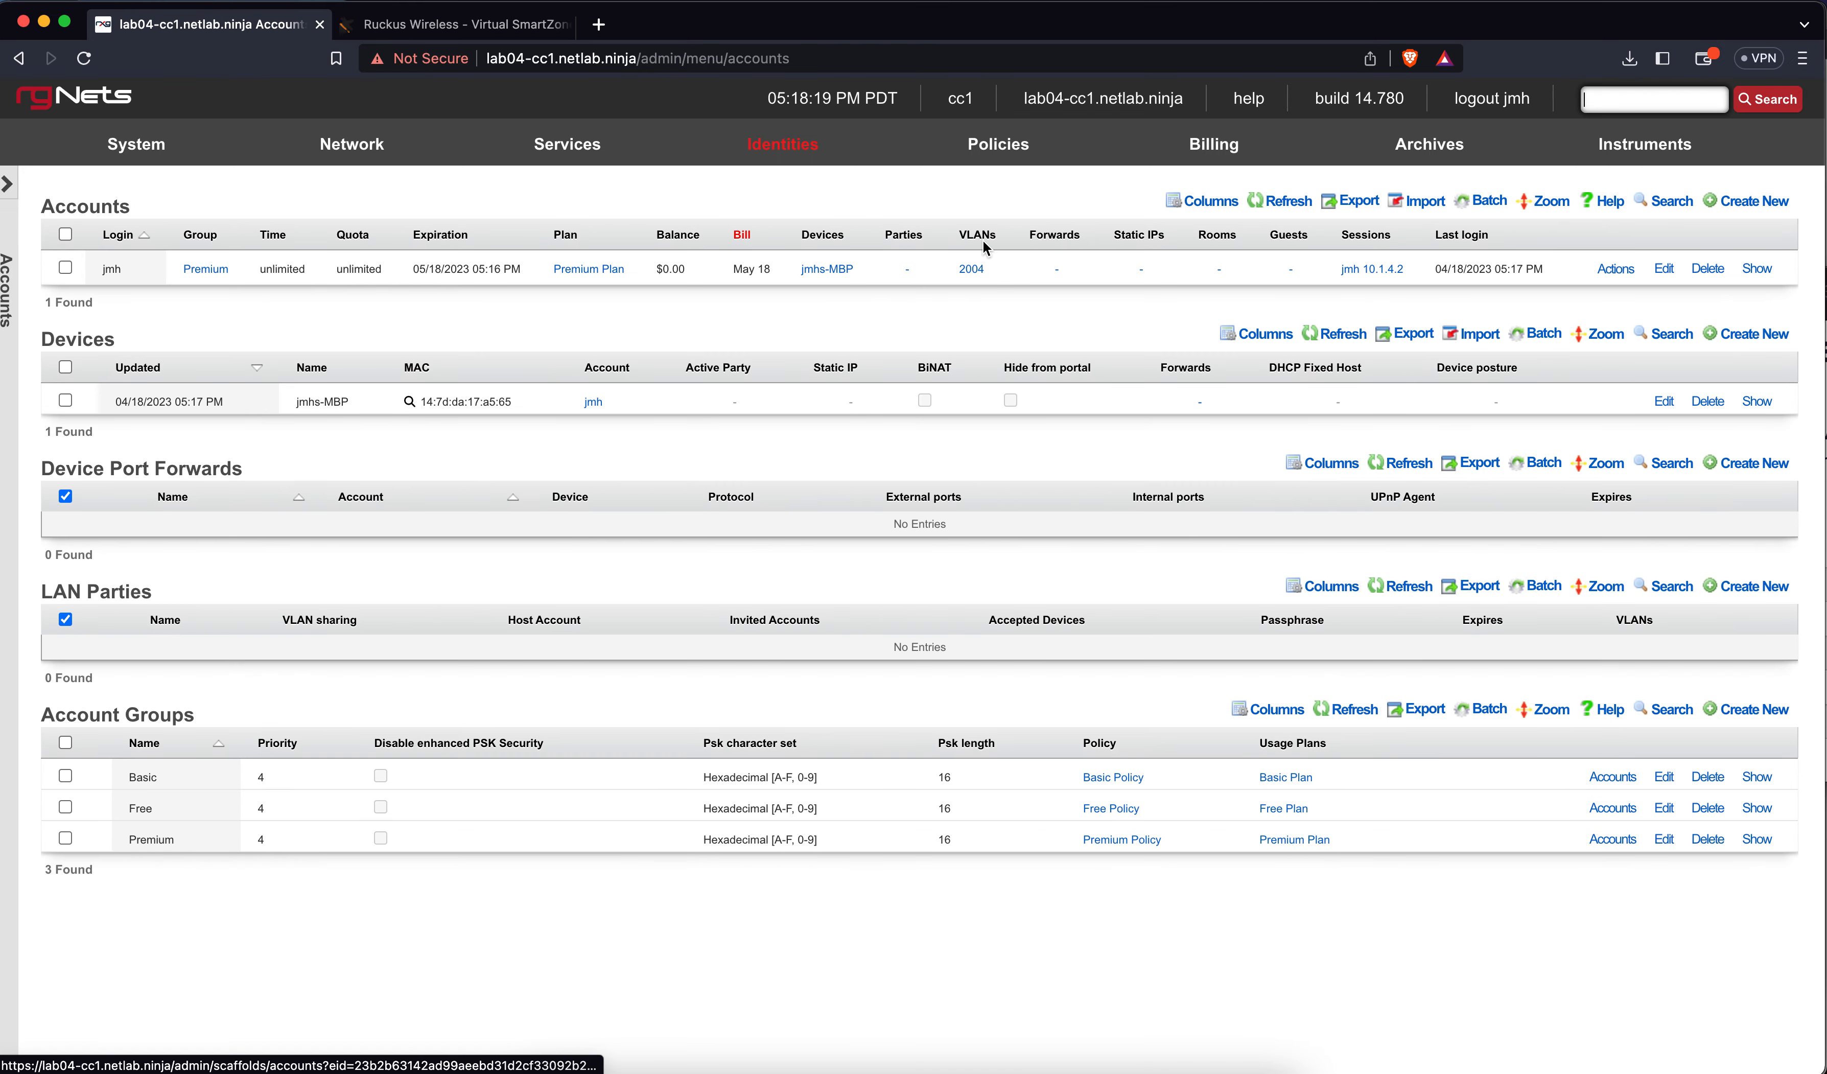
pyautogui.click(1659, 270)
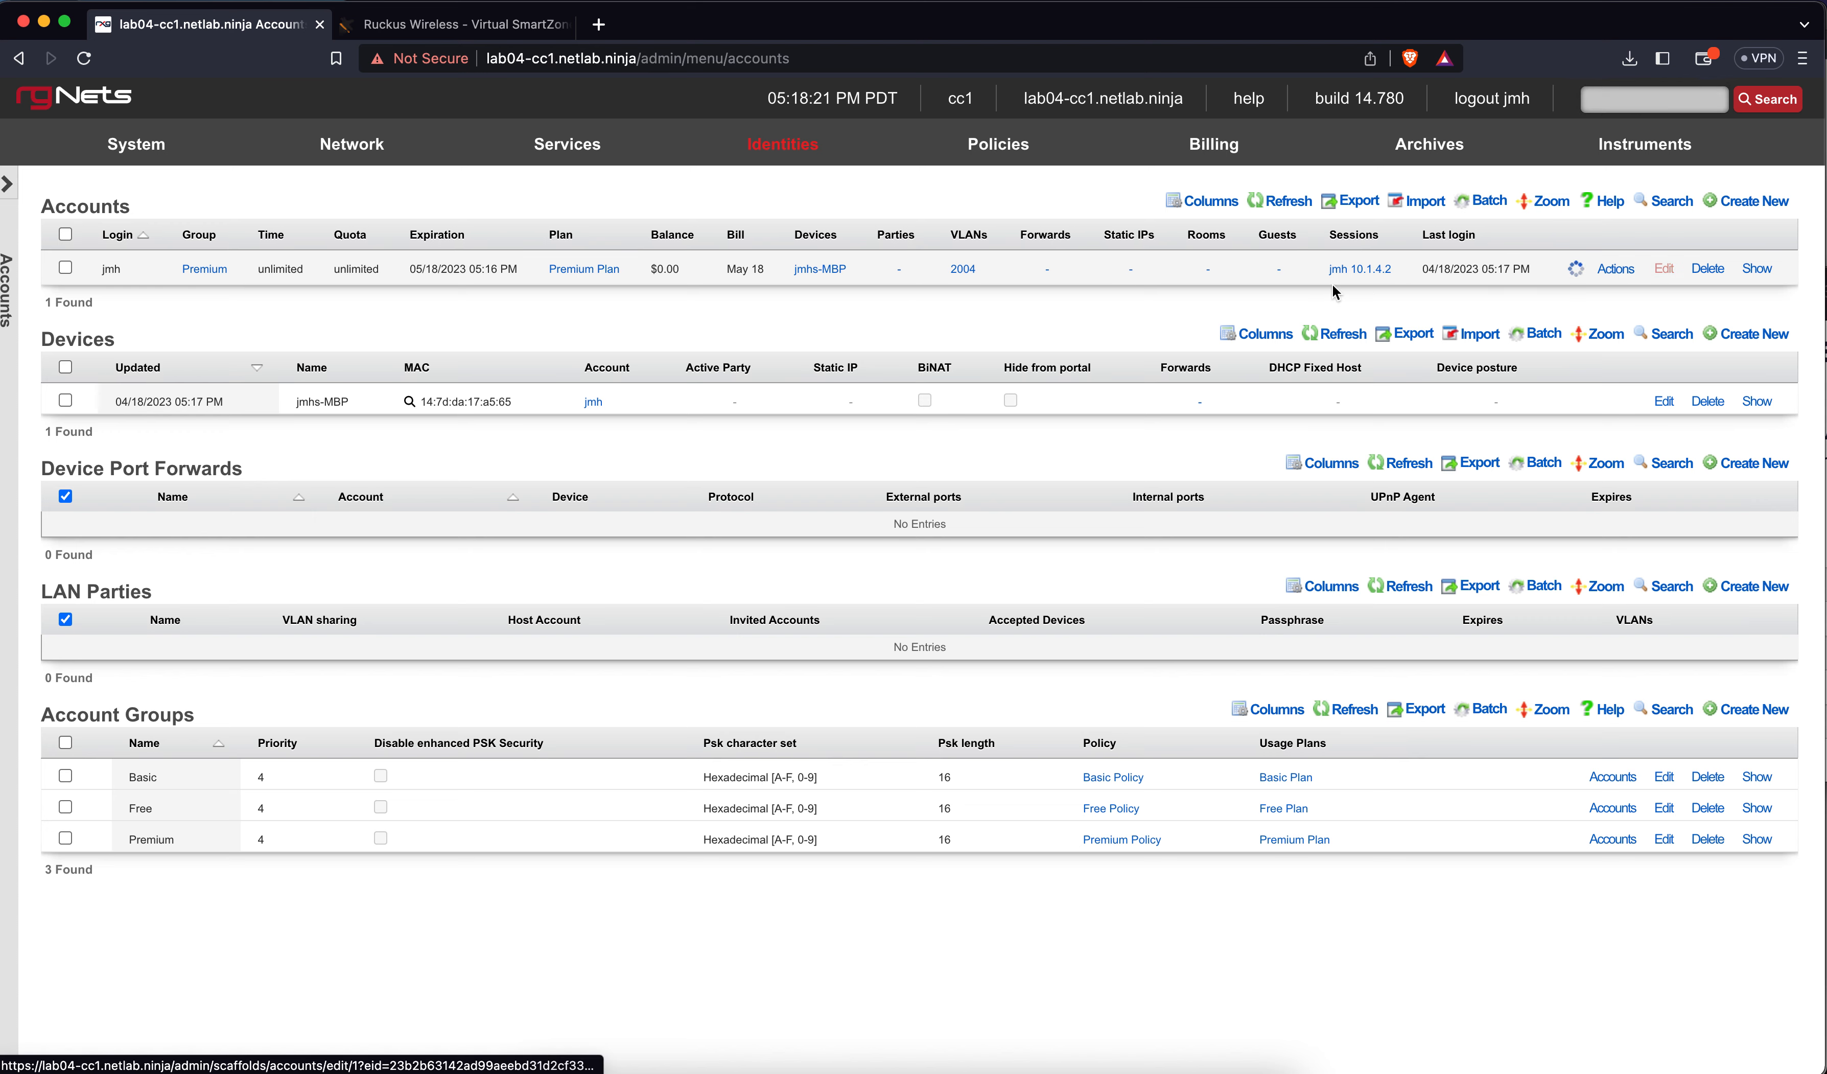
pyautogui.scroll(-2, 842, 524)
pyautogui.scroll(-10, 841, 523)
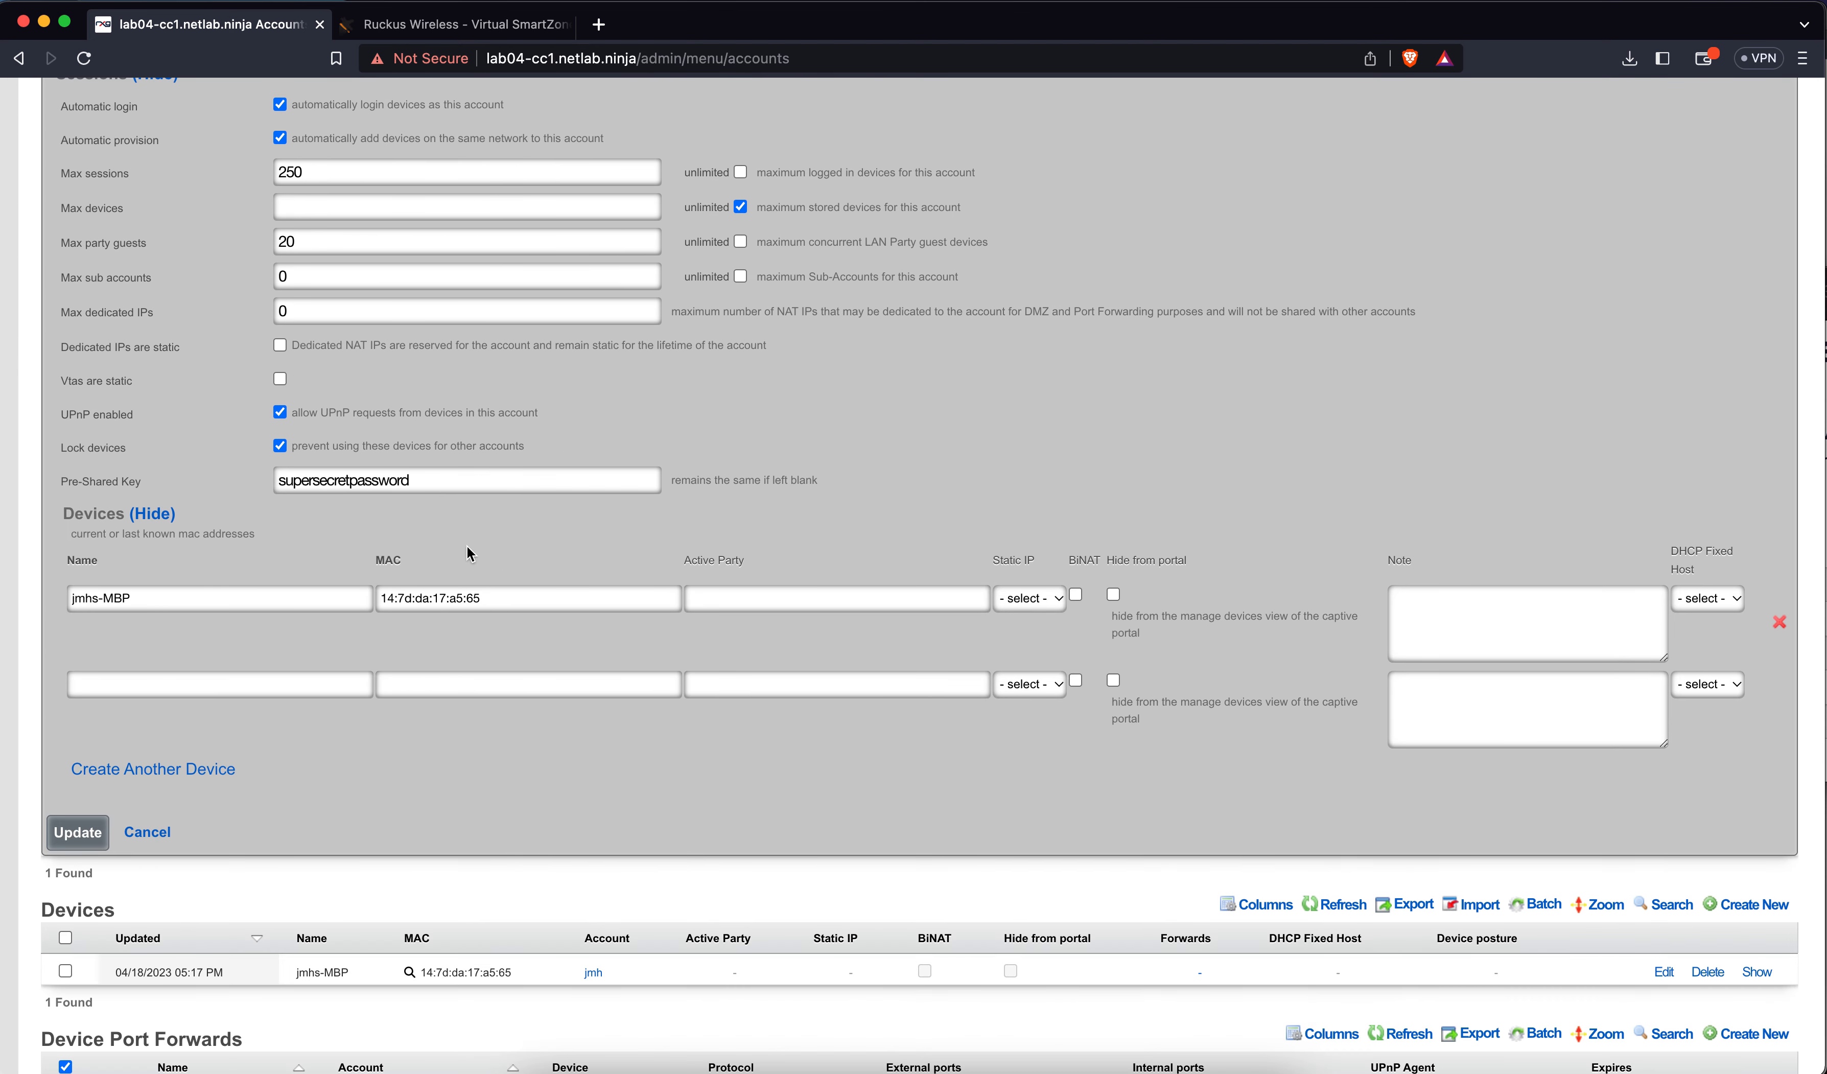
pyautogui.scroll(3, 469, 527)
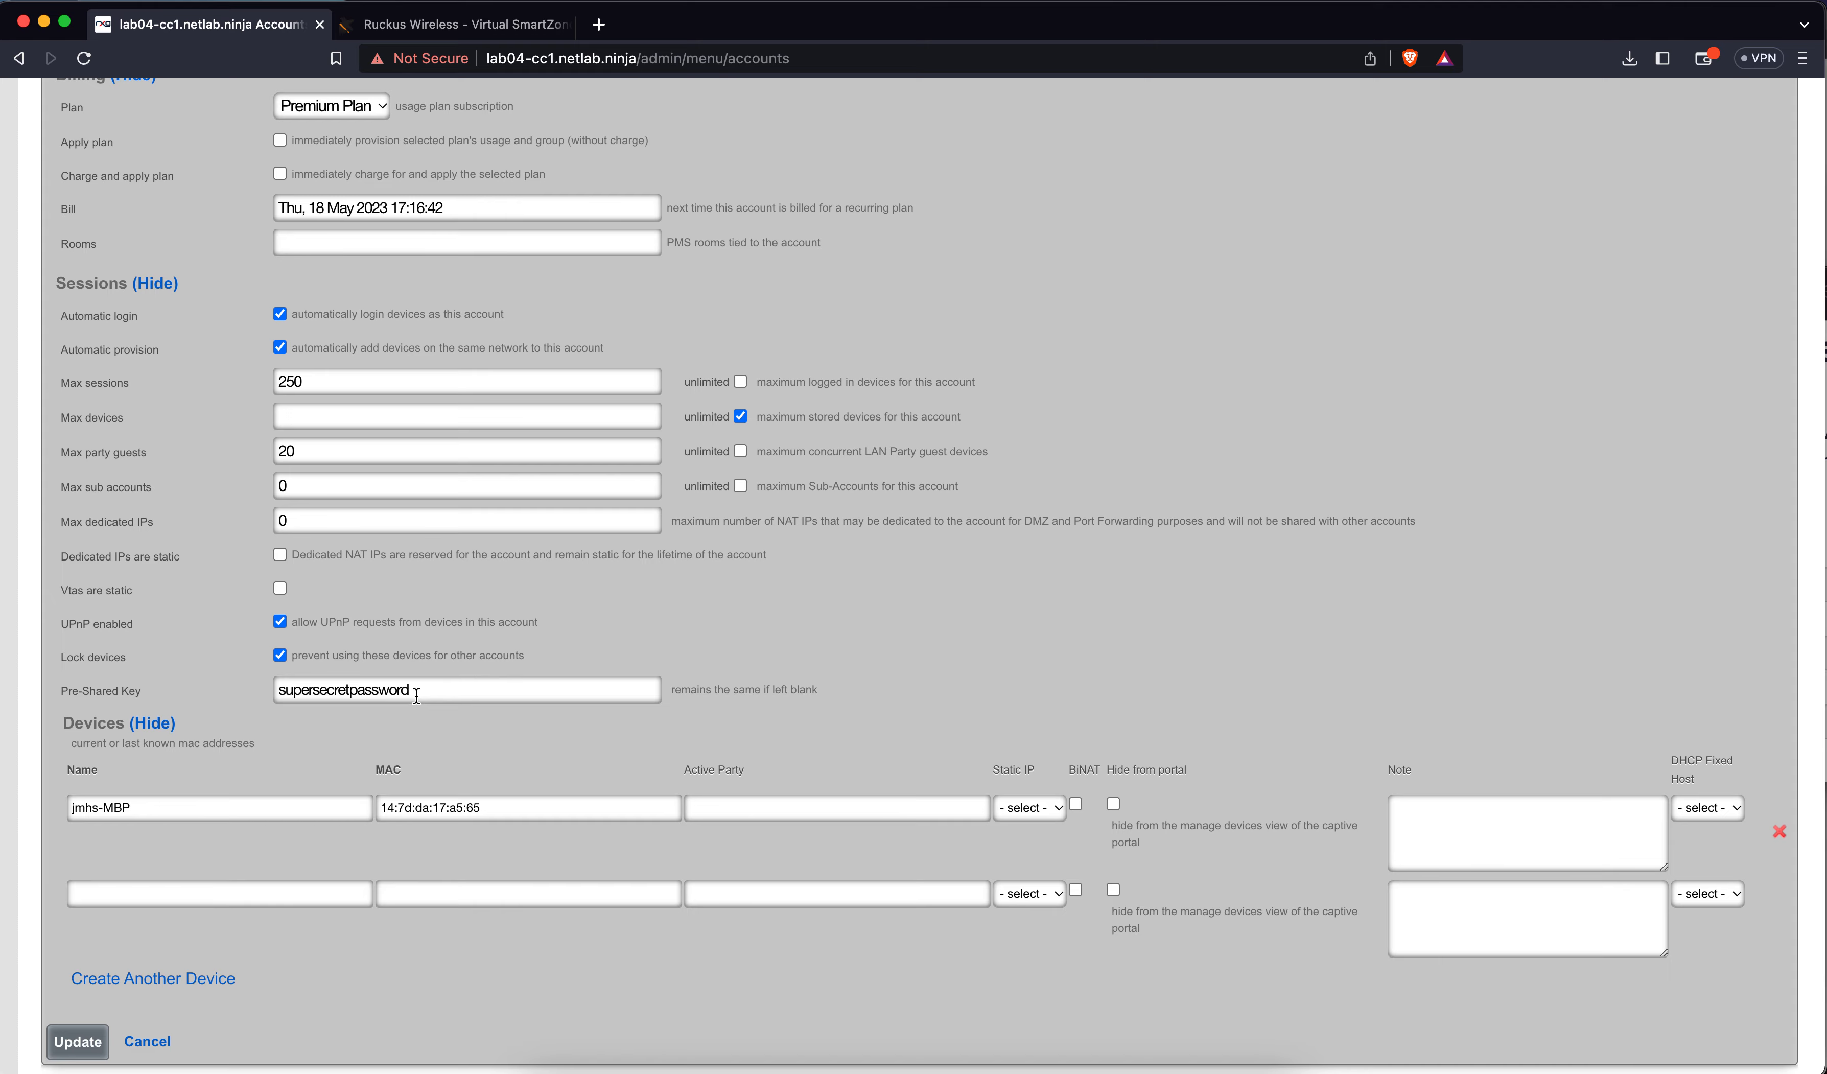
pyautogui.scroll(-2, 347, 825)
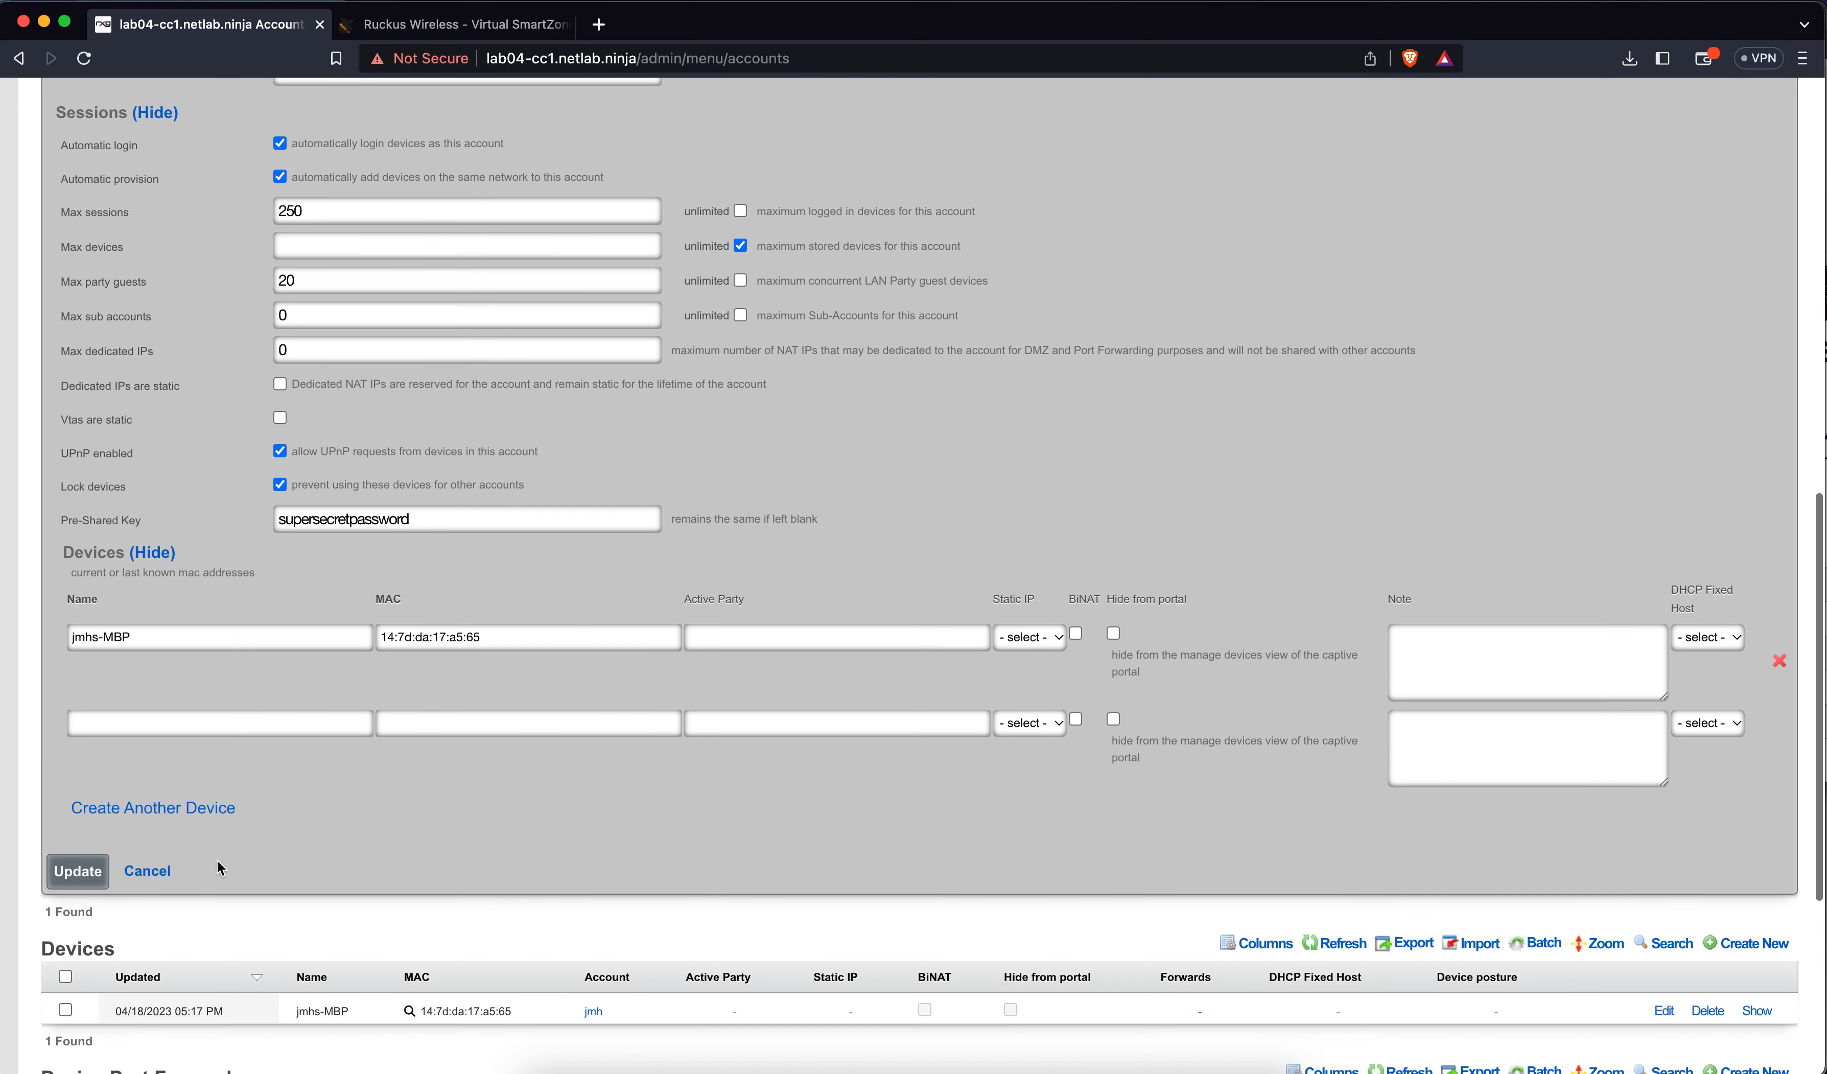
pyautogui.click(155, 869)
# Go to Services > DNS to see the four Uplink IP override records
pyautogui.scroll(2, 609, 612)
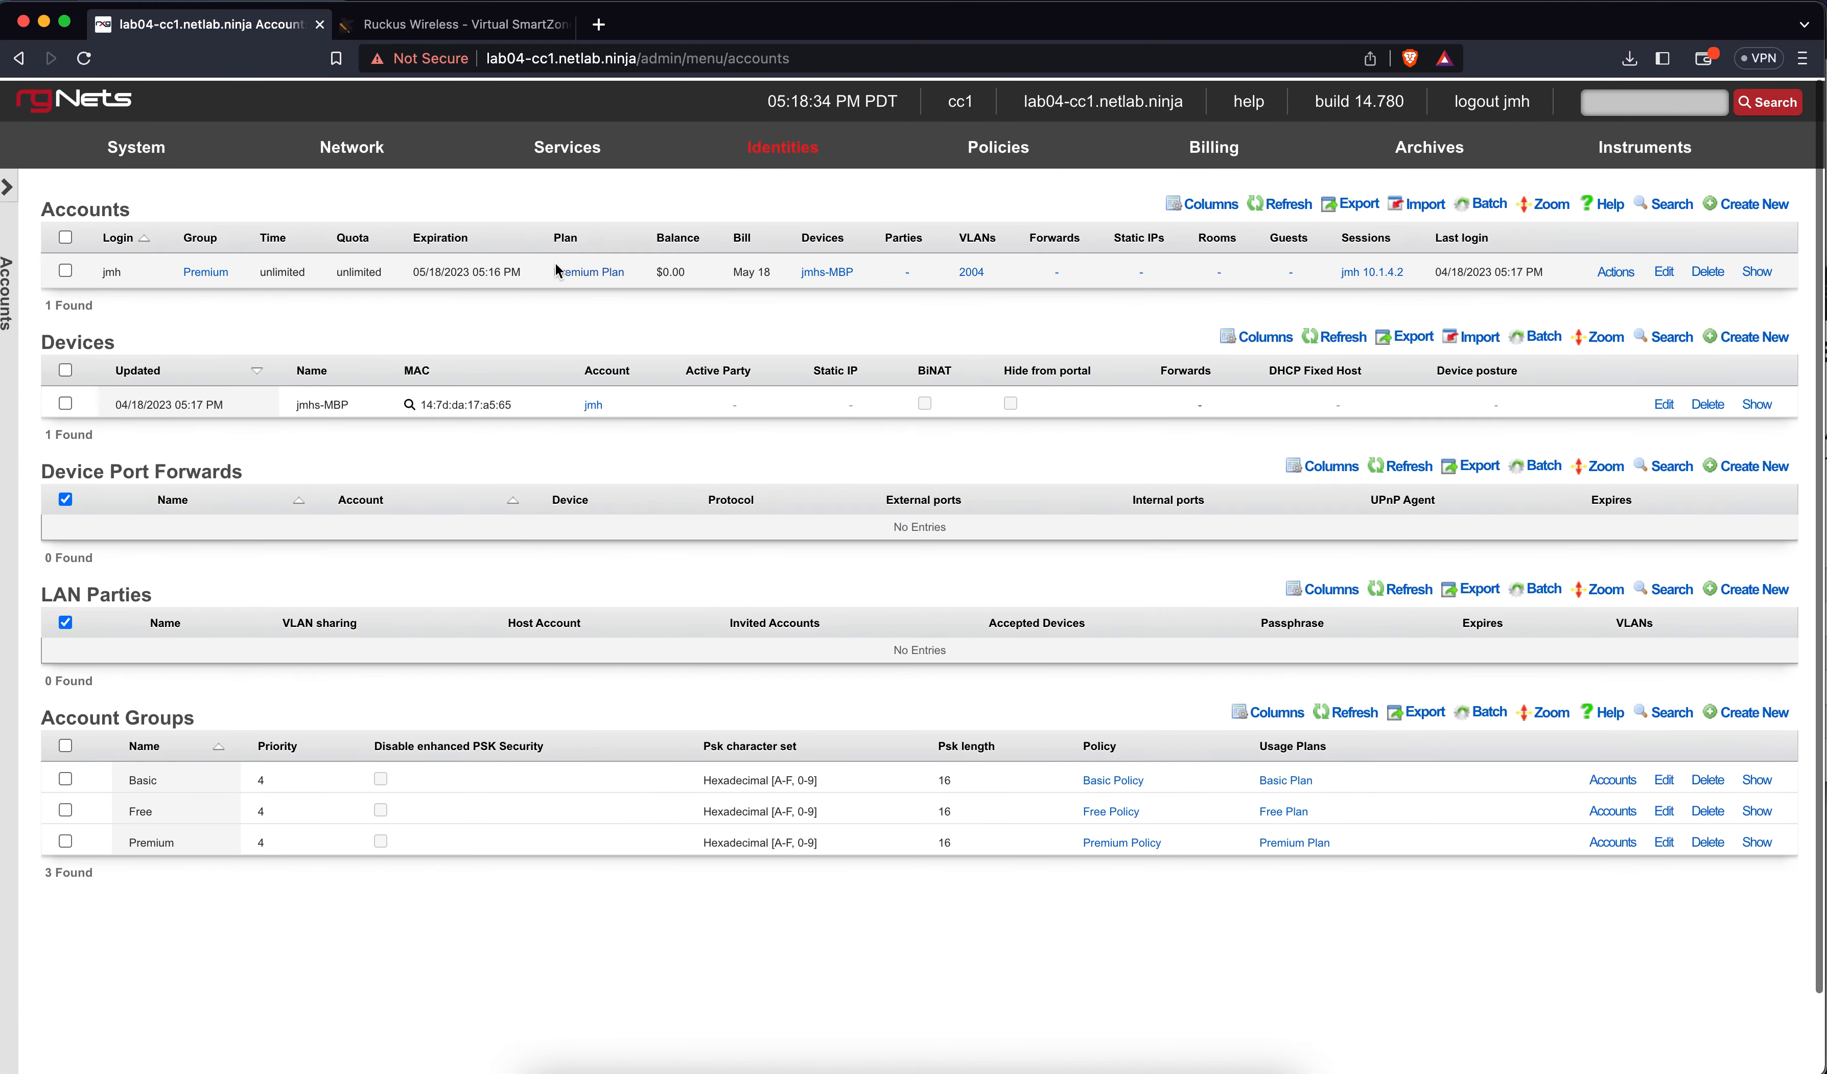
pyautogui.moveTo(561, 151)
pyautogui.click(536, 233)
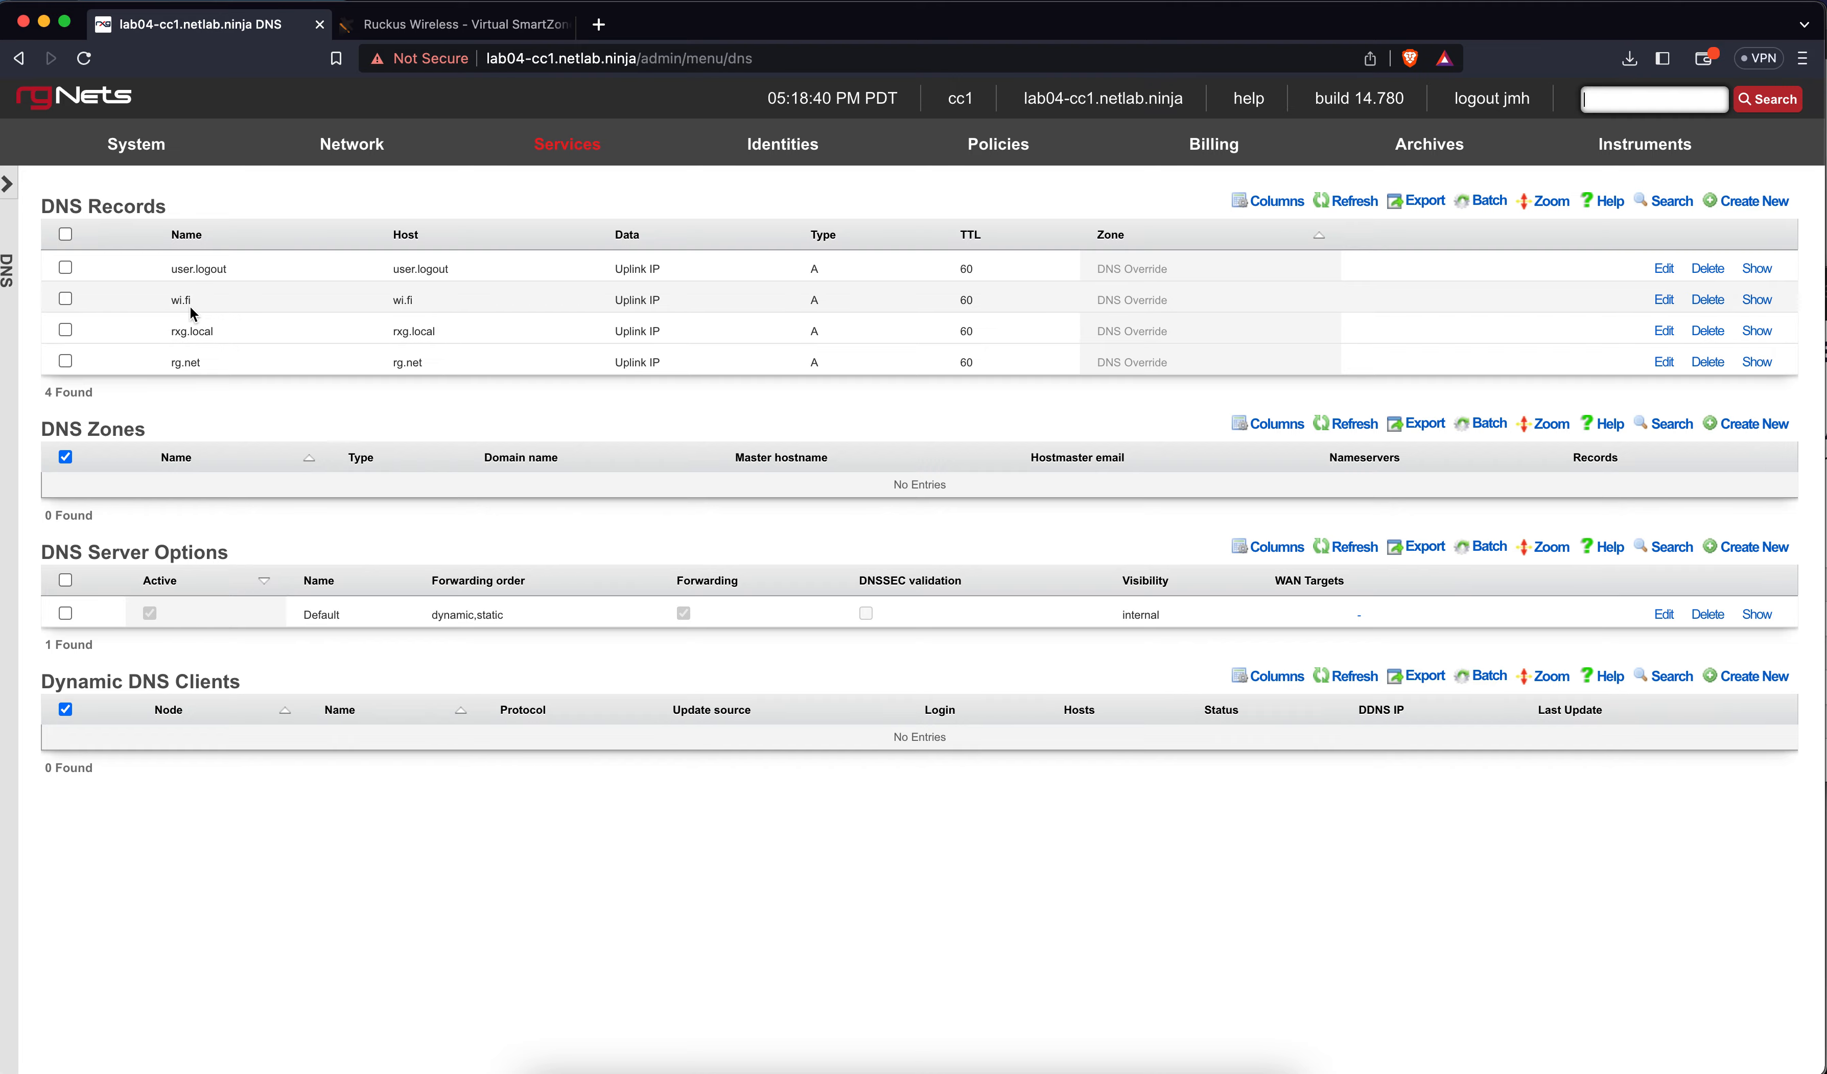
# Load wi.fi in a new Brave tab, re-entering the address after the redirect
pyautogui.press('super+t')
pyautogui.write('wi.fi')
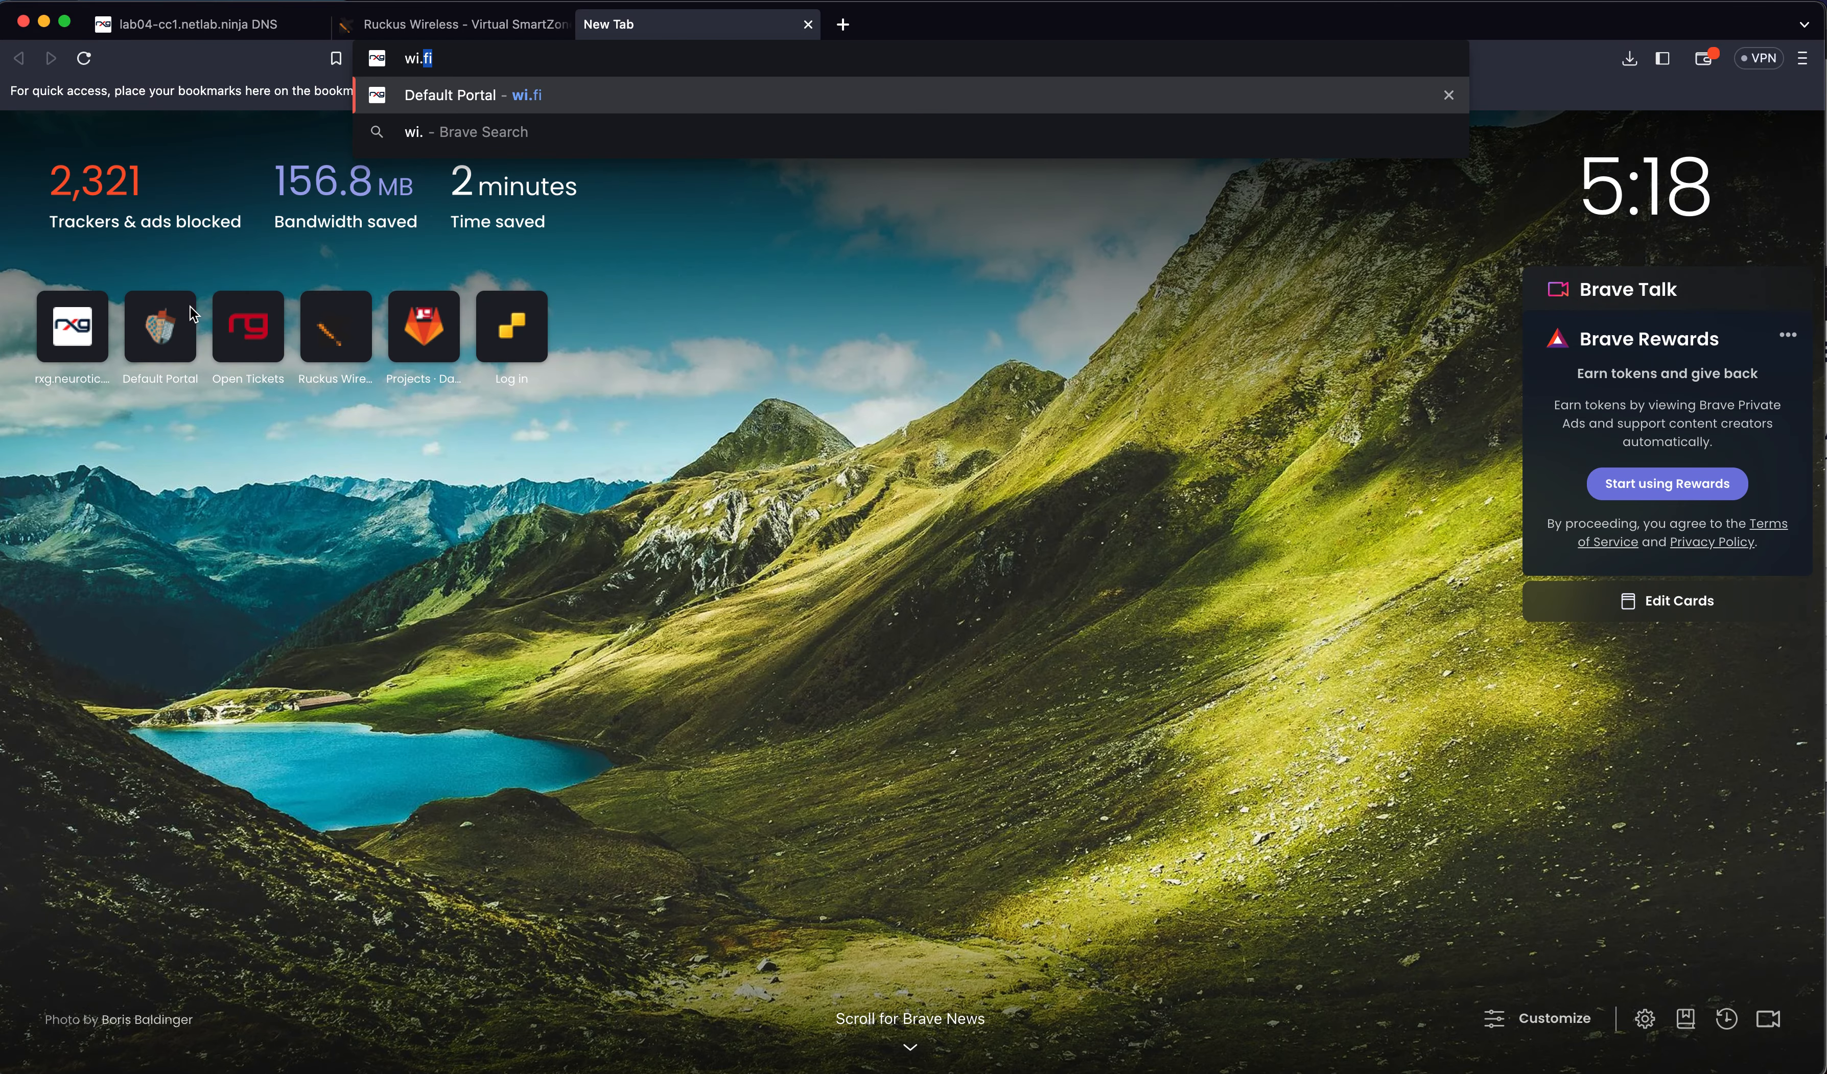
pyautogui.press('Return')
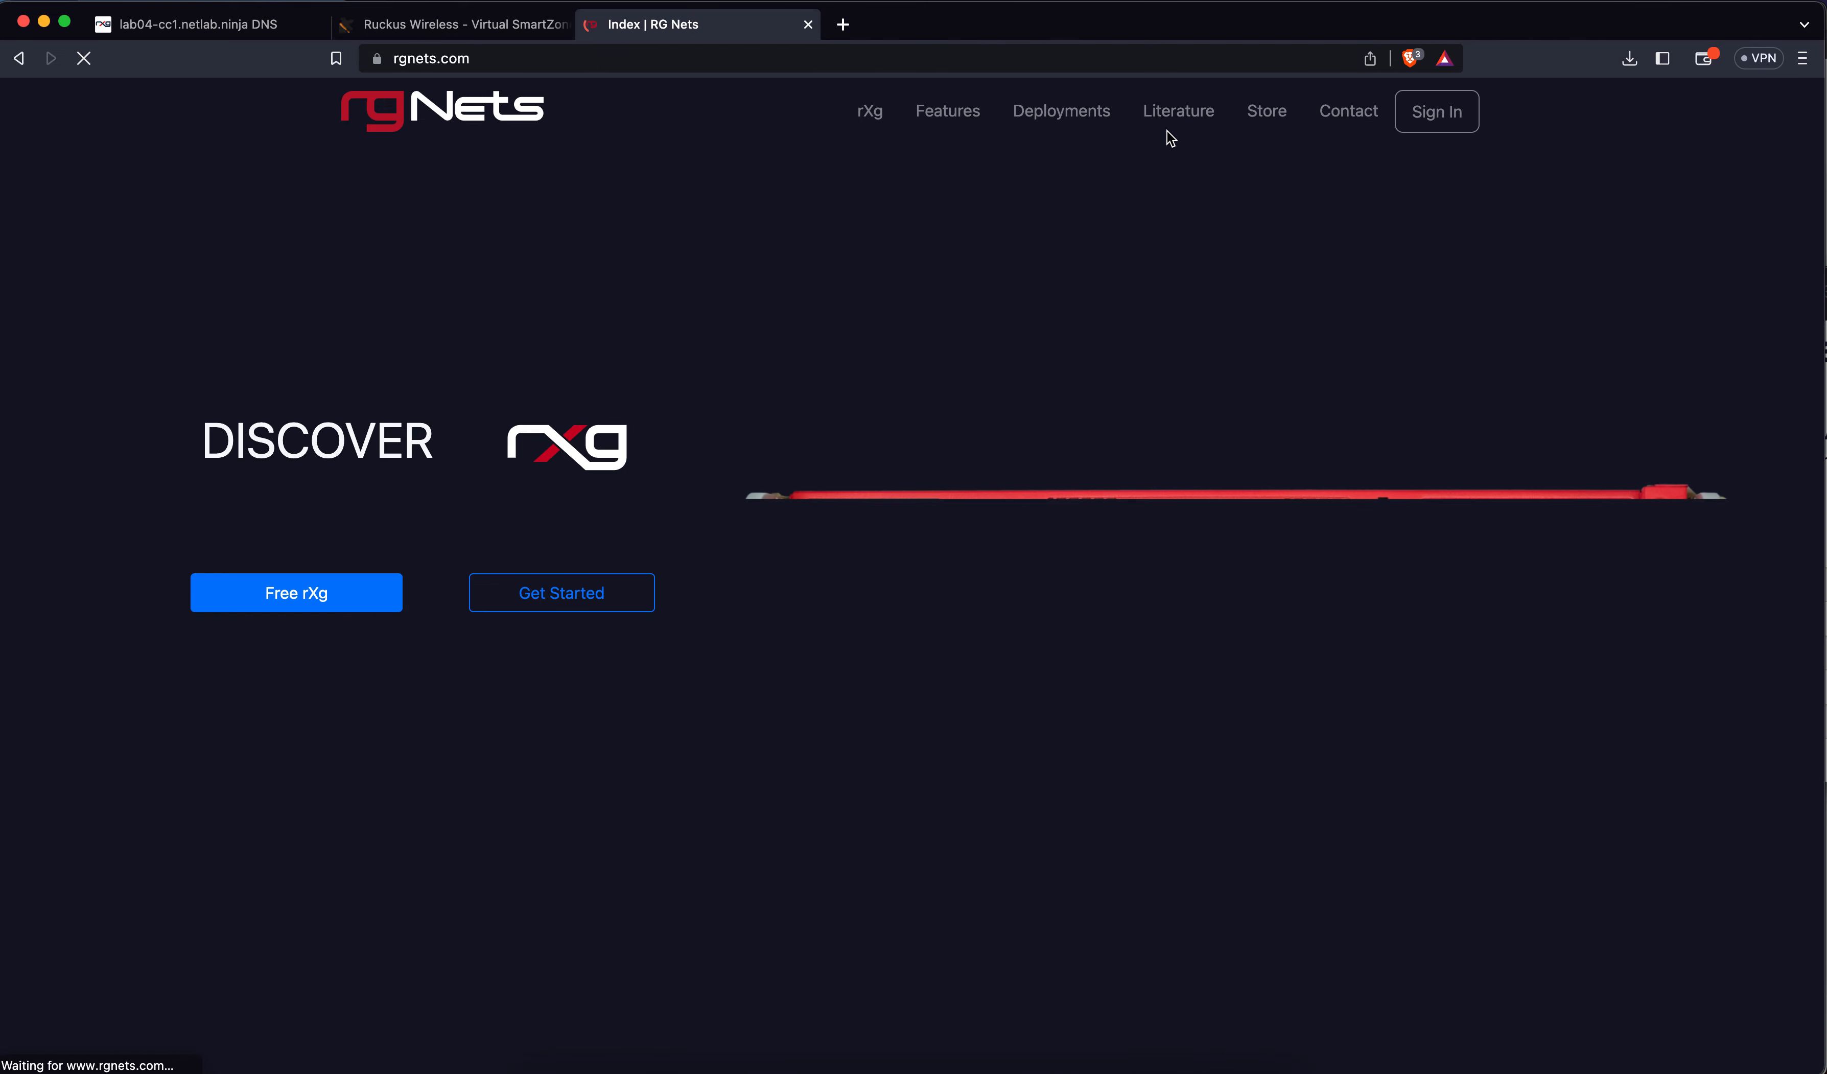
pyautogui.click(774, 59)
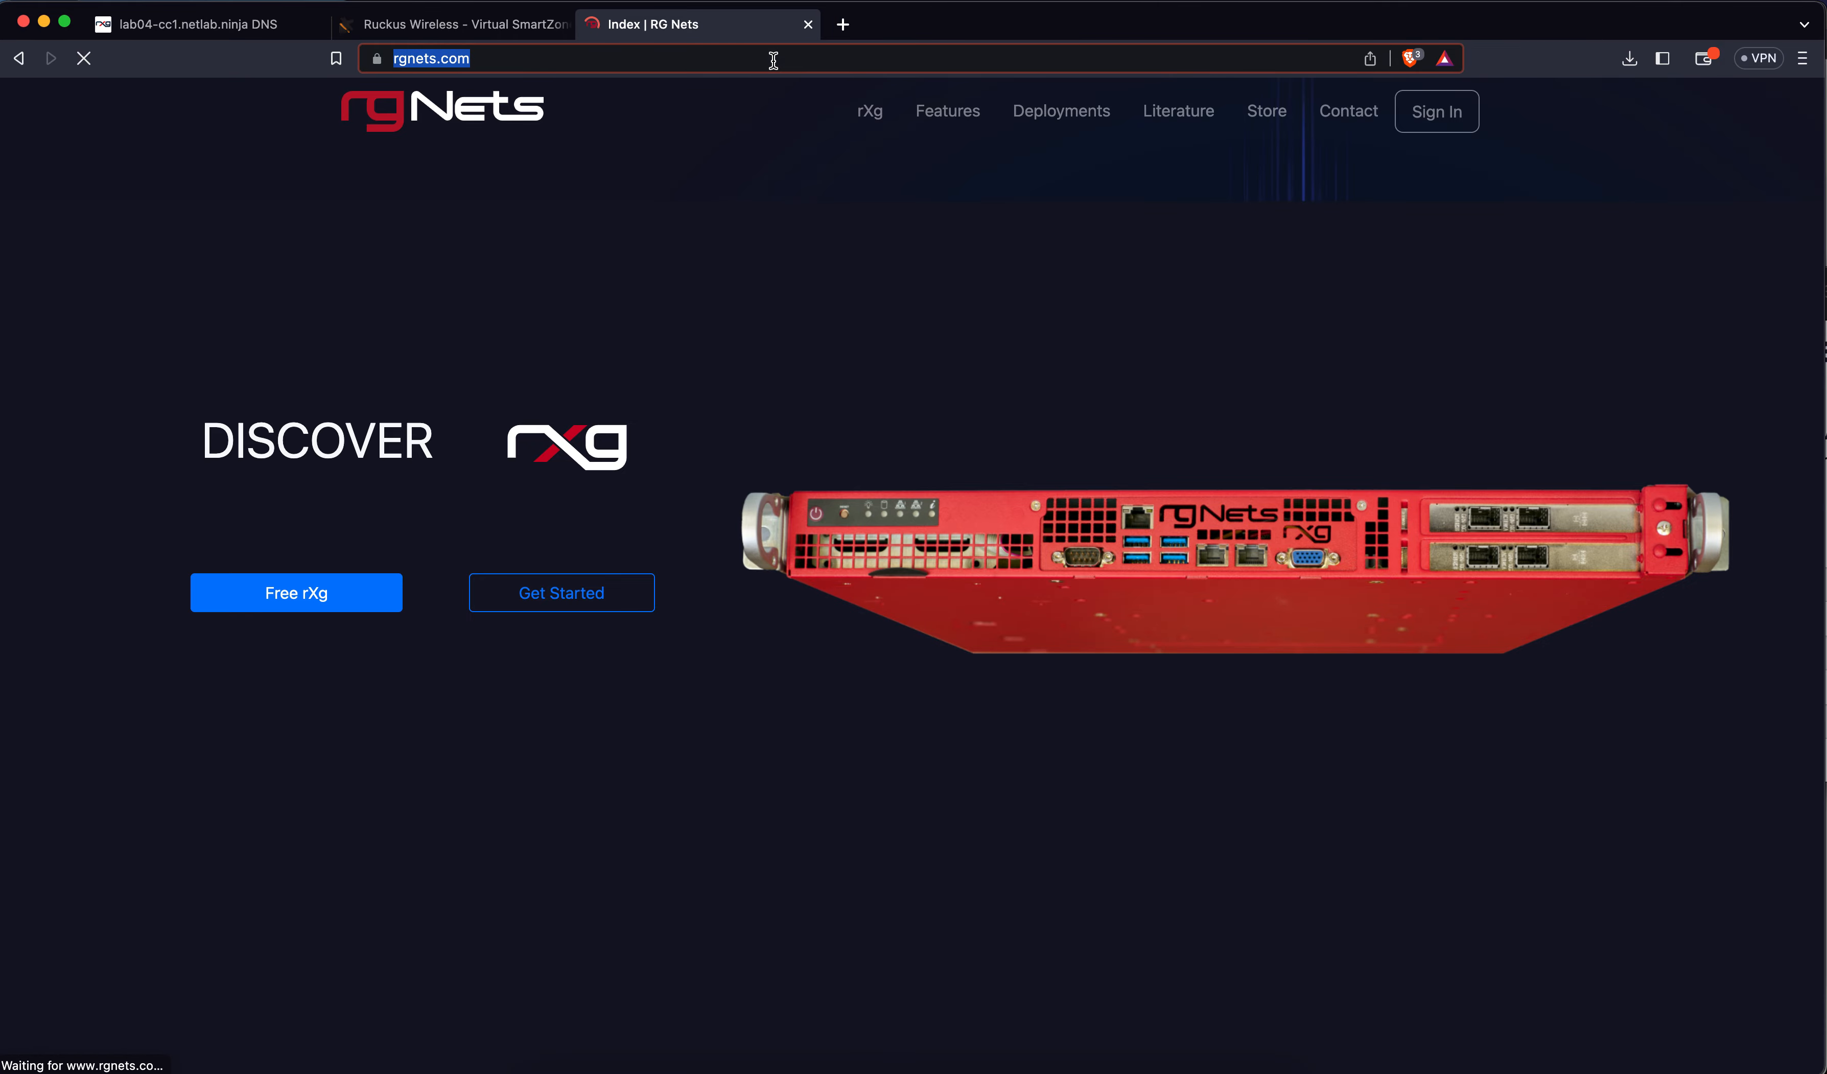
pyautogui.write('wifi')
pyautogui.press('BackSpace')
pyautogui.press('BackSpace')
pyautogui.write('.fi')
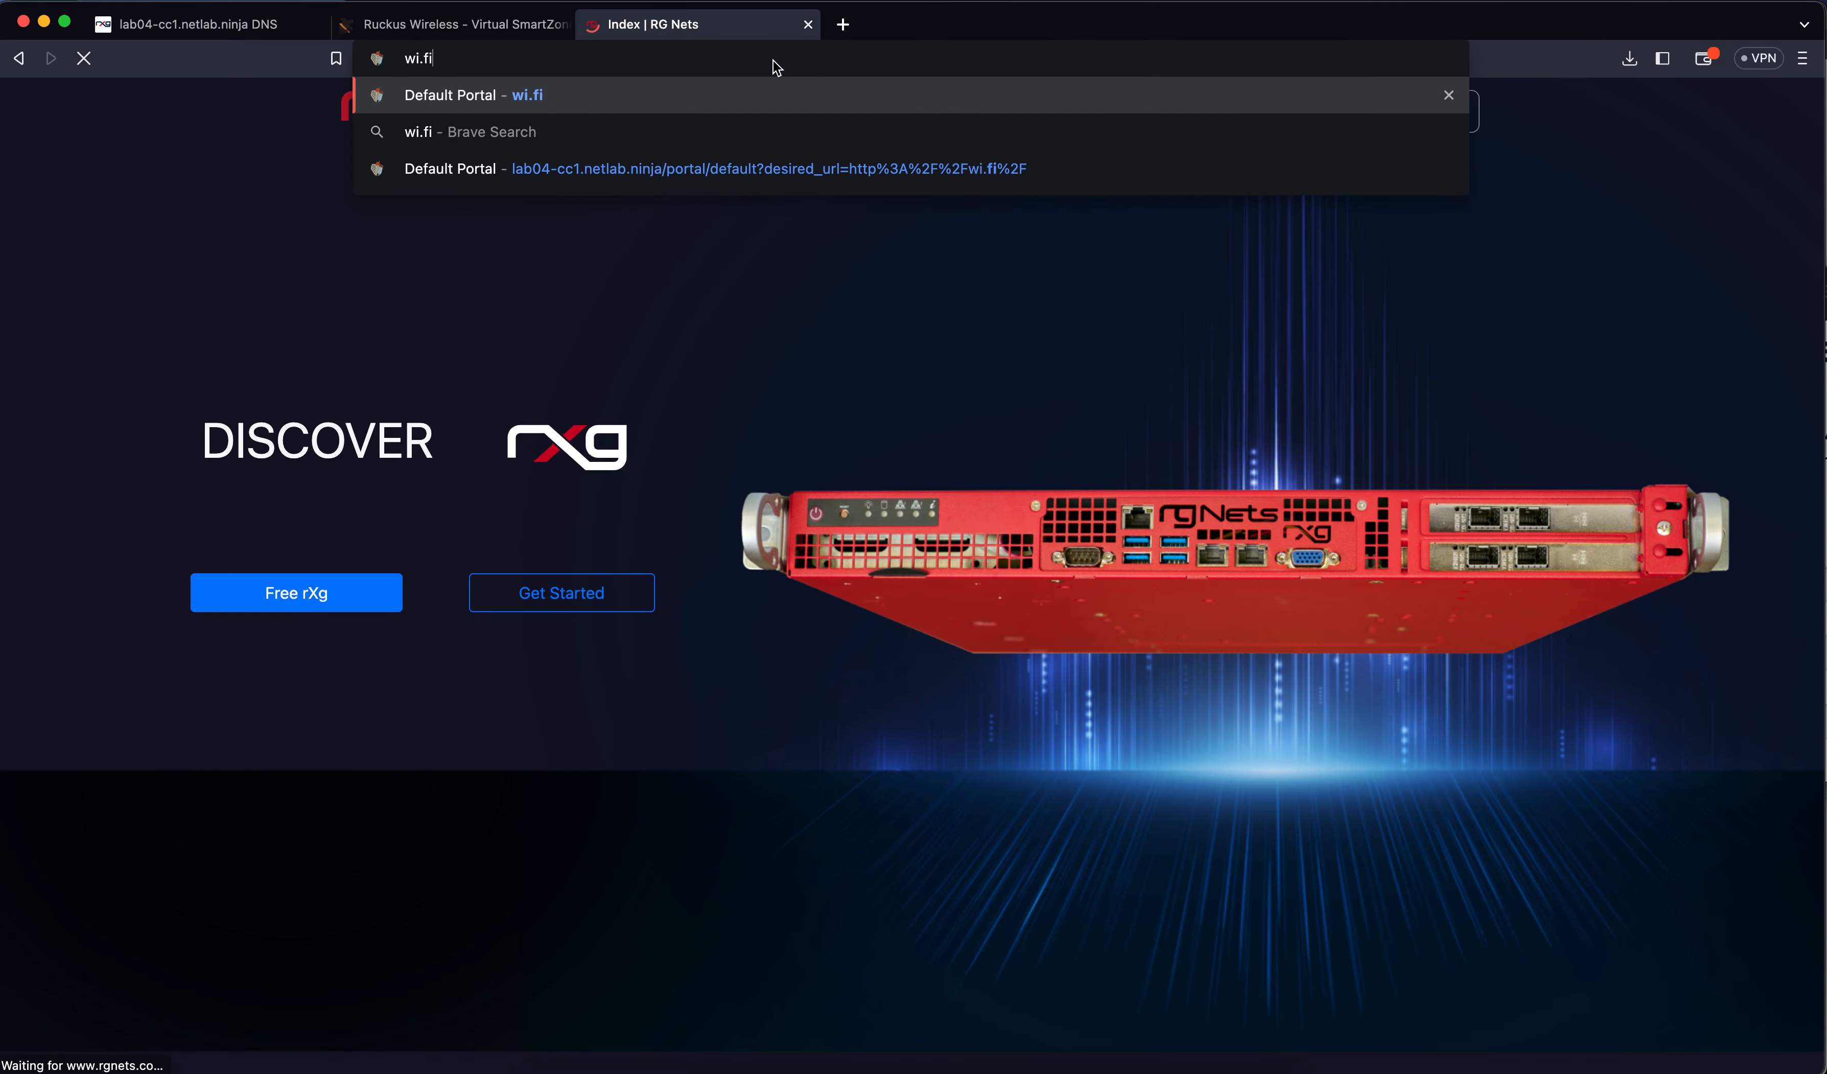
pyautogui.press('Return')
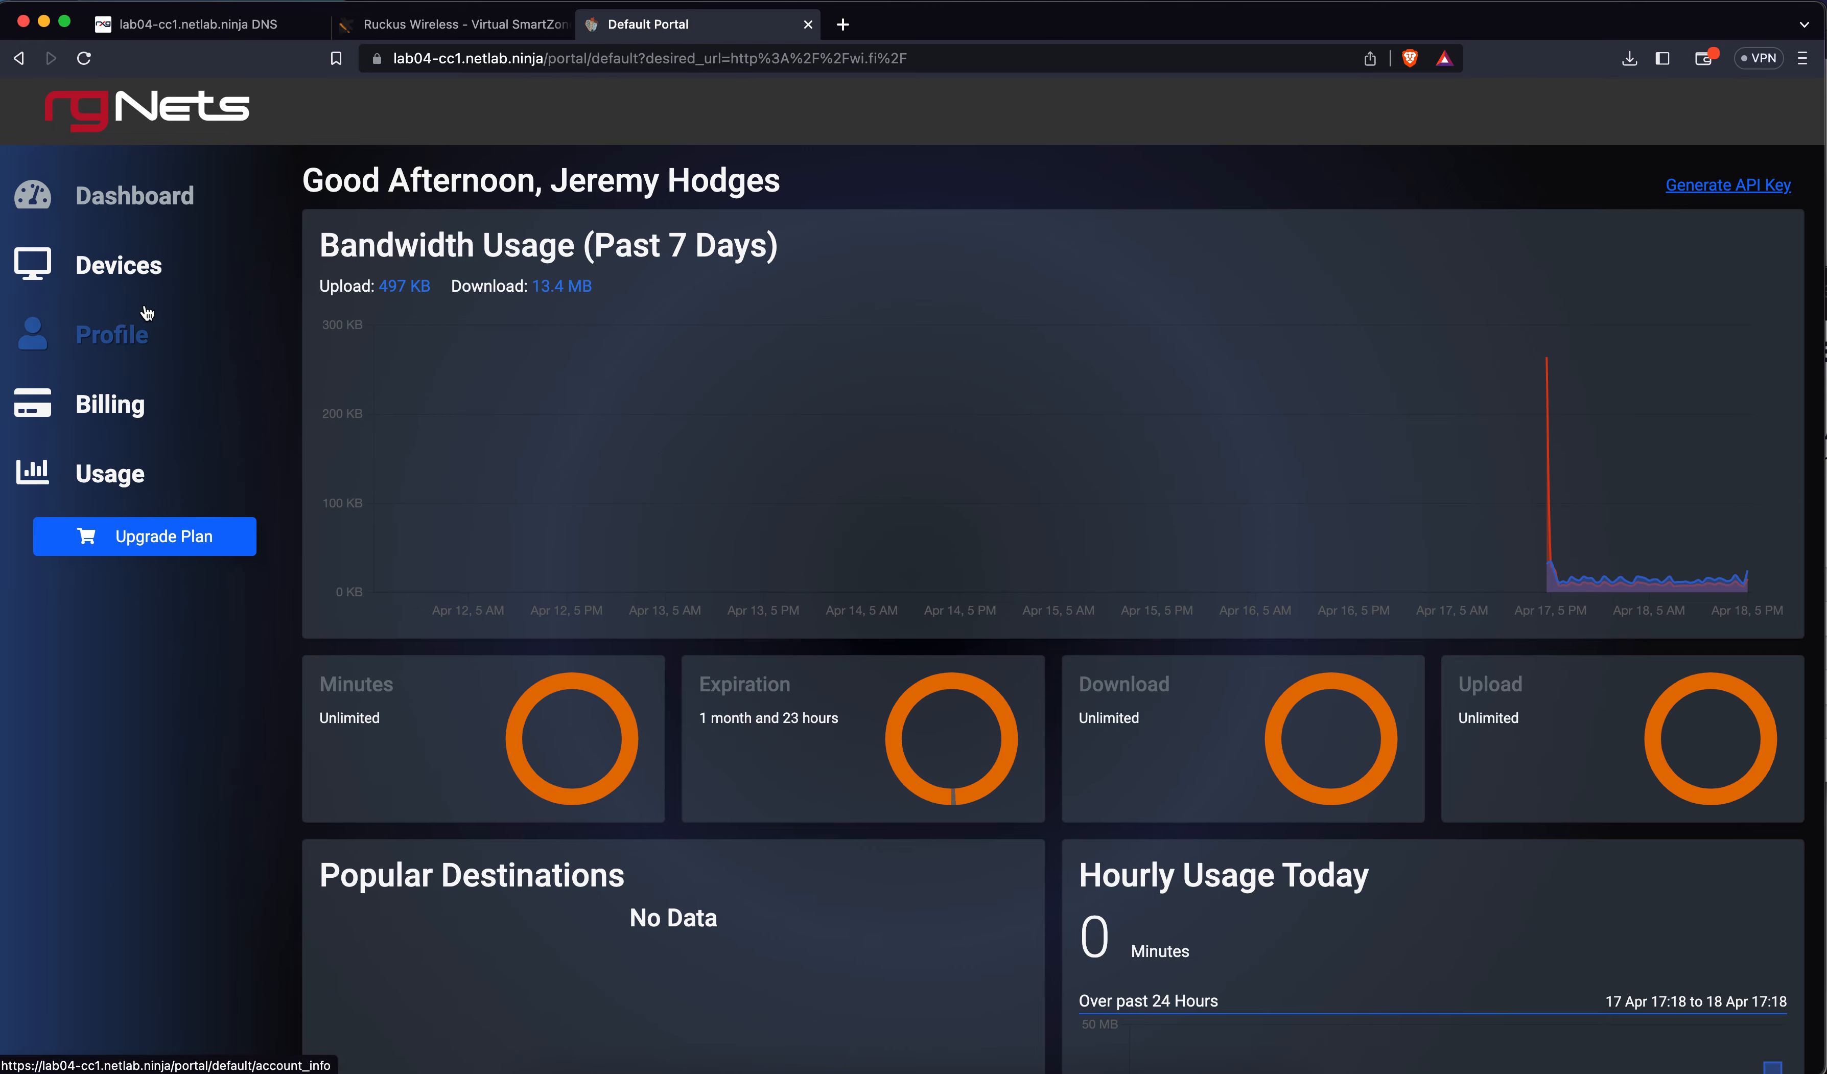
# Show the account's Devices page, opening and dismissing the + ADD device dialog
pyautogui.click(118, 265)
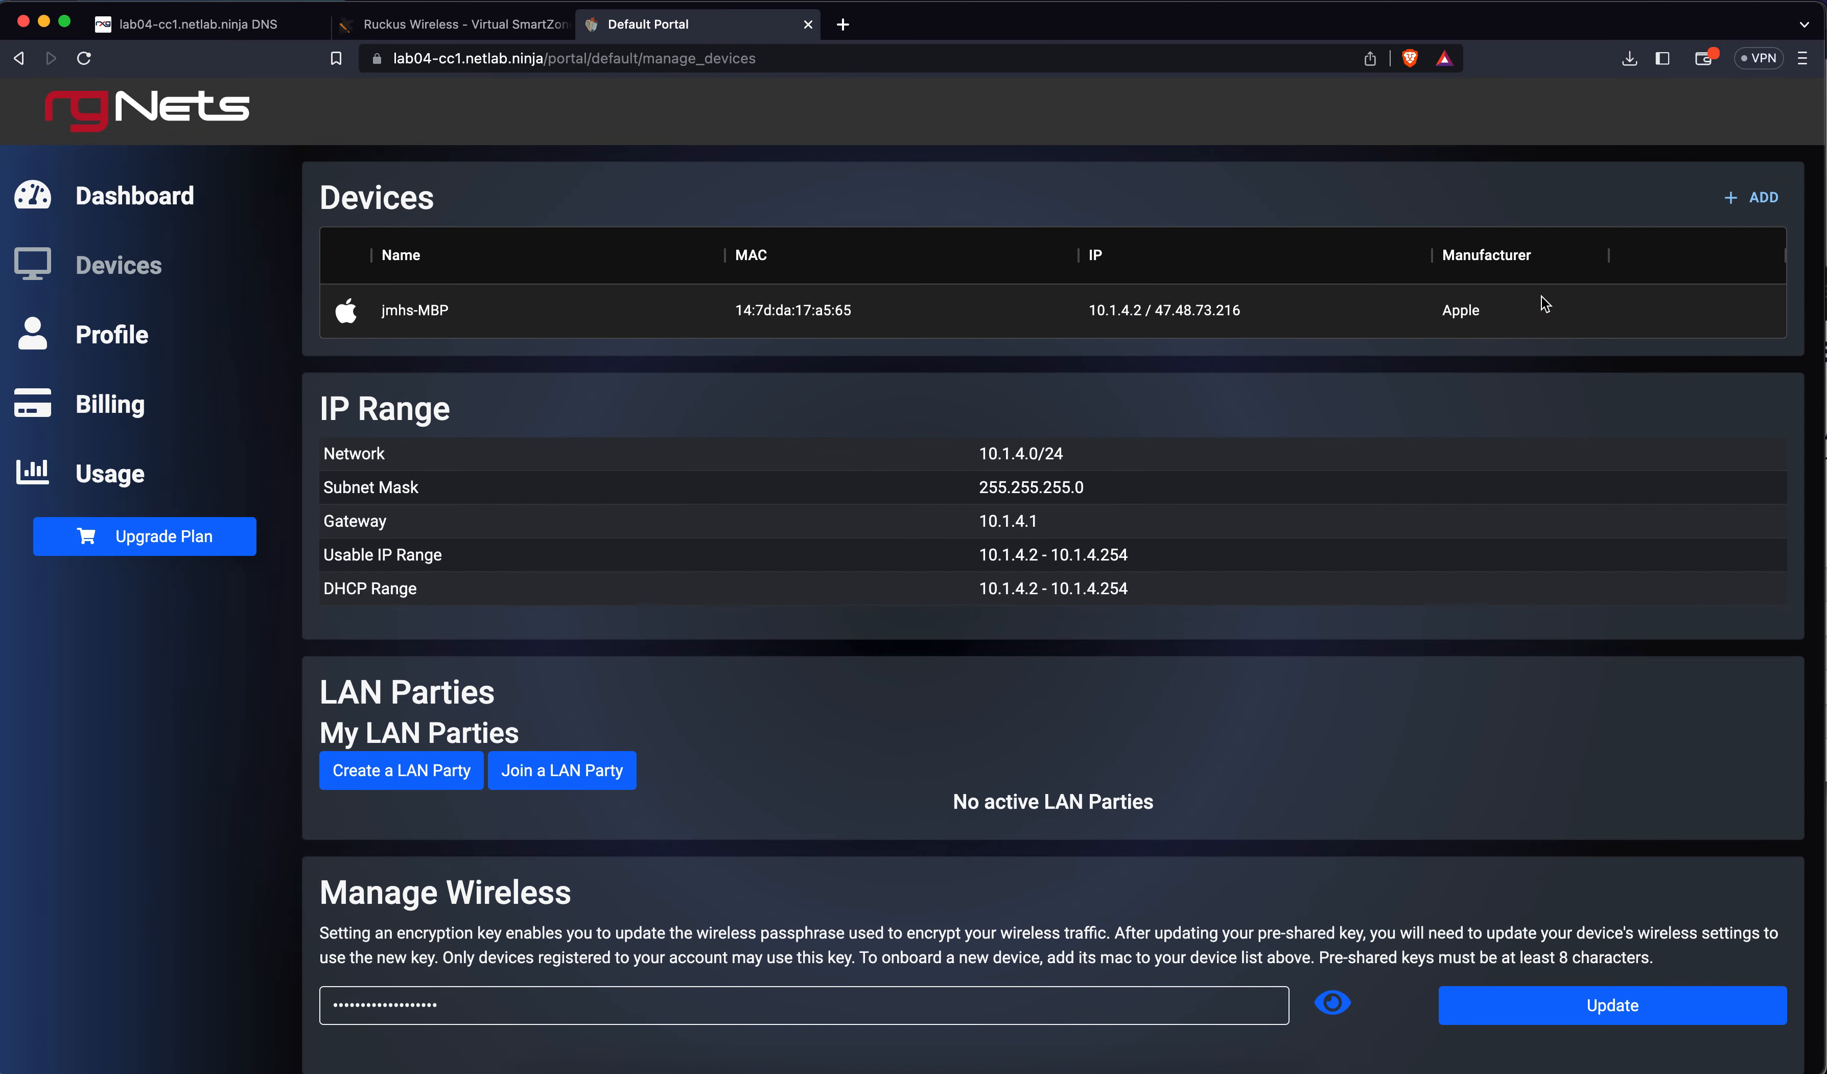
pyautogui.click(1751, 199)
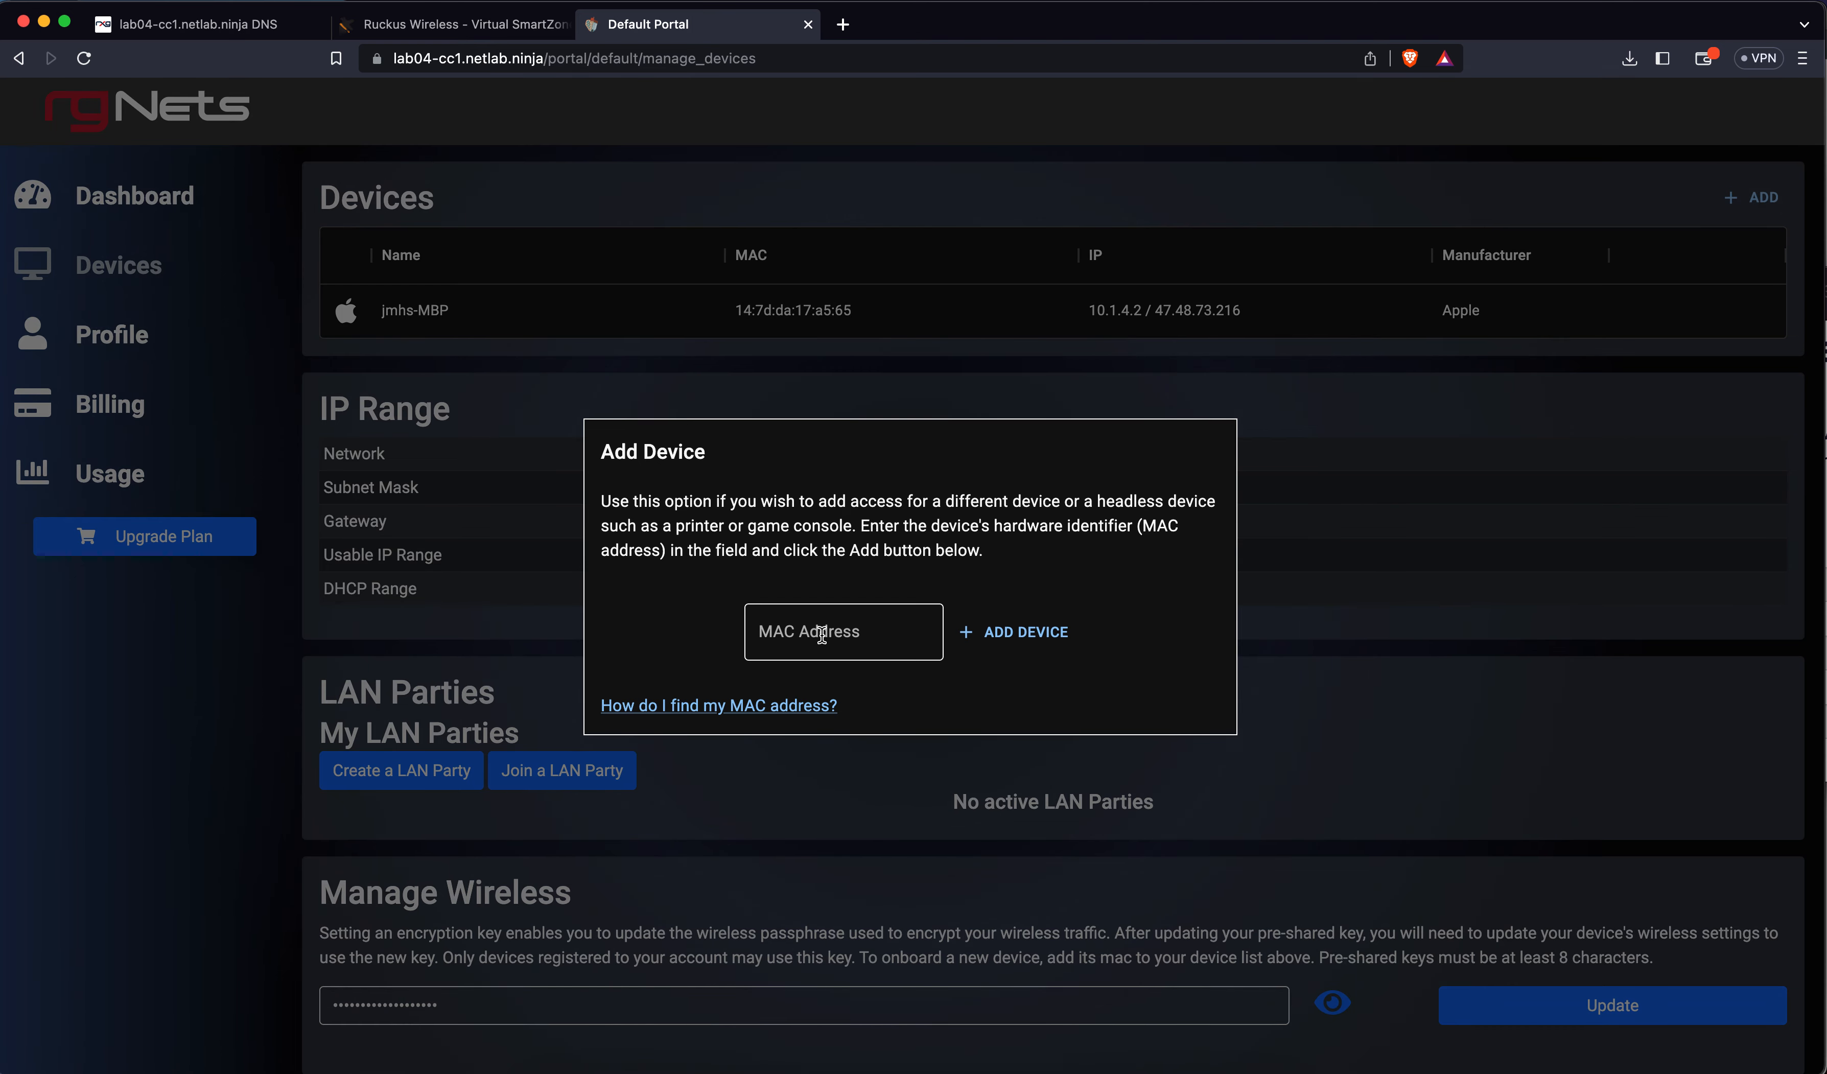
pyautogui.press('Escape')
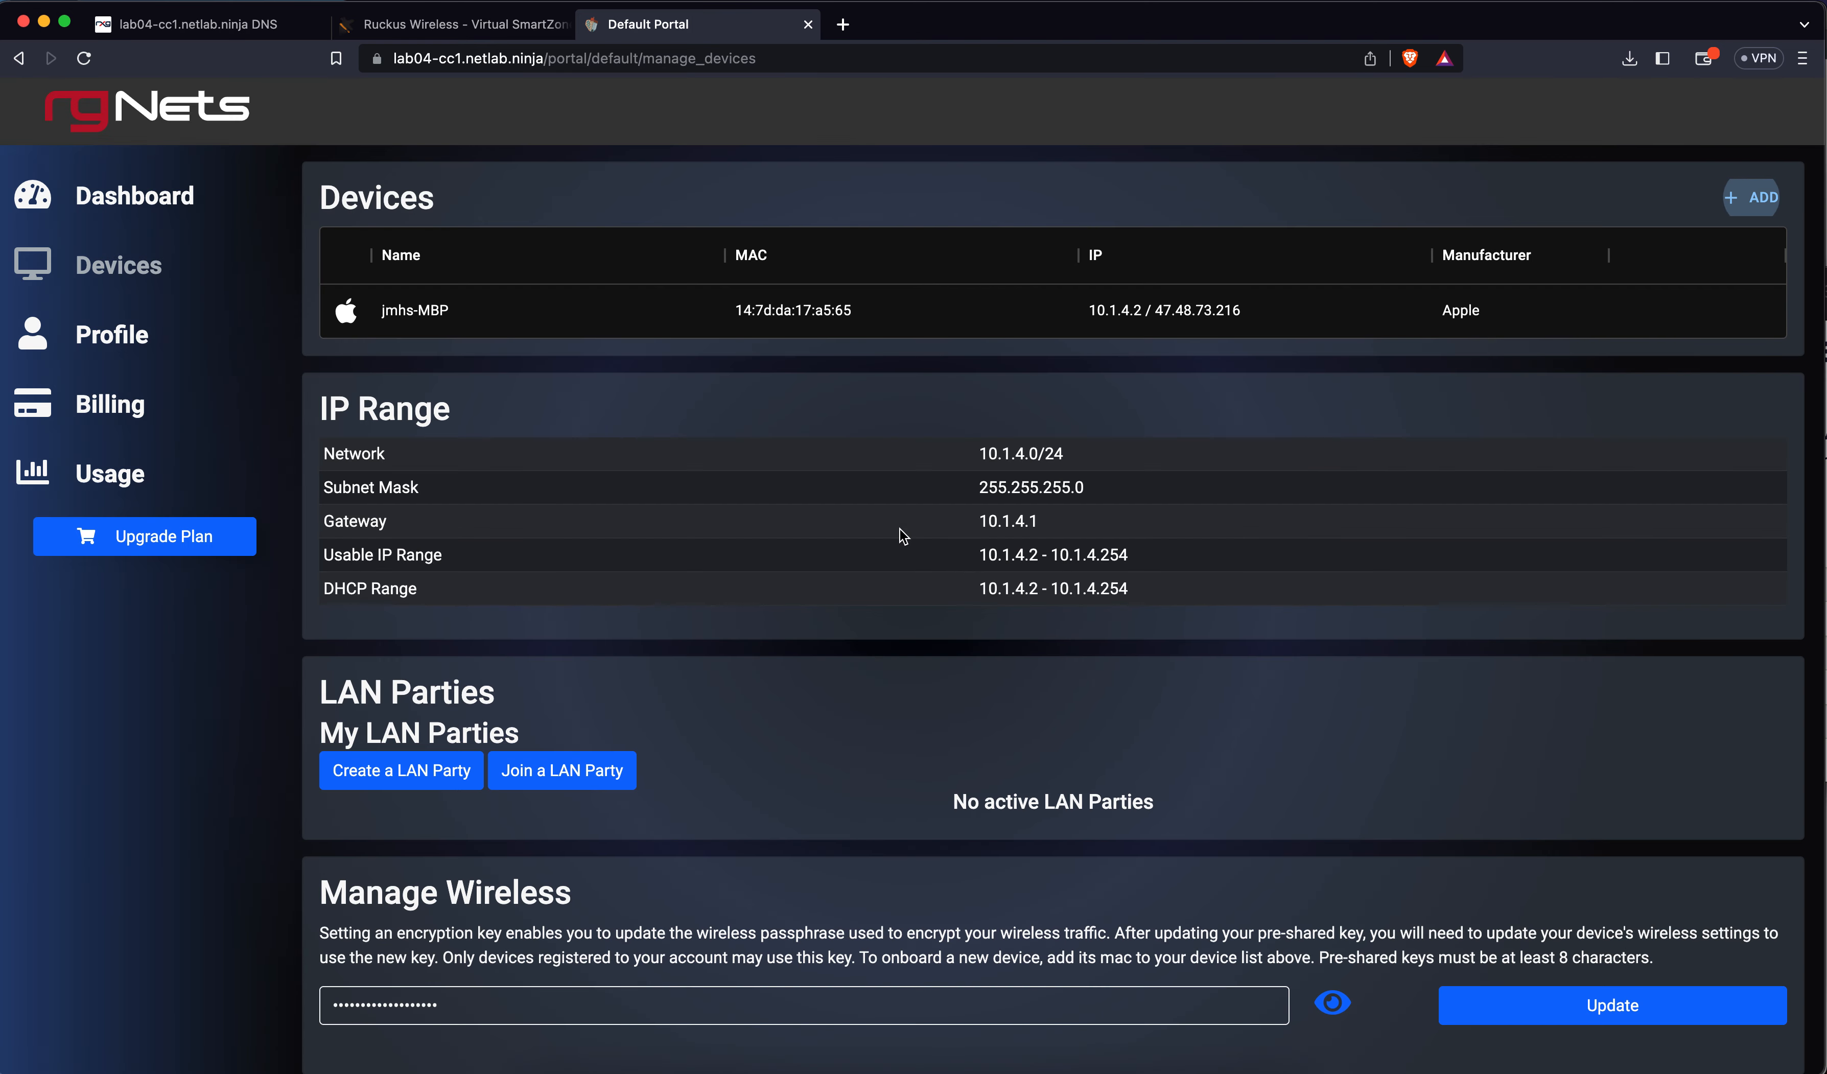
pyautogui.scroll(-1, 848, 575)
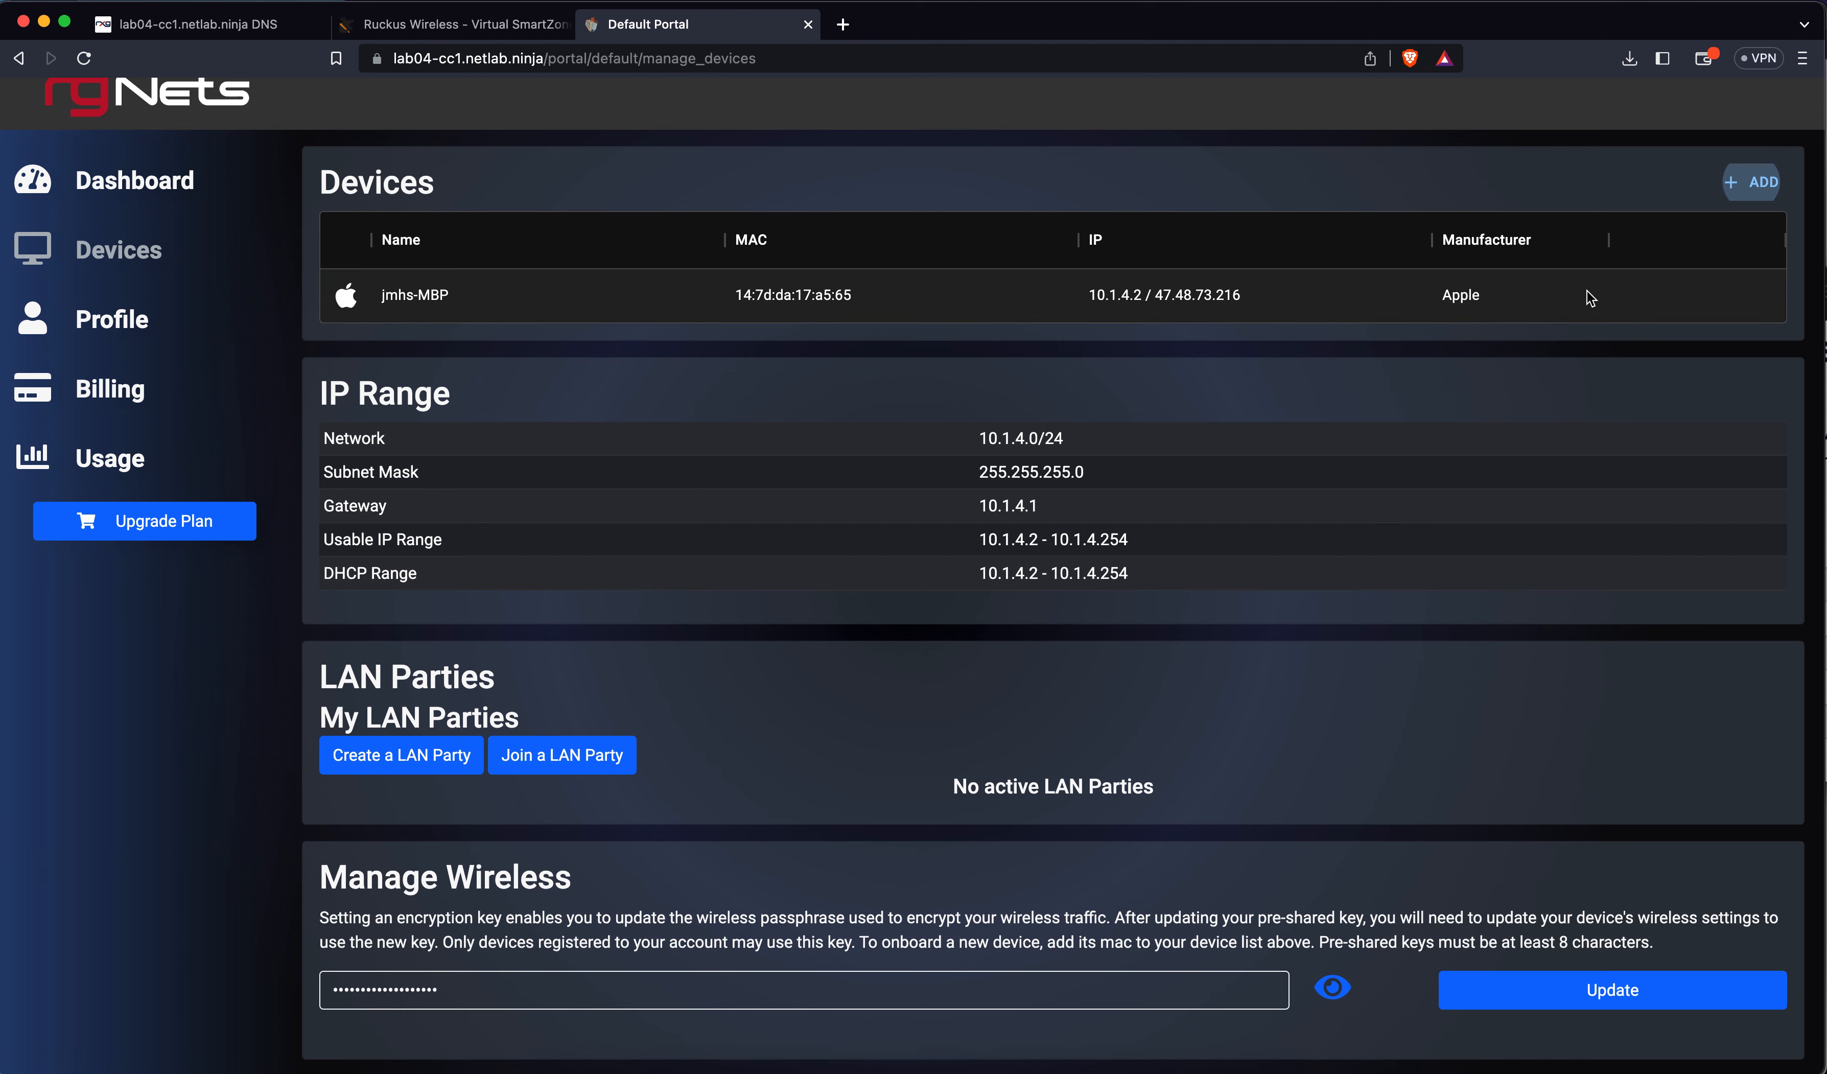
pyautogui.click(1684, 284)
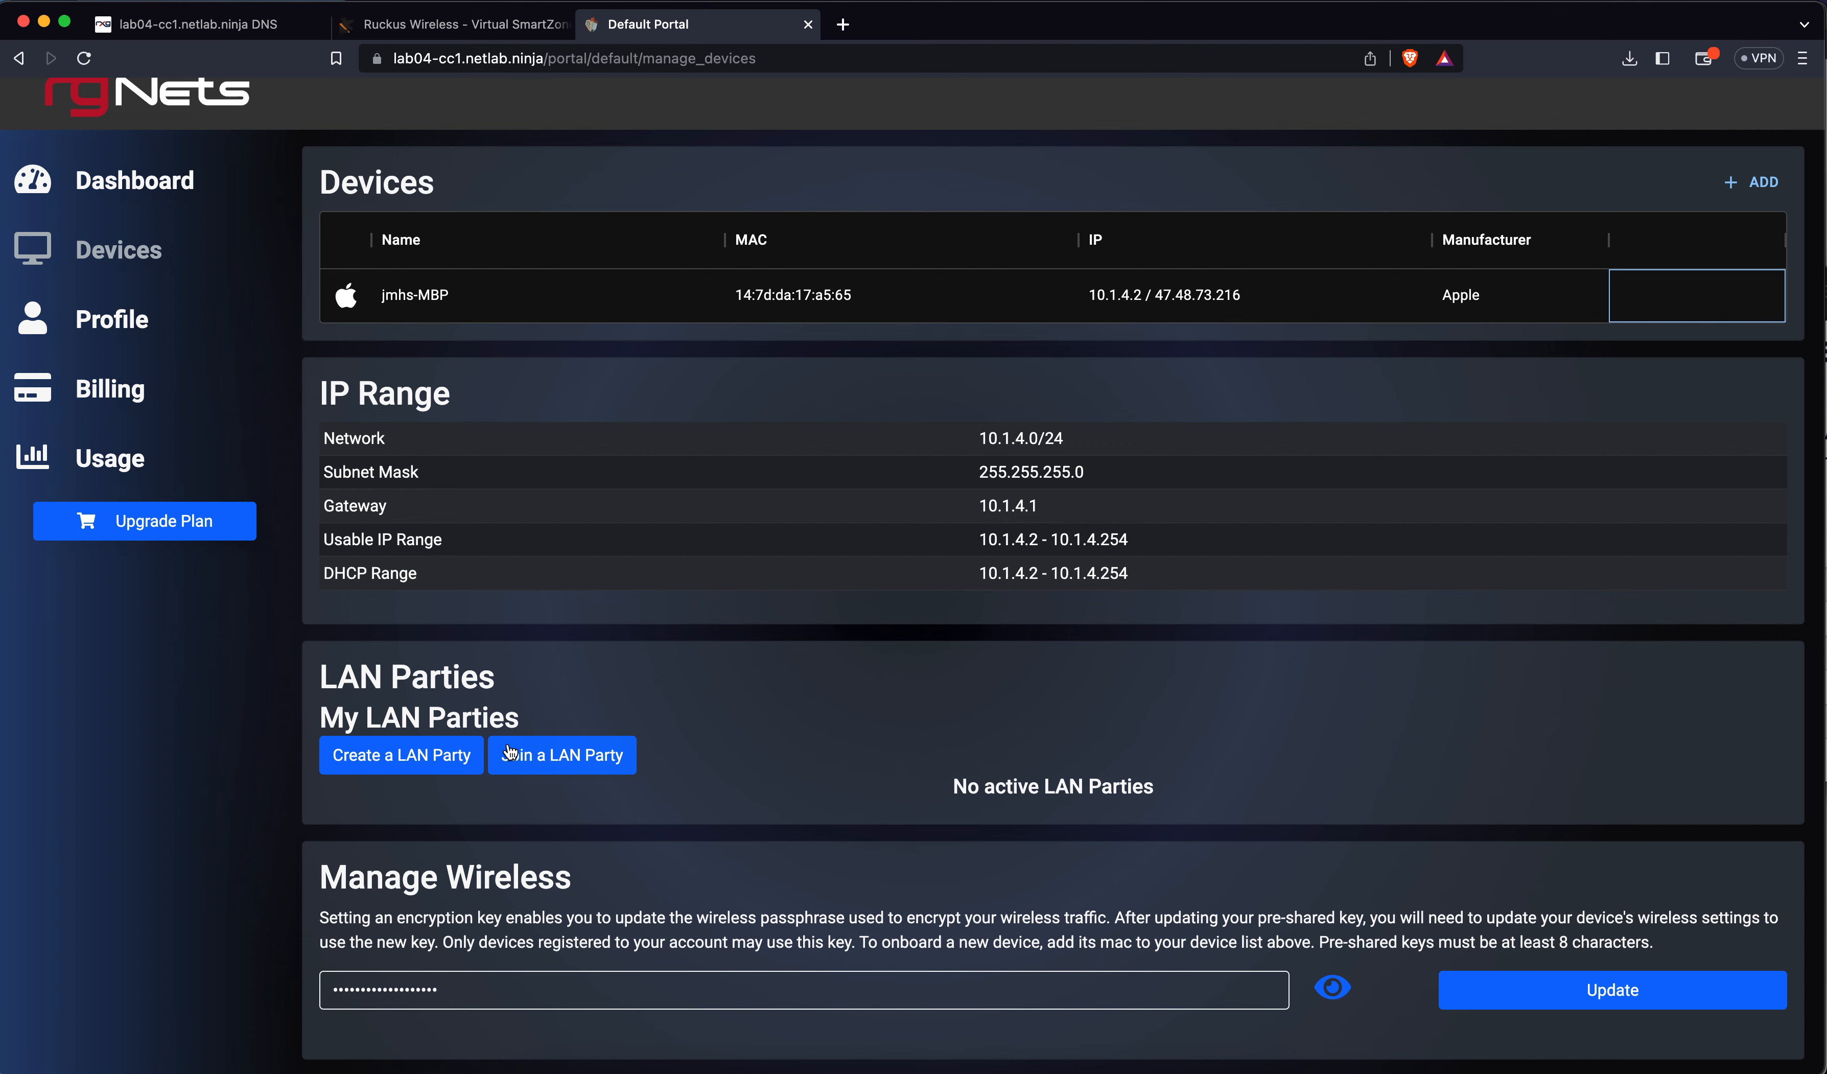
# Reveal the Manage Wireless pre-shared key on the Devices page
pyautogui.scroll(-1, 662, 845)
pyautogui.click(1333, 988)
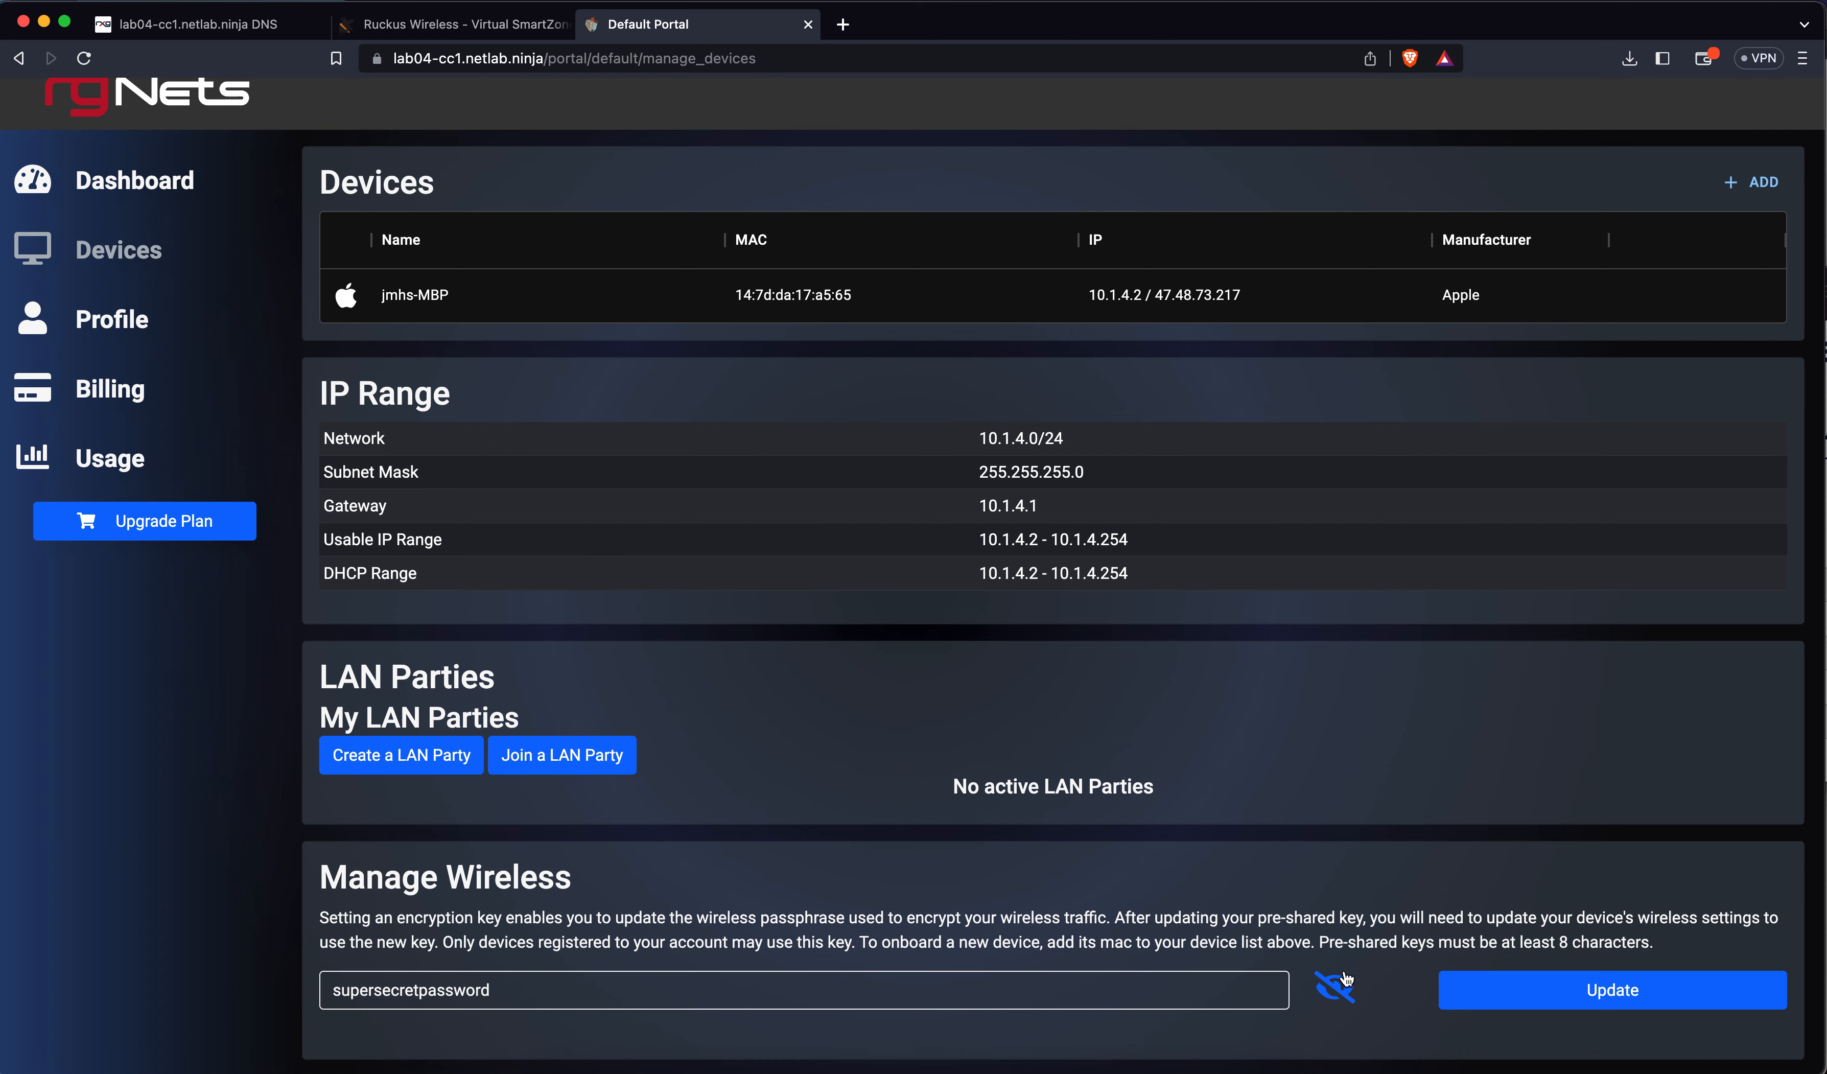
pyautogui.click(130, 318)
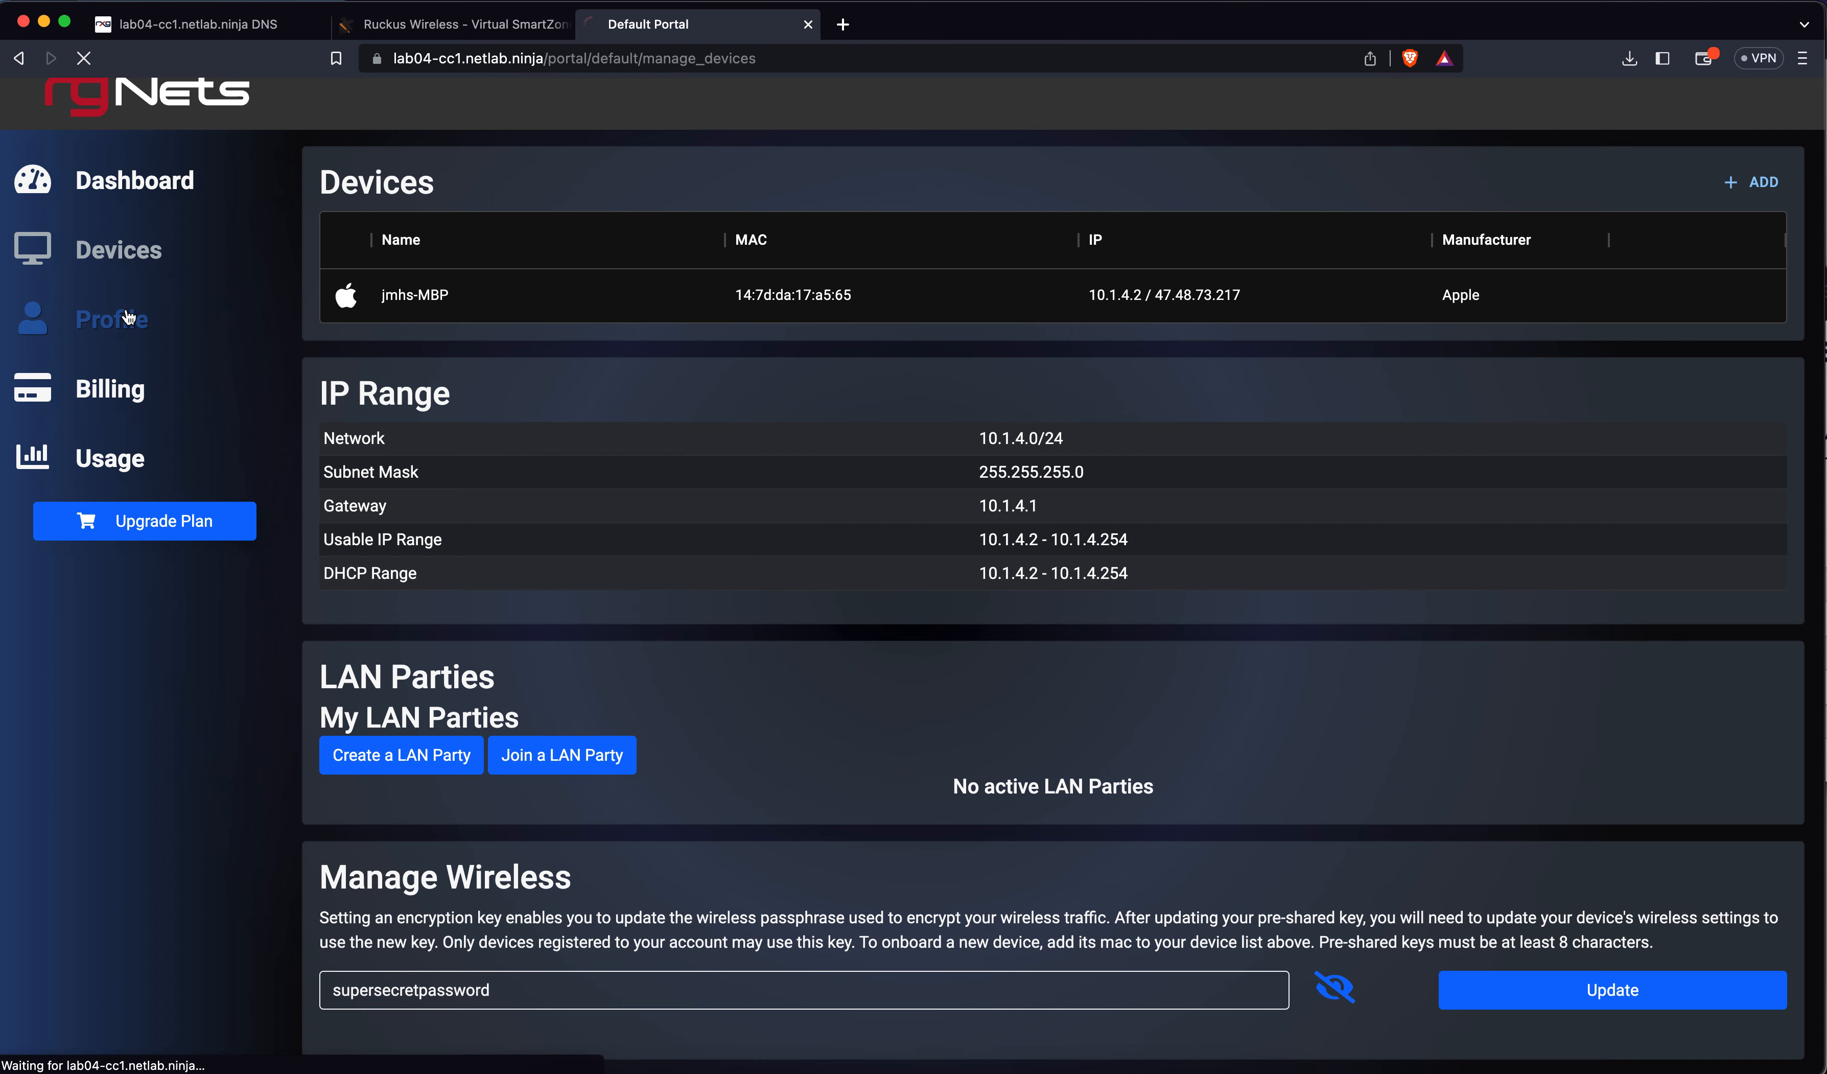
# Look over the account Profile page, then review the Billing page
pyautogui.scroll(-2, 574, 502)
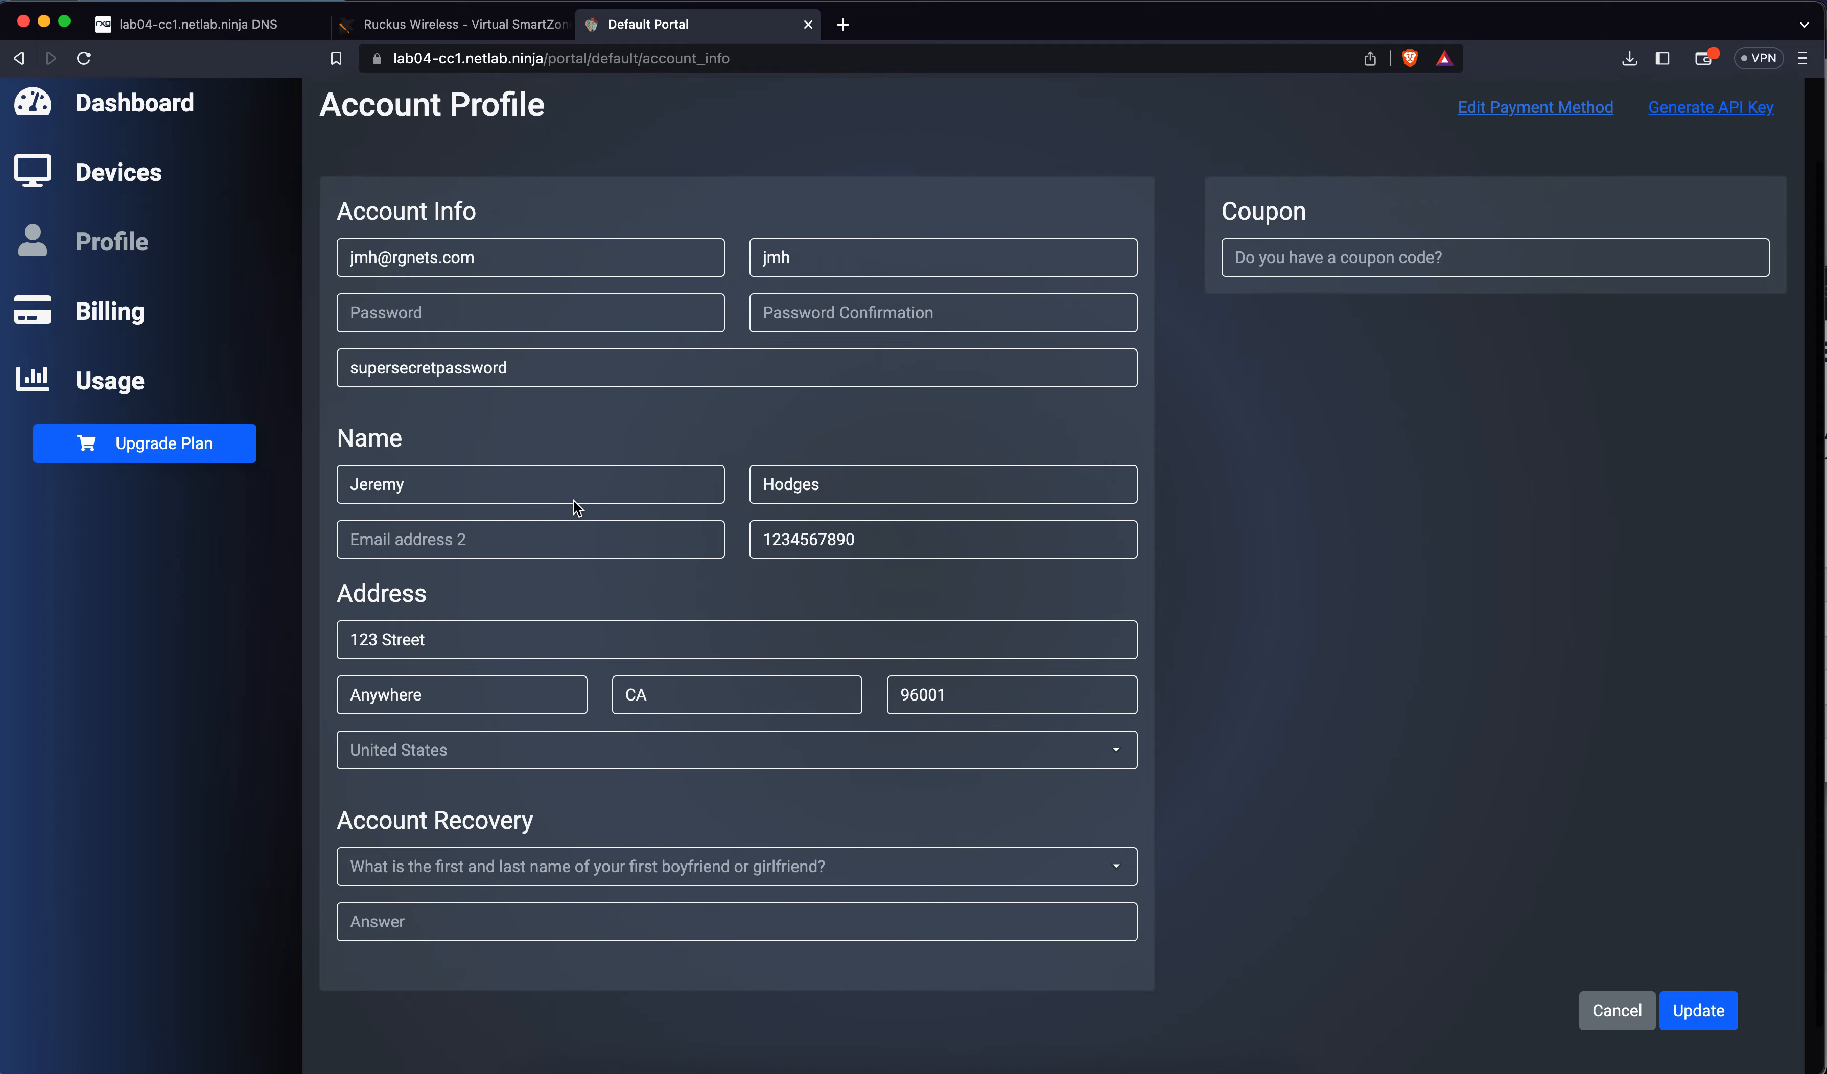
pyautogui.scroll(-1, 574, 504)
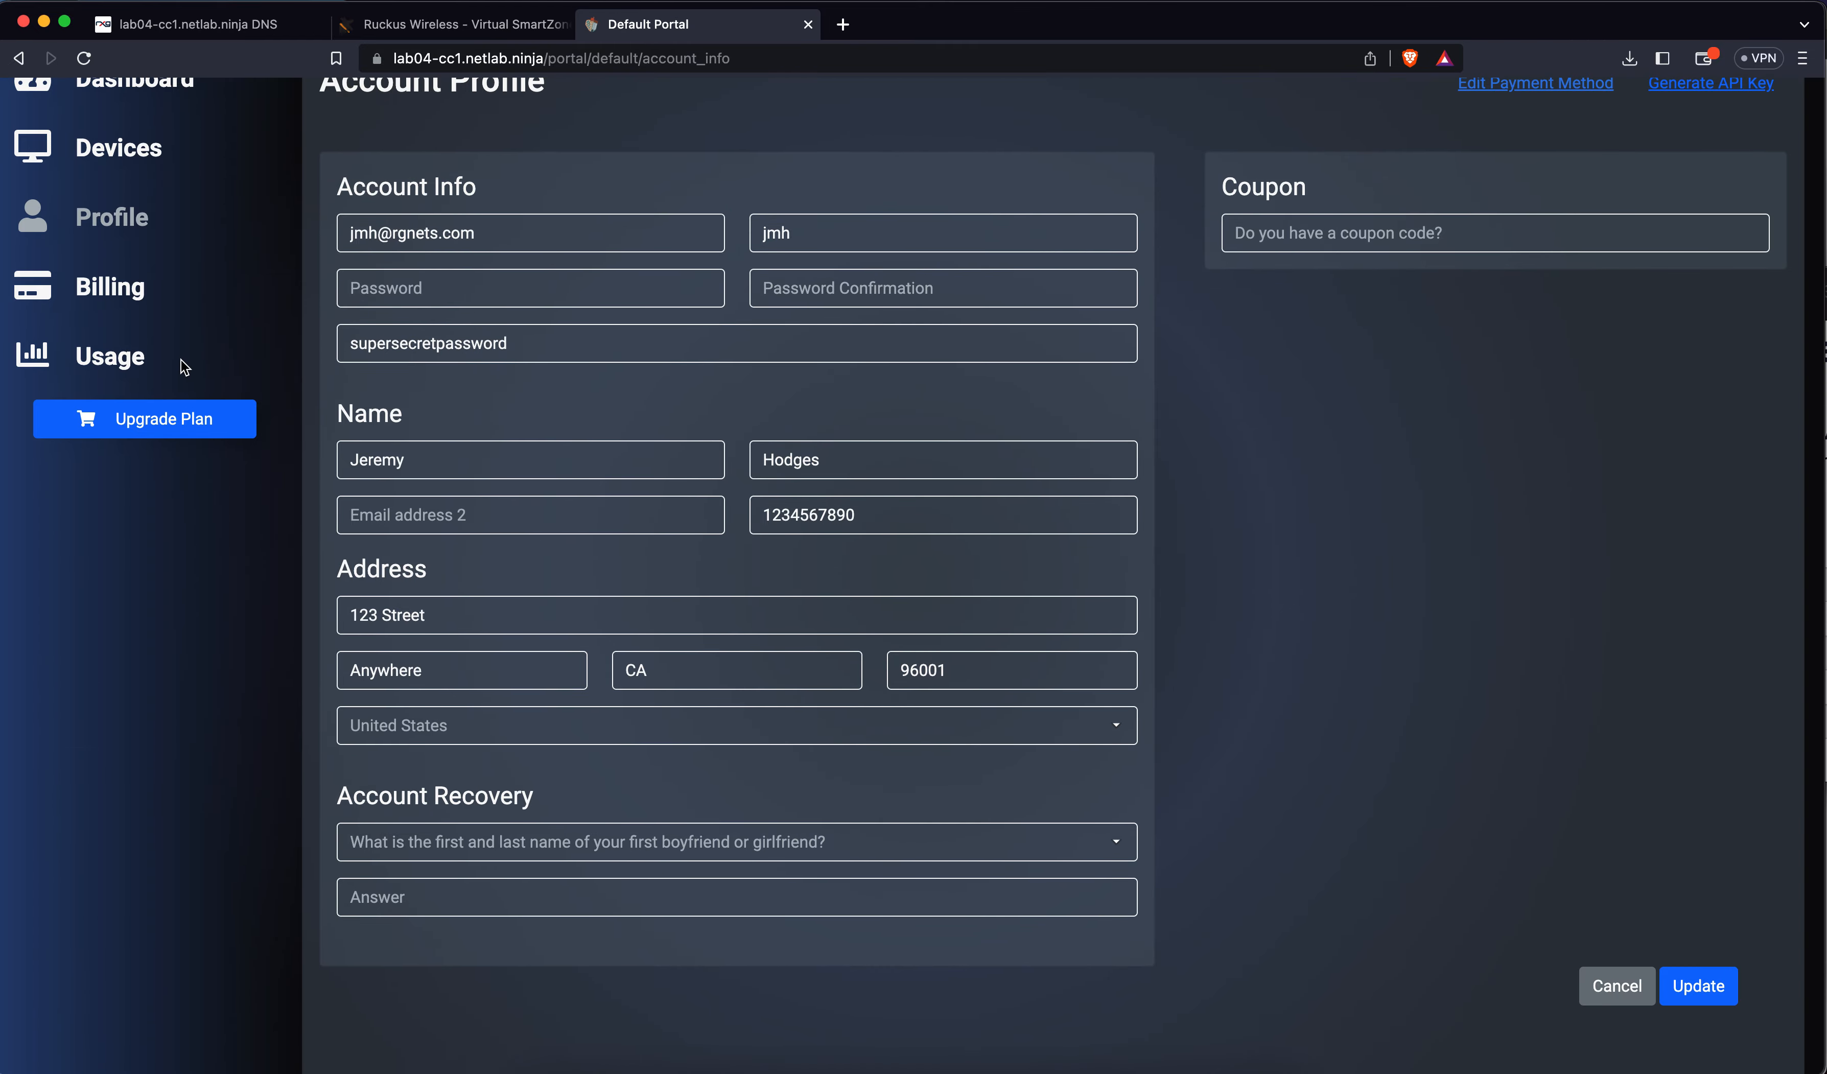
pyautogui.click(124, 302)
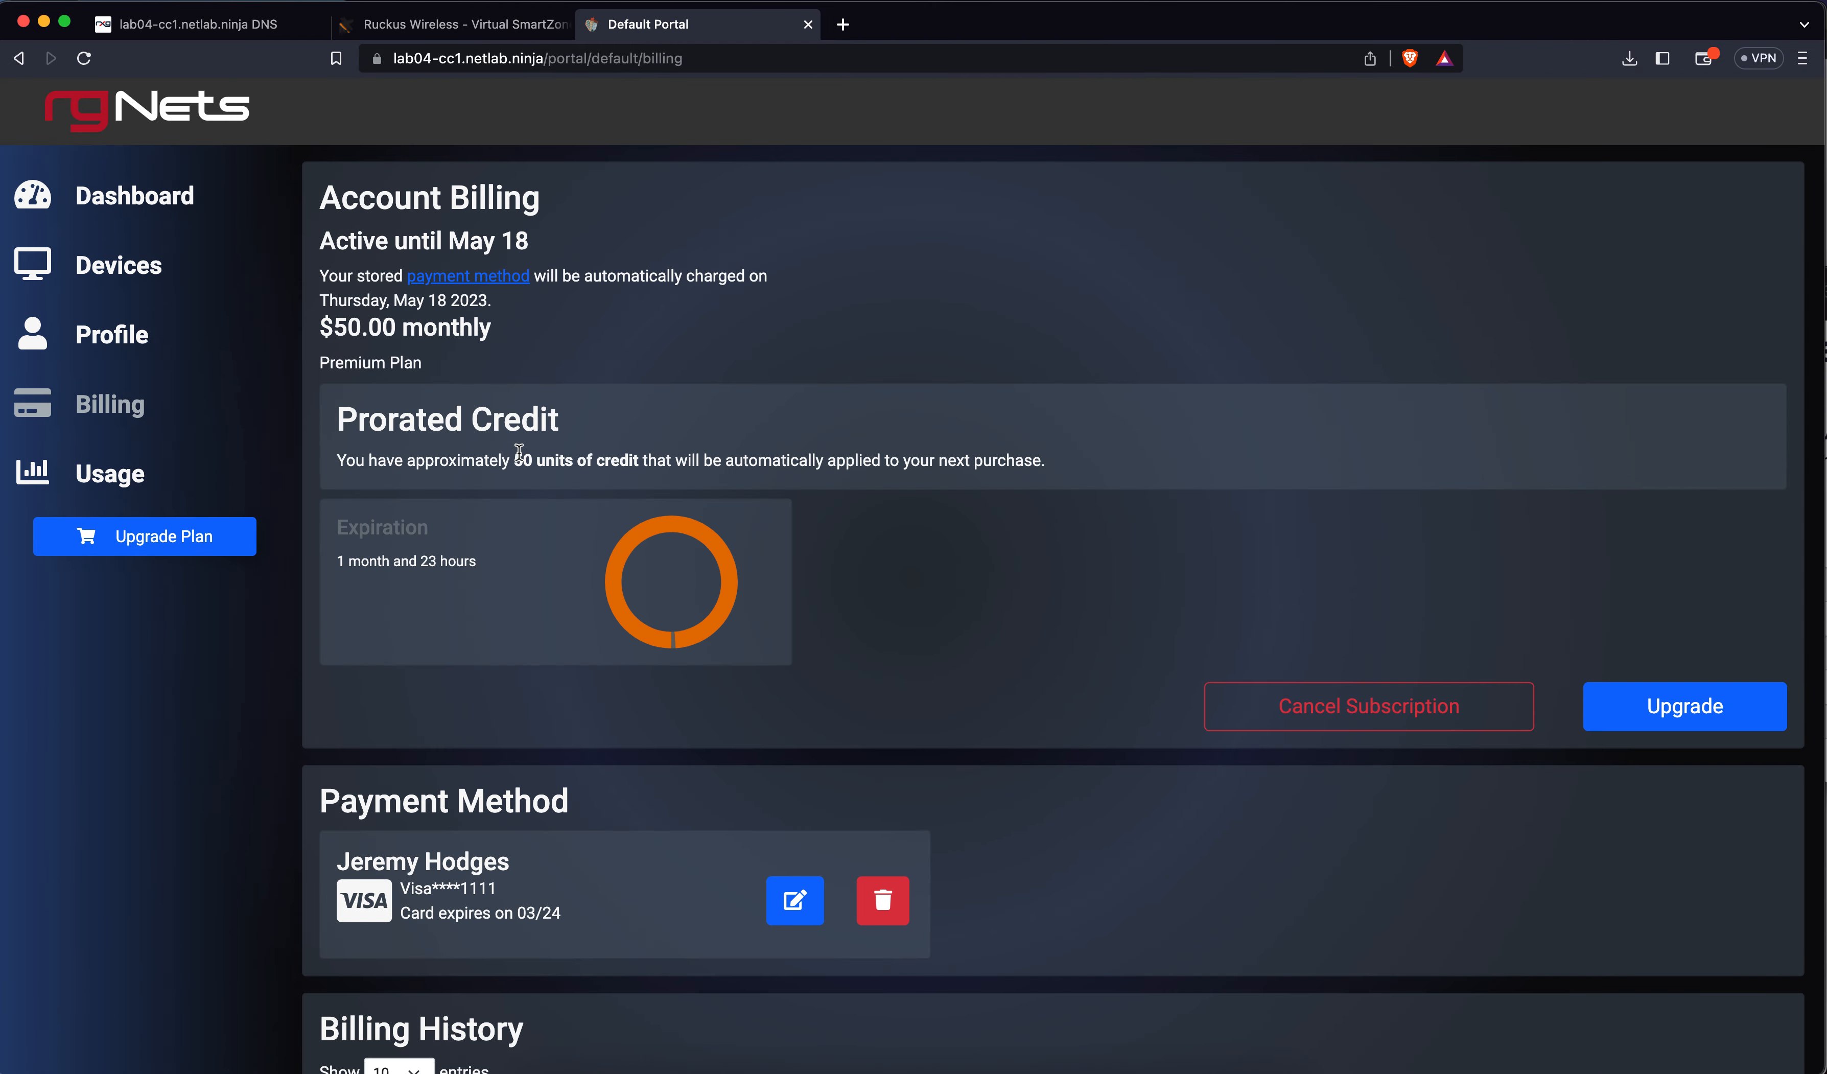
pyautogui.scroll(-3, 691, 565)
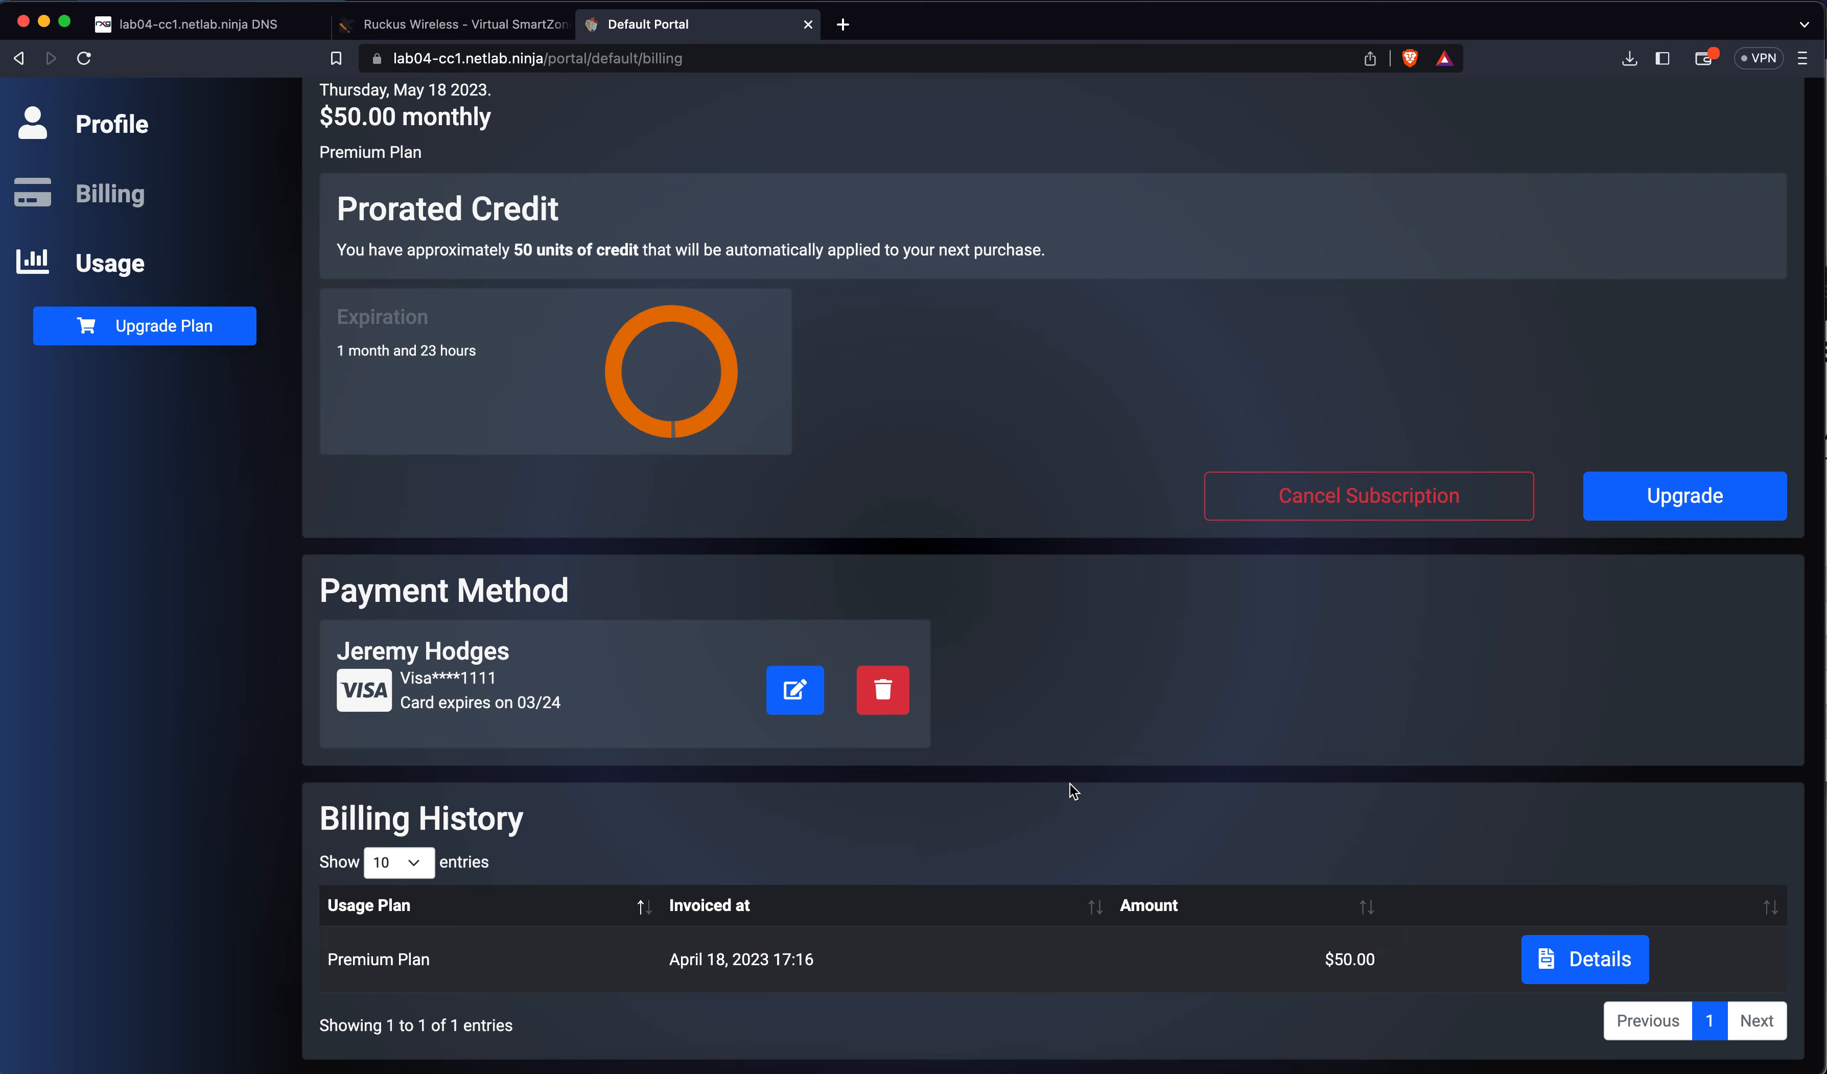
pyautogui.scroll(3, 768, 794)
# Review Usage network reports: unlimited usage, 1 month 23 hours remaining, 39.1 MB top consumer
pyautogui.click(111, 474)
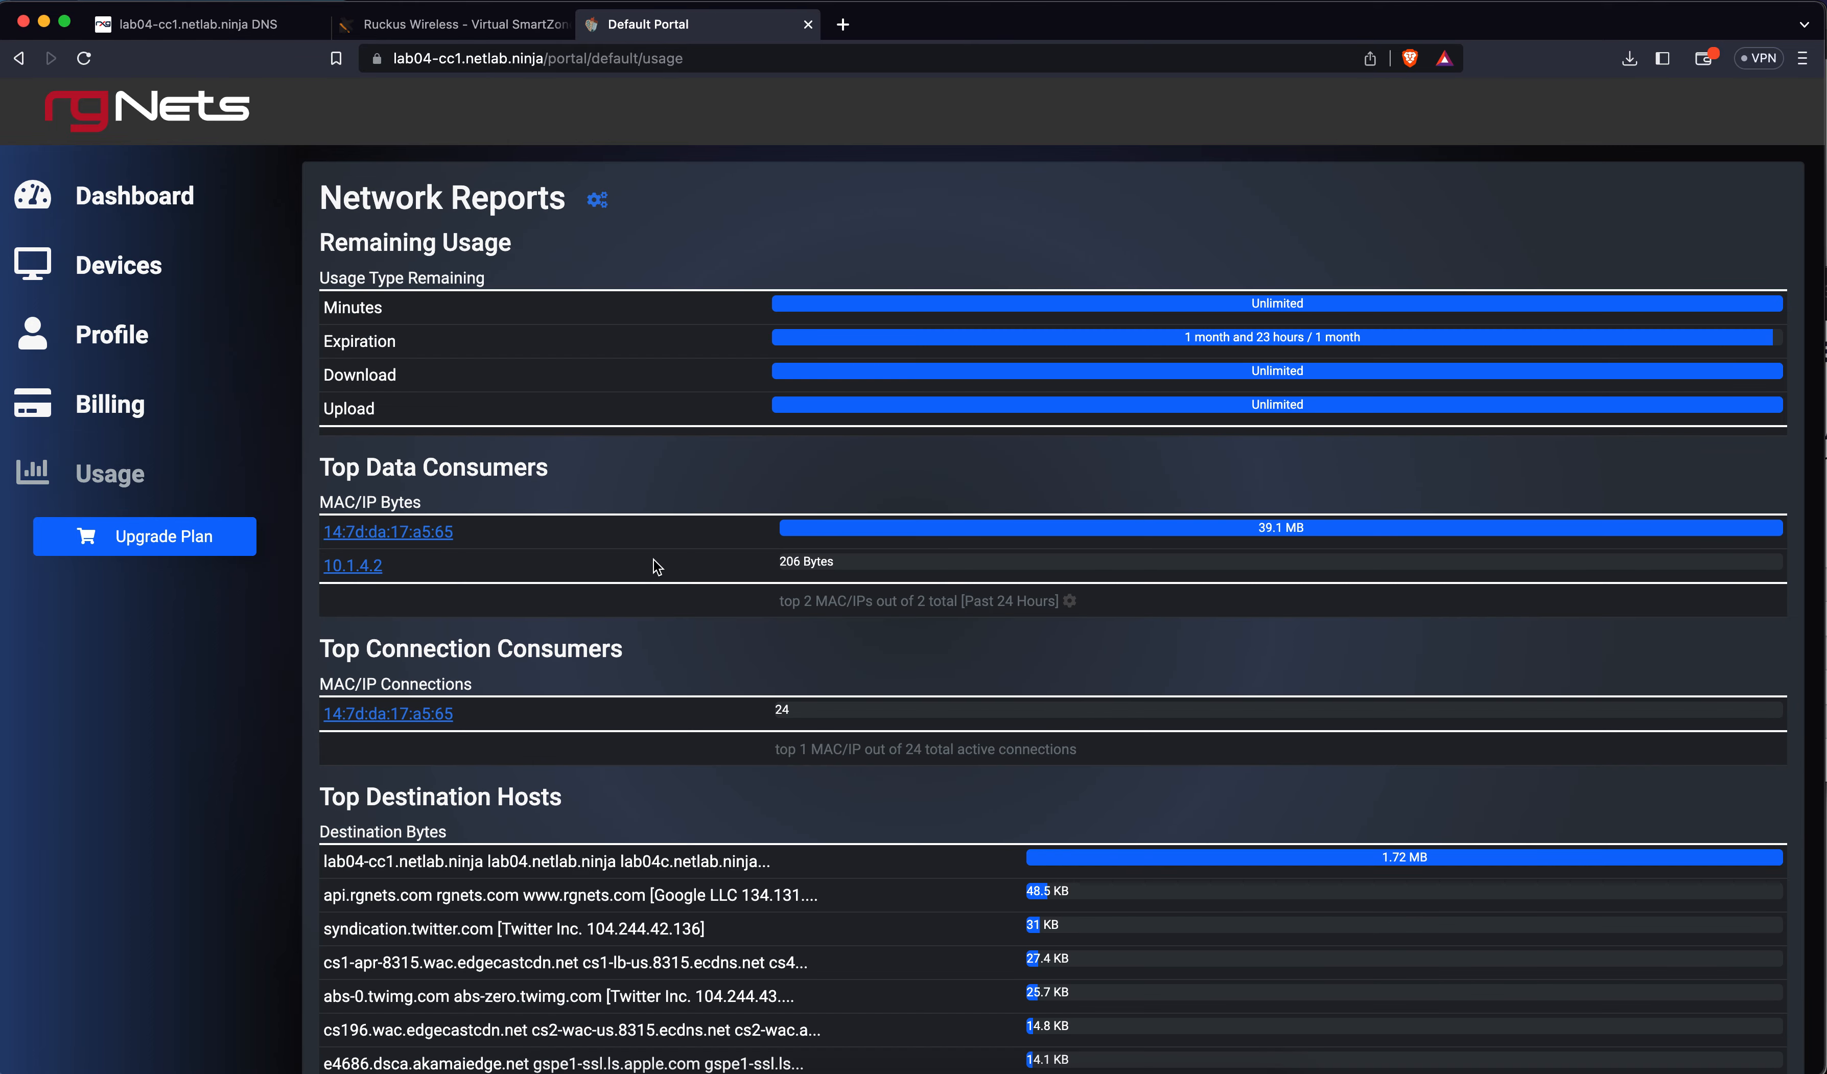
pyautogui.scroll(-13, 1043, 577)
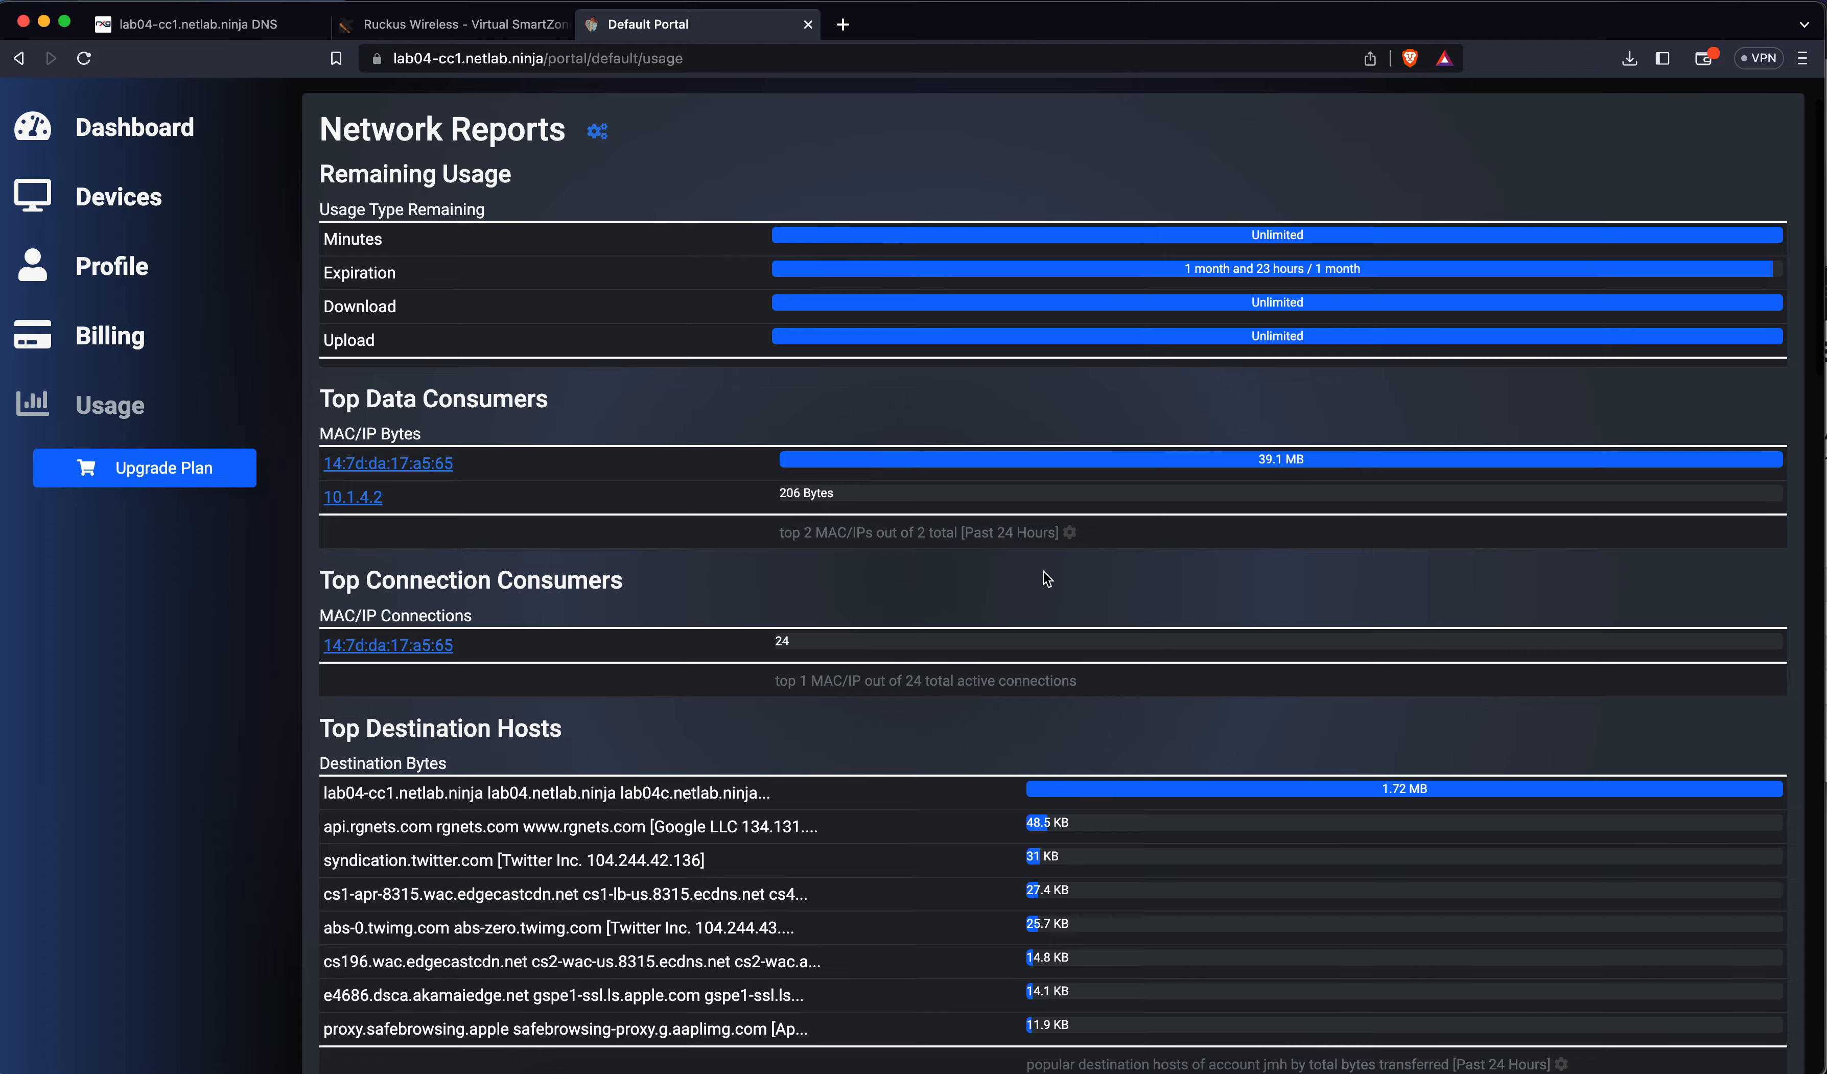
pyautogui.scroll(7, 1043, 571)
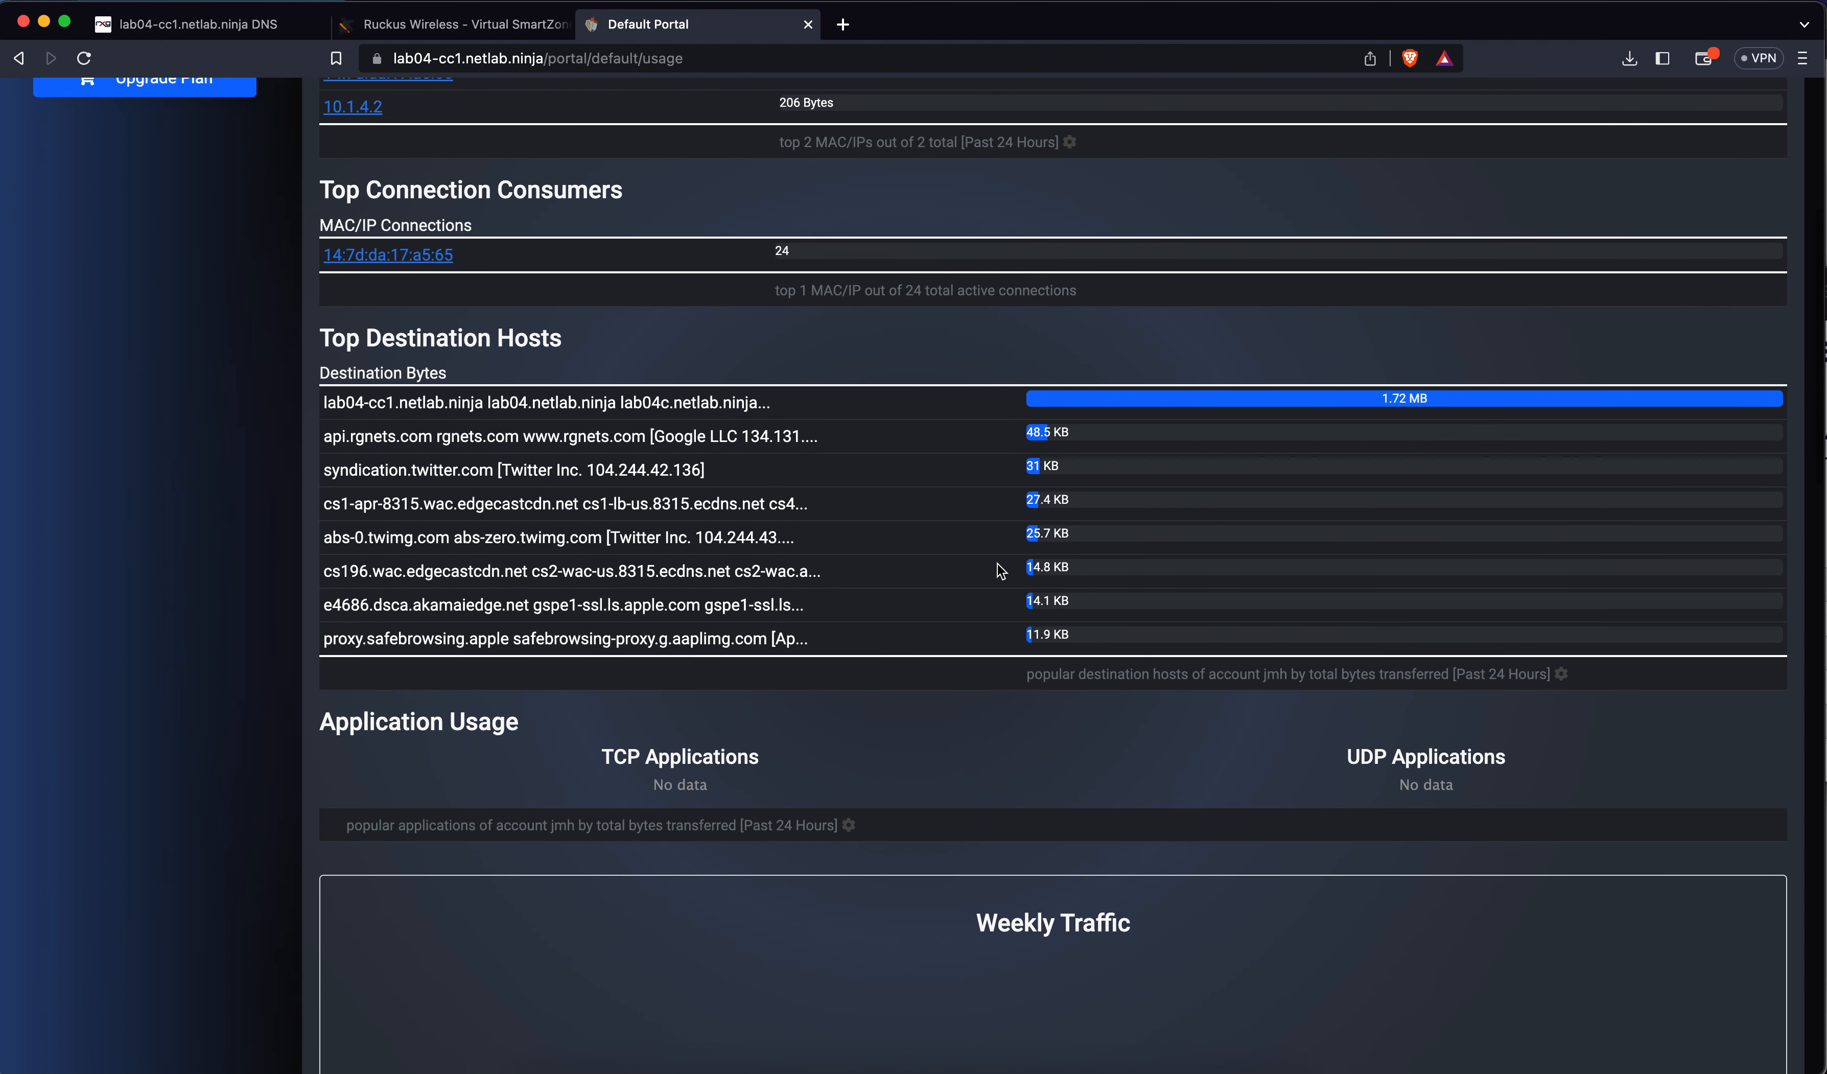
pyautogui.scroll(-12, 672, 489)
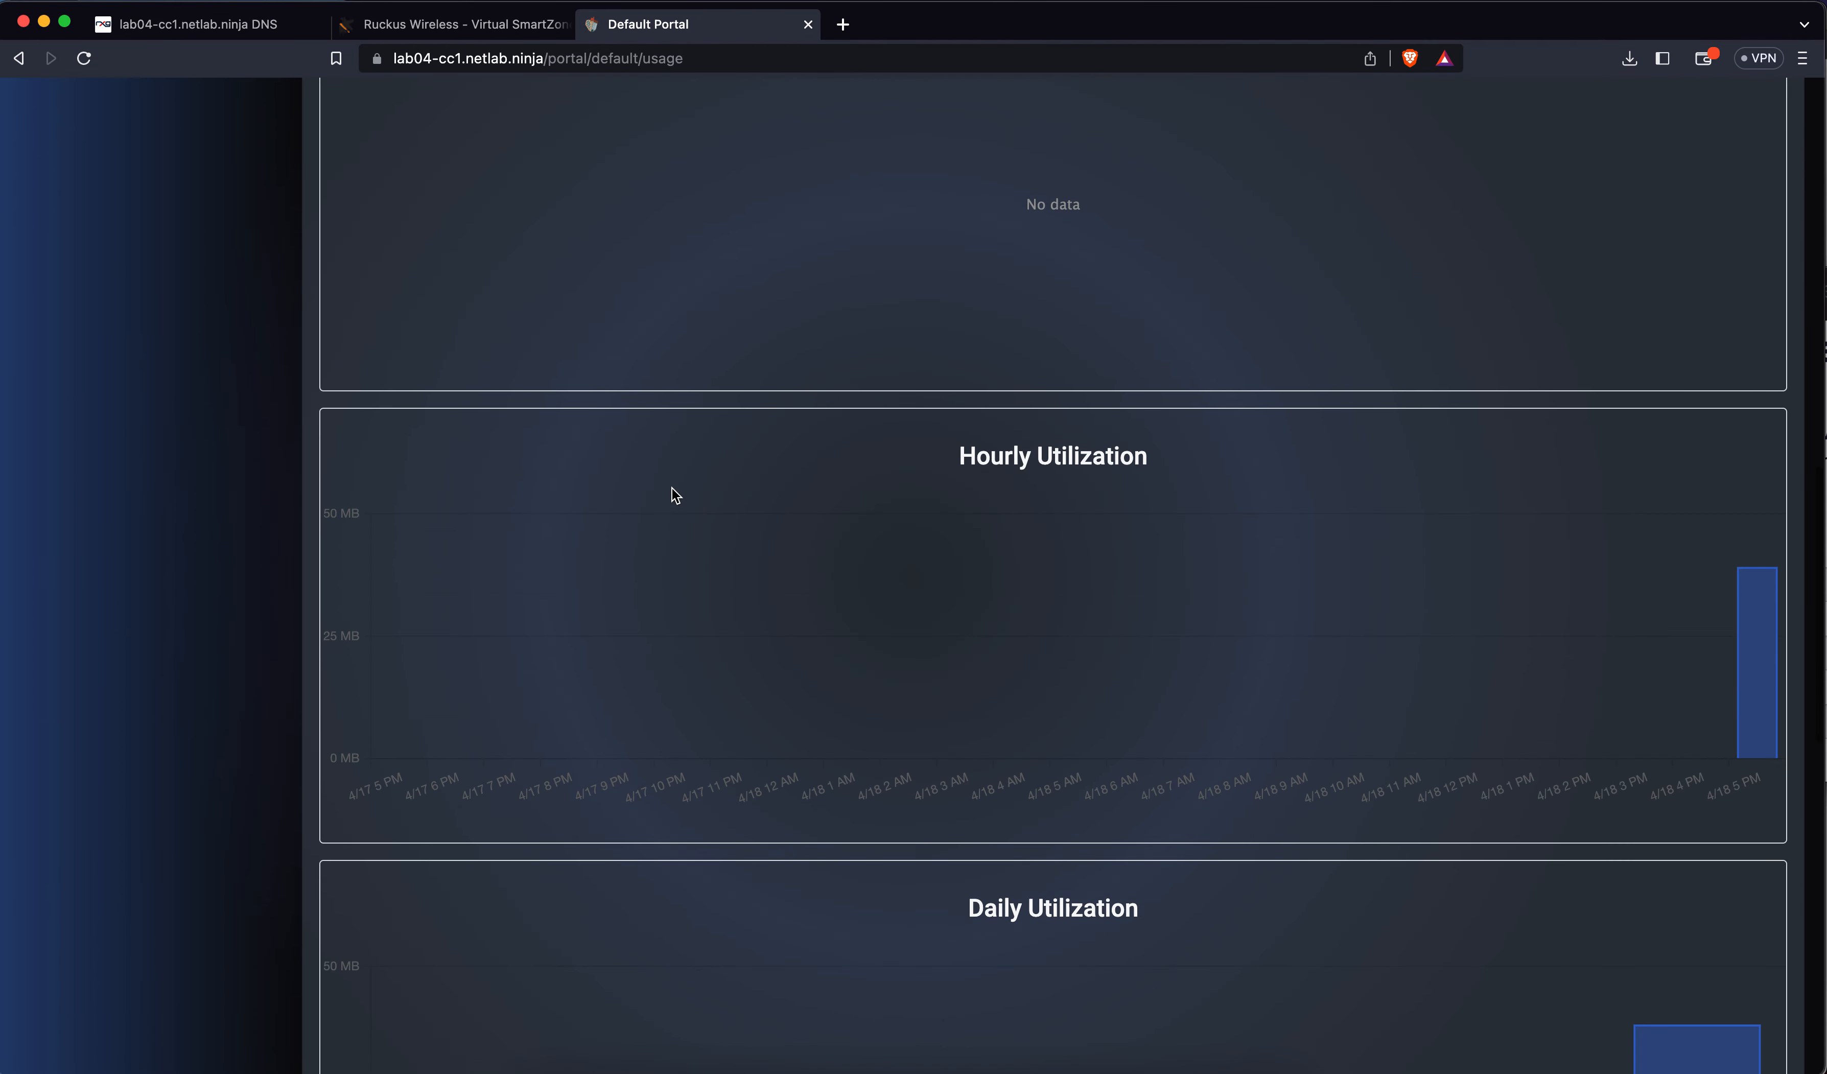
pyautogui.scroll(-10, 672, 489)
pyautogui.scroll(-6, 672, 488)
pyautogui.scroll(17, 673, 489)
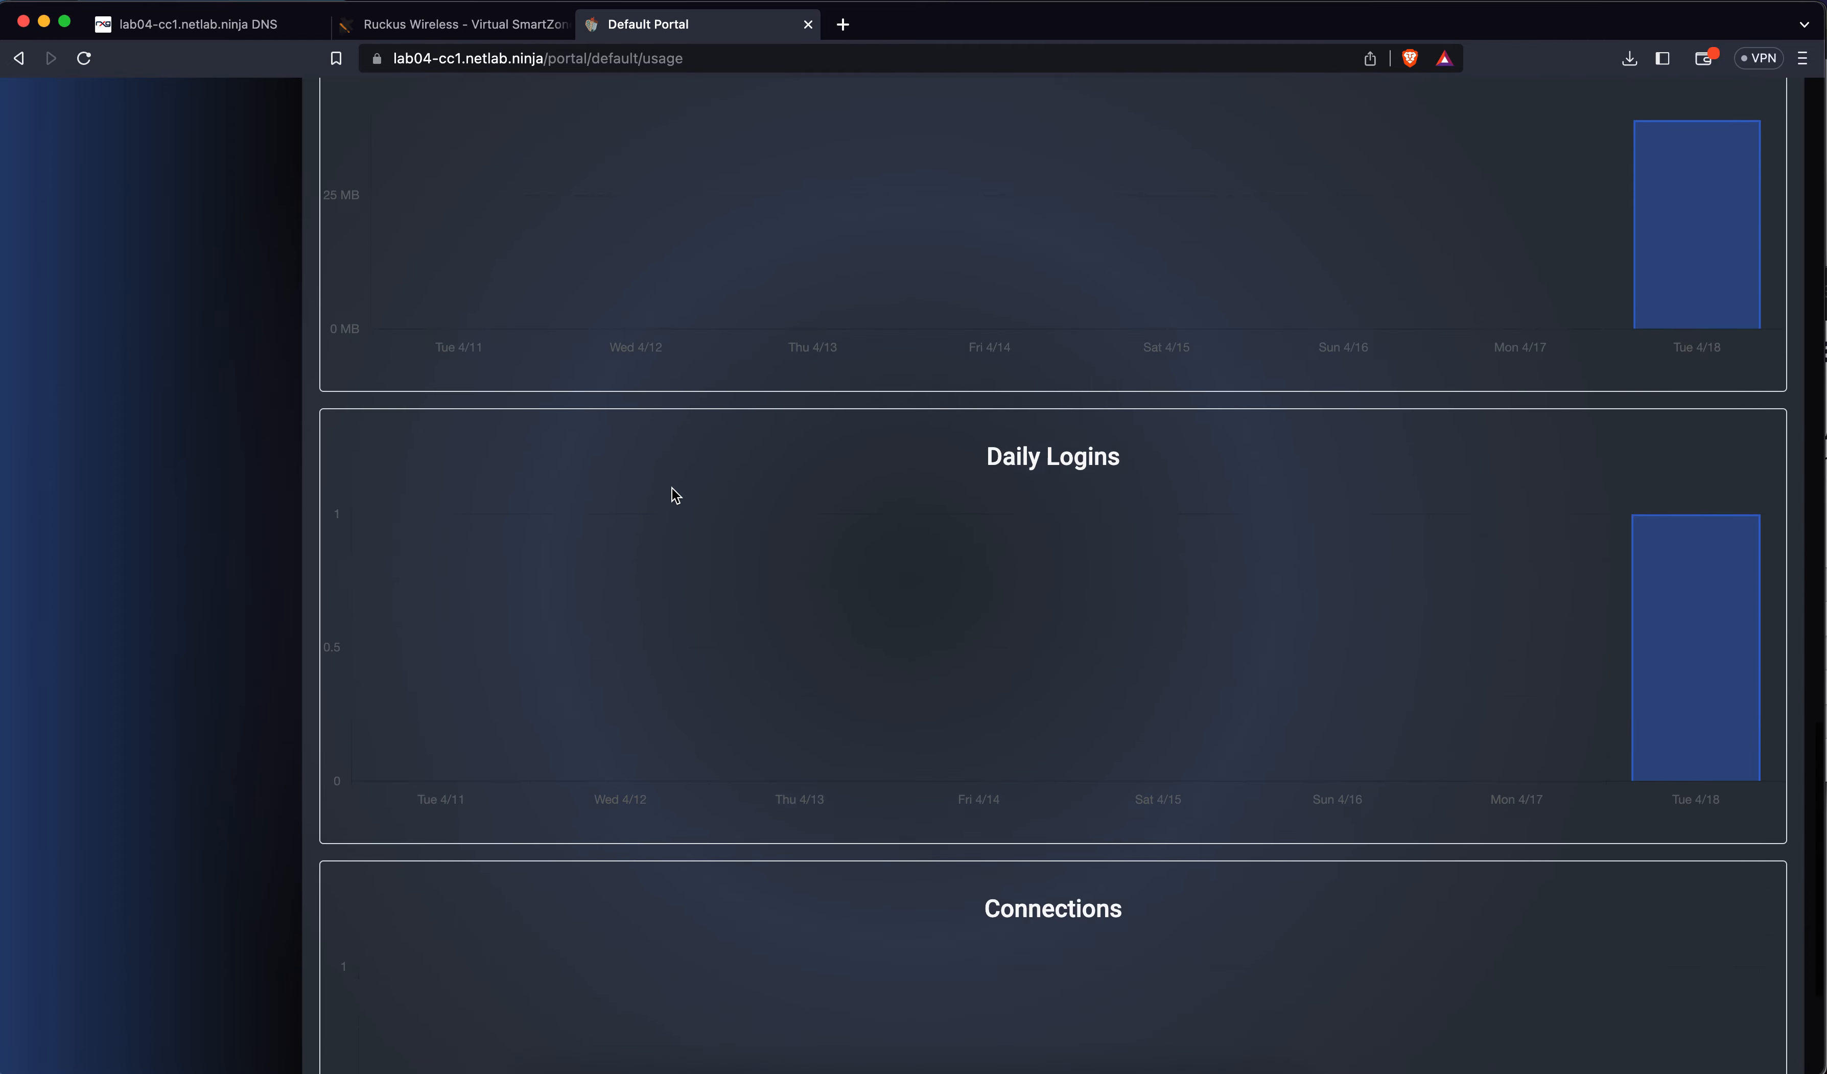
pyautogui.scroll(15, 672, 494)
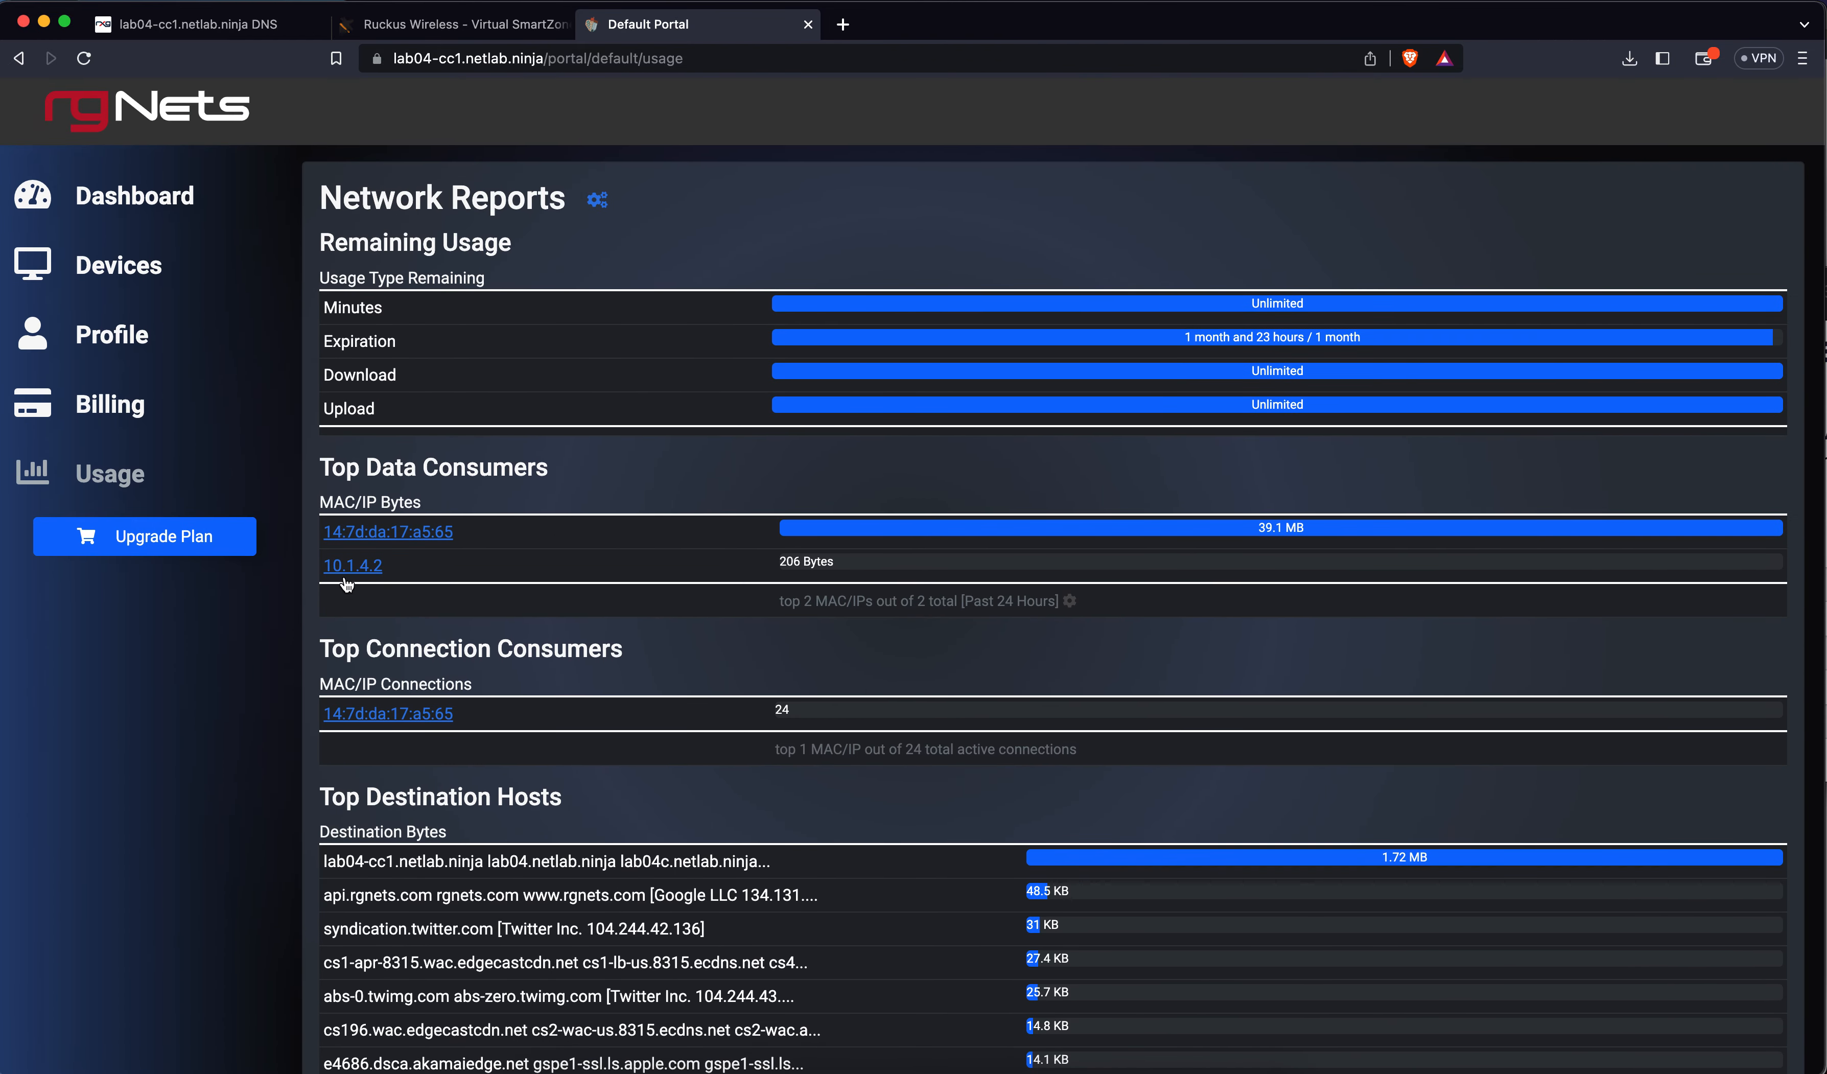
# Browse the Premium, Free and Basic usage plans, then return to the admin DNS tab
pyautogui.click(205, 540)
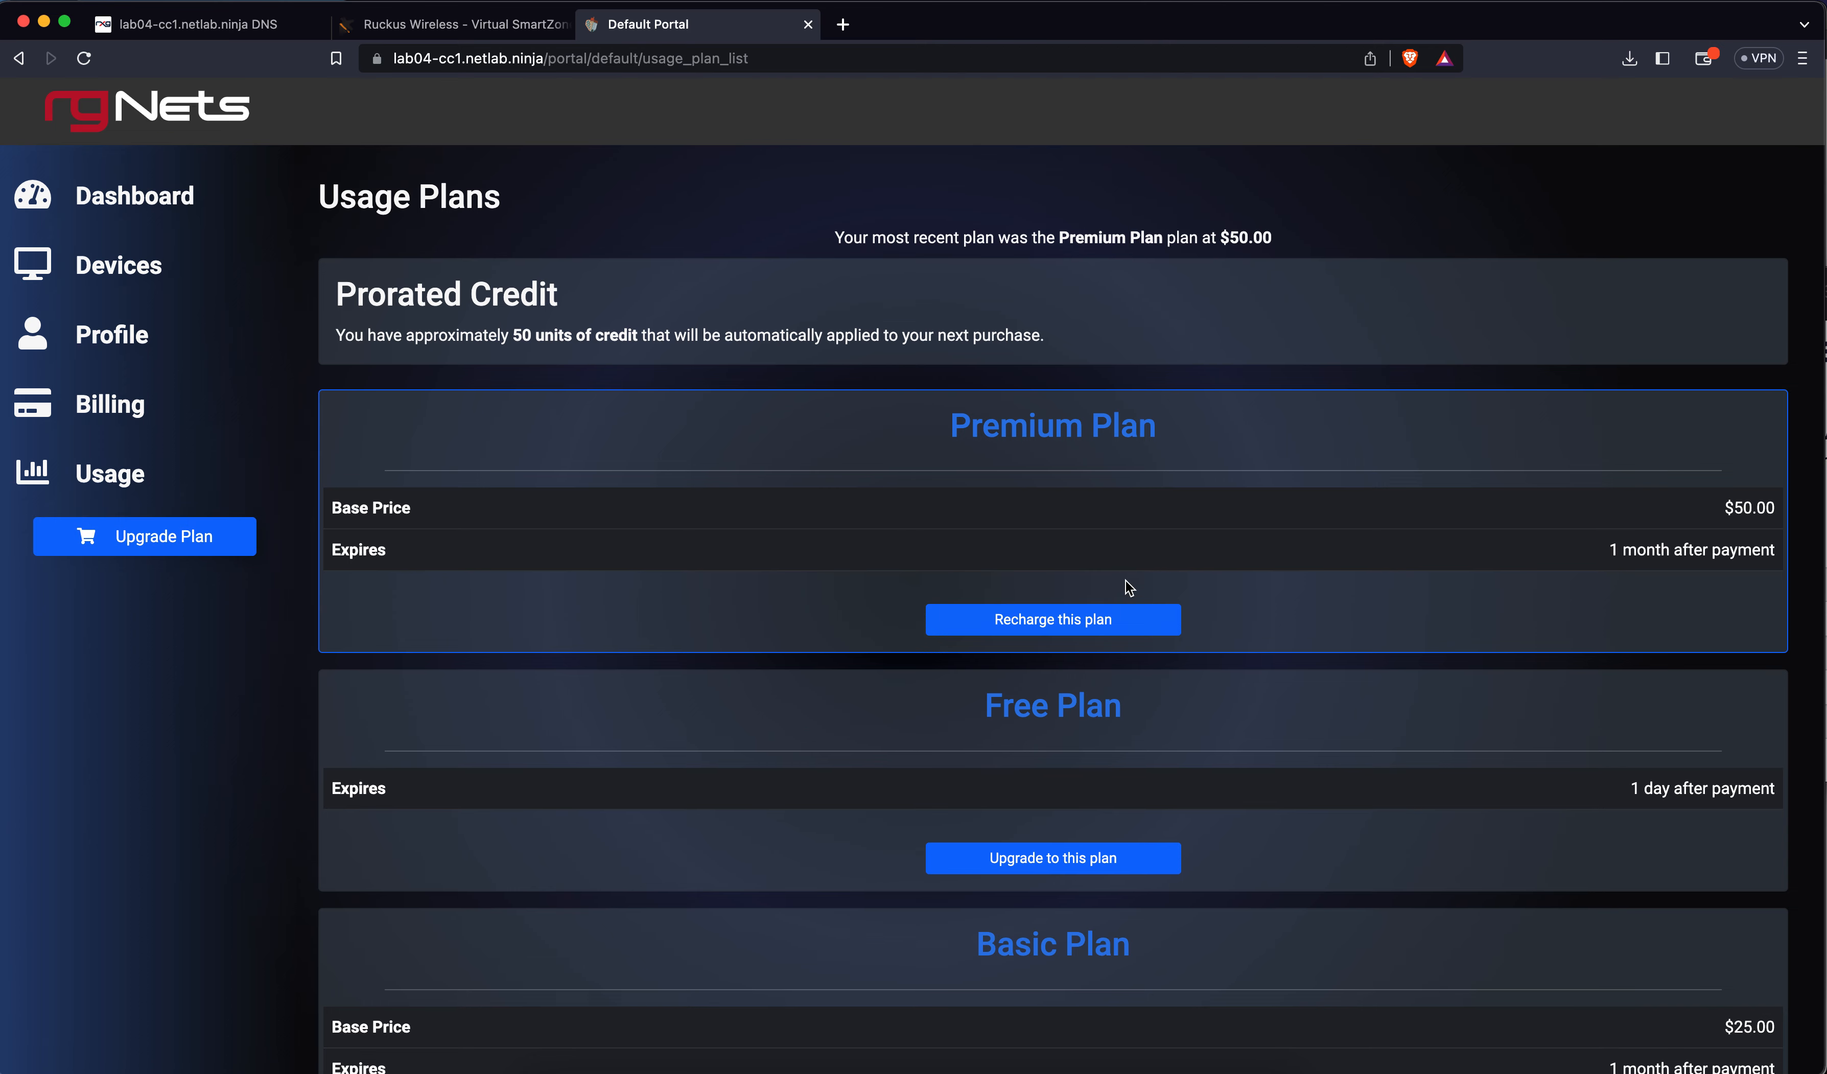
pyautogui.scroll(-2, 1069, 572)
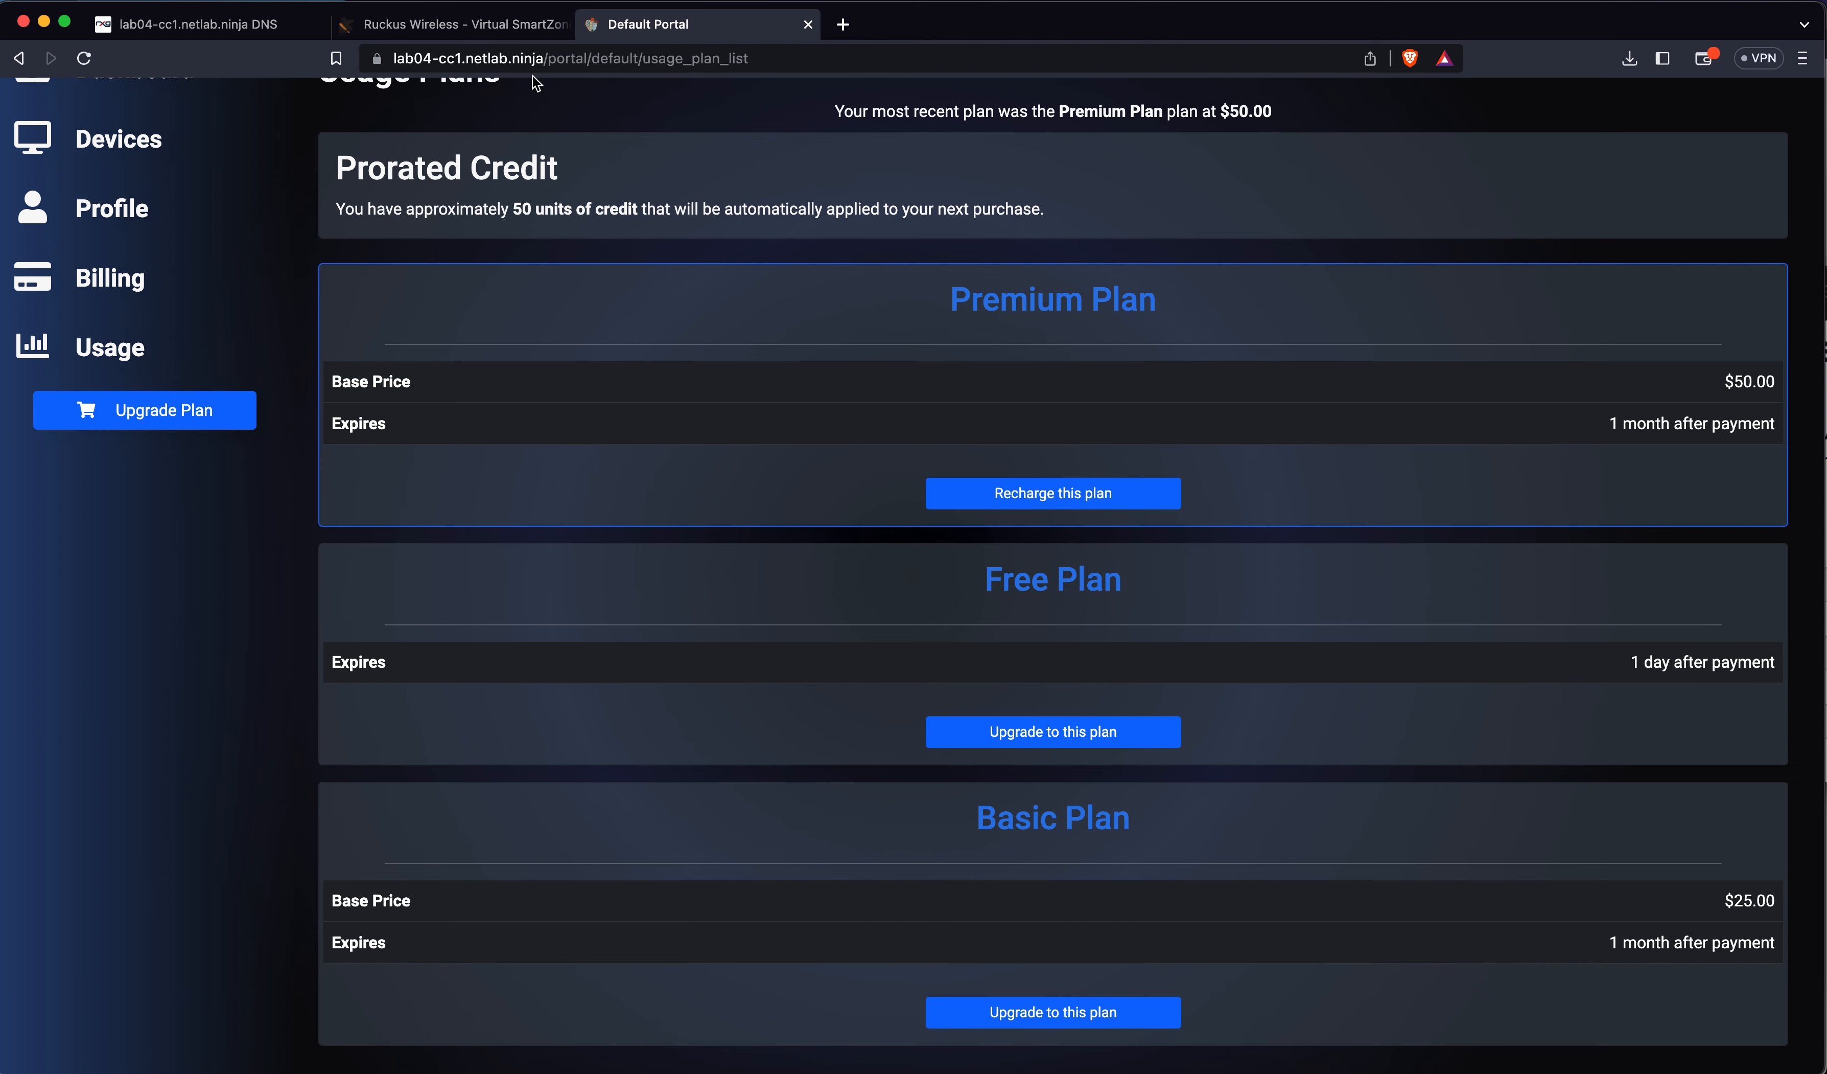
pyautogui.click(258, 25)
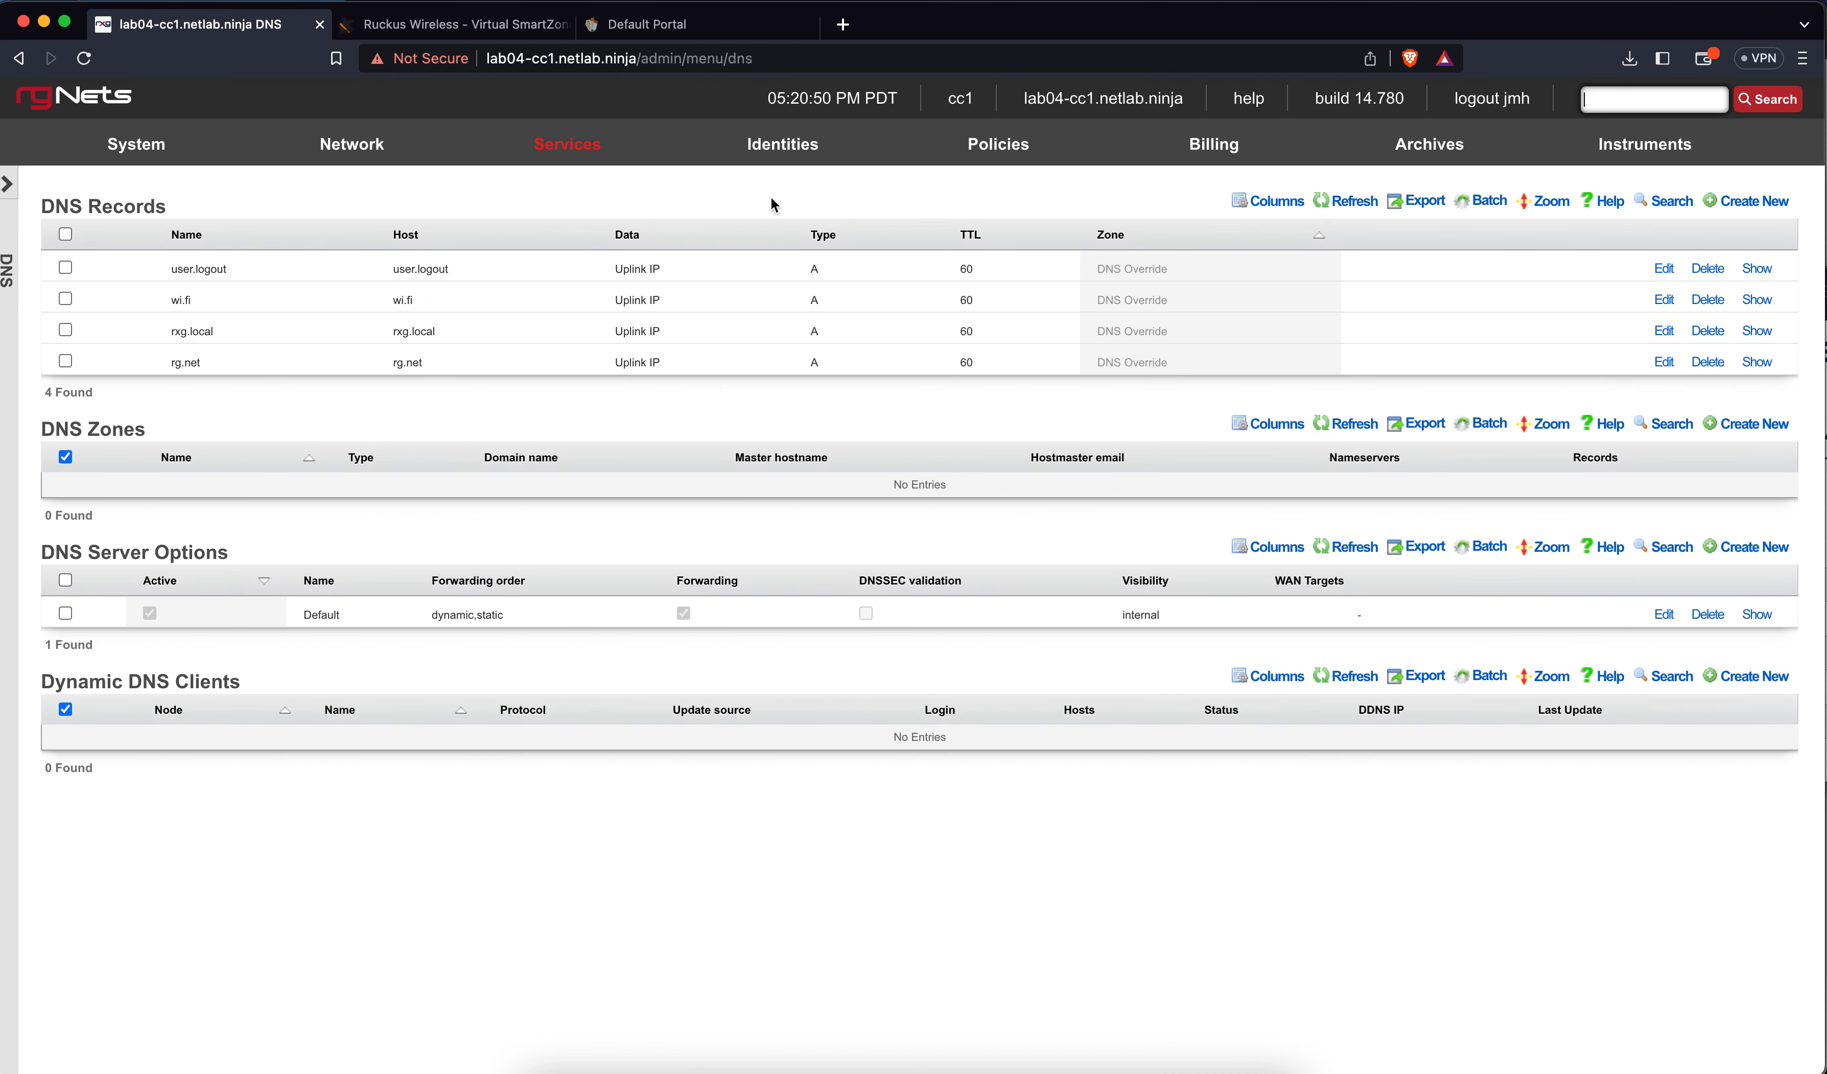
# Look over the Policies dashboard, then open Policies > Content Filtering
pyautogui.click(962, 151)
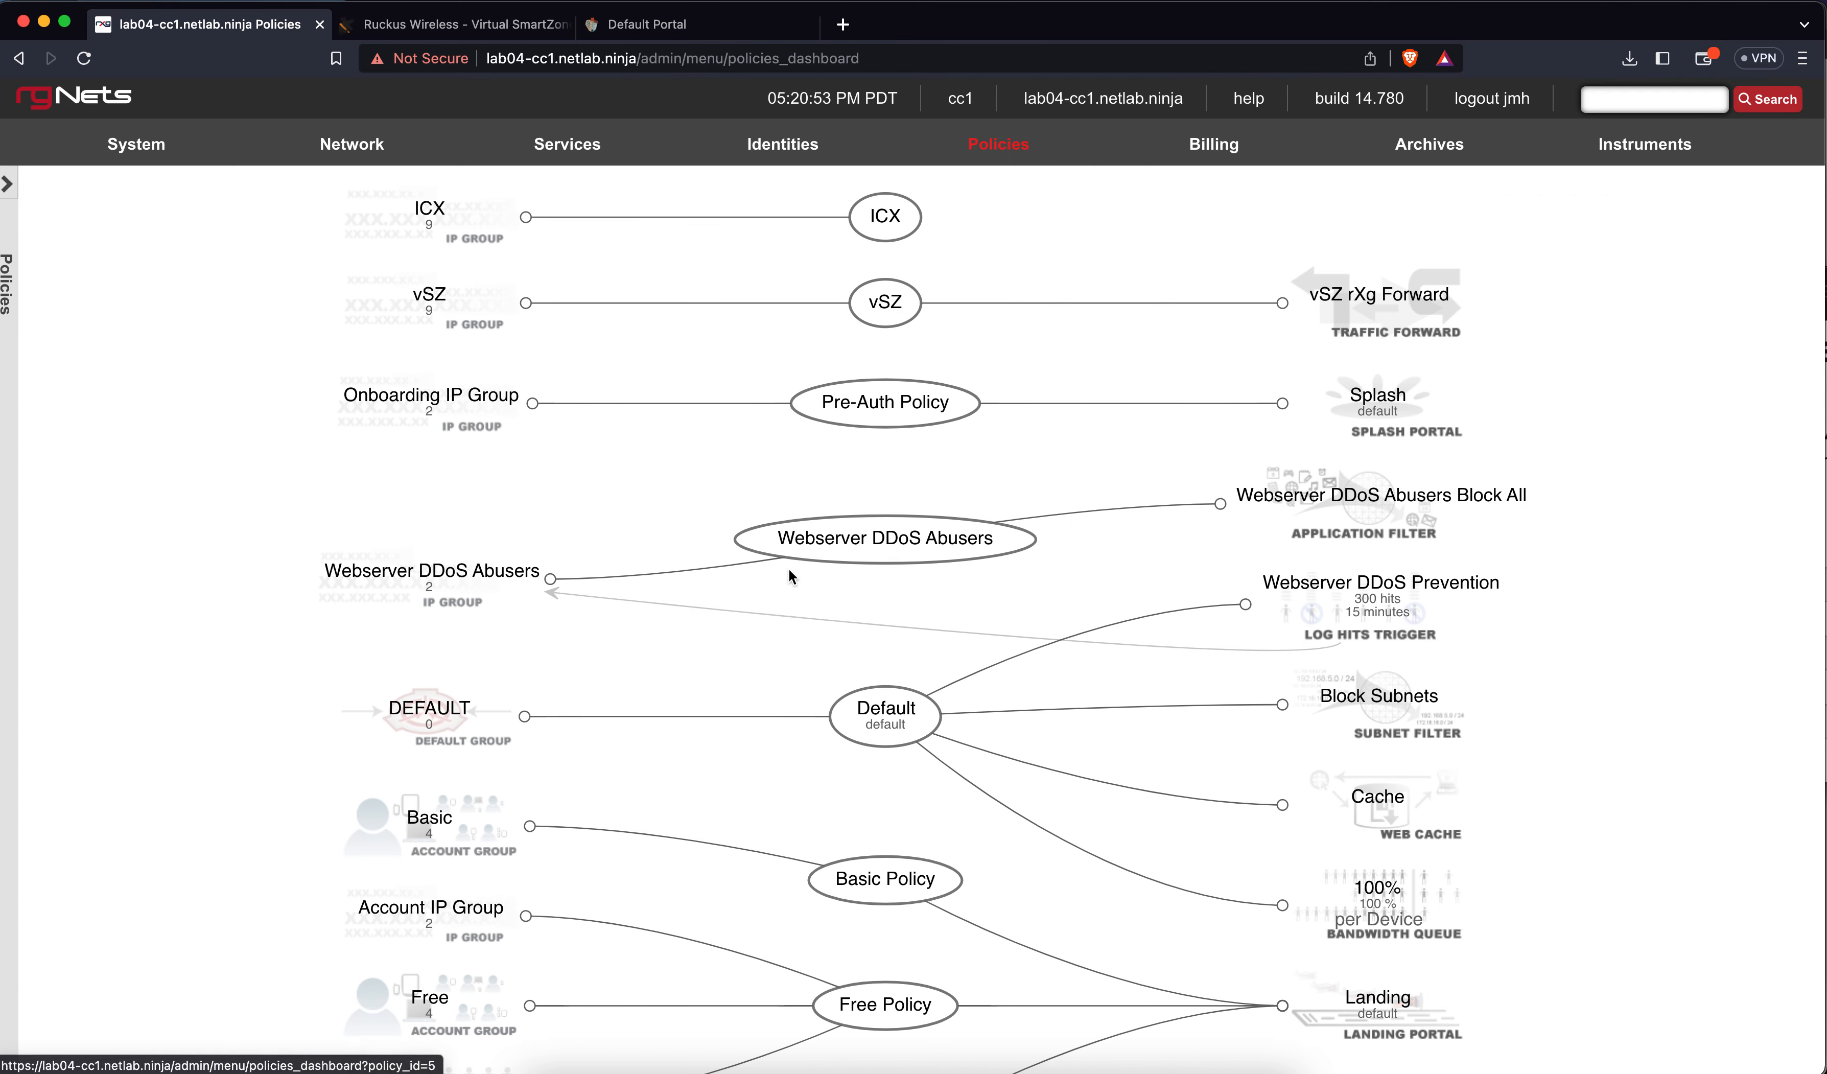
pyautogui.scroll(-1, 769, 632)
pyautogui.scroll(-5, 768, 631)
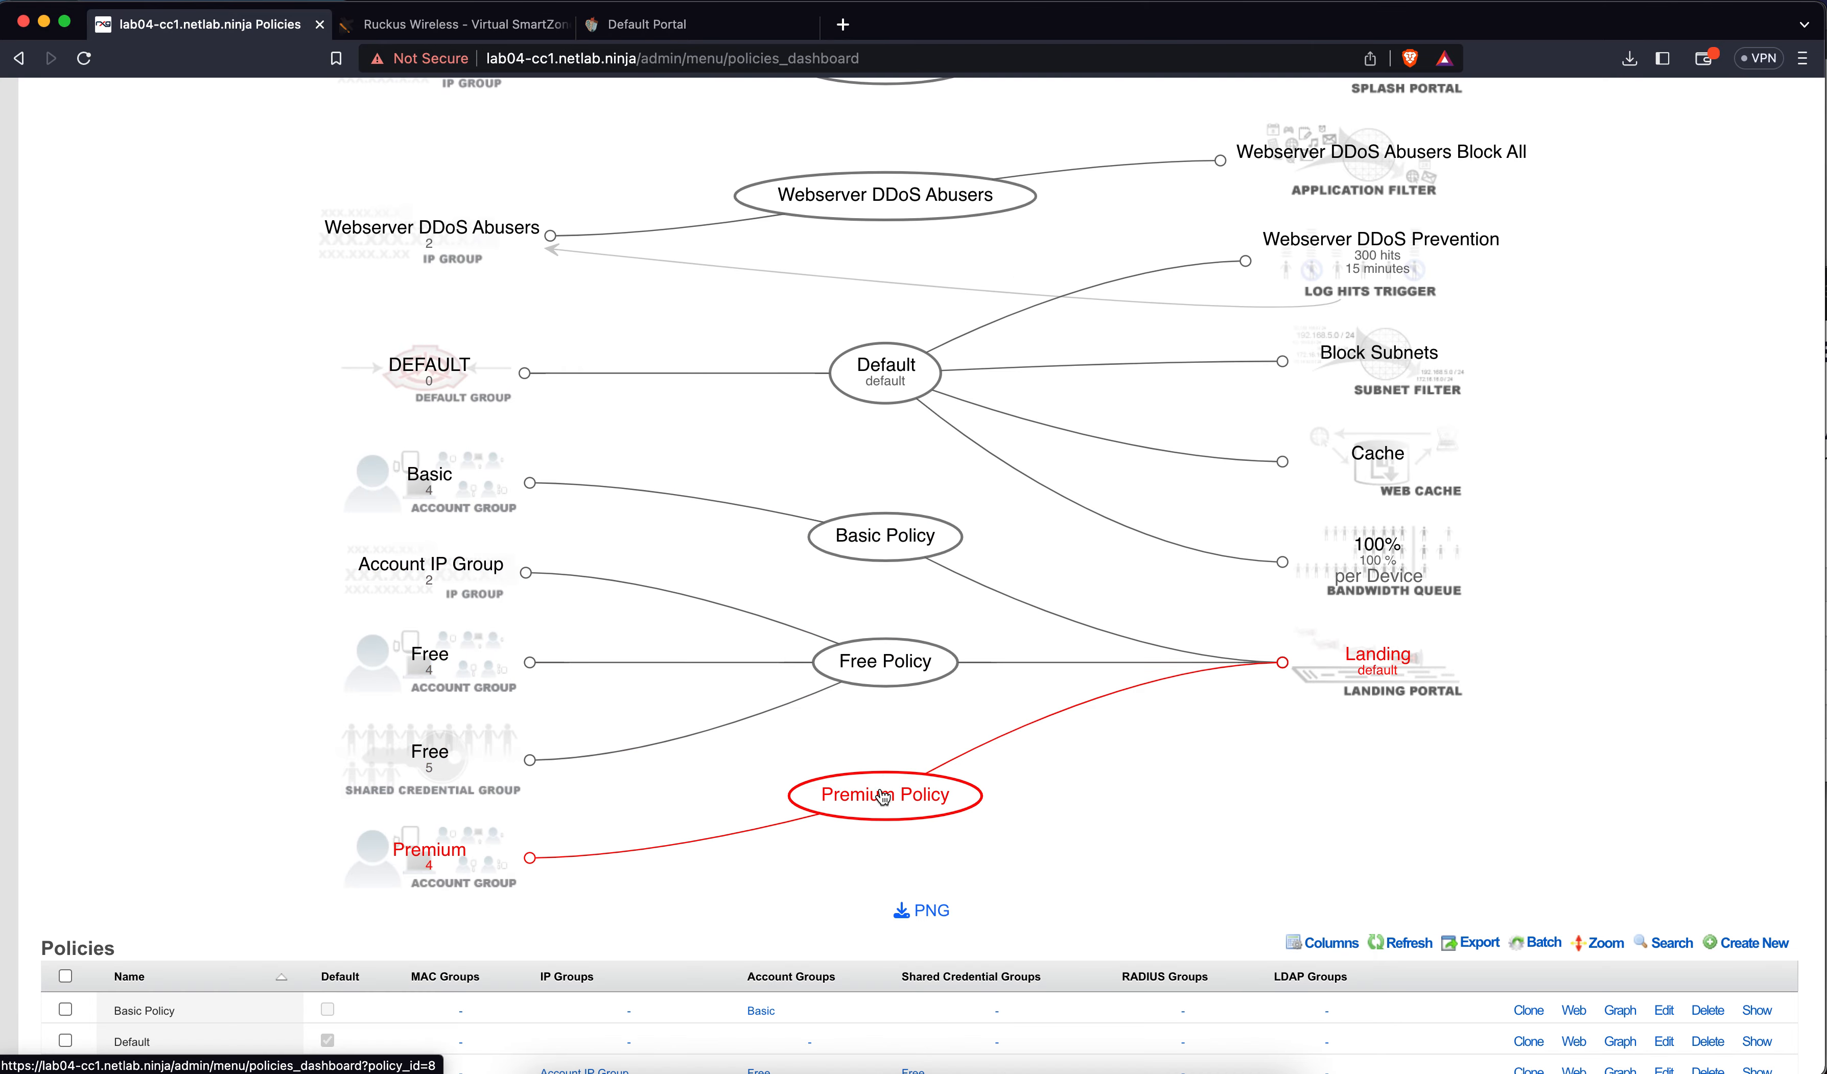
pyautogui.moveTo(884, 797)
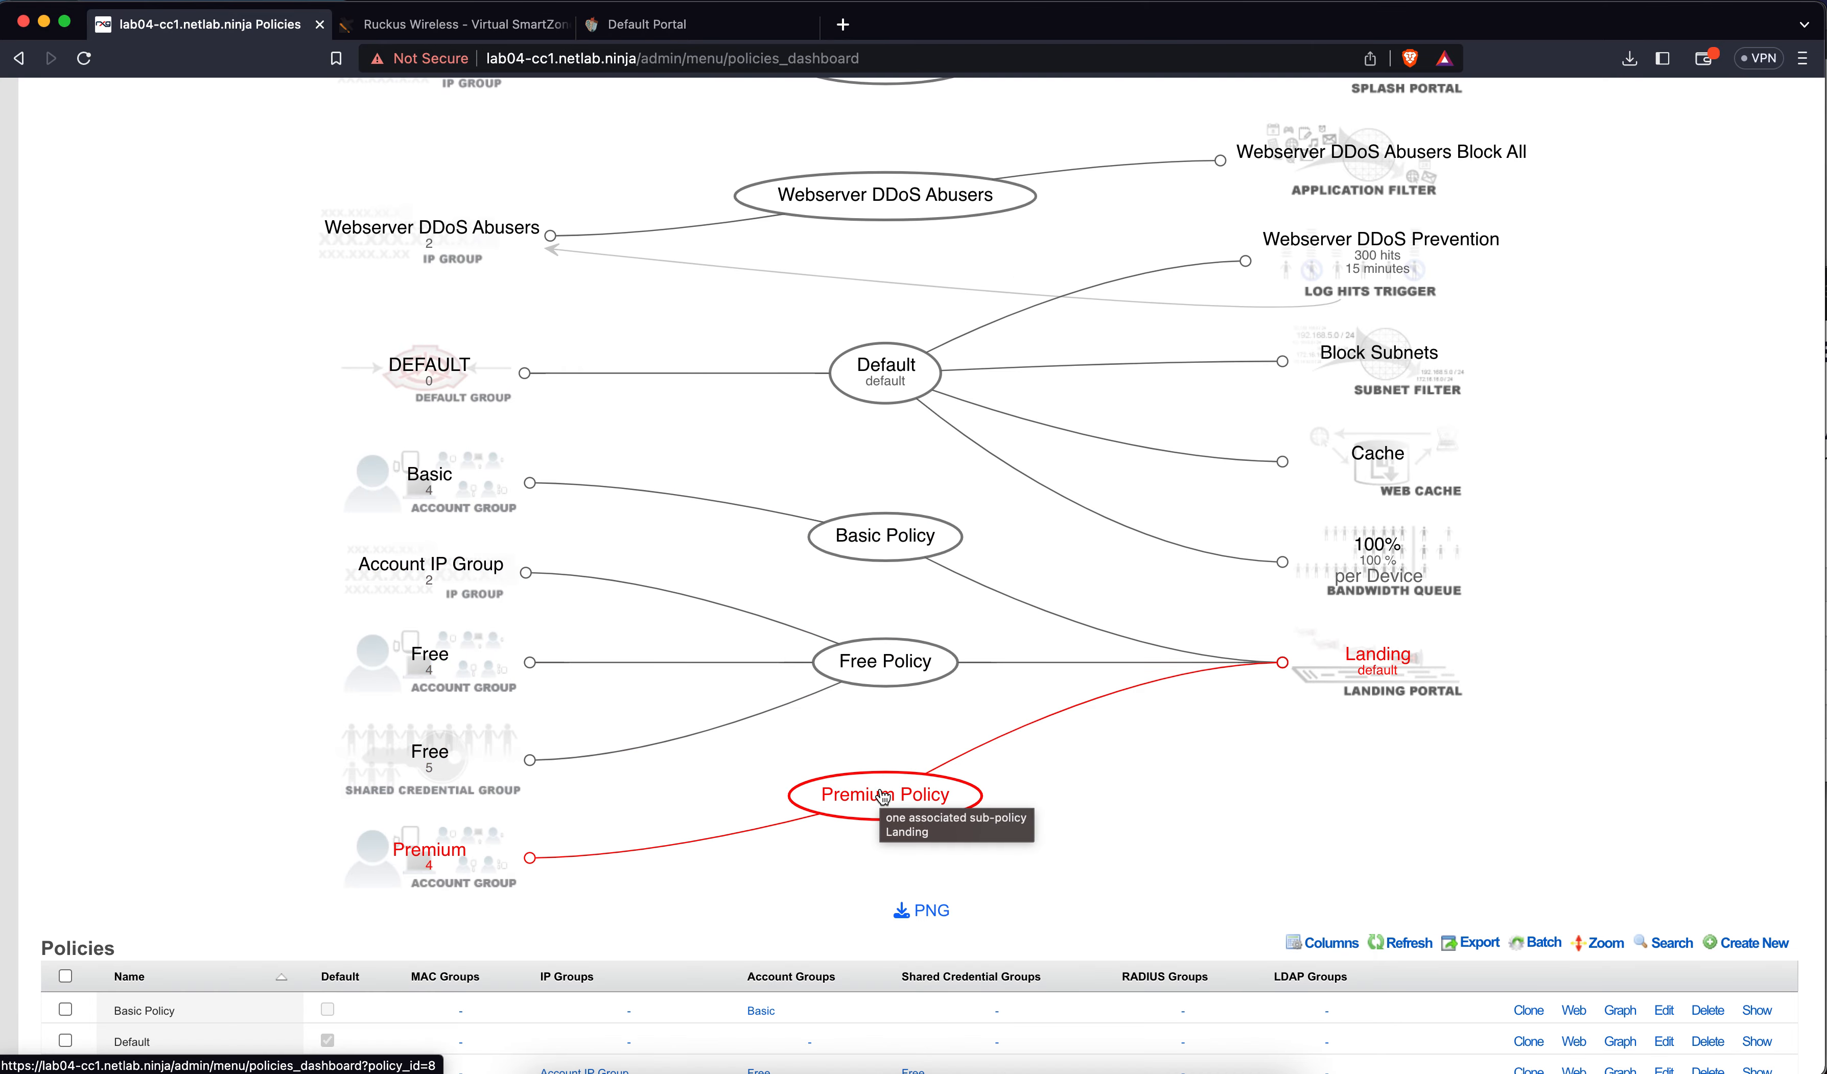
pyautogui.scroll(10, 907, 617)
pyautogui.moveTo(993, 165)
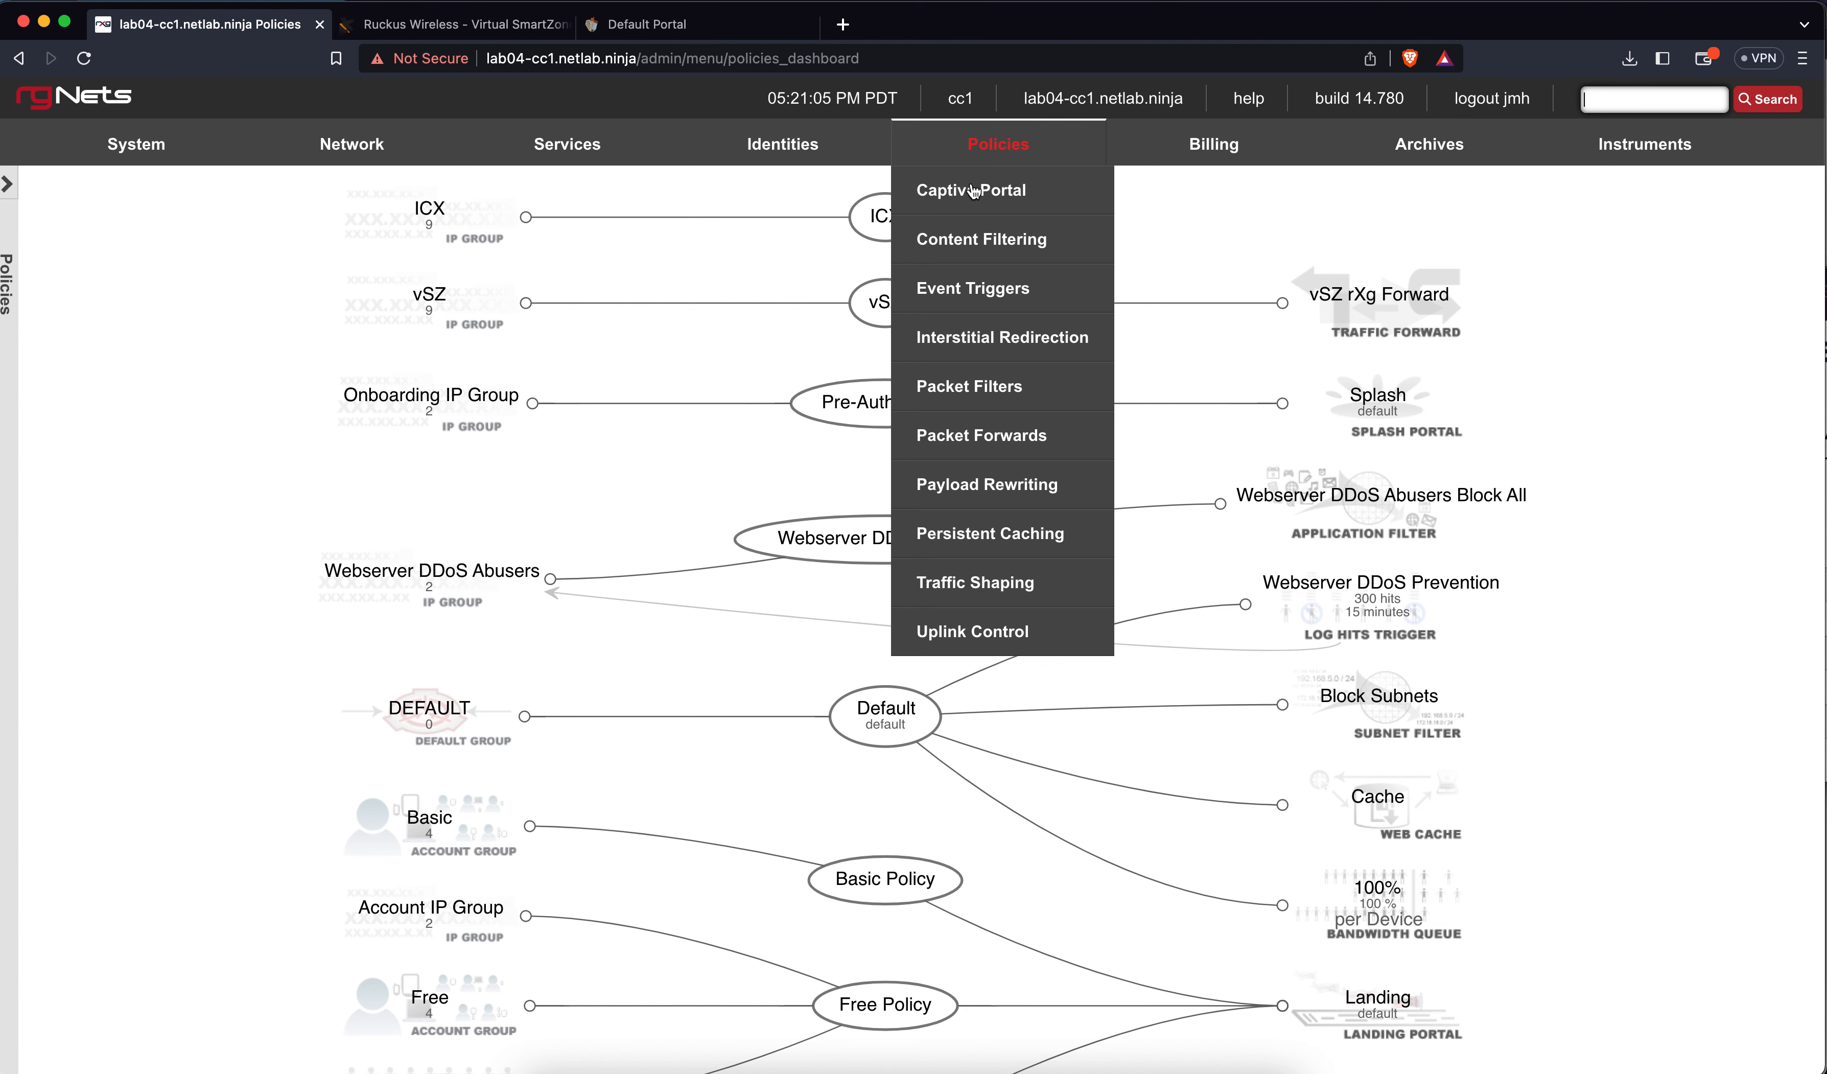
pyautogui.click(968, 244)
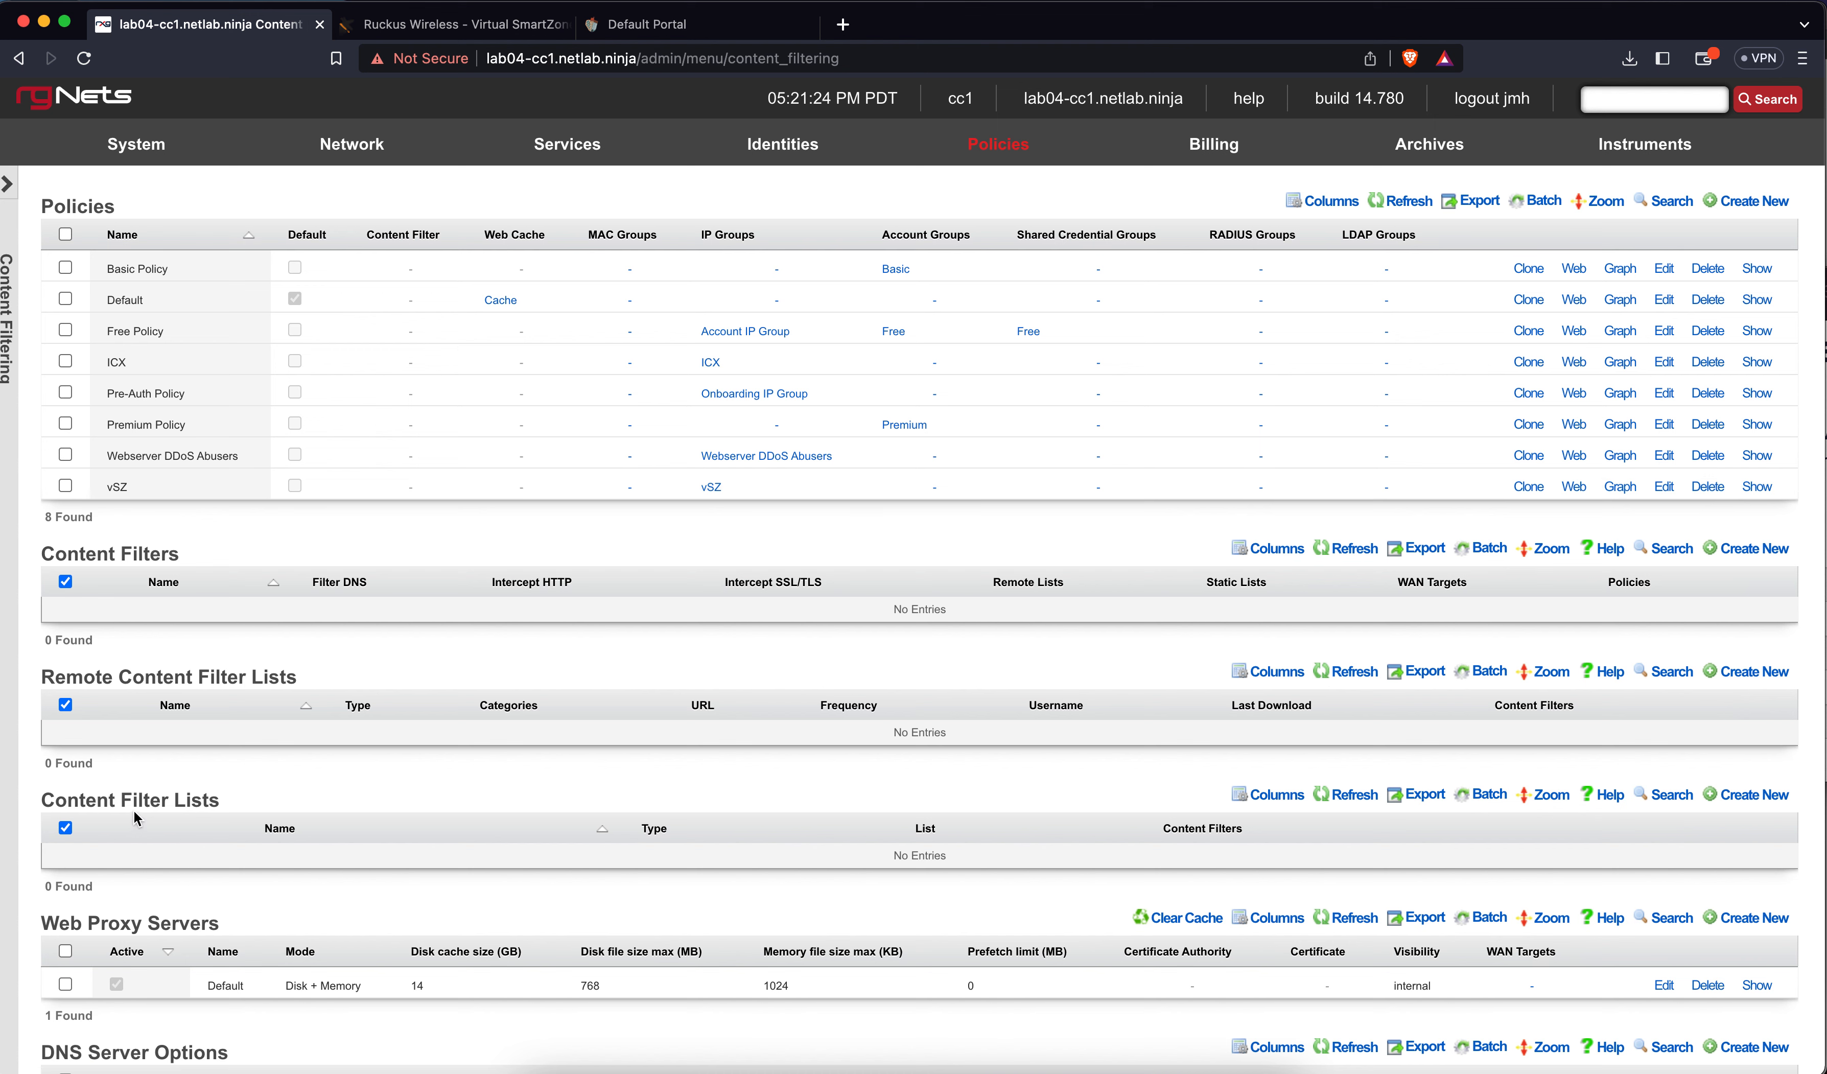
pyautogui.click(1746, 795)
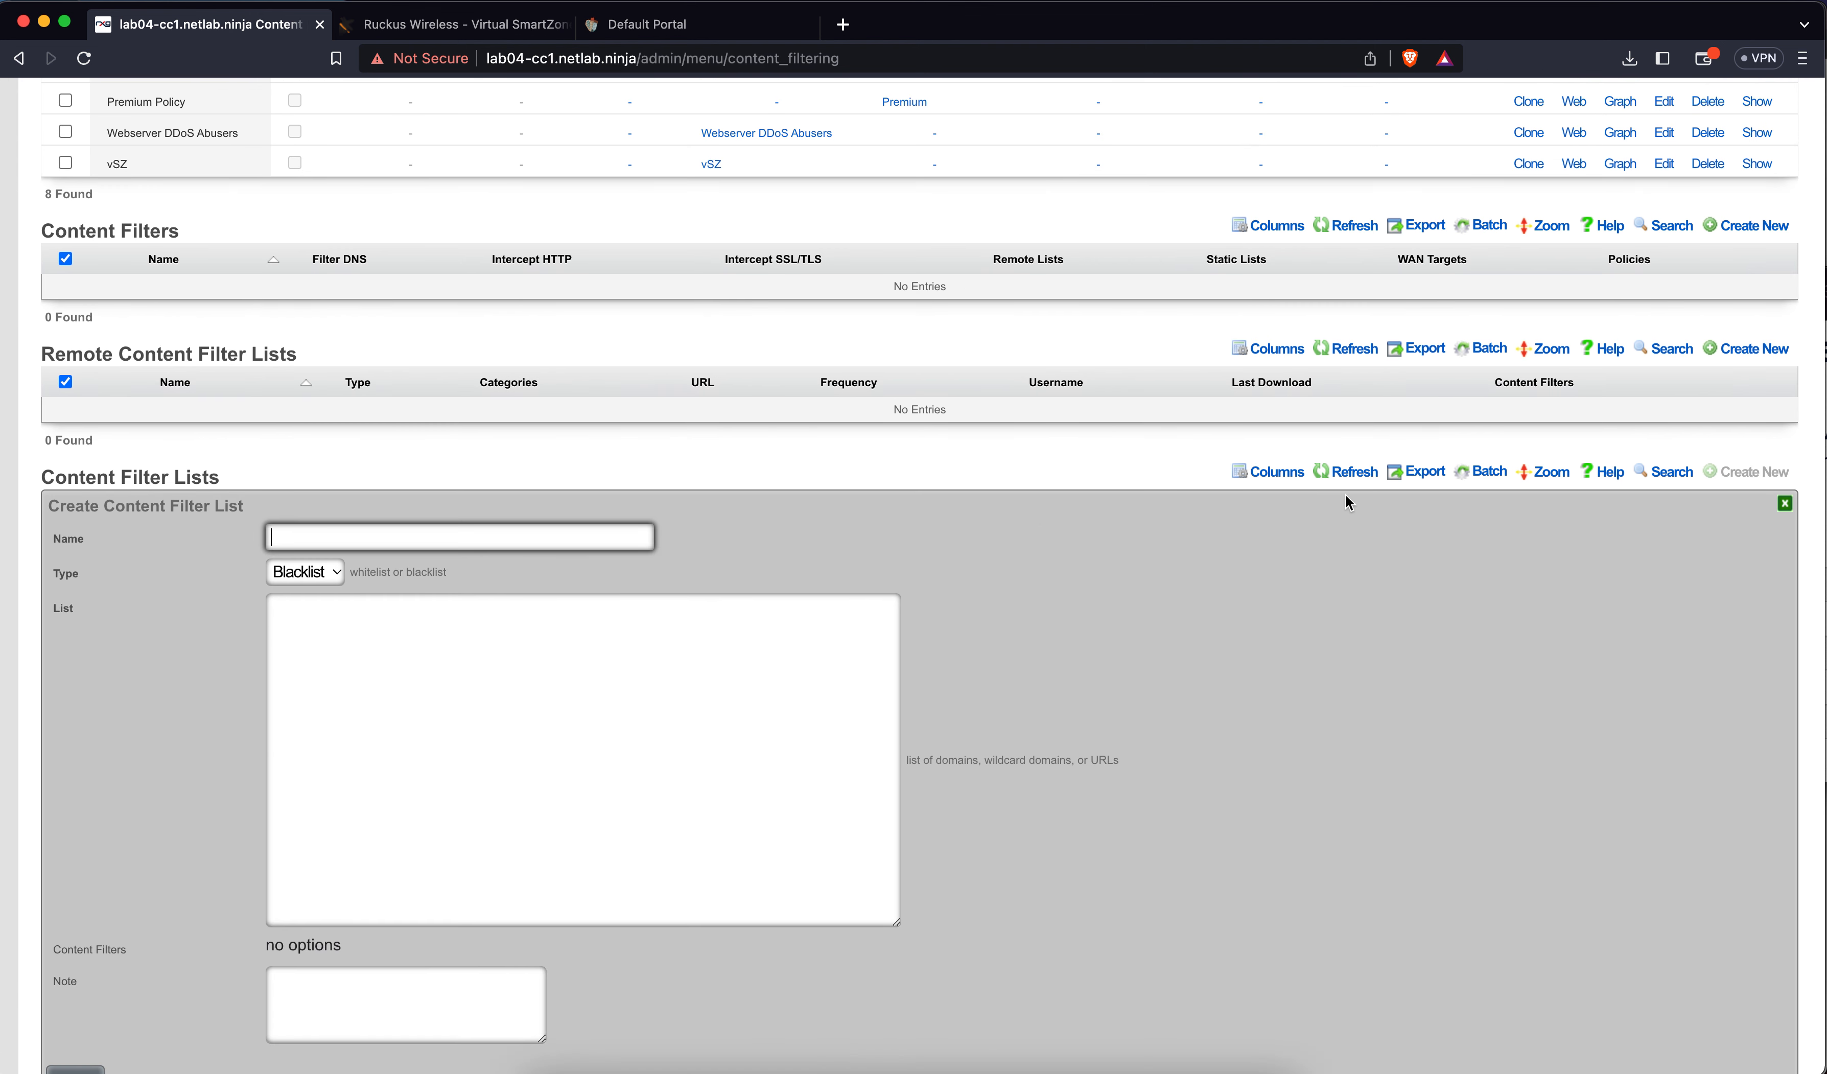
pyautogui.click(811, 628)
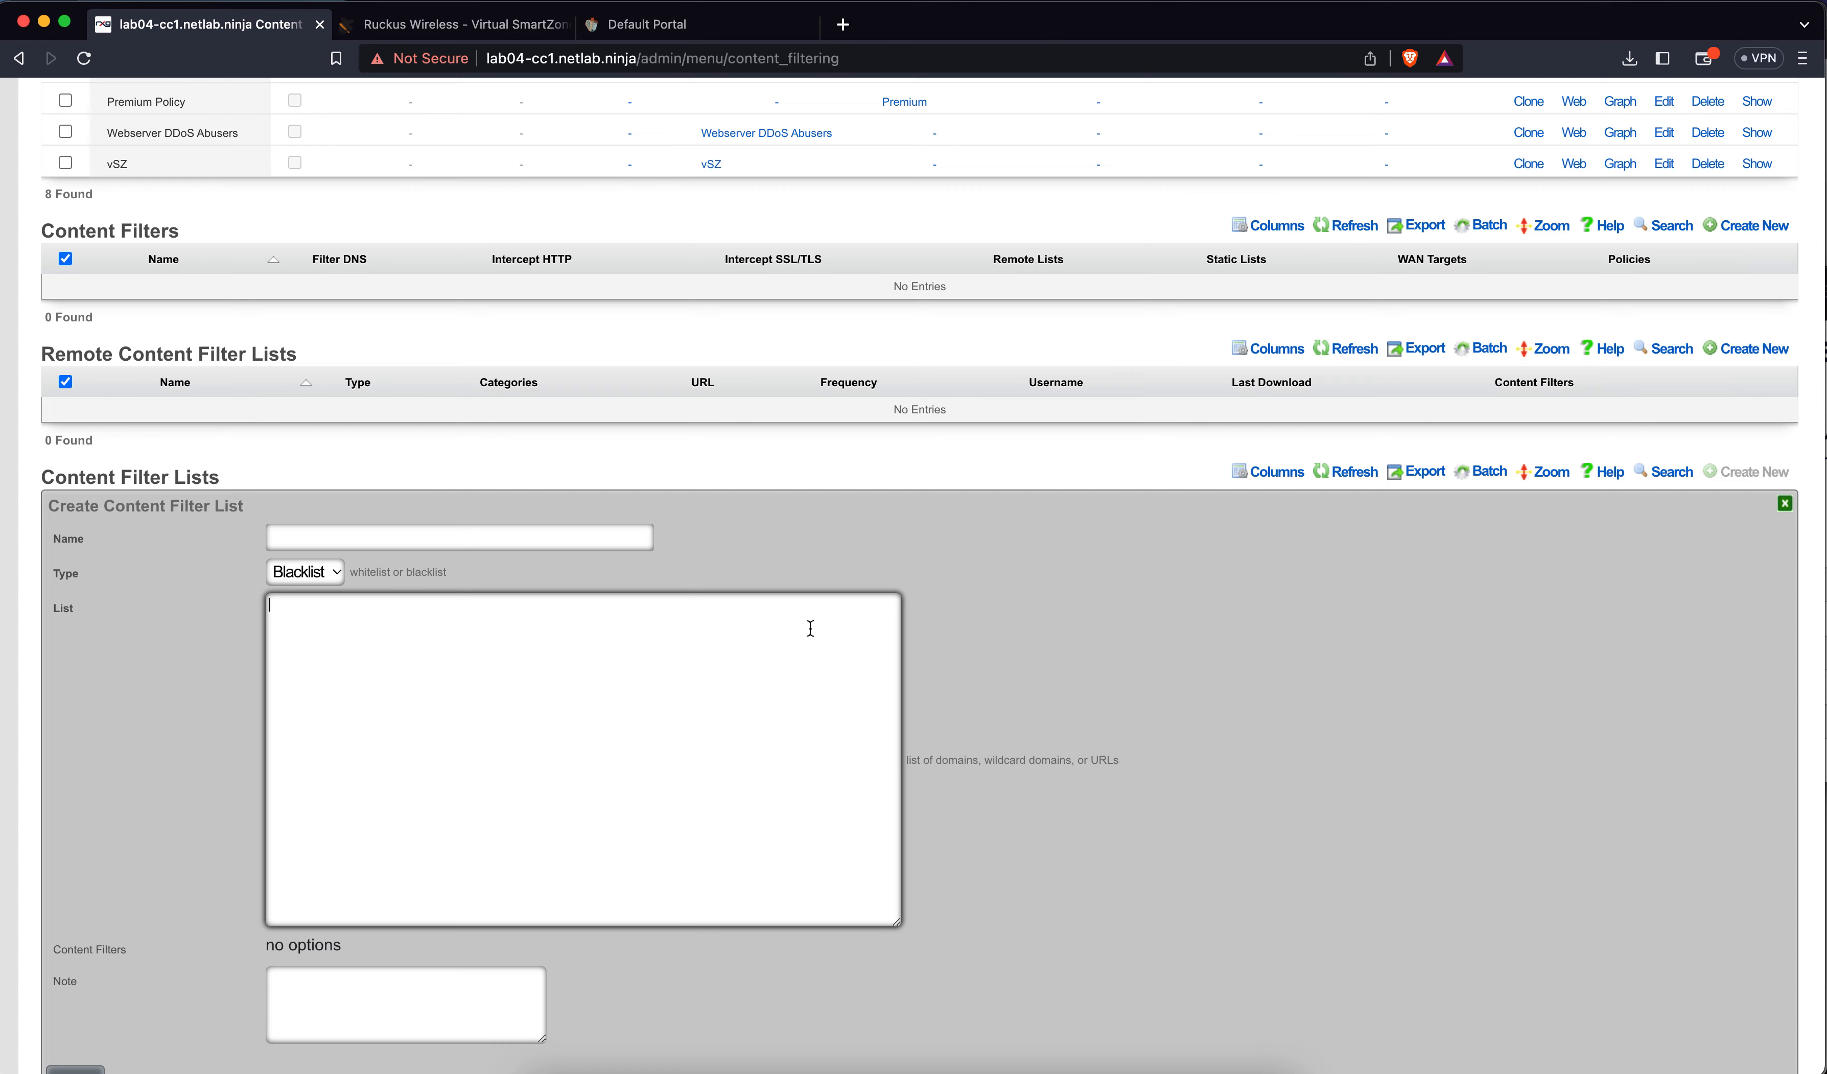
pyautogui.click(1785, 503)
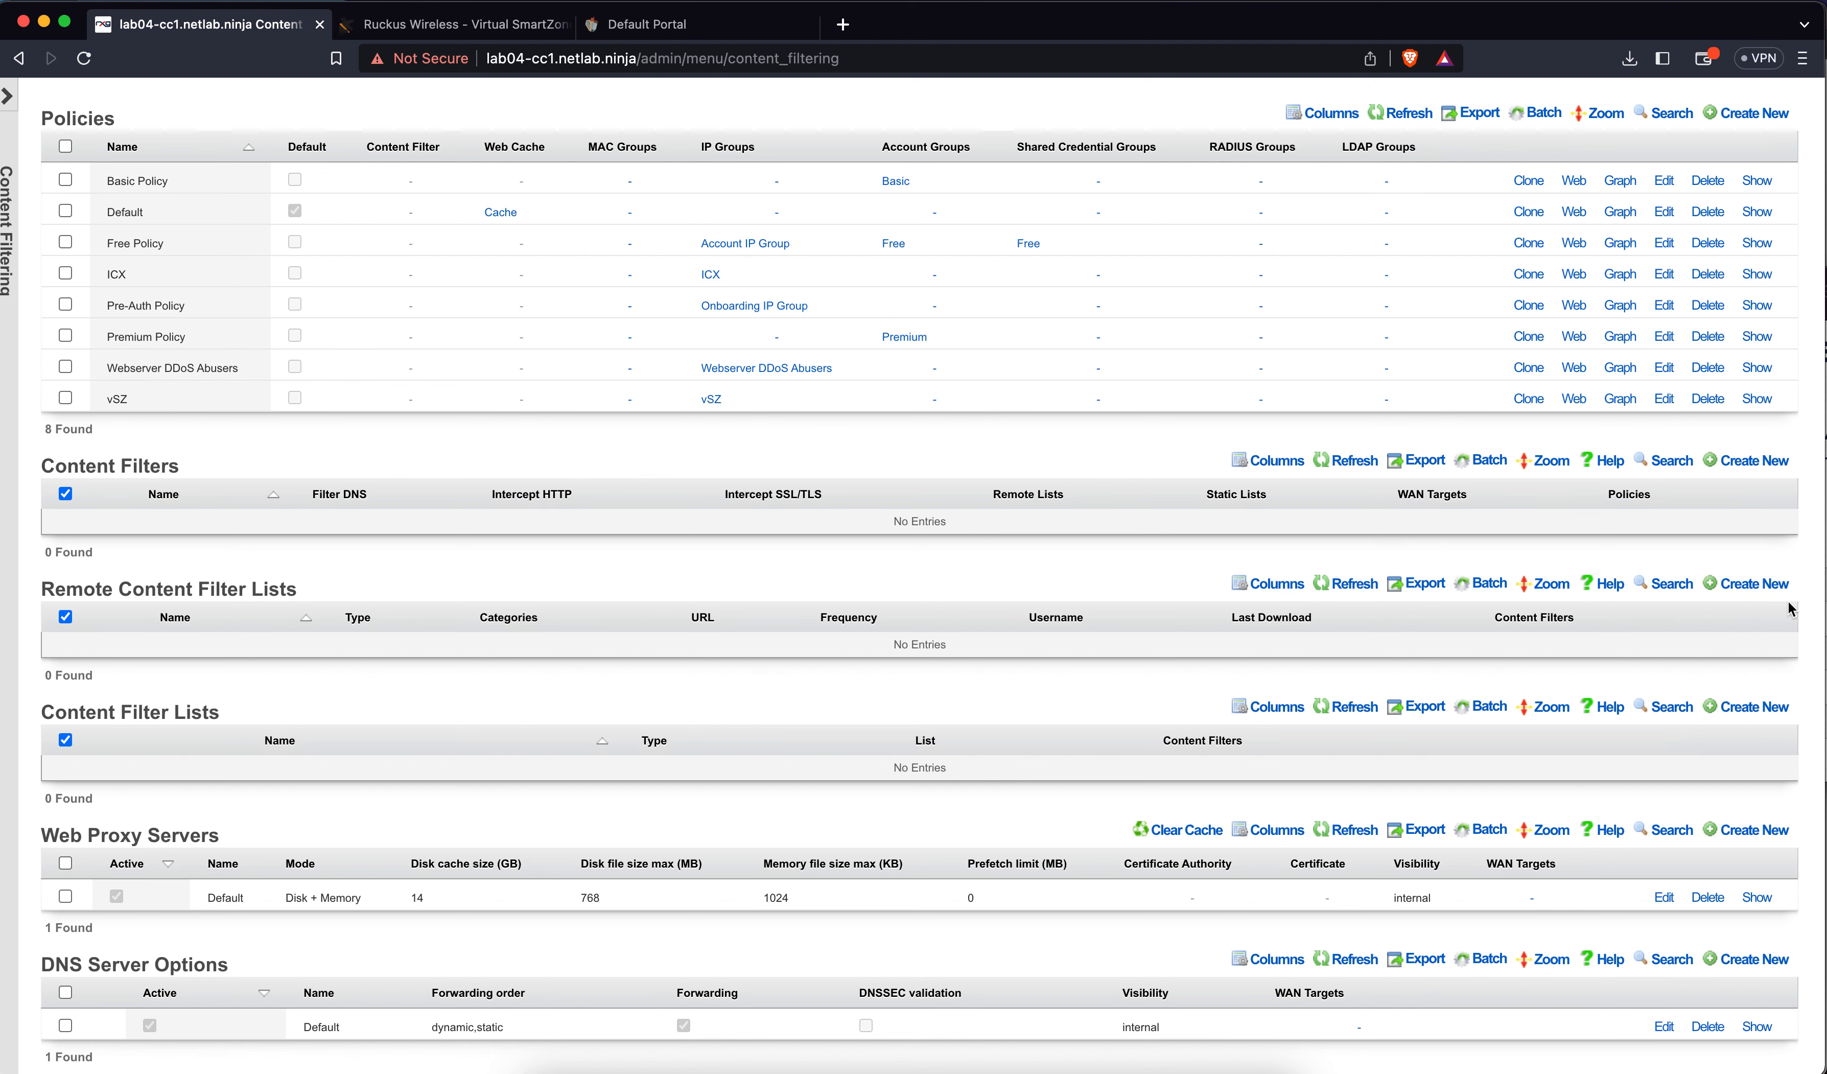
# Create the remote list 'UT1 Adult Content Filter List' with UT1 as provider
pyautogui.click(1769, 585)
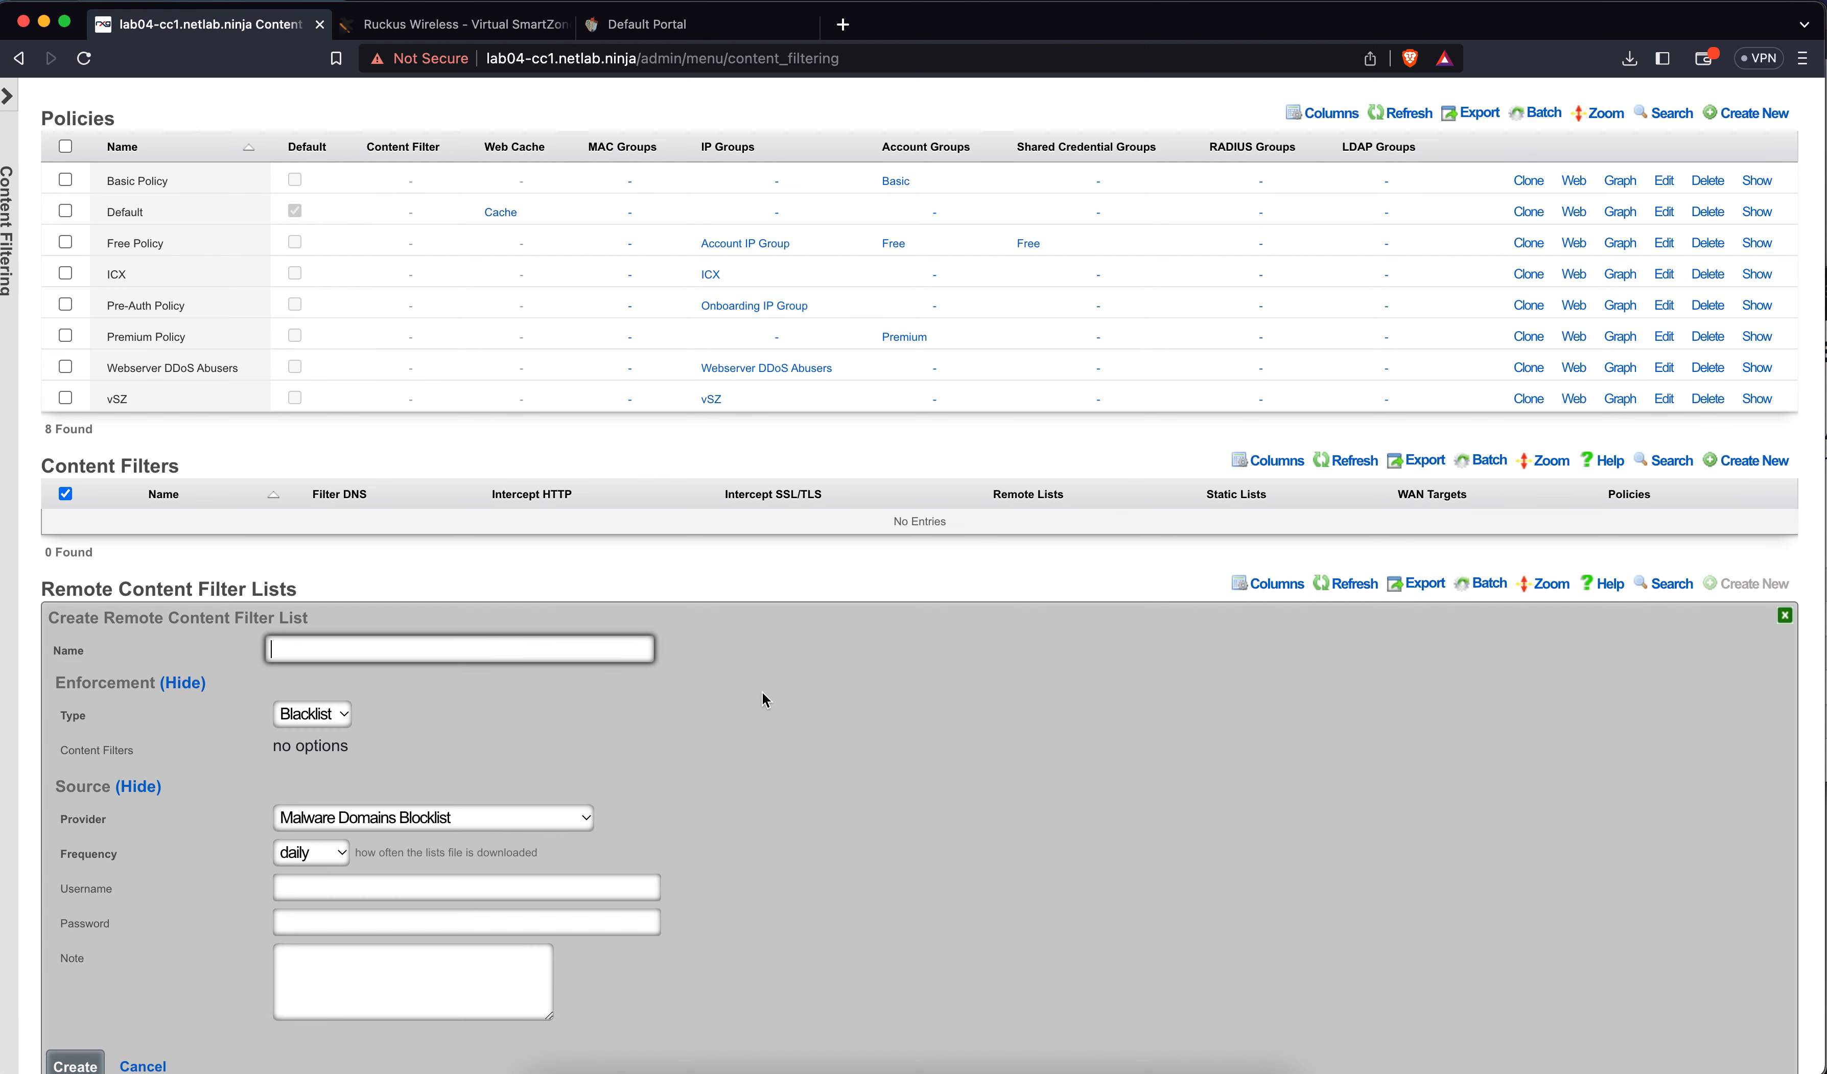
pyautogui.scroll(-2, 672, 722)
pyautogui.write('UT')
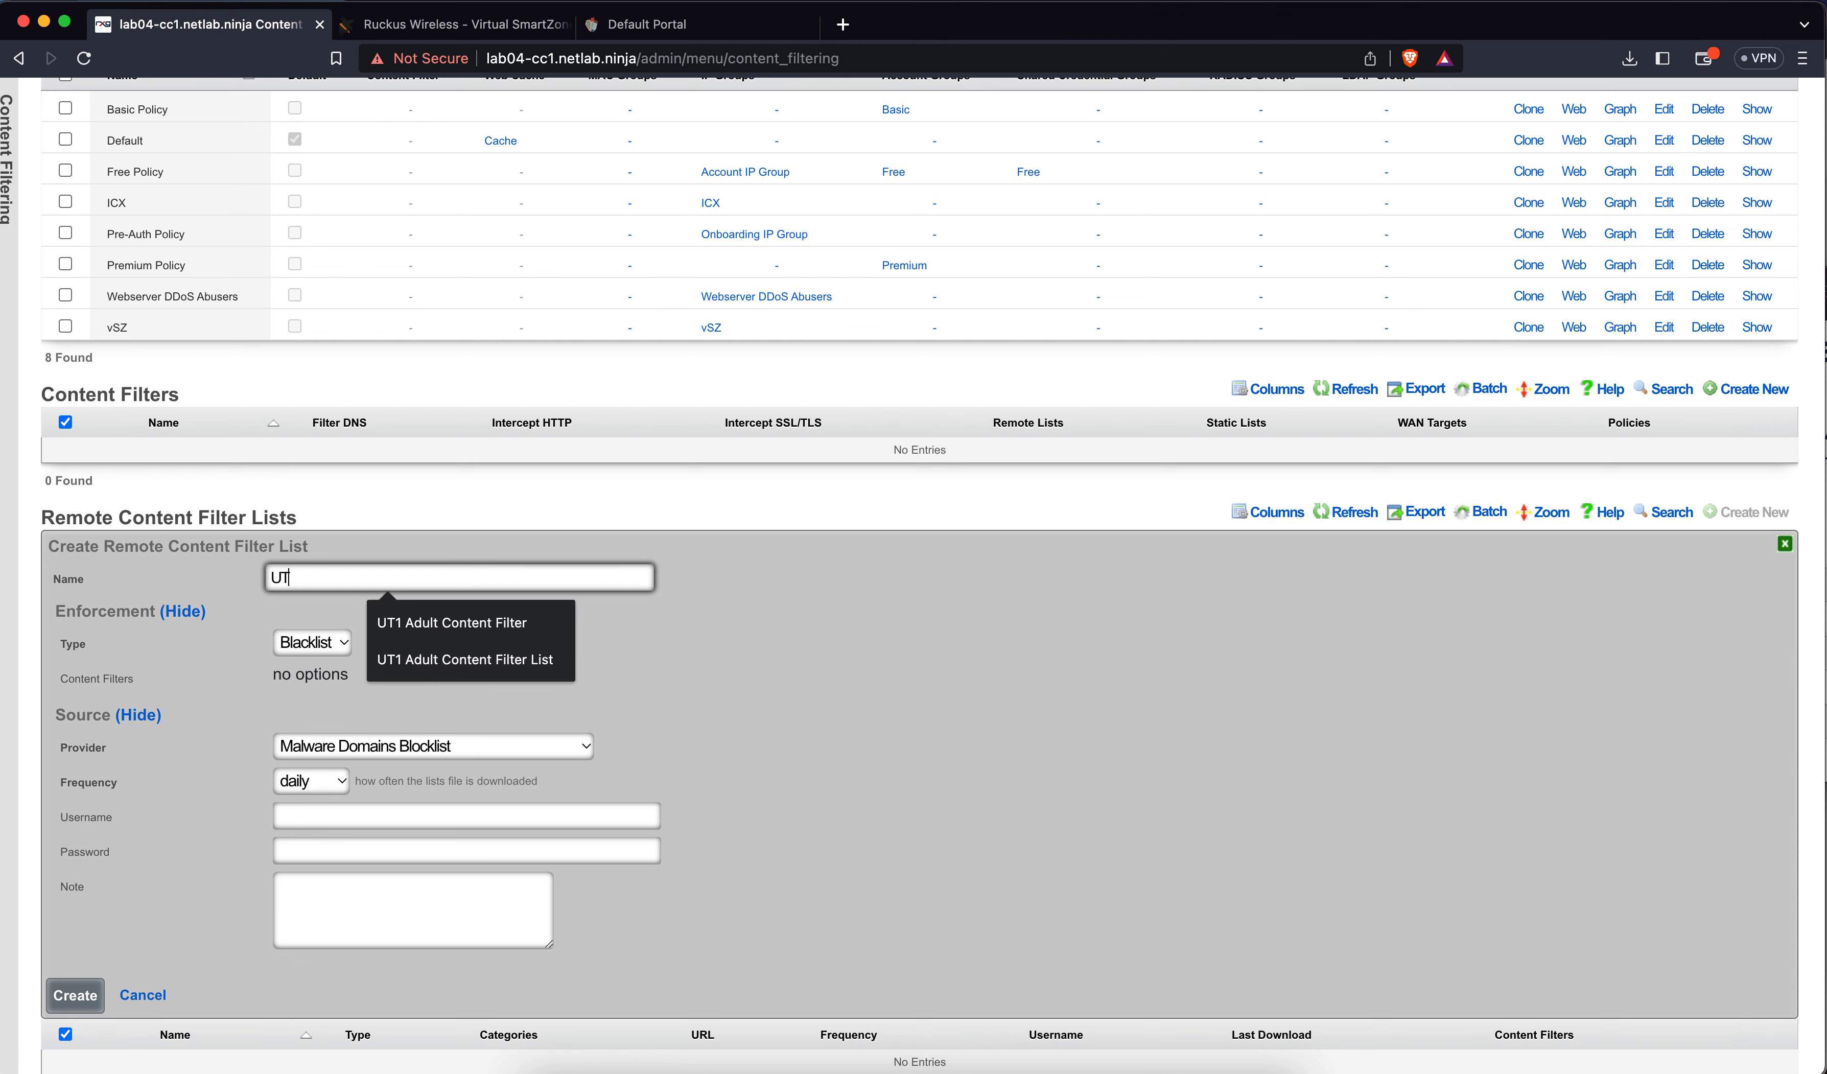
pyautogui.write('1 Adult Content Filter List')
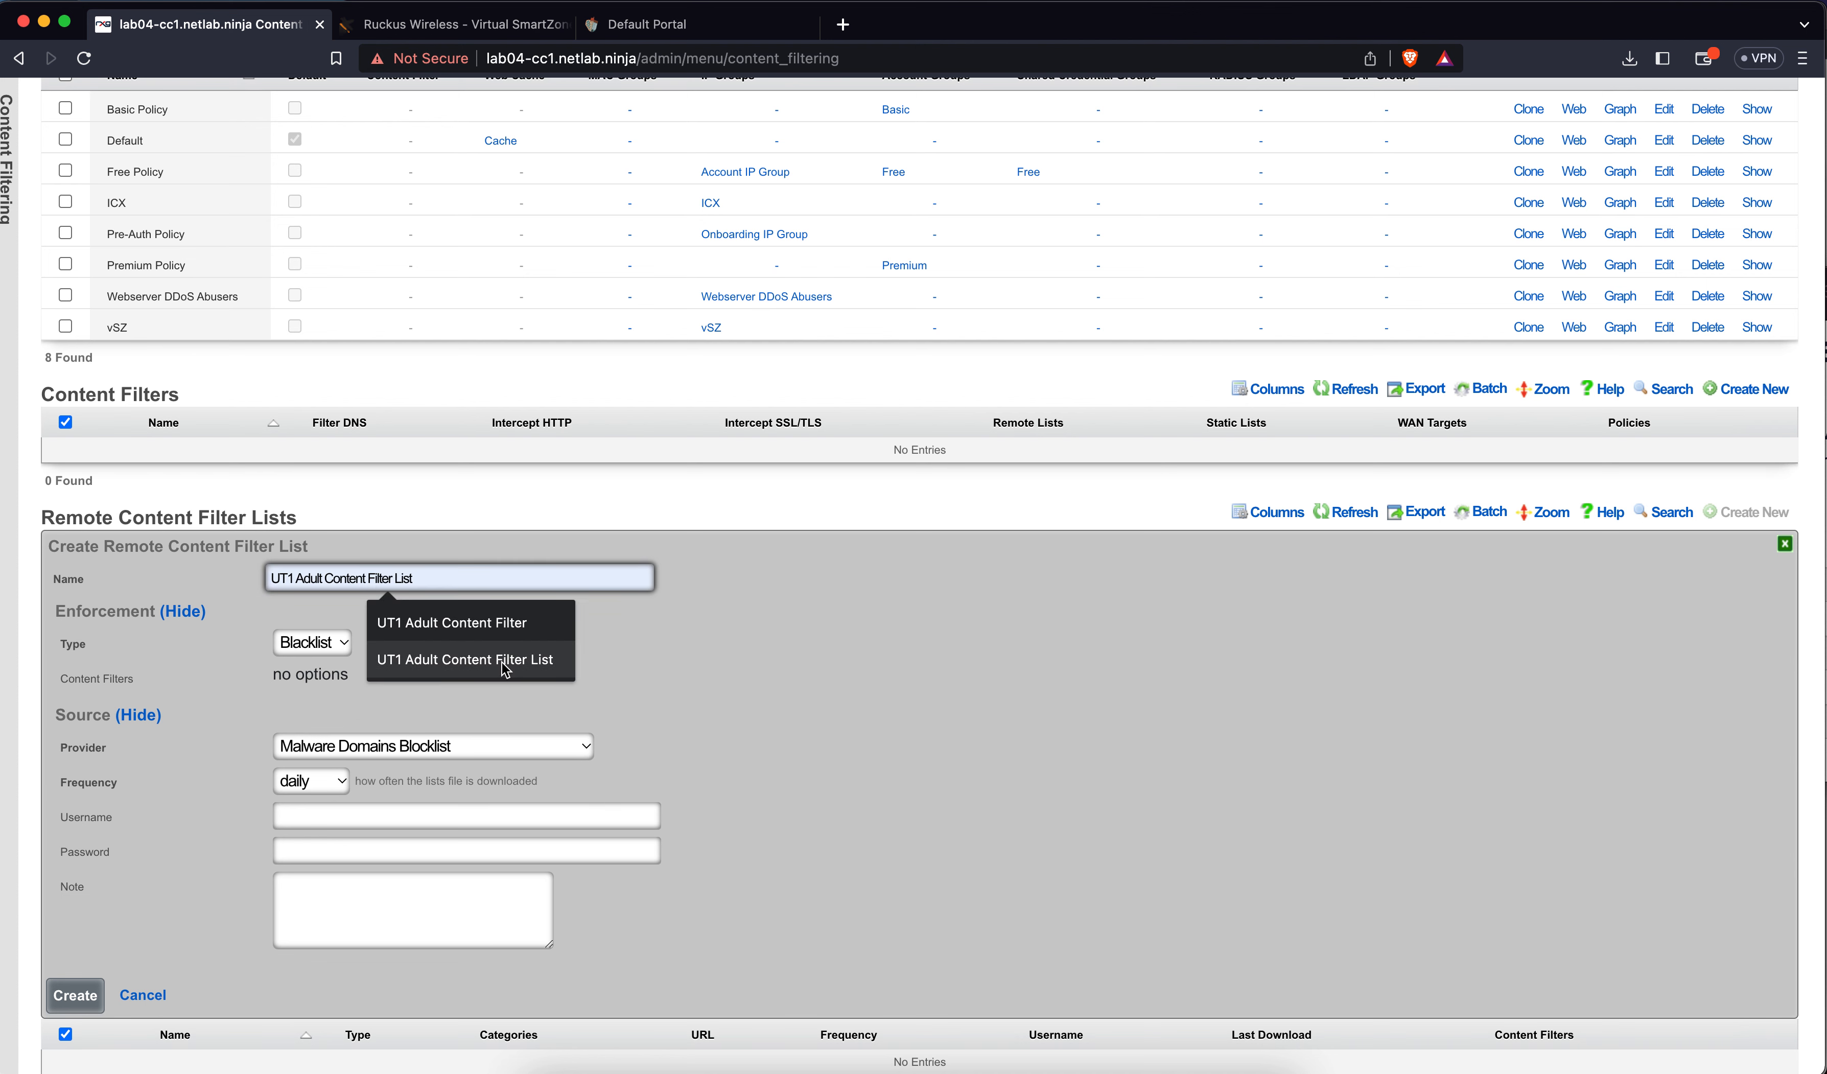
pyautogui.click(502, 662)
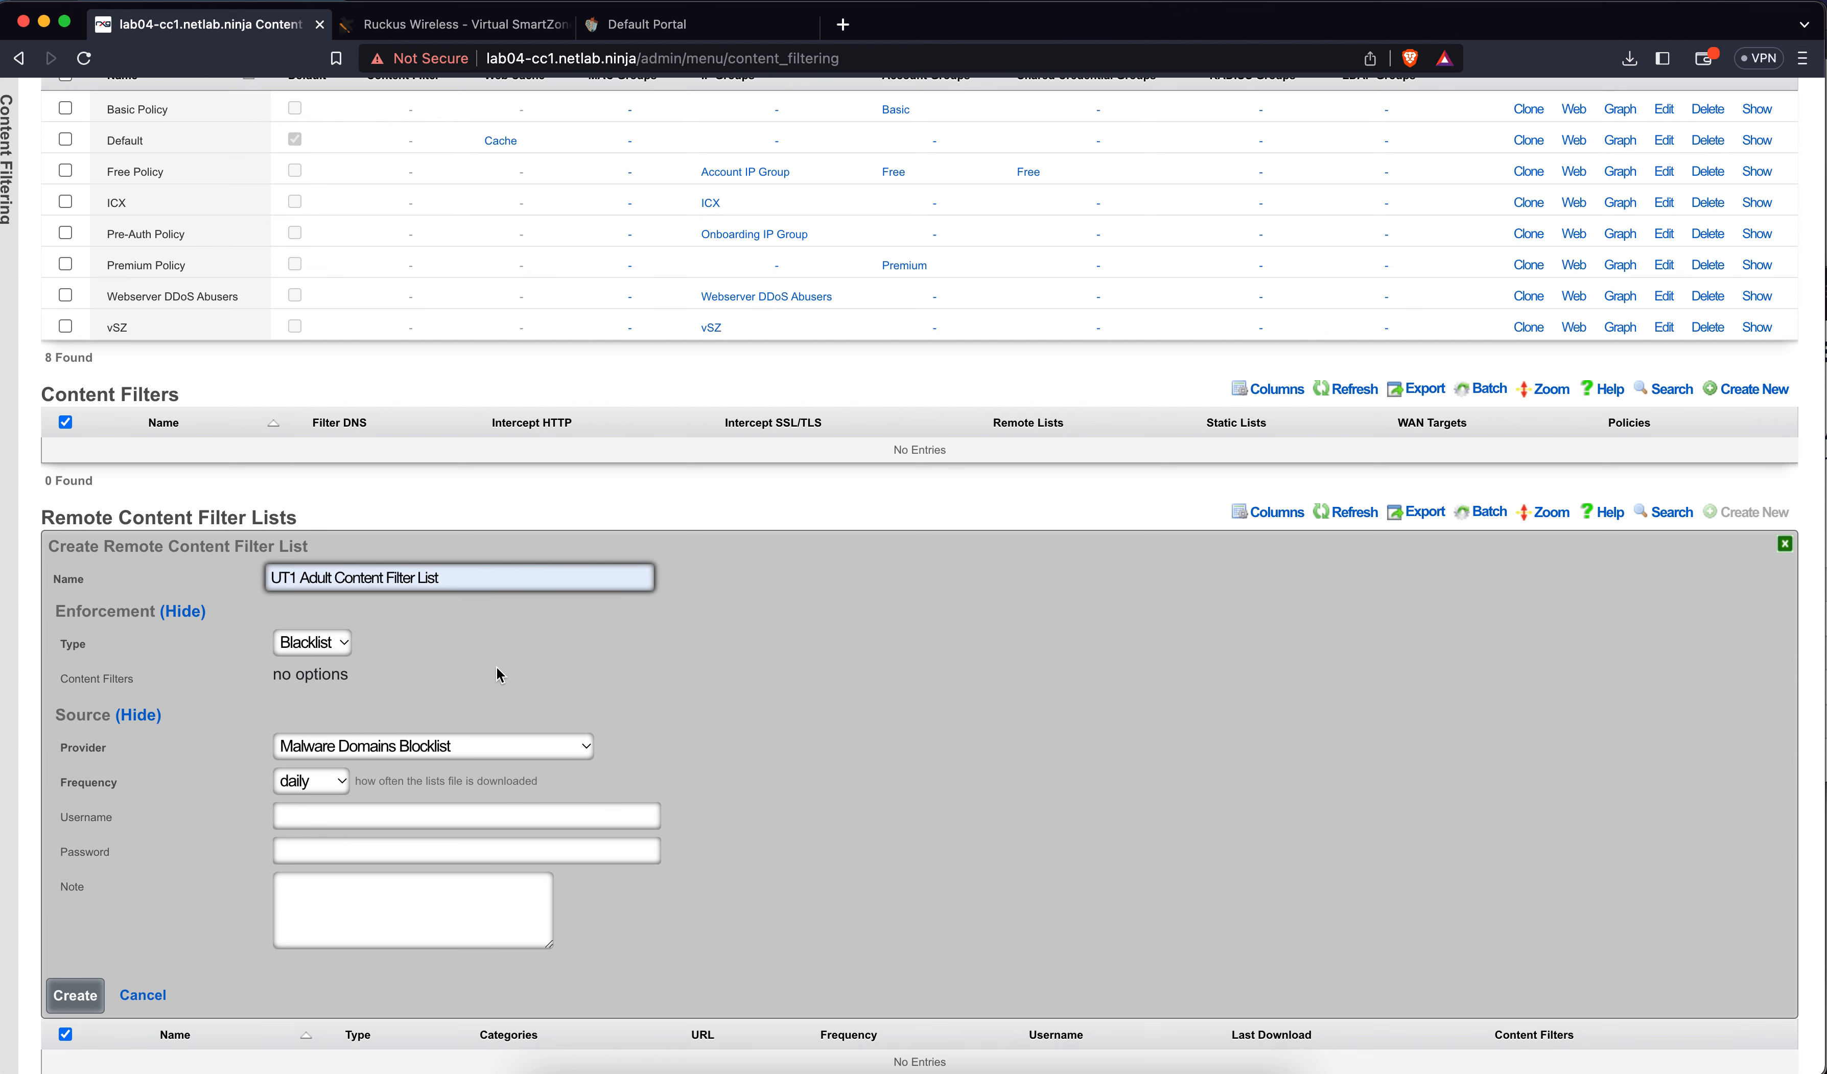
pyautogui.click(372, 746)
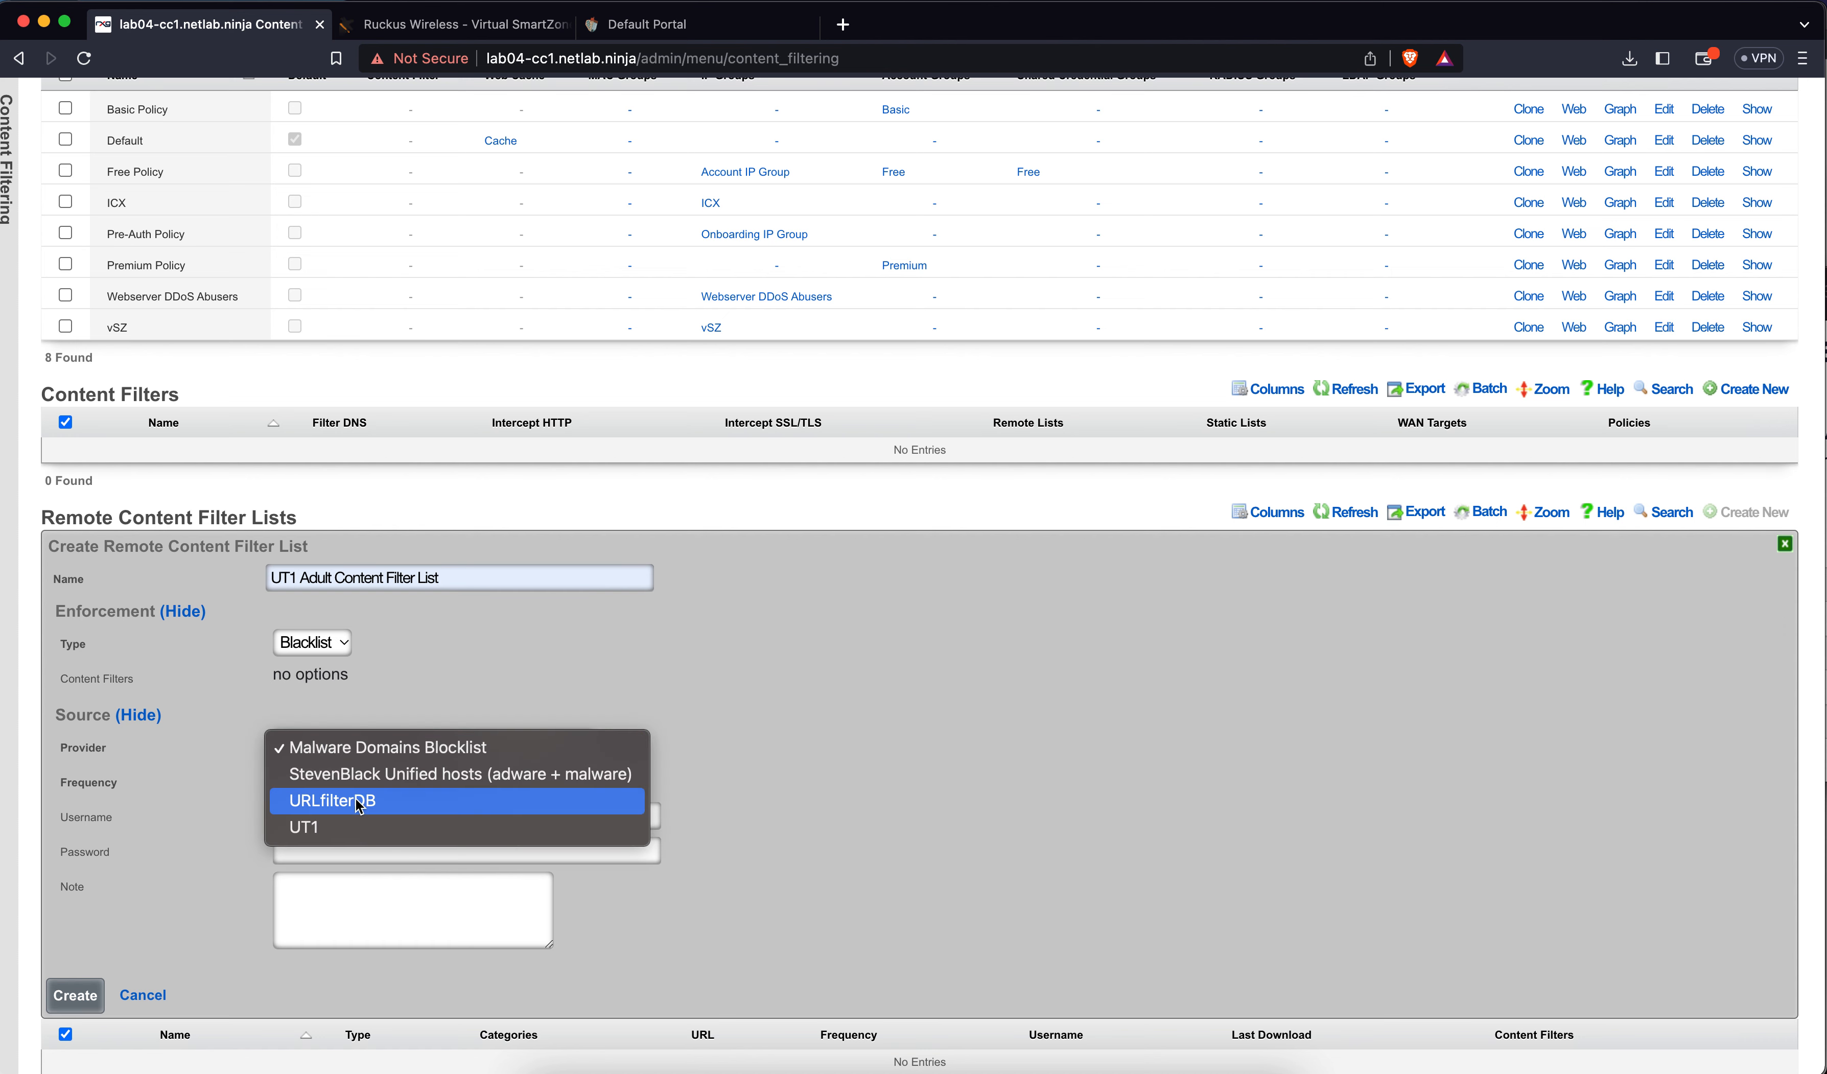
pyautogui.click(347, 821)
pyautogui.scroll(-3, 533, 677)
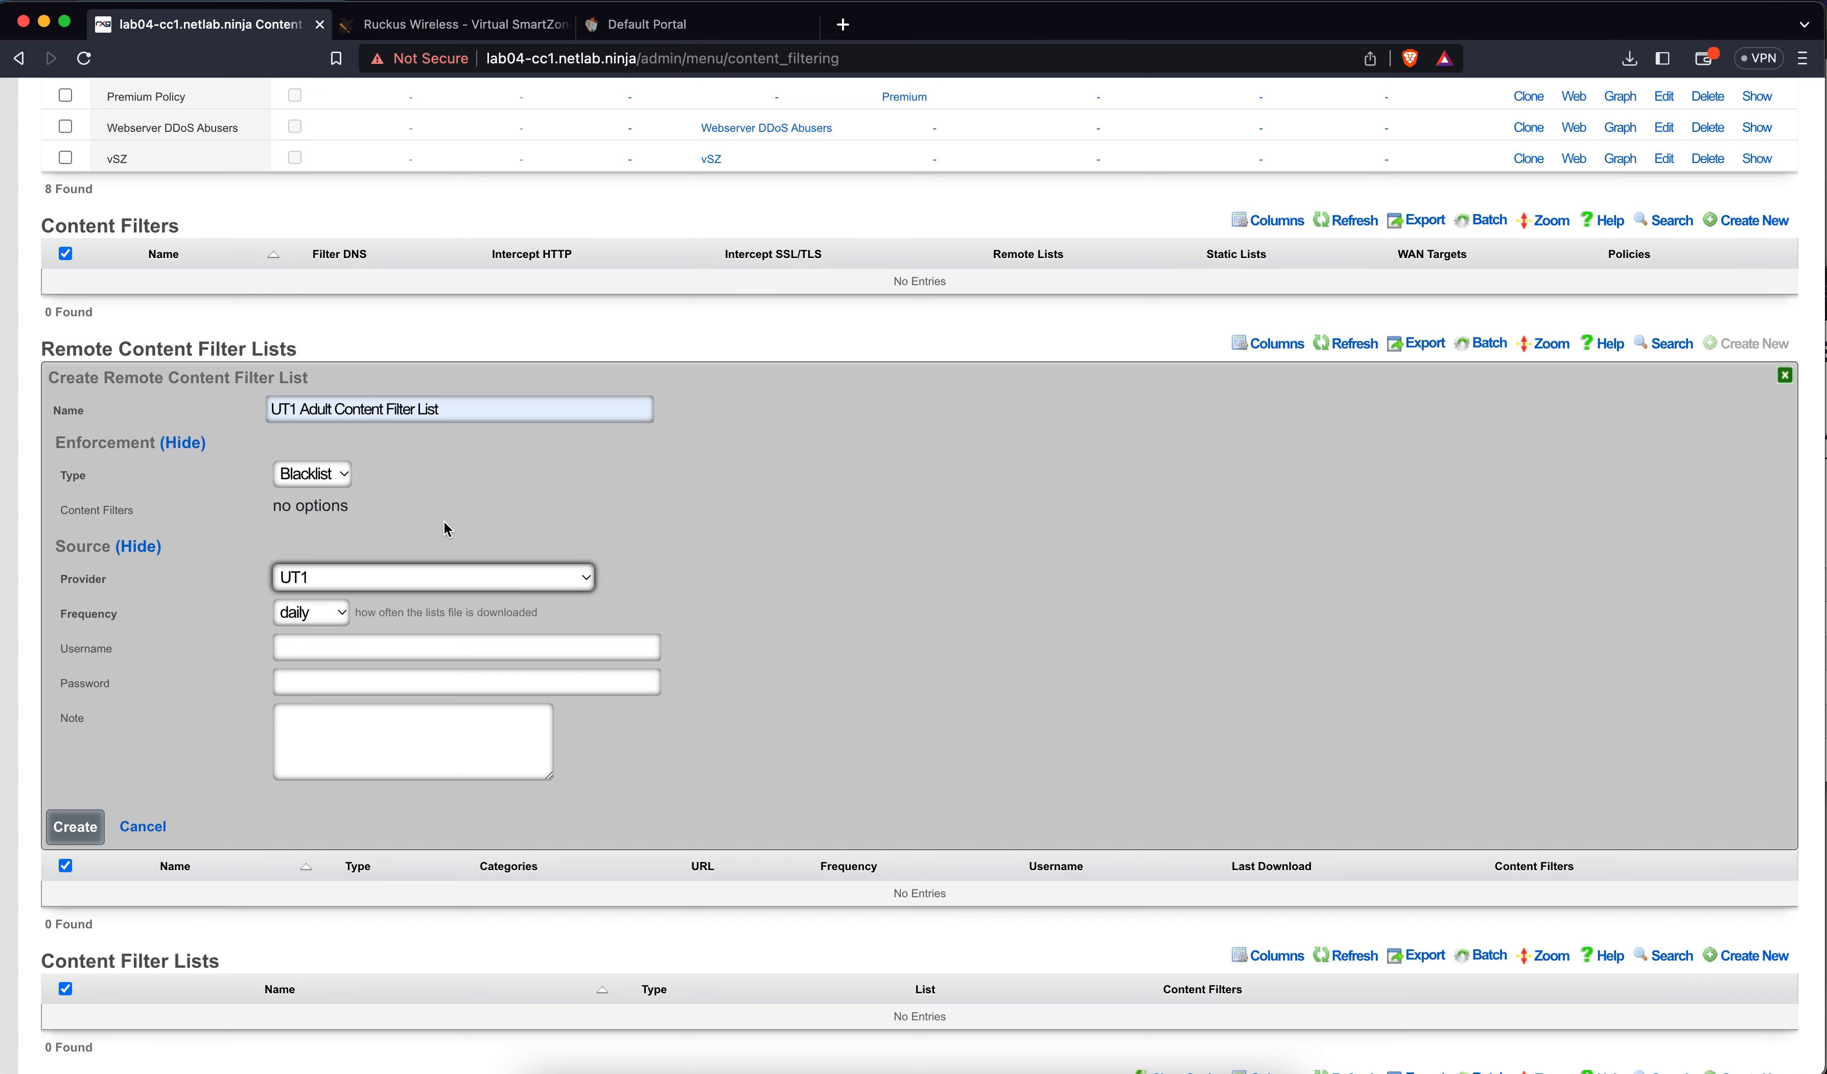
pyautogui.click(75, 827)
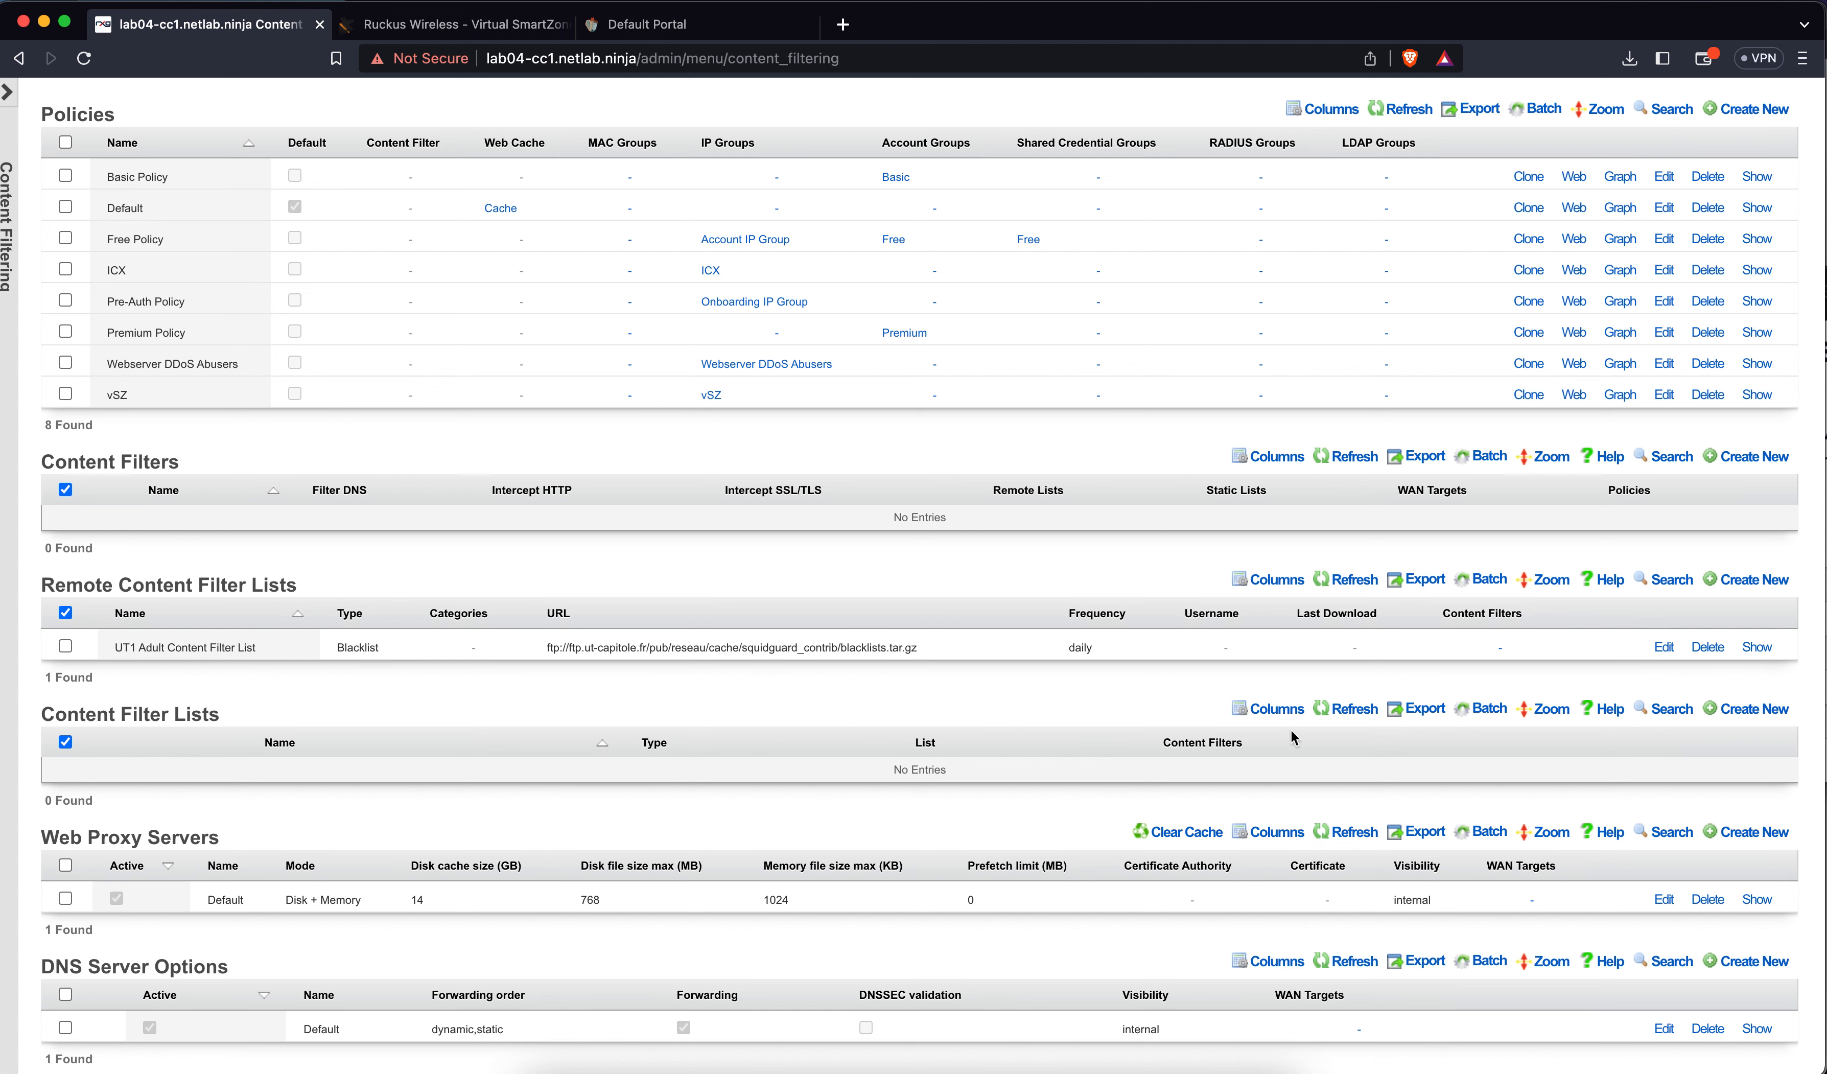
# Open and close the UT1 list's edit form several times, reloading the remote lists
pyautogui.click(1659, 647)
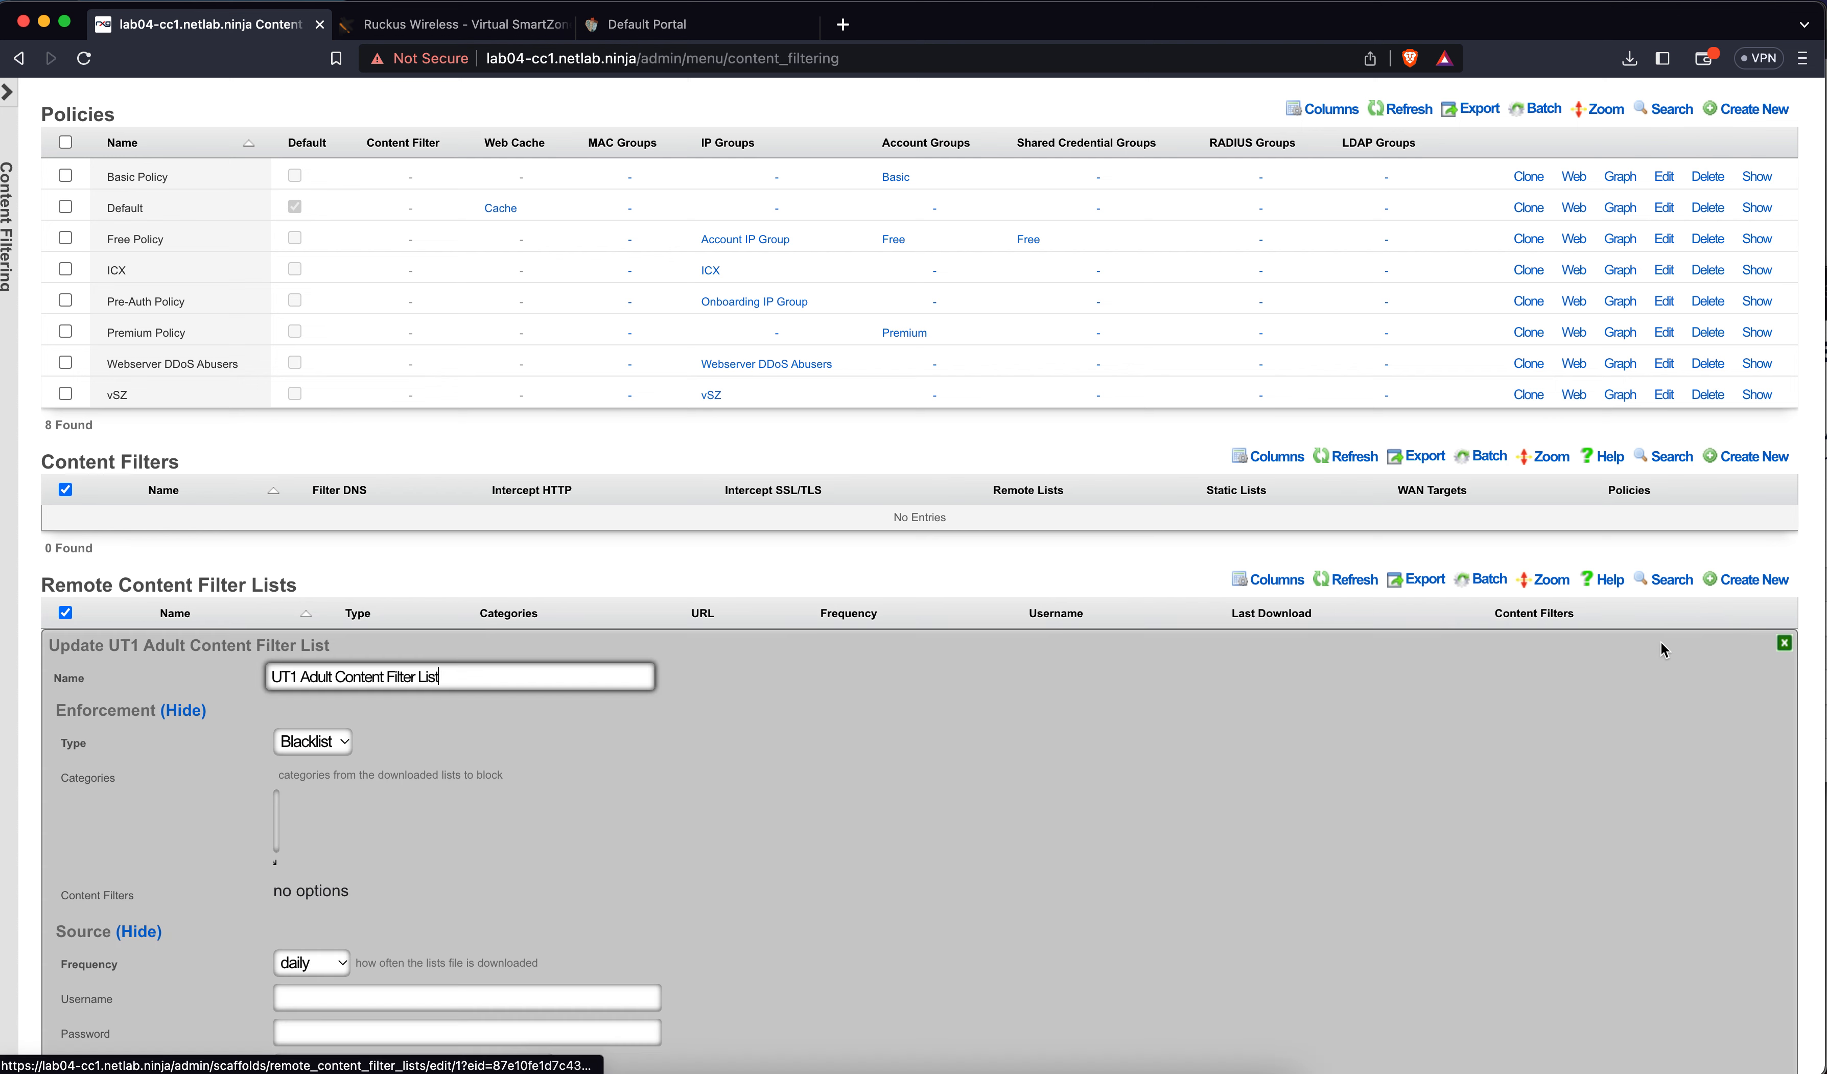
pyautogui.click(1784, 643)
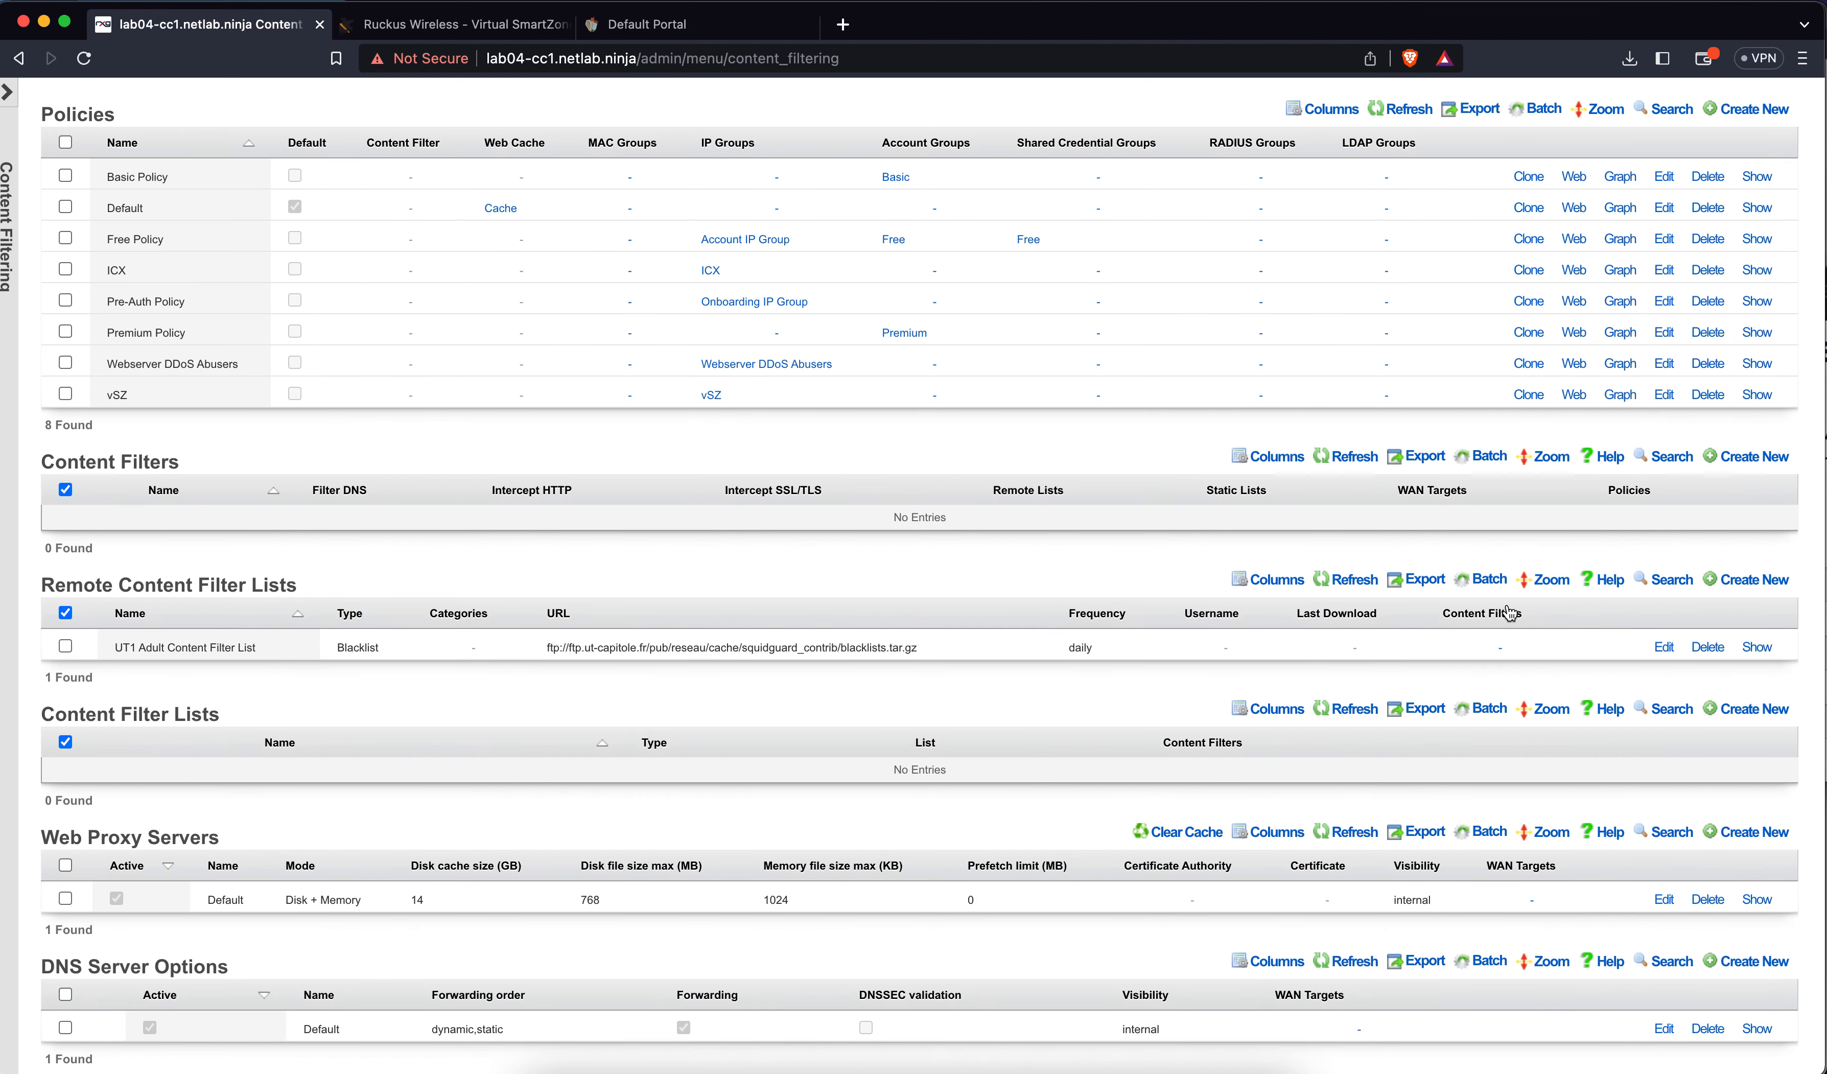
pyautogui.click(1368, 579)
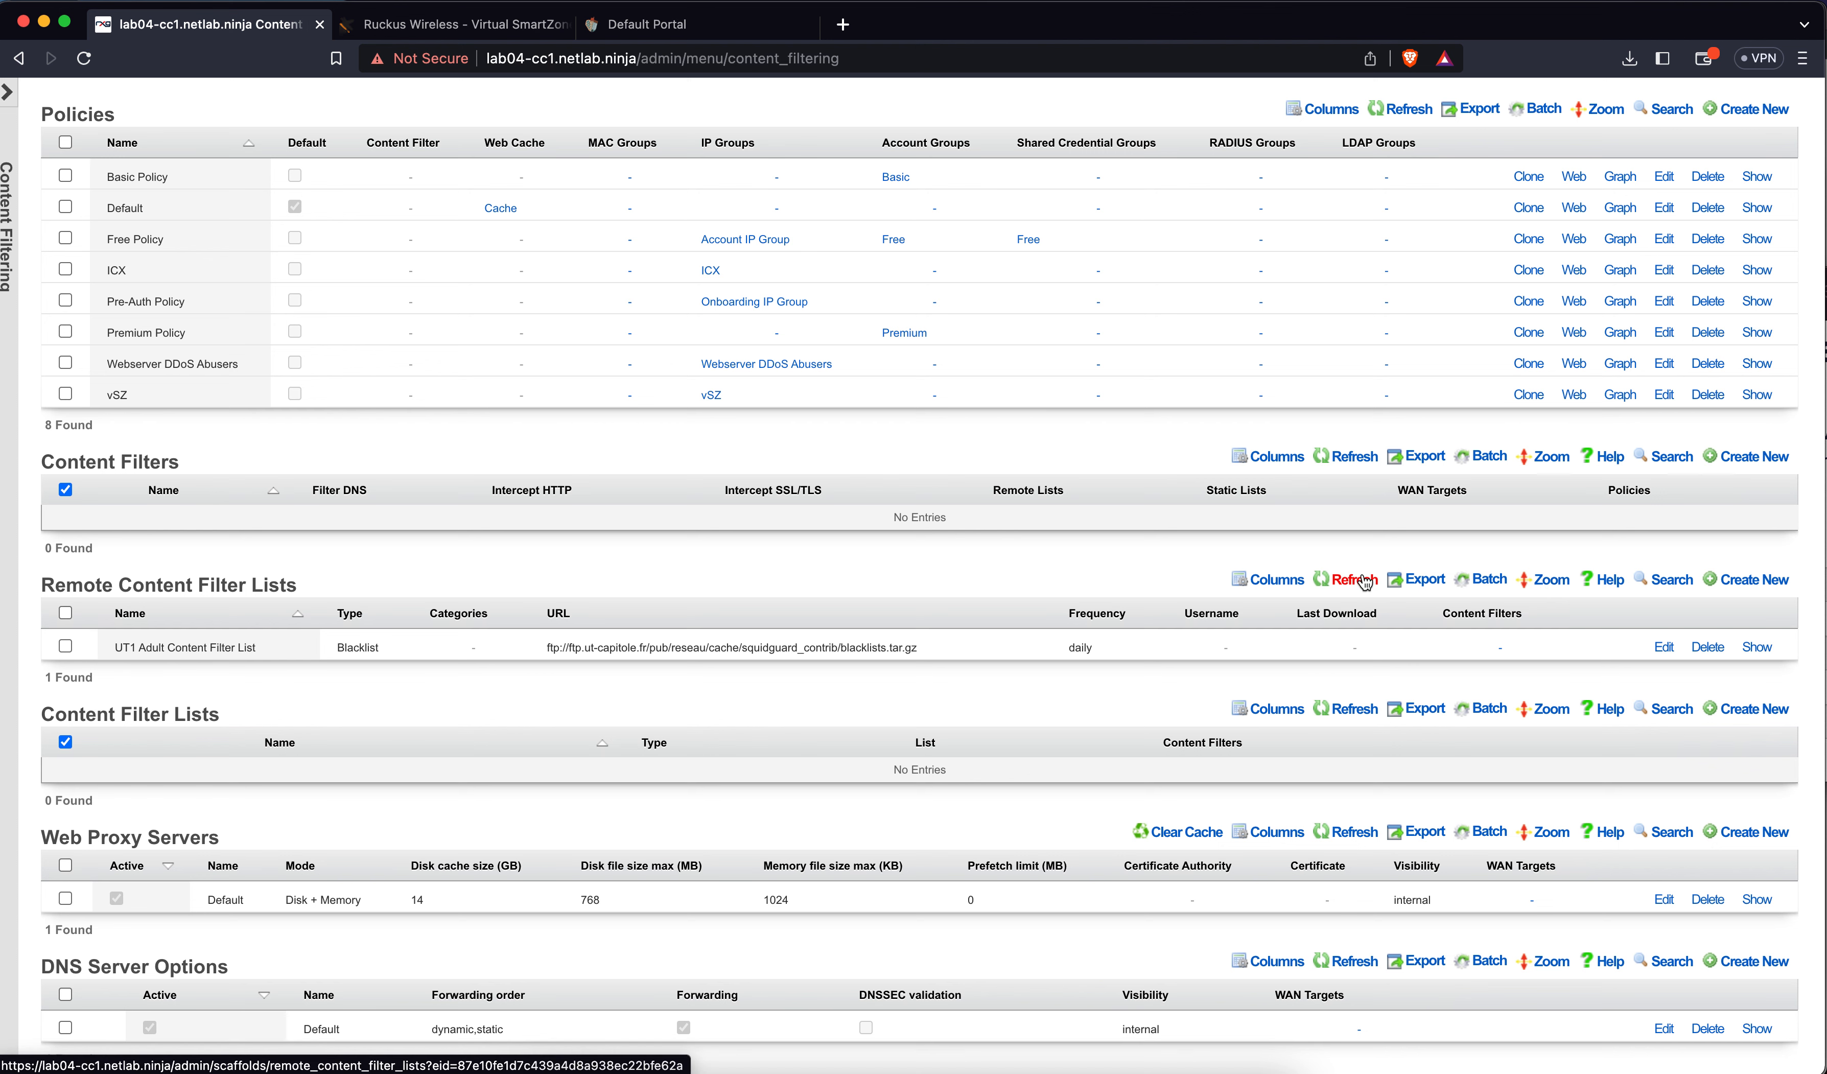
pyautogui.click(1664, 646)
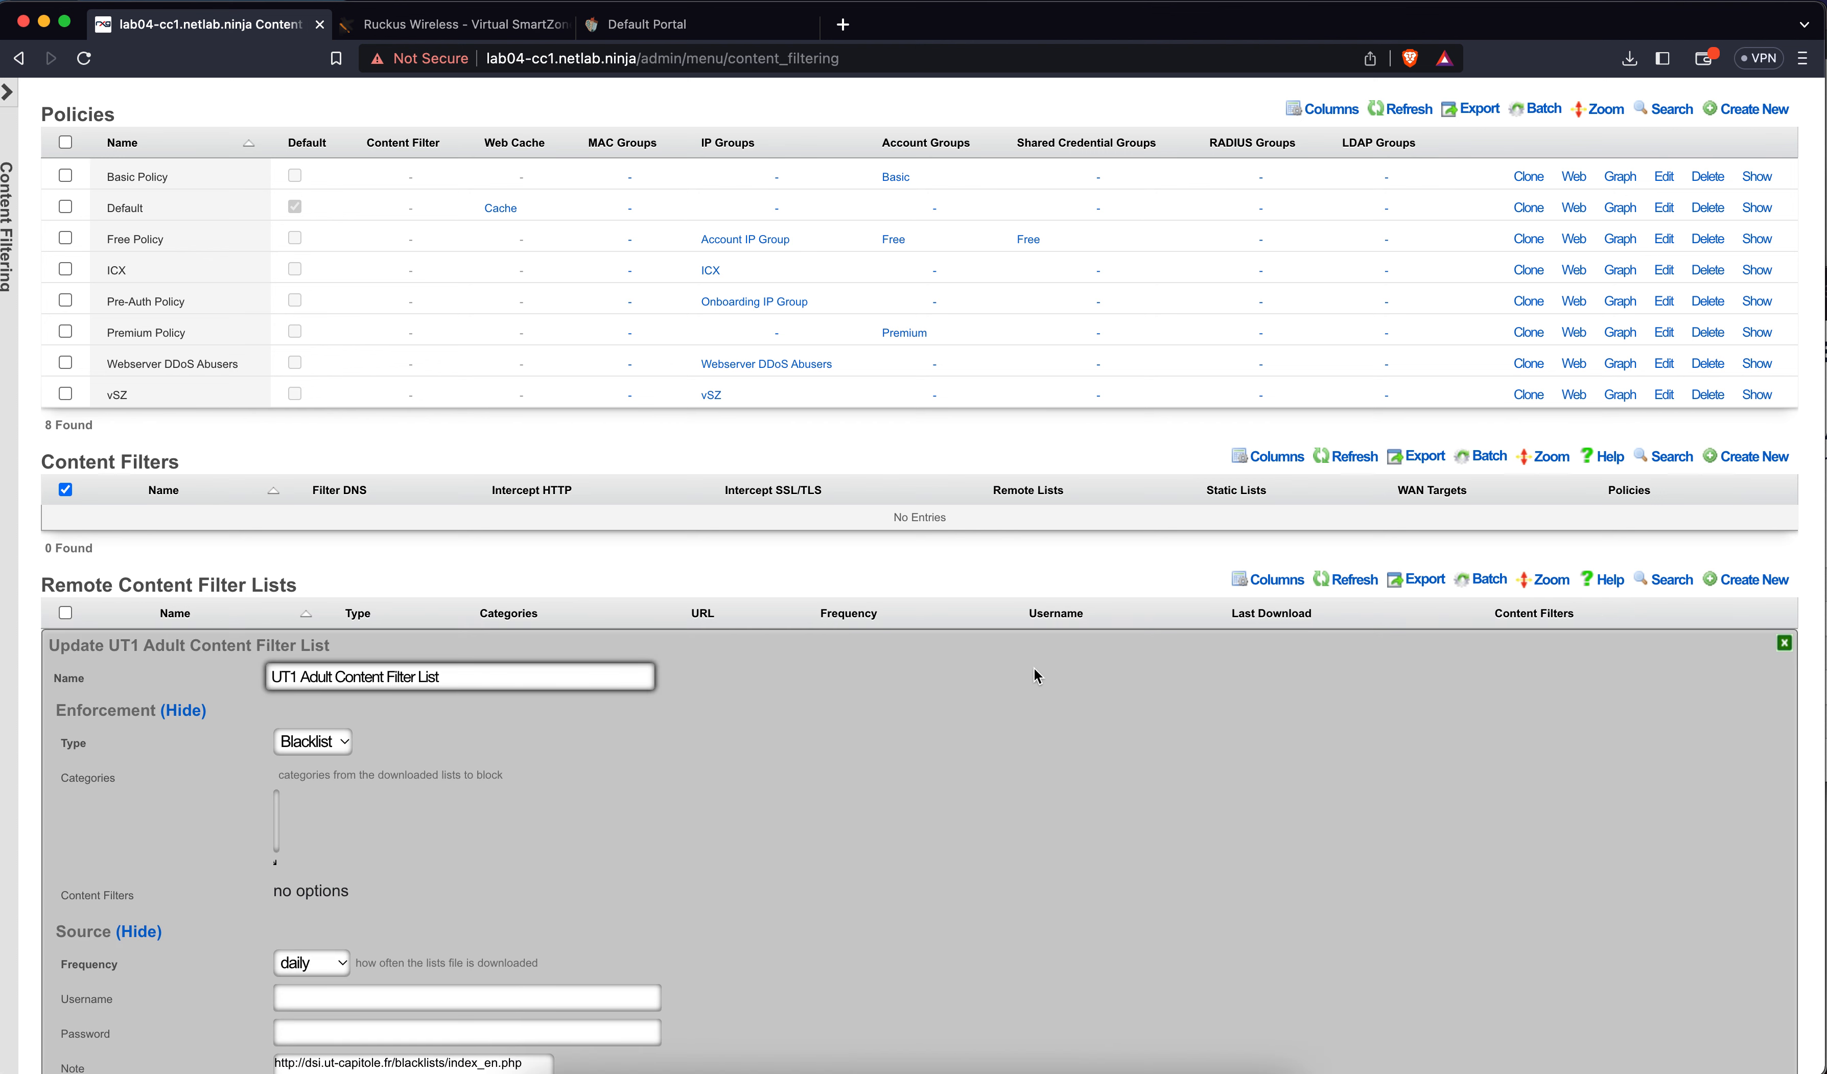
pyautogui.click(1784, 643)
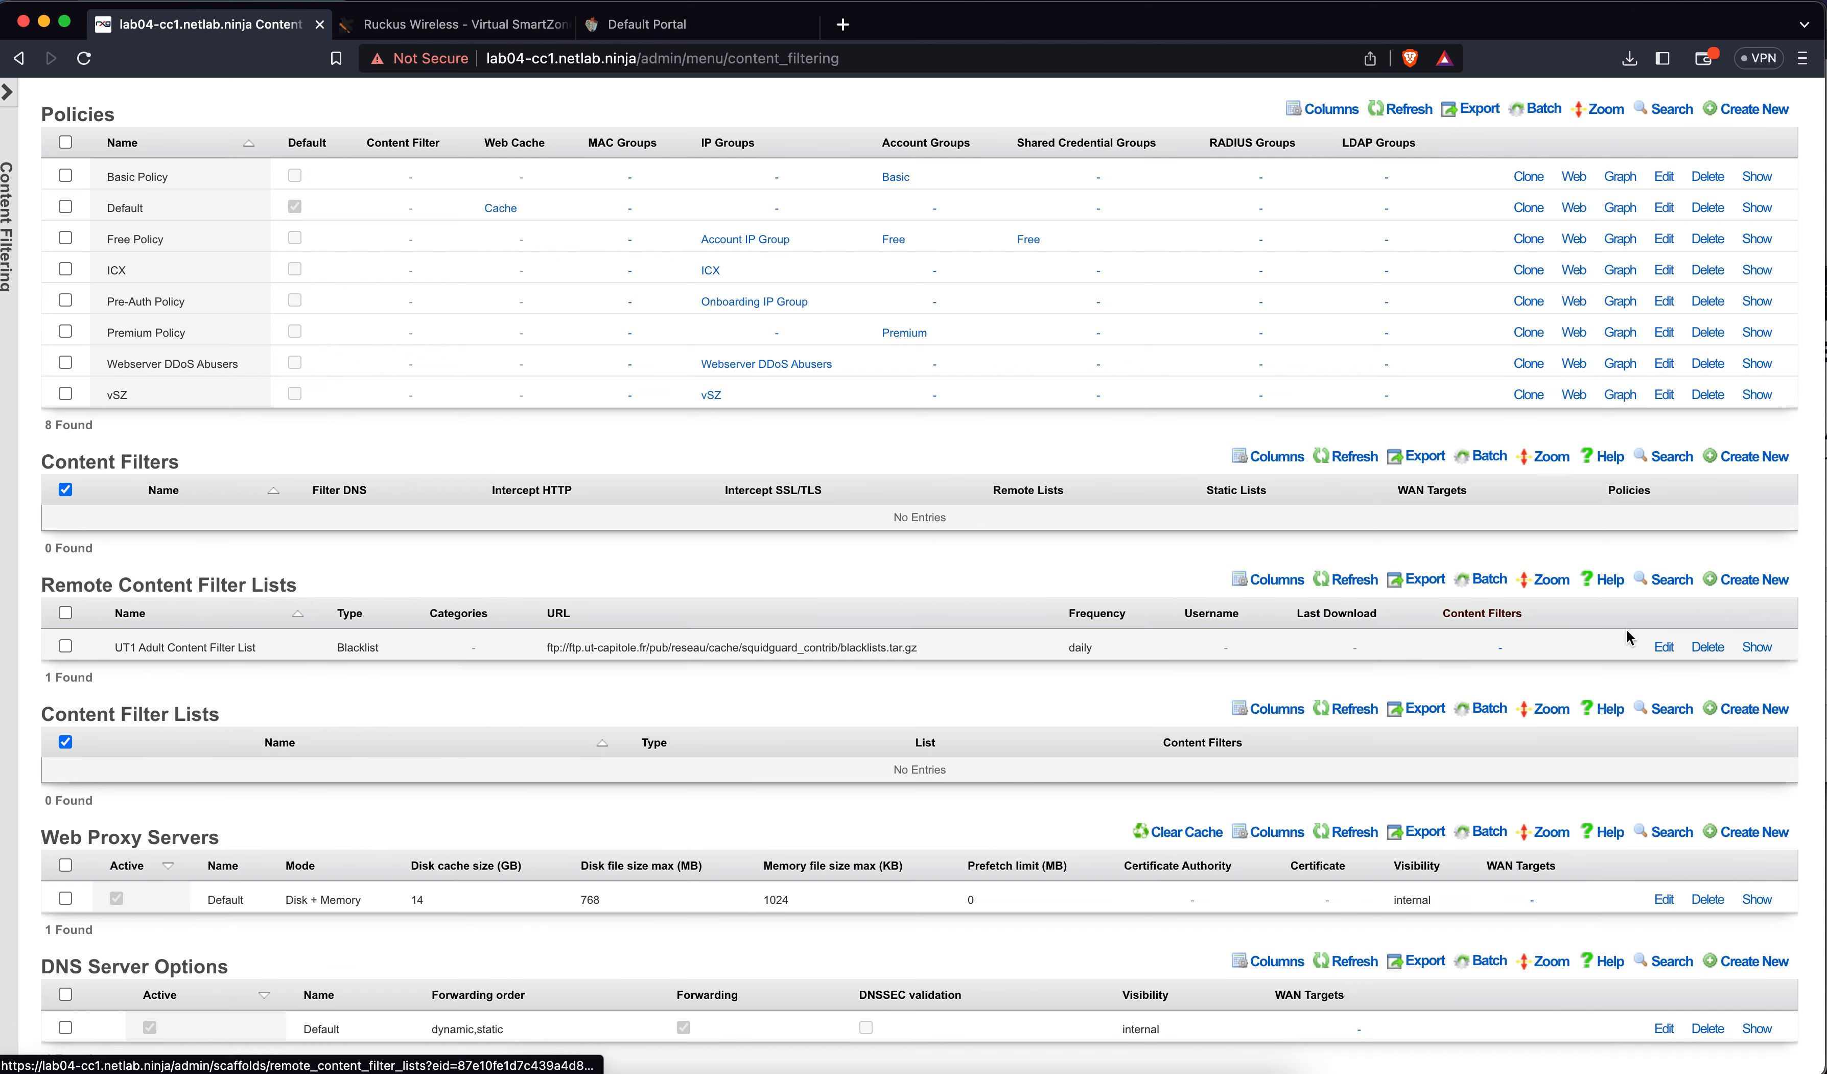
pyautogui.click(1663, 648)
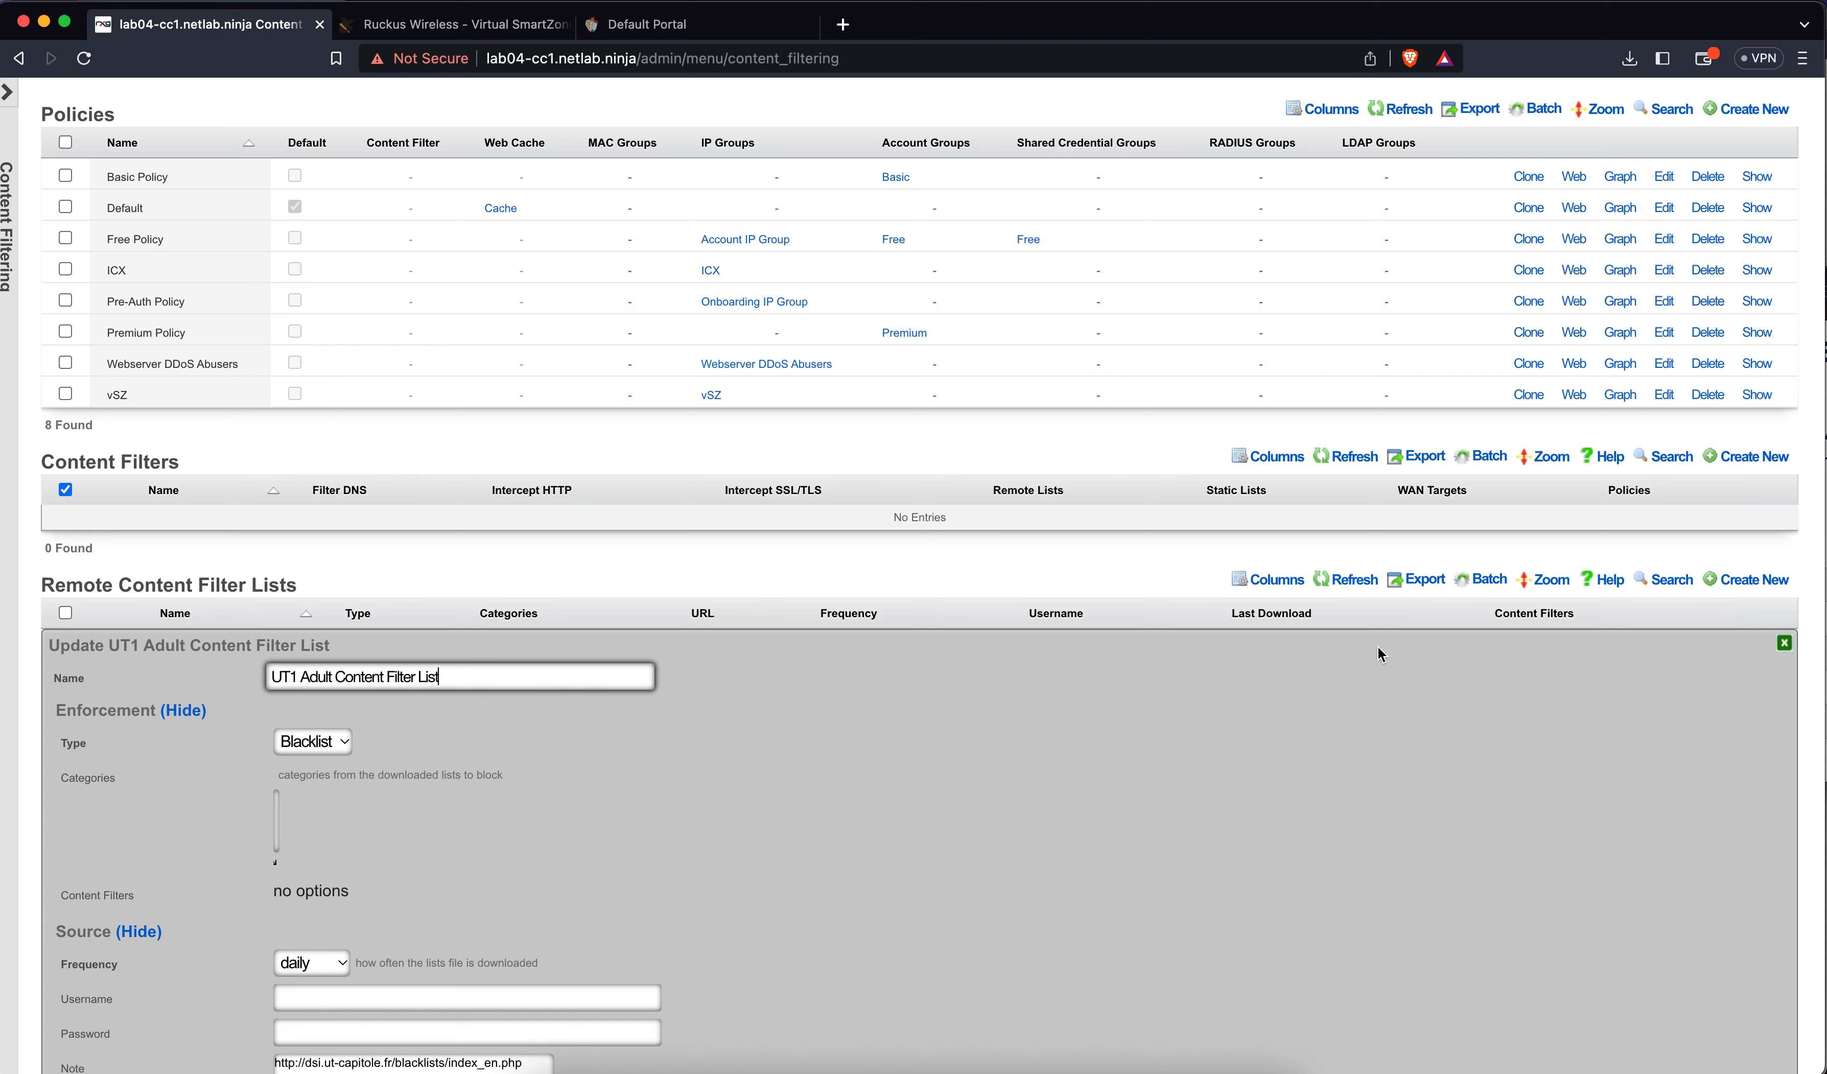
pyautogui.click(1784, 643)
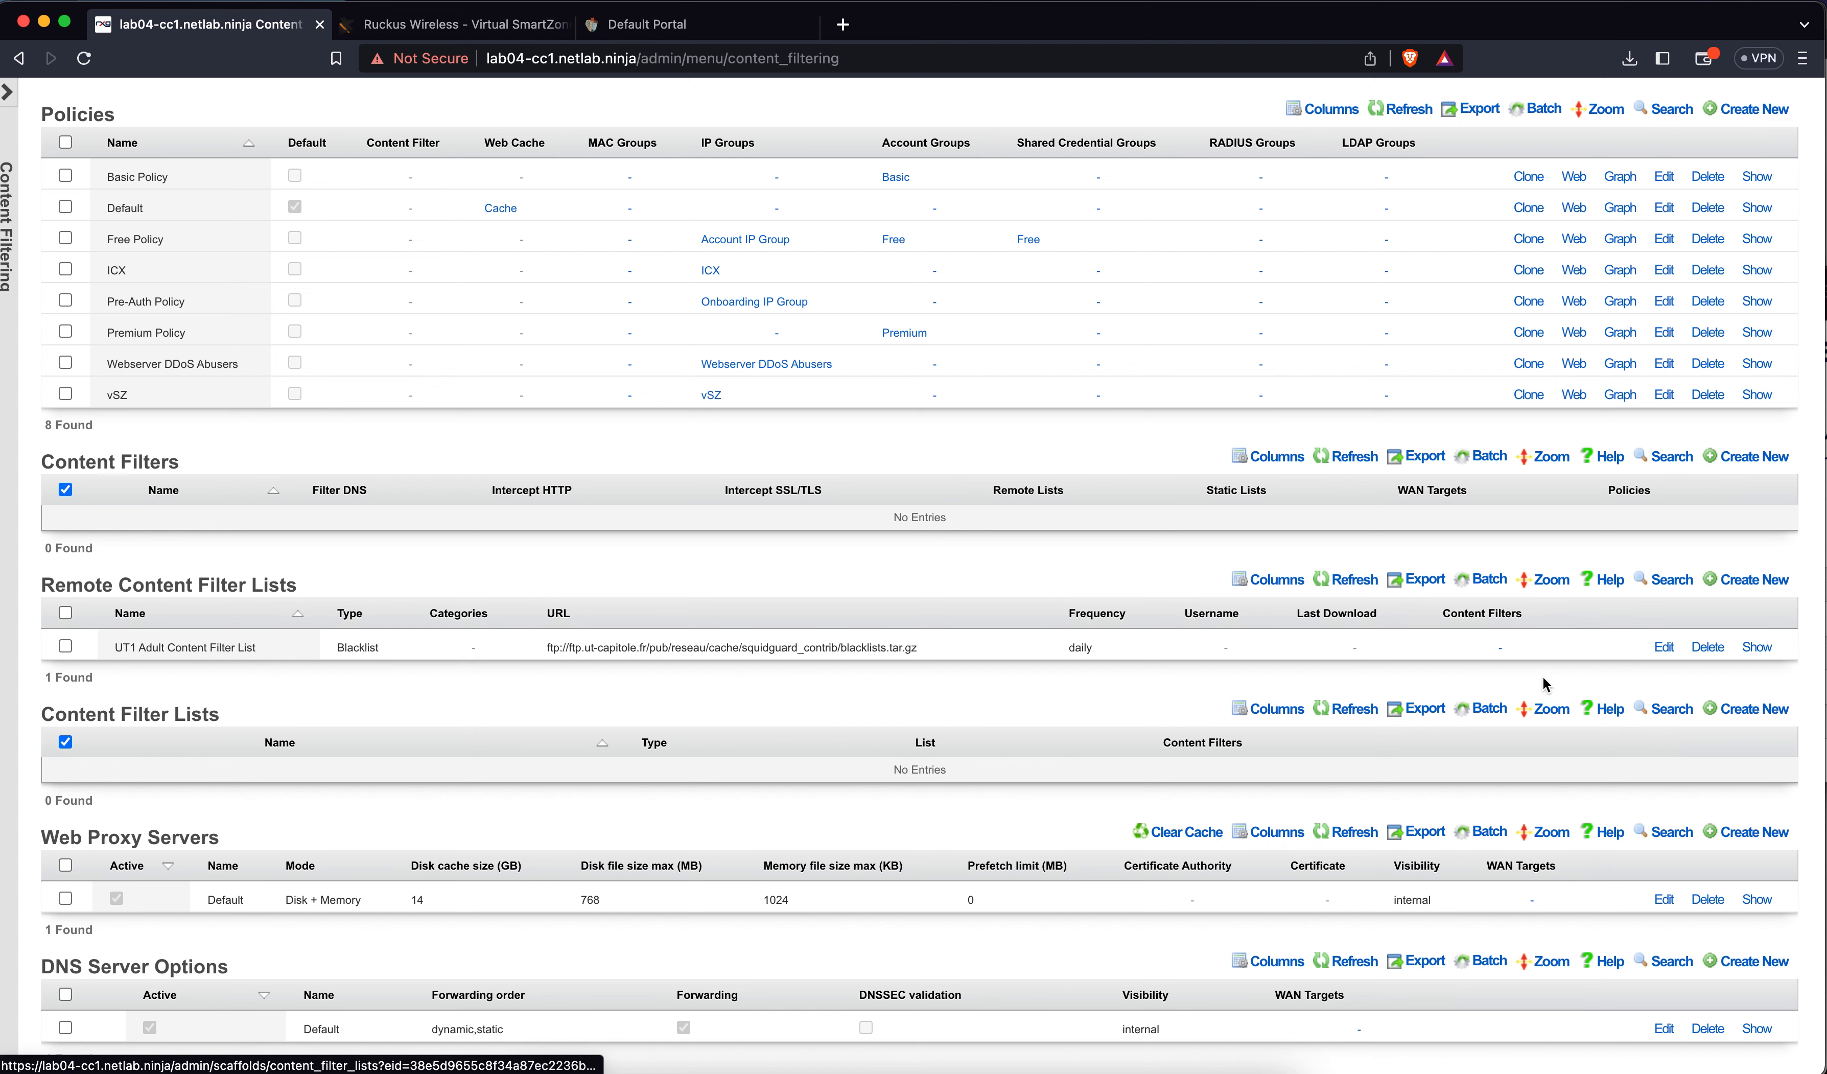
# Select the adult, dating and lingerie categories for the UT1 list and update it
pyautogui.click(1664, 648)
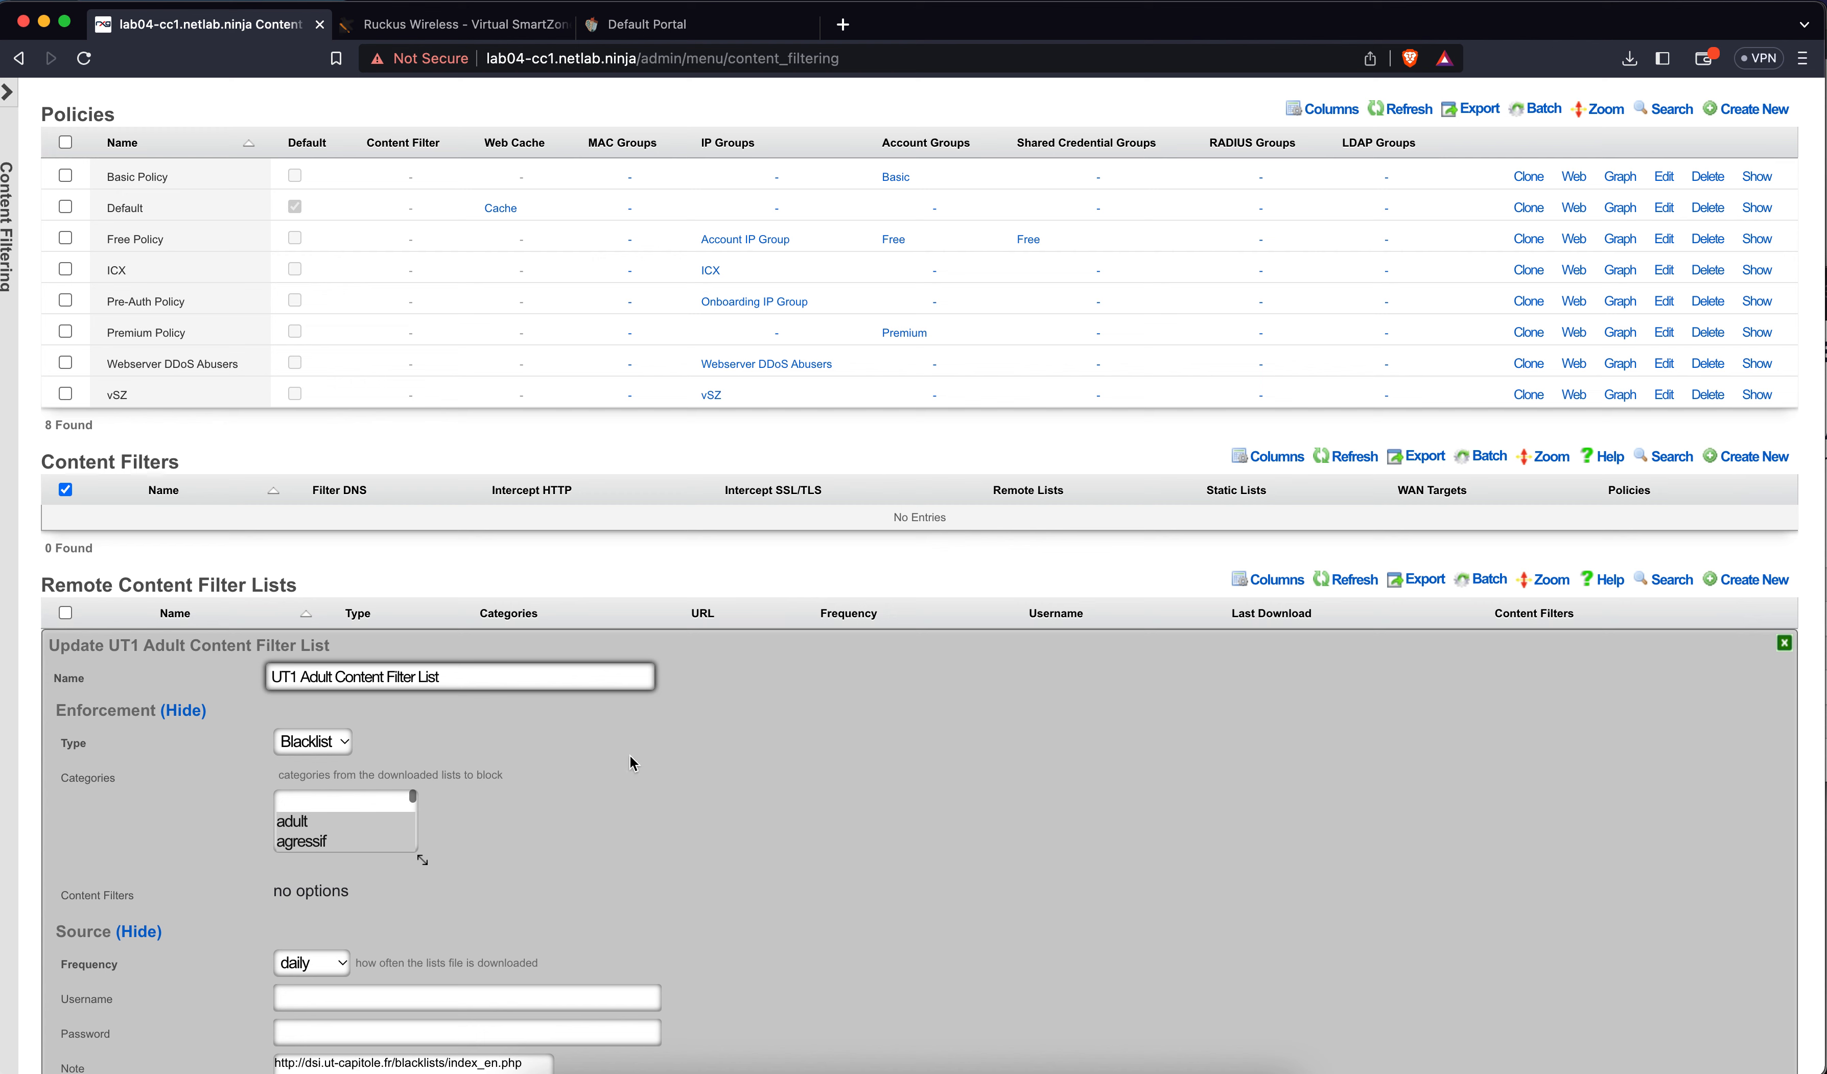
pyautogui.scroll(-5, 465, 804)
pyautogui.scroll(-2, 465, 805)
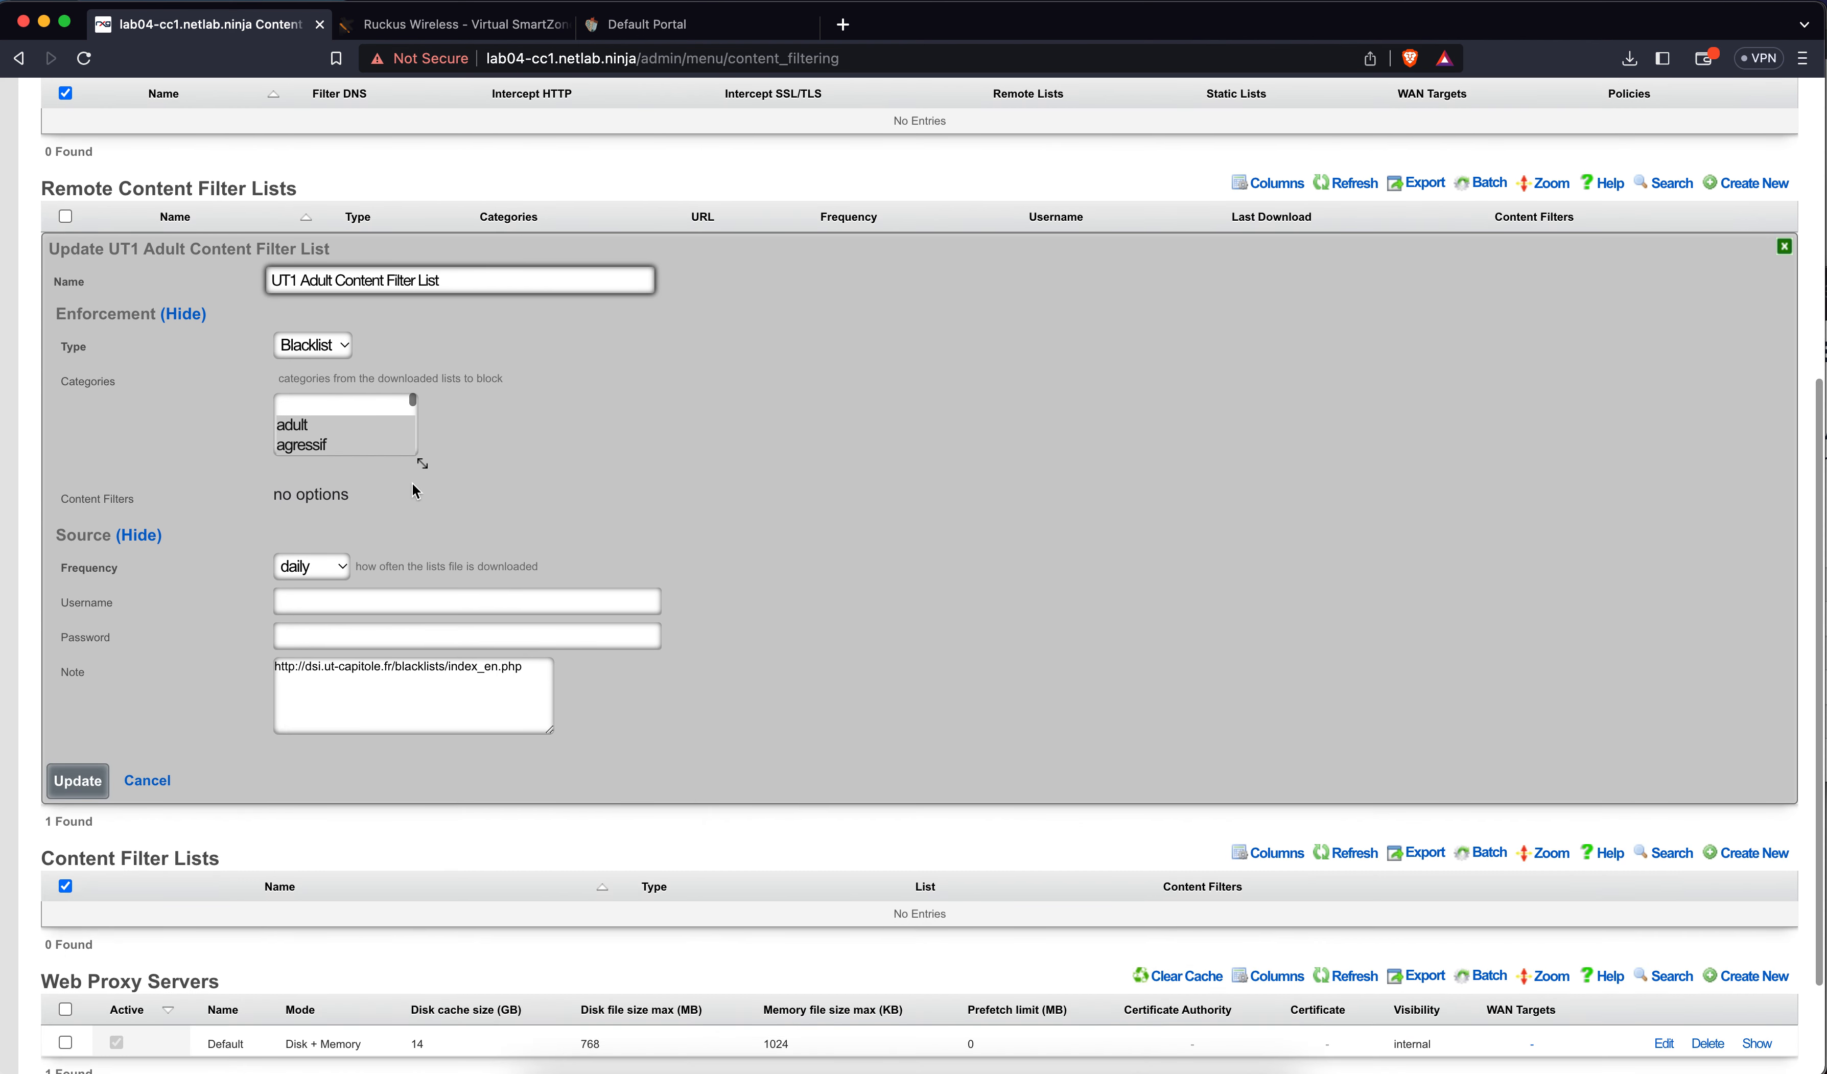
pyautogui.moveTo(422, 464); pyautogui.dragTo(736, 872)
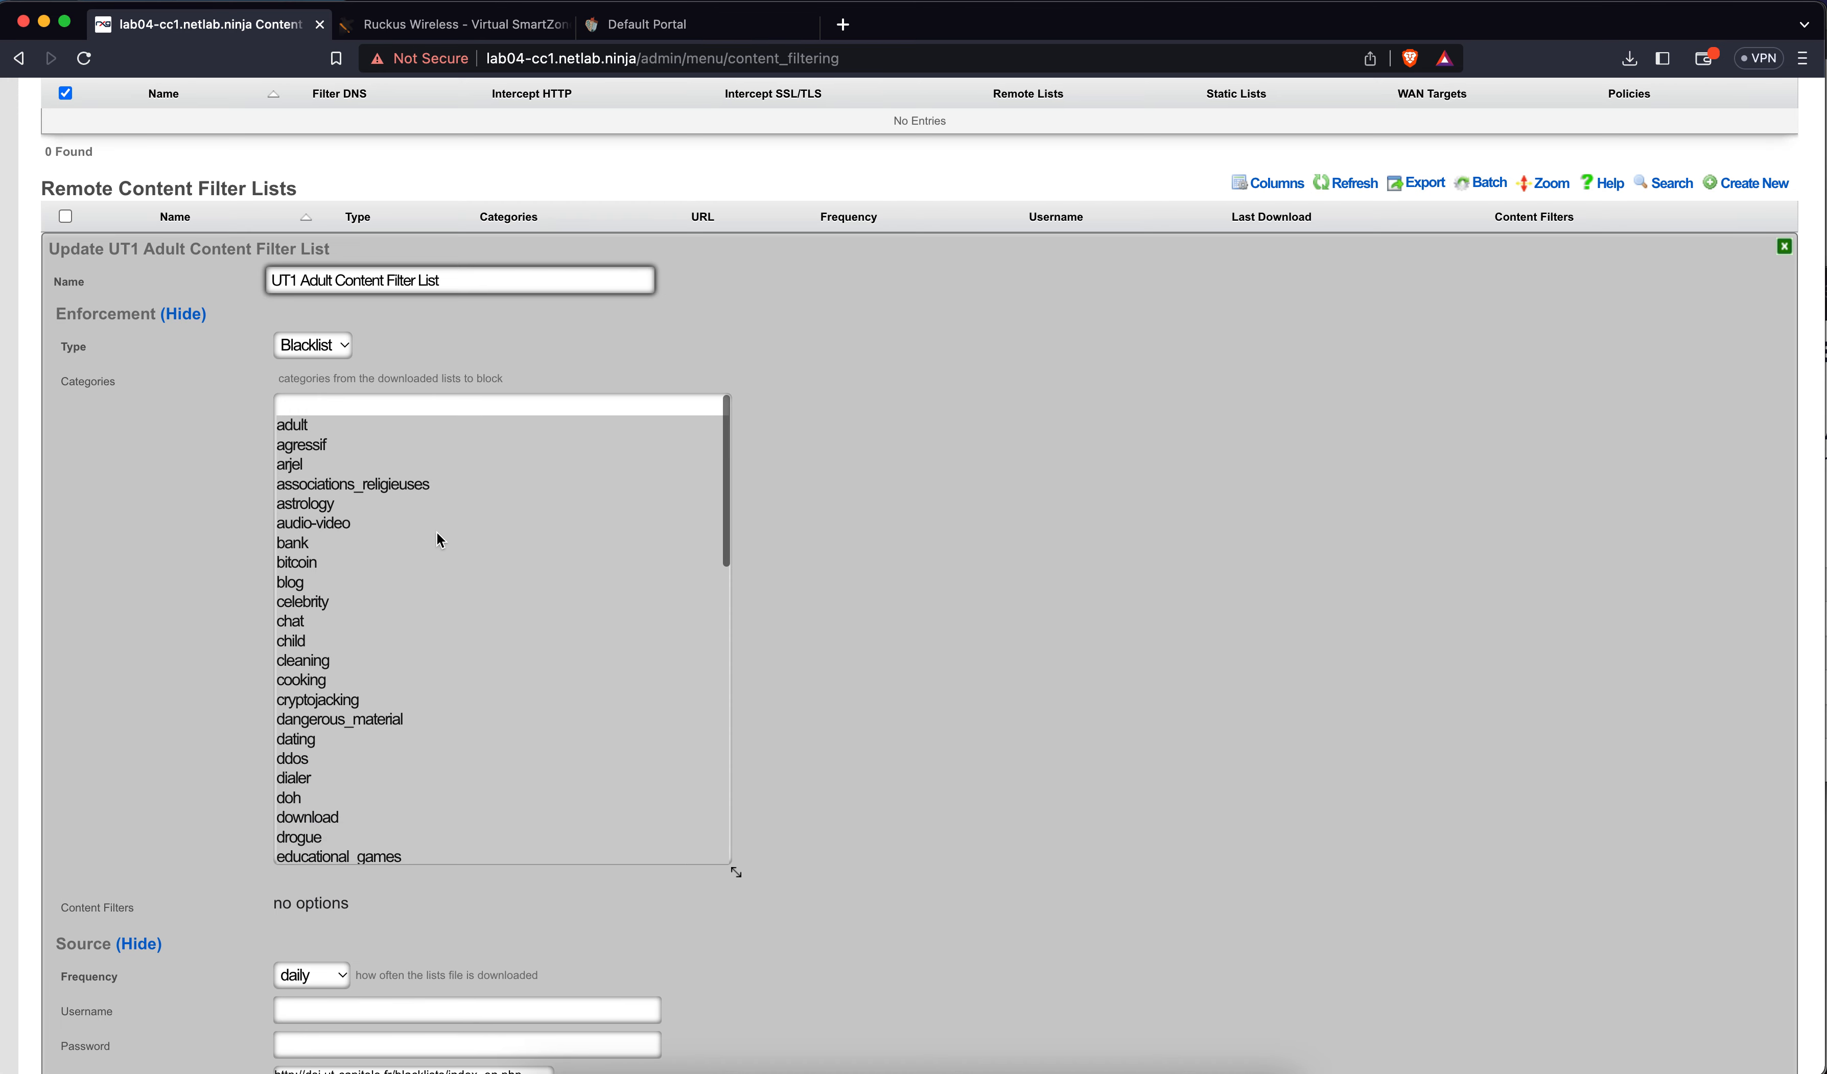
pyautogui.click(436, 525)
pyautogui.click(378, 427)
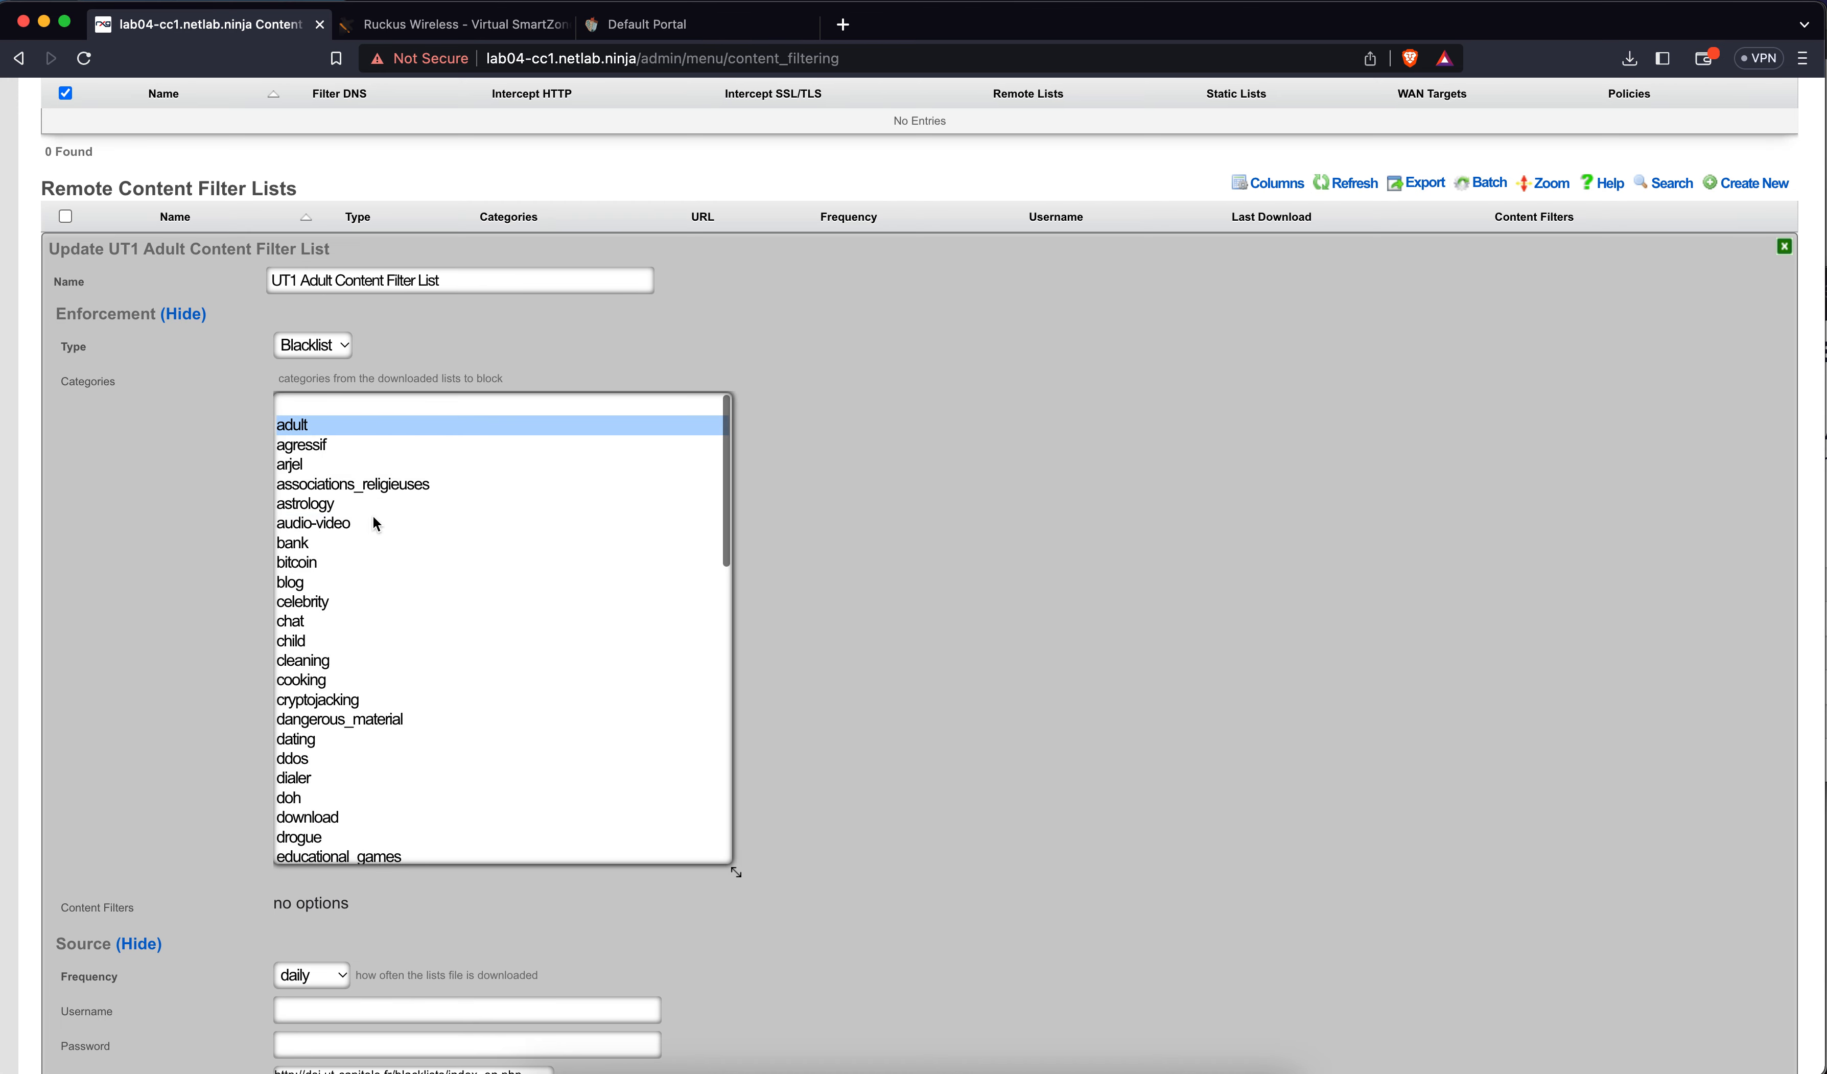
pyautogui.scroll(-5, 364, 602)
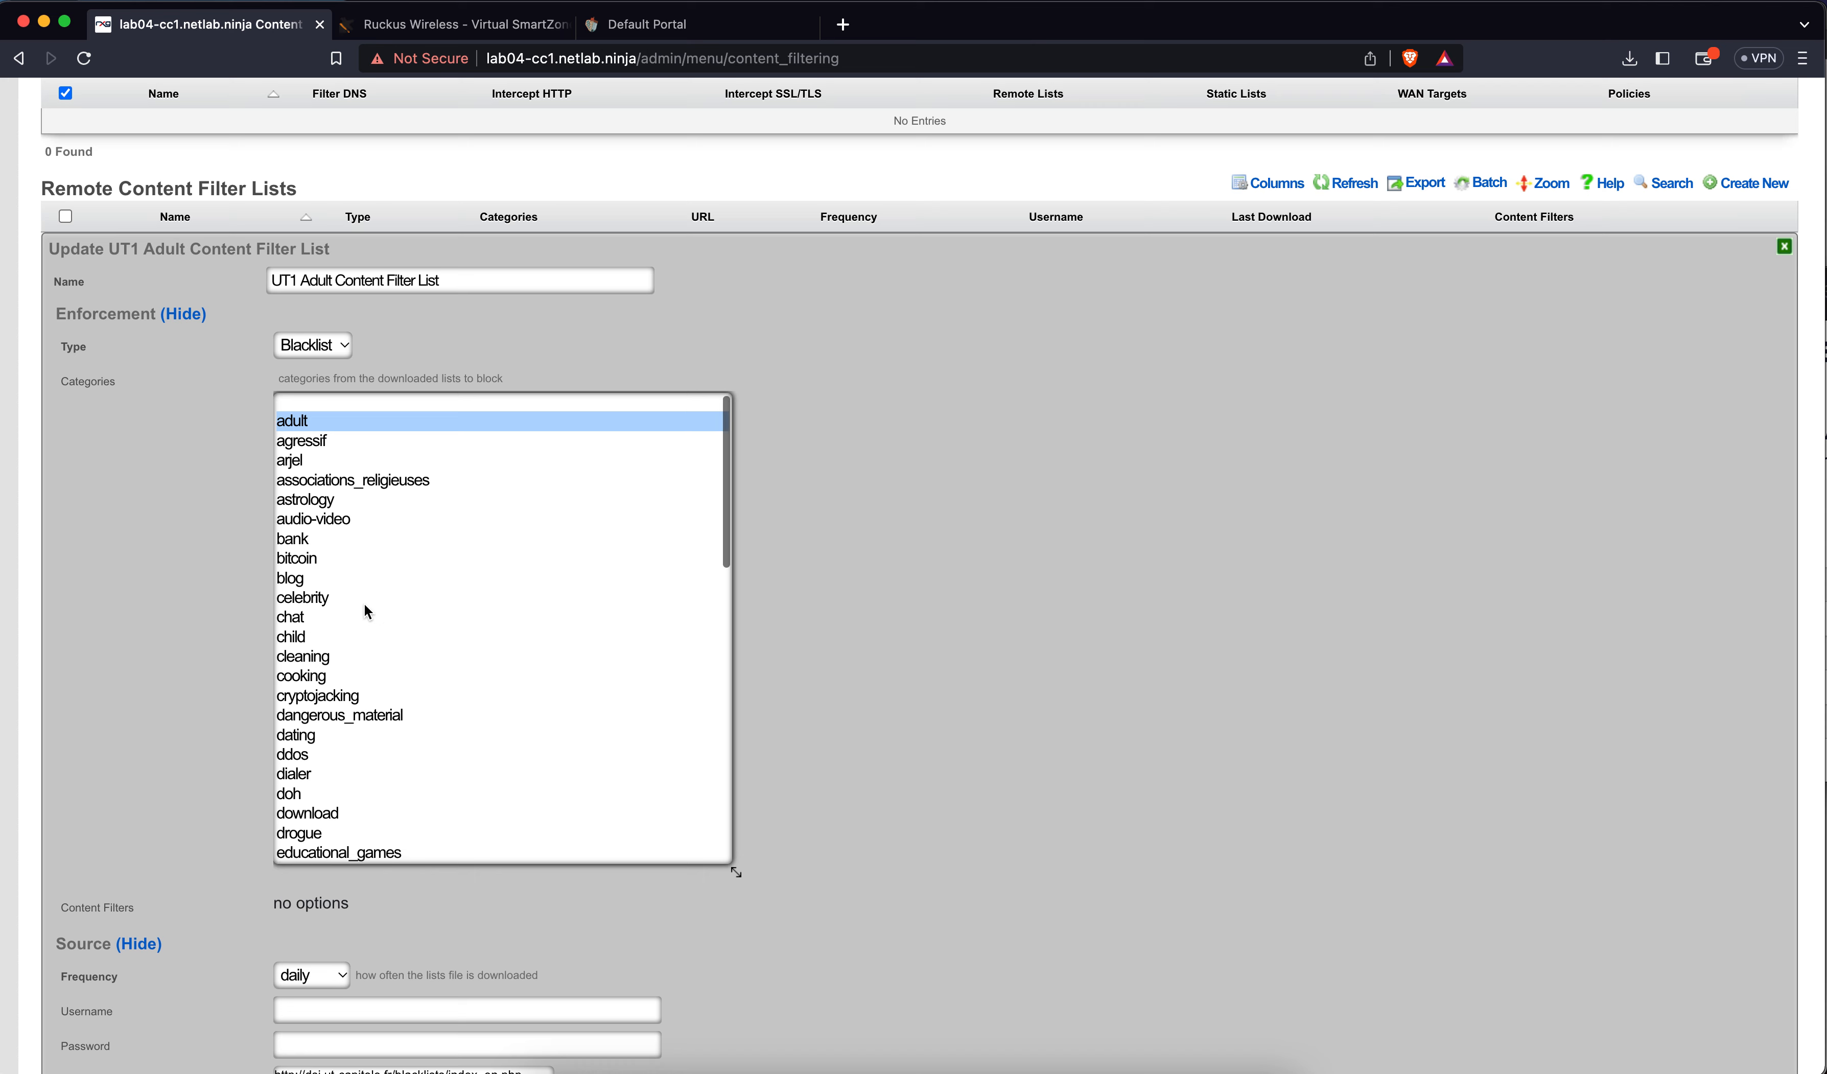
pyautogui.scroll(1, 364, 605)
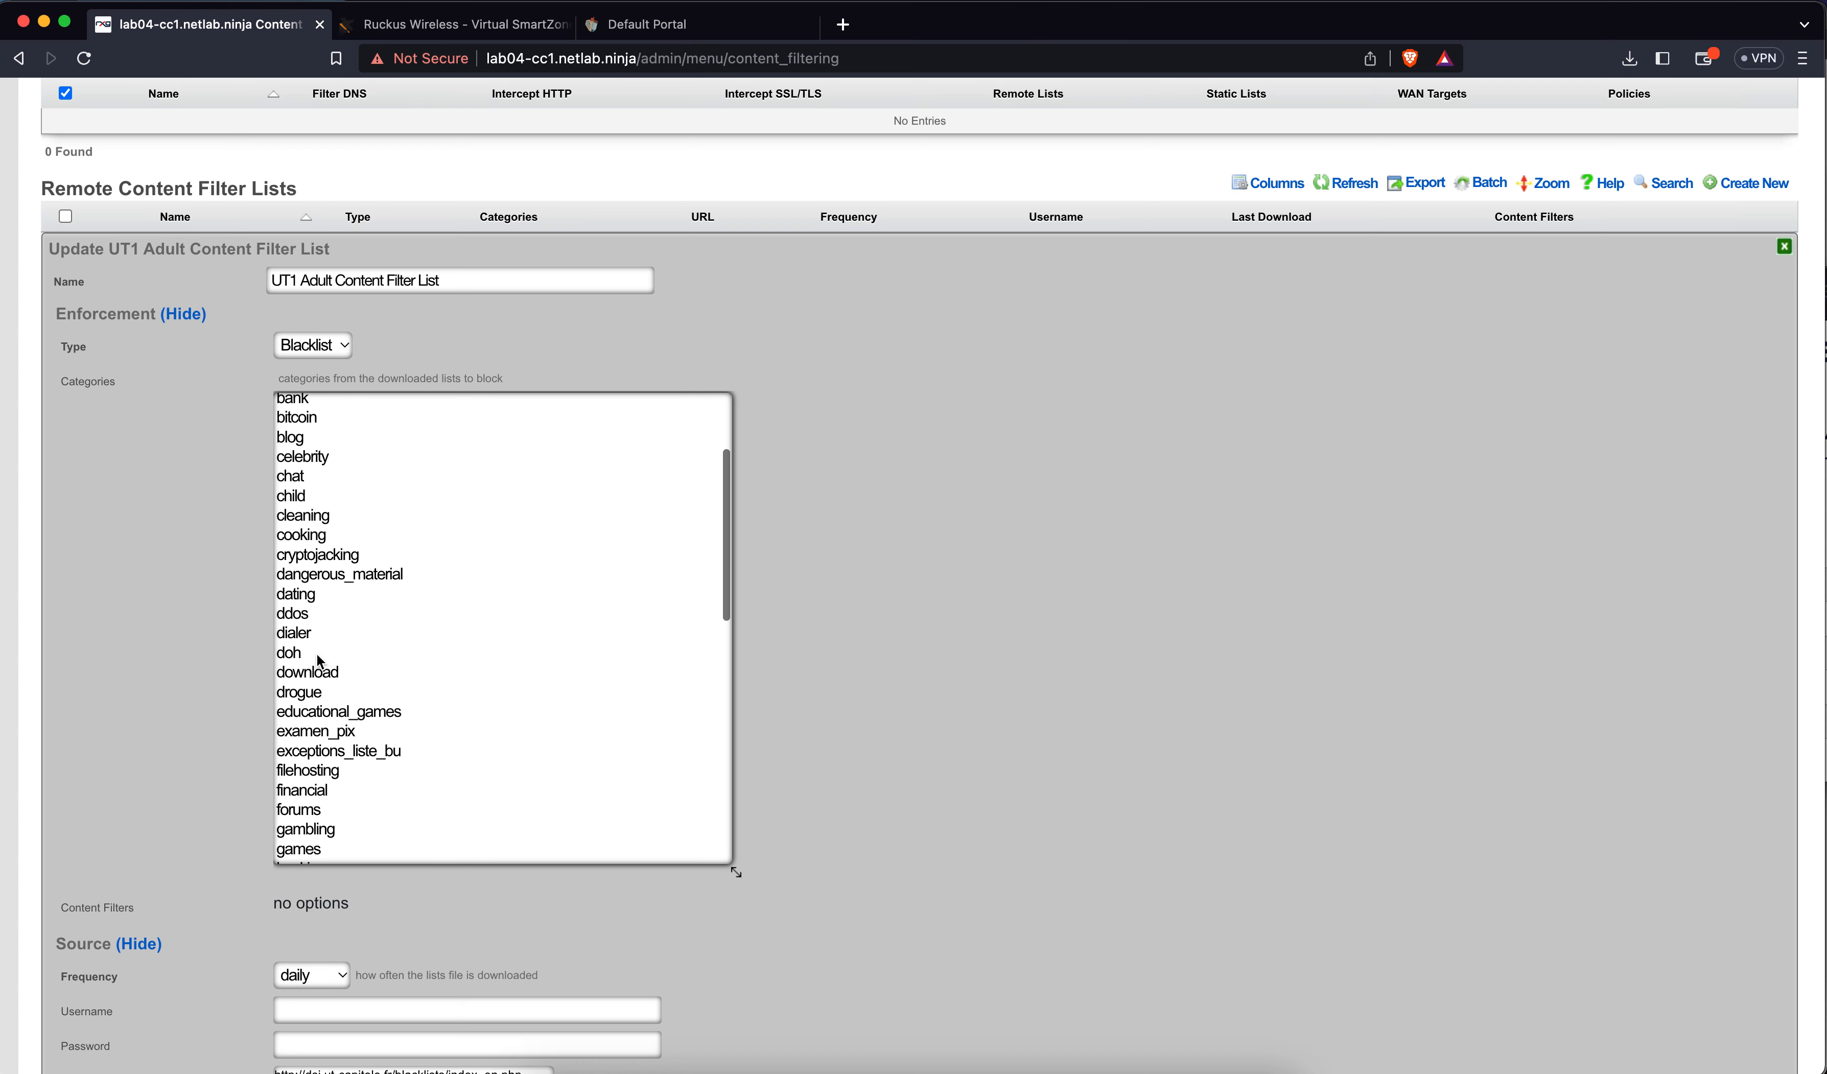
pyautogui.click(302, 597)
pyautogui.scroll(-5, 356, 673)
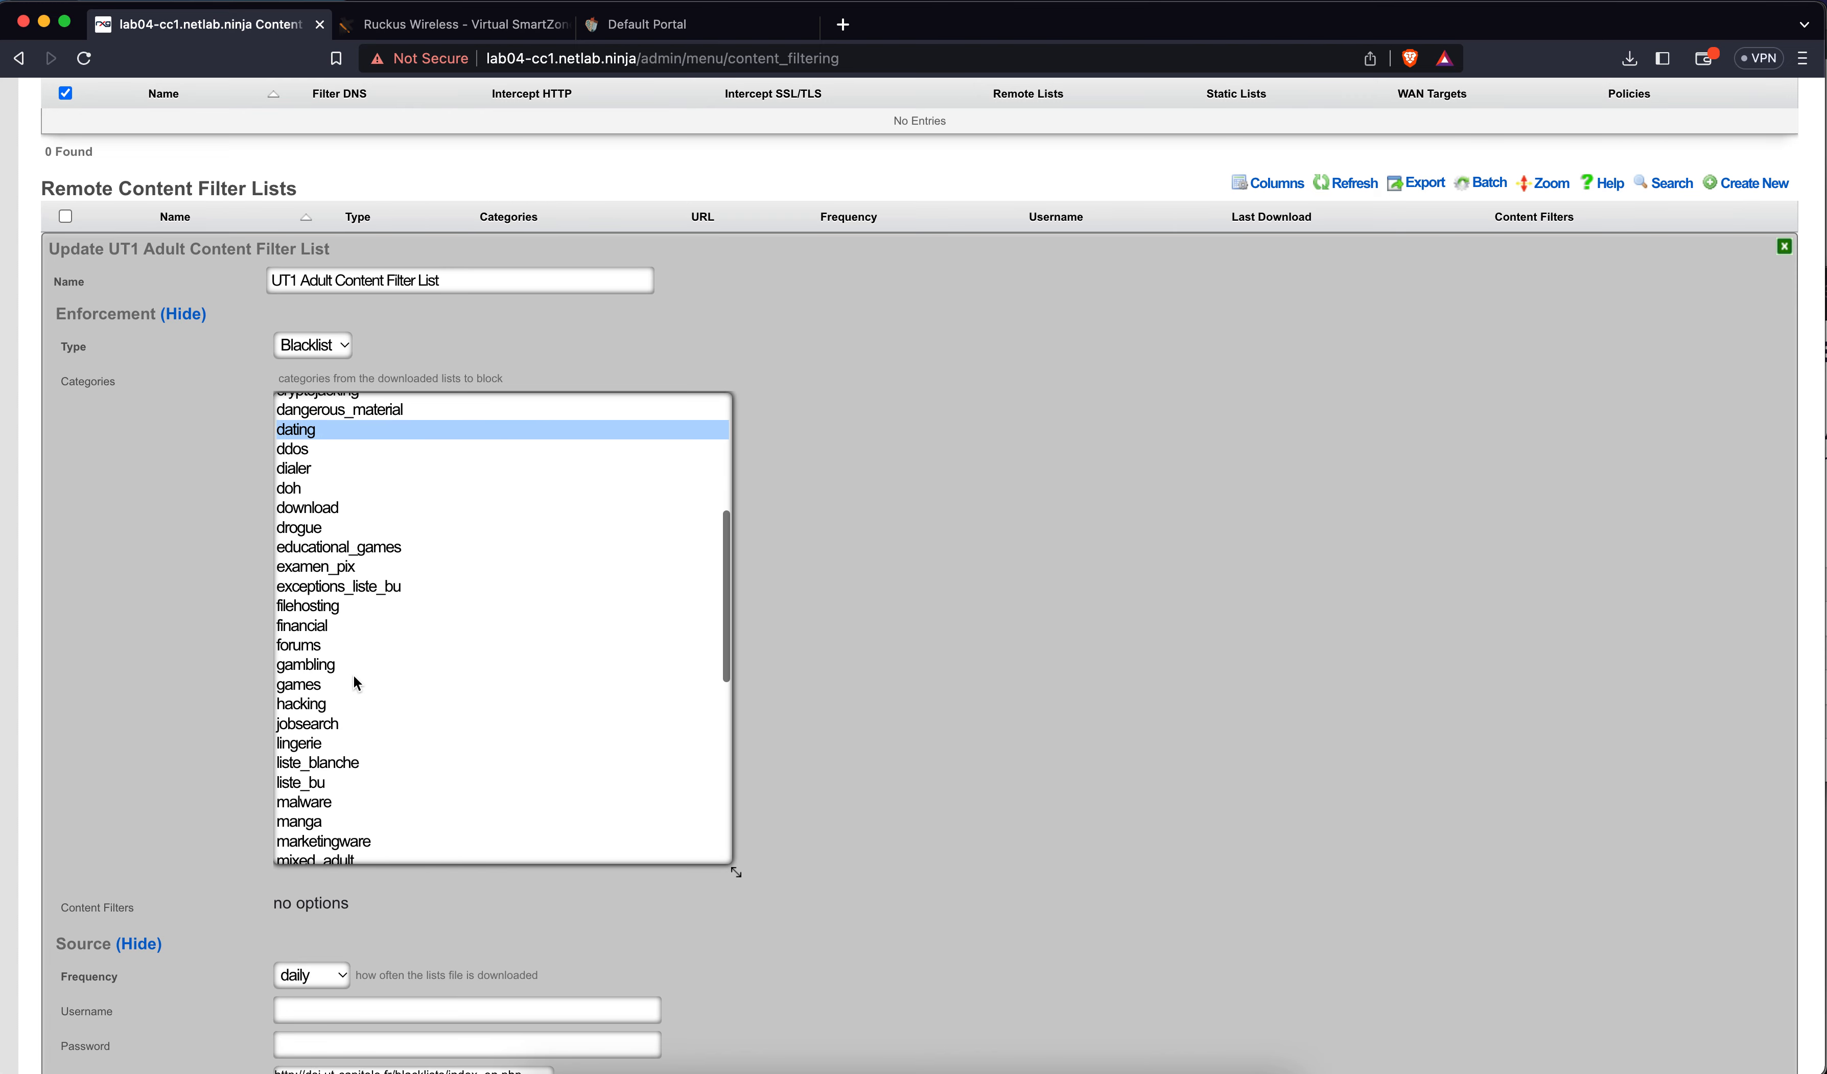
pyautogui.keyDown('super'); pyautogui.click(317, 745); pyautogui.keyUp('super')
pyautogui.scroll(-5, 212, 706)
pyautogui.click(88, 845)
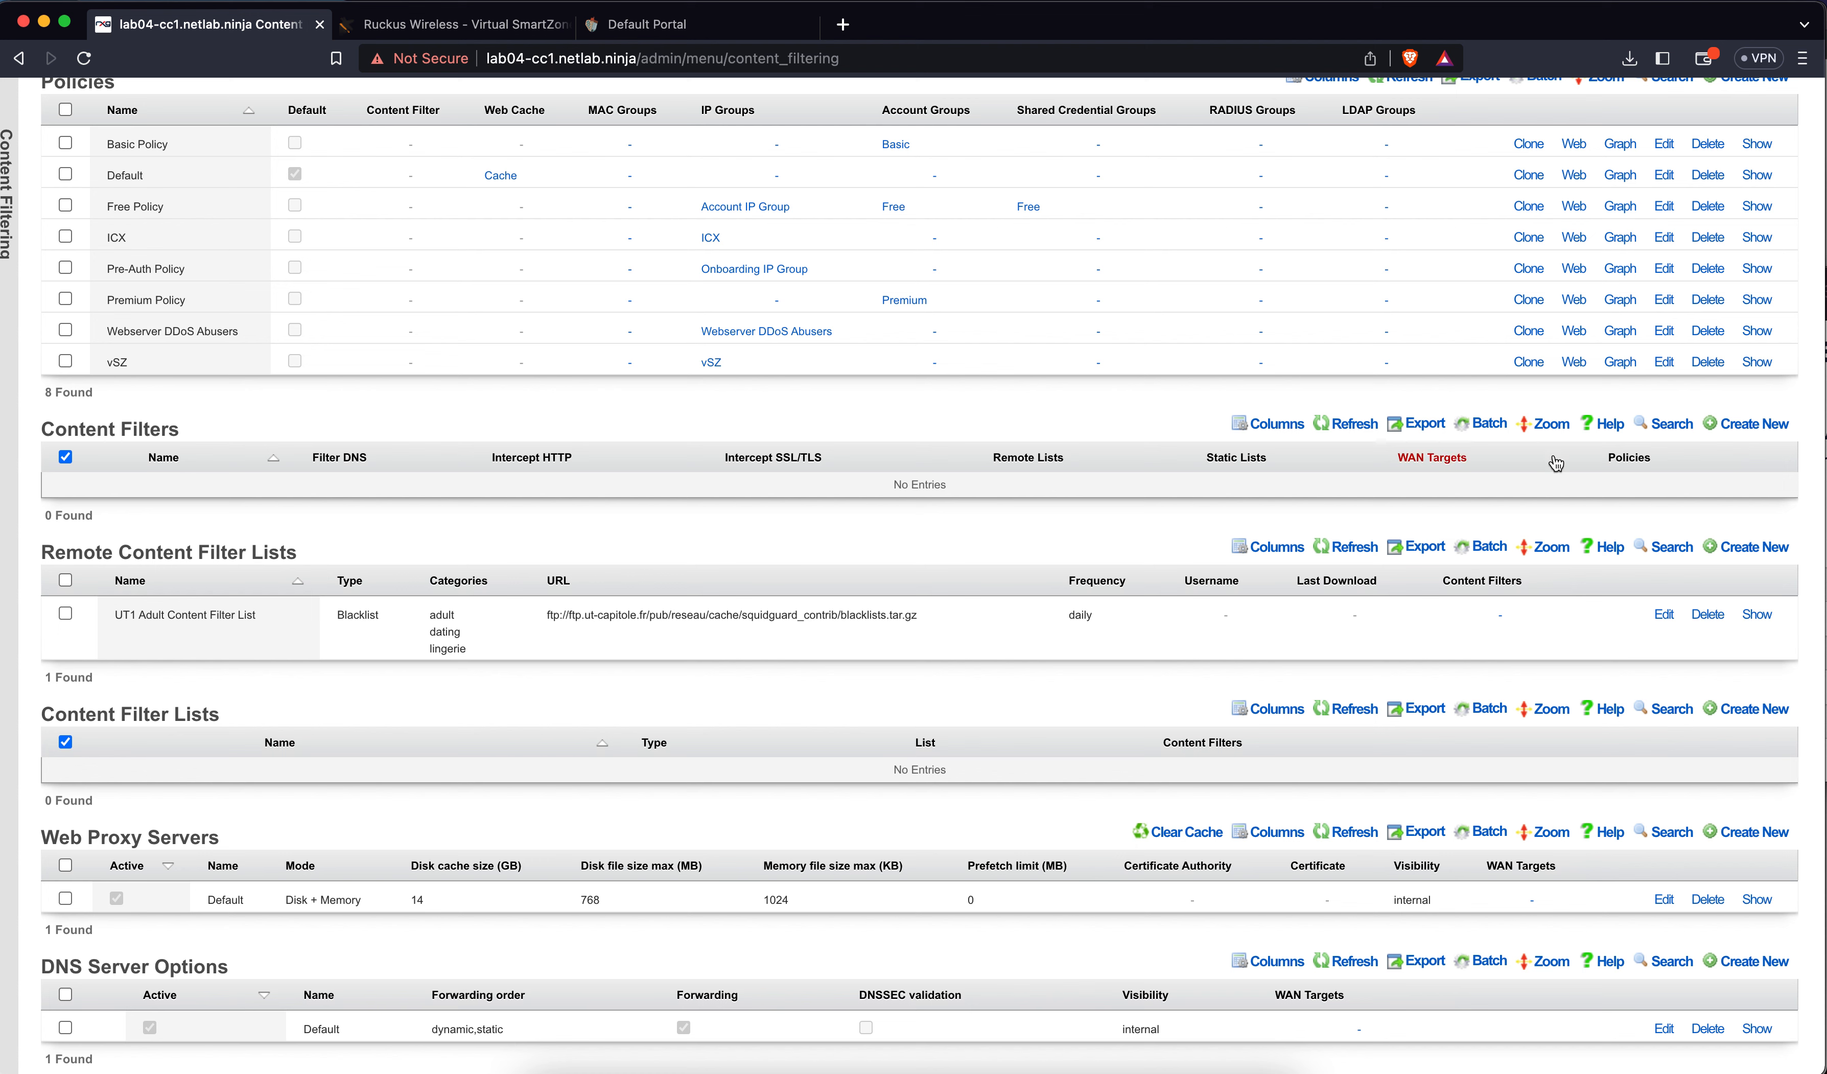
# Start a content filter named 'UT1 Adult Content Filter', keeping lookup response Block w/ NXDOMAIN
pyautogui.click(1756, 425)
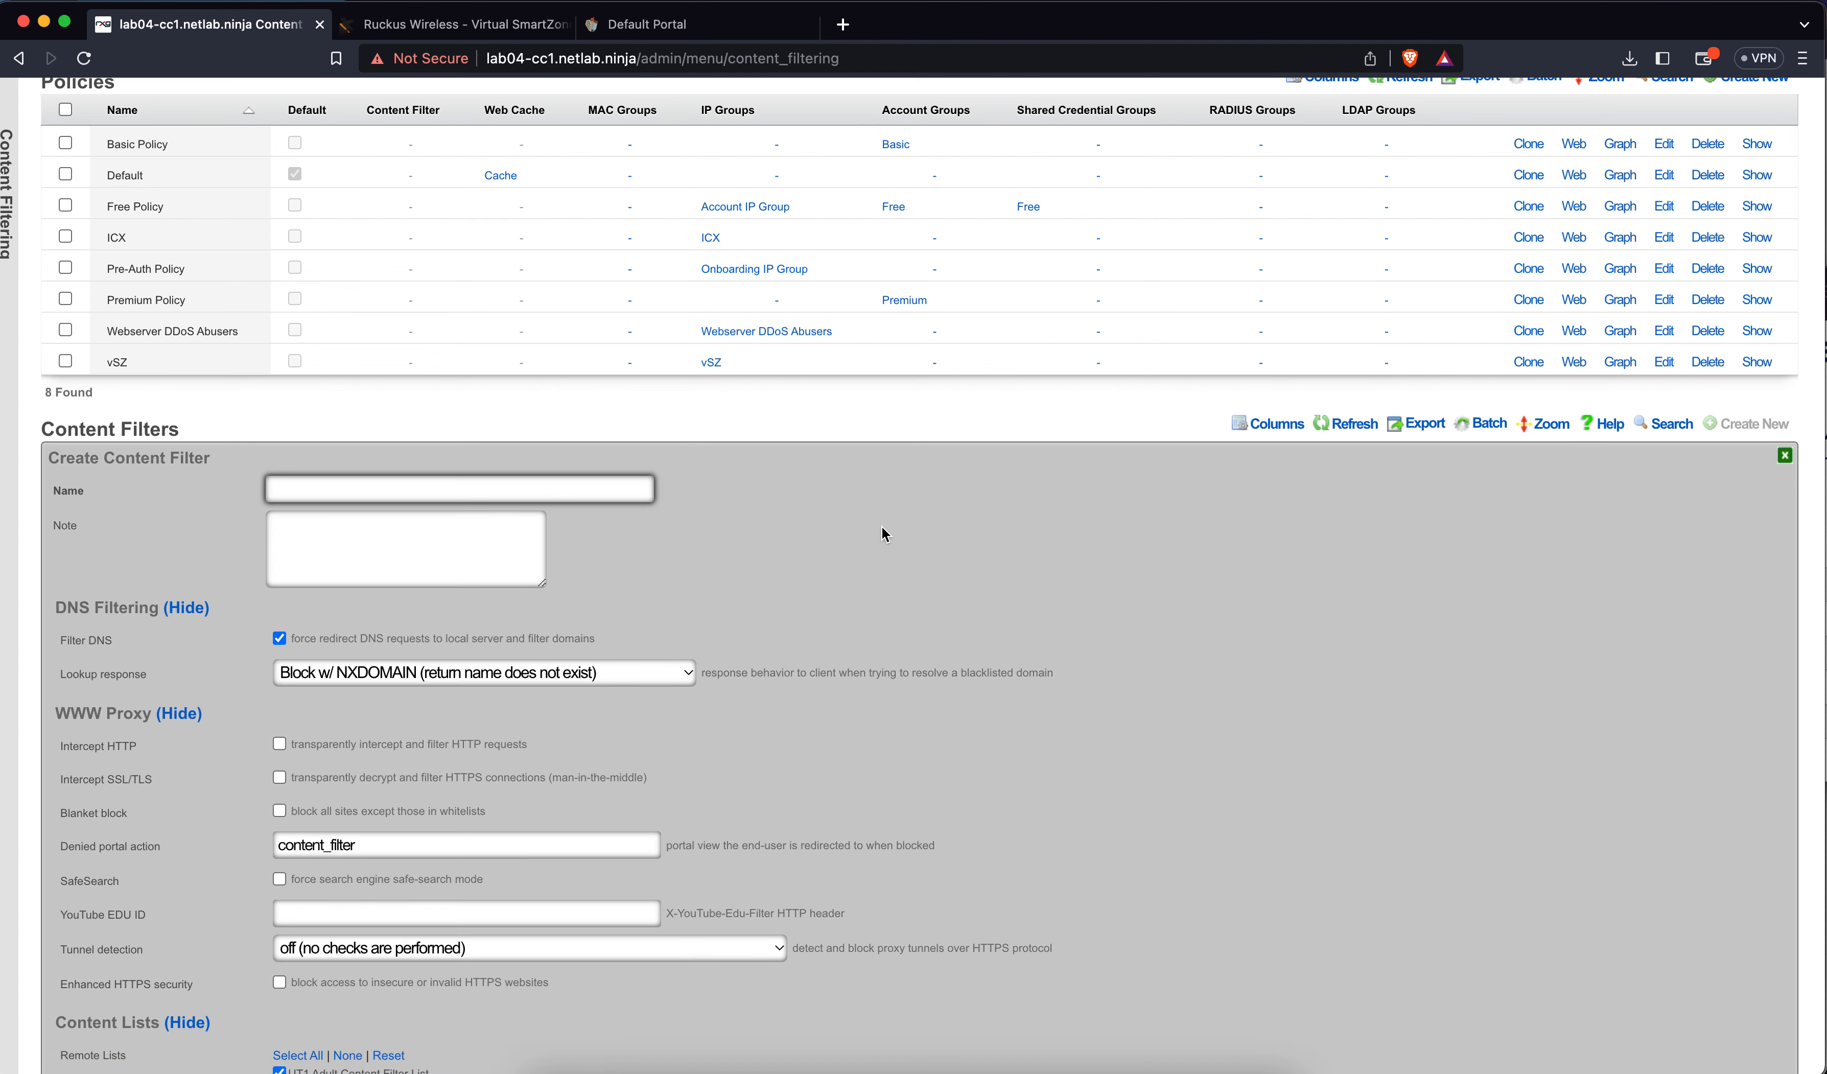
pyautogui.write('Adu')
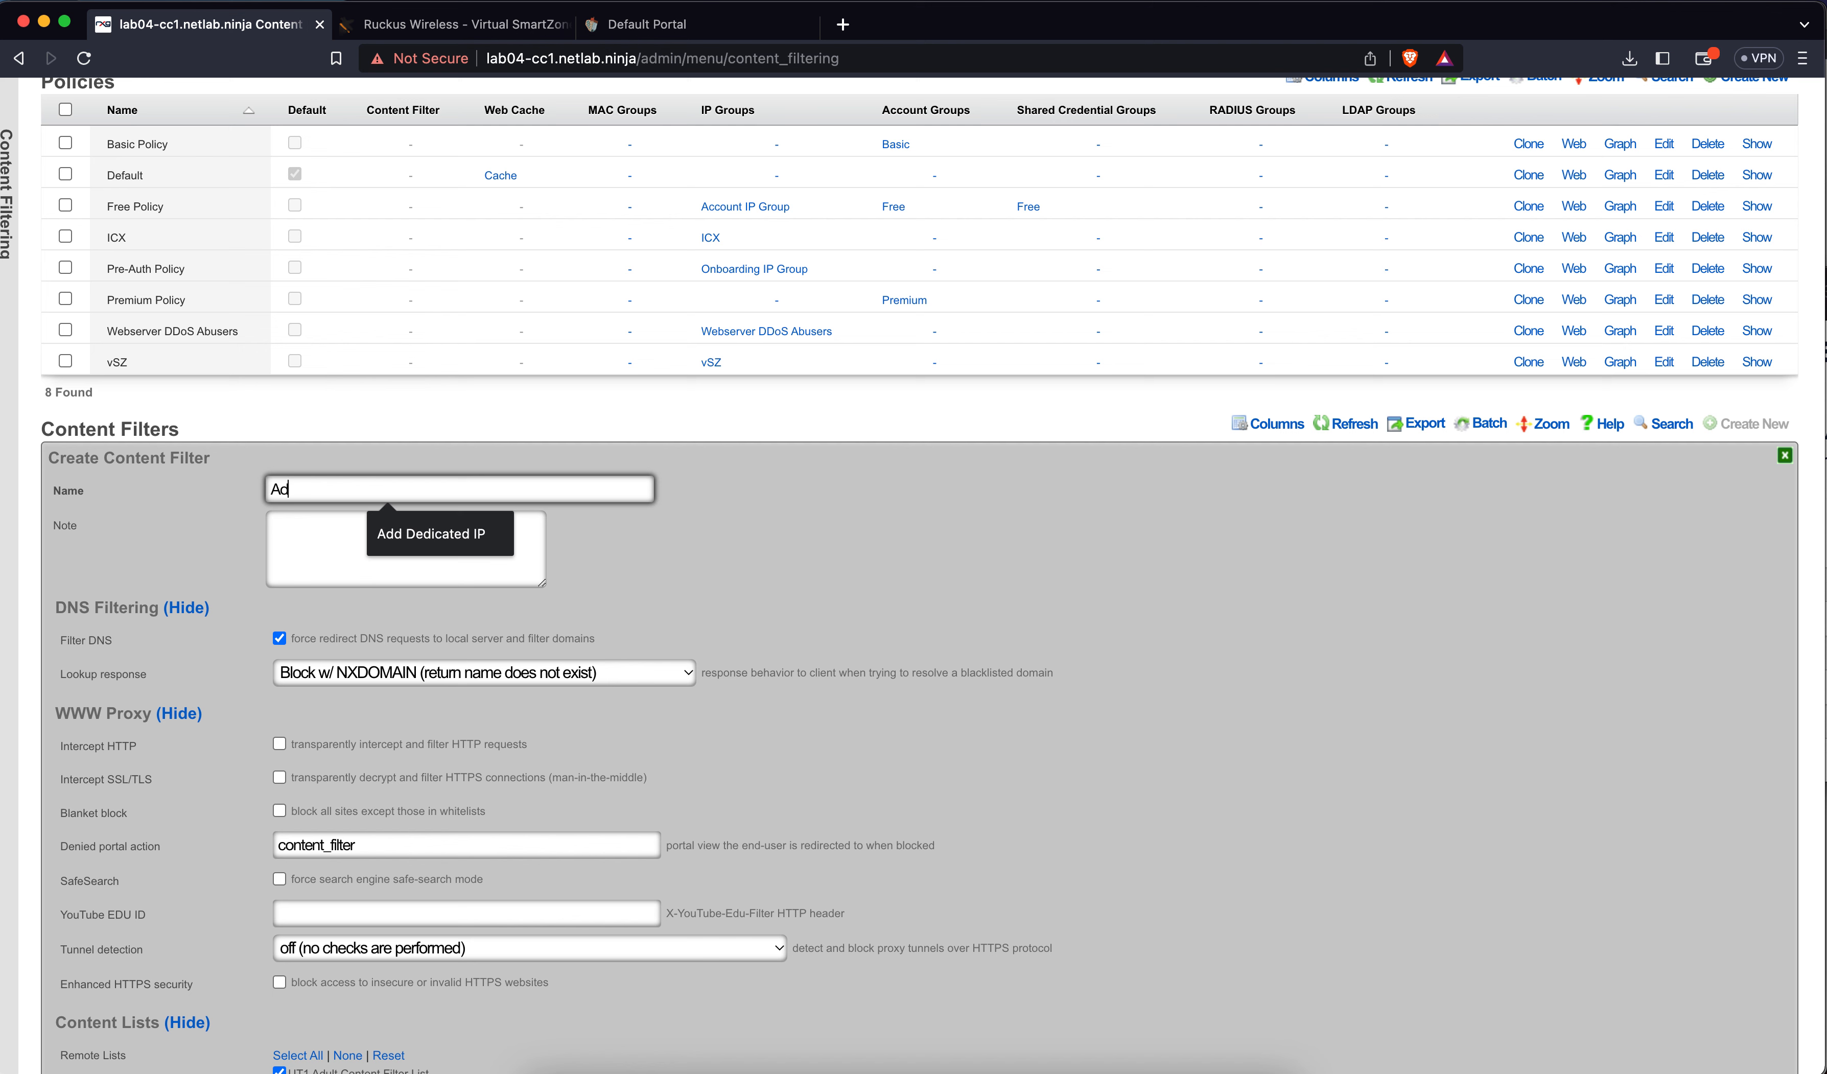
pyautogui.press('BackSpace')
pyautogui.press('BackSpace')
pyautogui.press('BackSpace')
pyautogui.write('U')
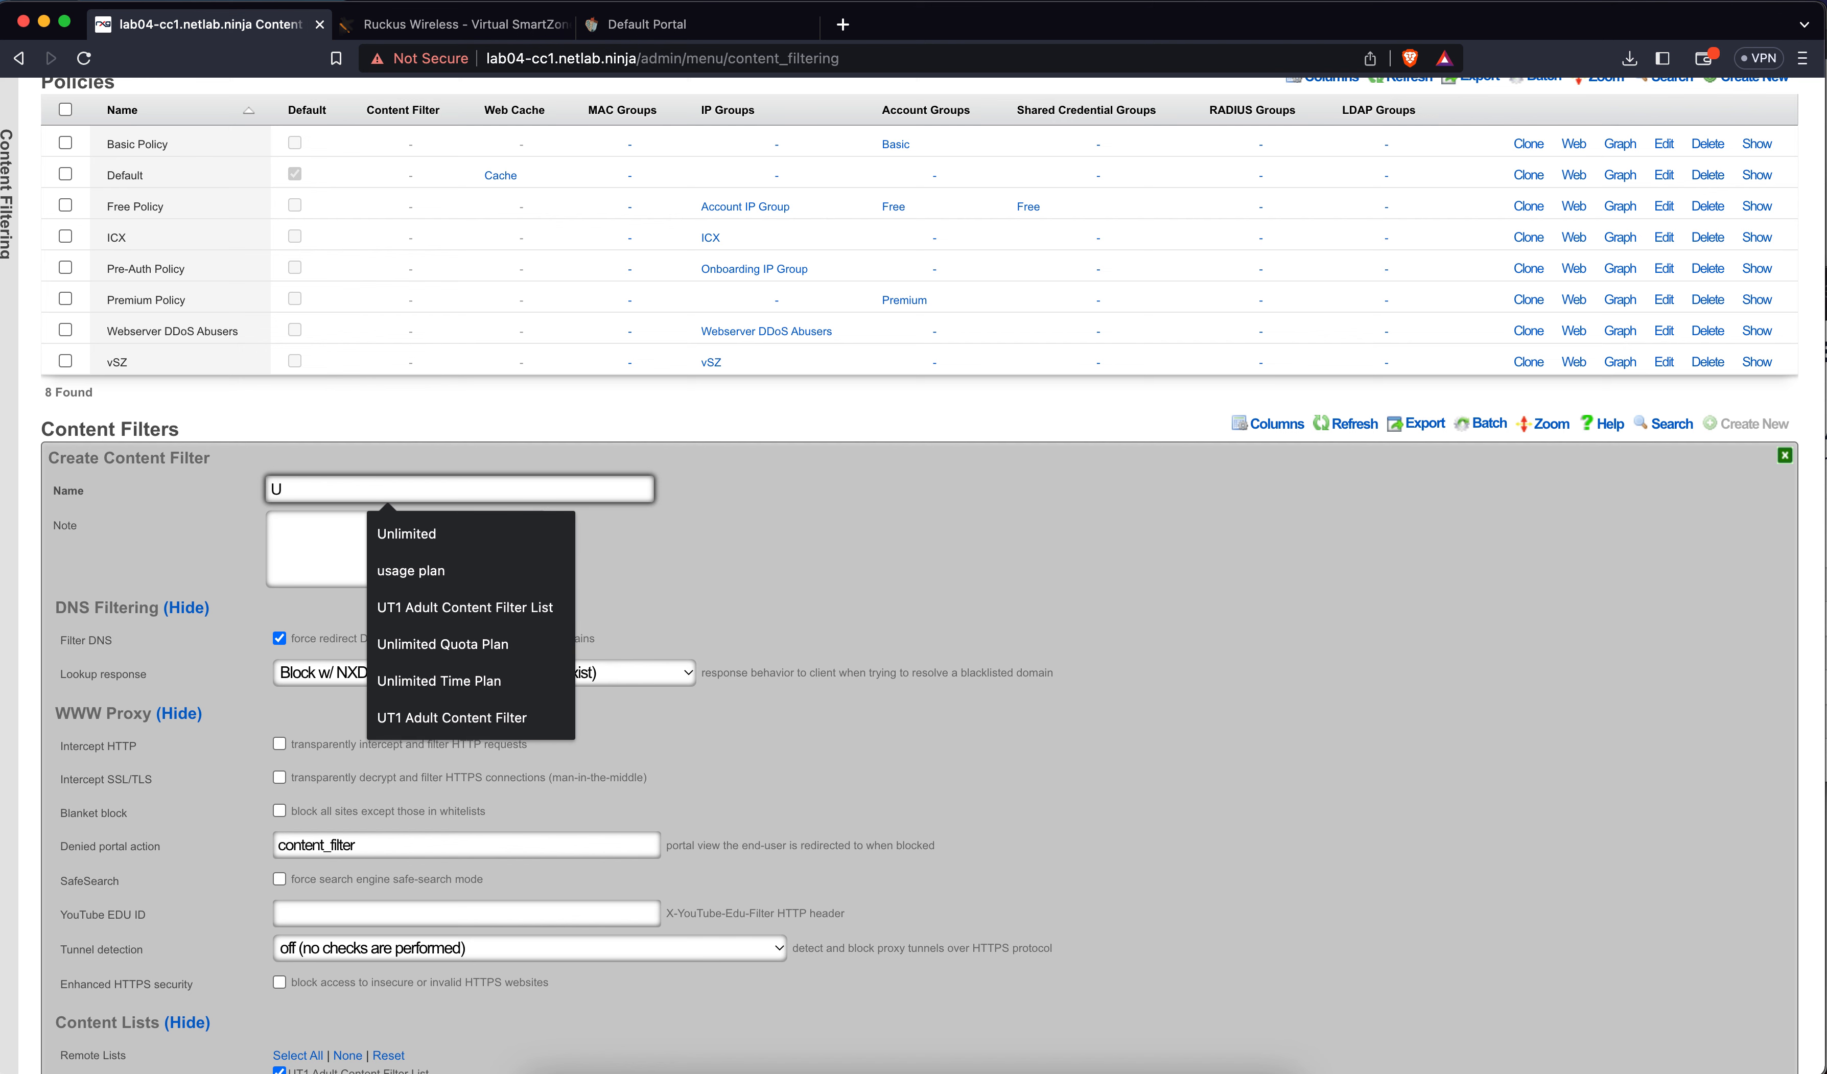
pyautogui.write('T1 Adult Content Filter')
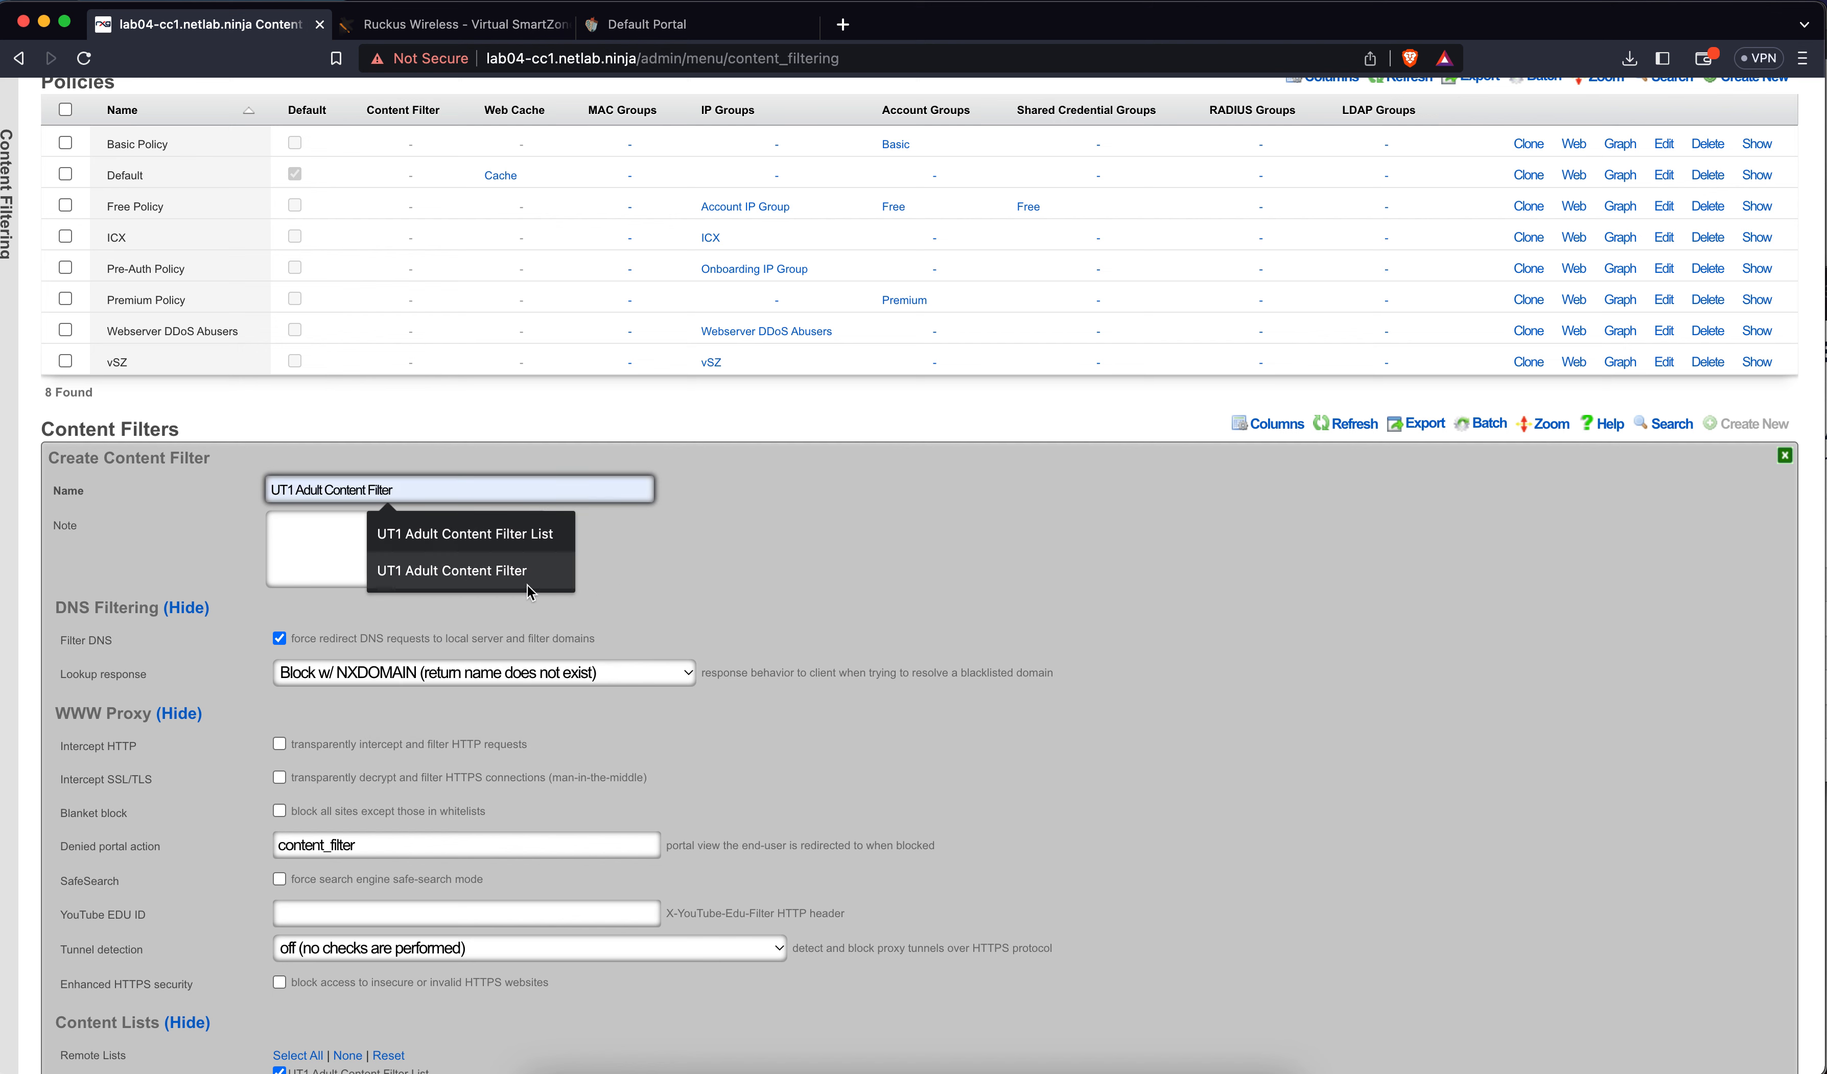
pyautogui.click(525, 572)
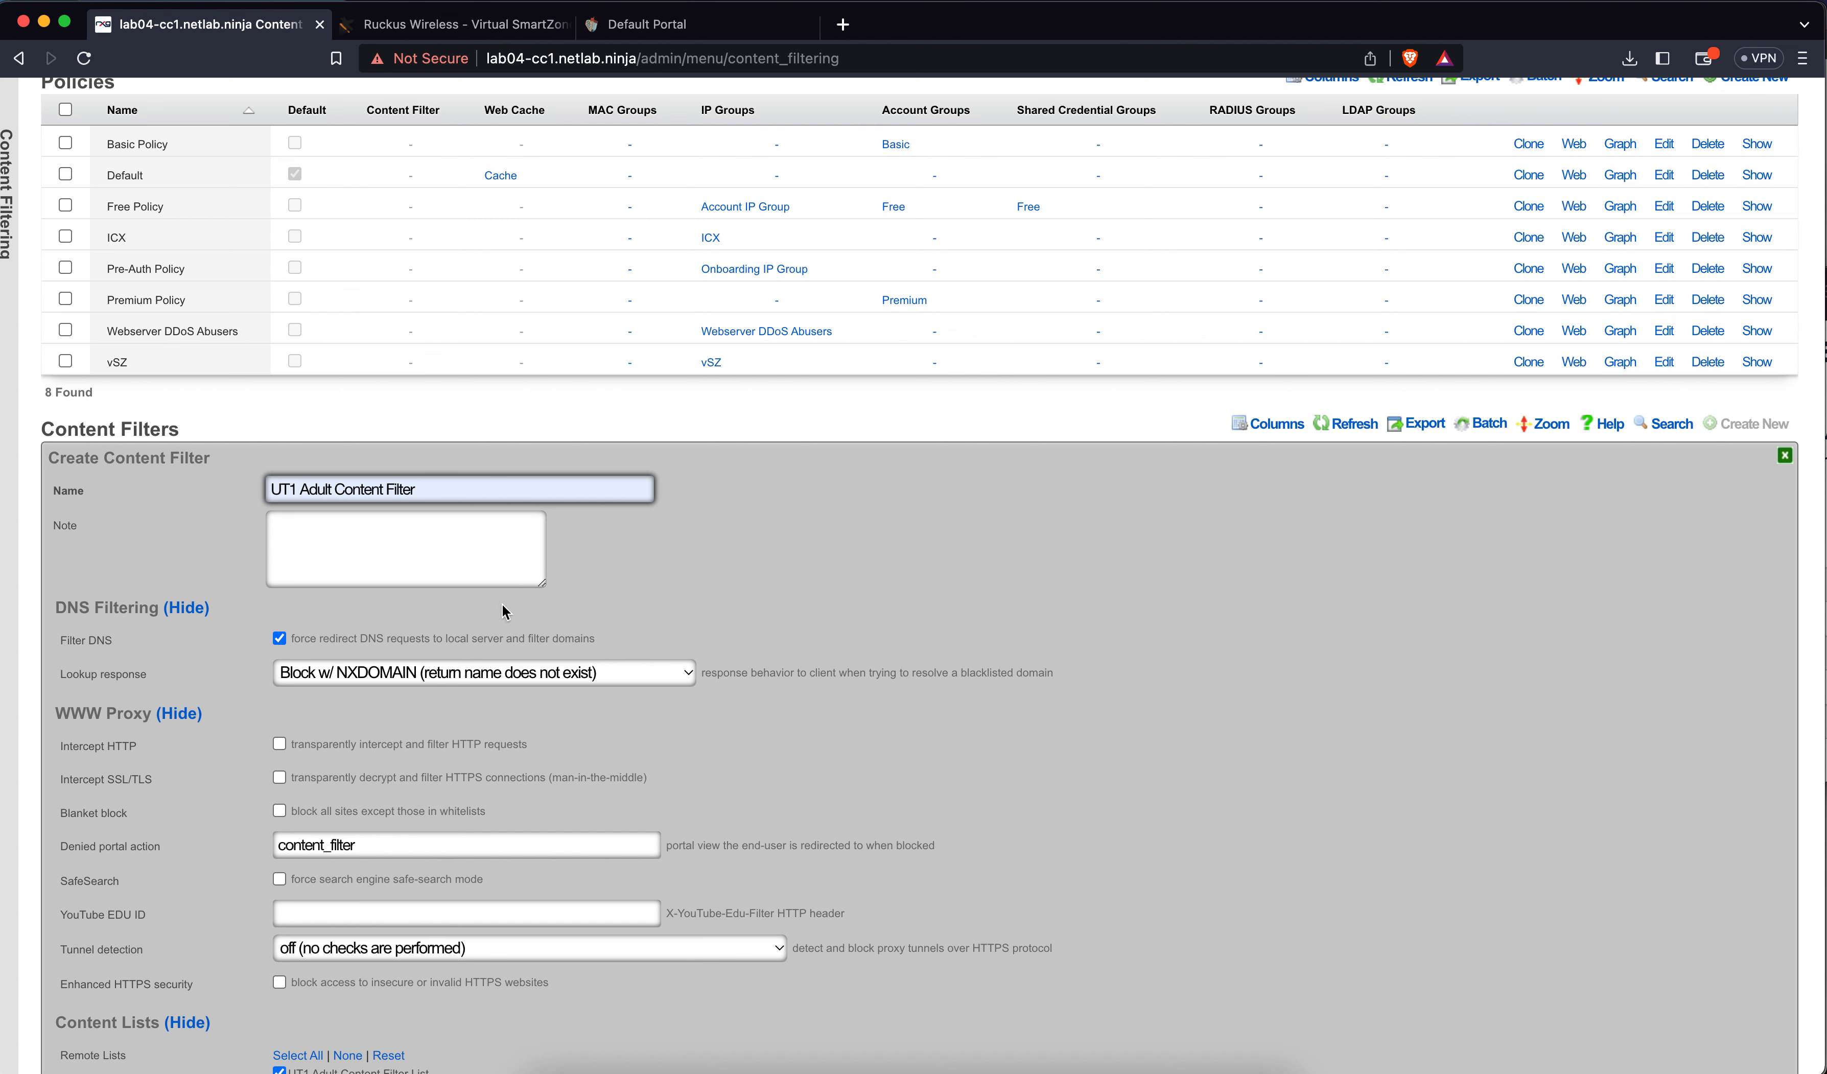
pyautogui.click(356, 676)
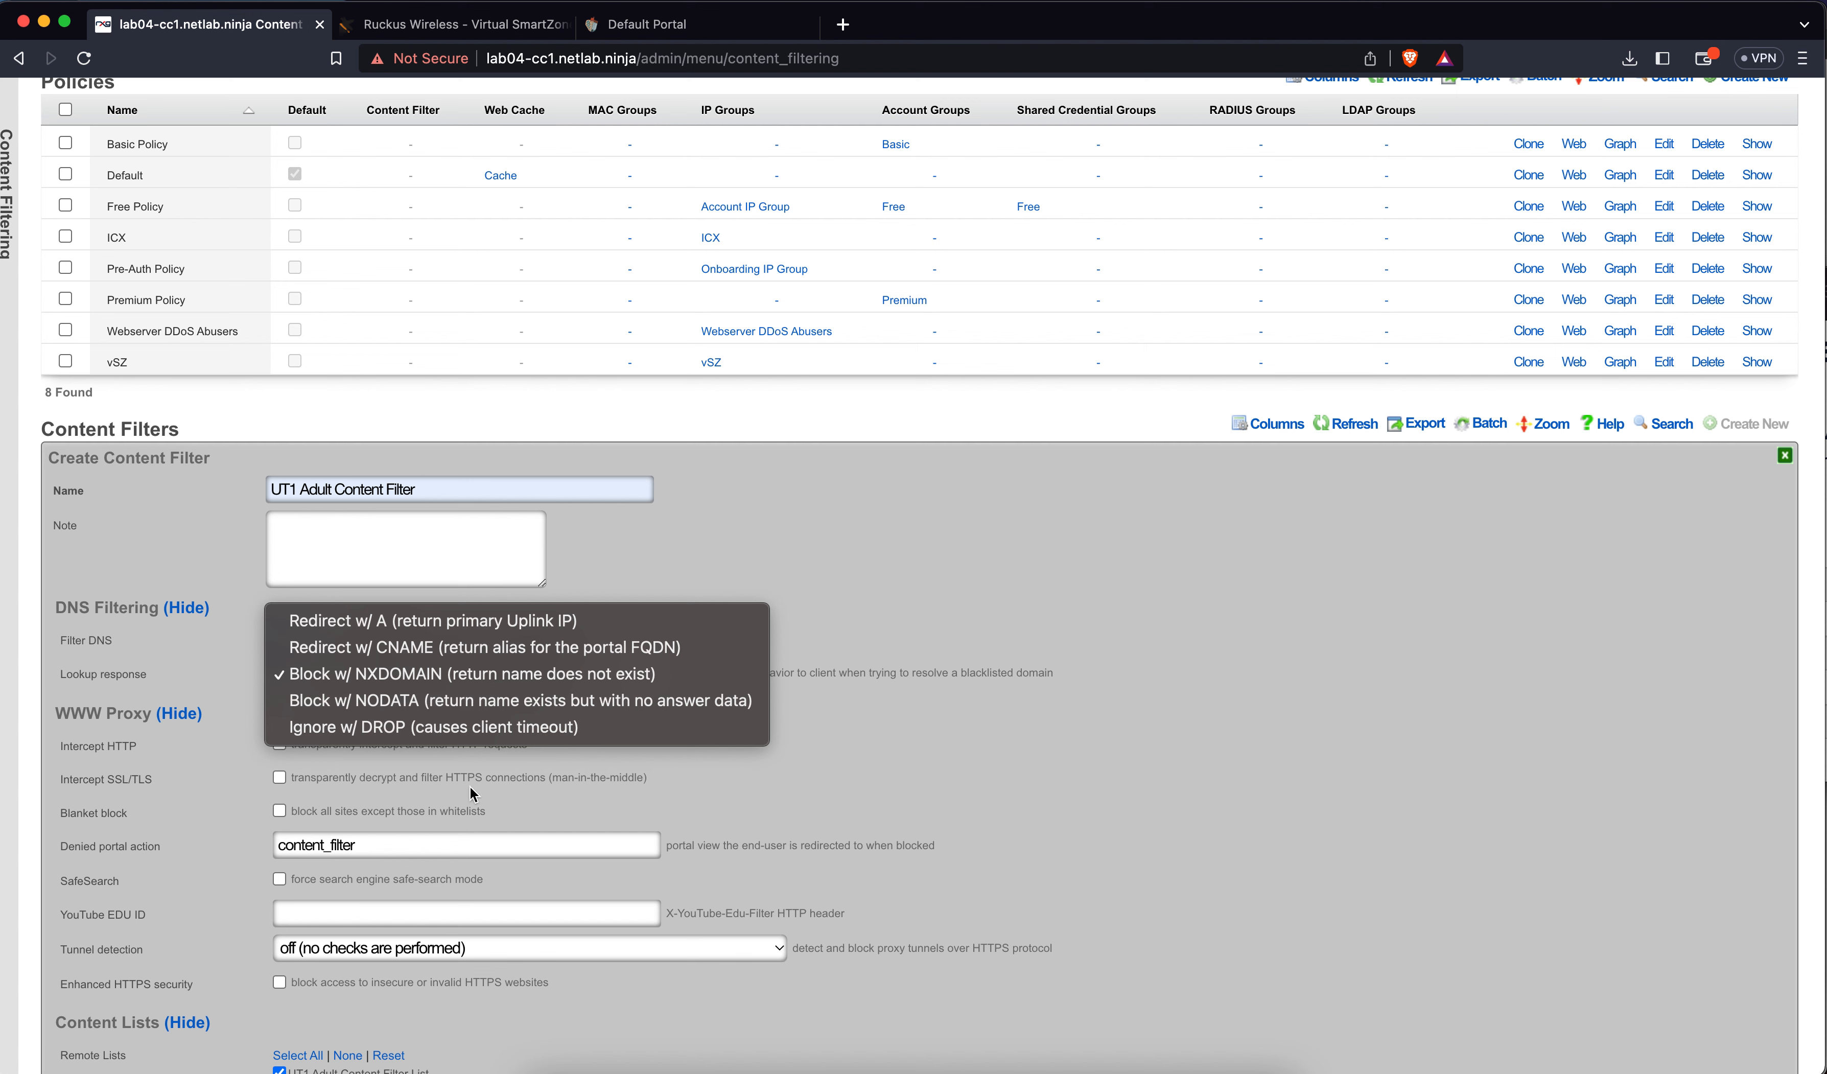
pyautogui.click(830, 755)
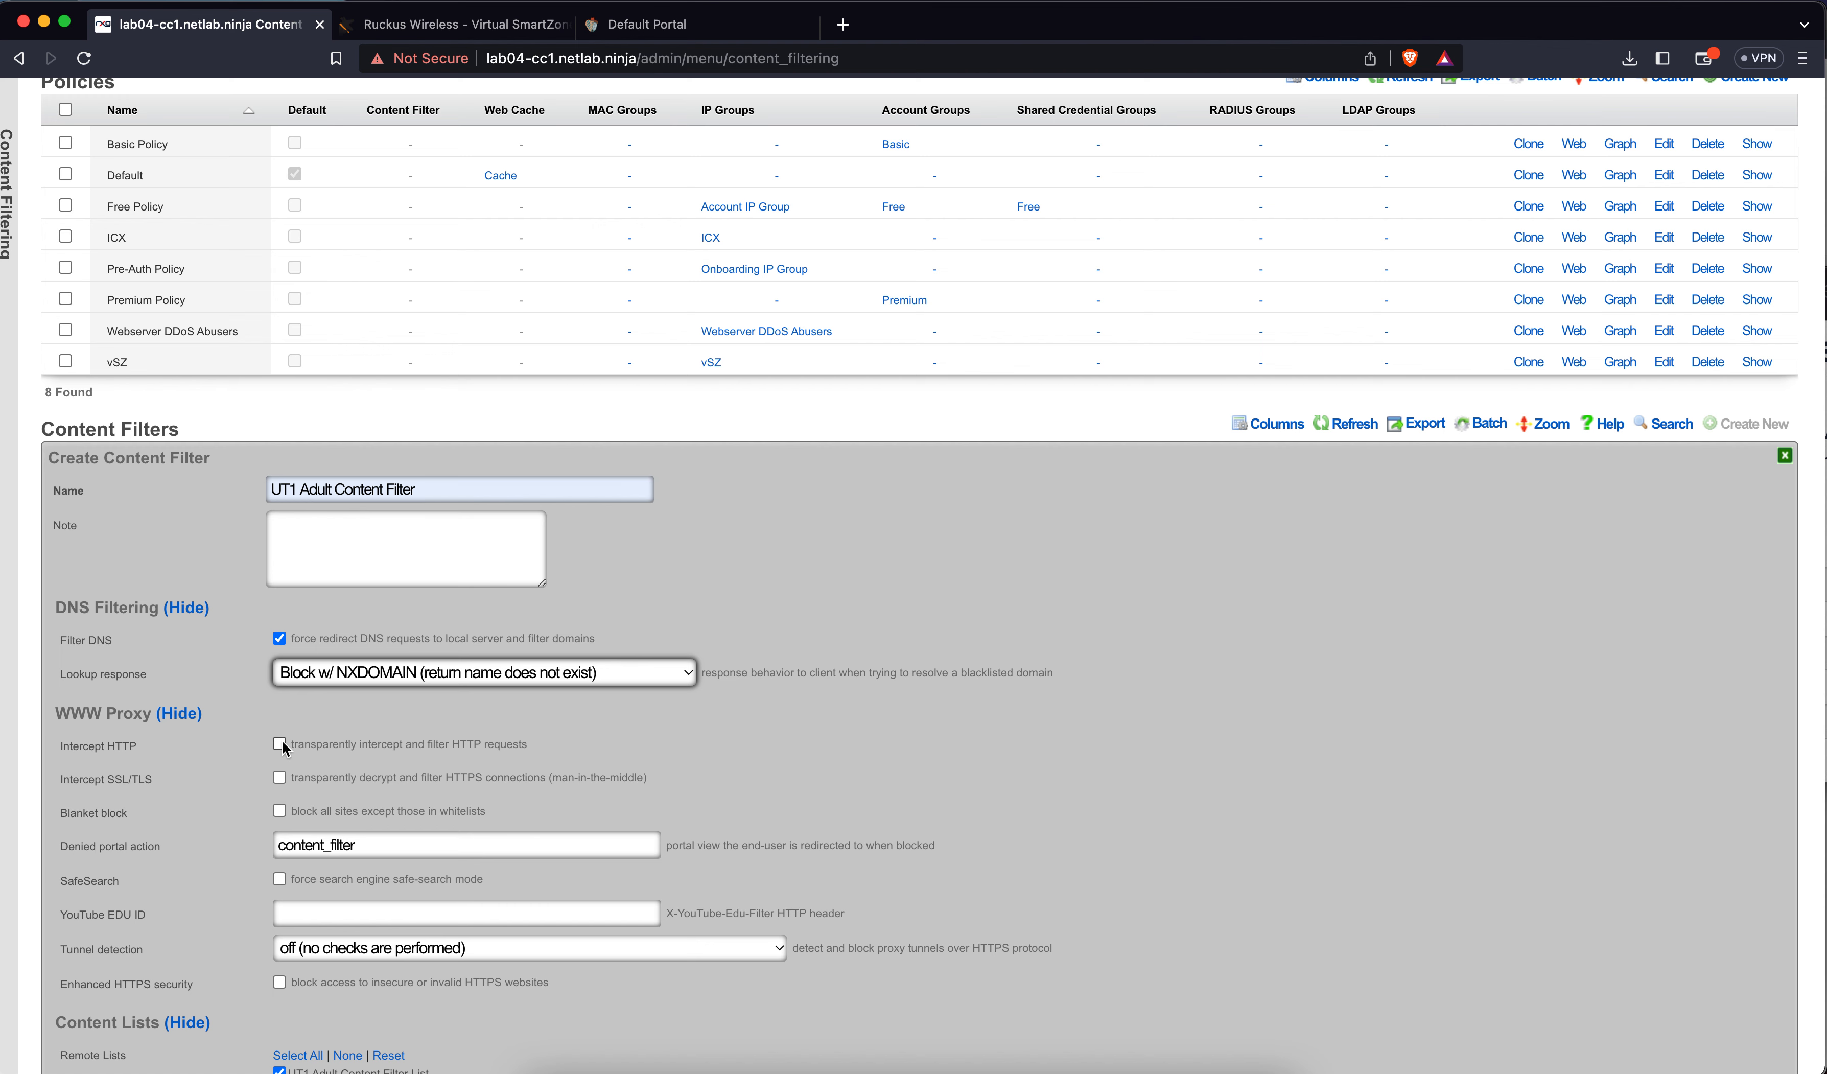
# Tick Free Policy under Provisioning and create the UT1 Adult Content Filter
pyautogui.scroll(-4, 282, 740)
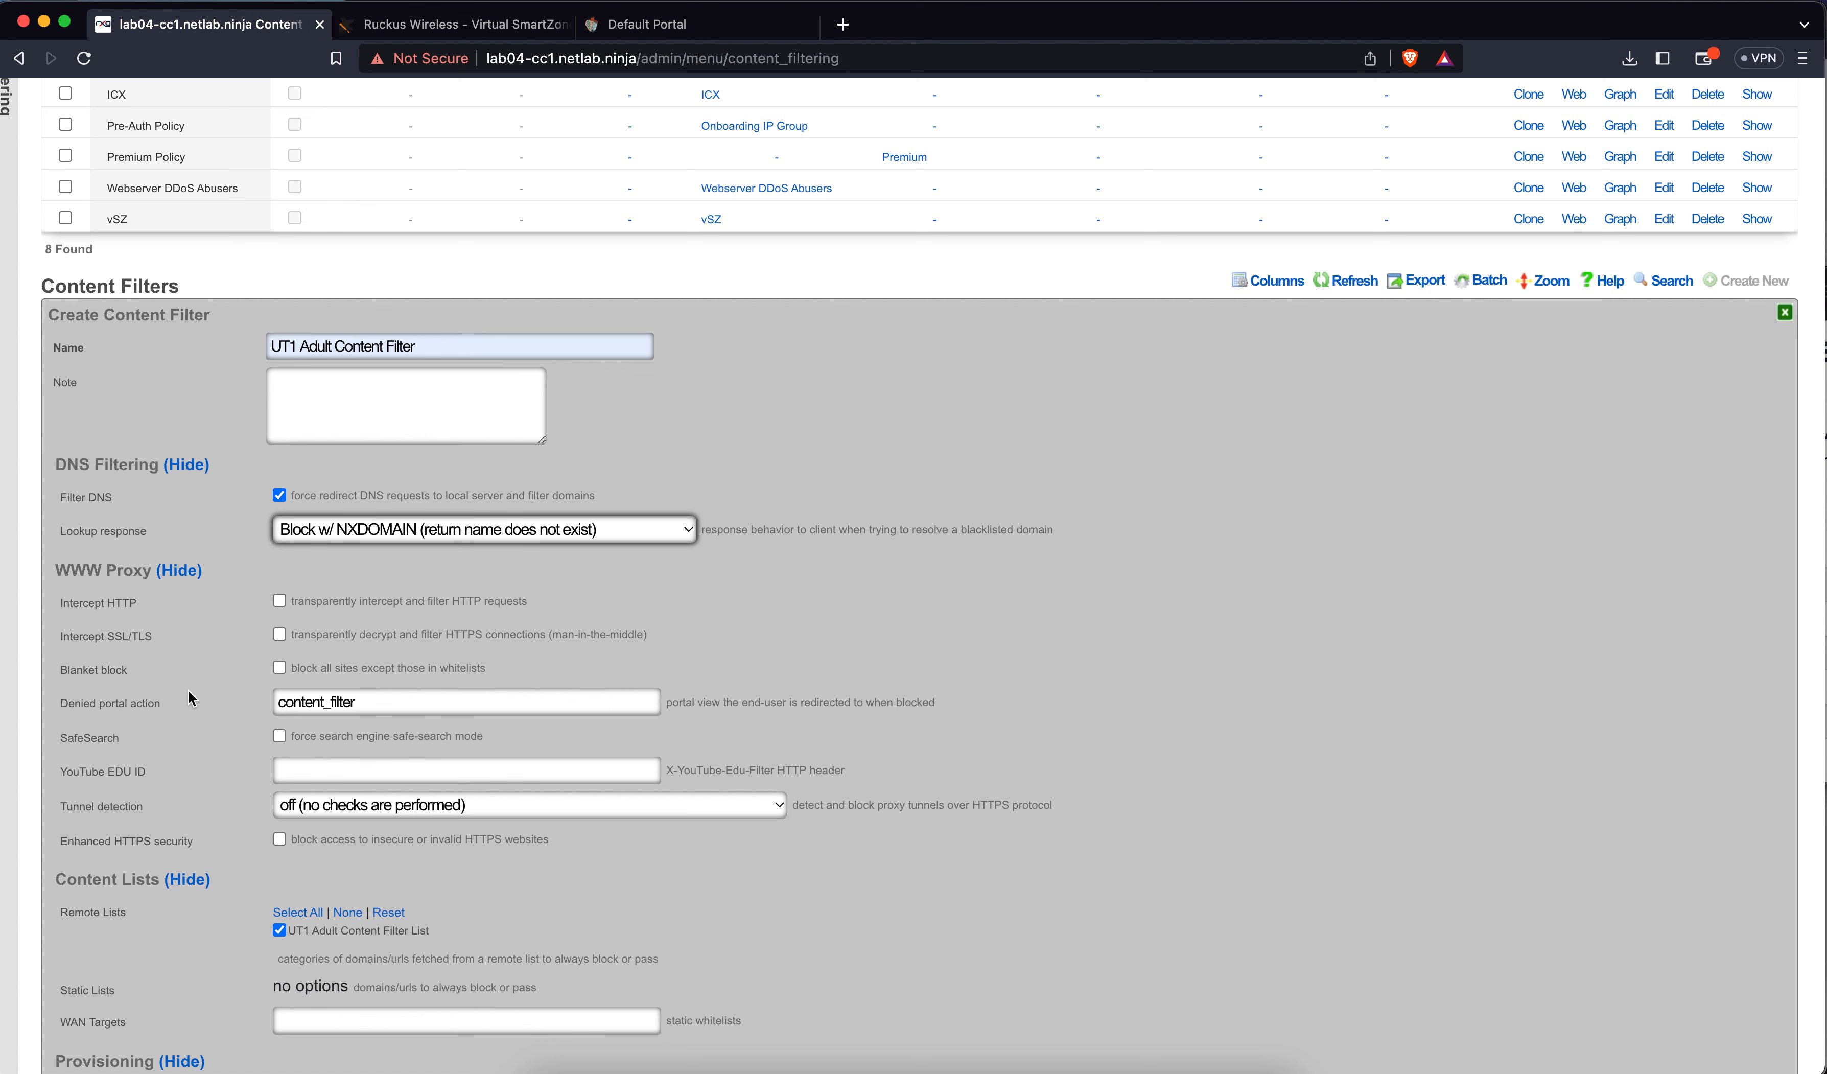
pyautogui.scroll(-3, 201, 717)
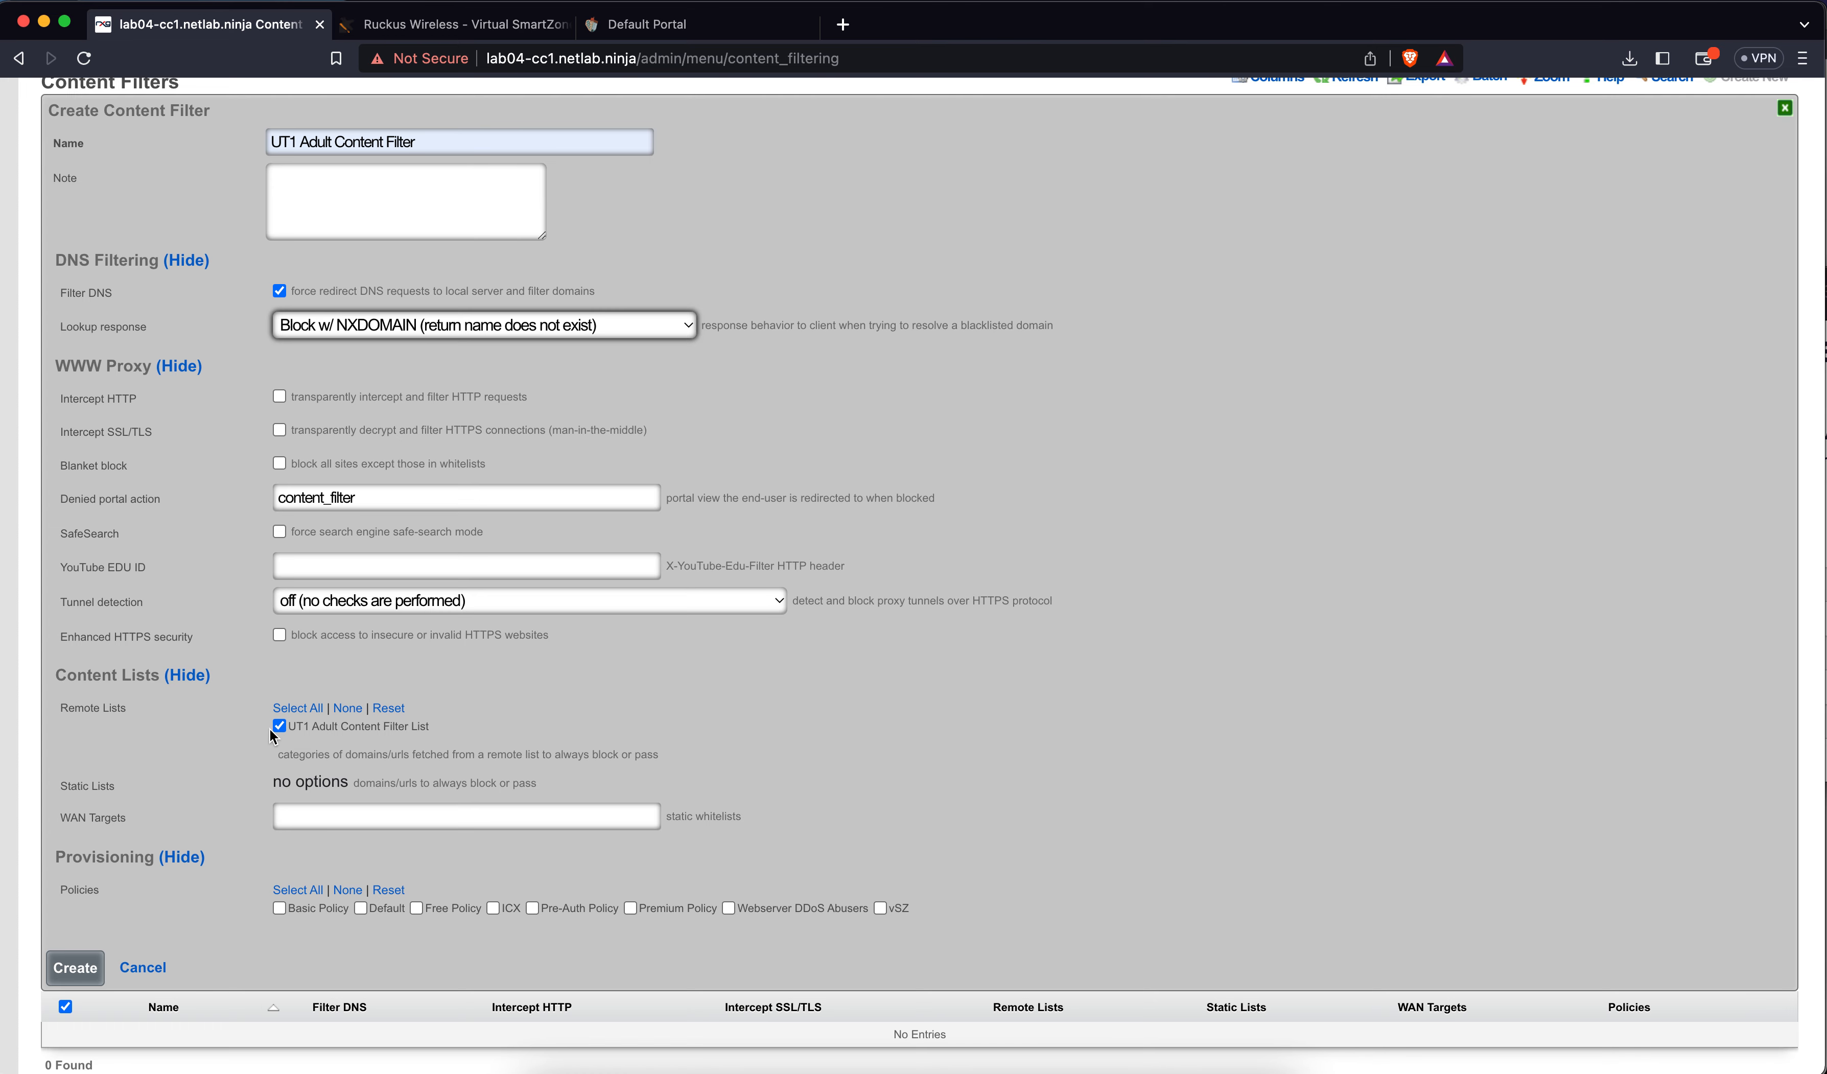
pyautogui.scroll(-5, 278, 771)
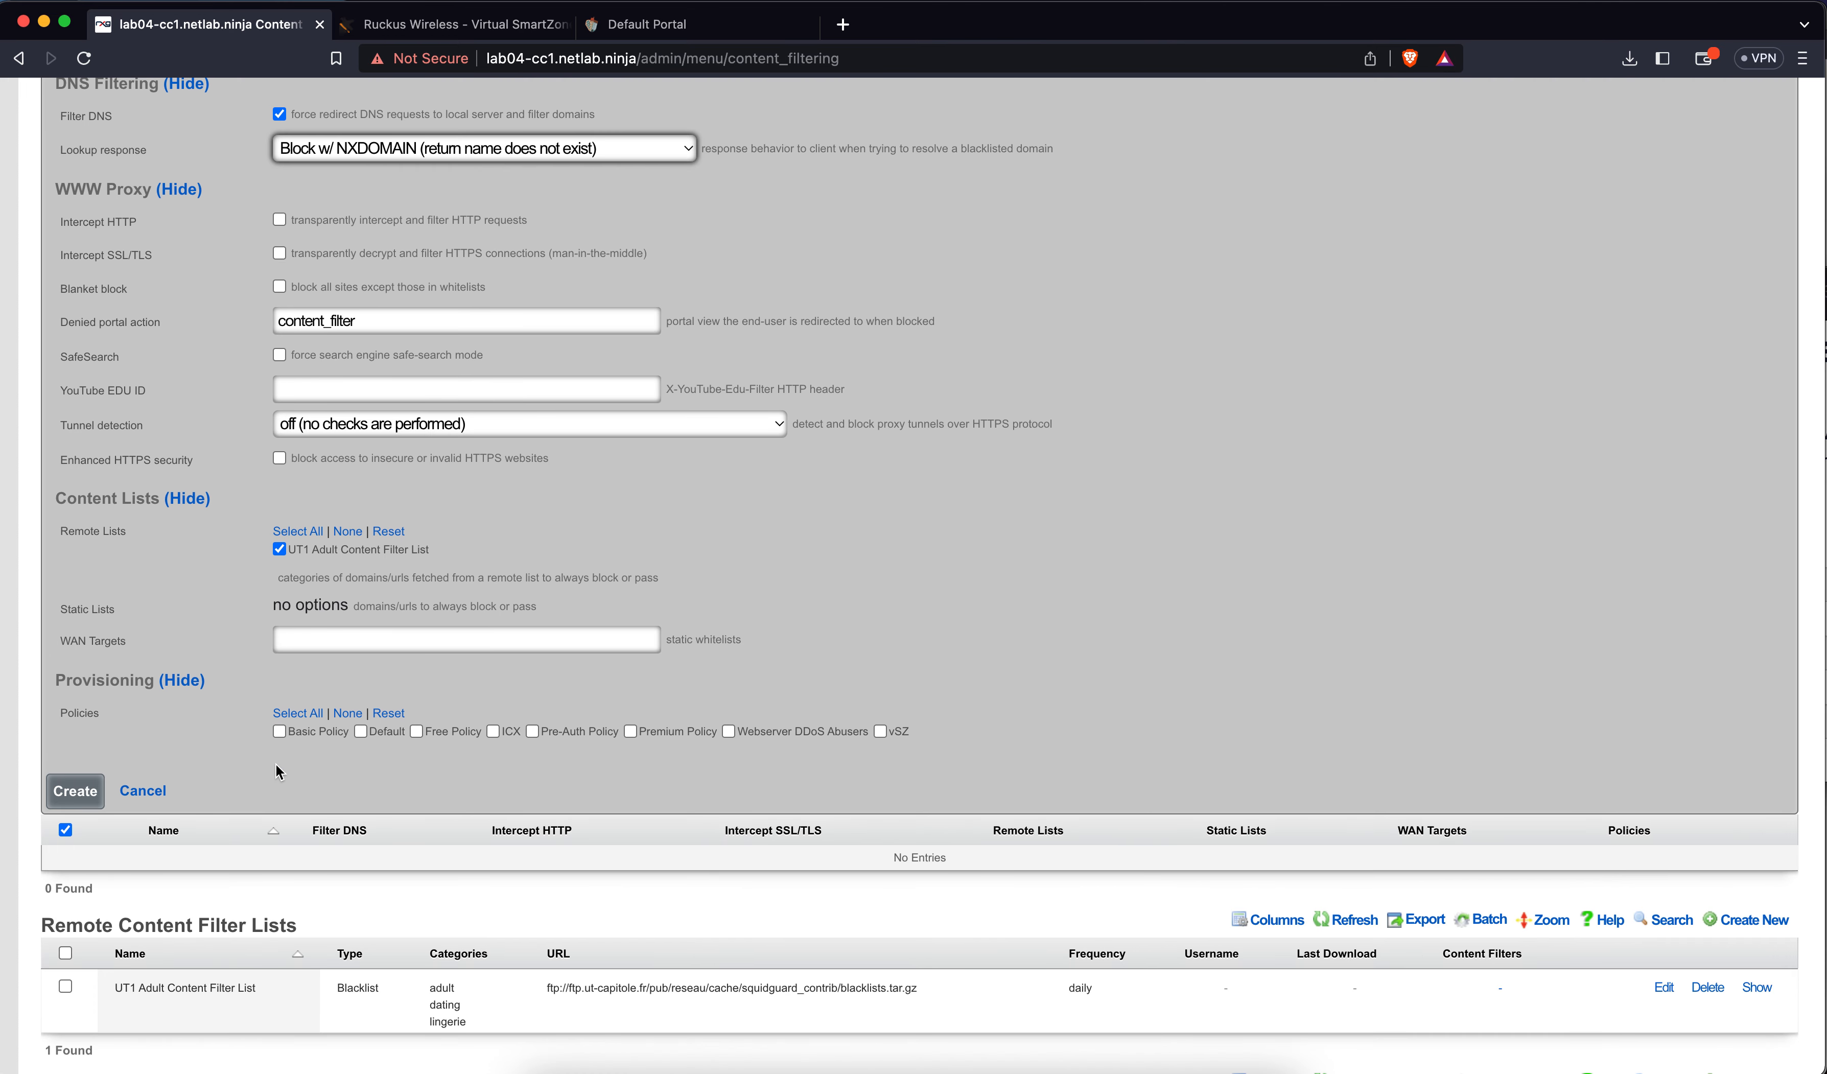
pyautogui.click(417, 733)
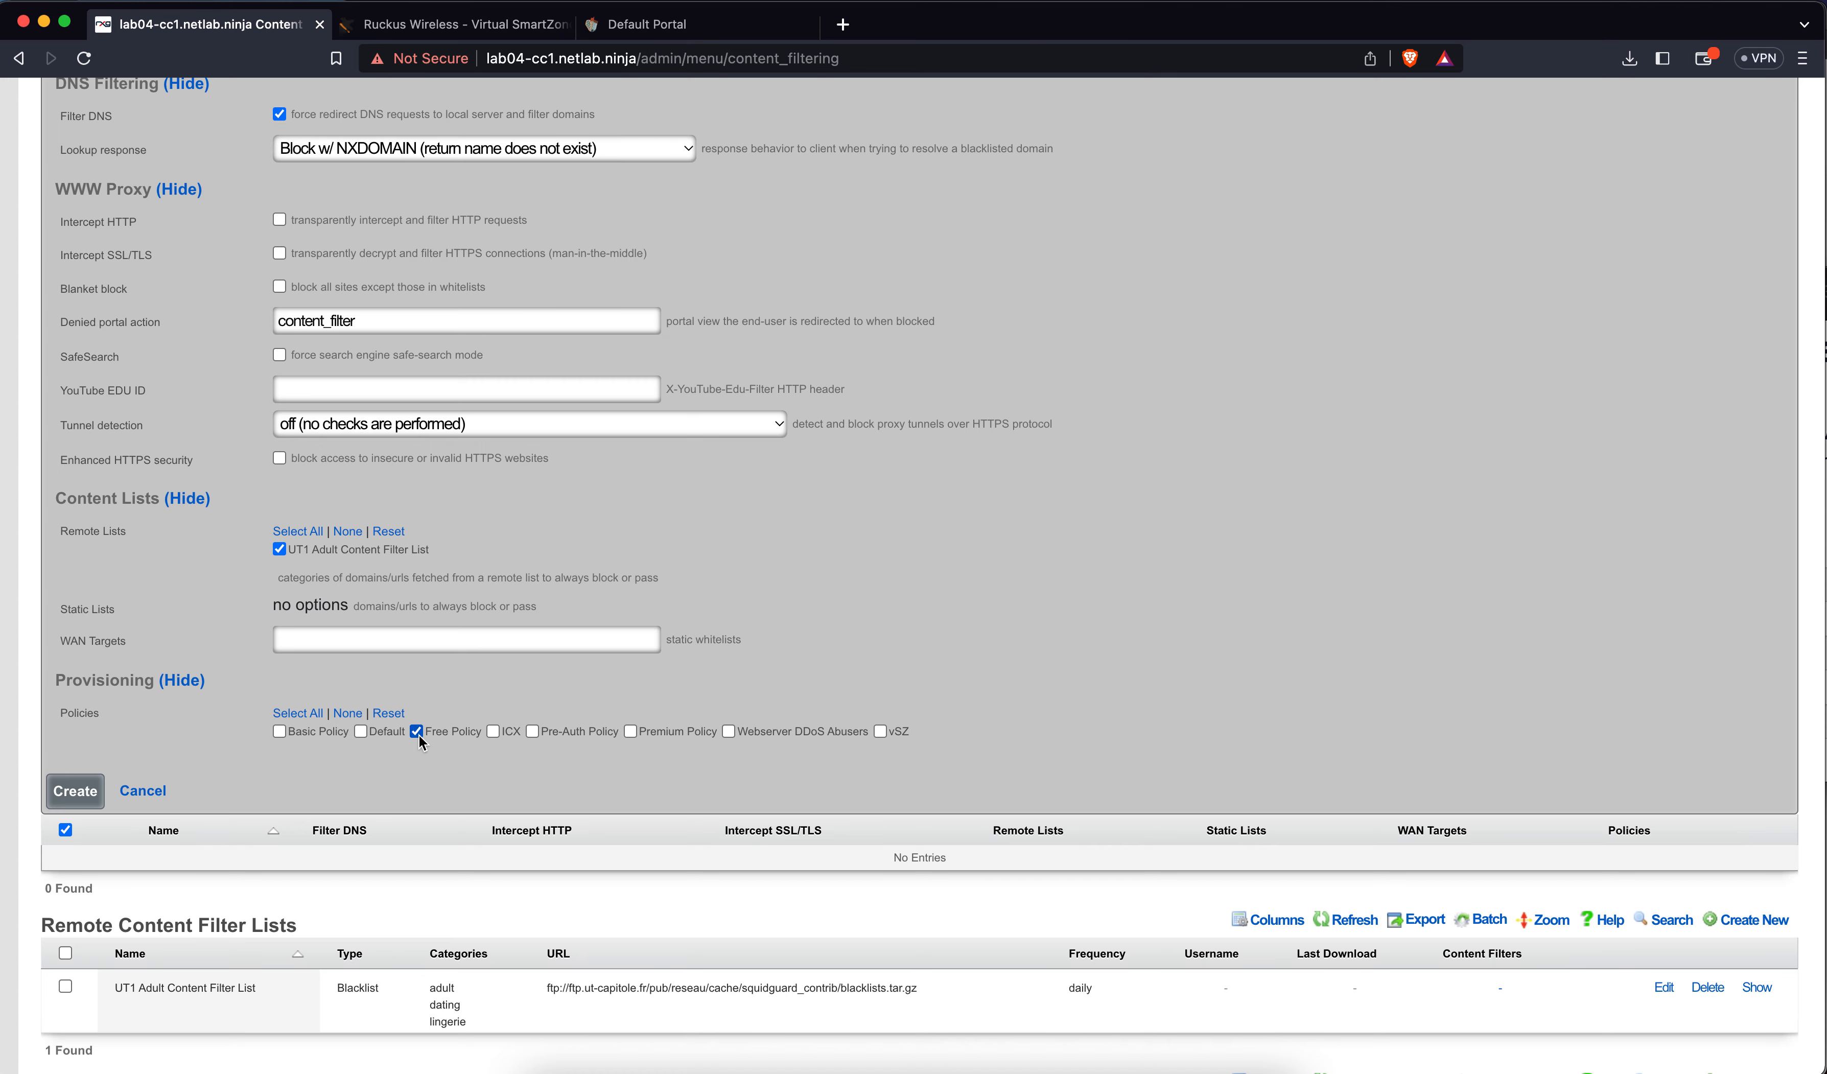
pyautogui.click(78, 792)
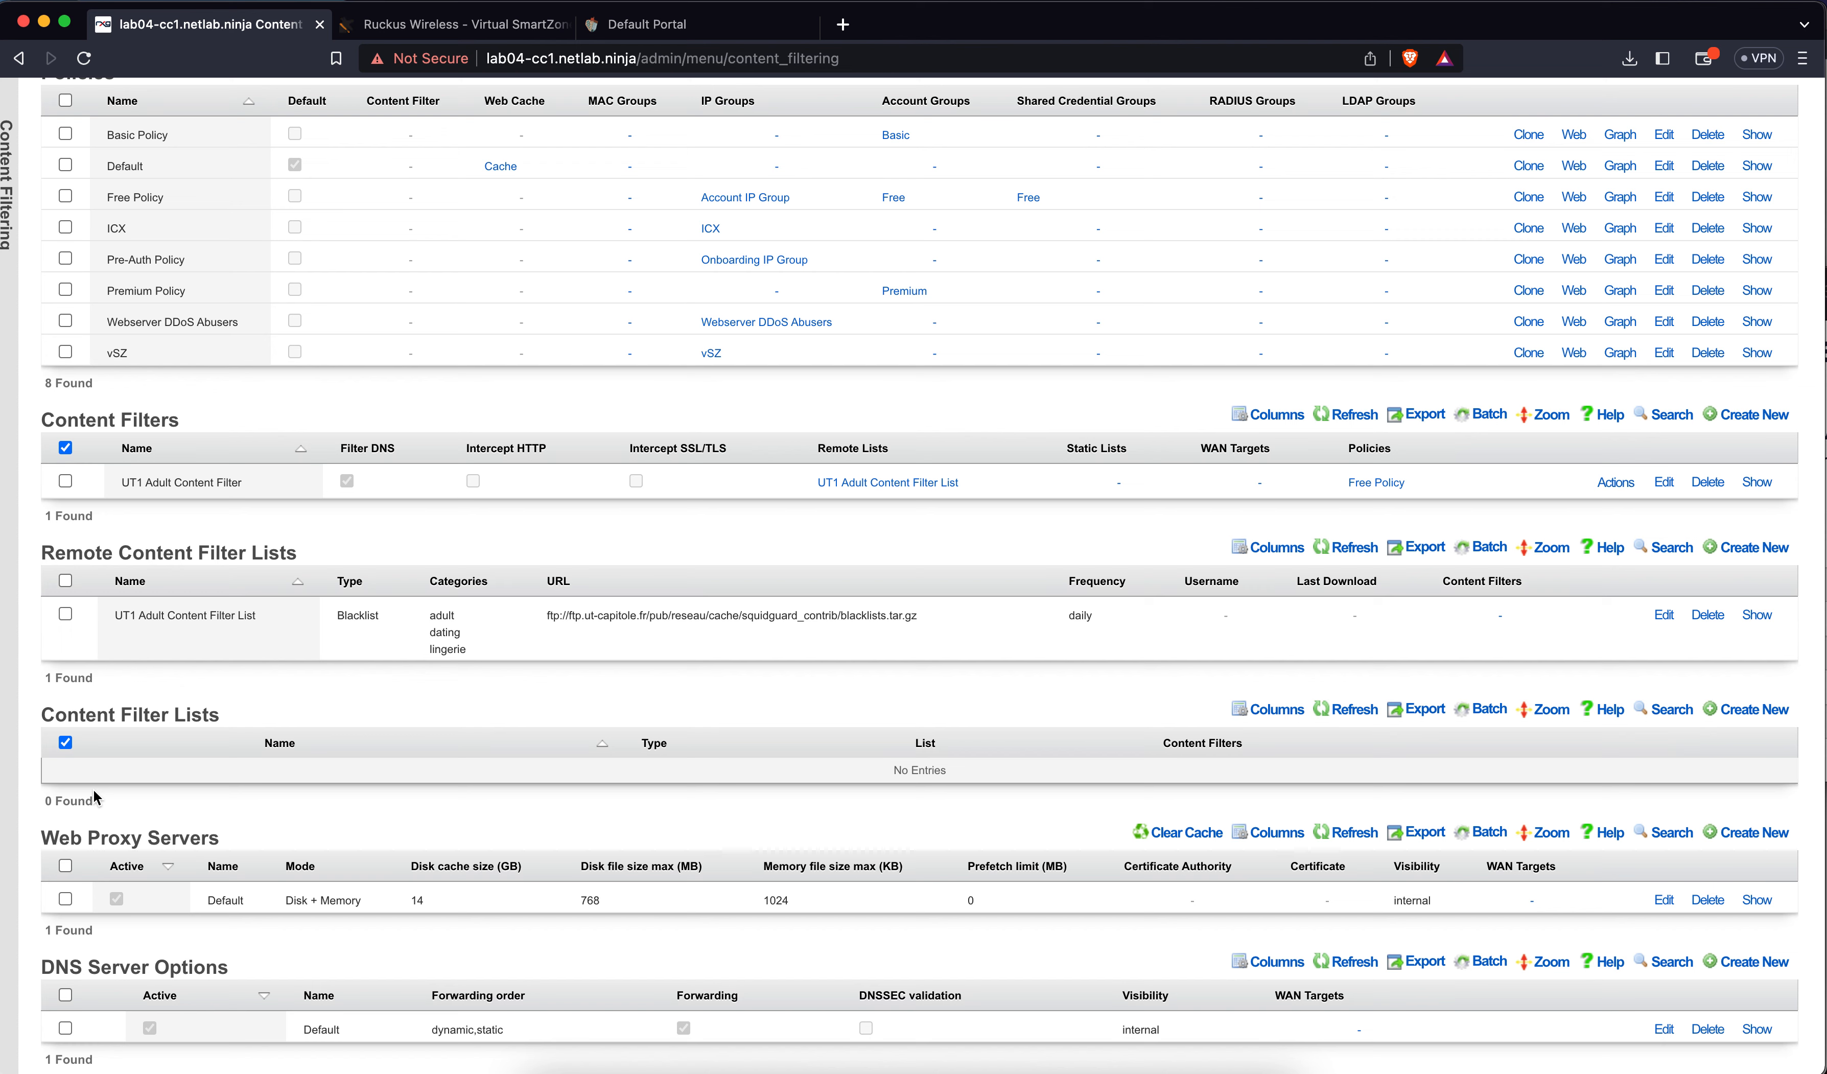
pyautogui.scroll(4, 94, 795)
# Reload the Policies dashboard graph and check that Free Policy links to the UT1 Adult Content Filter
pyautogui.click(978, 155)
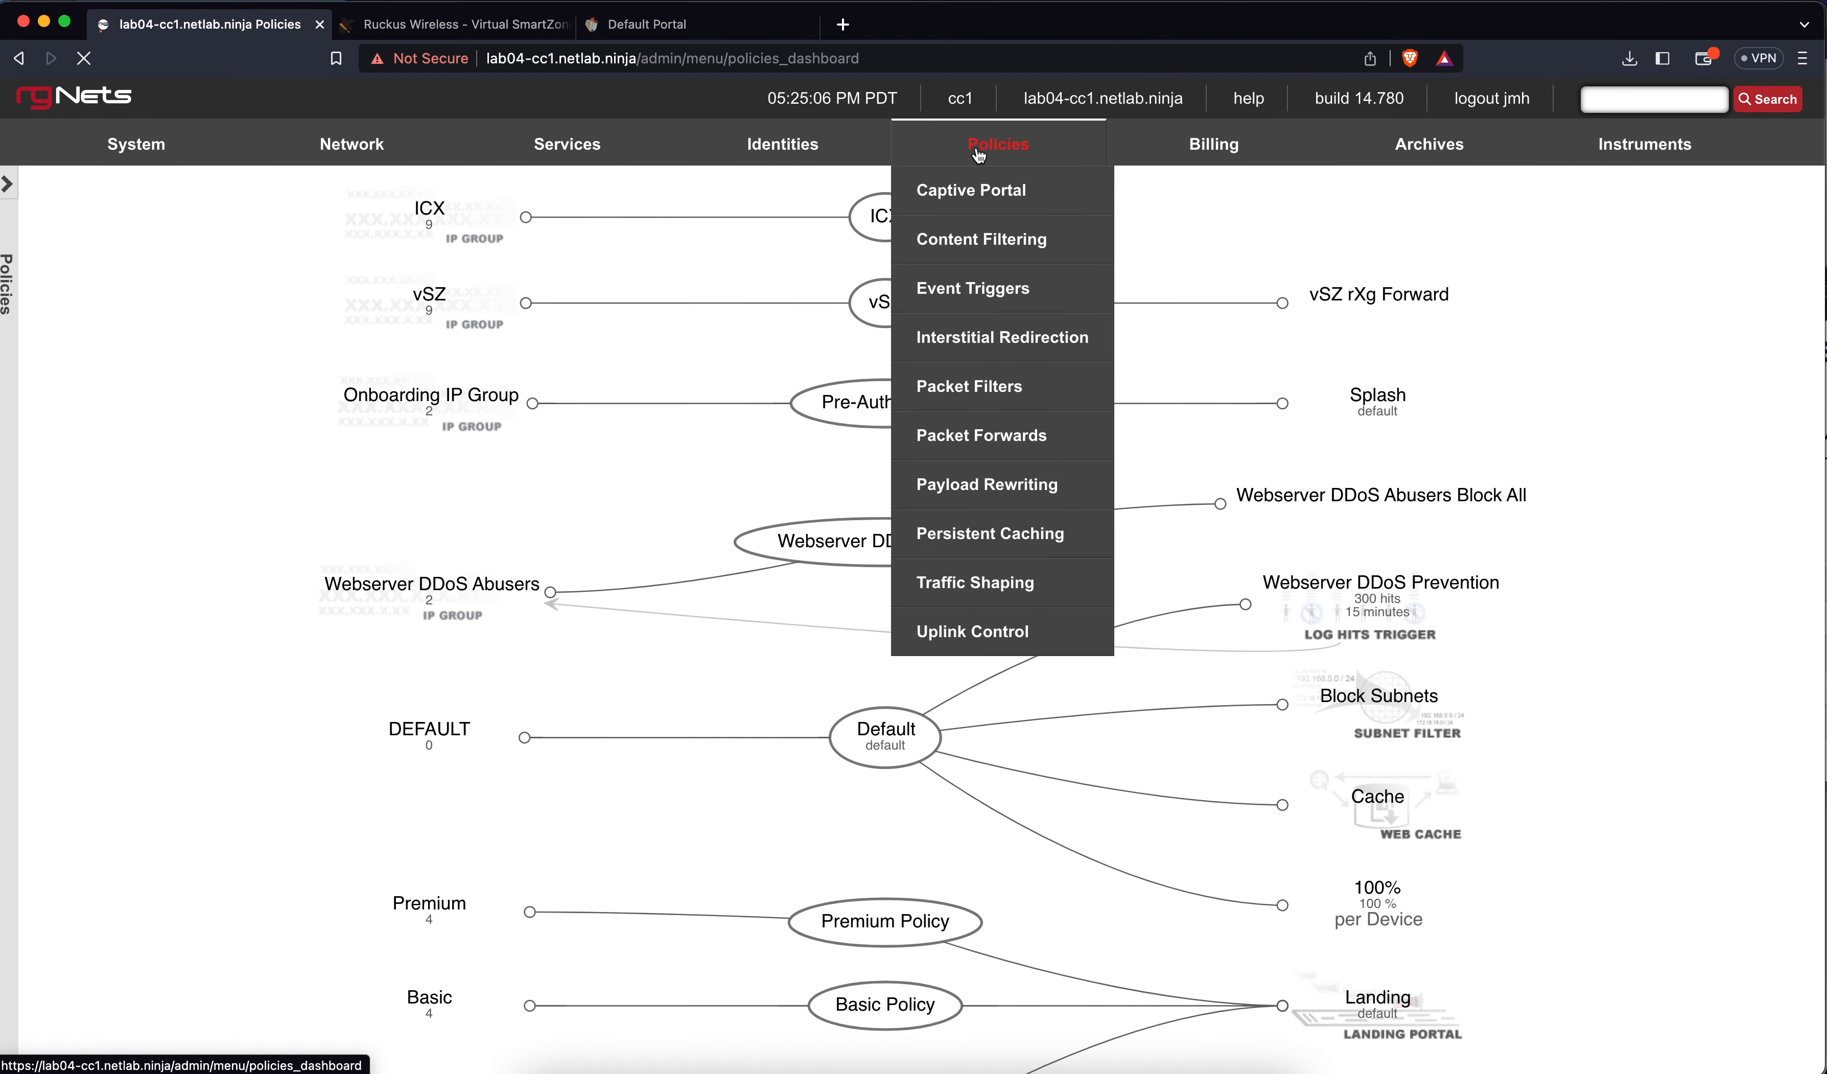
pyautogui.scroll(-5, 691, 622)
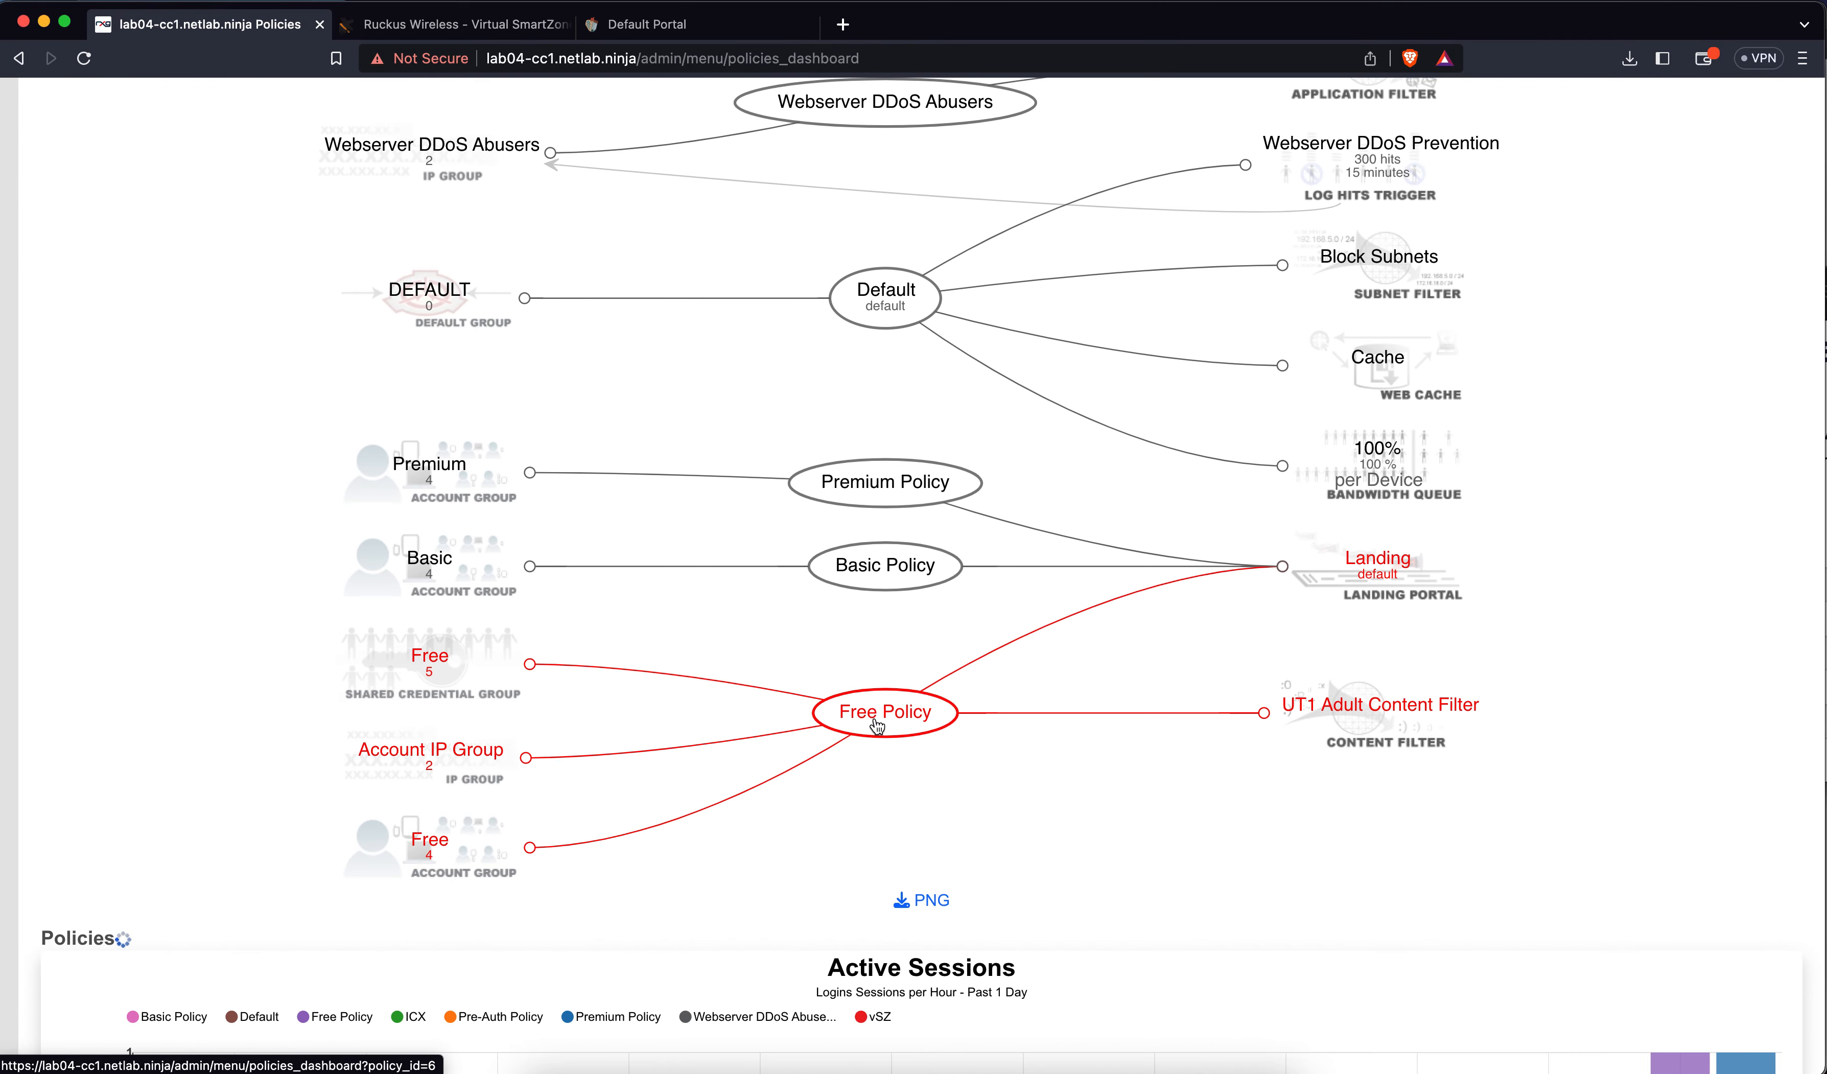
pyautogui.moveTo(877, 727)
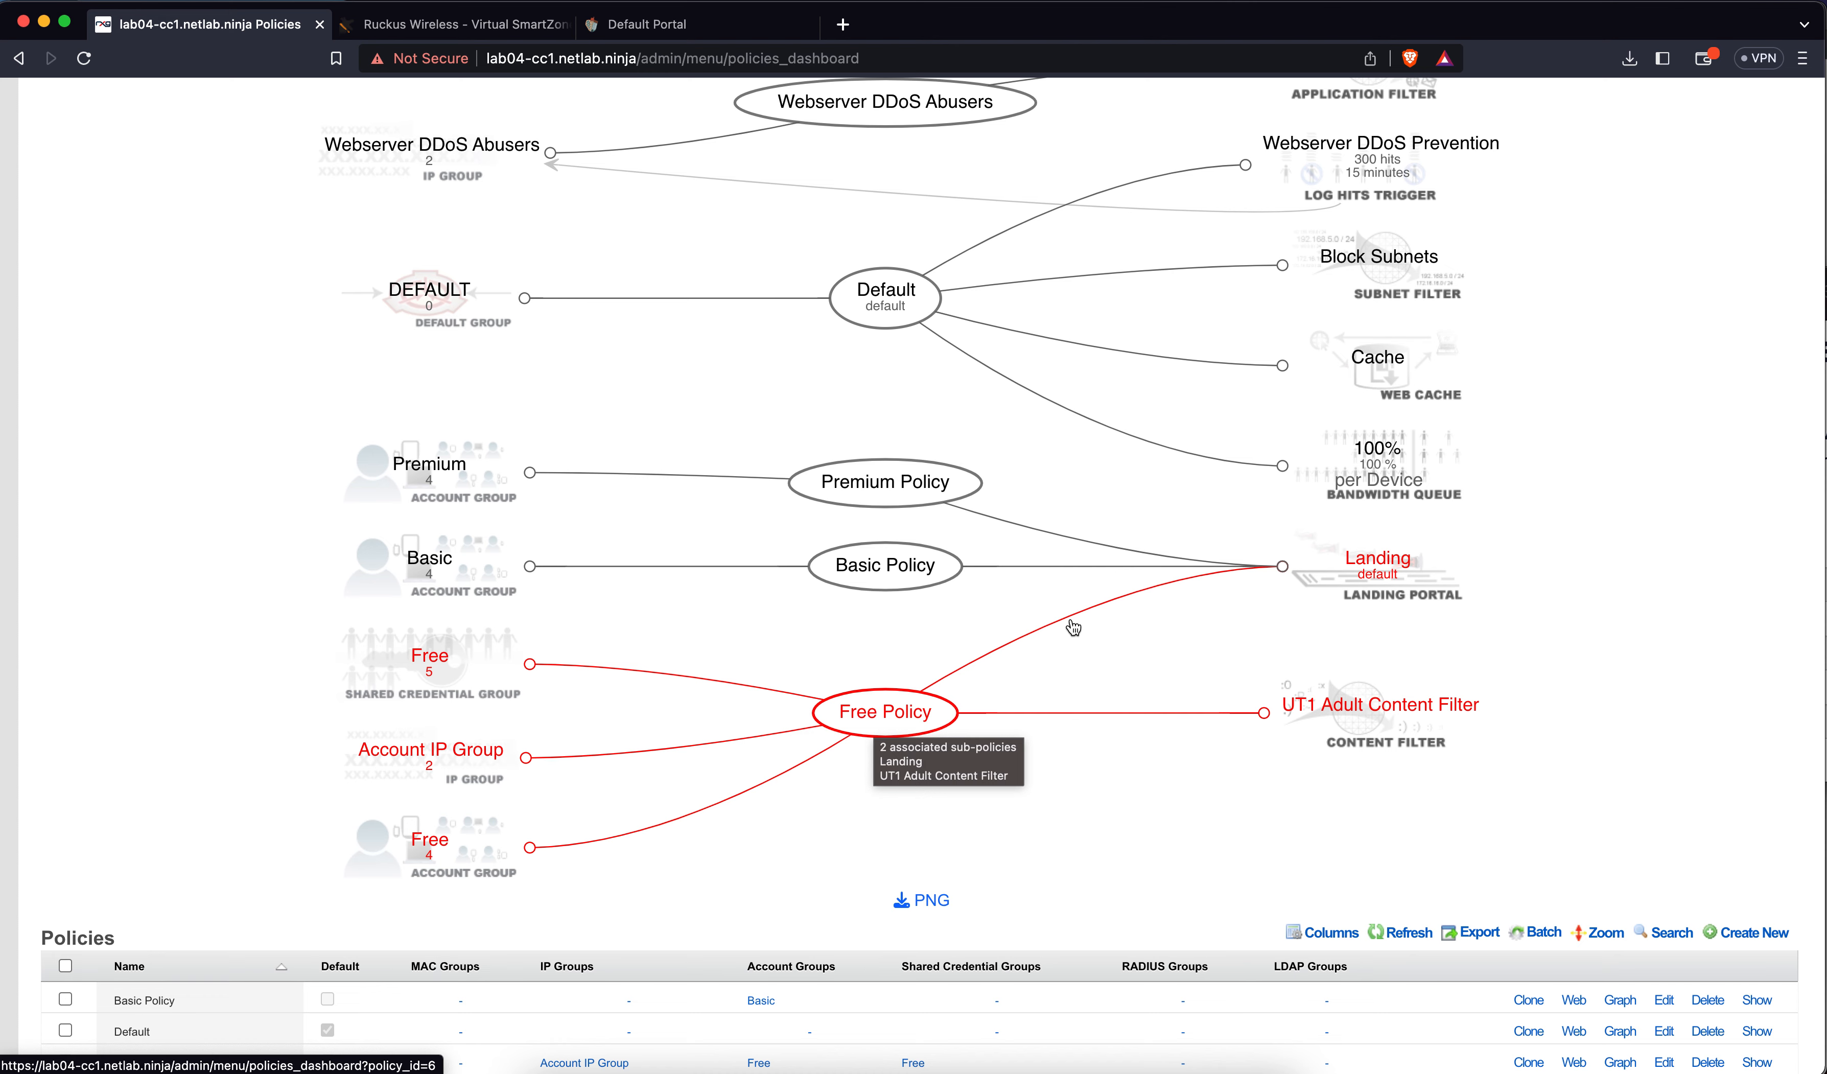
pyautogui.scroll(6, 1073, 624)
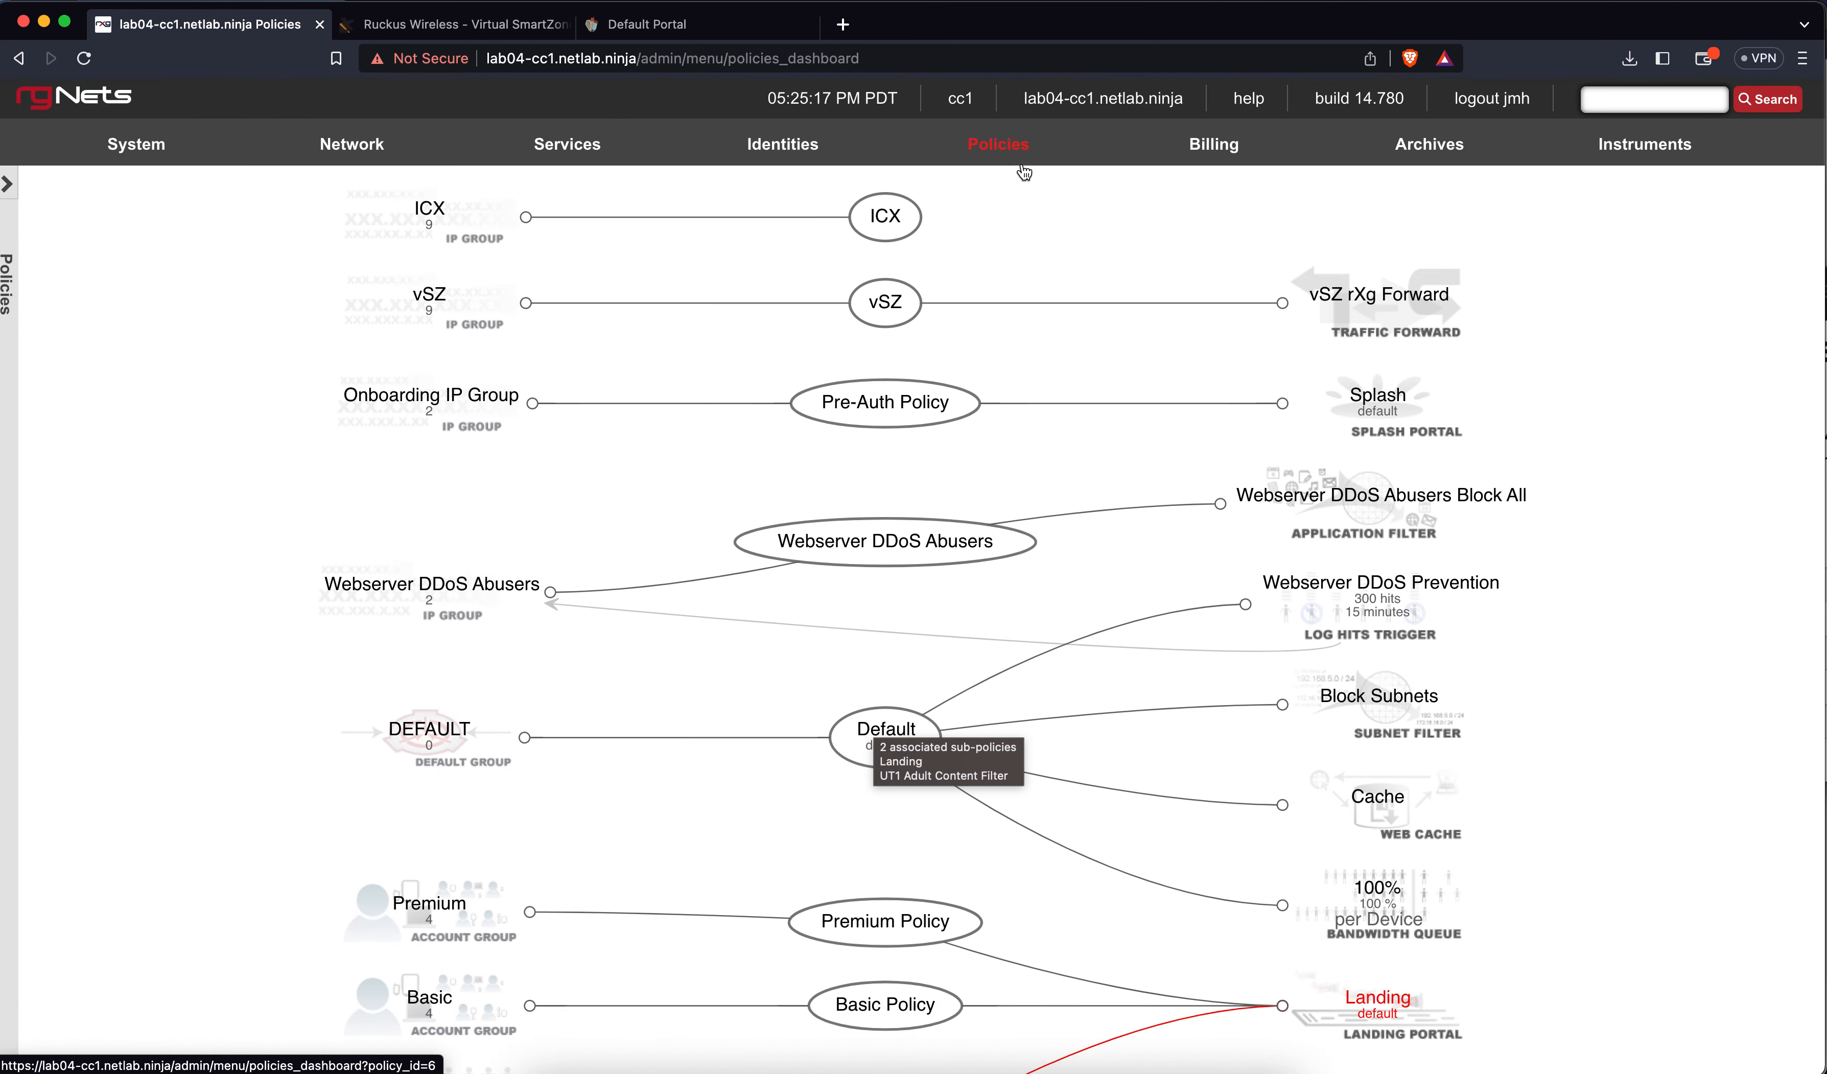
pyautogui.click(999, 143)
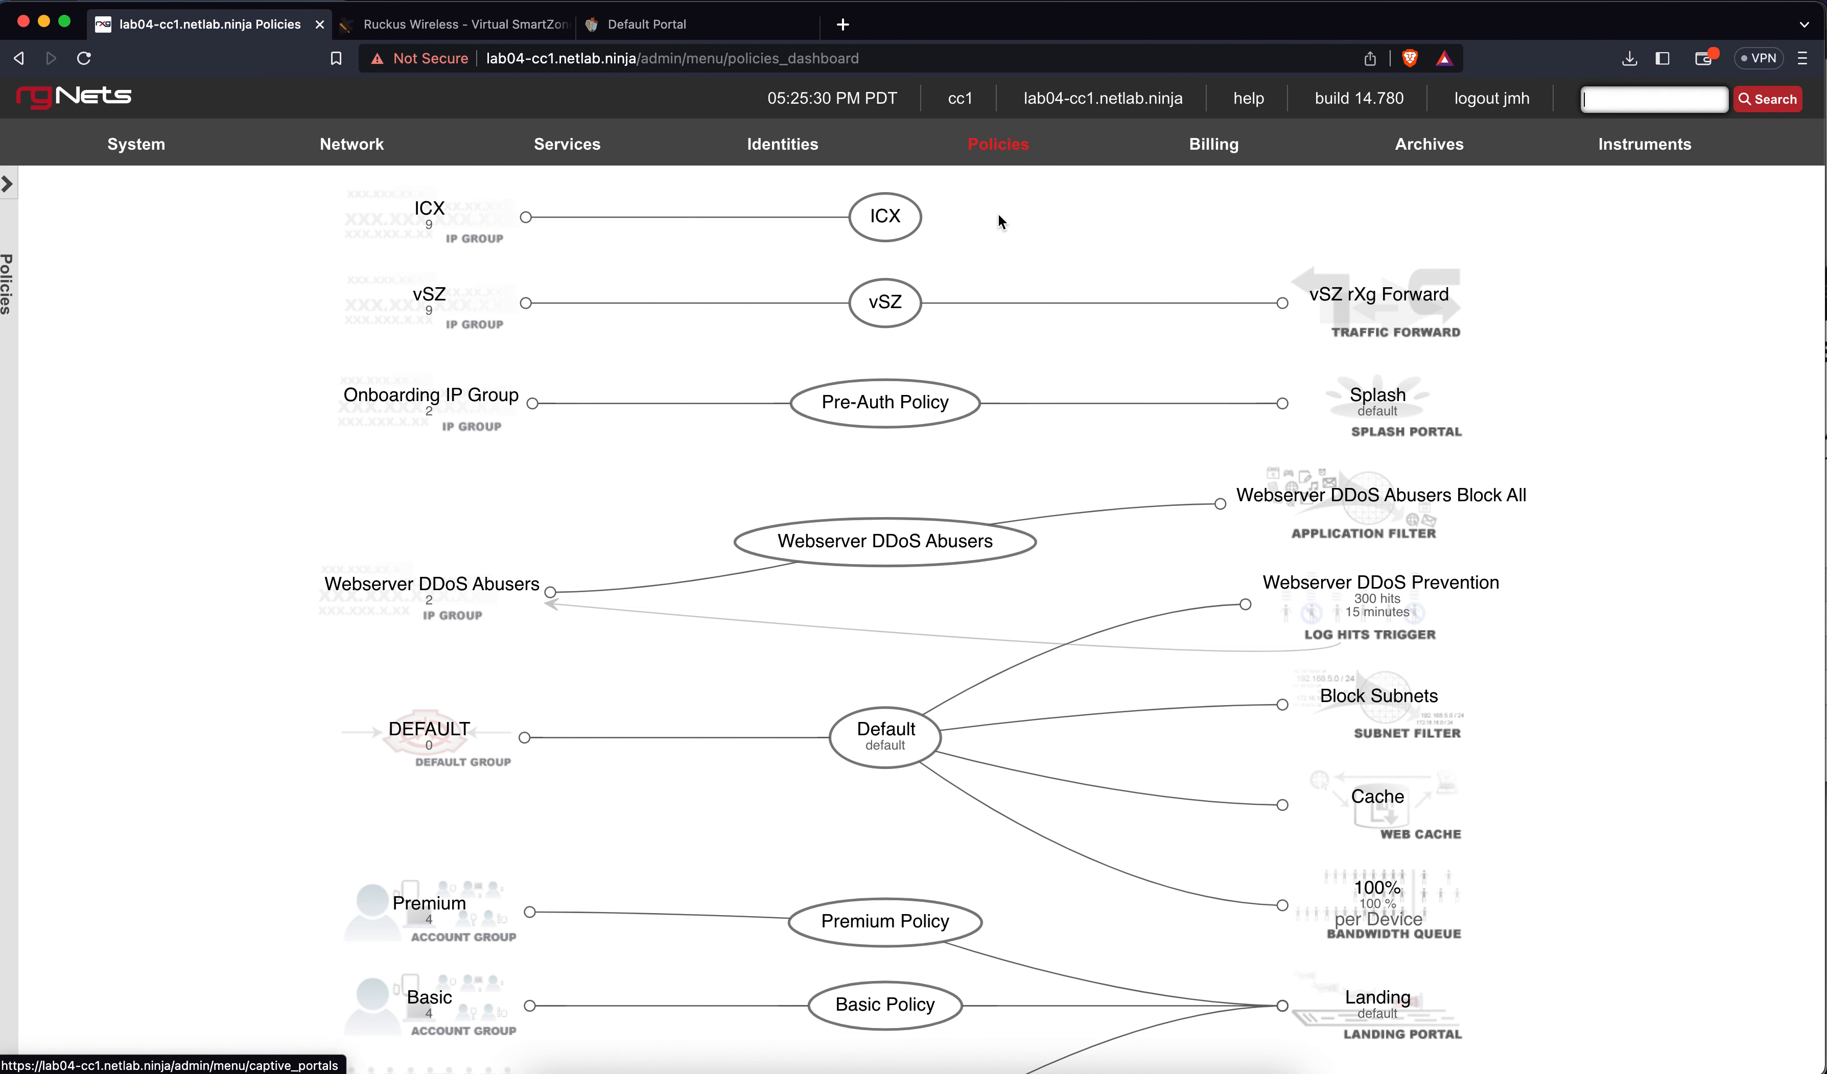
pyautogui.moveTo(1010, 159)
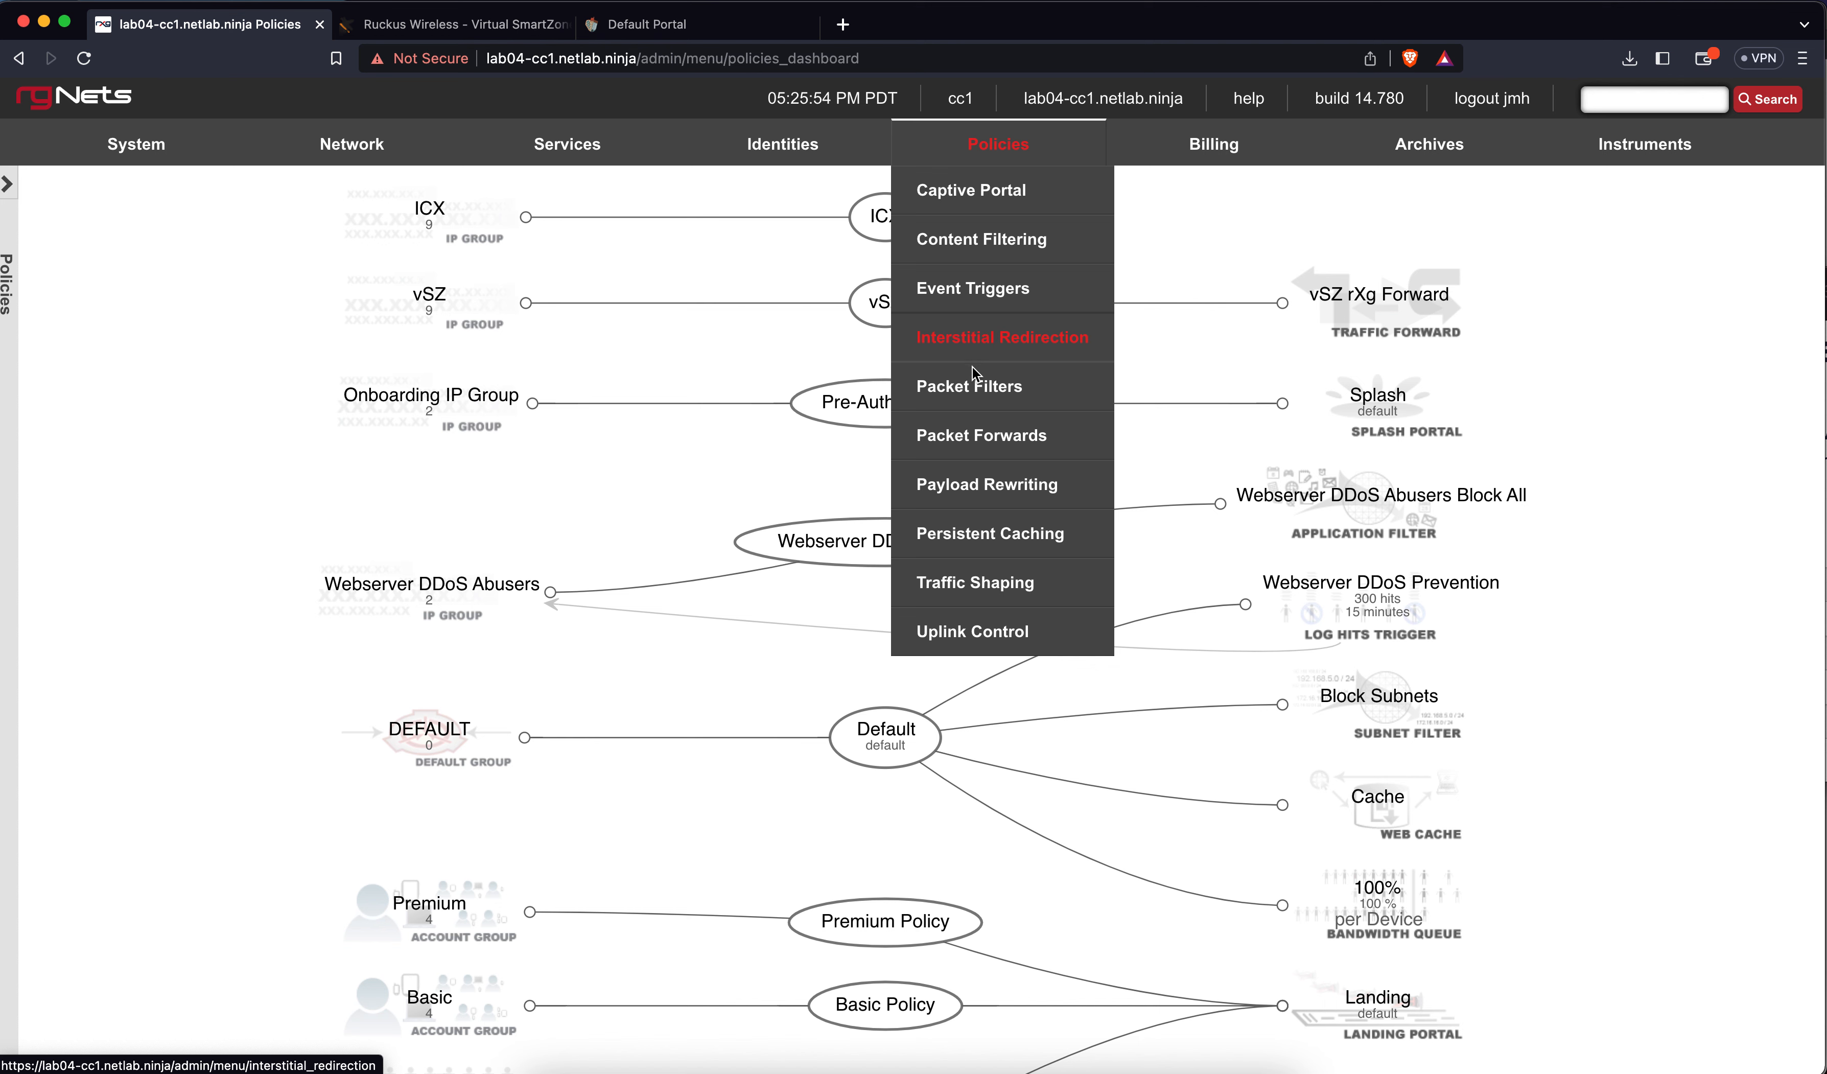
# Add Free, Basic and Premium Policy to the Block Subnets packet filter
pyautogui.click(970, 391)
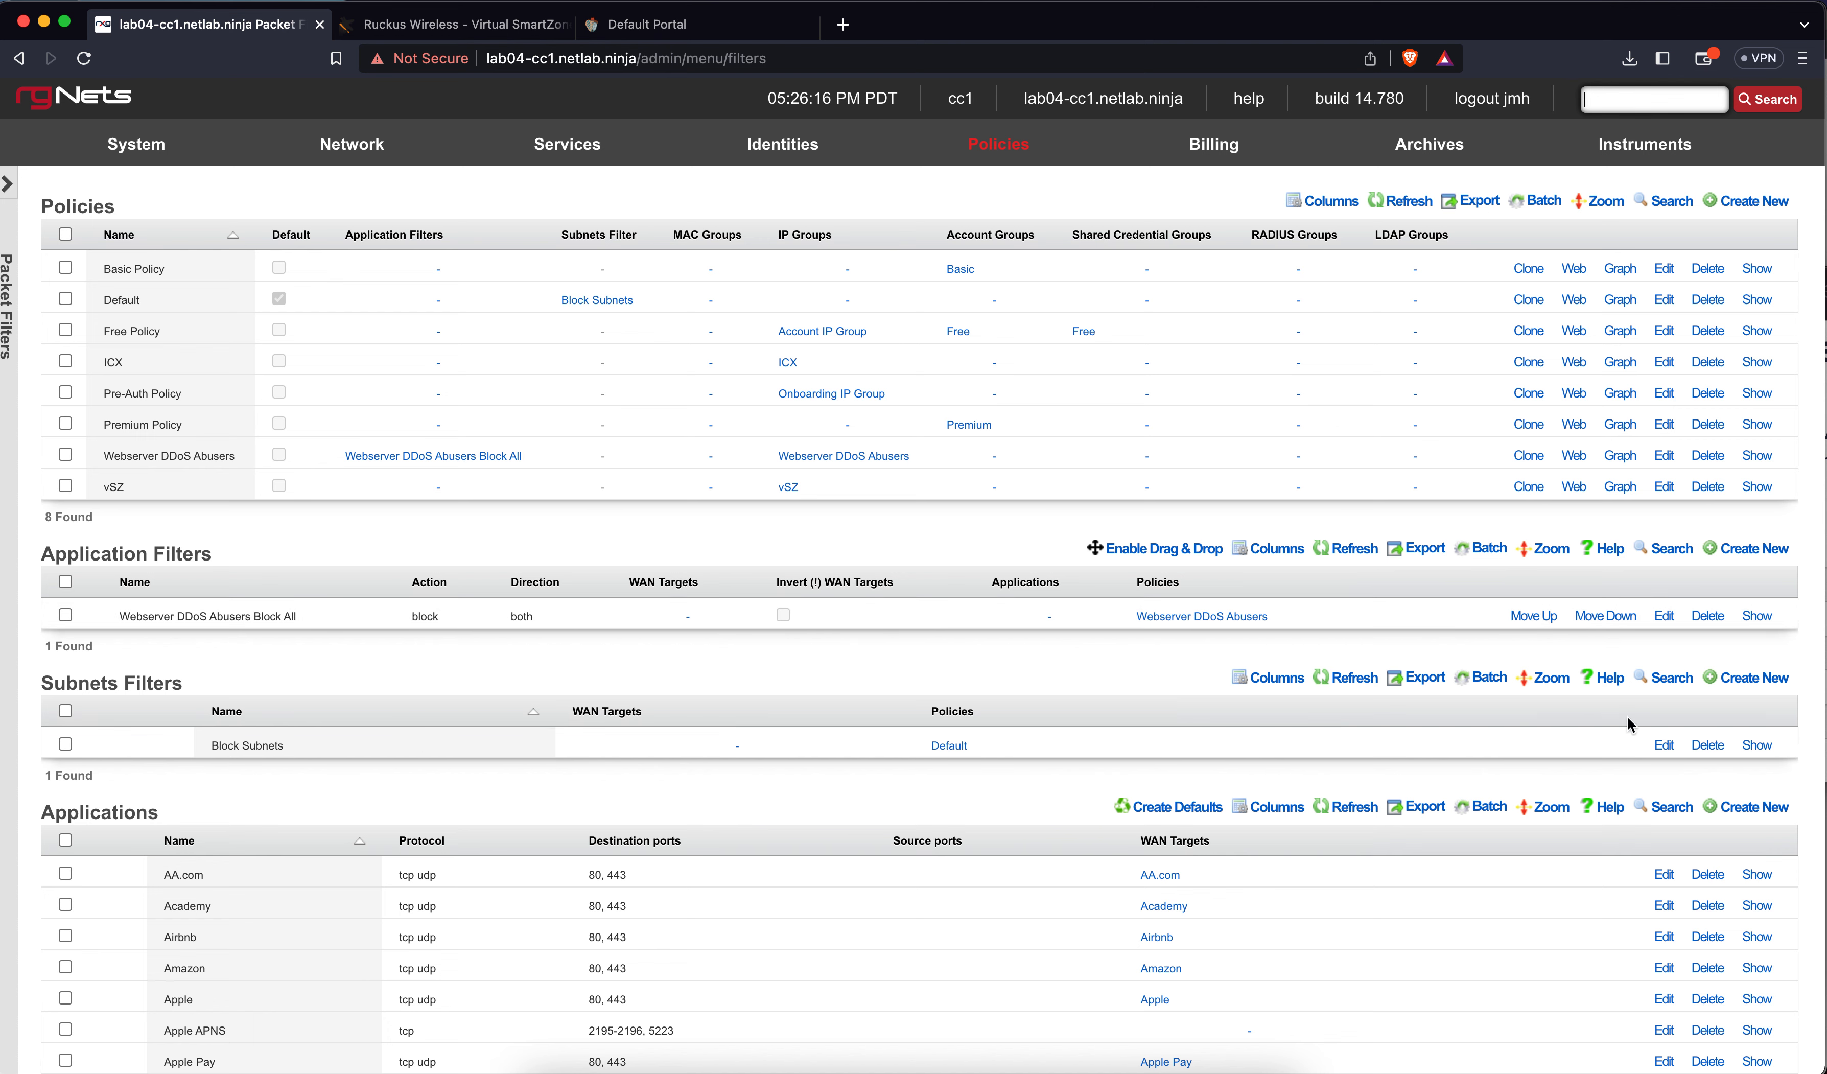
pyautogui.click(1662, 745)
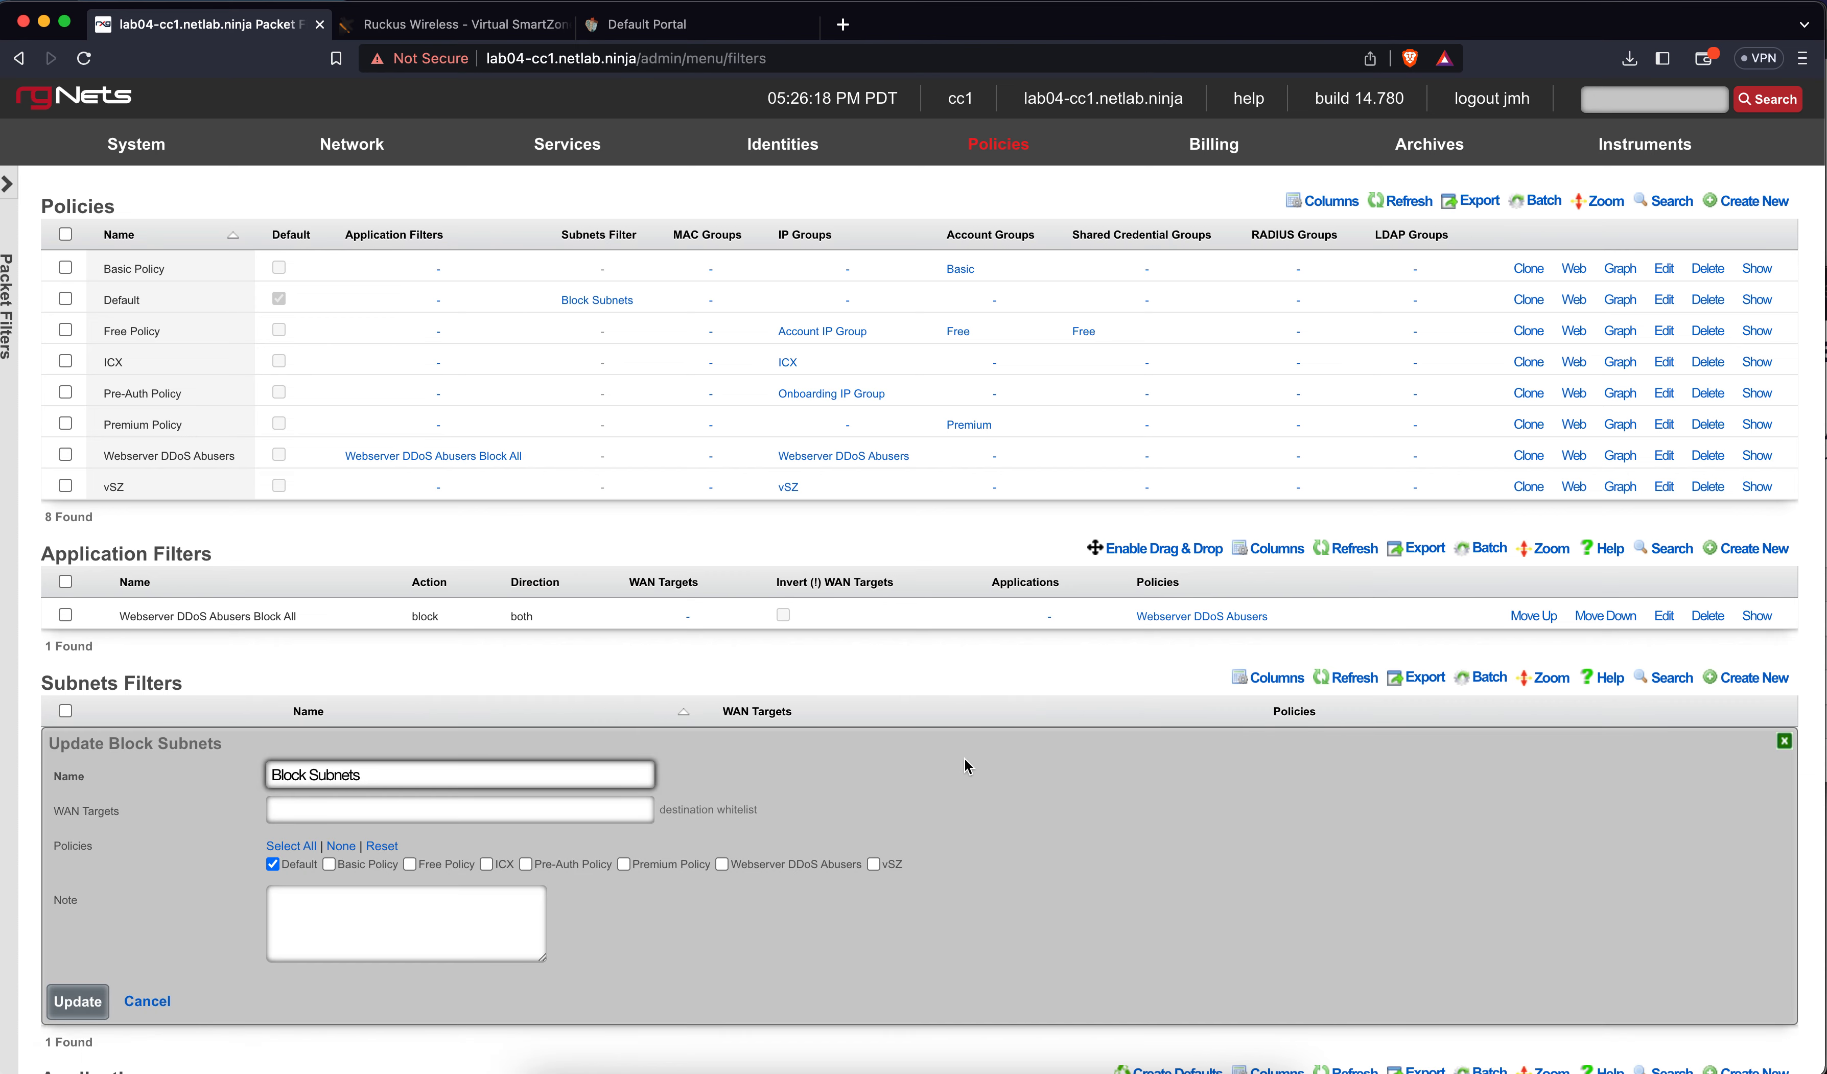
pyautogui.scroll(-3, 964, 757)
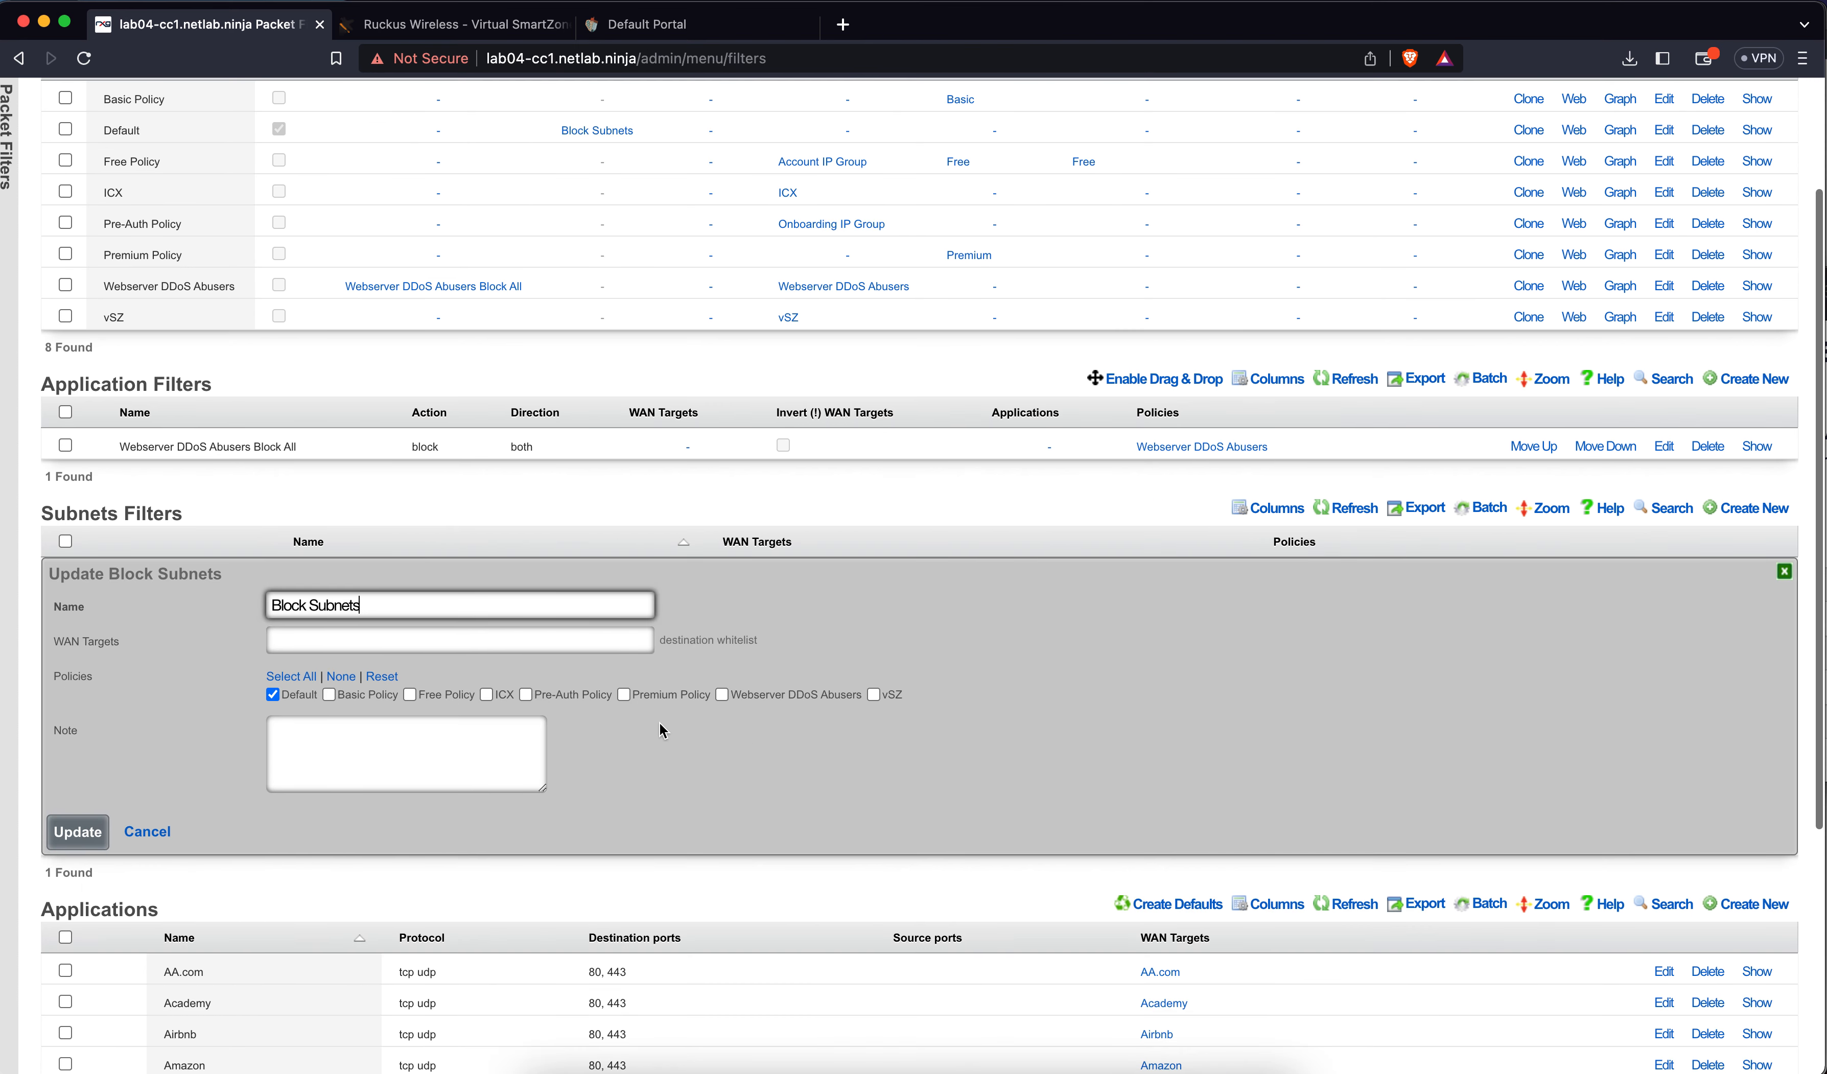
pyautogui.click(435, 699)
pyautogui.click(387, 698)
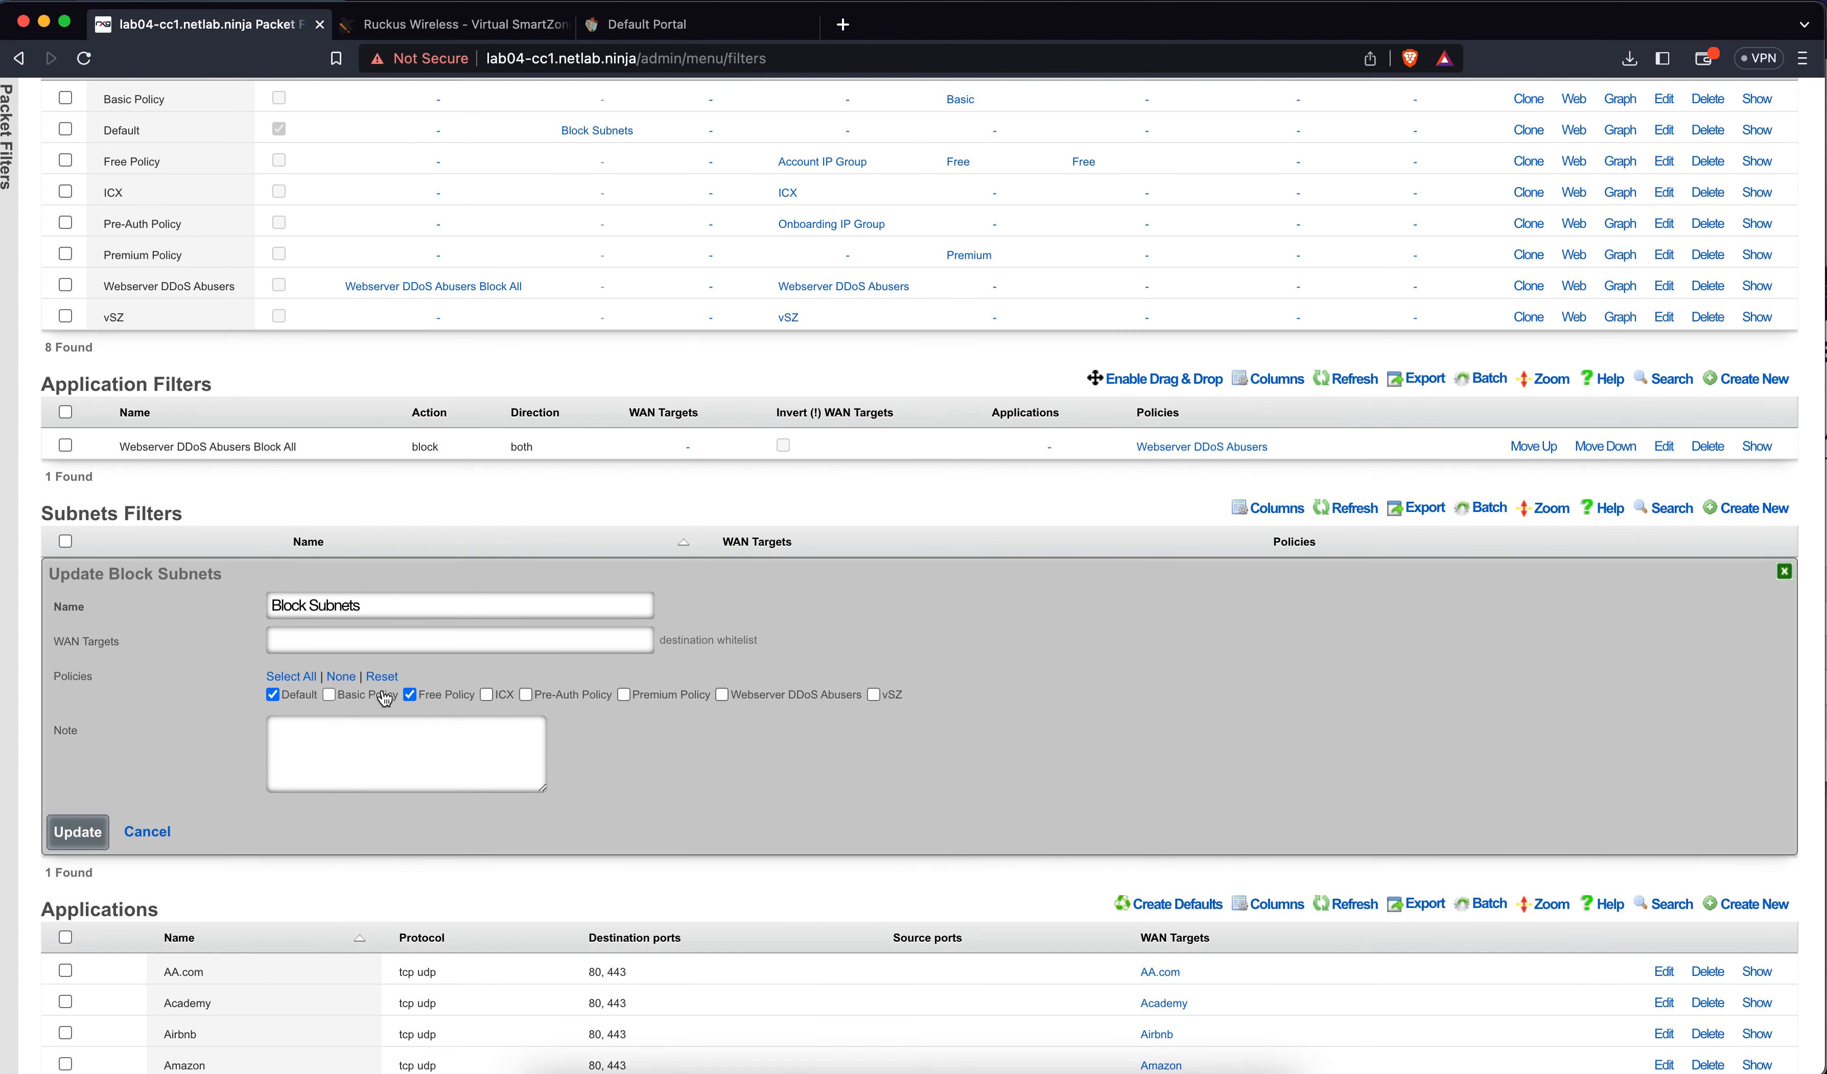
pyautogui.click(622, 695)
pyautogui.click(105, 838)
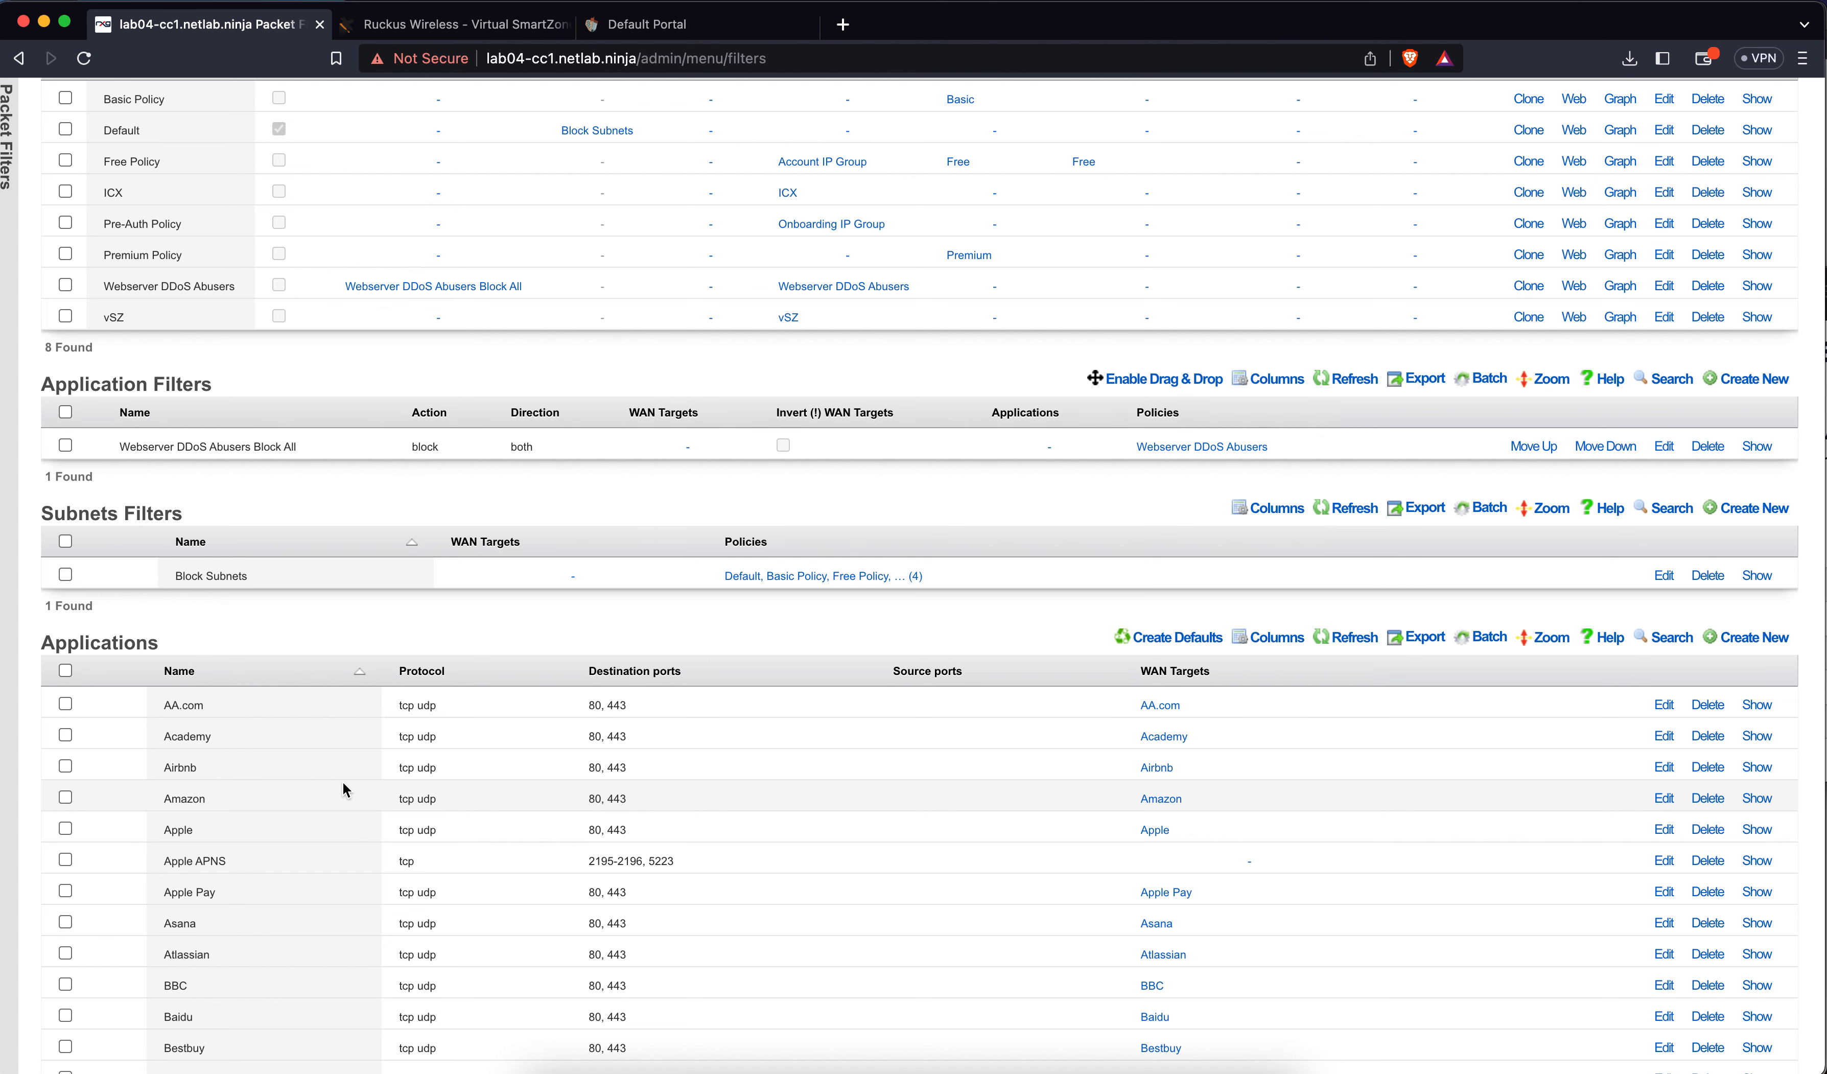
# Go to the Packet Forwards settings page
pyautogui.scroll(5, 461, 737)
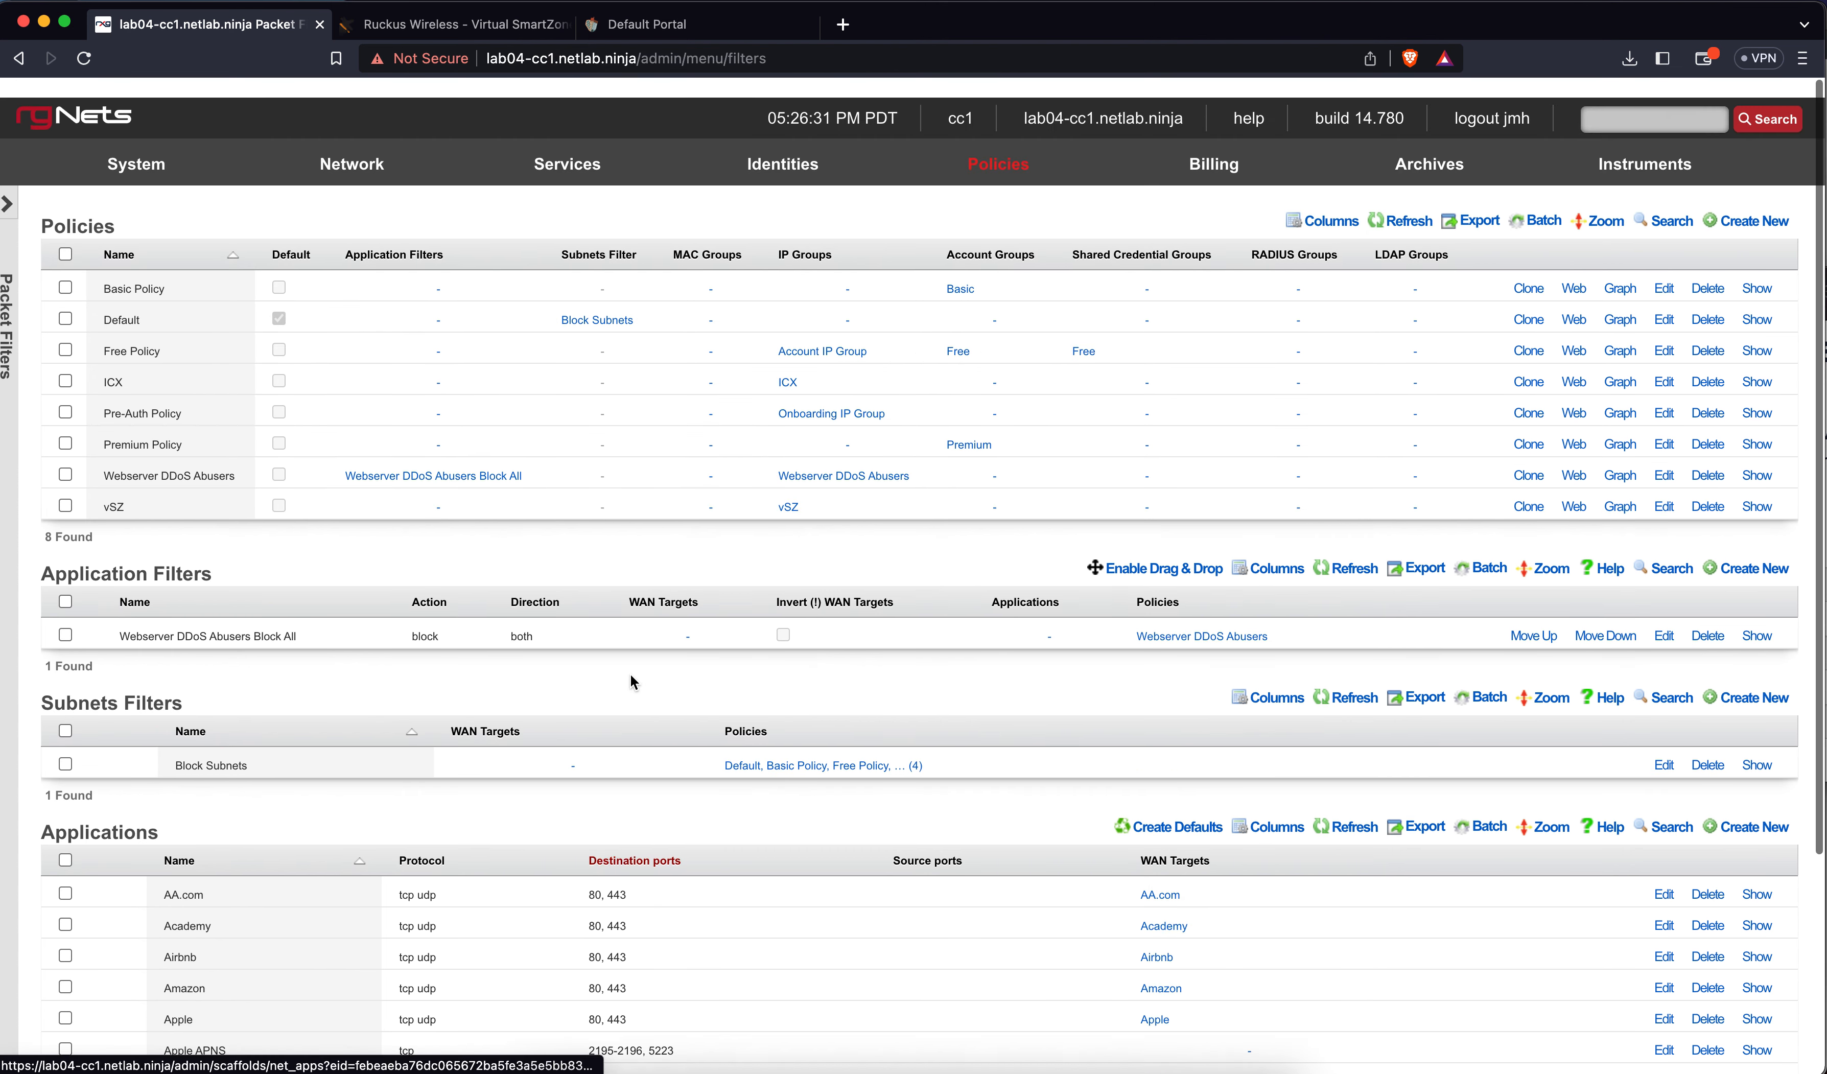
pyautogui.moveTo(993, 158)
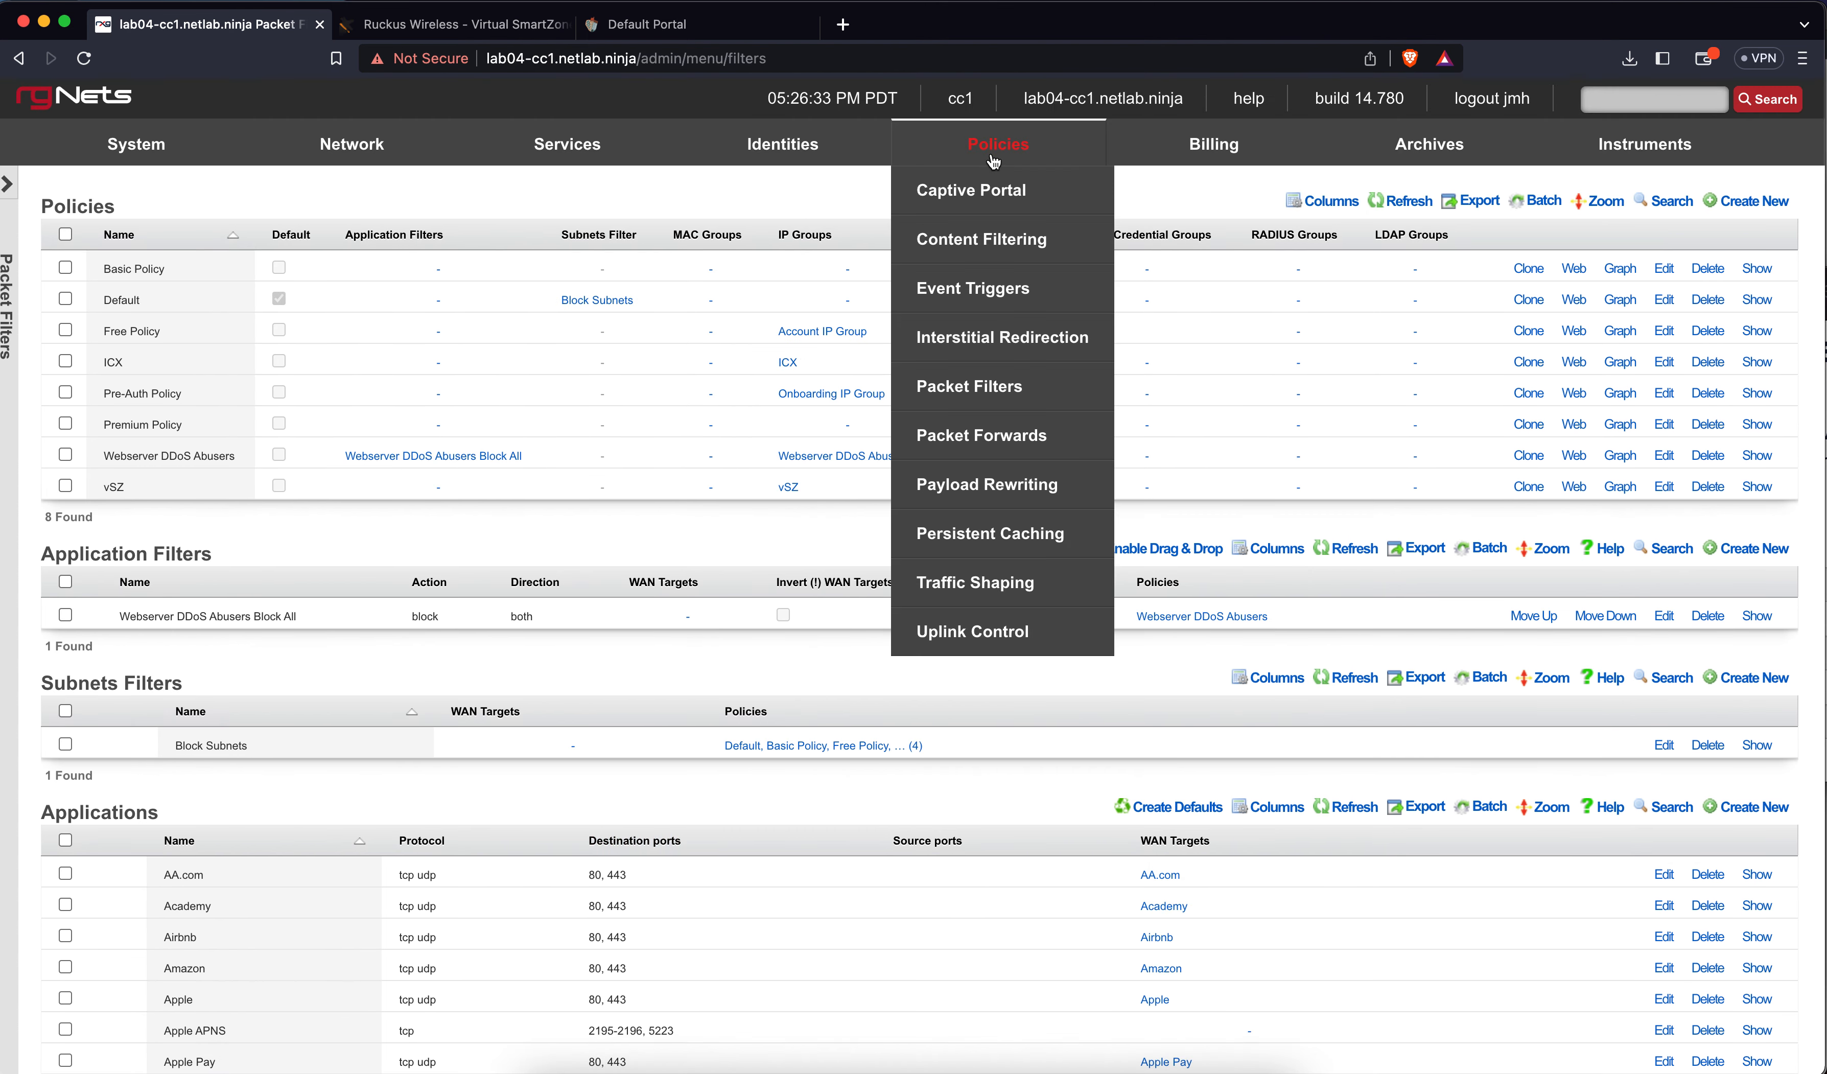
pyautogui.click(972, 433)
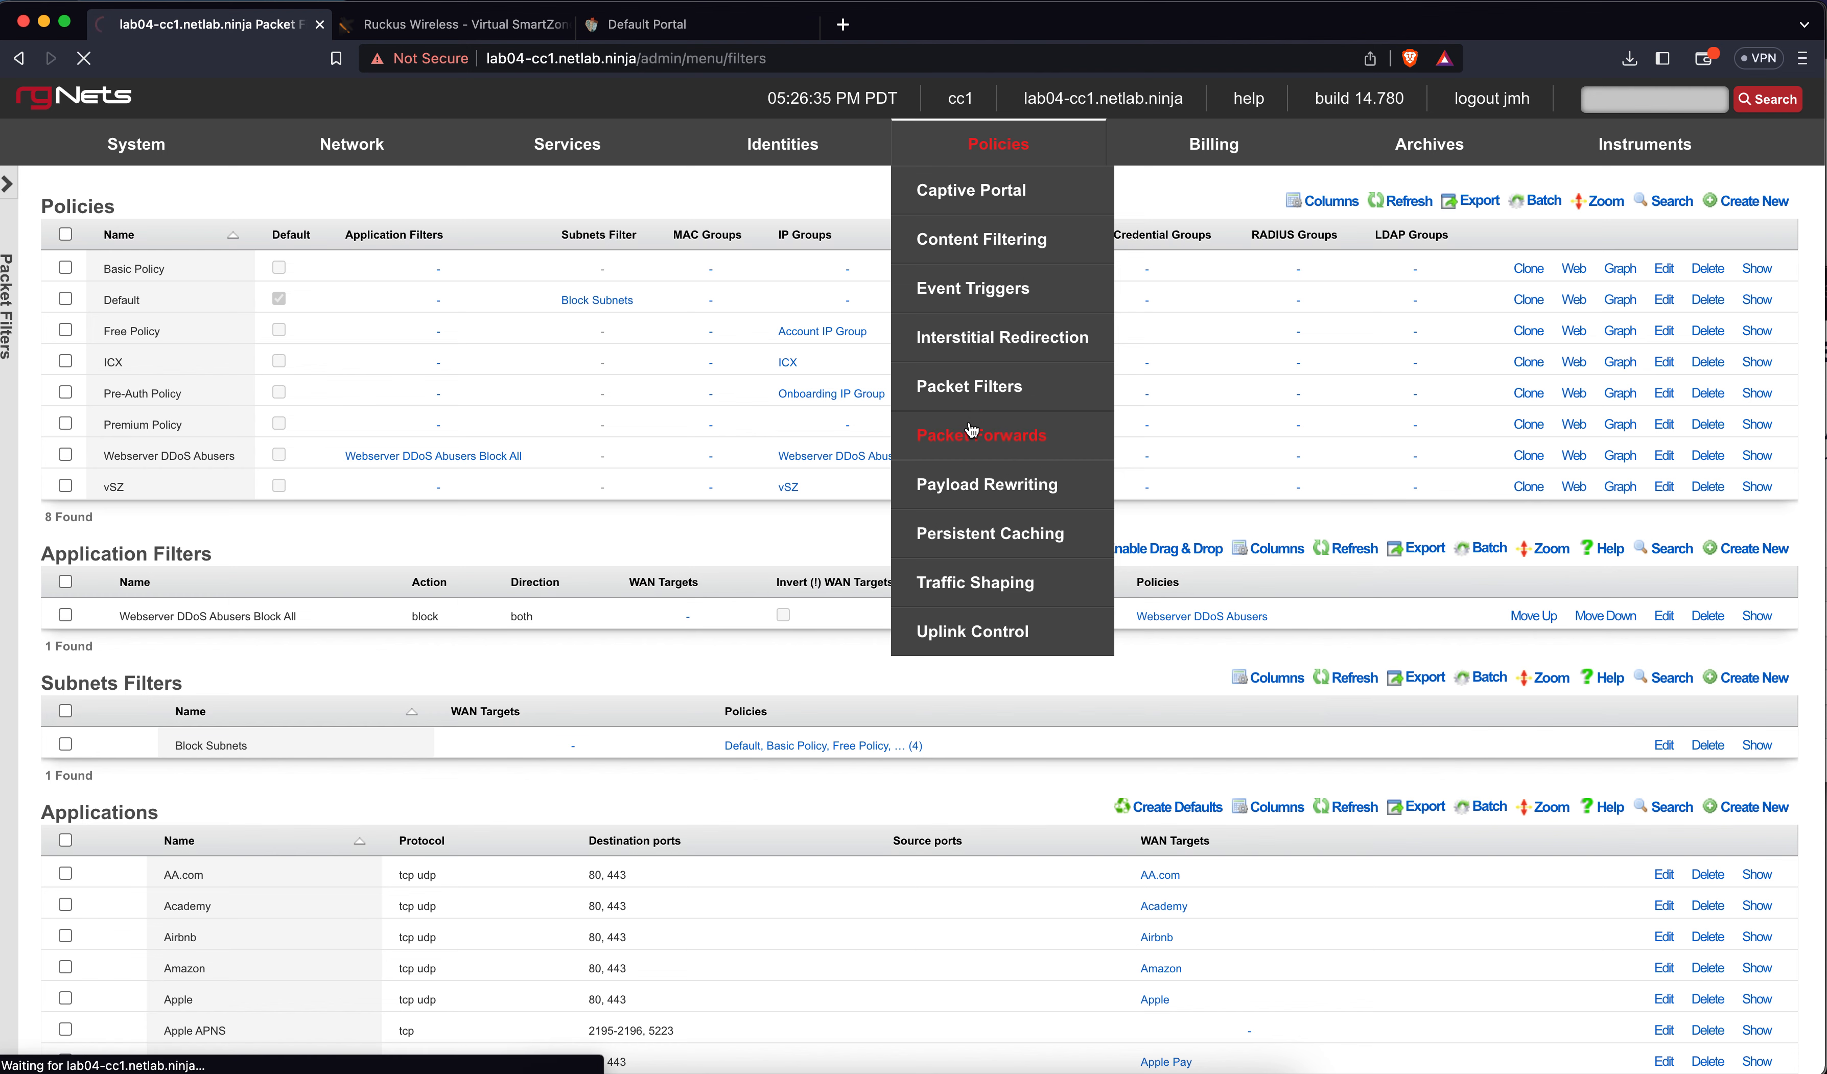
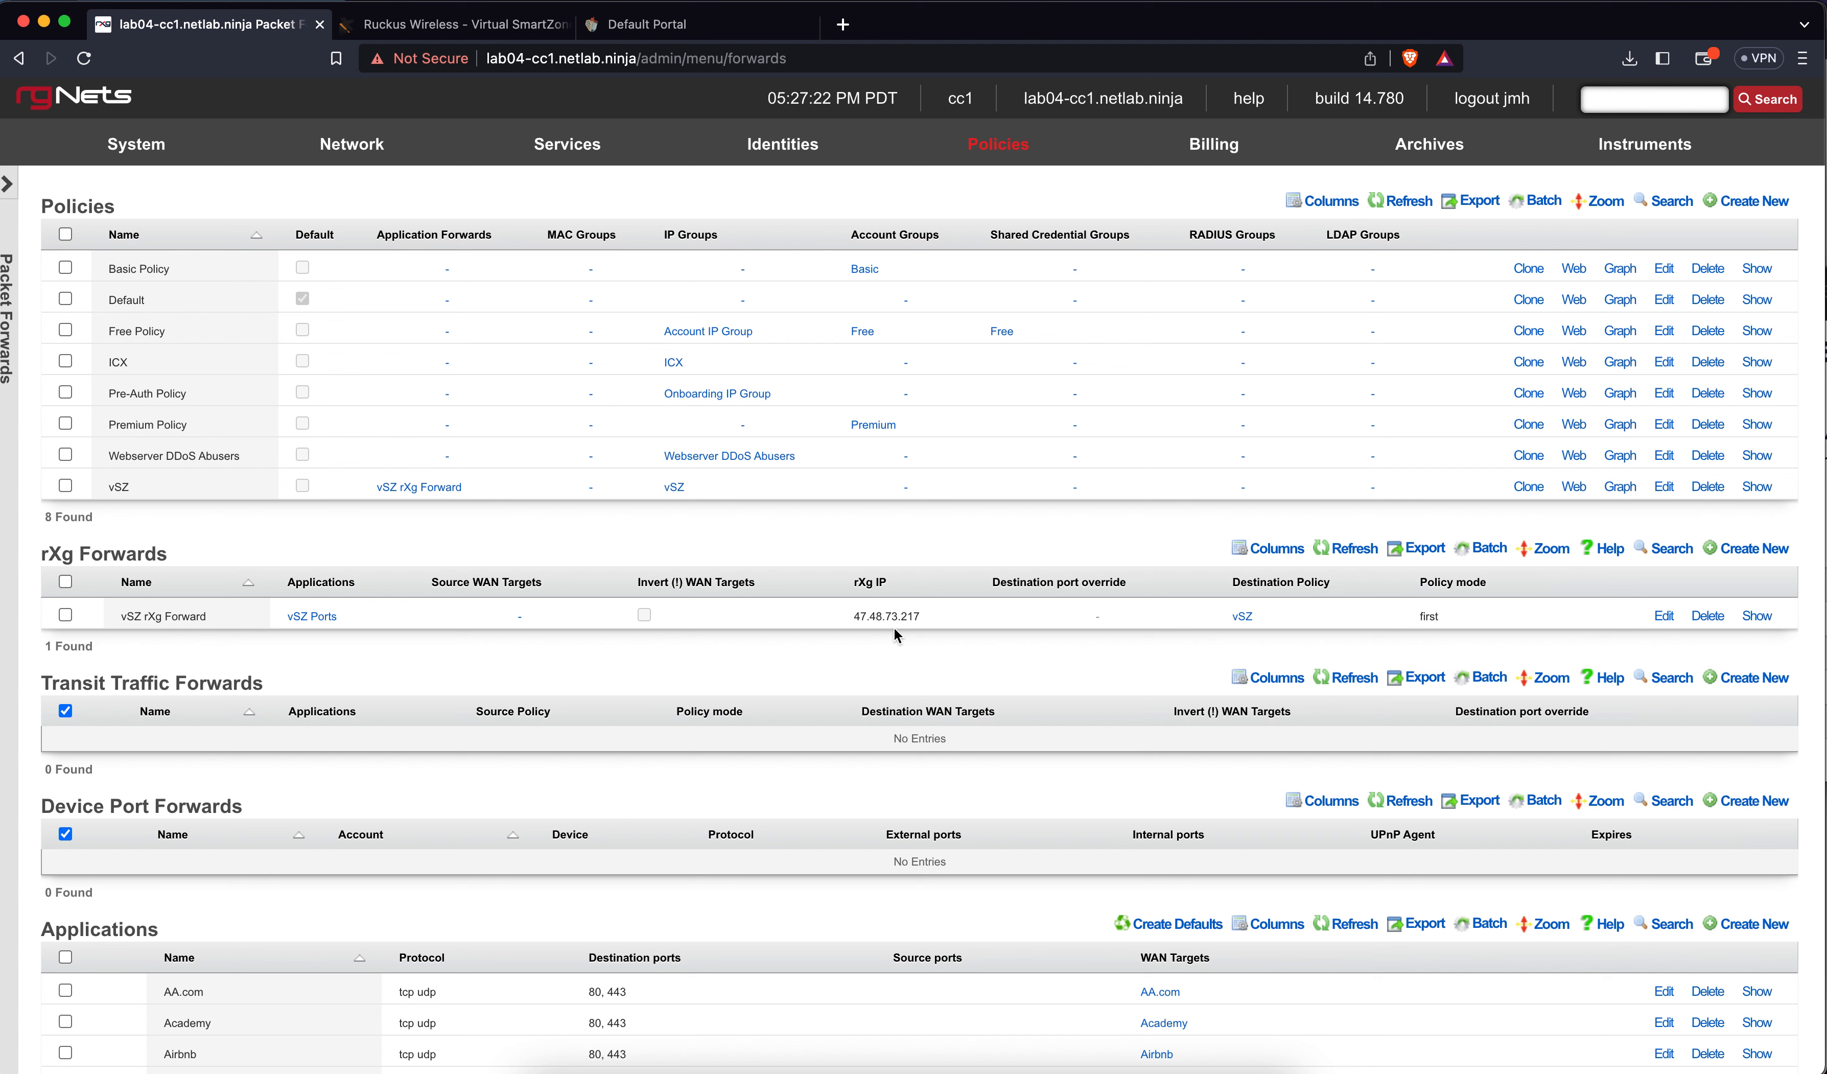
# Draft a new device port forward with an account and device, then discard it
pyautogui.click(1749, 801)
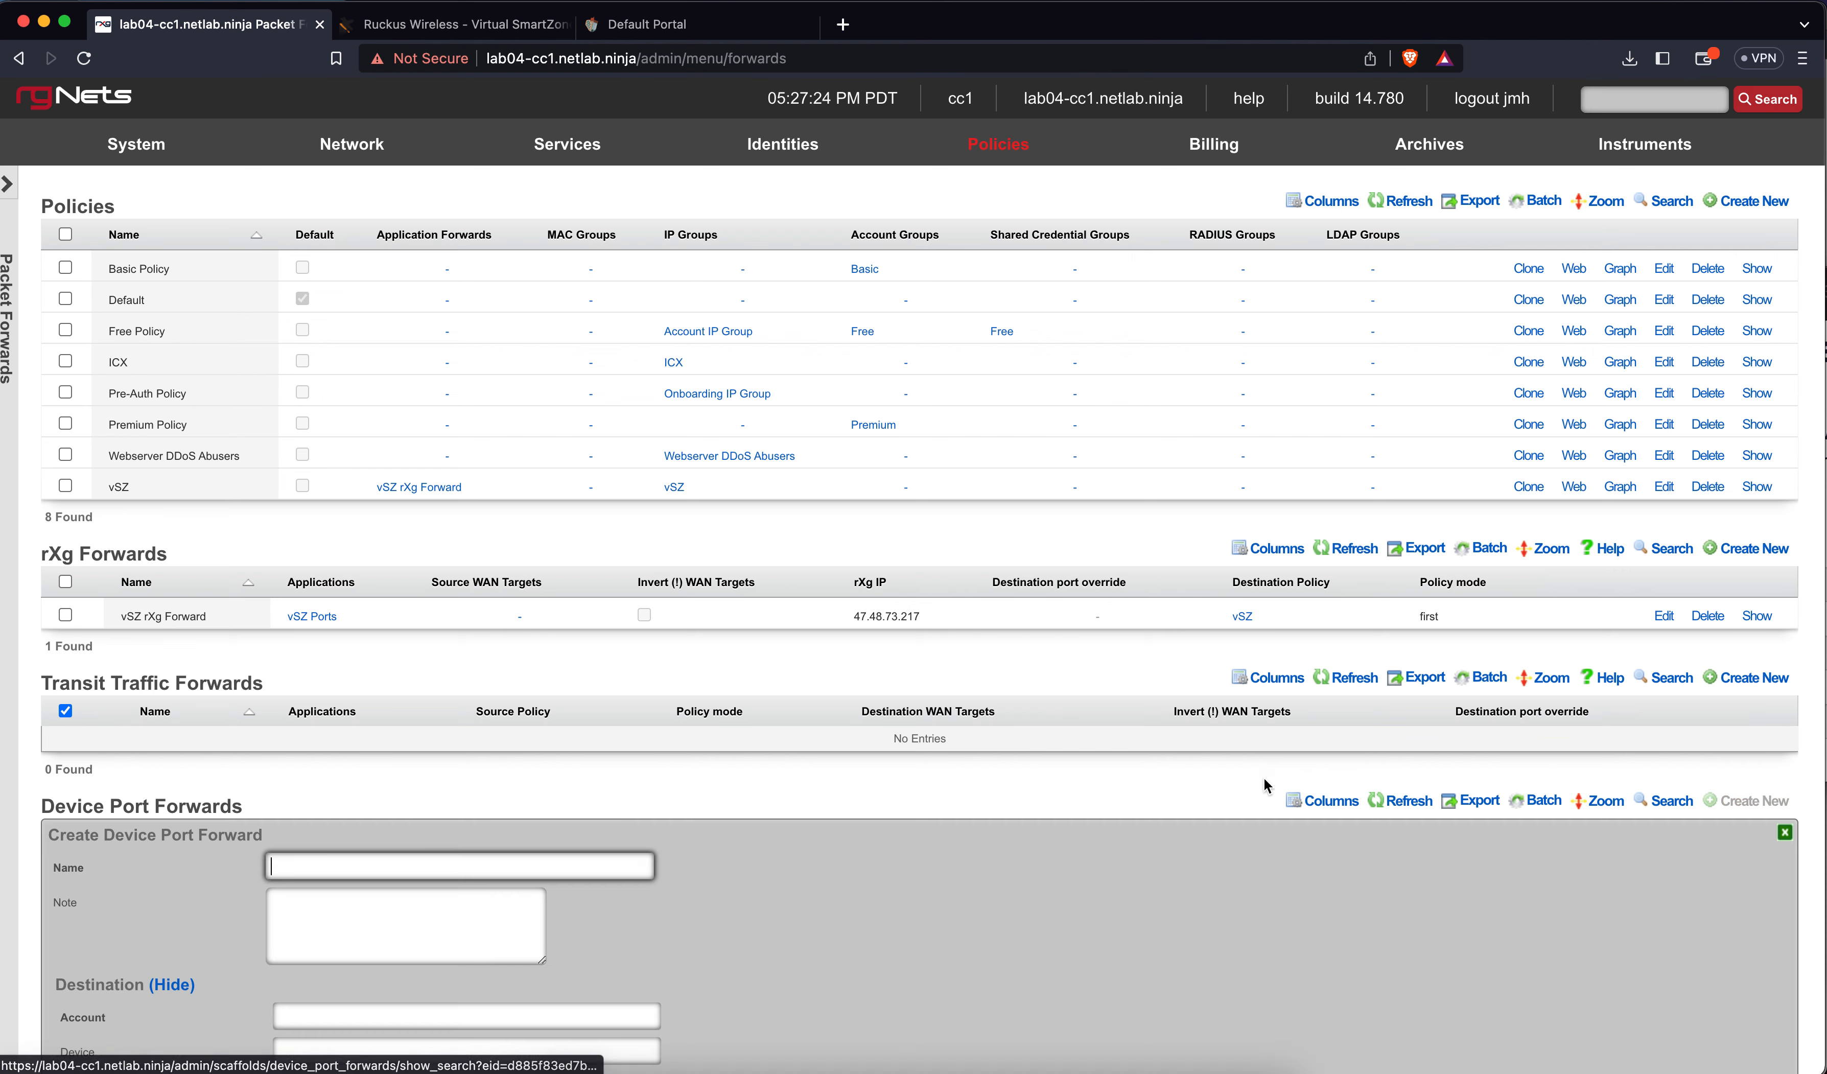
pyautogui.scroll(-5, 1037, 792)
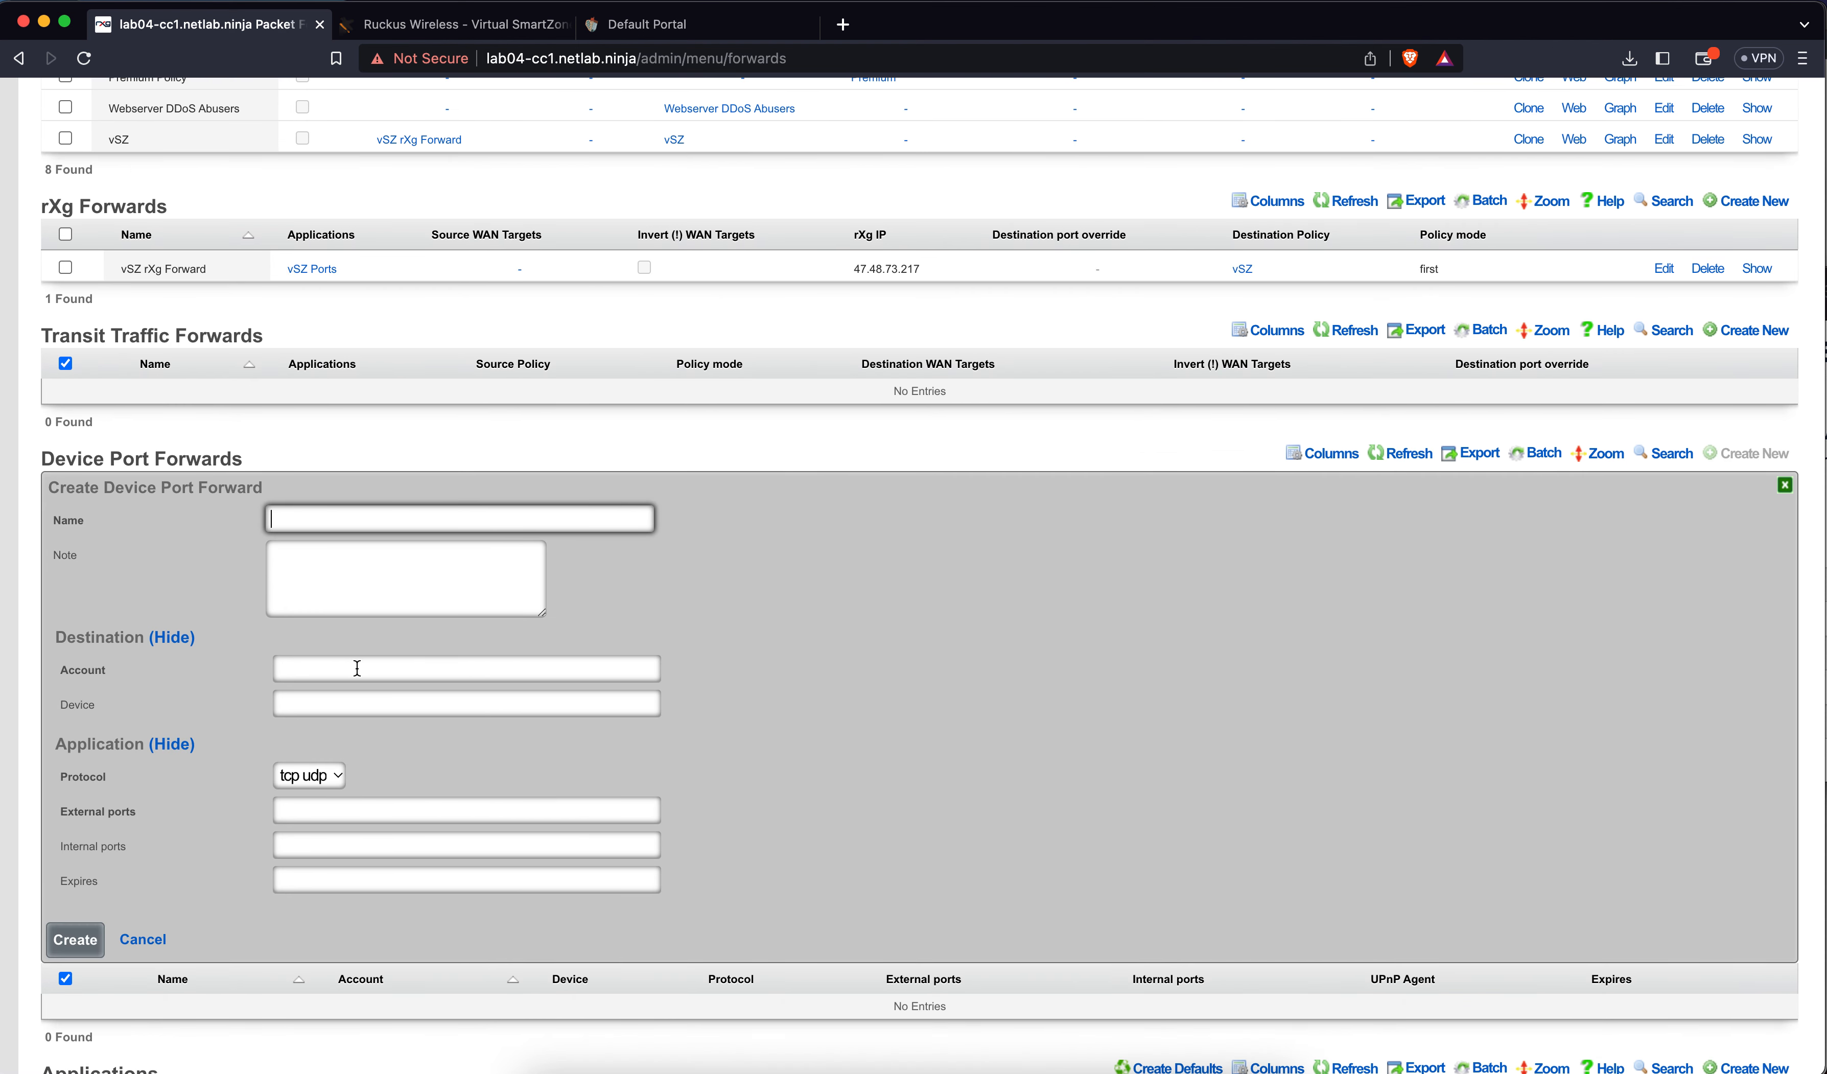
pyautogui.click(357, 667)
pyautogui.click(343, 711)
pyautogui.click(348, 705)
pyautogui.click(319, 679)
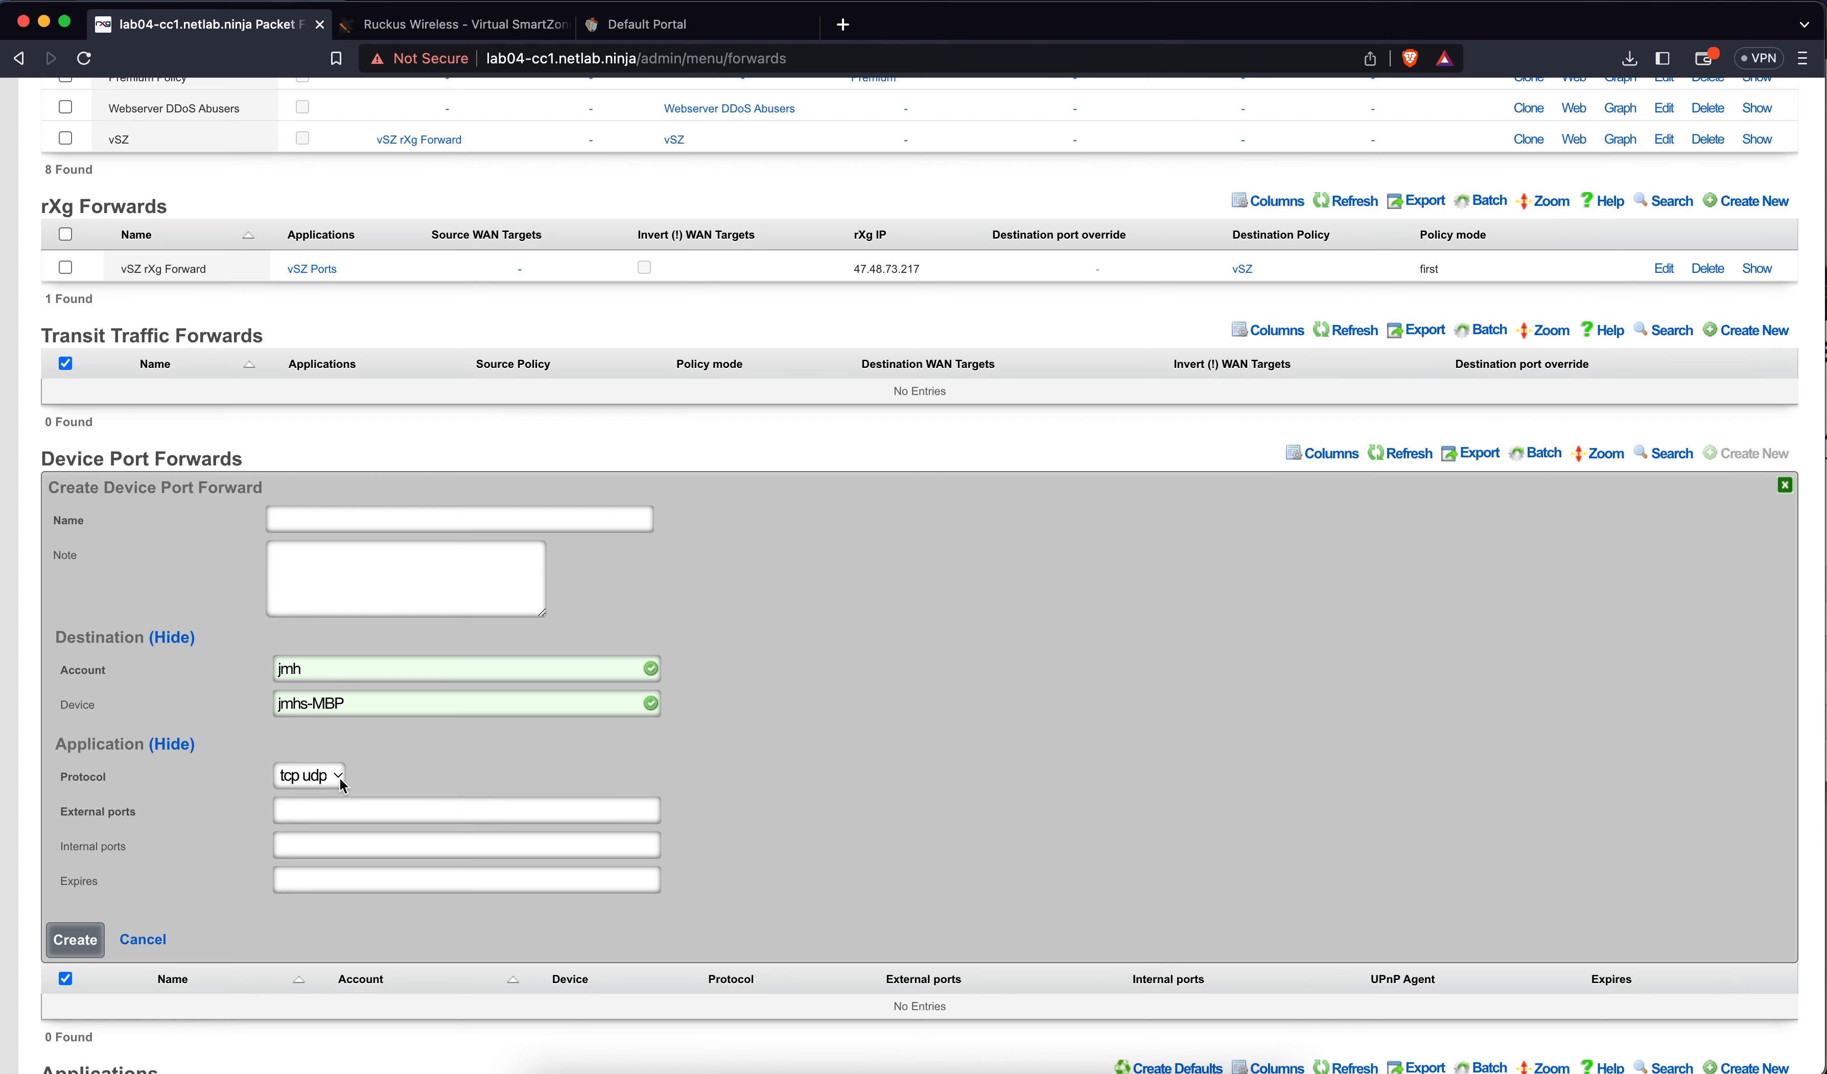
pyautogui.click(157, 939)
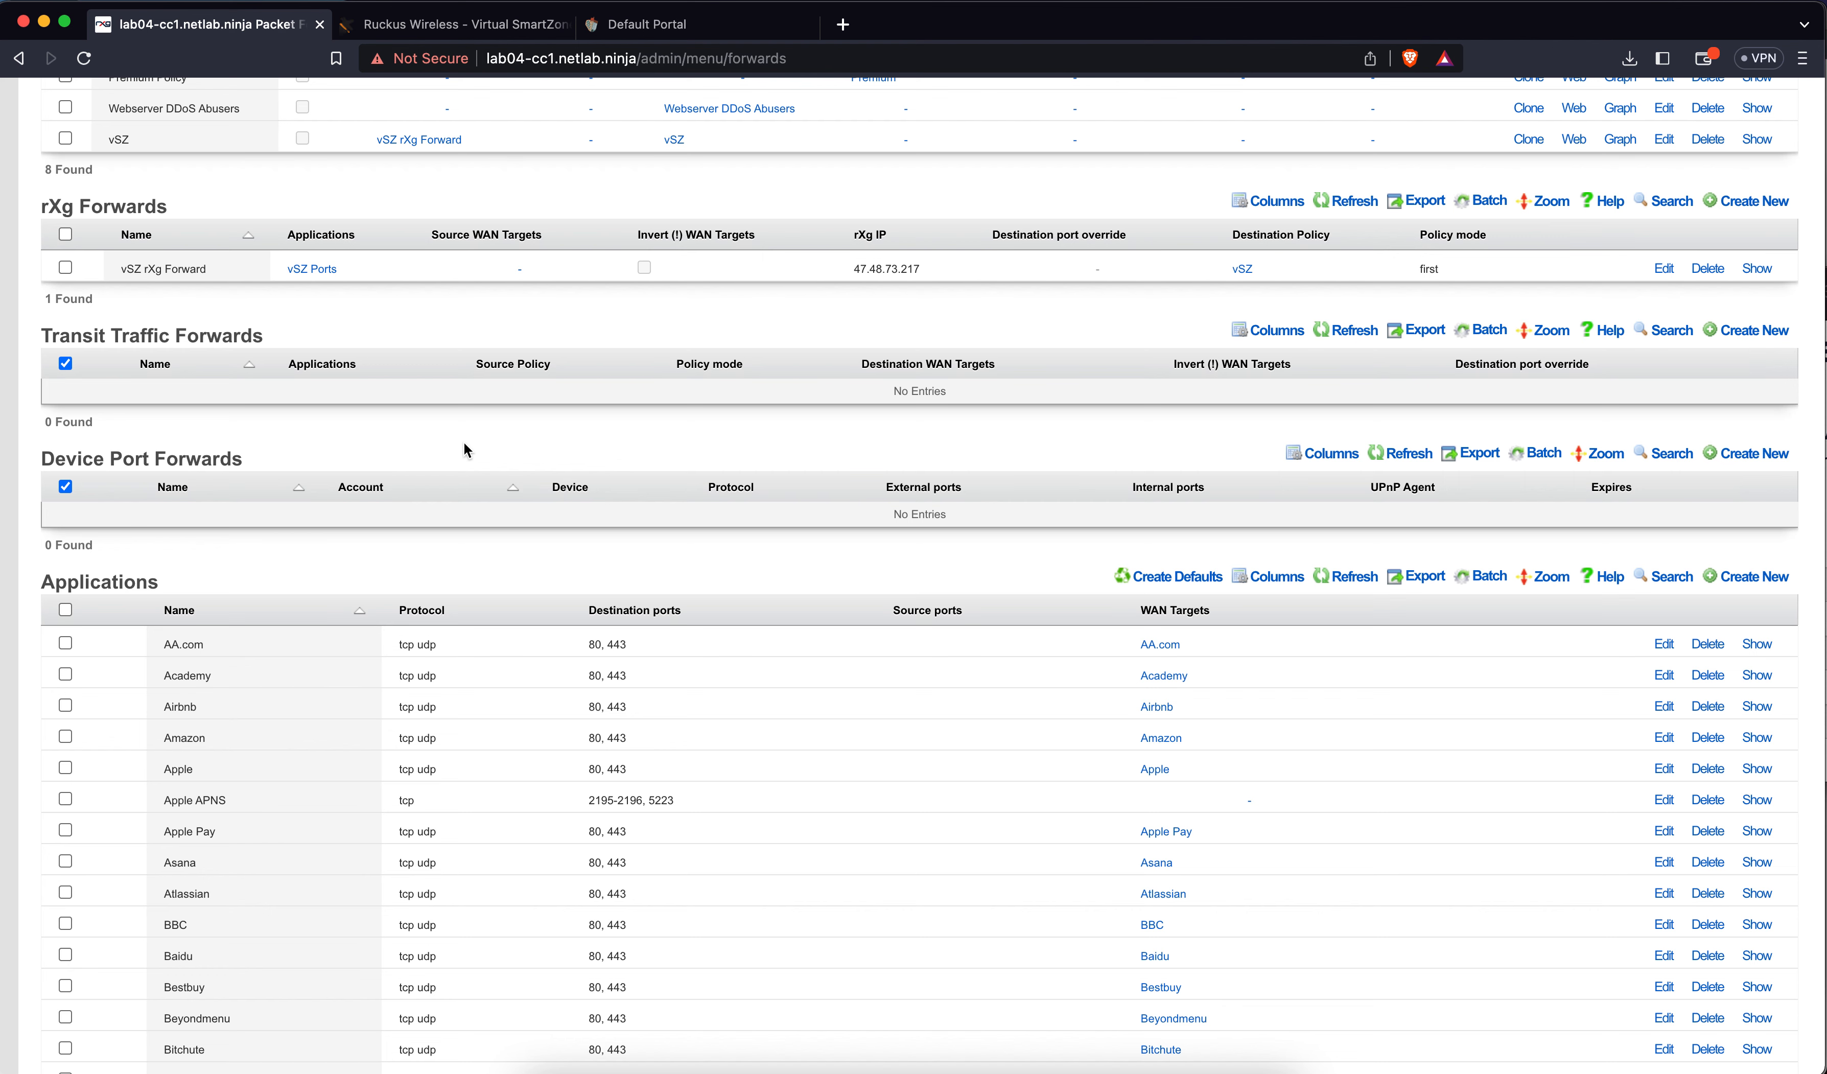
pyautogui.scroll(5, 729, 387)
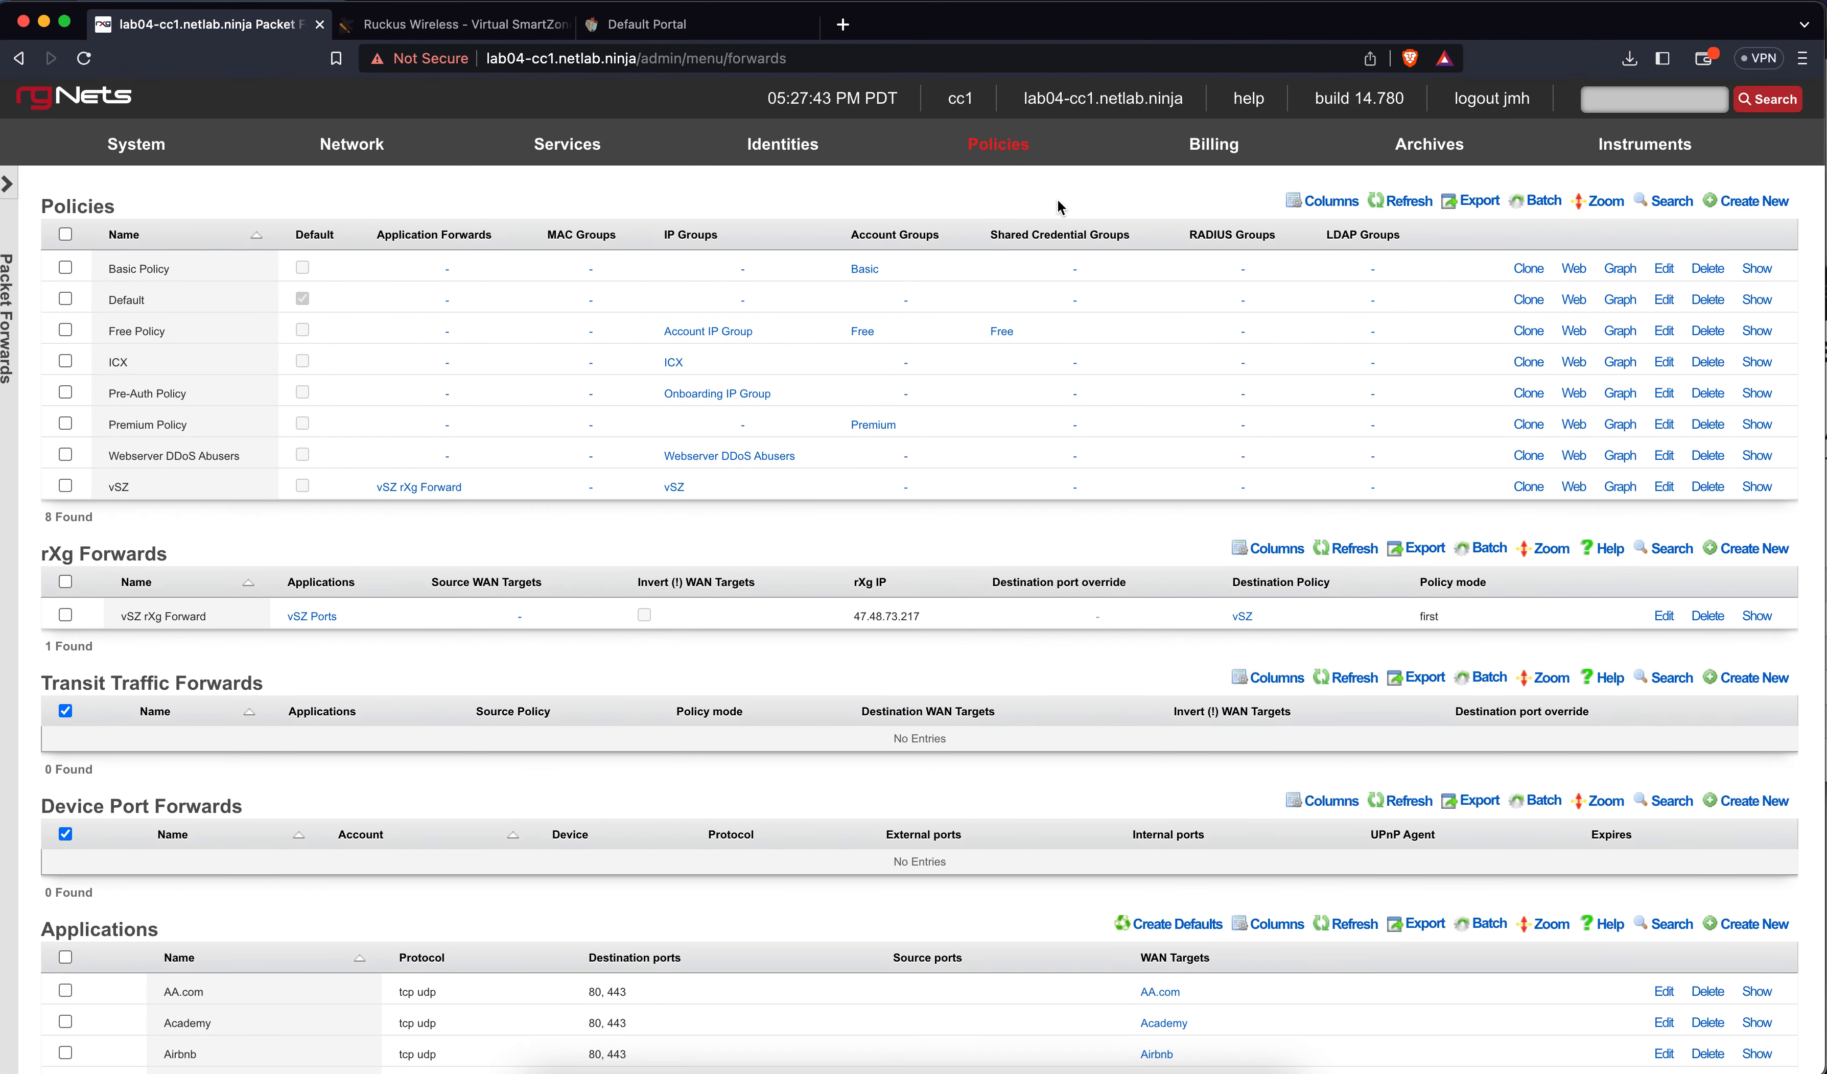
# Review the Default web proxy server (Disk + Memory, 14 GB disk cache) without saving changes
pyautogui.moveTo(999, 147)
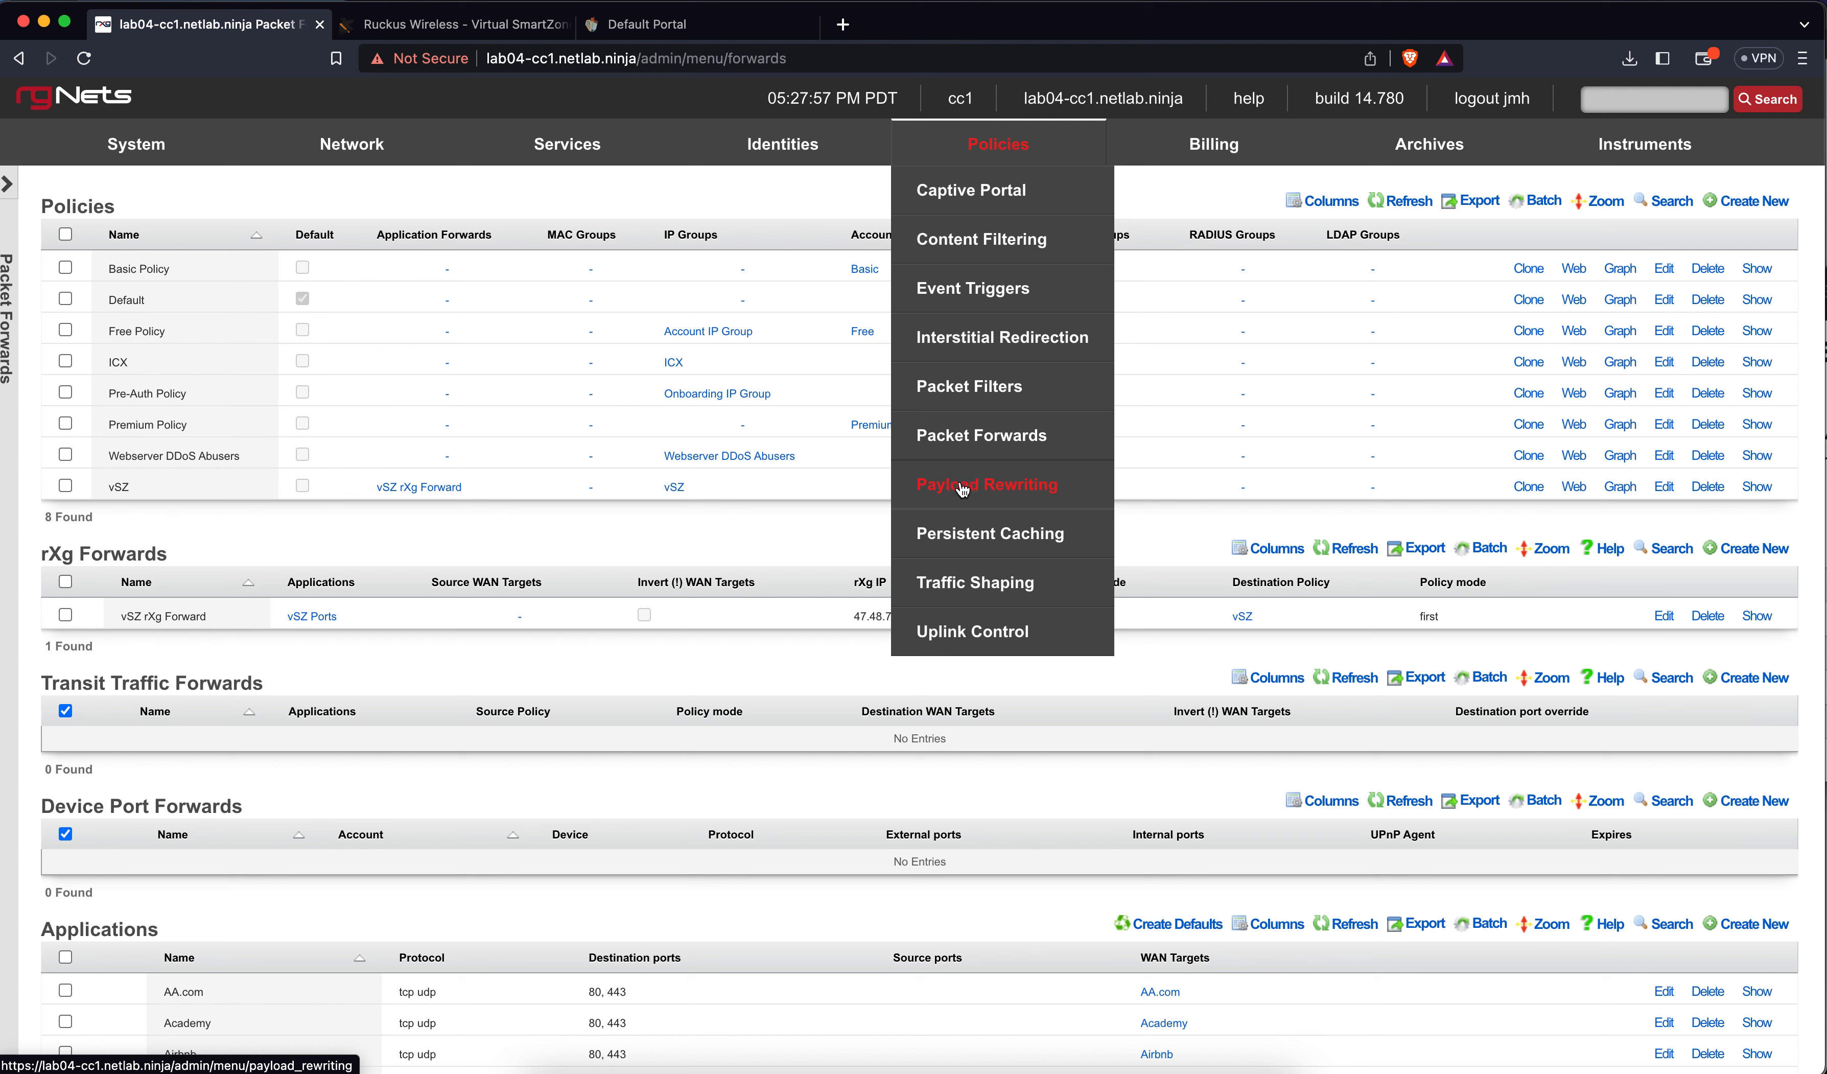
pyautogui.click(971, 533)
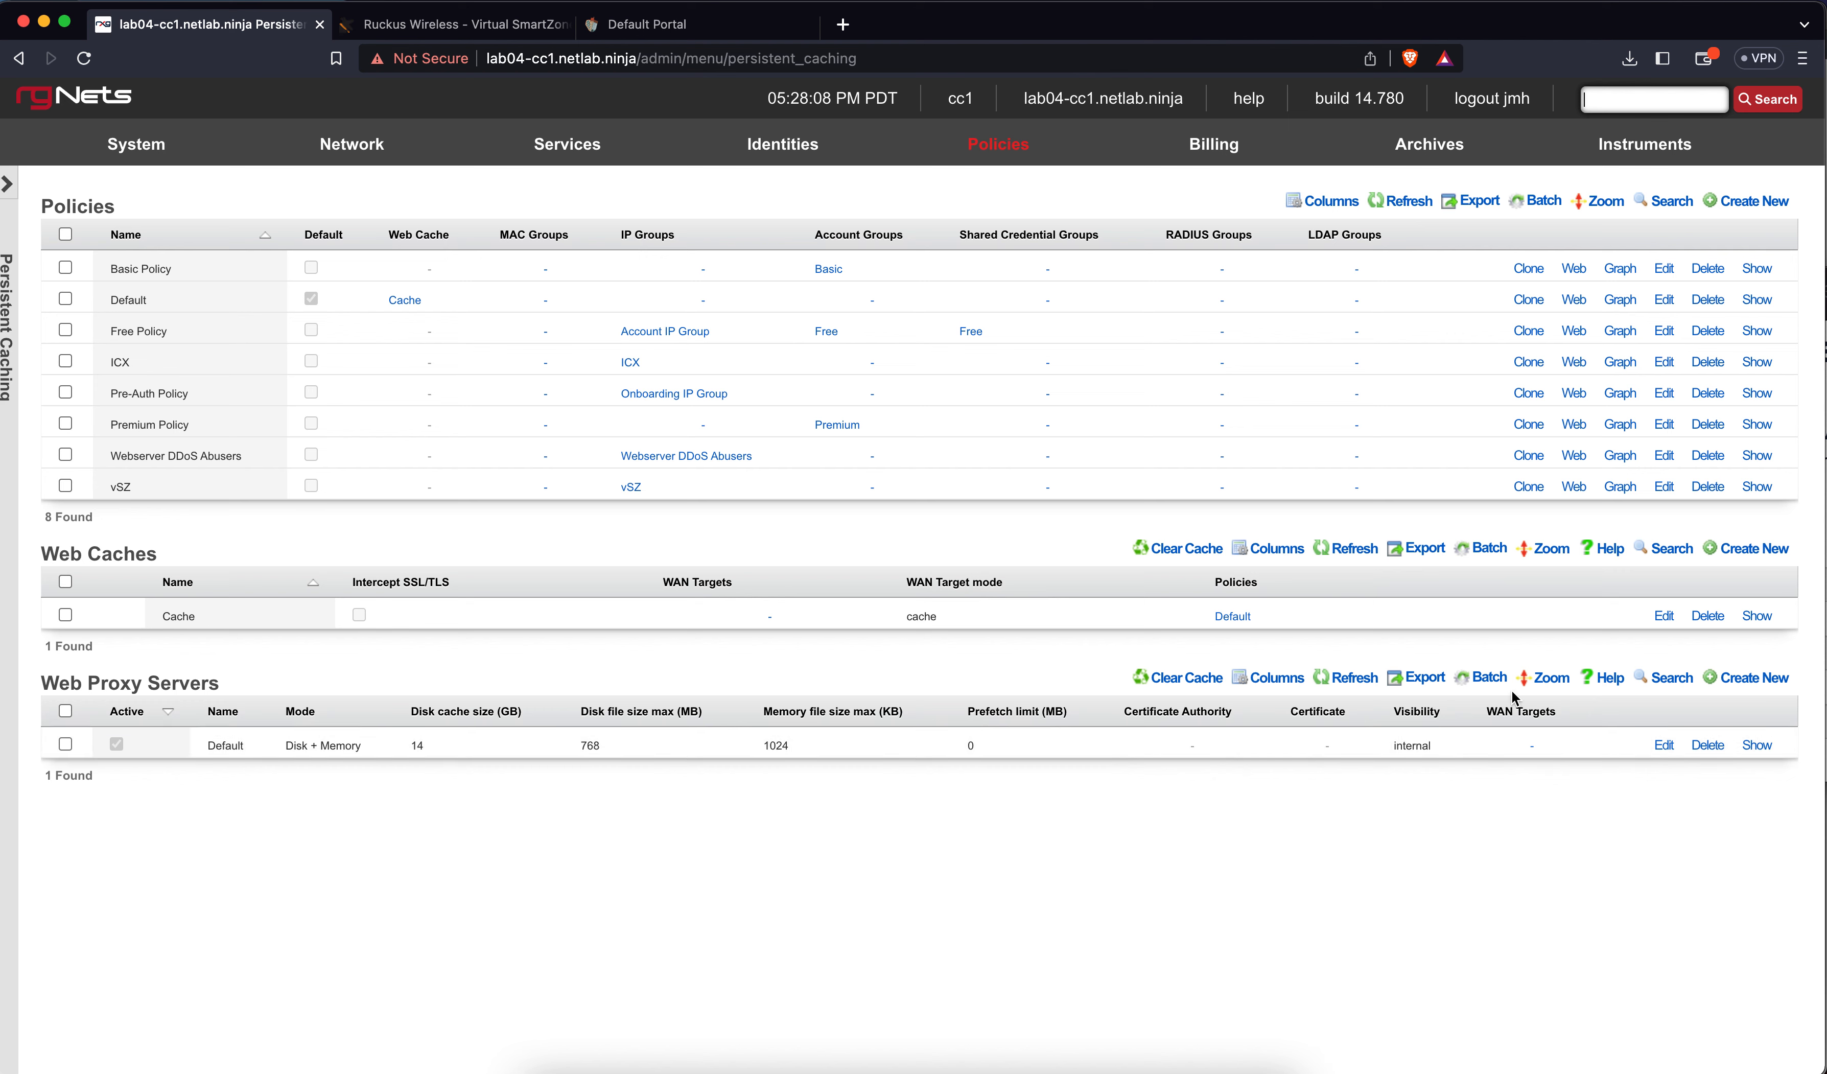
pyautogui.click(1664, 745)
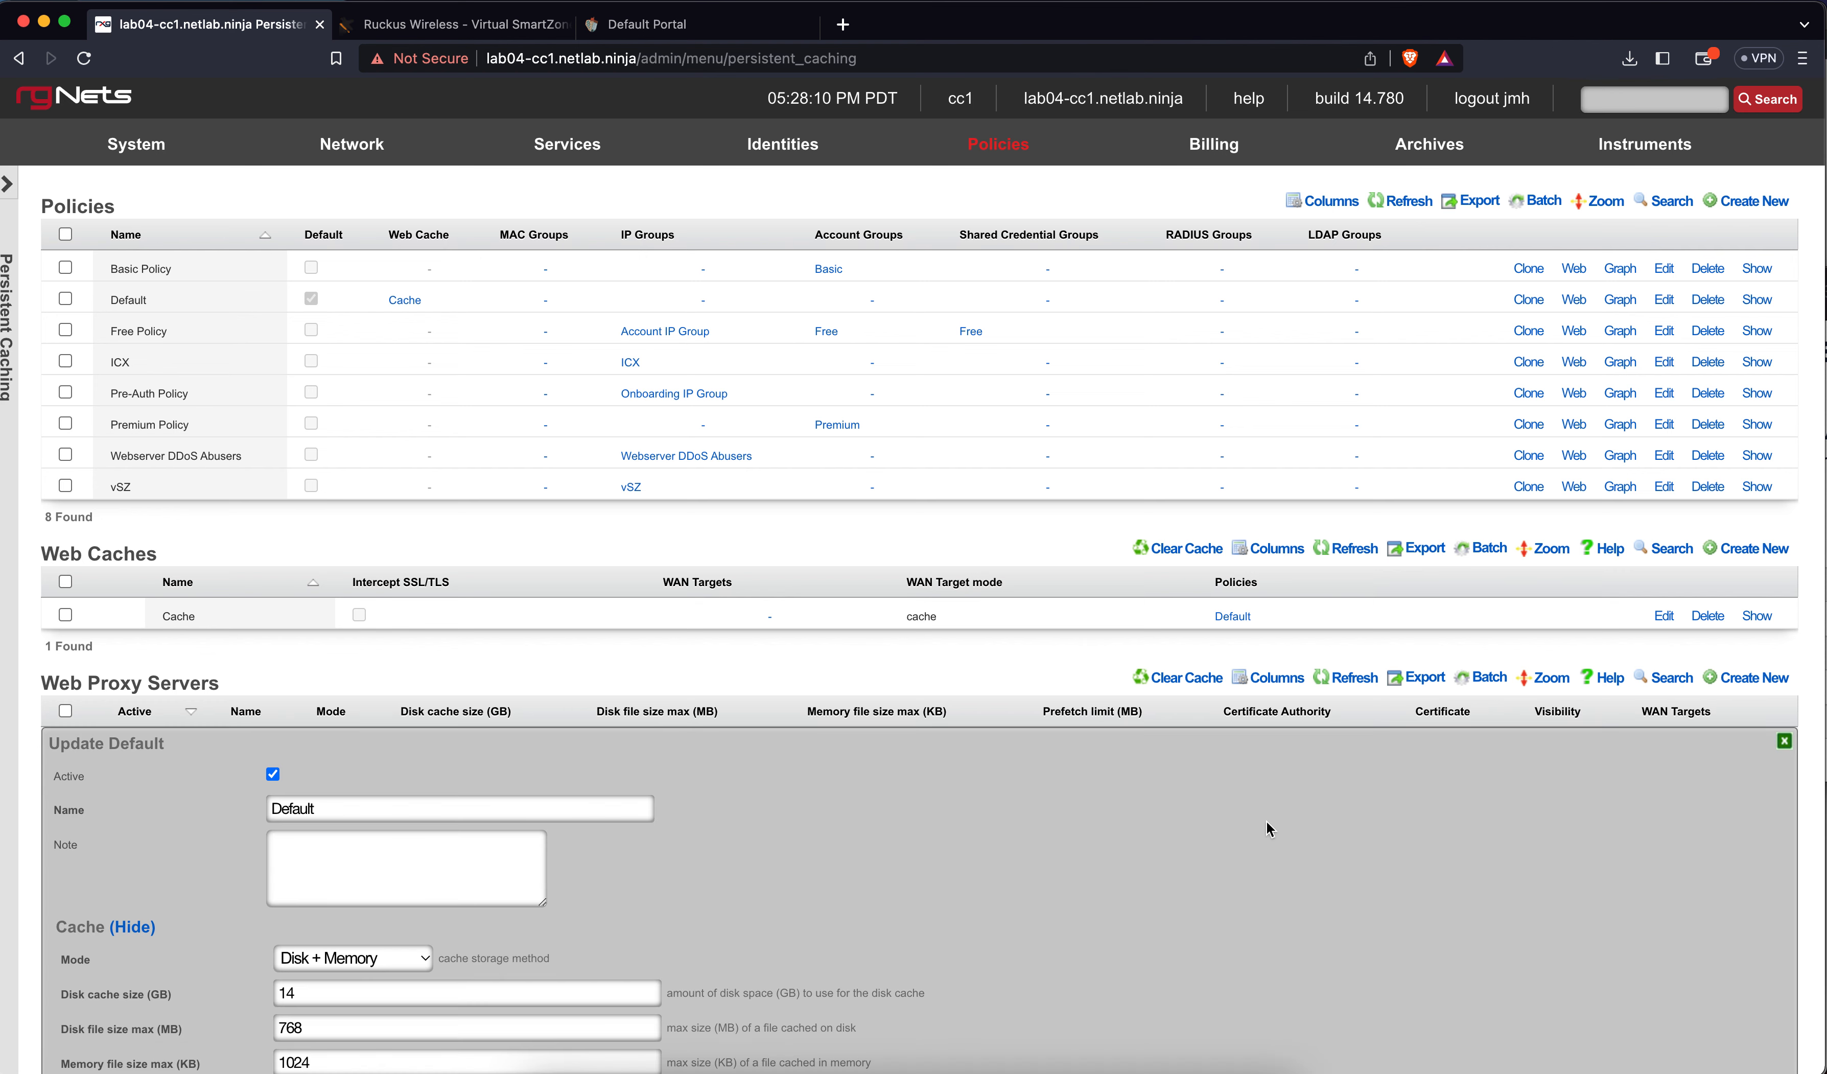
pyautogui.scroll(-5, 1266, 819)
pyautogui.scroll(-2, 1266, 820)
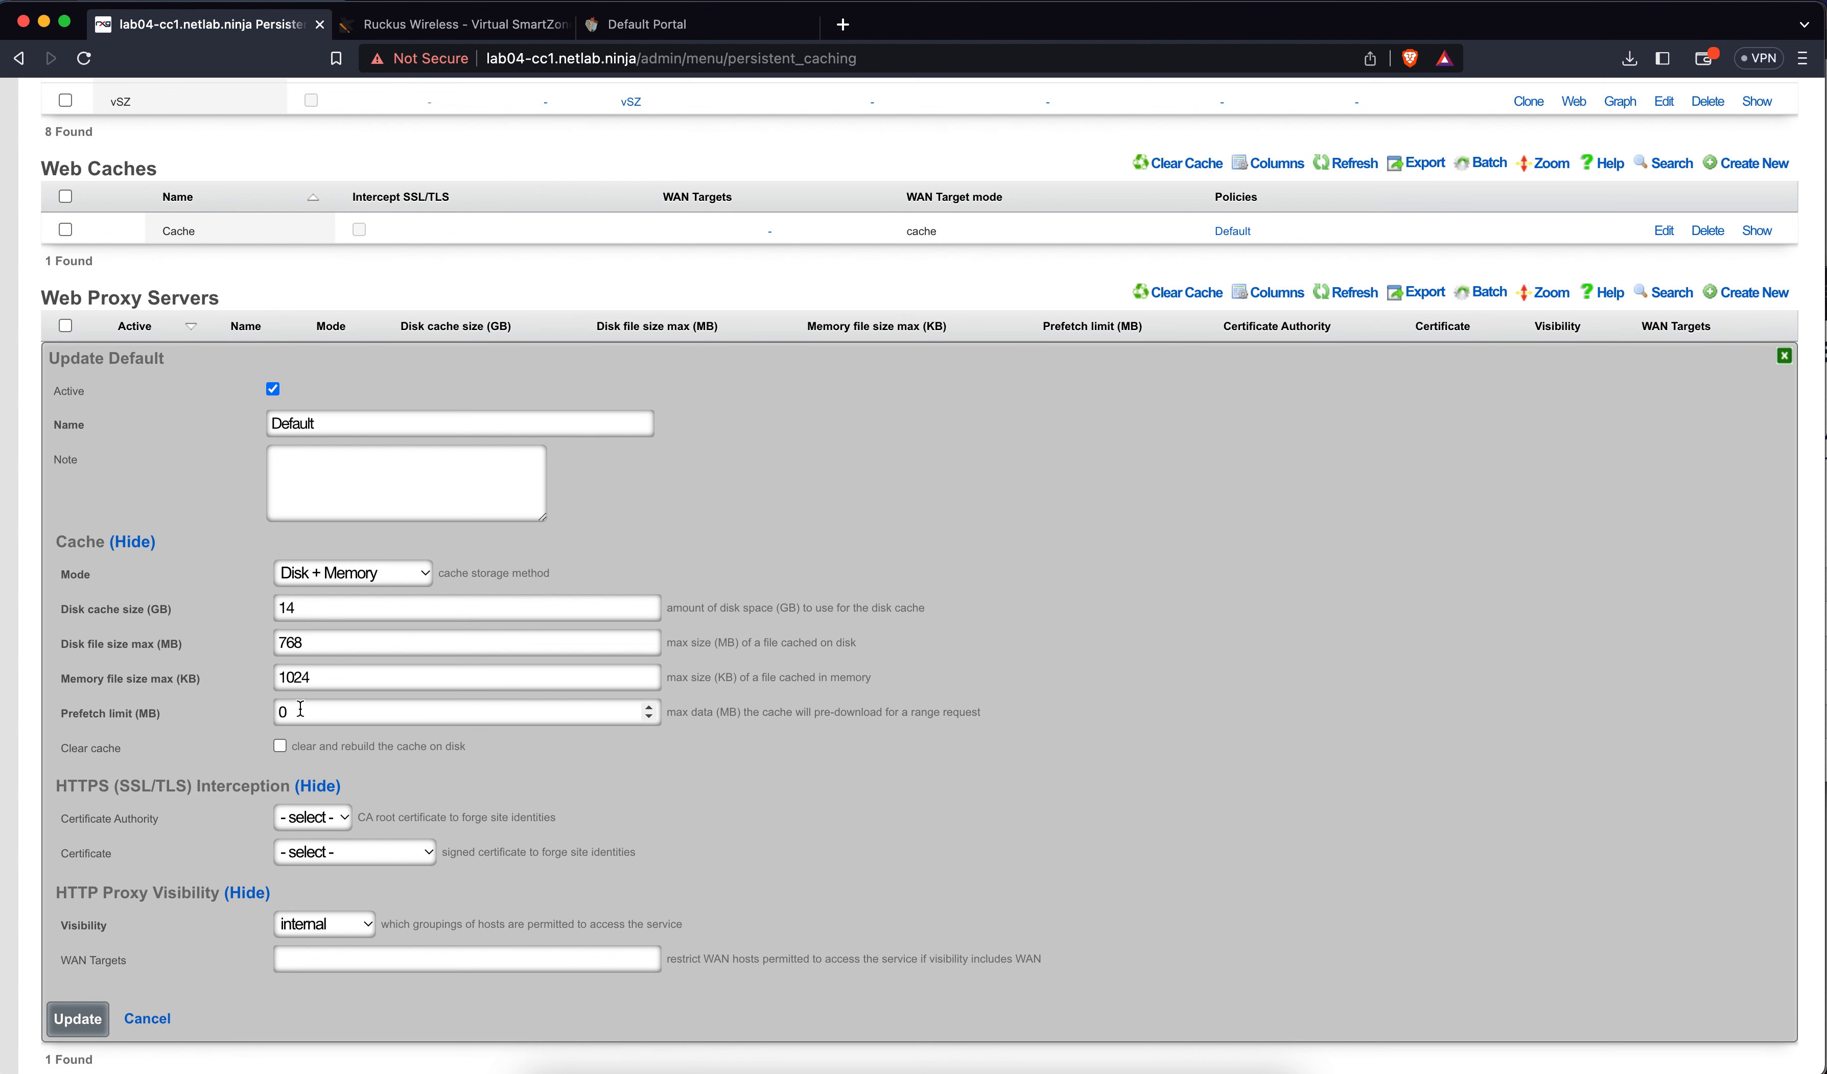
pyautogui.click(171, 1020)
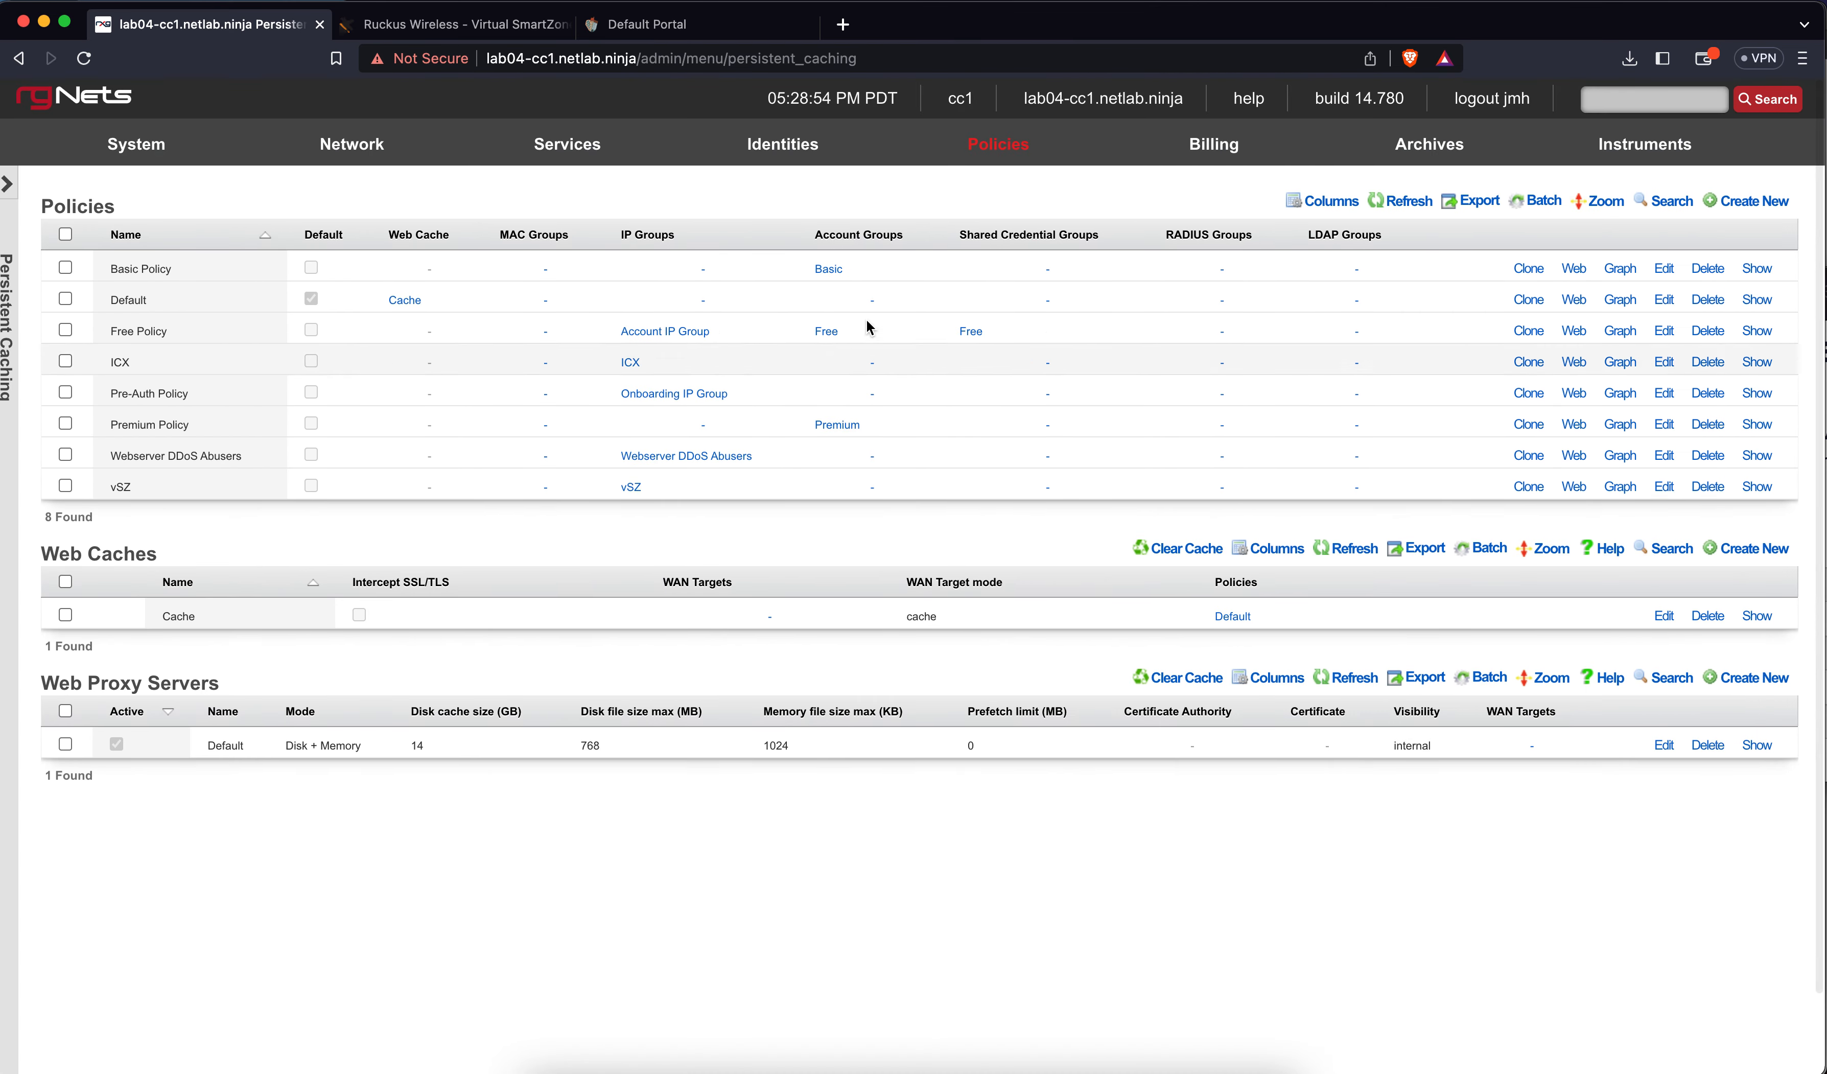
pyautogui.moveTo(983, 156)
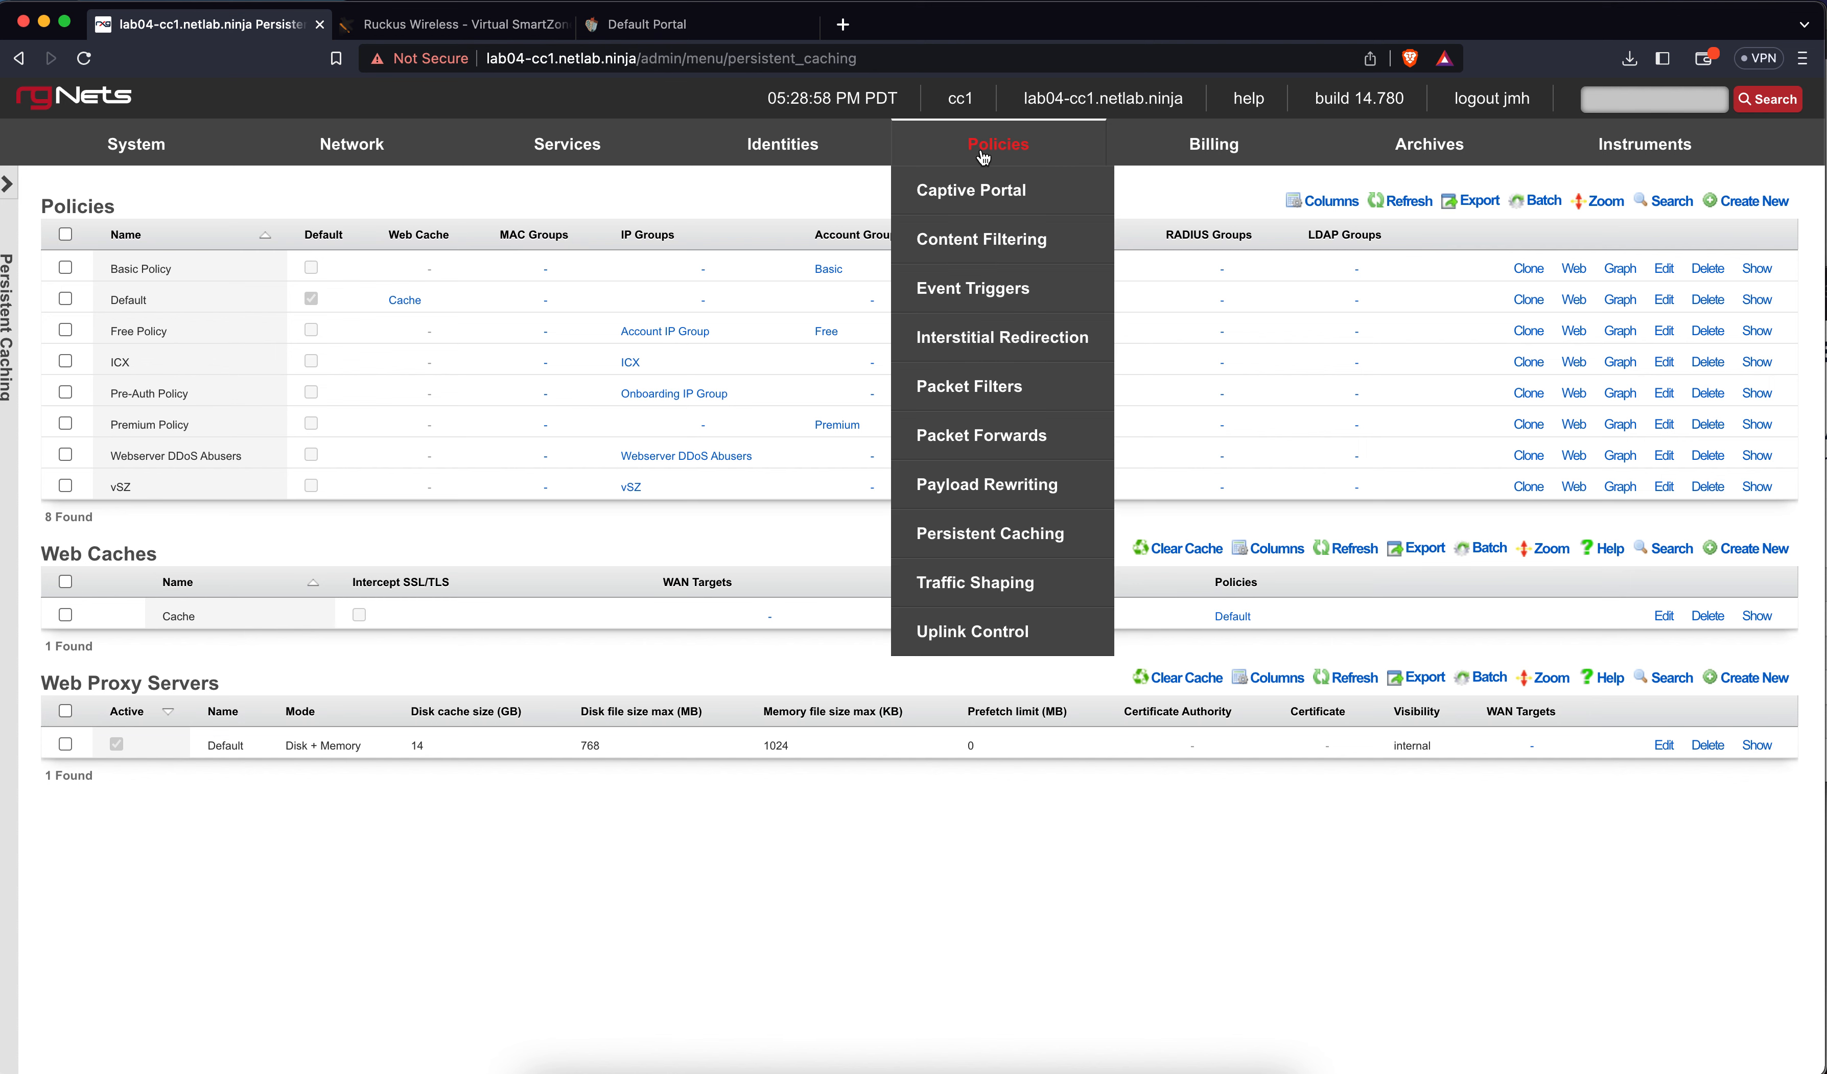
# On Traffic Shaping, start a new bandwidth queue named 'Free 5Mbps per device'
pyautogui.click(975, 579)
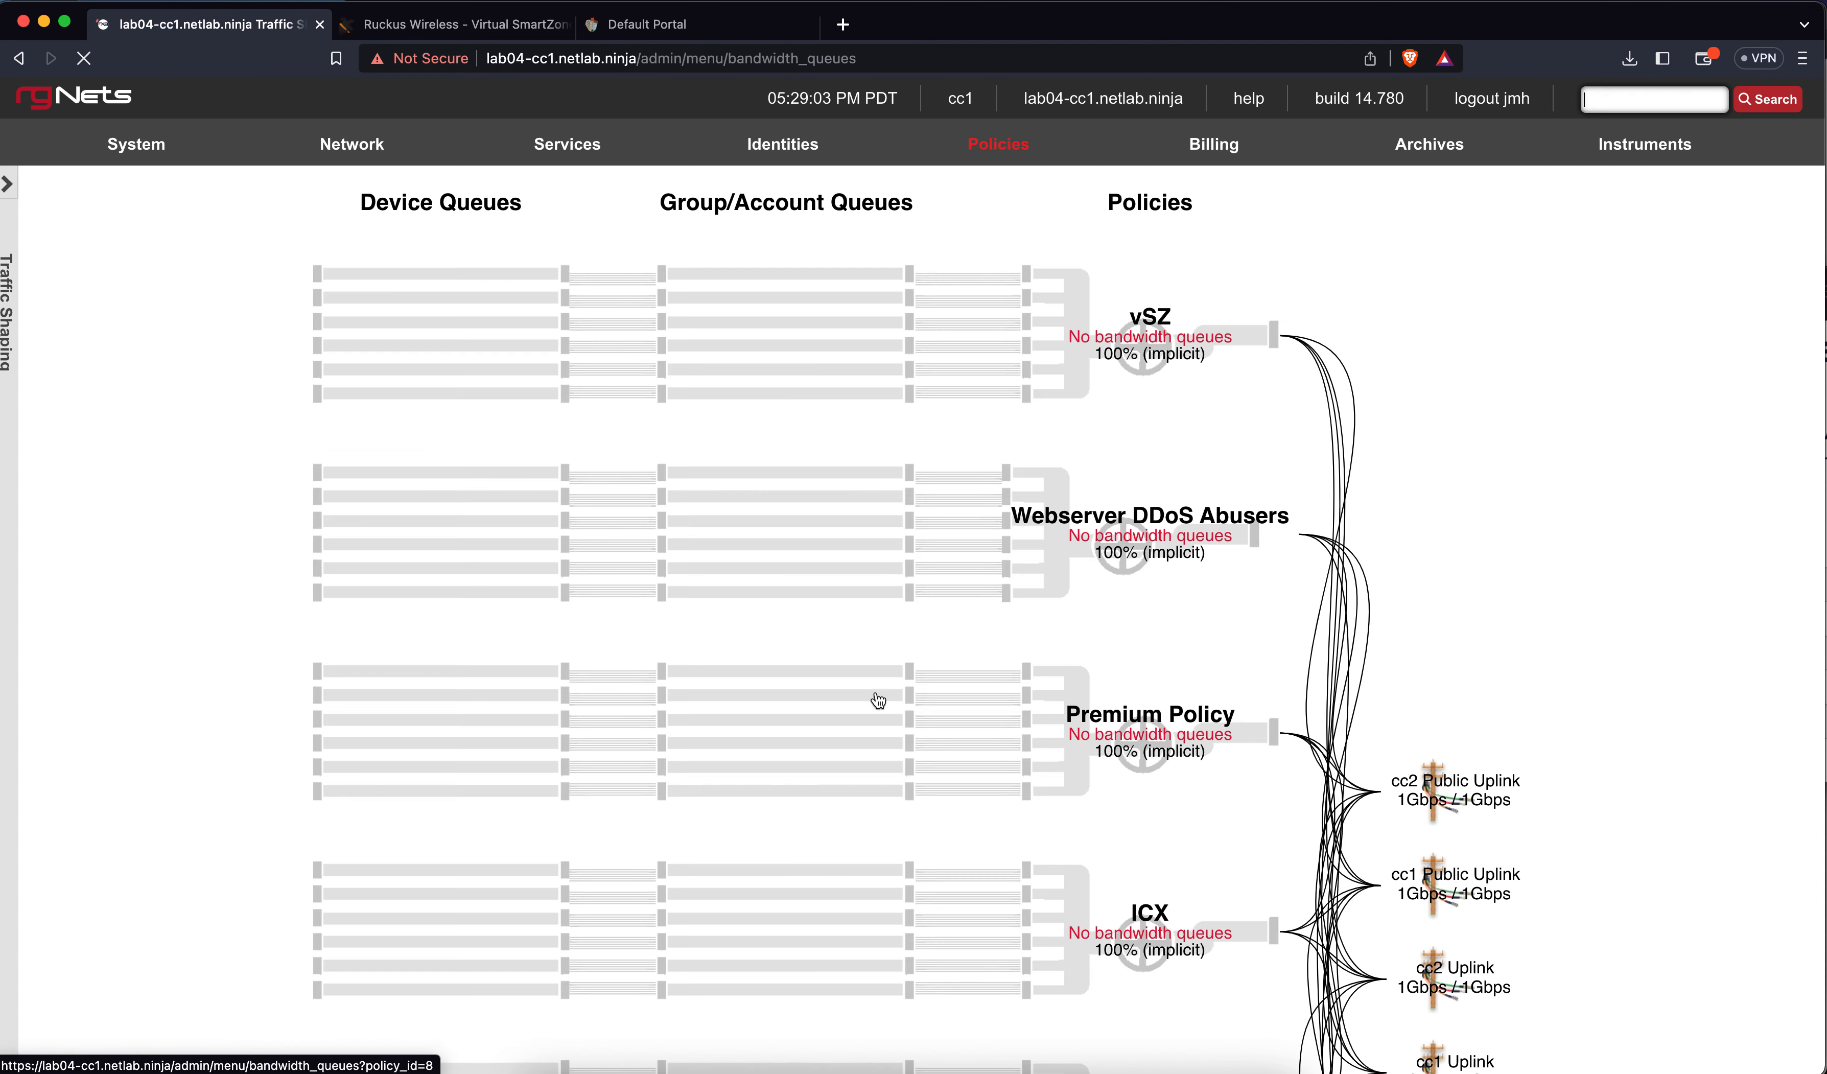
pyautogui.scroll(-2, 878, 700)
pyautogui.scroll(-15, 877, 700)
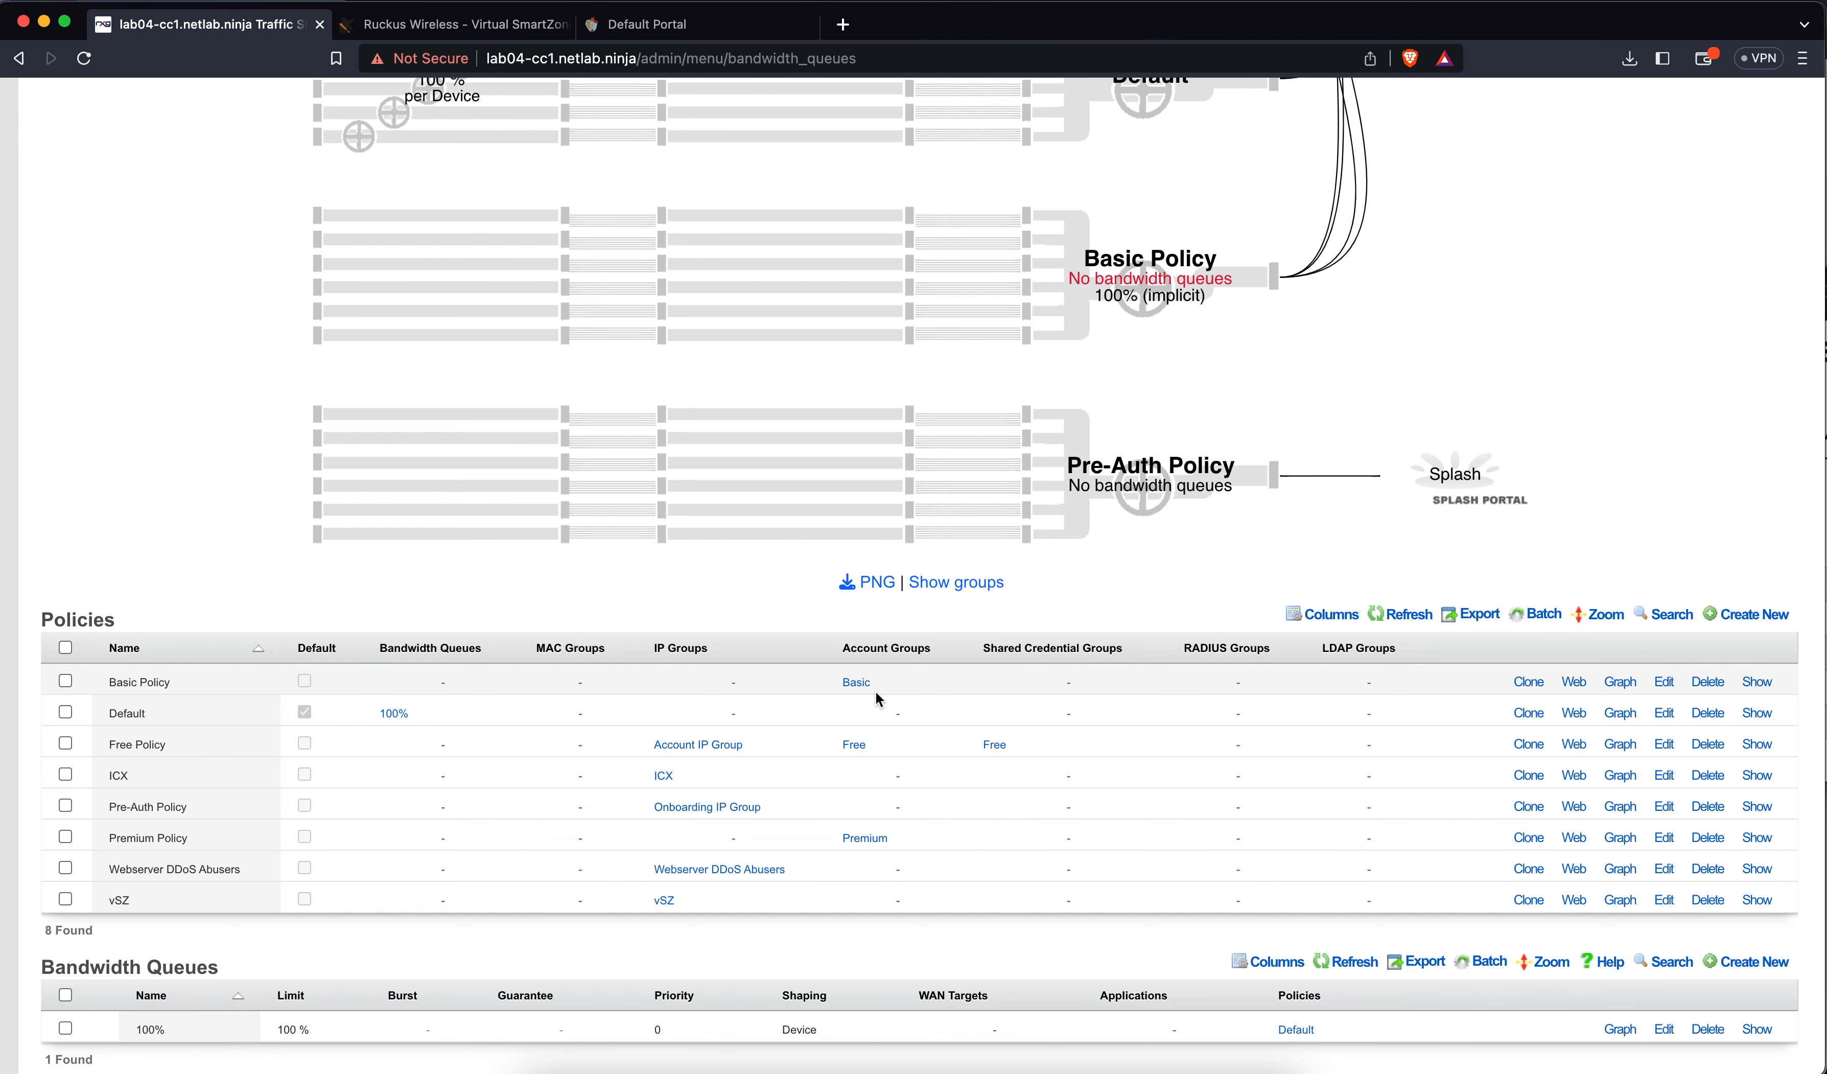
pyautogui.scroll(-1, 961, 939)
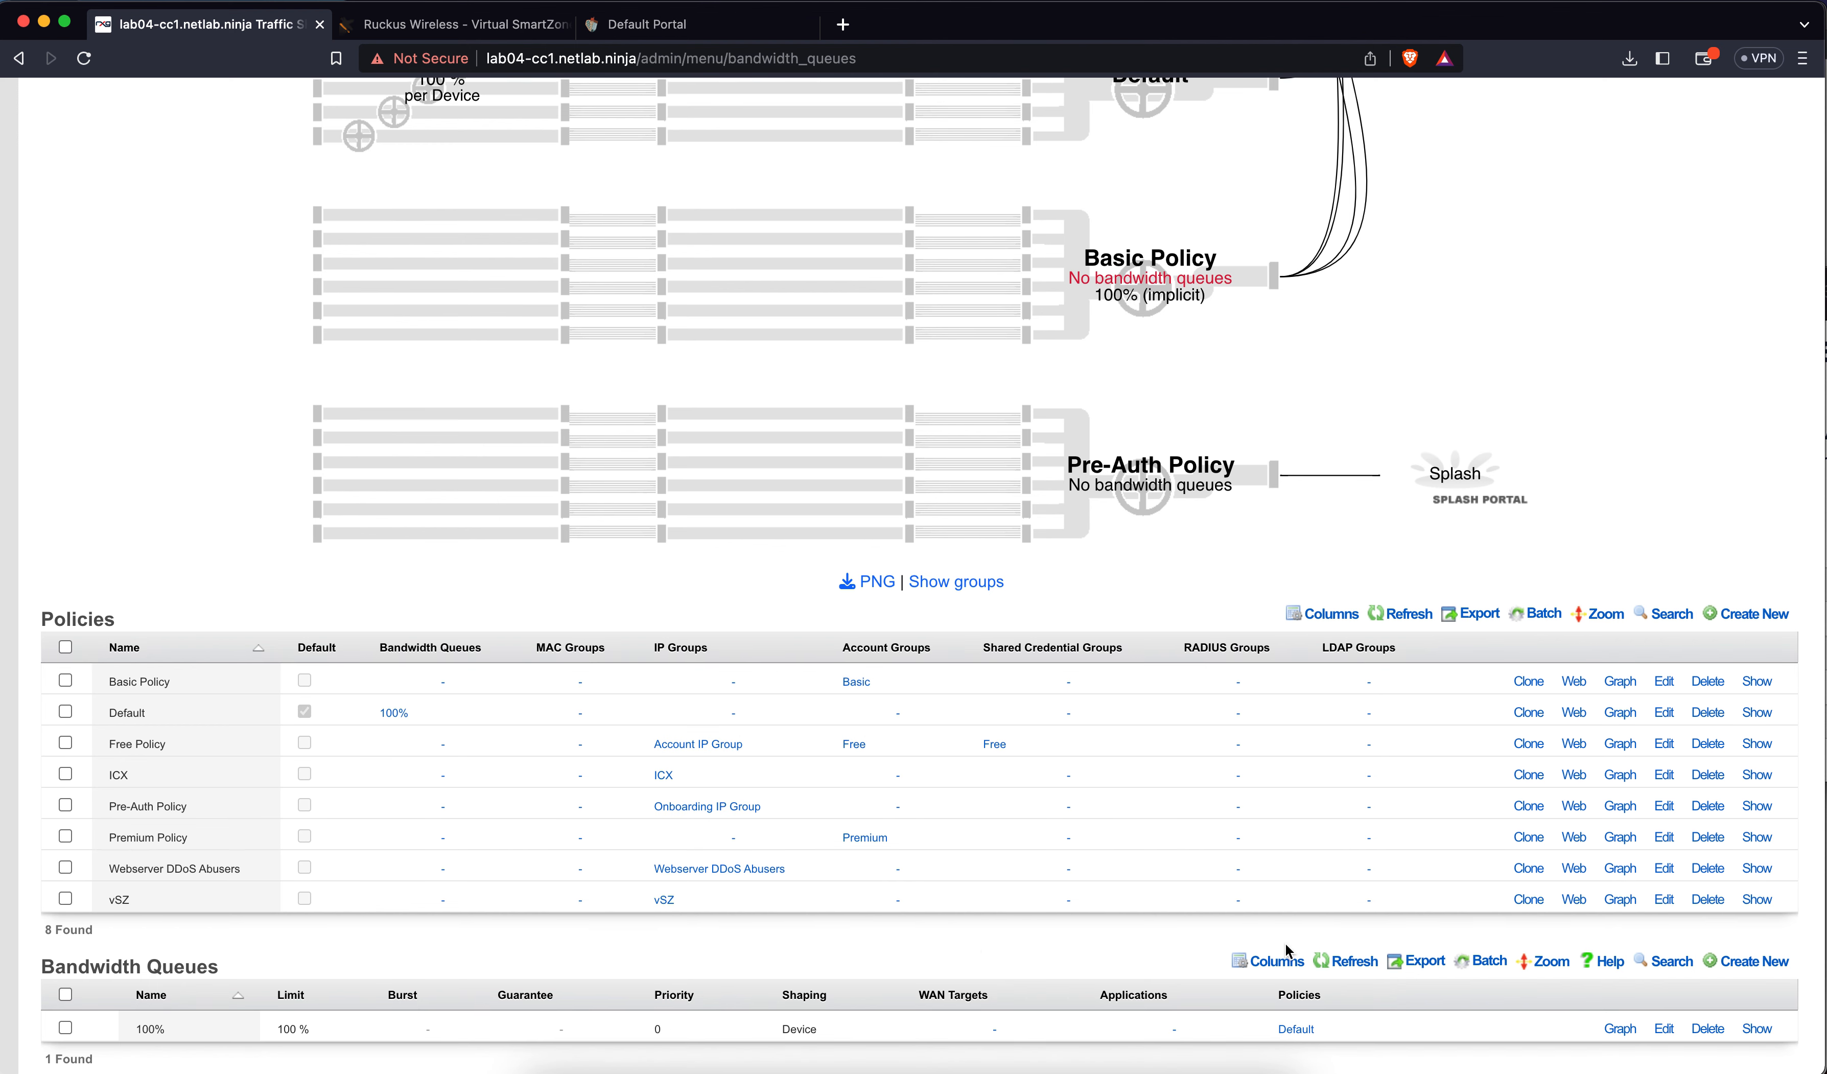
pyautogui.click(1768, 962)
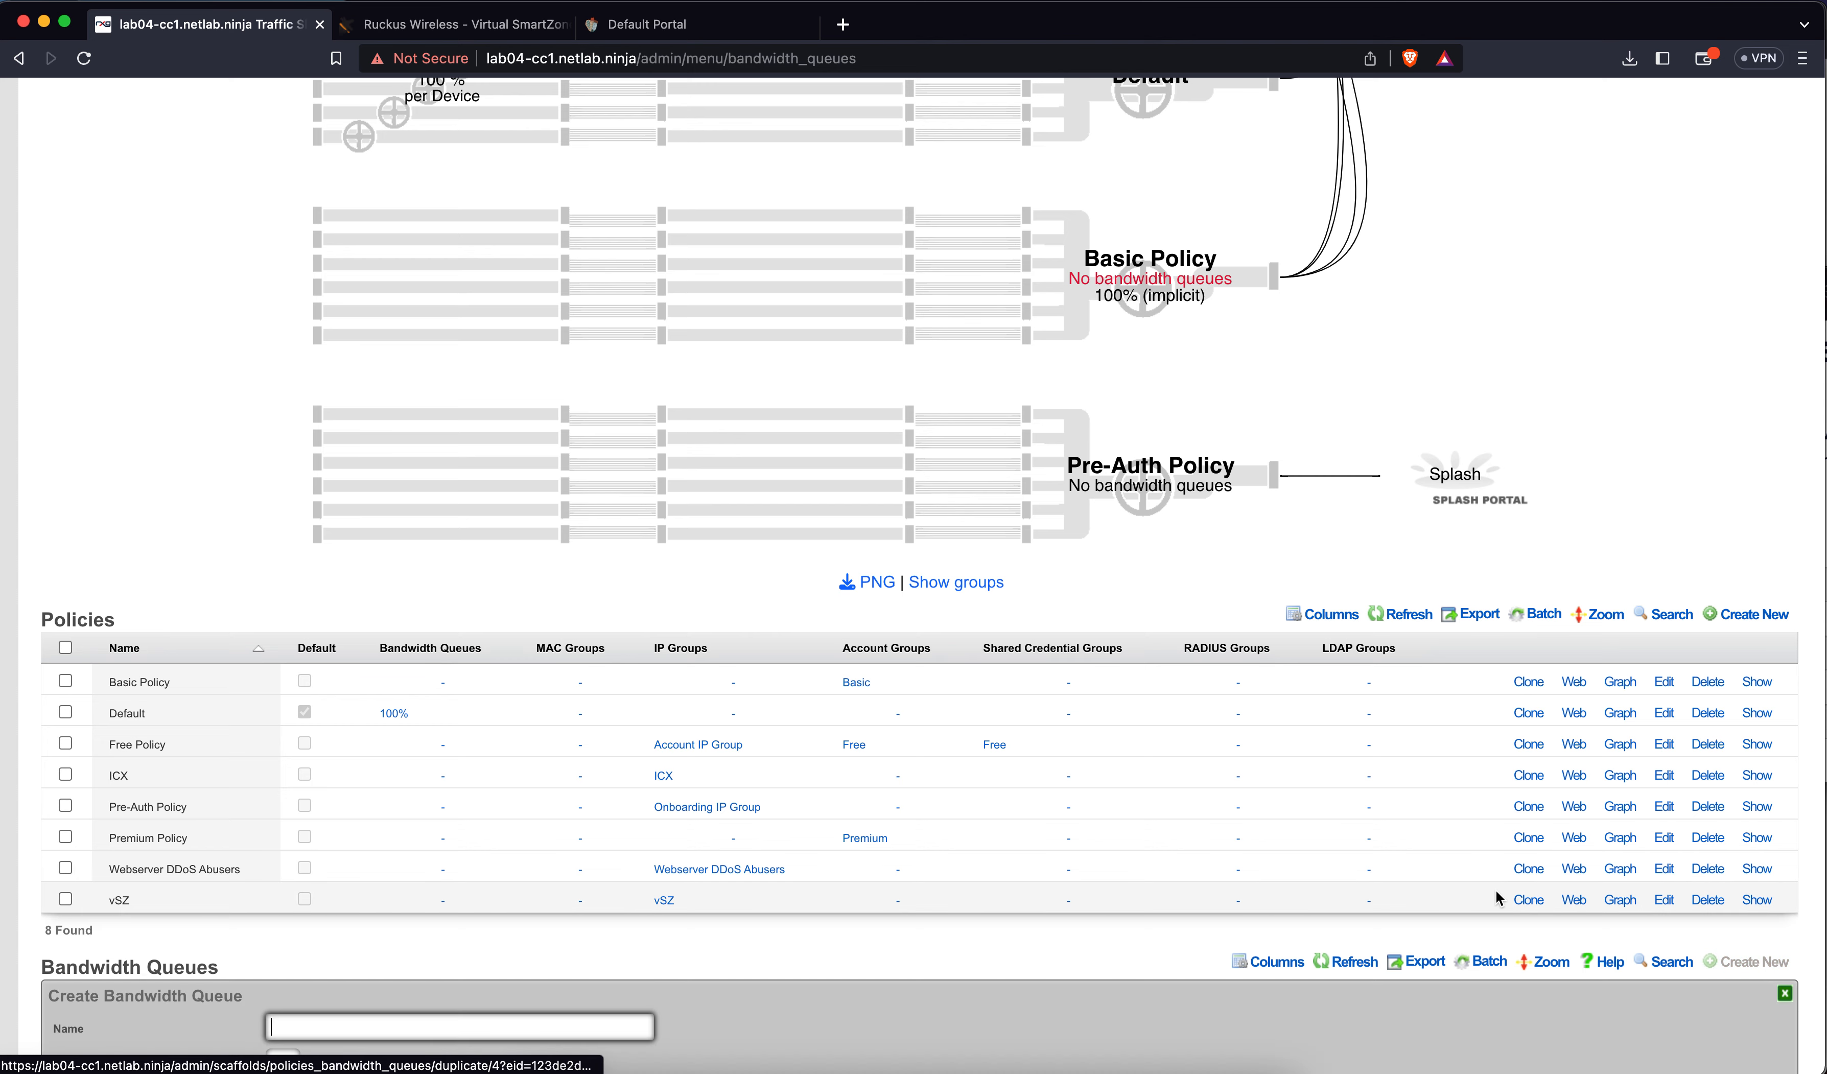
pyautogui.scroll(-10, 1235, 885)
pyautogui.scroll(2, 1235, 885)
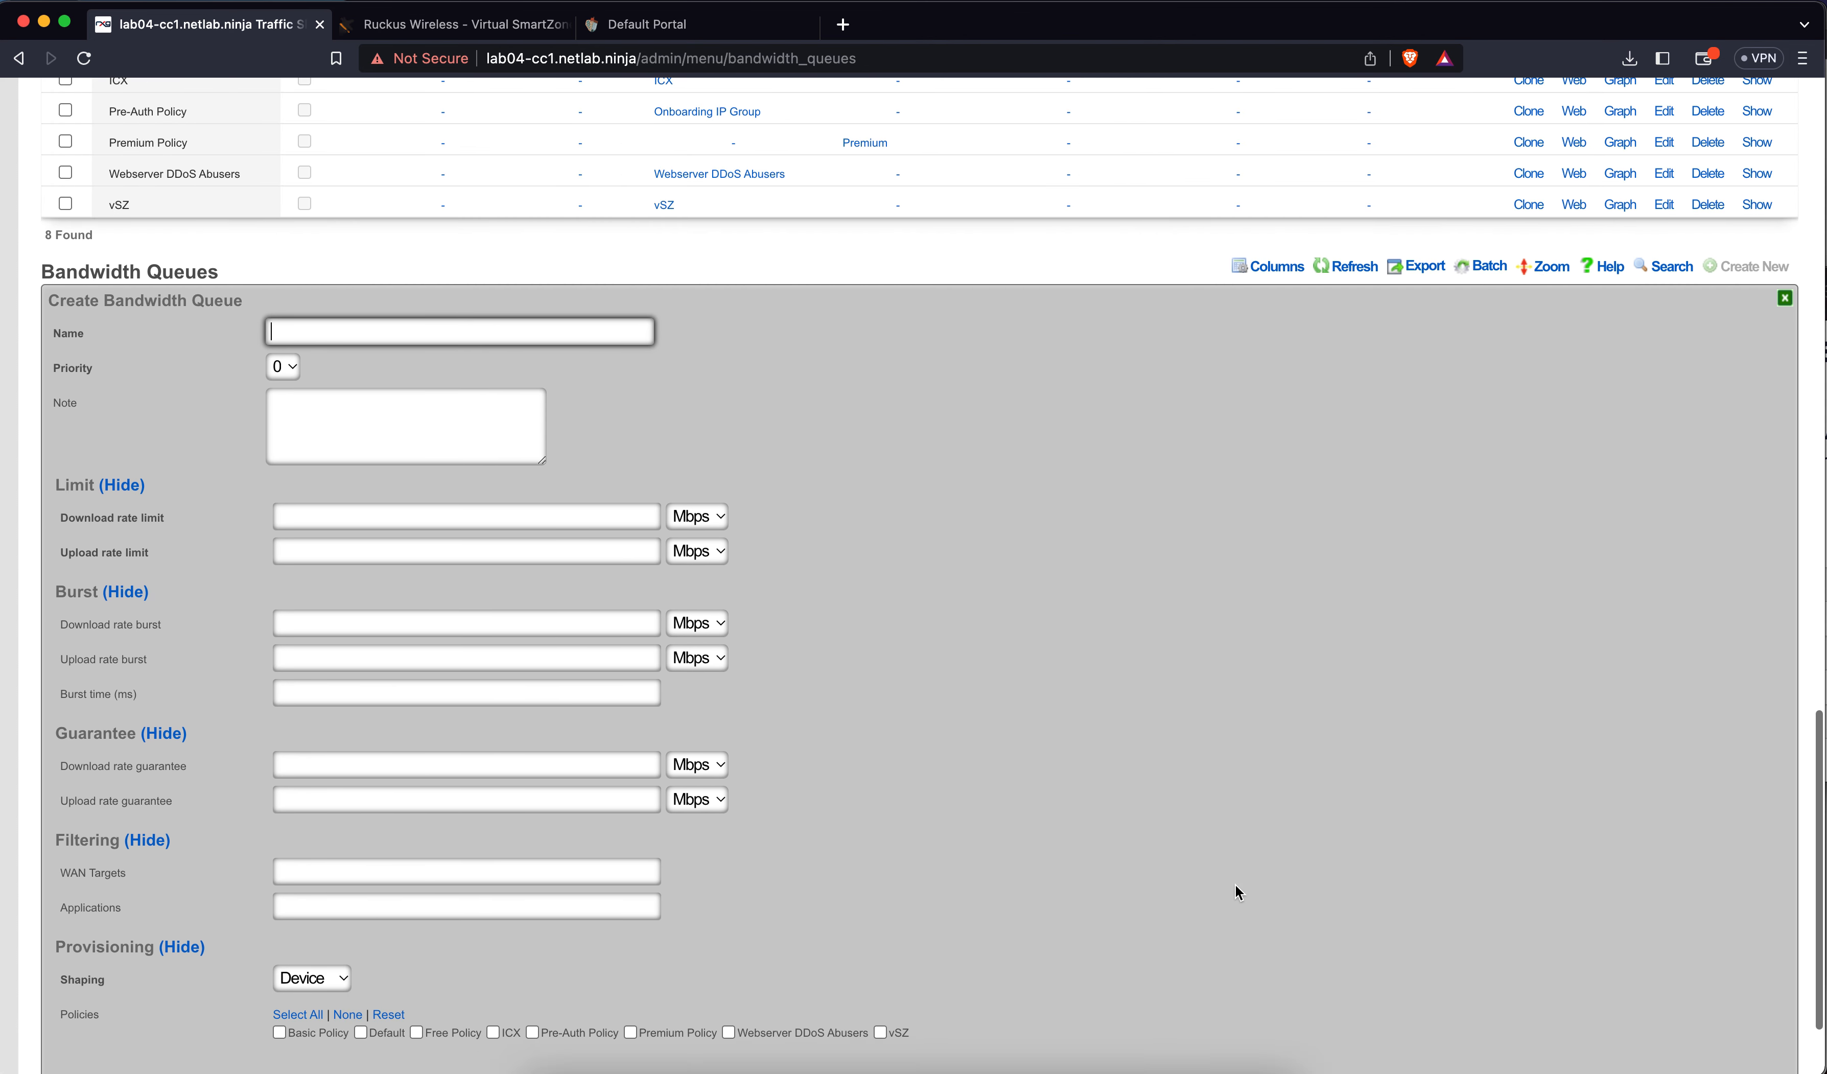
pyautogui.write('Free')
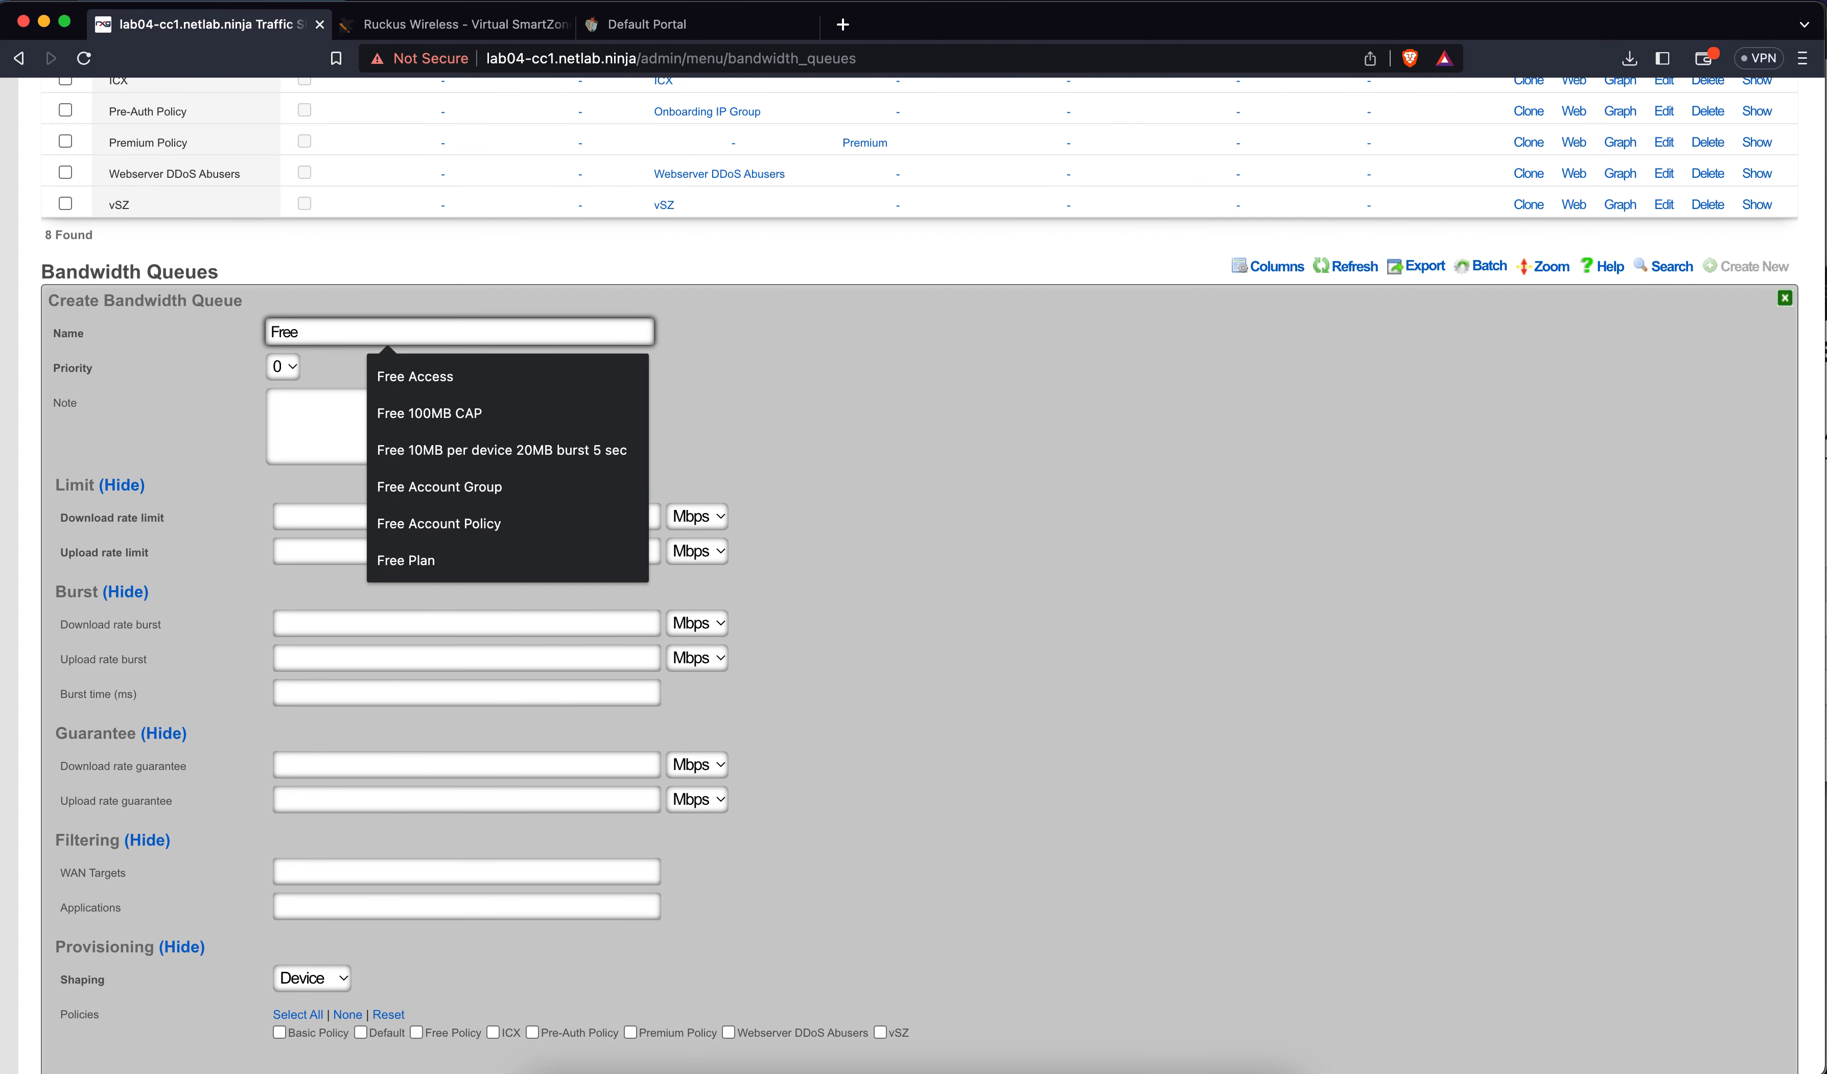
pyautogui.write(' 5Mbps')
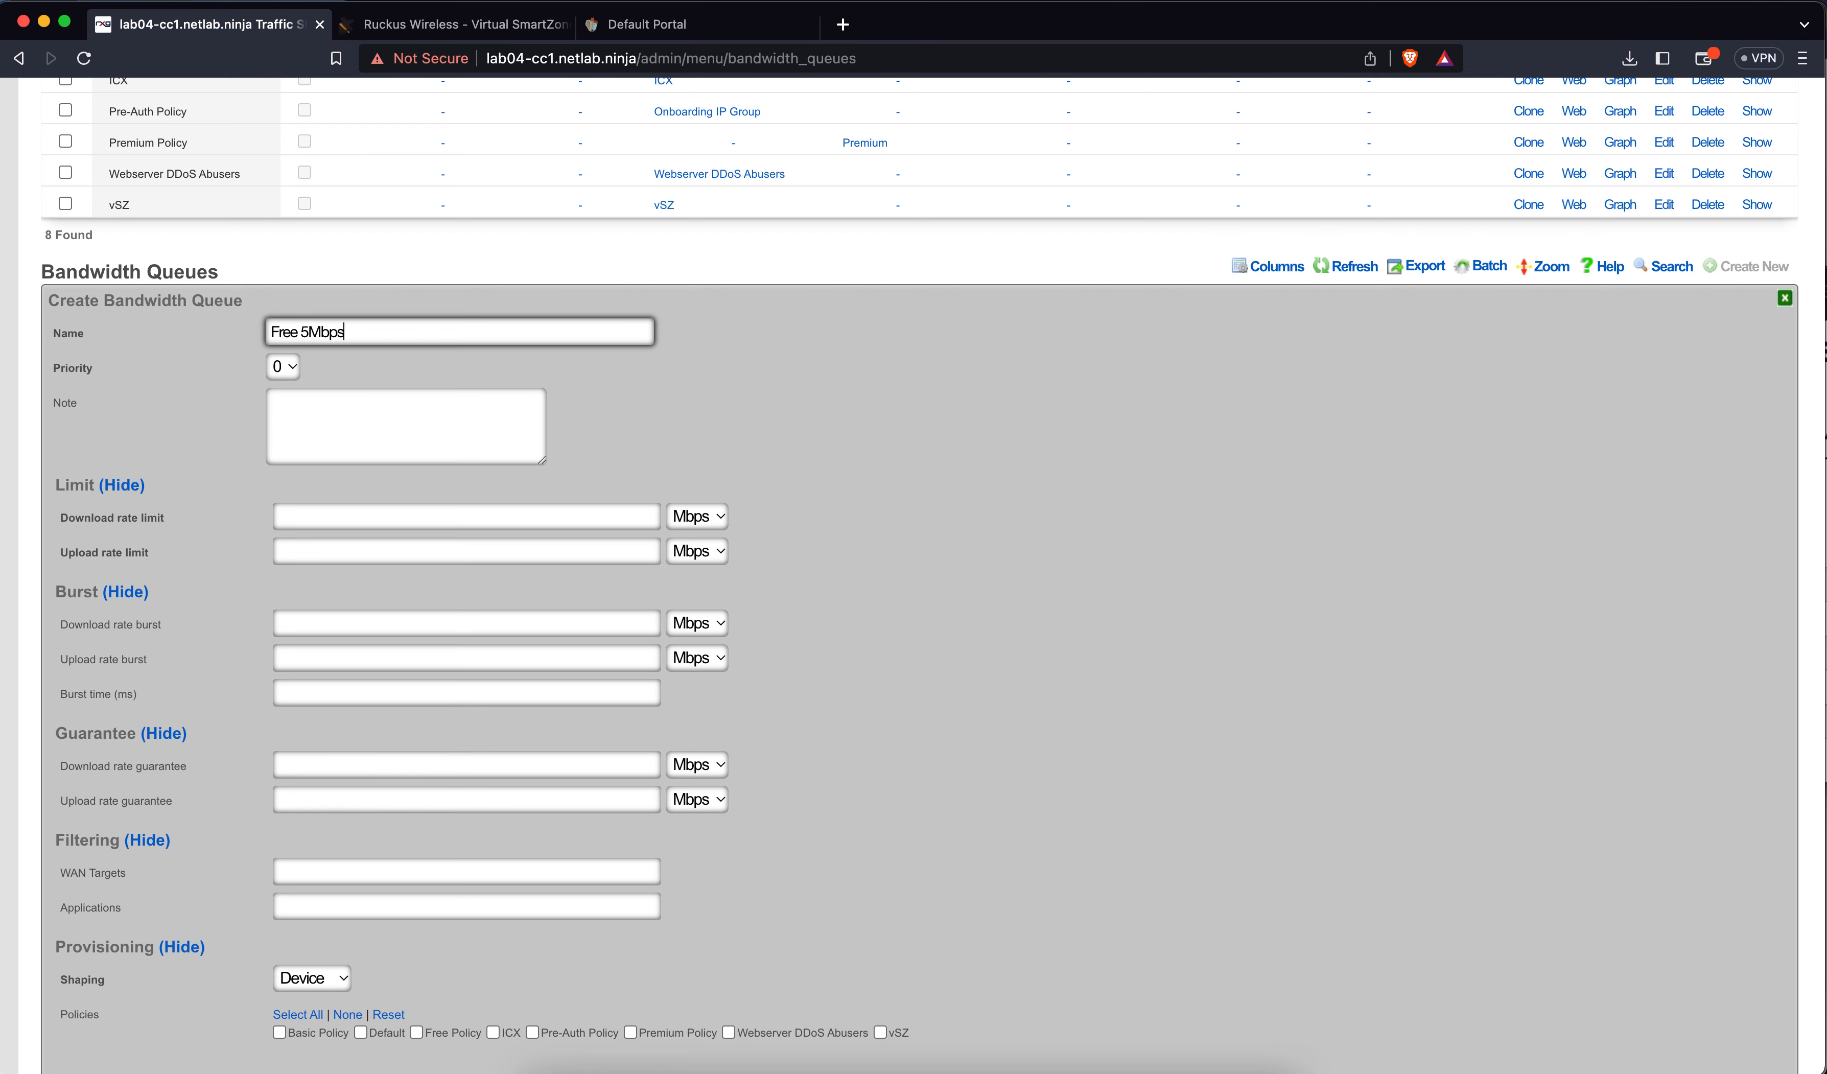
pyautogui.write(' per device')
# Set 5/5 Mbps rate limits, 20/20 Mbps bursts and a 5000 ms burst time
pyautogui.click(327, 512)
pyautogui.write('5')
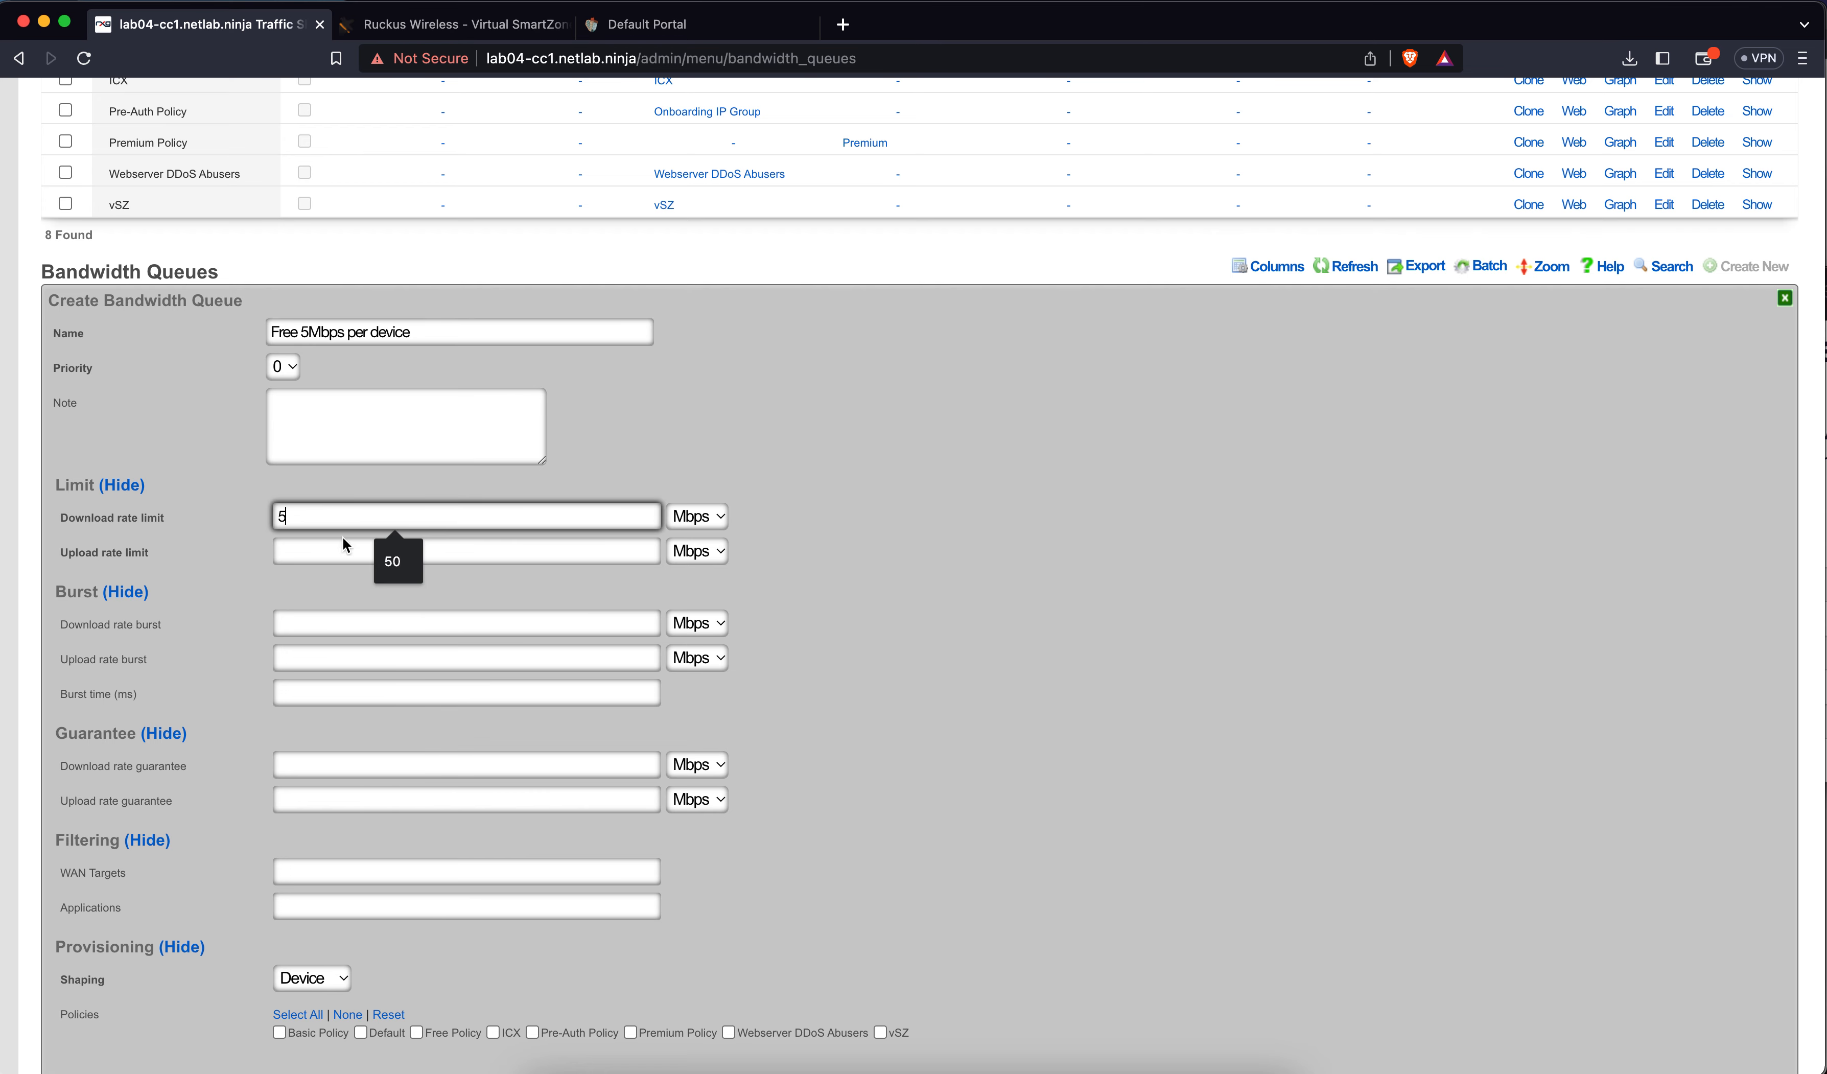
pyautogui.click(326, 551)
pyautogui.write('5')
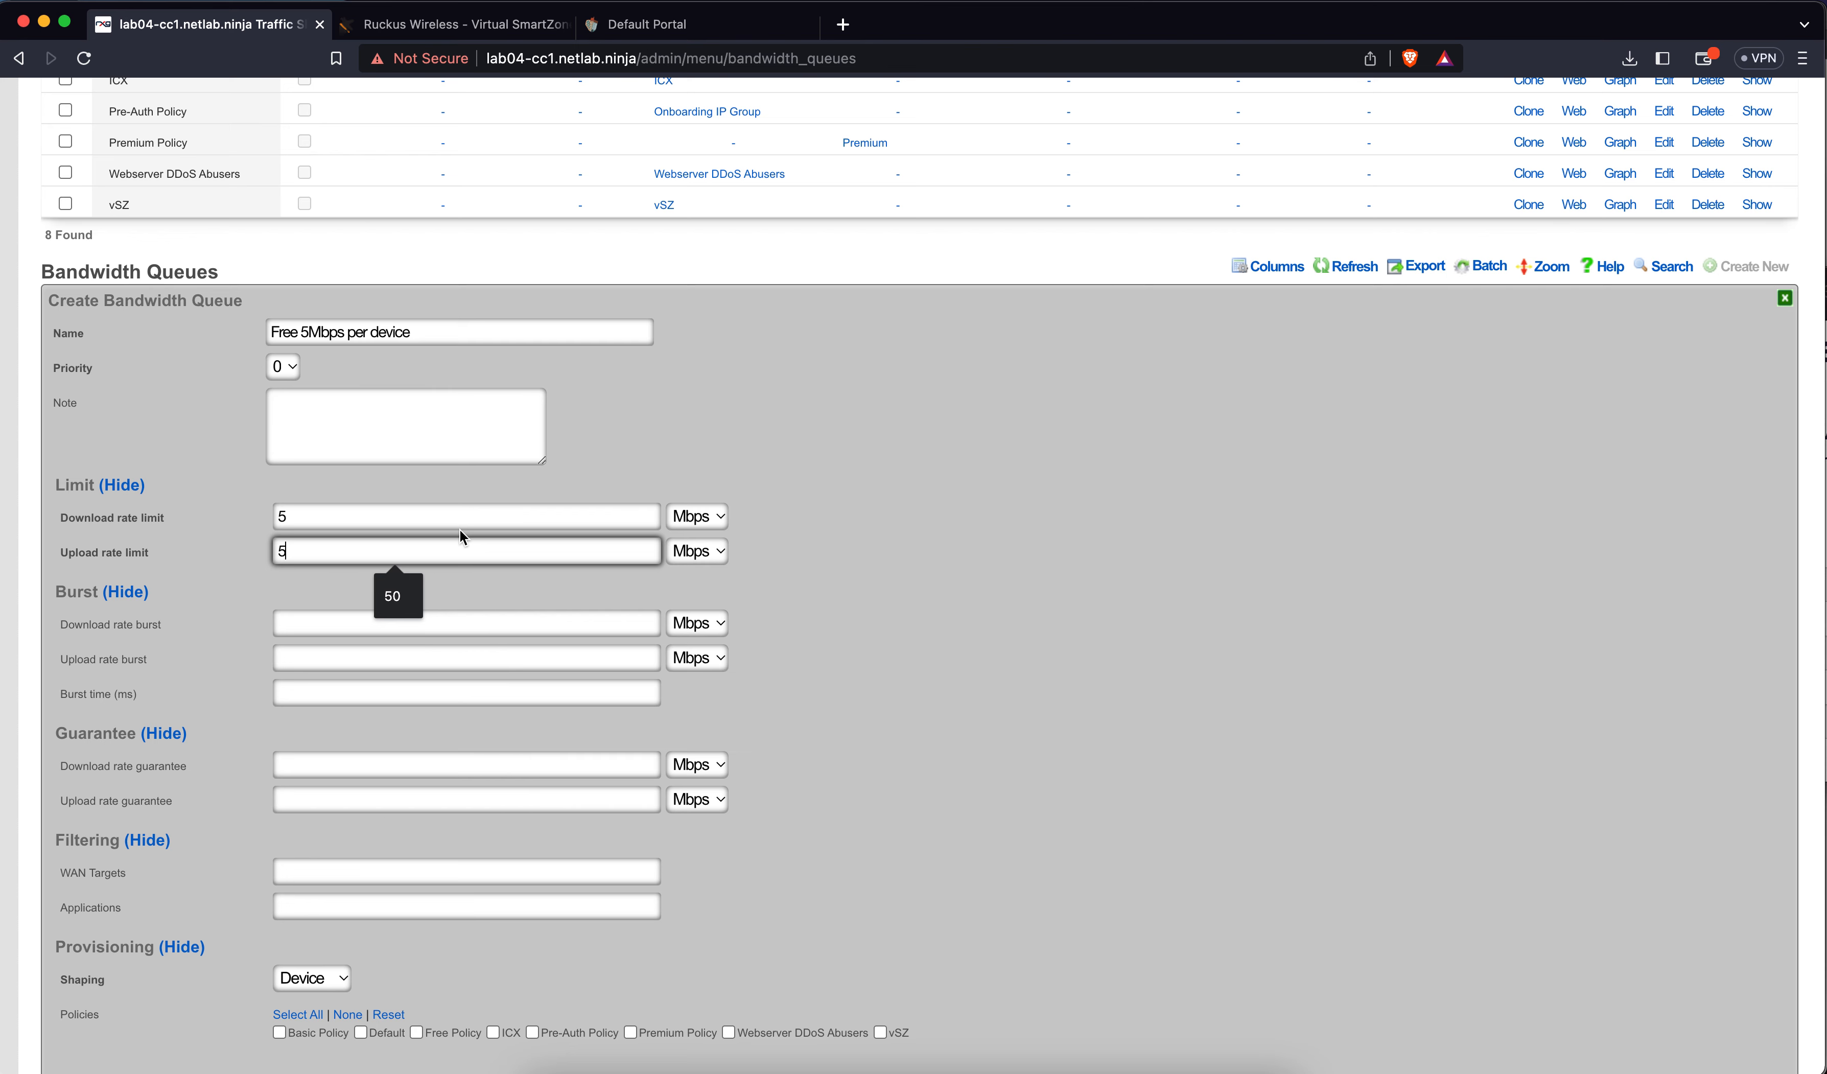
pyautogui.click(280, 623)
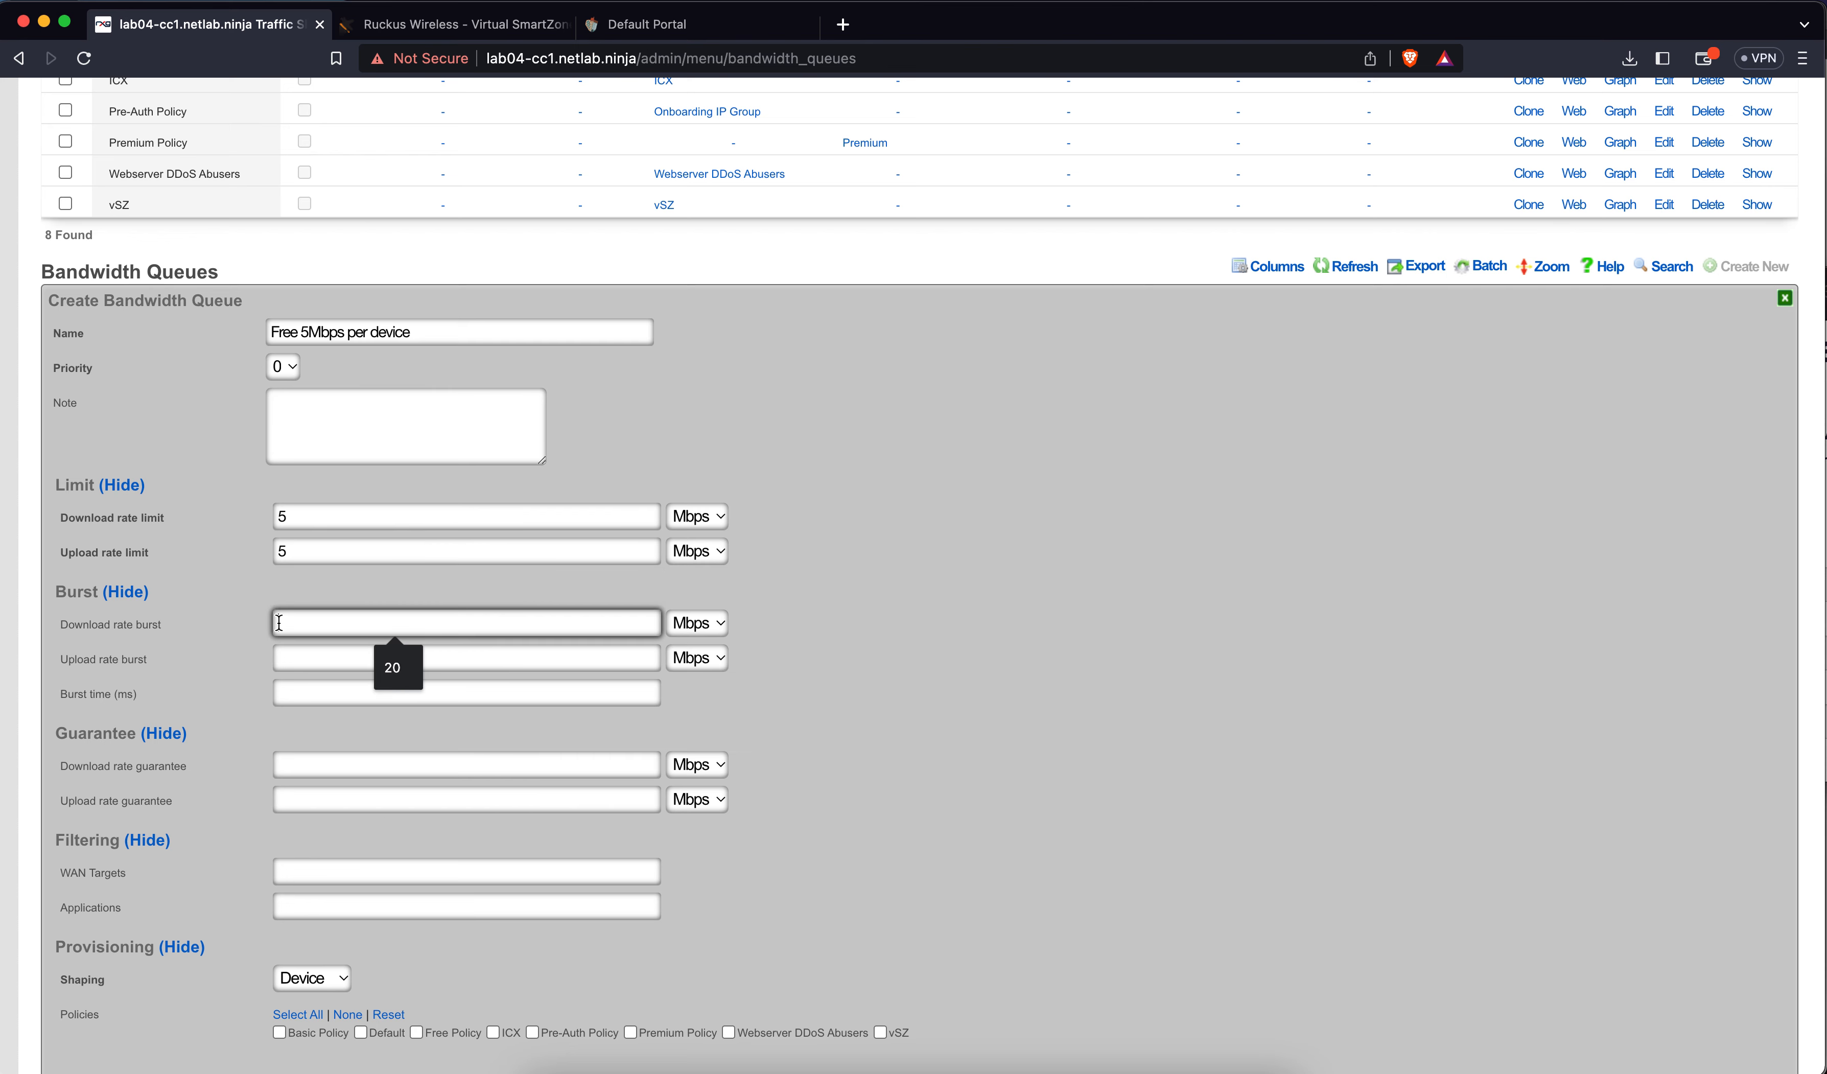
pyautogui.write('20')
pyautogui.press('Tab')
pyautogui.press('Tab')
pyautogui.write('20')
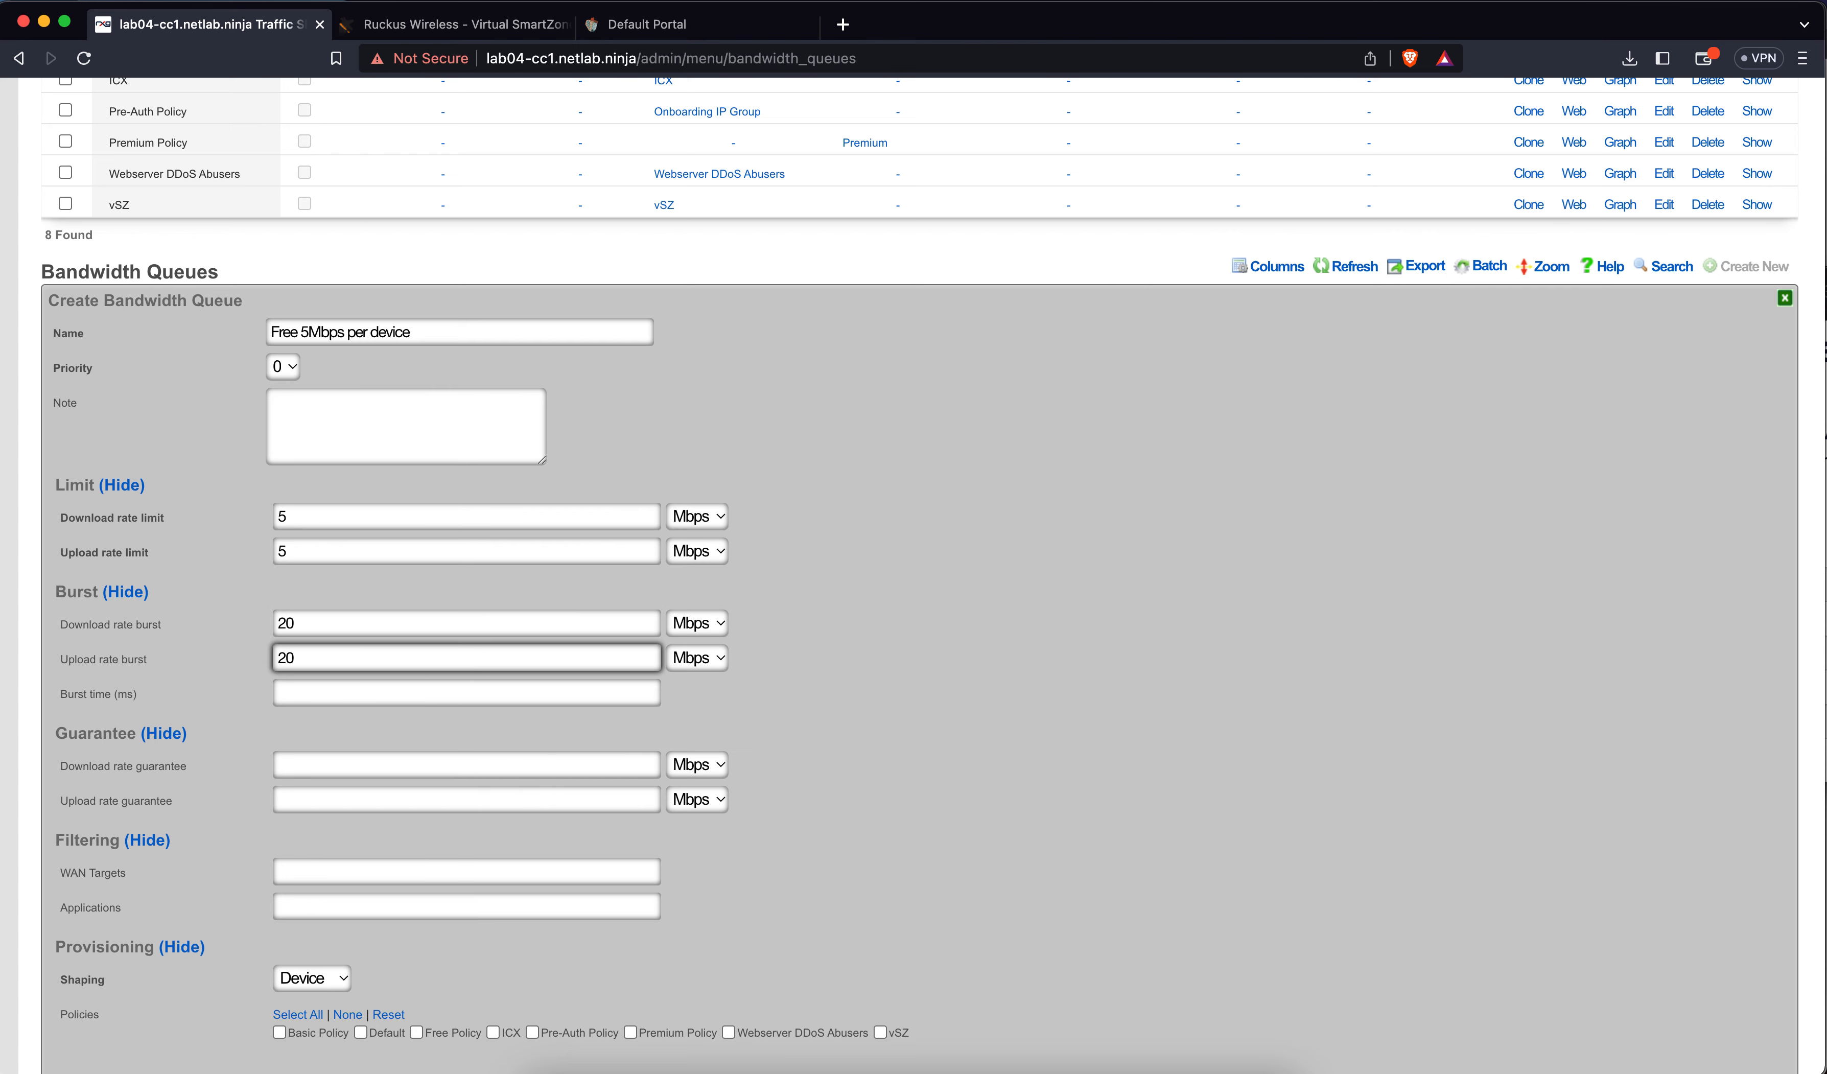
pyautogui.click(334, 701)
pyautogui.write('5000')
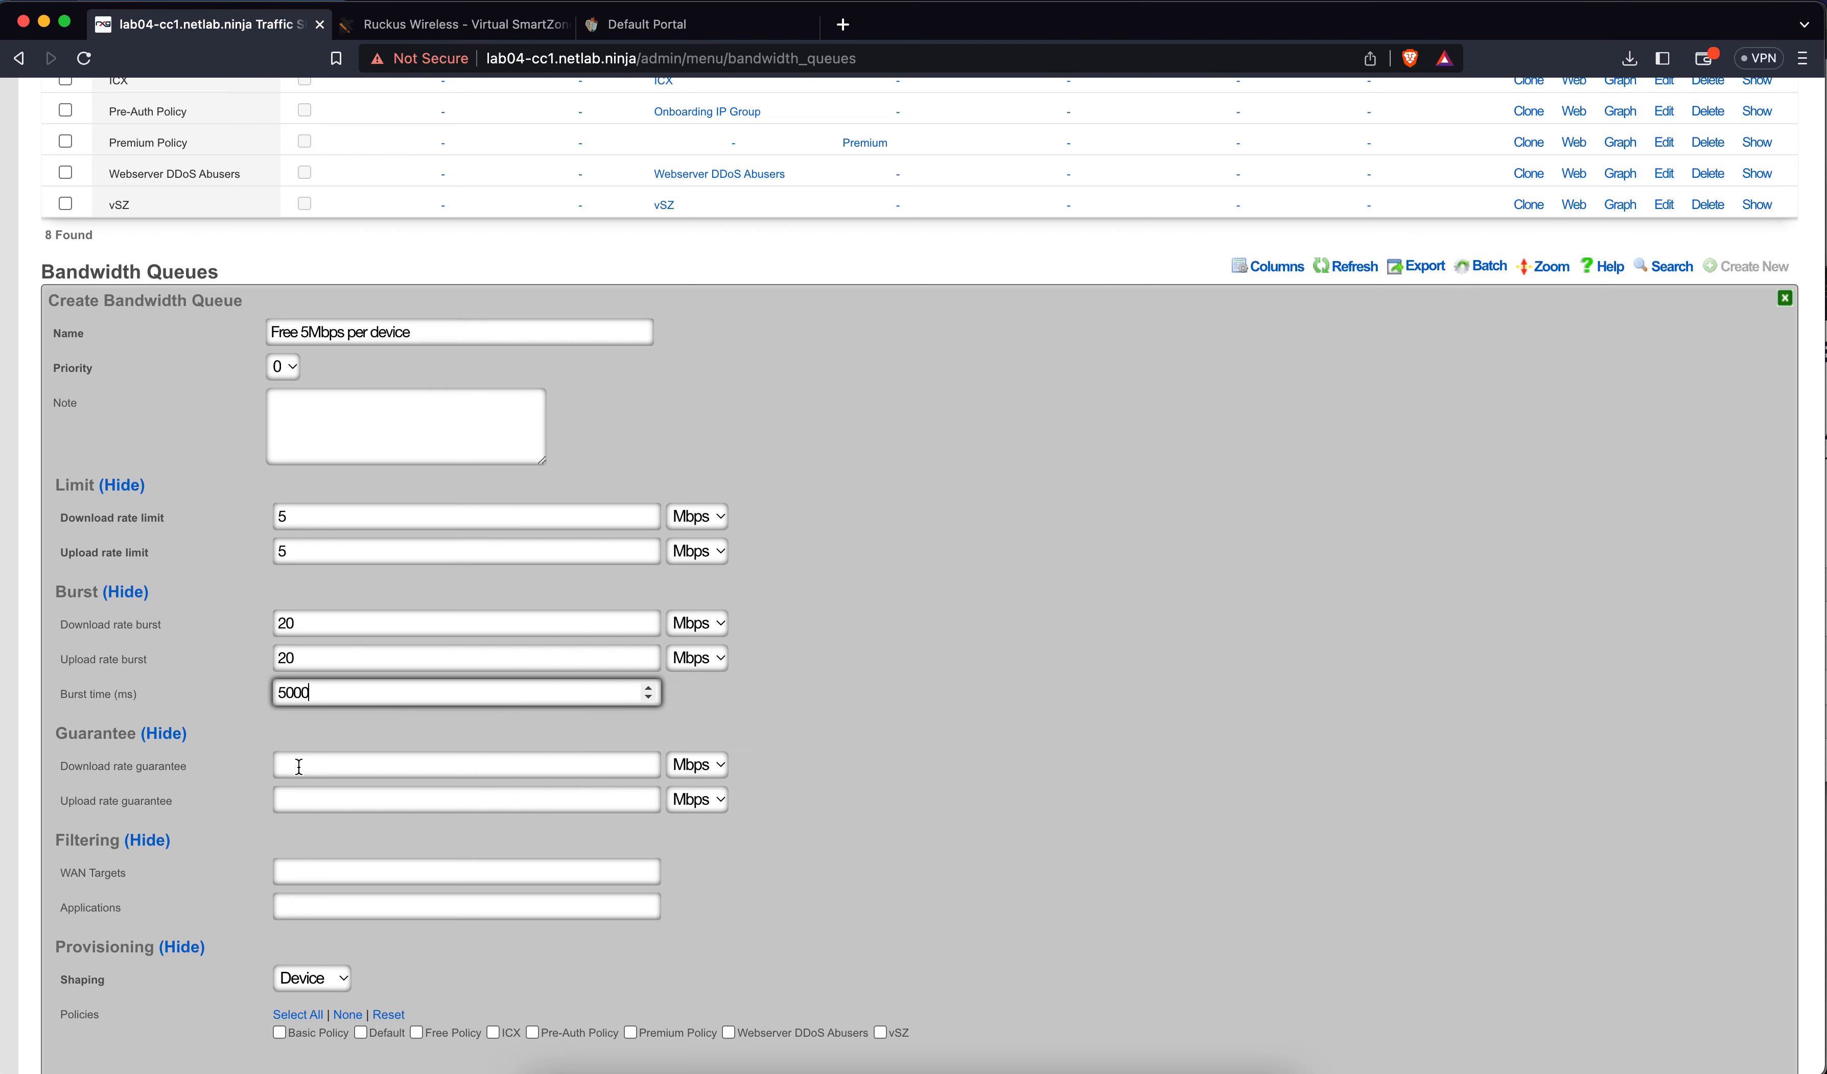
# Keep per-device shaping and leave the WAN targets unset
pyautogui.scroll(-2, 298, 767)
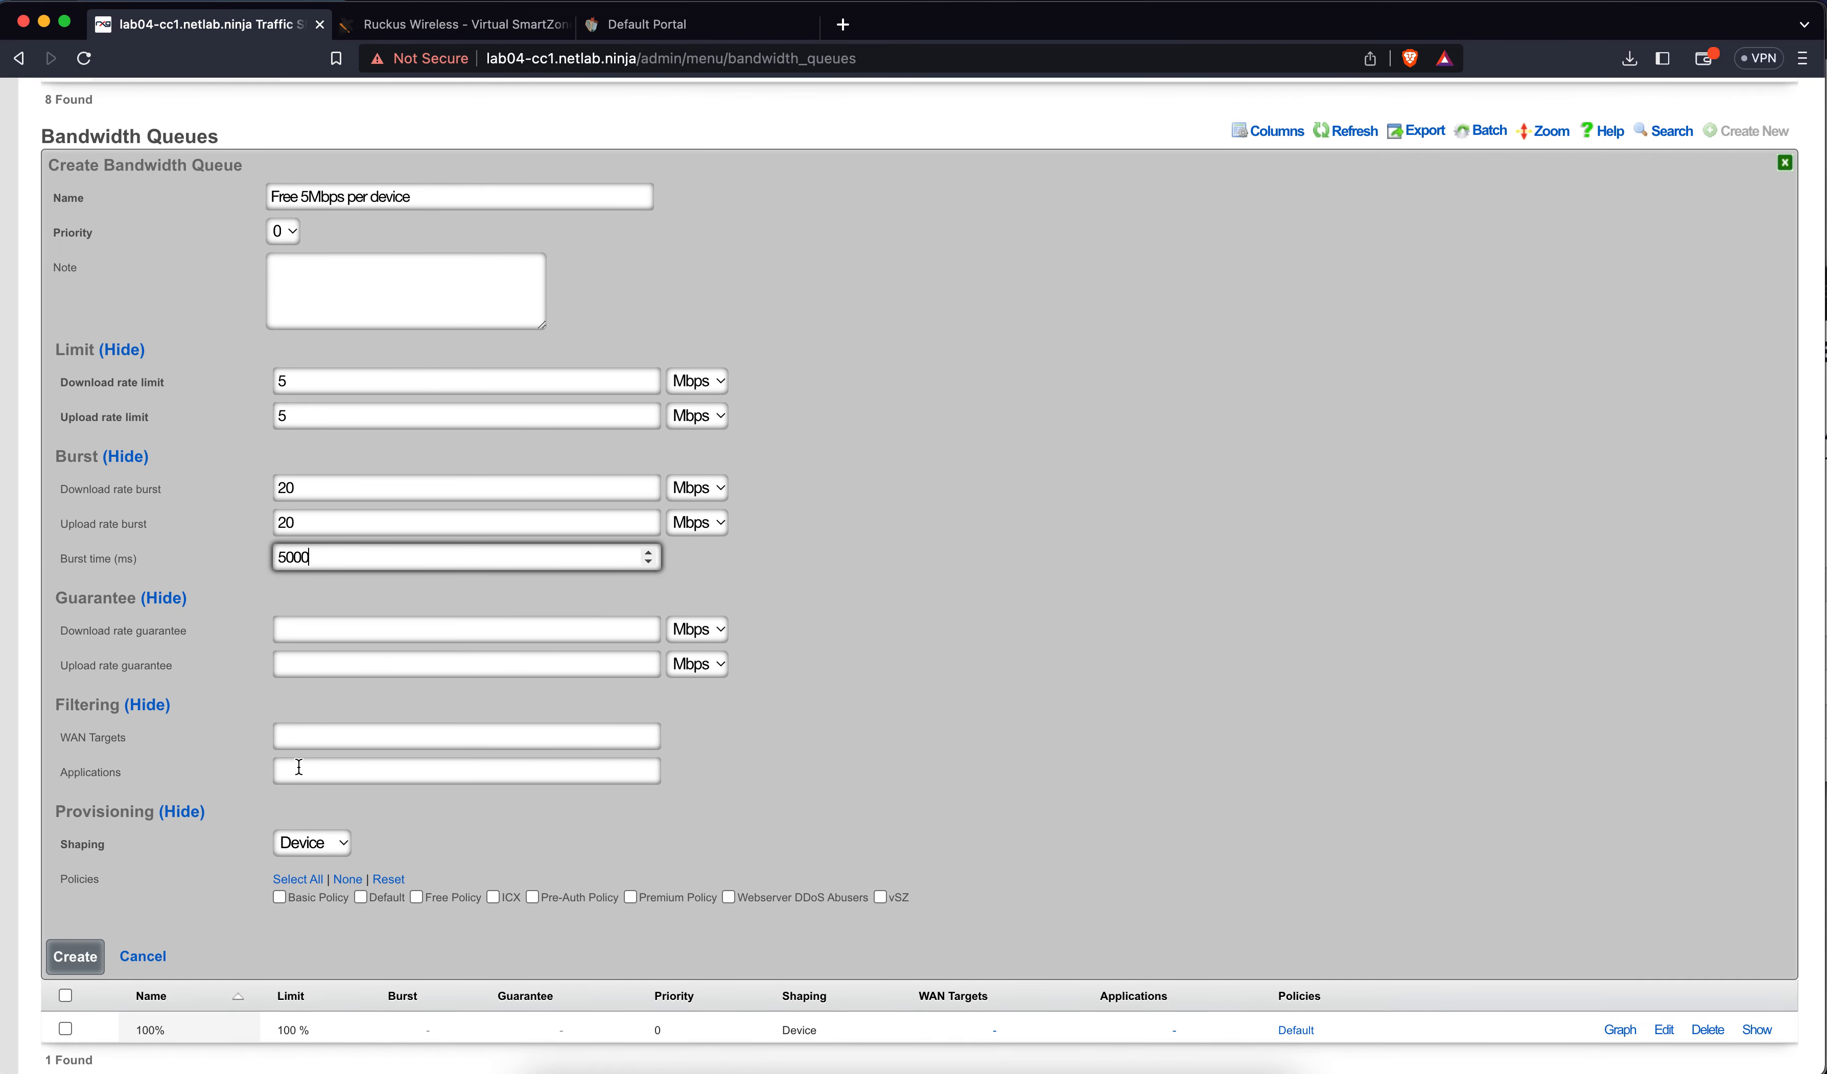
pyautogui.click(306, 845)
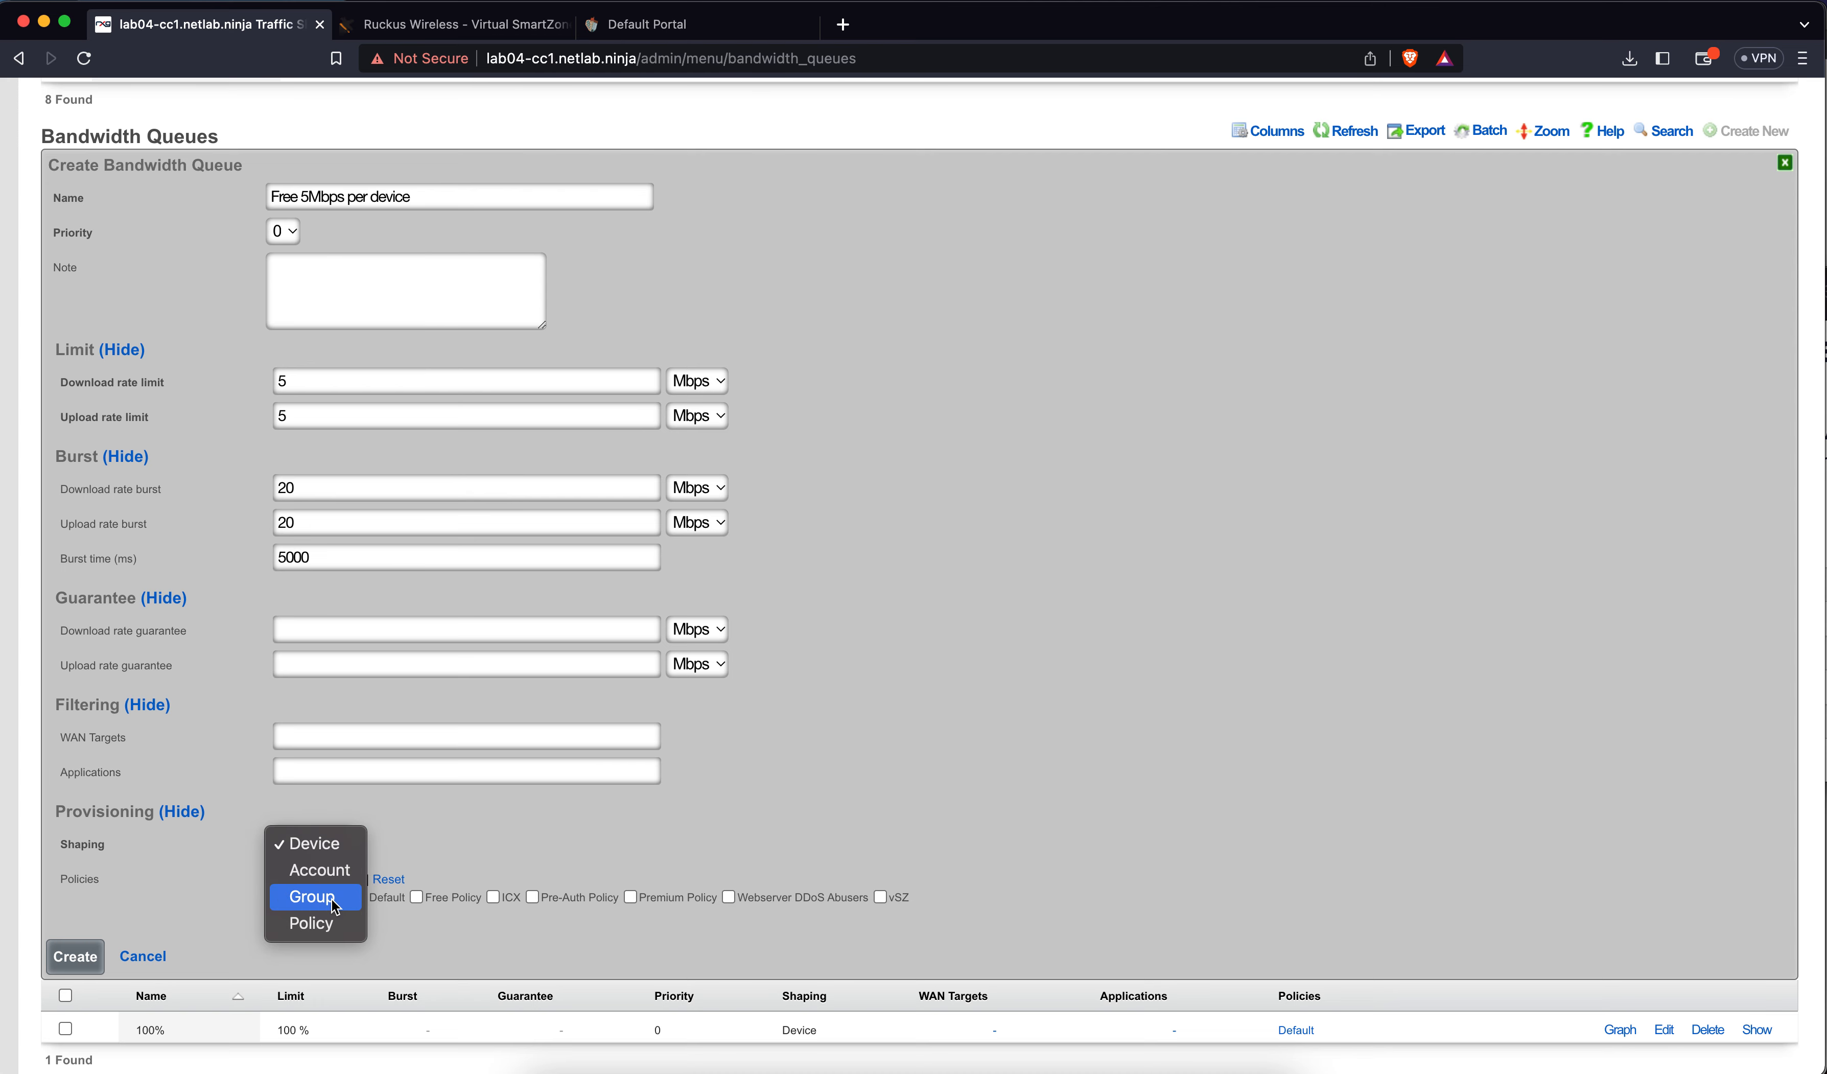
pyautogui.click(428, 832)
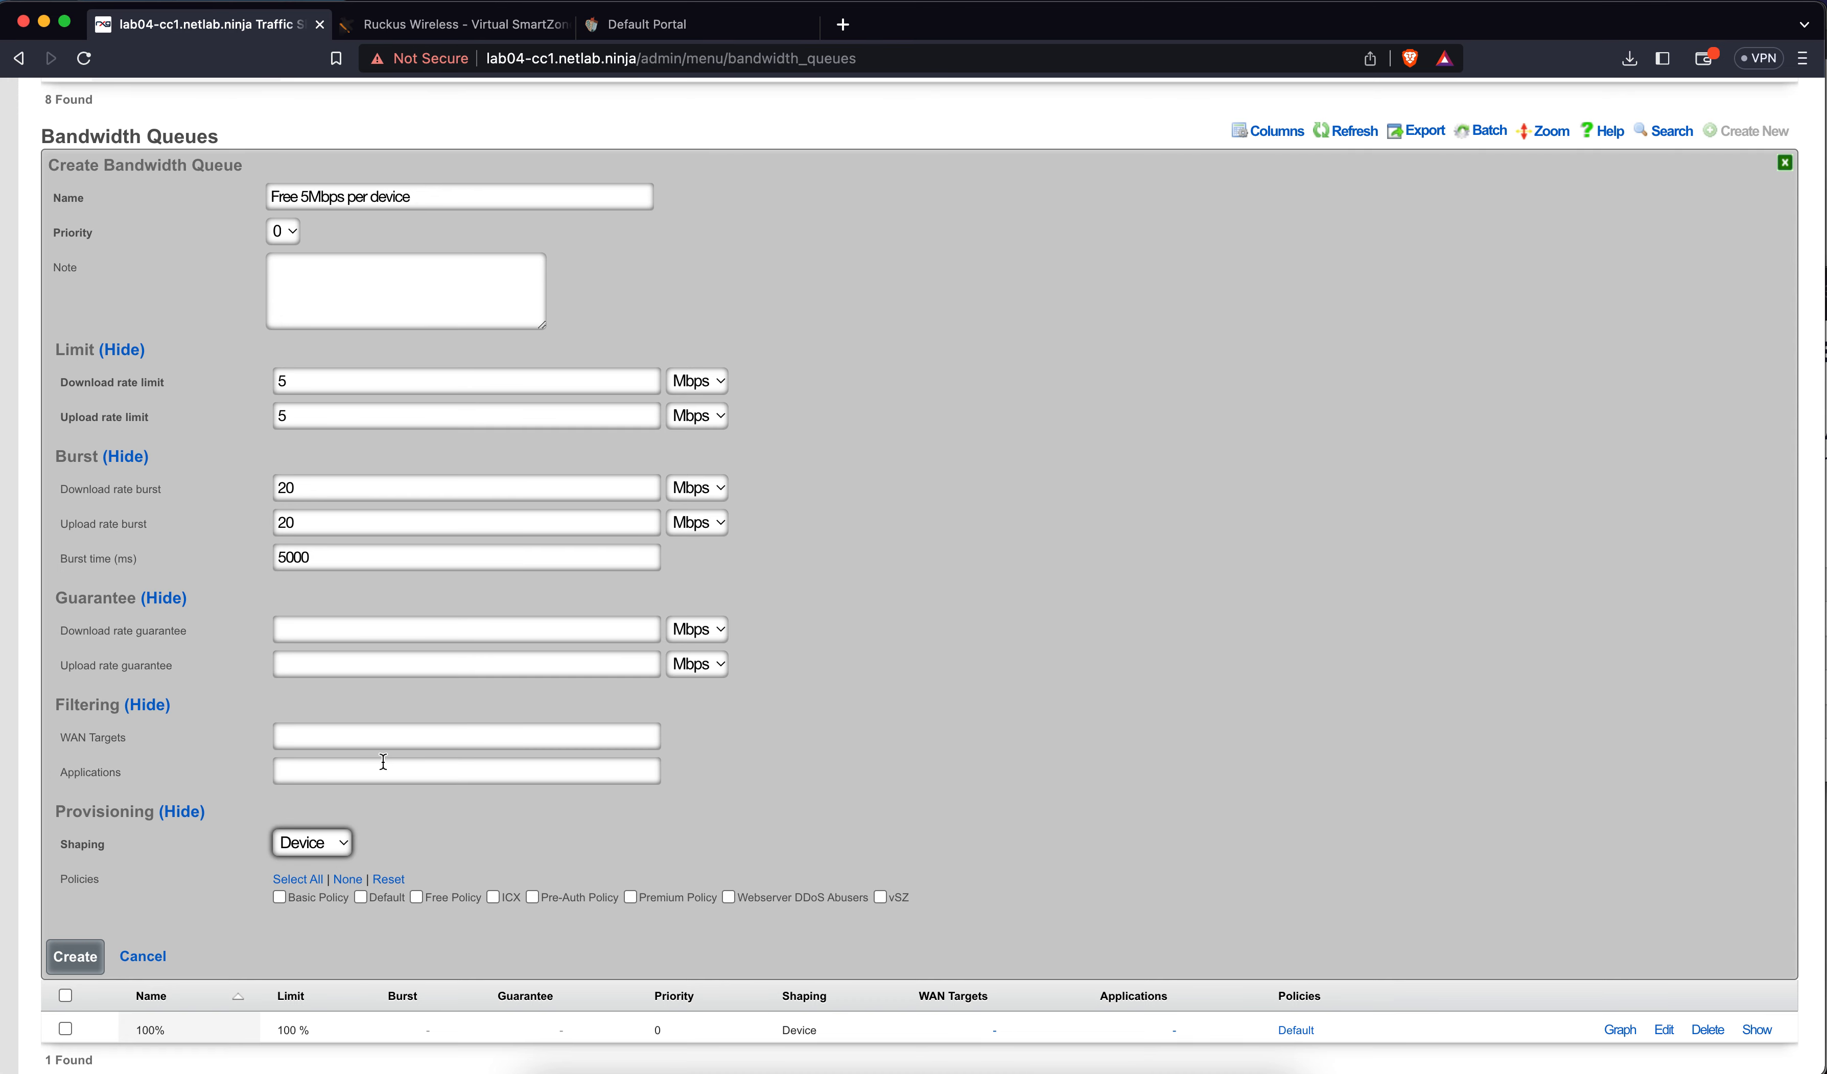
pyautogui.click(365, 736)
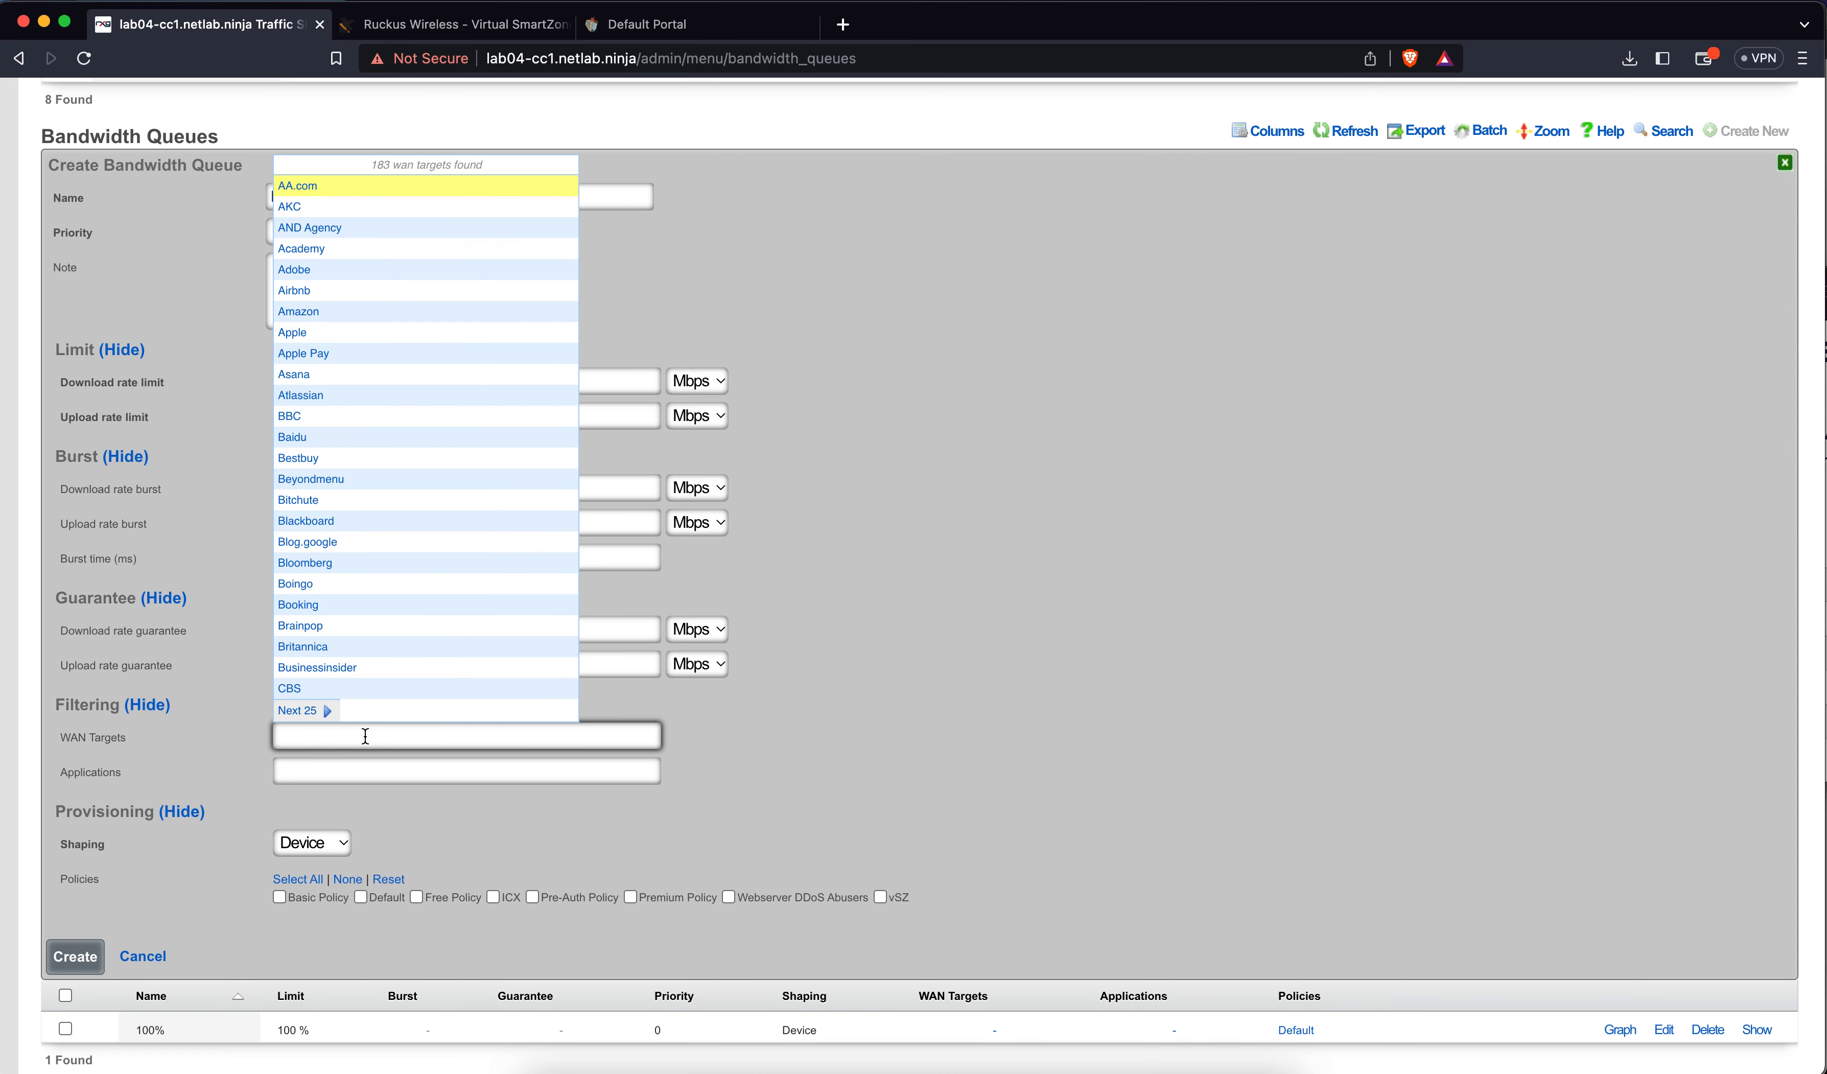
pyautogui.click(448, 795)
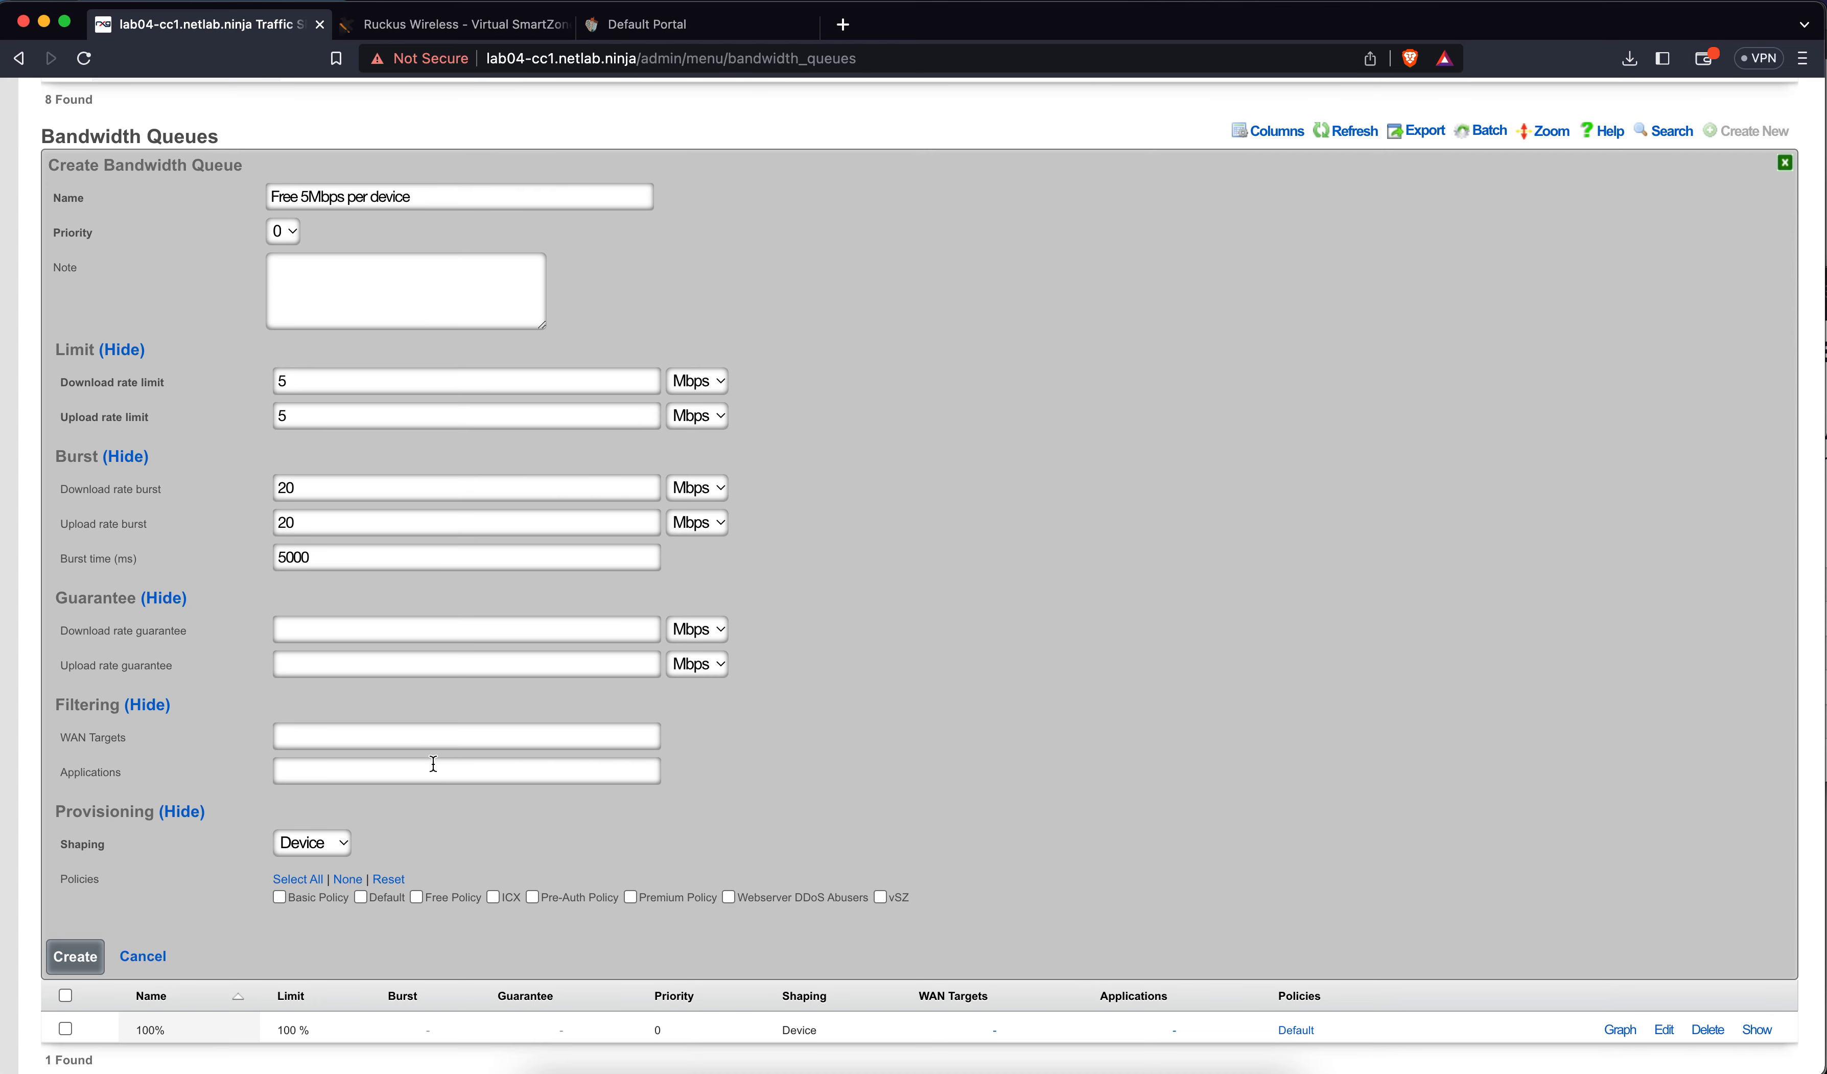
# Clear the Cambridge application filter, assign Free Policy, and create the queue
pyautogui.click(434, 766)
pyautogui.click(384, 726)
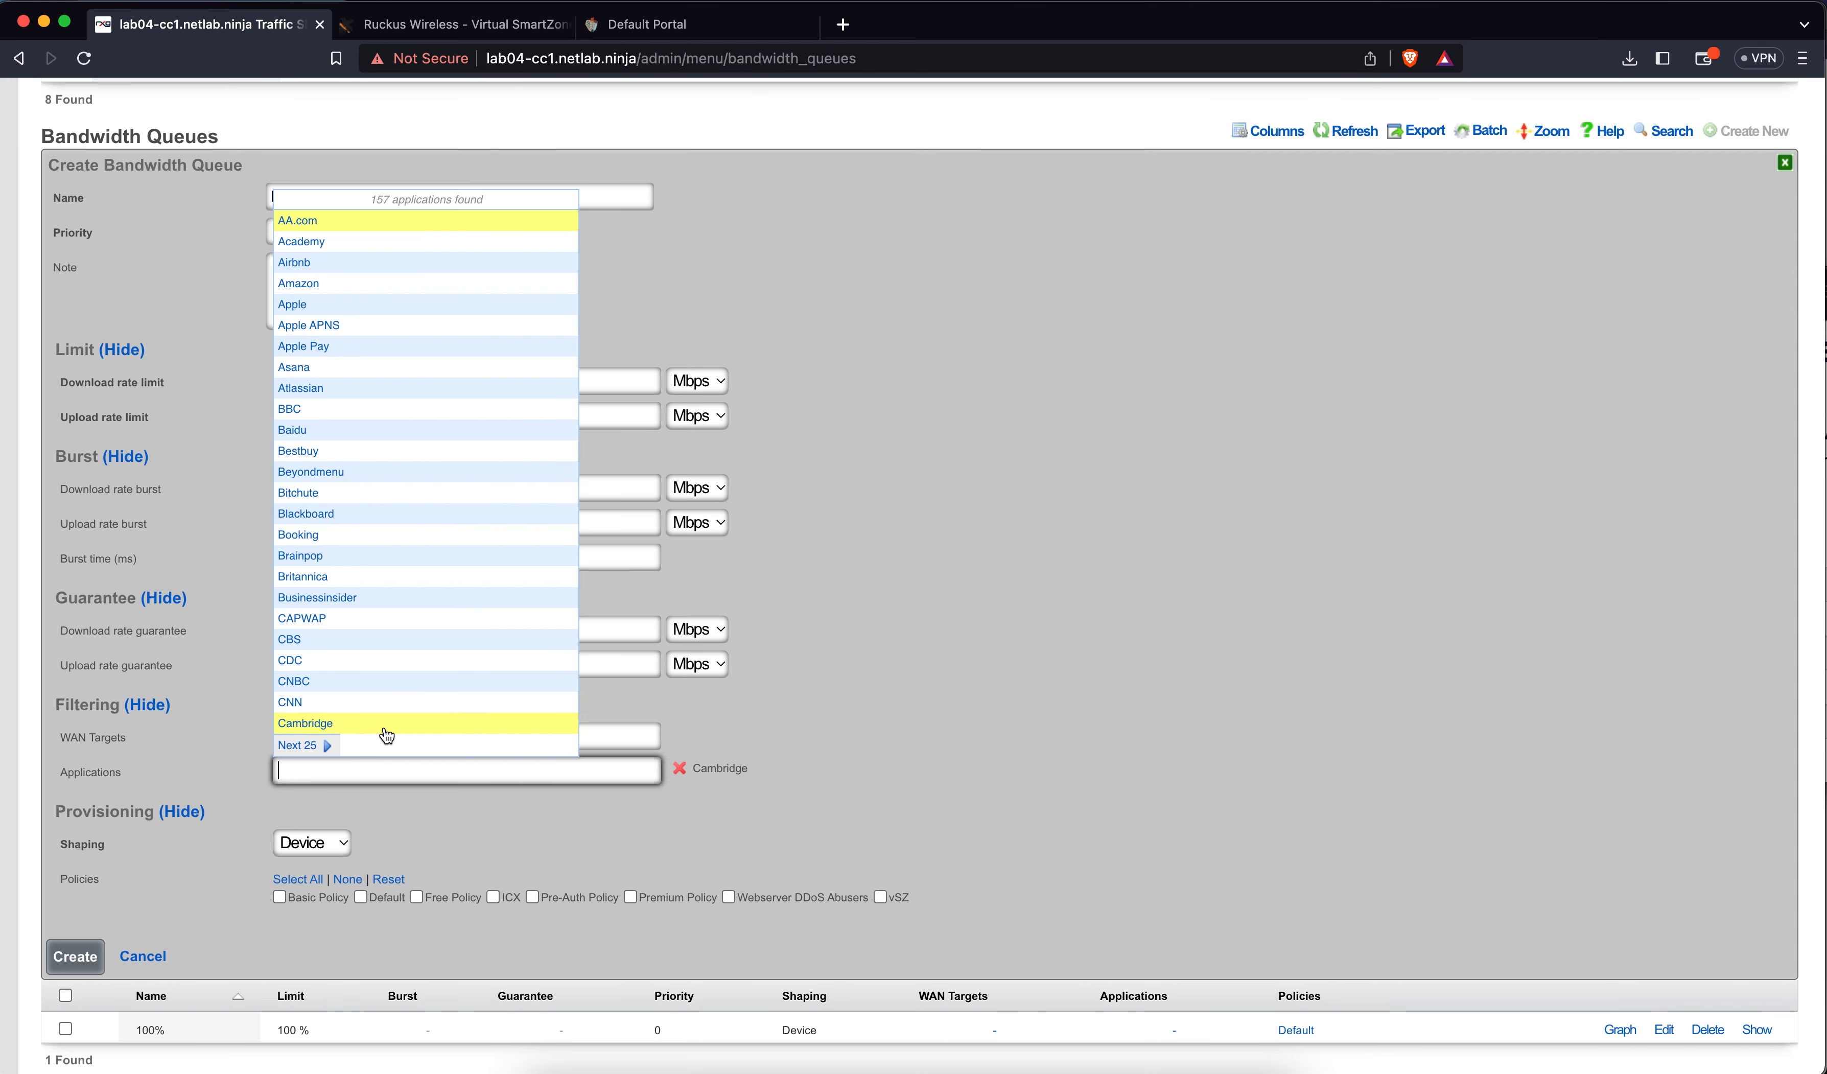
pyautogui.click(751, 730)
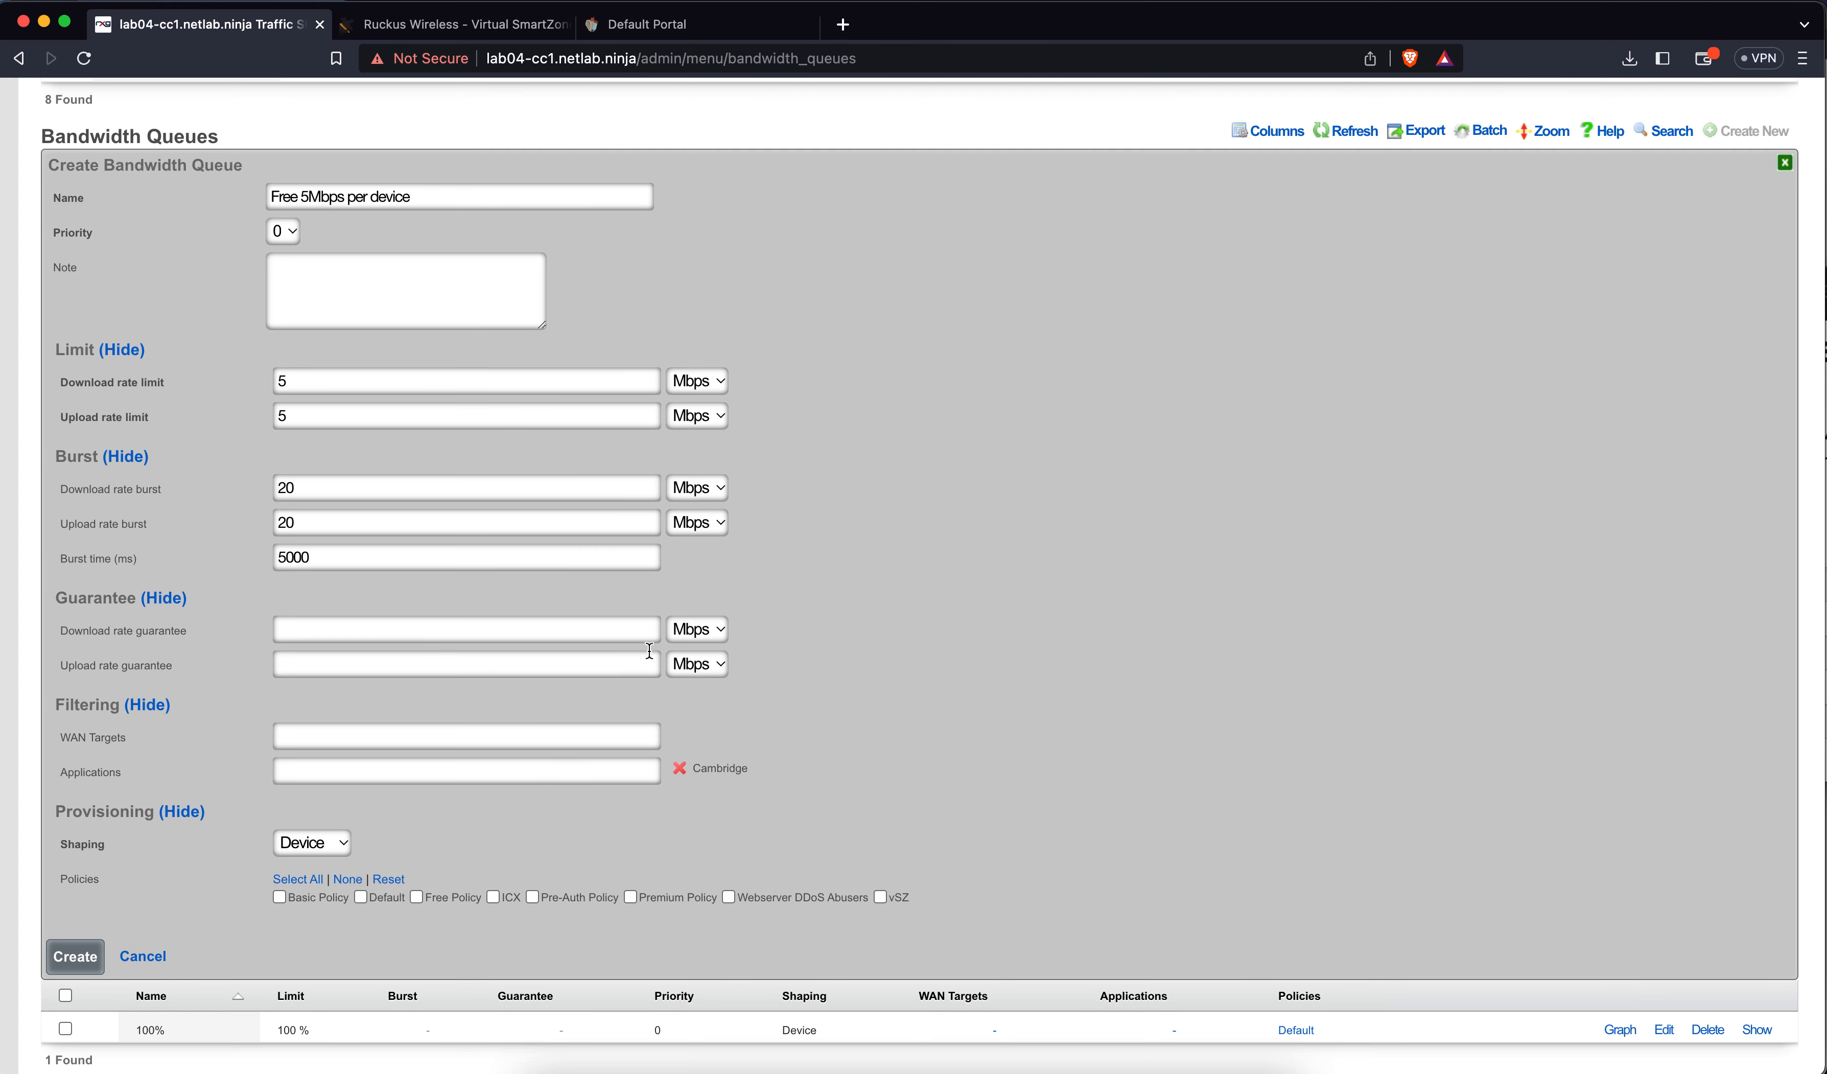
pyautogui.click(680, 771)
pyautogui.click(463, 901)
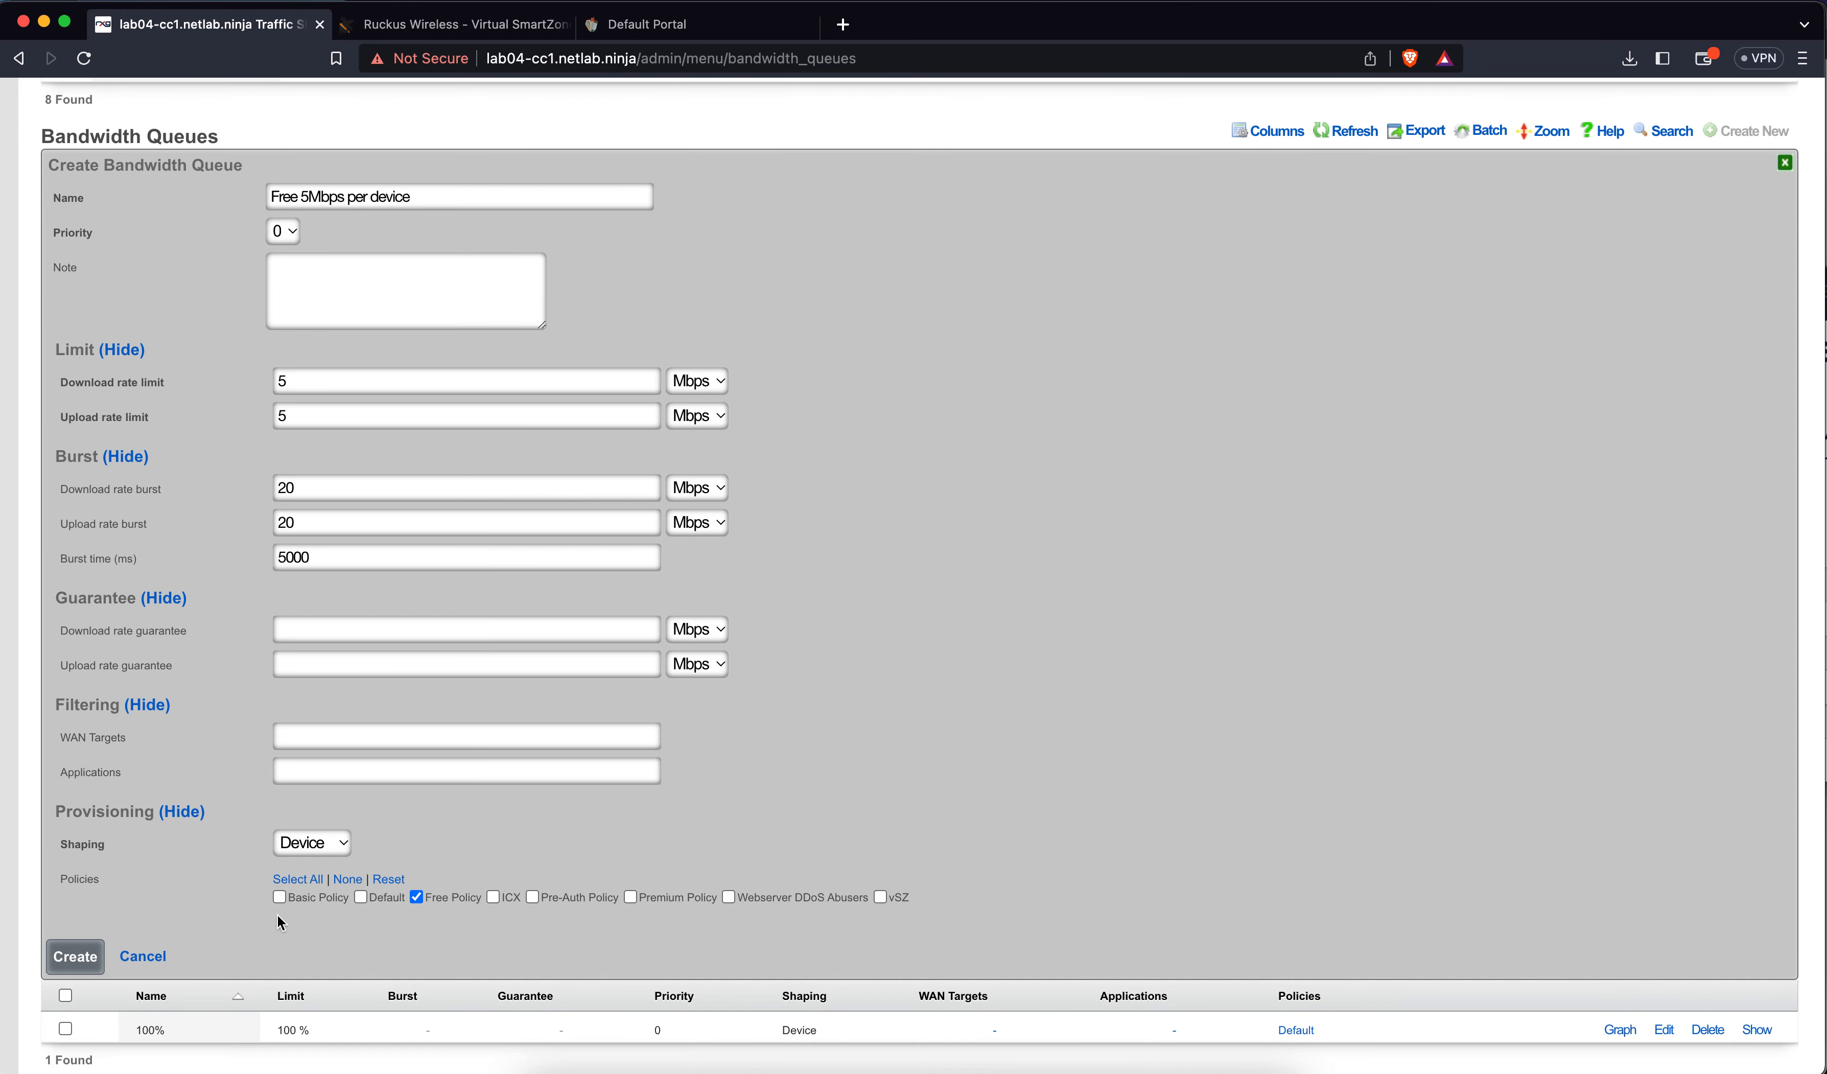
pyautogui.click(95, 953)
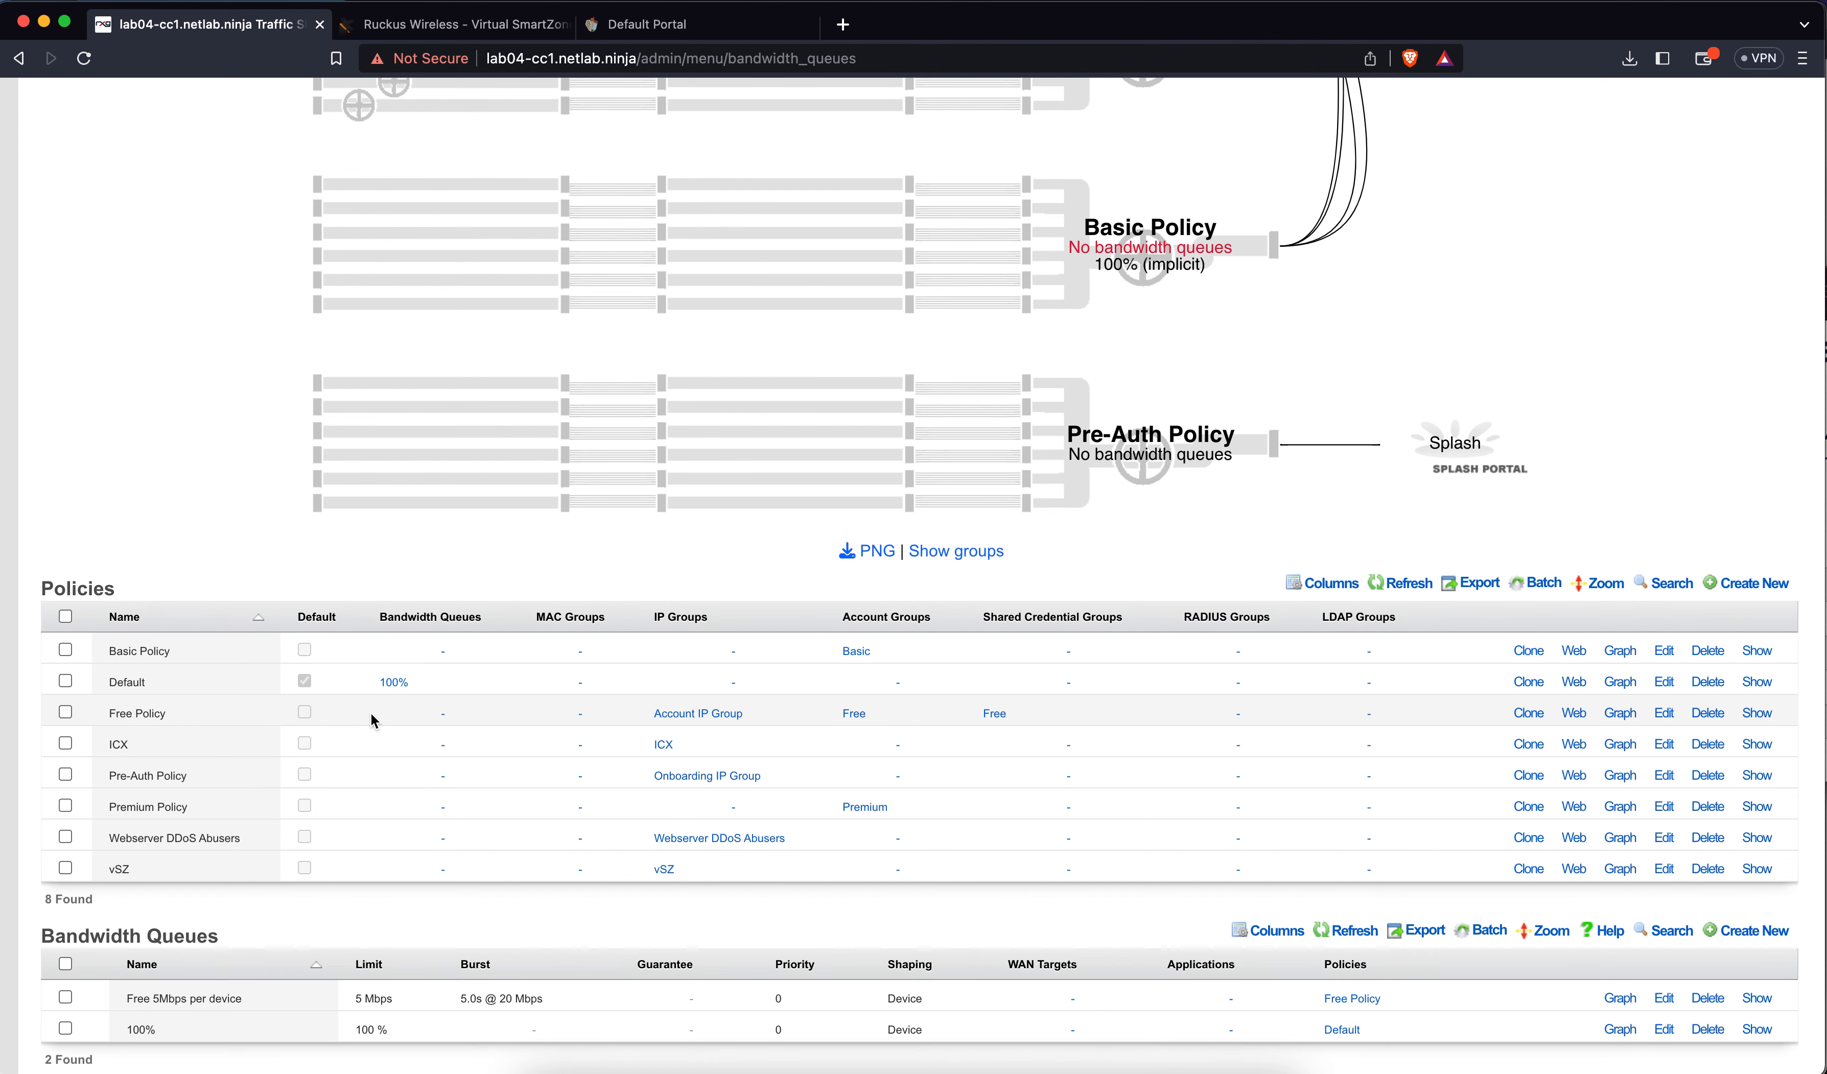
# Start a queue named 'Free 100Mbps Per Policy' with 100 Mbps download and upload limits
pyautogui.click(1759, 931)
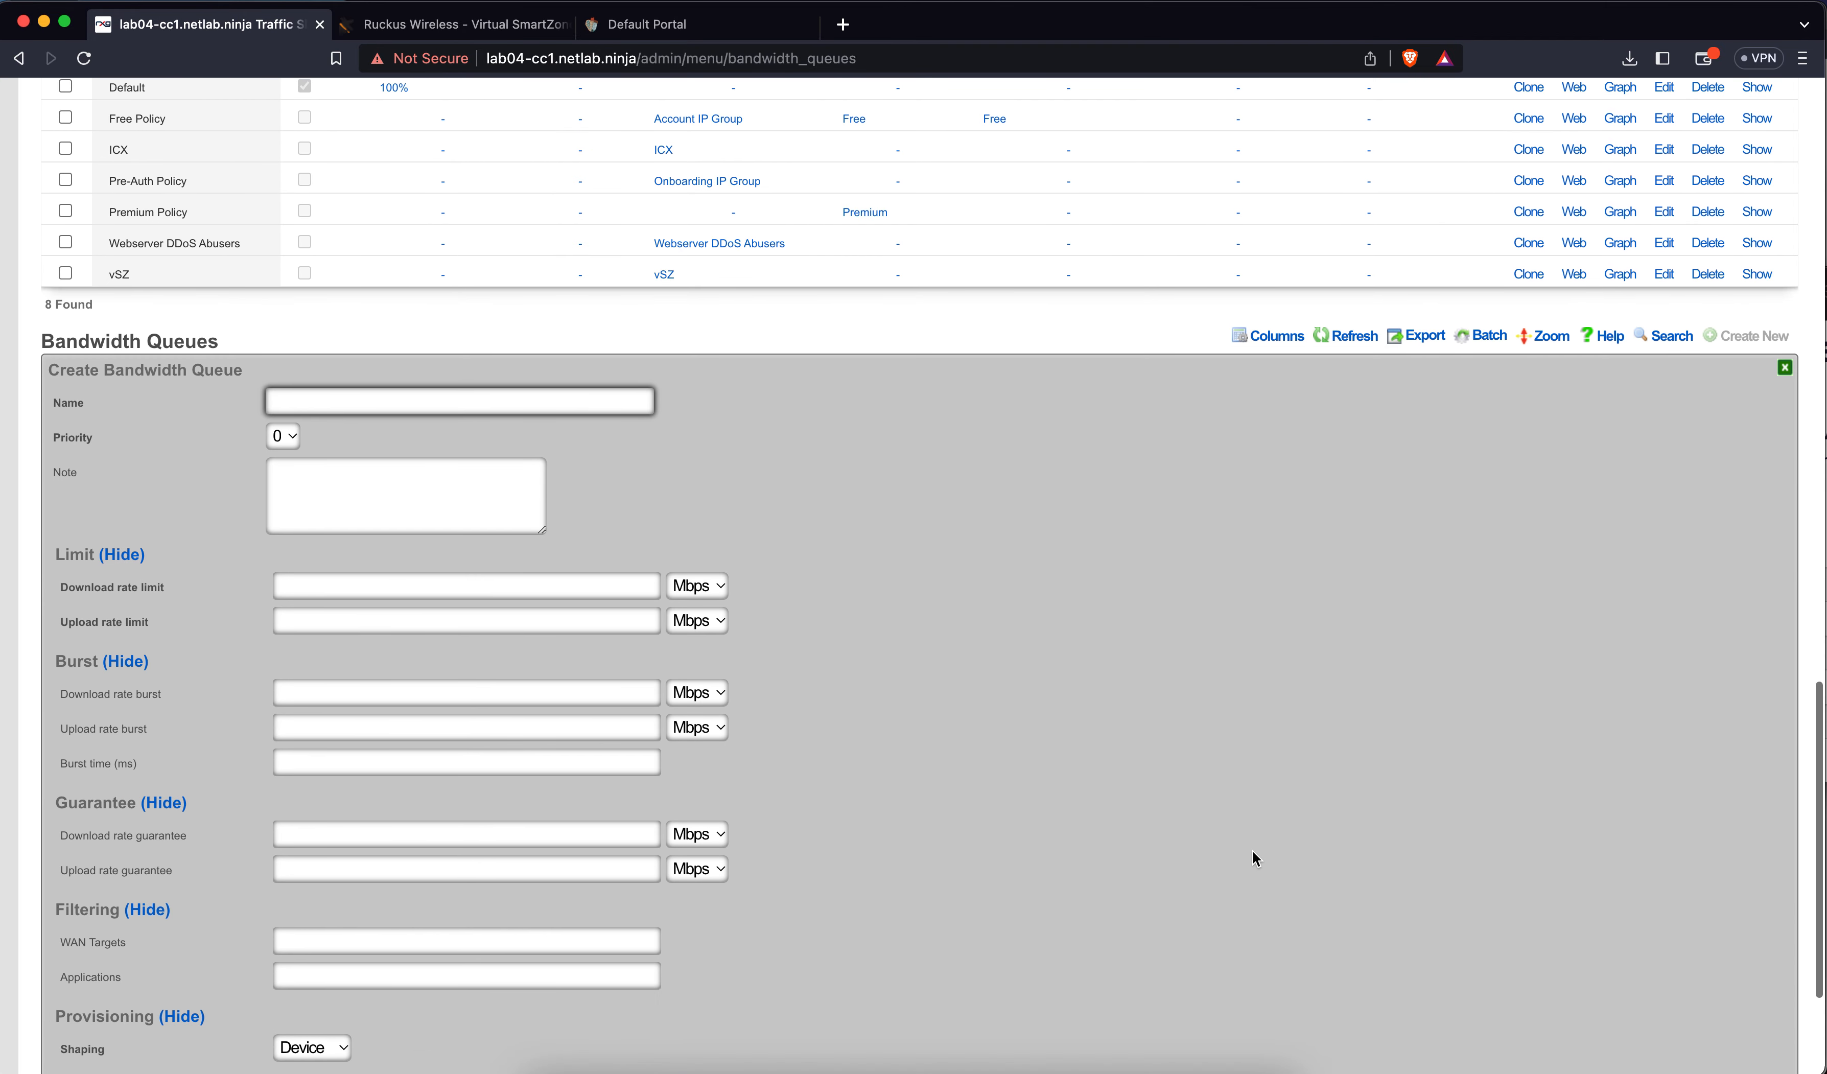
pyautogui.write('Free')
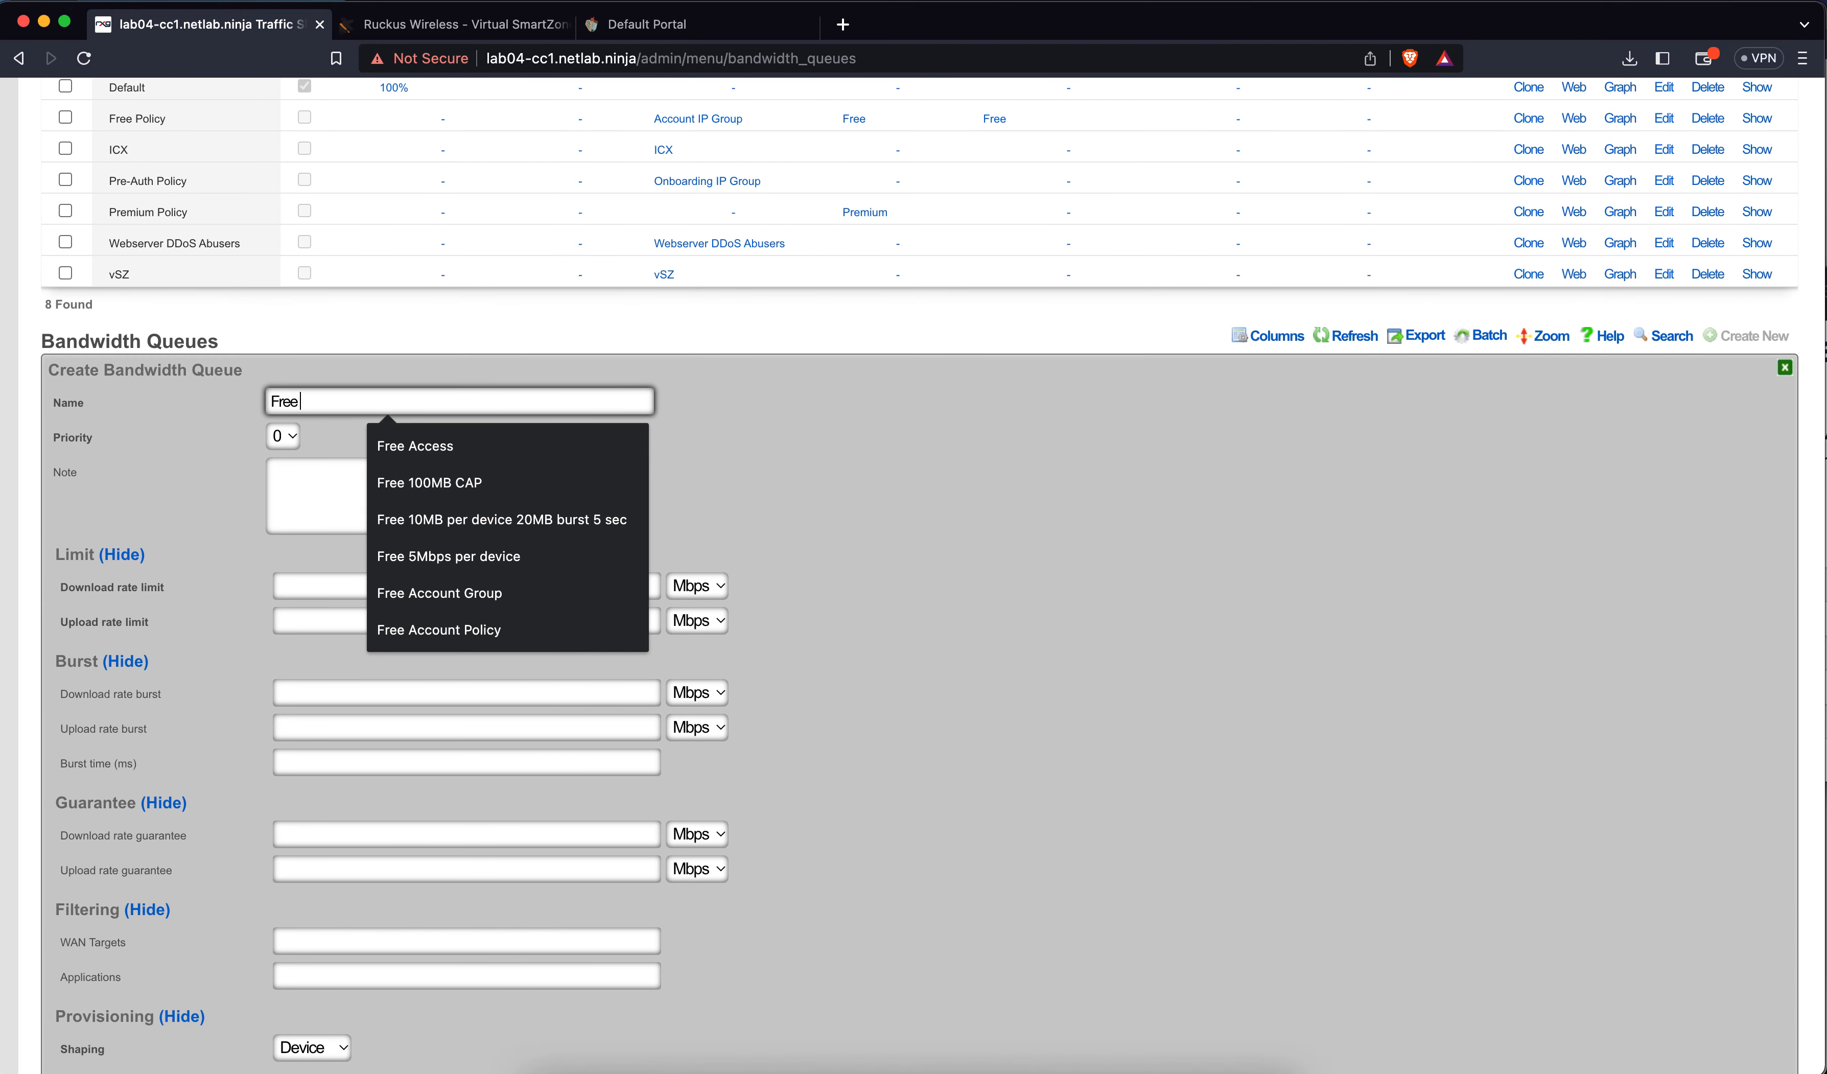
pyautogui.write('  10')
pyautogui.press('BackSpace')
pyautogui.press('BackSpace')
pyautogui.press('BackSpace')
pyautogui.write('100Mbpx')
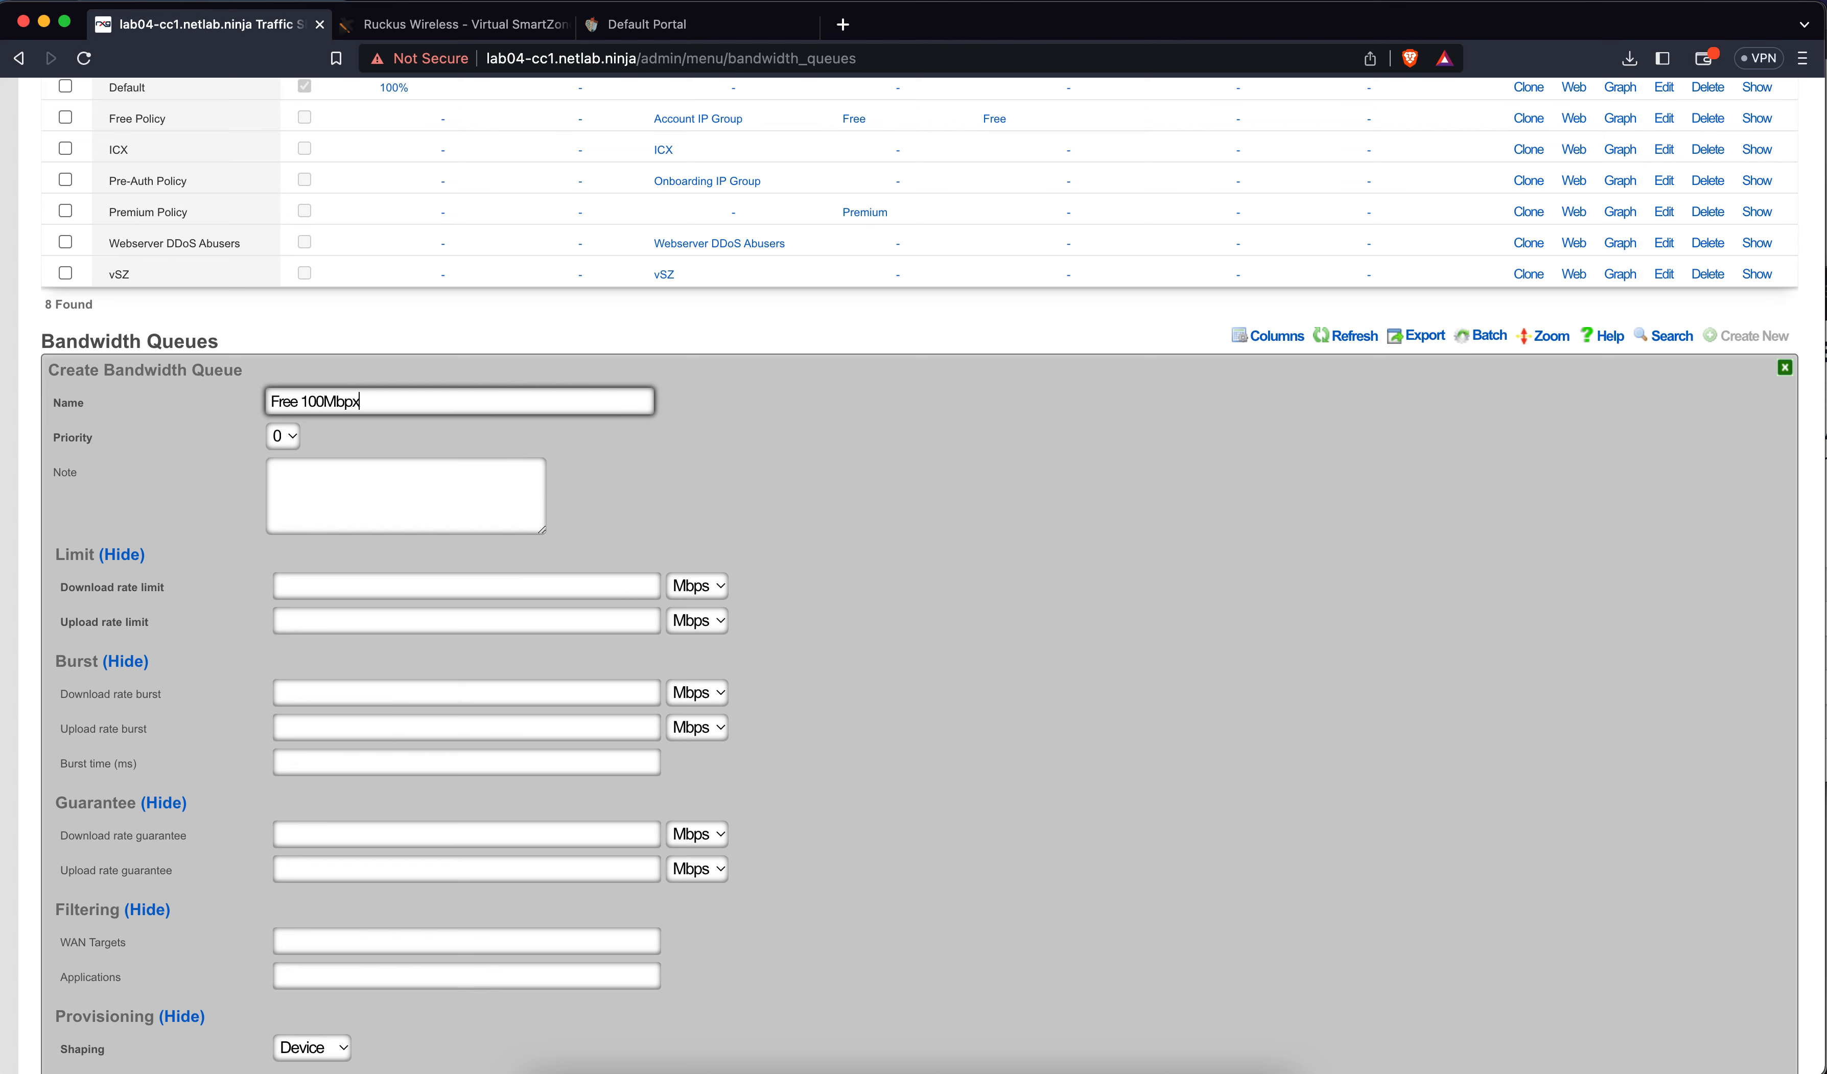
pyautogui.press('BackSpace')
pyautogui.write('s Per Policy')
pyautogui.click(615, 586)
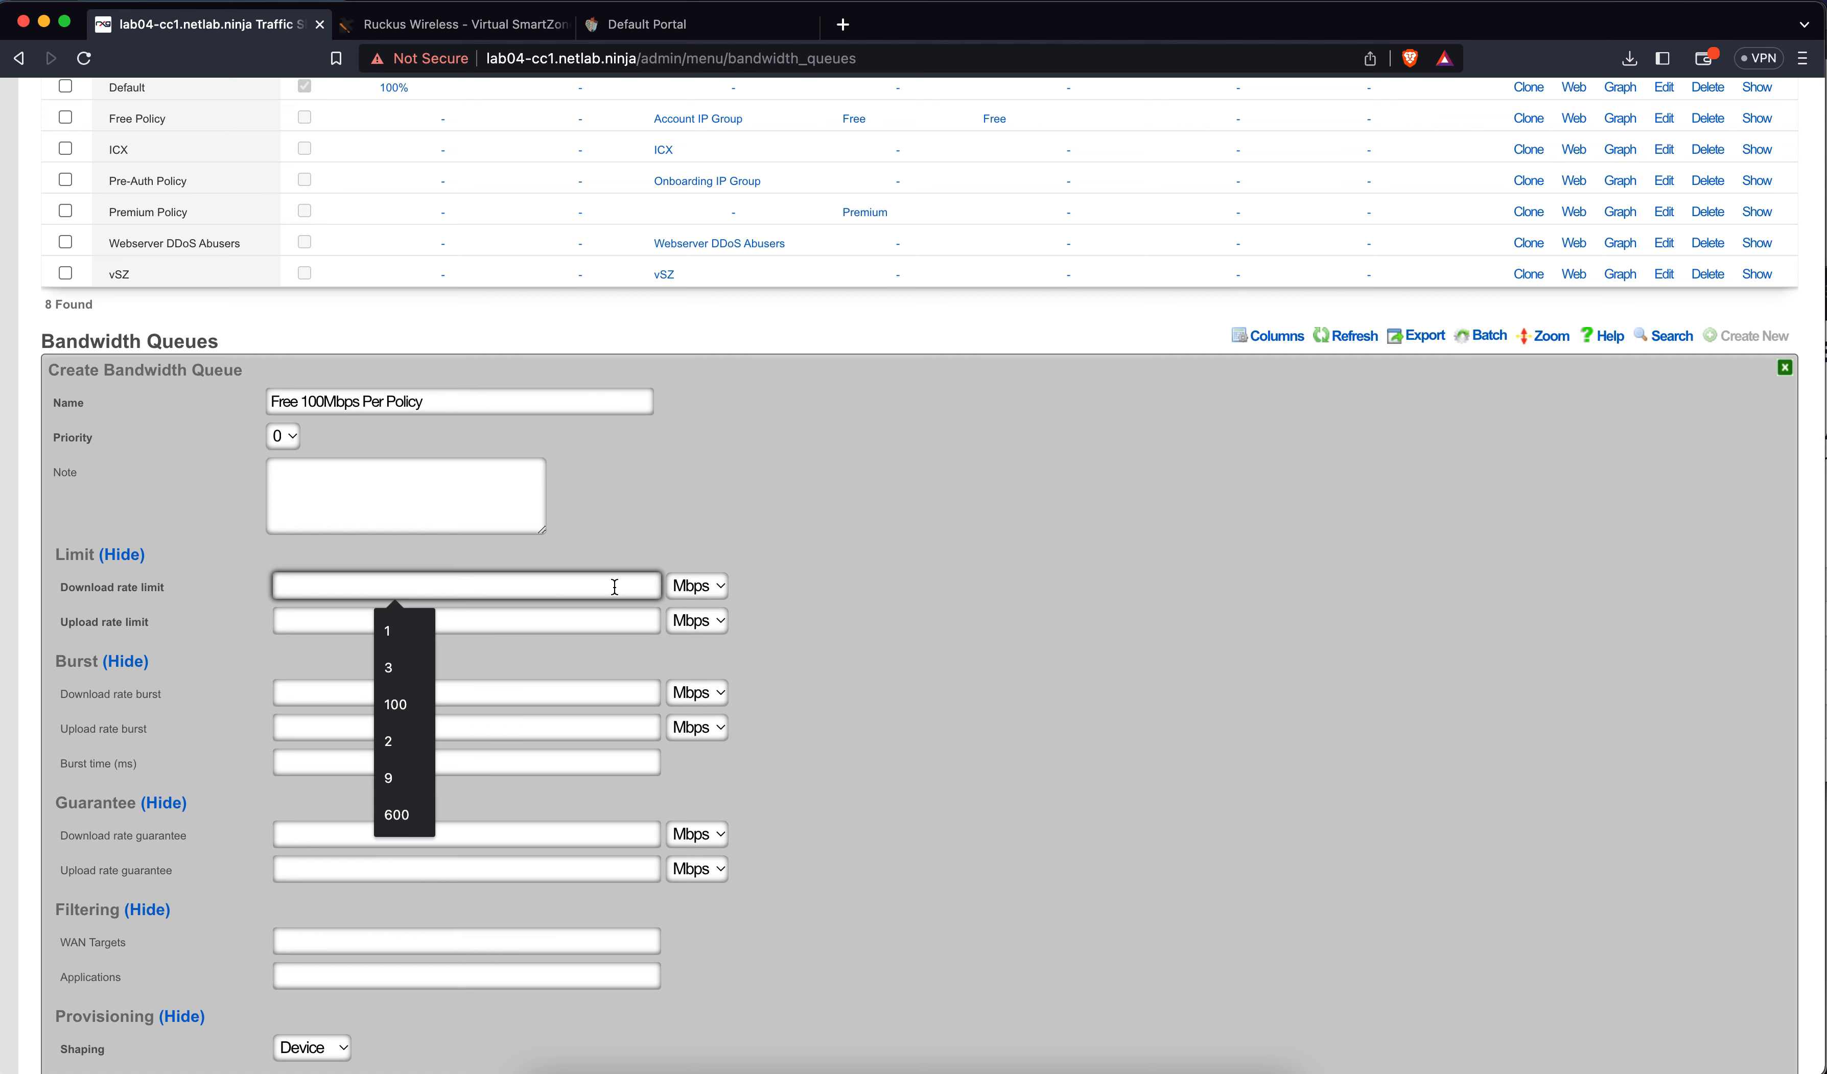
pyautogui.write('100')
pyautogui.click(604, 620)
pyautogui.write('1')
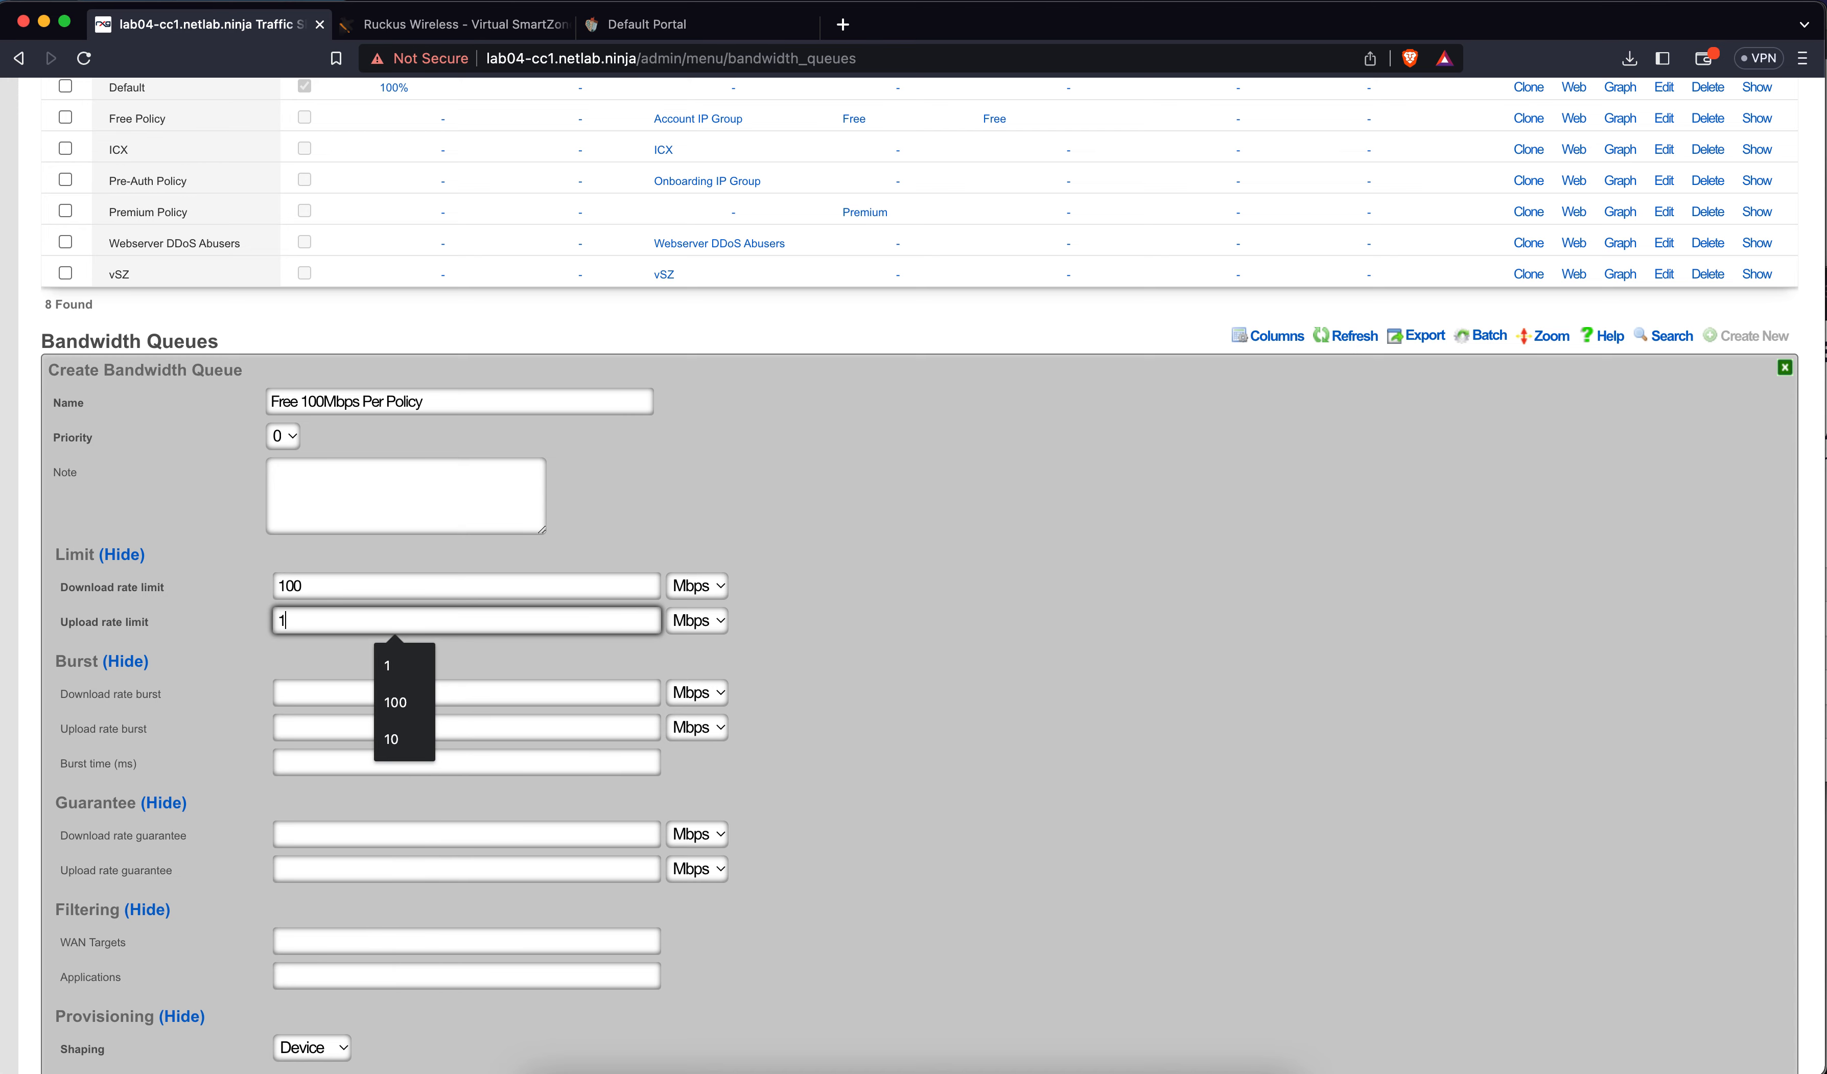
pyautogui.write('00')
# Shape it per Policy, assign Free Policy, create it, and reload the shaping diagram
pyautogui.scroll(-5, 628, 668)
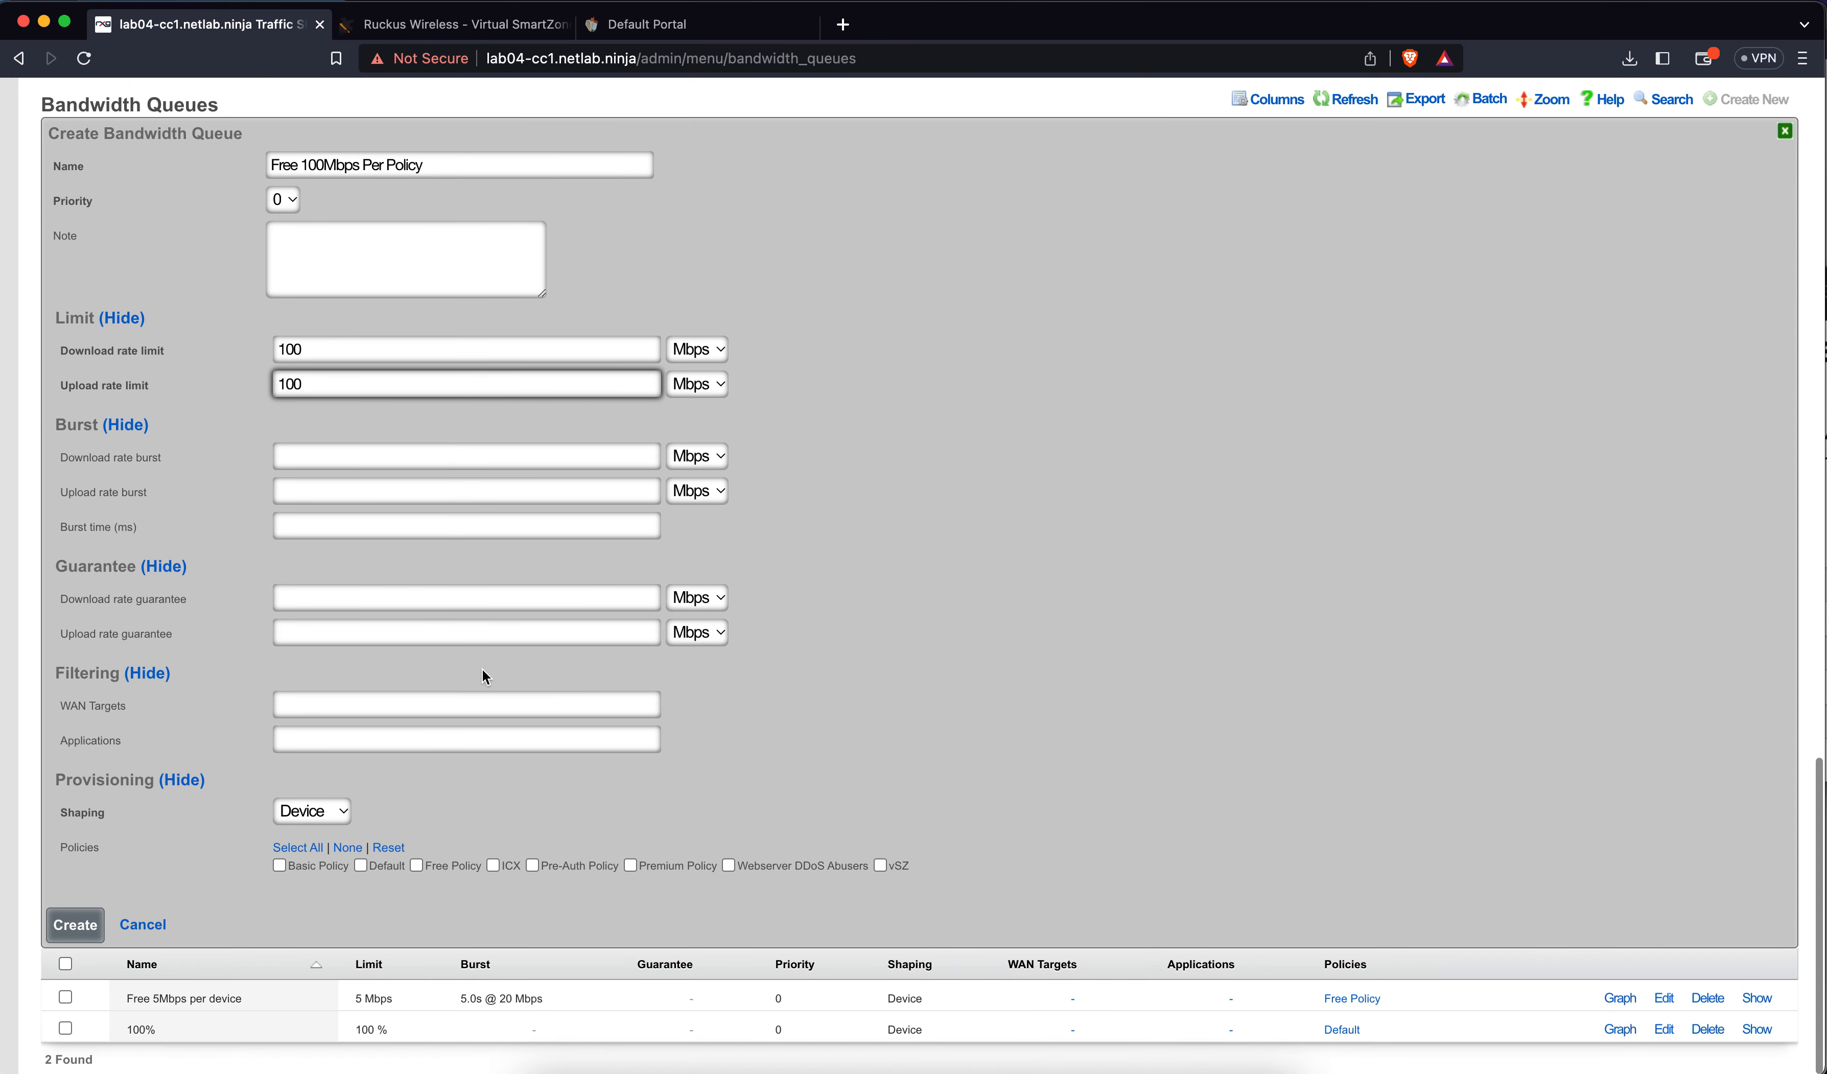
pyautogui.click(327, 810)
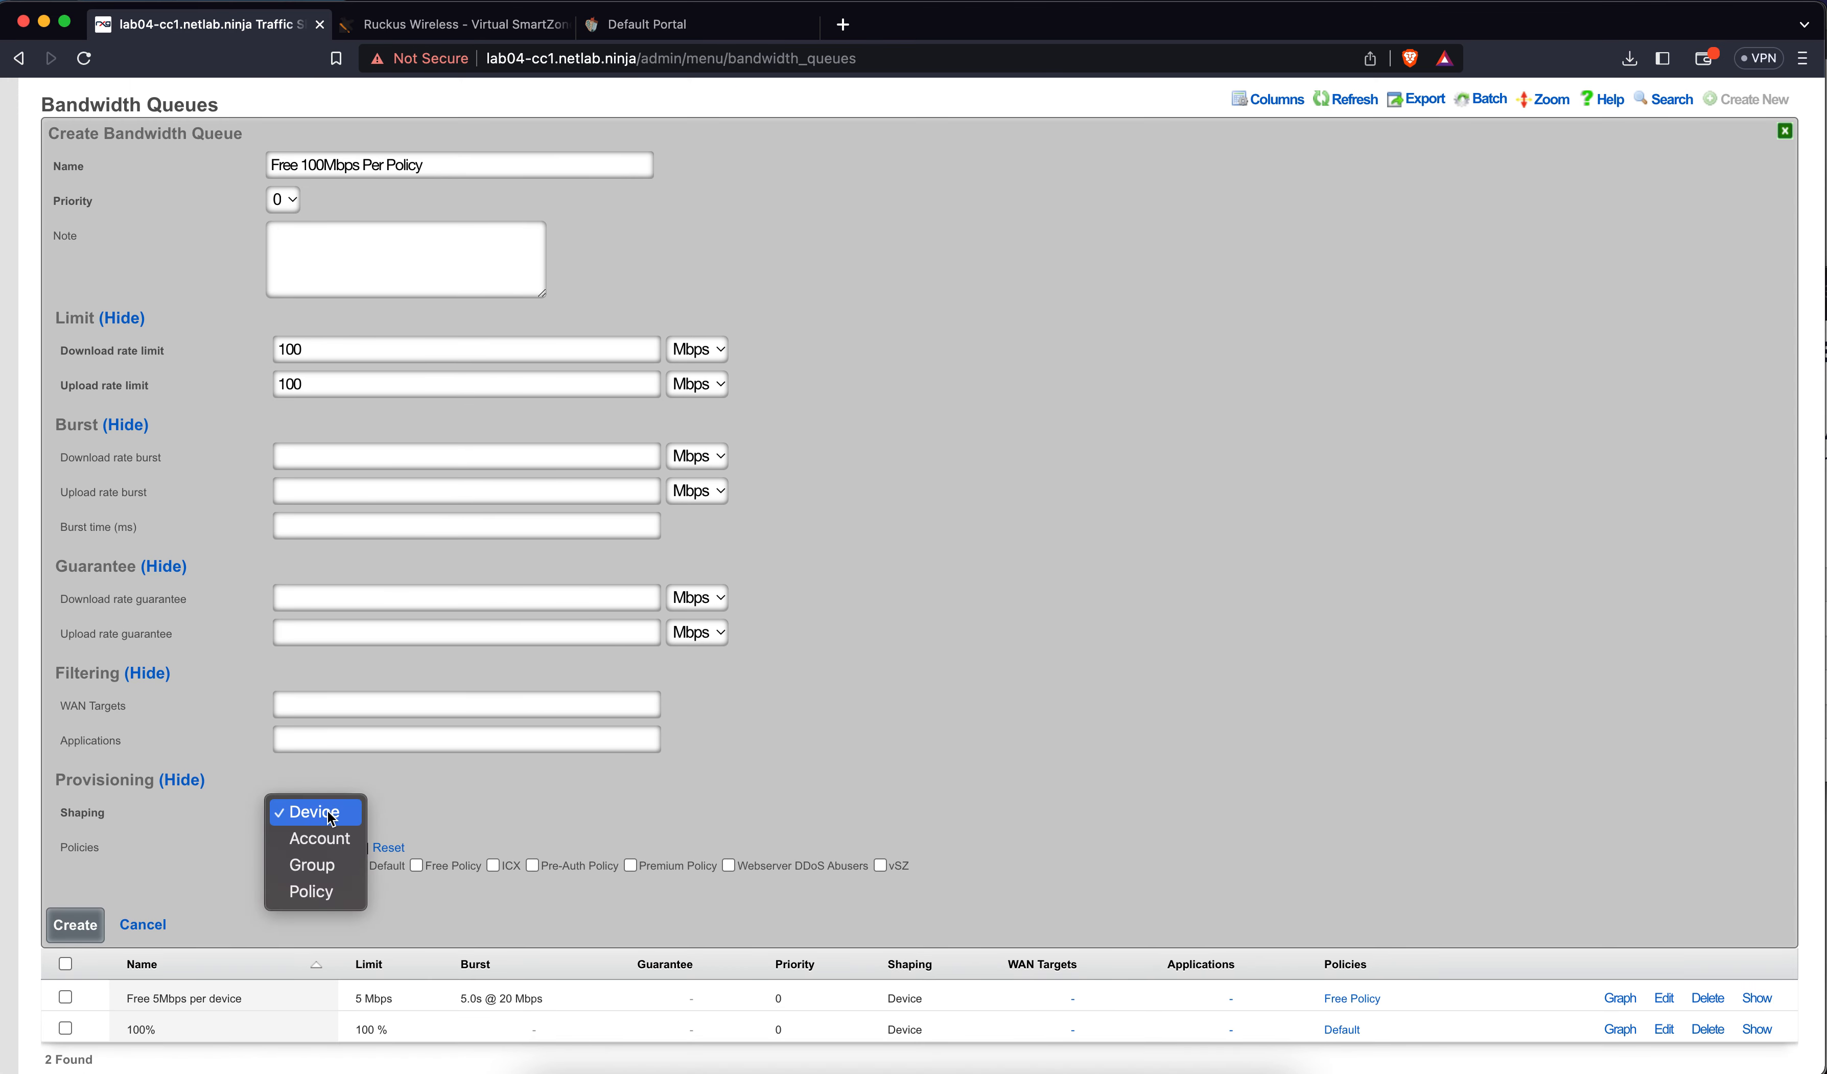
pyautogui.click(313, 889)
pyautogui.click(417, 866)
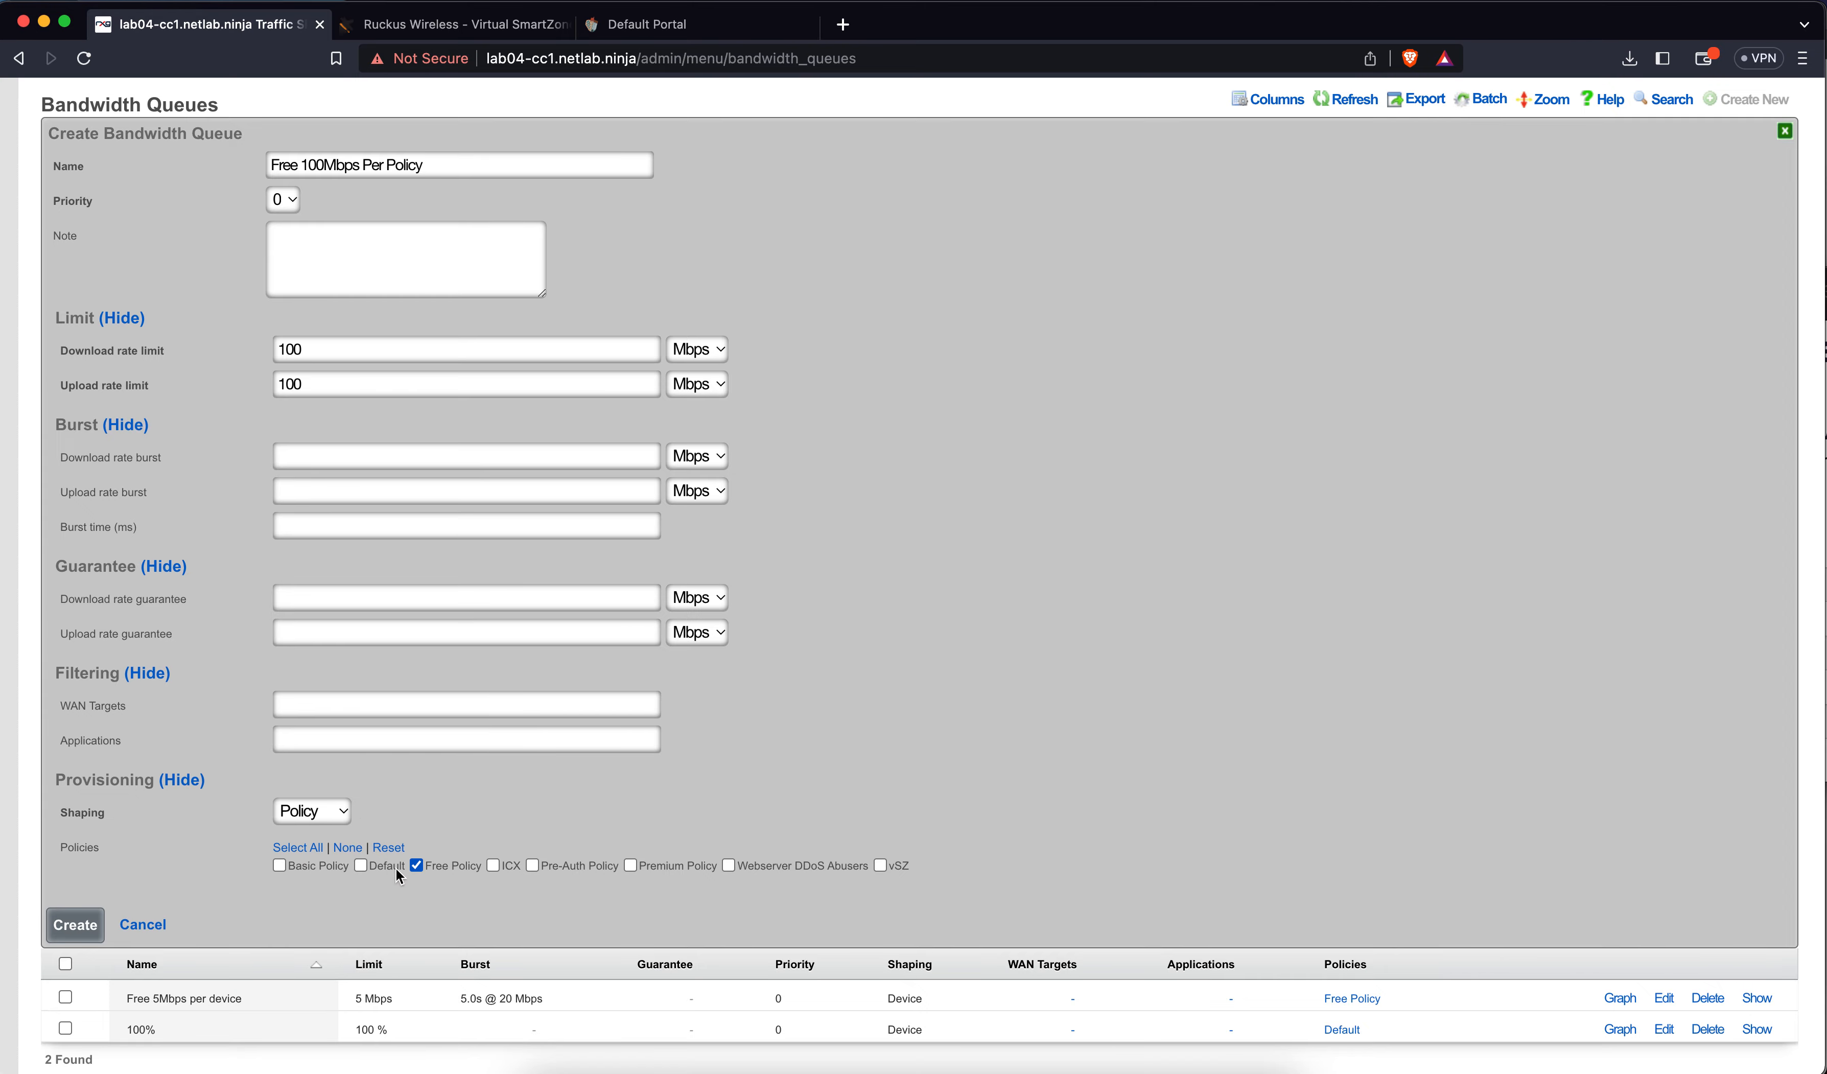
pyautogui.click(78, 927)
pyautogui.scroll(15, 558, 604)
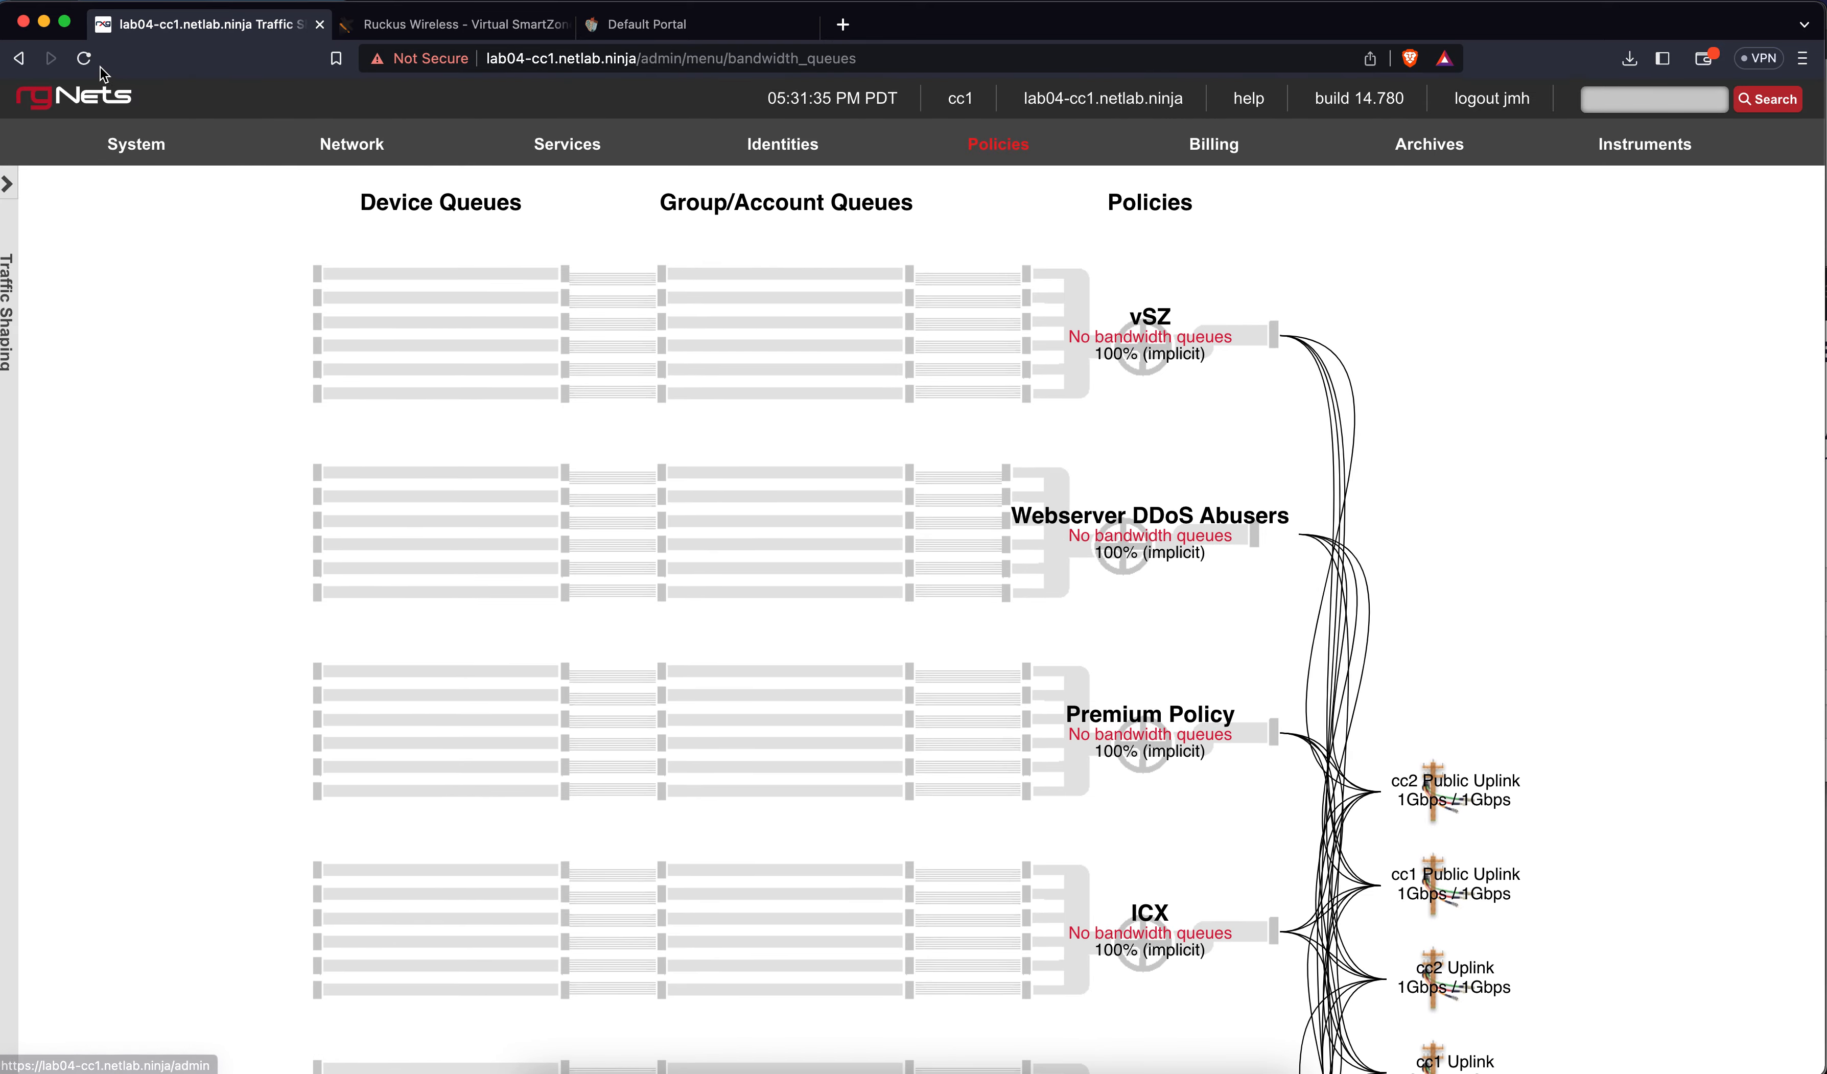
pyautogui.click(85, 59)
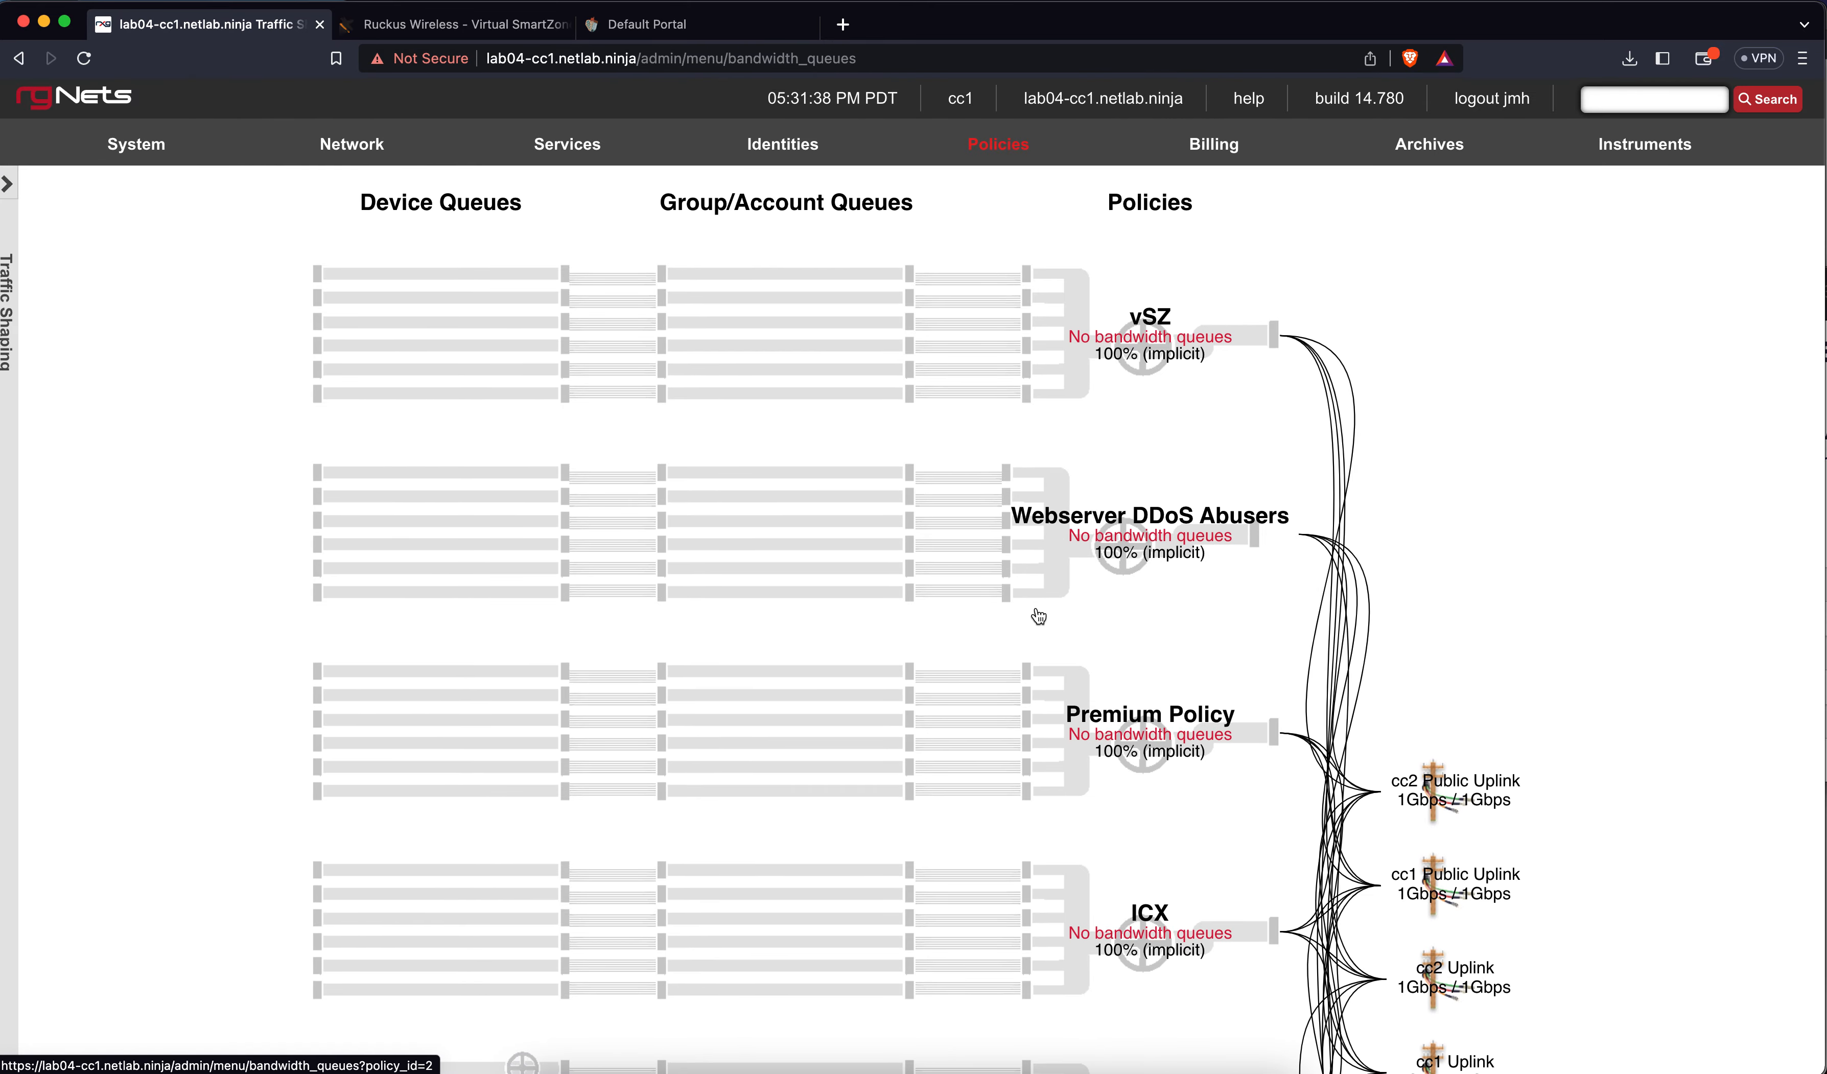
pyautogui.scroll(-10, 1038, 616)
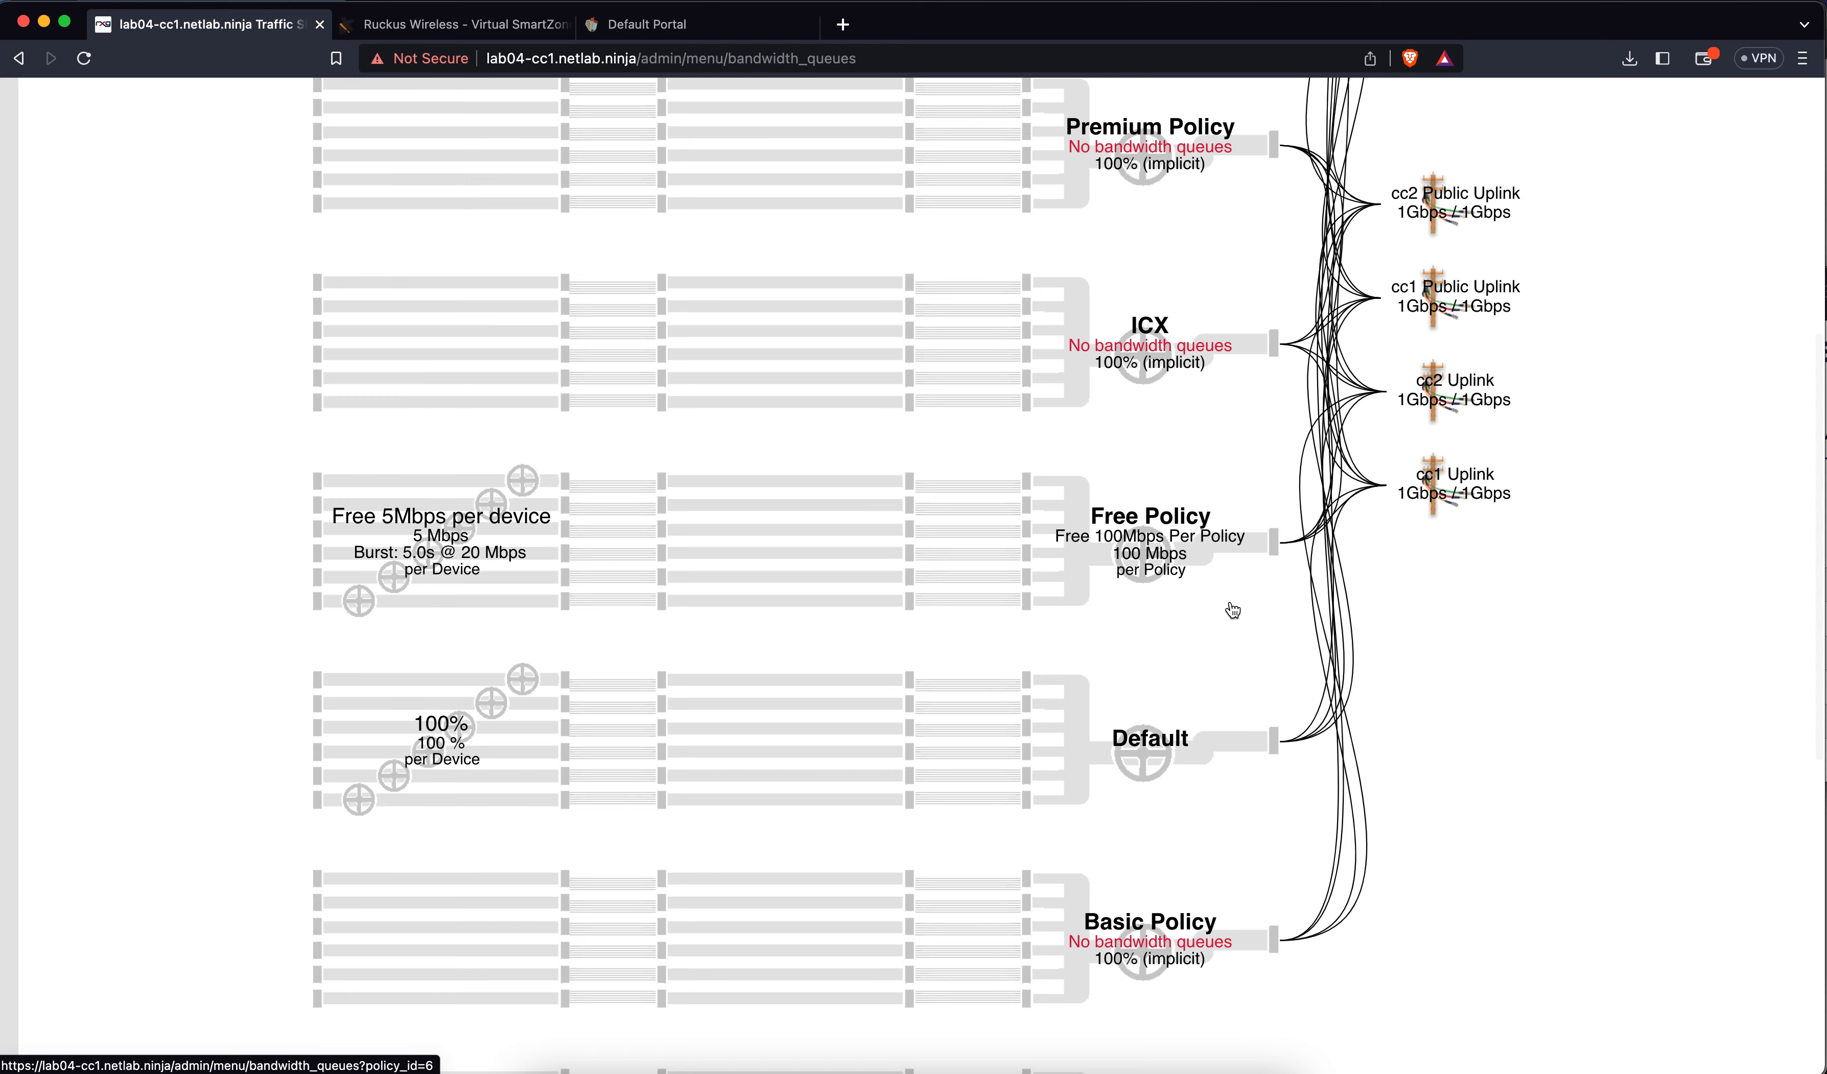
# Scroll the shaping diagram to check Free Policy's two queues, then open the Policies menu
pyautogui.scroll(12, 1131, 532)
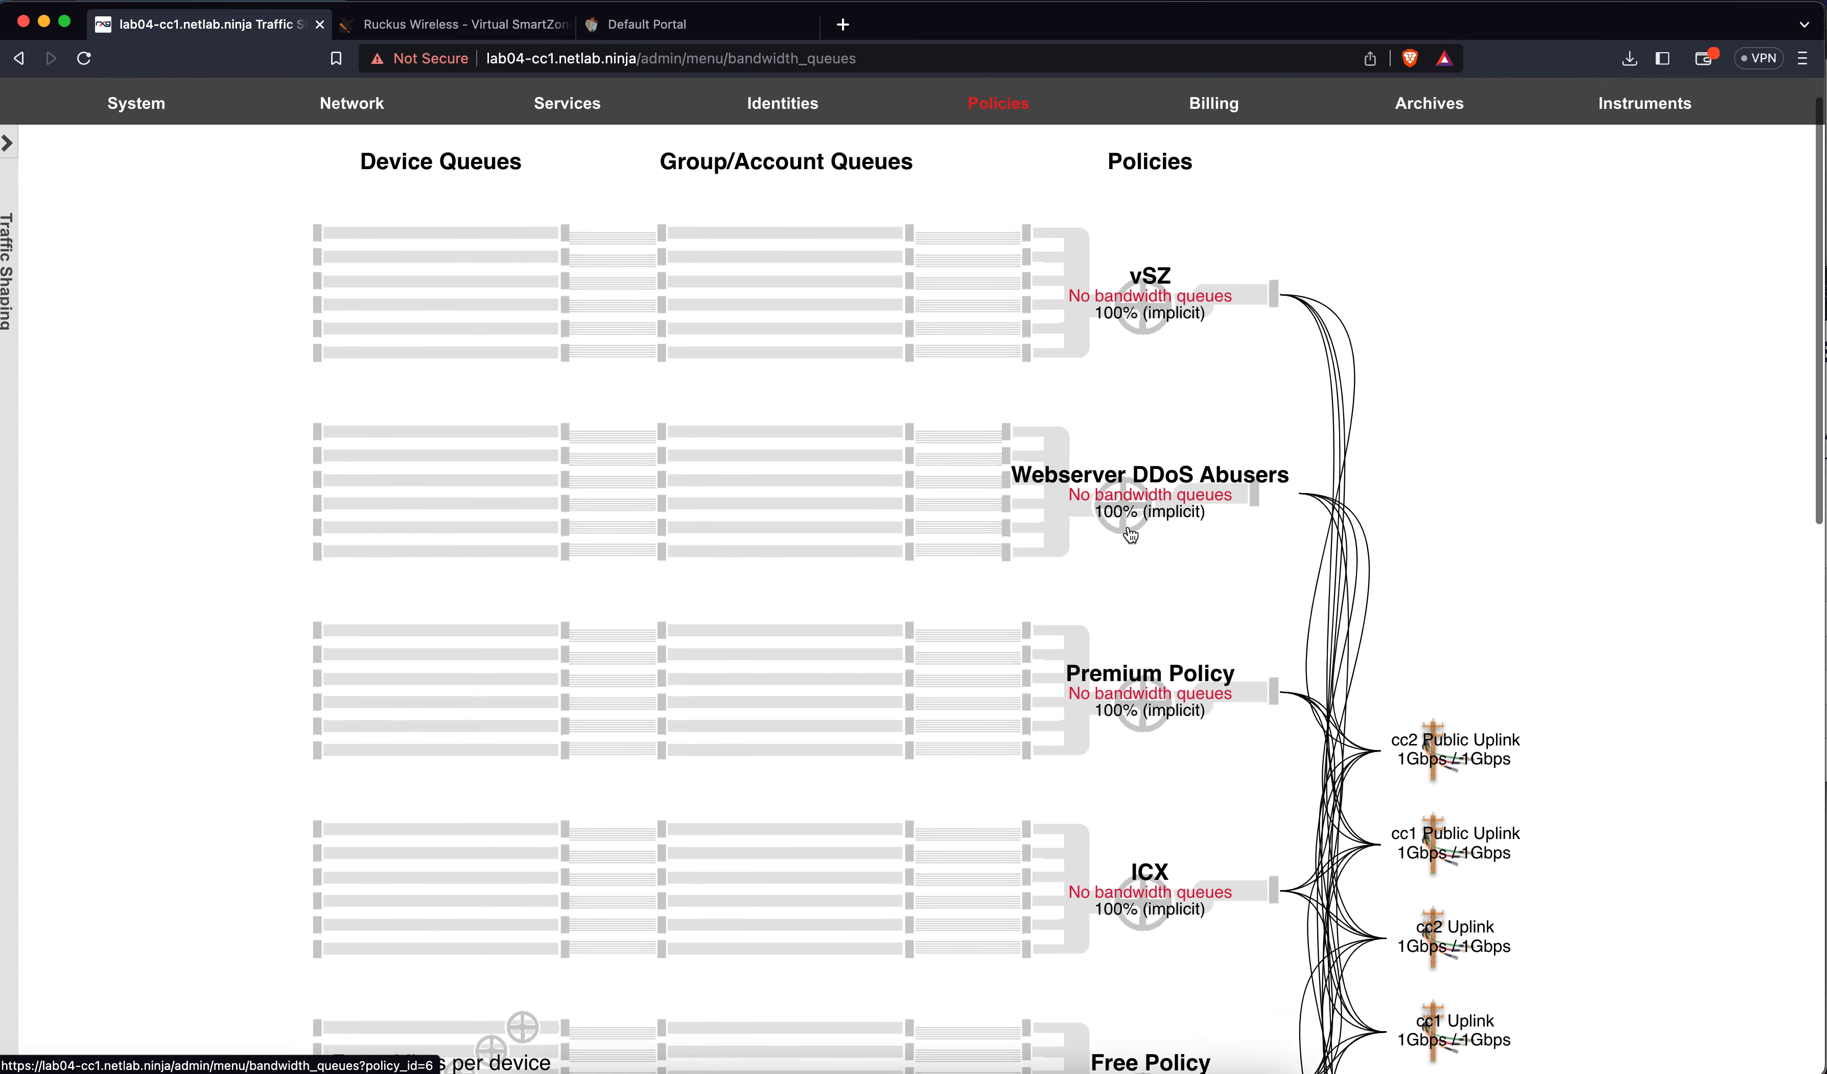
pyautogui.scroll(-3, 1155, 288)
pyautogui.scroll(-4, 1154, 590)
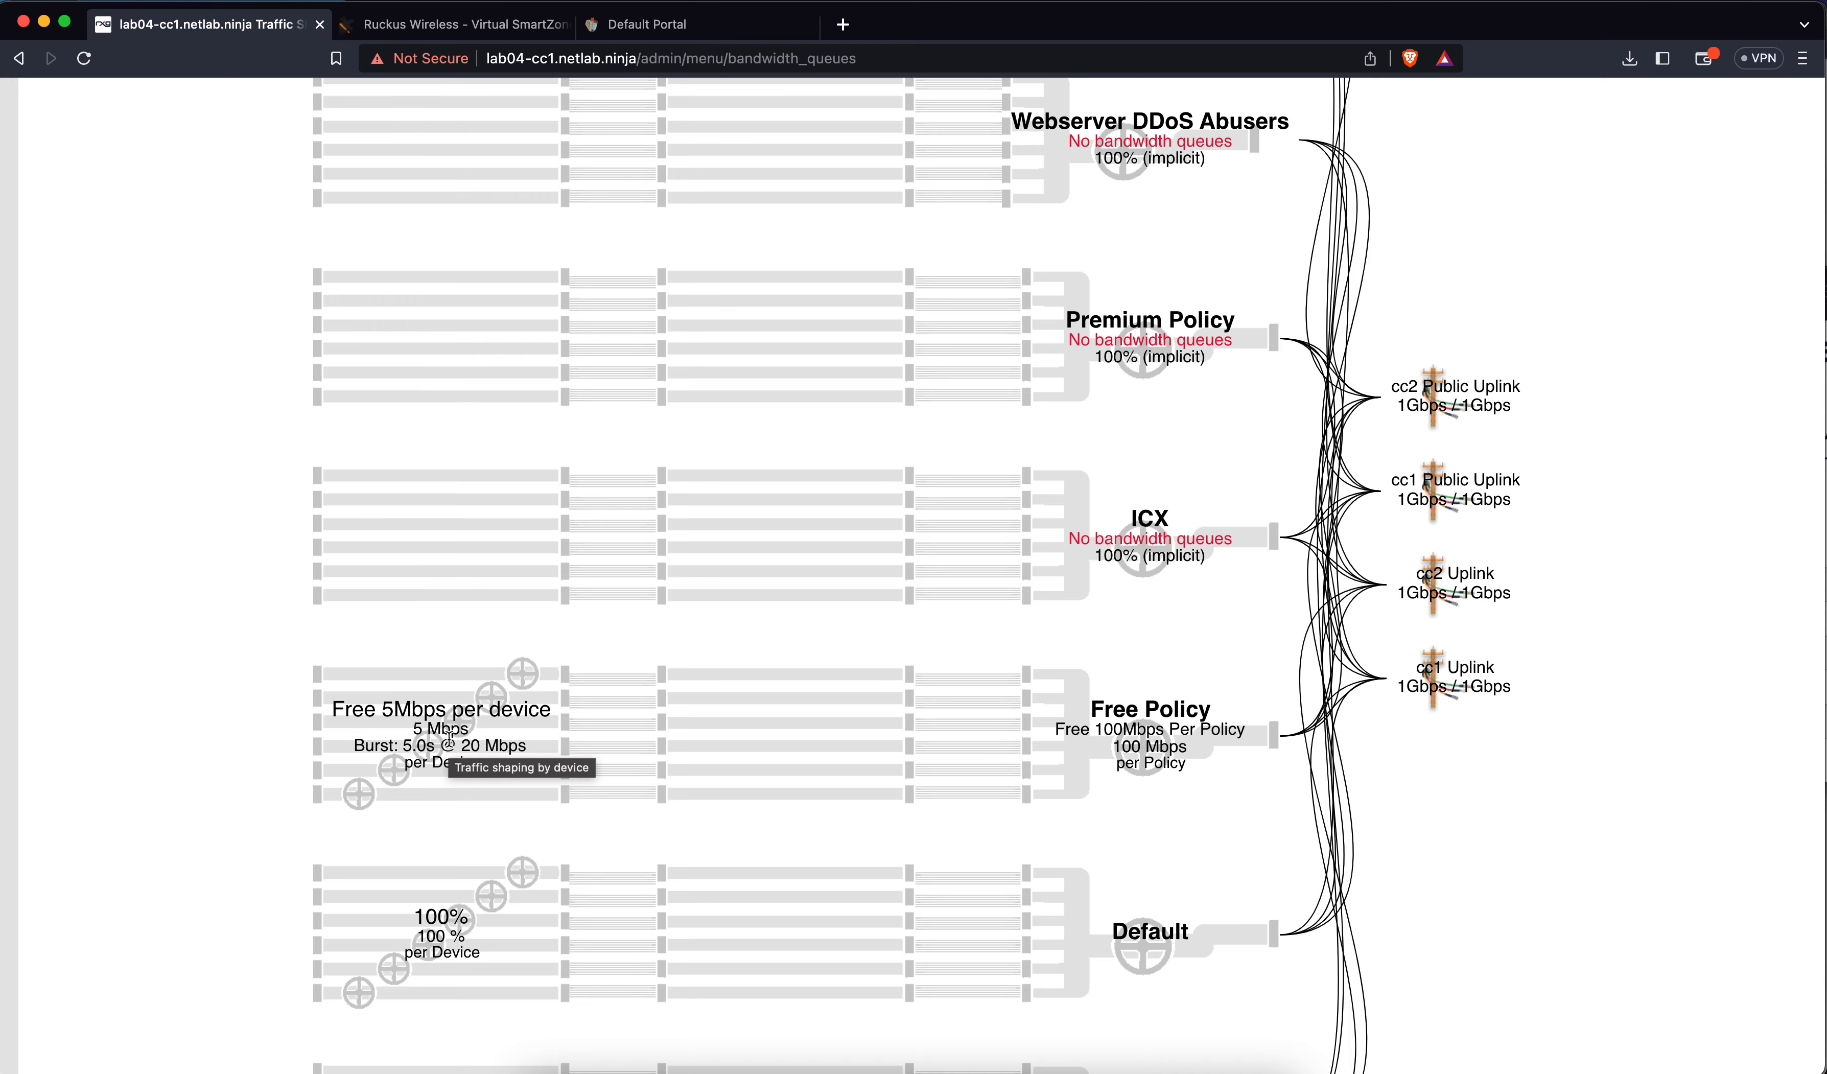
pyautogui.scroll(8, 449, 738)
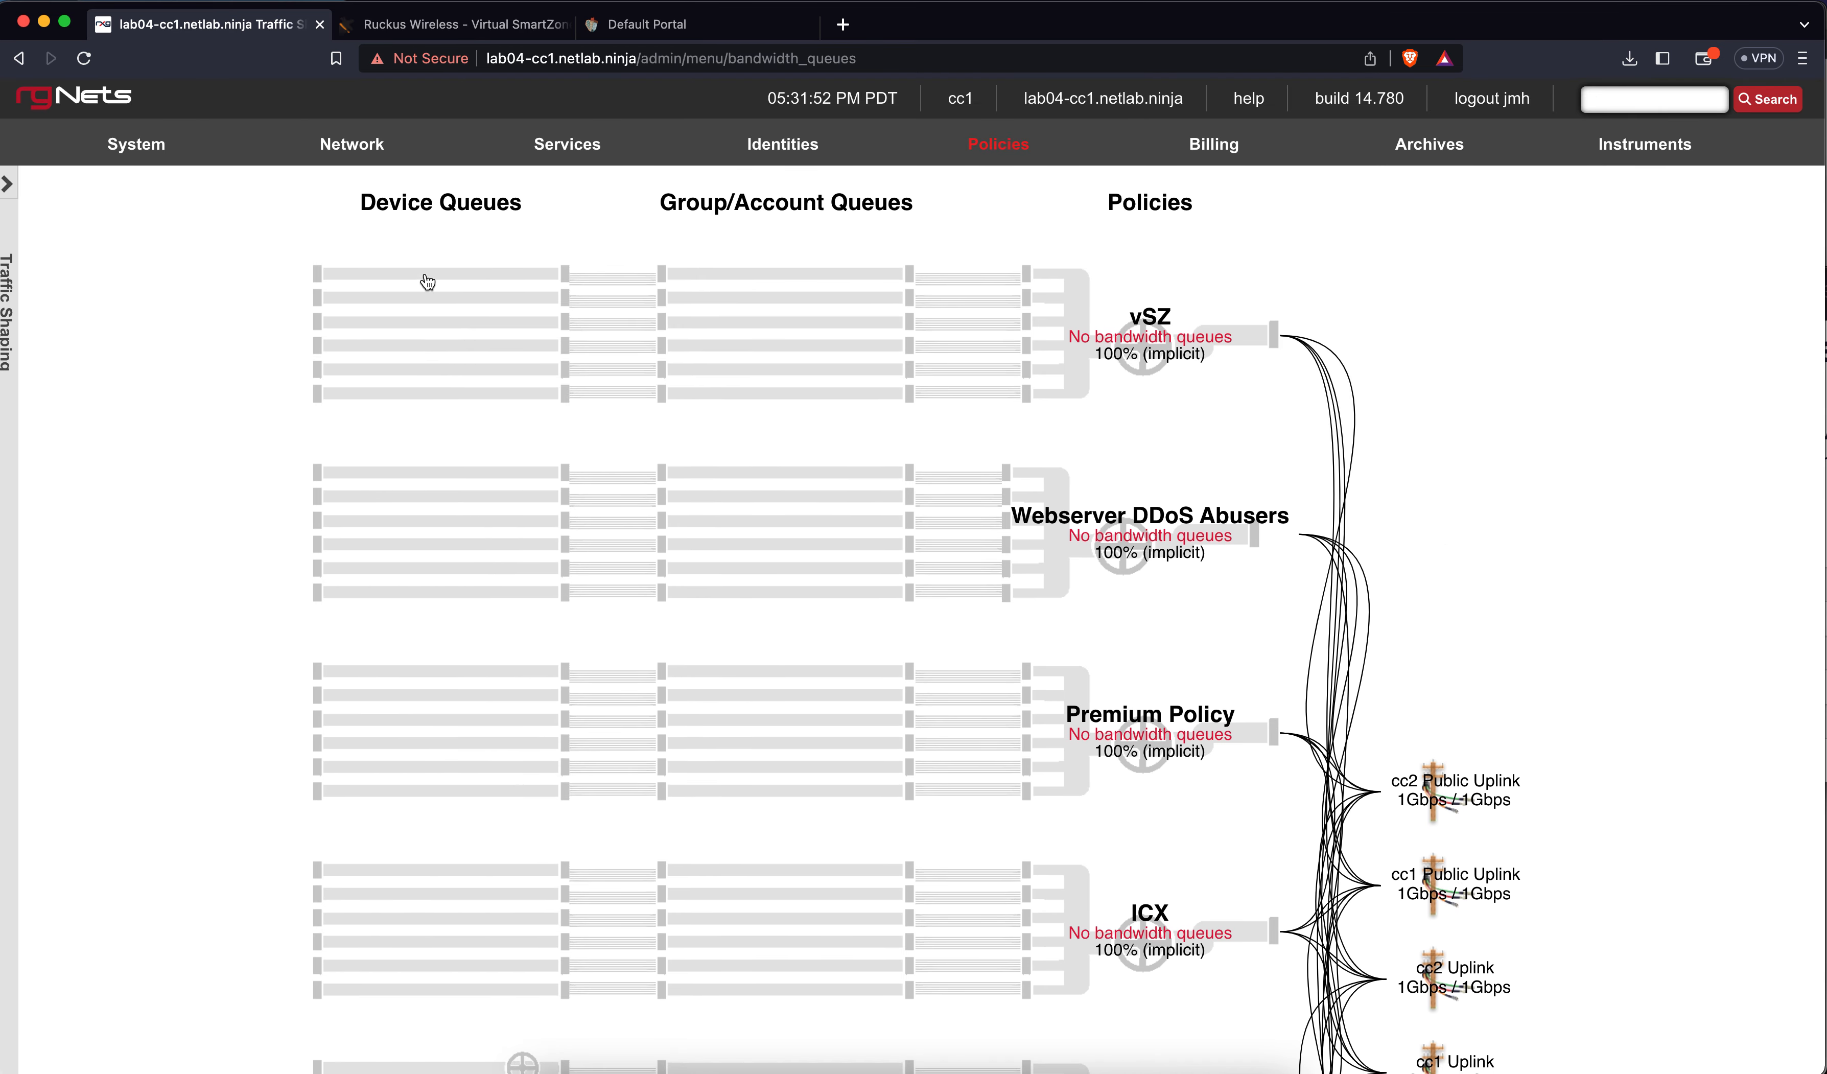
pyautogui.scroll(-9, 430, 658)
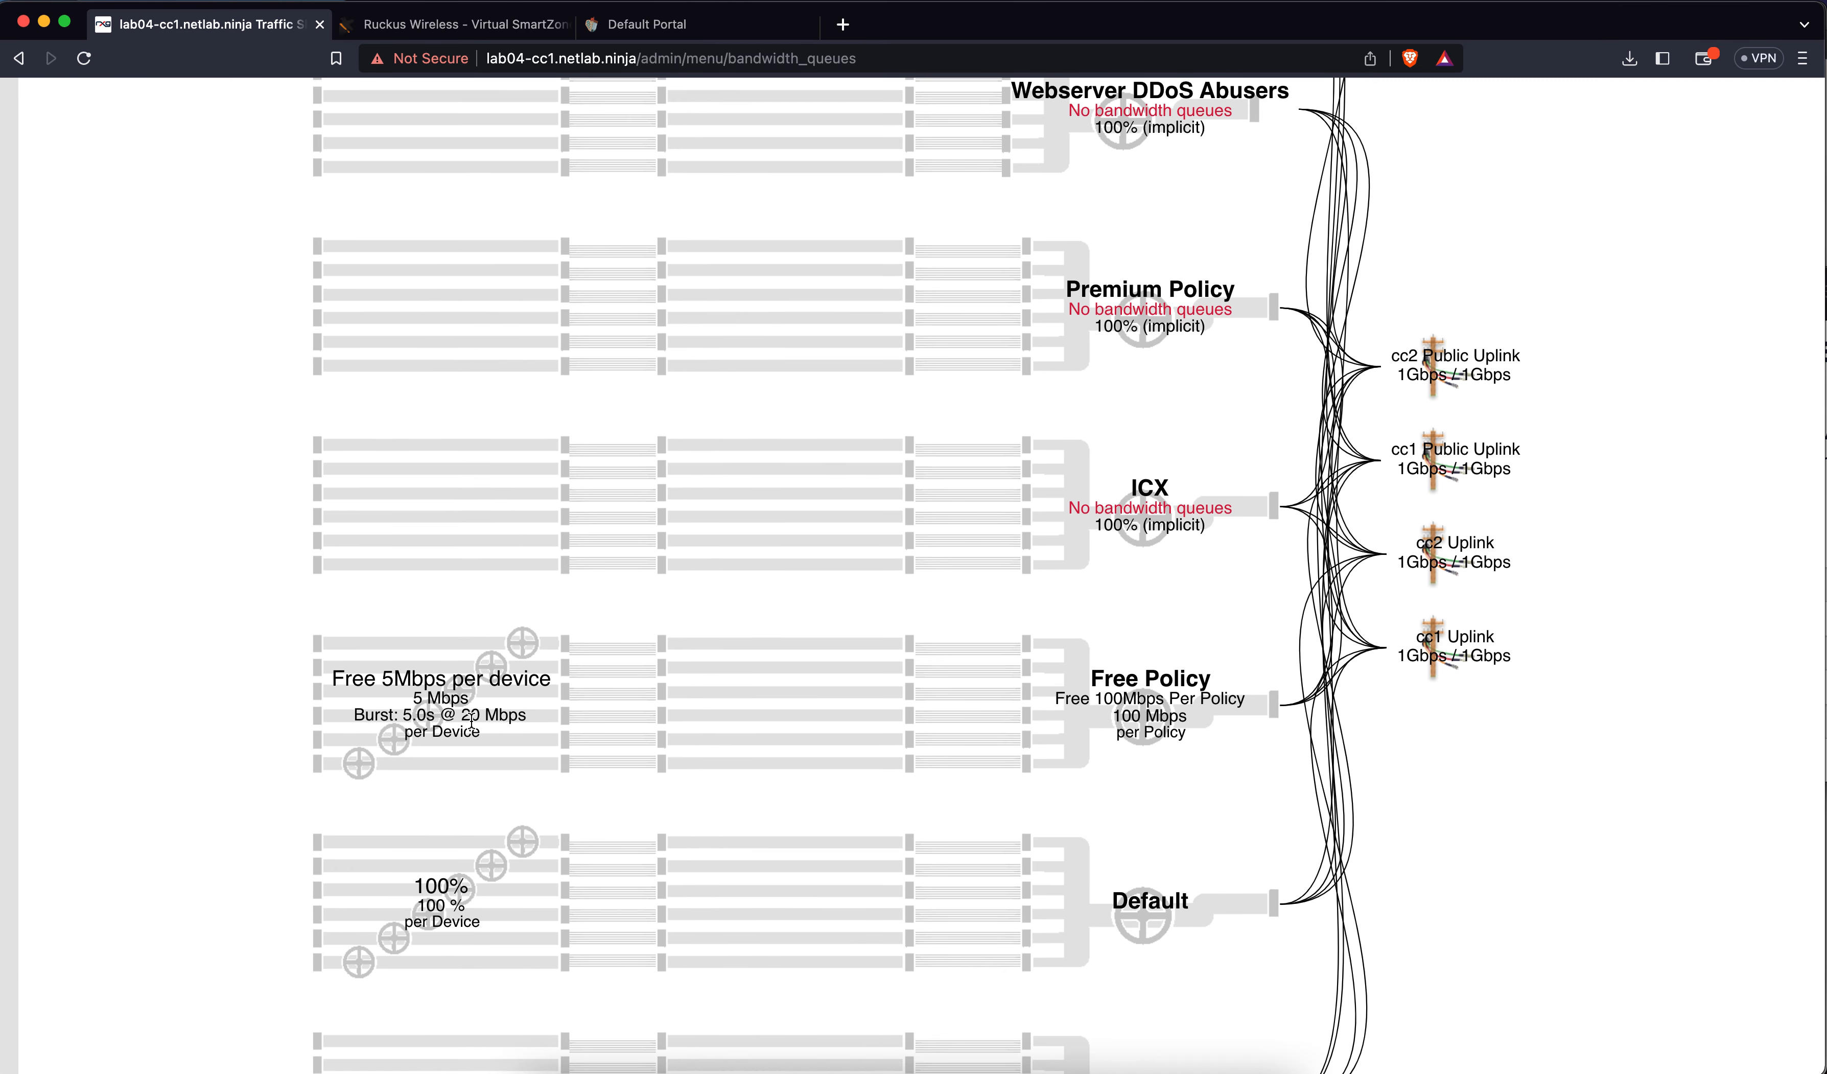
pyautogui.scroll(9, 620, 621)
pyautogui.click(980, 150)
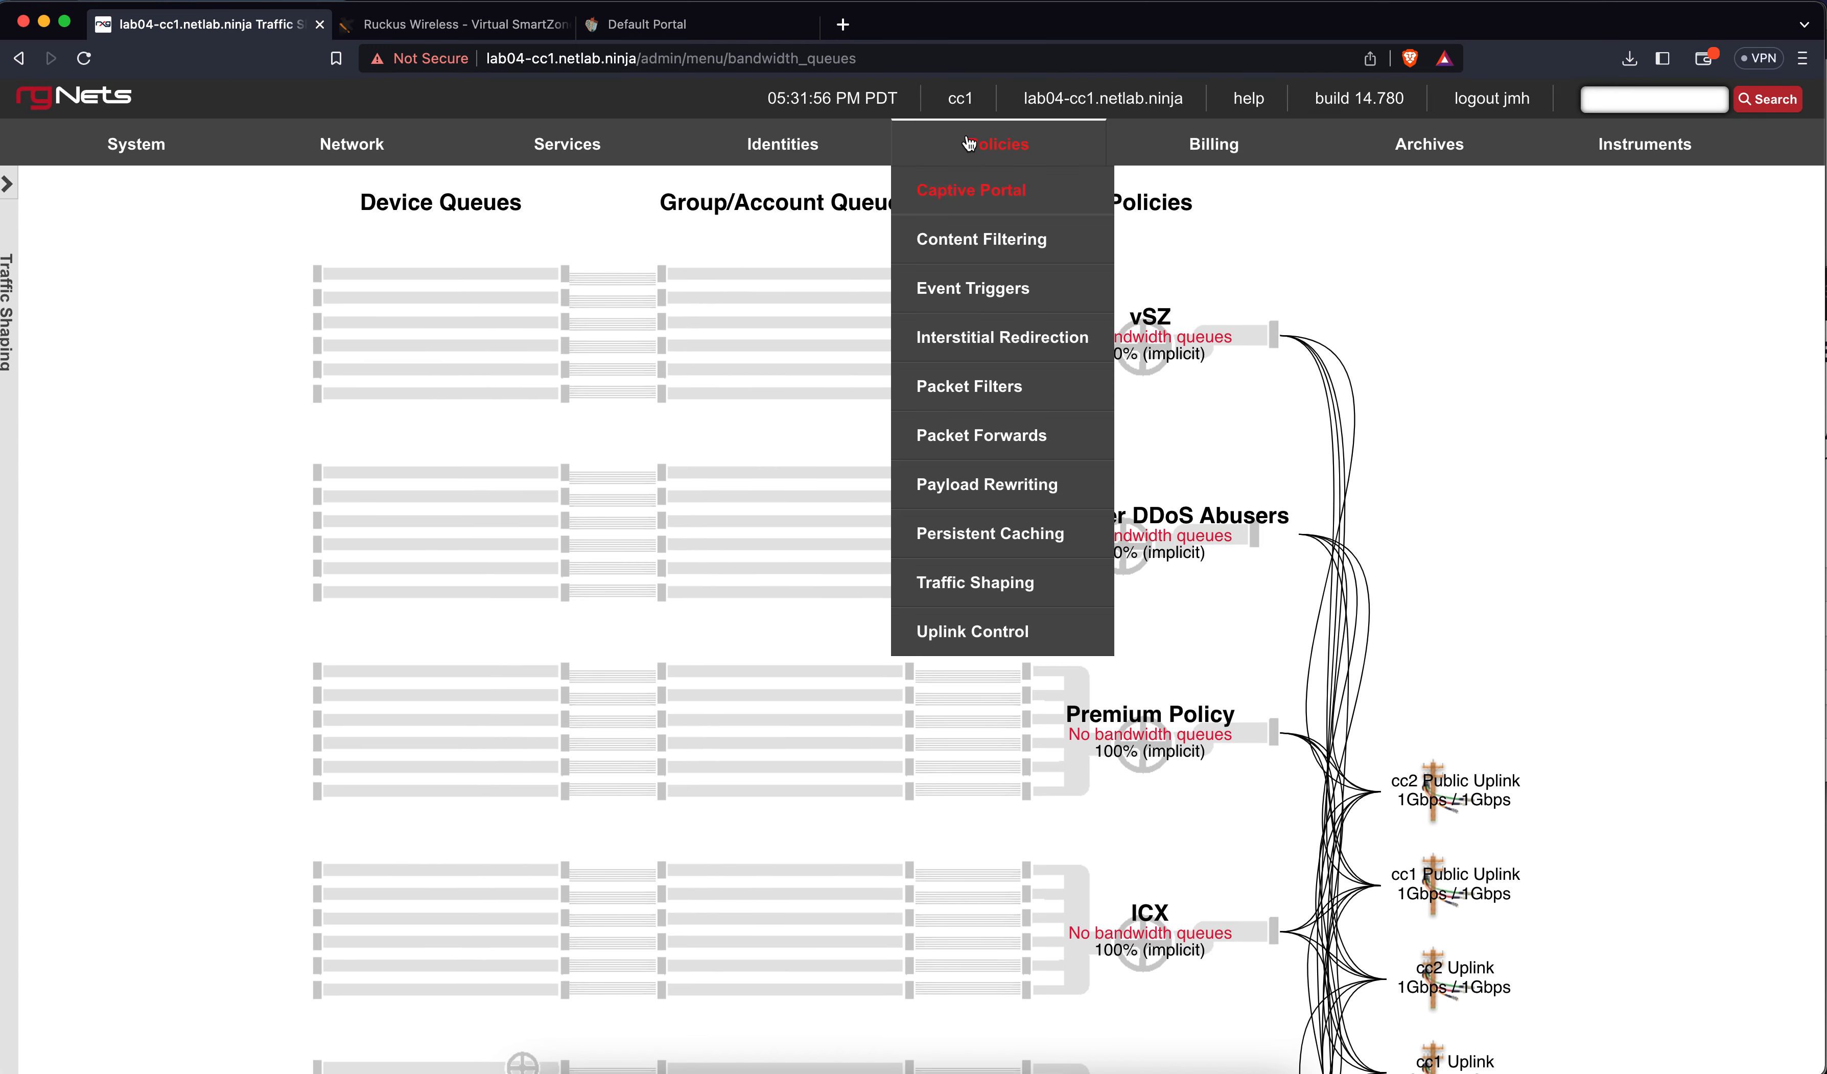
# Check Free Policy links to Free 100Mbps Per Policy and Free 5Mbps per device queues
pyautogui.click(992, 147)
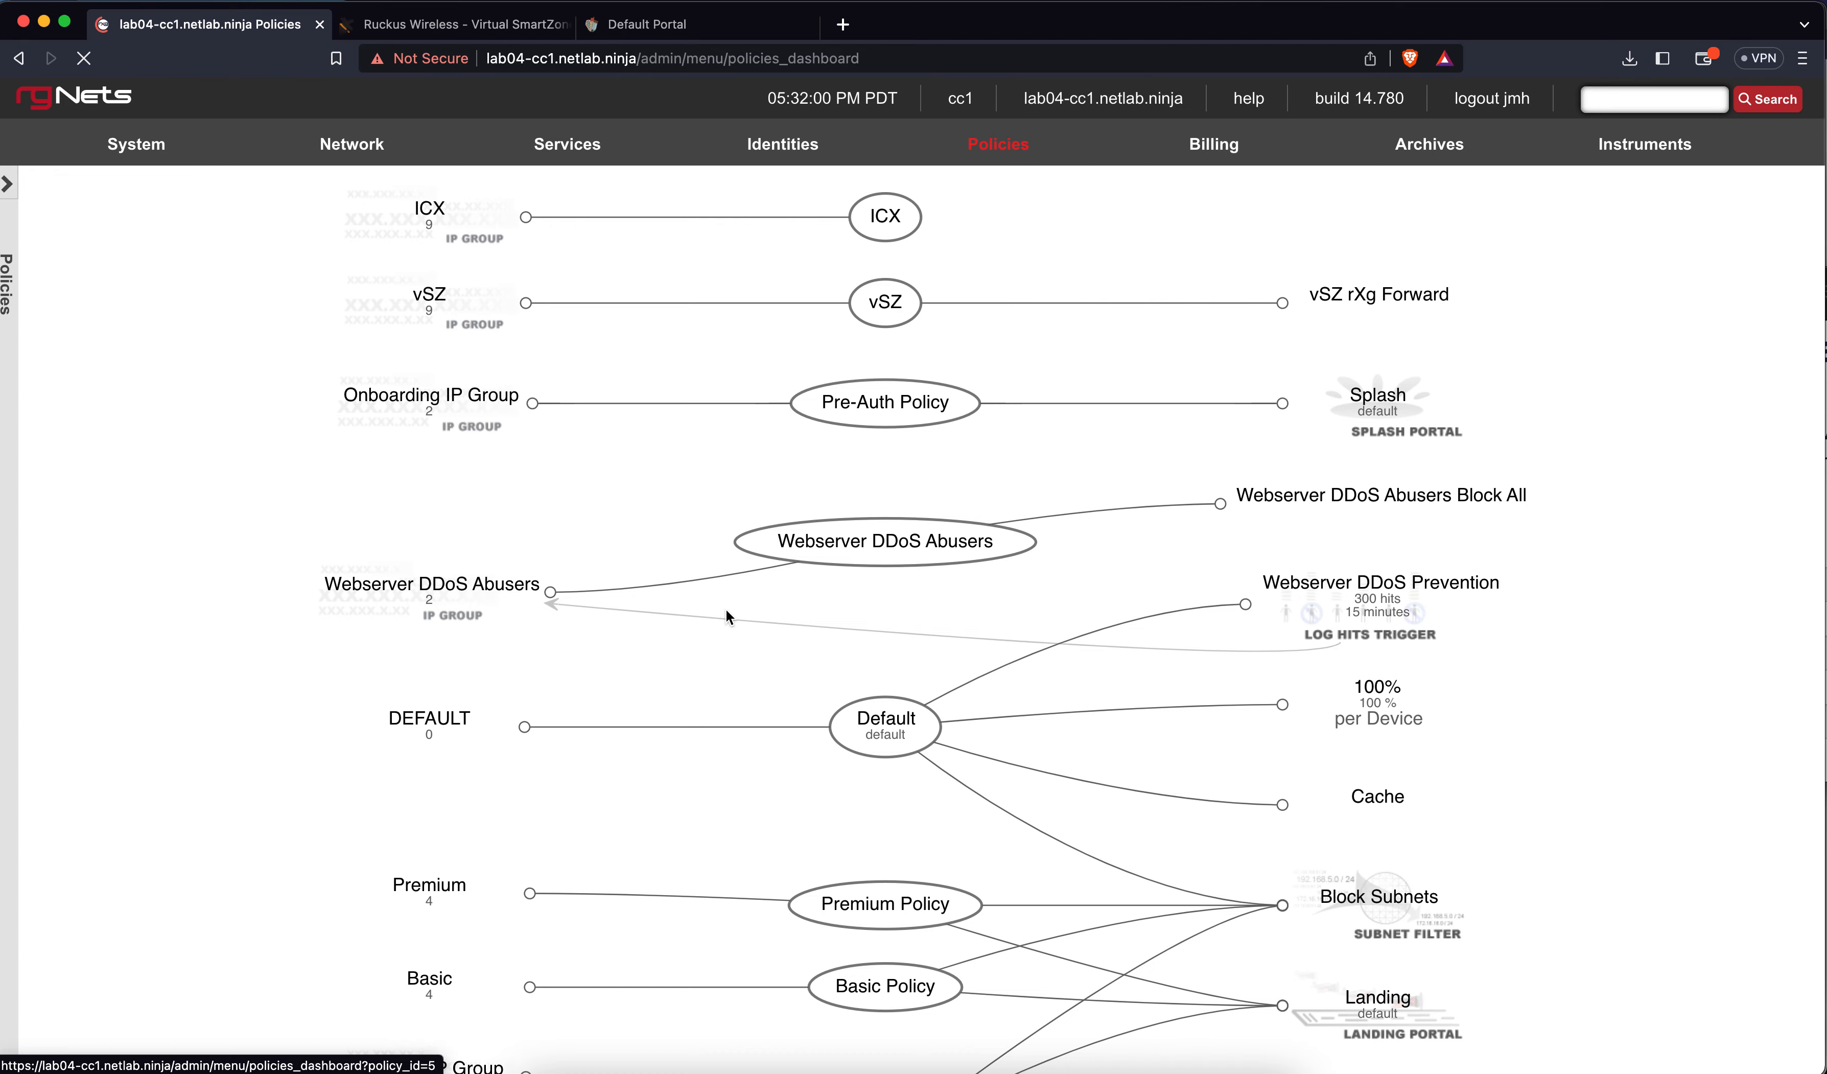
pyautogui.scroll(-4, 725, 616)
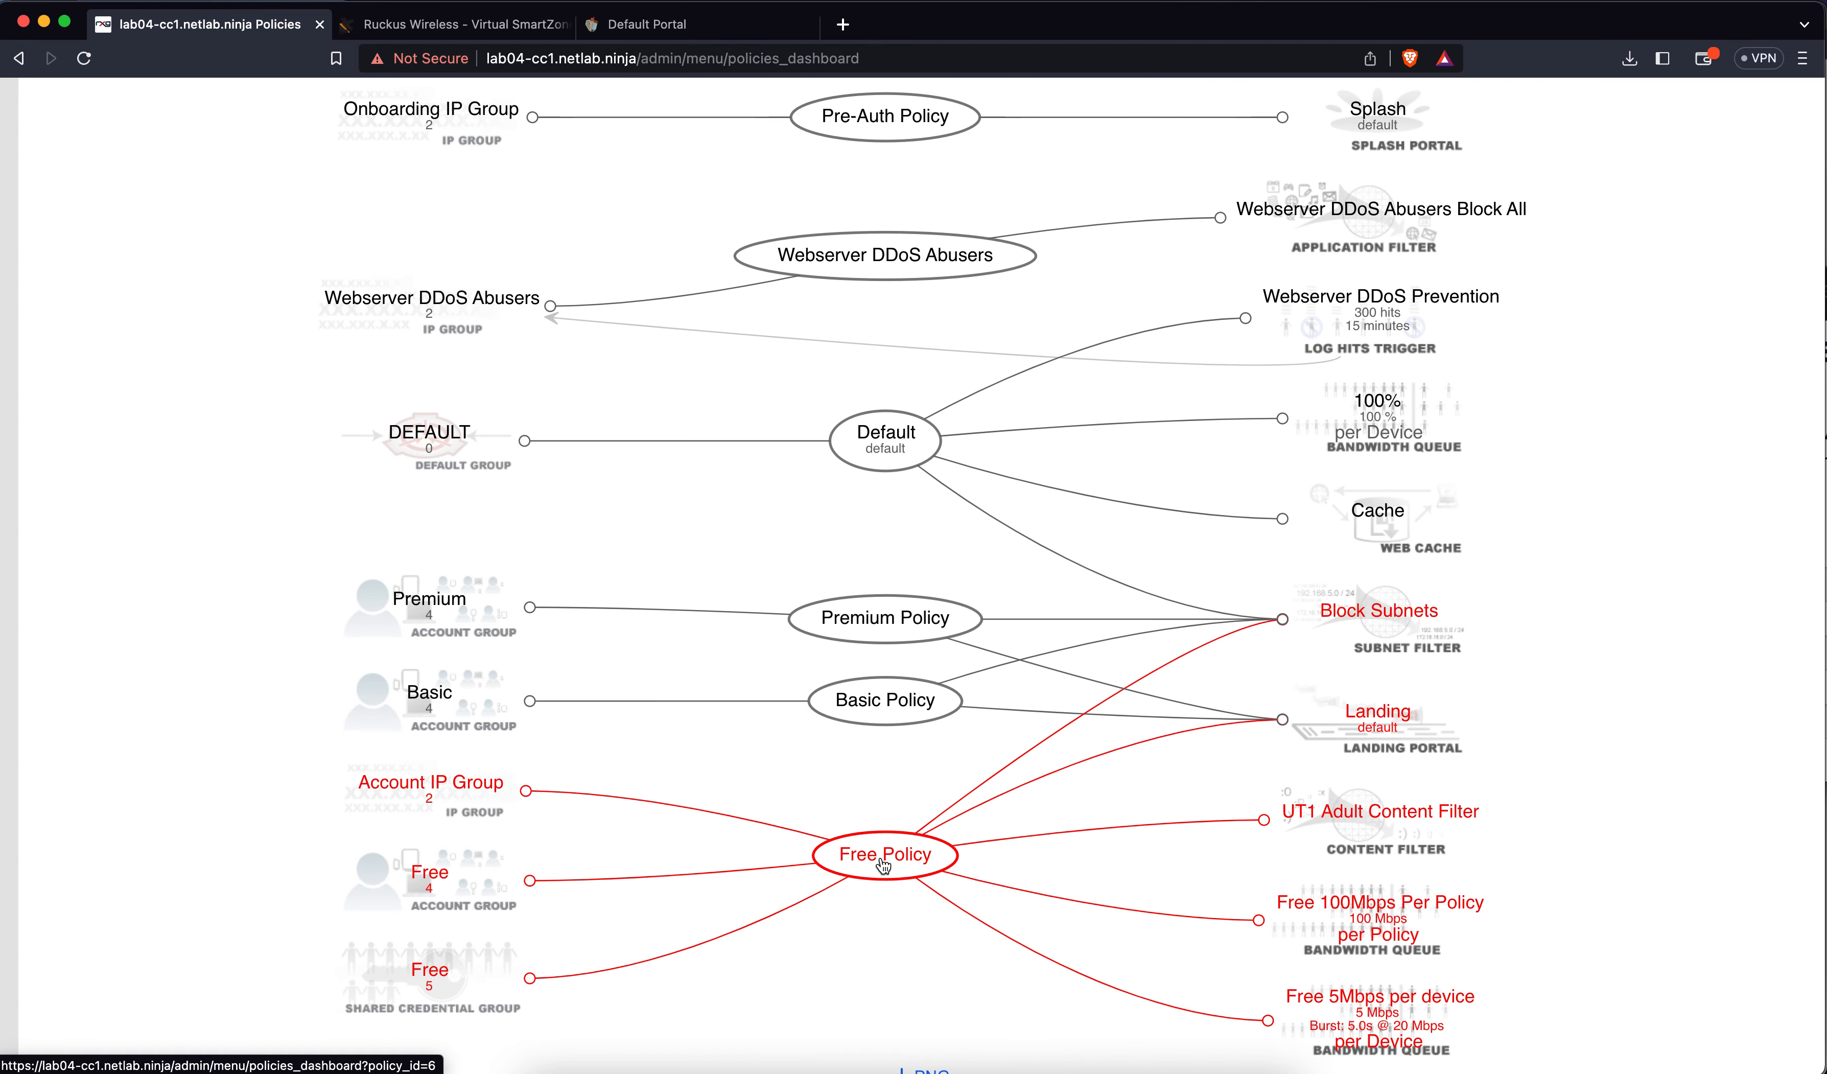
pyautogui.scroll(-3, 884, 863)
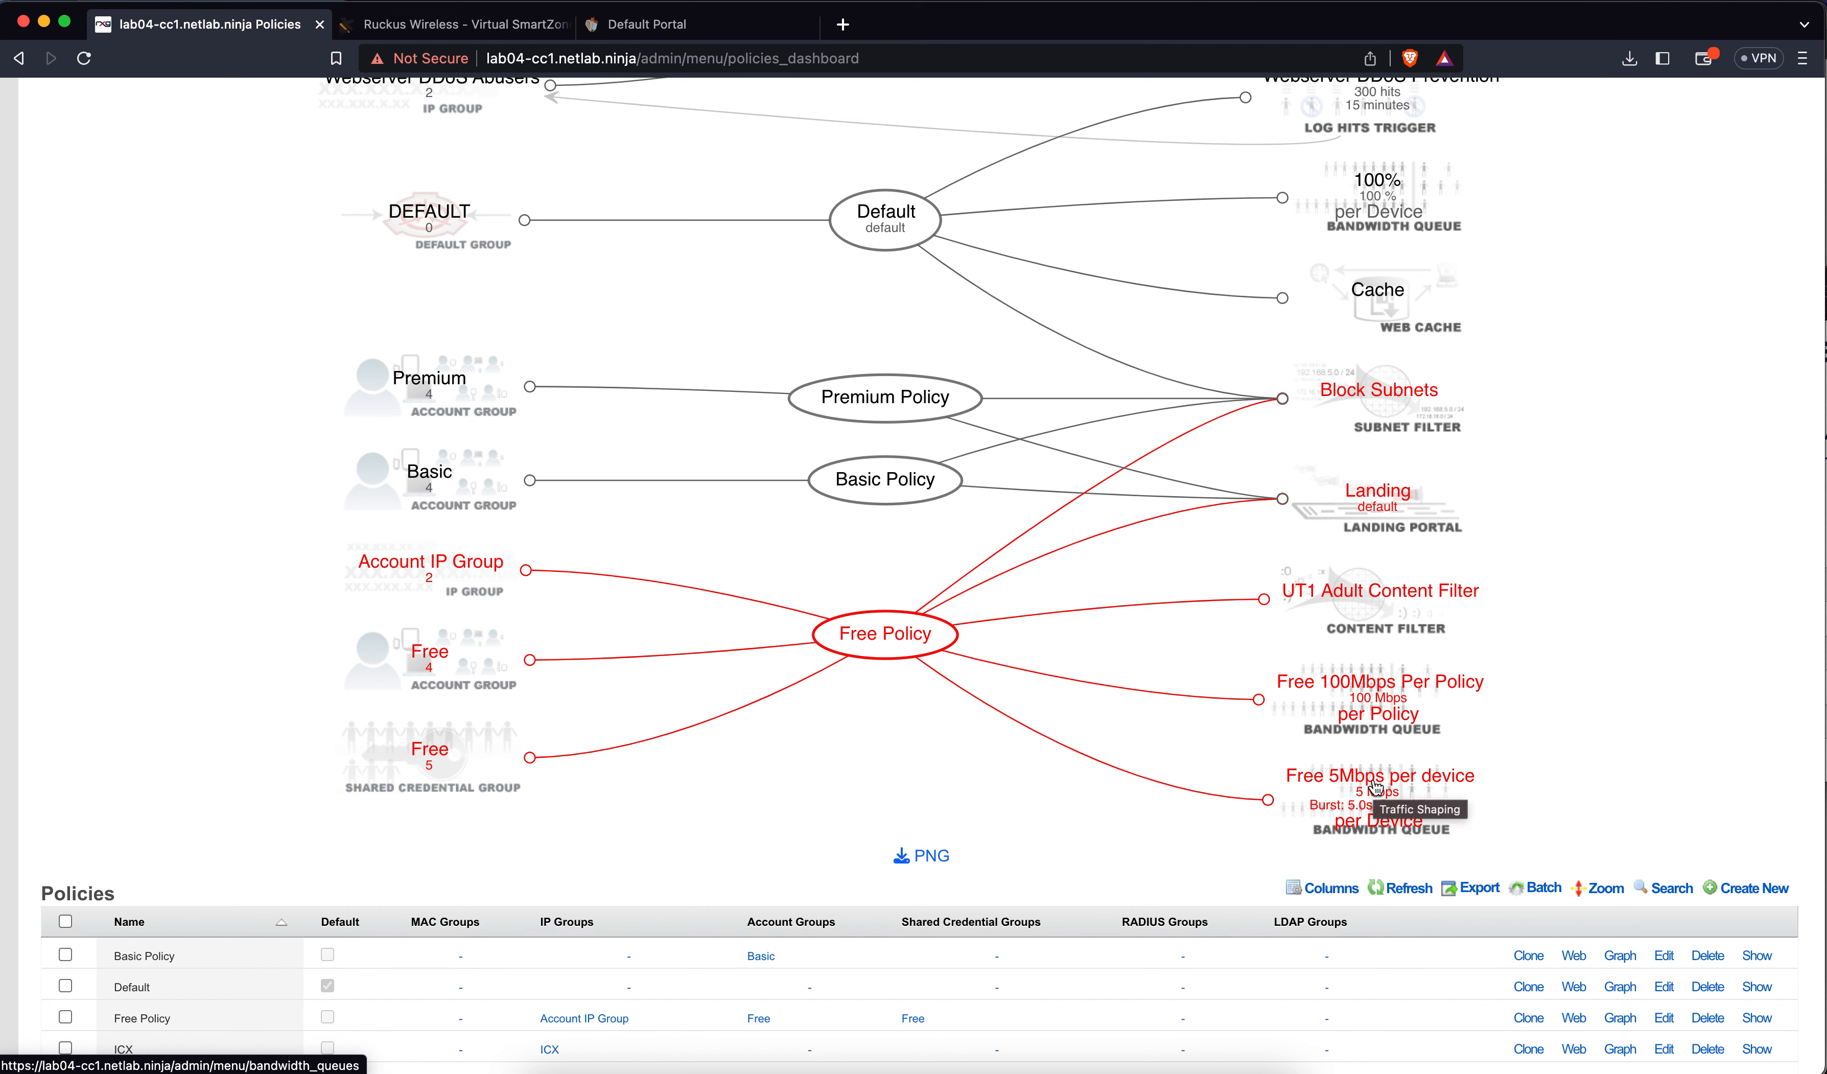
pyautogui.moveTo(909, 649)
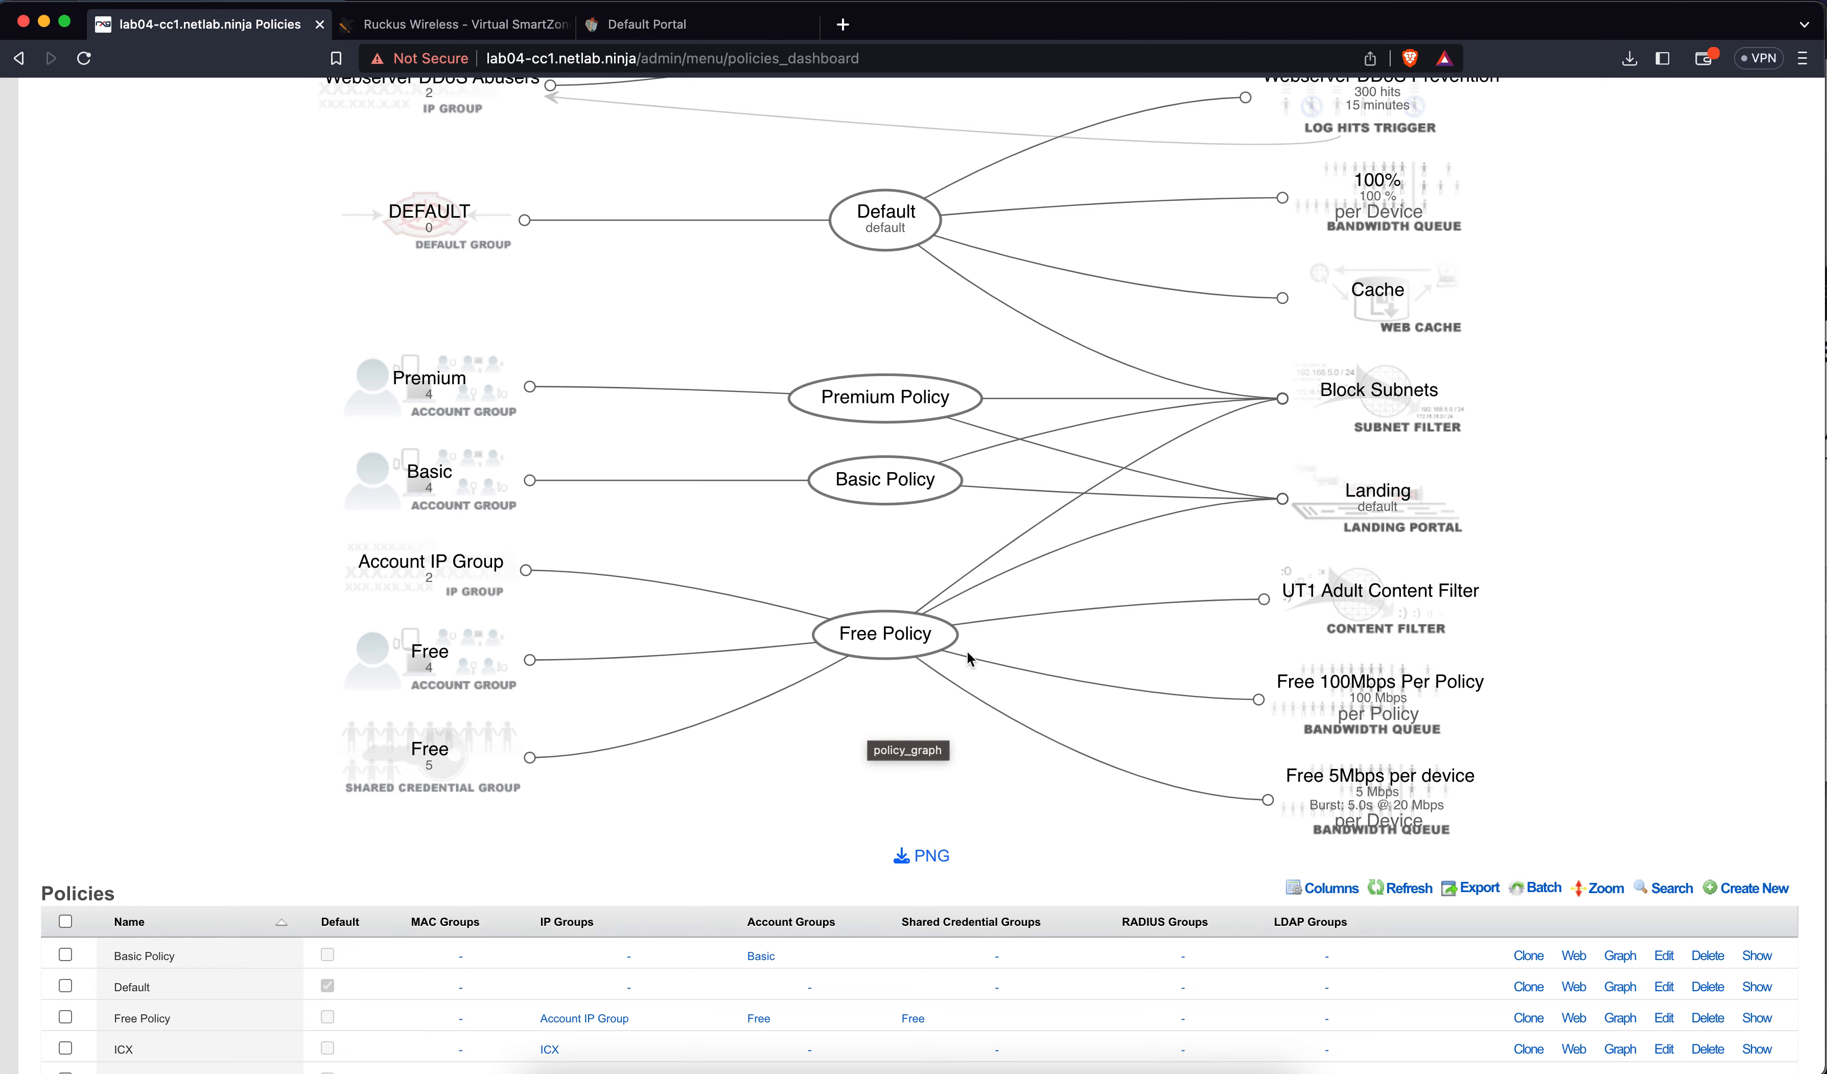
pyautogui.scroll(7, 1015, 550)
pyautogui.moveTo(1000, 156)
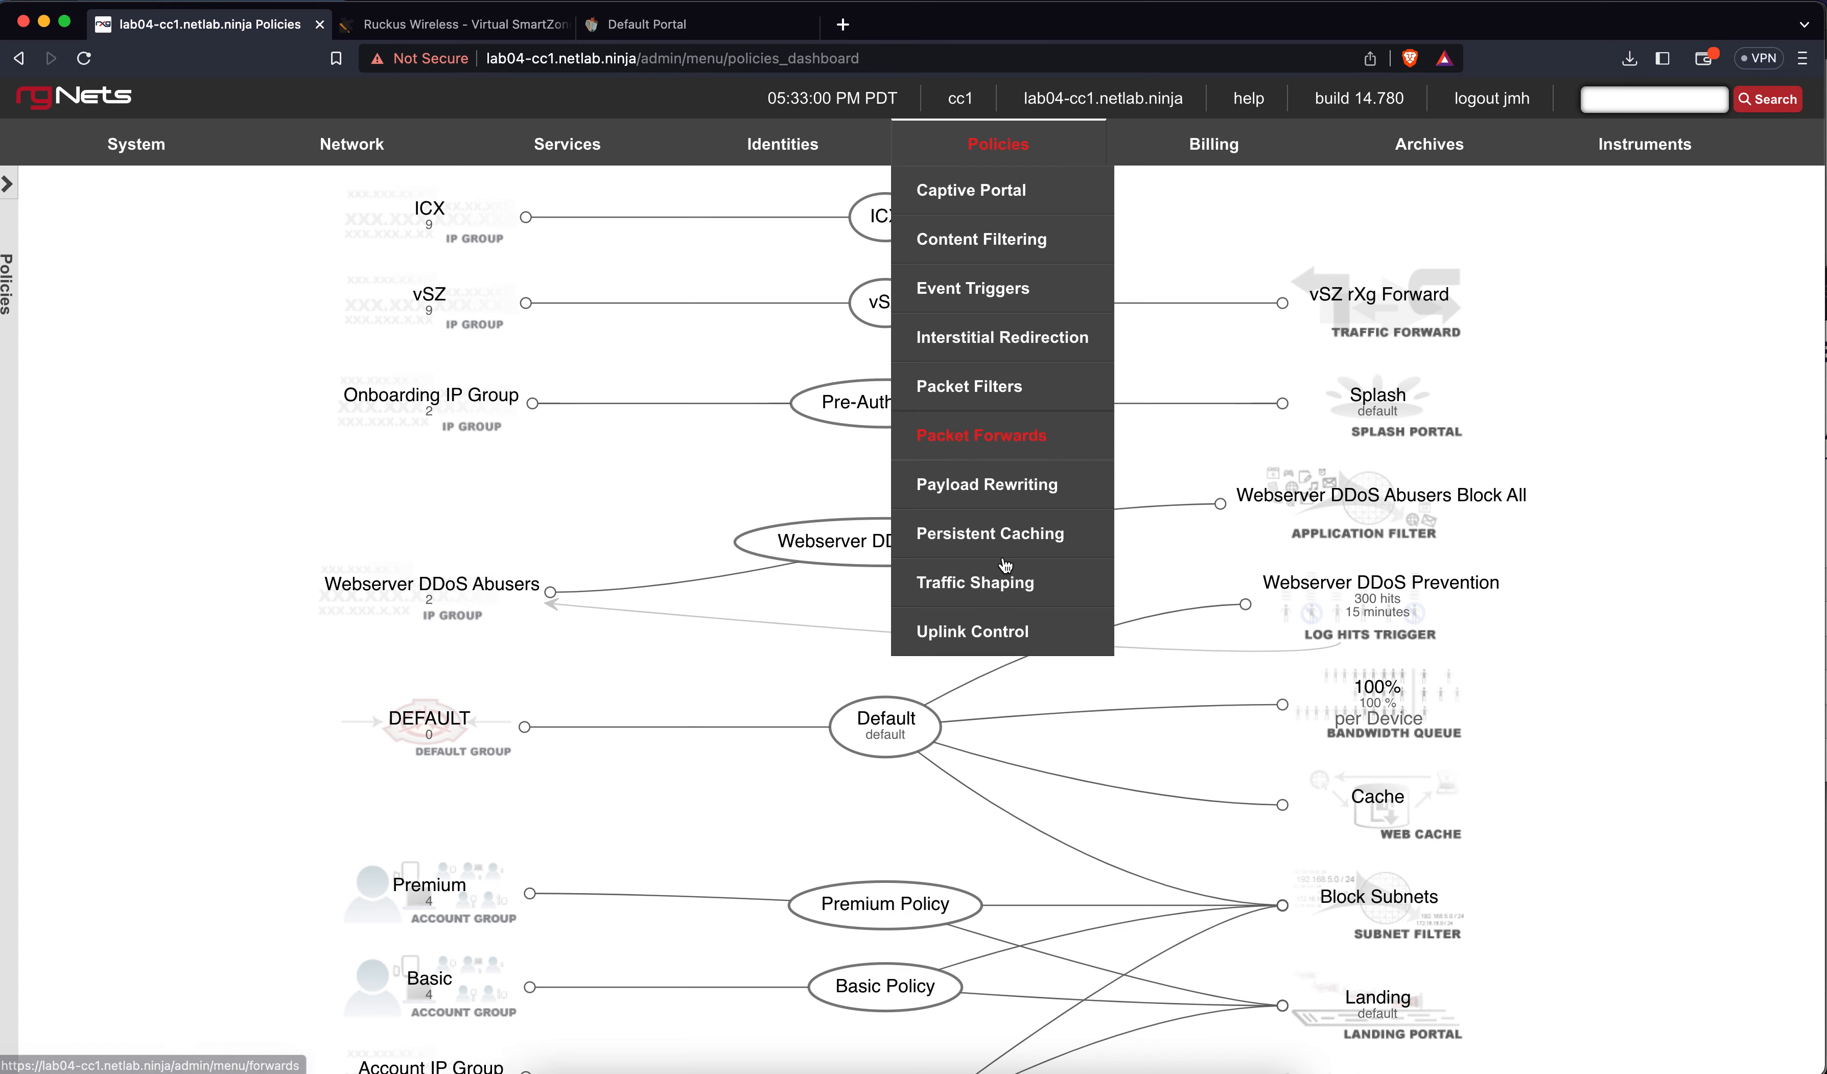
# Draft a new traffic shaping policy named 'Basic 100Mbps', then cancel it uncreated
pyautogui.click(993, 585)
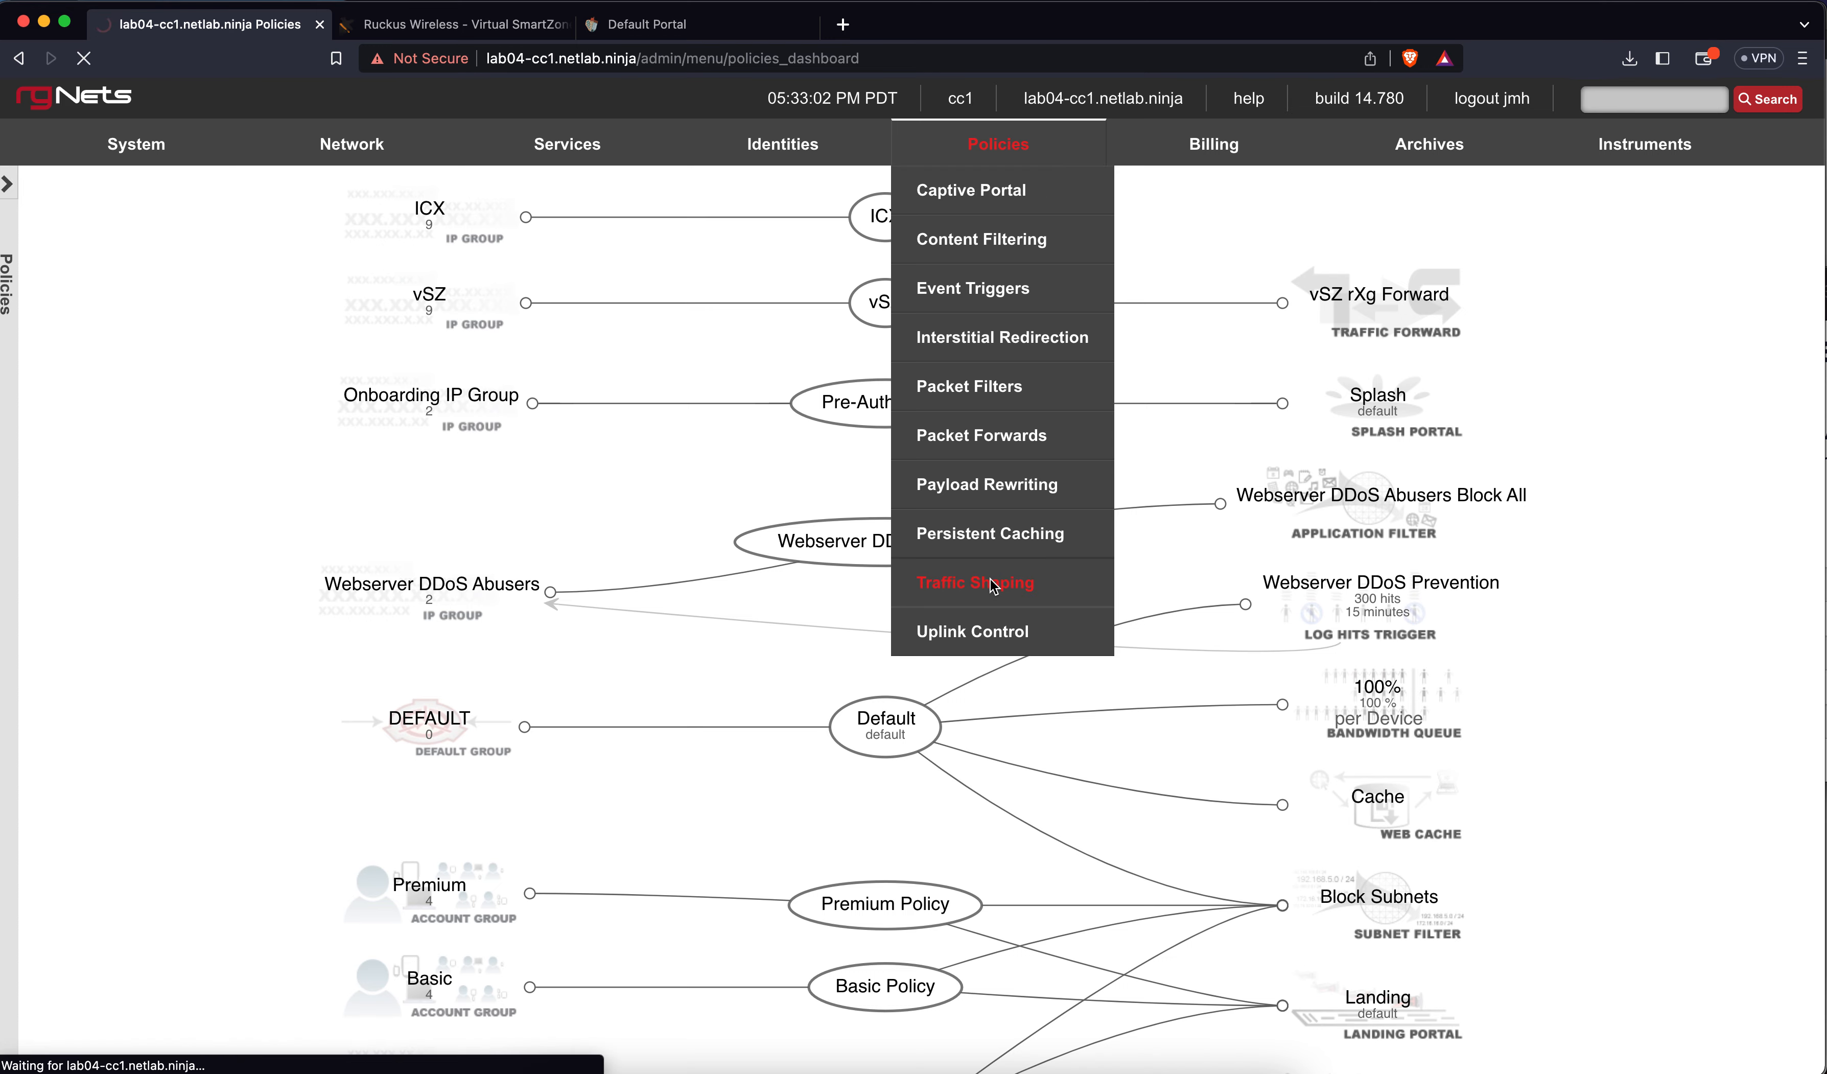
pyautogui.scroll(-3, 992, 580)
pyautogui.scroll(-5, 992, 581)
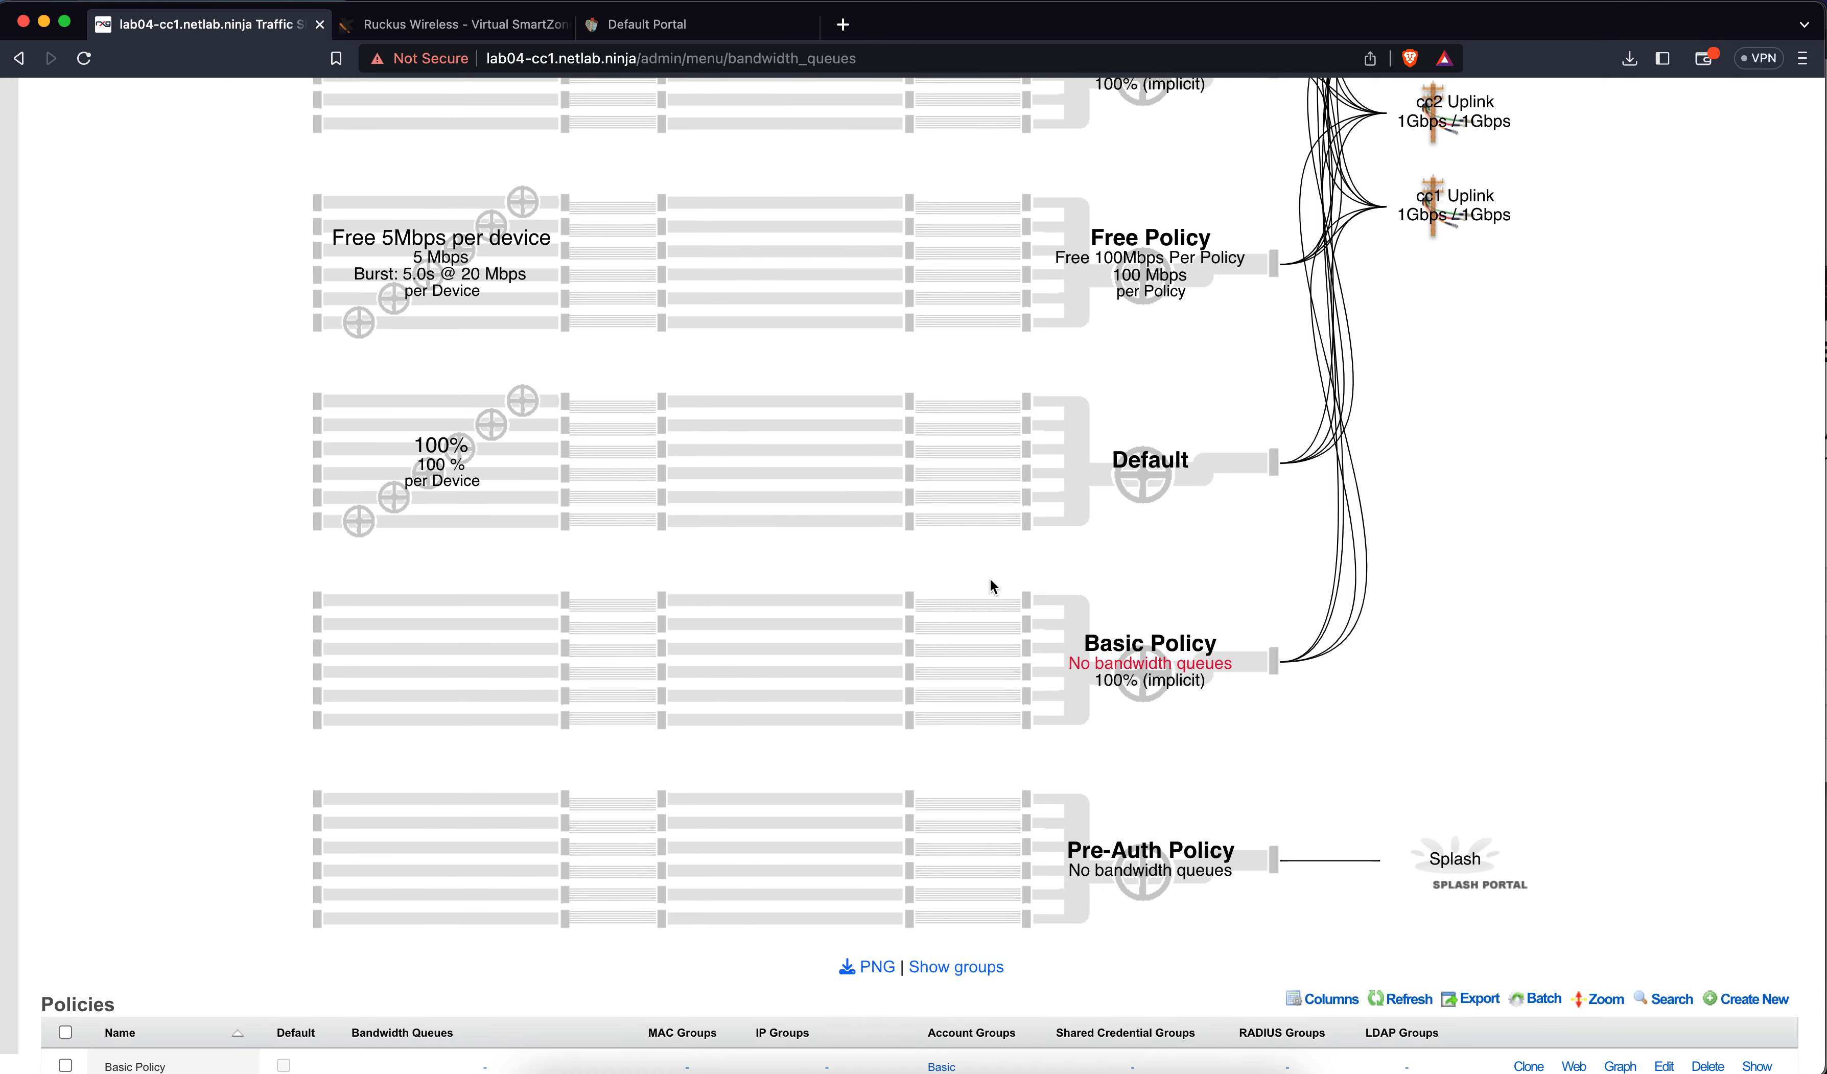
pyautogui.scroll(-2, 992, 584)
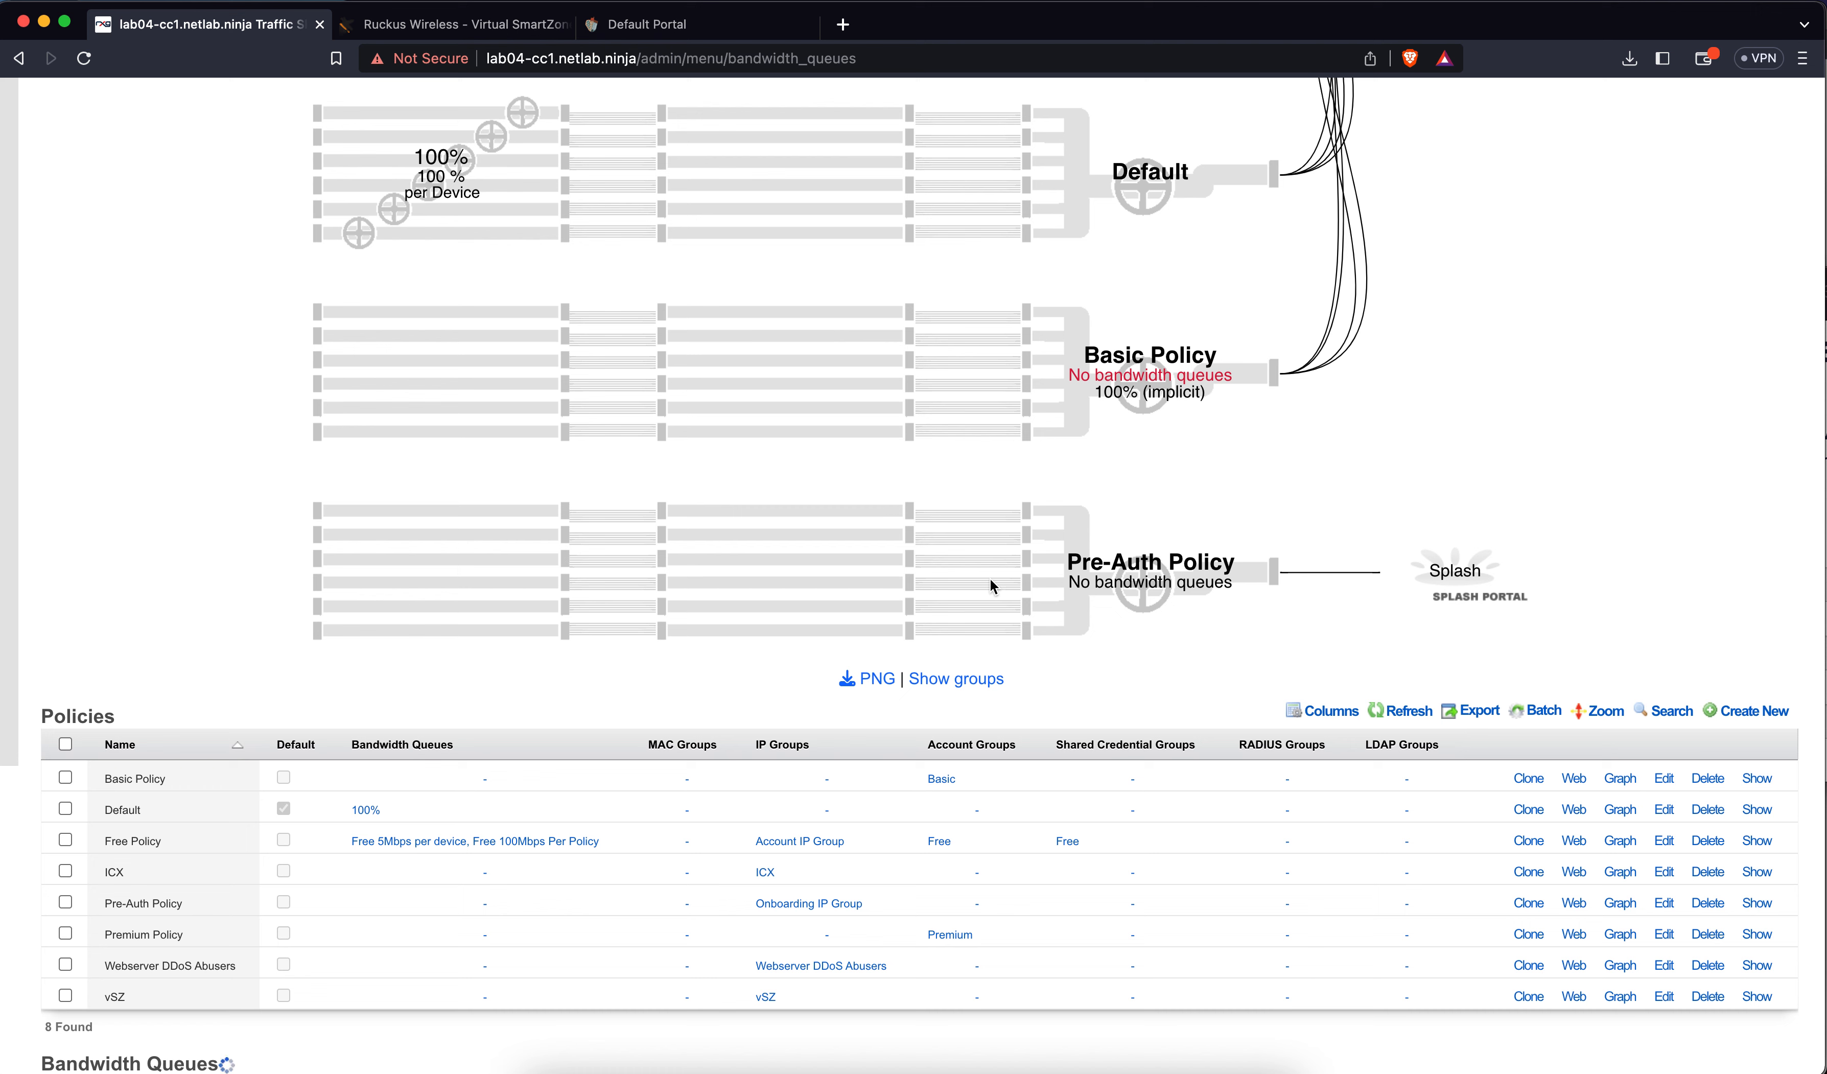
pyautogui.click(1755, 711)
pyautogui.write('Ba')
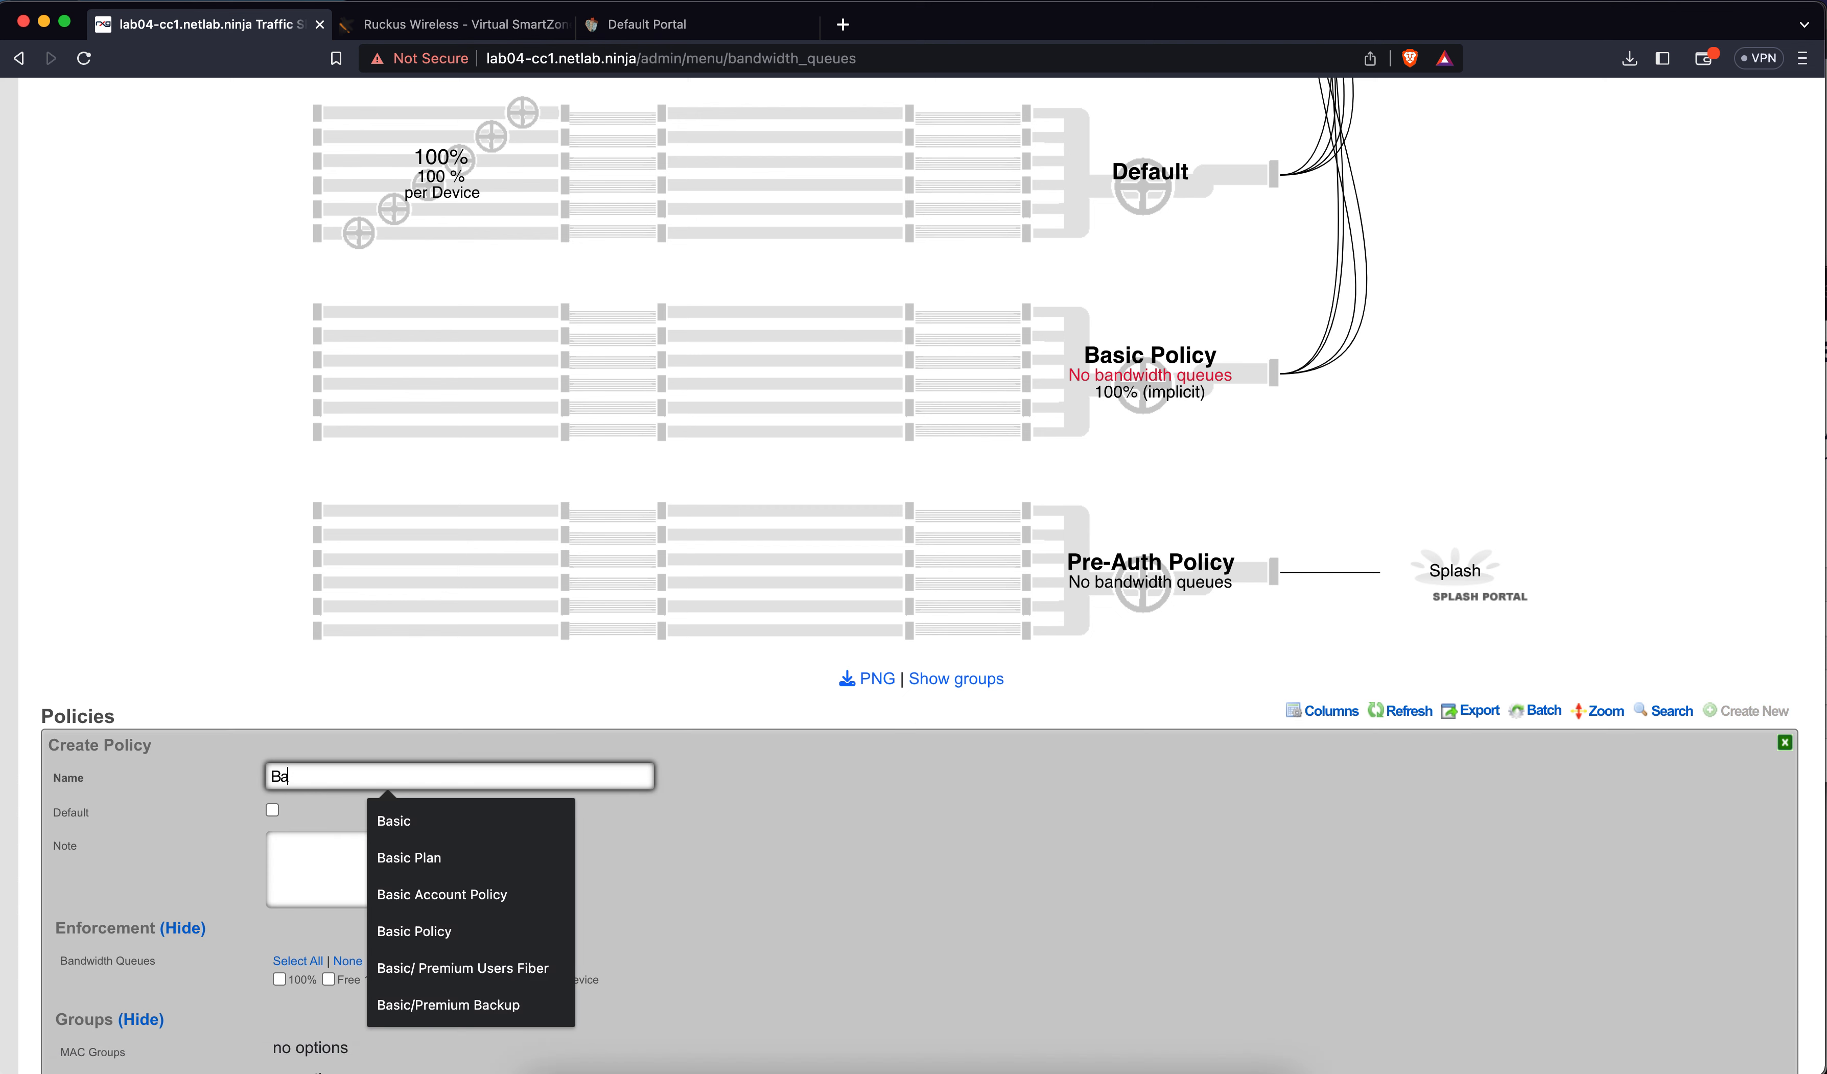
pyautogui.write('sic 25')
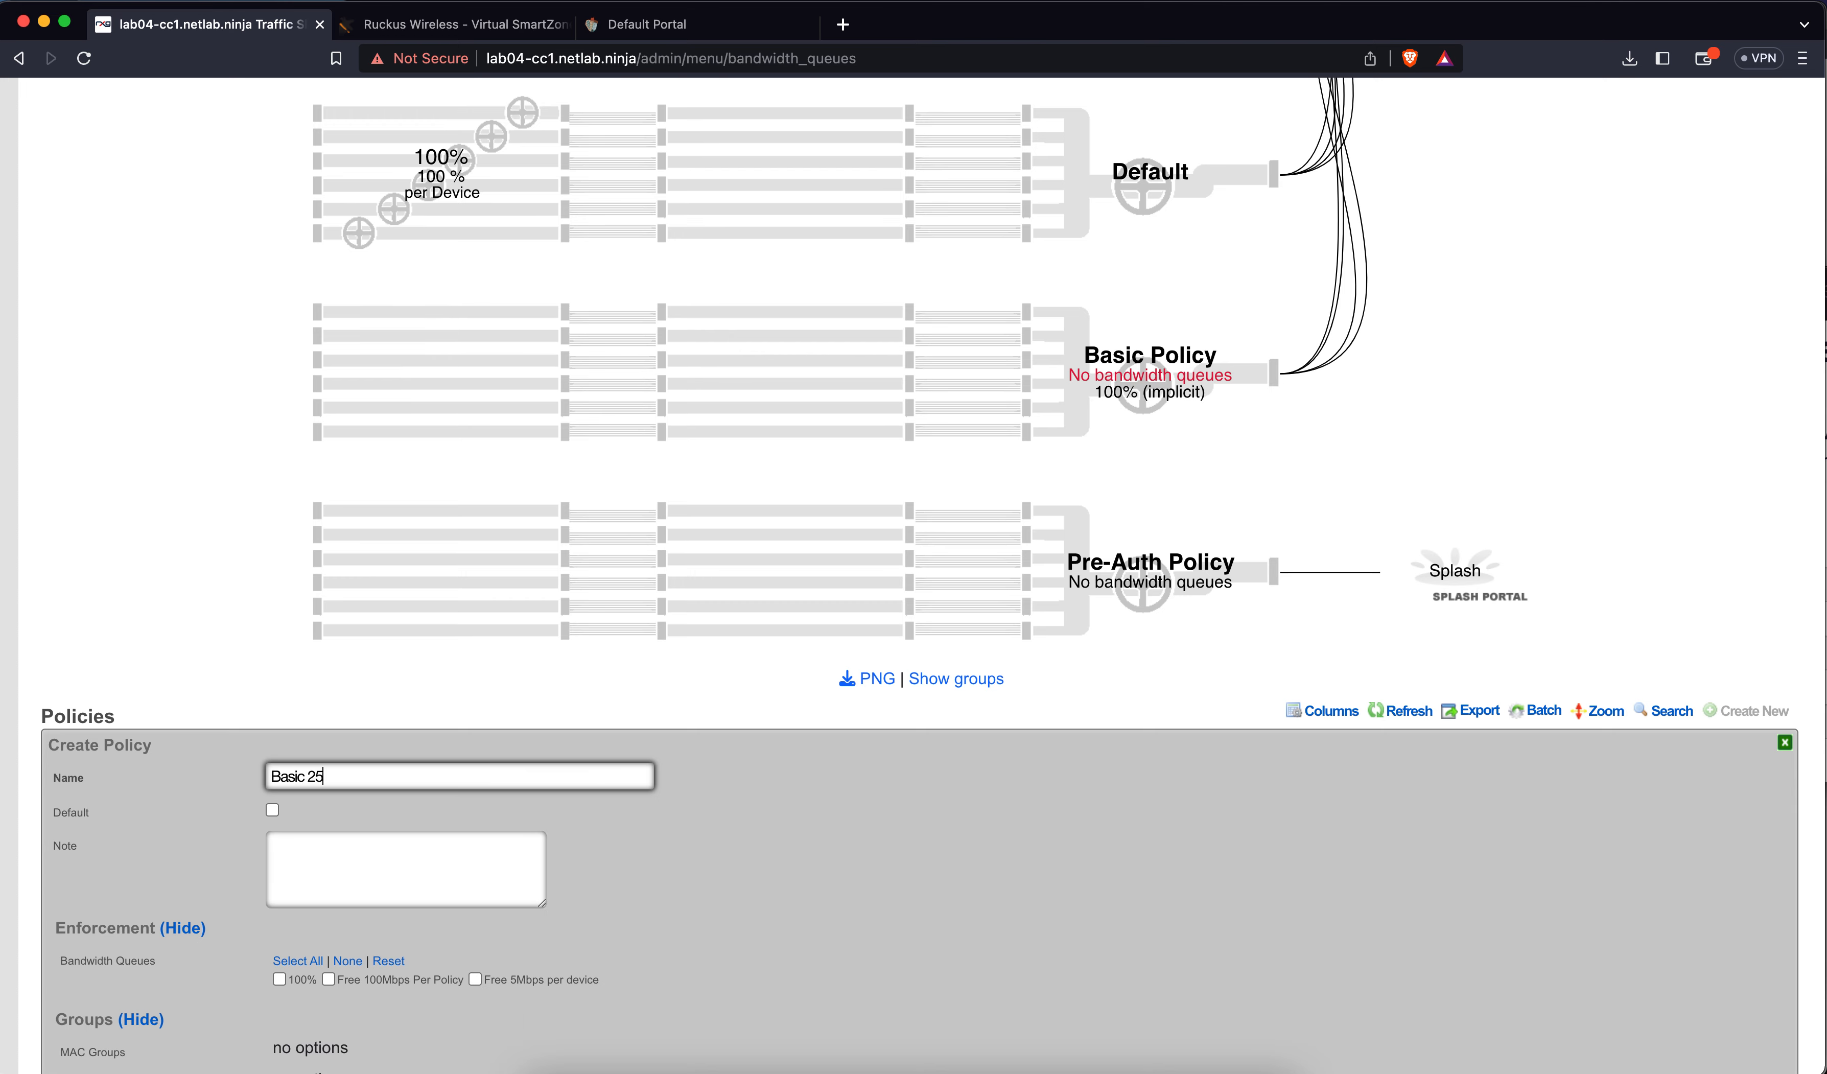
pyautogui.write('Mbps')
pyautogui.scroll(-3, 839, 779)
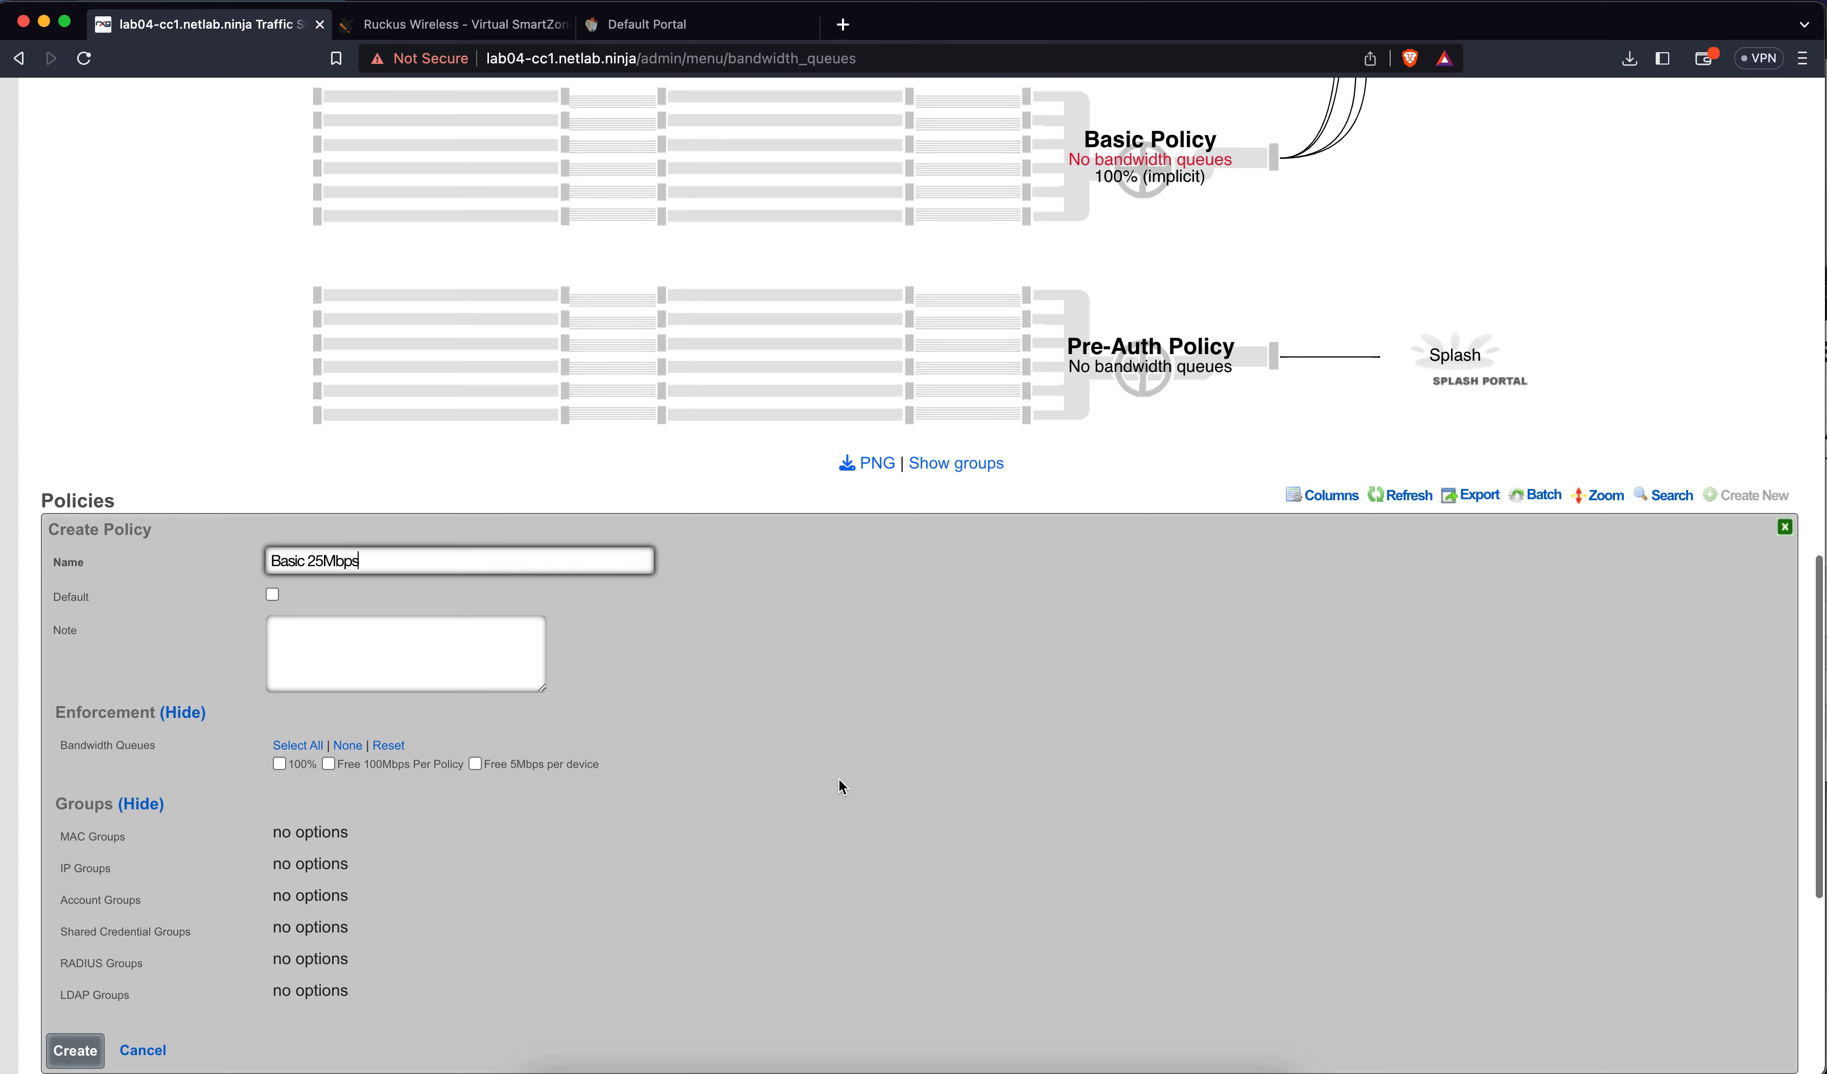
pyautogui.press('BackSpace')
pyautogui.press('BackSpace')
pyautogui.press('BackSpace')
pyautogui.press('BackSpace')
pyautogui.press('BackSpace')
pyautogui.press('BackSpace')
pyautogui.press('BackSpace')
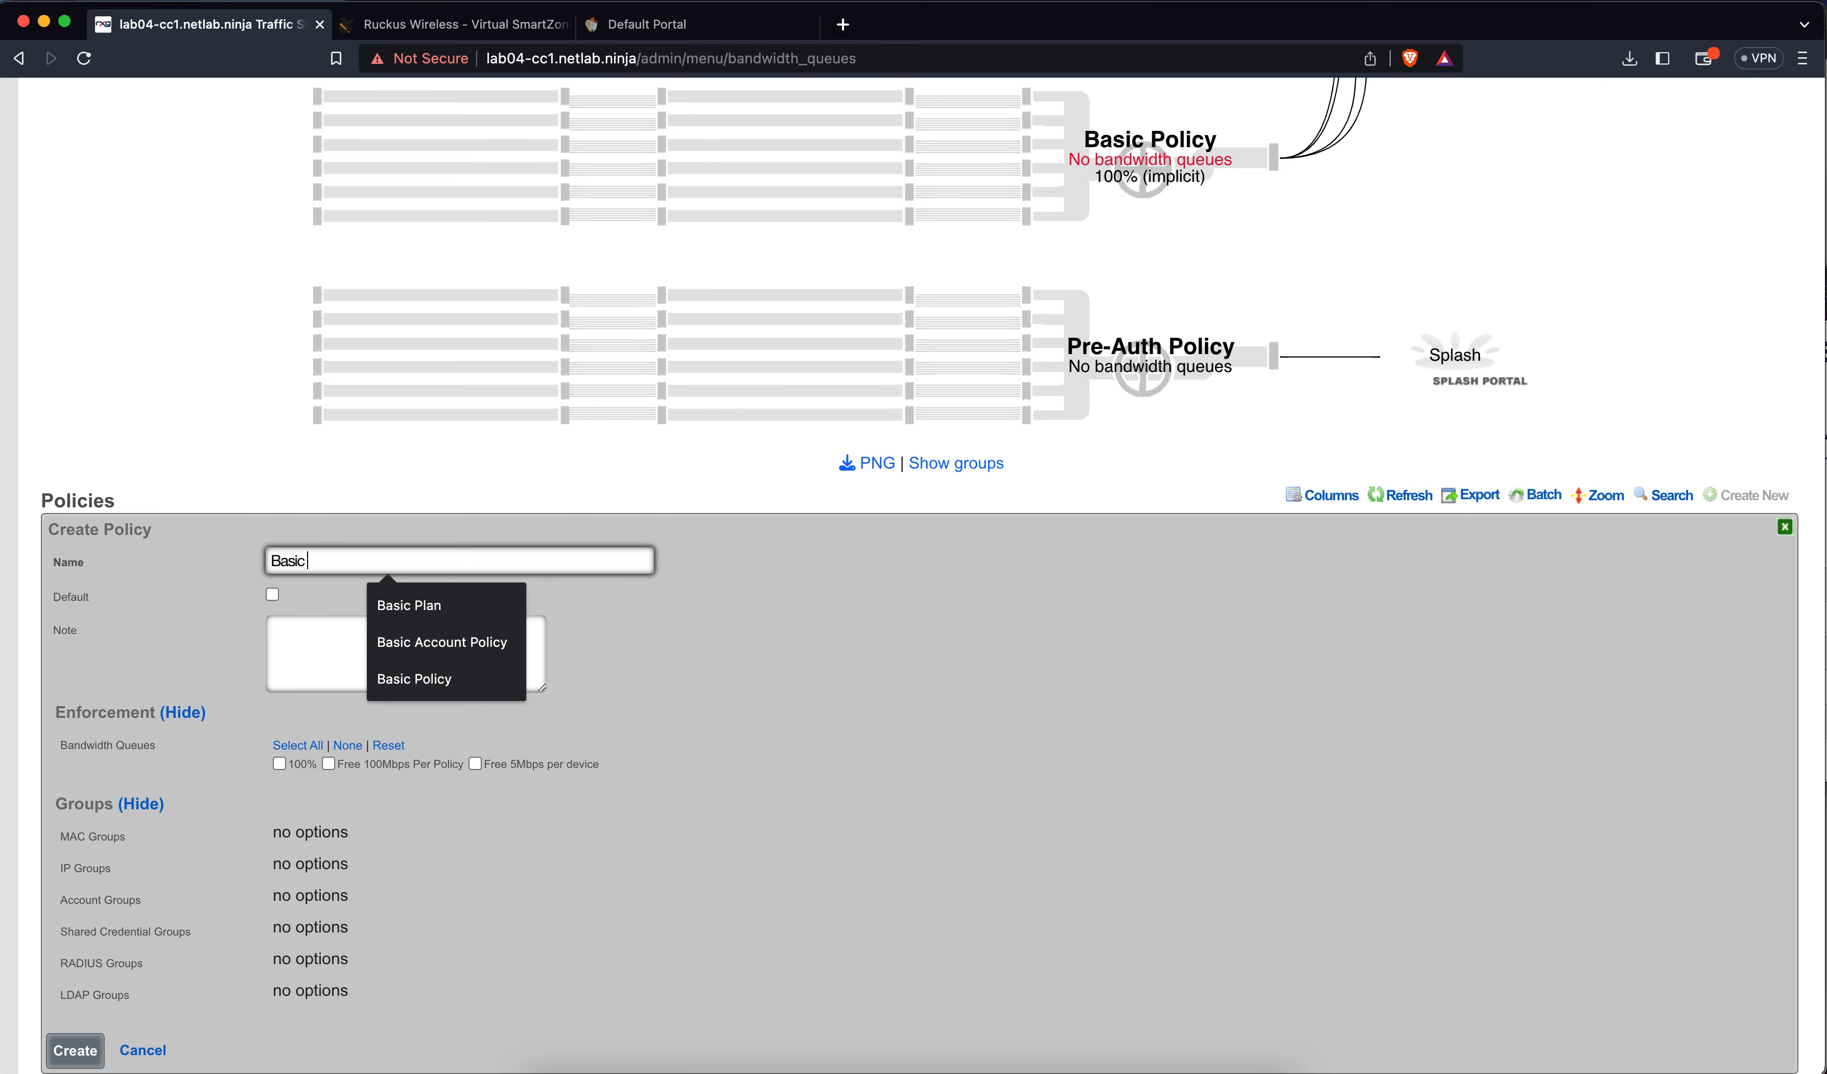
pyautogui.write('100Mbps')
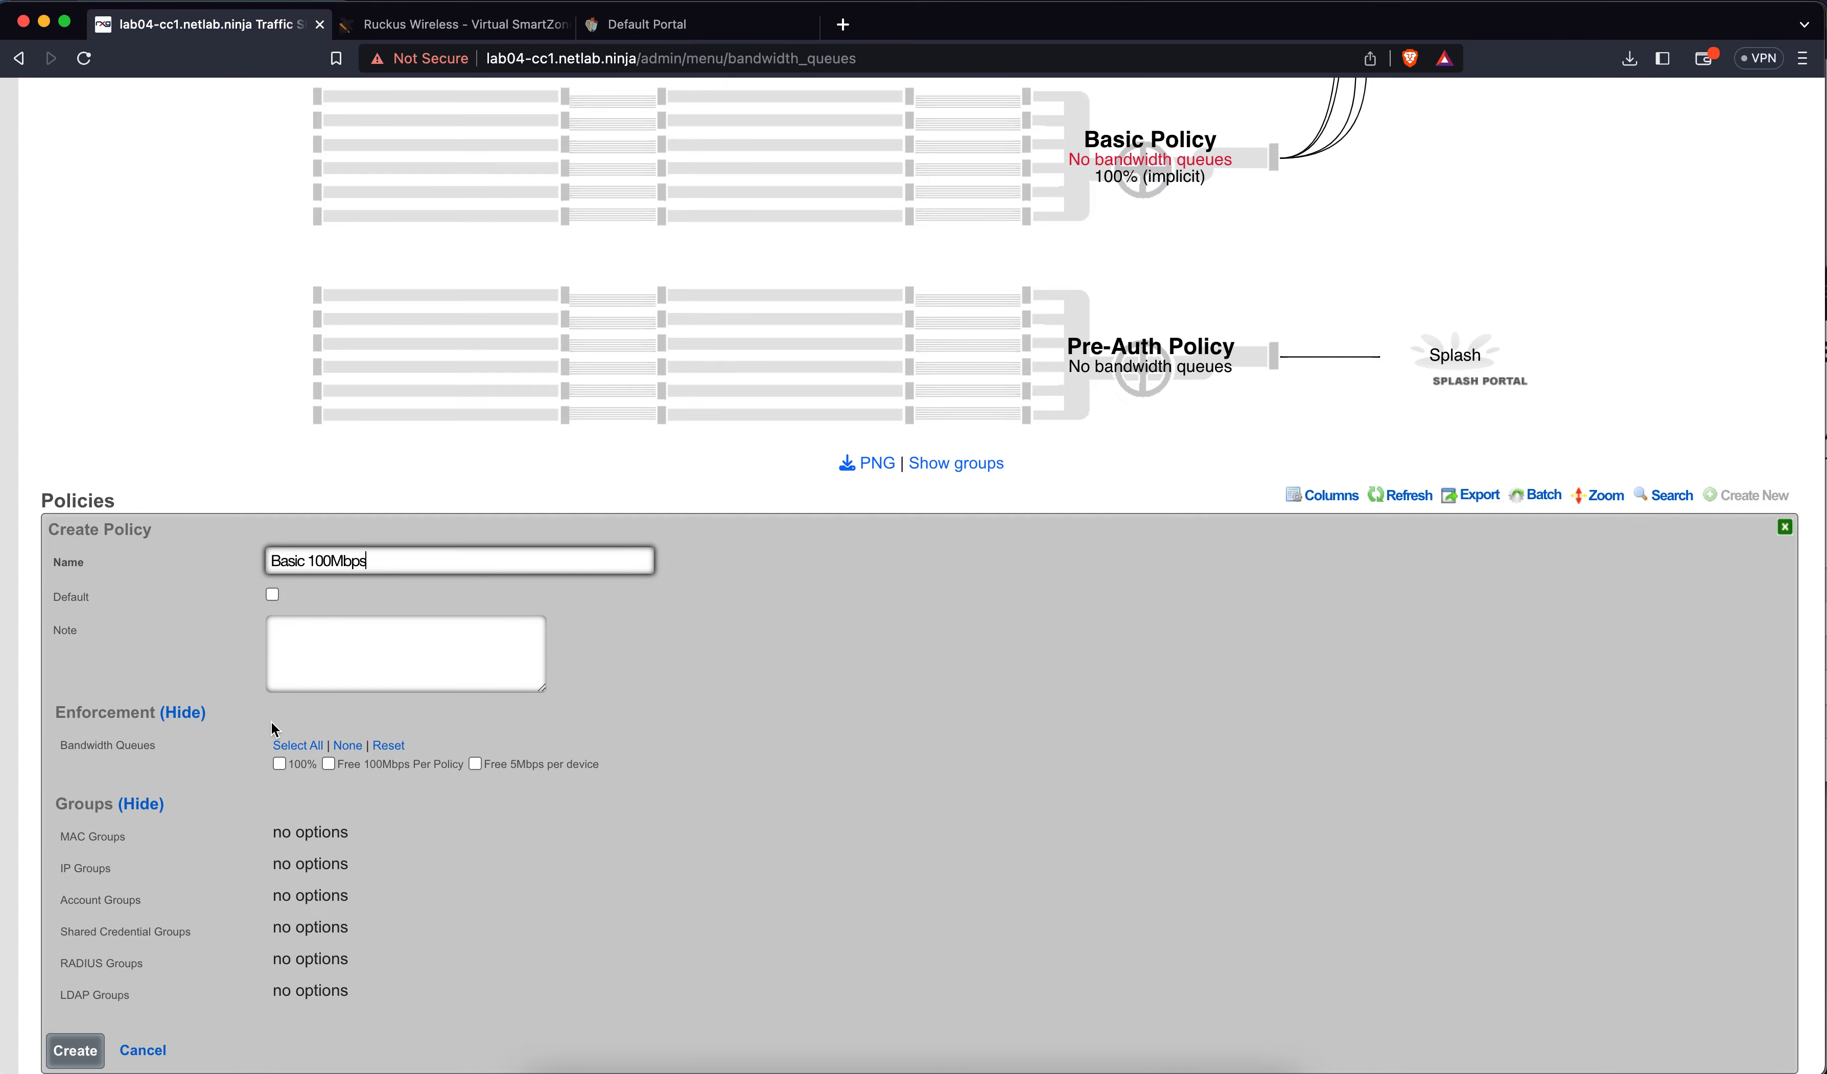
pyautogui.scroll(-4, 280, 734)
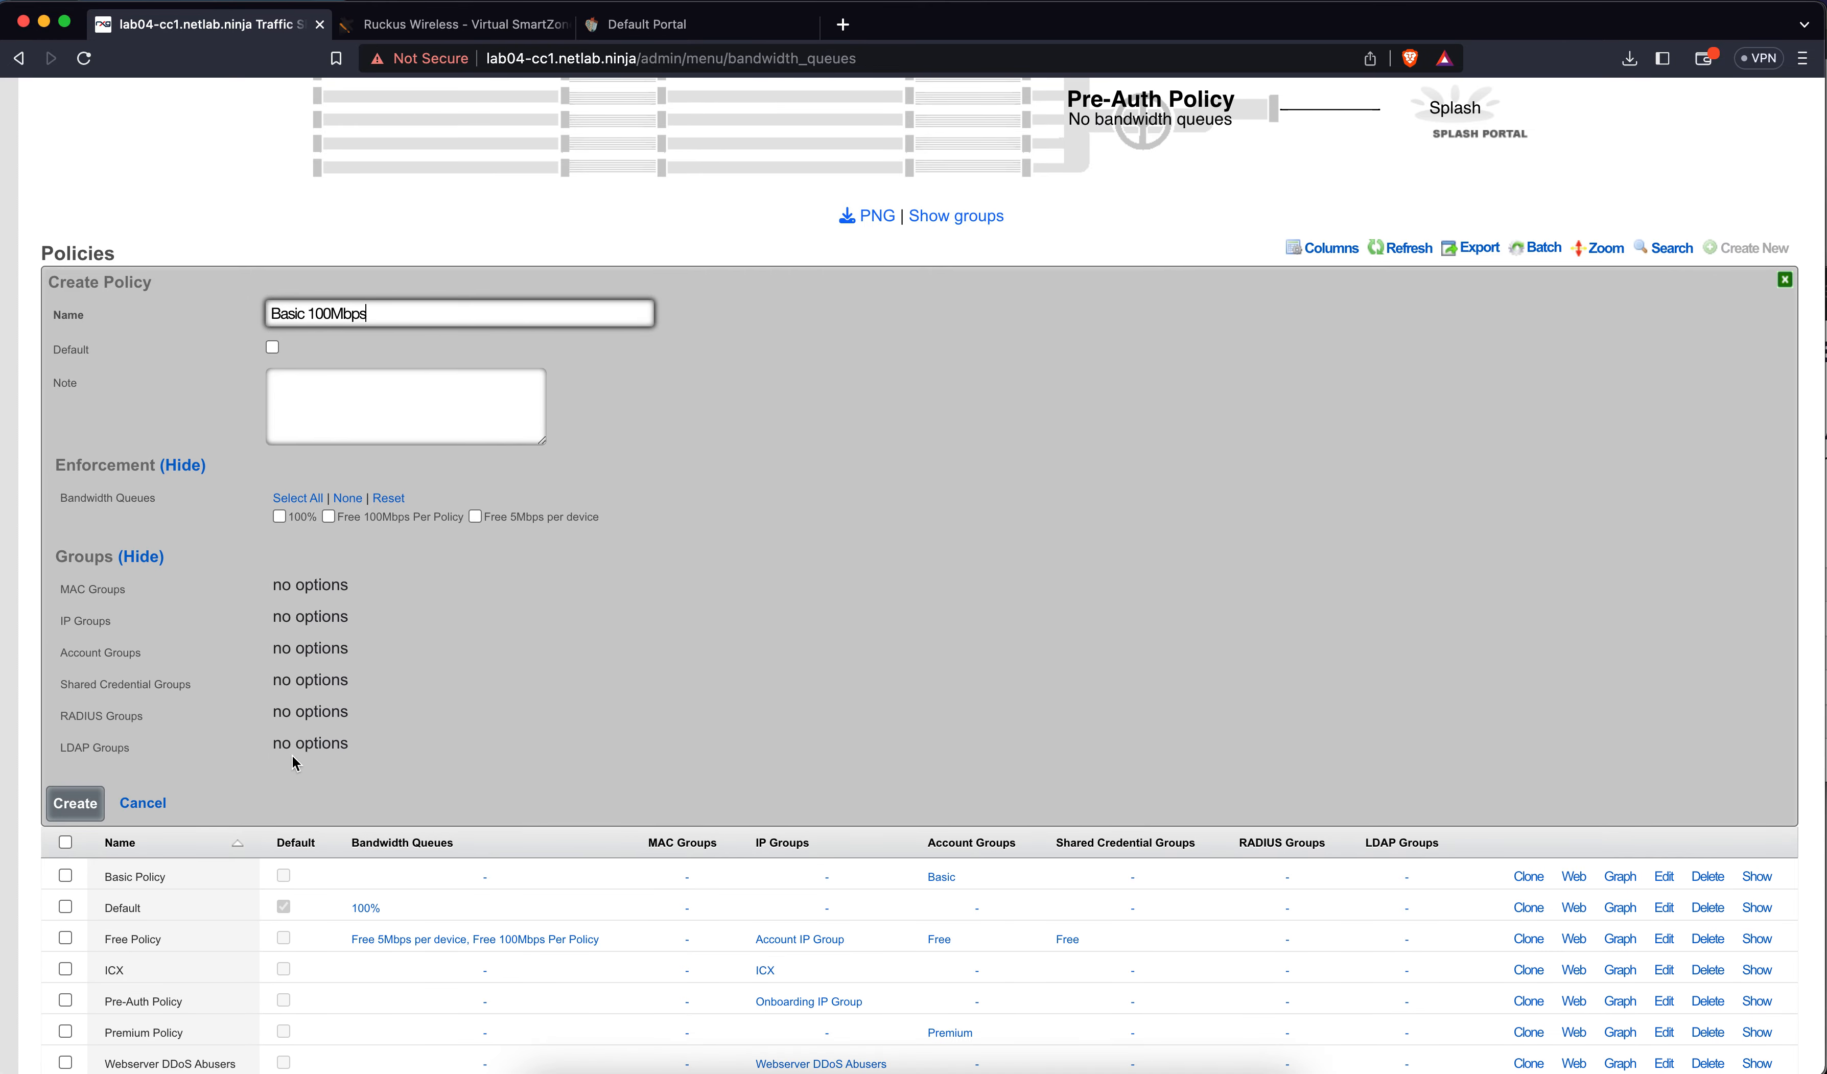
pyautogui.click(151, 800)
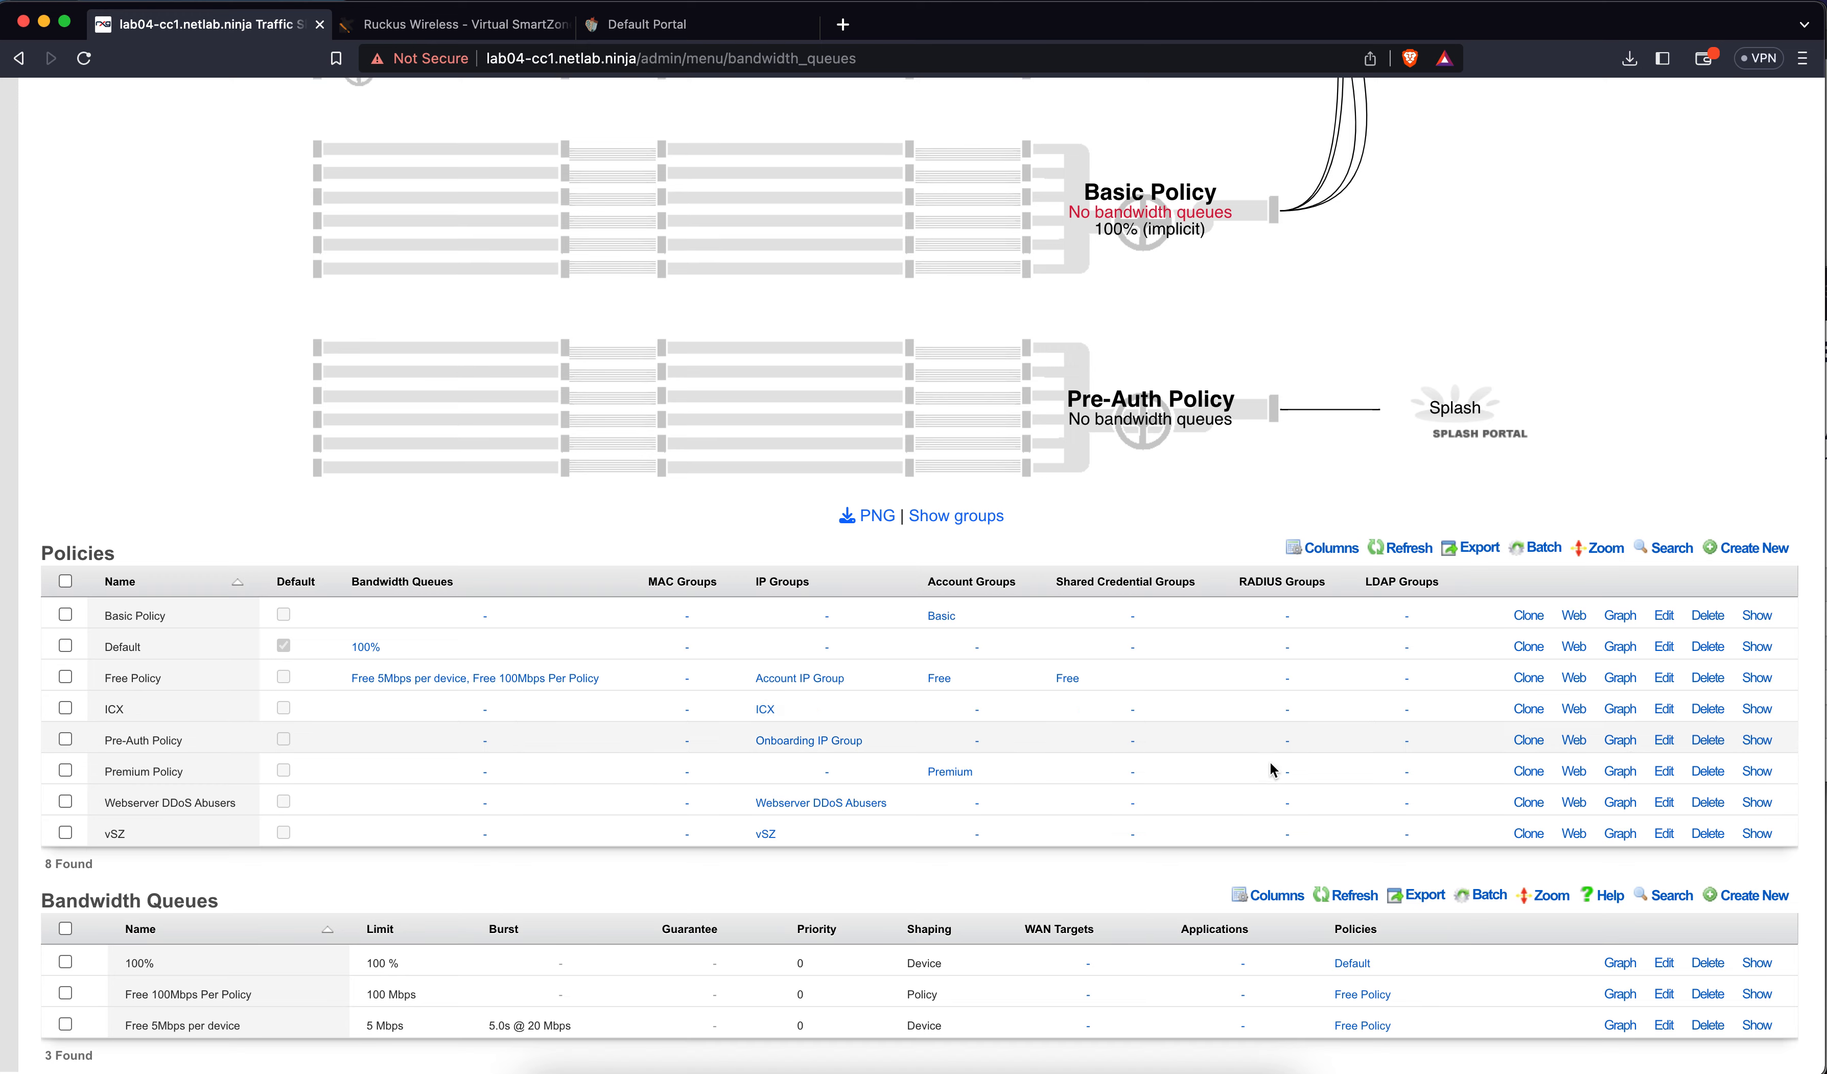
# Start a queue named 'Basic 100Mbps per Account' with 100 Mbps download and upload limits
pyautogui.click(1746, 900)
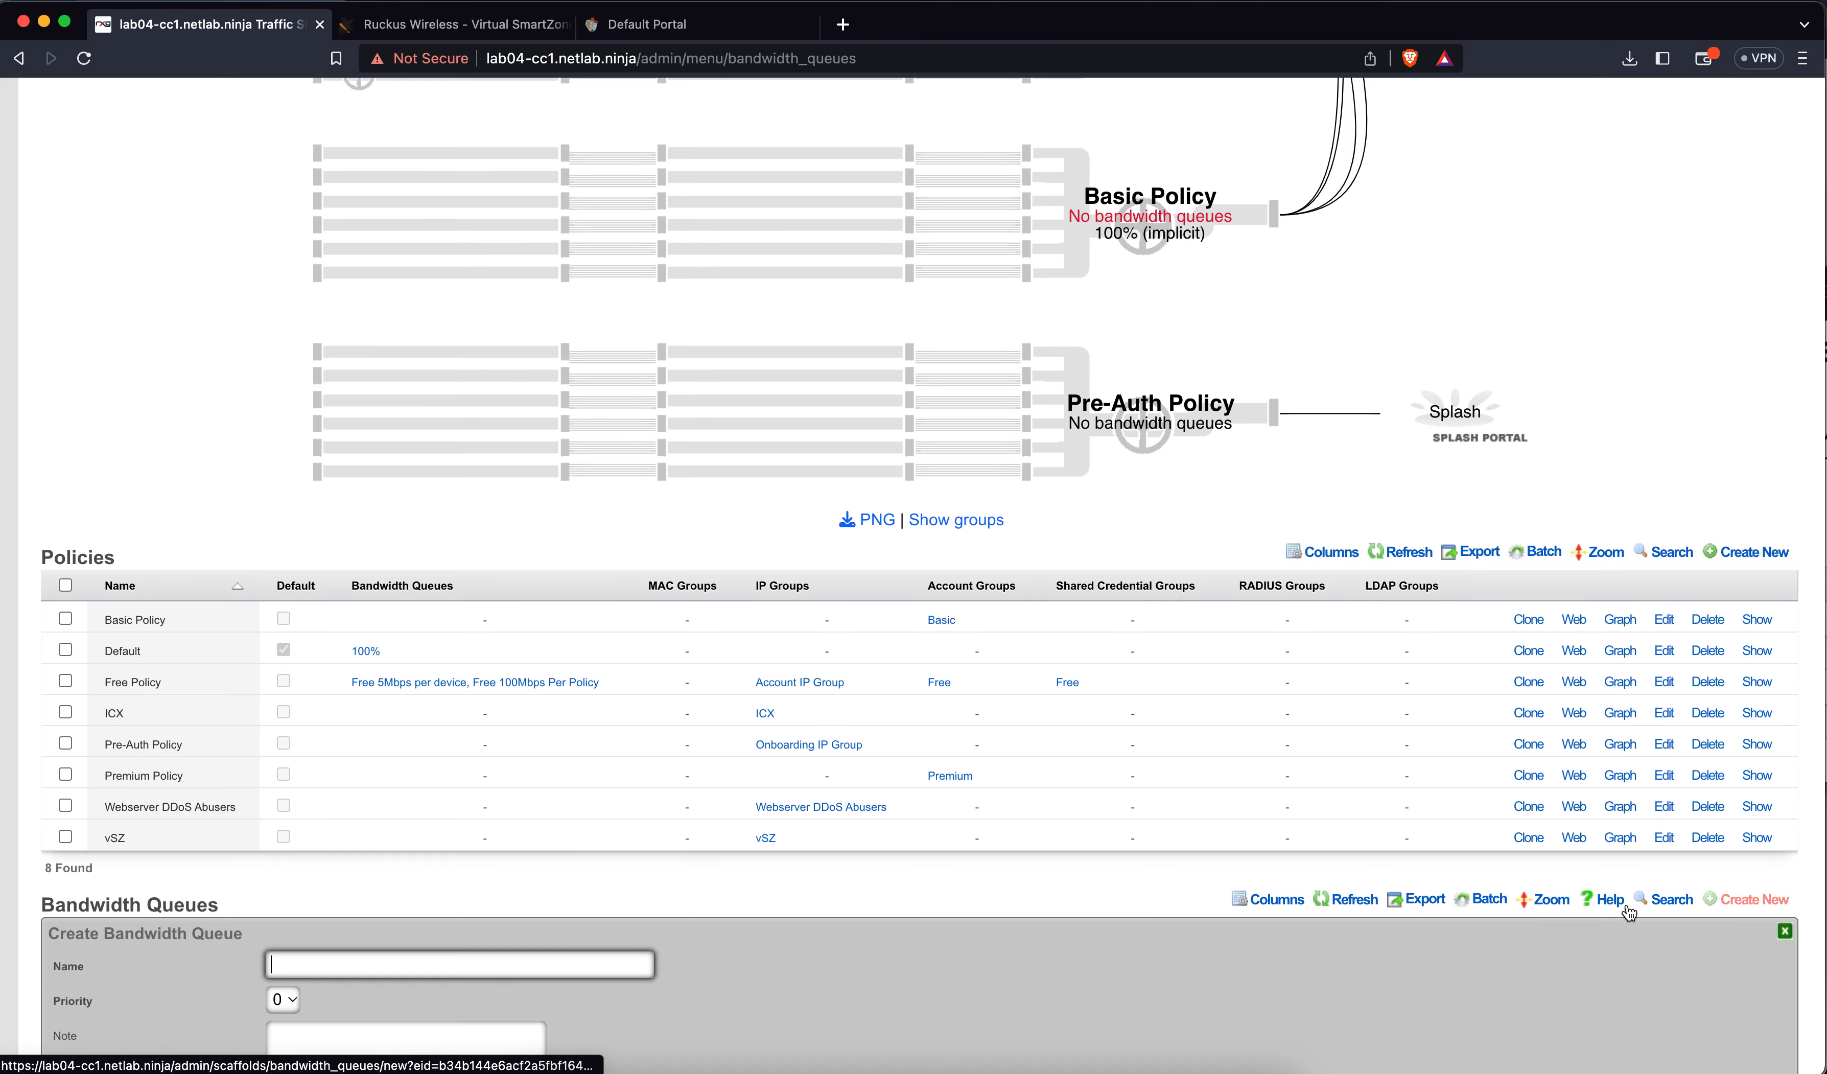
pyautogui.scroll(-7, 1048, 854)
pyautogui.write('100')
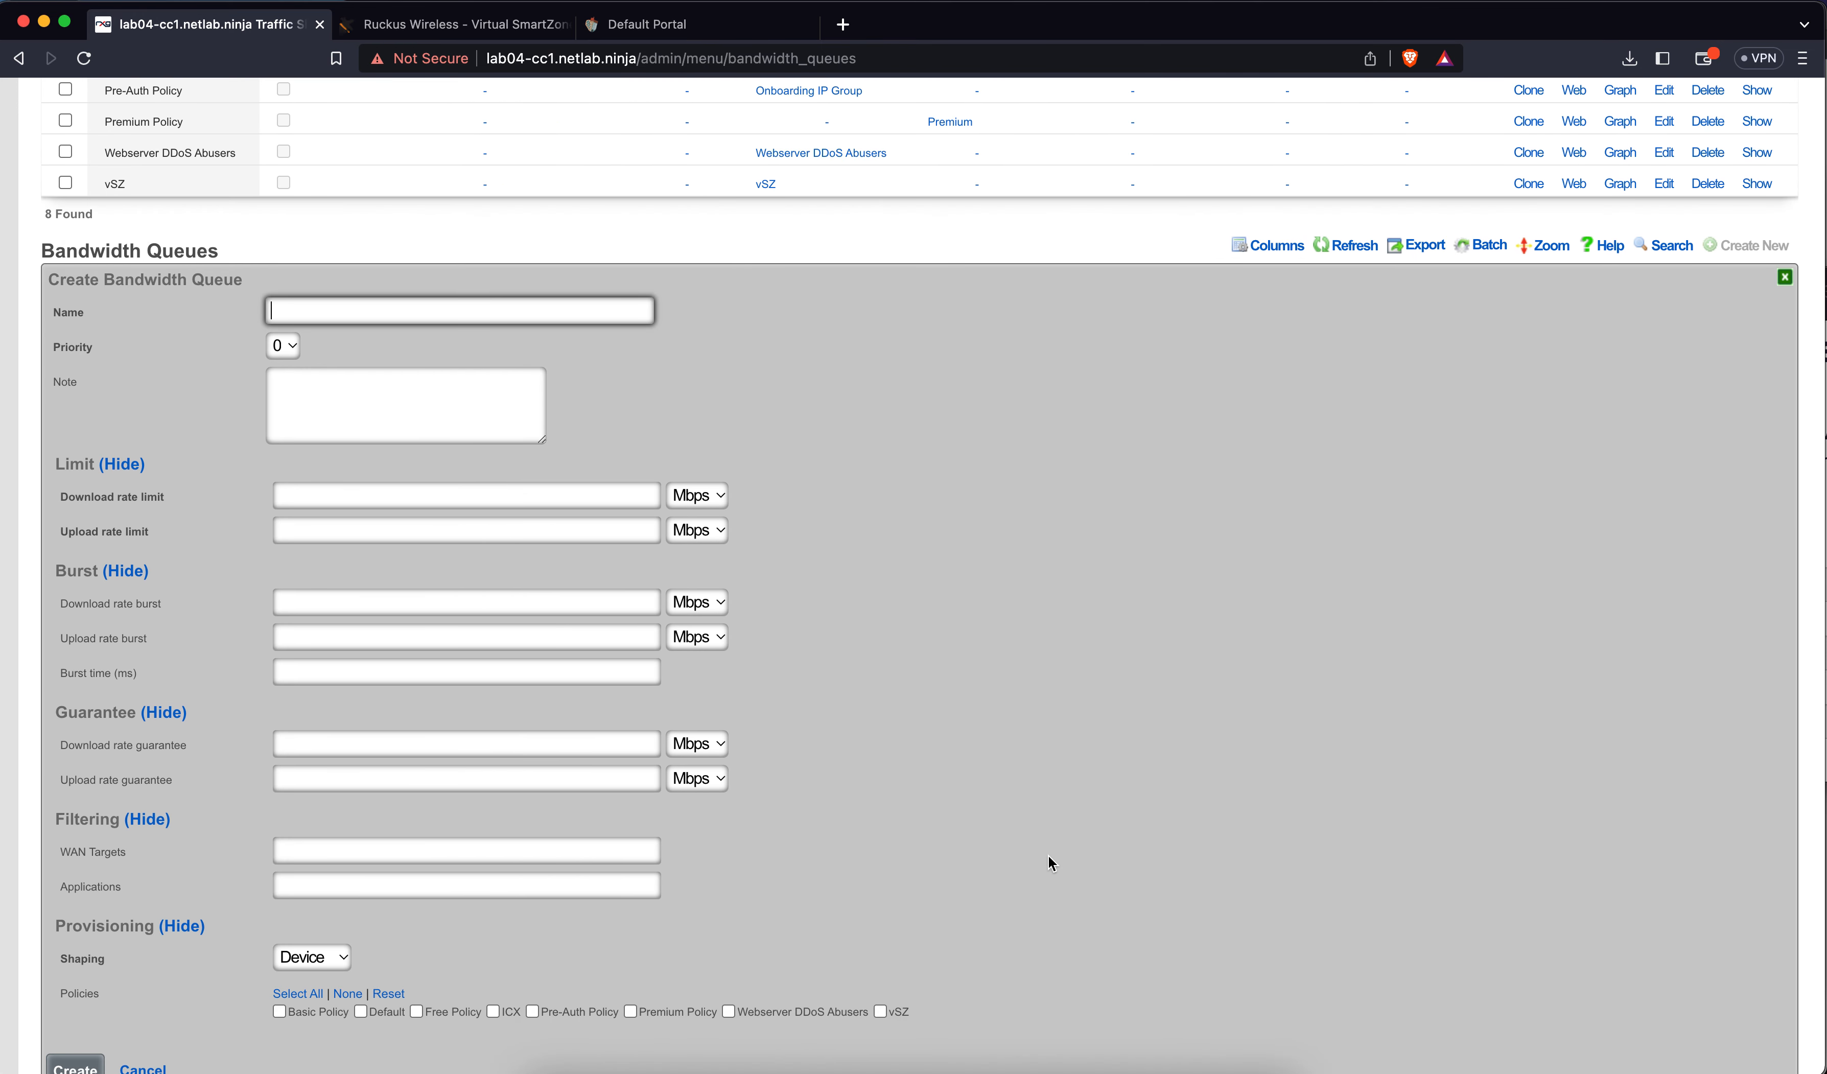
pyautogui.press('BackSpace')
pyautogui.press('BackSpace')
pyautogui.press('BackSpace')
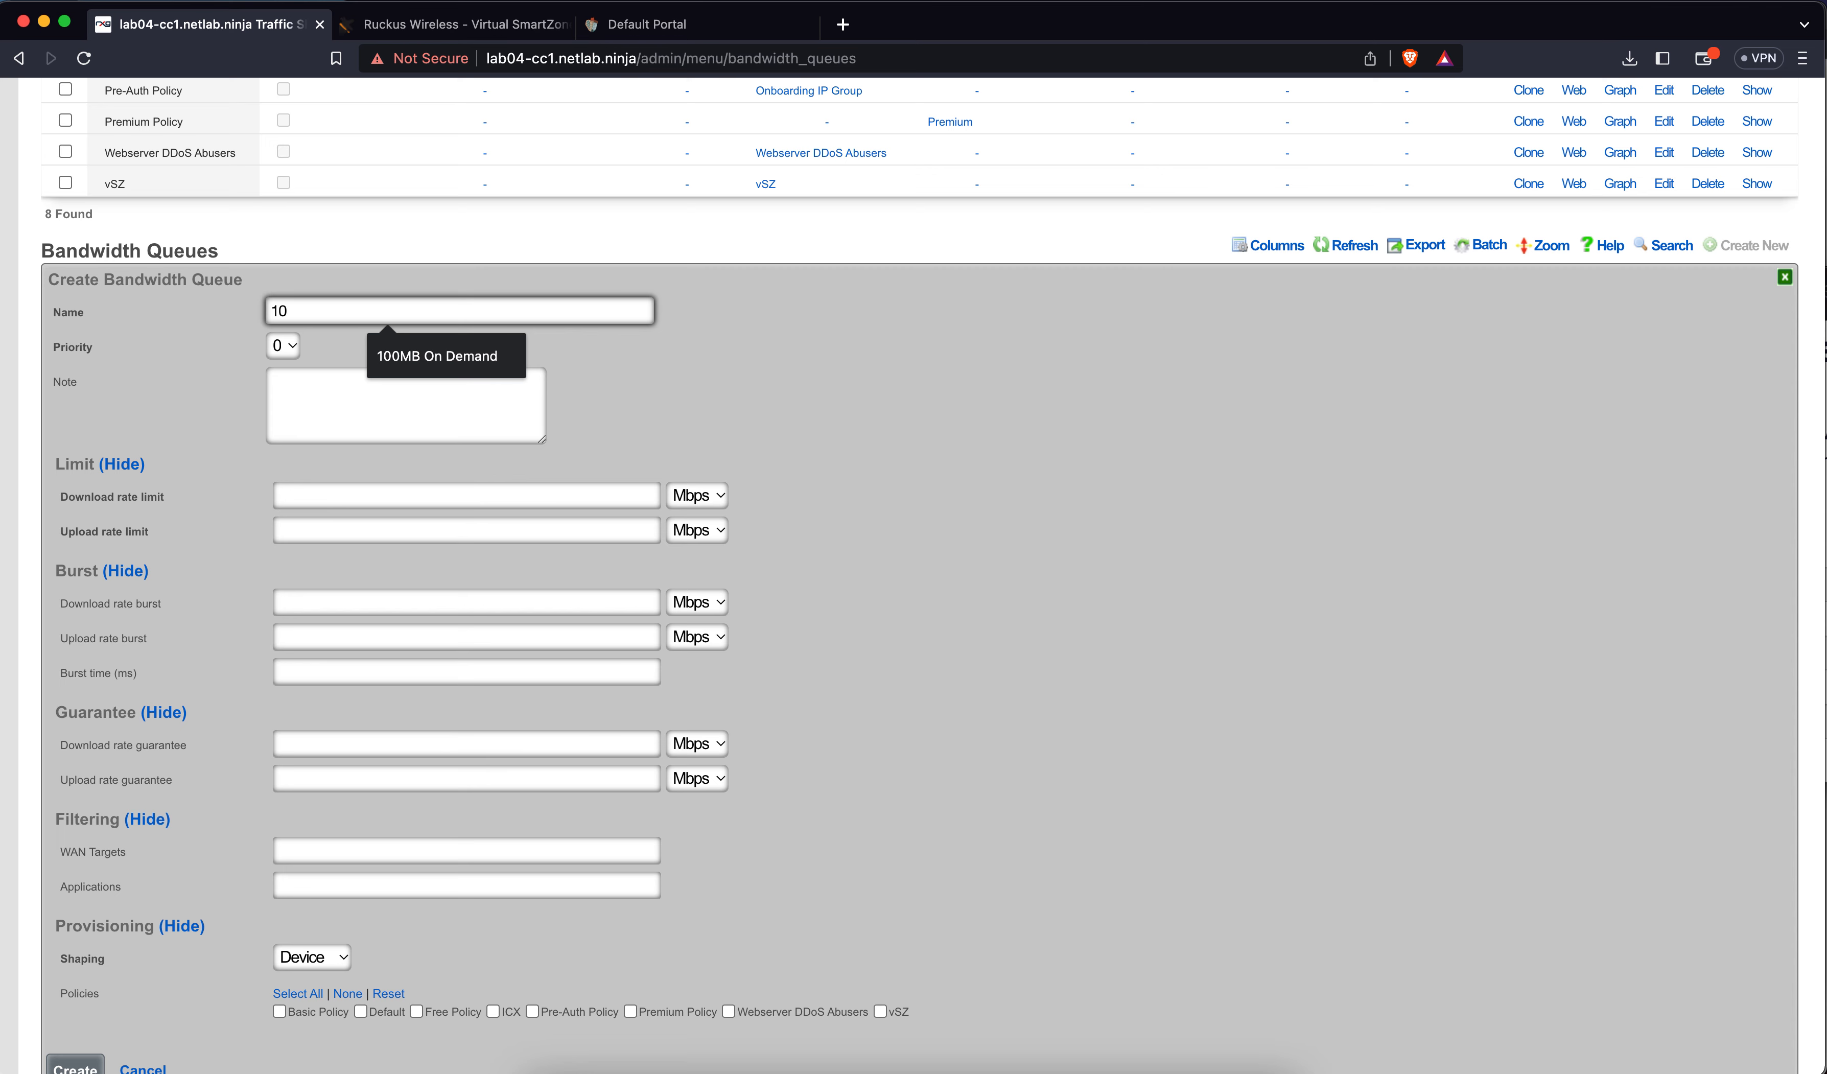
pyautogui.write('Basic 100Mbps')
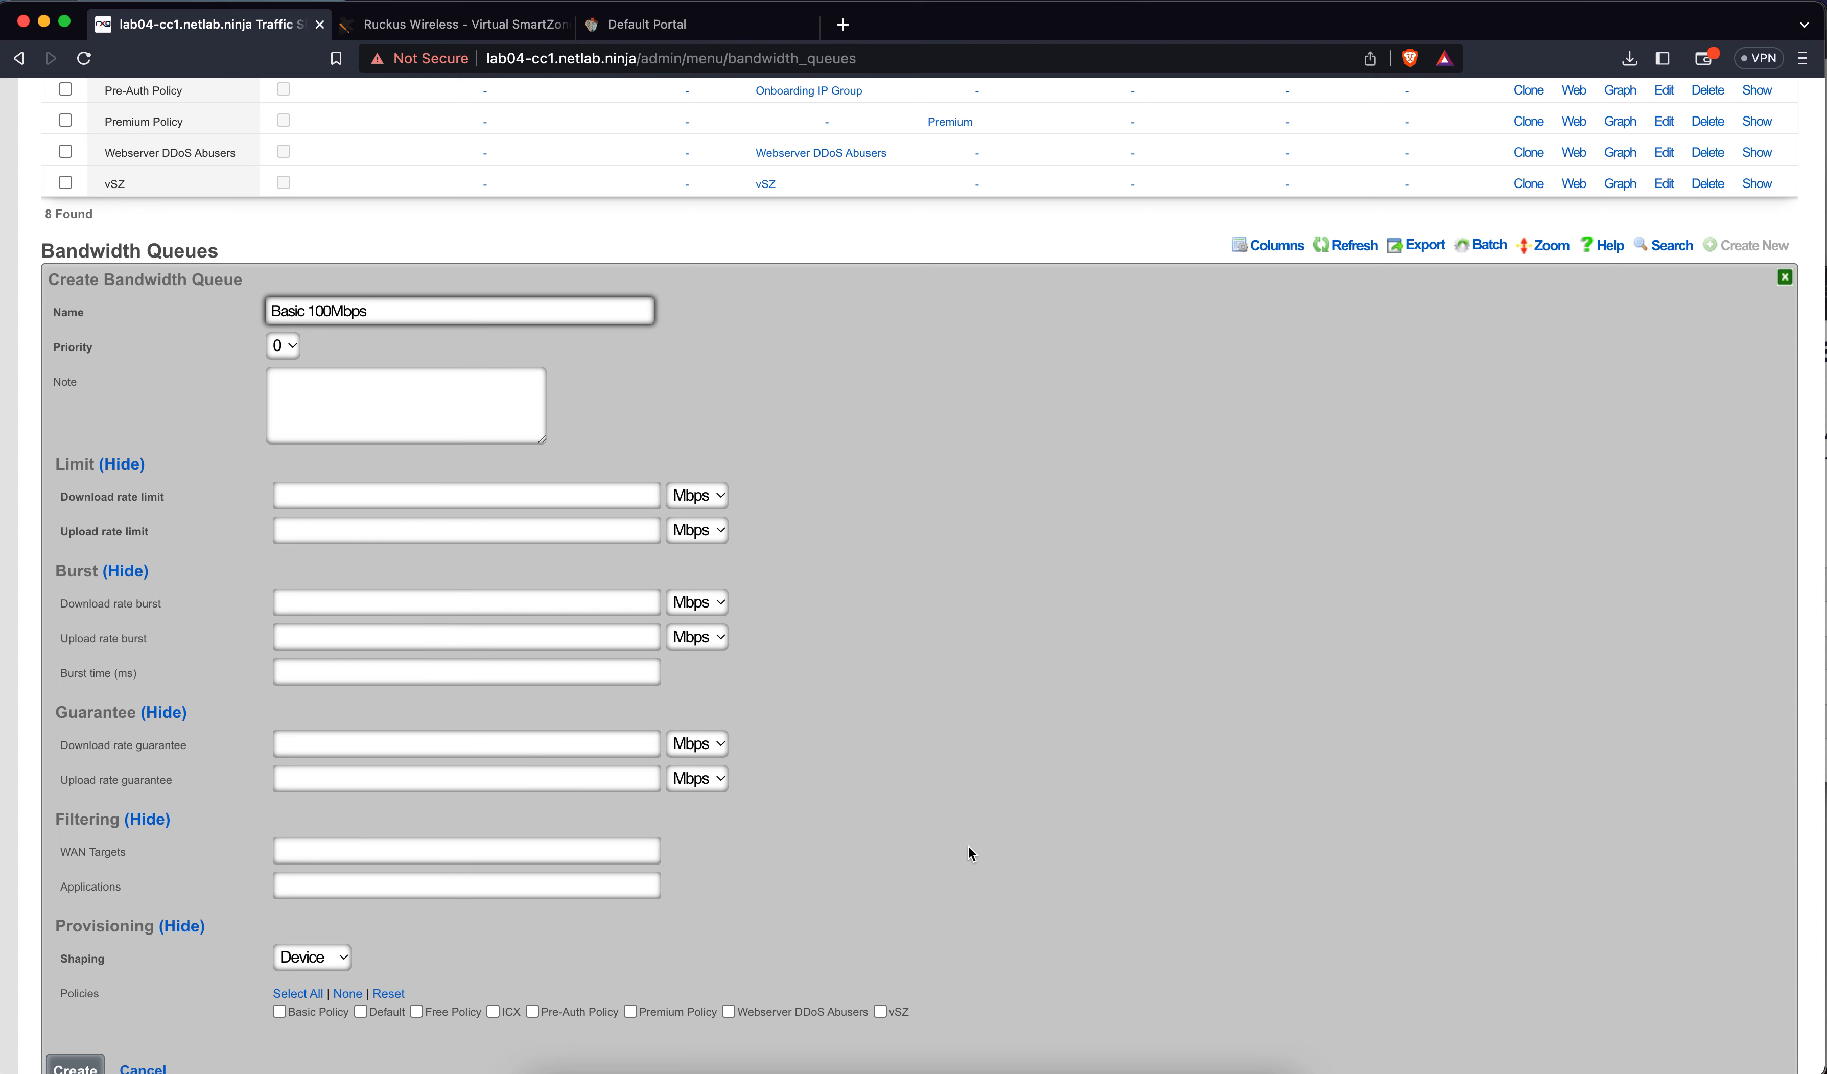
pyautogui.click(325, 507)
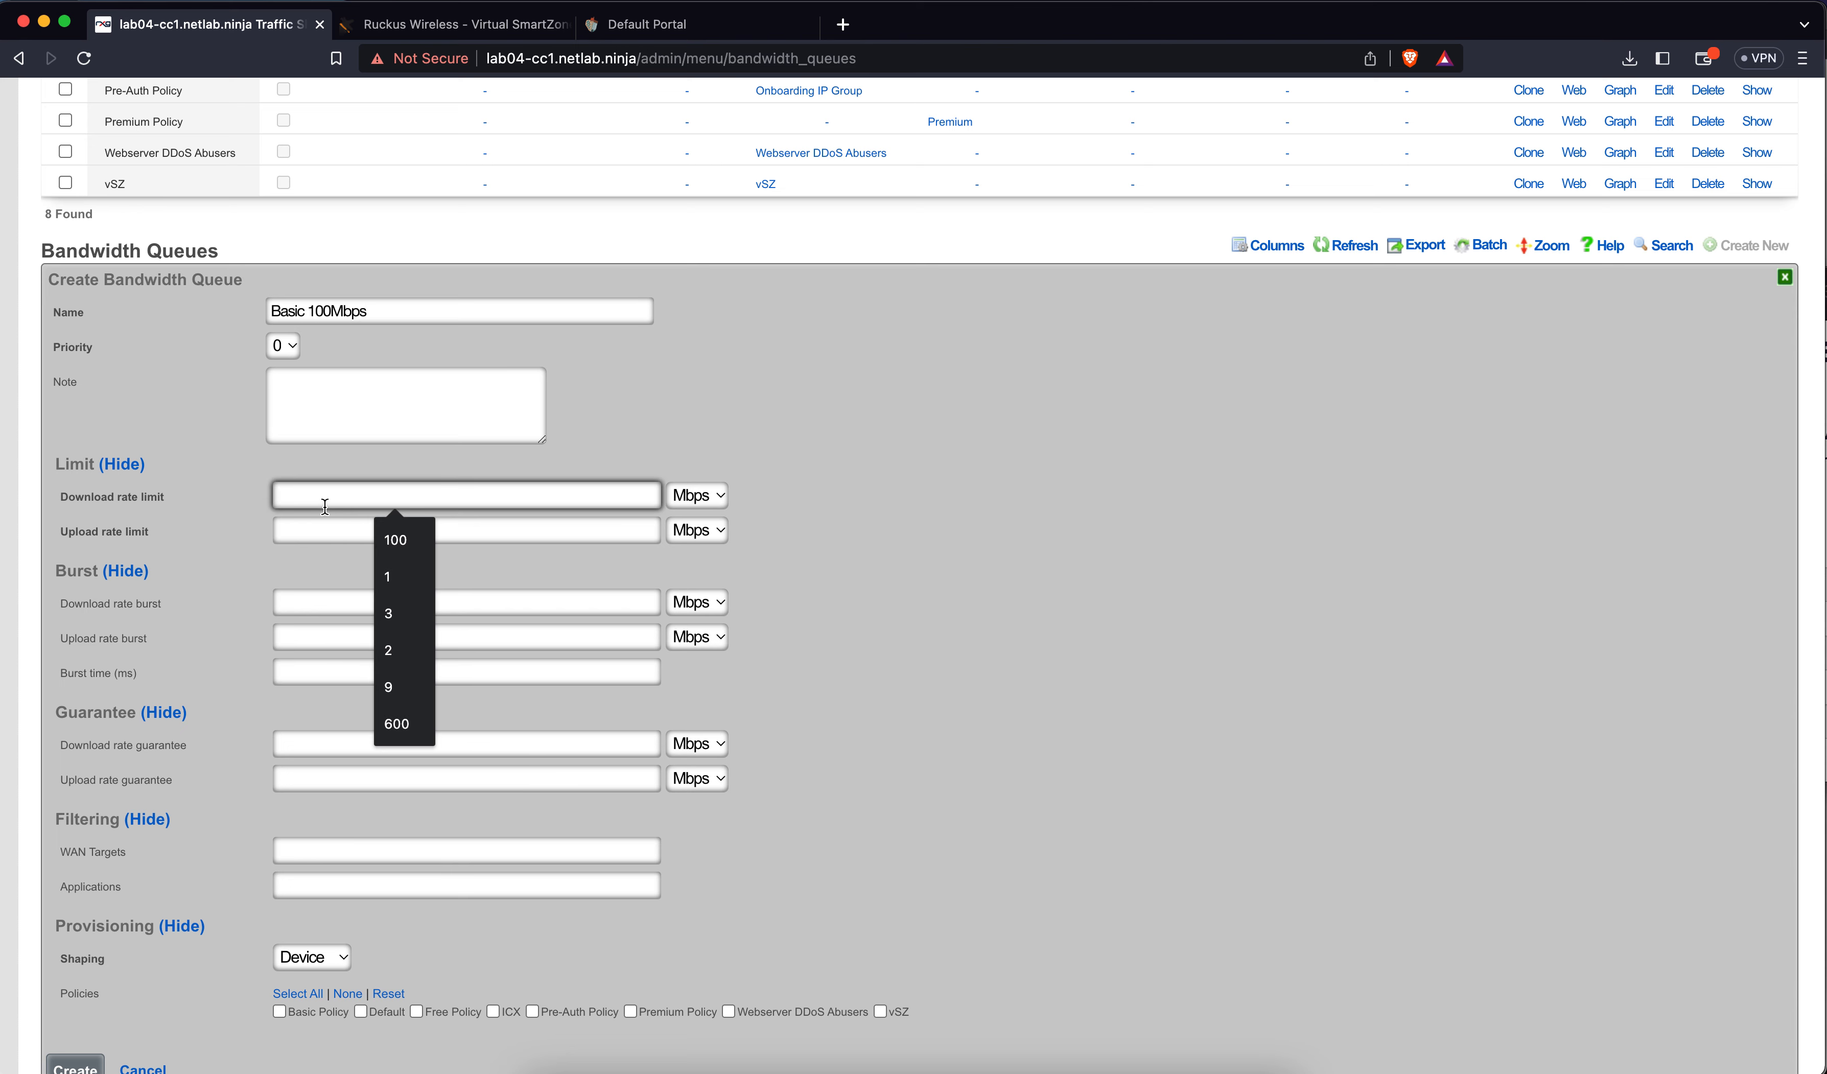
pyautogui.click(410, 314)
pyautogui.write('per Account')
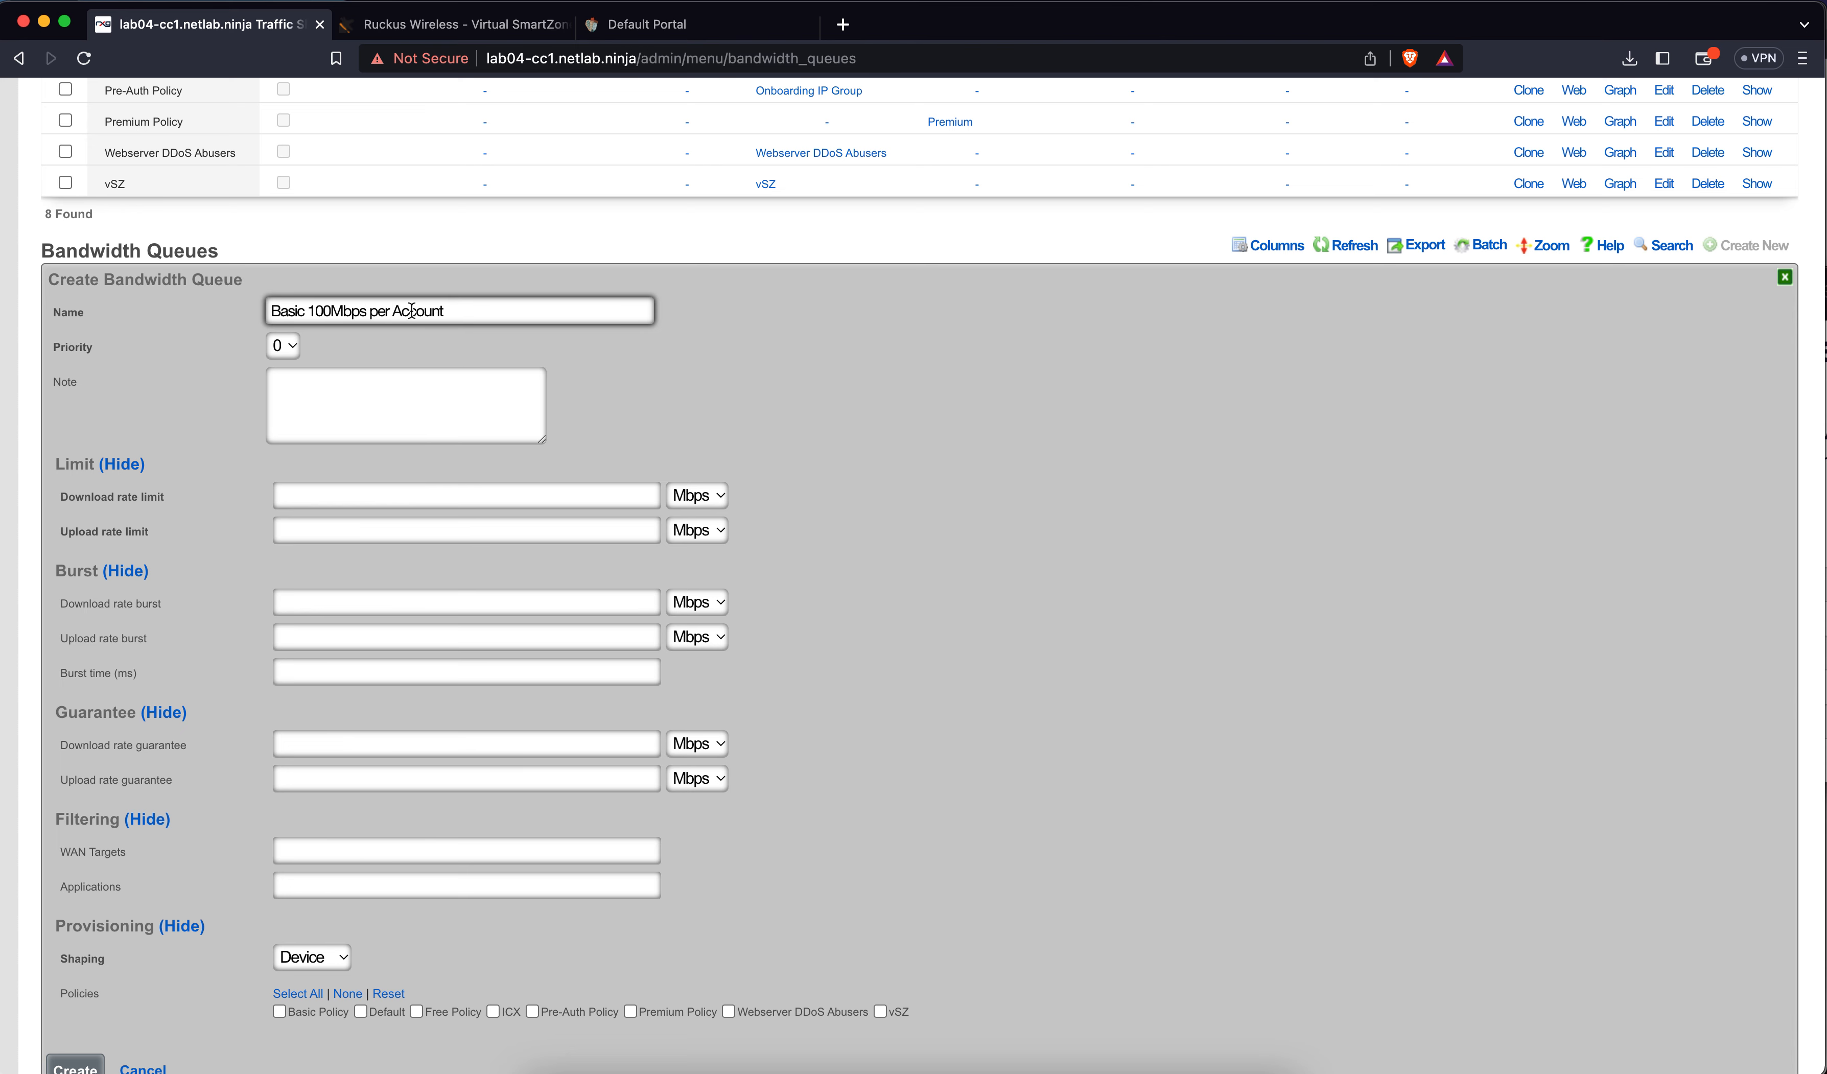
pyautogui.click(343, 491)
pyautogui.write('100')
pyautogui.click(338, 522)
pyautogui.write('100')
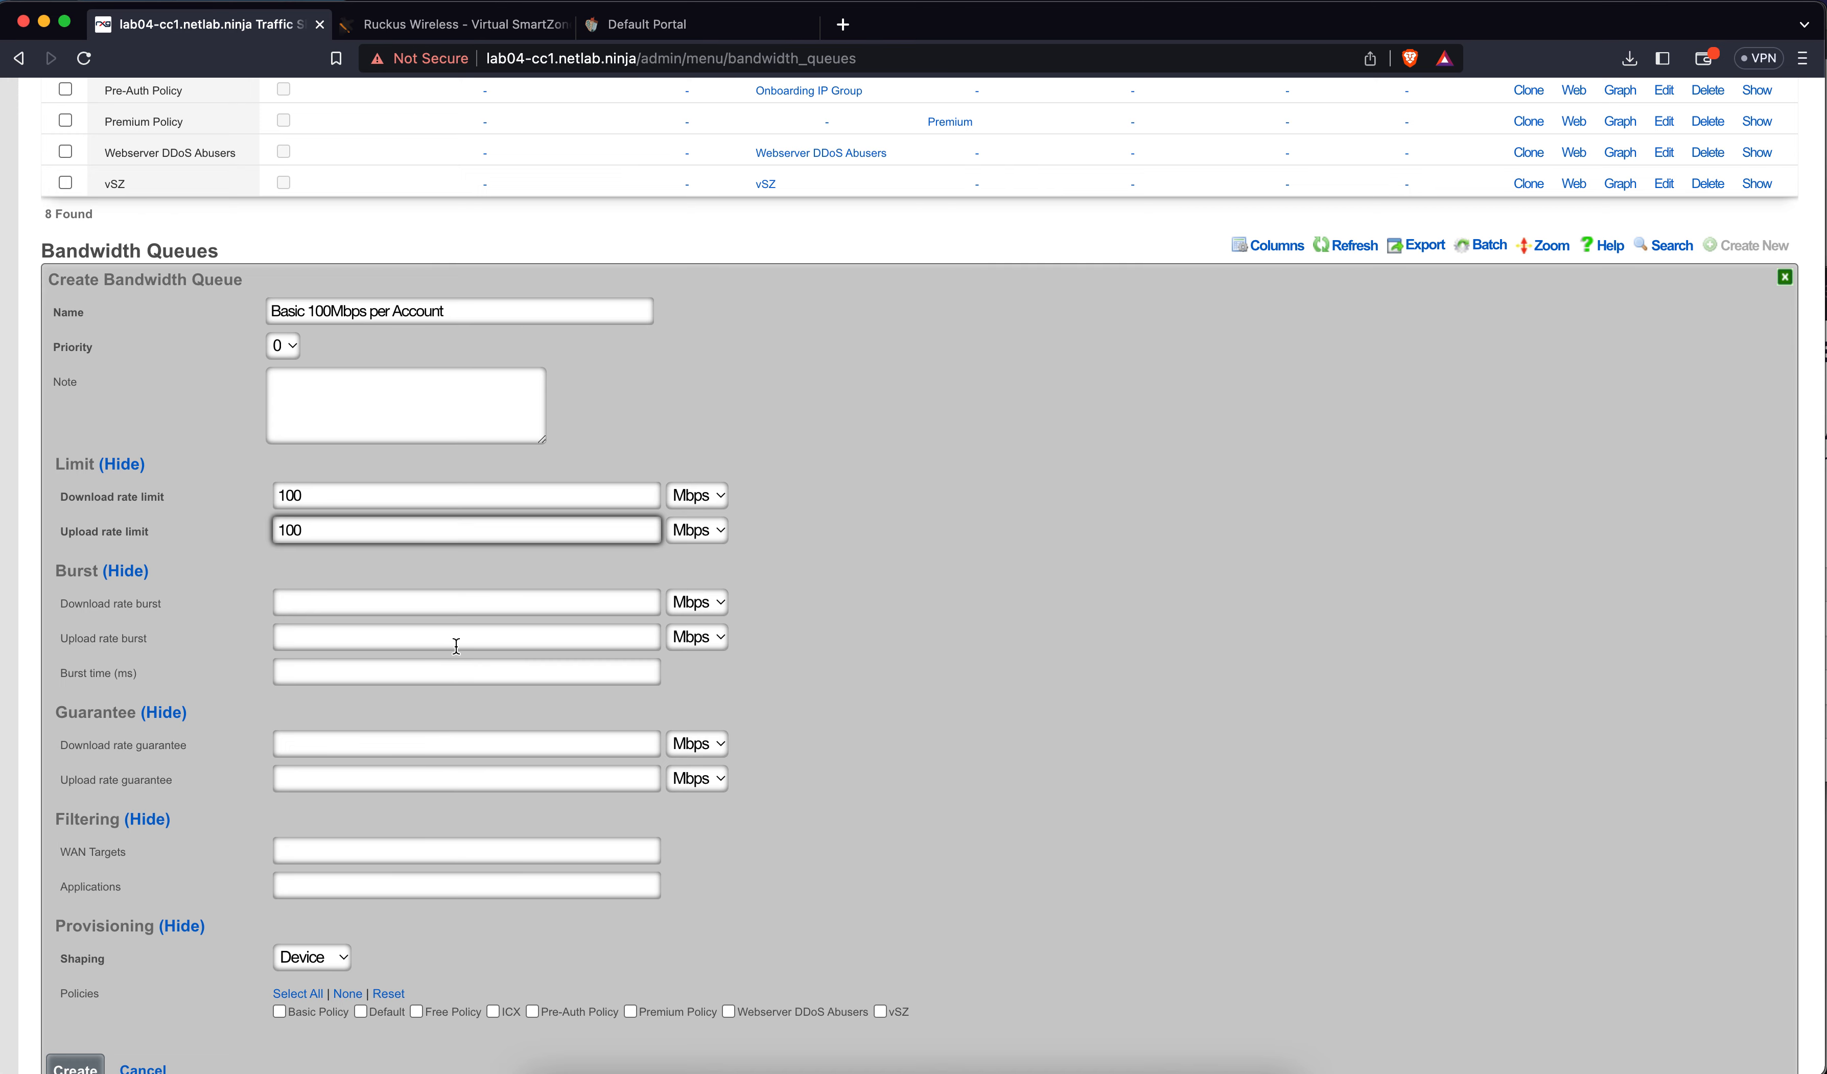
# Shape it per Account, assign Basic Policy, and create the queue
pyautogui.scroll(-2, 457, 648)
pyautogui.scroll(-3, 457, 648)
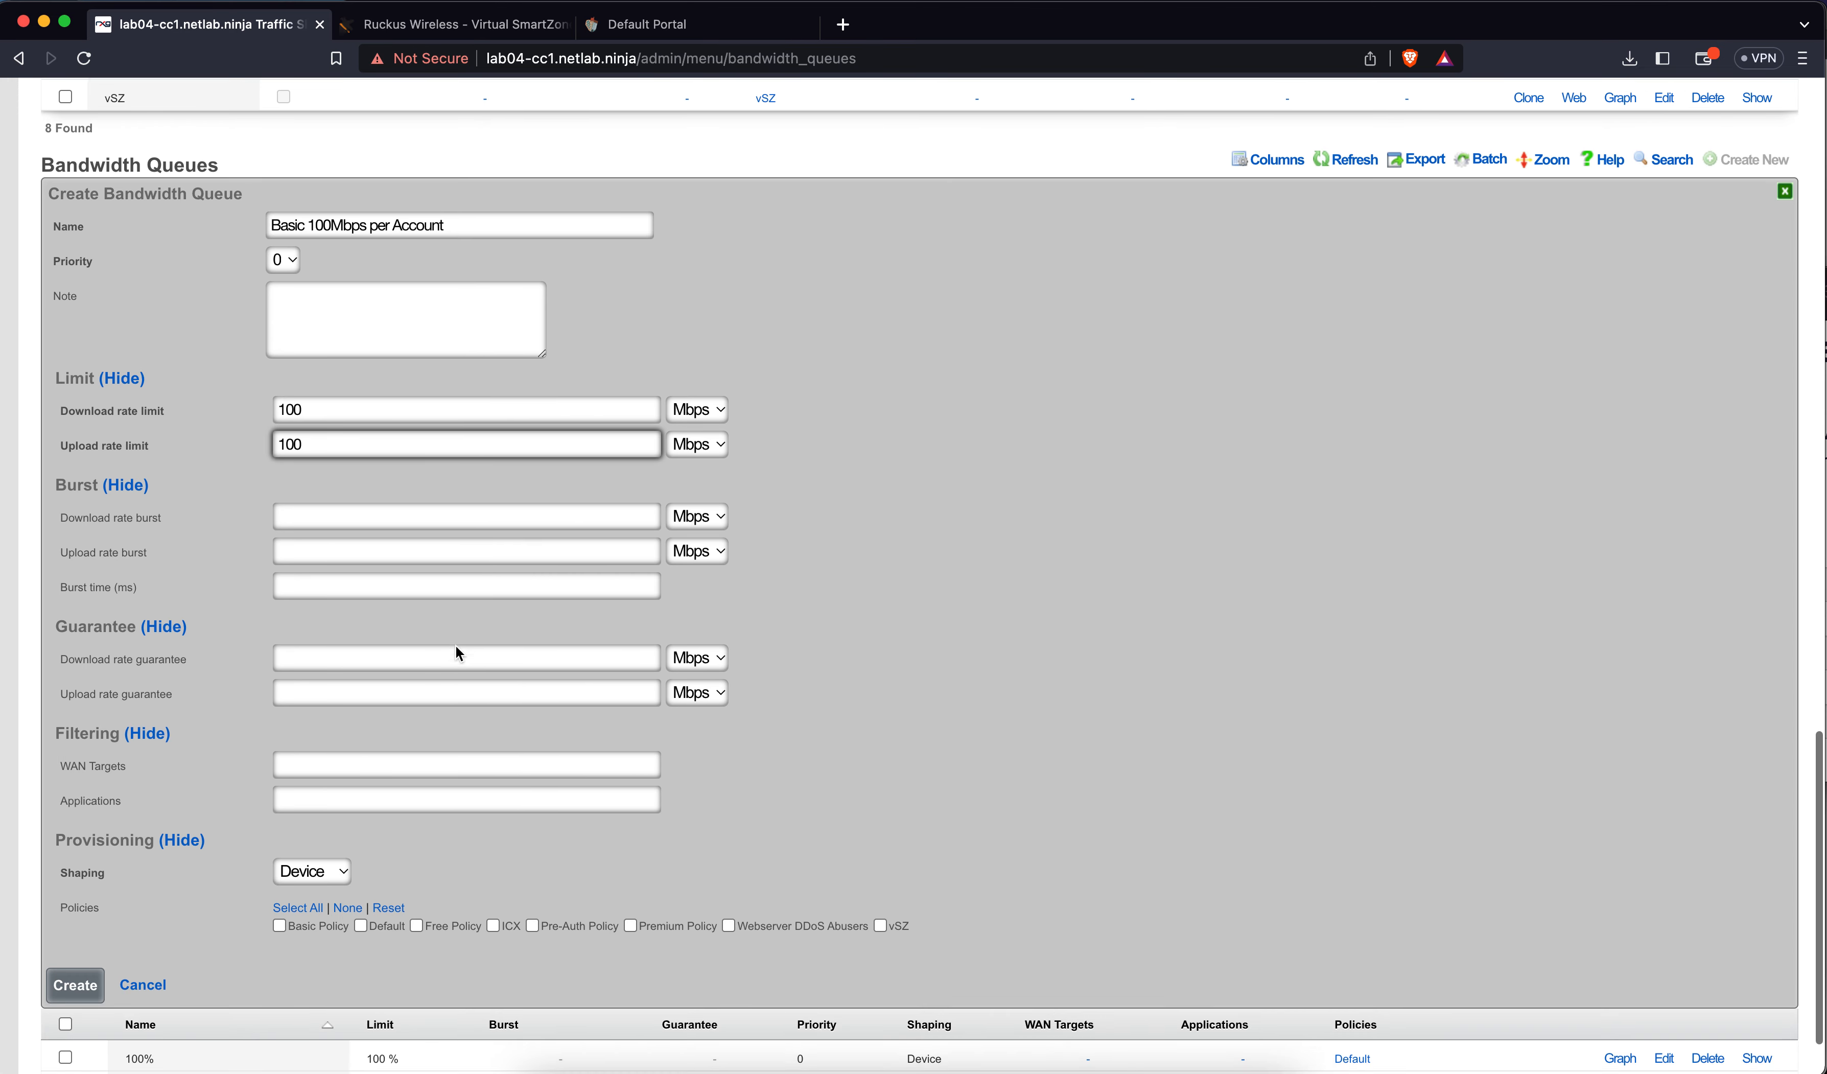
pyautogui.click(295, 781)
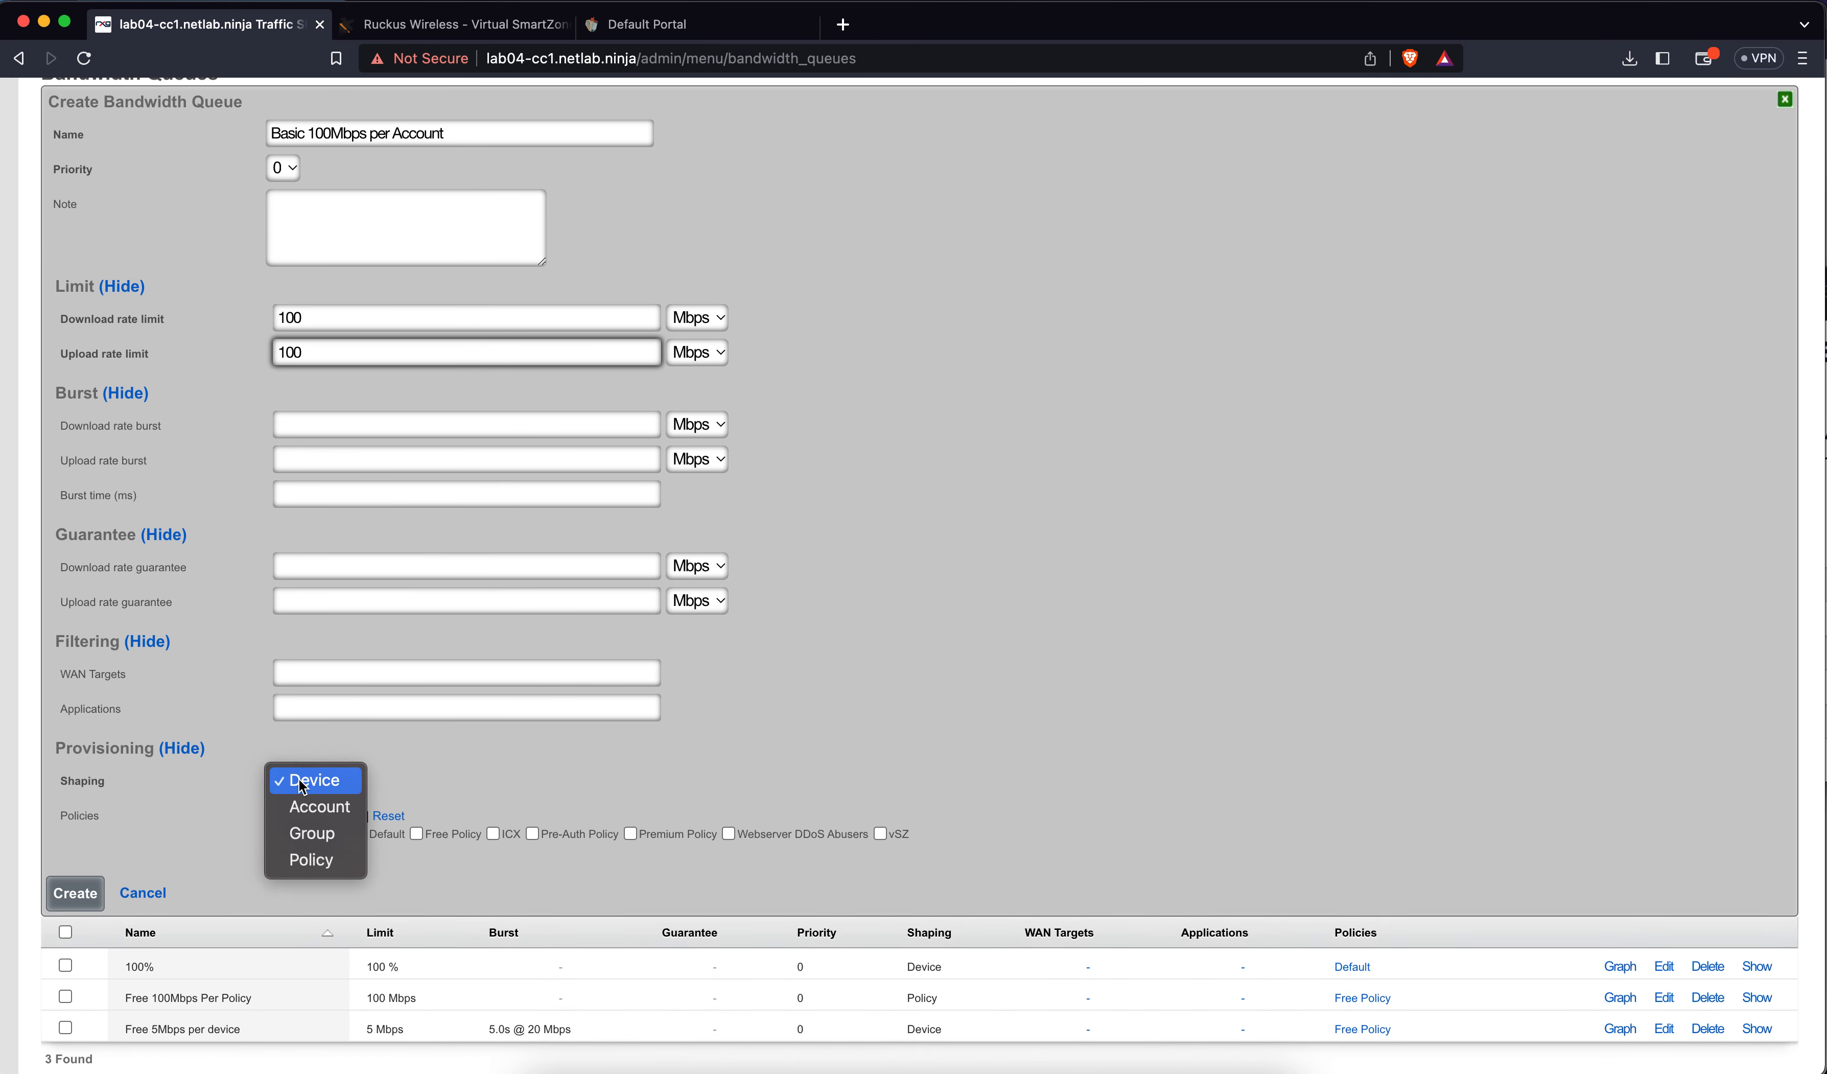
pyautogui.click(313, 807)
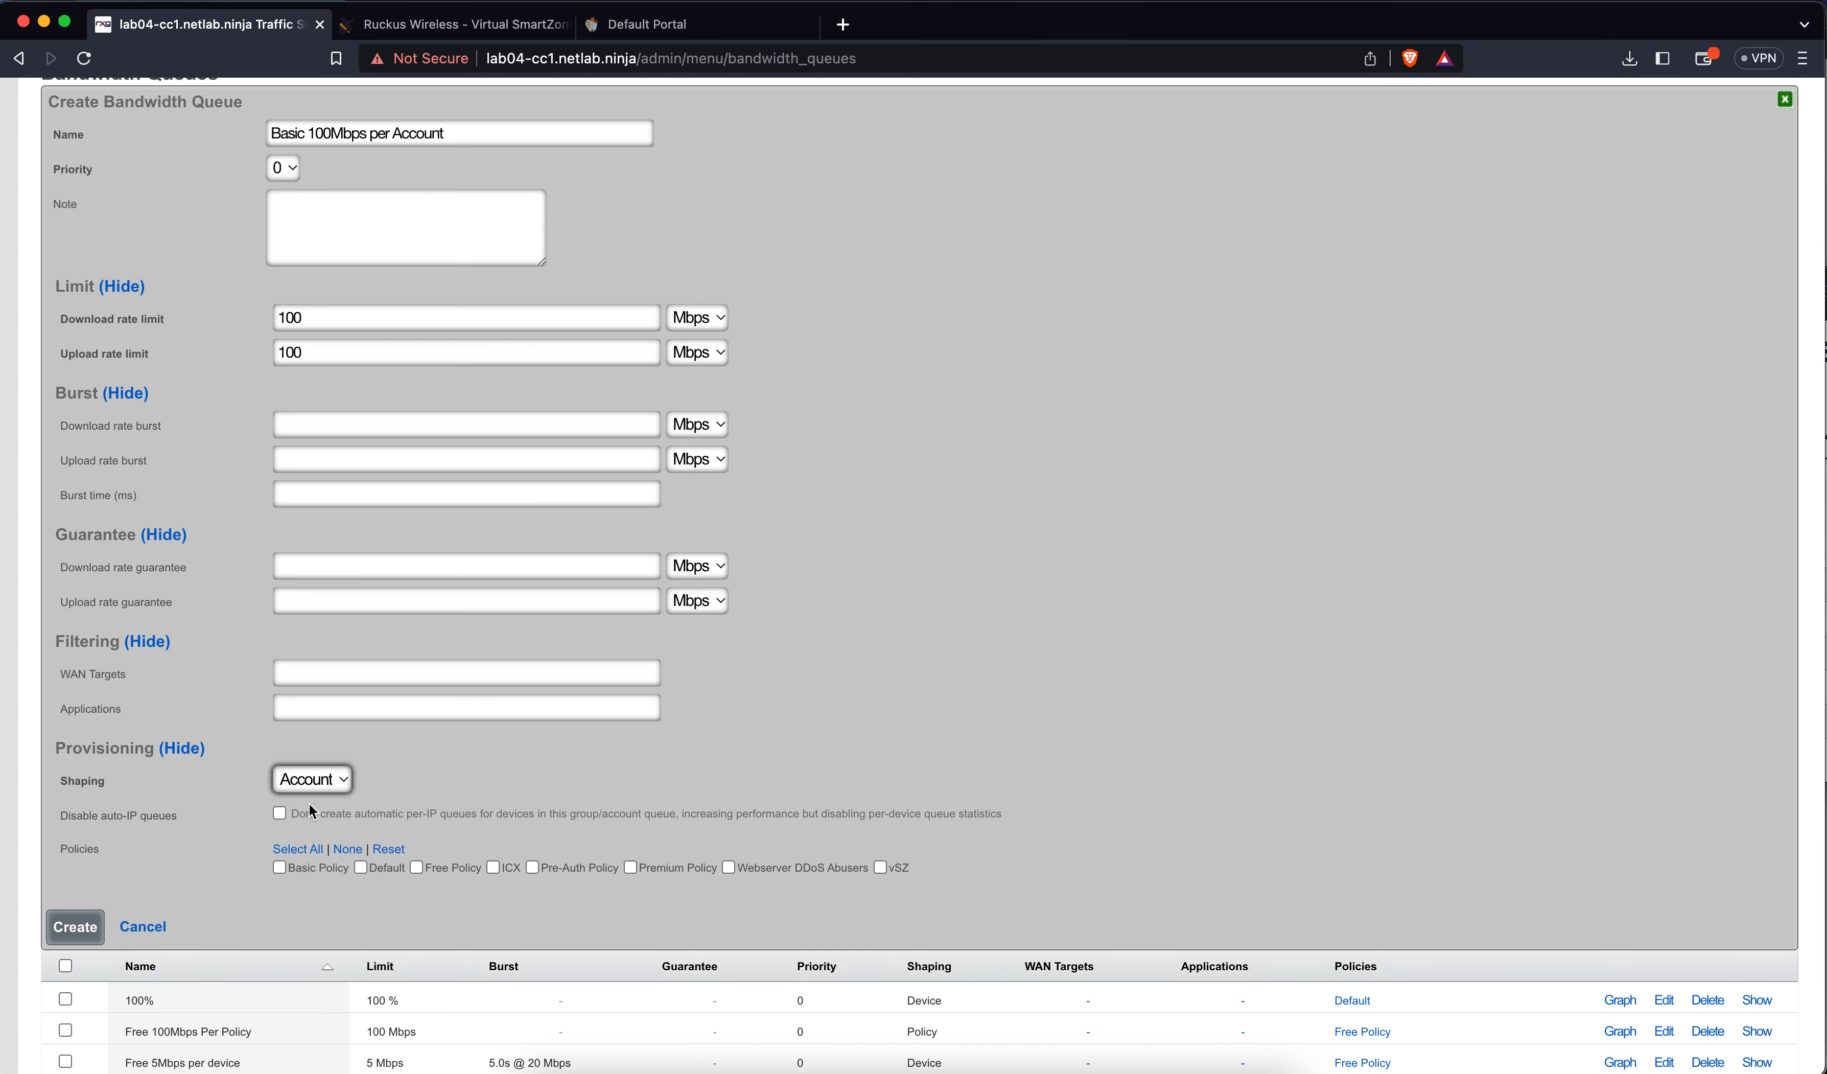
pyautogui.click(336, 871)
pyautogui.click(94, 918)
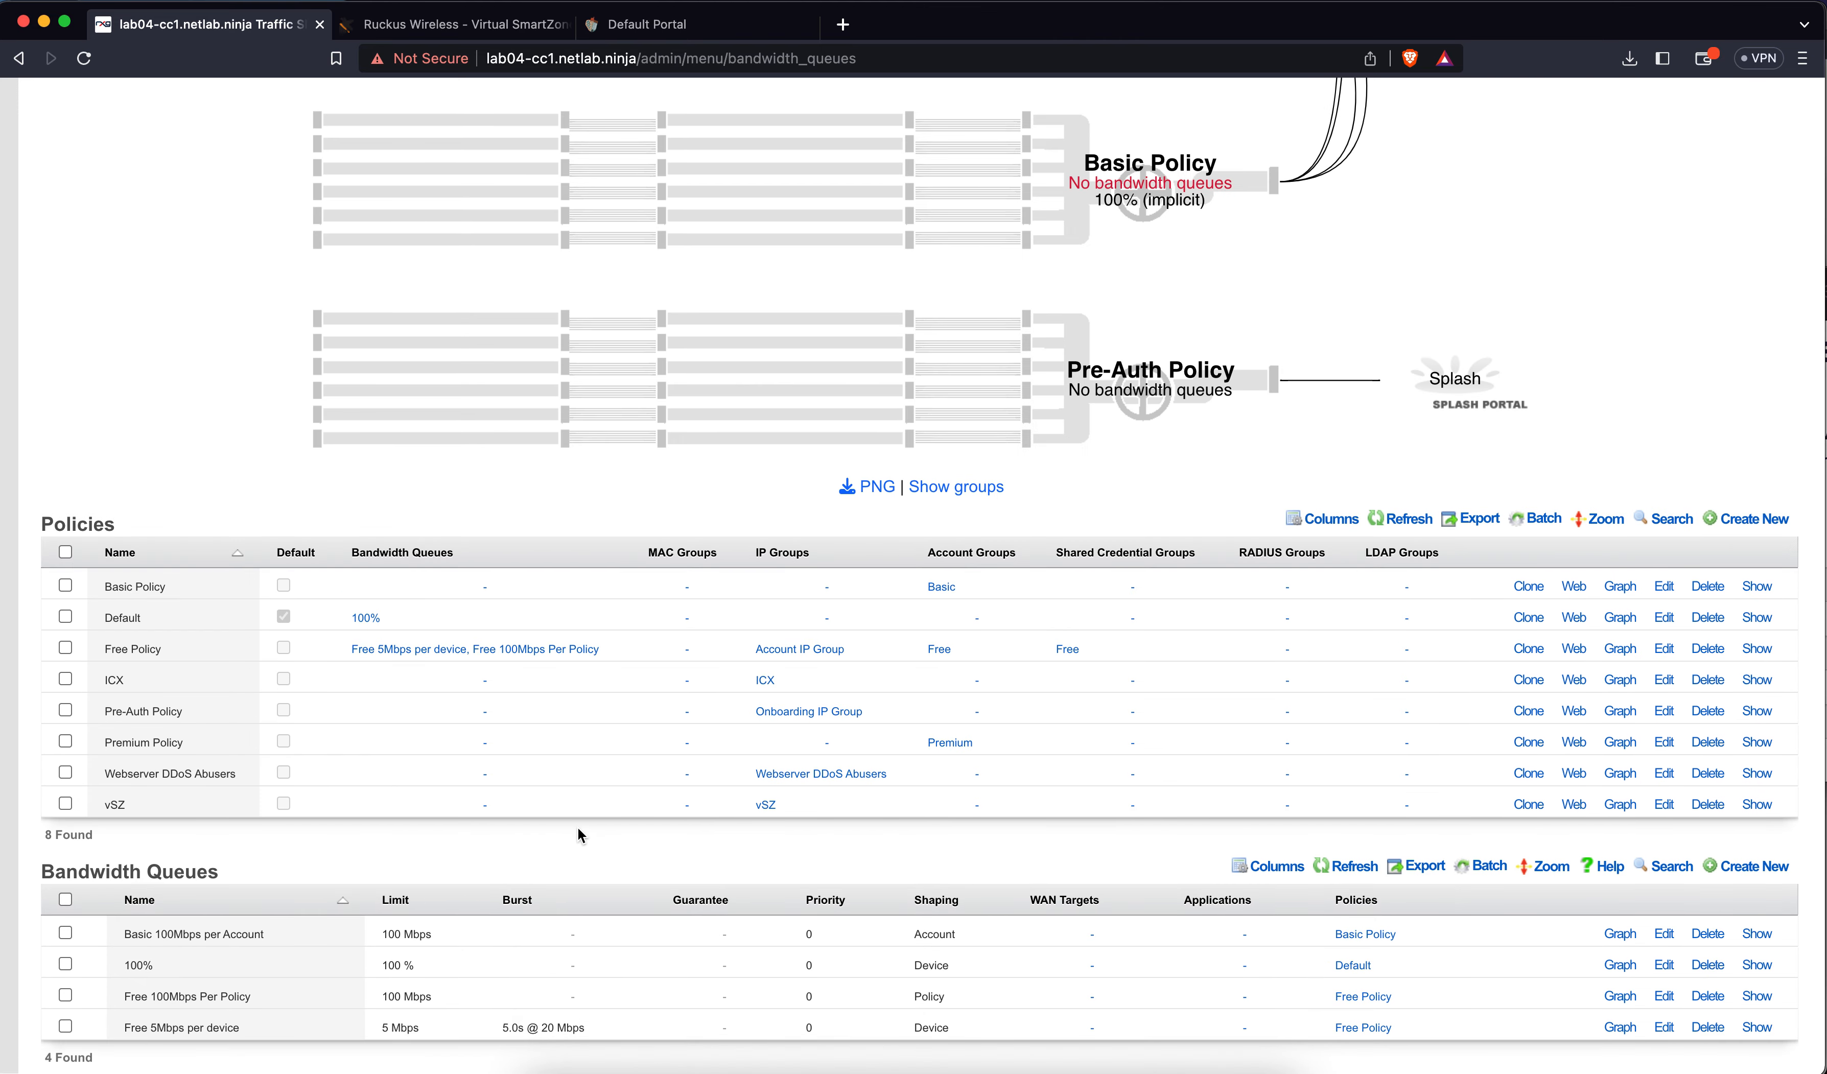
# Start a queue named 'Premium 250Mbps per Account' with 250 Mbps download and upload limits
pyautogui.click(1736, 874)
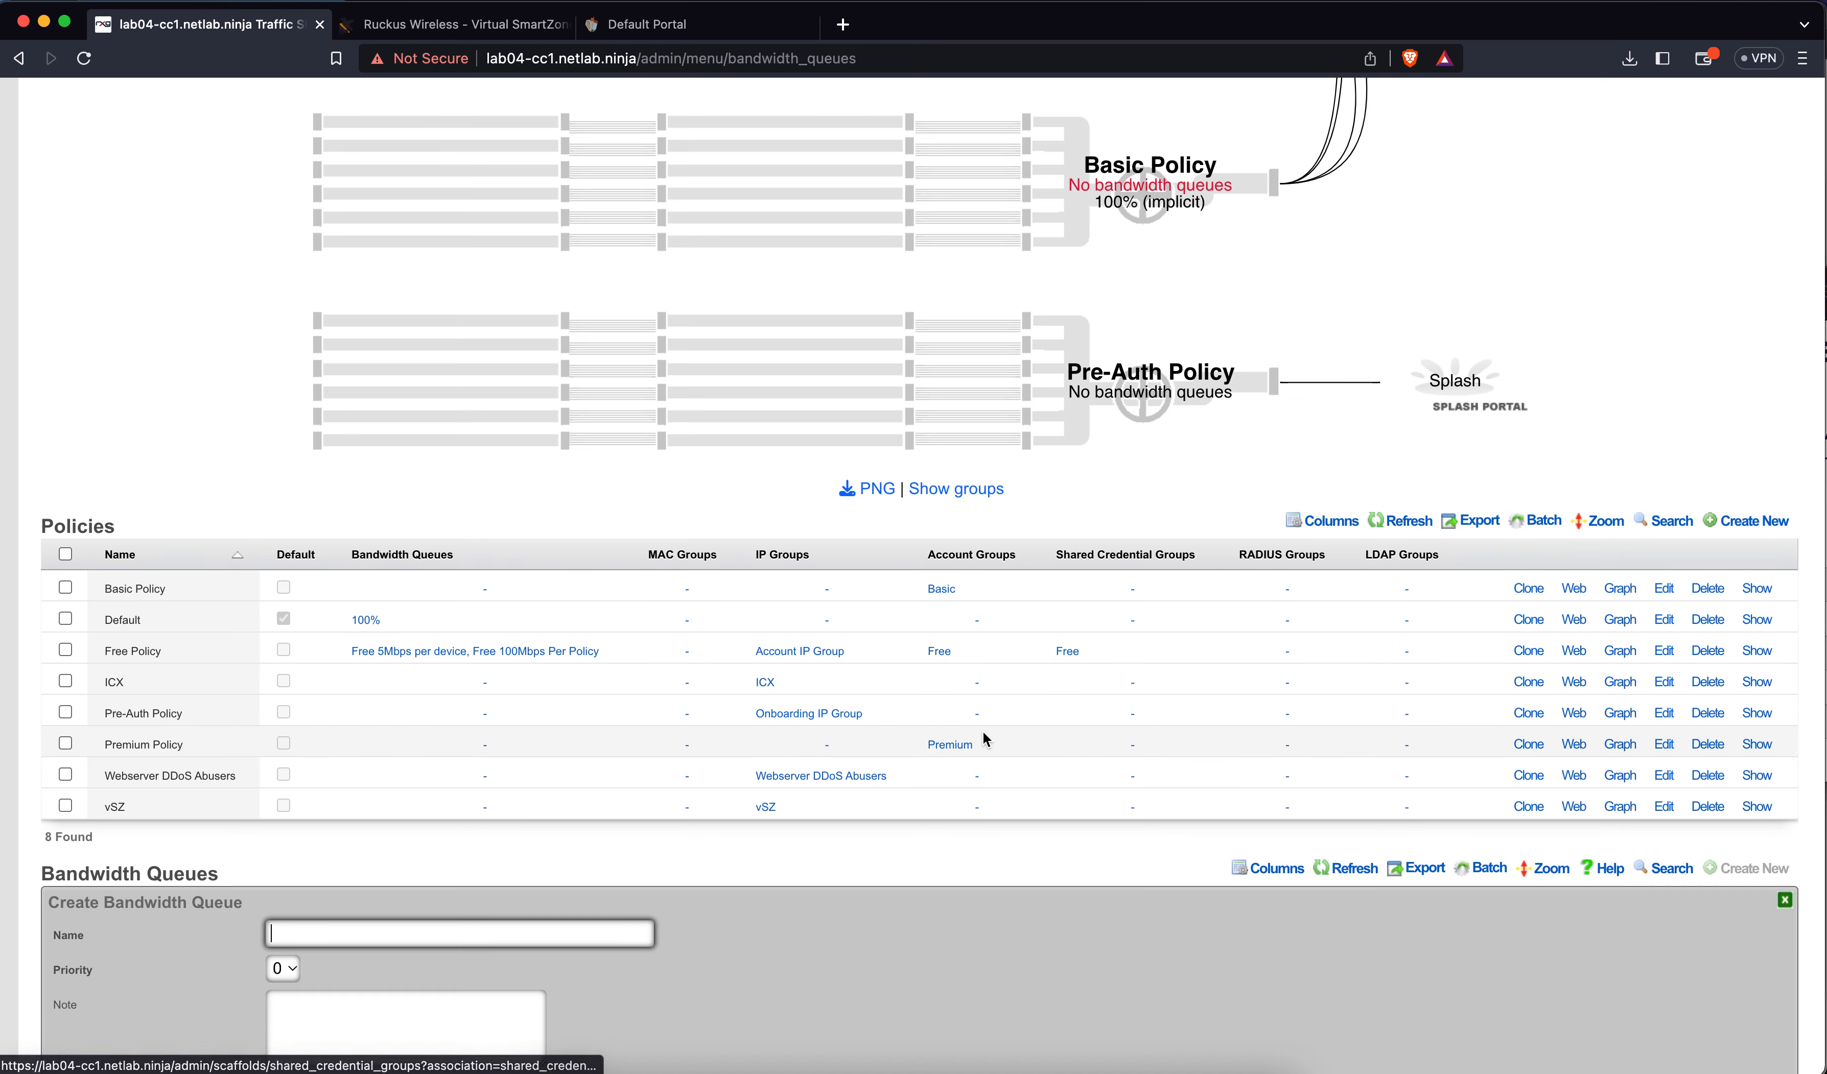
pyautogui.scroll(-10, 984, 732)
pyautogui.scroll(4, 983, 733)
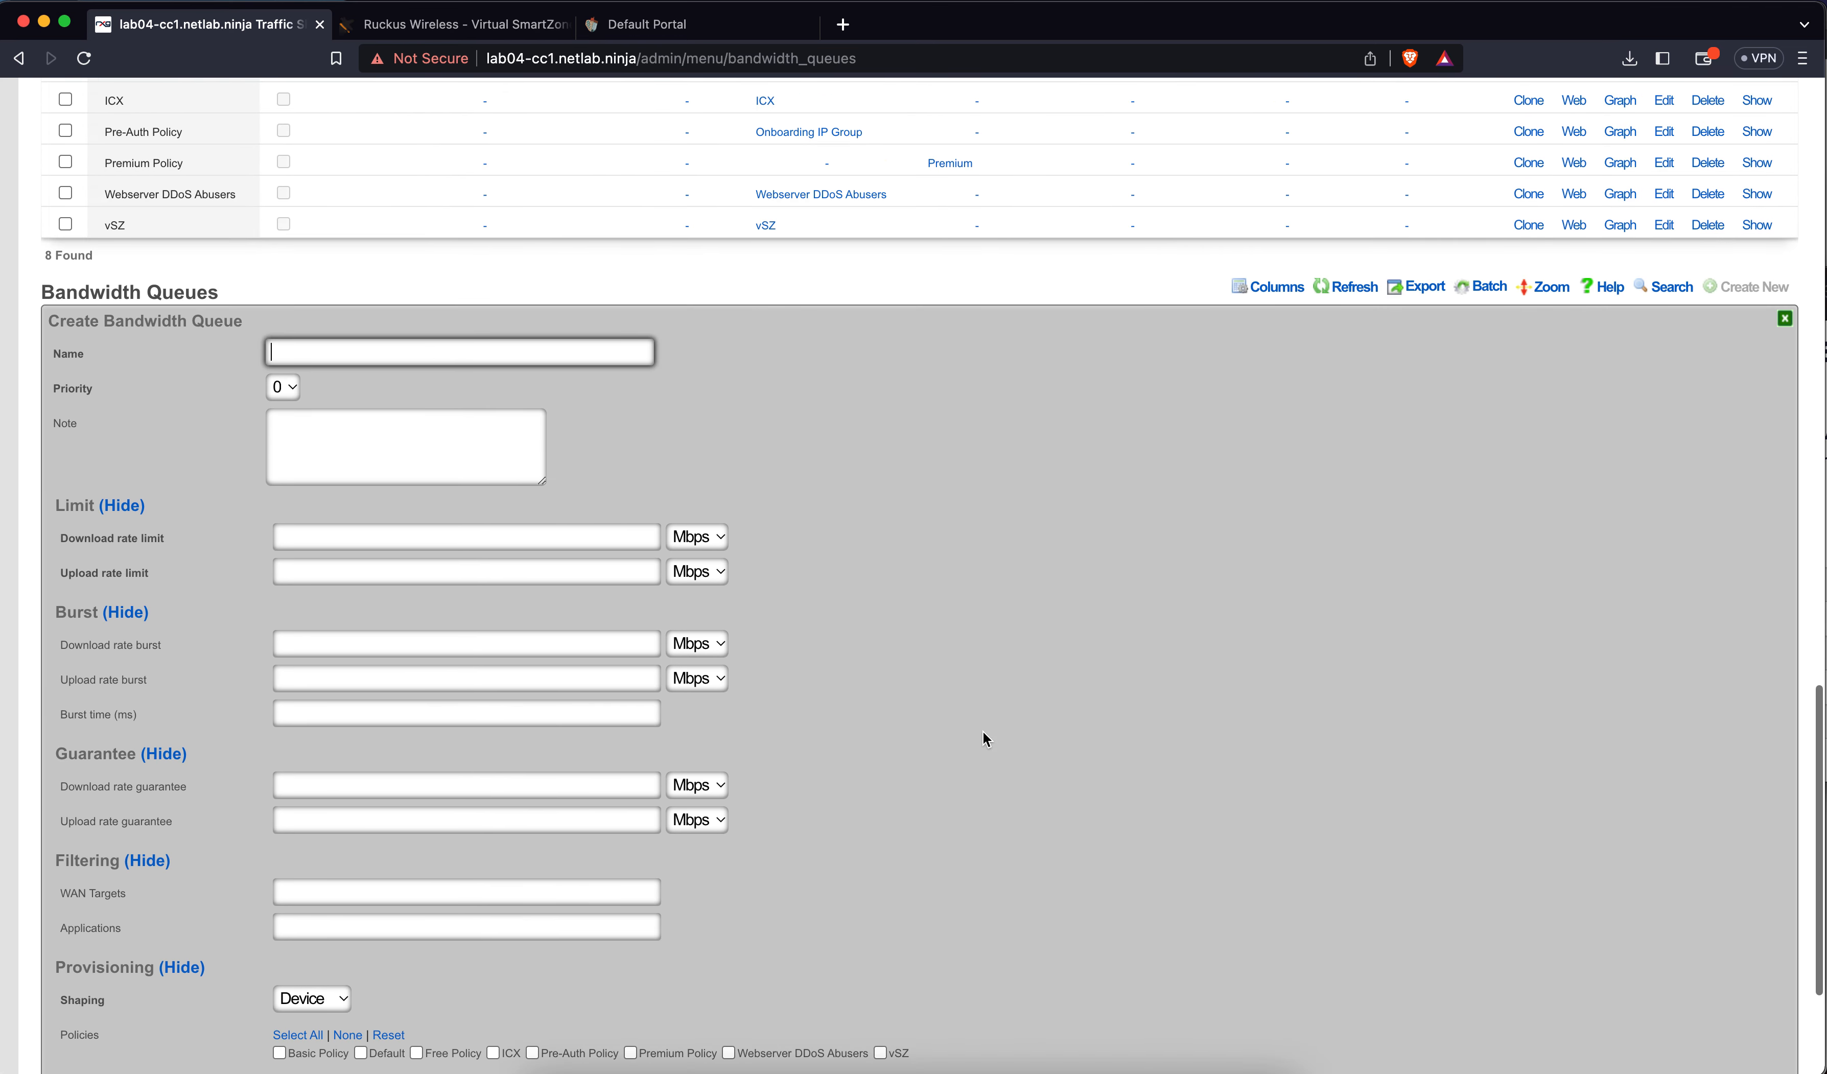
pyautogui.write('Premium 2')
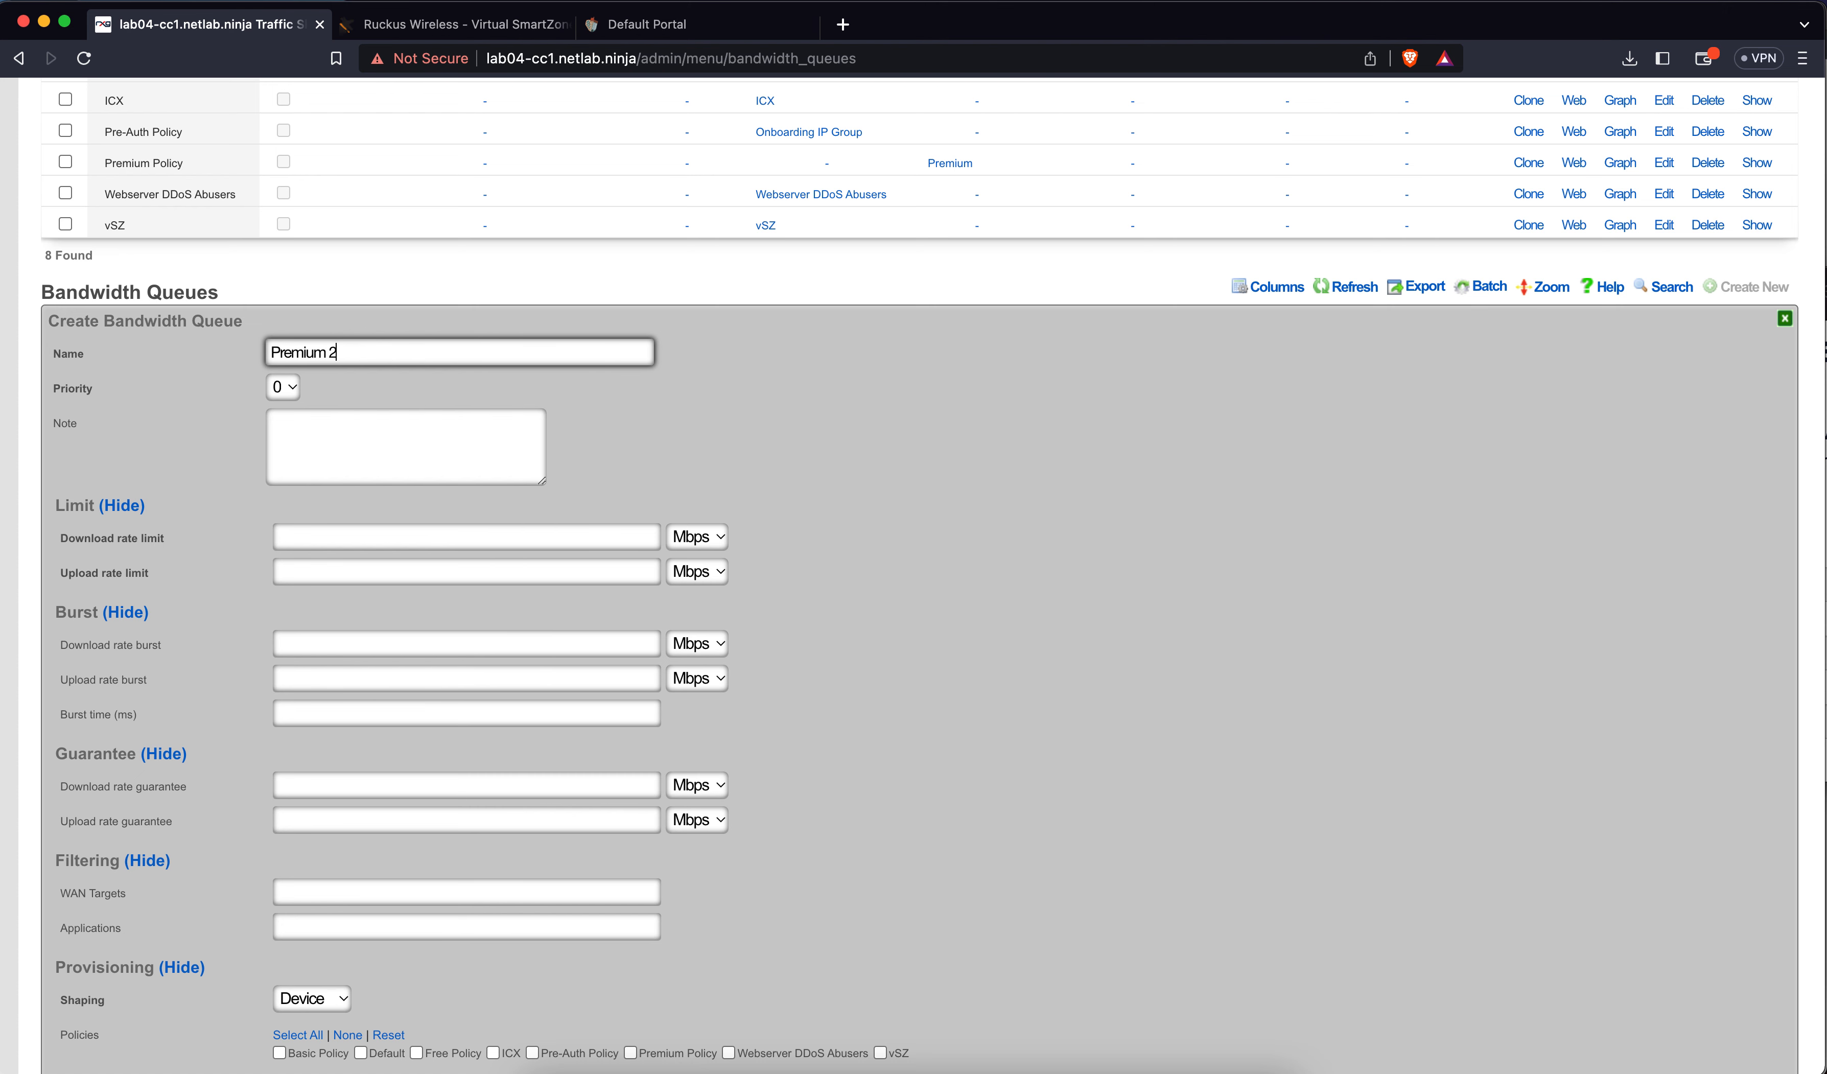
pyautogui.write('50Mbps per Account')
pyautogui.click(413, 534)
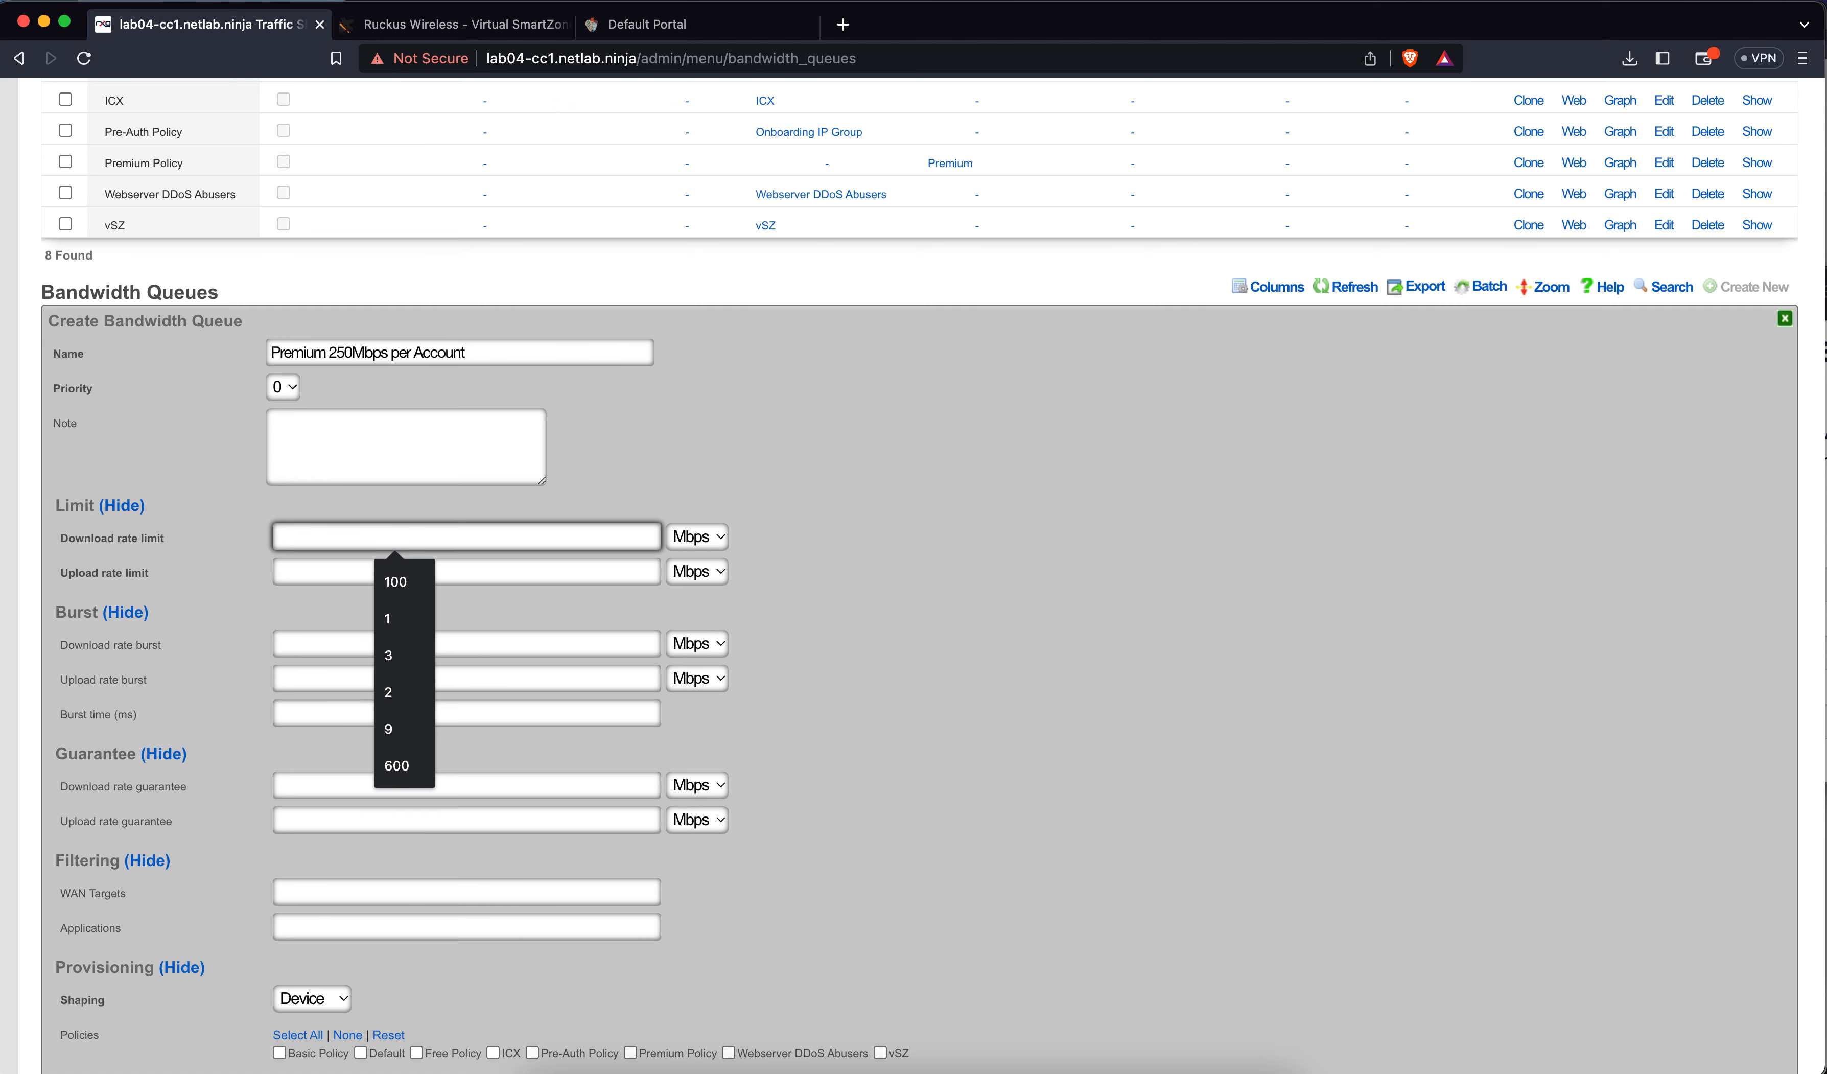
pyautogui.write('250')
pyautogui.press('Tab')
pyautogui.press('Tab')
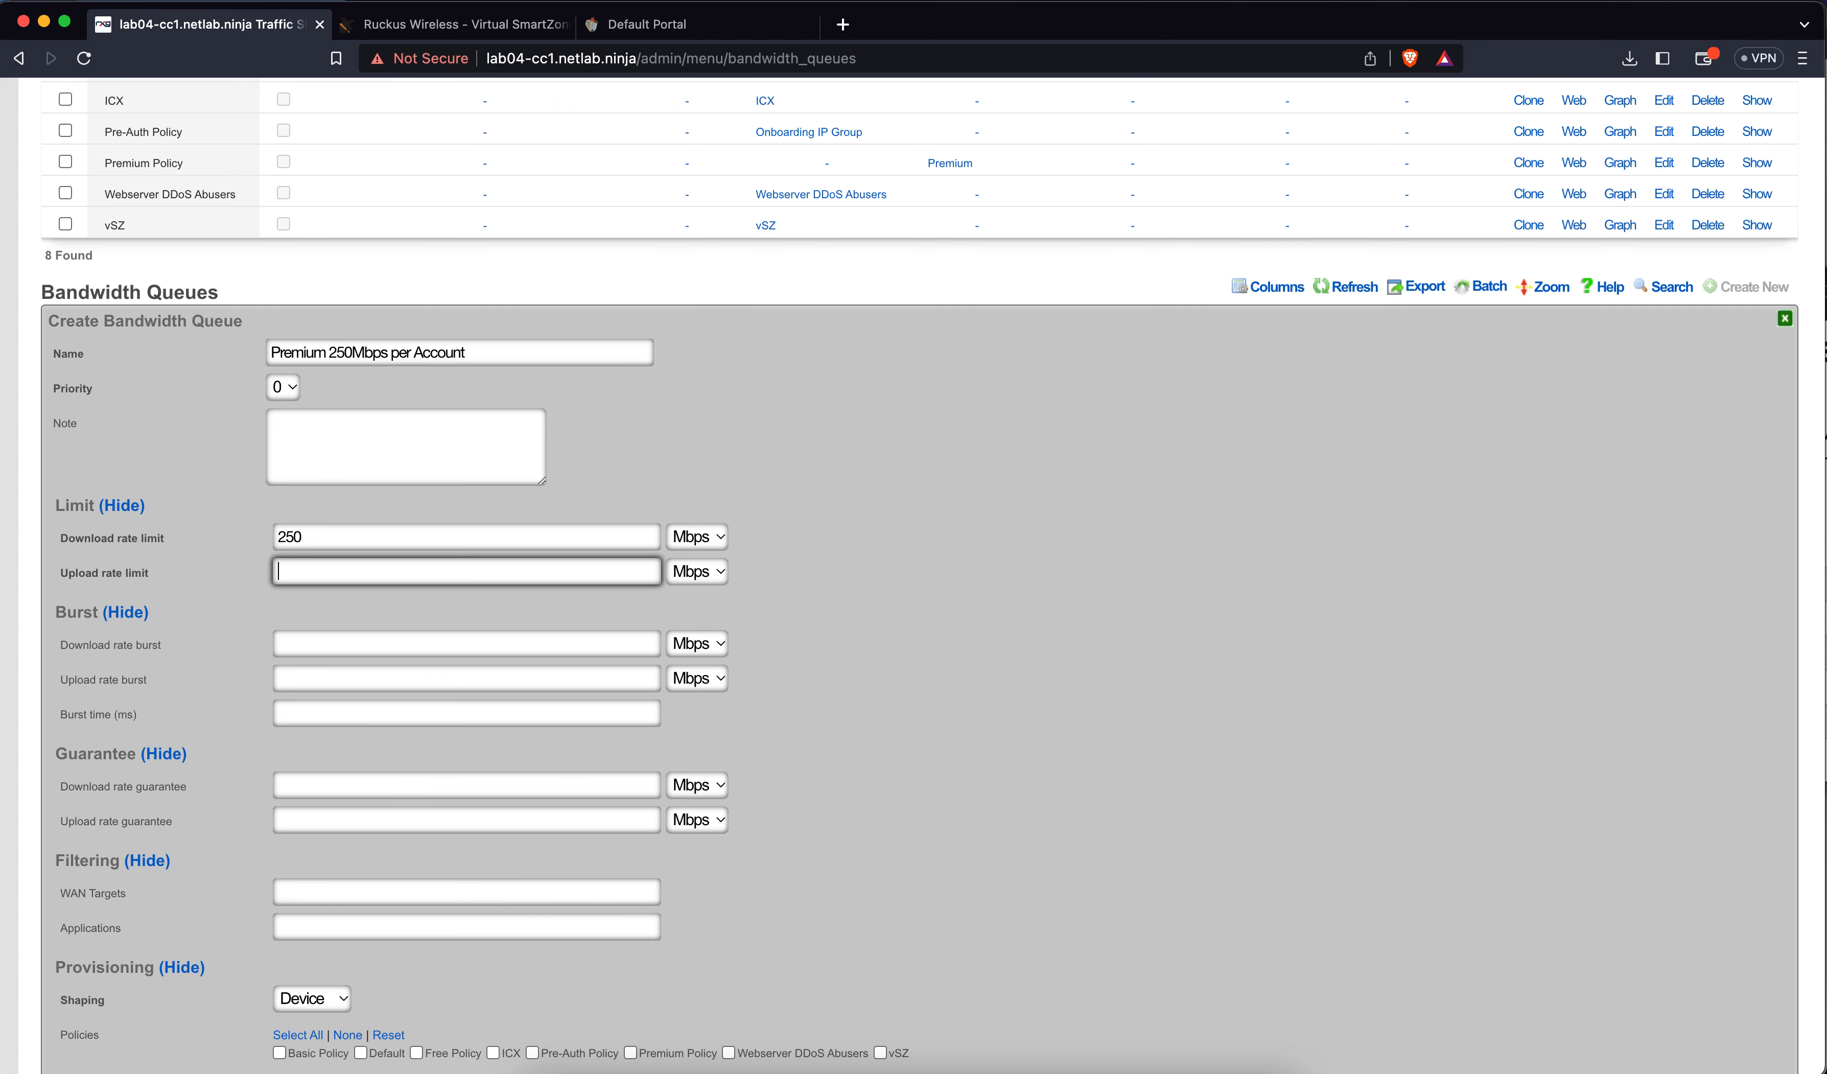
pyautogui.write('250')
# Shape it per Account, assign Premium Policy, and create the queue
pyautogui.scroll(-3, 319, 790)
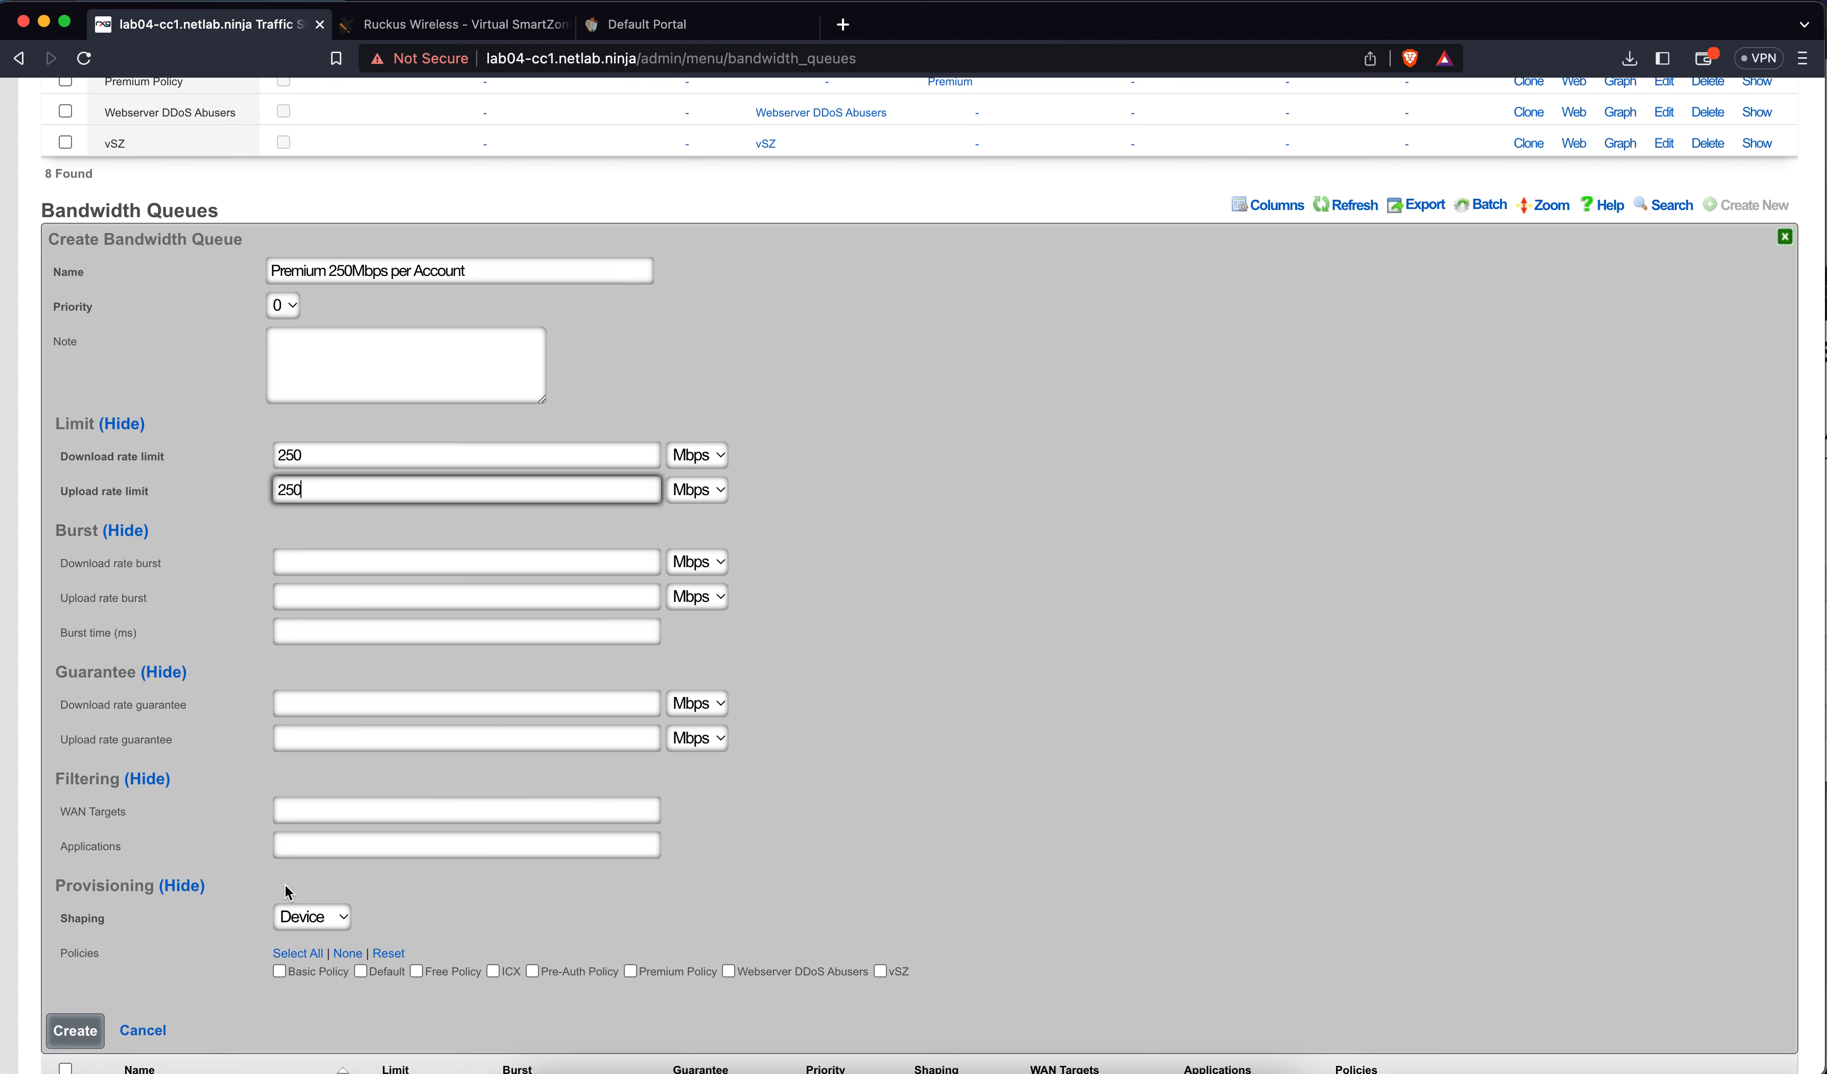
pyautogui.click(305, 919)
pyautogui.click(309, 943)
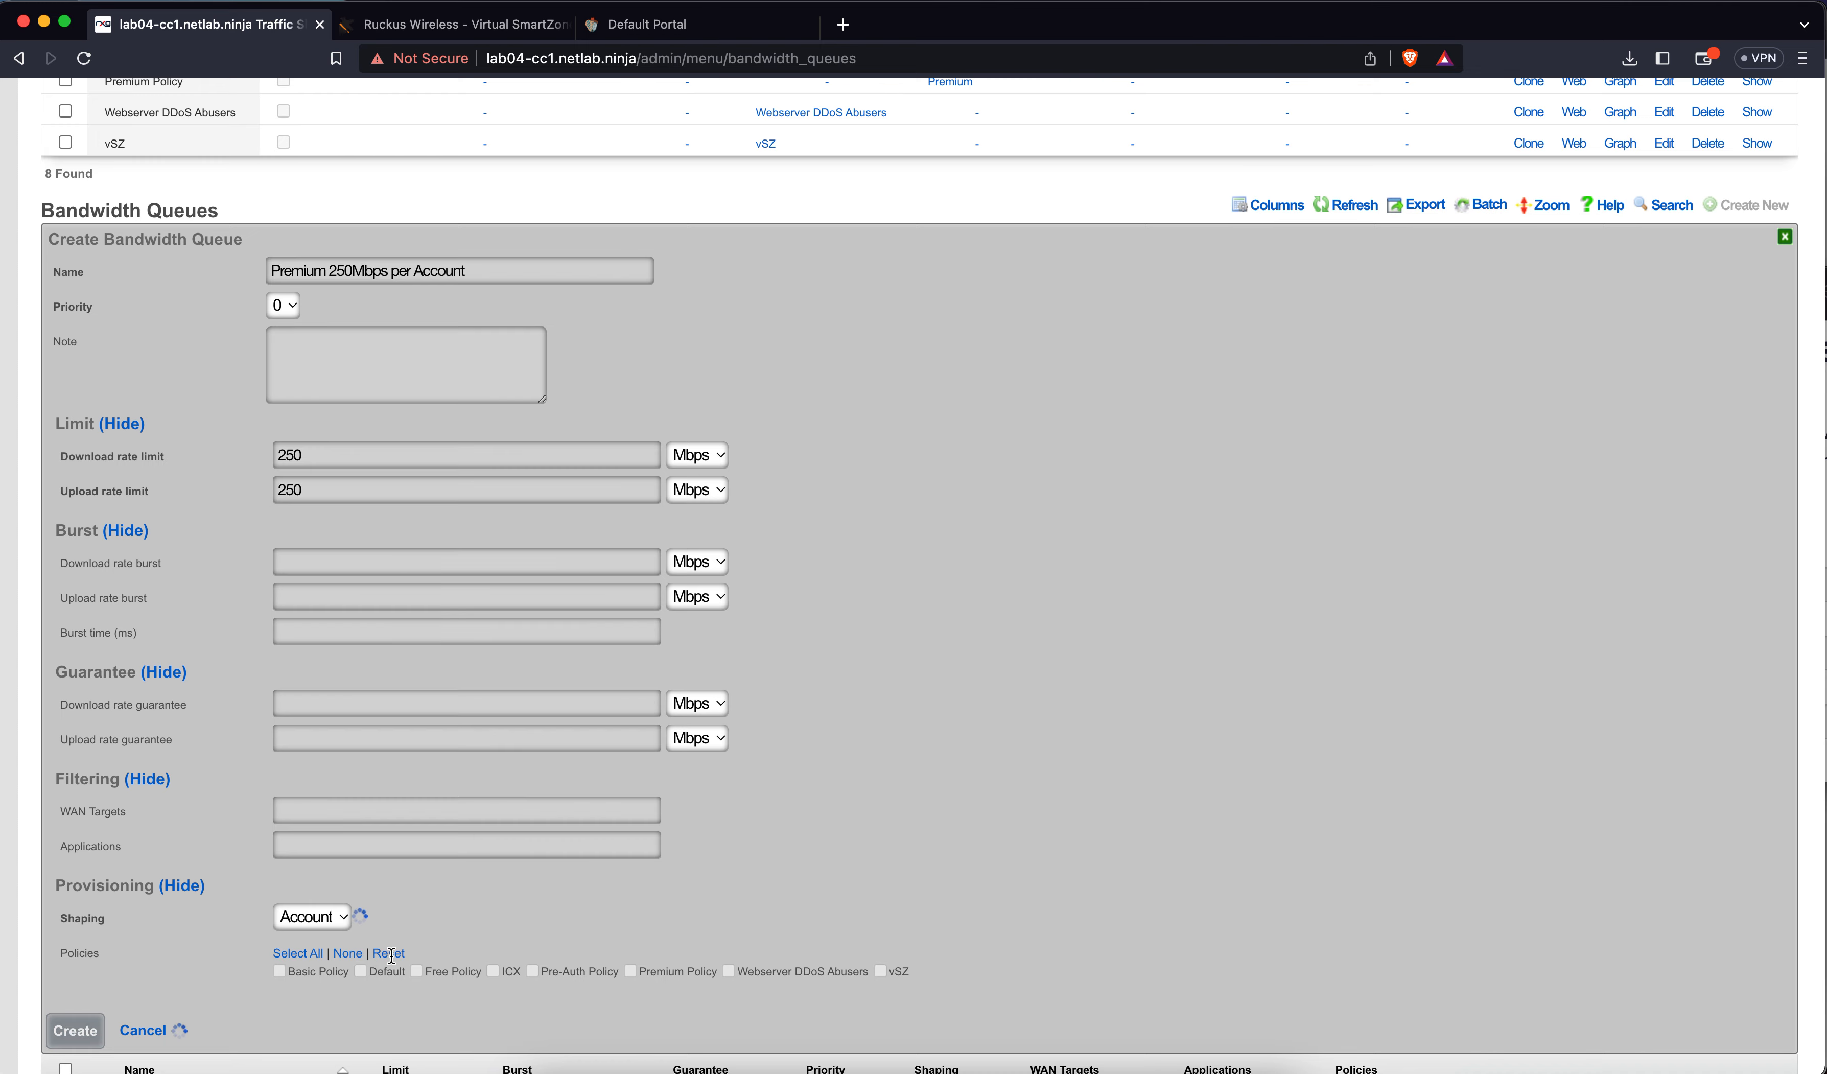
pyautogui.click(630, 1005)
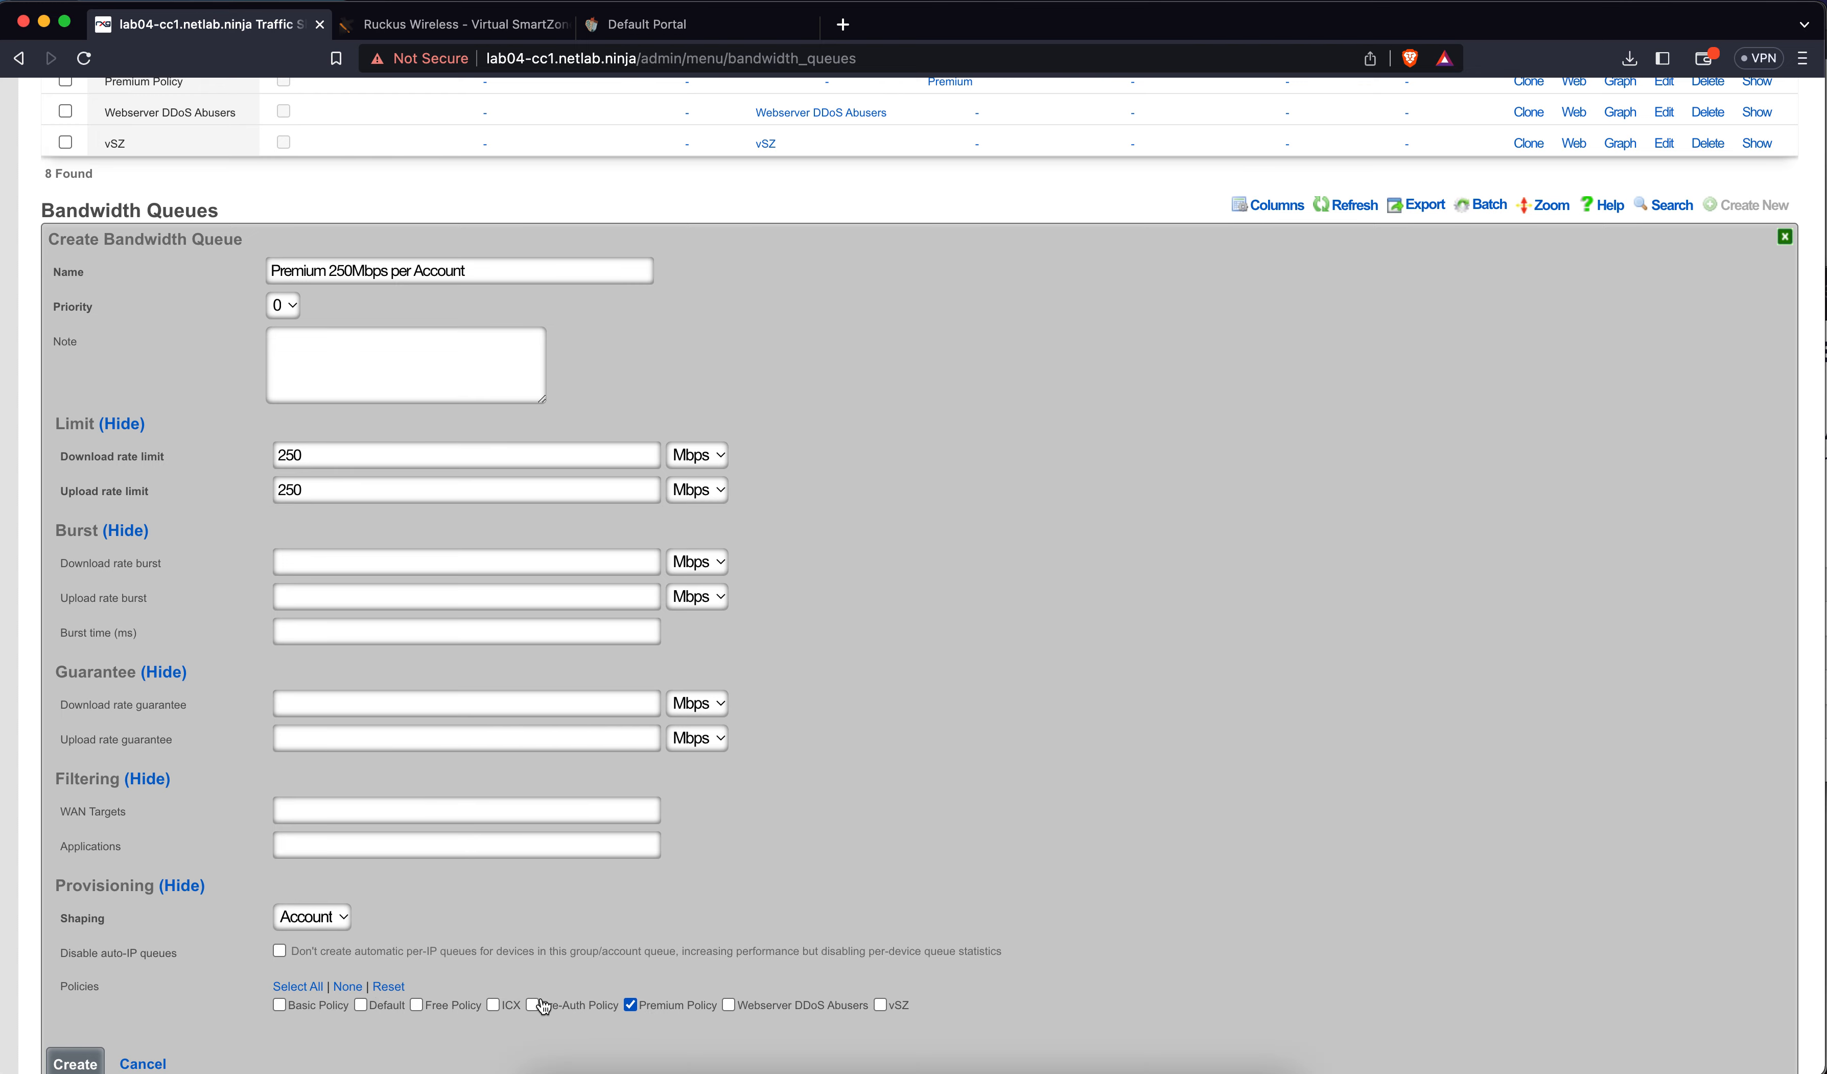
pyautogui.scroll(-2, 392, 953)
pyautogui.click(74, 864)
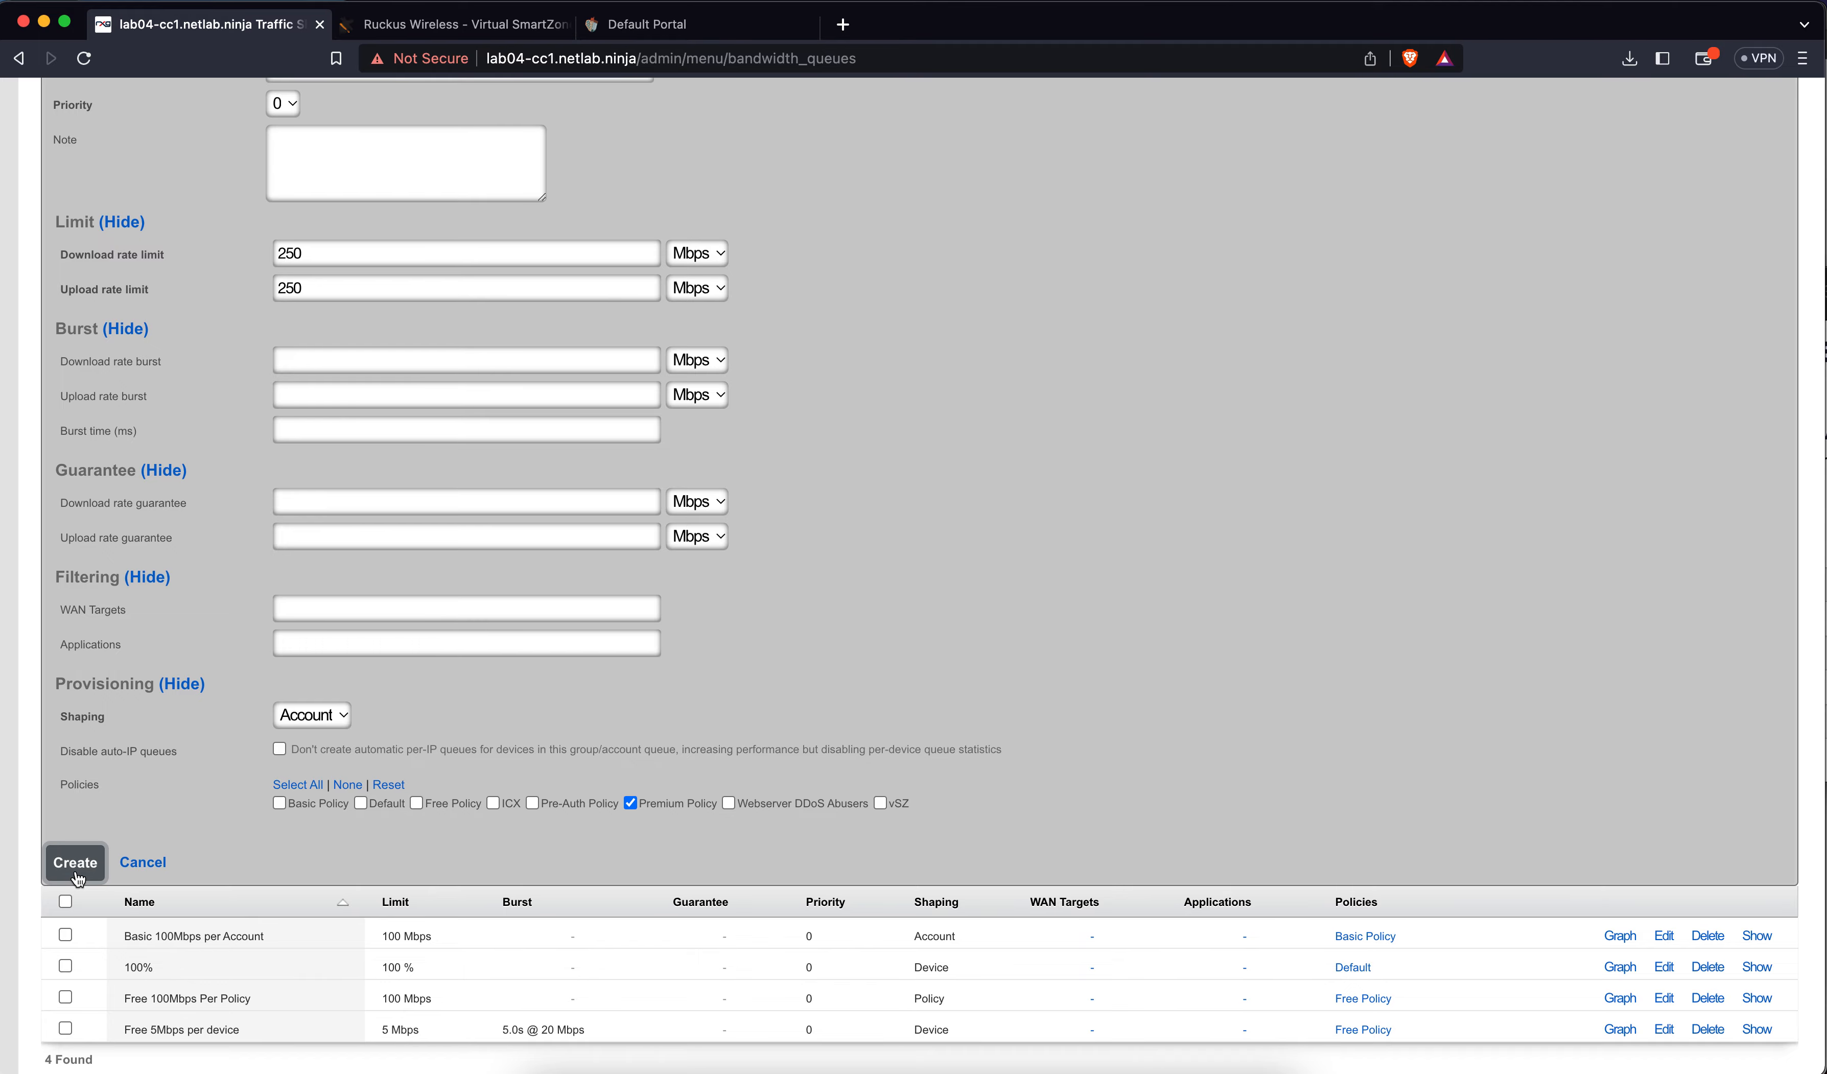
pyautogui.scroll(20, 483, 838)
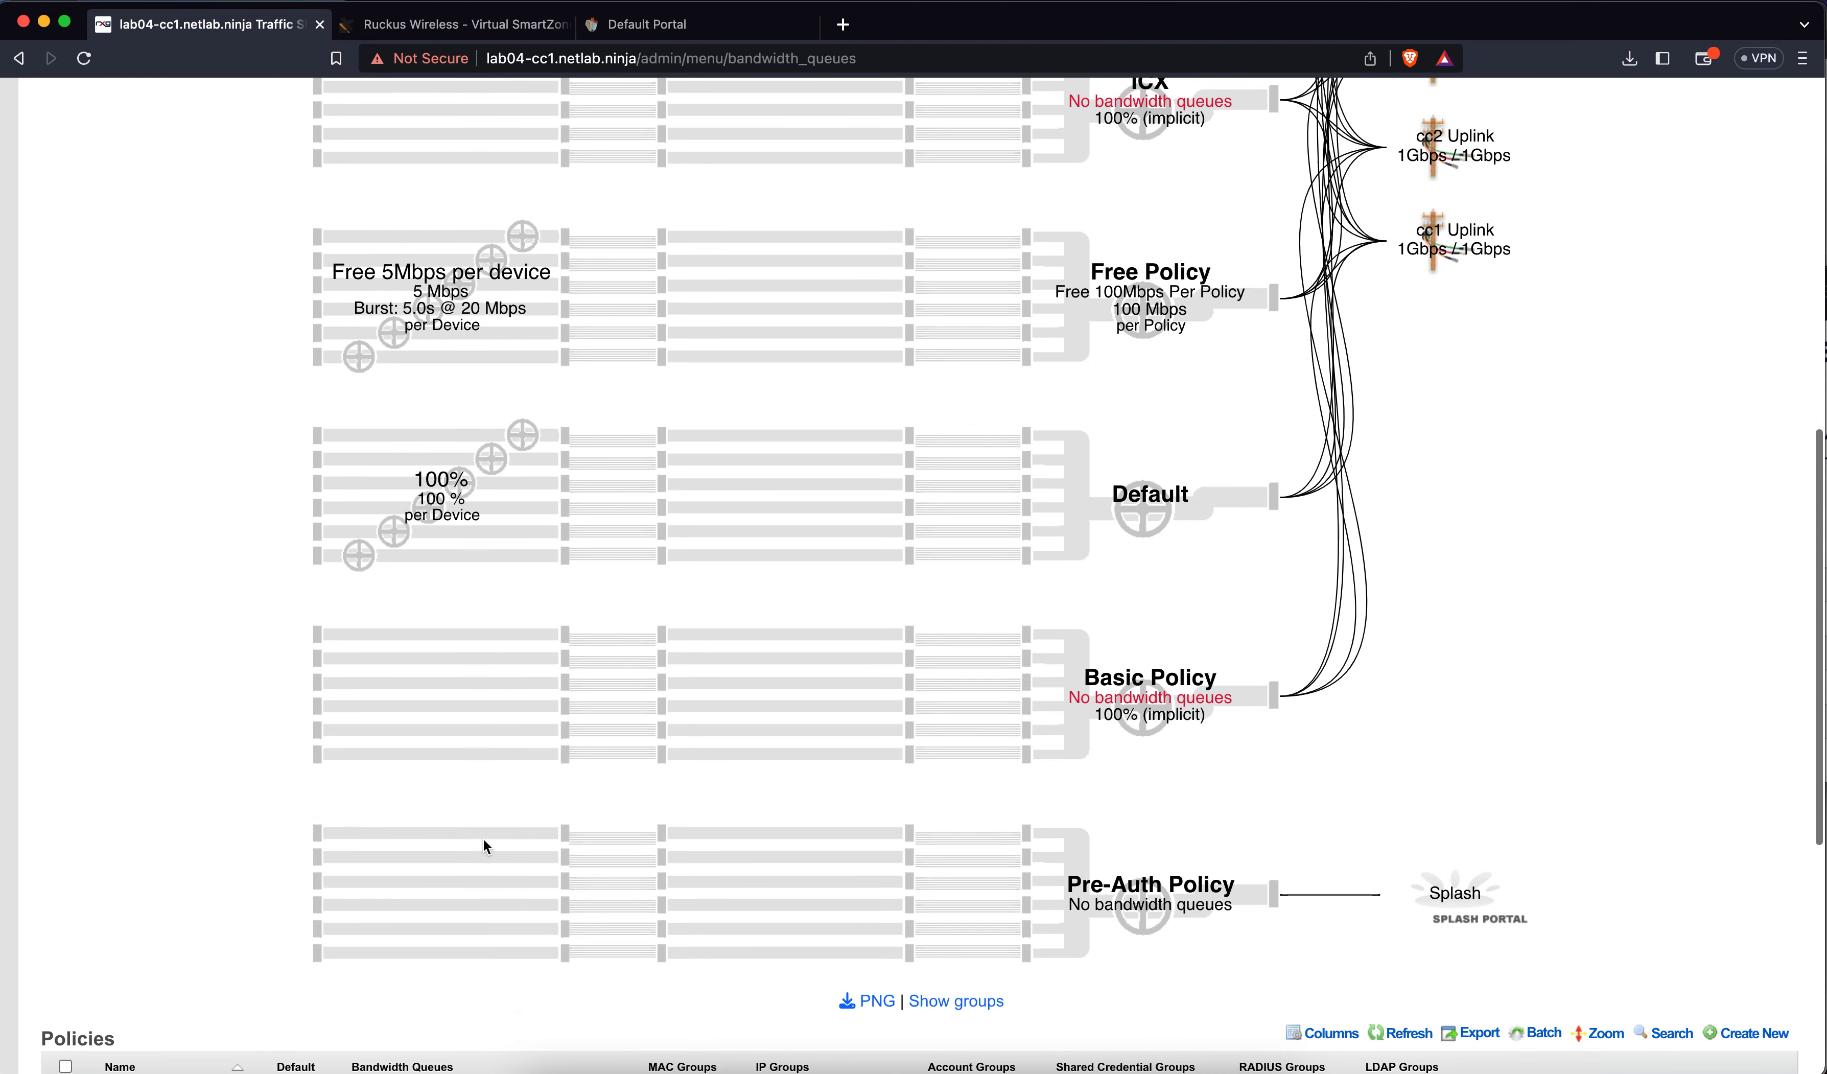
# Inspect the policies graph, highlighting Free Policy and the new per-account queue links
pyautogui.click(993, 151)
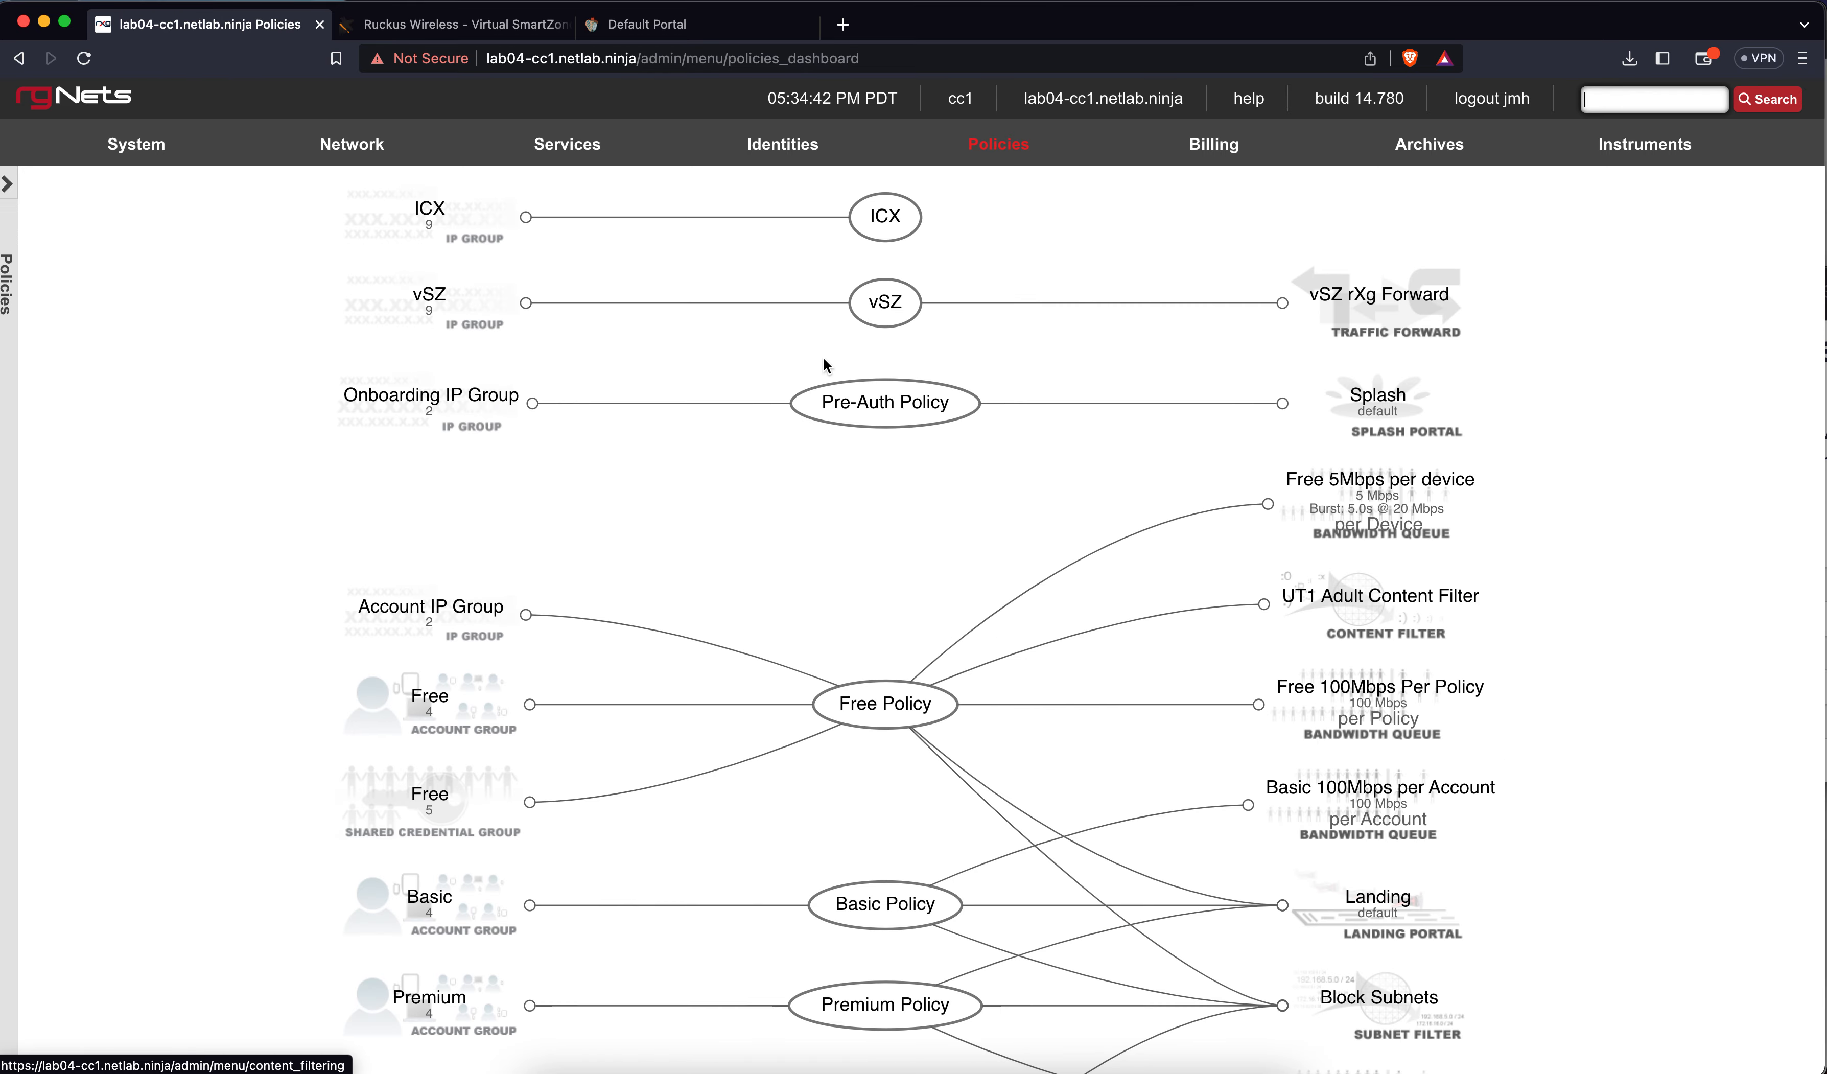
pyautogui.scroll(-5, 672, 583)
pyautogui.scroll(-6, 673, 586)
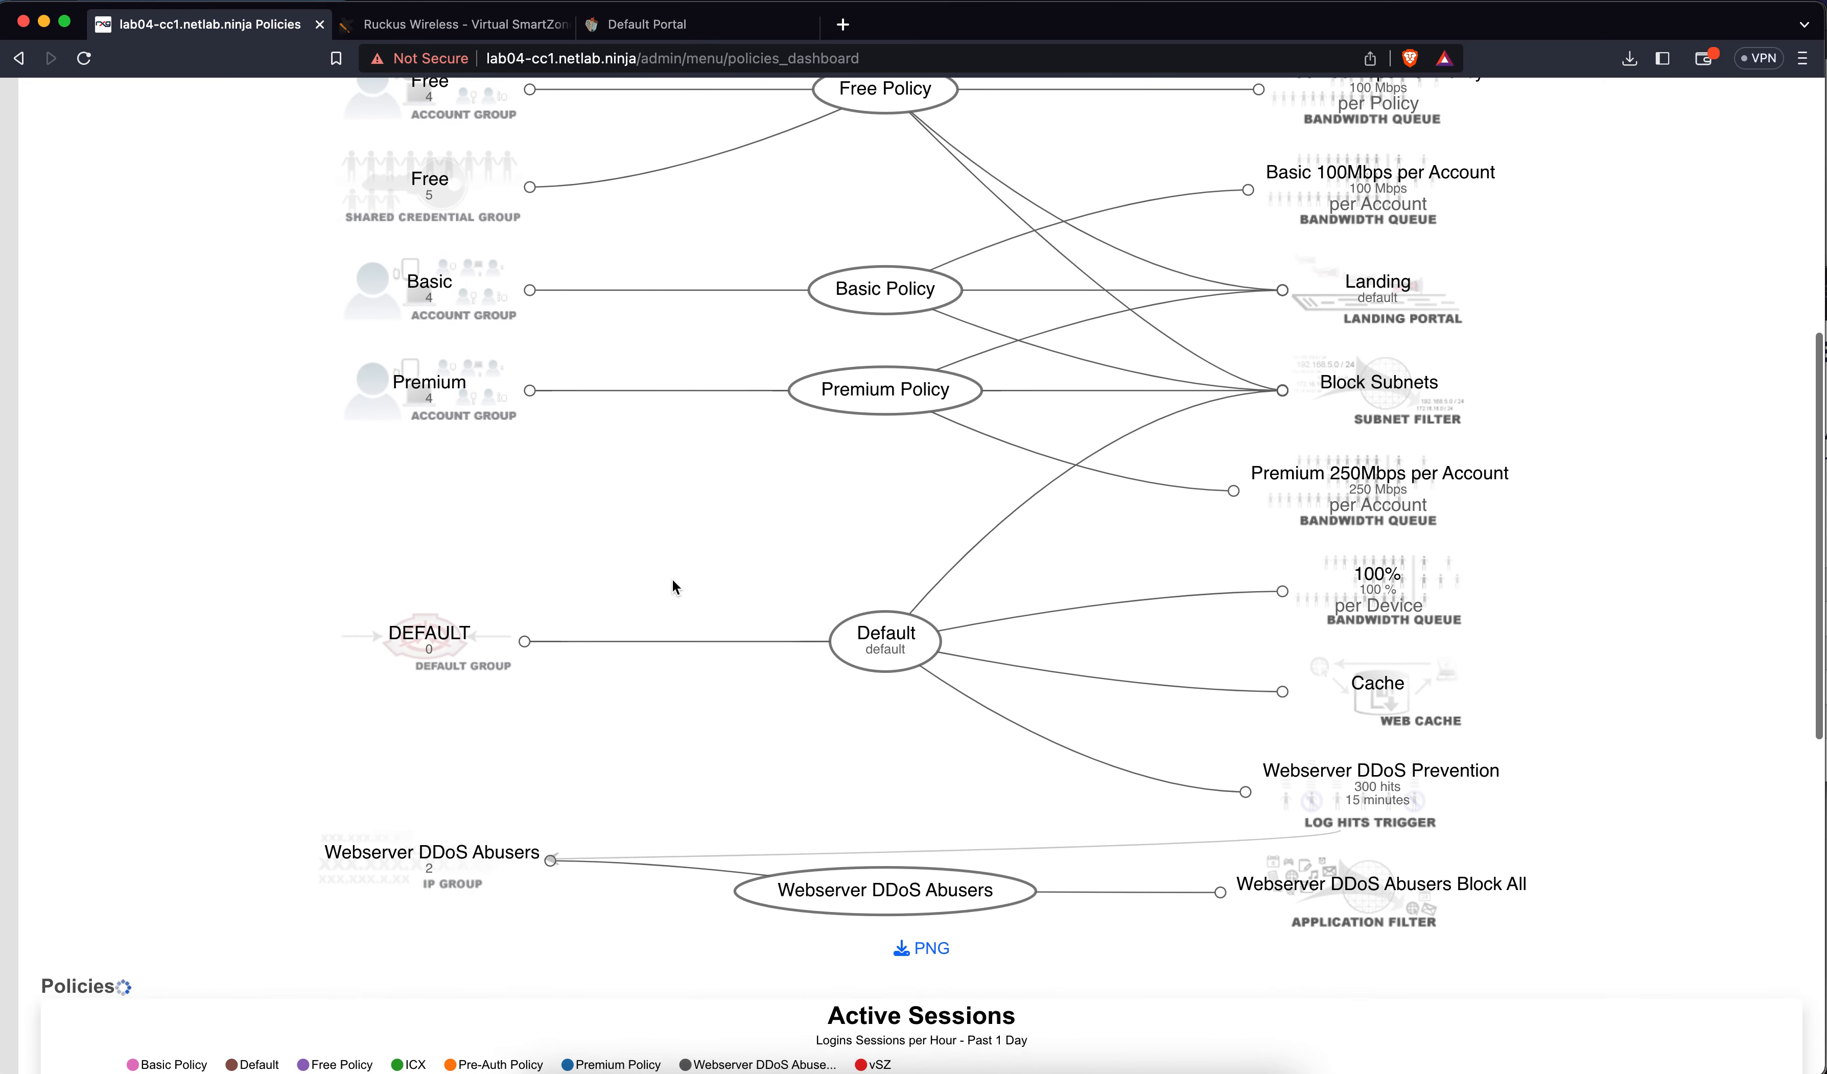
pyautogui.scroll(7, 672, 587)
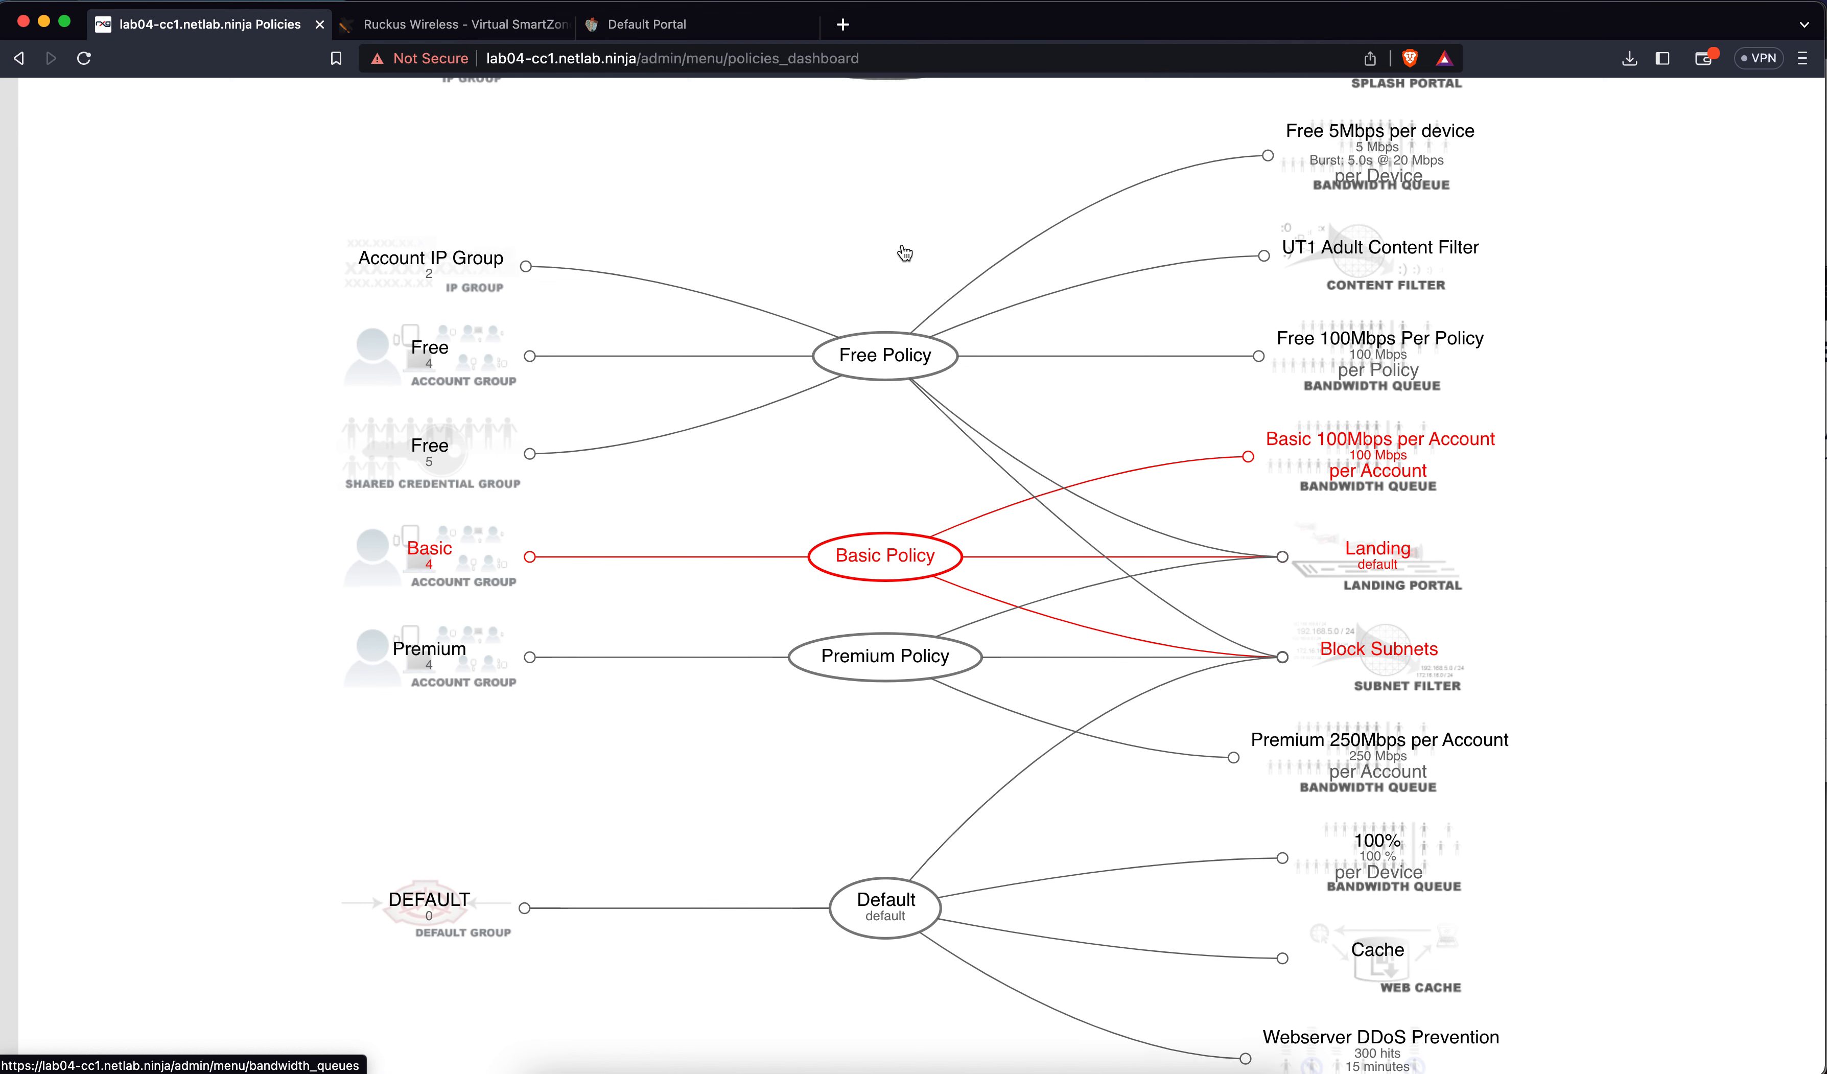
pyautogui.scroll(3, 905, 253)
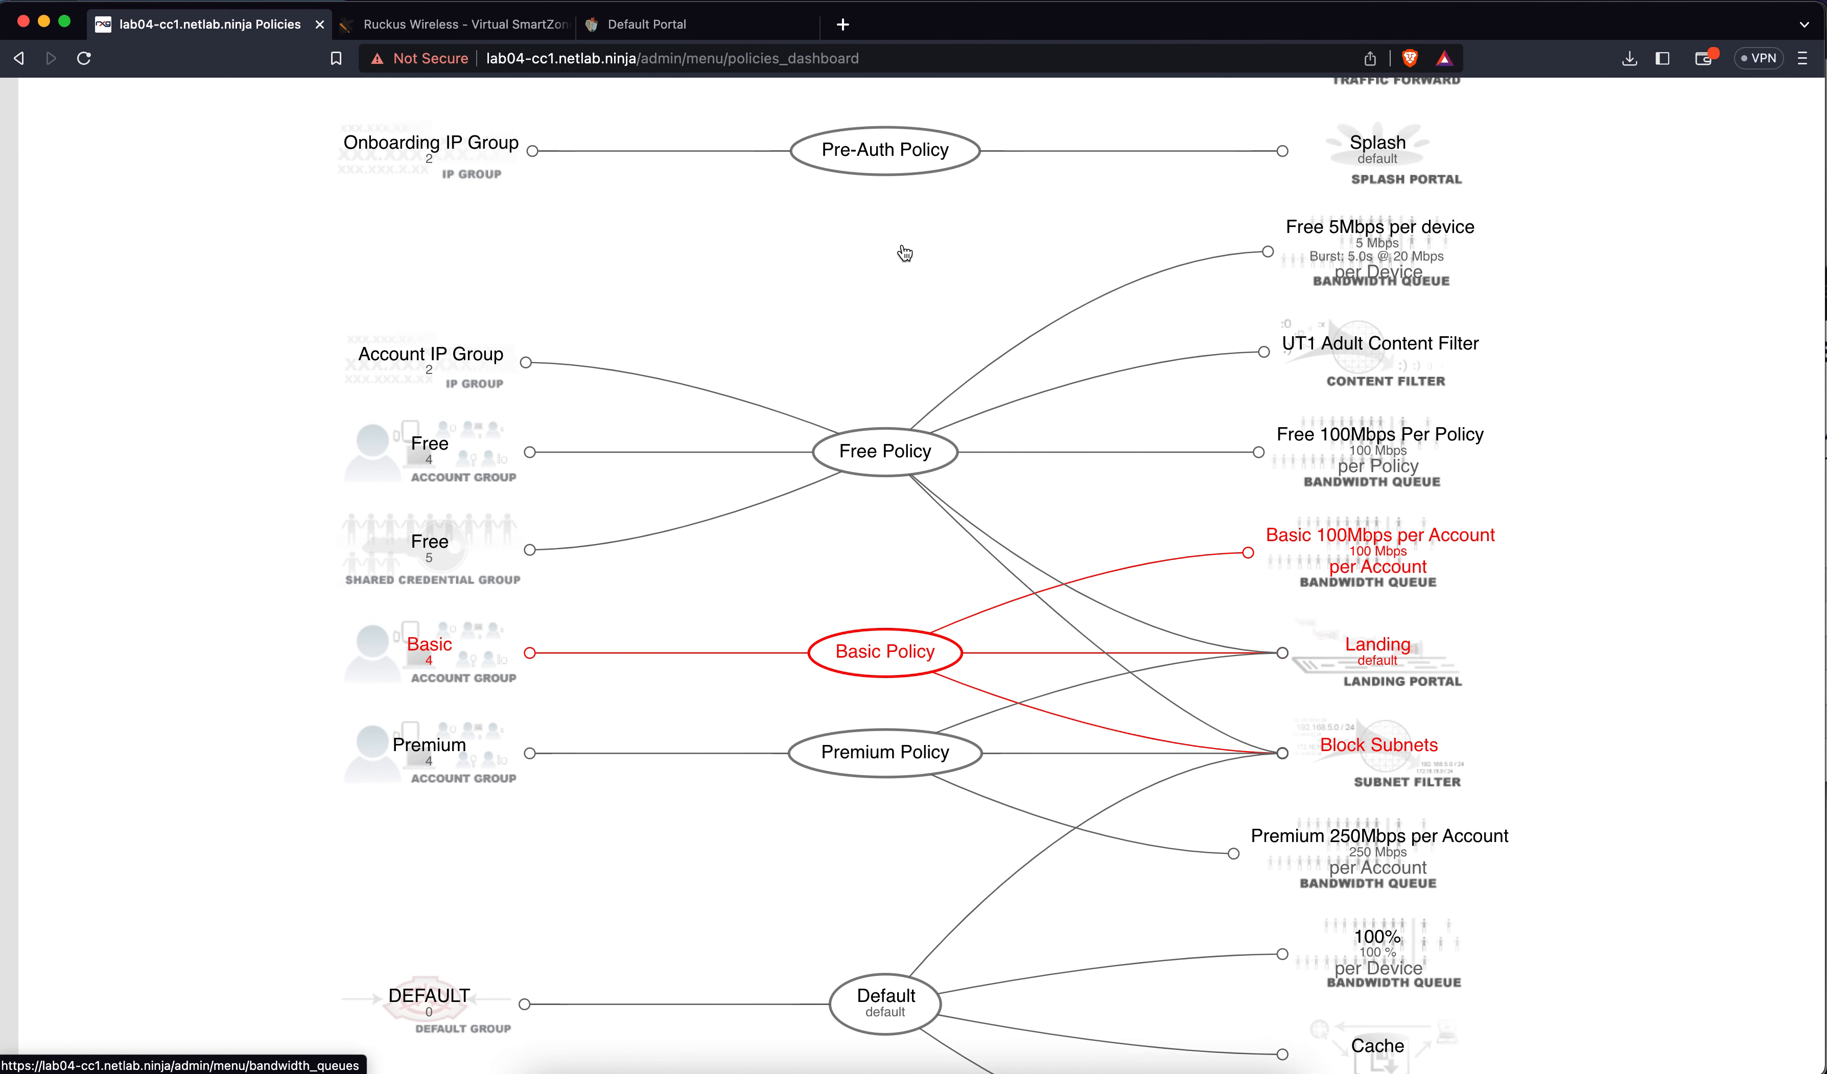
pyautogui.click(876, 463)
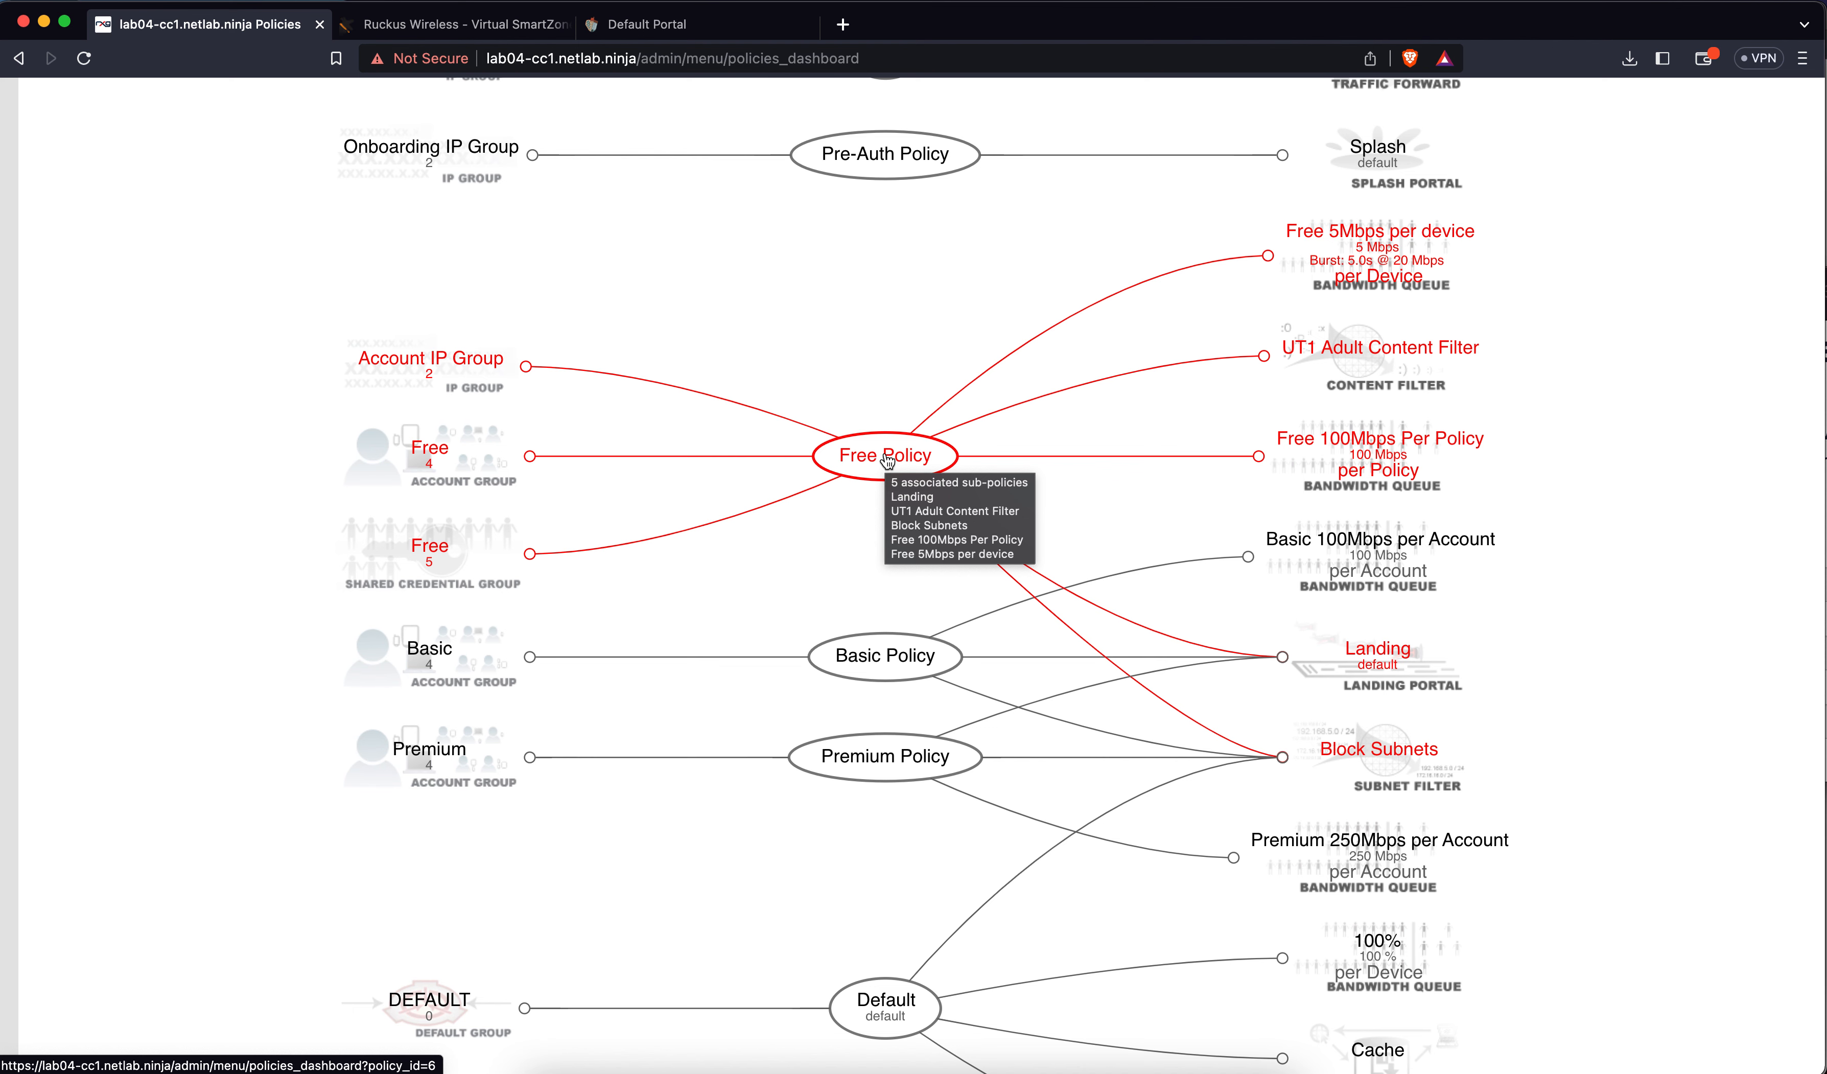
pyautogui.scroll(5, 889, 457)
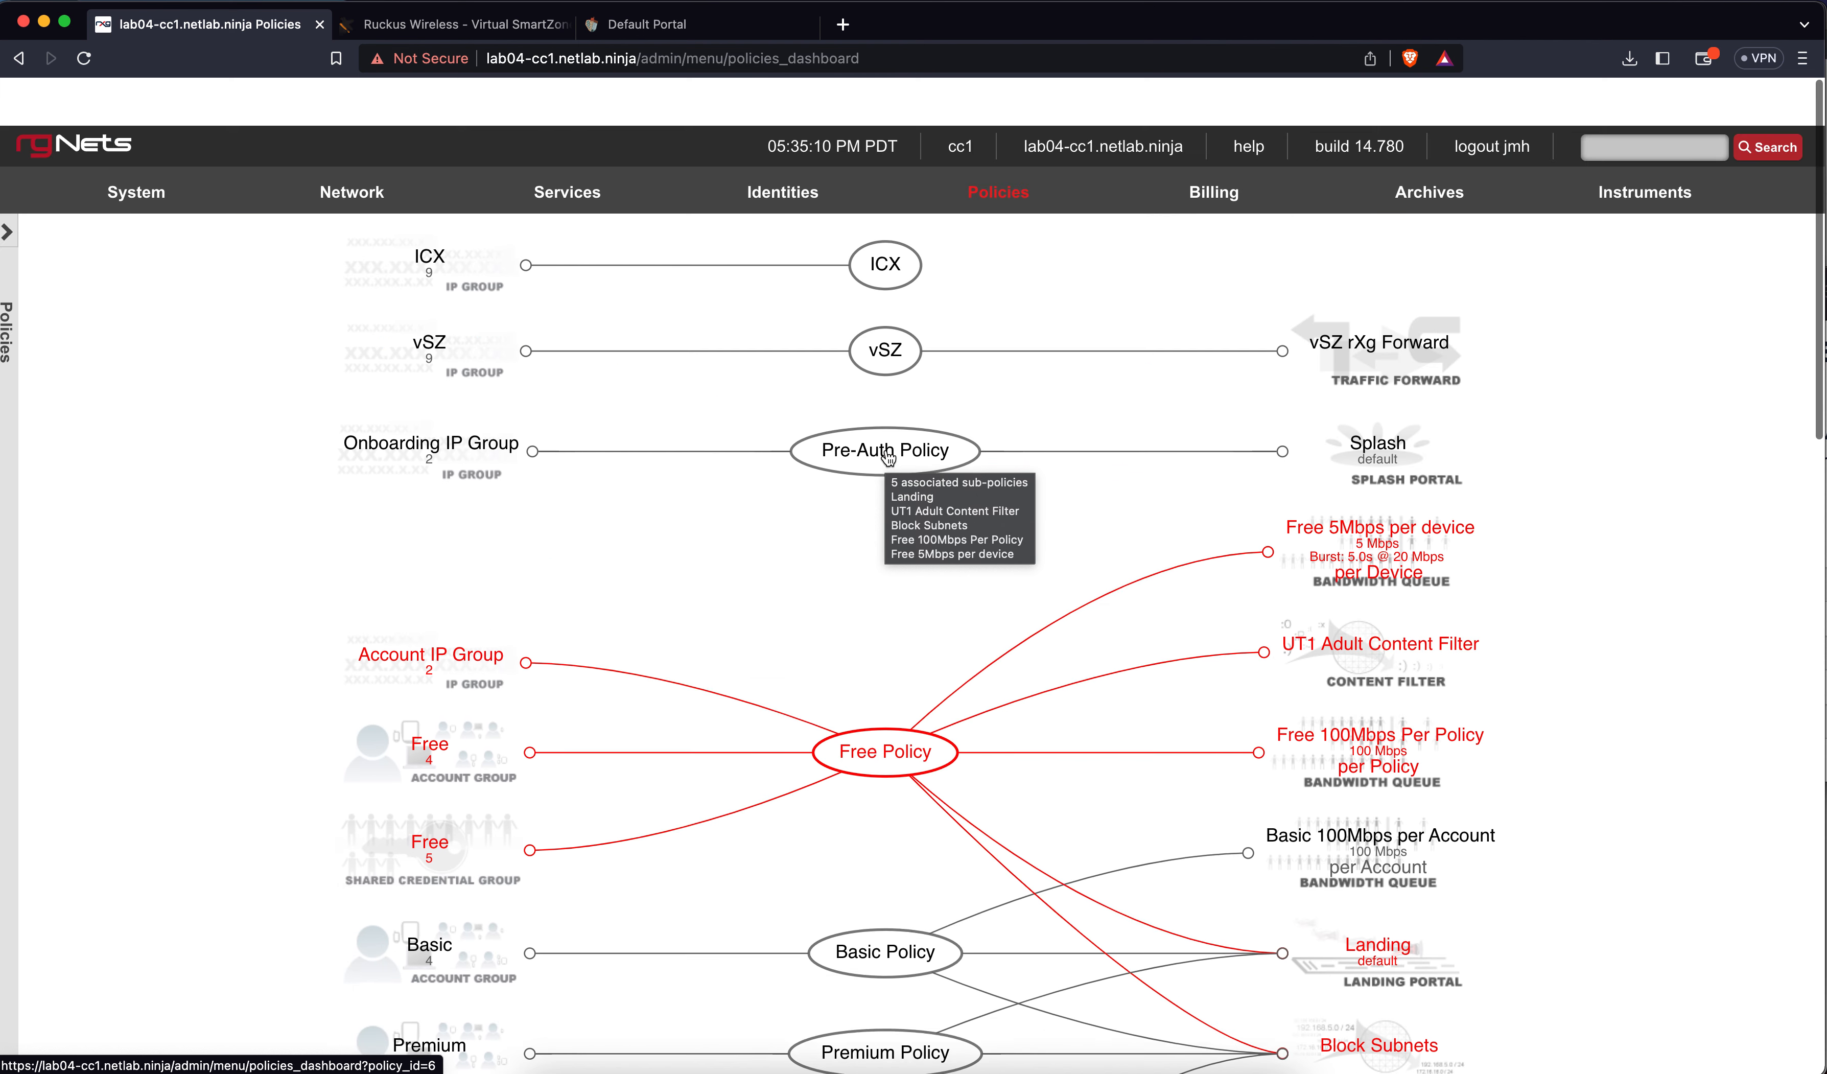
pyautogui.moveTo(982, 155)
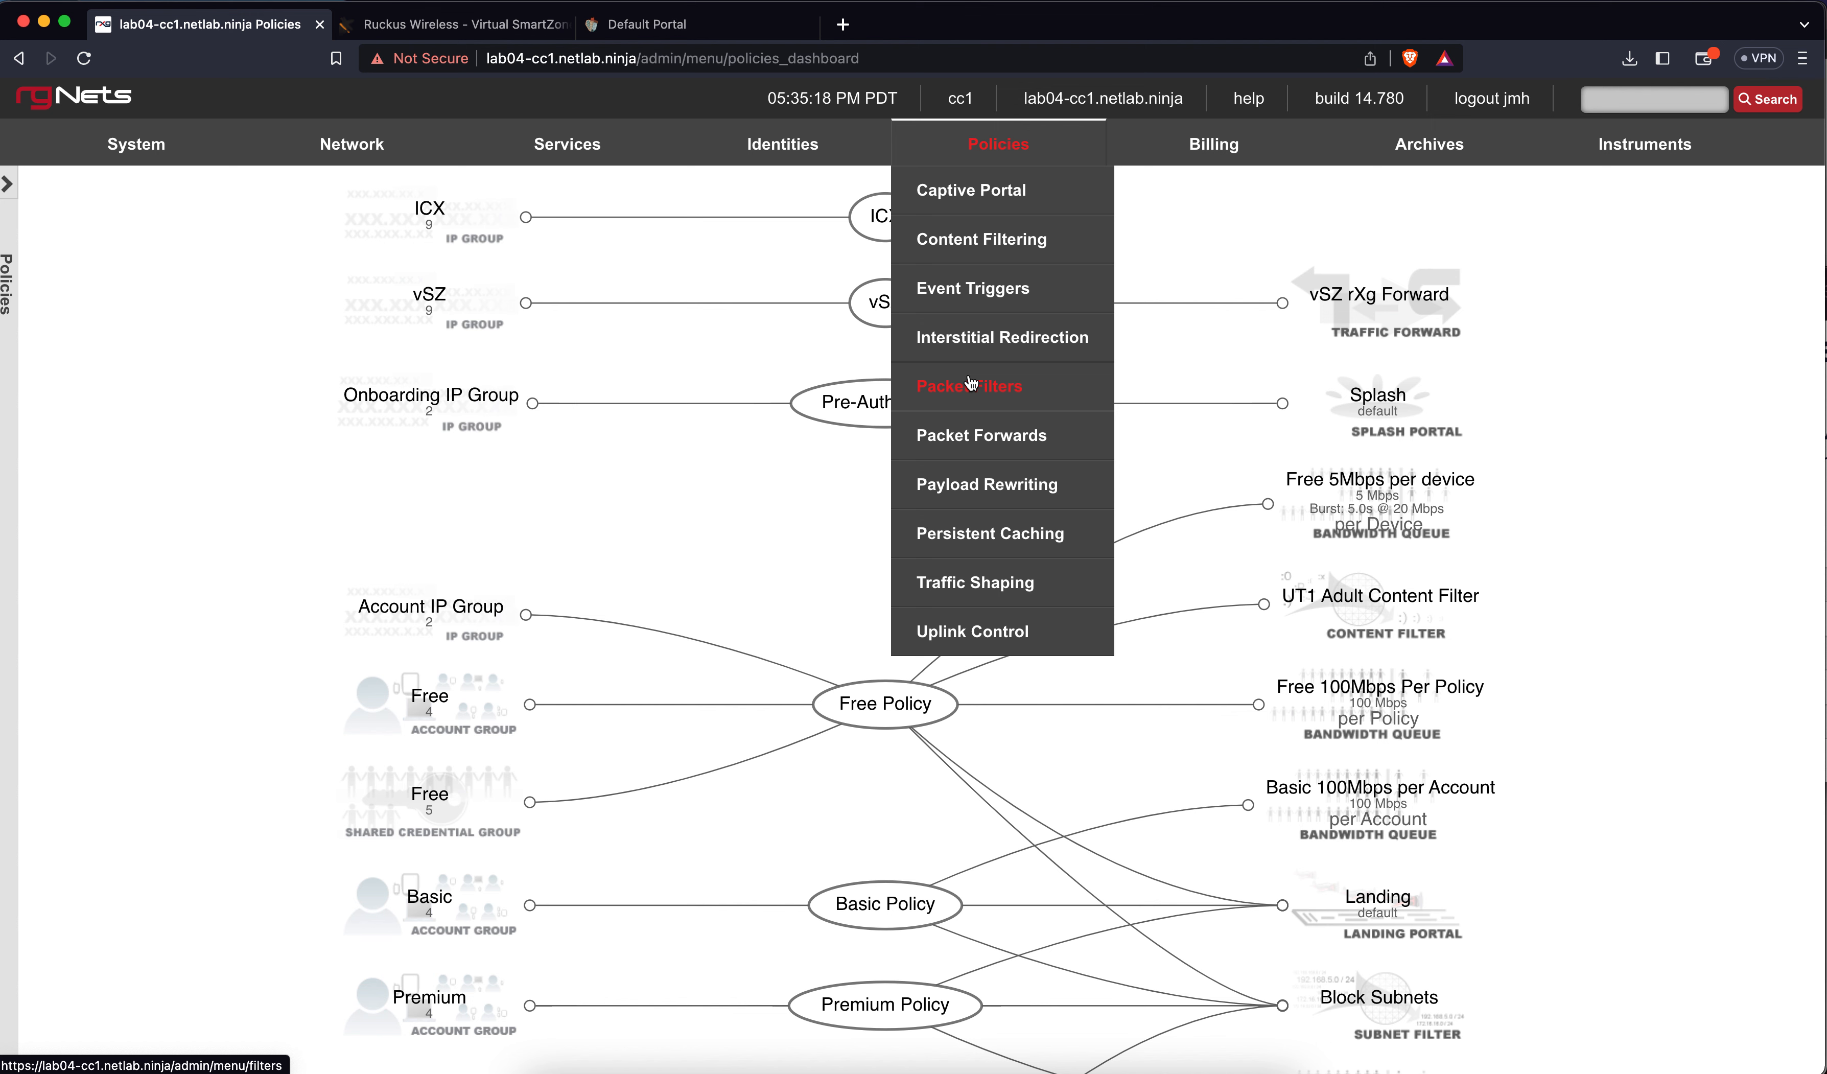
# Try creating a Load Balance link control; it fails for missing ping targets, so discard it
pyautogui.click(972, 632)
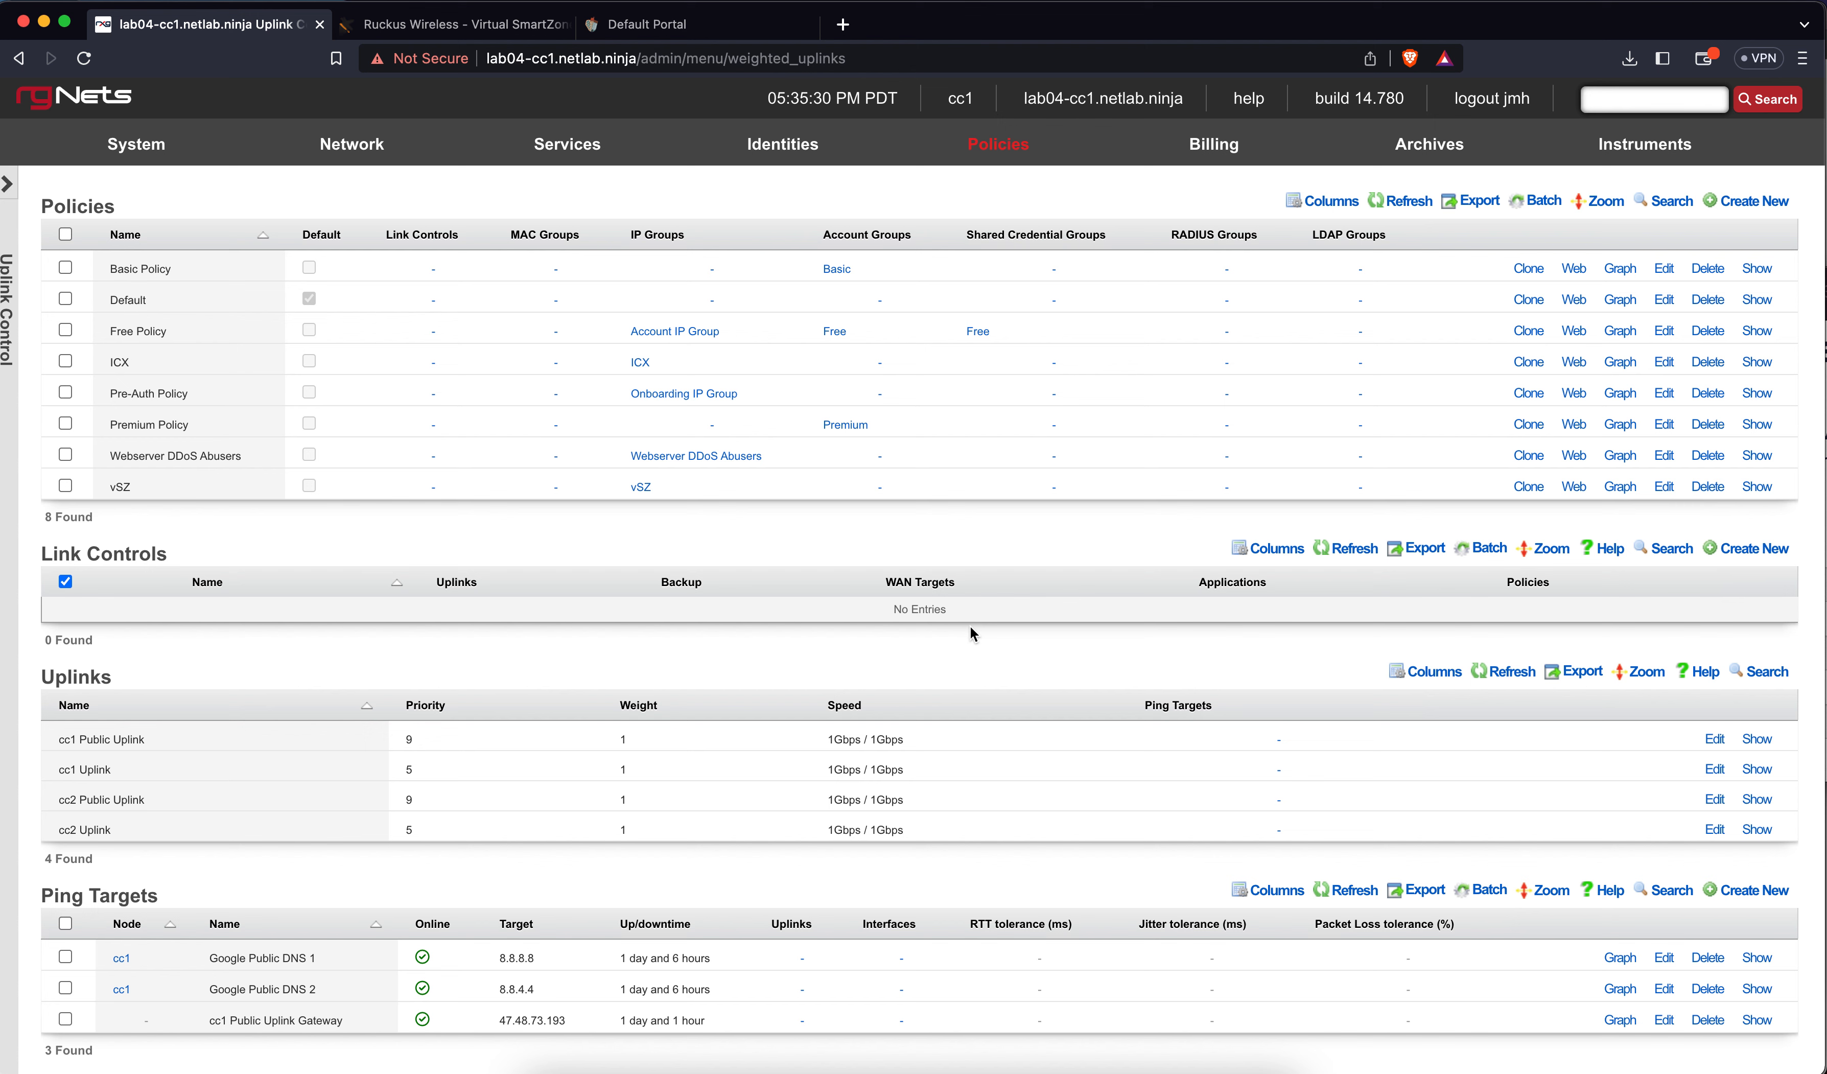
pyautogui.scroll(-3, 959, 708)
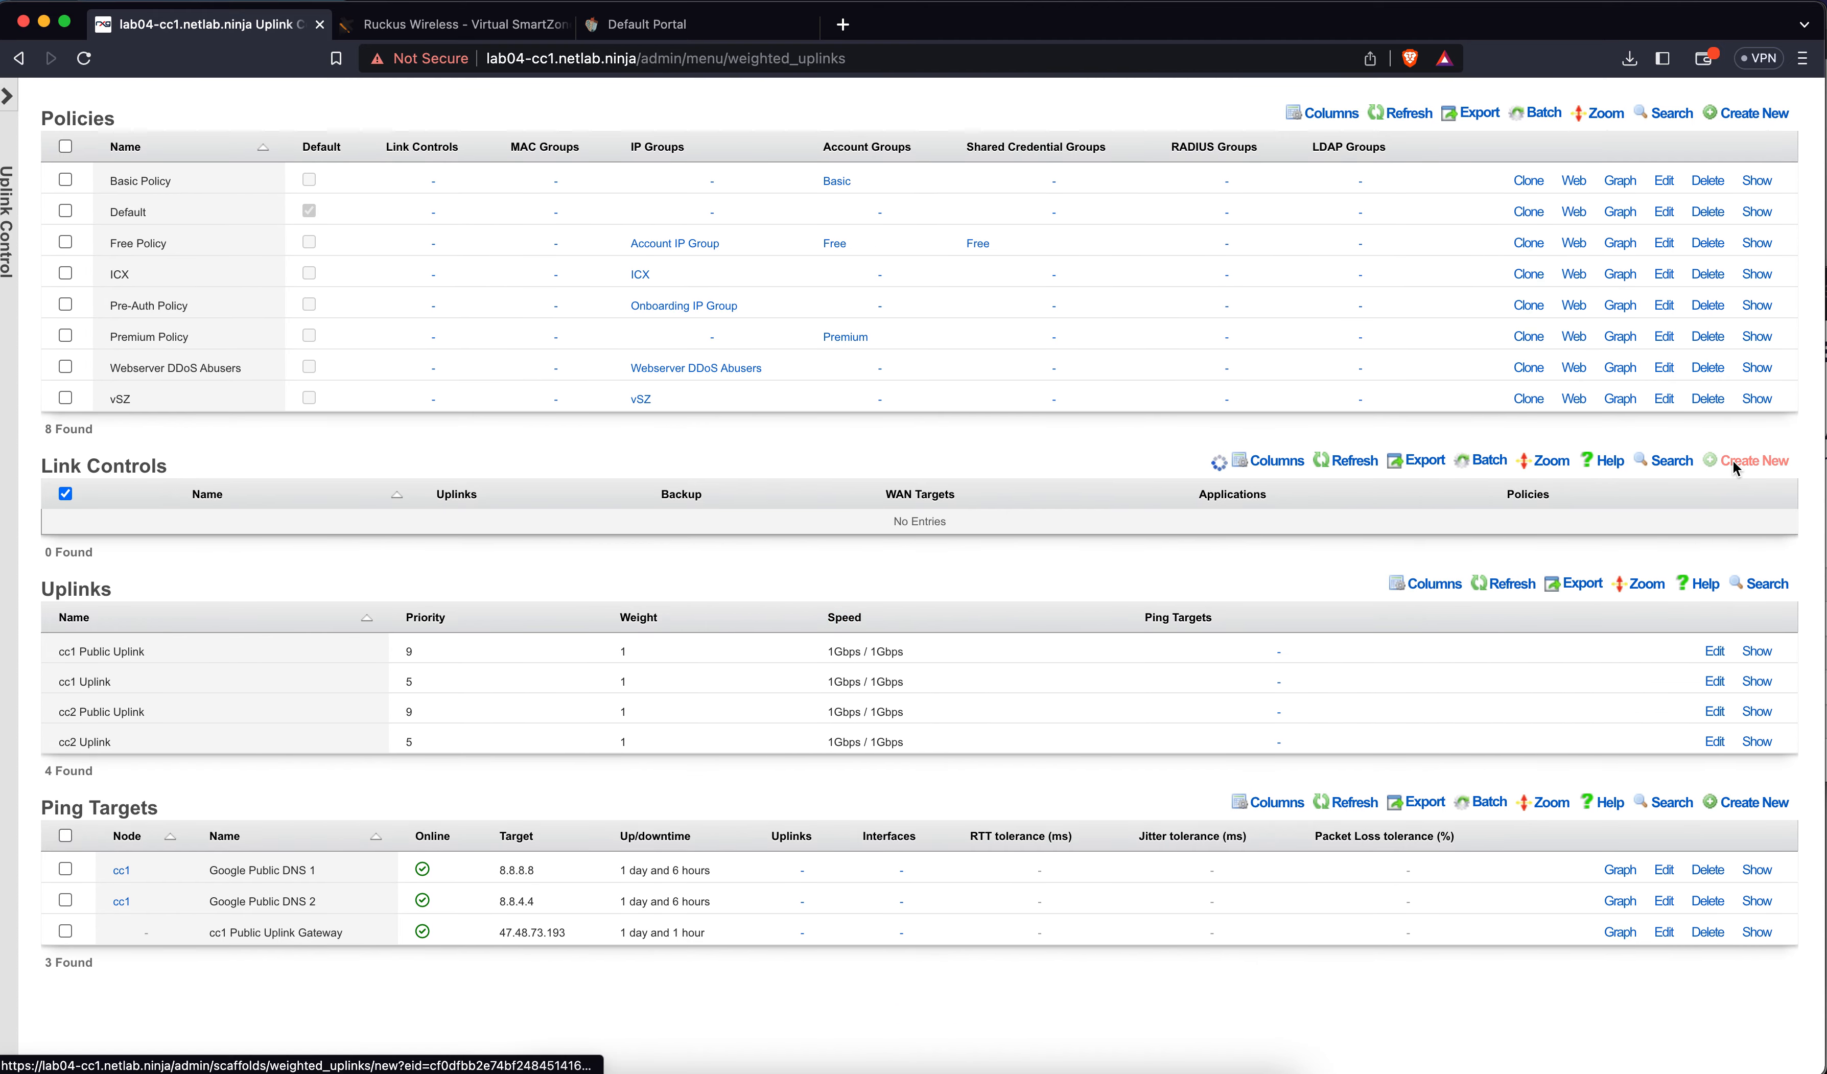
pyautogui.click(1714, 469)
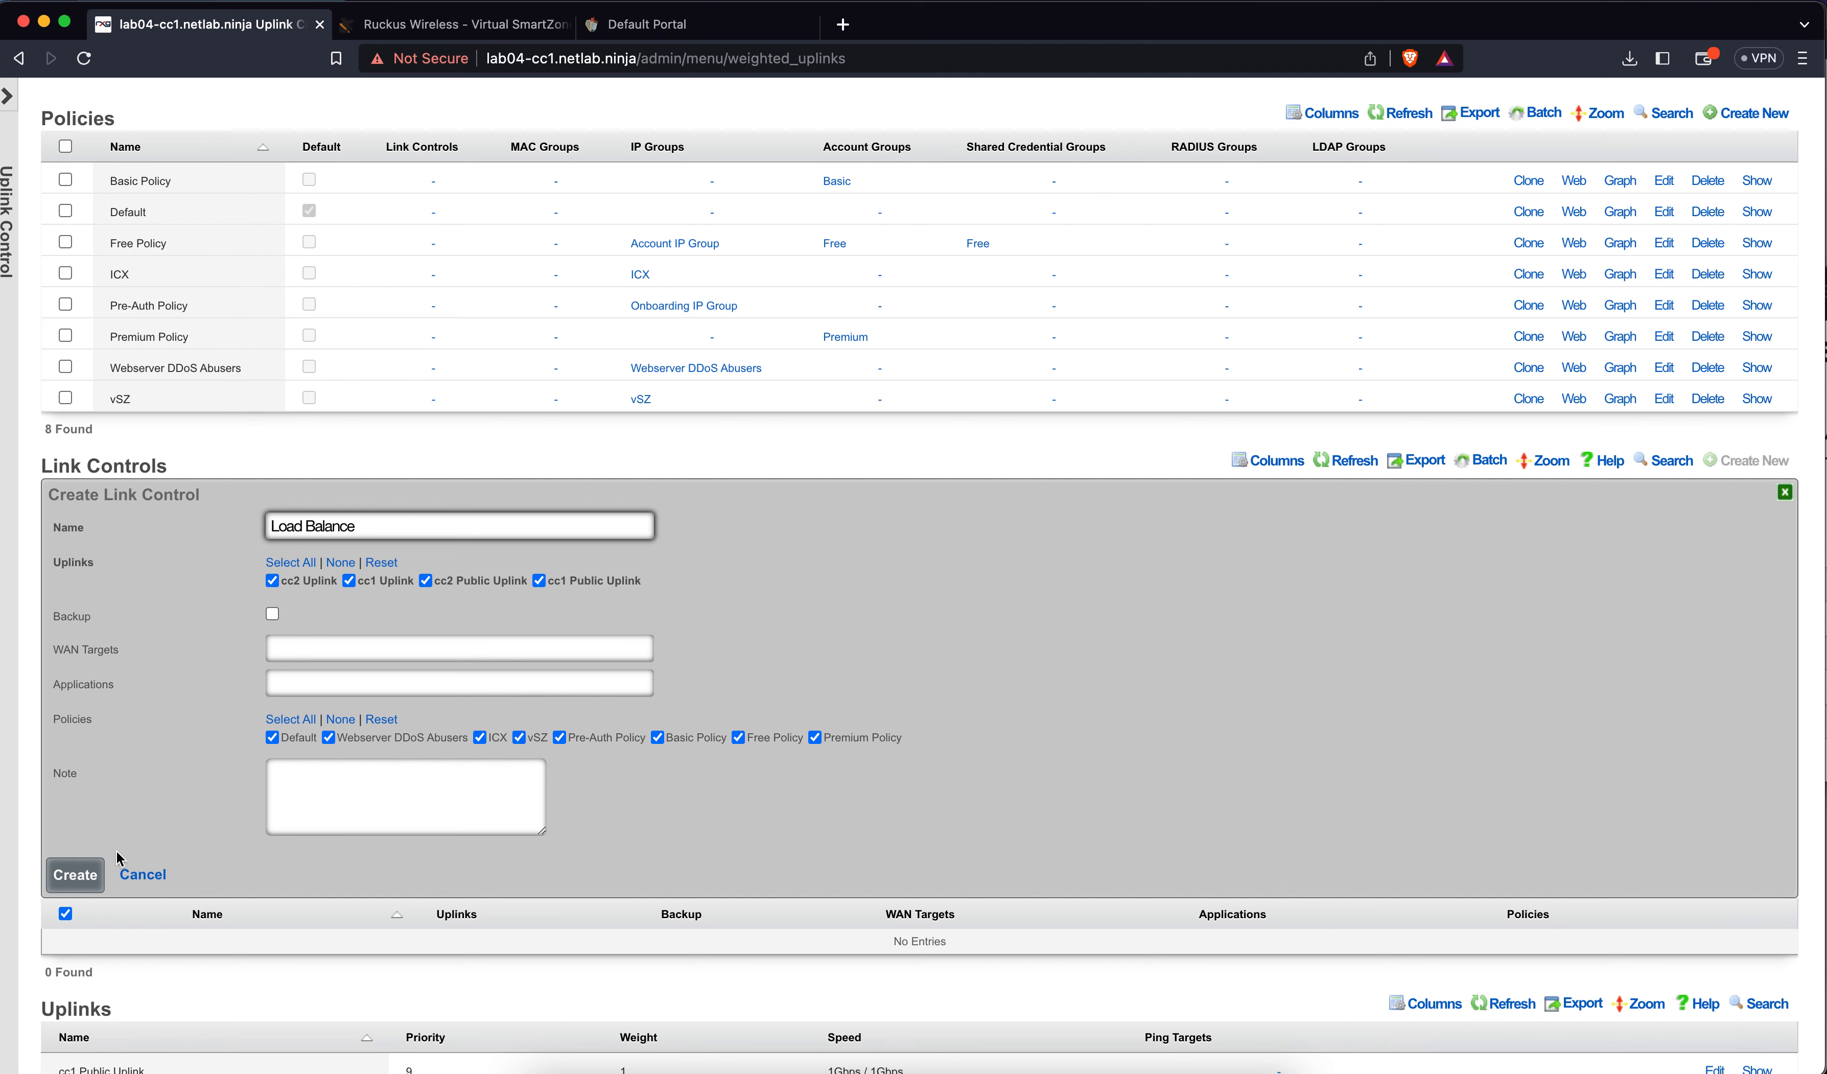
pyautogui.click(76, 876)
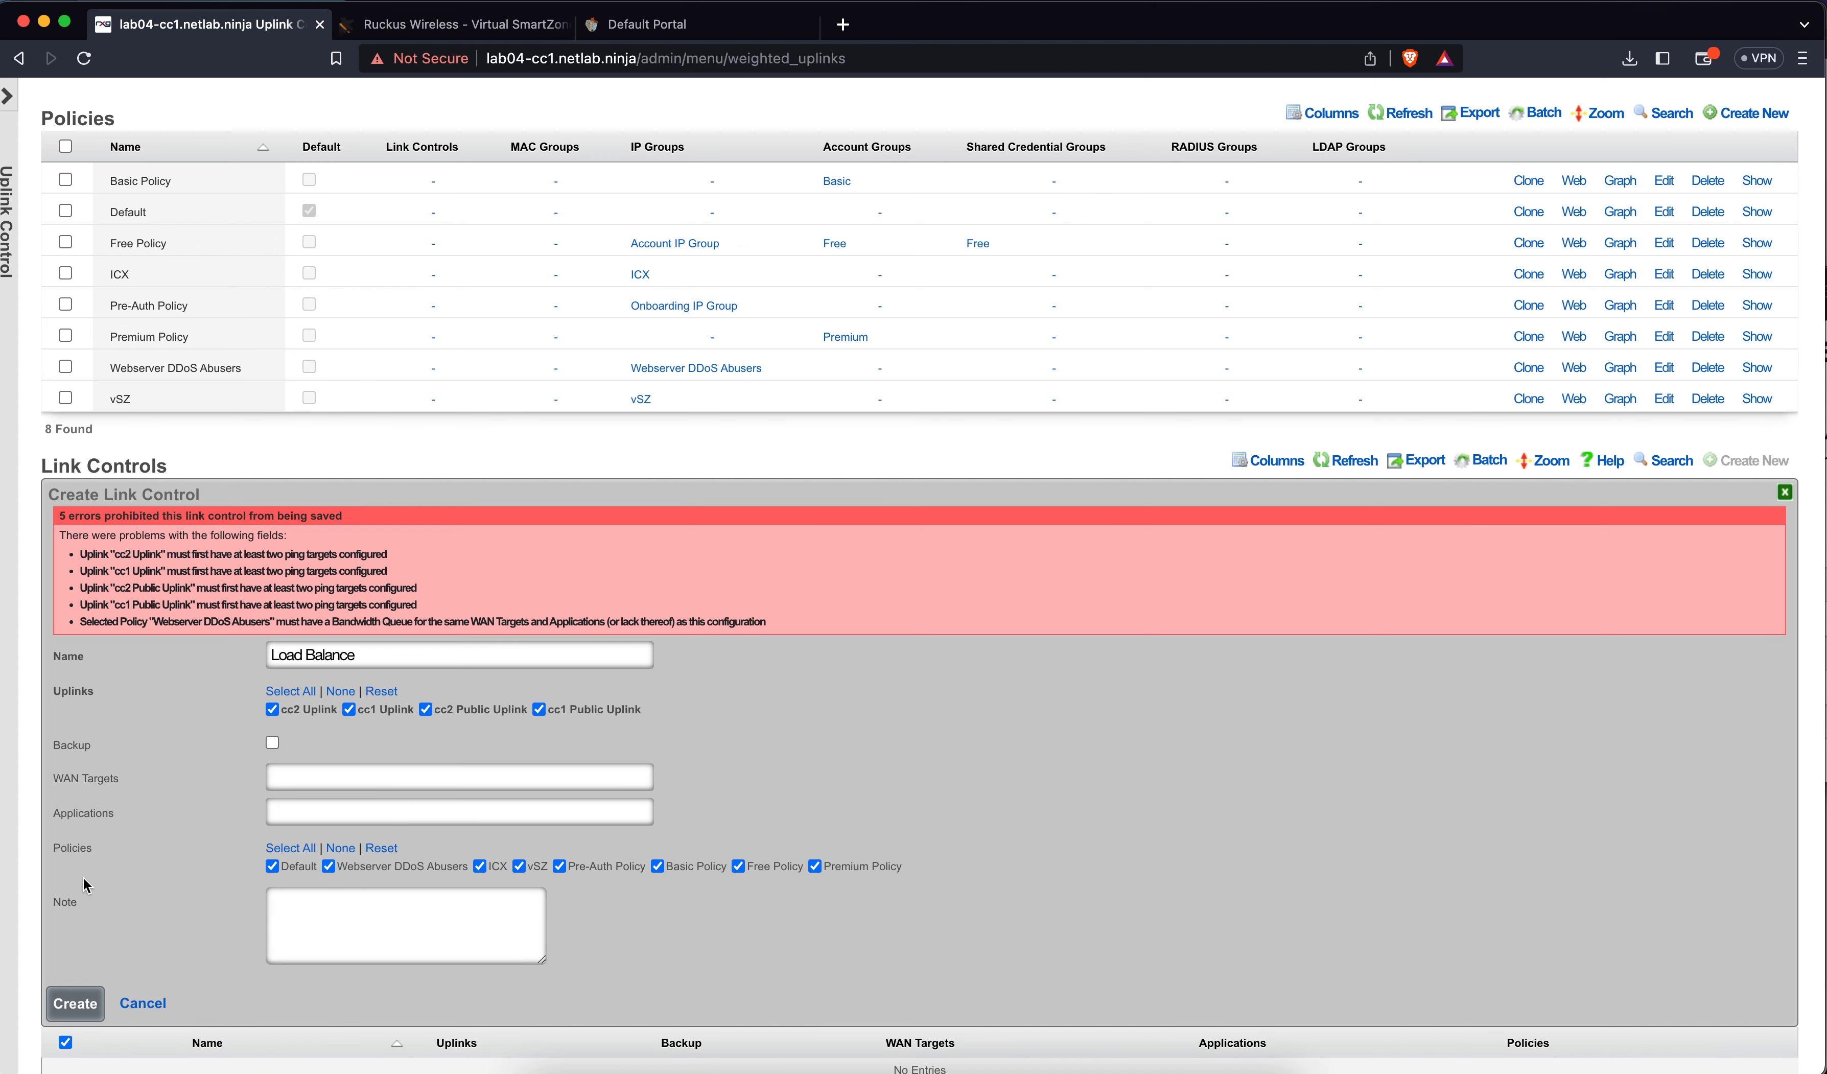
pyautogui.click(1785, 492)
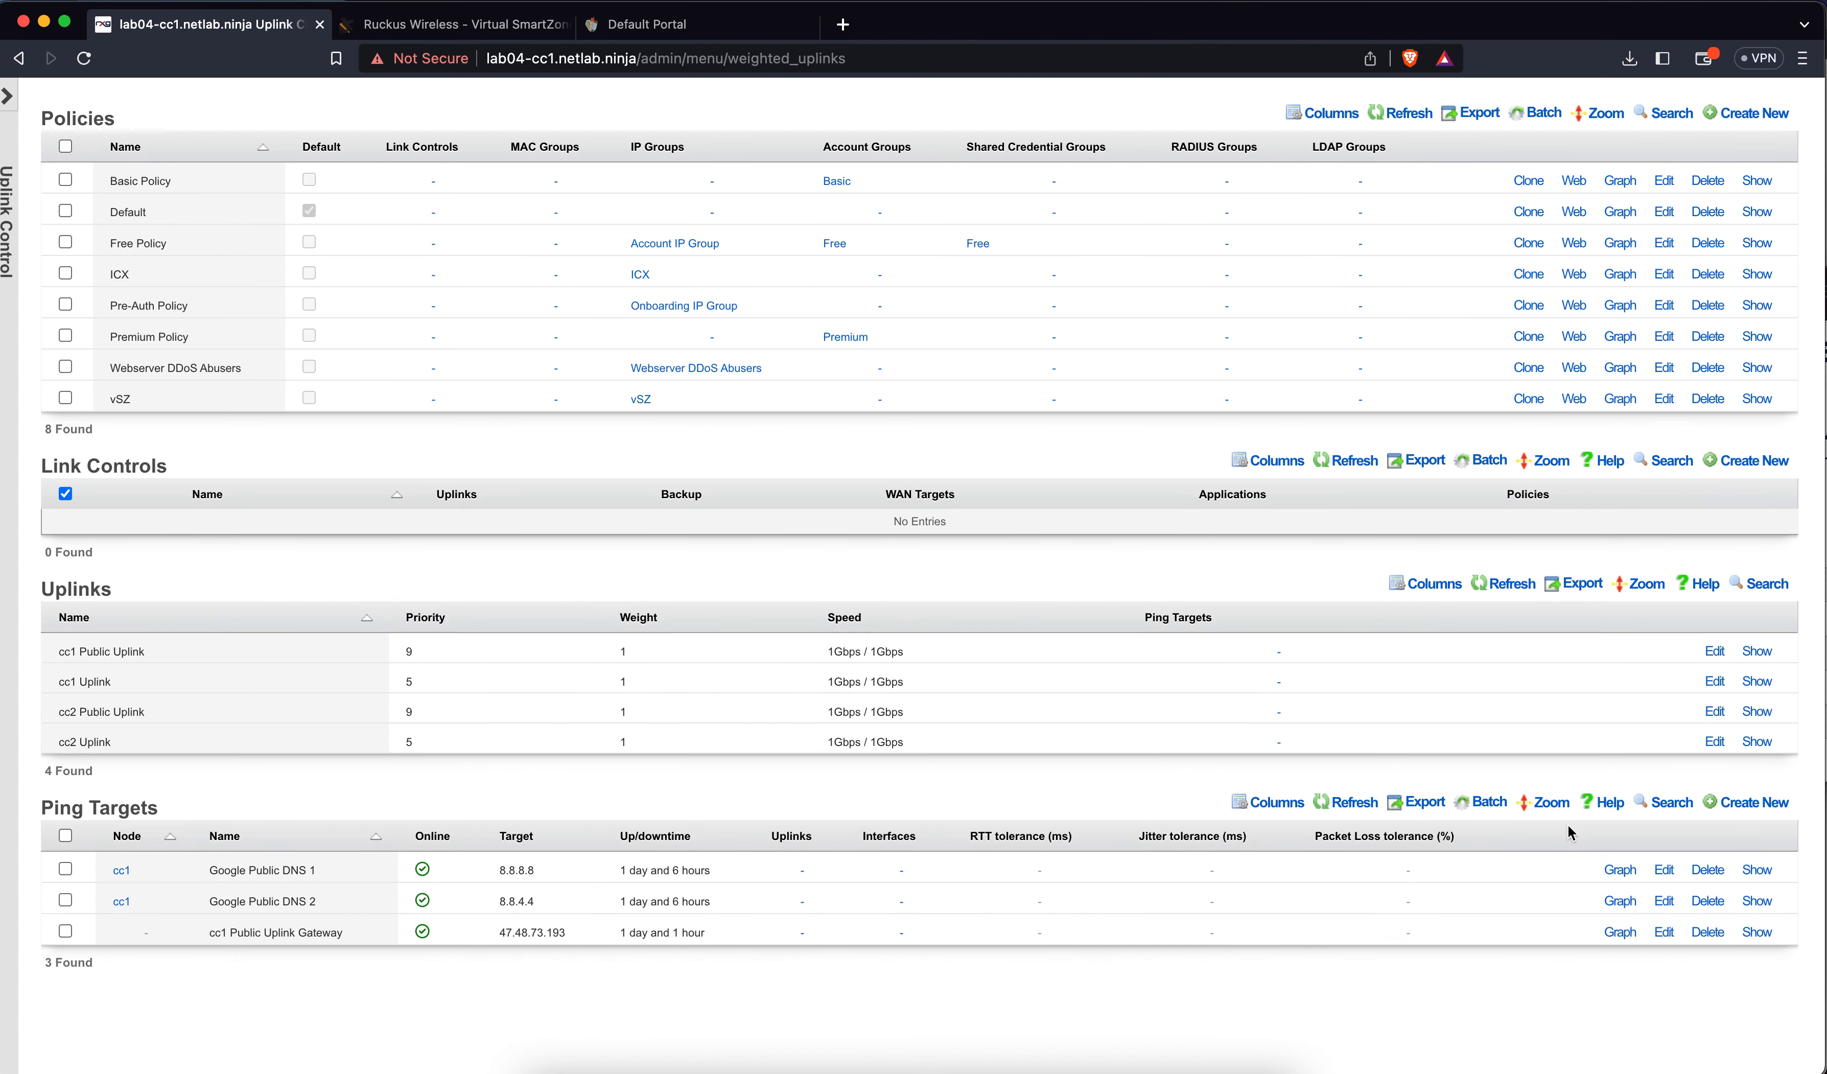
# Set Google Public DNS 1 to no node and all four uplinks, and save it
pyautogui.click(1665, 870)
pyautogui.scroll(-5, 652, 776)
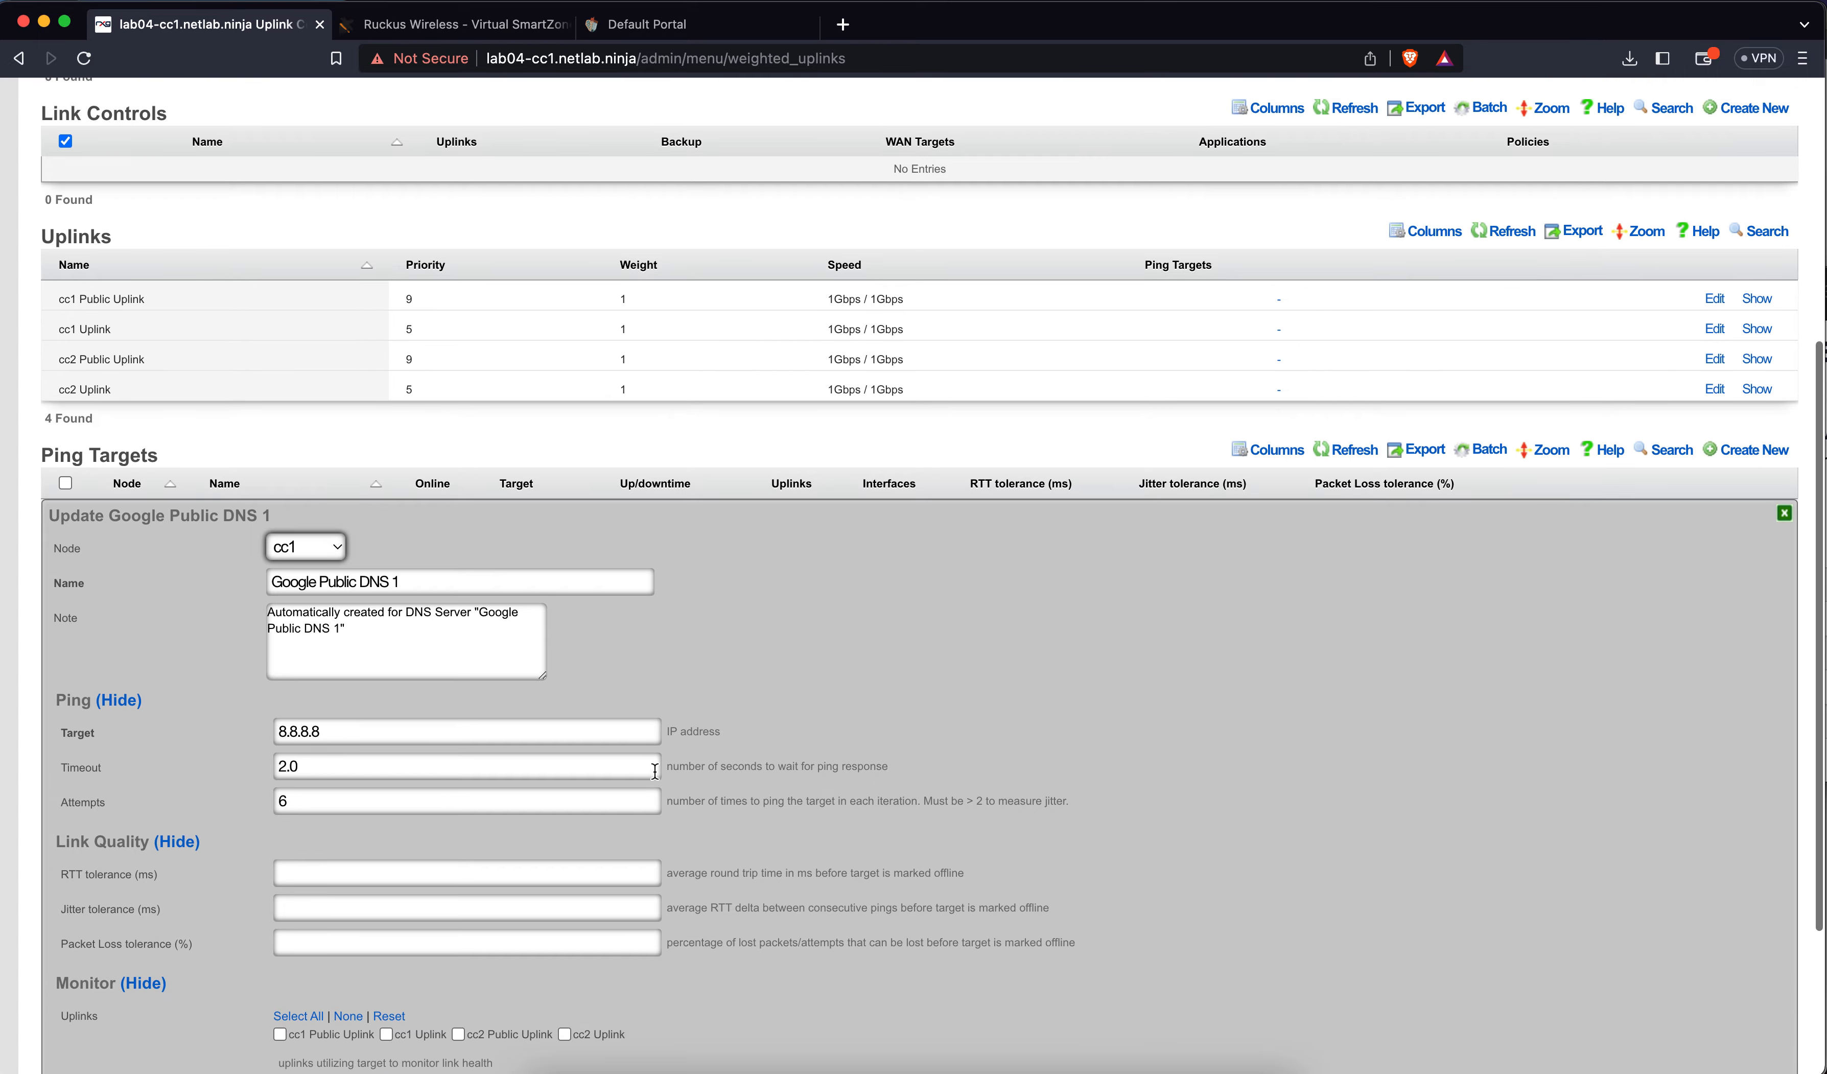
pyautogui.click(333, 524)
pyautogui.click(324, 505)
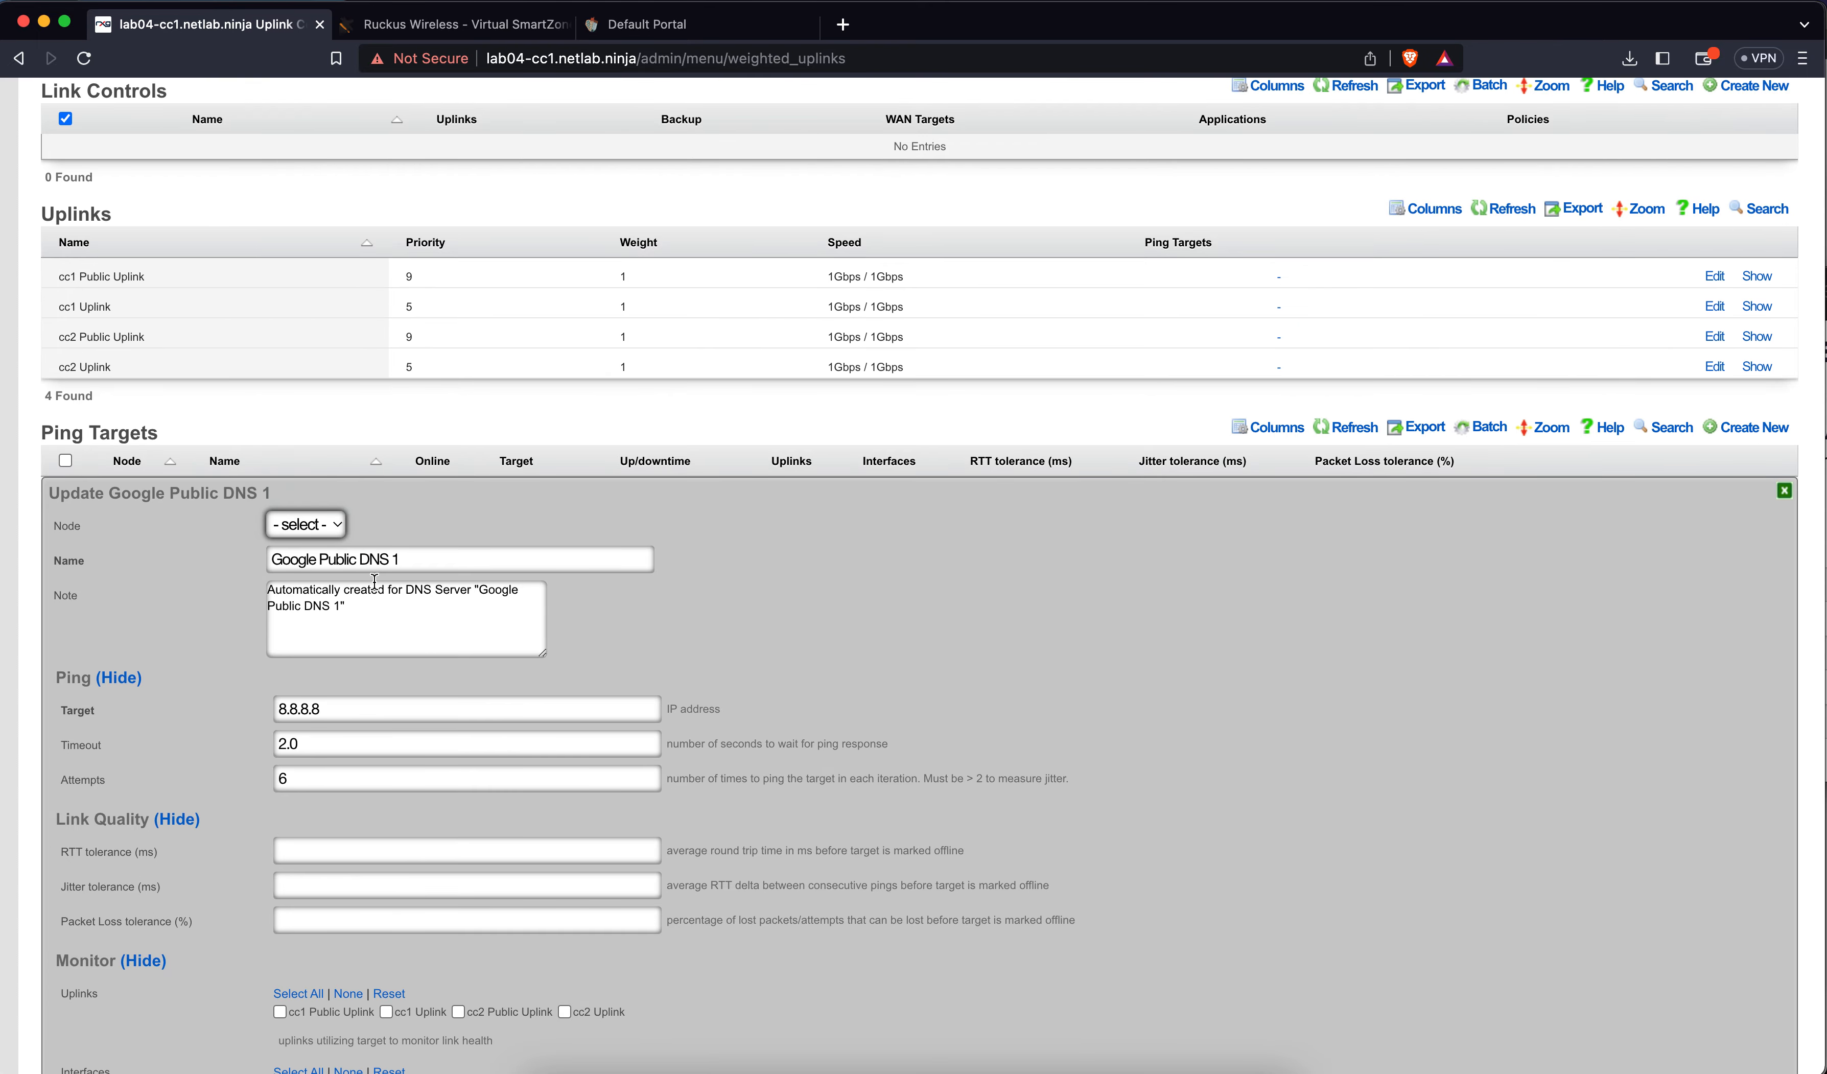
pyautogui.scroll(-3, 444, 662)
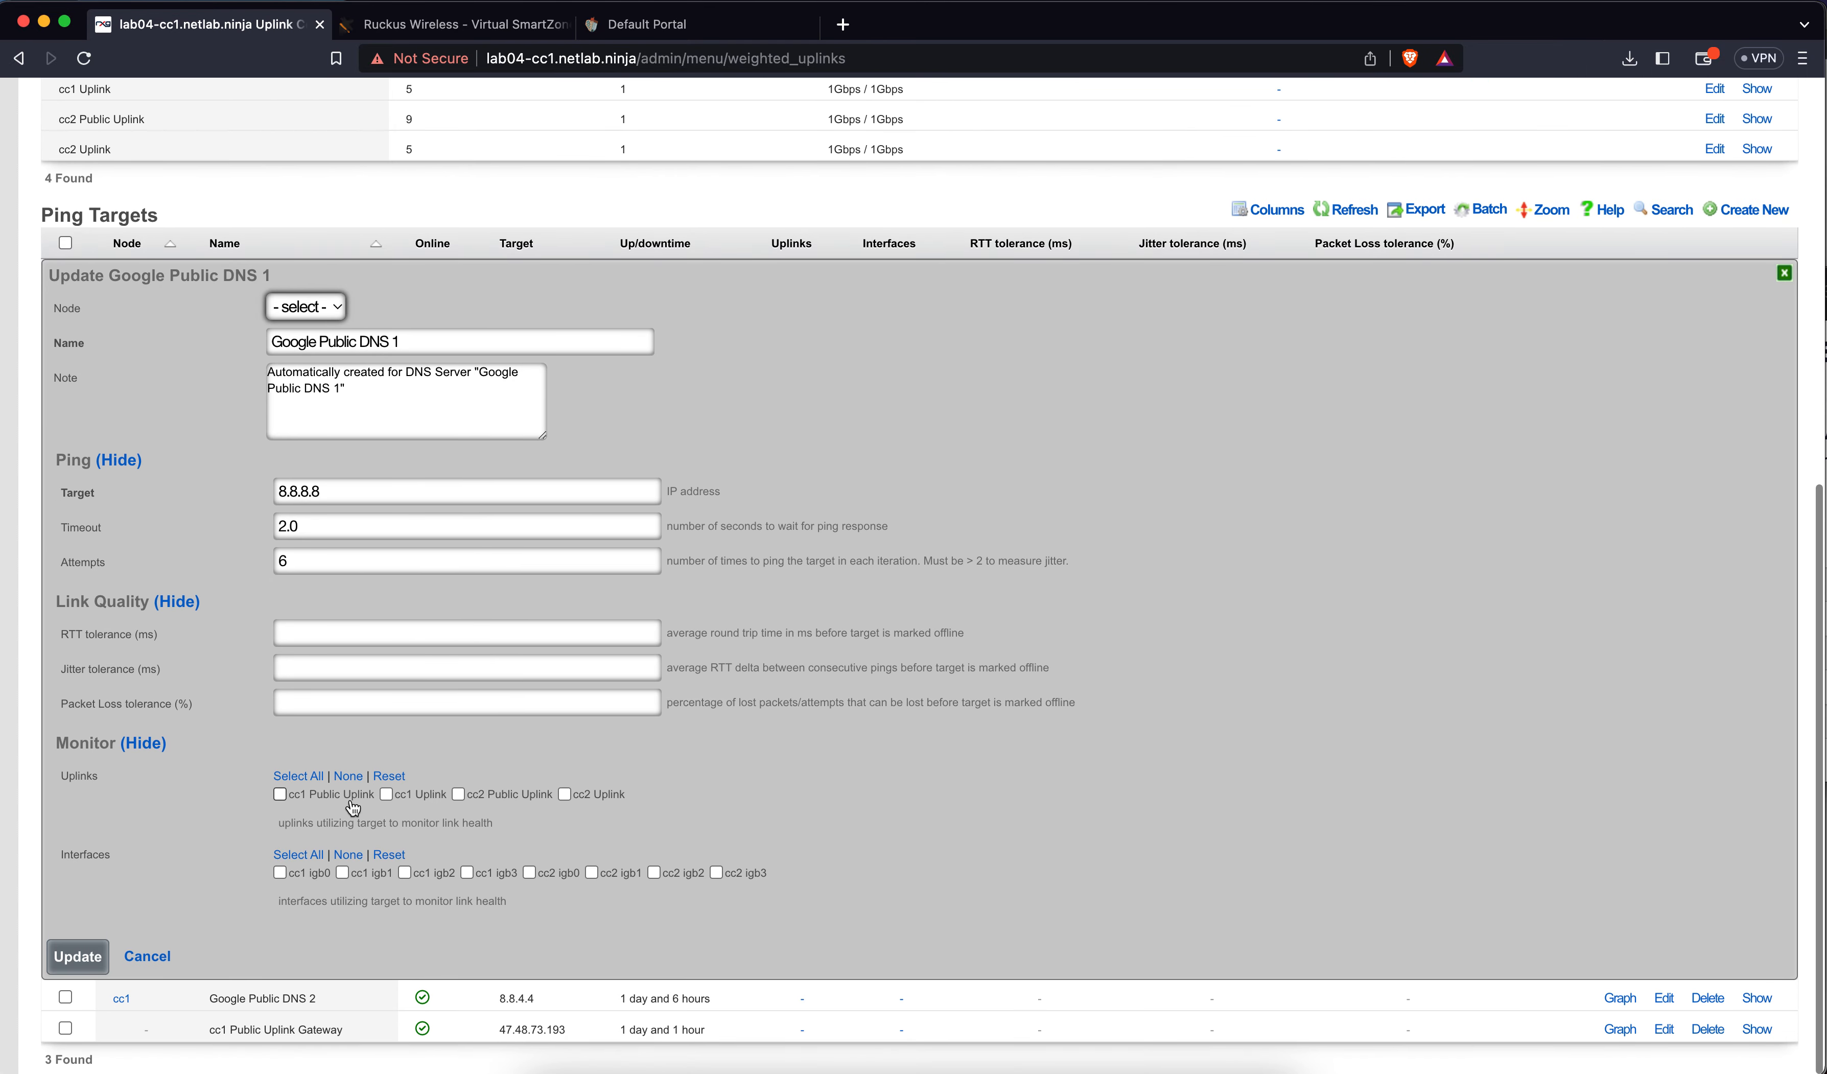
pyautogui.click(298, 775)
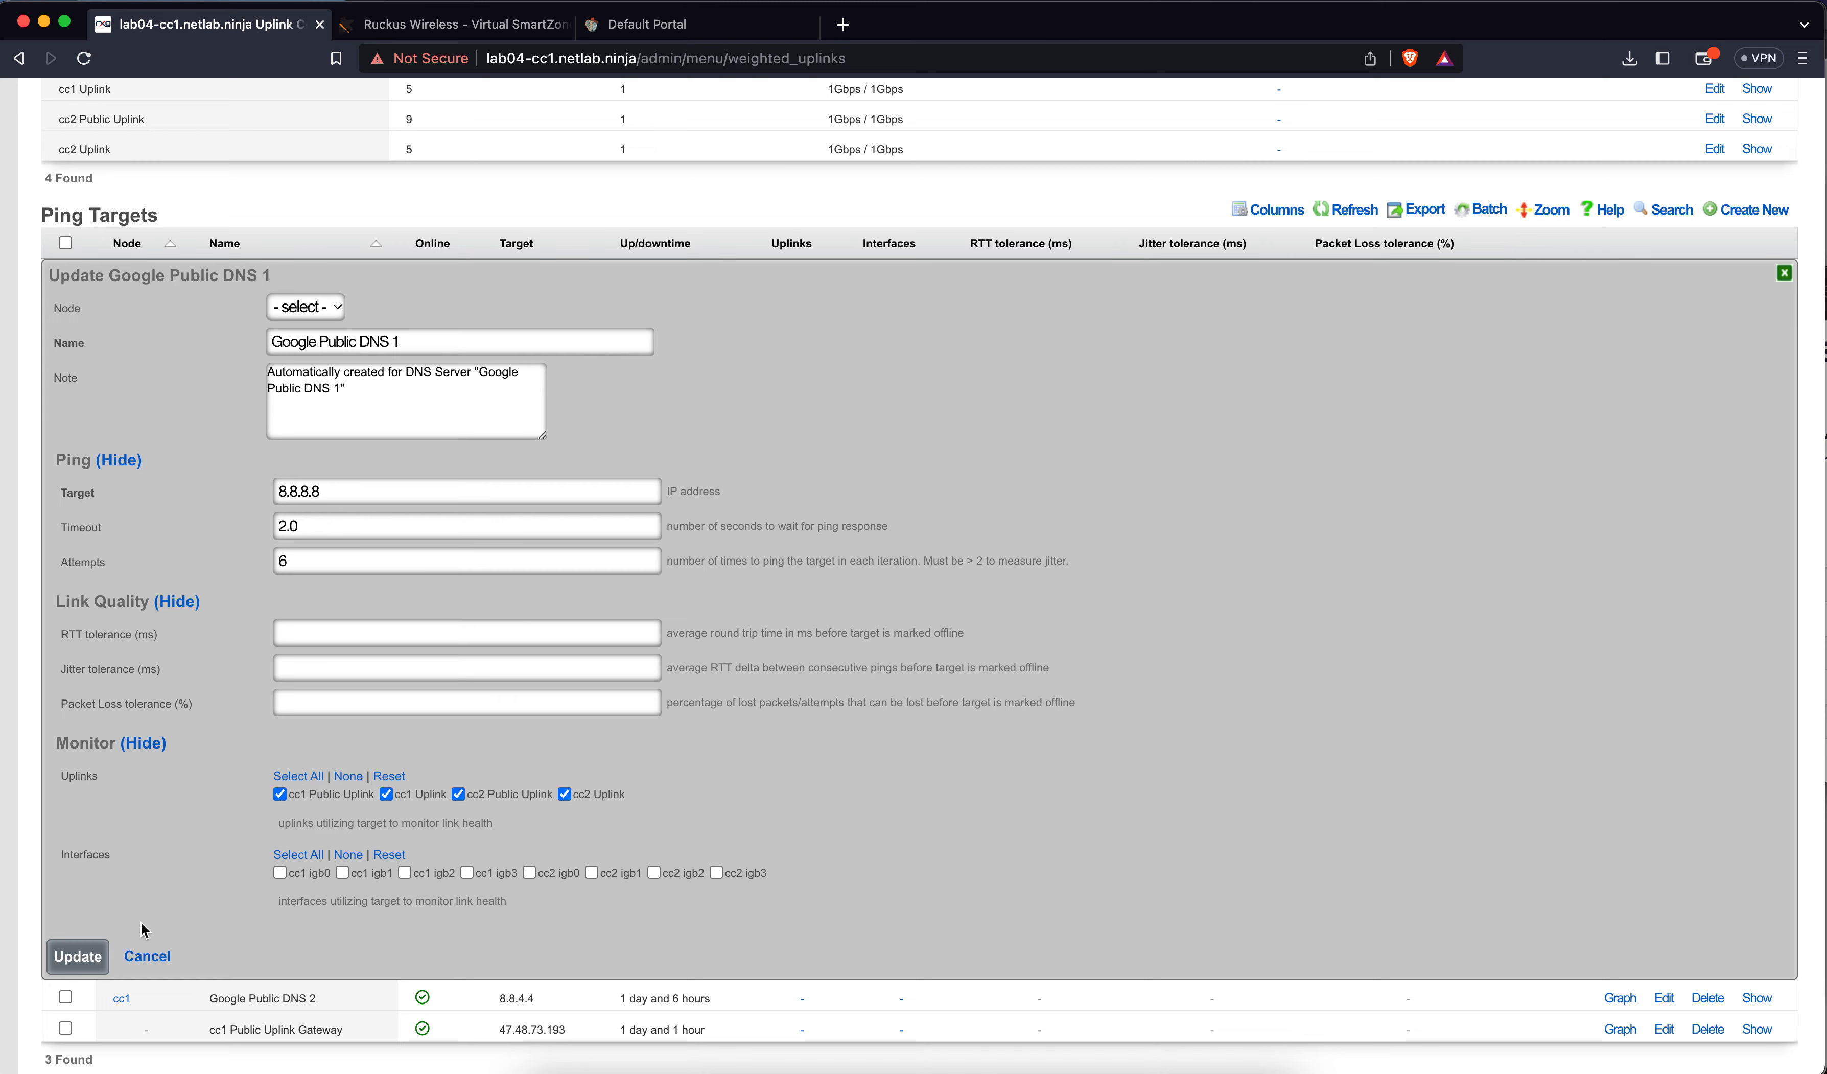
pyautogui.click(95, 955)
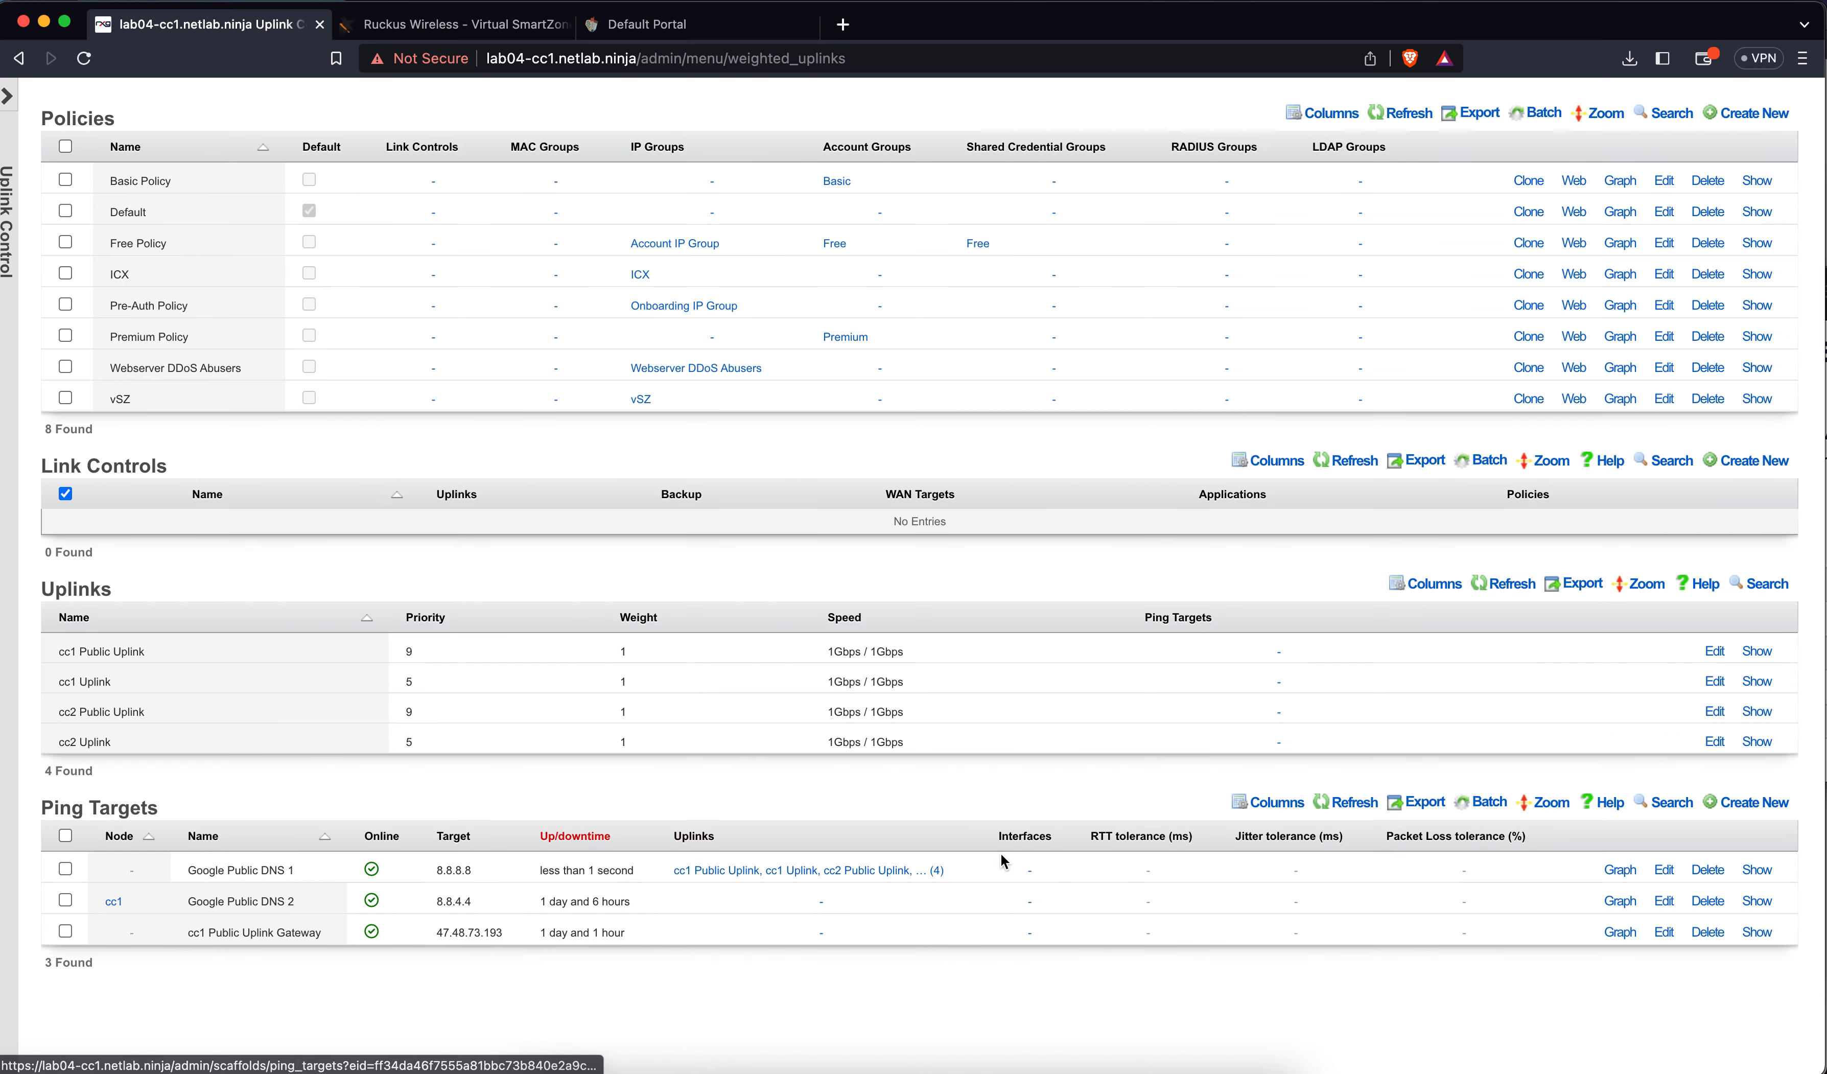
# Set Google Public DNS 2 to no node and all four uplinks, and save it
pyautogui.click(1664, 901)
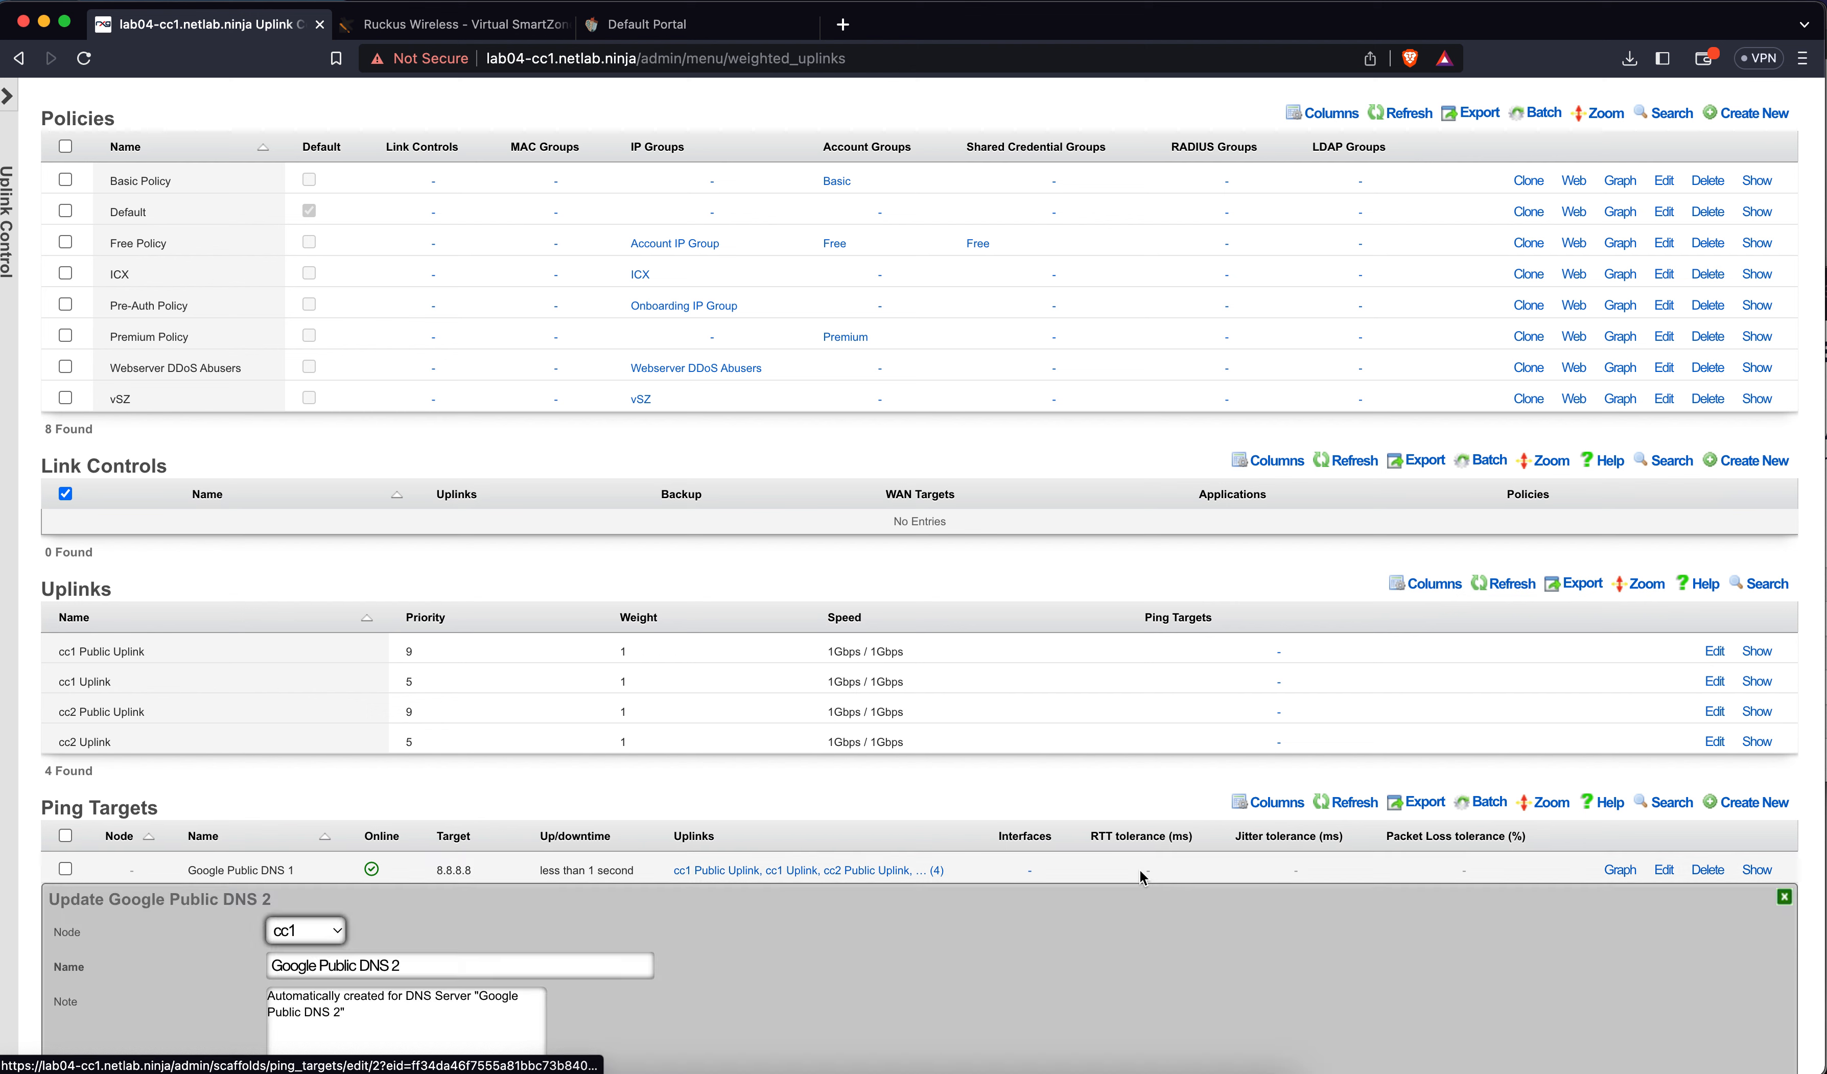
pyautogui.scroll(-5, 788, 891)
pyautogui.click(339, 571)
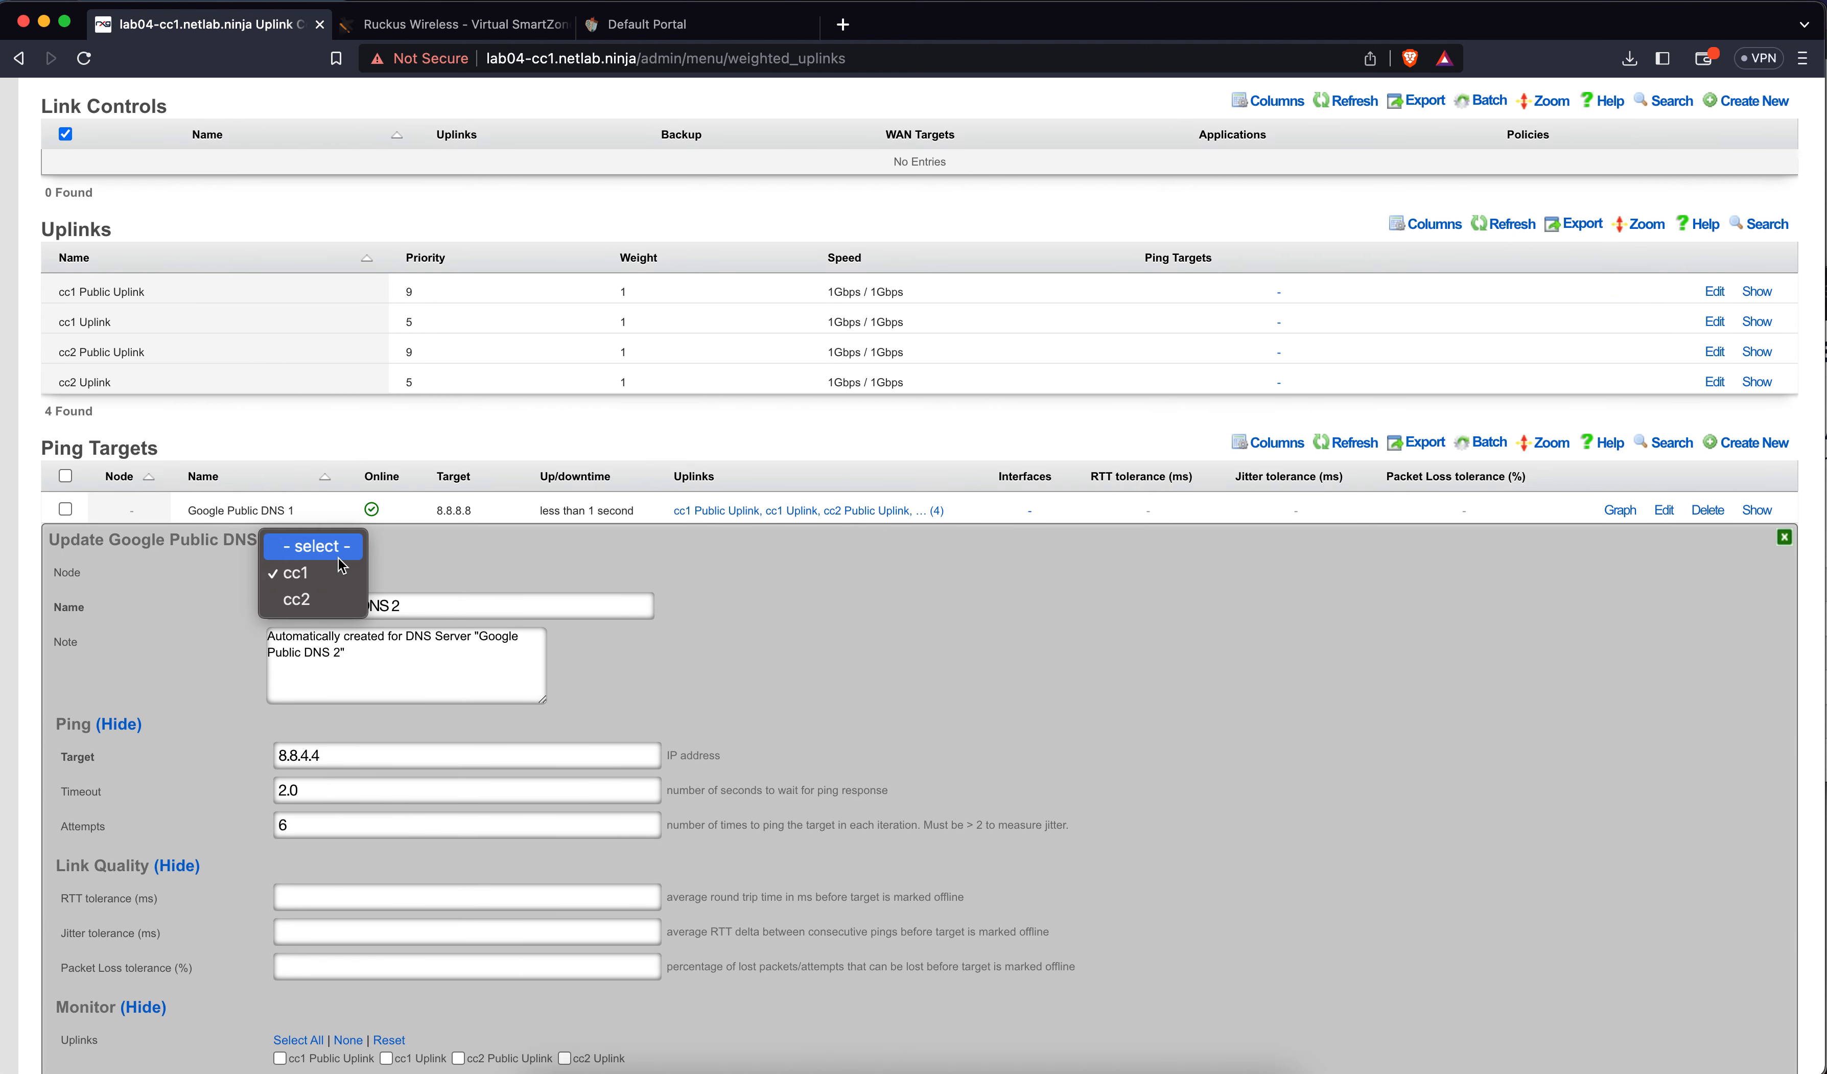
pyautogui.press('Return')
pyautogui.scroll(-3, 389, 712)
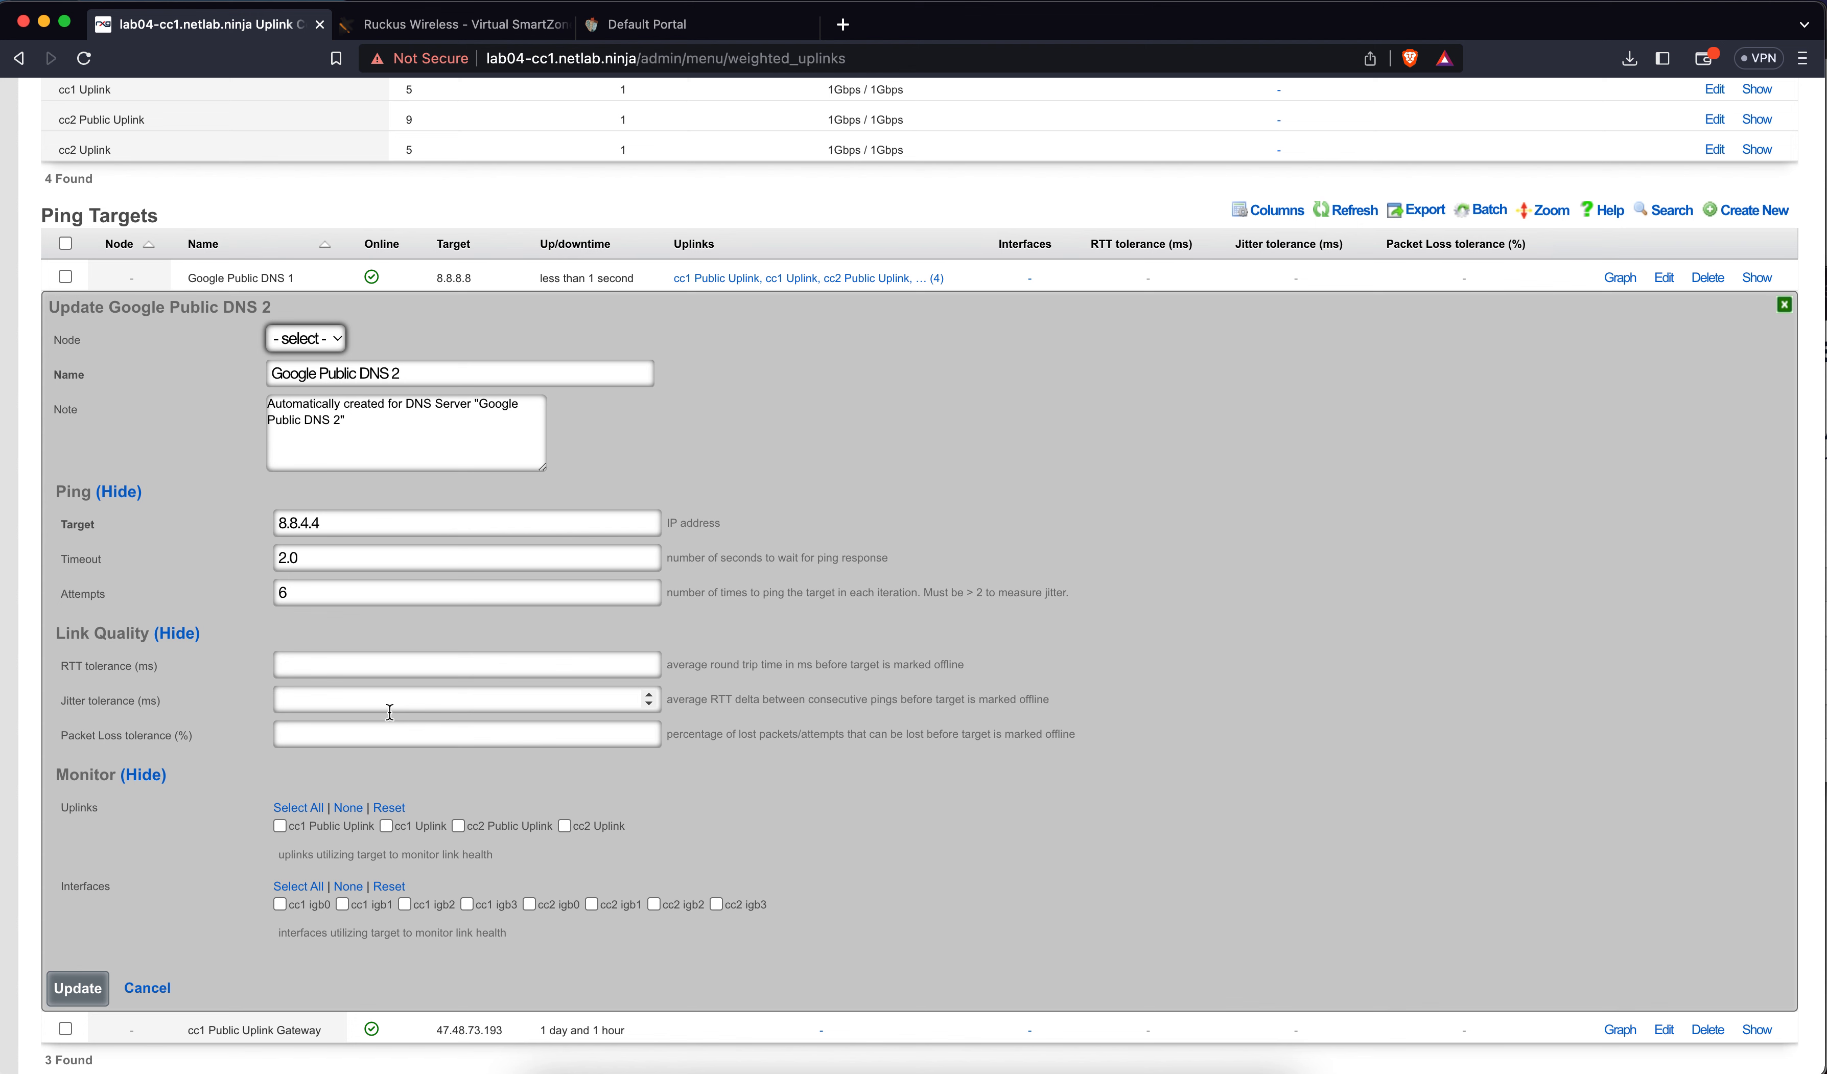
pyautogui.click(298, 807)
pyautogui.click(80, 987)
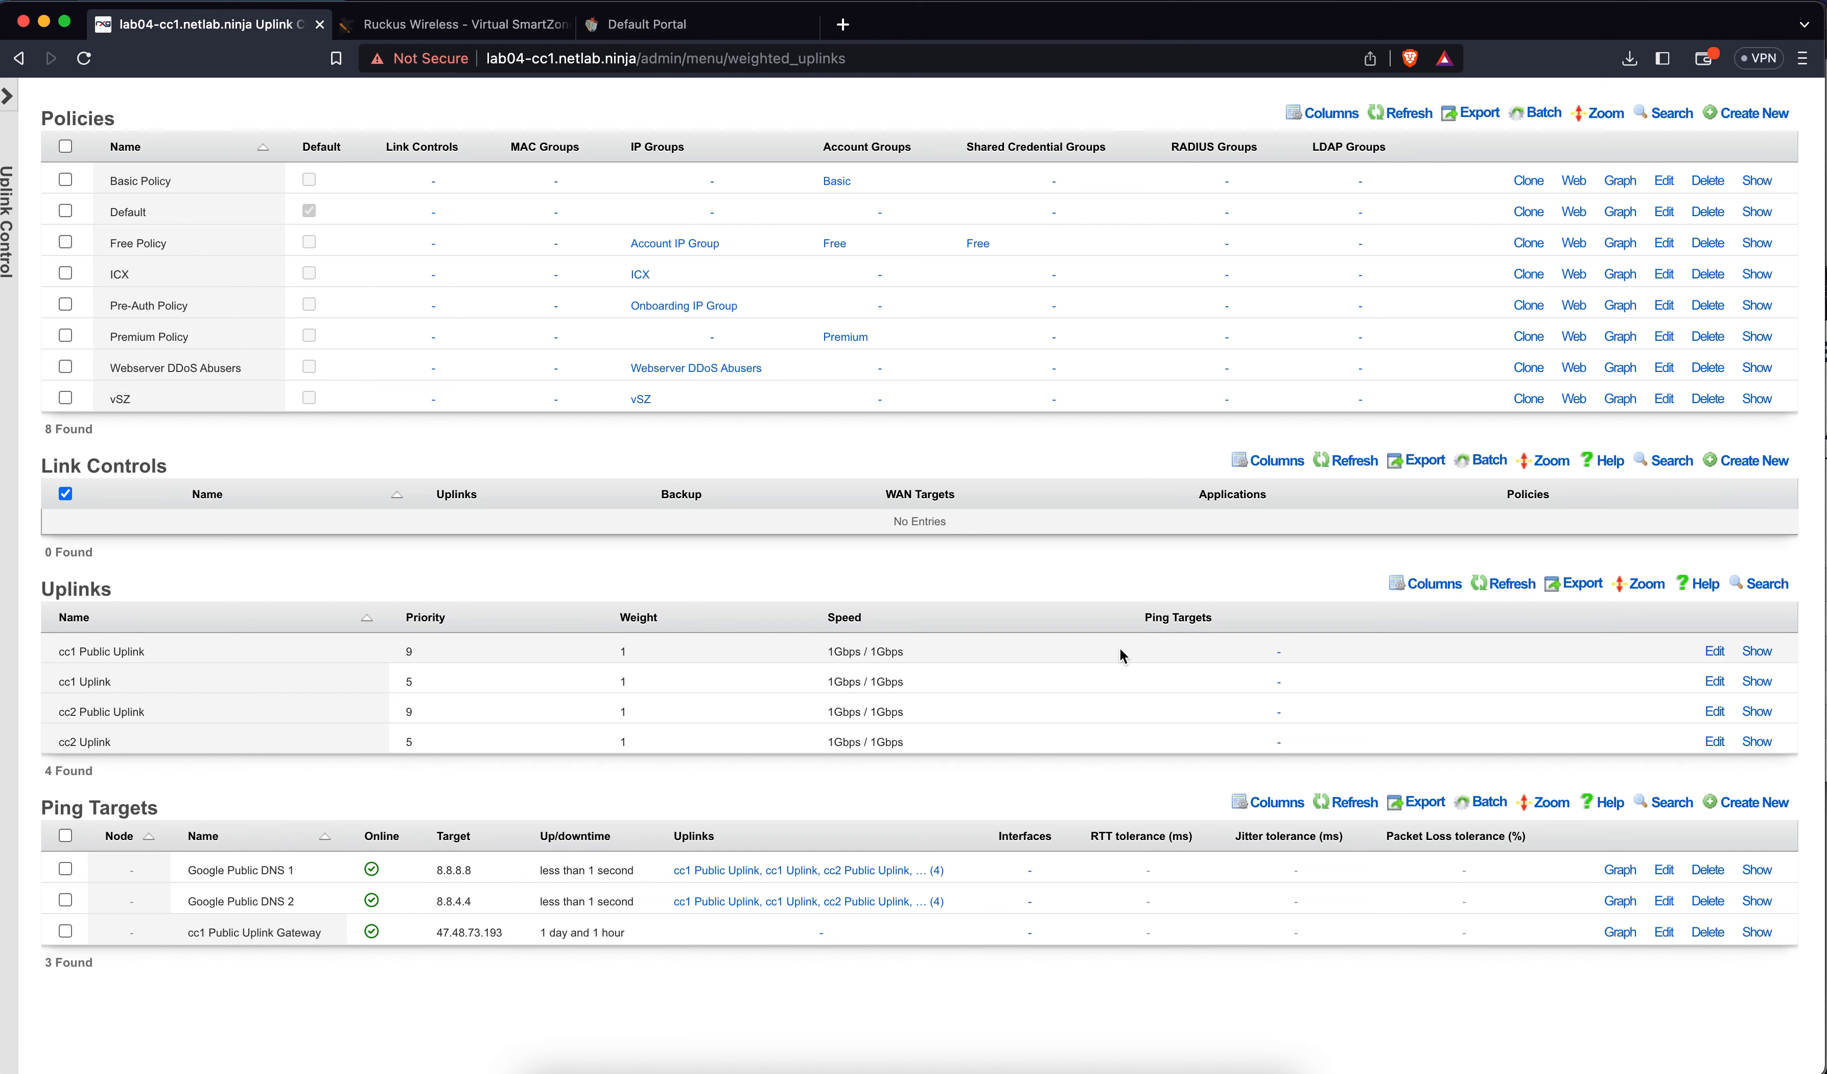
# Start a Load Balance link control draft with all four uplinks and every policy checked
pyautogui.click(1778, 462)
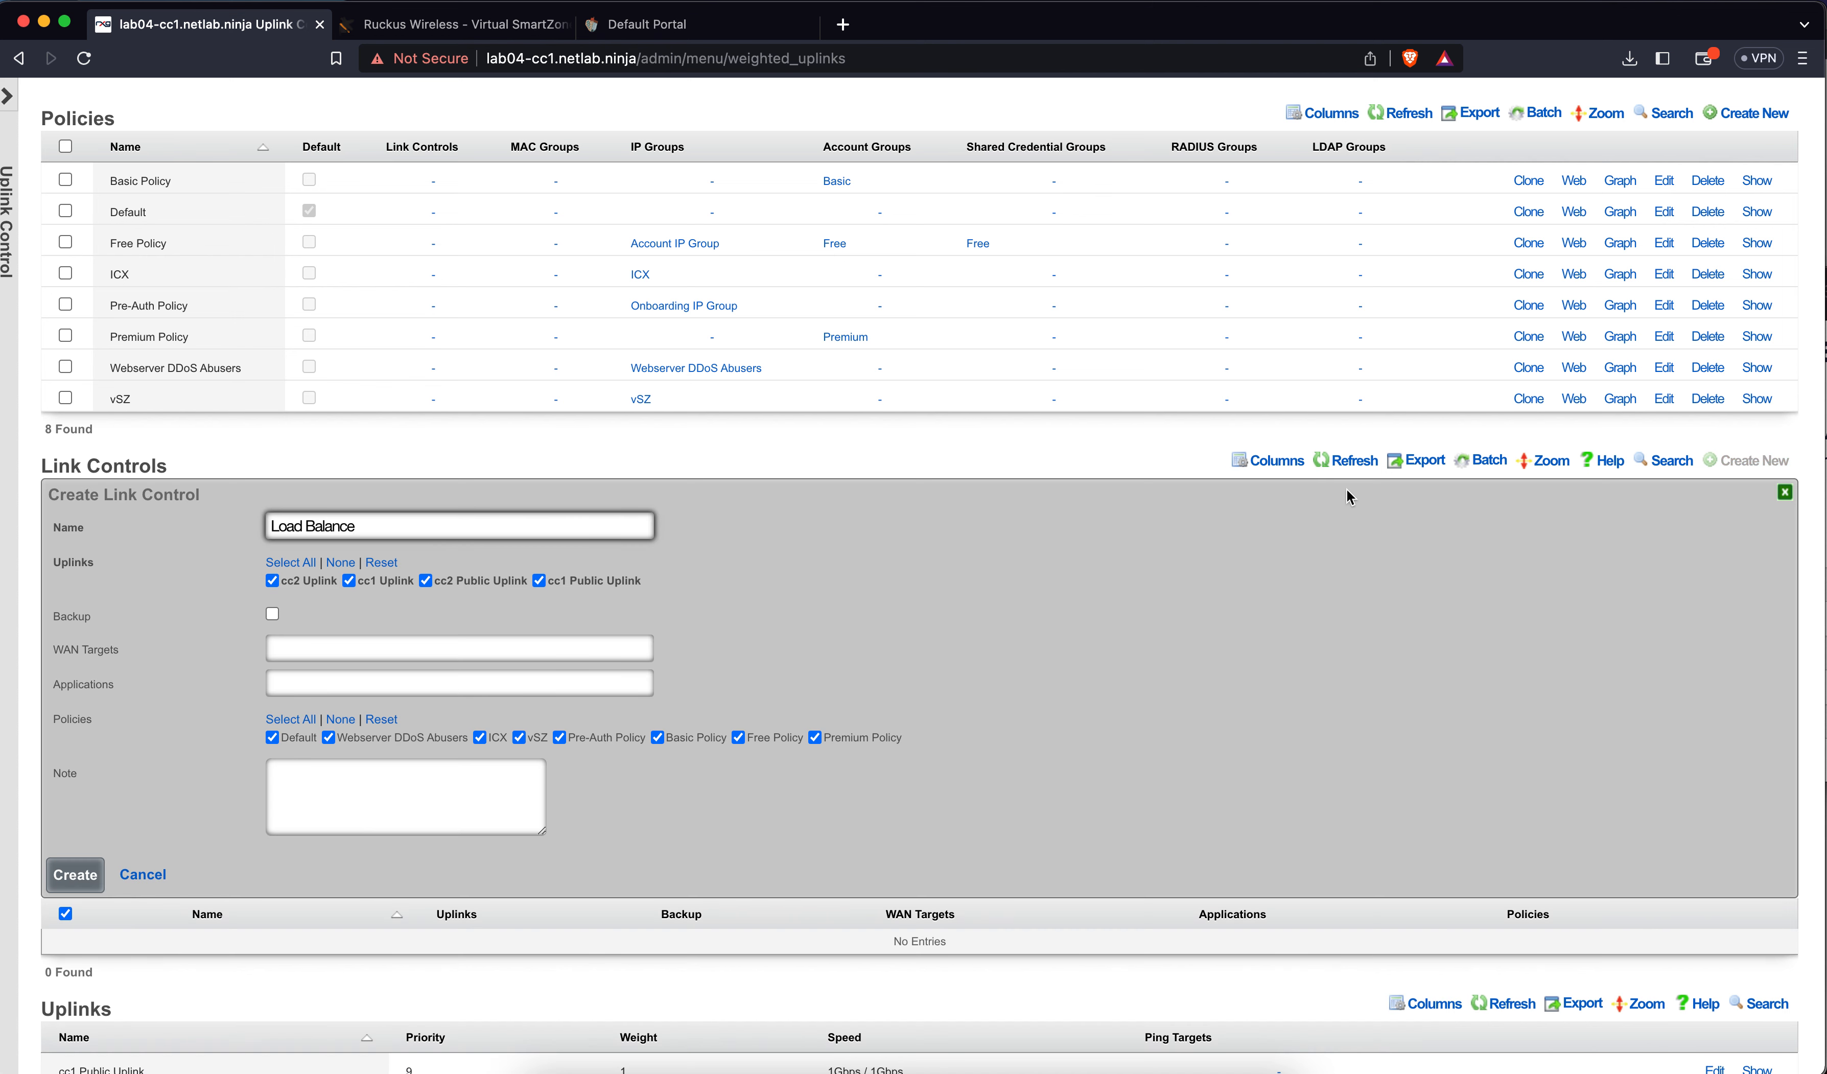
pyautogui.scroll(-2, 1072, 505)
pyautogui.scroll(-3, 1070, 497)
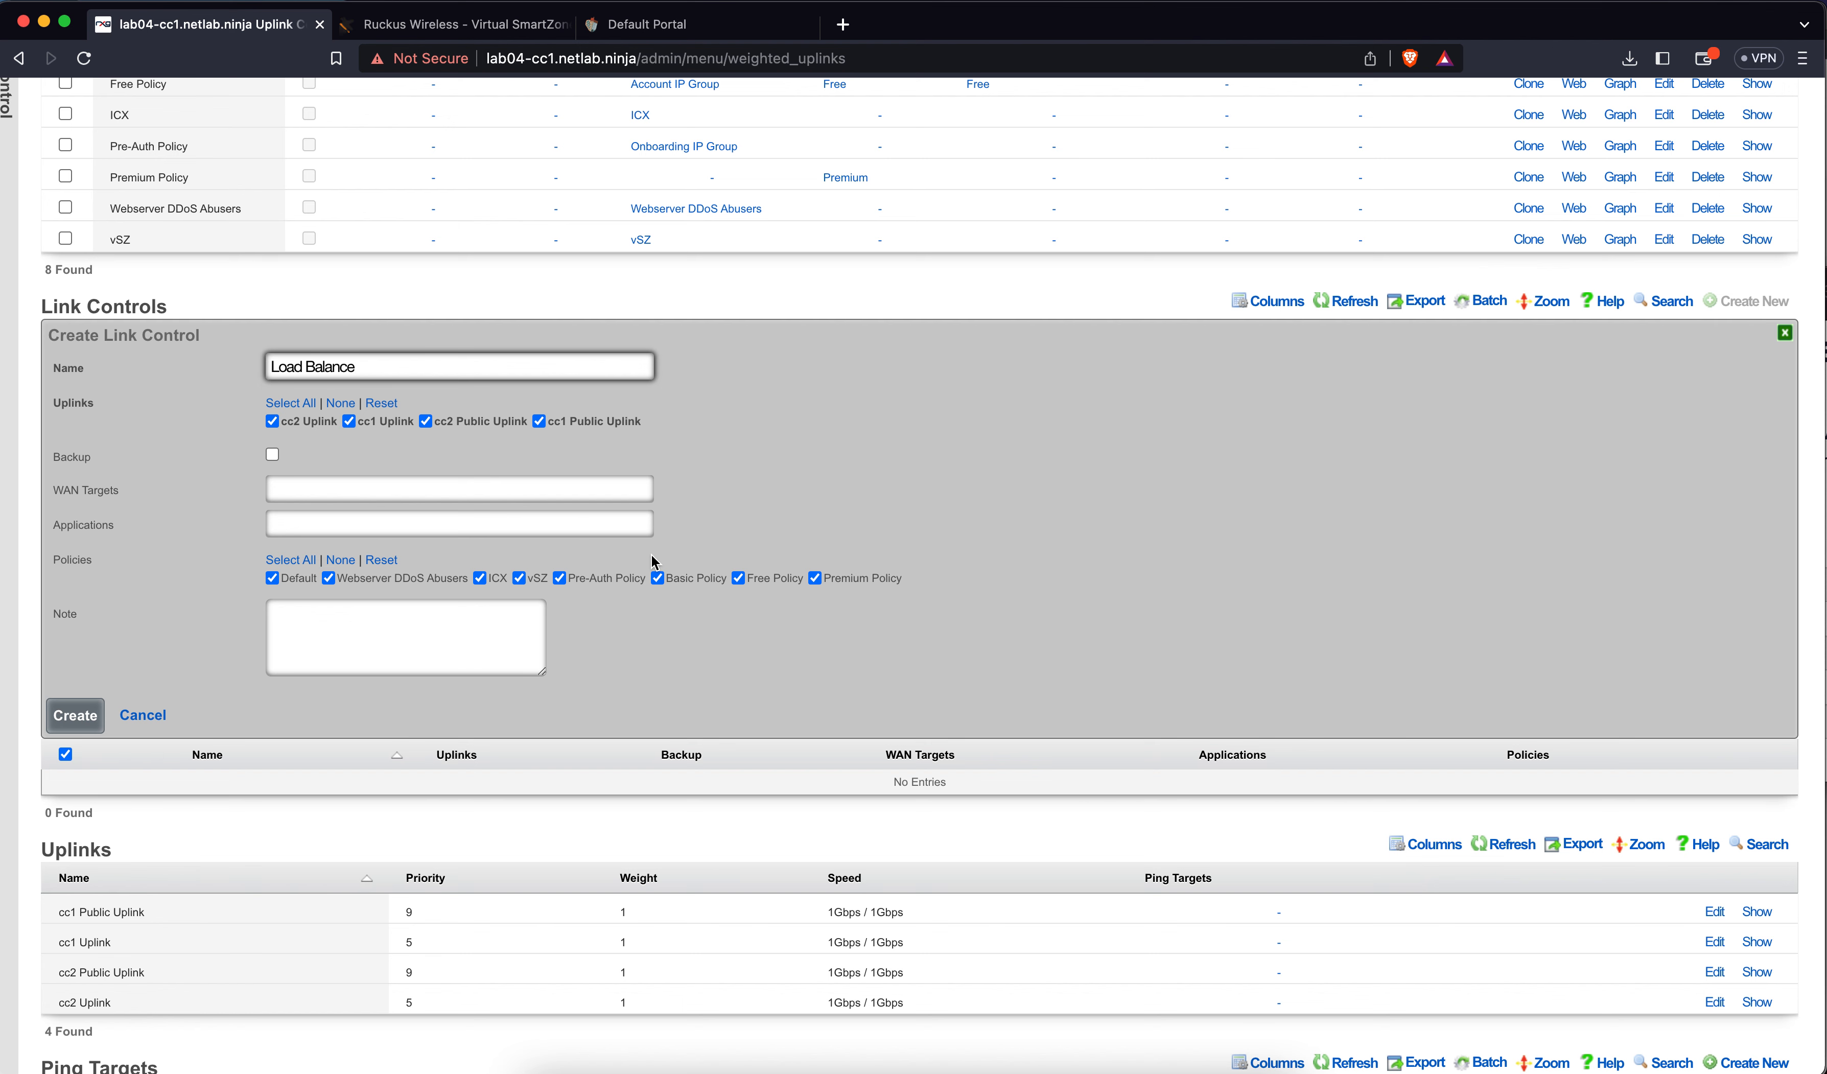
pyautogui.scroll(-3, 652, 562)
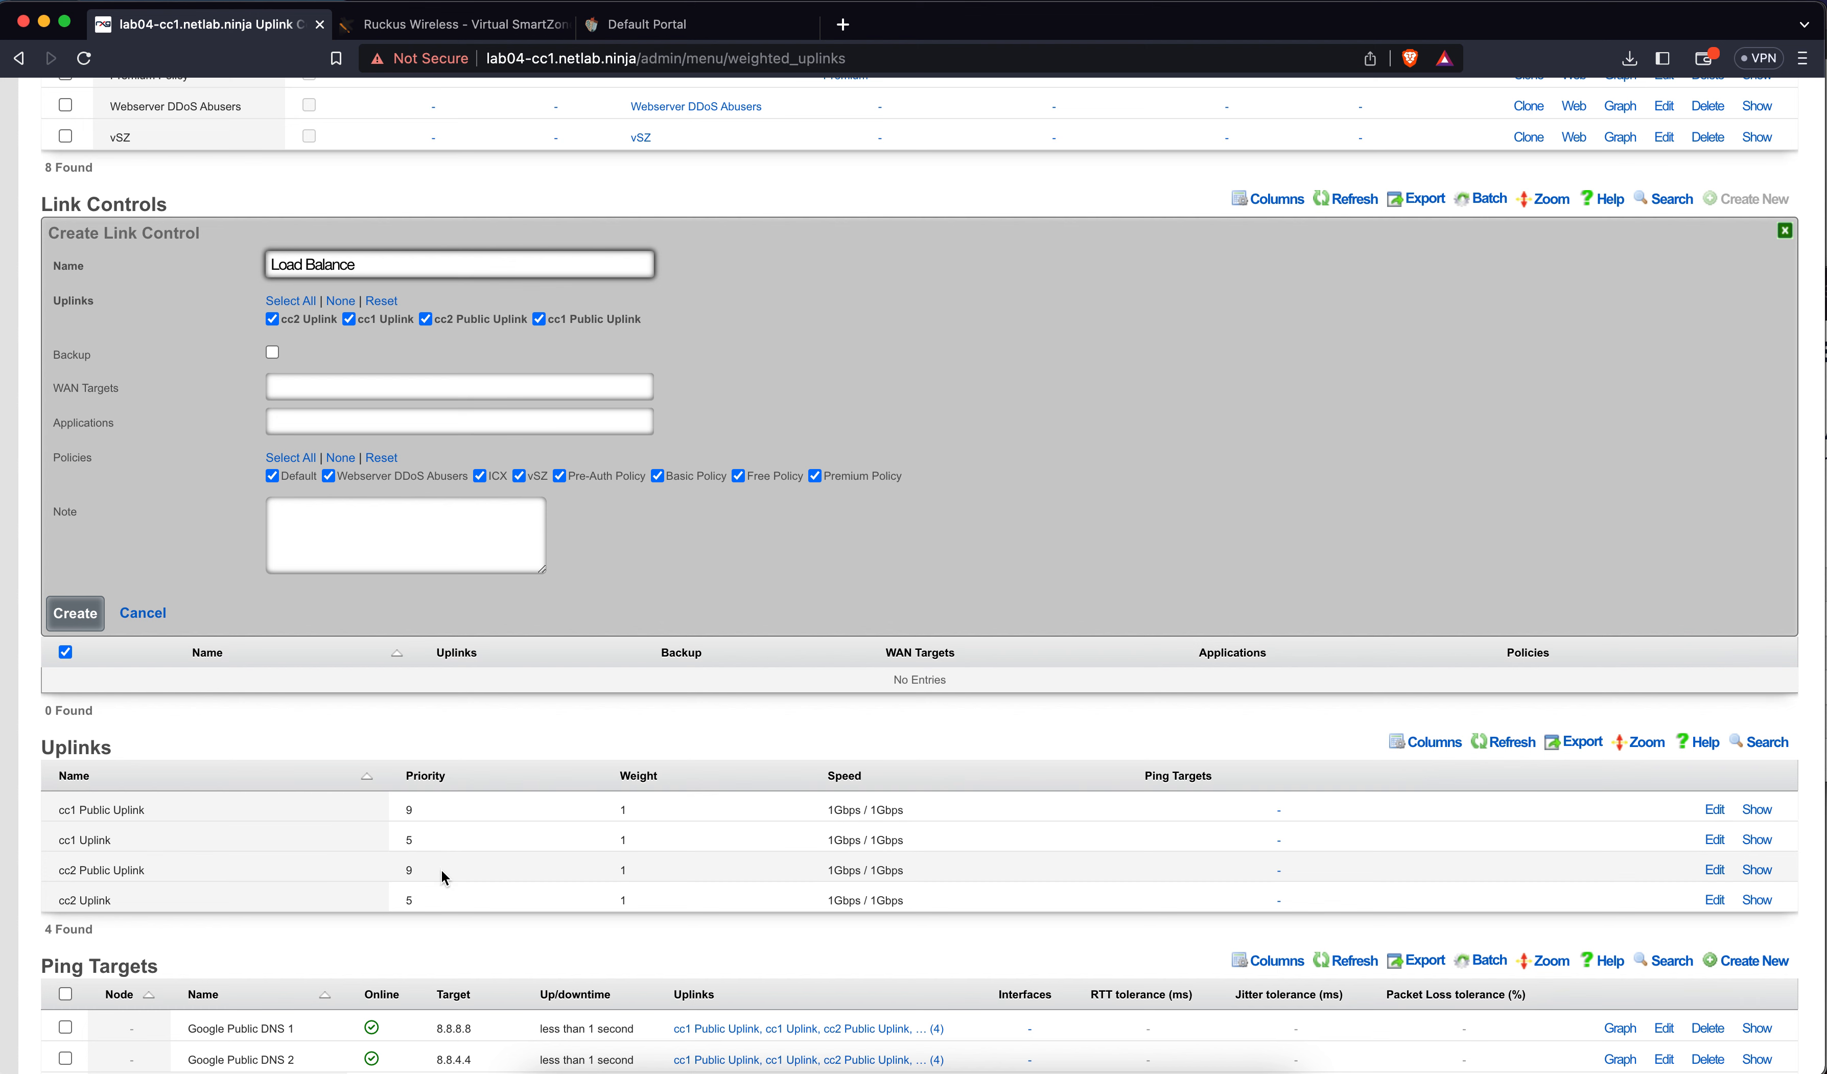
pyautogui.click(622, 819)
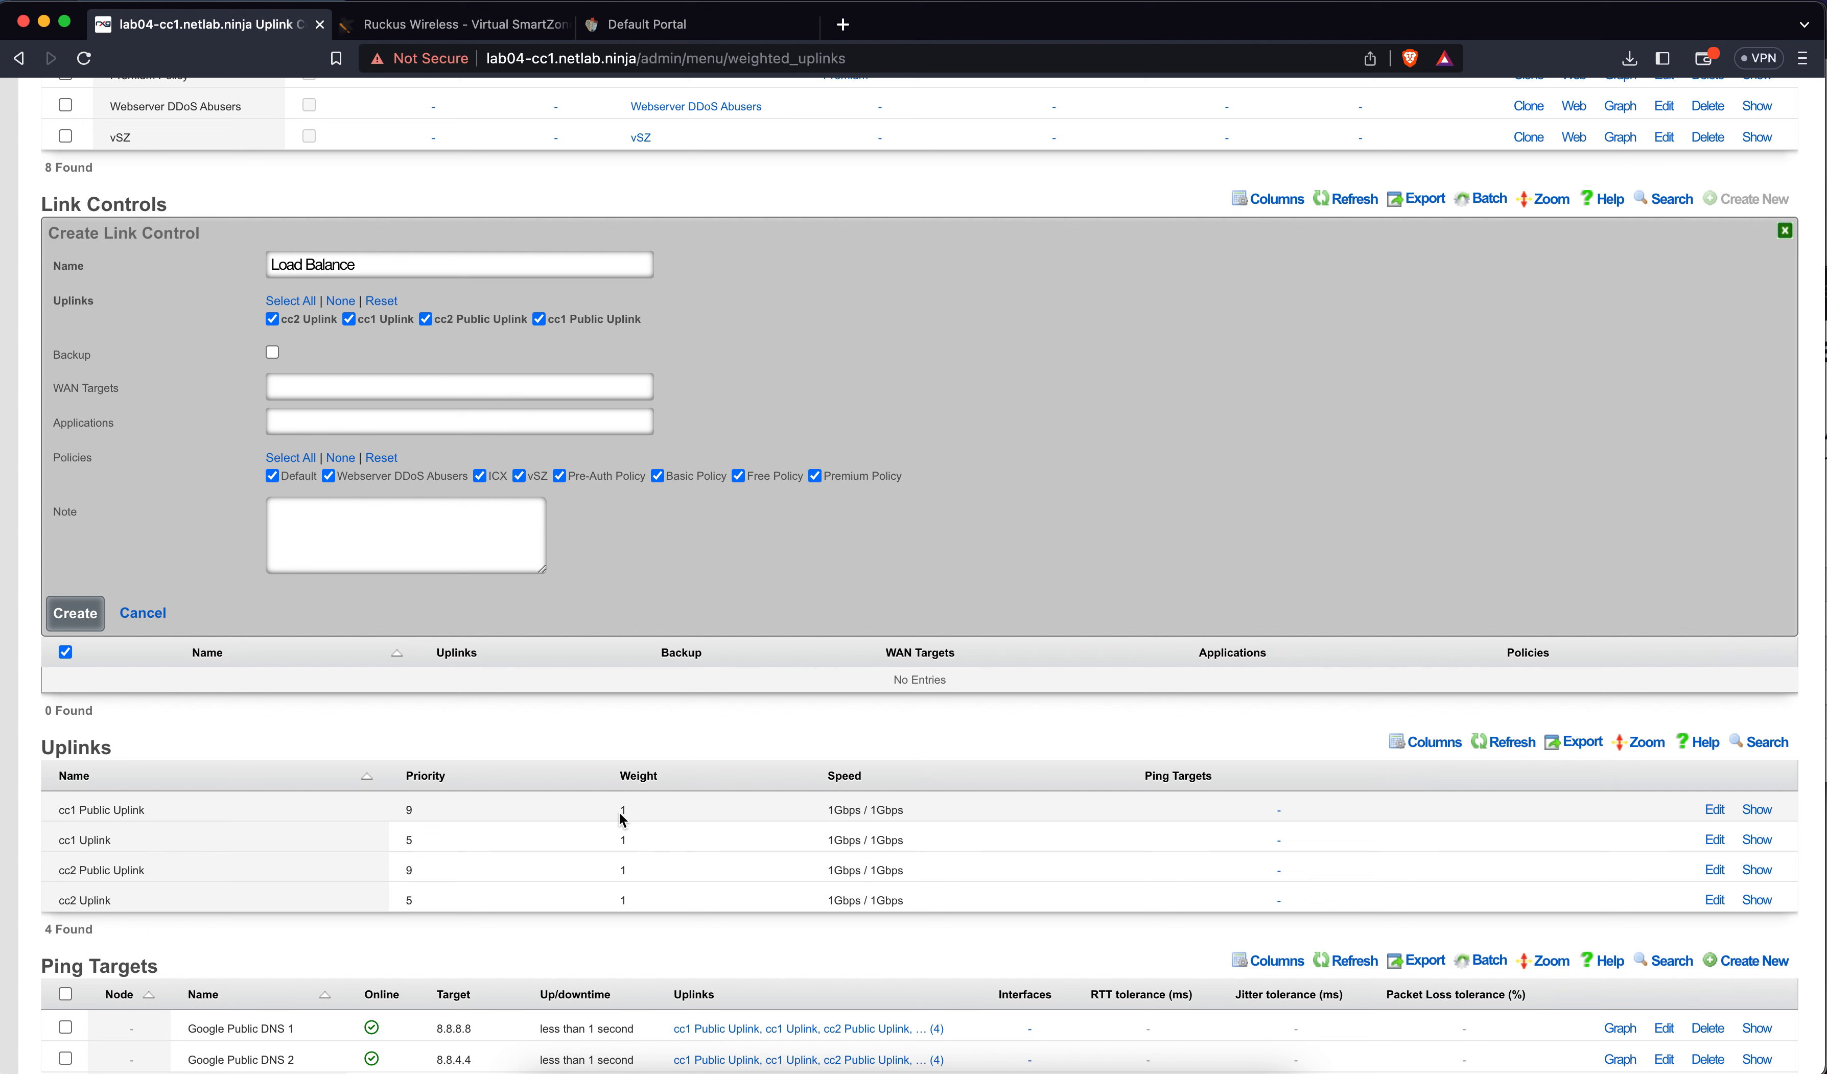
# Rename the draft 'Basic / Premium Fiber', dropping cc1/cc2 Uplink and keeping only Basic and Premium Policy
pyautogui.tripleClick(533, 267)
pyautogui.write('Basic')
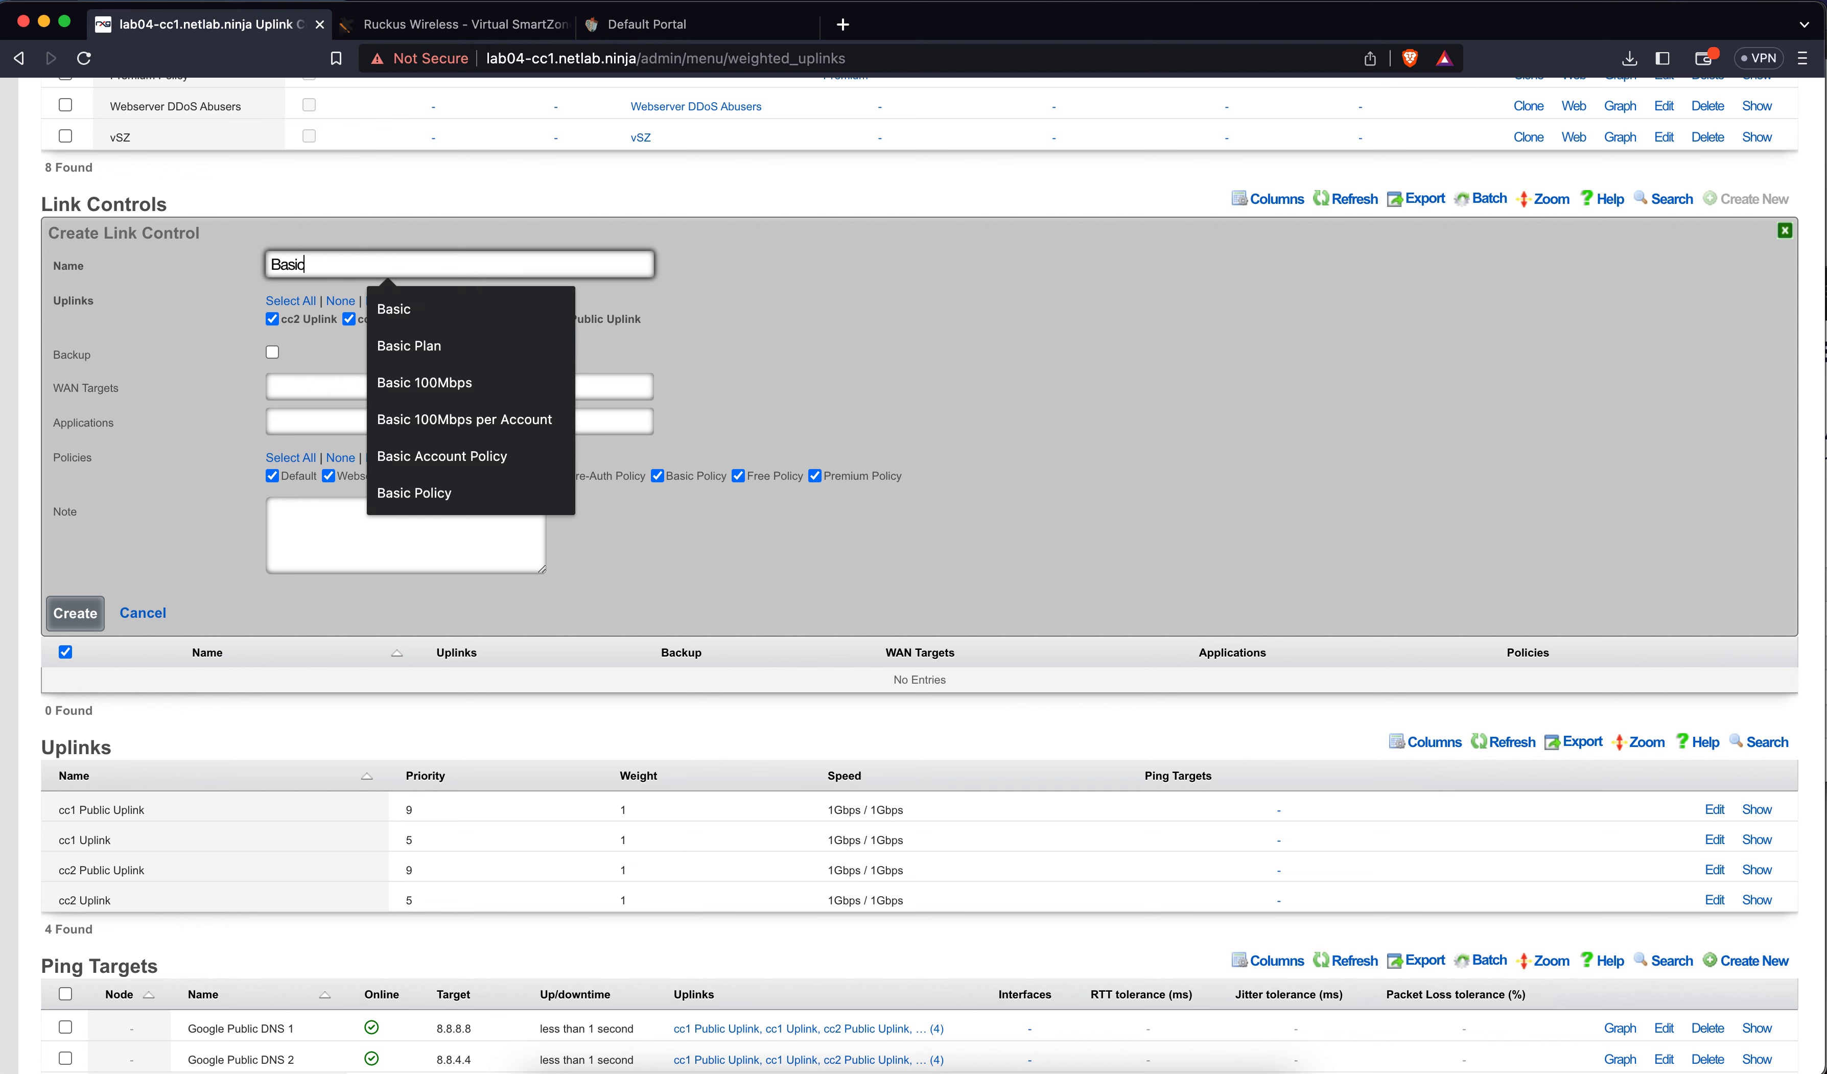
pyautogui.write(' / Pr')
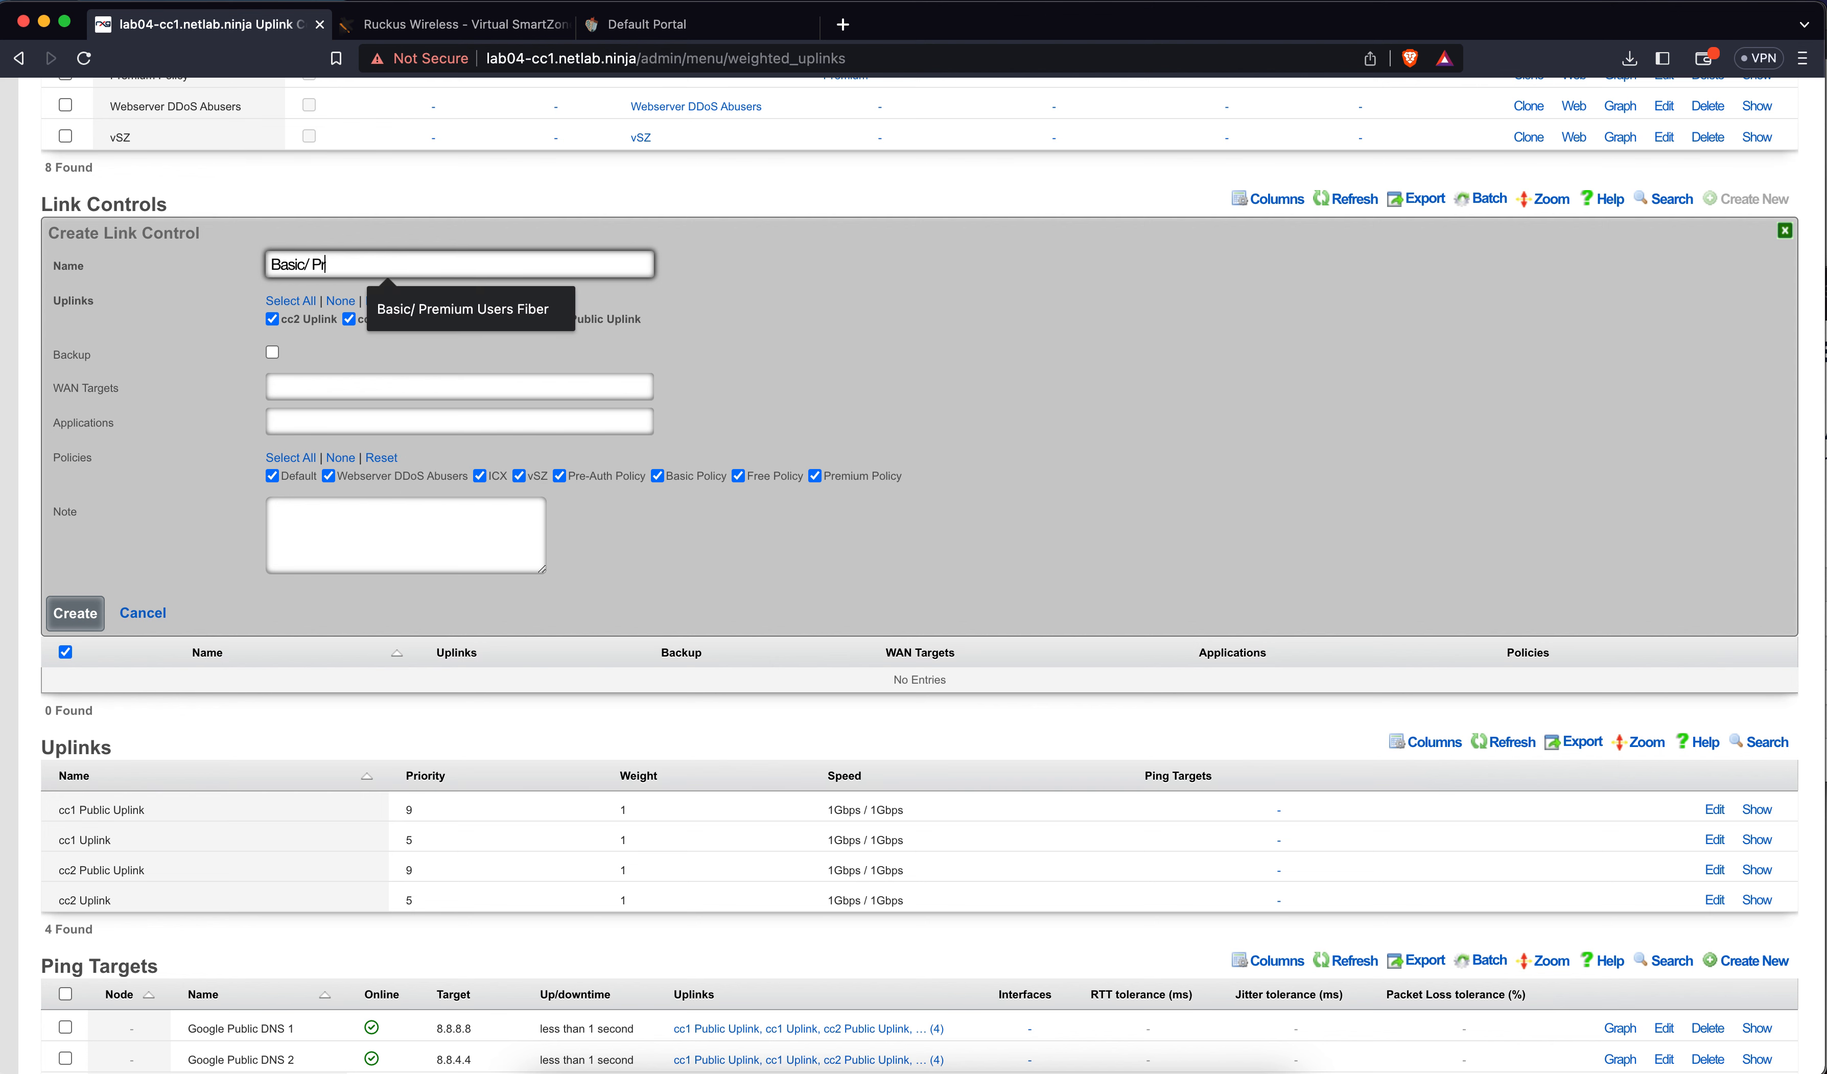
pyautogui.write('emium Fiber')
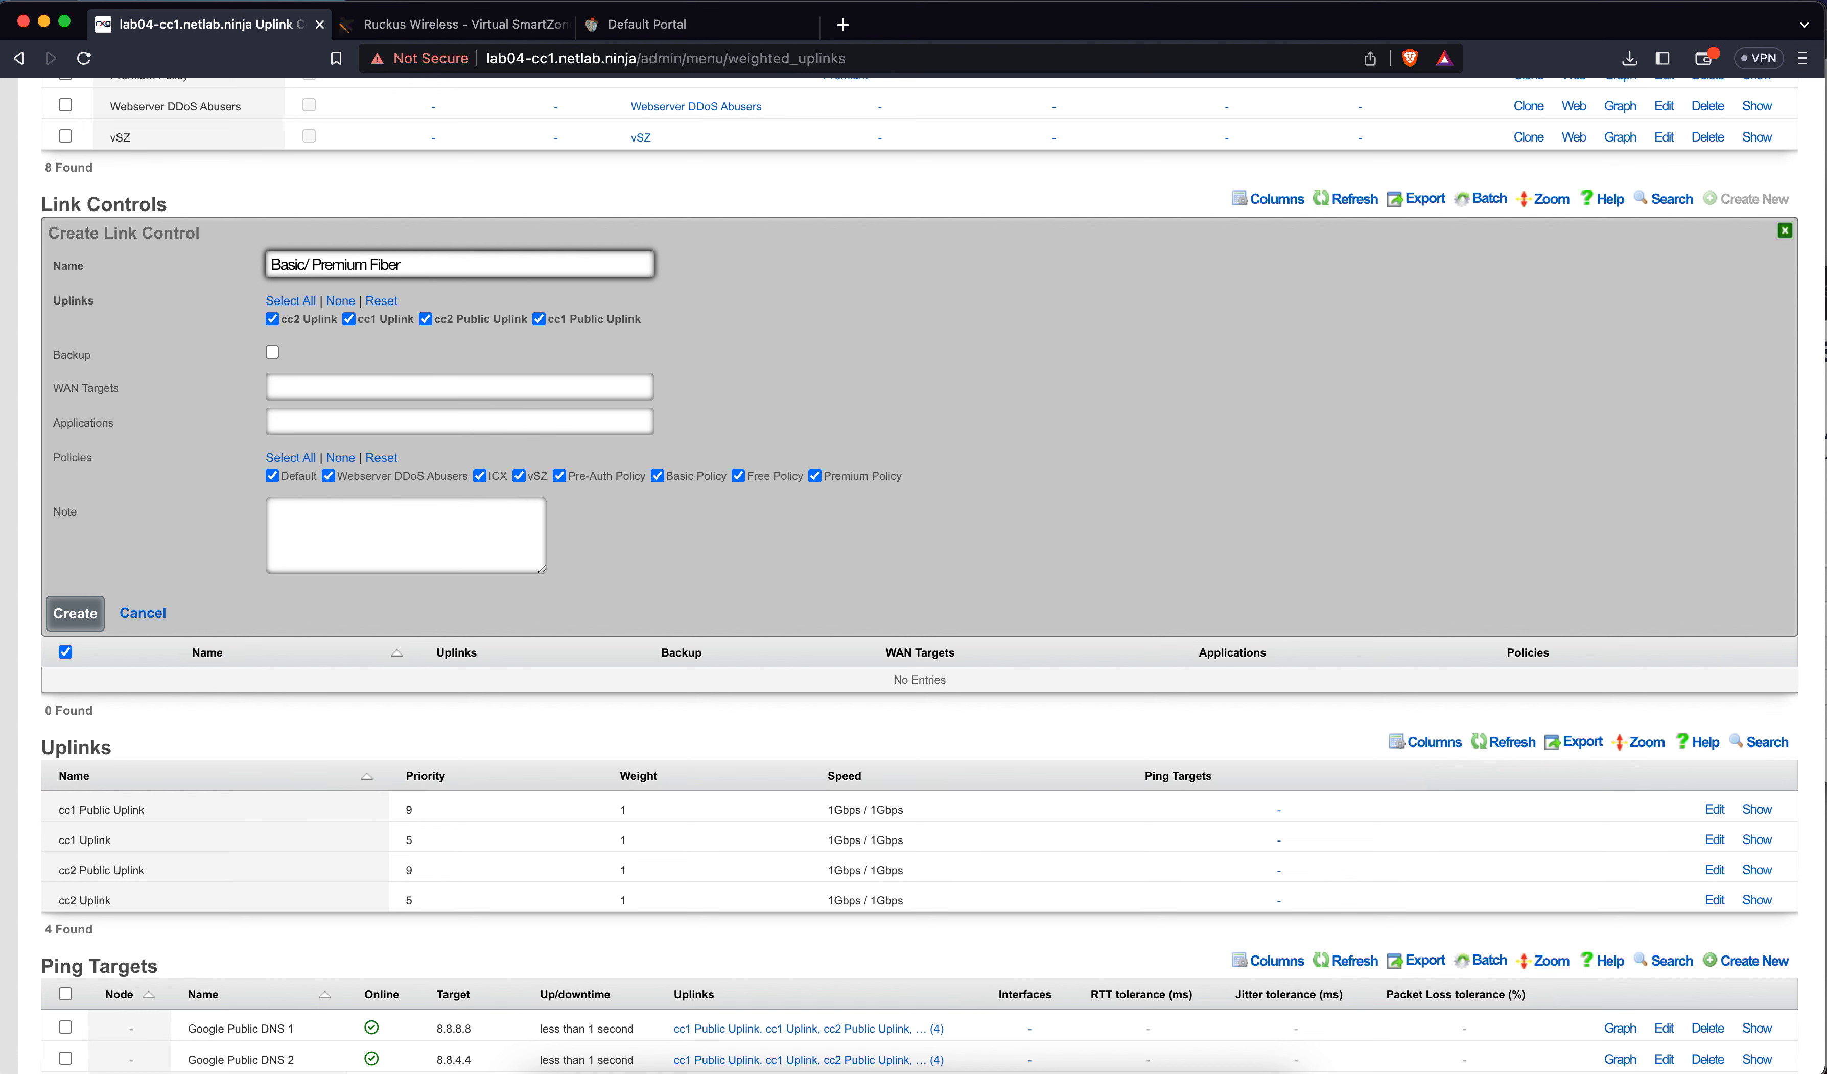
pyautogui.click(316, 325)
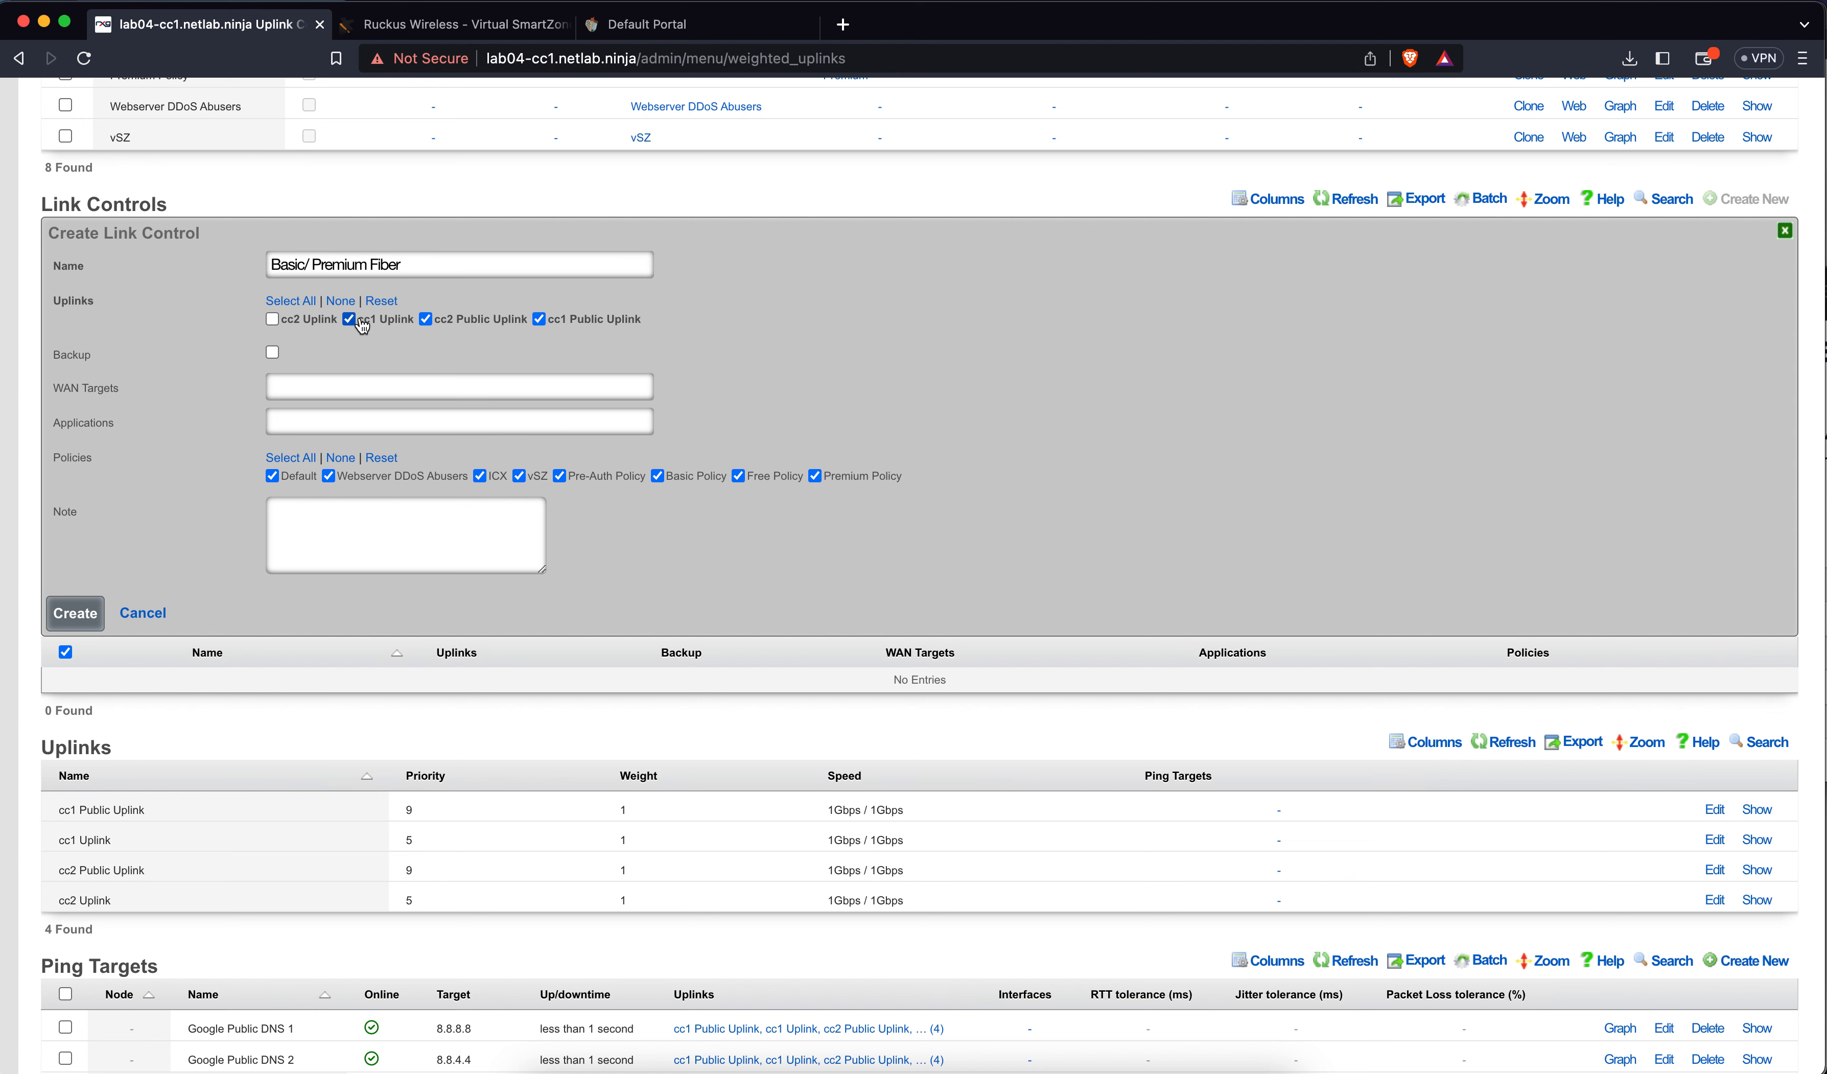
pyautogui.click(360, 322)
pyautogui.click(341, 459)
pyautogui.click(697, 479)
pyautogui.click(848, 481)
# Save the Basic / Premium Fiber link control and begin a new one named Free Users
pyautogui.click(94, 612)
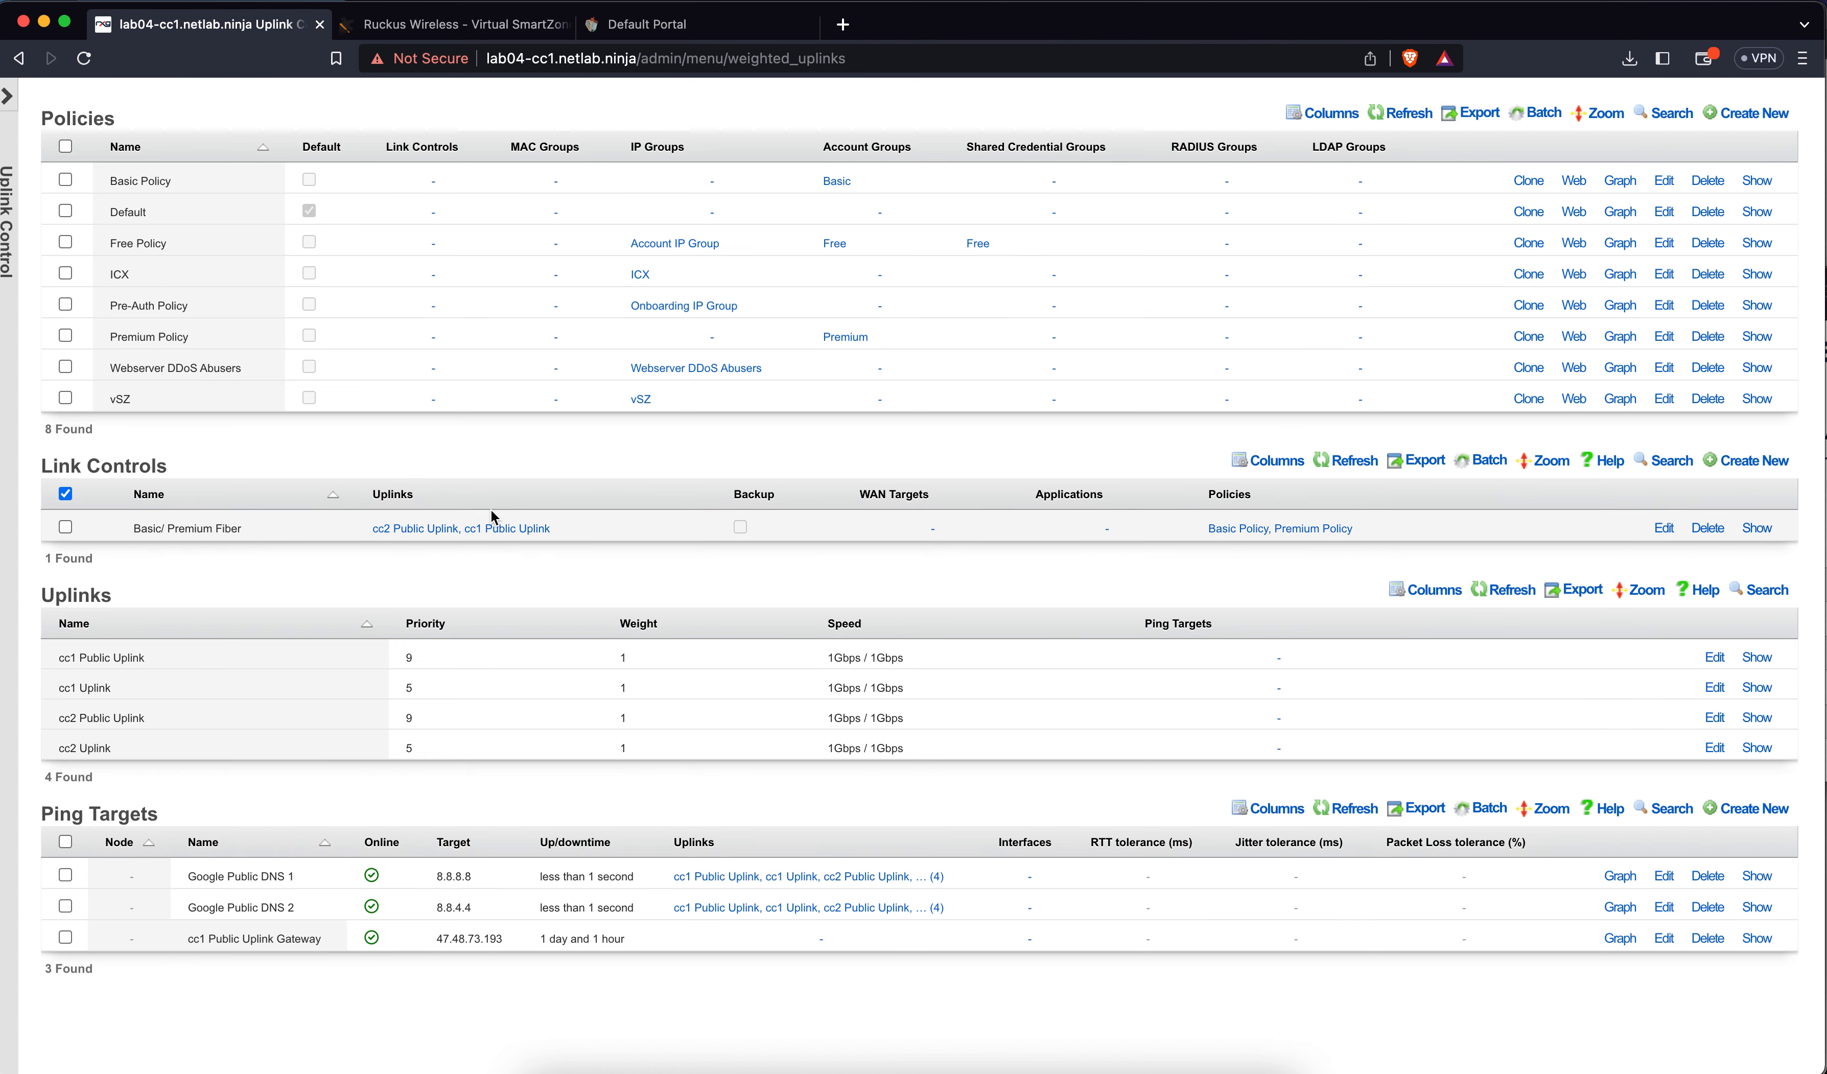
pyautogui.click(1732, 465)
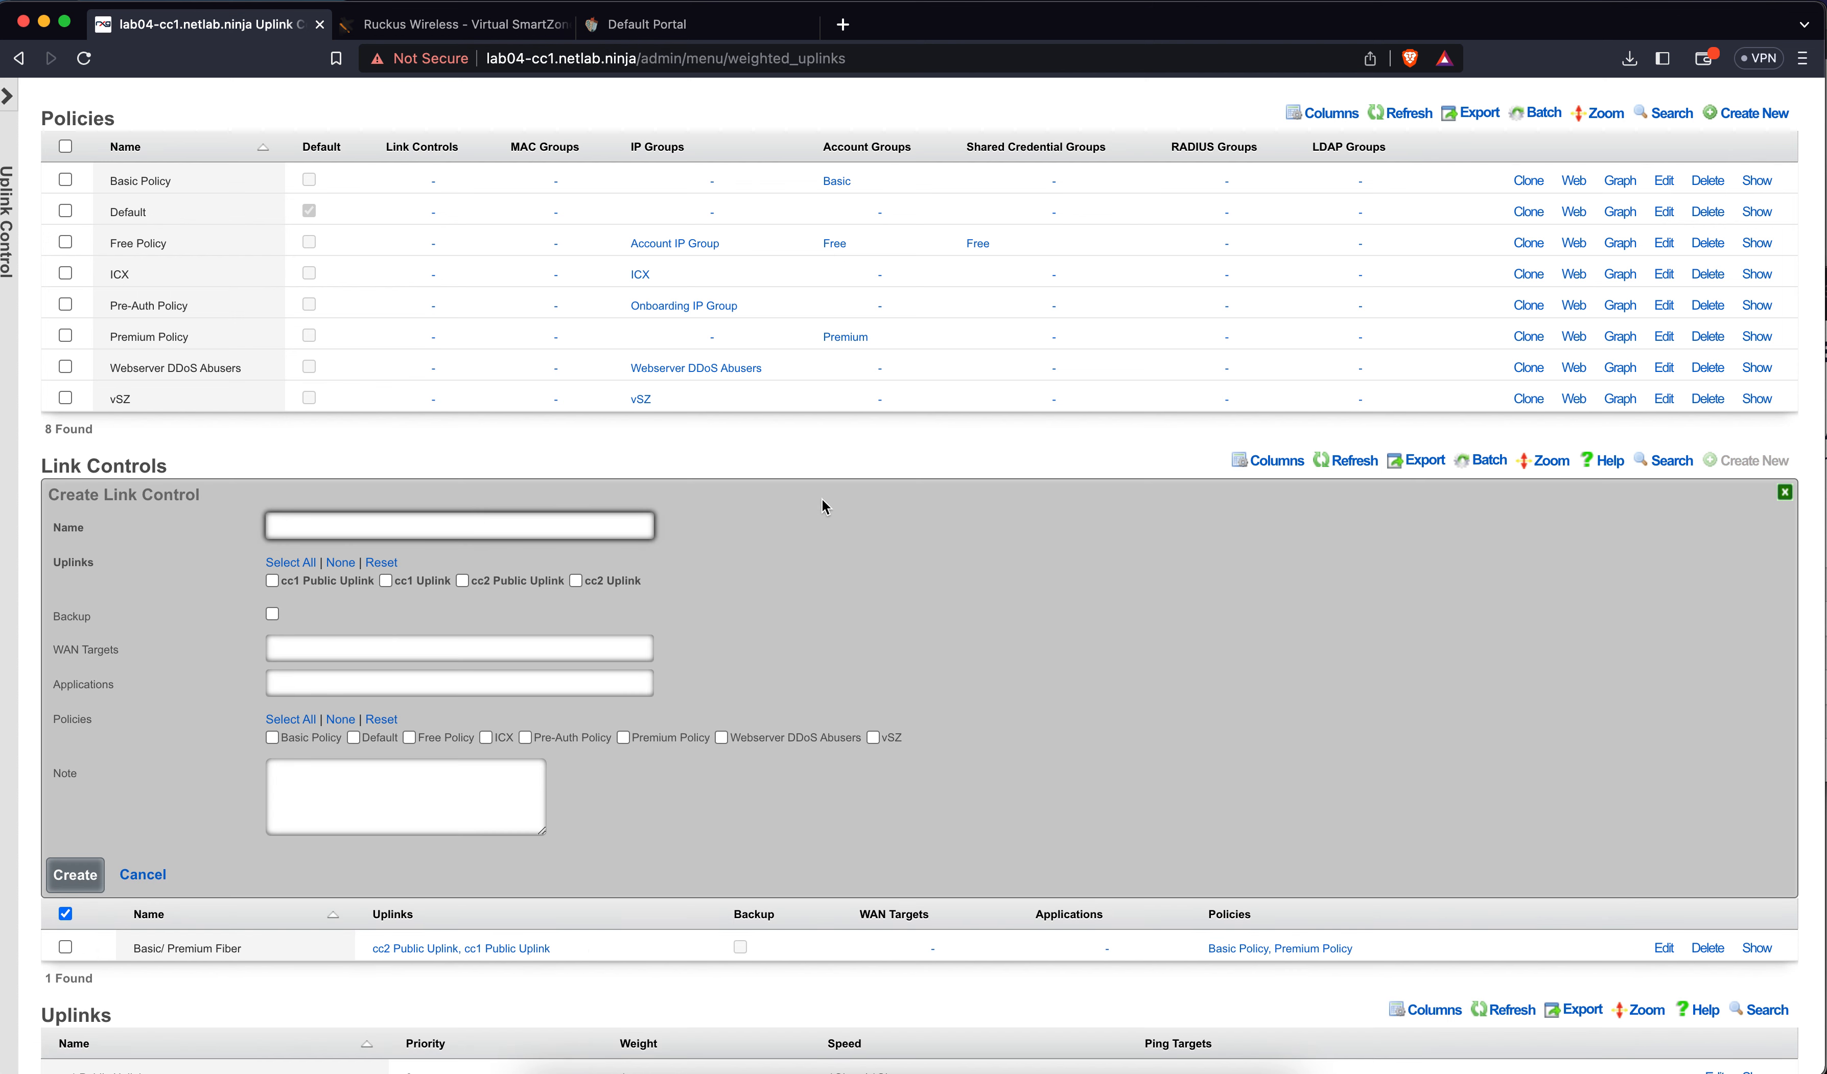
pyautogui.write('Free Users')
# Assign cc1 Uplink, cc2 Uplink and Free Policy to Free Users and create it
pyautogui.click(435, 590)
pyautogui.click(596, 586)
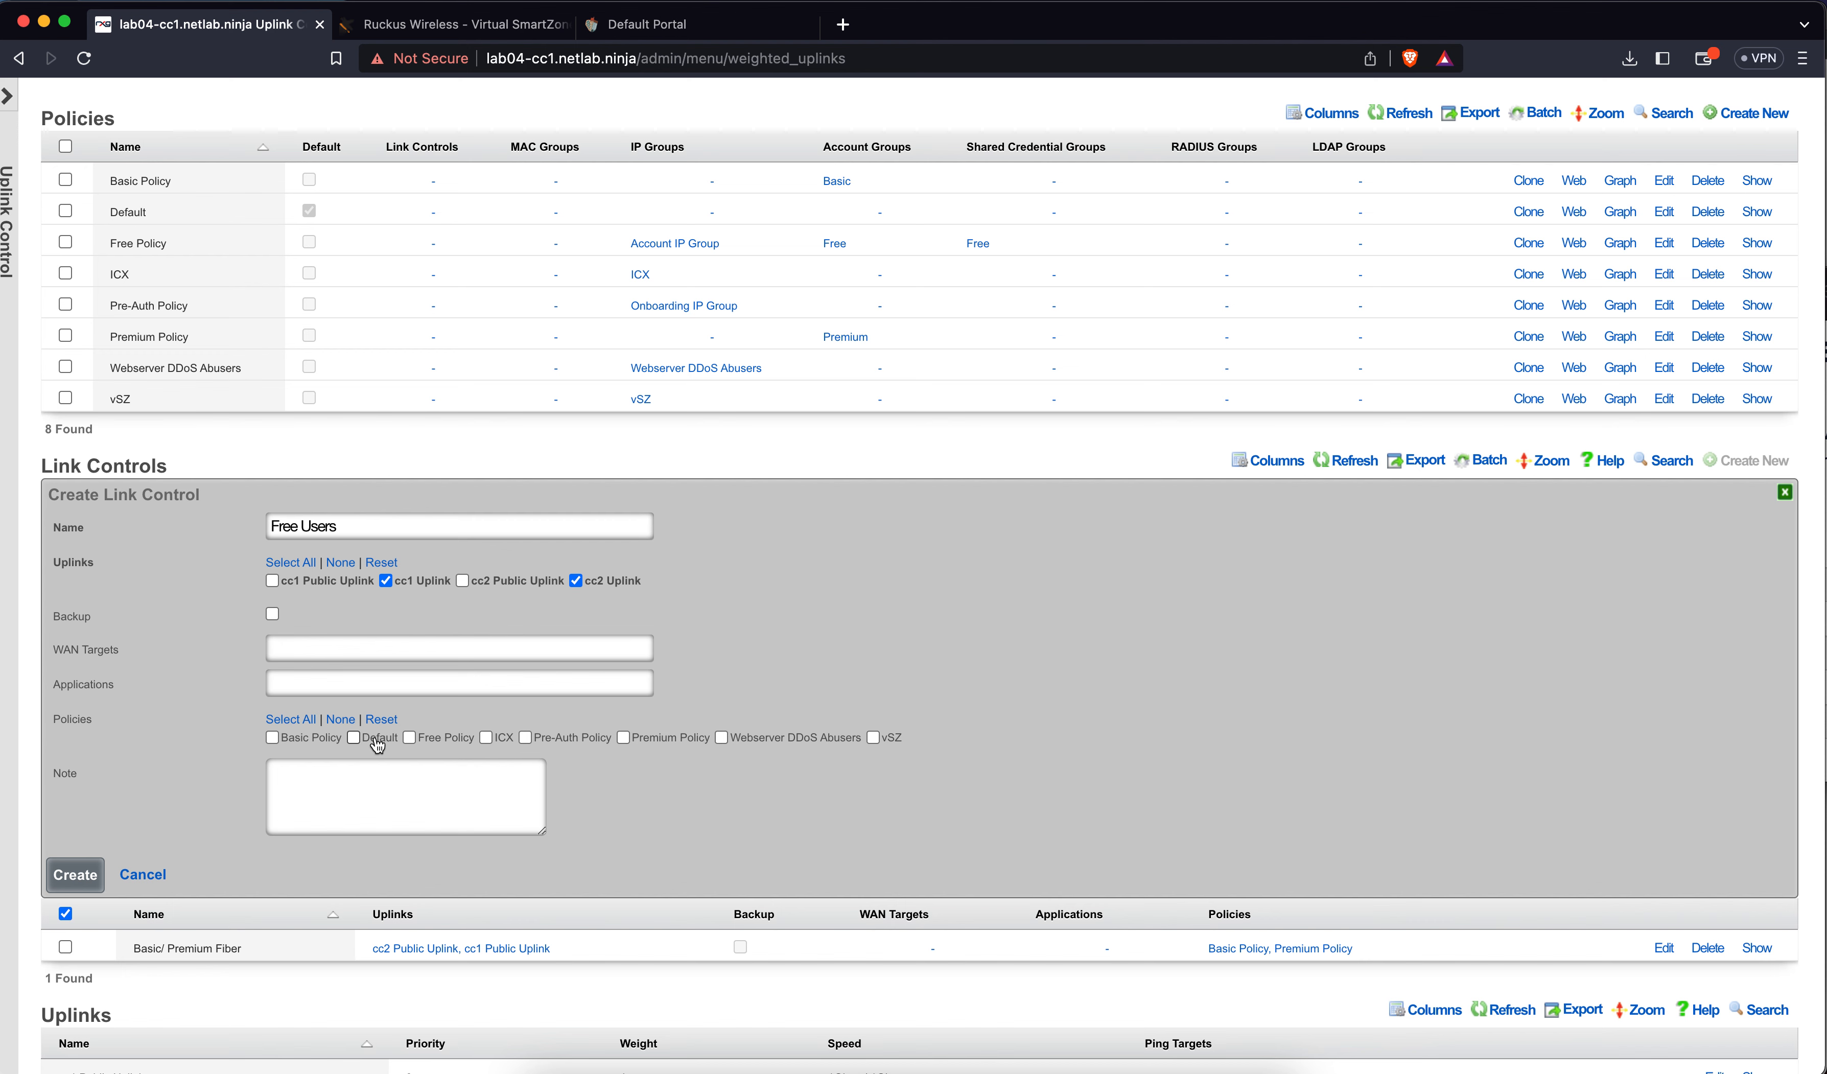
pyautogui.click(461, 746)
pyautogui.click(83, 876)
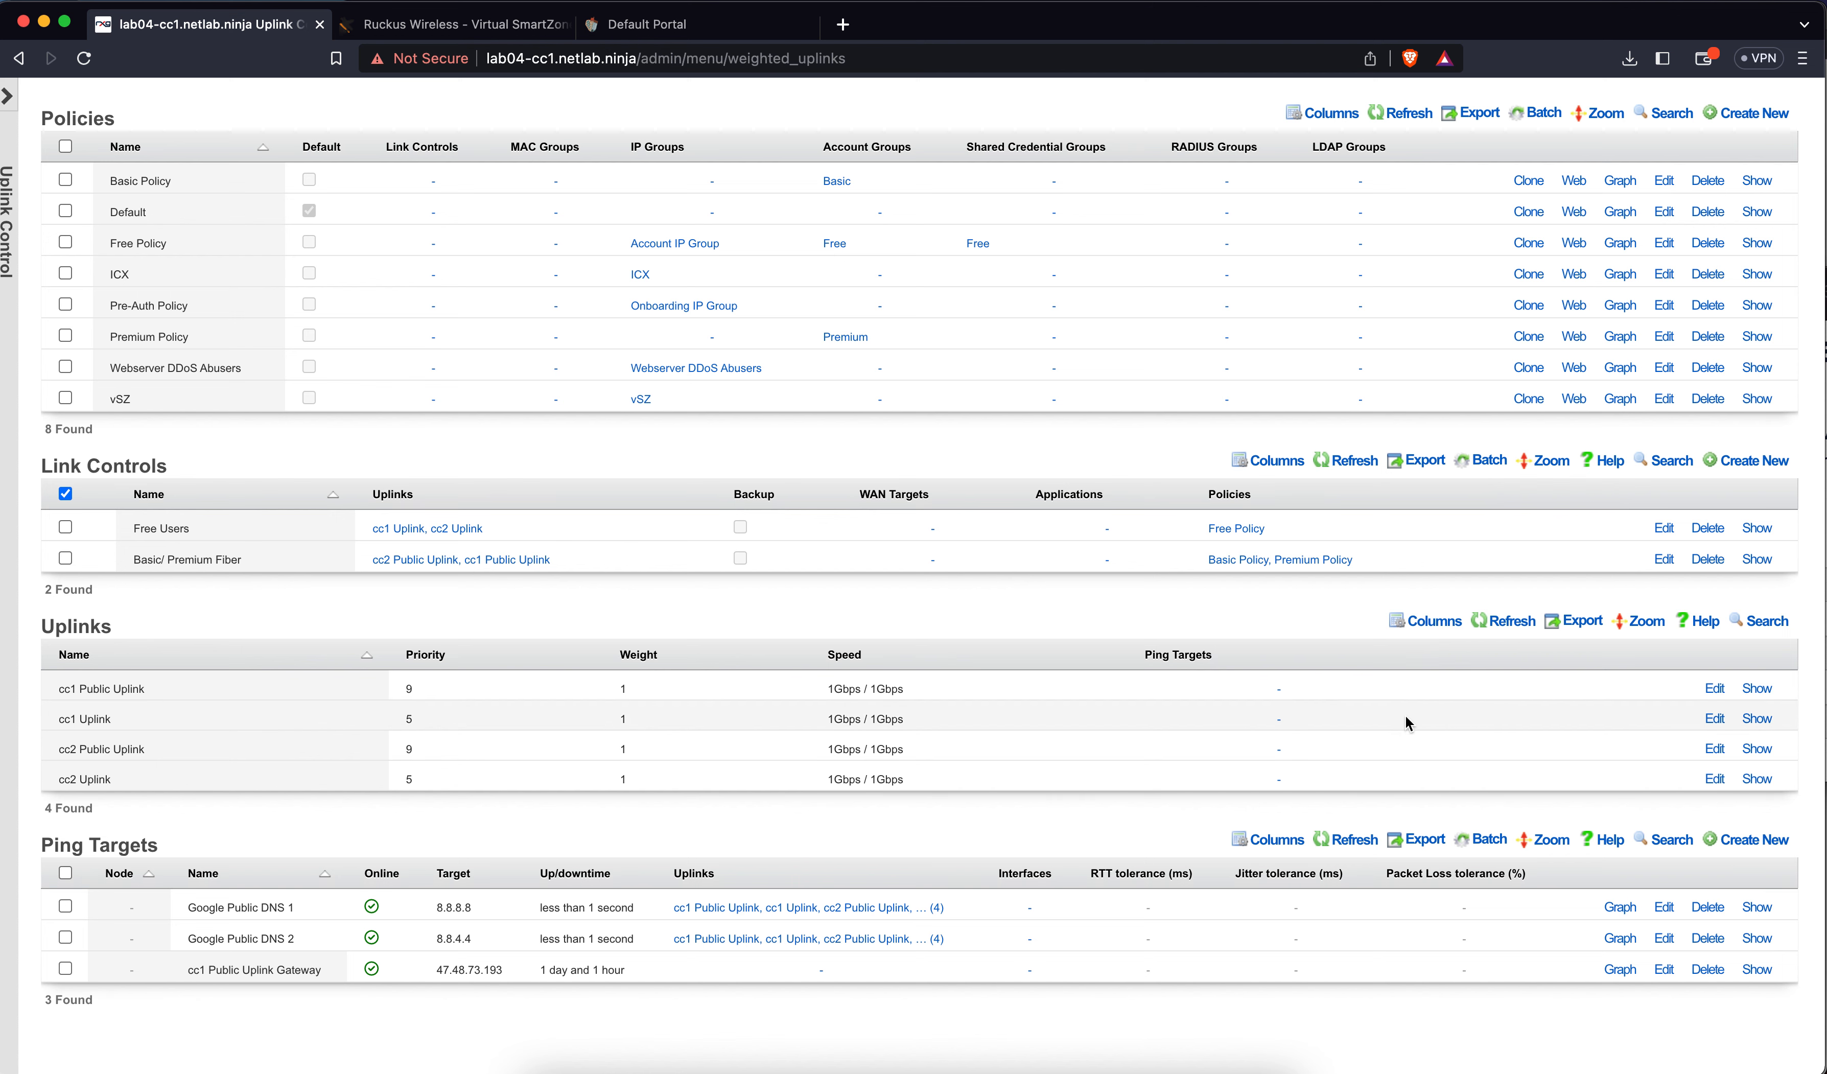
# Create backup link control 'Basic/Premium Backup' over cc1 and cc2 Uplink for Basic and Premium Policy
pyautogui.click(1747, 463)
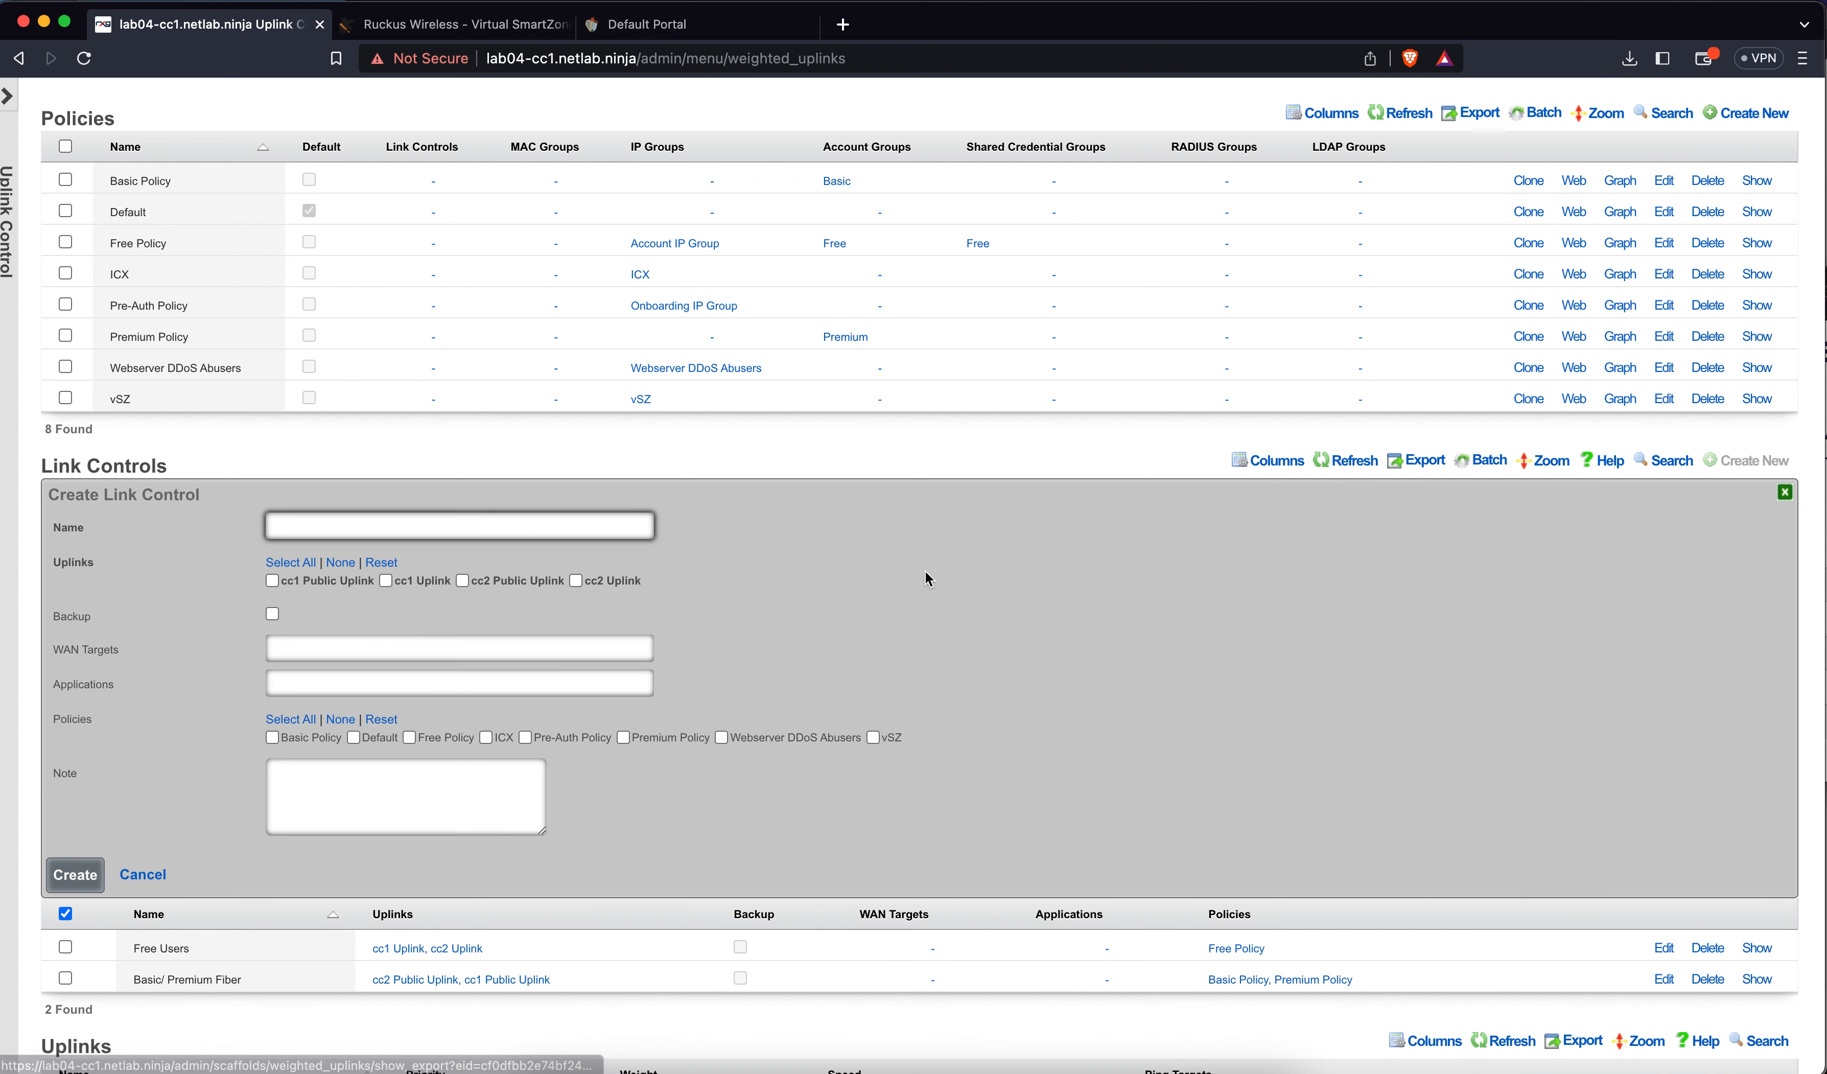
pyautogui.write('Basic')
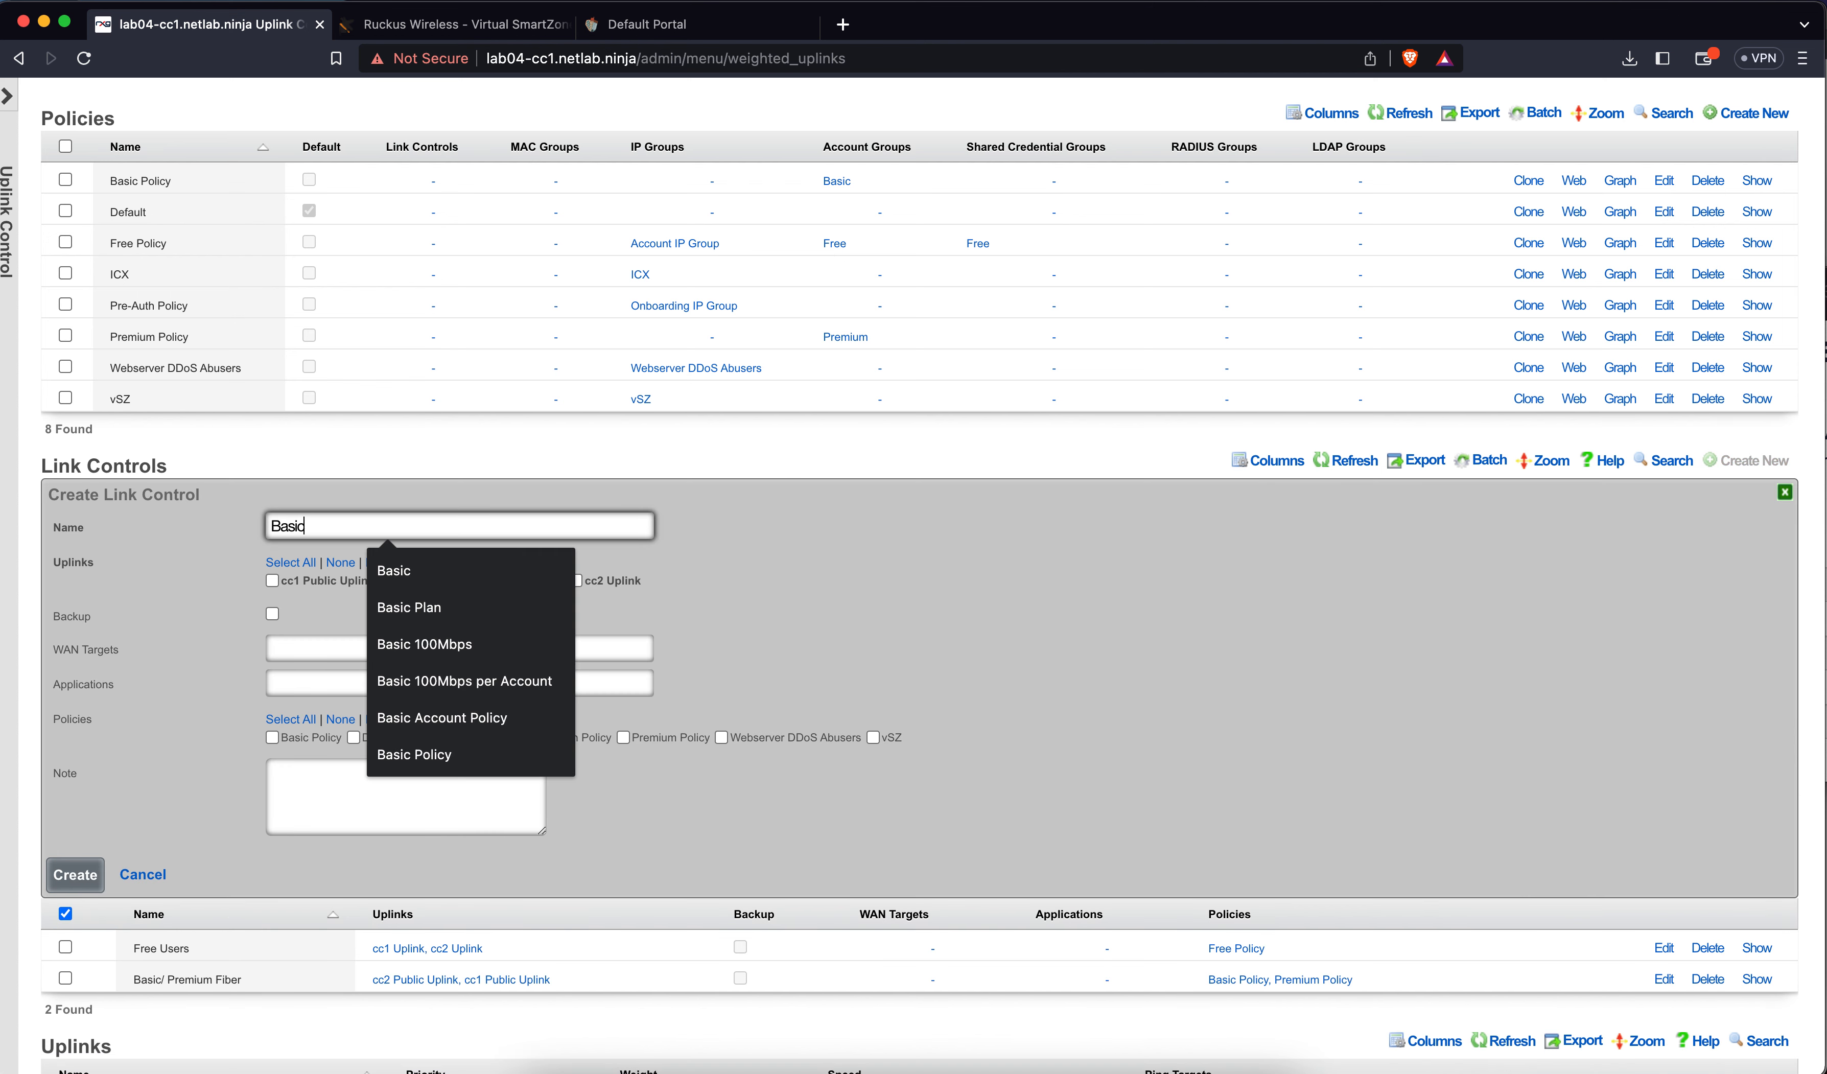
pyautogui.write('/Premium Backup')
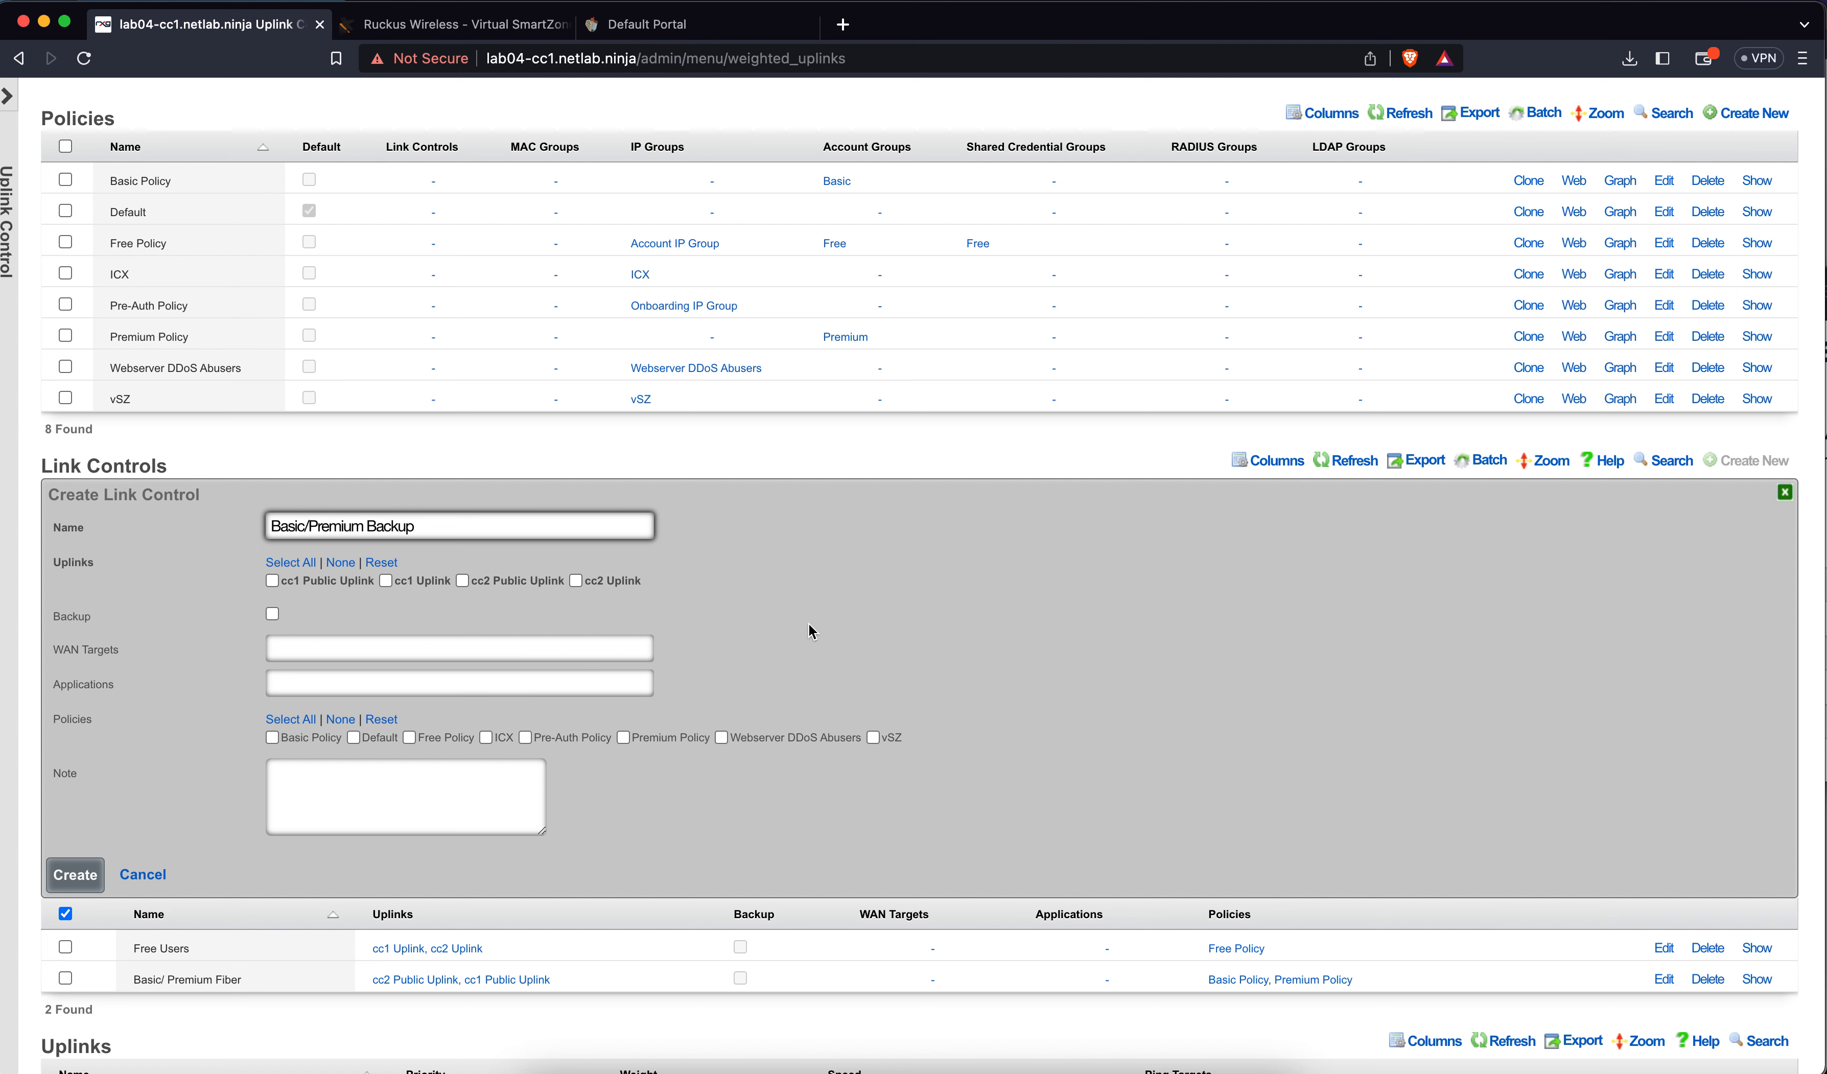
pyautogui.click(424, 584)
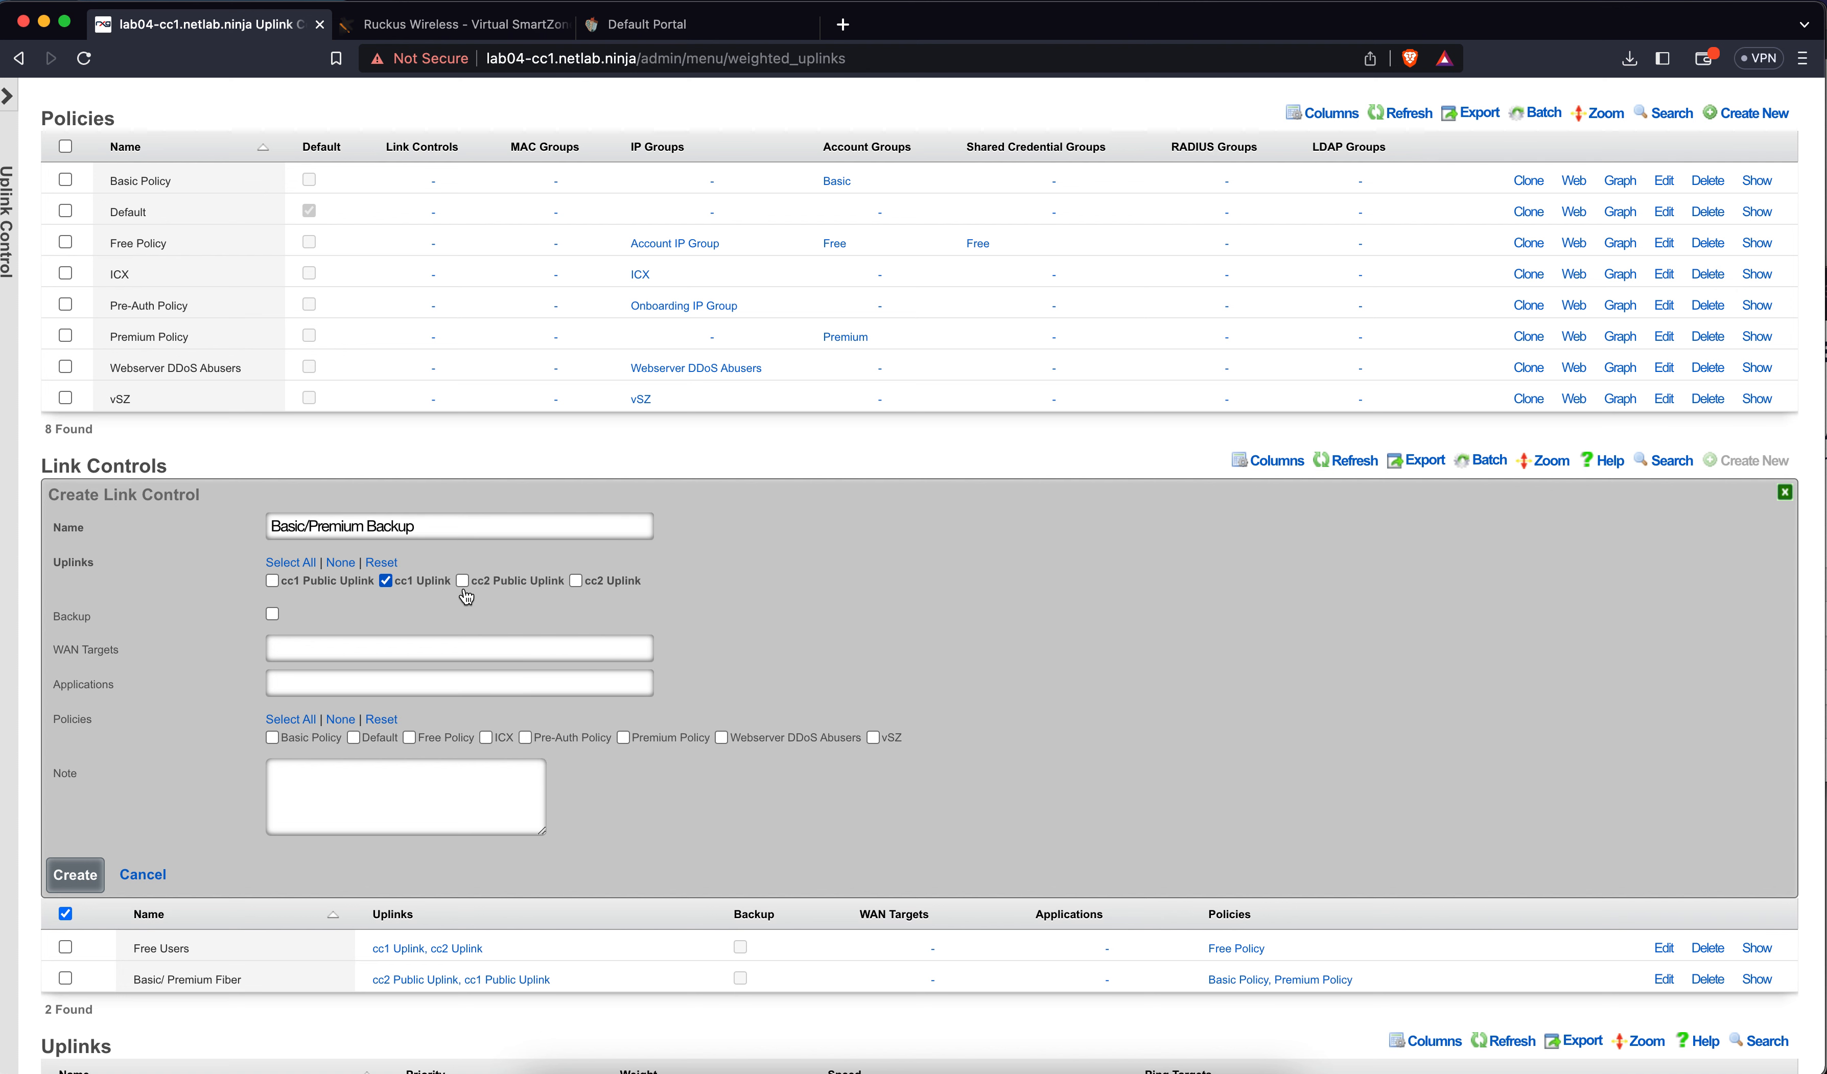
pyautogui.click(590, 588)
pyautogui.click(273, 614)
pyautogui.click(311, 741)
pyautogui.click(643, 741)
pyautogui.click(75, 875)
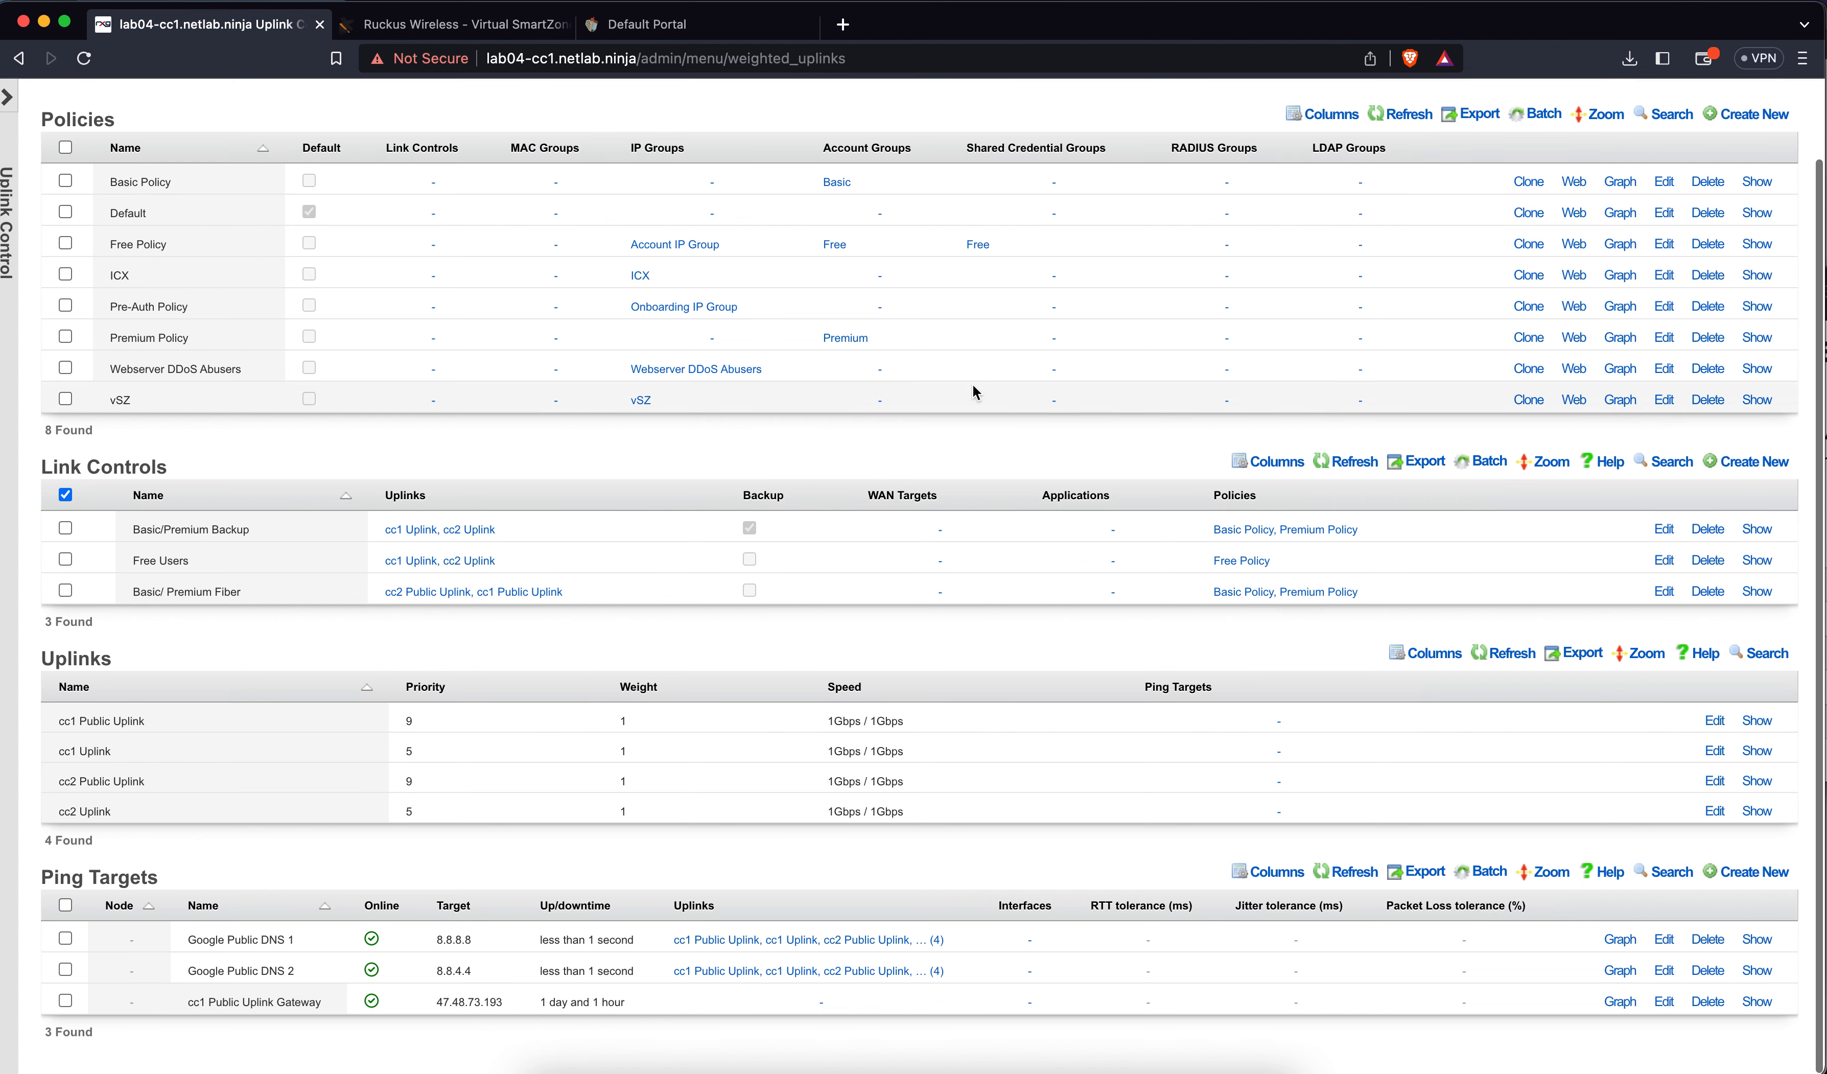
pyautogui.scroll(3, 977, 372)
# Review the policies dashboard, checking Free Policy's sub-policies and linked link controls
pyautogui.click(1006, 161)
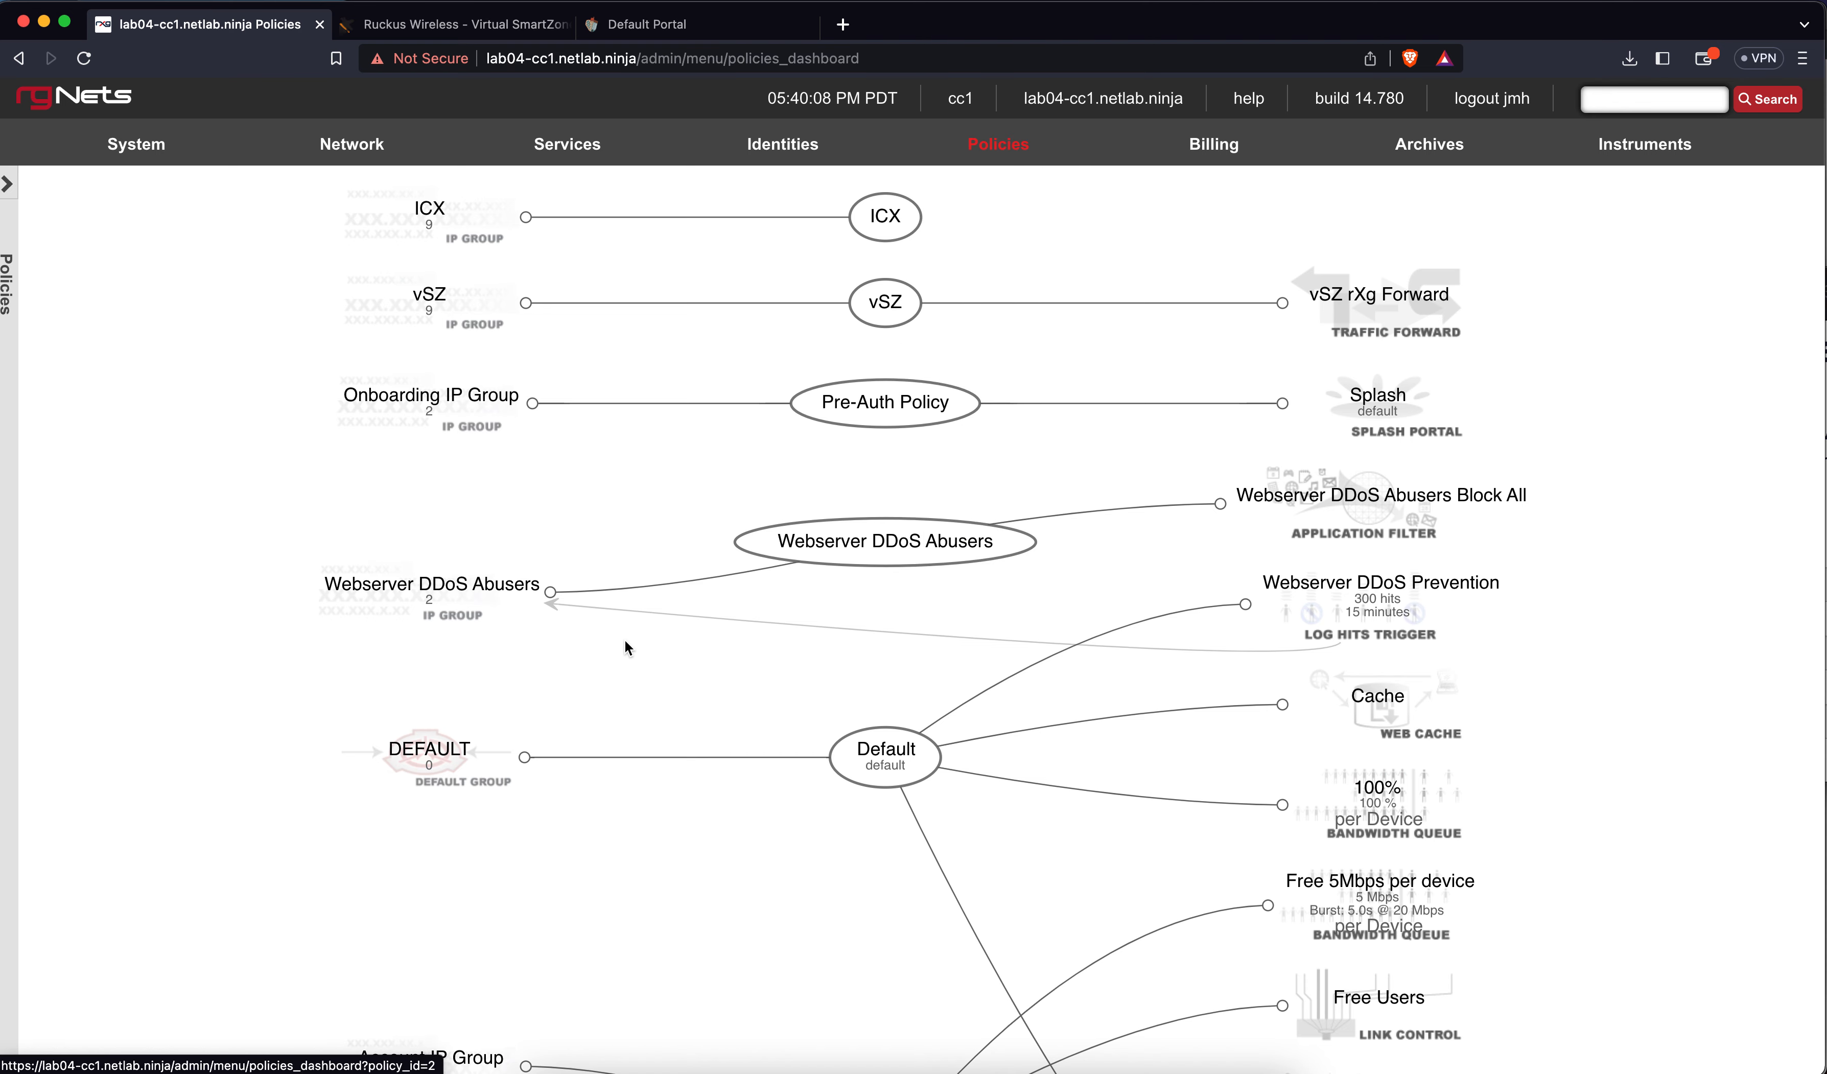
pyautogui.scroll(-7, 279, 641)
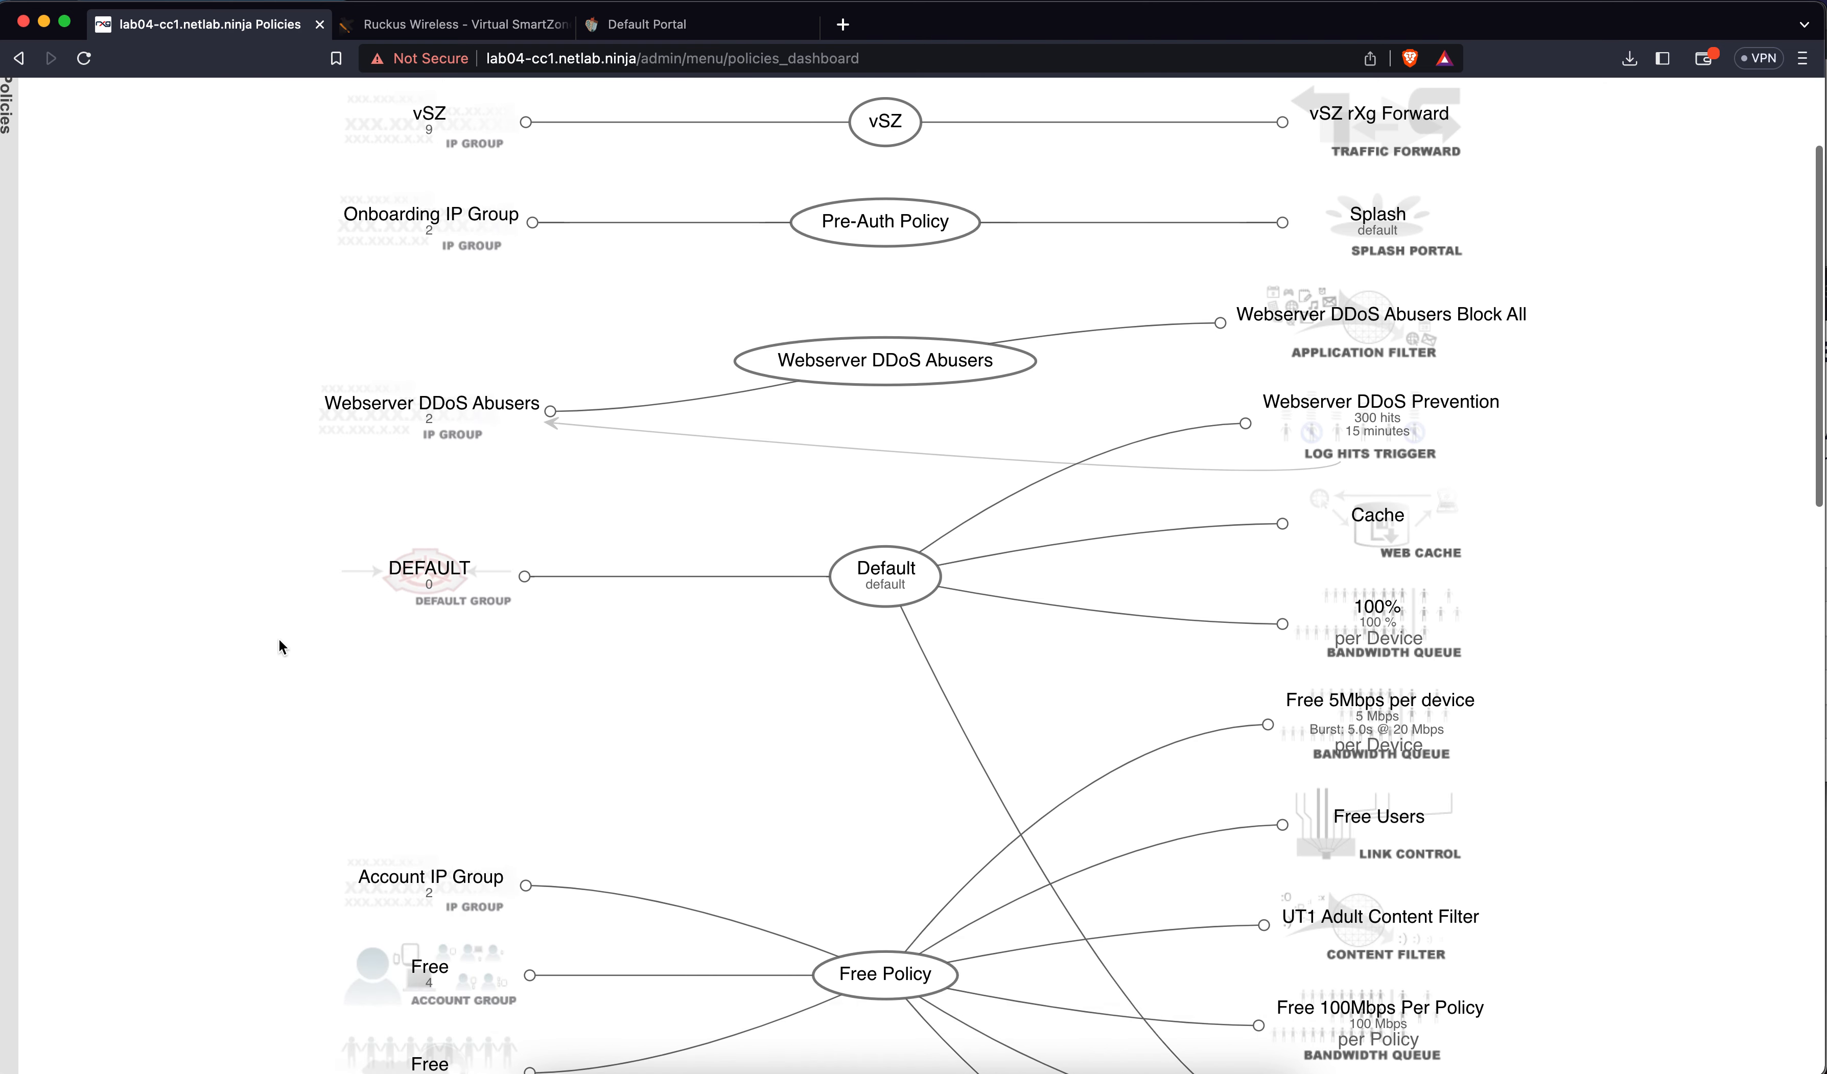
pyautogui.scroll(-1, 278, 647)
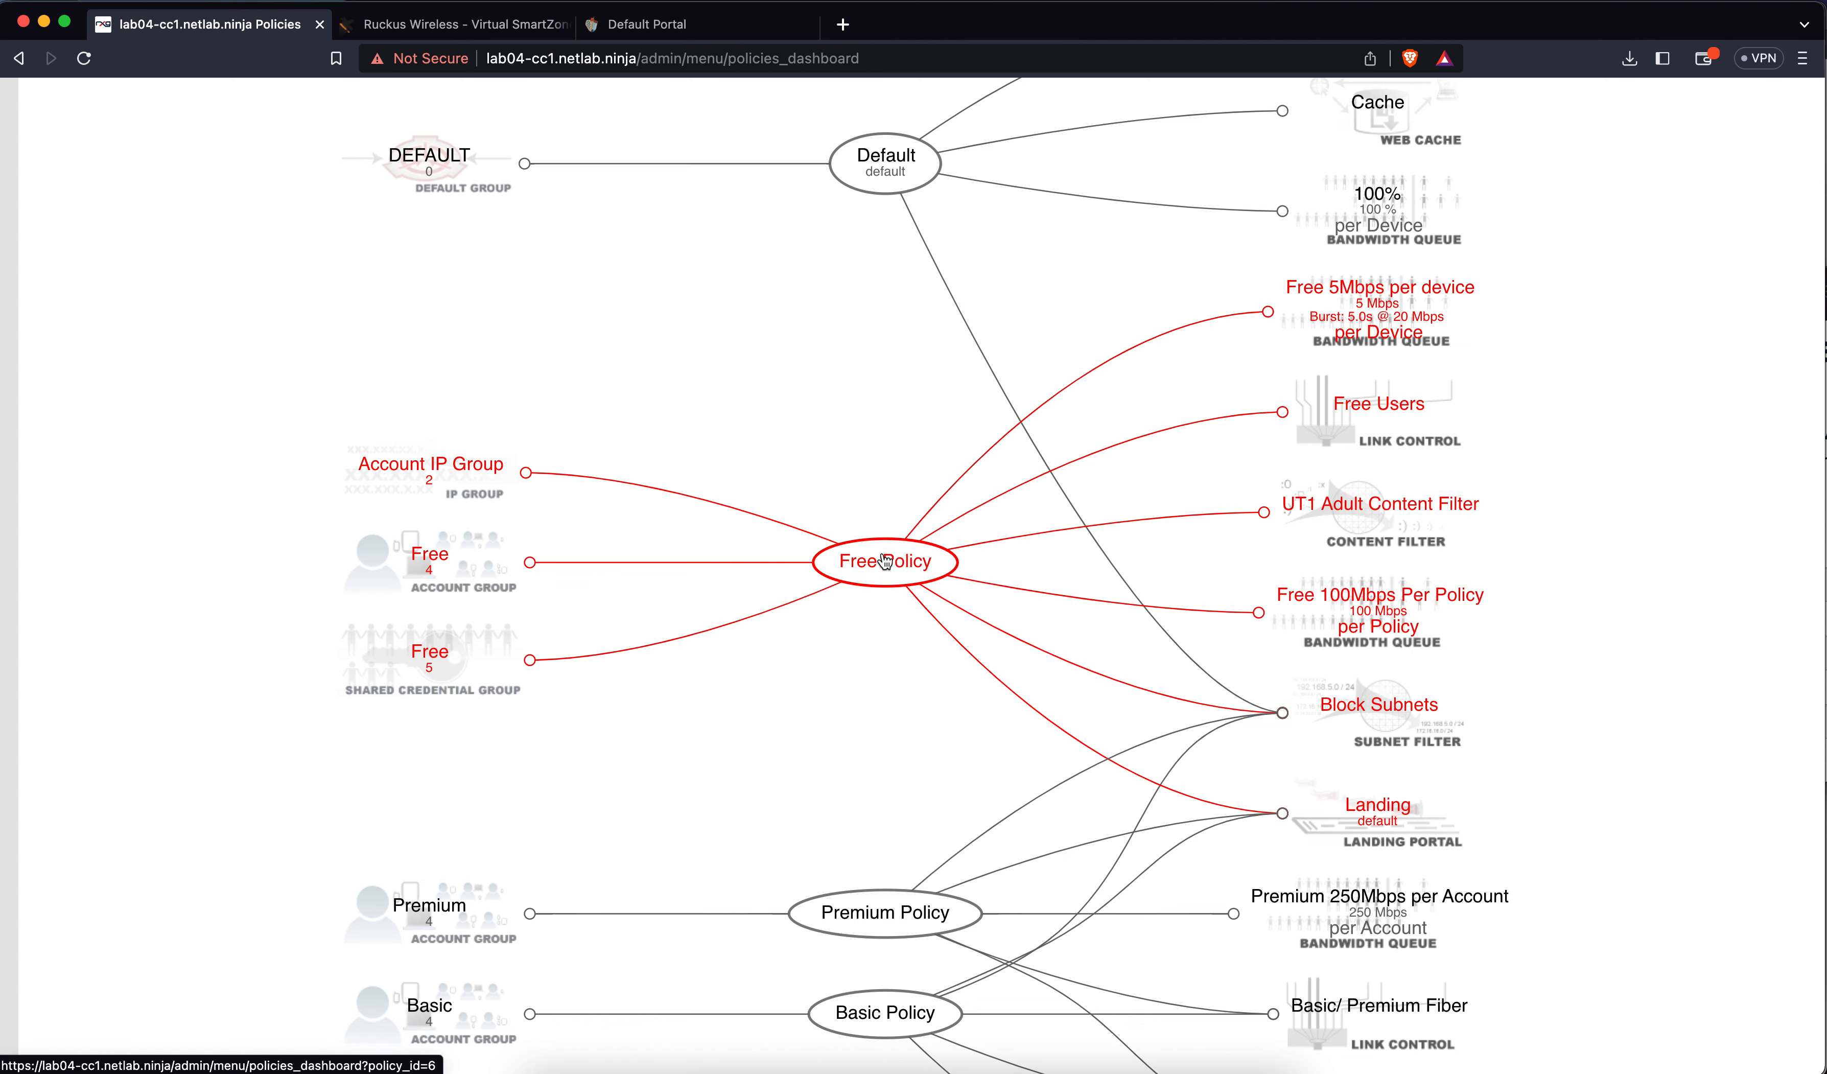
pyautogui.moveTo(885, 563)
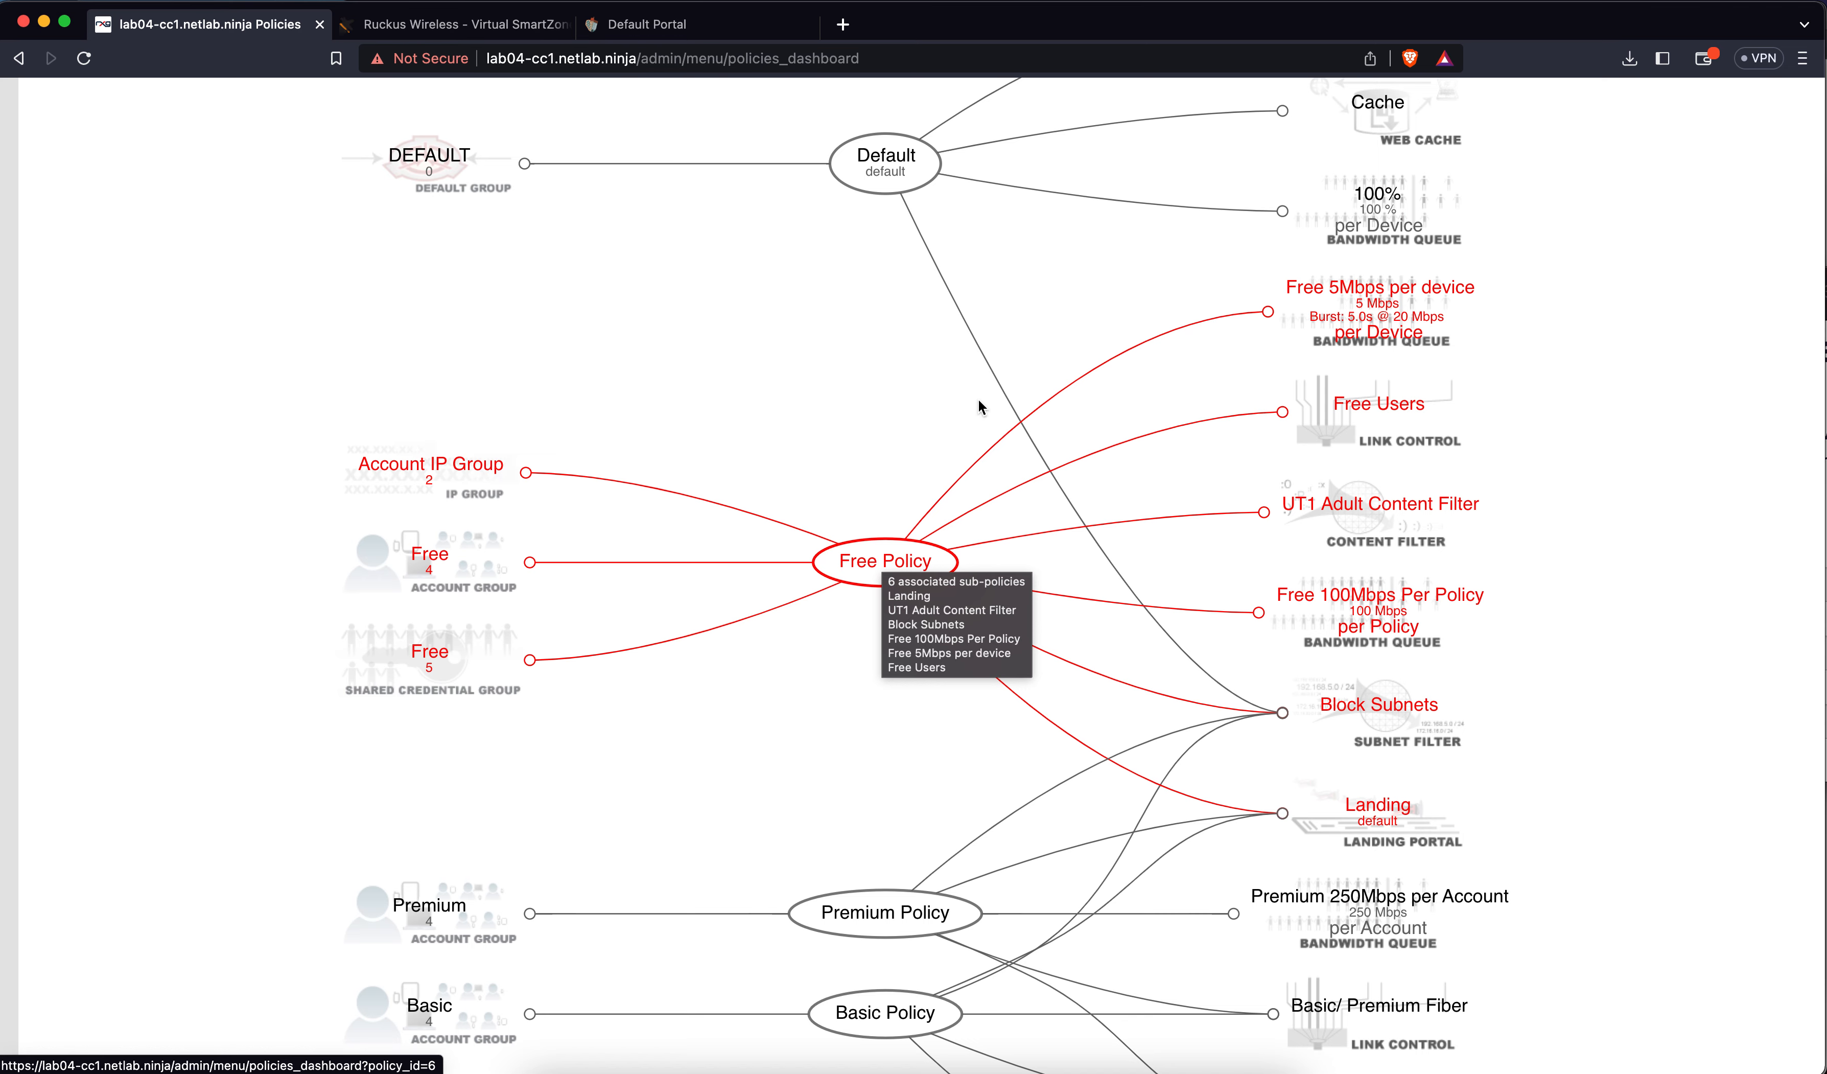
pyautogui.scroll(10, 981, 391)
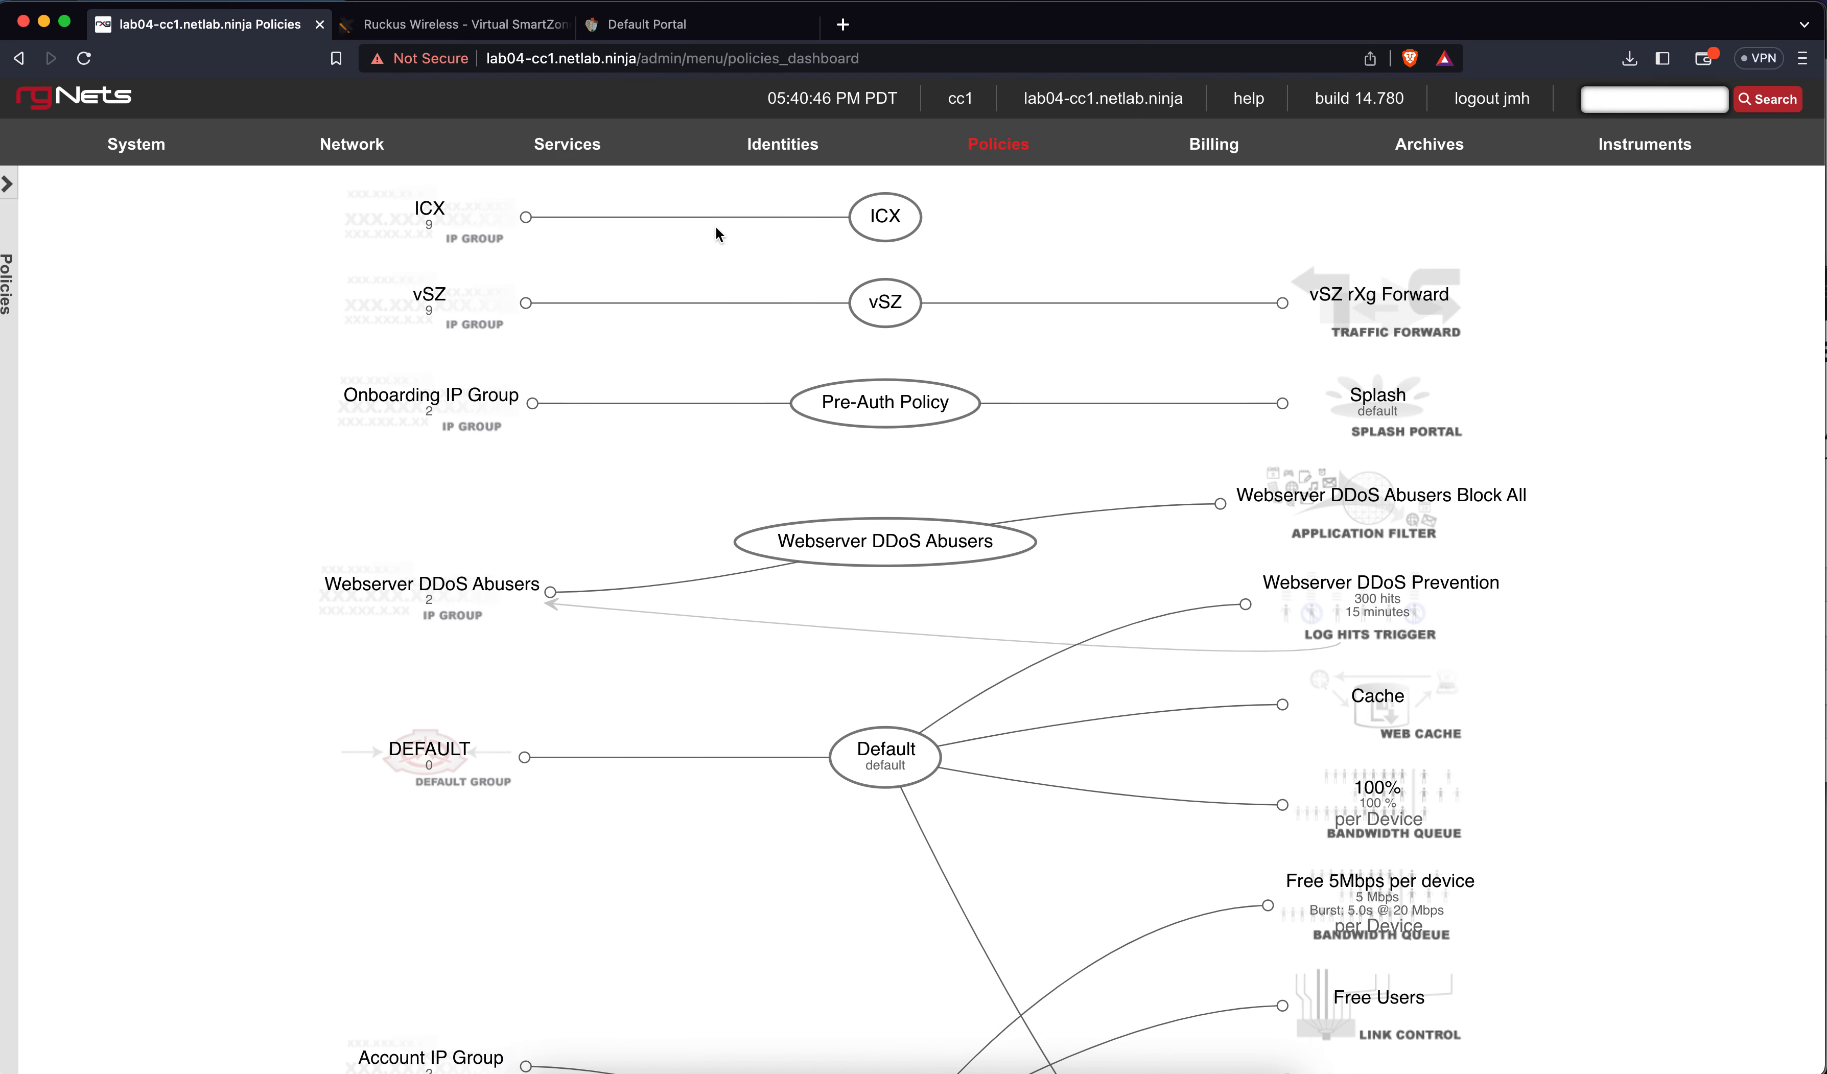
# Go to Identities > Accounts and refresh Devices until the Premium account's new device appears
pyautogui.moveTo(784, 166)
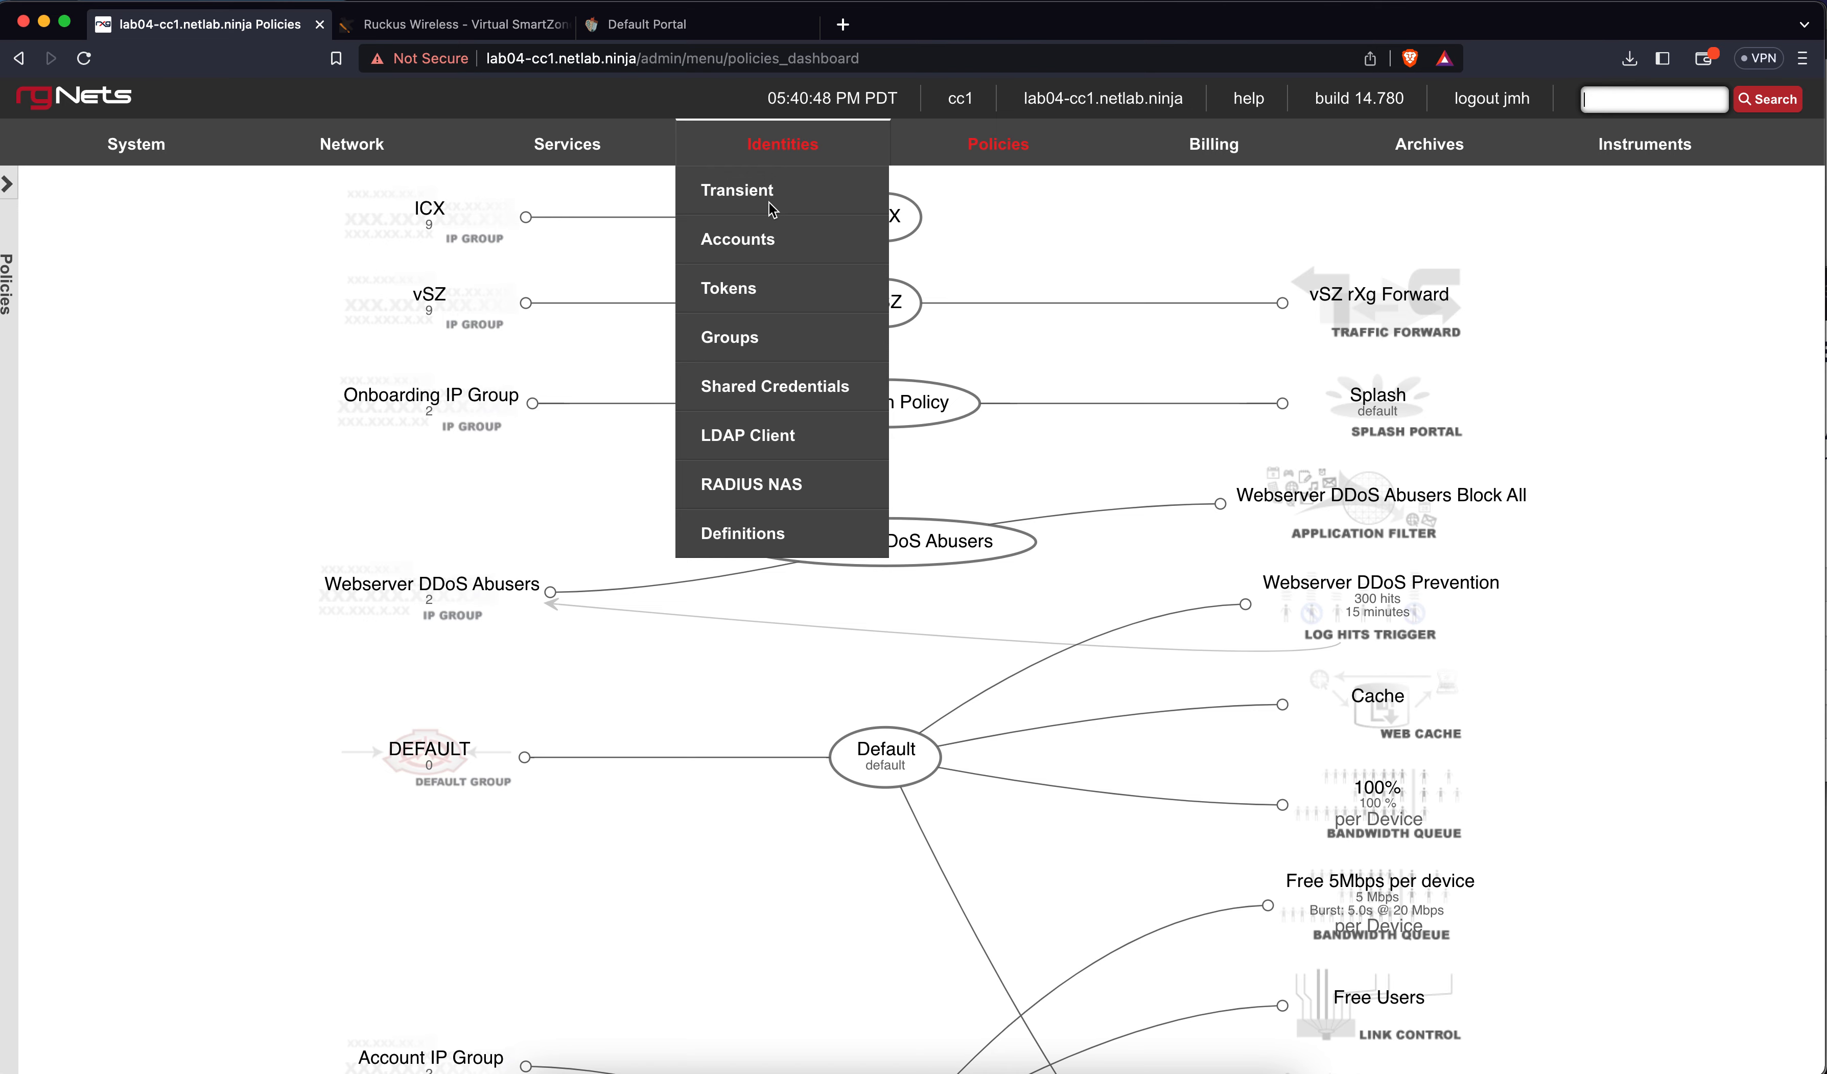
pyautogui.click(765, 234)
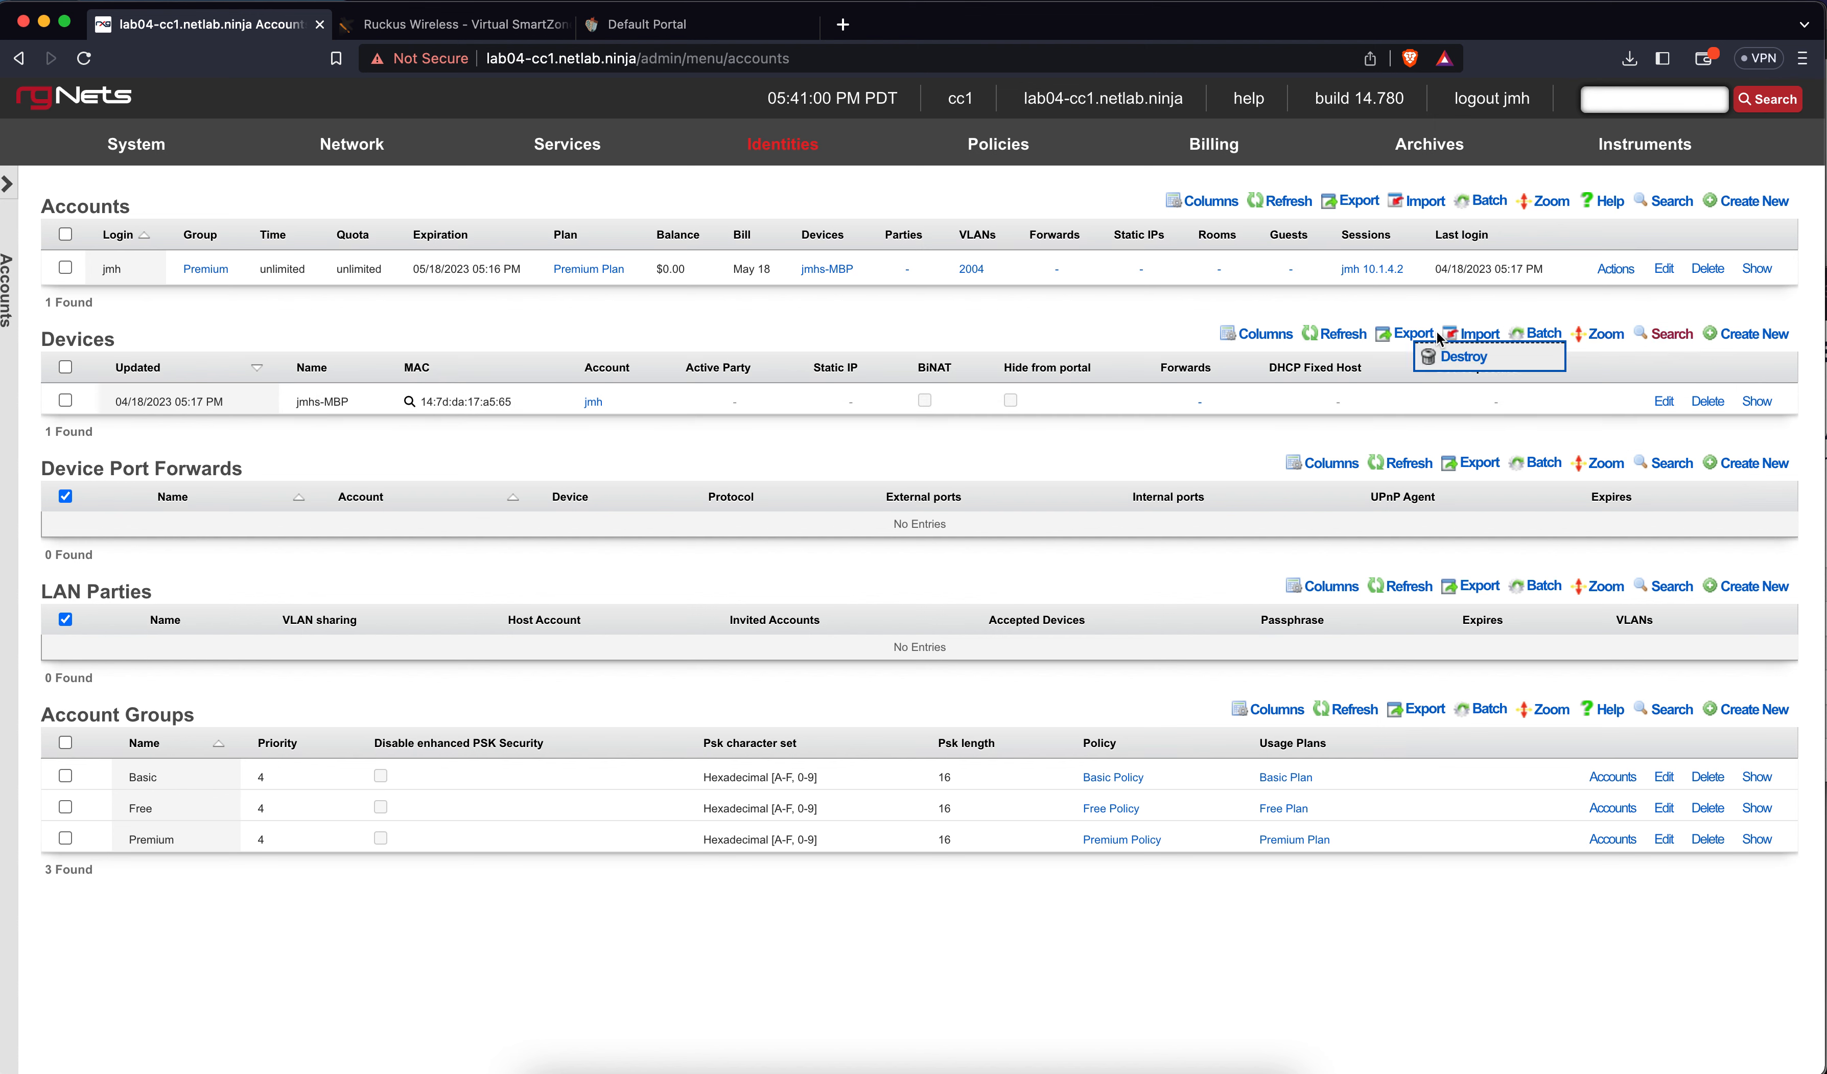
pyautogui.click(1355, 336)
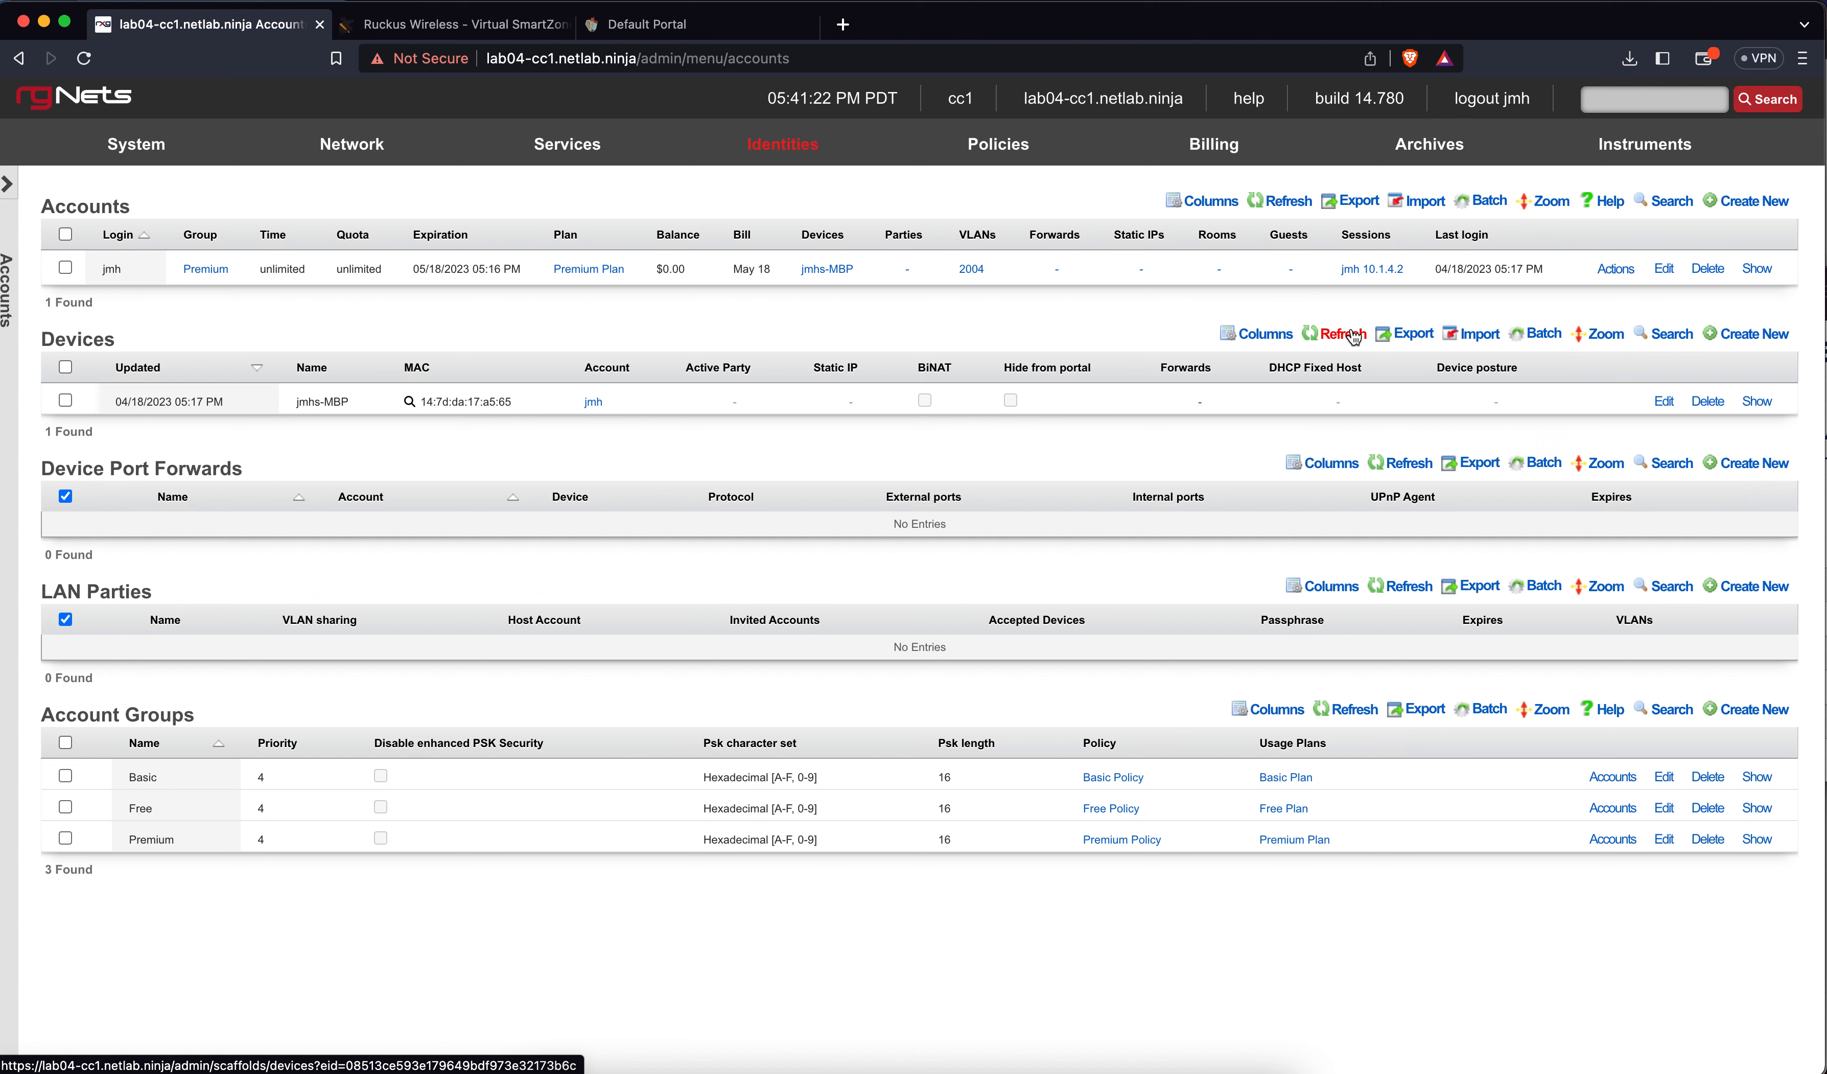
pyautogui.click(1353, 334)
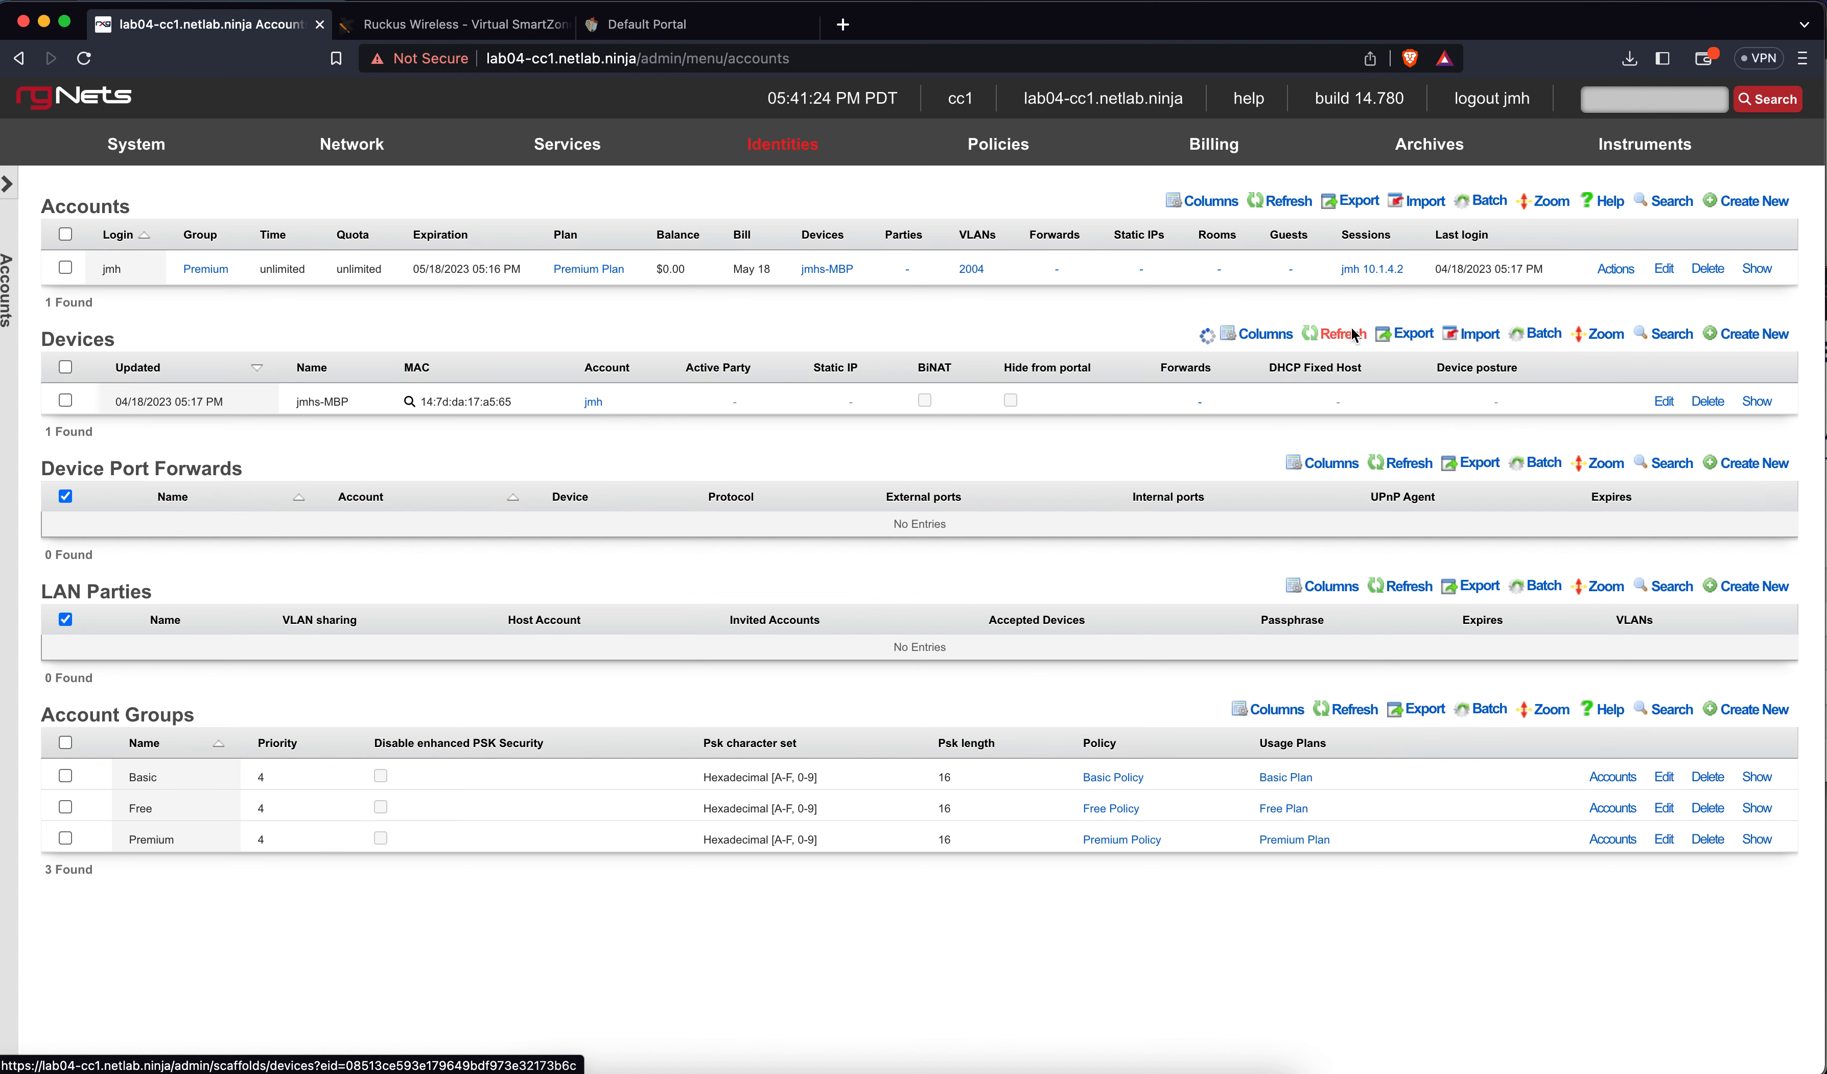